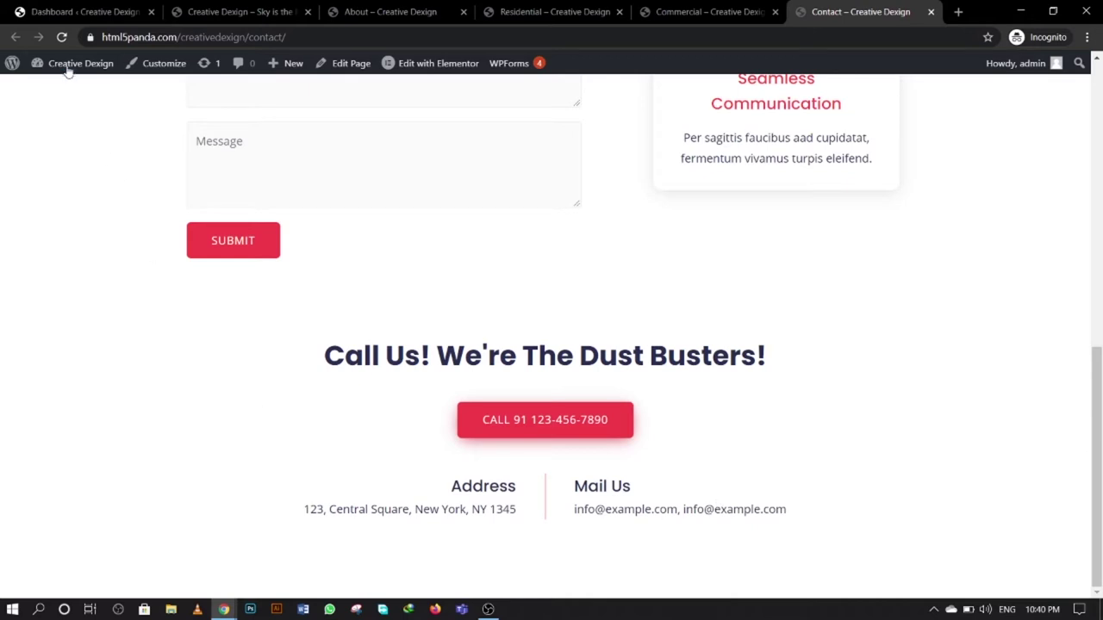
- Reload the Contact page and scroll down to its copyright footer
click(65, 37)
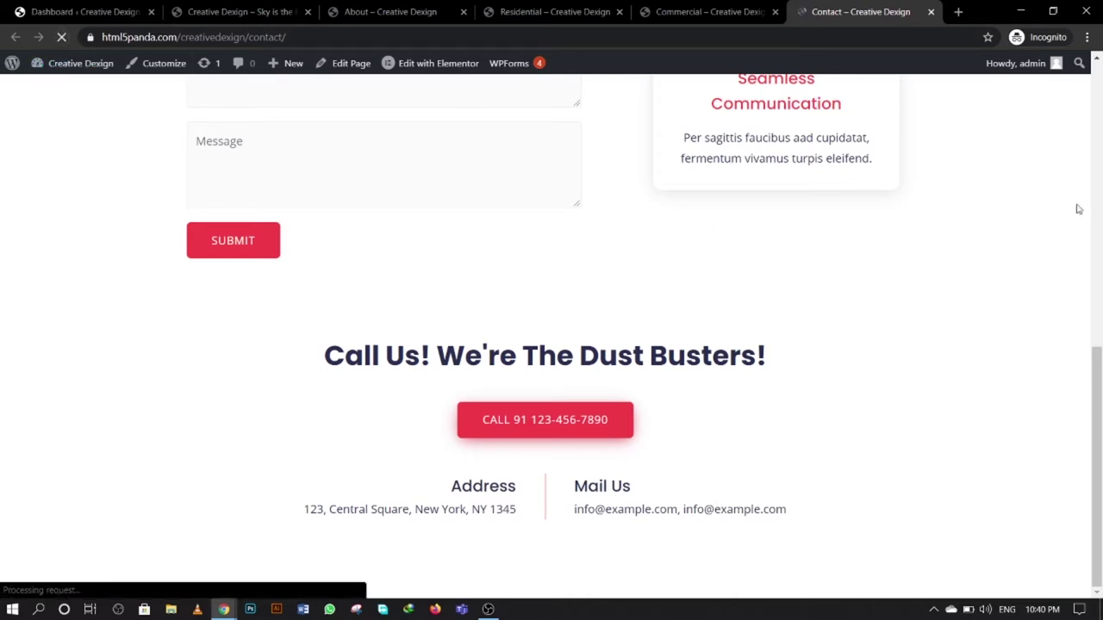
scroll(117, 351, down, 2)
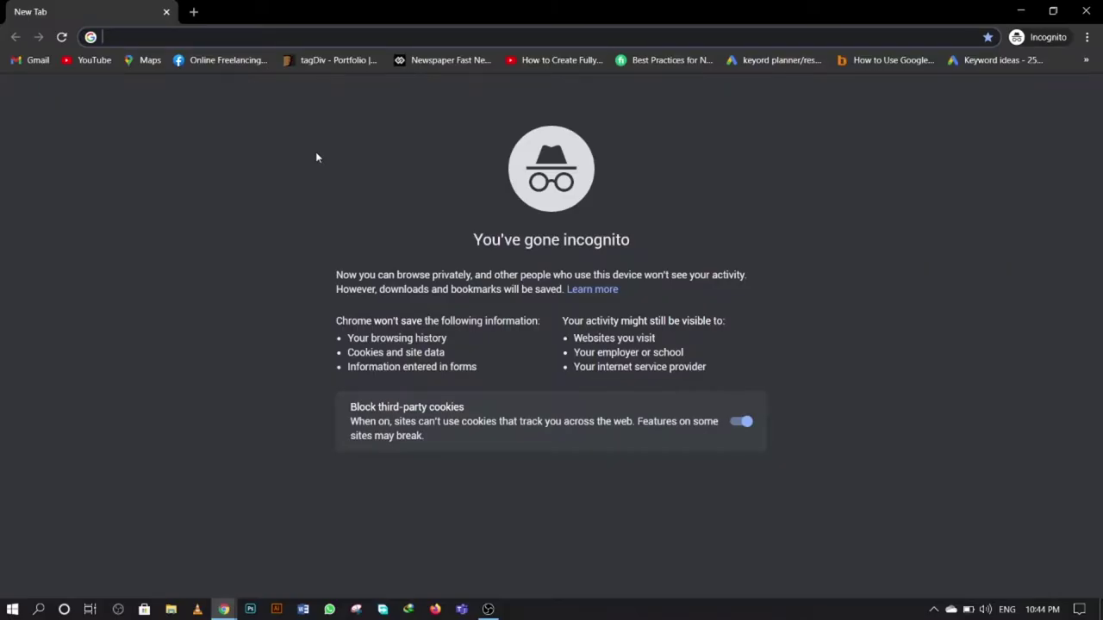
- Load the cPanel login page at html5panda.com/cpanel
text(tml)
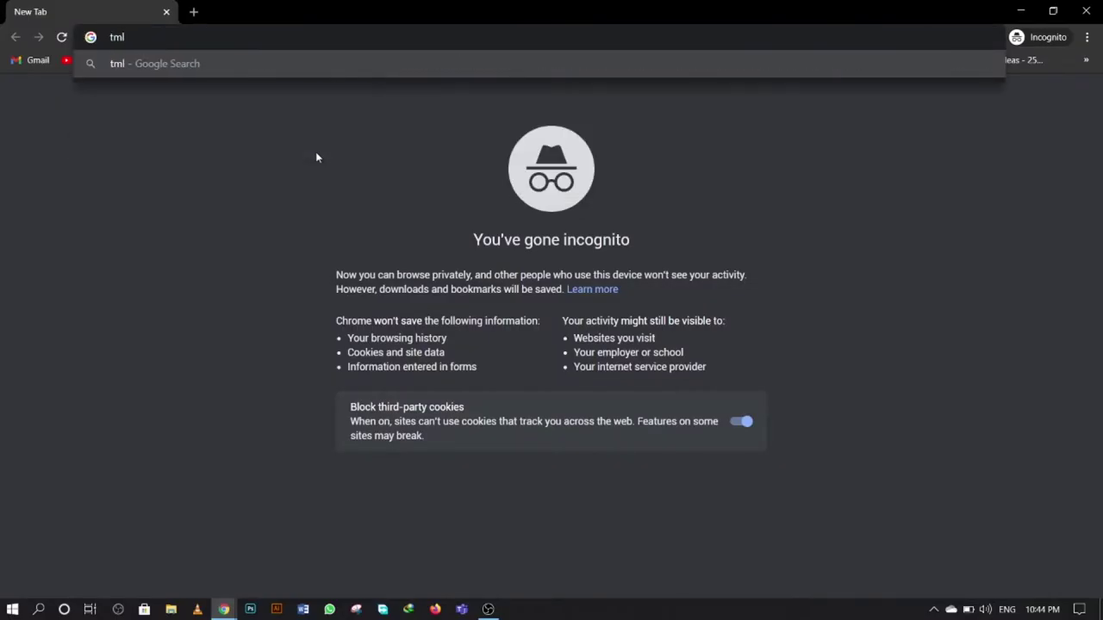
key(ctrl+a)
text(html)
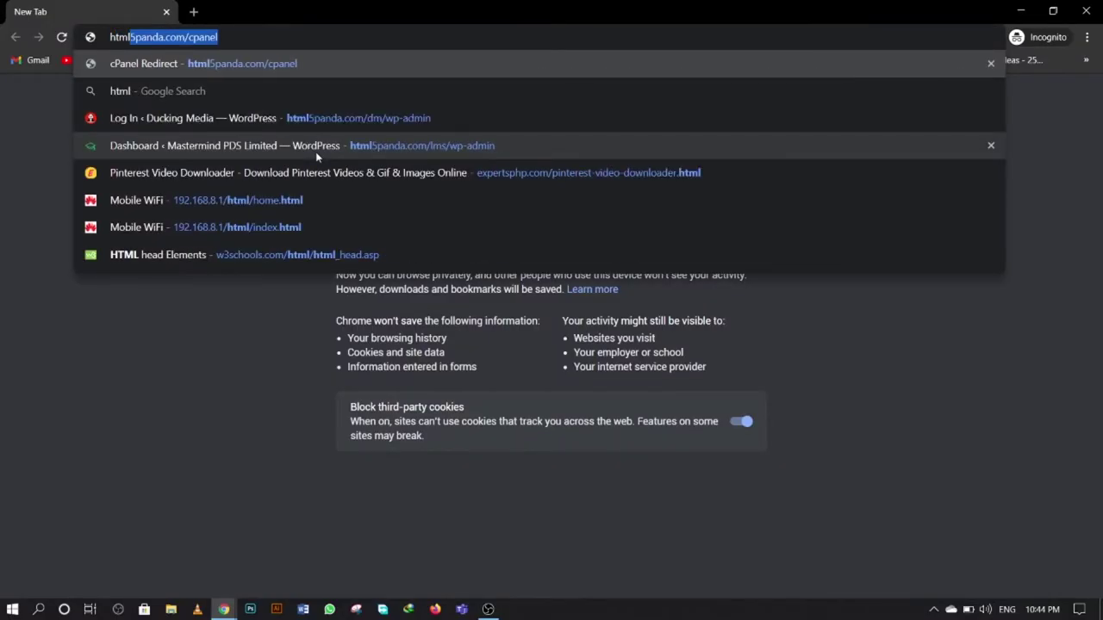
key(End)
key(BackSpace)
key(BackSpace)
key(BackSpace)
key(BackSpace)
key(BackSpace)
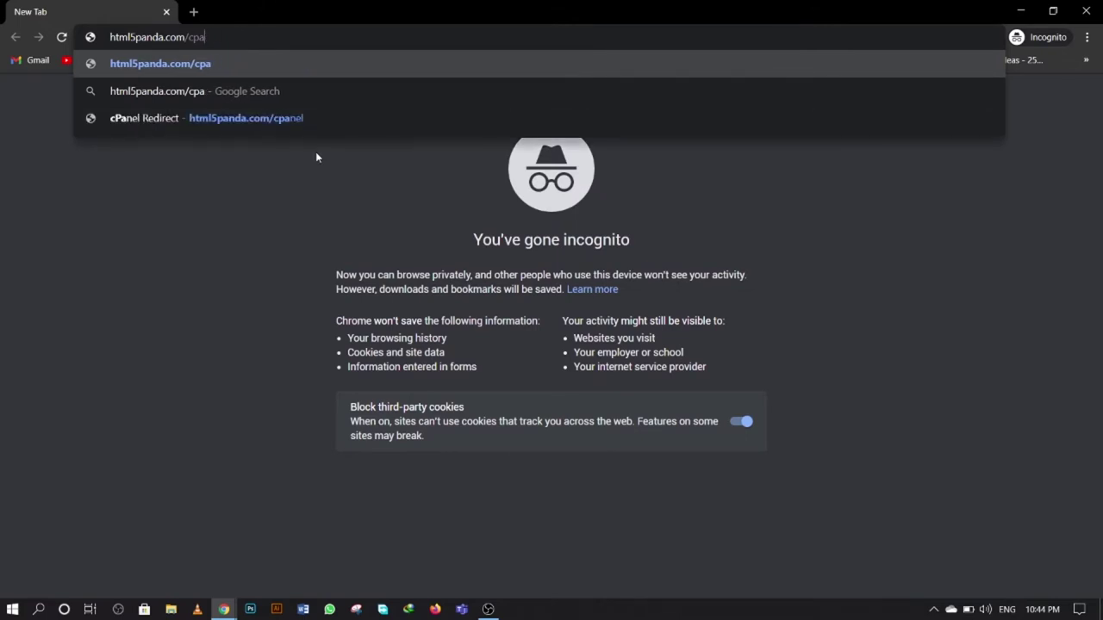
key(BackSpace)
text(cp)
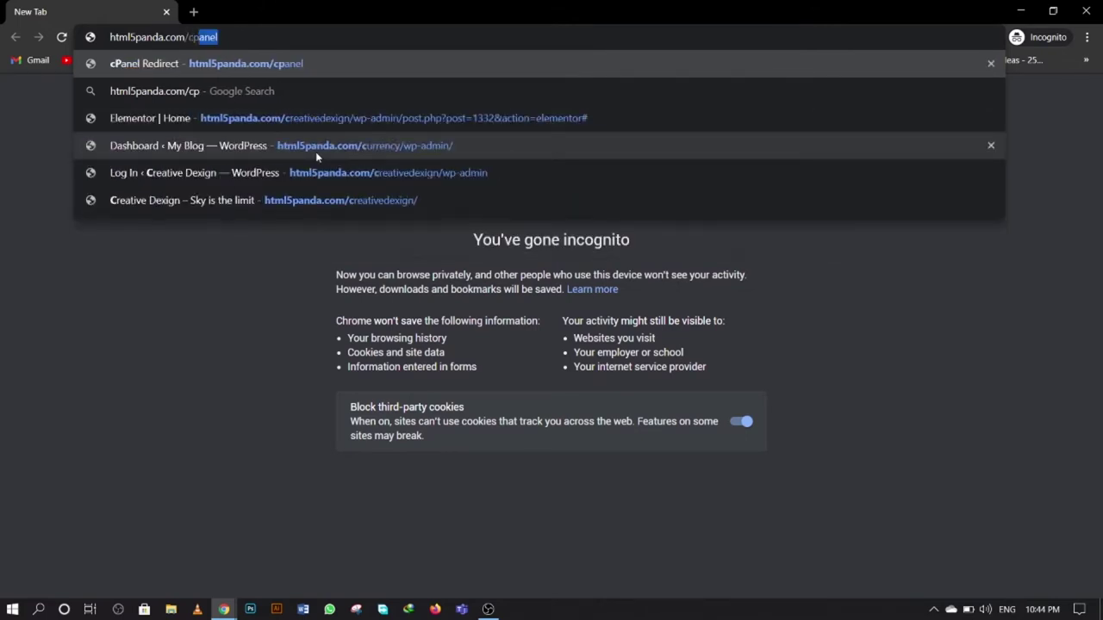
key(Return)
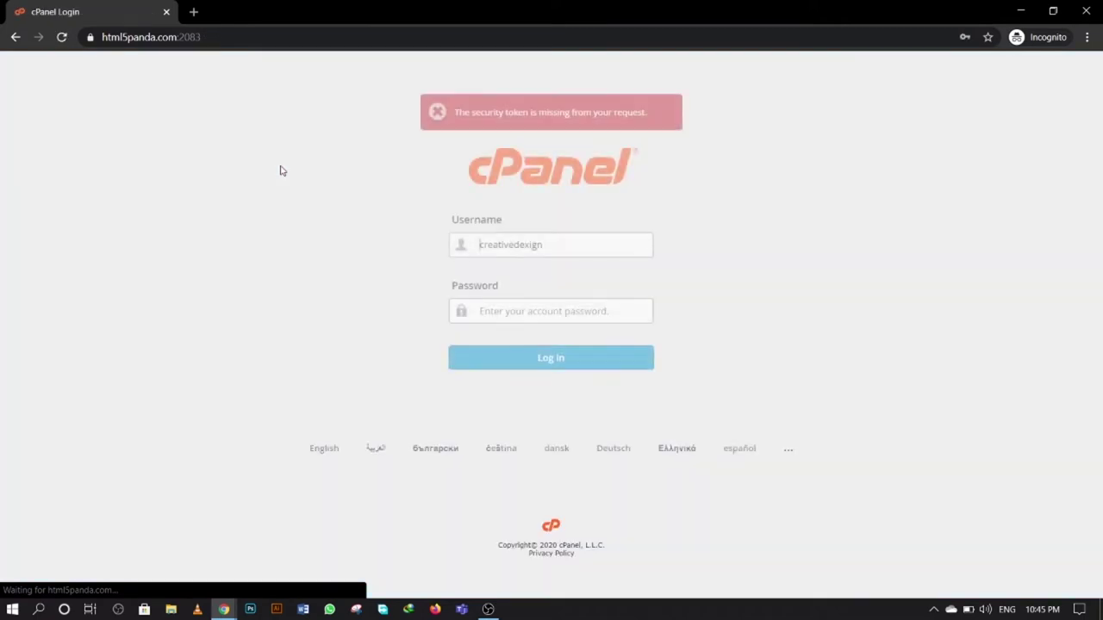
- Log in to cPanel using the saved account password from autofill
click(544, 315)
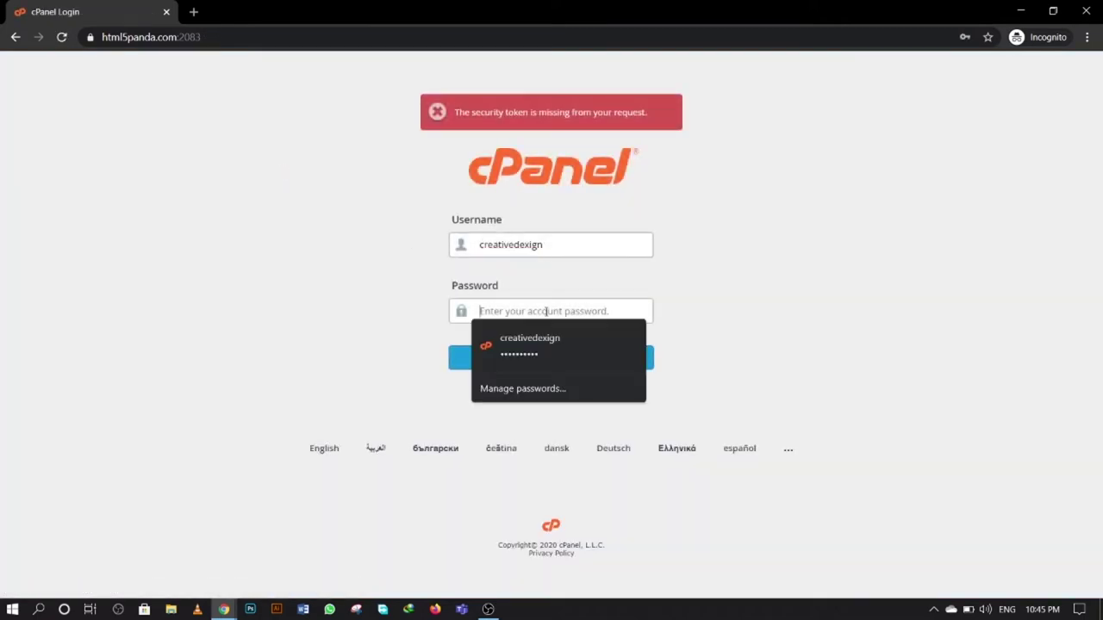
click(548, 353)
click(553, 360)
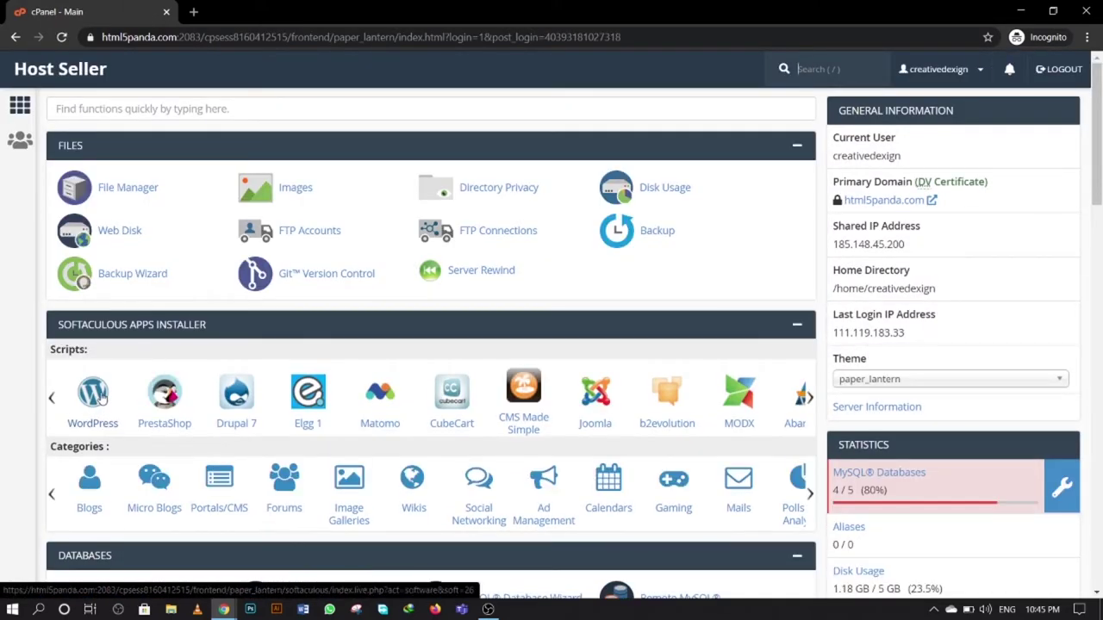
- Open Softaculous's WordPress install form and set the install directory to creativedexign1
scroll(665, 280, down, 1)
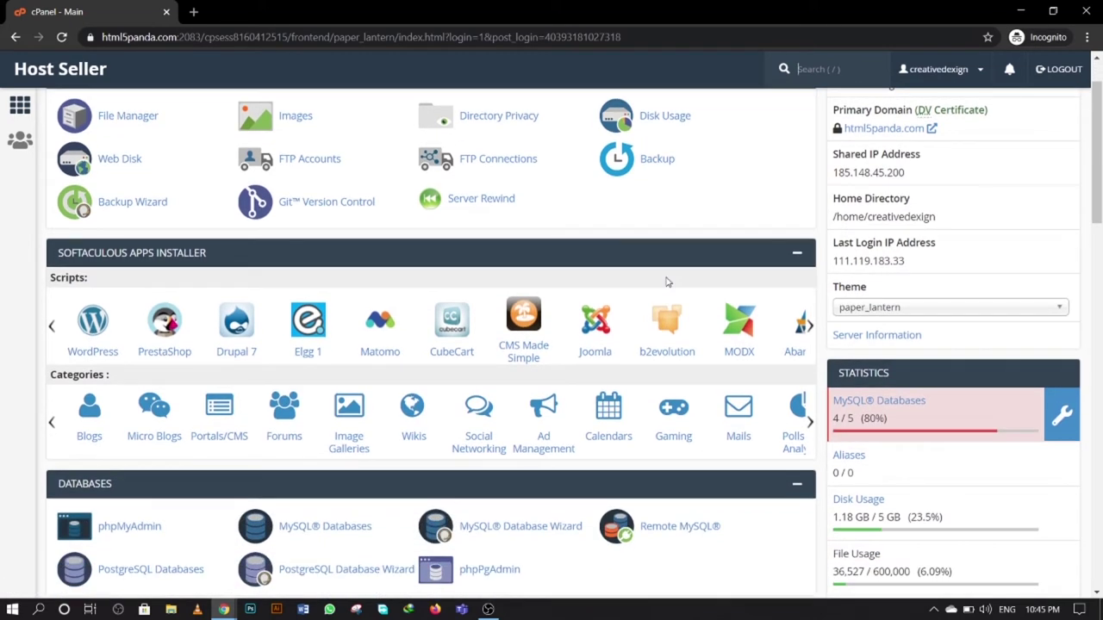
click(97, 324)
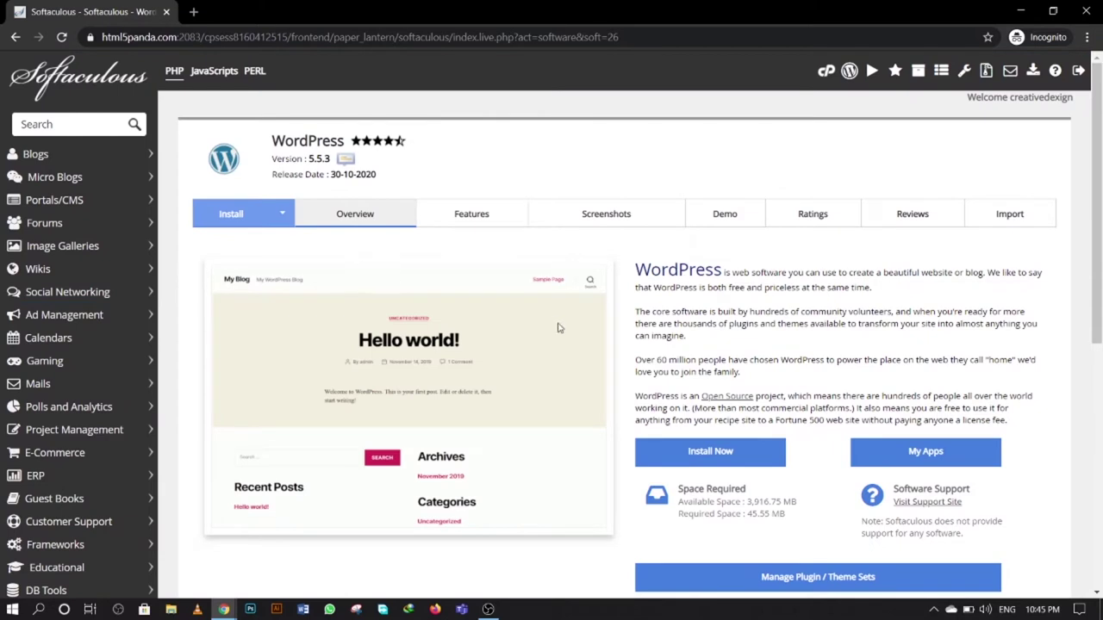
click(698, 454)
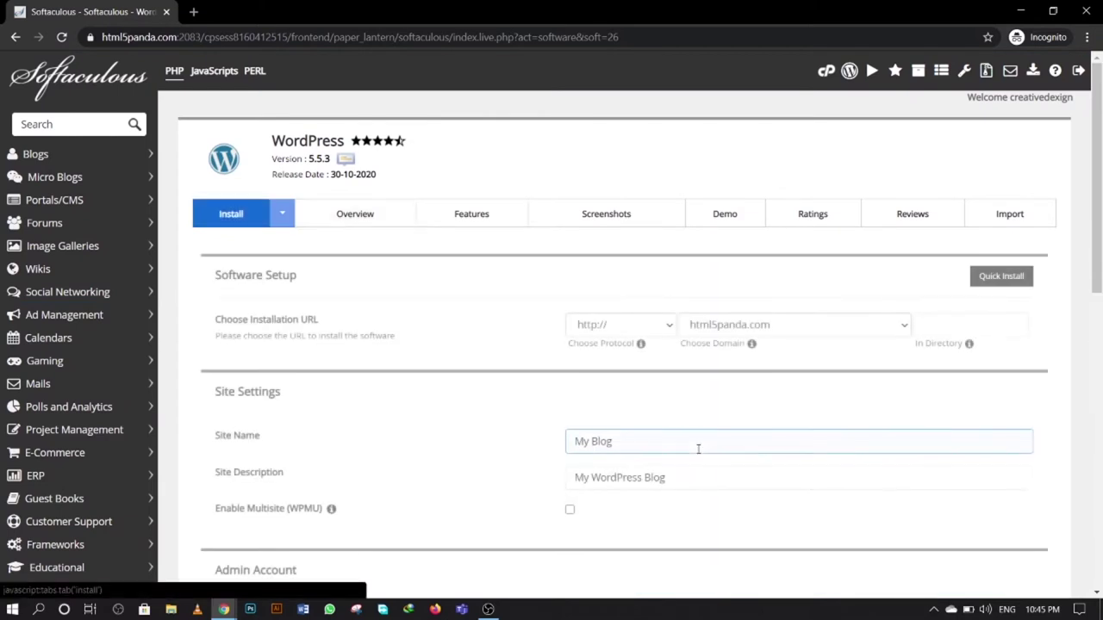
click(960, 328)
click(976, 326)
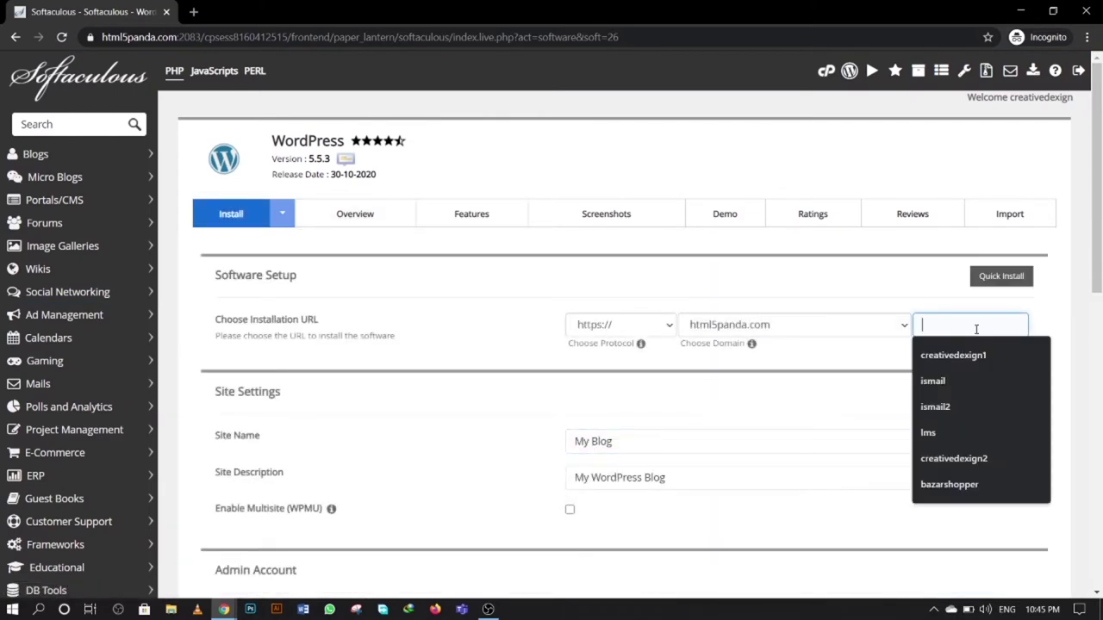
click(954, 355)
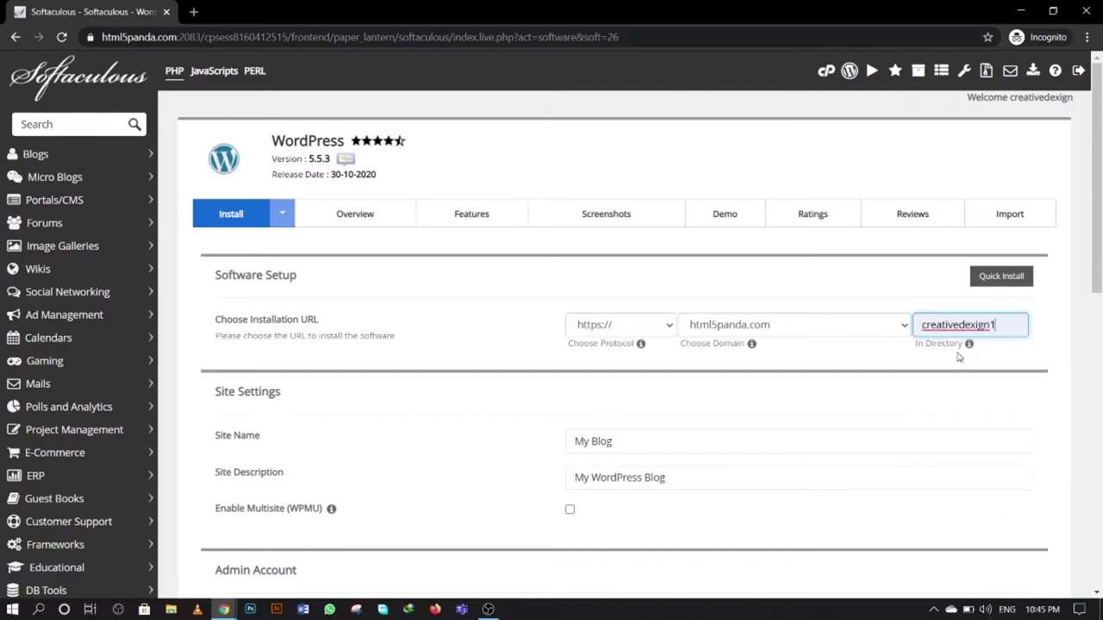
click(916, 301)
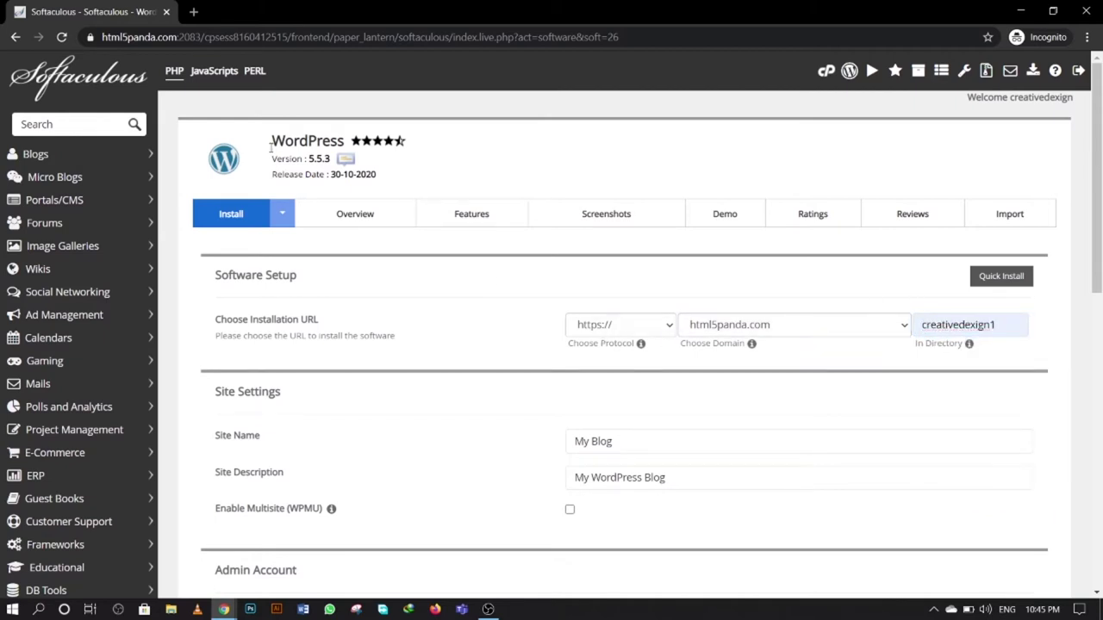
- Open cPanel's main page in a new tab and switch to it
click(826, 71)
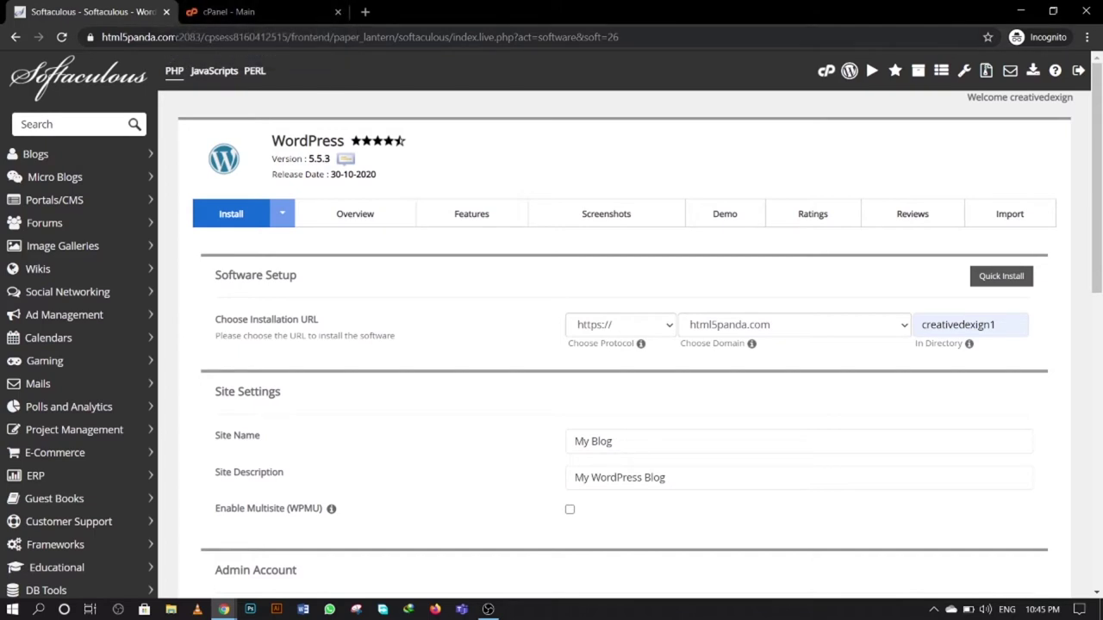
drag(151, 37, 101, 37)
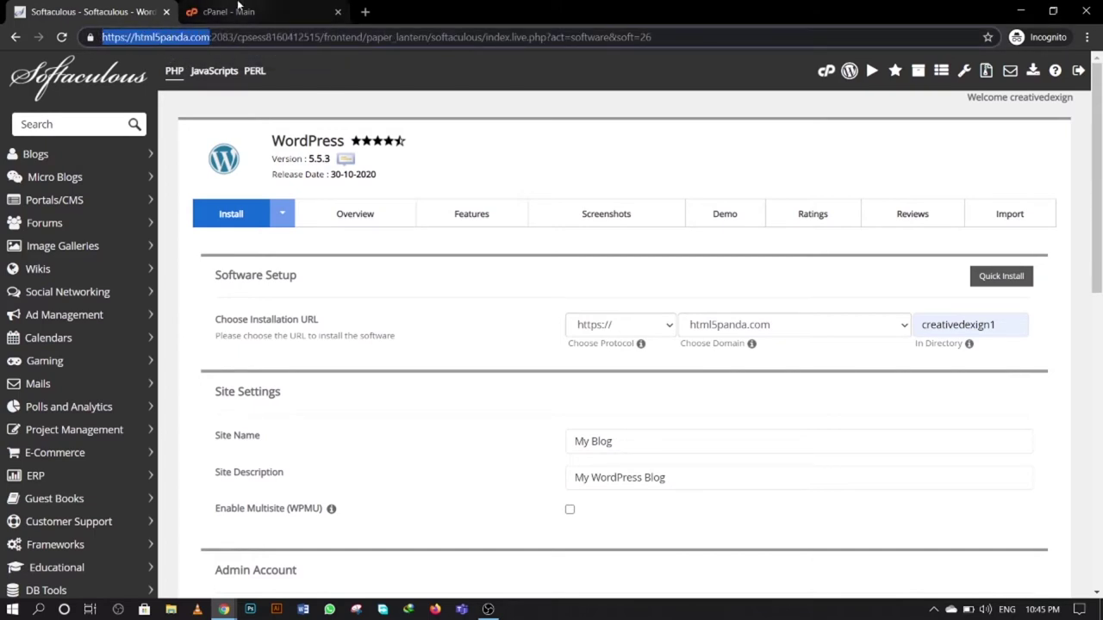
click(239, 8)
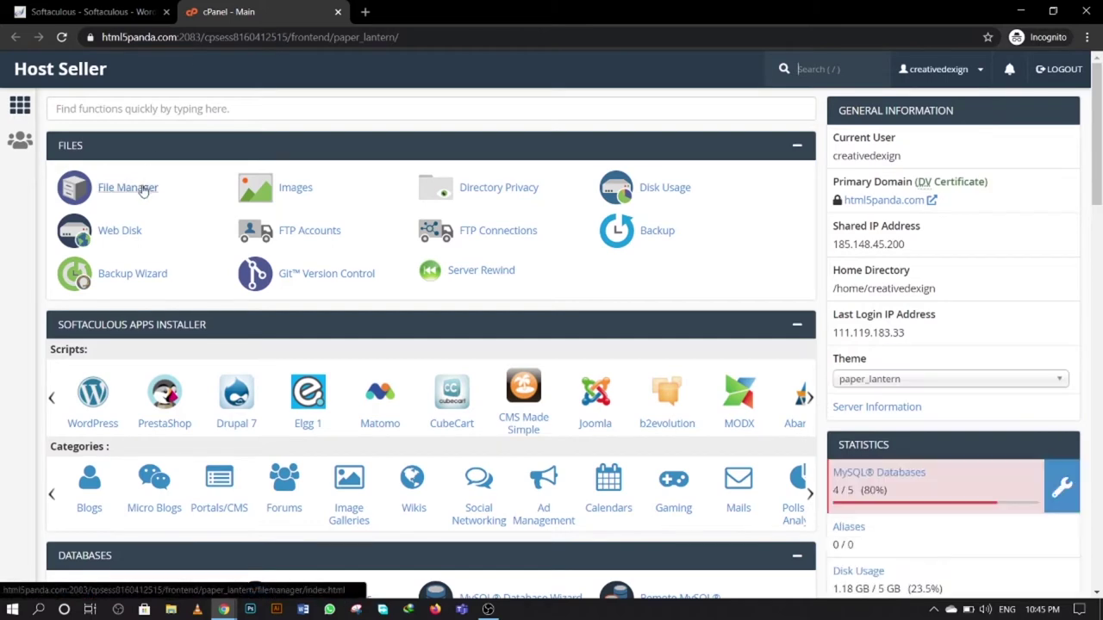
- Open File Manager in a new tab and browse into the public_html folder
middle_click(144, 190)
click(419, 9)
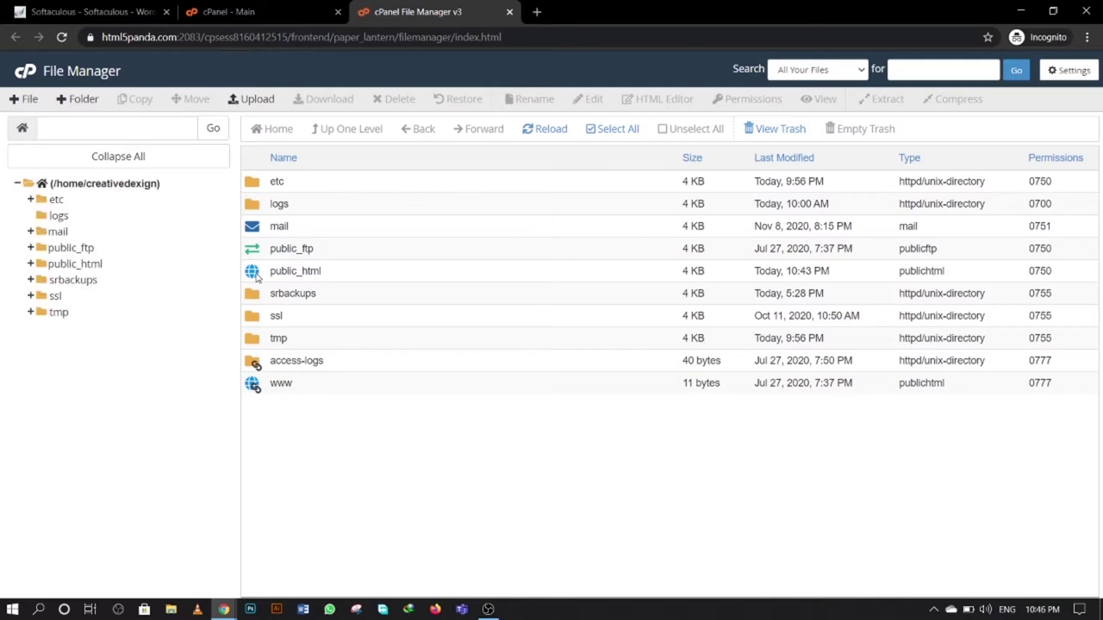
double_click(256, 272)
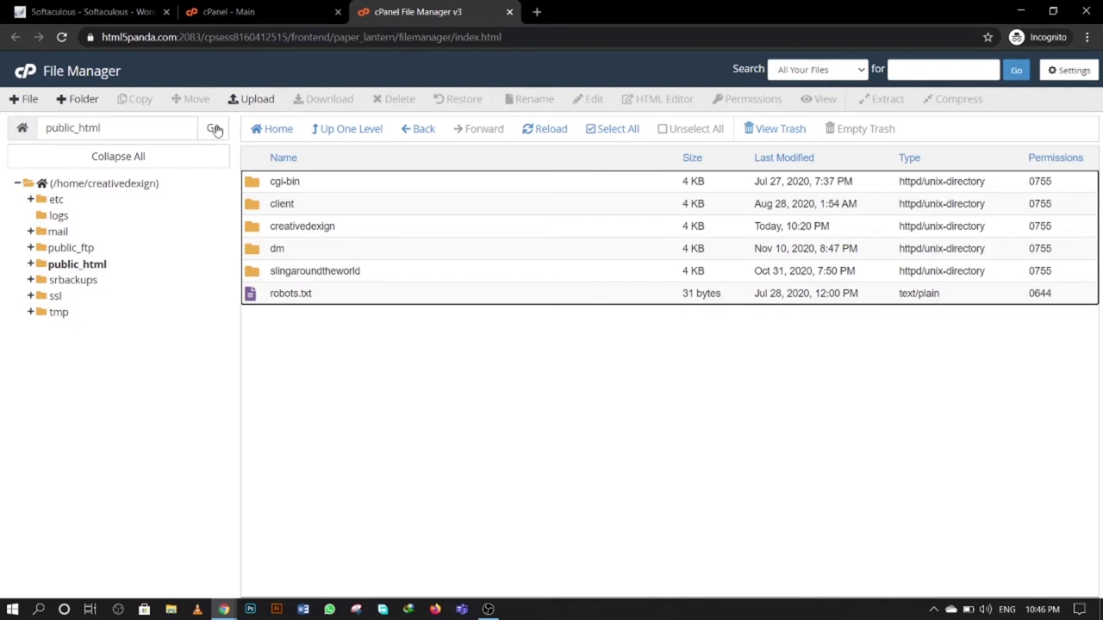
drag(178, 37, 103, 37)
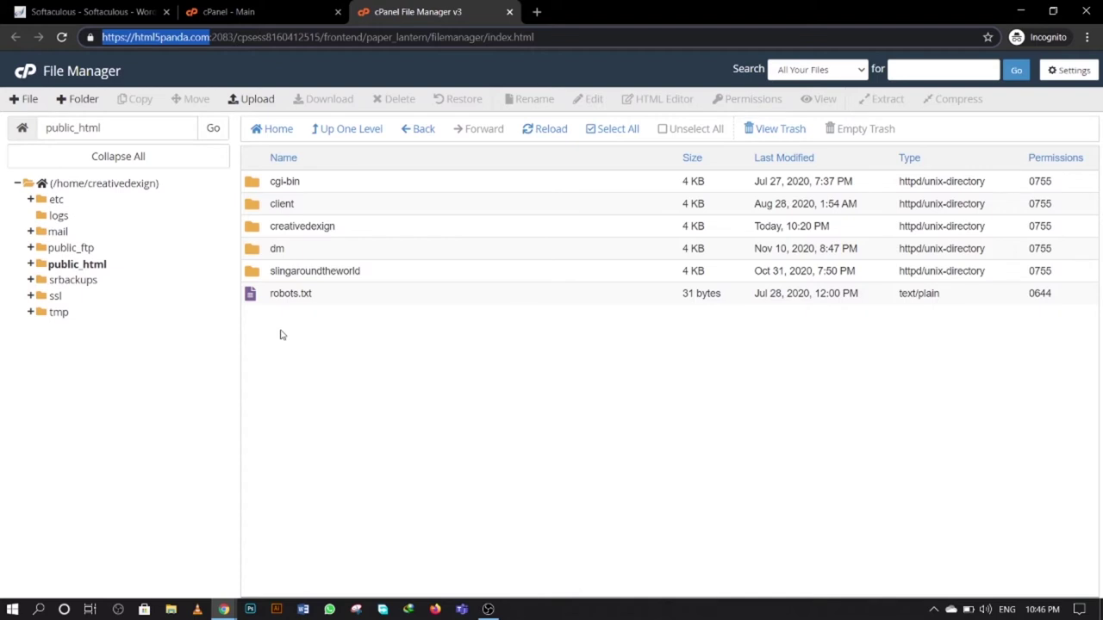
- Load html5panda.com in a new tab, which shows 403 Forbidden, then return to File Manager
click(536, 12)
text(html)
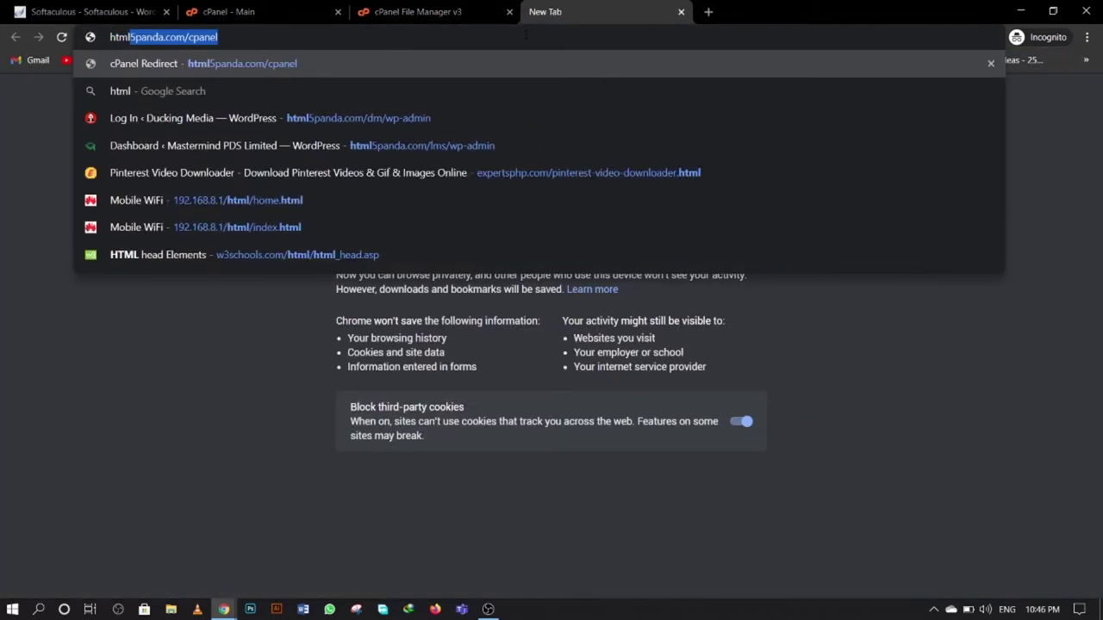
text(5panda.com/)
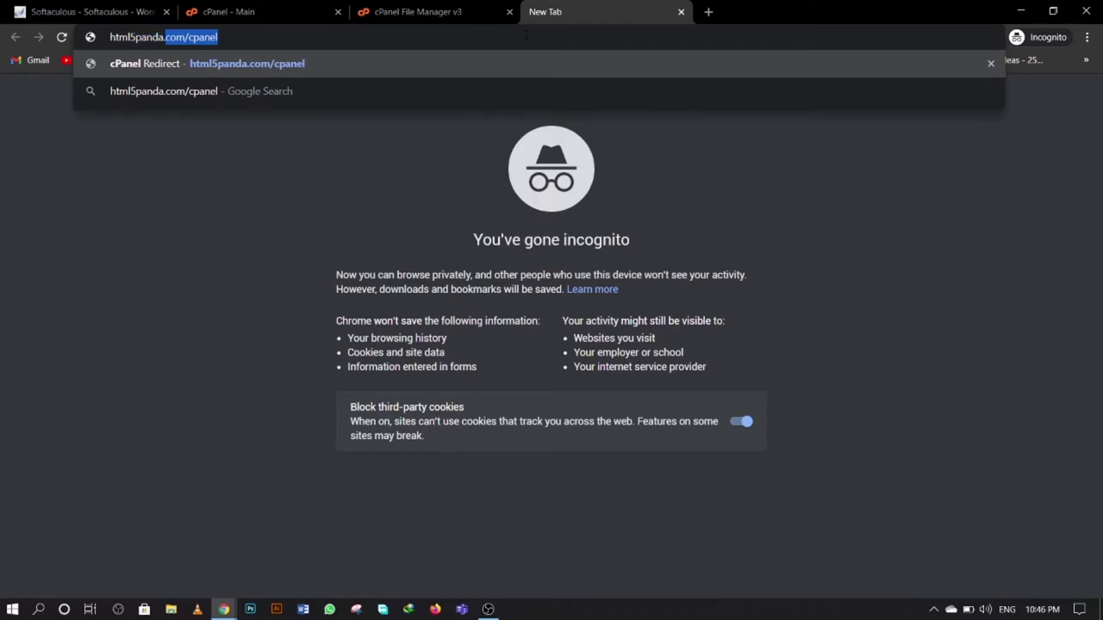
text(/)
key(Return)
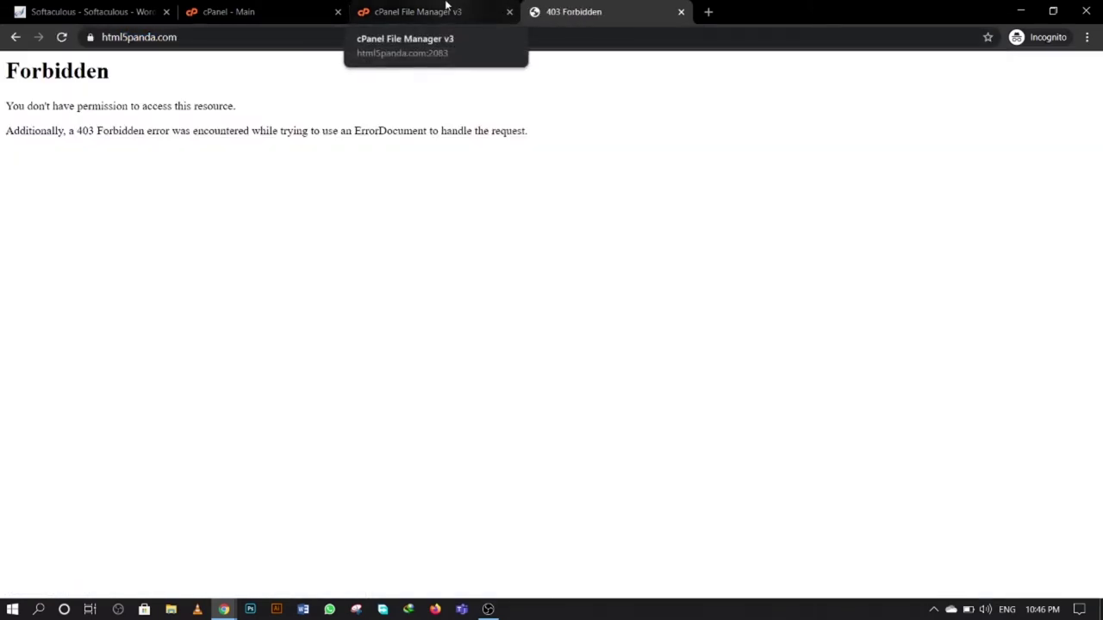
click(446, 8)
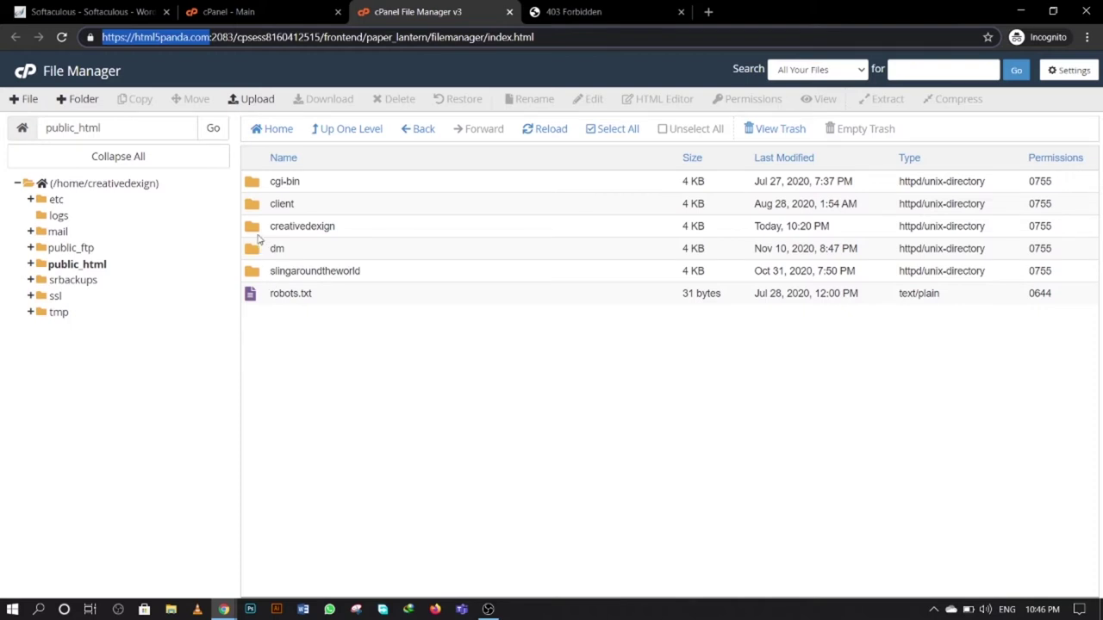
- Browse creativedexign's wp-content and themes folders, go back up to public_html, then view the 403 tab
double_click(256, 234)
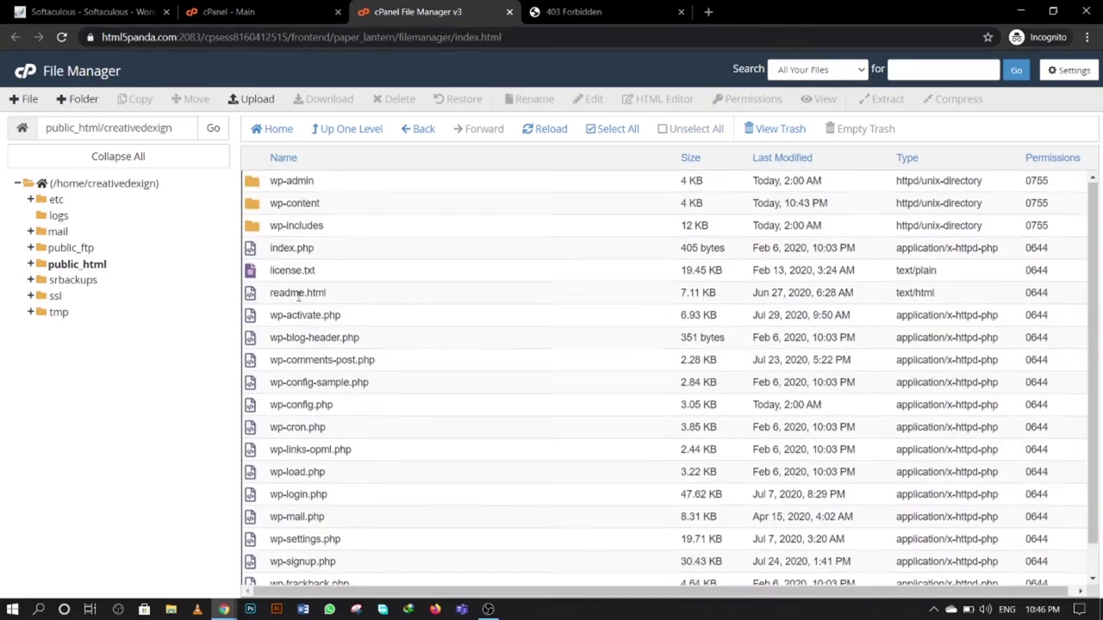
scroll(298, 295, down, 1)
scroll(295, 349, up, 1)
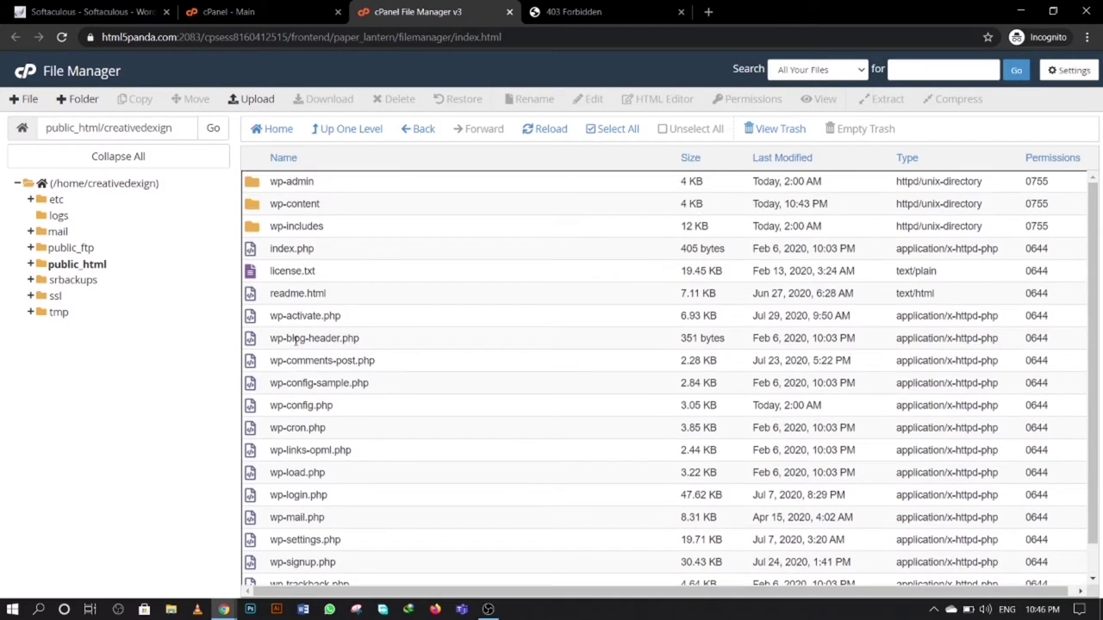
double_click(255, 206)
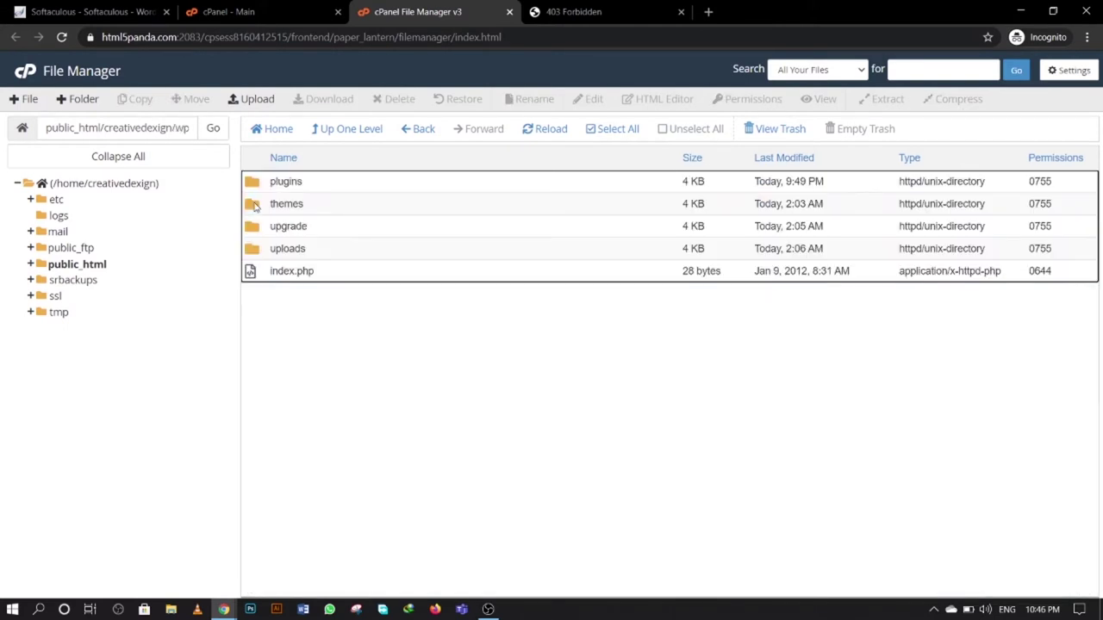
double_click(255, 205)
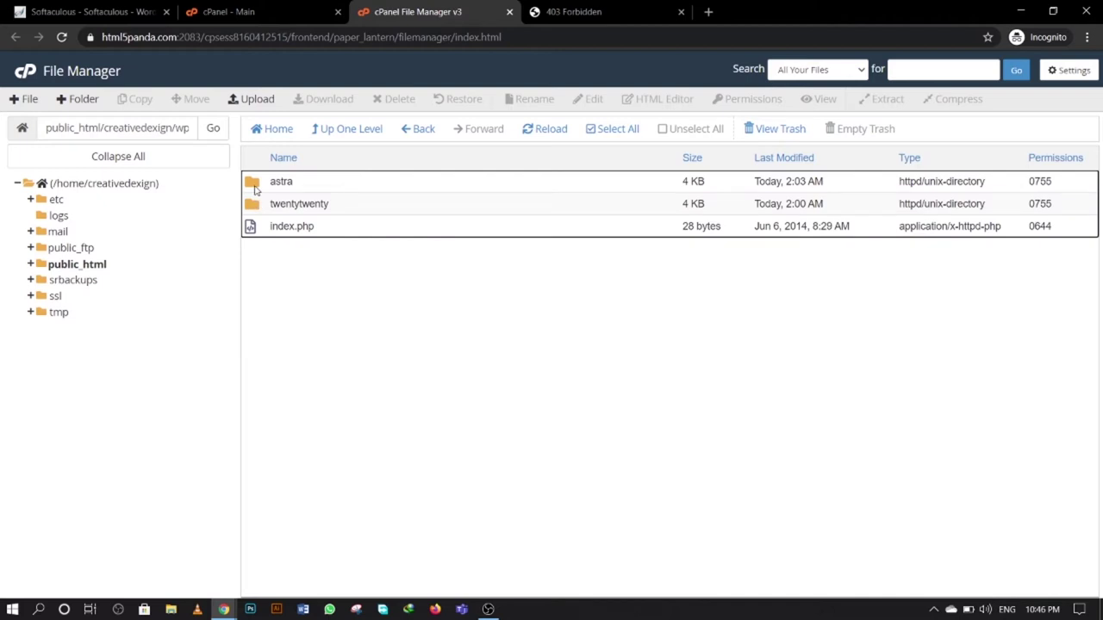
click(345, 133)
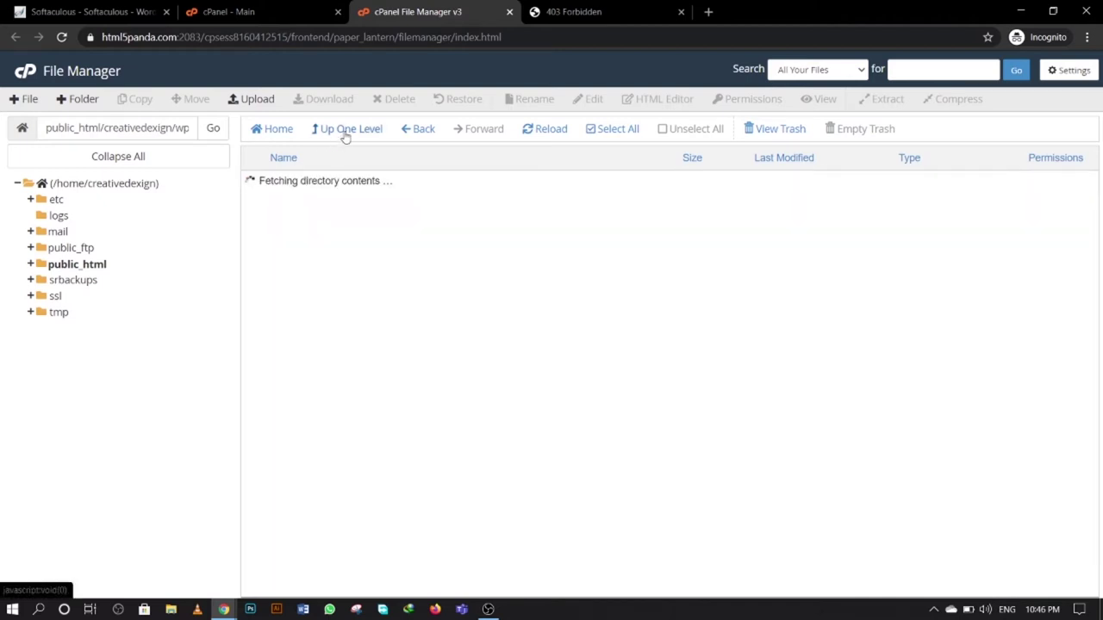
click(345, 134)
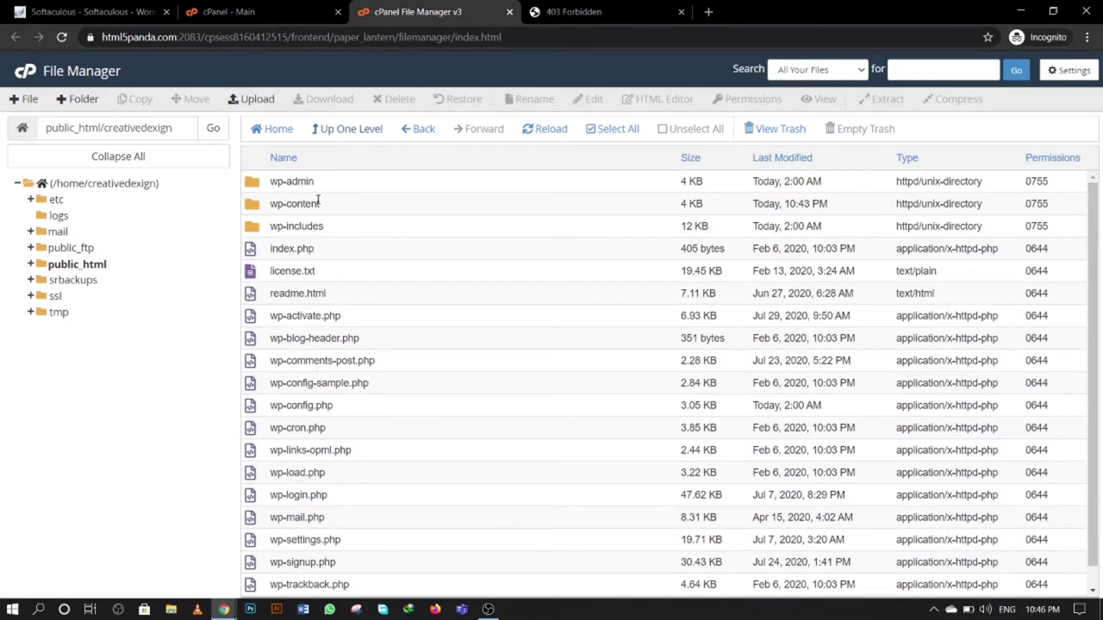
click(344, 132)
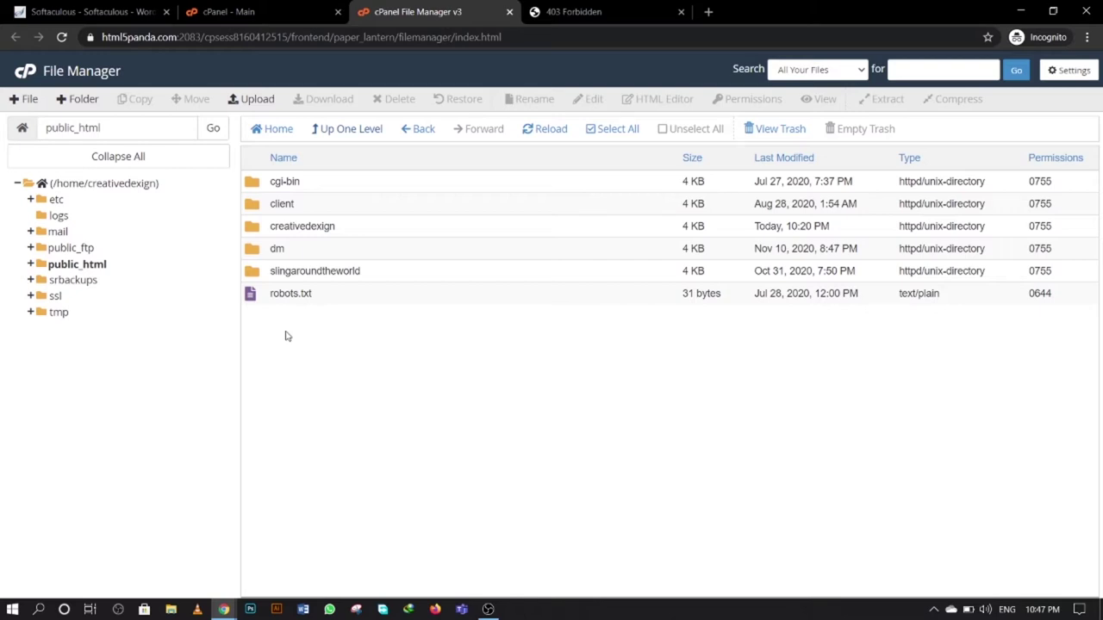
click(562, 10)
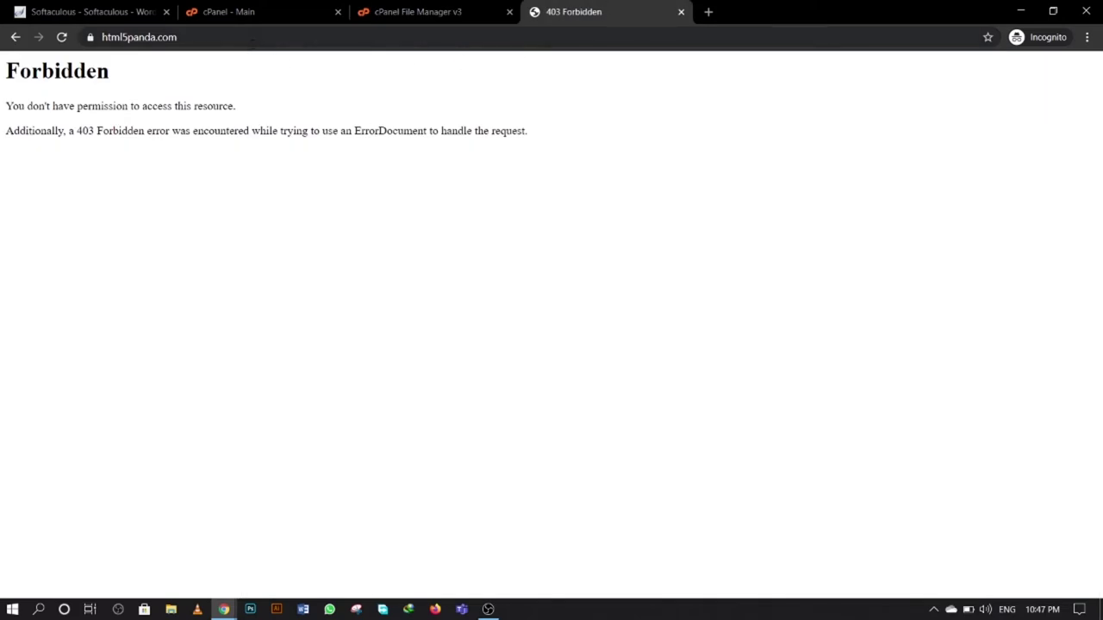
- Back on the install form, keep directory creativedexign1 and set Site Name to creativedexign
click(257, 13)
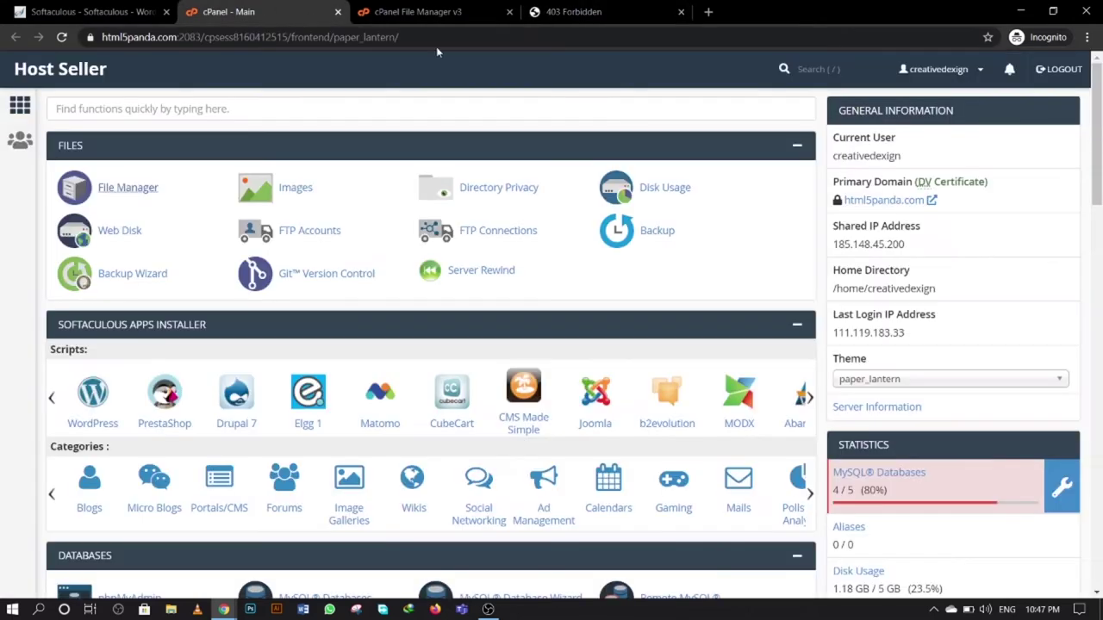
click(107, 11)
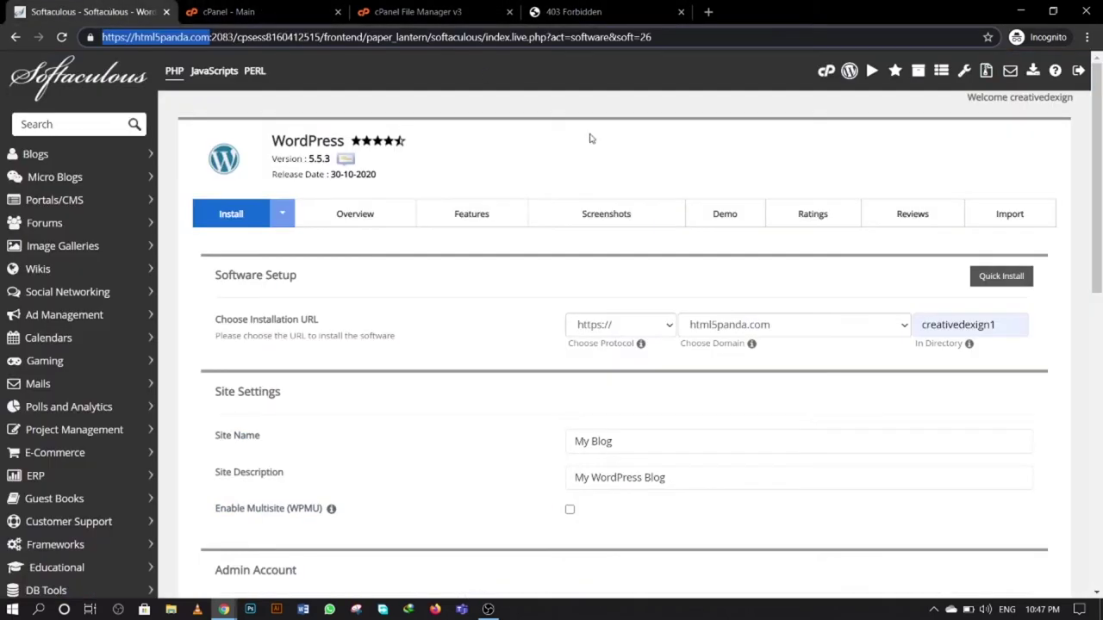
click(922, 325)
click(1047, 316)
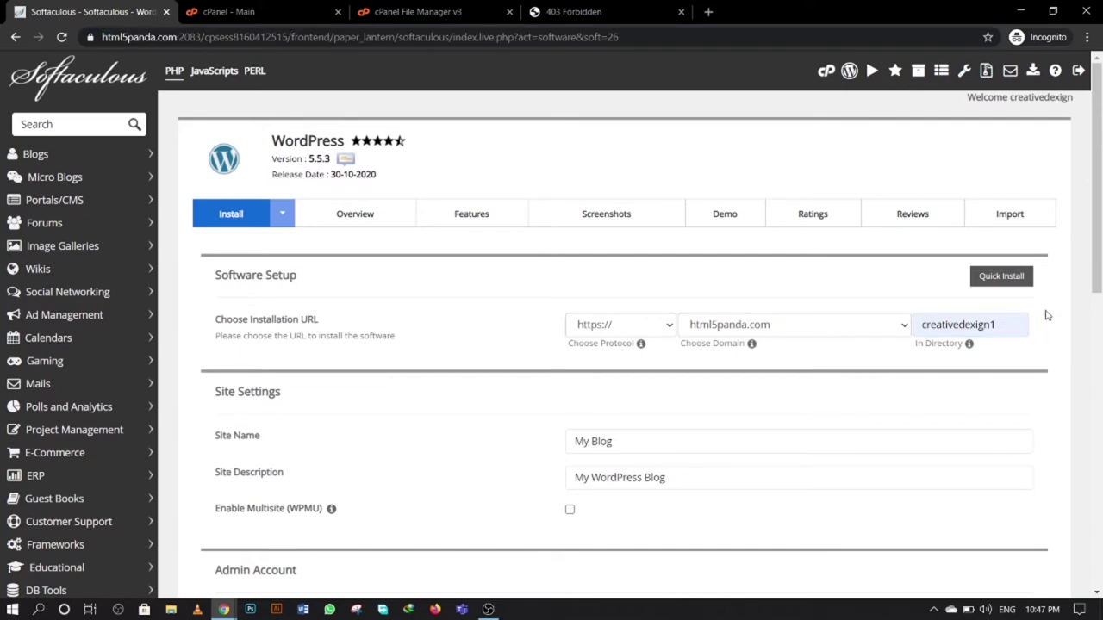
click(644, 443)
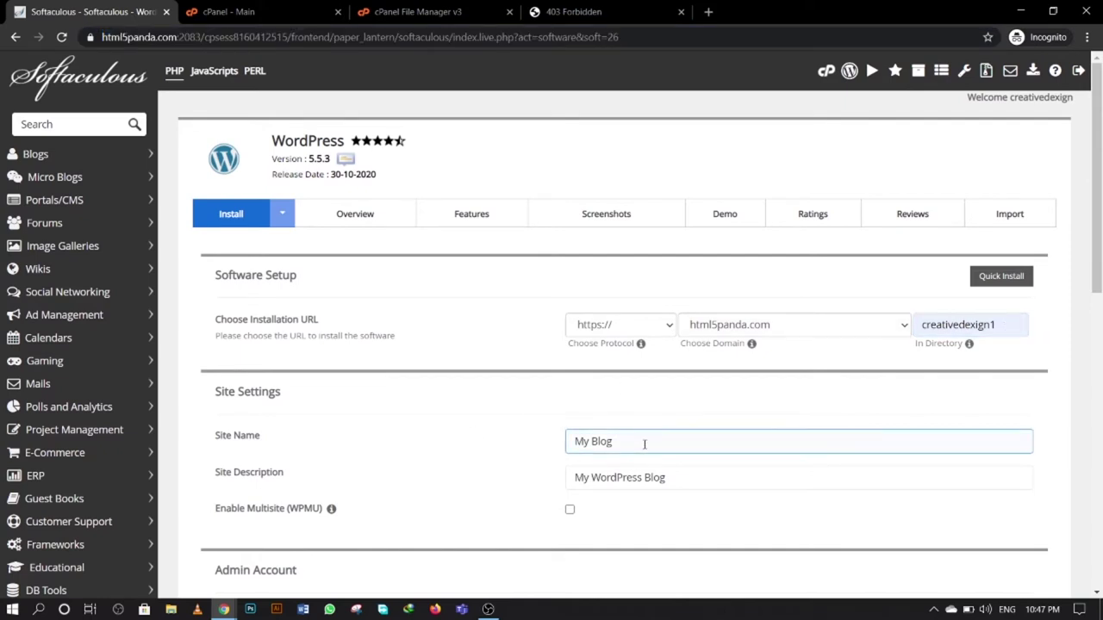
drag(644, 444, 490, 458)
text(crea)
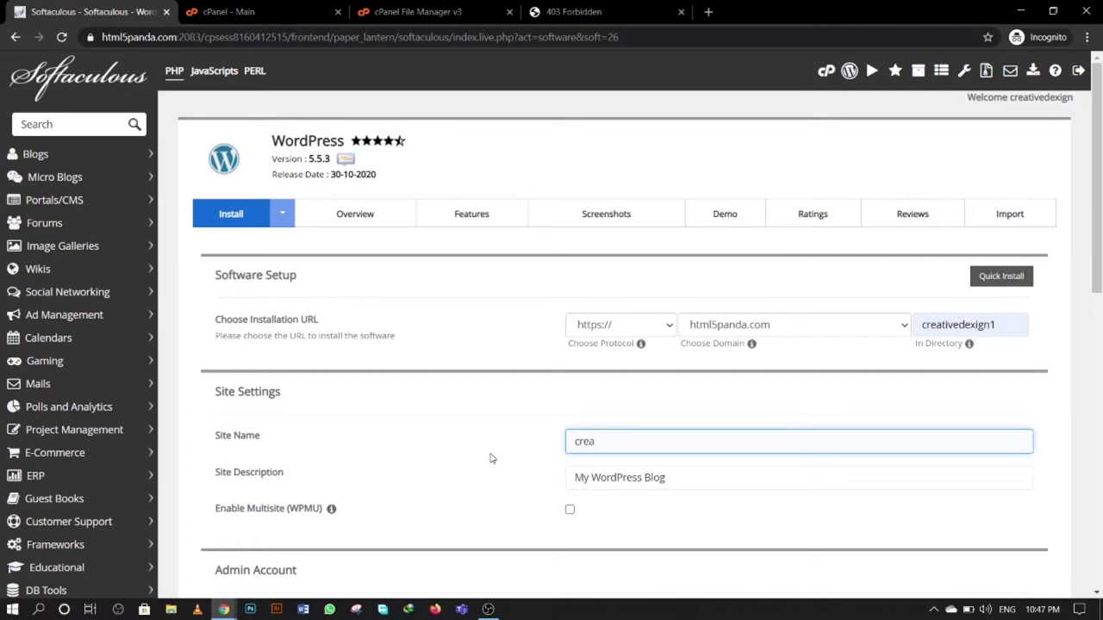
text(tivedexign)
- Set the admin username to admin and enter a new admin password
scroll(460, 423, down, 2)
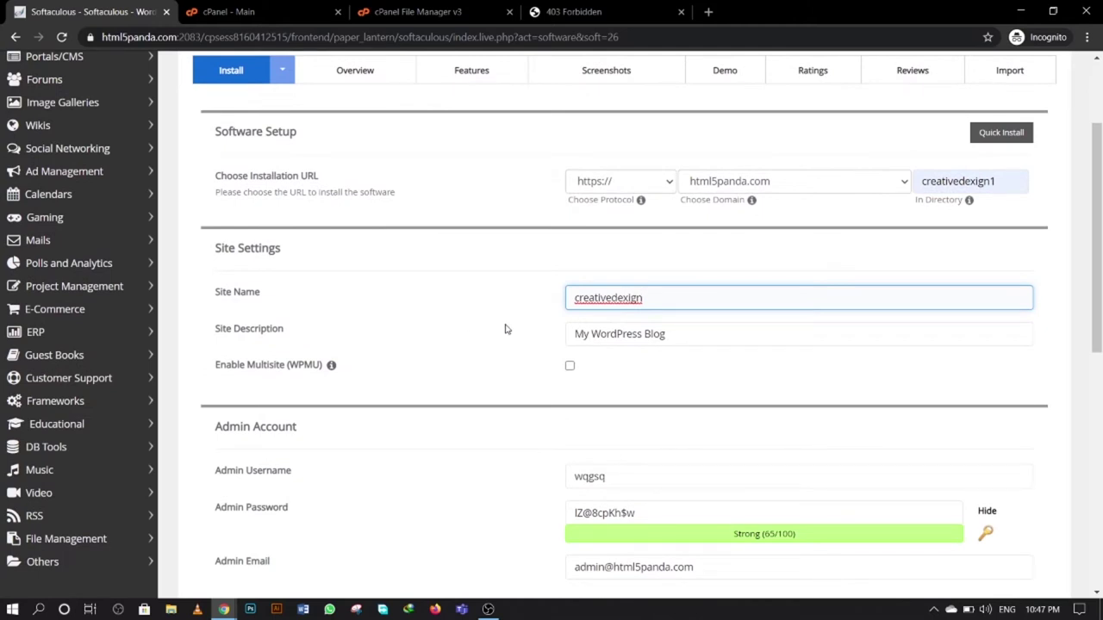
scroll(421, 408, down, 3)
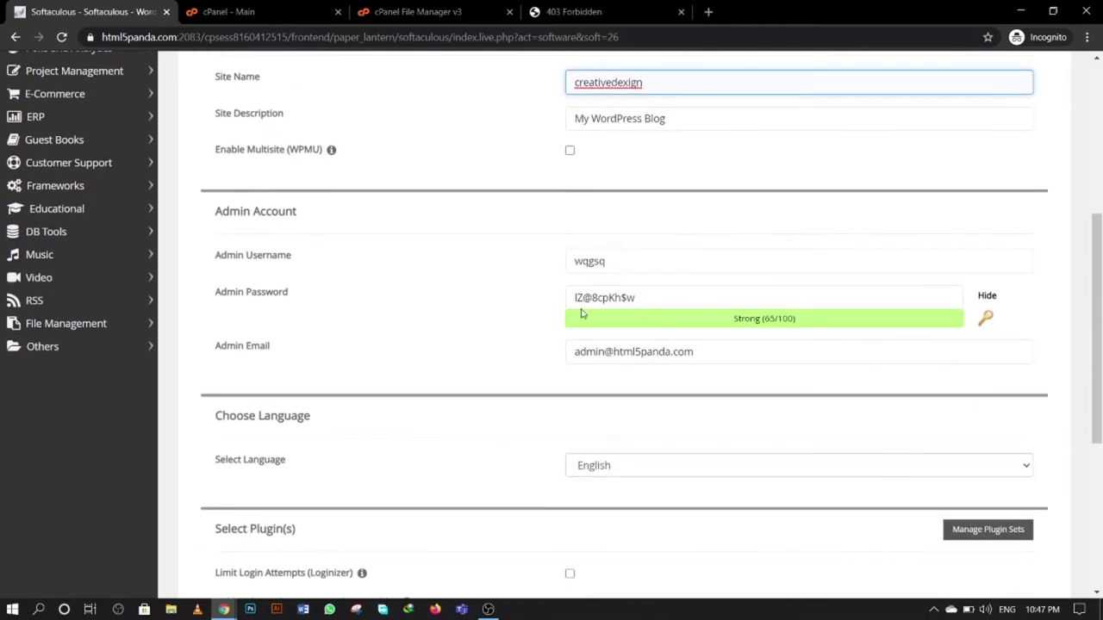
double_click(603, 261)
text(admin)
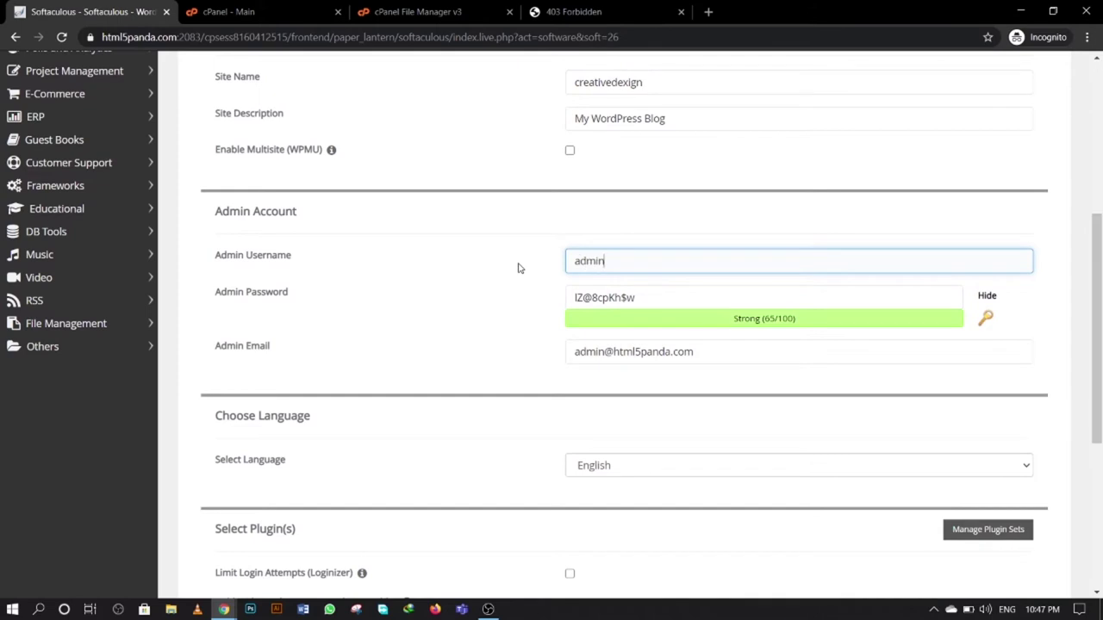
key(Tab)
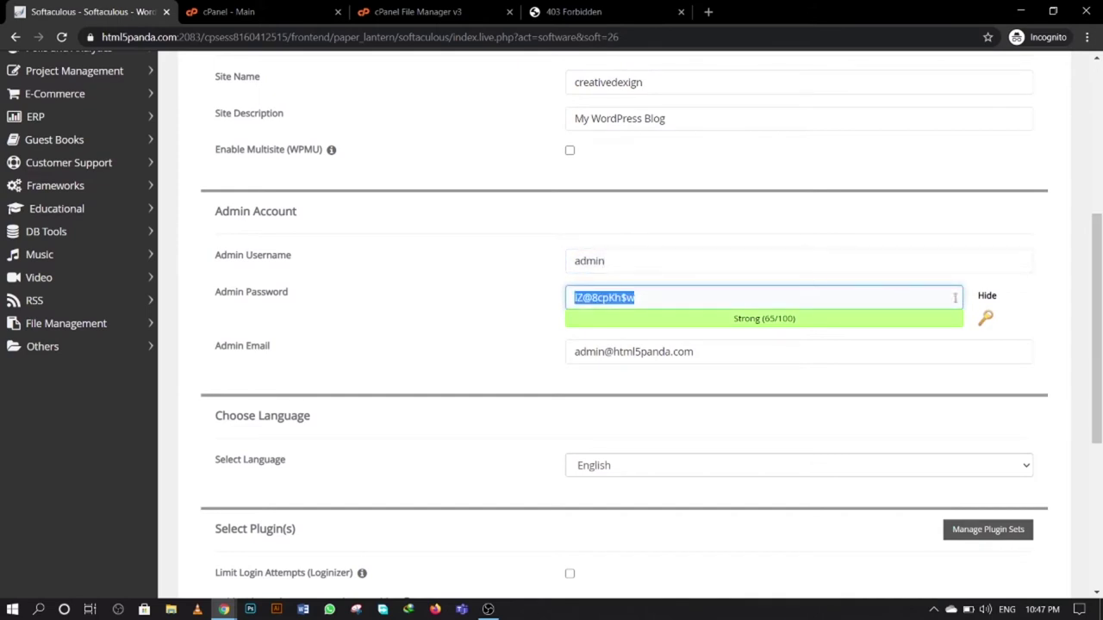
click(986, 295)
drag(631, 297, 531, 309)
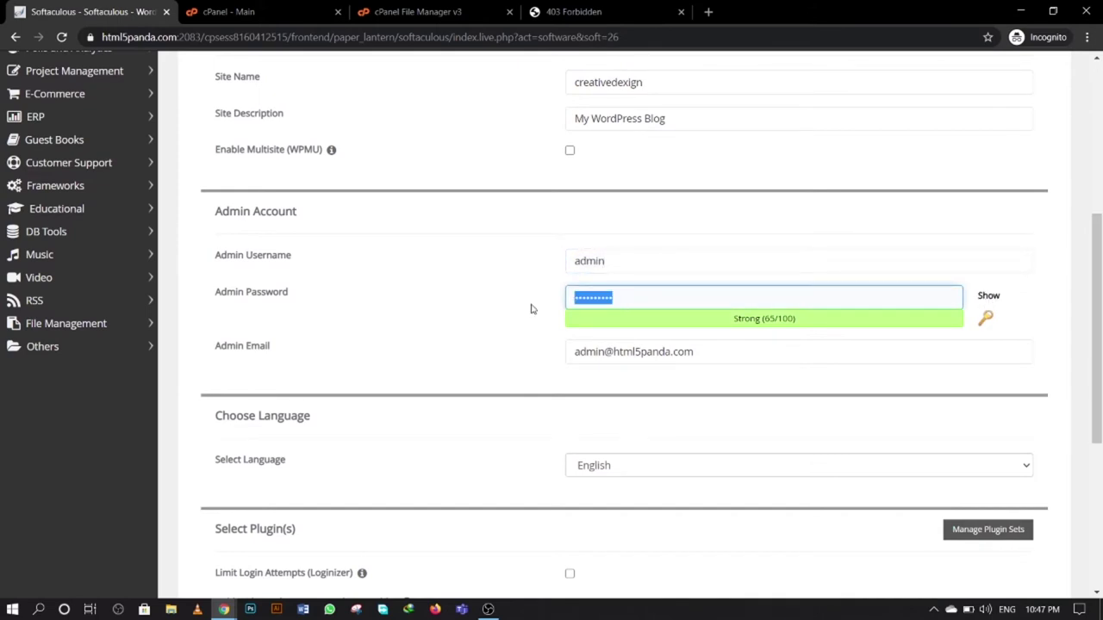
text(ad)
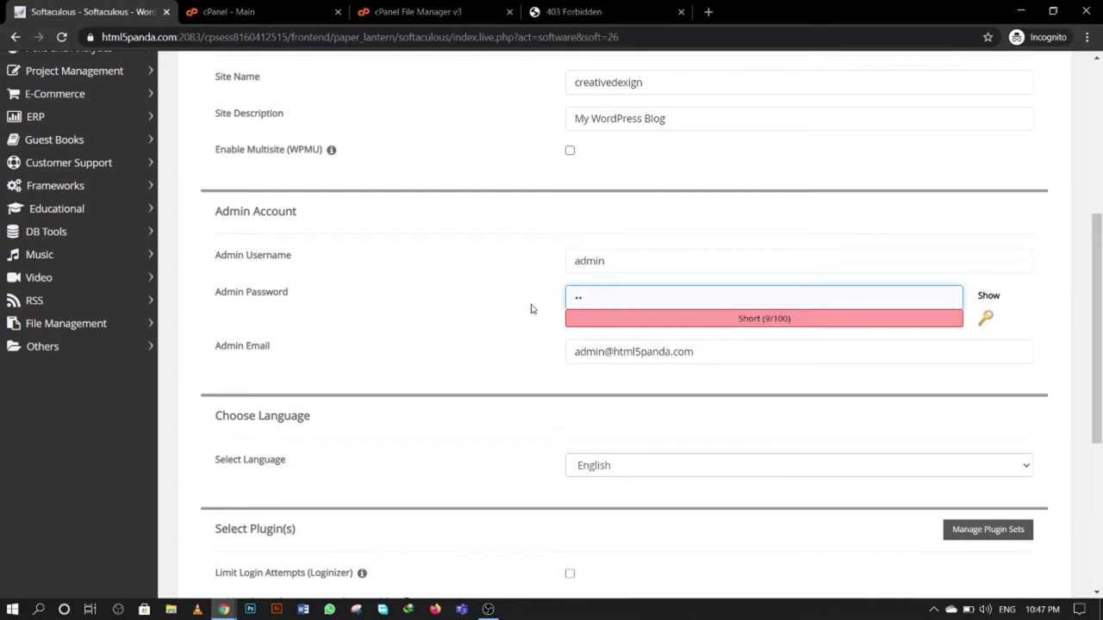
text(min@1234)
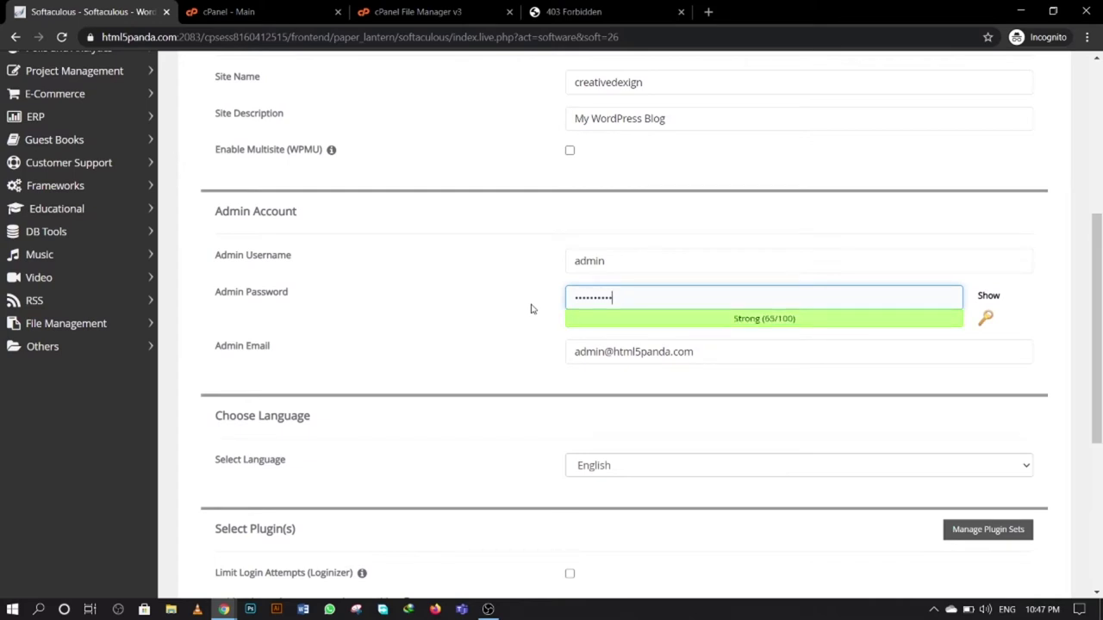
- Keep the admin email, run the installation, and open the new site's admin URL
scroll(481, 337, down, 1)
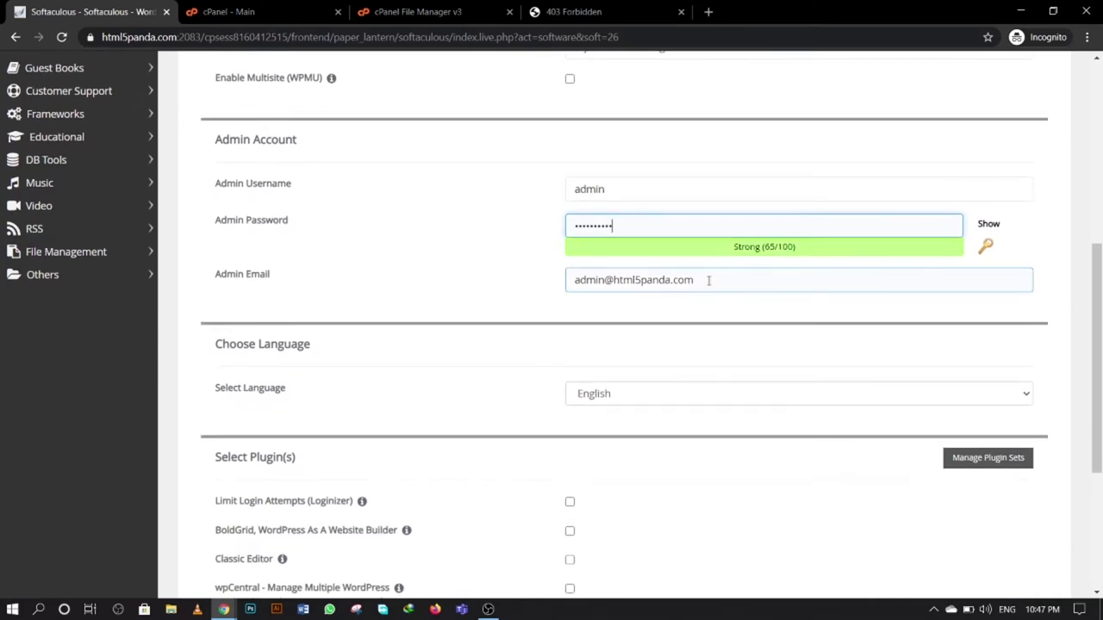
drag(708, 280, 546, 293)
click(517, 297)
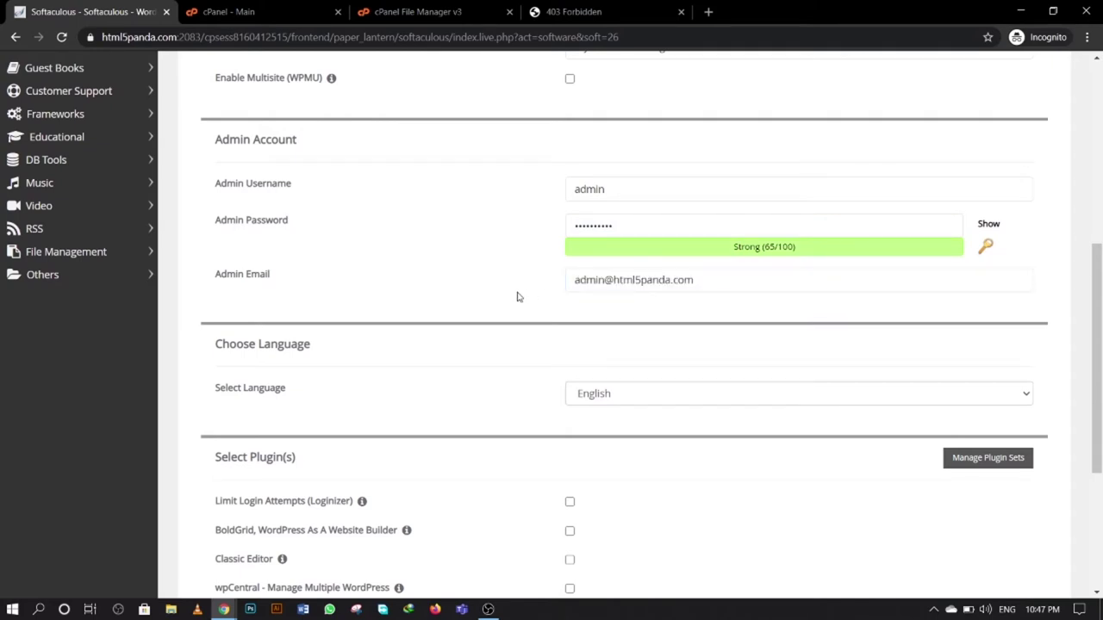
scroll(517, 345, down, 3)
click(617, 425)
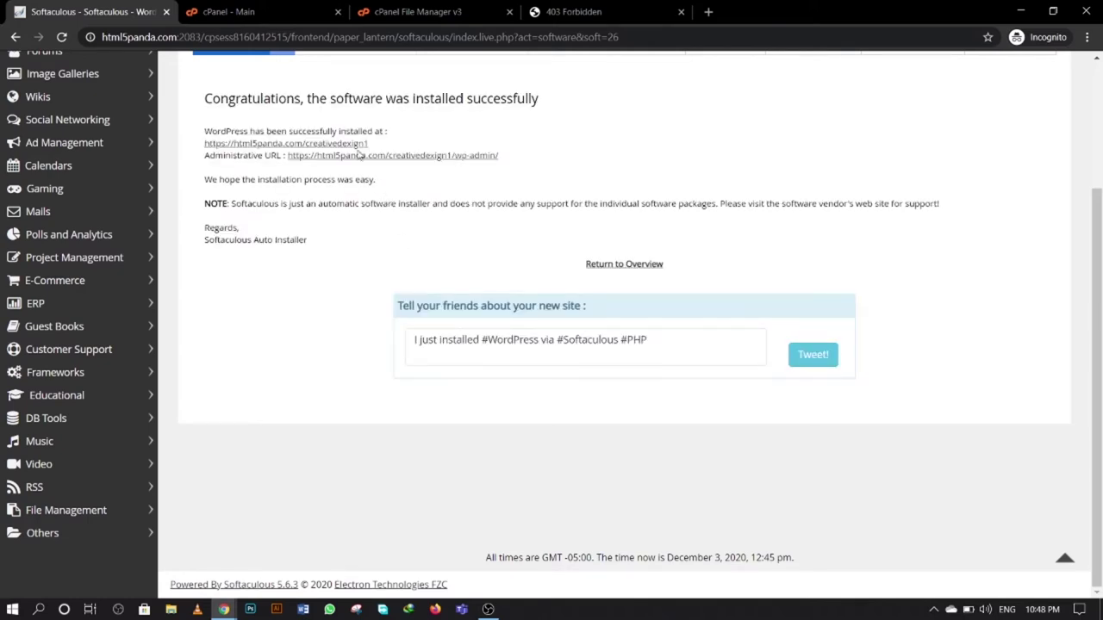
ctrl+click(414, 162)
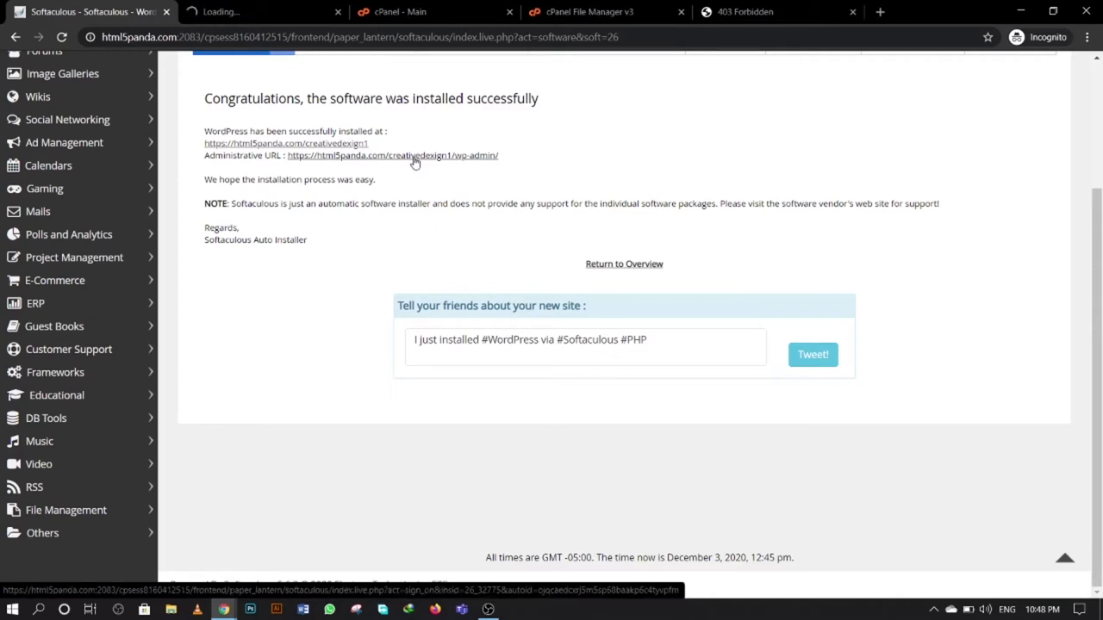
- Refresh the File Manager listing and open creativedexign1/wp-content/themes
click(593, 14)
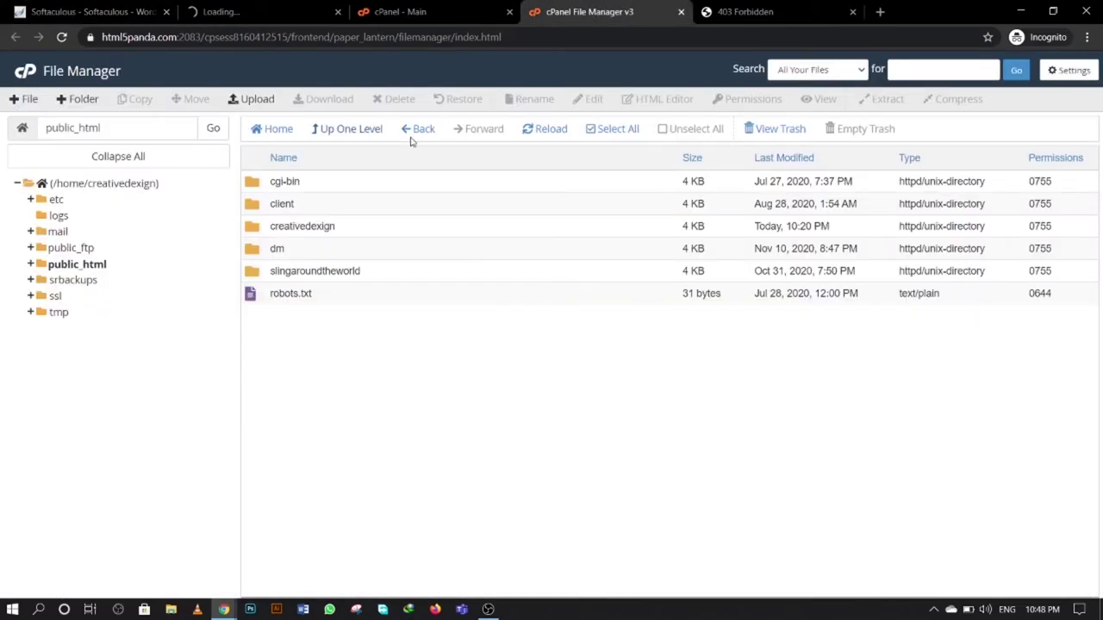
click(536, 131)
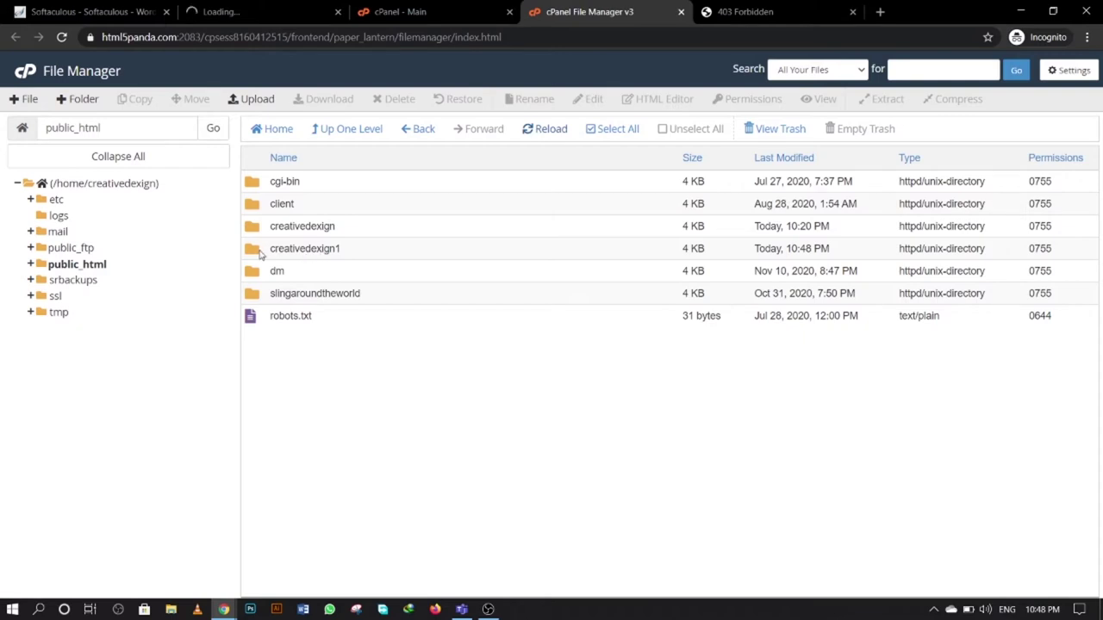
double_click(260, 254)
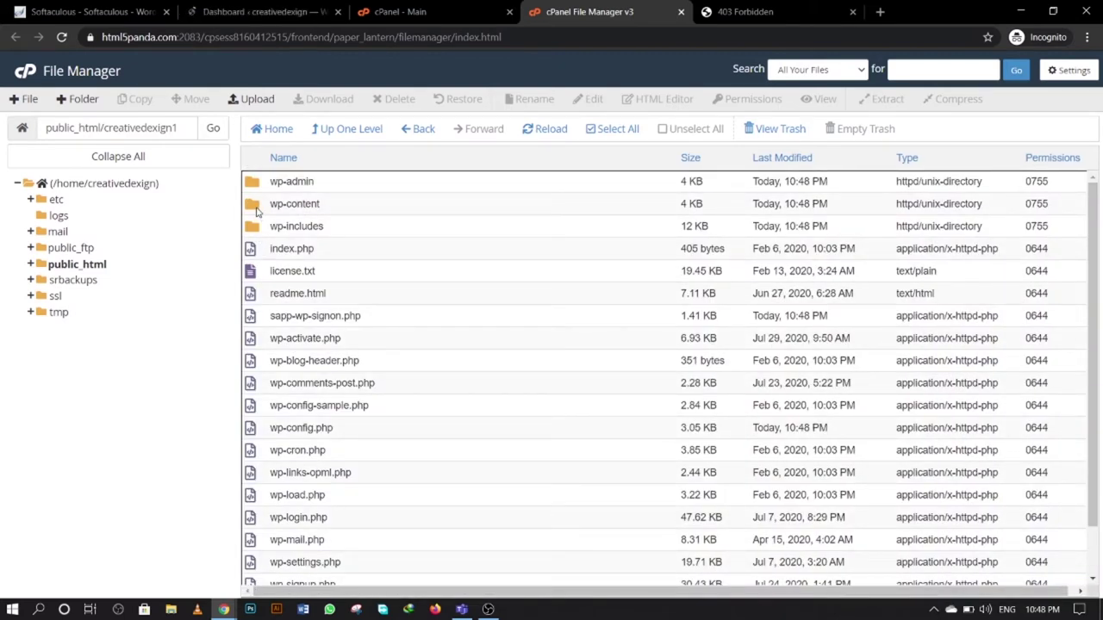
double_click(255, 206)
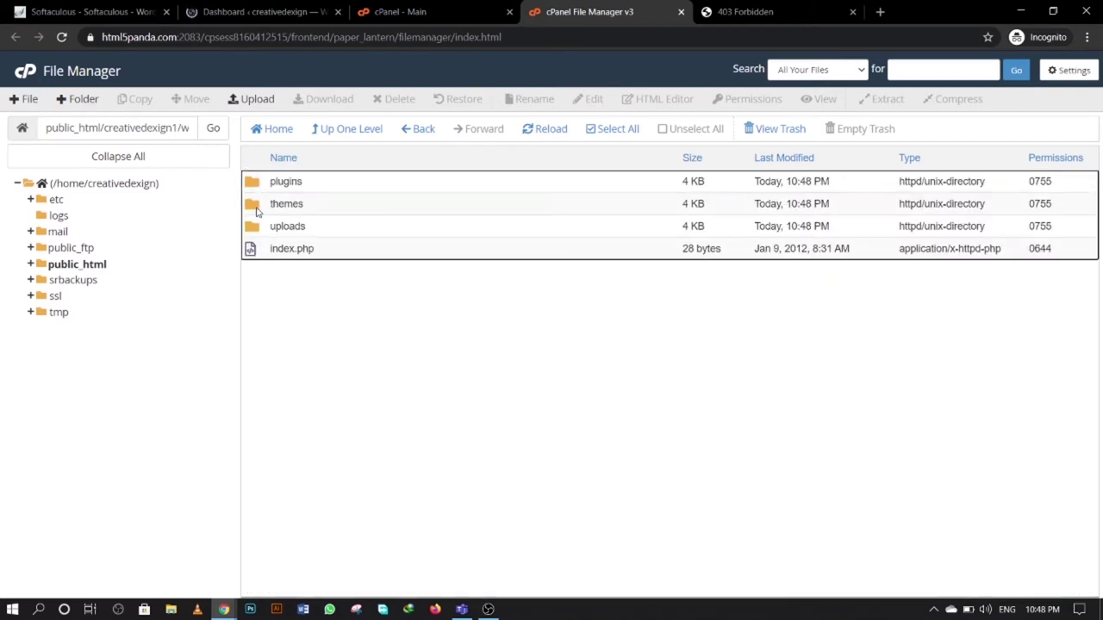
double_click(256, 209)
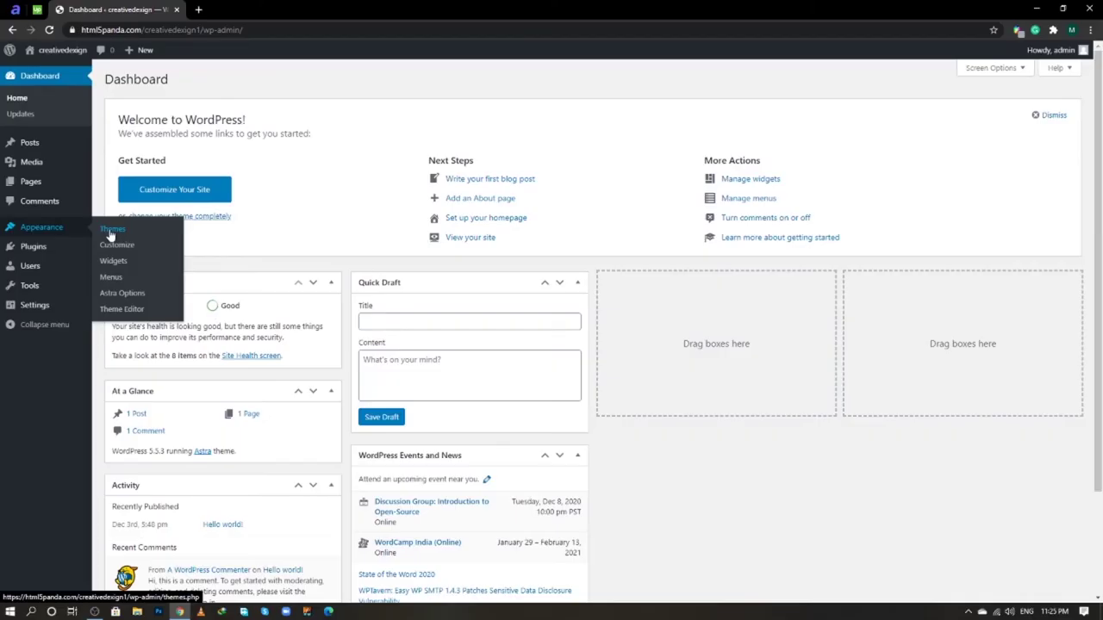
- Open the Themes page in a new tab and reveal the Add Themes zip upload form
right_click(111, 234)
click(121, 239)
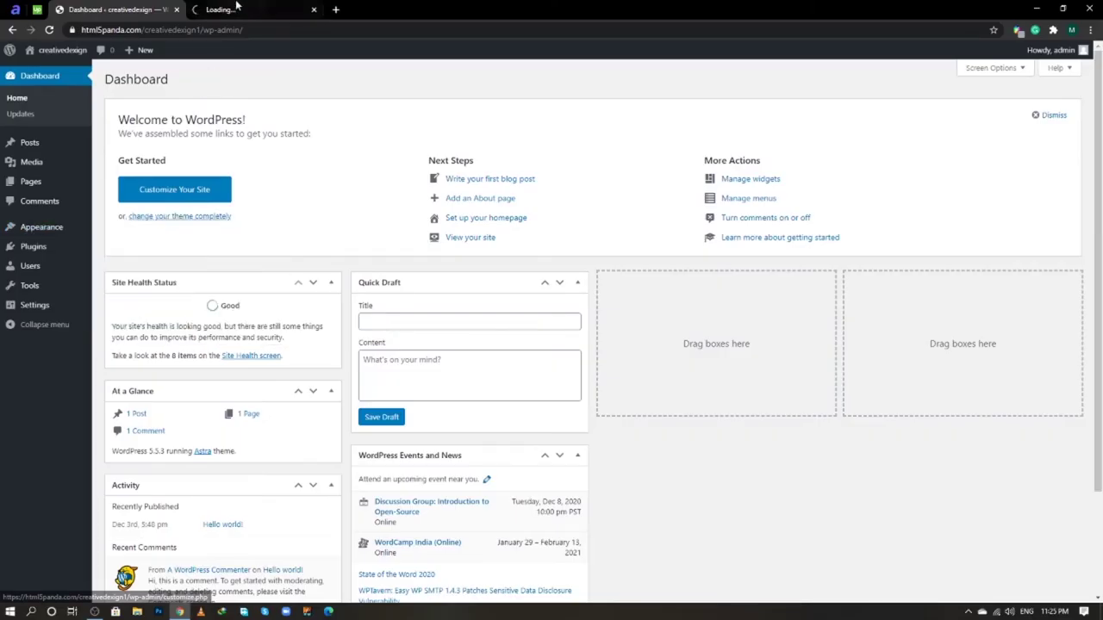
click(236, 7)
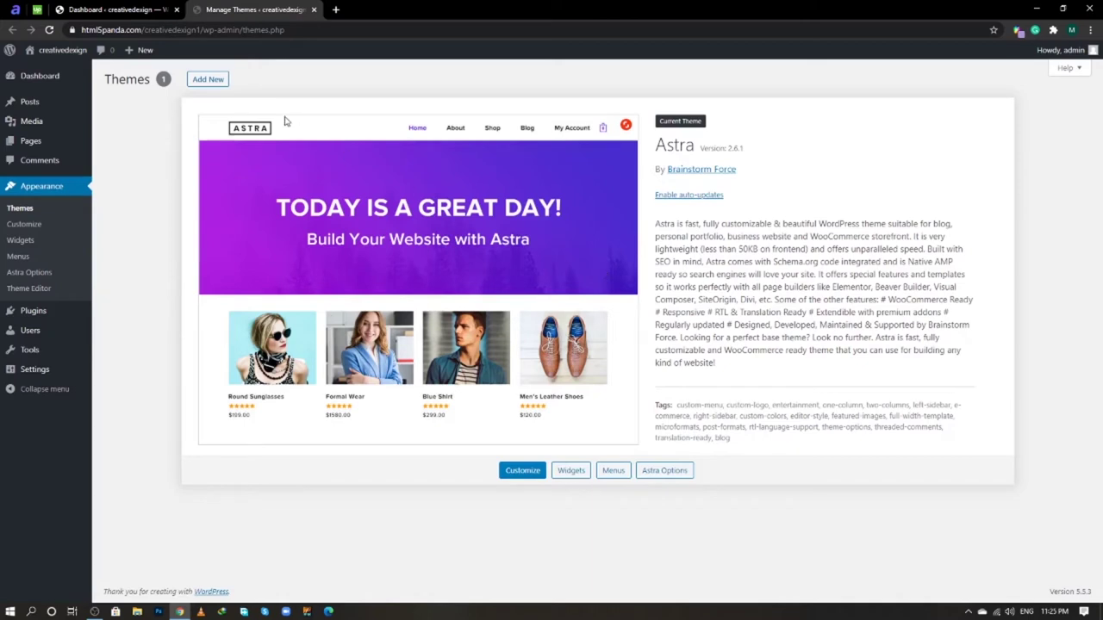
click(218, 81)
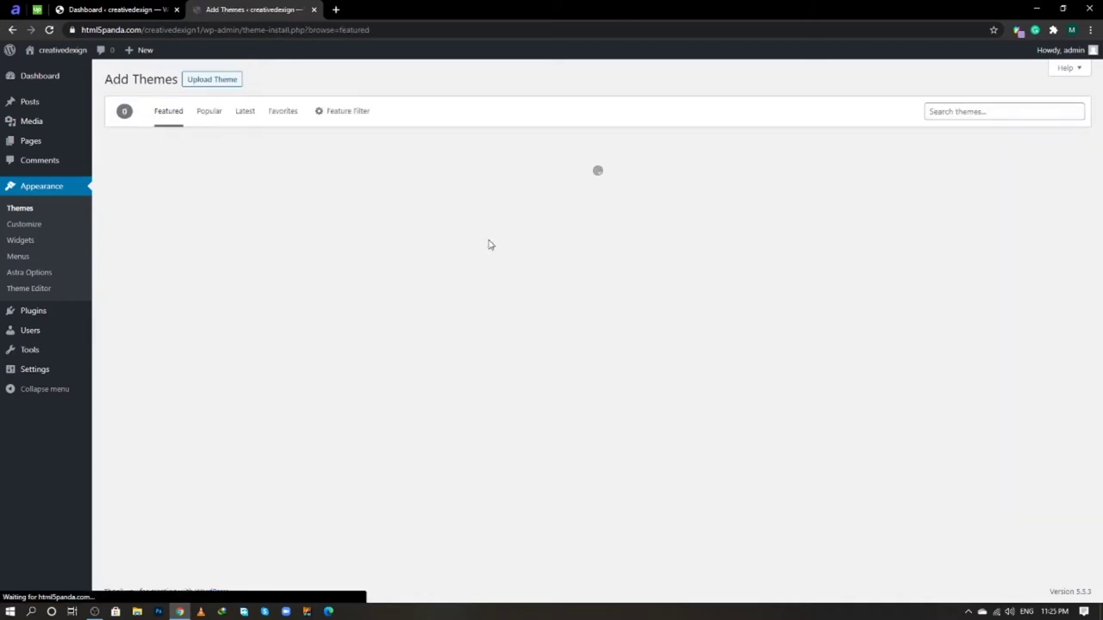
click(212, 79)
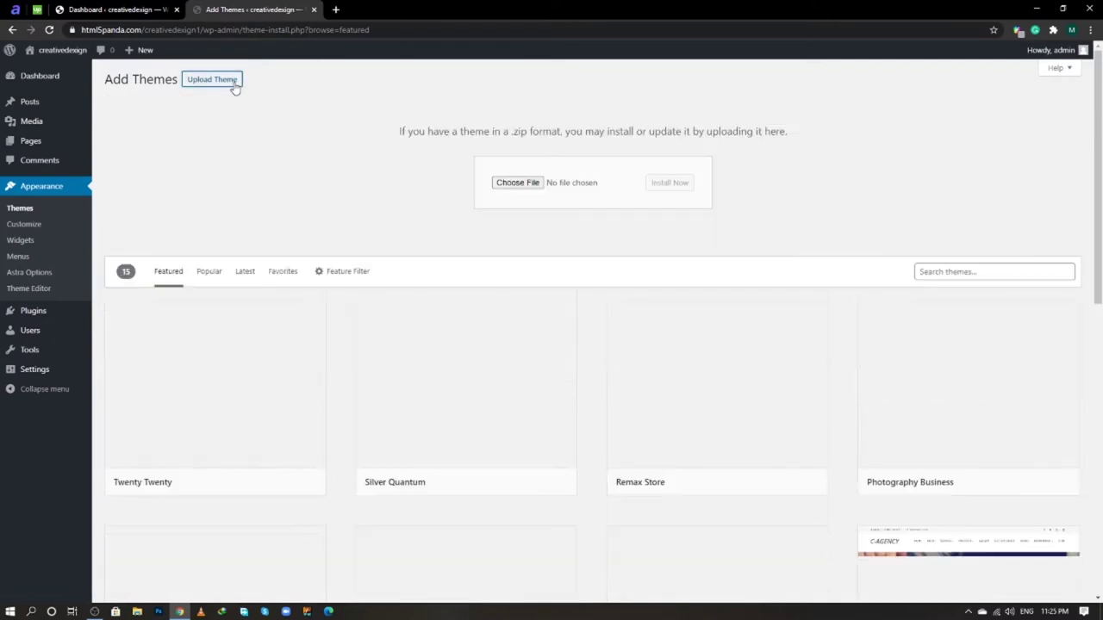
- Browse OneDrive folders in the file picker, then cancel without choosing a theme file
click(514, 186)
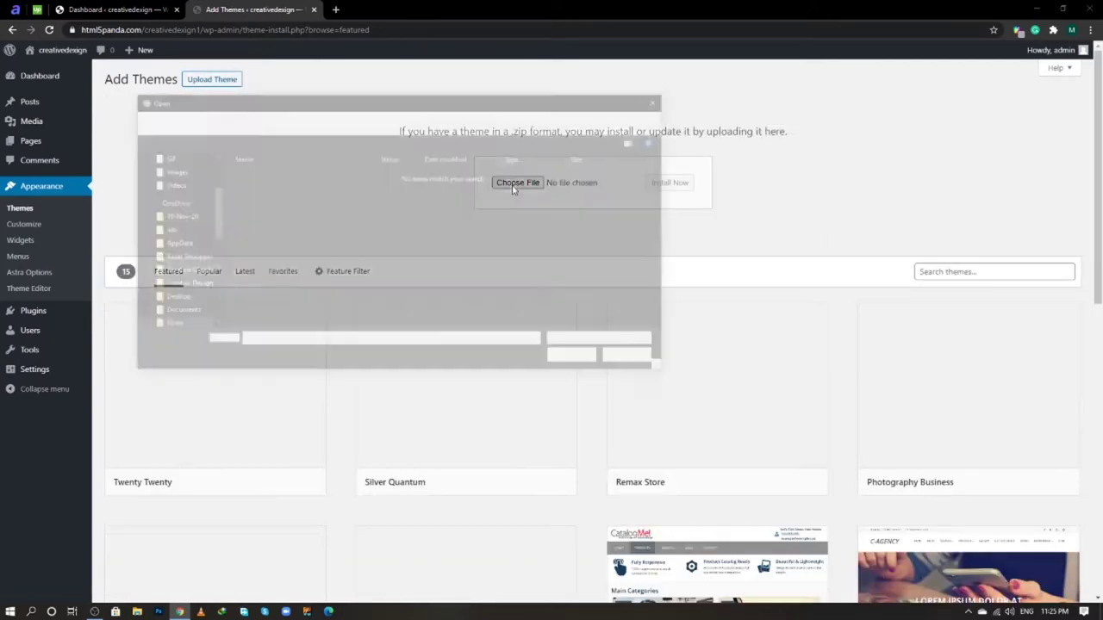
click(168, 203)
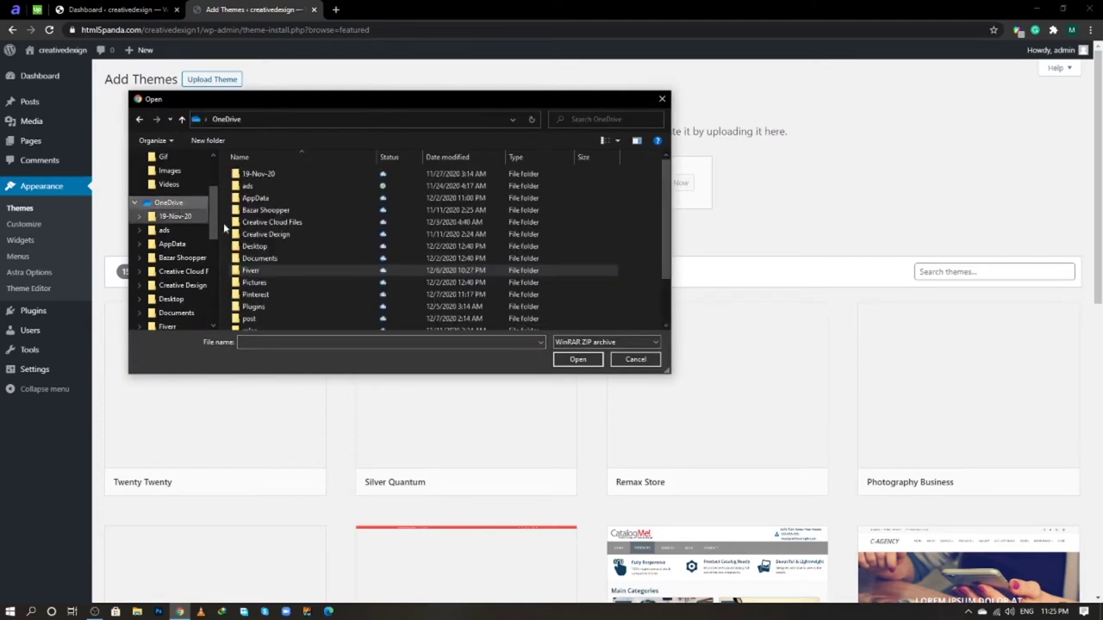
scroll(276, 272, down, 2)
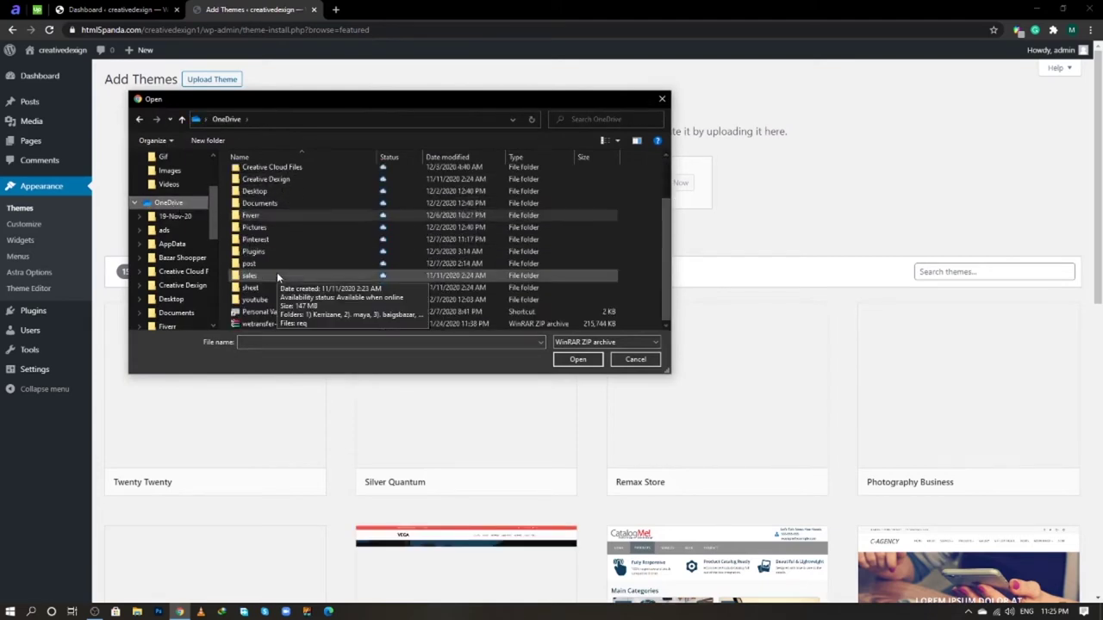
scroll(277, 278, up, 2)
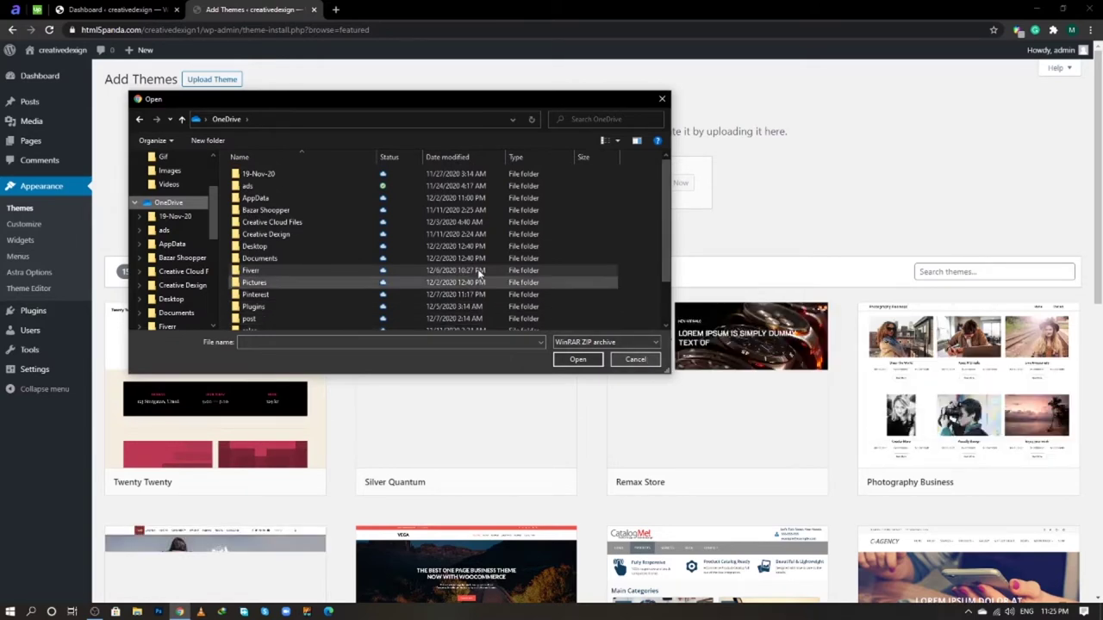
scroll(534, 314, down, 2)
click(635, 359)
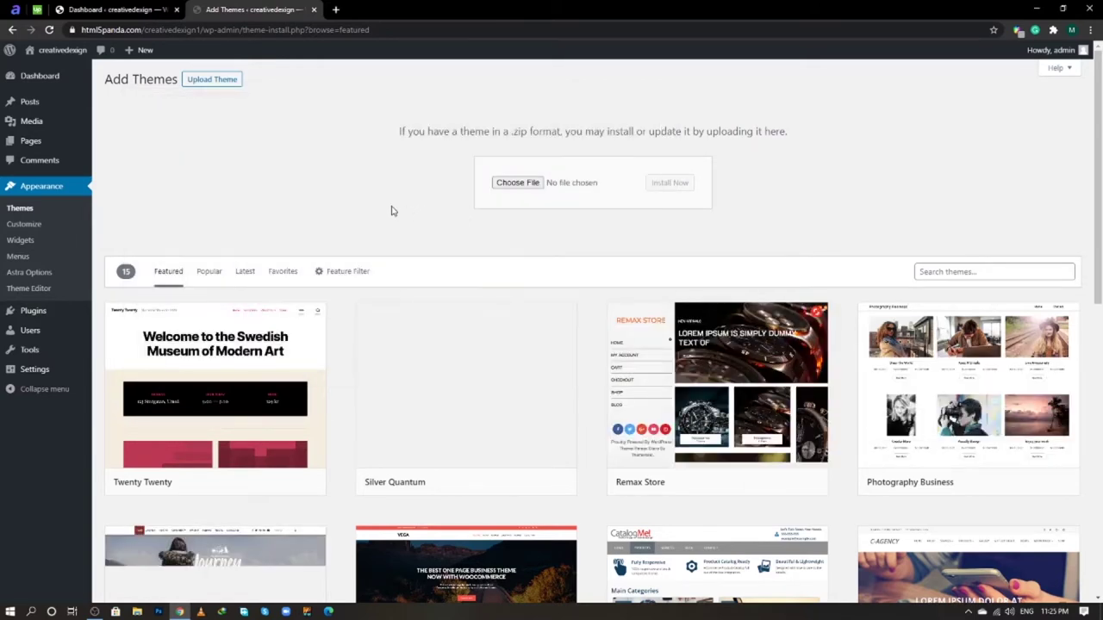
- Open the Customizer and navigate to Global > Typography
click(28, 224)
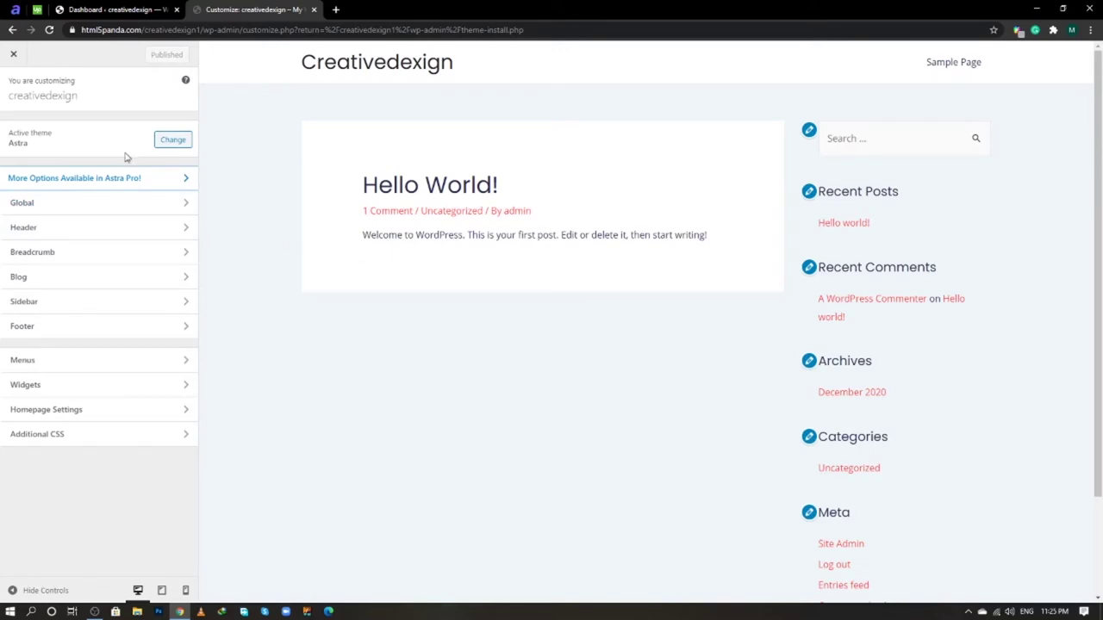
click(120, 205)
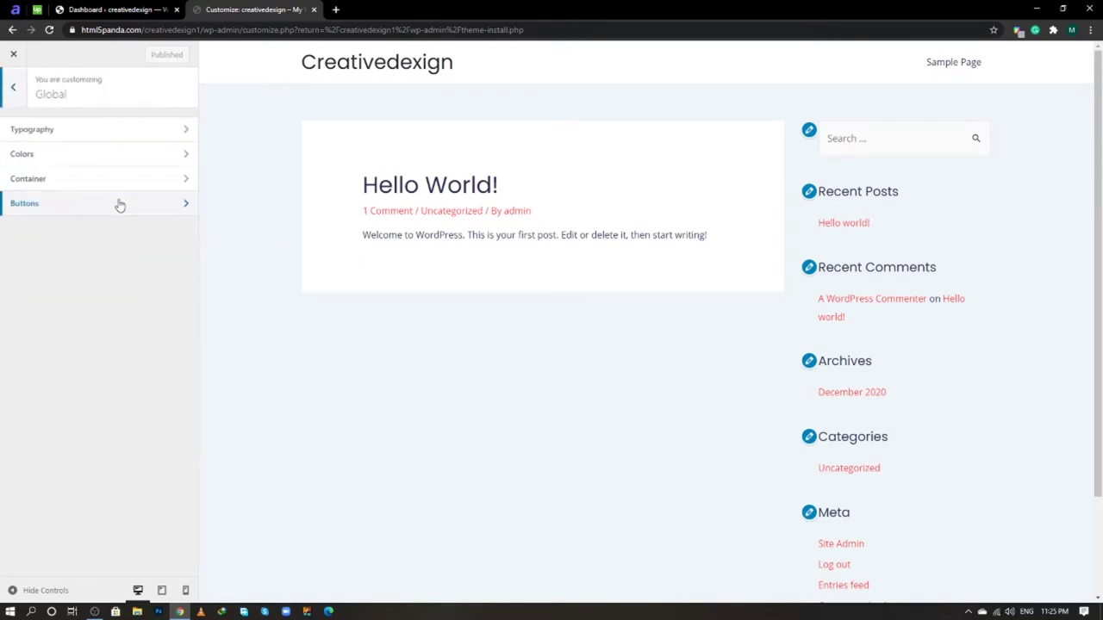
click(112, 136)
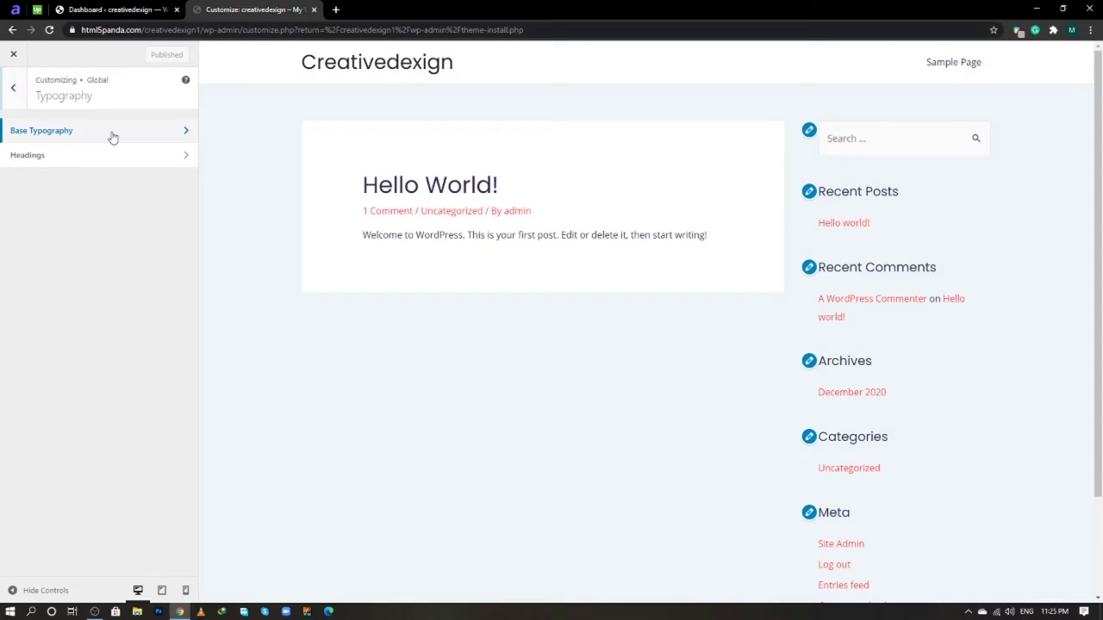
- Review Base Typography, keeping Open Sans, size 16, Normal 400 weight and Default transform
click(112, 136)
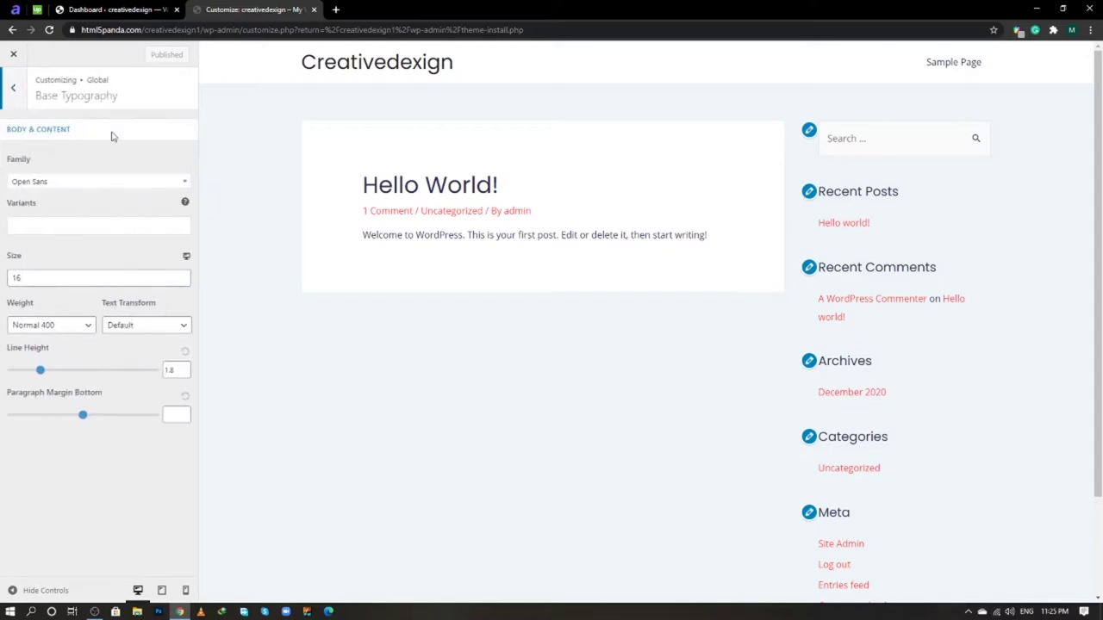
click(109, 183)
click(110, 186)
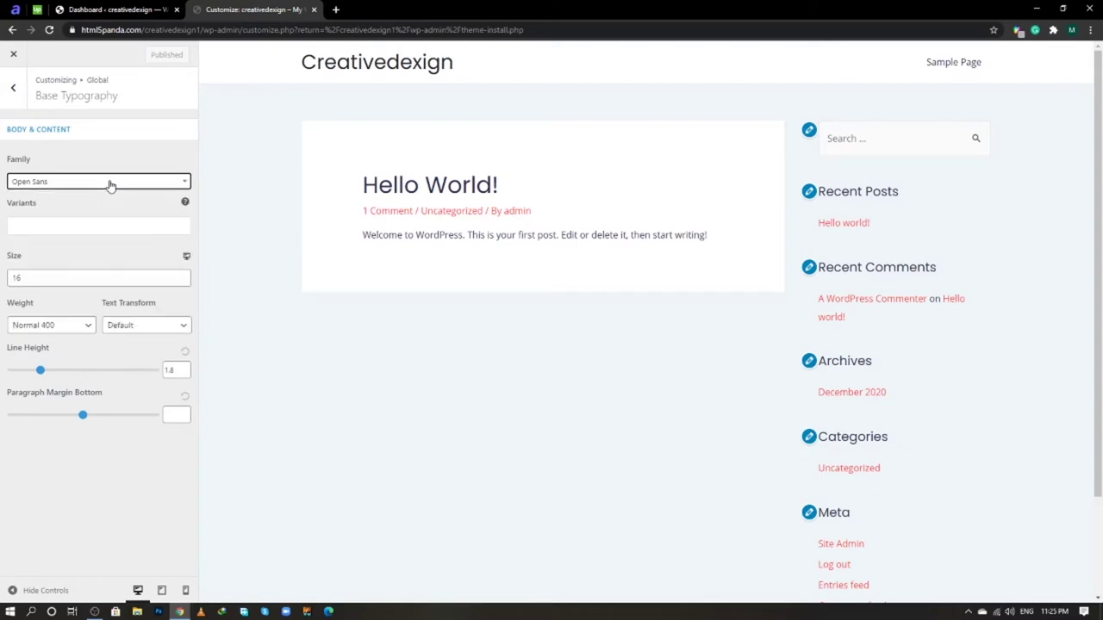
click(52, 284)
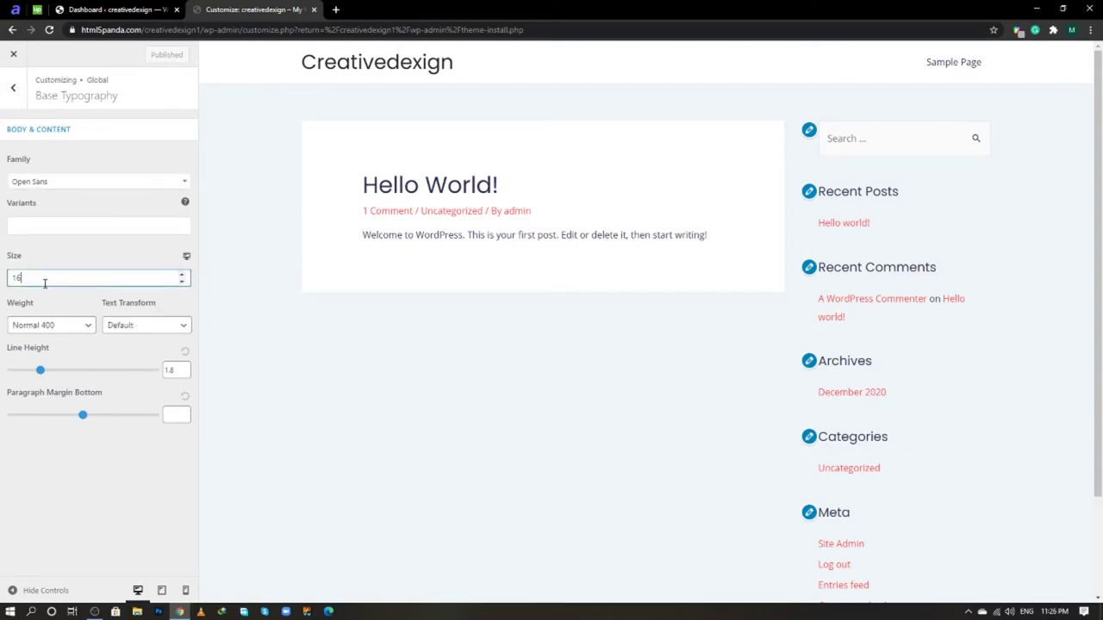
click(78, 326)
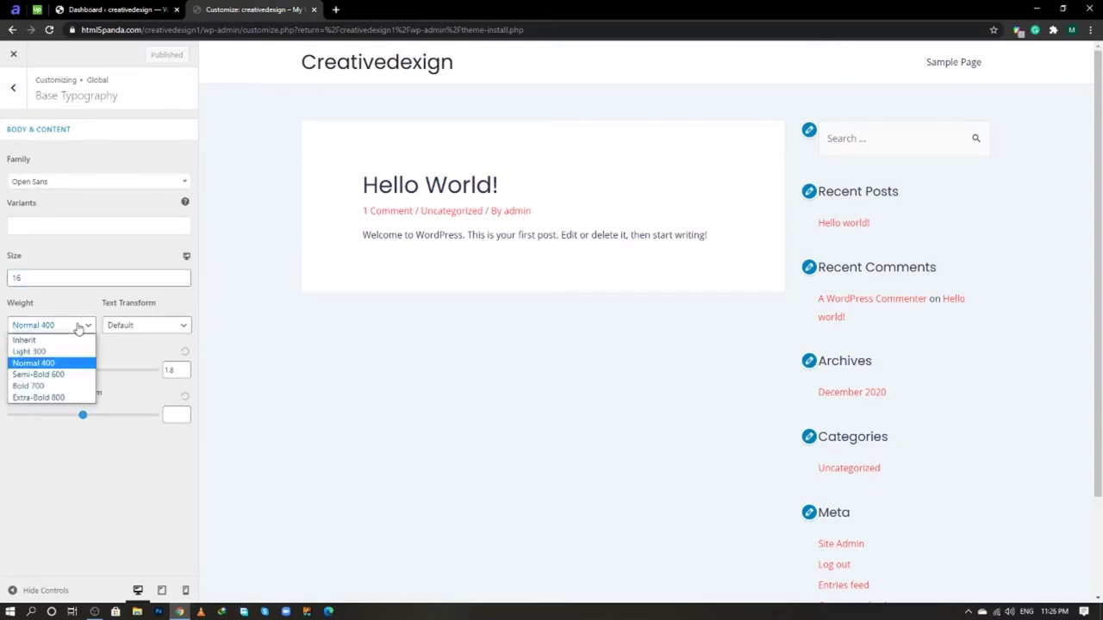
click(78, 327)
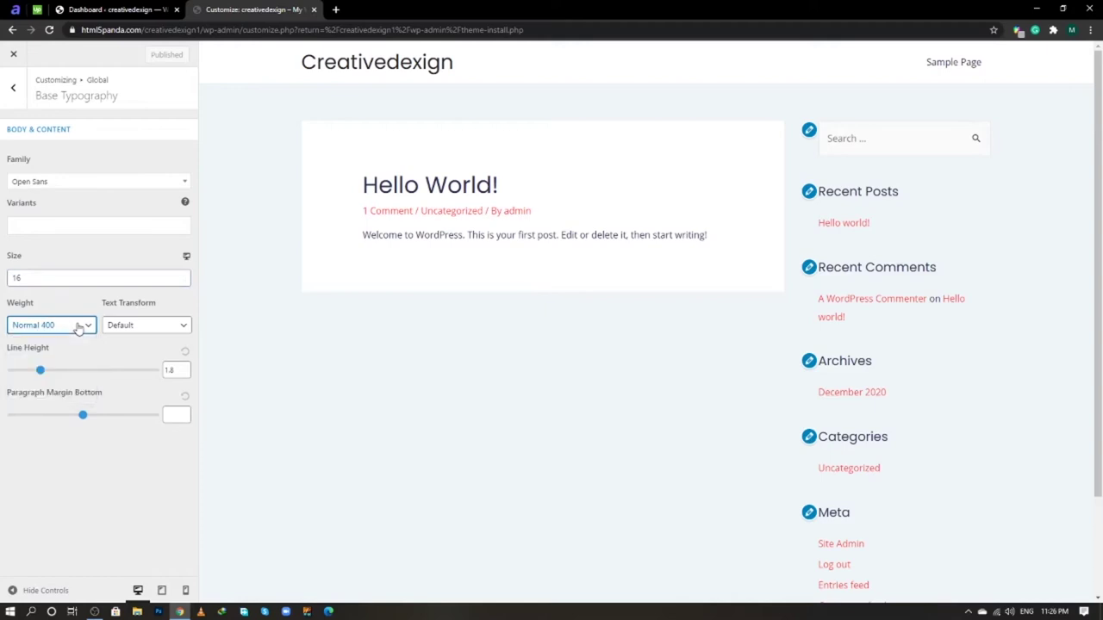
click(129, 332)
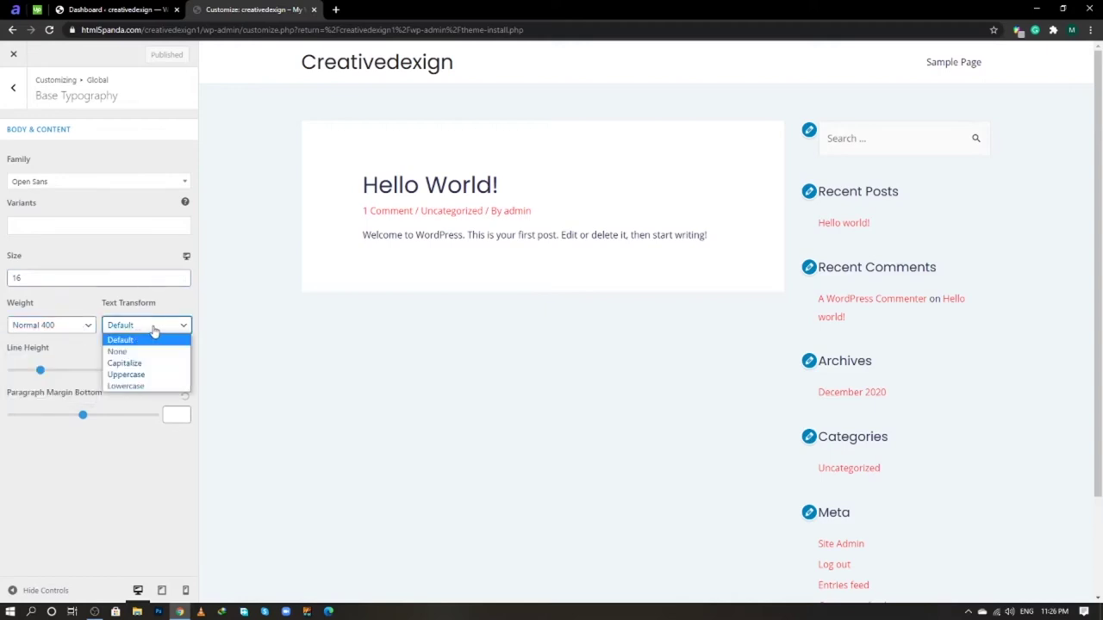
click(153, 329)
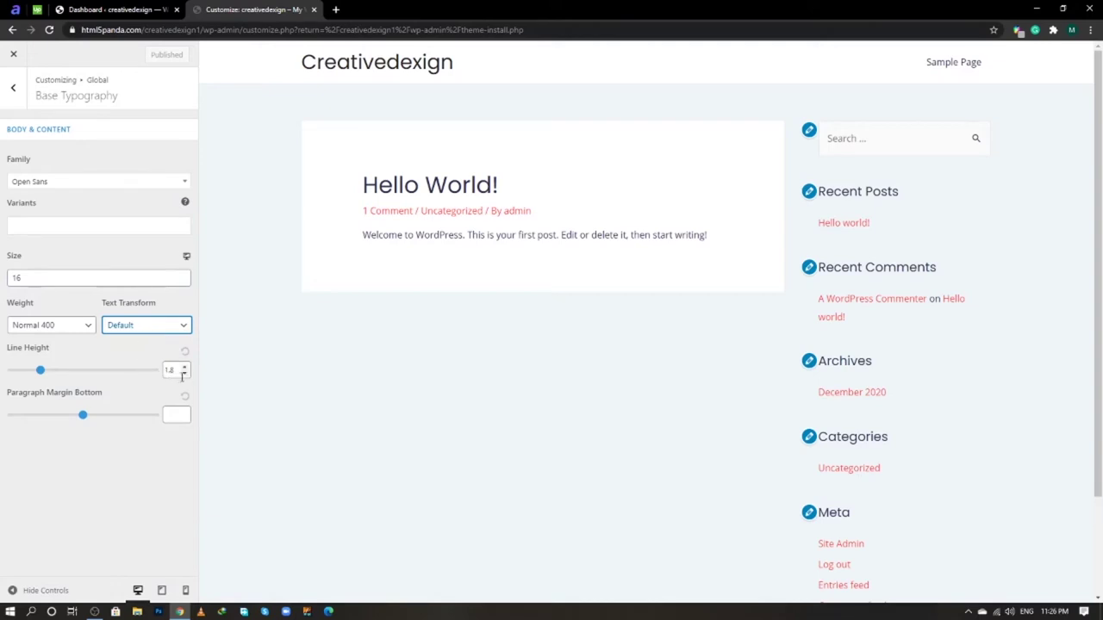
click(14, 104)
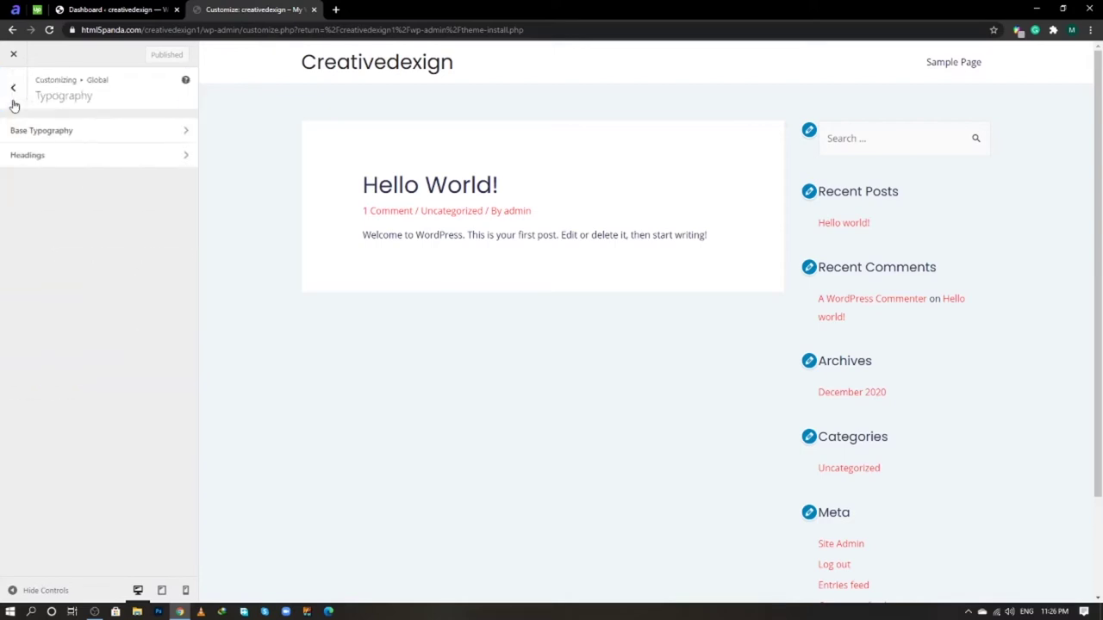
- Set the global heading weight to Medium 500 and keep text transform as Capitalize
click(91, 163)
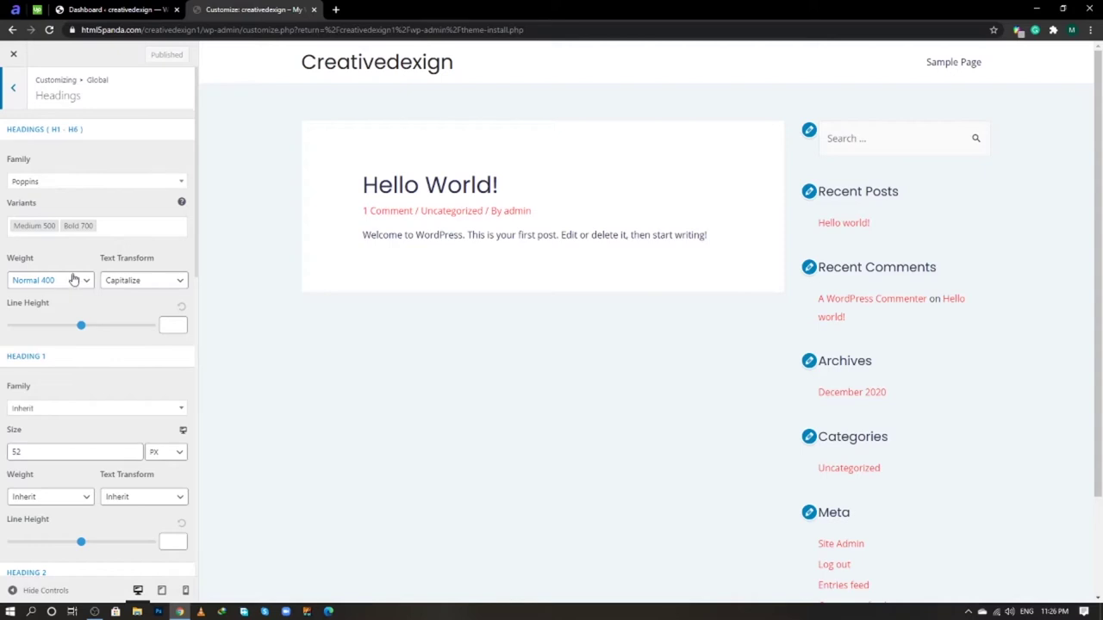
click(60, 288)
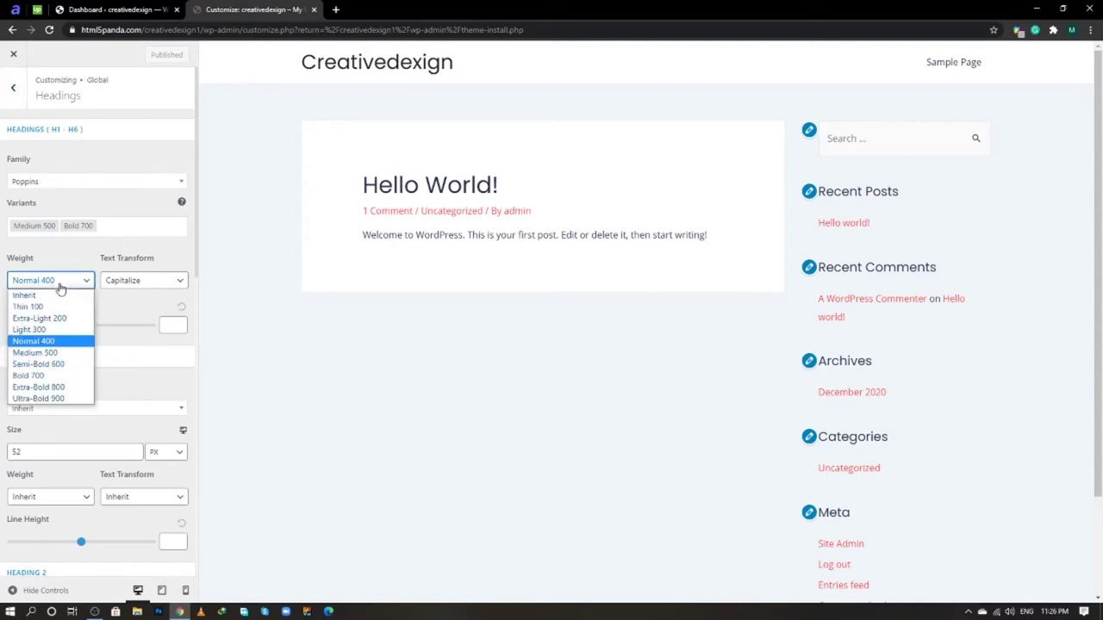
click(60, 354)
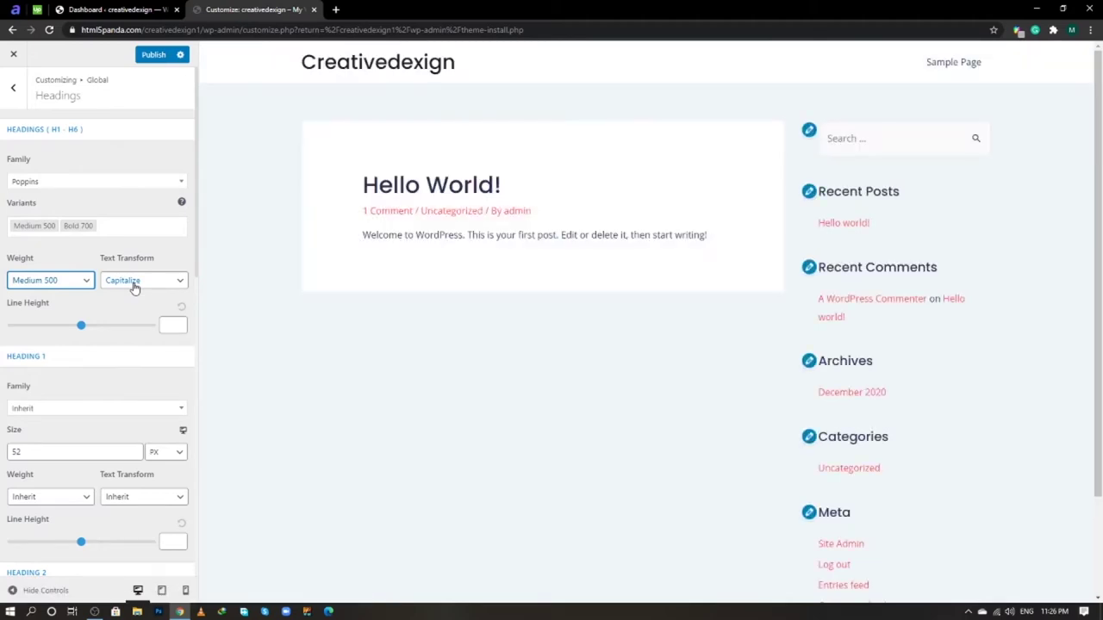
click(135, 288)
click(134, 287)
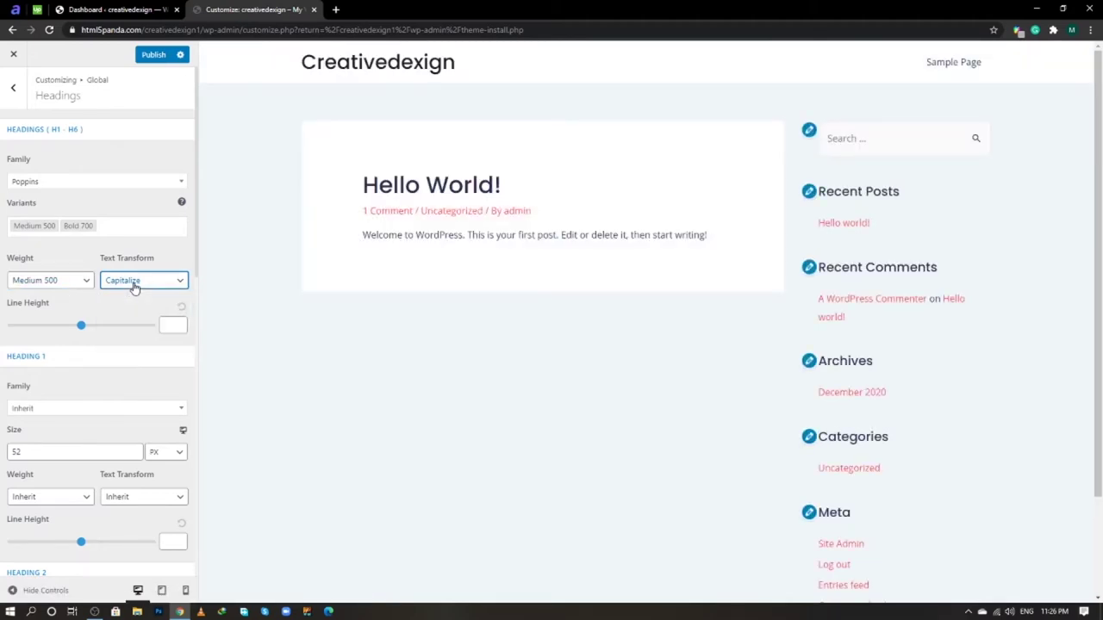
scroll(134, 288, down, 1)
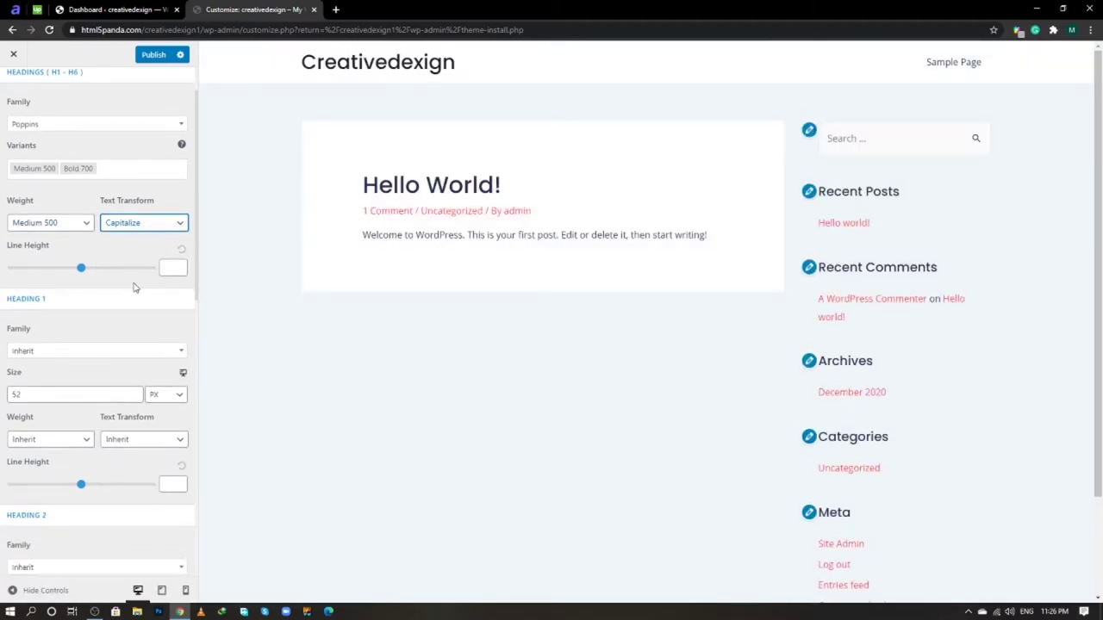
scroll(134, 288, down, 2)
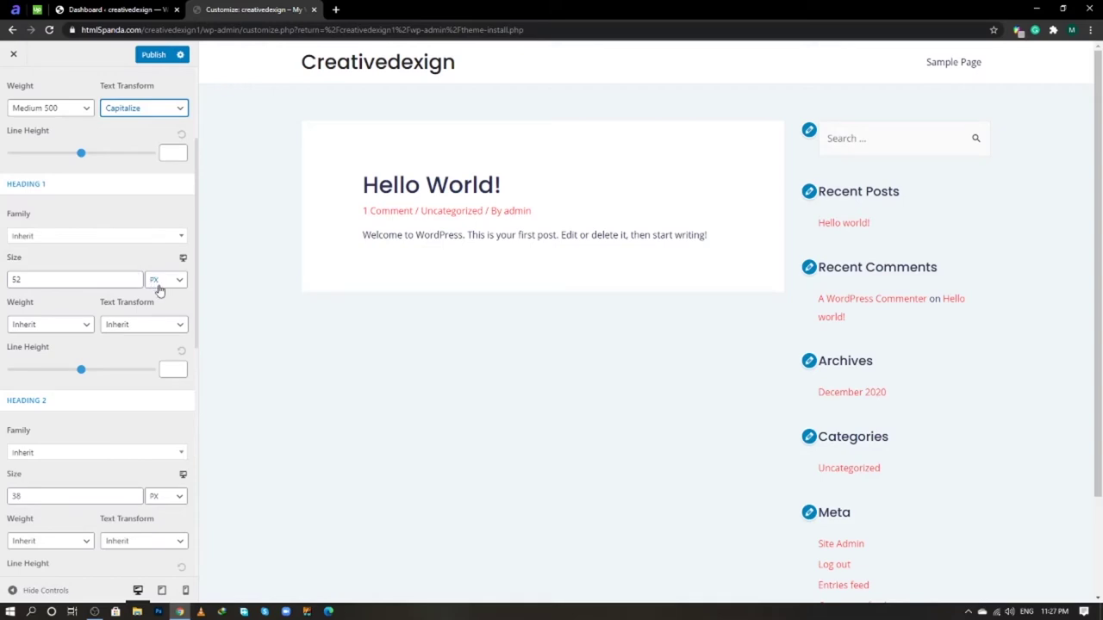
- Keep the Heading 1 font family as Inherit
click(49, 241)
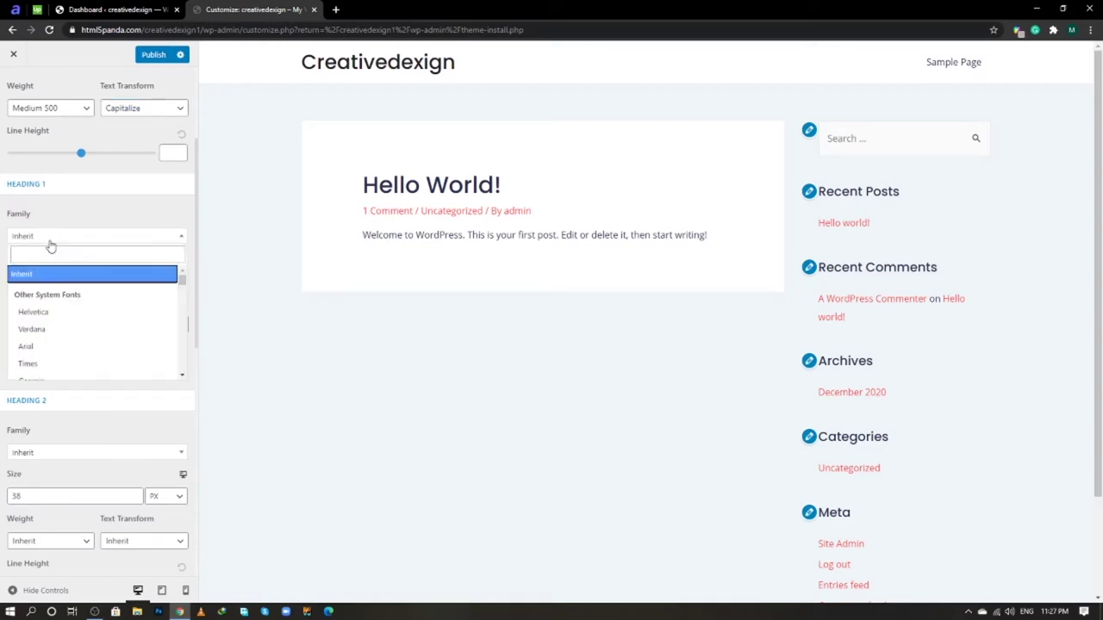
scroll(67, 310, down, 3)
scroll(66, 312, up, 3)
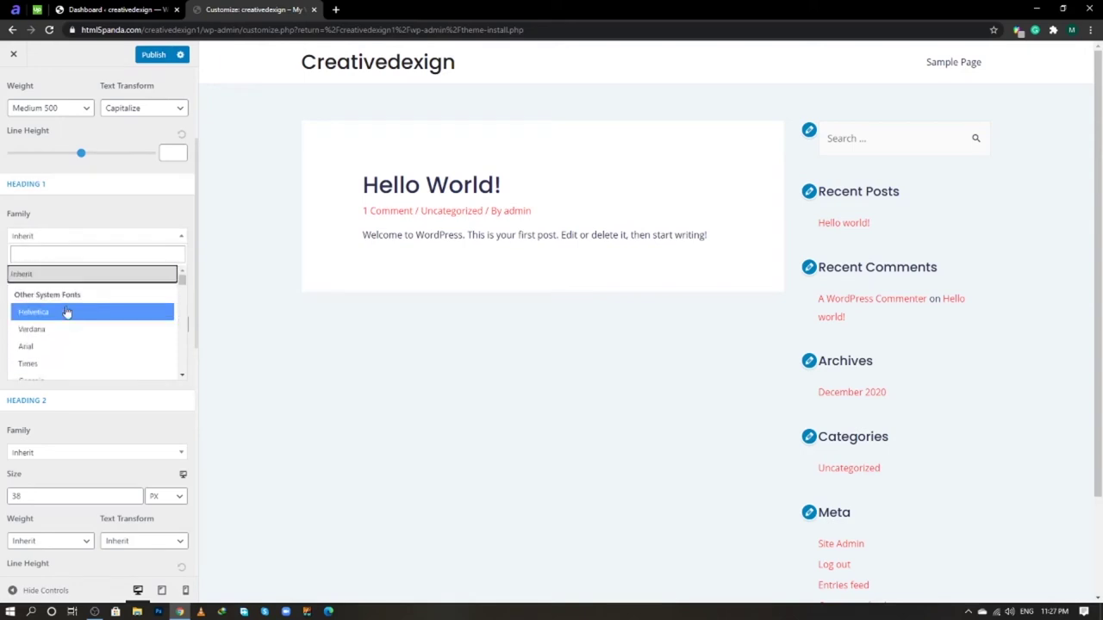
click(75, 281)
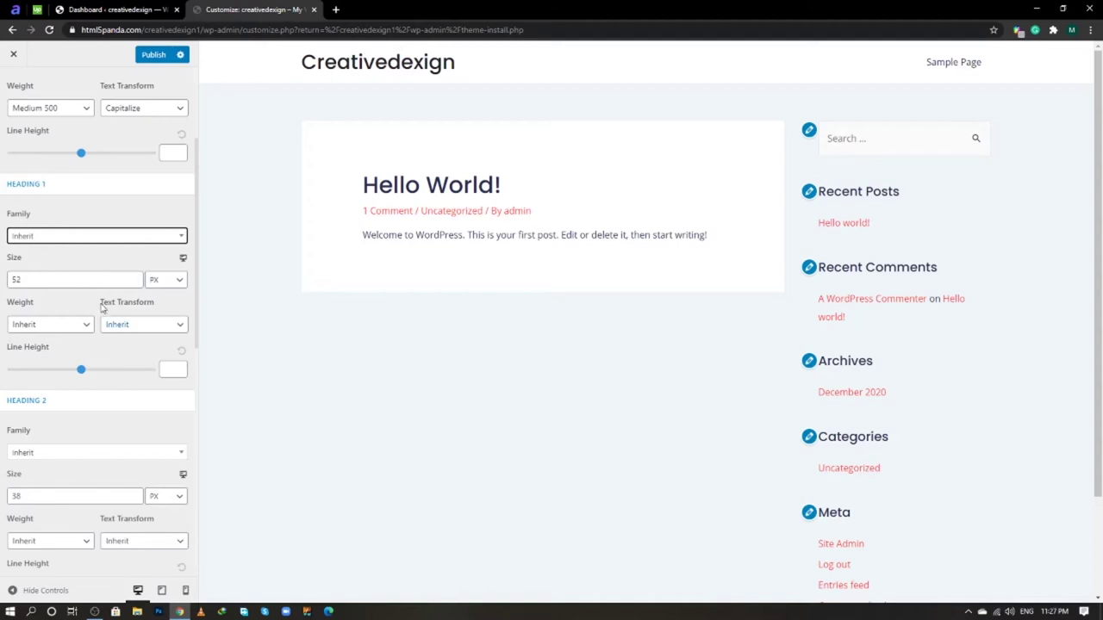
scroll(102, 309, down, 1)
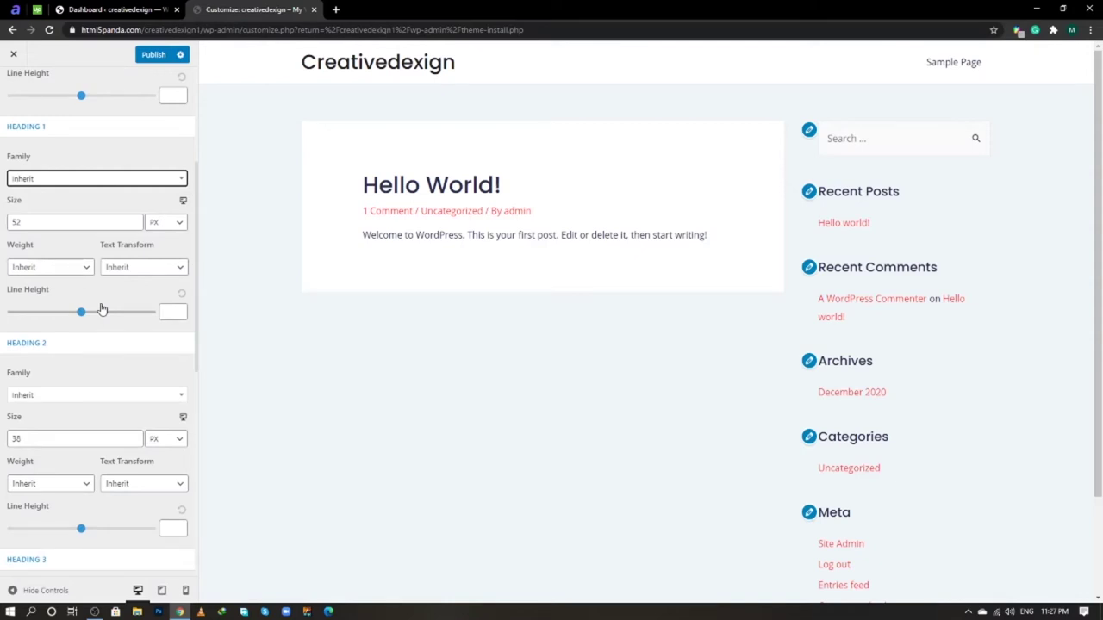
scroll(100, 308, down, 3)
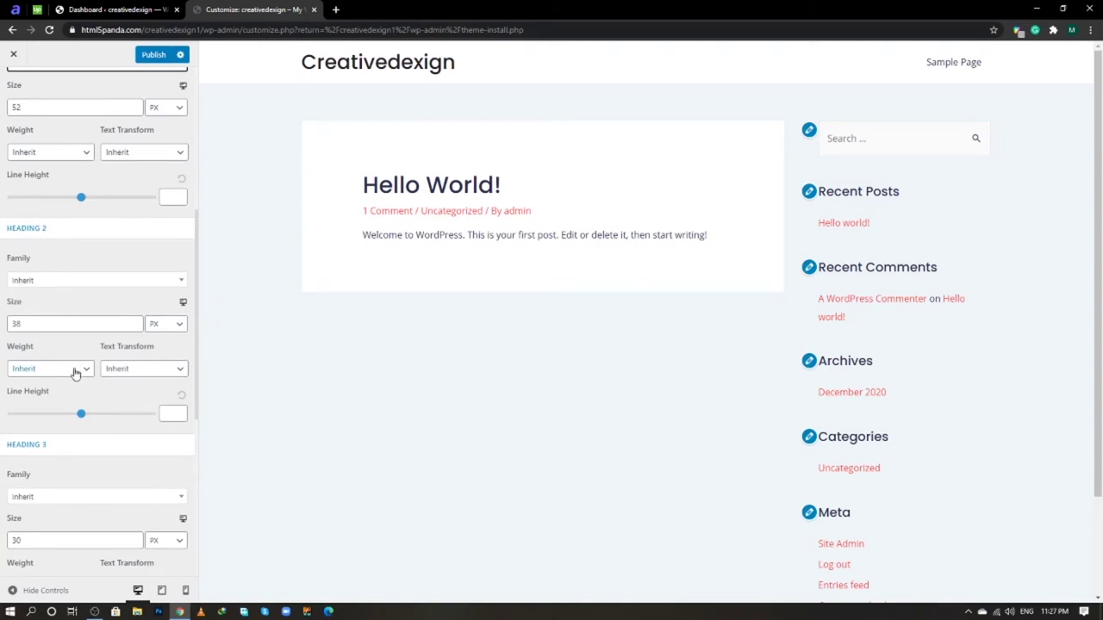
- Set Heading 2 weight to Bold 700 with text transform left as Inherit
click(75, 372)
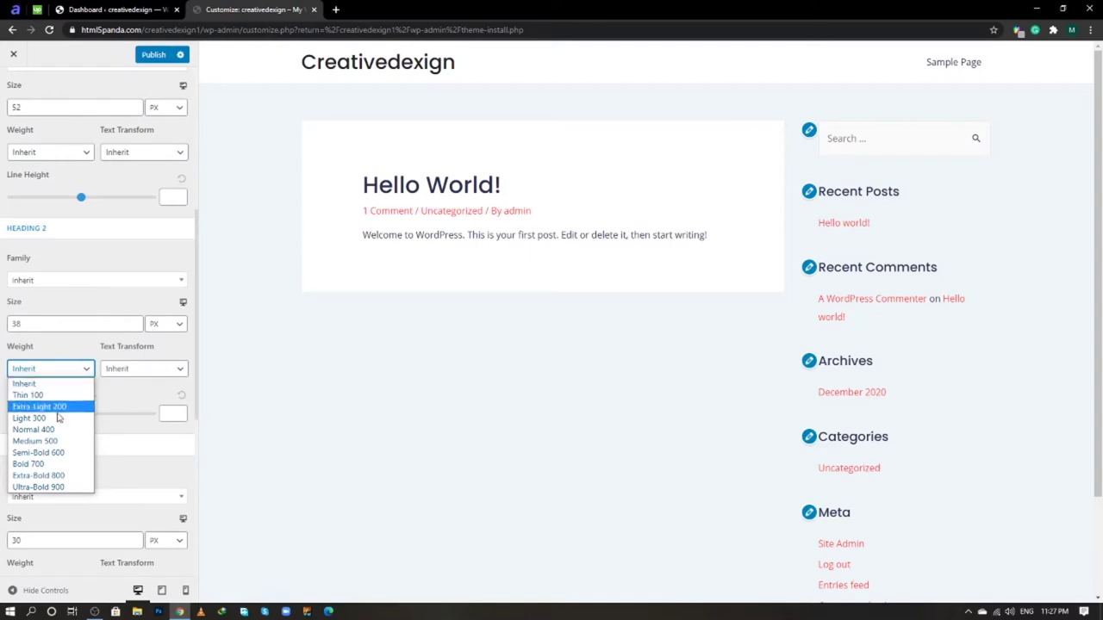
click(28, 463)
click(155, 371)
click(146, 386)
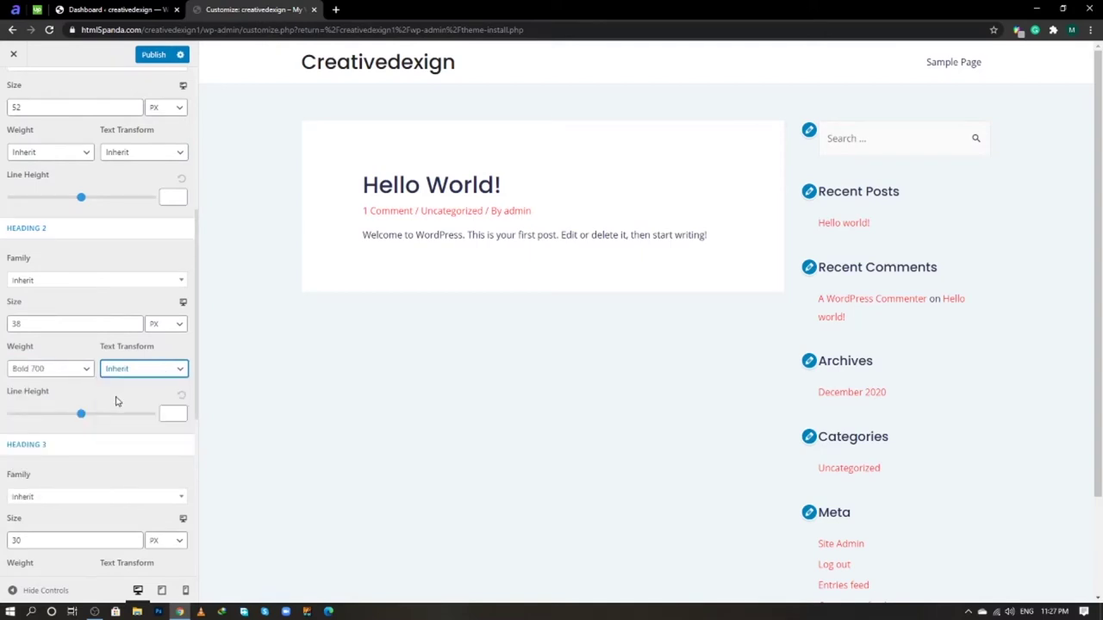
scroll(115, 399, down, 2)
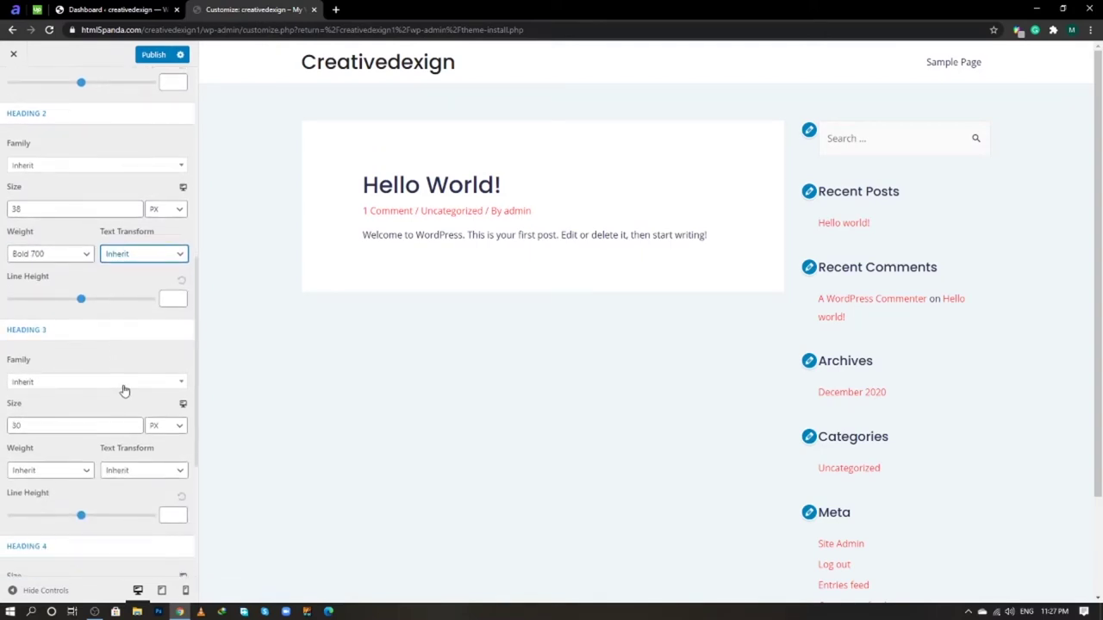
scroll(123, 388, down, 1)
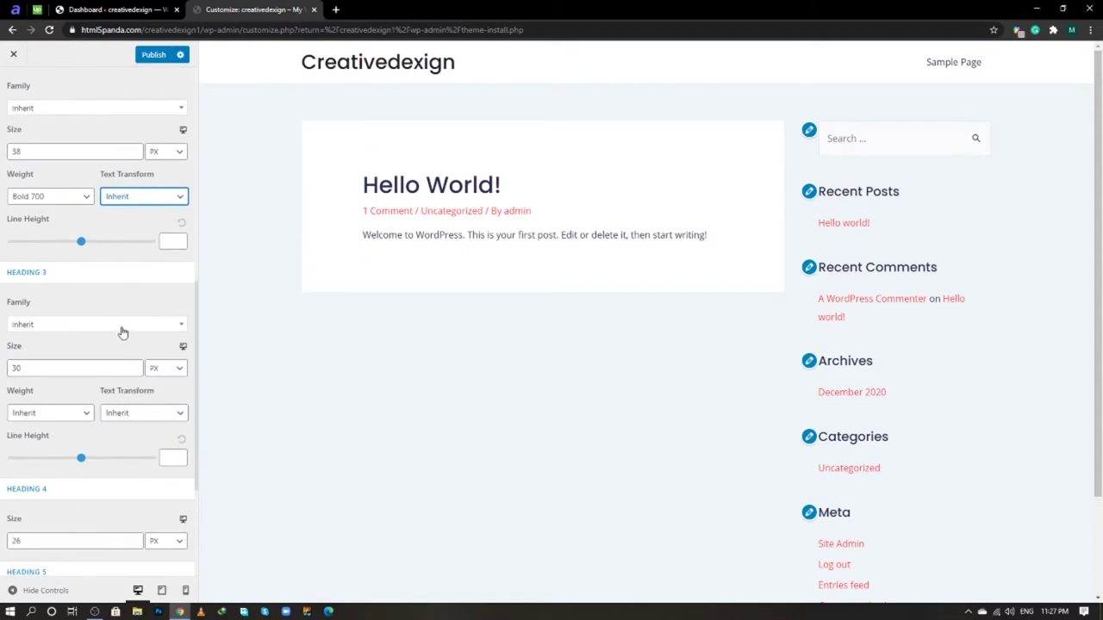
- Give Heading 3 (size 30) a Medium 500 weight and 1.27 line height
click(76, 373)
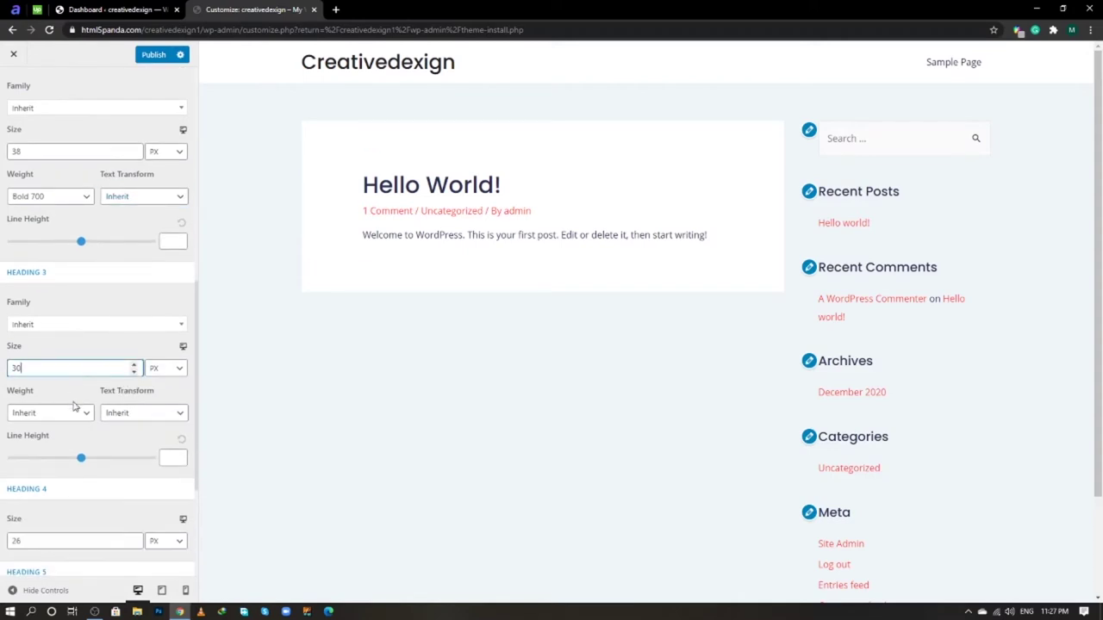
click(75, 414)
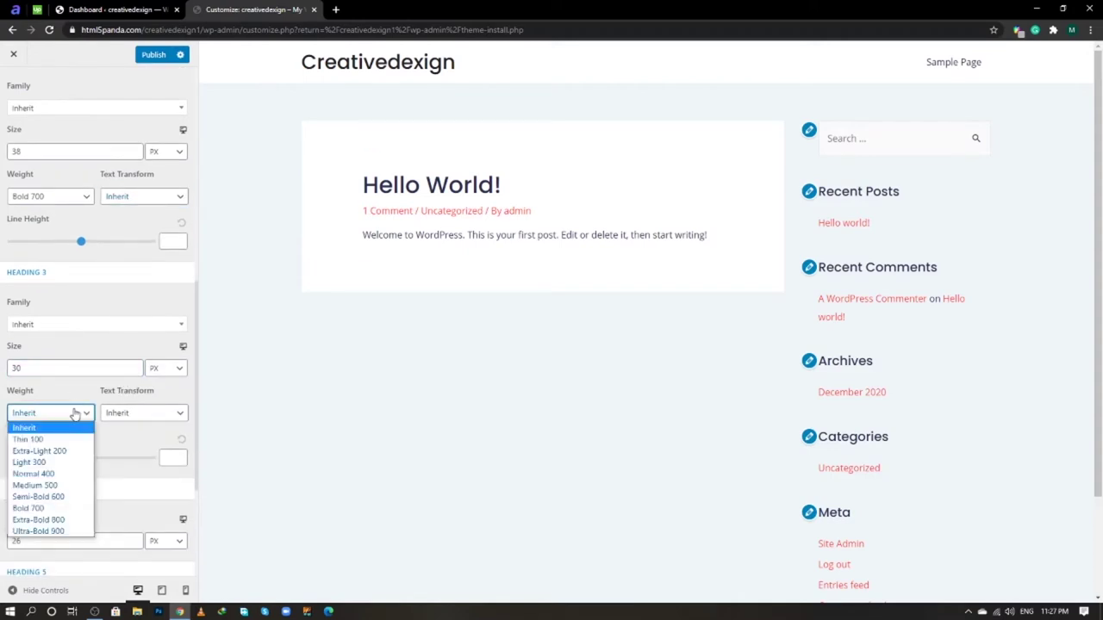
click(62, 486)
click(144, 413)
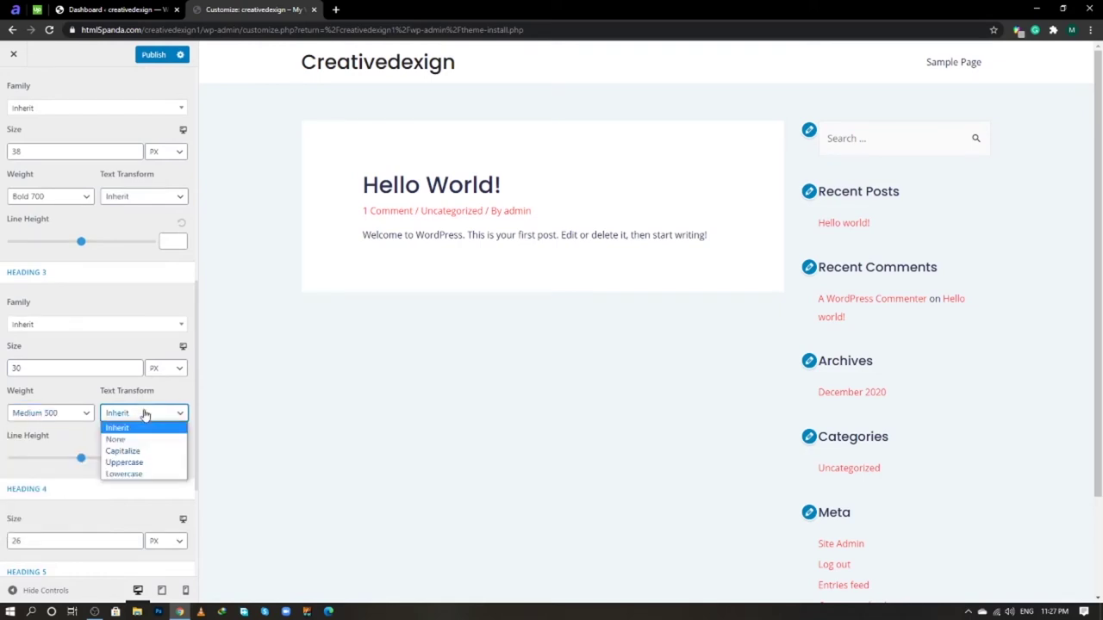
click(147, 413)
click(172, 460)
text(1.27)
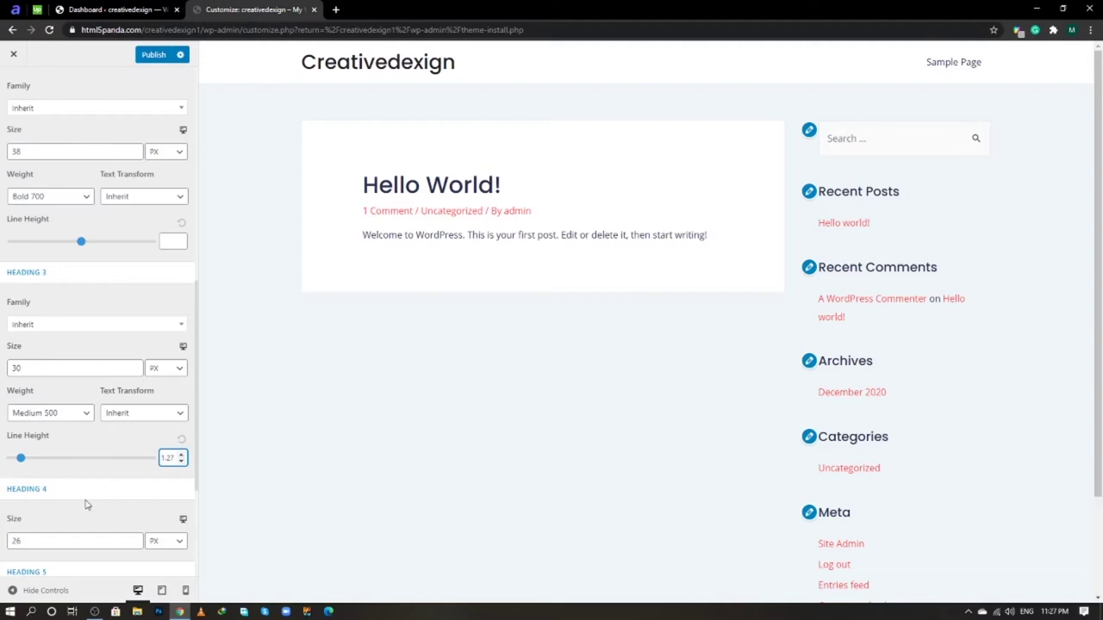
- Review the Heading 4–6 sizes of 26, 22 and 20 px
scroll(86, 505, down, 1)
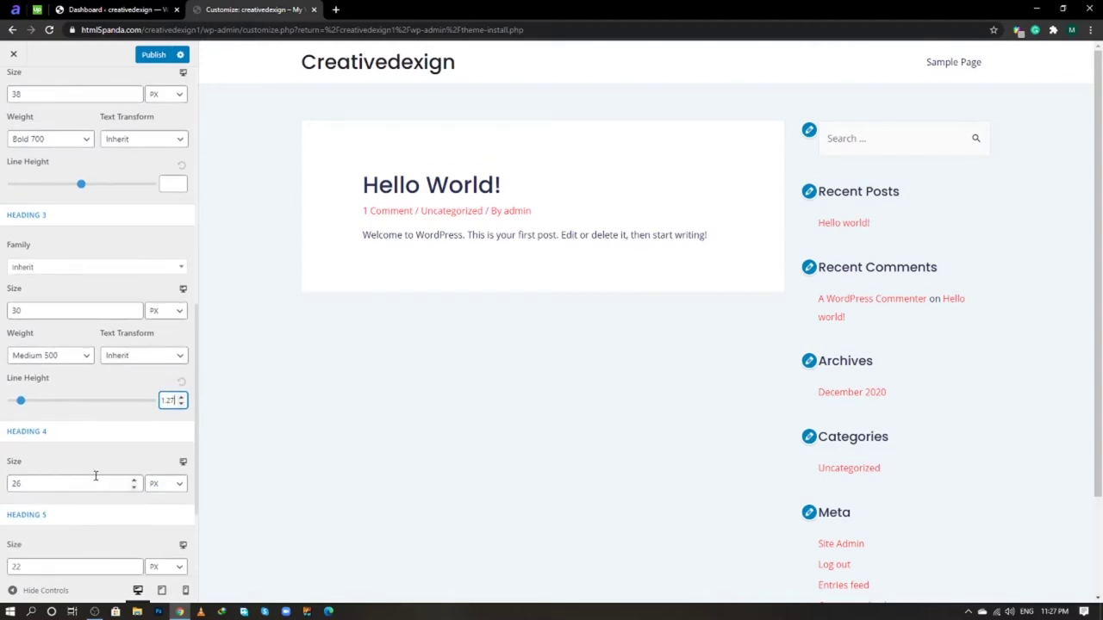
scroll(99, 485, down, 2)
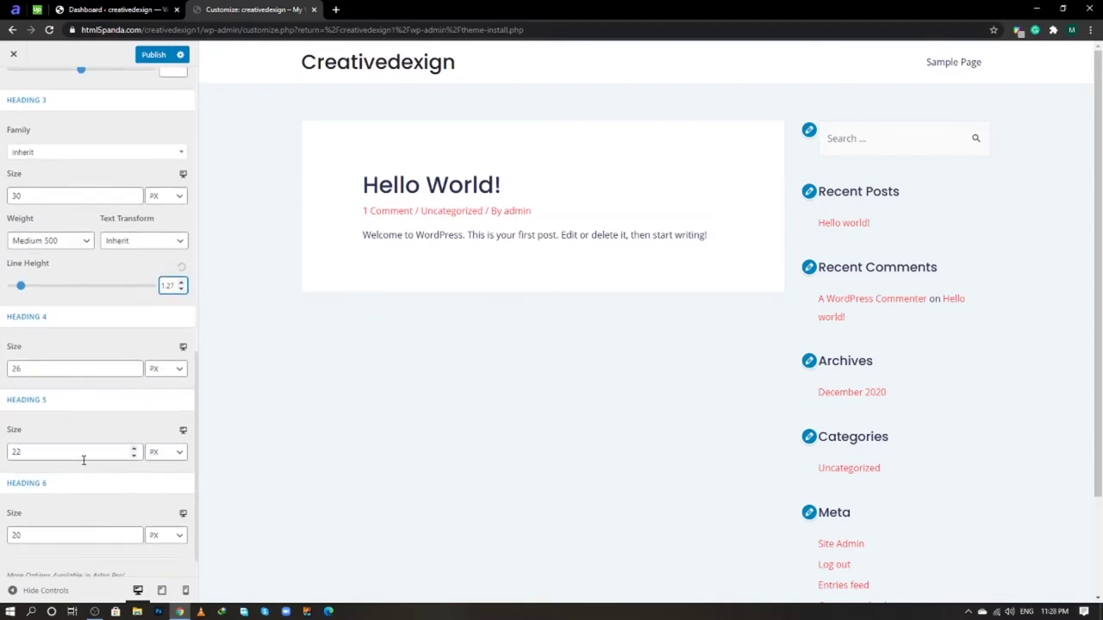
scroll(83, 480, down, 1)
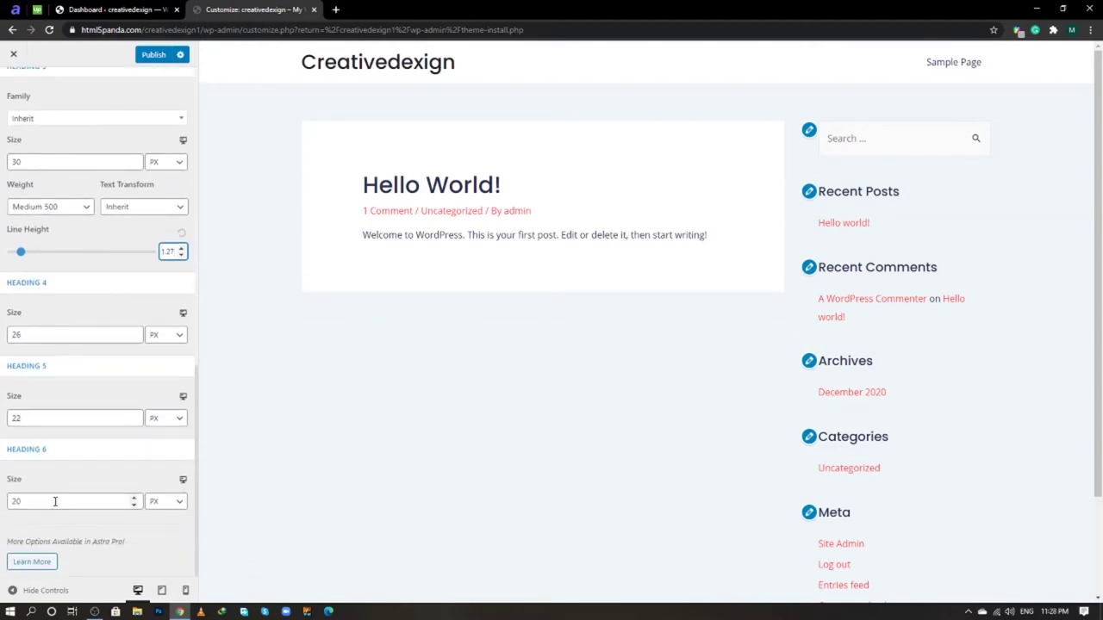
click(55, 502)
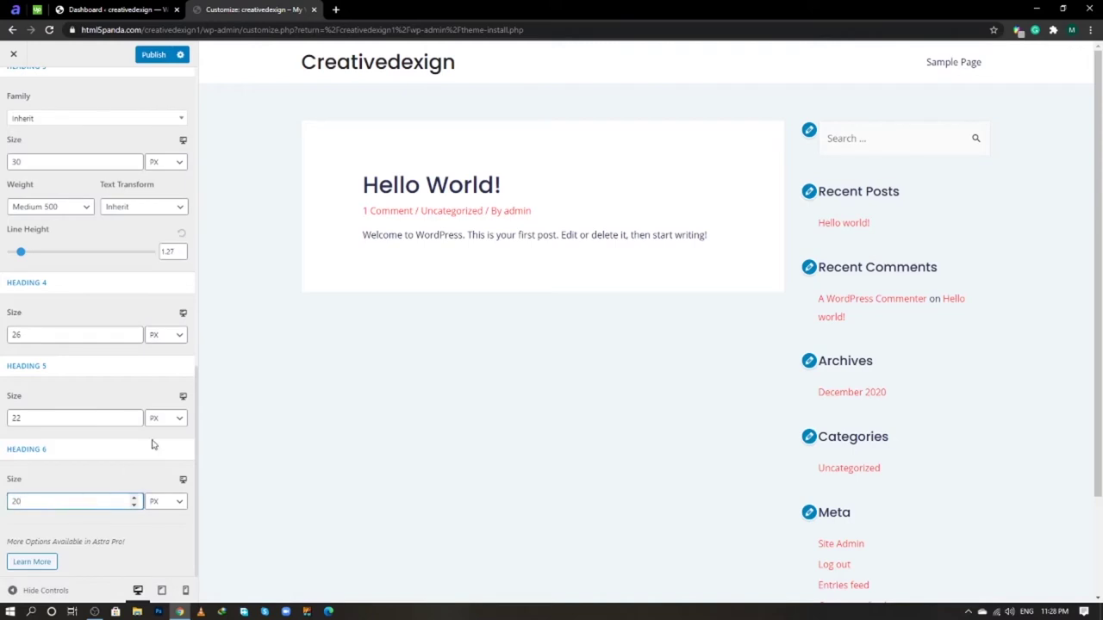
scroll(97, 330, up, 5)
scroll(94, 274, up, 5)
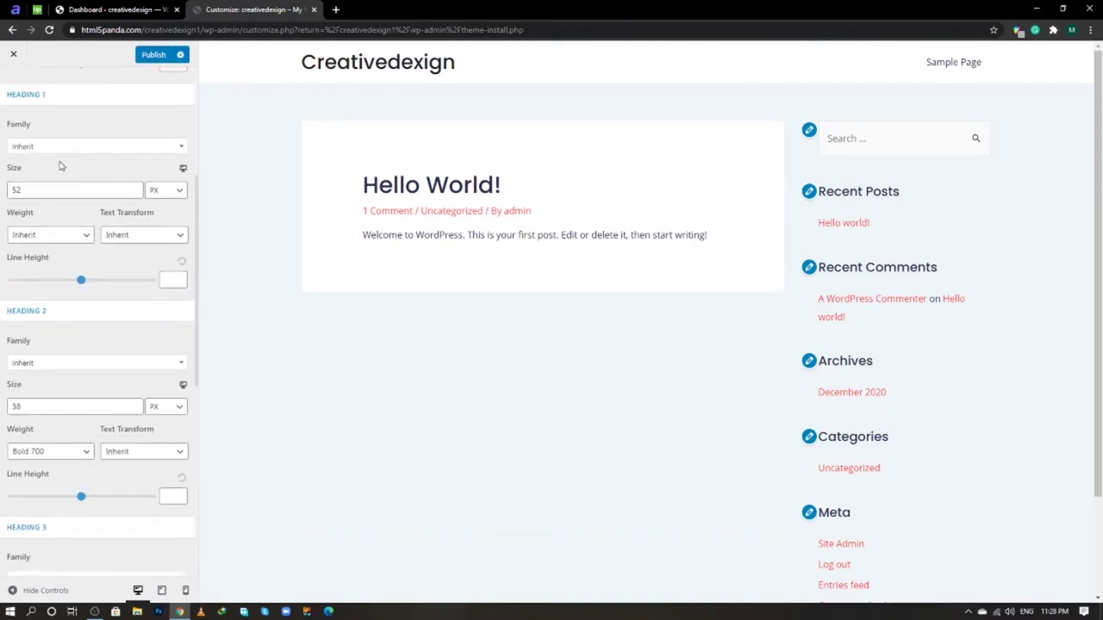
- Publish the heading typography changes and go to Global Colors > Base Colors
click(150, 56)
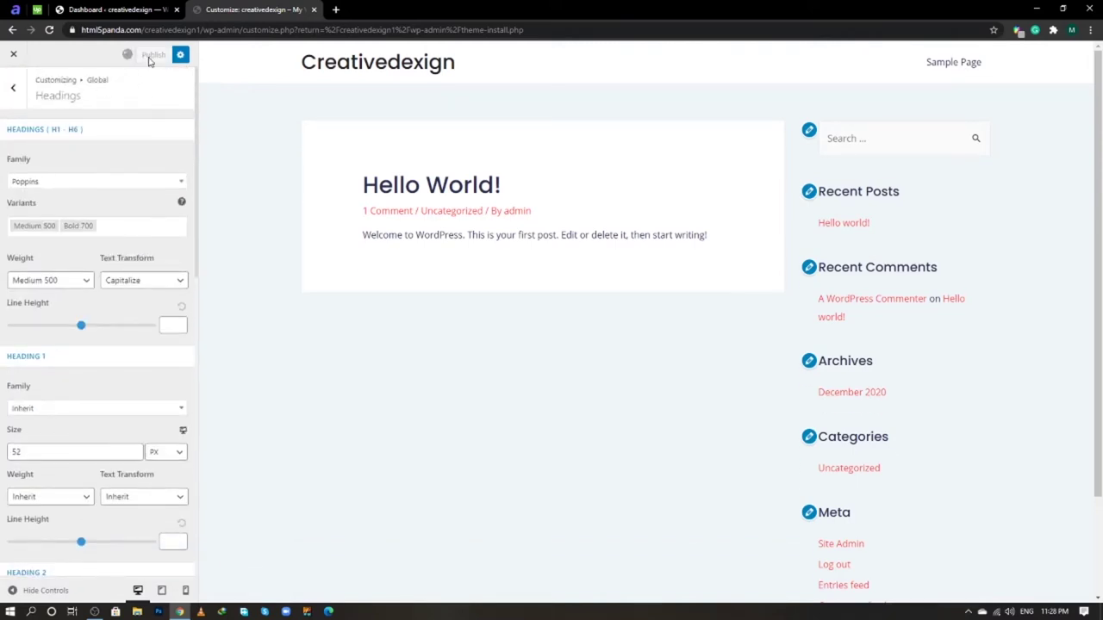
click(13, 87)
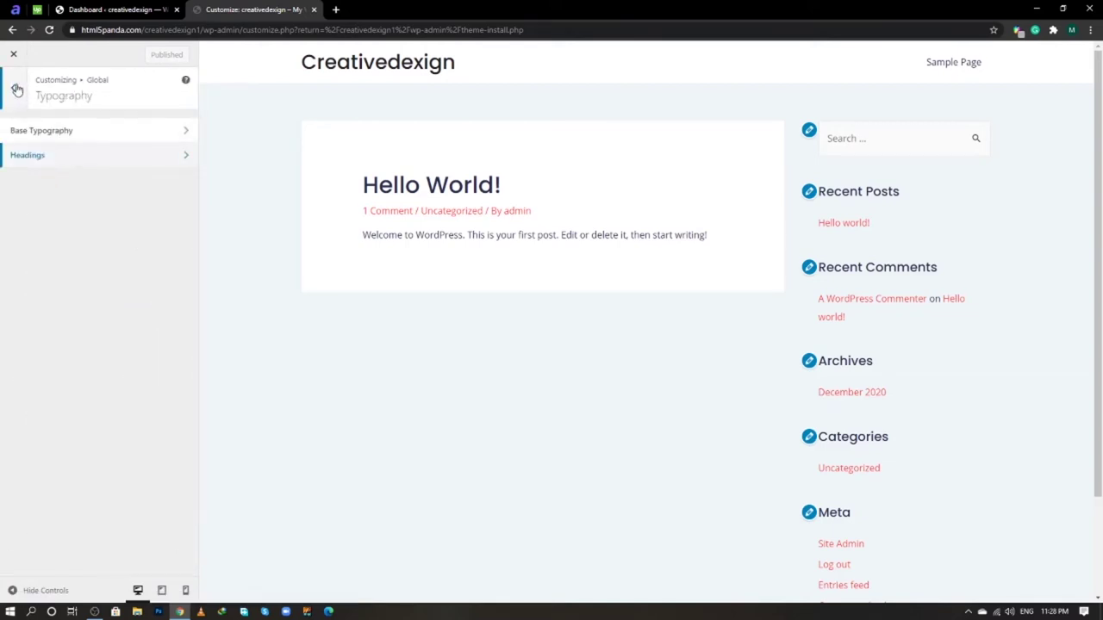
click(13, 87)
click(69, 155)
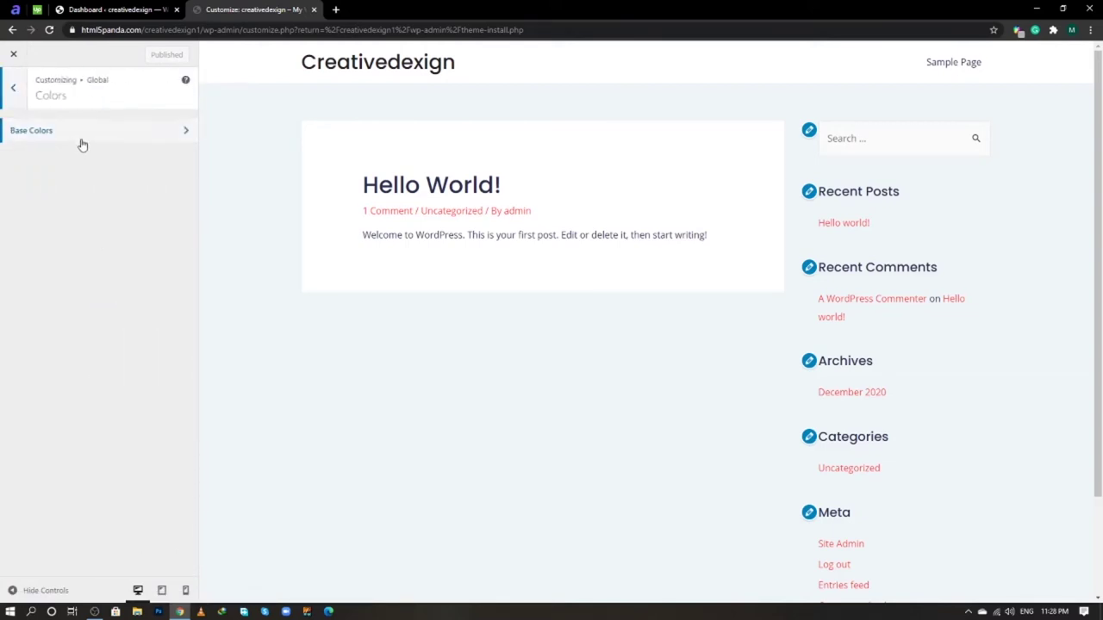
click(82, 136)
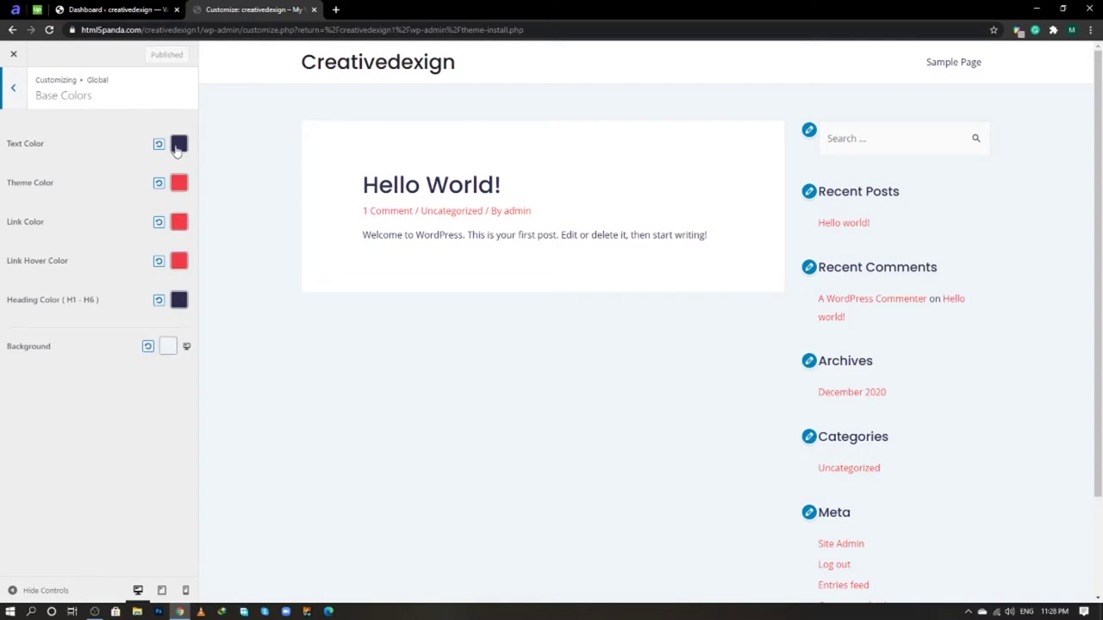
- Inspect the current text and theme colour swatches
click(176, 150)
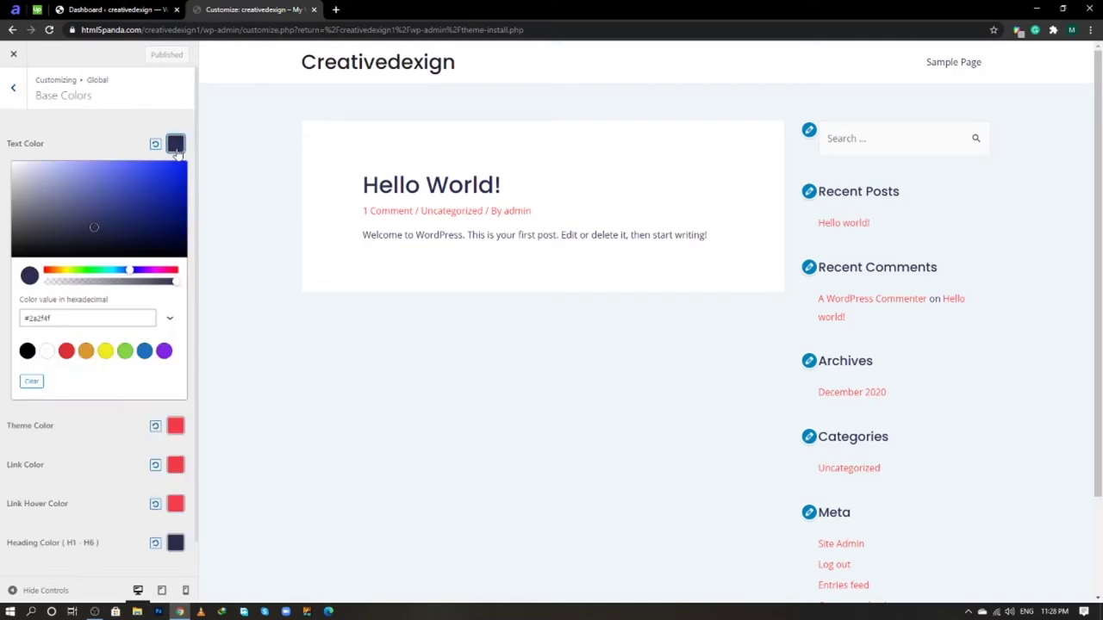
click(114, 148)
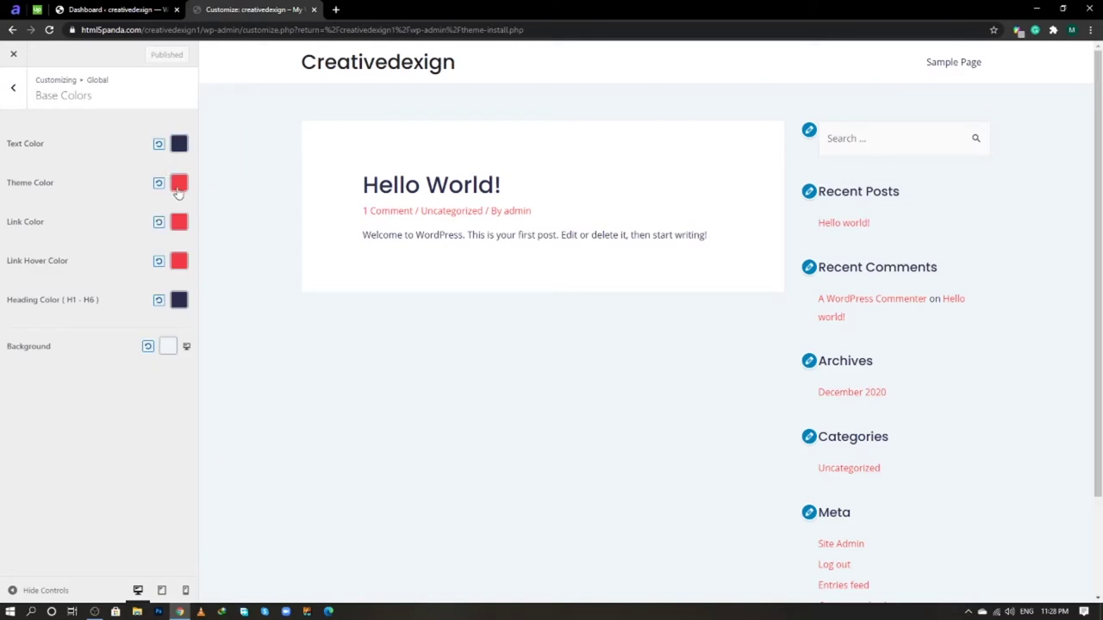
click(178, 186)
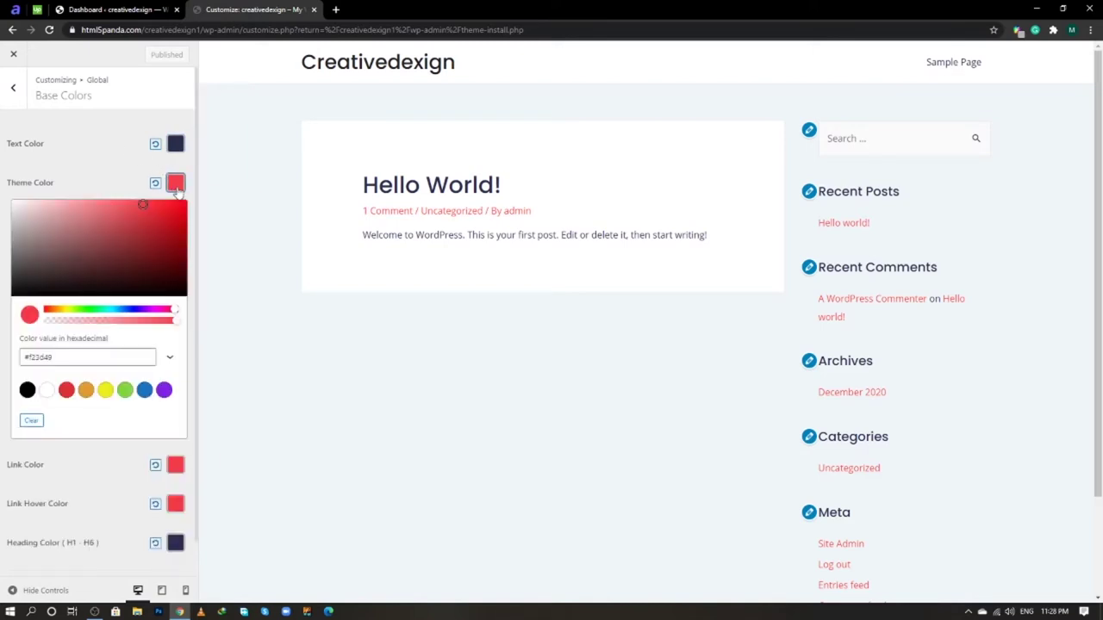
click(102, 174)
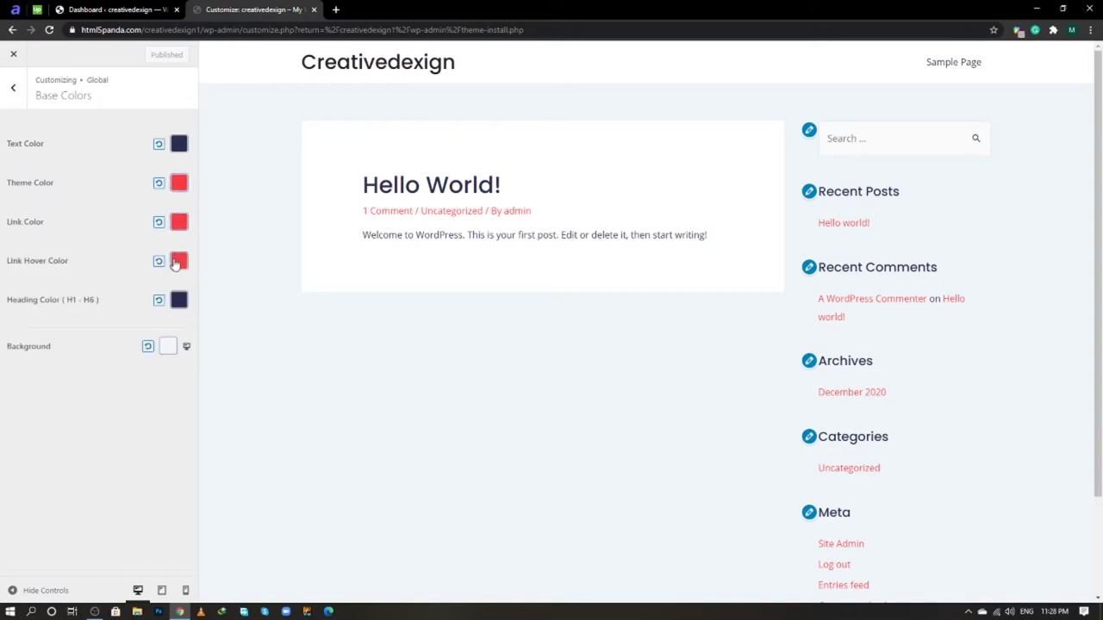
drag(414, 234, 606, 234)
drag(703, 234, 768, 242)
click(358, 239)
click(722, 255)
- Inspect the link, link hover, heading #2a2f4f and background #eff5f7 colours, then return to Colors
click(178, 223)
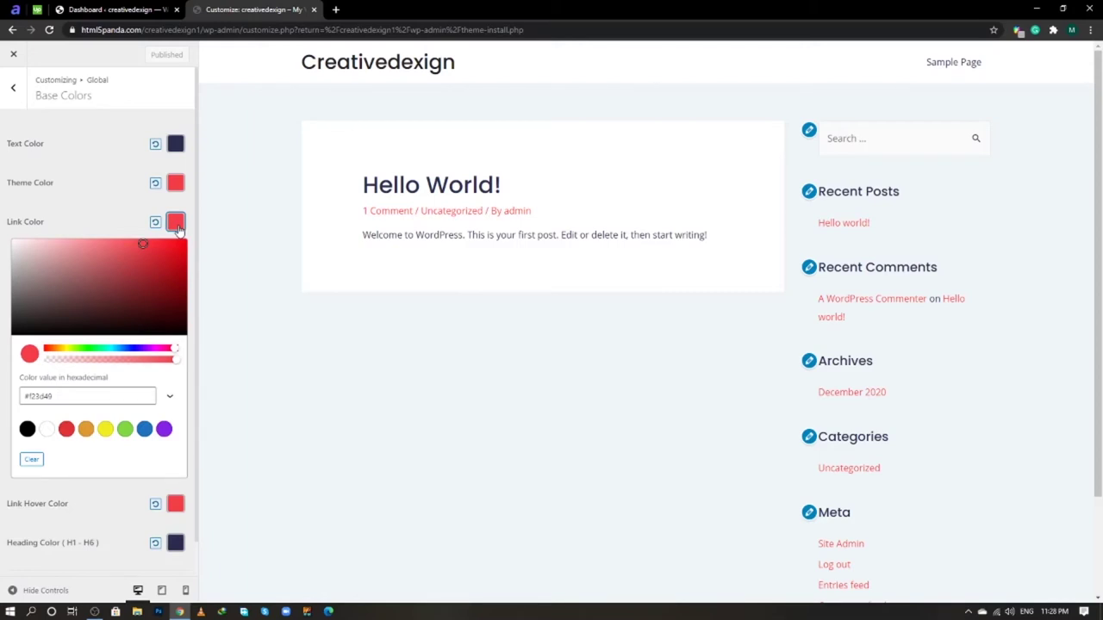
click(89, 227)
click(176, 262)
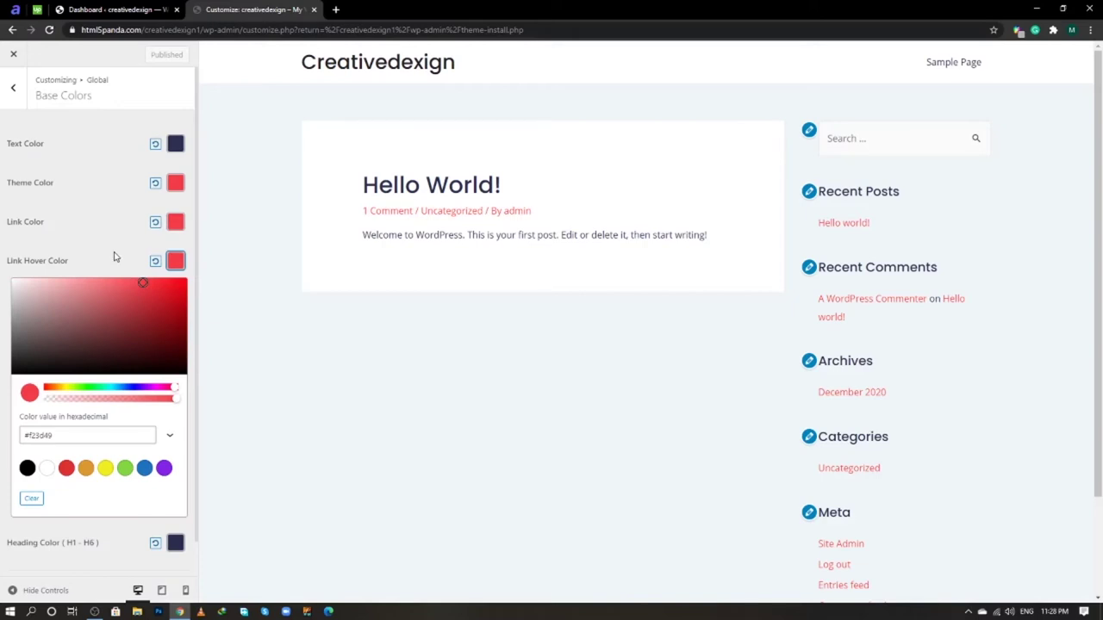
click(114, 257)
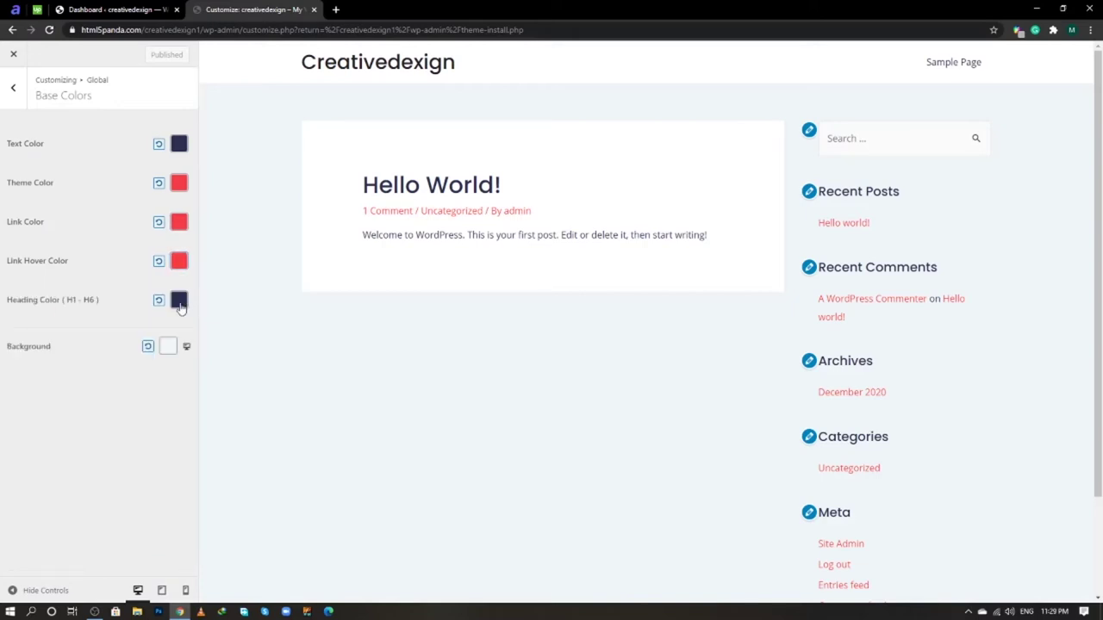
click(178, 301)
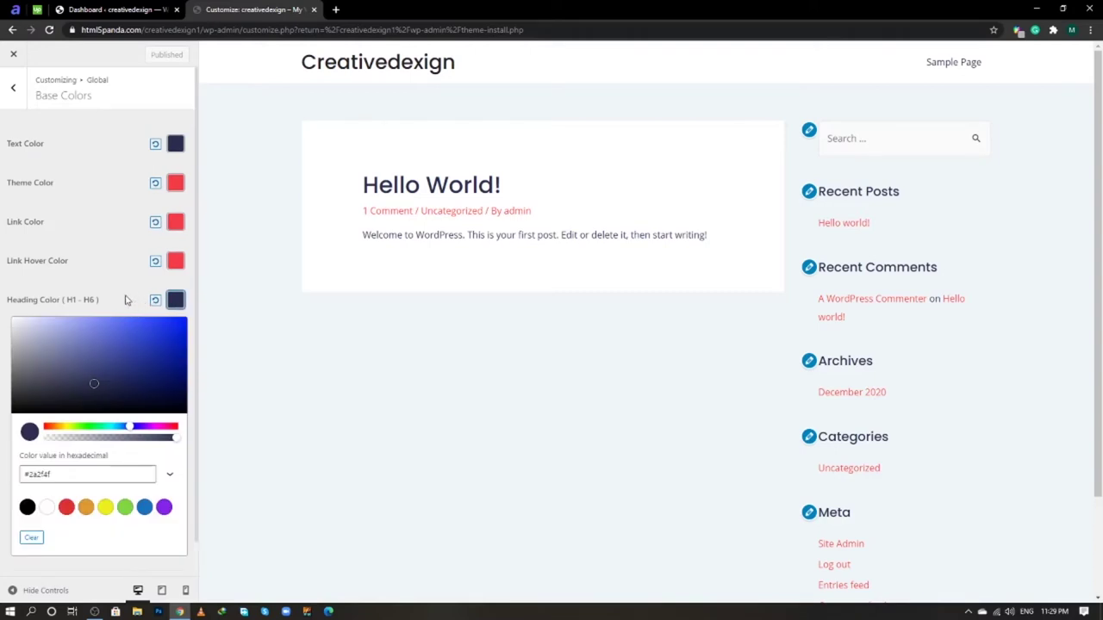
click(125, 300)
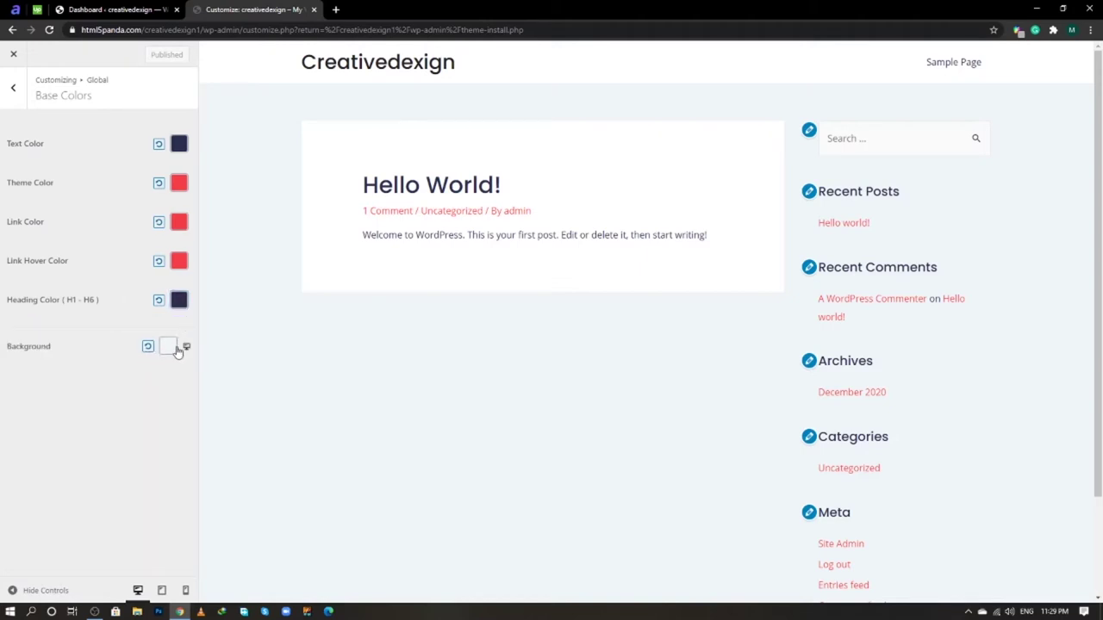
click(173, 348)
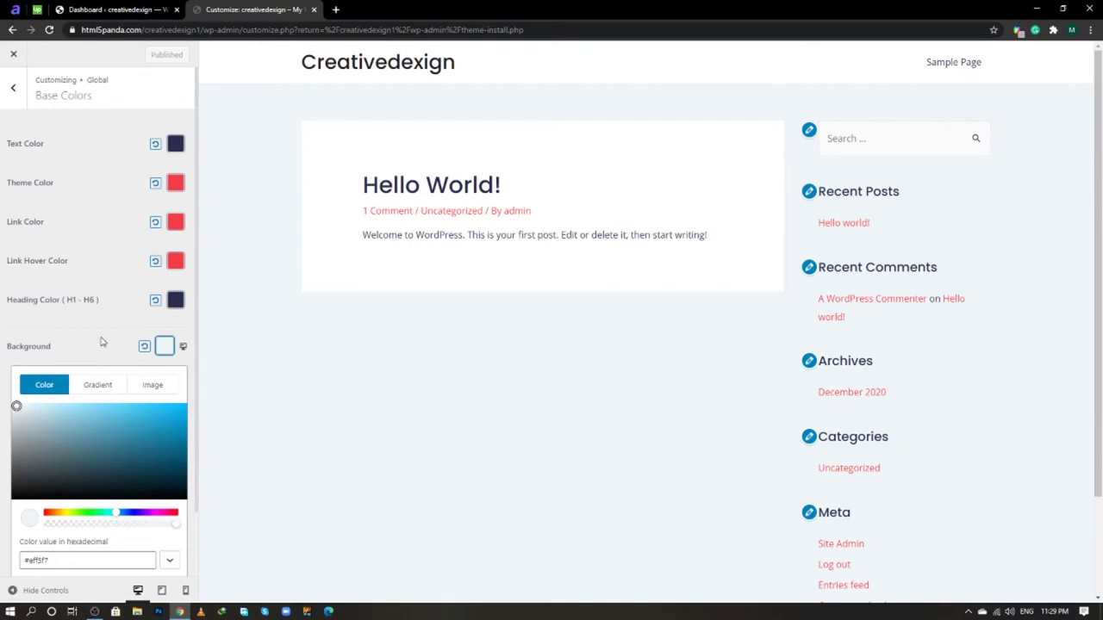
click(106, 349)
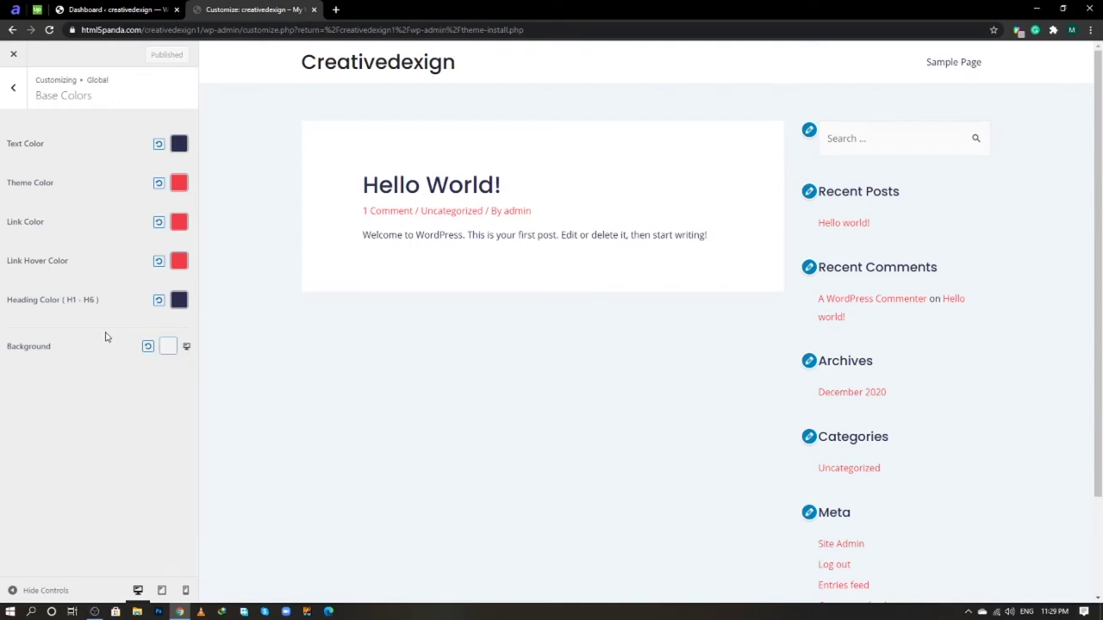
click(14, 89)
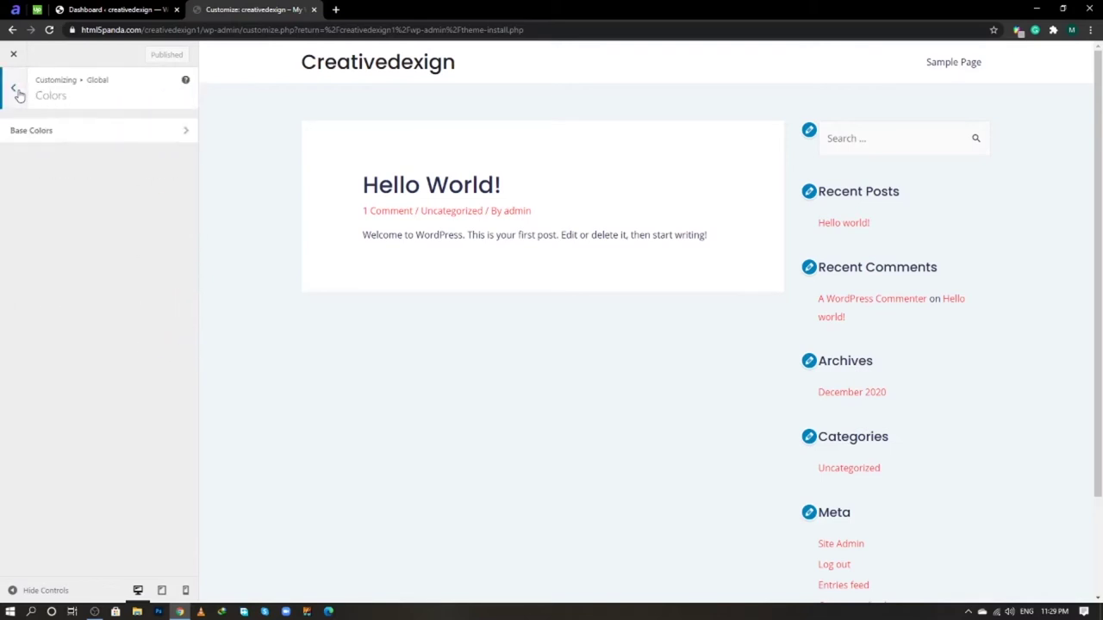
- Switch the Global Container layout to Boxed, keeping the 1200 width, and publish
click(16, 91)
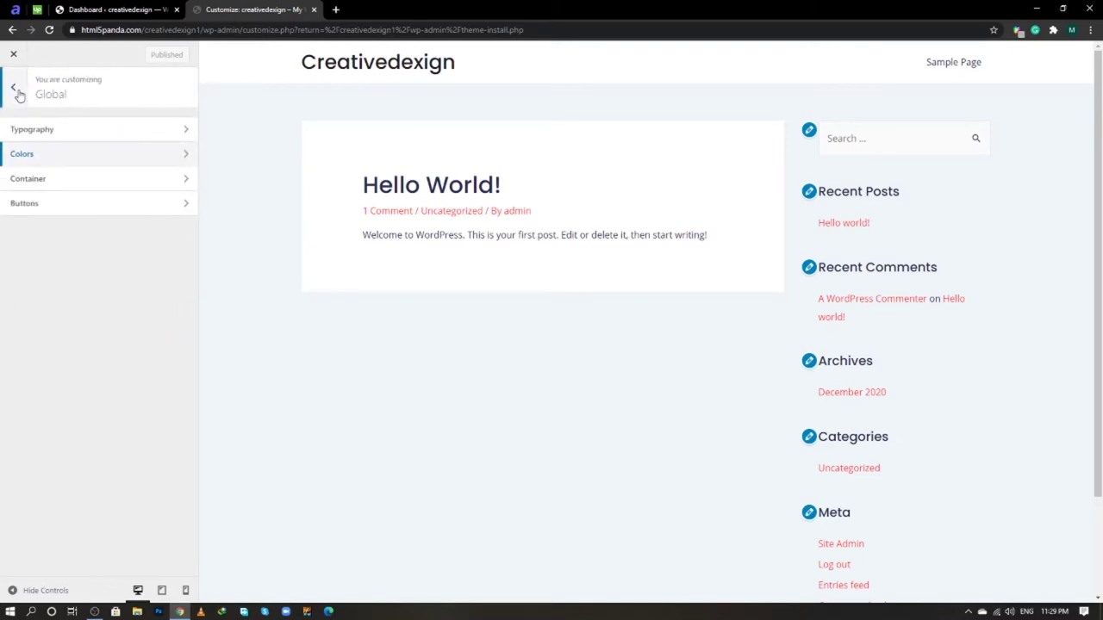
click(38, 179)
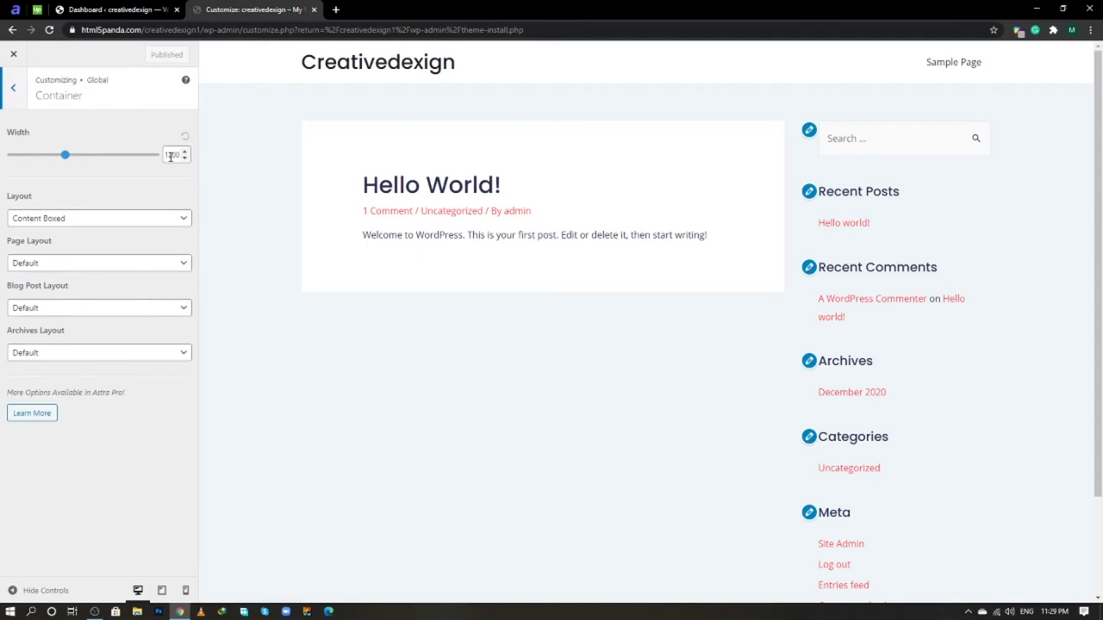
click(170, 155)
click(158, 180)
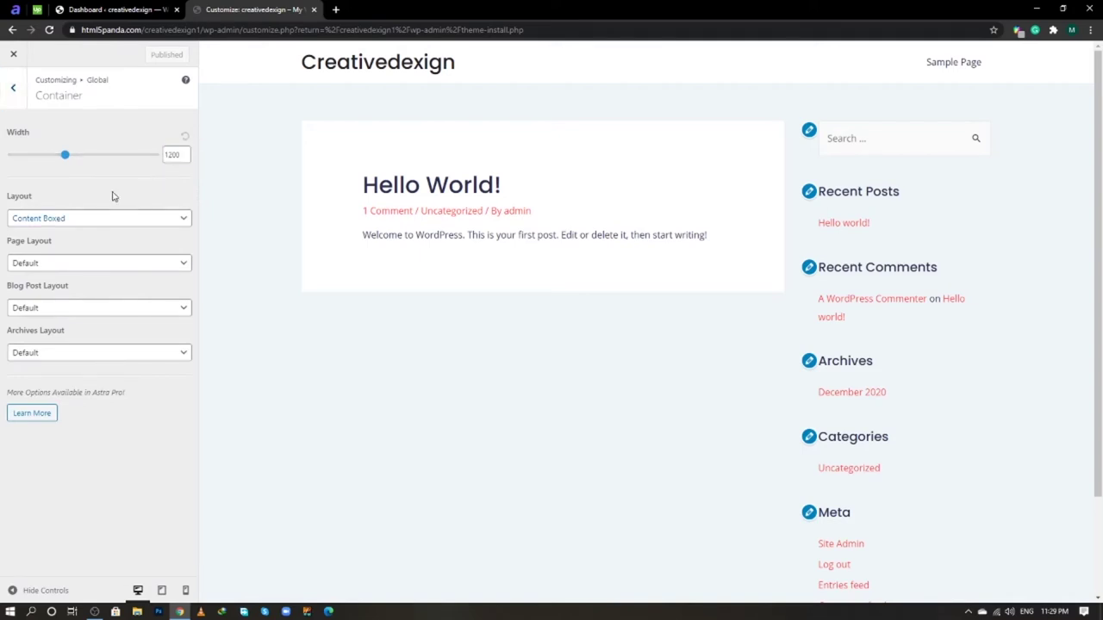
click(94, 221)
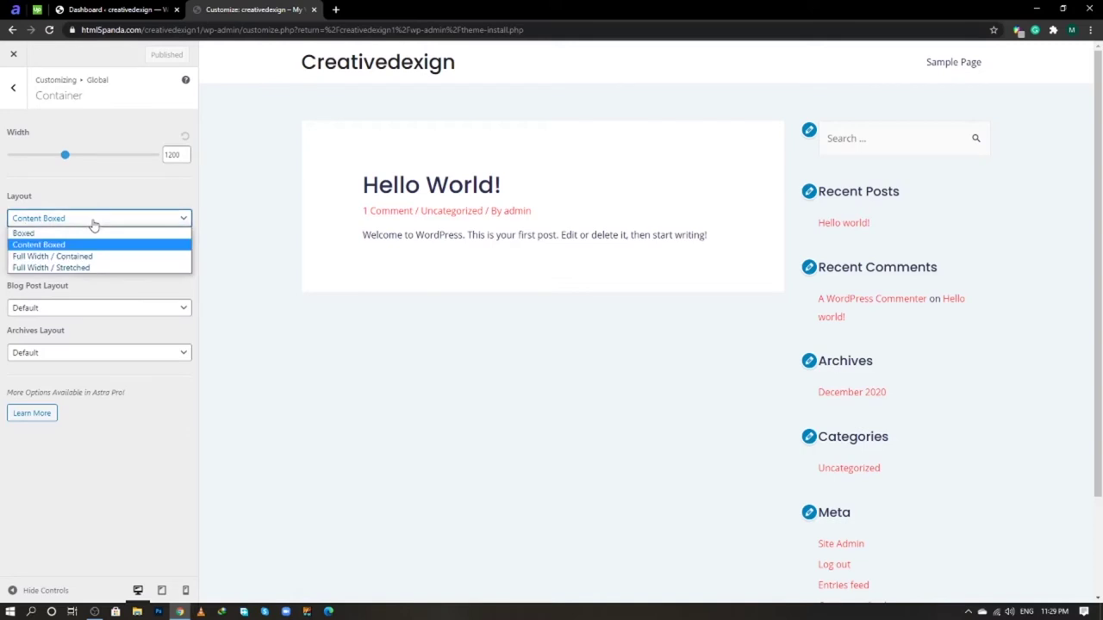
click(77, 237)
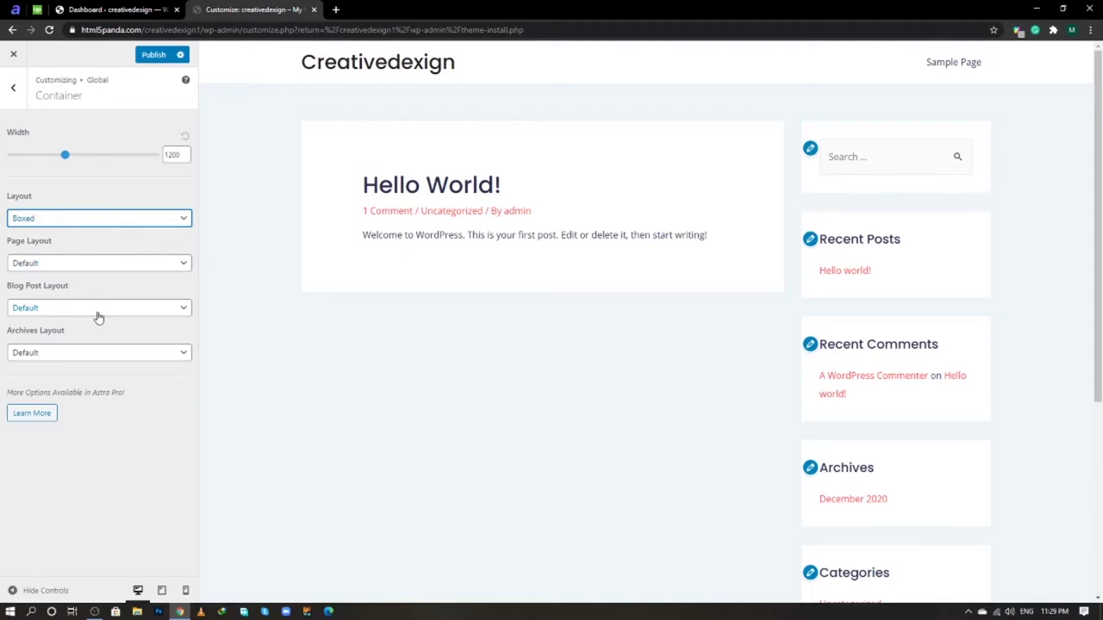
click(148, 65)
click(18, 95)
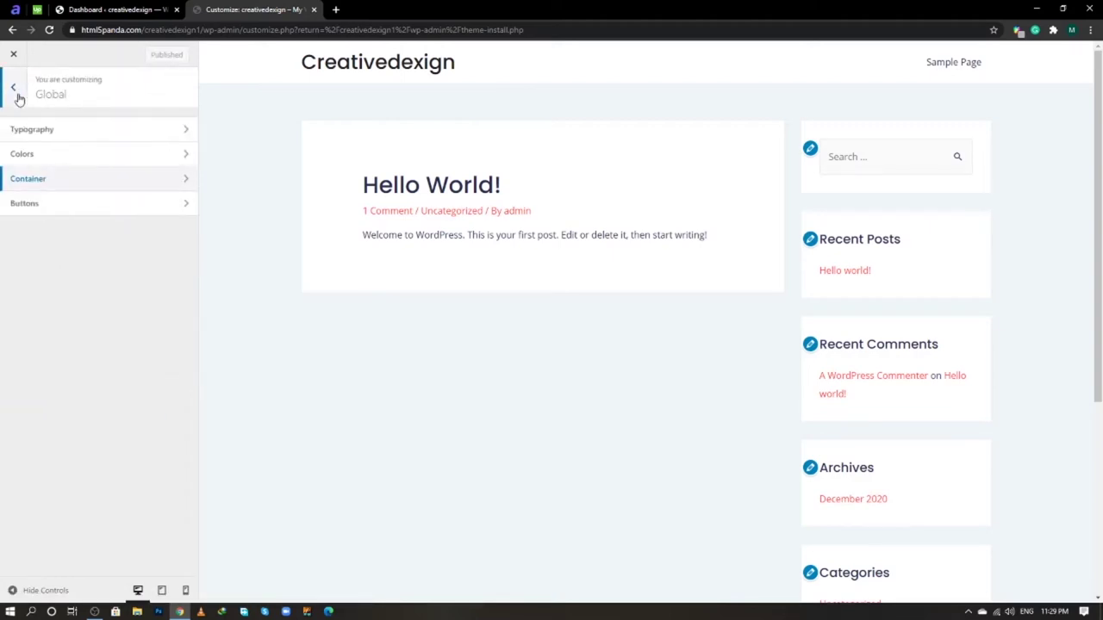
- Set the normal button text colour to white #fff
click(49, 207)
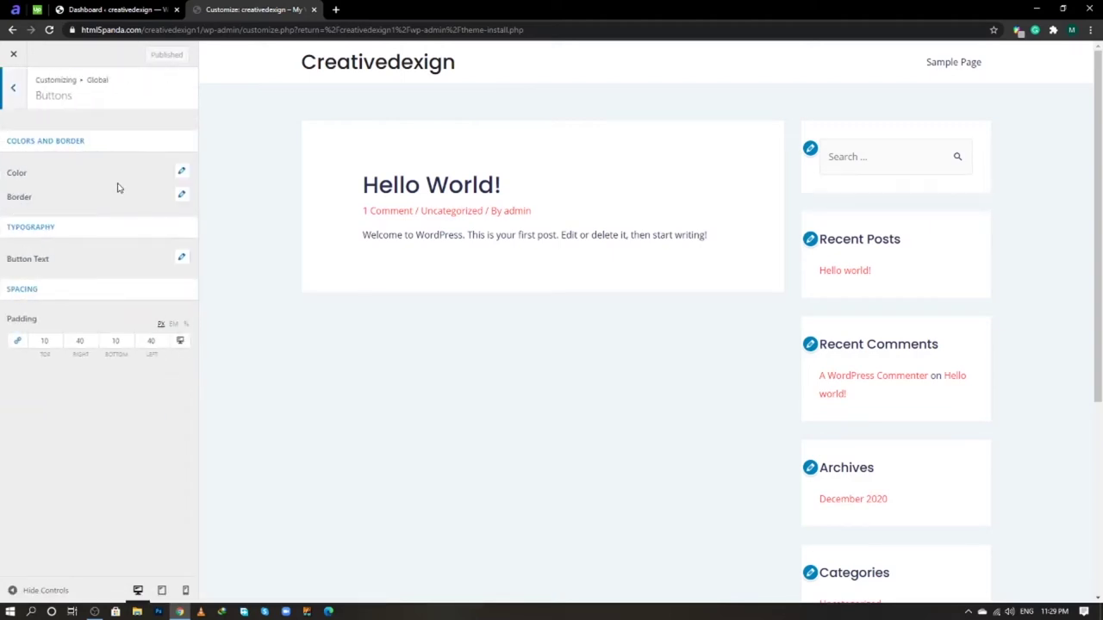
click(180, 171)
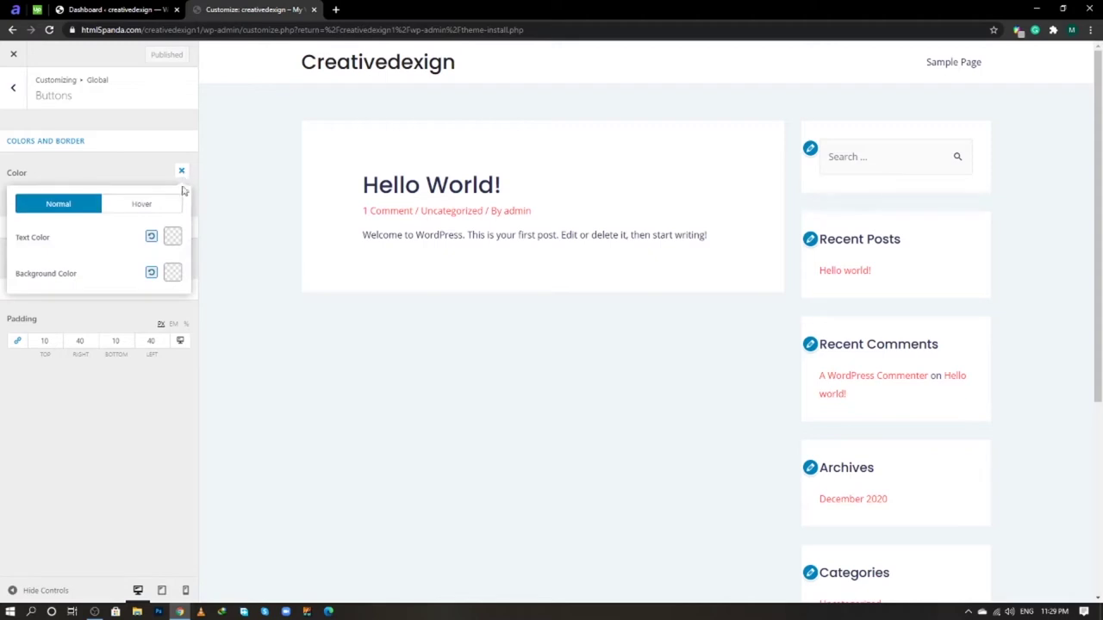
click(171, 239)
click(81, 407)
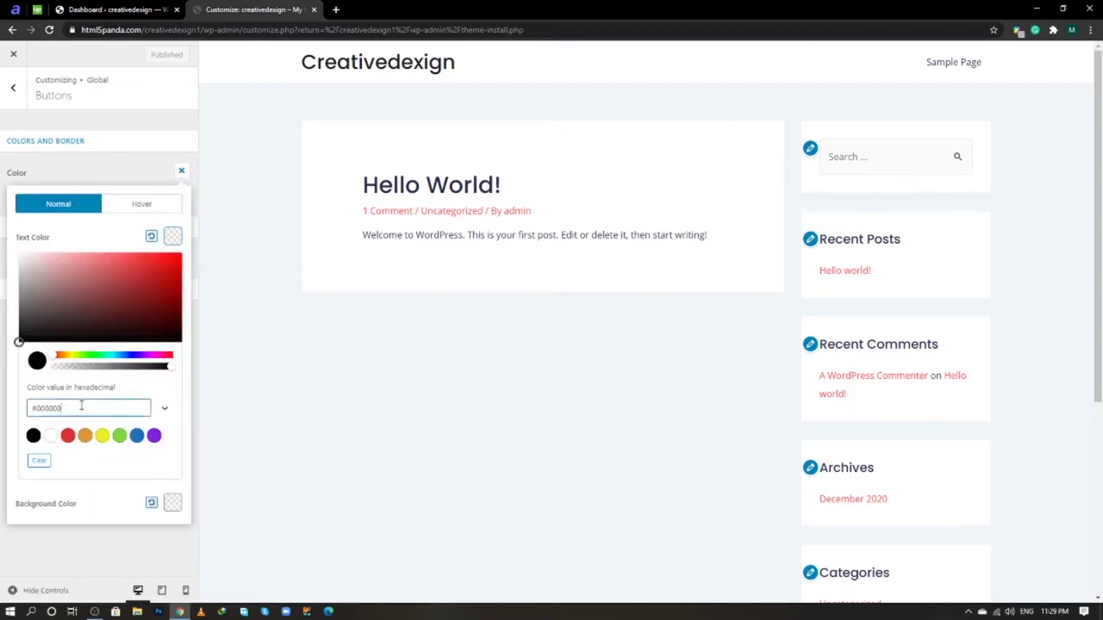
key(ctrl+a)
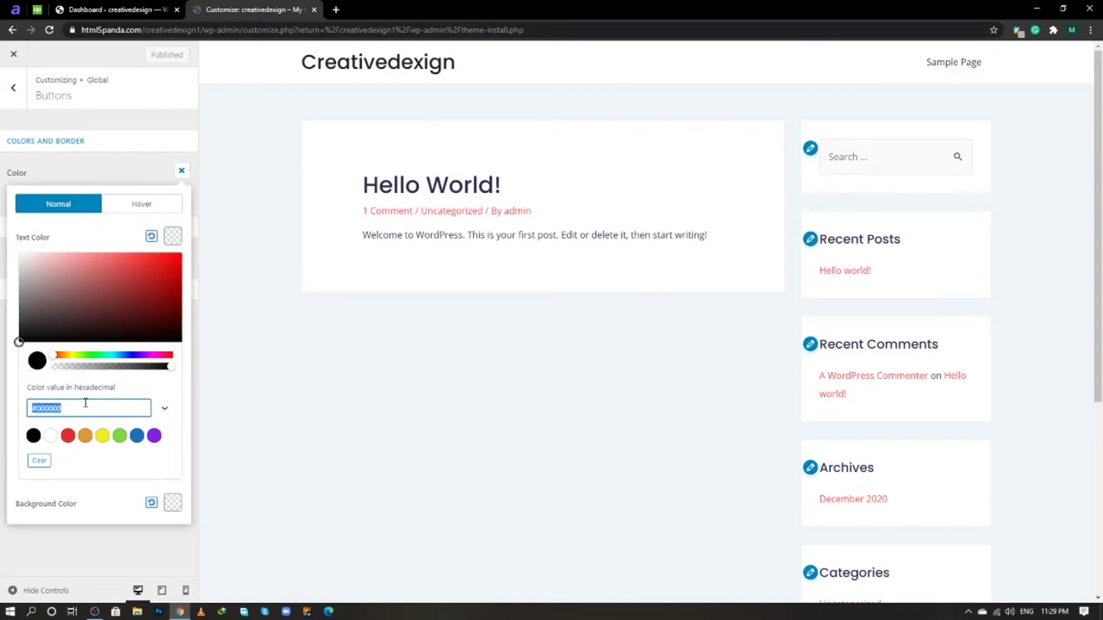
text(fff)
key(Return)
click(12, 216)
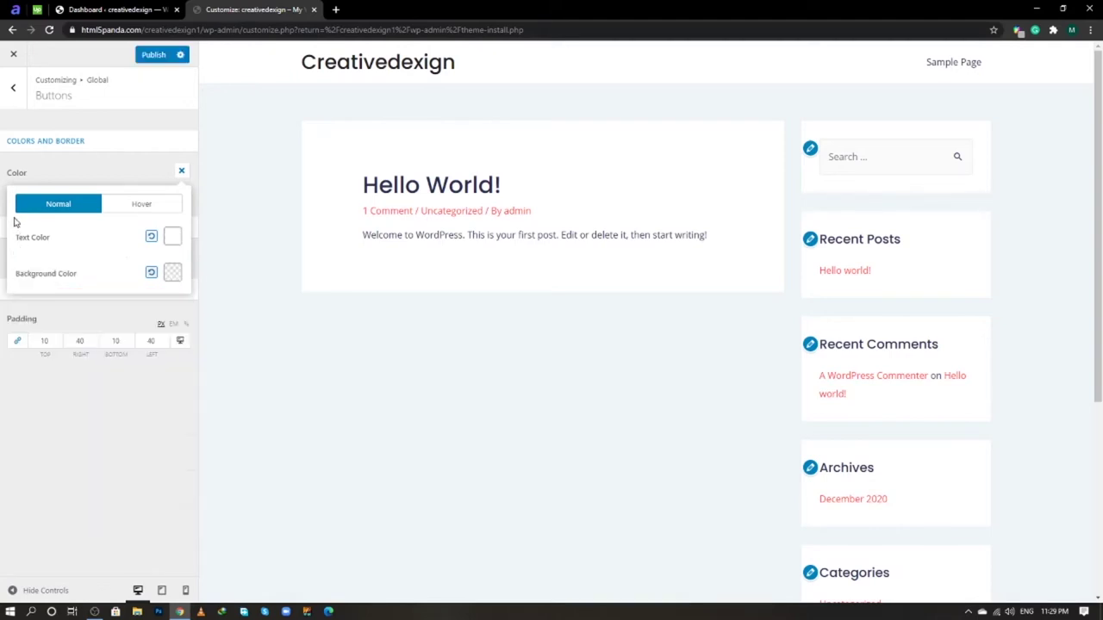
- Set the normal button background colour to #f23d49
click(175, 276)
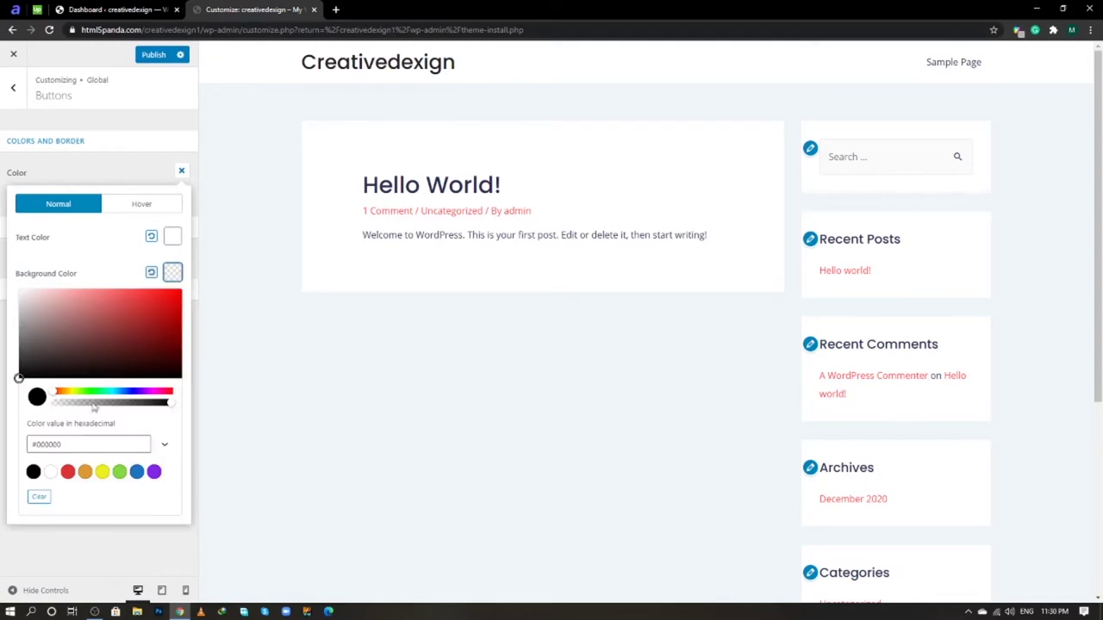
drag(66, 445, 20, 452)
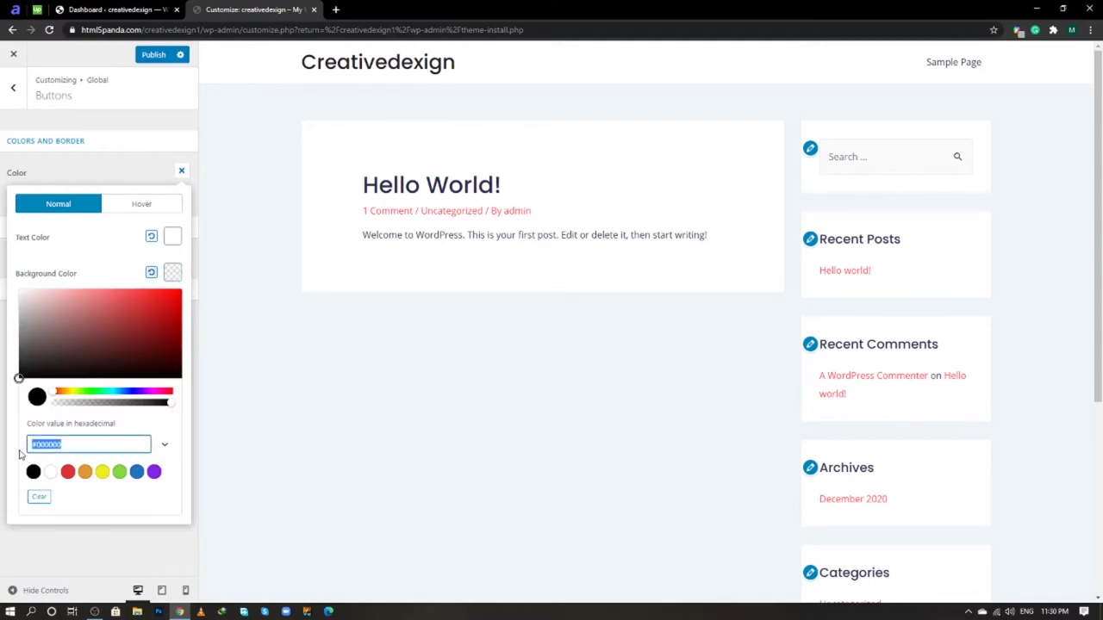
text(f23d49)
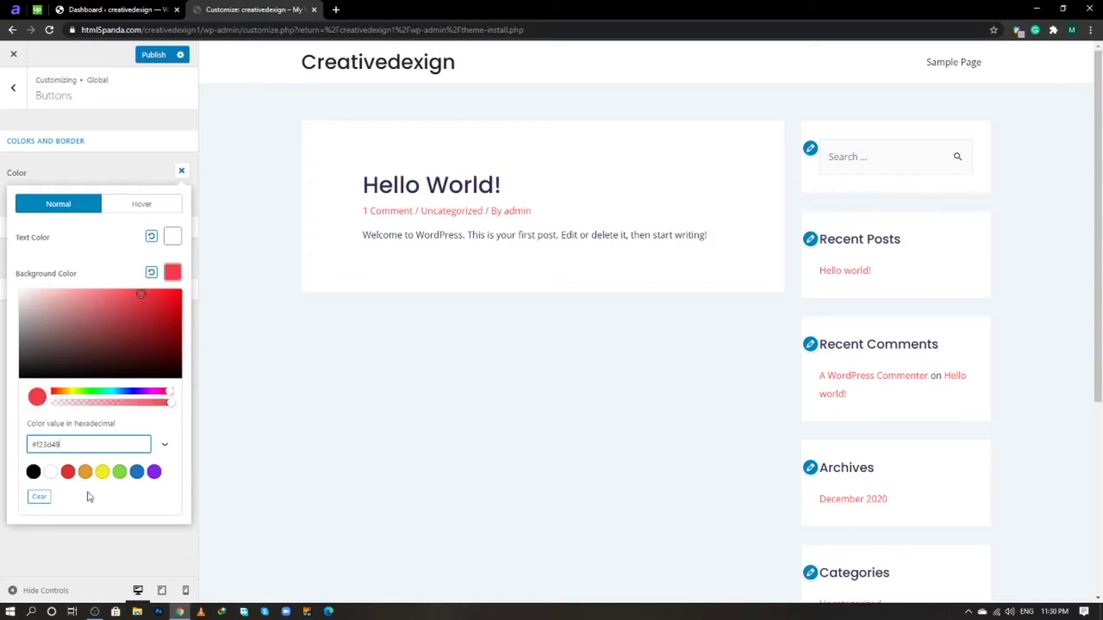
click(92, 543)
click(182, 173)
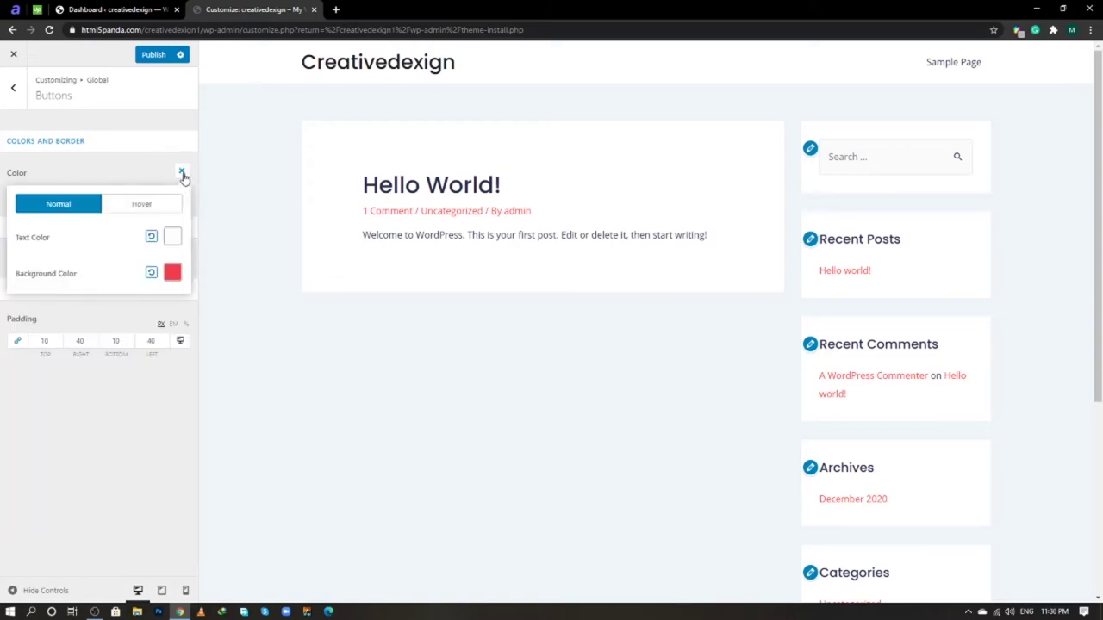
click(183, 176)
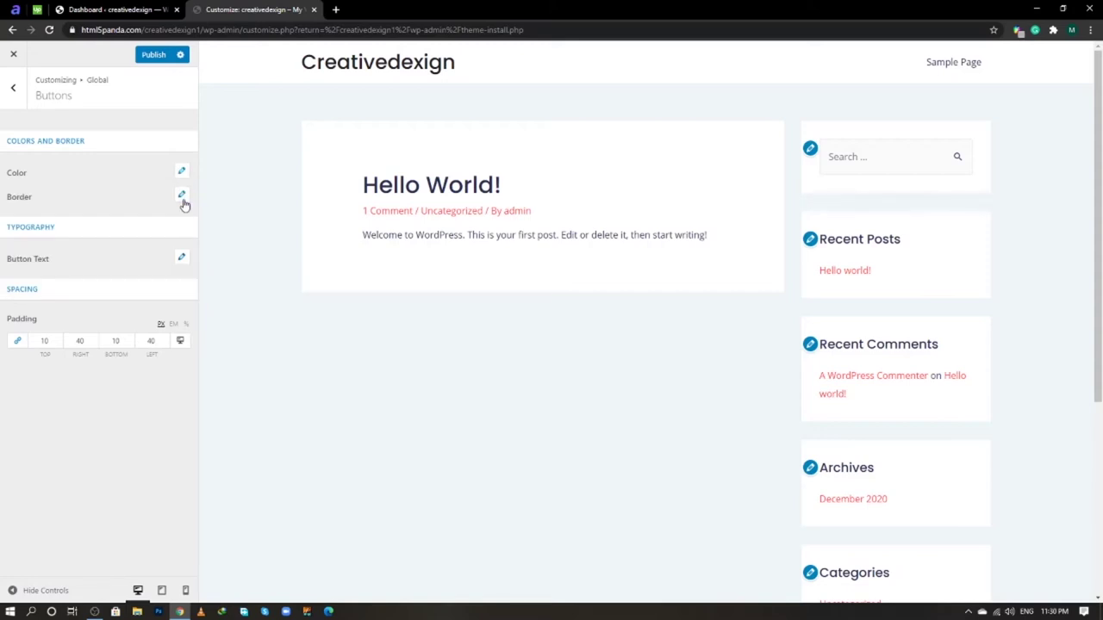
- Set the button hover background colour to #e23845
click(175, 175)
click(142, 207)
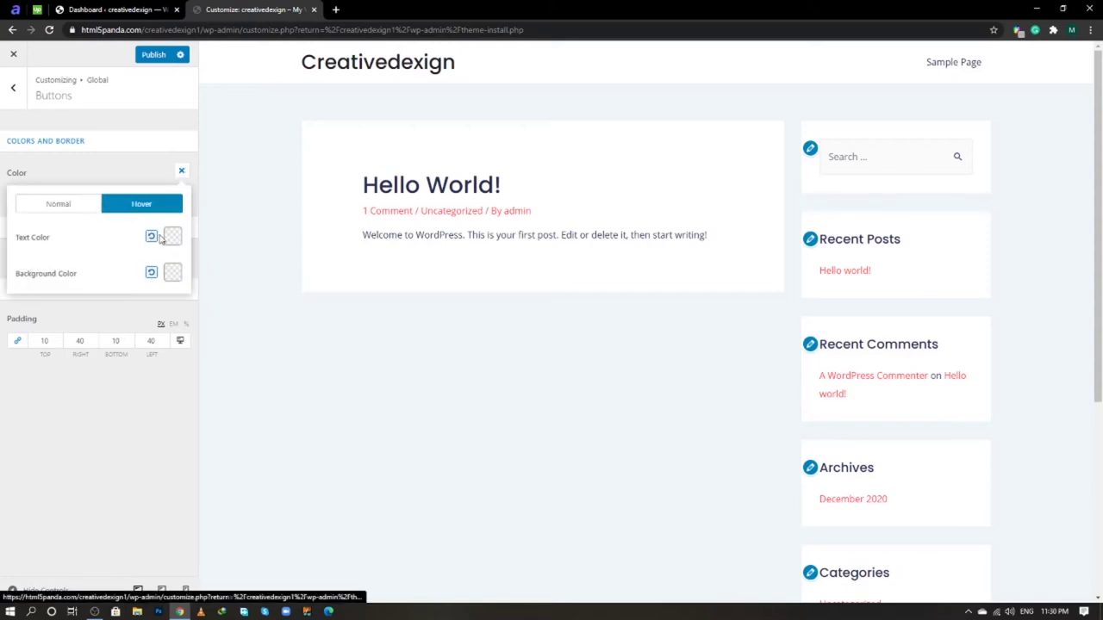
click(172, 274)
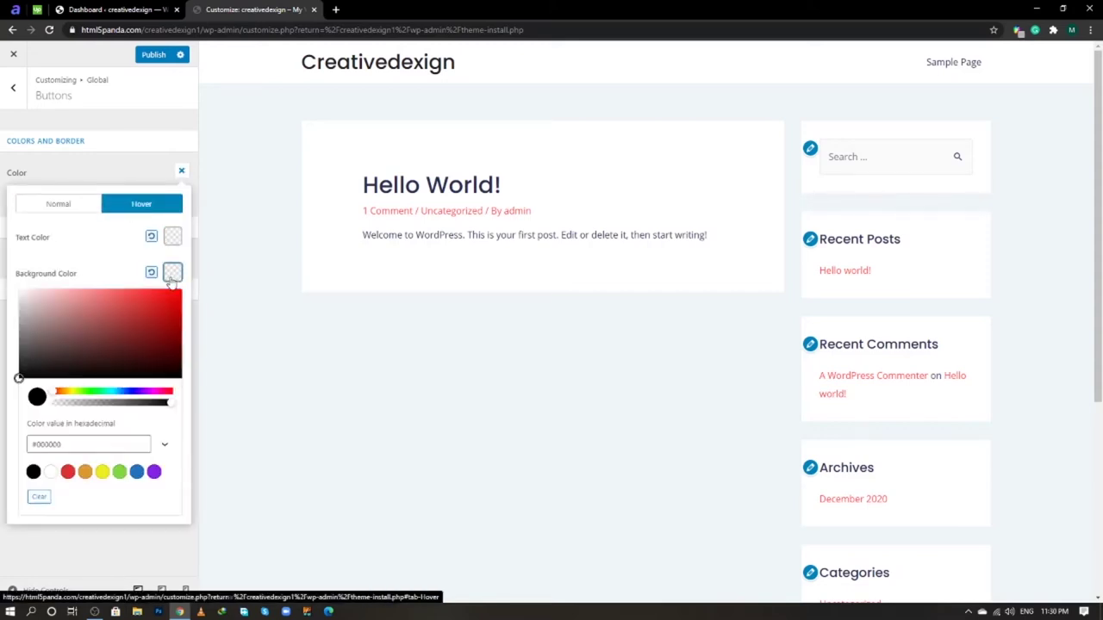
click(87, 444)
double_click(87, 444)
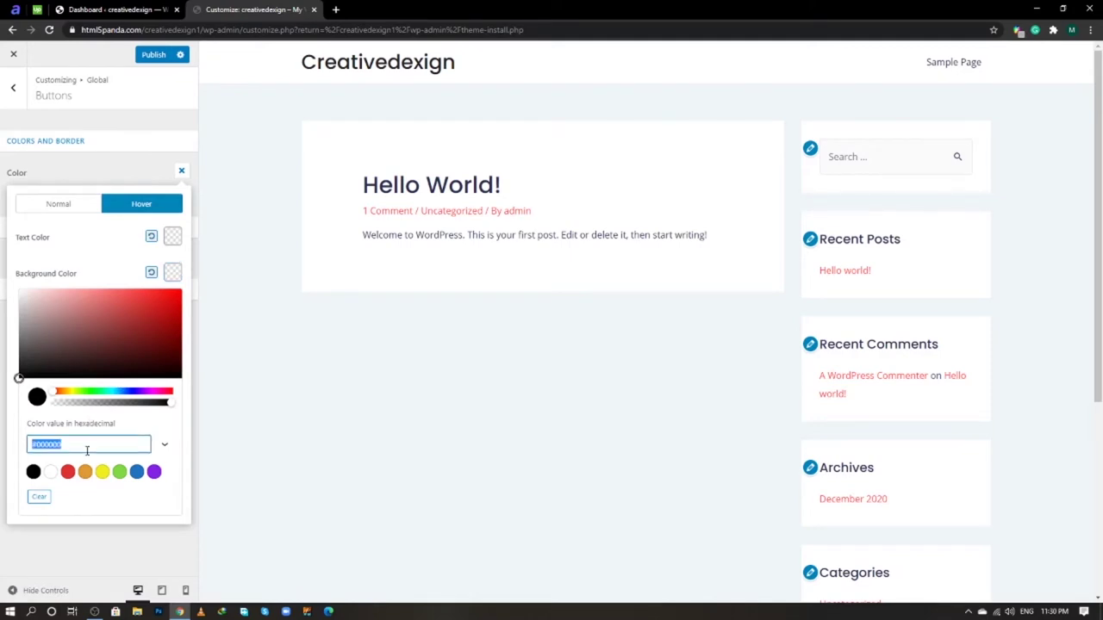
text(e2)
text(3845)
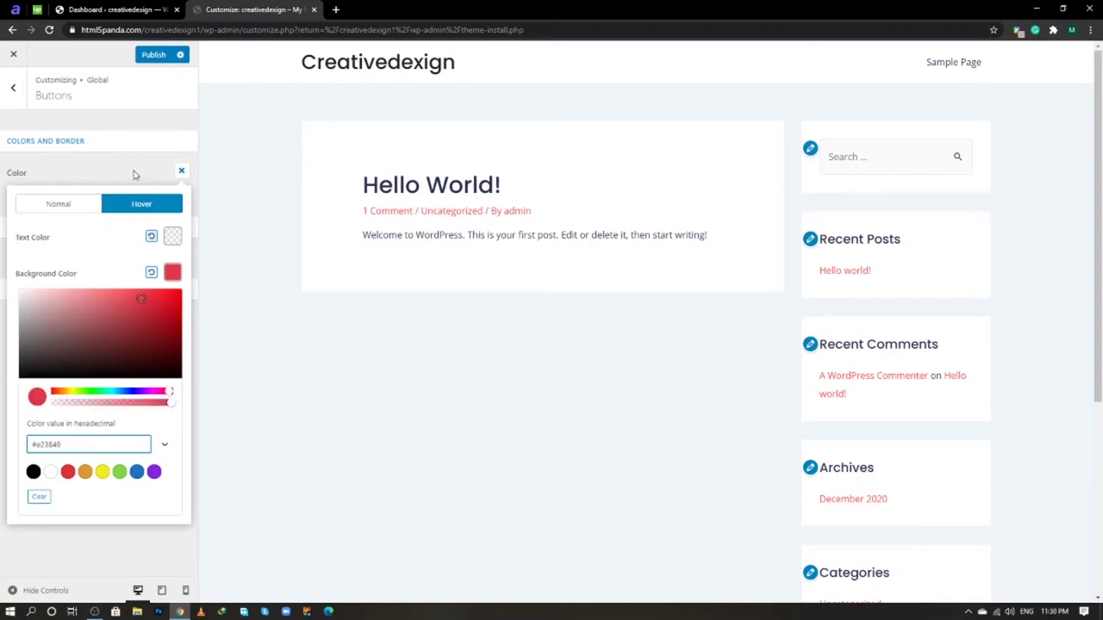
click(138, 175)
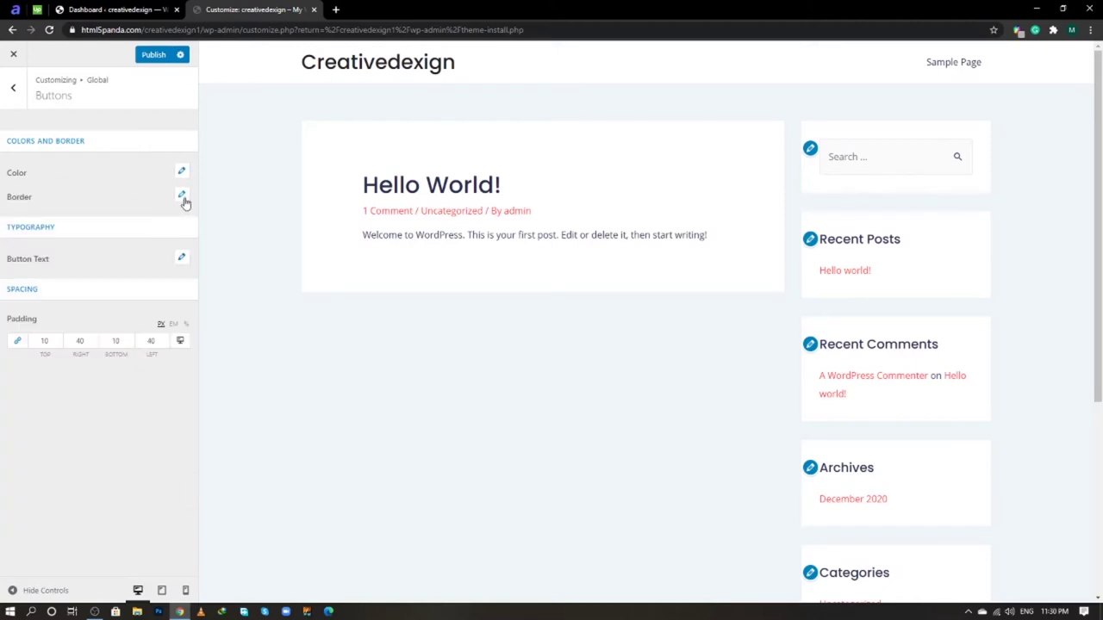
- Give button text 15 px size, Uppercase transform, 1.8 line height and 1 letter spacing
click(181, 259)
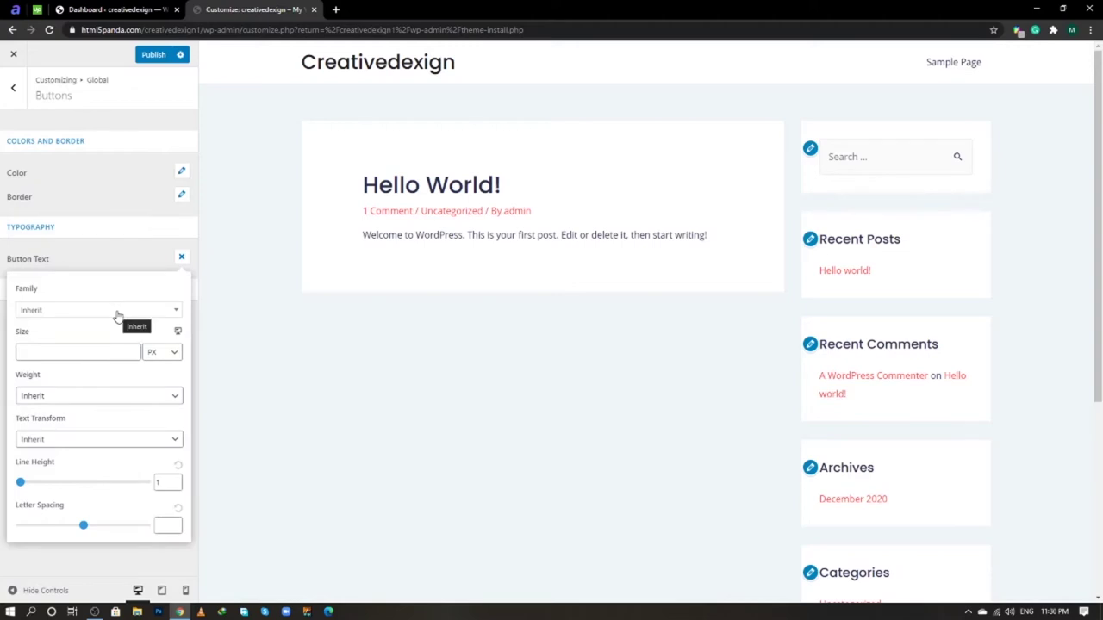
click(46, 350)
text(15)
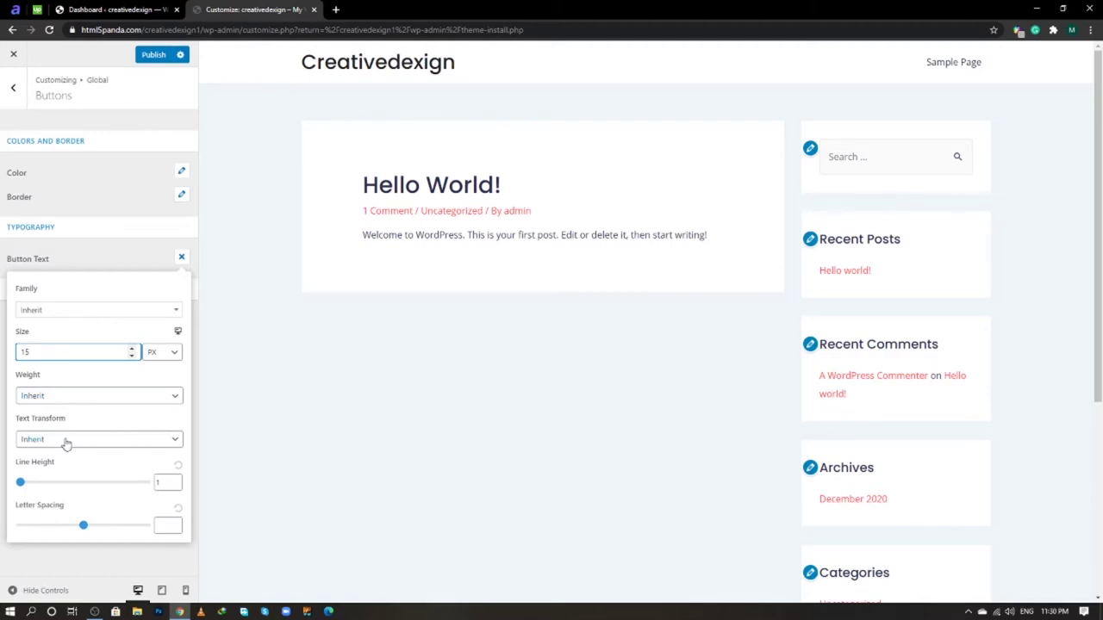
click(67, 443)
click(50, 488)
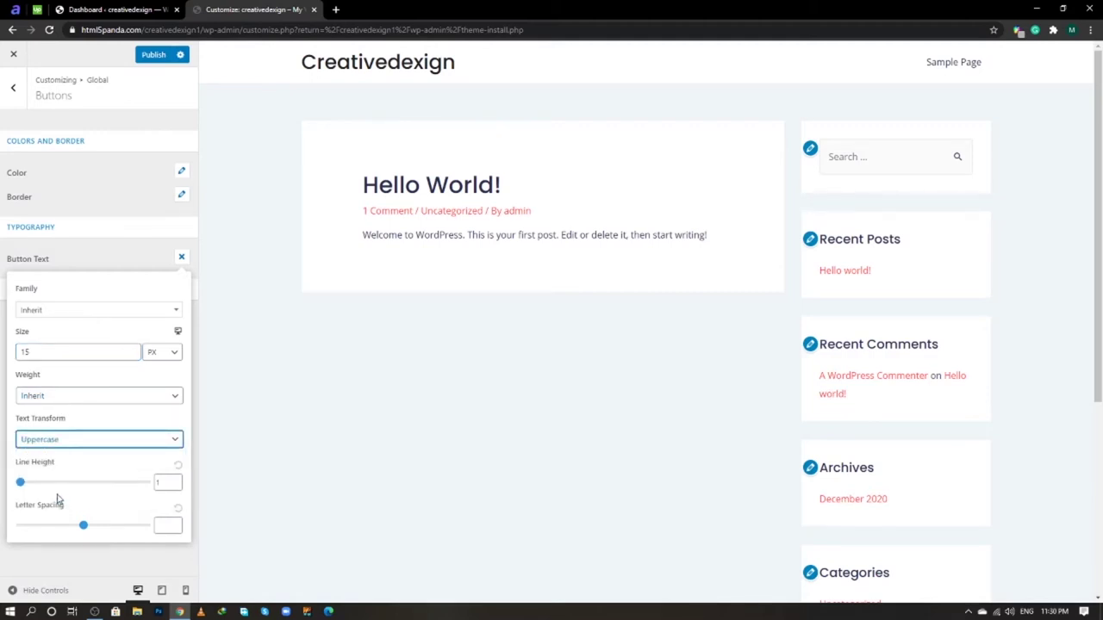
click(167, 484)
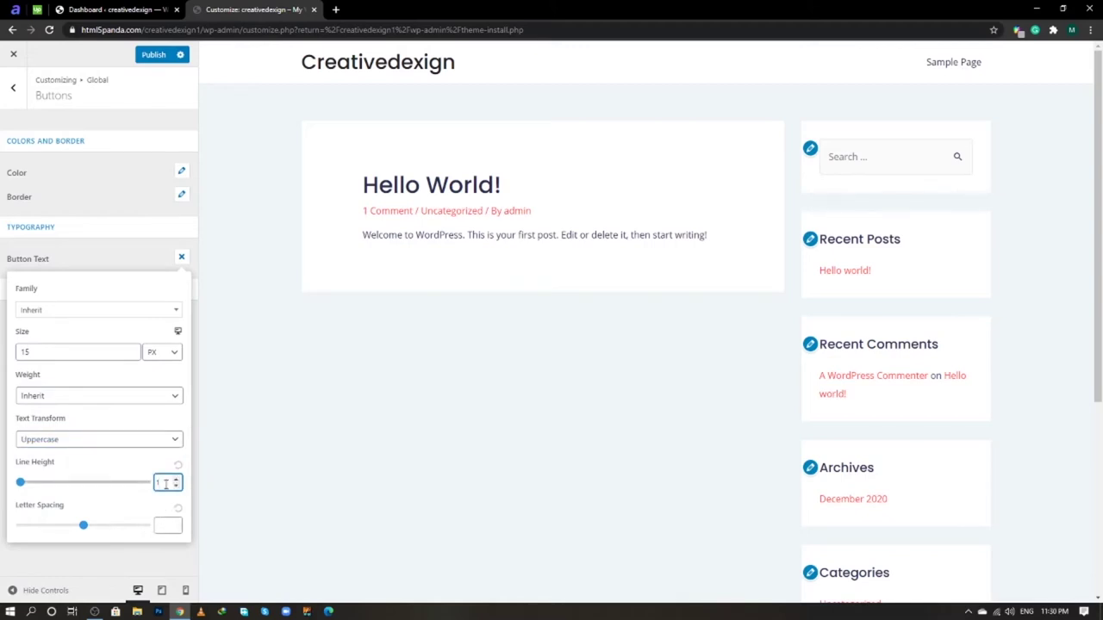
text(1.8)
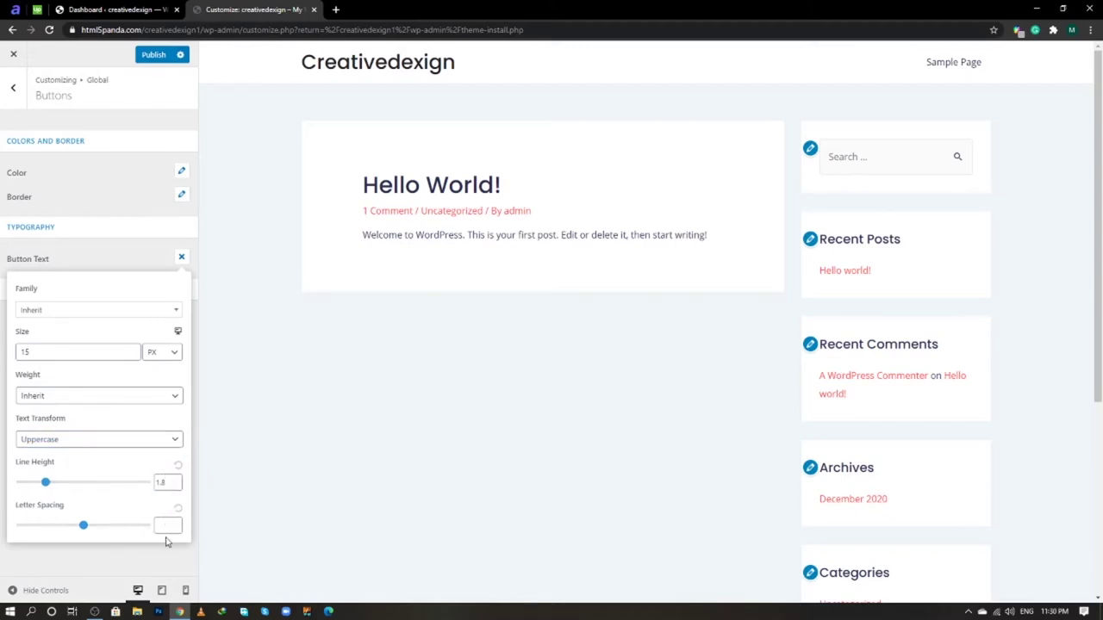
click(166, 526)
text(1)
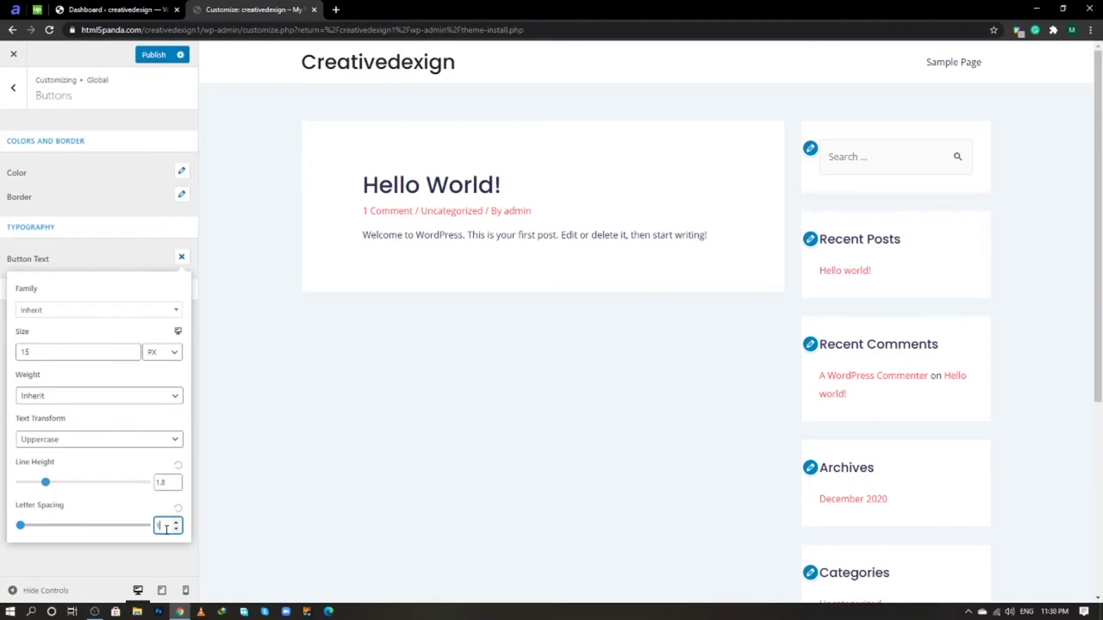
drag(168, 482, 151, 489)
click(148, 463)
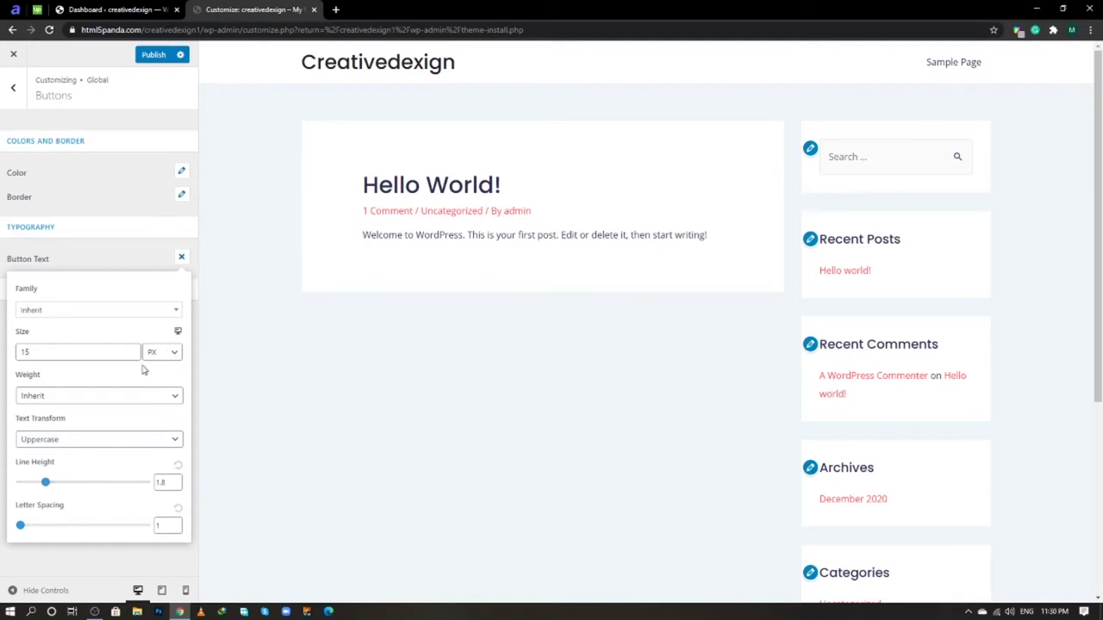
click(118, 258)
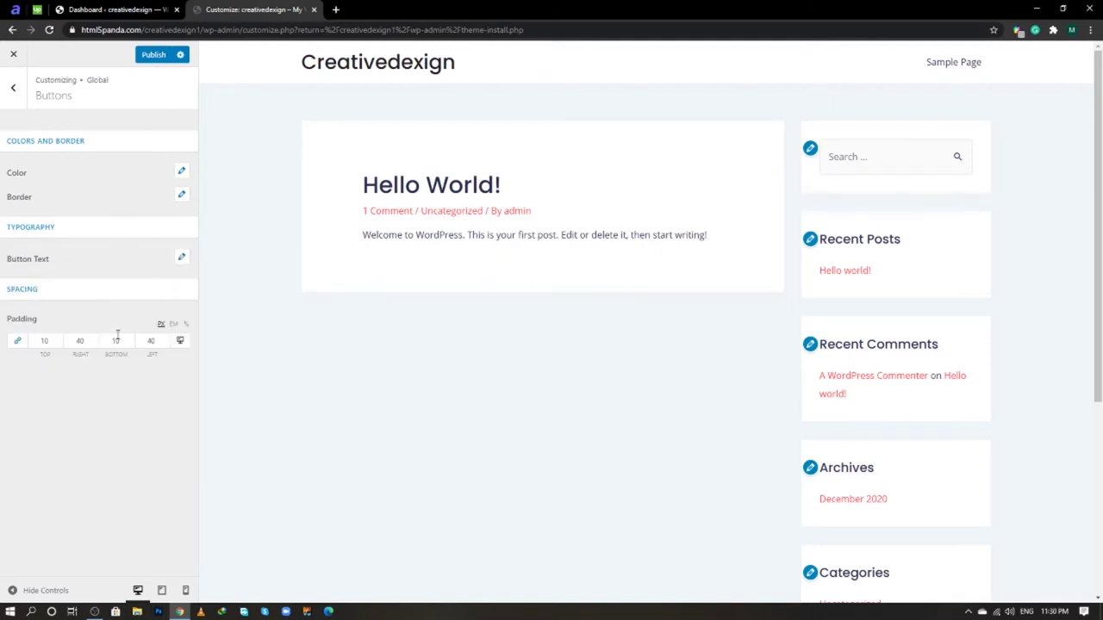
- Set button padding to 18 top/bottom and 35 left/right, unlinked, and publish
drag(49, 343, 40, 343)
text(18)
double_click(80, 341)
click(12, 343)
double_click(38, 342)
double_click(113, 342)
double_click(80, 342)
text(35)
click(150, 57)
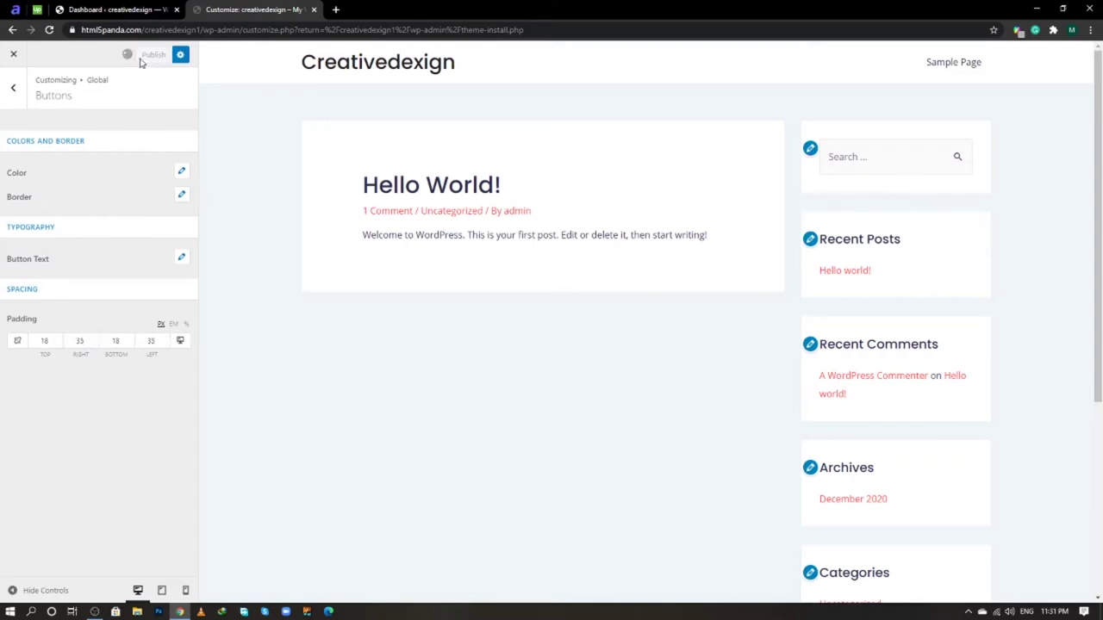
click(13, 90)
- Open Header settings, glance at the finished Cleaning Solutions demo site, then return to the Dashboard
click(14, 92)
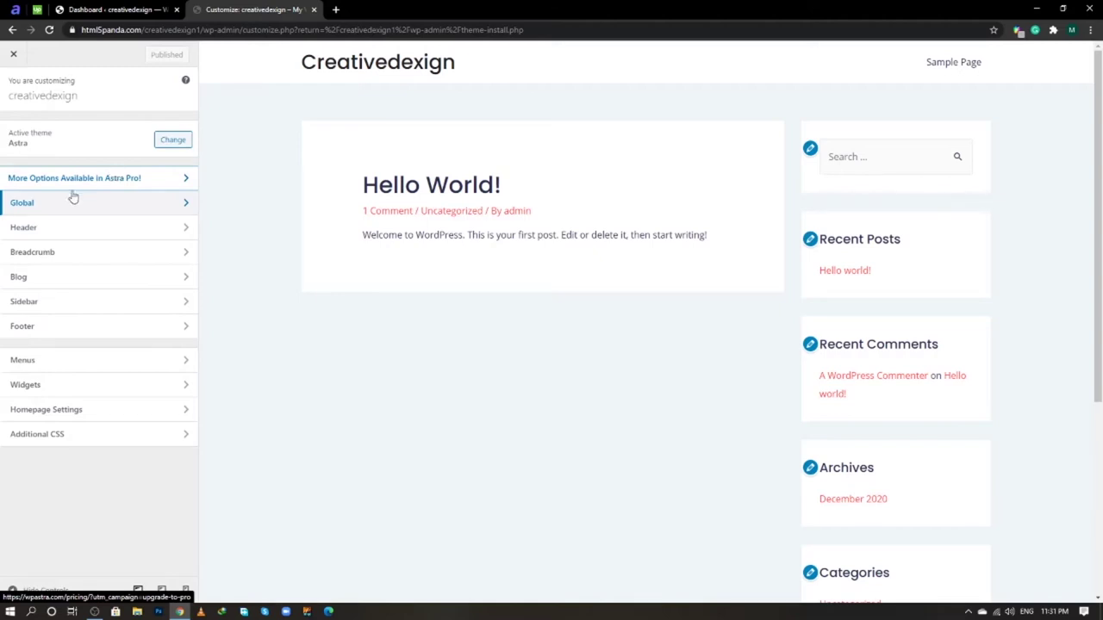
click(63, 232)
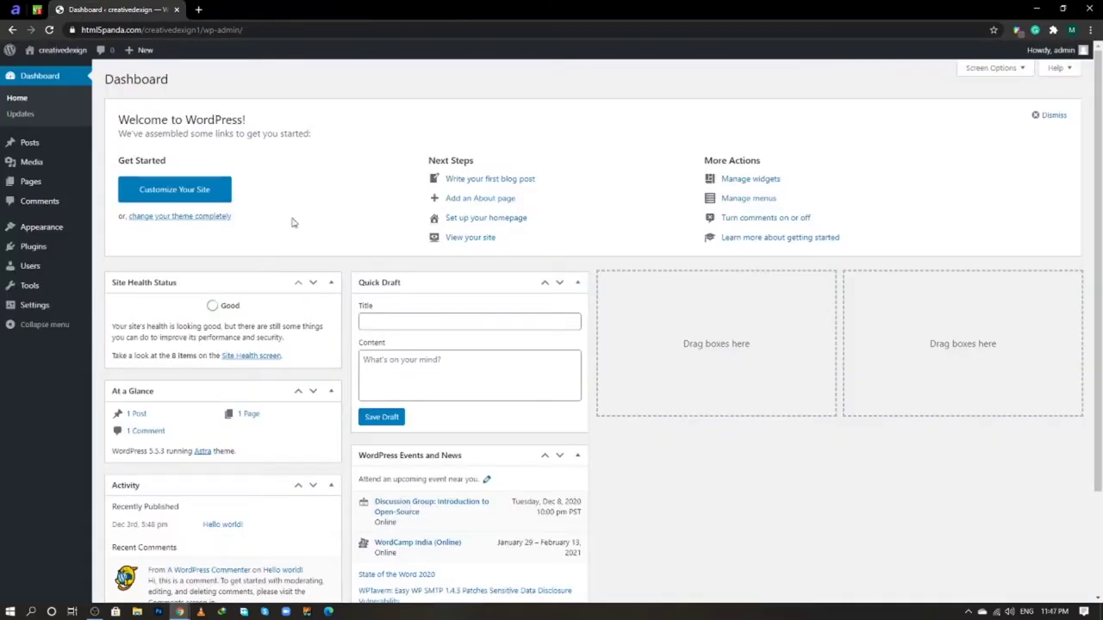
click(95, 611)
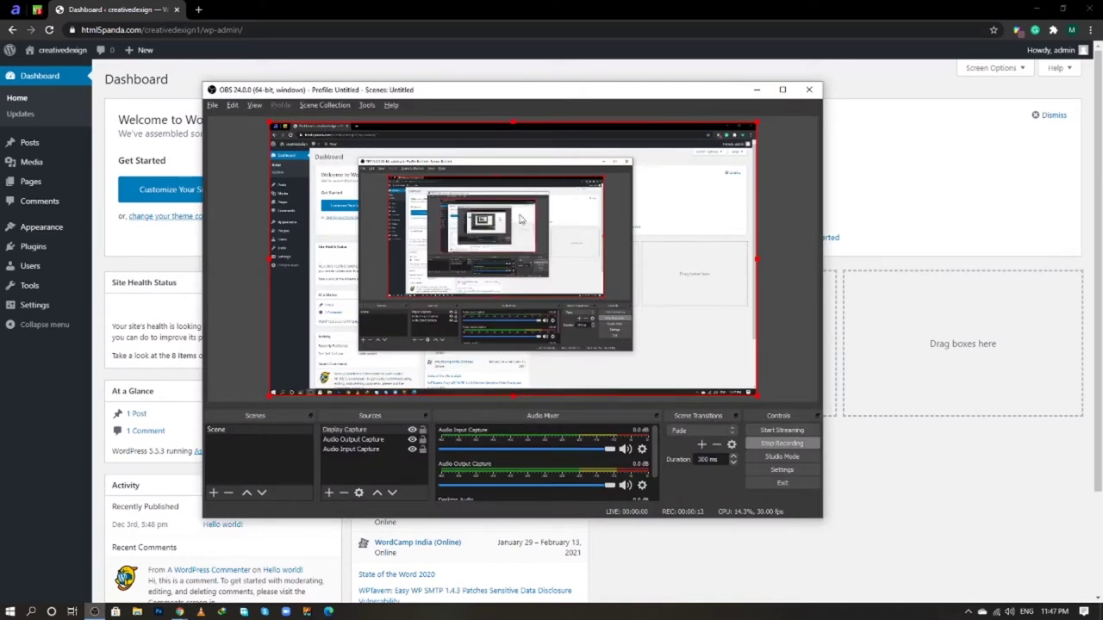
key(alt+Tab)
key(Tab)
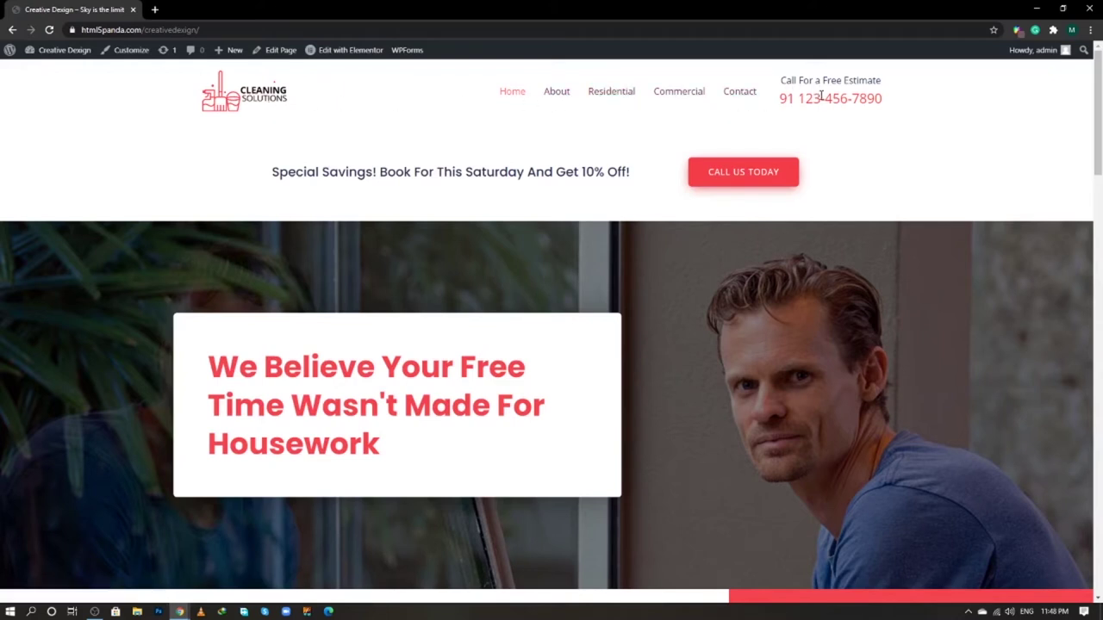
drag(812, 97, 859, 98)
click(880, 102)
key(alt+Tab)
key(alt+Tab)
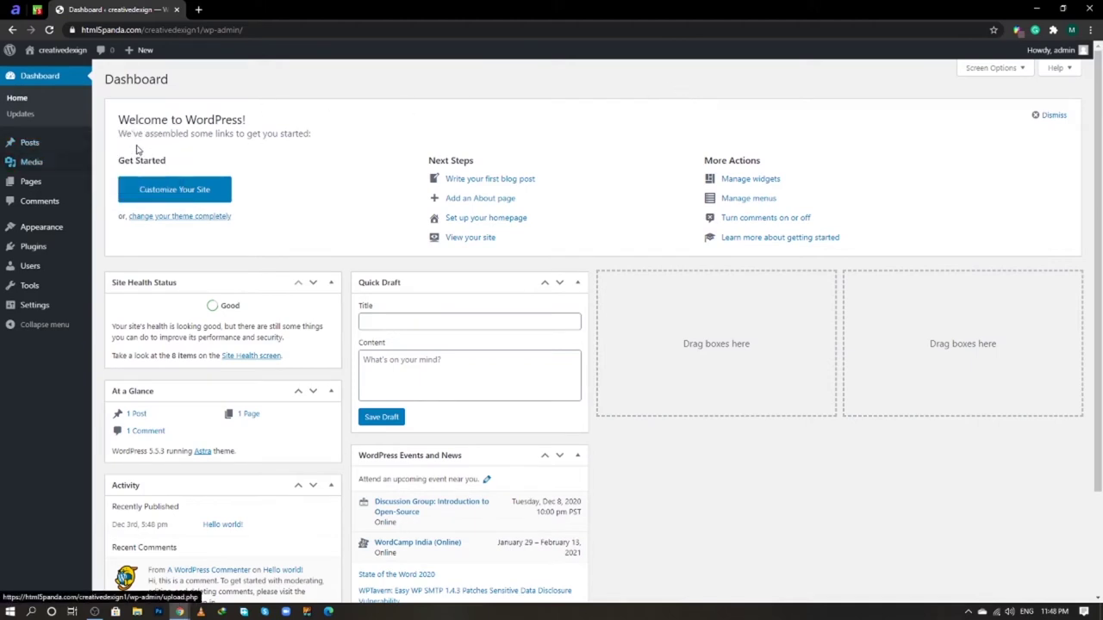
- Create and publish a new page titled 'Home', then return to the pages list
mouse_move(55, 180)
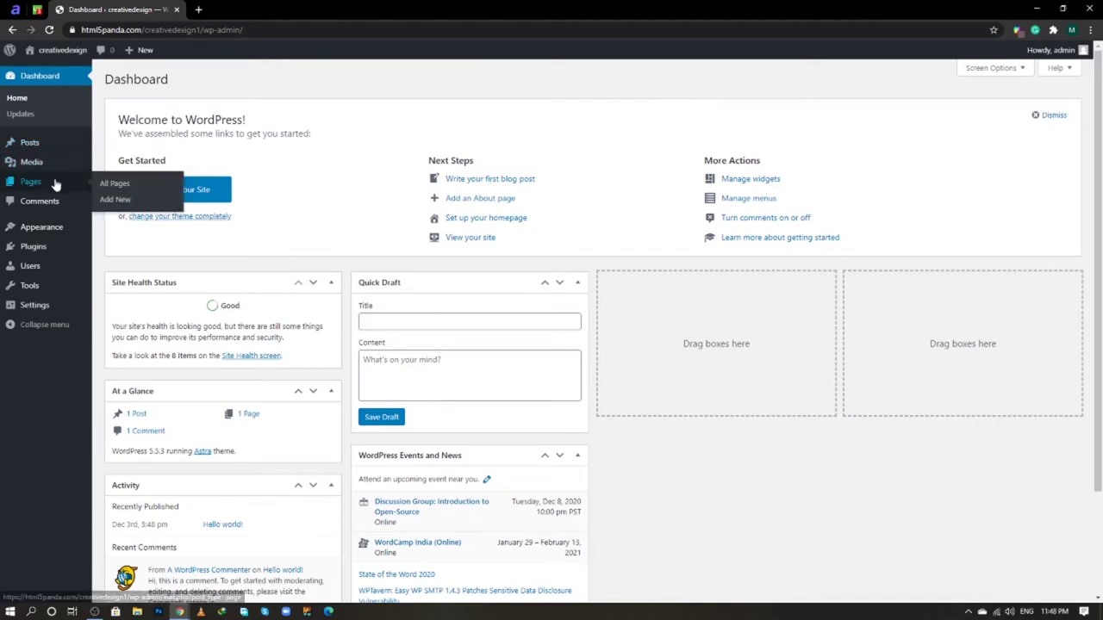
click(112, 200)
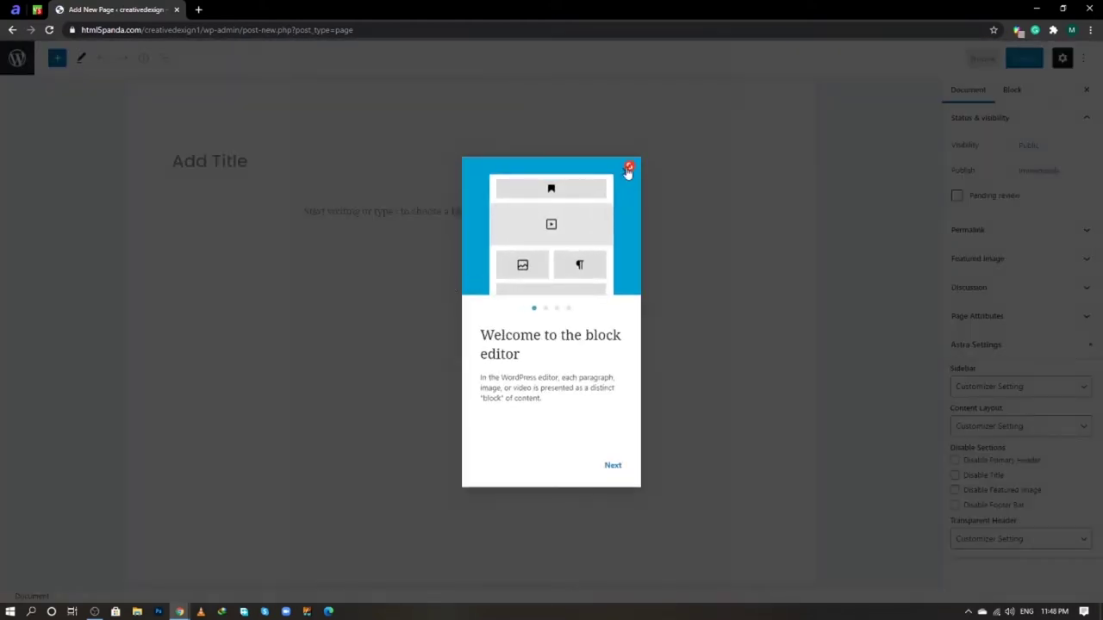
click(629, 168)
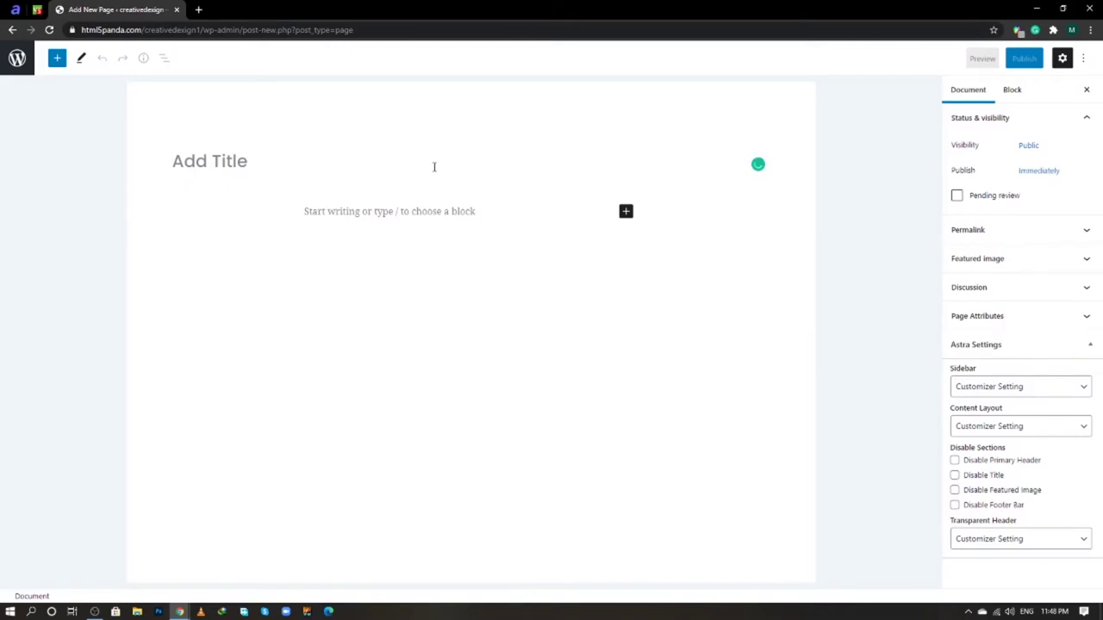
text(Home)
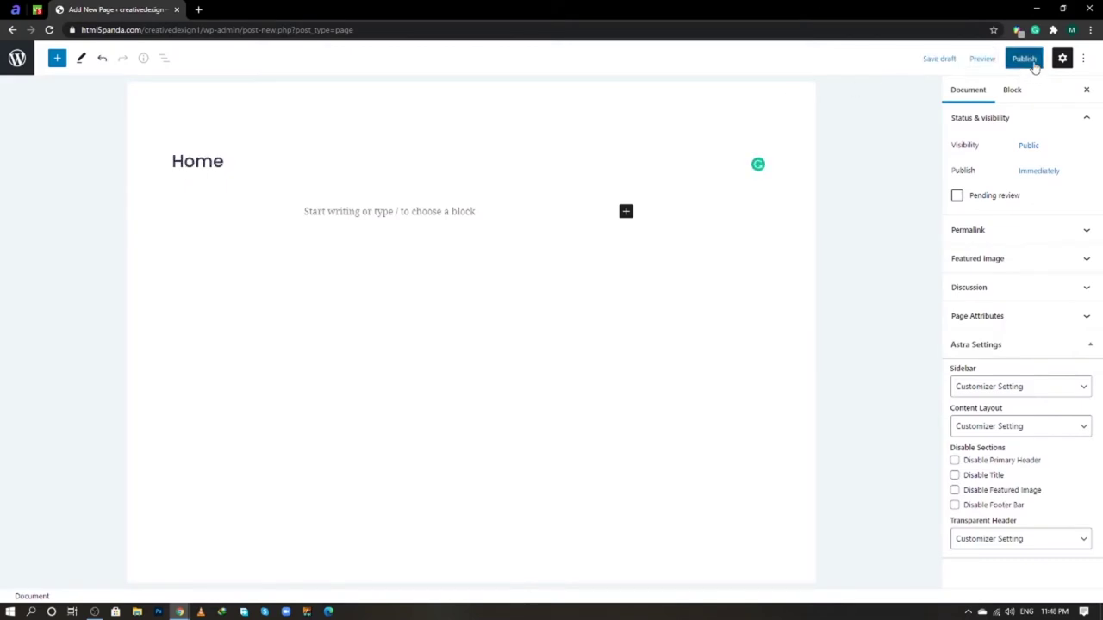
click(1024, 59)
click(979, 59)
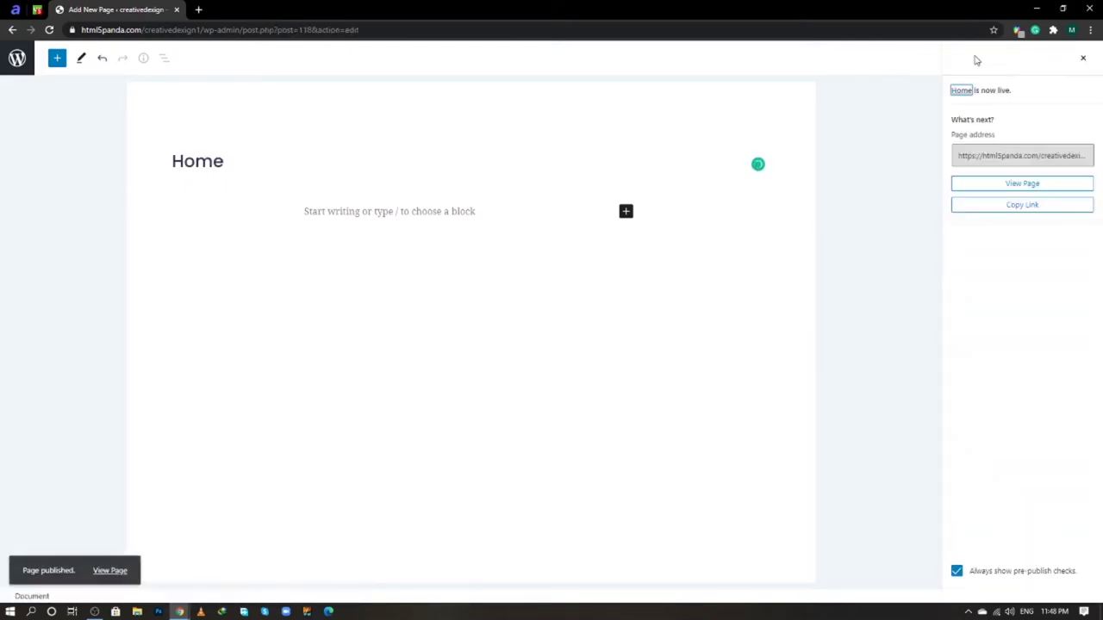
click(1082, 60)
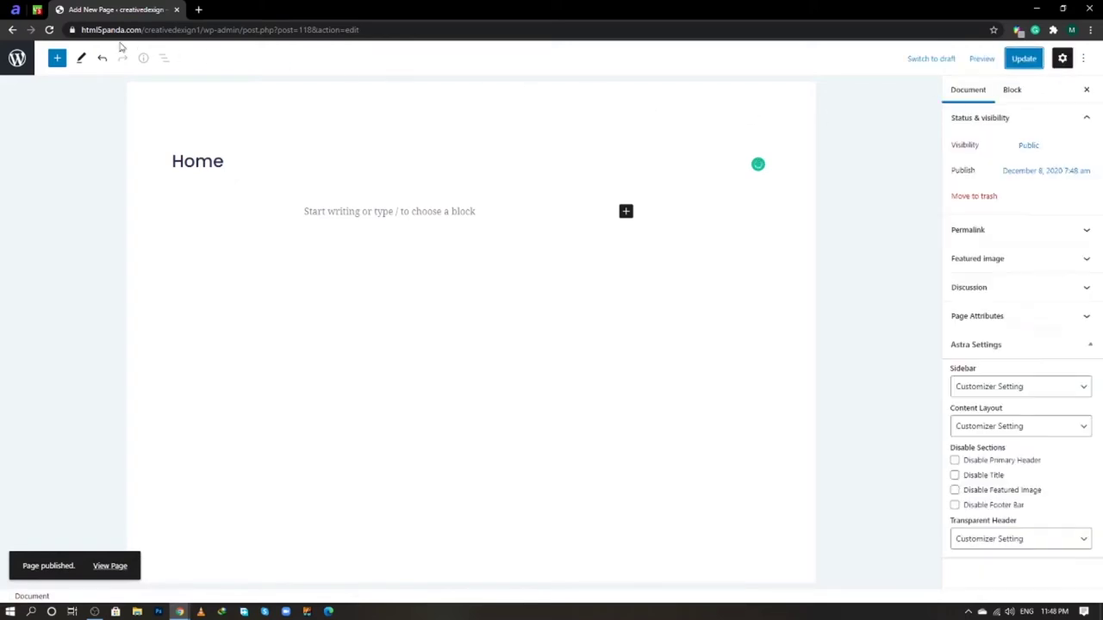
click(26, 62)
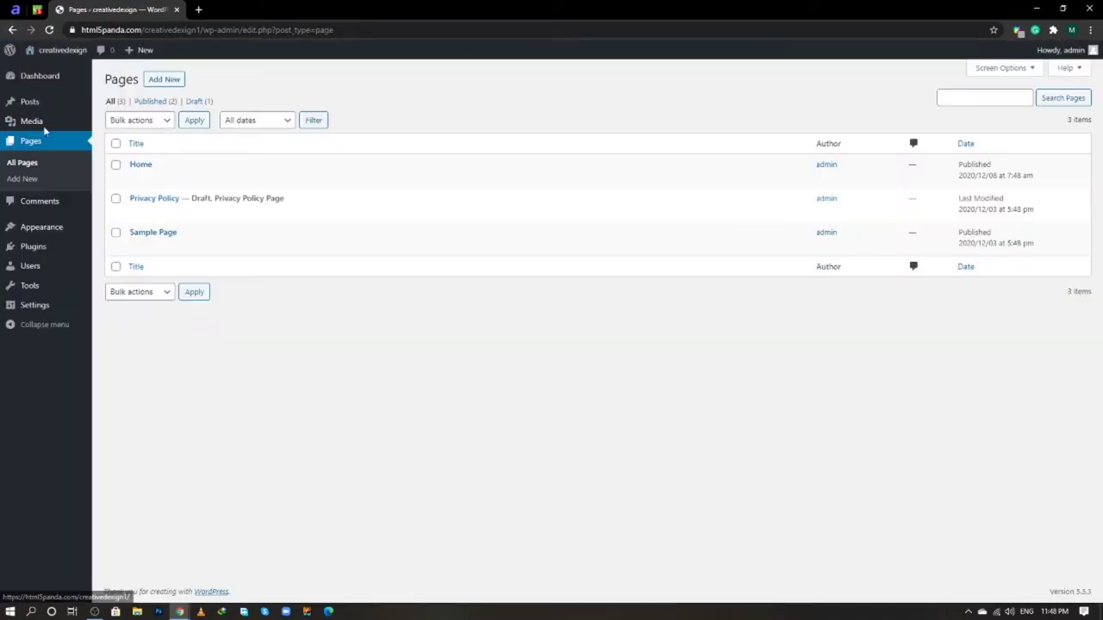
- Publish a new page titled 'About Us' from a separate editor tab
right_click(47, 182)
click(95, 189)
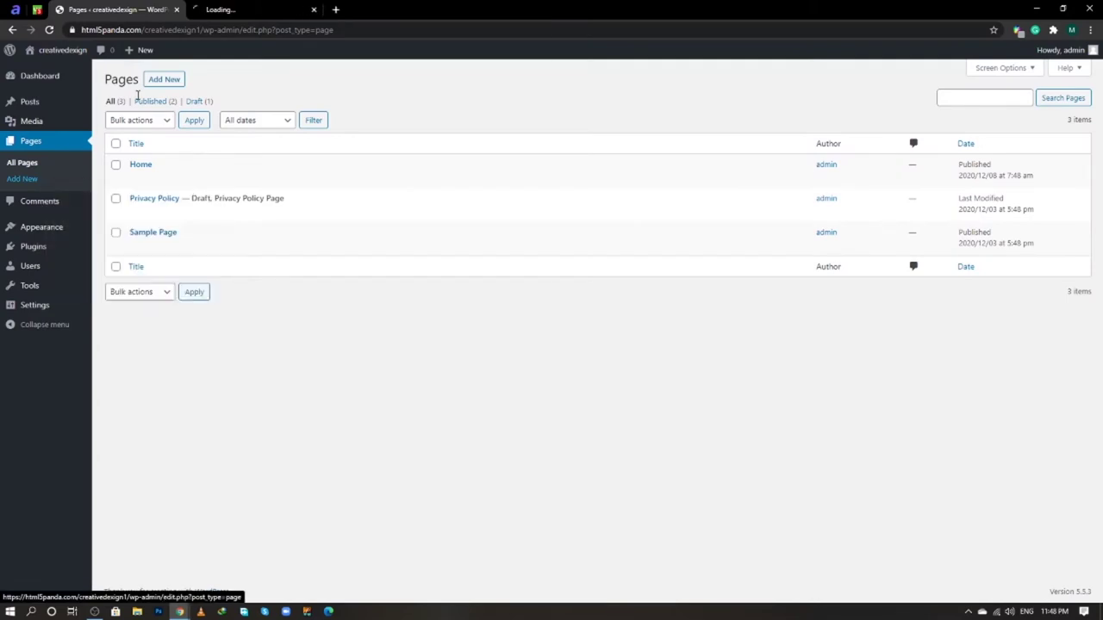
click(228, 7)
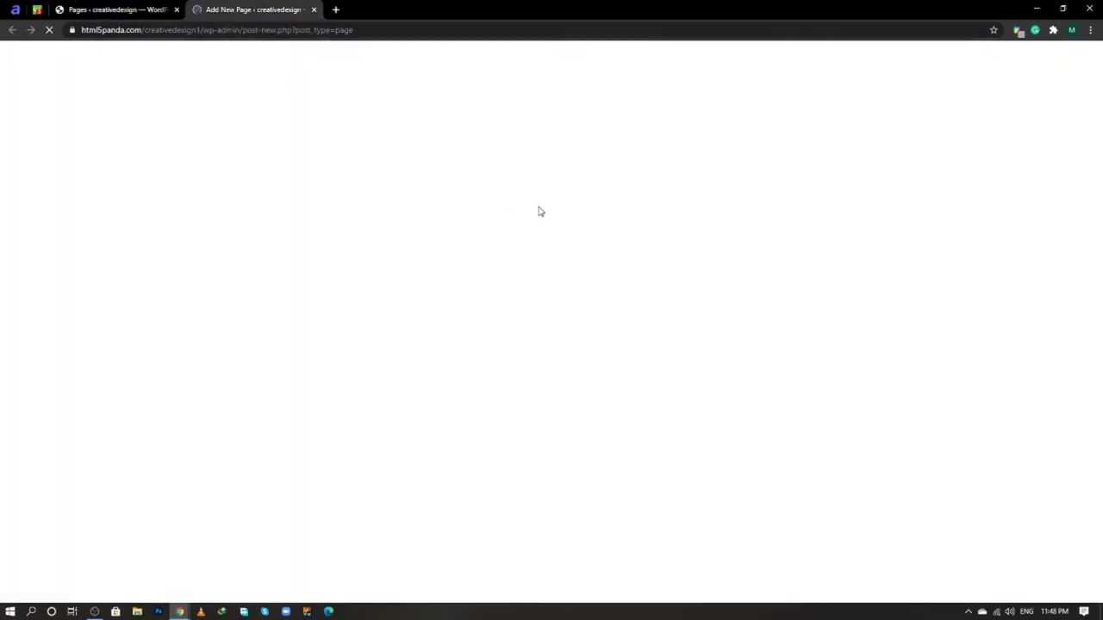
text(A)
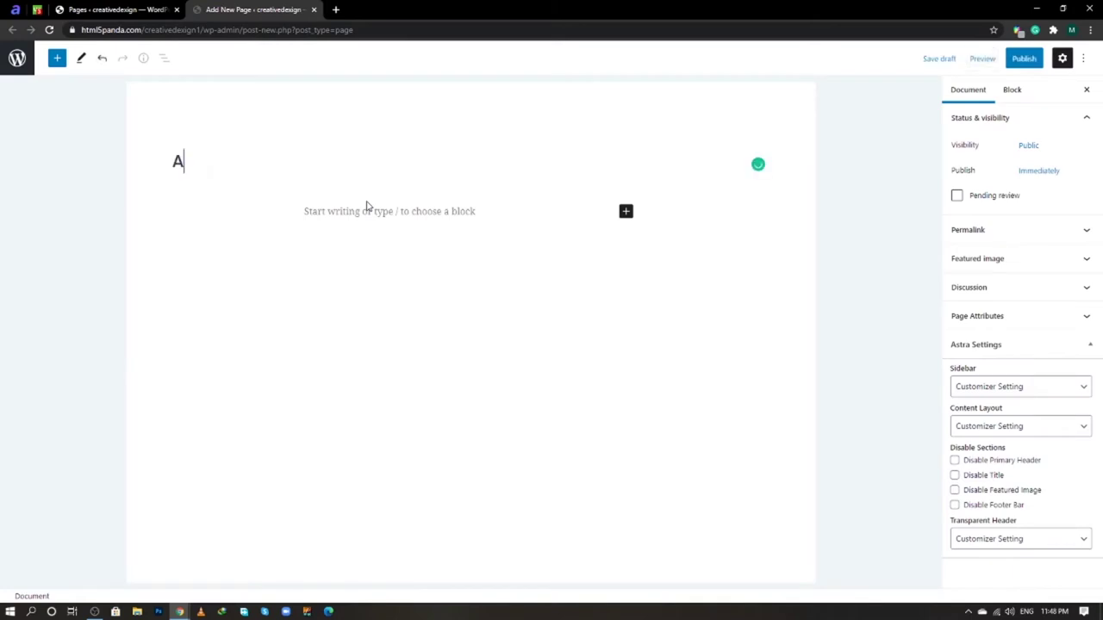
text(bout Us)
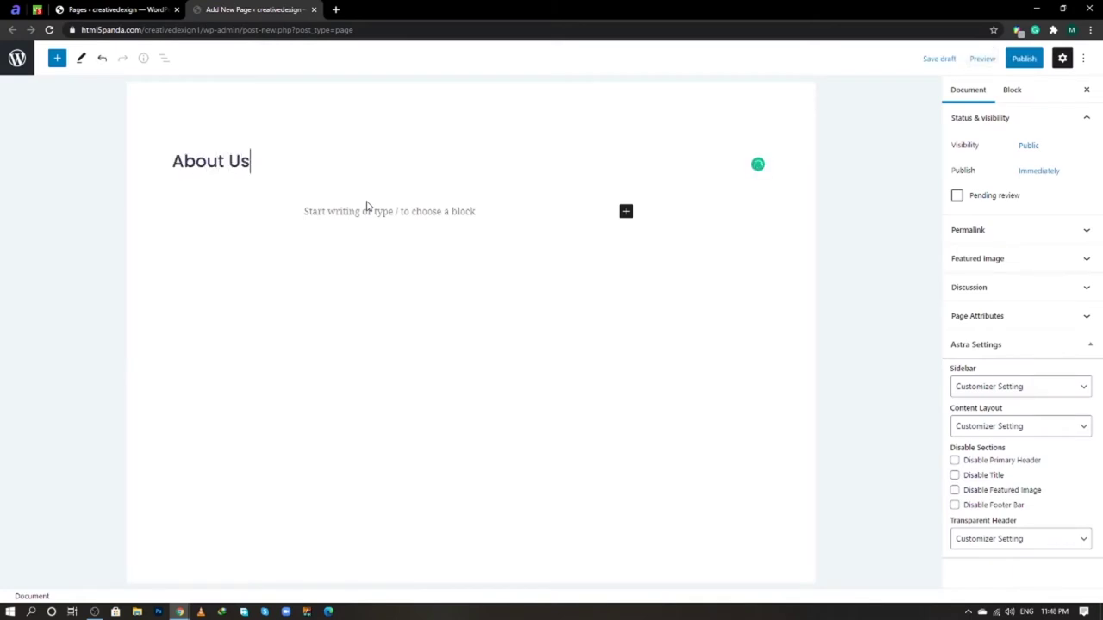
click(1021, 67)
click(994, 62)
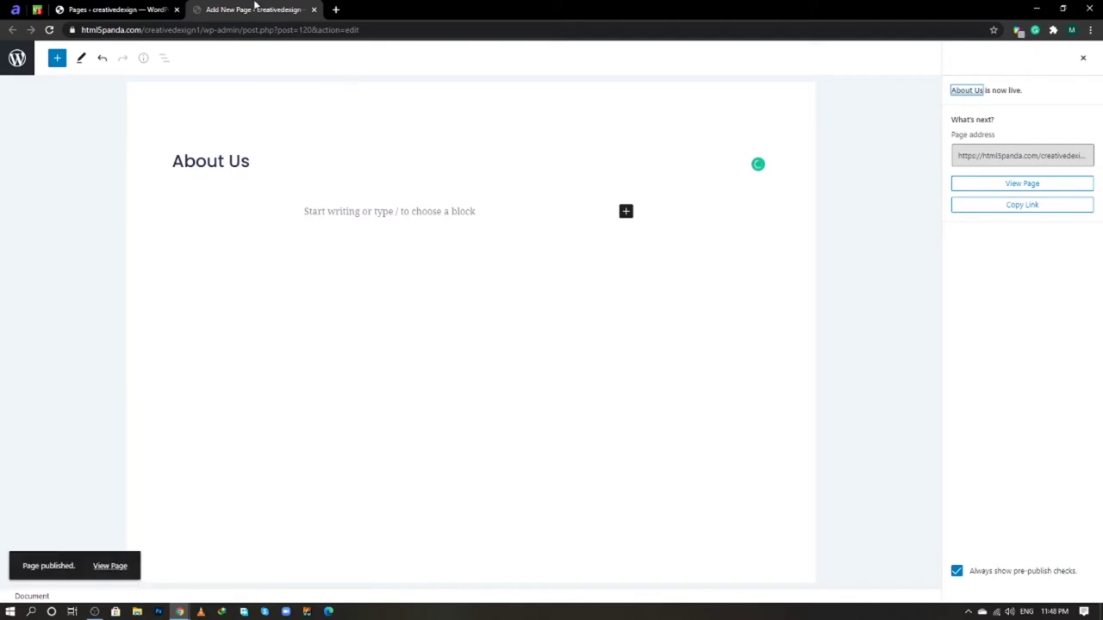
click(314, 9)
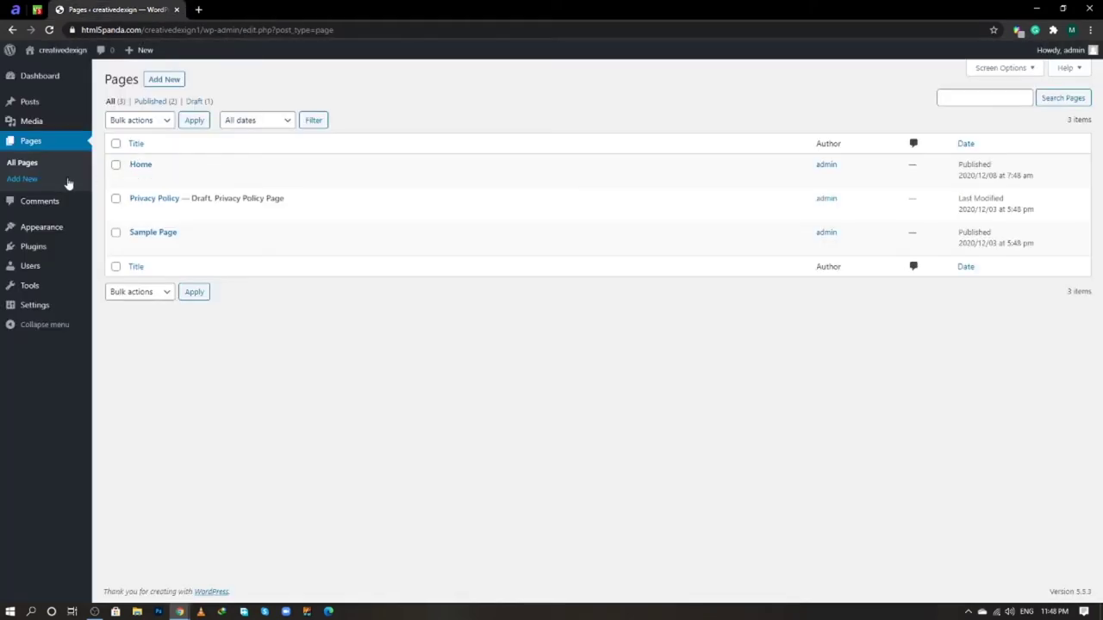
- Publish a new page titled 'Resedential' and go back to the Pages list
click(176, 84)
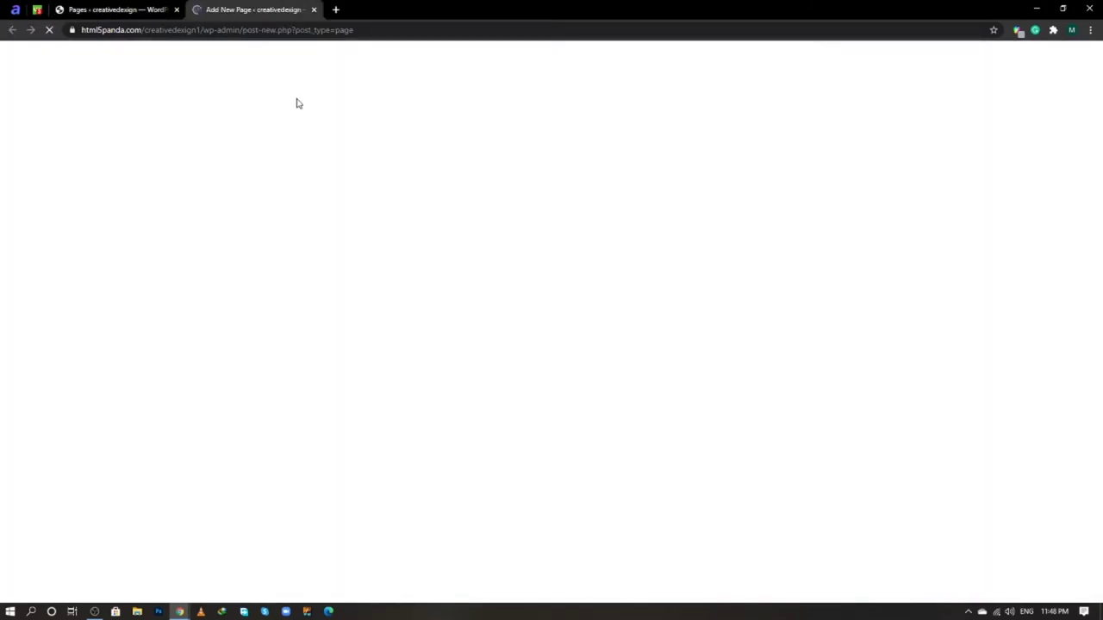
text(Res)
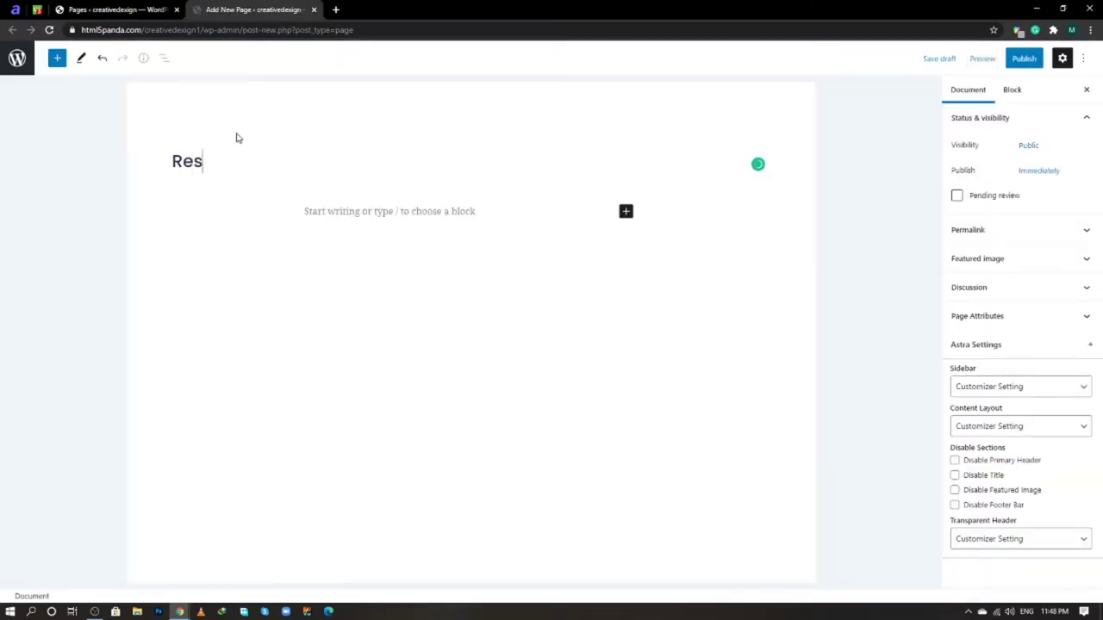
text(edential)
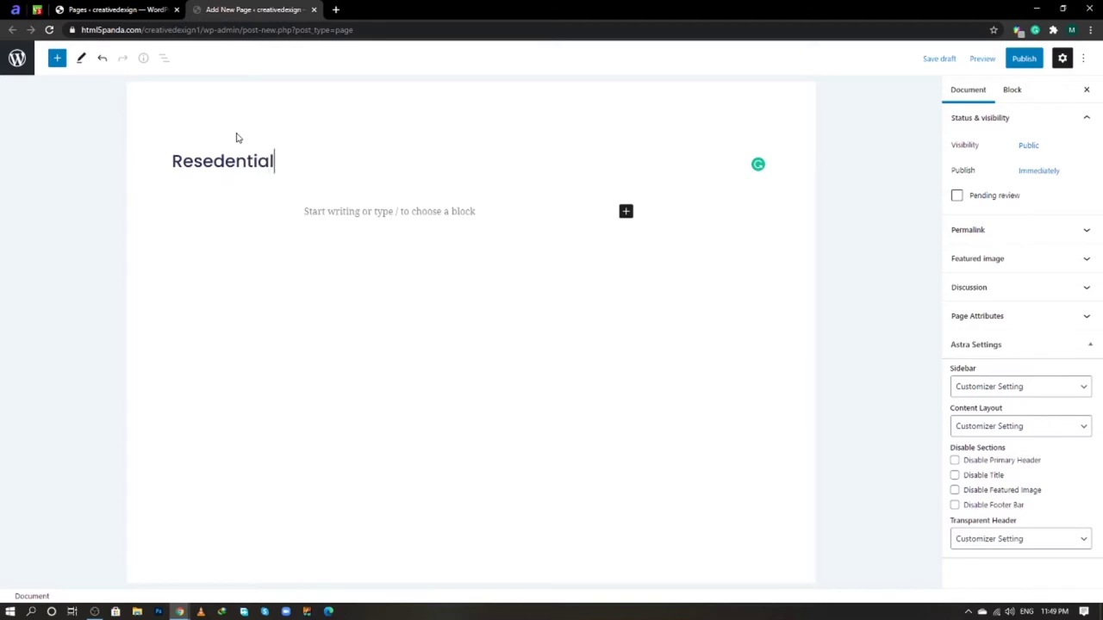
click(1024, 58)
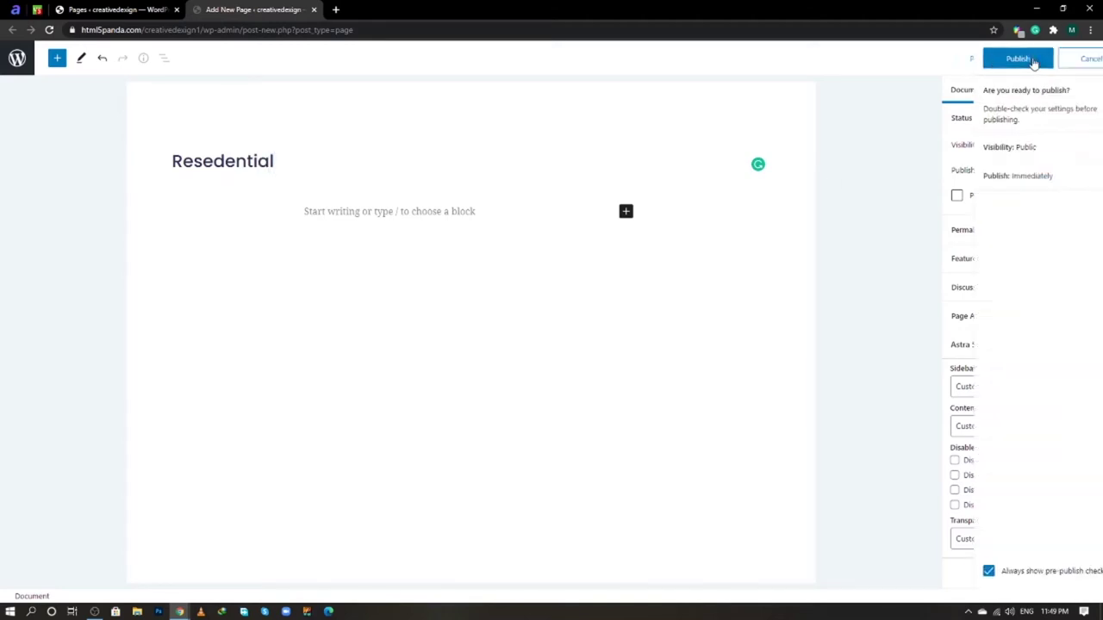
click(1013, 61)
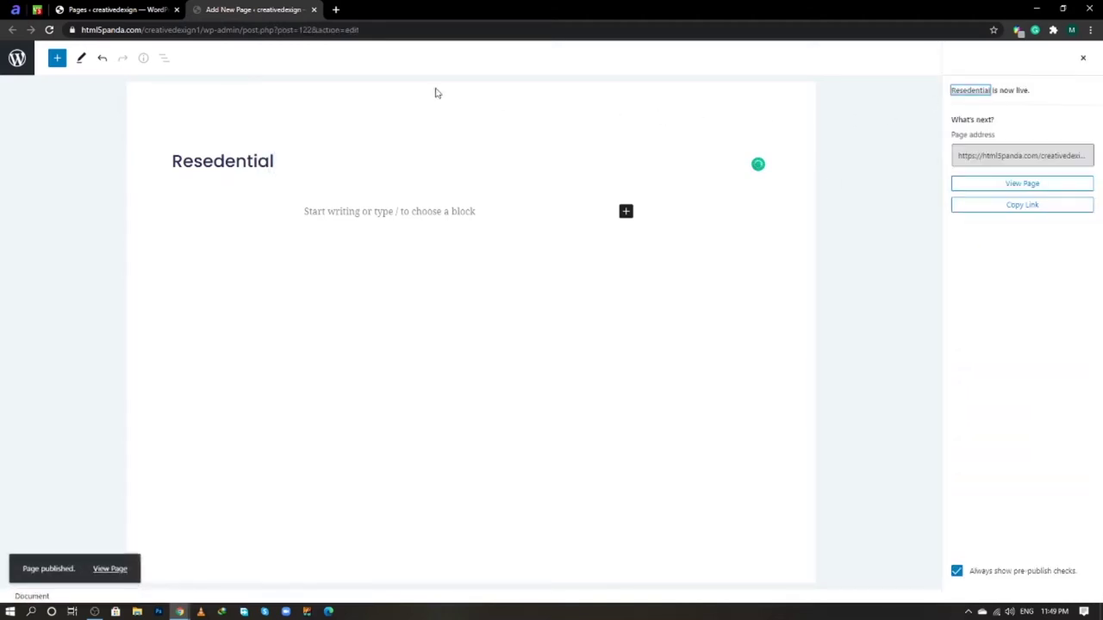
click(164, 11)
- Publish a new page titled 'Commercial' and go back to the Pages list
right_click(168, 79)
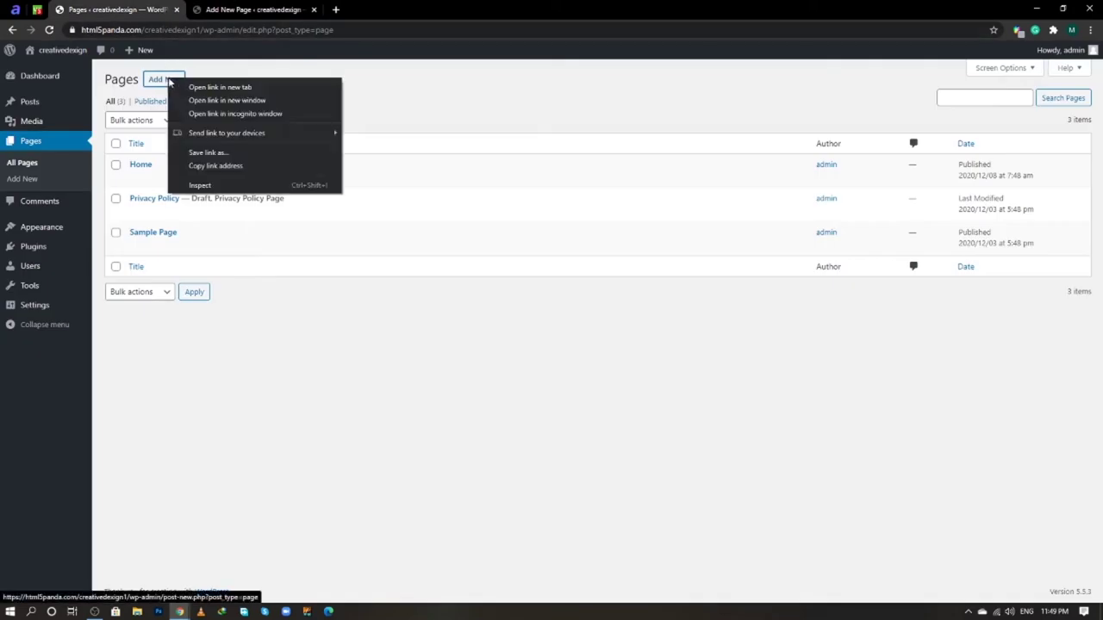
click(180, 87)
click(347, 9)
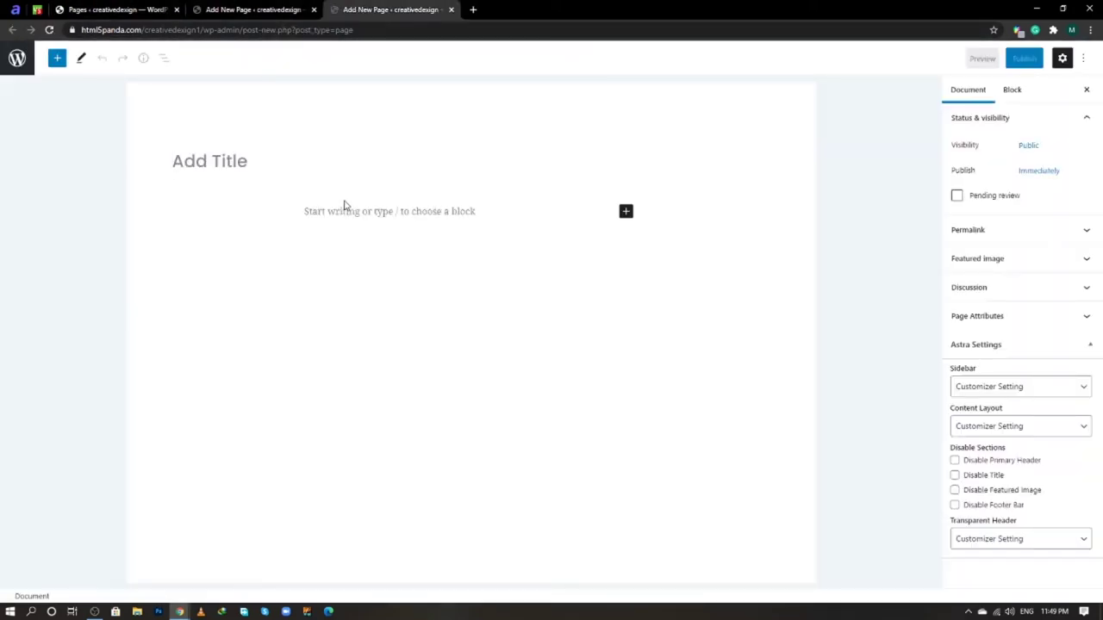
text(Commer)
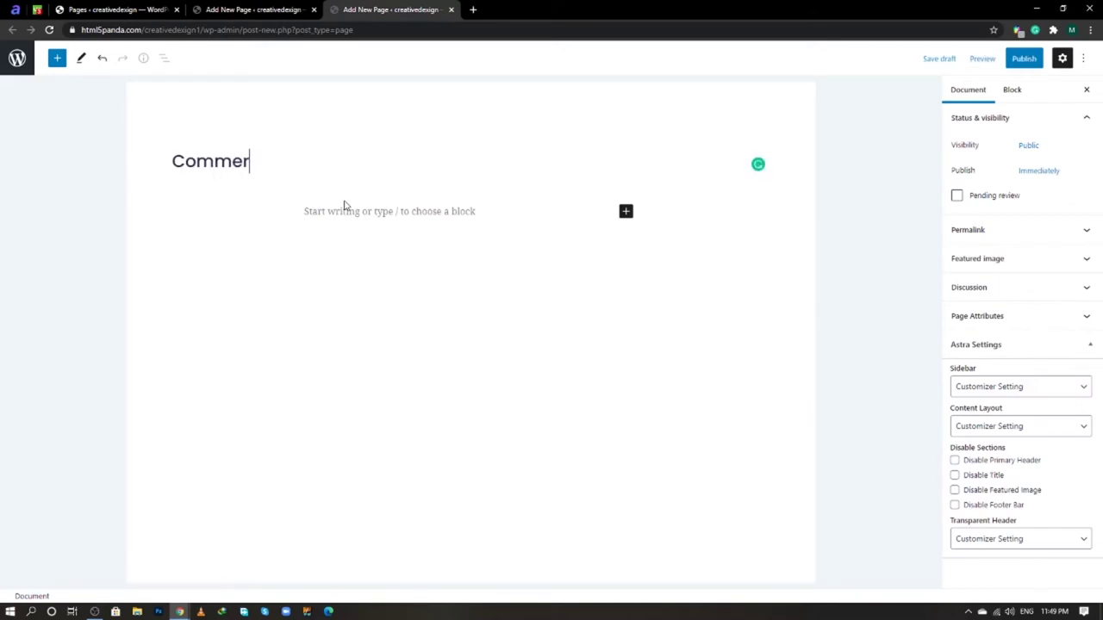
text(cial)
click(1027, 61)
click(1012, 60)
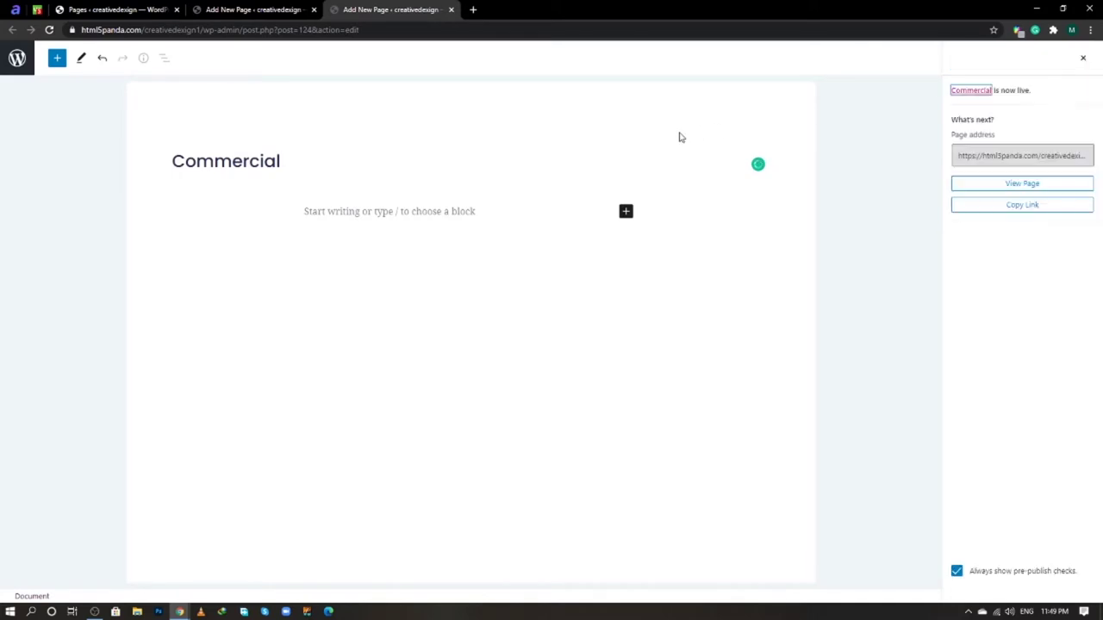
click(237, 9)
click(153, 7)
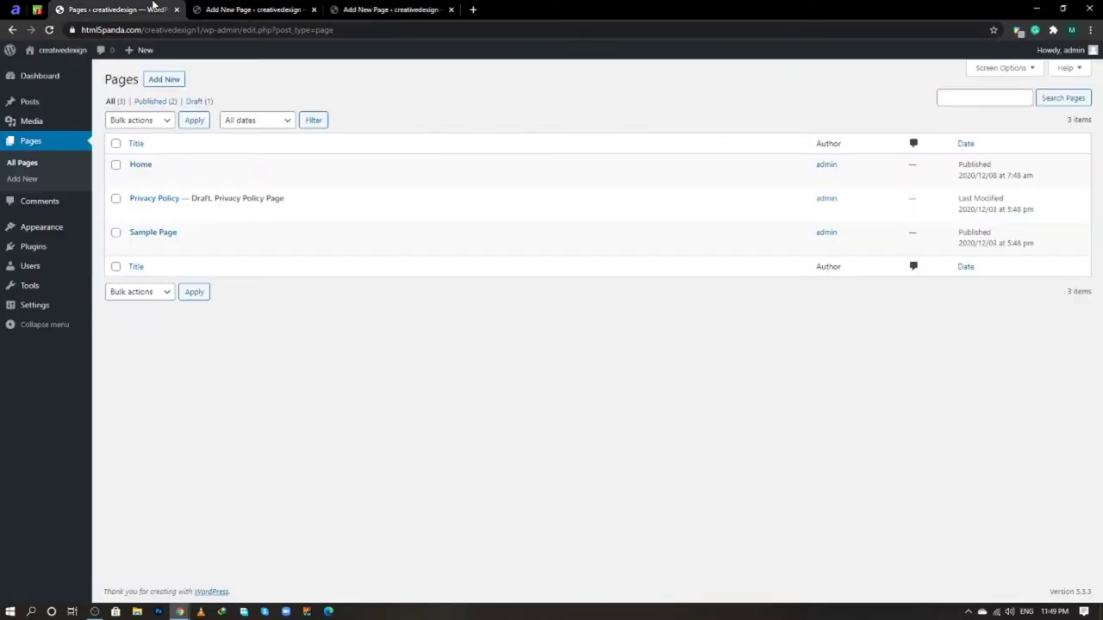
- Publish a new page titled 'Contact Us'
right_click(164, 79)
click(204, 84)
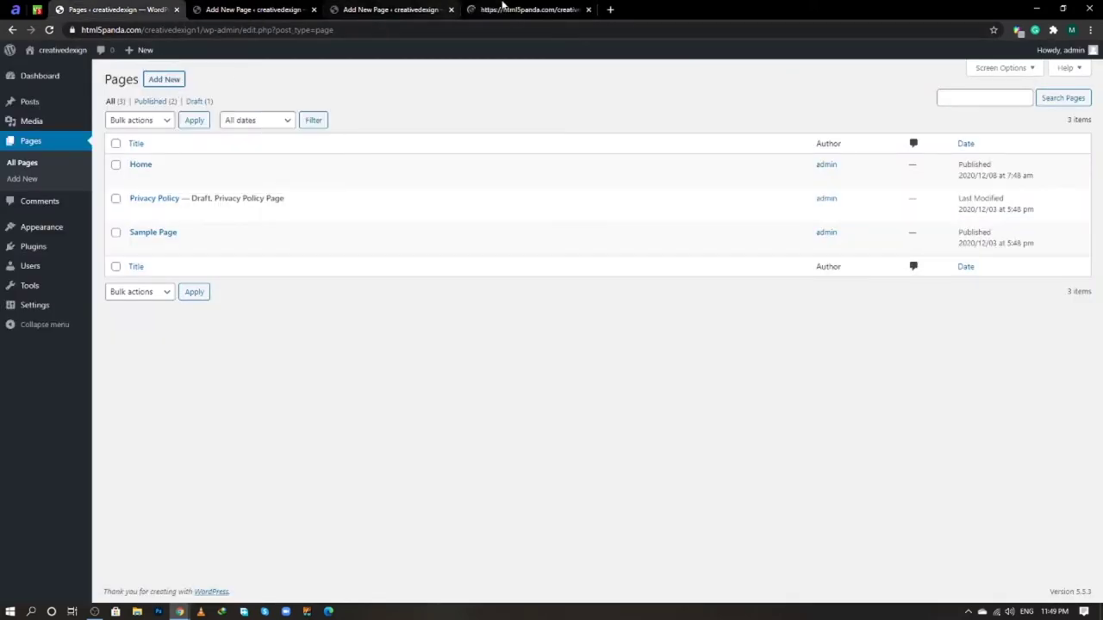
click(502, 8)
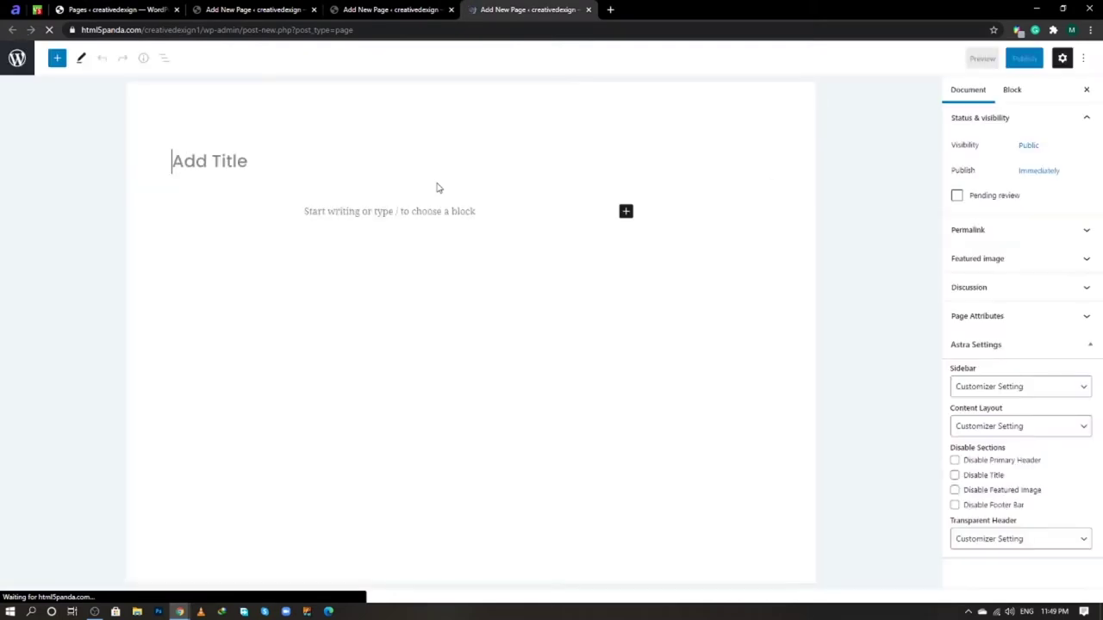
text(Conta)
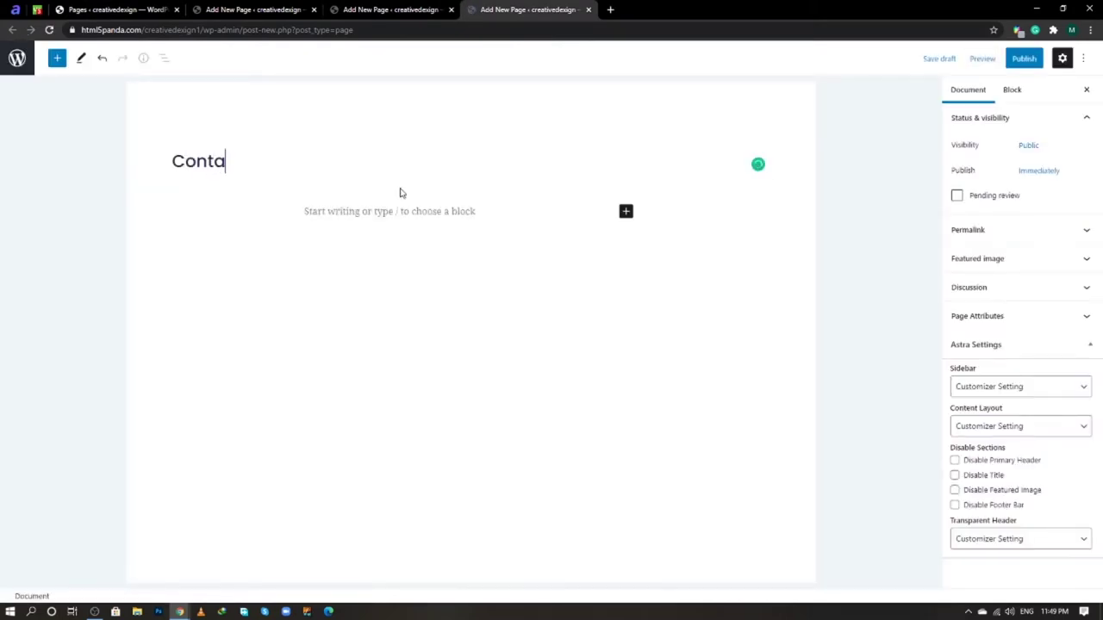
text(ct Us)
click(1017, 61)
click(1010, 61)
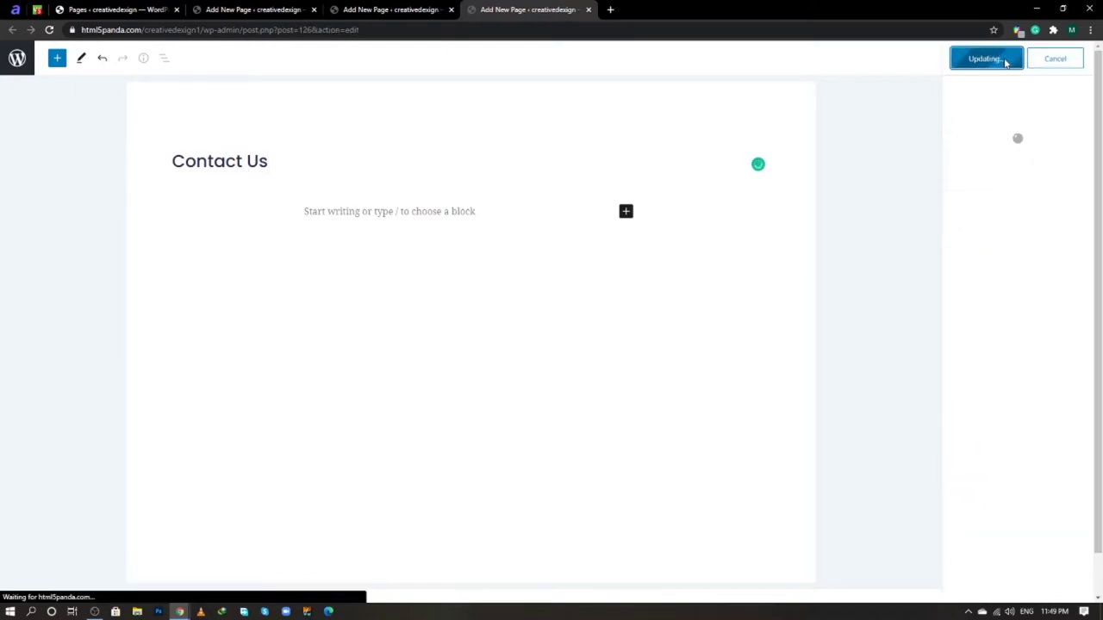
- Close the finished page editor tabs, leaving only the Pages list tab
click(315, 11)
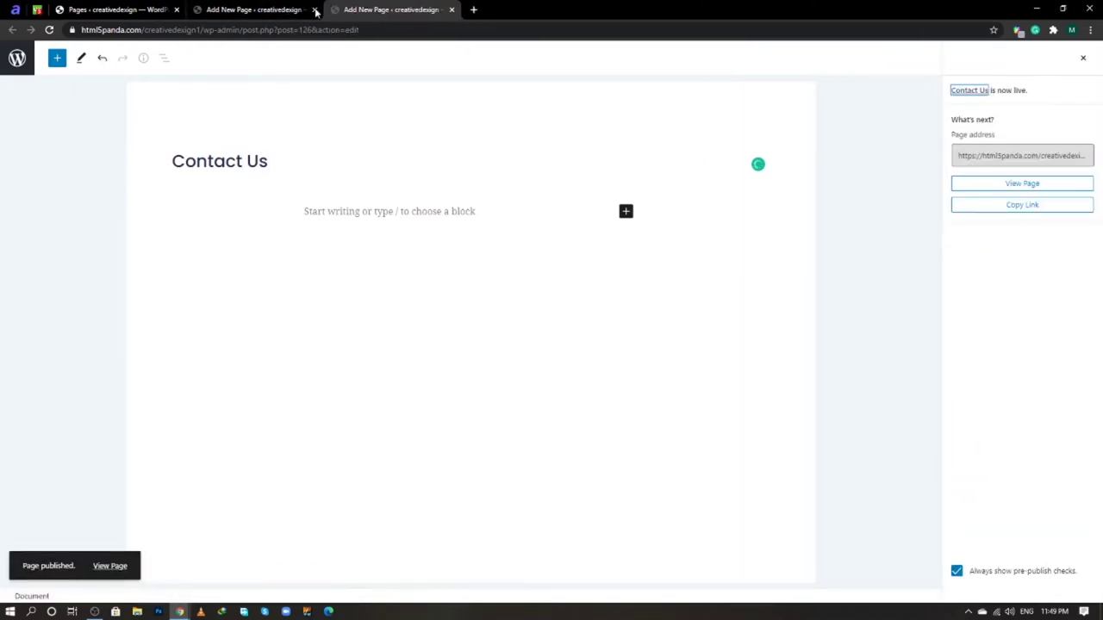
click(315, 11)
click(316, 11)
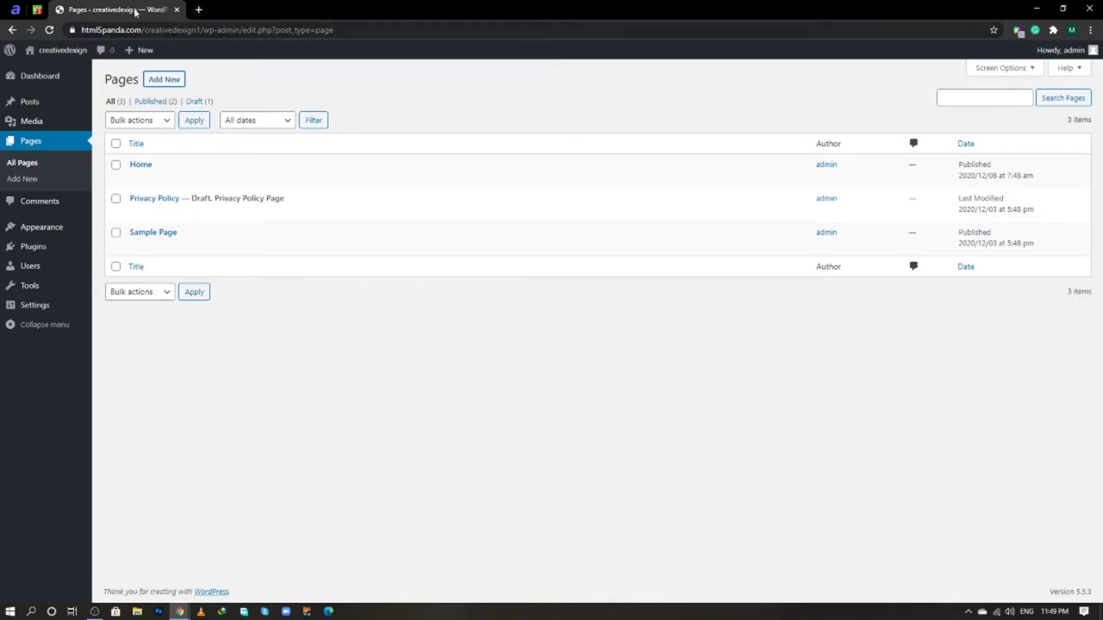
right_click(117, 9)
- Switch permalinks to the Post name structure (/%postname%/) and save the change
click(149, 55)
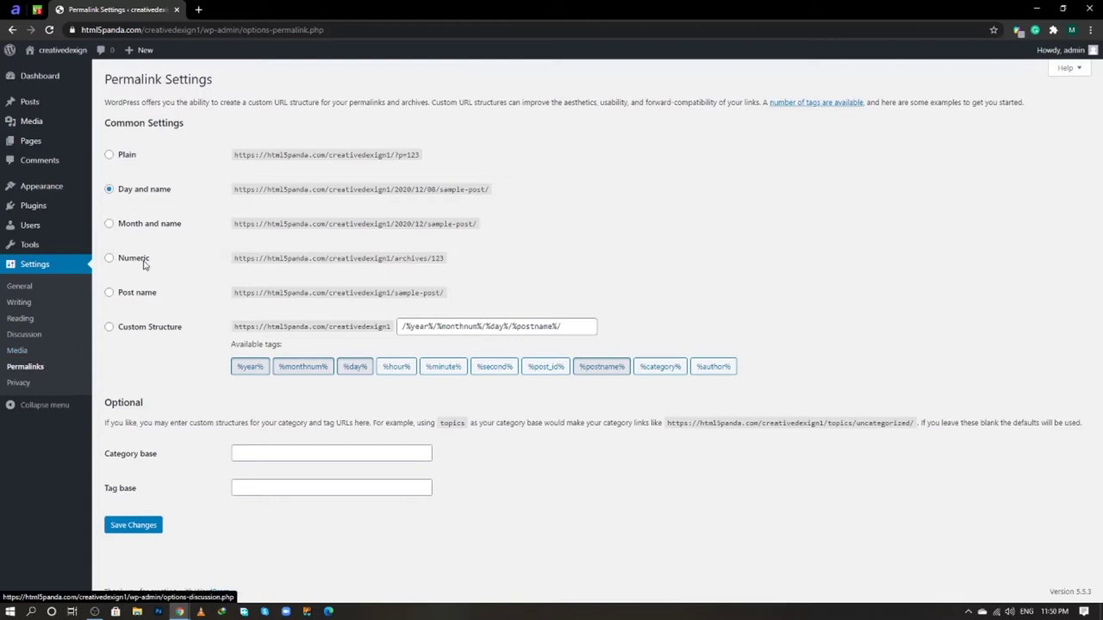
click(144, 299)
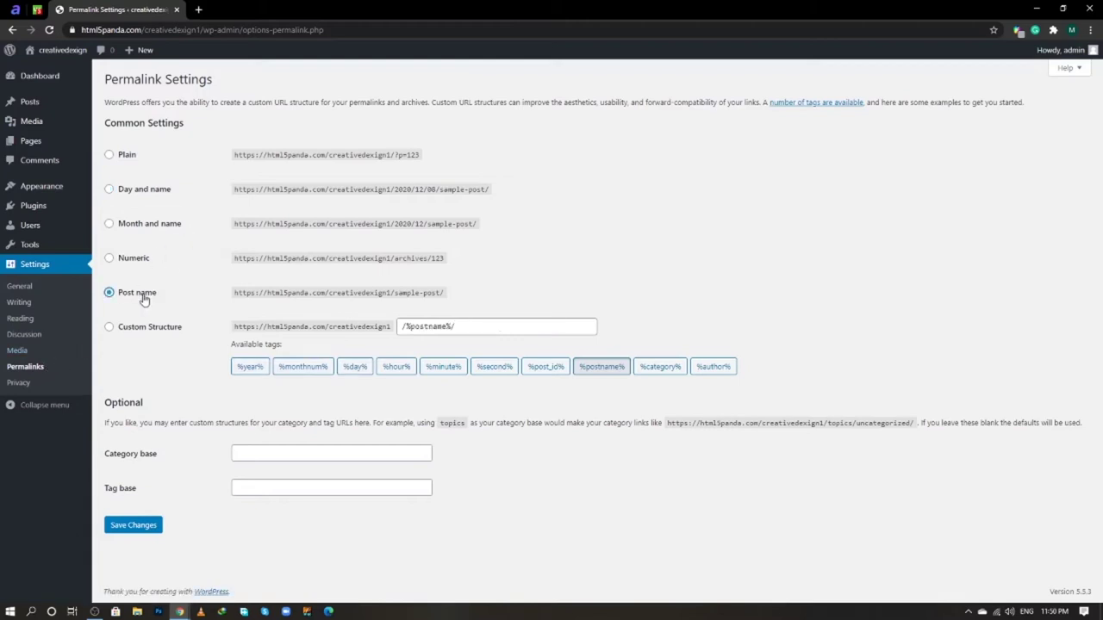
click(149, 526)
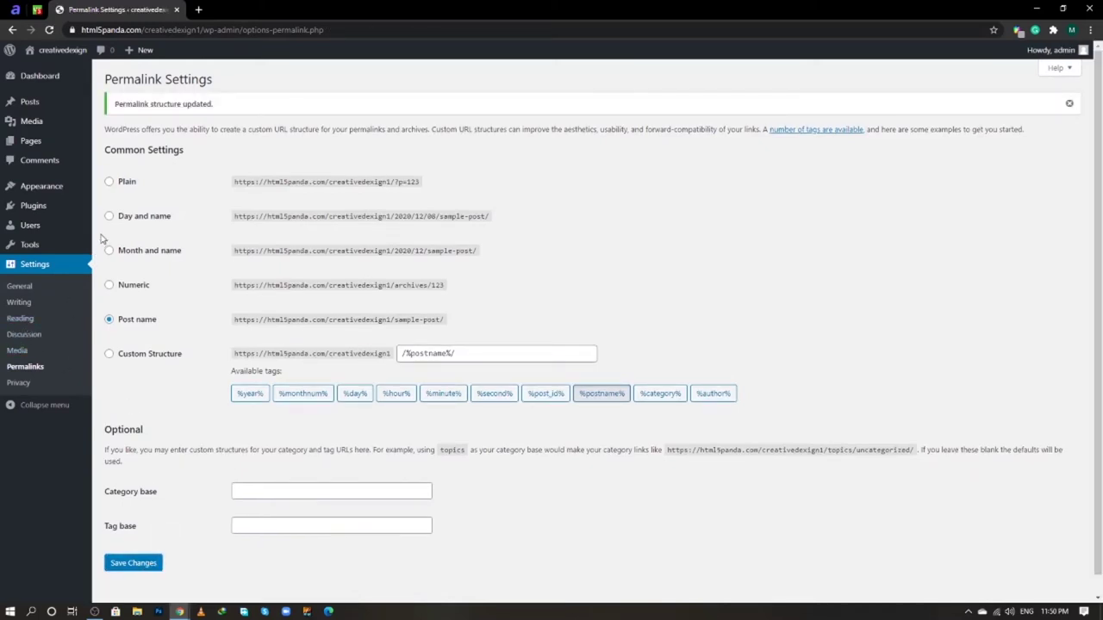
mouse_move(51, 186)
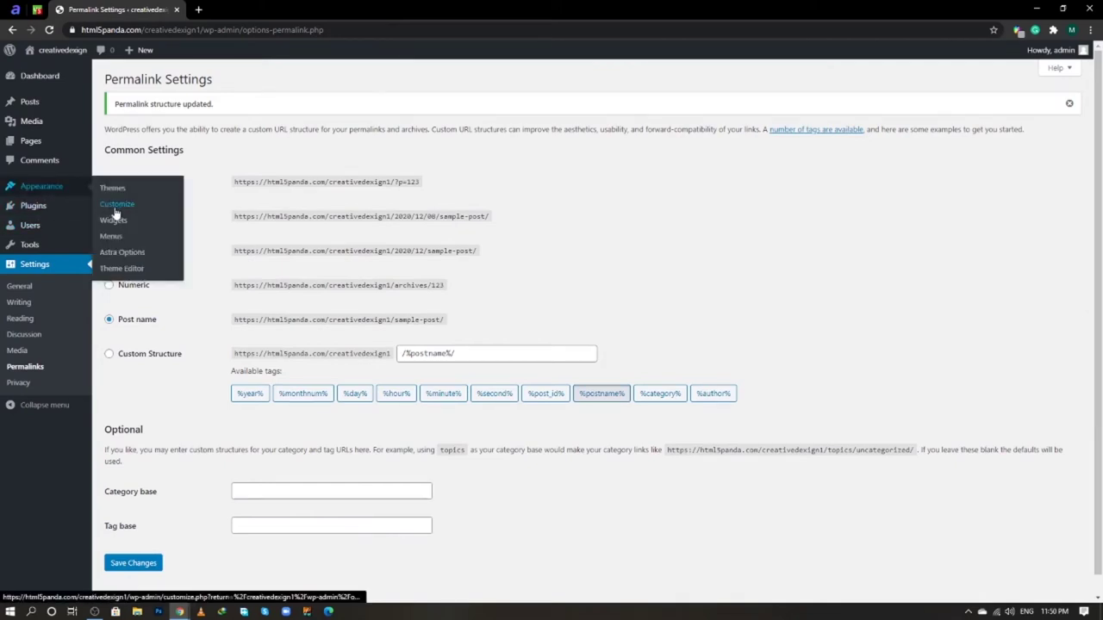
- Create a new menu named 'Main Menu' in a separate Menus tab
right_click(126, 241)
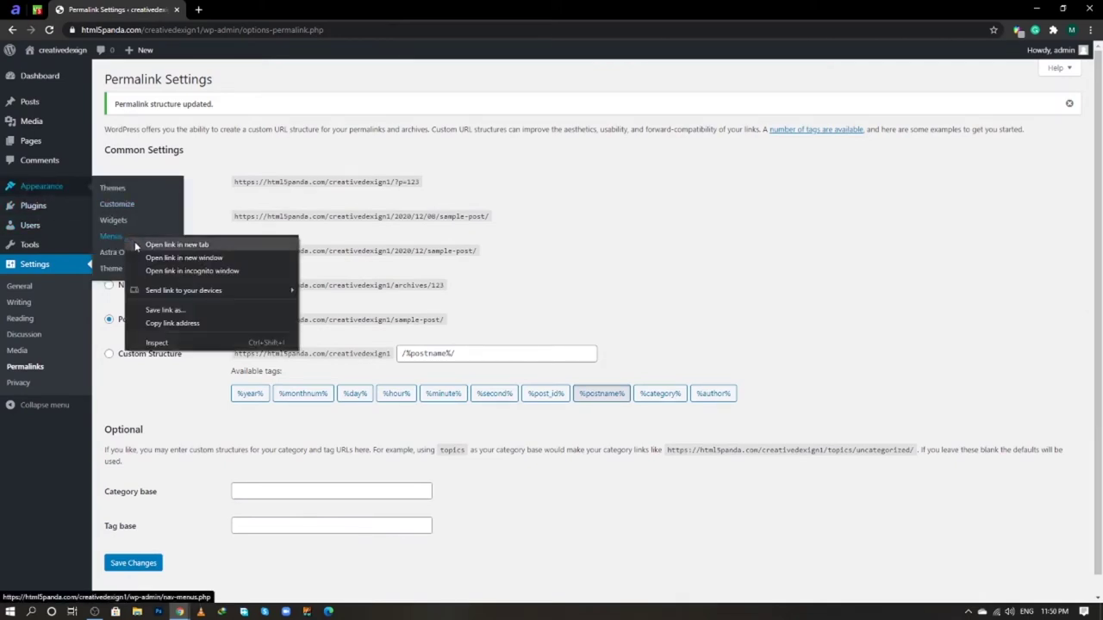
click(136, 245)
click(241, 10)
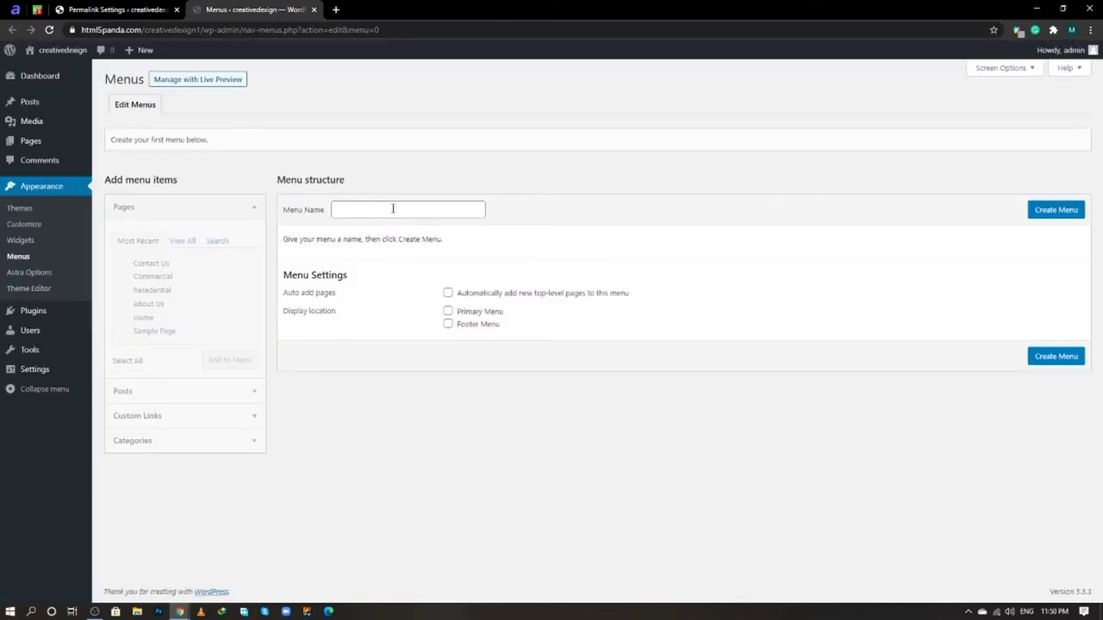
click(393, 208)
text(Main Menu)
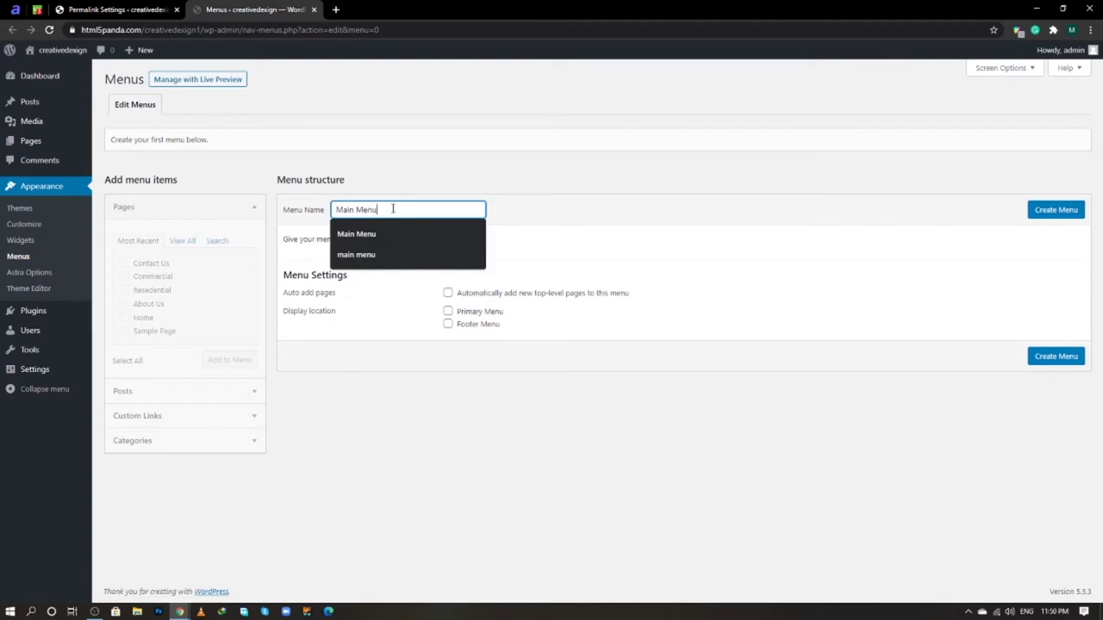
click(1046, 213)
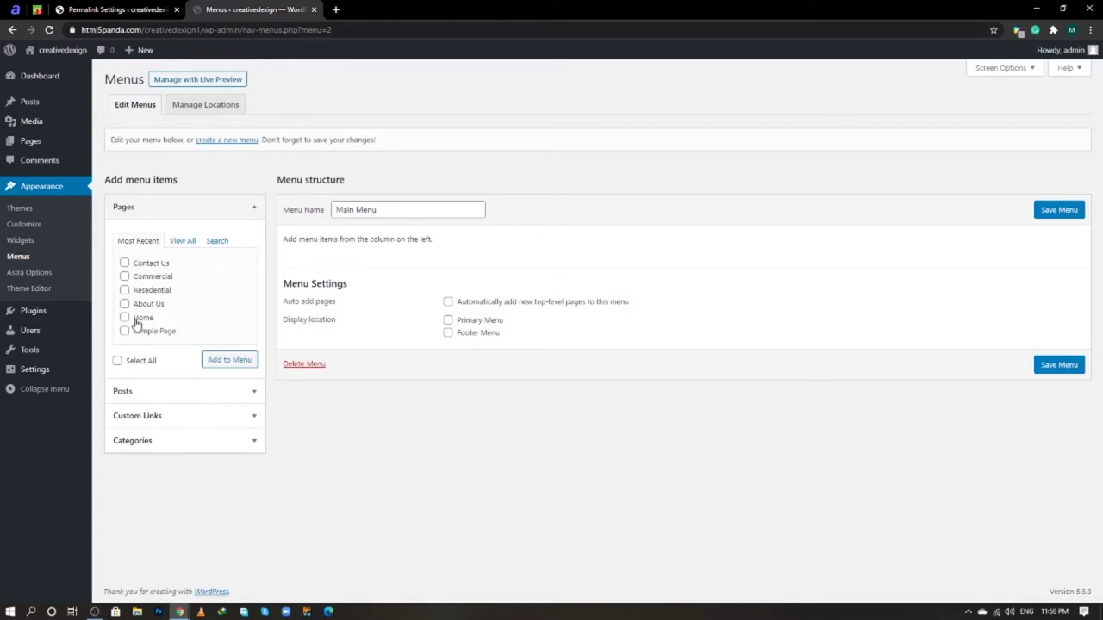
- Add all pages except Sample Page, order them Home, About Us, Resedential, Commercial, Contact Us, and save
click(118, 361)
click(124, 332)
click(223, 362)
click(223, 363)
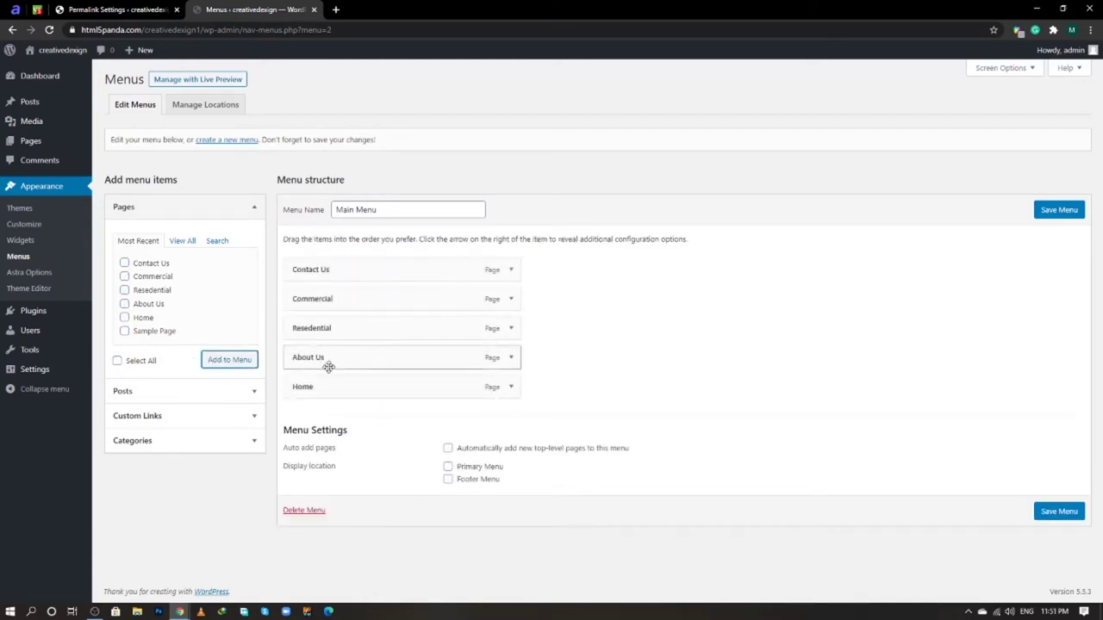
drag(332, 390, 313, 259)
mouse_move(319, 387)
mouse_down()
mouse_move(325, 296)
mouse_move(328, 389)
mouse_up()
drag(324, 357, 327, 332)
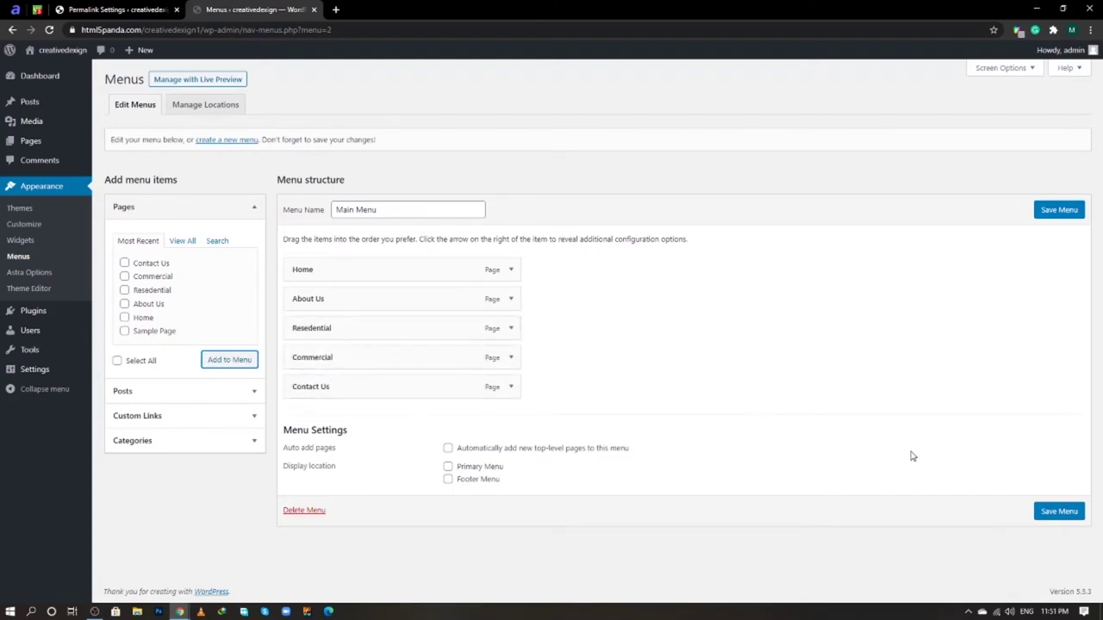
click(1059, 512)
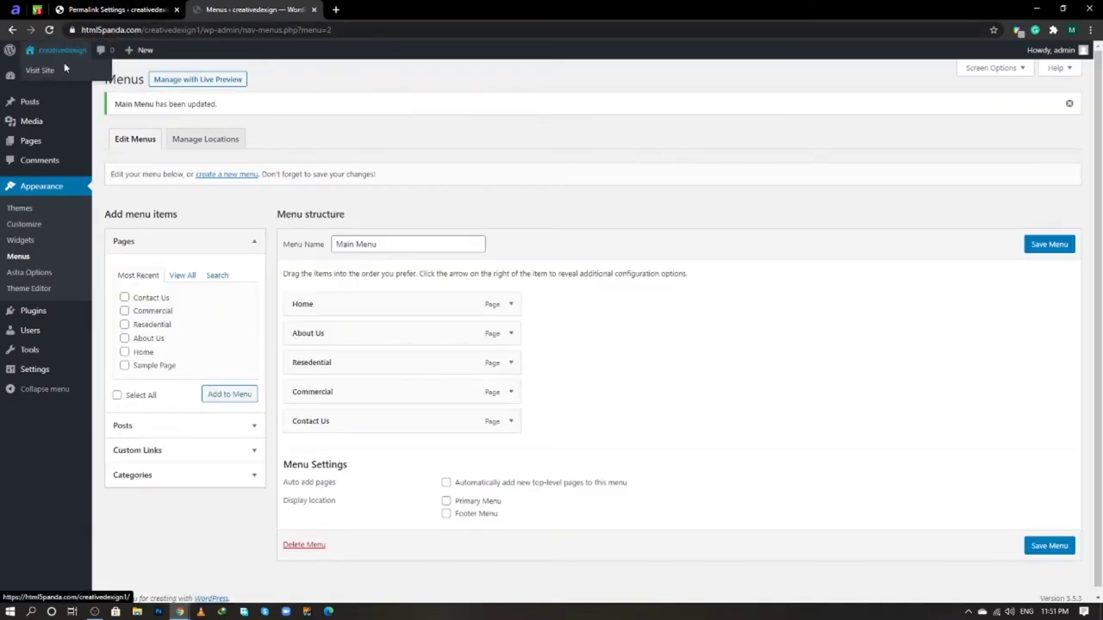
- View the live front page in a new tab to check the header menu, then return to Menus
right_click(68, 70)
click(87, 73)
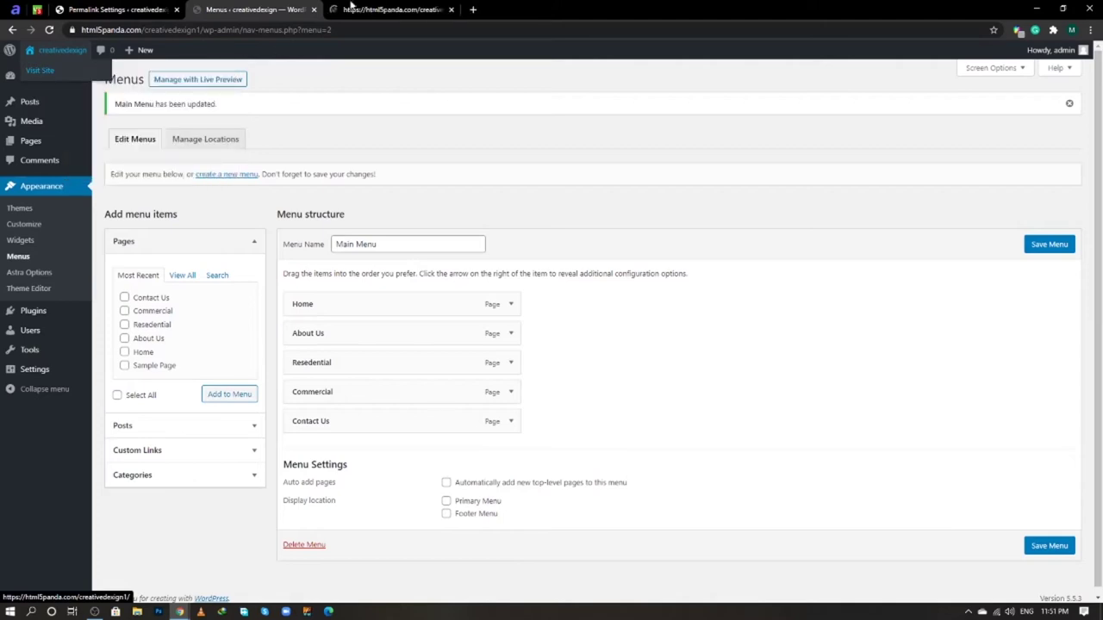
click(351, 7)
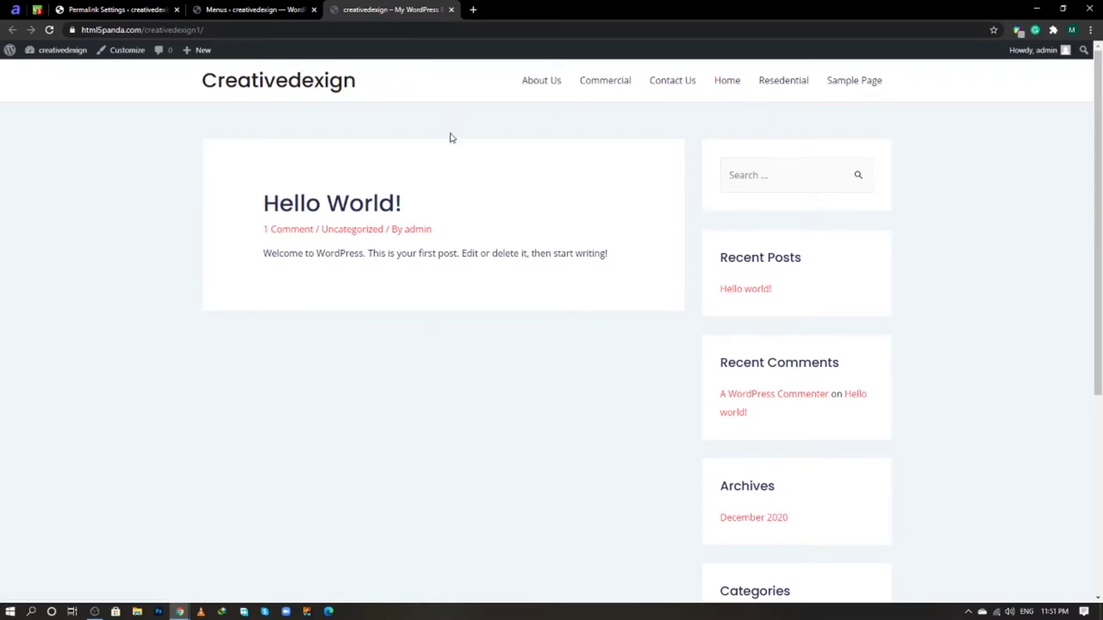
click(265, 8)
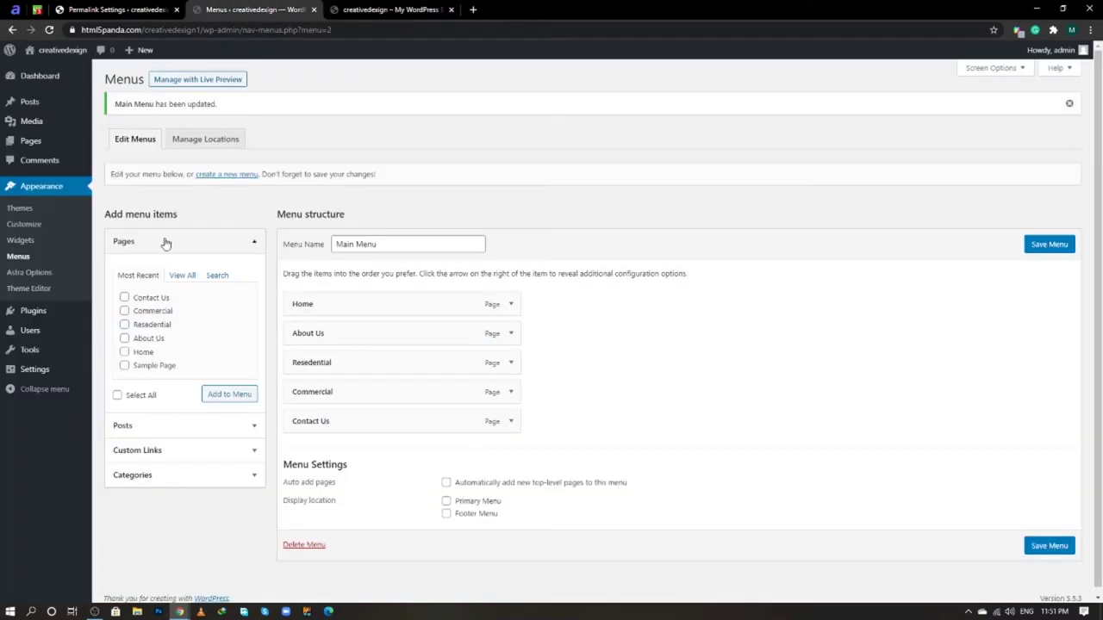
- Set the Cleaning Solutions image as the site logo under Header > Site Identity, skipping cropping
right_click(33, 232)
click(79, 236)
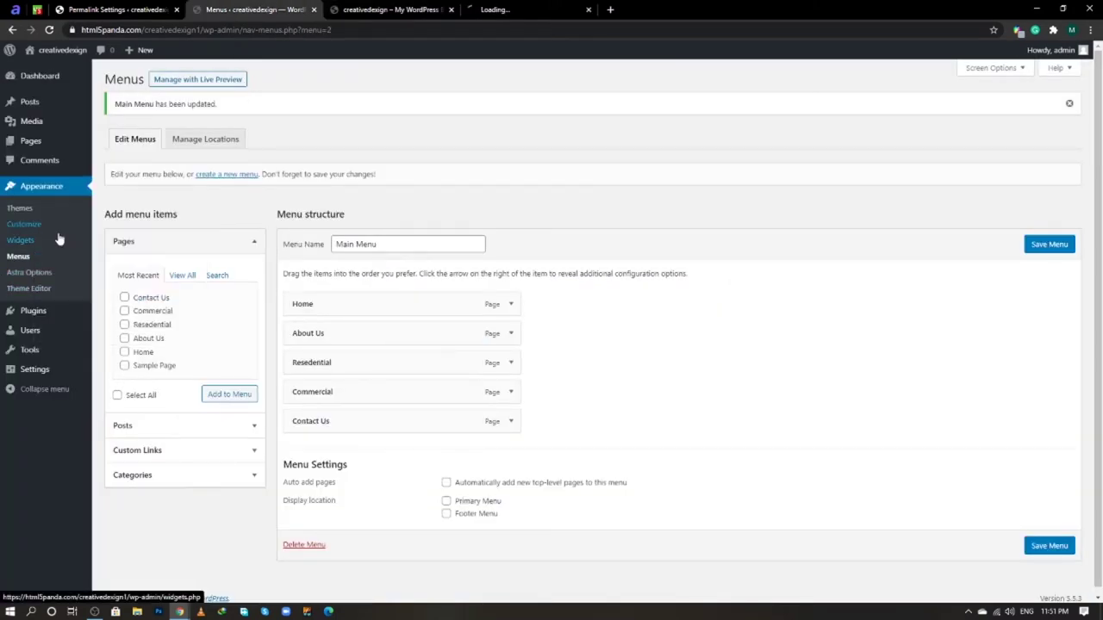
click(510, 5)
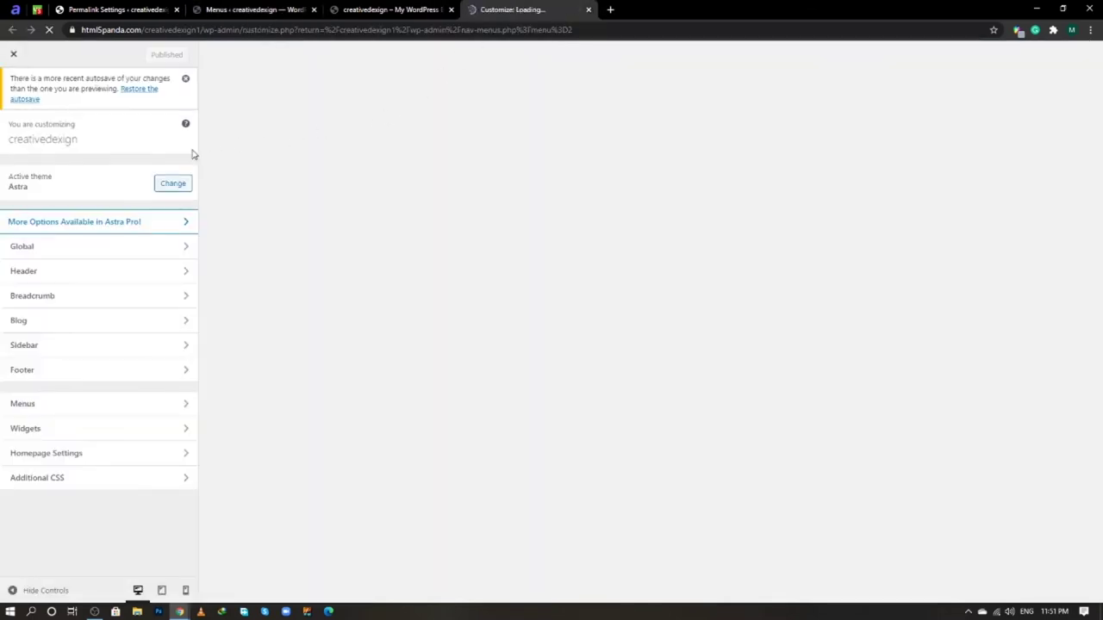
click(72, 280)
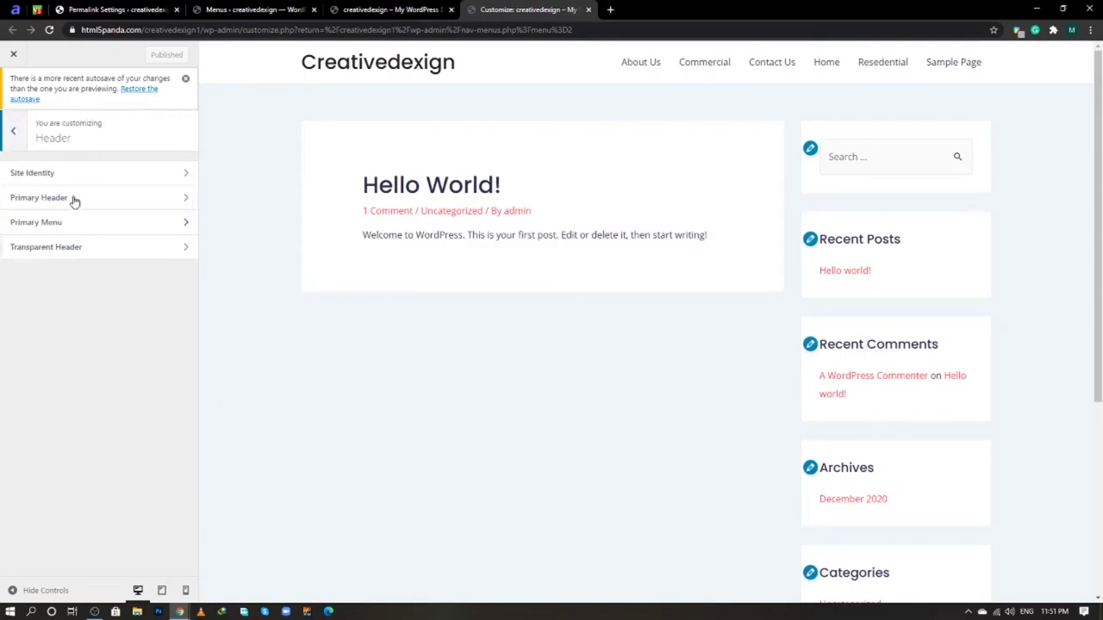
click(77, 181)
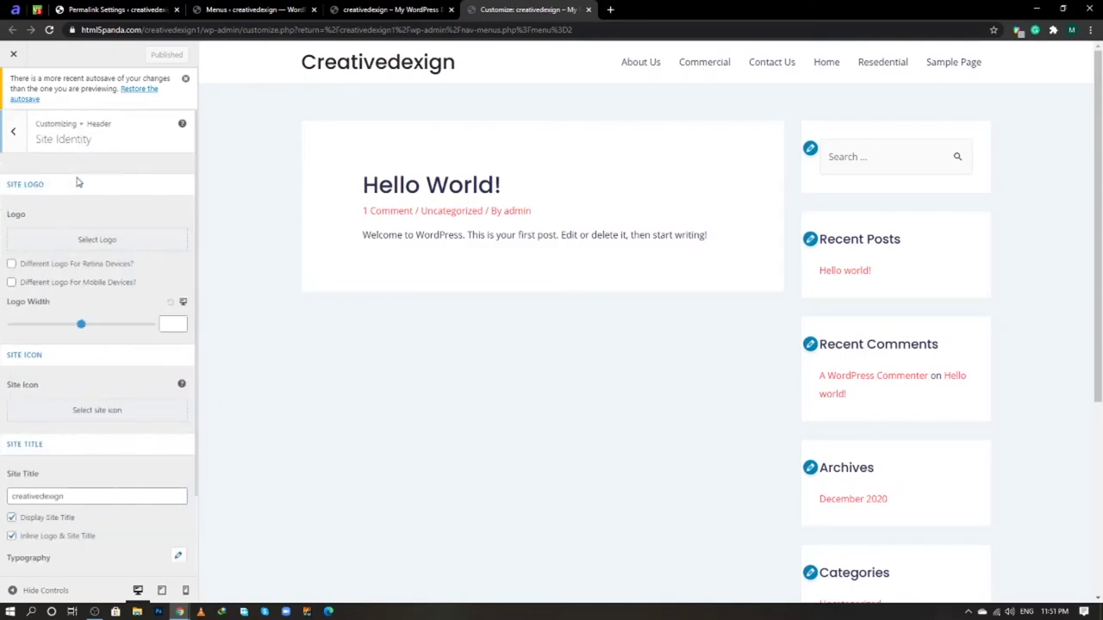
click(97, 240)
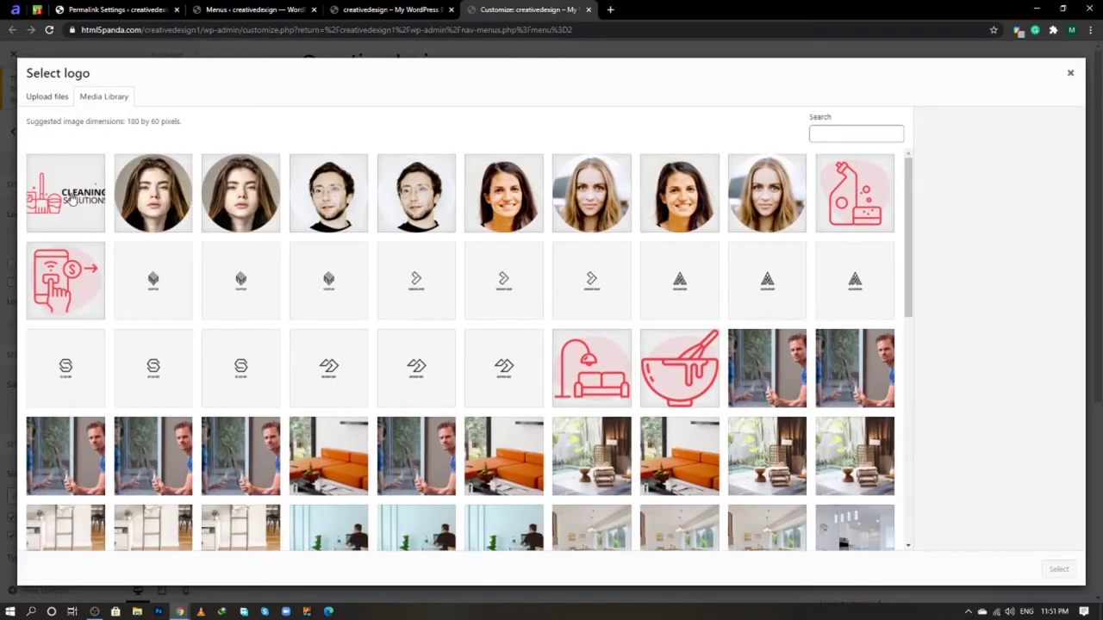
click(73, 200)
click(1058, 569)
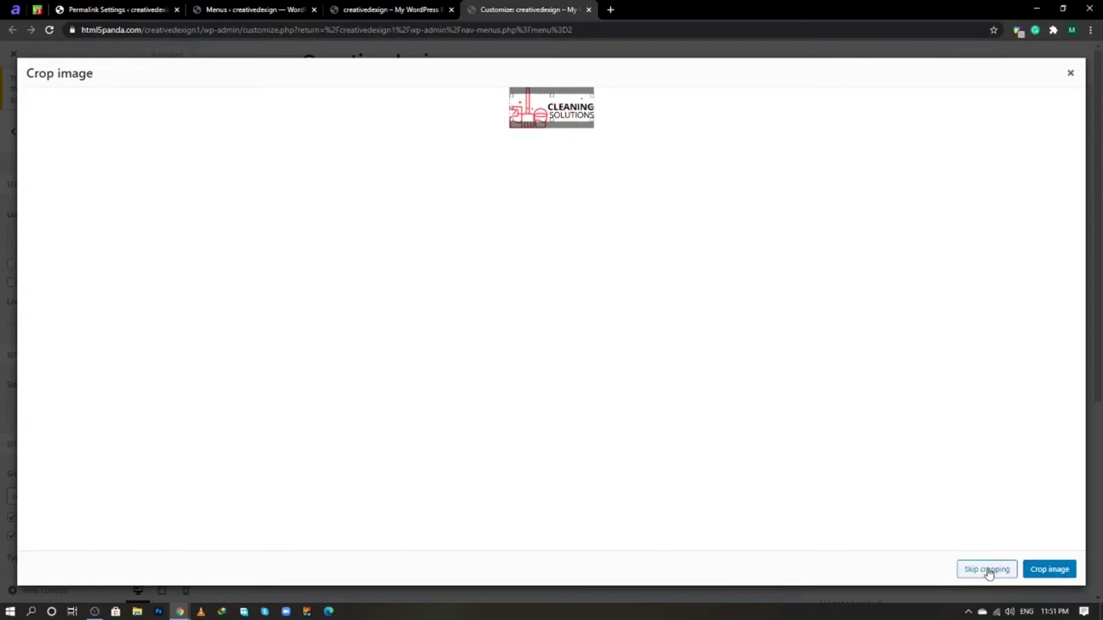
click(988, 572)
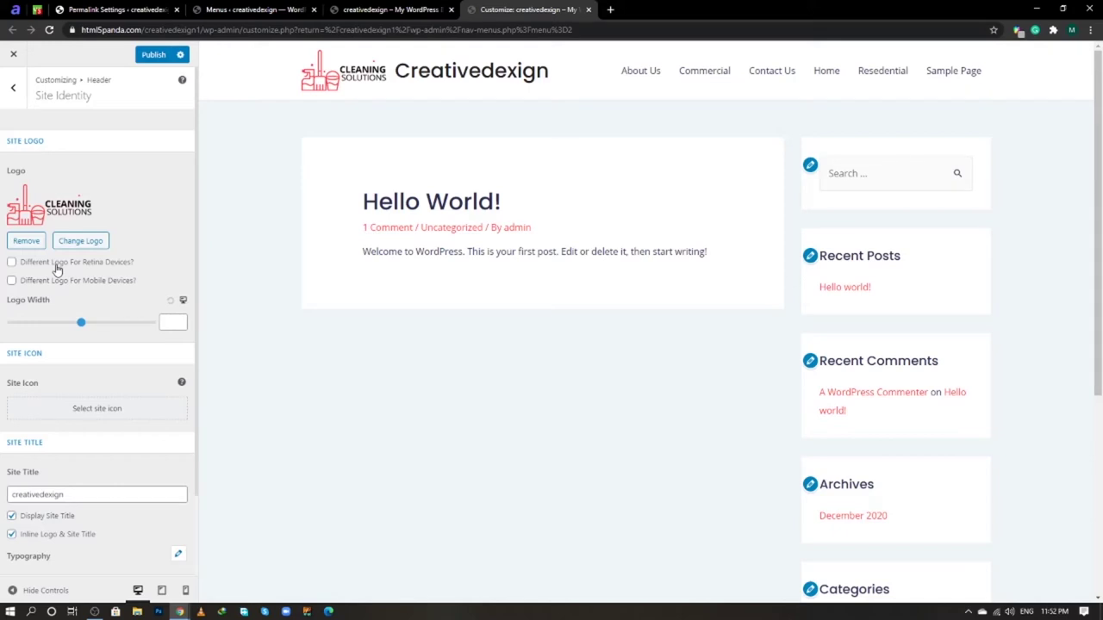
- Toggle the retina logo option on and off, then turn off Display Site Title
click(12, 263)
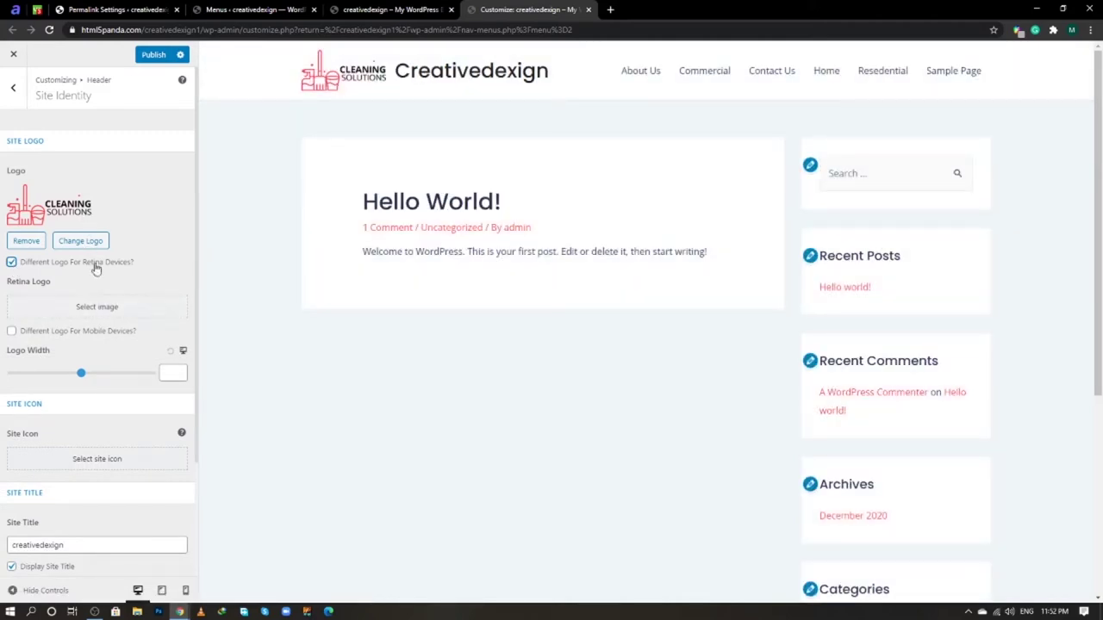
click(12, 262)
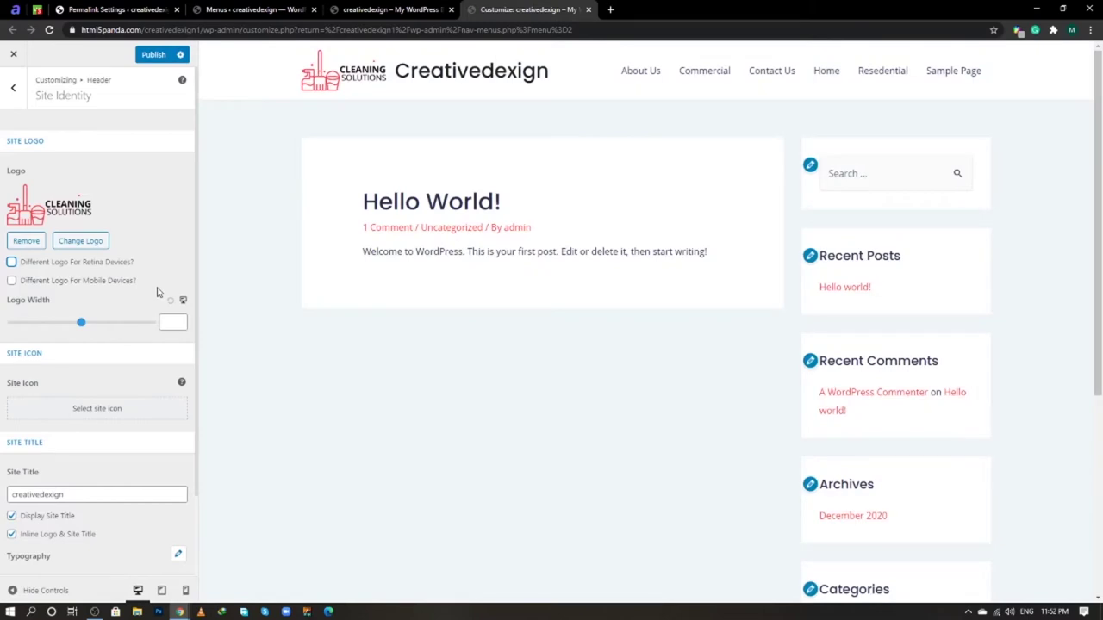
scroll(157, 293, down, 1)
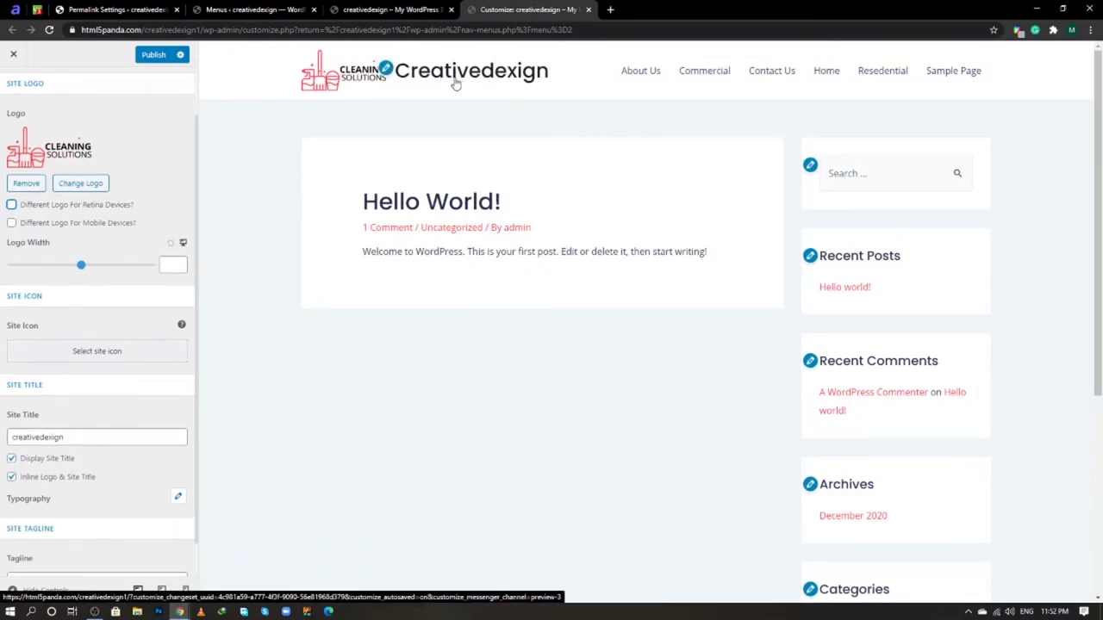
click(65, 436)
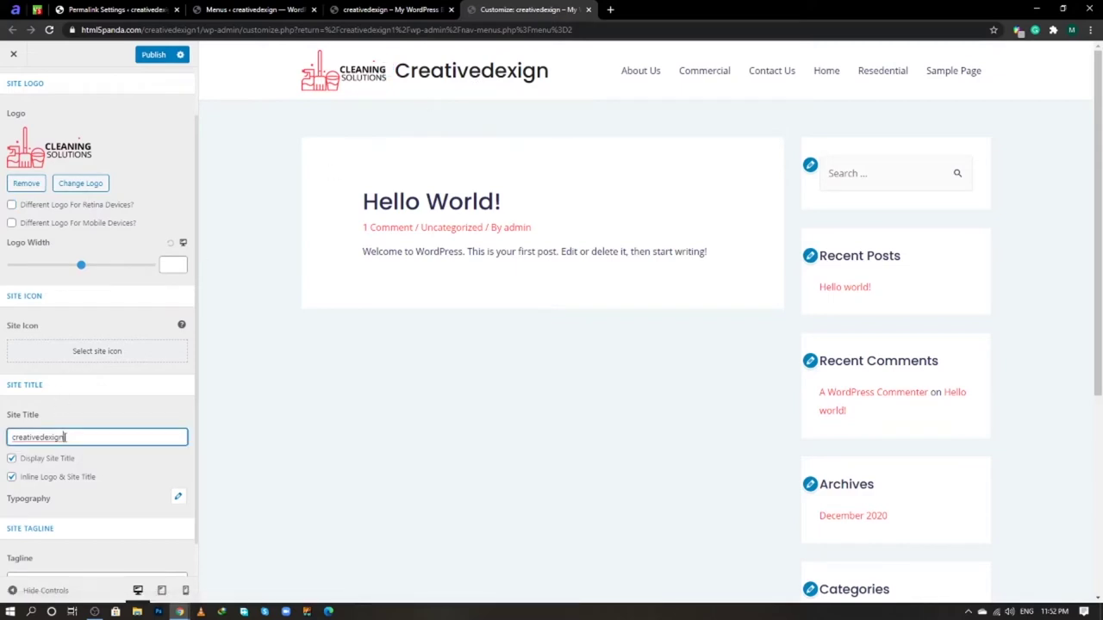
click(12, 458)
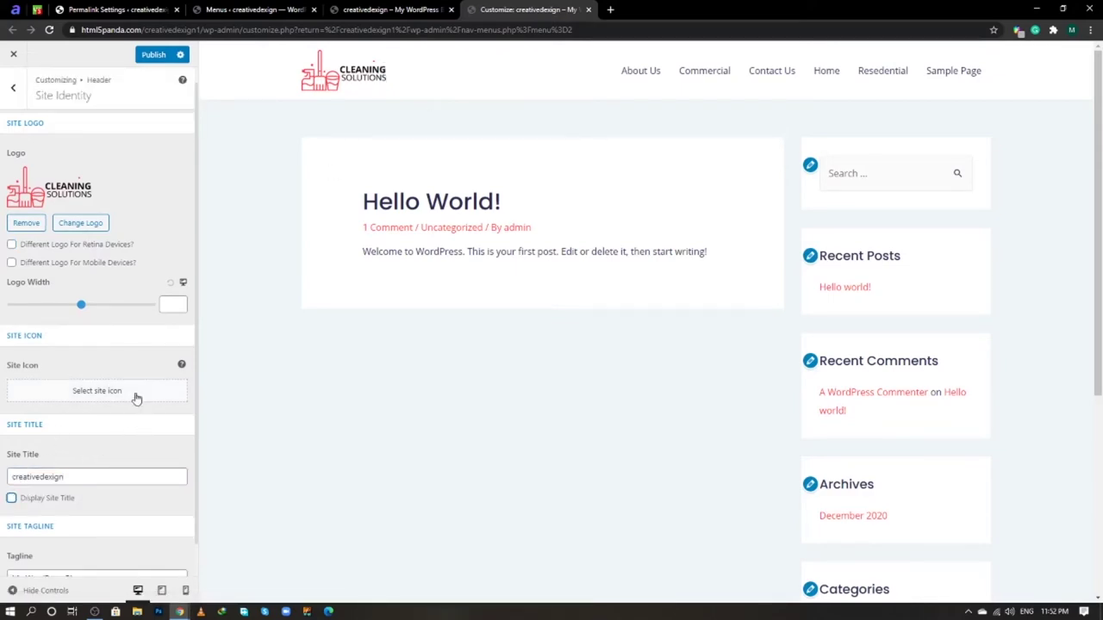
- Check the site title and tagline settings, then publish the Customizer changes
scroll(120, 475, down, 1)
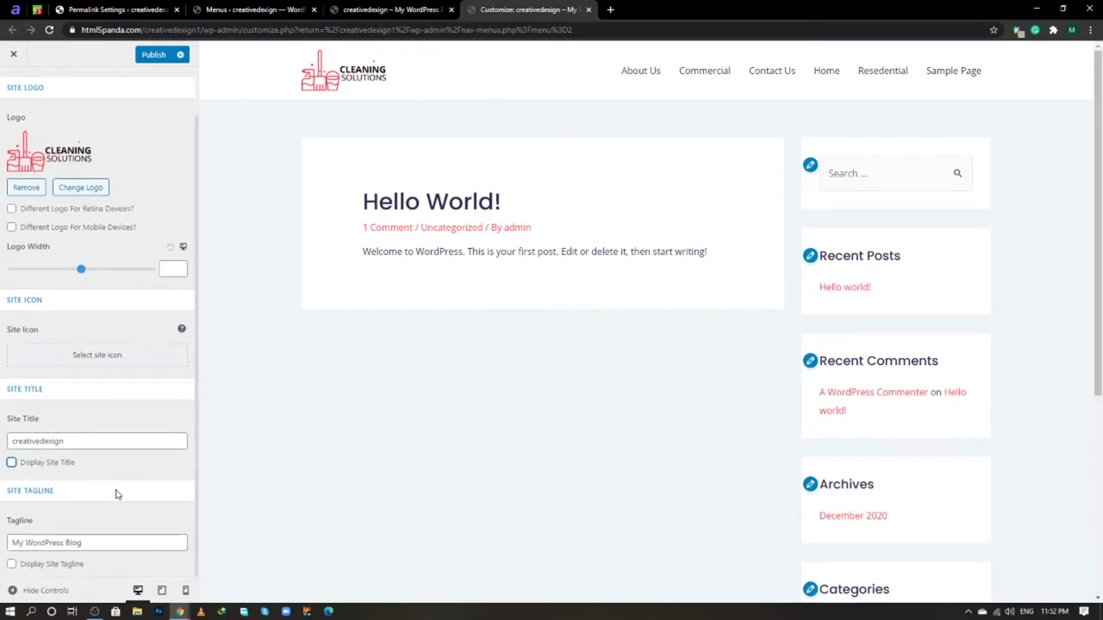
click(102, 539)
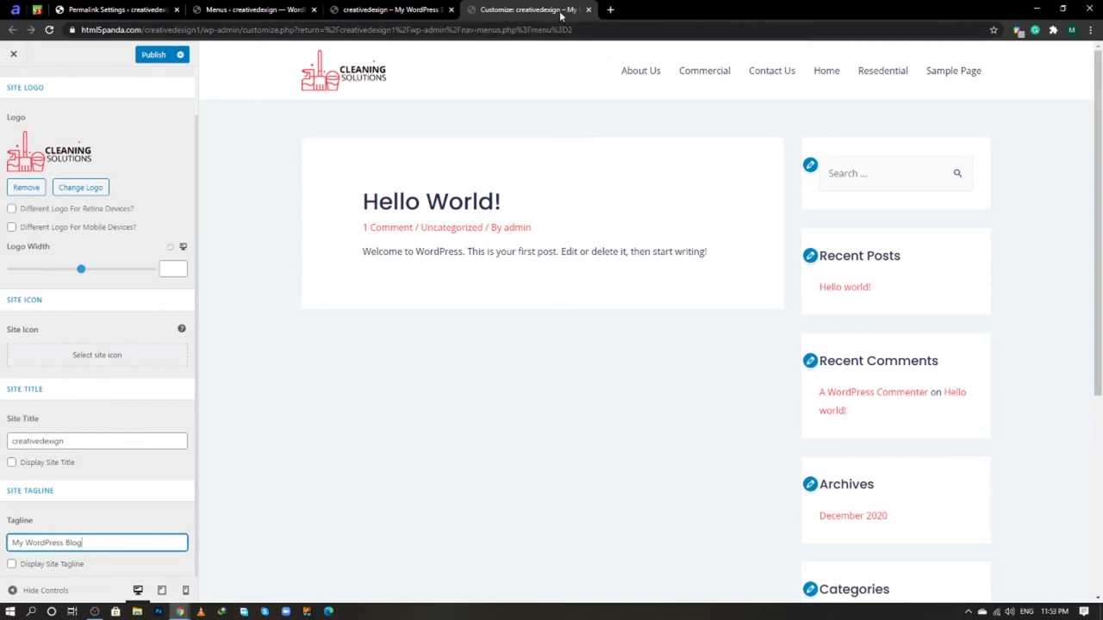
click(91, 440)
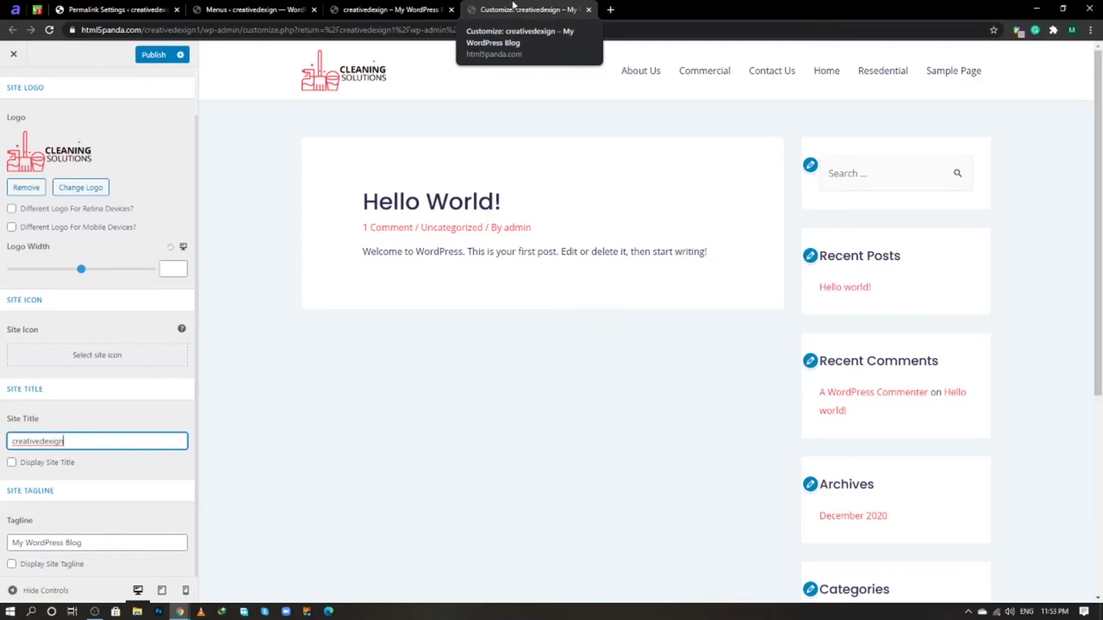
click(97, 543)
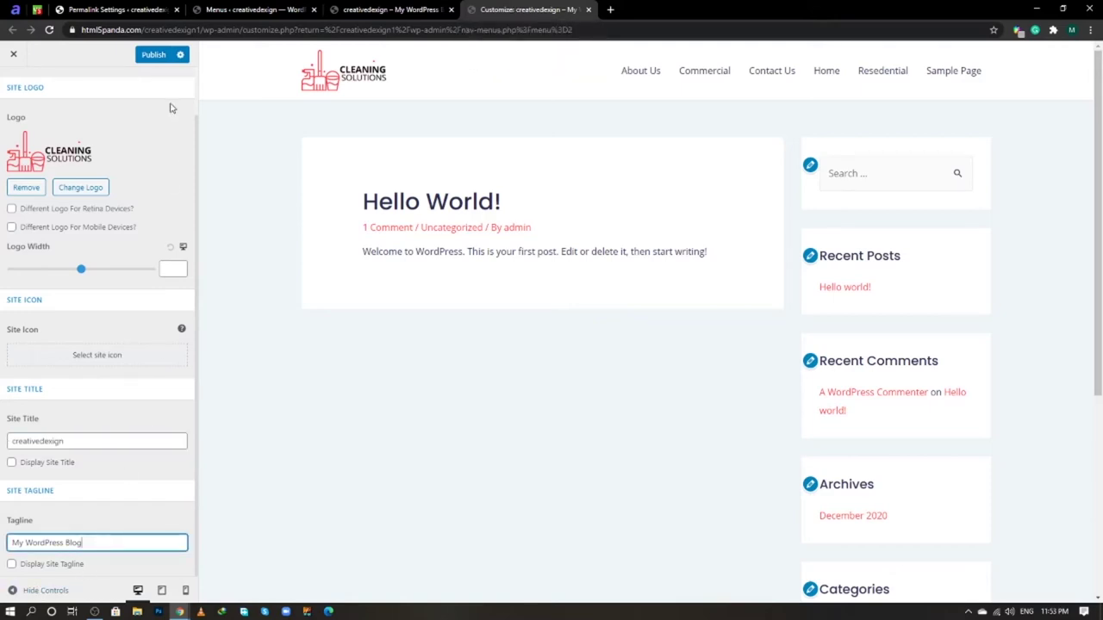
click(155, 56)
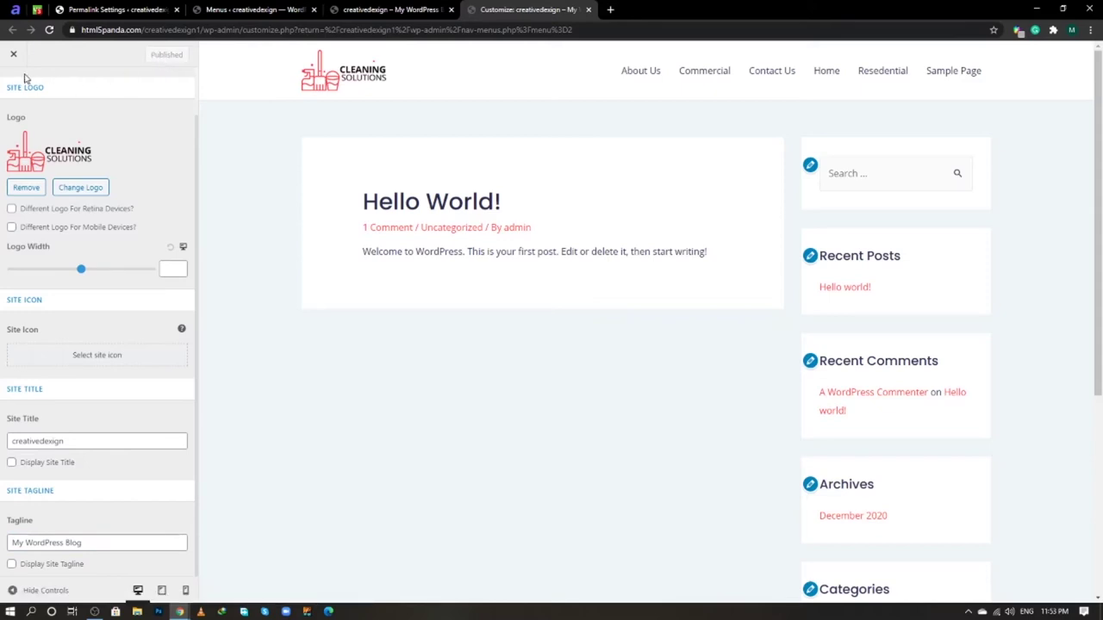
scroll(47, 143, up, 1)
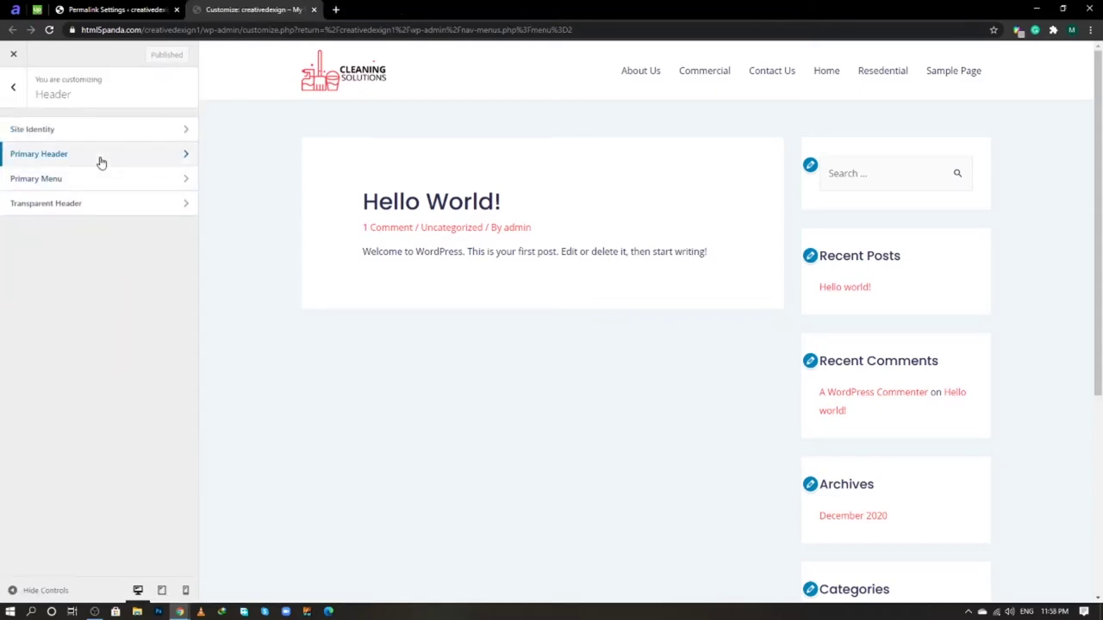
- Try the centred and Logo Right Primary Header layouts, then go back to Logo Left
click(99, 163)
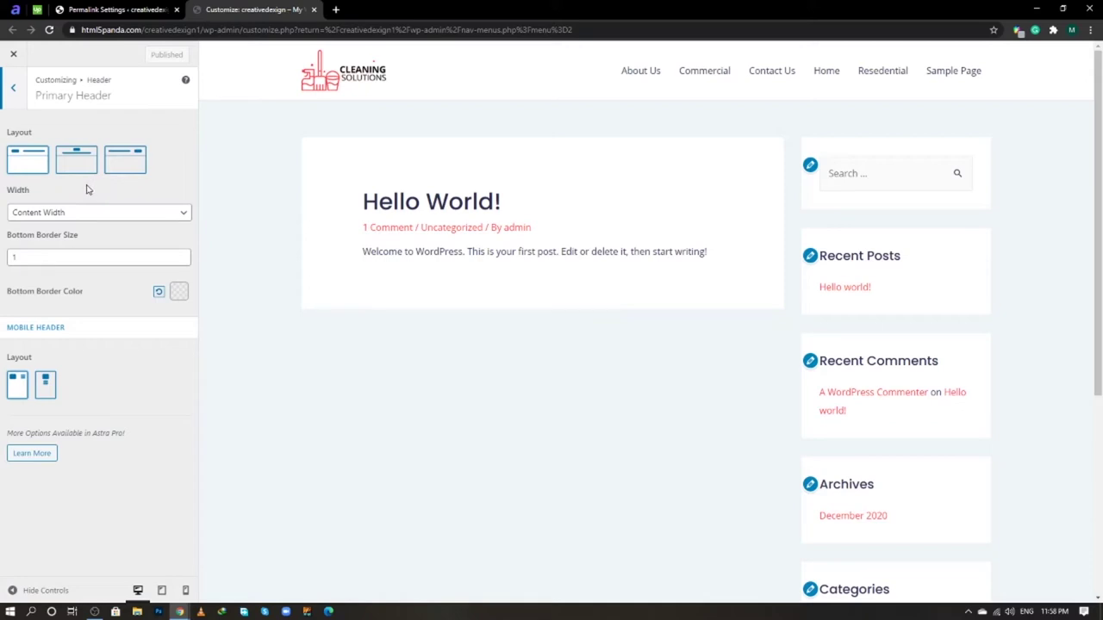
click(75, 158)
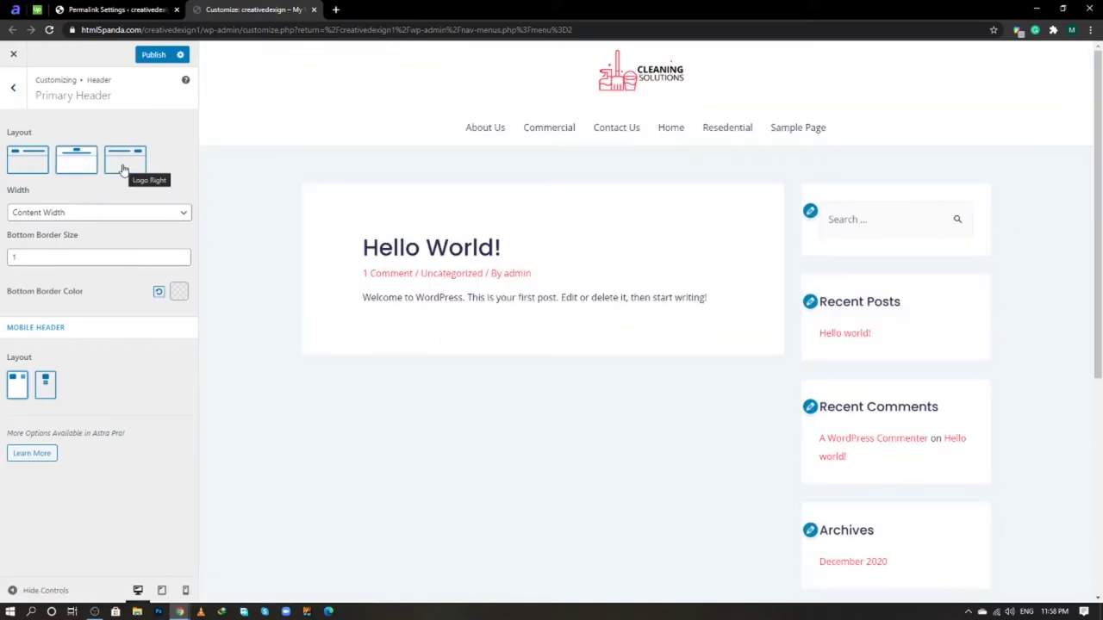
click(124, 162)
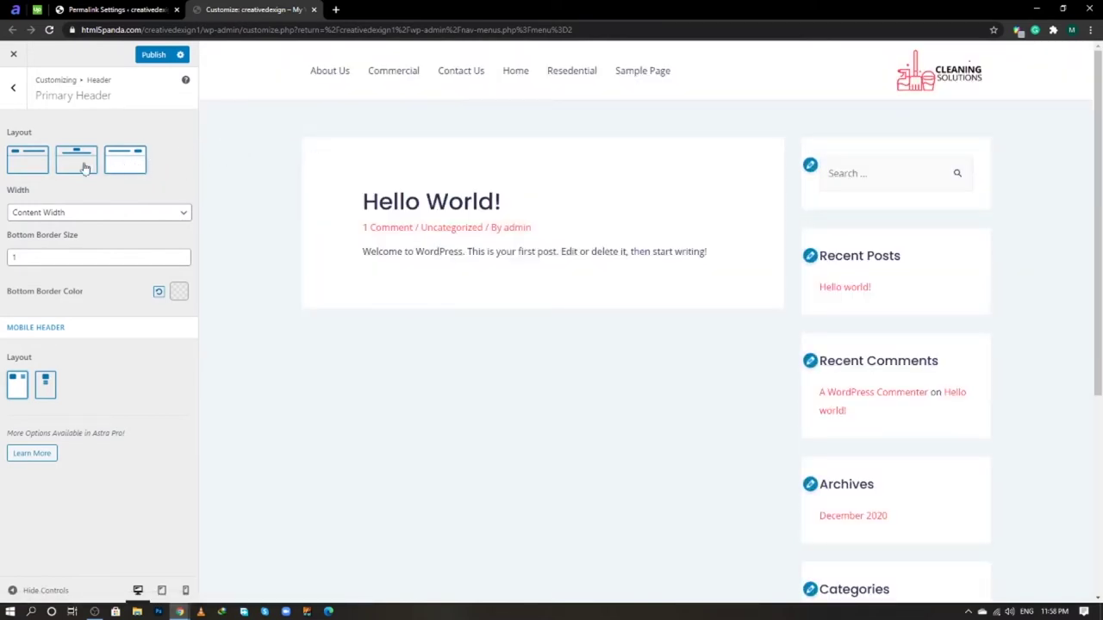
click(35, 164)
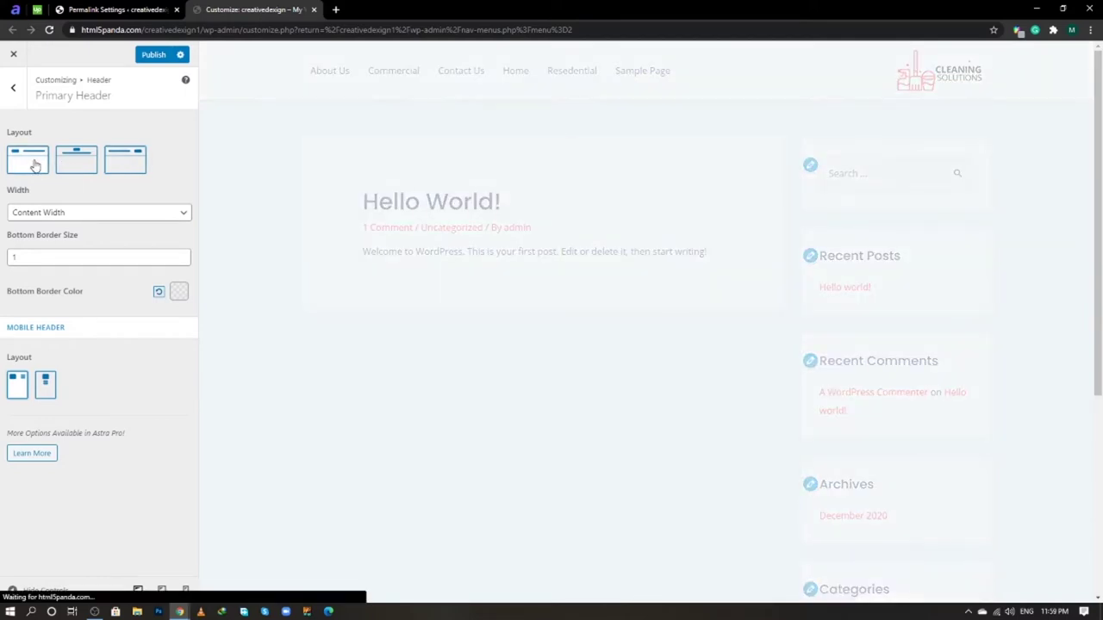
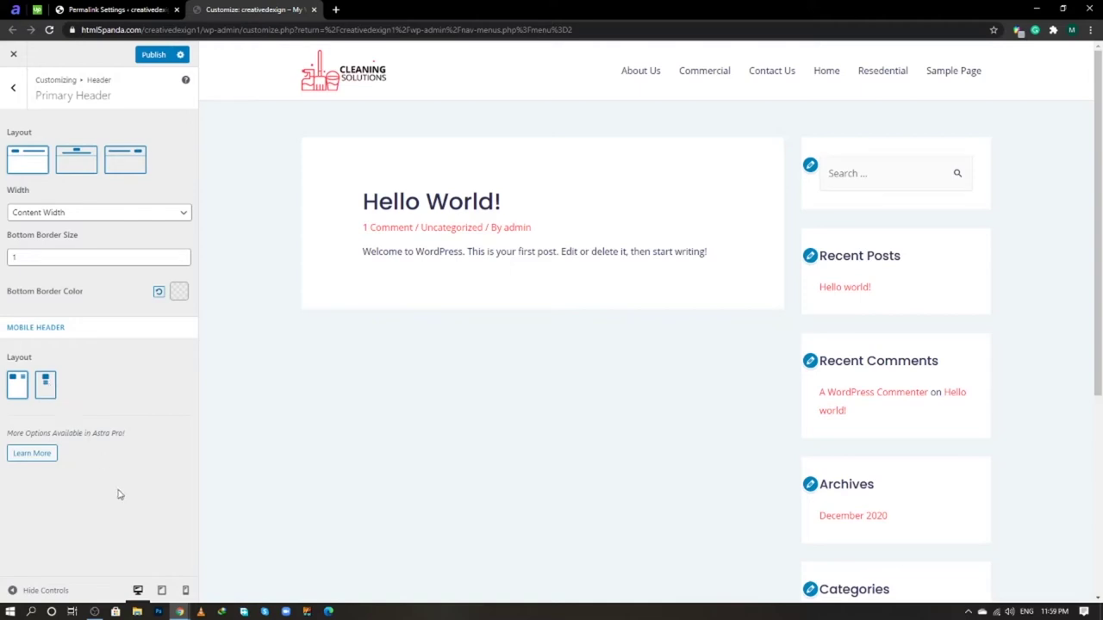
- Preview the header at mobile size and toggle the hamburger menu open and closed
click(185, 590)
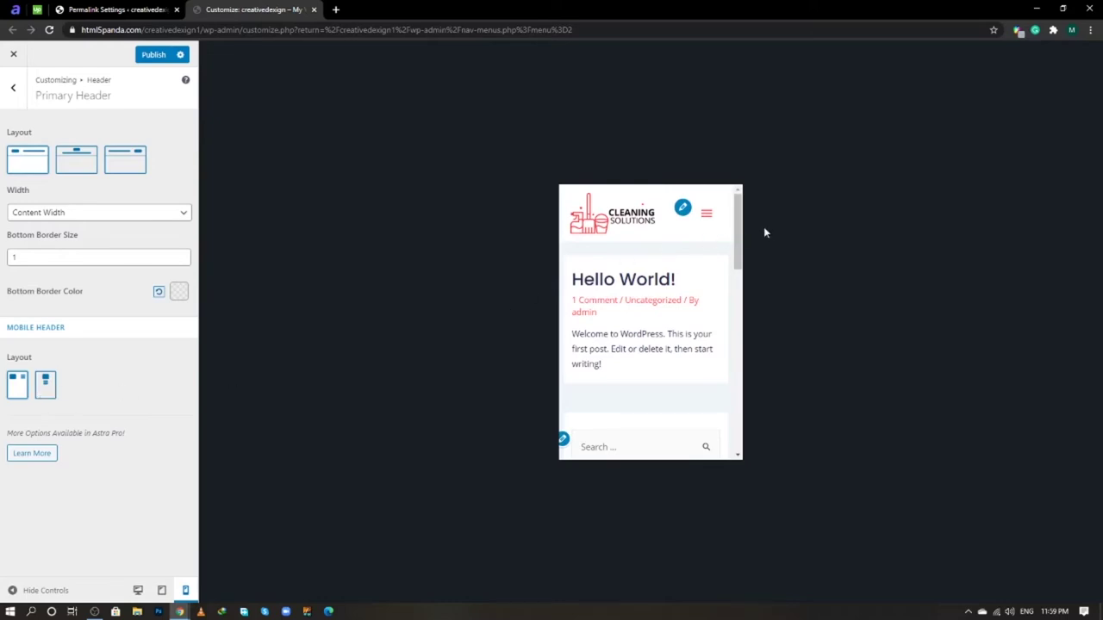
click(708, 217)
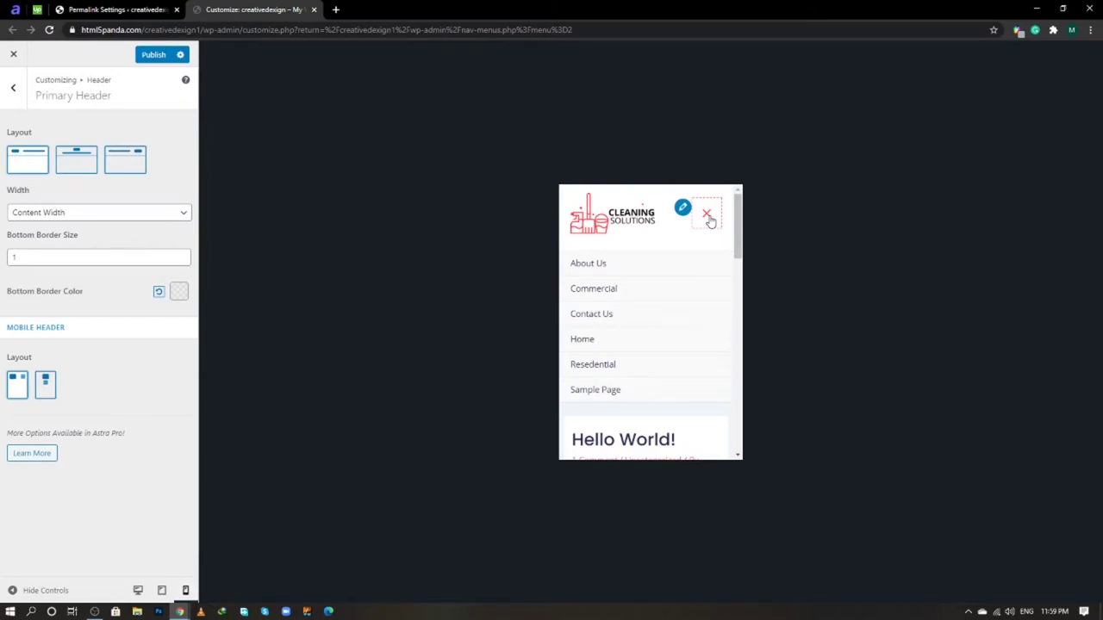
click(709, 217)
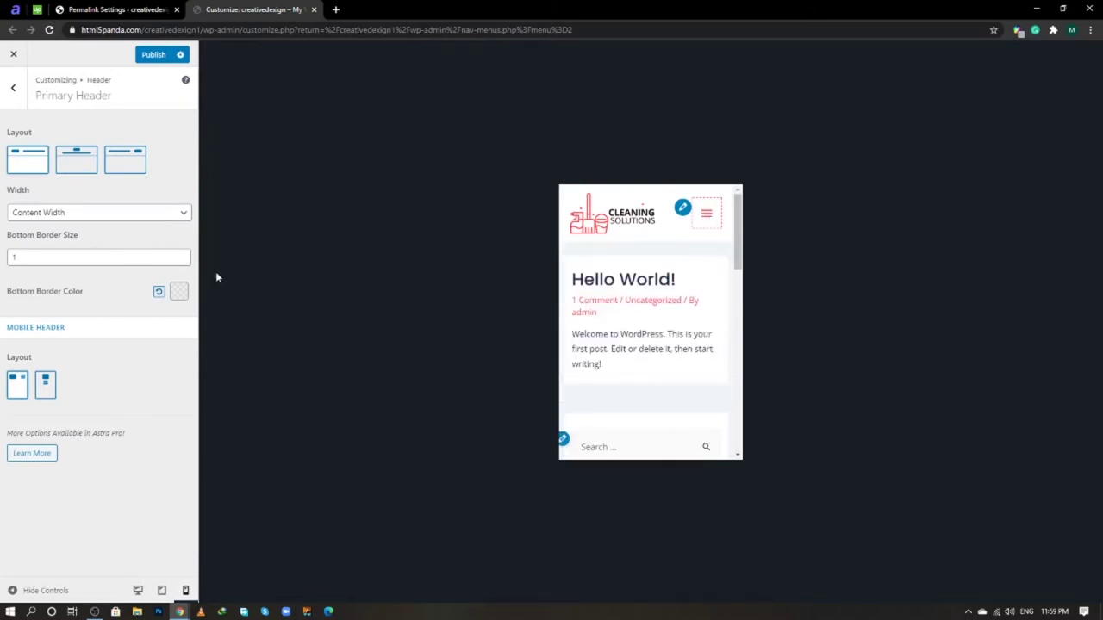
- Try the stacked mobile header layout and its menu, then return to desktop preview and the Header list
click(49, 385)
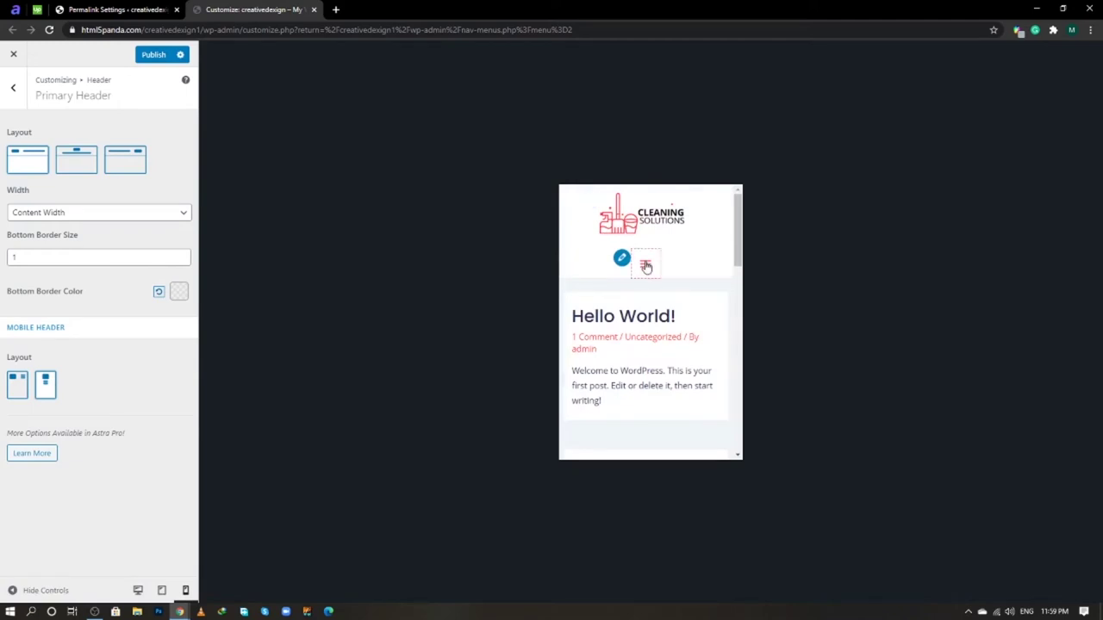
click(646, 266)
click(646, 267)
click(137, 590)
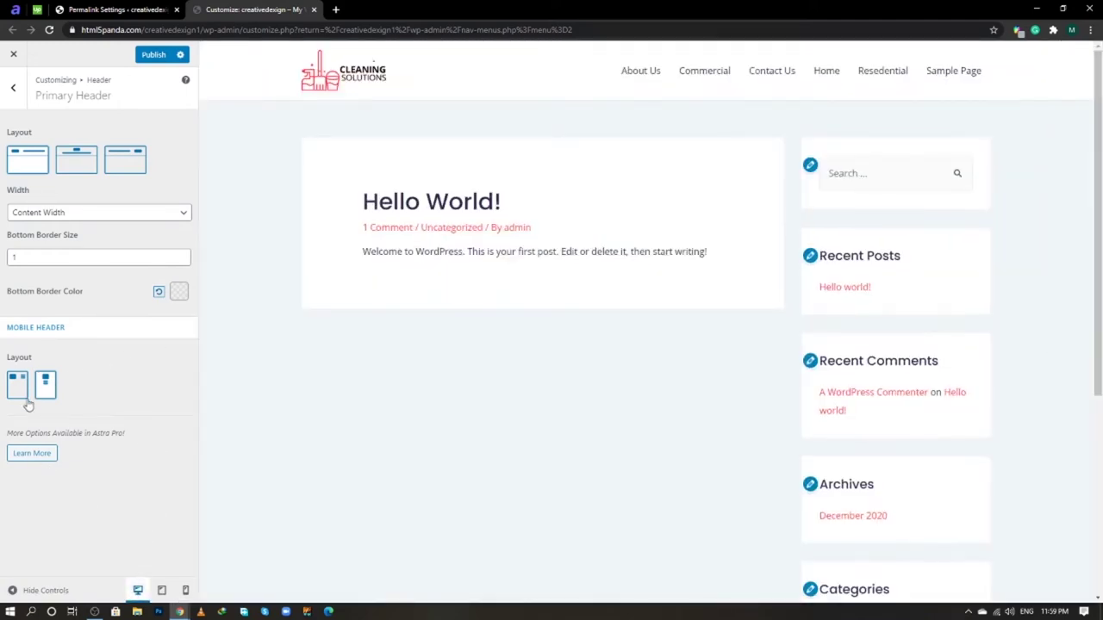
click(13, 87)
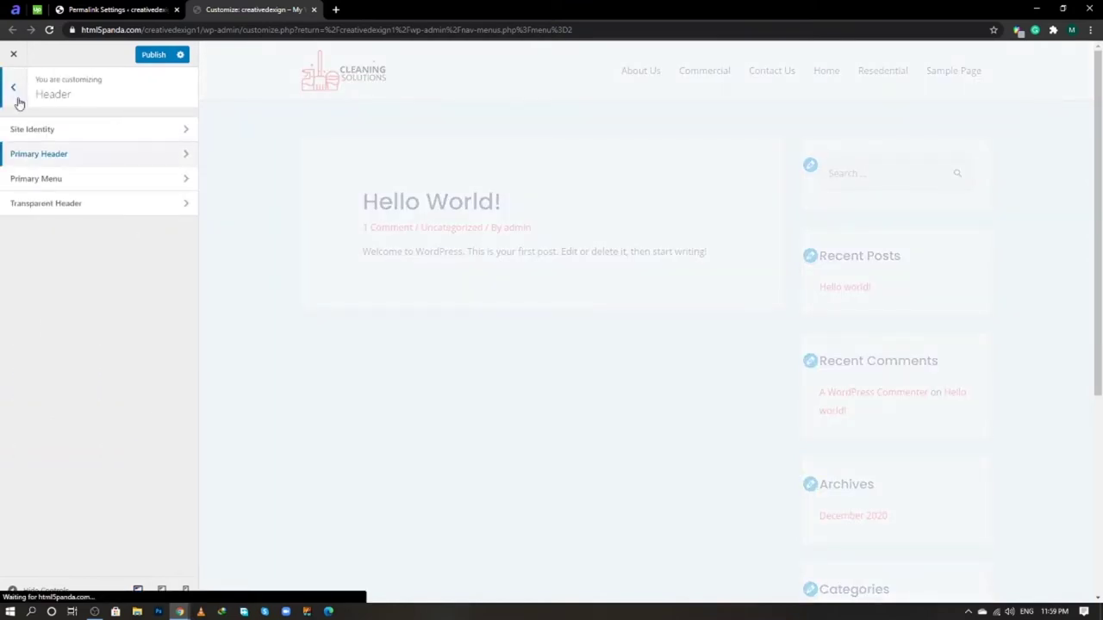
- Open the Primary Menu settings and compare them against the live site's header
click(67, 179)
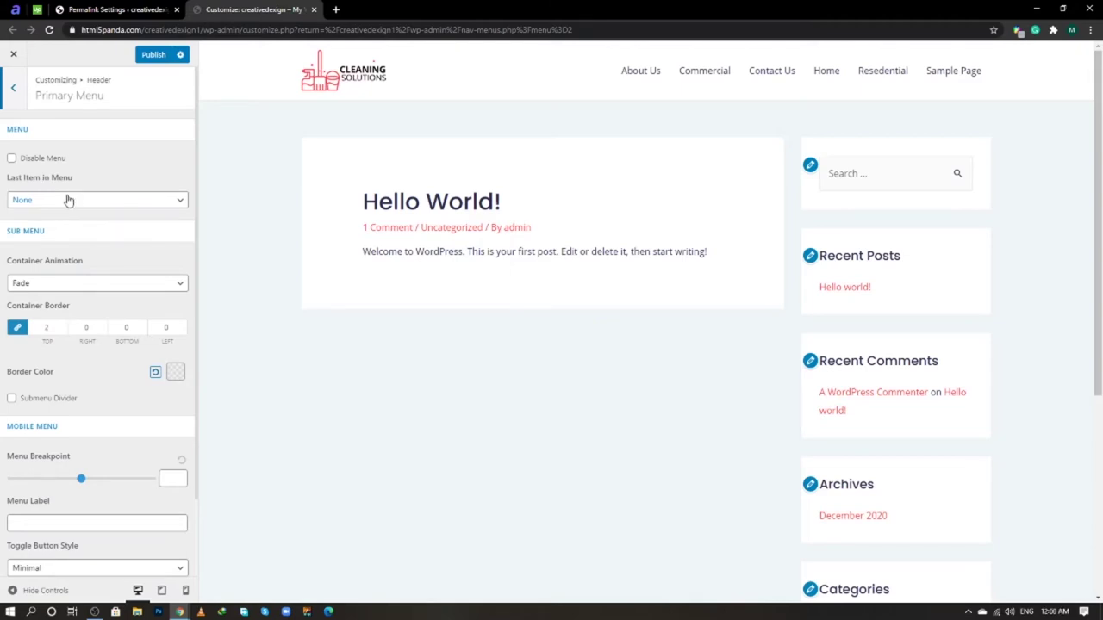
key(alt+Tab)
key(alt+Tab)
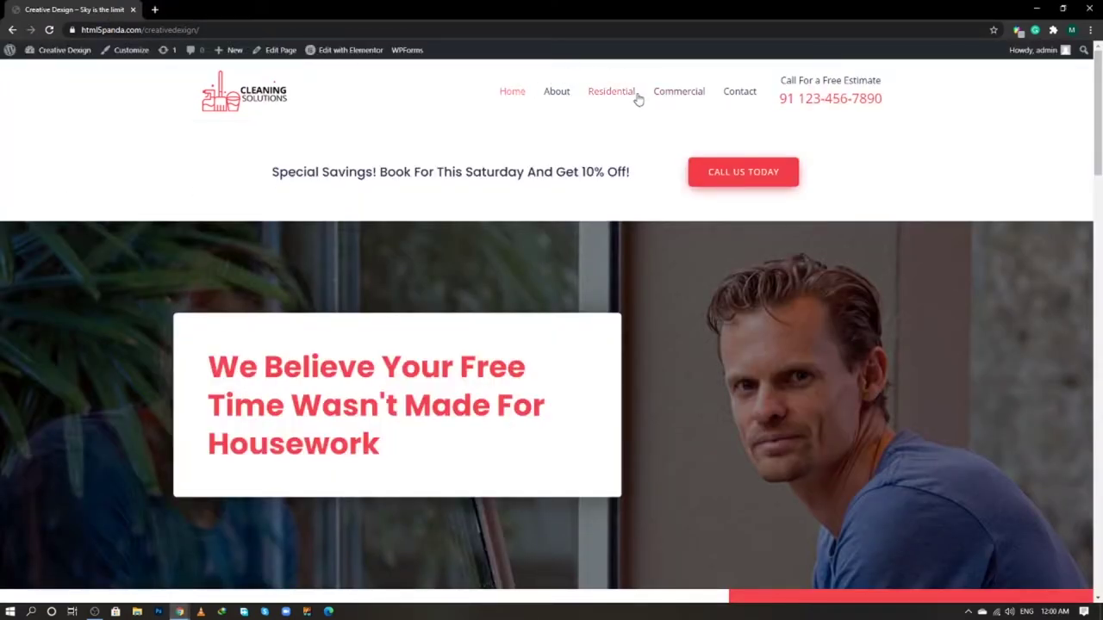
key(alt+Tab)
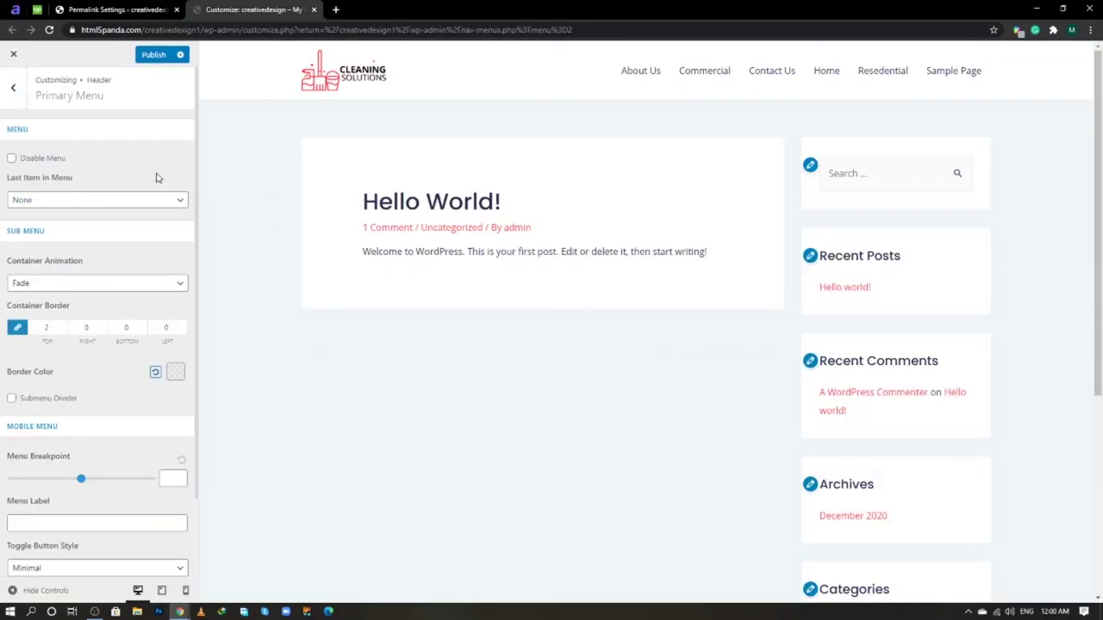
key(alt+Tab)
- Open Appearance > Widgets in a new tab and expand the Header widget area
click(131, 9)
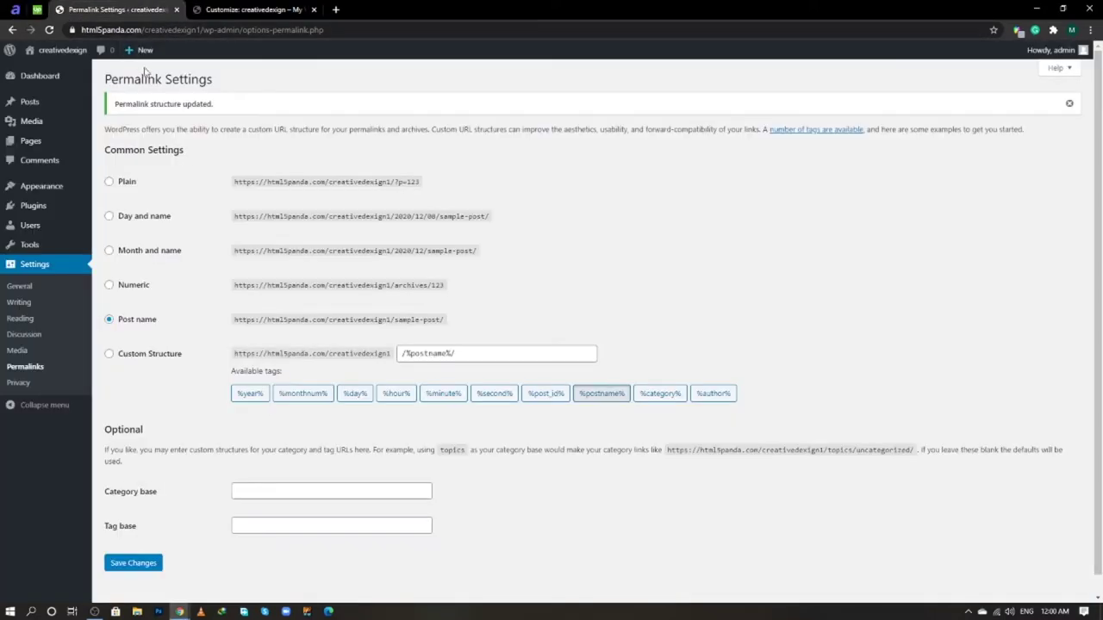
mouse_move(86, 188)
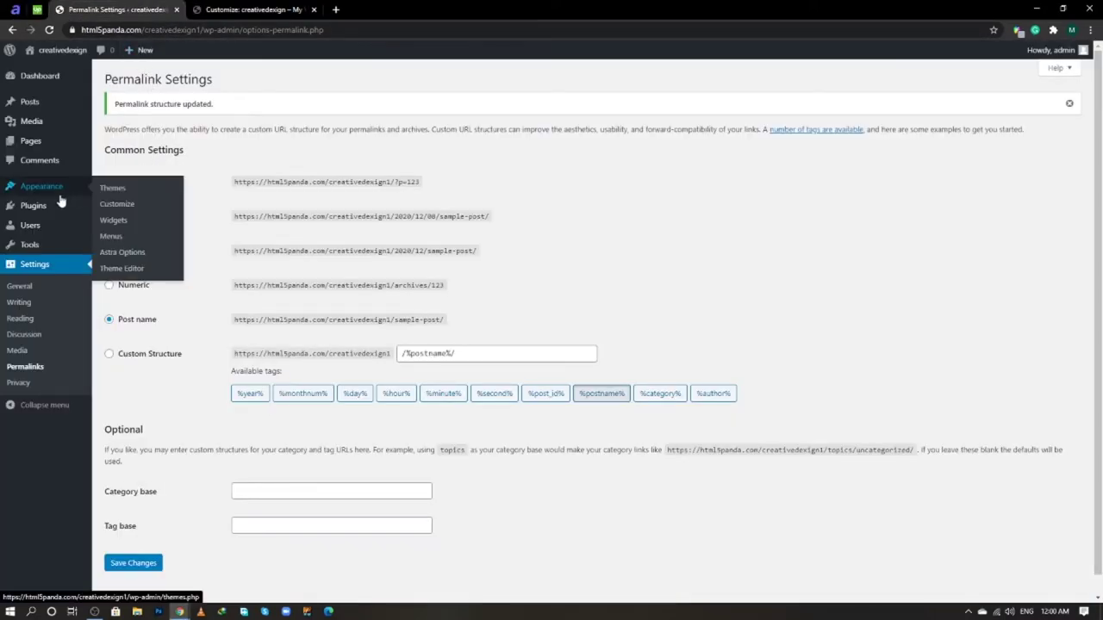
right_click(103, 223)
click(129, 230)
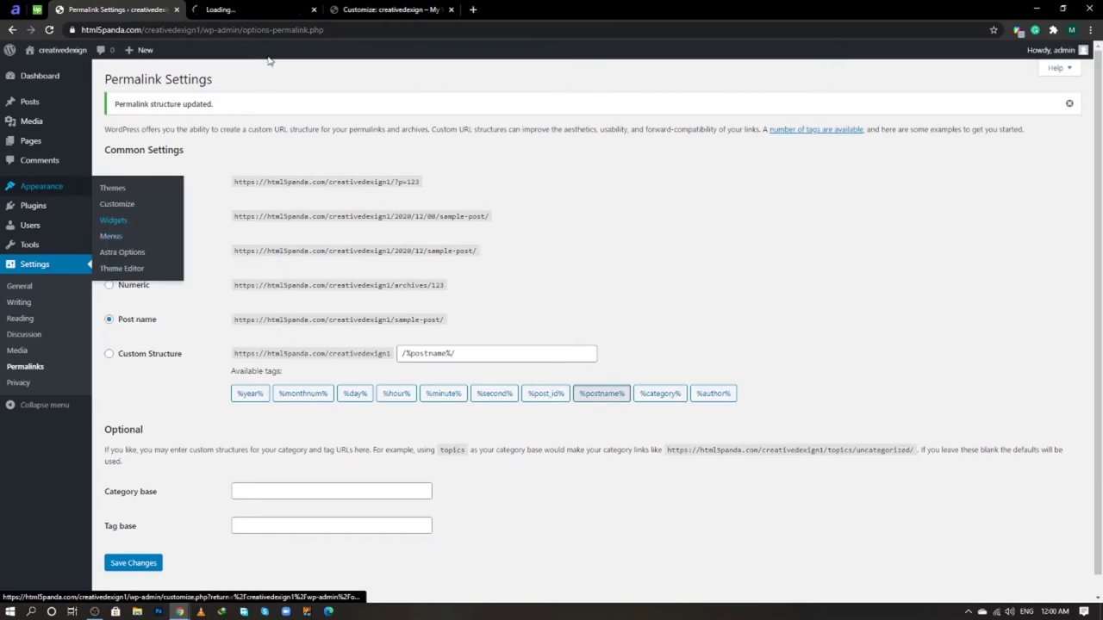
click(249, 7)
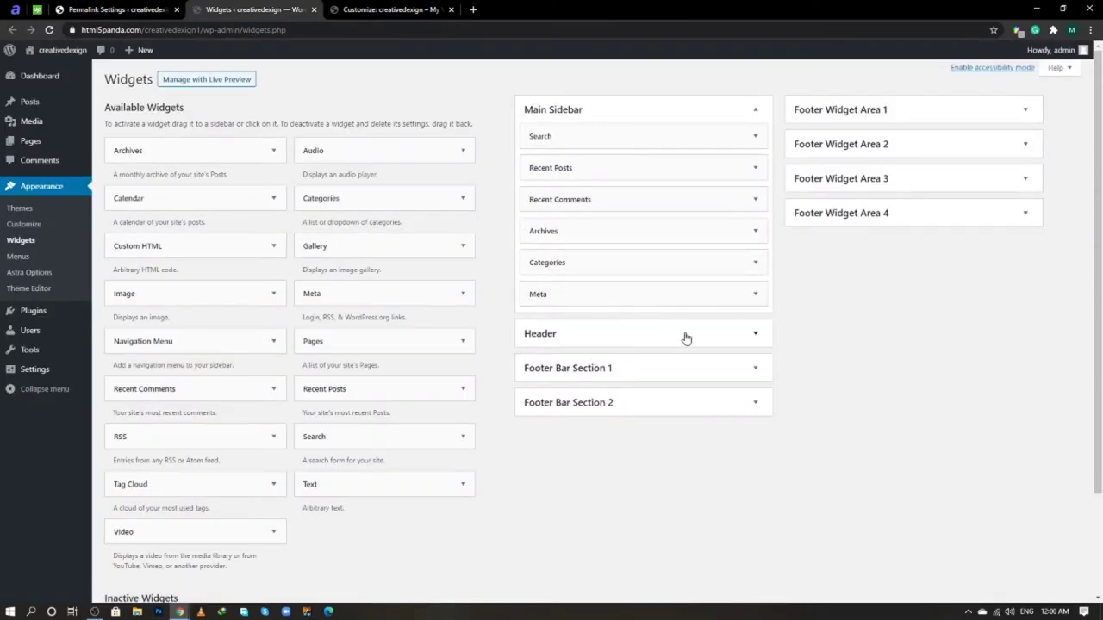
click(754, 337)
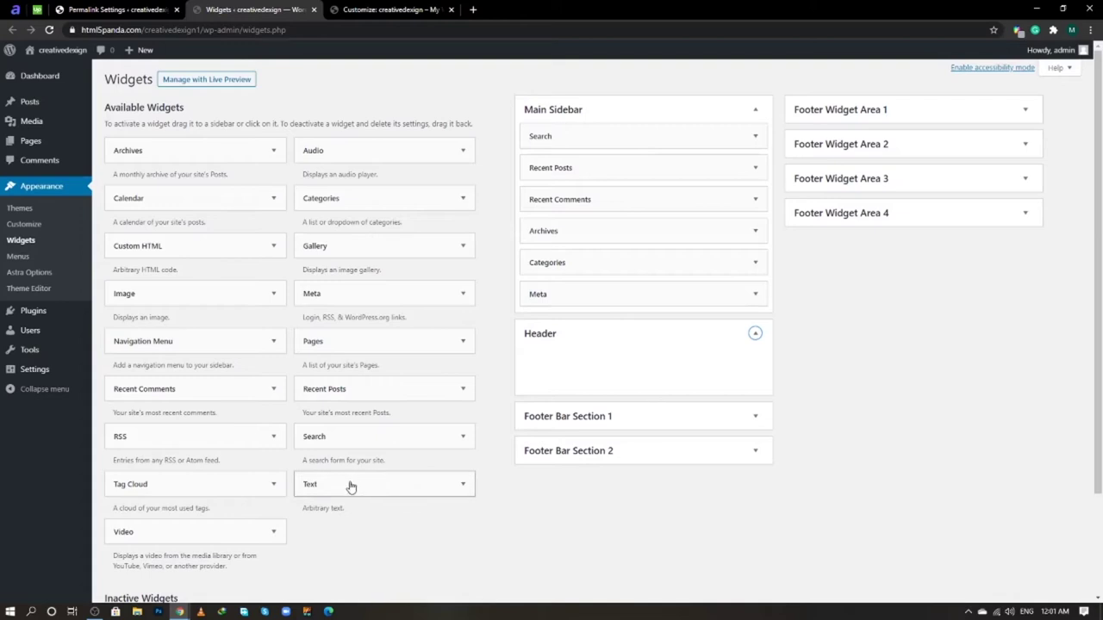
- Add a Text widget to Header with the pasted Call For a Free Estimate HTML and save it
drag(350, 484, 589, 370)
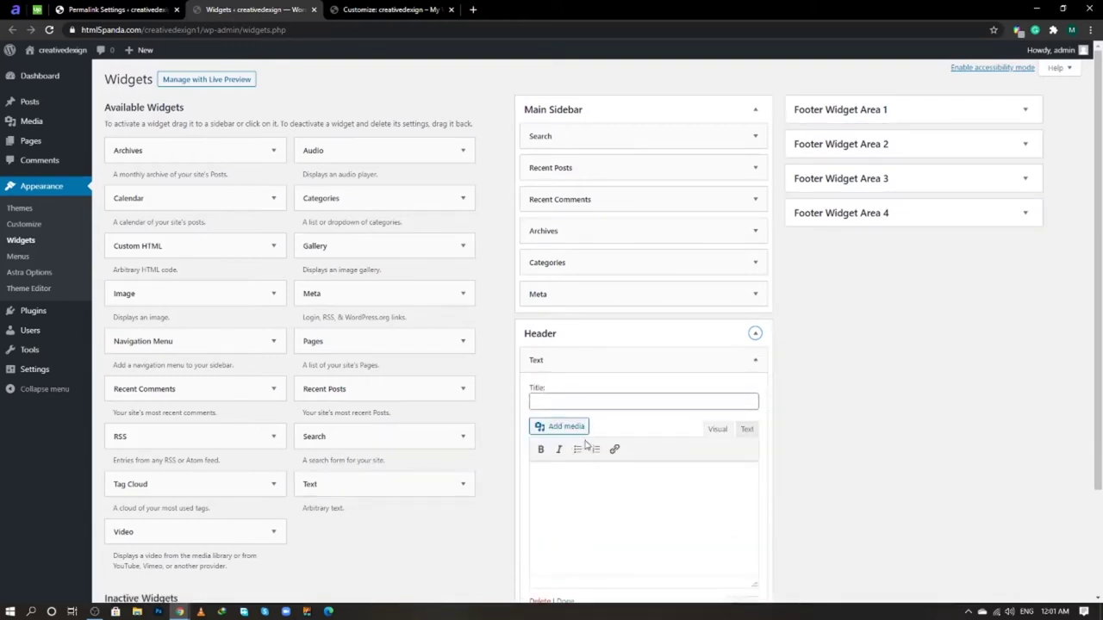
scroll(707, 431, down, 1)
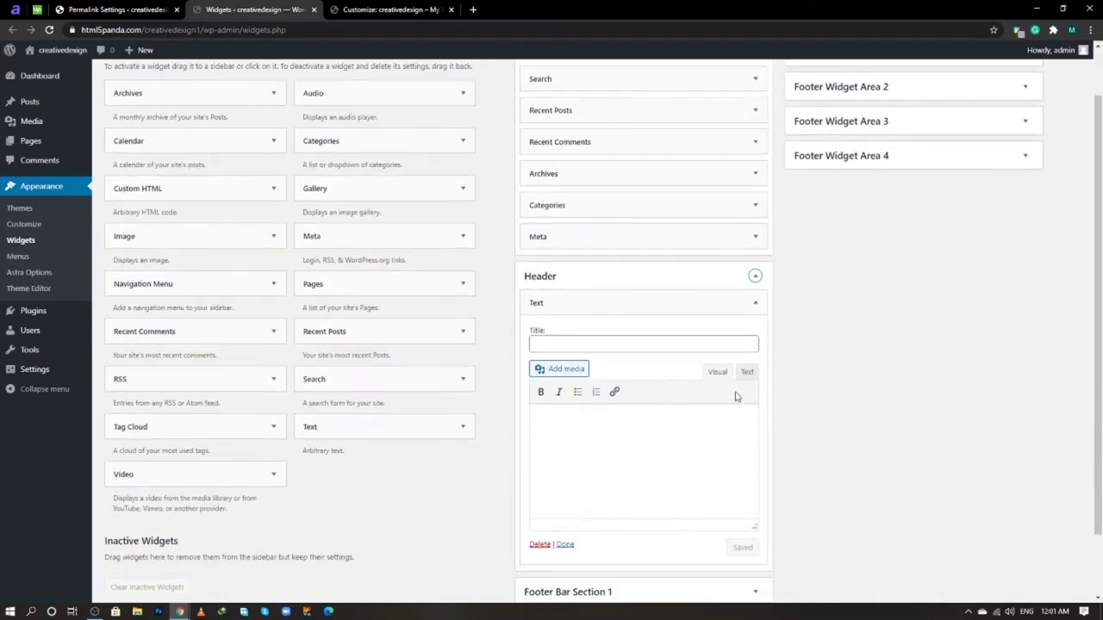
click(745, 375)
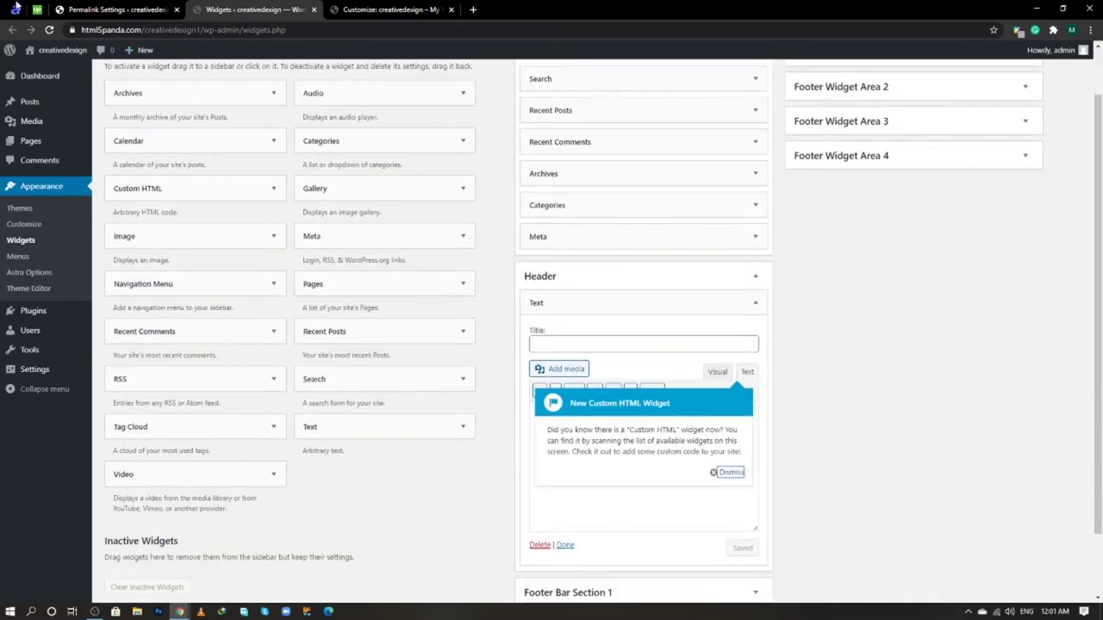
click(15, 10)
key(ctrl+a)
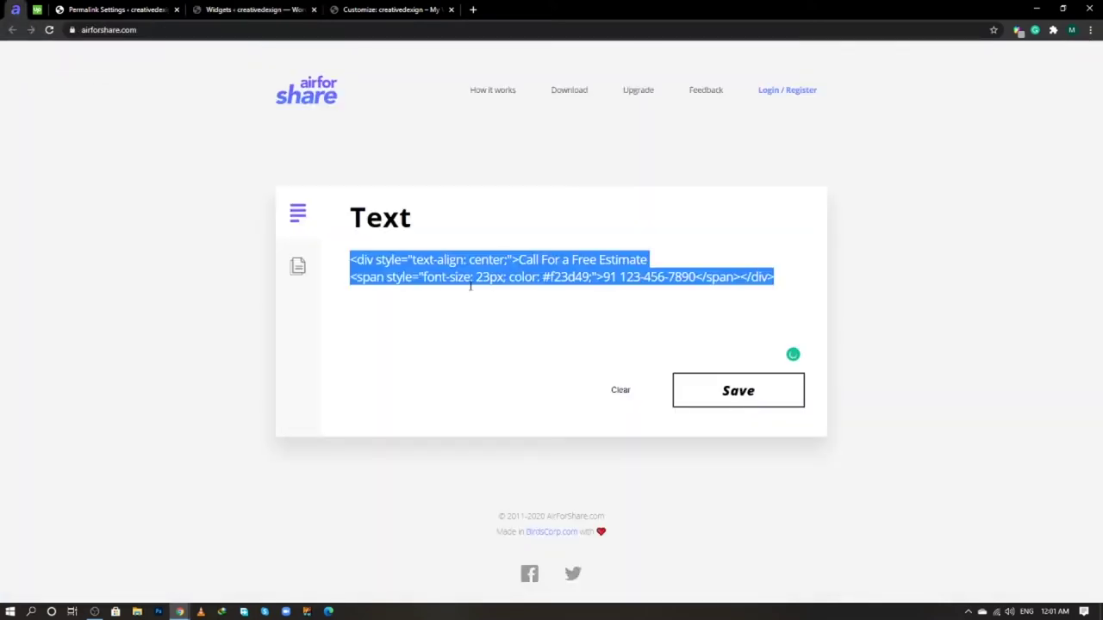
click(254, 9)
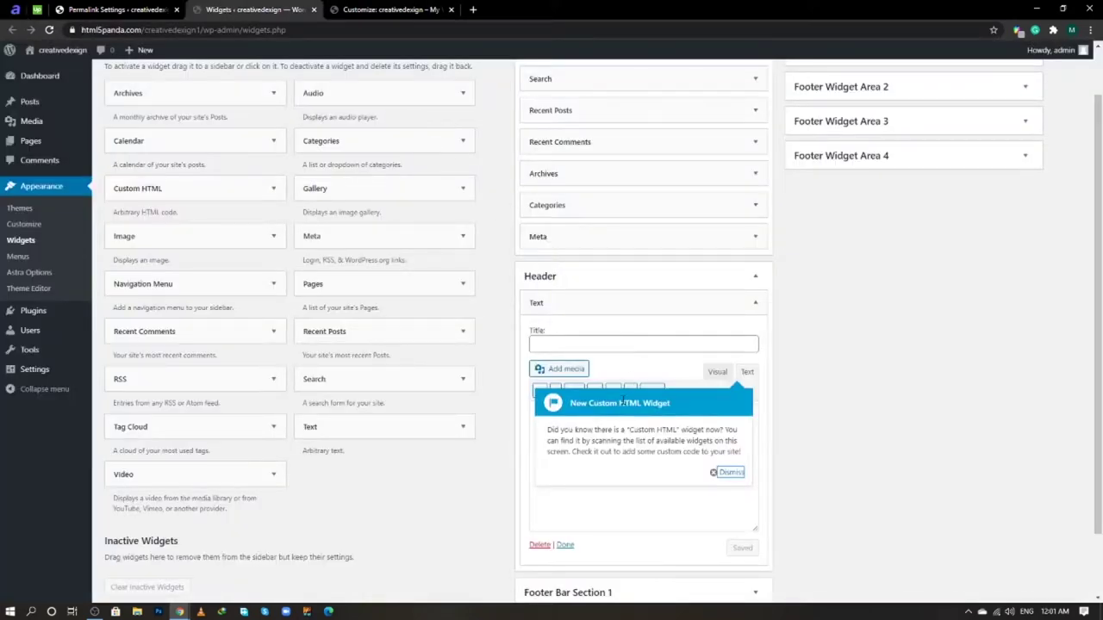
click(722, 473)
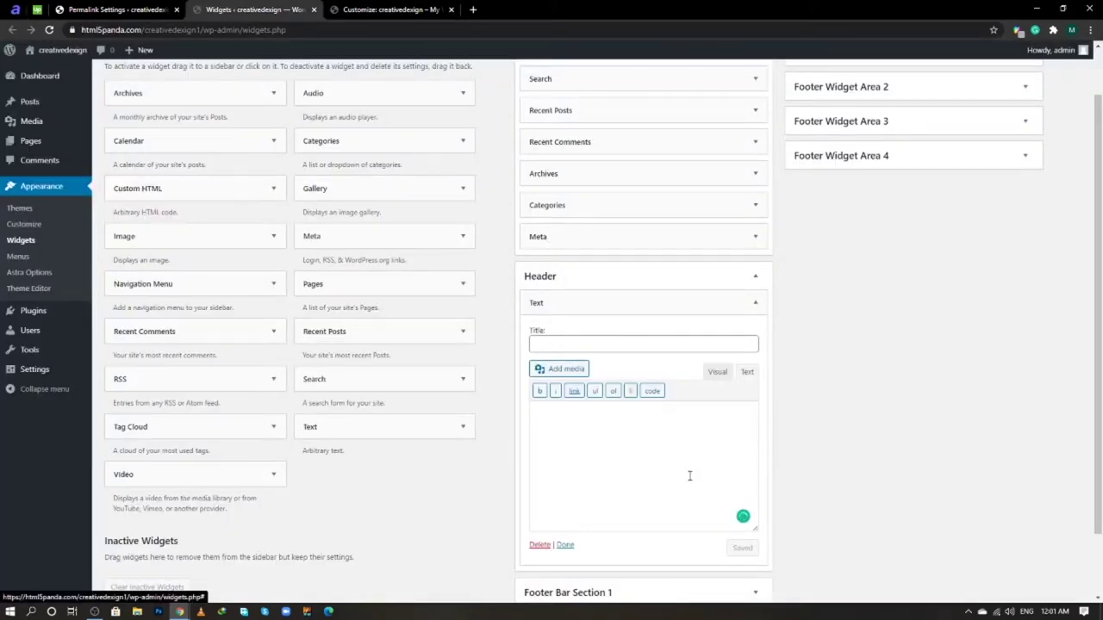
key(ctrl+v)
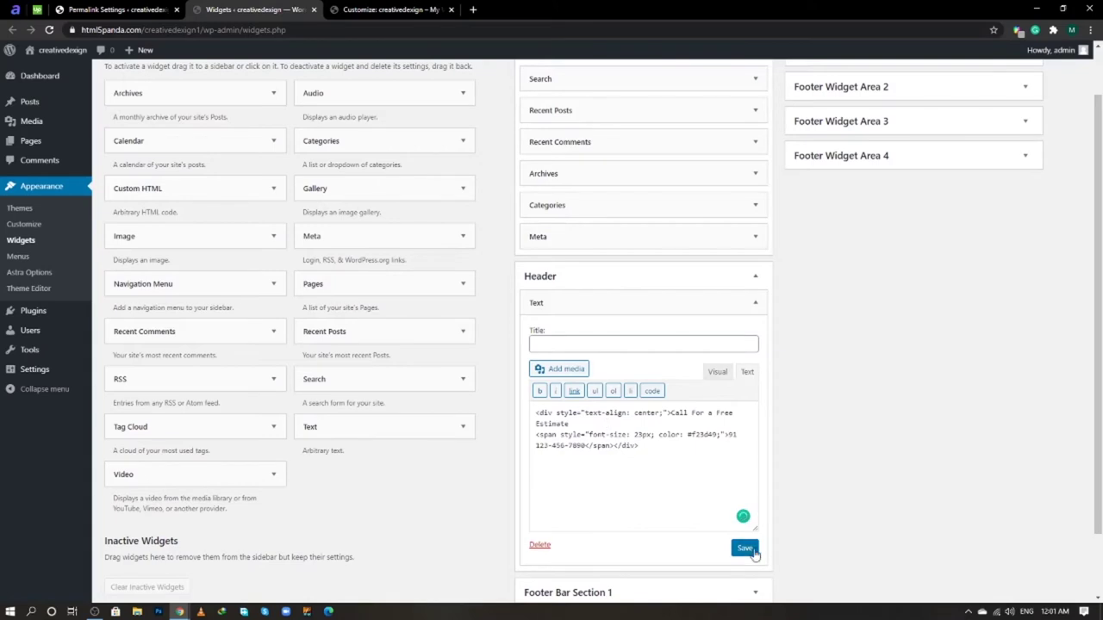
click(745, 549)
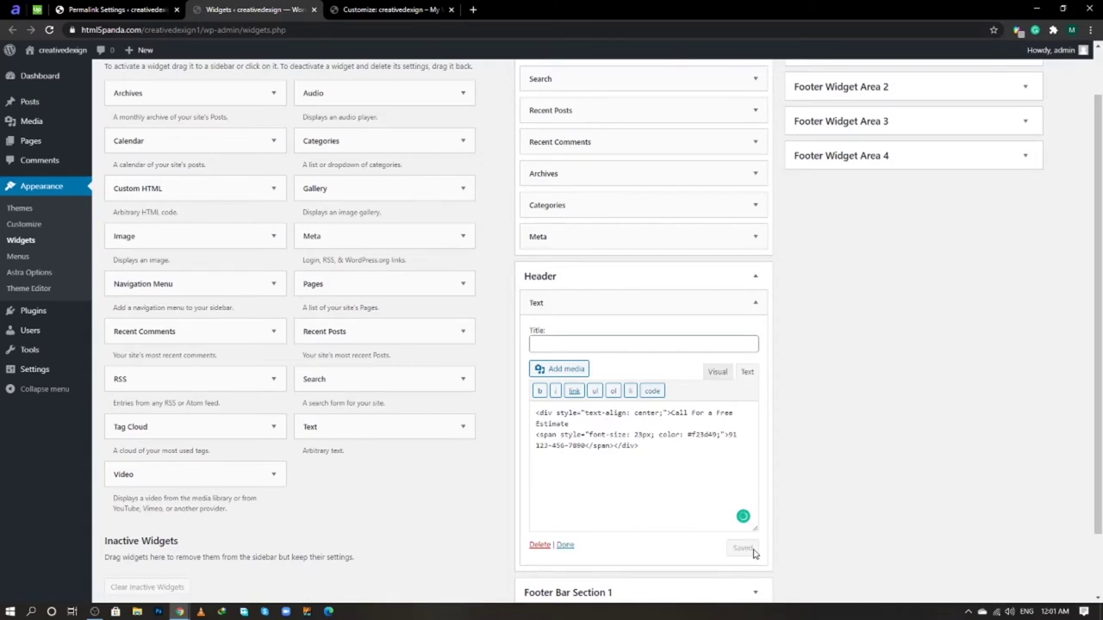
click(565, 544)
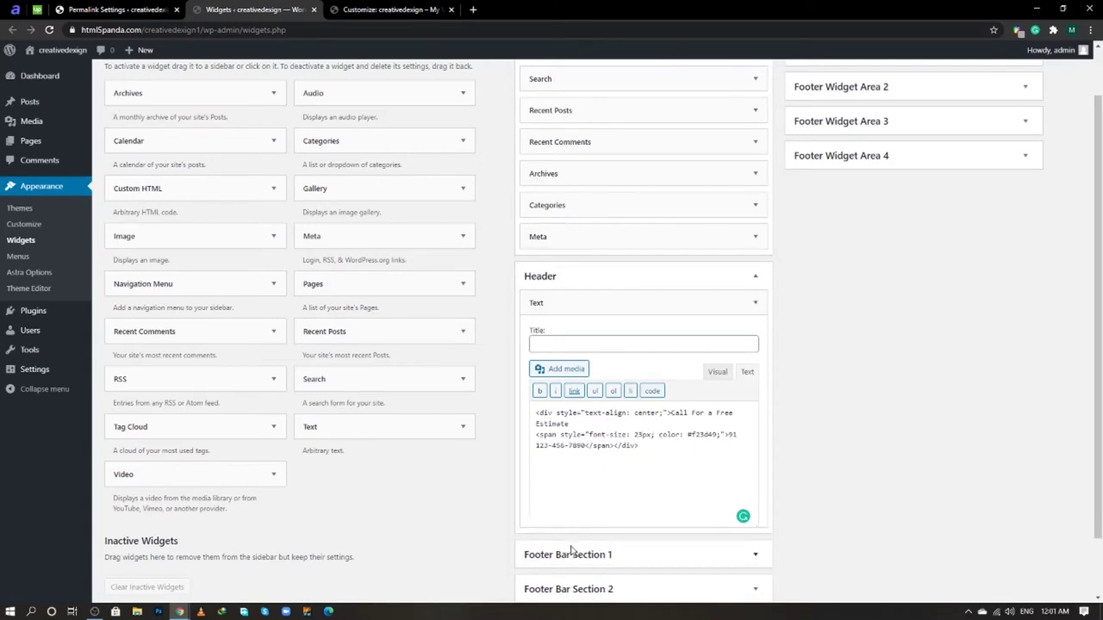
click(347, 9)
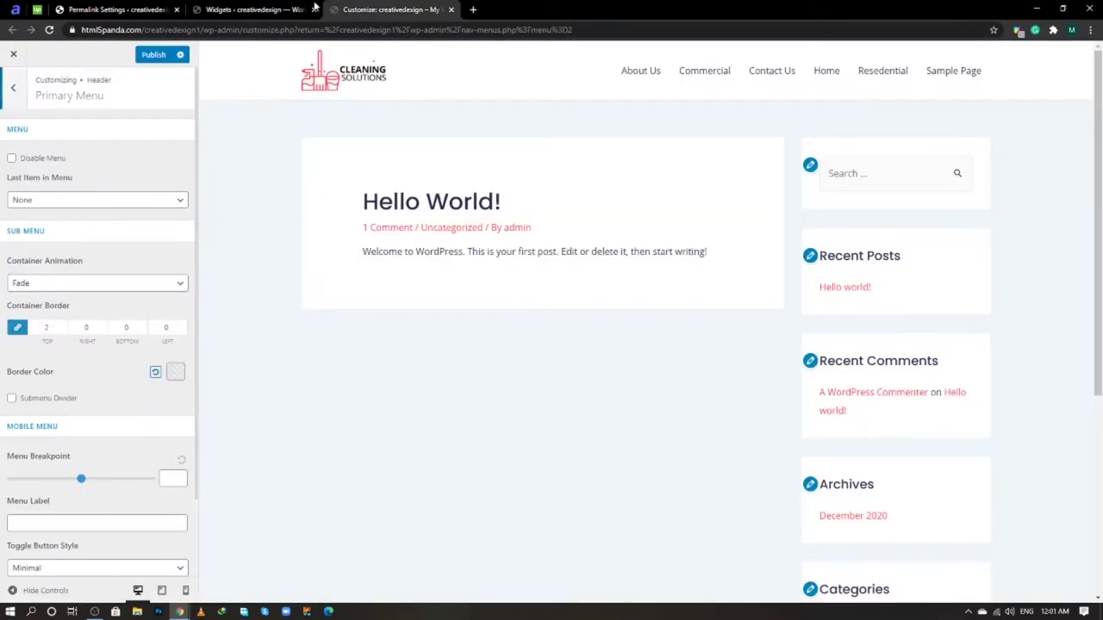
- Open the live site in a new tab, placed at the end of the tab bar
click(246, 9)
mouse_move(80, 51)
right_click(83, 76)
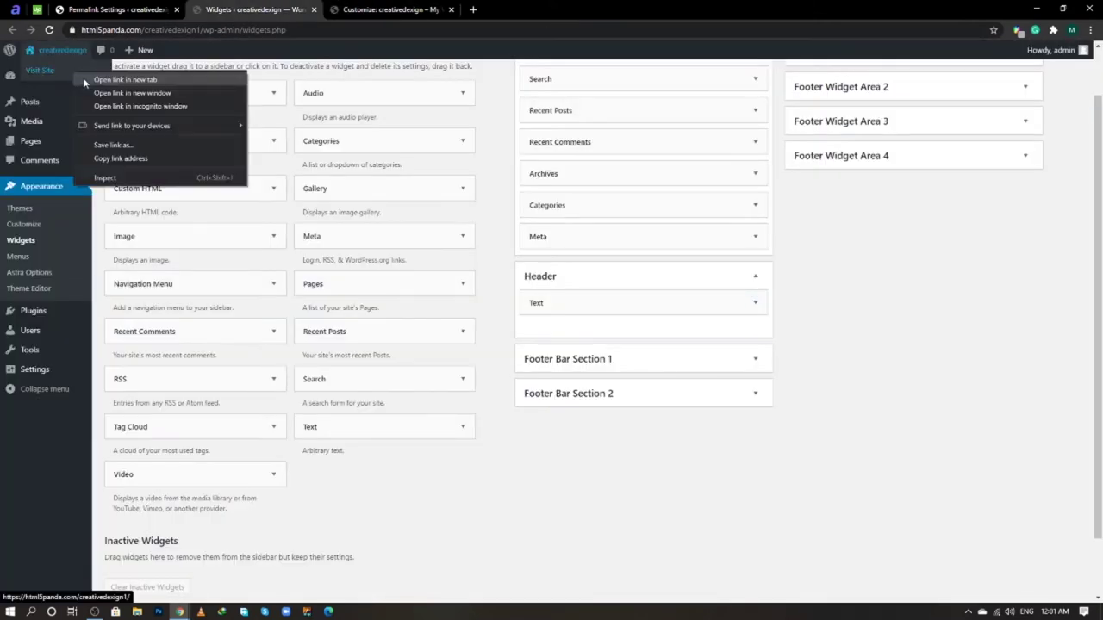
click(103, 83)
click(368, 7)
drag(352, 7, 494, 8)
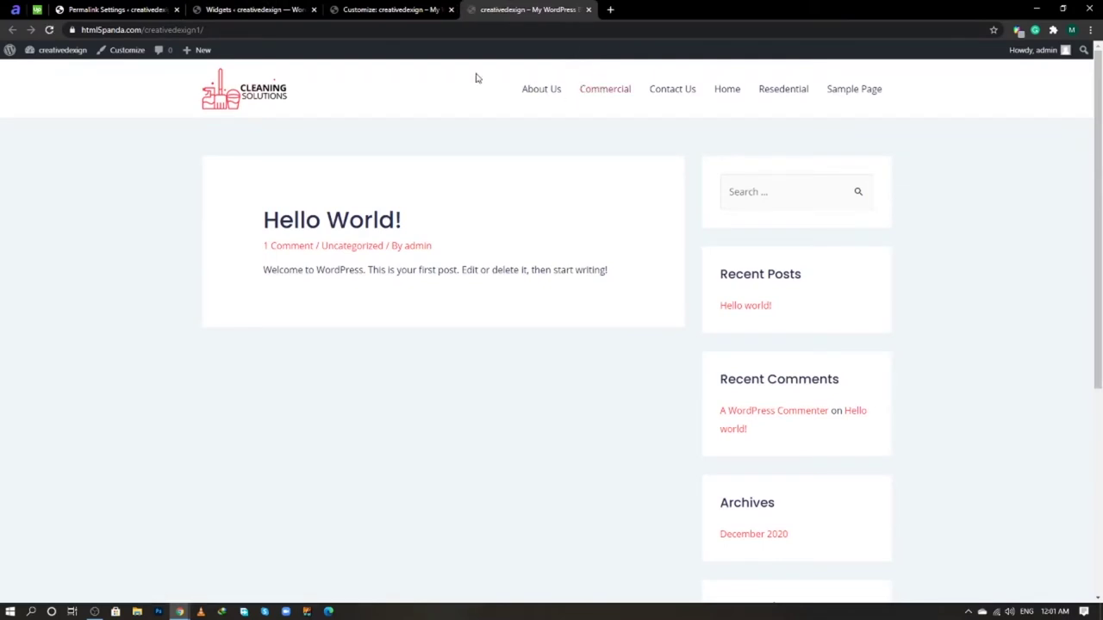
- Set the Primary Menu's Last Item to Widget, keeping Hide on Mobile, and publish
click(398, 8)
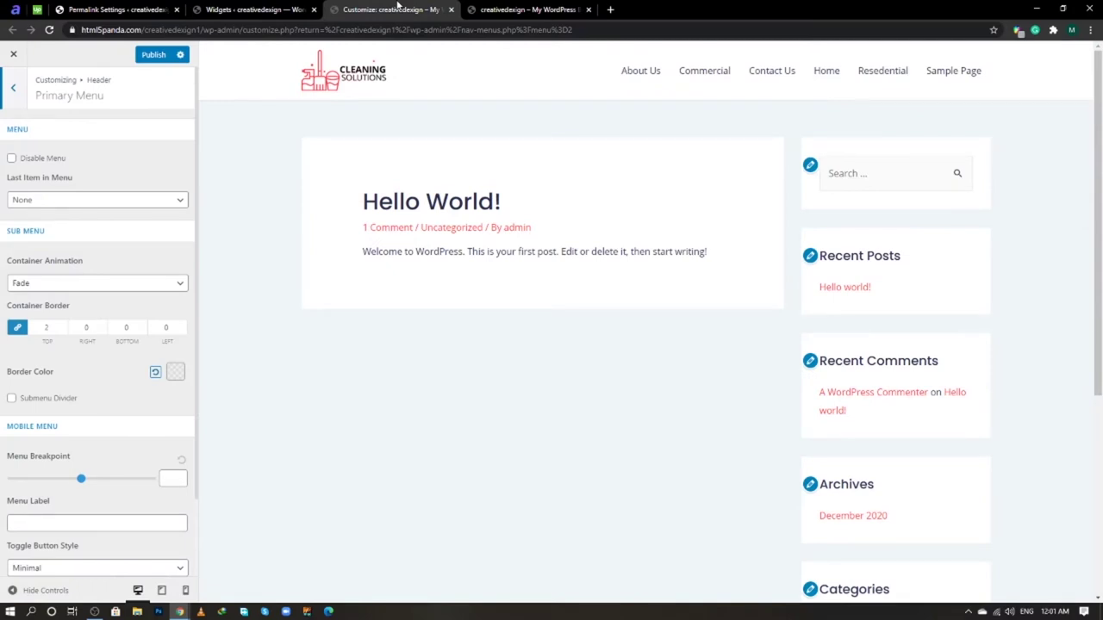
click(98, 199)
click(121, 259)
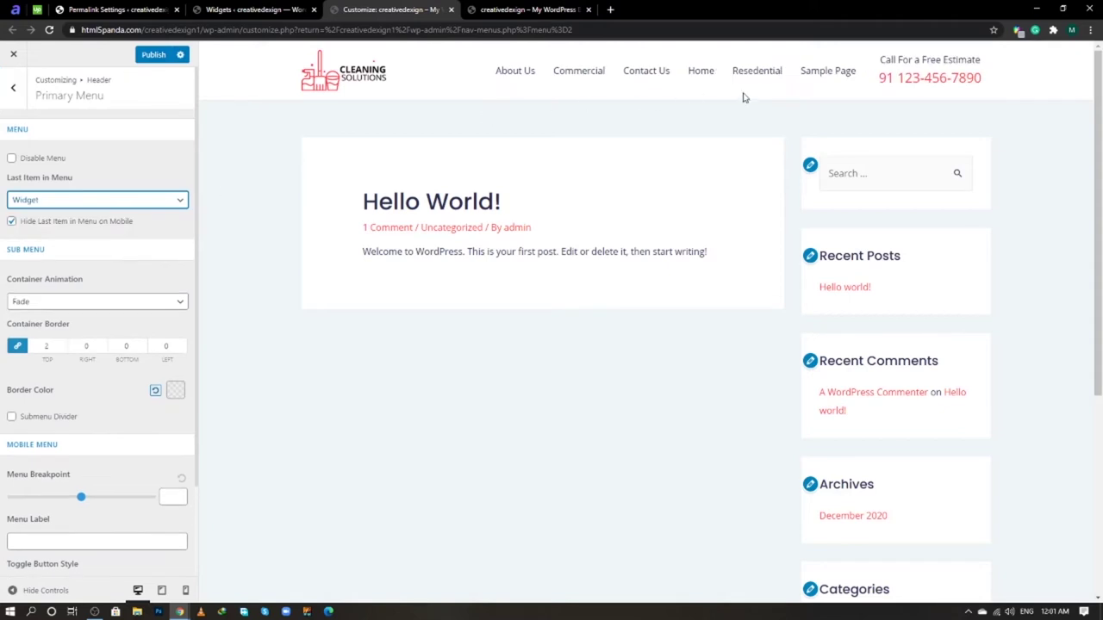
drag(886, 80, 914, 98)
click(882, 109)
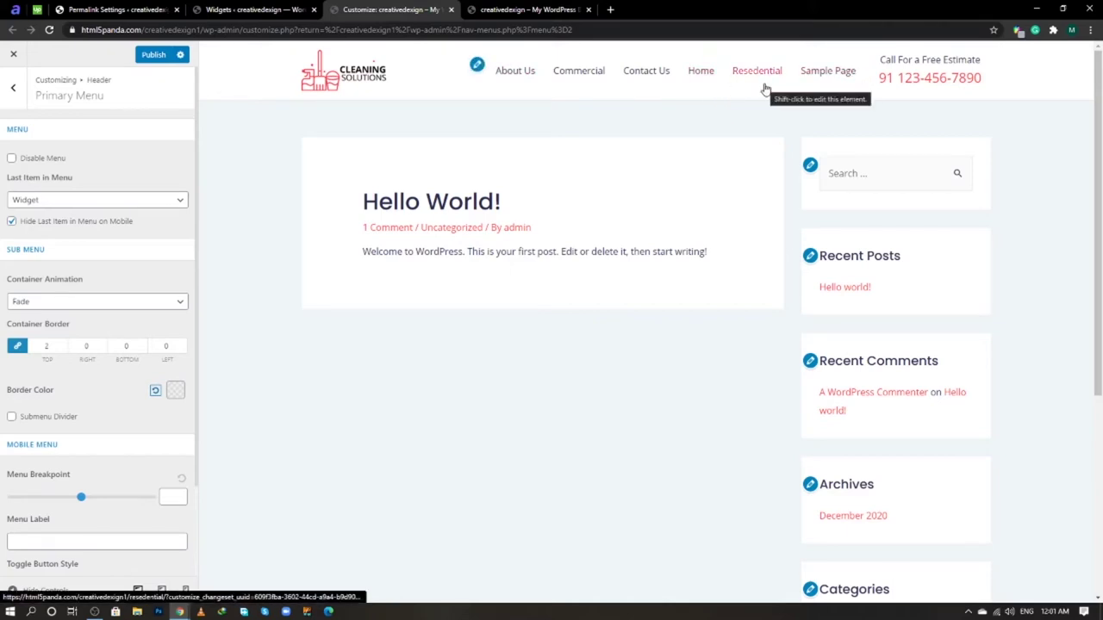
click(155, 55)
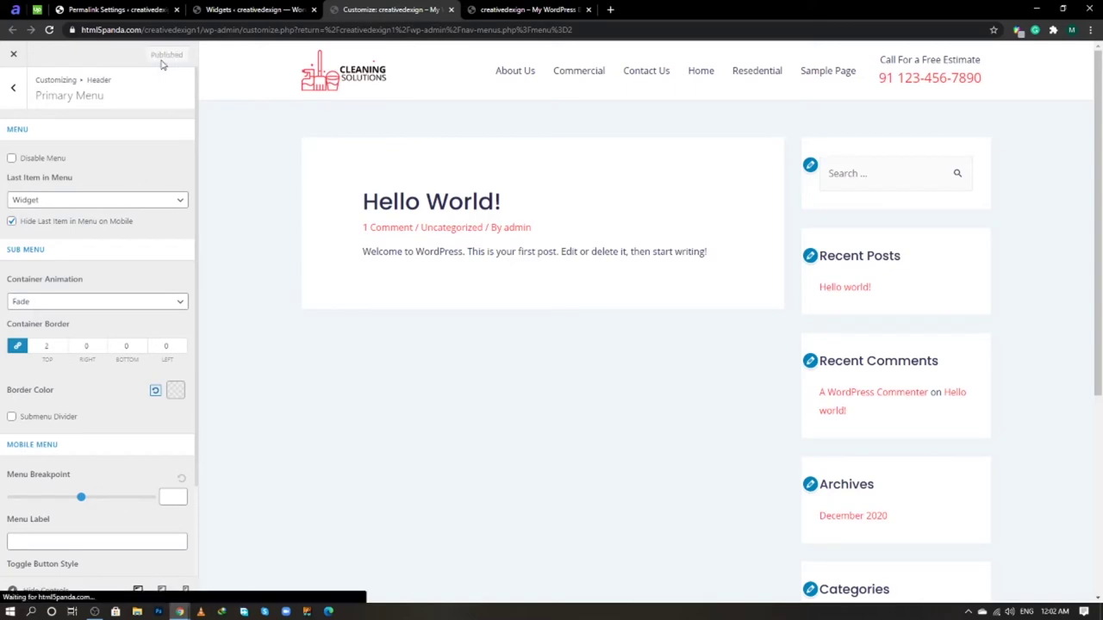
click(138, 9)
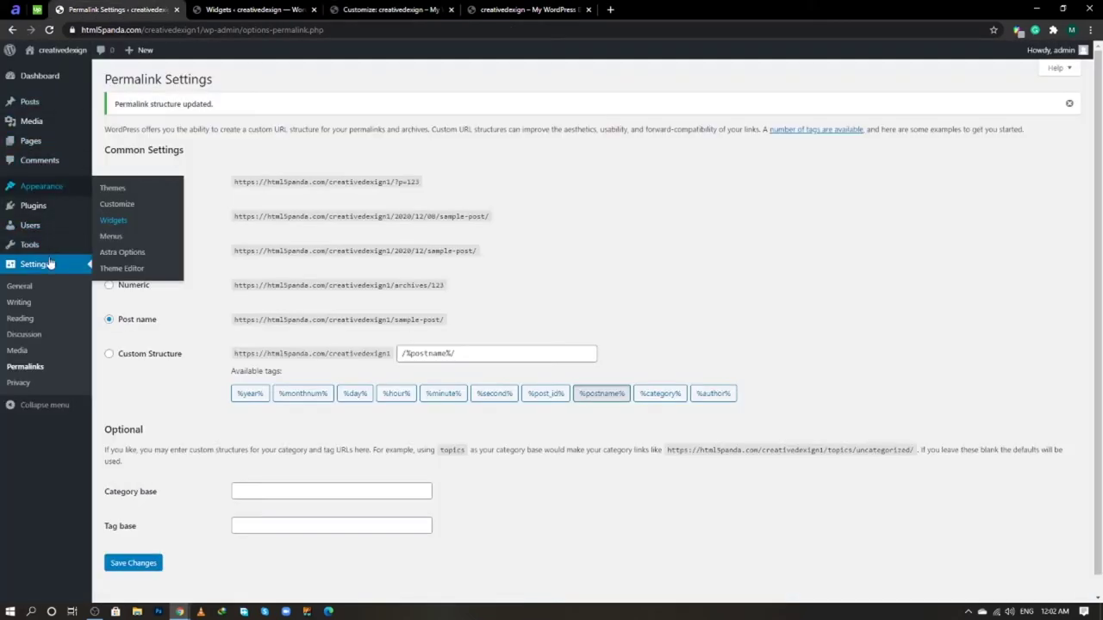
- Open Appearance > Menus in a new tab and save the Main Menu
middle_click(112, 237)
click(246, 10)
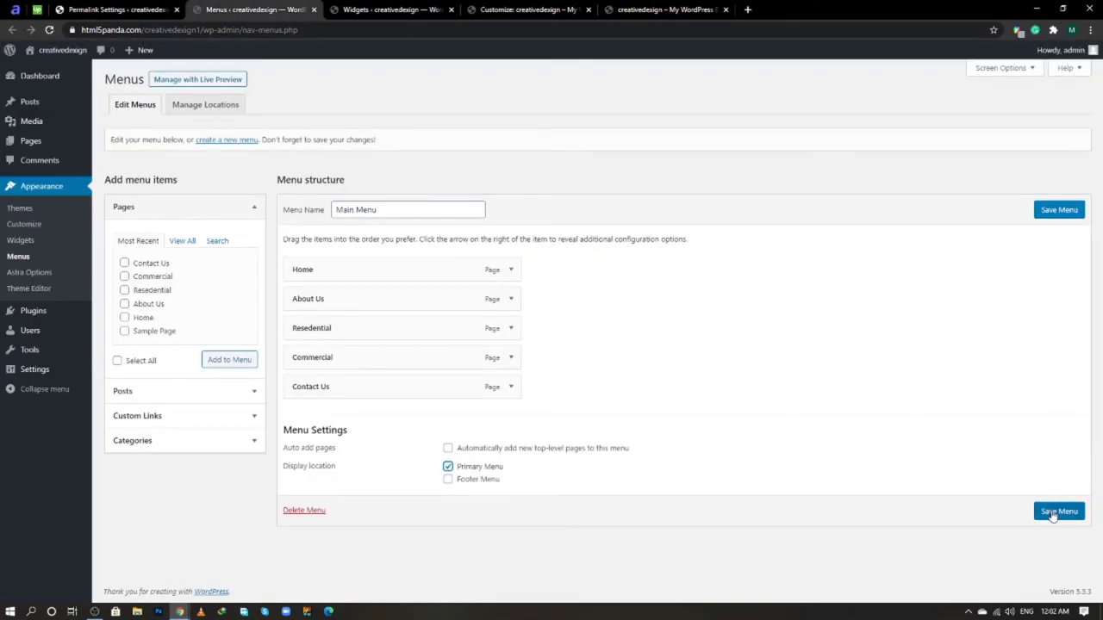
click(1053, 512)
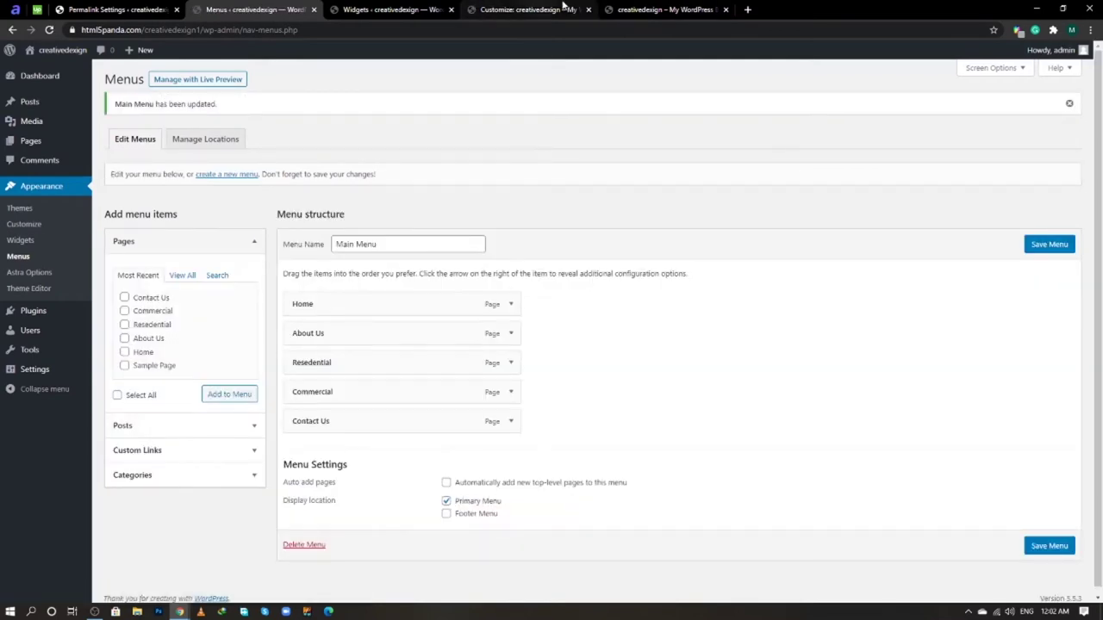
- Reload the live site to see the updated header, then return to the Customizer's Header list
click(659, 9)
right_click(663, 7)
click(702, 52)
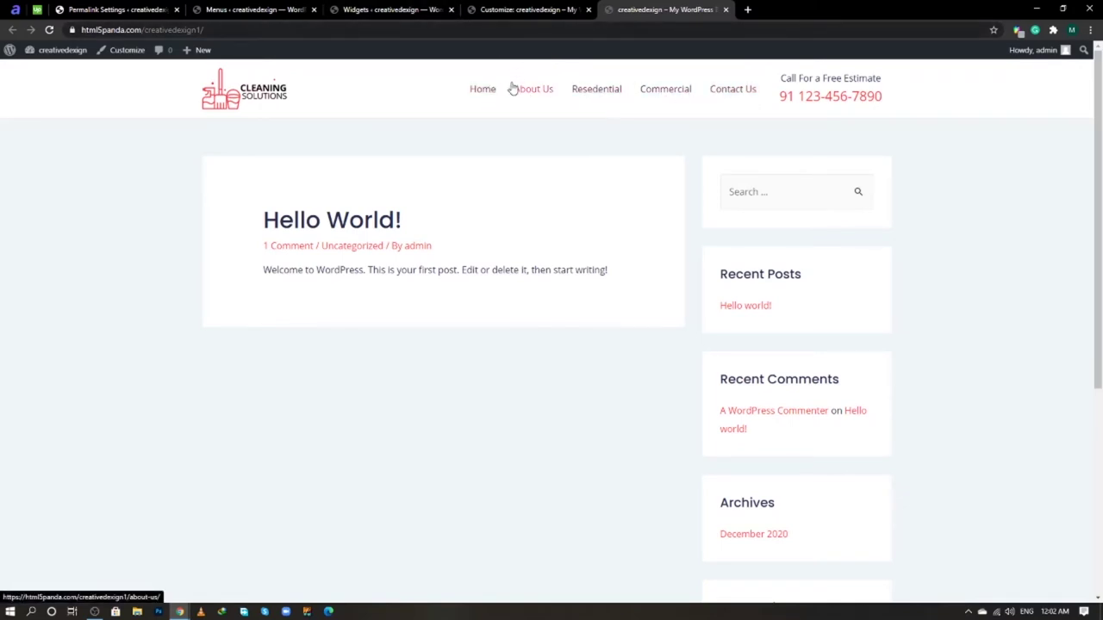
click(511, 10)
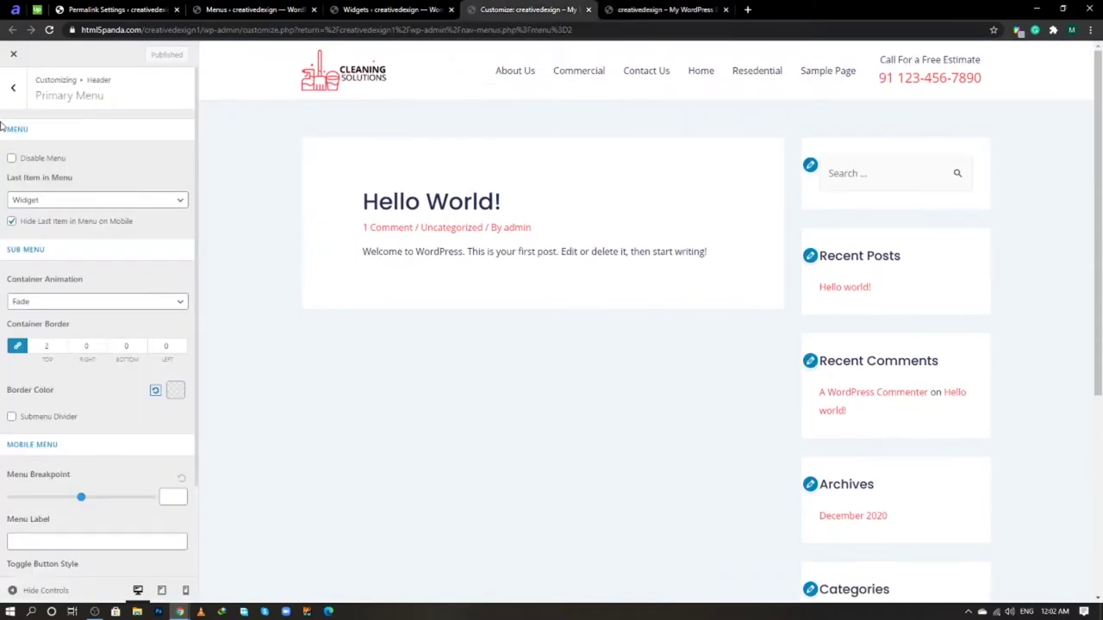
click(14, 87)
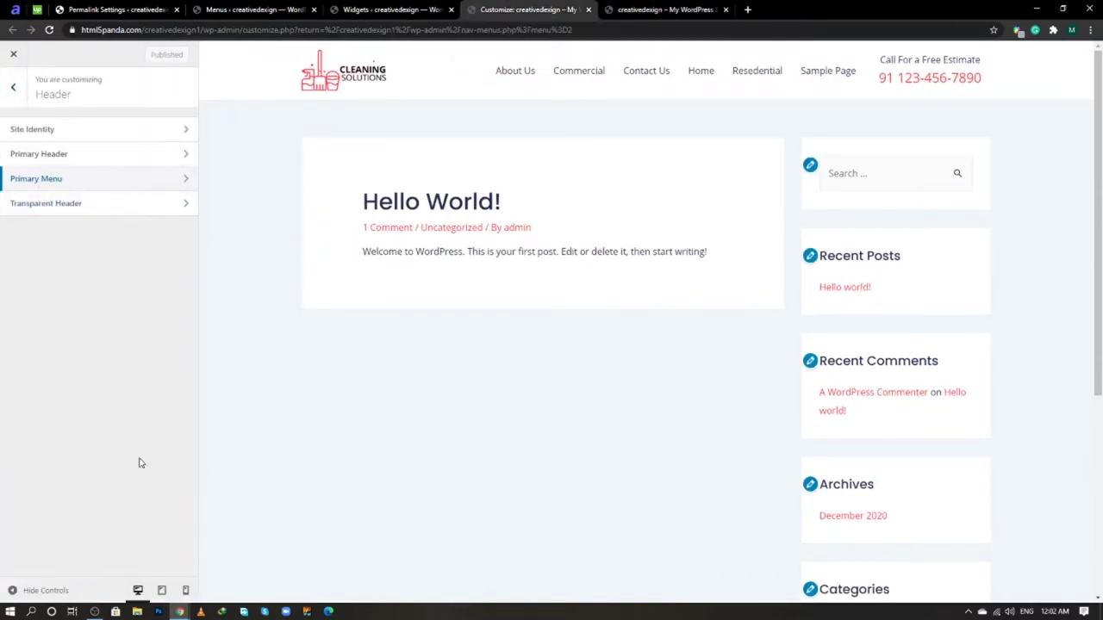
- Inspect the copyright line in the live site's footer
click(95, 612)
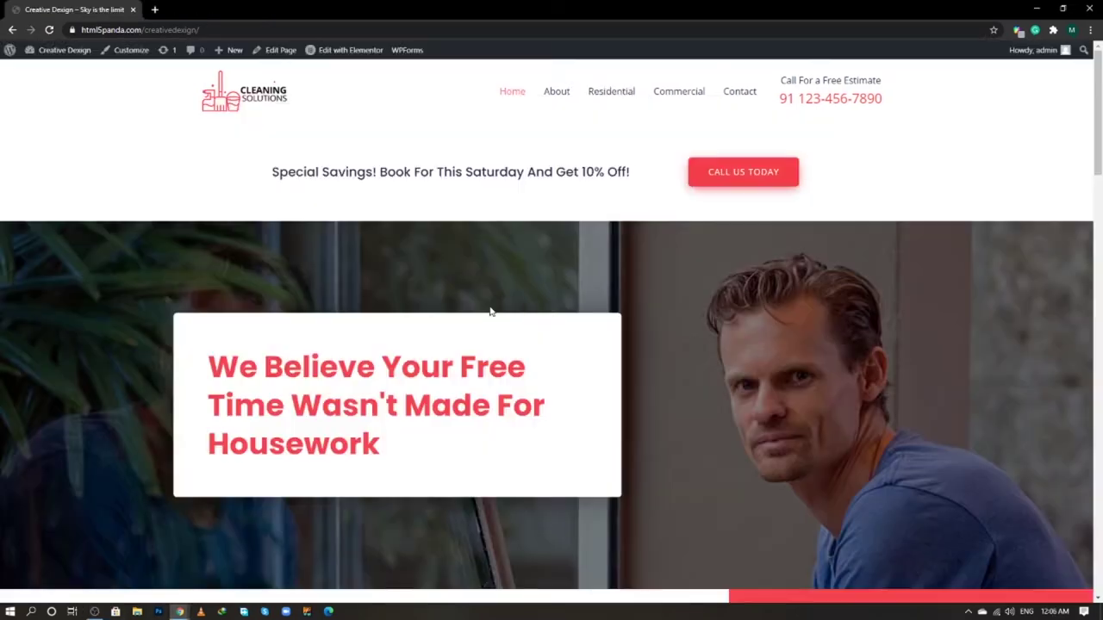
scroll(722, 314, down, 8)
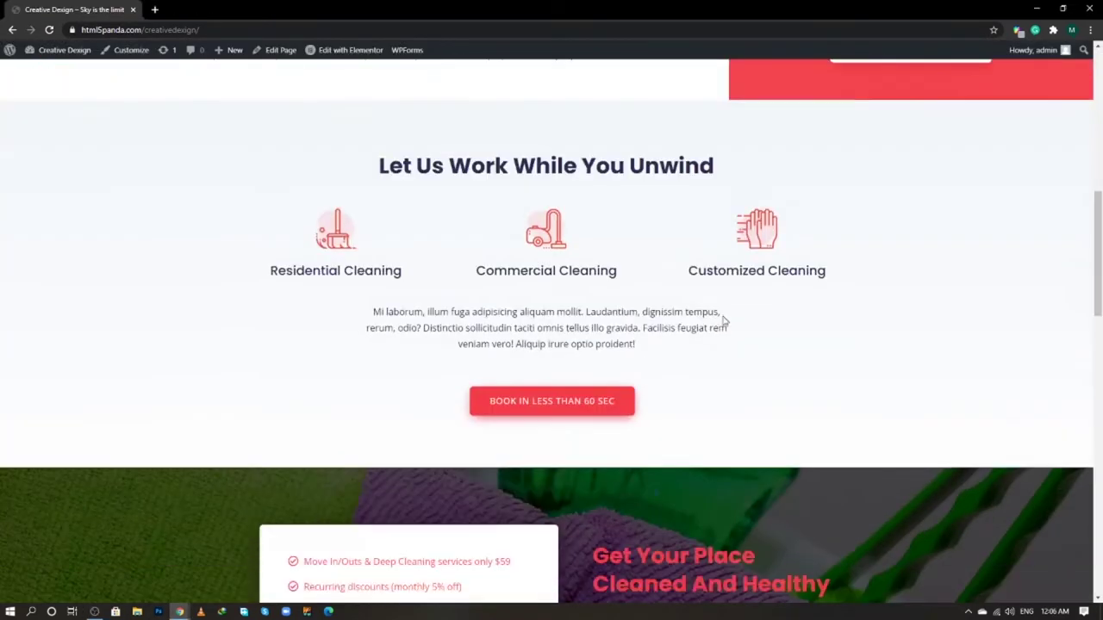
scroll(722, 319, down, 15)
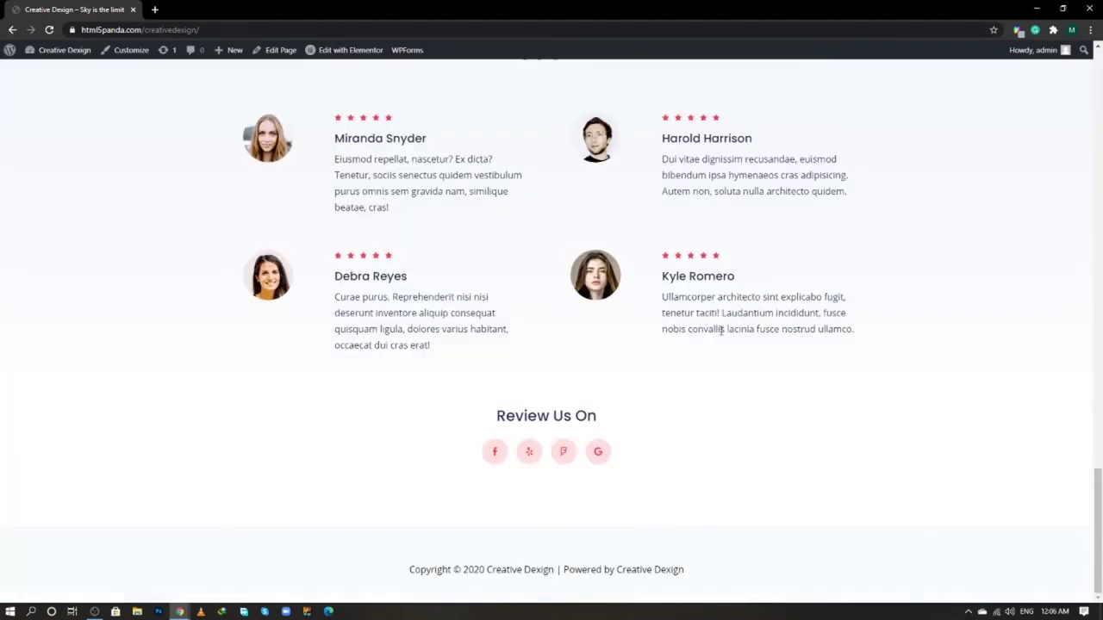
drag(676, 569, 399, 571)
click(388, 555)
double_click(622, 569)
click(626, 554)
- Open Footer > Footer Bar in the Customizer, leaving Section 2 as None
key(alt+Tab)
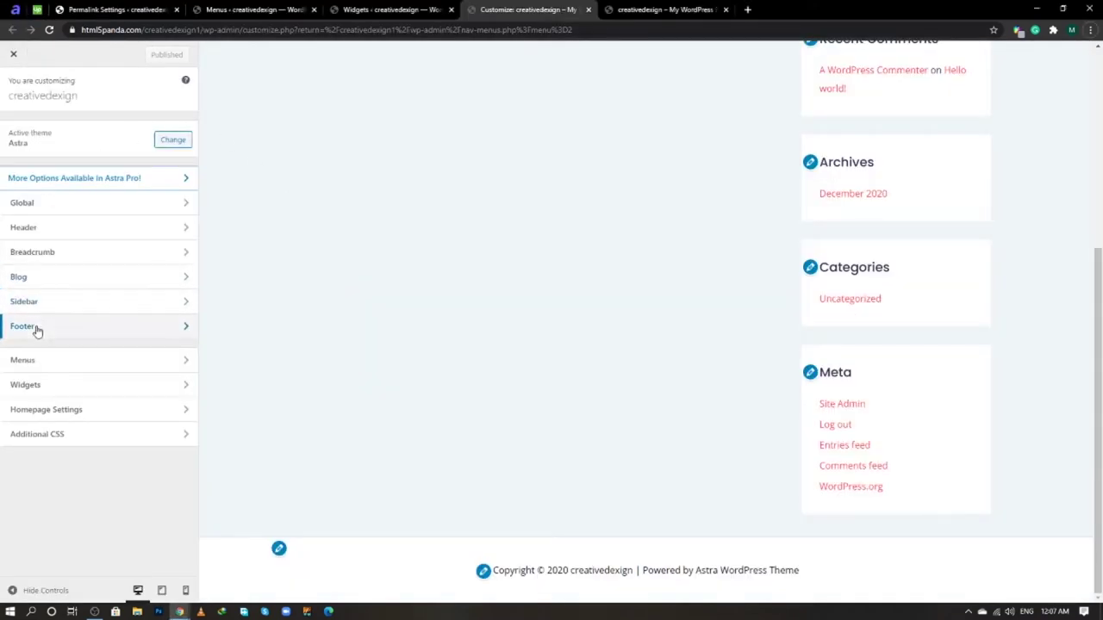
click(37, 332)
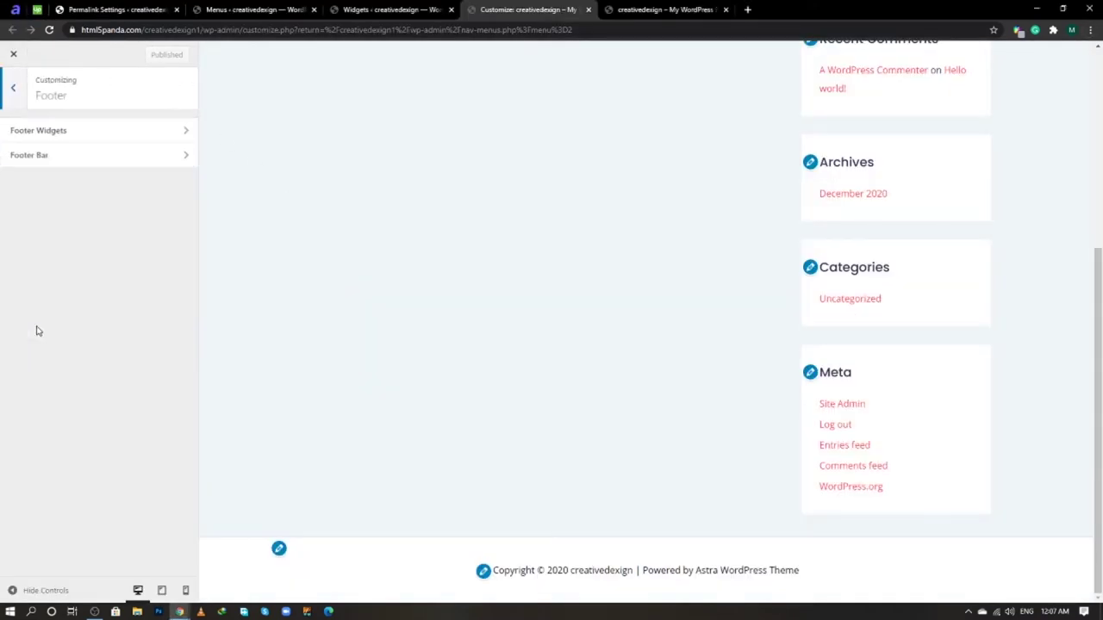
click(66, 163)
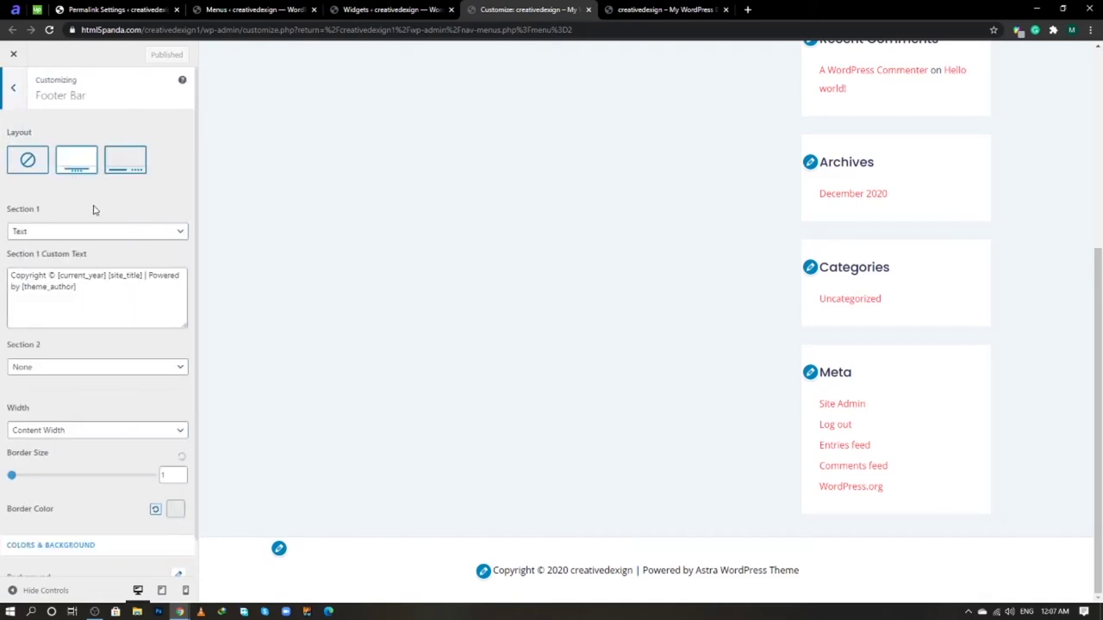
scroll(98, 206, down, 1)
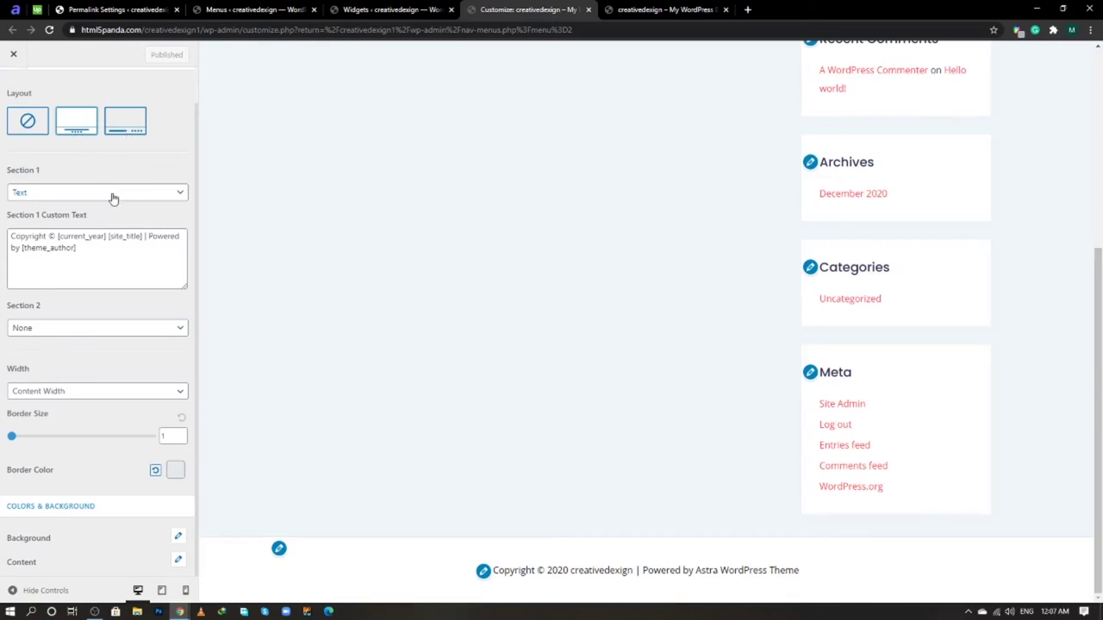
click(79, 334)
click(79, 336)
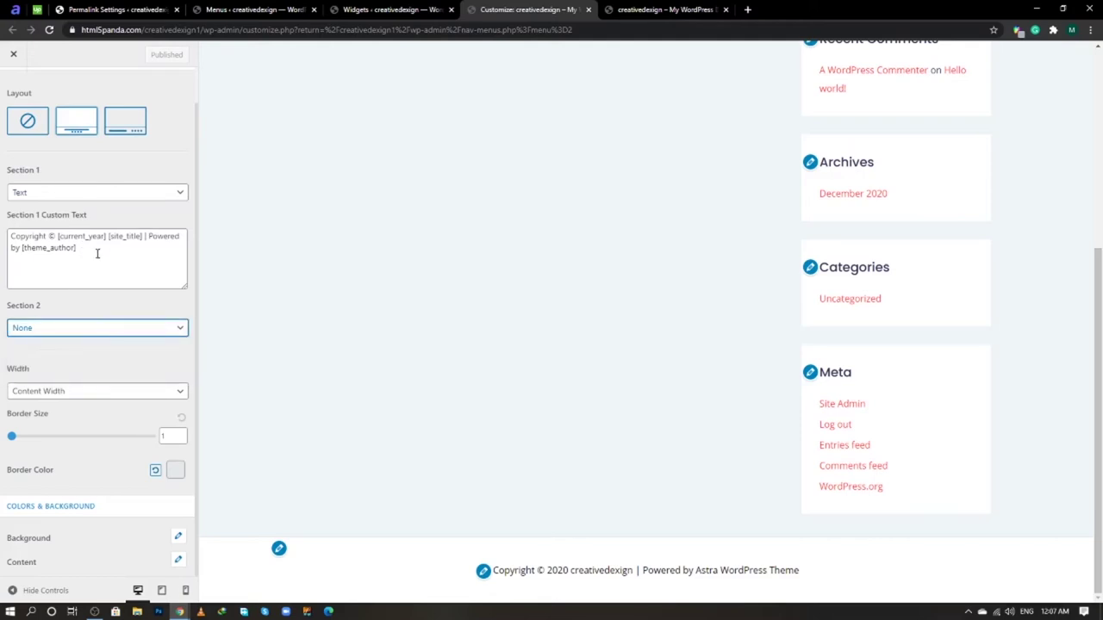
click(97, 253)
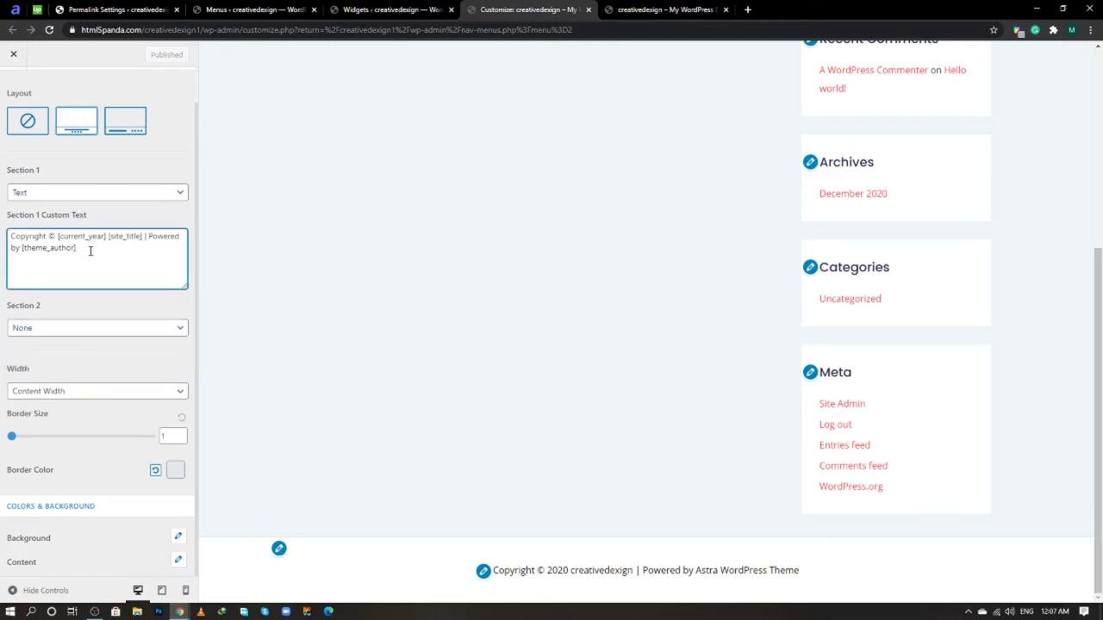
- Try None and Text for Footer Bar Section 1, then set it to Widget
click(152, 197)
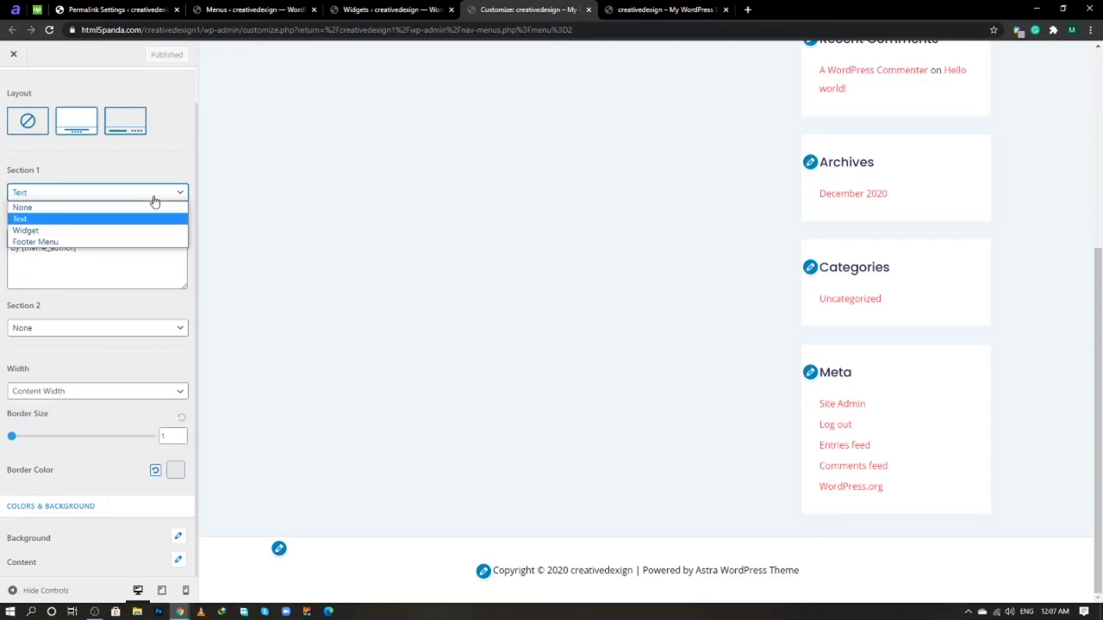
click(111, 211)
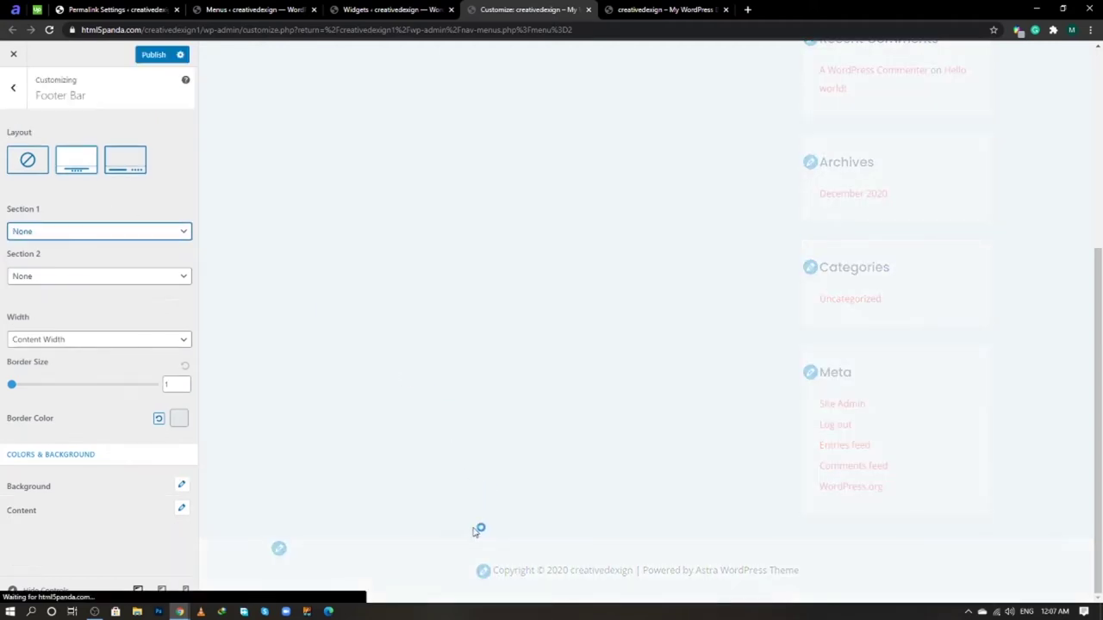
click(168, 233)
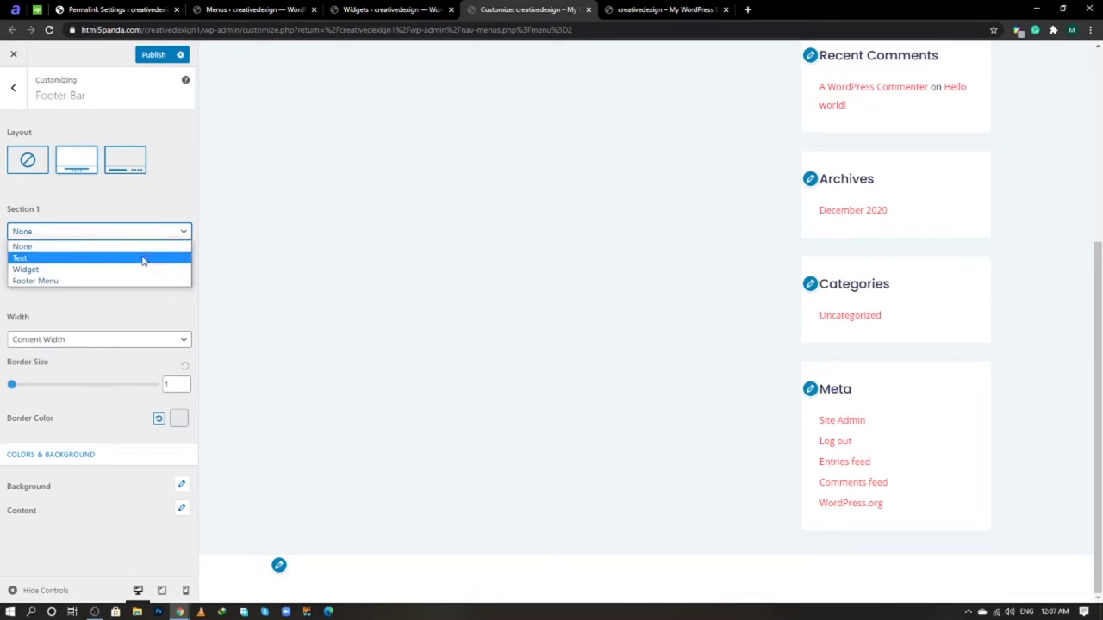
click(144, 258)
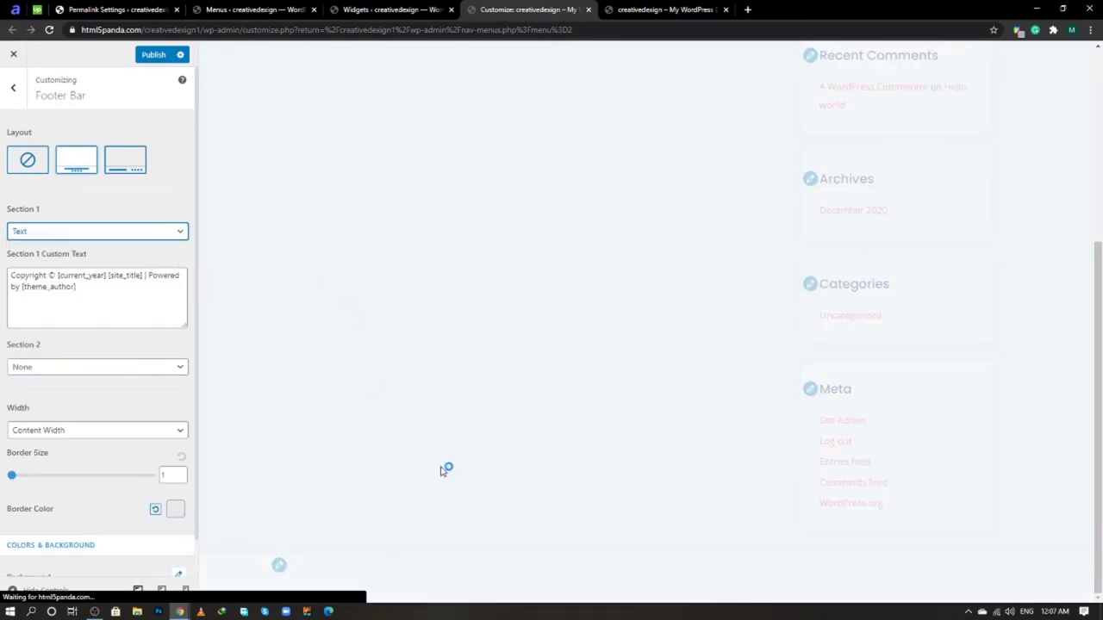
click(102, 293)
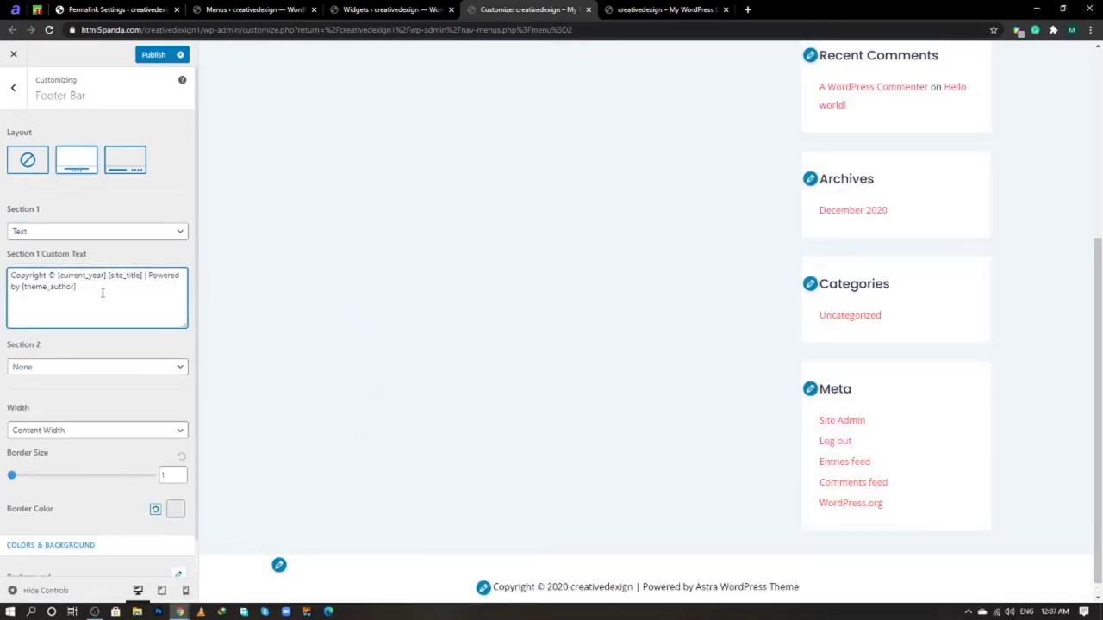
scroll(147, 310, down, 1)
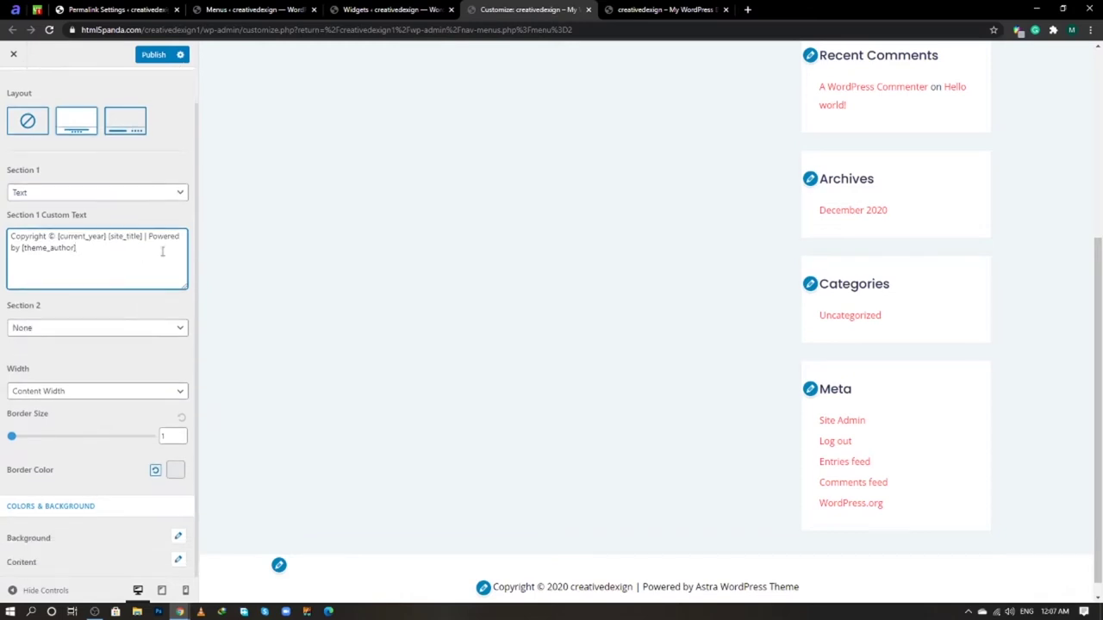
click(166, 193)
click(115, 239)
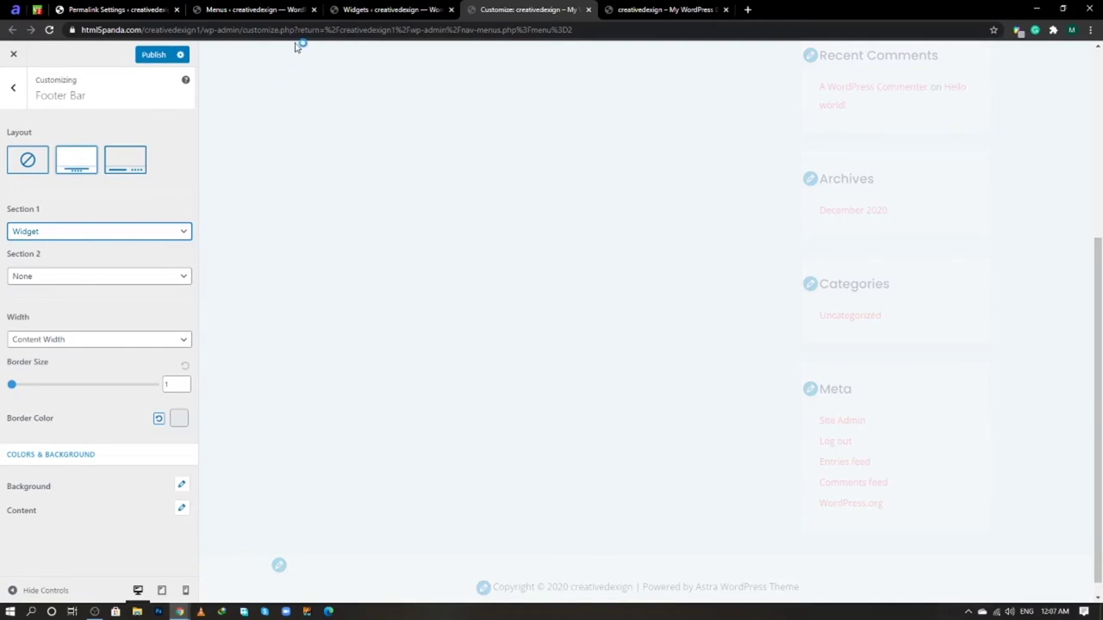
- Return to the Permalink Settings tab
click(276, 10)
click(169, 6)
mouse_move(98, 221)
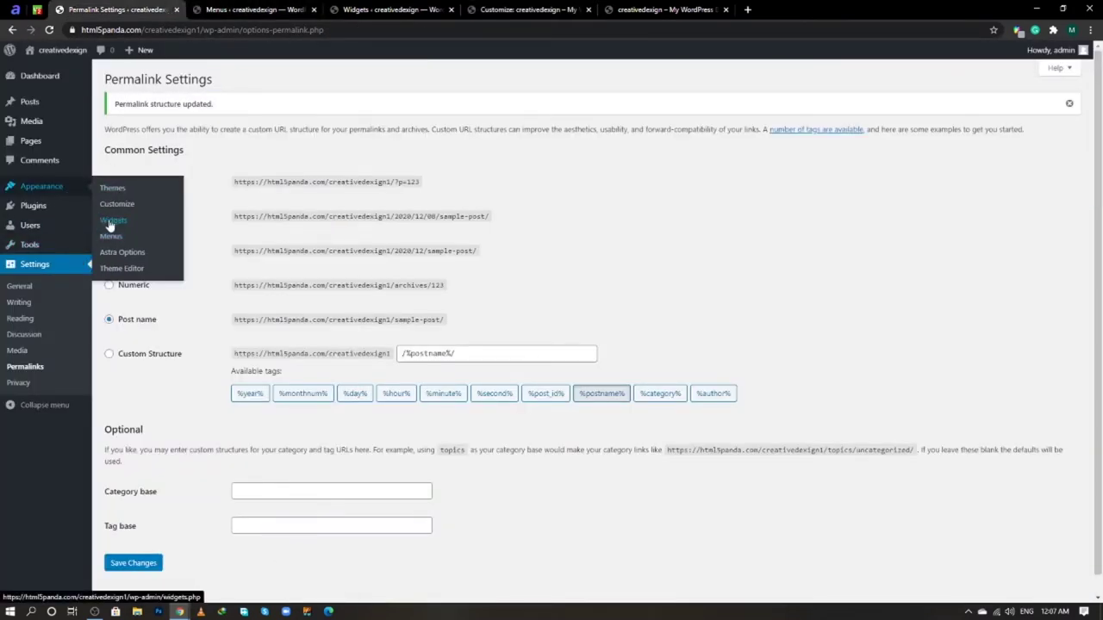
- Check on a new Widgets tab that Footer Bar Section 1 is empty, then return to the Customizer
middle_click(111, 221)
click(246, 10)
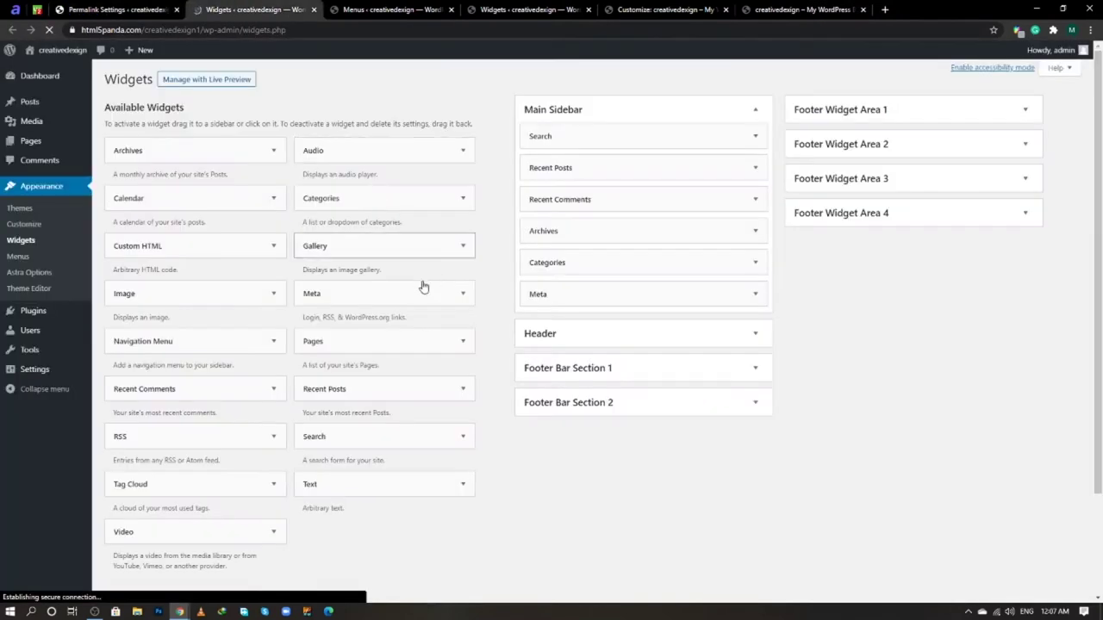
click(756, 370)
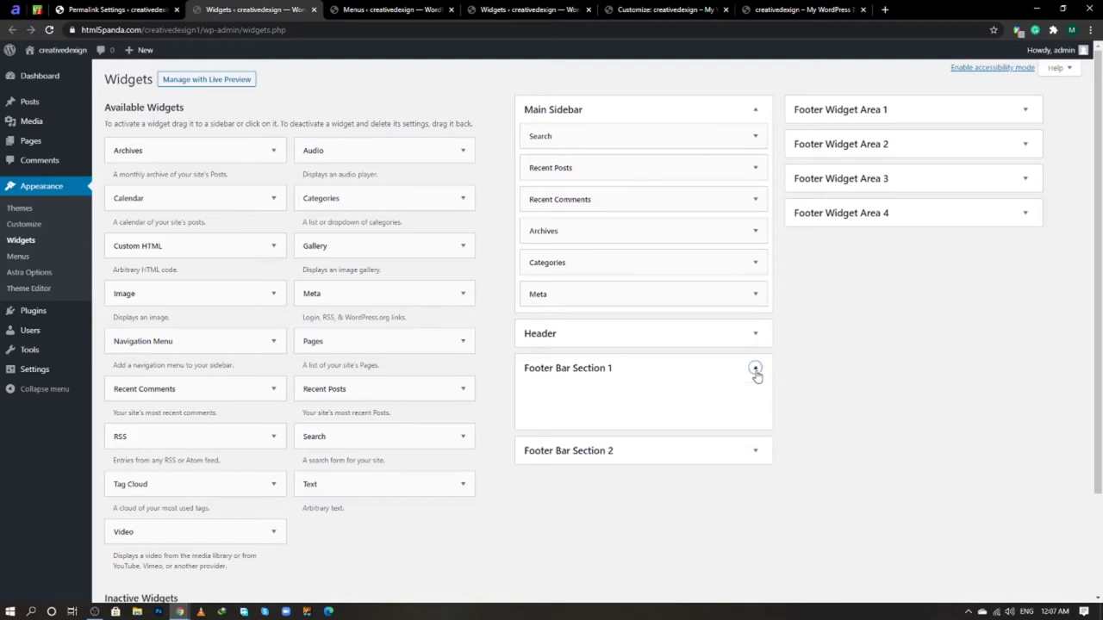
click(756, 369)
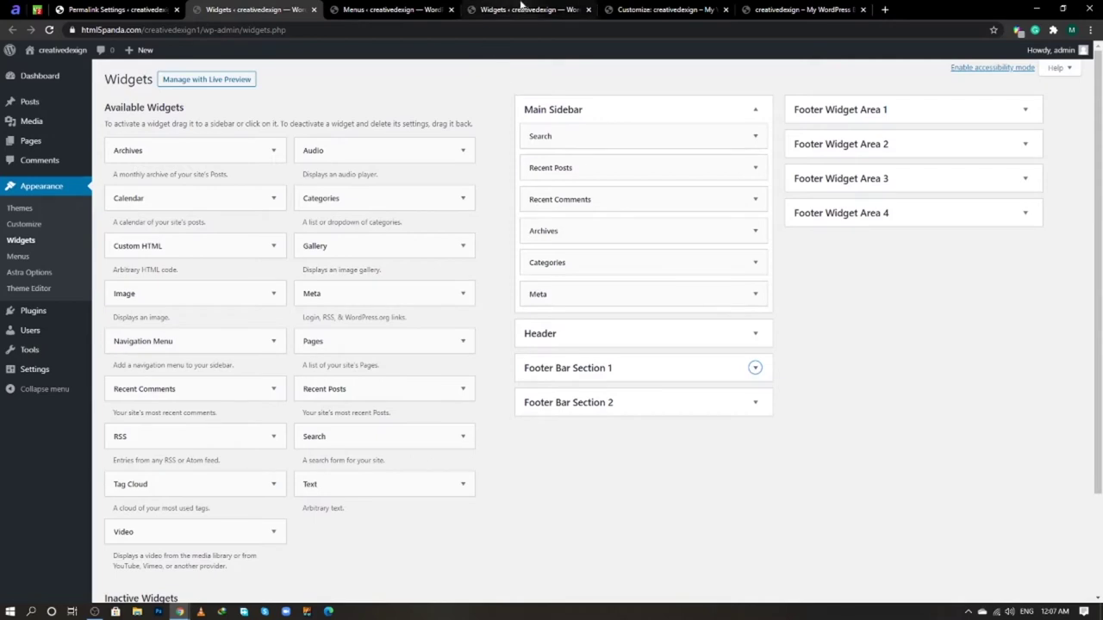
click(525, 10)
click(627, 9)
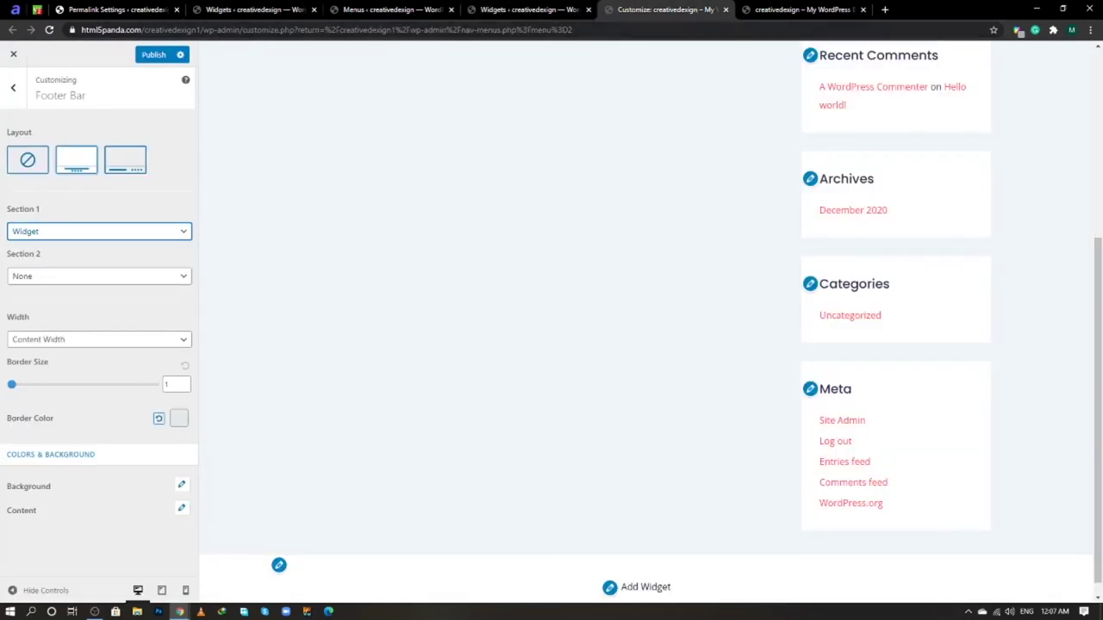
- Close the duplicate widgets tab and set Footer Bar Section 1 back to Text
click(589, 10)
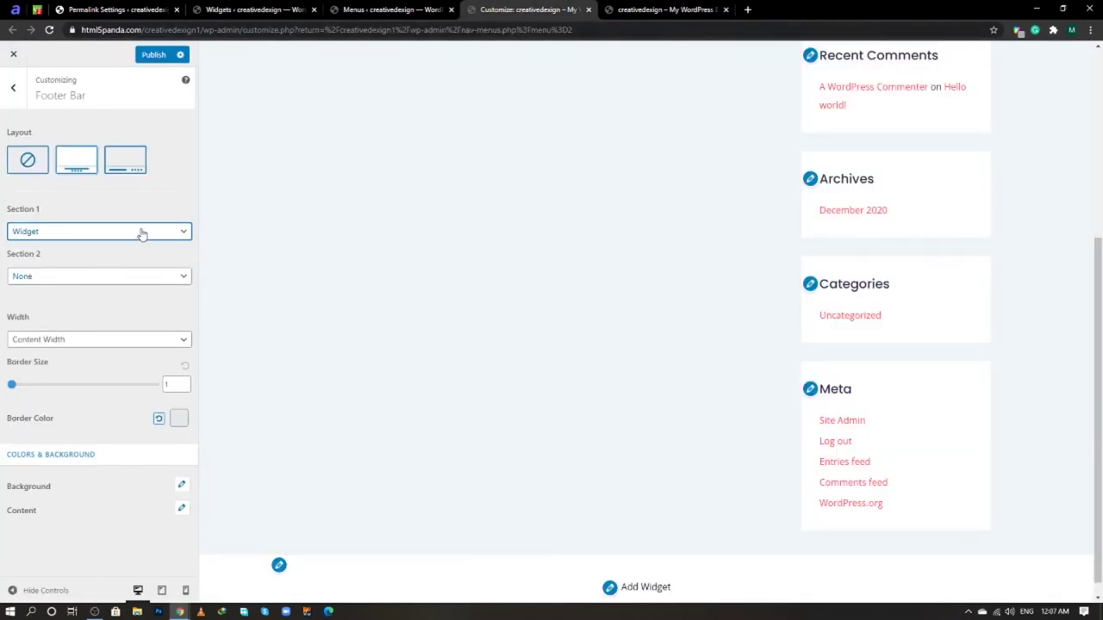
click(142, 233)
click(131, 257)
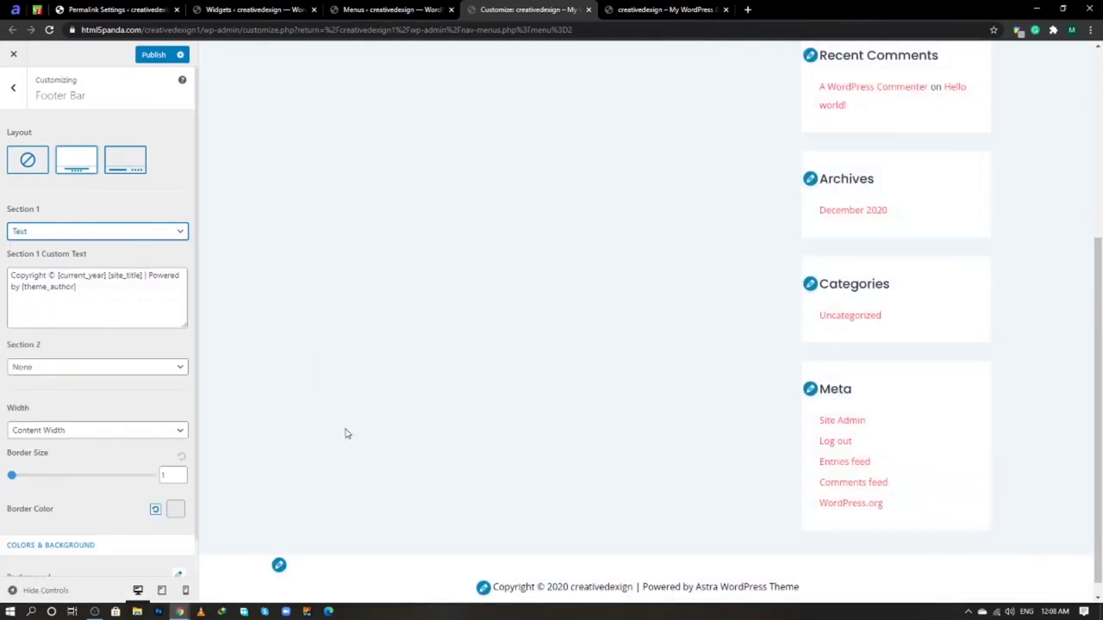
- Review the Footer Bar background colour setting
scroll(101, 409, down, 1)
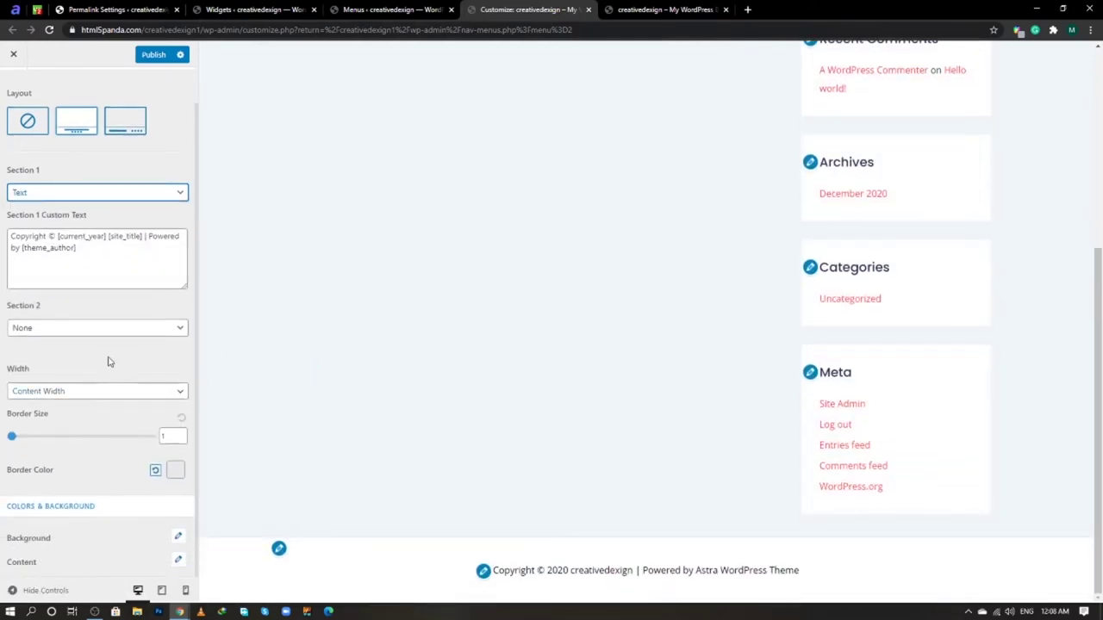
click(178, 537)
scroll(176, 543, down, 1)
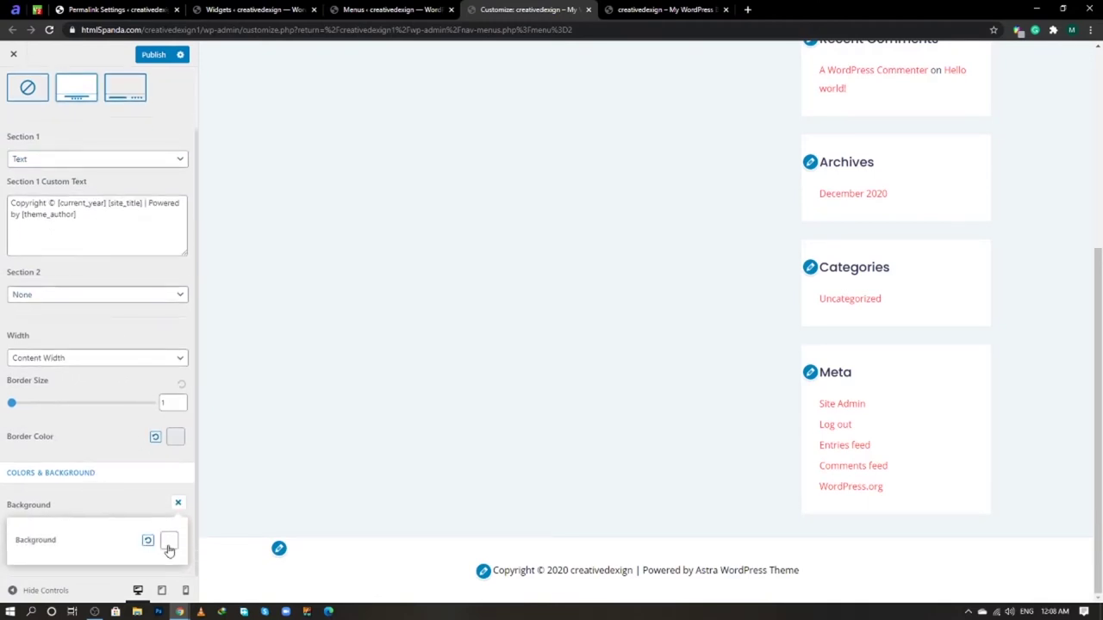
click(169, 541)
scroll(155, 517, down, 3)
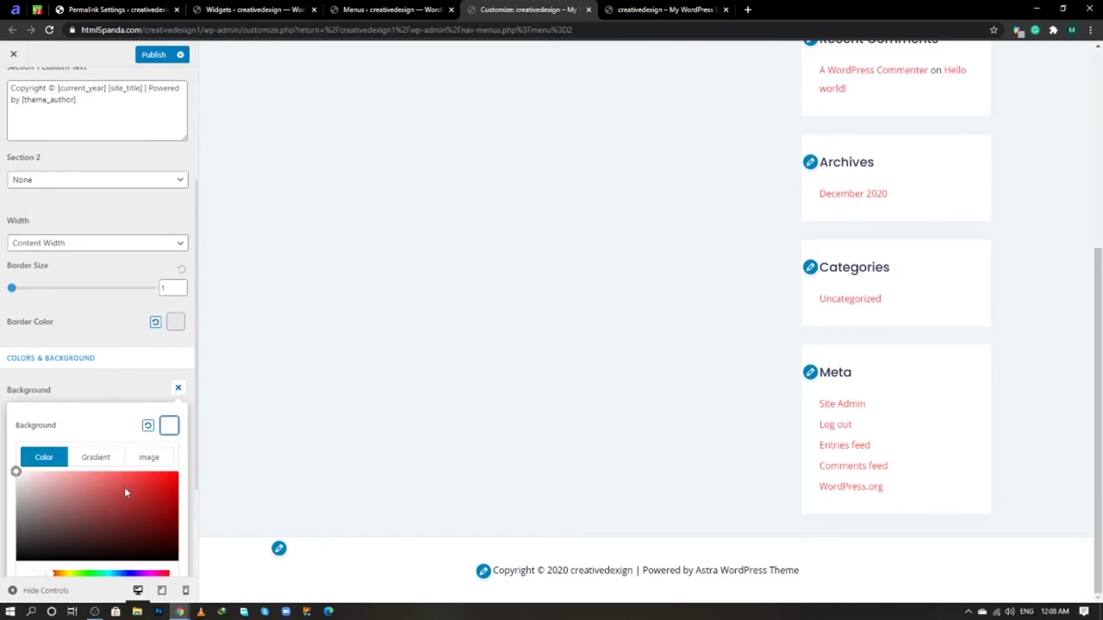
scroll(121, 431, down, 4)
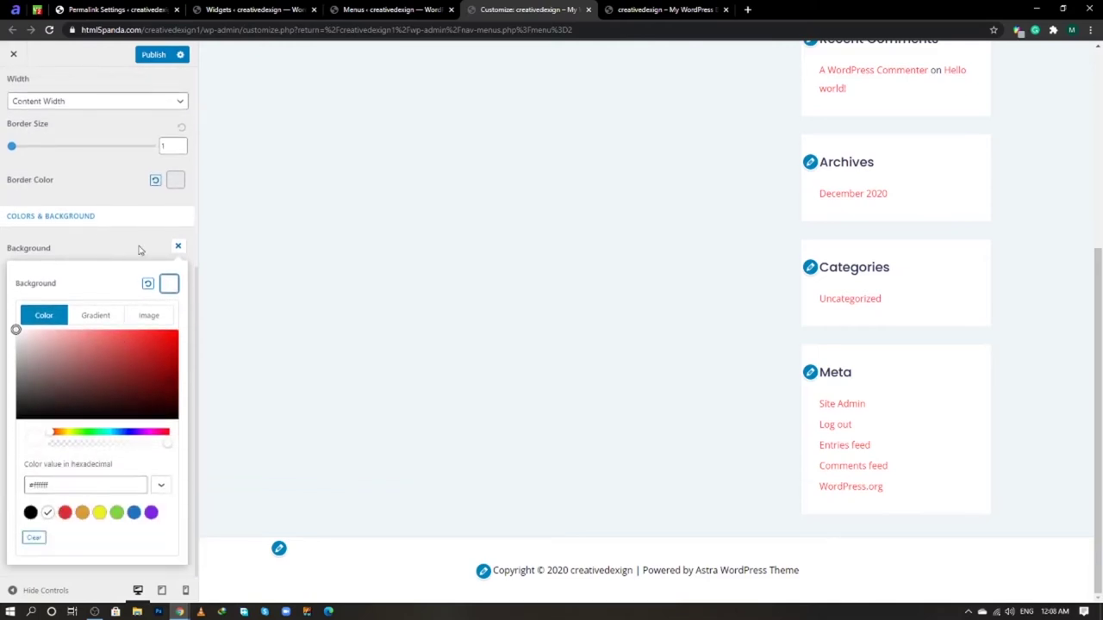
click(139, 250)
scroll(149, 452, down, 1)
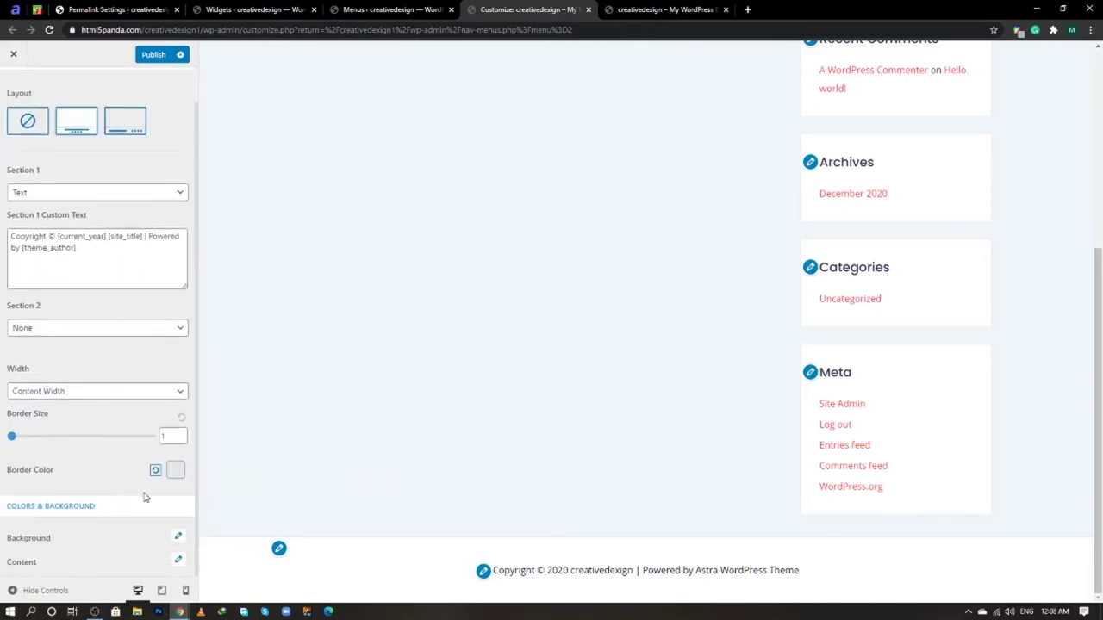
- Set the footer content Hover Link Color to #e04838 and publish
click(179, 562)
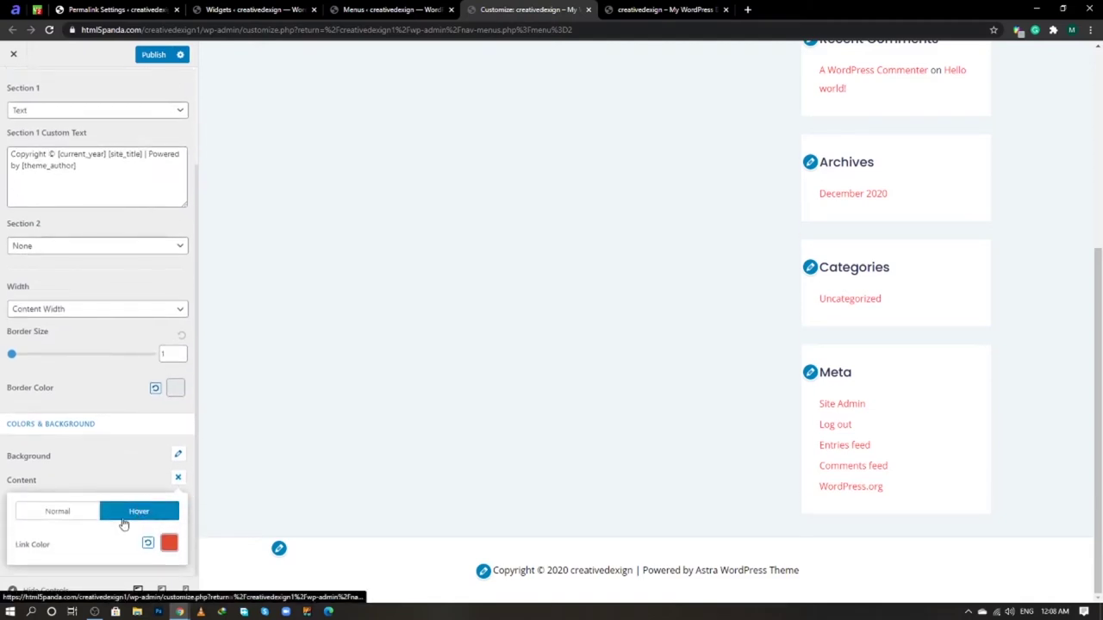
click(59, 514)
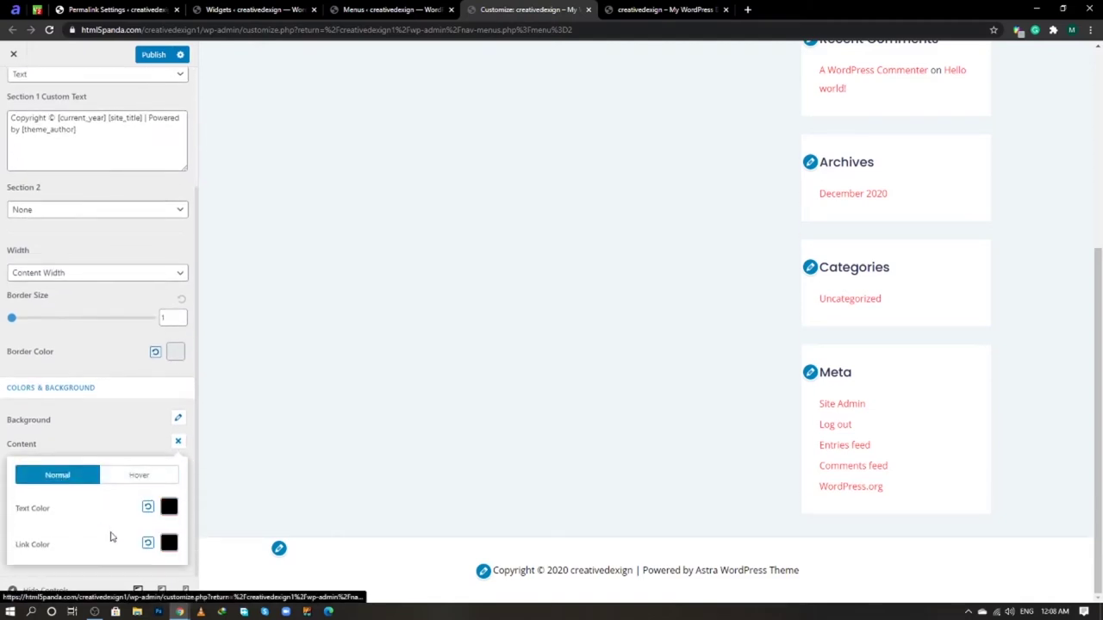
scroll(111, 529, down, 1)
click(156, 481)
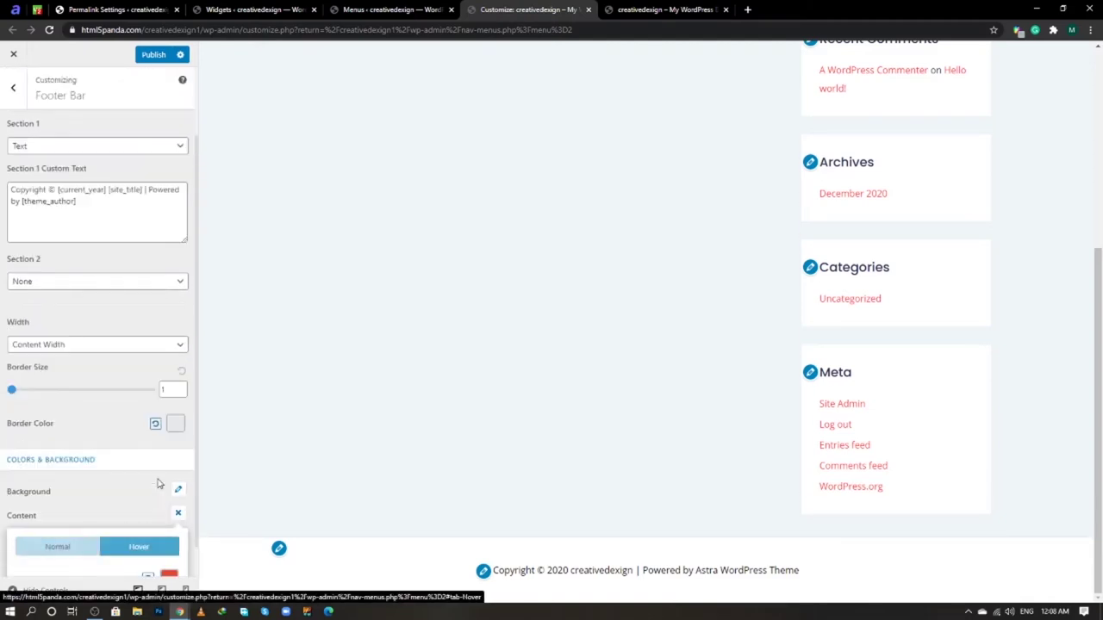
scroll(144, 500, down, 1)
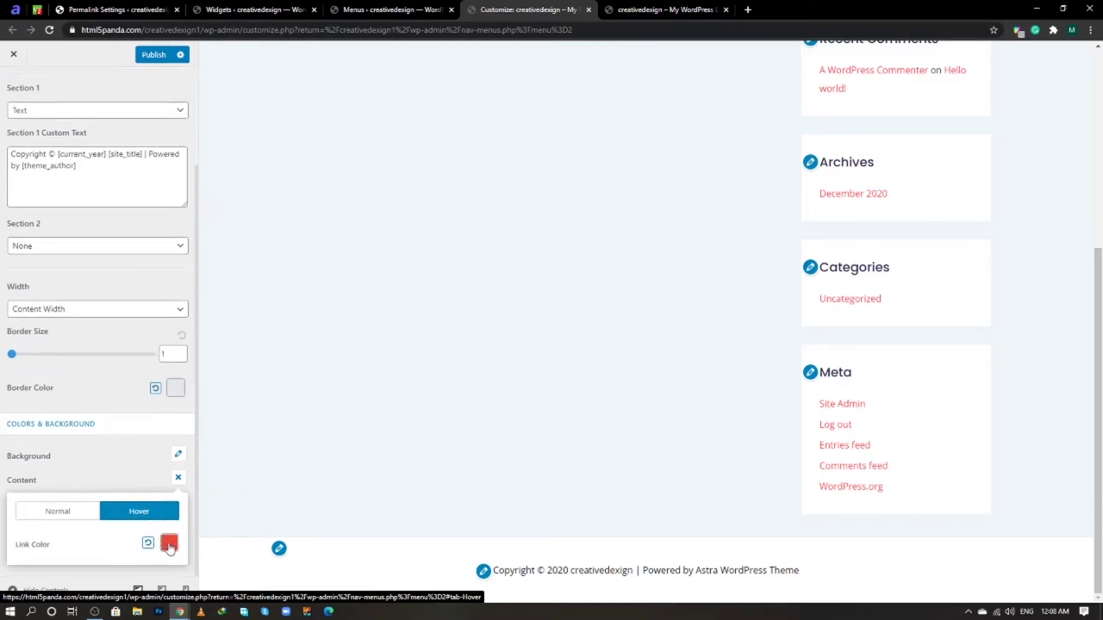
click(169, 546)
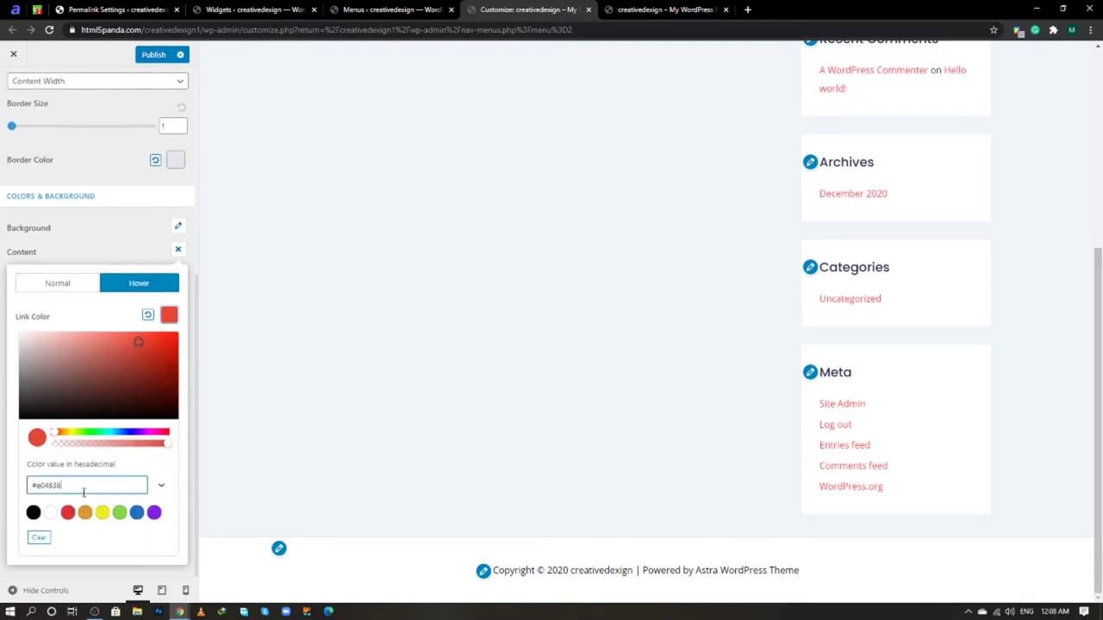
click(106, 231)
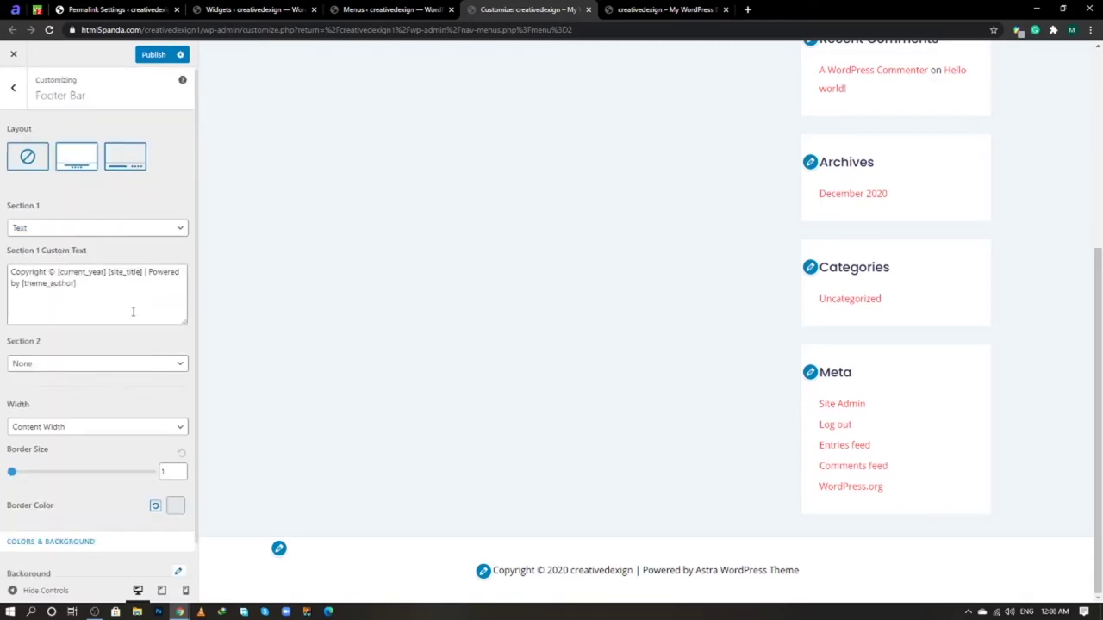
click(154, 54)
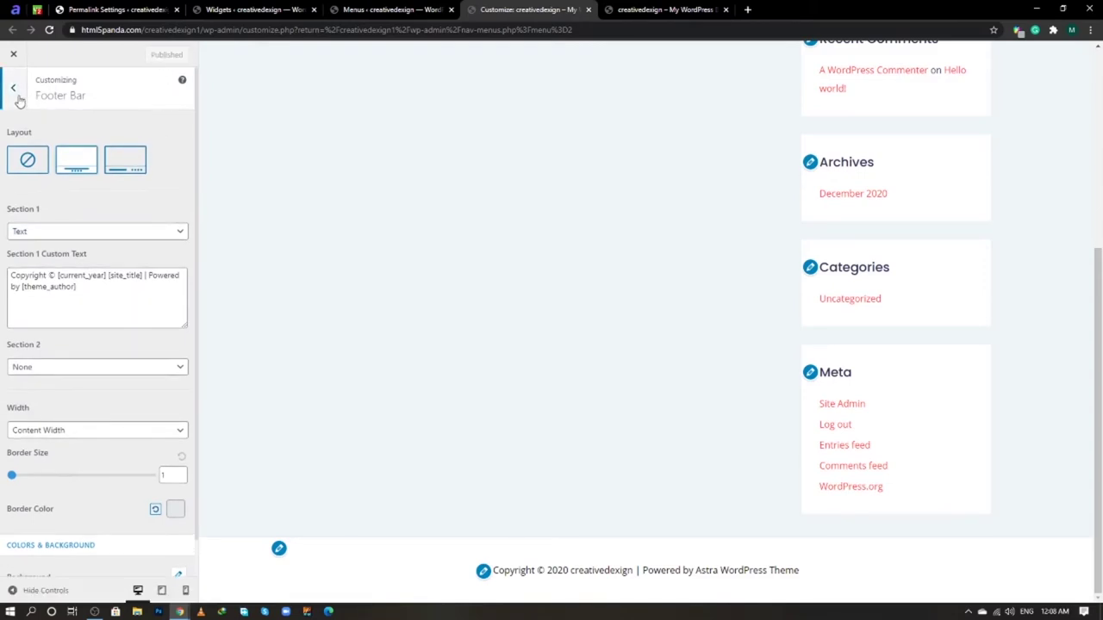
- Return to the main Customizer menu, then reload the live site and scroll to its footer
click(14, 90)
click(15, 90)
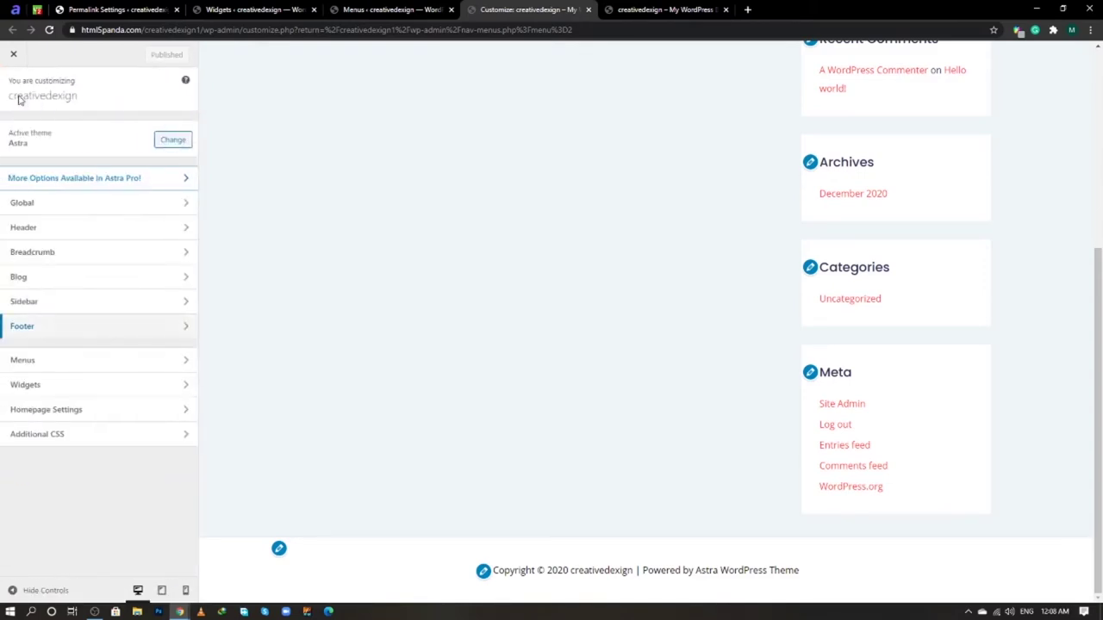
click(663, 10)
right_click(670, 11)
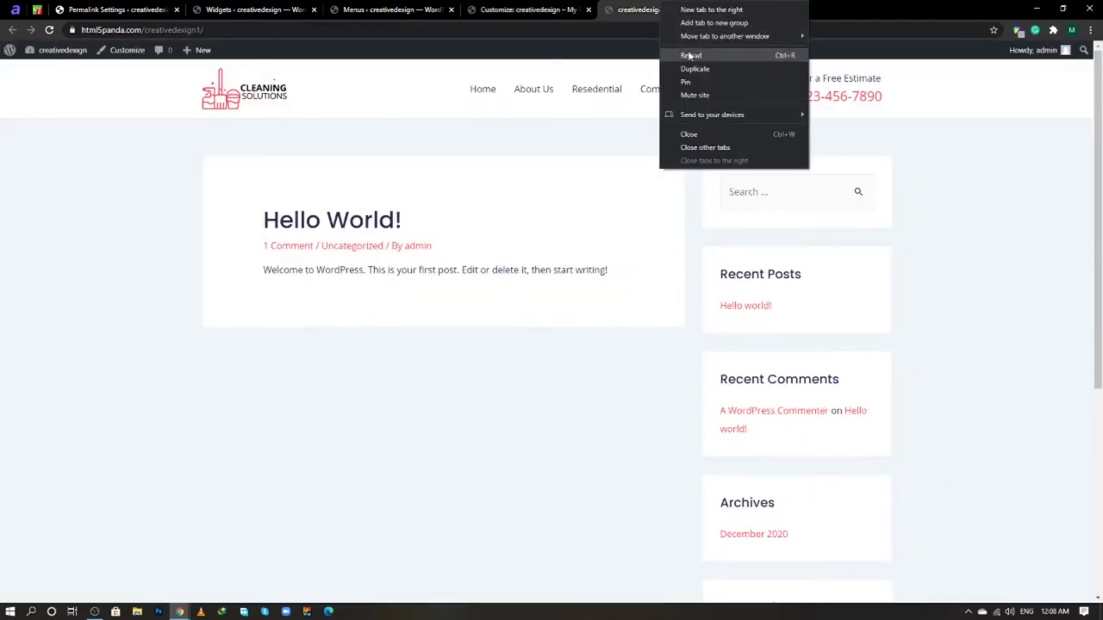
click(680, 55)
scroll(676, 228, down, 4)
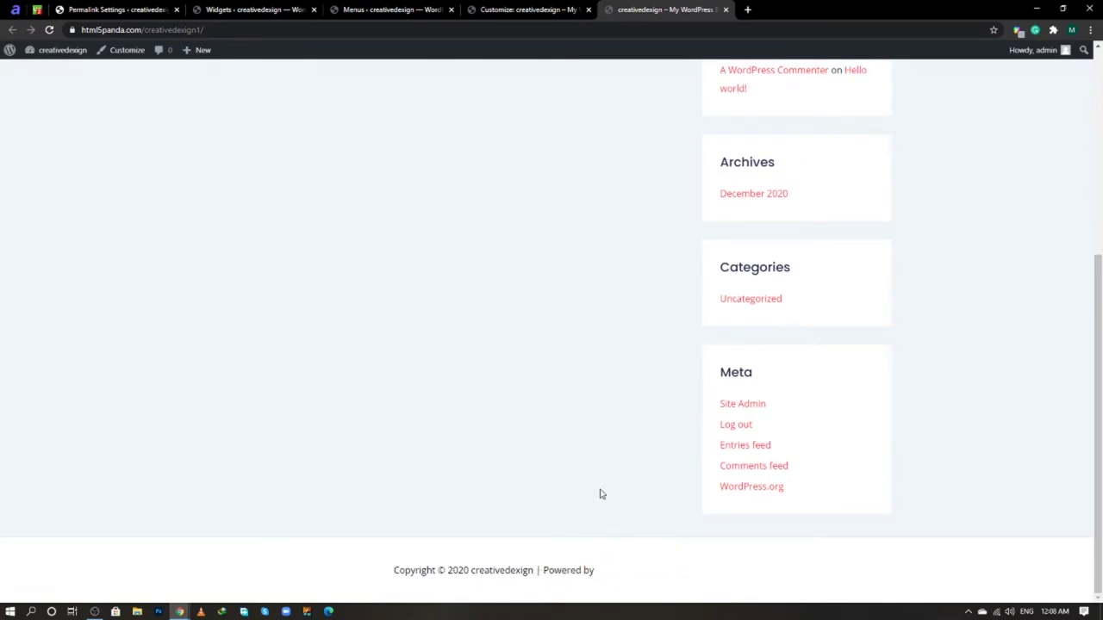
- Look over the sample post text, then move to the Dashboard tab
key(alt+Tab)
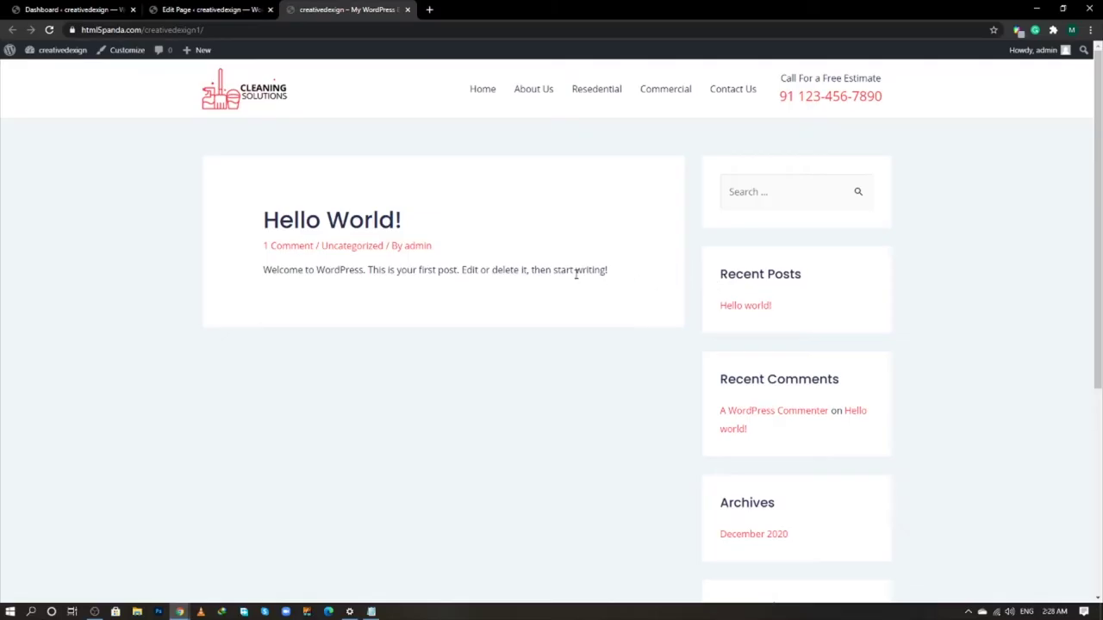
drag(408, 272, 372, 272)
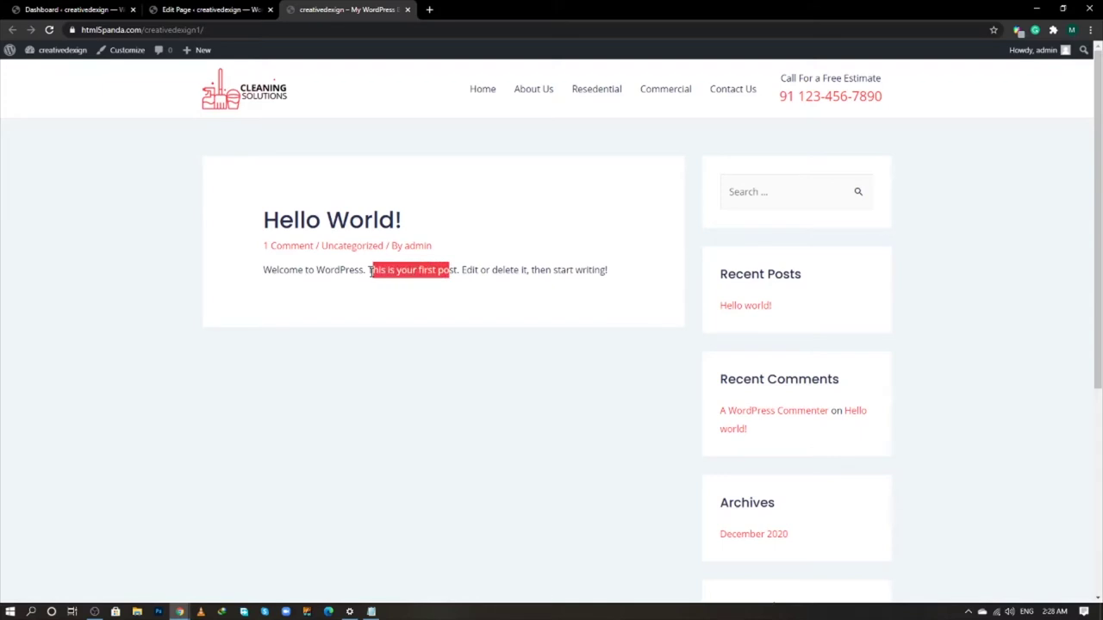
click(497, 273)
drag(520, 272, 443, 271)
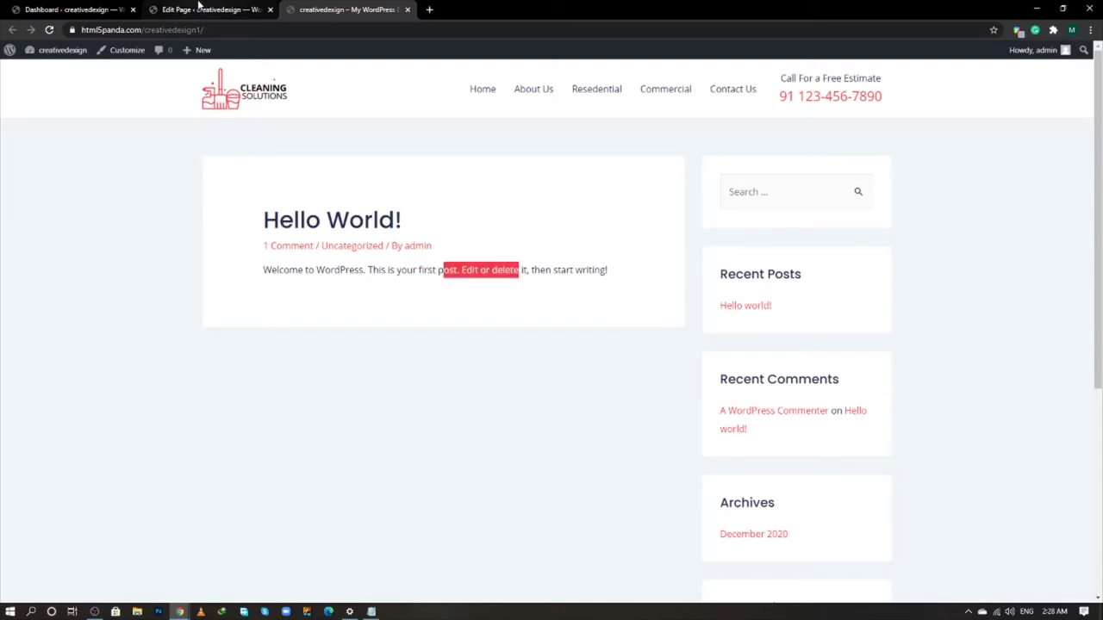
click(216, 10)
click(104, 9)
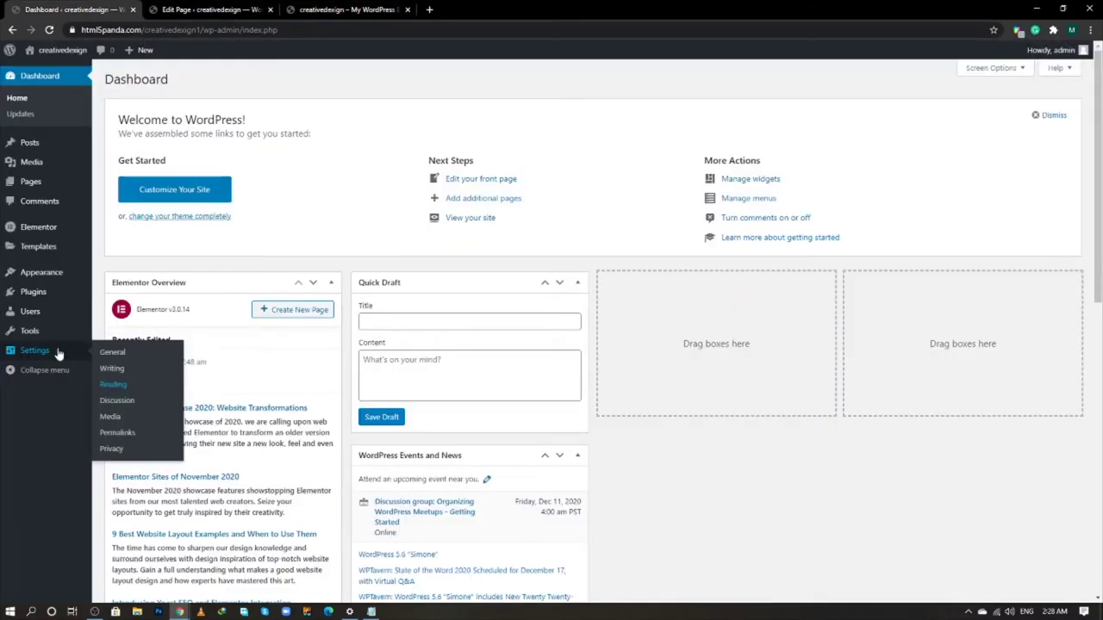
- In Reading settings, make the static Home page the homepage, save, and view the live site
right_click(121, 385)
click(140, 391)
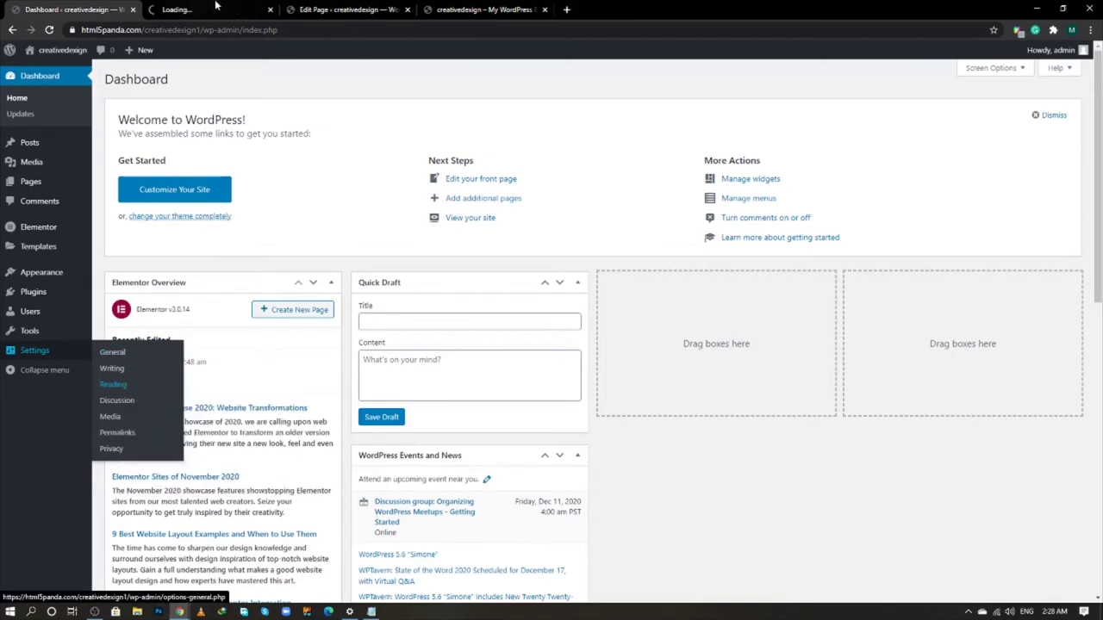
click(240, 7)
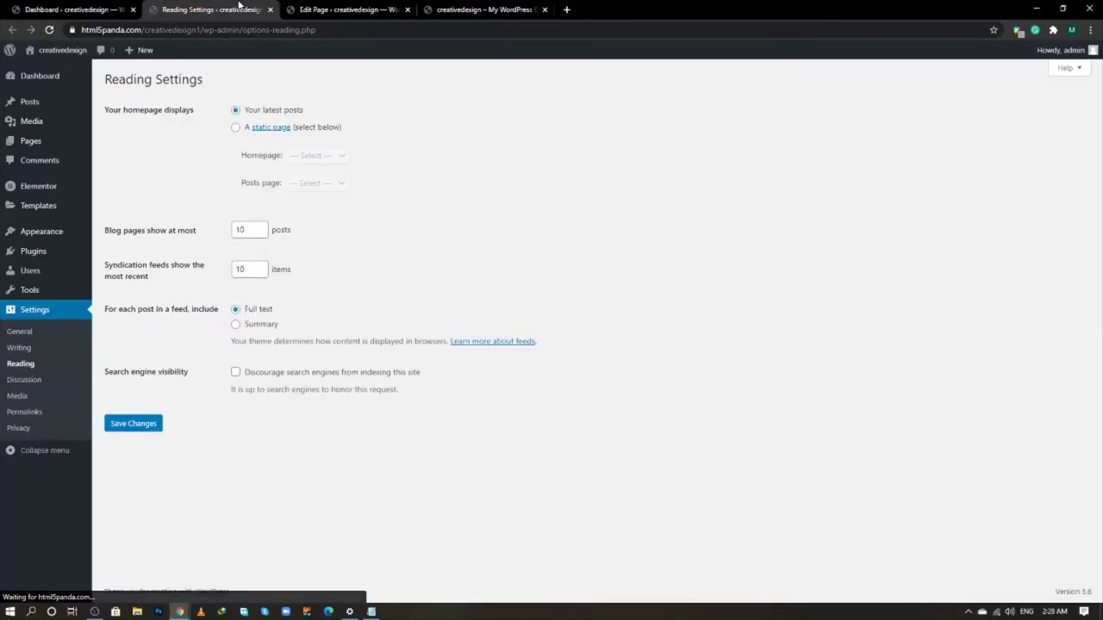
click(235, 128)
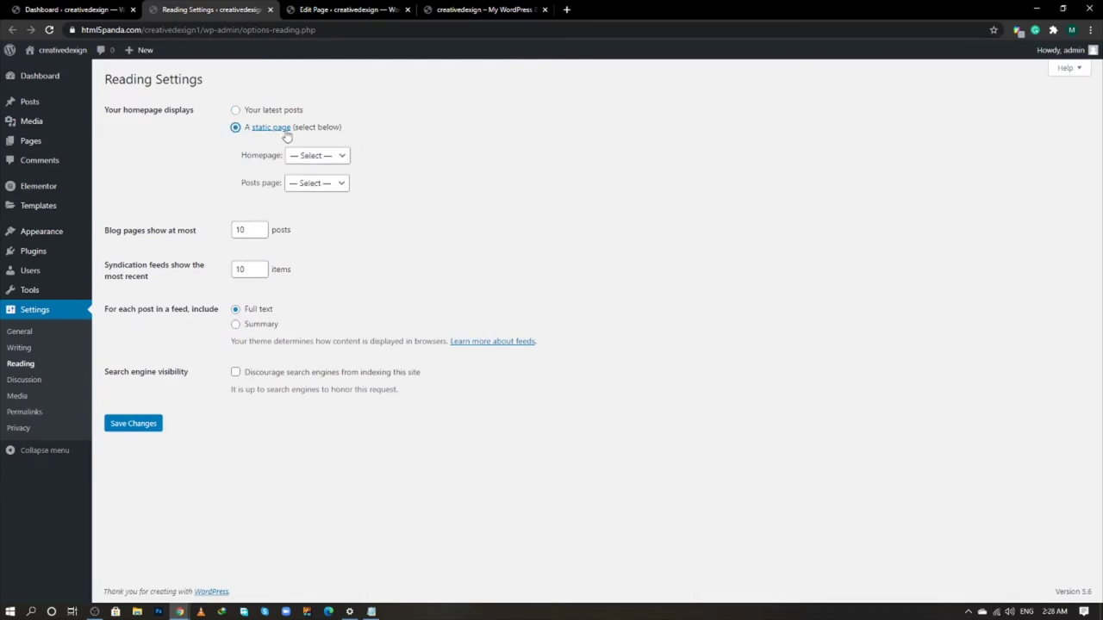
click(316, 155)
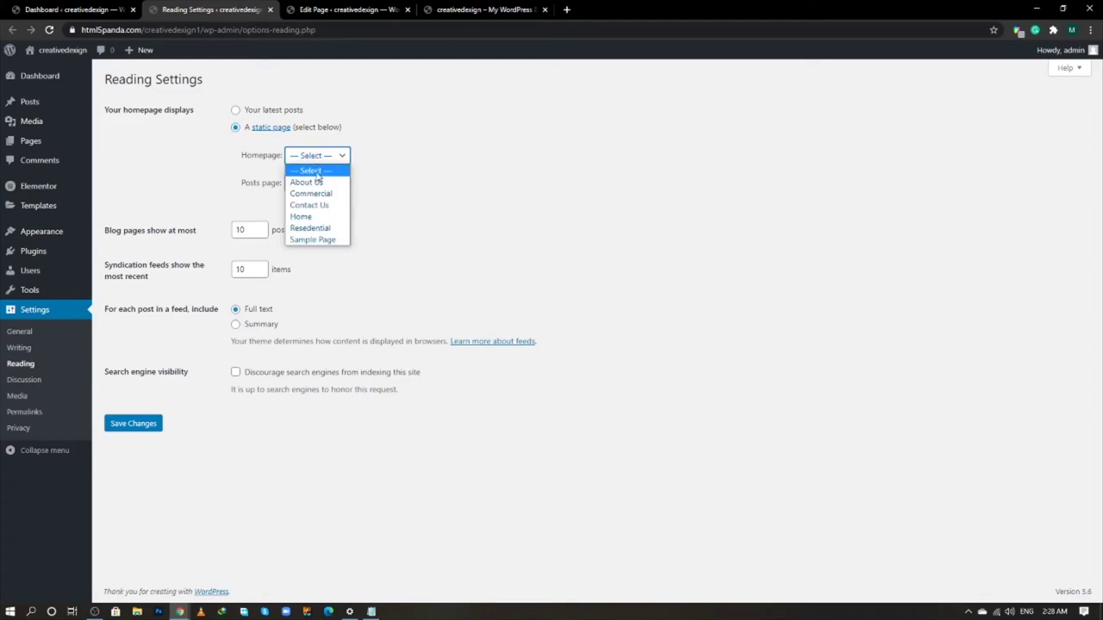
click(316, 217)
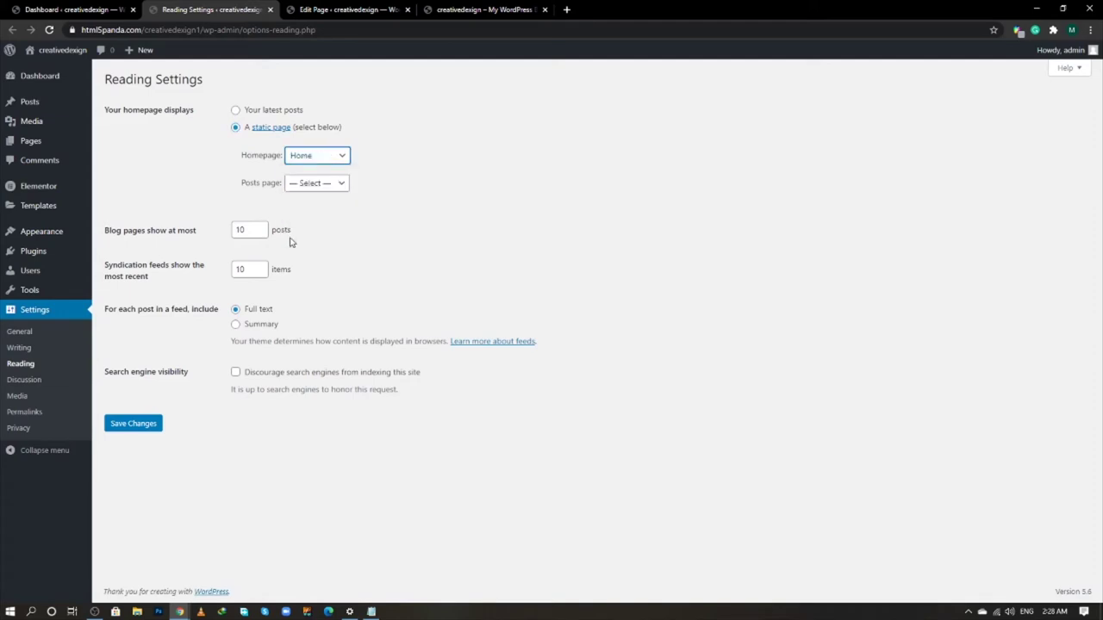
click(145, 425)
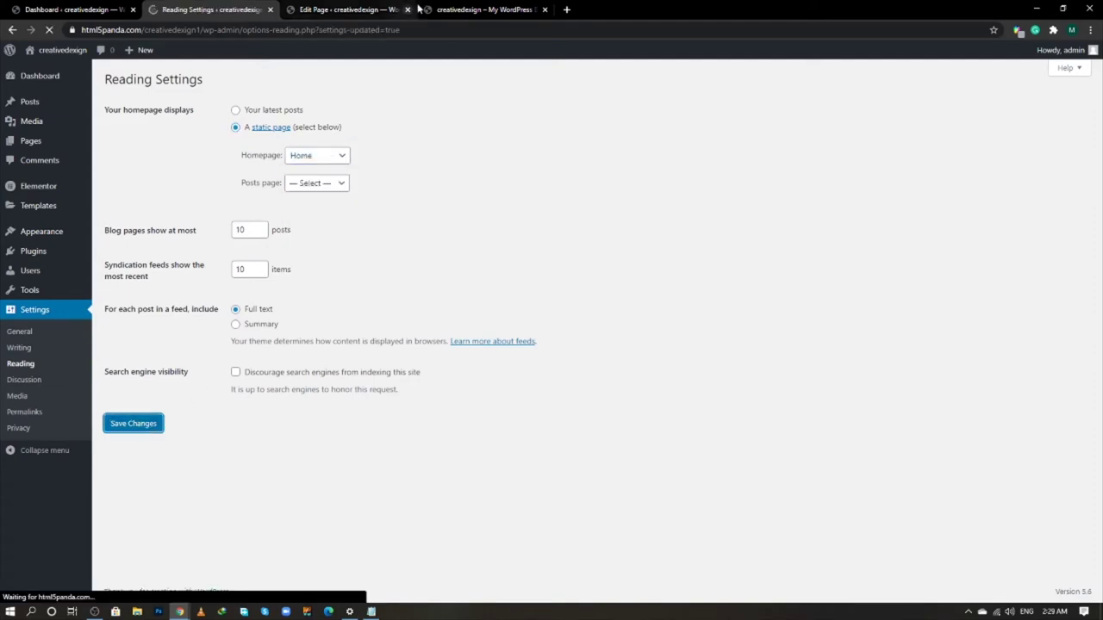
click(462, 7)
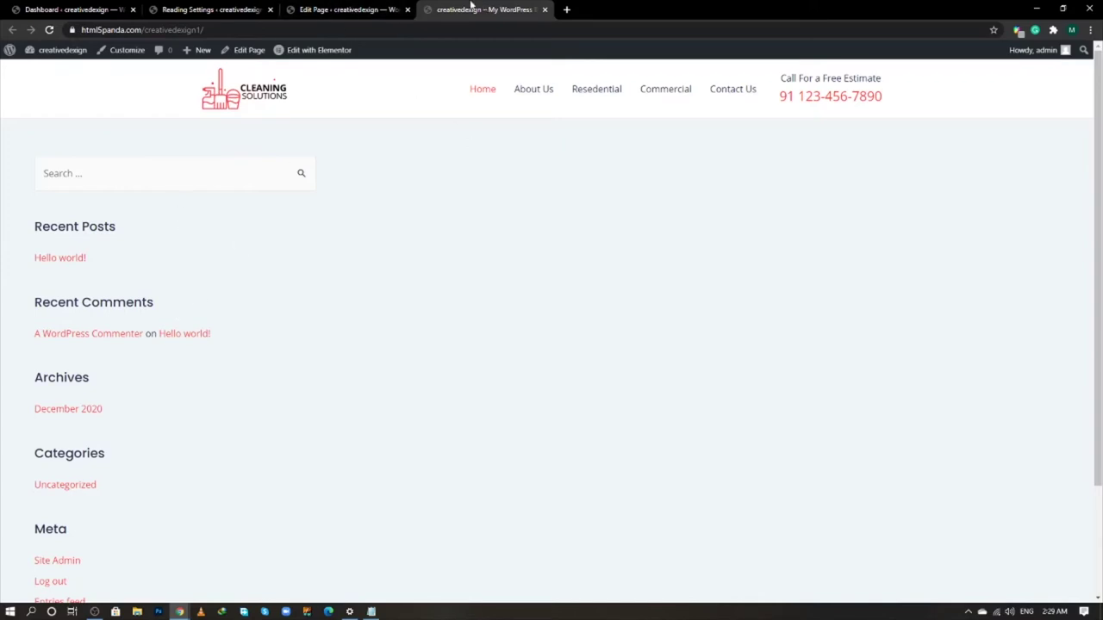
- Open the Pages list in a new tab and close the old Edit Page tab
click(74, 10)
mouse_move(39, 181)
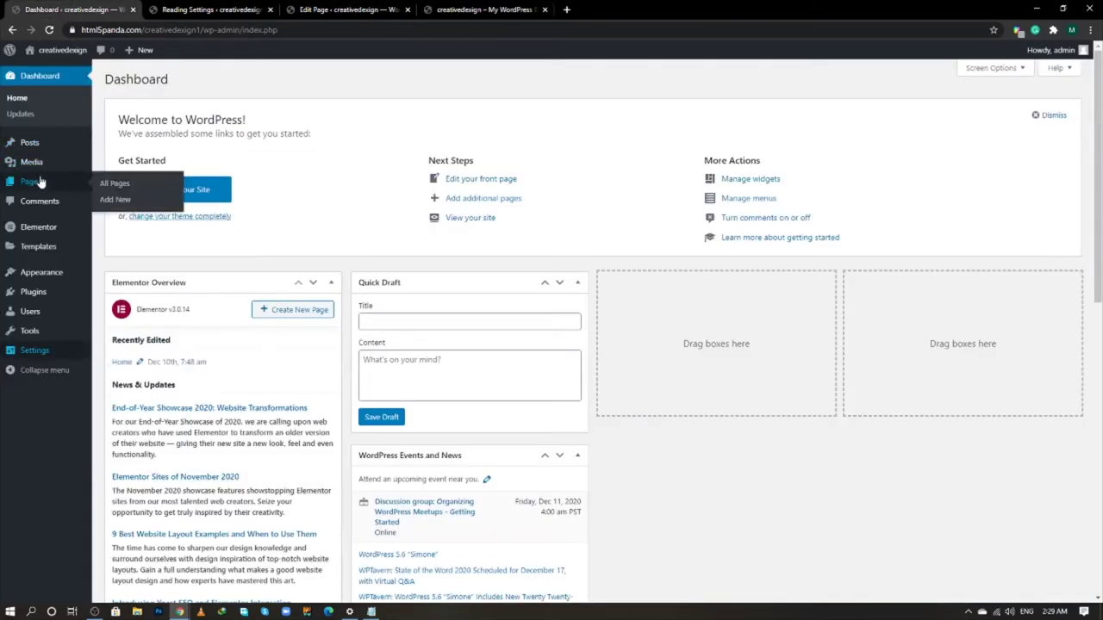
right_click(104, 187)
click(164, 192)
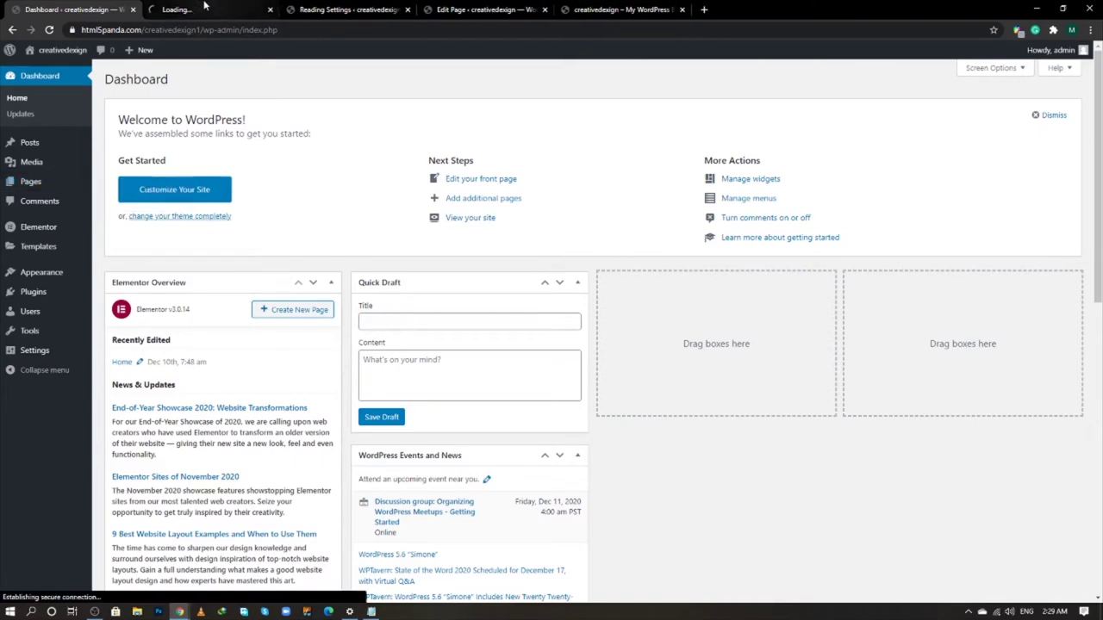
click(212, 9)
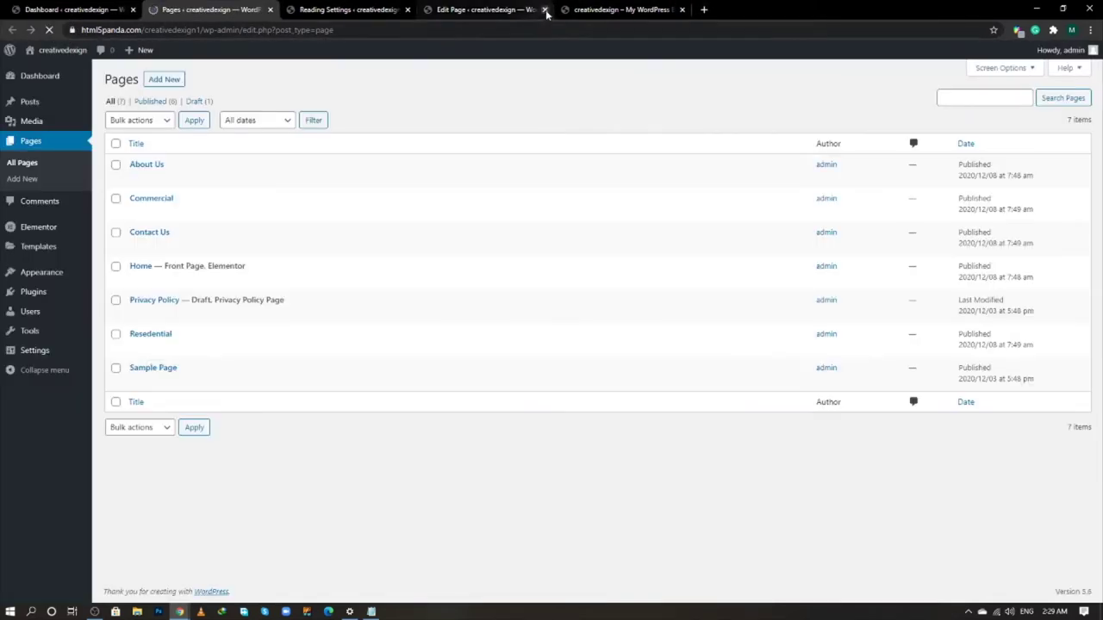
click(545, 10)
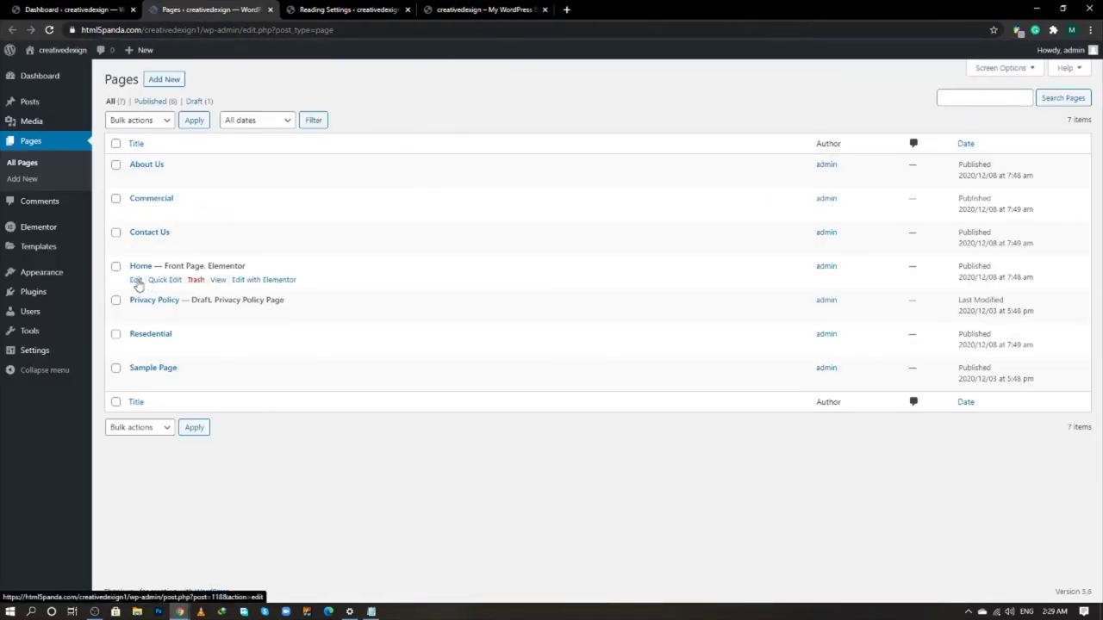
- Set the Home page's sidebar layout to No Sidebar and update it
right_click(145, 282)
click(152, 288)
click(313, 10)
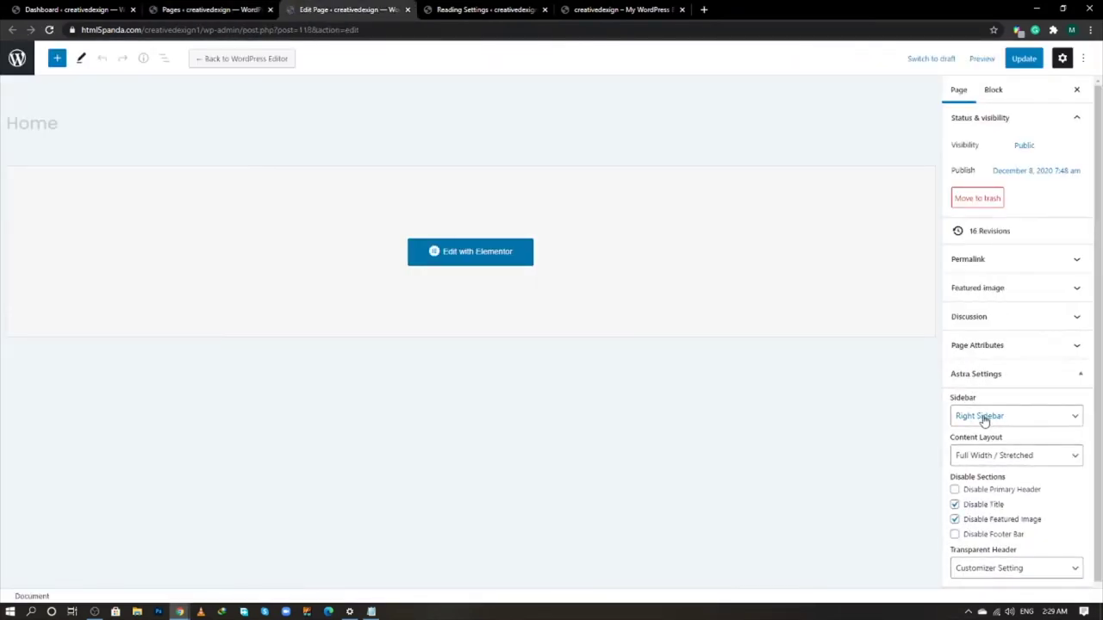
click(1007, 419)
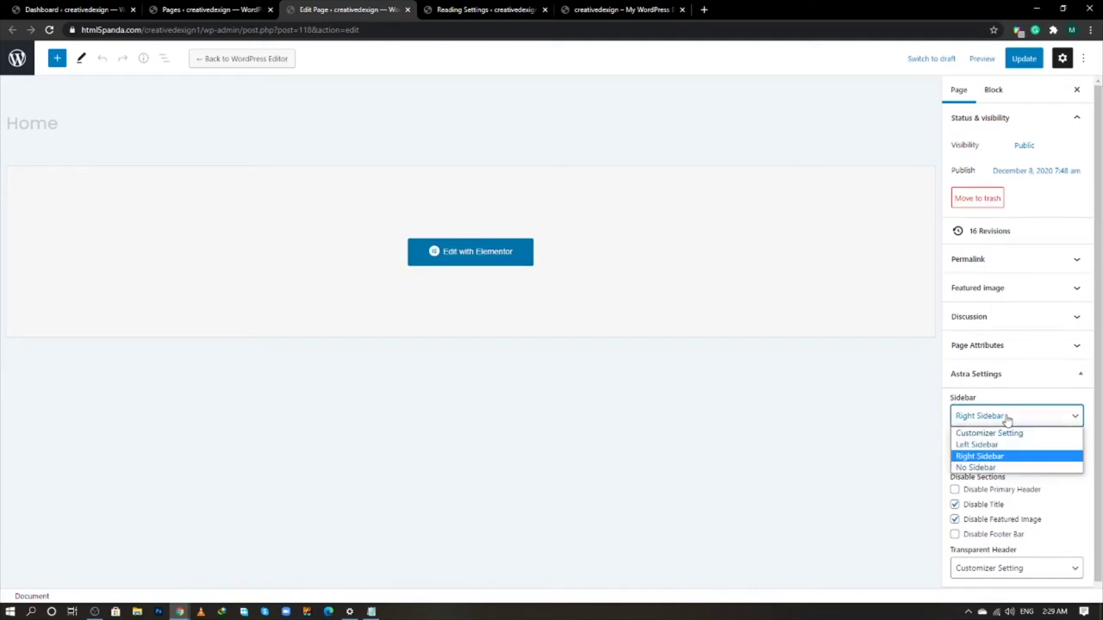
click(993, 468)
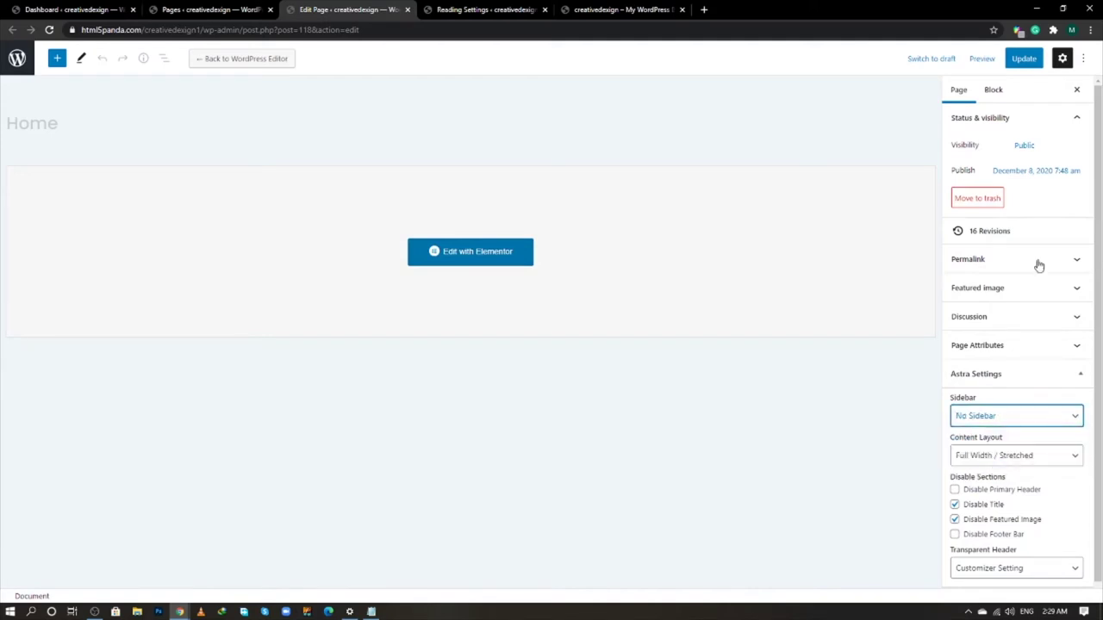
click(1025, 58)
- Reload the live home page and select the savings banner line on the reference site
click(594, 7)
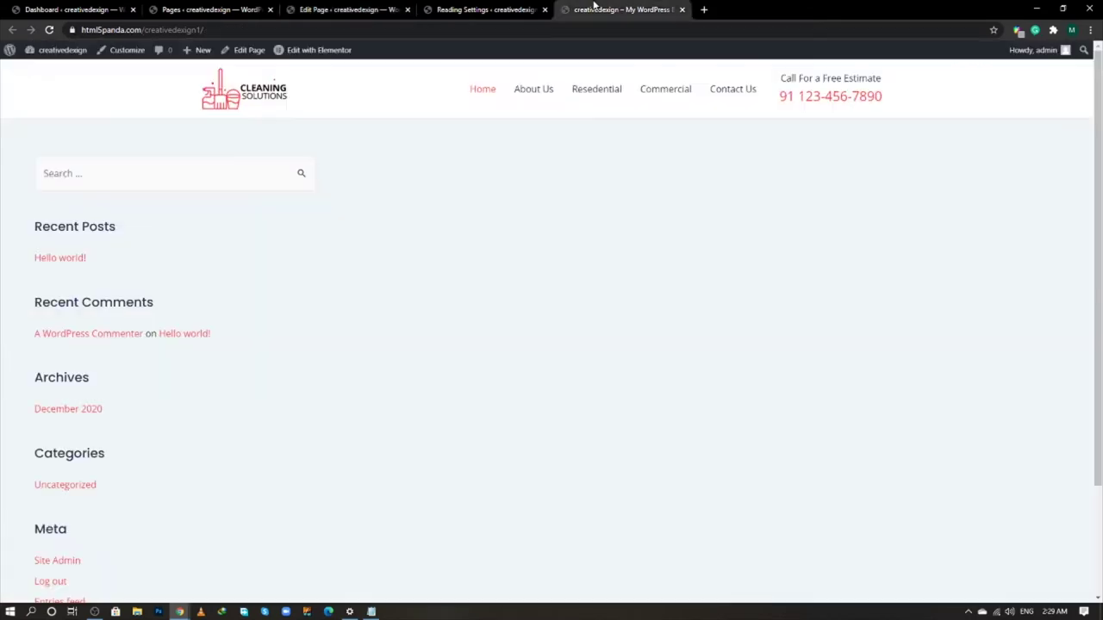
right_click(593, 6)
click(616, 50)
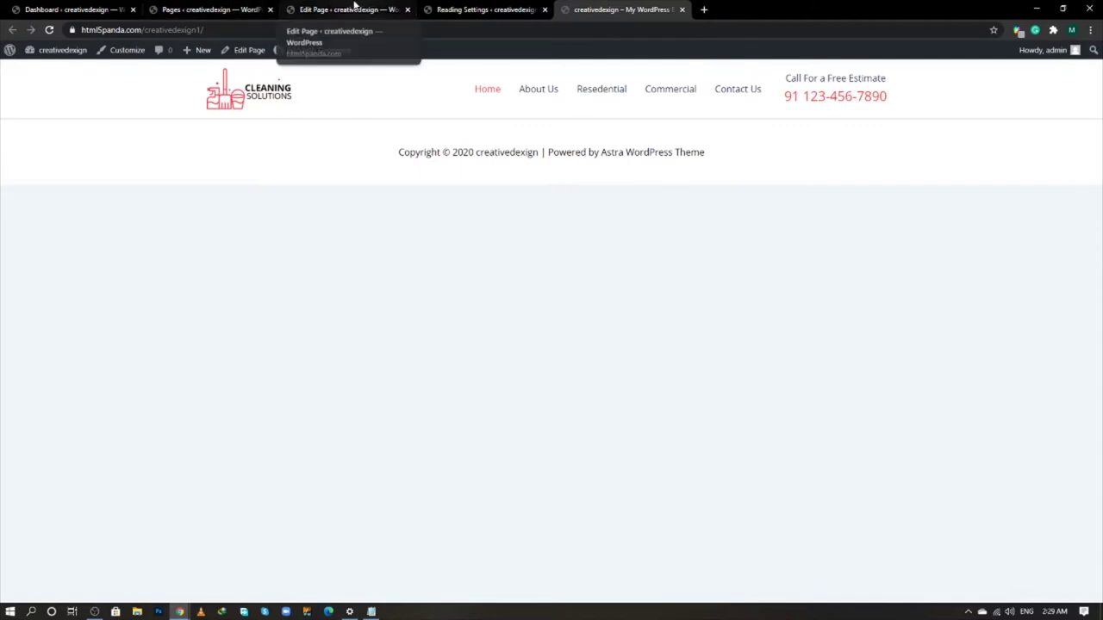
key(alt+Tab)
key(alt+Tab)
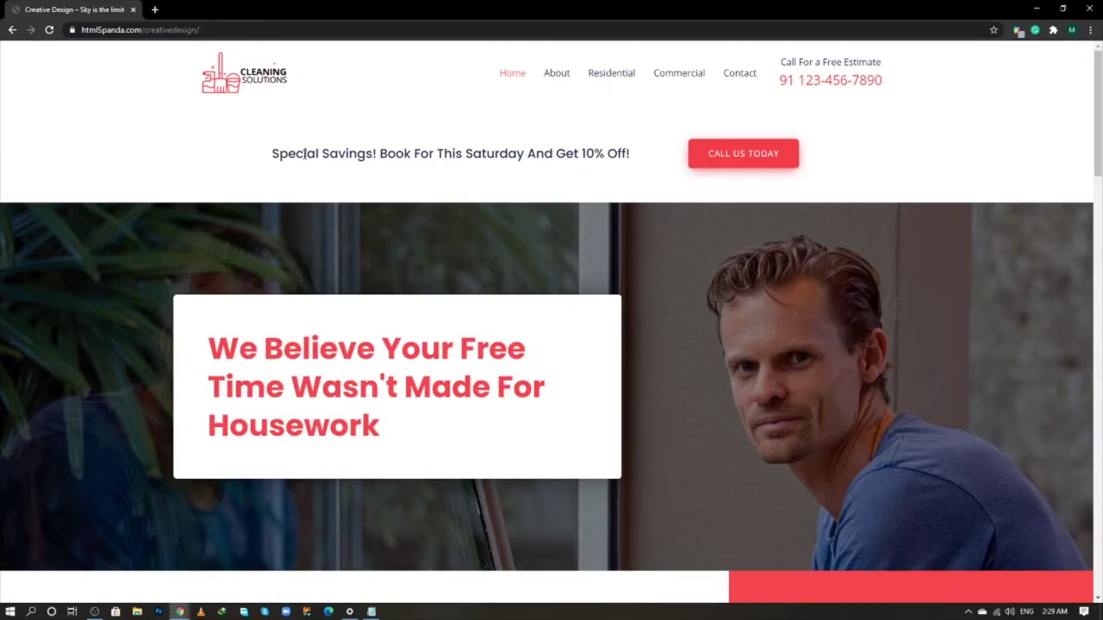
drag(304, 153, 548, 154)
click(649, 170)
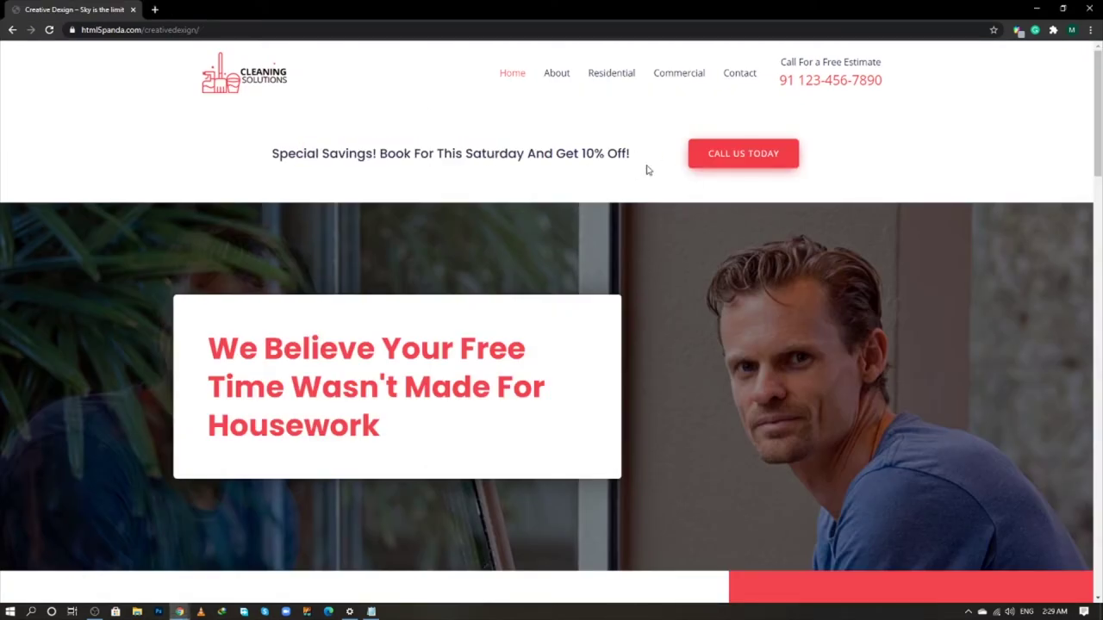
triple_click(459, 153)
key(ctrl+c)
key(alt+Tab)
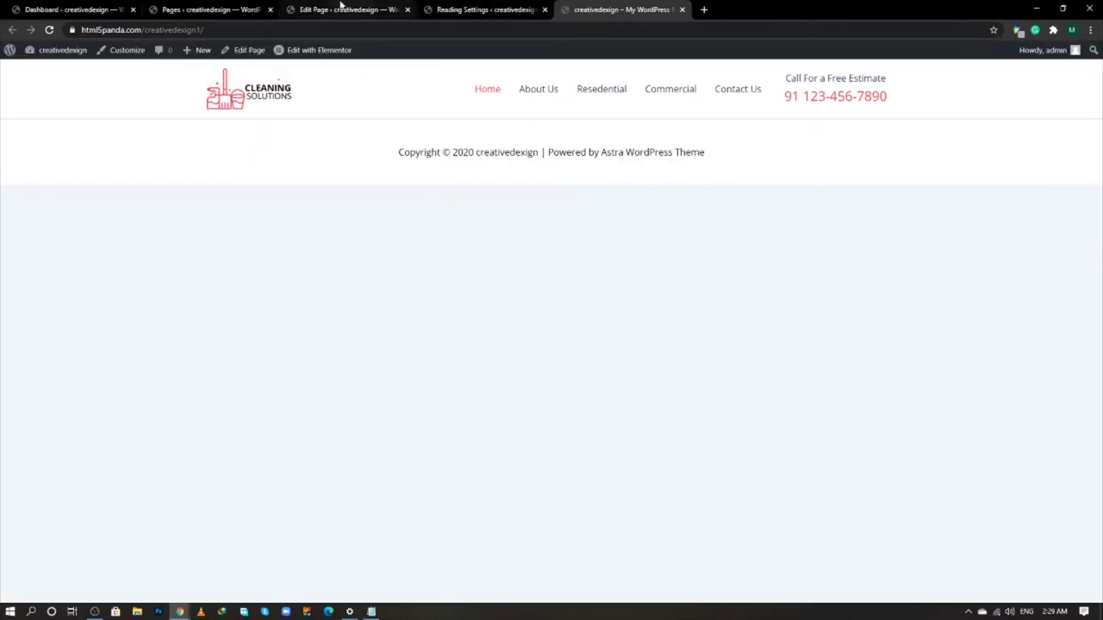
- Return to the Pages list with the Home page's editing links showing
click(340, 7)
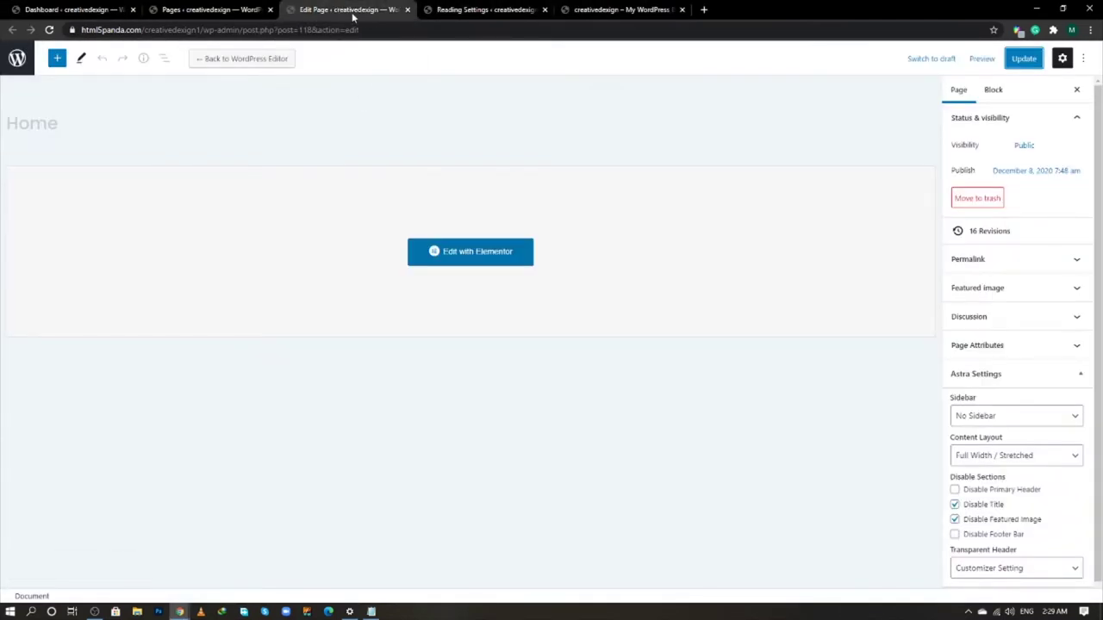
click(181, 9)
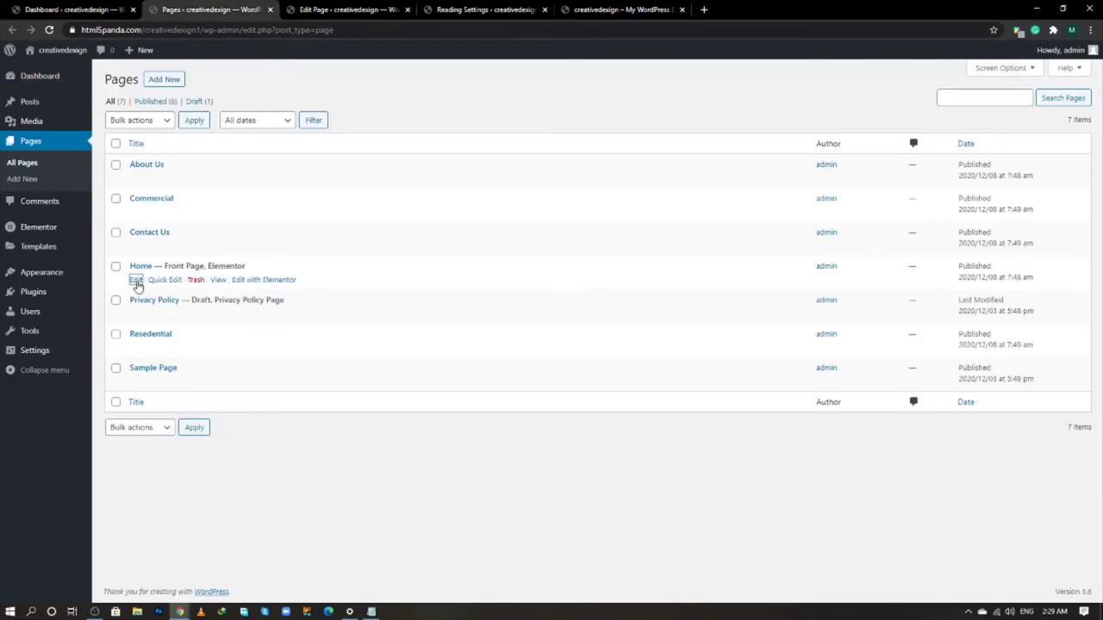
click(136, 280)
- Open Home in Elementor and add a 66/33 section with an H5 heading on the left
click(269, 282)
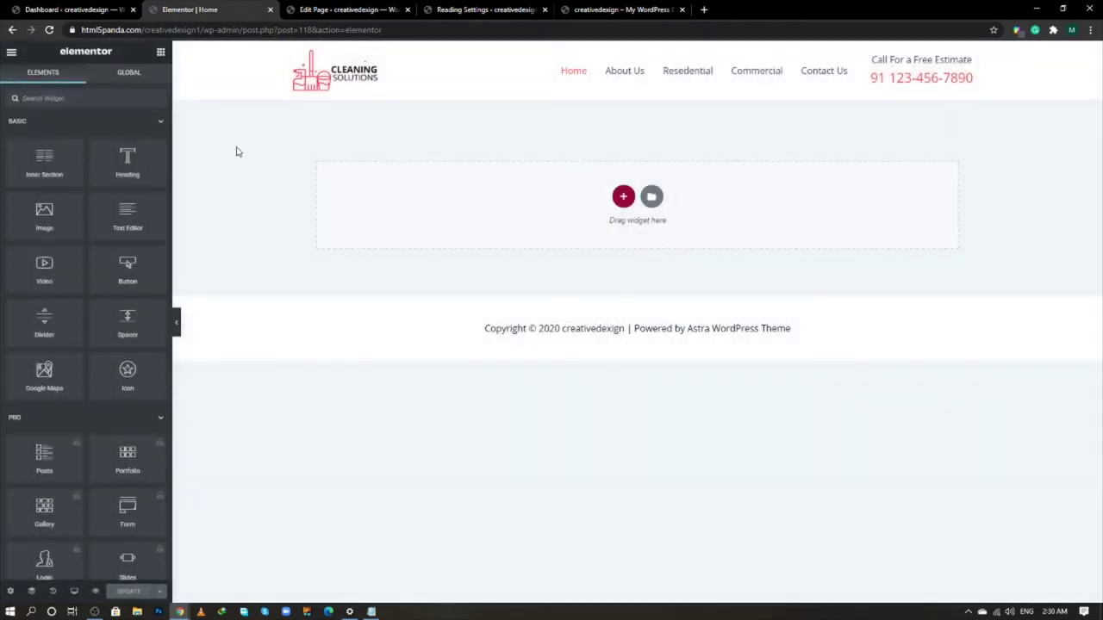
click(623, 196)
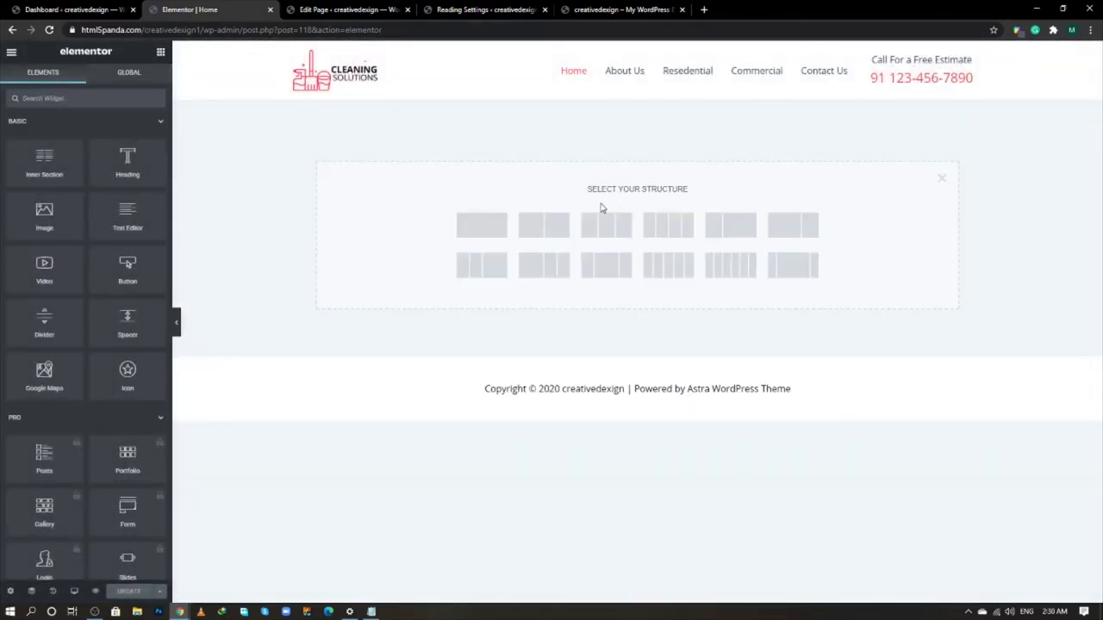
click(801, 233)
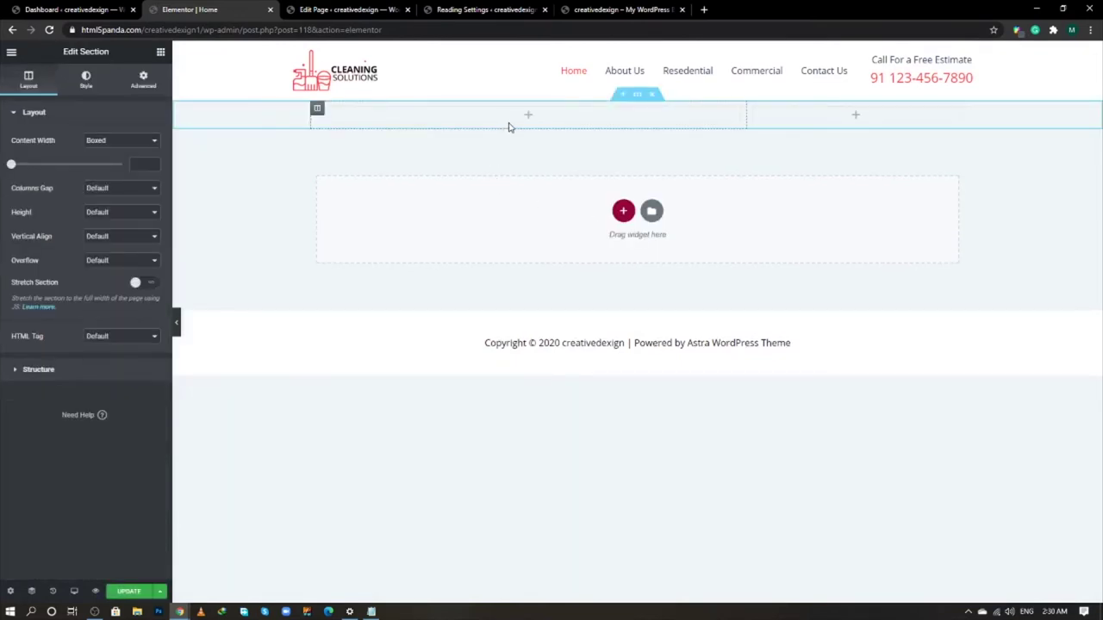
click(160, 52)
drag(122, 162, 388, 114)
click(110, 280)
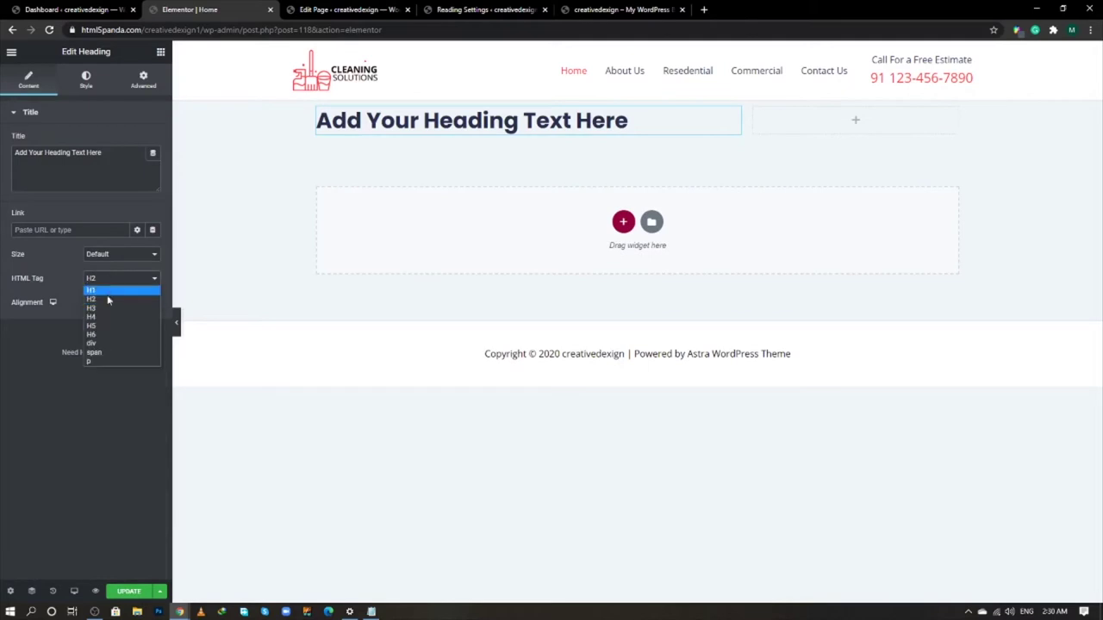
click(102, 322)
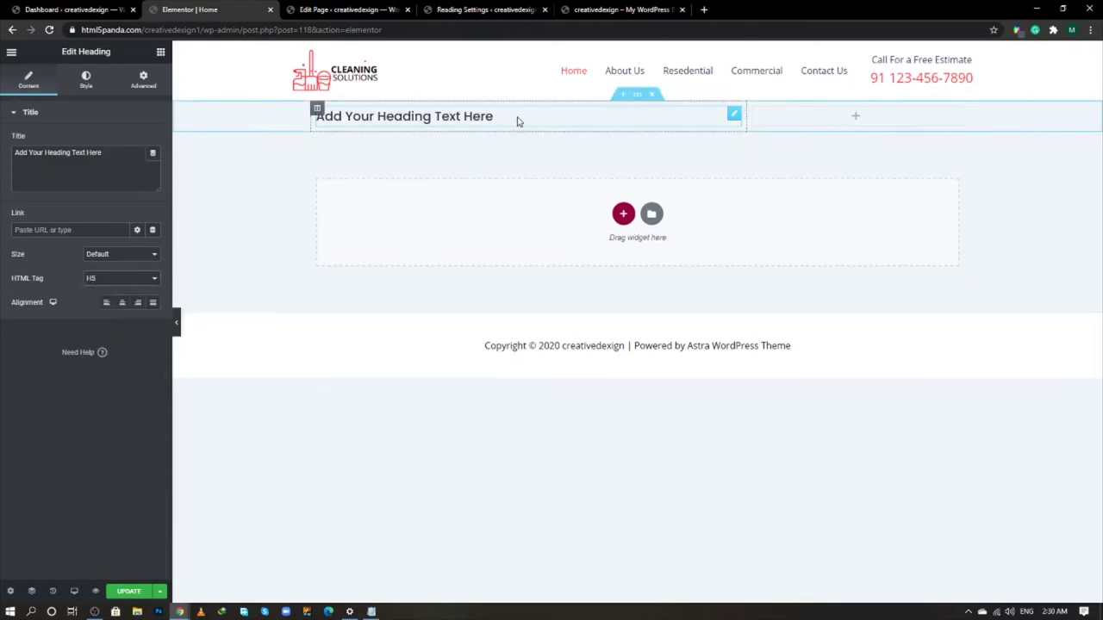
- Paste 'Special Savings! Book For This Saturday And Get 10% Off!' as the heading title
key(alt+Tab)
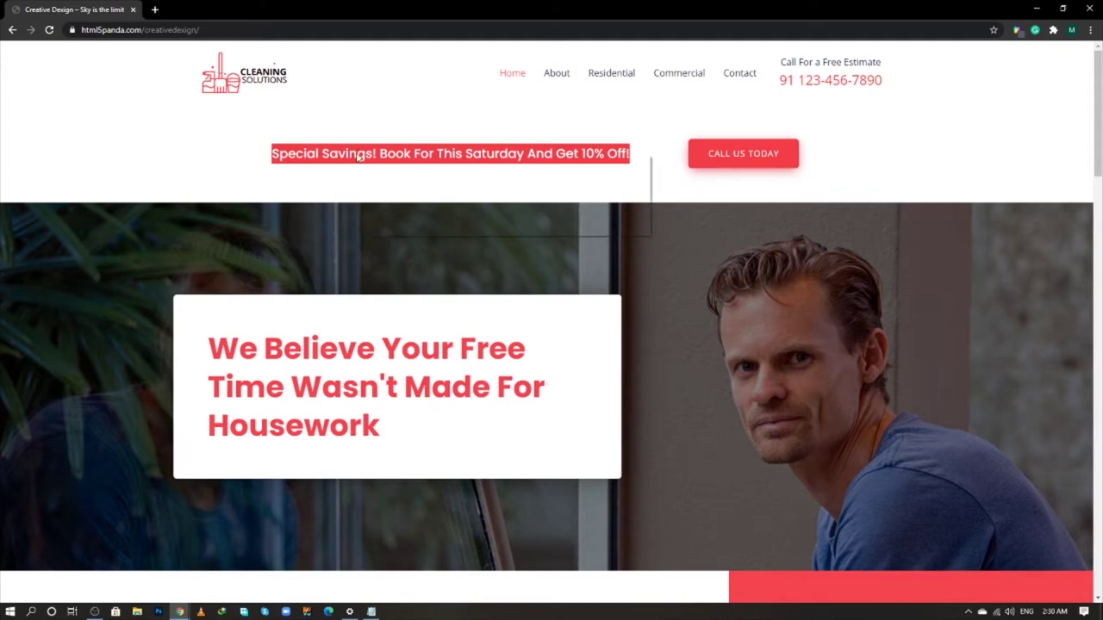
right_click(356, 154)
click(379, 162)
key(alt+Tab)
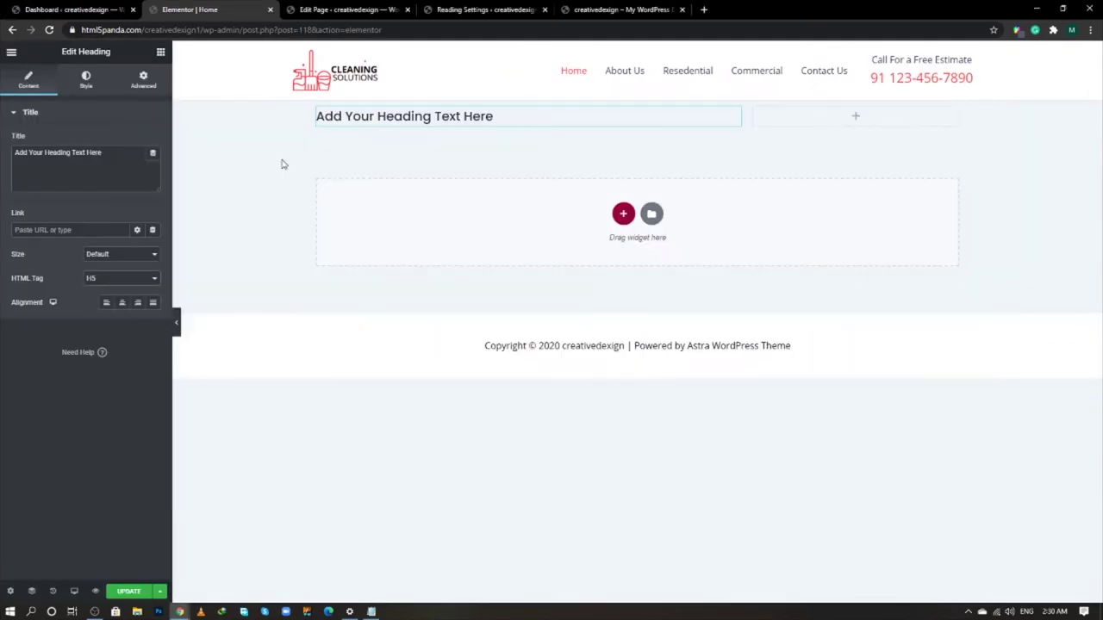
click(111, 162)
key(ctrl+a)
key(ctrl+v)
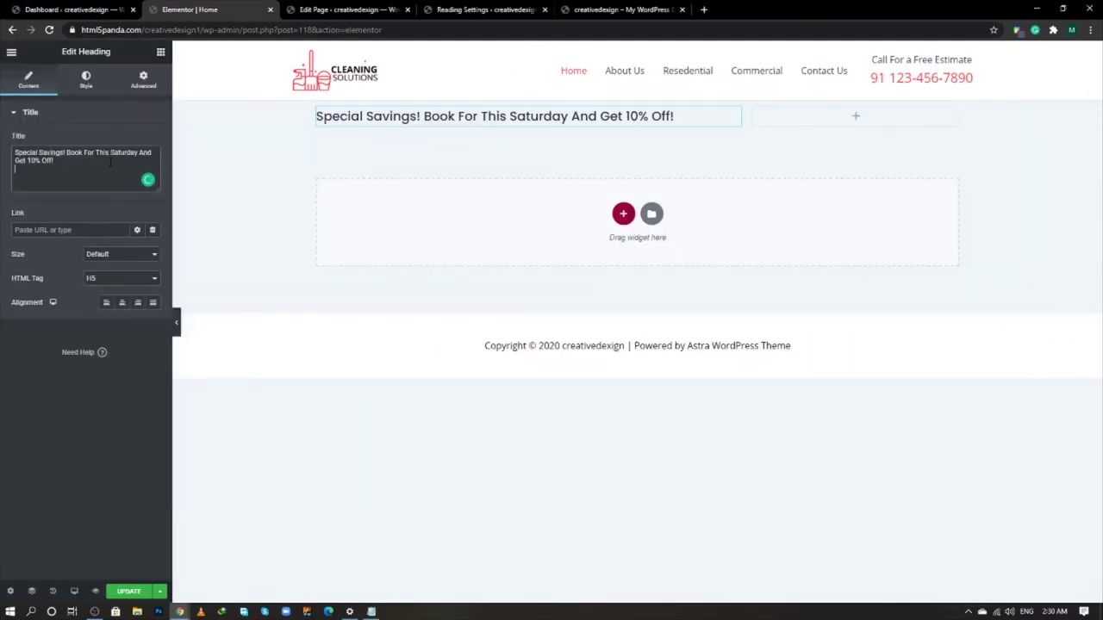
click(161, 52)
- Place a button in the right column, checking the reference call button and brand colour
drag(119, 265, 822, 117)
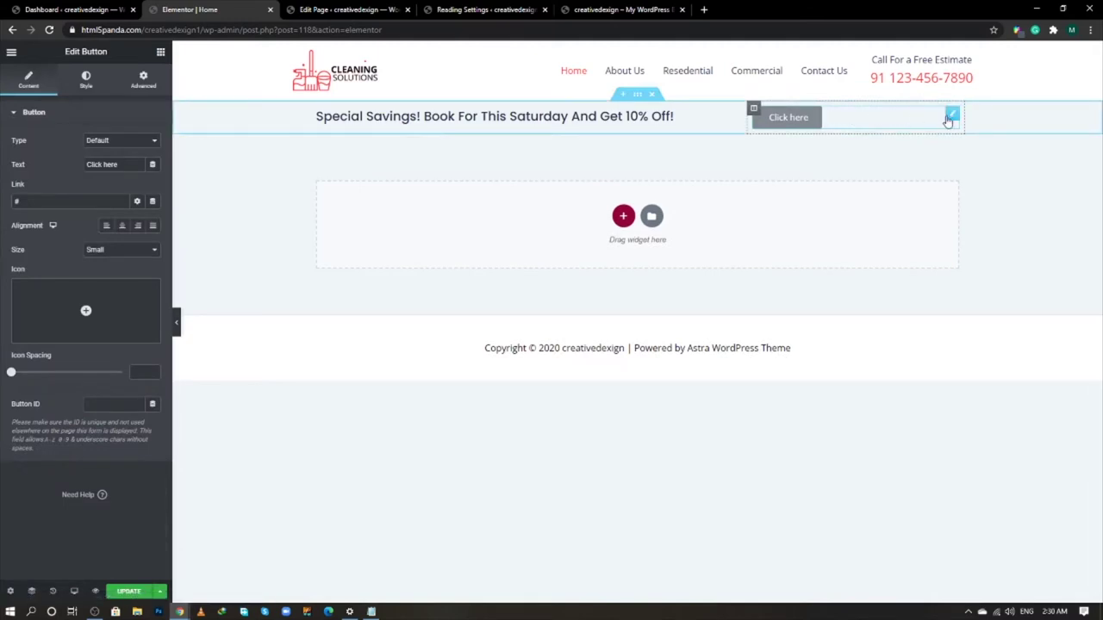
key(alt+Tab)
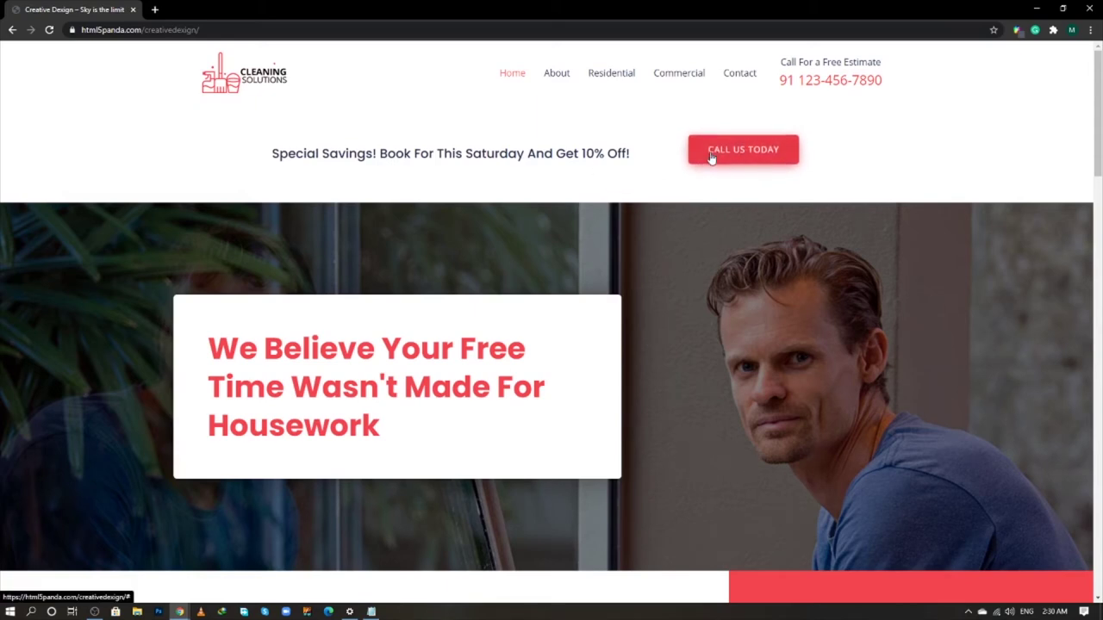
key(alt+Tab)
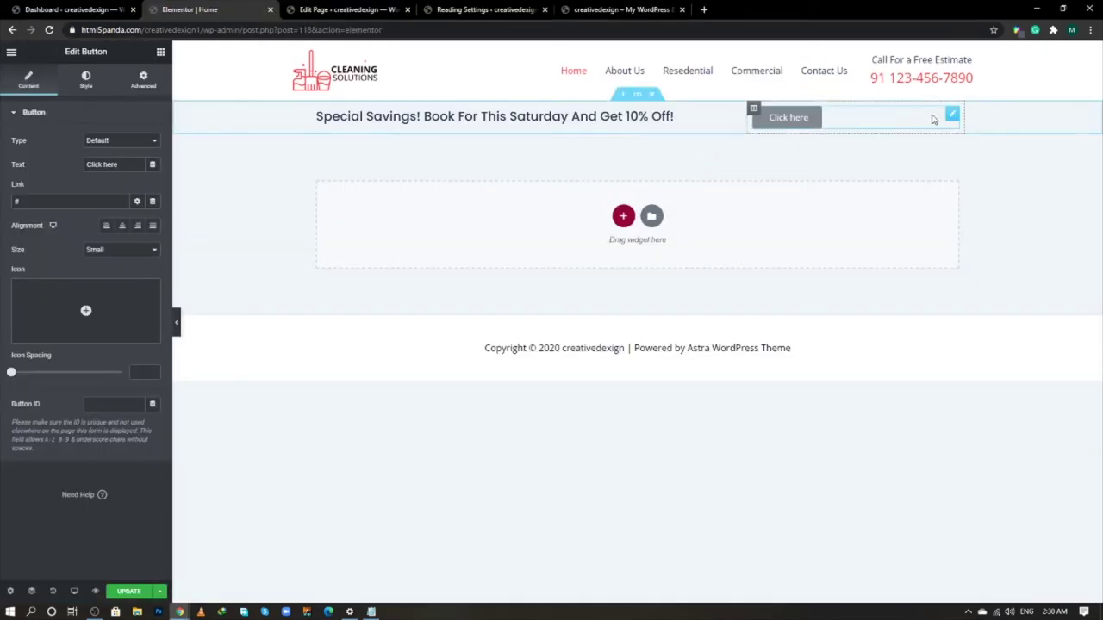
key(alt+Tab)
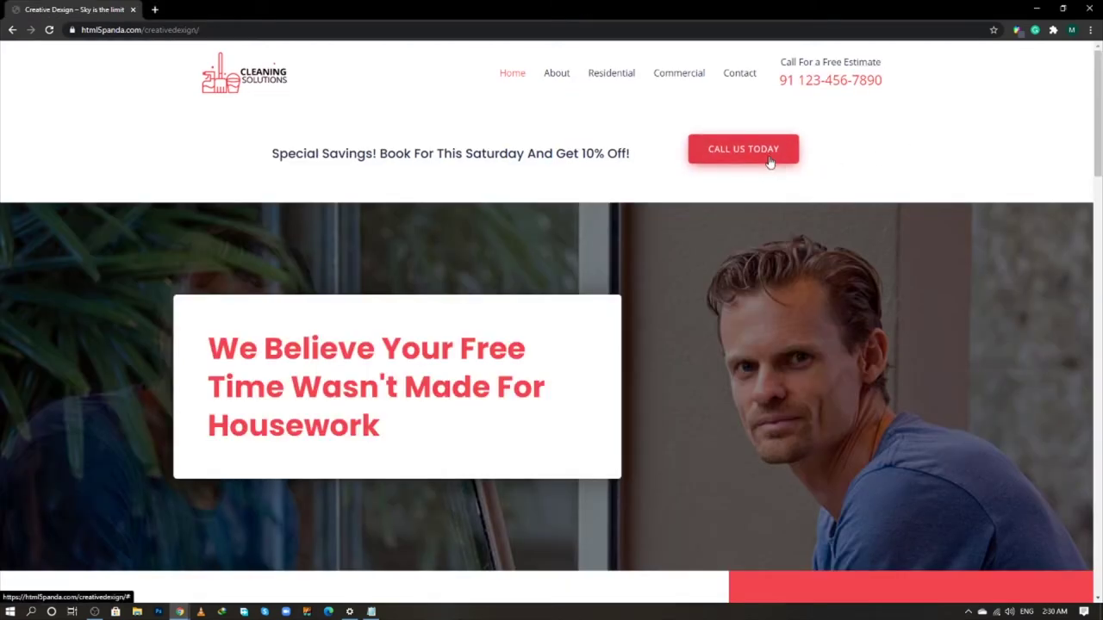
key(alt+Tab)
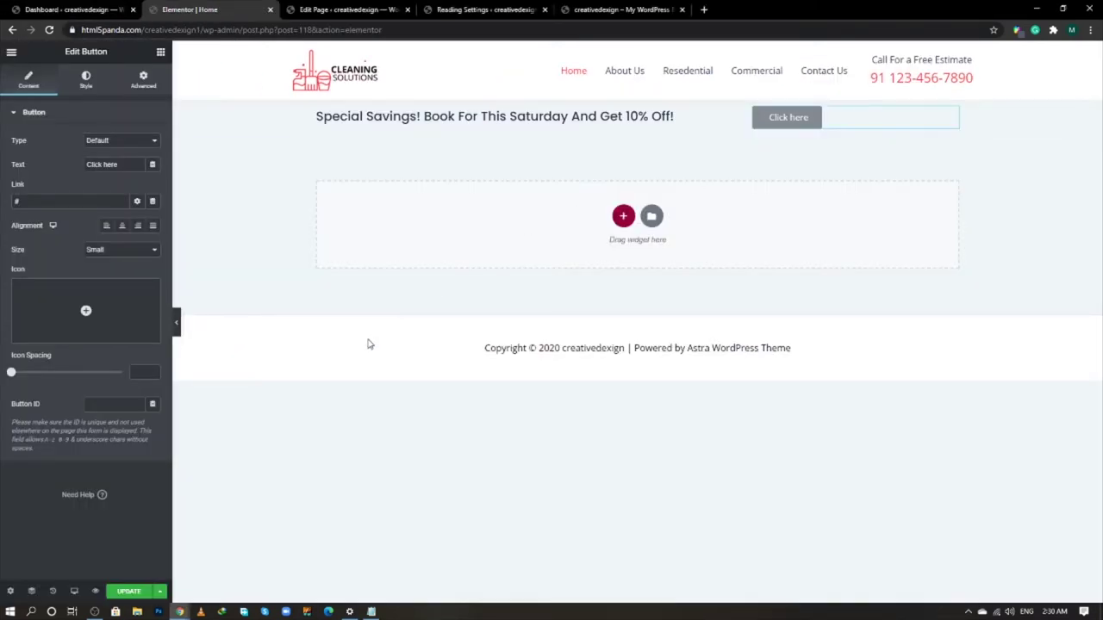
key(alt+Tab)
key(alt+Tab)
key(alt+Tab)
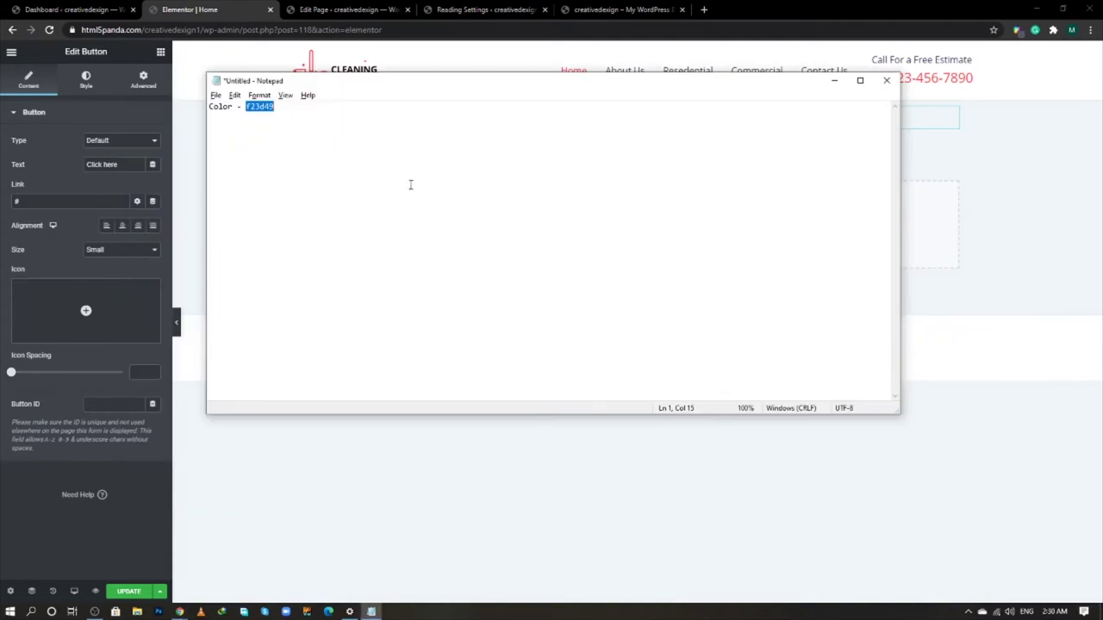
key(alt+Tab)
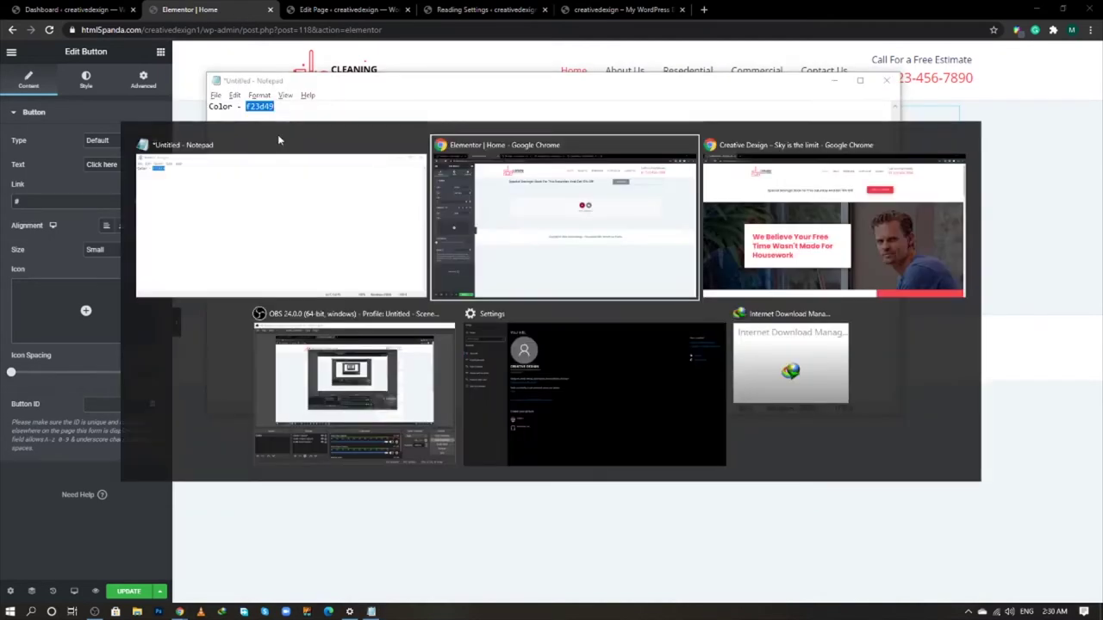
- Give the button the brand red #f23d49 background
click(86, 86)
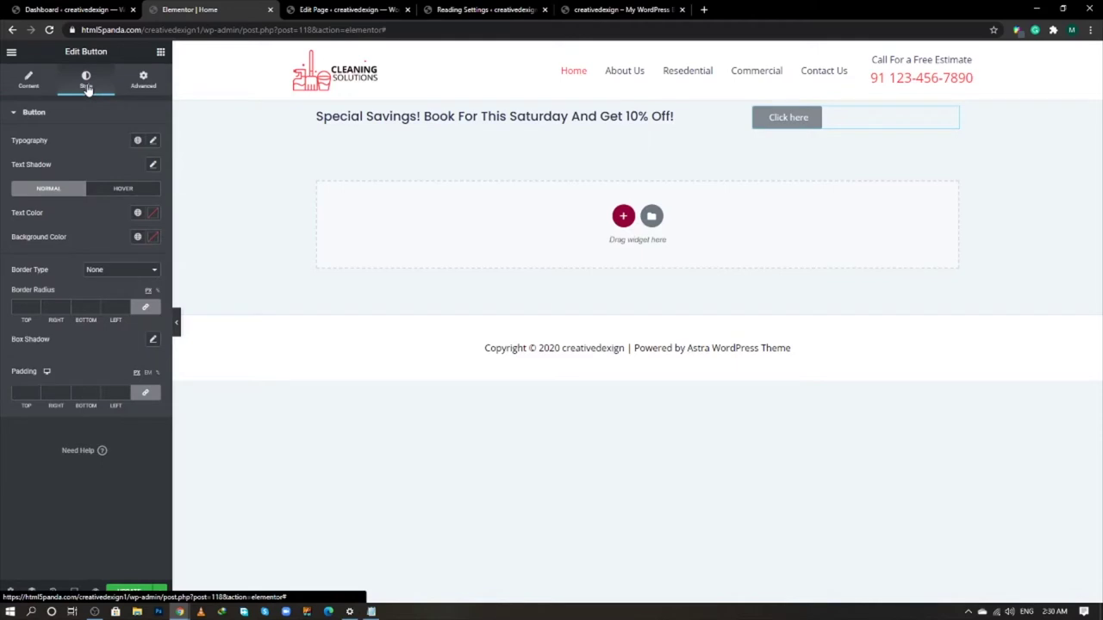
click(152, 237)
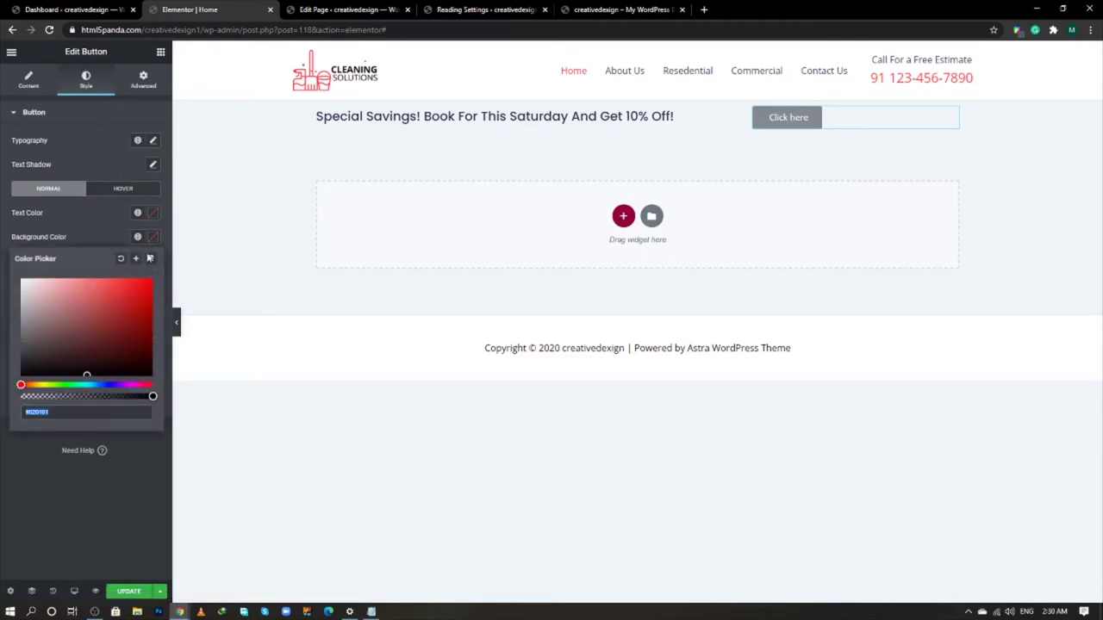
key(ctrl+v)
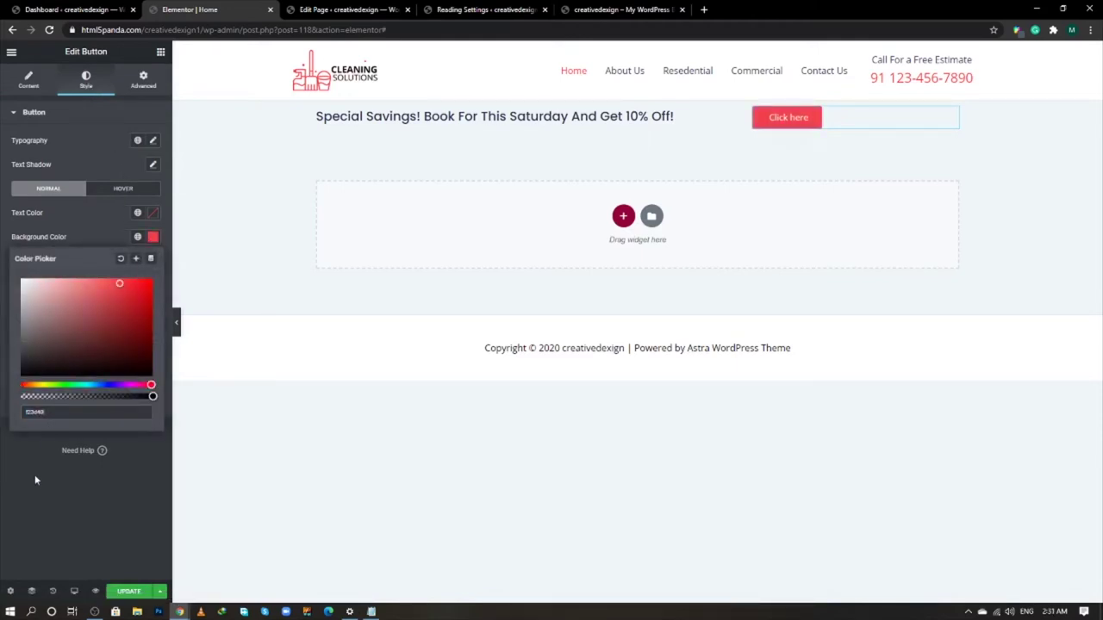
click(35, 480)
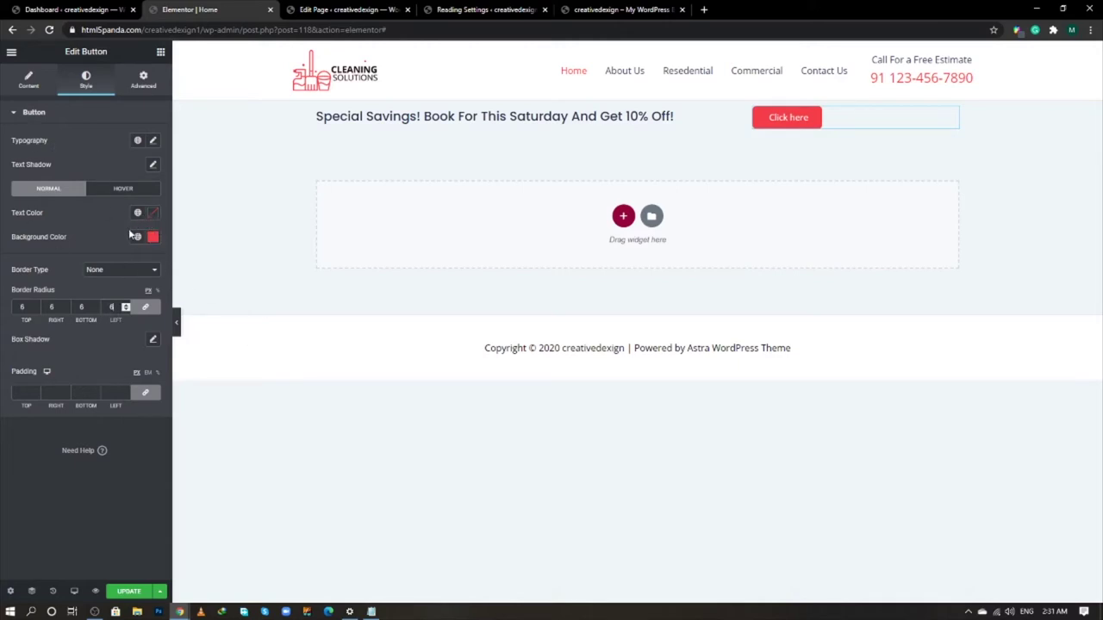
- Set the button's hover animation to Float
click(153, 166)
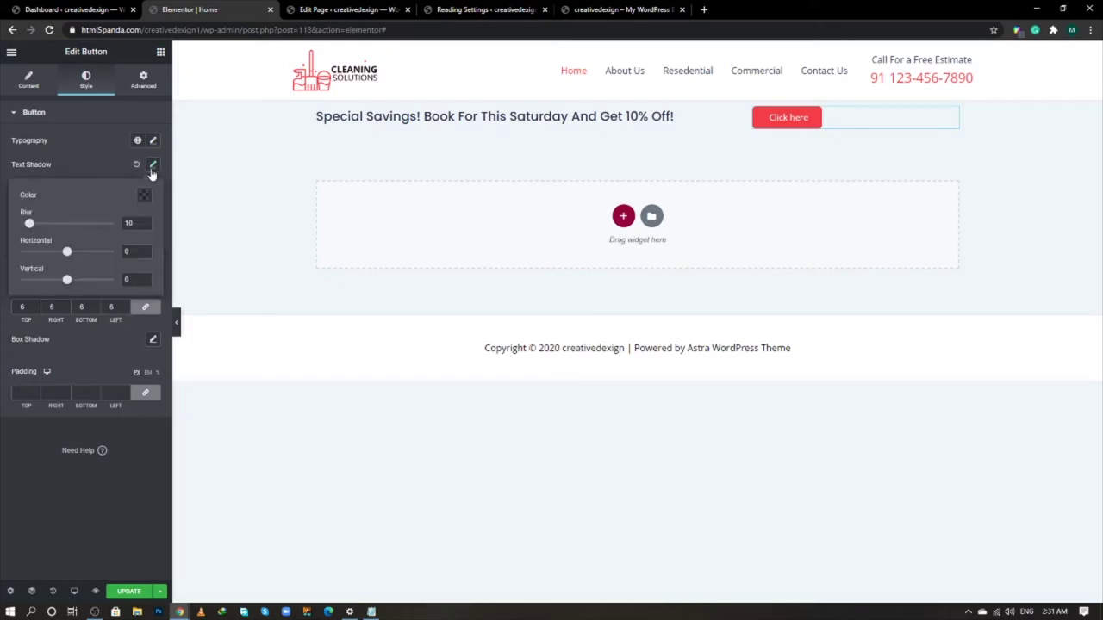
click(118, 173)
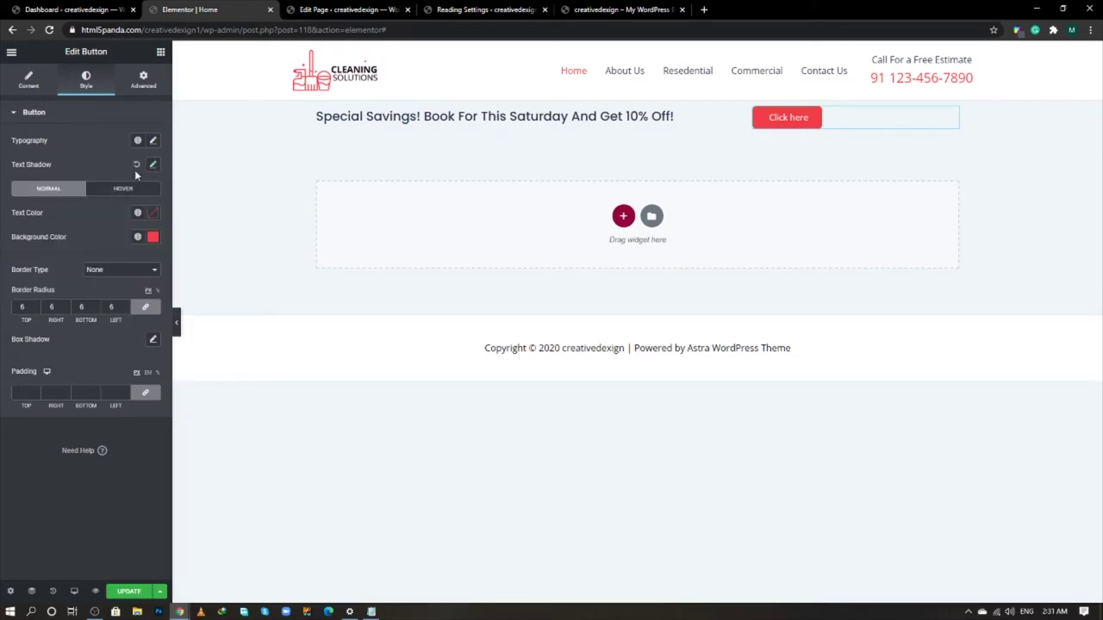
click(135, 196)
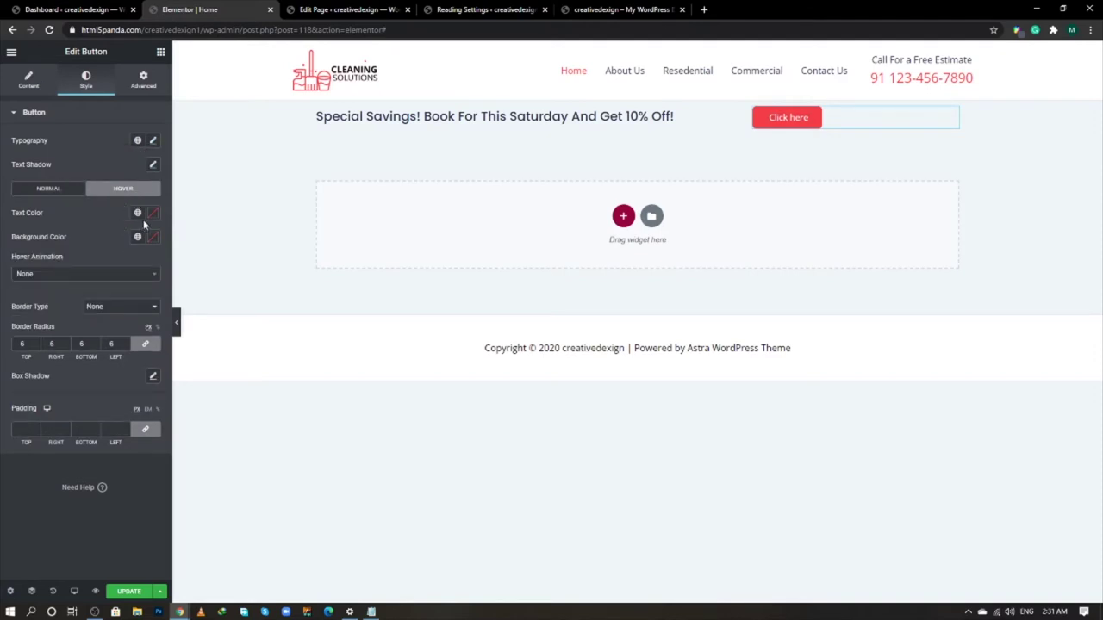
click(132, 274)
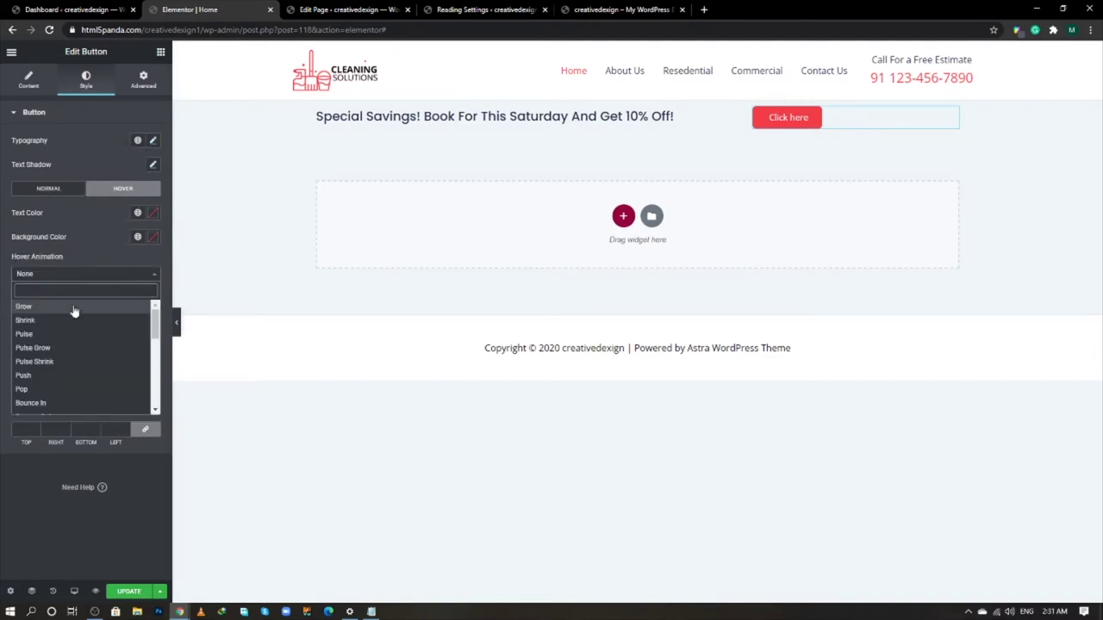
scroll(68, 362, down, 1)
scroll(69, 363, down, 1)
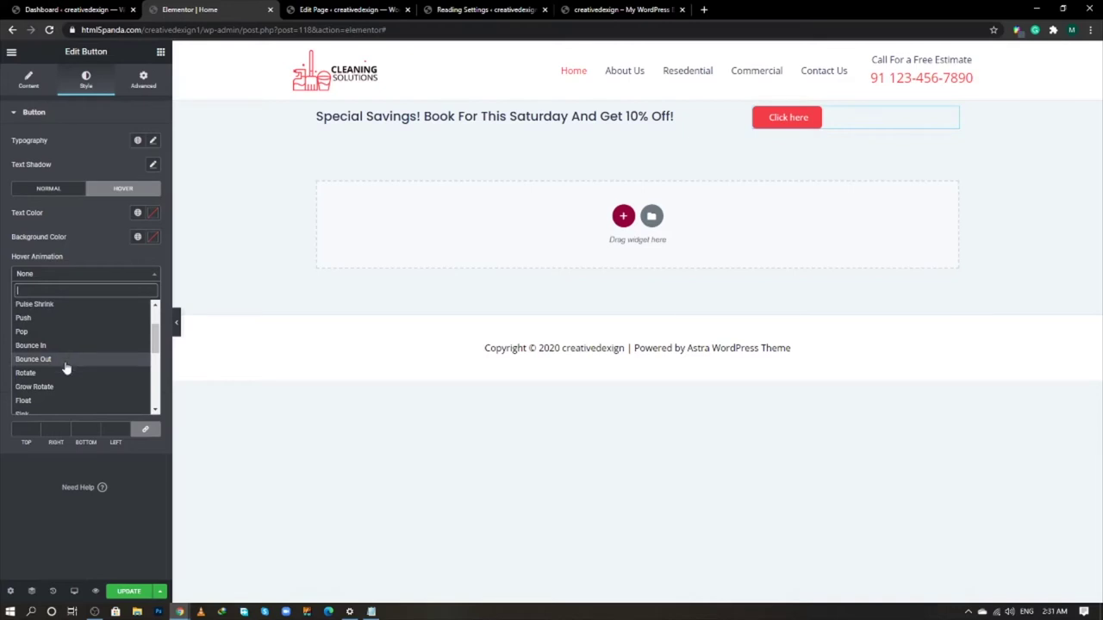
click(36, 399)
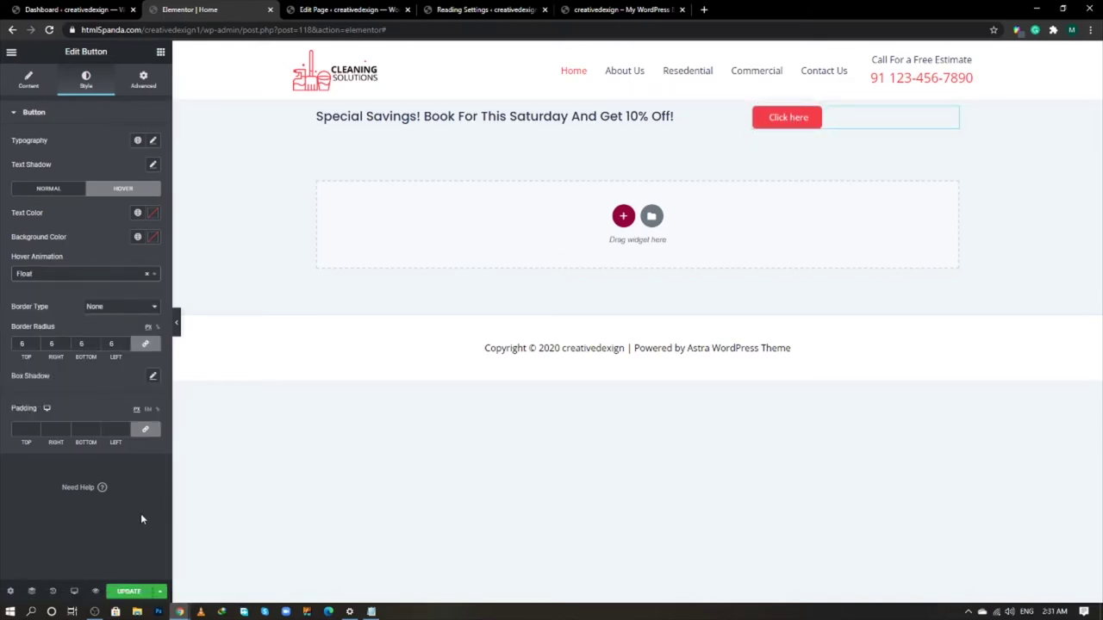
- Give the hover box shadow colour #da3841, vertical 6, blur 20, spread -5, and update
click(153, 379)
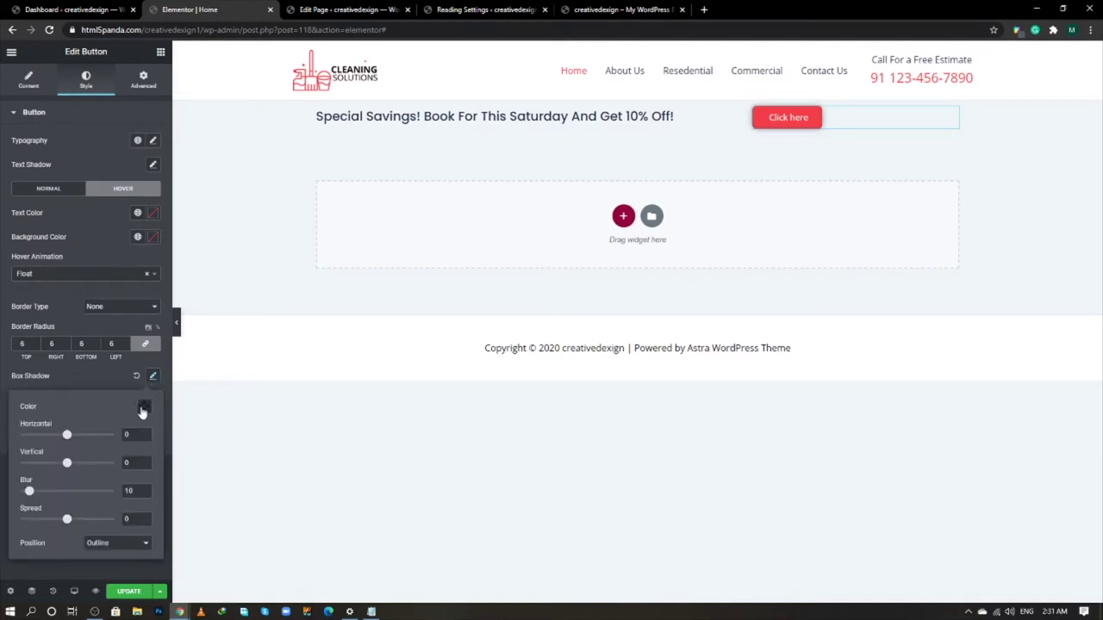
click(144, 407)
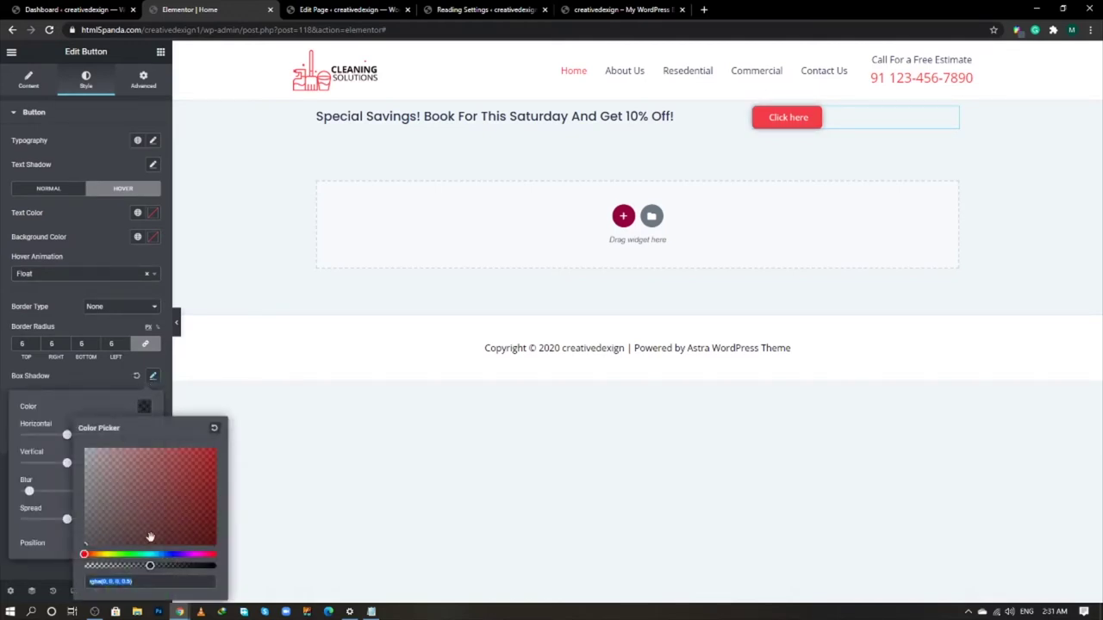
text(#f23e4e)
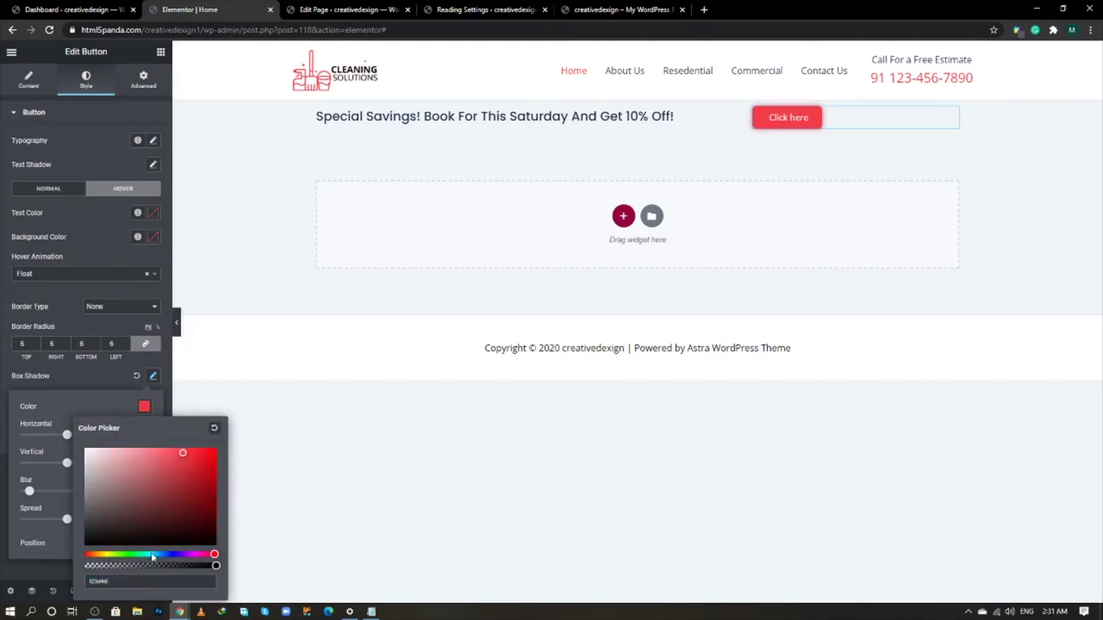
text(da3841)
click(103, 400)
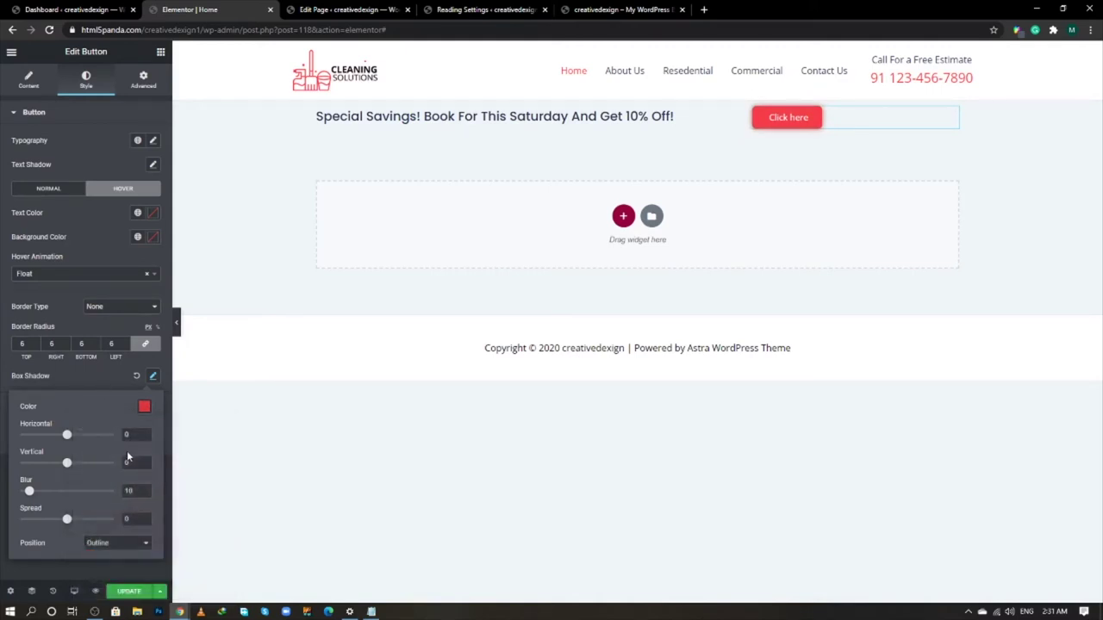
text(6)
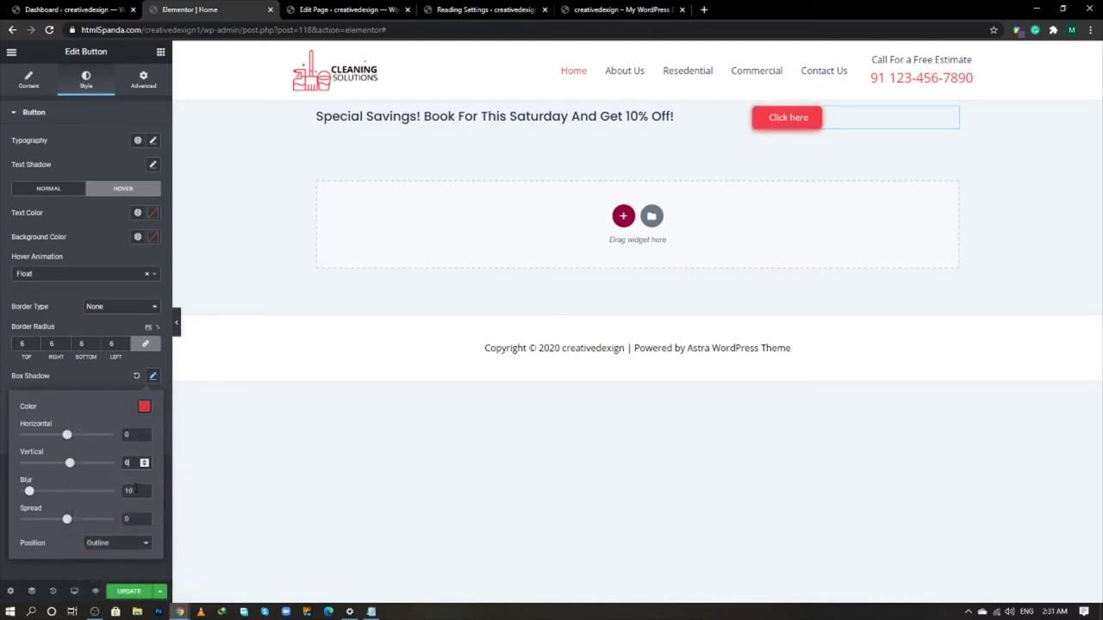
key(Tab)
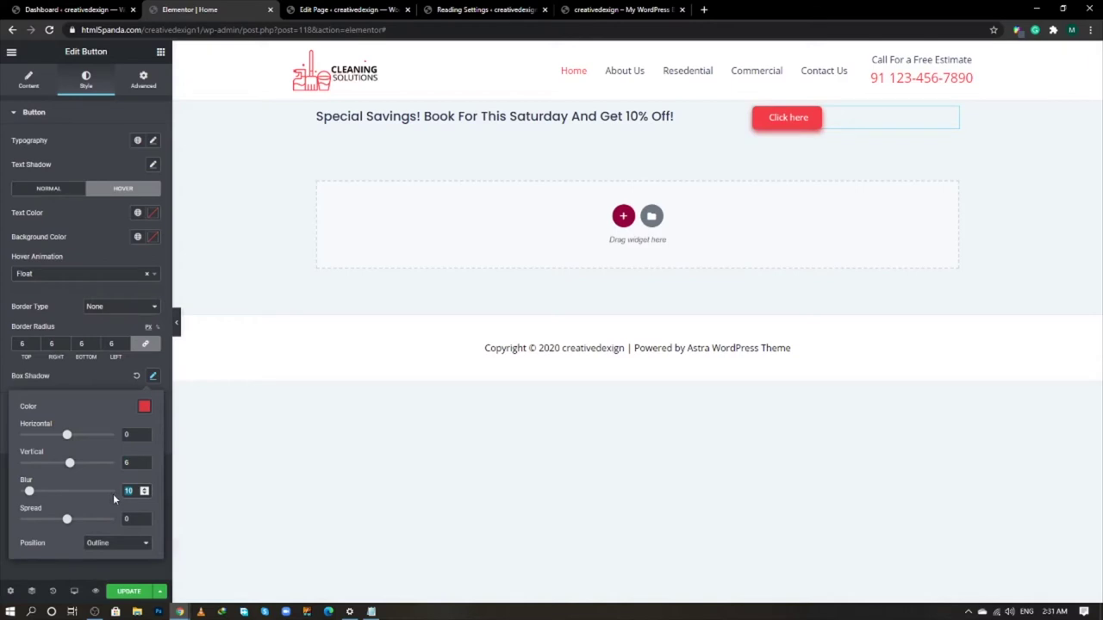
text(20)
key(Tab)
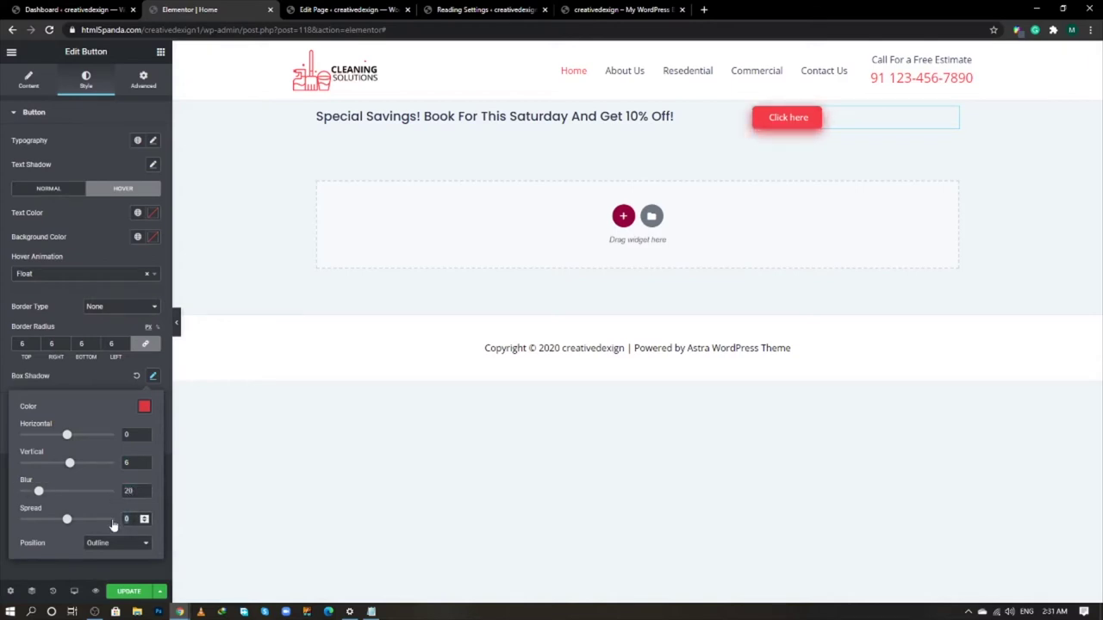
text(-5)
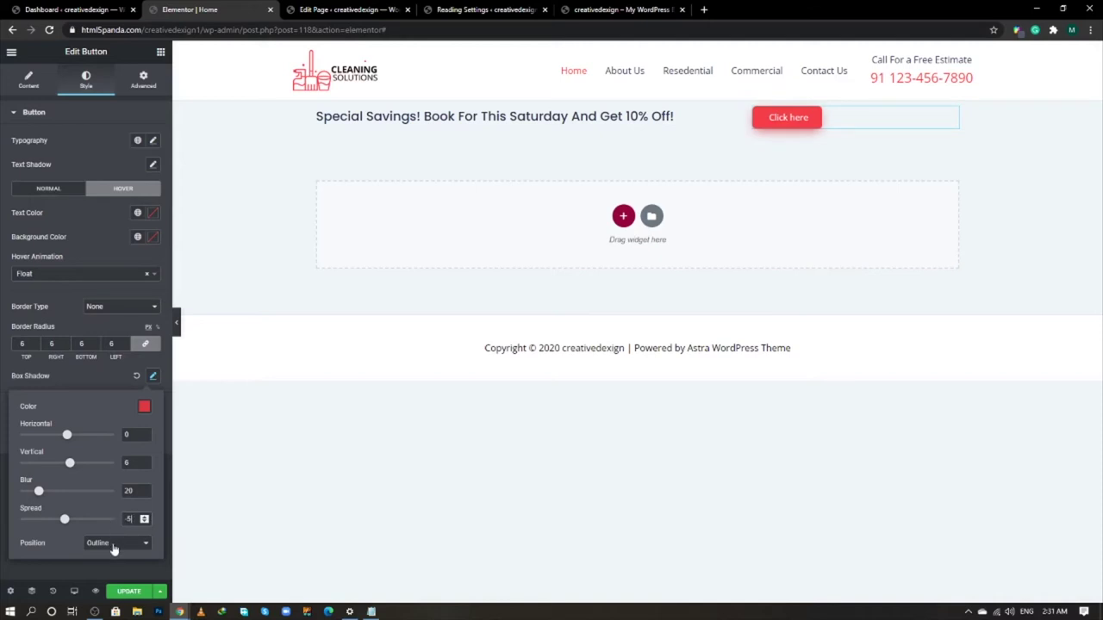
click(105, 383)
click(130, 591)
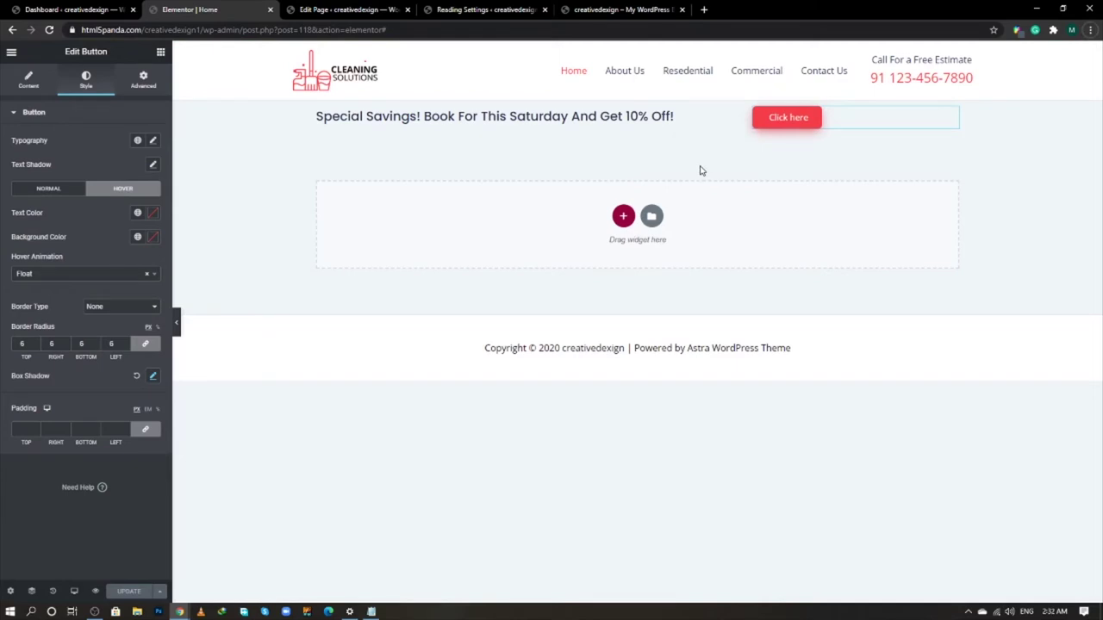
- Relabel the button CALL US TODAY and centre it in its column
key(alt+Tab)
key(alt+Tab)
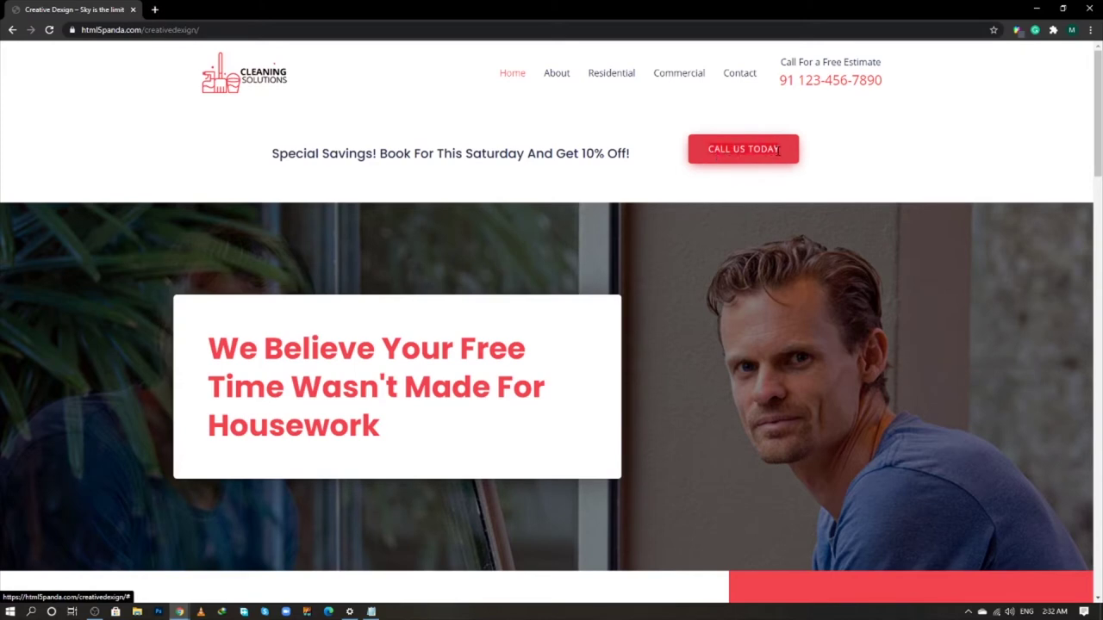
key(alt+Tab)
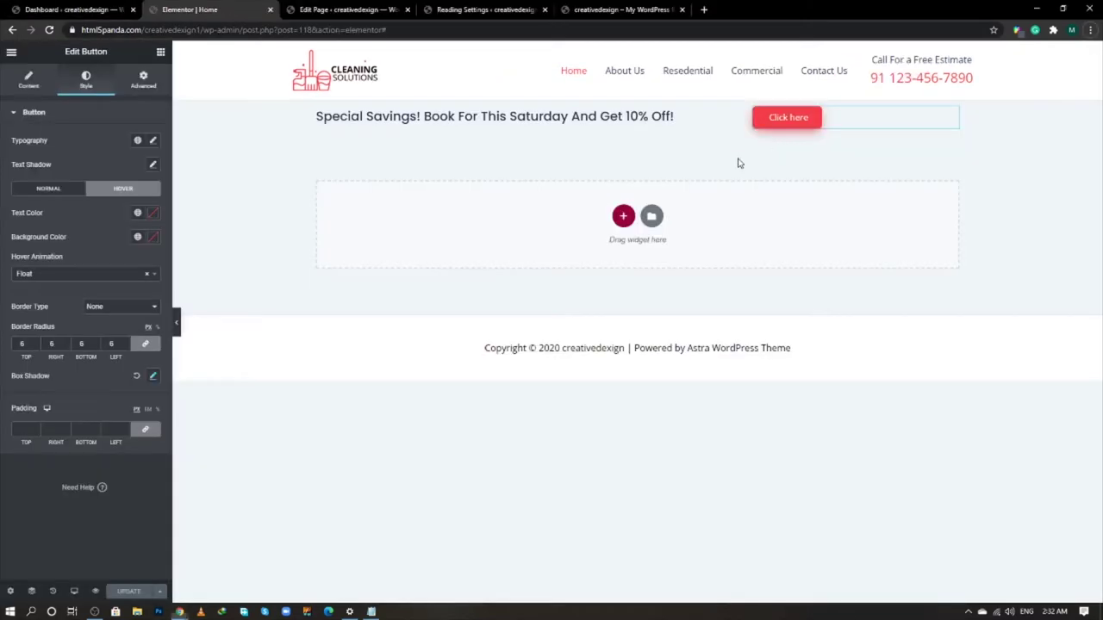
click(23, 82)
drag(120, 165, 81, 169)
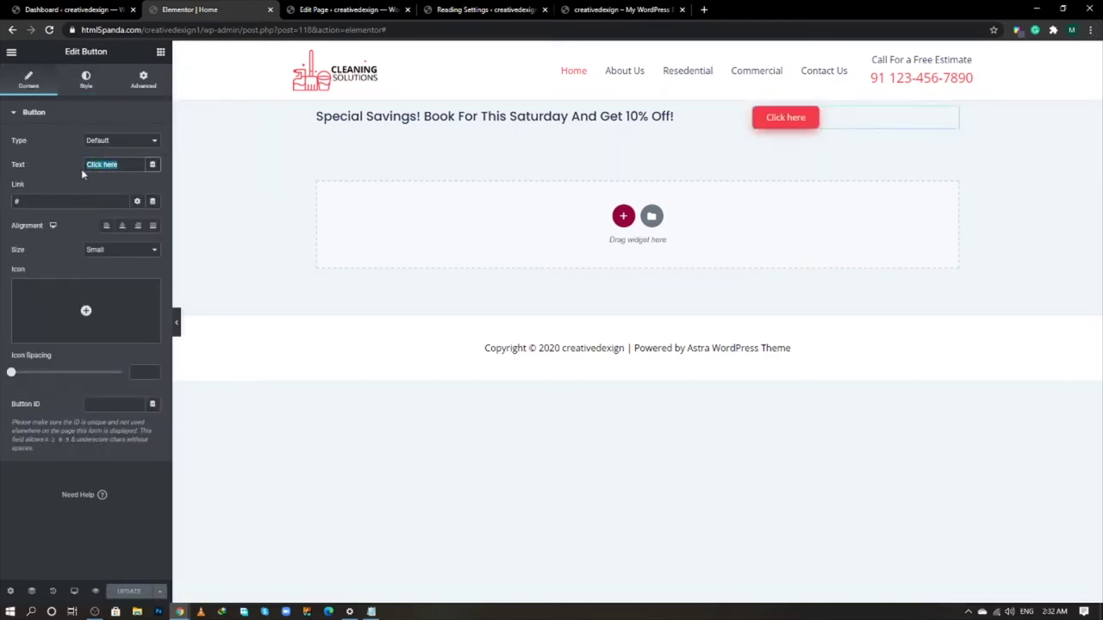
text(CALL US TODAY)
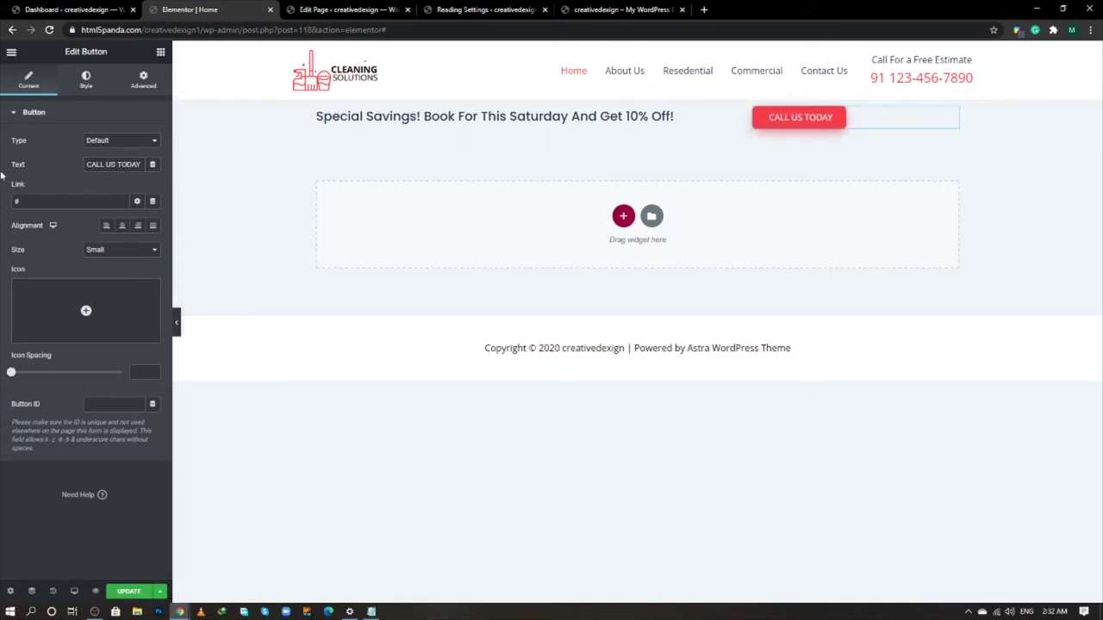
click(121, 225)
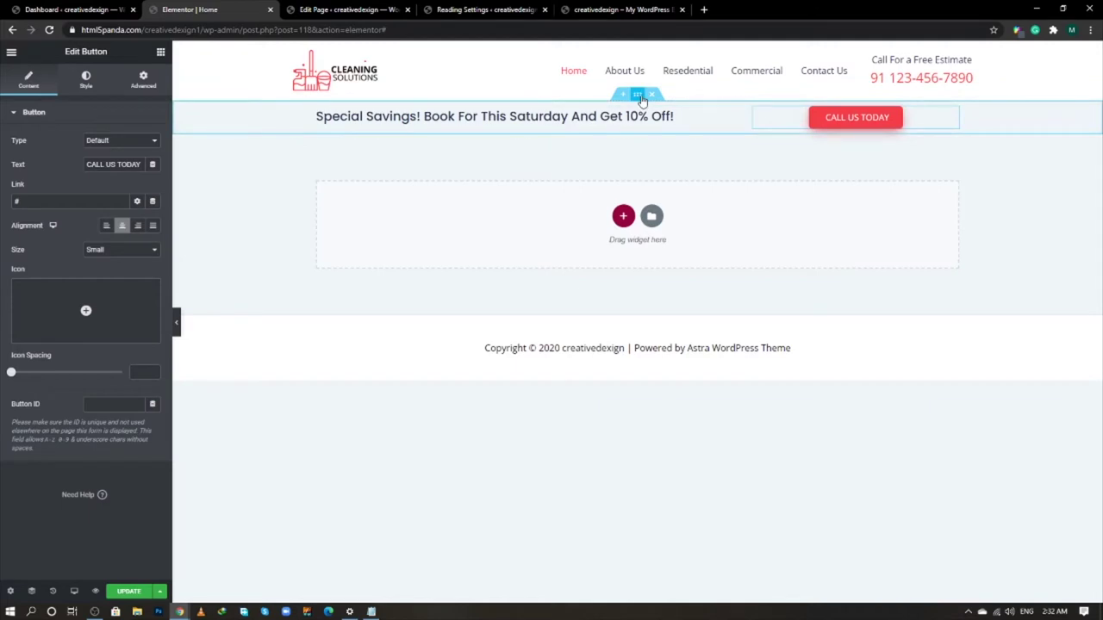
click(640, 97)
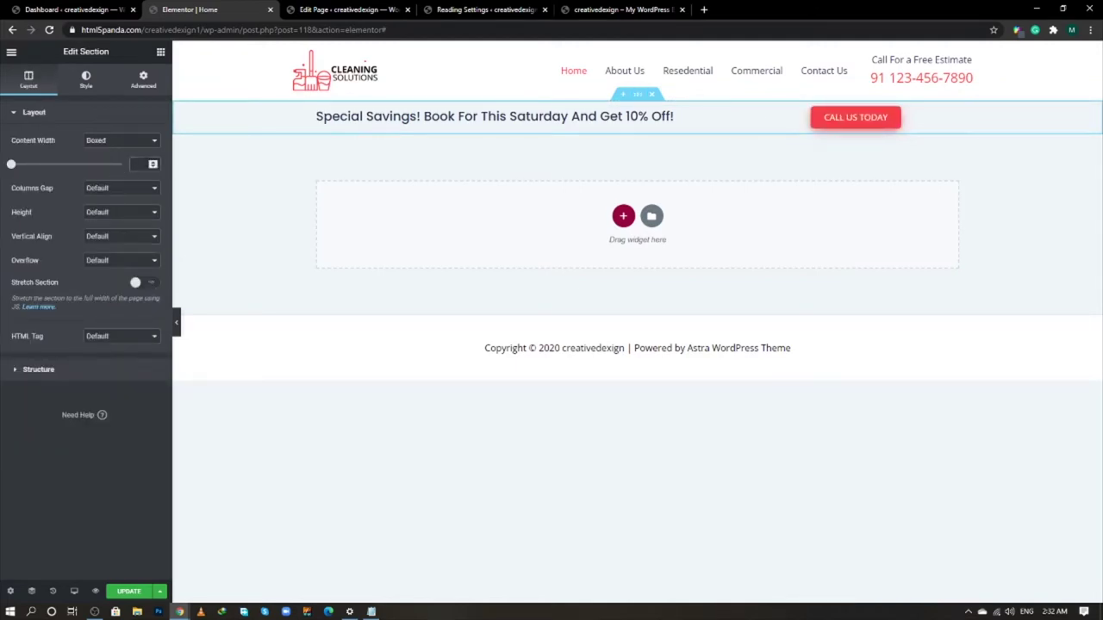
- Set the section to 1000 width, middle vertical alignment and a white classic background
text(1000)
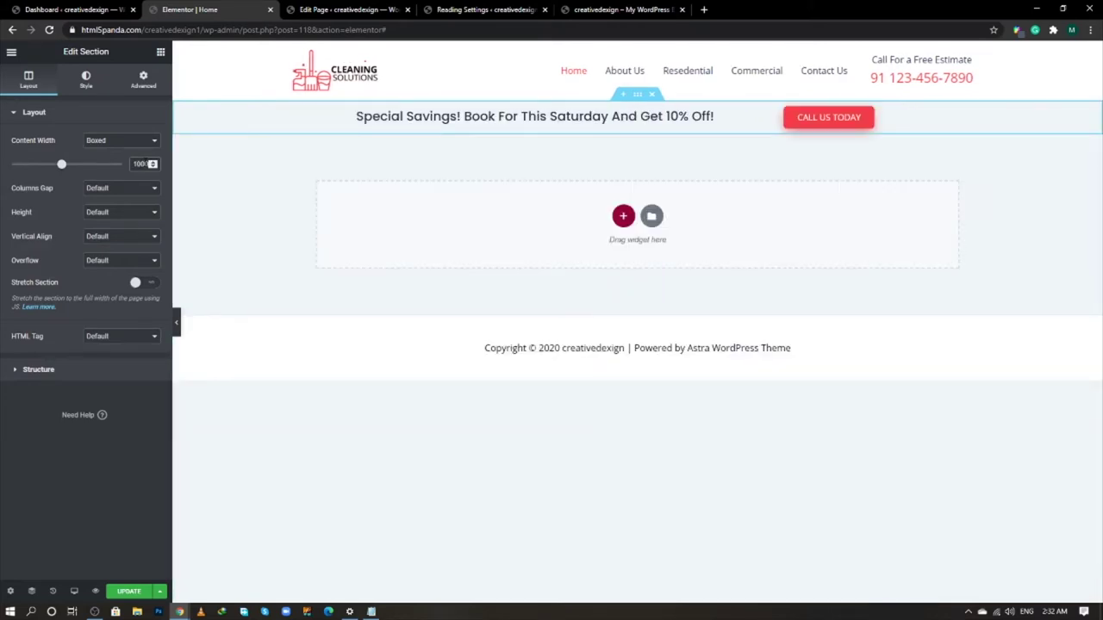
click(118, 238)
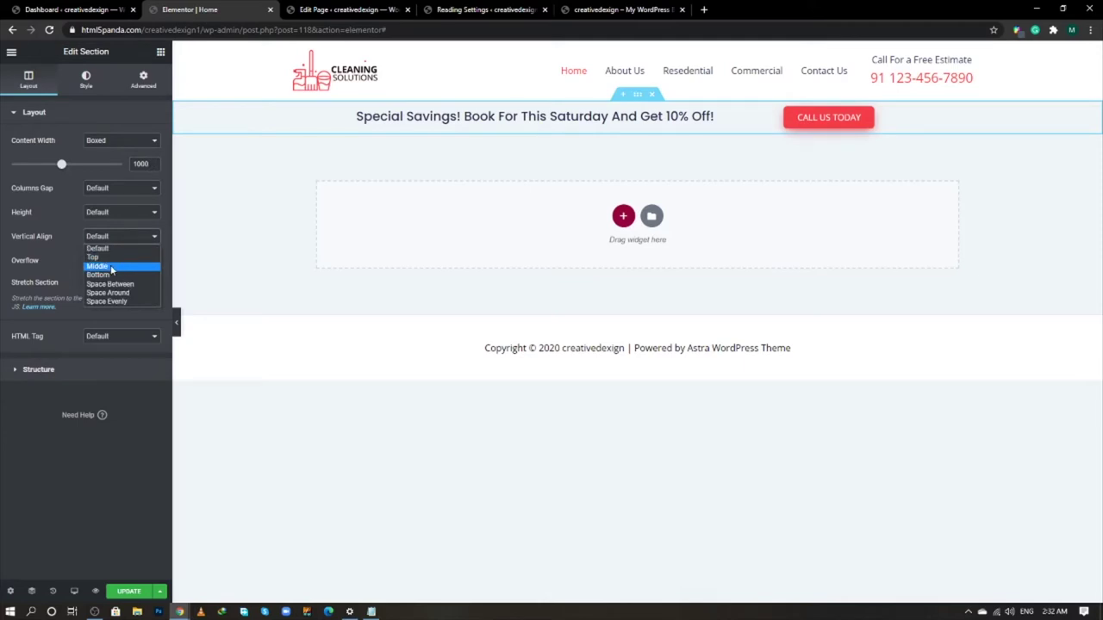
click(111, 268)
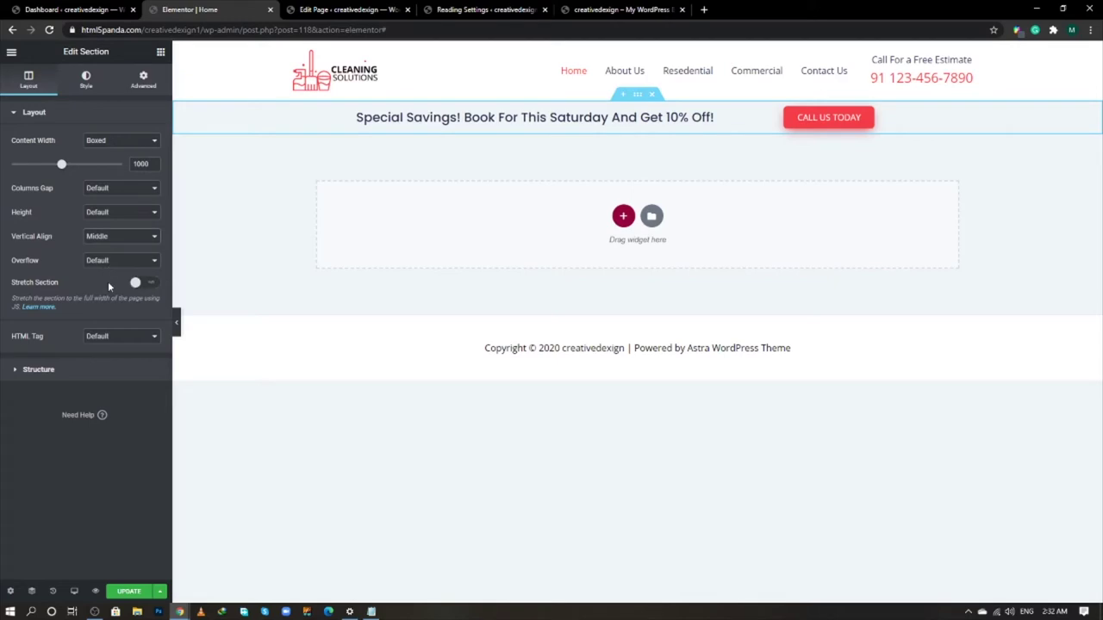
click(88, 89)
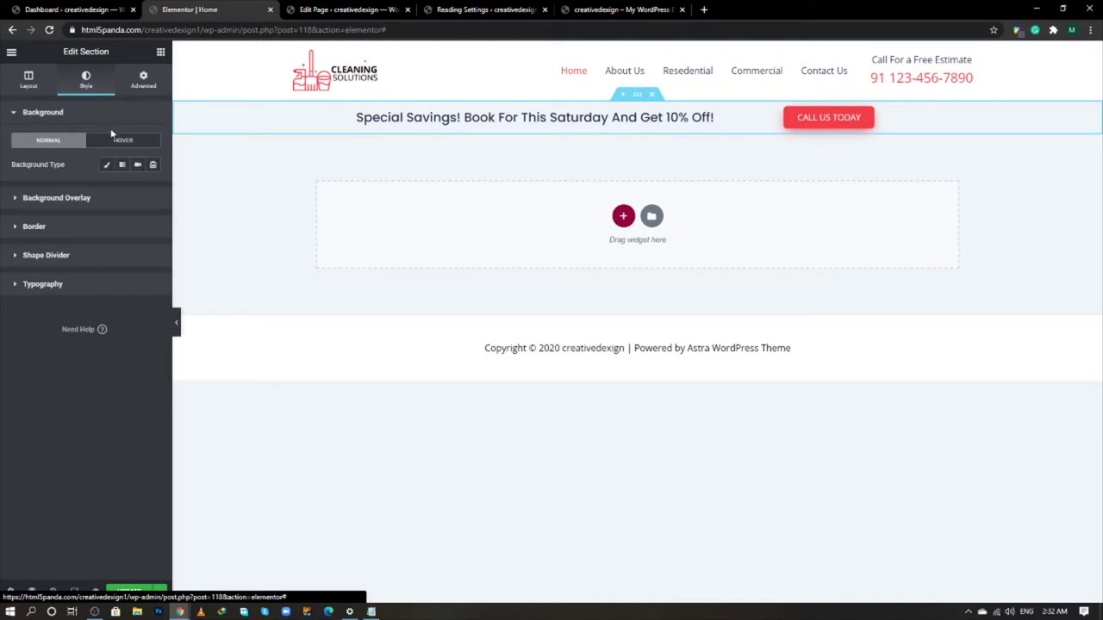
click(106, 164)
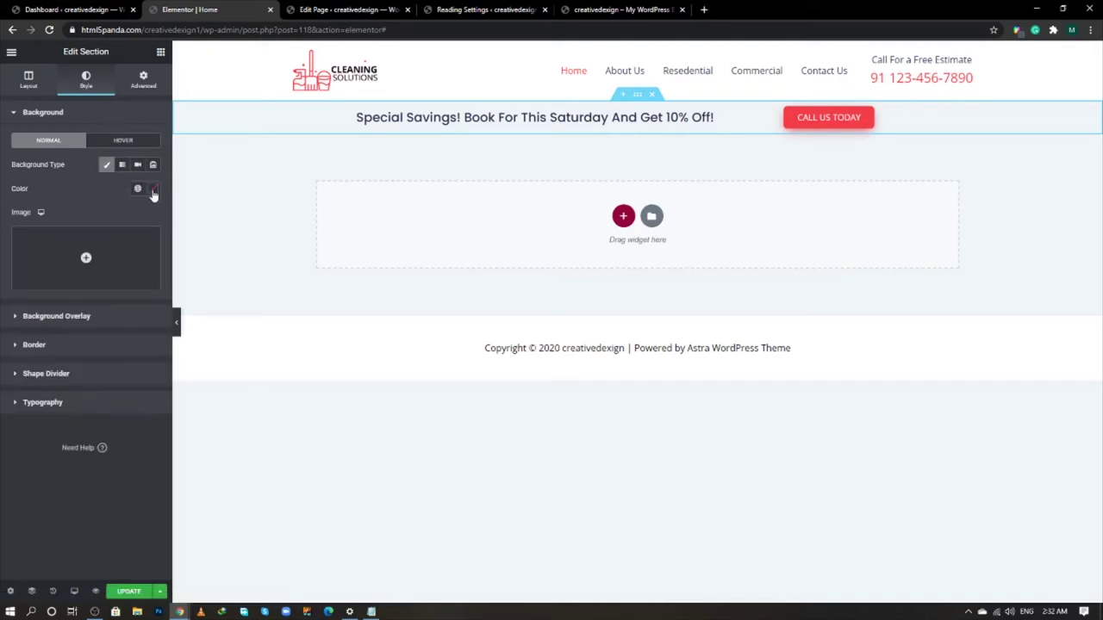
click(153, 189)
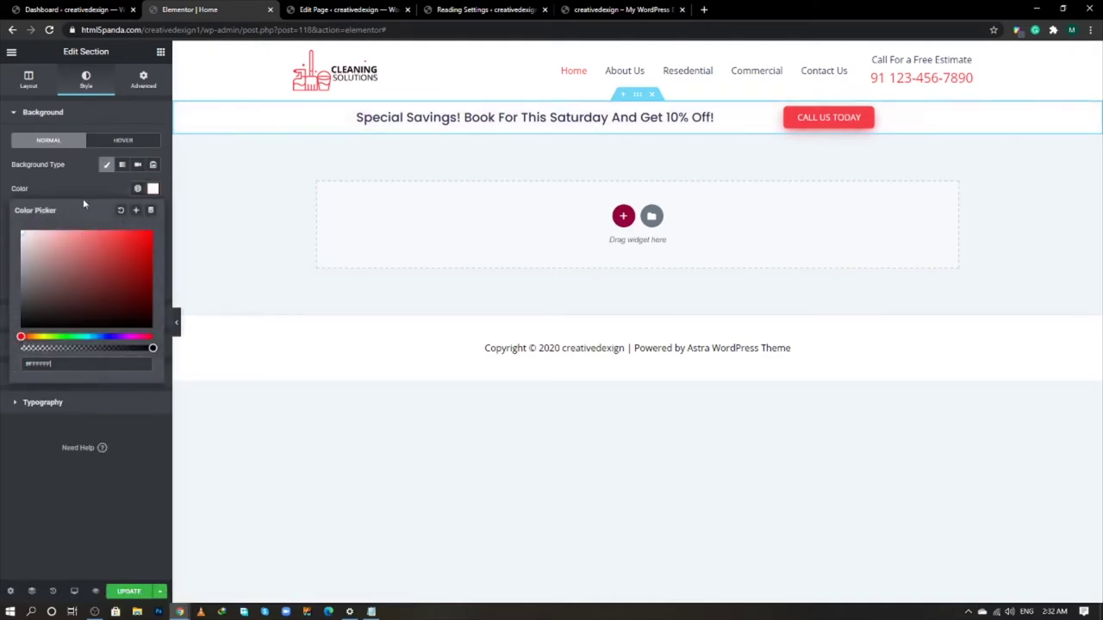
click(96, 190)
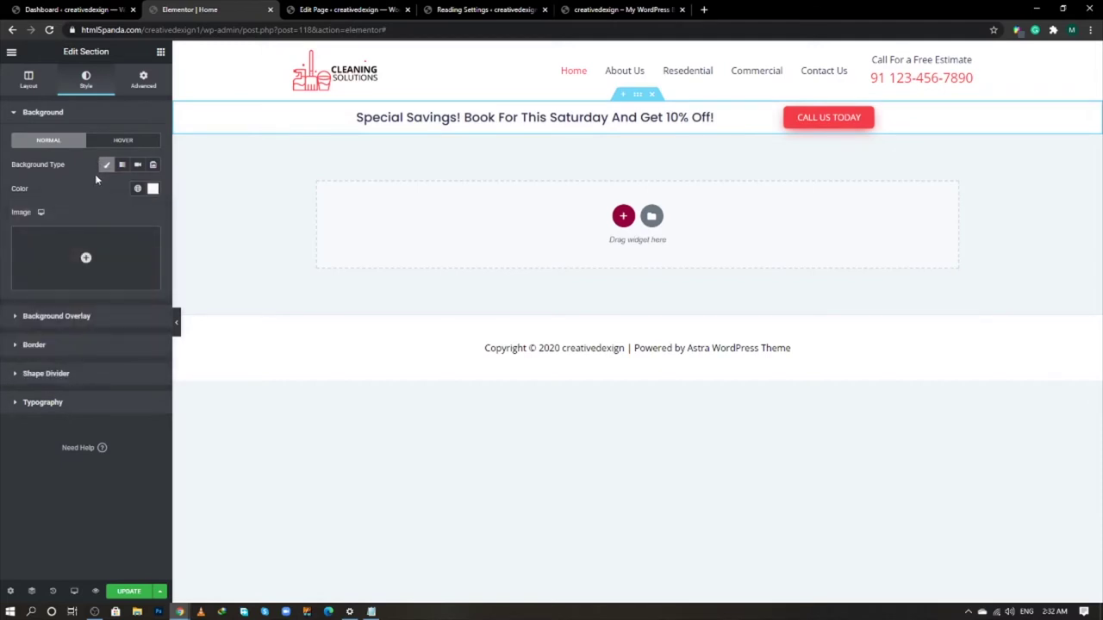
- Give the section 50 px top and bottom padding, update, and preview the page
click(143, 79)
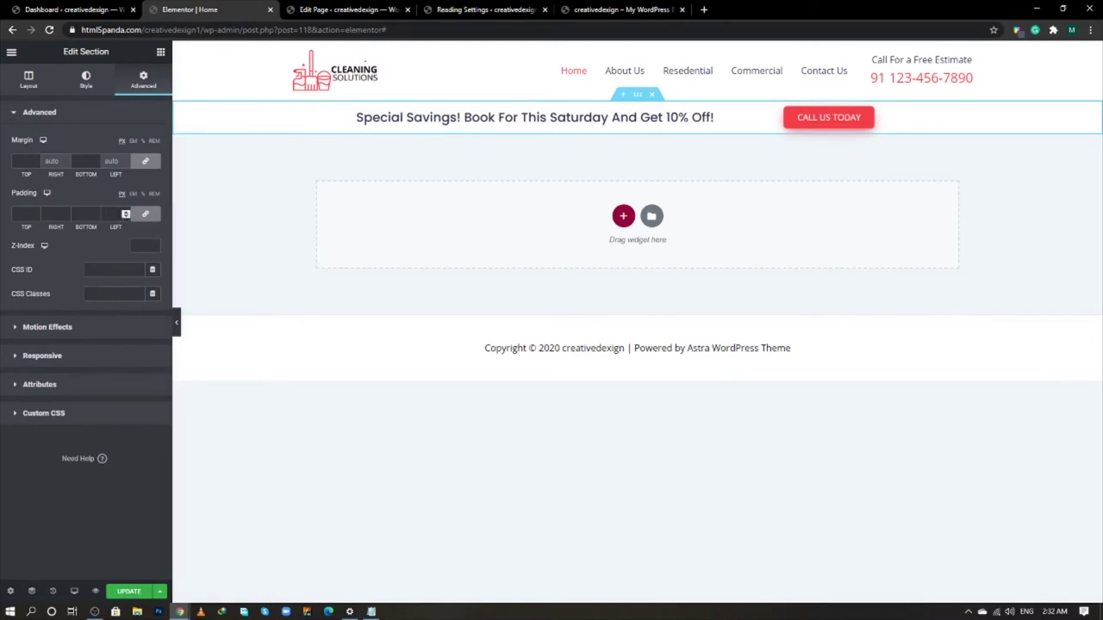
click(146, 213)
click(24, 213)
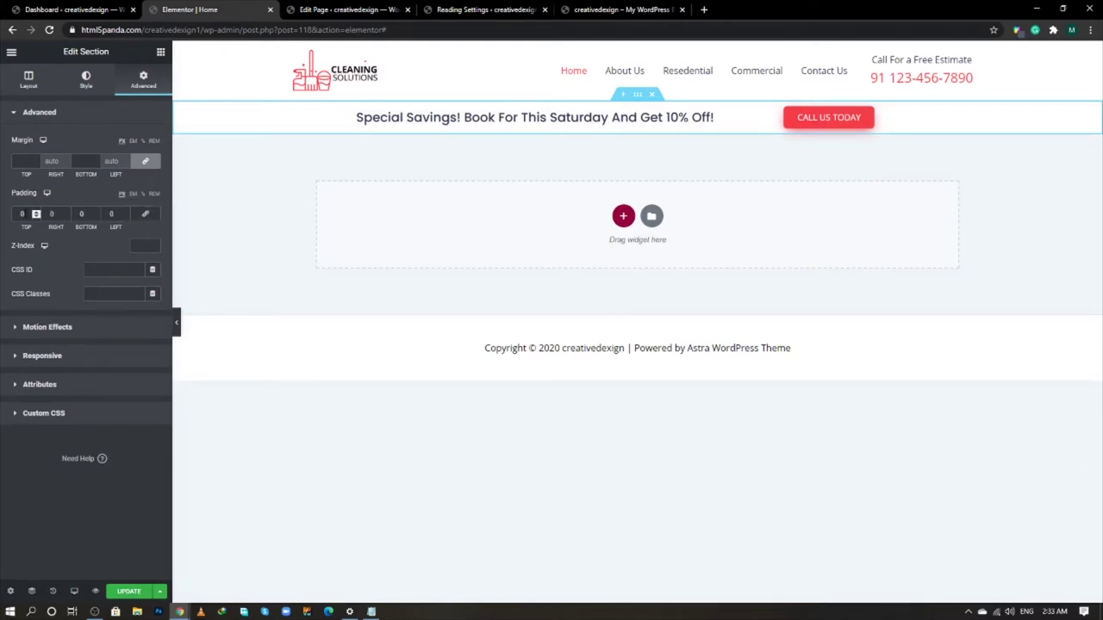
text(50)
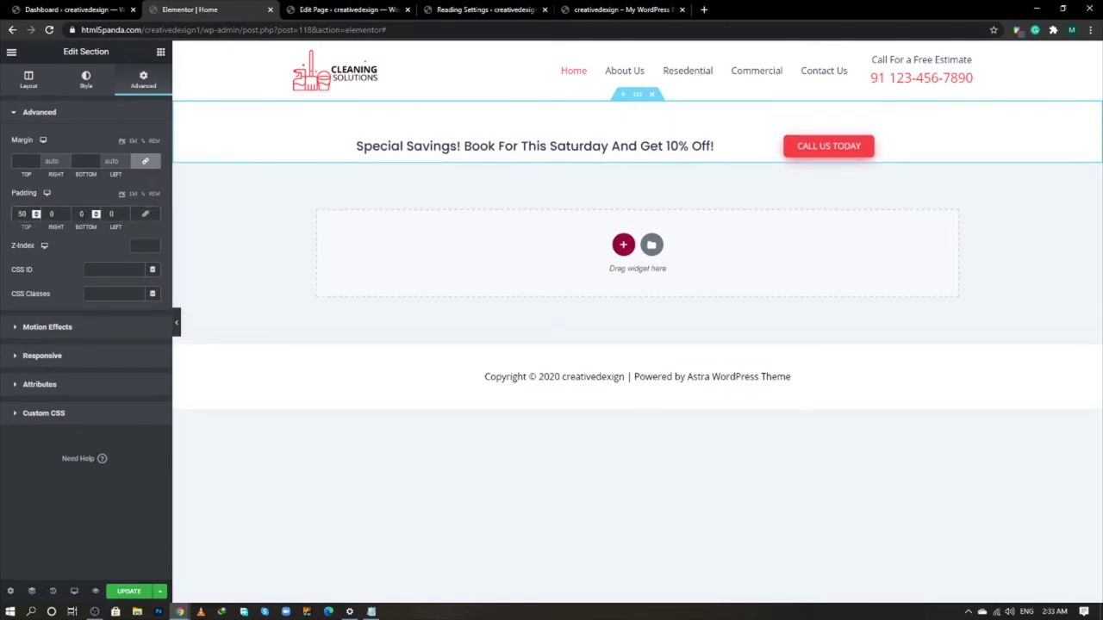
text(50)
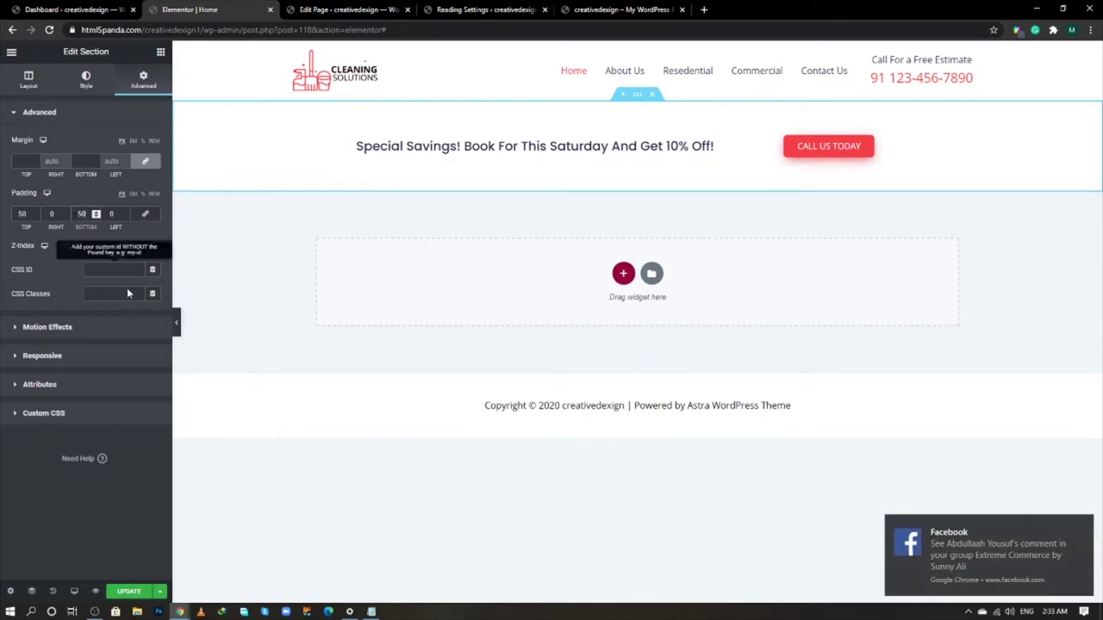
click(128, 591)
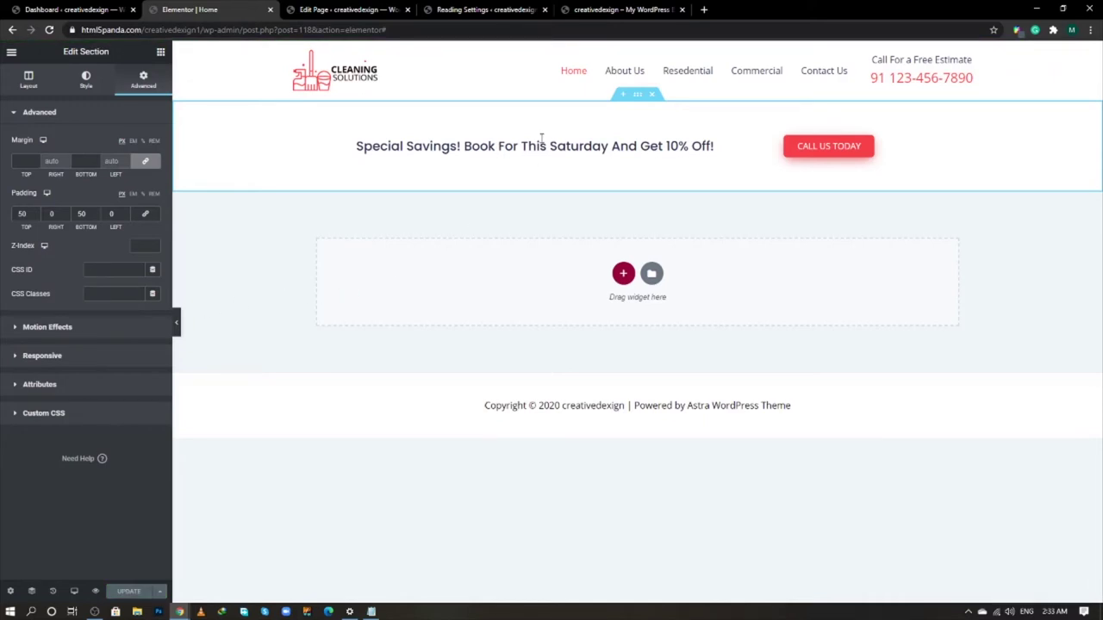
click(177, 323)
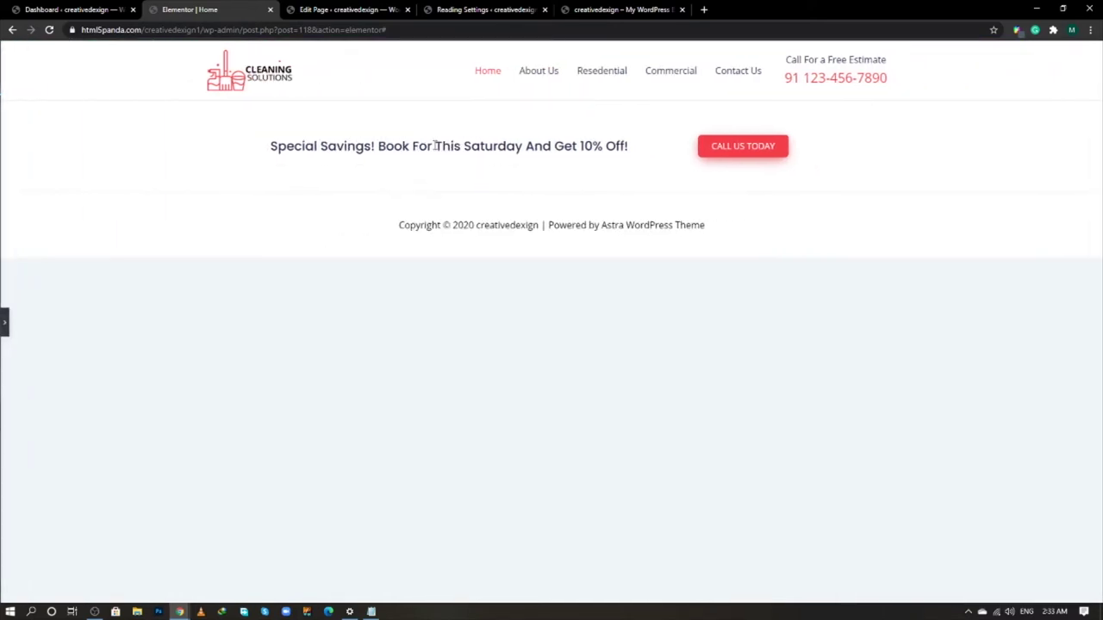
click(2, 323)
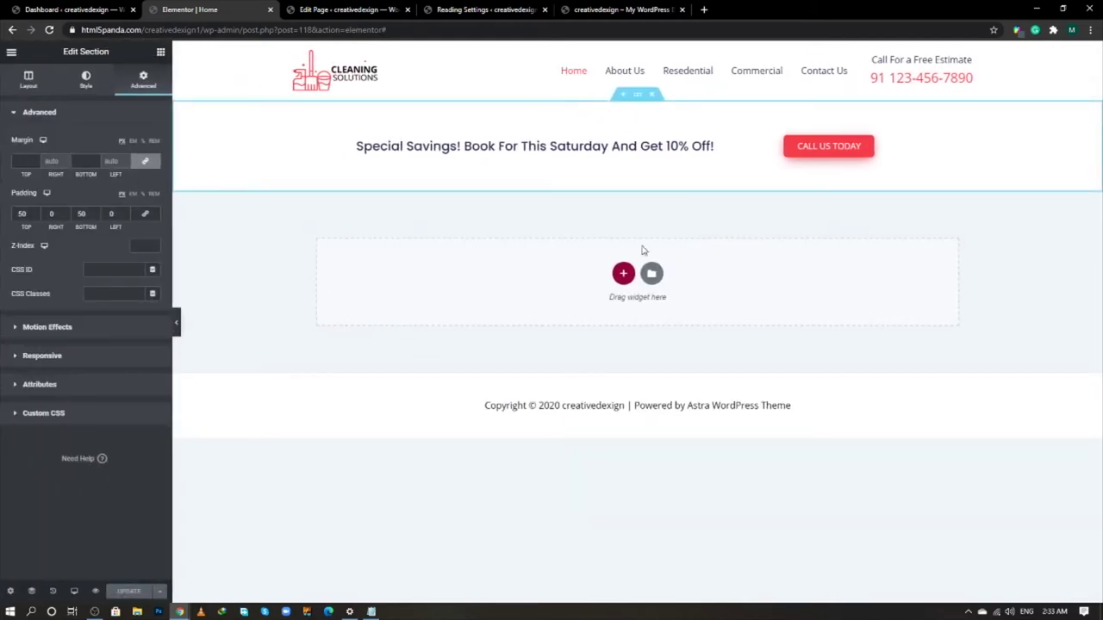
click(623, 273)
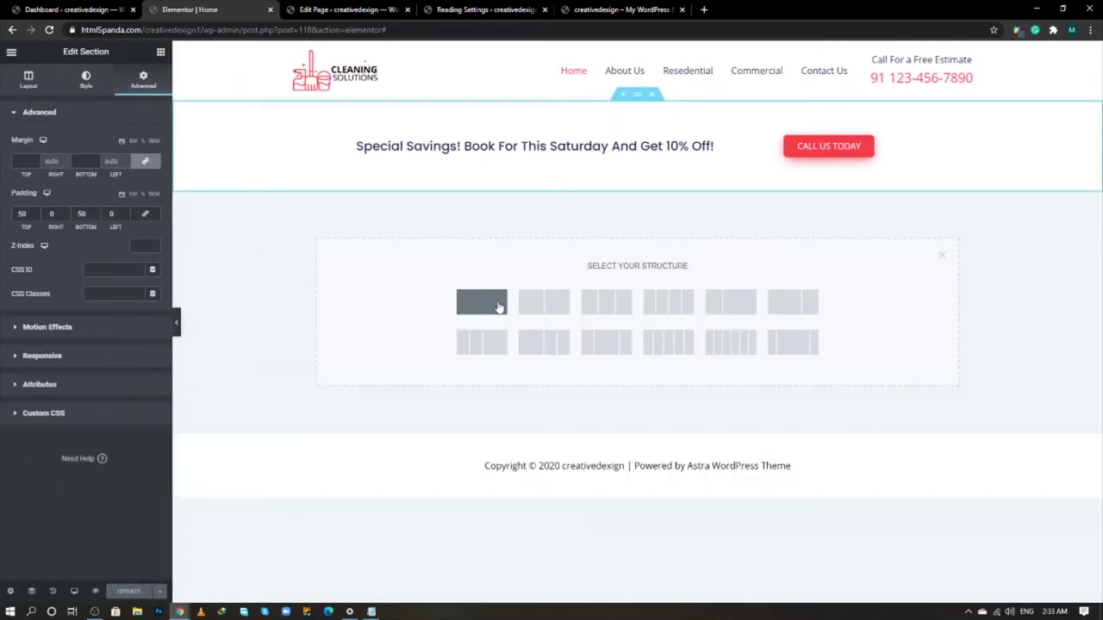
- Create a 1300-wide single-column section with the man-by-the-window photo as background
click(498, 308)
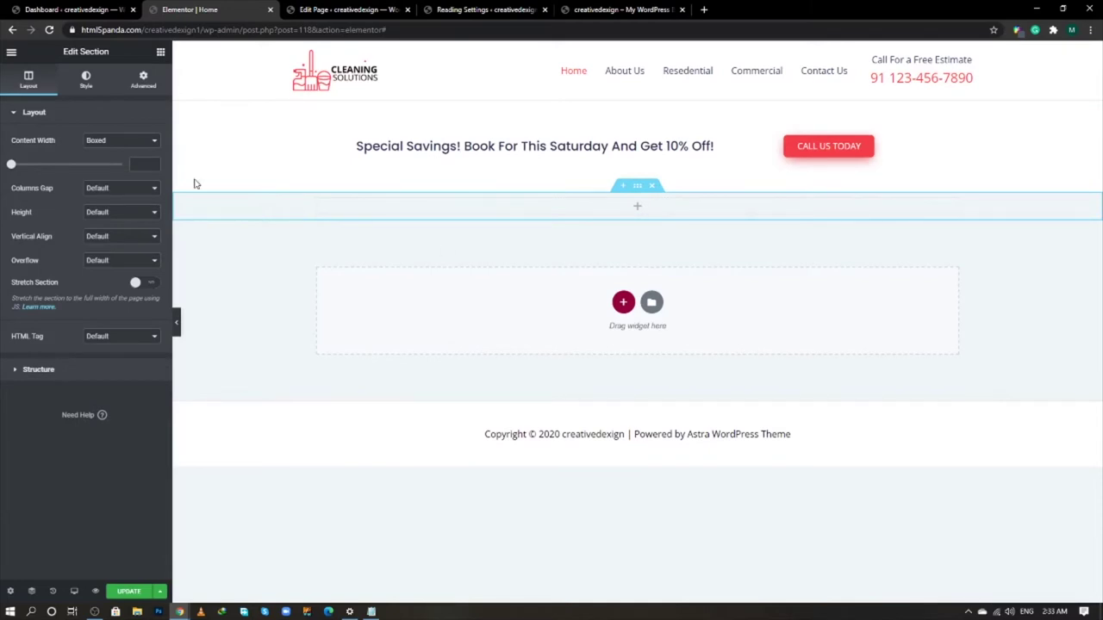
click(135, 164)
text(1300)
click(85, 80)
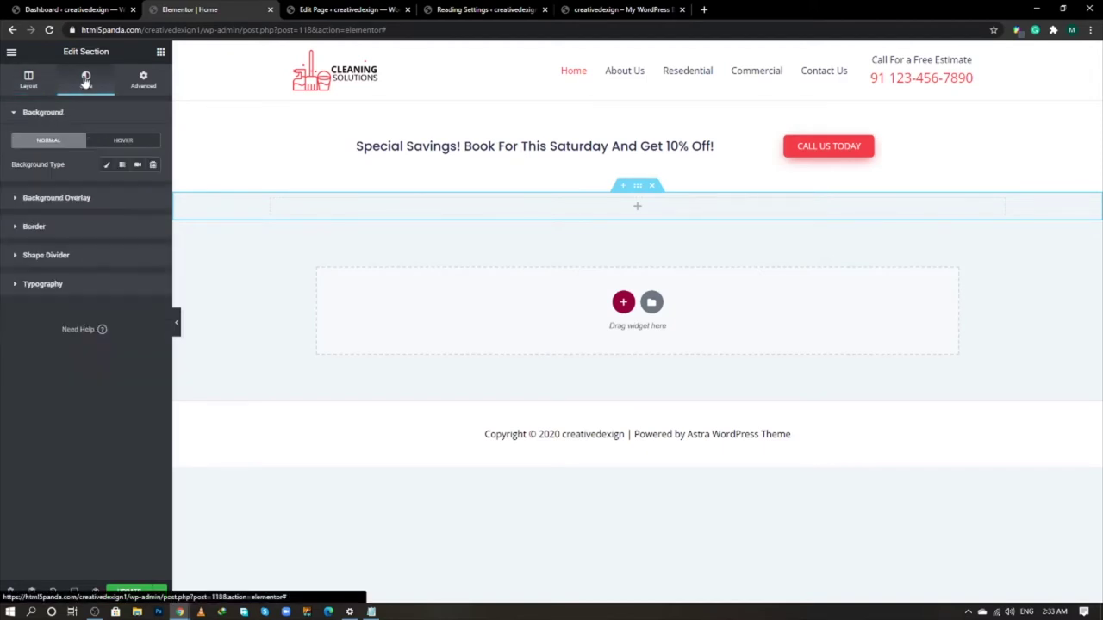
click(109, 165)
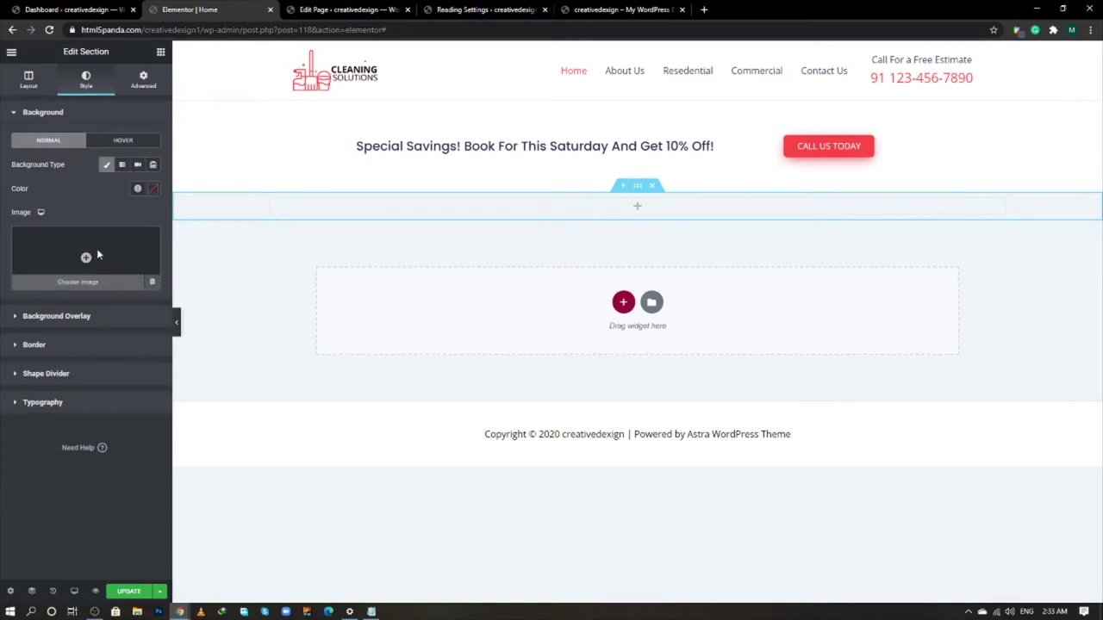
click(97, 248)
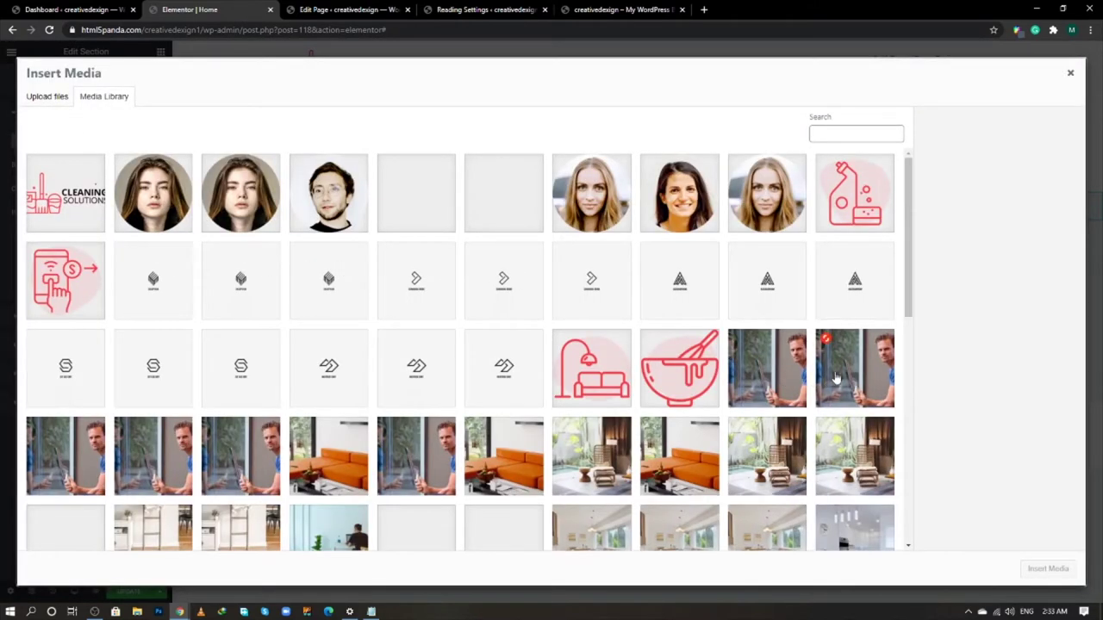
click(840, 377)
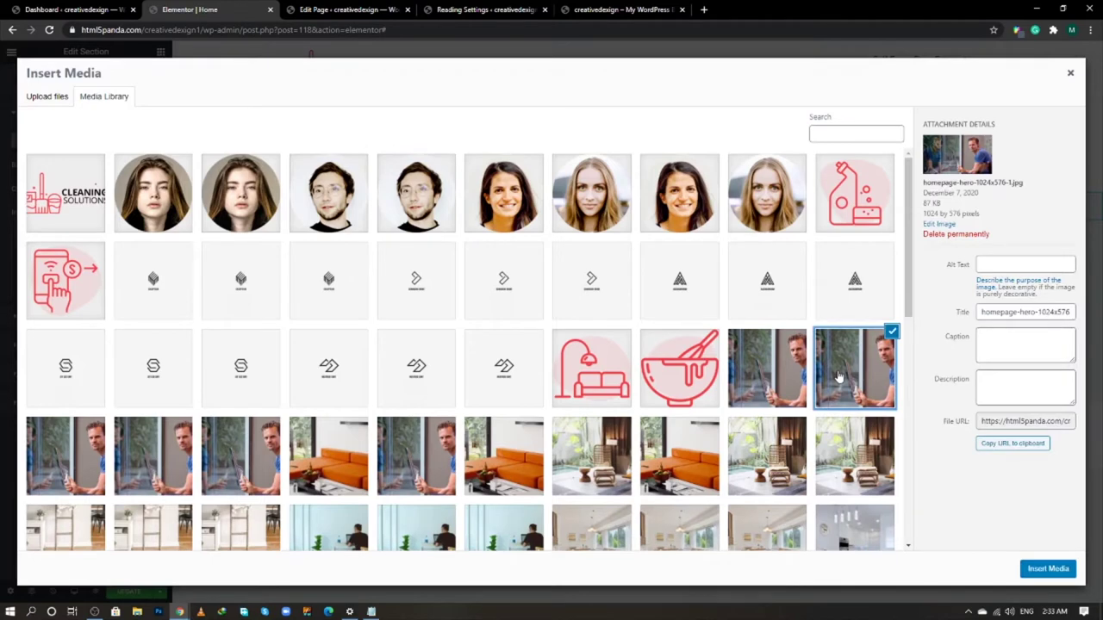
click(1034, 572)
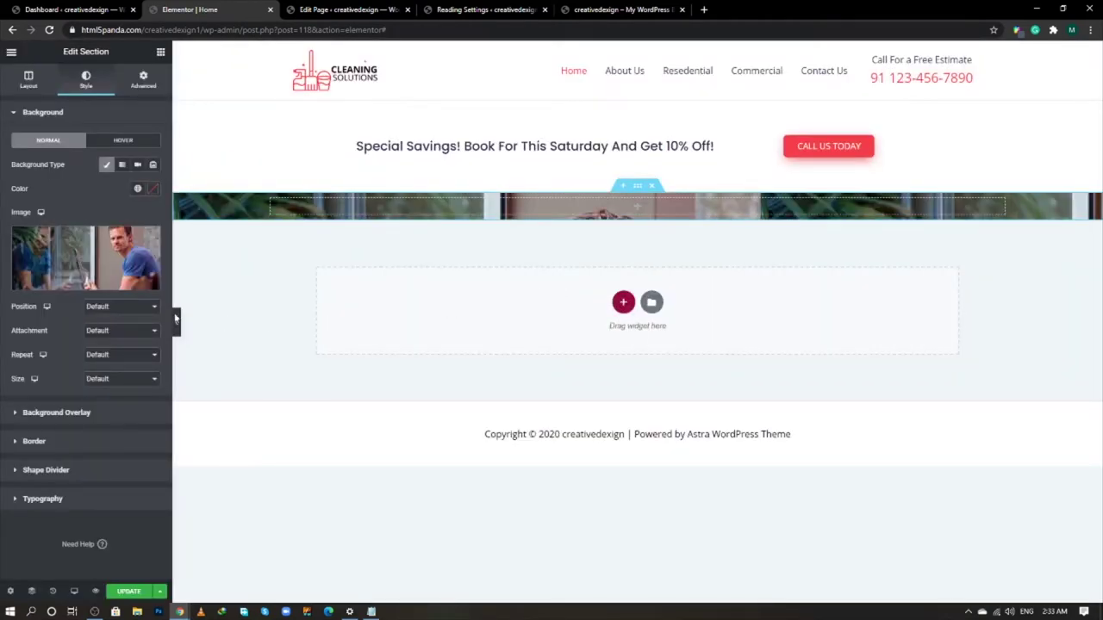
- Set the background image to Top Center, No-repeat and Cover
click(104, 306)
click(108, 354)
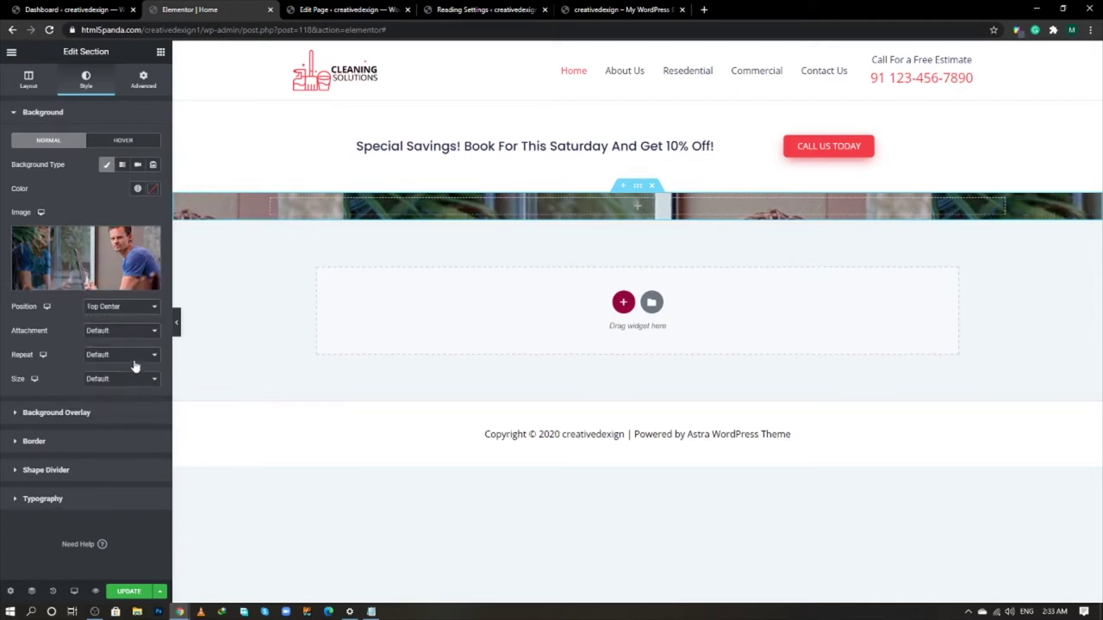
click(128, 355)
click(126, 379)
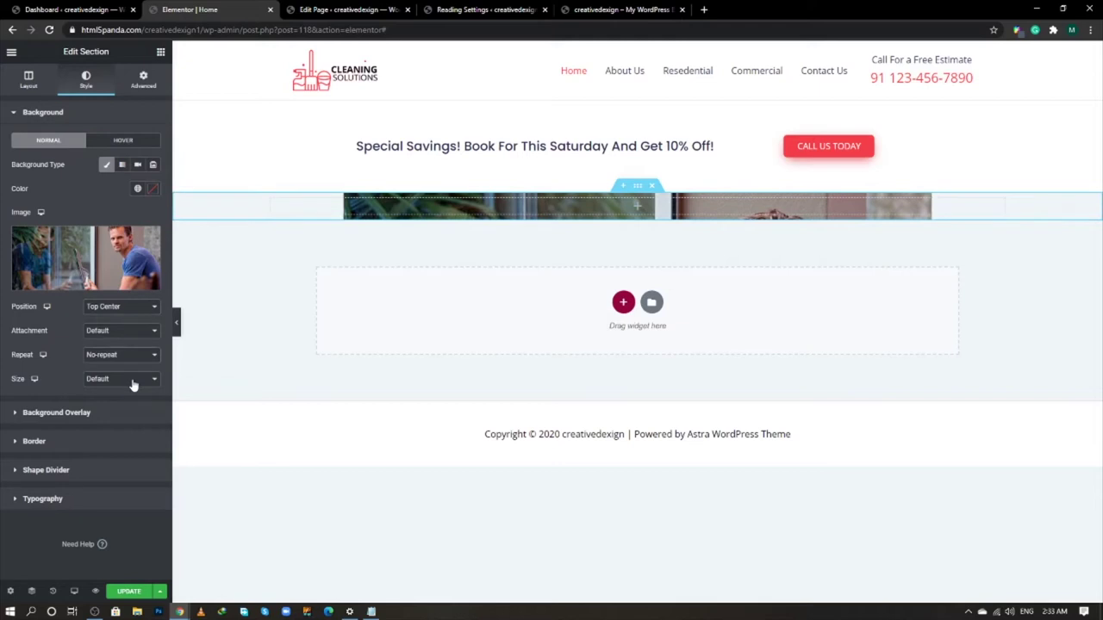
click(133, 381)
click(124, 412)
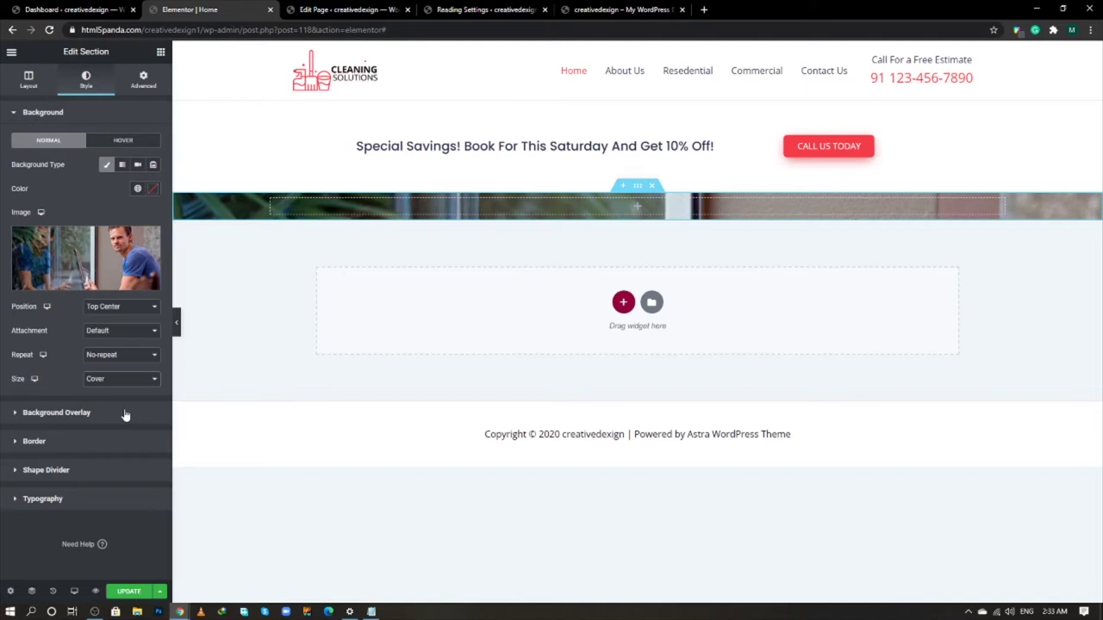
- Add a black classic background overlay at 0.5 opacity
click(125, 412)
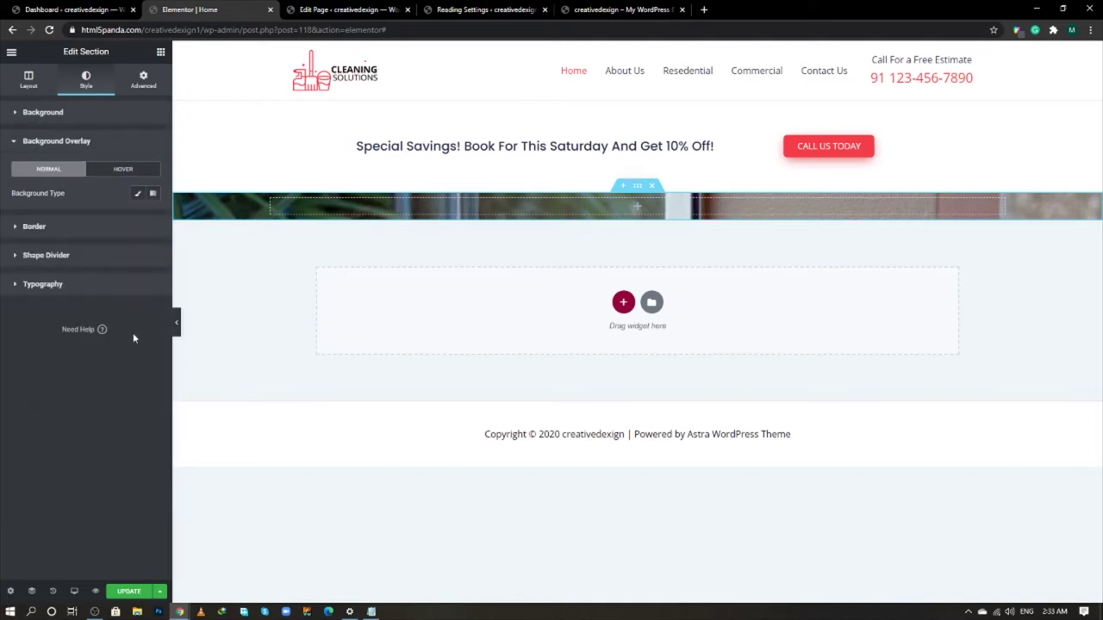
click(135, 198)
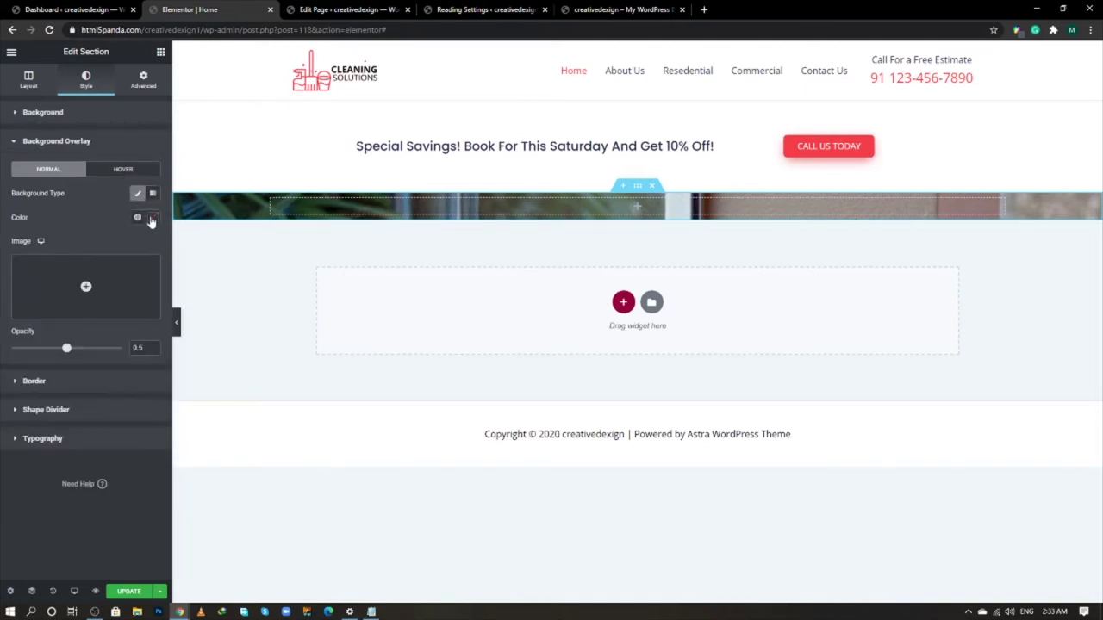
click(153, 217)
click(104, 215)
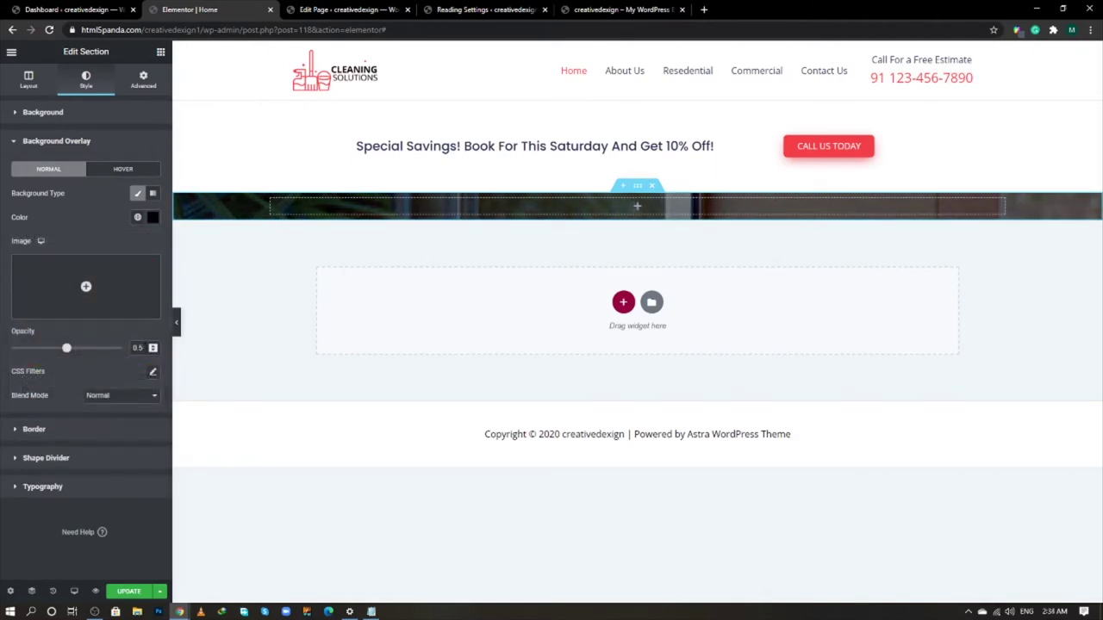
double_click(139, 348)
text(0.5)
- Set the section's top and bottom padding to 160 px
click(146, 93)
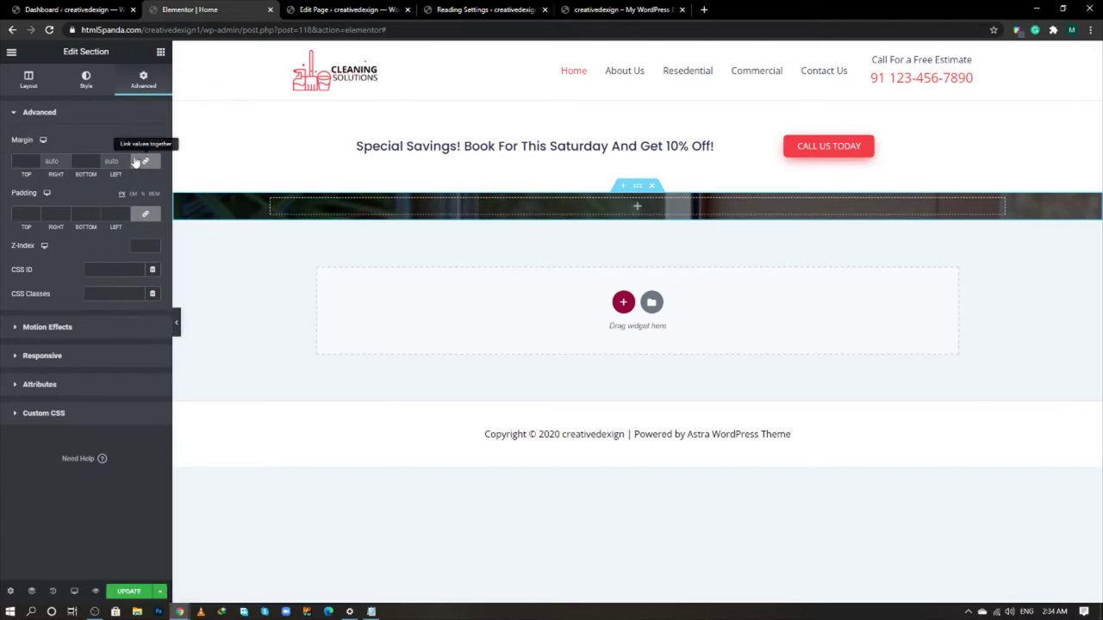
click(145, 215)
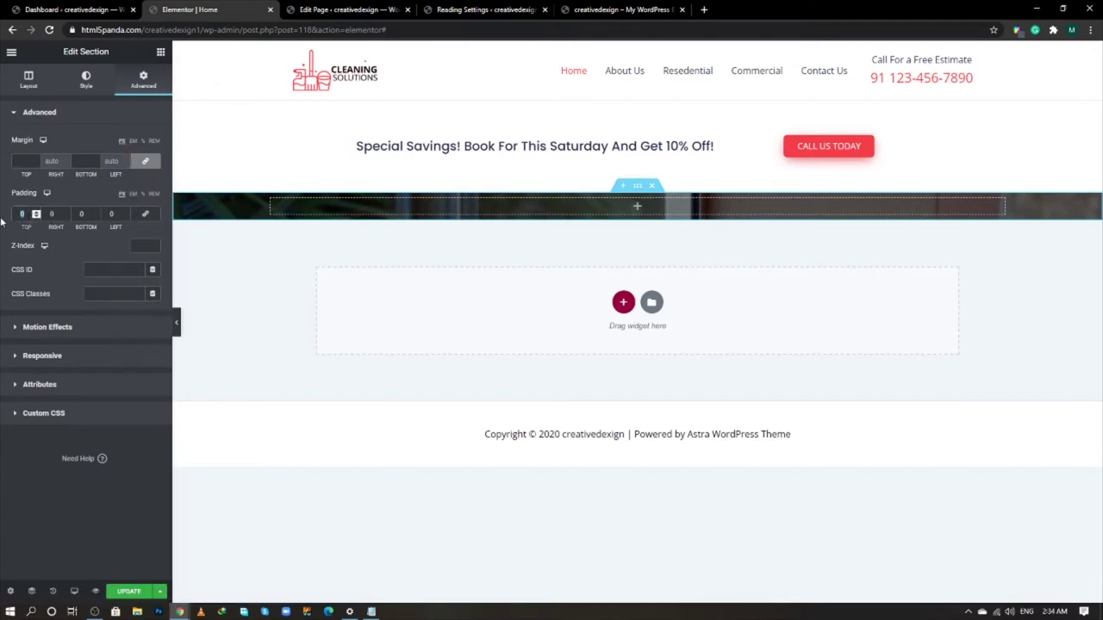
text(160)
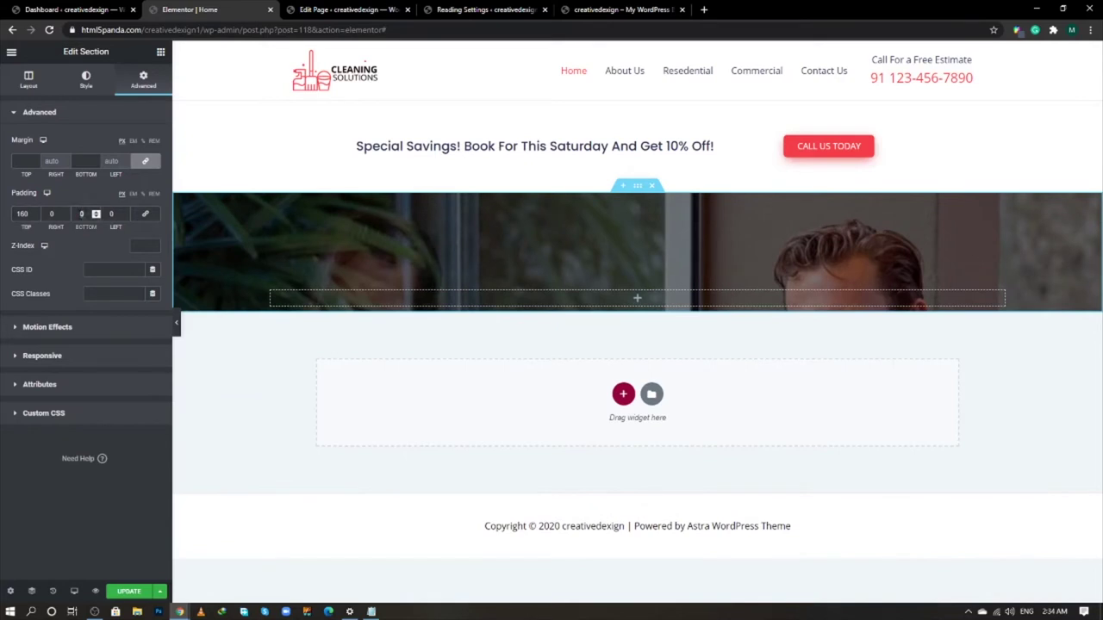
text(160)
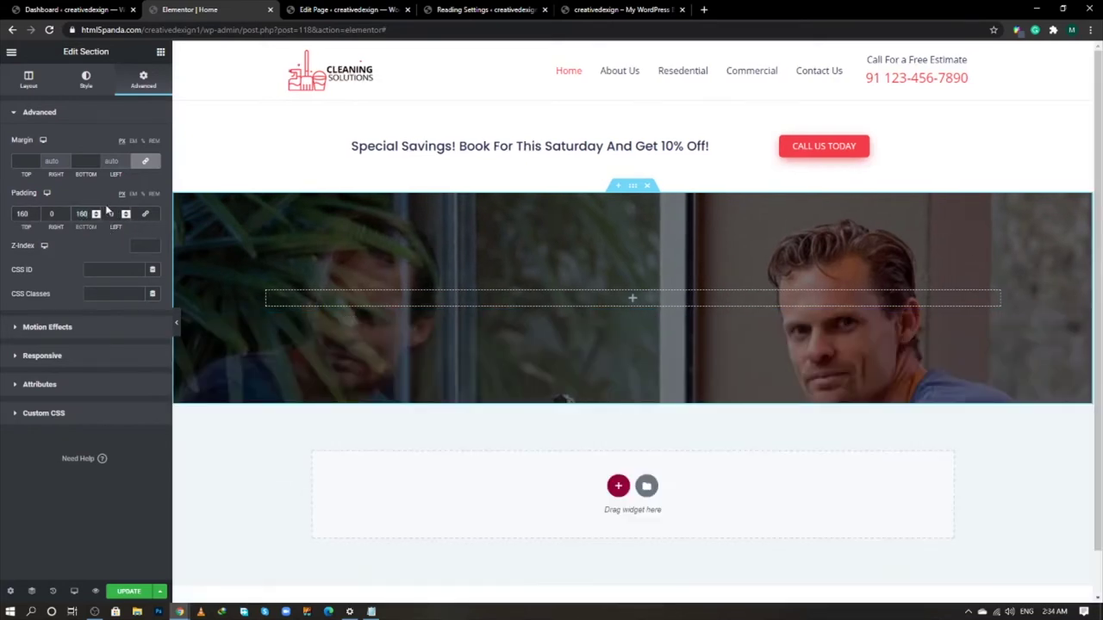
click(269, 297)
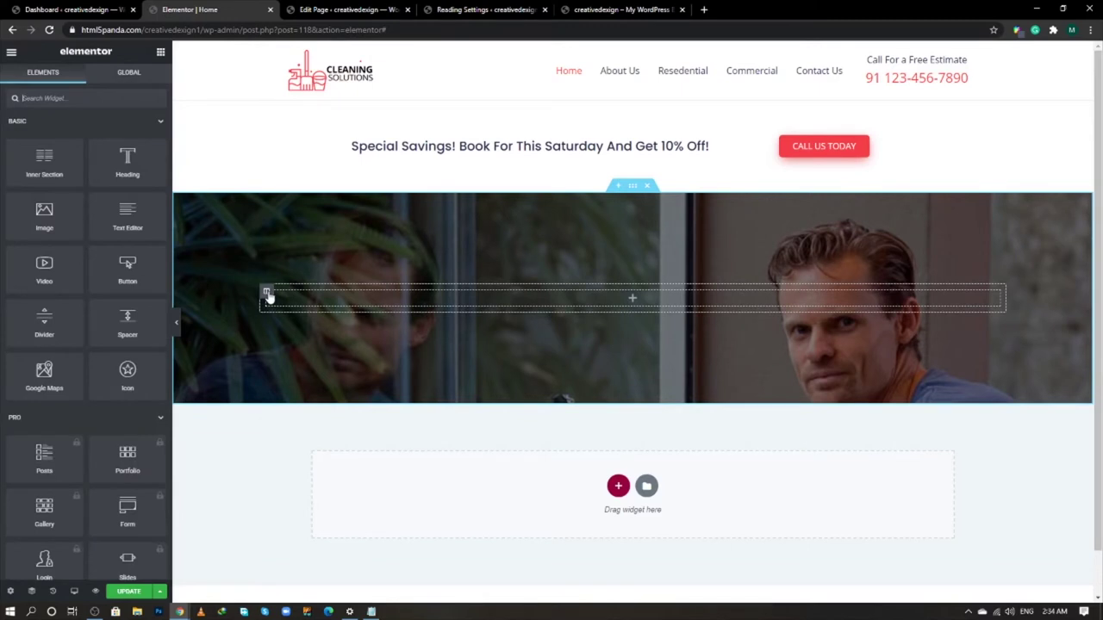
- Duplicate the column, set widths to 60/40, and middle-align the left column
right_click(267, 296)
click(289, 318)
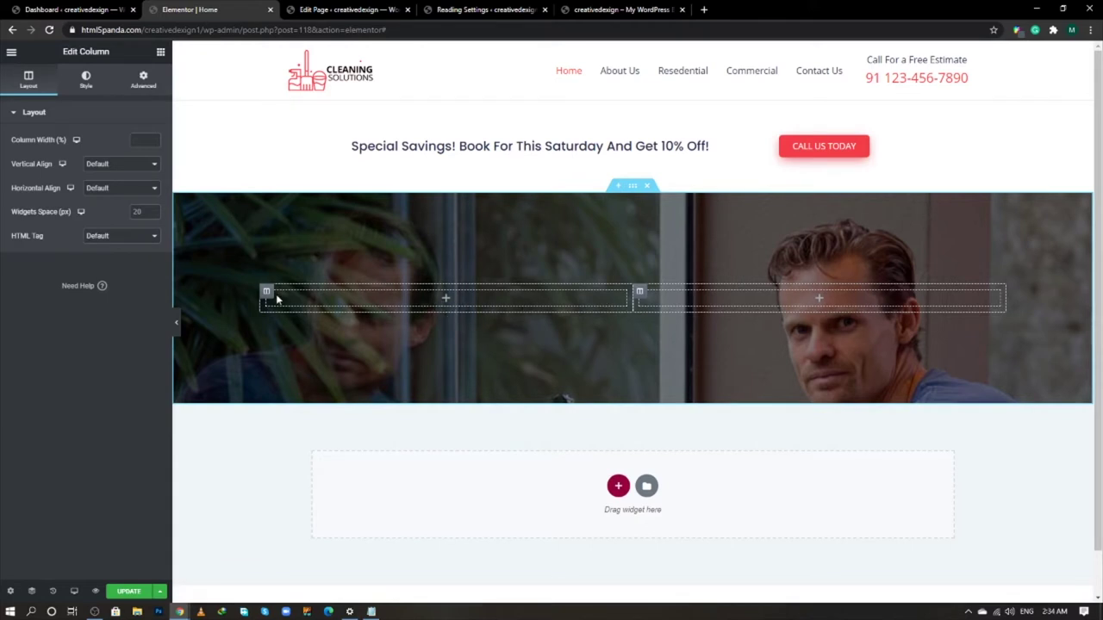
text(60)
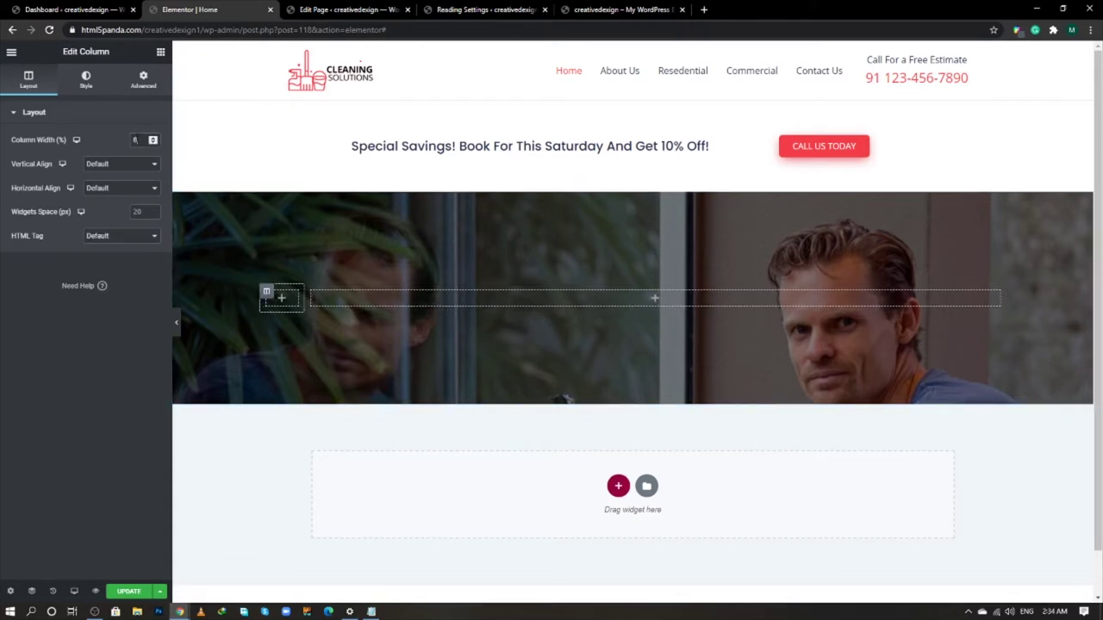
click(715, 293)
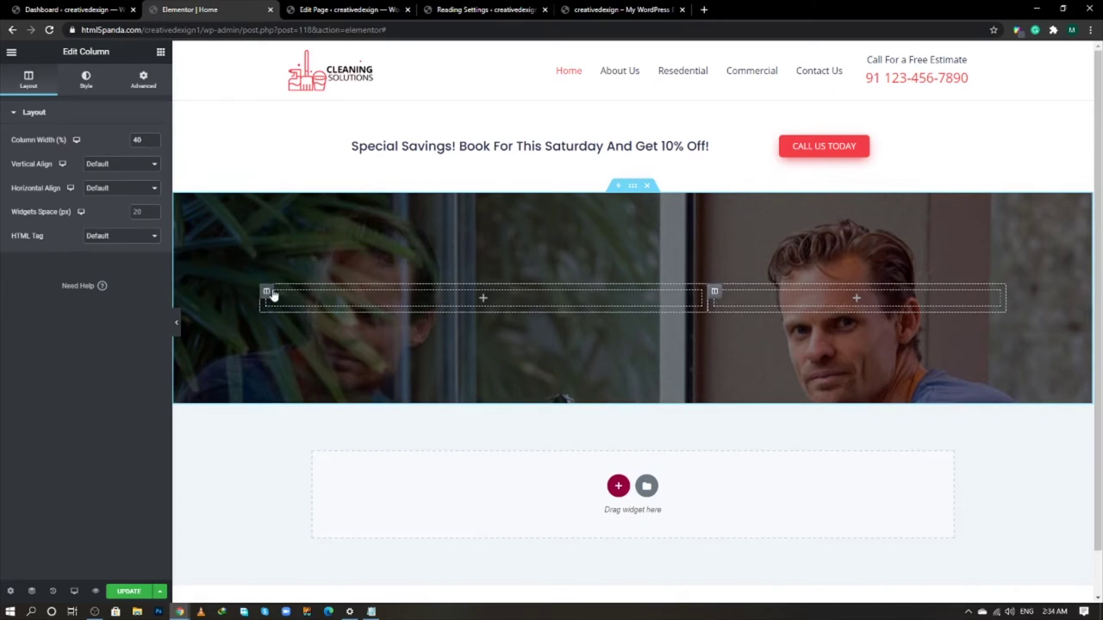
click(267, 293)
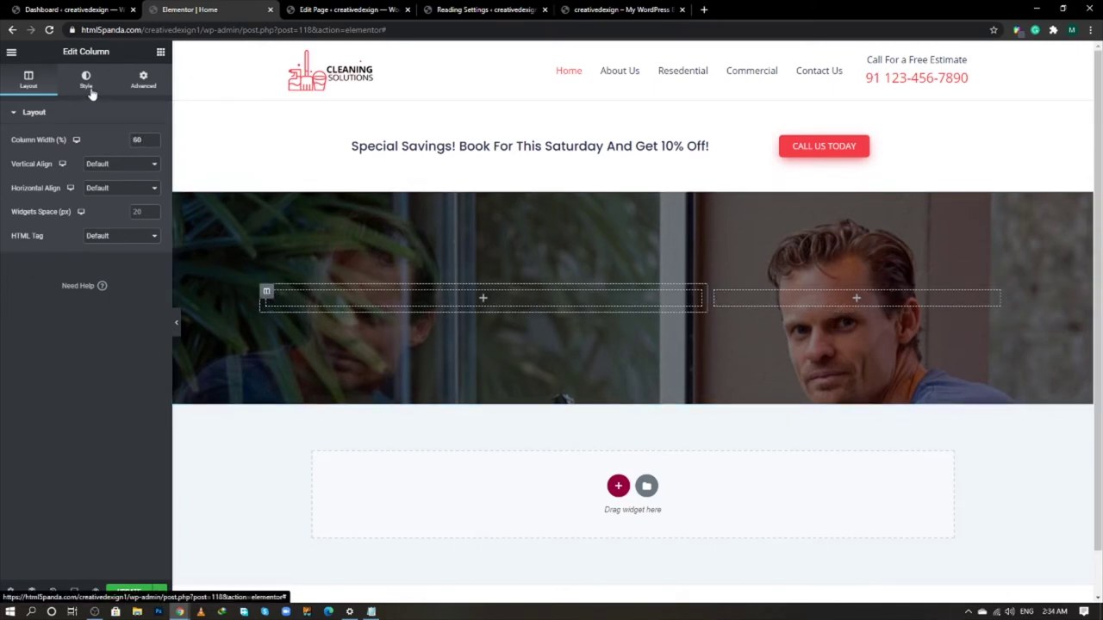
click(104, 163)
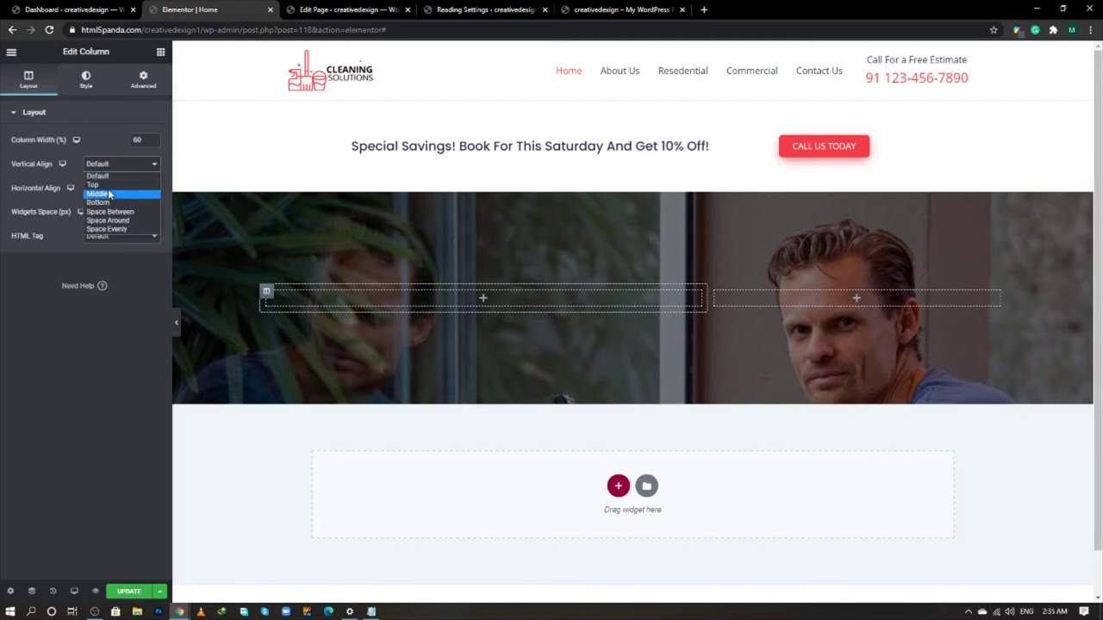
click(109, 195)
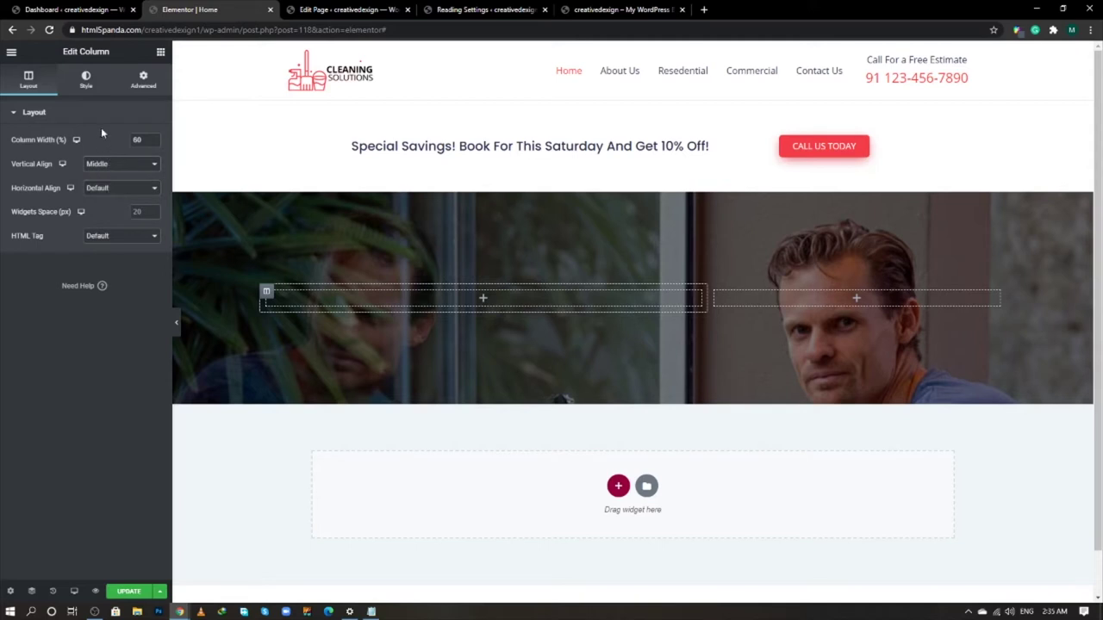
- Give the left column a white classic background and 60 px padding, then update
click(86, 82)
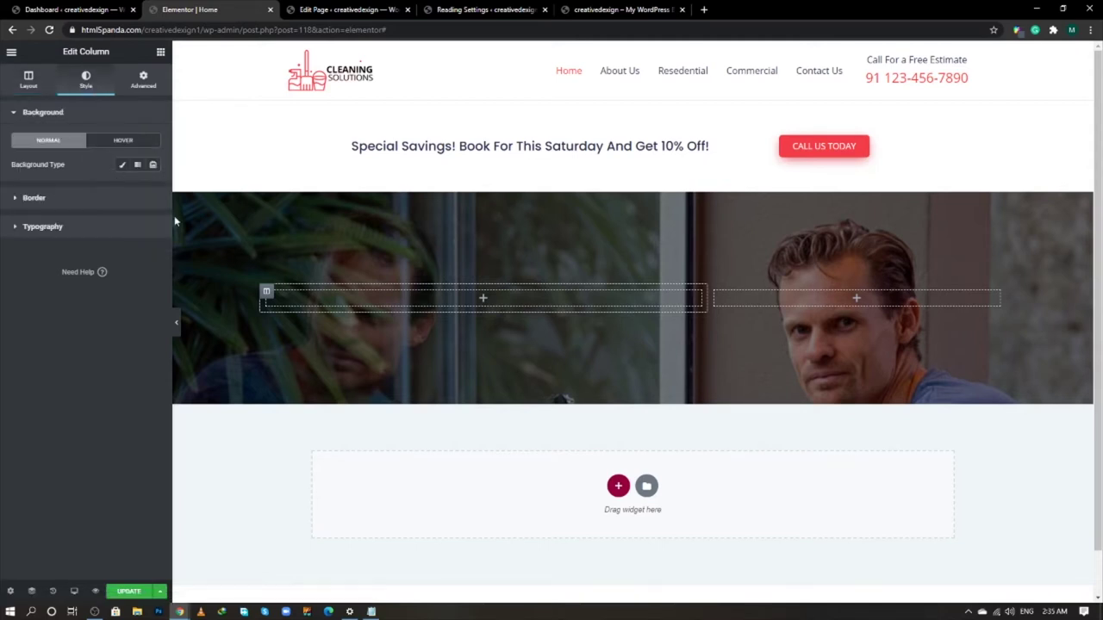
click(122, 164)
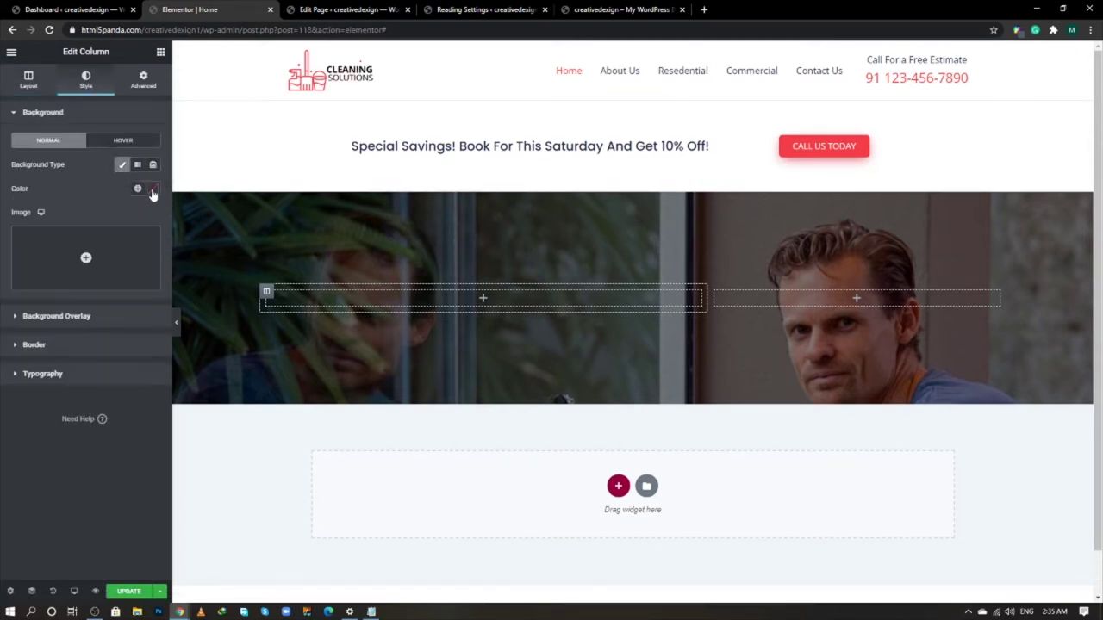
click(152, 188)
click(22, 230)
click(110, 178)
mouse_move(117, 258)
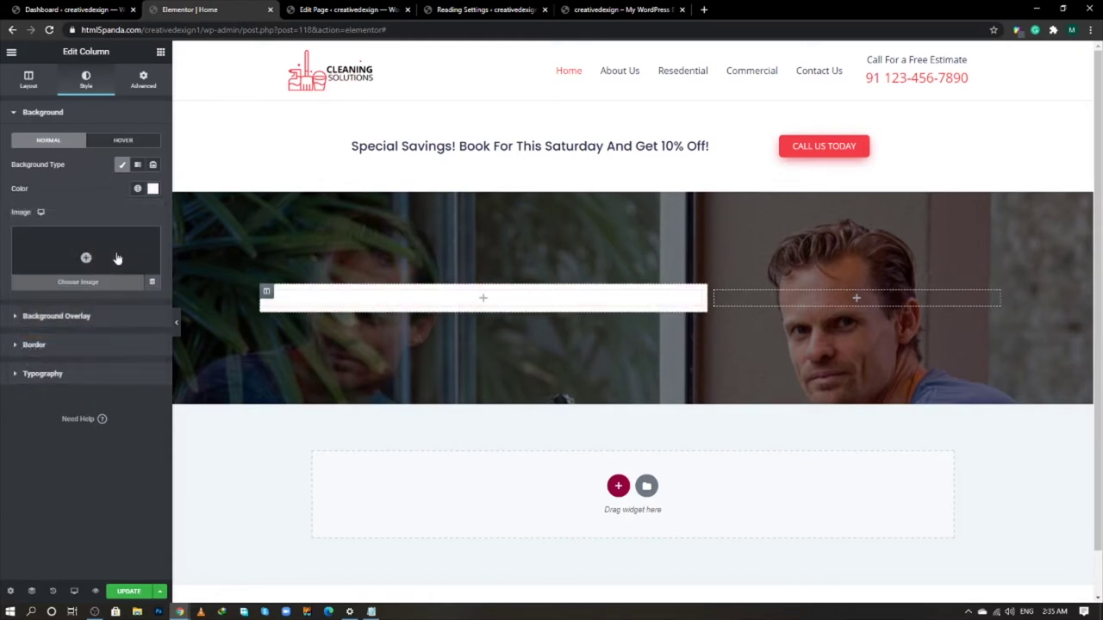
click(143, 81)
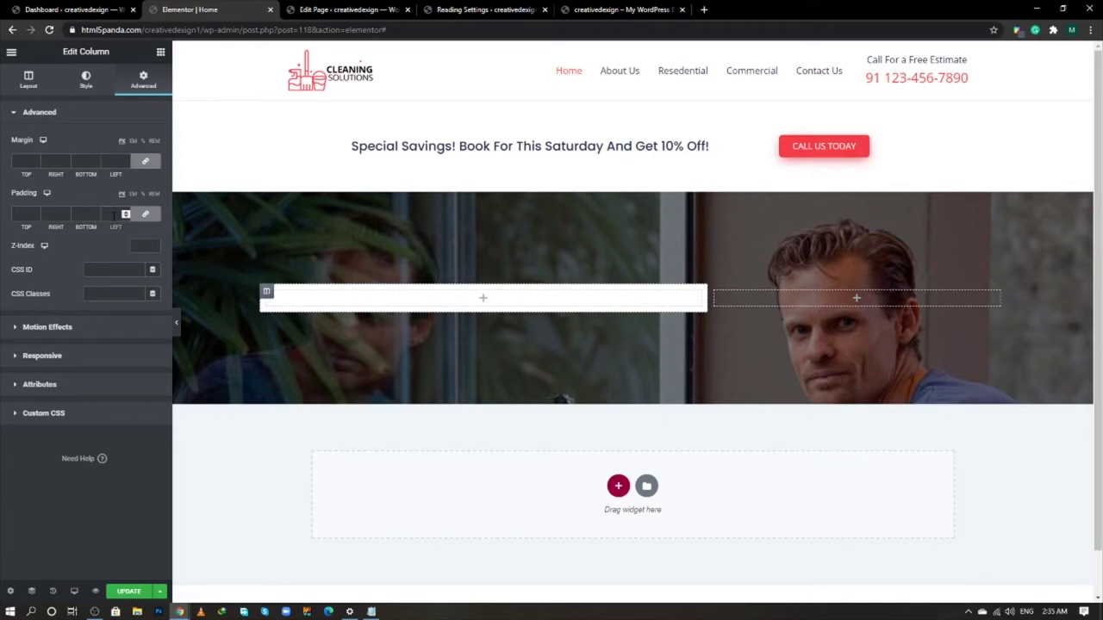
text(0)
click(122, 592)
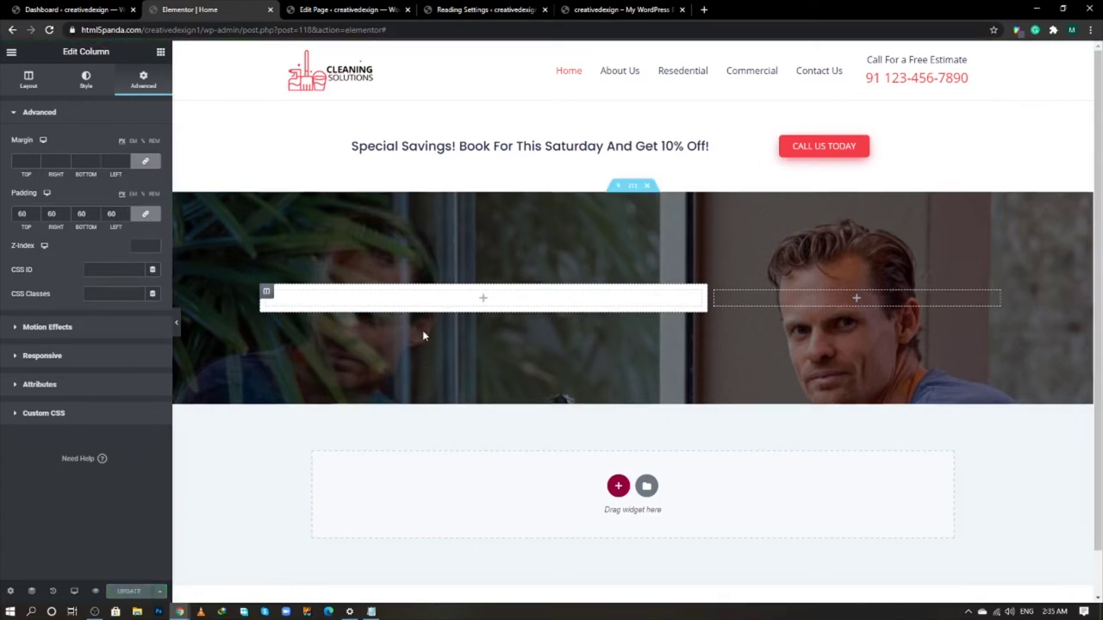
- Add an H1 heading to the left column
click(160, 54)
drag(128, 162, 413, 300)
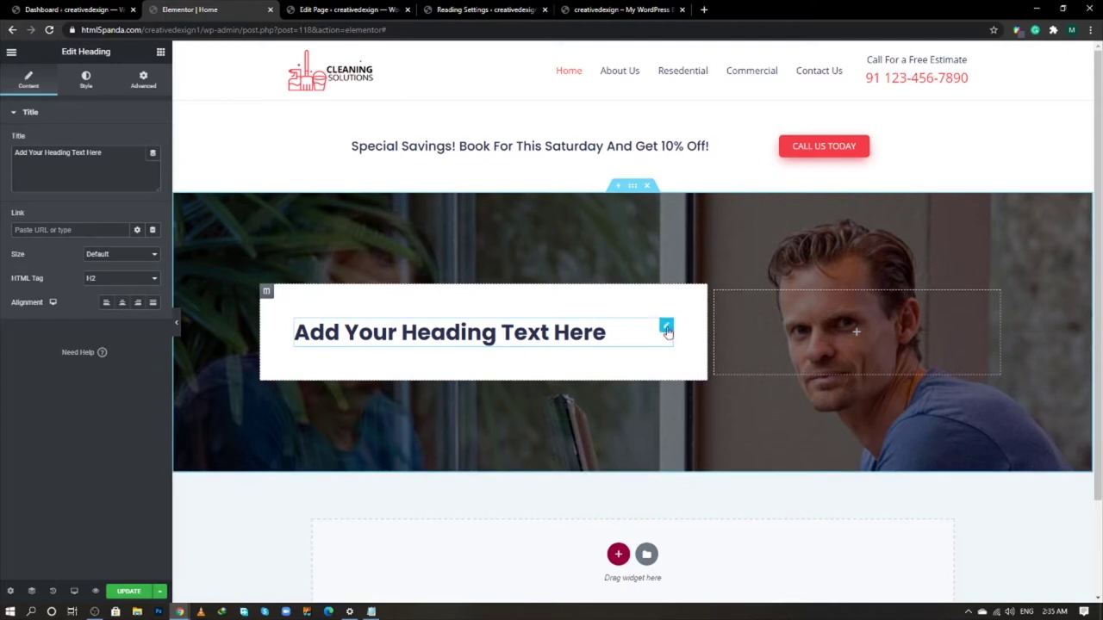
click(114, 278)
click(118, 292)
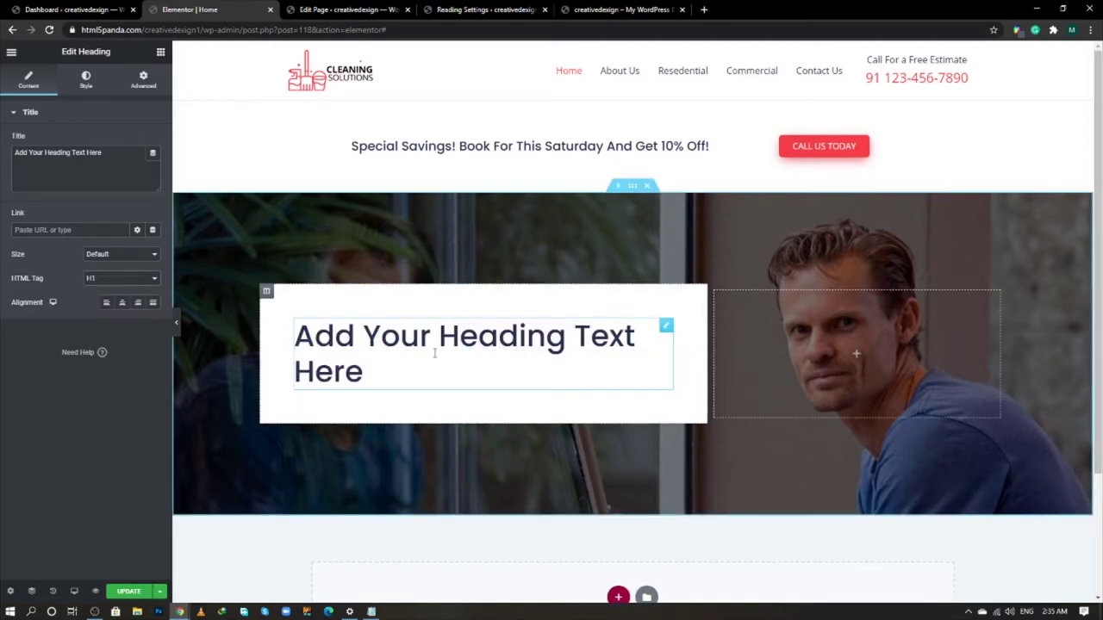
- Left-align the hero heading and change it to 'We Believe Your Free Time Wasn't Made For Housework'
click(107, 303)
key(alt+Tab)
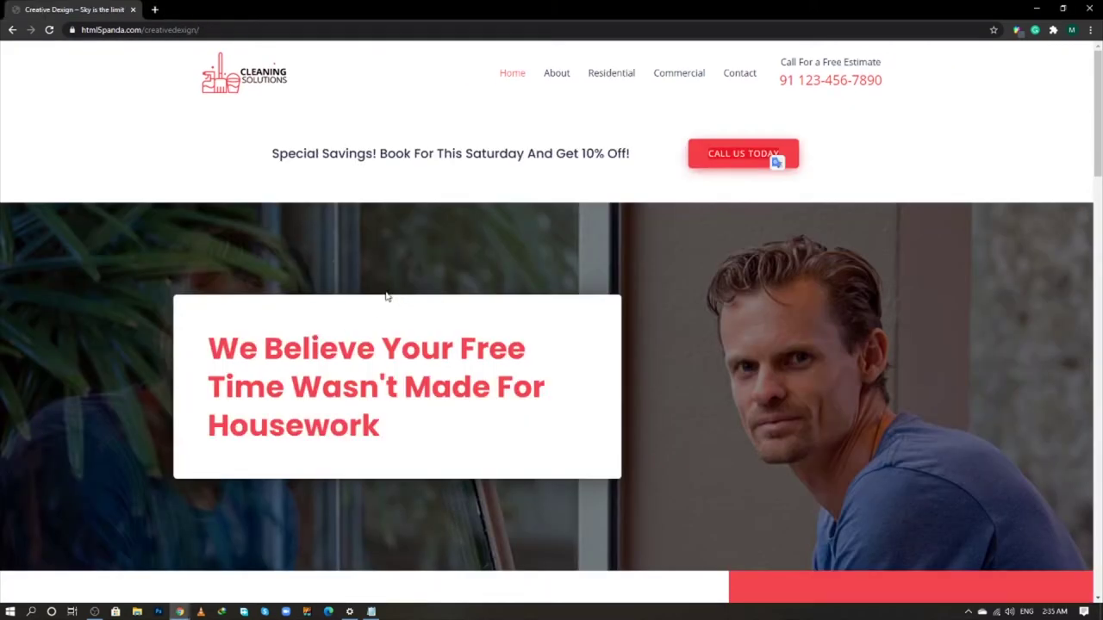
triple_click(293, 344)
key(ctrl+c)
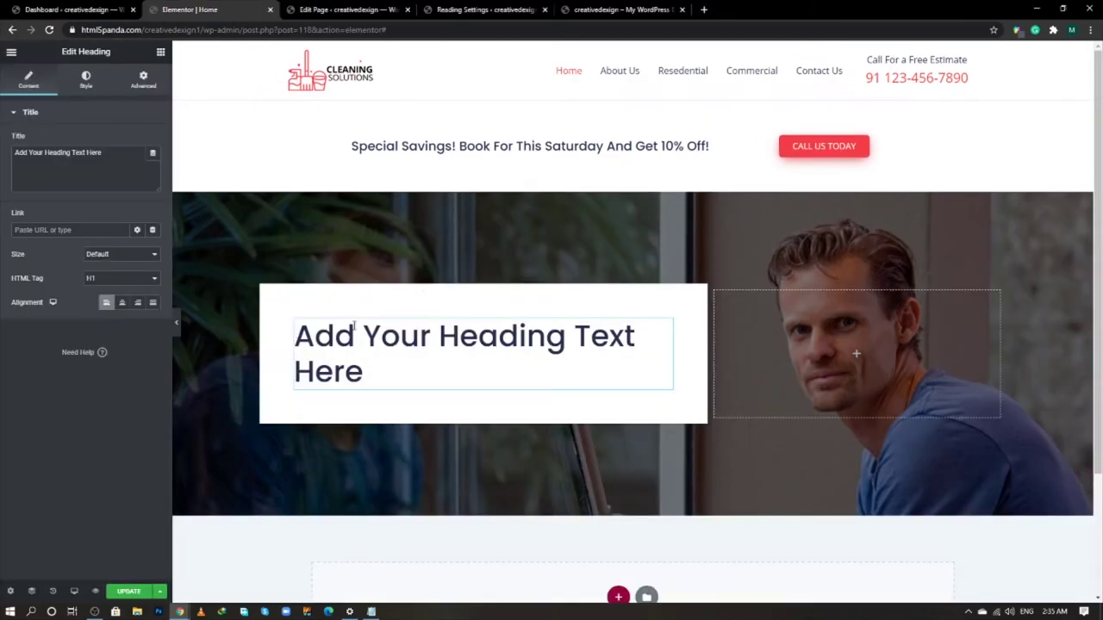
click(83, 154)
key(ctrl+a)
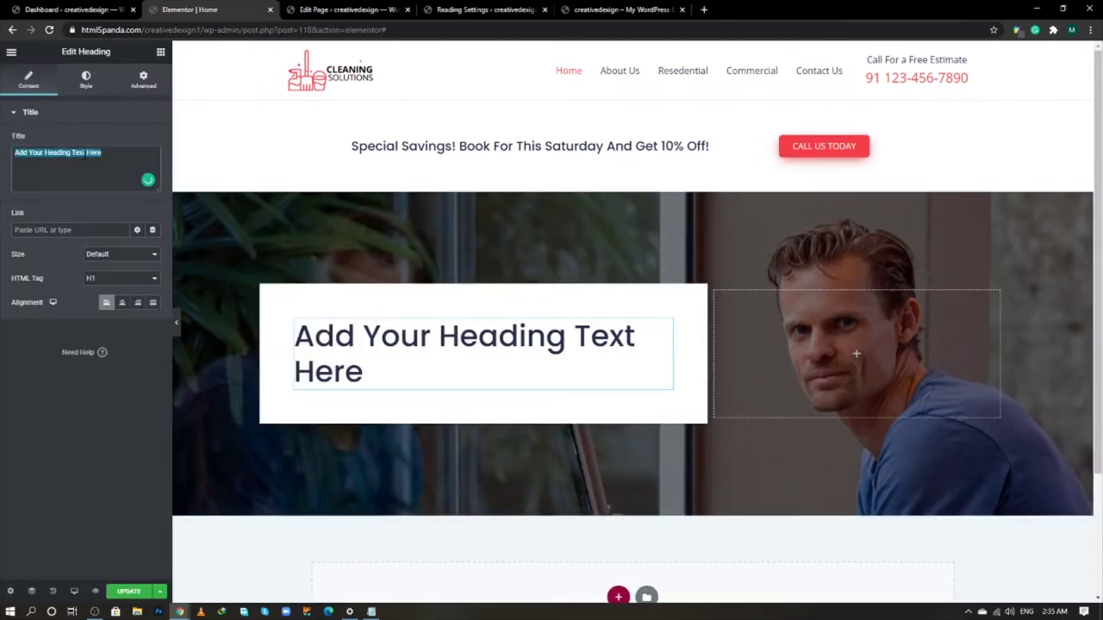
key(ctrl+v)
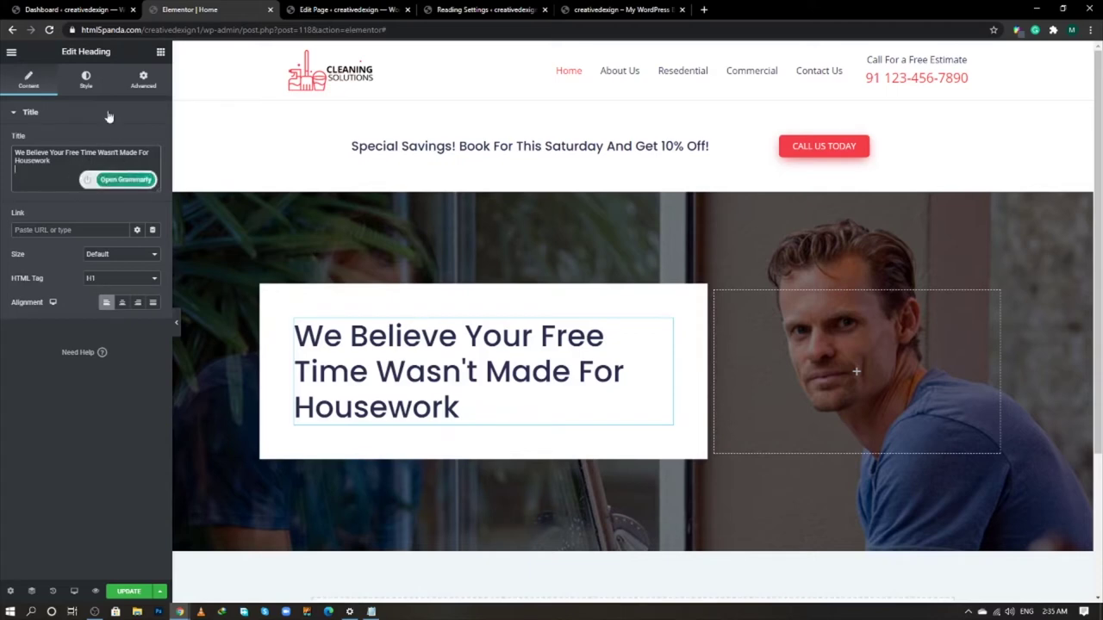
- Colour the hero heading text red (#f23d48)
click(86, 80)
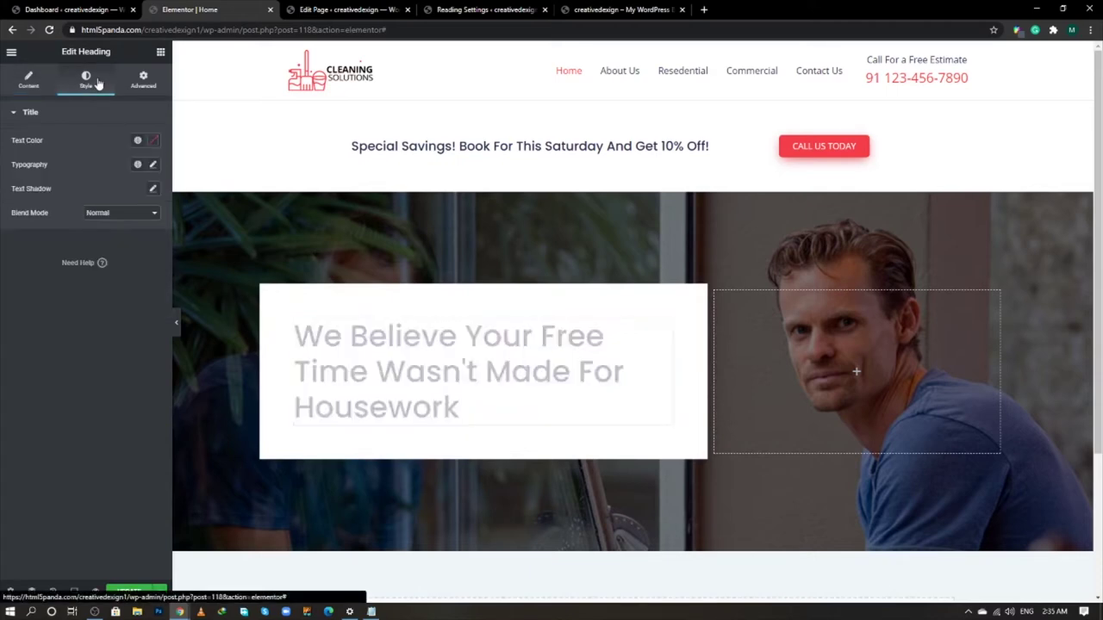
click(153, 143)
key(alt+Tab)
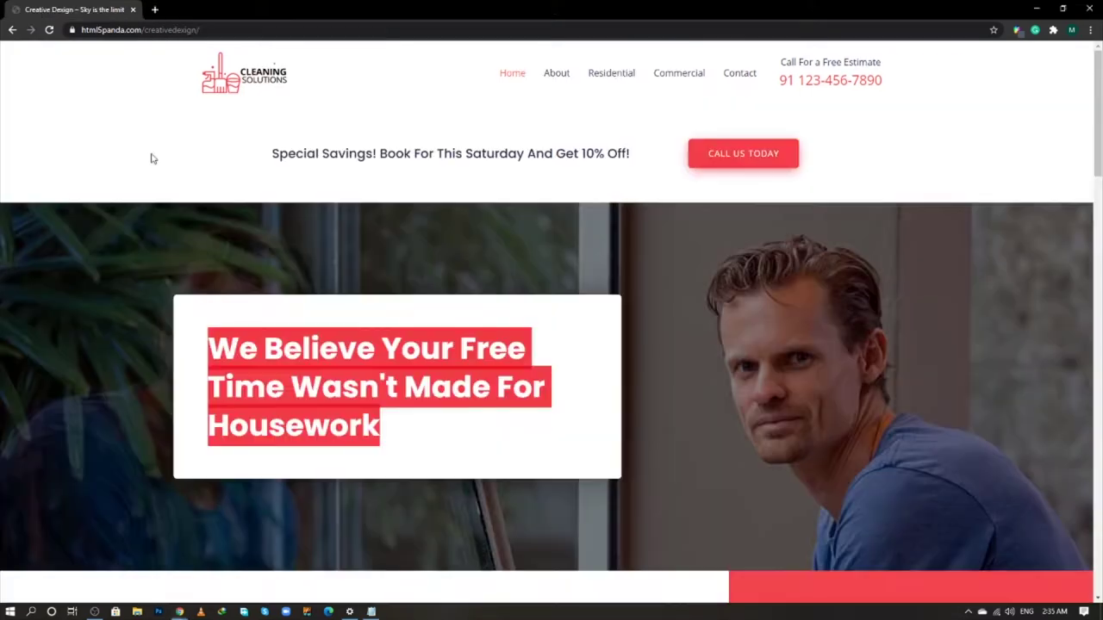
key(alt+Tab)
click(59, 316)
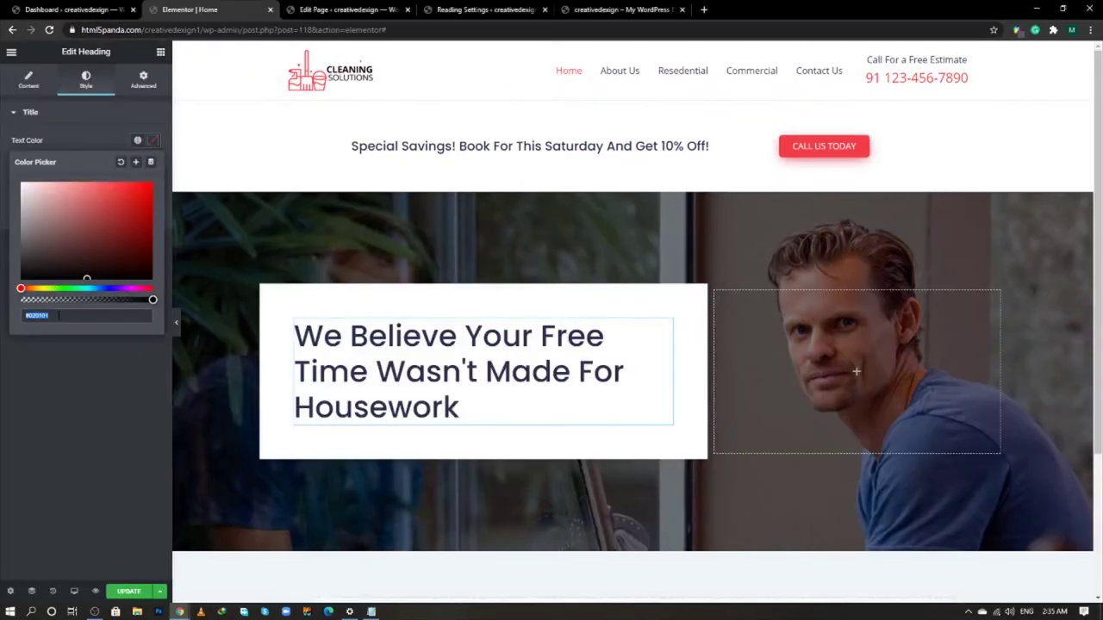
key(ctrl+v)
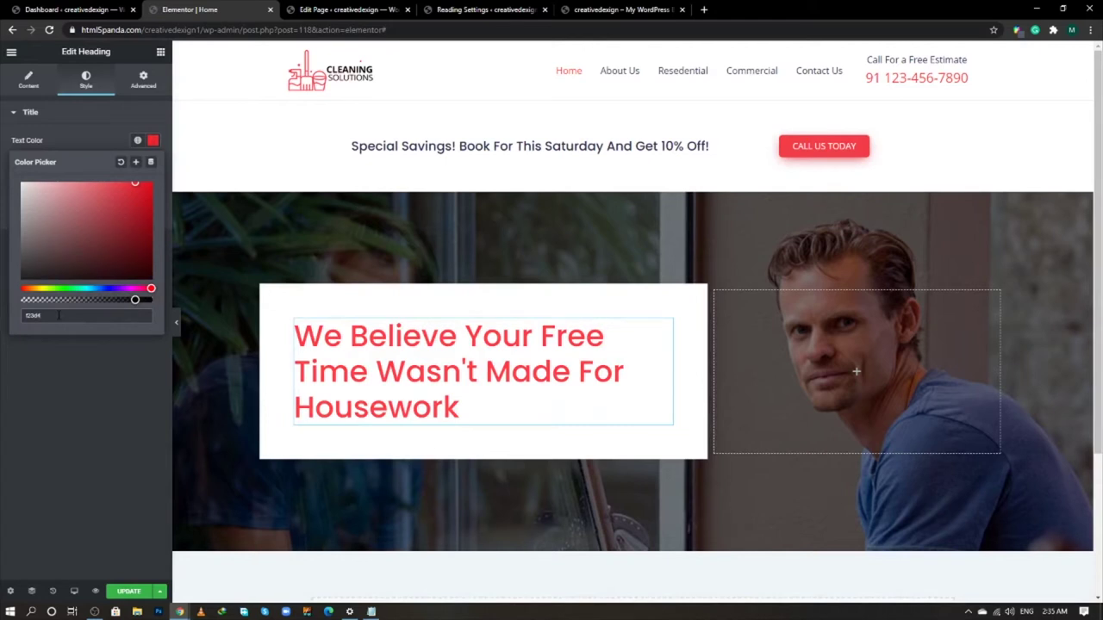
text(8ff)
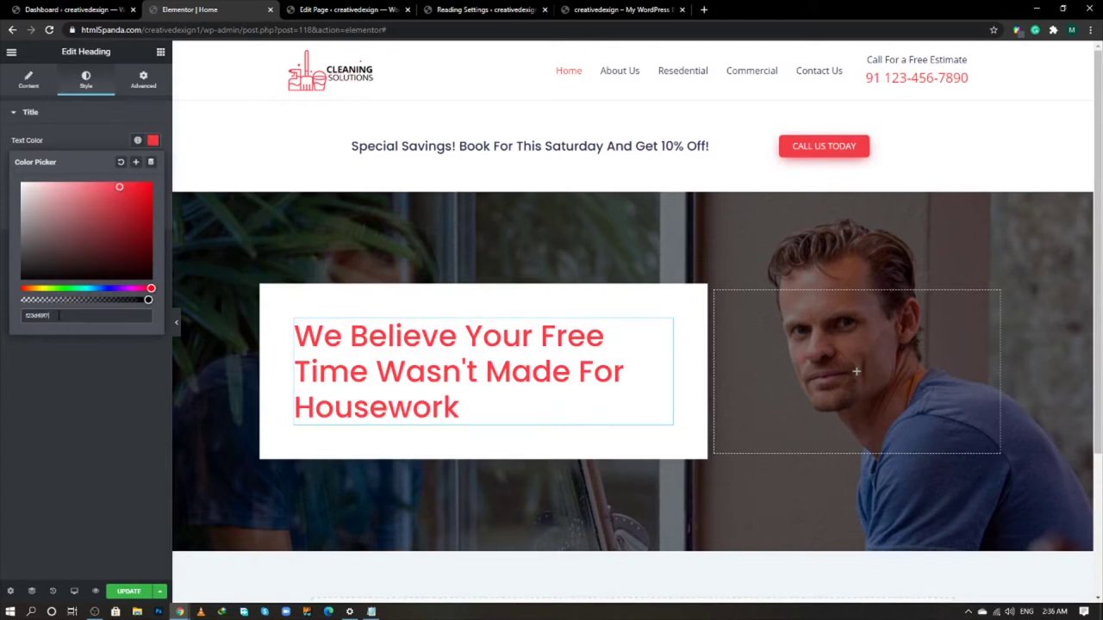
click(80, 388)
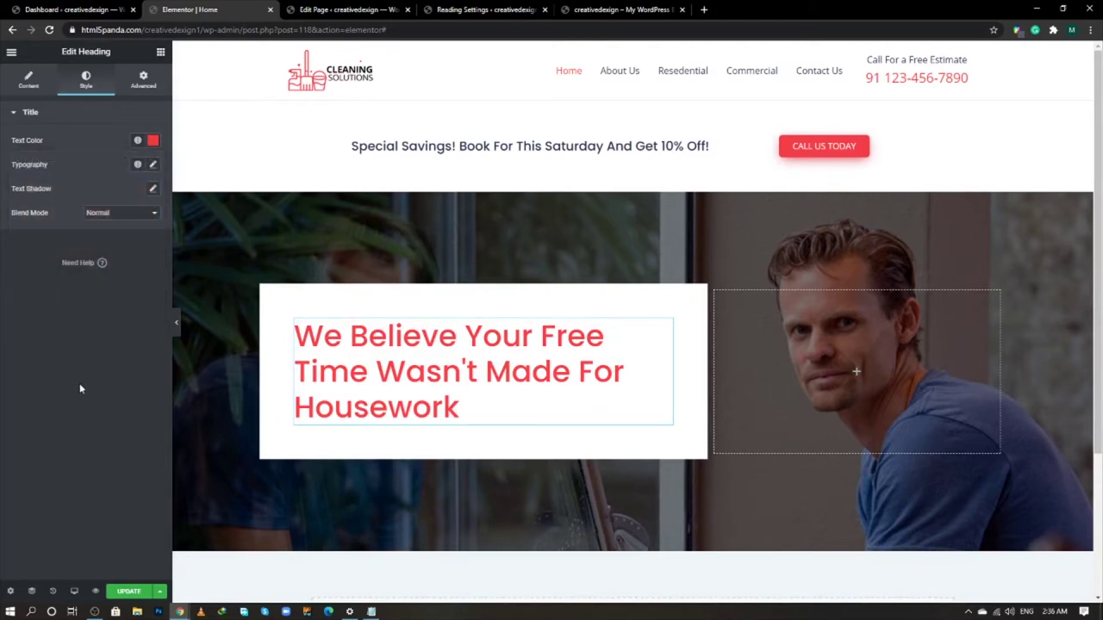
- Set the heading font weight to Bold and update the page
click(154, 167)
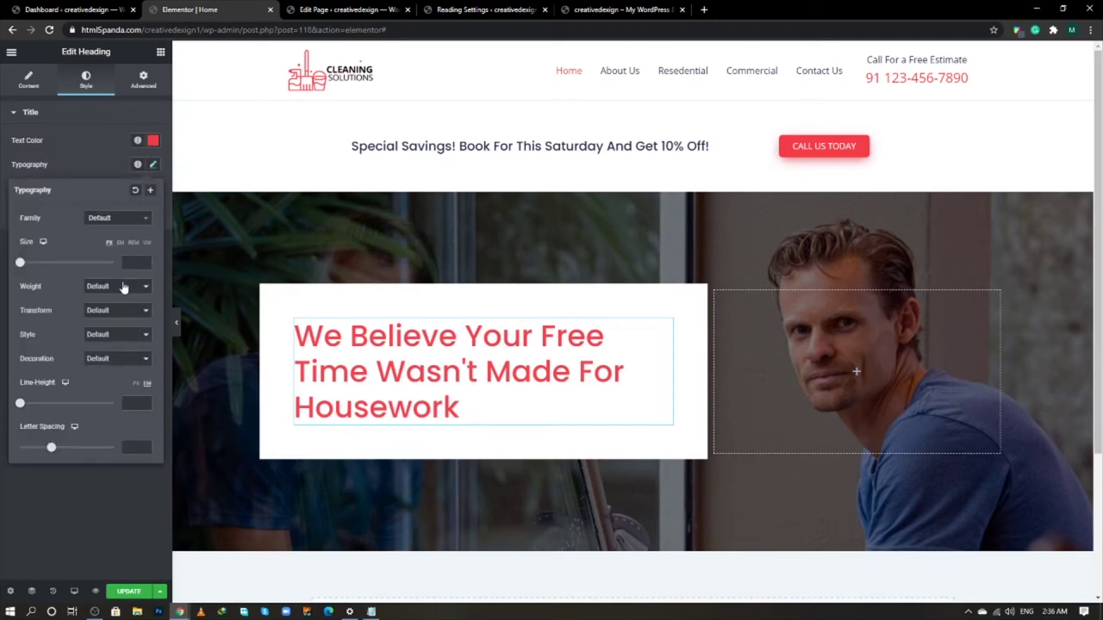
click(124, 287)
click(113, 395)
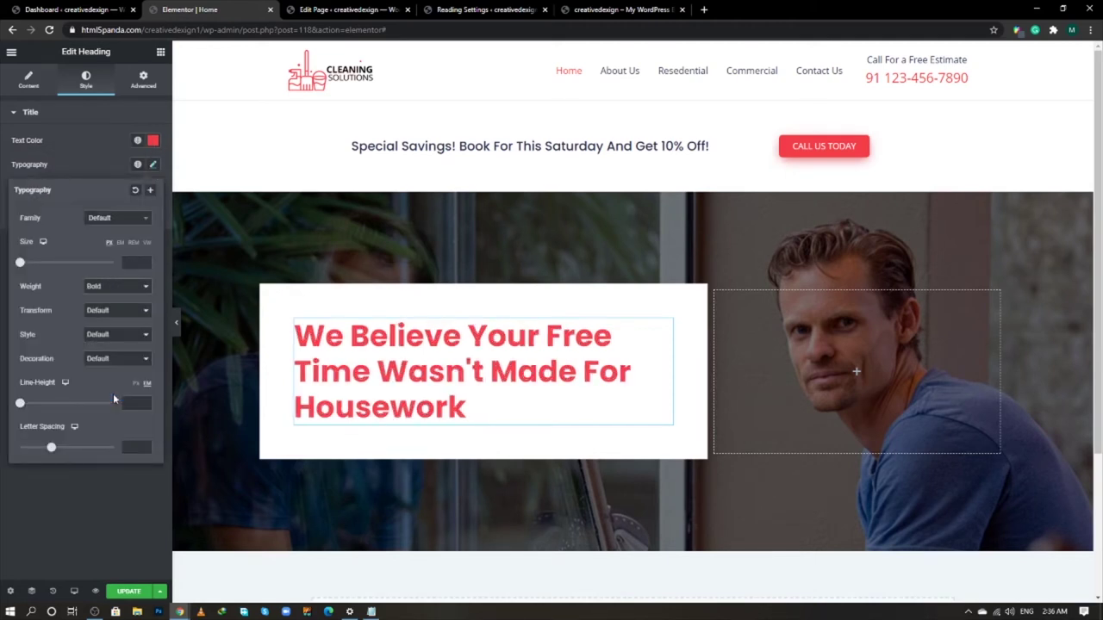
click(98, 515)
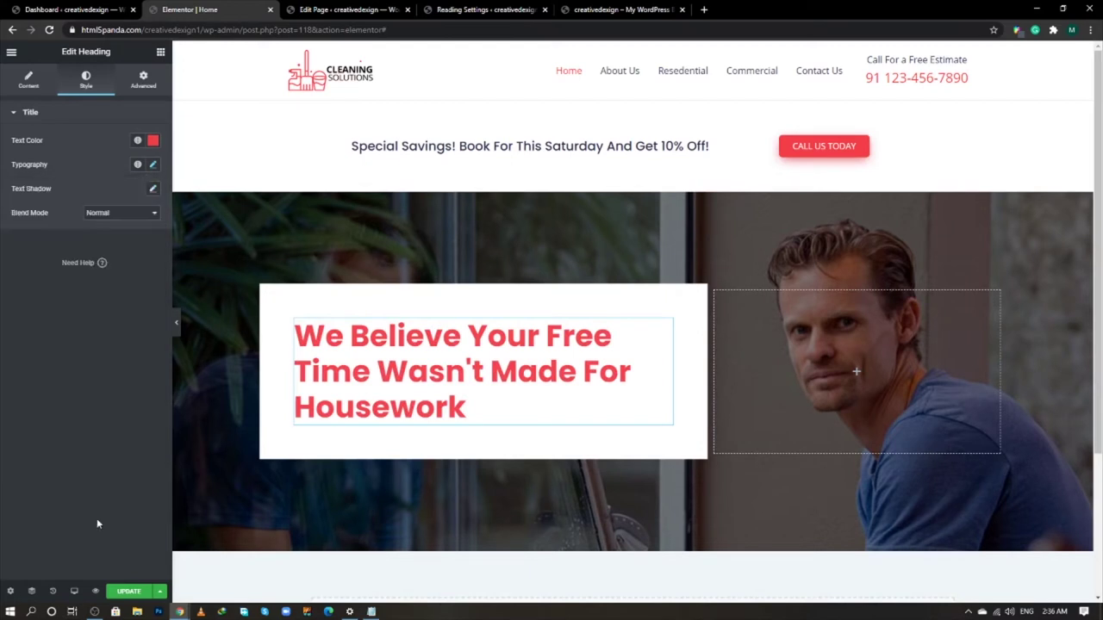
click(128, 591)
- Insert a full-width two-column section below the hero with zero margin and padding
scroll(414, 372, down, 3)
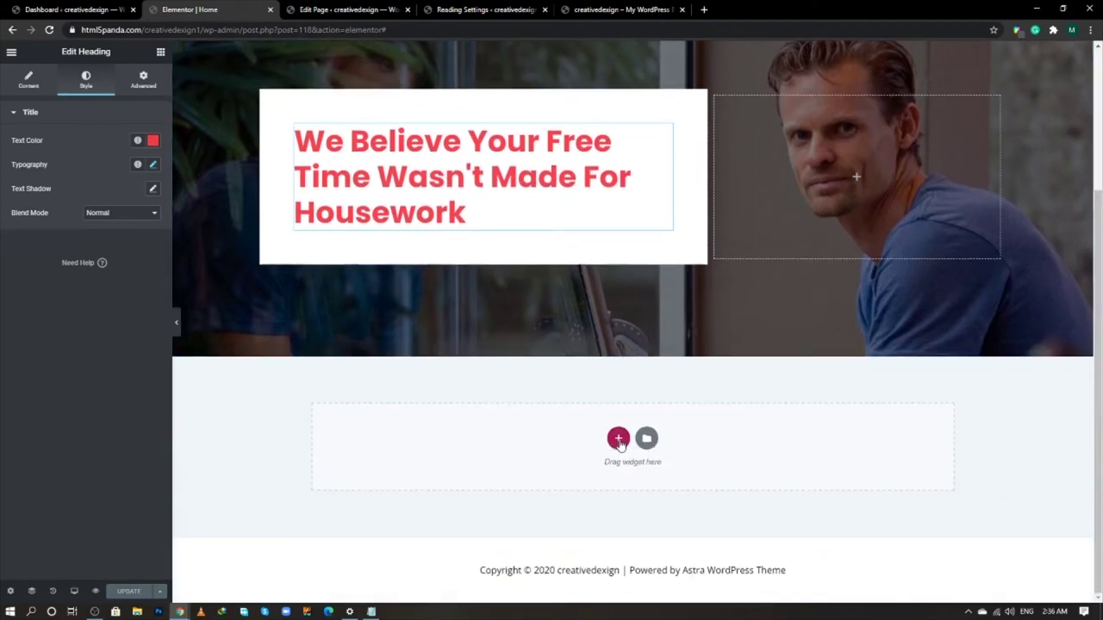
click(618, 441)
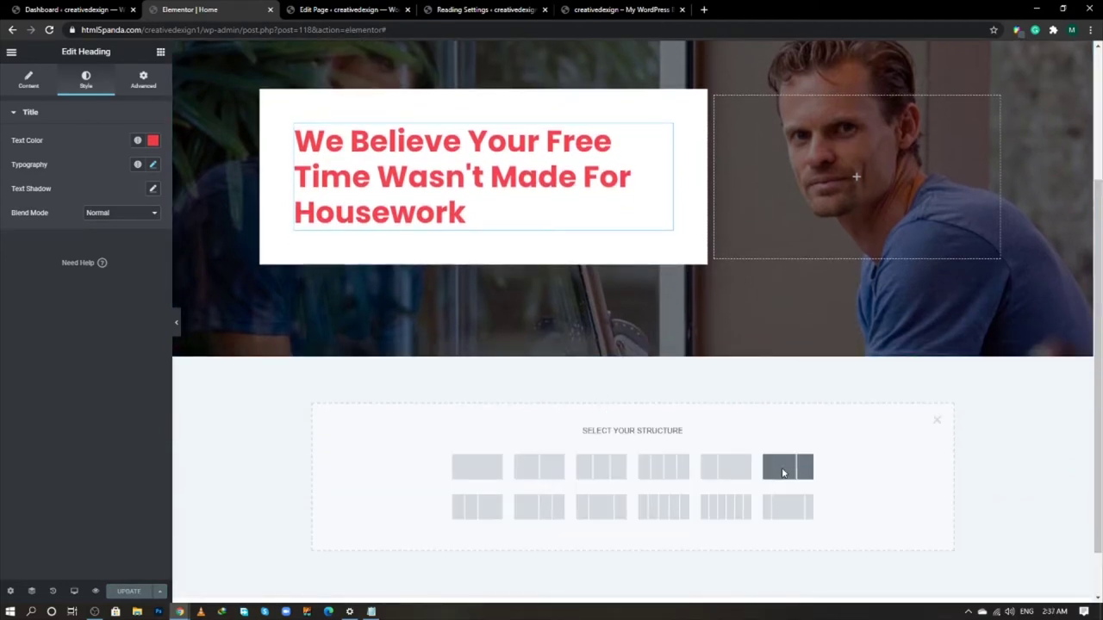
click(783, 472)
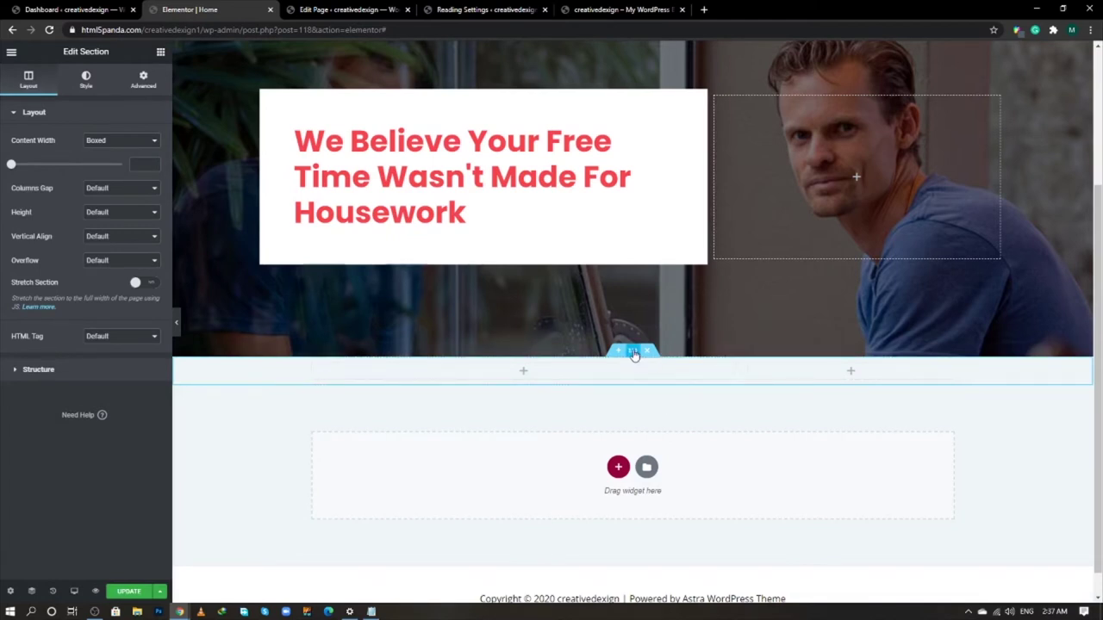
click(126, 141)
click(123, 158)
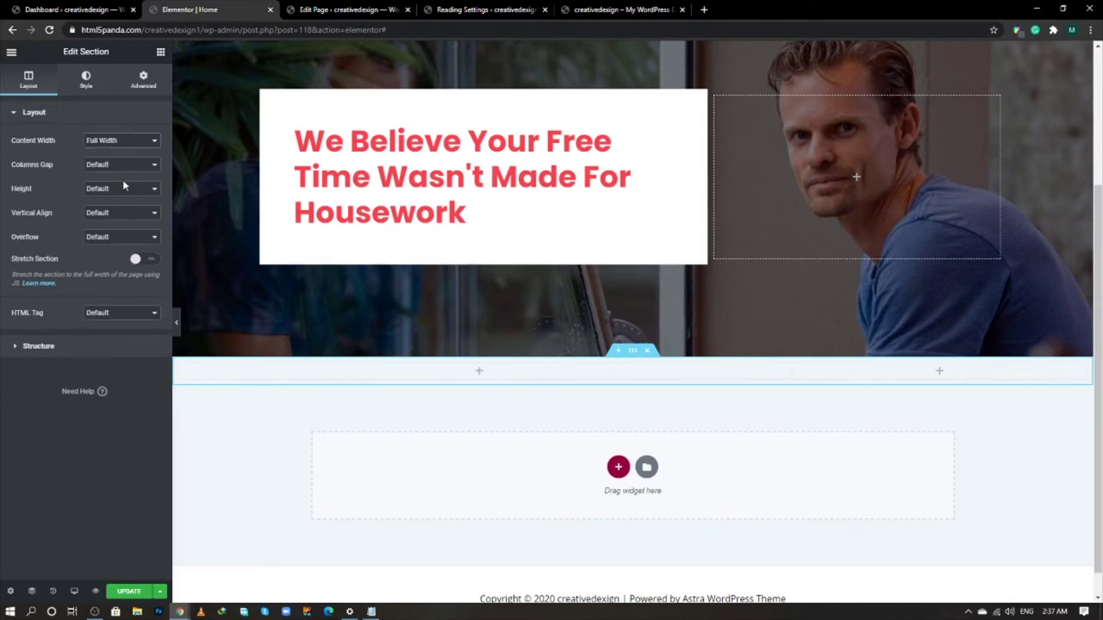
click(87, 82)
click(143, 80)
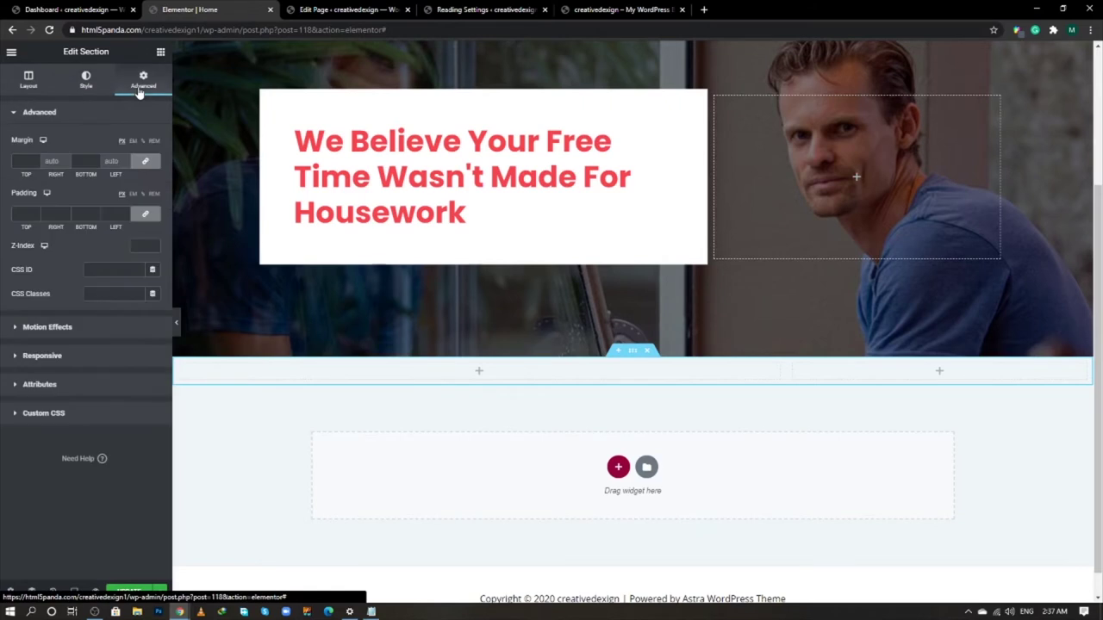
click(145, 162)
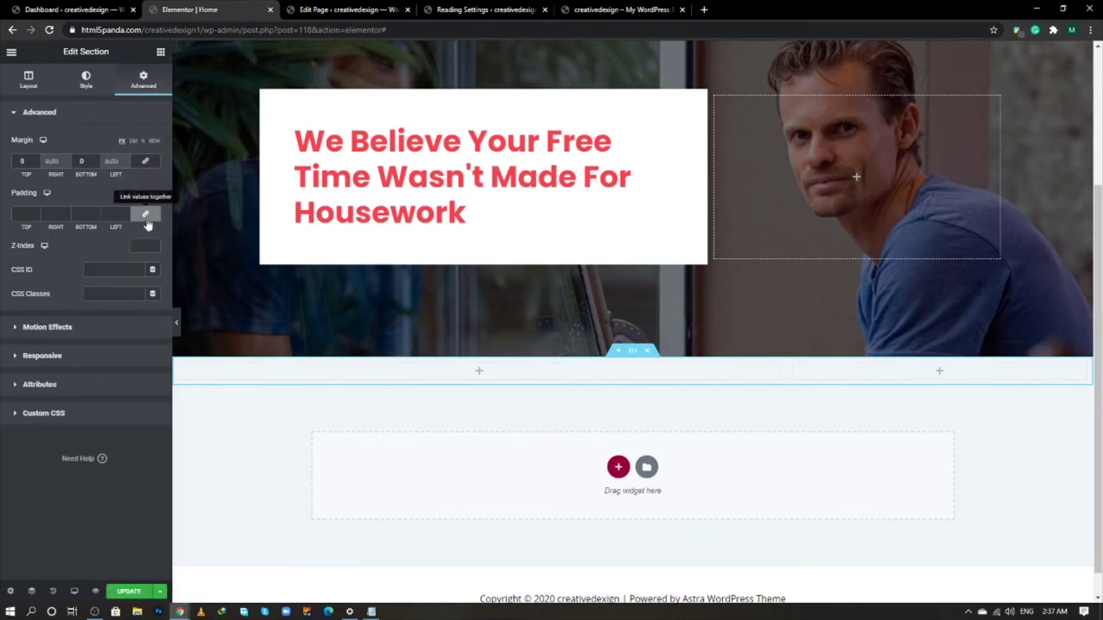
click(145, 217)
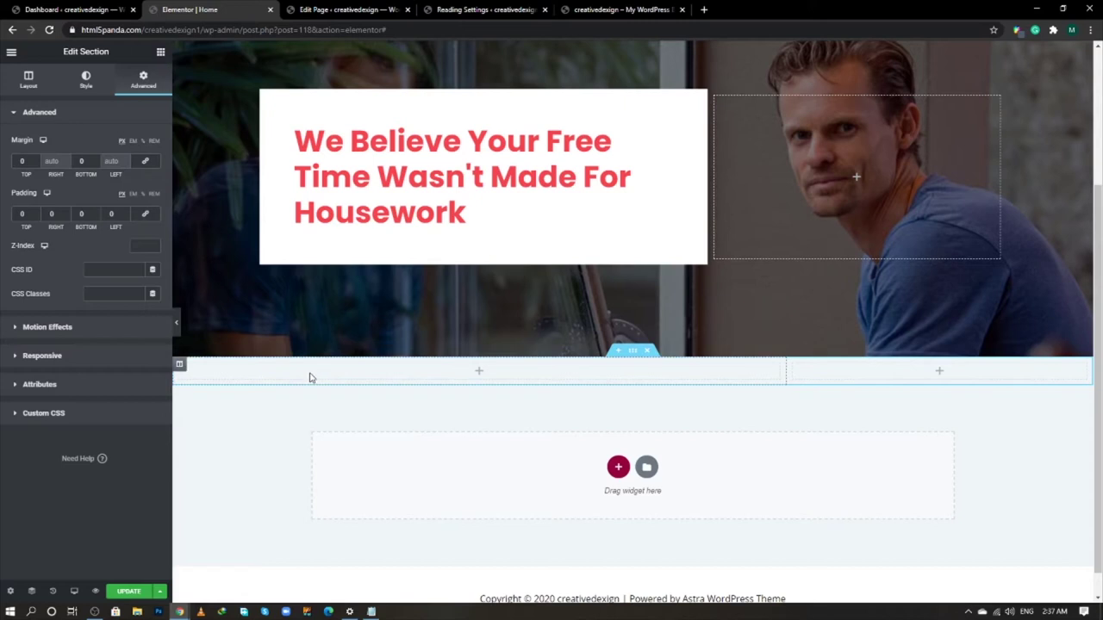
- Give the left column a white background and enter 65 in its spacing settings
click(179, 365)
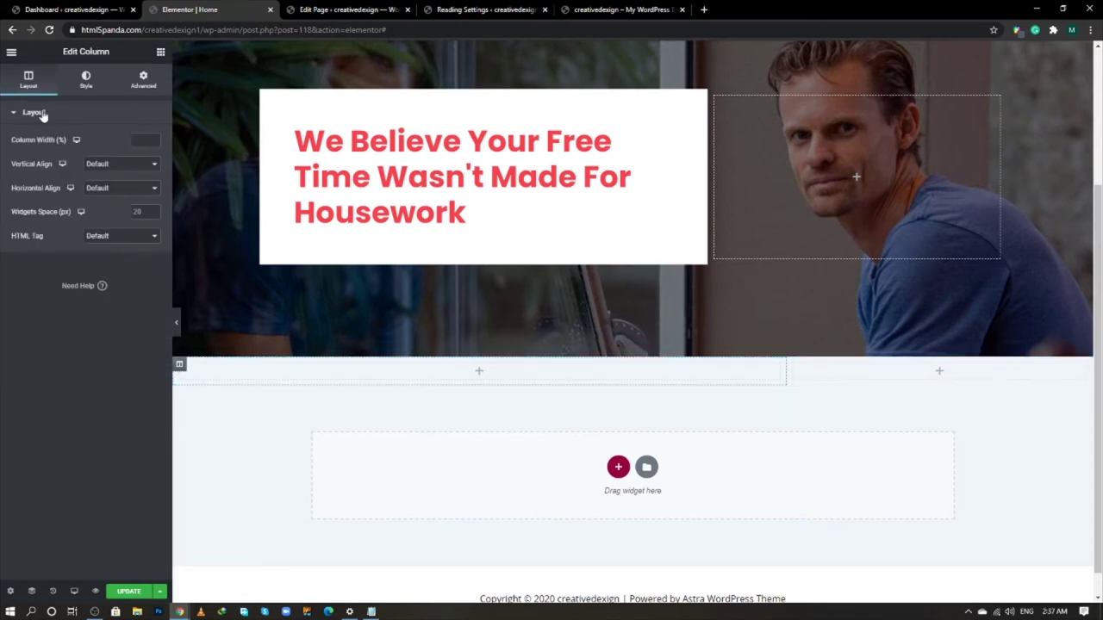
click(86, 87)
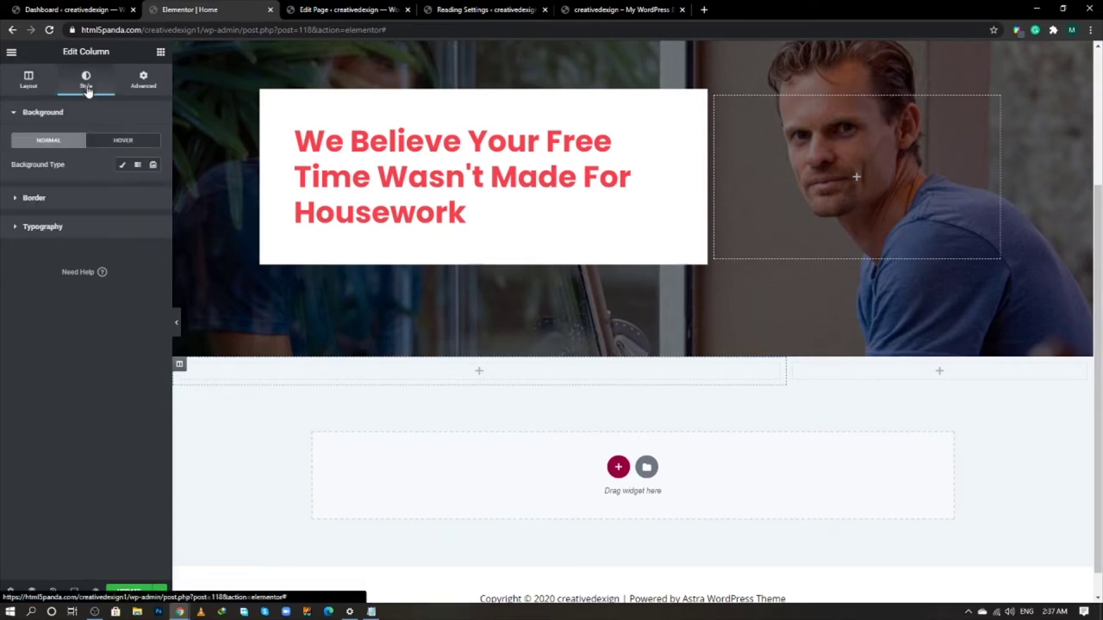
click(121, 163)
click(154, 189)
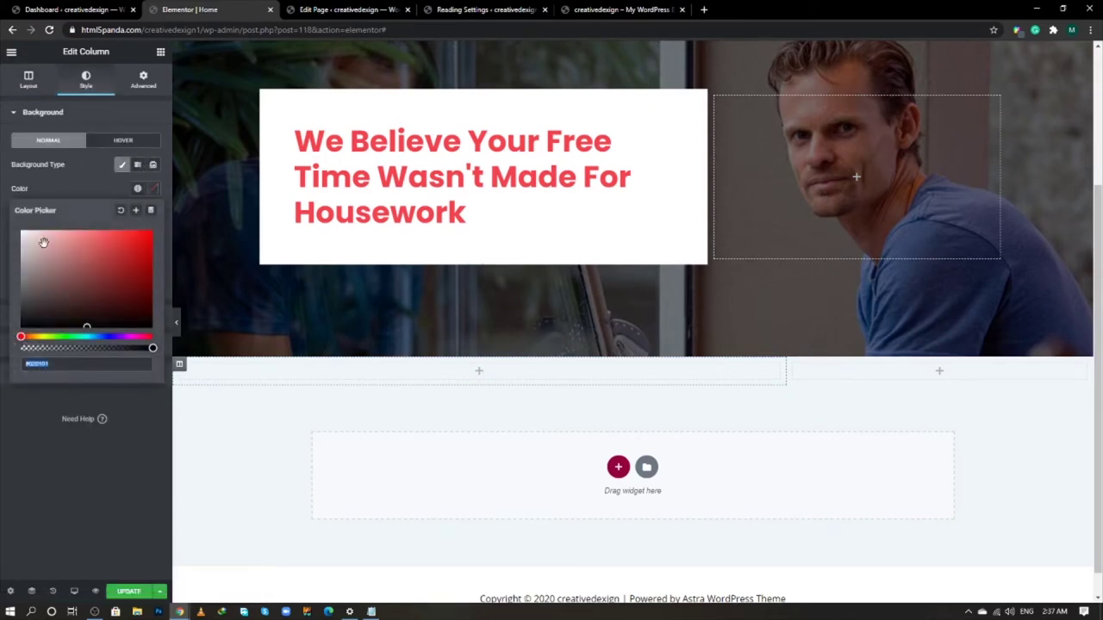
click(90, 188)
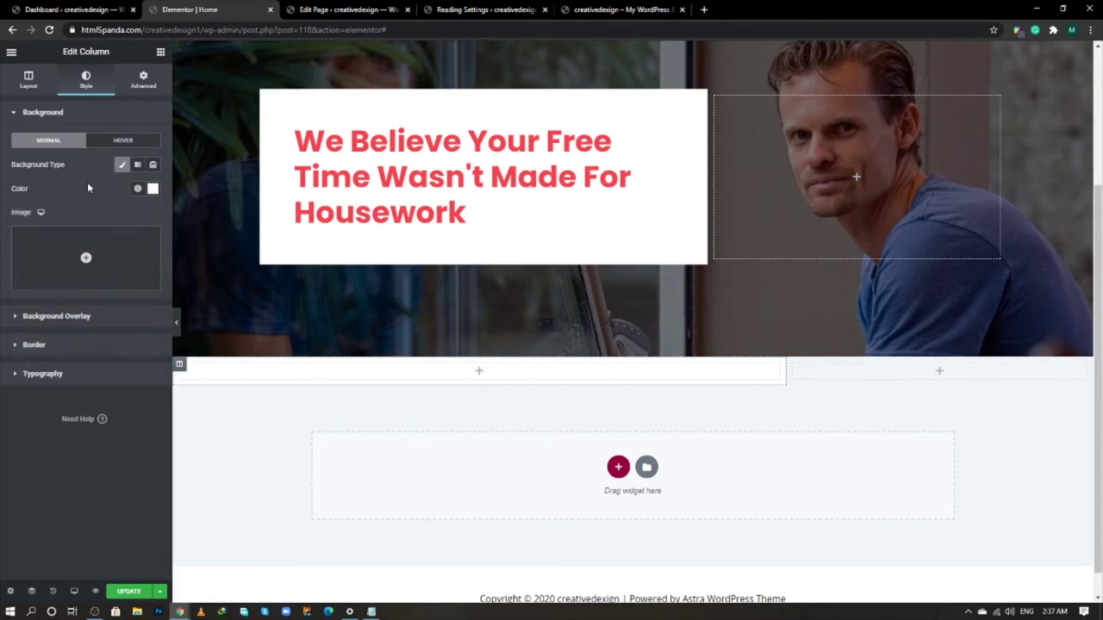
click(151, 88)
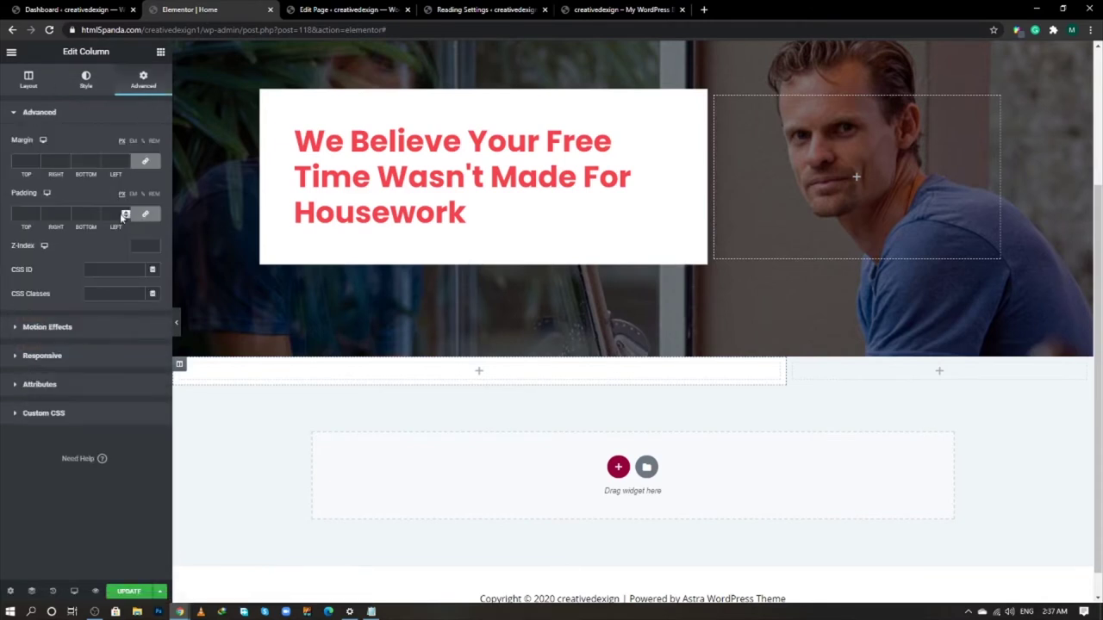
text(65)
- Give the right column a red classic background colour
click(794, 366)
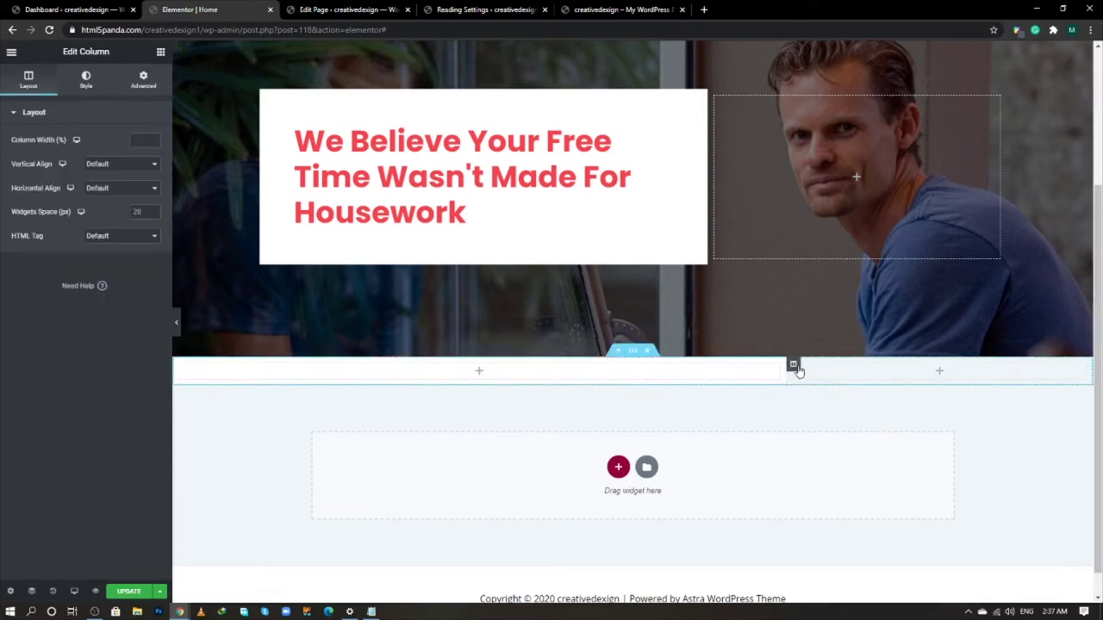
click(88, 86)
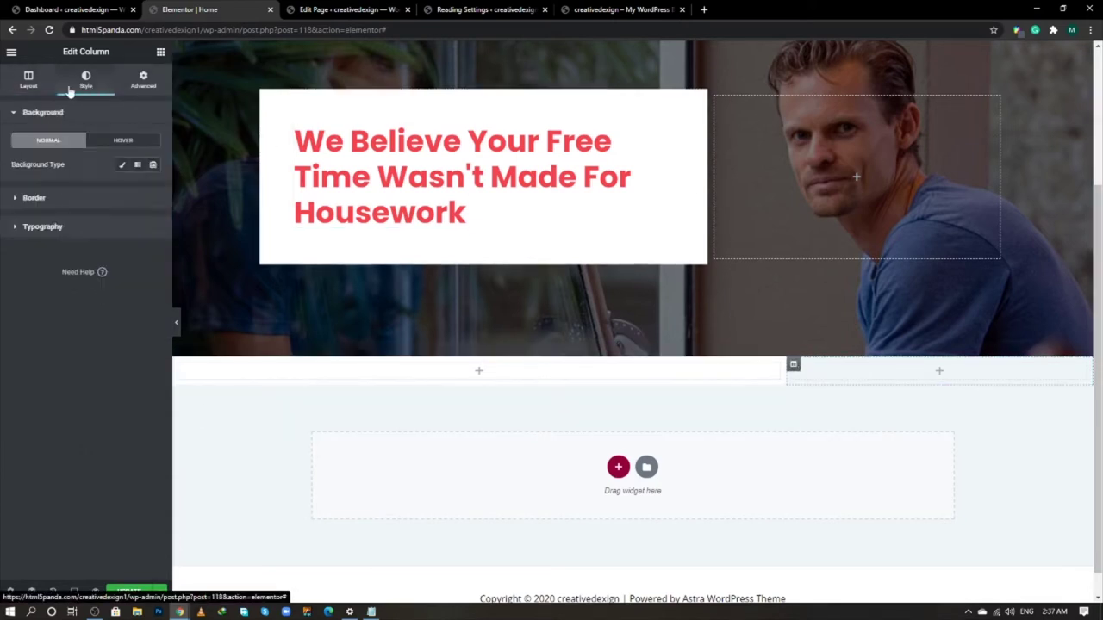
click(122, 168)
click(154, 188)
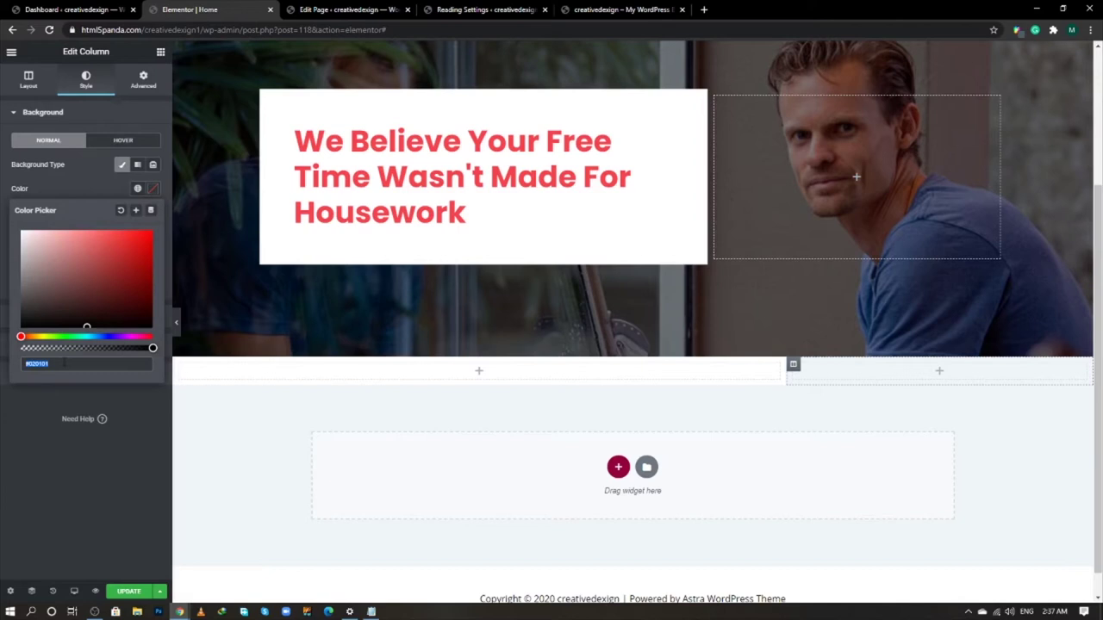
text(#1)
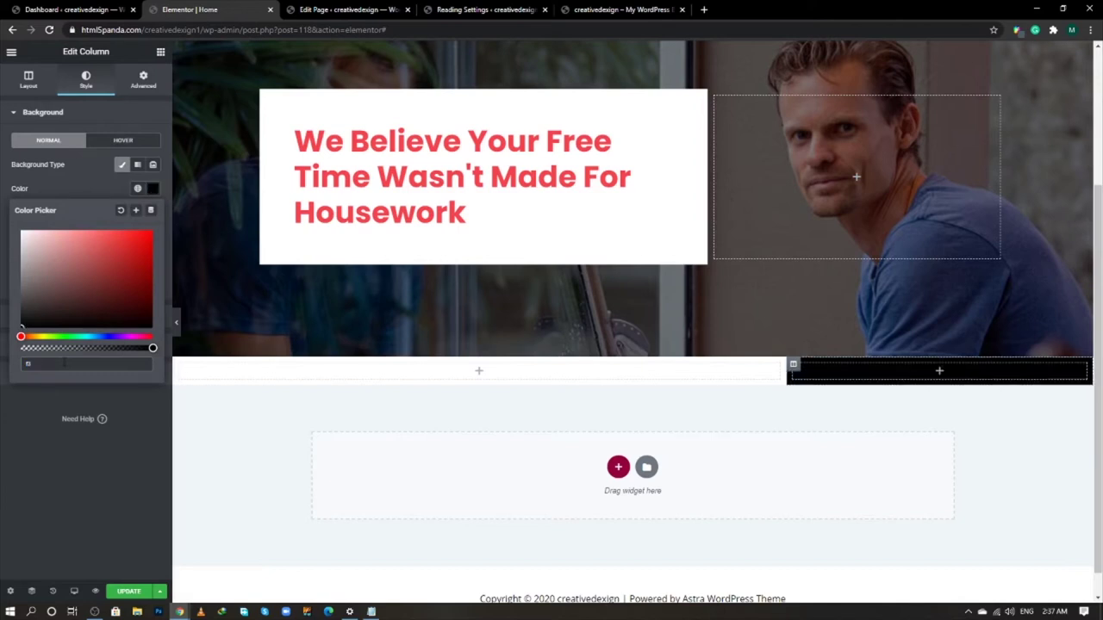
text(f346)
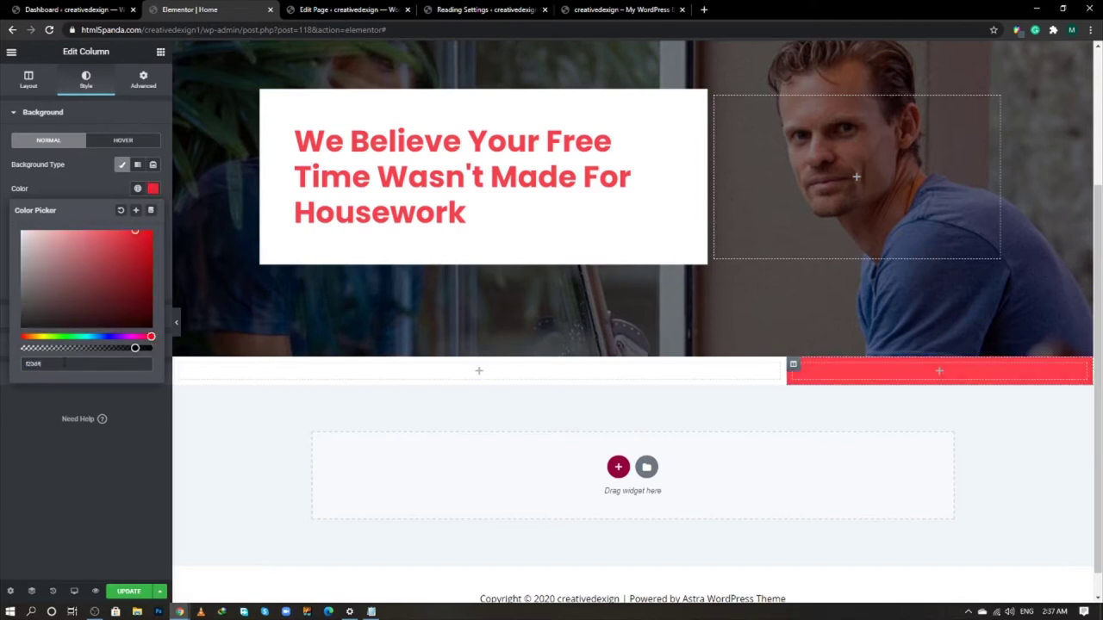
text(8)
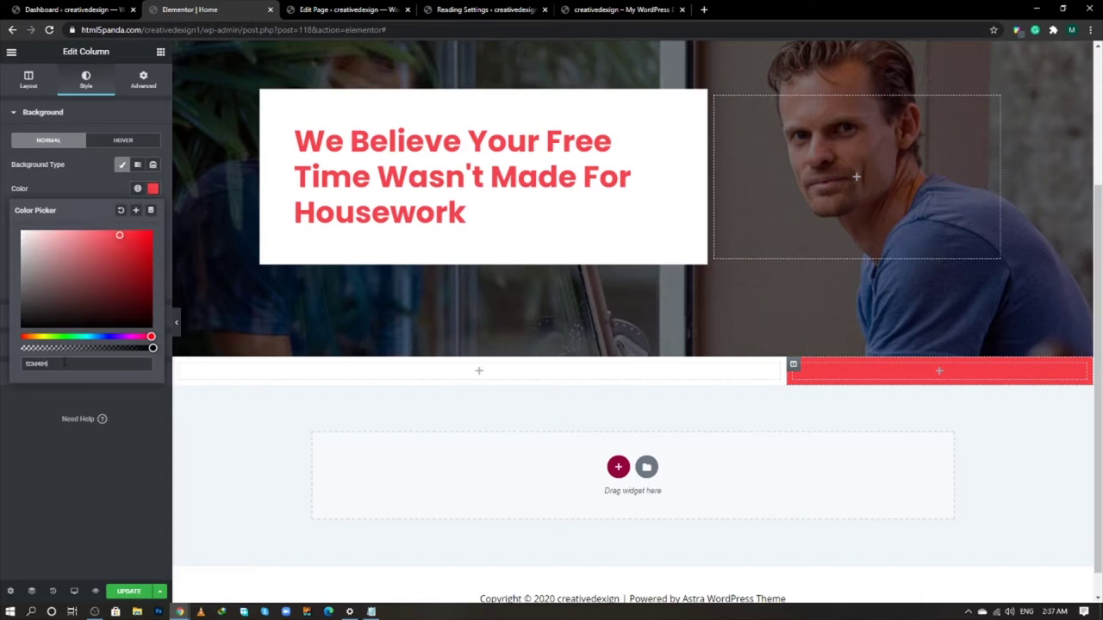
text(f7)
click(128, 416)
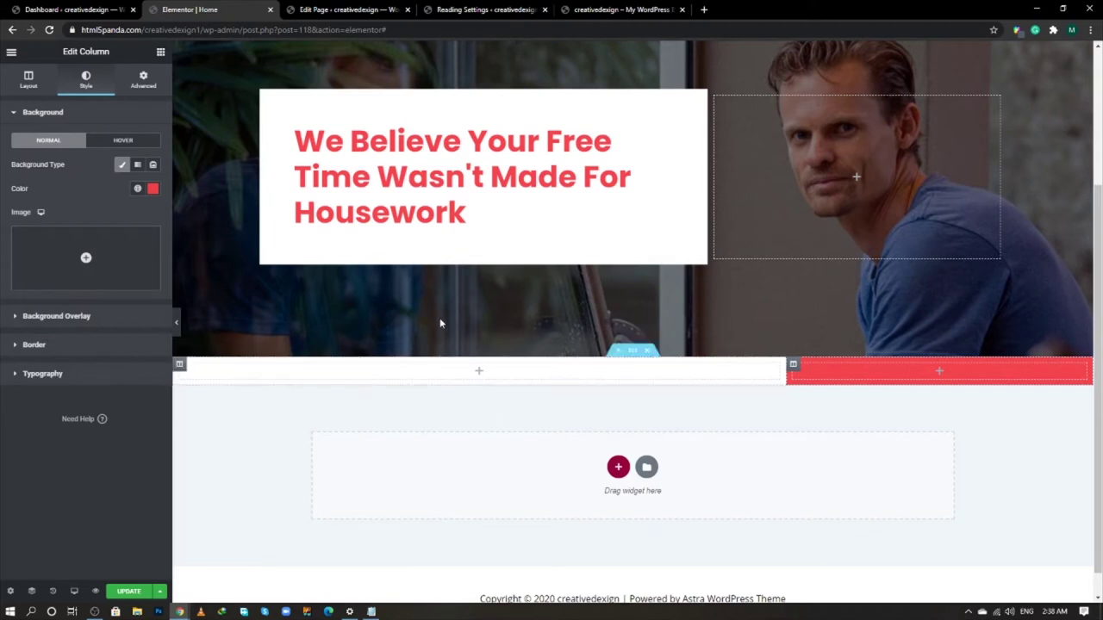
- Add a Heading widget and a text block beneath it in the left column
click(160, 52)
drag(127, 168, 422, 384)
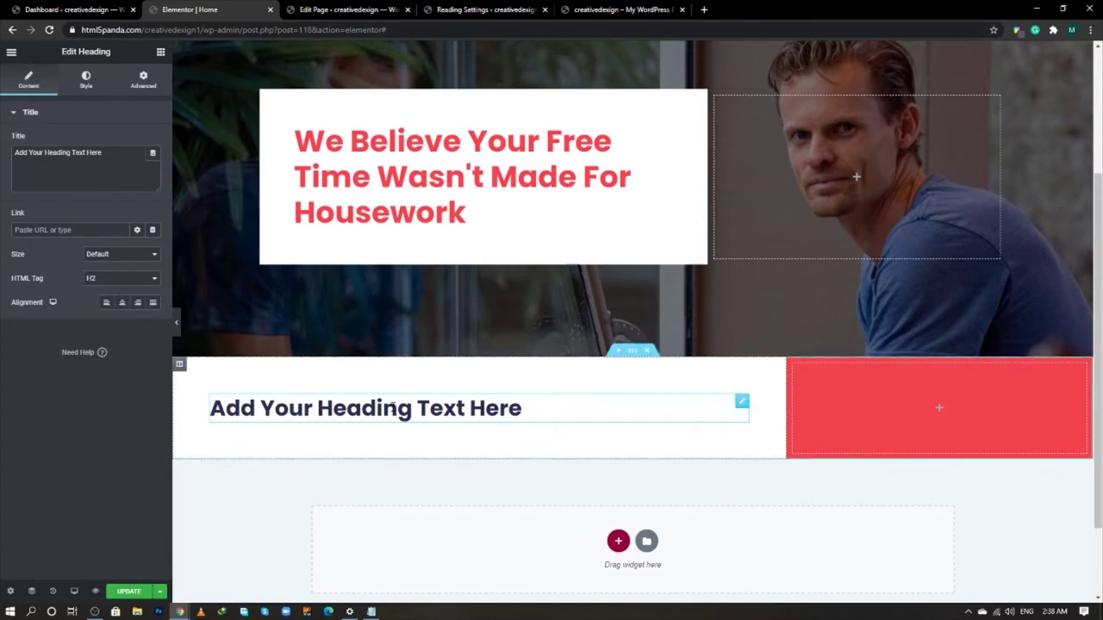
click(161, 52)
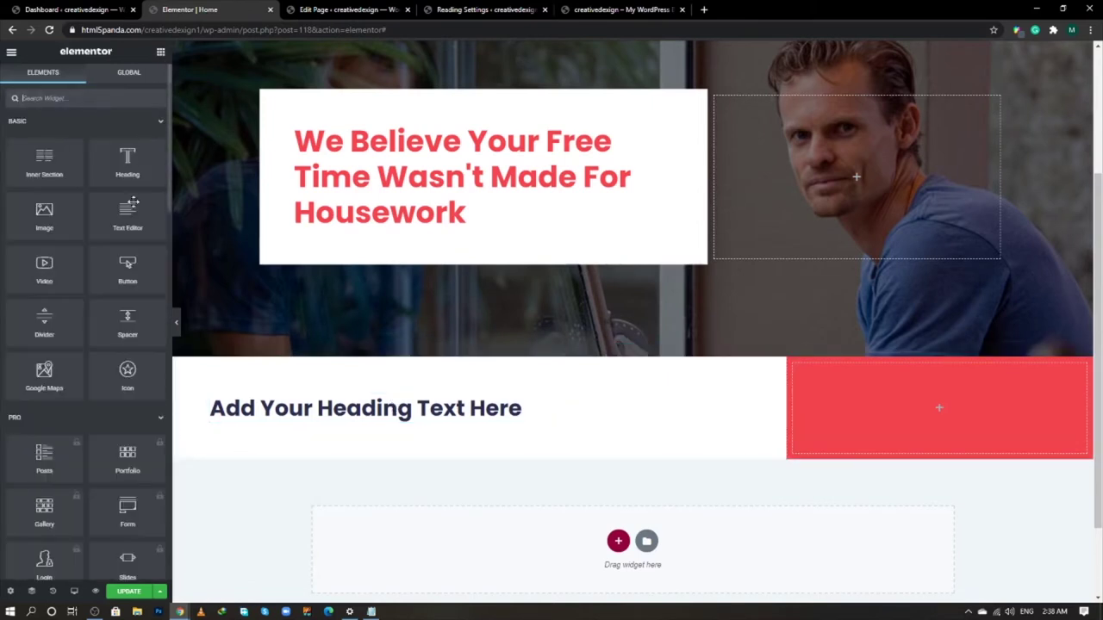
drag(131, 226, 303, 426)
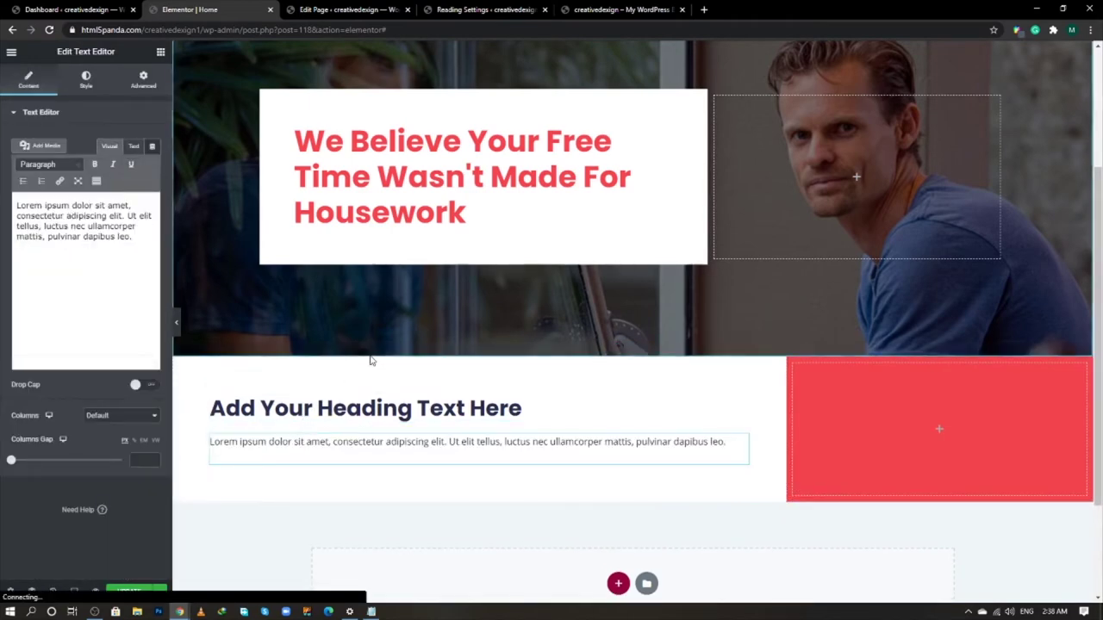
- Set the heading title to 'We're The Dust Busters!' copied from the live site
key(alt+Tab)
scroll(319, 351, down, 4)
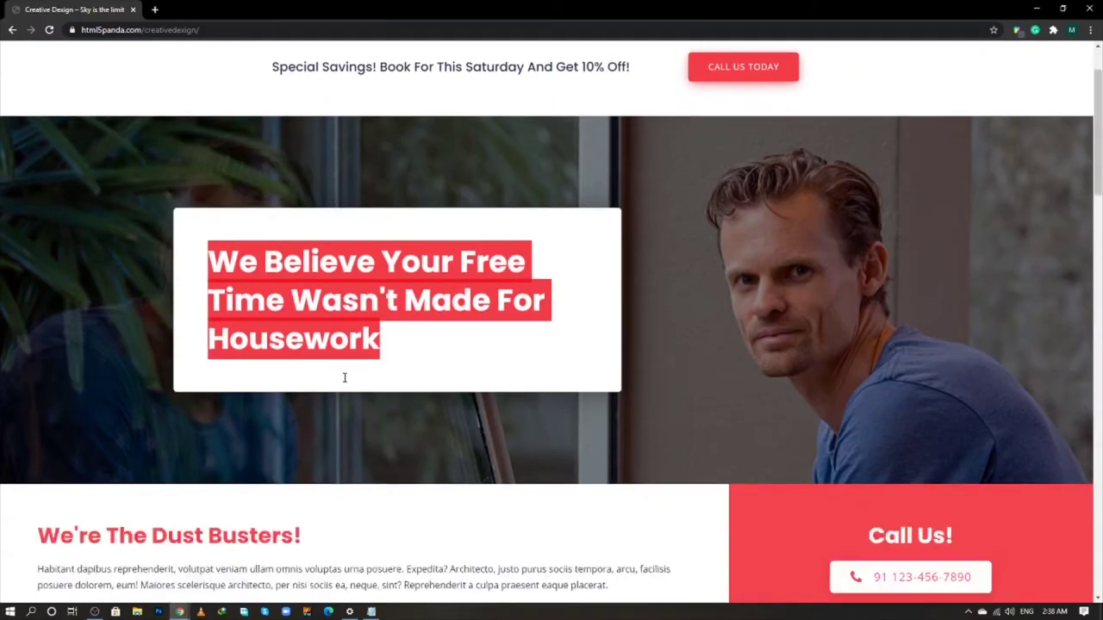
triple_click(255, 285)
key(ctrl+c)
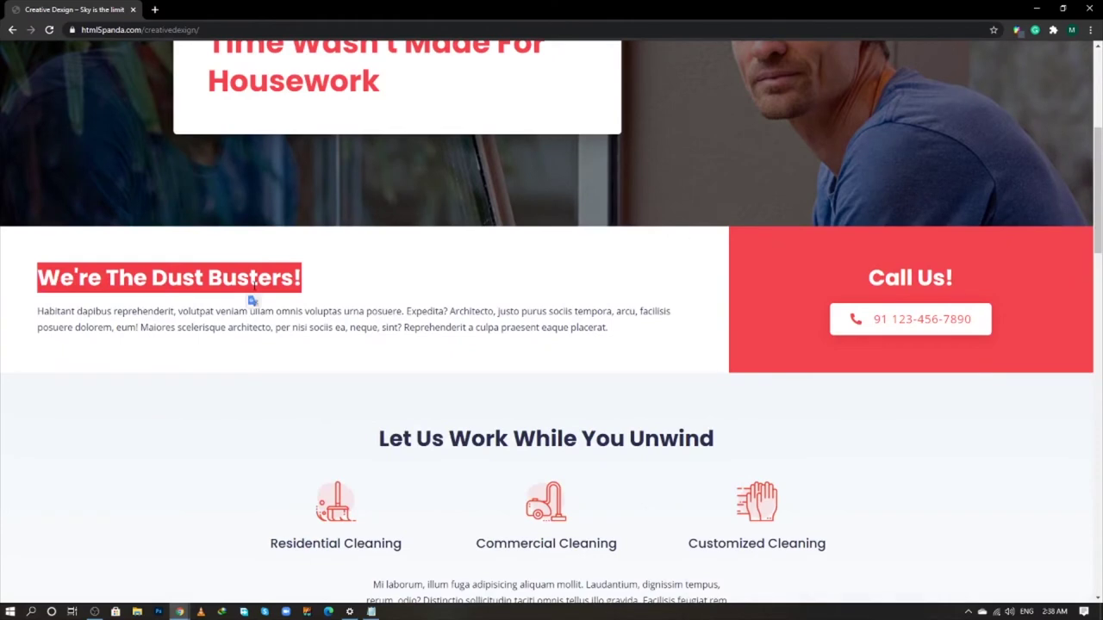
key(alt+Tab)
click(517, 409)
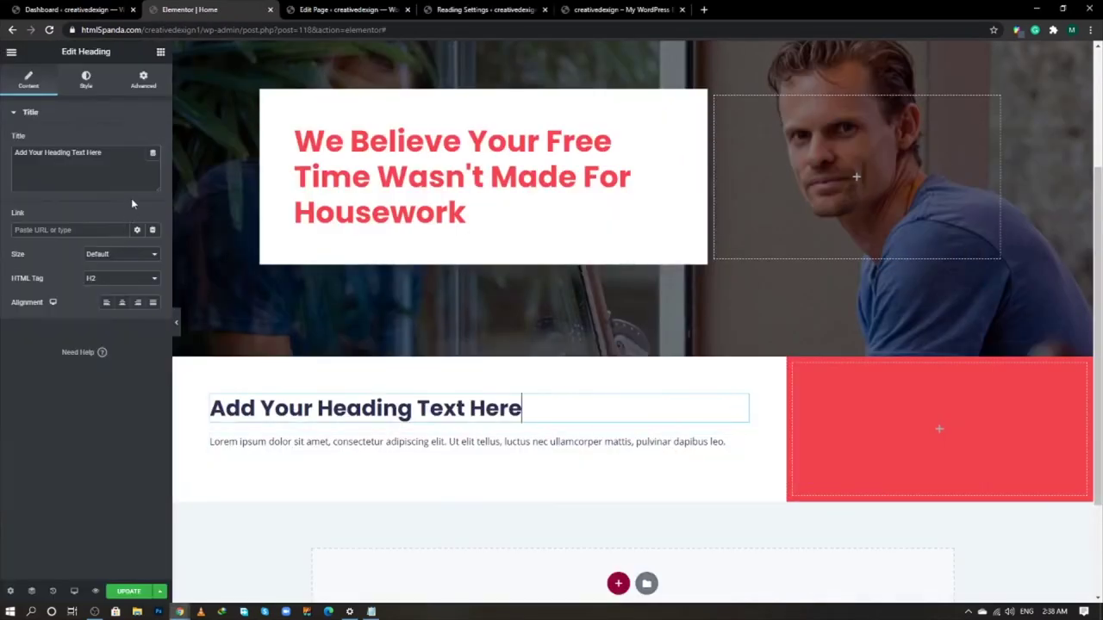
key(ctrl+a)
key(ctrl+v)
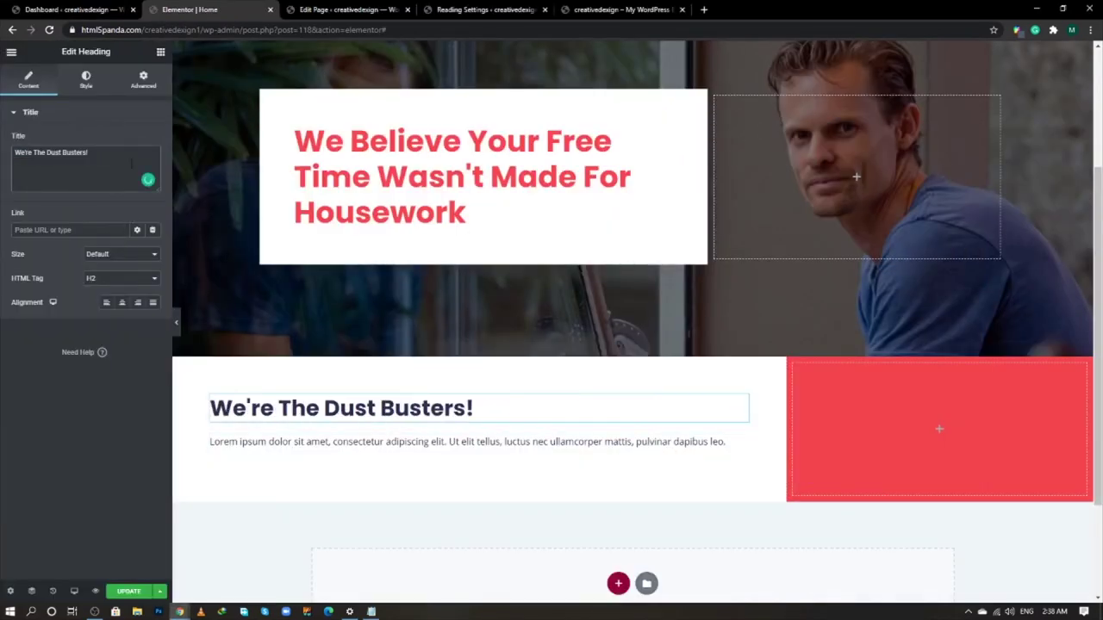
- Paste the live site's Habitant dapibus paragraph into the text block
key(alt+Tab)
triple_click(321, 327)
key(ctrl+c)
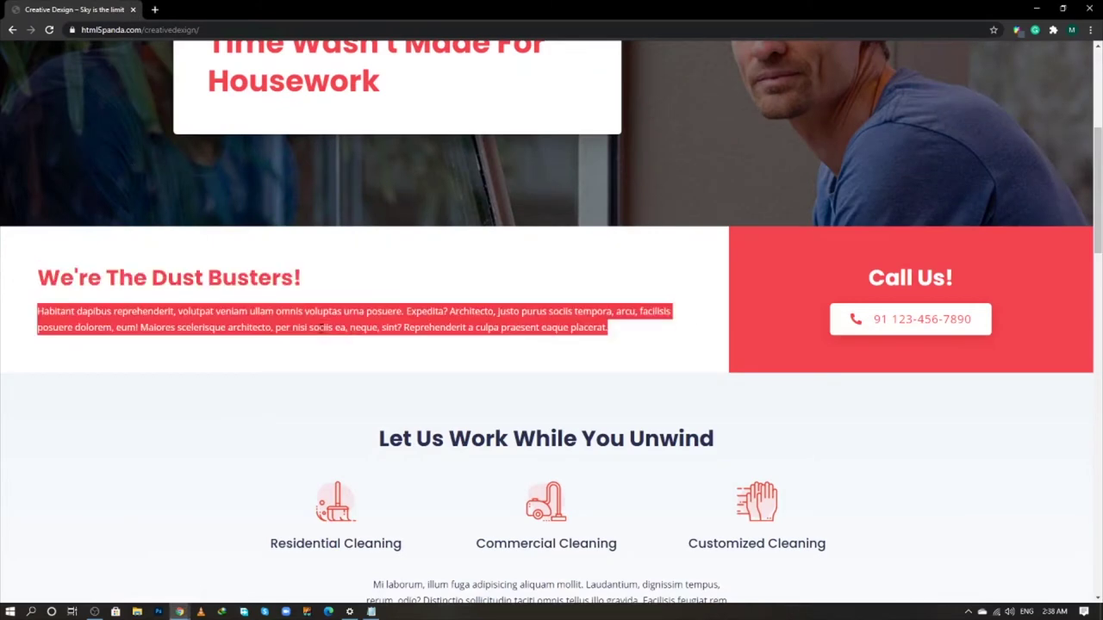
key(alt+Tab)
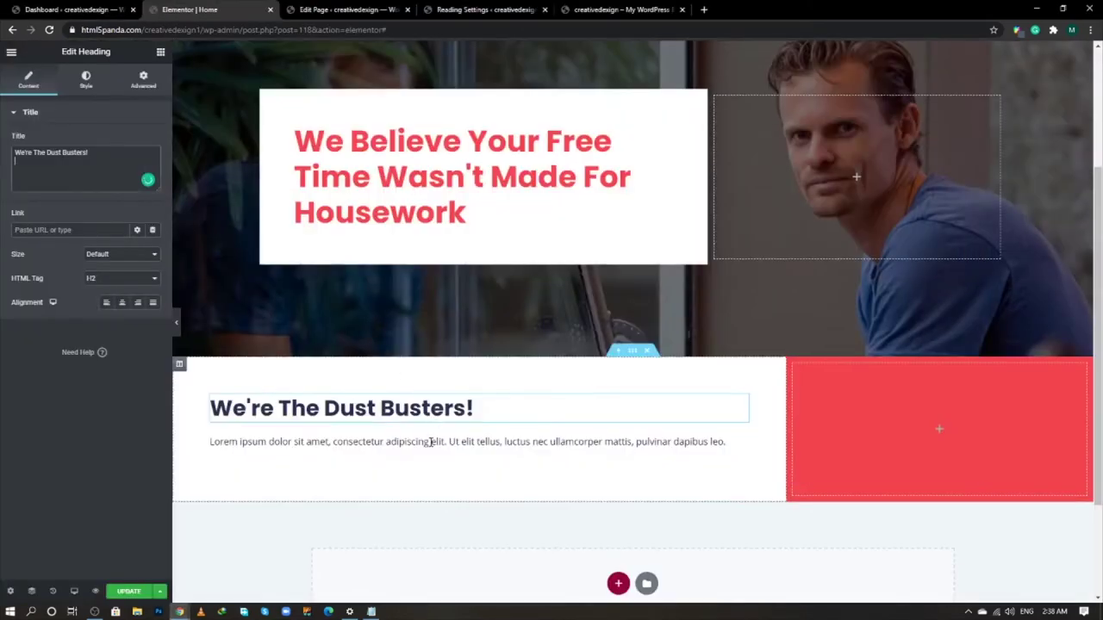
click(433, 443)
click(134, 146)
key(ctrl+a)
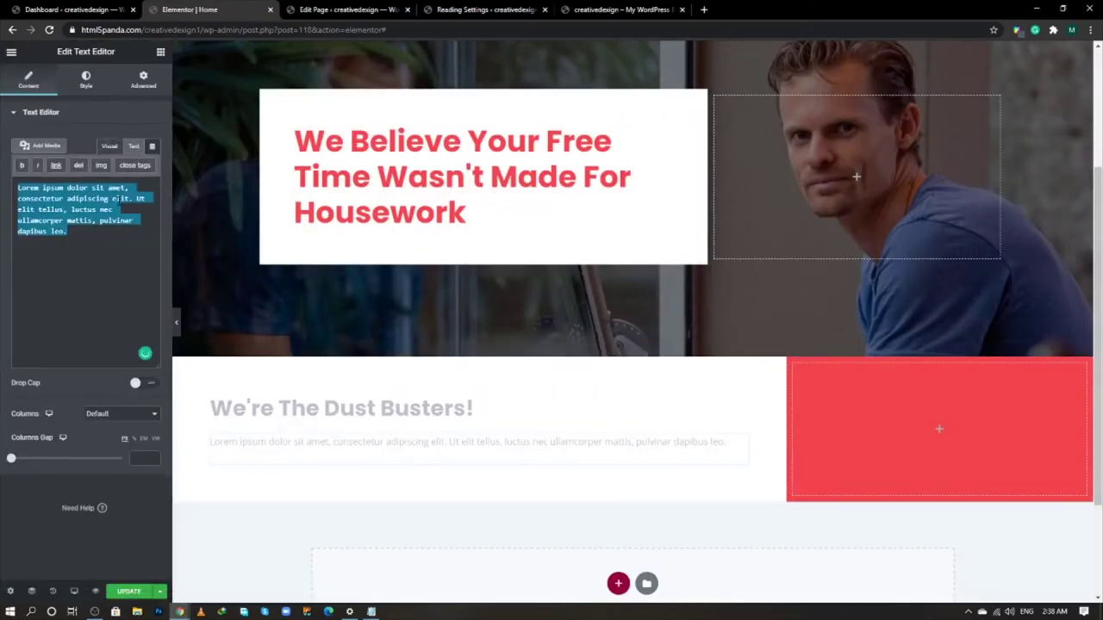
key(ctrl+v)
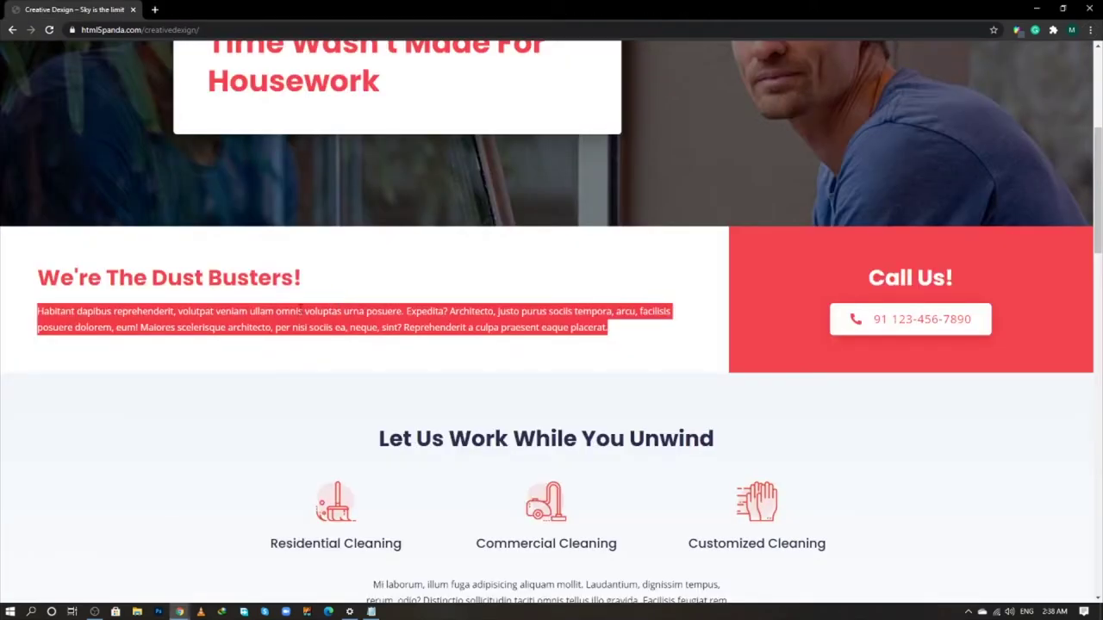
drag(249, 276, 148, 249)
click(283, 273)
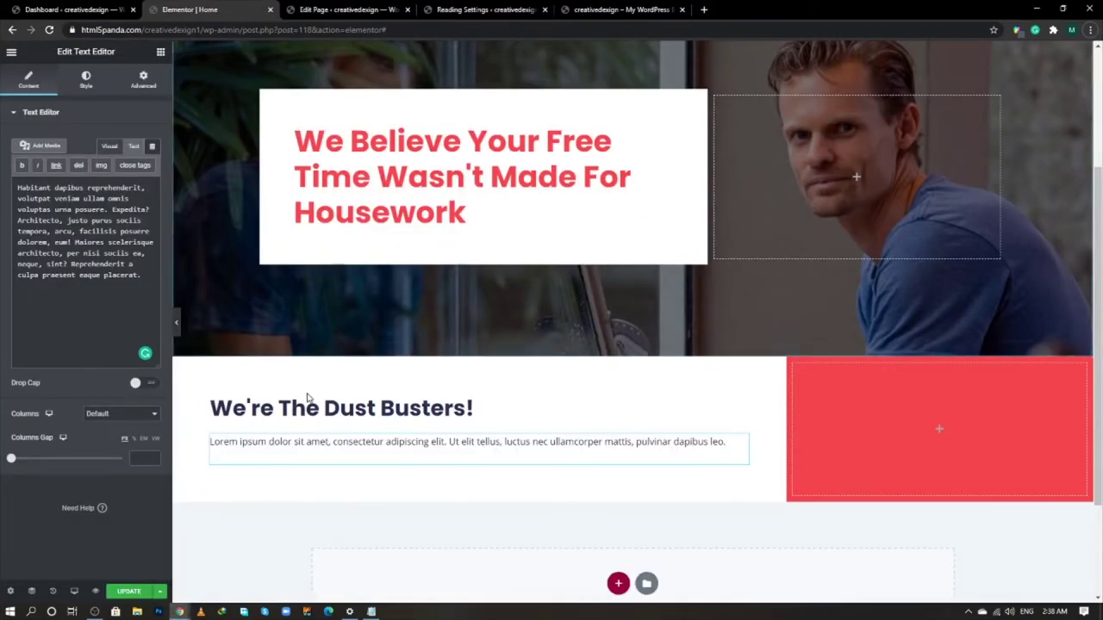
- Copy the red hero heading's style and paste it onto the Dust Busters heading
right_click(545, 172)
click(571, 221)
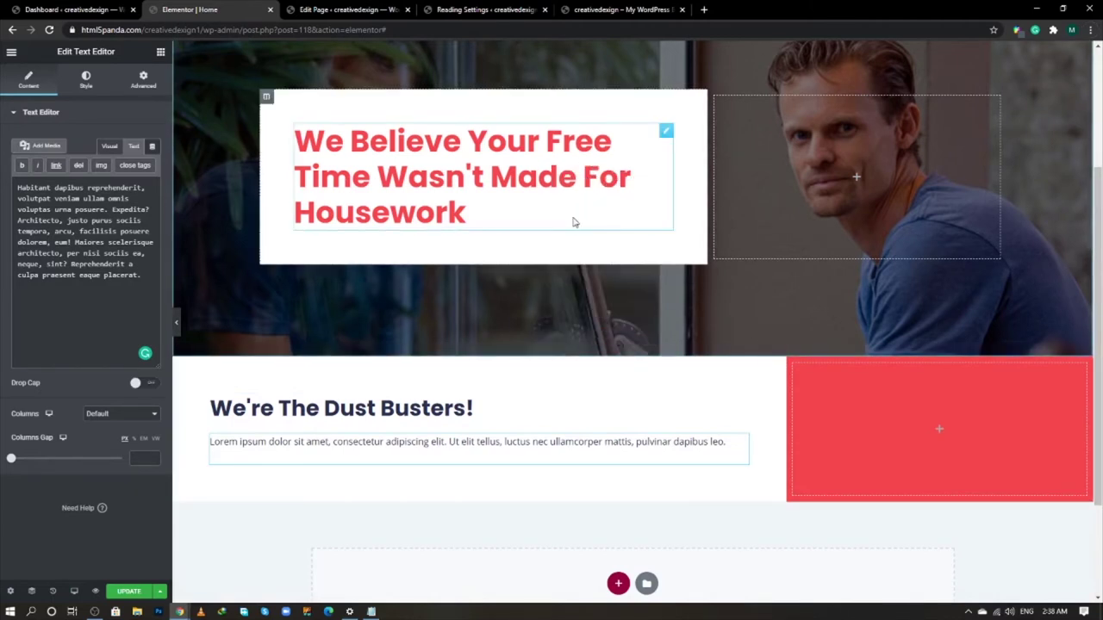
right_click(431, 415)
click(472, 493)
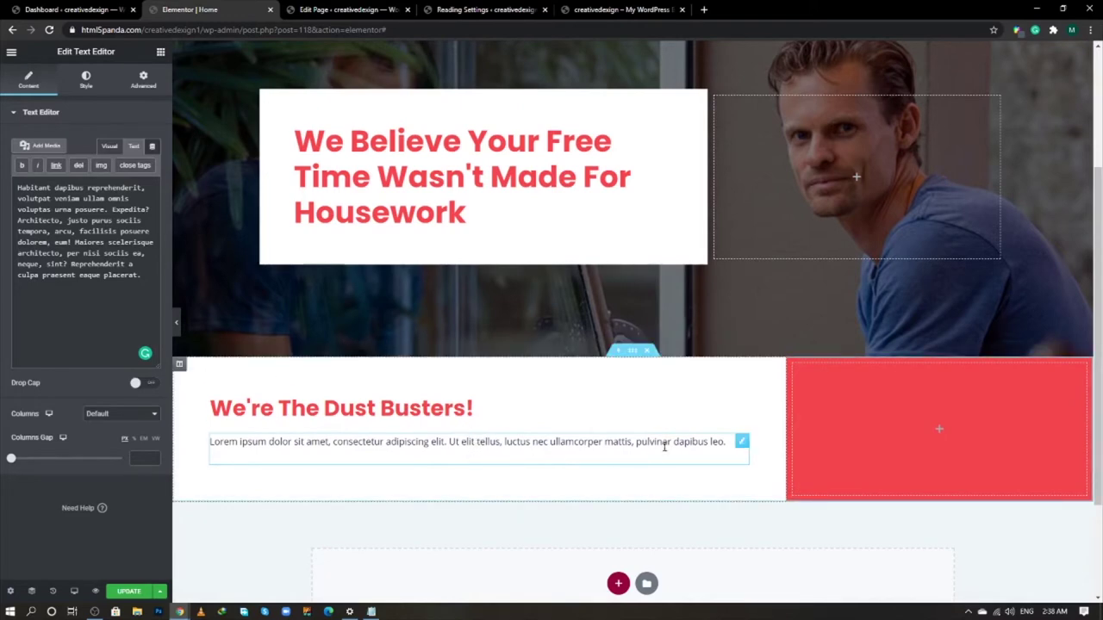
key(alt+Tab)
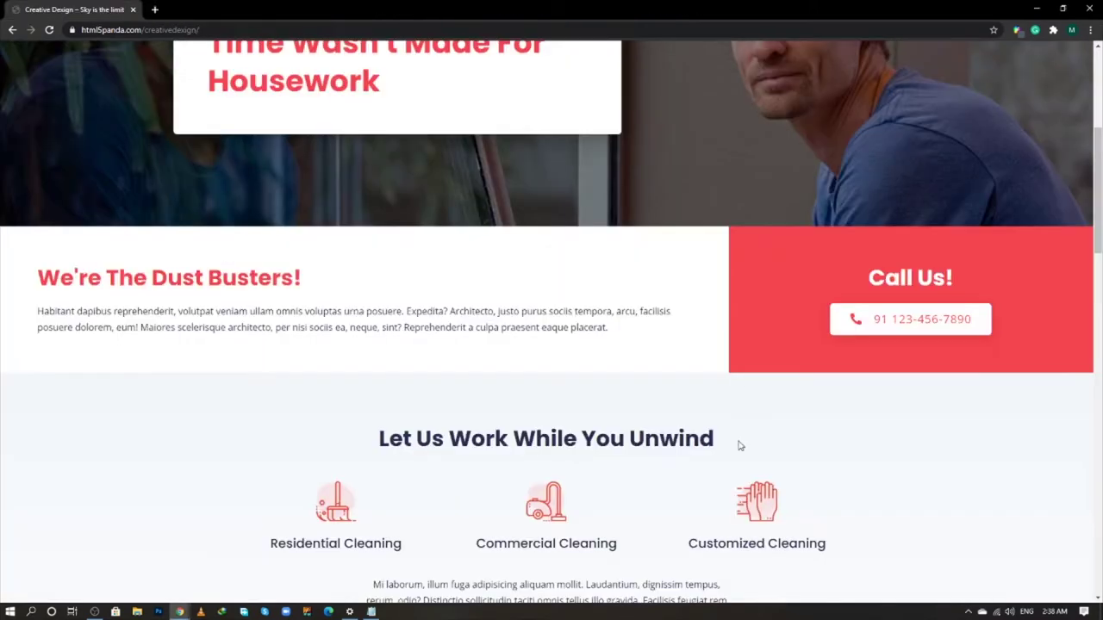
key(alt+Tab)
click(893, 424)
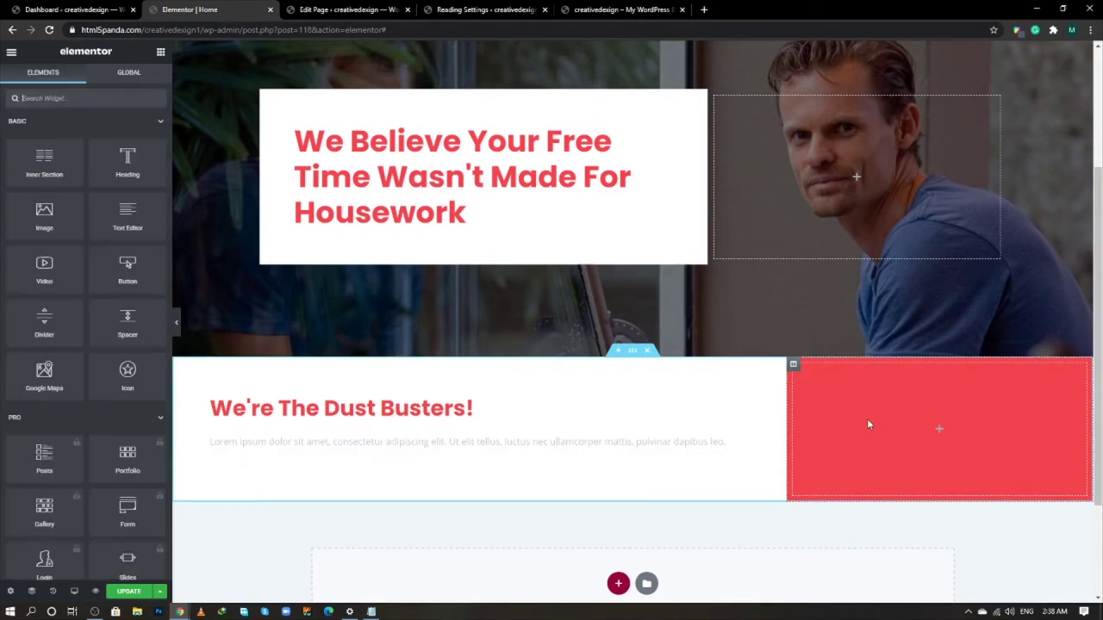
- Add a 'Call Us' heading to the red column, centre it, and colour it white
drag(127, 162, 941, 428)
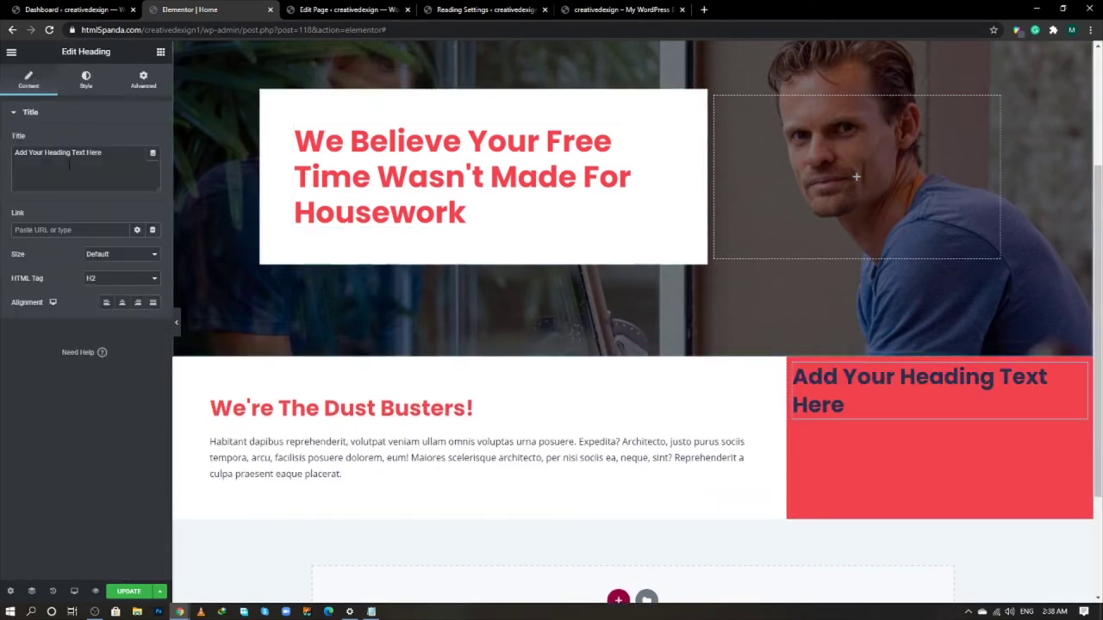
drag(121, 164, 4, 162)
text(C)
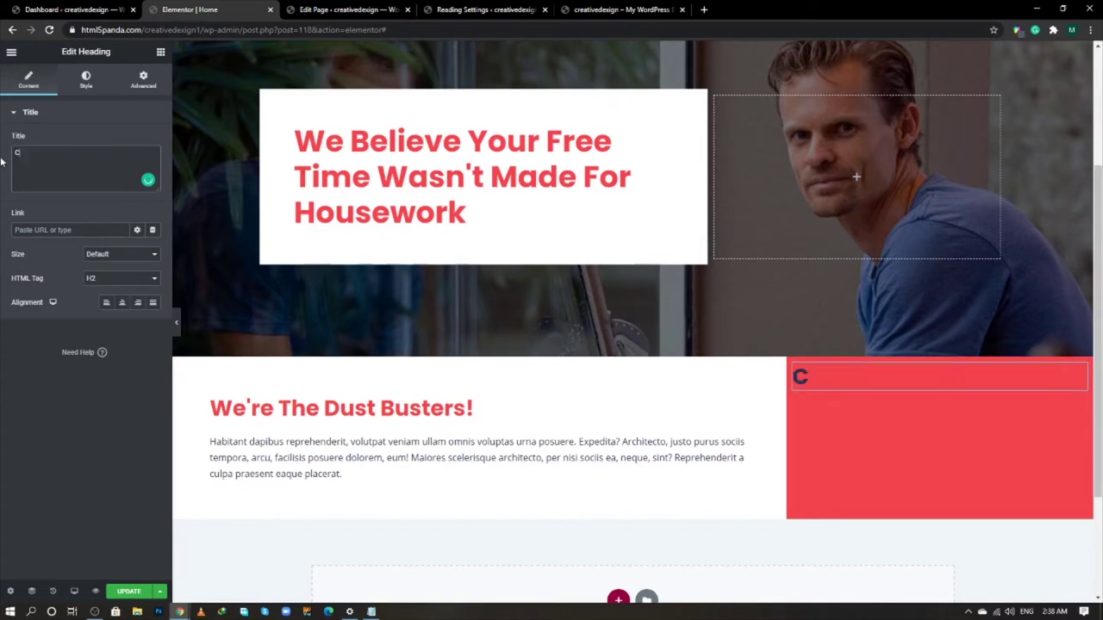
text(all Us!)
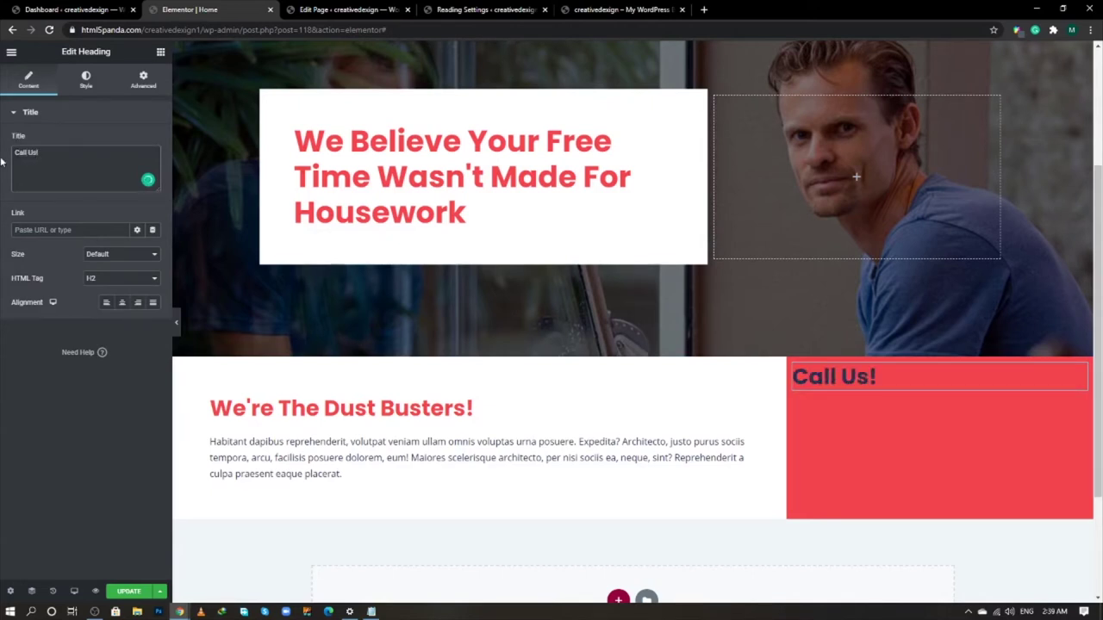
click(121, 302)
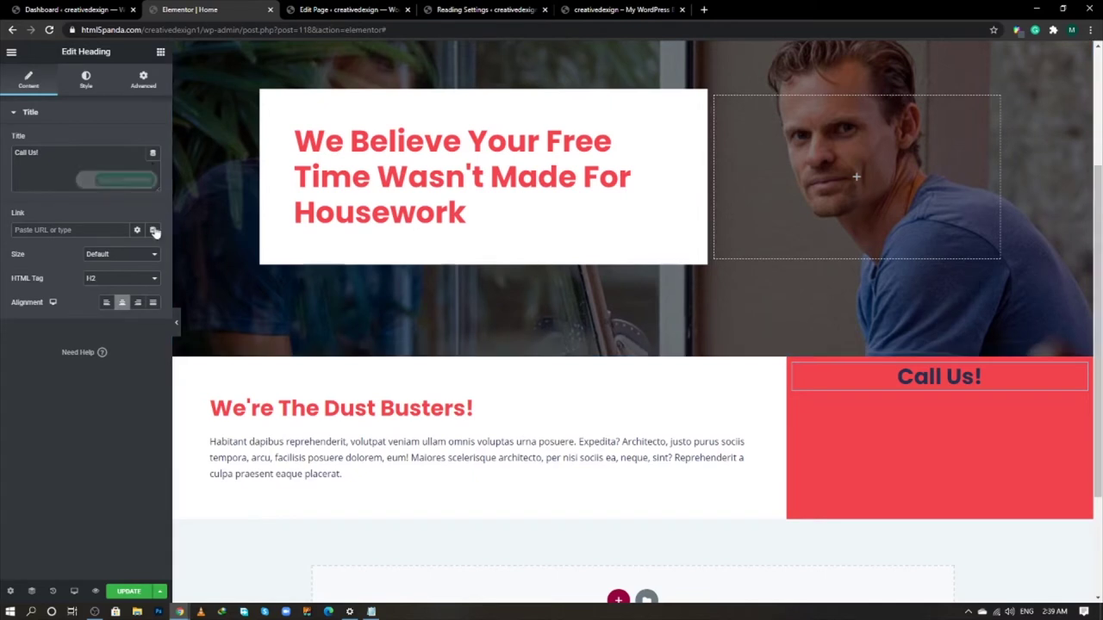
click(85, 81)
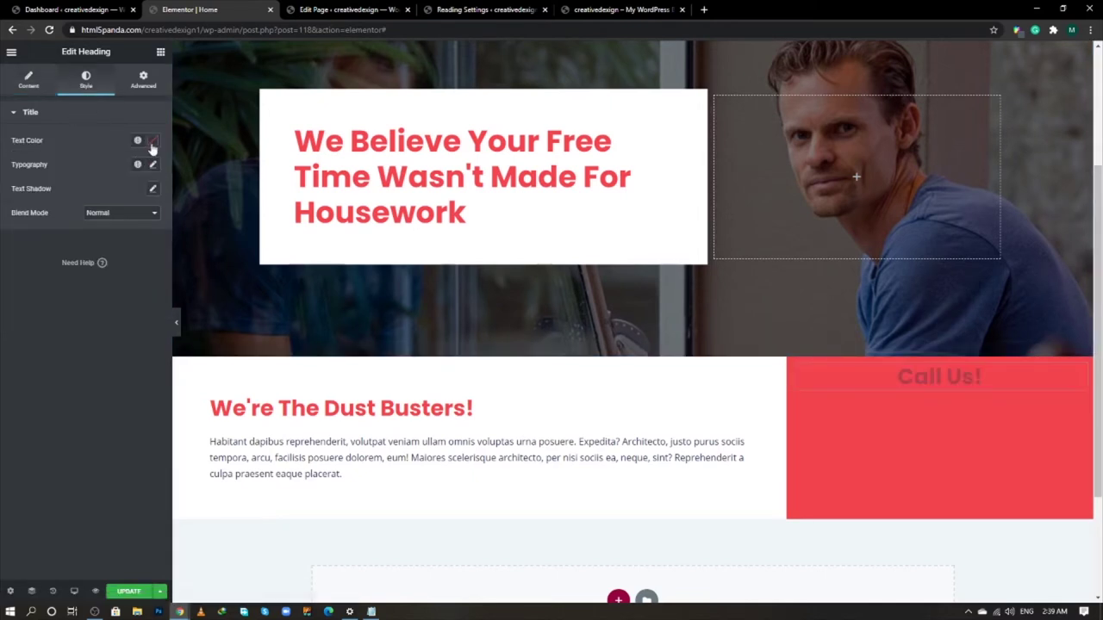
click(152, 141)
drag(66, 213, 2, 127)
click(79, 390)
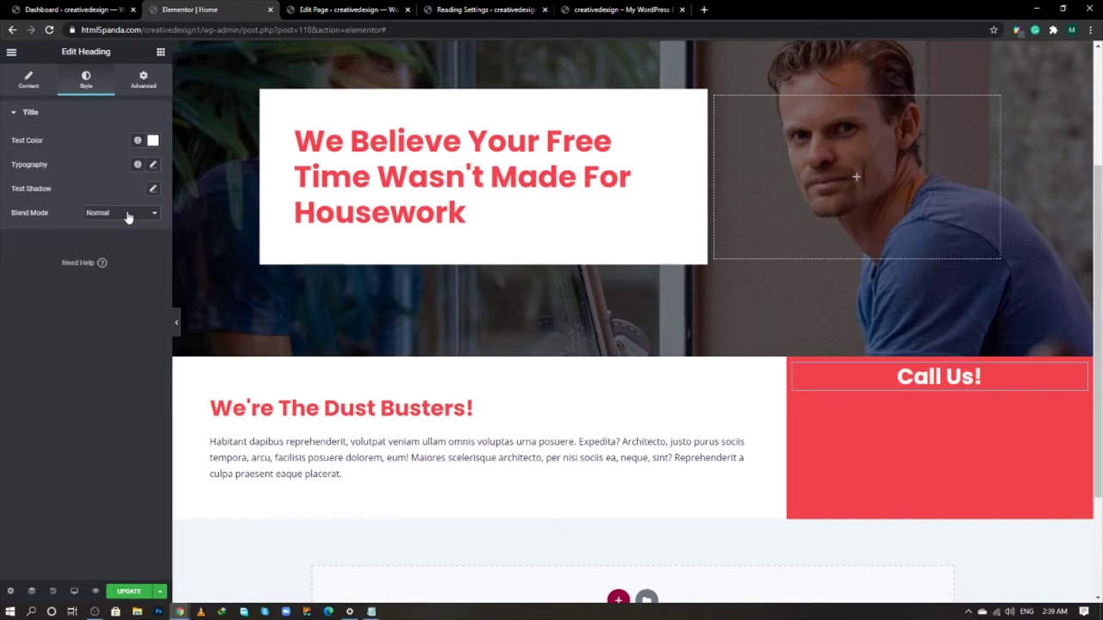
click(160, 52)
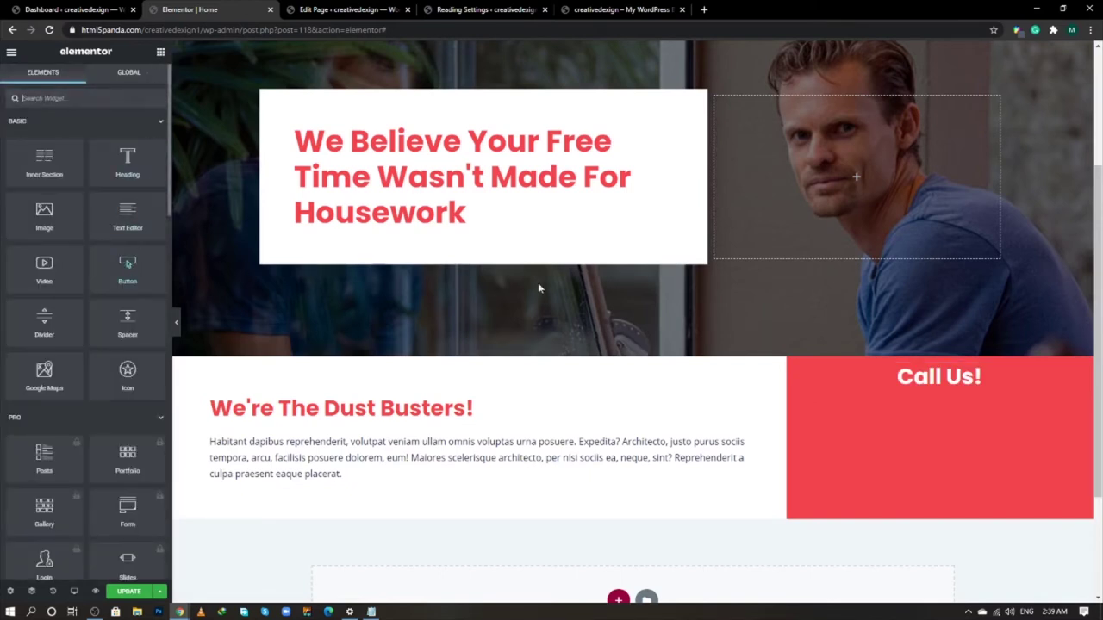
- Copy the Call Us Today button and paste it under the Call Us! heading
scroll(778, 285, up, 3)
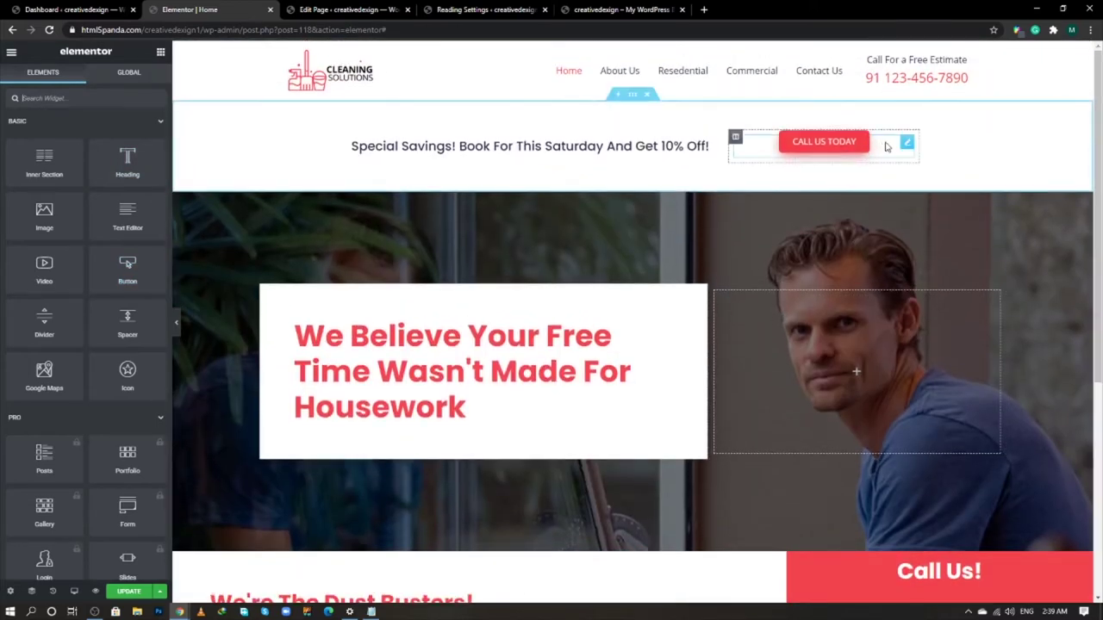
right_click(905, 149)
click(925, 191)
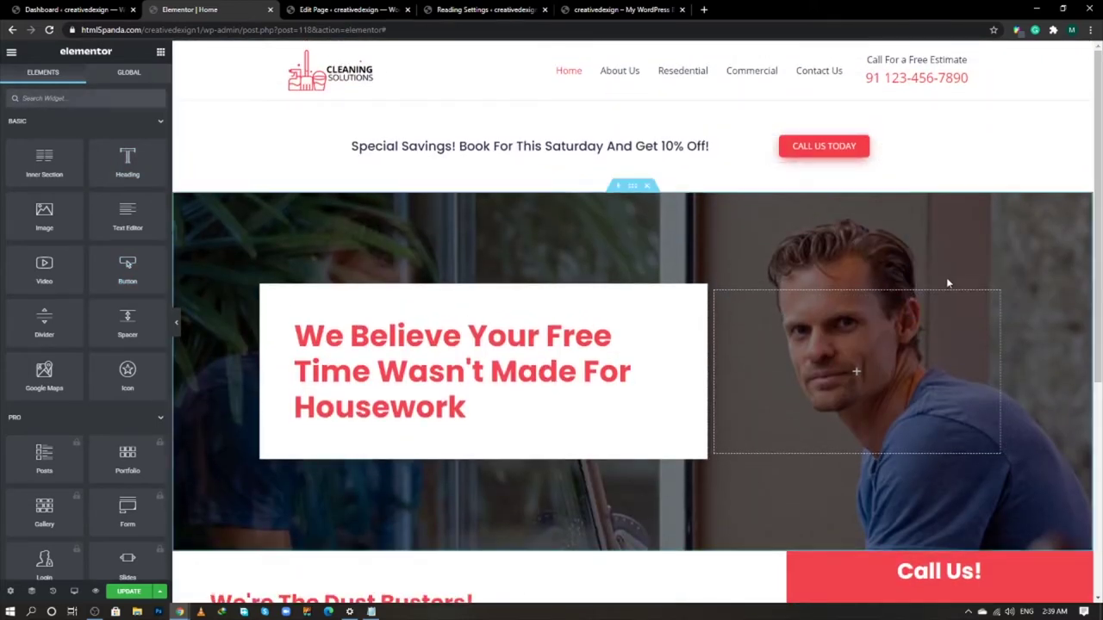
scroll(946, 277, down, 3)
right_click(939, 343)
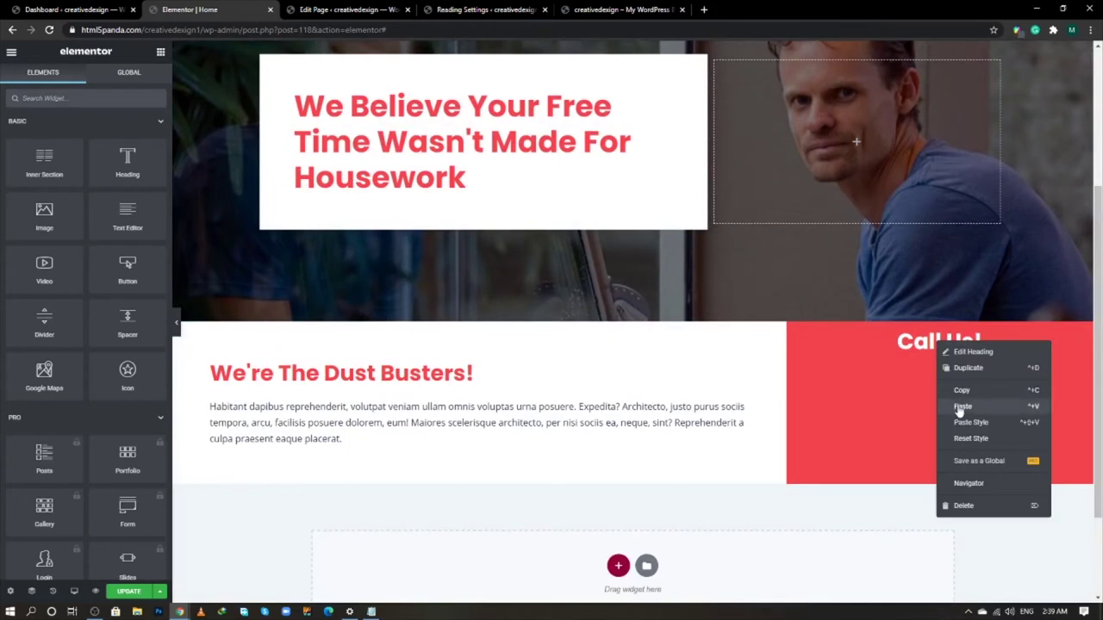
click(961, 406)
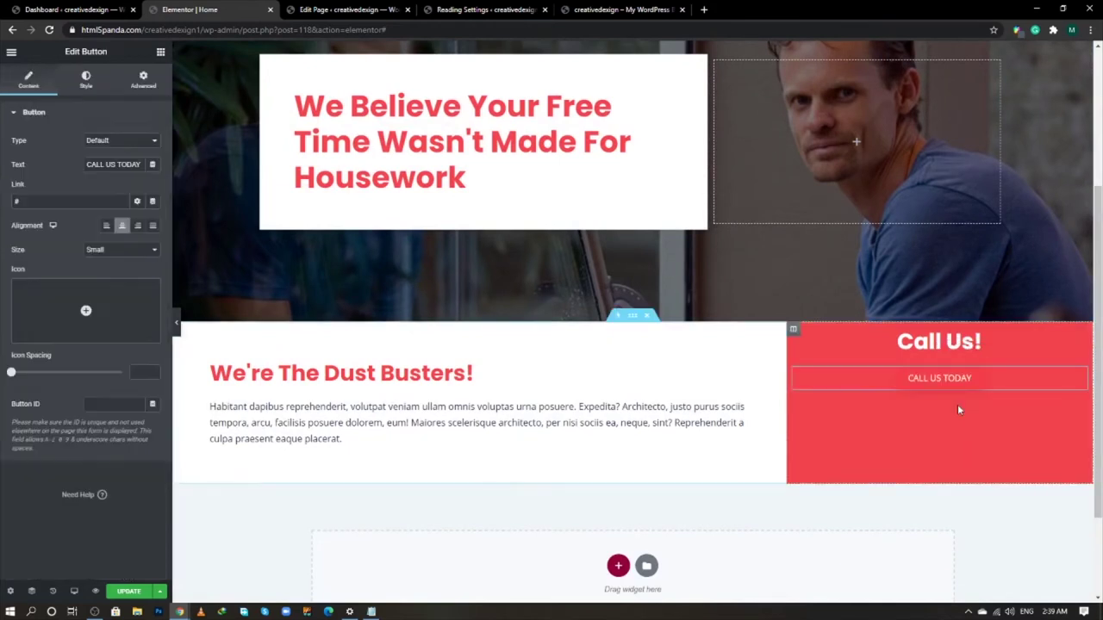
- Give the pasted button a white #FFFFFF background and red text colour
click(86, 82)
click(153, 237)
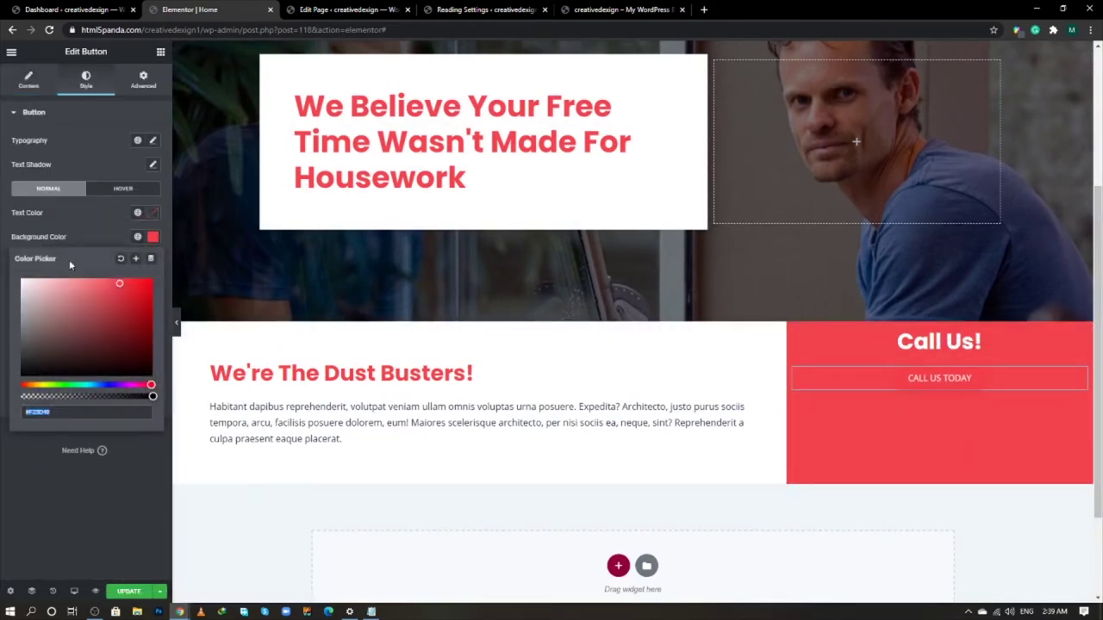
text(#FFFFFF)
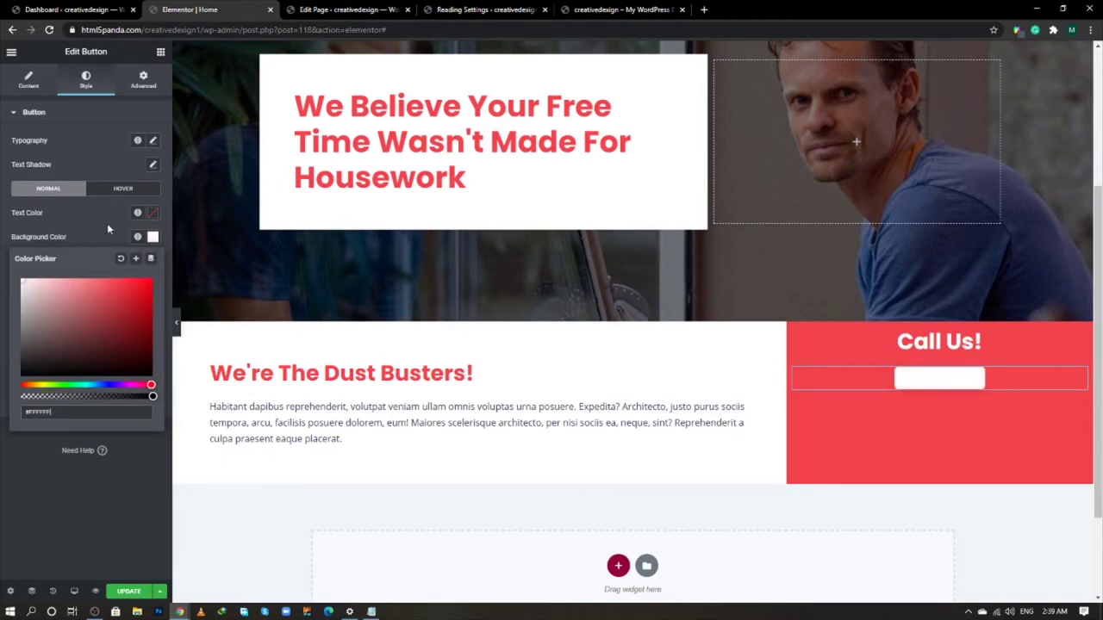
click(108, 228)
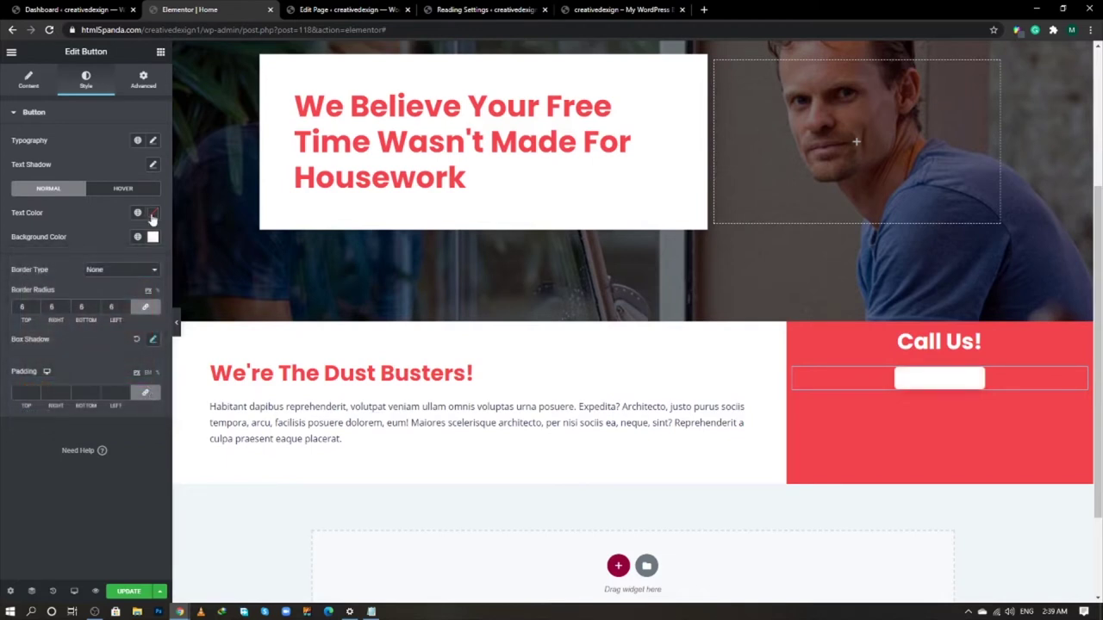
click(153, 213)
key(alt+Tab)
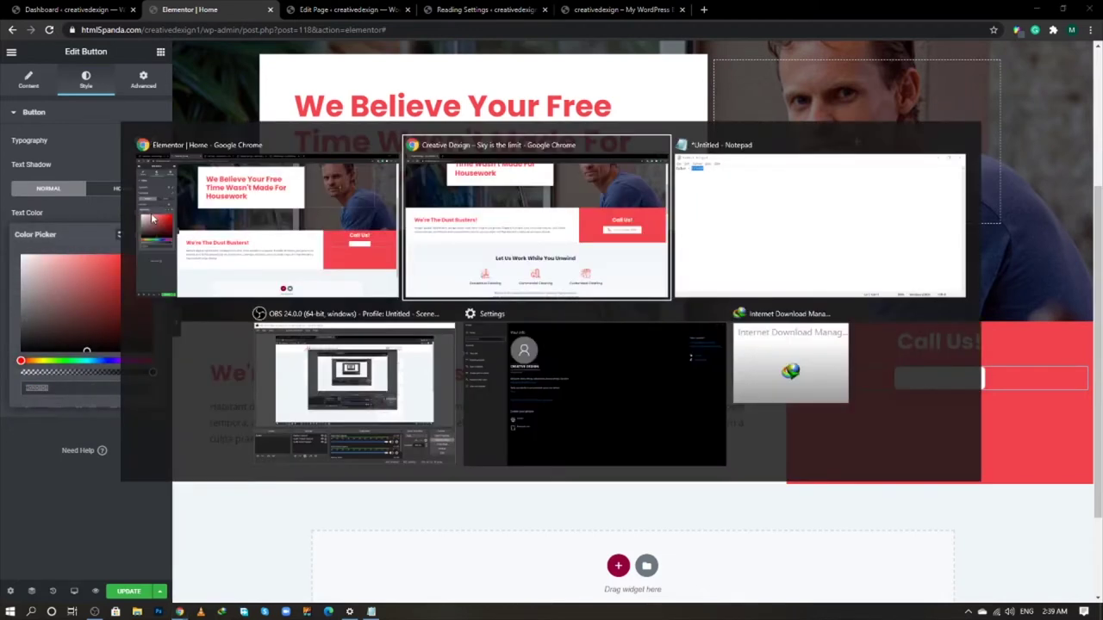
key(alt+Tab)
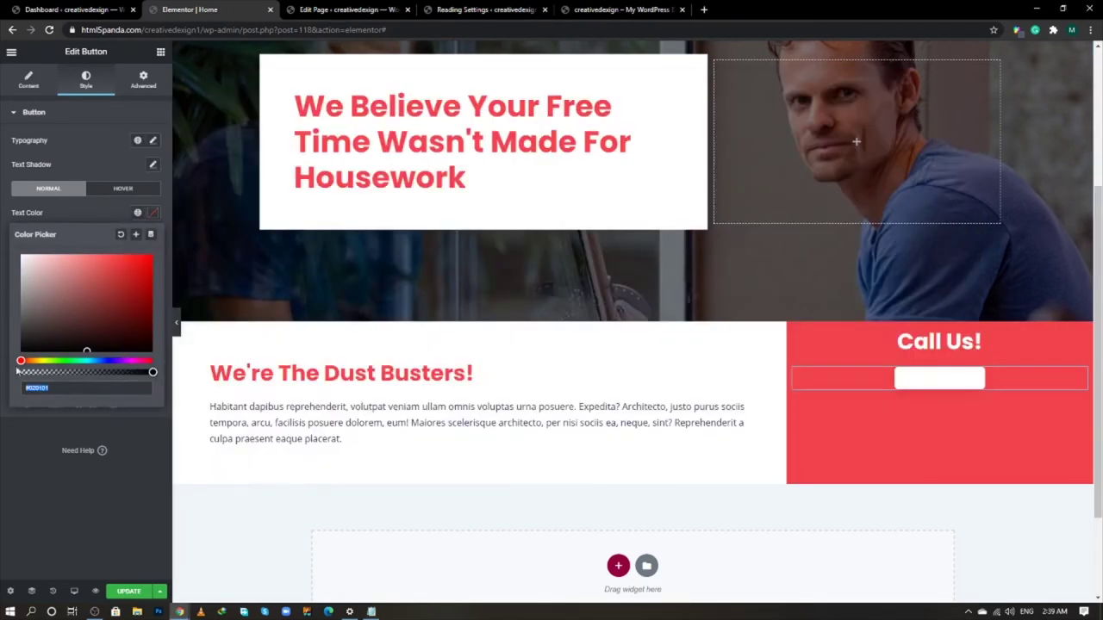
key(ctrl+v)
click(40, 460)
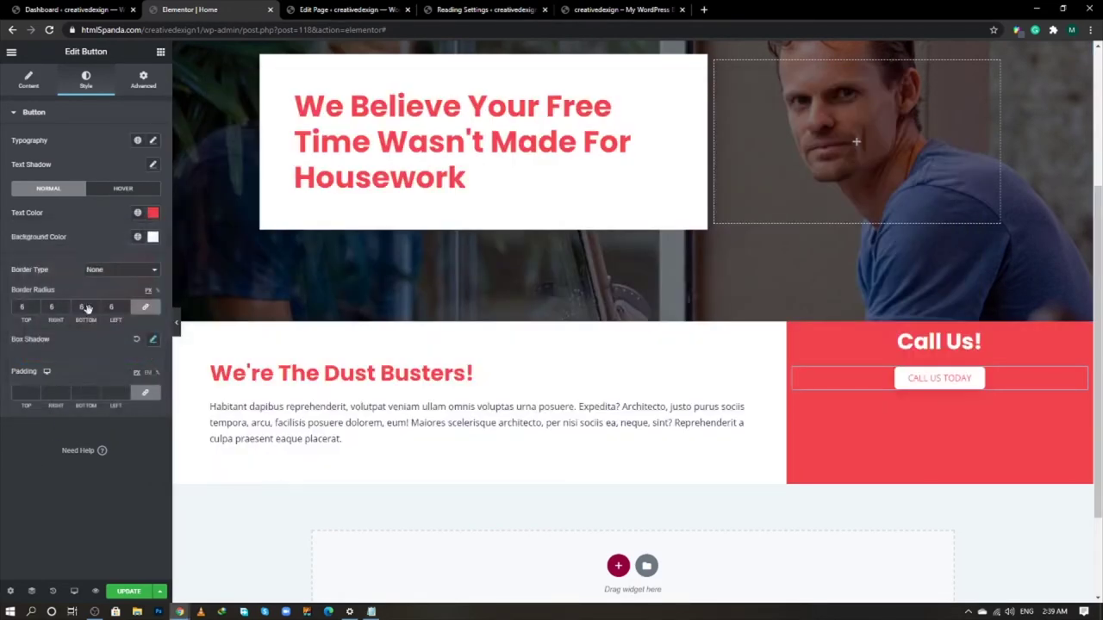
click(28, 80)
triple_click(125, 165)
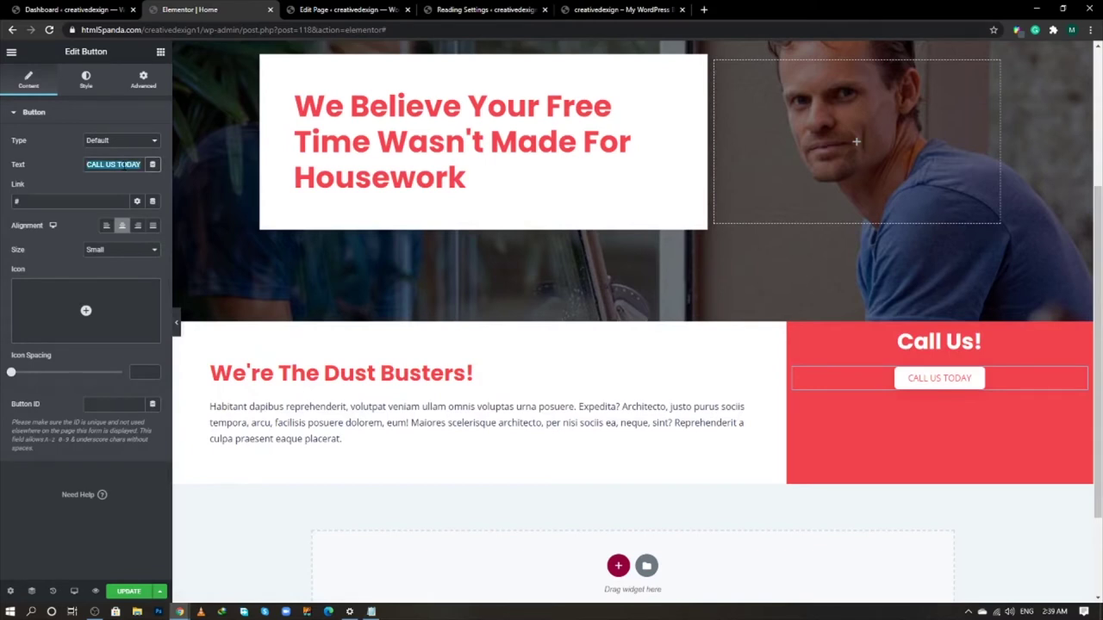
- Replace the CALL US TODAY button label with the business phone number
text(92 12)
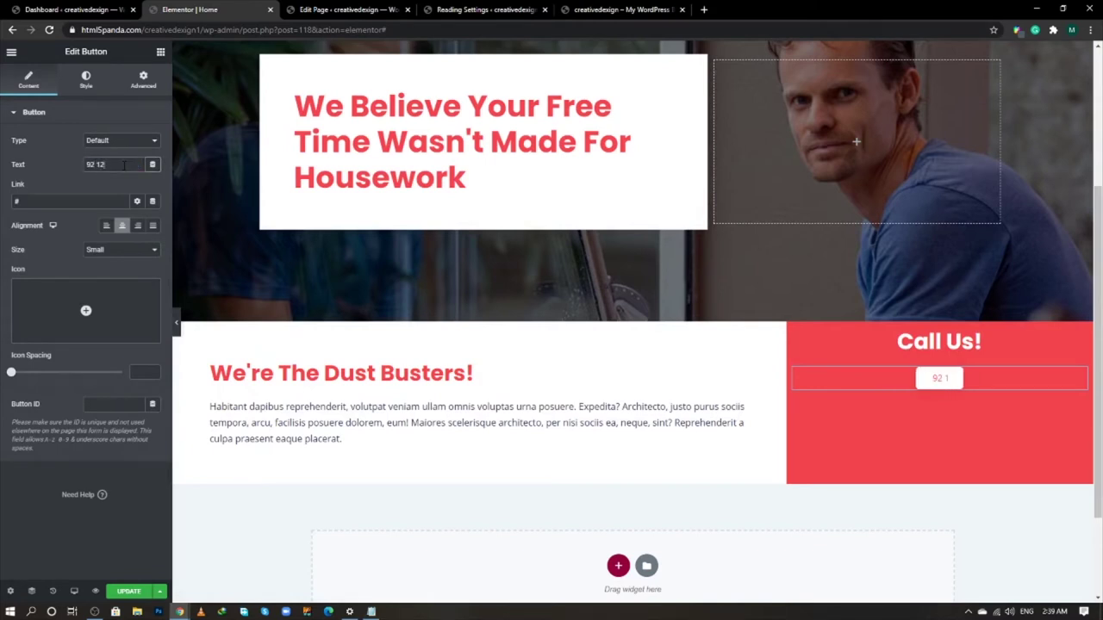
text(3 456)
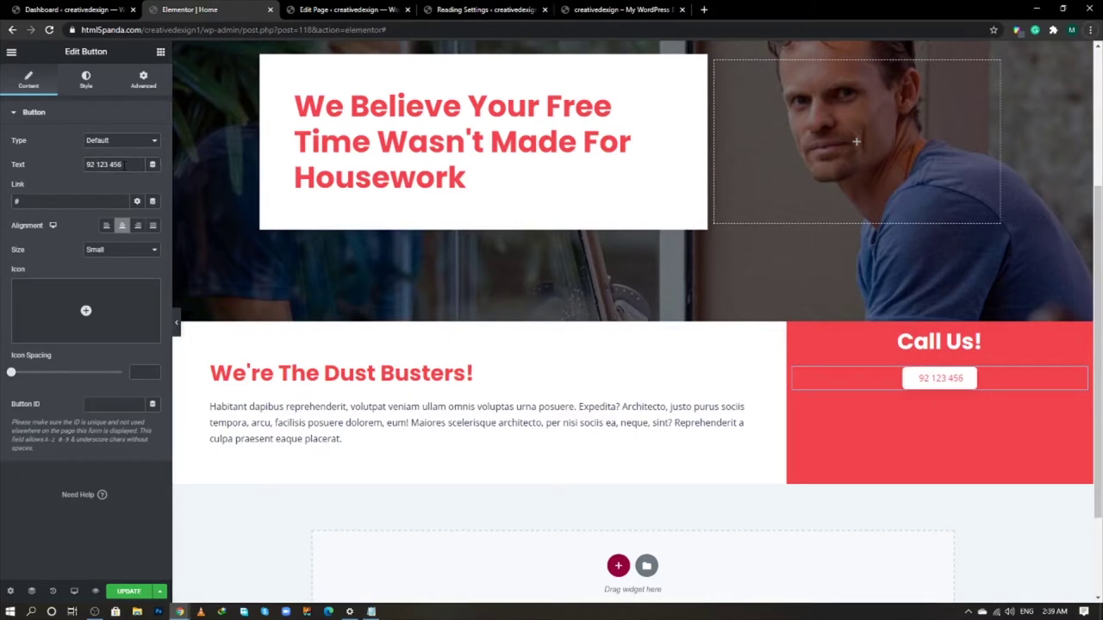
key(alt+f)
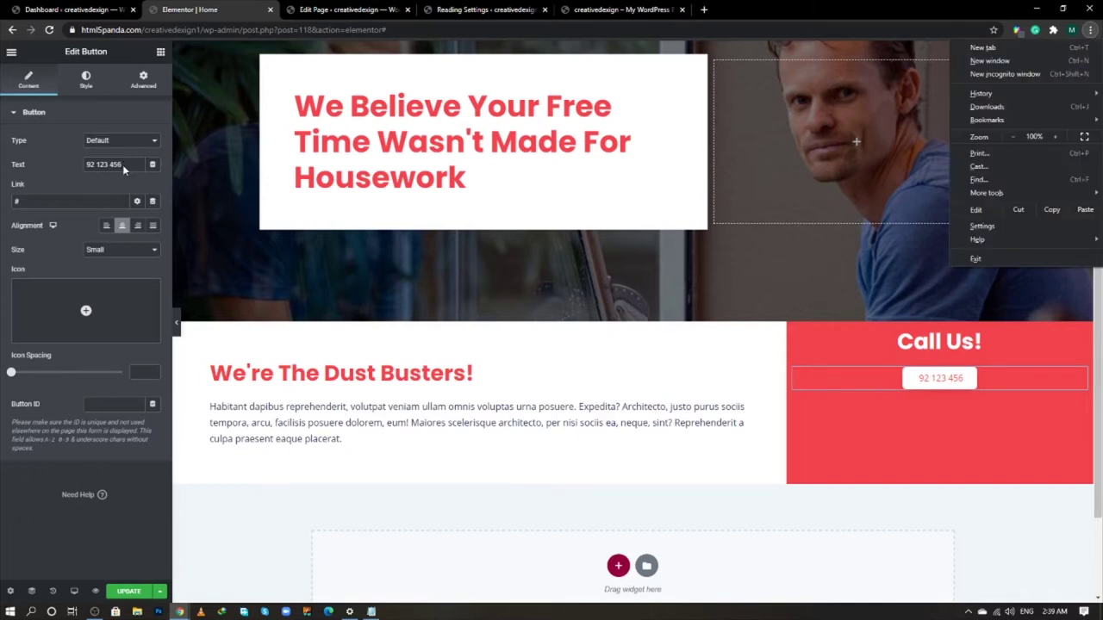
click(129, 162)
text(7)
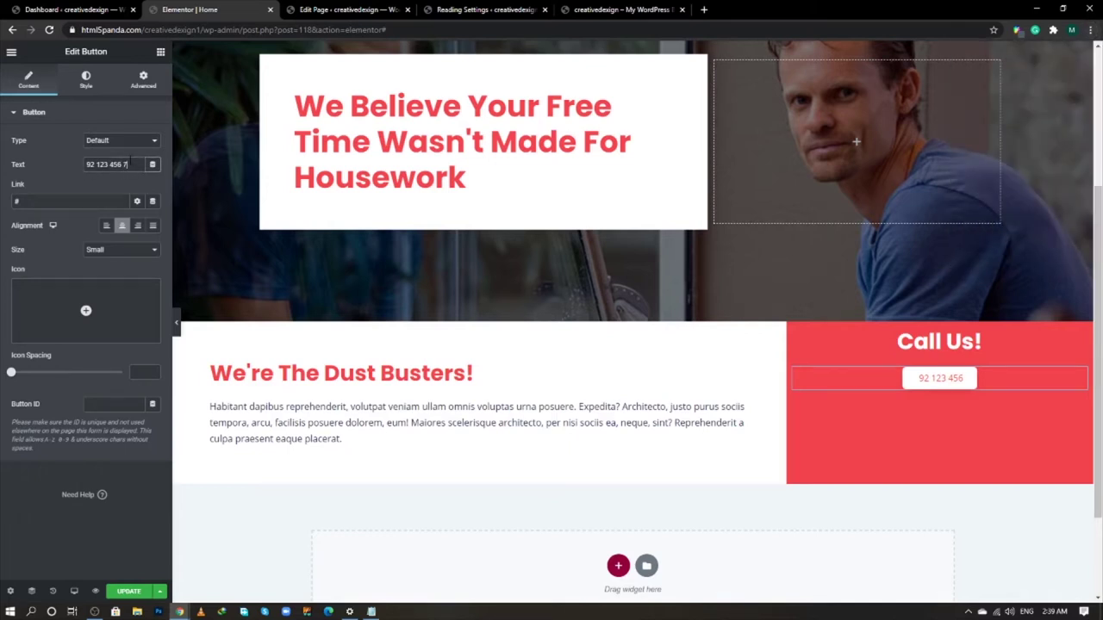
text(89)
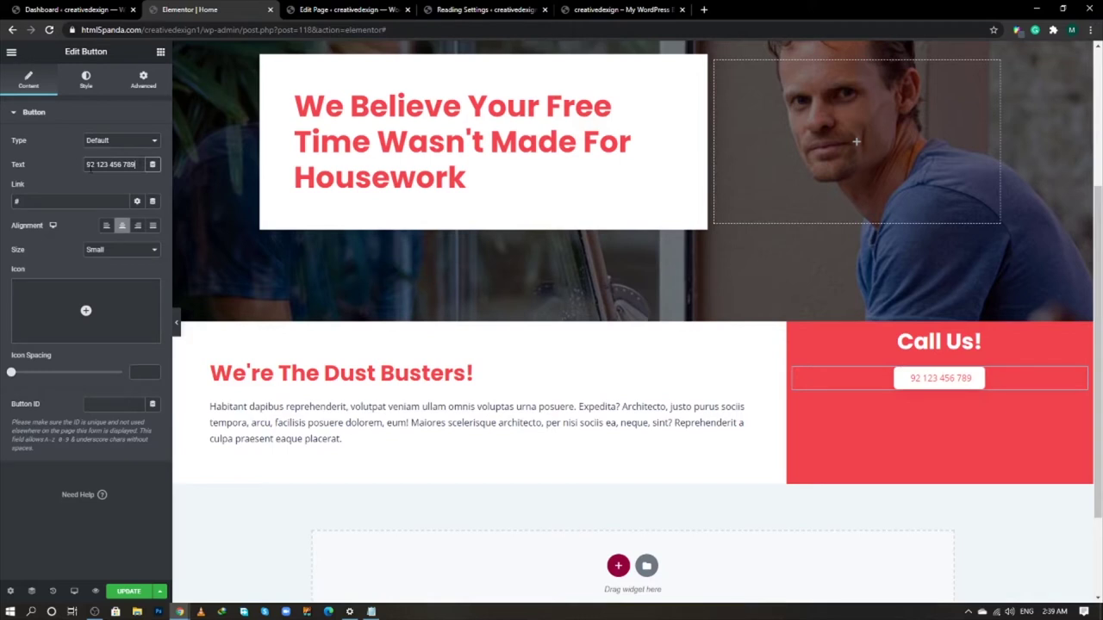
click(74, 177)
key(alt+Tab)
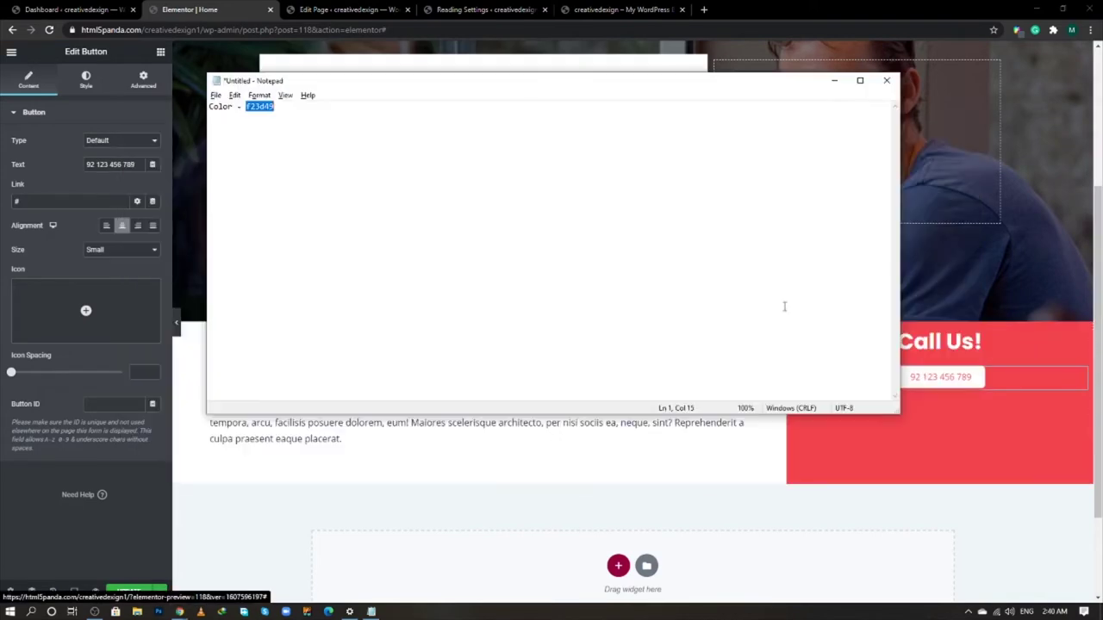
key(alt+Tab)
key(alt+Tab)
key(alt+Tab)
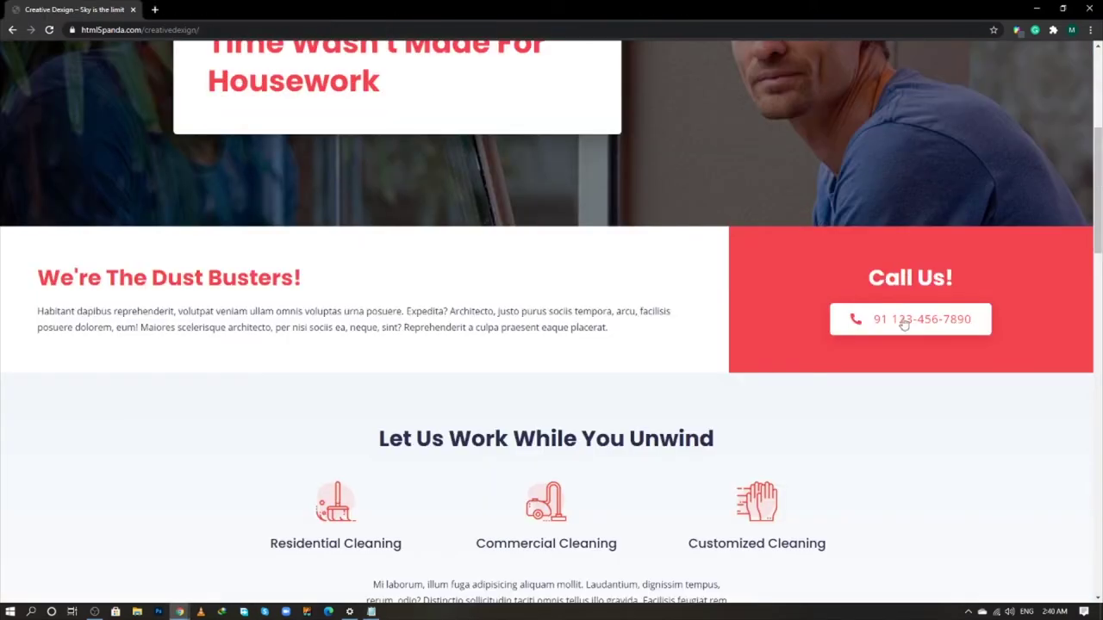
key(alt+Tab)
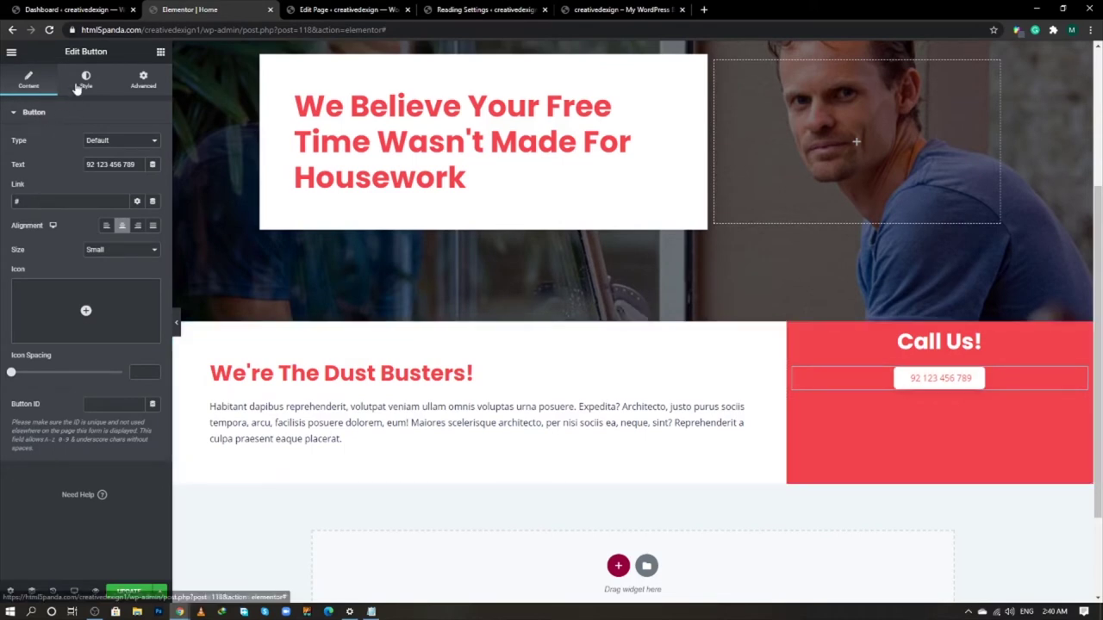
- Add the Phone alt icon from the Icon Library to the button with icon spacing 20
mouse_move(93, 316)
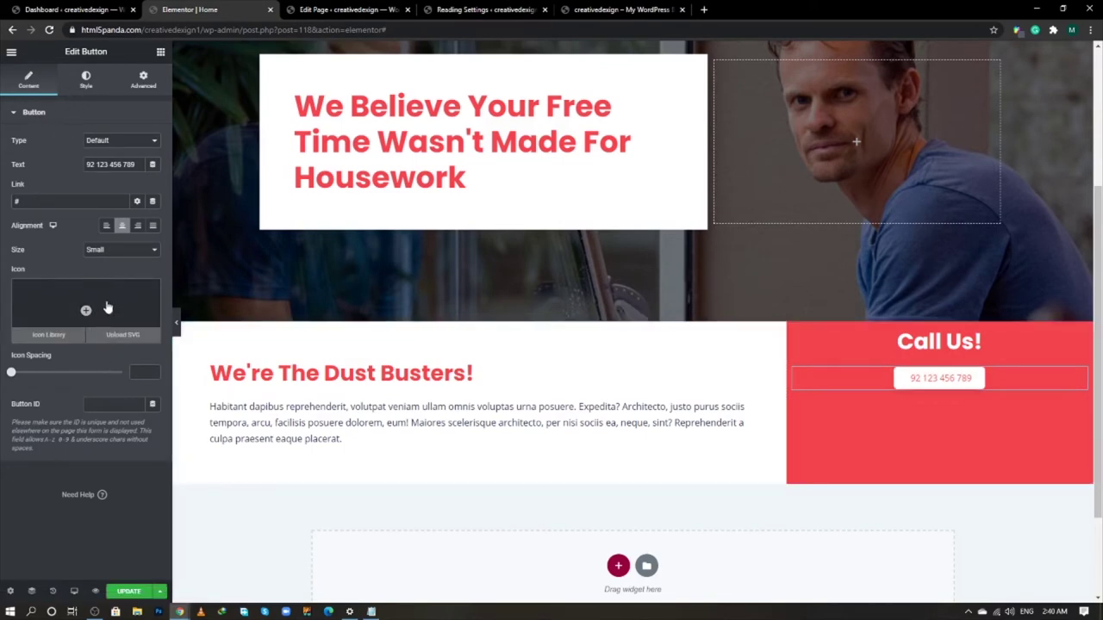
click(106, 308)
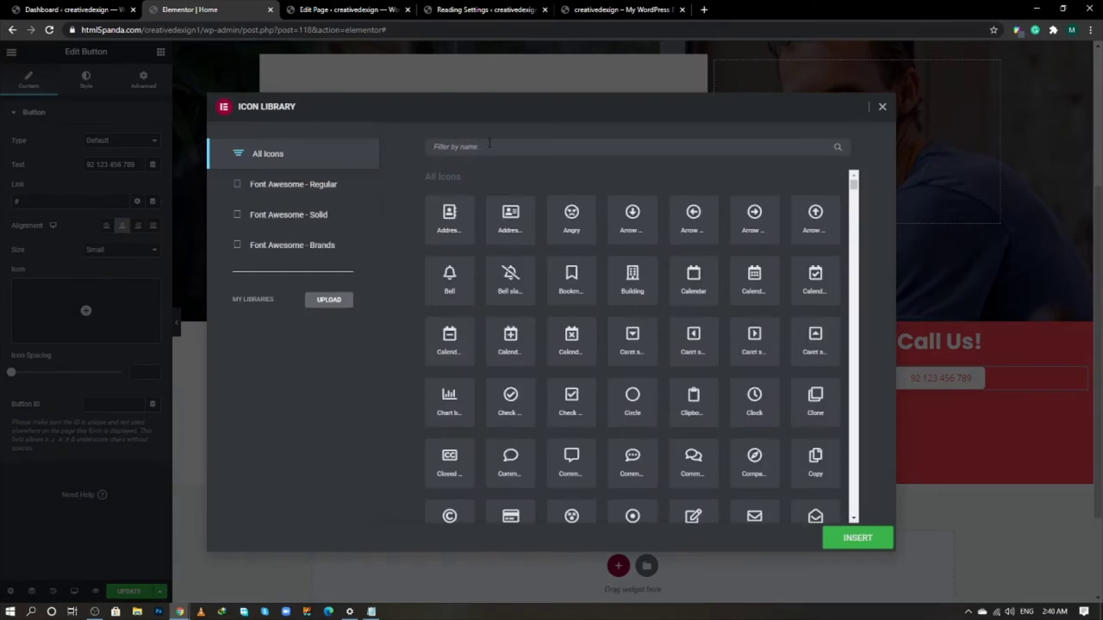
click(488, 146)
text(phone)
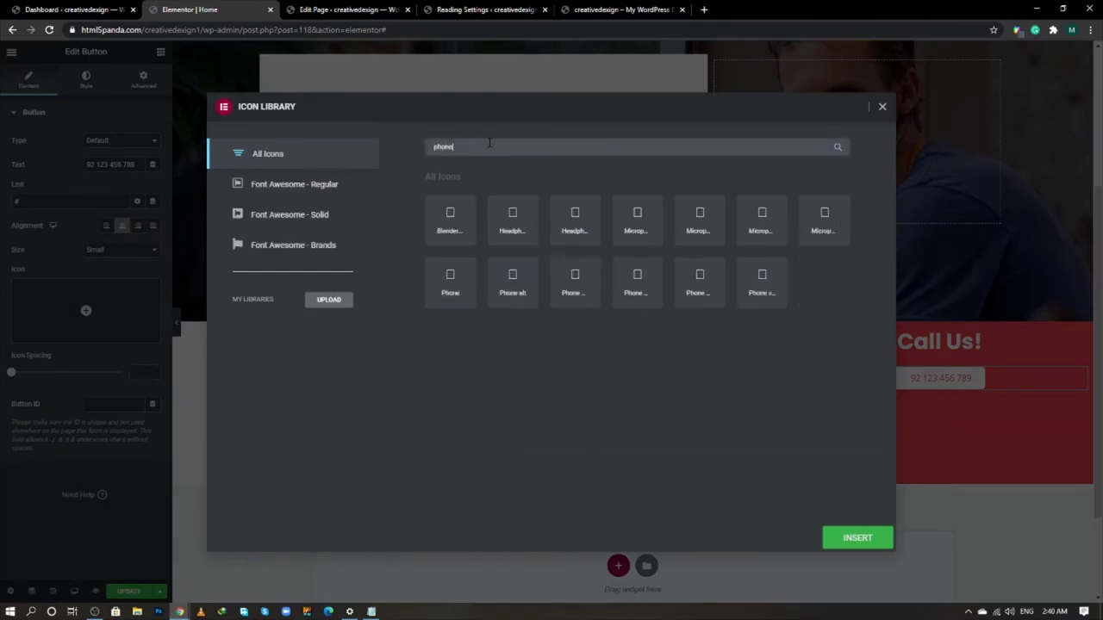
click(525, 283)
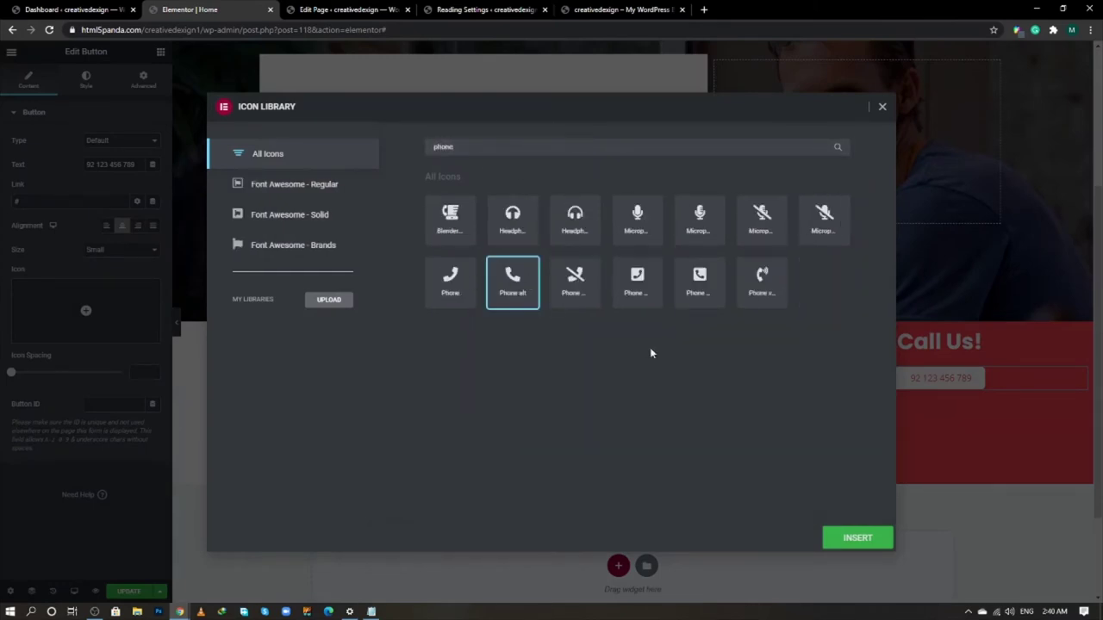
click(847, 536)
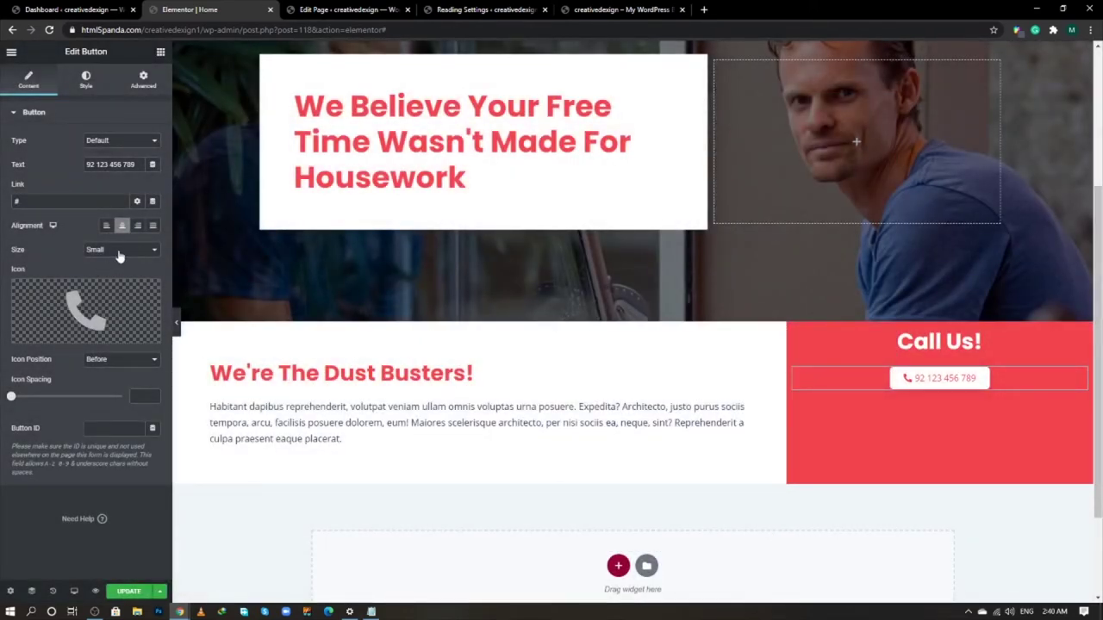
click(133, 395)
text(20)
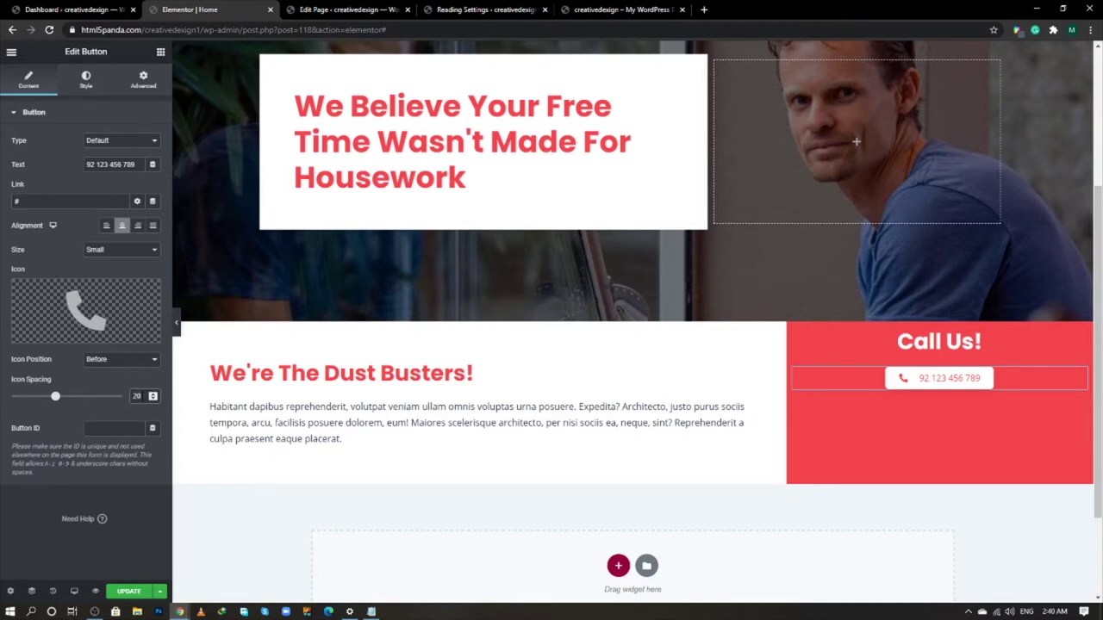
- Set the button text size to 20 px, confirm its red text colour, and update the page
click(86, 83)
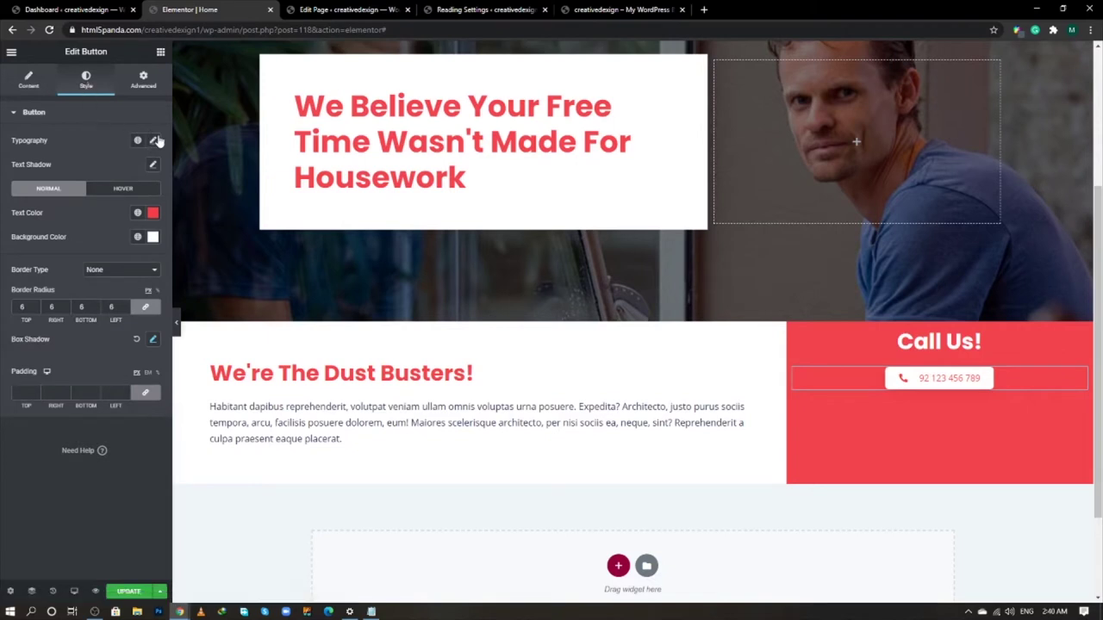
click(153, 140)
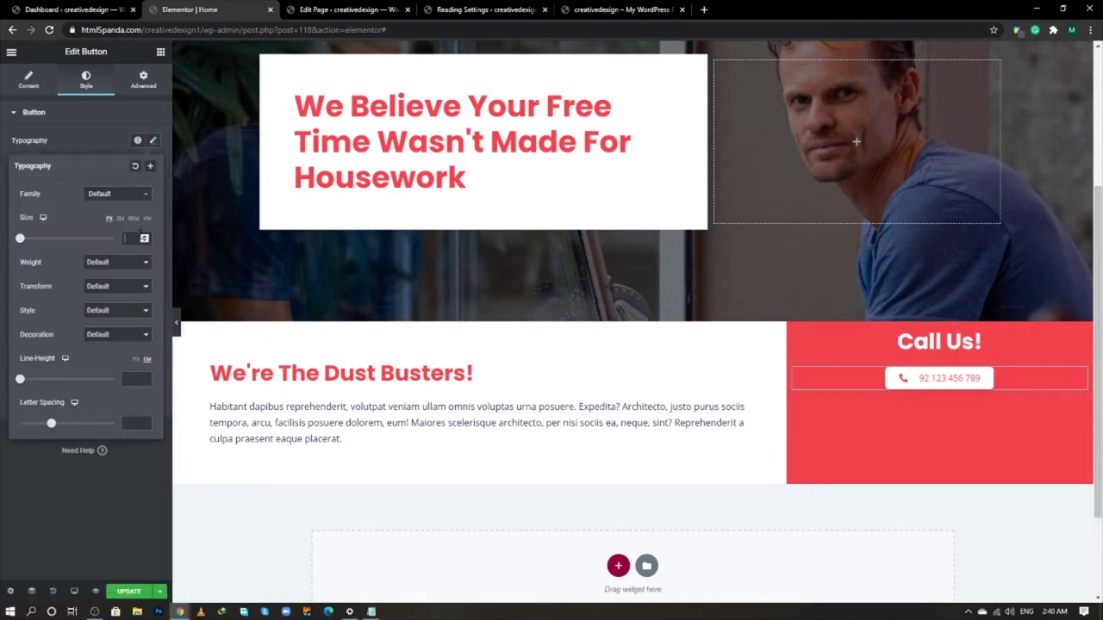
drag(20, 237, 28, 238)
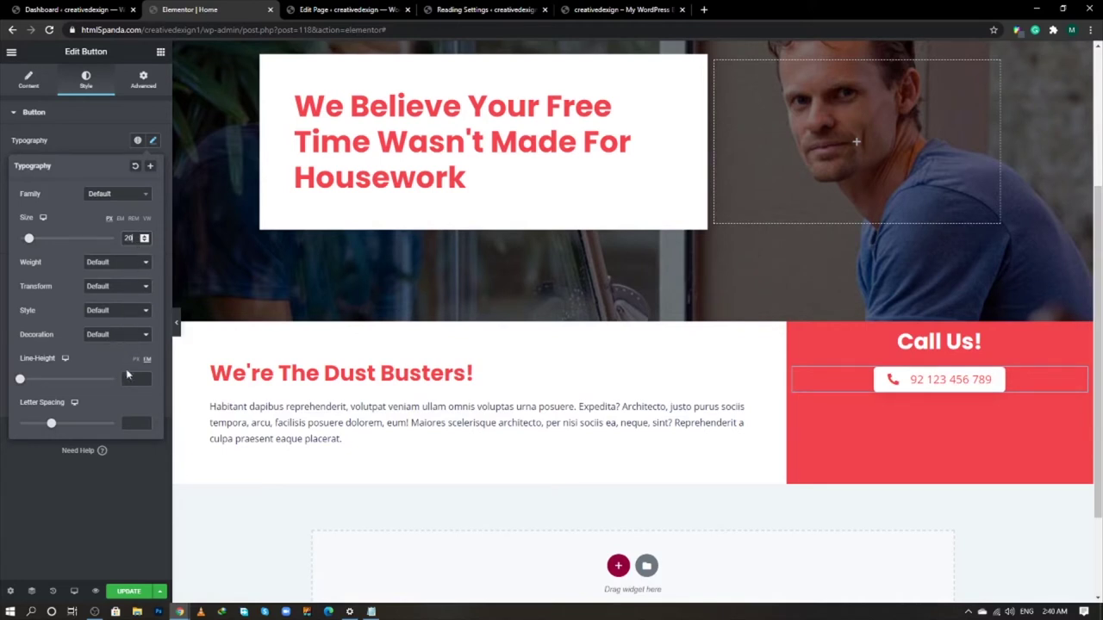
click(107, 485)
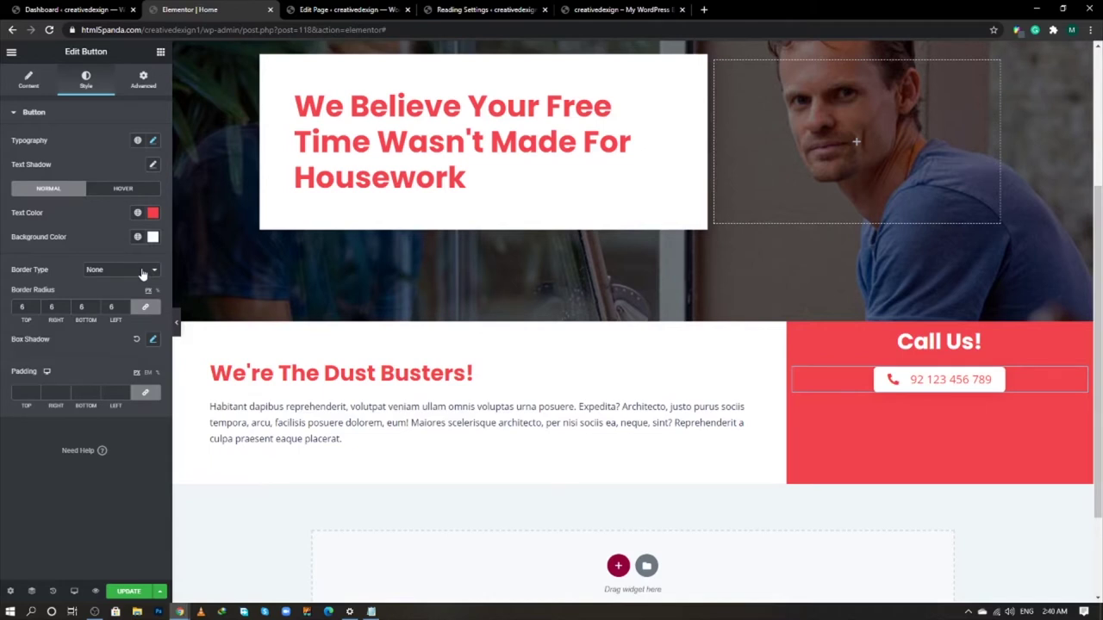
click(152, 212)
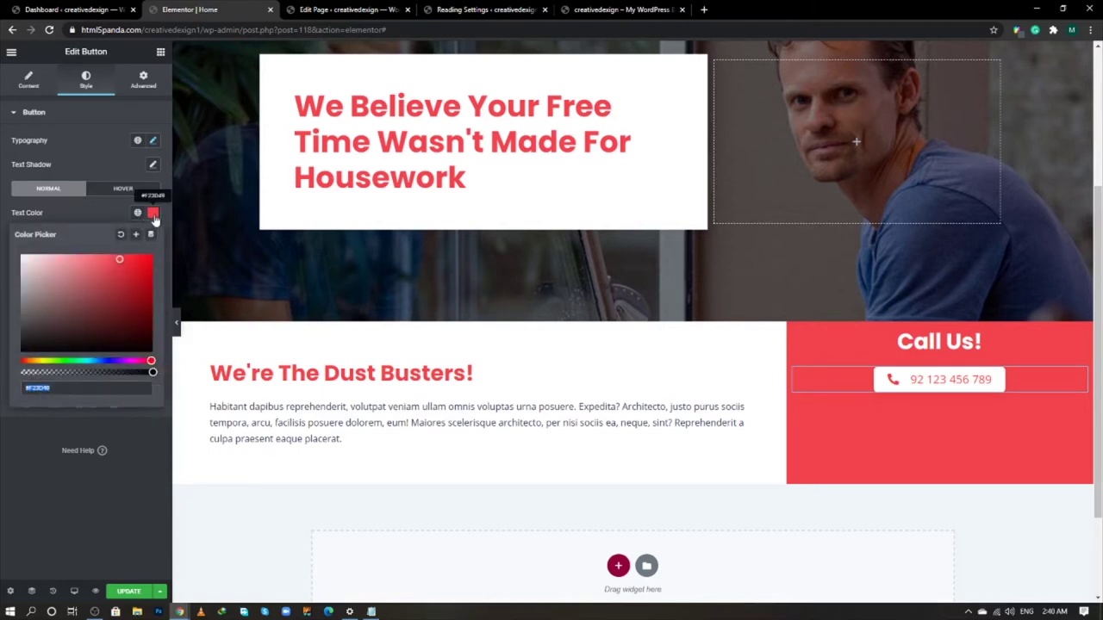
click(152, 214)
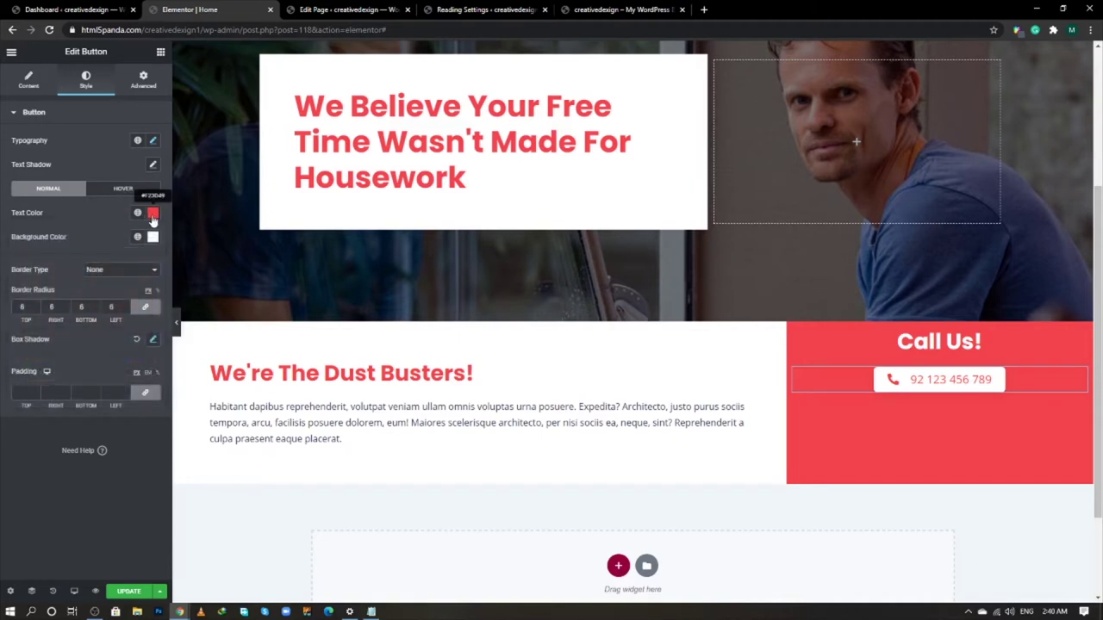
click(152, 213)
click(152, 215)
click(131, 593)
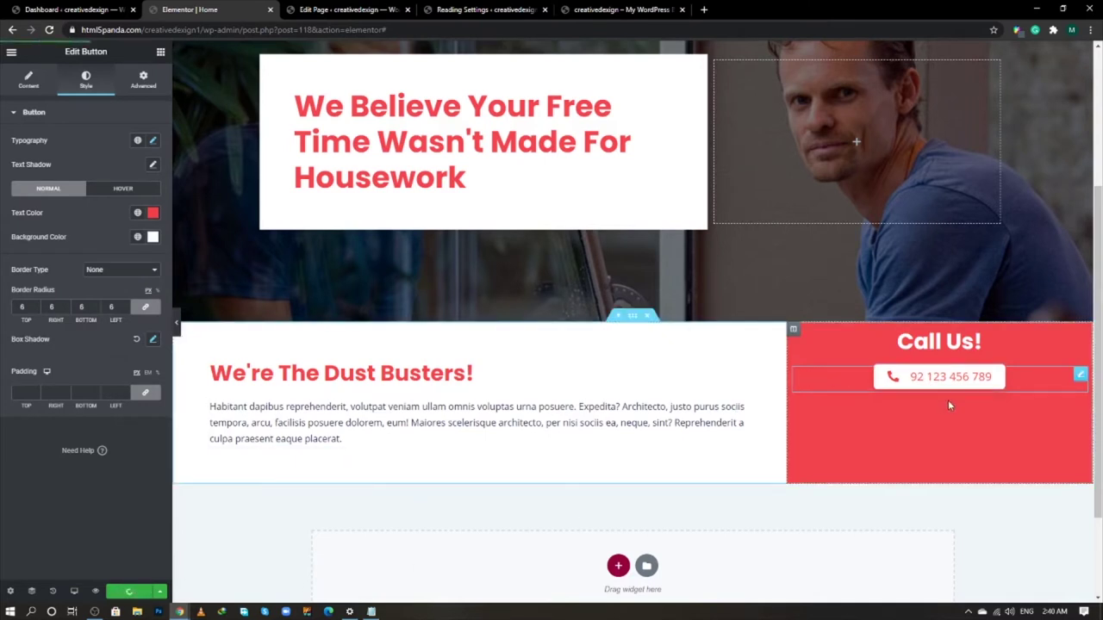
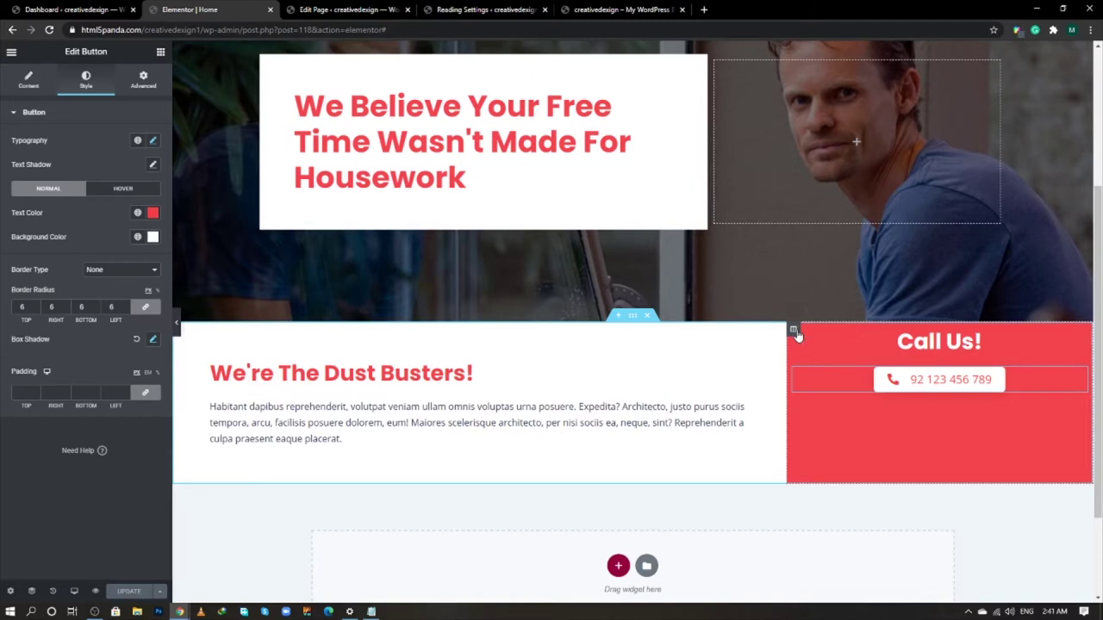
- Set the Call Us column's vertical alignment to Middle and save the page
click(793, 330)
click(31, 84)
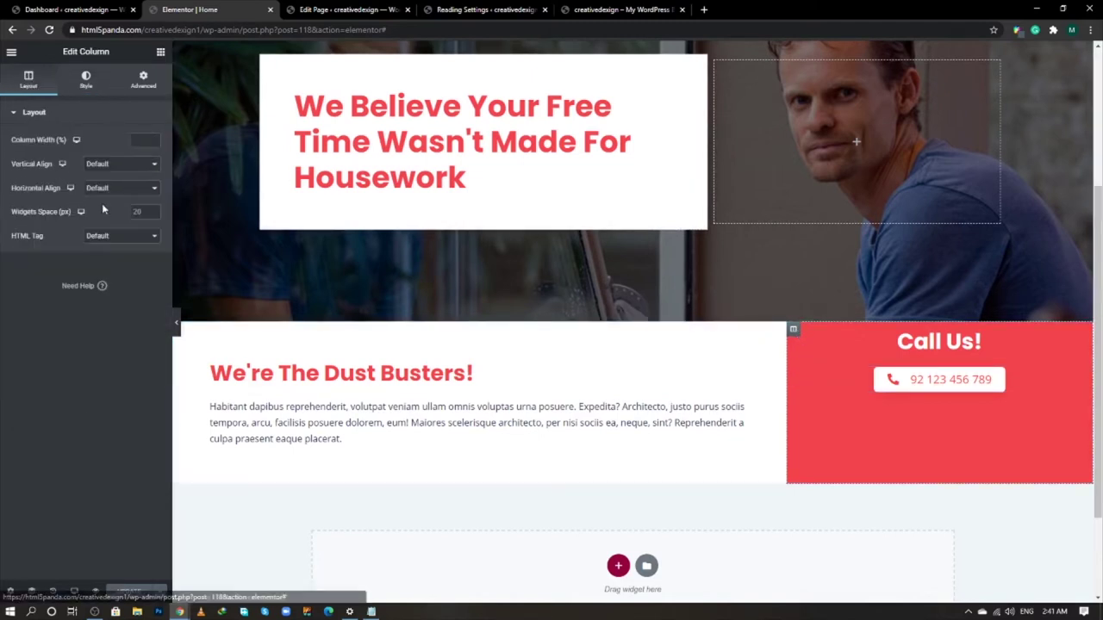
click(120, 165)
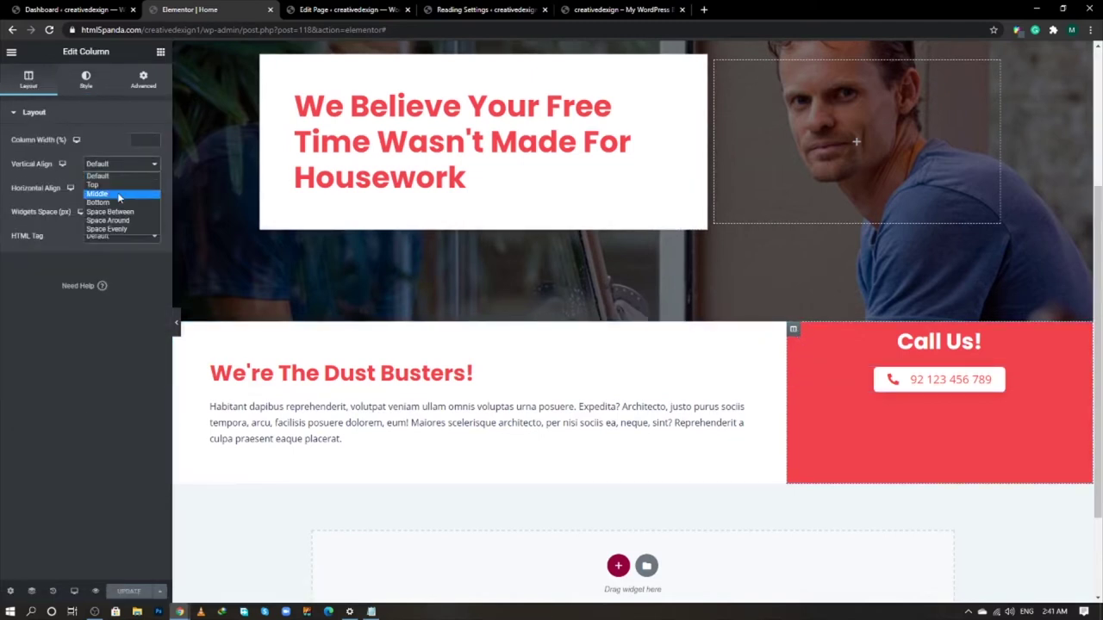
click(118, 193)
click(128, 591)
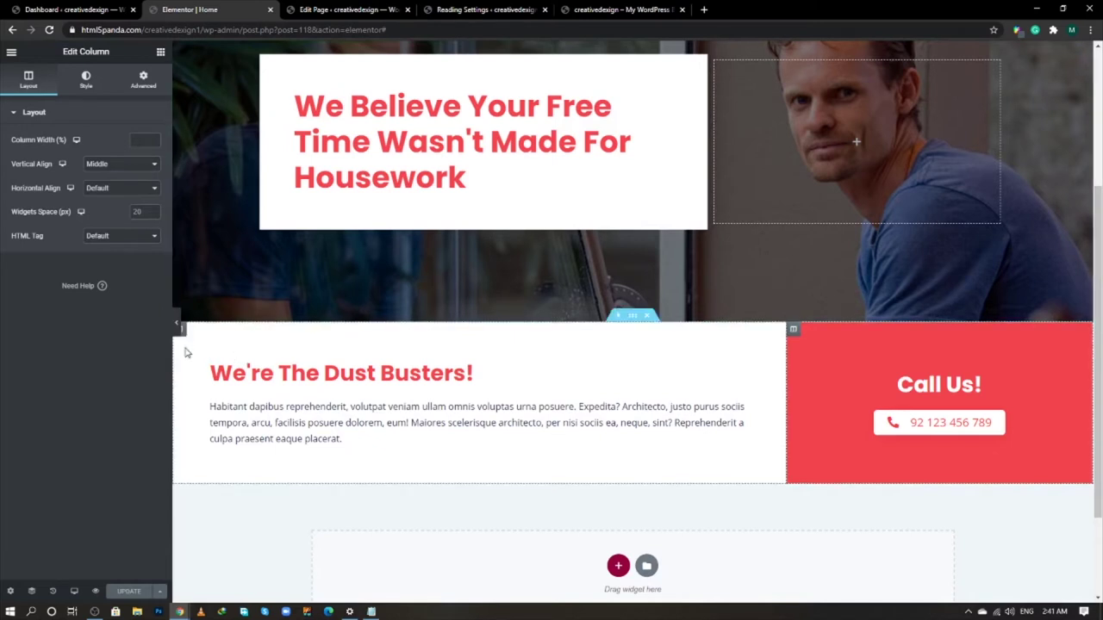
- After an undo, reapply Middle vertical alignment to the Call Us column and save again
key(ctrl+z)
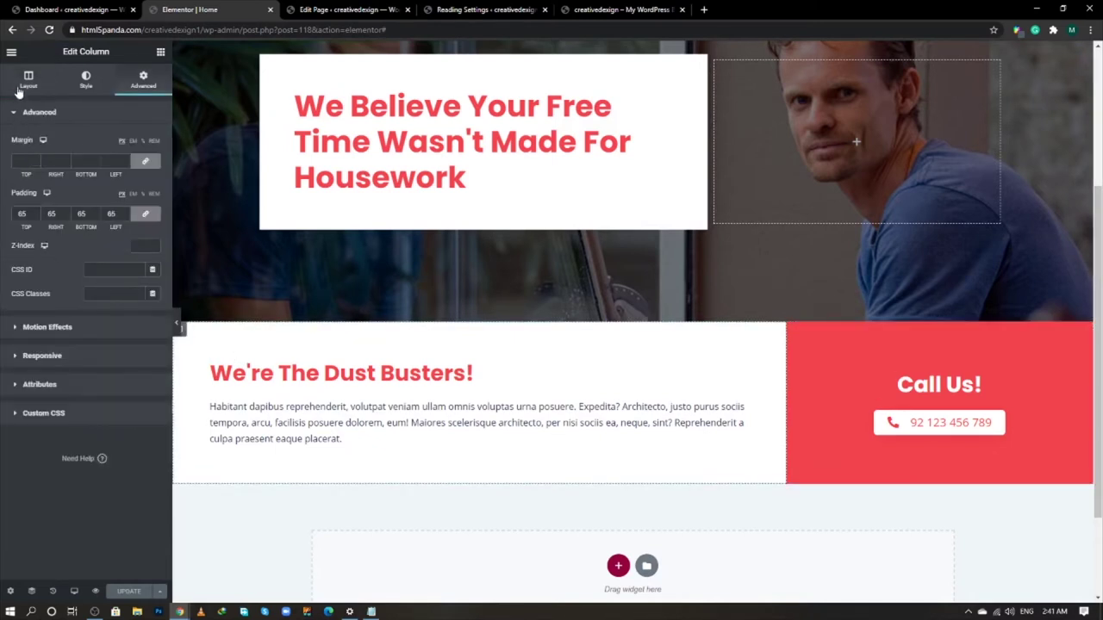
click(19, 89)
click(114, 170)
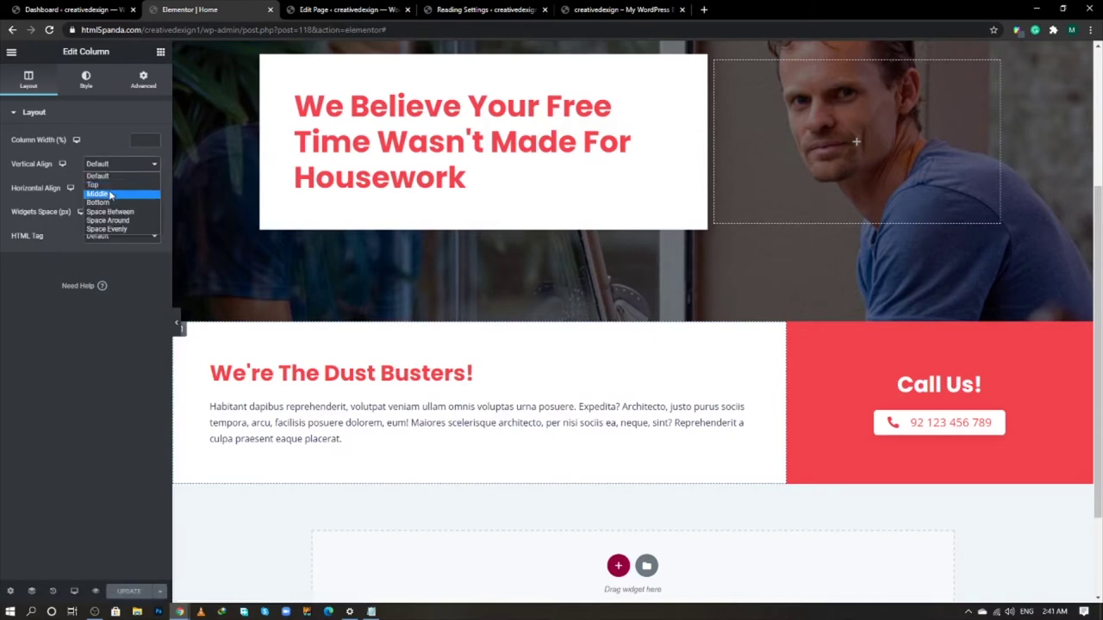
click(109, 194)
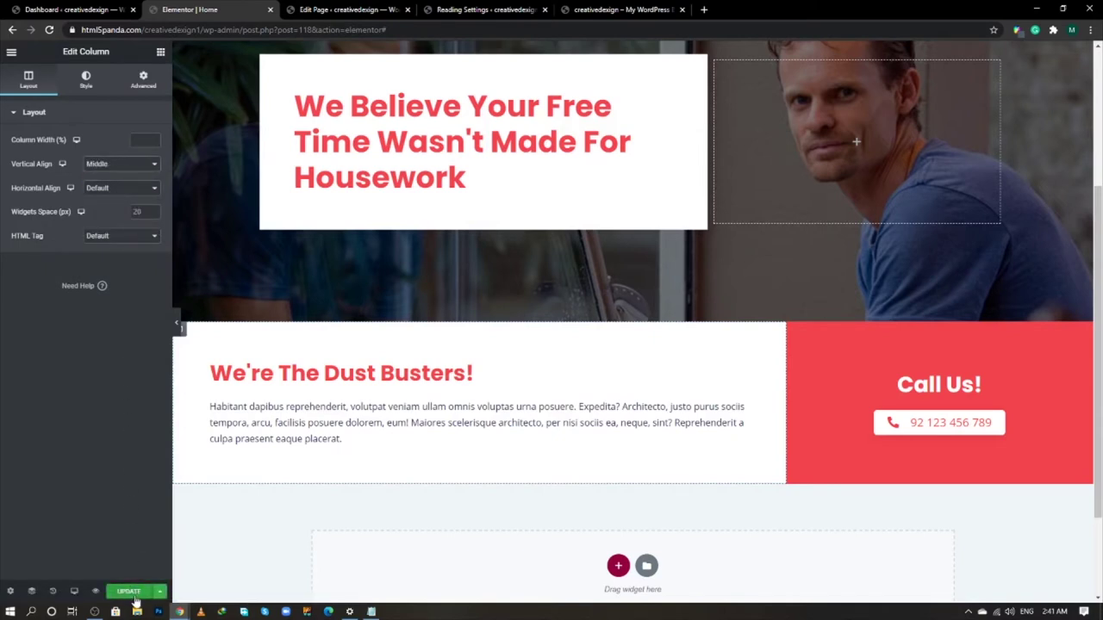
click(129, 592)
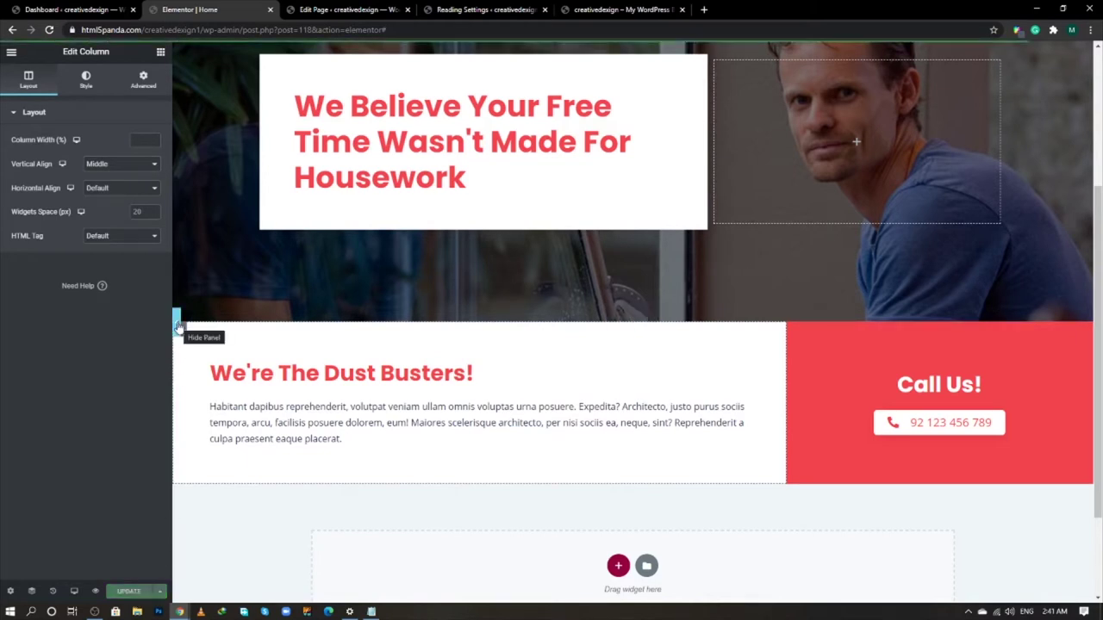
- Add a new single-column section at the bottom of the page
scroll(473, 413, down, 2)
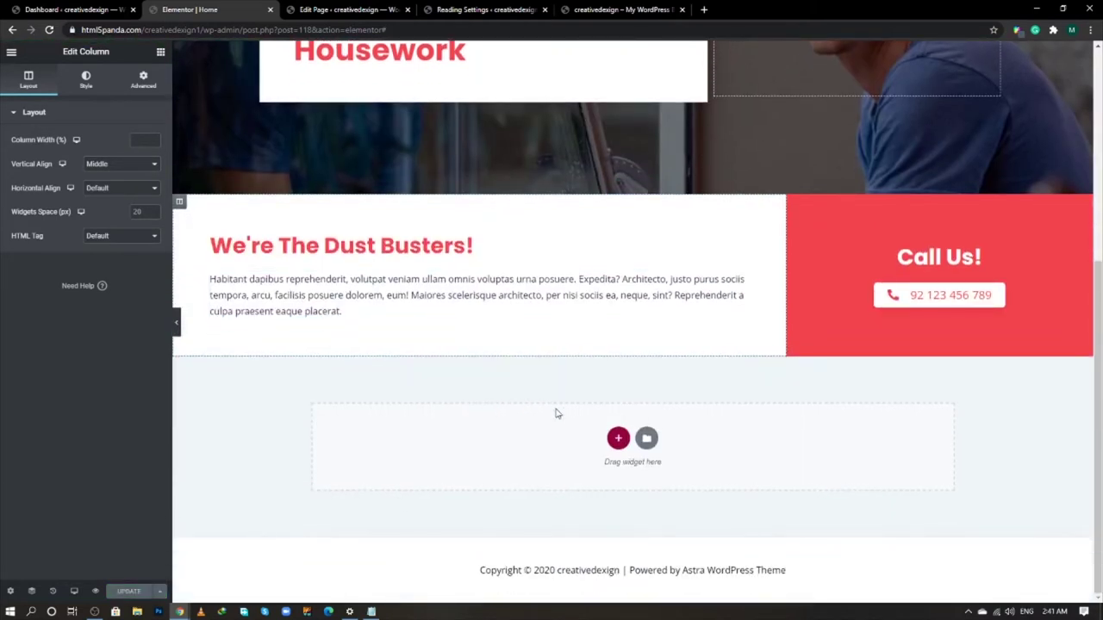
click(617, 438)
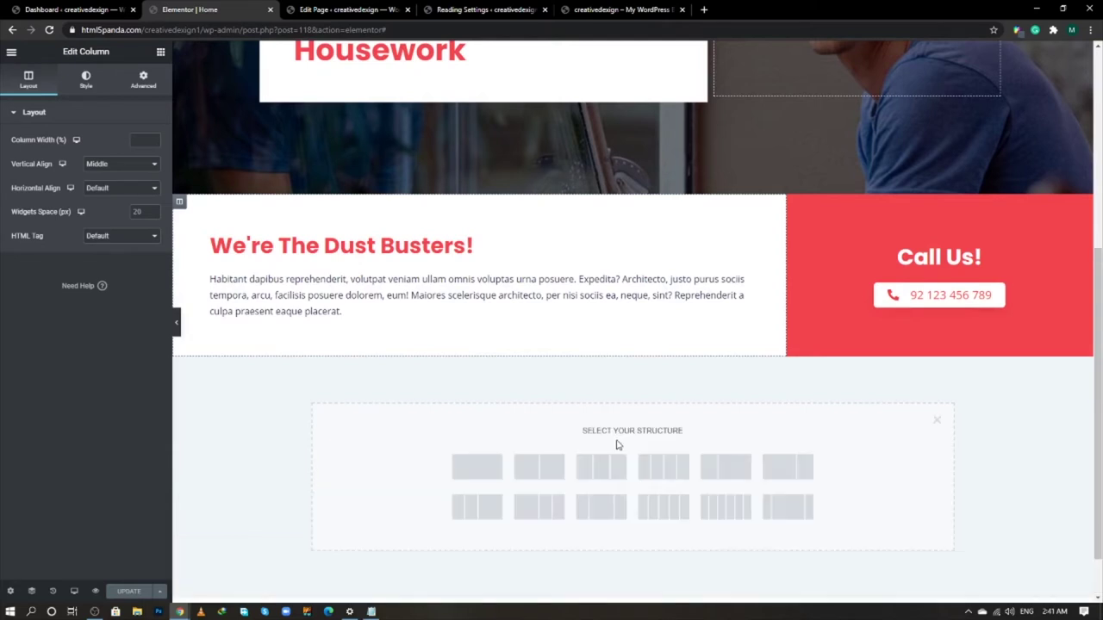
click(480, 480)
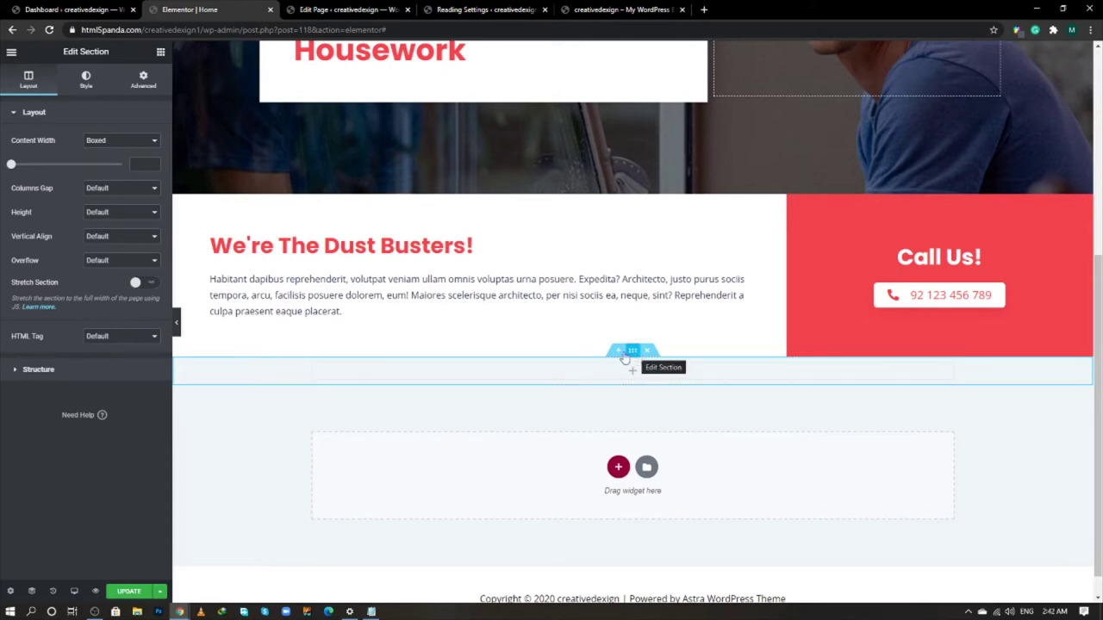
- Give the new section a gradient background from #f0f7fa to #FFFFFF
click(87, 82)
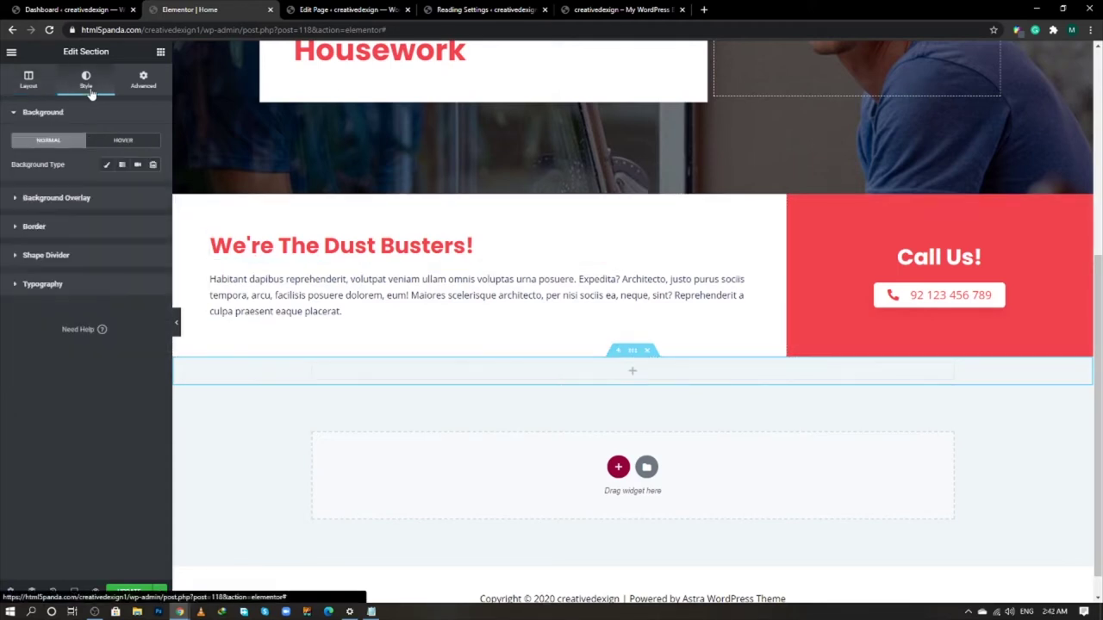
click(102, 165)
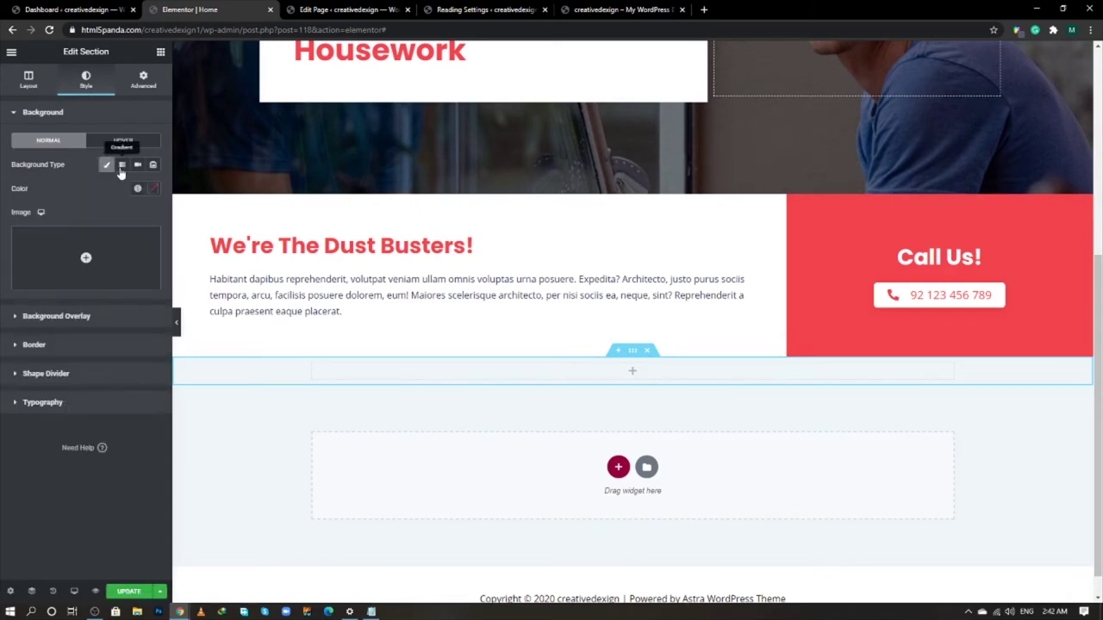
click(121, 165)
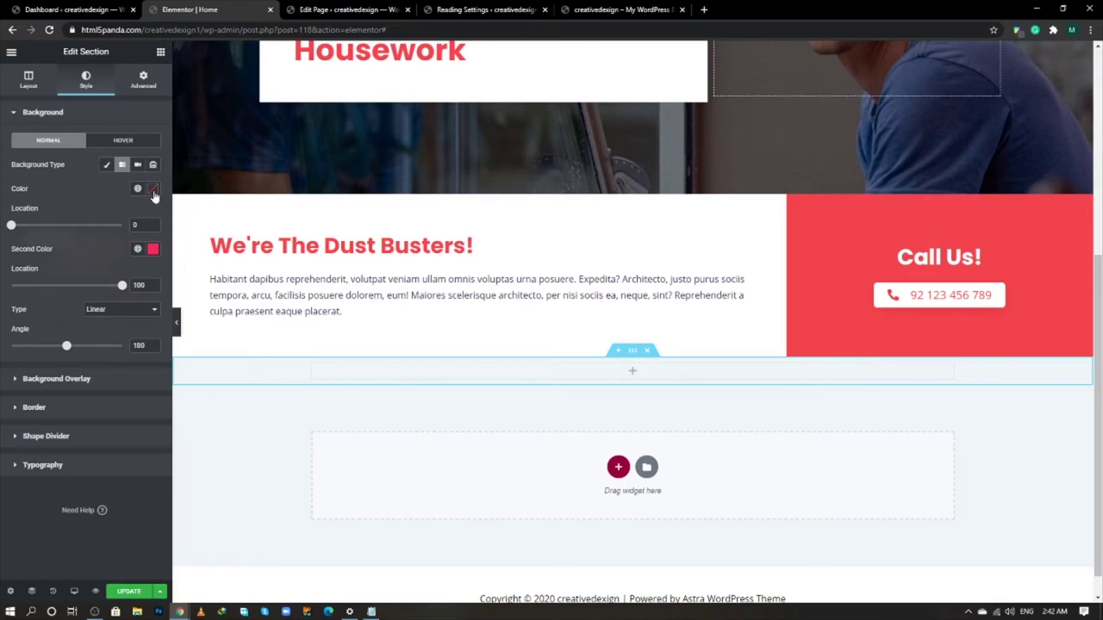
click(153, 190)
text(#f0f)
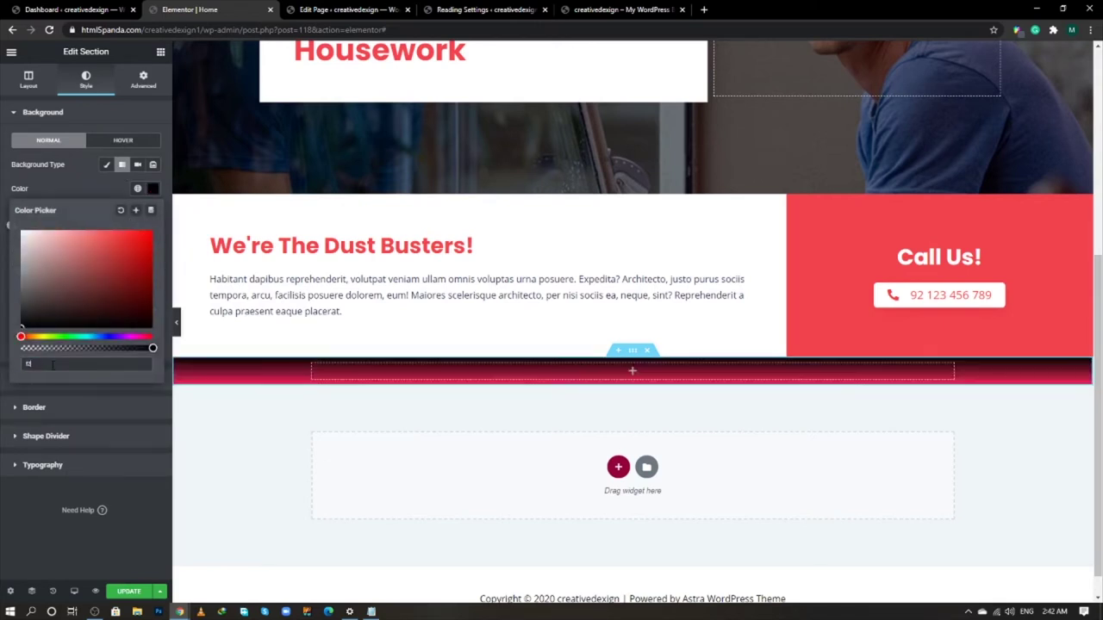
text(7)
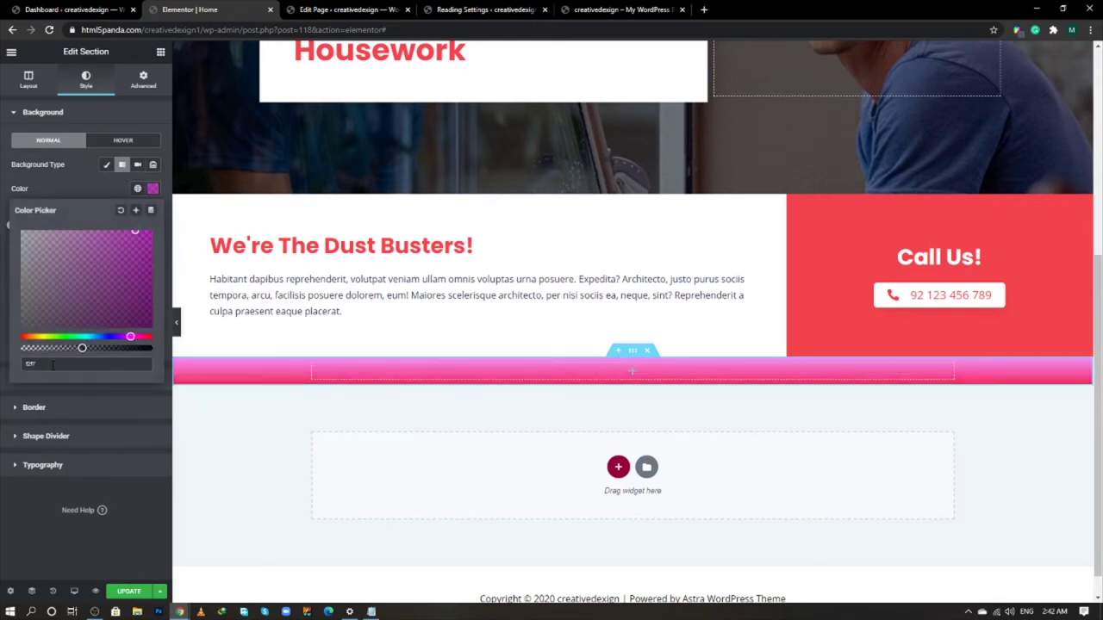
text(fa)
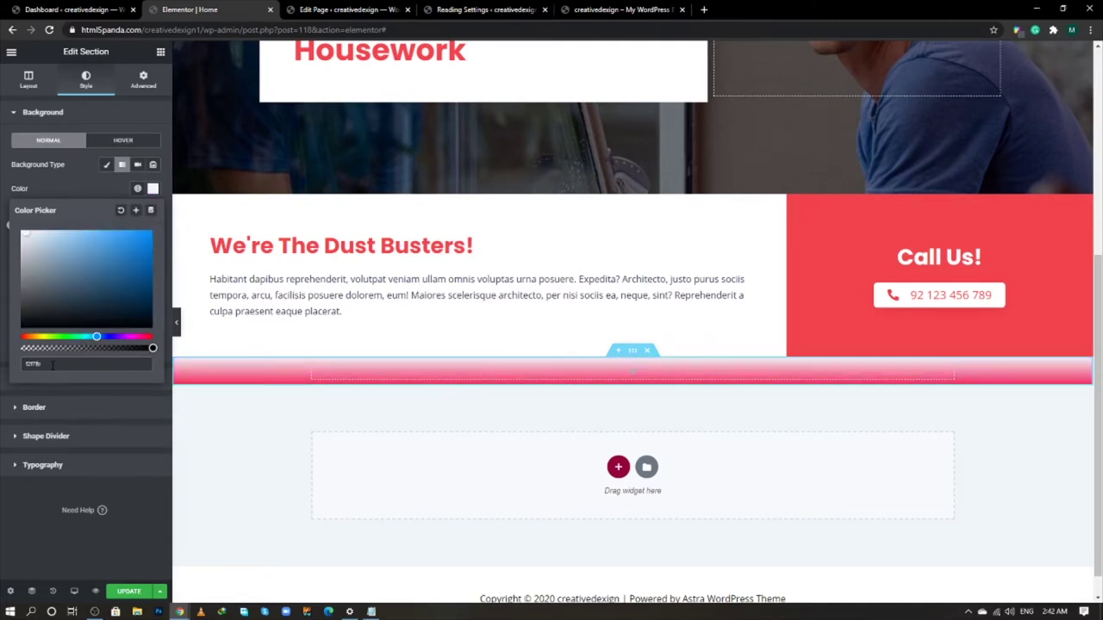
click(88, 188)
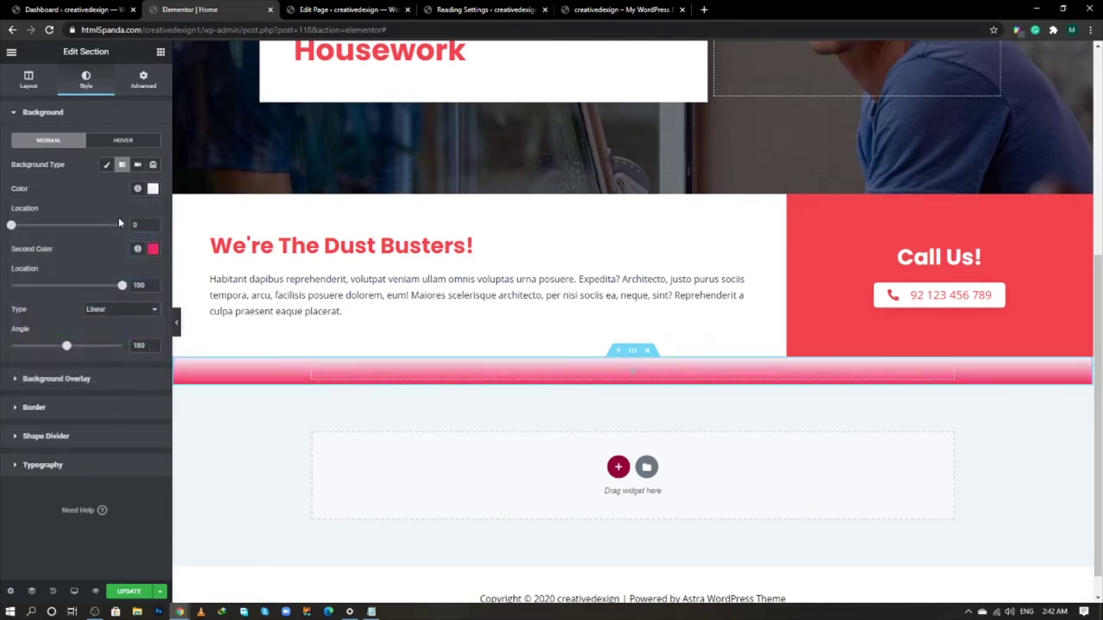
click(153, 250)
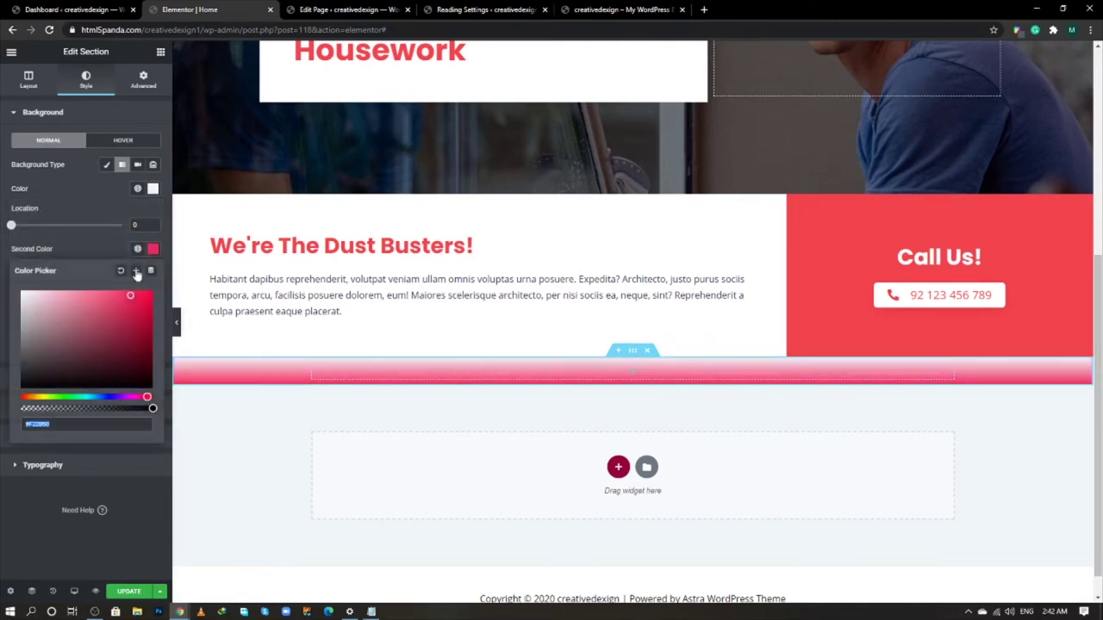
triple_click(59, 419)
text(1)
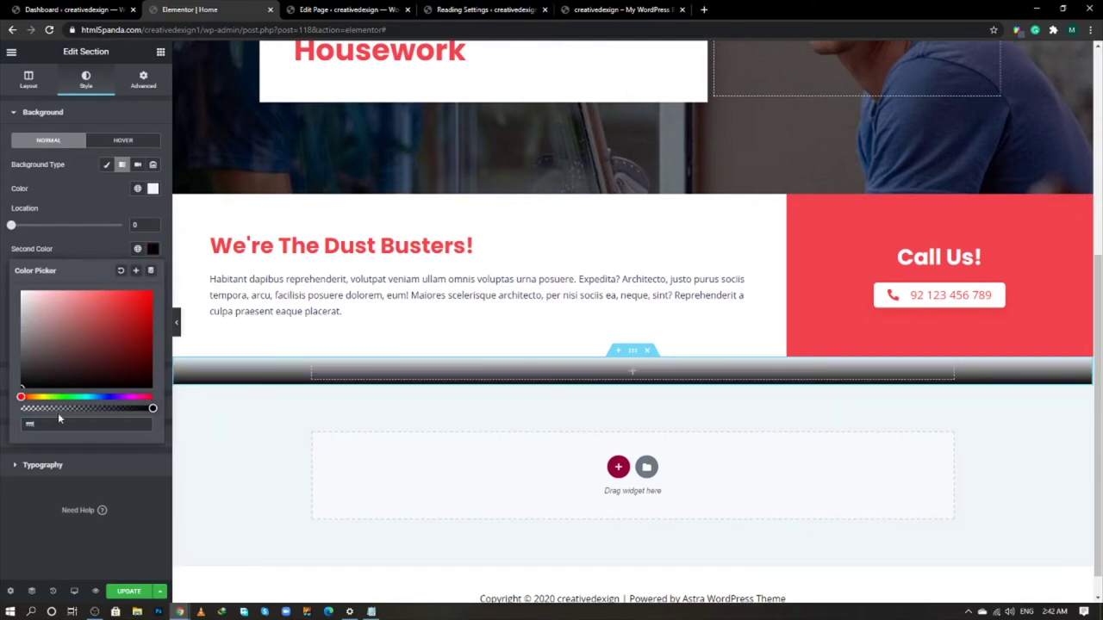
text(FFFFFF)
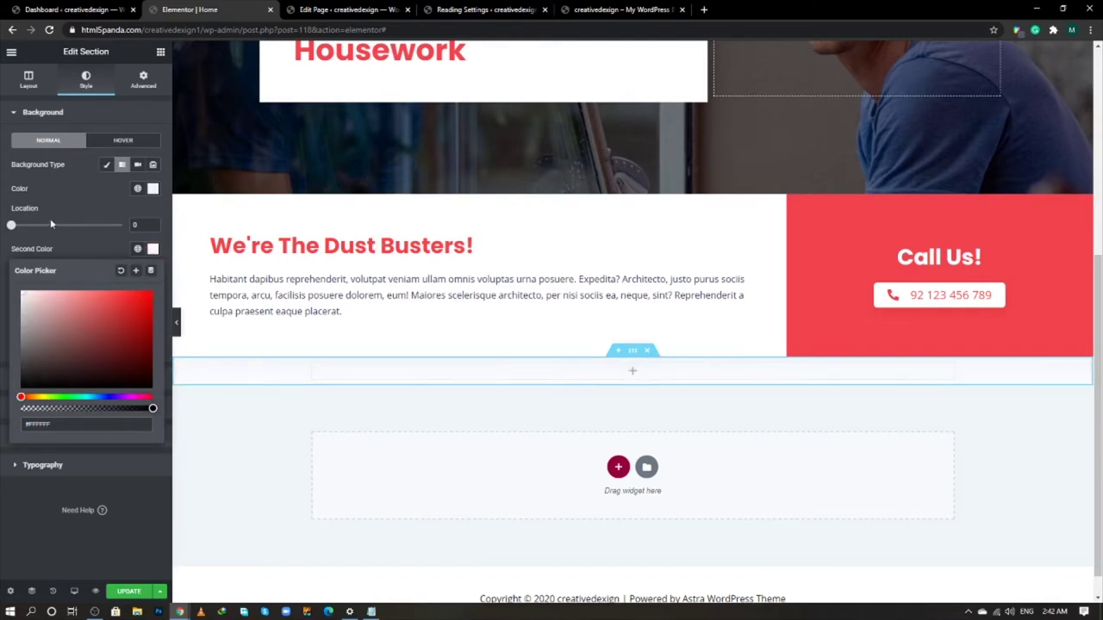
click(70, 236)
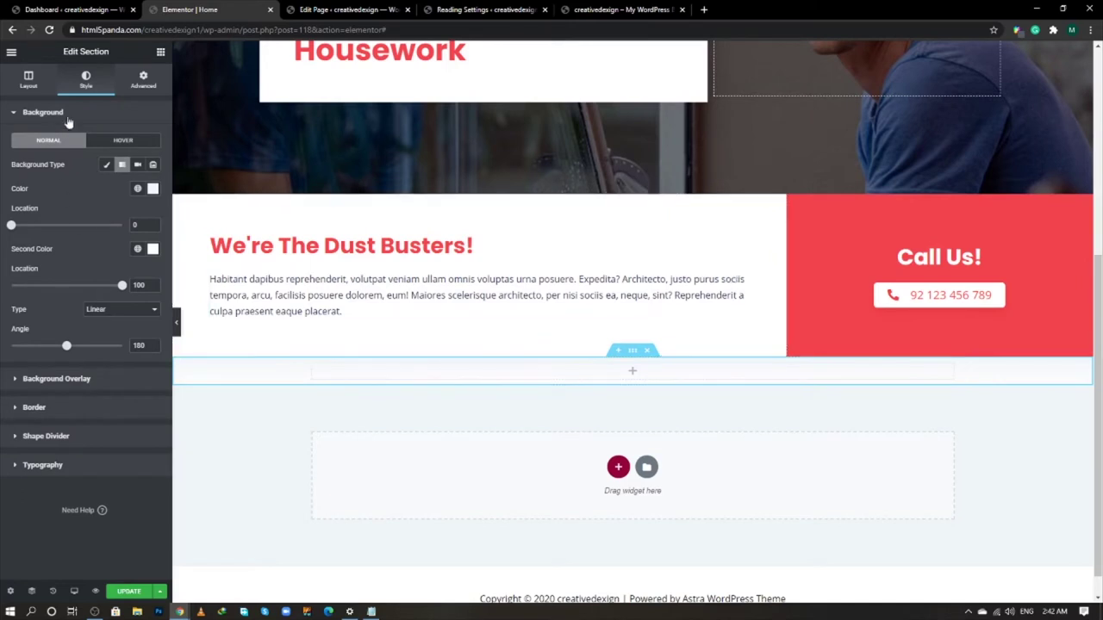
- Set the section's padding values to 80 and place a Heading widget inside it
click(143, 82)
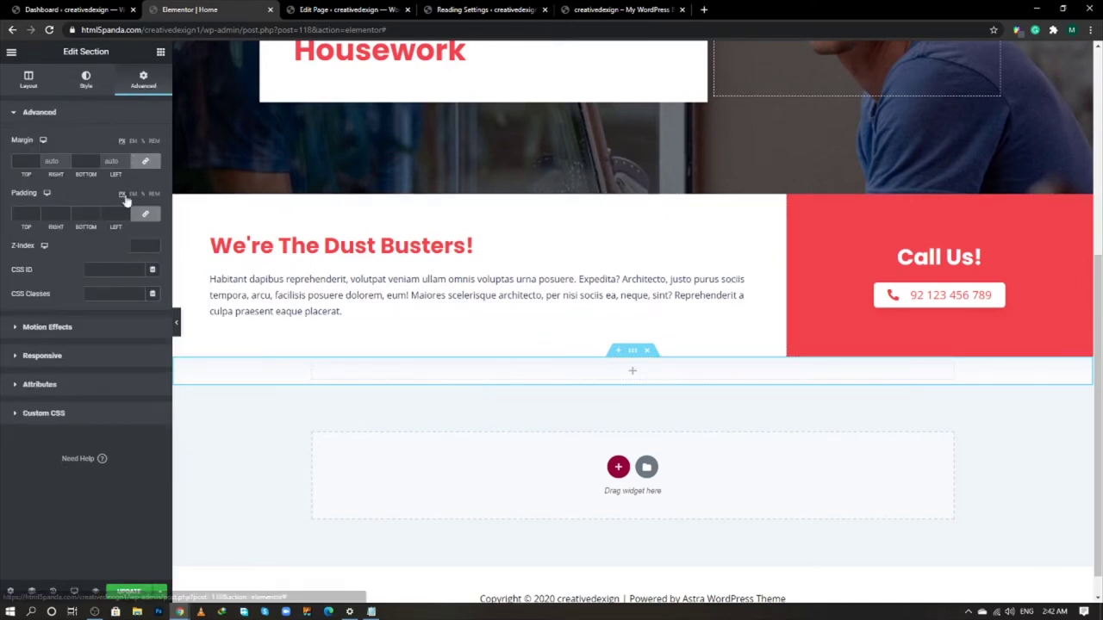
click(146, 216)
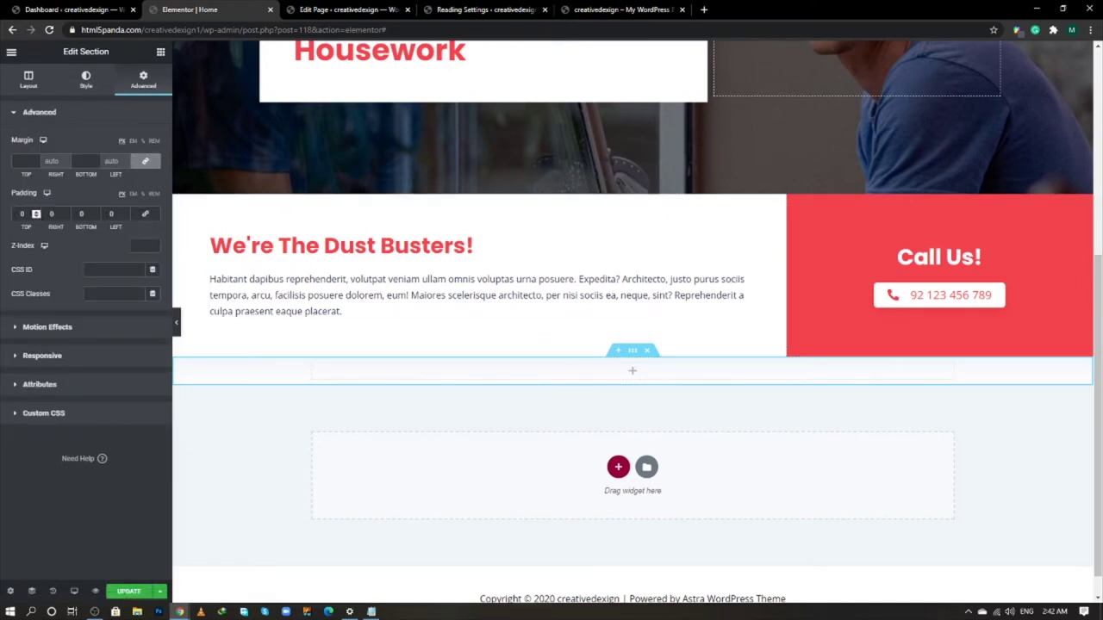
text(80)
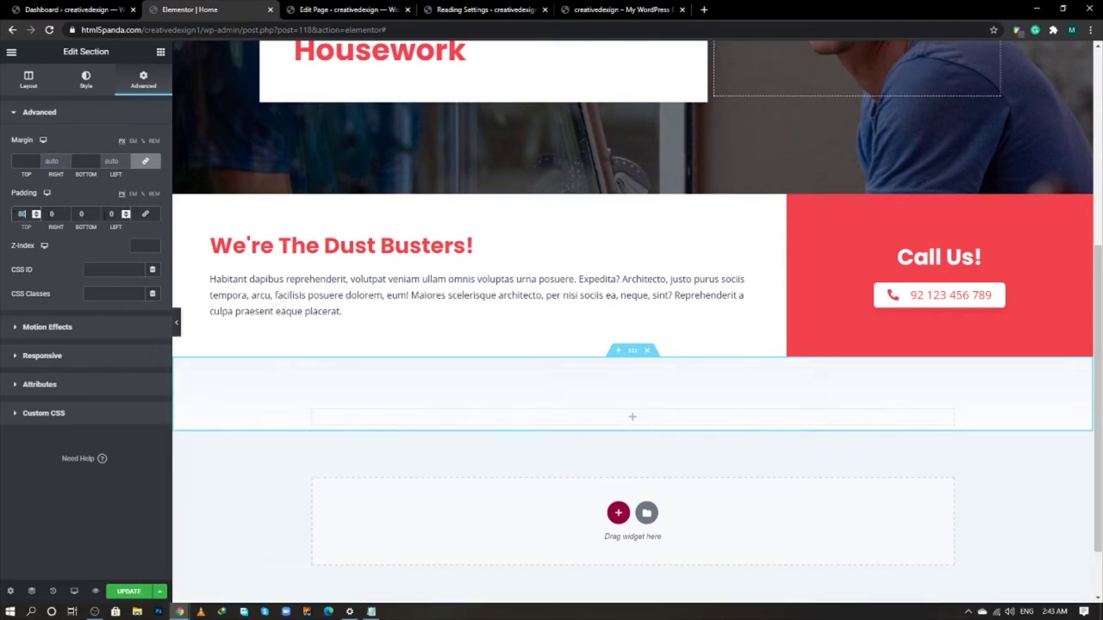
text(80)
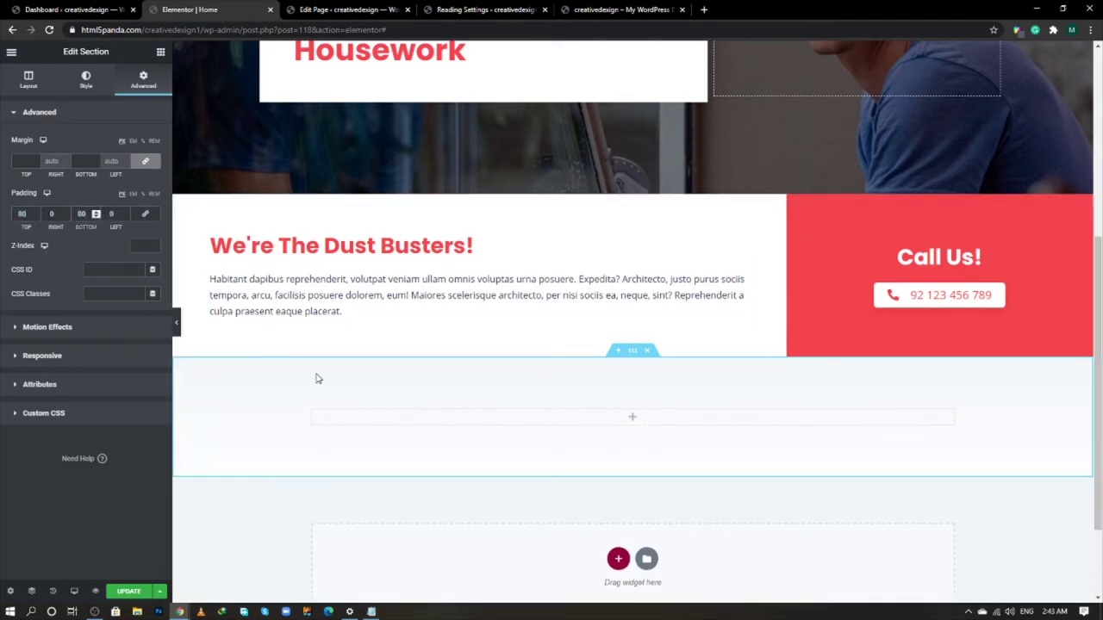
click(160, 52)
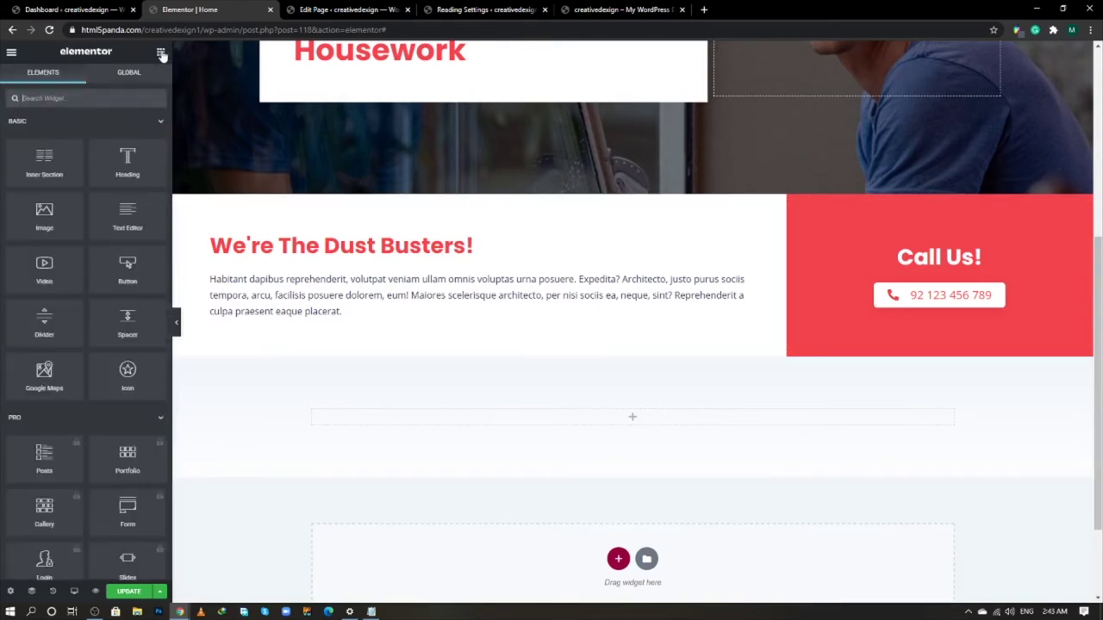
drag(128, 163, 538, 418)
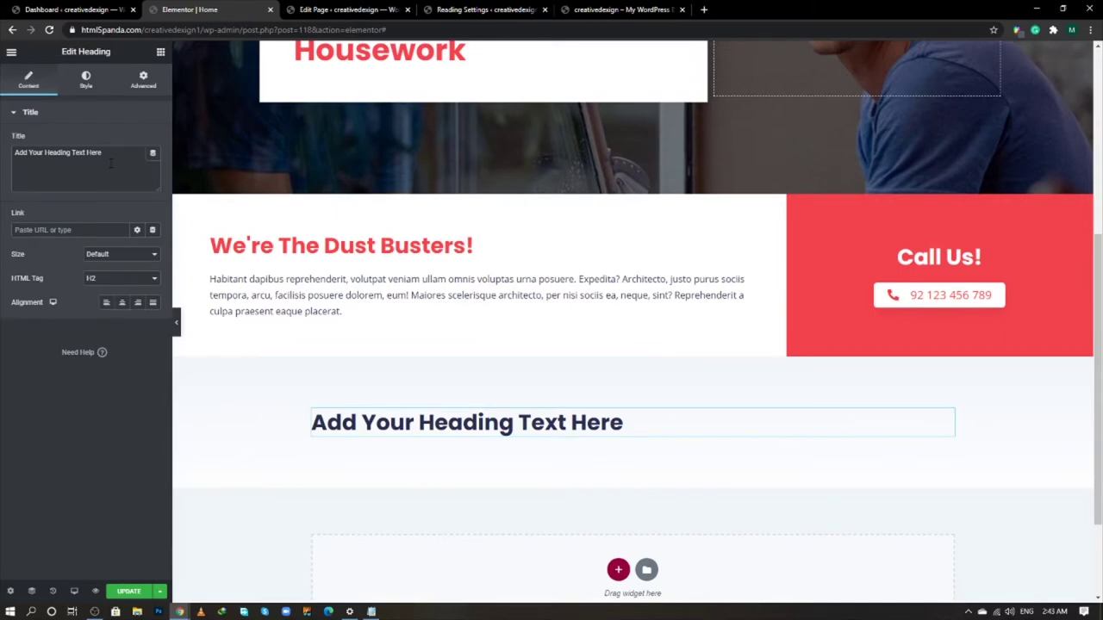
- Centre the heading, paste 'Let Us Work While You Unwind' into it, and add an inner section below
key(alt+Tab)
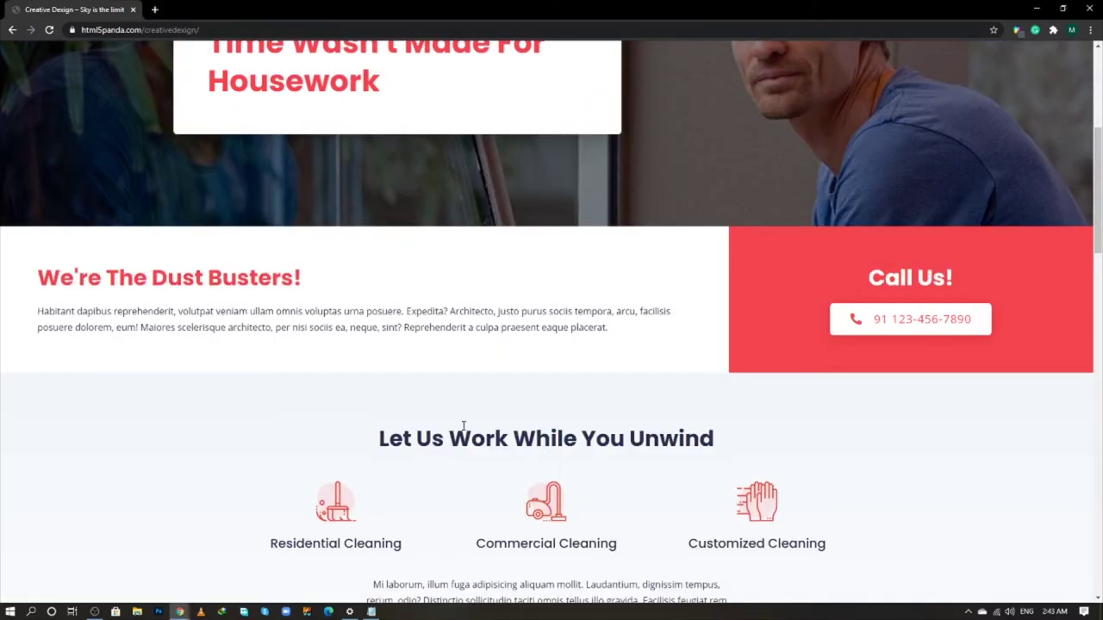
triple_click(462, 420)
key(ctrl+c)
key(alt+Tab)
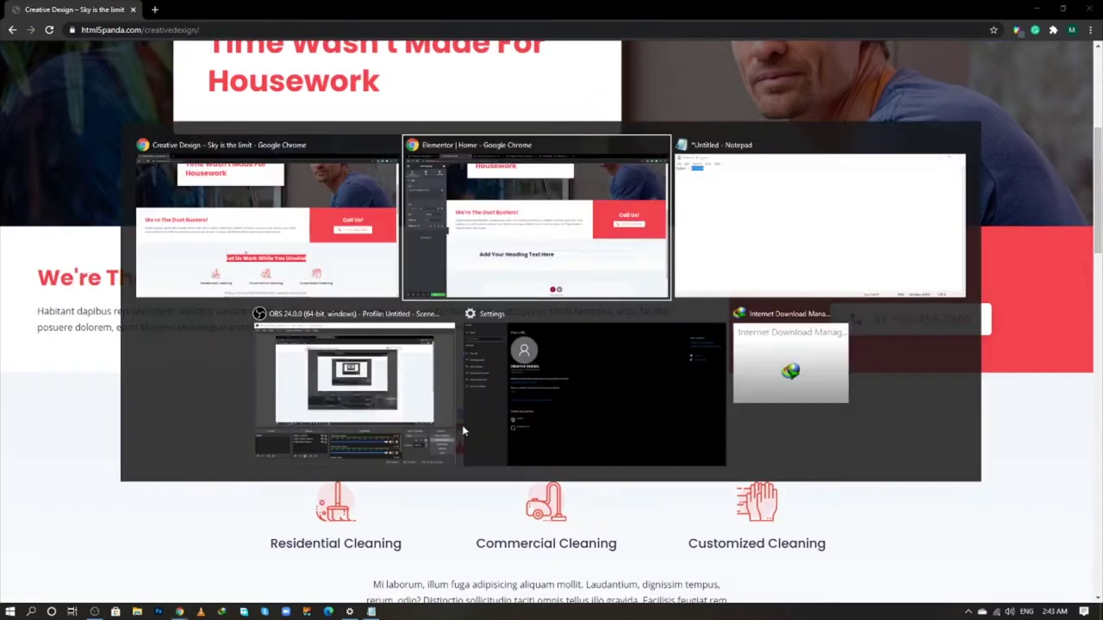
click(122, 302)
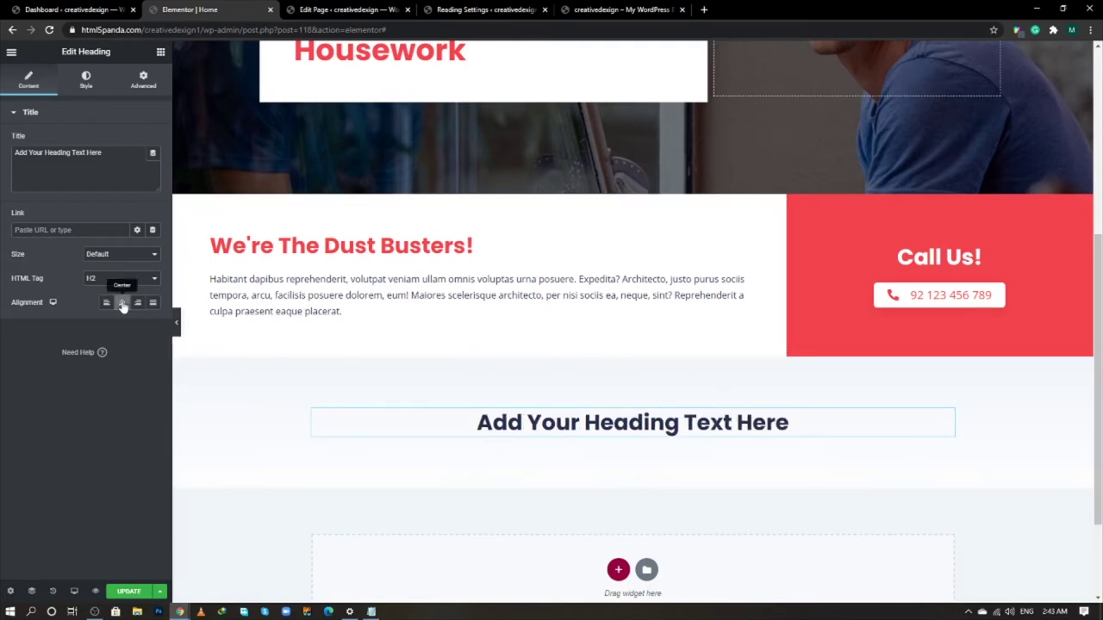
triple_click(110, 168)
key(ctrl+v)
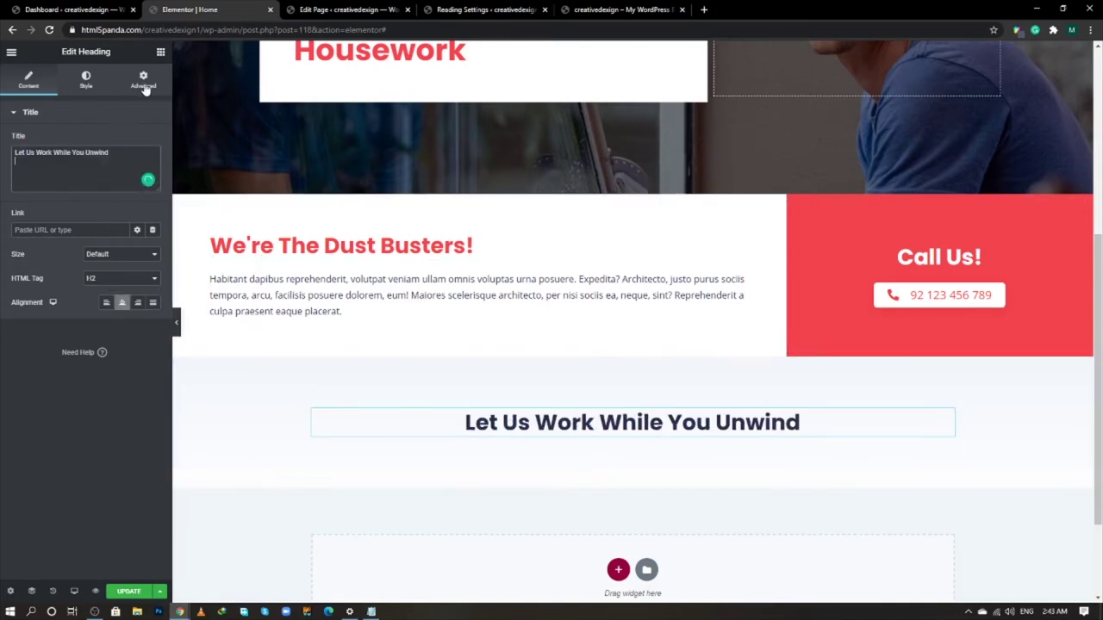
click(161, 52)
drag(47, 163, 631, 439)
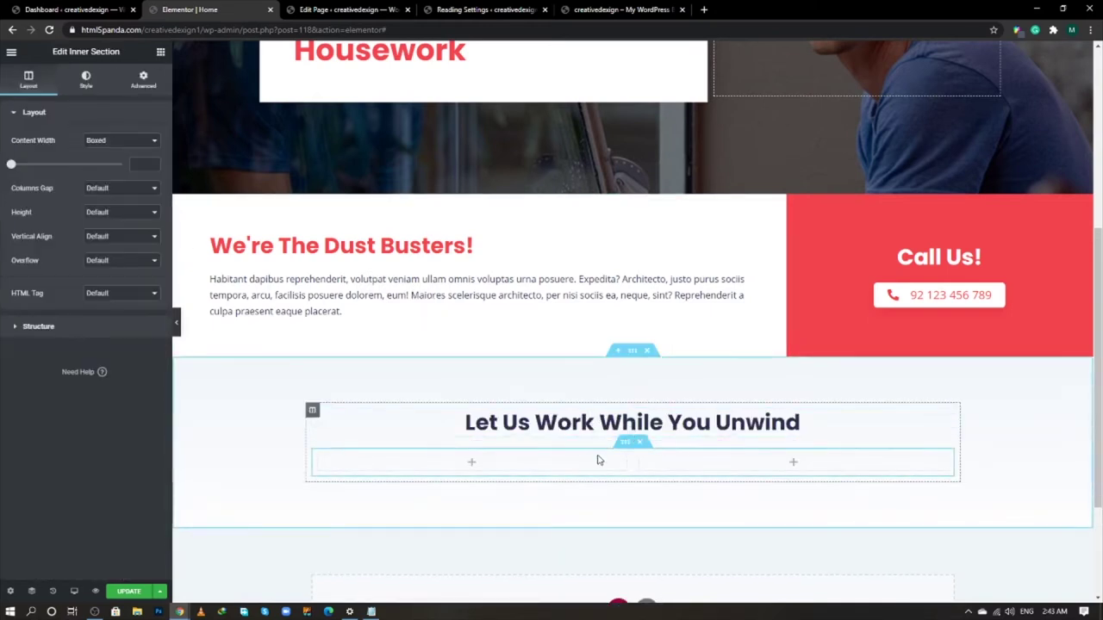
- Duplicate a column to make three, and add a broom-icon Image Box to the first
right_click(640, 457)
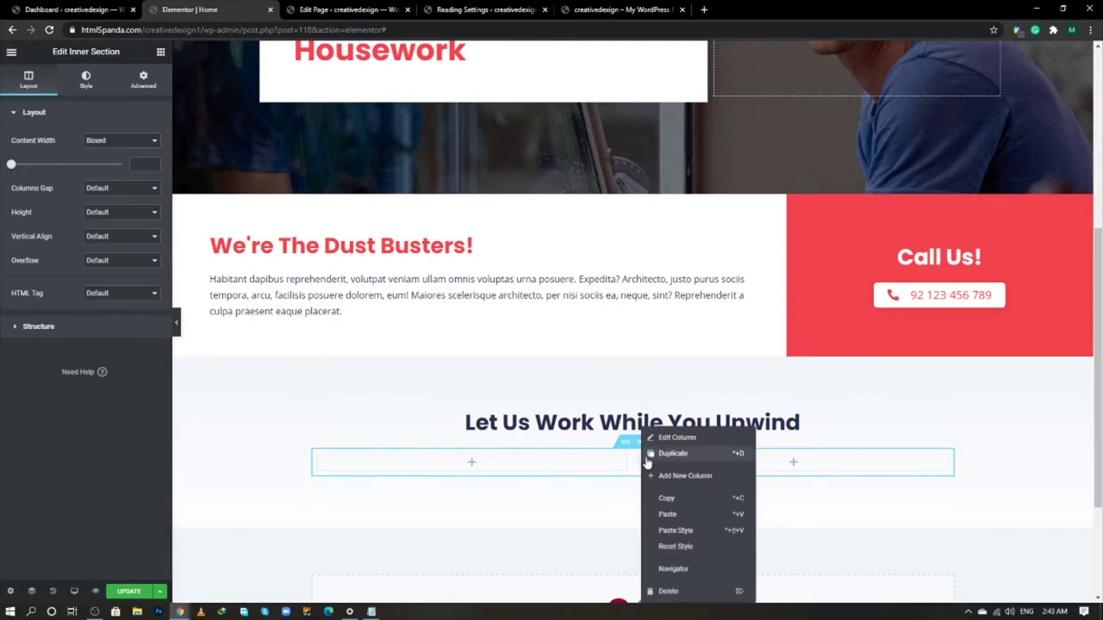
click(652, 457)
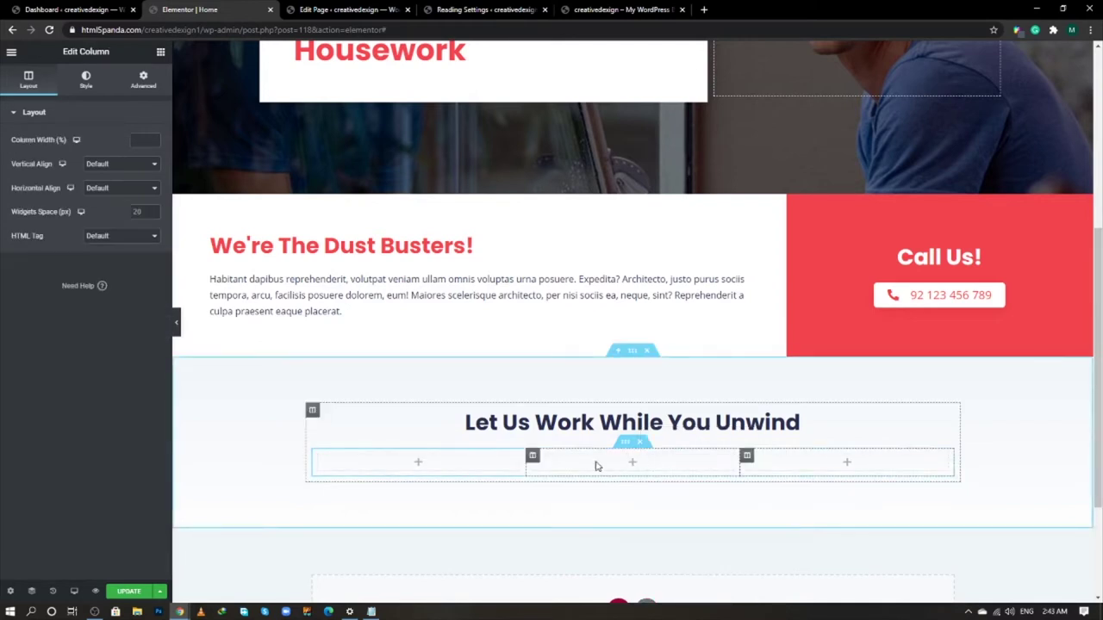
click(160, 52)
text(image)
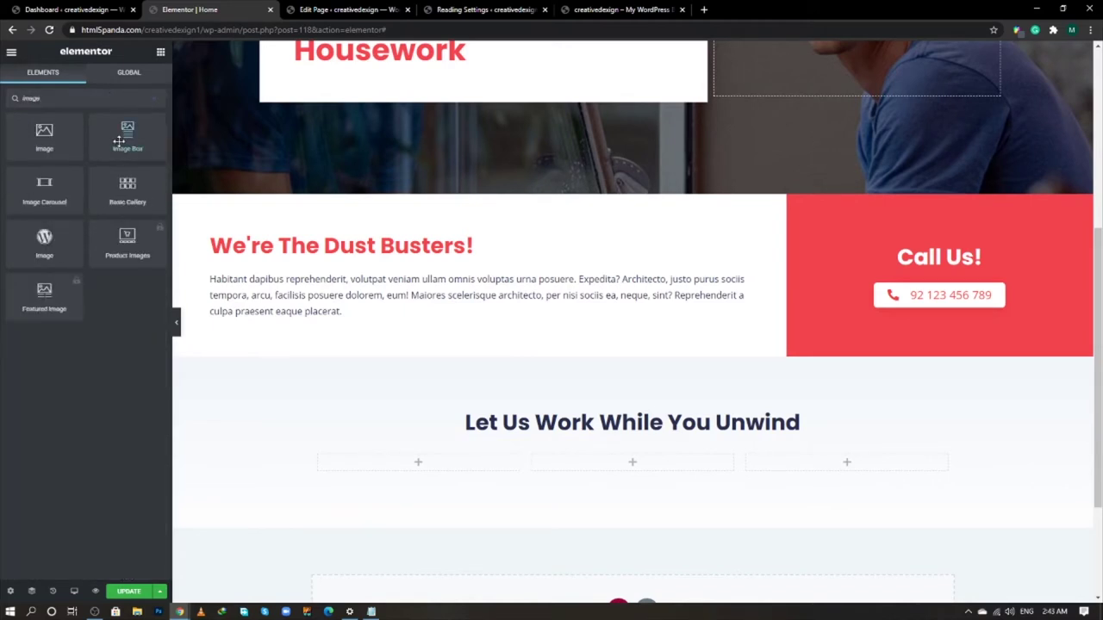
drag(128, 137, 426, 462)
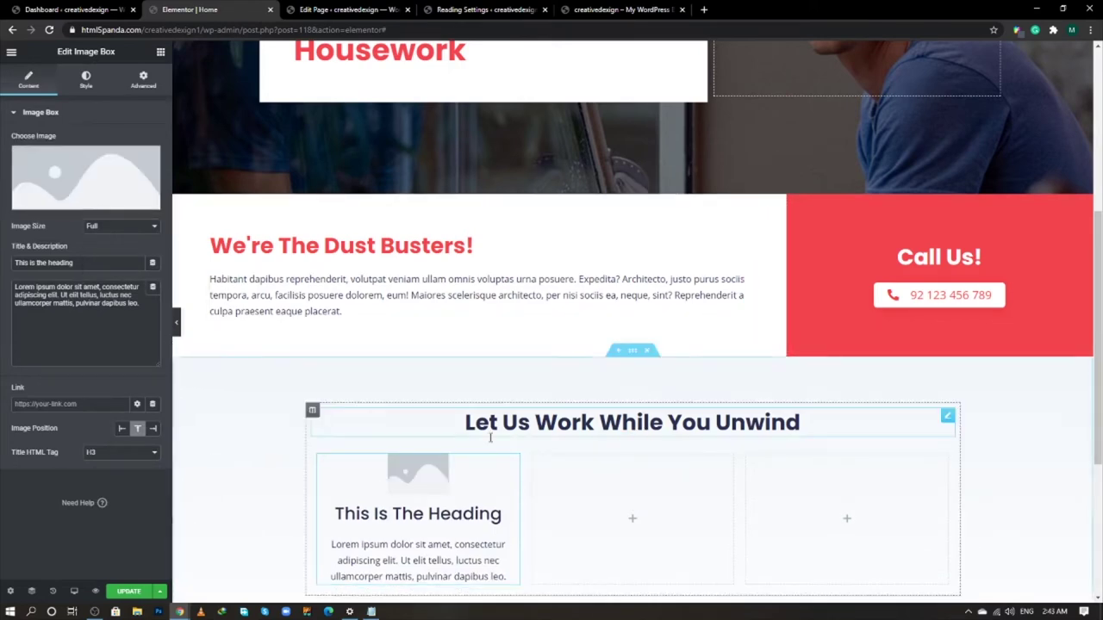
scroll(492, 434, down, 1)
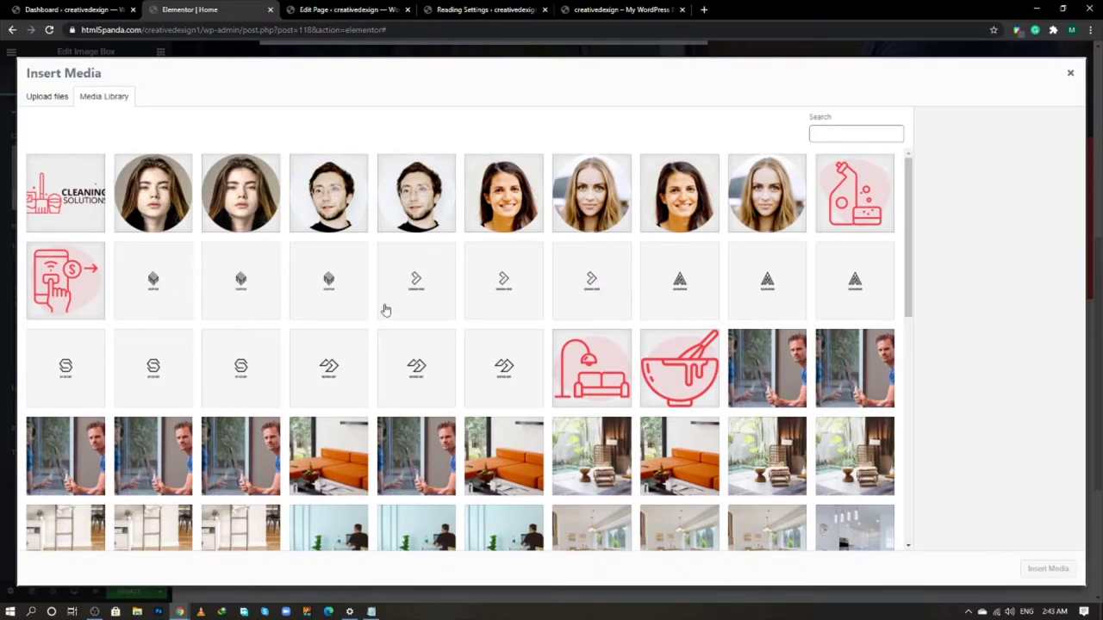
scroll(575, 372, down, 2)
scroll(574, 372, down, 10)
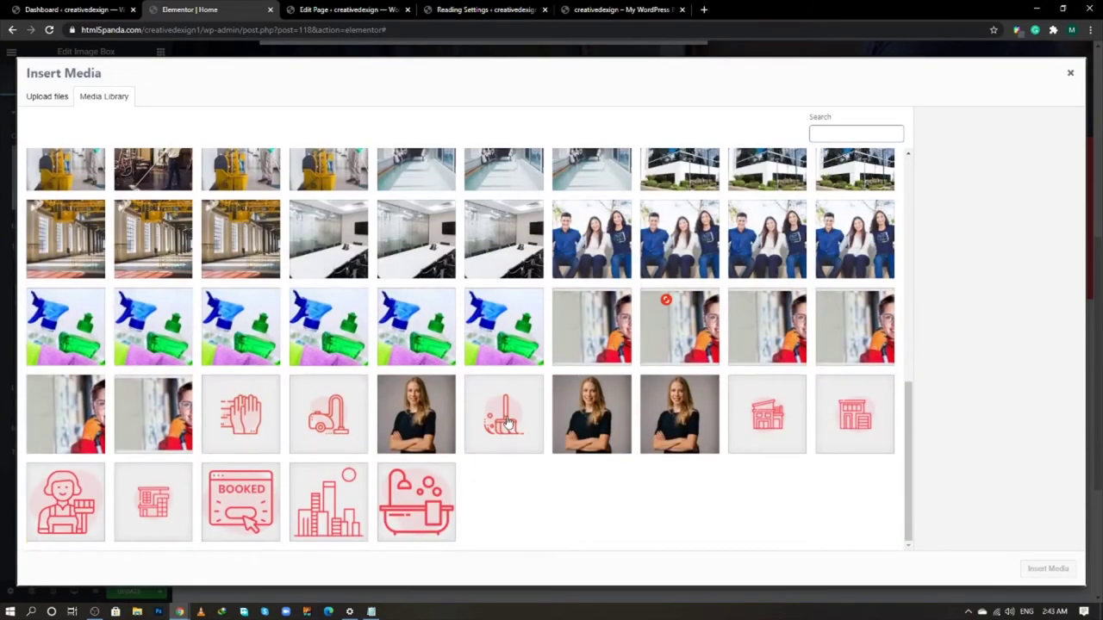
click(507, 420)
click(1034, 568)
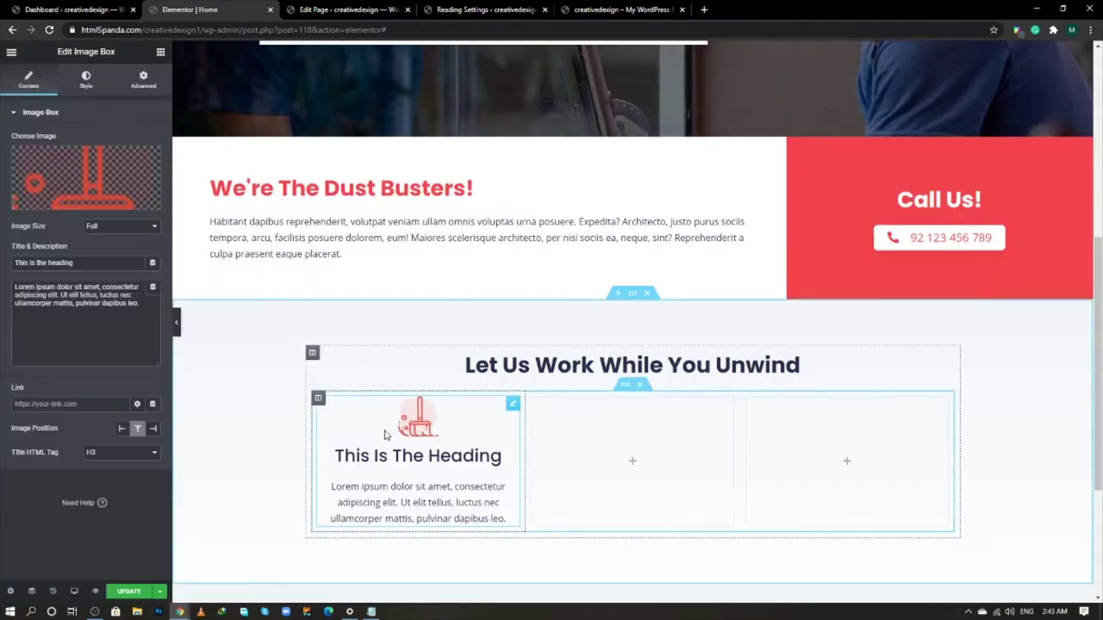
- Title the image box 'Residential Cleaning' and delete its description text
key(alt+Tab)
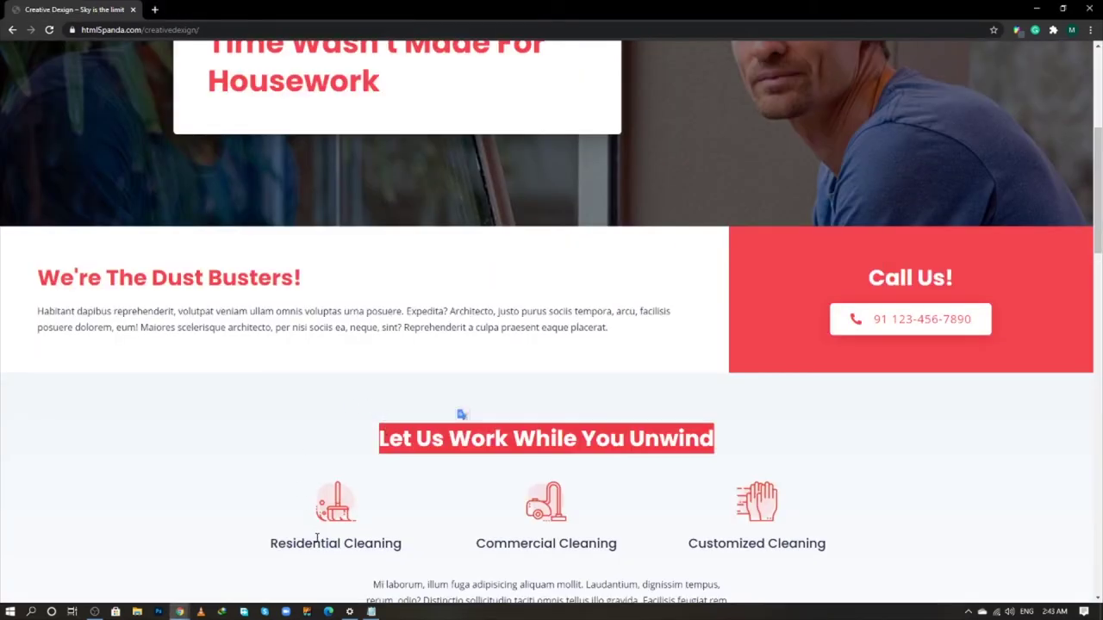
triple_click(317, 541)
key(ctrl+c)
key(alt+Tab)
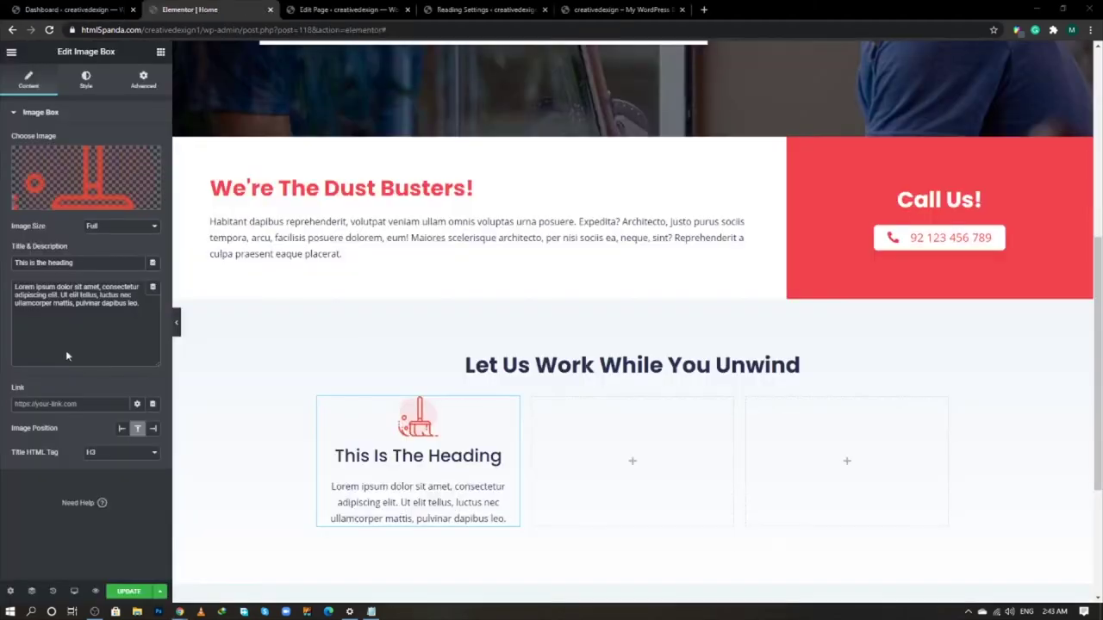
triple_click(43, 262)
key(ctrl+v)
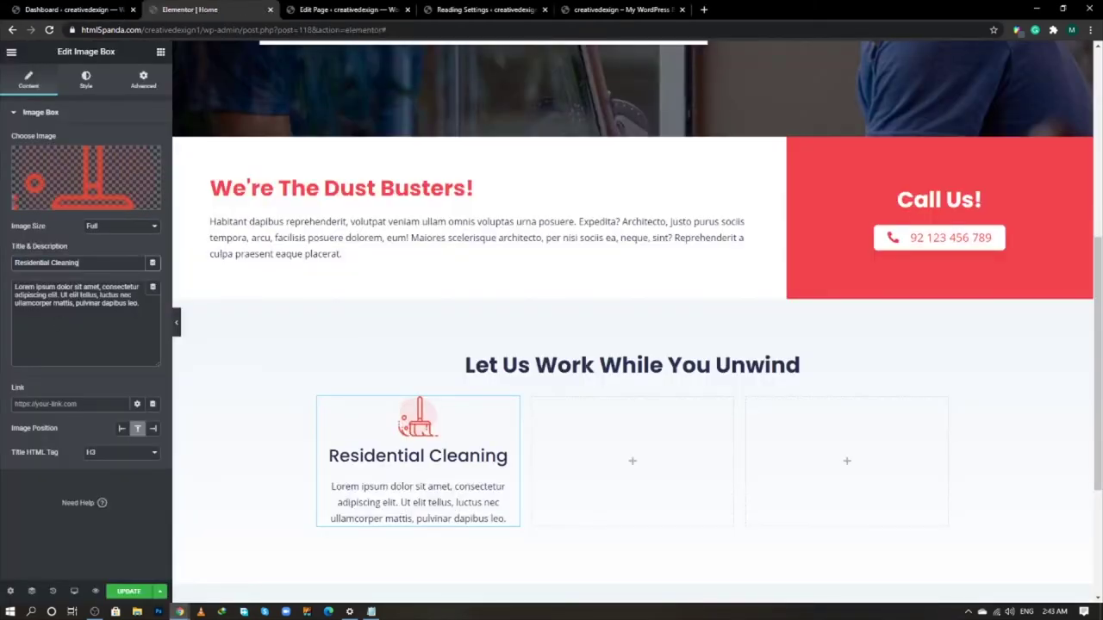
drag(140, 303, 3, 291)
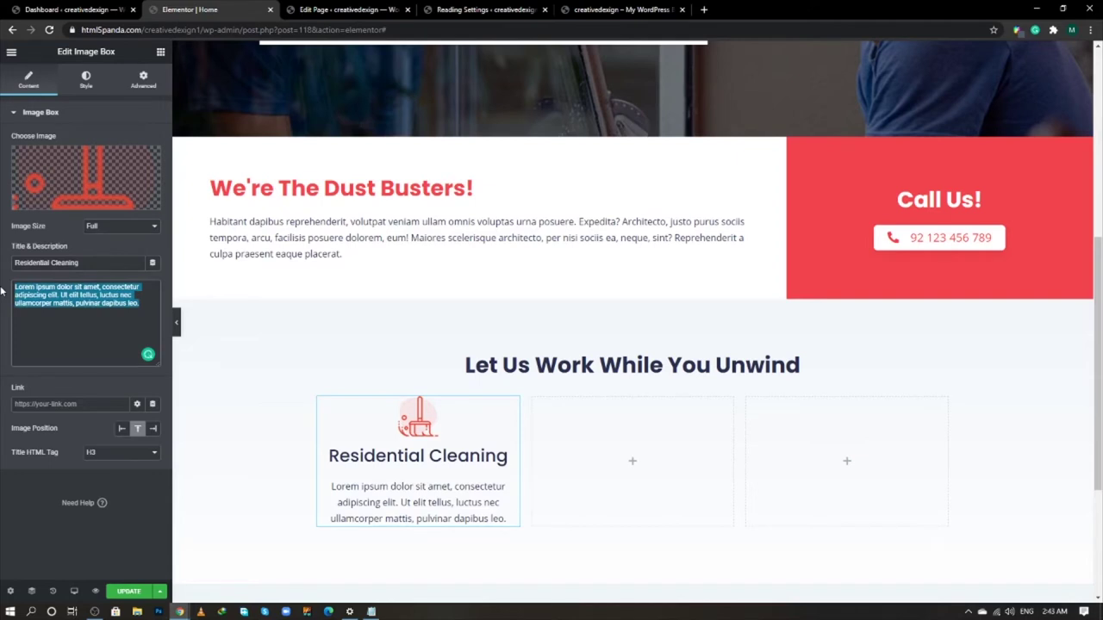
key(BackSpace)
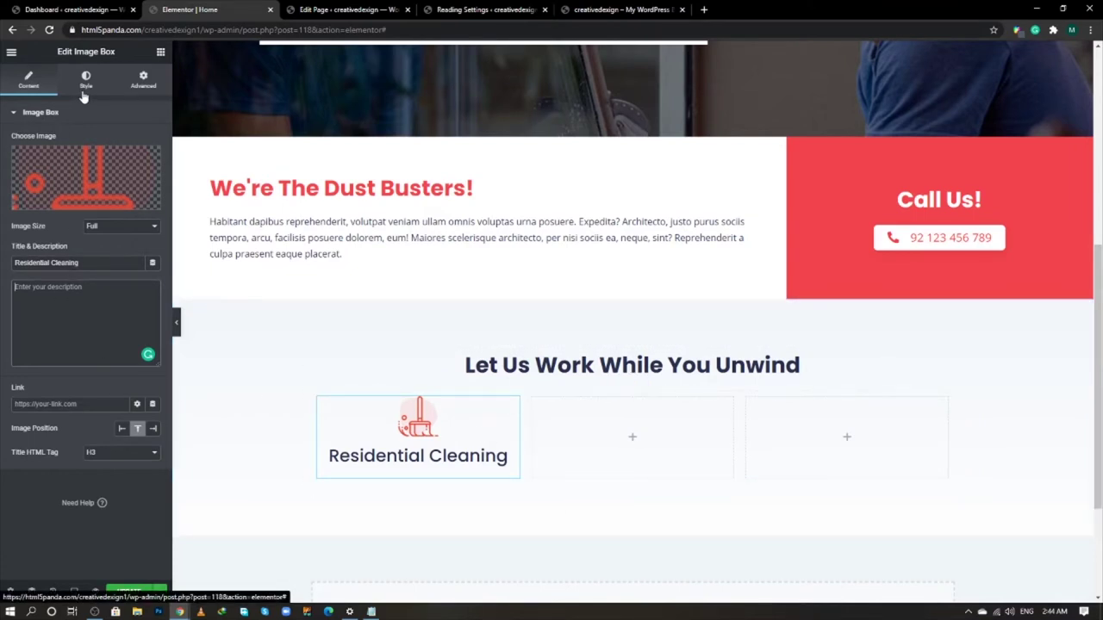
- Style the image box: image spacing 21, image width 100, title spacing 0
click(85, 82)
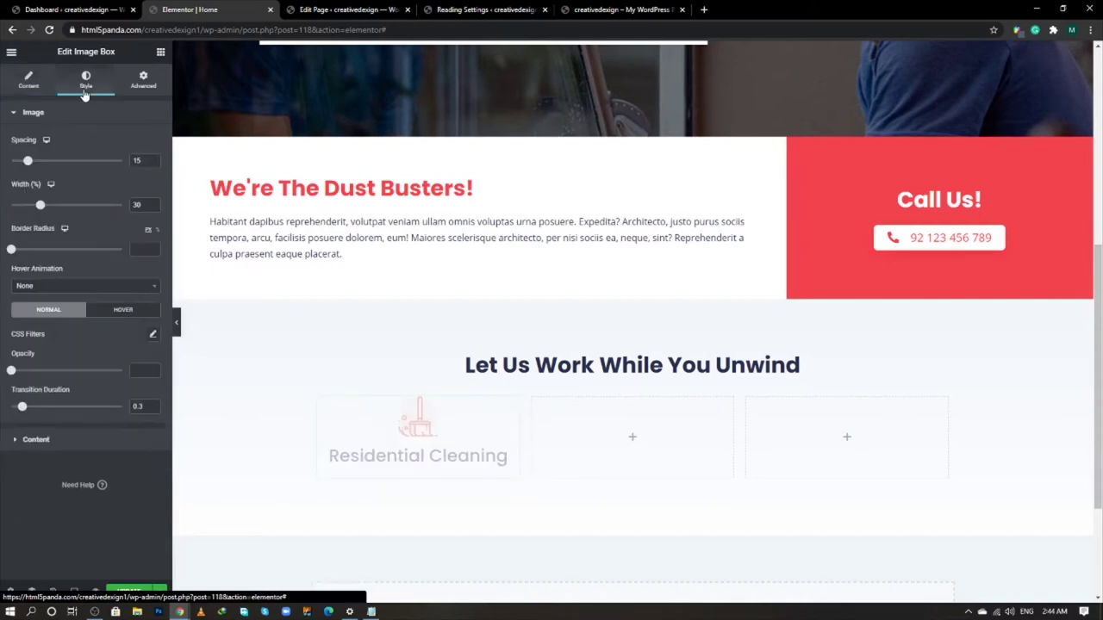
click(154, 157)
text(21)
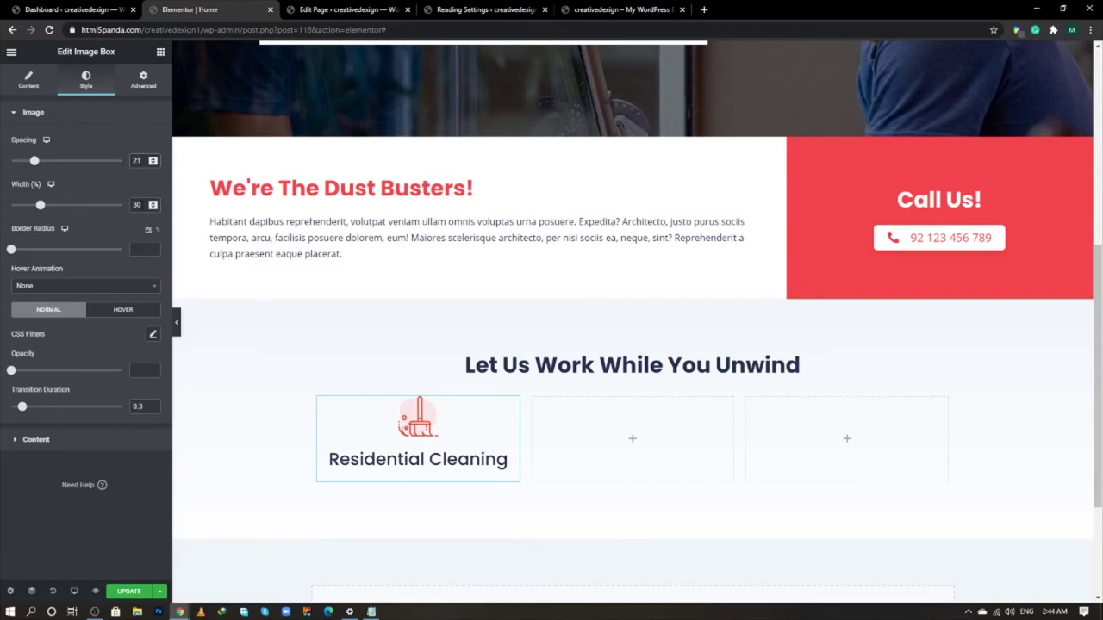
double_click(136, 205)
drag(40, 206, 128, 210)
click(111, 440)
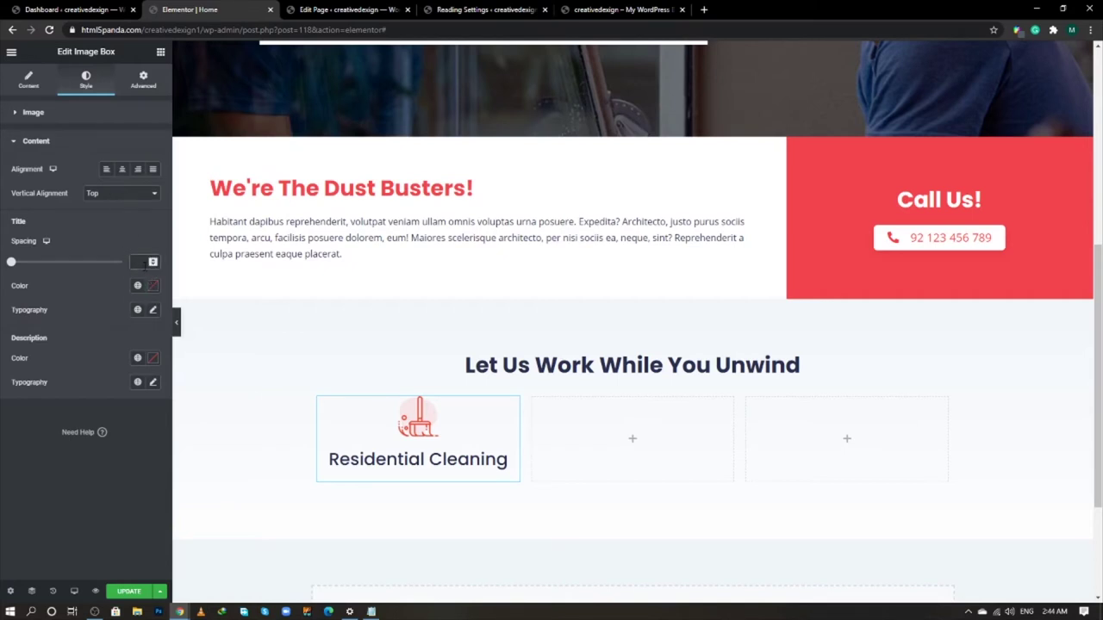
text(0)
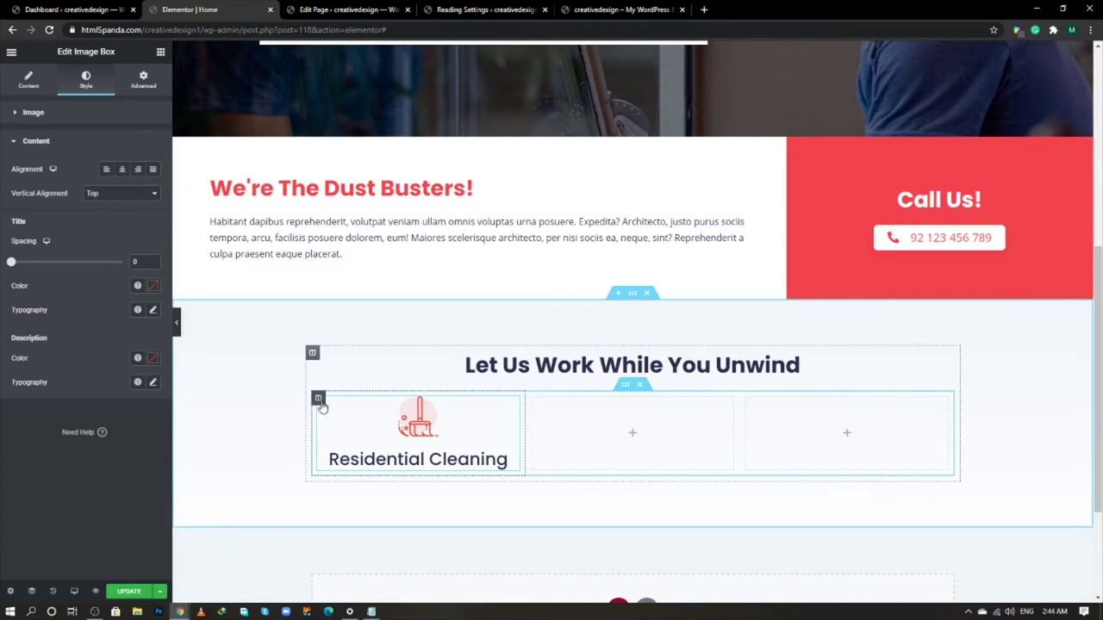
- Duplicate the Residential Cleaning column twice and delete the two empty columns
right_click(320, 407)
click(351, 428)
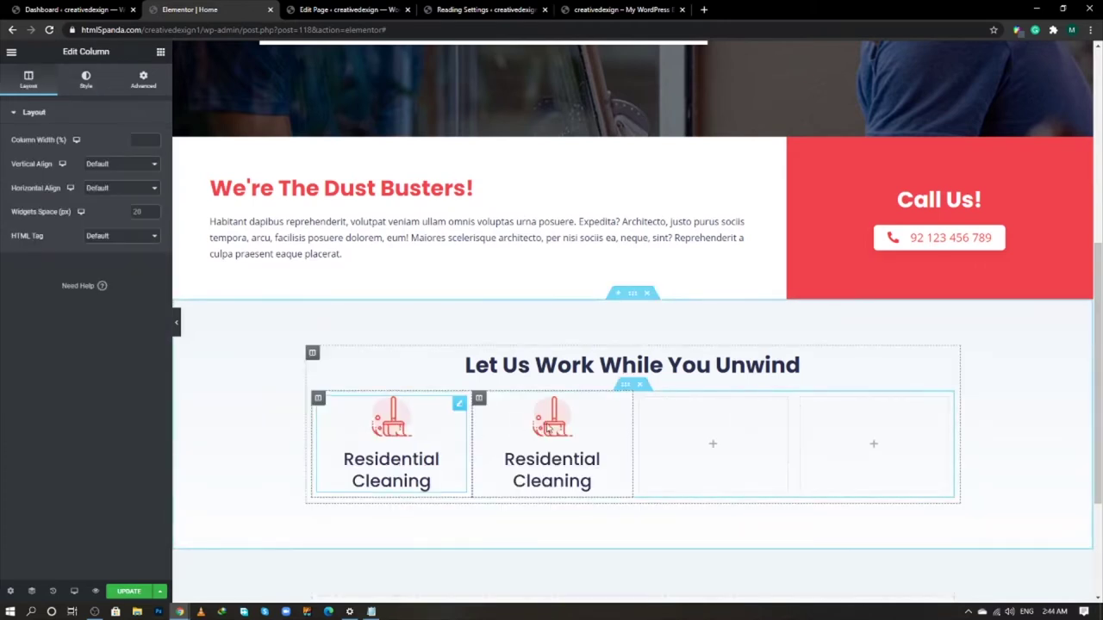
right_click(484, 404)
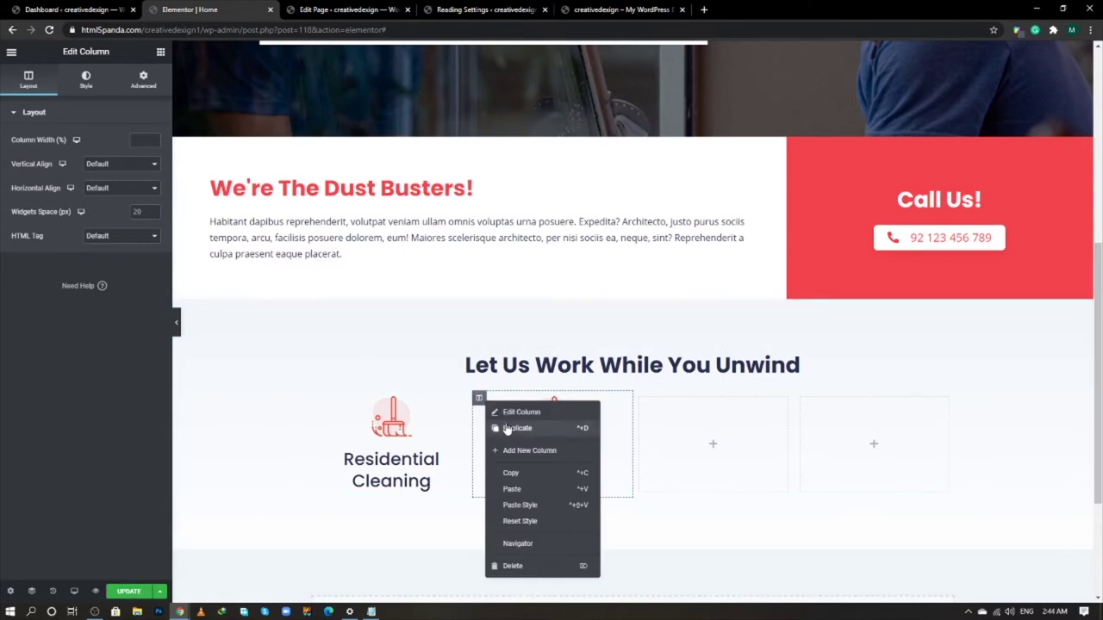
click(506, 429)
right_click(705, 400)
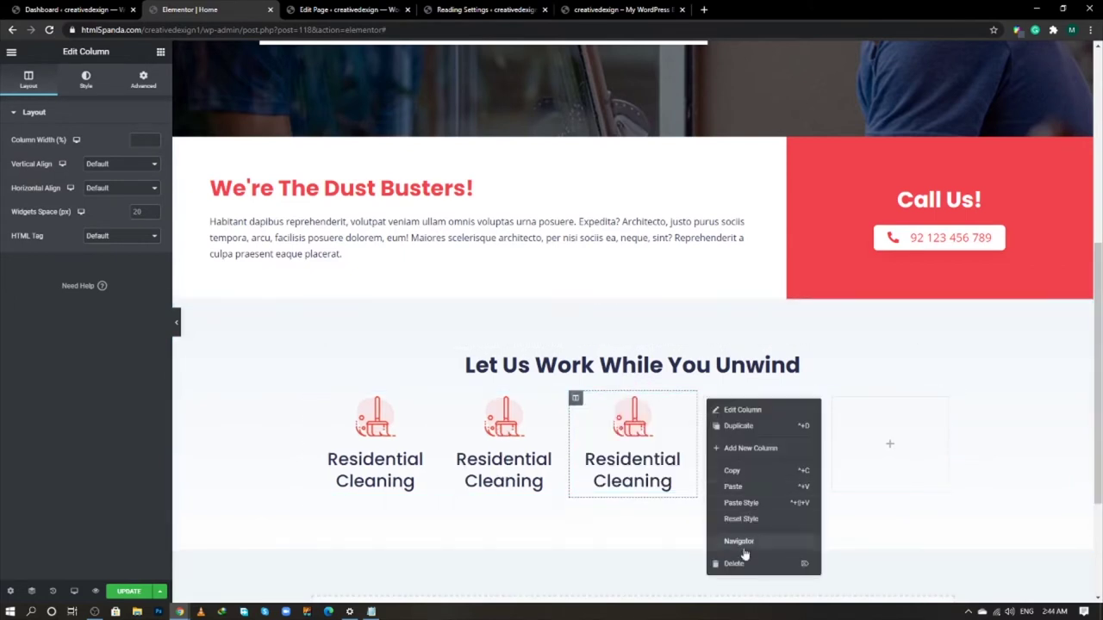
click(780, 562)
right_click(808, 405)
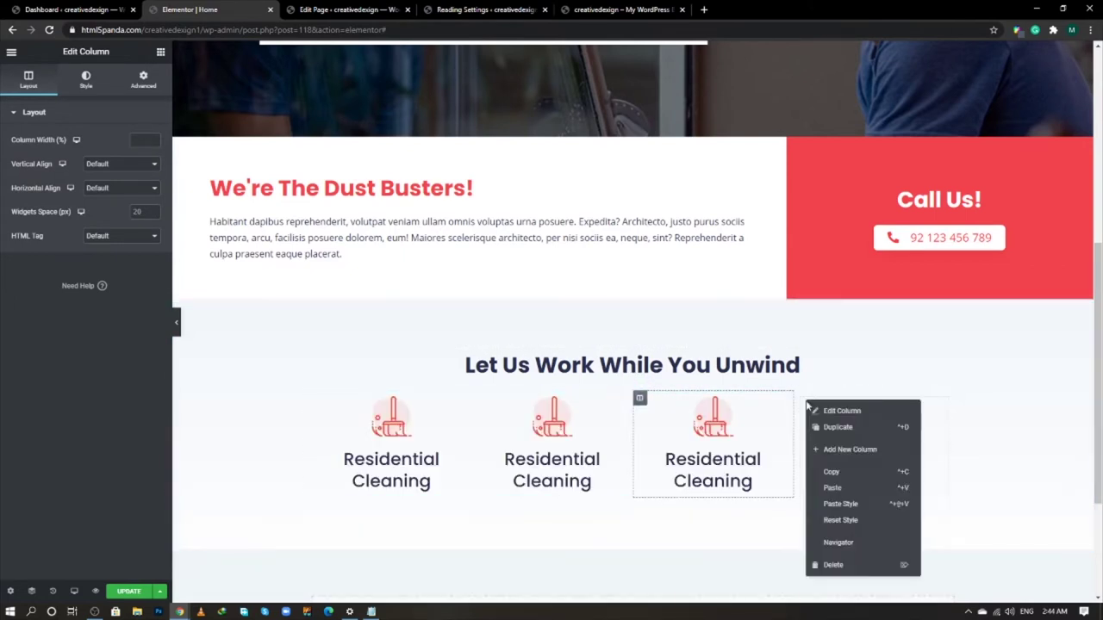
click(833, 565)
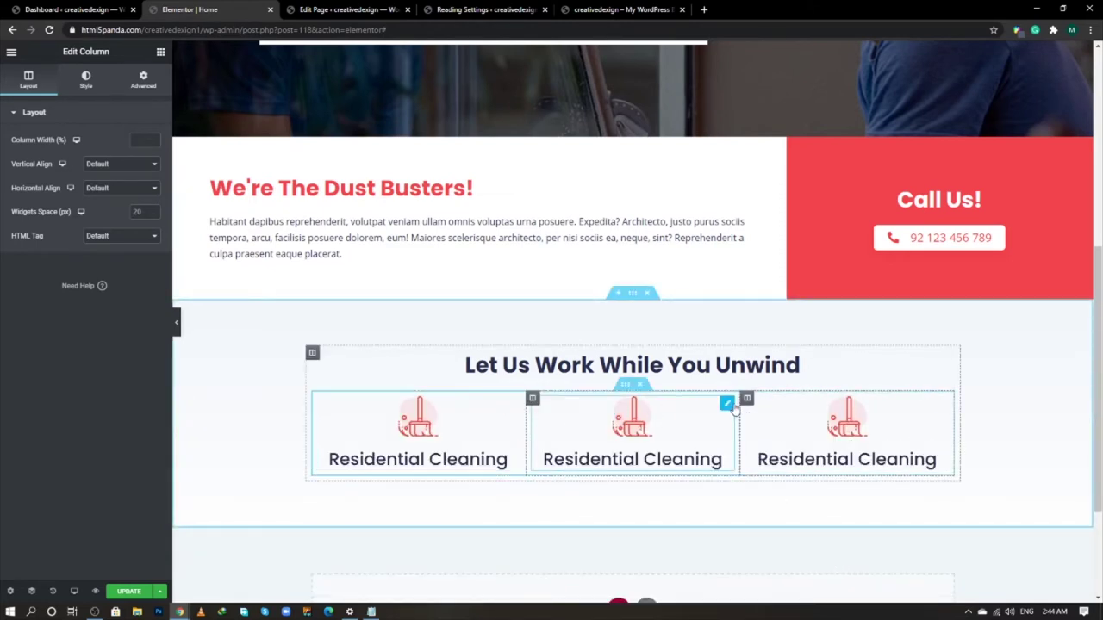
- Swap the middle box's image to the vacuum icon and the third box's to the hand icon
click(728, 404)
click(71, 172)
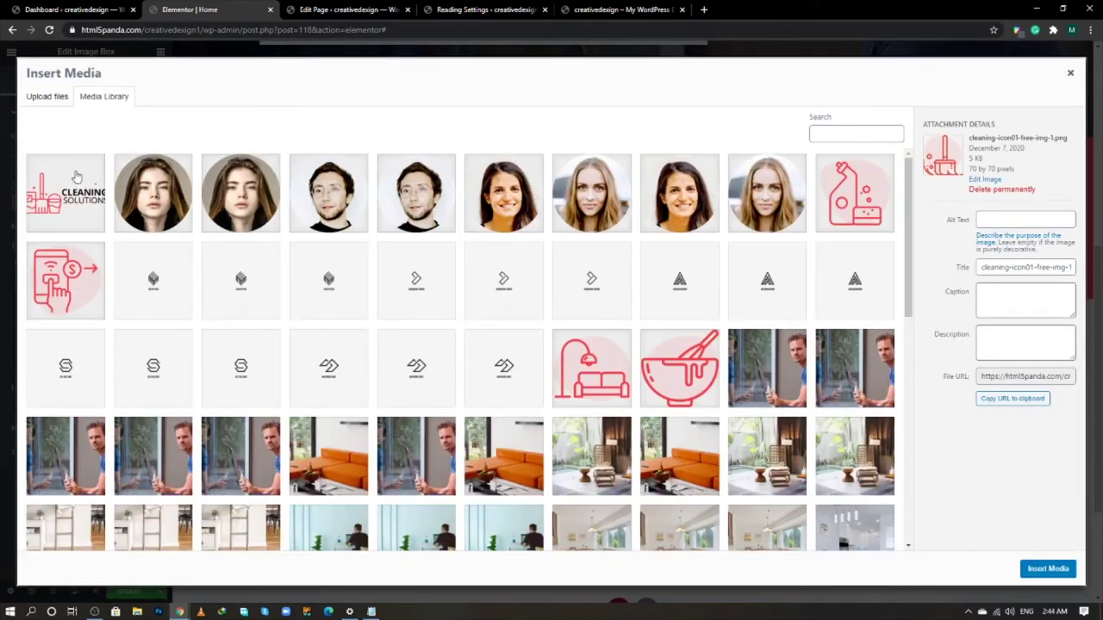
scroll(590, 411, down, 15)
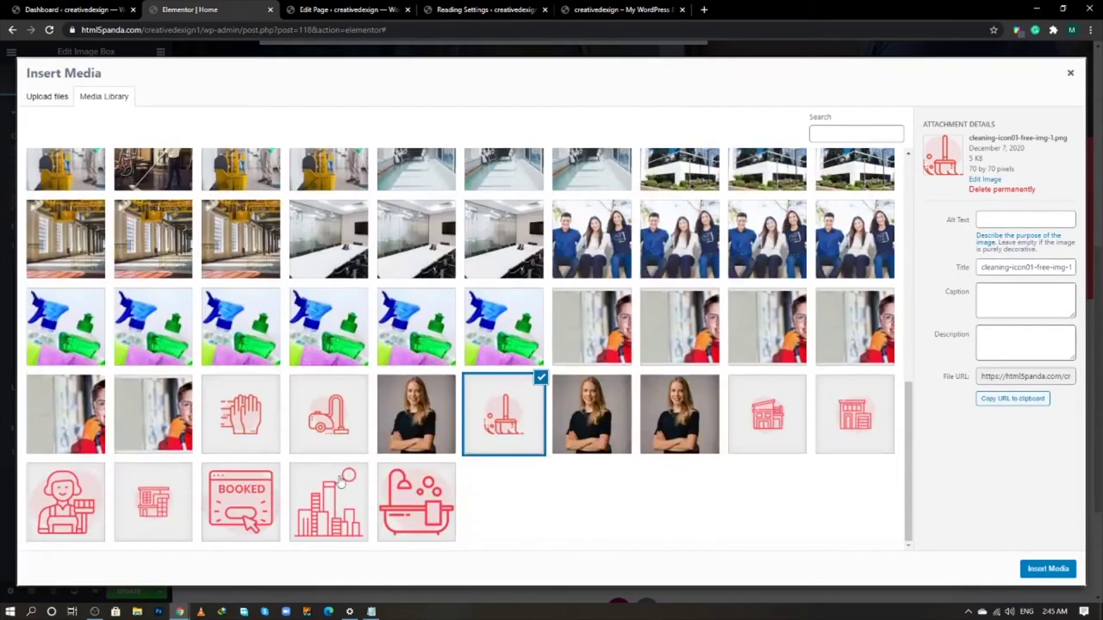
click(332, 421)
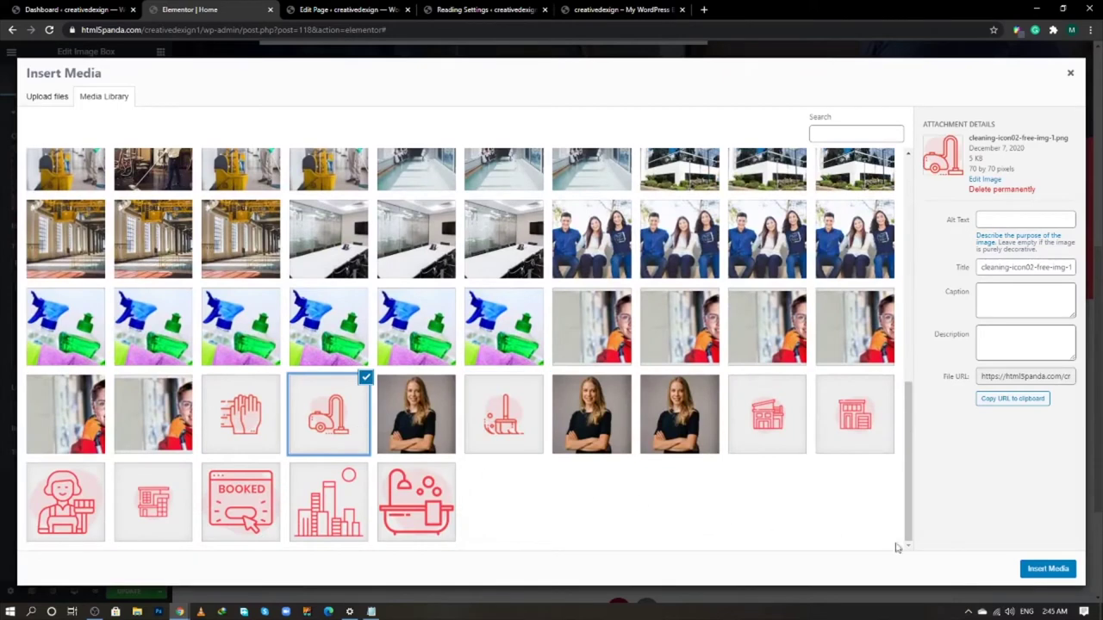
click(1045, 569)
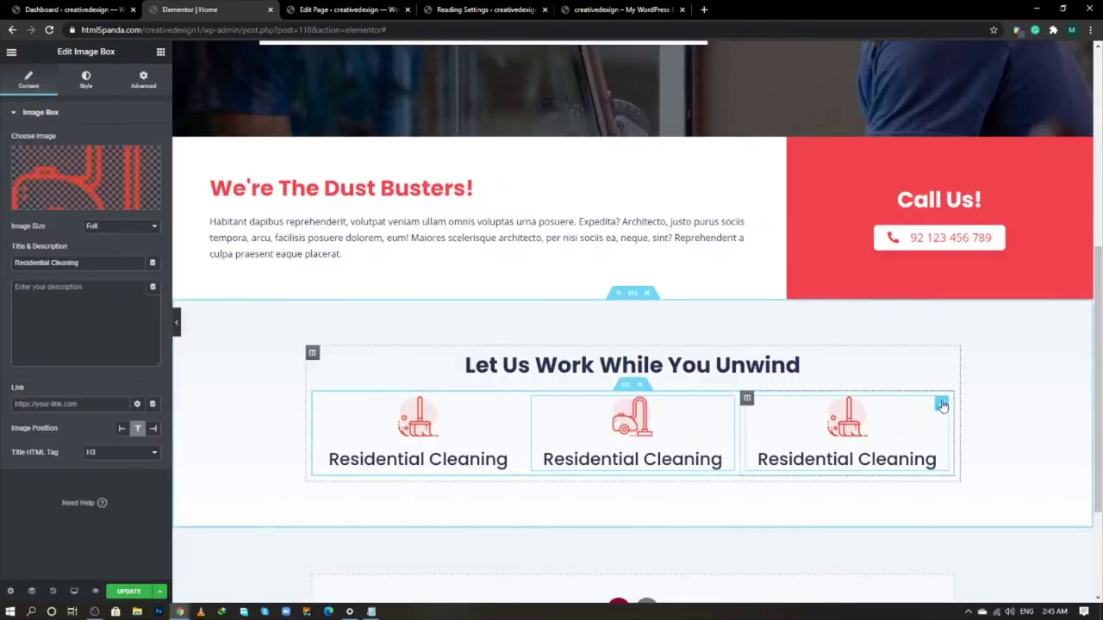
click(942, 404)
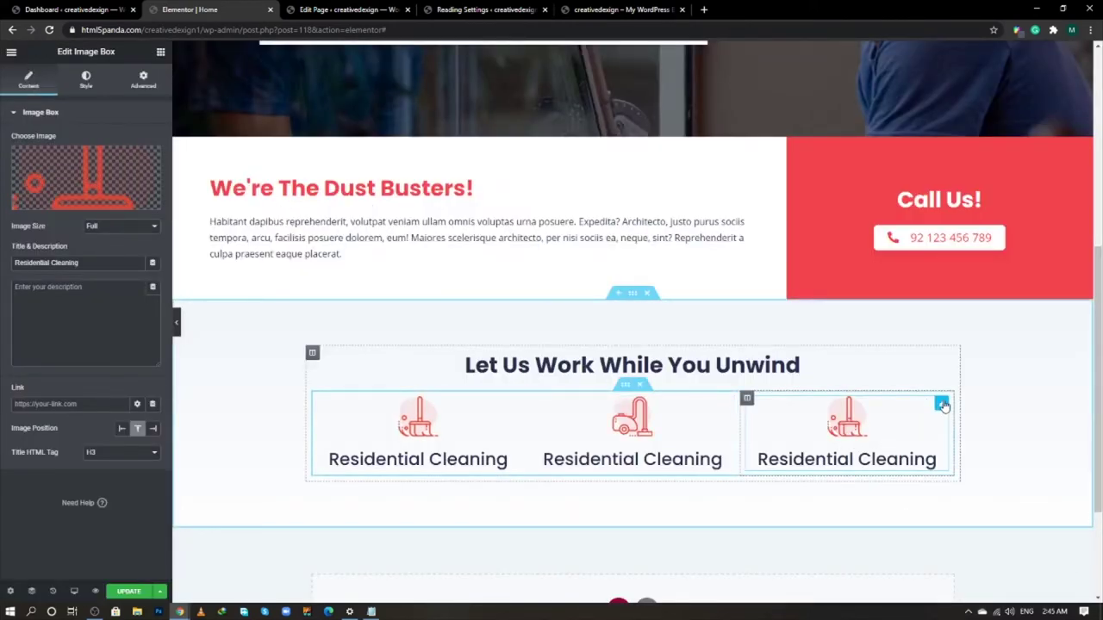
click(78, 181)
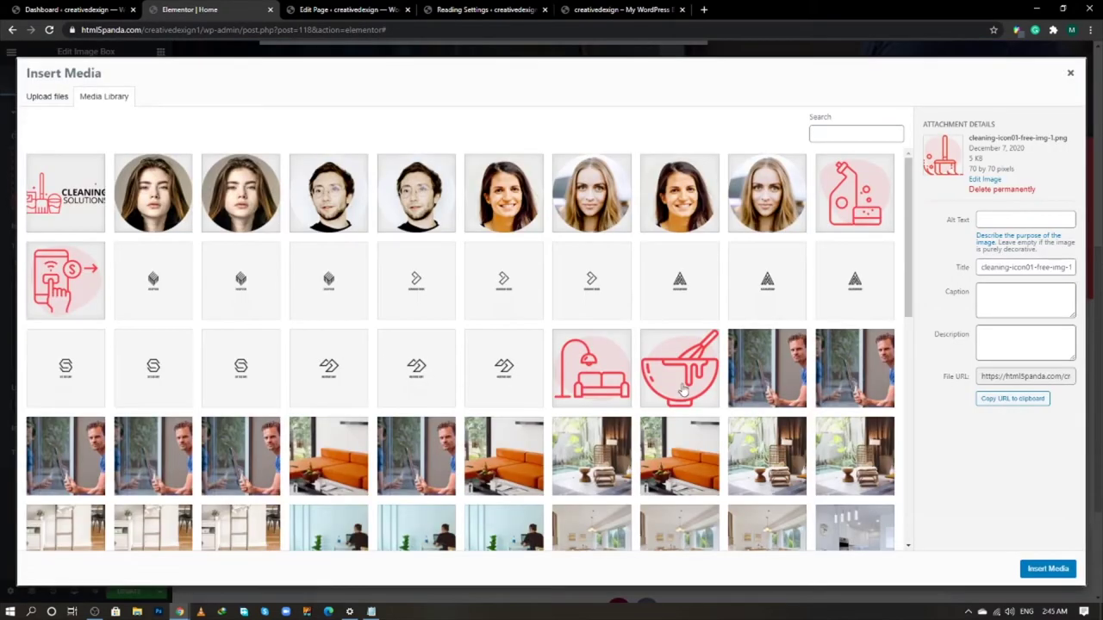
scroll(681, 390, down, 10)
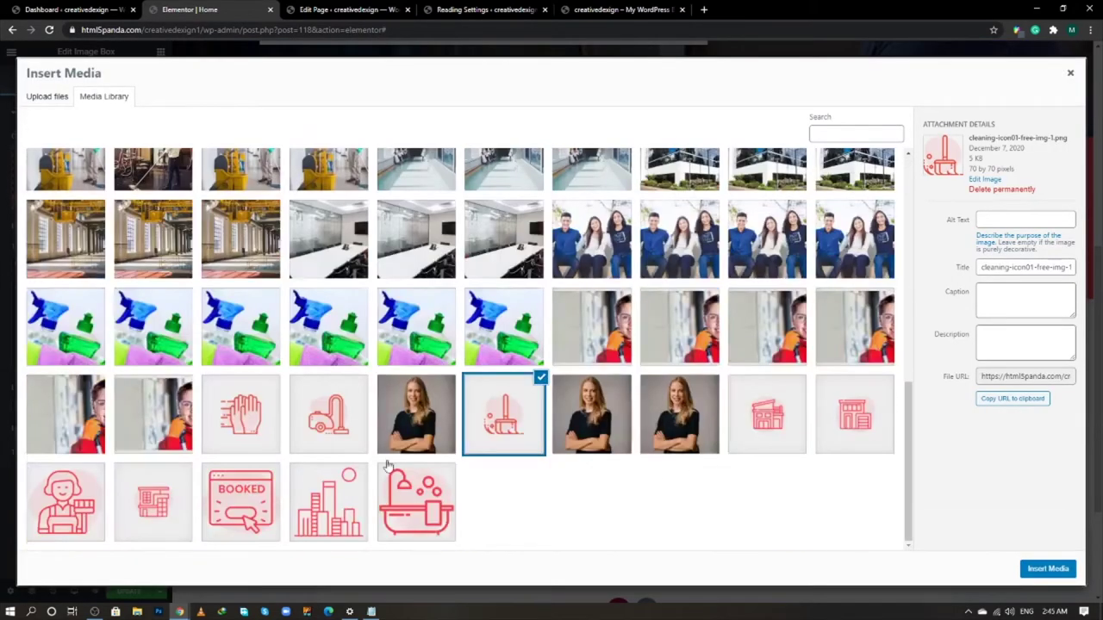
click(250, 429)
click(1041, 570)
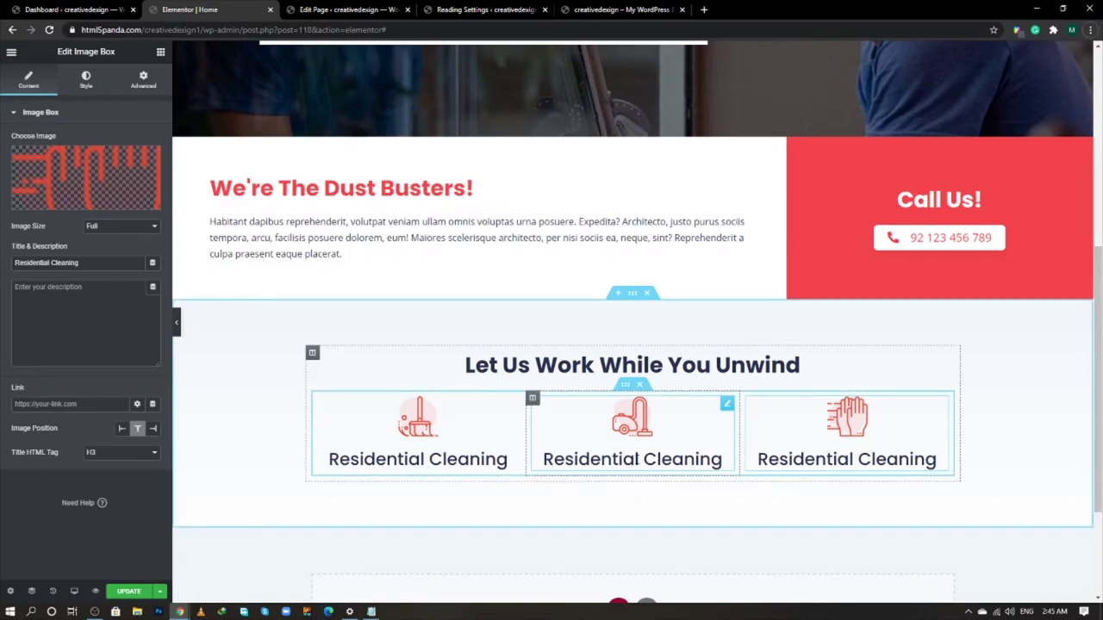
- Copy 'Commercial Cleaning' from the live site into the middle box's title
key(alt+Tab)
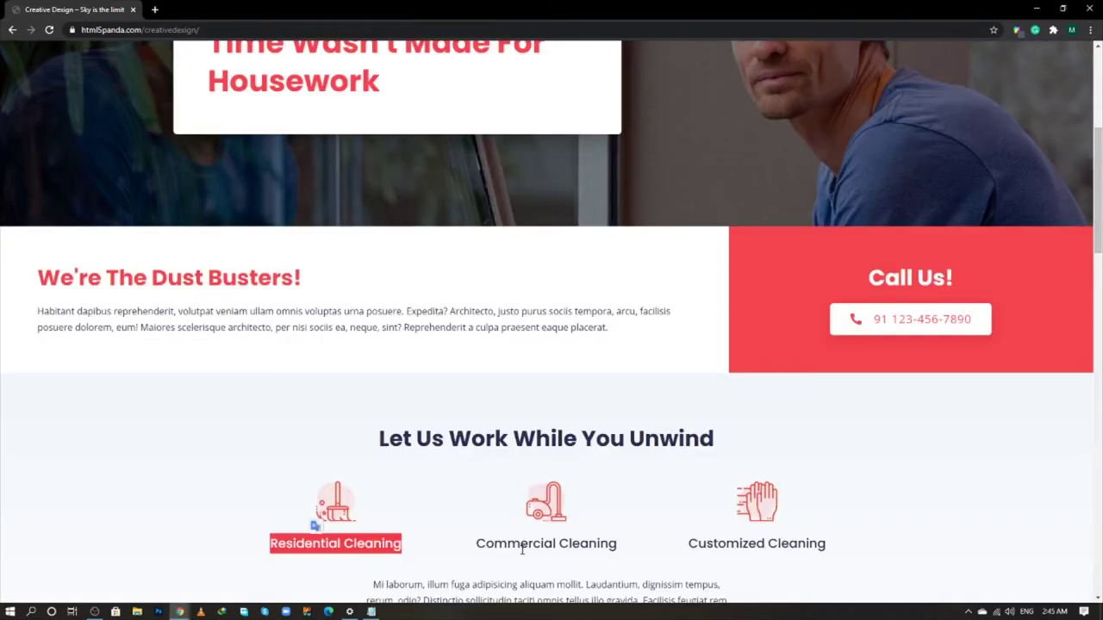
double_click(531, 543)
click(531, 543)
key(ctrl+c)
key(alt+Tab)
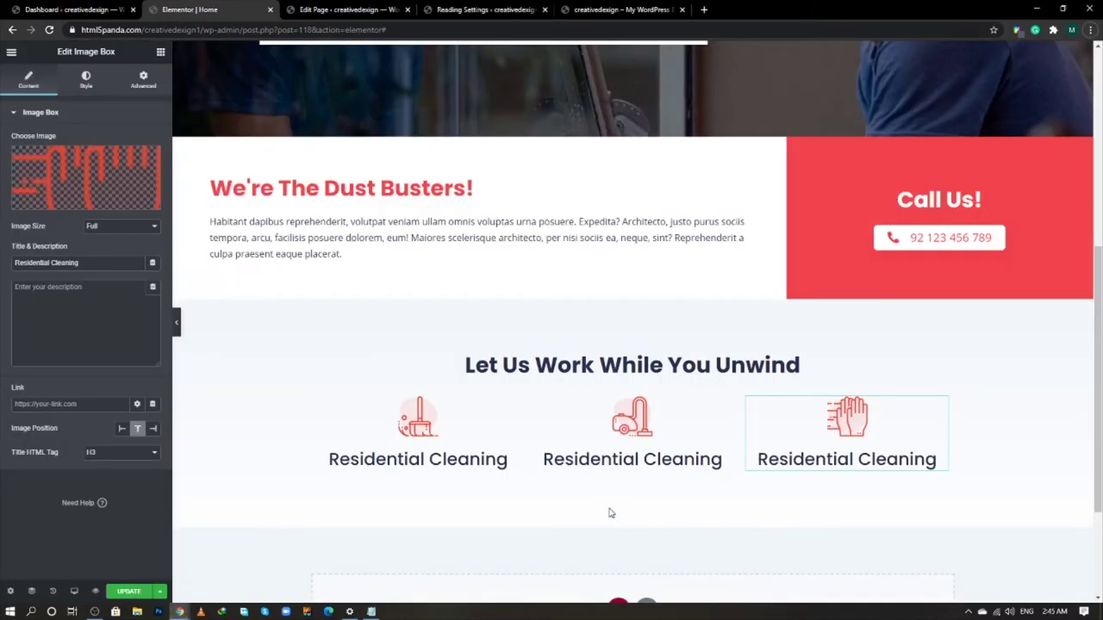
triple_click(93, 263)
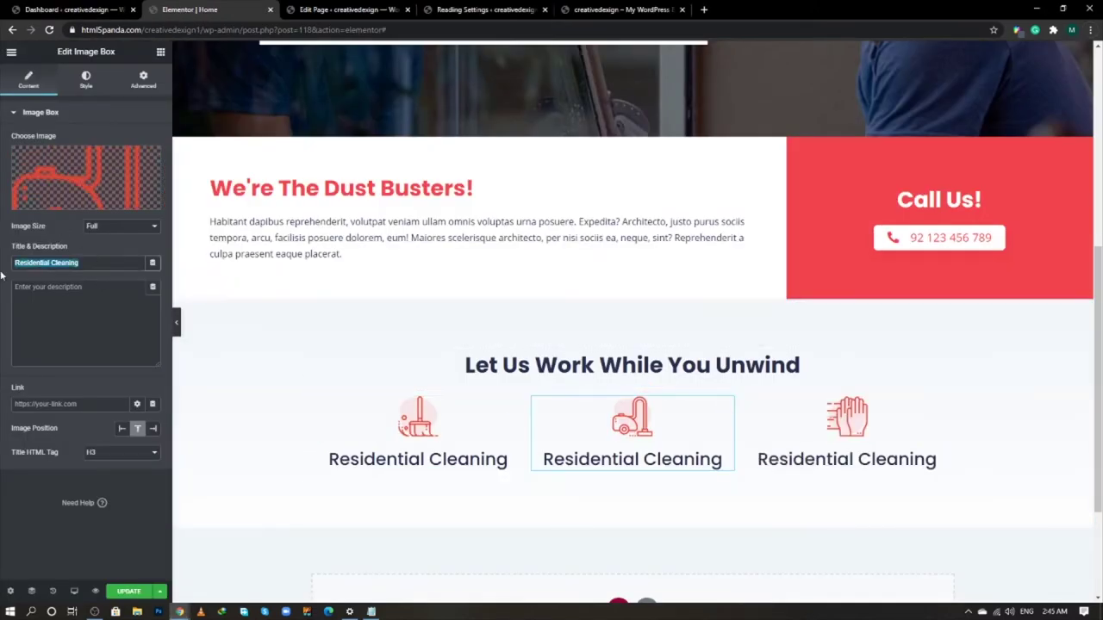
key(ctrl+v)
- Copy 'Customized Cleaning' from the live site into the third box's title
key(alt+Tab)
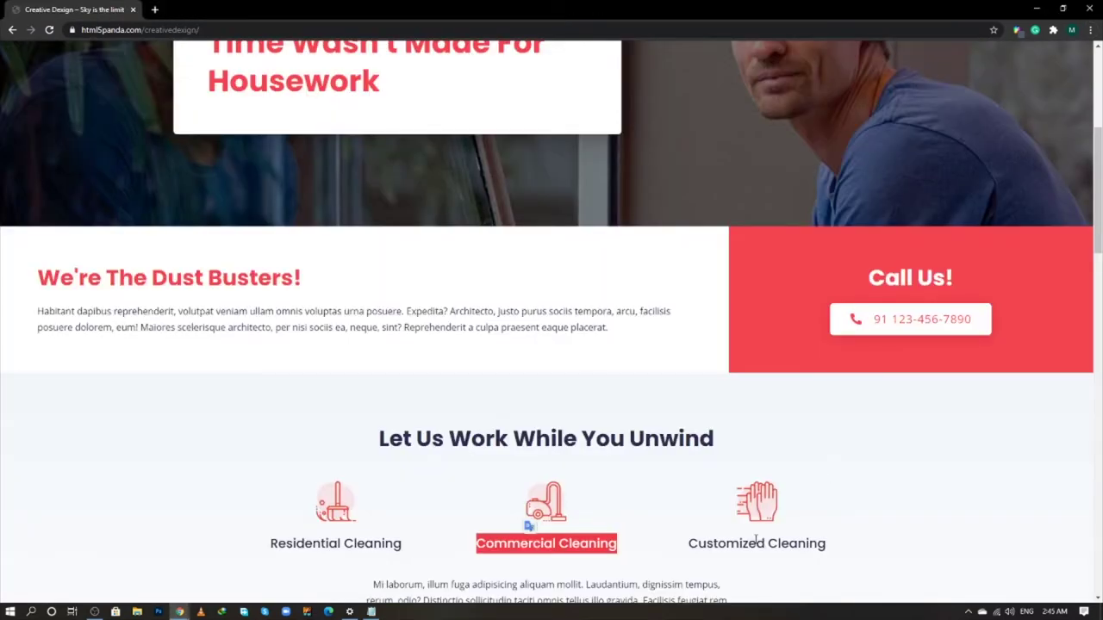
triple_click(756, 541)
key(ctrl+c)
key(alt+Tab)
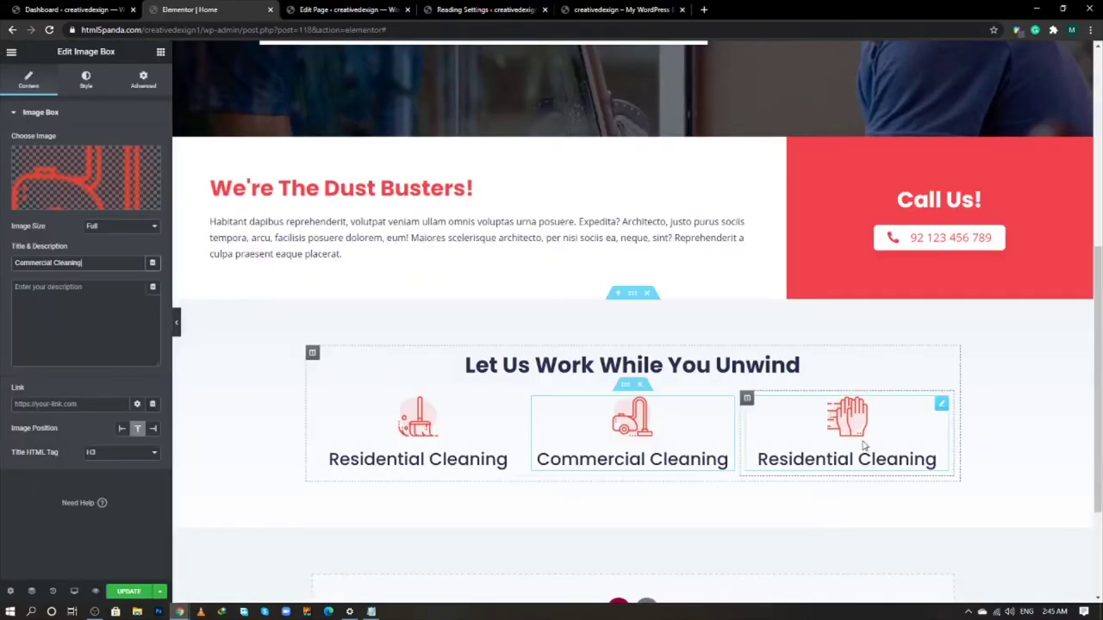
key(ctrl+a)
key(ctrl+v)
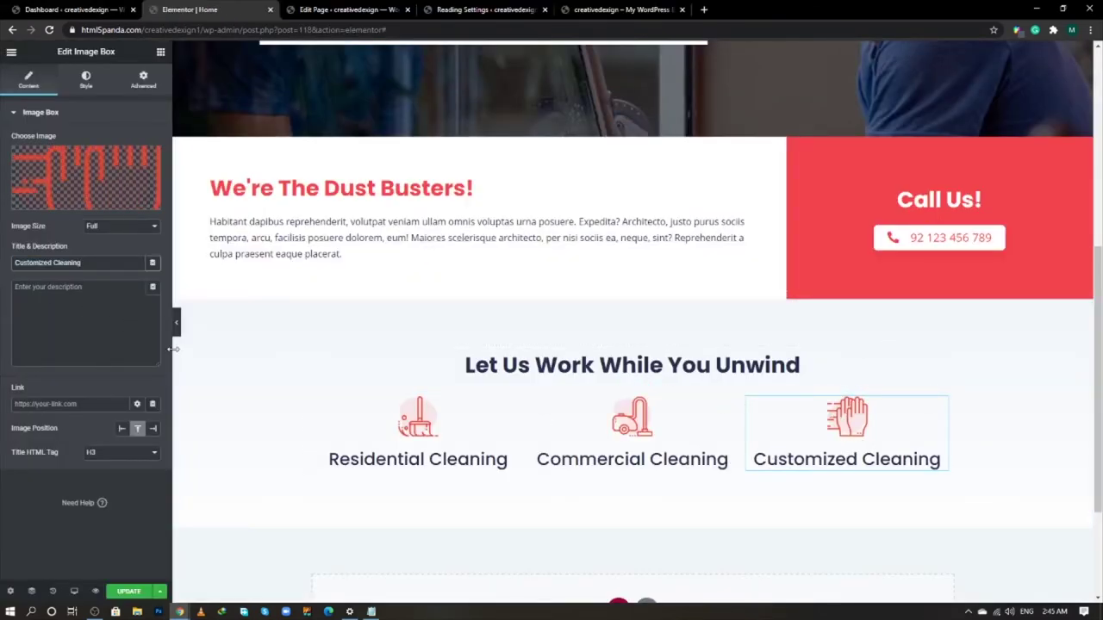
click(632, 390)
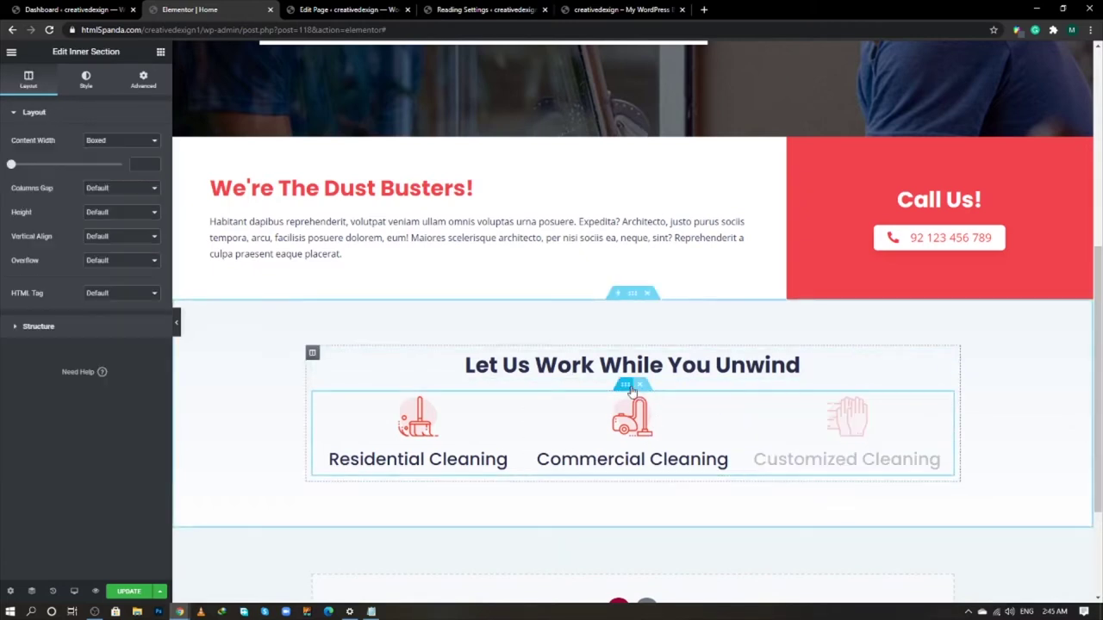
- Give the services inner section a 30 px top margin
click(143, 79)
click(145, 162)
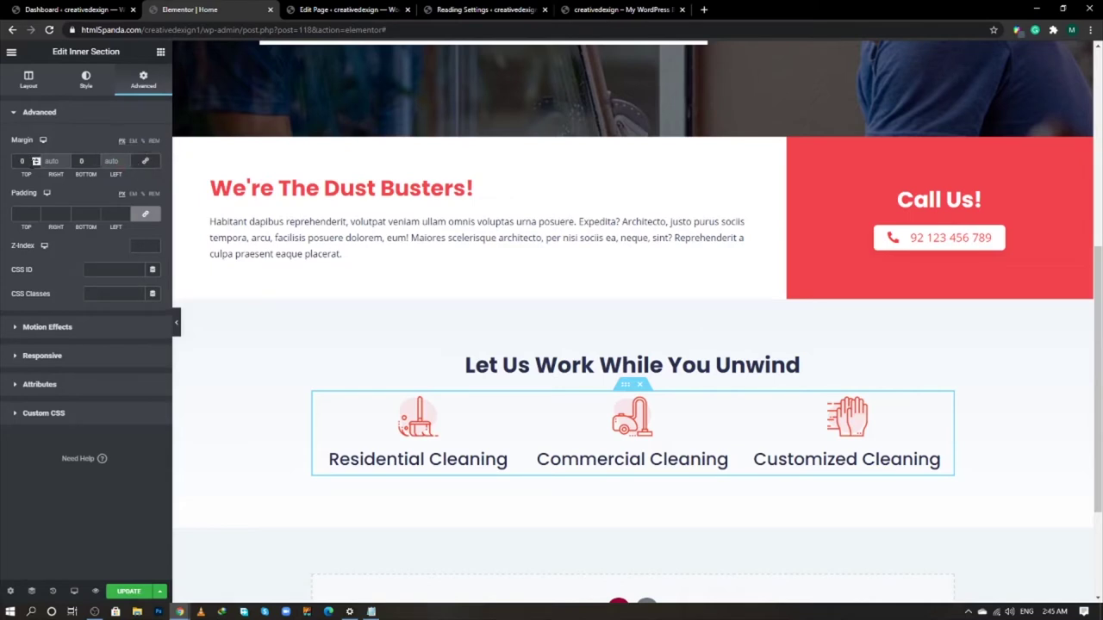
text(30)
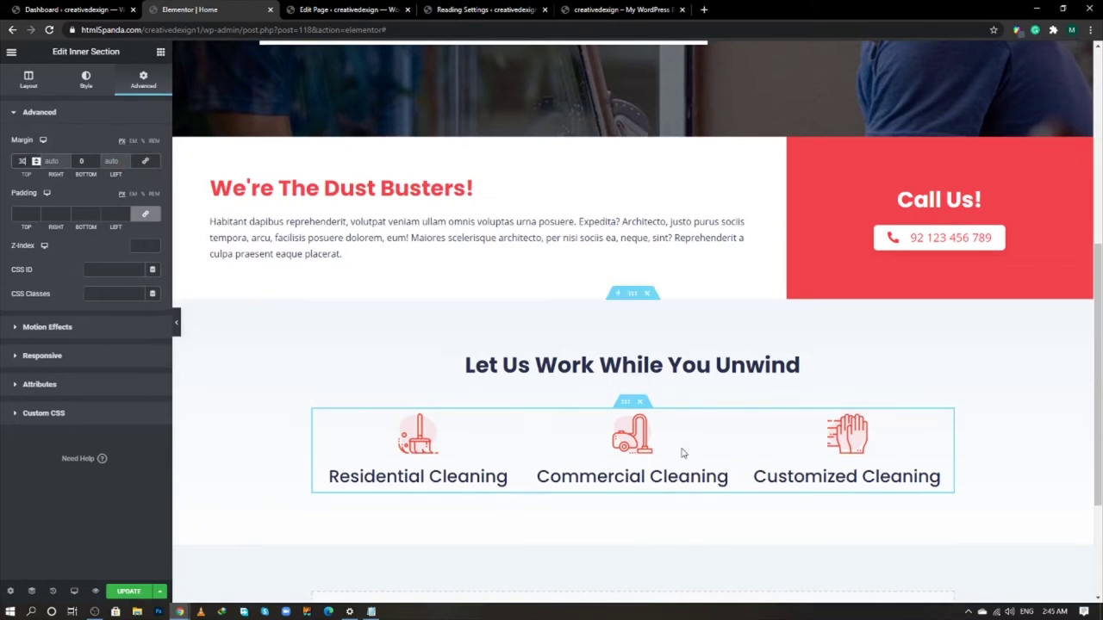
- Add a centred text block below the services with the live site's 'Mi laborum, illum fuga…' paragraph
click(159, 51)
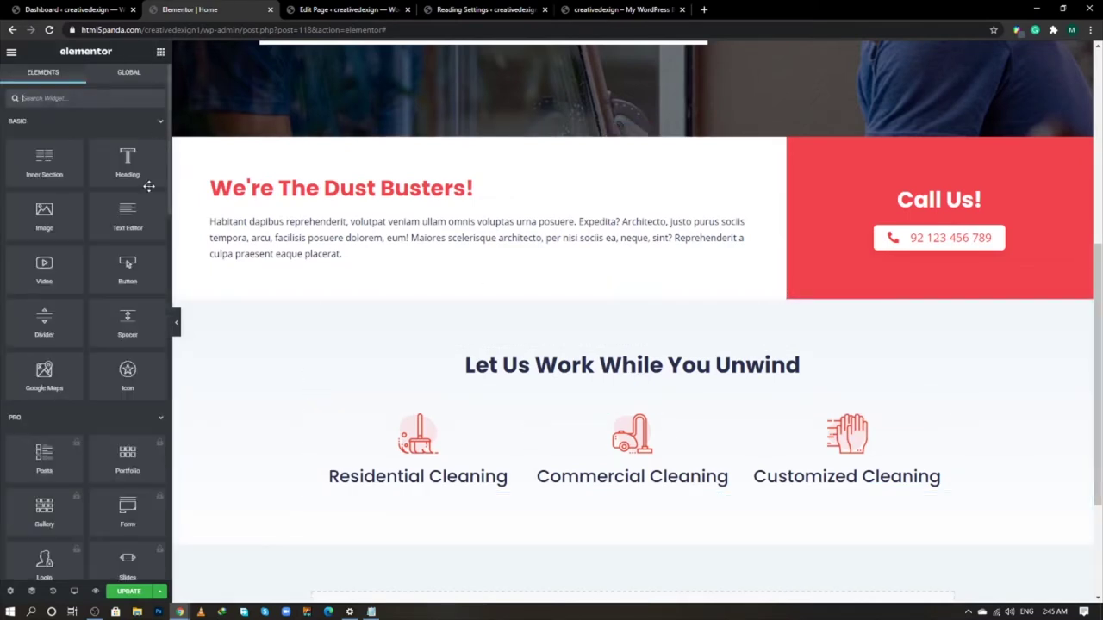
drag(128, 215, 590, 489)
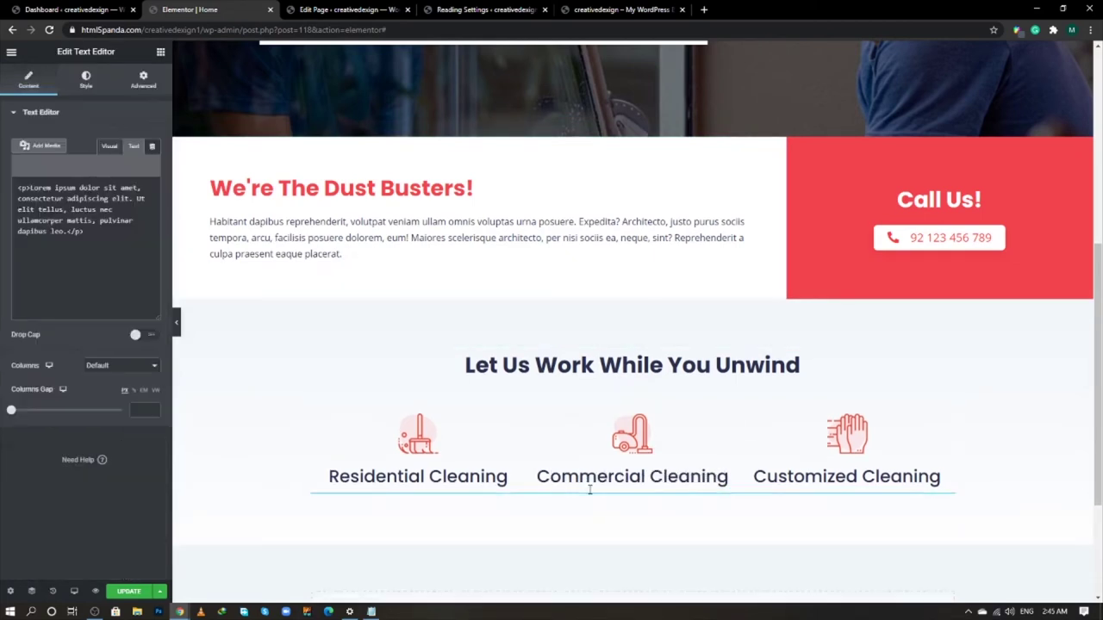
click(134, 147)
key(alt+Tab)
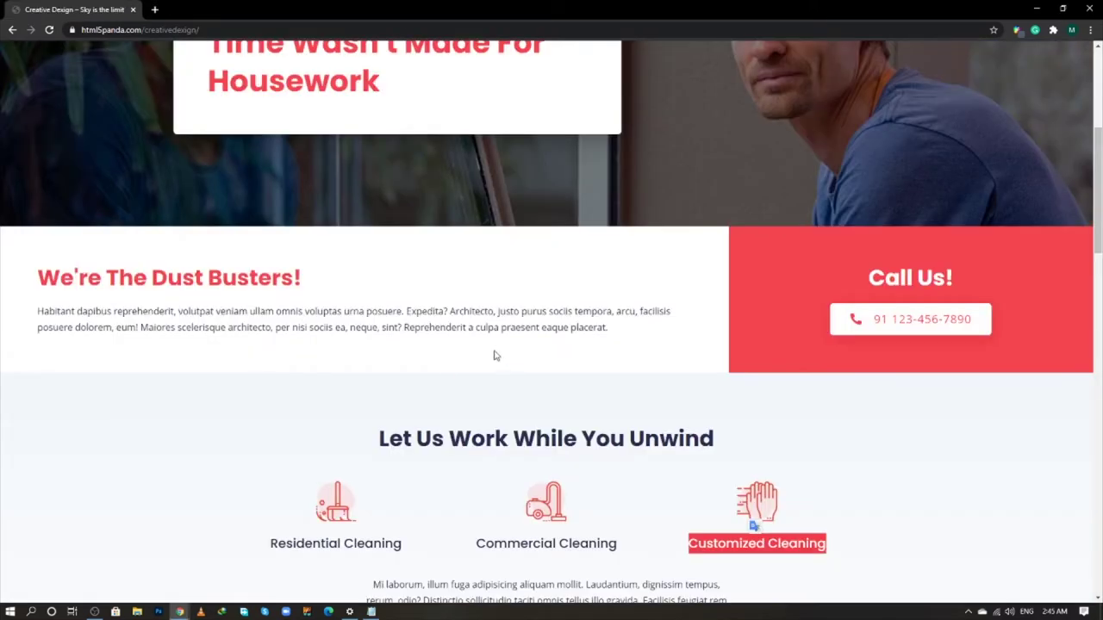
scroll(514, 370, down, 1)
triple_click(518, 470)
key(ctrl+c)
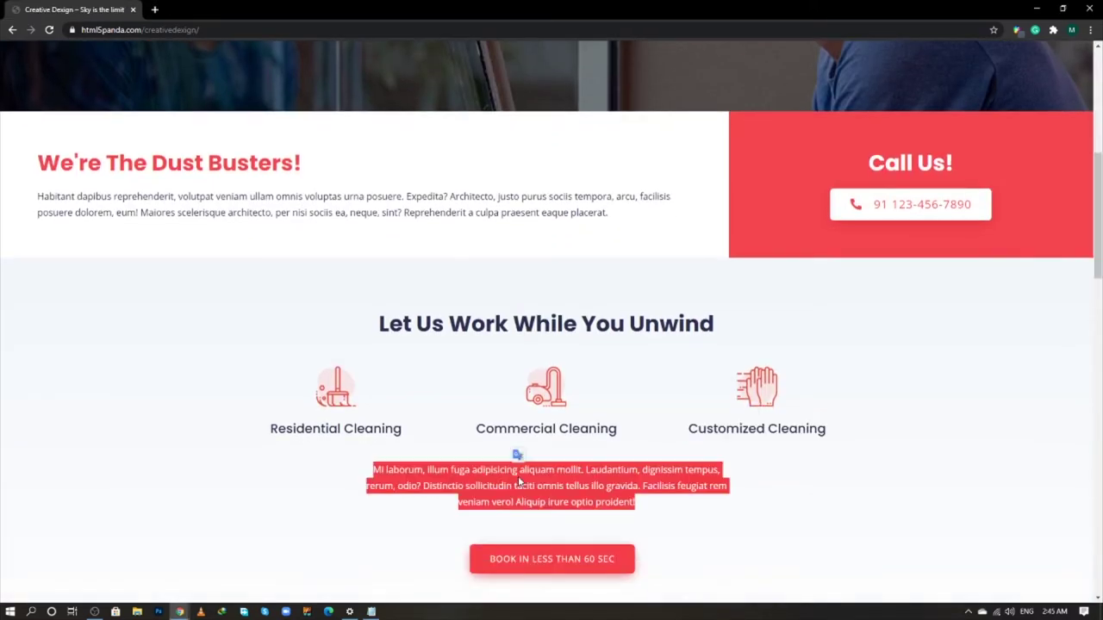
key(alt+Tab)
click(99, 233)
key(ctrl+a)
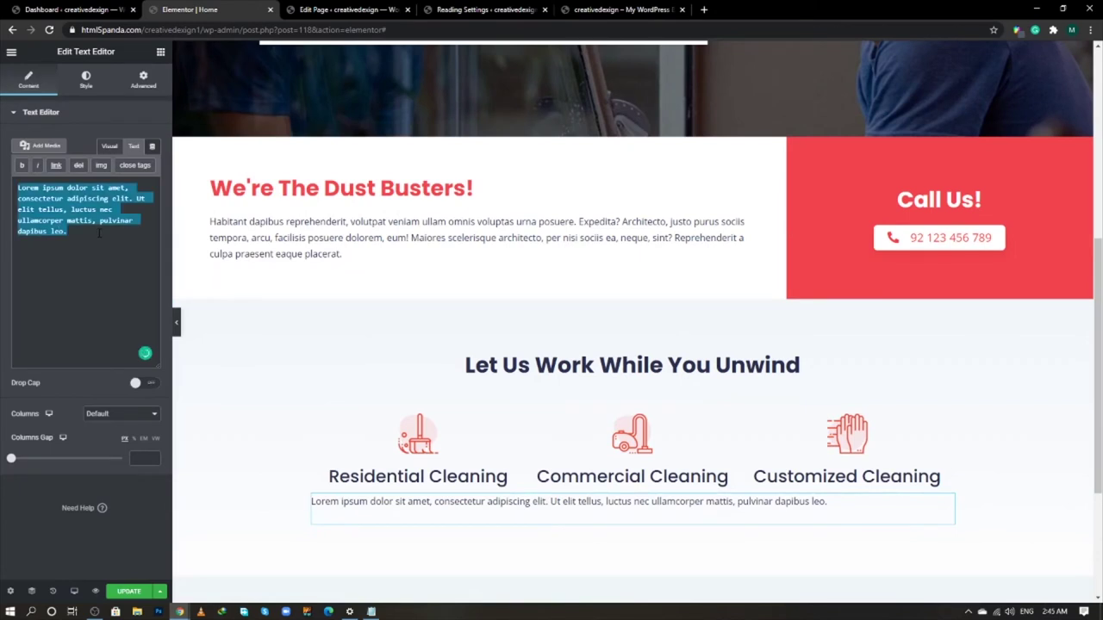
key(ctrl+v)
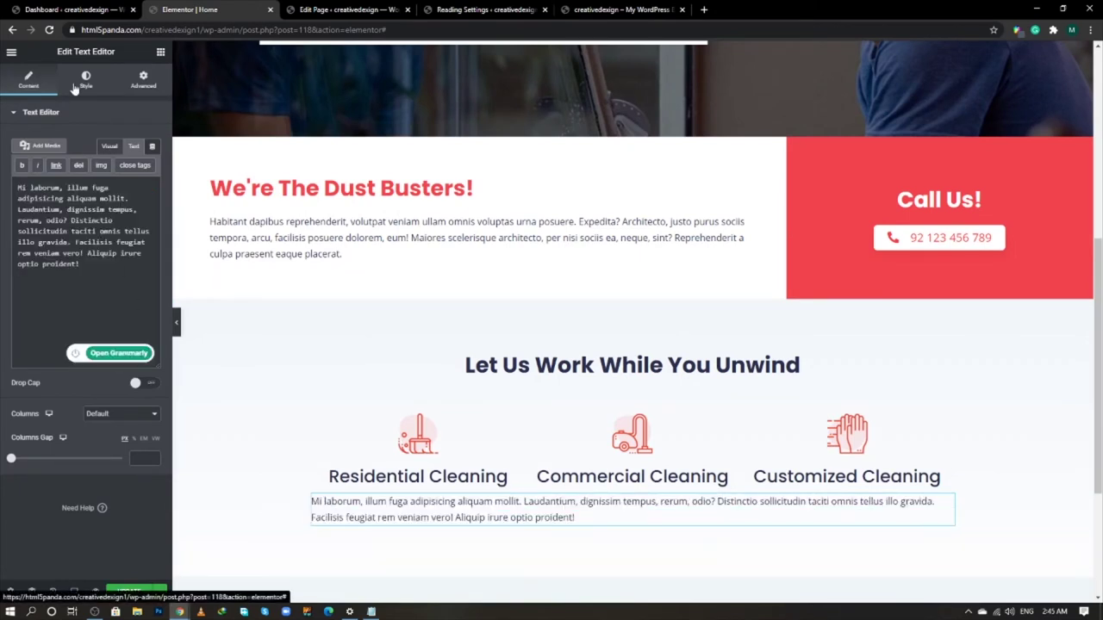
click(80, 85)
click(122, 143)
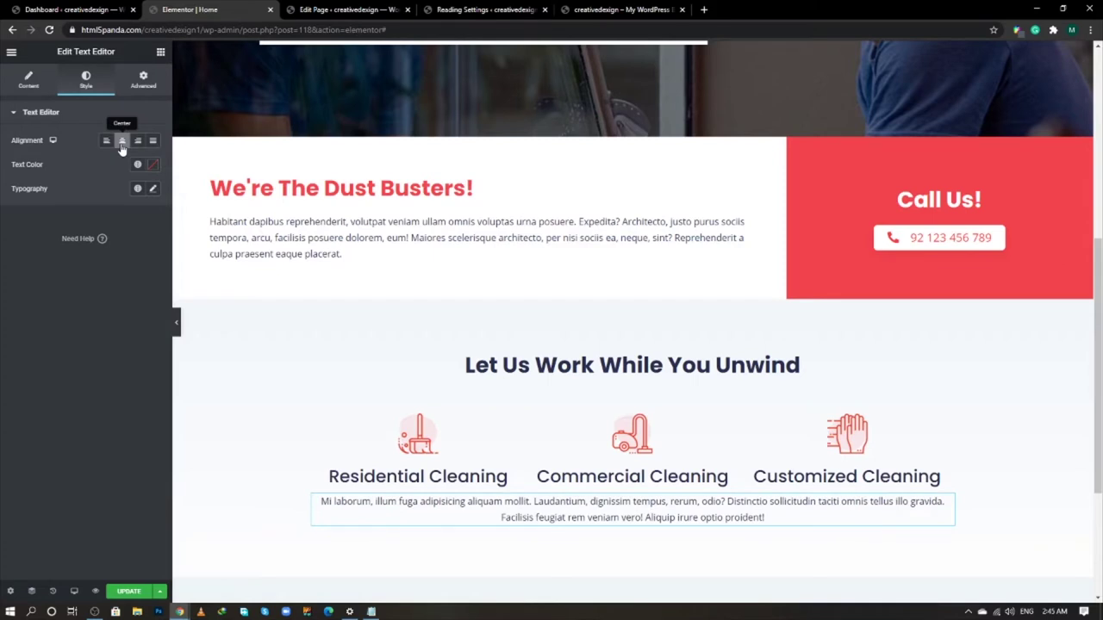
- Set the paragraph's margins to 40, 240, 40, 240 px
click(151, 89)
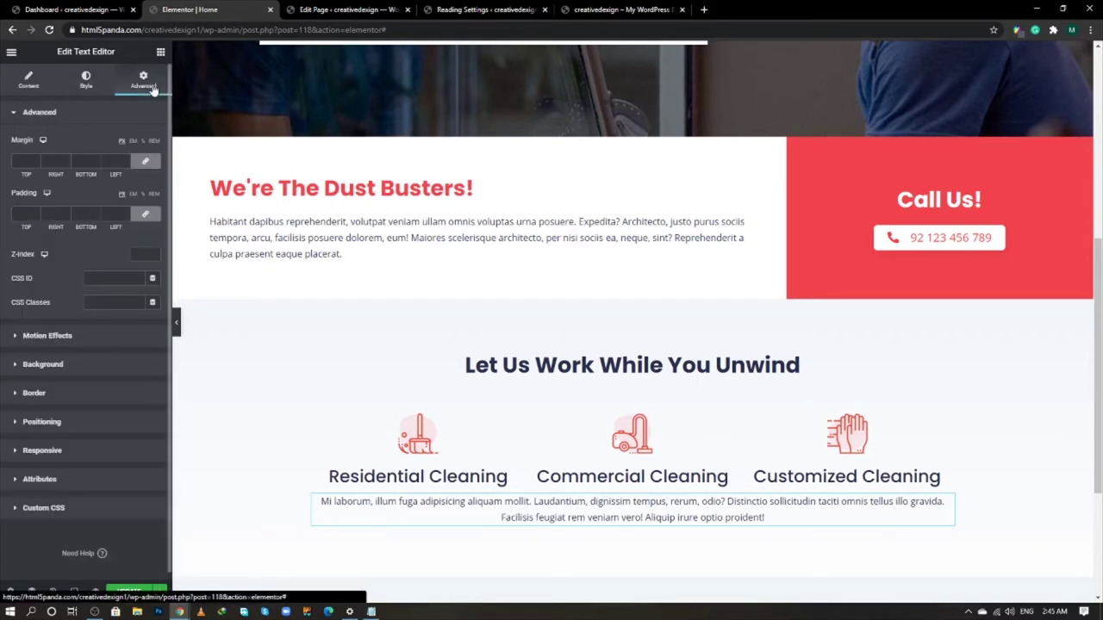
click(146, 164)
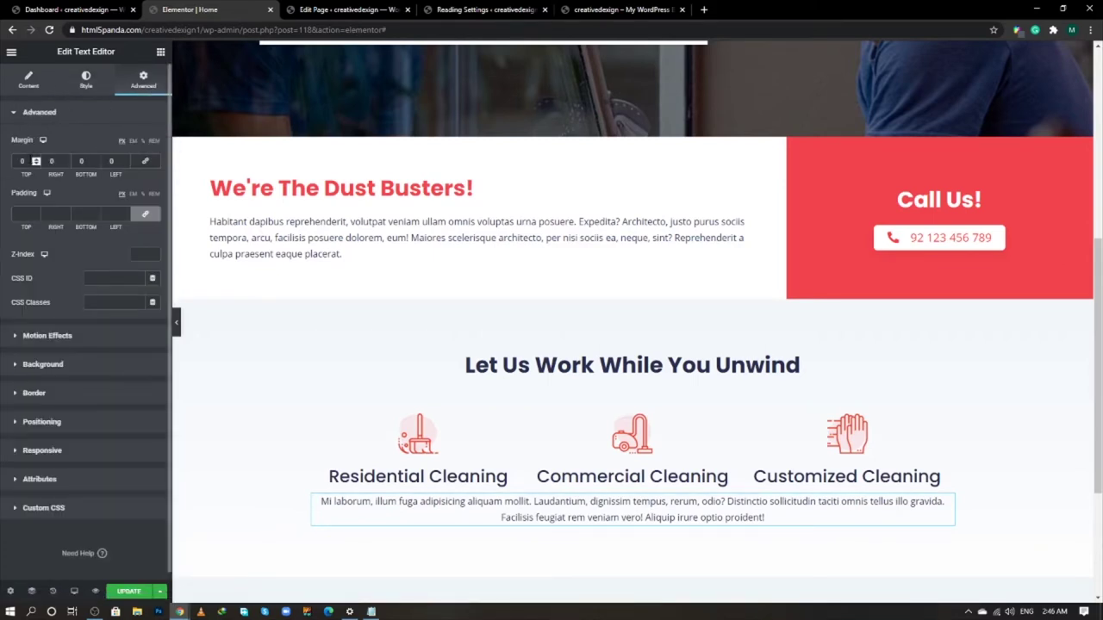
click(22, 161)
text(40)
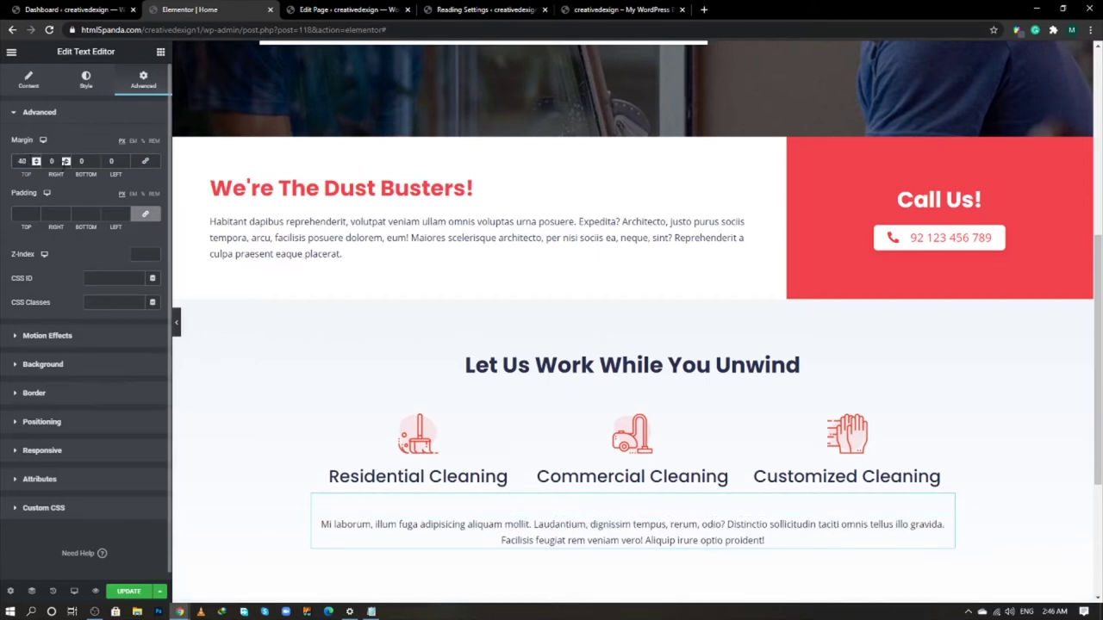
click(53, 161)
text(240)
key(Tab)
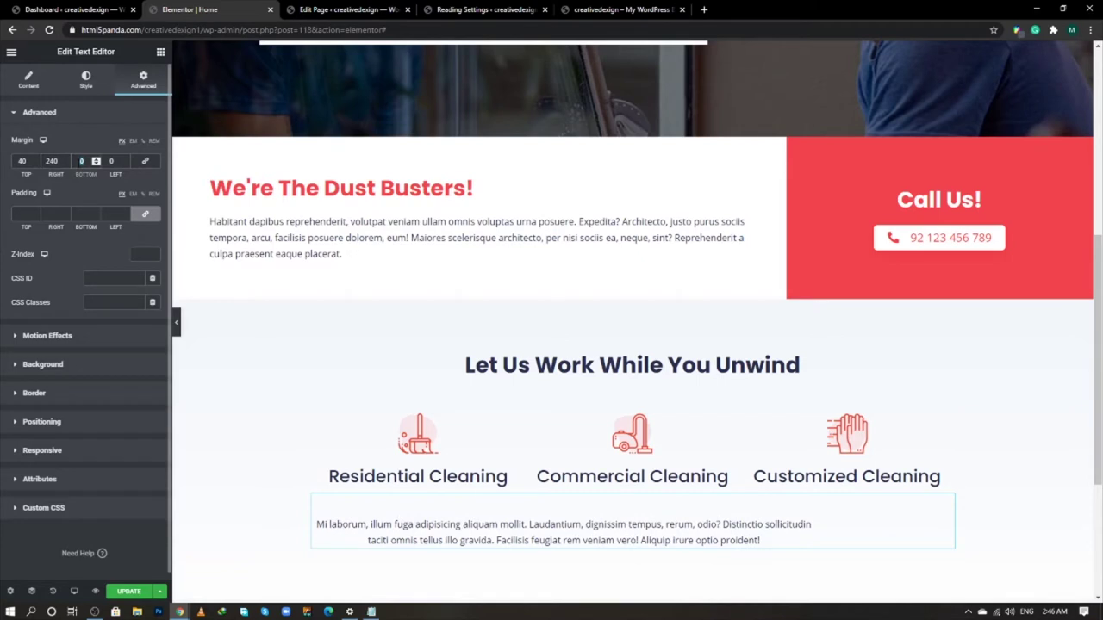
text(40)
key(Tab)
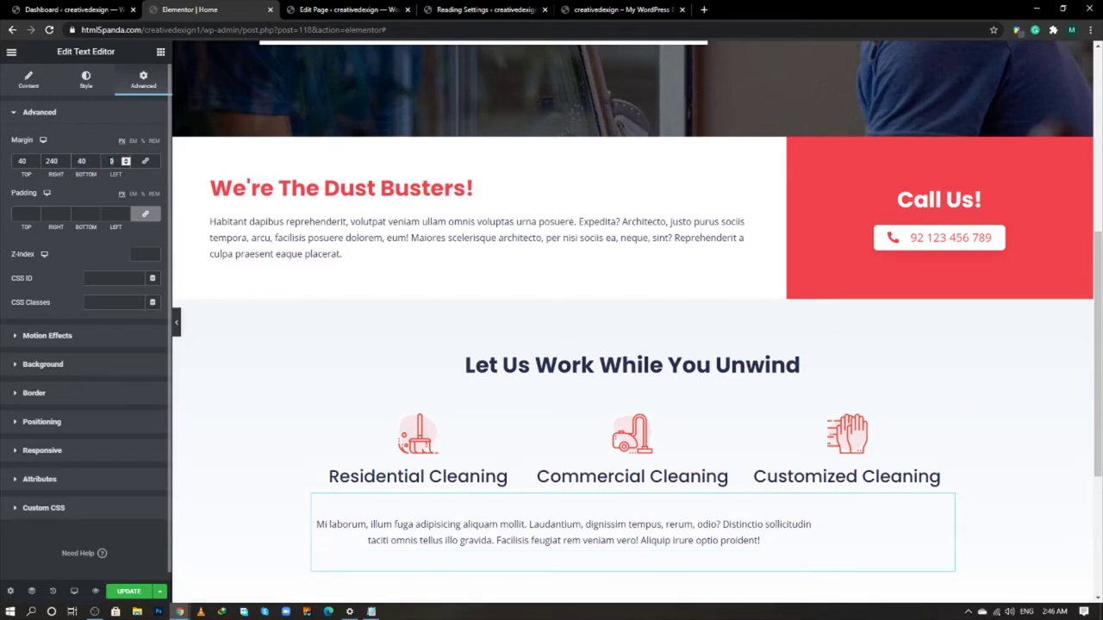
text(240)
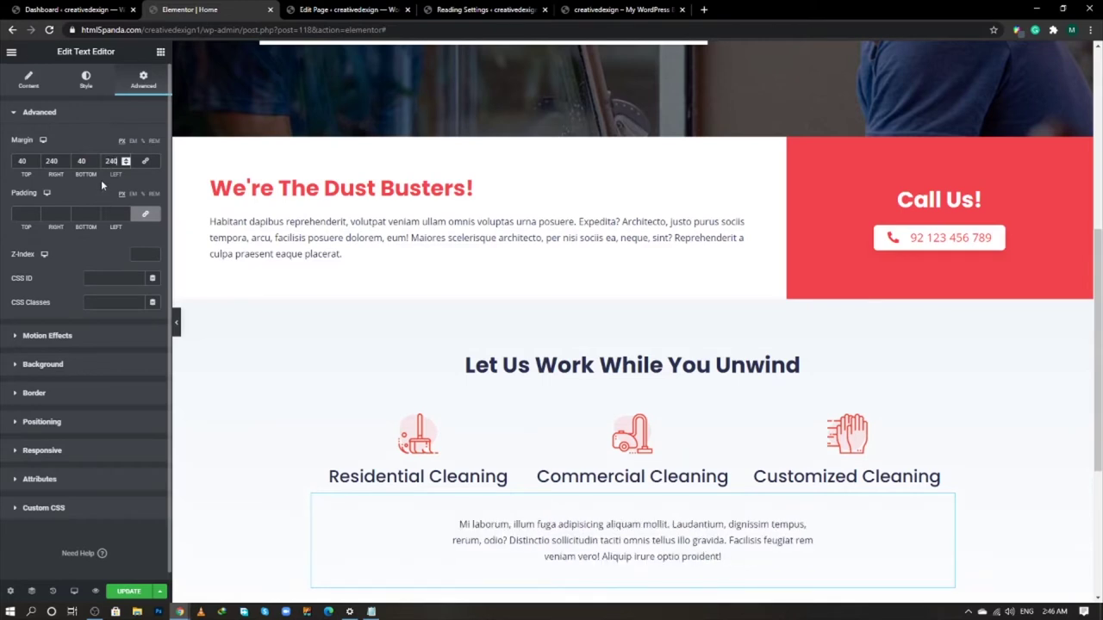
- Set the paragraph's padding to 0 and save the page
click(146, 215)
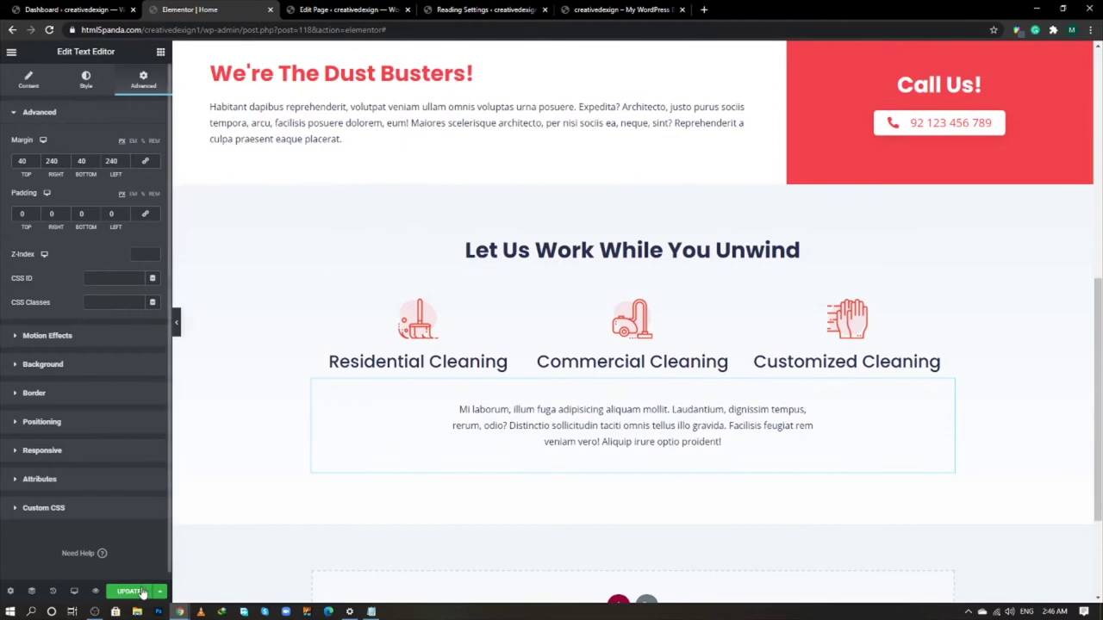
click(143, 593)
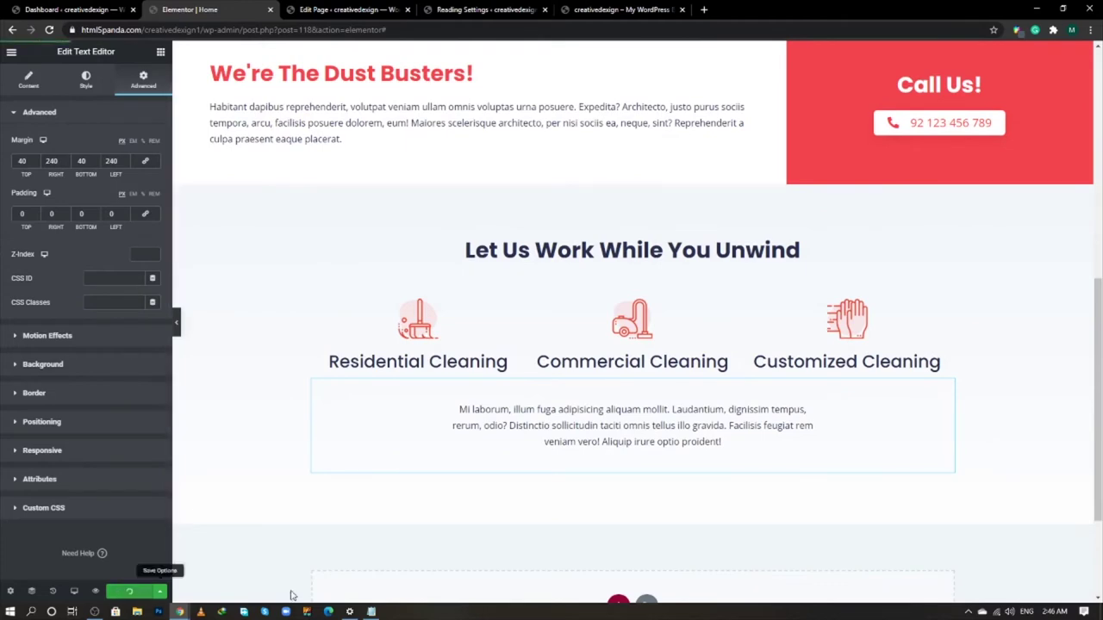
click(161, 53)
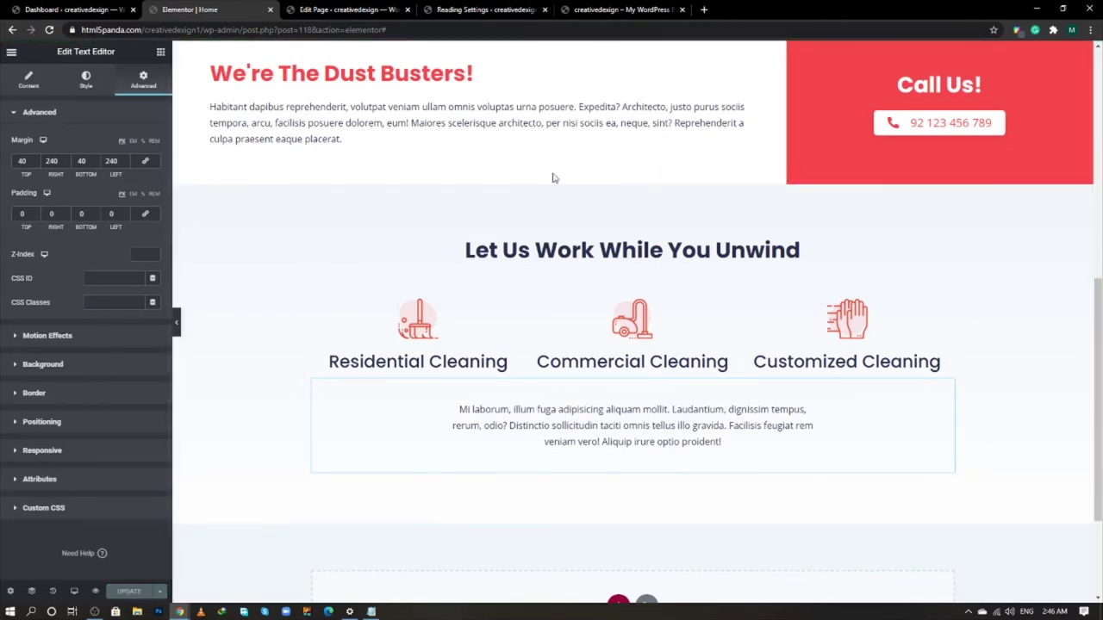
- Copy the CALL US TODAY button and paste it below the Let Us Work paragraph
scroll(891, 264, up, 6)
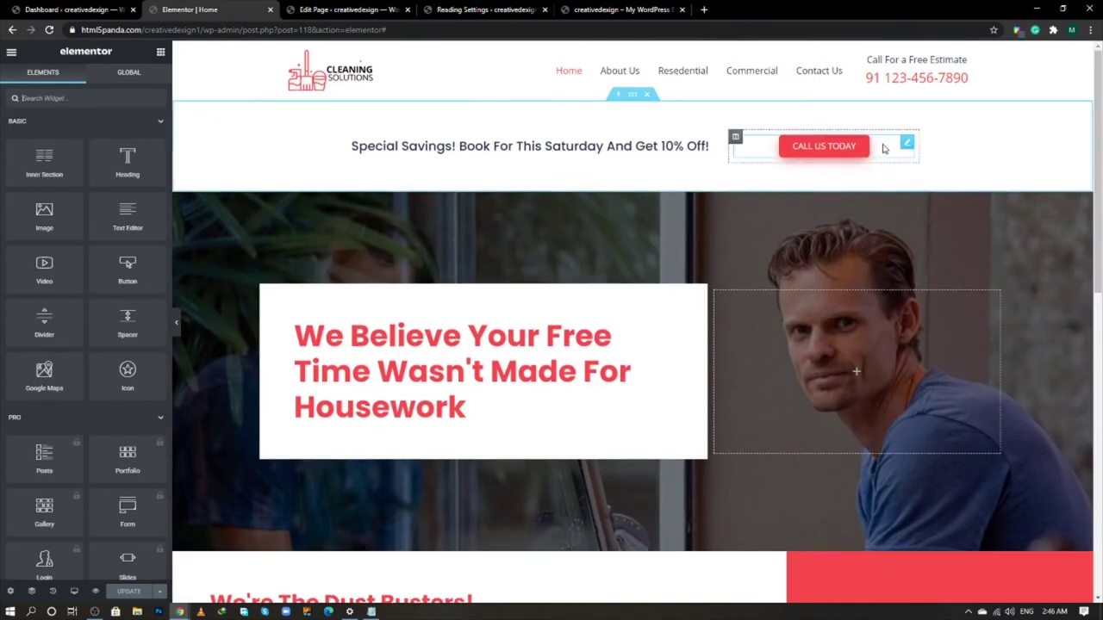
right_click(884, 149)
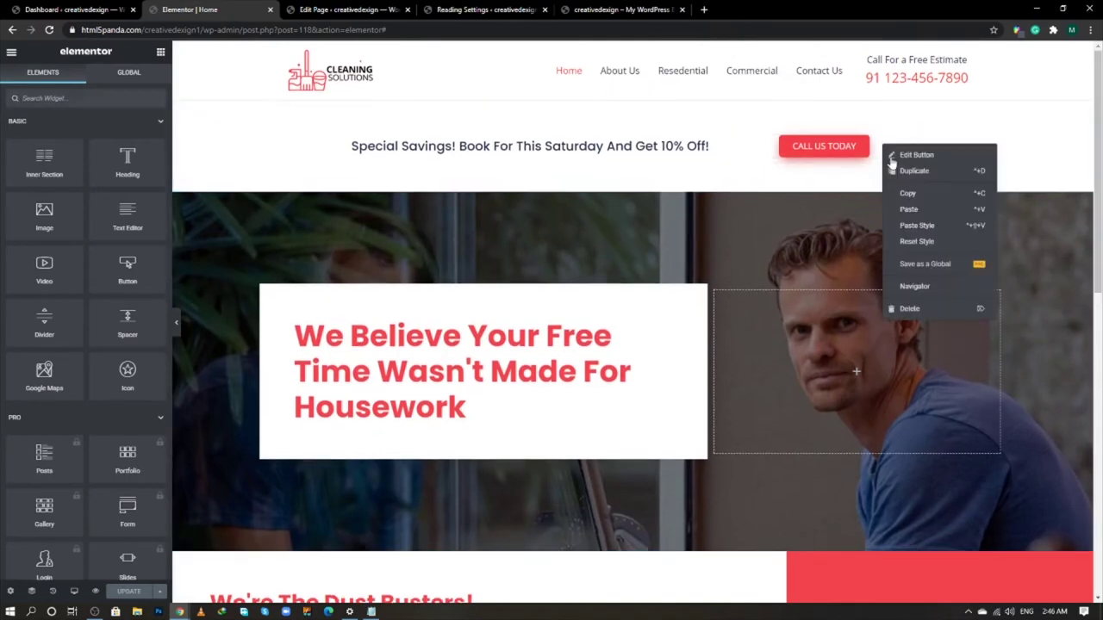
click(782, 274)
scroll(783, 274, down, 3)
scroll(782, 274, down, 5)
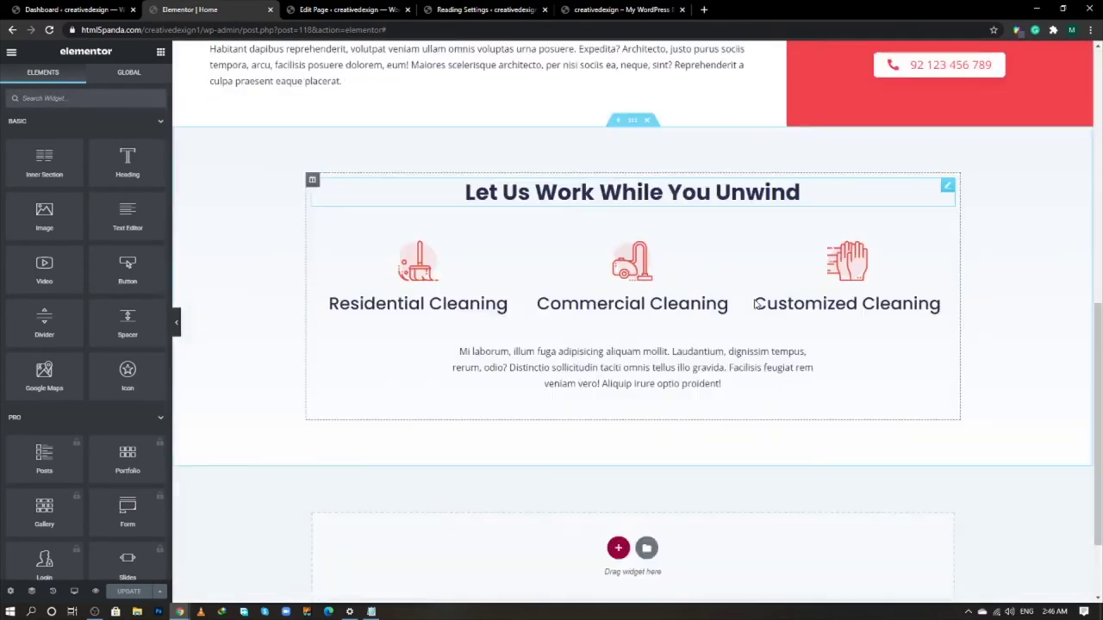
right_click(716, 281)
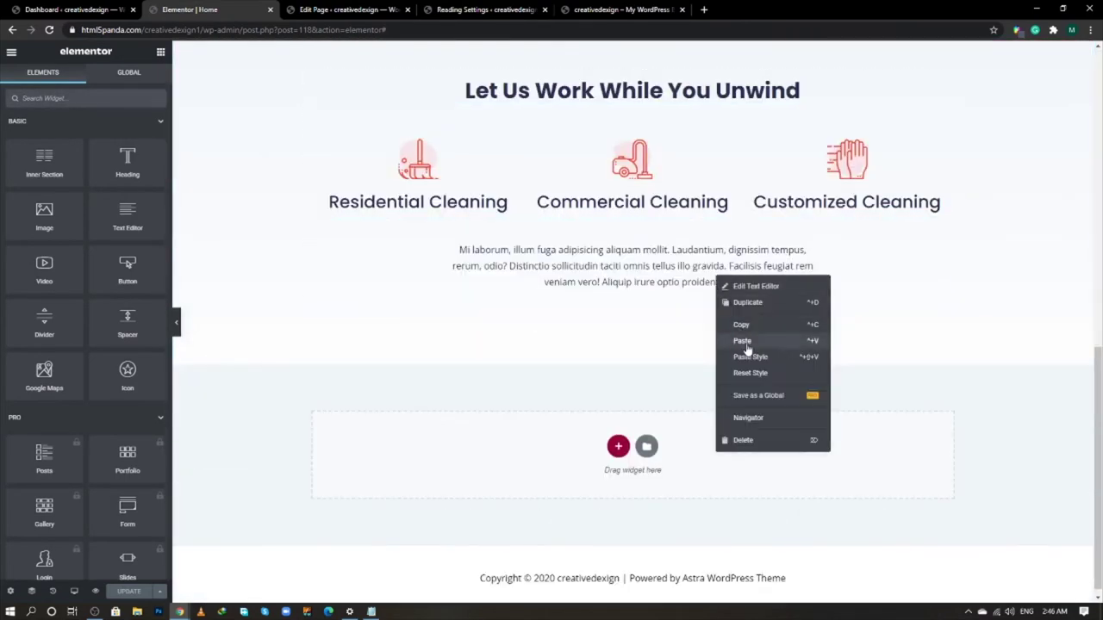
click(746, 345)
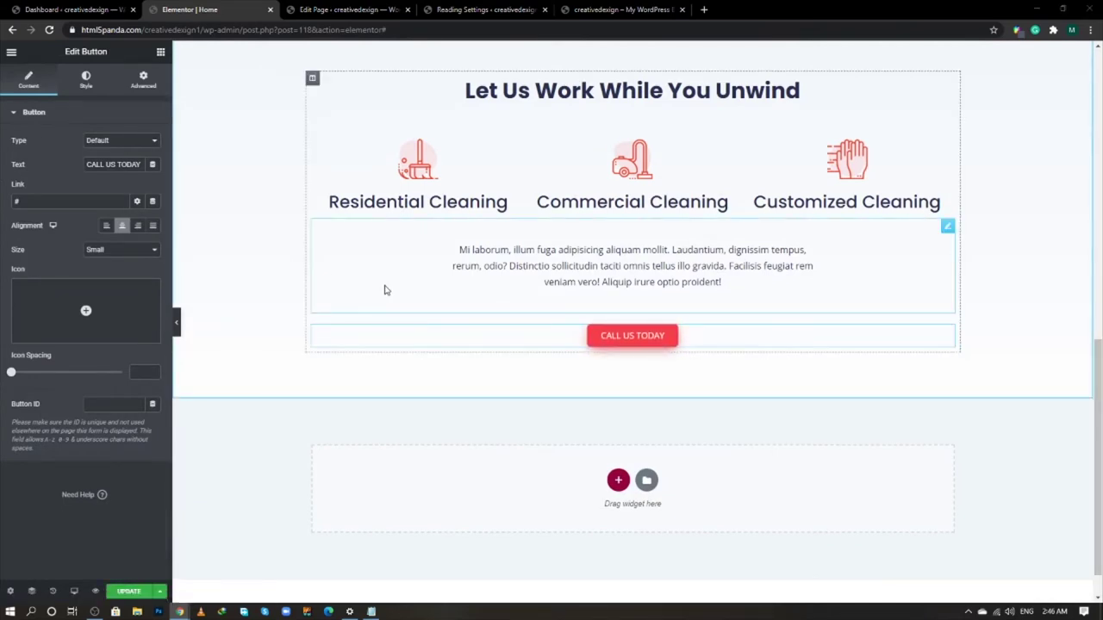
- Relabel the pasted button 'BOOK IN LESS THAN 60 SEC', copied from the live site
key(alt+Tab)
scroll(620, 426, down, 2)
click(680, 401)
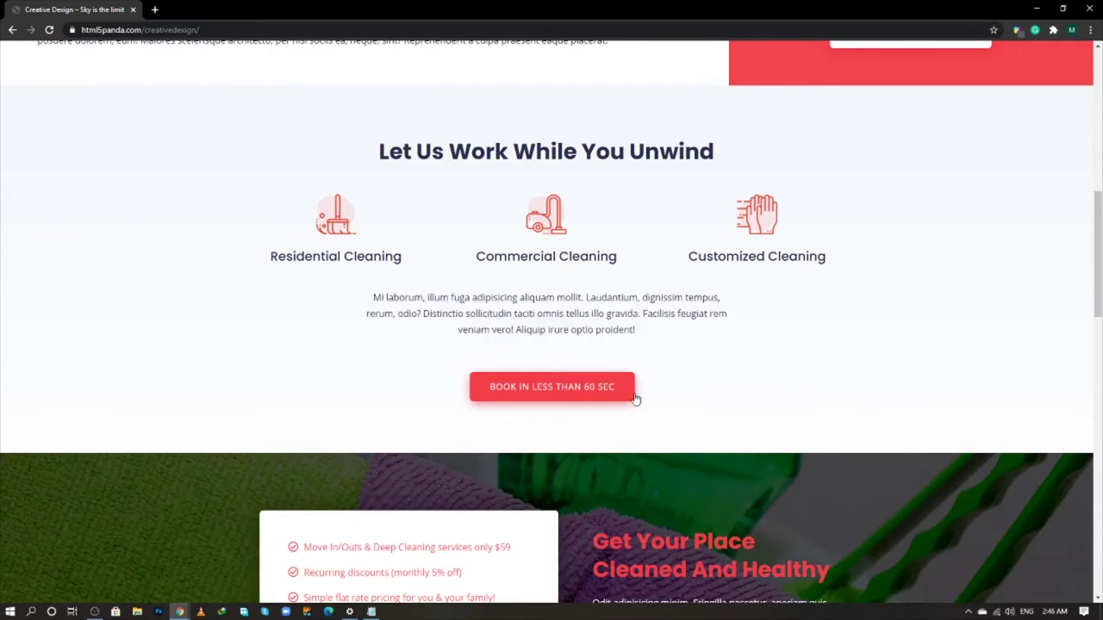
drag(614, 387, 490, 394)
key(ctrl+c)
key(alt+Tab)
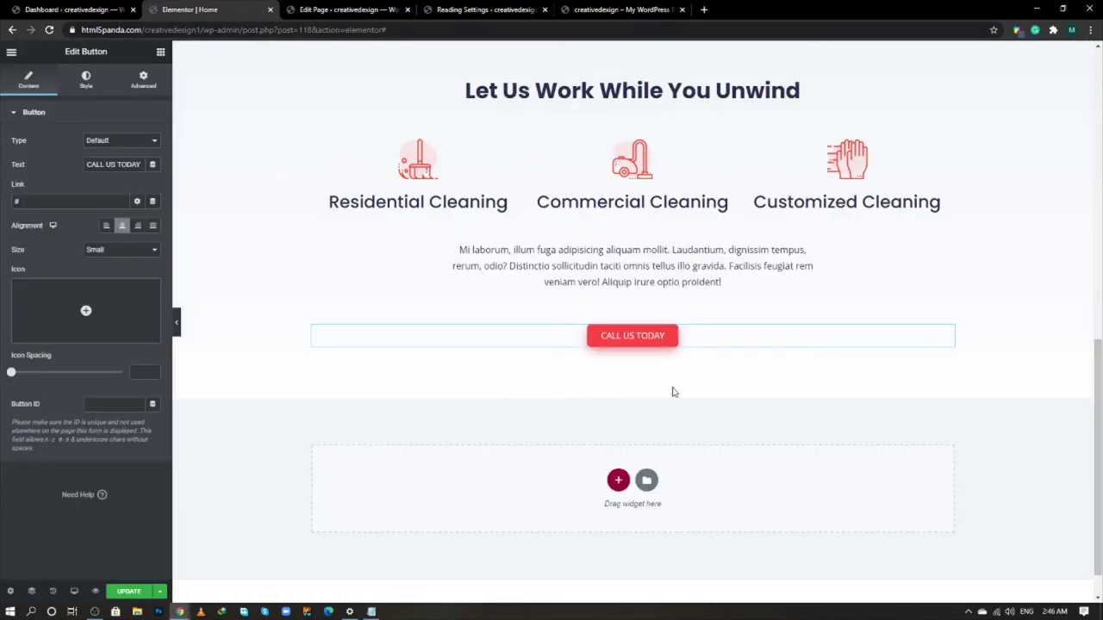
triple_click(113, 163)
key(ctrl+v)
click(68, 179)
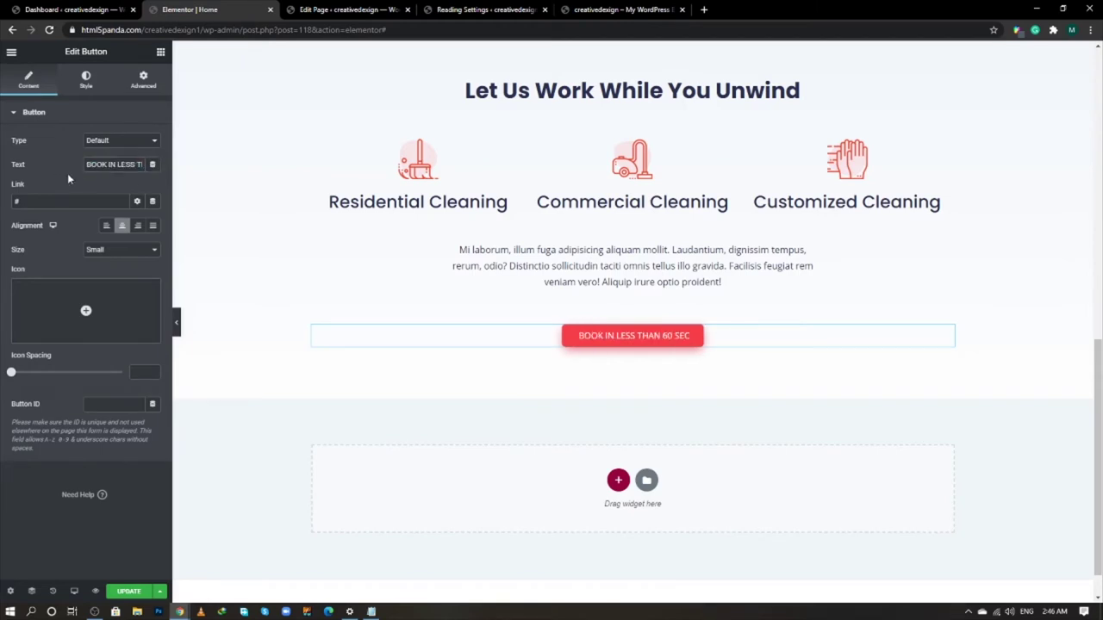
- Save the page changes
scroll(357, 423, down, 1)
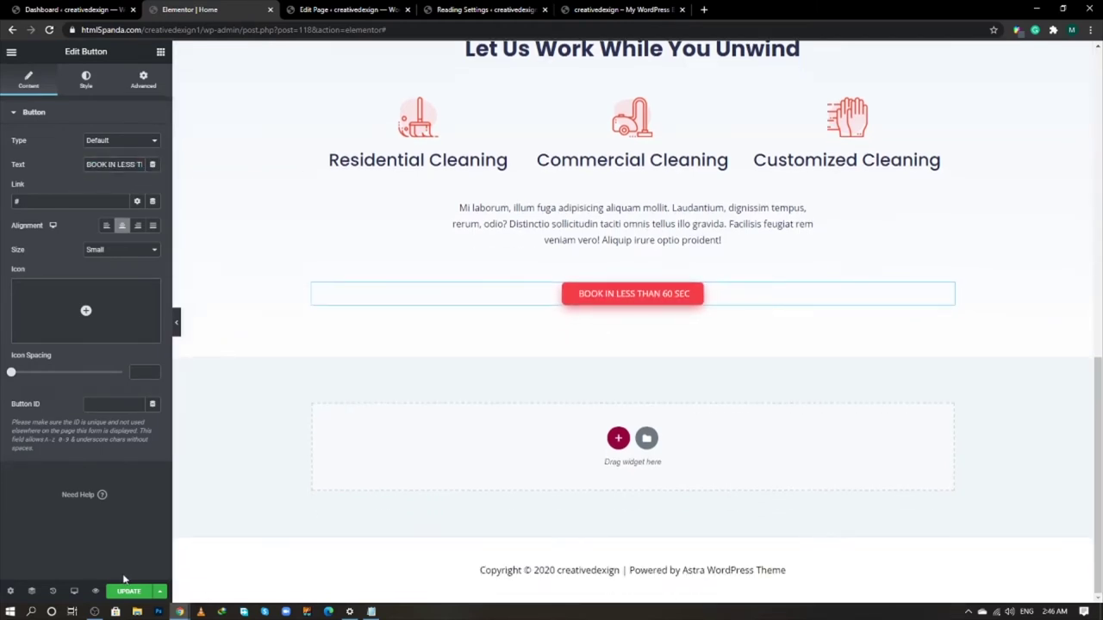
click(127, 592)
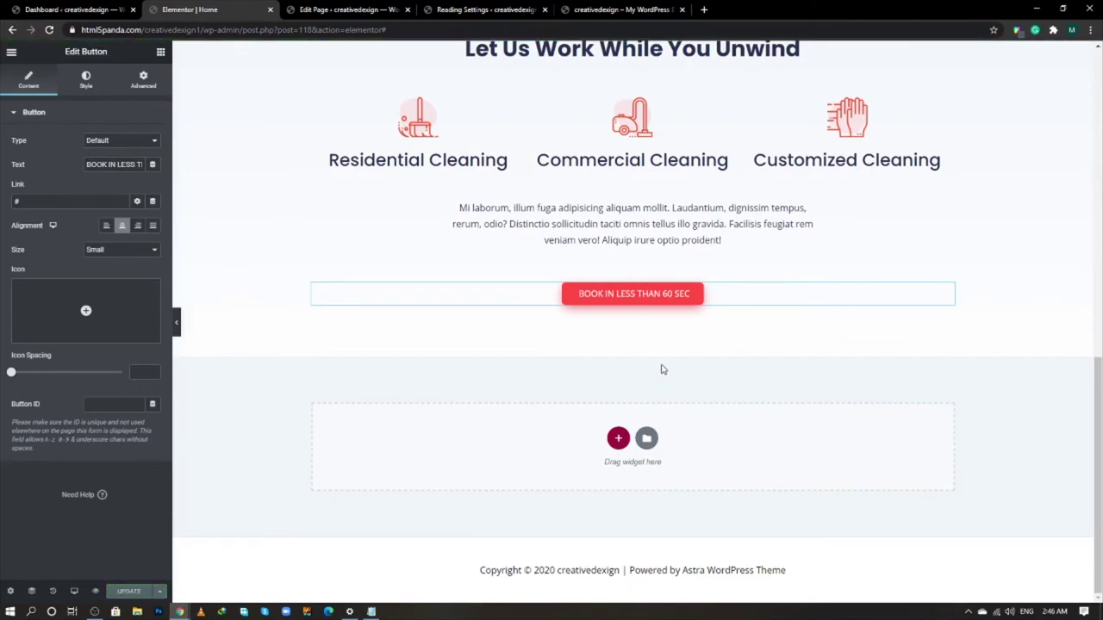
click(618, 438)
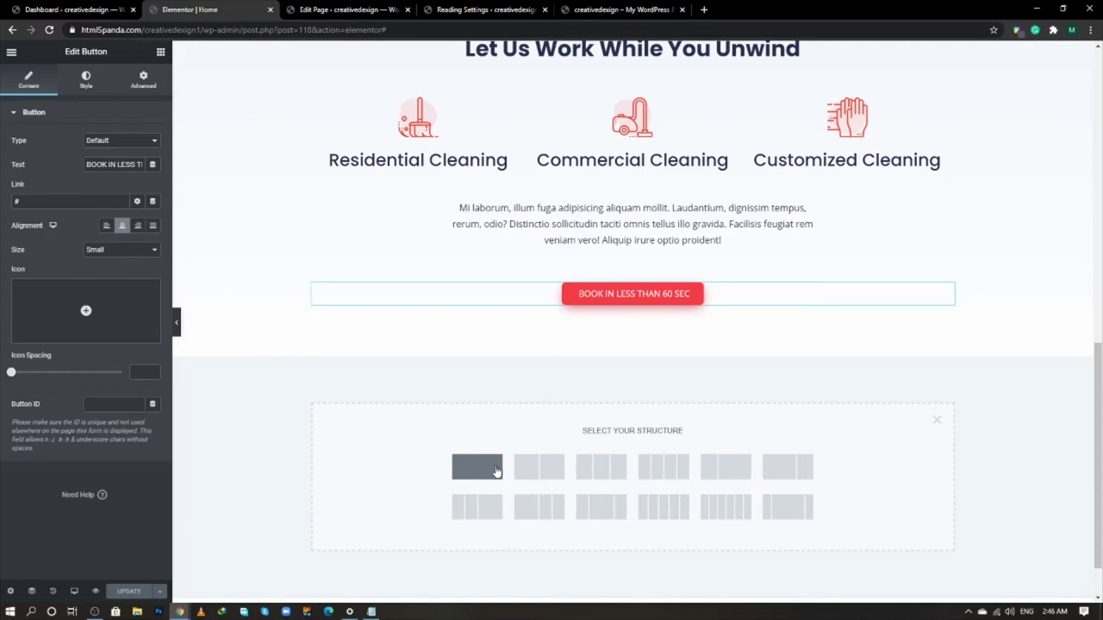
- Create a one-column section, duplicate its column, and set content width to 1000
click(476, 467)
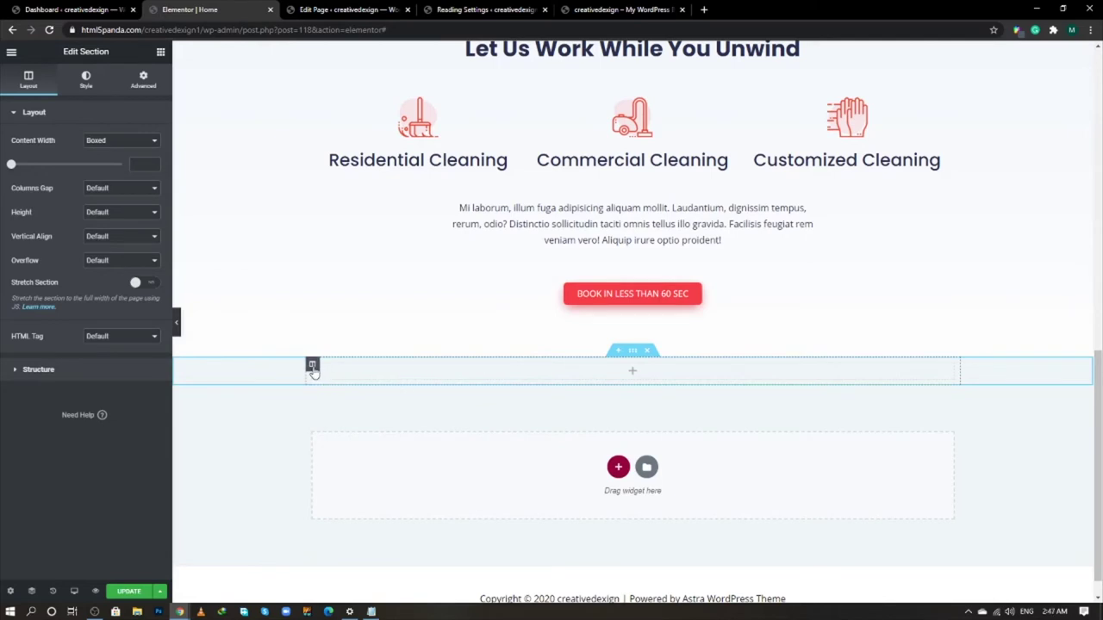
right_click(313, 367)
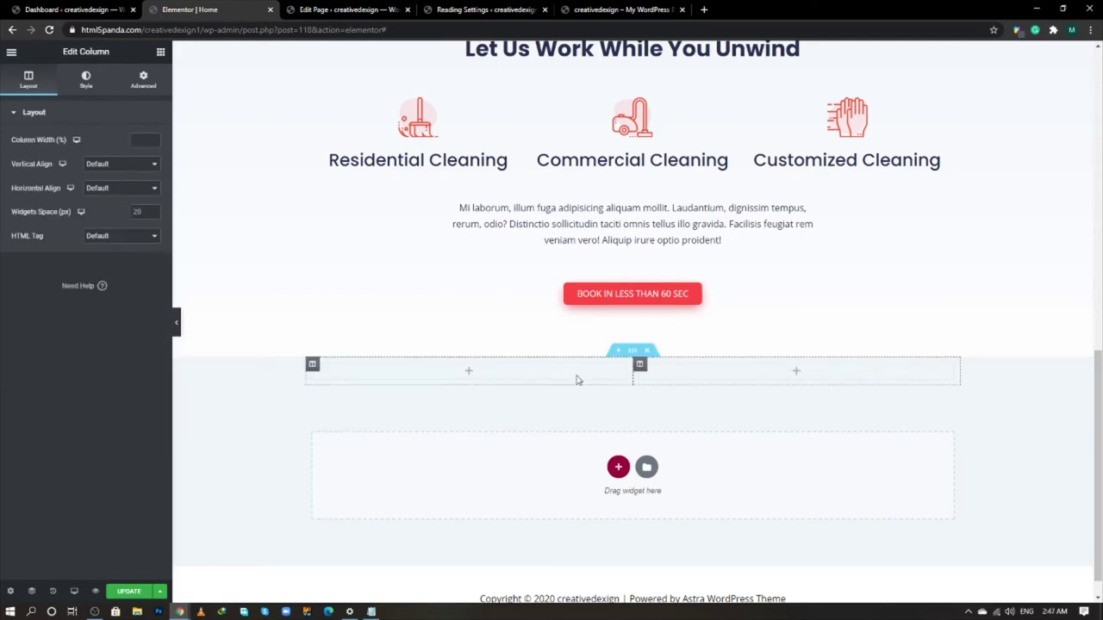
click(634, 352)
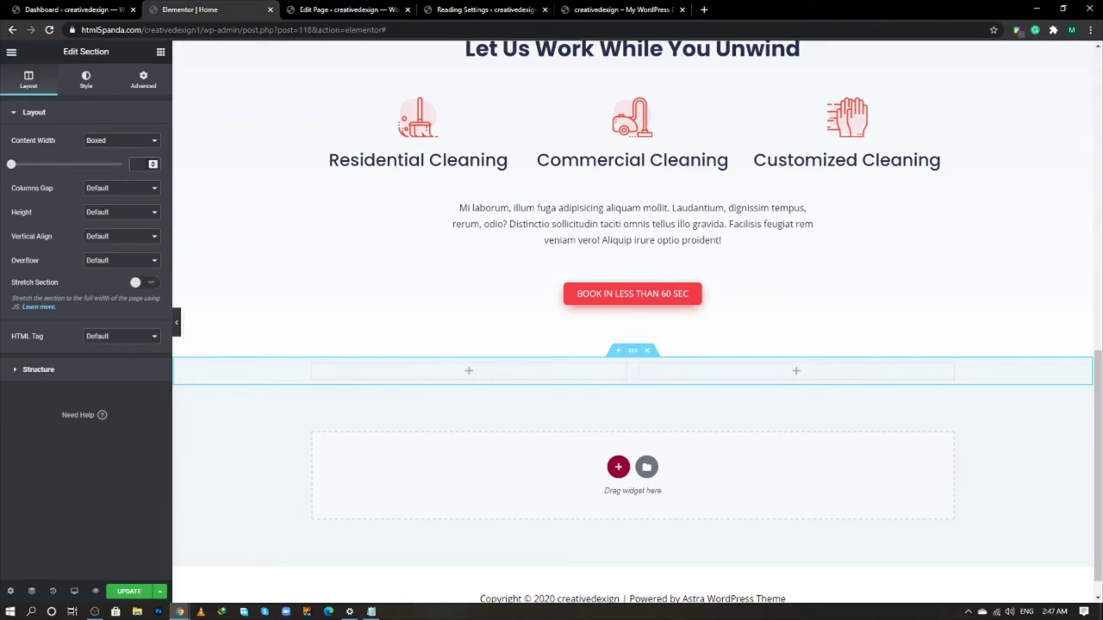
text(1000)
- Give the section a classic background using the spray-bottle photo
click(87, 81)
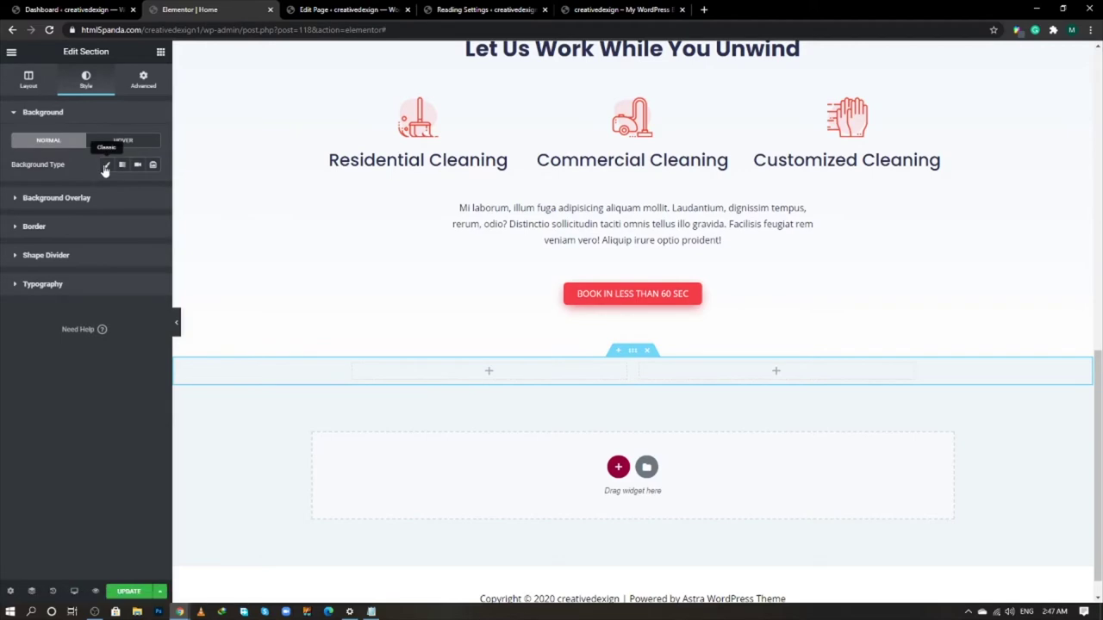
click(104, 167)
click(104, 248)
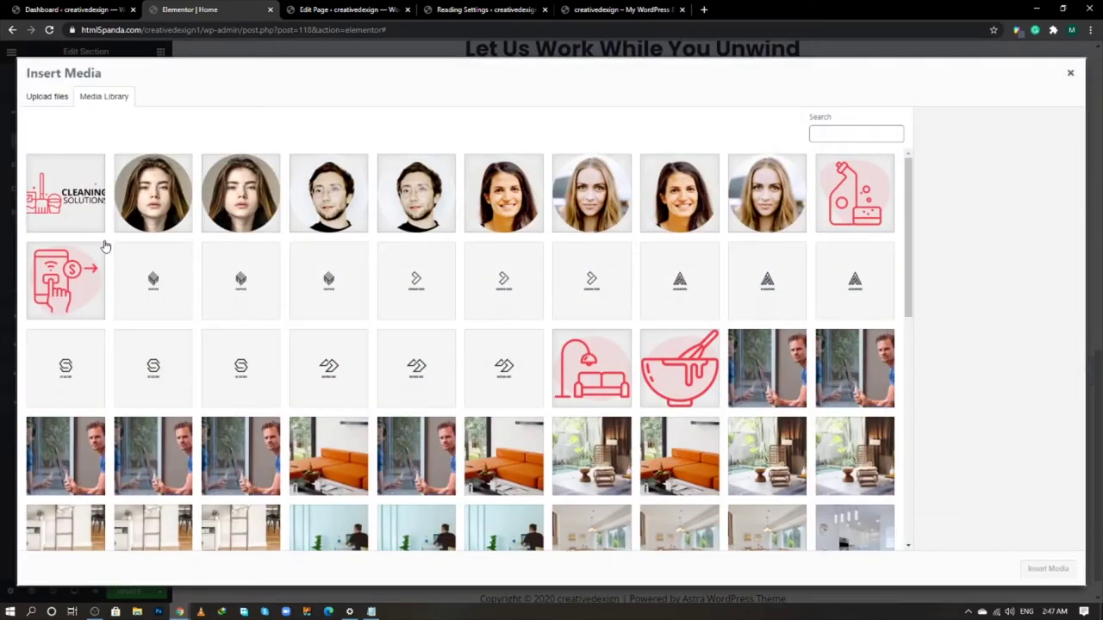
scroll(431, 315, down, 5)
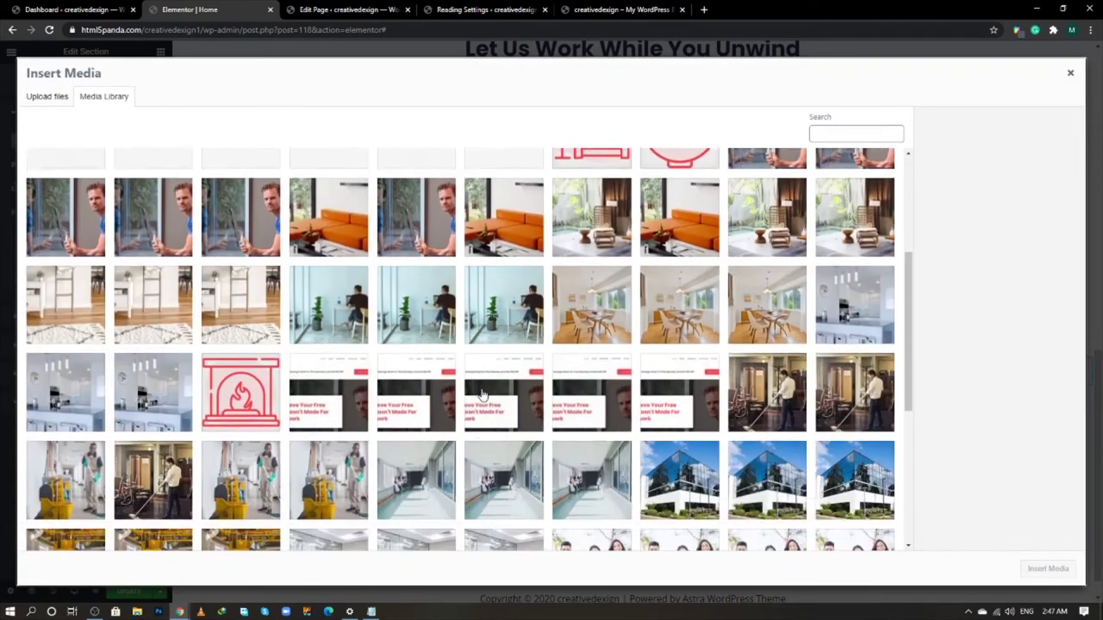
scroll(482, 395, down, 6)
click(514, 378)
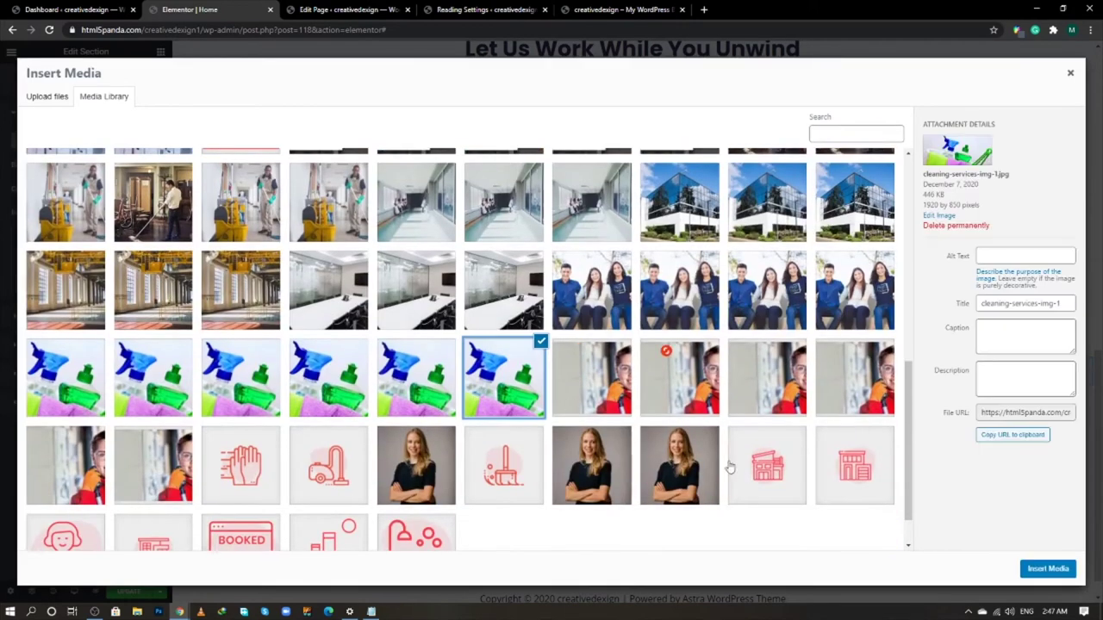
click(1046, 568)
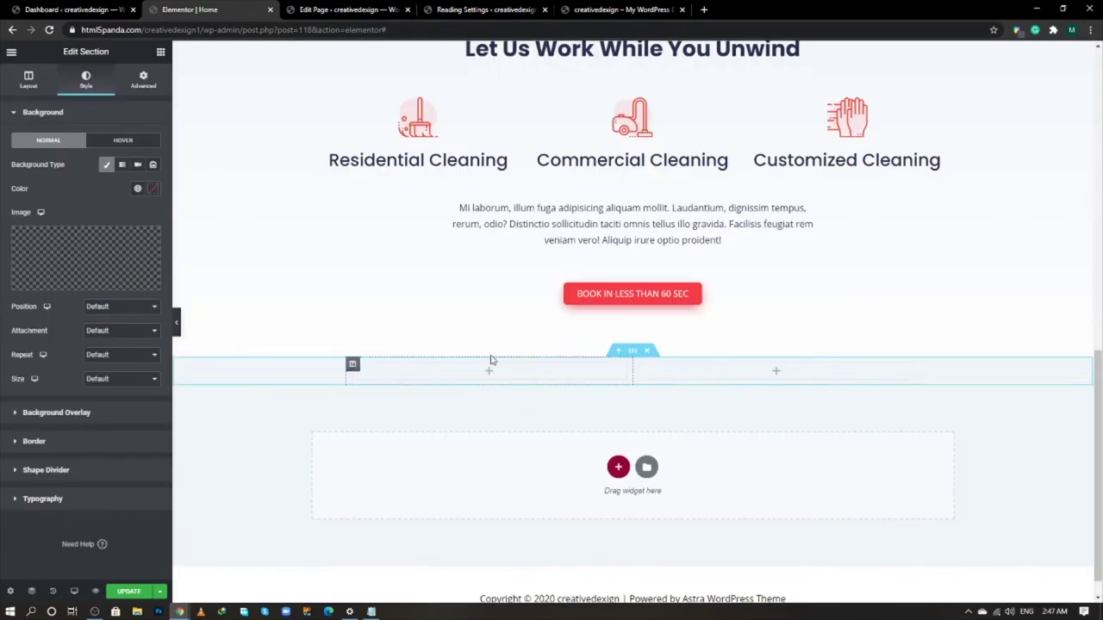
- Set the background image to Center Center, Fixed, No-repeat and Cover
click(112, 307)
click(99, 322)
click(112, 330)
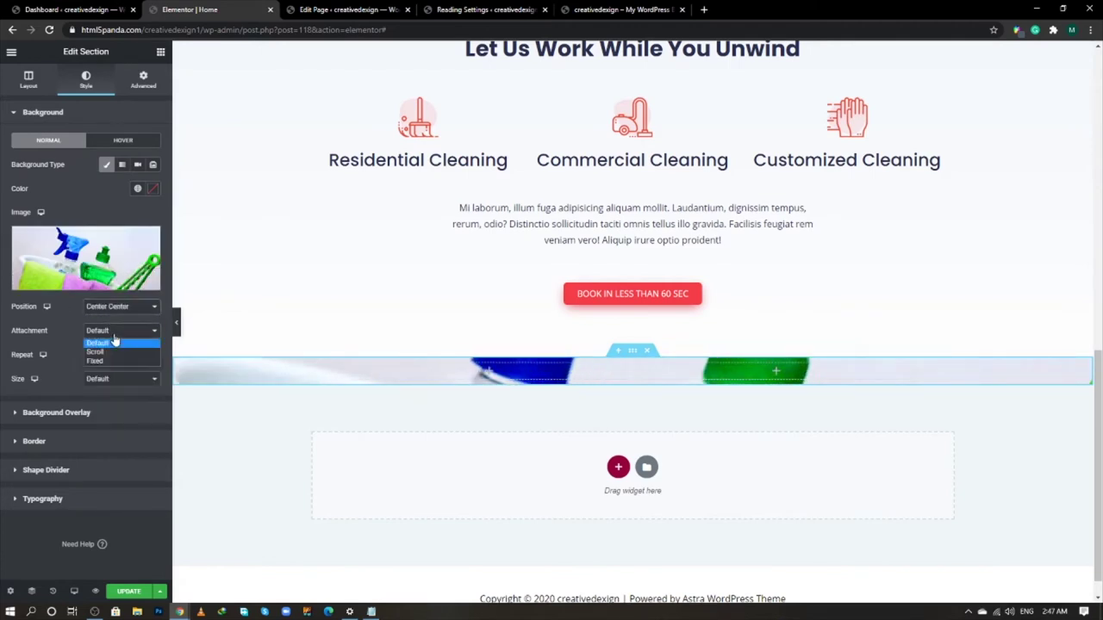
click(110, 361)
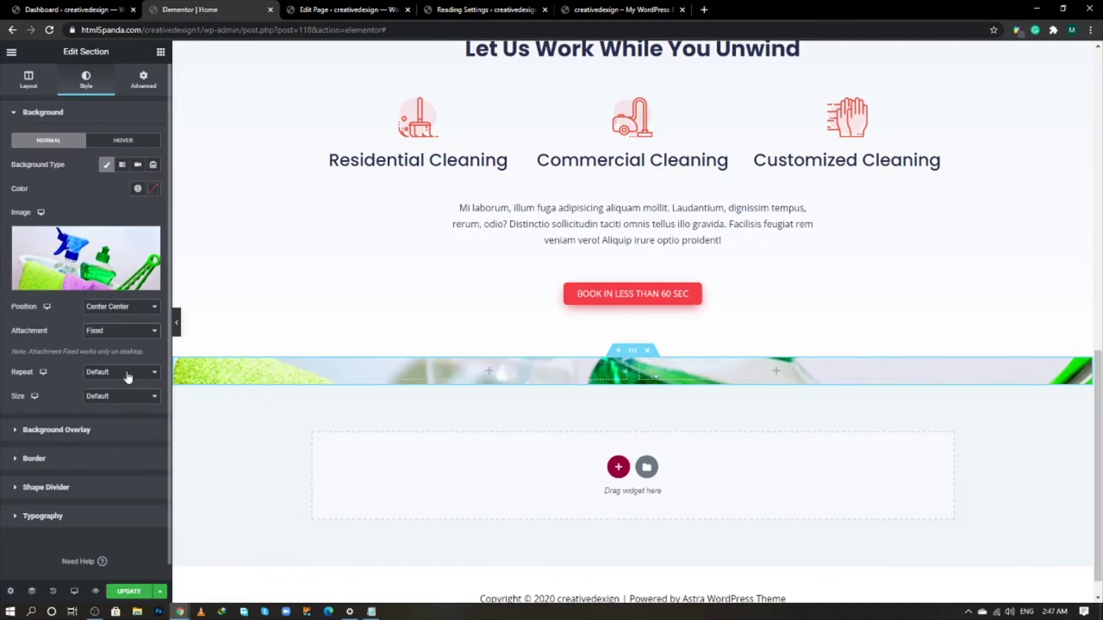
click(127, 372)
click(112, 390)
click(121, 397)
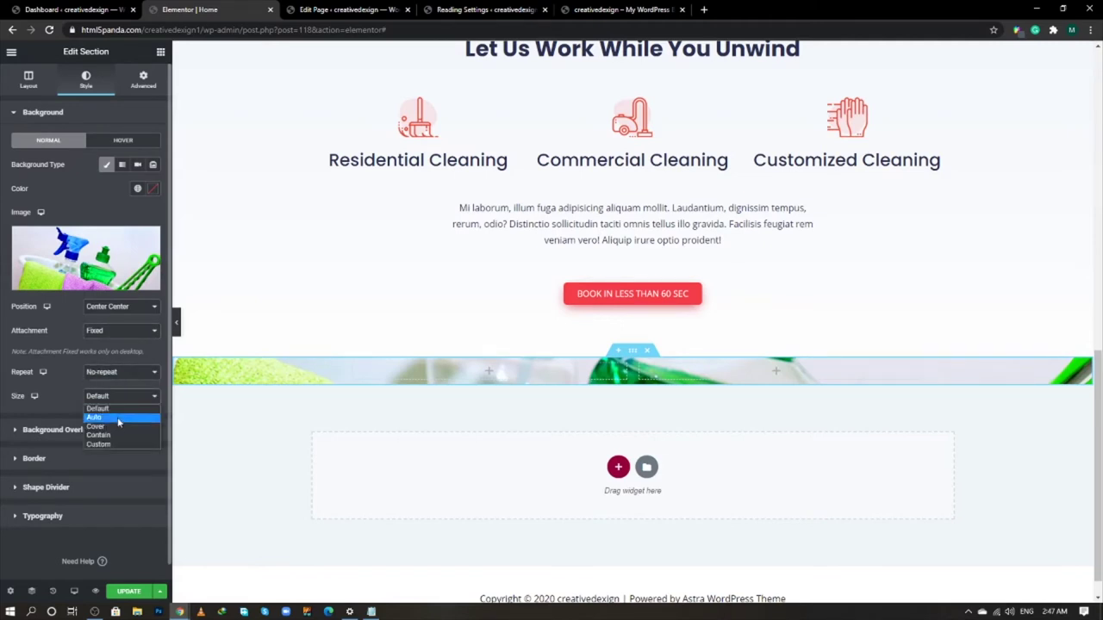
click(119, 426)
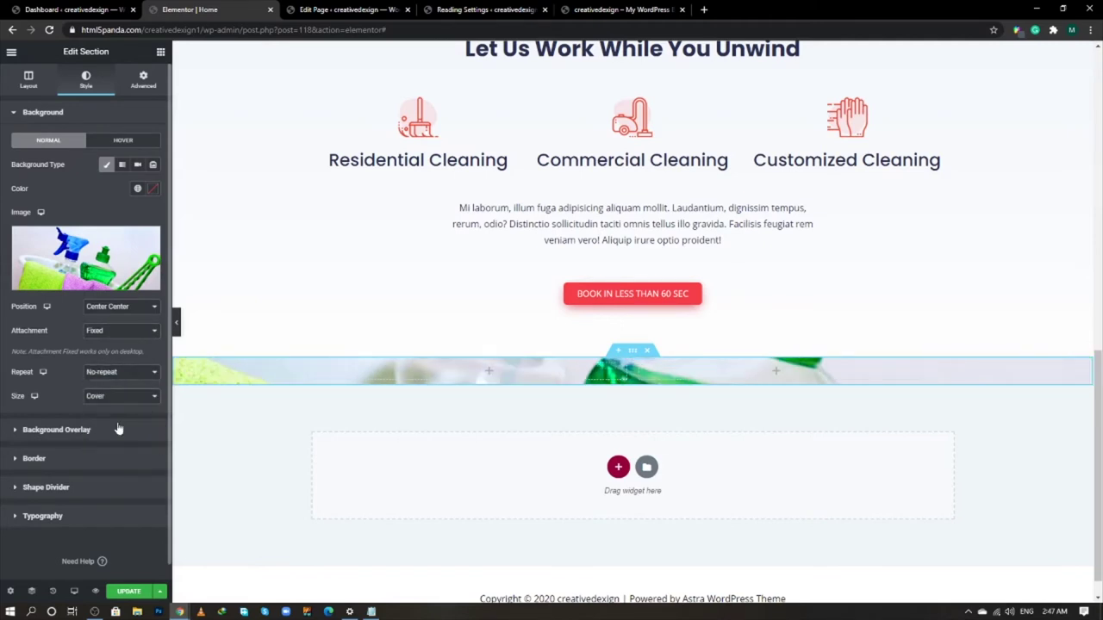
- Add a classic black background overlay at 0.7 opacity
click(119, 429)
click(137, 194)
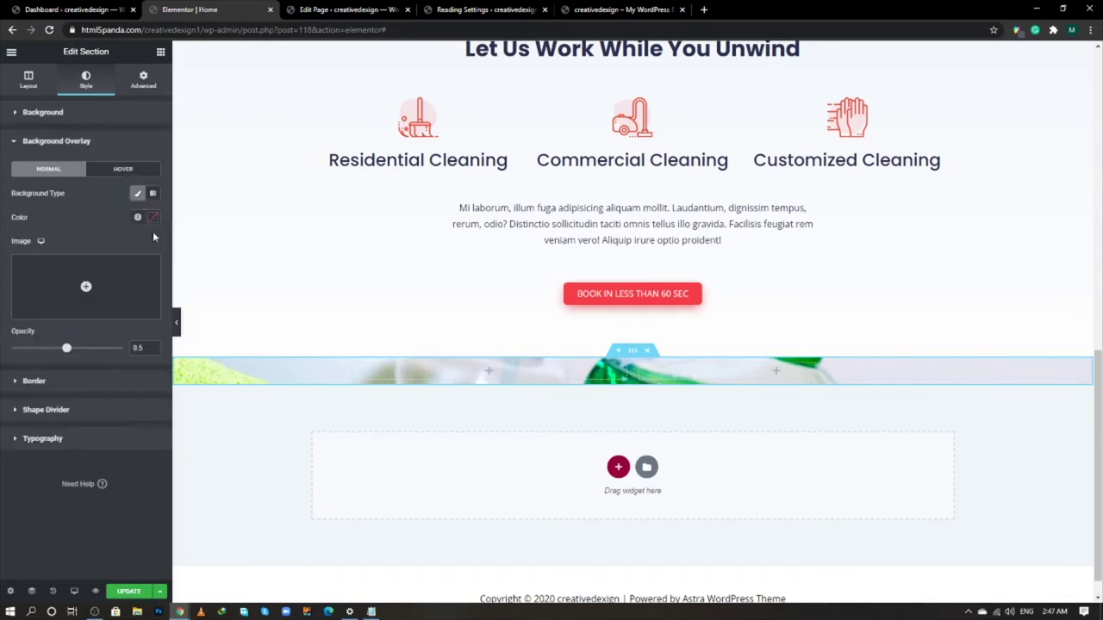
click(153, 217)
drag(34, 344, 3, 385)
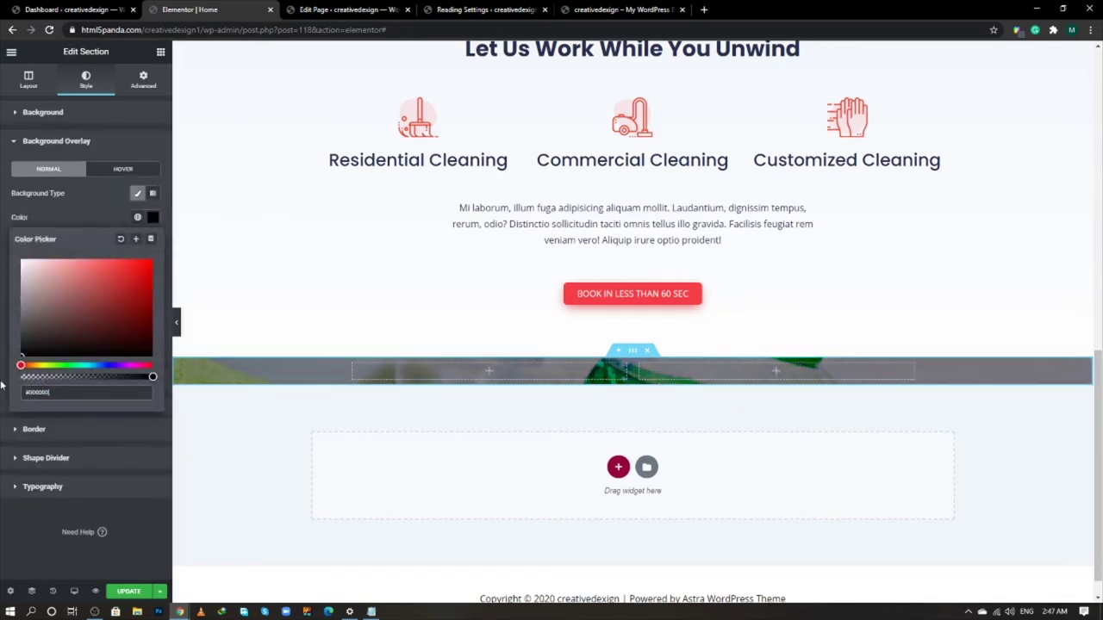
click(103, 210)
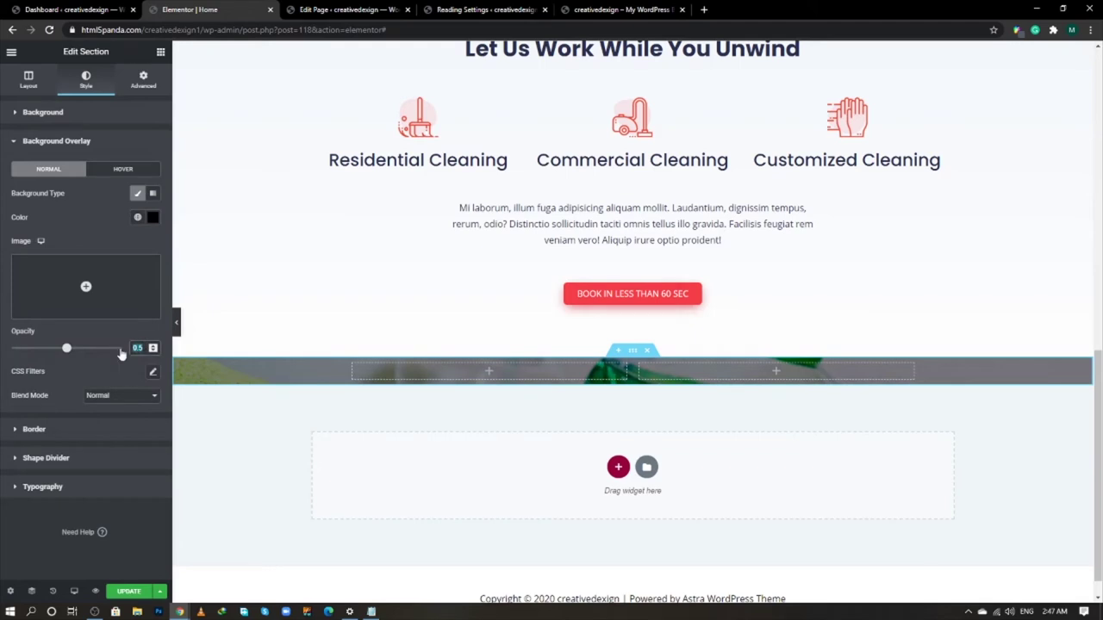
drag(67, 348, 88, 348)
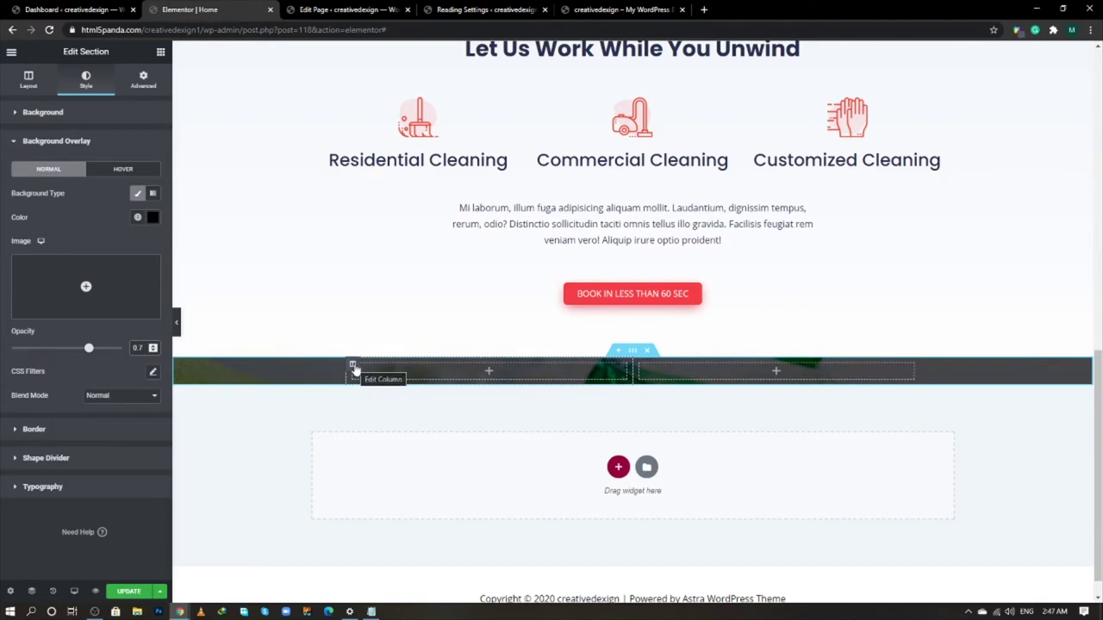
- Unlink the section padding and set top and bottom to 100 px
click(354, 366)
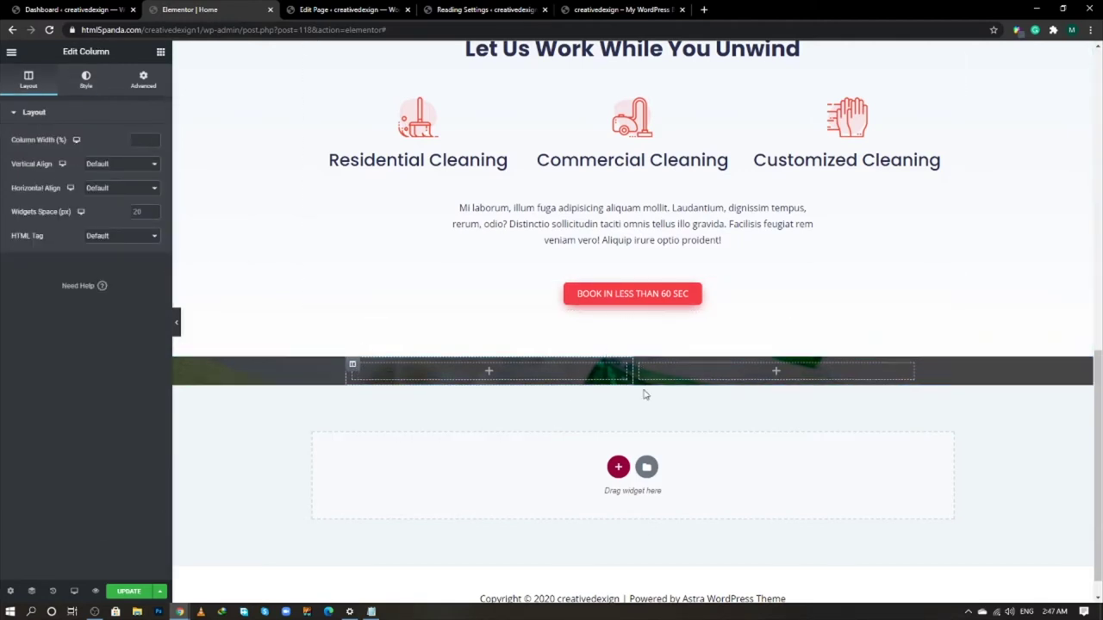
click(632, 349)
click(143, 80)
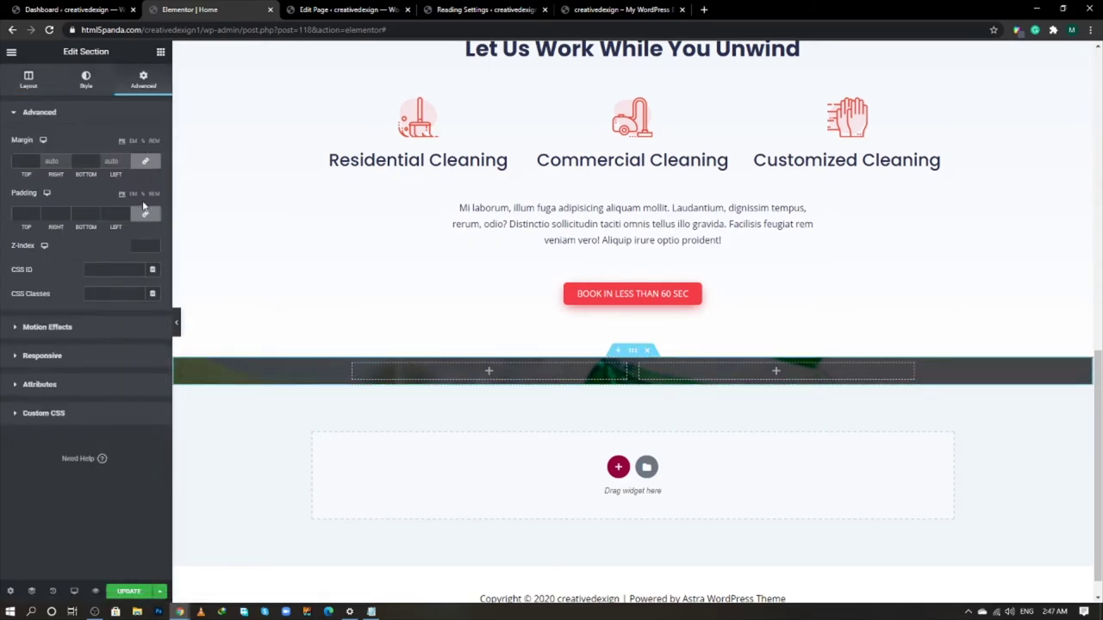
click(144, 214)
click(23, 215)
text(4)
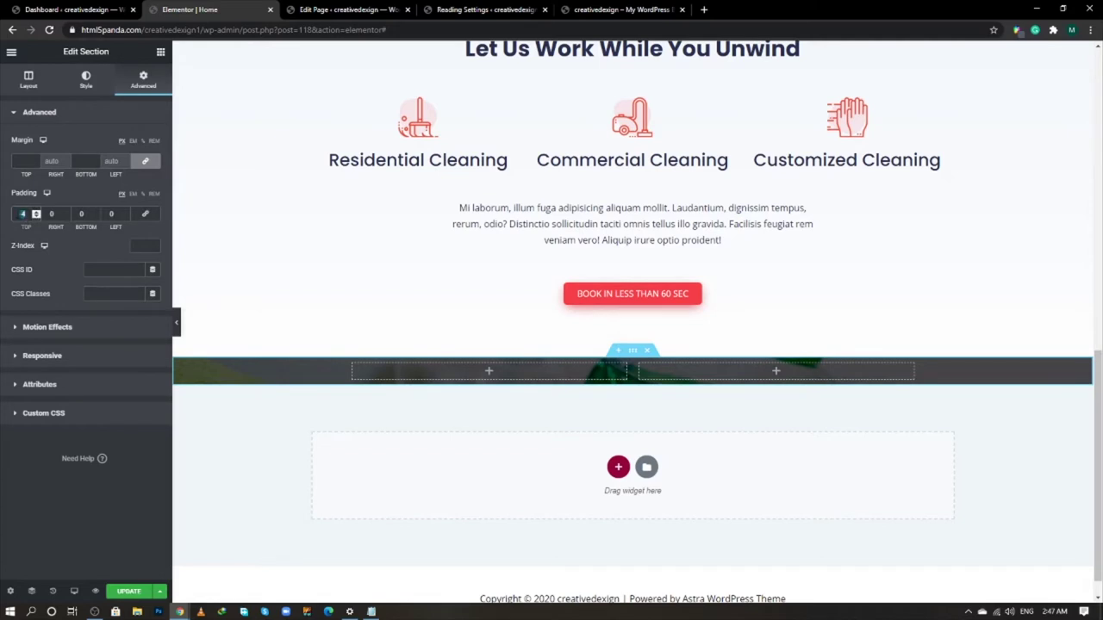
text(00)
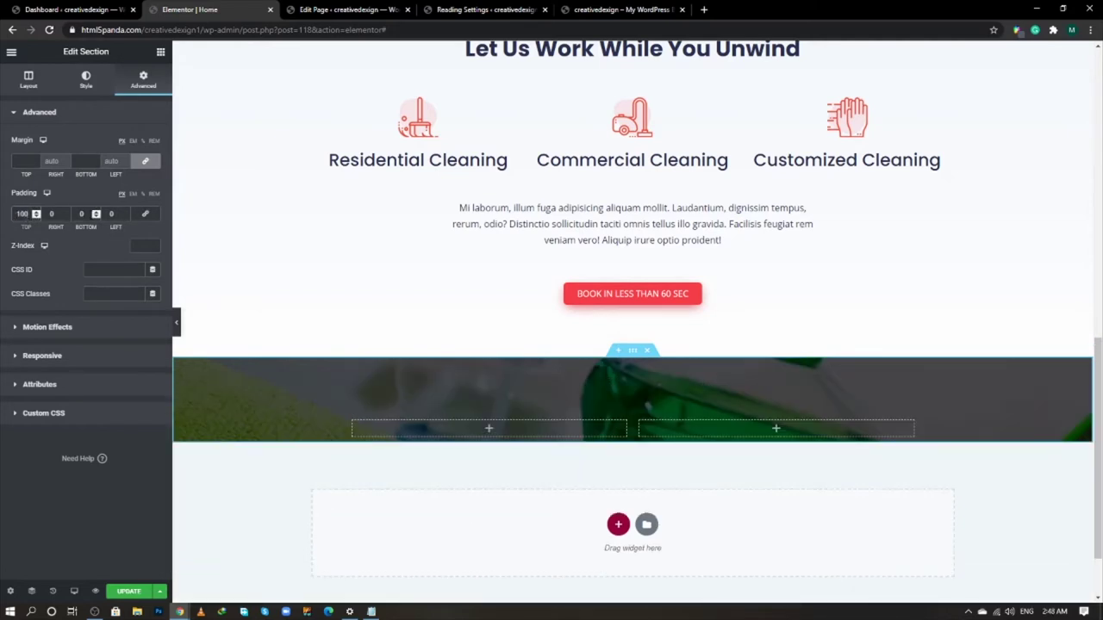
text(100)
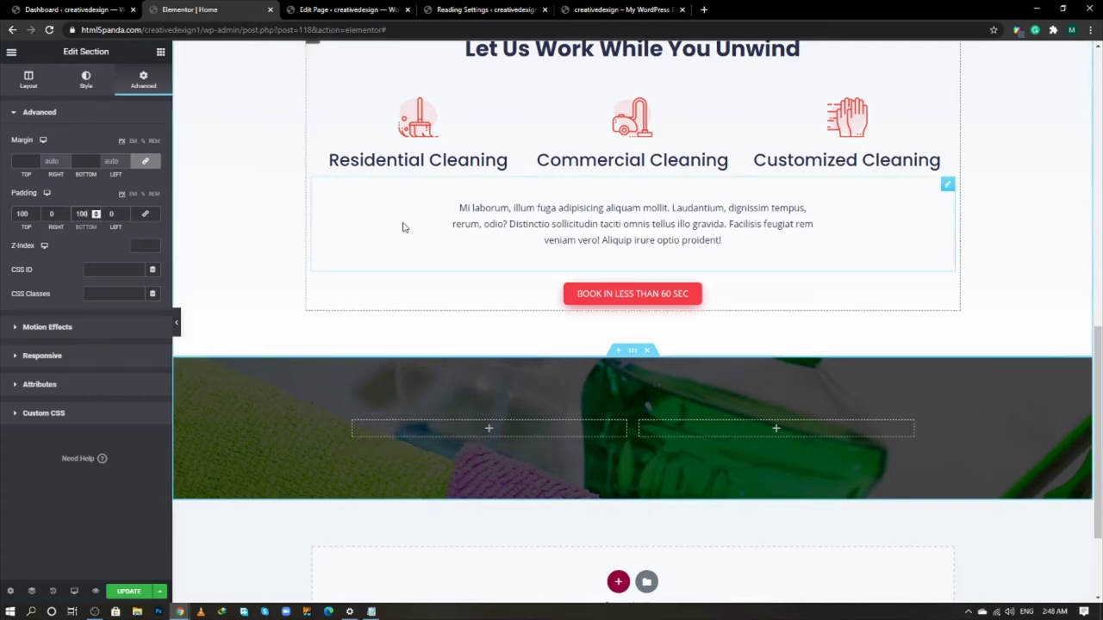
- Check the checklist text on the live reference site, then return to the editor
key(alt+Tab)
scroll(544, 403, down, 4)
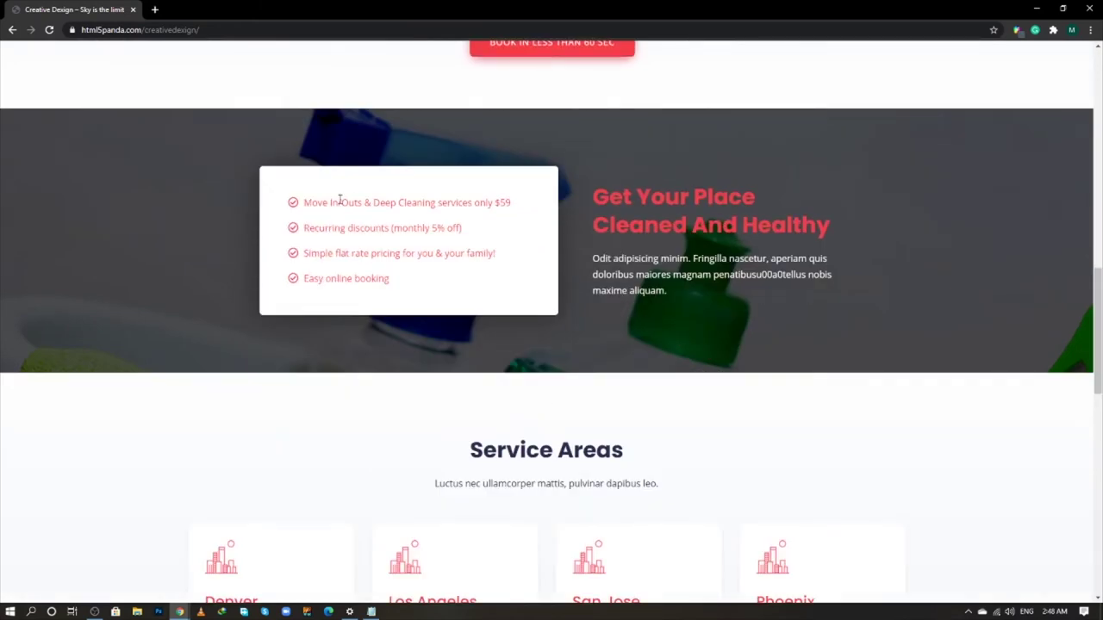
drag(344, 202, 390, 278)
click(602, 254)
key(alt+Tab)
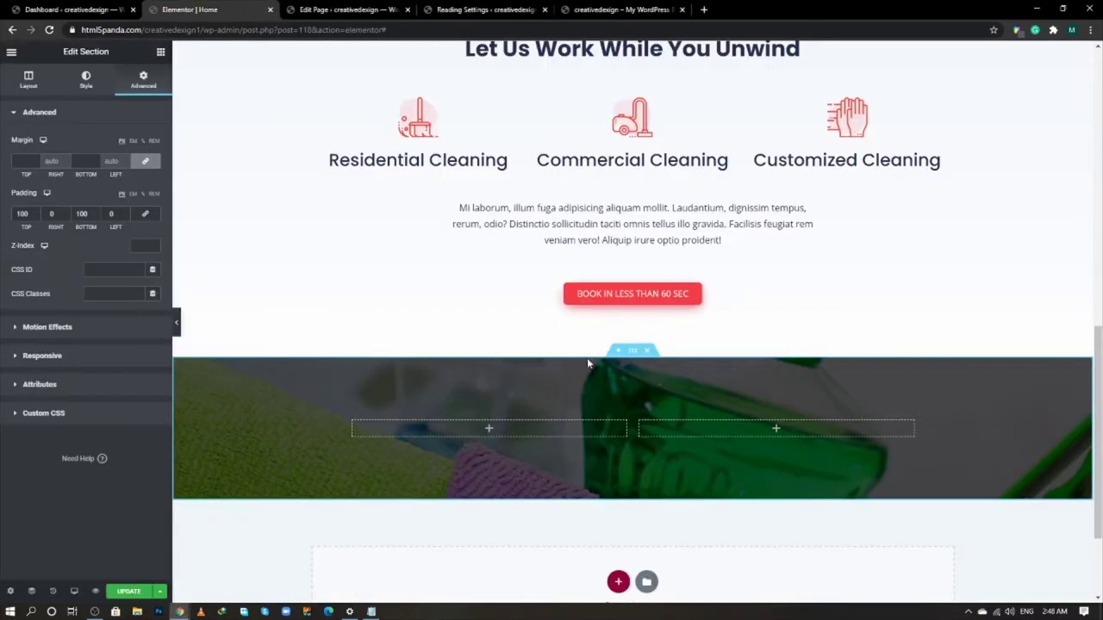
- Set the left column width to 52%, leaving the right column at 48%
click(353, 424)
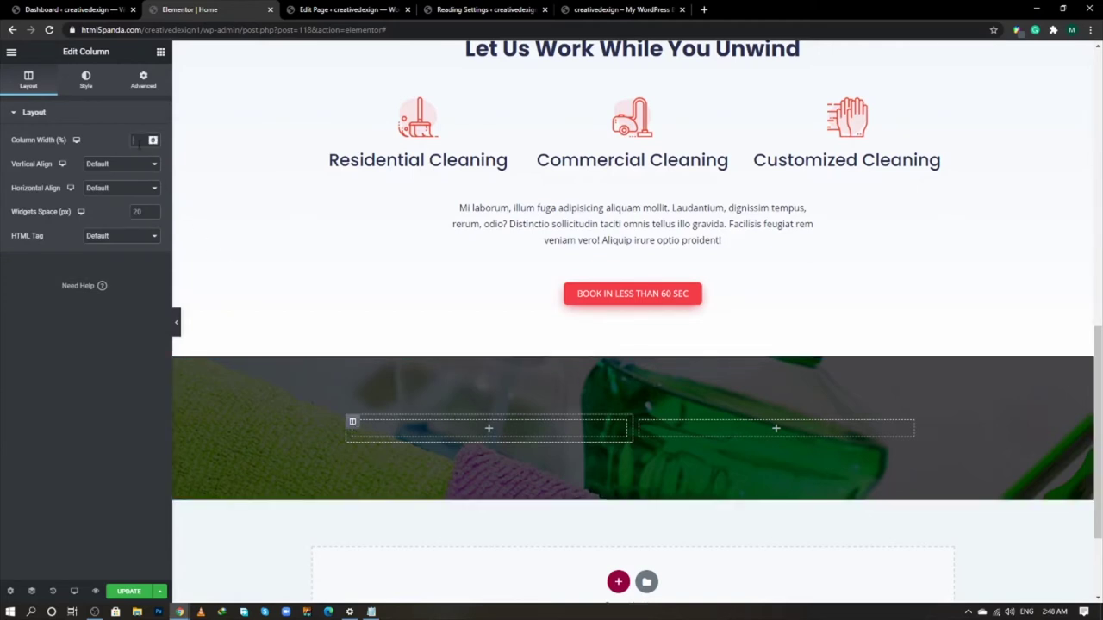
text(52)
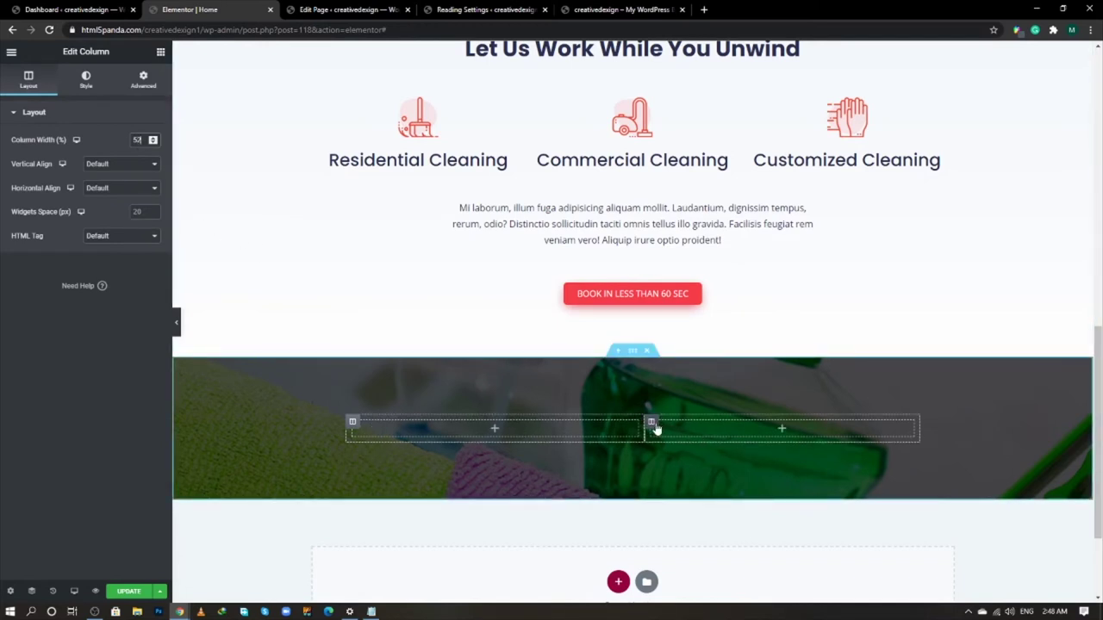
click(653, 423)
click(351, 424)
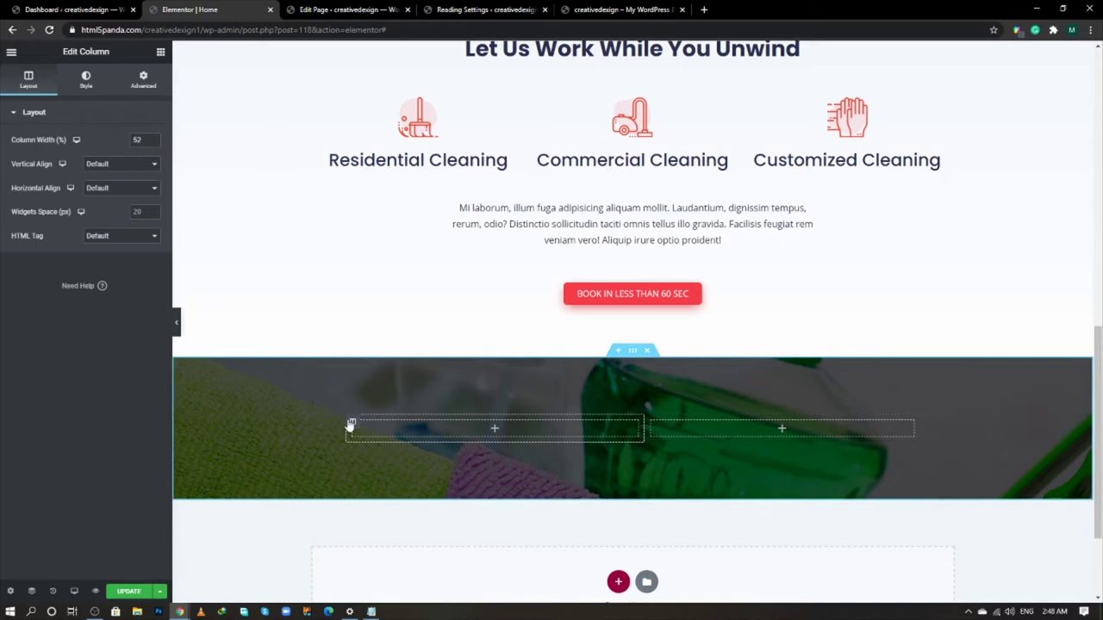
- Set Vertical Align to Middle for both the left and right columns
click(102, 164)
click(98, 193)
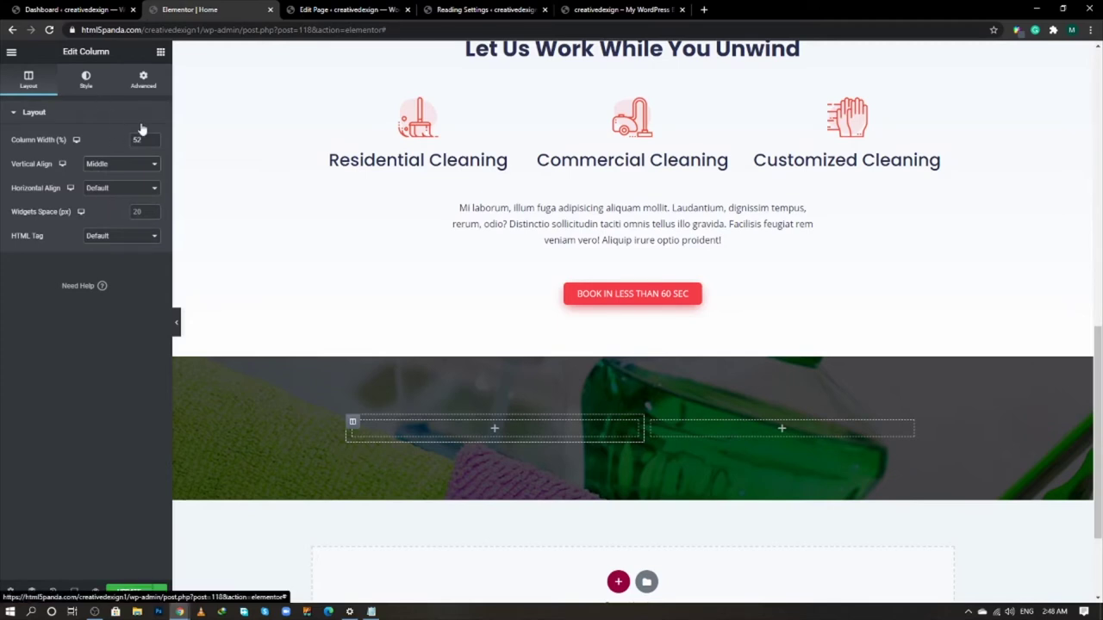
click(651, 422)
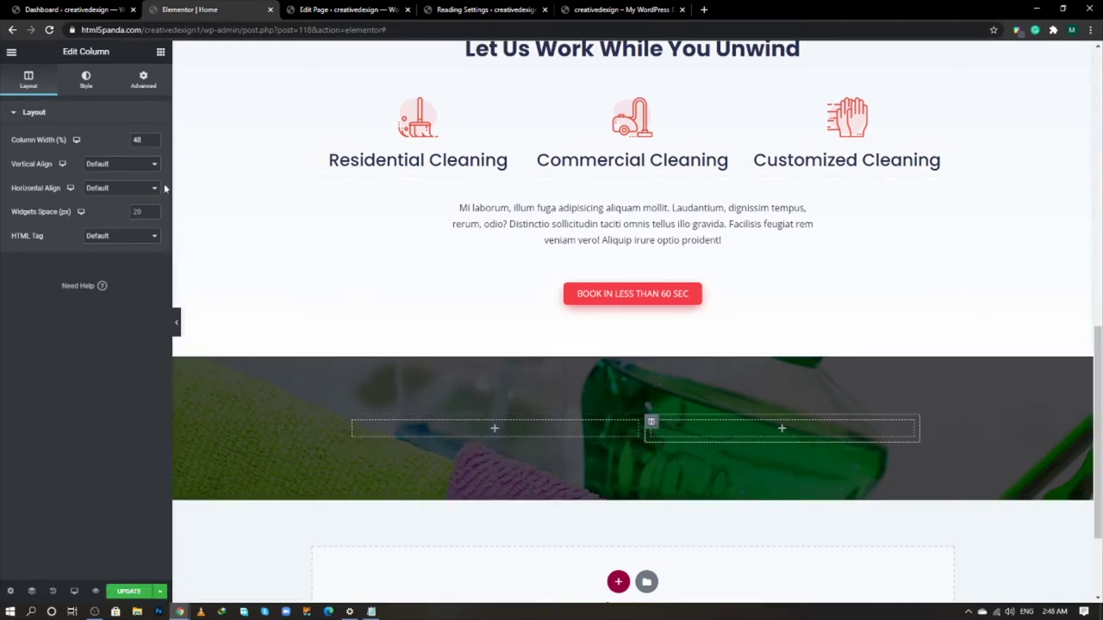
click(121, 166)
click(114, 193)
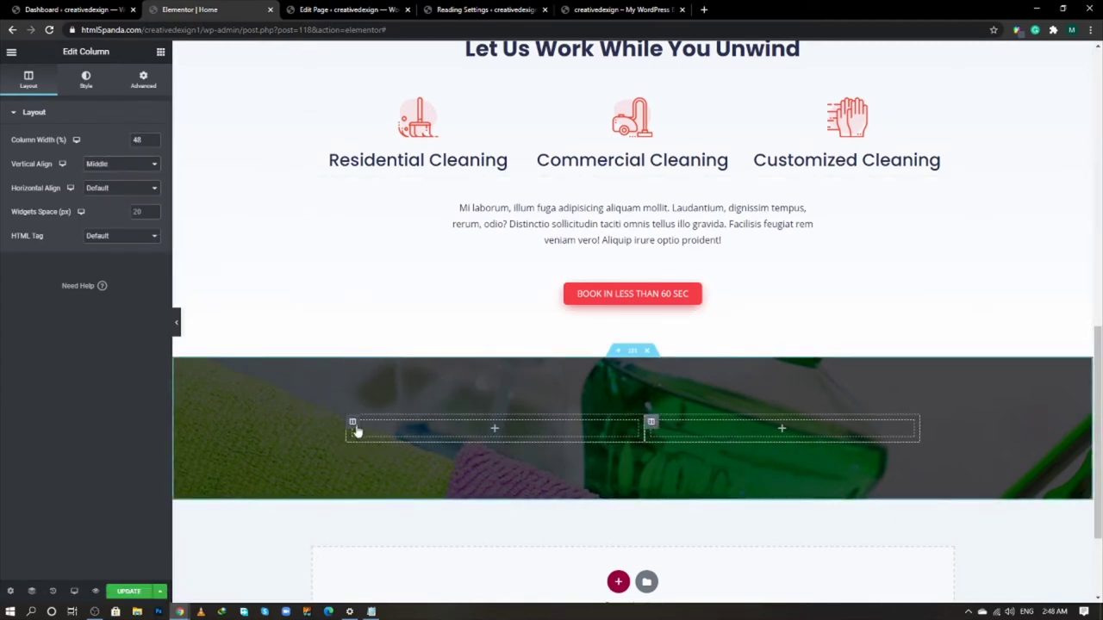
click(352, 423)
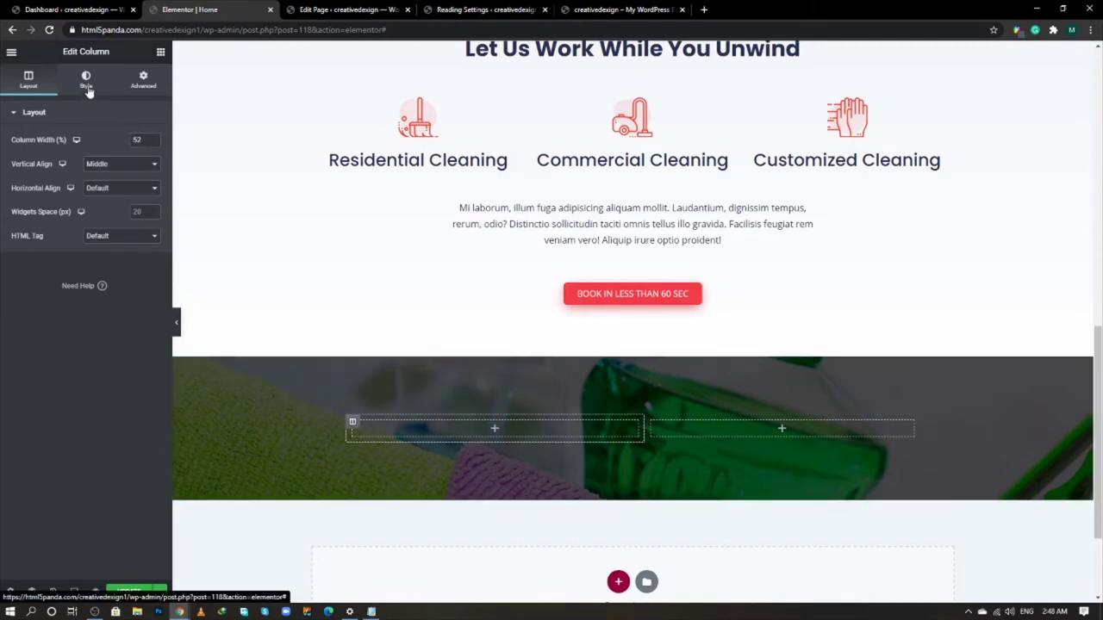
- Give the left column a classic white background
click(86, 82)
click(121, 165)
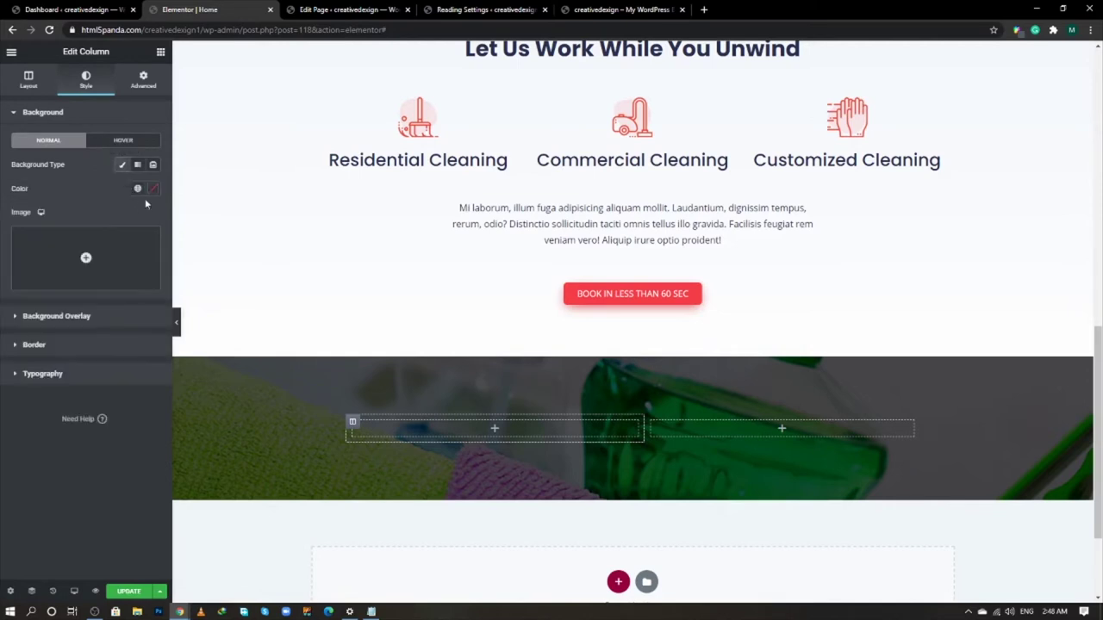
click(153, 189)
click(21, 224)
click(88, 193)
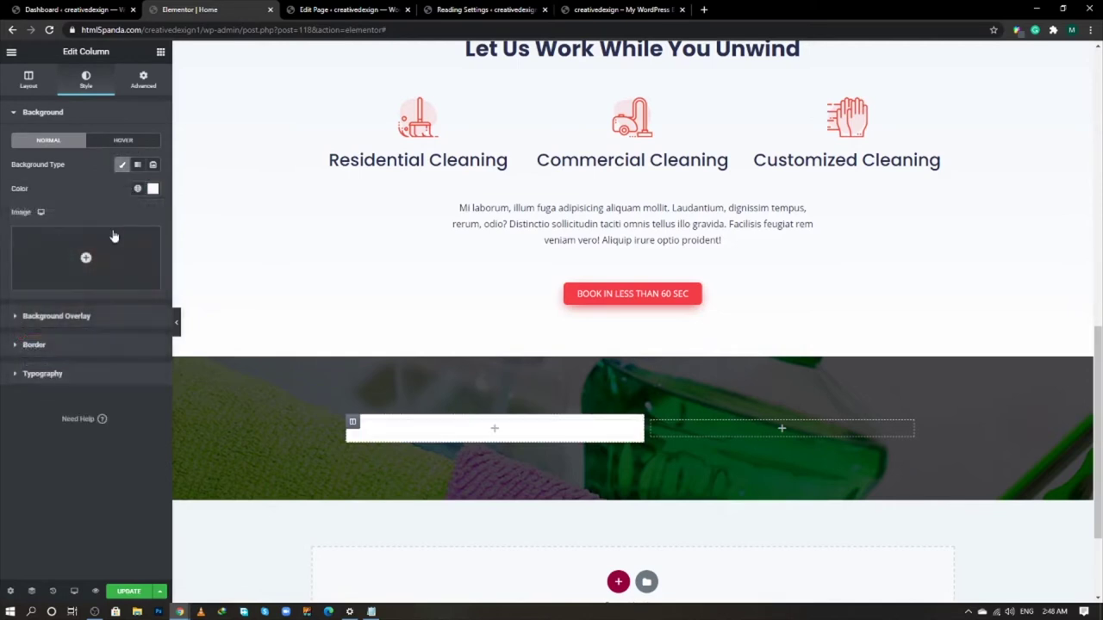
- Set the column padding to 50 px on all sides
click(143, 79)
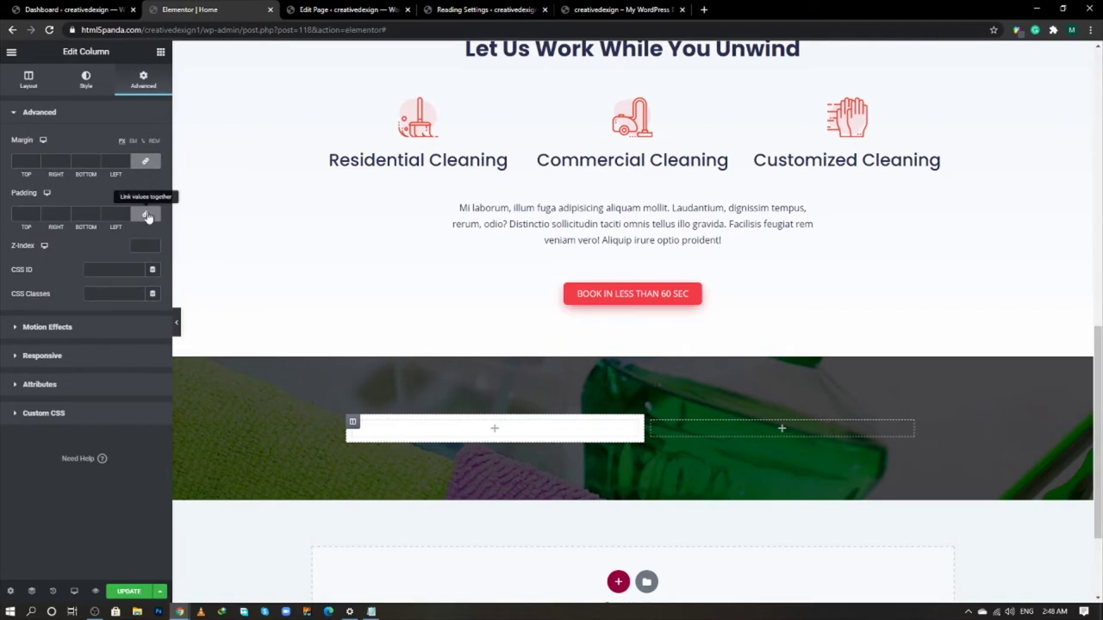
click(145, 214)
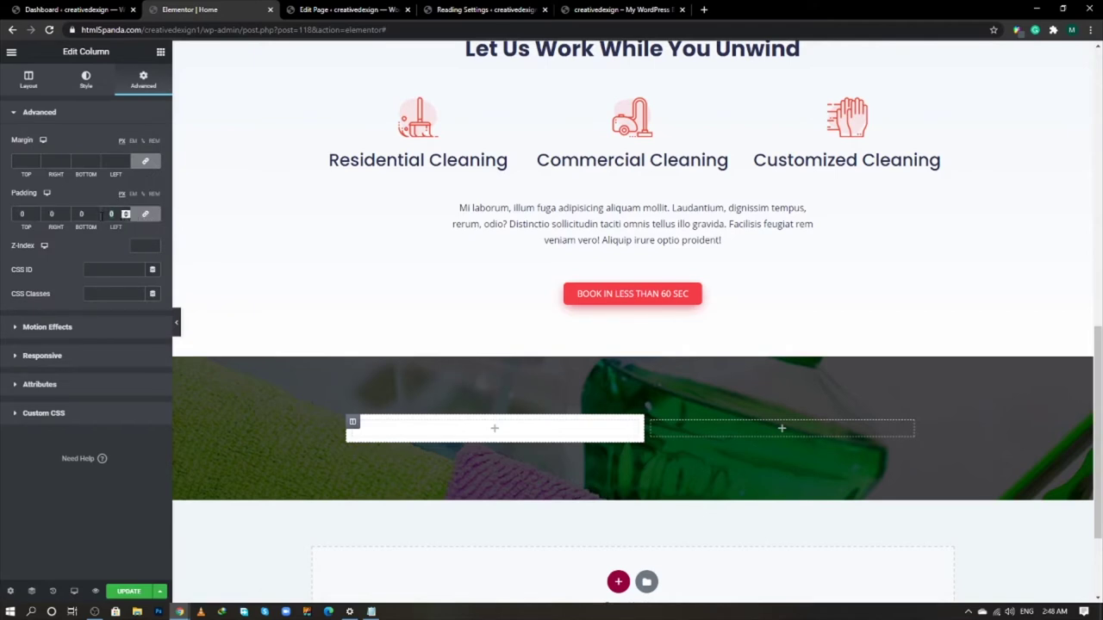
text(50)
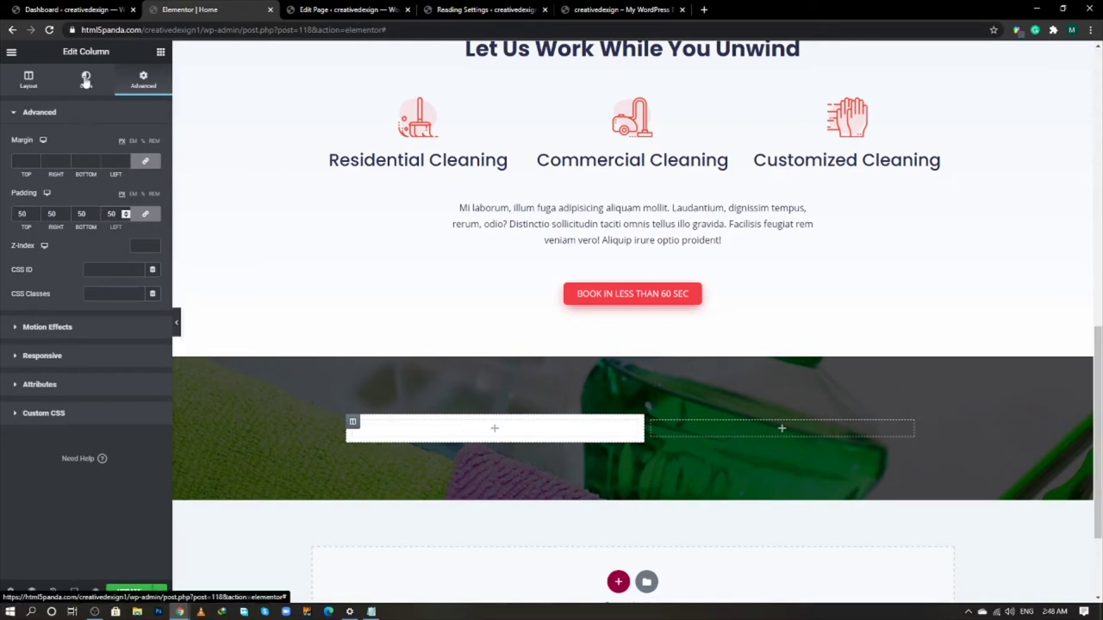
- Round the column's border corners to a 5 px radius
click(85, 79)
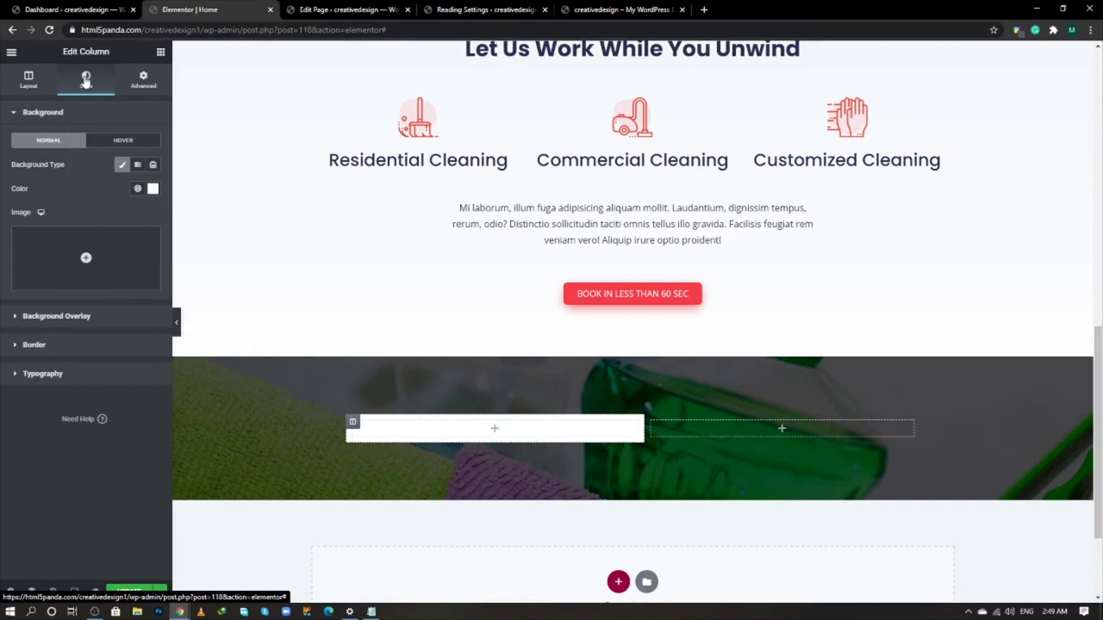
click(66, 345)
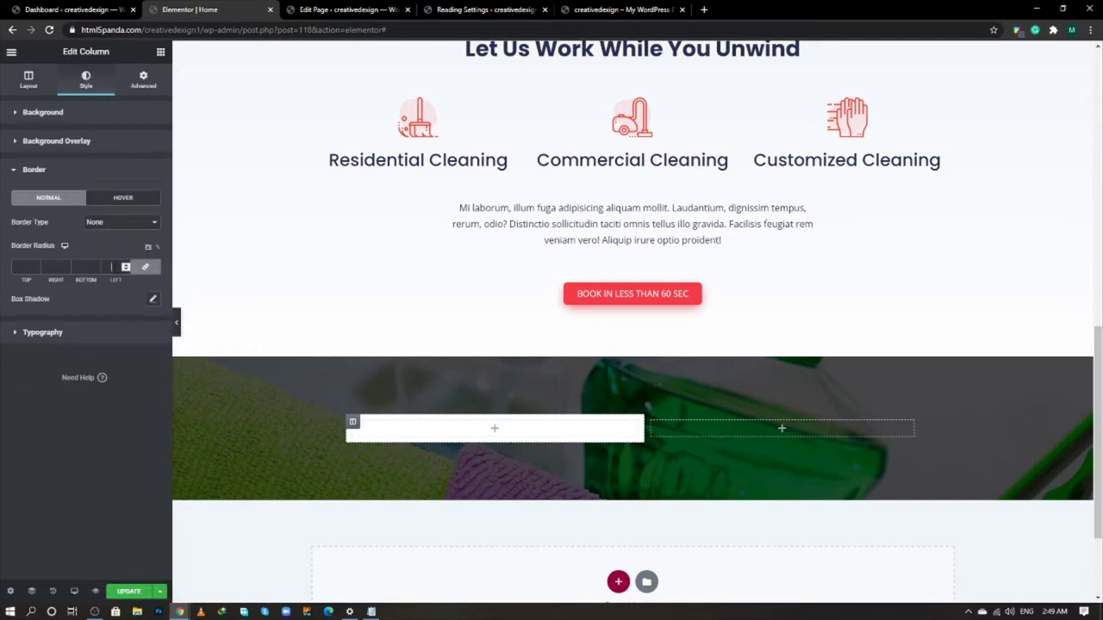
double_click(112, 267)
click(136, 385)
click(129, 336)
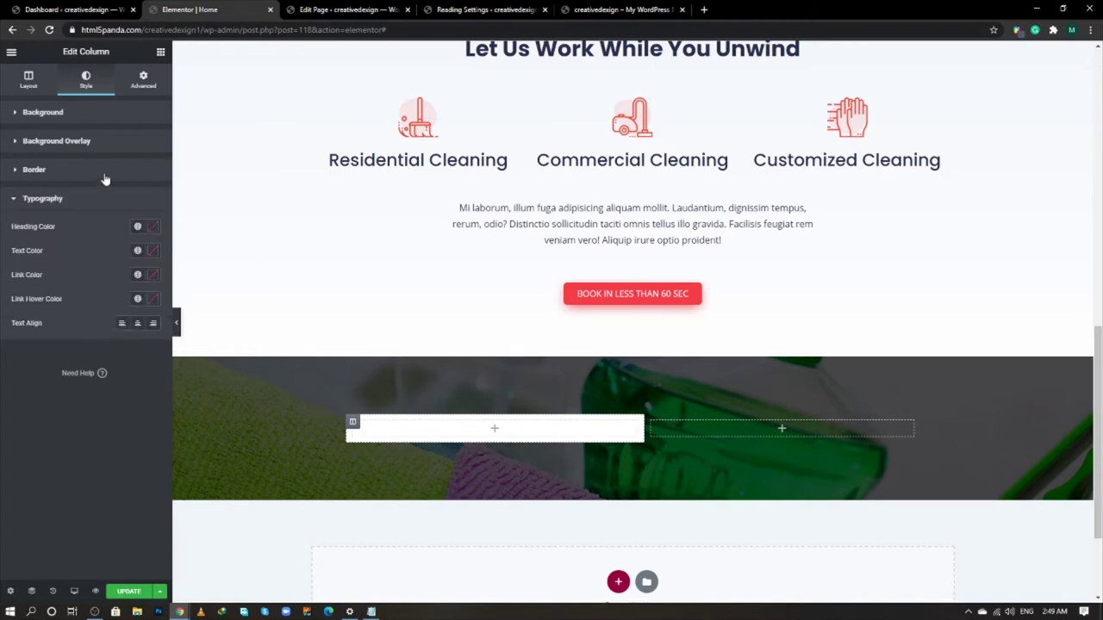
click(103, 171)
- Add a box shadow with a blur of 50 to the column
click(153, 299)
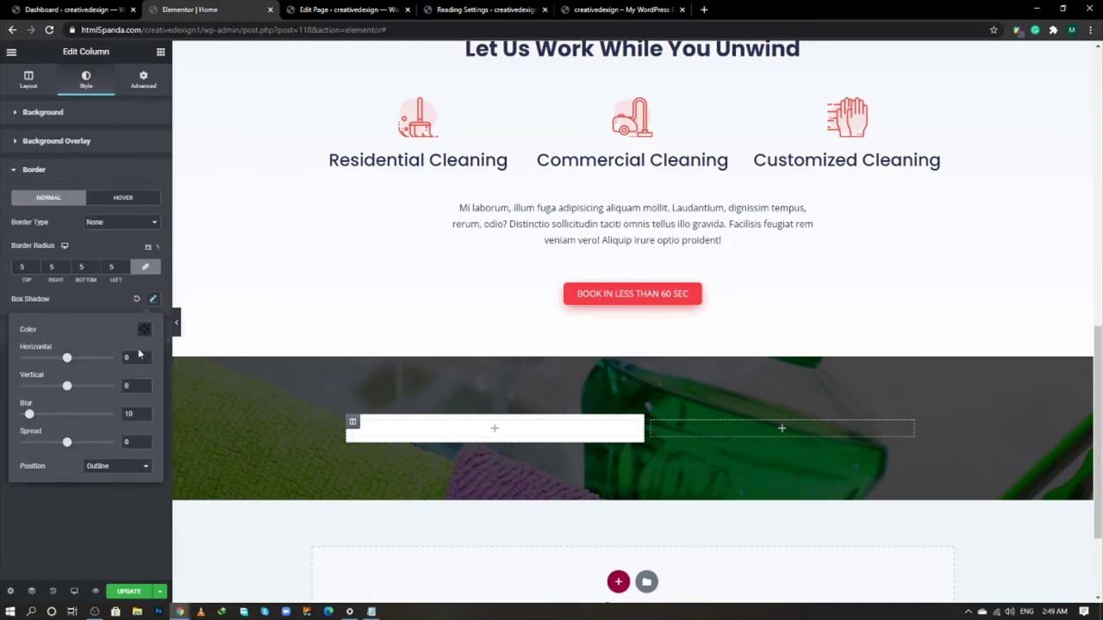
click(146, 331)
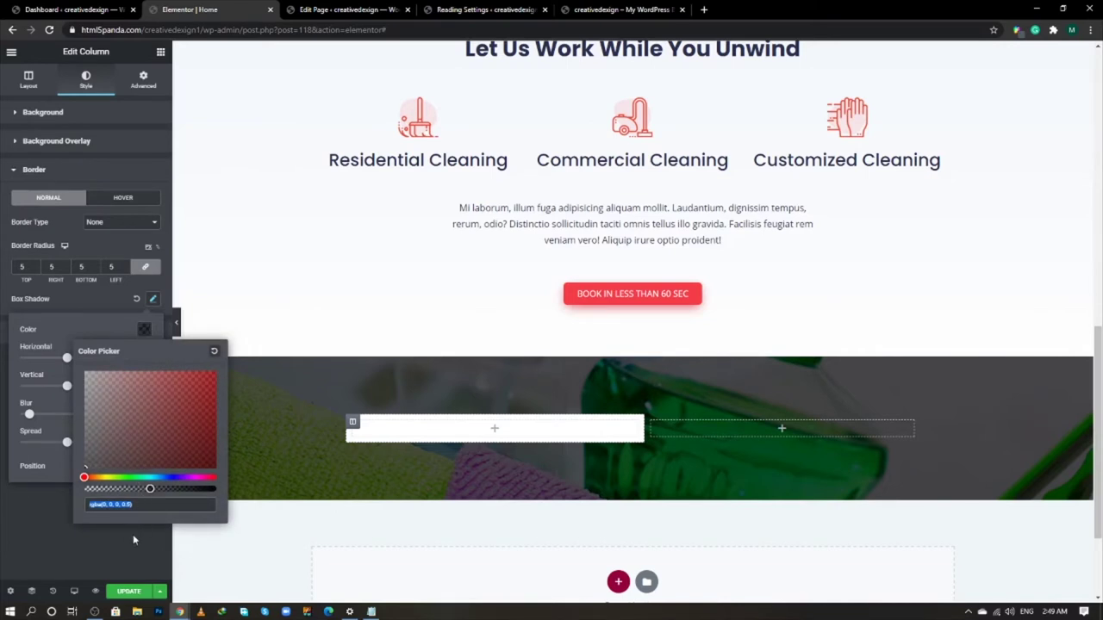
click(24, 463)
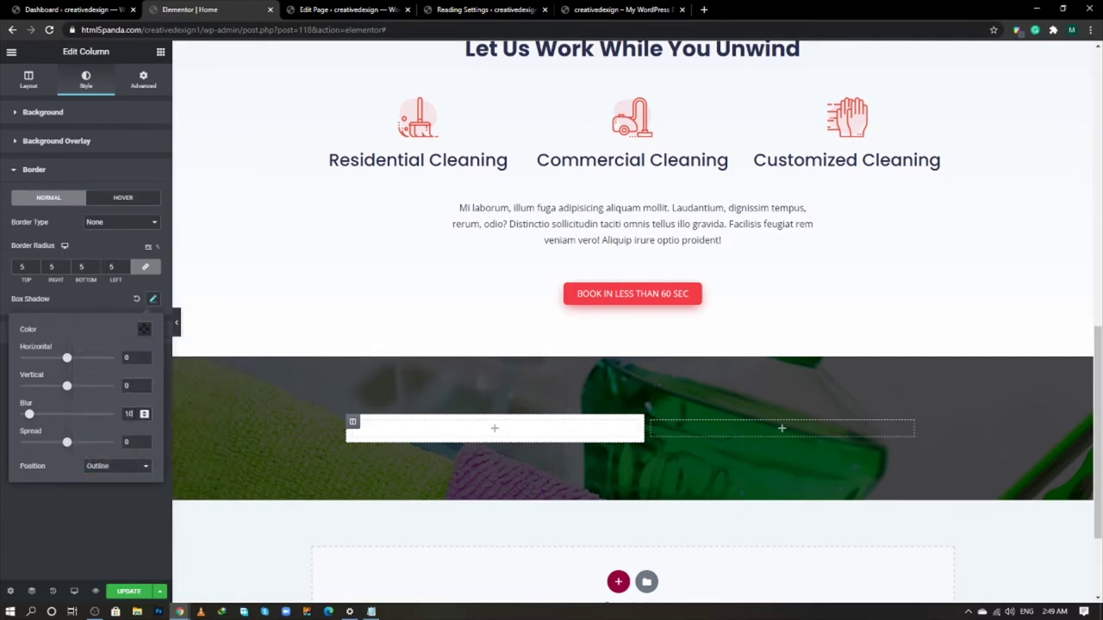
text(50)
click(120, 498)
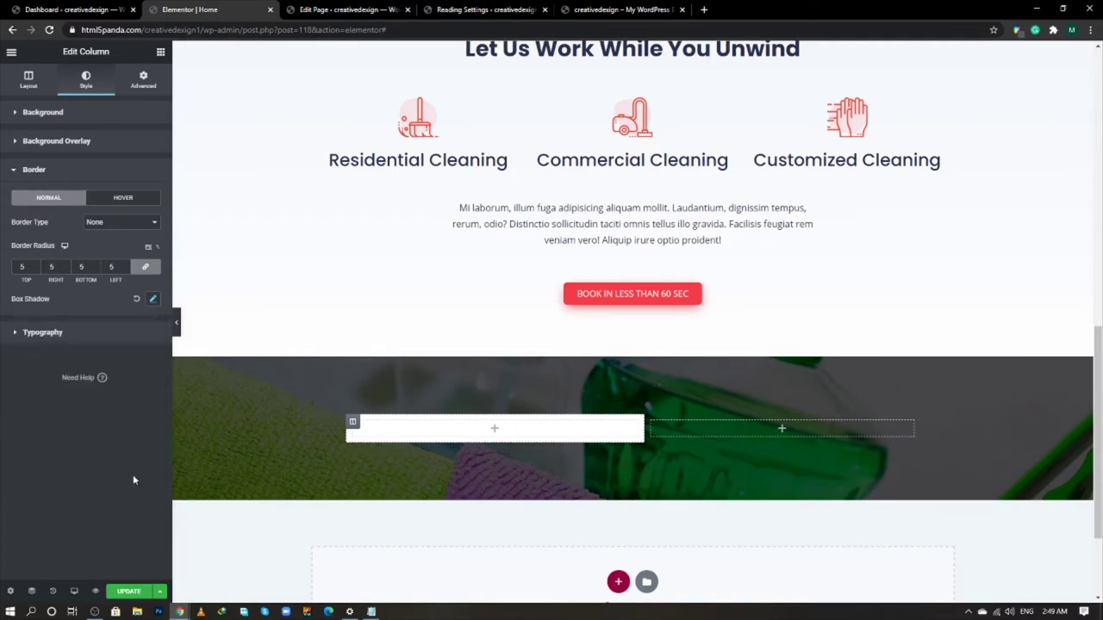
- Add an Icon List widget into the white card column
click(160, 52)
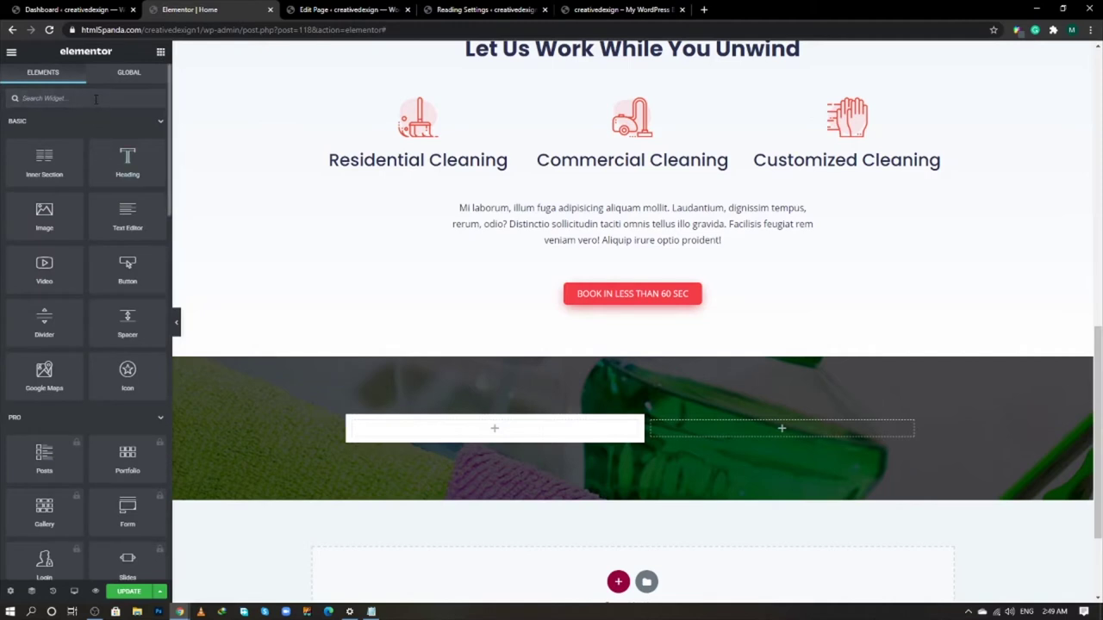
text(list)
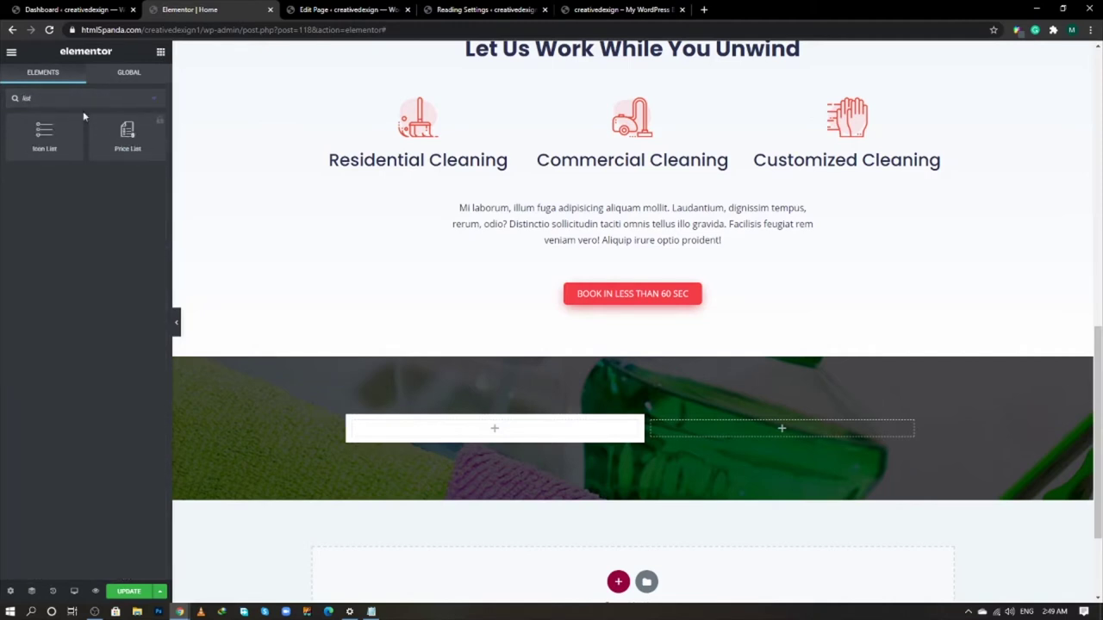
drag(47, 136, 484, 429)
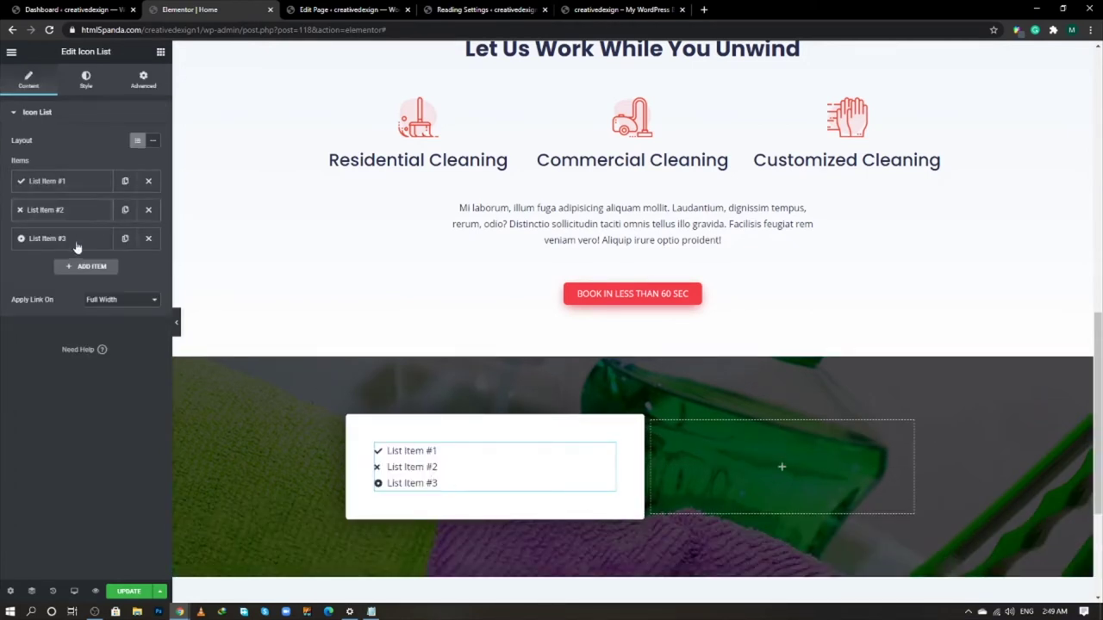
- Delete list items #3 and #2 and paste "Move In/Outs & Deep Cleaning services only $59" into item #1
key(alt+Tab)
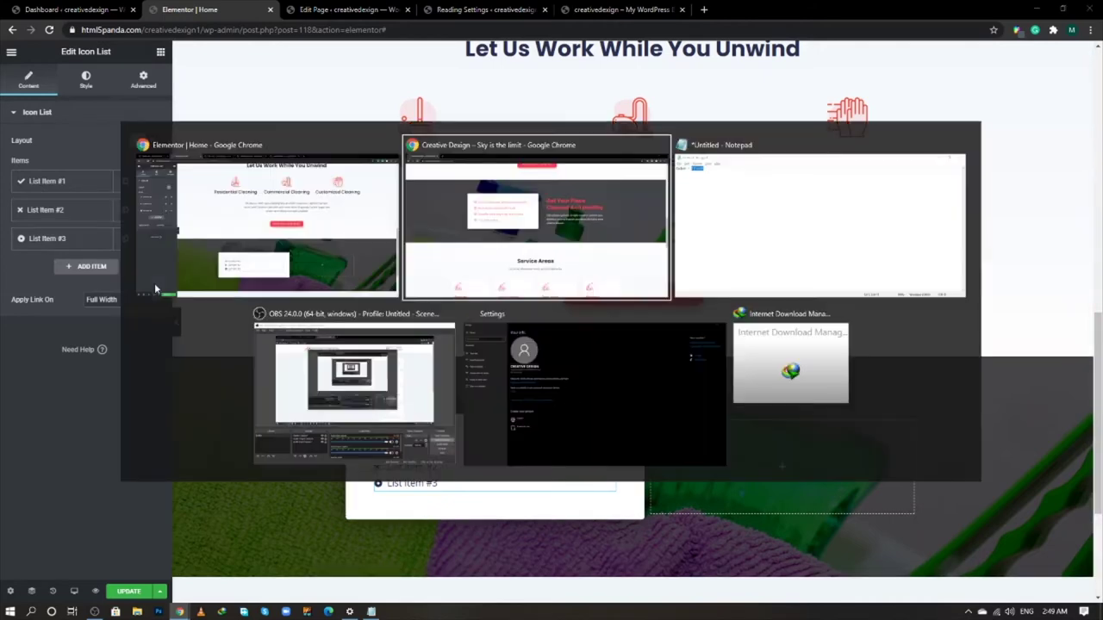
triple_click(367, 205)
key(ctrl+c)
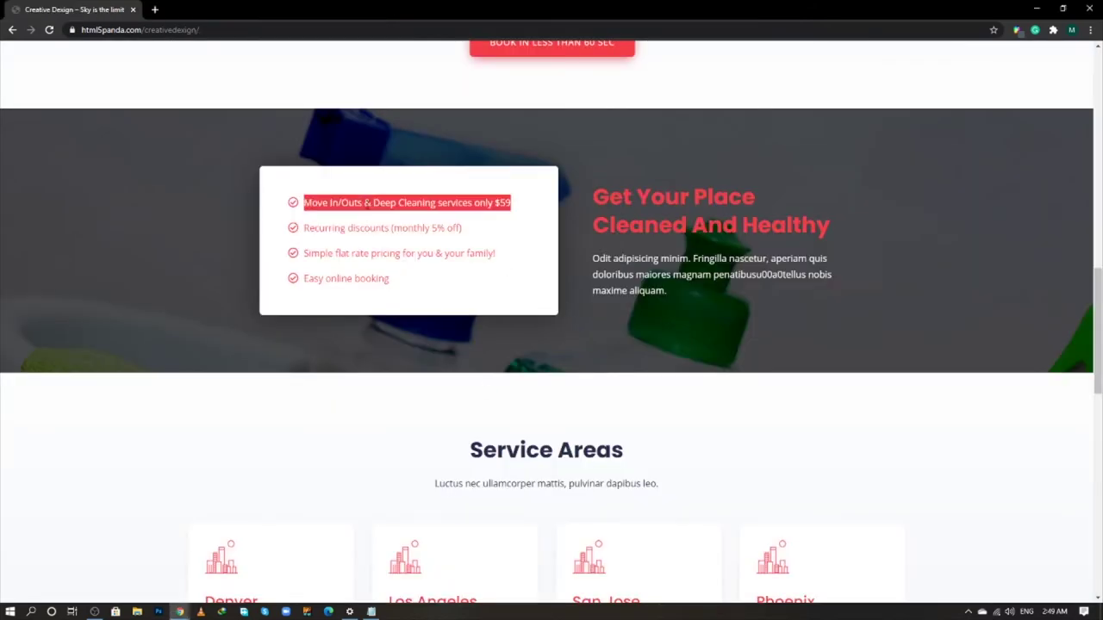
key(alt+Tab)
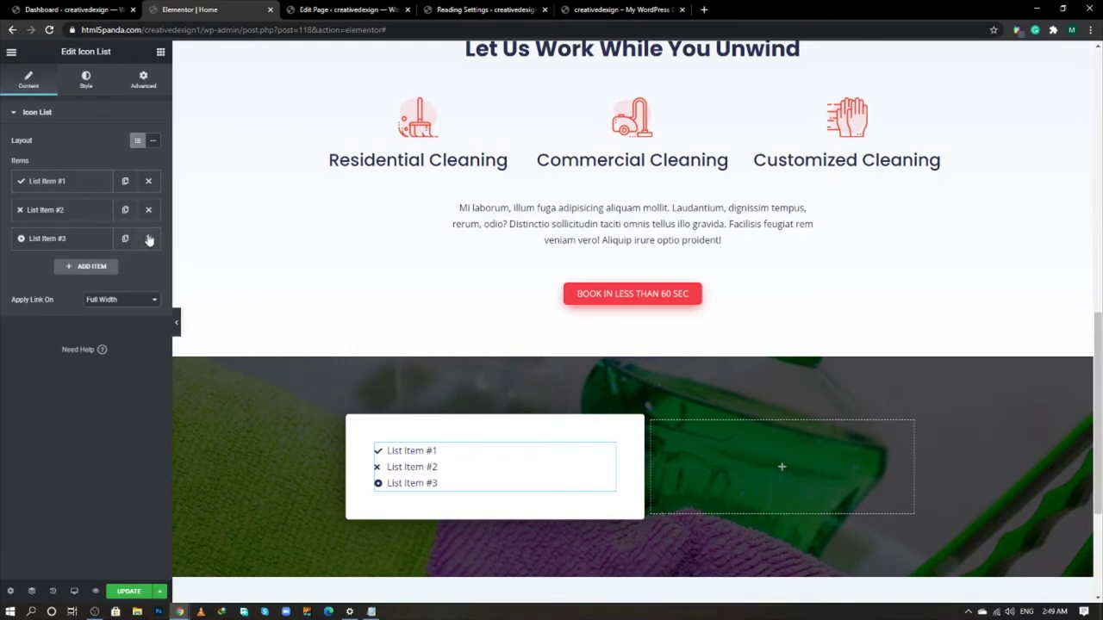
click(147, 238)
click(148, 210)
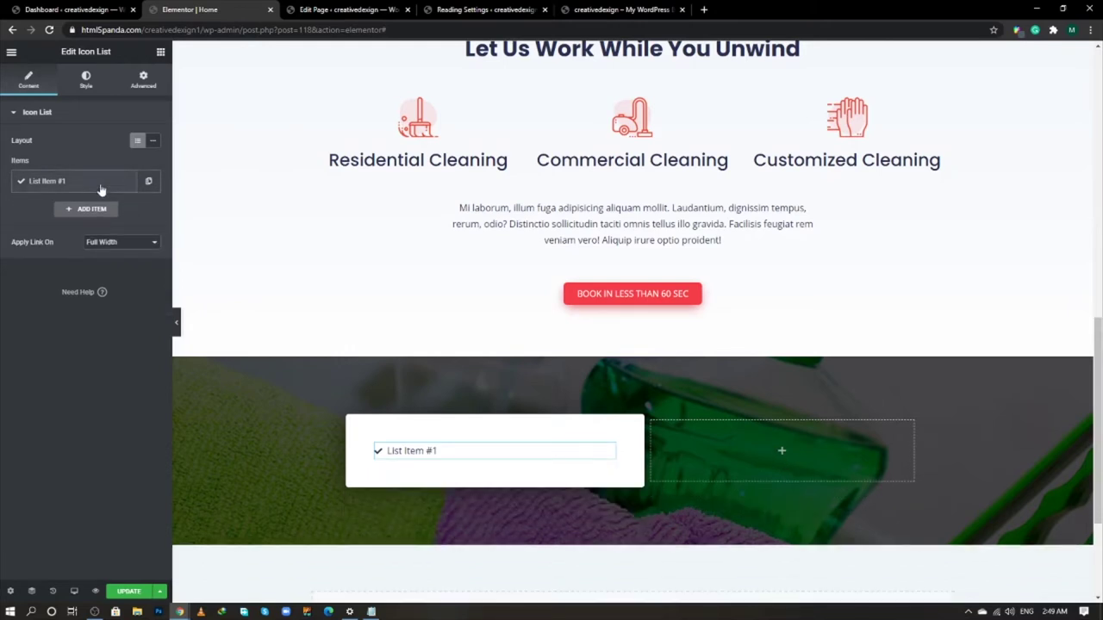
click(101, 190)
triple_click(97, 221)
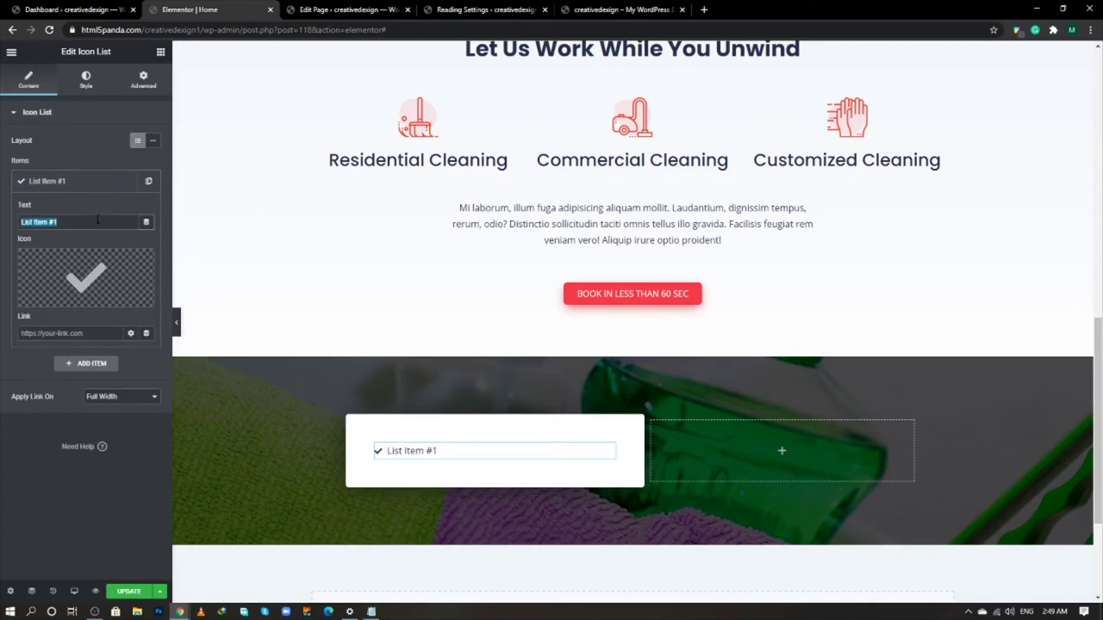
key(ctrl+v)
- Change the item's icon to Check circle from the Icon Library
click(91, 276)
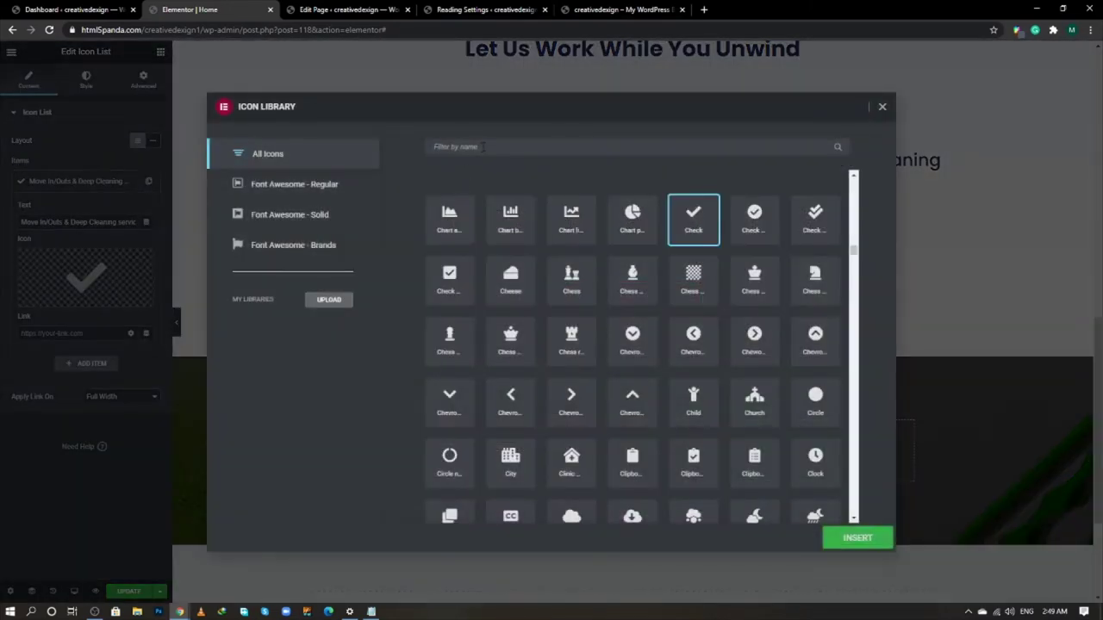
click(482, 146)
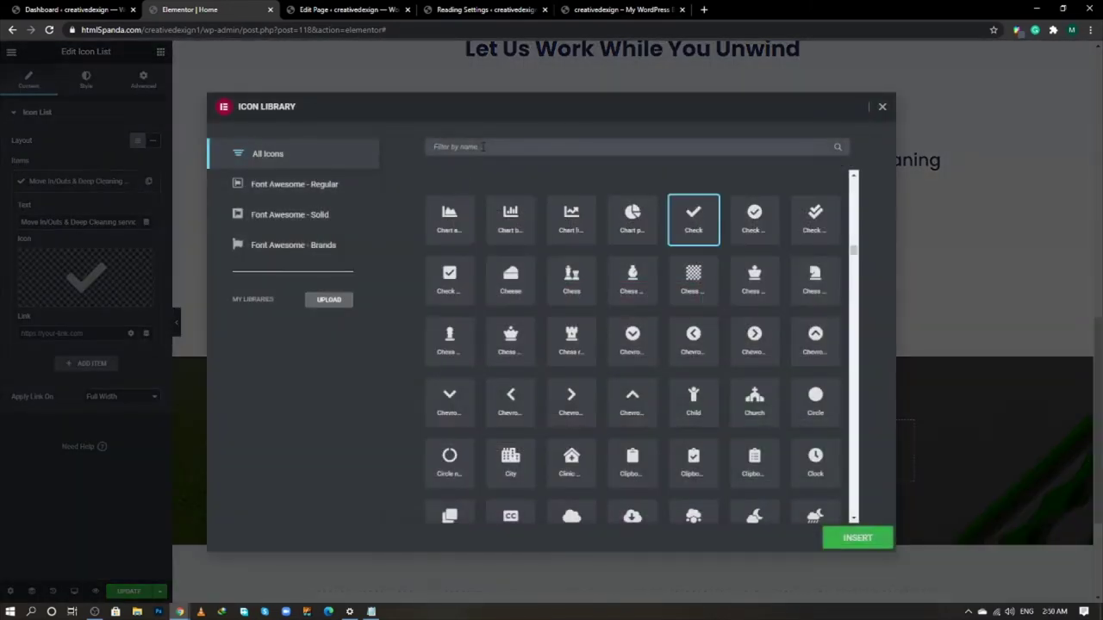
text(tick)
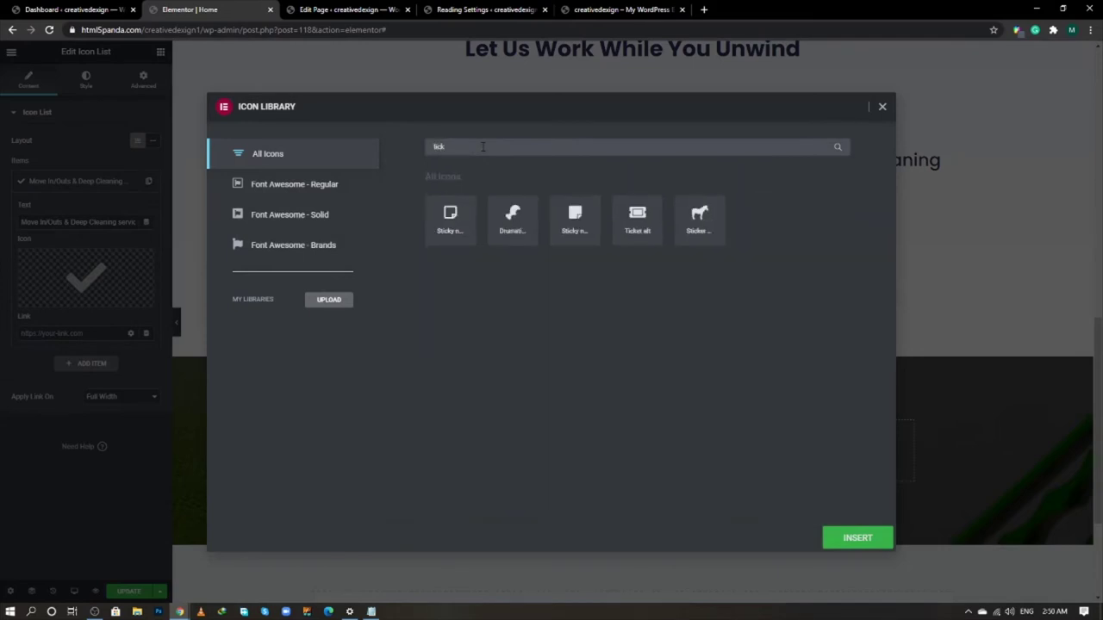
key(BackSpace)
key(BackSpace)
key(BackSpace)
key(BackSpace)
text(che)
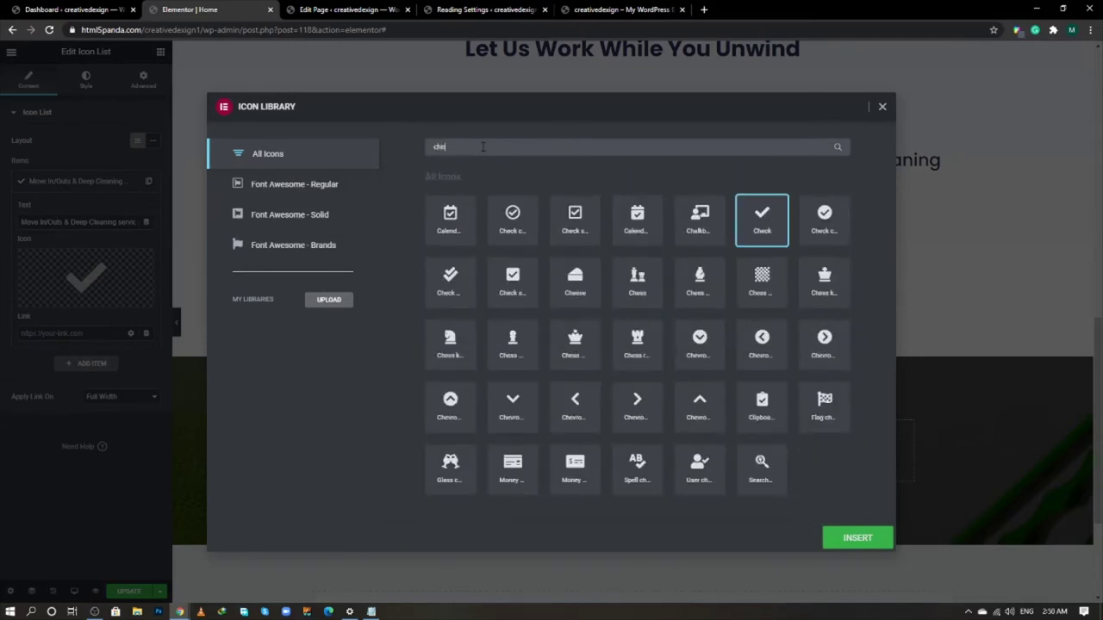
text(ck)
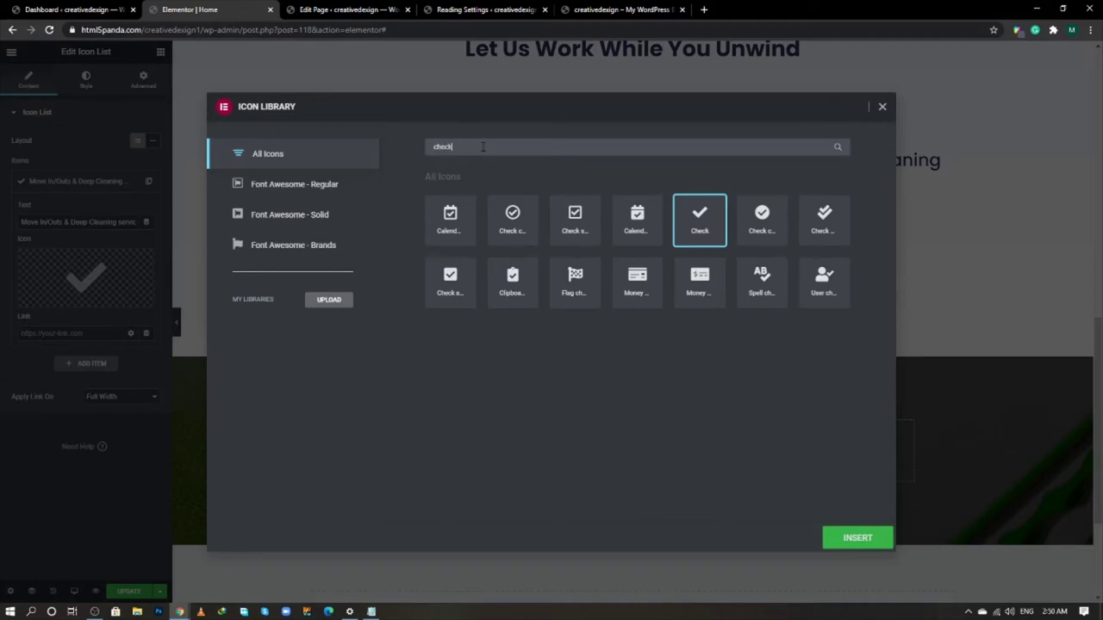
click(524, 216)
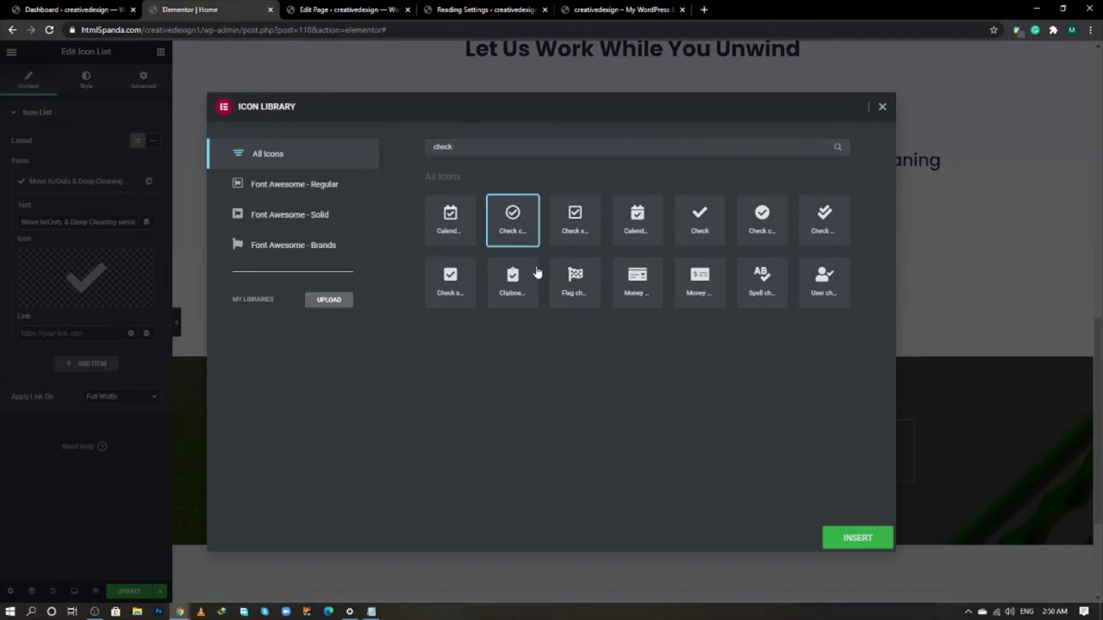
click(853, 540)
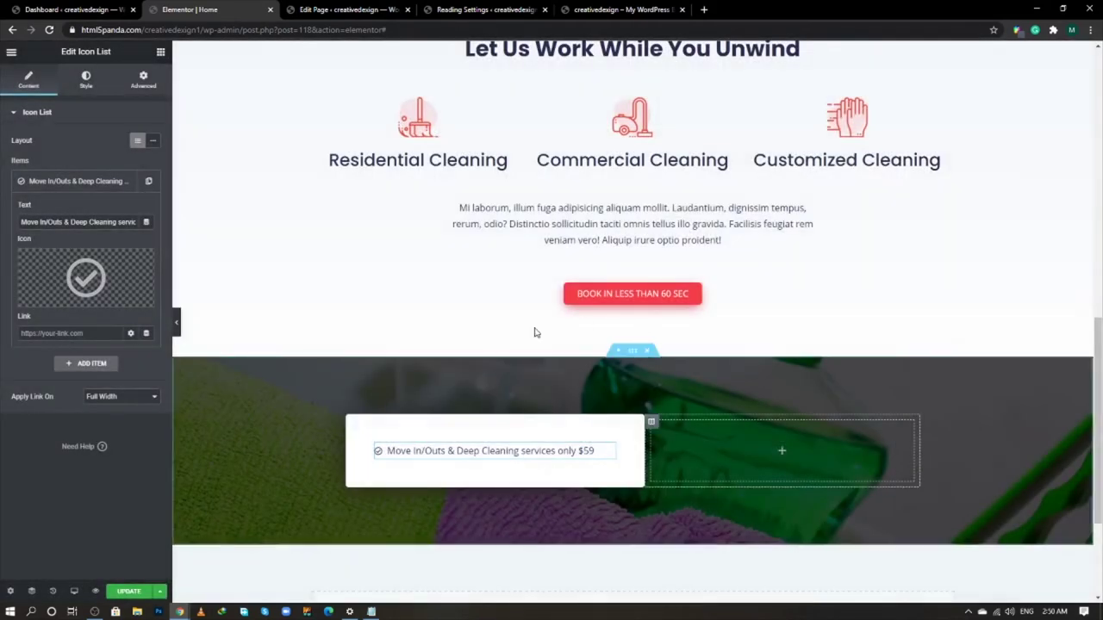
click(29, 181)
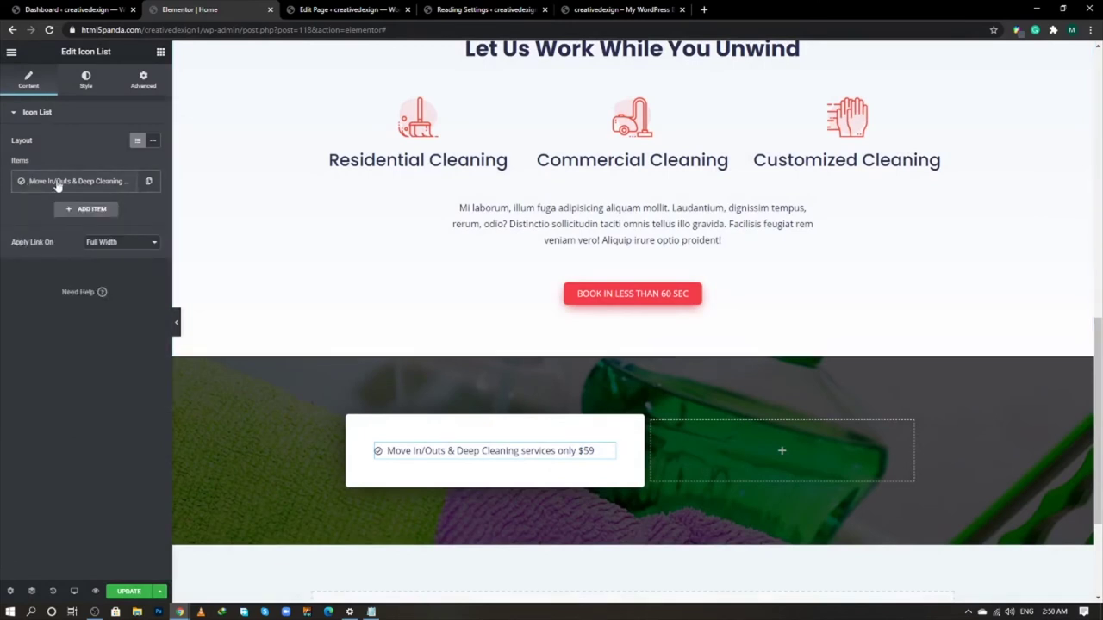
click(85, 80)
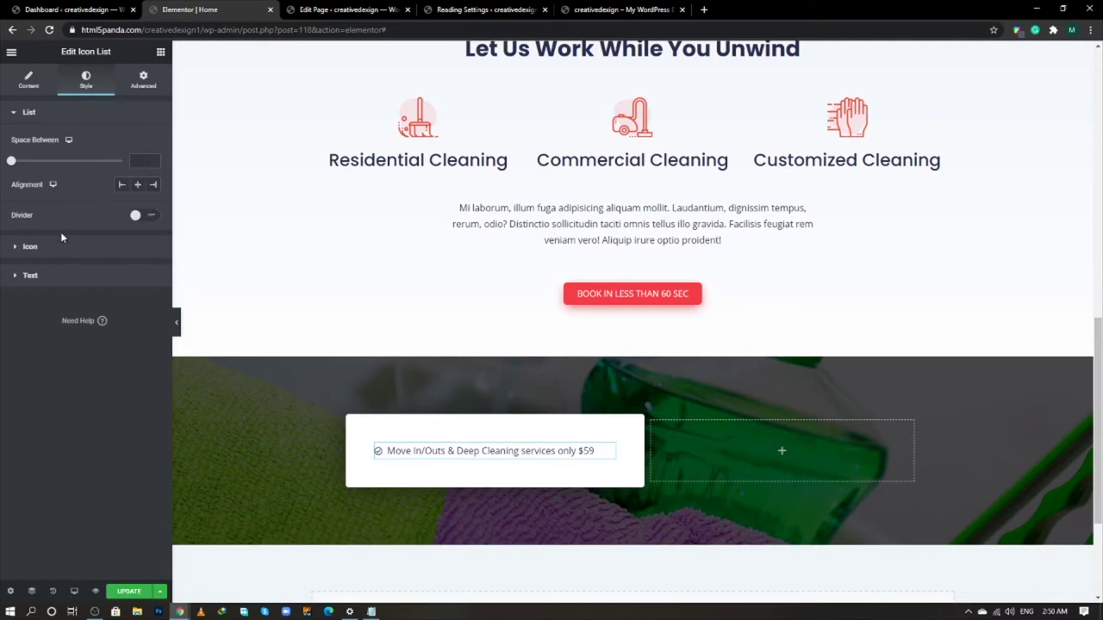
- Colour the list icon #f23d49 and the list text #f23e4f
click(60, 246)
click(153, 168)
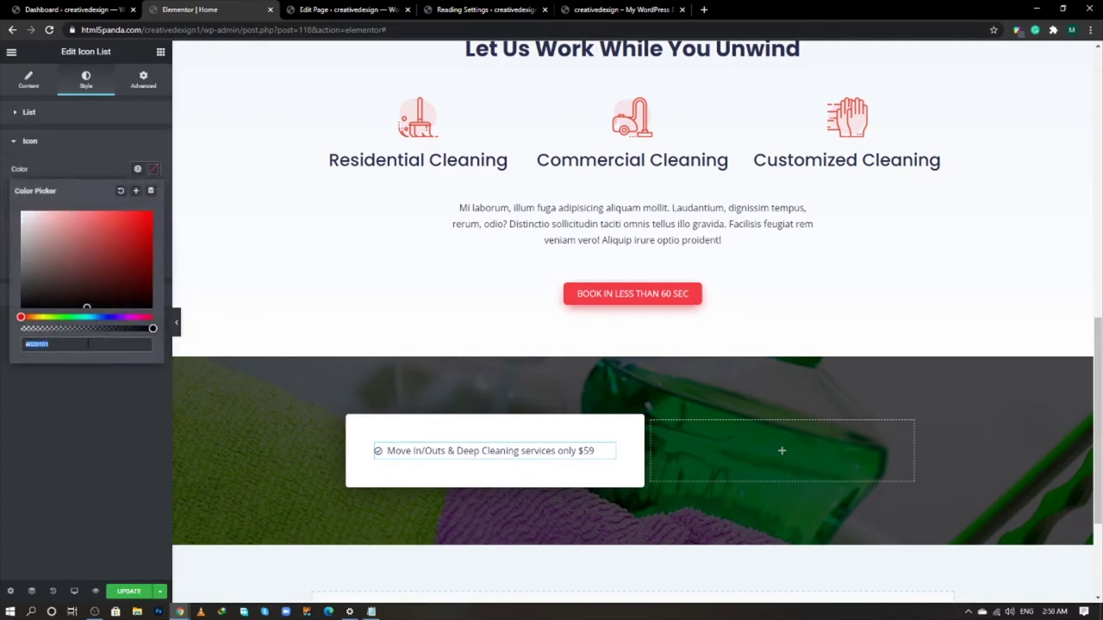
text(f23d4)
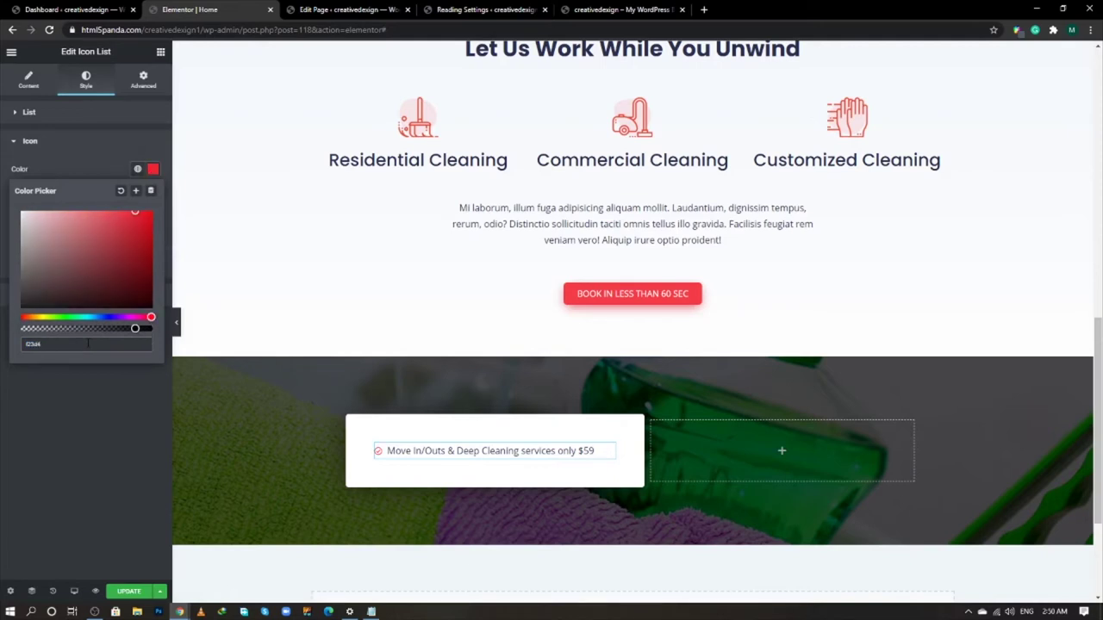
text(9)
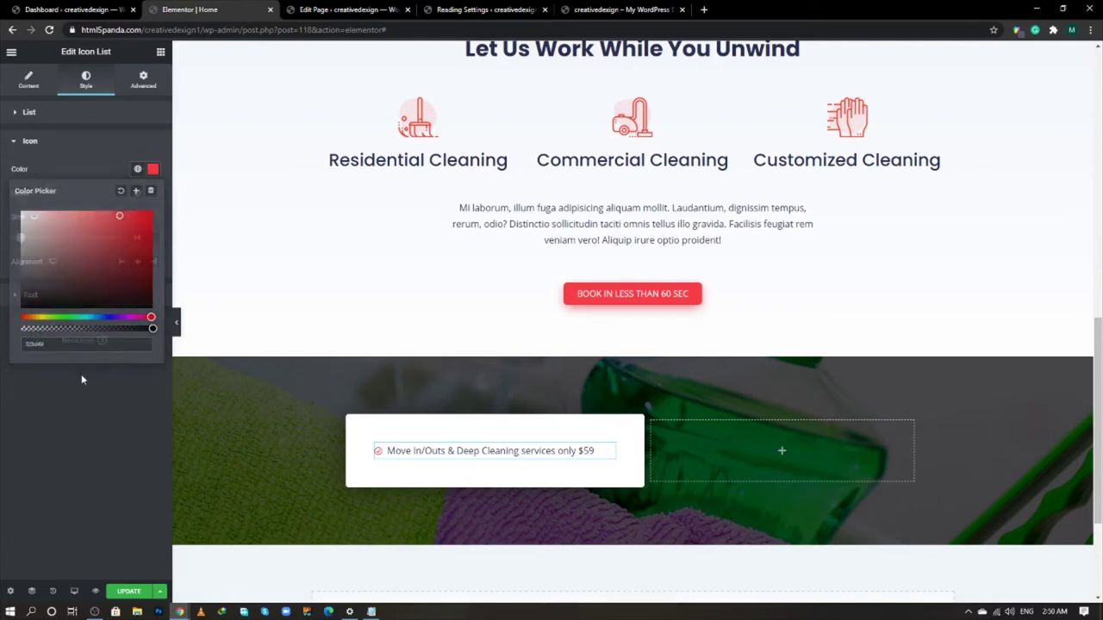
click(82, 380)
click(99, 299)
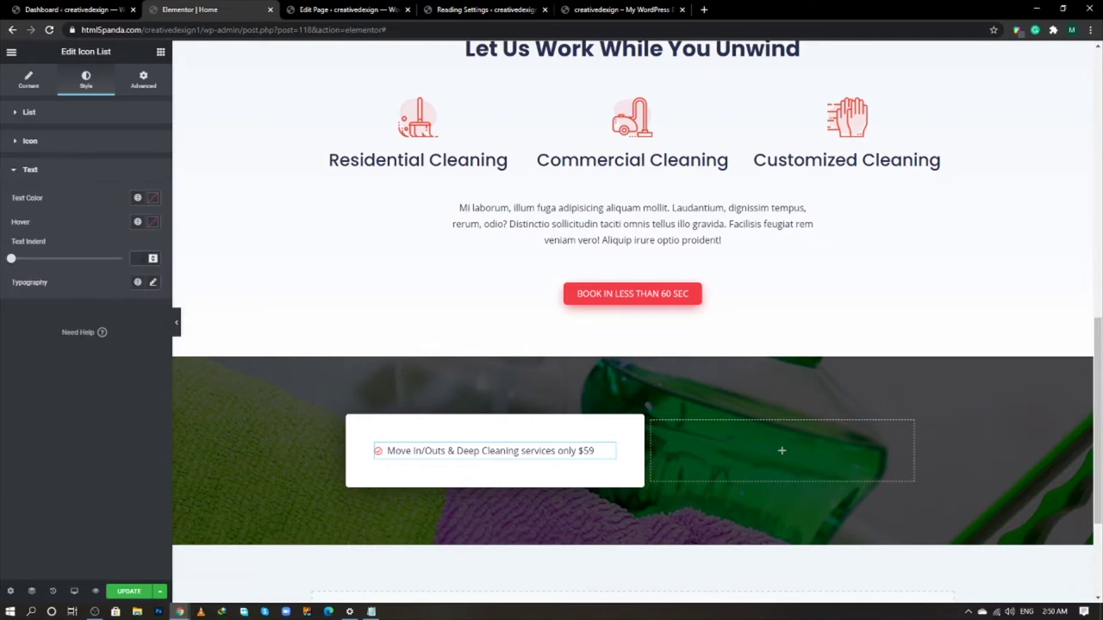
click(152, 198)
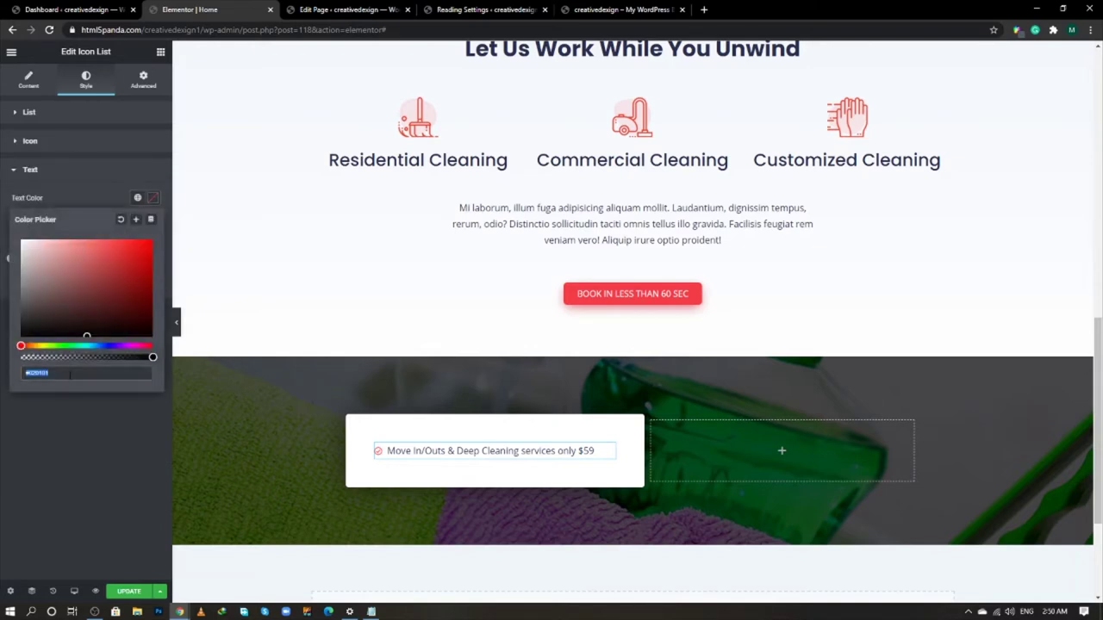
text(f23e4f)
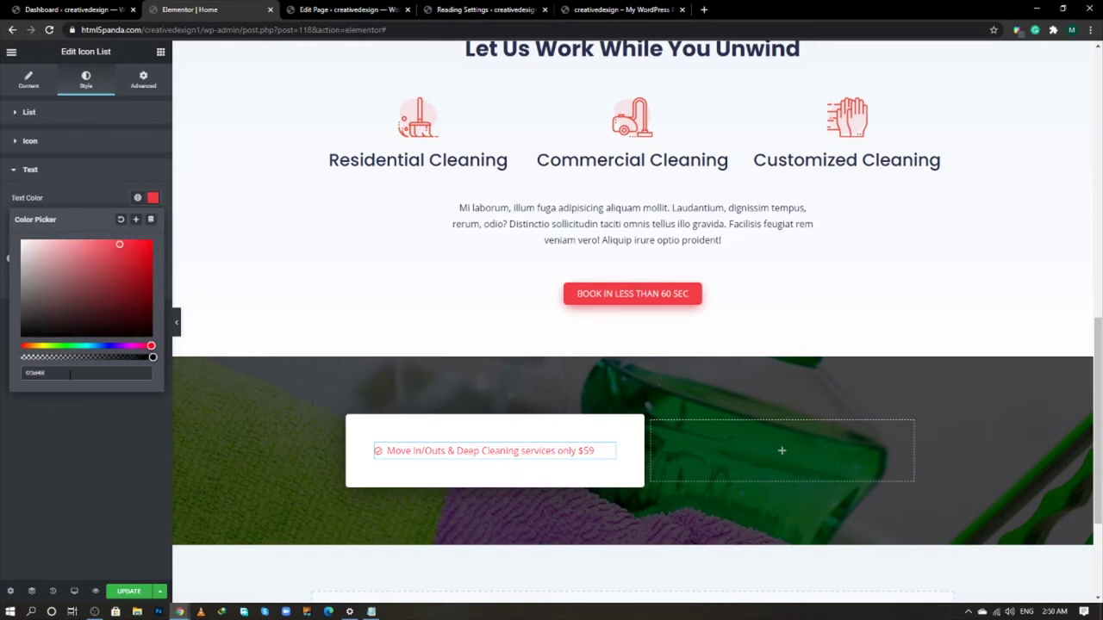
click(90, 417)
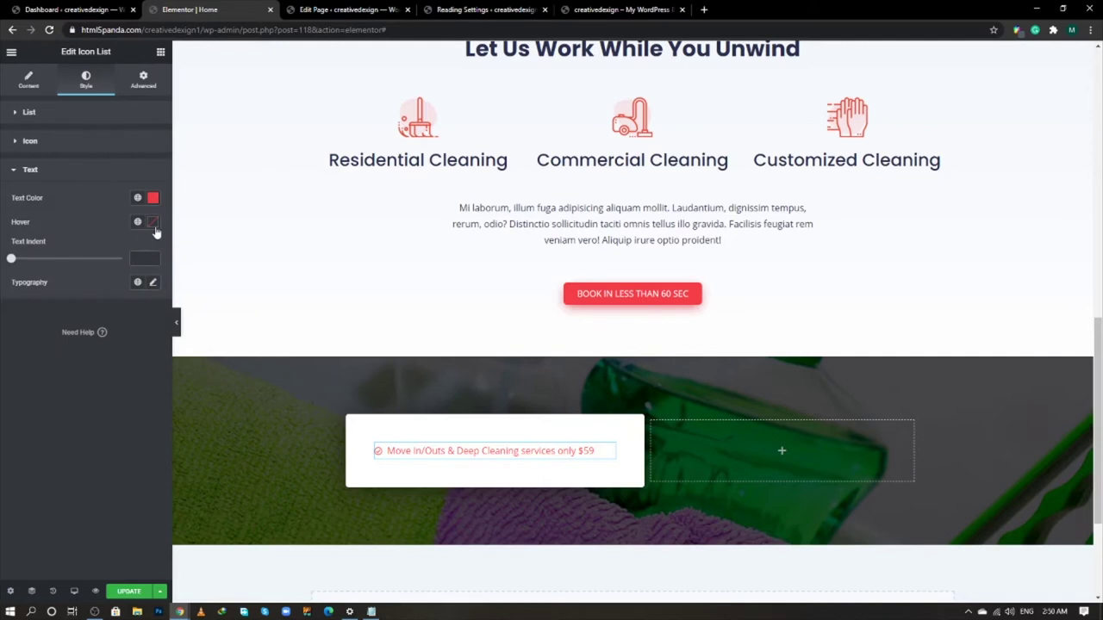
- Set the list's Space Between to 16 and alignment to Left
click(110, 143)
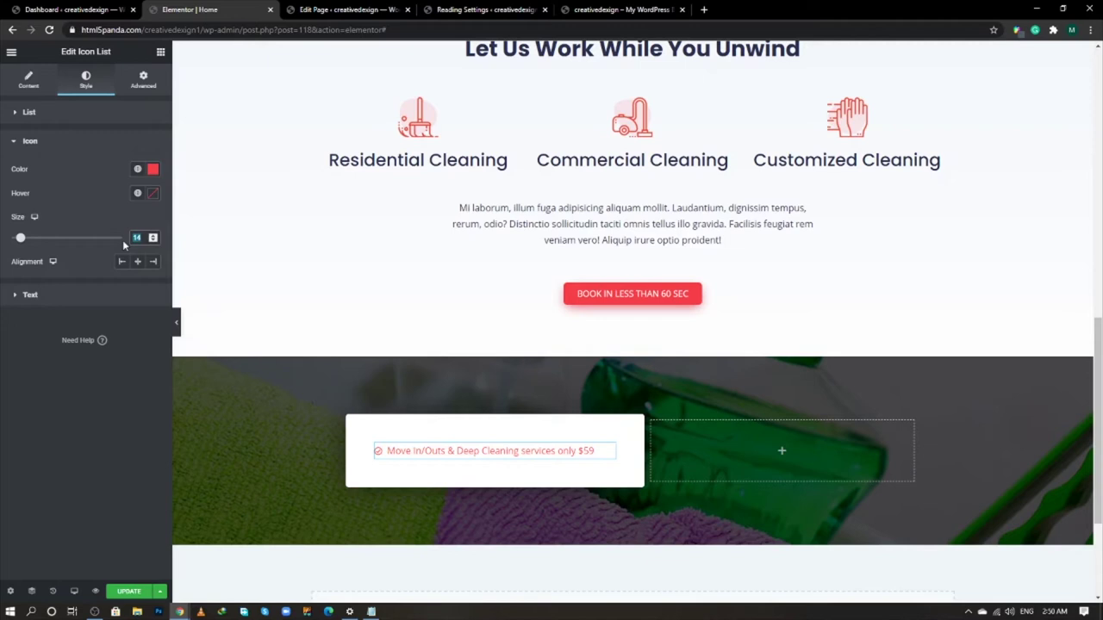
click(64, 112)
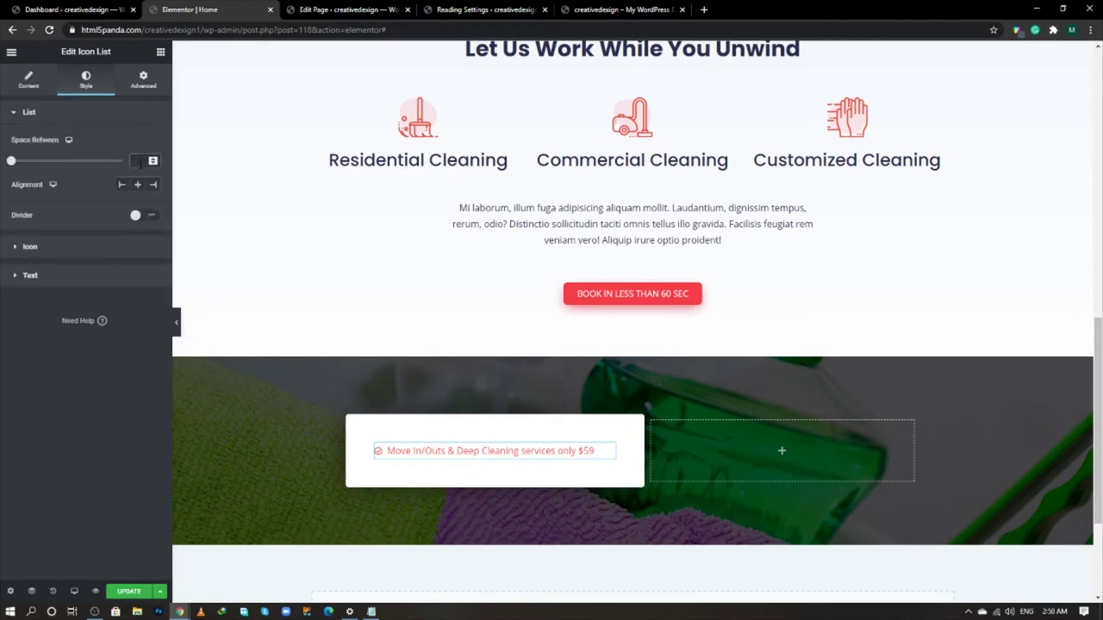
click(141, 161)
text(16)
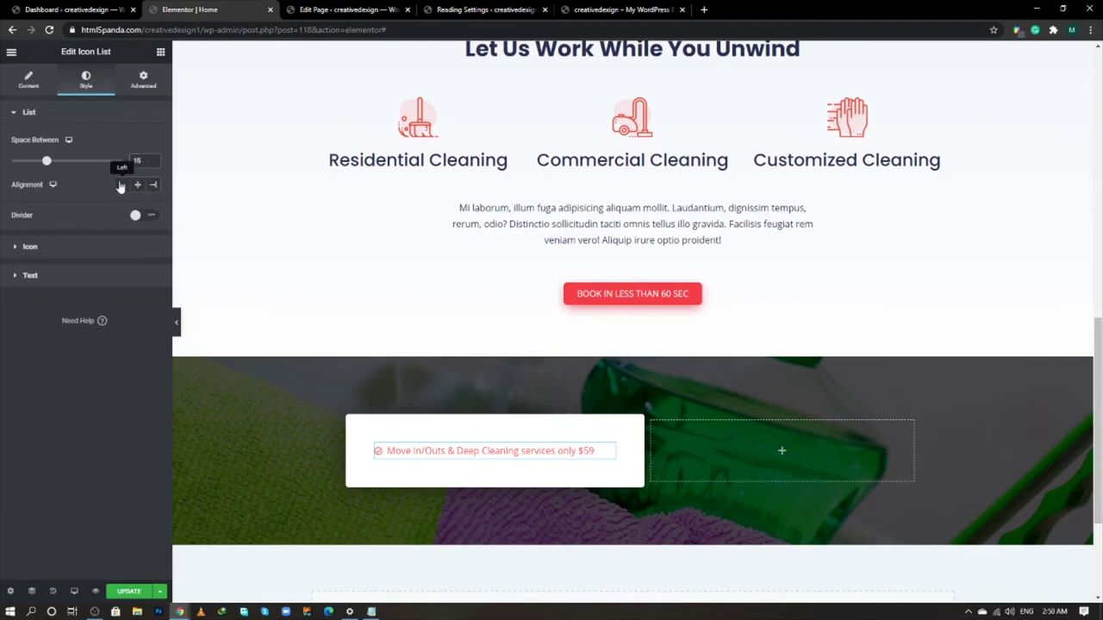
click(121, 184)
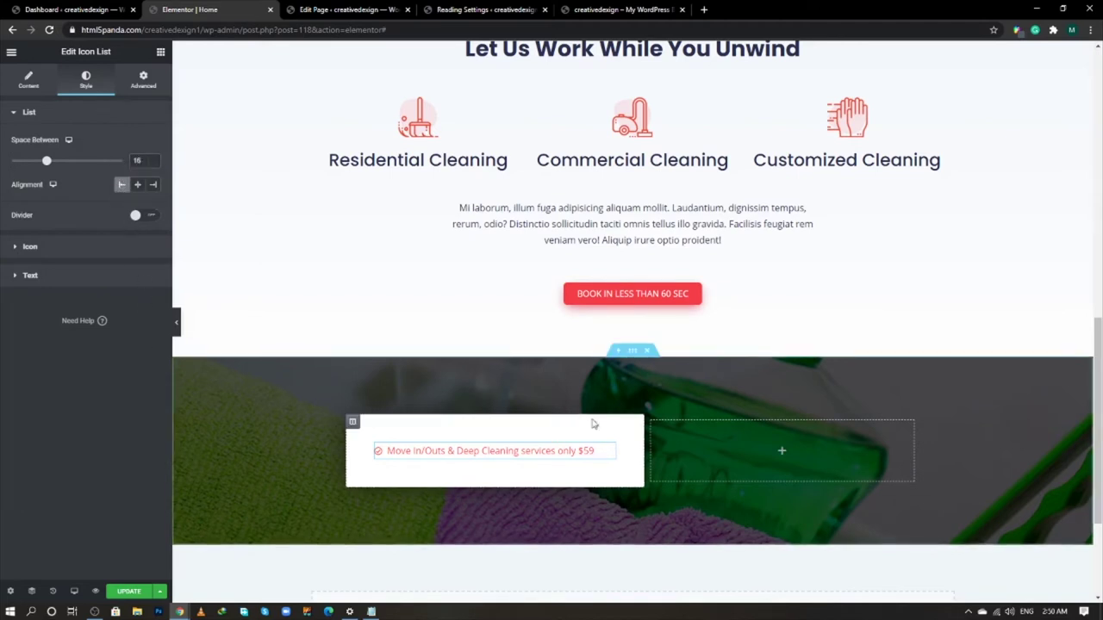
- Duplicate the checklist item to make four items and update the page
click(27, 79)
click(148, 183)
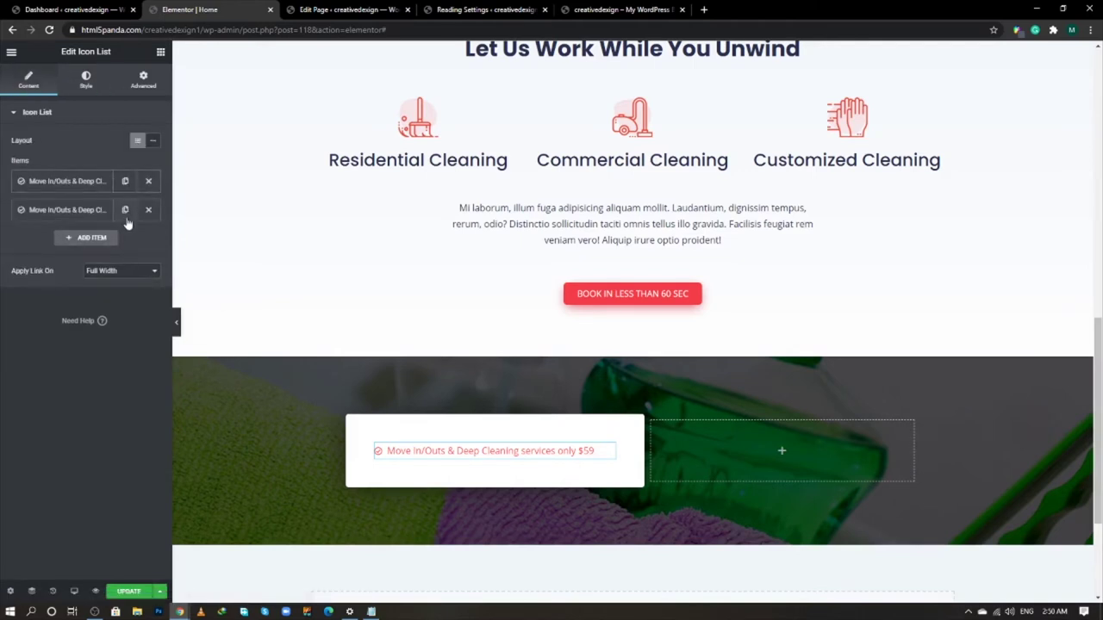
click(126, 217)
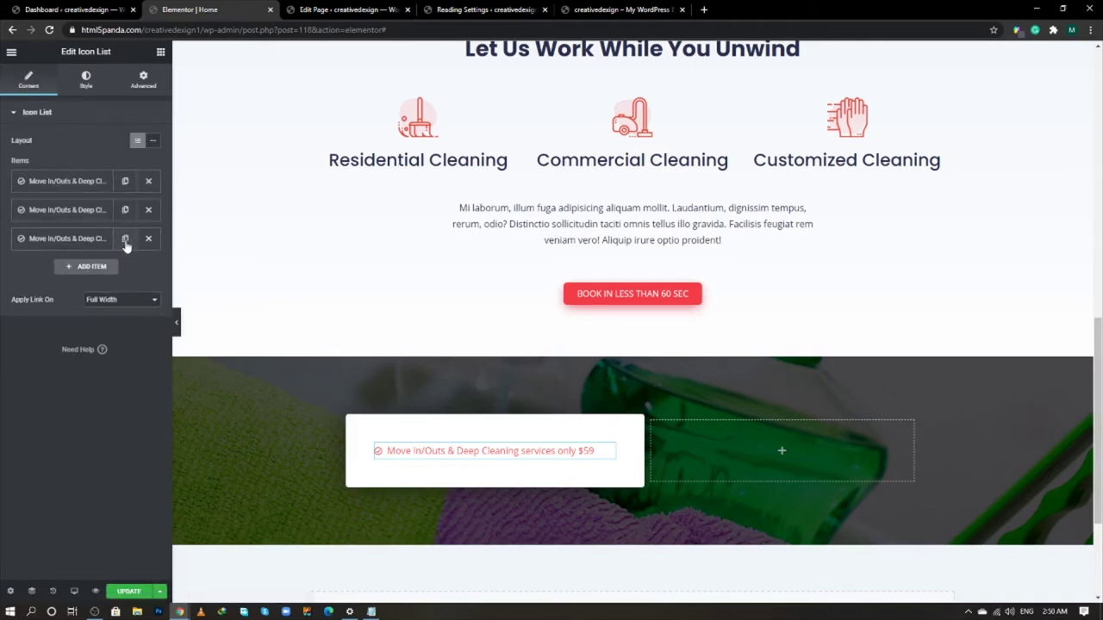
click(125, 240)
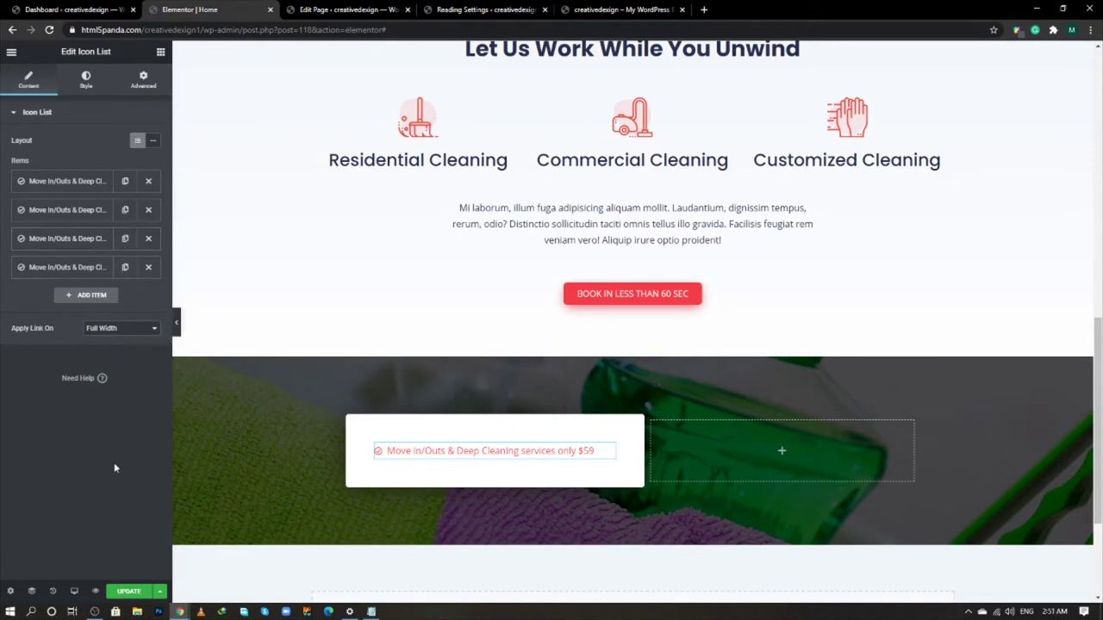
click(129, 591)
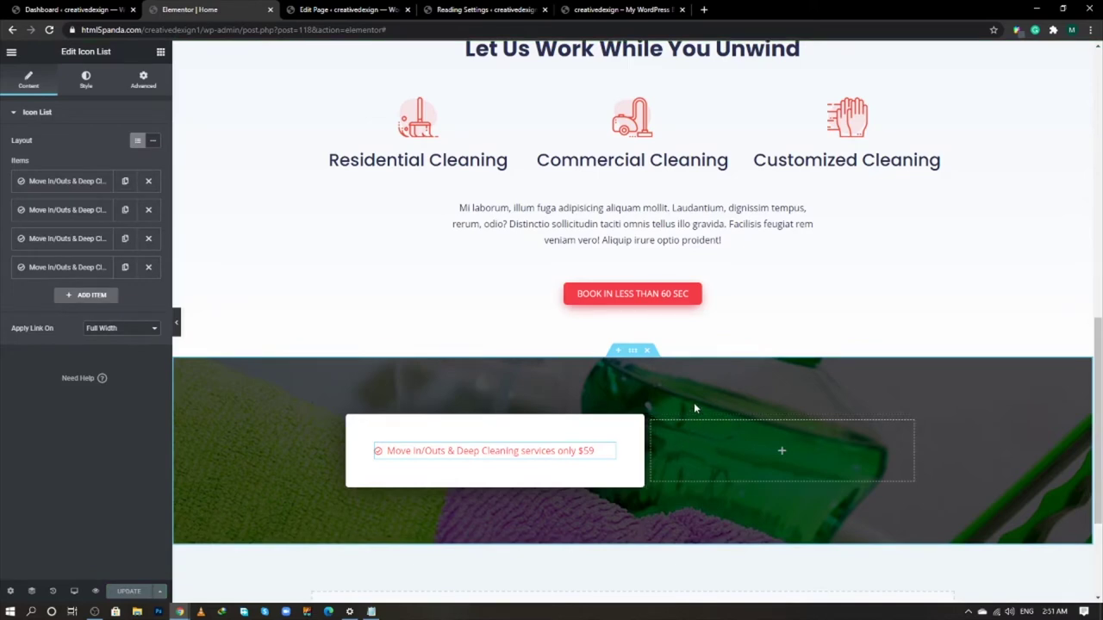
- Paste the Recurring discounts (monthly 5% off) line from the live site into item 2
key(alt+Tab)
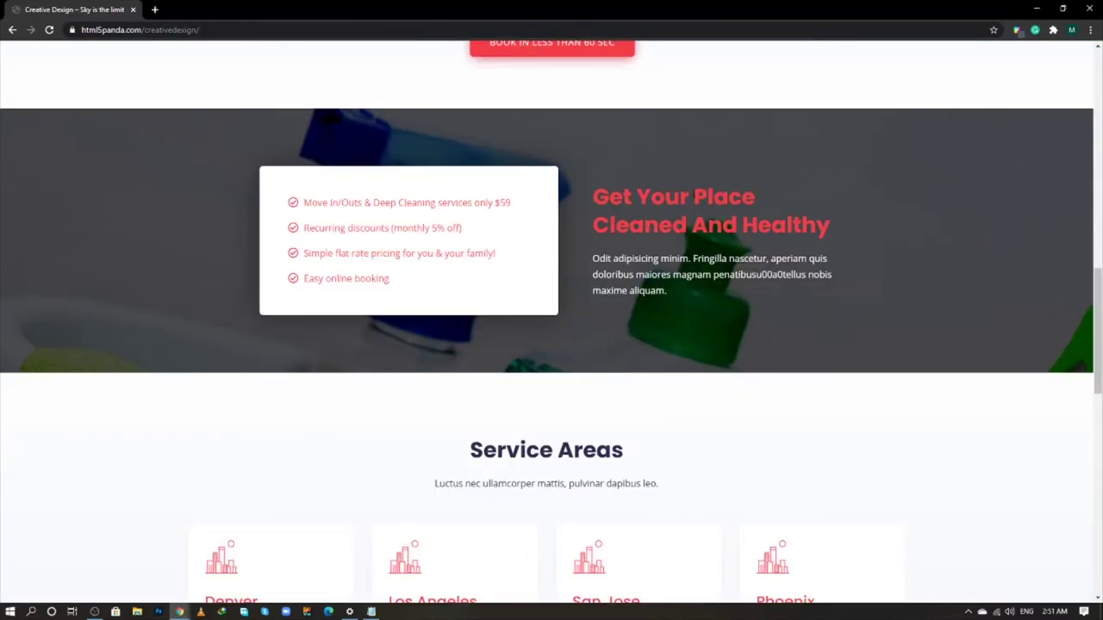
triple_click(369, 227)
key(ctrl+c)
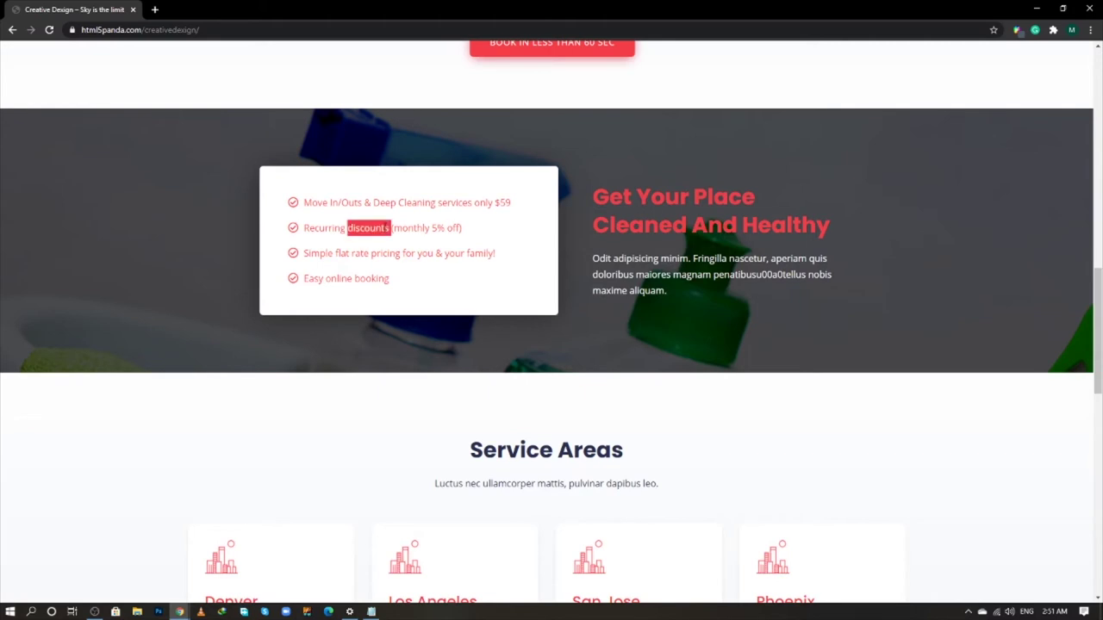
key(alt+Tab)
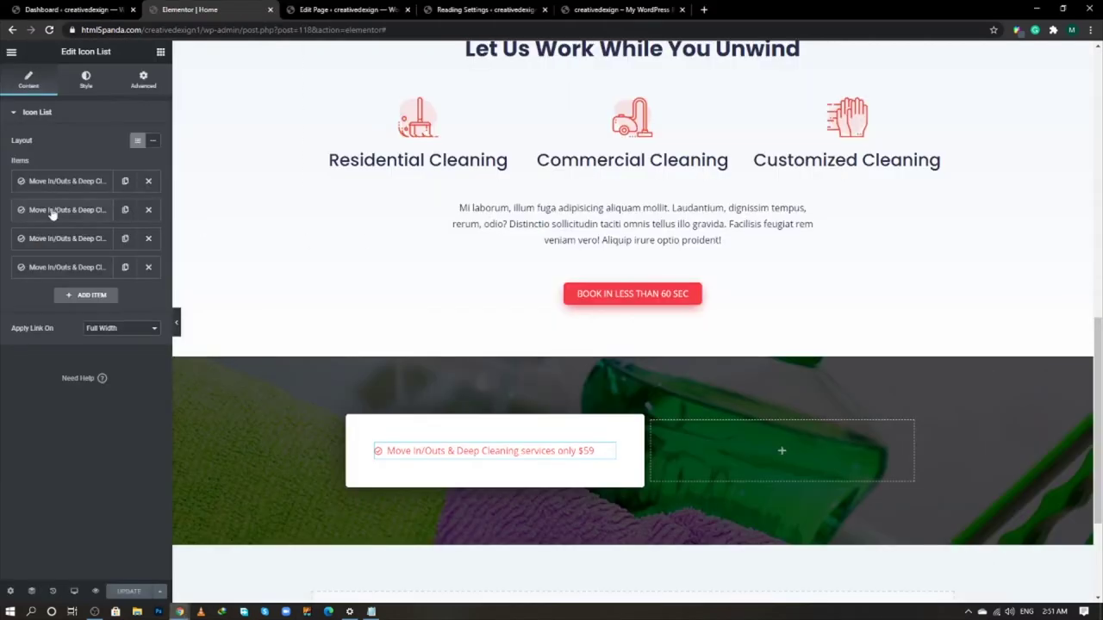
click(51, 210)
triple_click(59, 250)
key(ctrl+v)
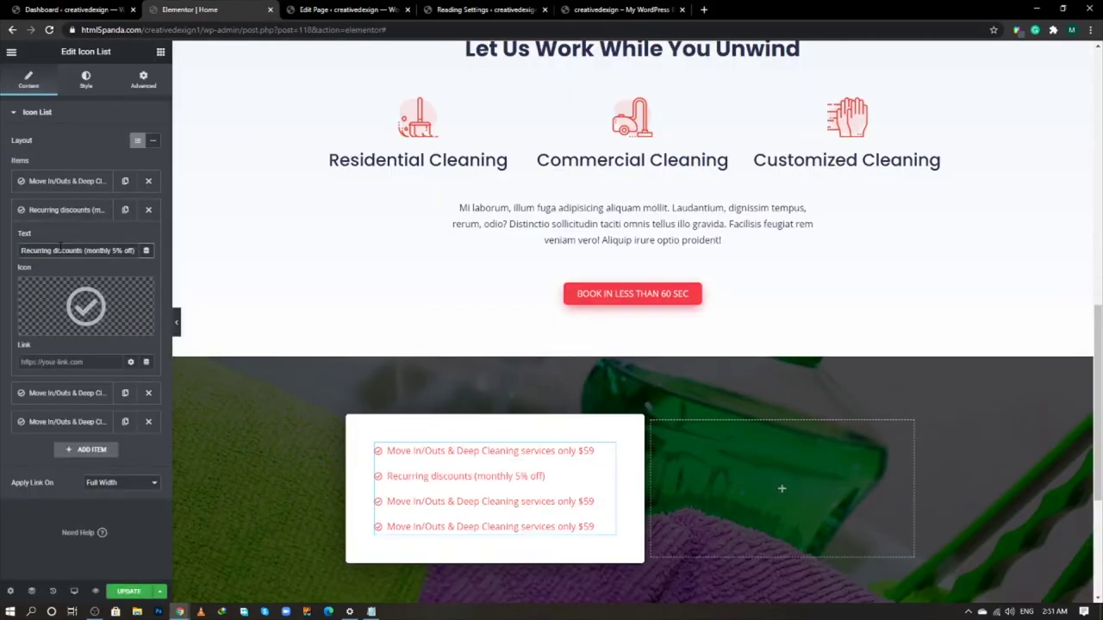
- Paste the Simple flat rate pricing line from the live site into item 3
key(alt+Tab)
double_click(384, 254)
triple_click(382, 254)
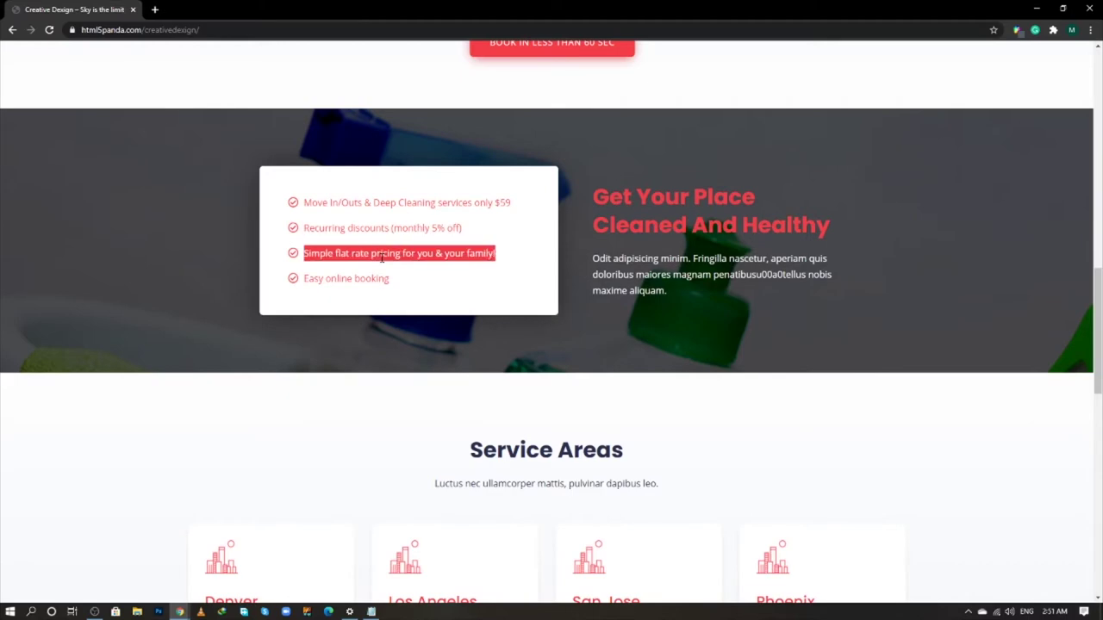
key(ctrl+c)
key(alt+Tab)
click(69, 392)
triple_click(83, 280)
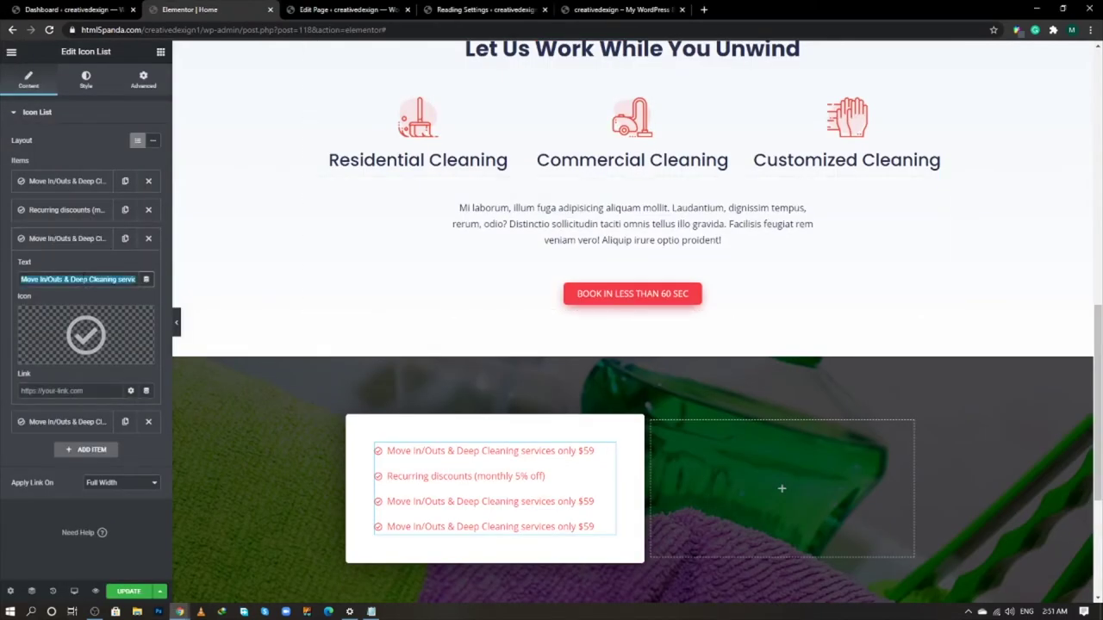
key(ctrl+v)
- Paste Easy online booking into item 4 and save the page
key(alt+Tab)
click(370, 291)
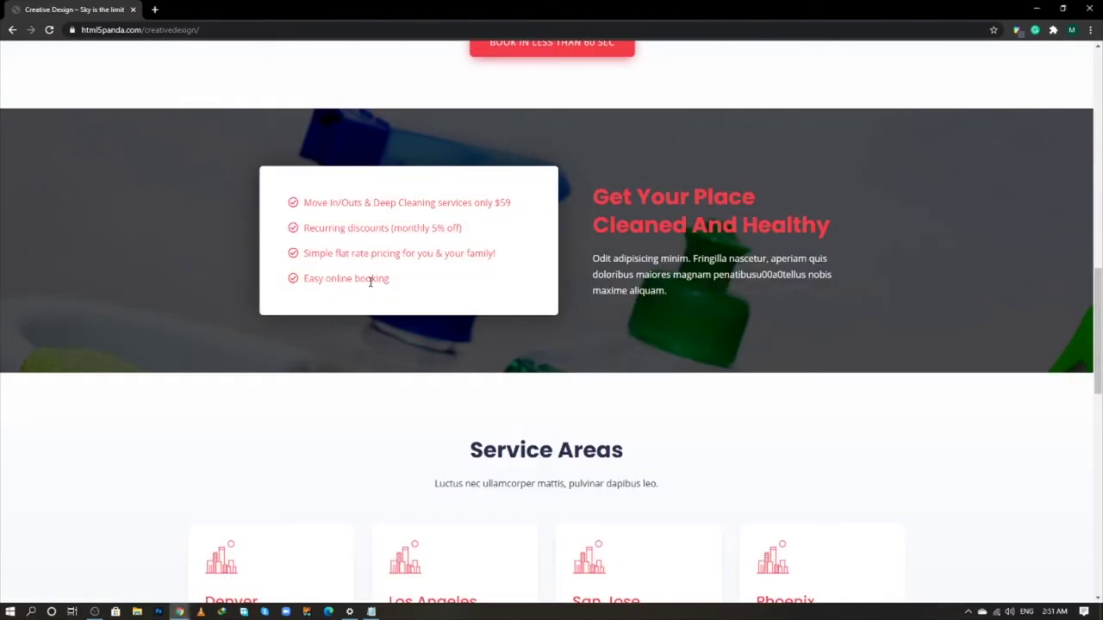
triple_click(370, 280)
key(ctrl+c)
key(alt+Tab)
click(67, 422)
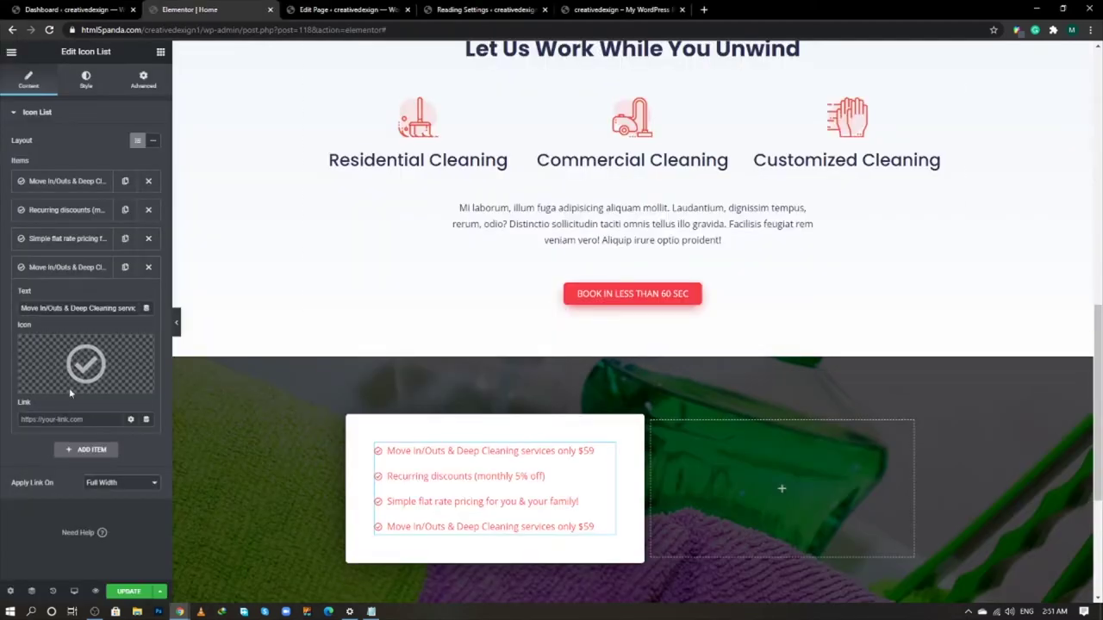
key(ctrl+a)
key(ctrl+v)
click(79, 271)
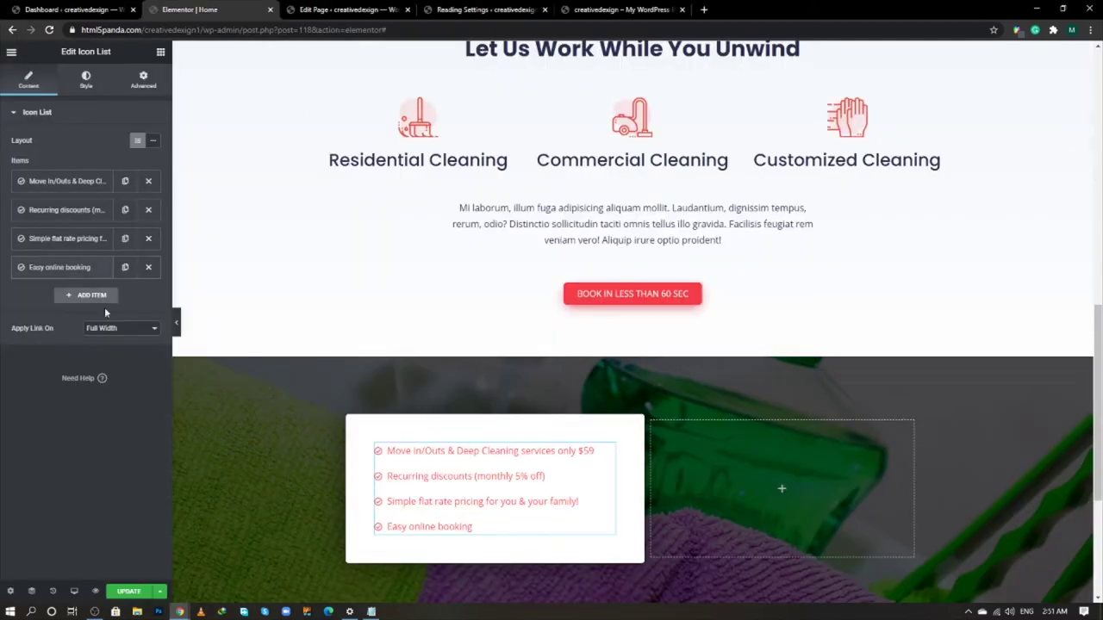
click(136, 591)
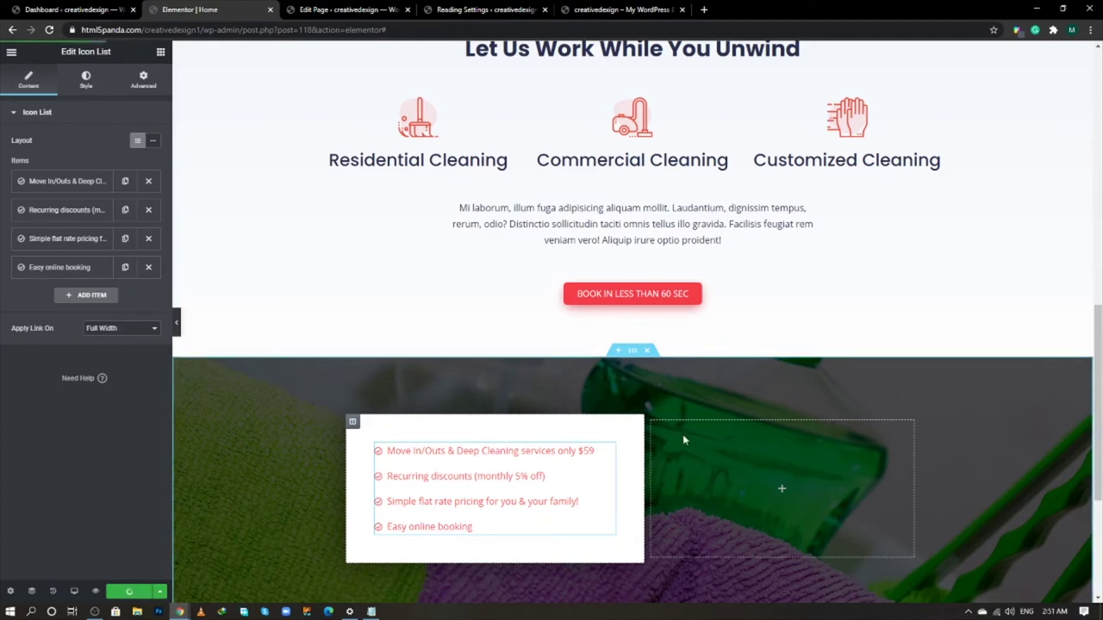
- Drag a Heading widget into the empty right column
scroll(685, 434, down, 1)
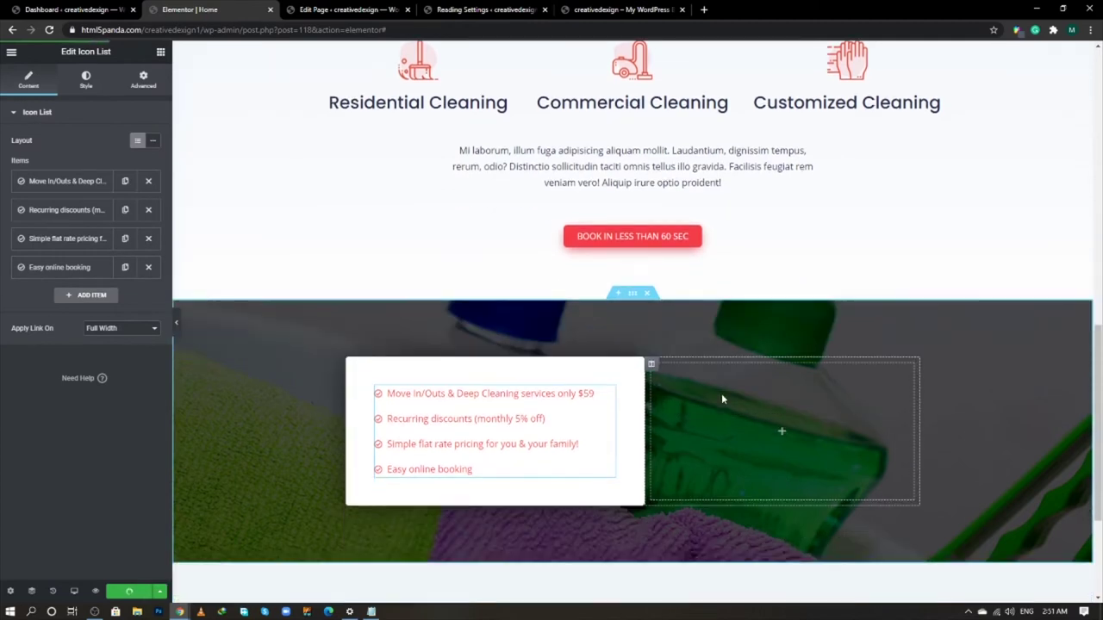
click(161, 54)
drag(127, 160, 805, 426)
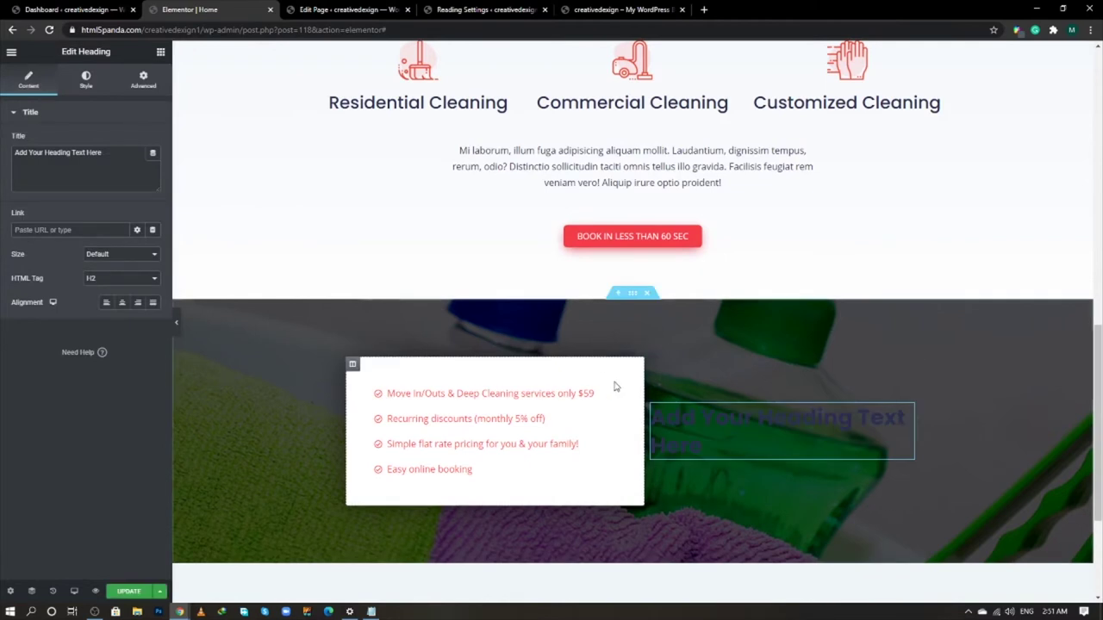
- Add a Text Editor widget below the new heading and paste the red heading style onto it
click(161, 52)
drag(149, 201, 689, 449)
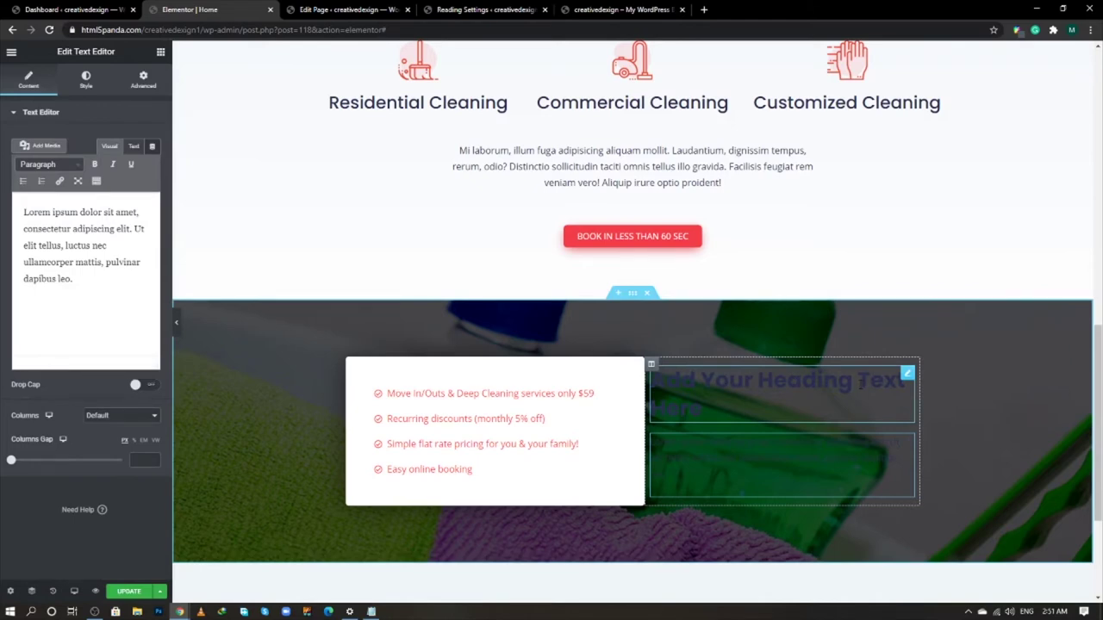
scroll(702, 316, up, 5)
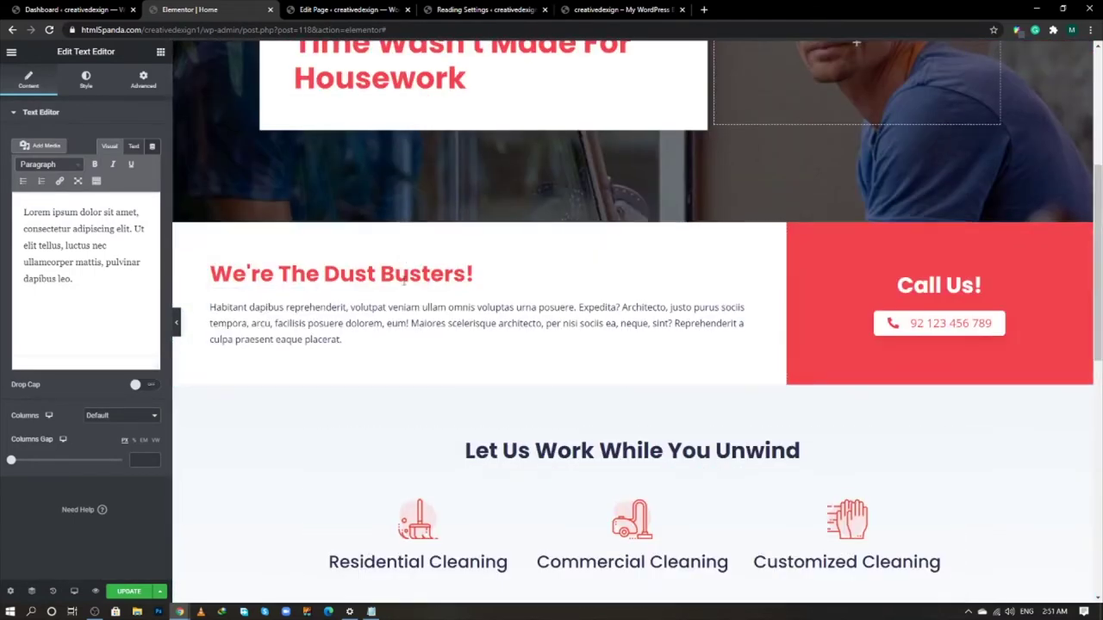
right_click(412, 275)
click(434, 319)
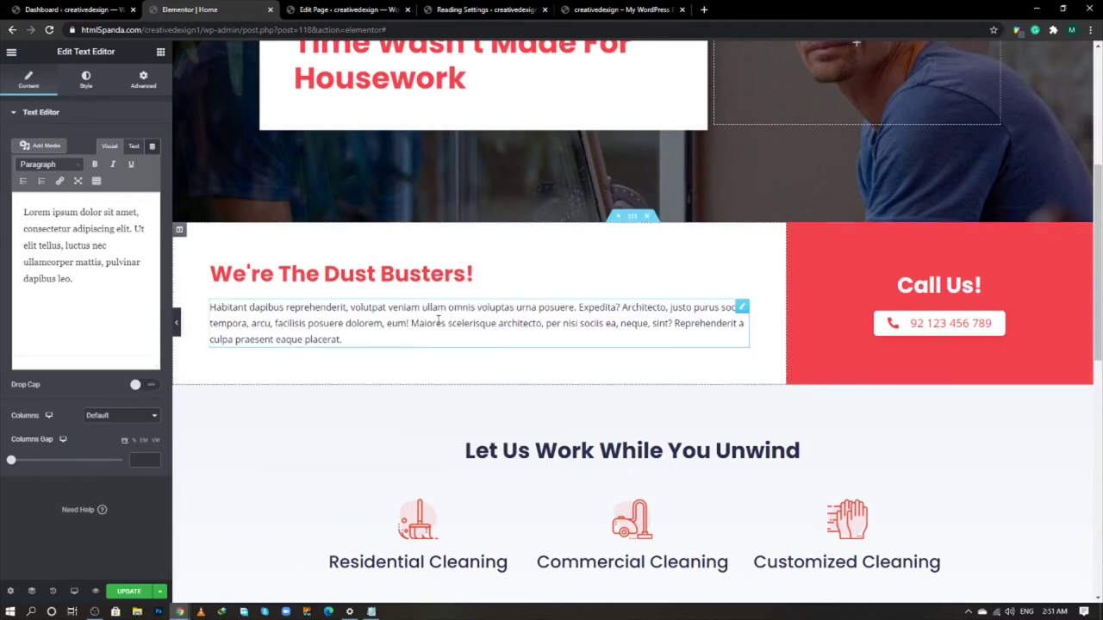
scroll(788, 423, down, 6)
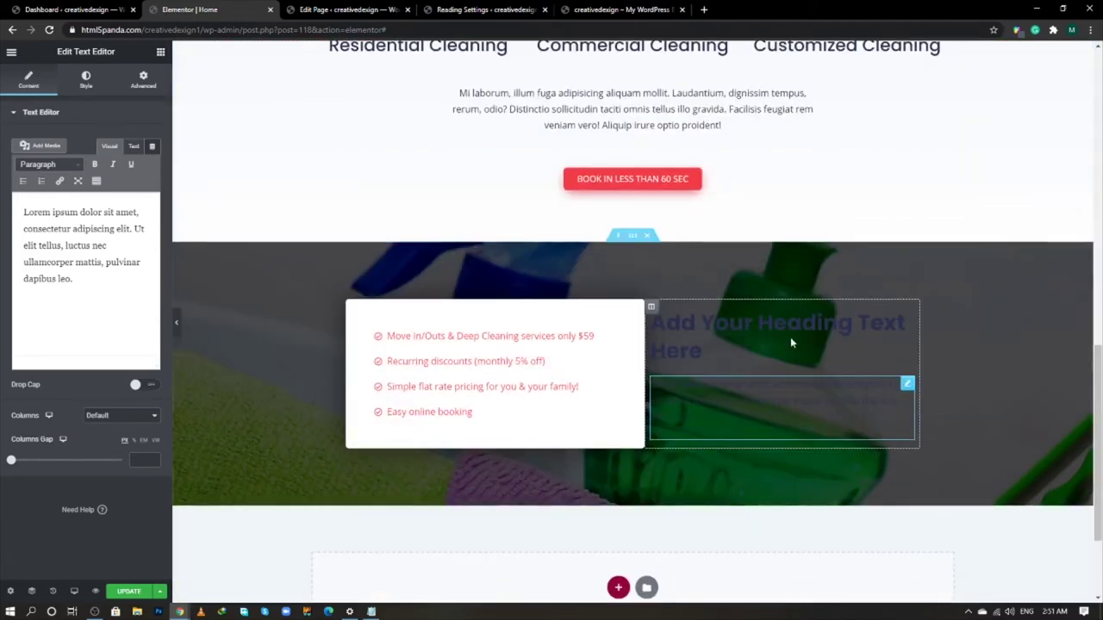
right_click(793, 340)
click(814, 409)
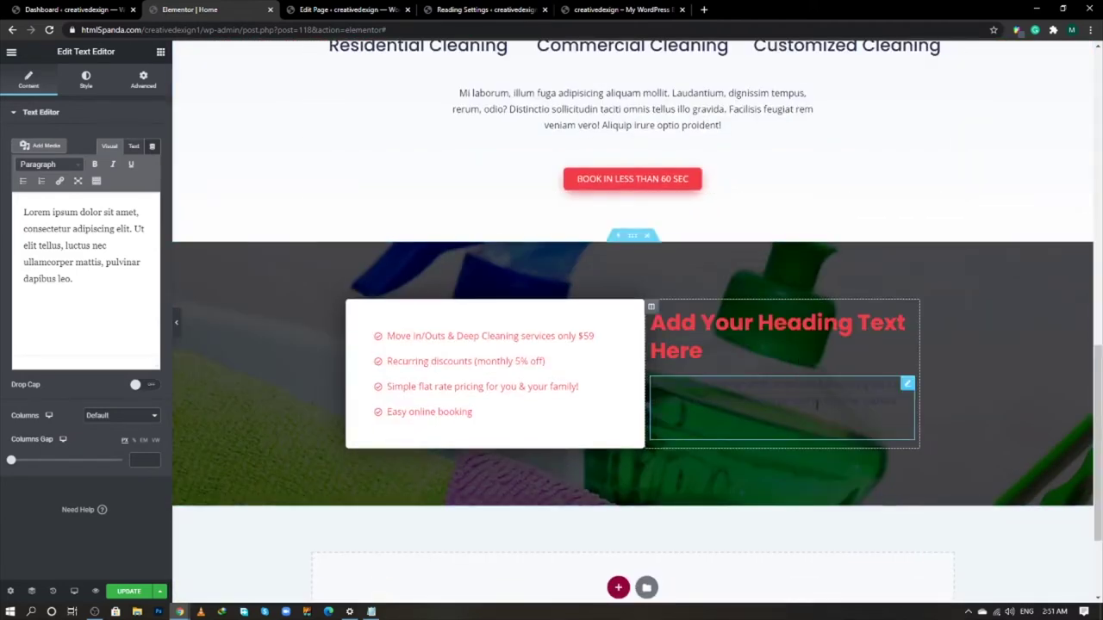
- Set the heading title to 'Get Your Place Cleaned And Healthy', copied from the live site
key(alt+Tab)
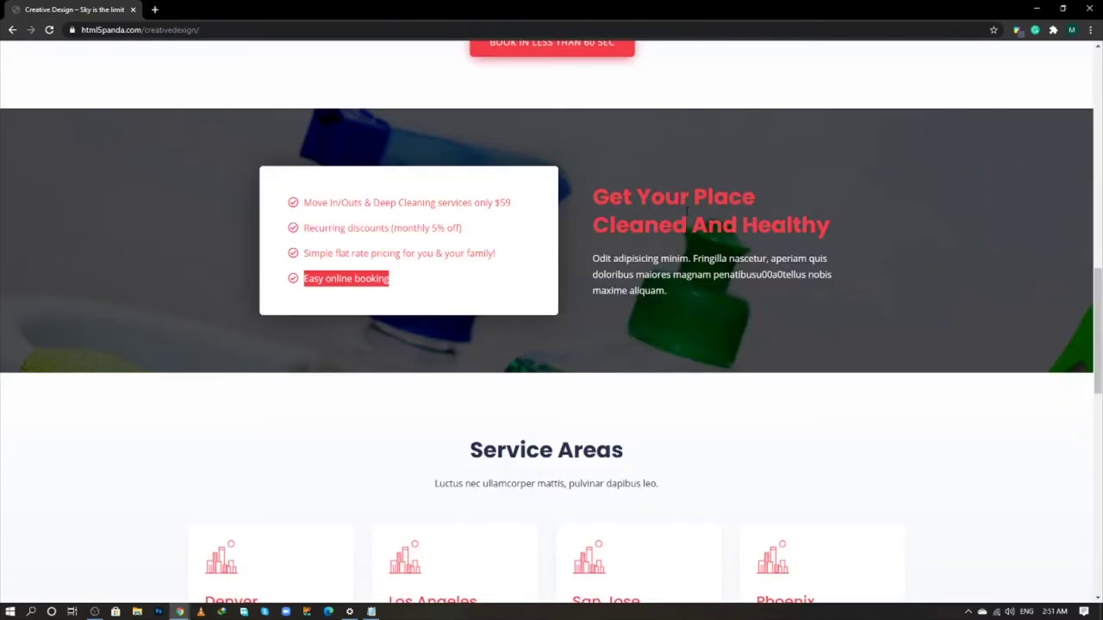
triple_click(686, 211)
key(alt+Tab)
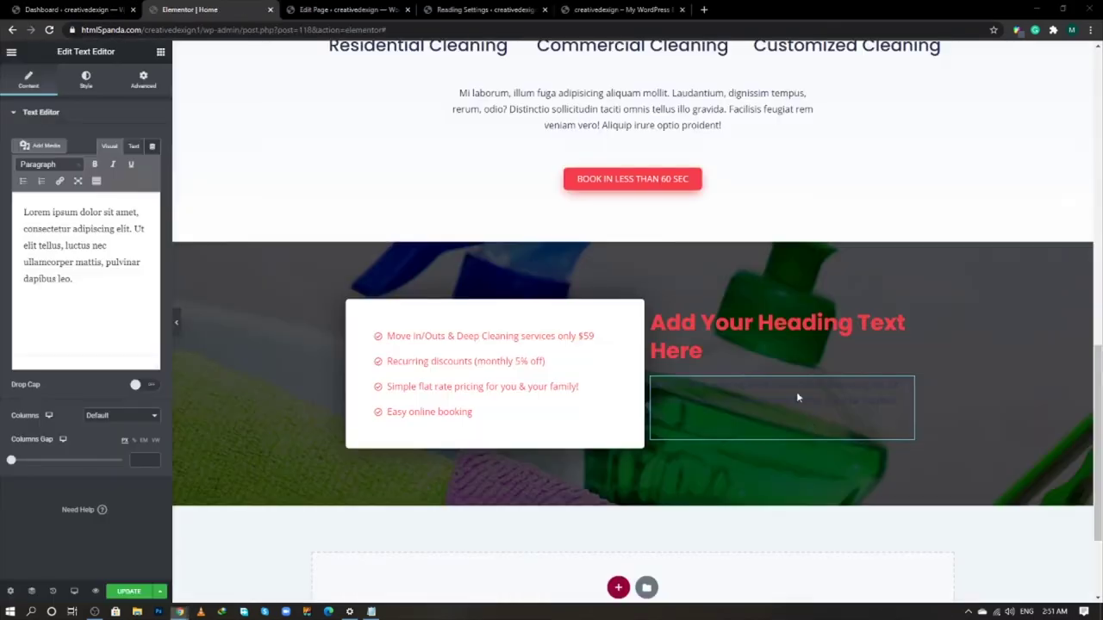
click(906, 315)
click(105, 164)
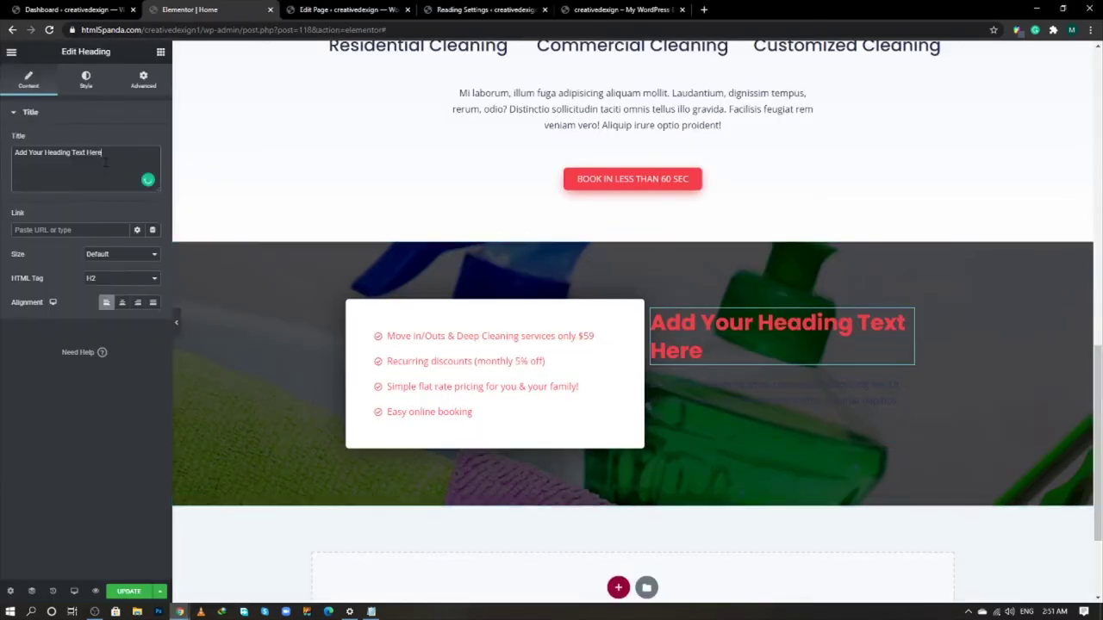
key(ctrl+a)
key(ctrl+v)
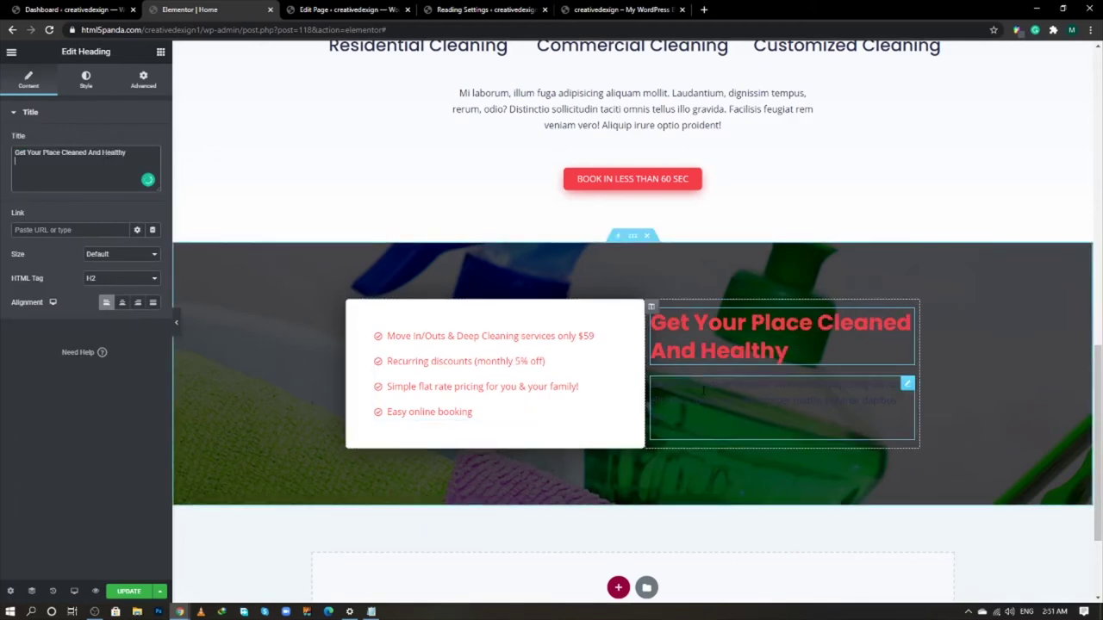
- Replace the text block's placeholder with the paragraph copied from the live site
key(alt+Tab)
triple_click(659, 274)
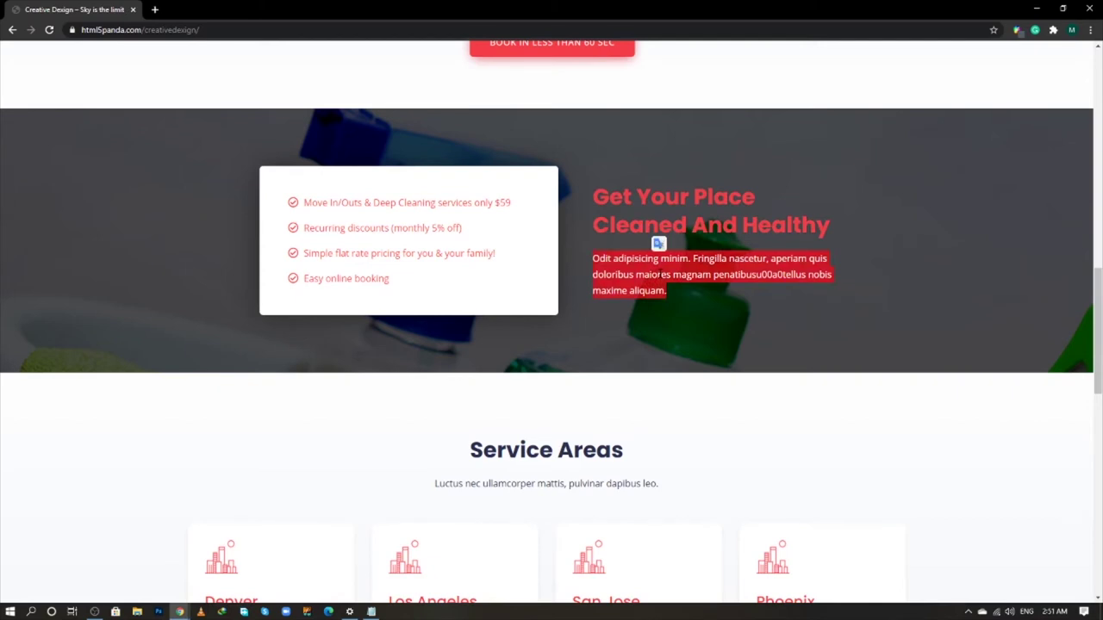
key(alt+Tab)
click(906, 382)
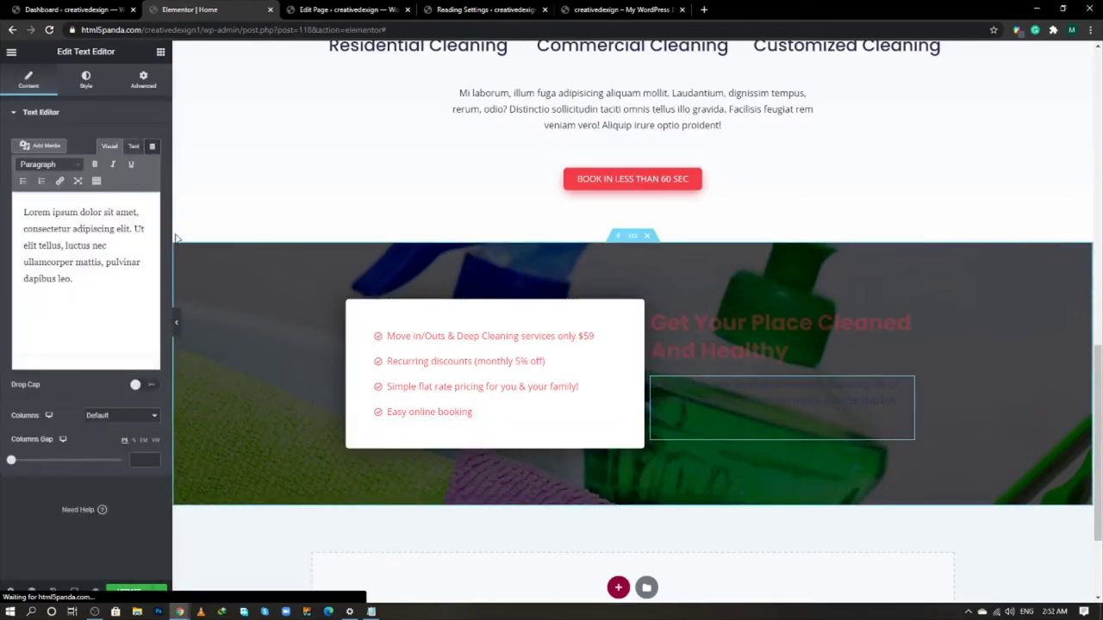
click(133, 147)
key(ctrl+a)
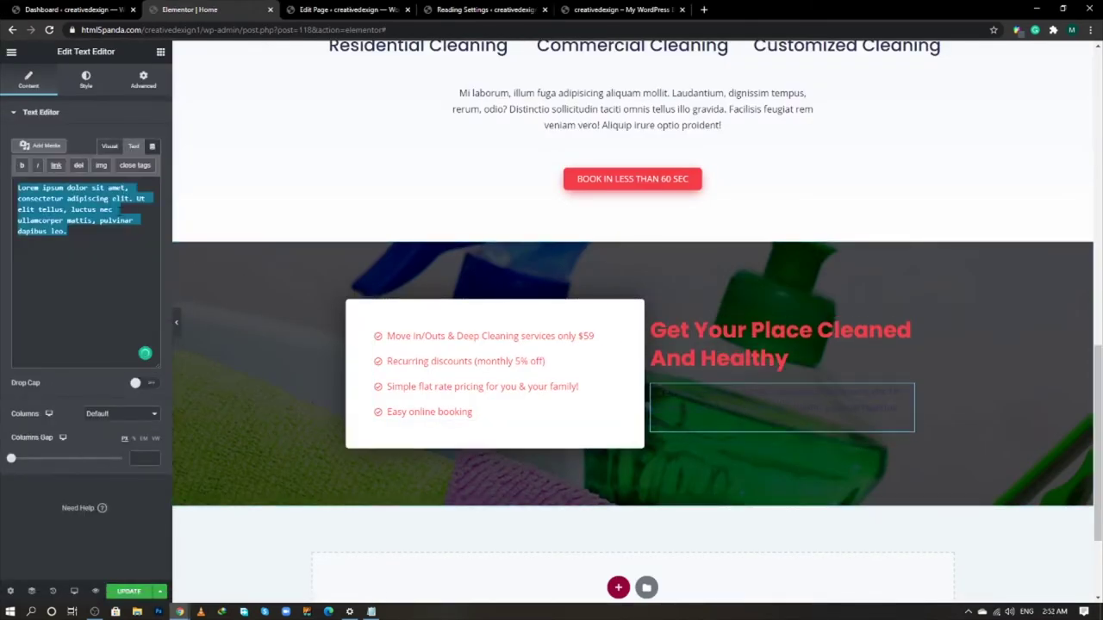
key(ctrl+v)
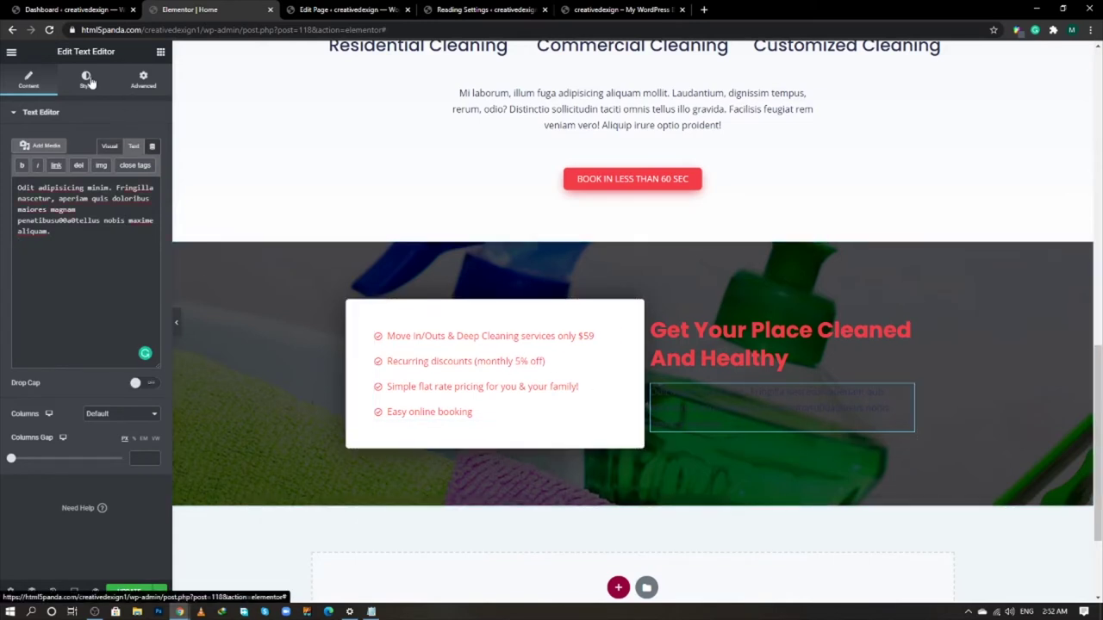
- Make the paragraph text colour white
click(86, 79)
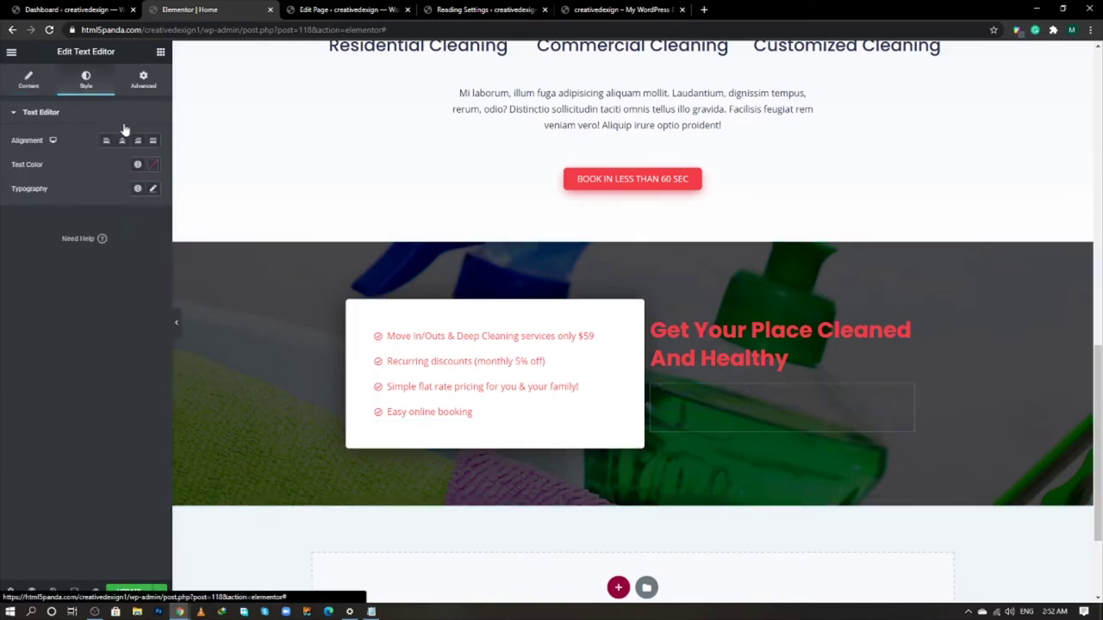
click(152, 164)
drag(69, 229, 1, 179)
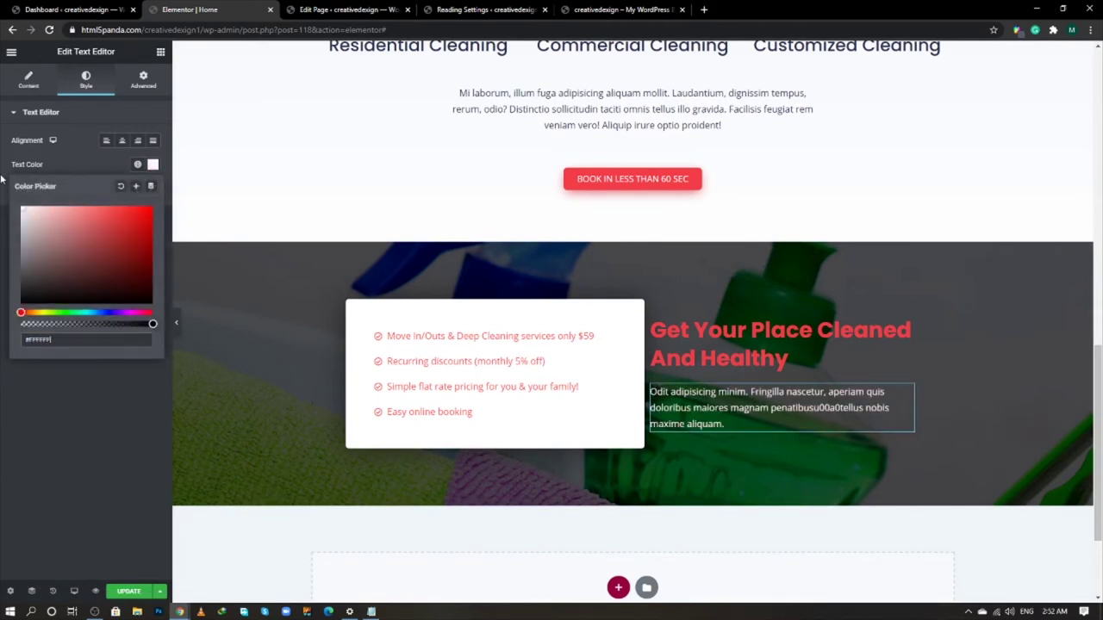
click(14, 373)
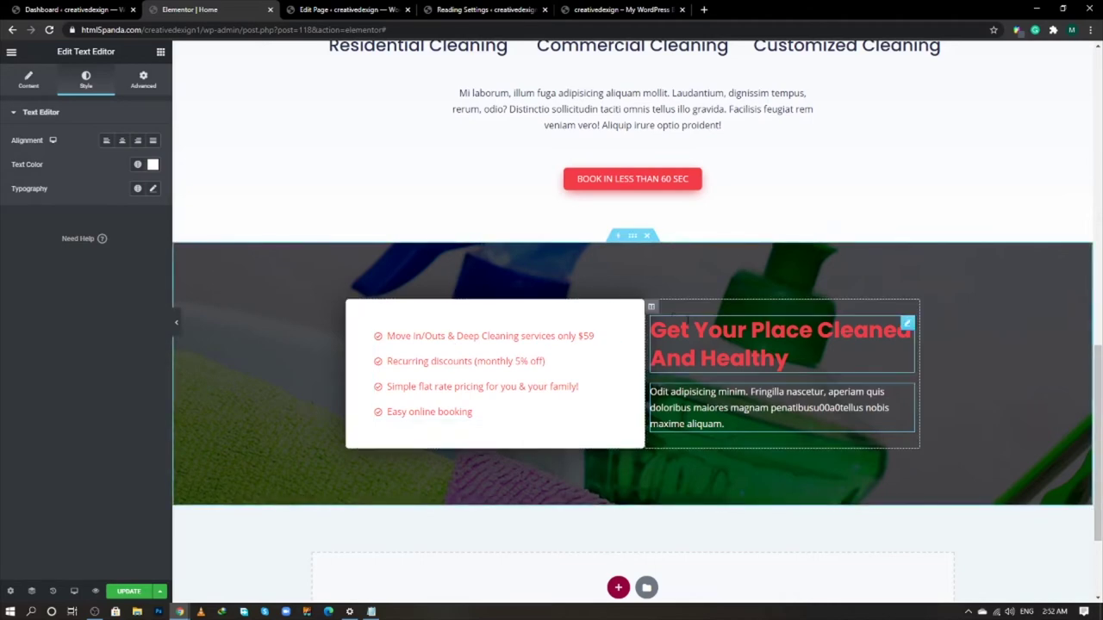
click(657, 313)
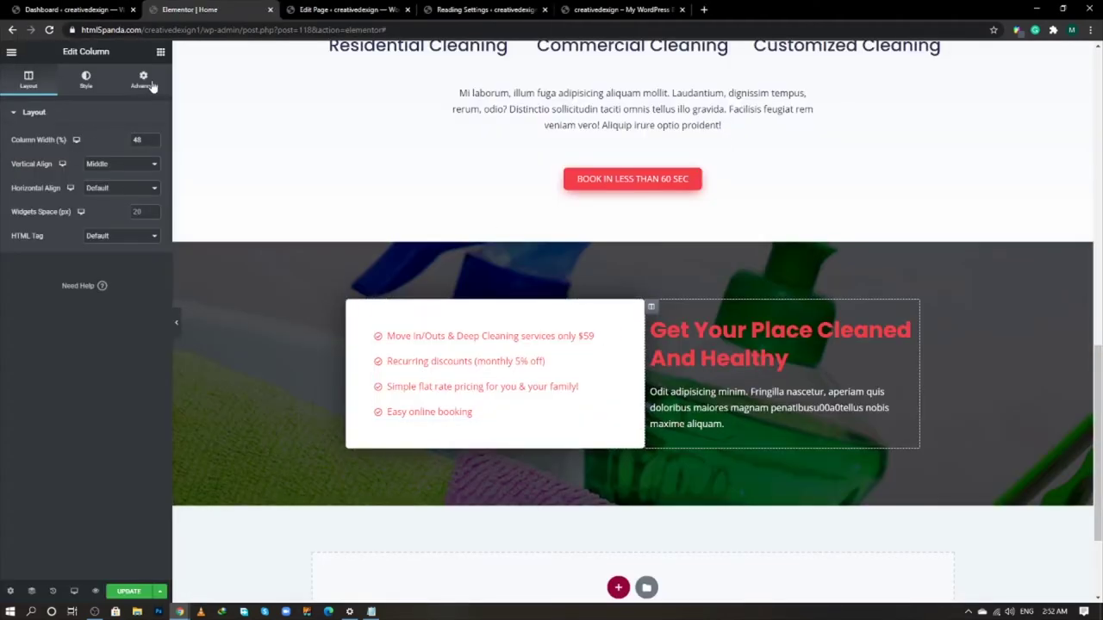
- Set the column padding to 0 0 0 60 and update the page
click(150, 85)
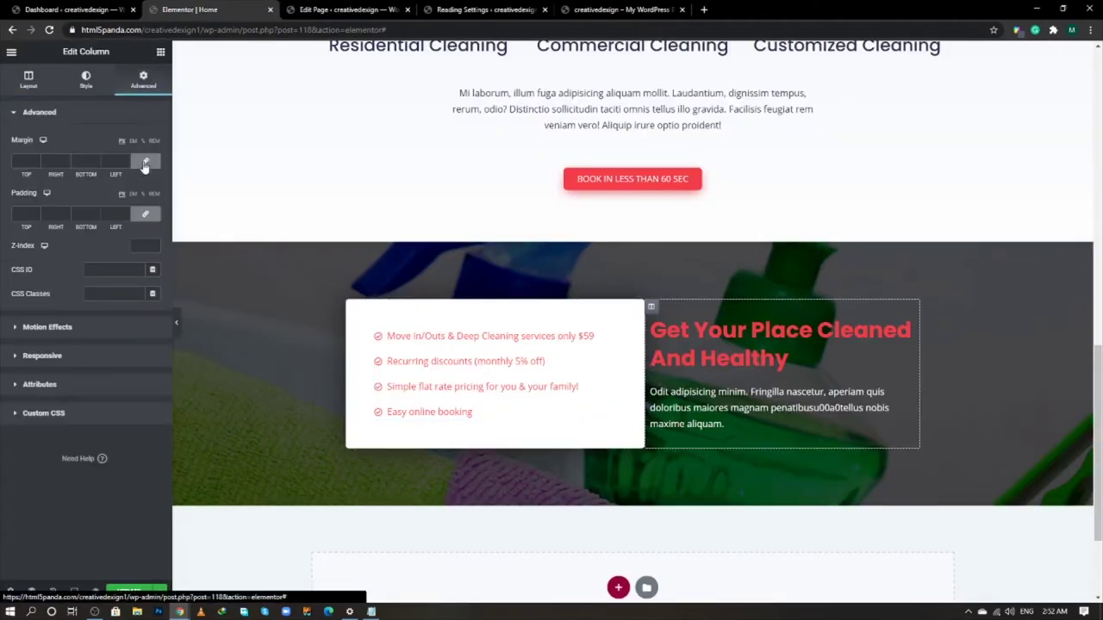
click(111, 213)
text(0)
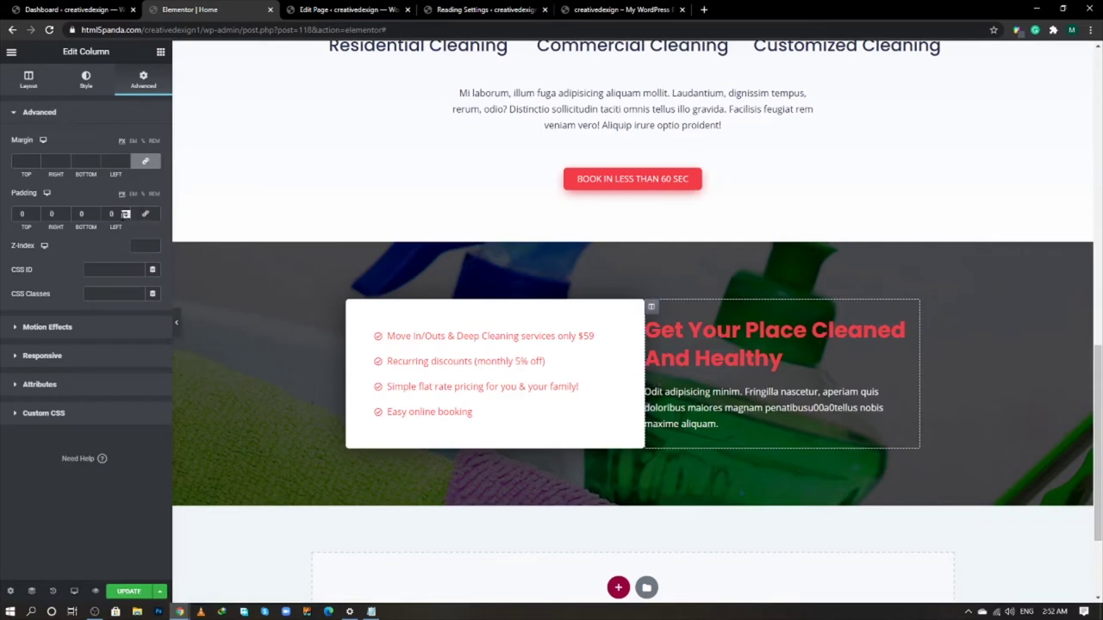
text(4)
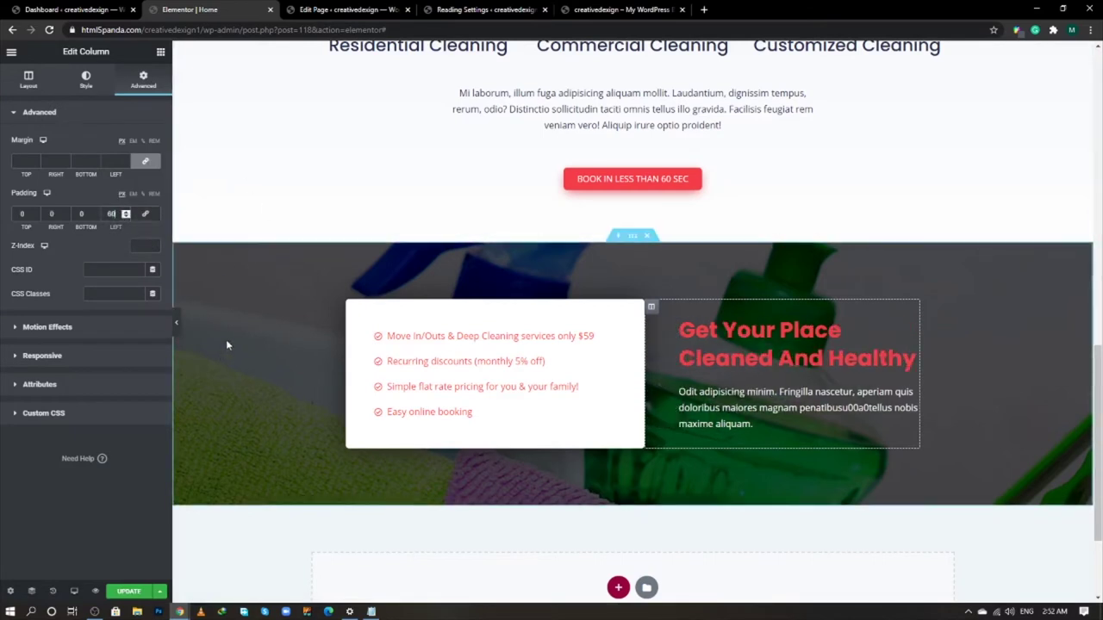
click(129, 592)
scroll(455, 387, down, 1)
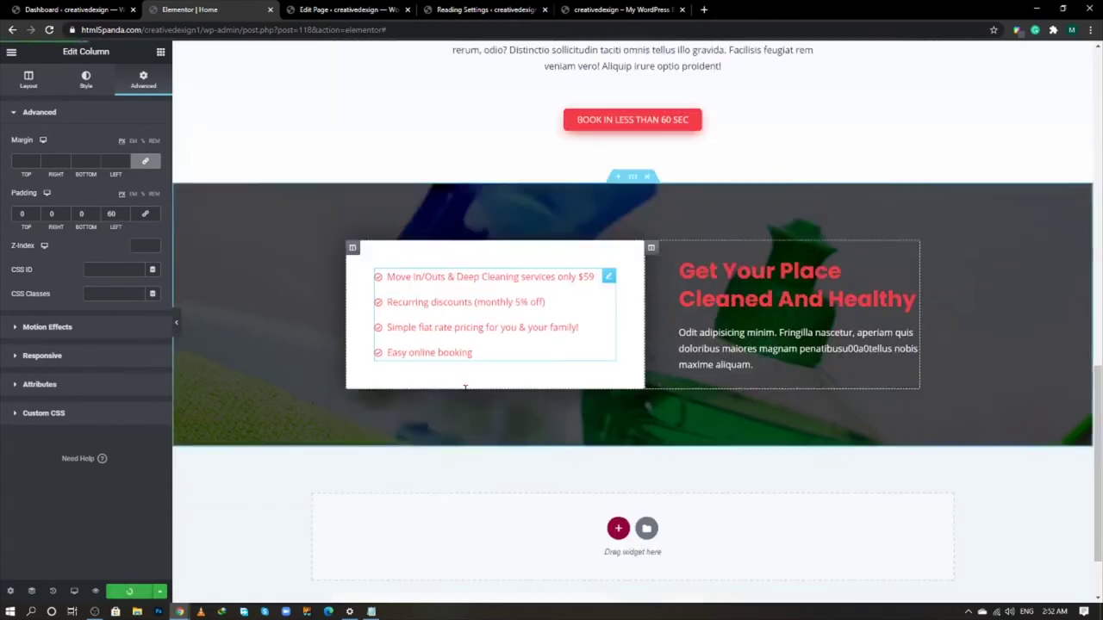
- Check the Service Areas heading on the live site, then select the darkened-photo section
key(alt+Tab)
scroll(553, 361, down, 3)
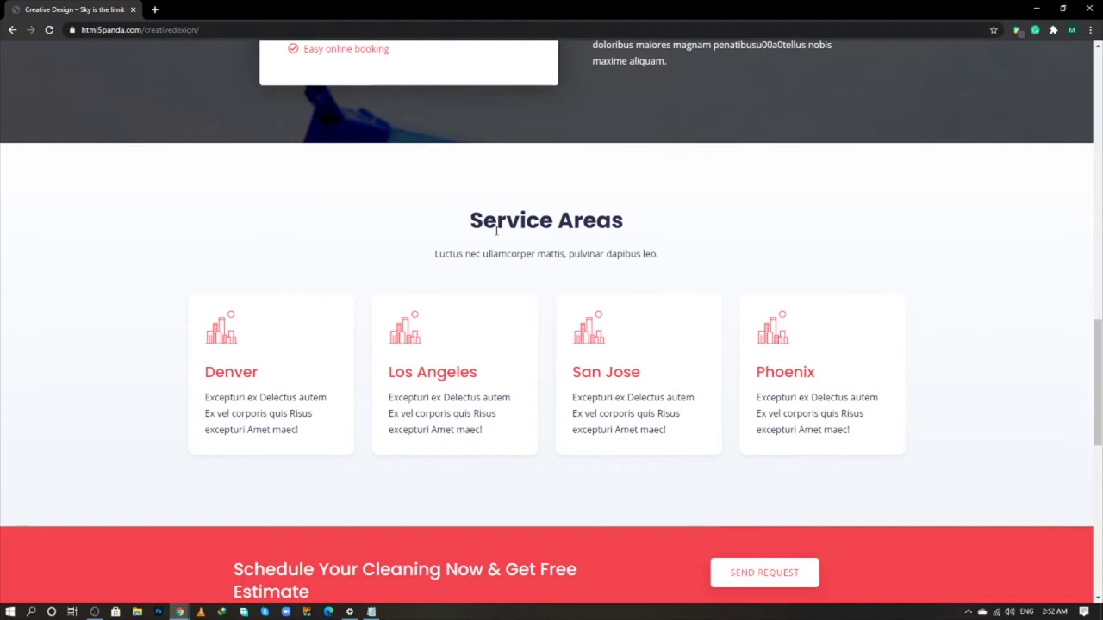
triple_click(495, 230)
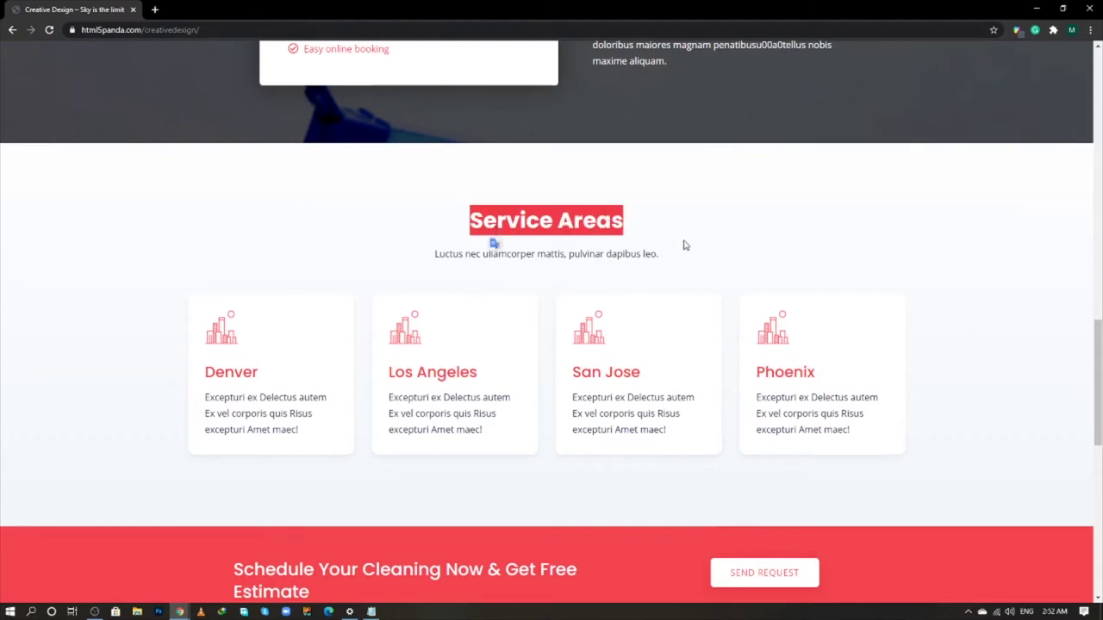
click(653, 244)
double_click(595, 226)
click(678, 238)
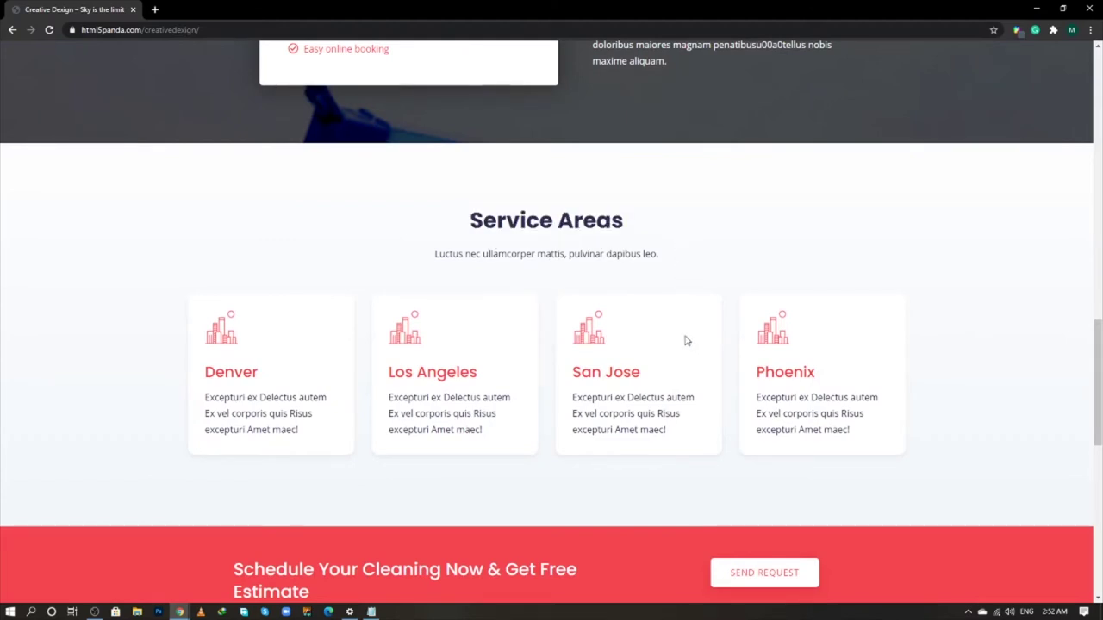
key(alt+Tab)
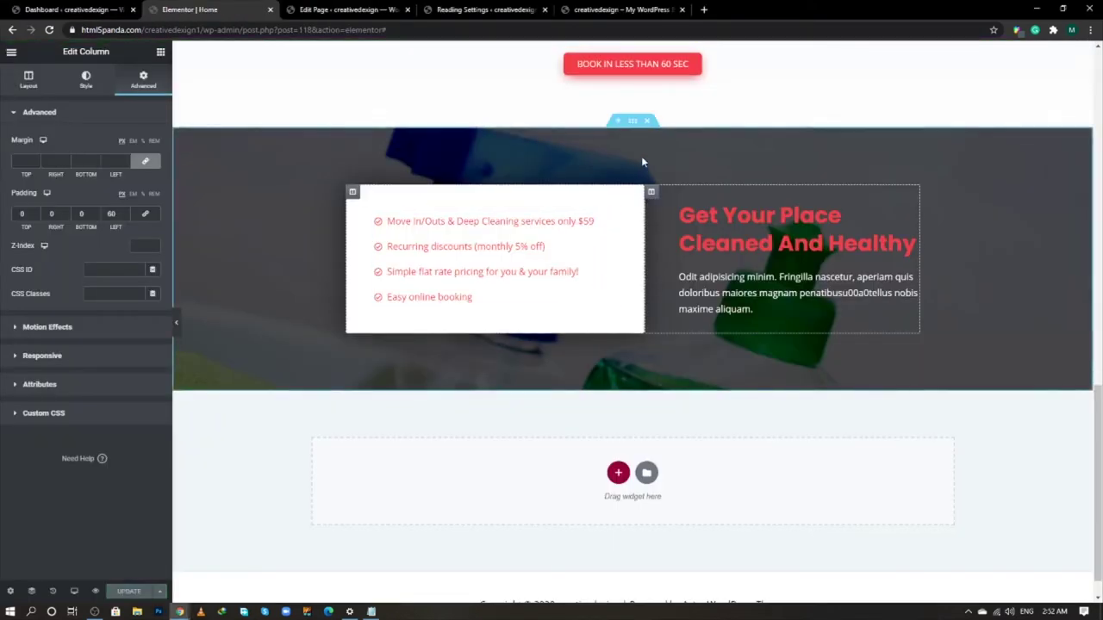
click(637, 126)
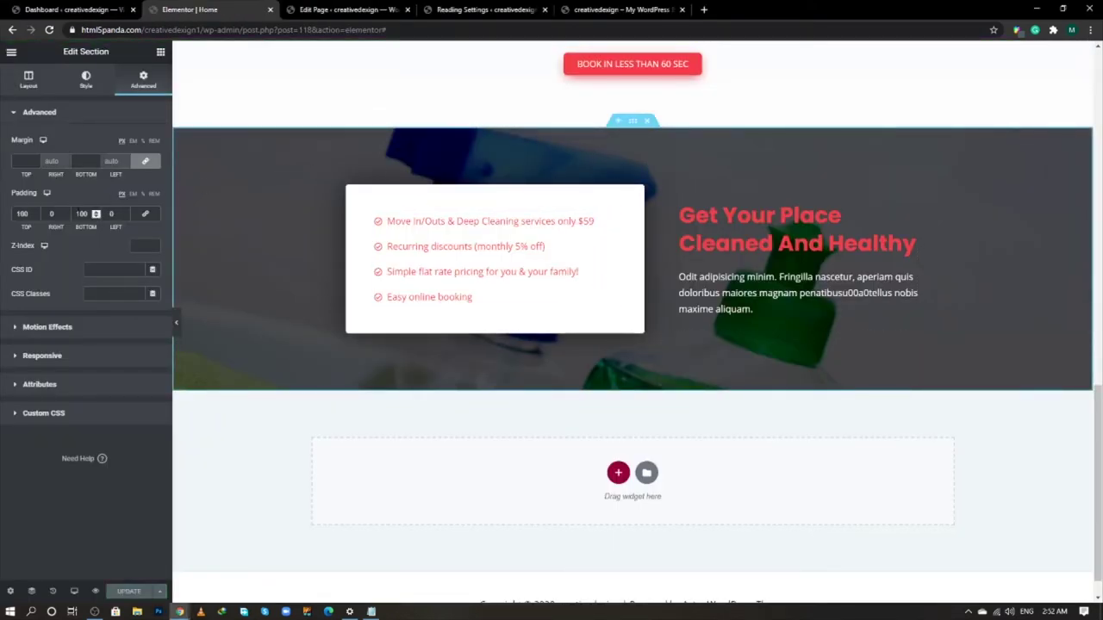
scroll(652, 414, down, 1)
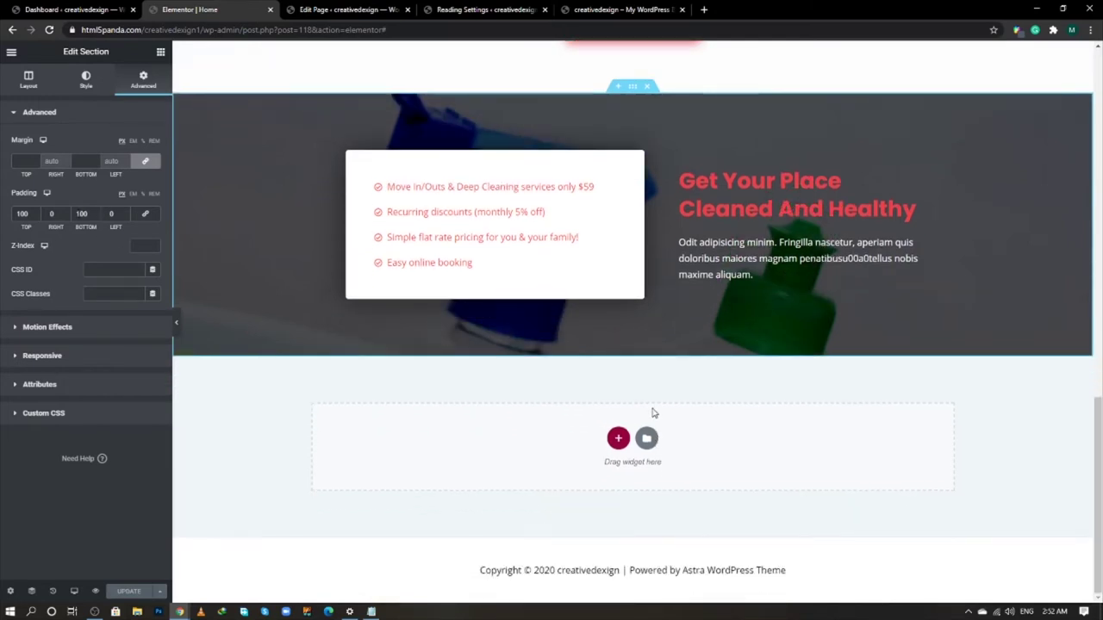
- Add a one-column section at the bottom with boxed width 1300
click(618, 438)
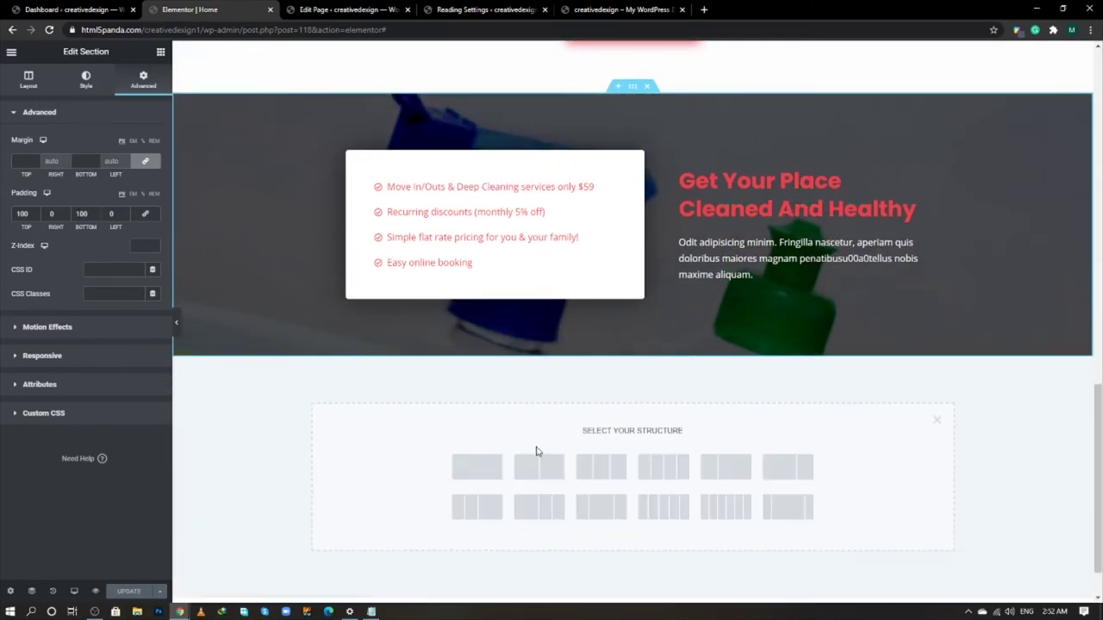
click(489, 469)
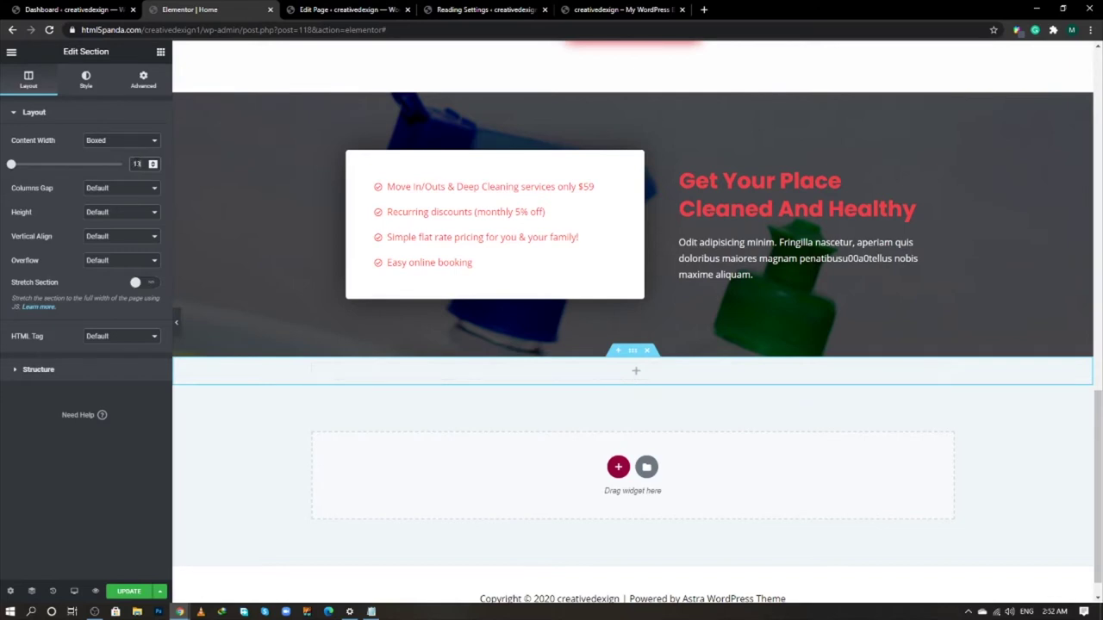
text(00)
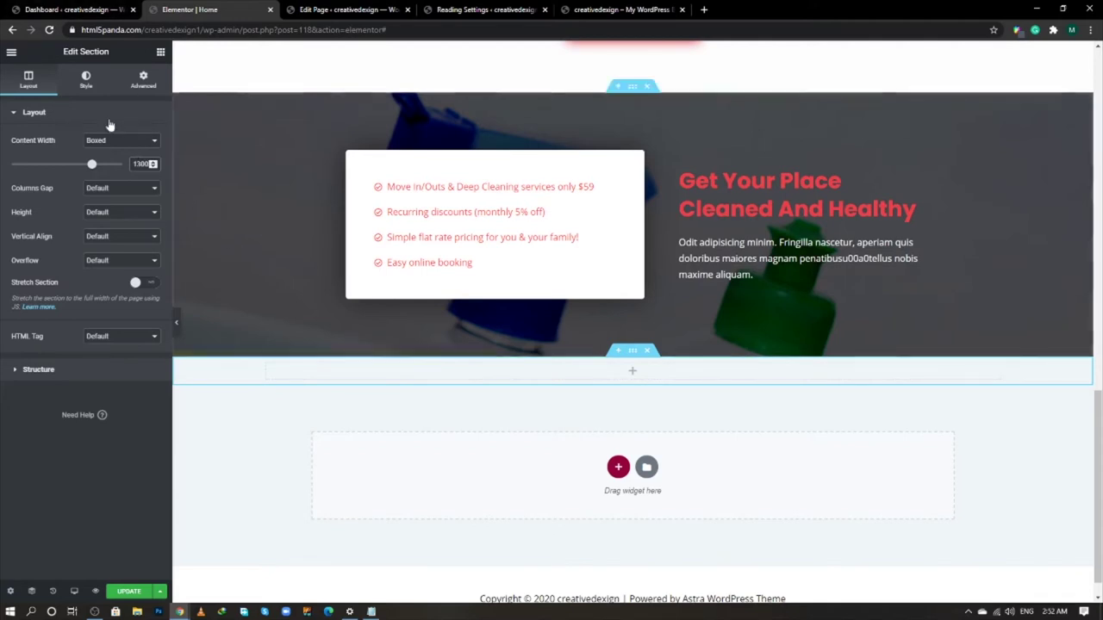
- Place a centred Heading and a centred Text Editor paragraph in the new section
click(160, 52)
drag(142, 176, 626, 382)
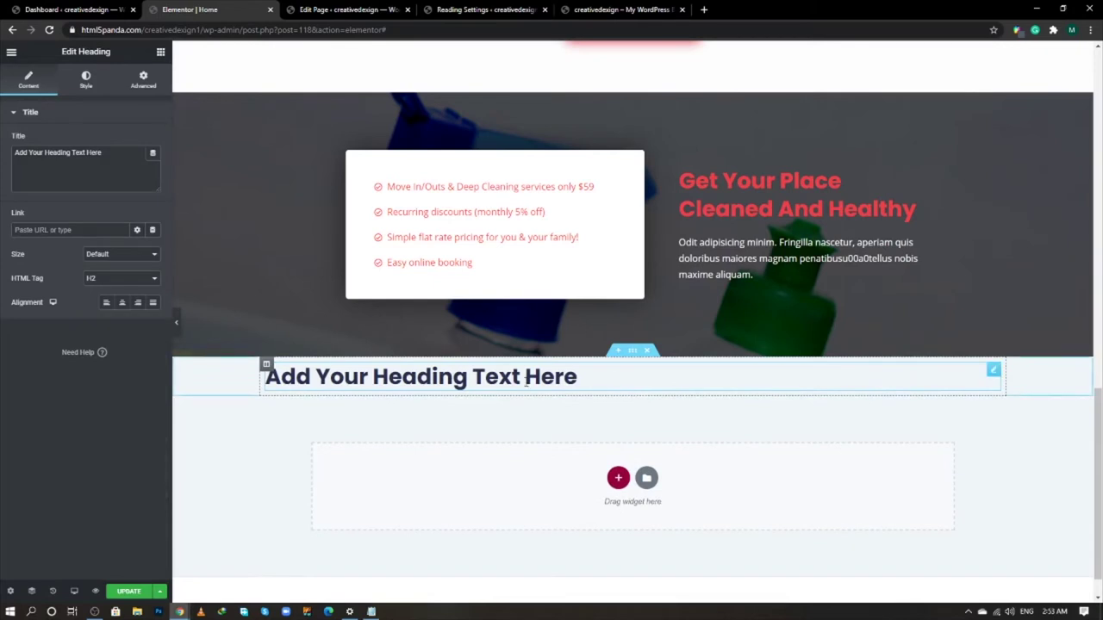
click(121, 302)
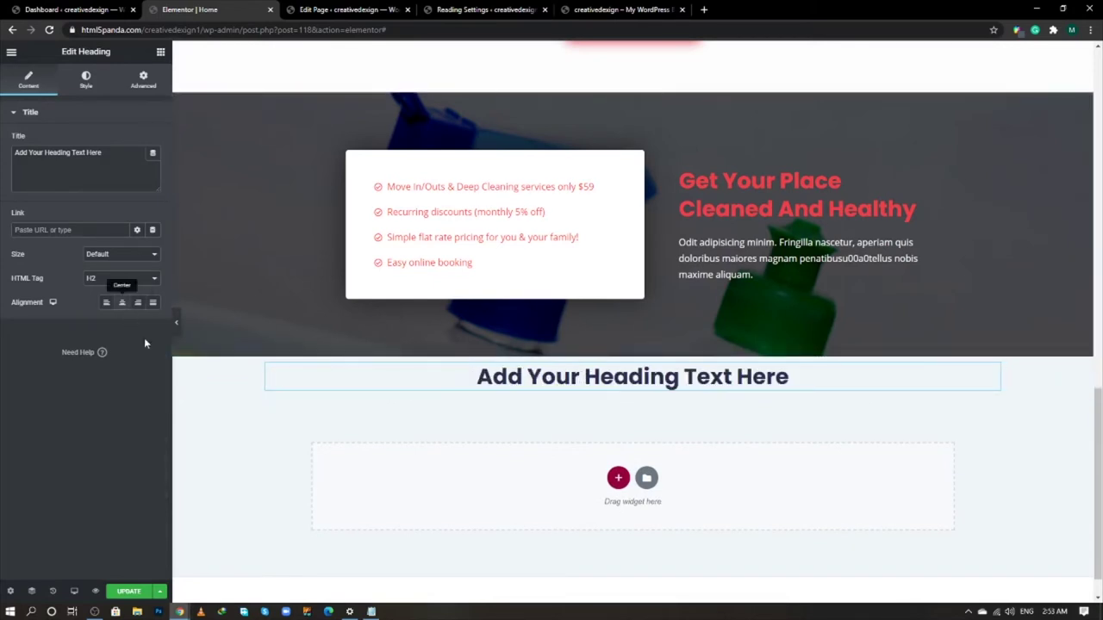
click(160, 51)
drag(127, 217, 603, 390)
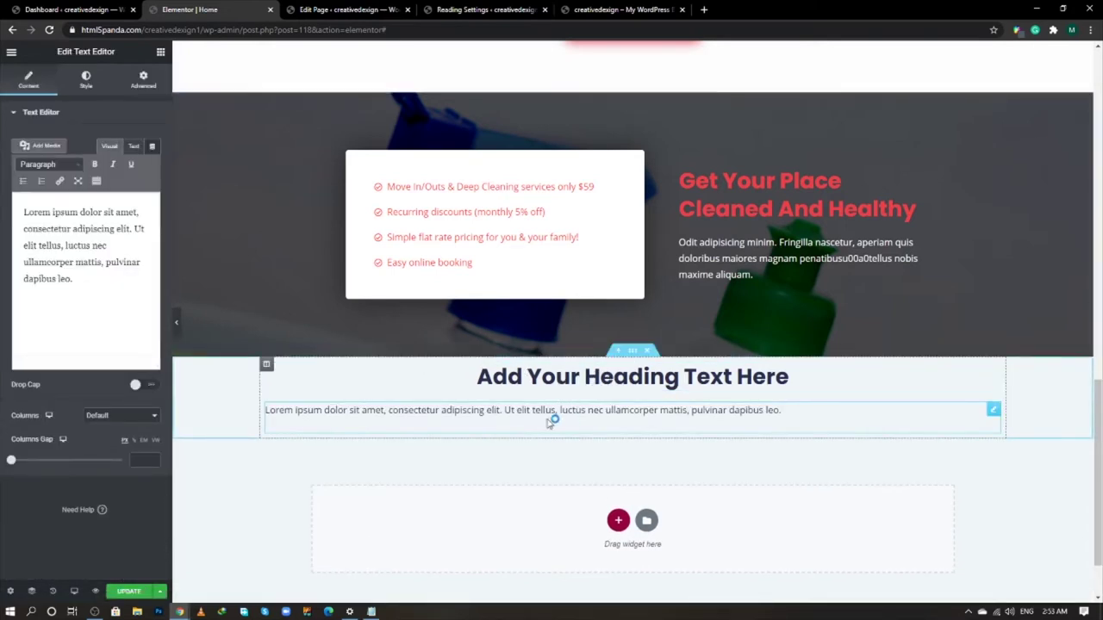
click(85, 80)
click(121, 140)
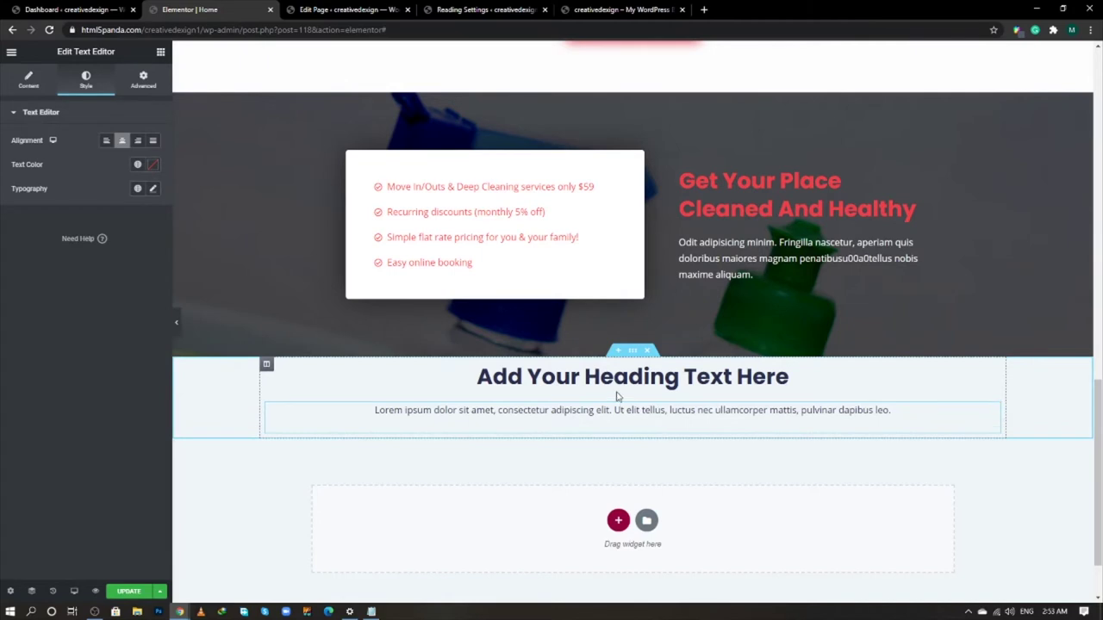
- Give the section a Classic background colour of #f0f8ff
click(634, 352)
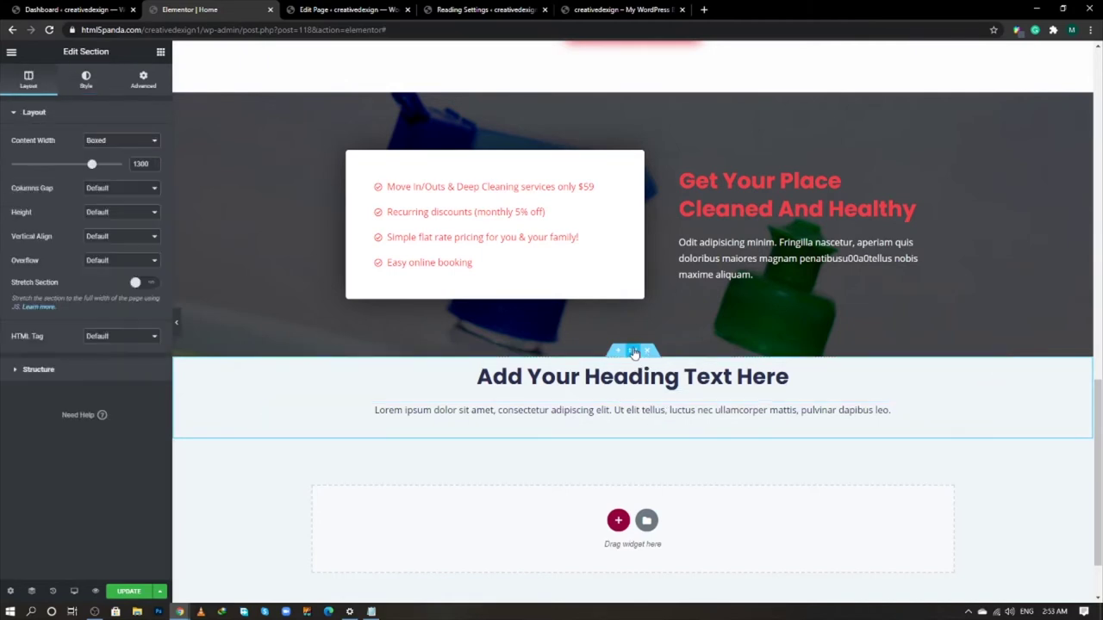
click(143, 80)
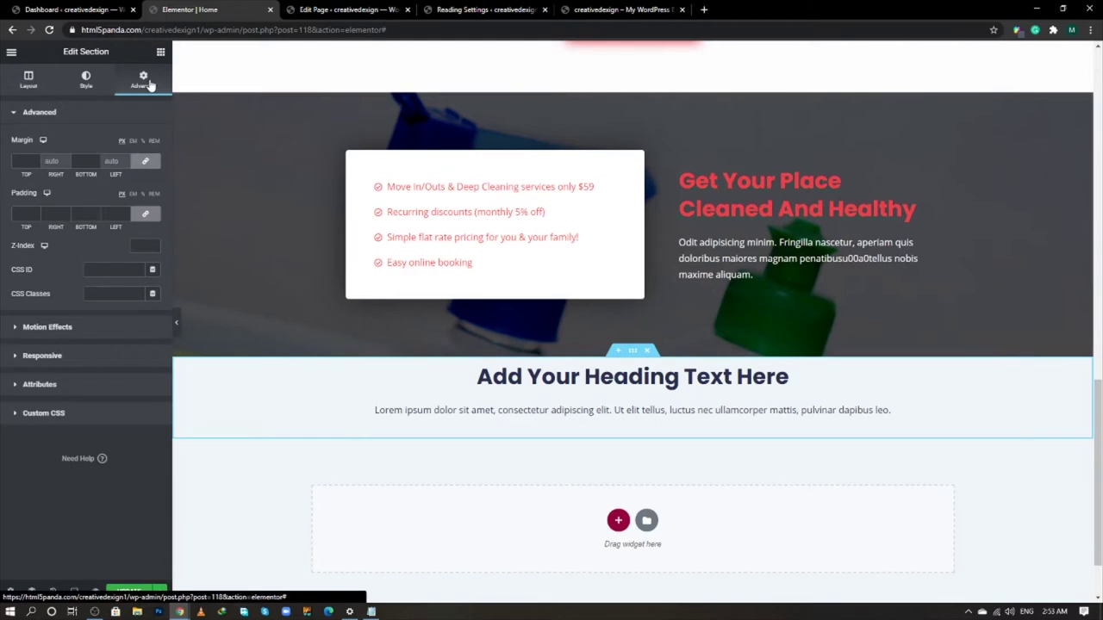
click(97, 90)
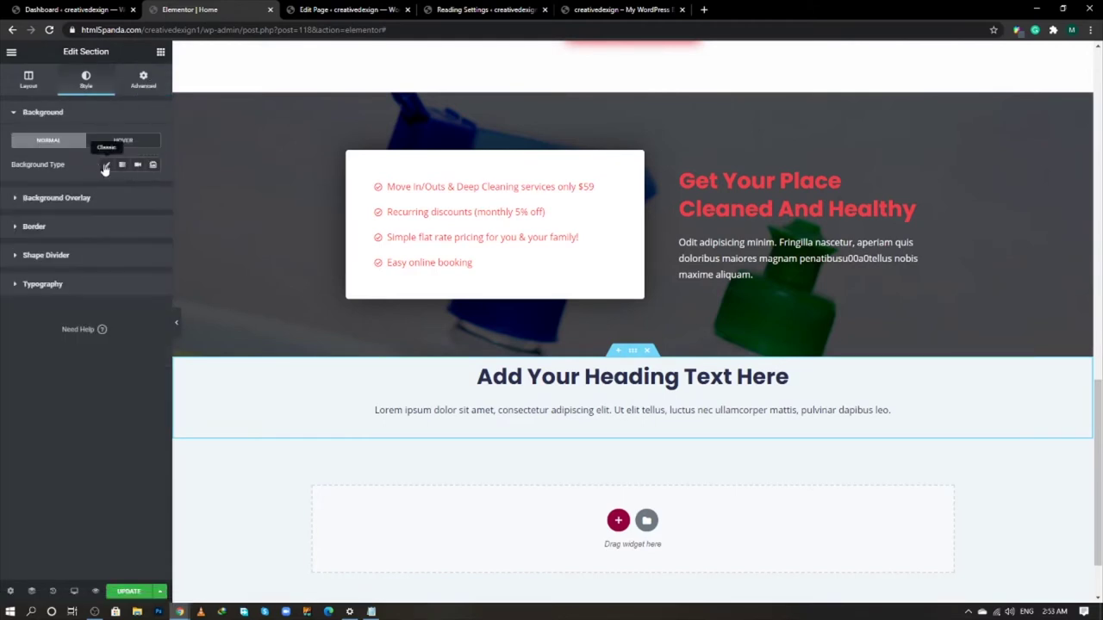
click(105, 166)
click(153, 188)
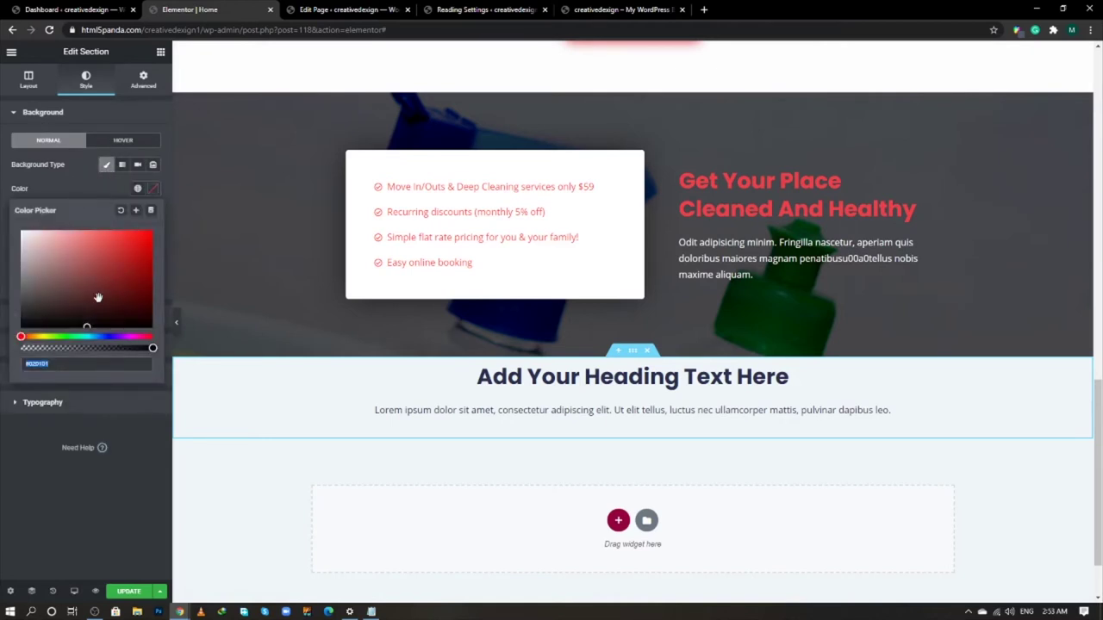
text(f0f8)
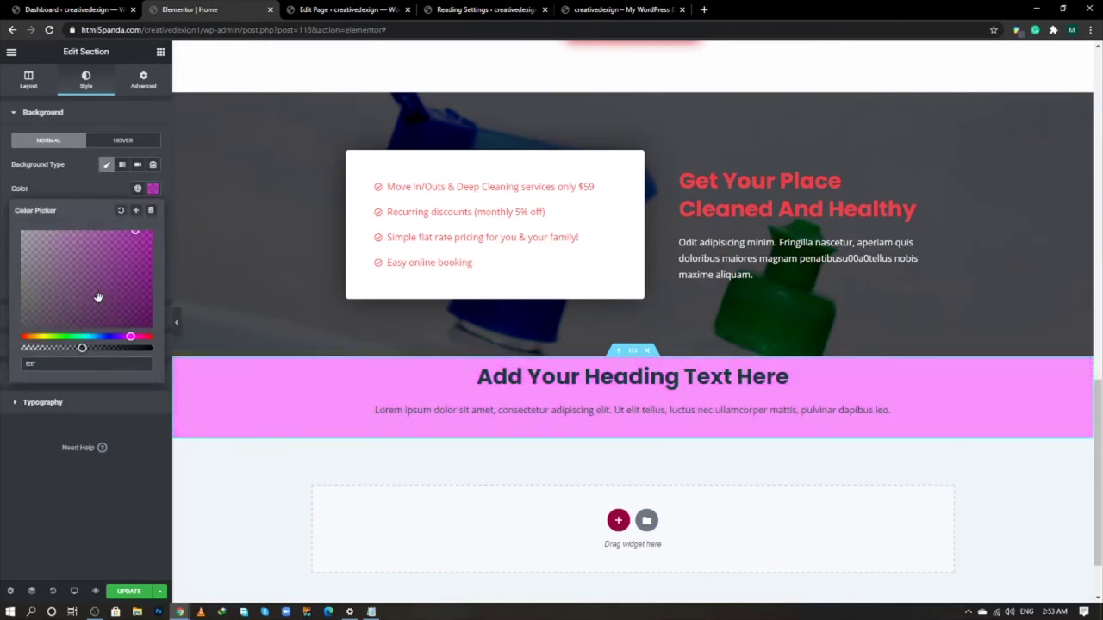
text(ff)
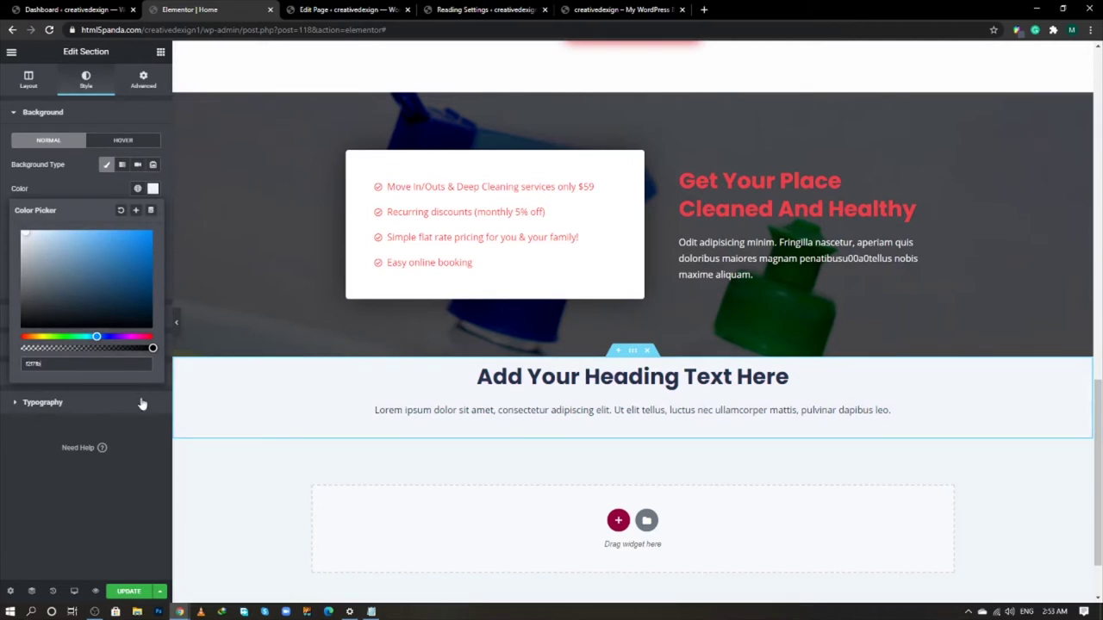
click(140, 427)
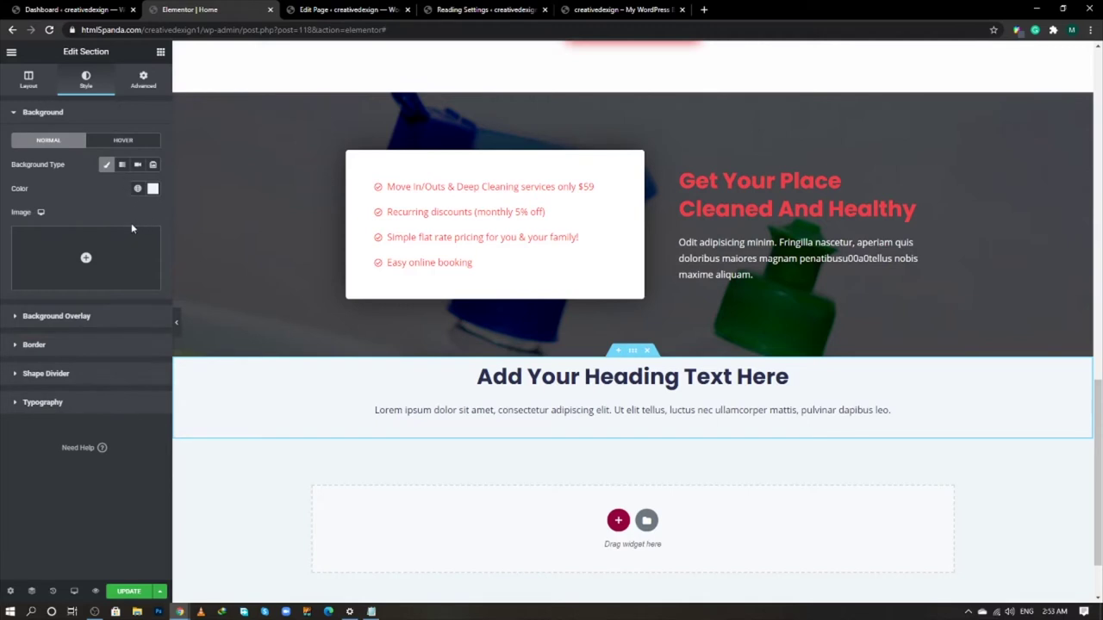
- Set the section padding to 100 px top and bottom
click(141, 81)
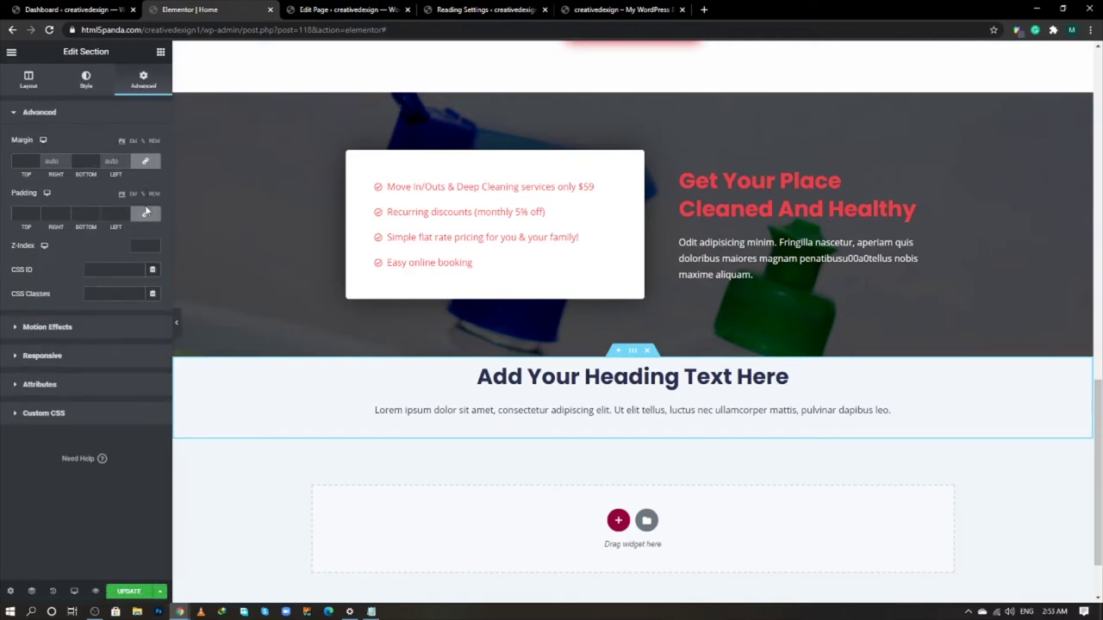
click(145, 213)
click(22, 214)
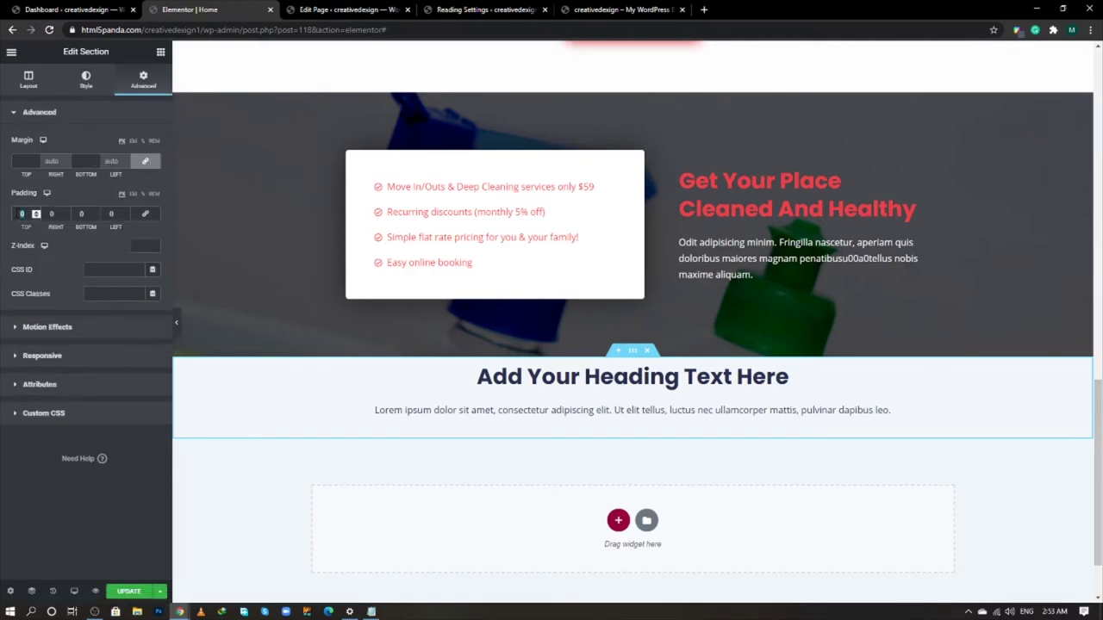
text(100)
key(Tab)
key(Tab)
text(100)
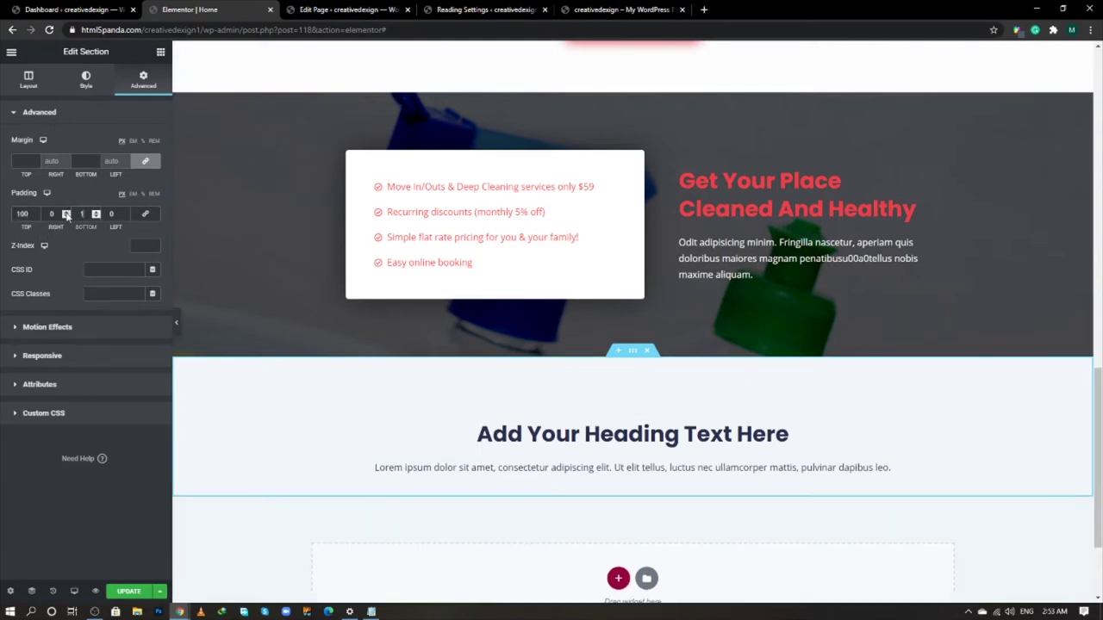
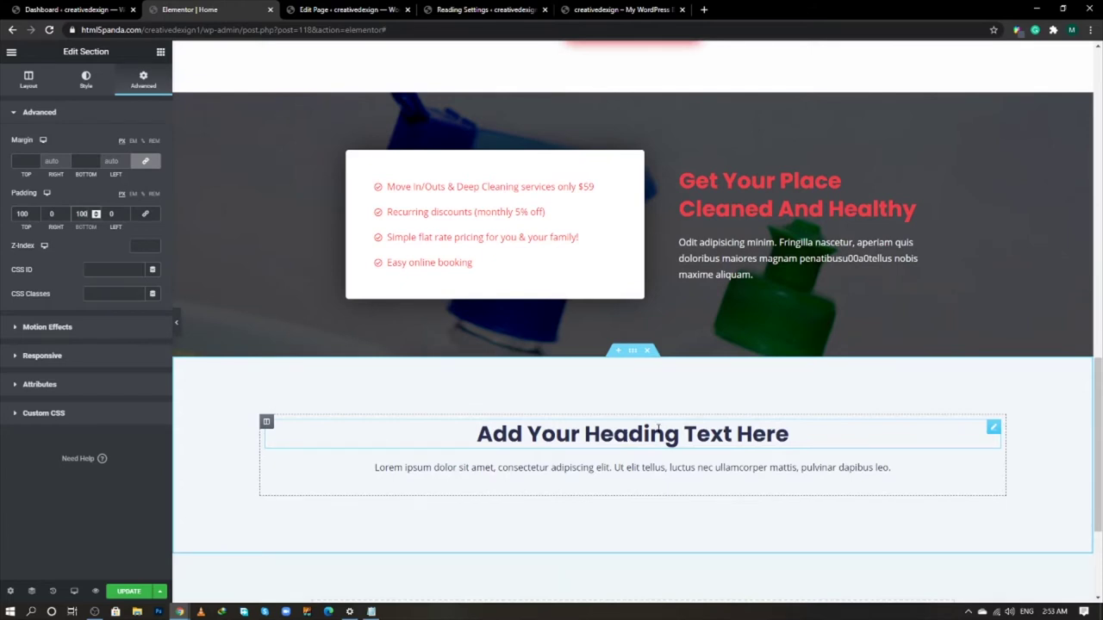
- Replace the placeholder heading with 'Service Areas' copied from the live site
click(658, 428)
scroll(485, 393, down, 2)
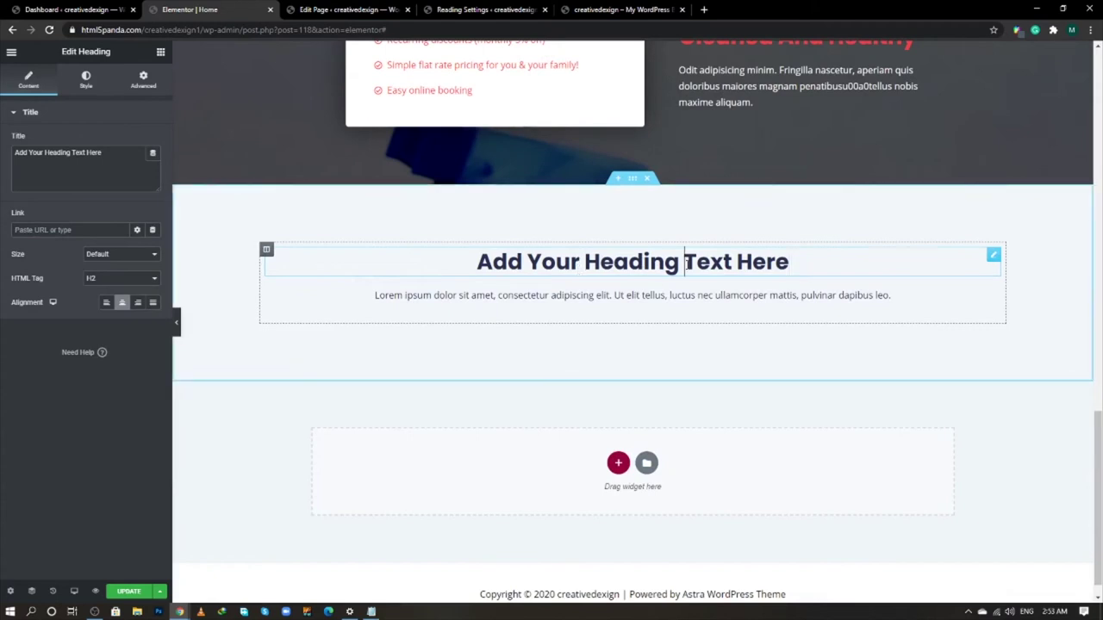
key(alt+Tab)
triple_click(555, 222)
key(ctrl+c)
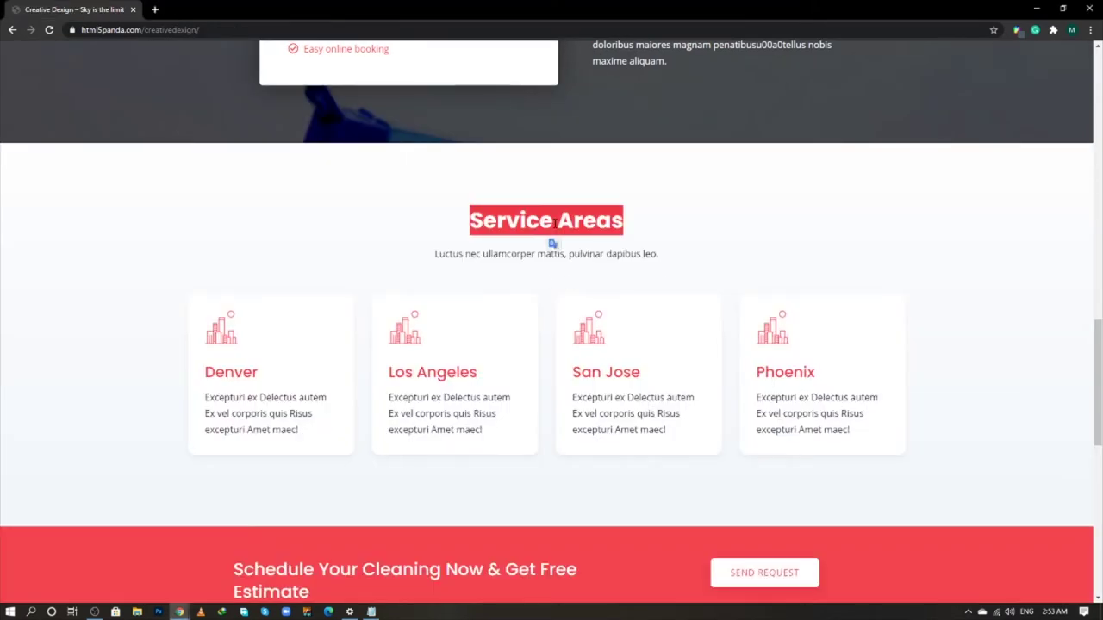
key(alt+Tab)
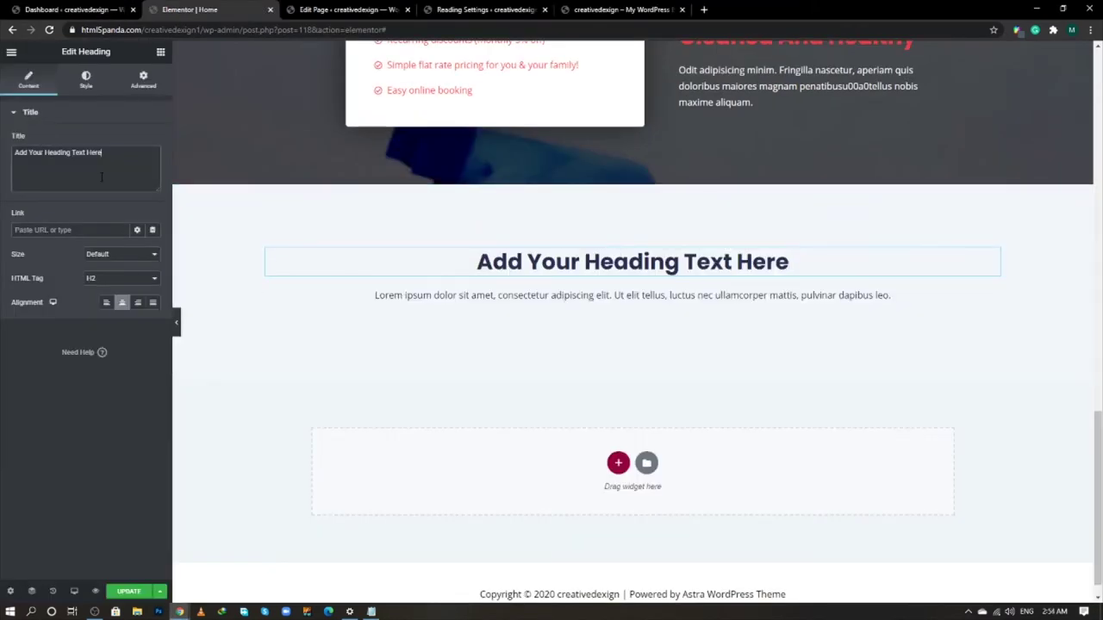
triple_click(101, 177)
key(ctrl+v)
- Paste the live site's sentence under the heading into the Text Editor's Text tab
key(alt+Tab)
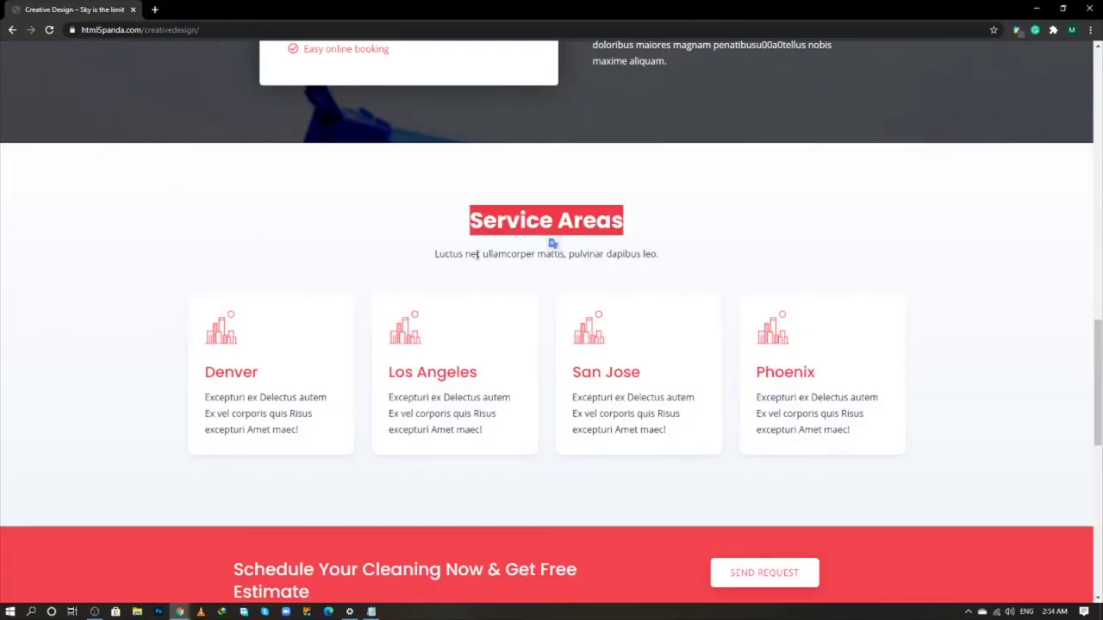
triple_click(476, 253)
key(alt+Tab)
click(532, 292)
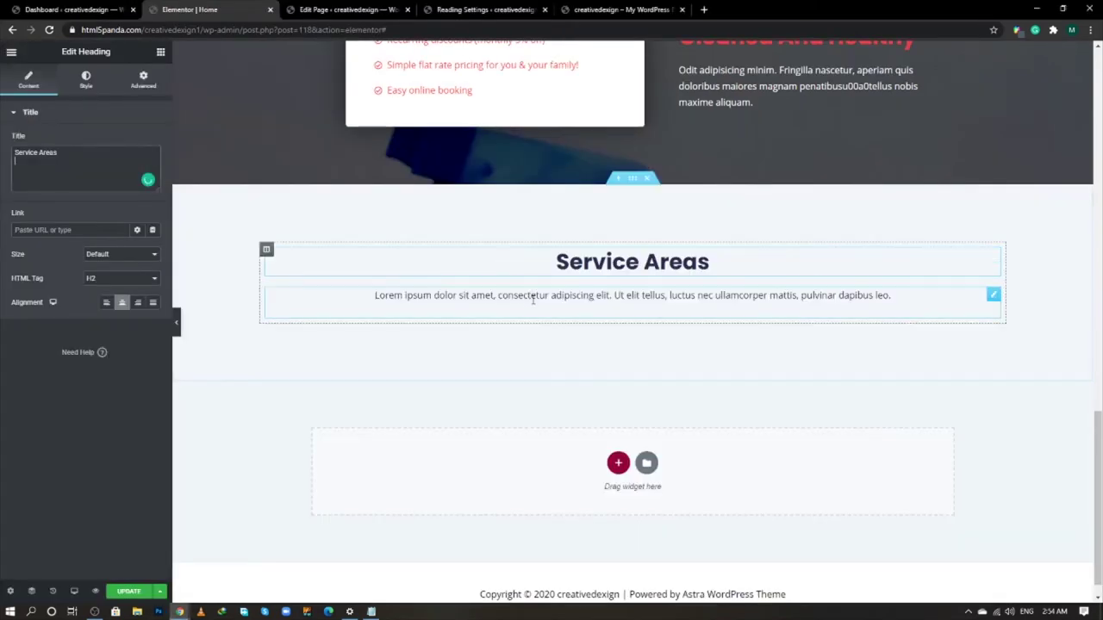
click(29, 80)
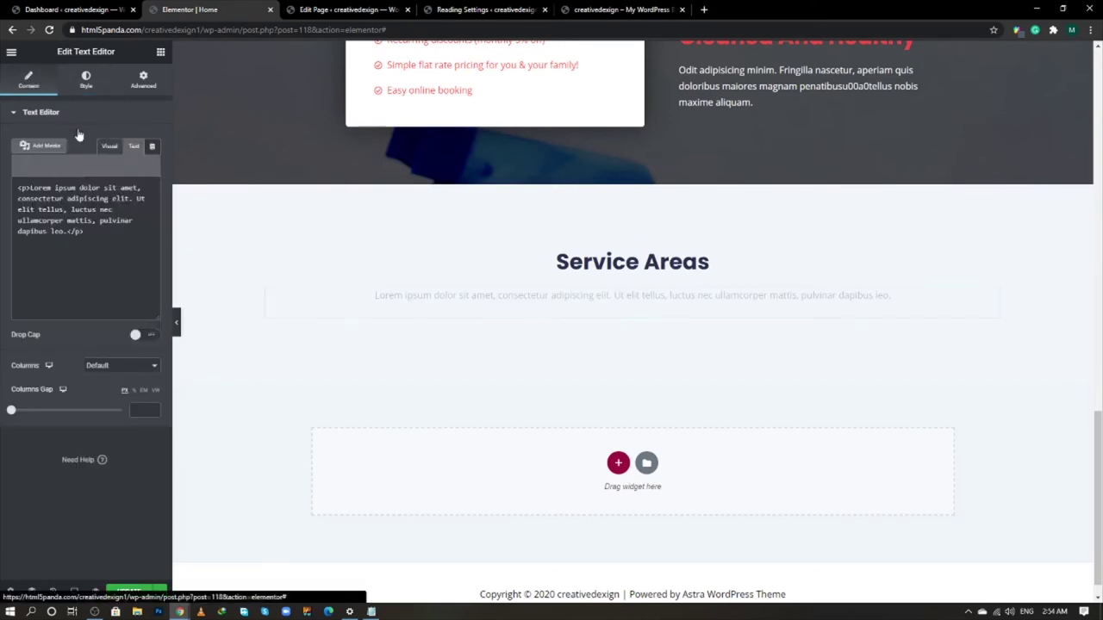
click(134, 146)
key(ctrl+a)
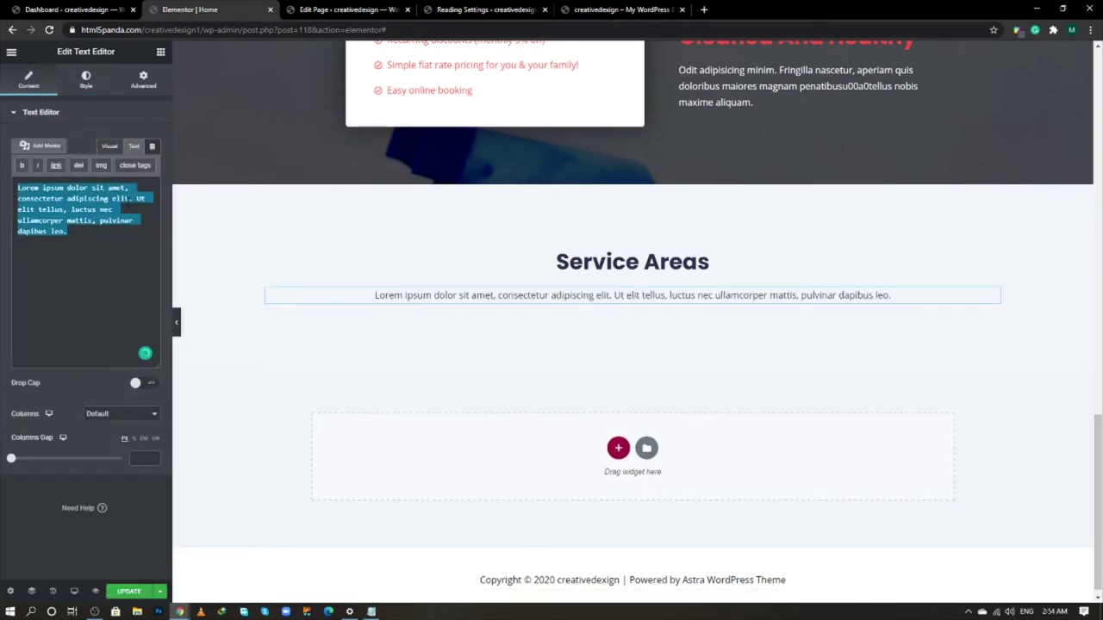
text(Luctus nec ullamcorper mattis, pulvinar dapibus leo.)
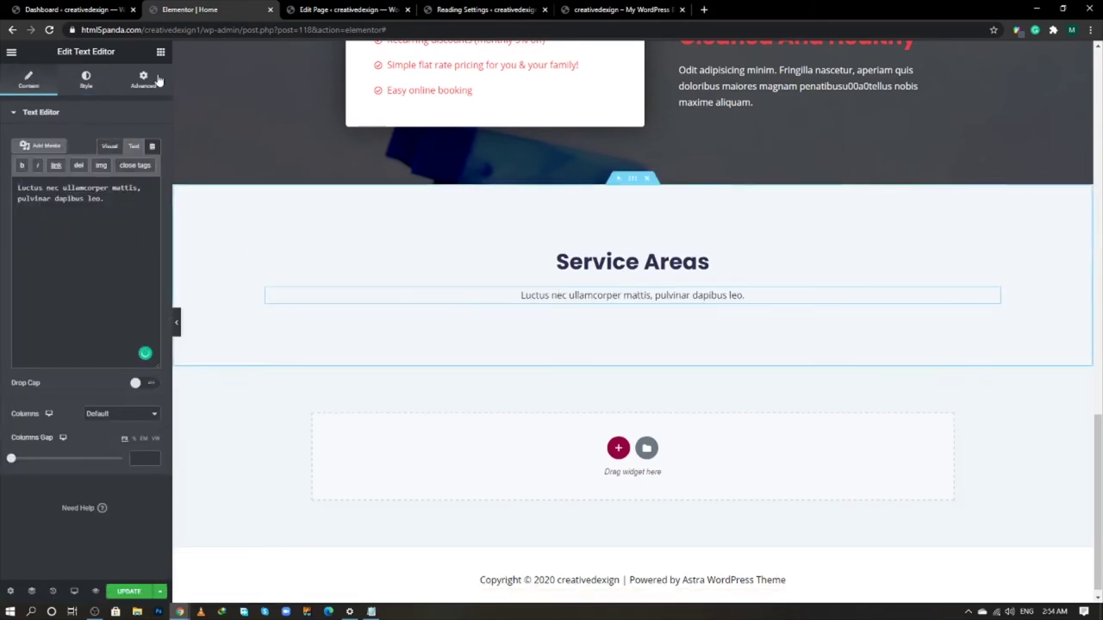
- Add an inner section below the Service Areas text and duplicate its columns to make four
click(160, 52)
drag(44, 159, 671, 300)
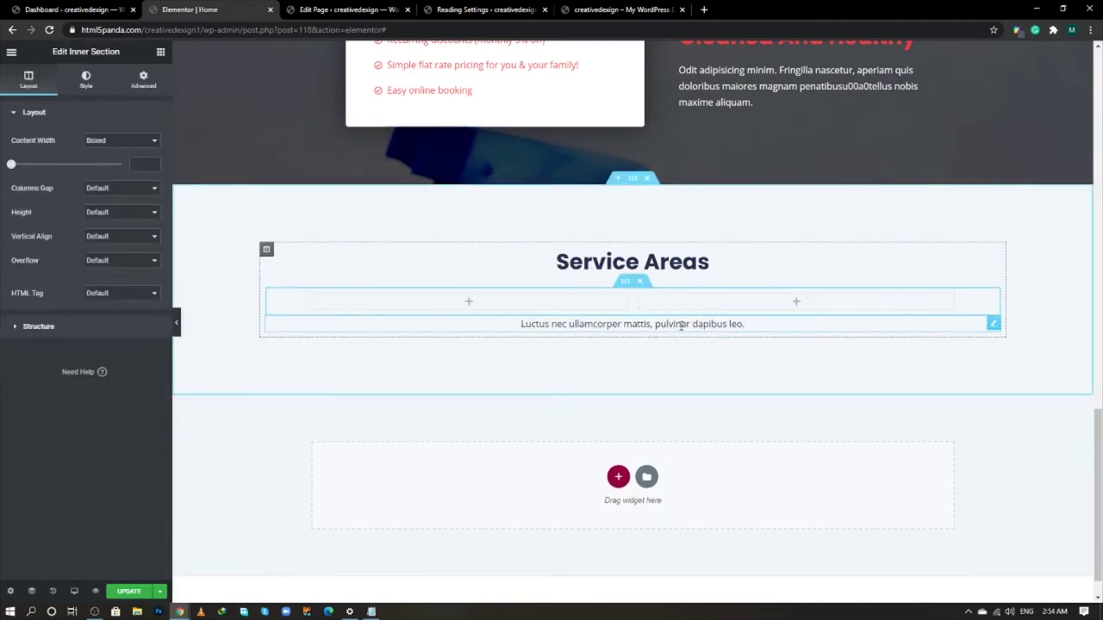
drag(992, 320, 974, 283)
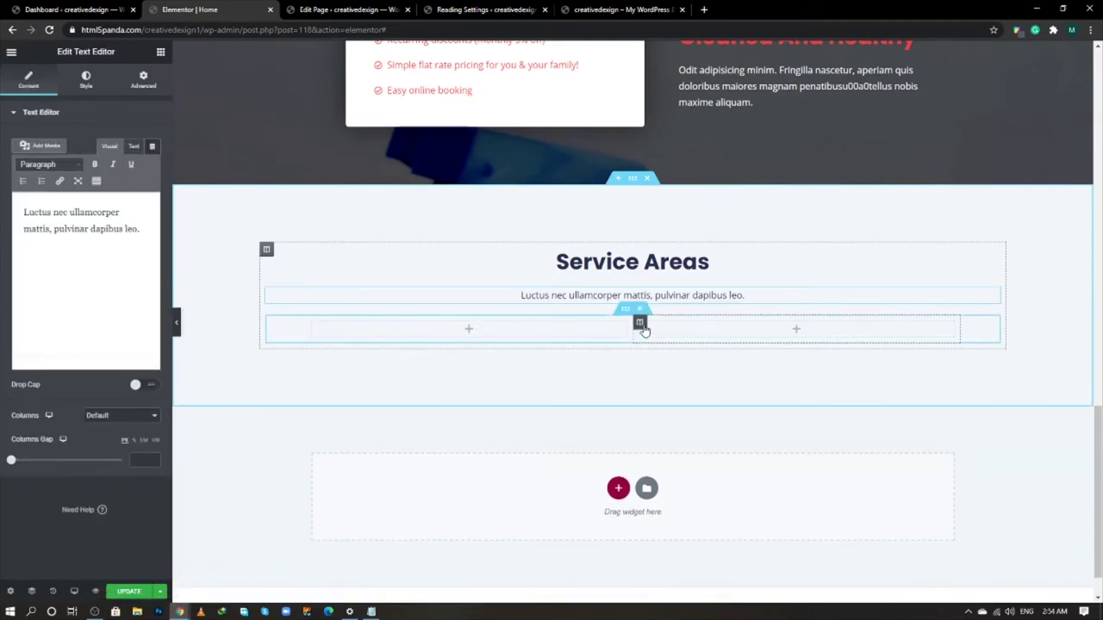
right_click(643, 325)
click(675, 352)
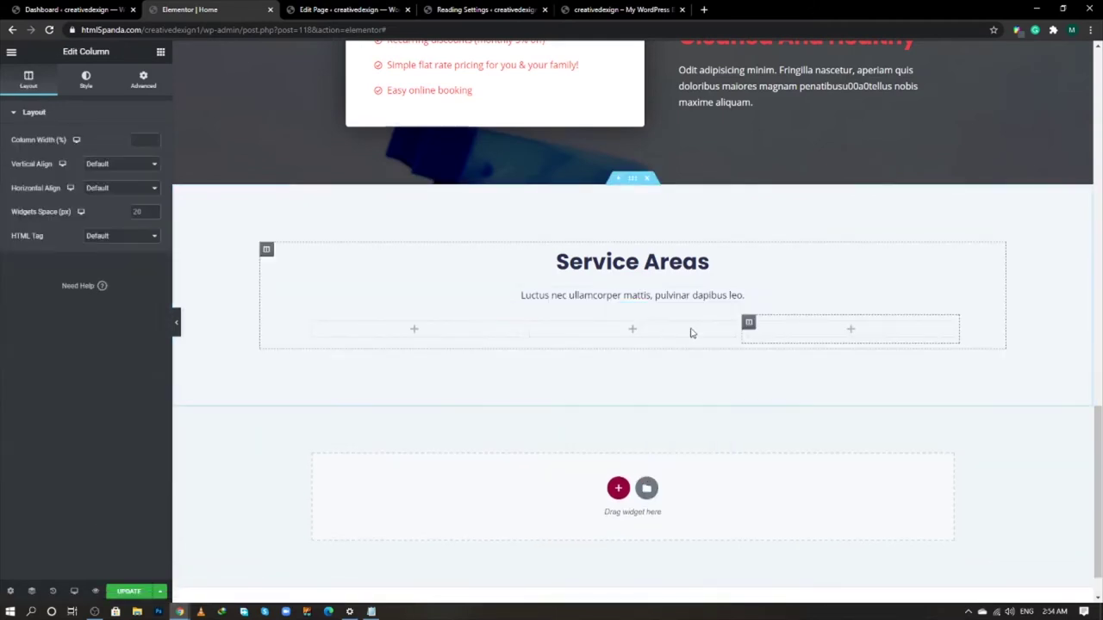
right_click(748, 322)
click(767, 350)
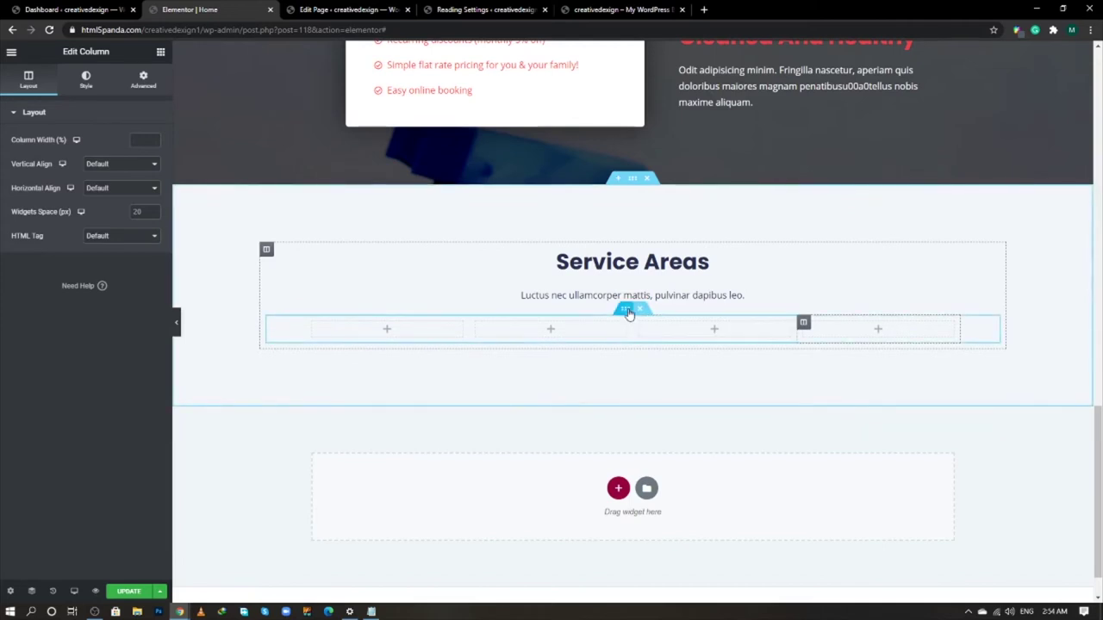
- Set the inner section to Full Width, Middle vertical alignment and a 20 top margin
click(628, 308)
click(92, 141)
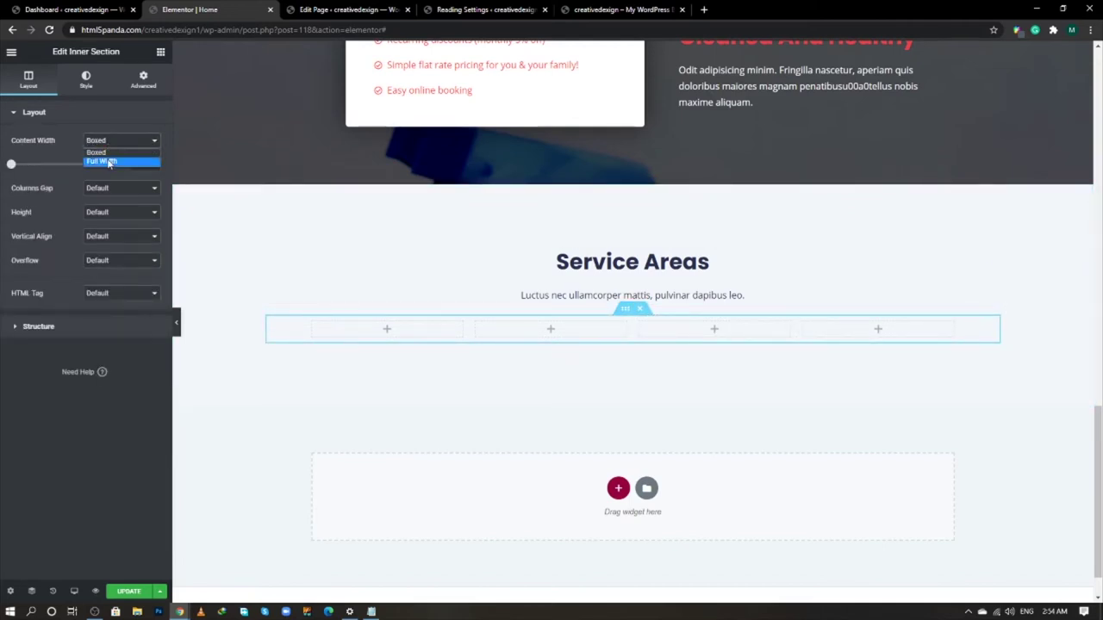
click(107, 158)
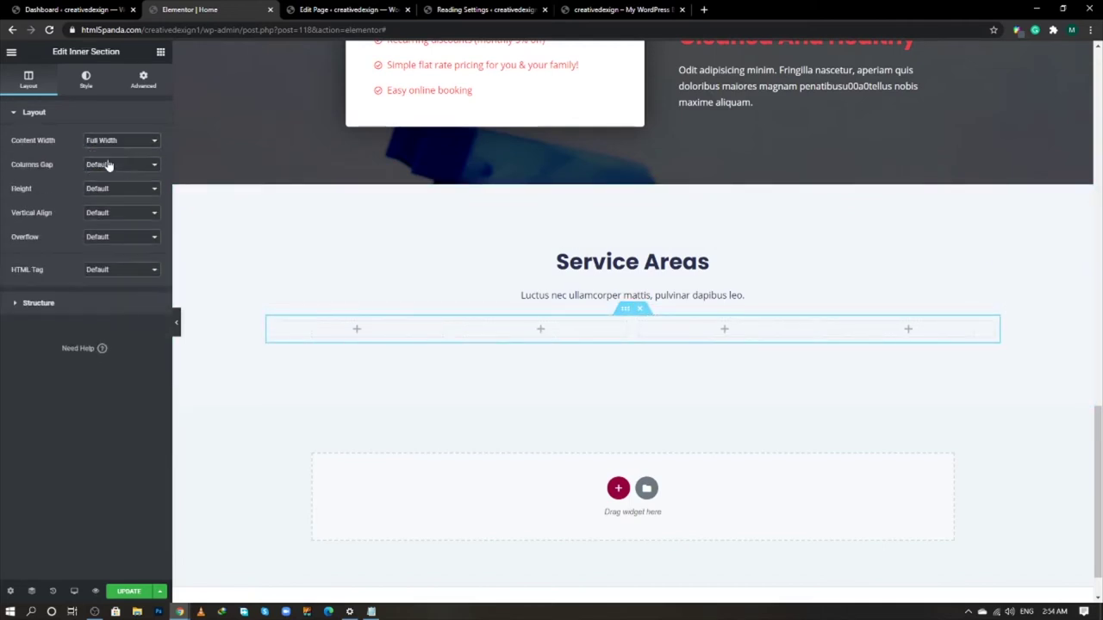
click(108, 214)
click(98, 243)
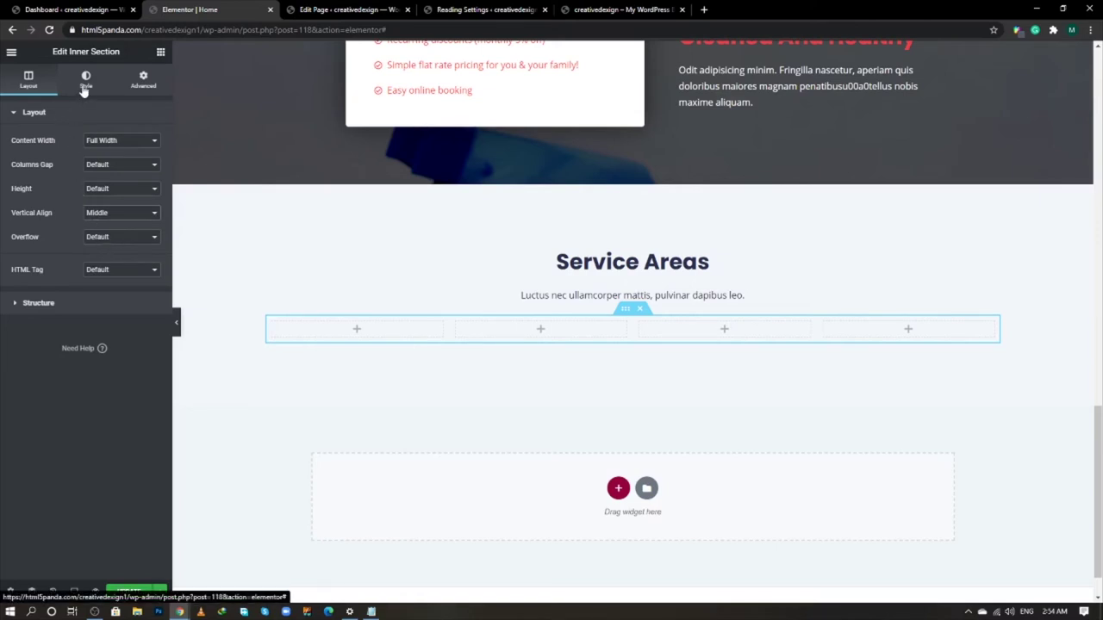
click(142, 80)
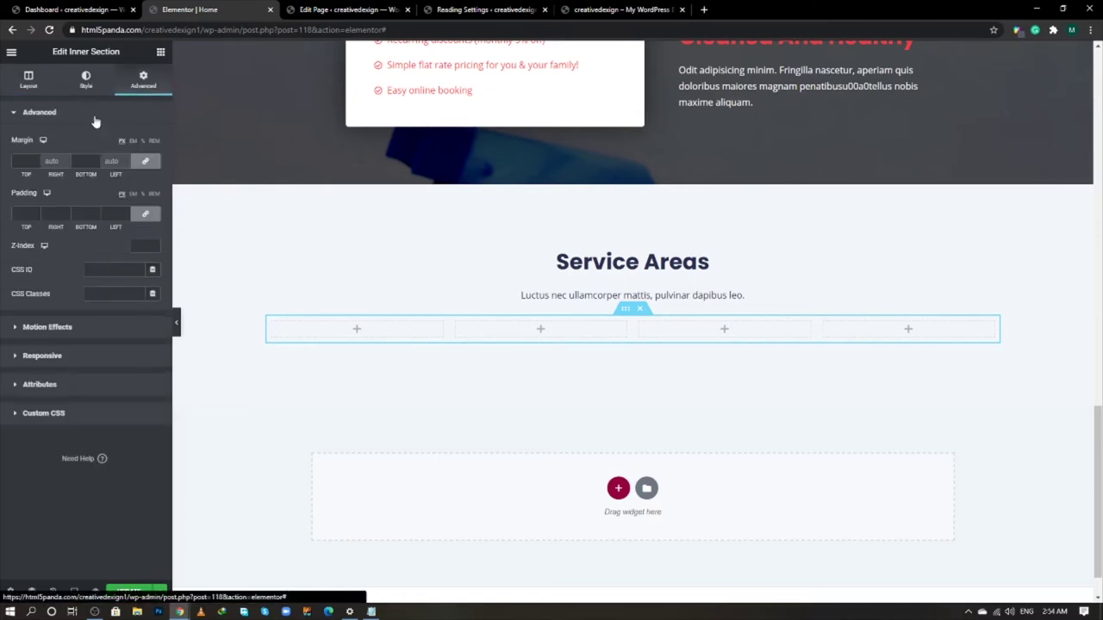
click(156, 164)
click(25, 161)
text(20)
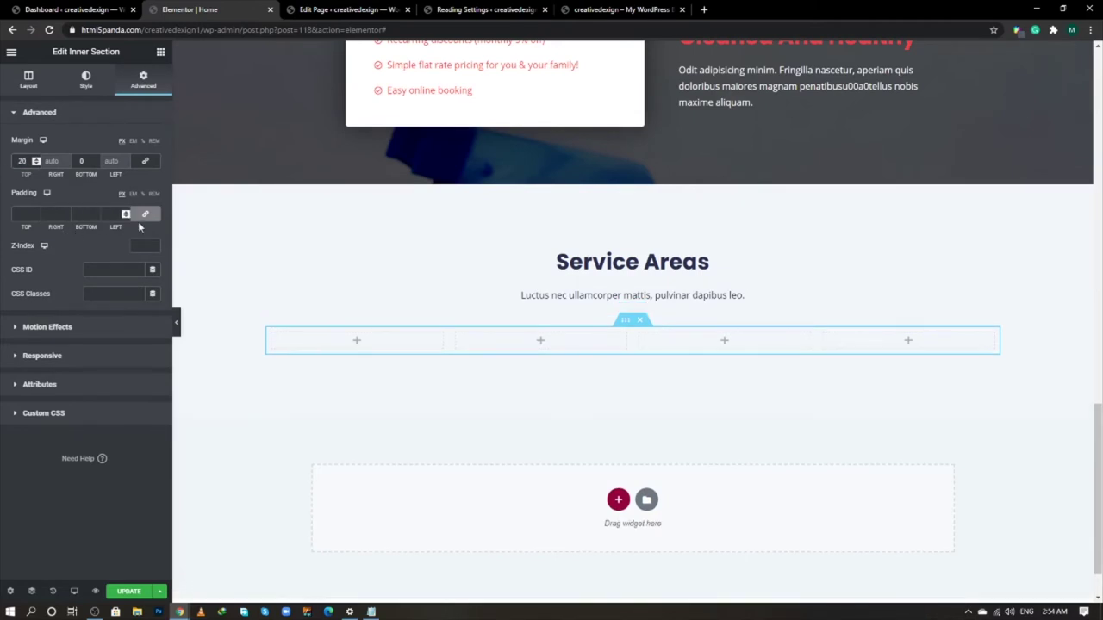
click(161, 53)
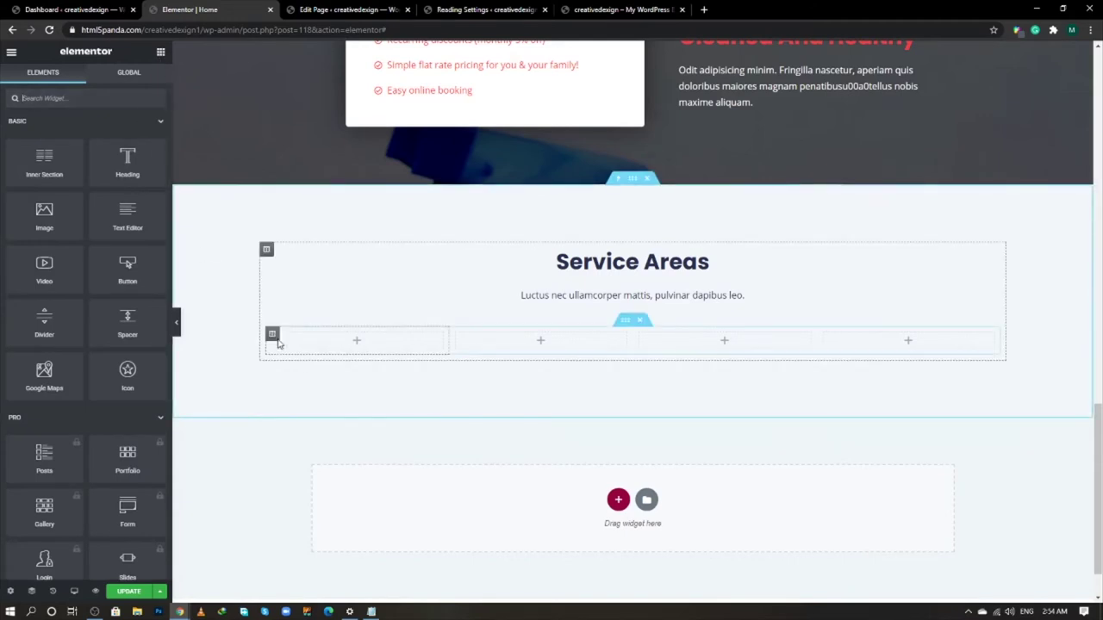
- Give the first column a classic white background
click(271, 336)
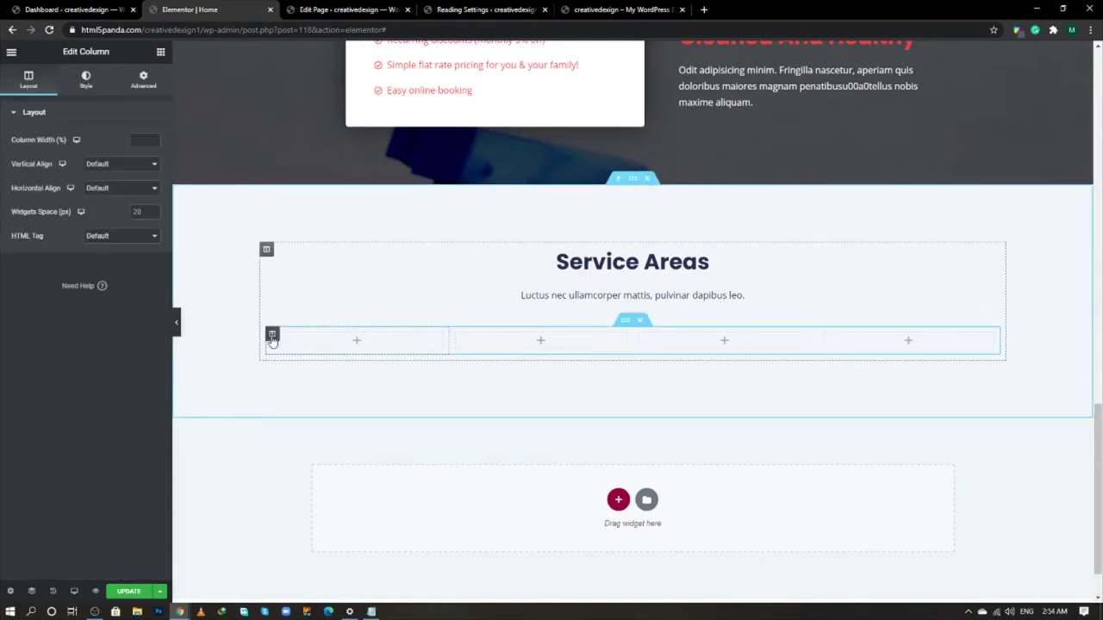
click(89, 87)
click(122, 164)
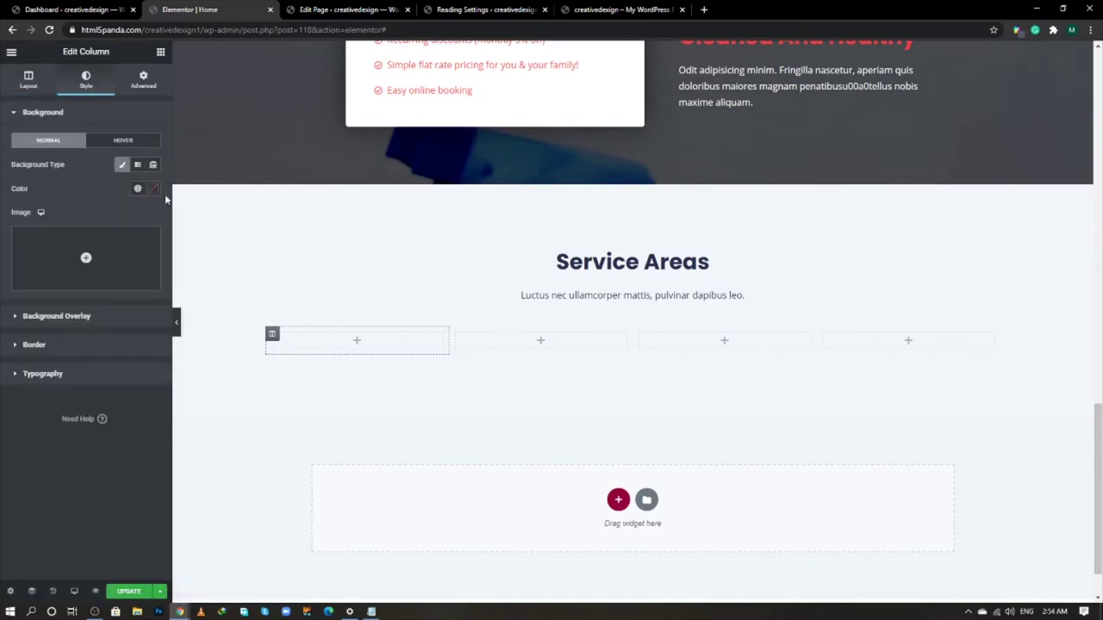
click(154, 188)
click(40, 241)
click(19, 193)
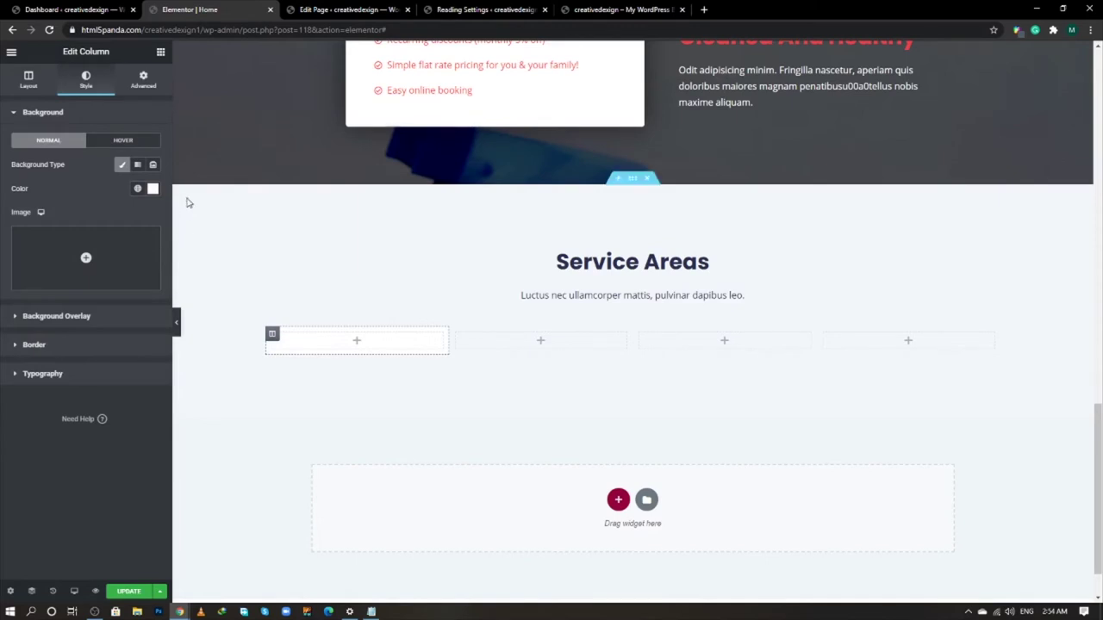
- Set the first column's margin to 15 and padding to 30 on all sides
click(143, 80)
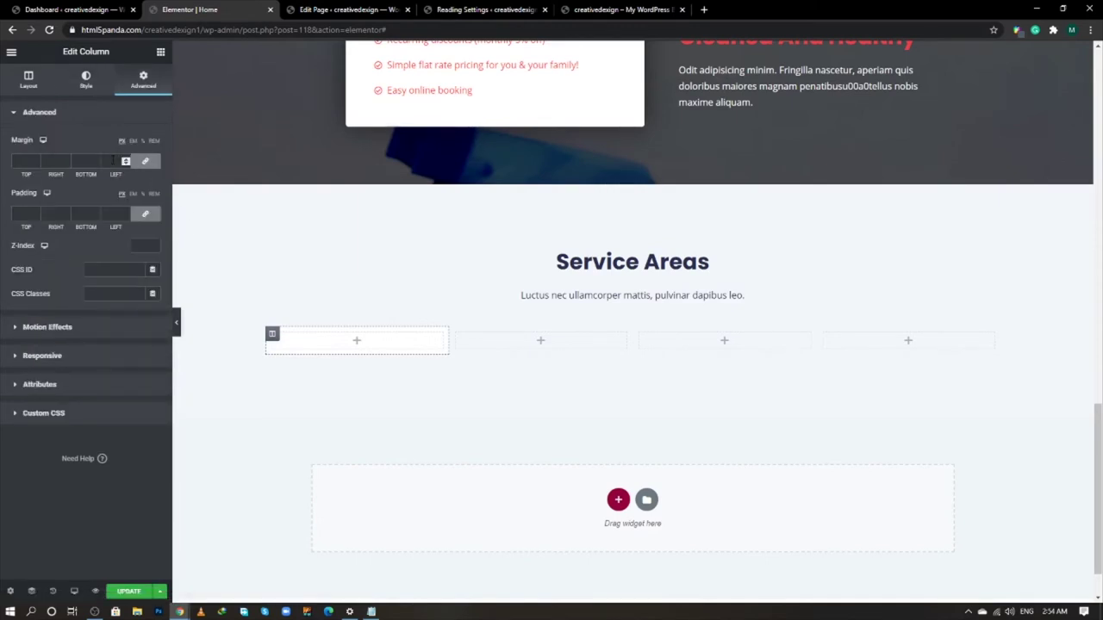
click(112, 161)
text(15)
click(113, 213)
text(30)
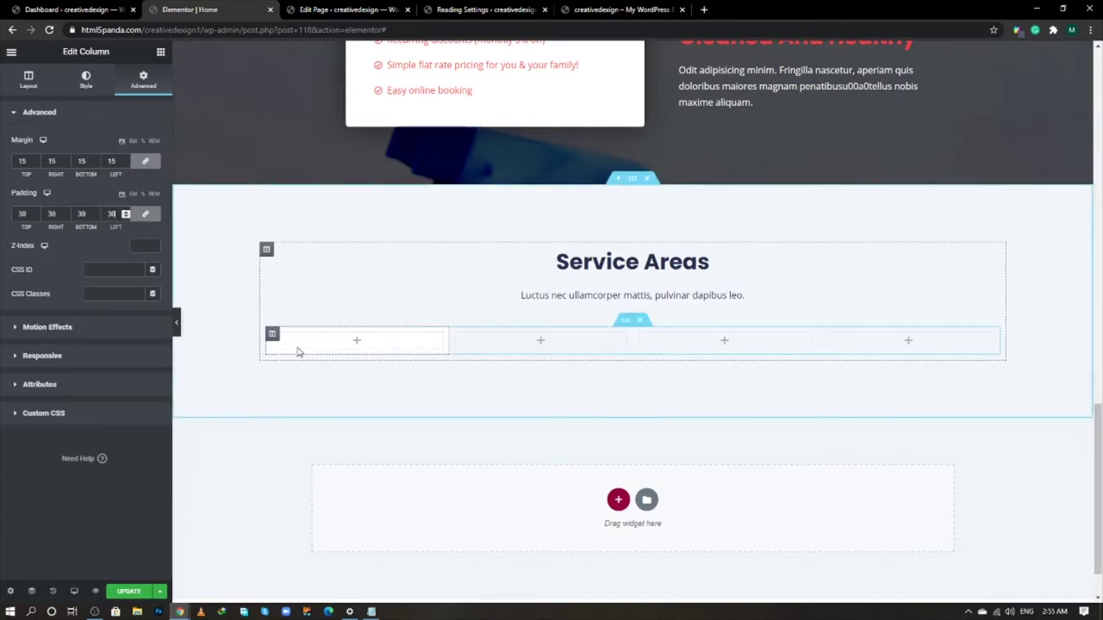
click(157, 52)
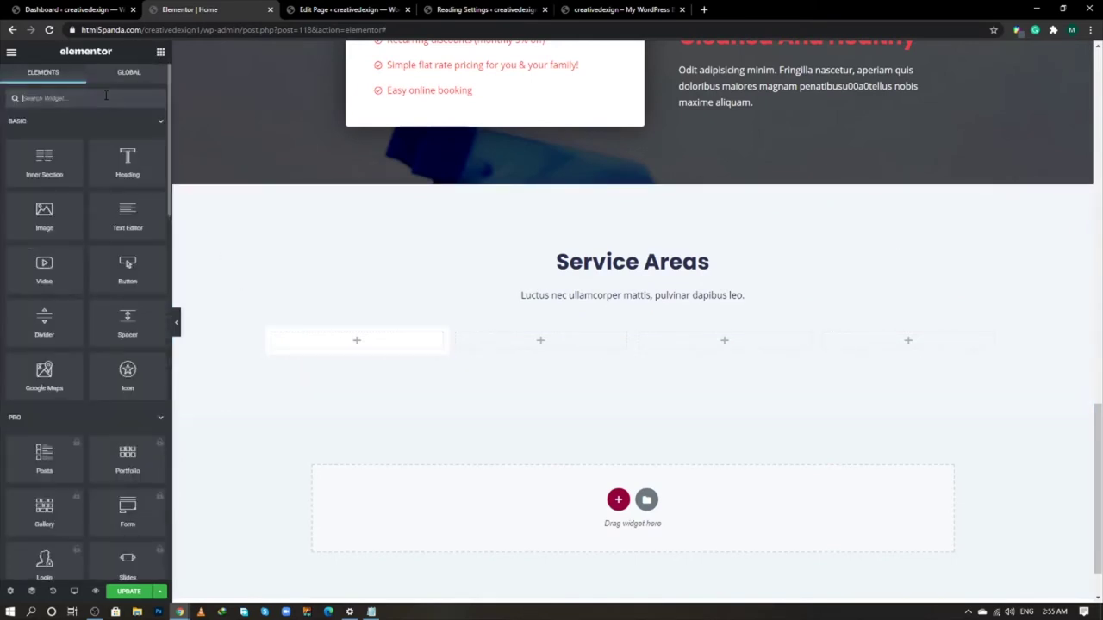
- Place an Image Box widget in the first column
click(106, 98)
text(image)
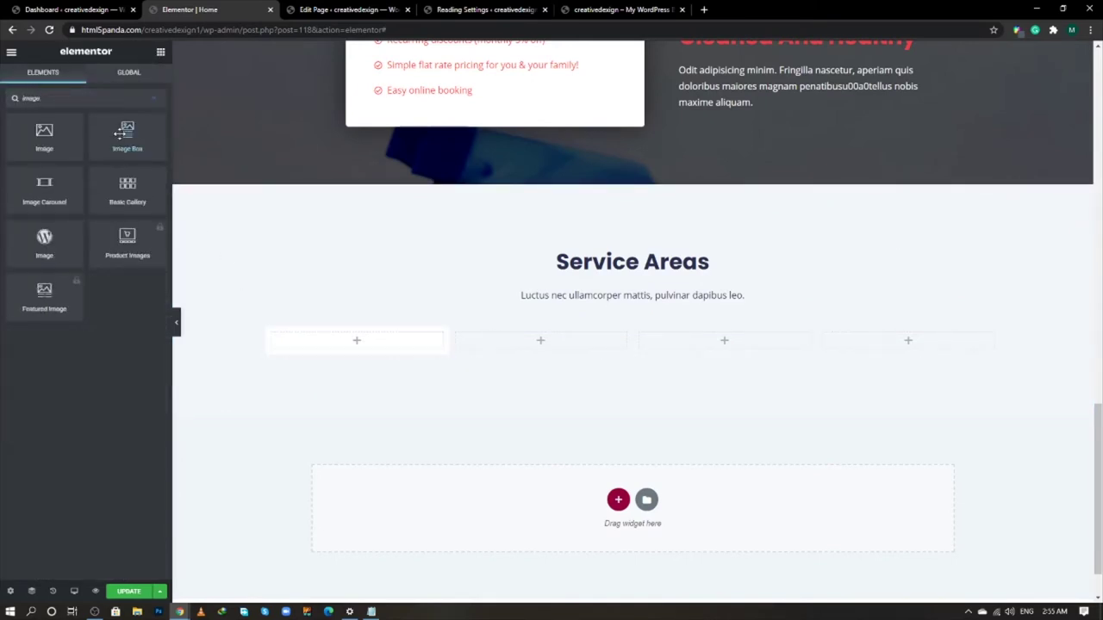
drag(127, 136, 375, 337)
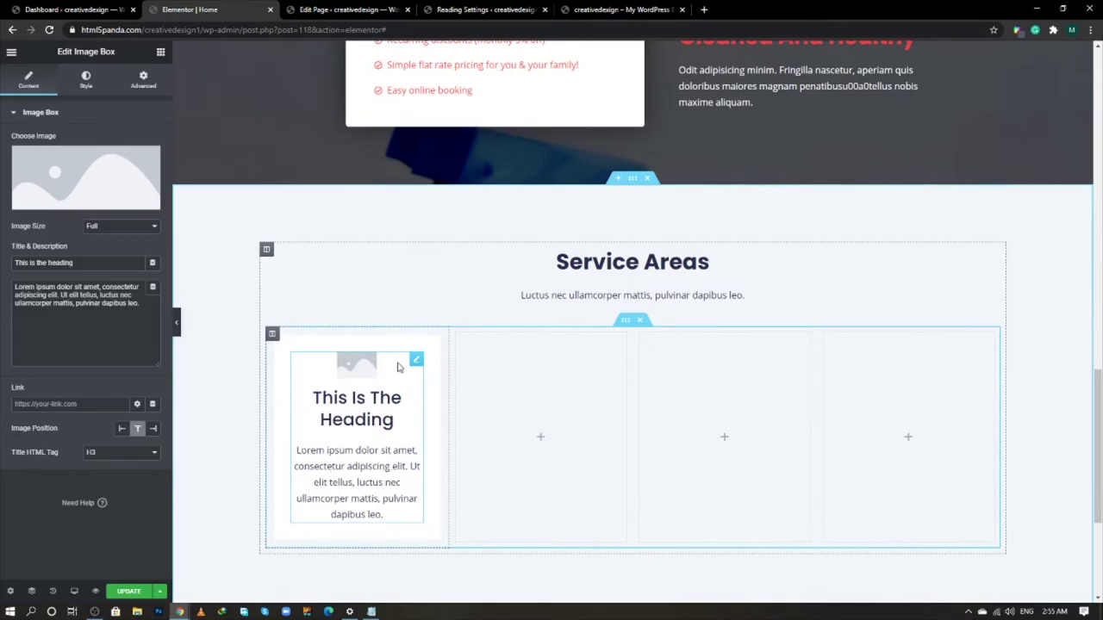
- Choose city.png from the Media Library as the image box's picture
click(94, 186)
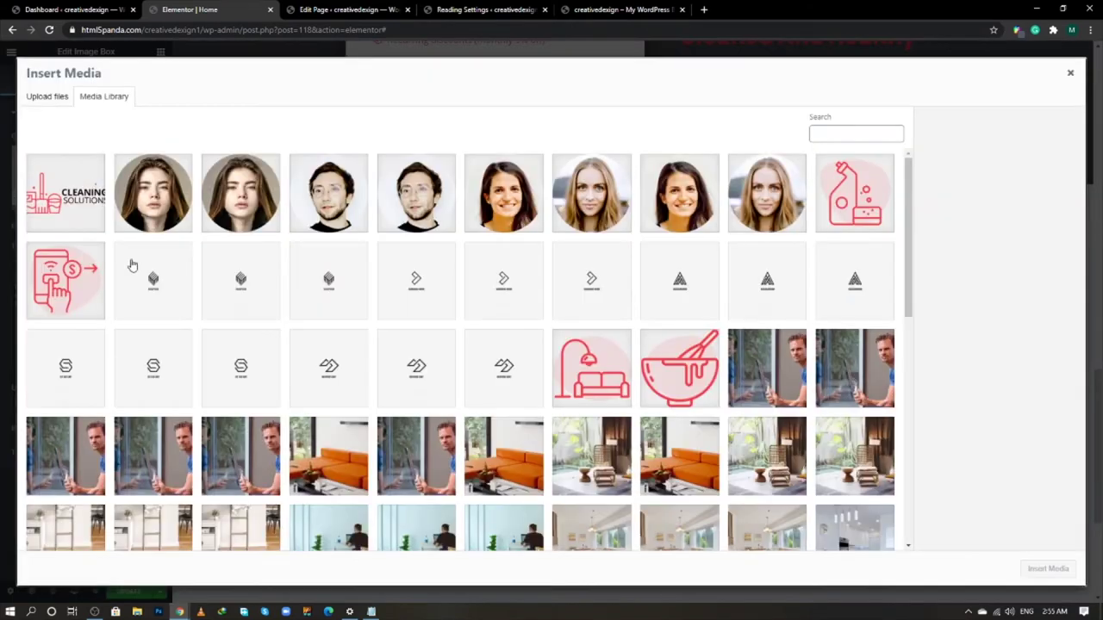
scroll(448, 370, down, 10)
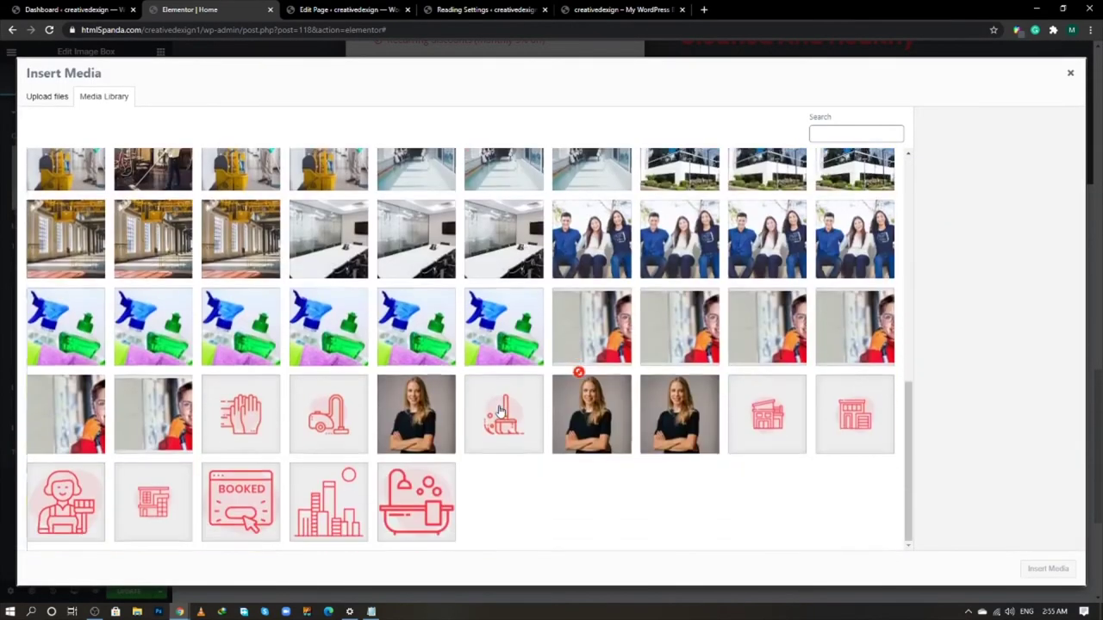
scroll(556, 441, up, 2)
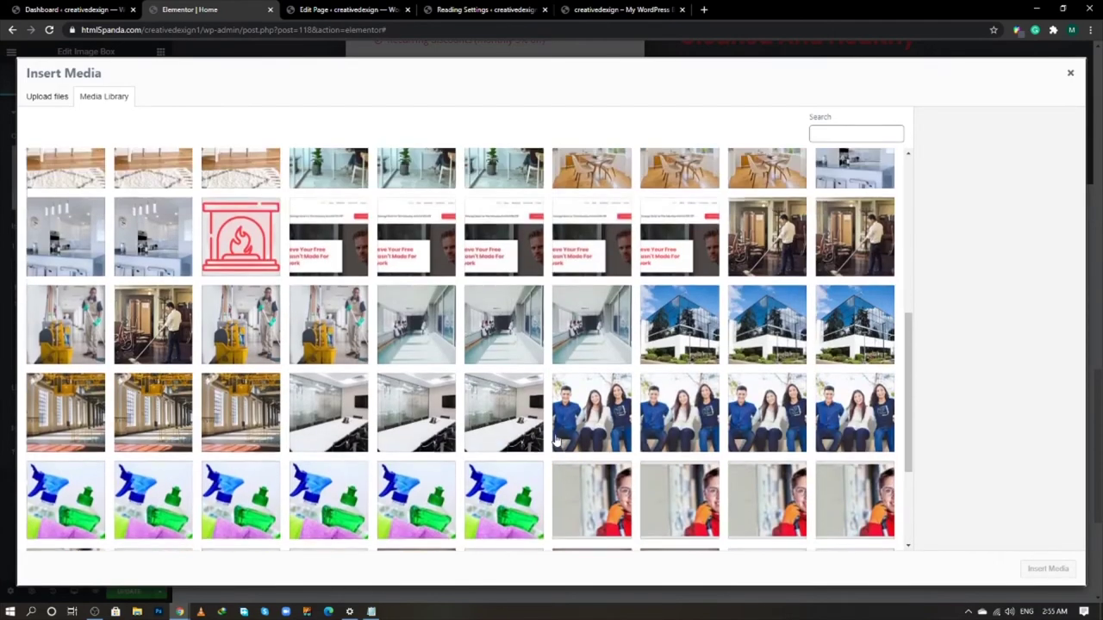
scroll(556, 441, up, 5)
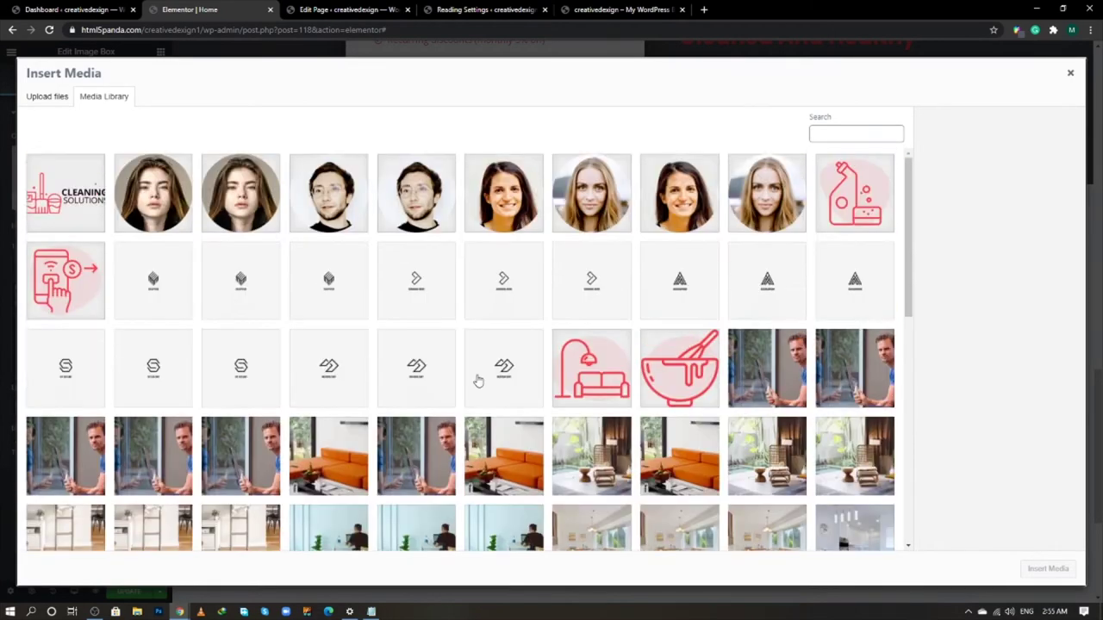
scroll(479, 381, down, 8)
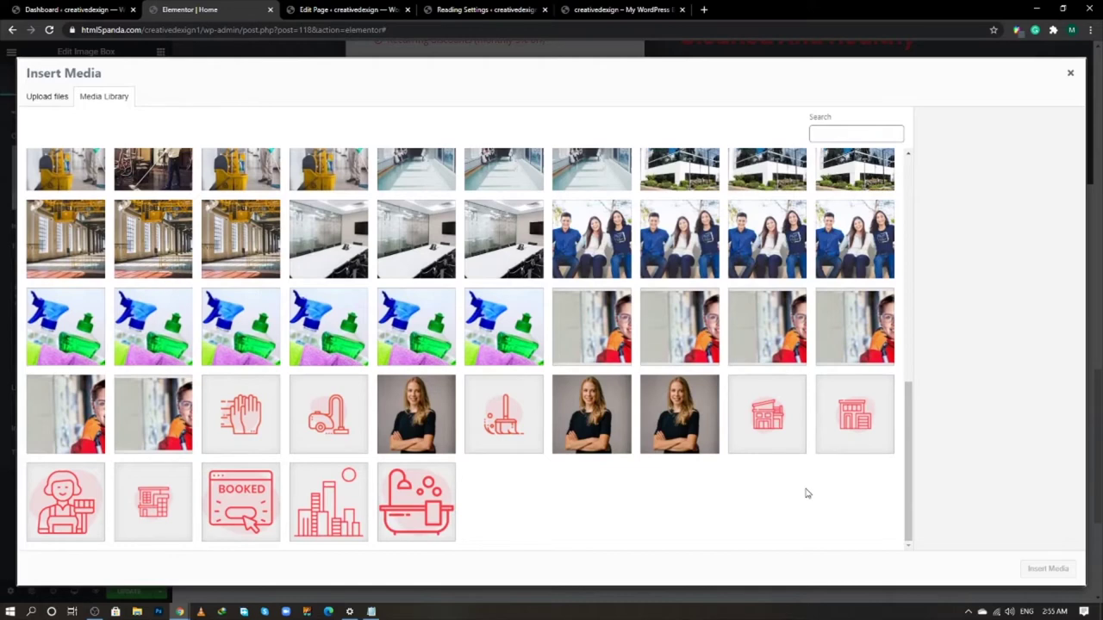
click(317, 496)
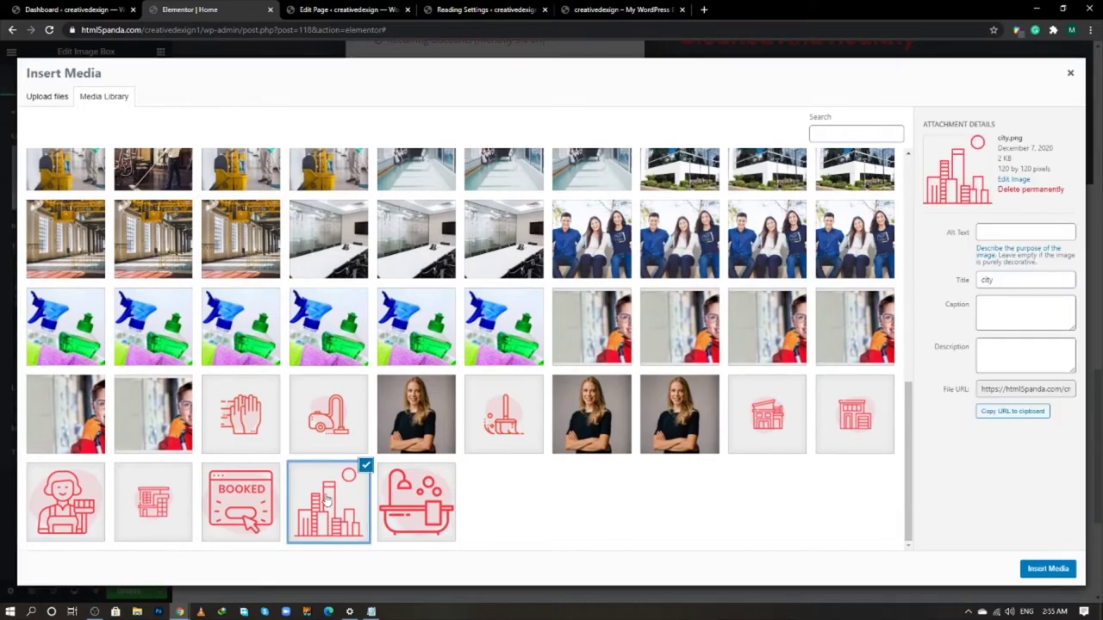
click(1045, 570)
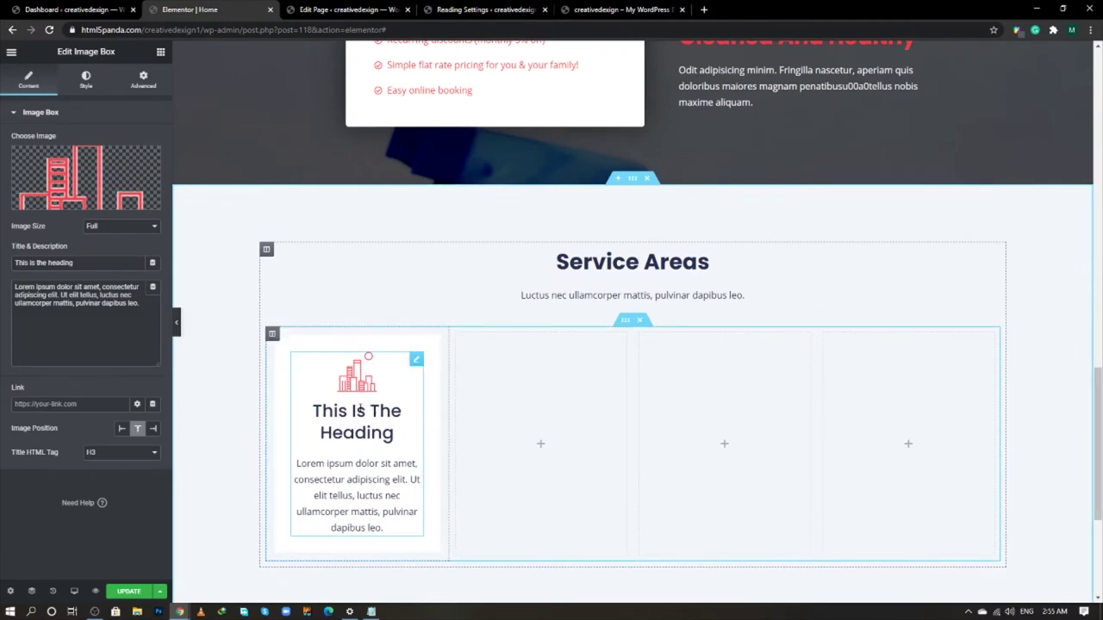
- Set the image size to Thumbnail 150 x 150 and title the box 'Denver'
click(108, 229)
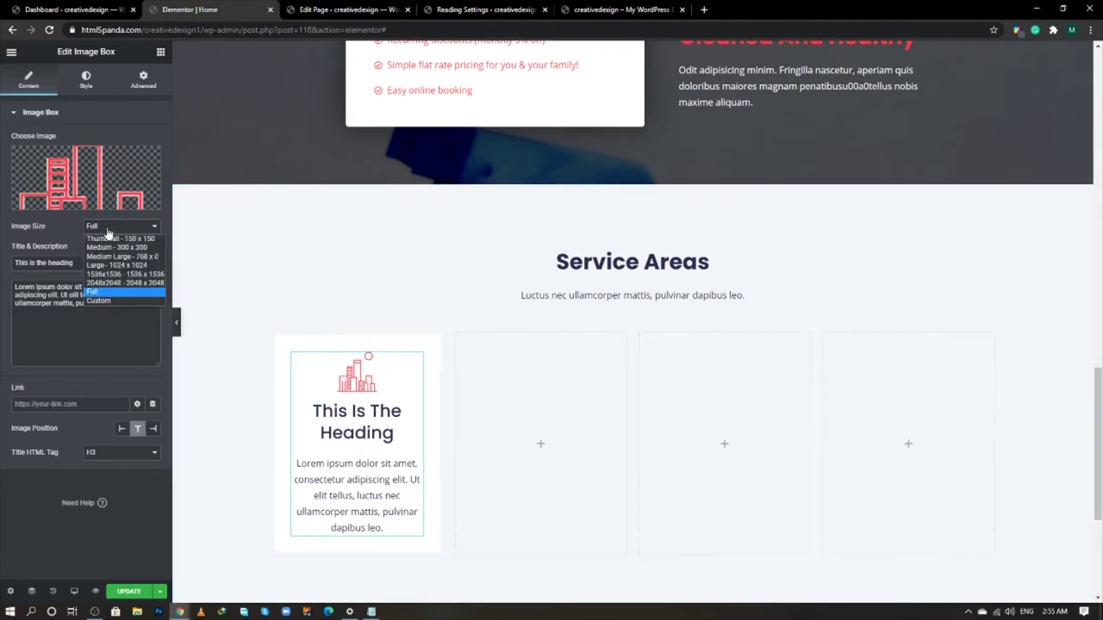
click(110, 239)
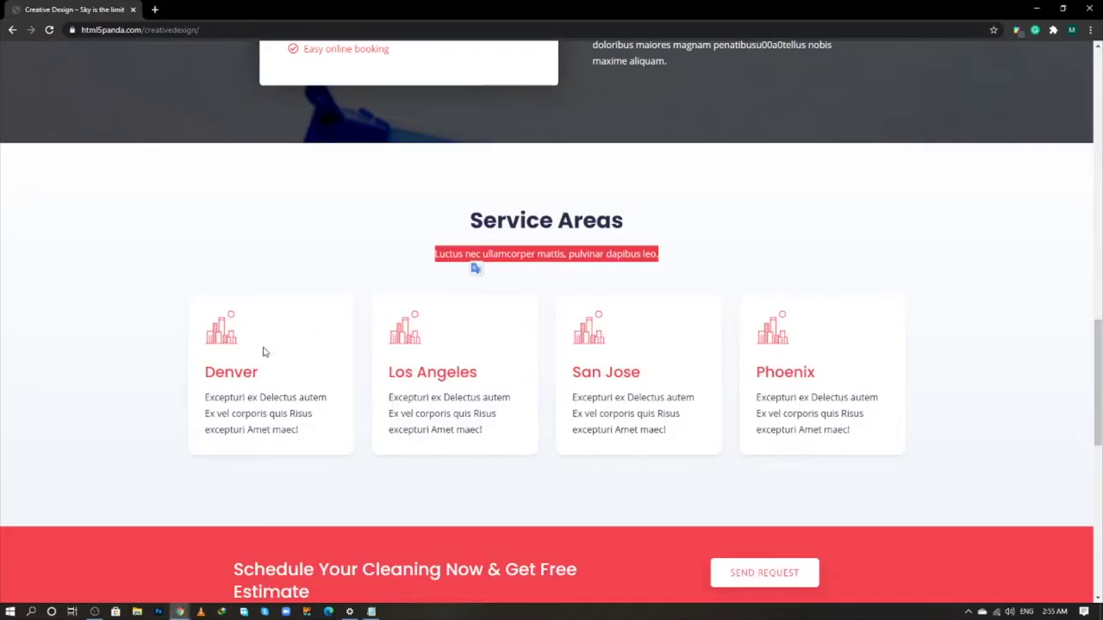
double_click(247, 370)
key(ctrl+c)
key(alt+Tab)
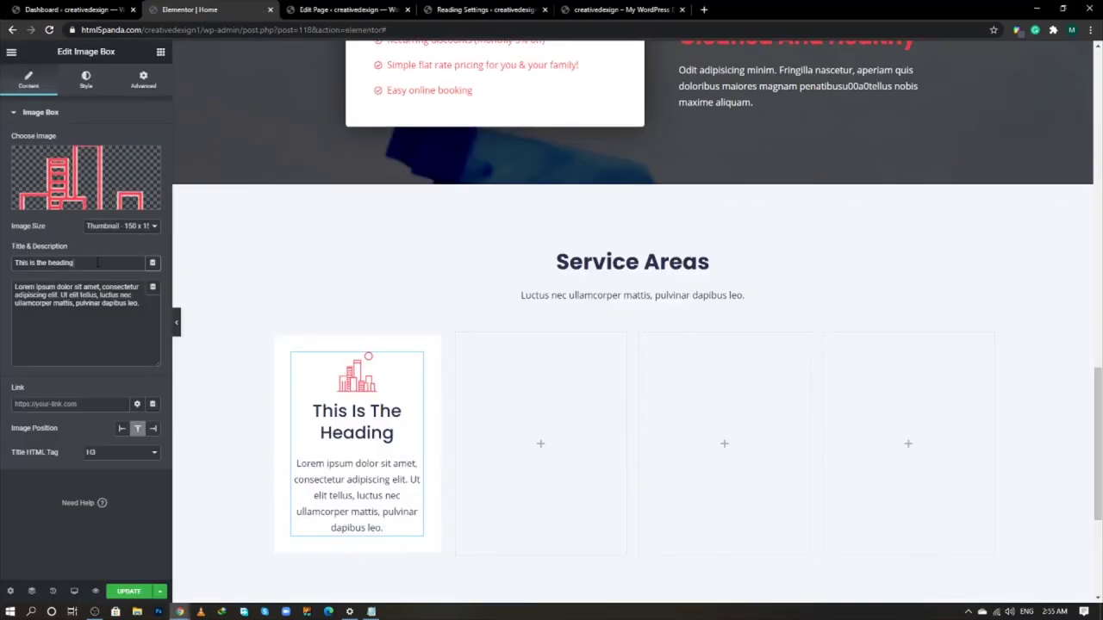
triple_click(97, 263)
key(ctrl+v)
- Paste Denver's description from the live site and make the title an H4
key(alt+Tab)
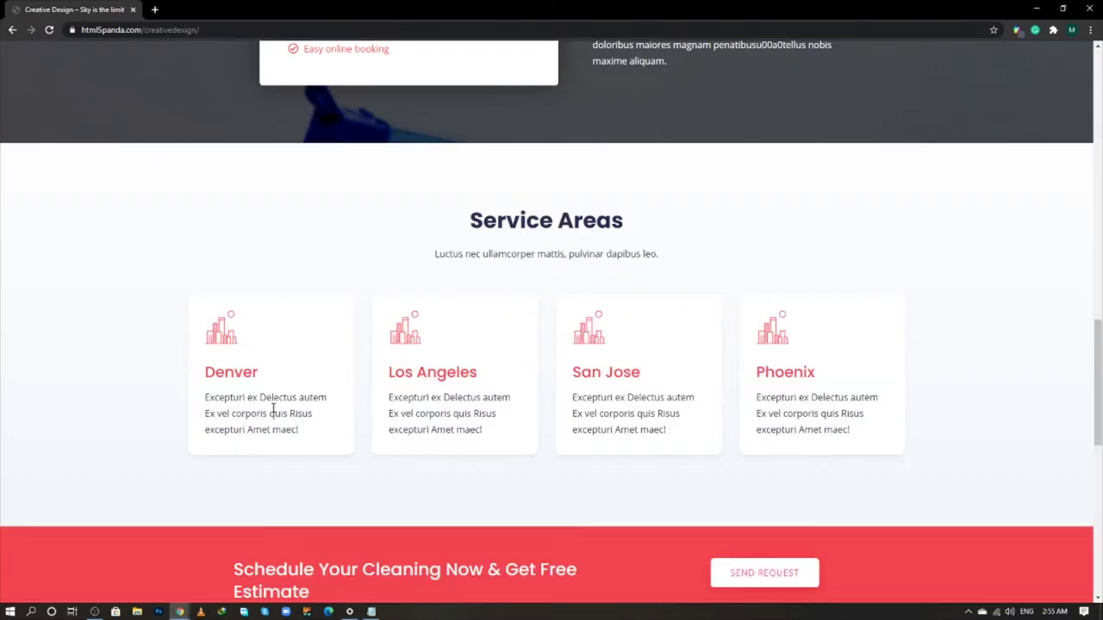
triple_click(272, 408)
key(ctrl+c)
key(alt+Tab)
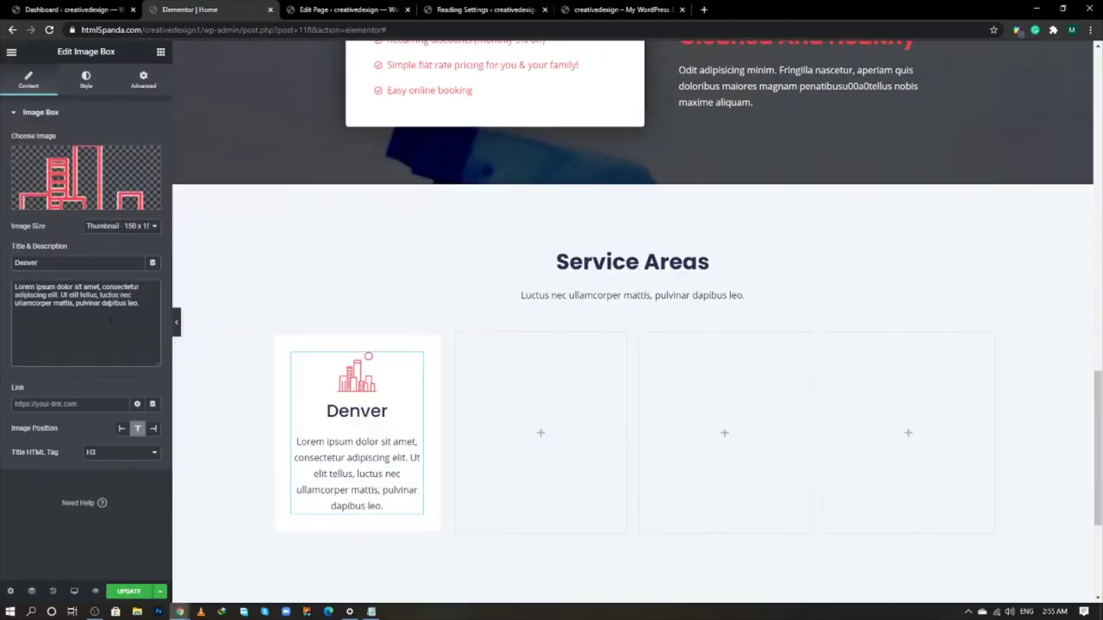
triple_click(111, 319)
key(ctrl+v)
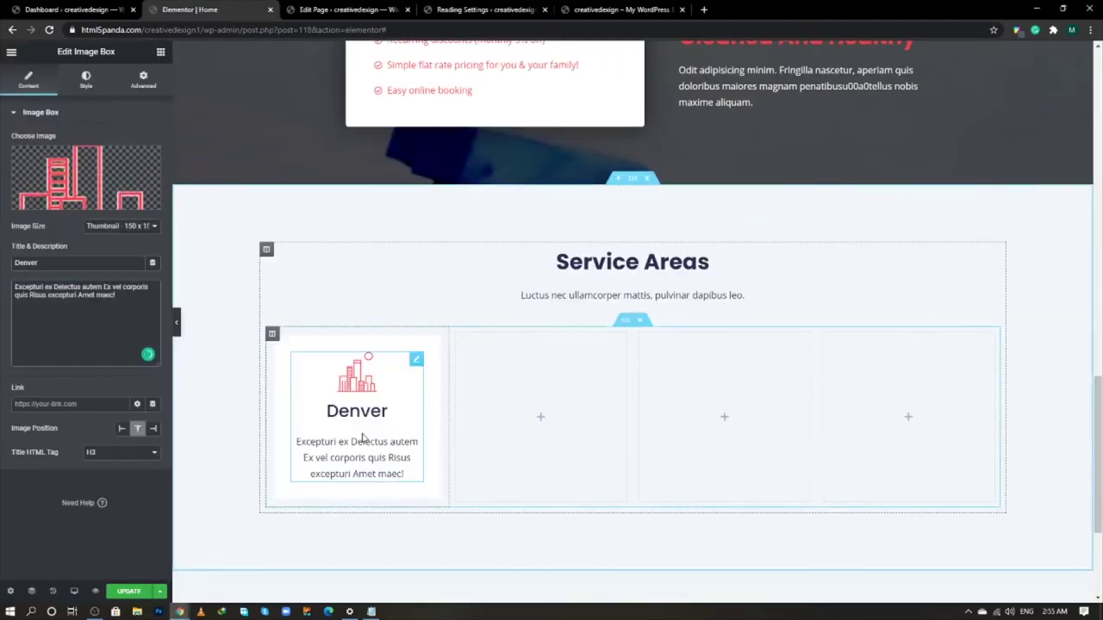
click(140, 462)
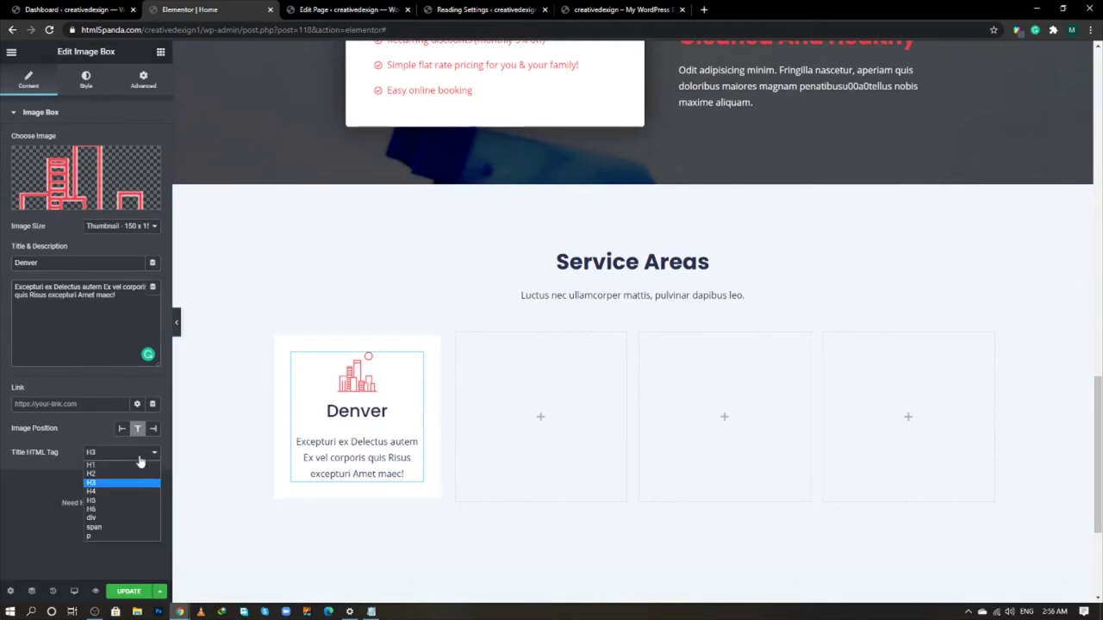
click(118, 490)
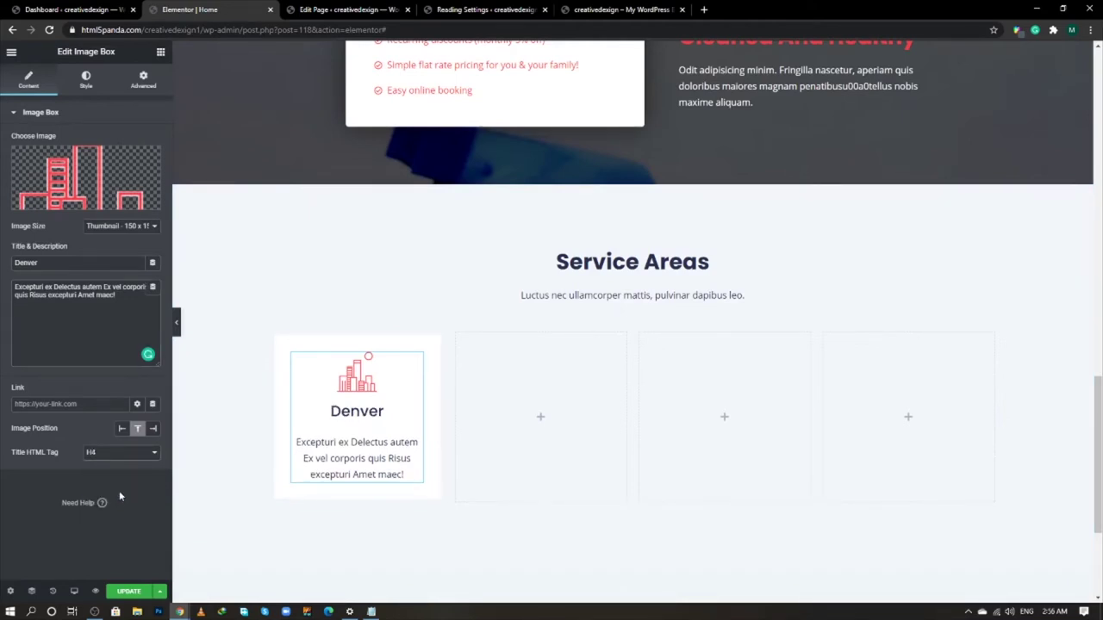
- Style the image with 30 spacing, 25% width and opacity 1
click(86, 80)
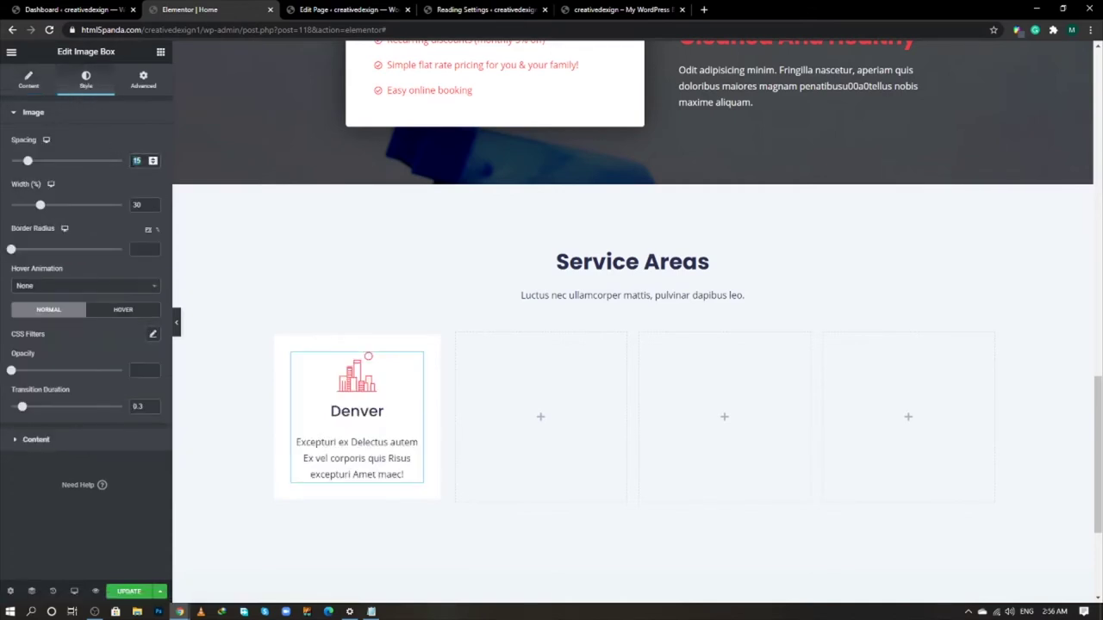
text(30)
double_click(126, 207)
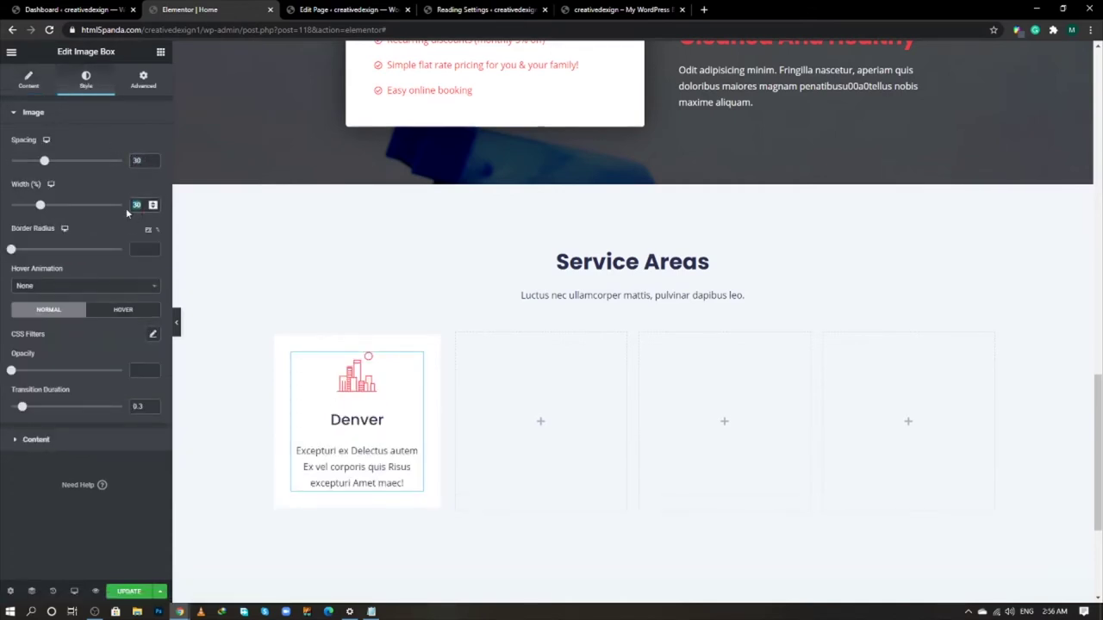
text(25)
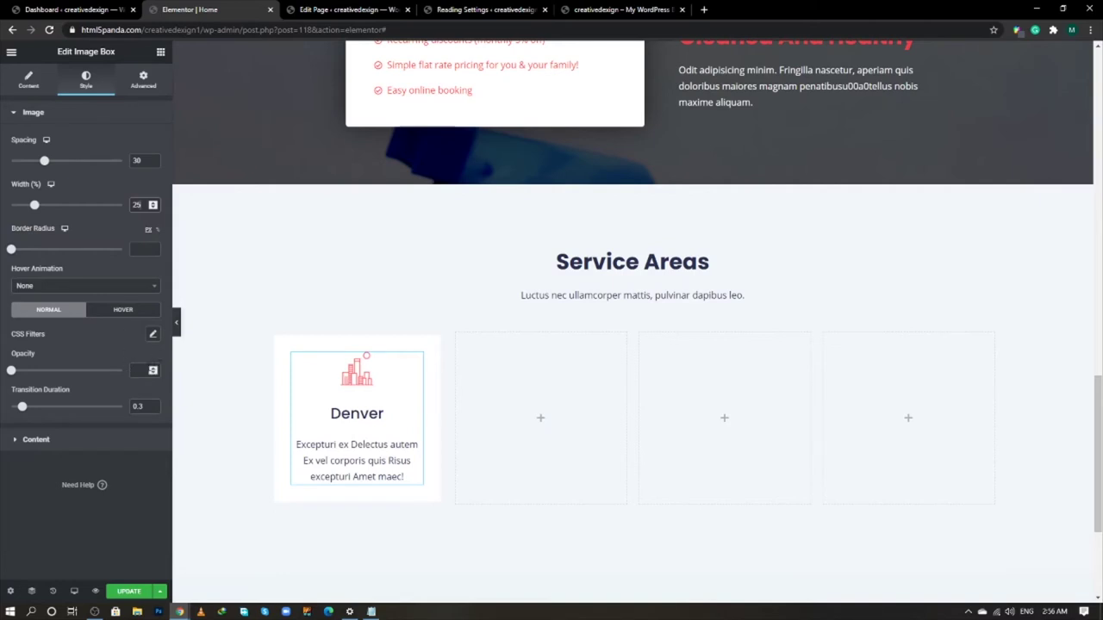
click(139, 370)
text(1)
double_click(137, 405)
- Left-align the box, set title spacing to 10 and title colour #f03d48
click(117, 441)
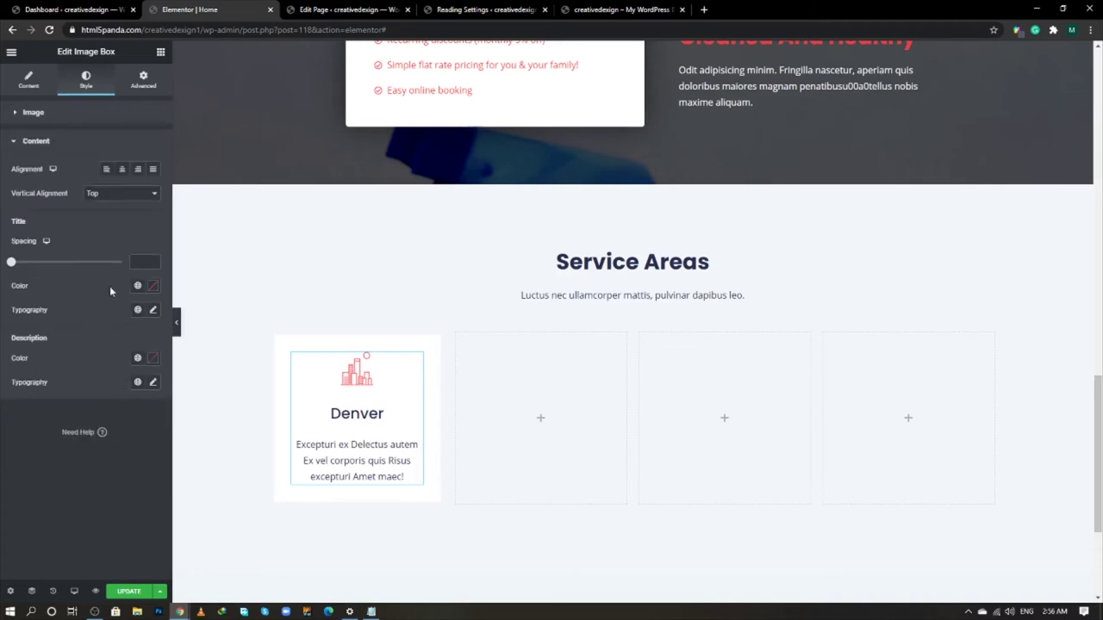
click(107, 170)
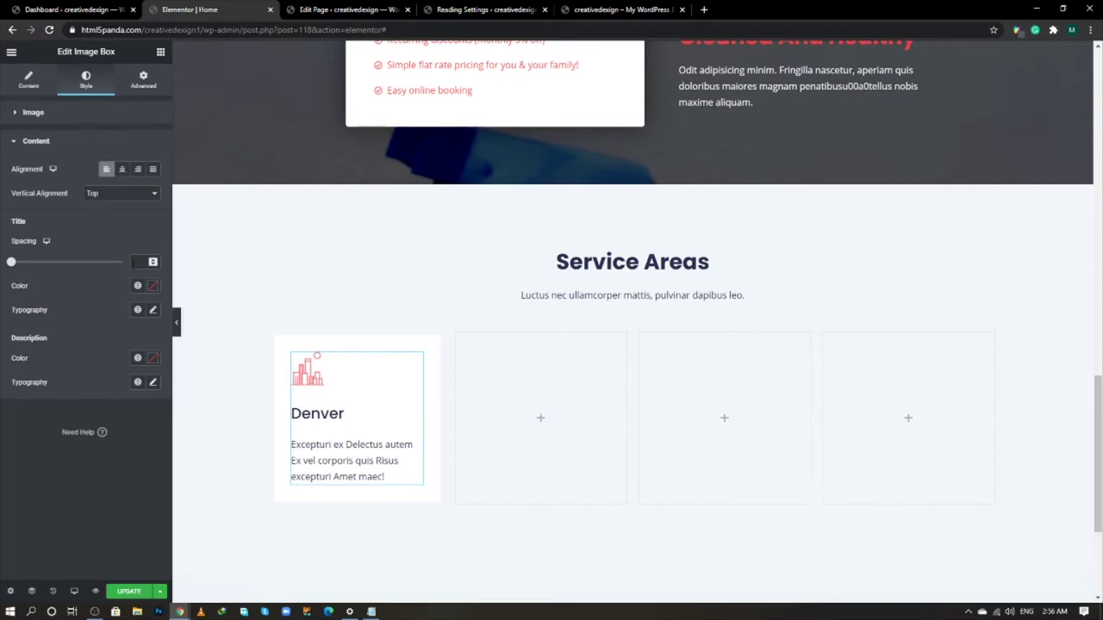
click(136, 262)
text(1)
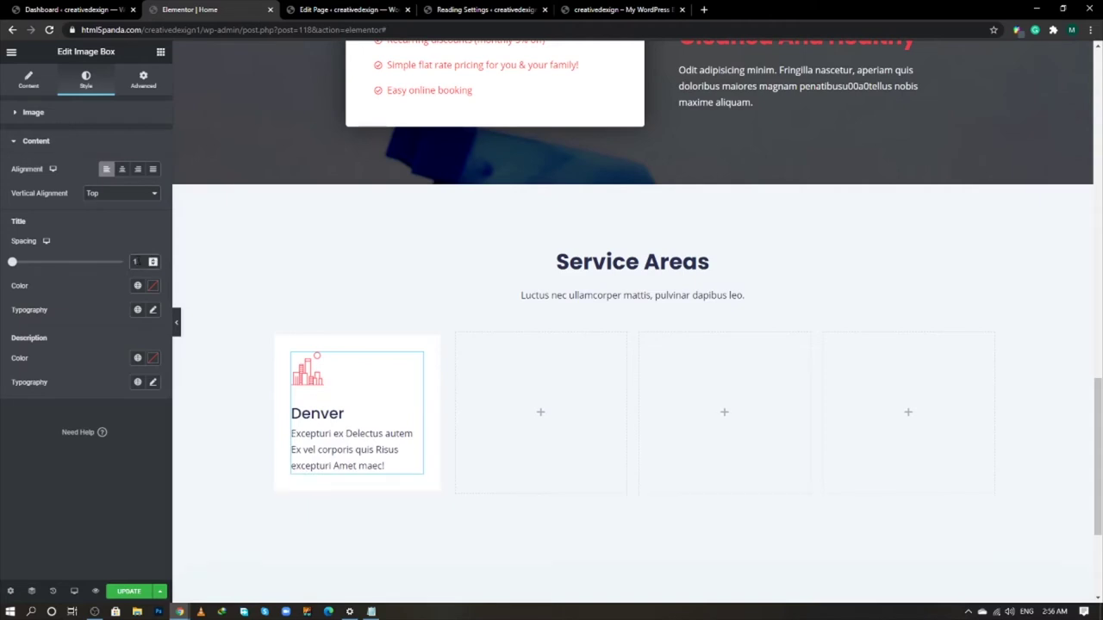
text(0)
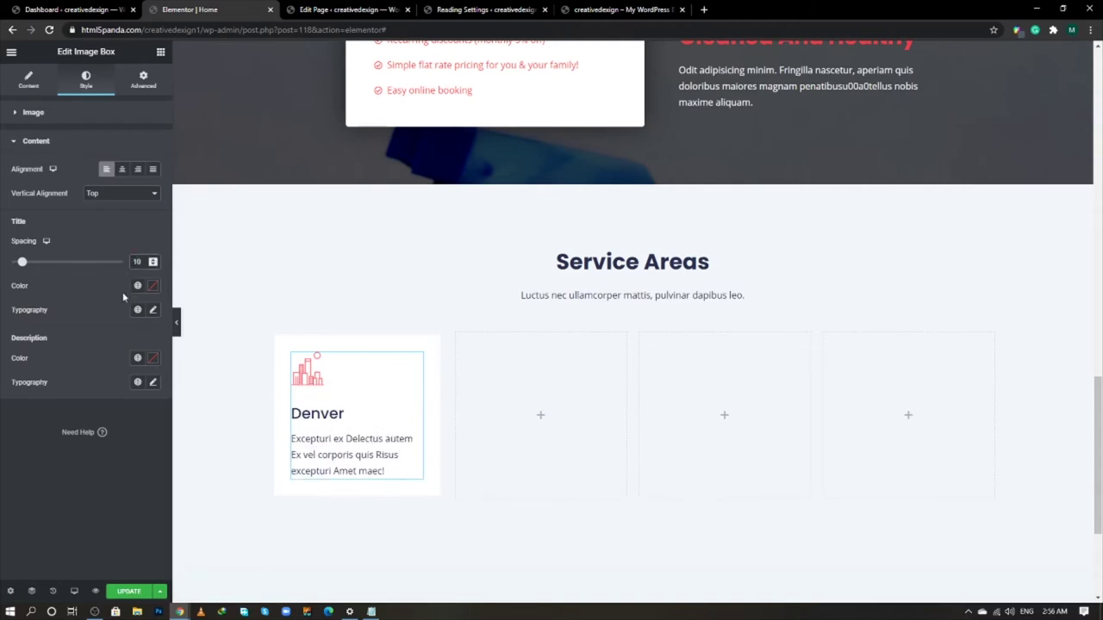
click(153, 286)
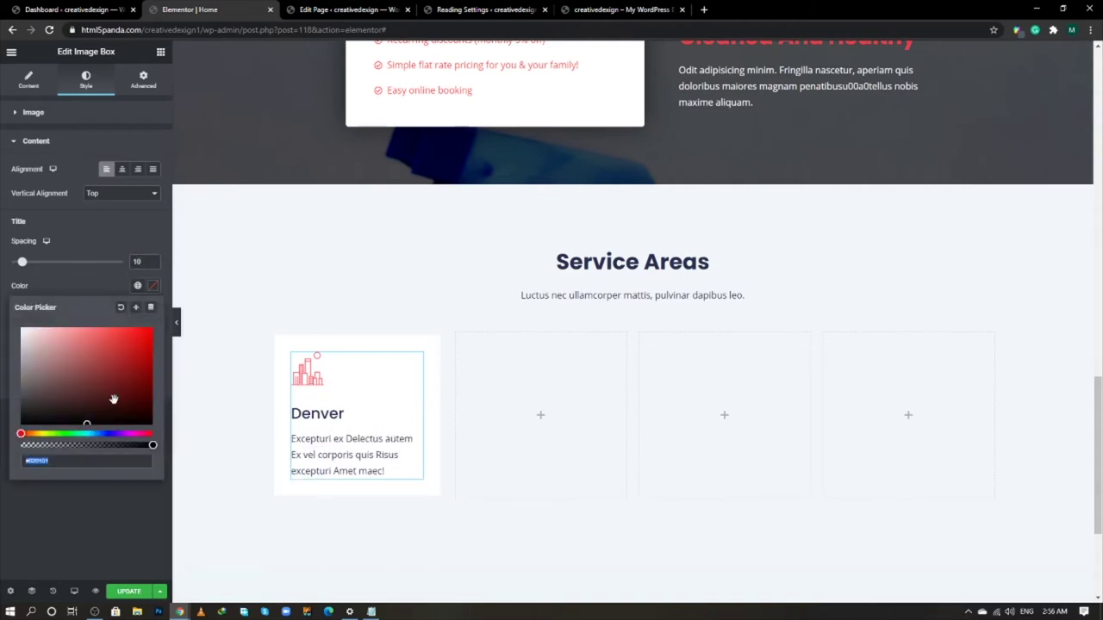
text(f03d)
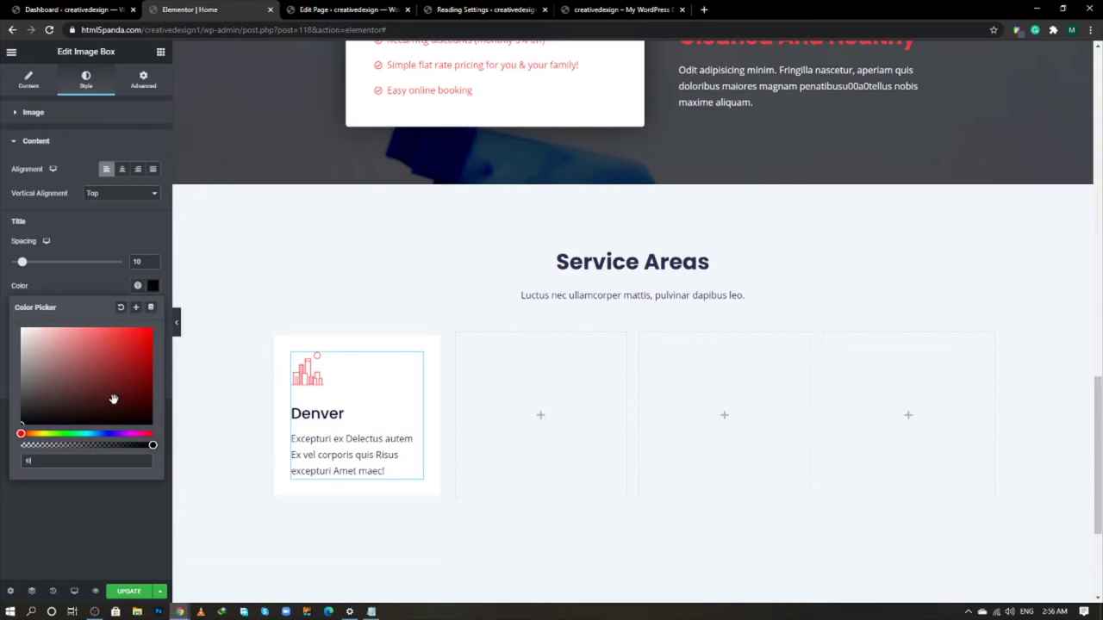
text(4)
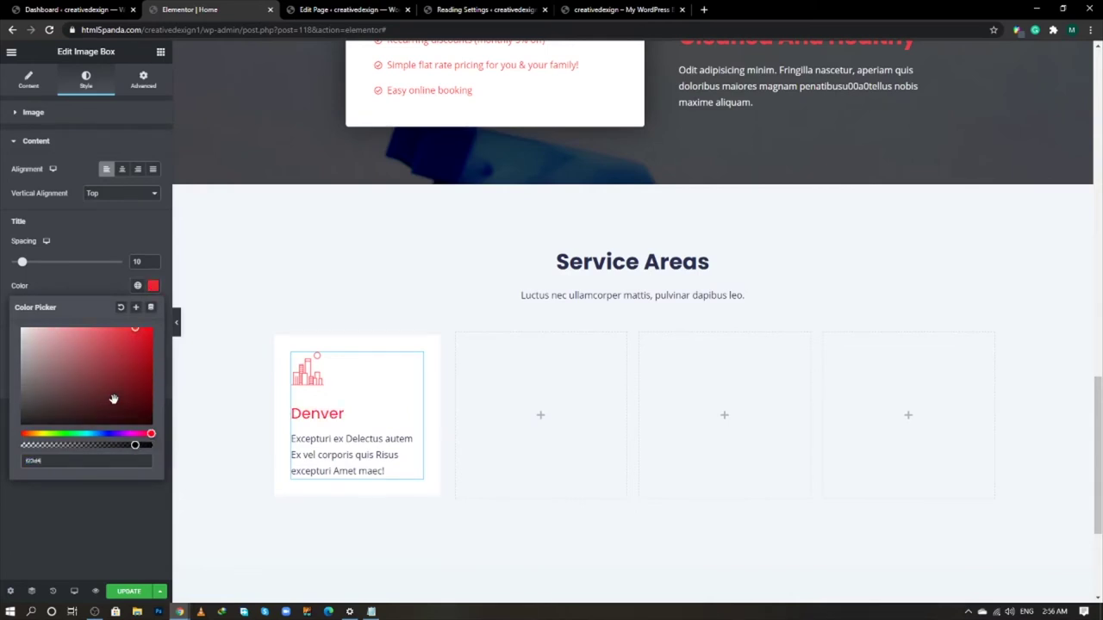
text(8)
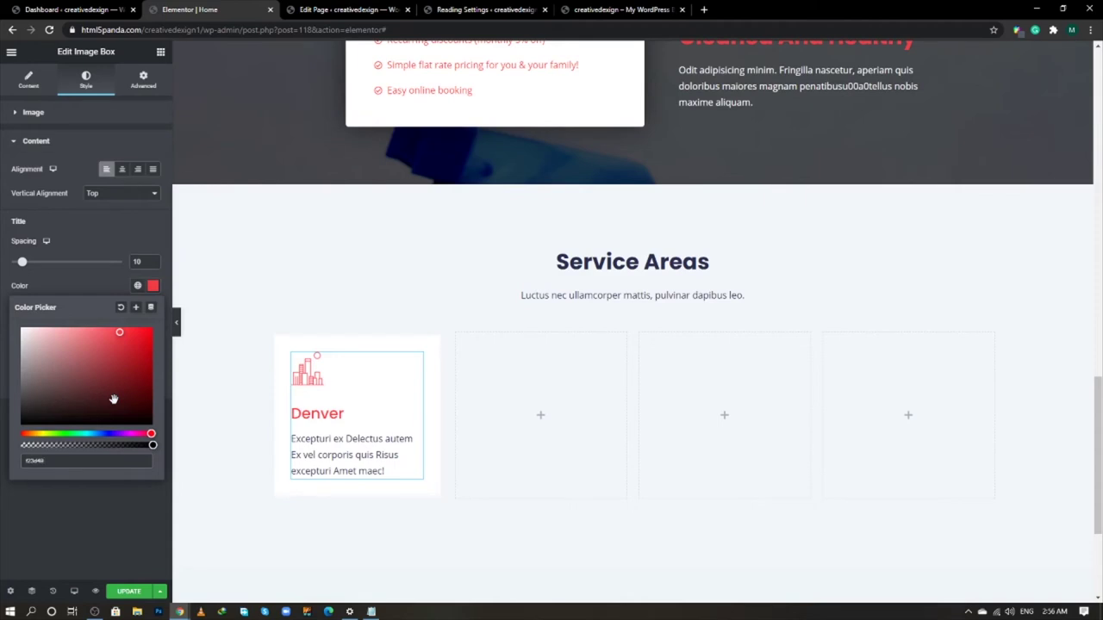
click(111, 507)
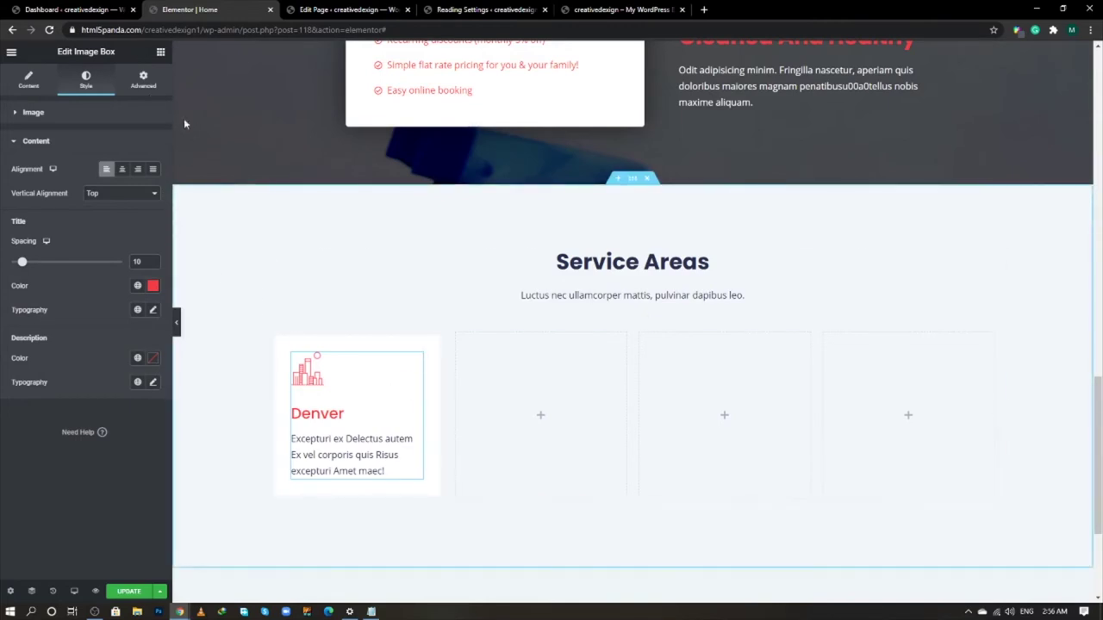
- Unlink the column's padding values and save the page
click(144, 84)
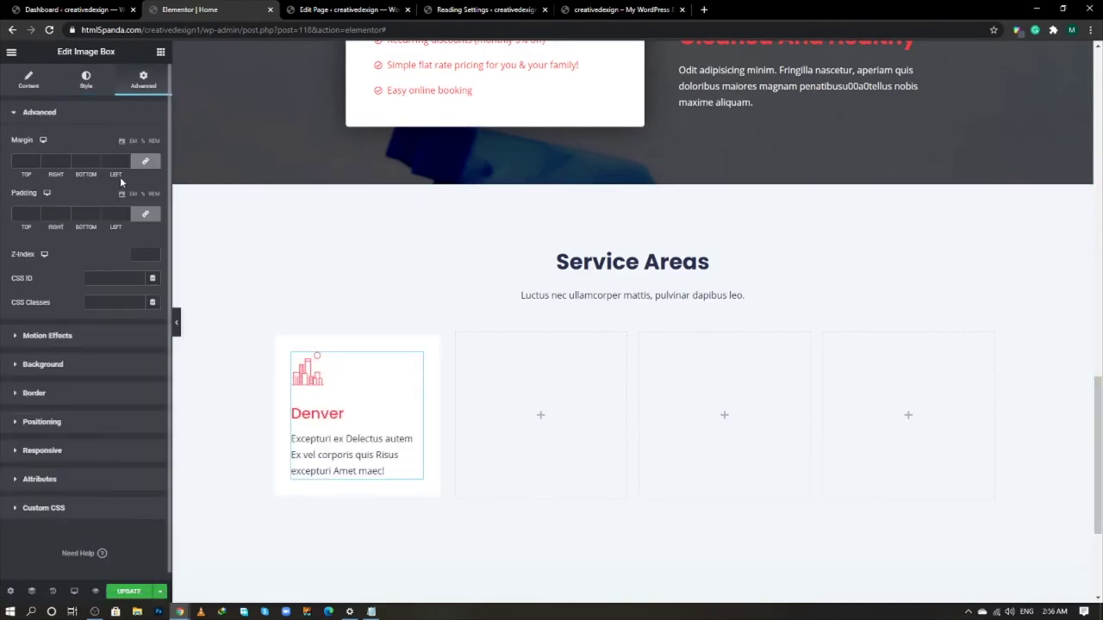
click(147, 214)
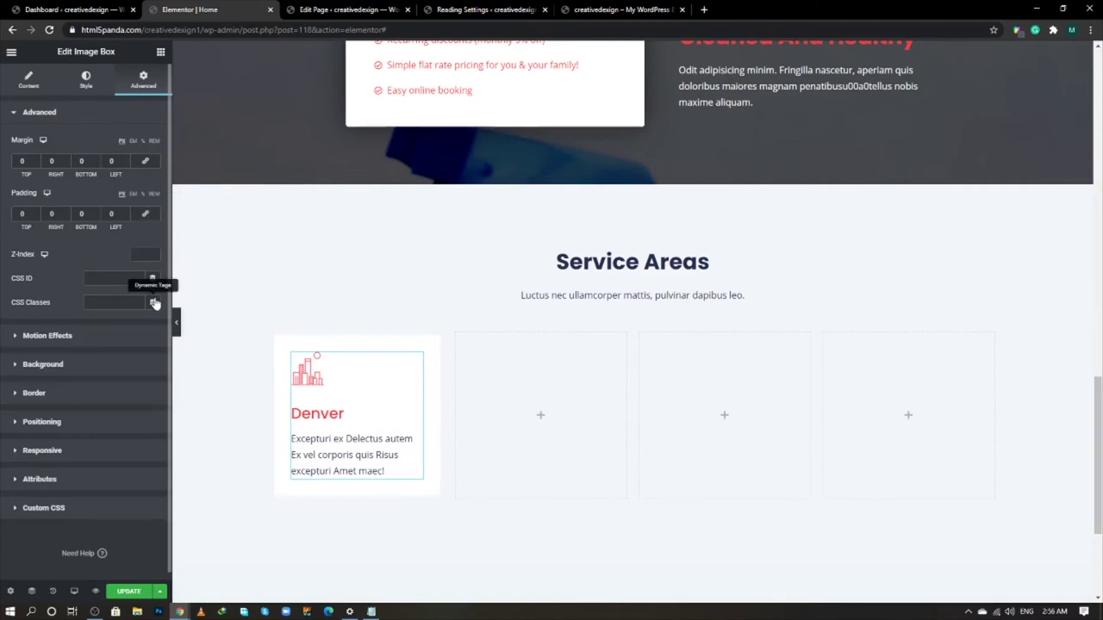
click(129, 592)
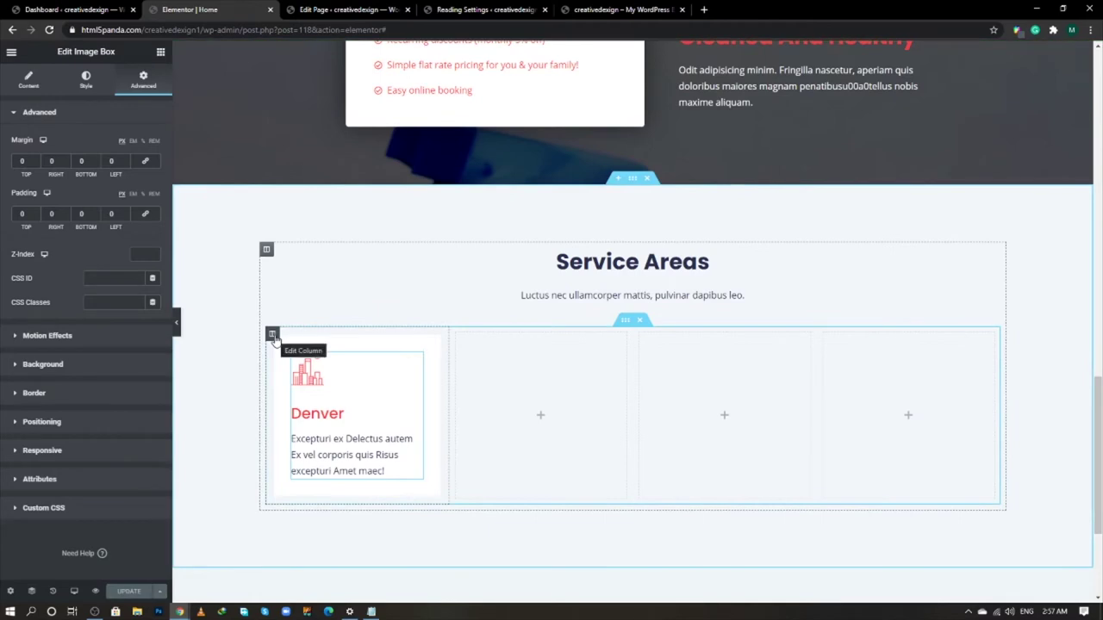
- Duplicate the Denver column three times to fill four columns
right_click(272, 336)
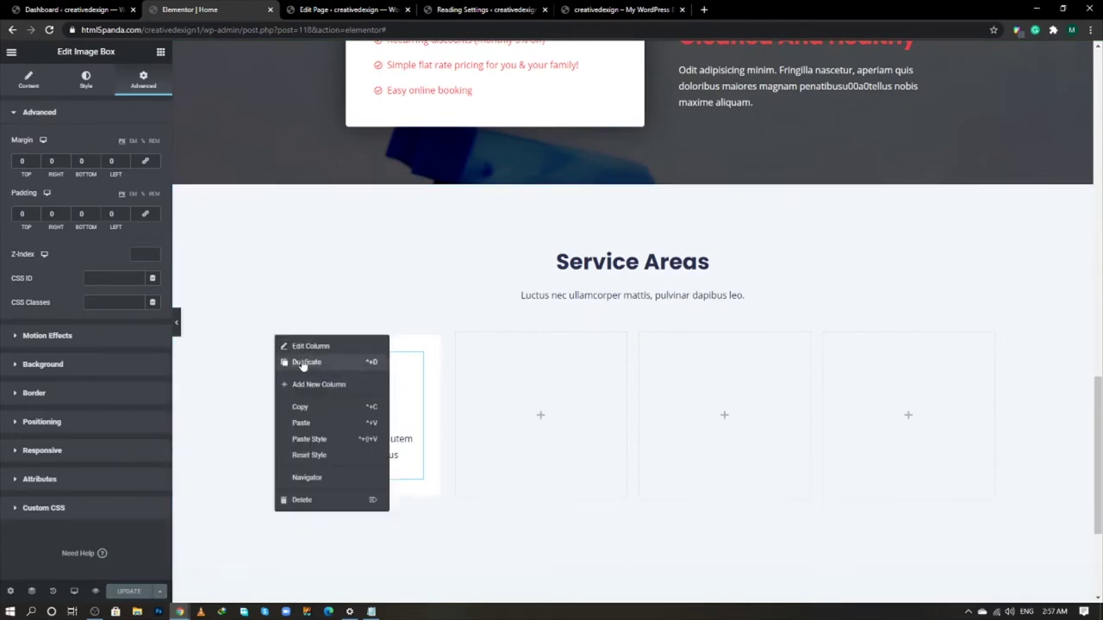
click(302, 363)
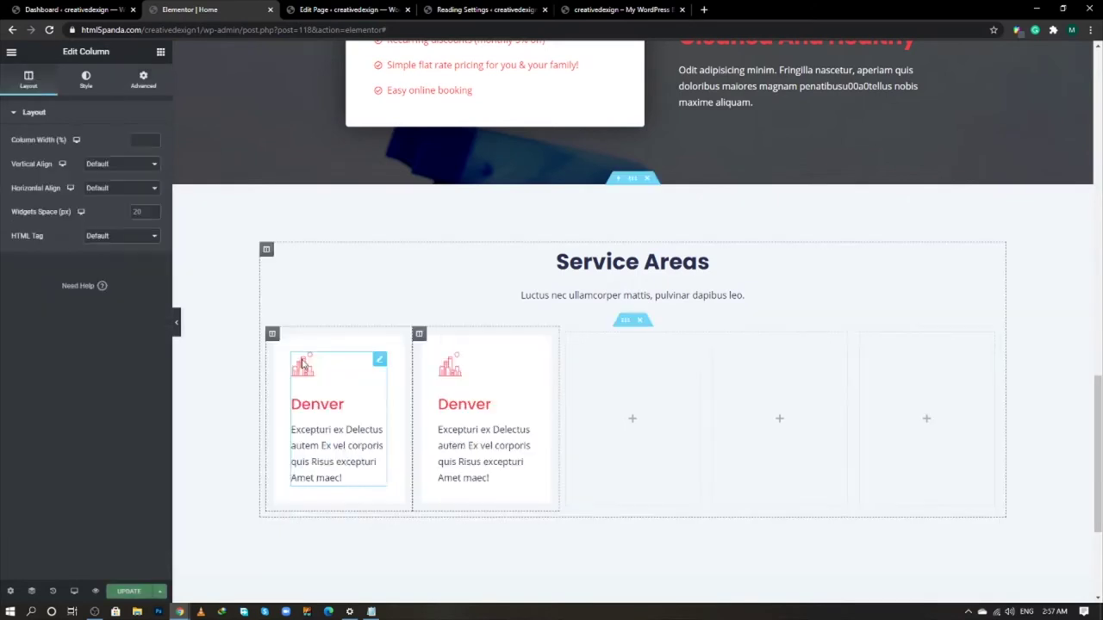
right_click(420, 334)
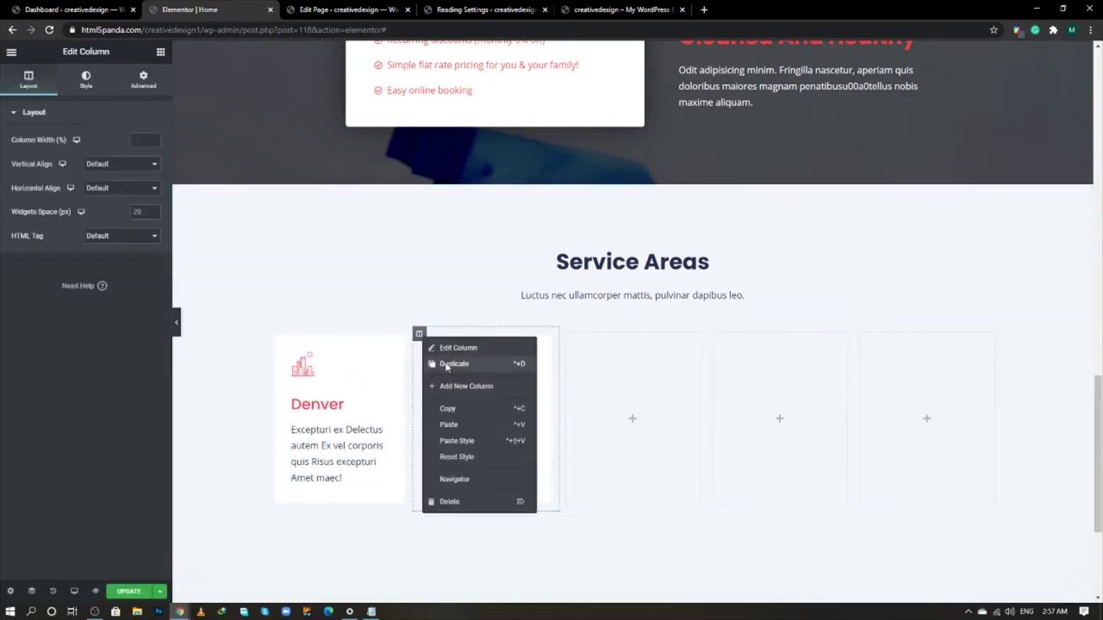
click(446, 366)
right_click(517, 333)
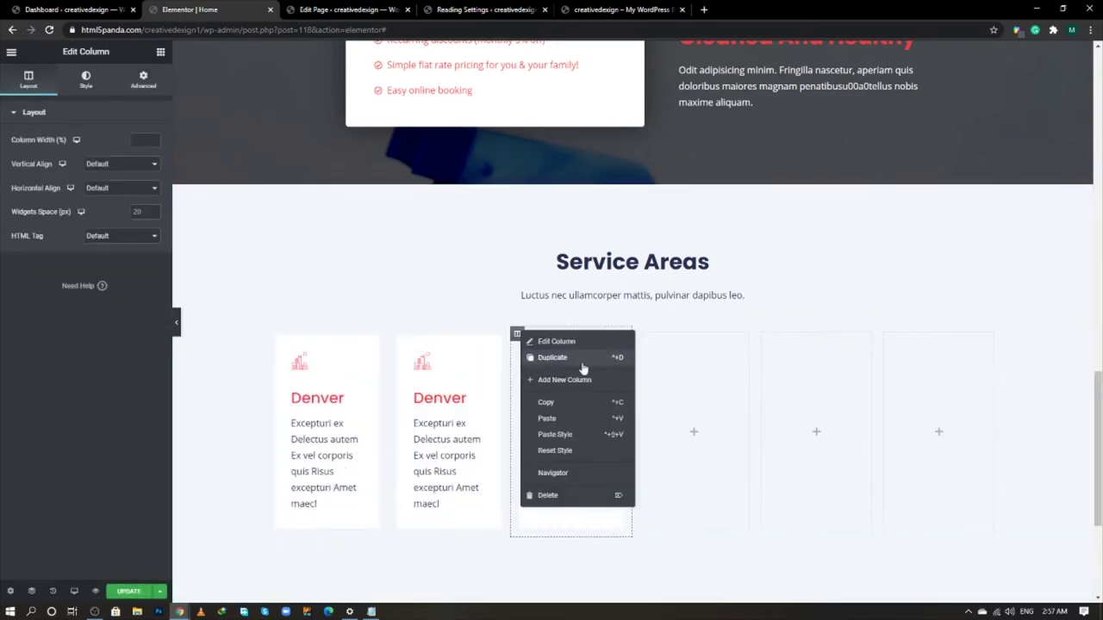
click(583, 369)
- Delete the three leftover empty columns
right_click(691, 334)
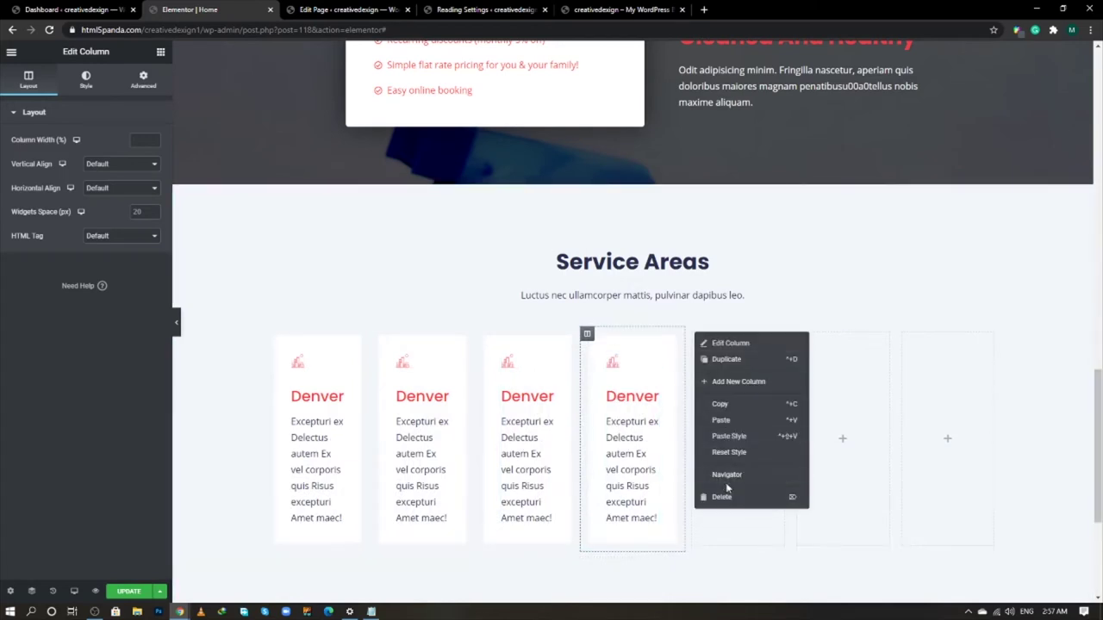
click(723, 497)
right_click(764, 334)
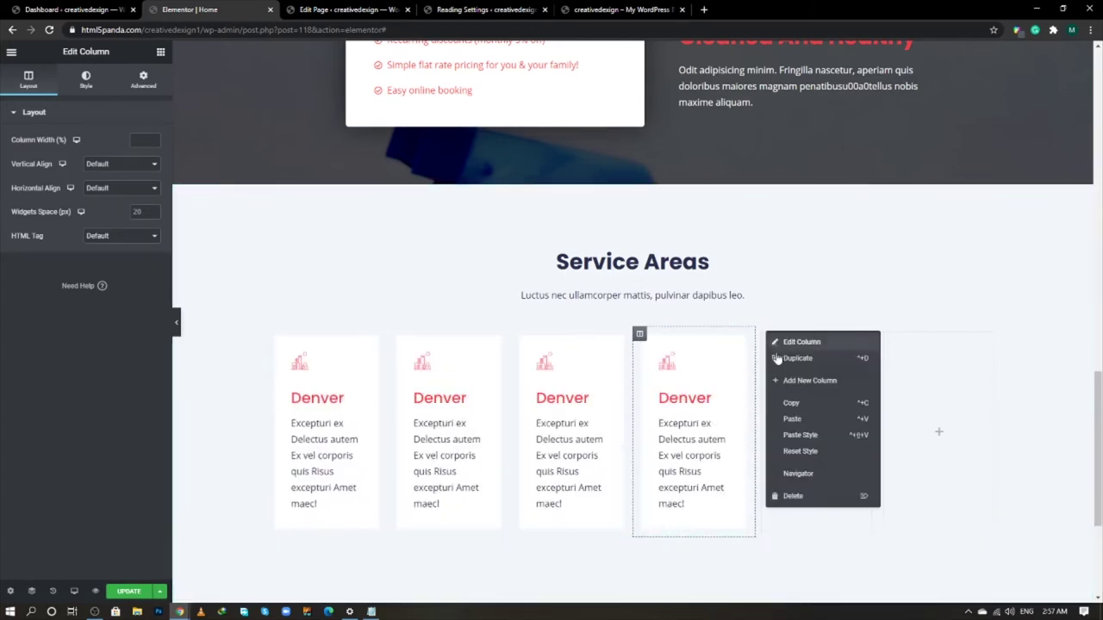
click(793, 496)
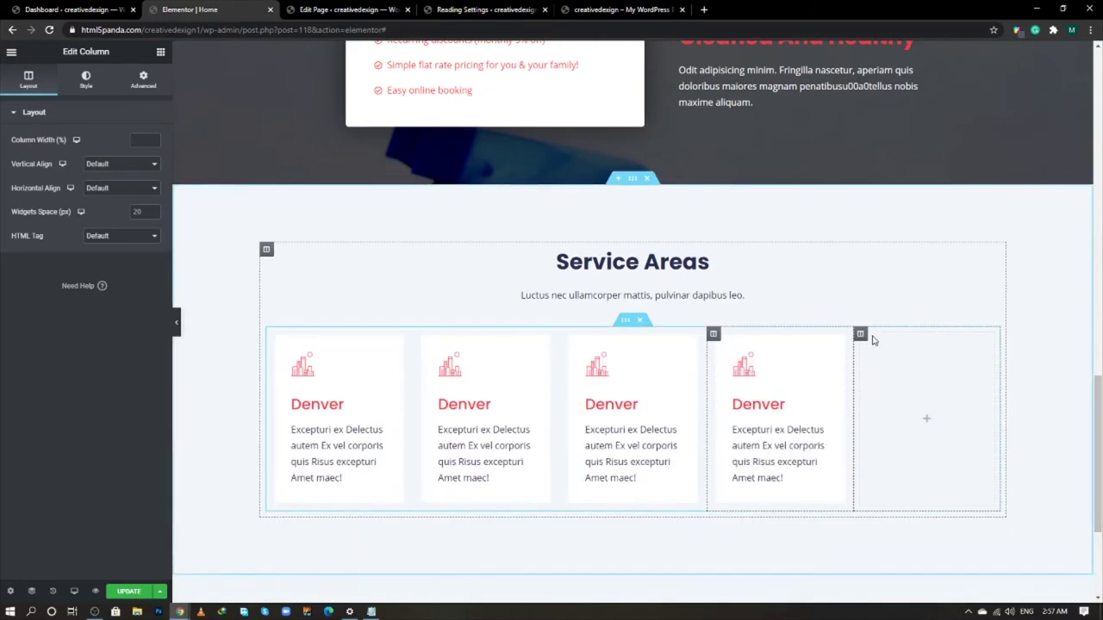
right_click(860, 335)
click(896, 497)
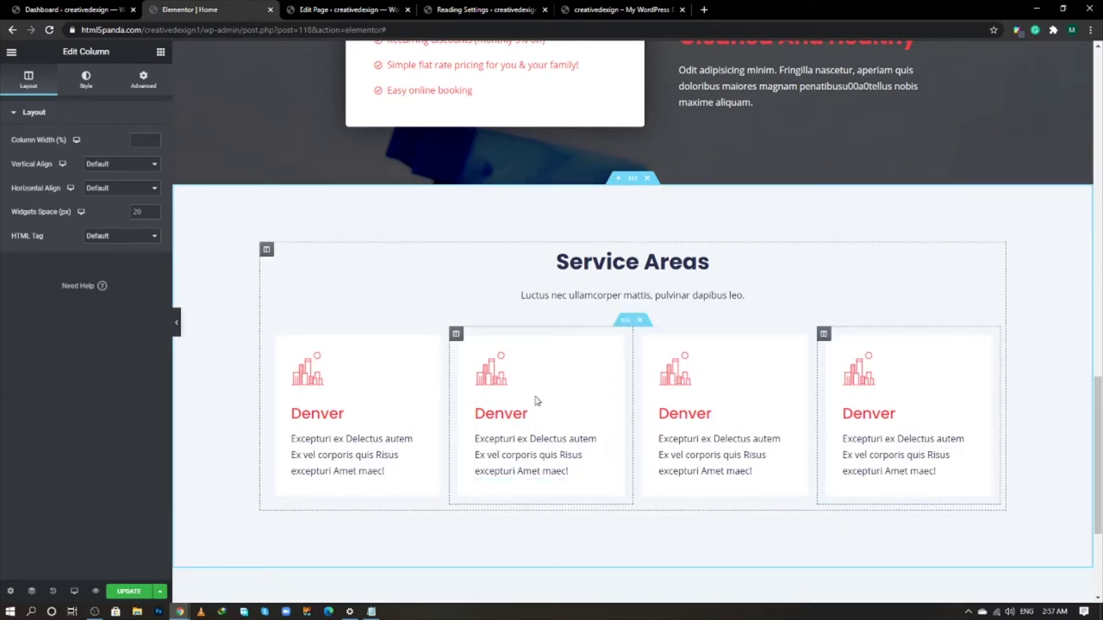
key(alt+Tab)
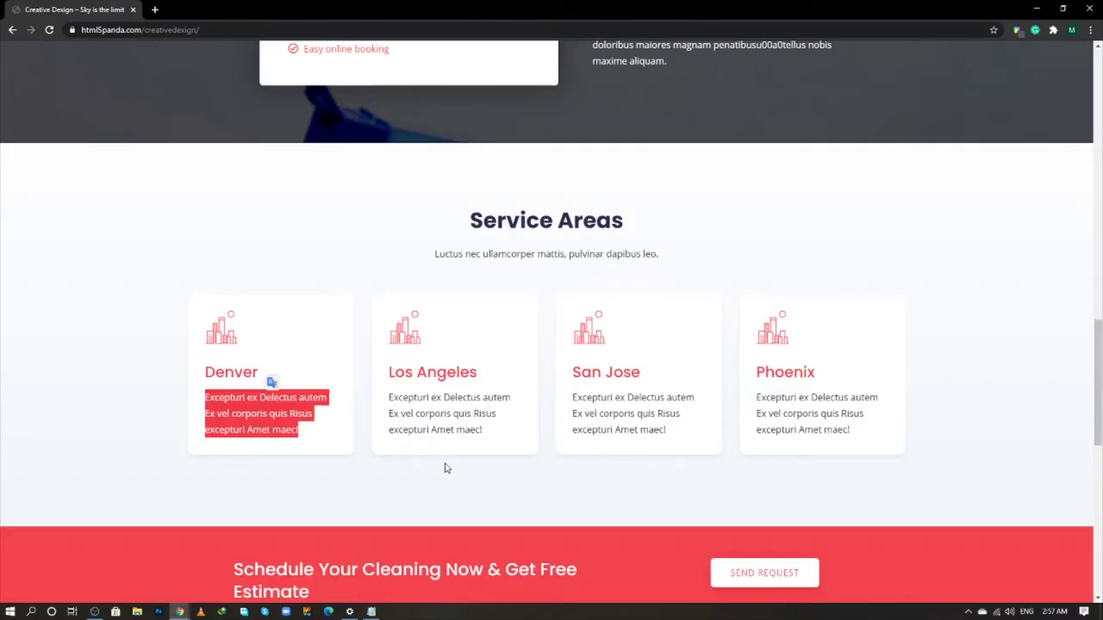
click(494, 445)
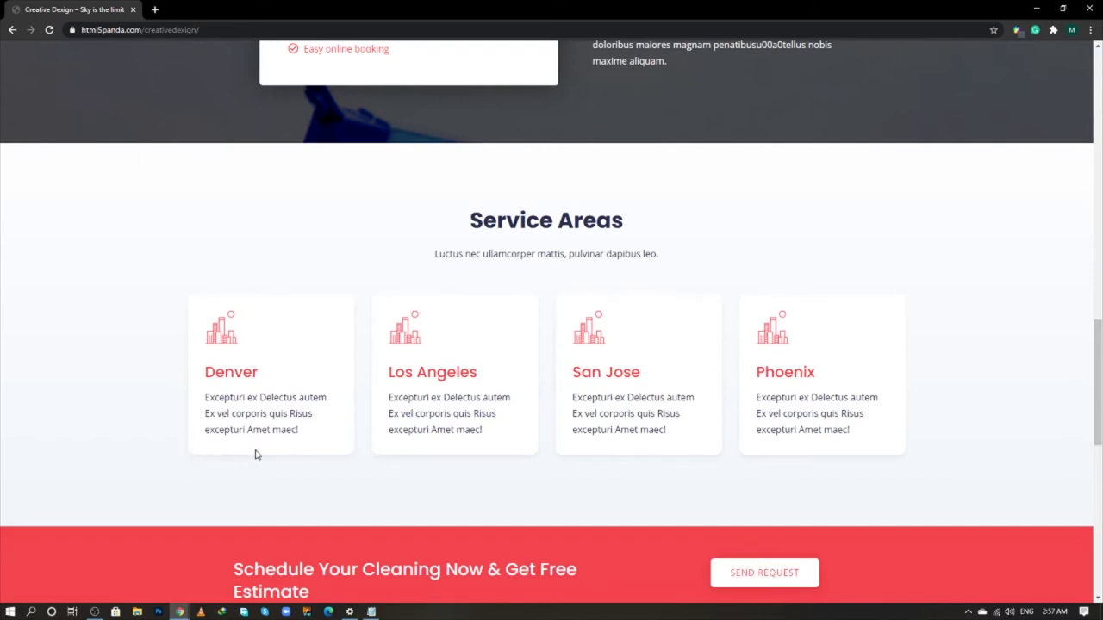
key(alt+Tab)
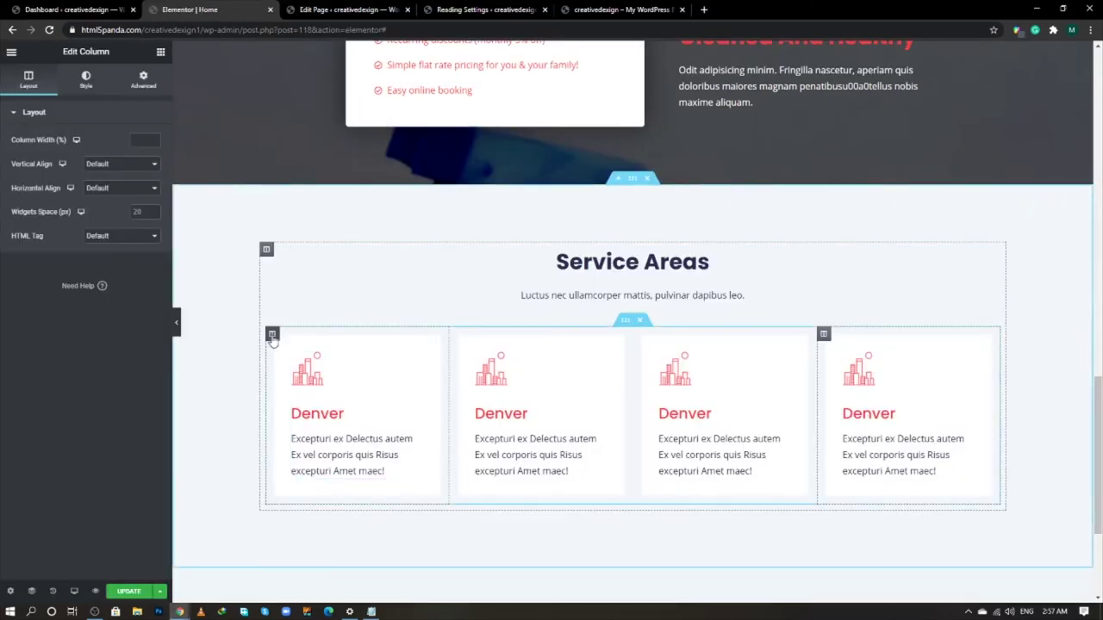
- Give the first Denver column a 12 border radius and a box shadow with vertical offset 5
click(272, 336)
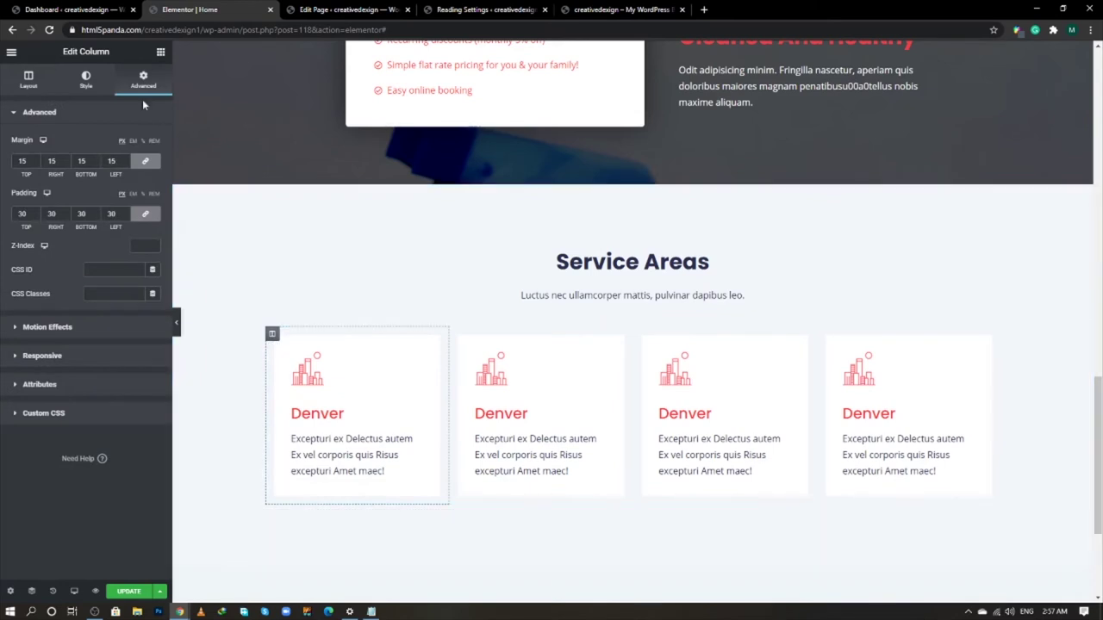
click(86, 80)
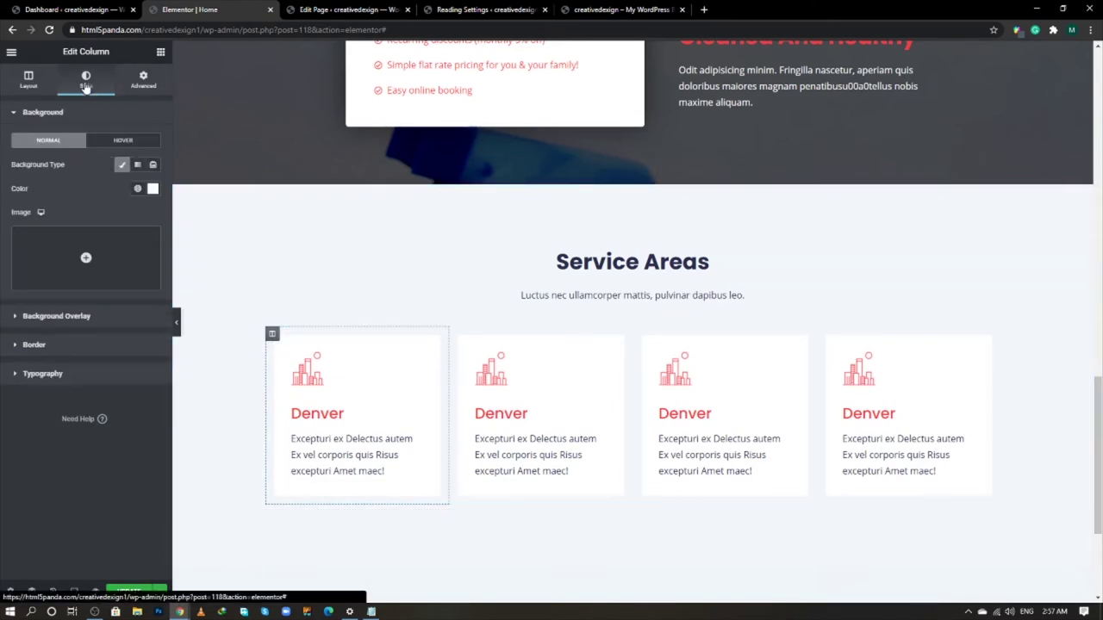
click(85, 344)
text(1)
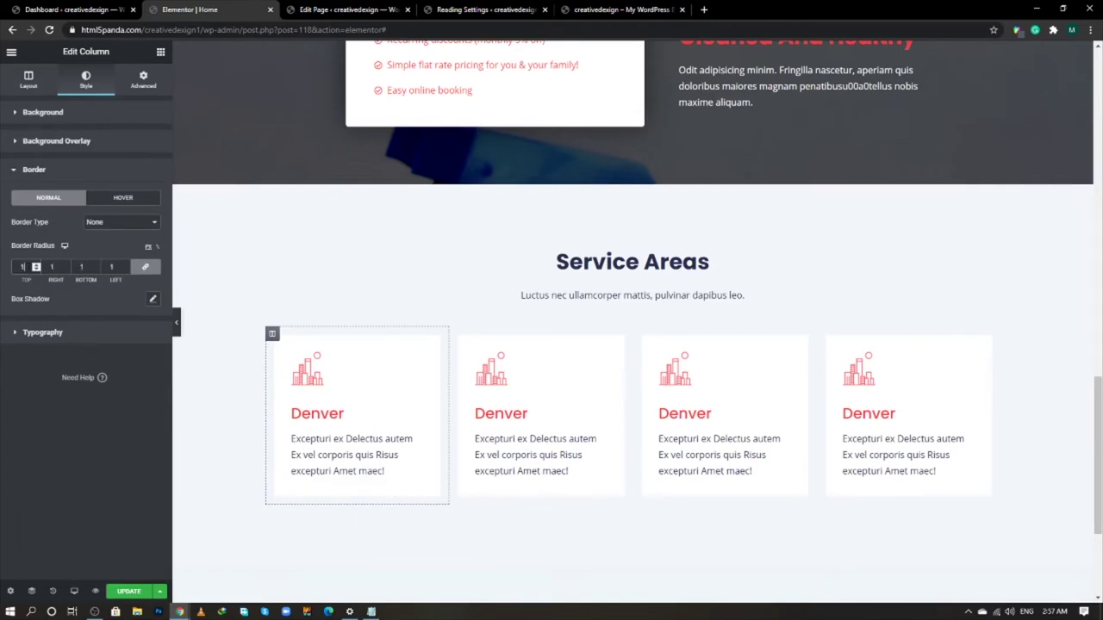
text(2)
click(151, 298)
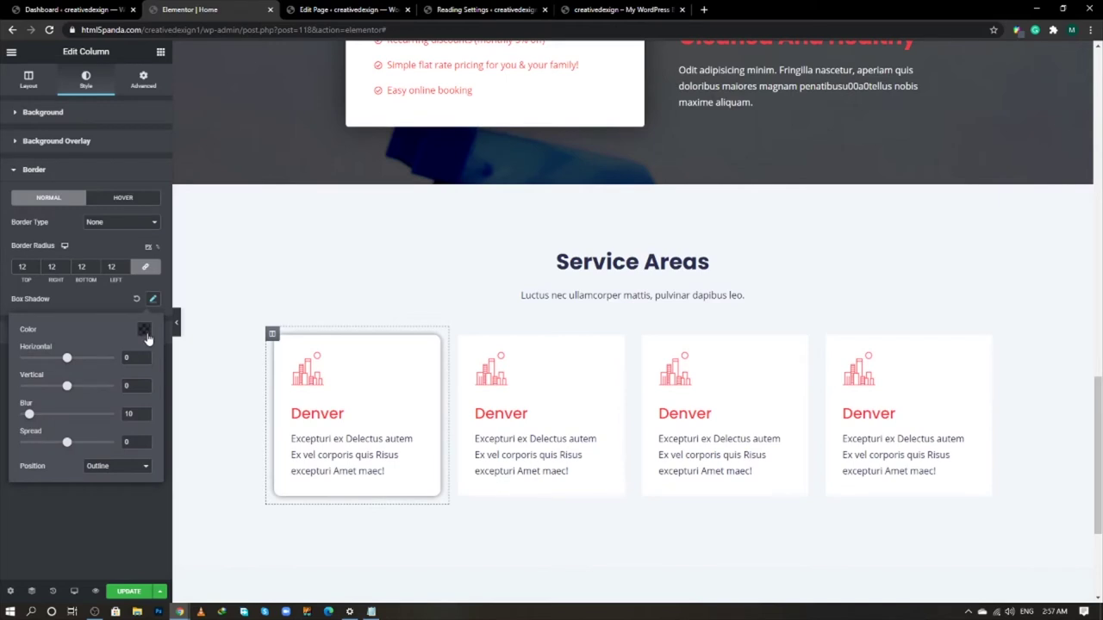
text(5)
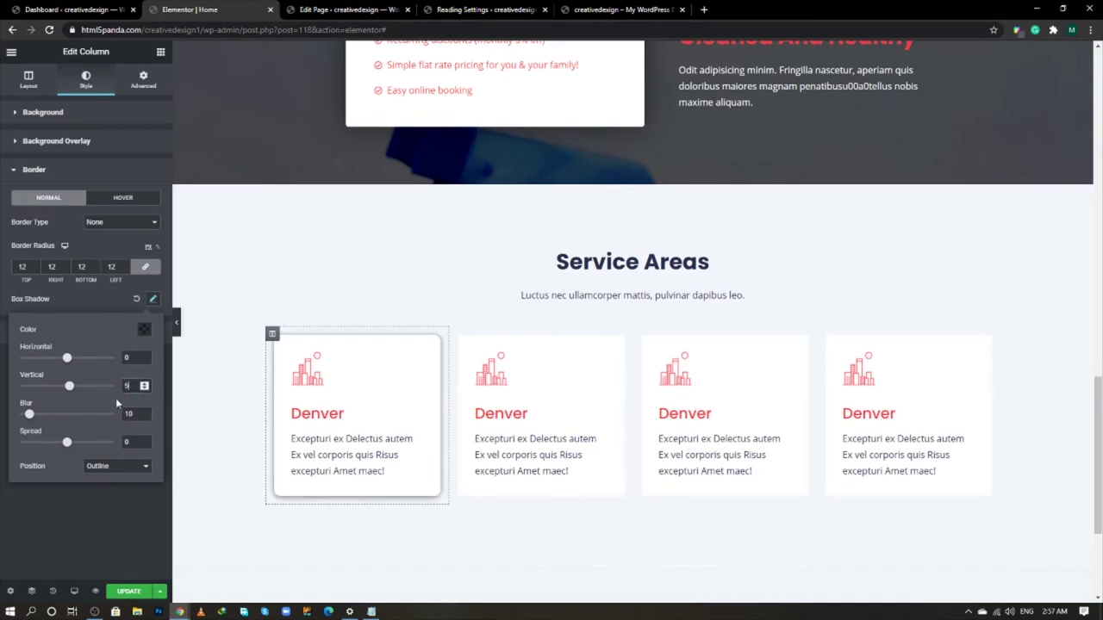
click(121, 540)
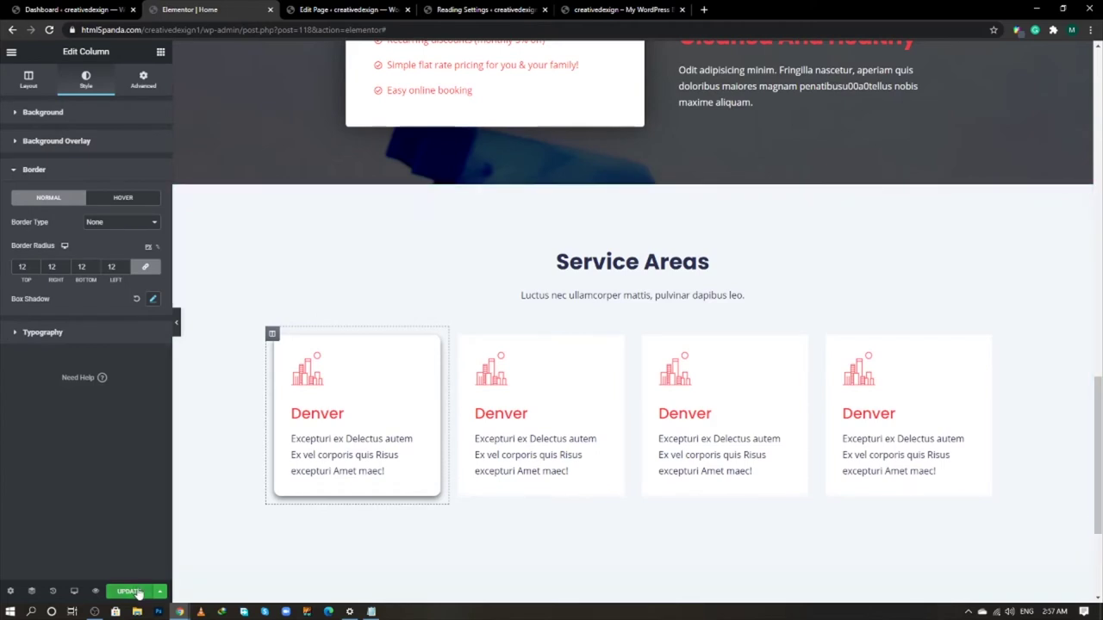
- Copy the first card and paste its style onto columns two to four, then save
click(136, 593)
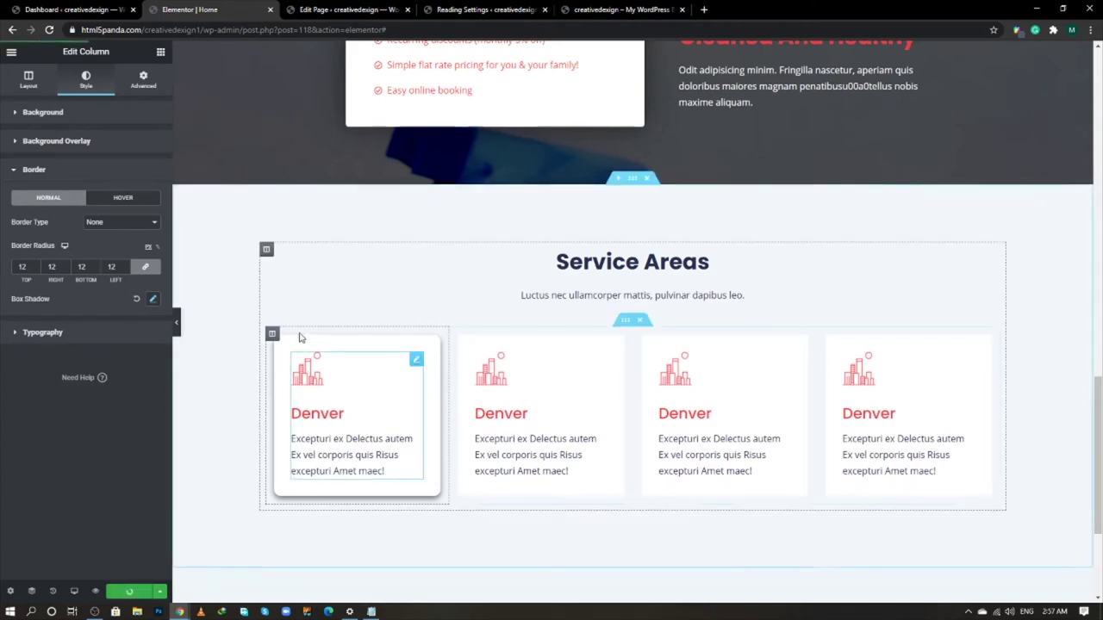
right_click(273, 337)
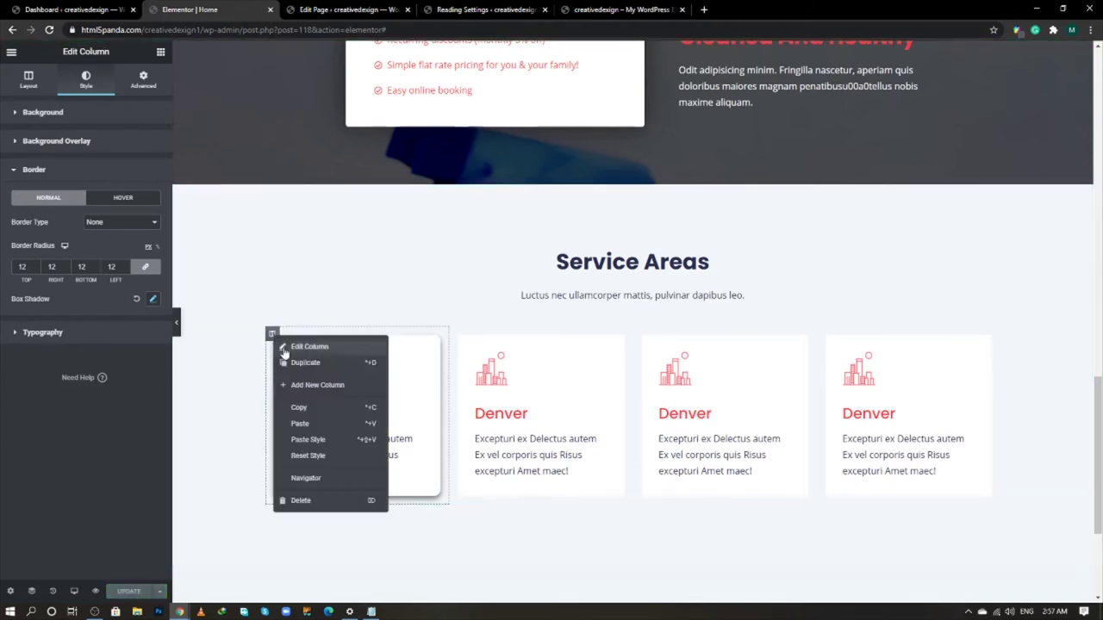
click(298, 408)
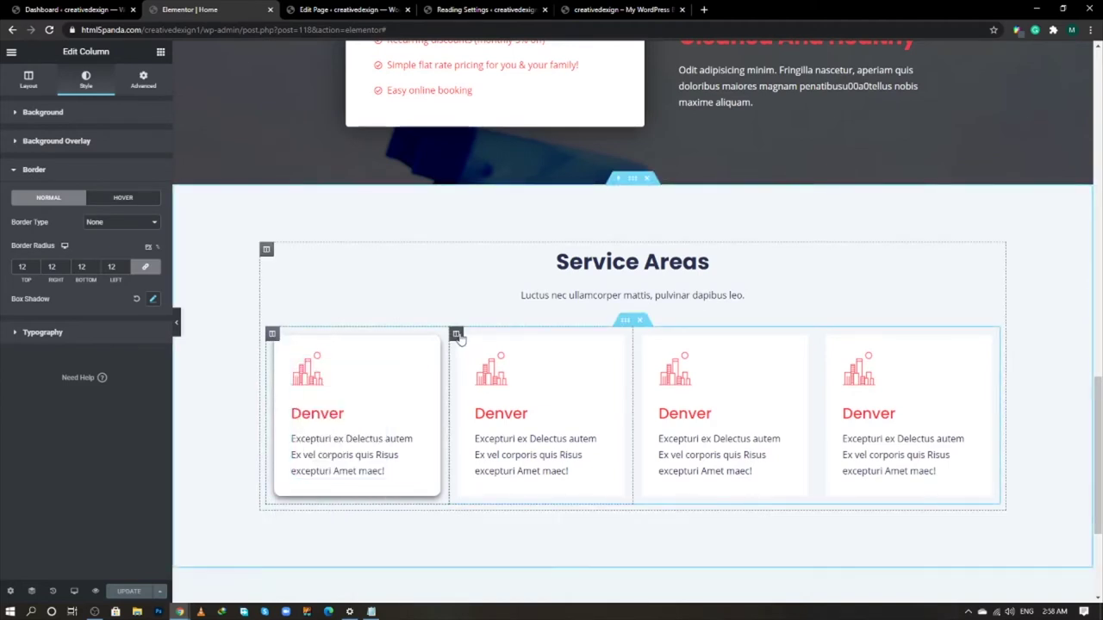
right_click(461, 338)
click(499, 438)
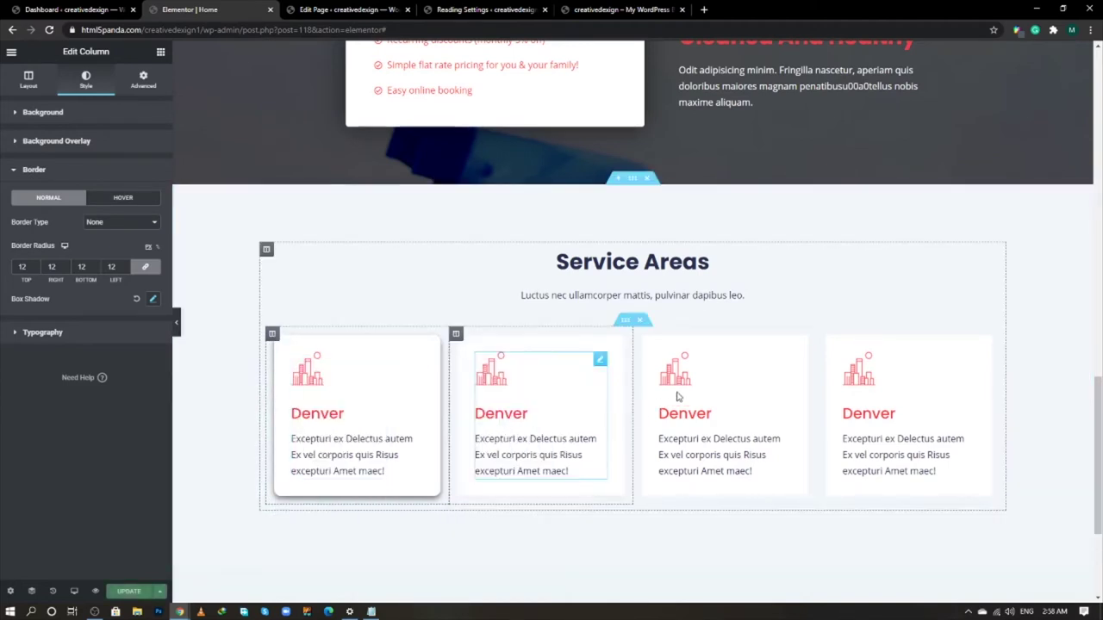
right_click(641, 334)
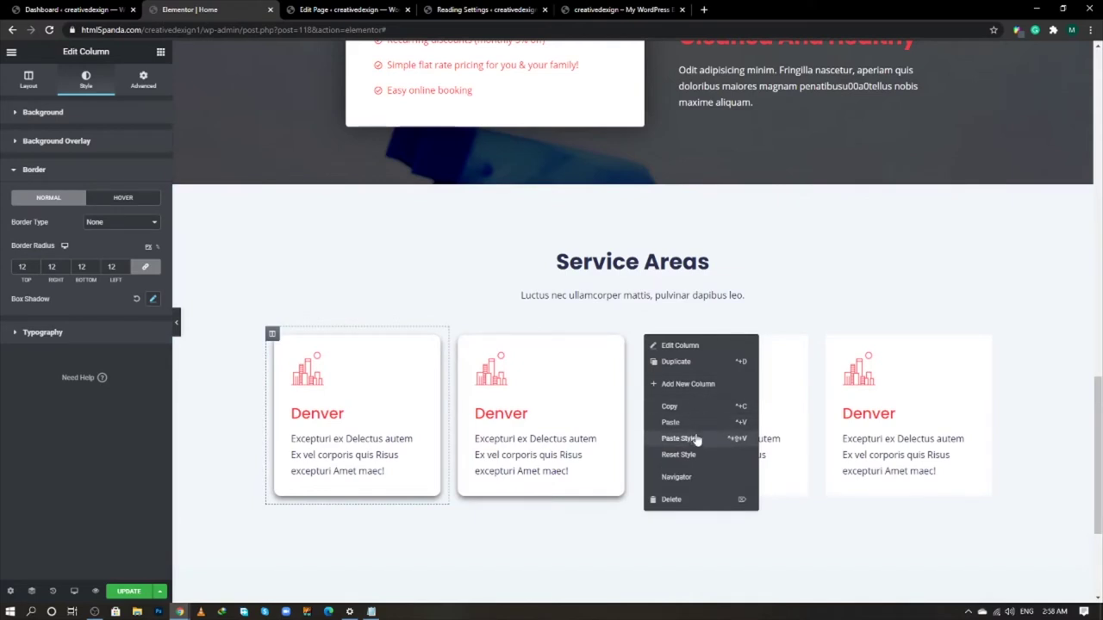
click(696, 436)
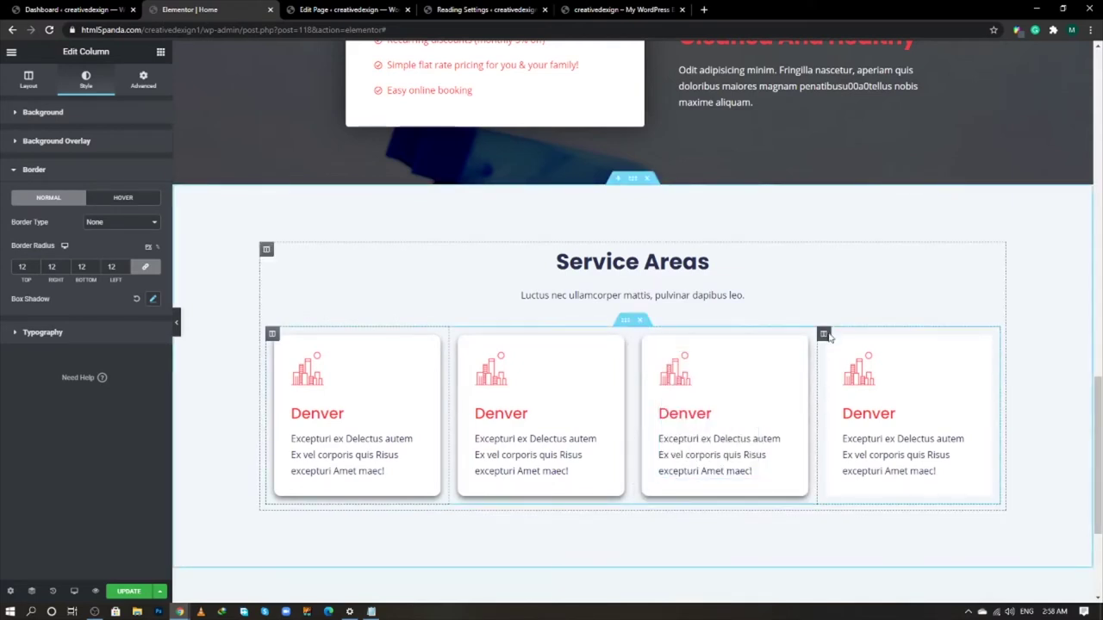
right_click(827, 335)
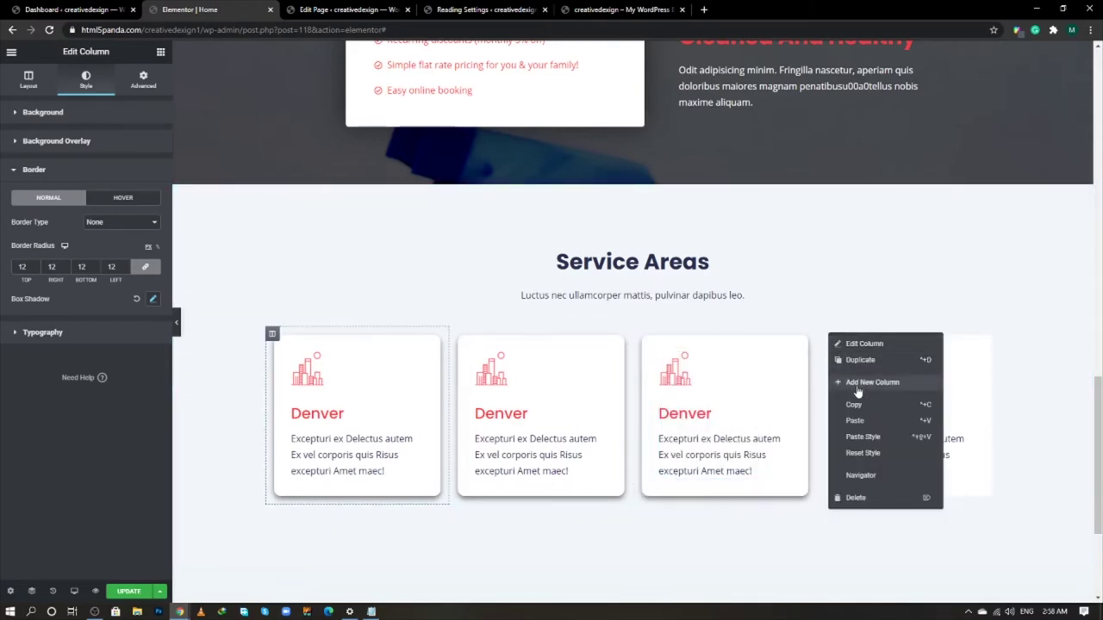
click(865, 438)
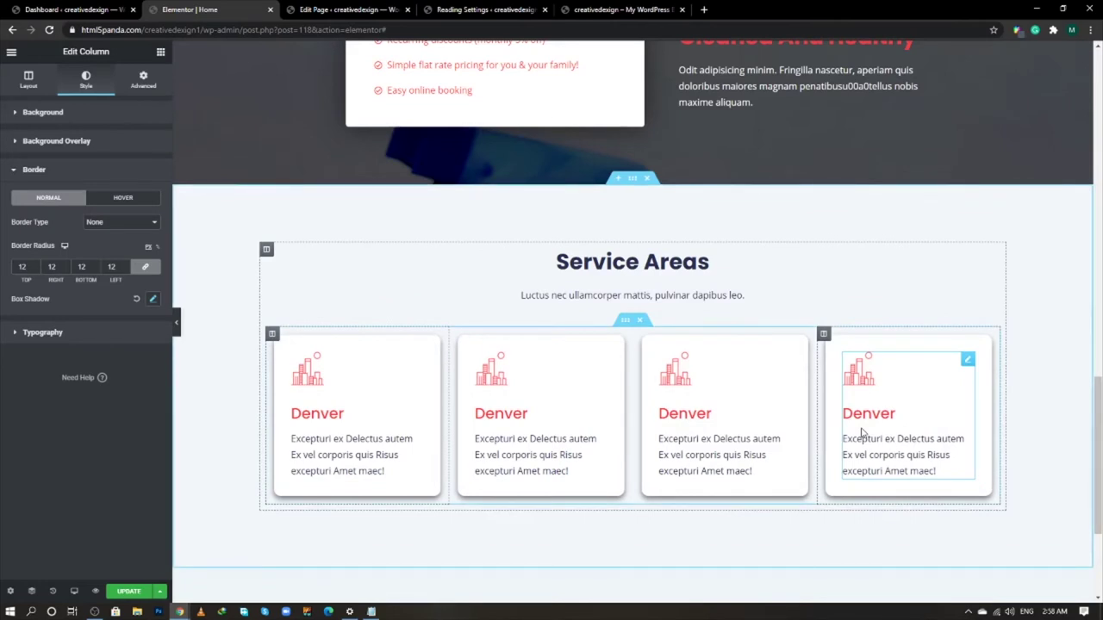
key(ctrl+s)
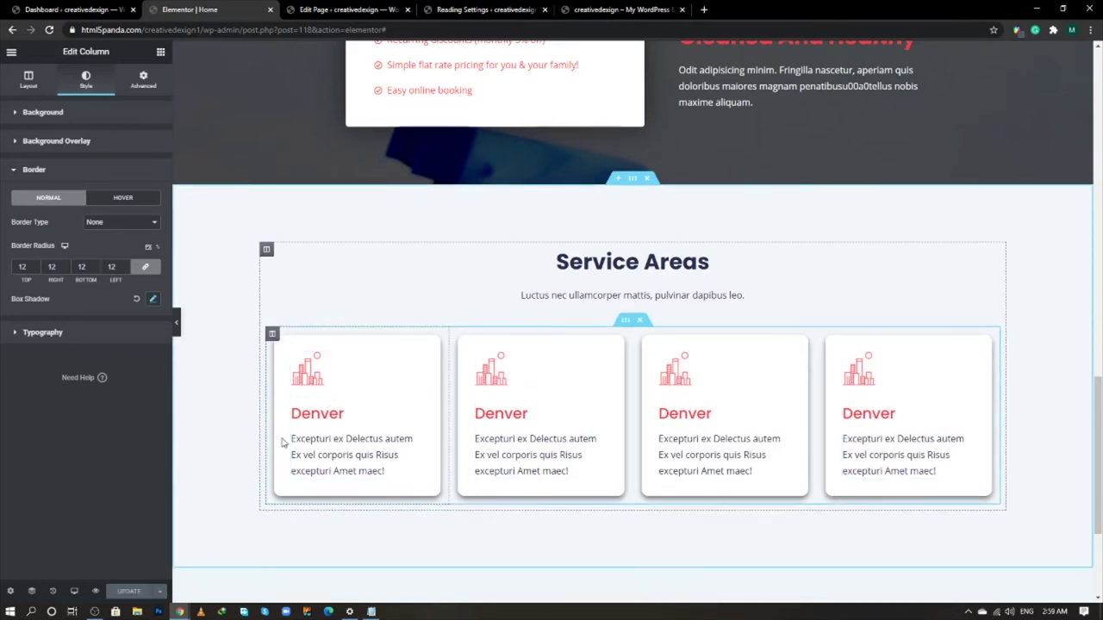
- Lighten the first column's shadow colour to 0.06 opacity
click(155, 299)
click(144, 331)
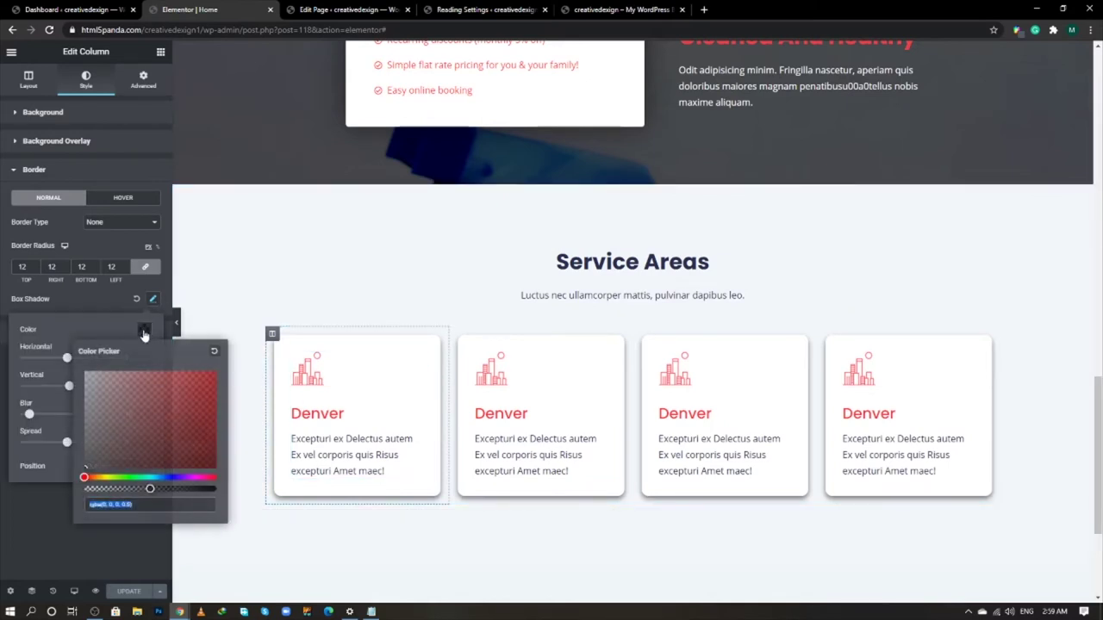
click(129, 505)
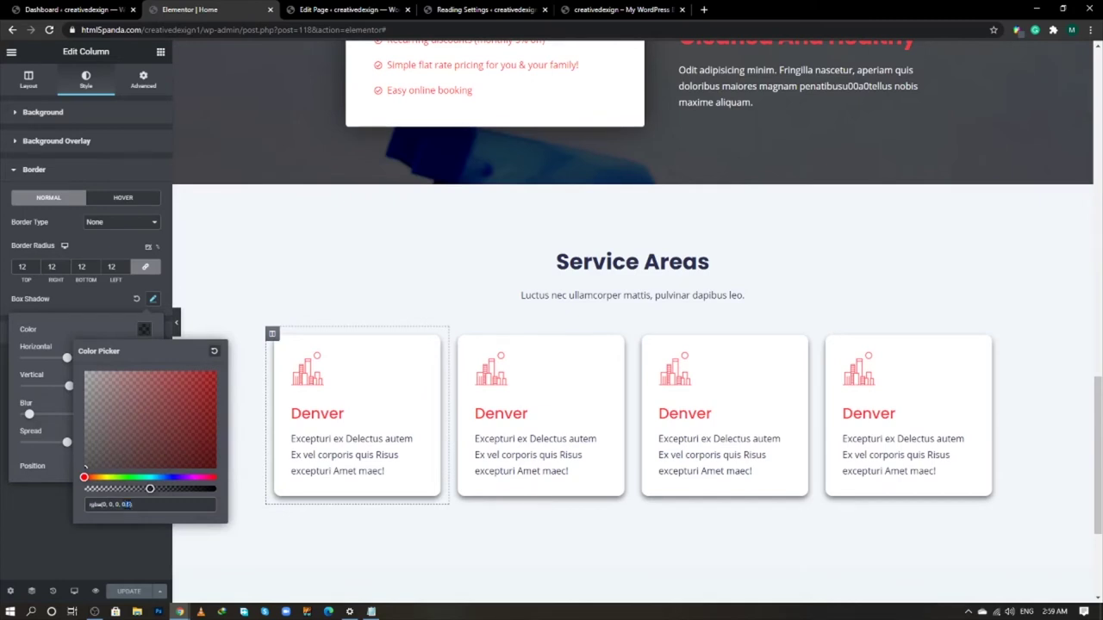
text(0.06)
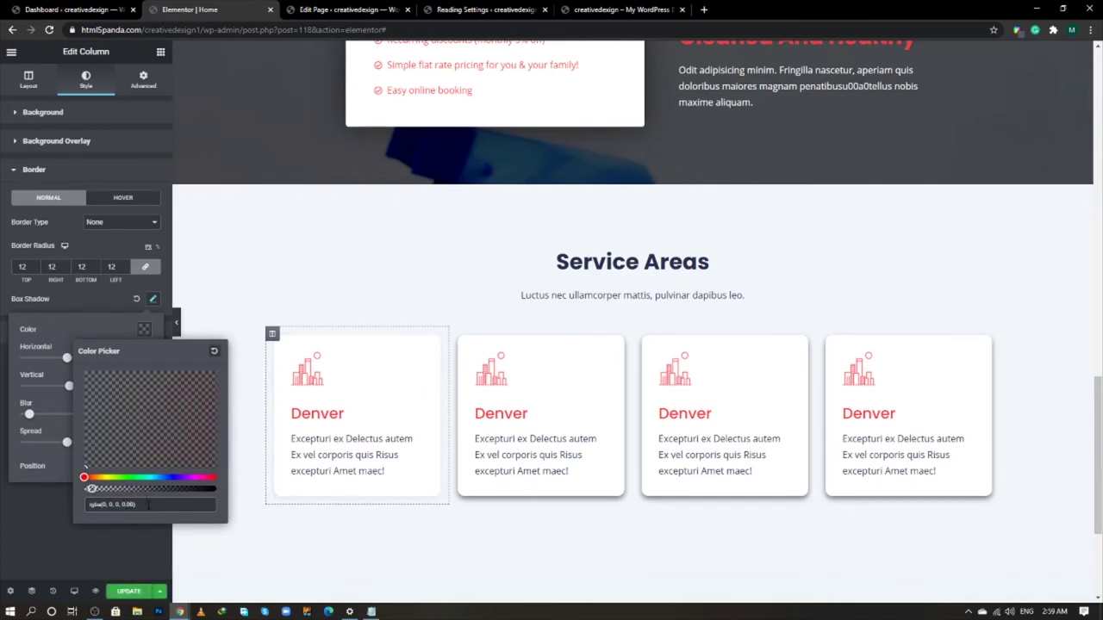
click(130, 538)
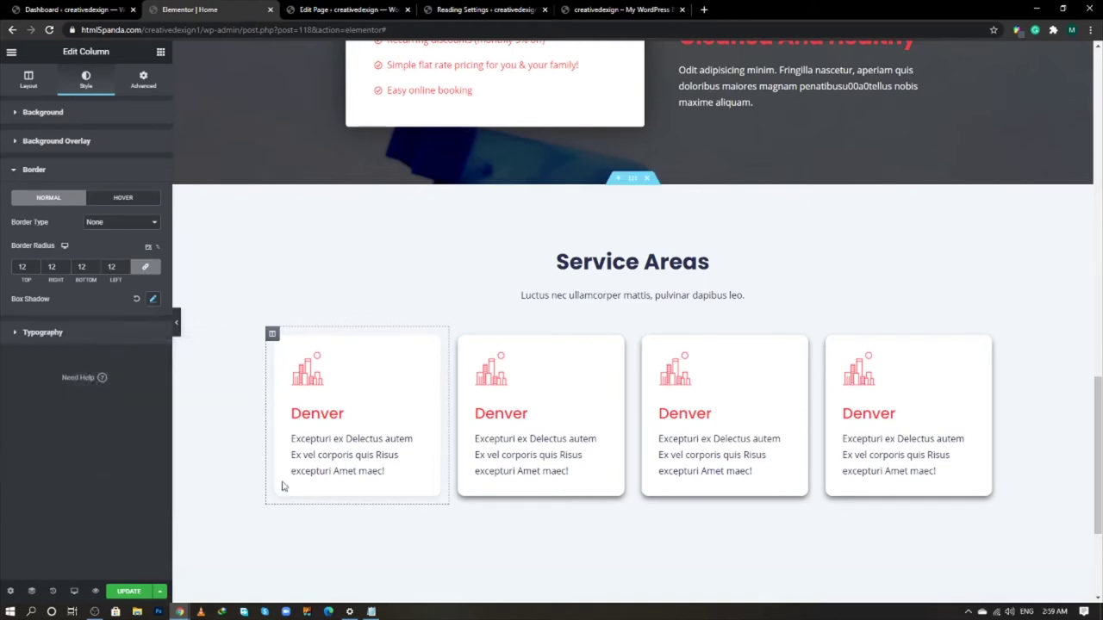
- Paste the first column's lighter-shadow style onto the other three columns
right_click(273, 336)
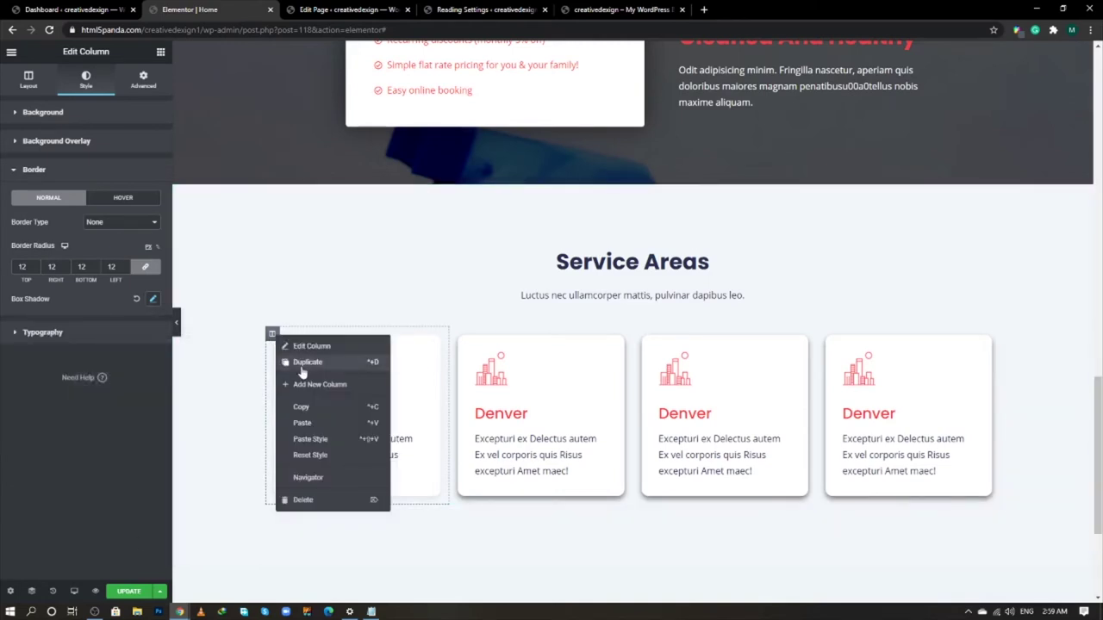
click(301, 409)
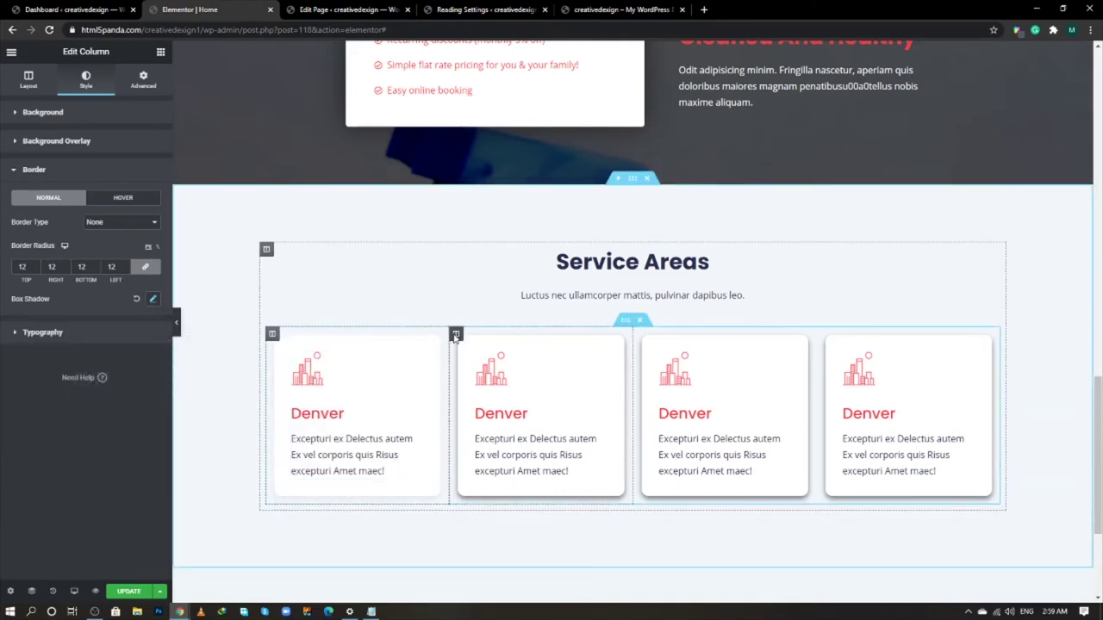
right_click(456, 336)
click(495, 435)
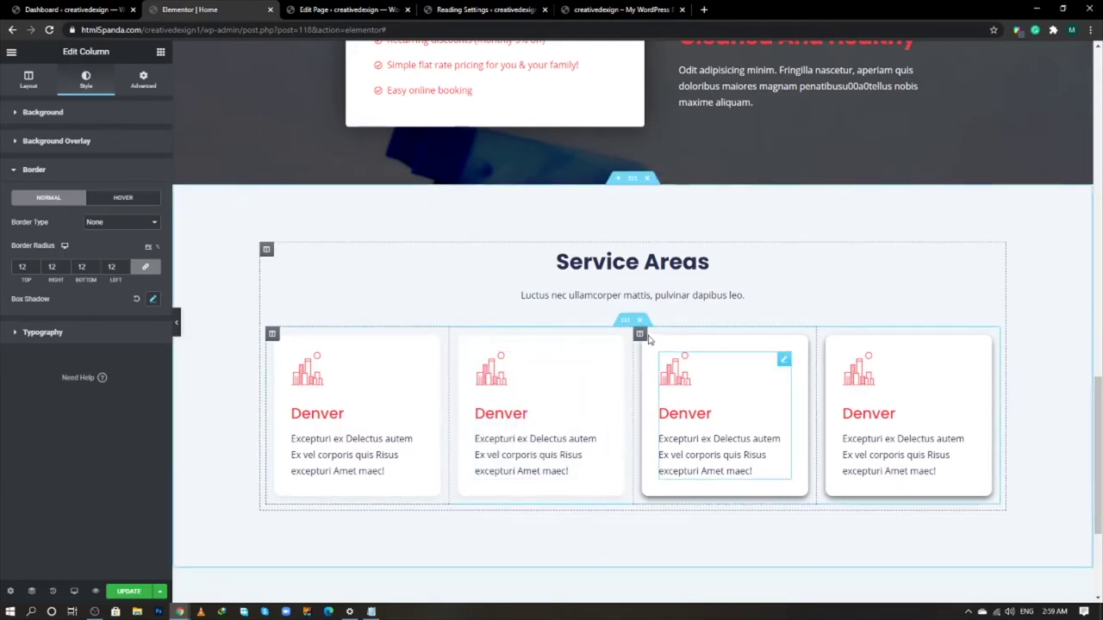
right_click(641, 335)
click(683, 435)
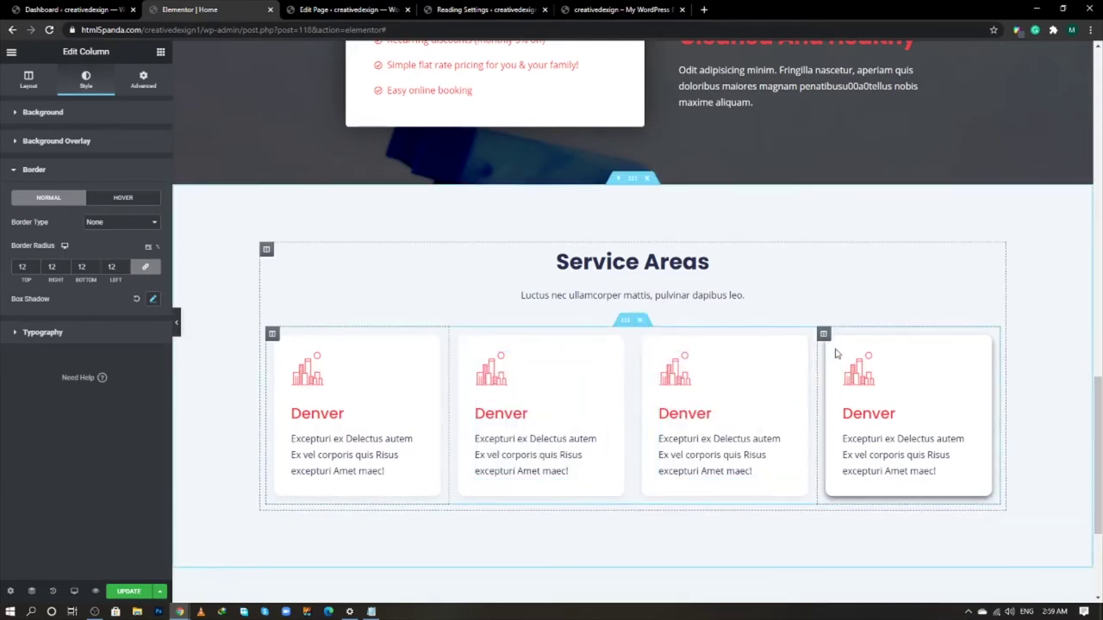
right_click(825, 335)
click(862, 435)
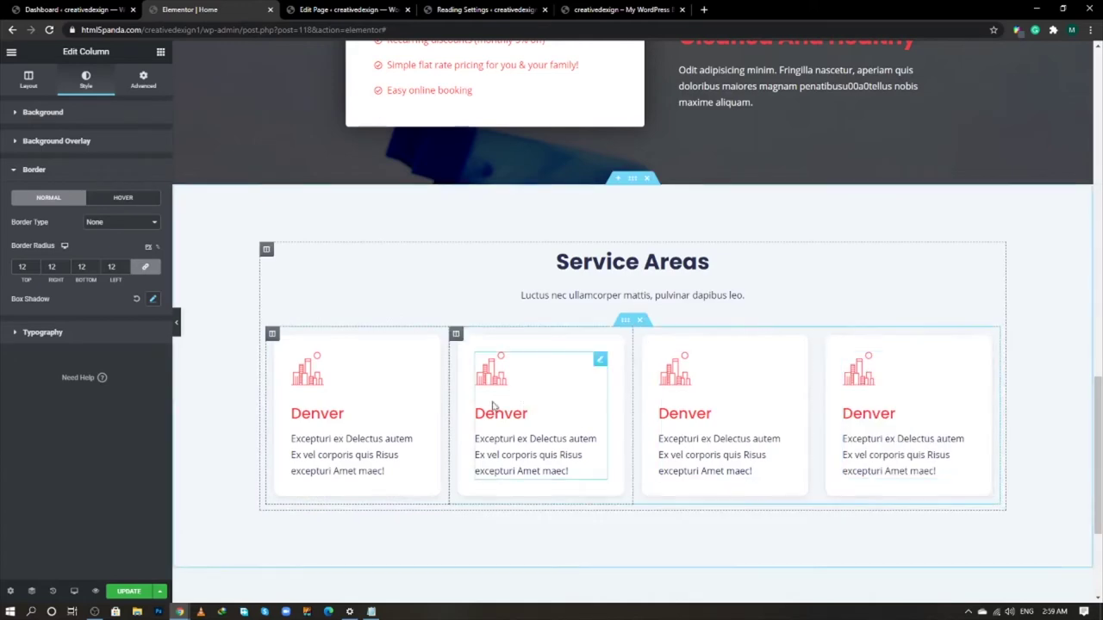
- Save the page and review the live site's red estimate banner before returning
key(alt+Tab)
key(alt+Tab)
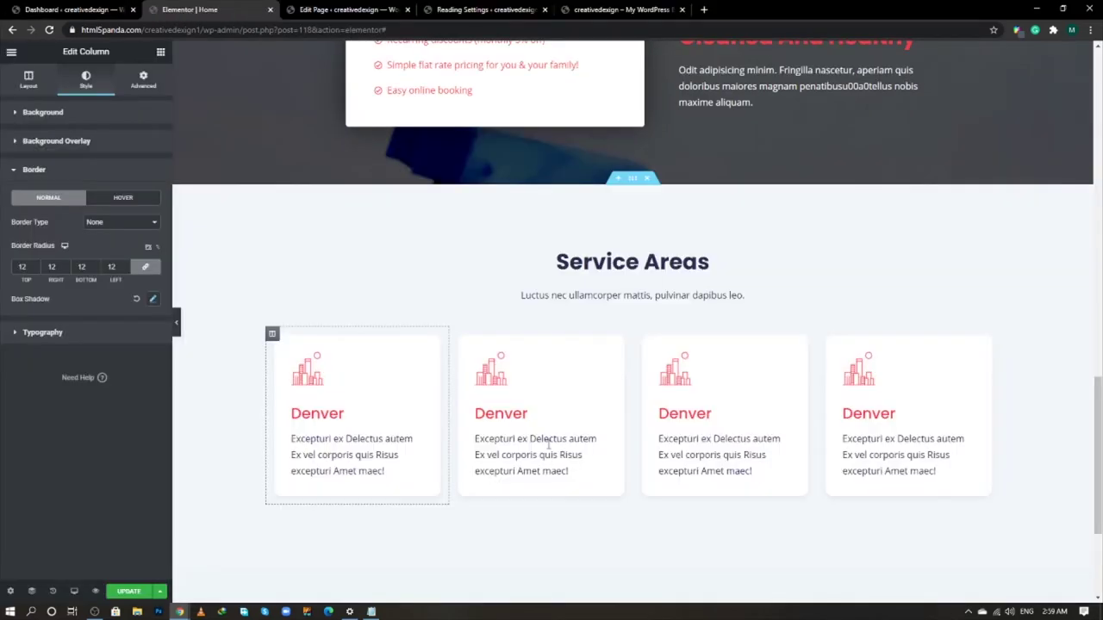
scroll(543, 493, down, 2)
click(113, 593)
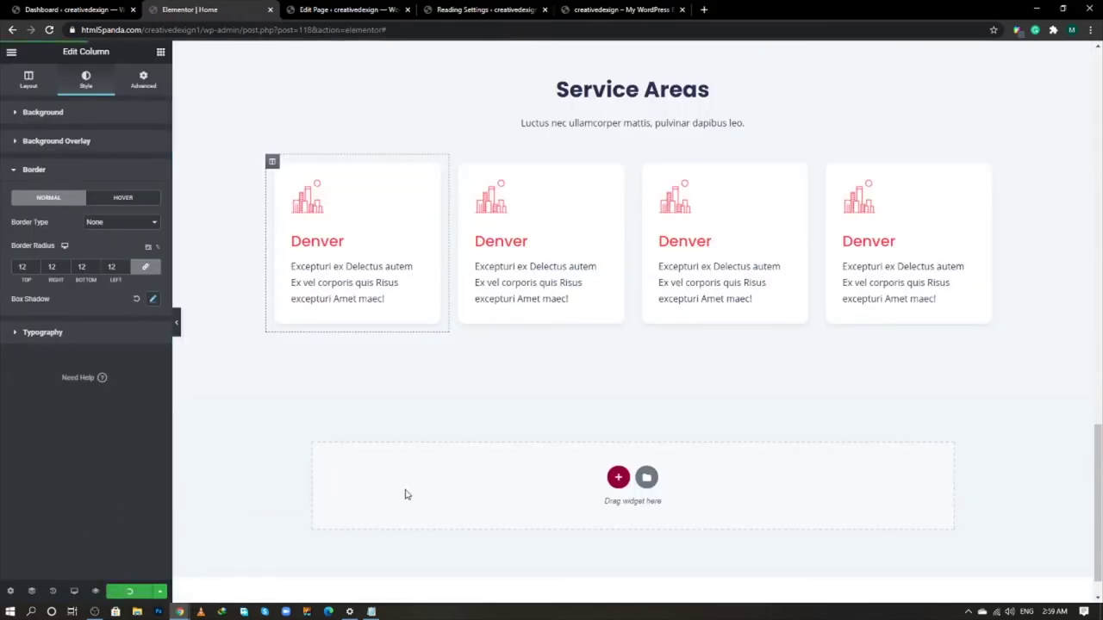
key(alt+Tab)
scroll(485, 426, down, 3)
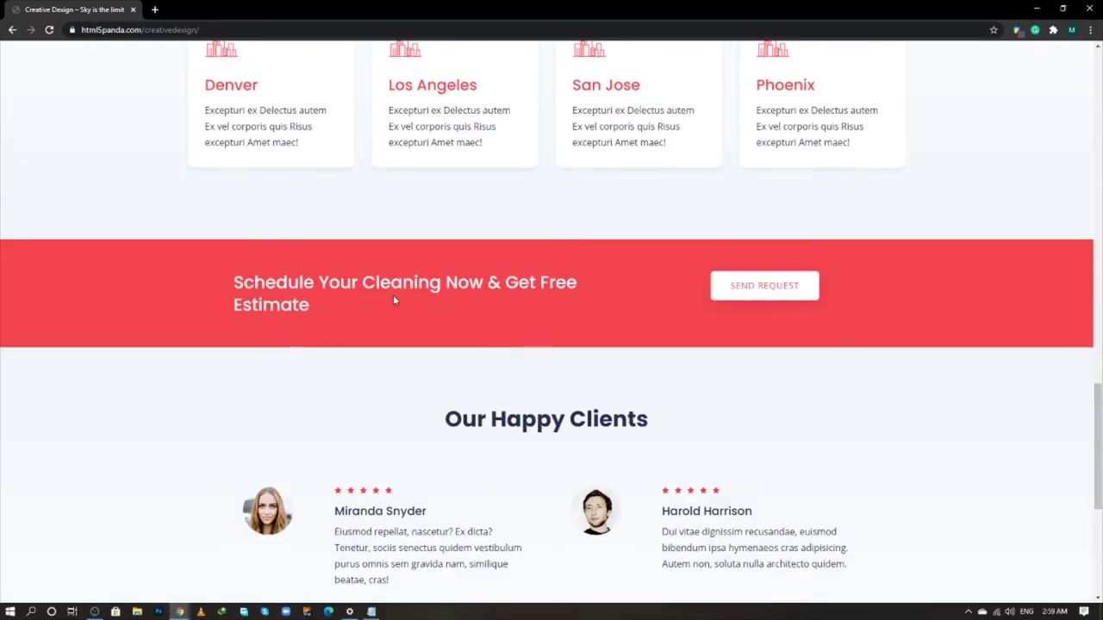
drag(392, 294, 468, 298)
key(alt+Tab)
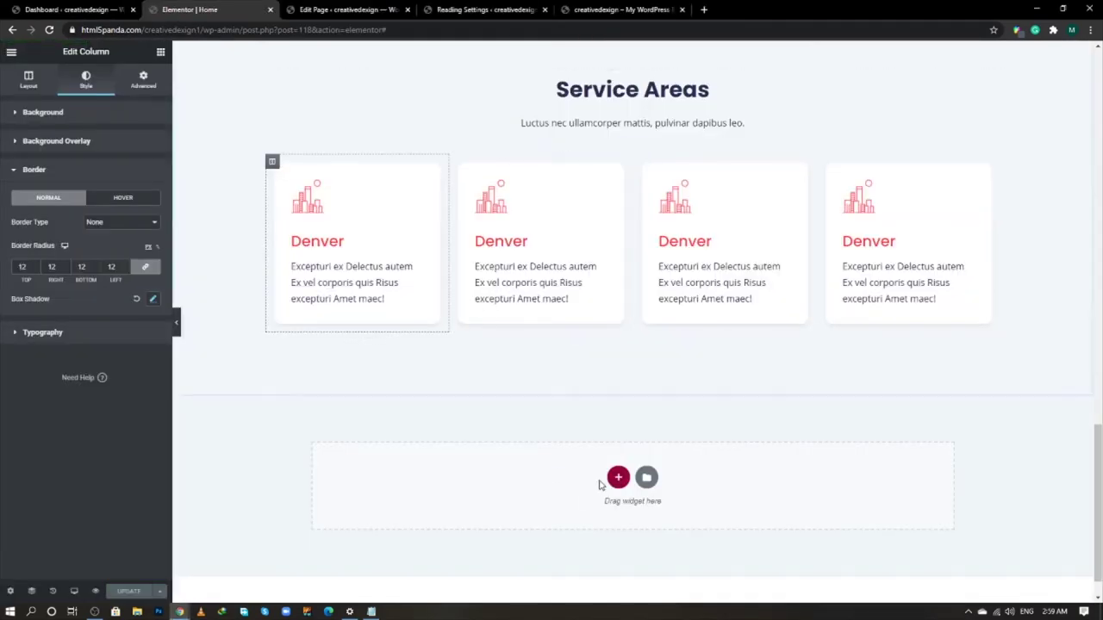
- Add a one-column section below Service Areas with a Classic background
click(618, 477)
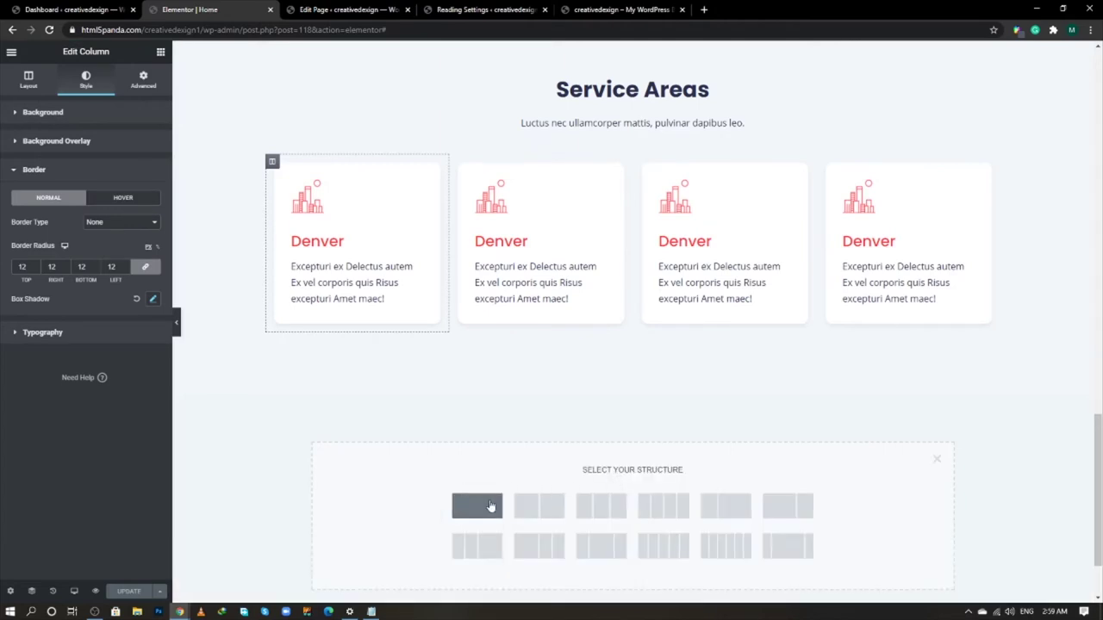
click(477, 506)
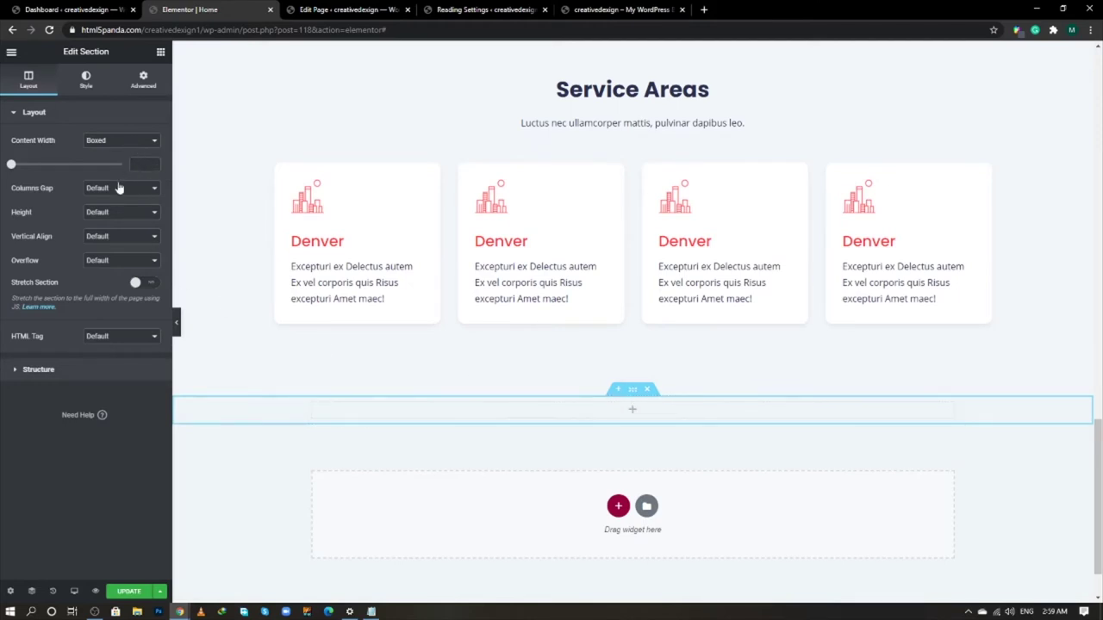
click(87, 80)
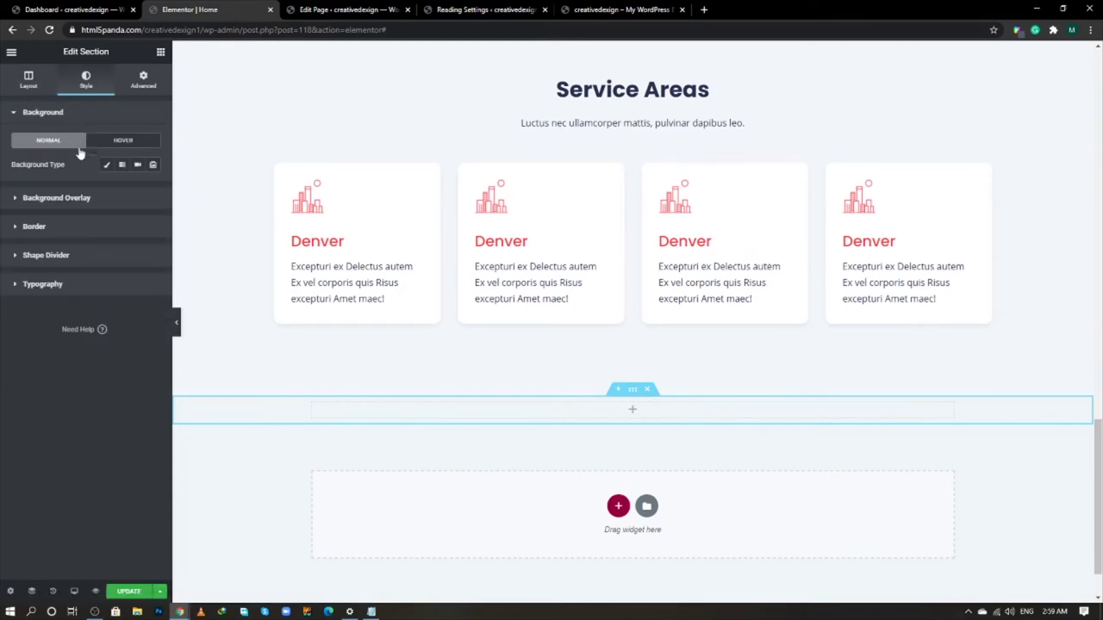
click(107, 165)
- Set the section's background colour to the banner red #f23d49 at full opacity
click(153, 187)
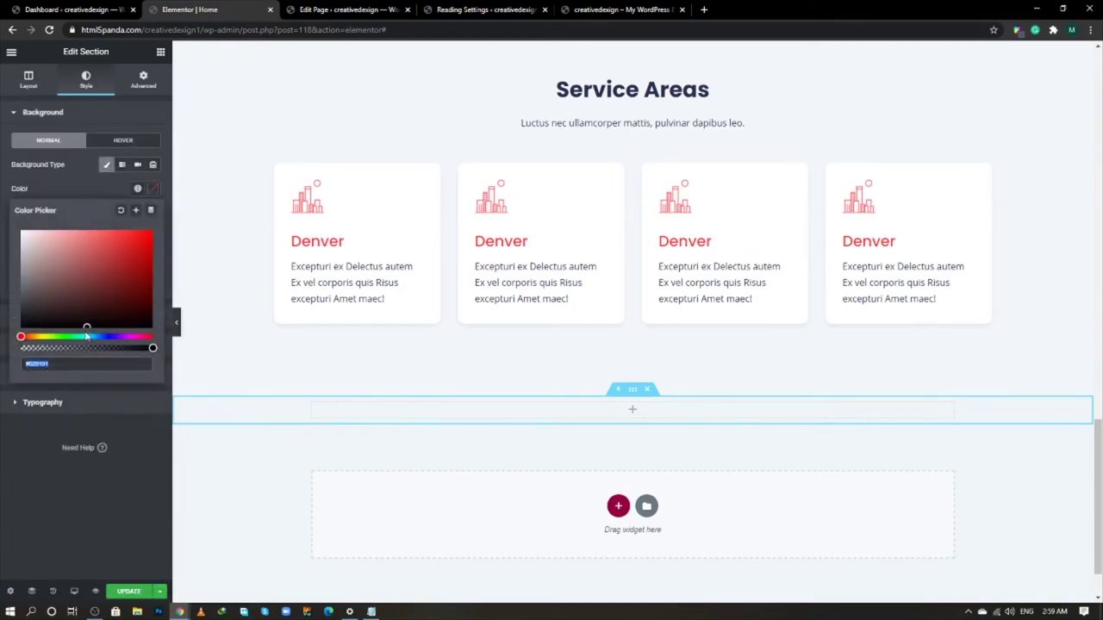
click(166, 404)
key(alt+Tab)
key(alt+Tab)
drag(51, 363, 16, 367)
key(ctrl+v)
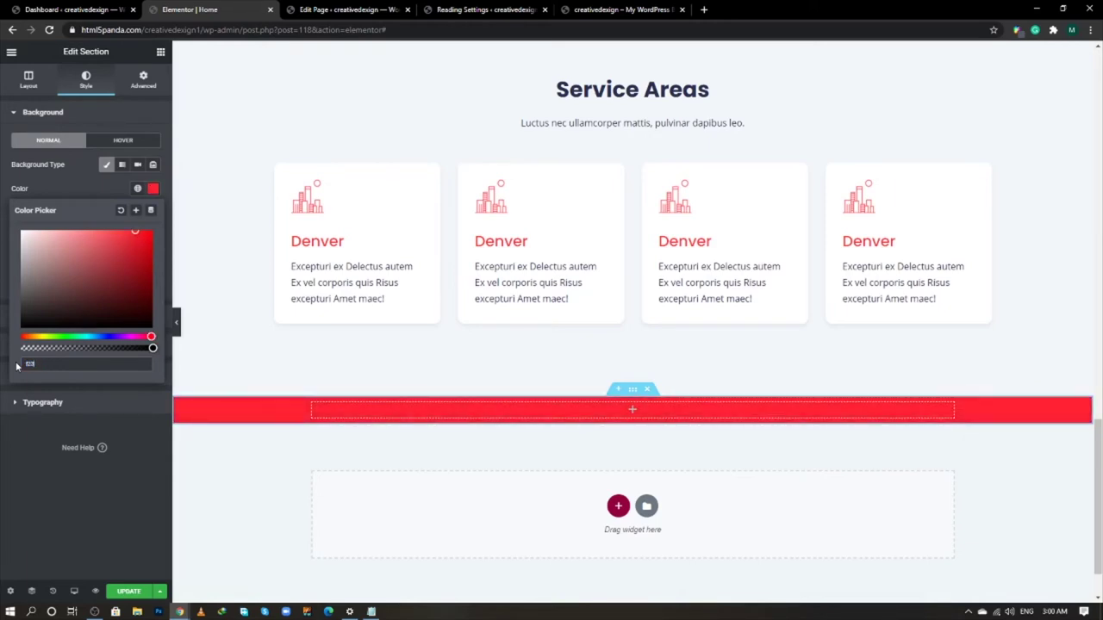
key(ctrl+v)
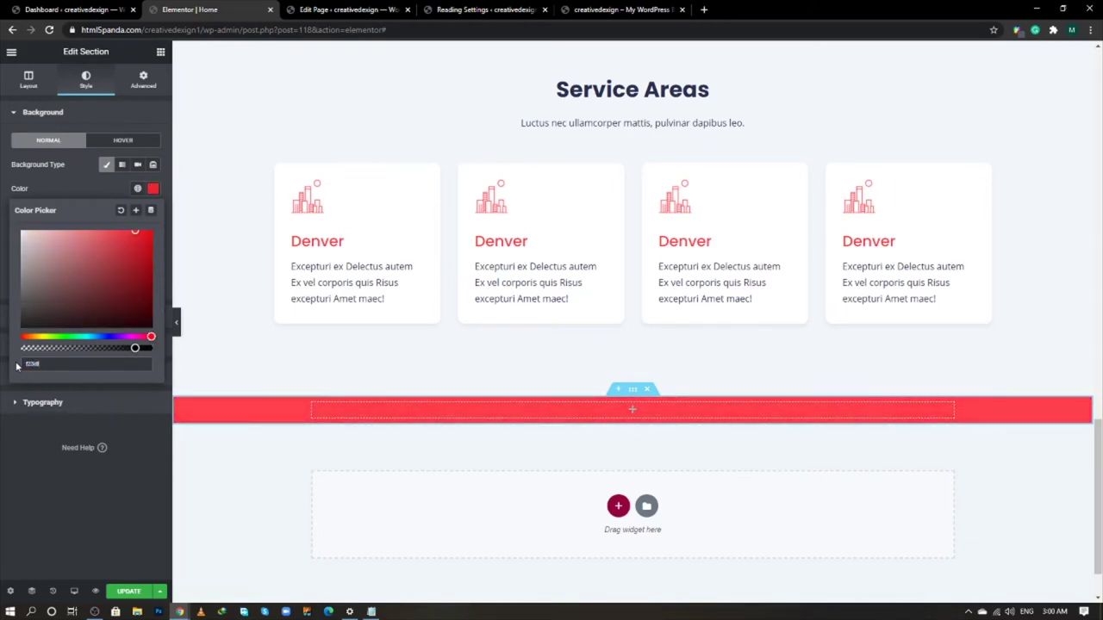
text(9e)
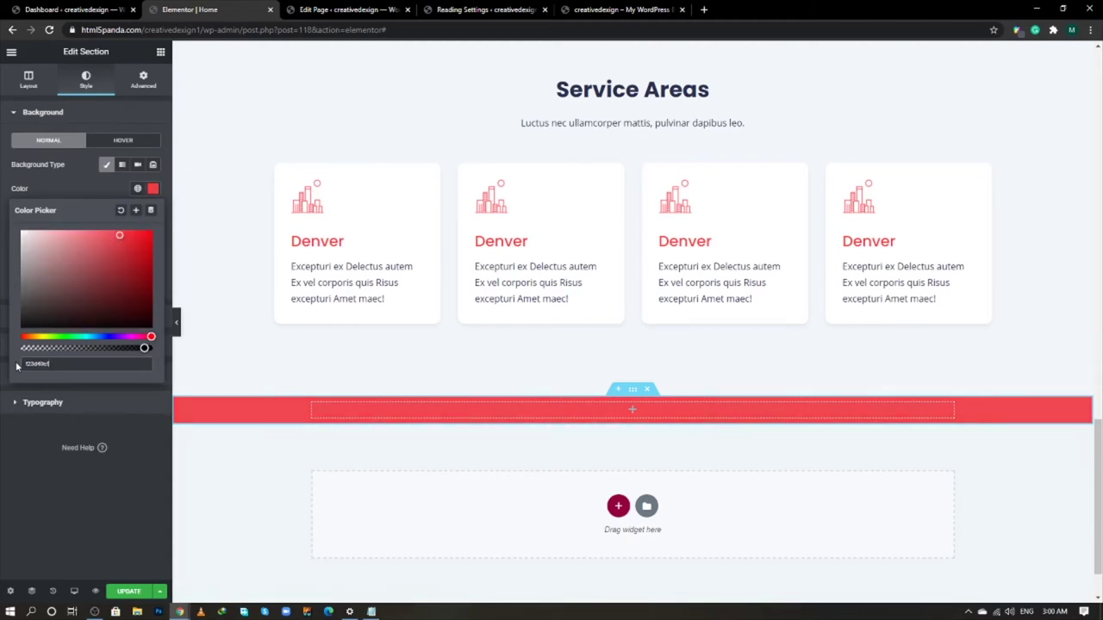
key(BackSpace)
click(122, 439)
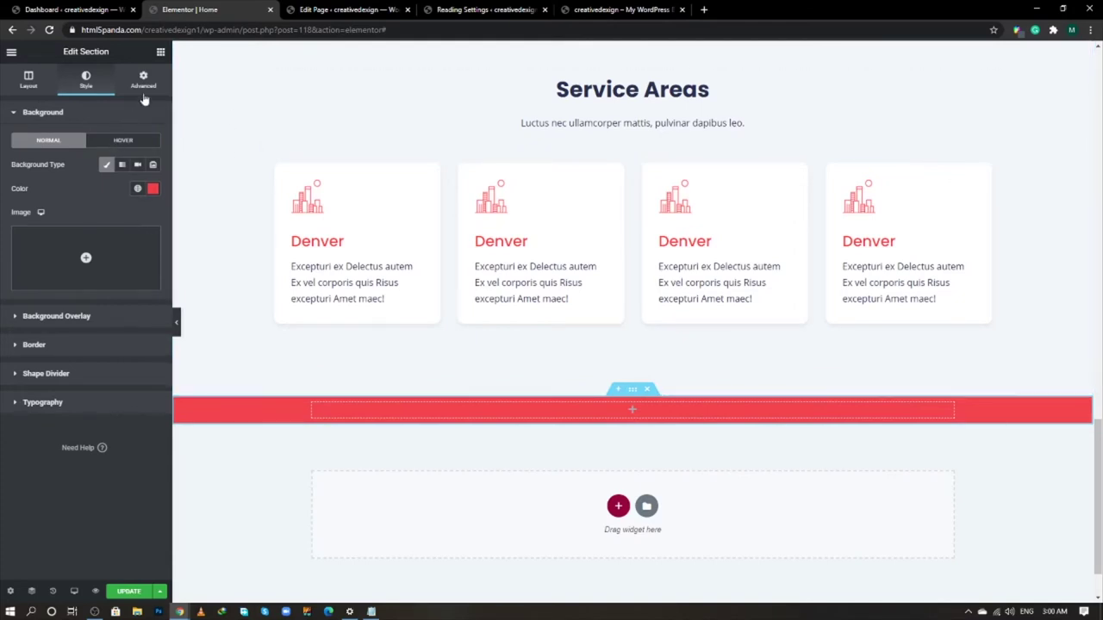
- Give the red section 30 px top and bottom padding
click(143, 81)
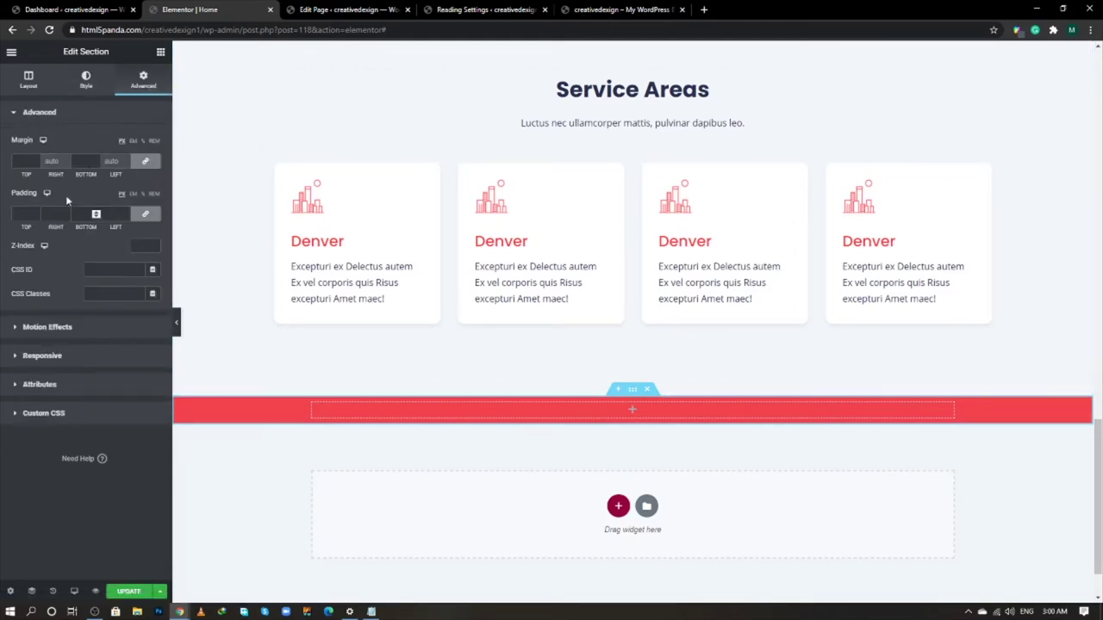
click(145, 214)
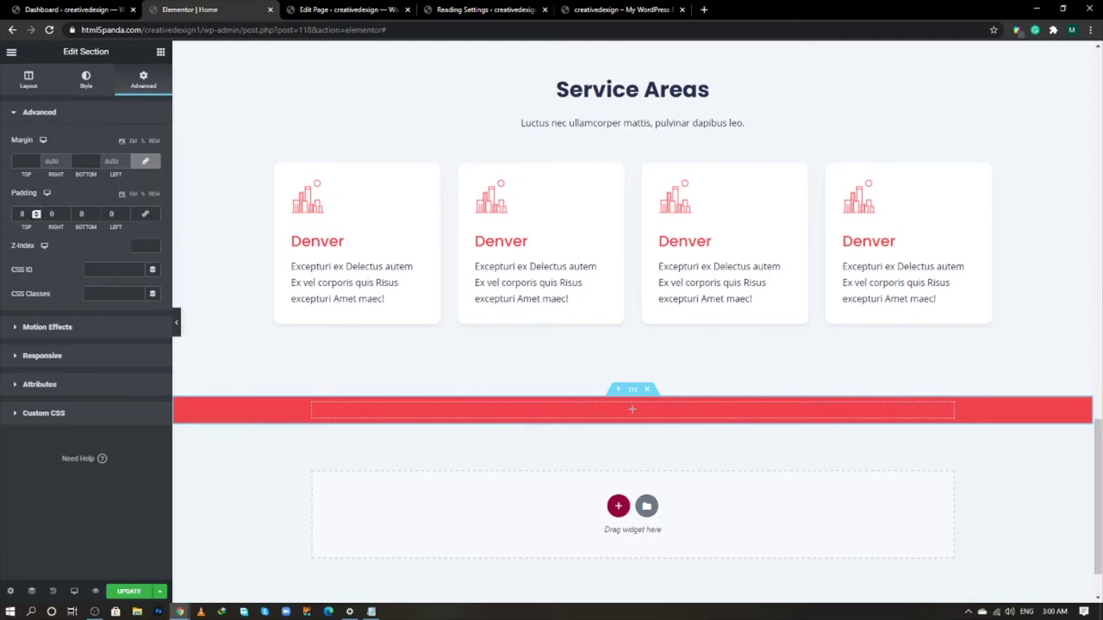
text(30)
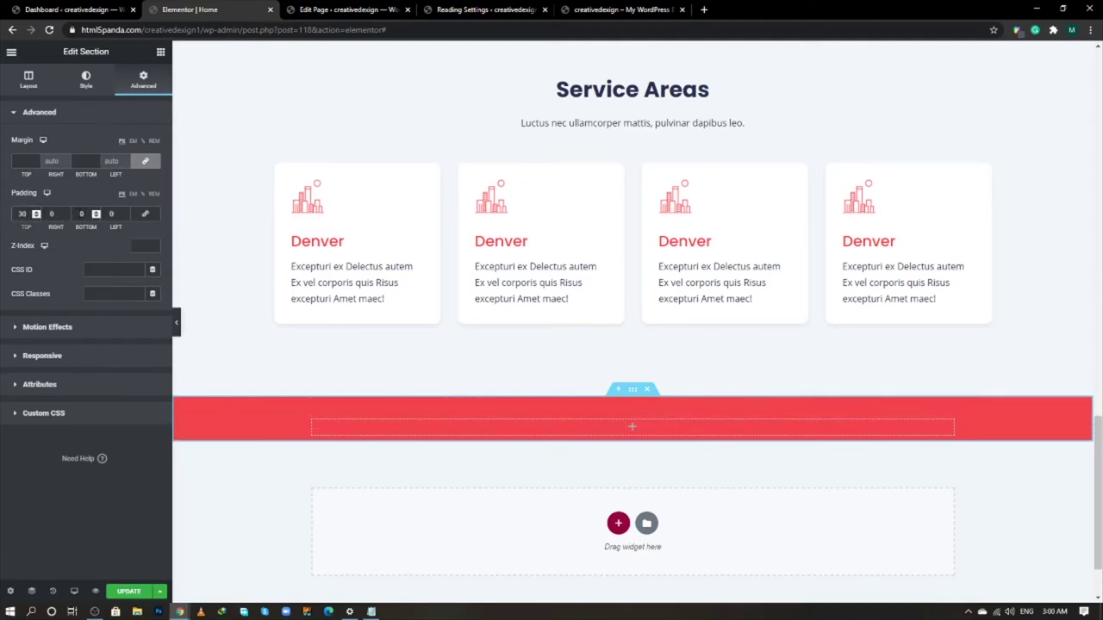
text(30)
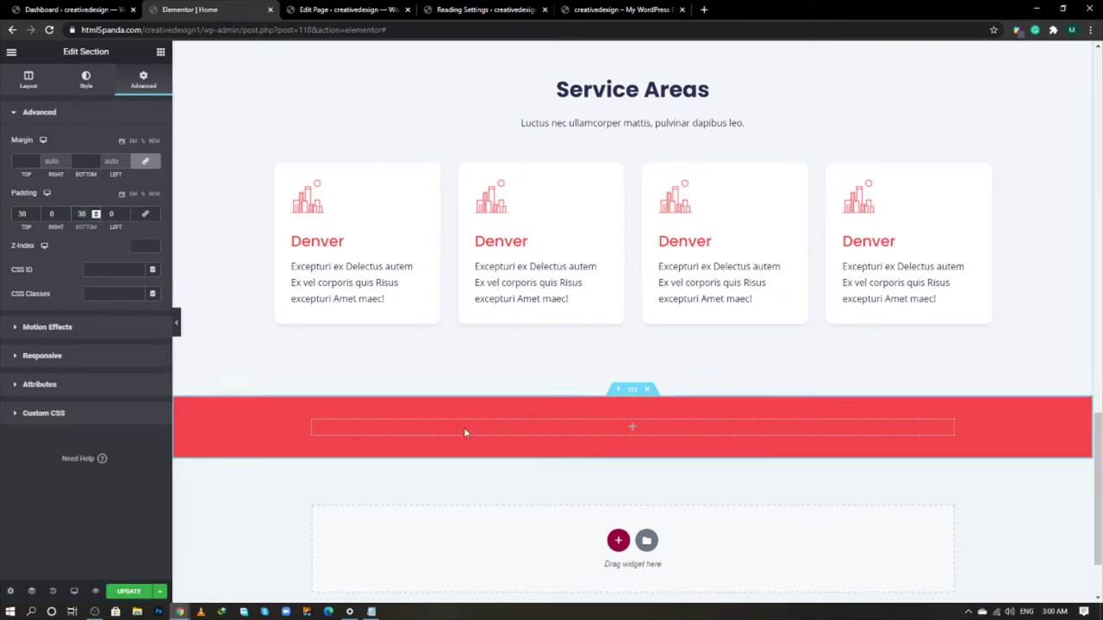
- Duplicate the column, set the first column to 70% width, and drop a Heading widget into it
right_click(313, 423)
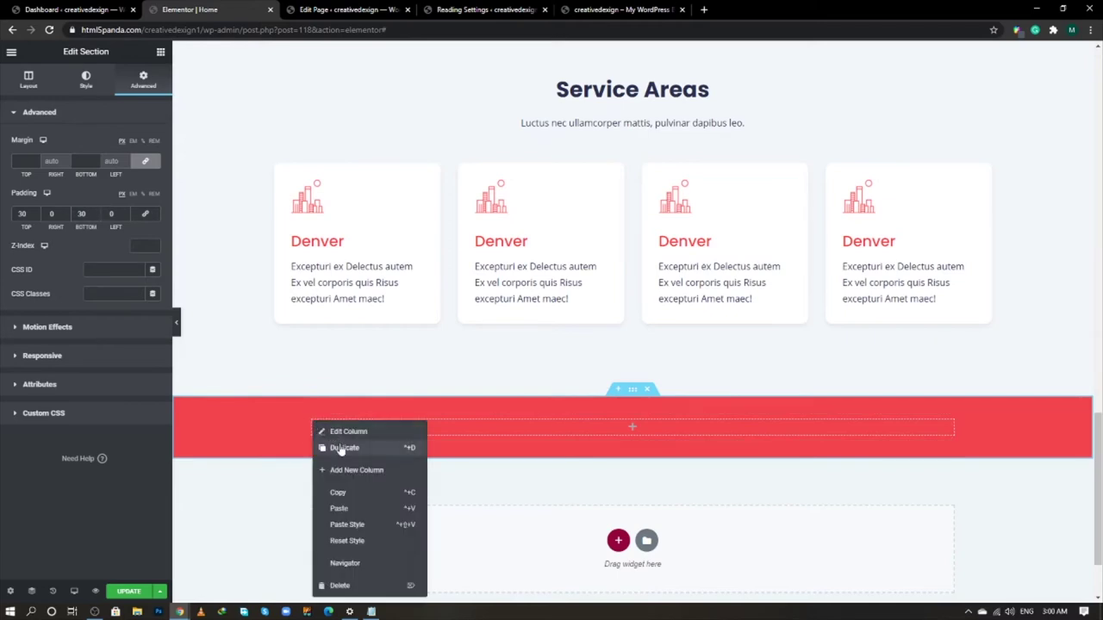
click(345, 448)
click(312, 420)
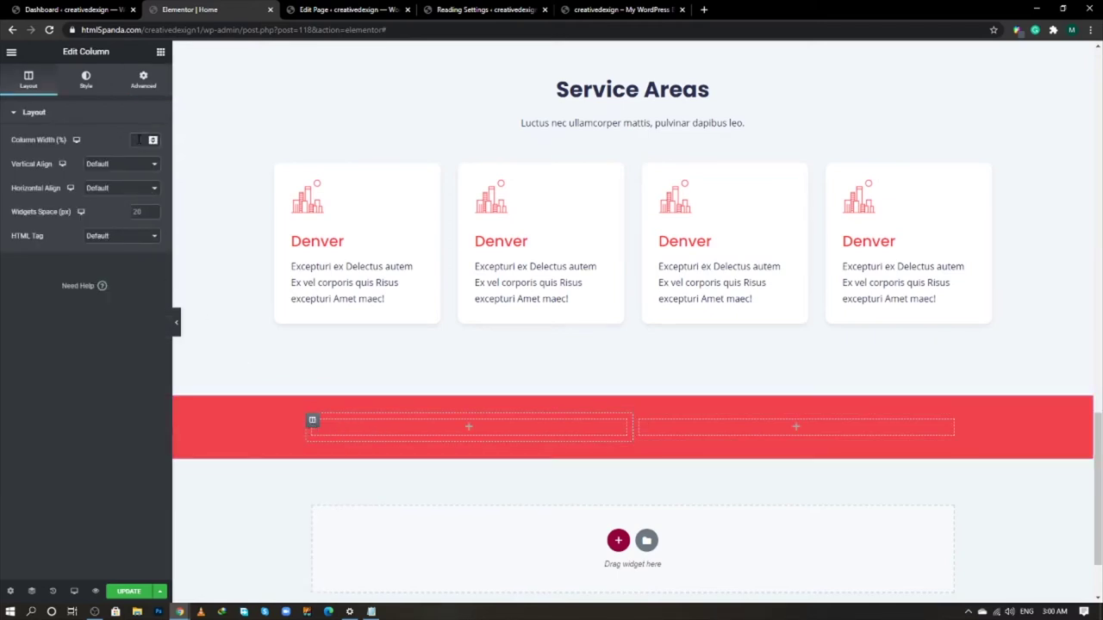
click(138, 139)
text(70)
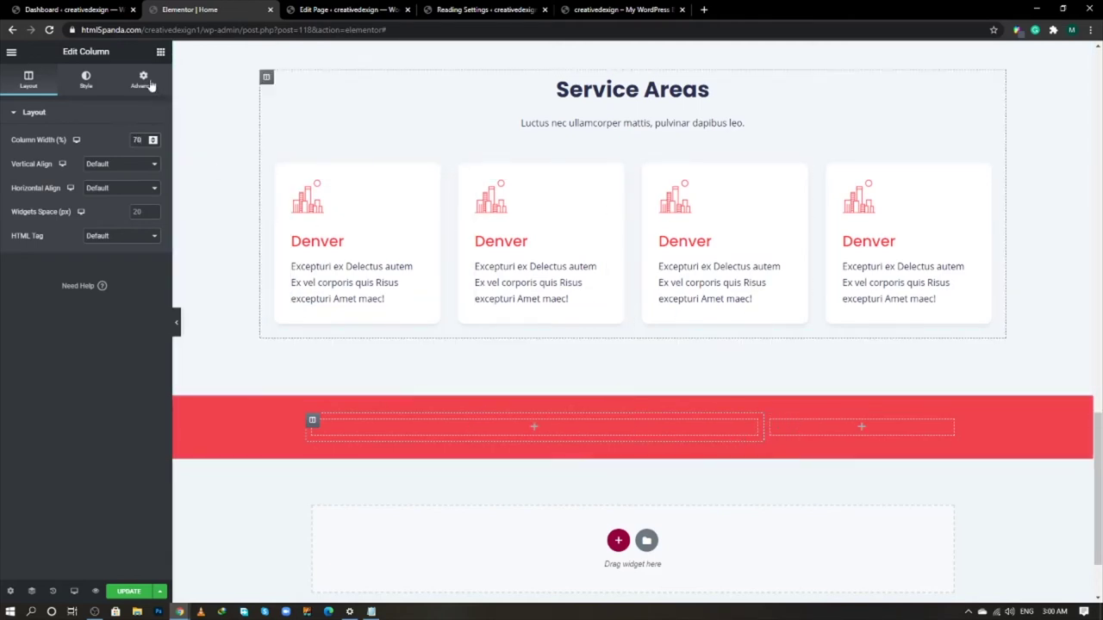
click(160, 53)
drag(128, 159, 481, 431)
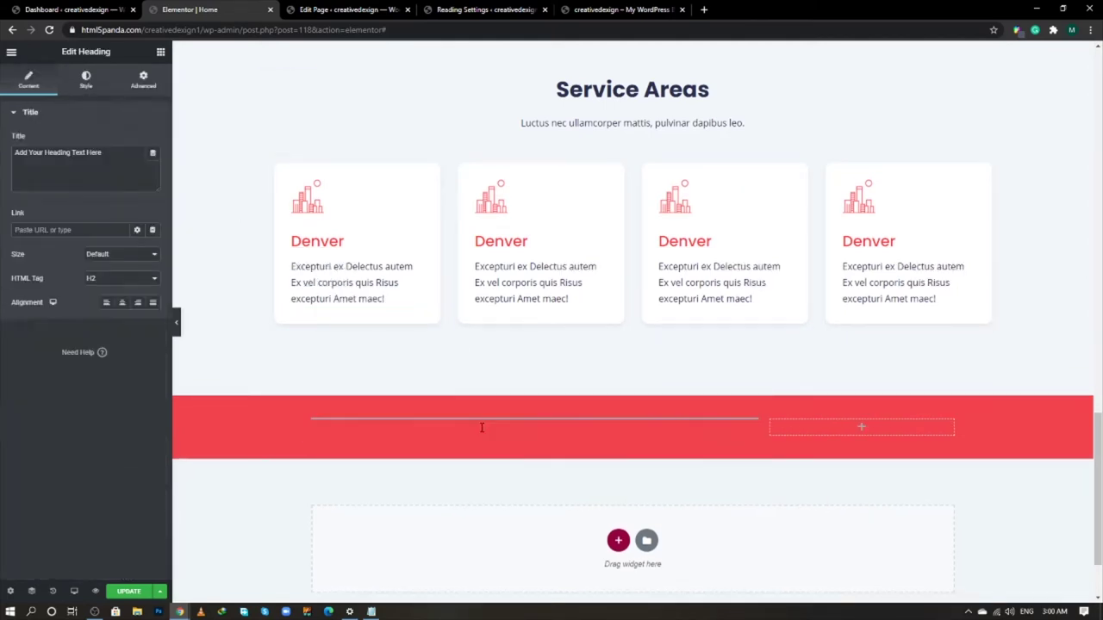
- Make the heading an H3 reading "Schedule Your Cleaning Now & Get Free Estimate"
click(118, 279)
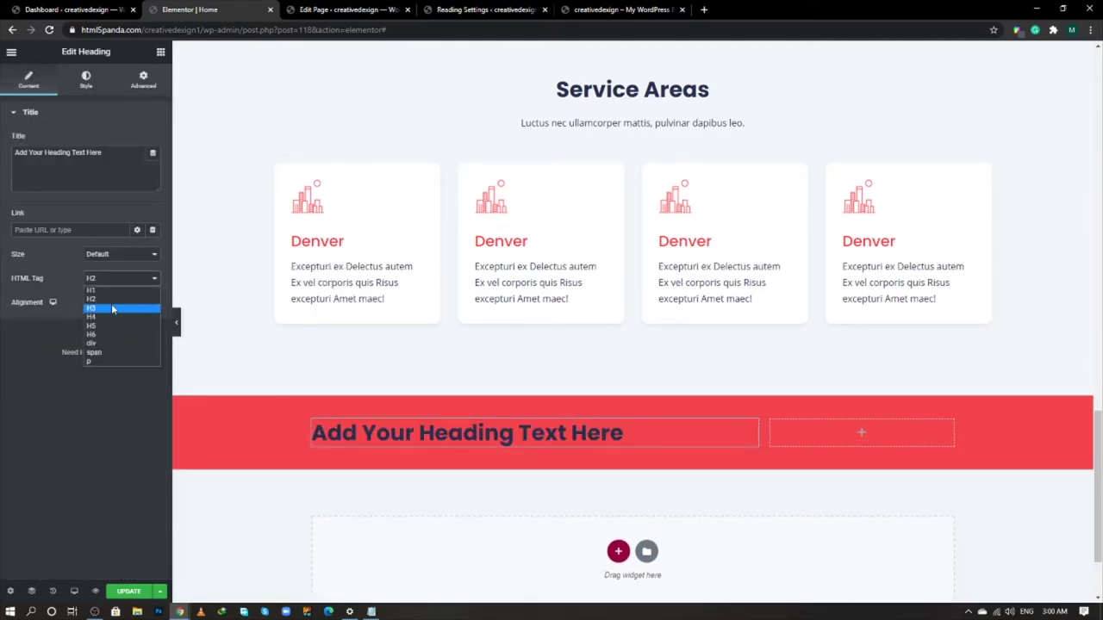
click(112, 308)
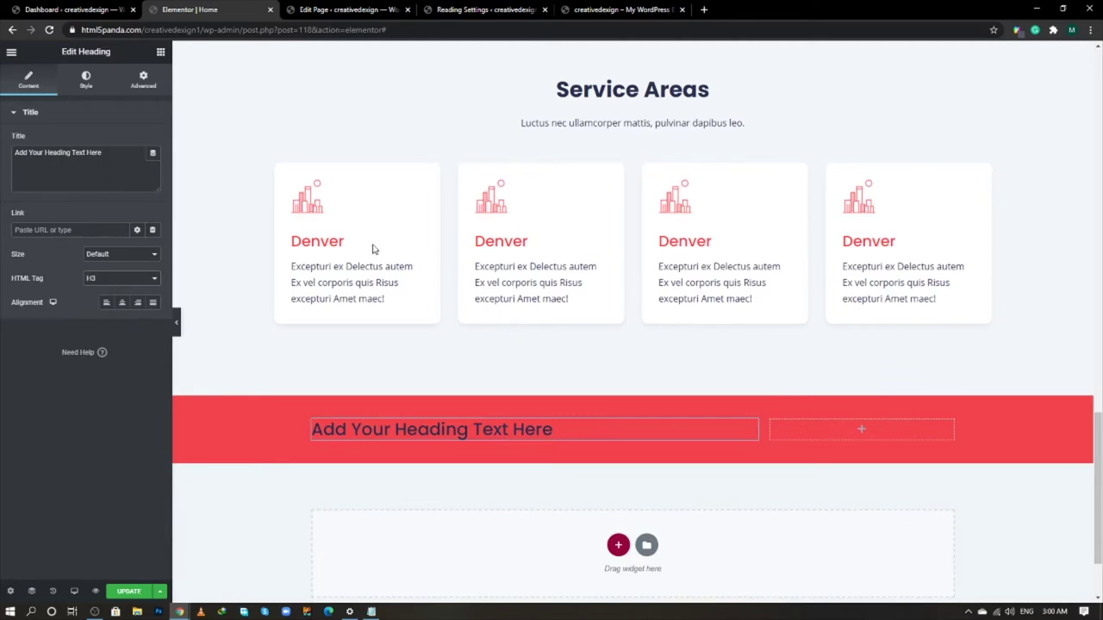
key(alt+Tab)
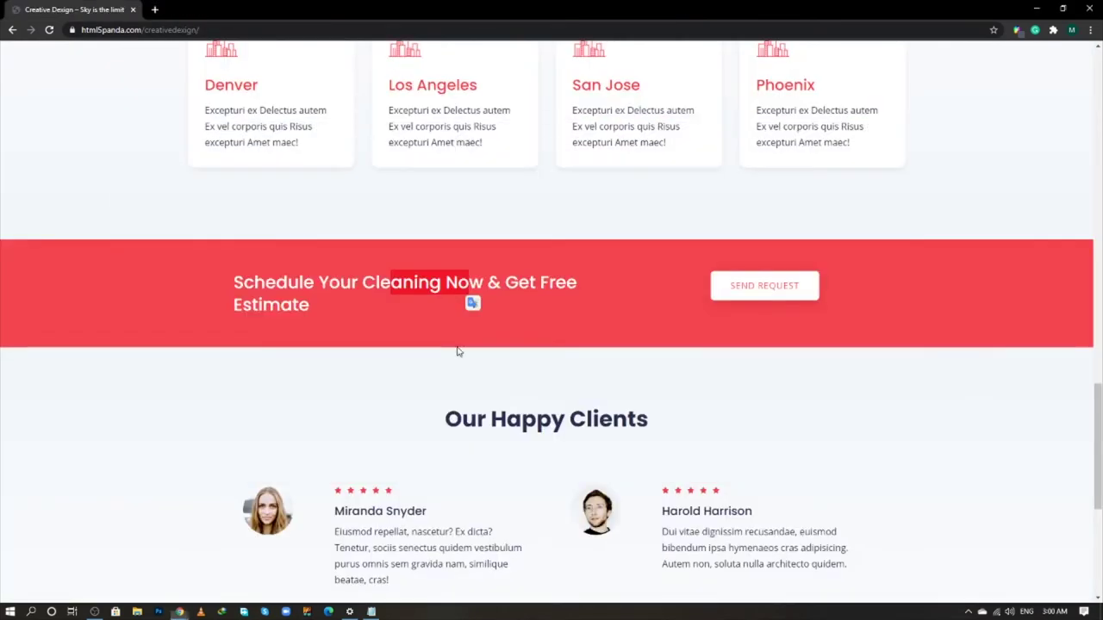
click(458, 352)
triple_click(336, 283)
key(ctrl+c)
key(alt+Tab)
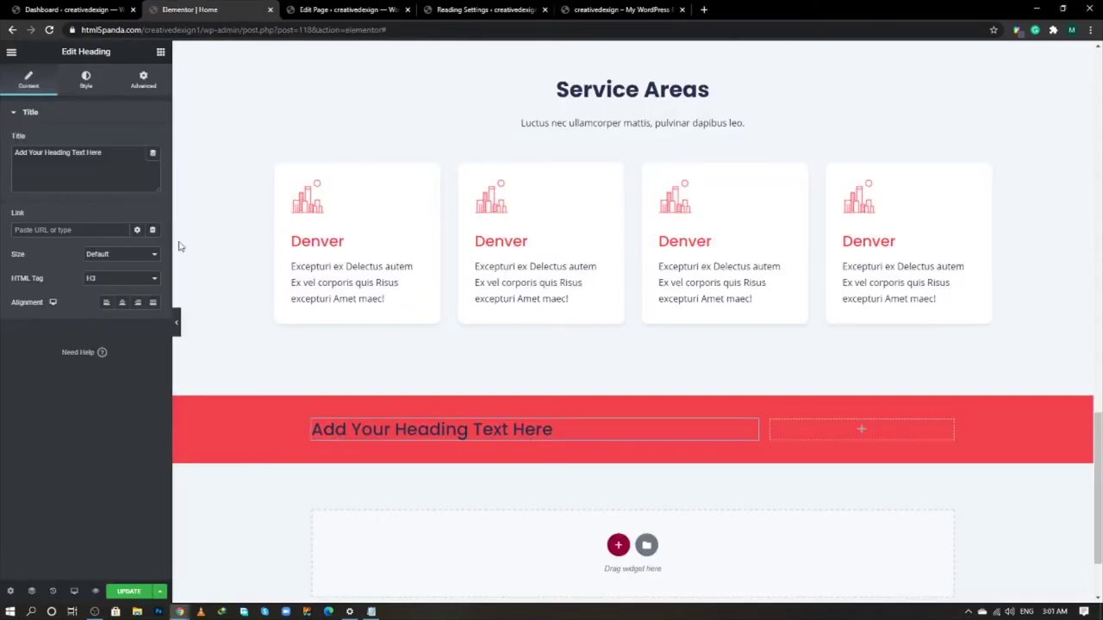
key(ctrl+a)
key(ctrl+v)
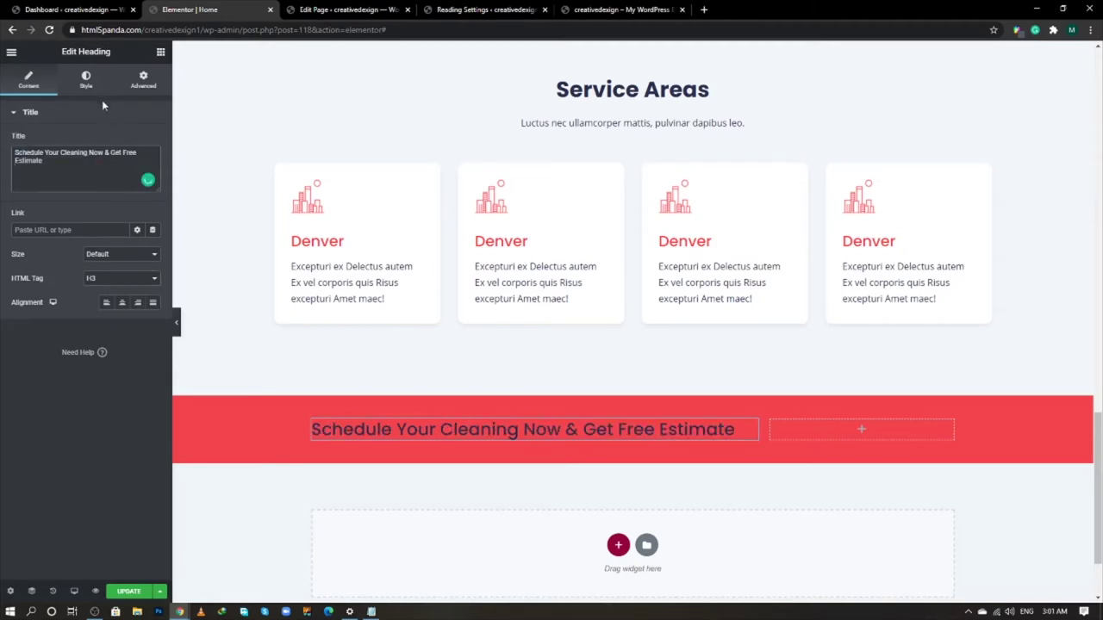
- Set the heading text colour to white
click(86, 80)
click(153, 139)
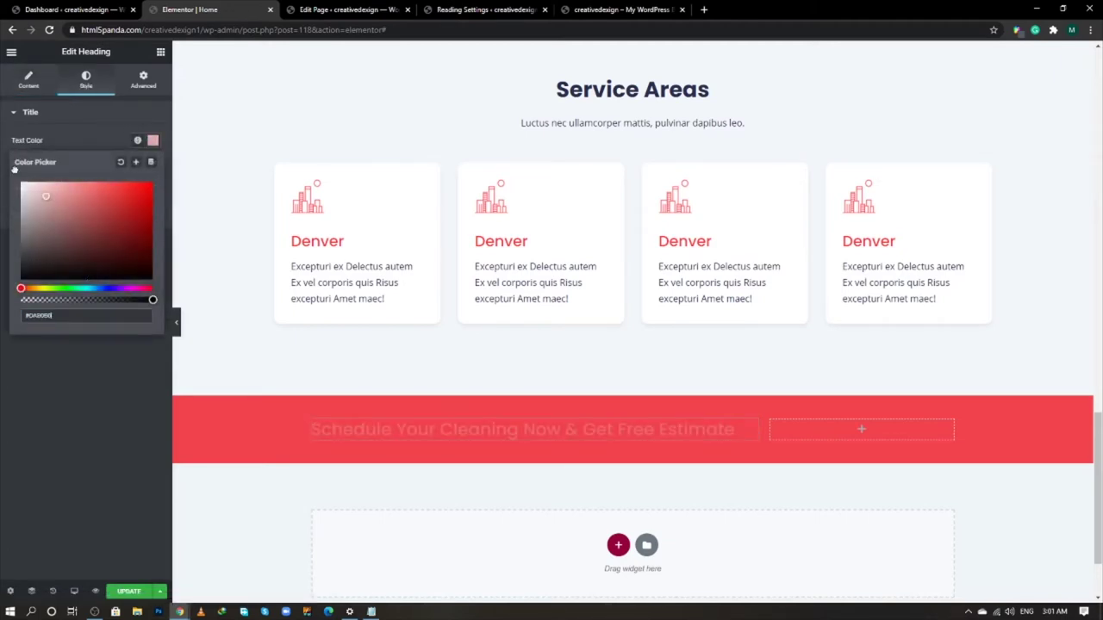
drag(14, 170, 20, 183)
click(35, 380)
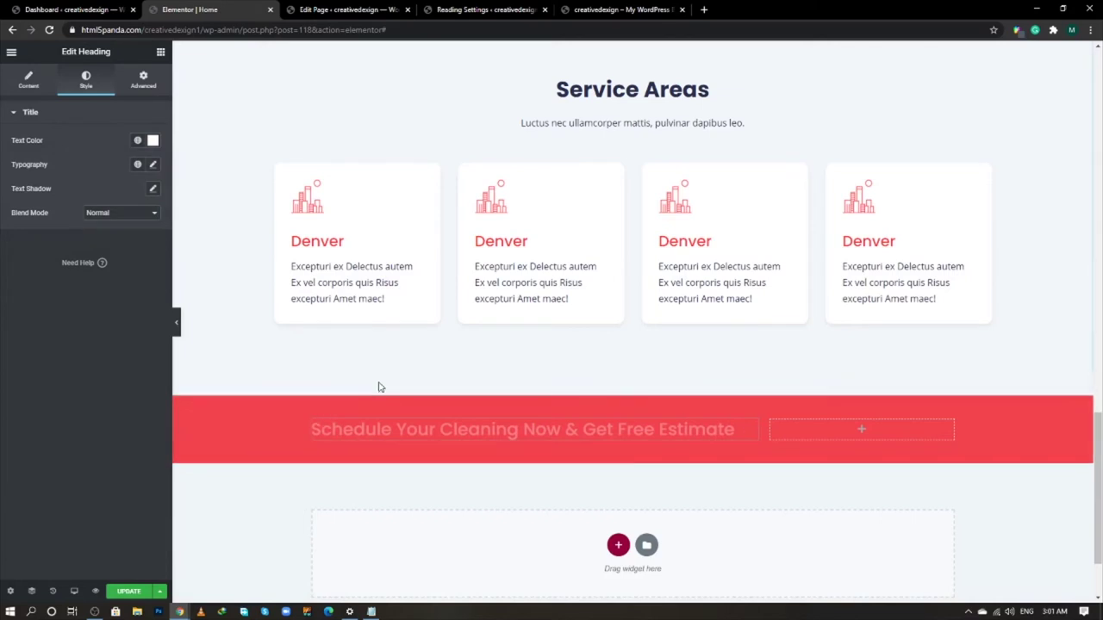
- Give the heading a Fade In Left entrance animation
click(143, 80)
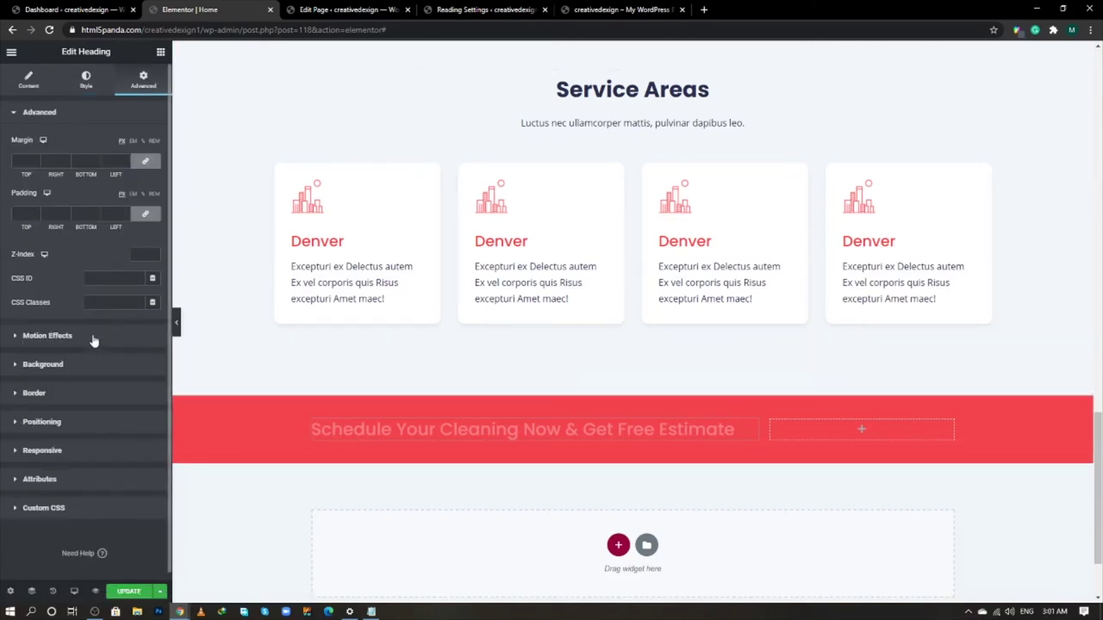
click(93, 340)
click(95, 193)
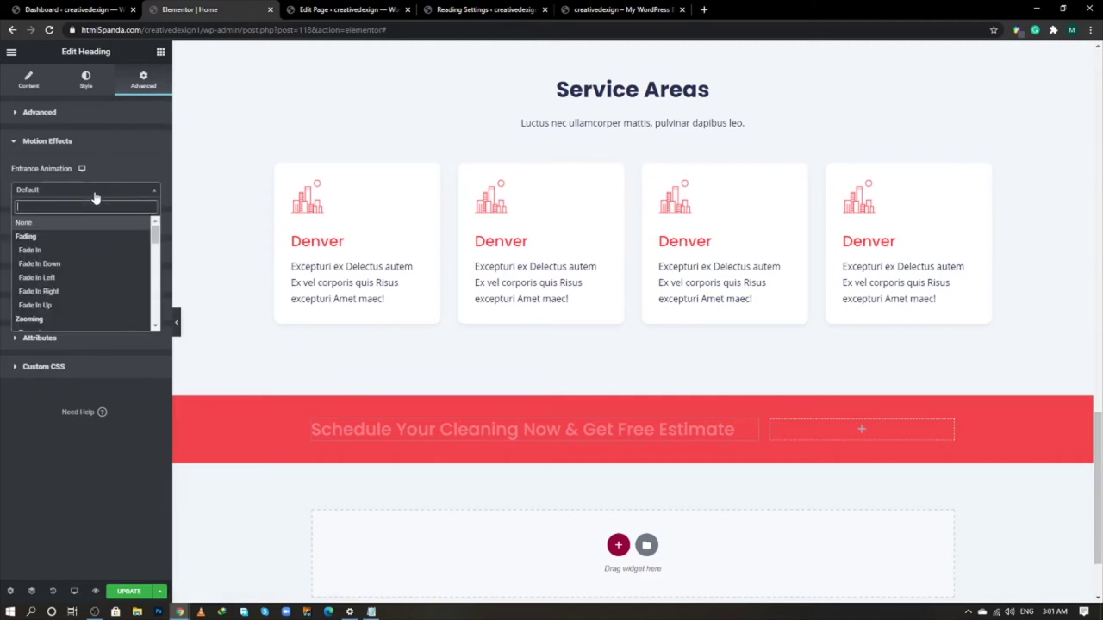
click(62, 278)
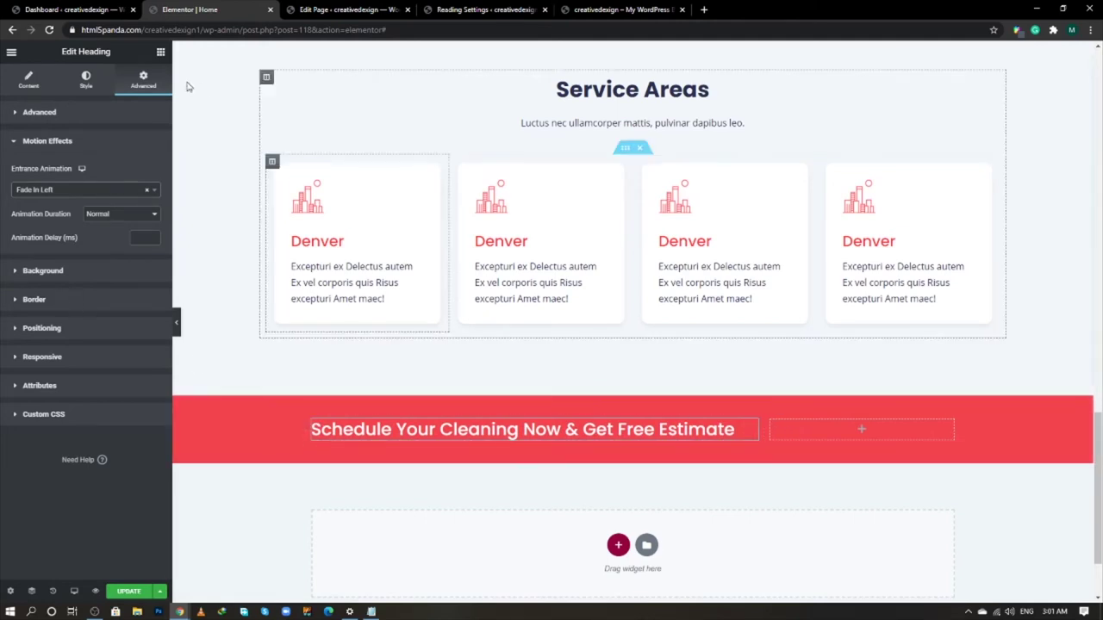
click(160, 52)
- Copy the booking button and paste it into the banner's empty second column
scroll(876, 370, up, 3)
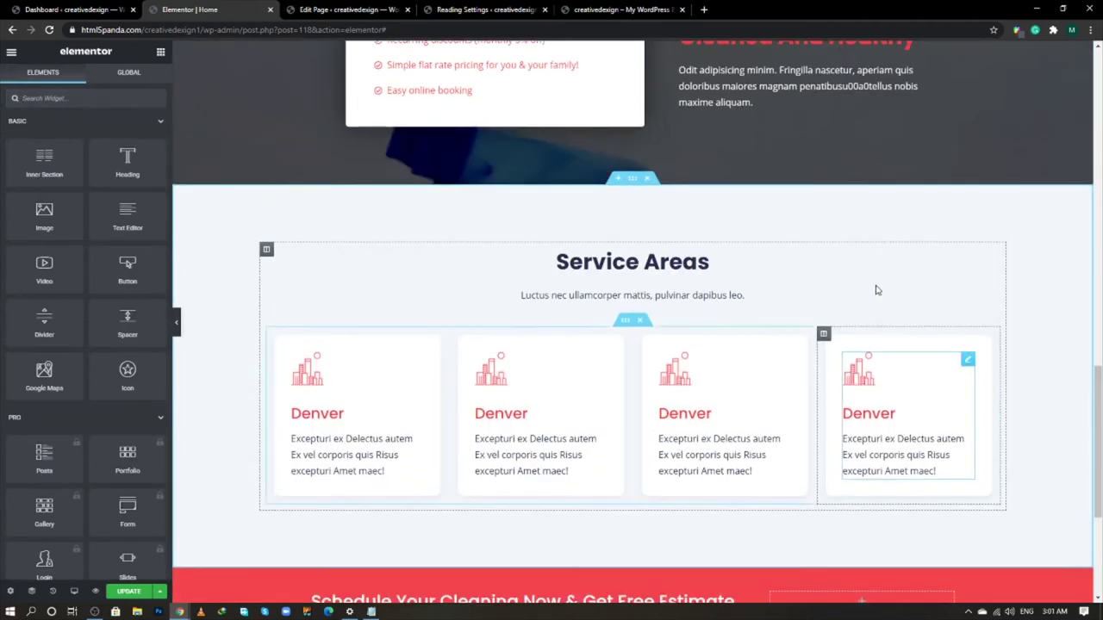
scroll(875, 289, up, 3)
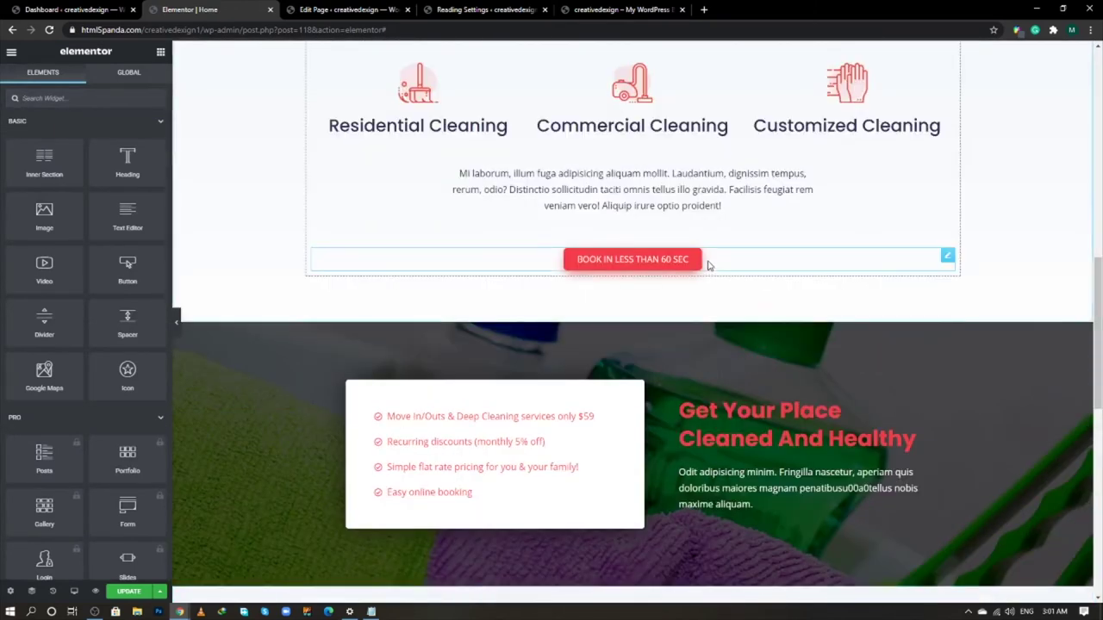
right_click(947, 257)
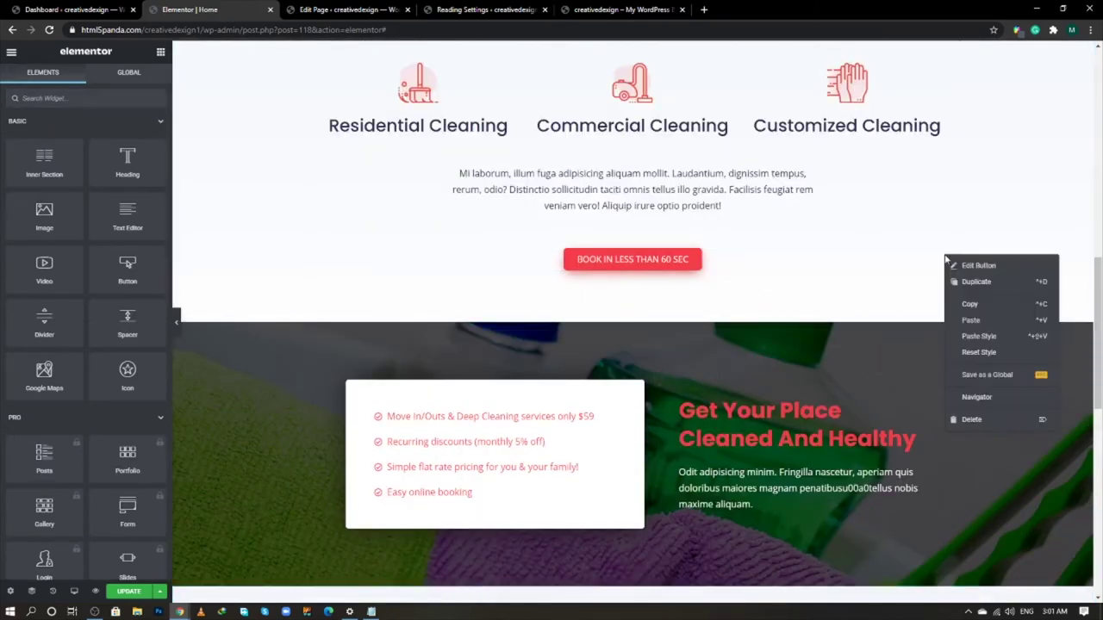
click(968, 304)
scroll(884, 376, down, 4)
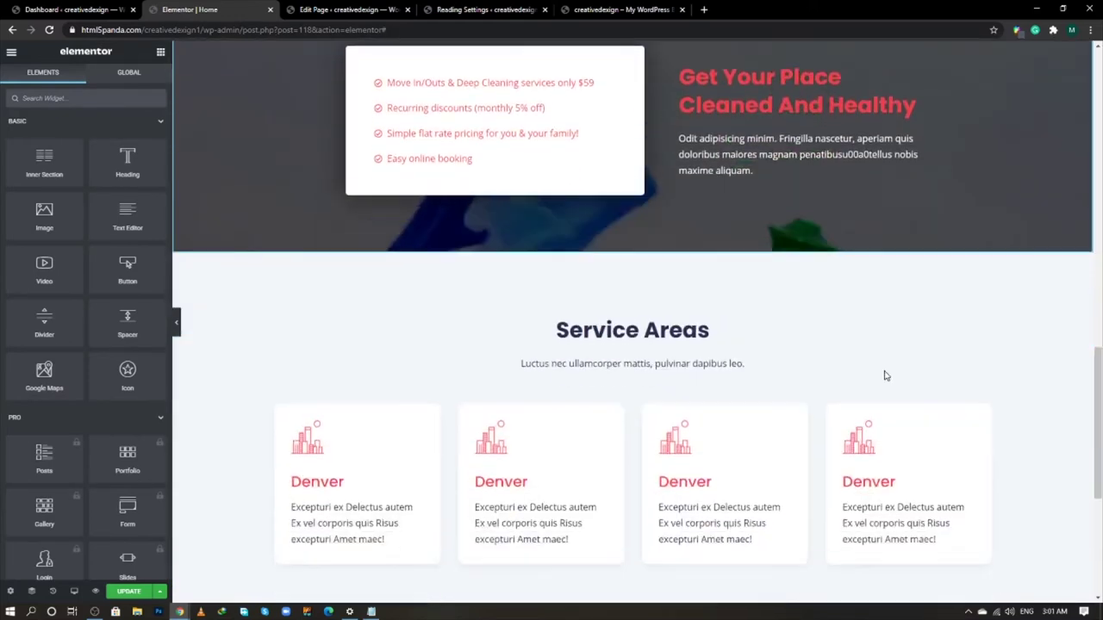
scroll(884, 374, down, 4)
right_click(885, 323)
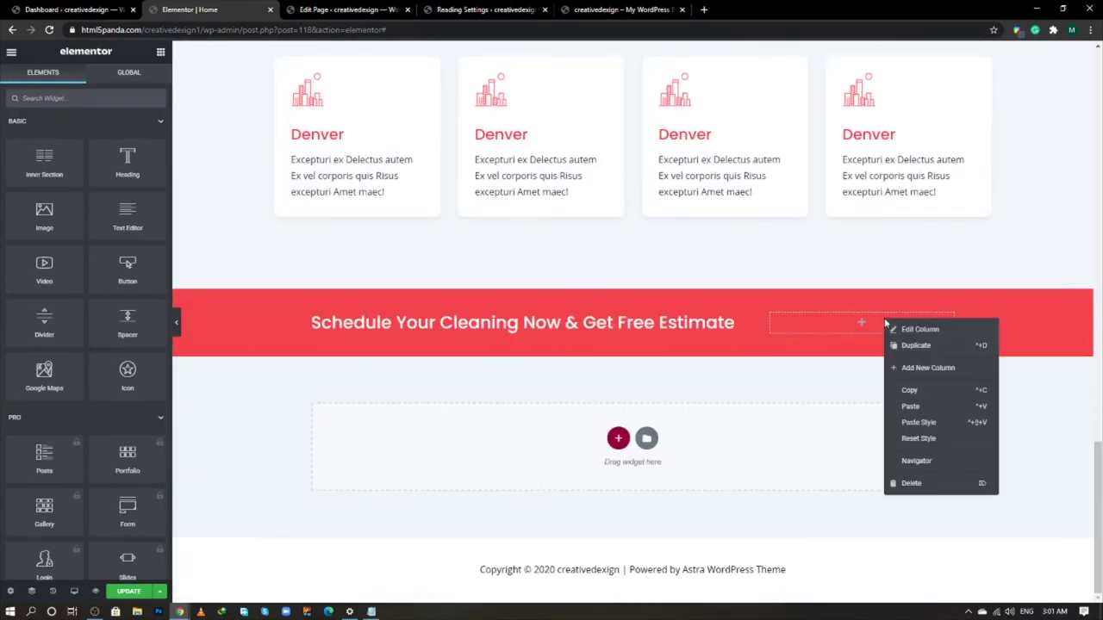
click(910, 405)
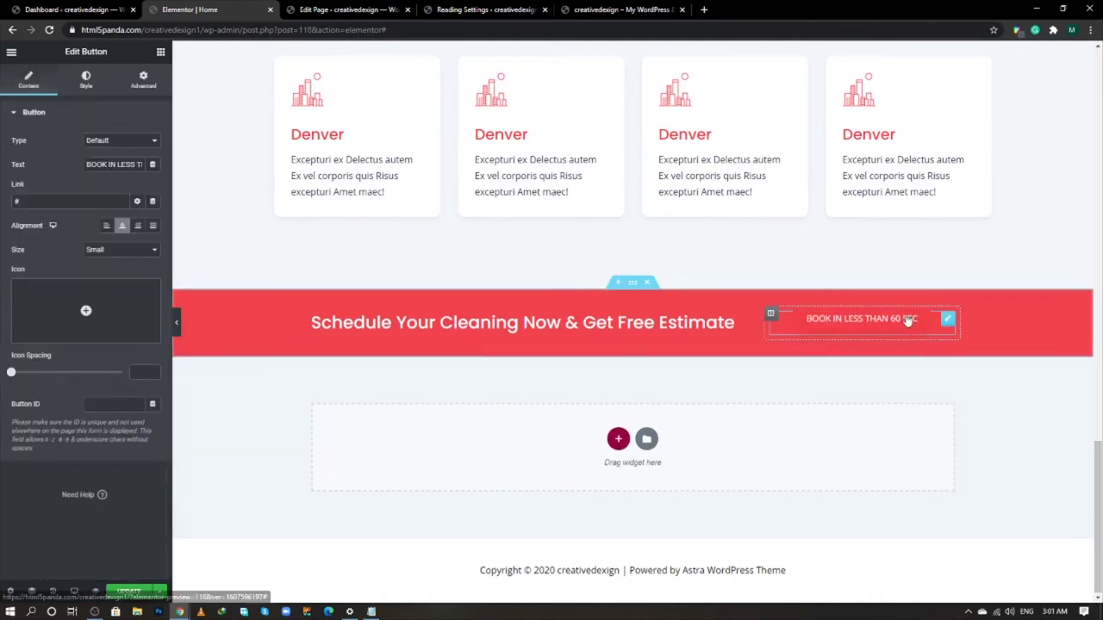
- Style the pasted button with a #FFFFFF background and red text
click(85, 80)
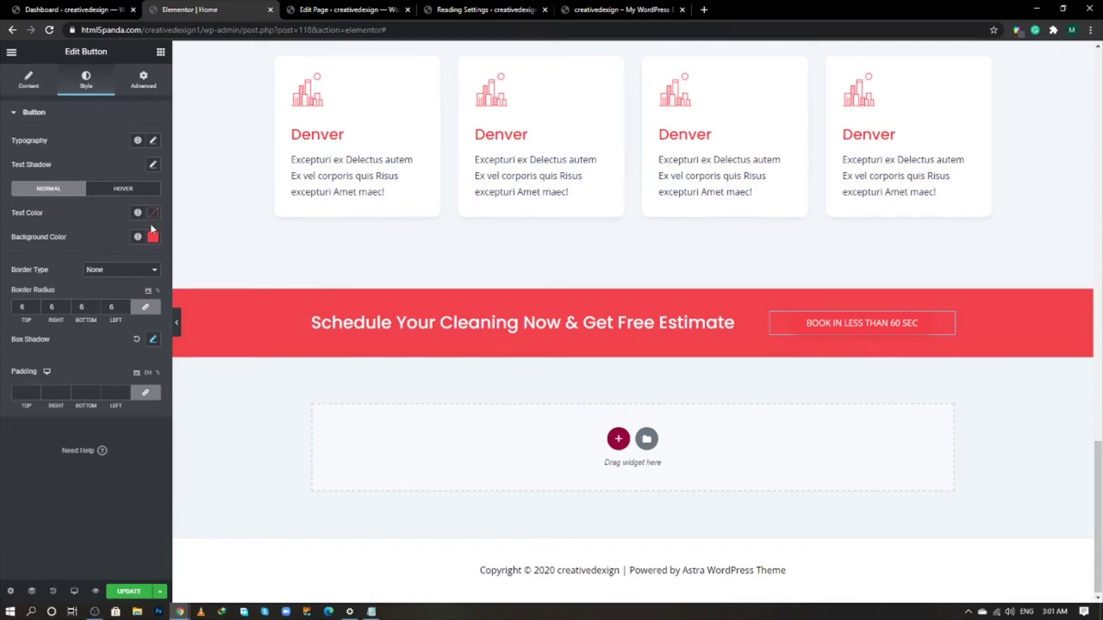
click(153, 236)
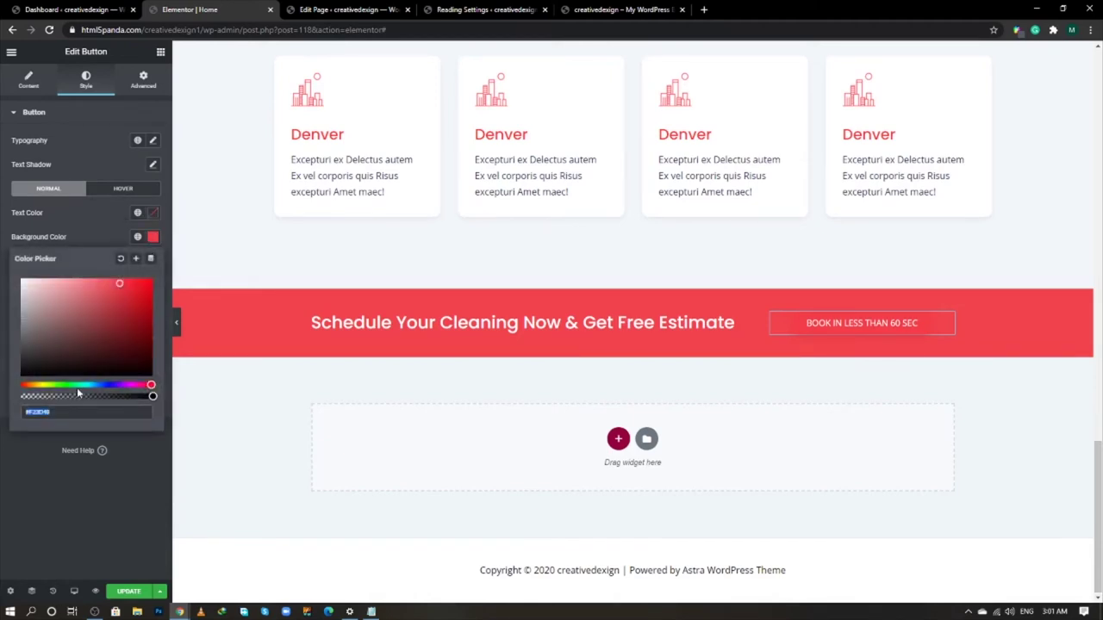
text(#FFFFFF)
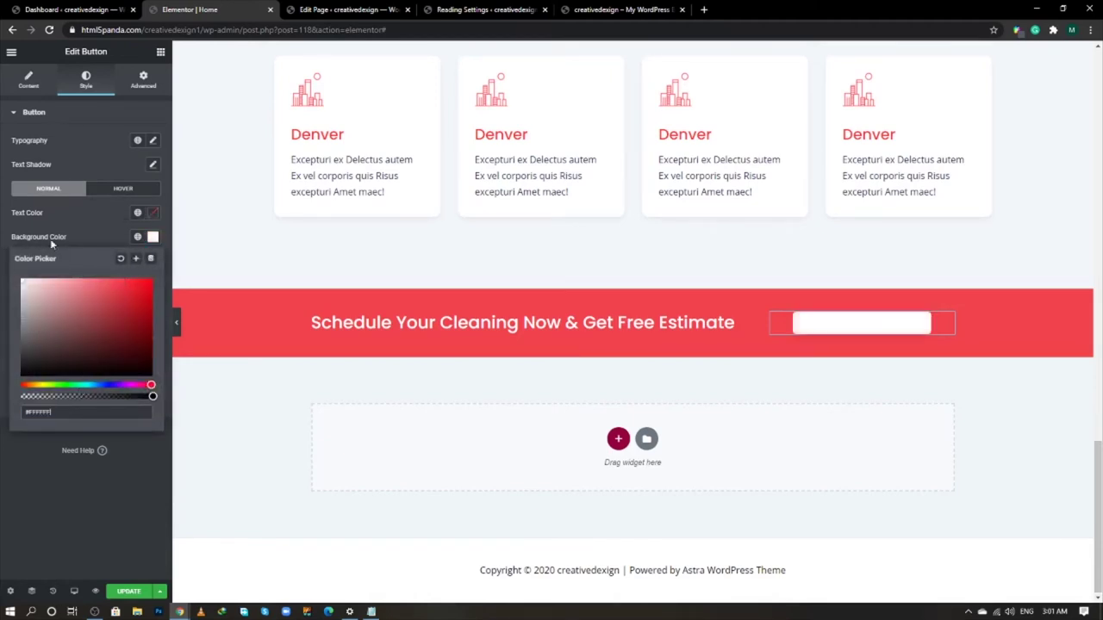
click(153, 213)
key(ctrl+v)
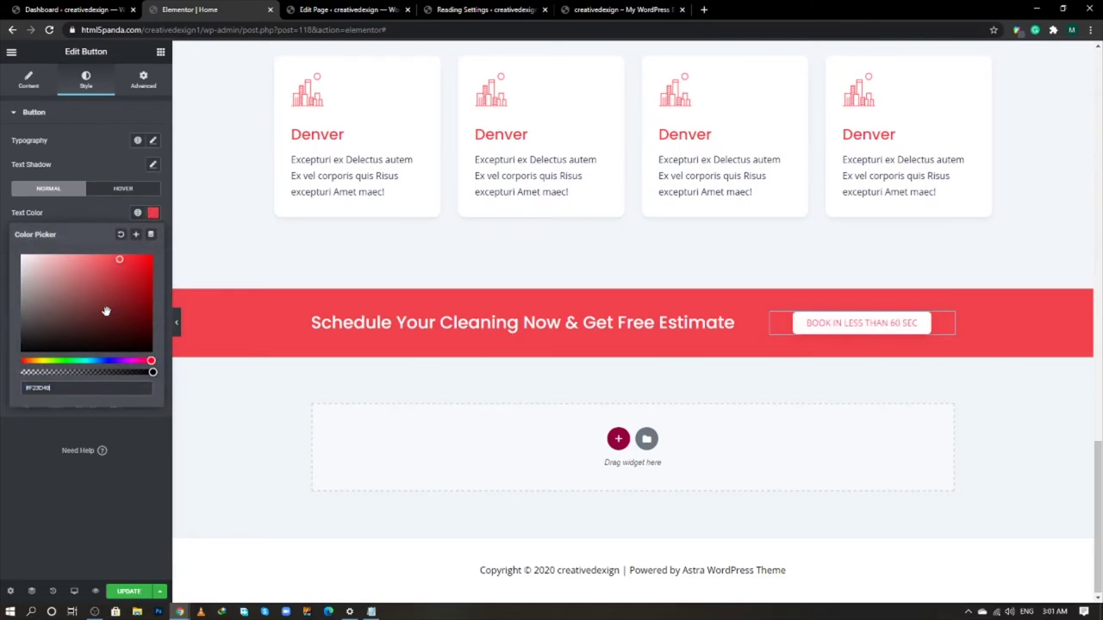
click(136, 457)
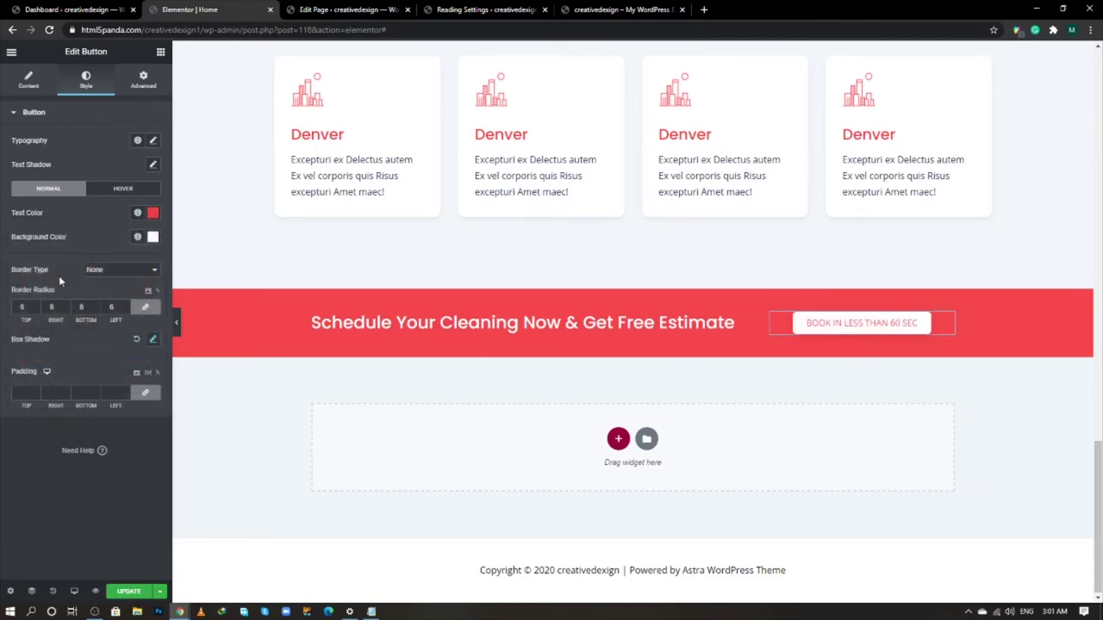
- Change the button label to SEND REQUEST, then select the banner's heading column
click(28, 80)
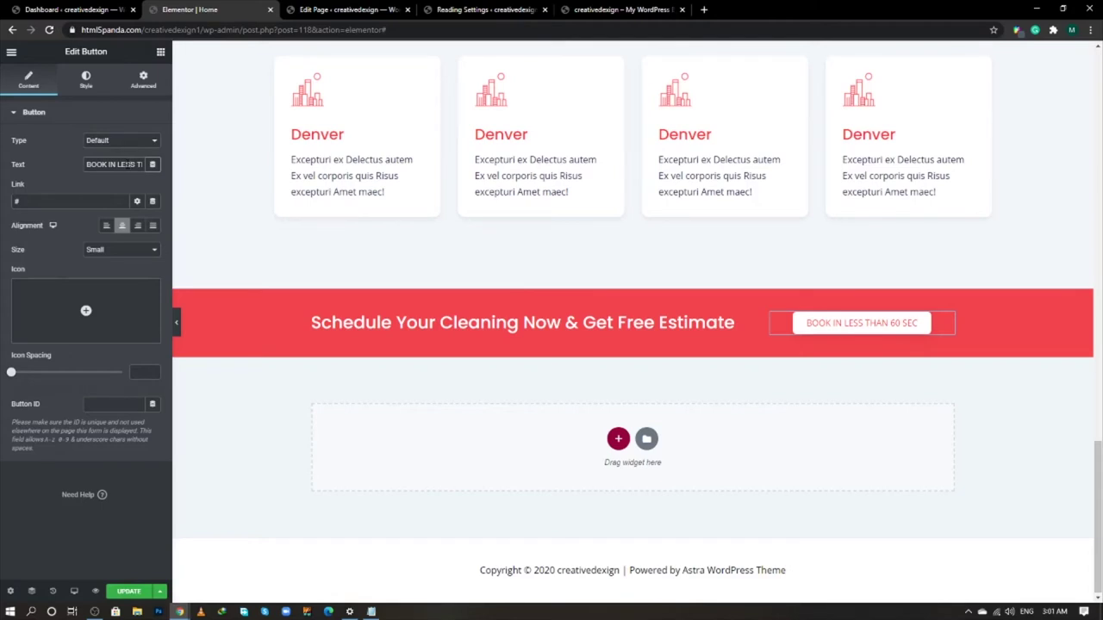
key(alt+Tab)
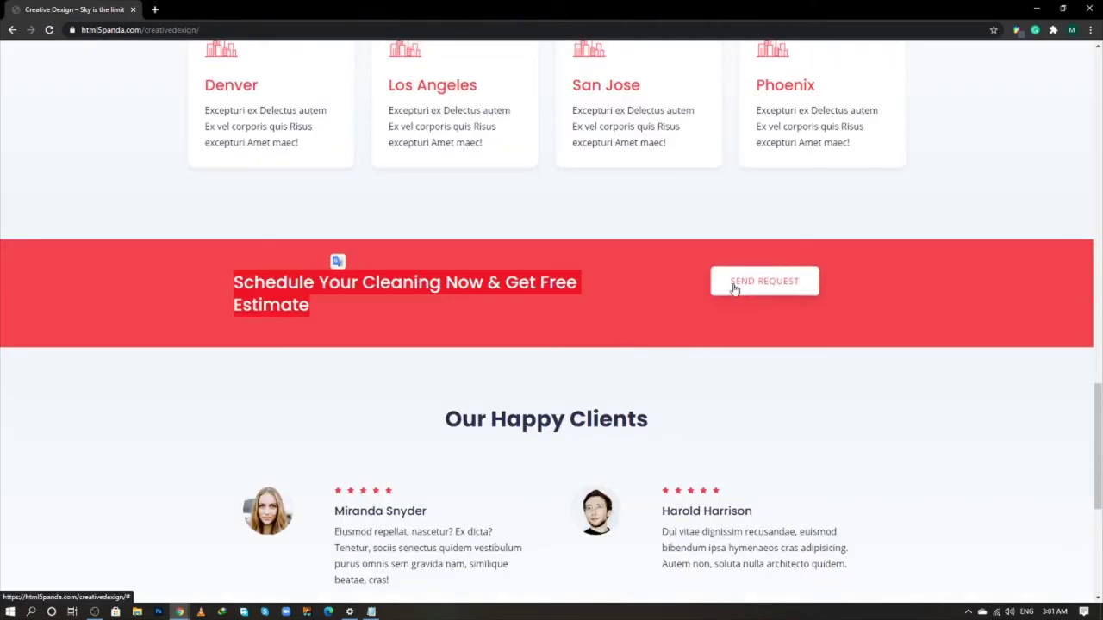
drag(730, 282, 129, 169)
key(alt+Tab)
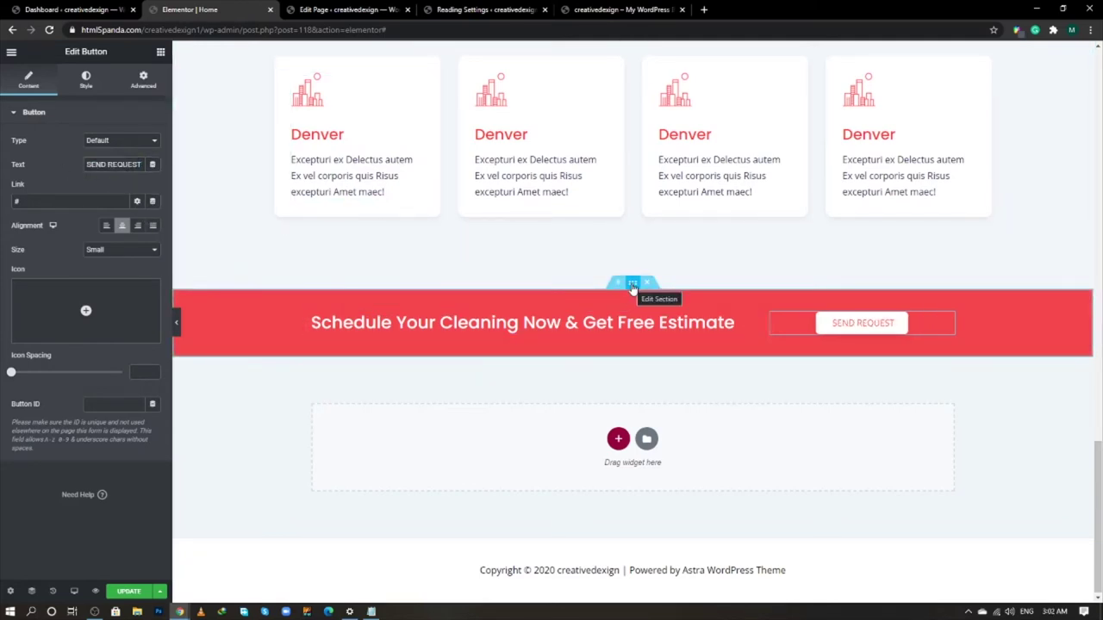
click(632, 284)
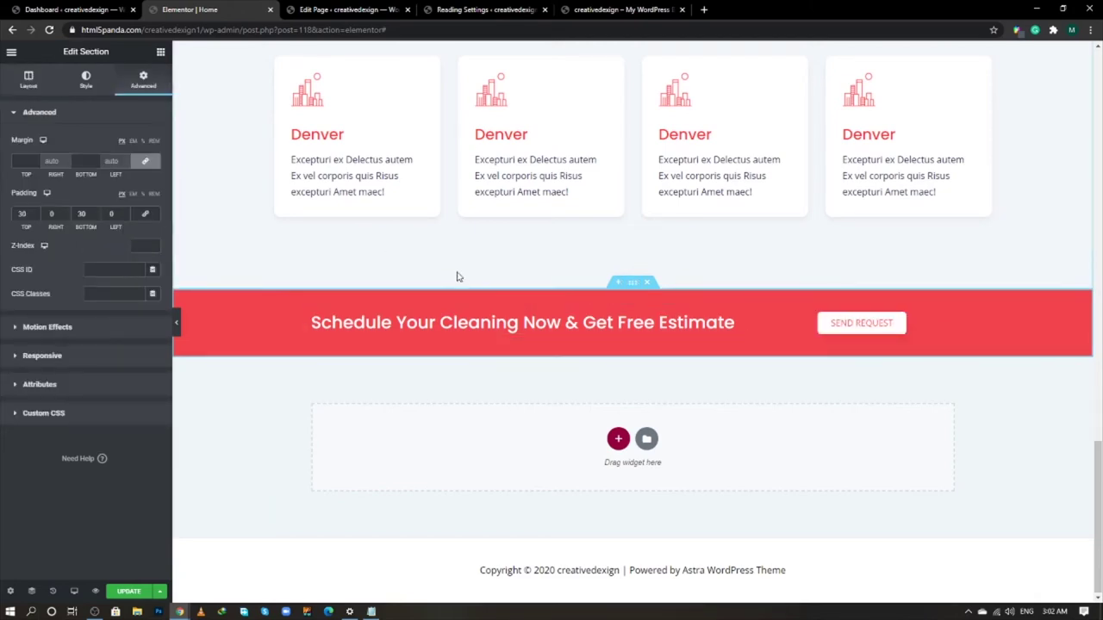
click(312, 314)
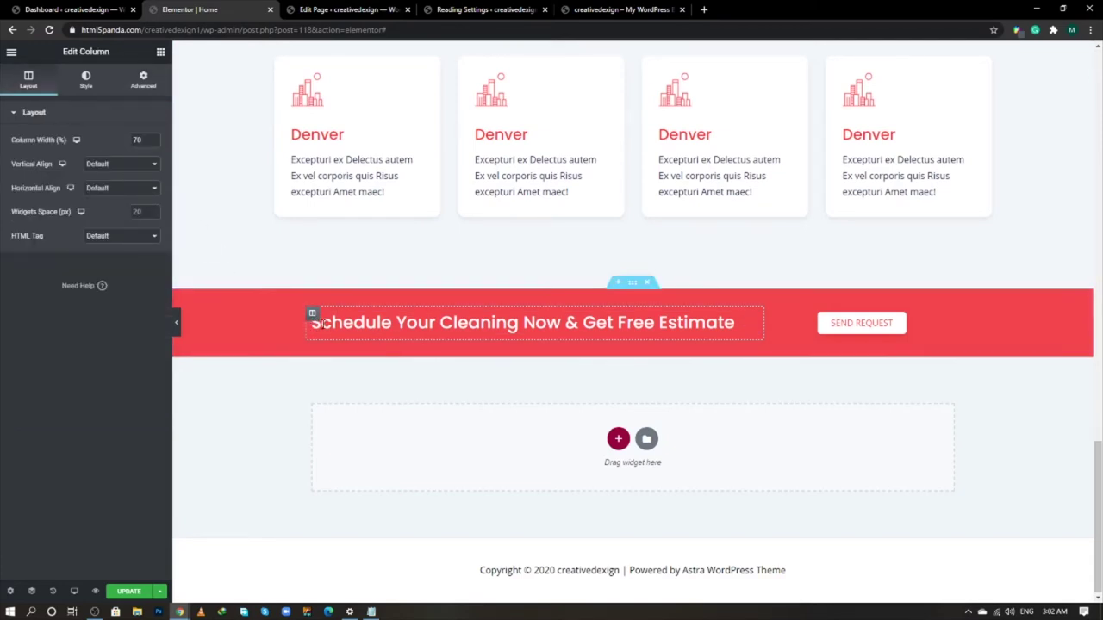
- Vertically centre the heading column and give it 25 px padding on all sides
click(113, 166)
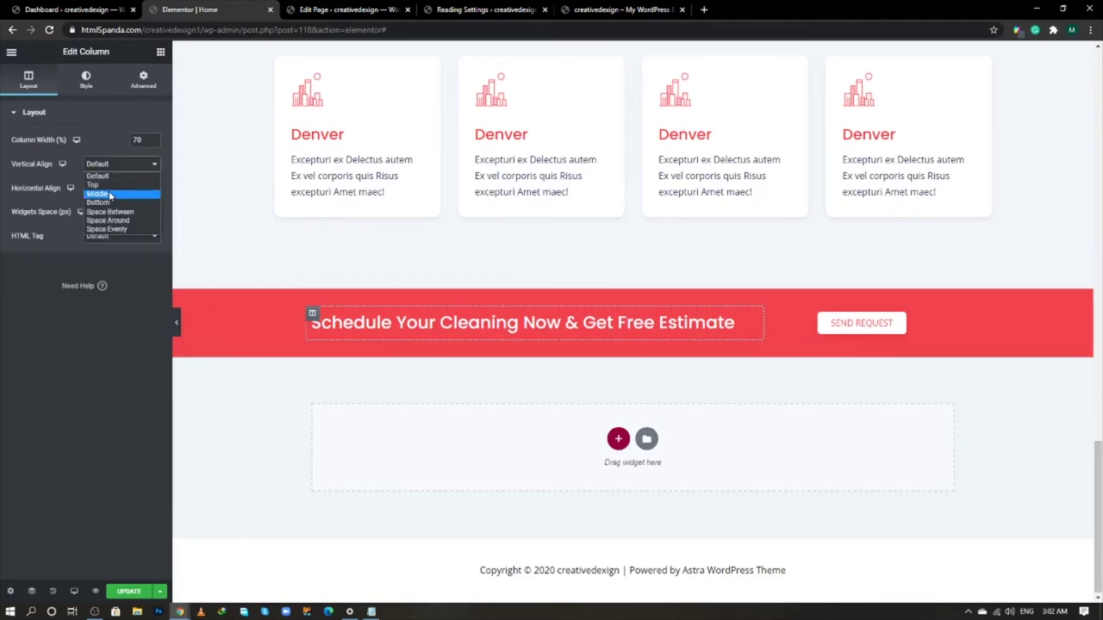
click(111, 195)
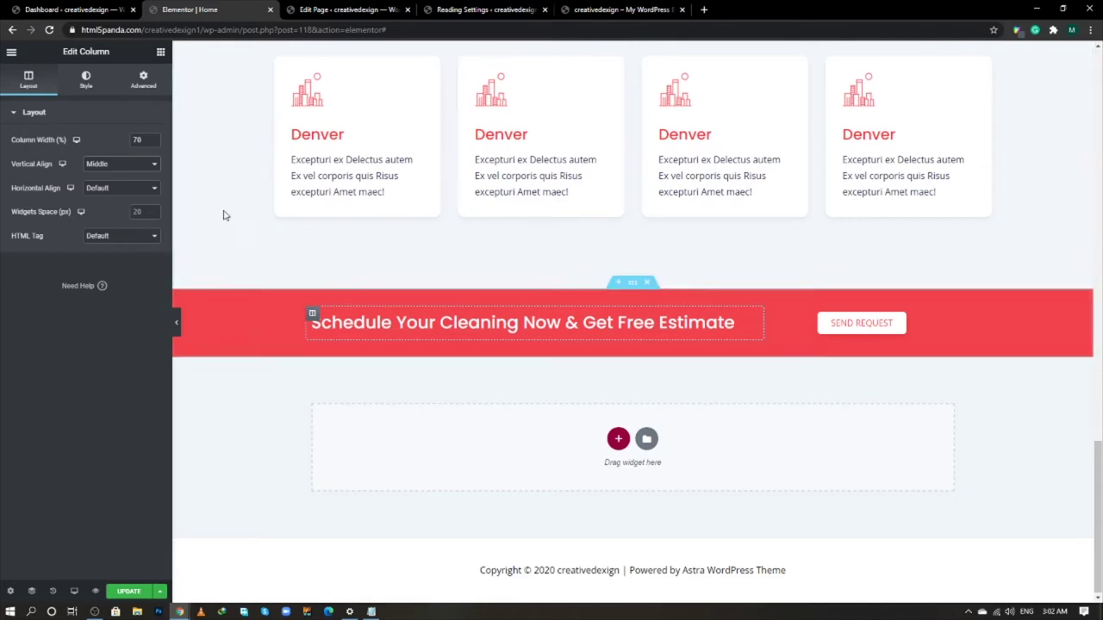
click(145, 82)
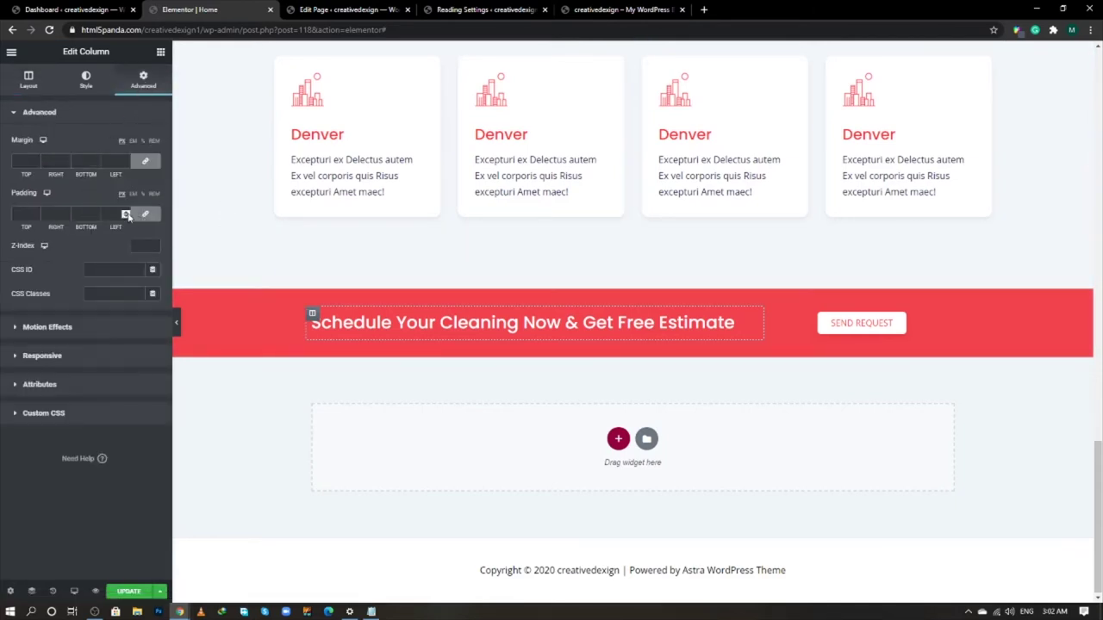
text(25)
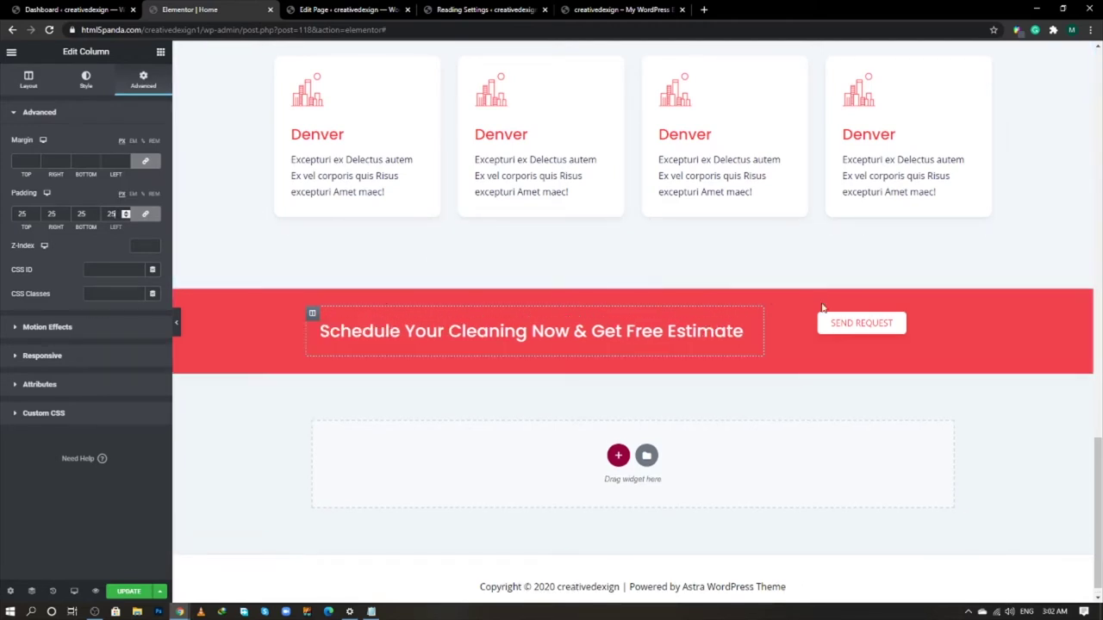
- Give the SEND REQUEST button column 25 px padding on all sides
click(770, 313)
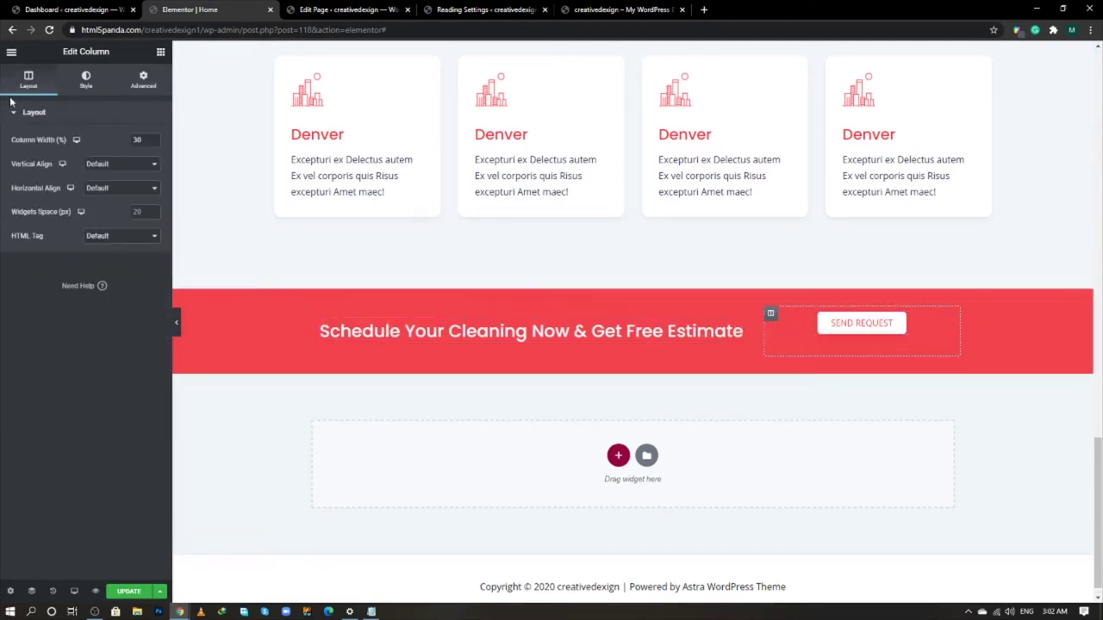
click(143, 80)
click(112, 214)
text(2)
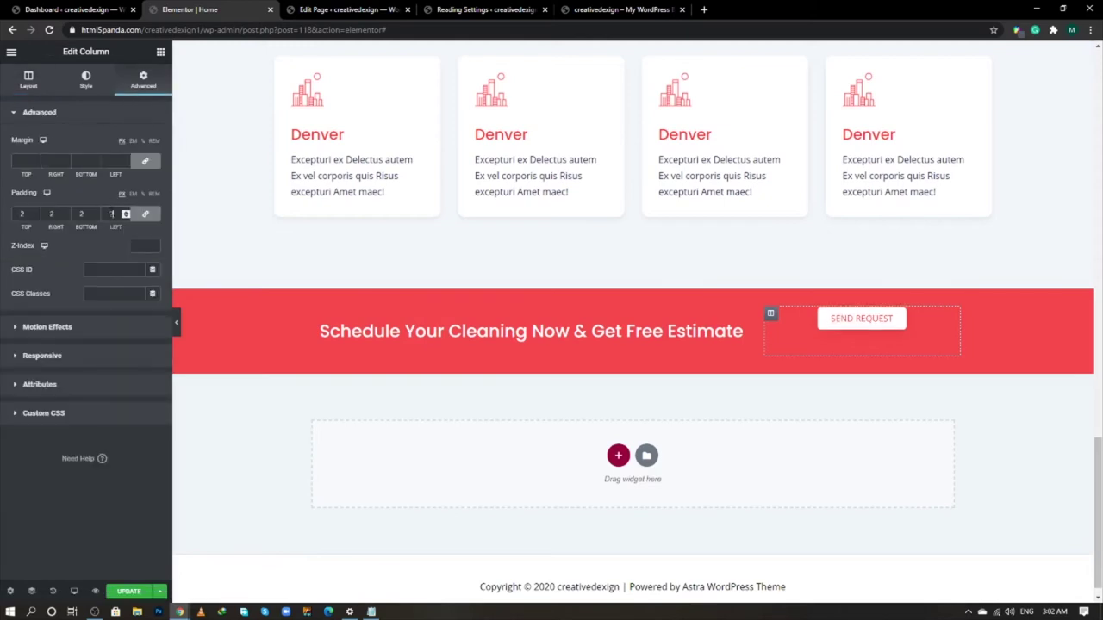
text(5)
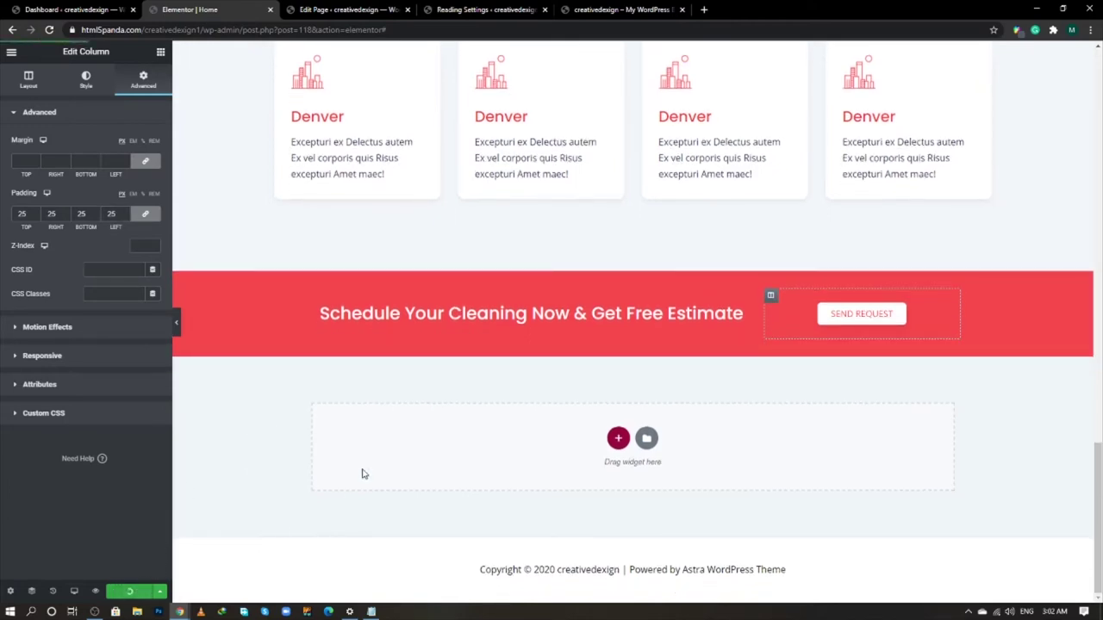
key(alt+Tab)
- Add a new single-column section below the red banner
scroll(517, 362, down, 2)
triple_click(570, 308)
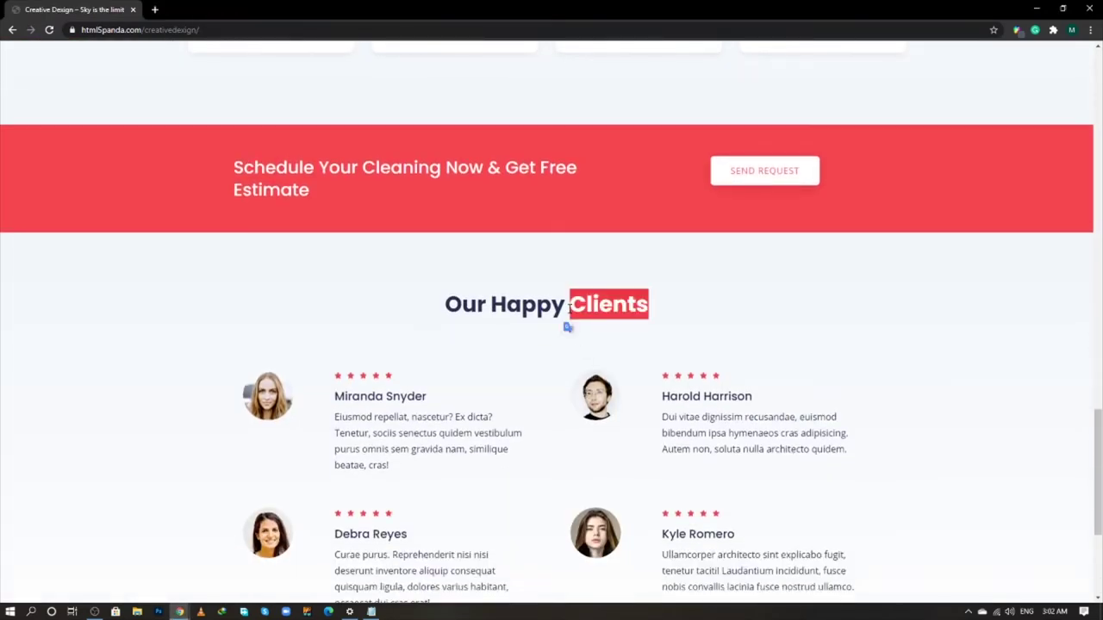
click(701, 314)
scroll(702, 315, down, 2)
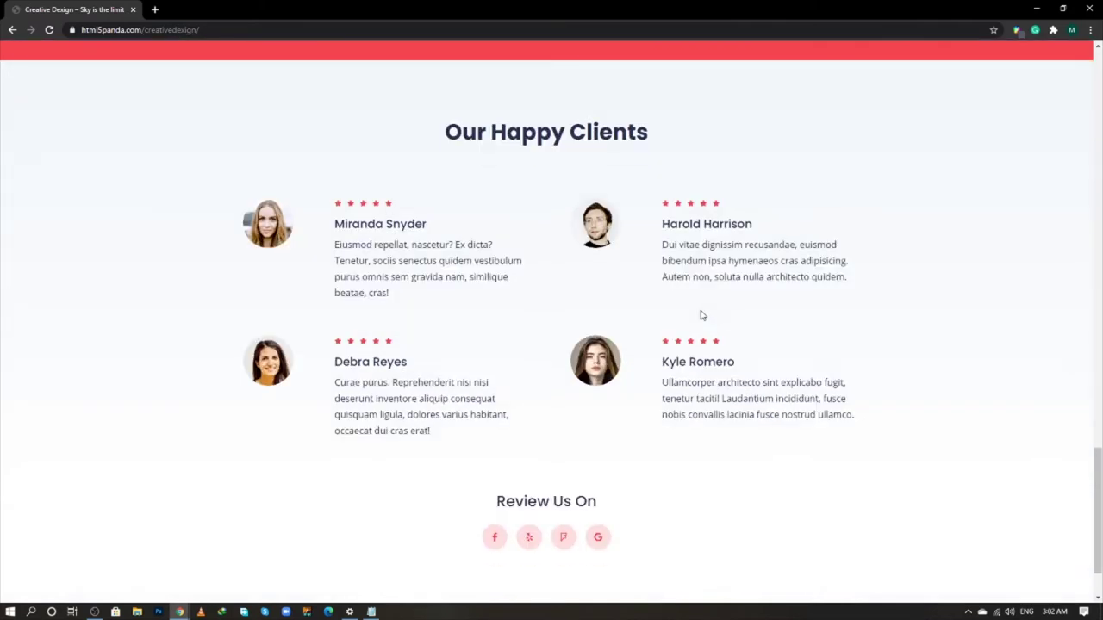
key(alt+Tab)
click(619, 434)
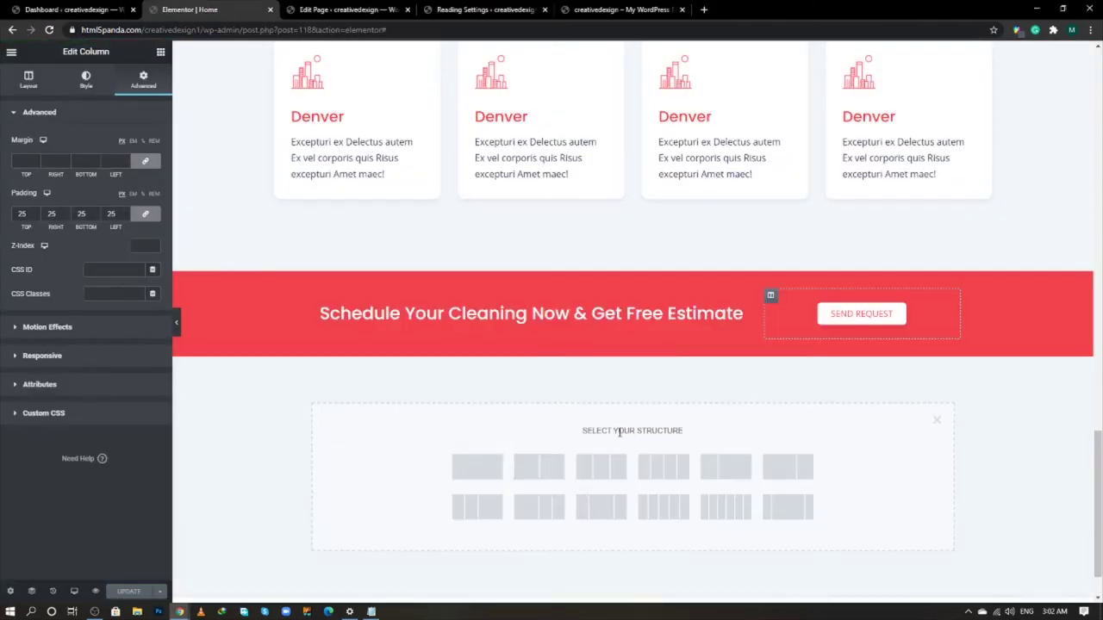
click(497, 469)
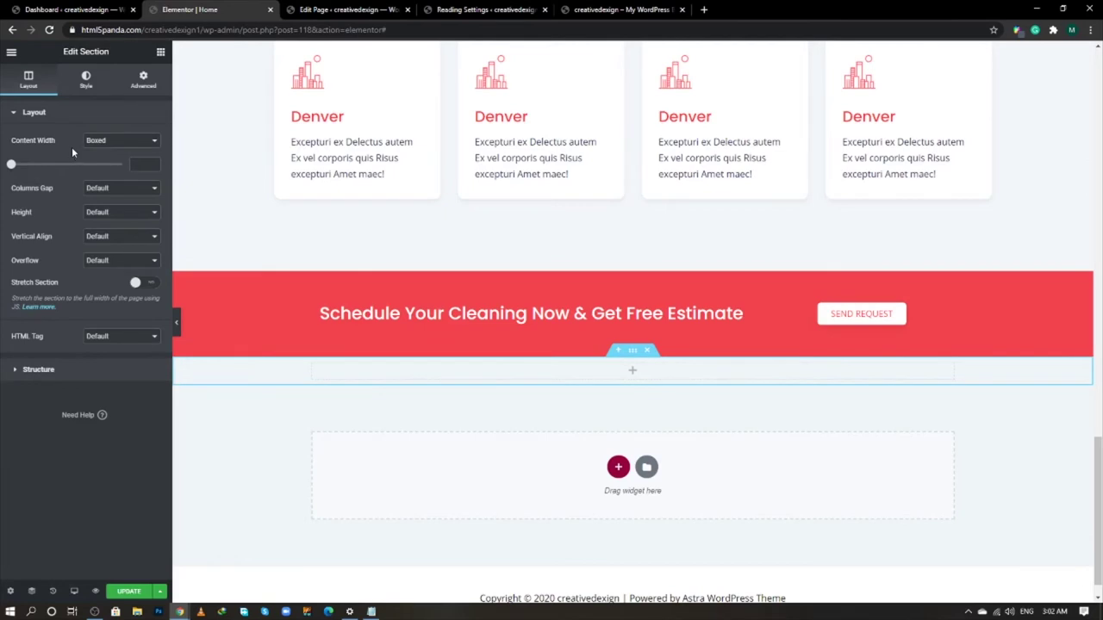
- Give the new section a gradient background with both colours set to white #FFFFFF
click(87, 83)
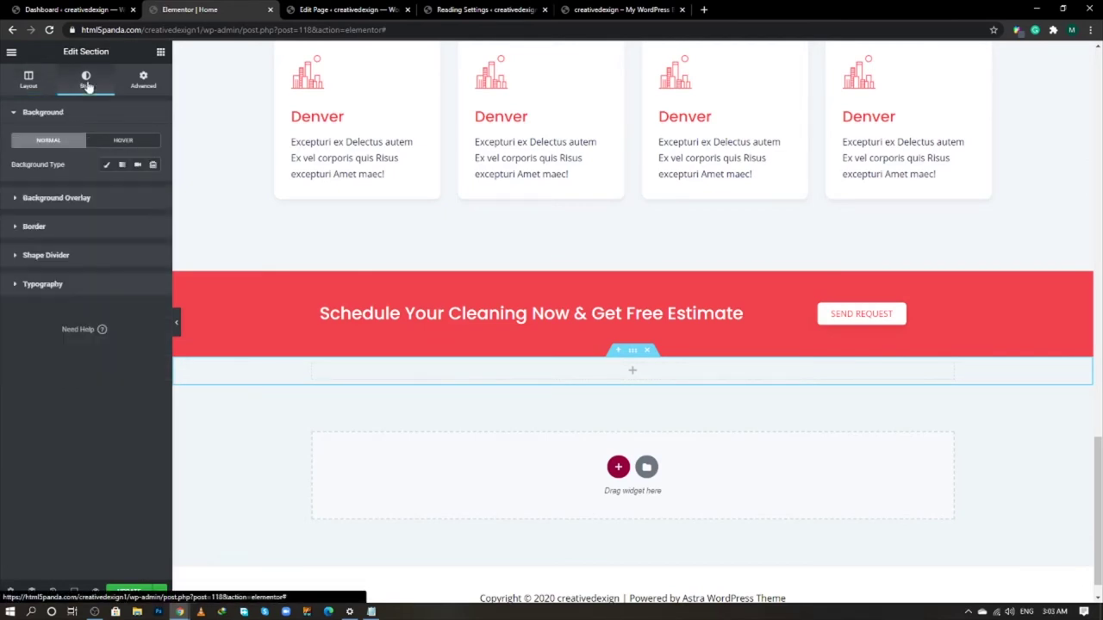
click(122, 167)
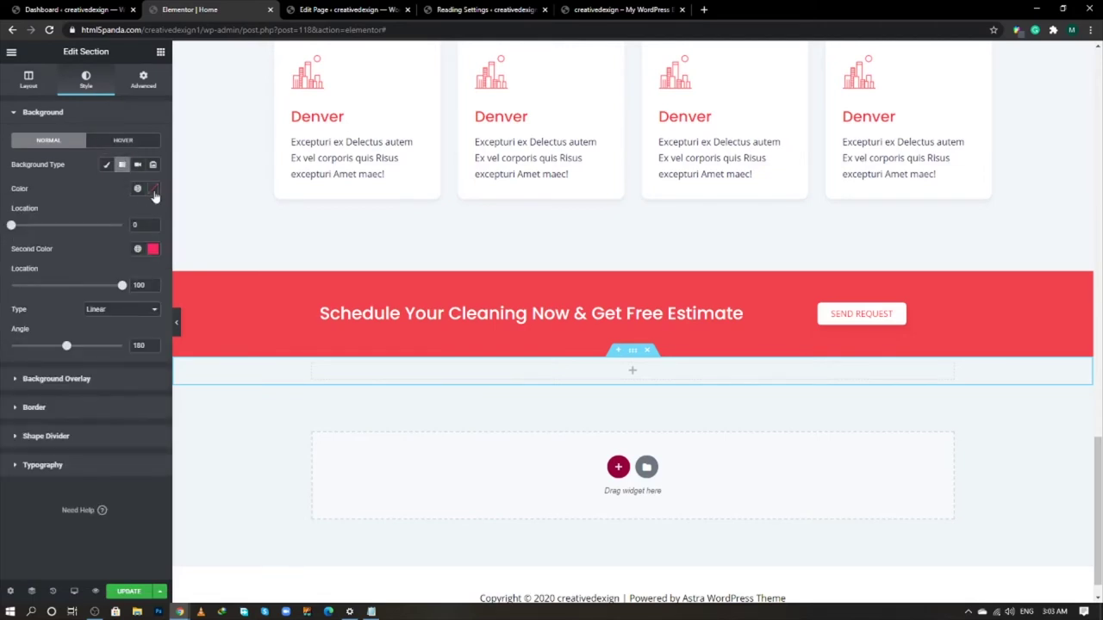
click(153, 189)
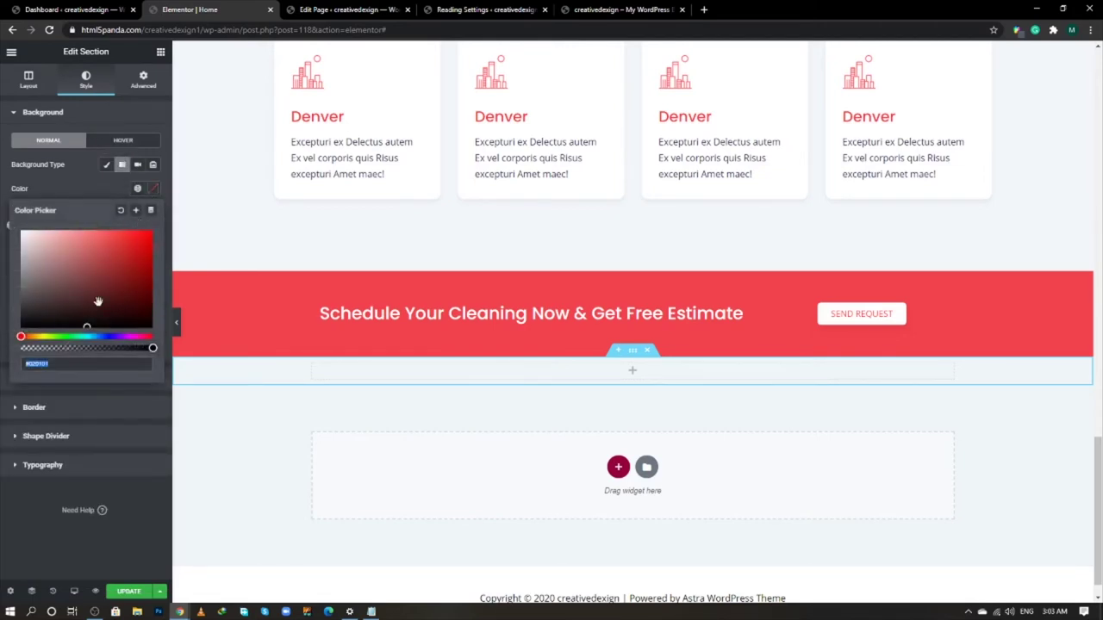
text(1)
key(ctrl+v)
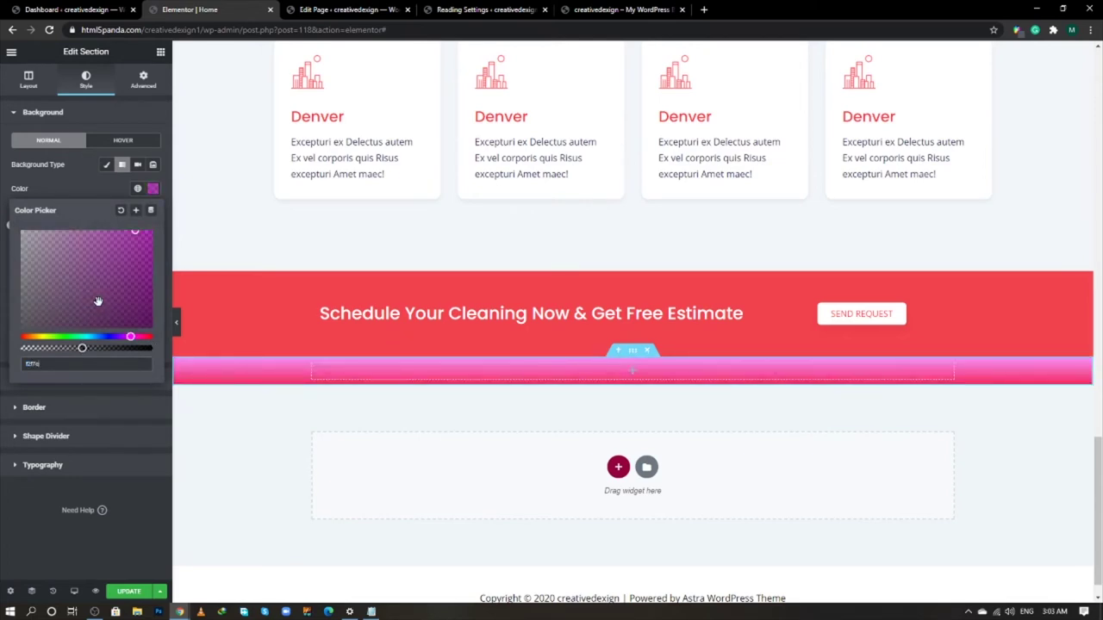
key(ctrl+v)
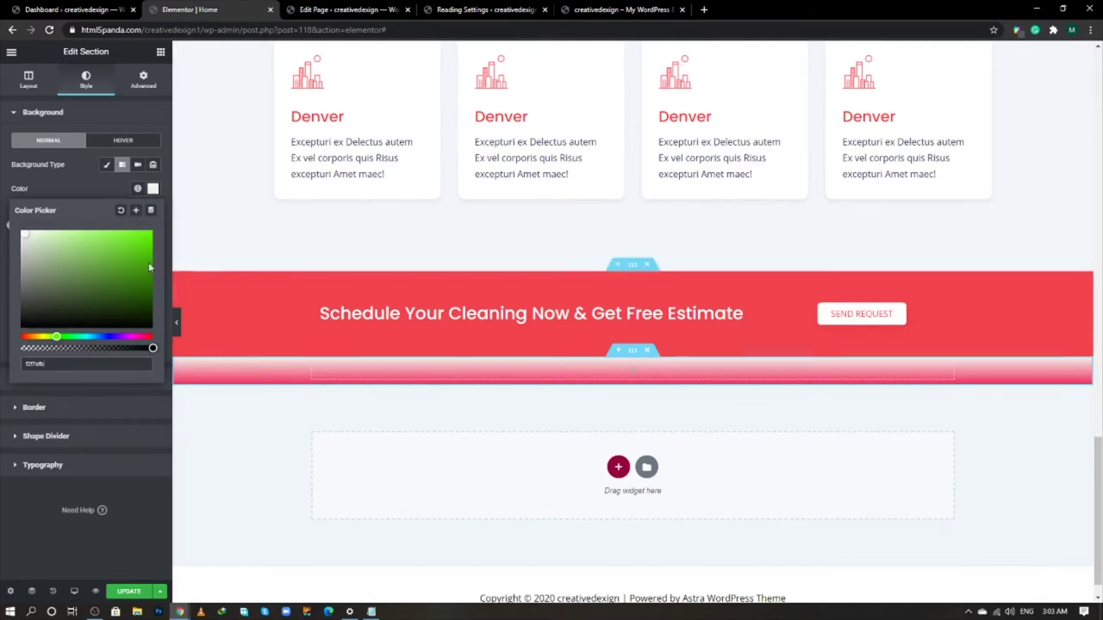
click(119, 187)
click(153, 248)
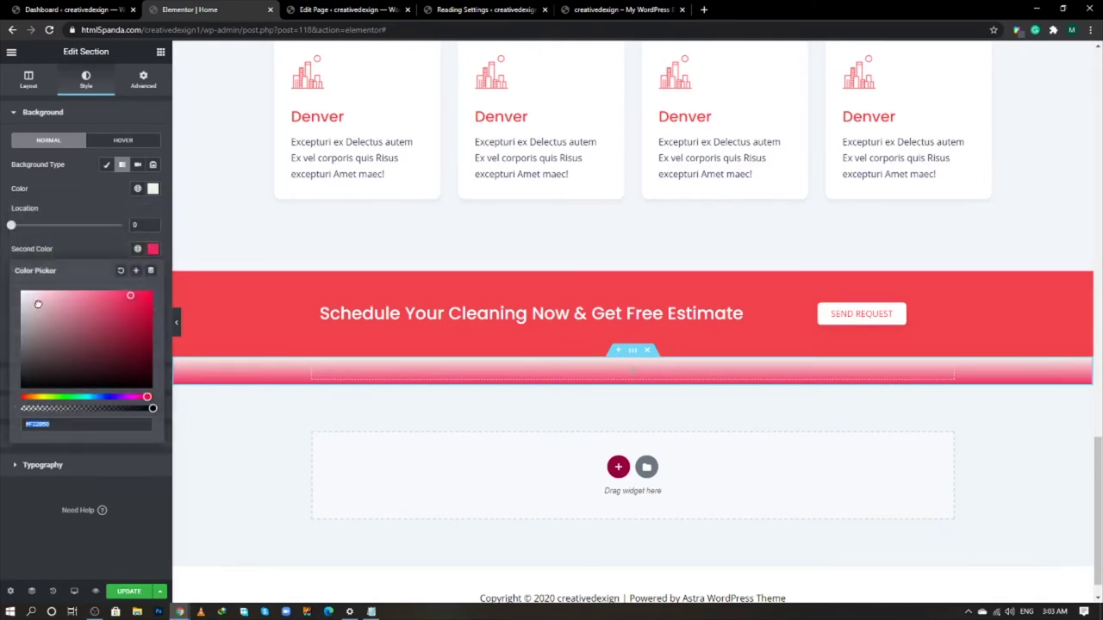
text(#FFFFFF)
click(80, 246)
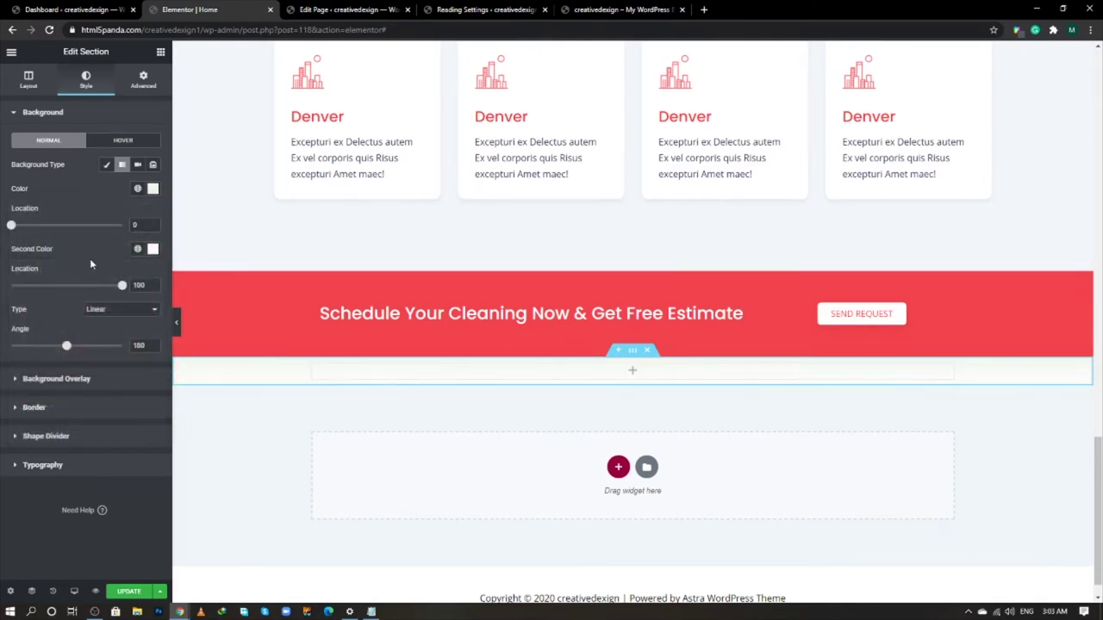
- Set the section's top padding to 100 px with padding sides unlinked
click(143, 79)
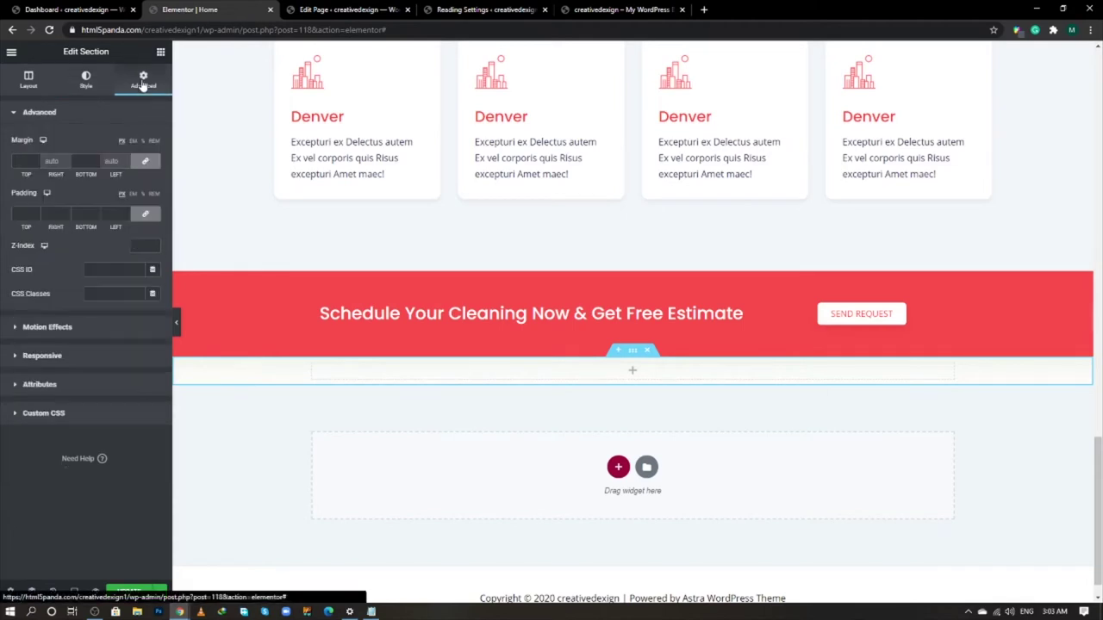
click(146, 215)
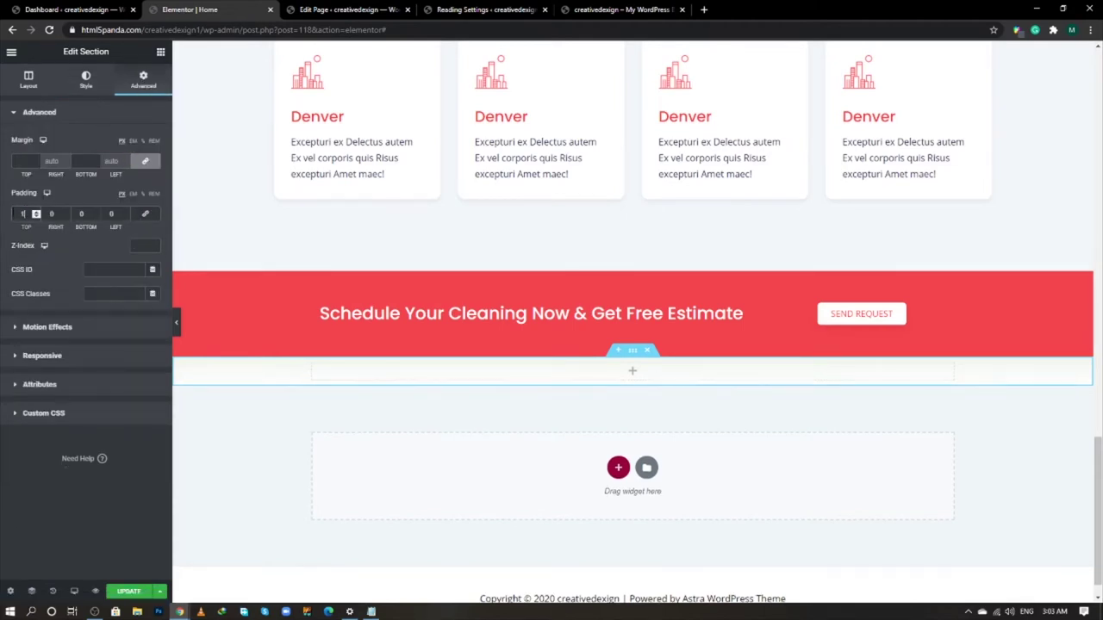
text(100)
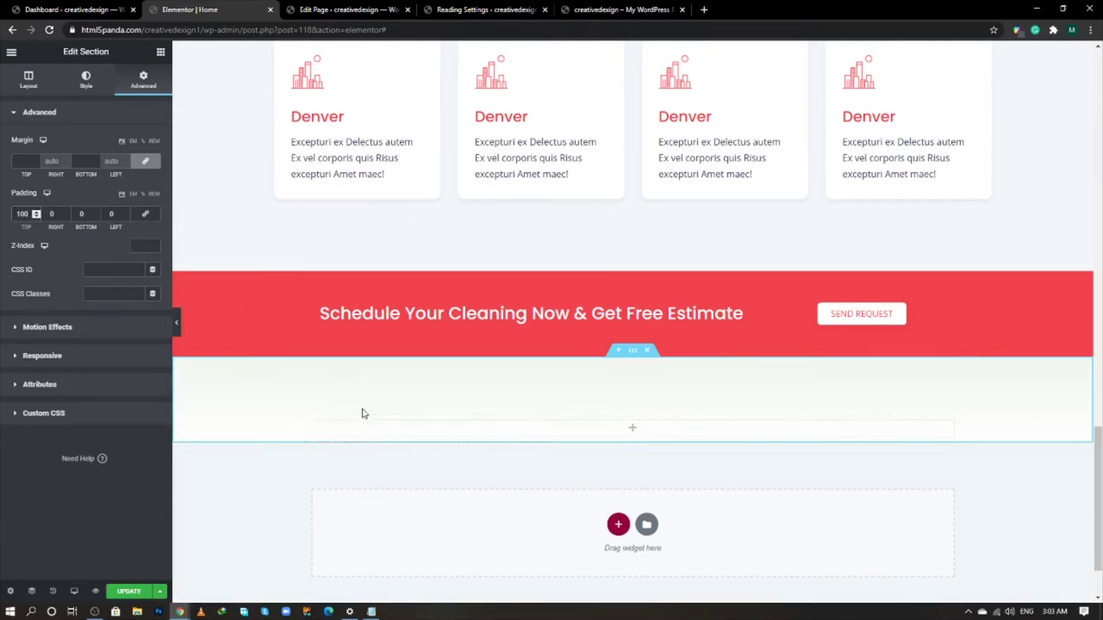
click(160, 53)
- Place a centre-aligned Heading widget and a two-column Inner Section beneath it
drag(127, 159, 501, 426)
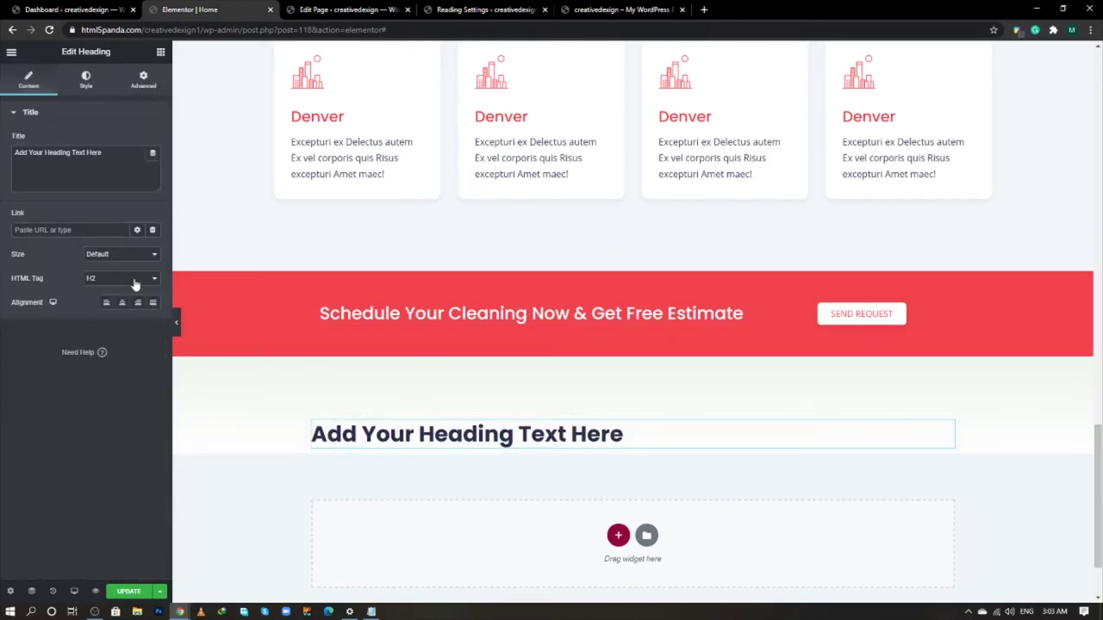
click(121, 302)
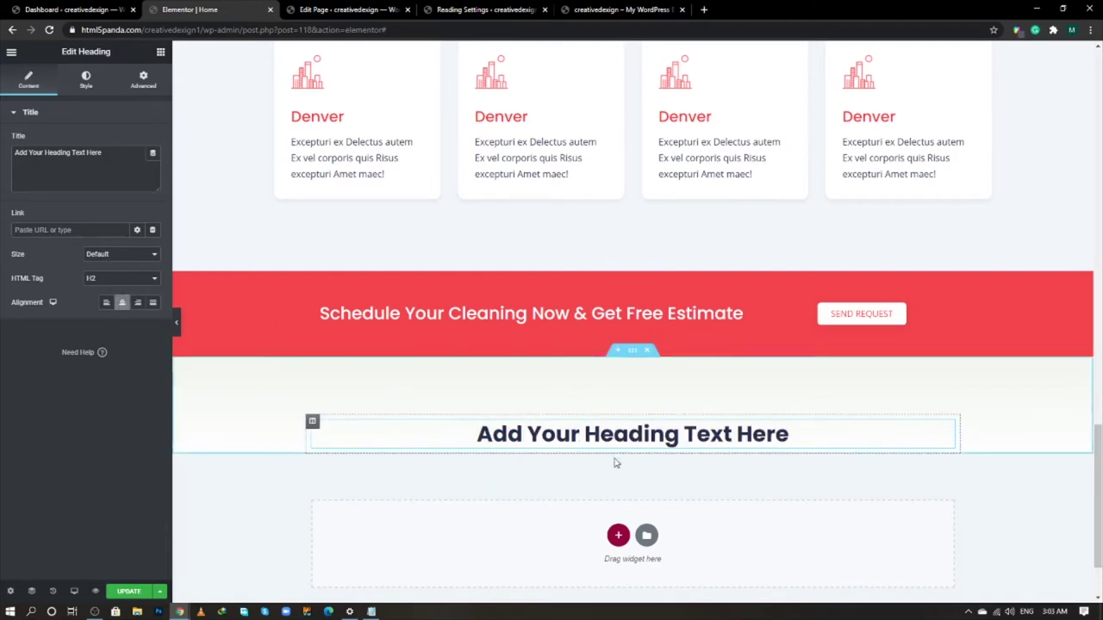
click(161, 53)
drag(43, 160, 600, 442)
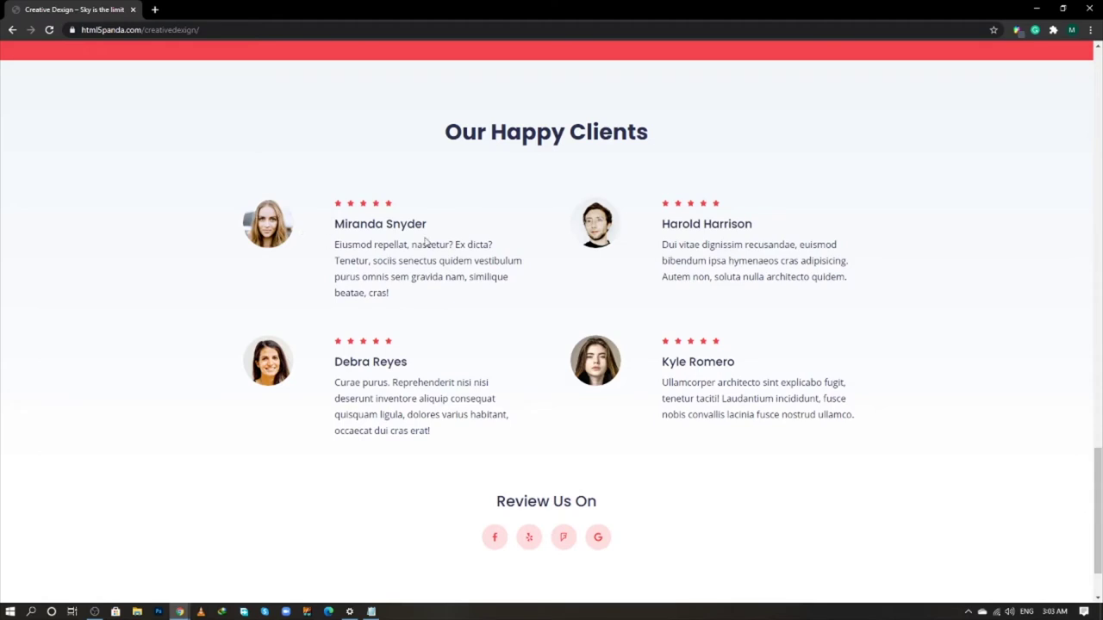
scroll(425, 243, up, 1)
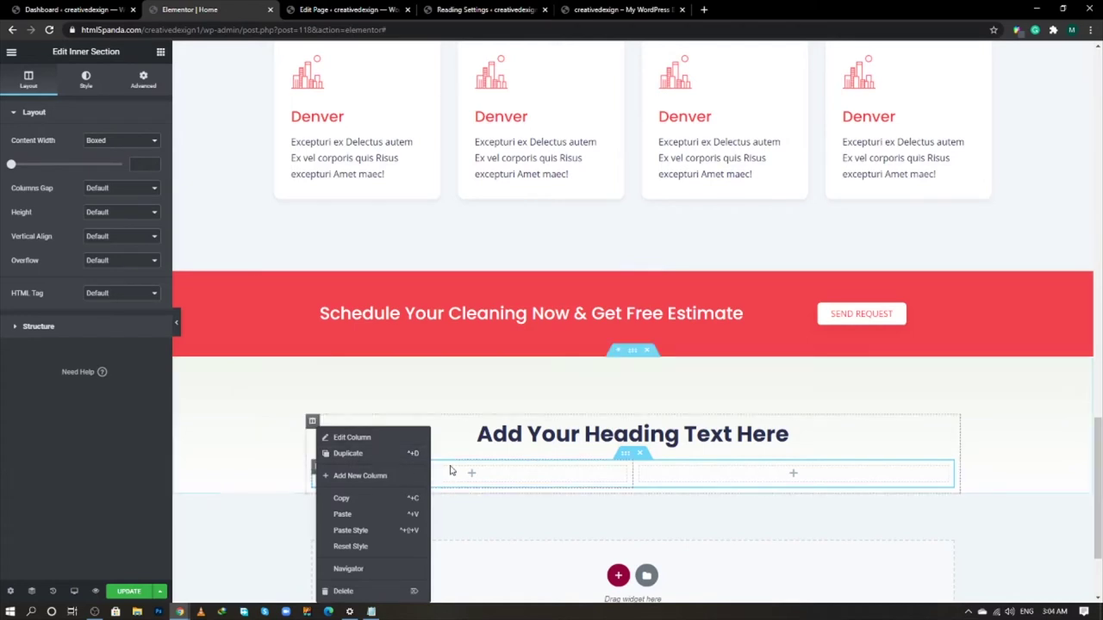
- Duplicate inner-section columns twice to make four columns
click(338, 460)
right_click(320, 469)
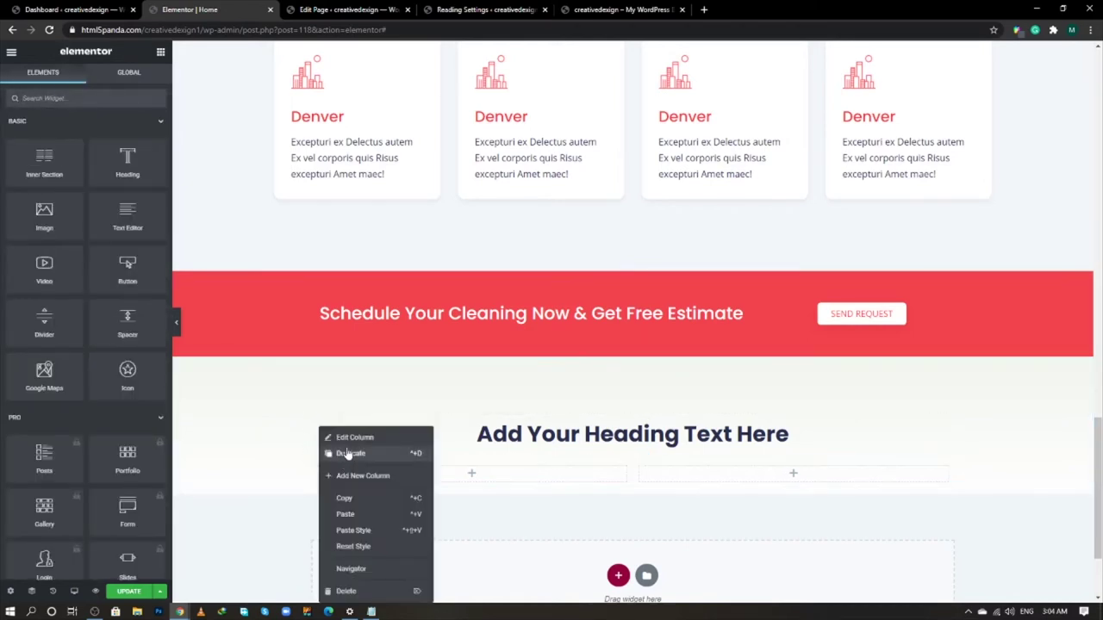
click(345, 453)
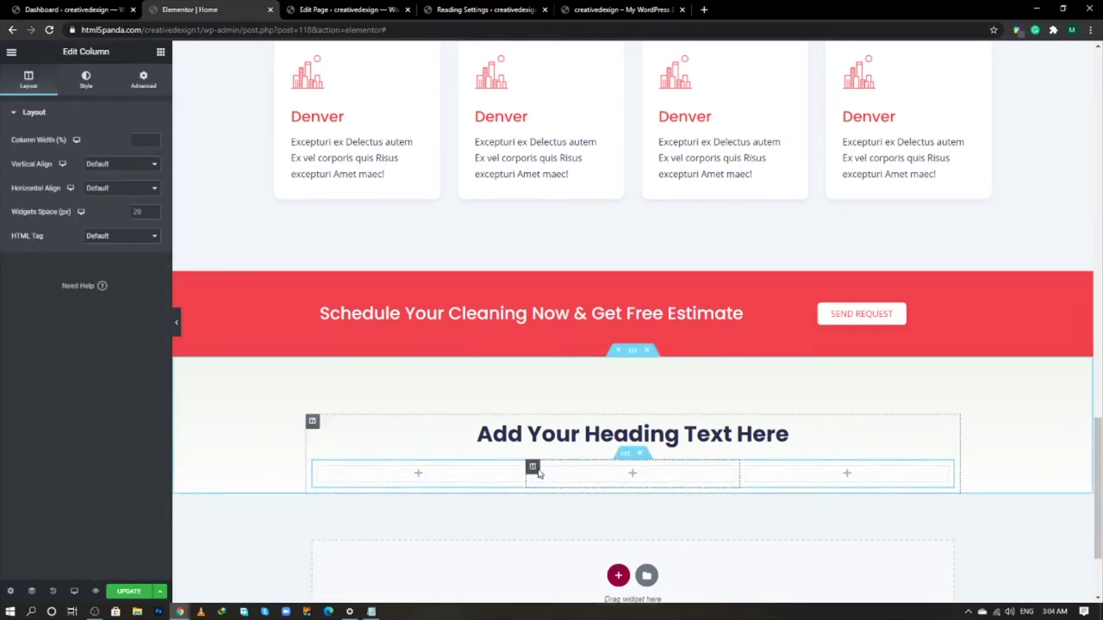
right_click(534, 467)
click(570, 454)
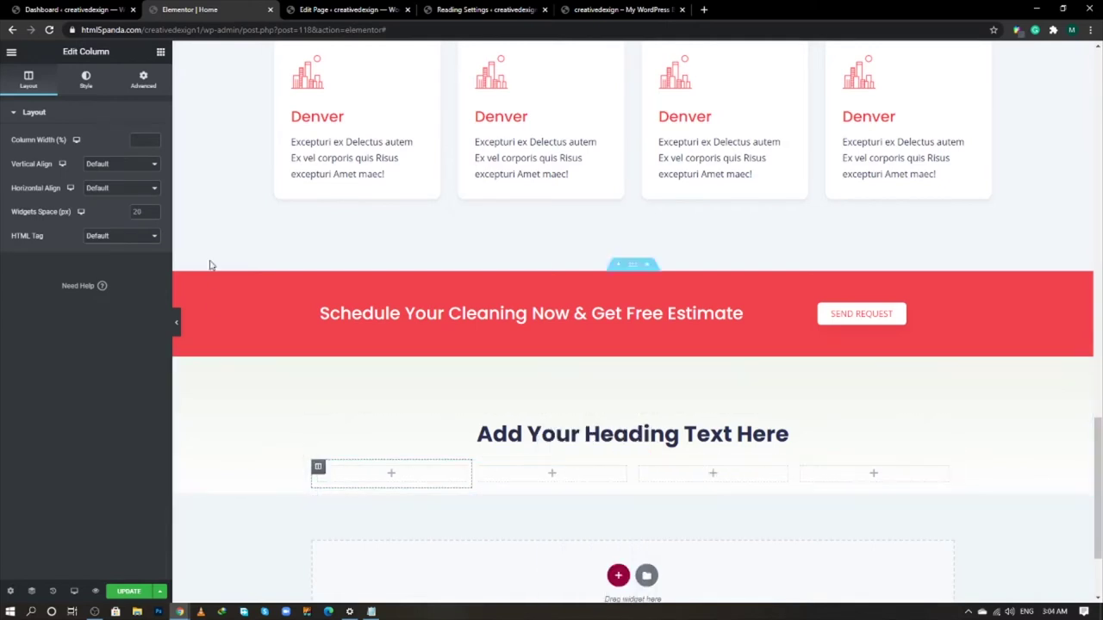
- Set the first and third columns to 15% width, leaving the others about 35%
click(141, 140)
text(15)
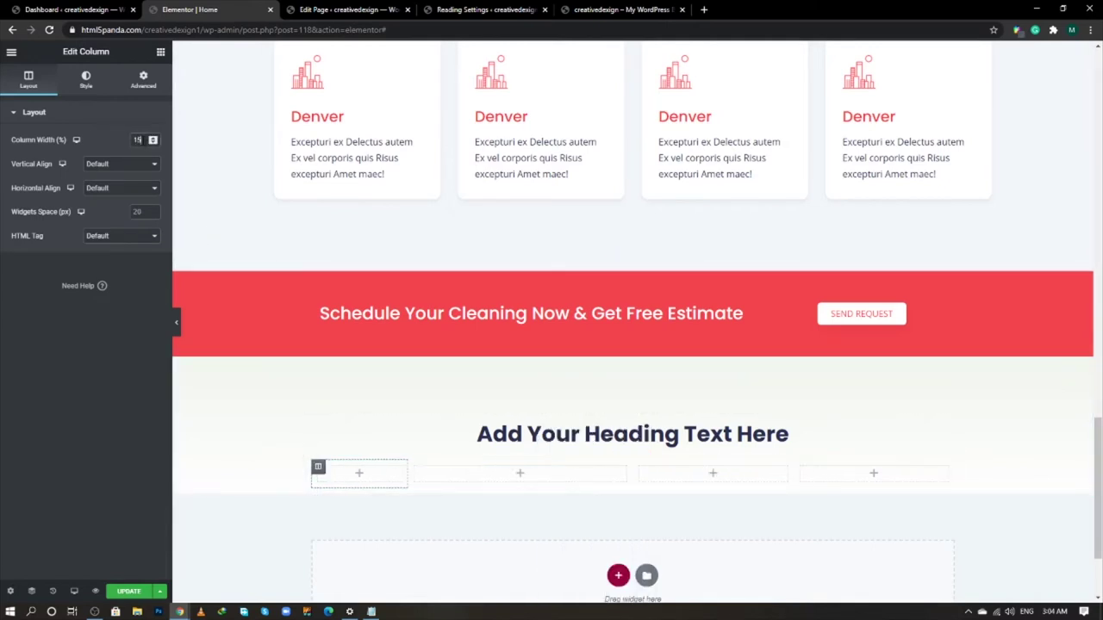
click(416, 467)
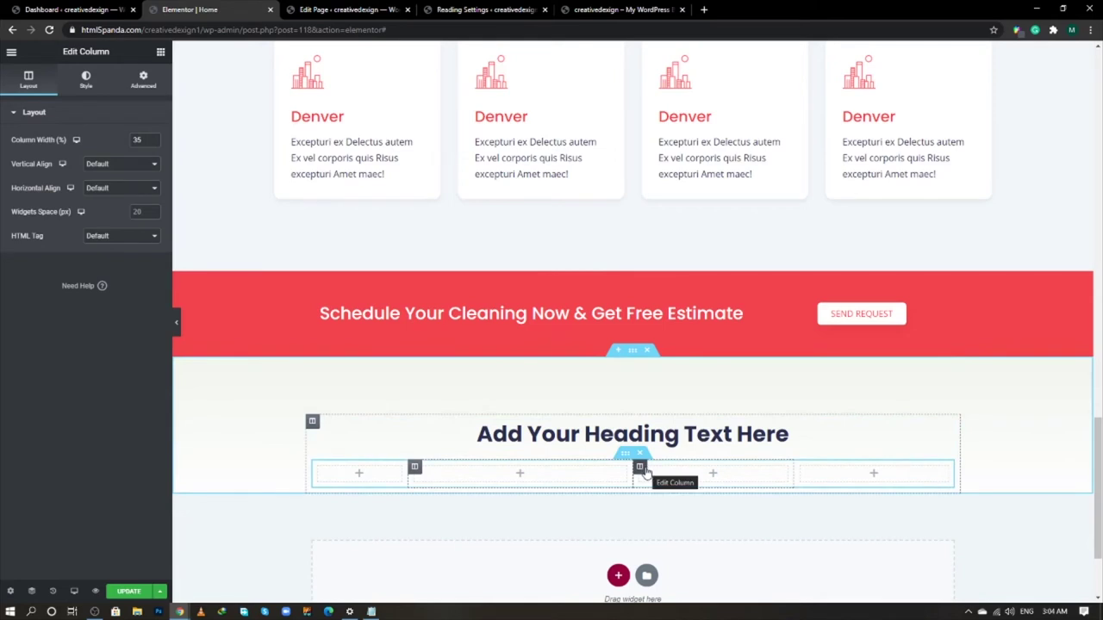
click(640, 468)
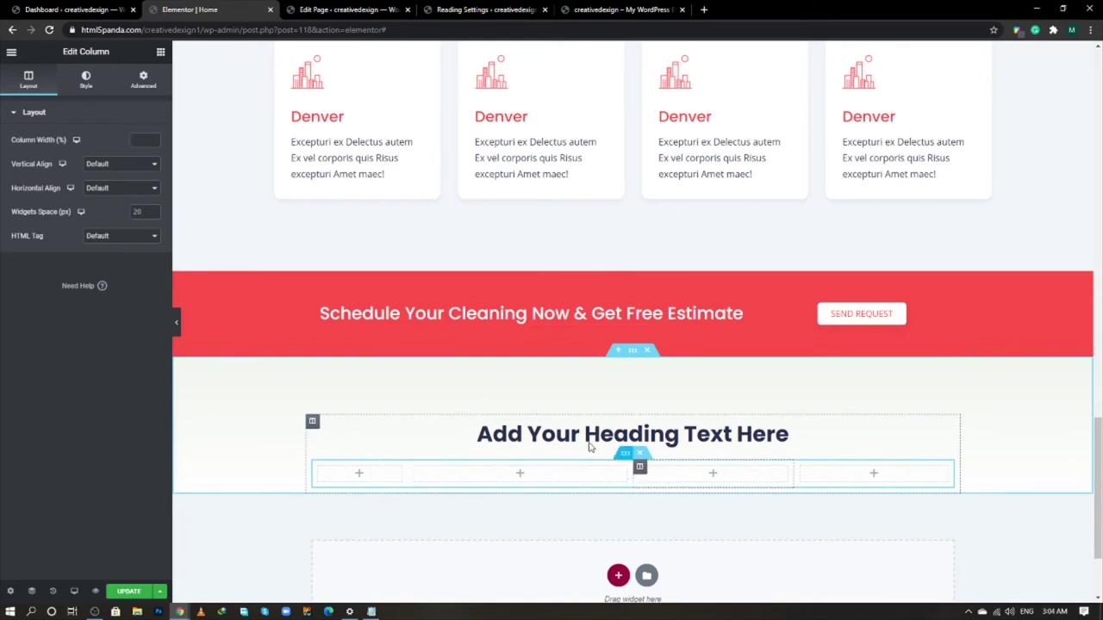
text(1)
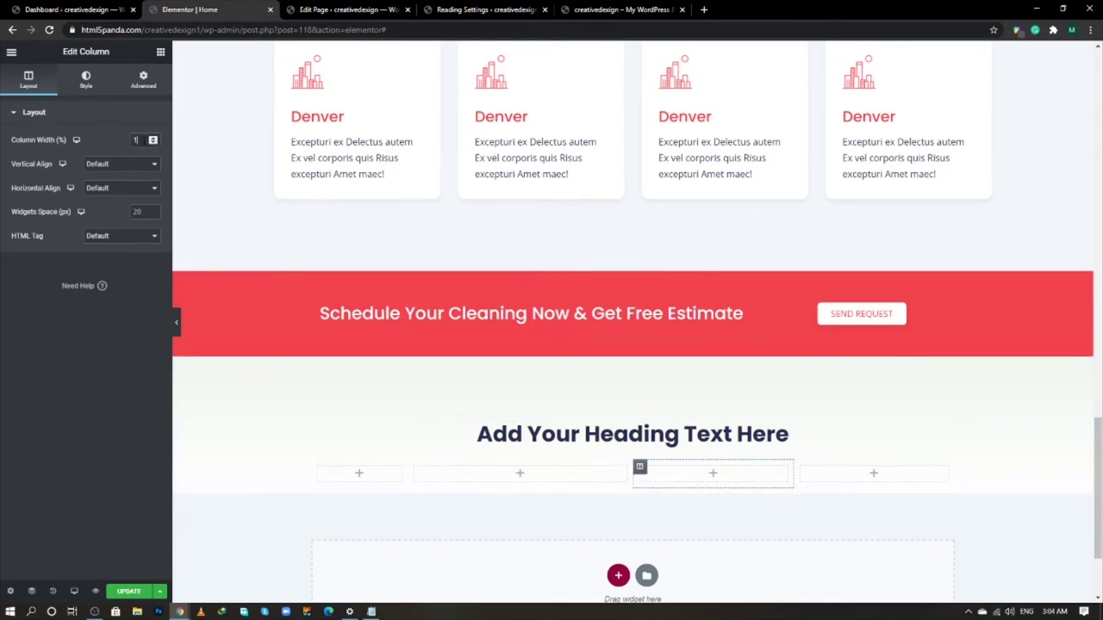
text(5)
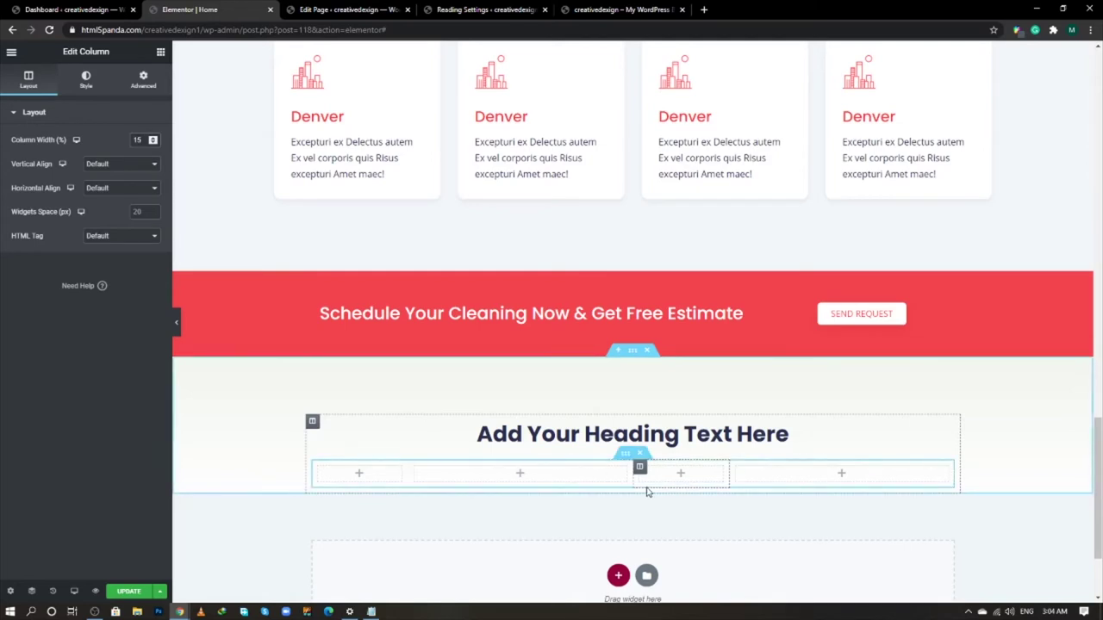
scroll(648, 492, down, 1)
click(736, 410)
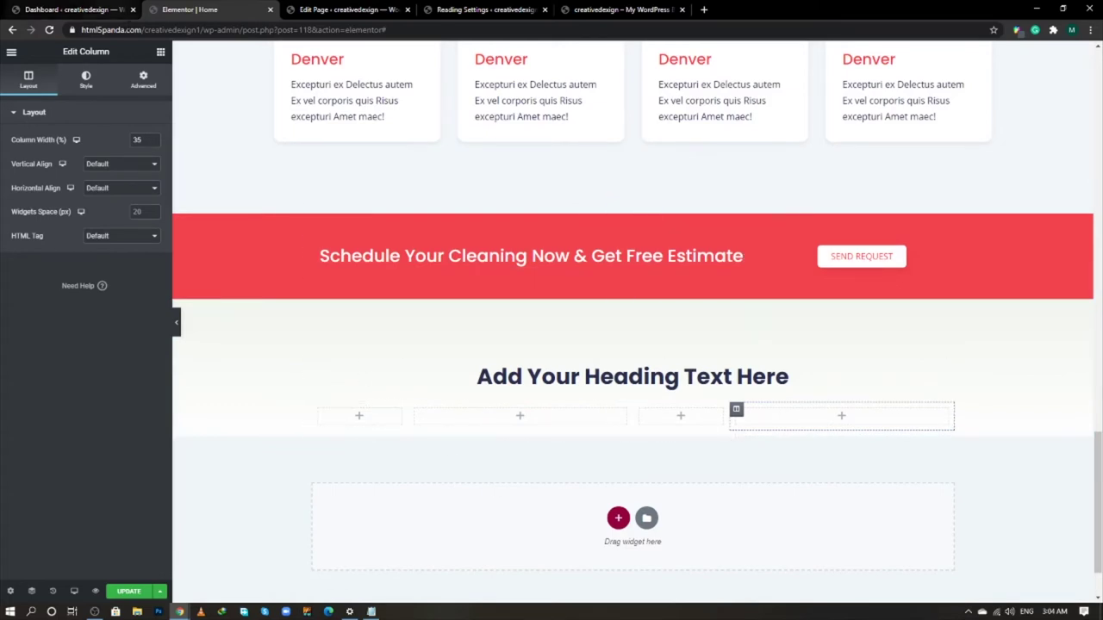
- Add an Image widget to the first column using the 150 x 150 thumbnail size
click(160, 52)
drag(52, 218, 357, 418)
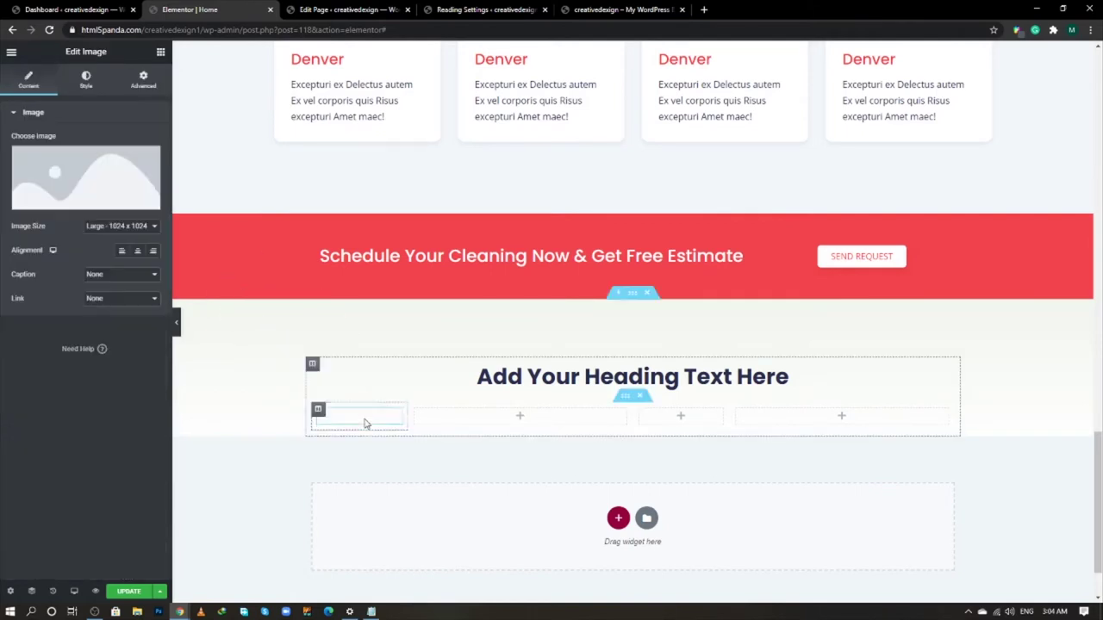
click(129, 226)
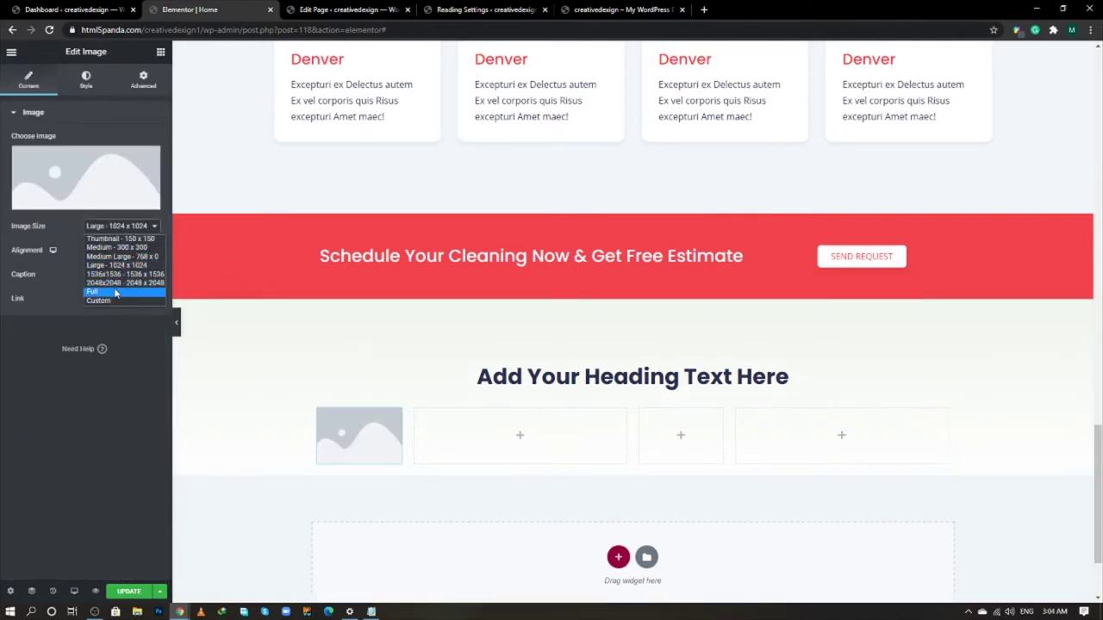
click(103, 239)
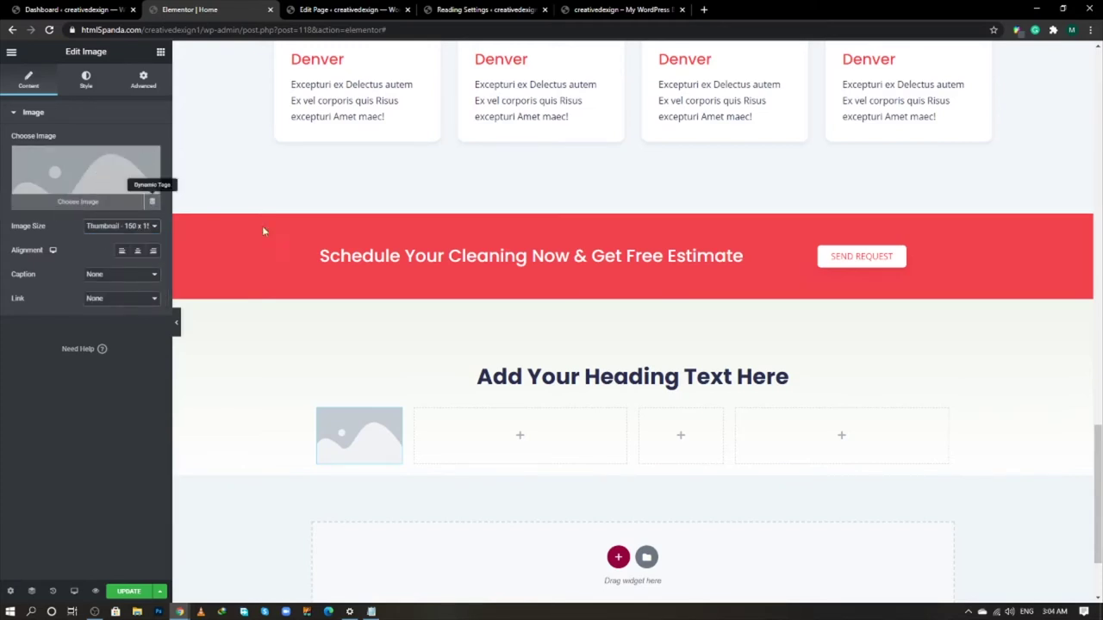
- Add a Star Rating widget to the second column
click(161, 53)
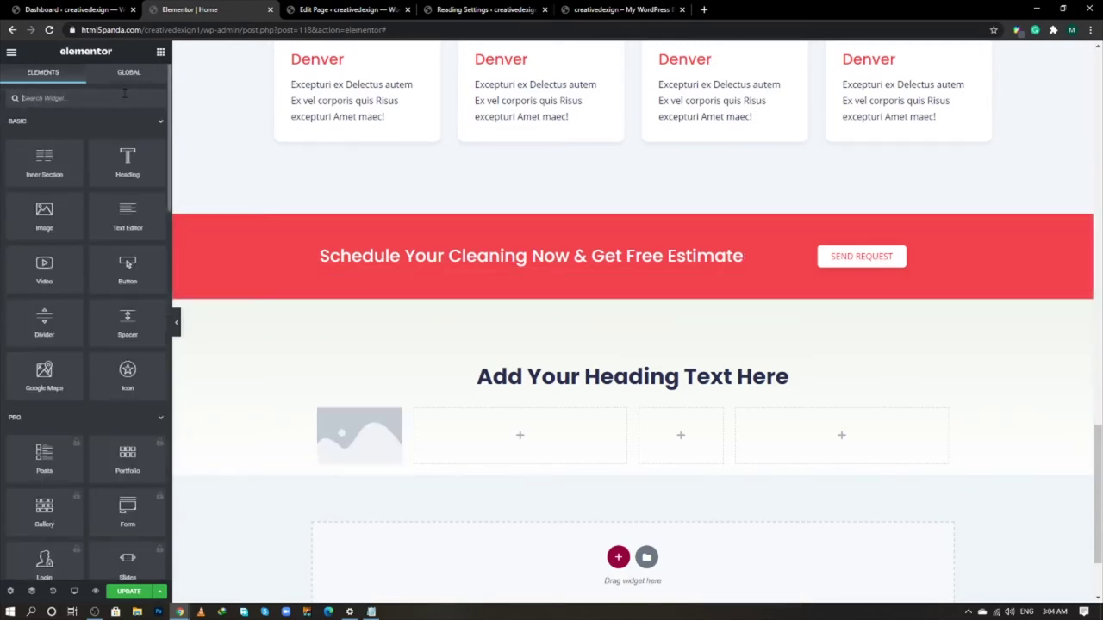
text(rating)
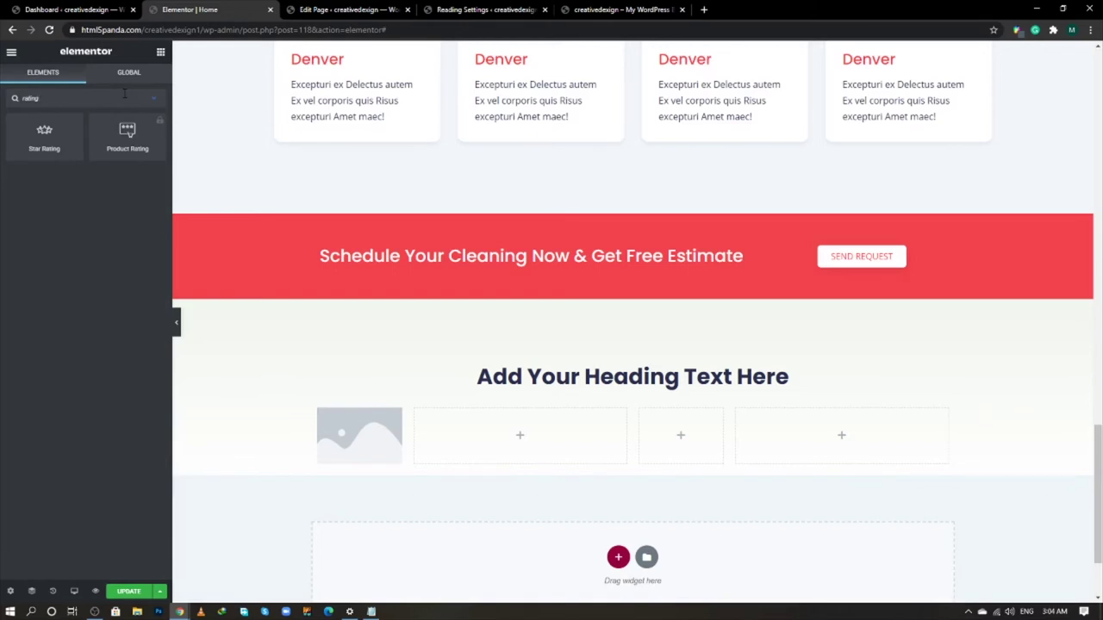
drag(44, 138, 517, 444)
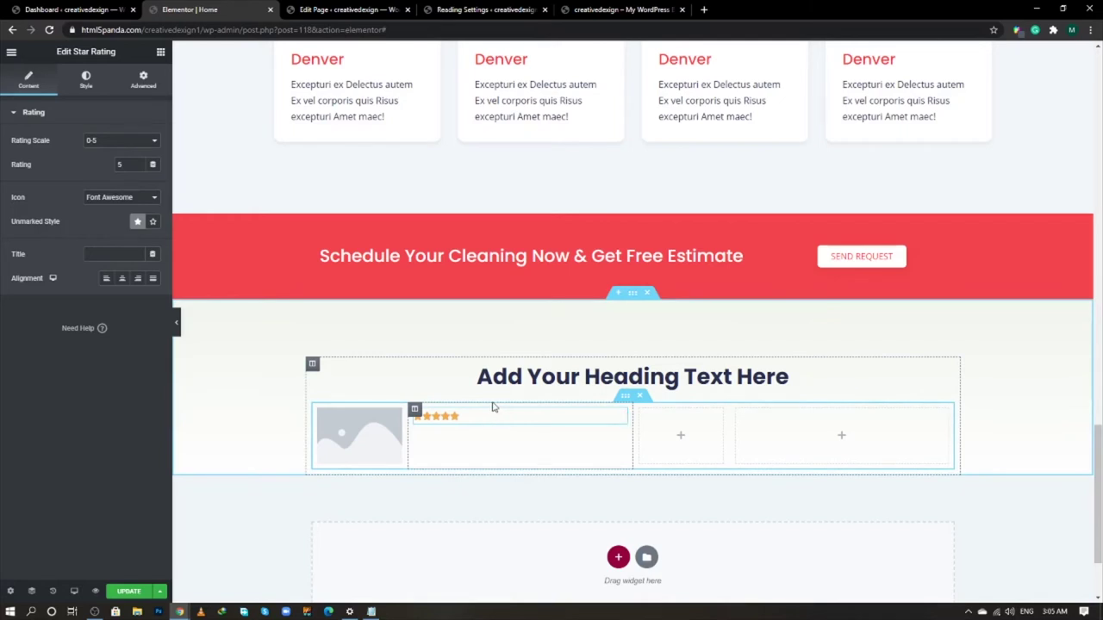
- Add an Image Box under the rating with no picture, left-aligned text and an H5 title
click(160, 52)
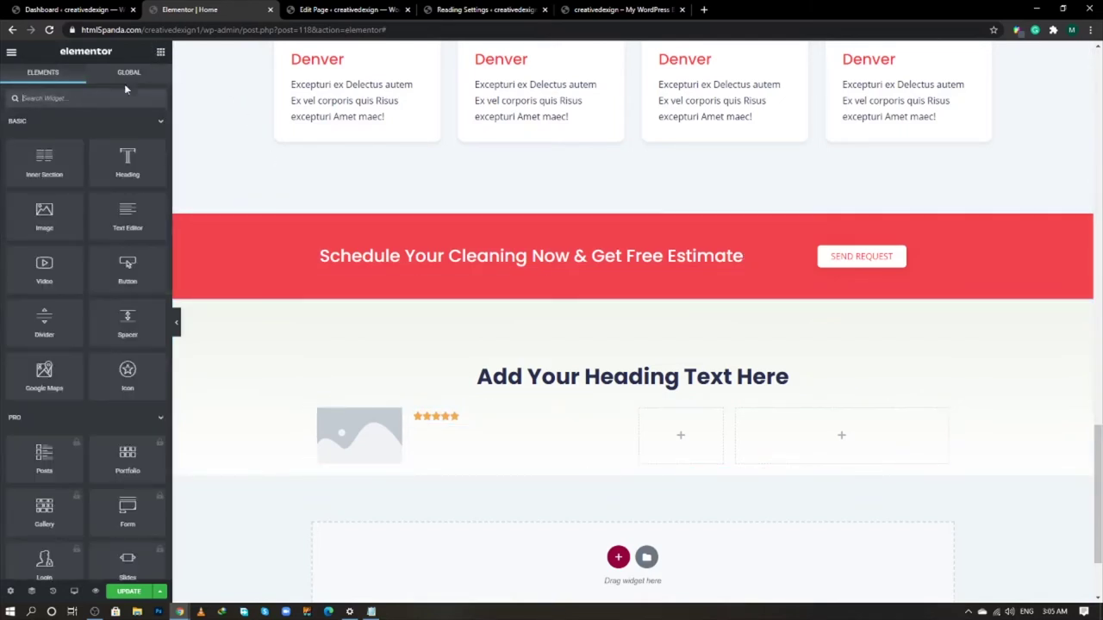
text(image)
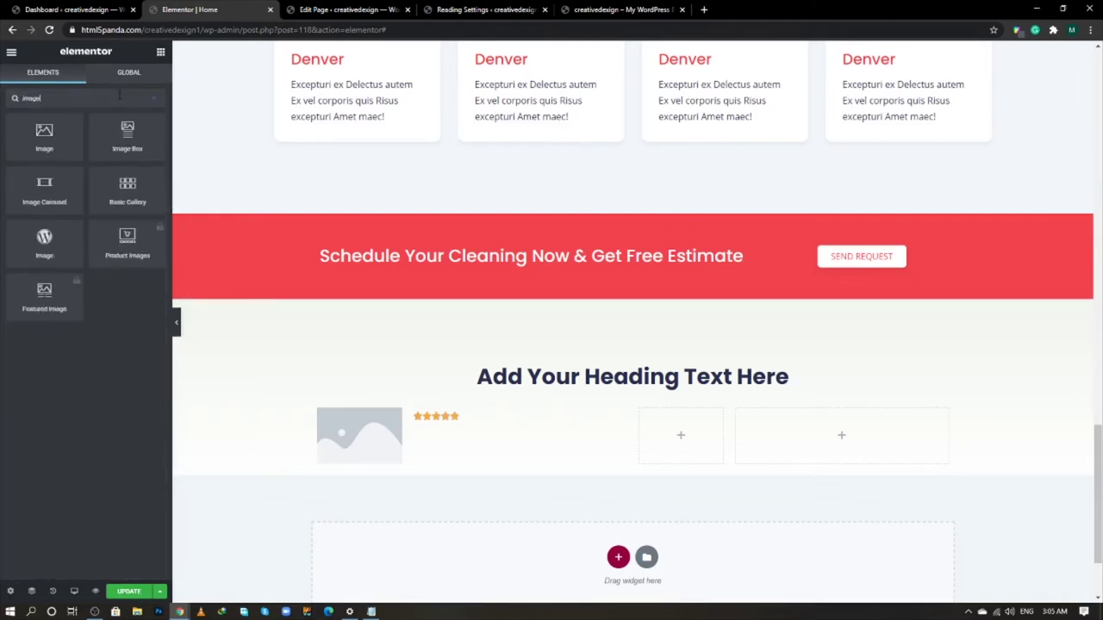
drag(128, 137, 454, 421)
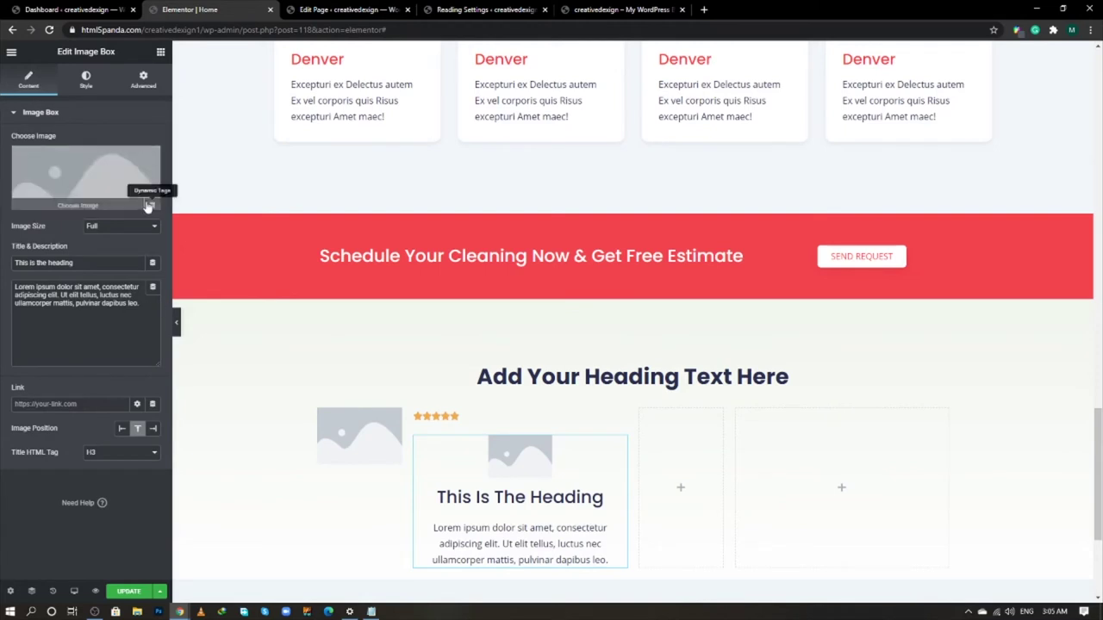
click(149, 160)
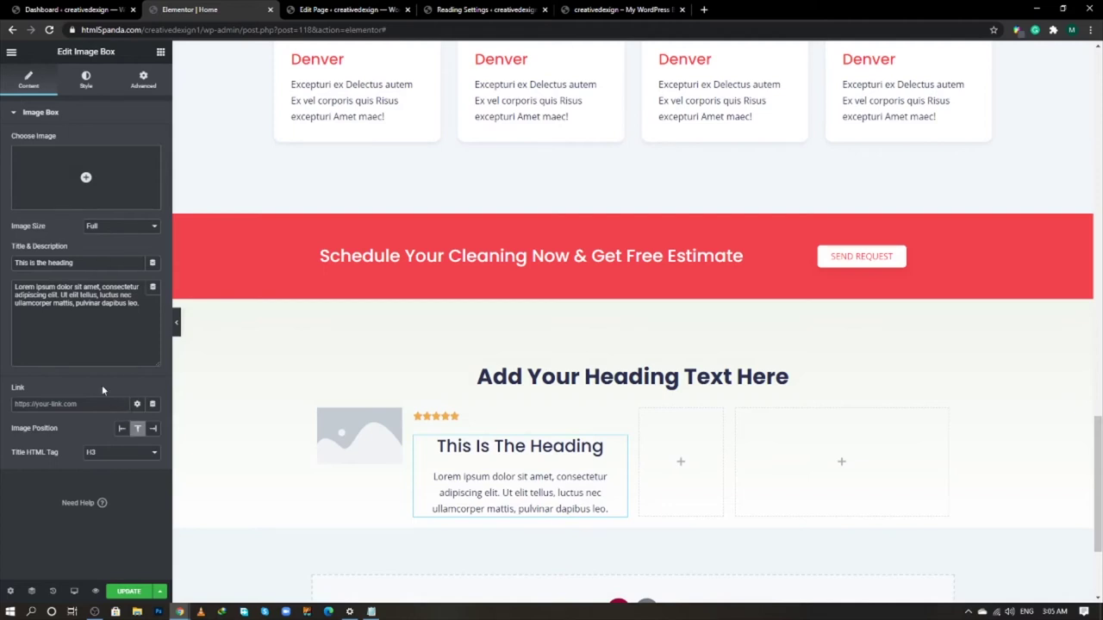
click(122, 428)
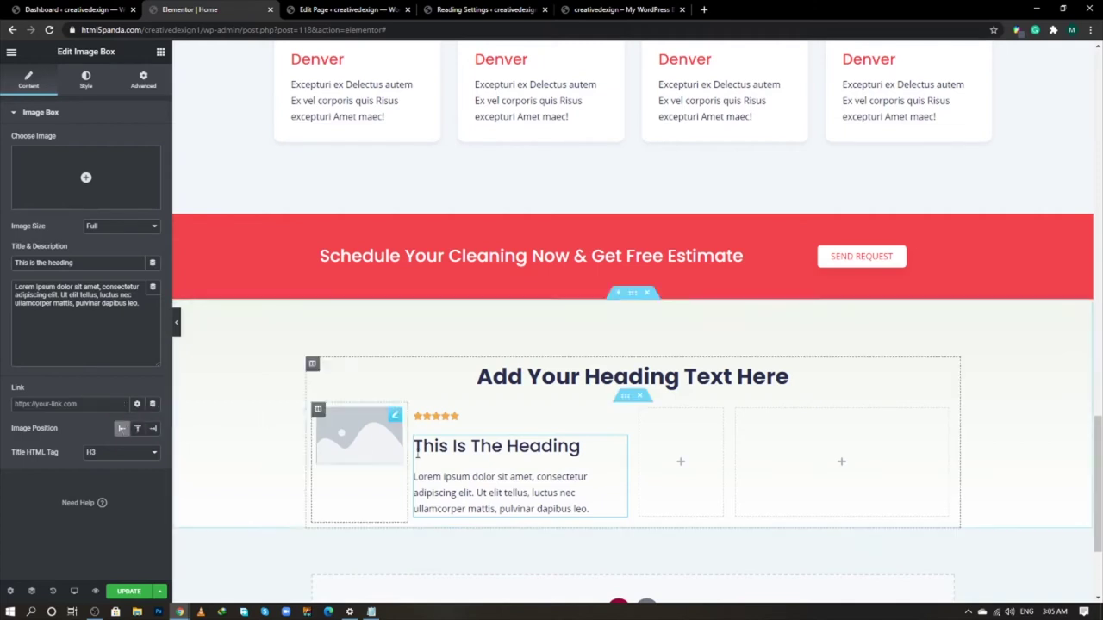
click(109, 457)
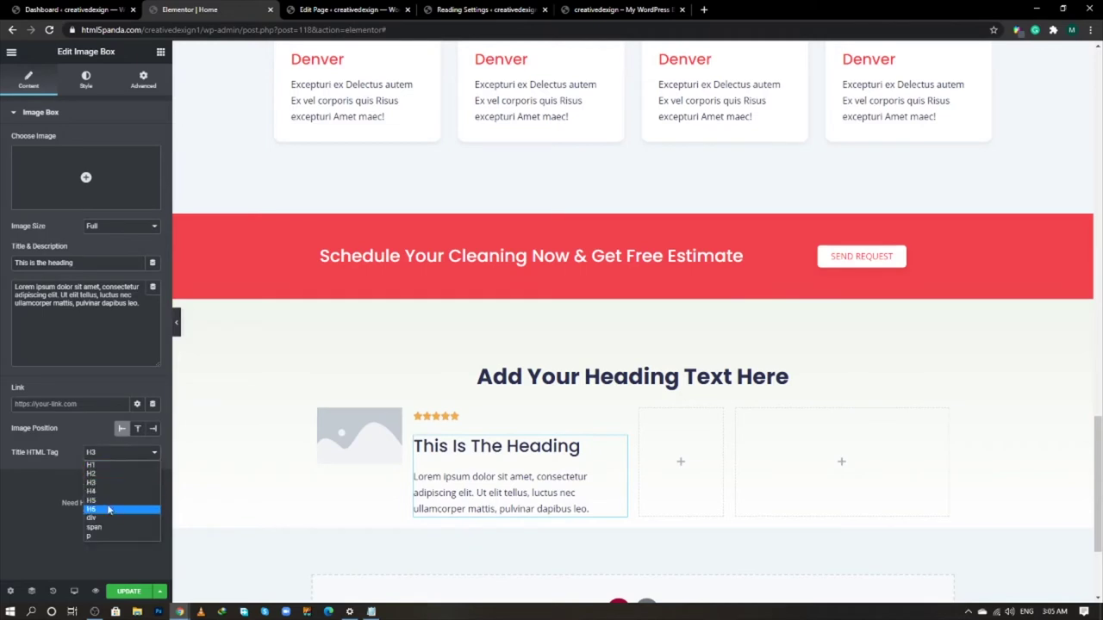
click(104, 504)
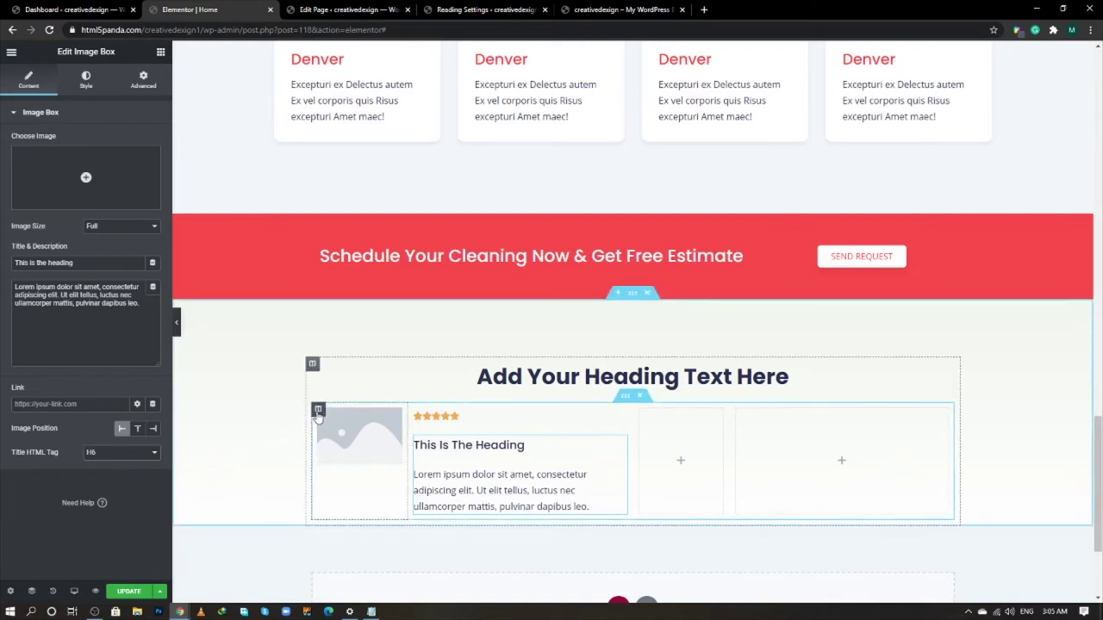
- Select the first testimonial's placeholder image and open the media library
click(318, 411)
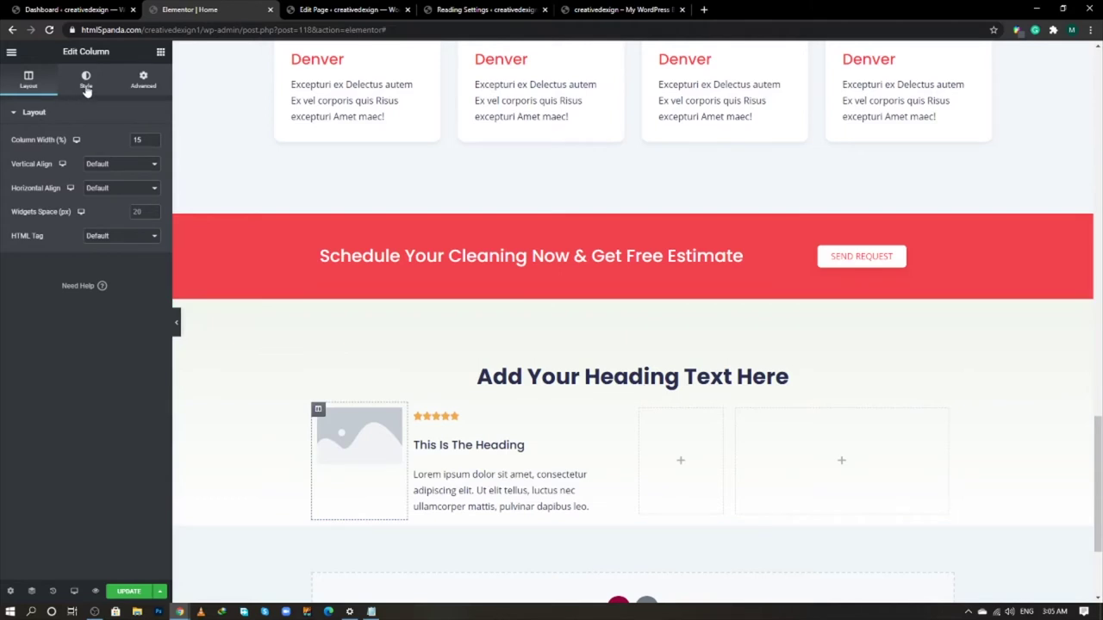
click(415, 411)
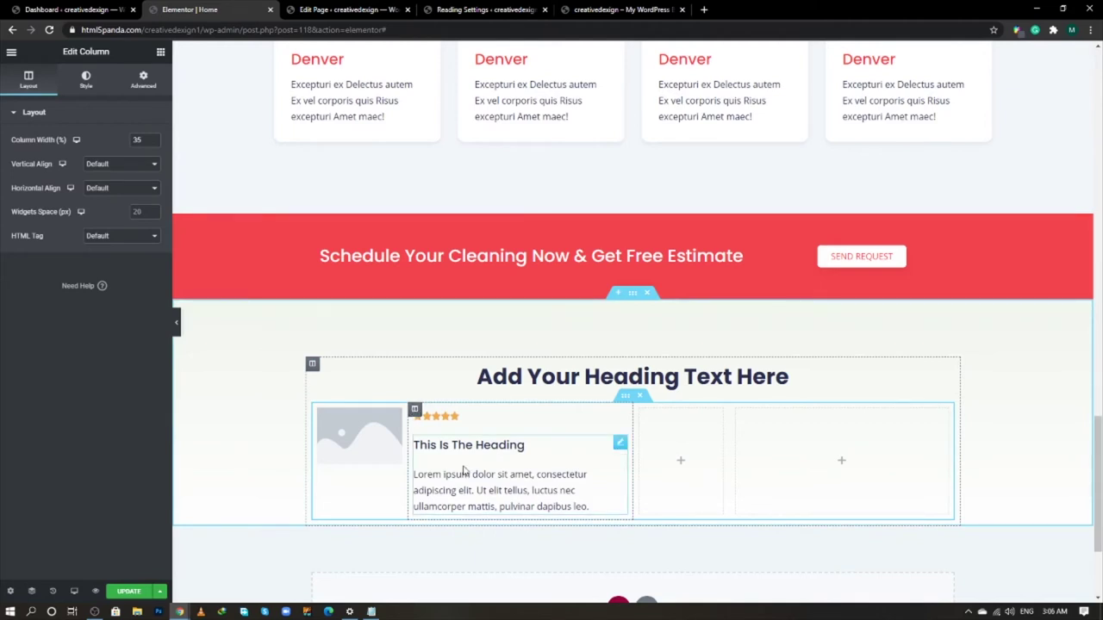
click(384, 441)
click(123, 161)
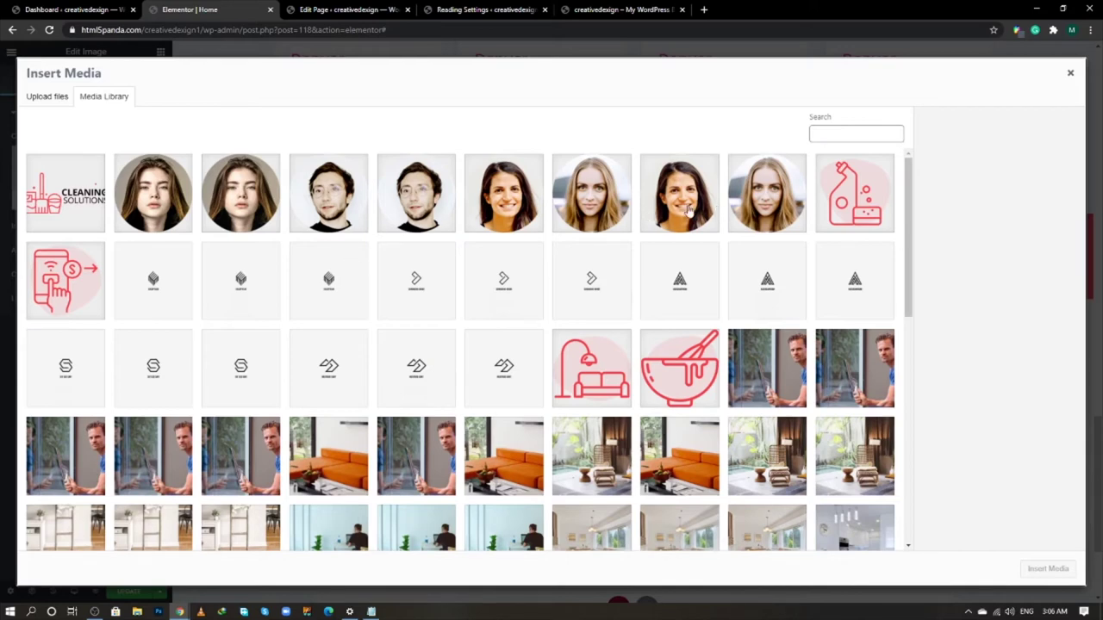
- Insert the blonde woman's portrait and set the image box title to the client's name
click(627, 224)
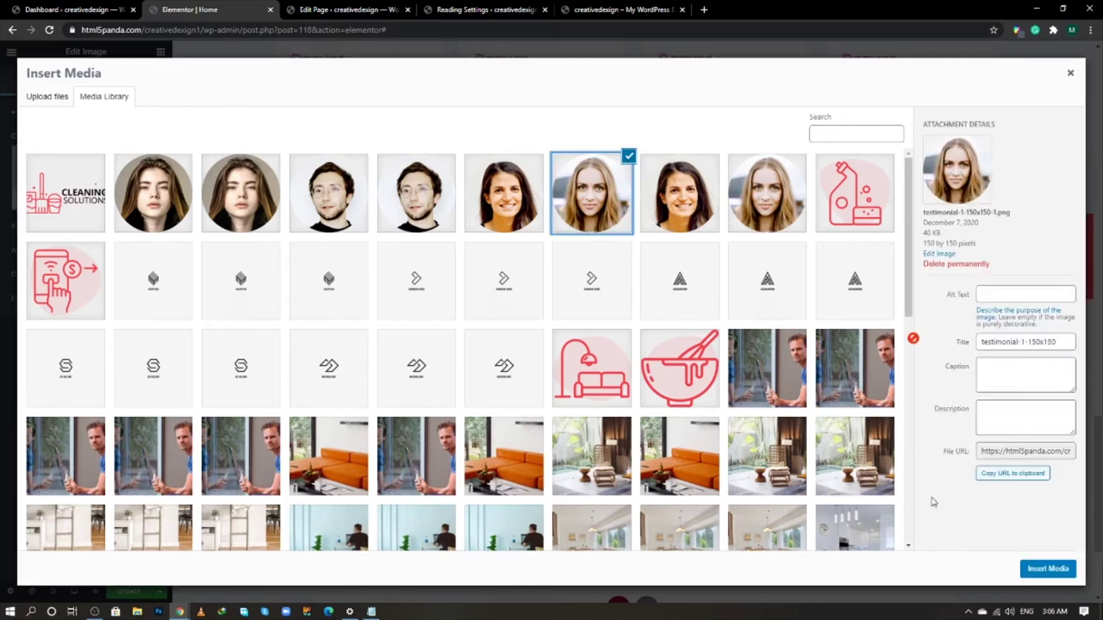
click(1067, 574)
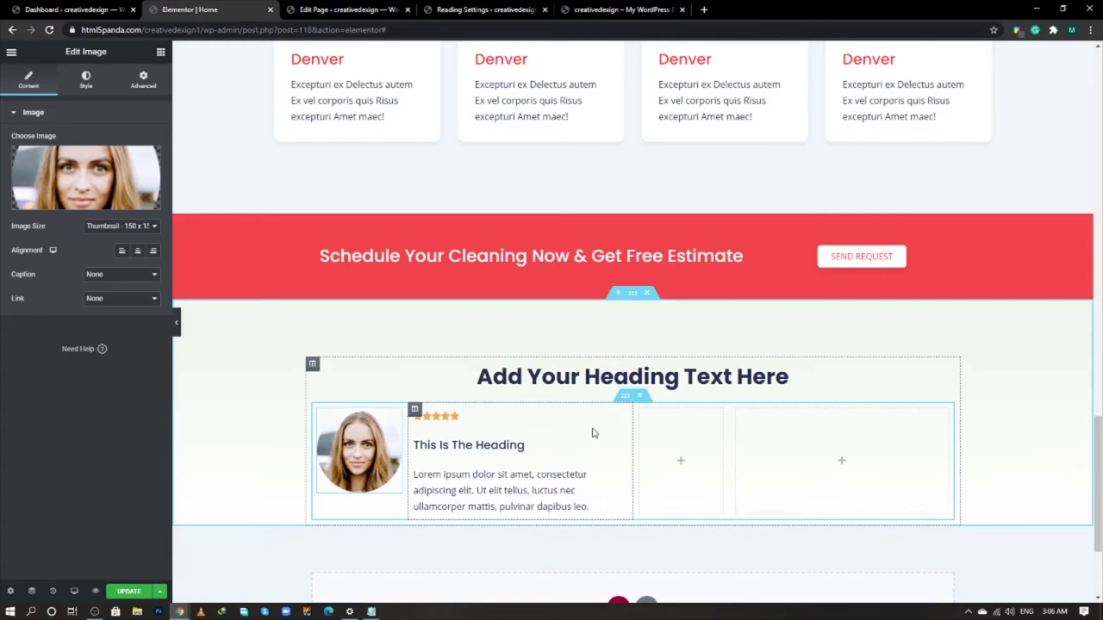
key(alt+Tab)
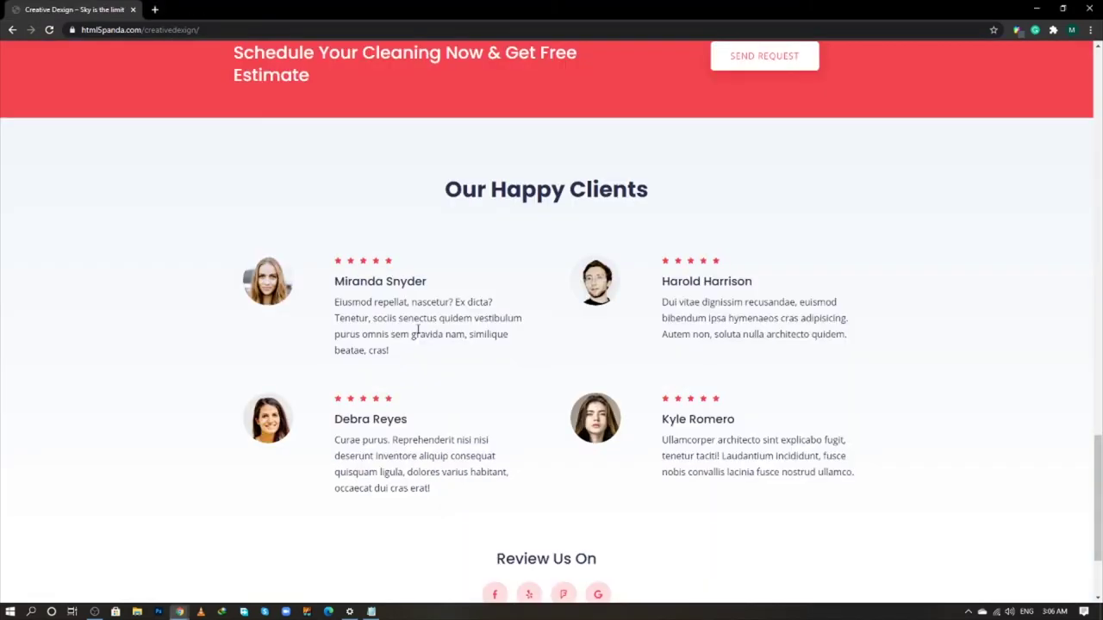
triple_click(391, 284)
key(ctrl+c)
key(alt+Tab)
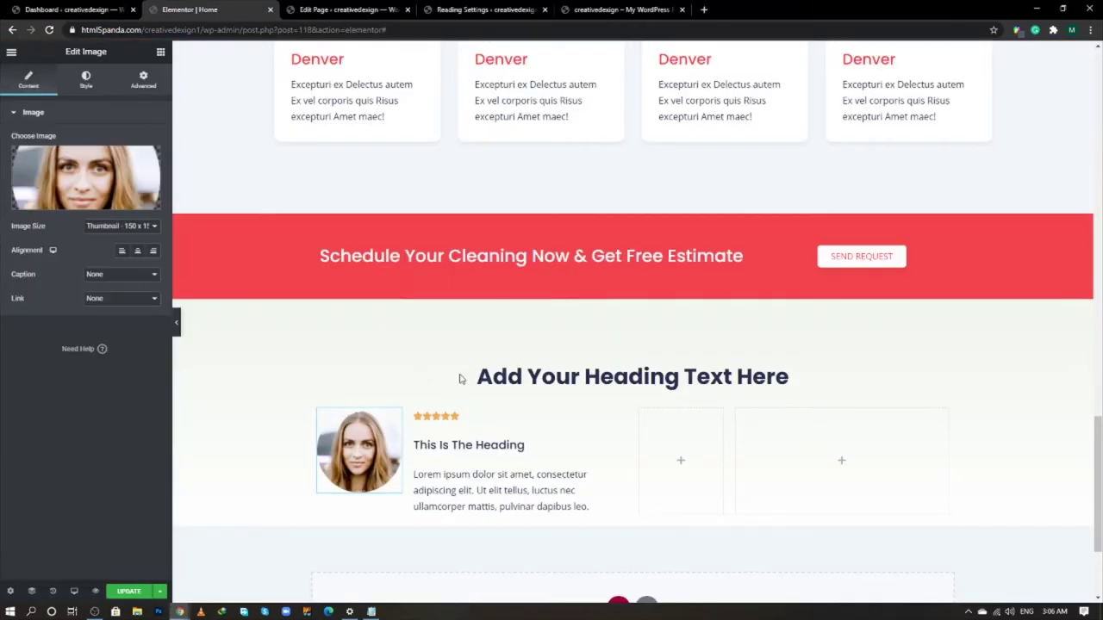
click(466, 466)
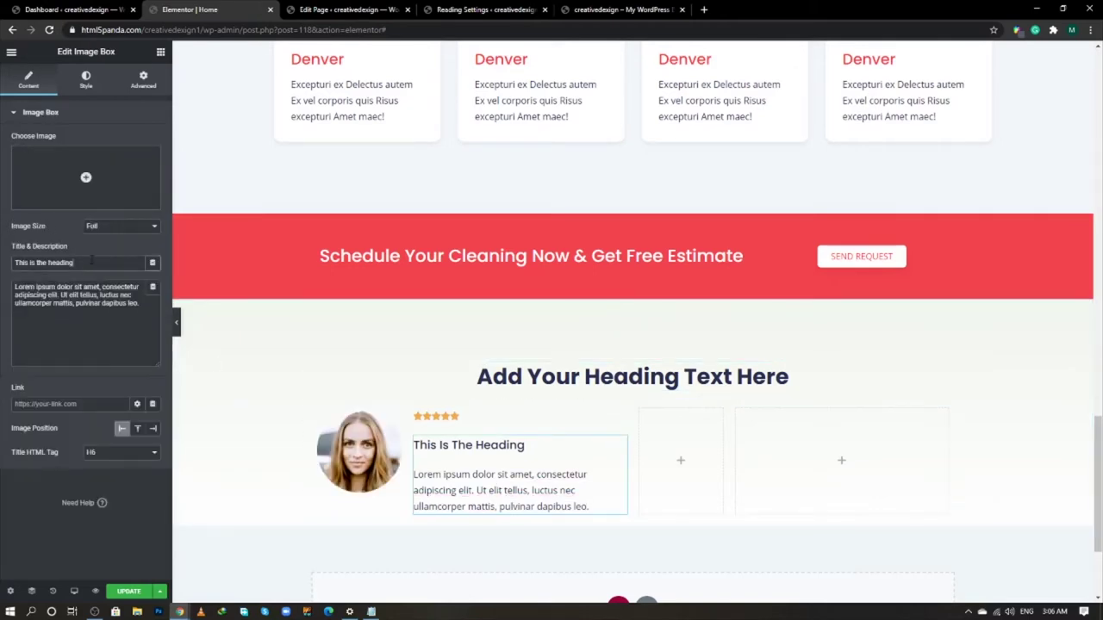
triple_click(93, 262)
key(ctrl+v)
- Replace the Lorem ipsum description with the live site's review paragraph
key(alt+Tab)
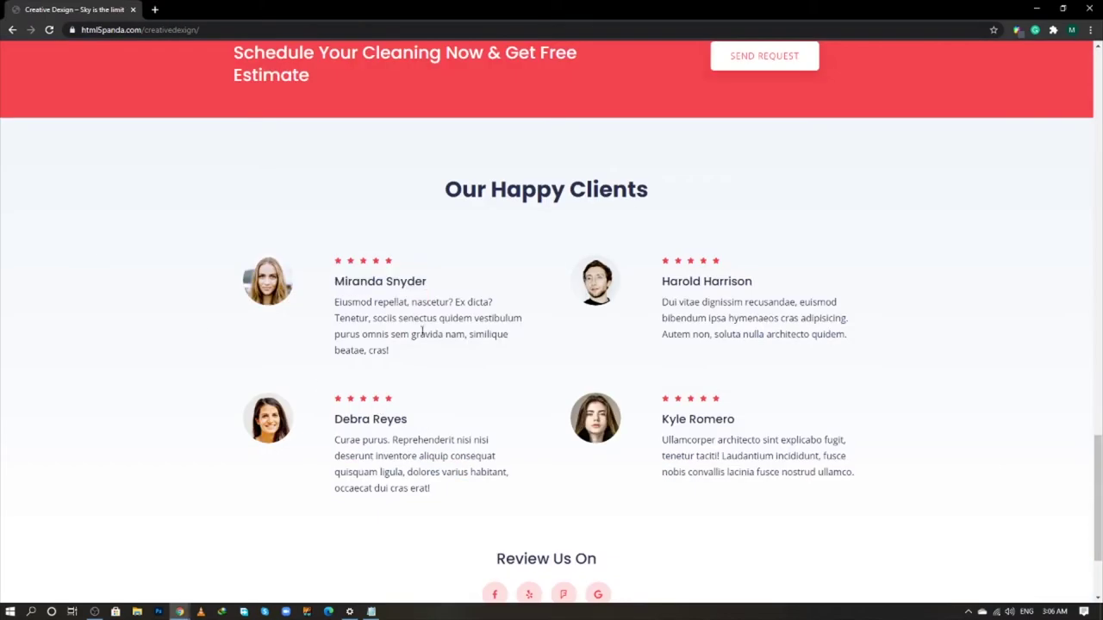
triple_click(422, 336)
key(ctrl+c)
key(alt+Tab)
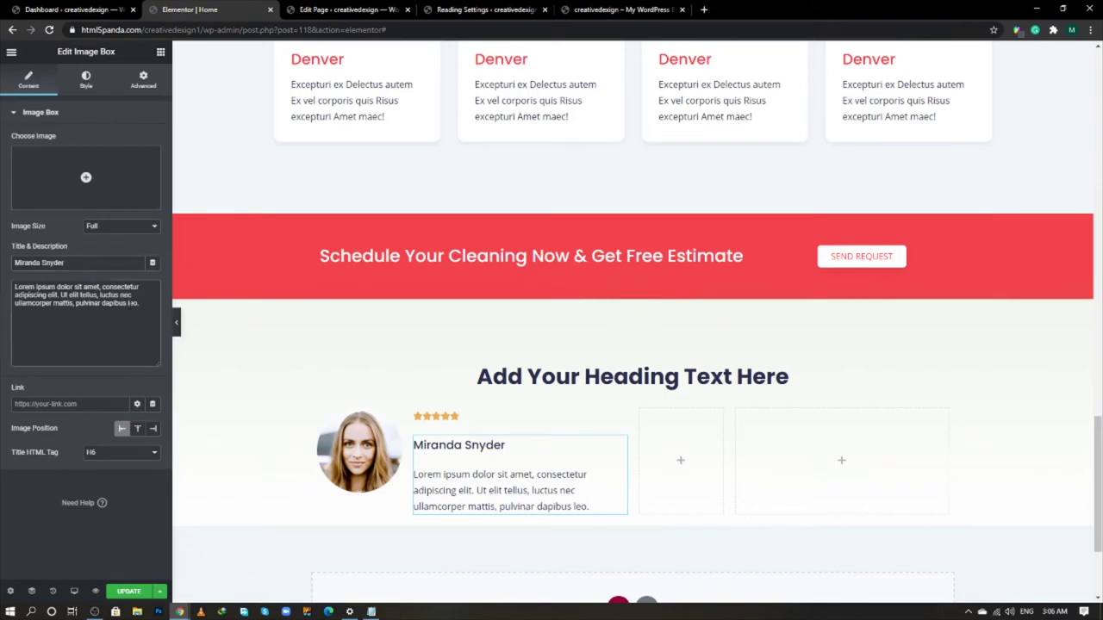
triple_click(130, 306)
key(ctrl+v)
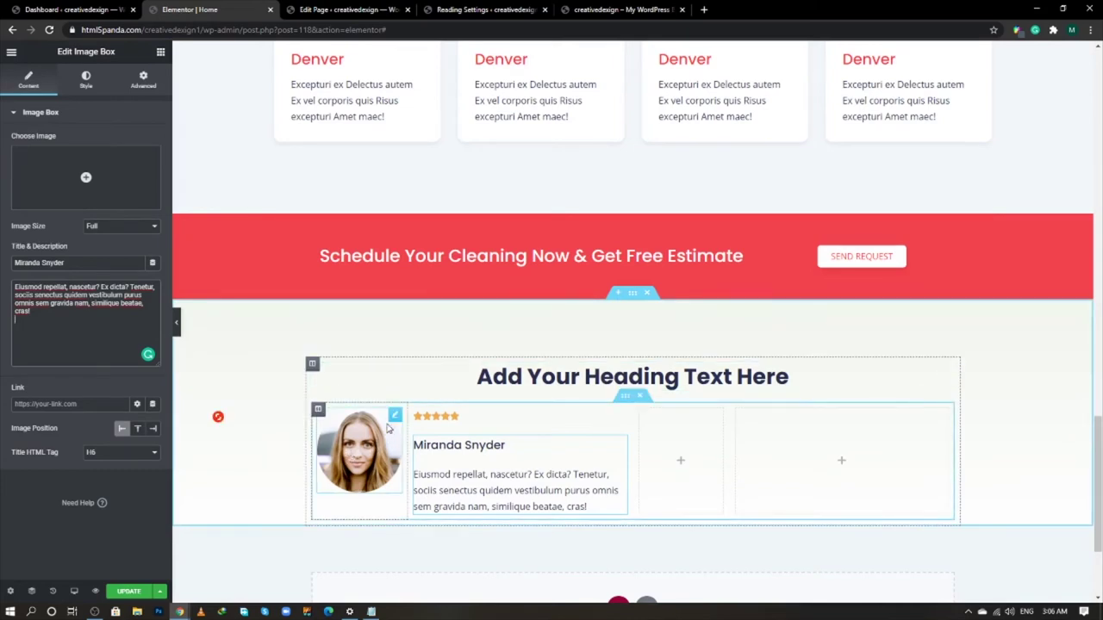
click(395, 417)
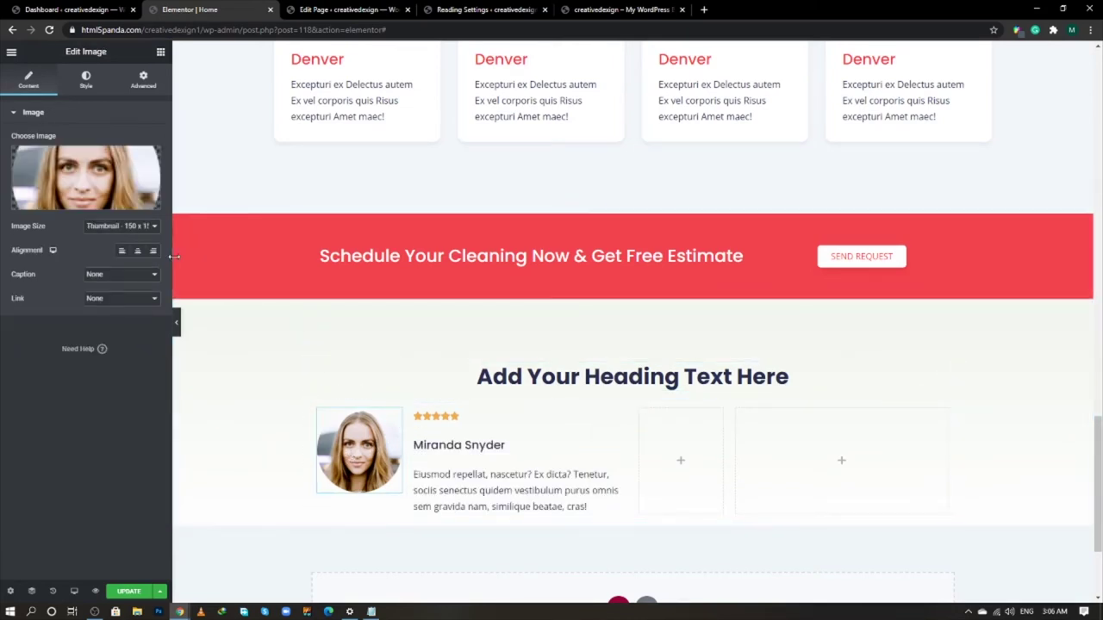
- Make the portrait 80 wide with a 100 border radius on every corner
click(78, 84)
click(142, 160)
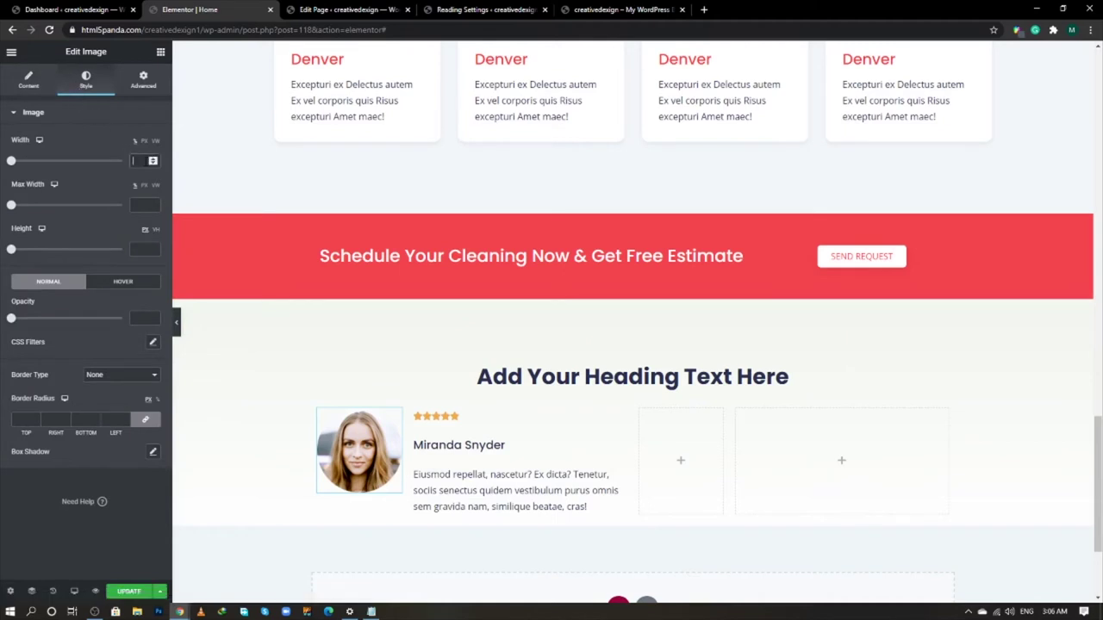
drag(11, 161, 100, 161)
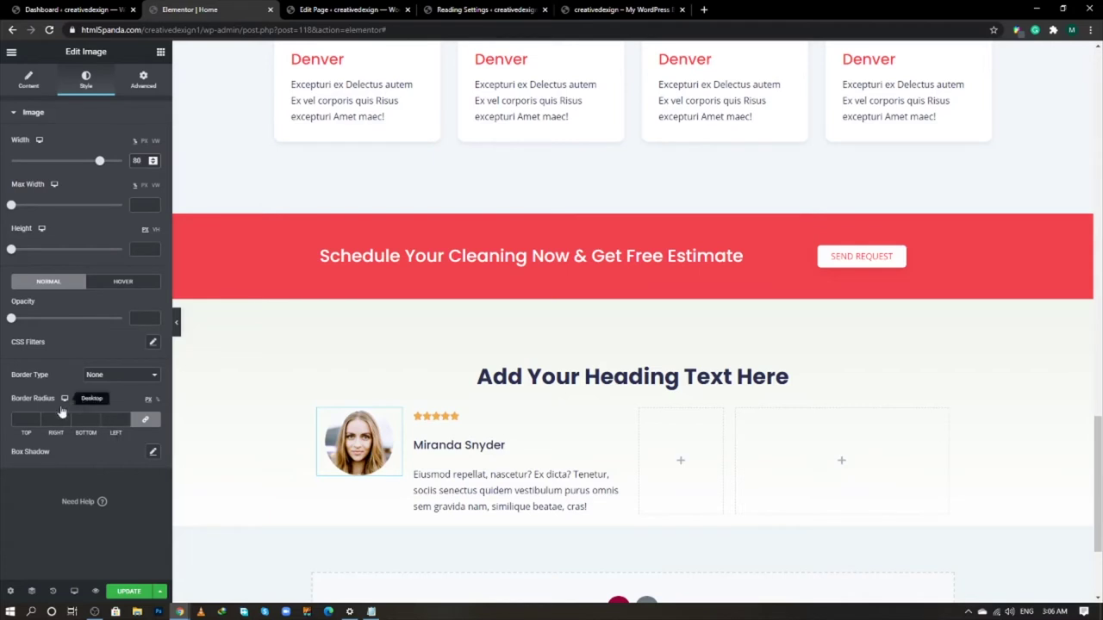
click(24, 419)
text(100)
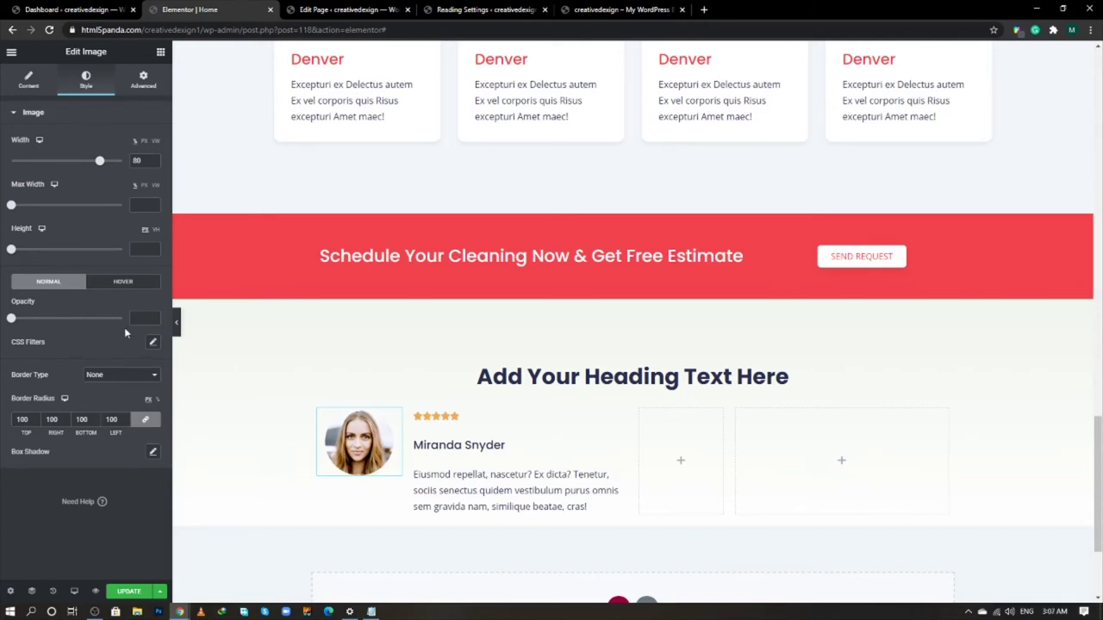
- Save the page and select the star rating widget
click(414, 410)
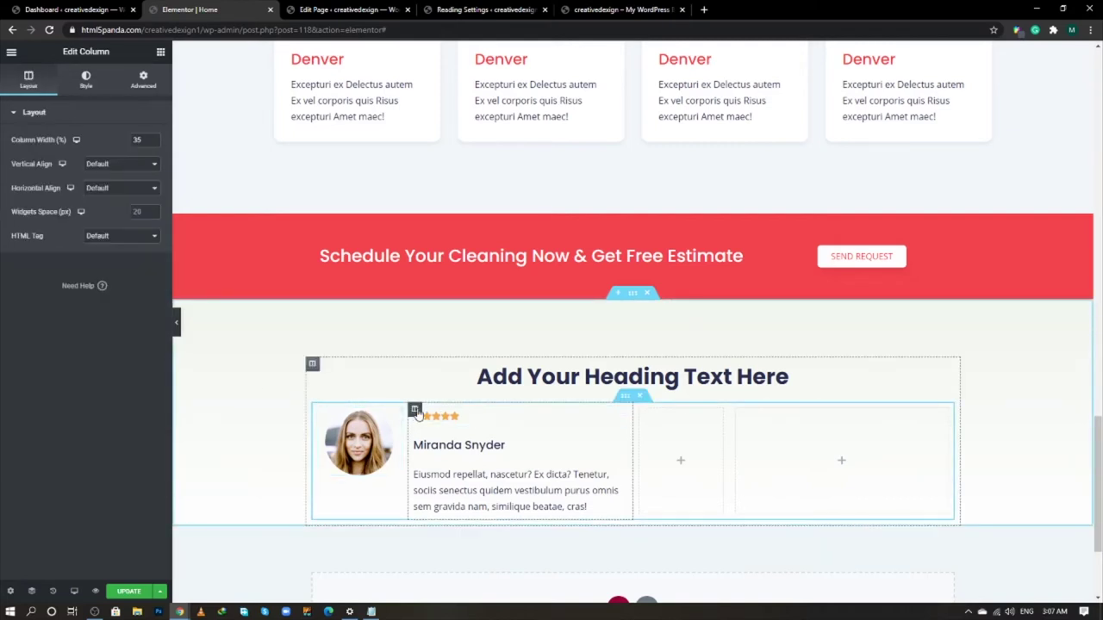
click(124, 592)
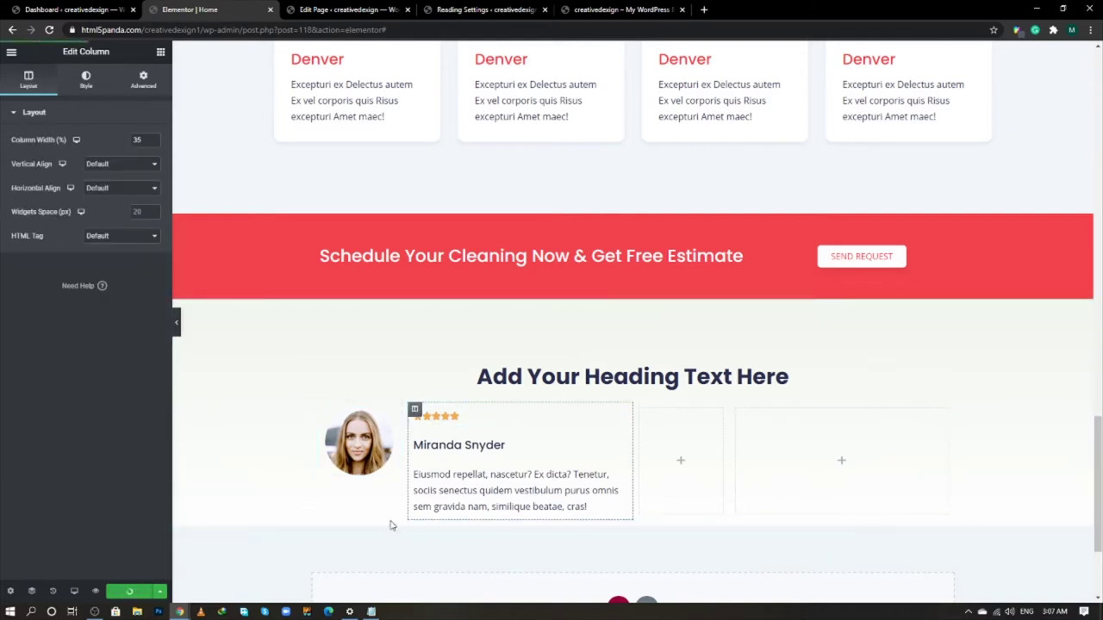
click(473, 422)
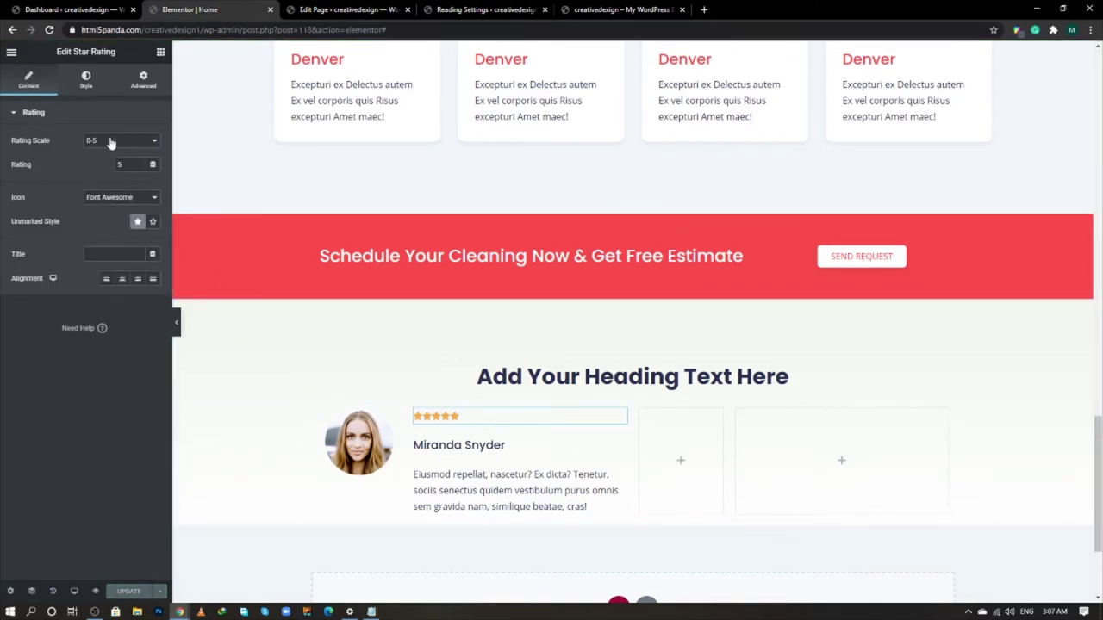
- Keep the Font Awesome star icon and colour the stars with the red hex value
click(127, 202)
click(127, 202)
click(102, 85)
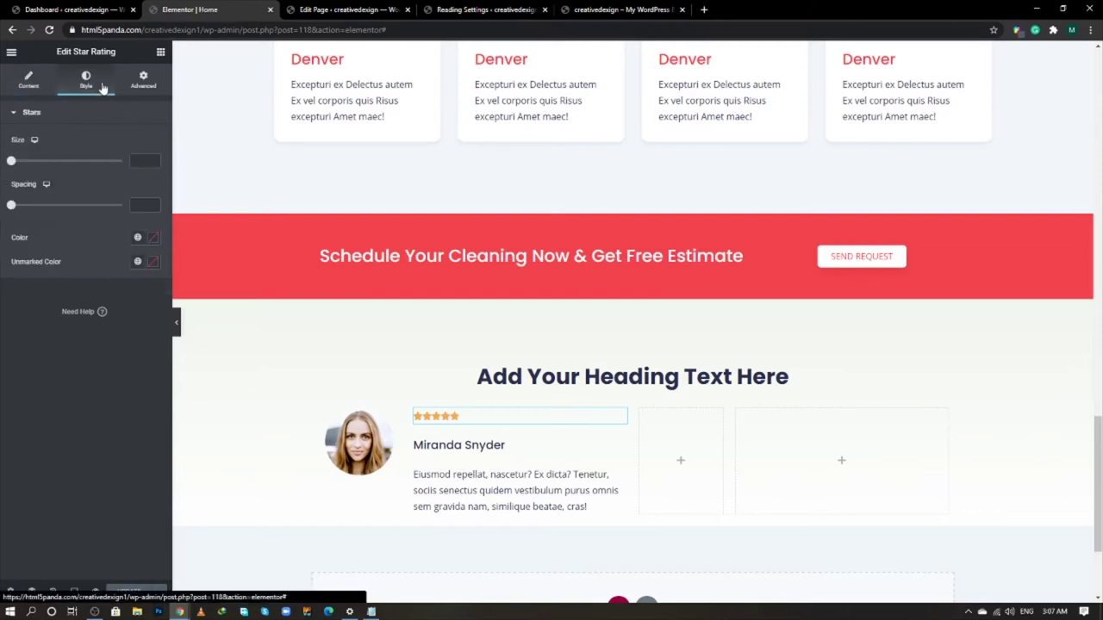
click(152, 237)
text(0)
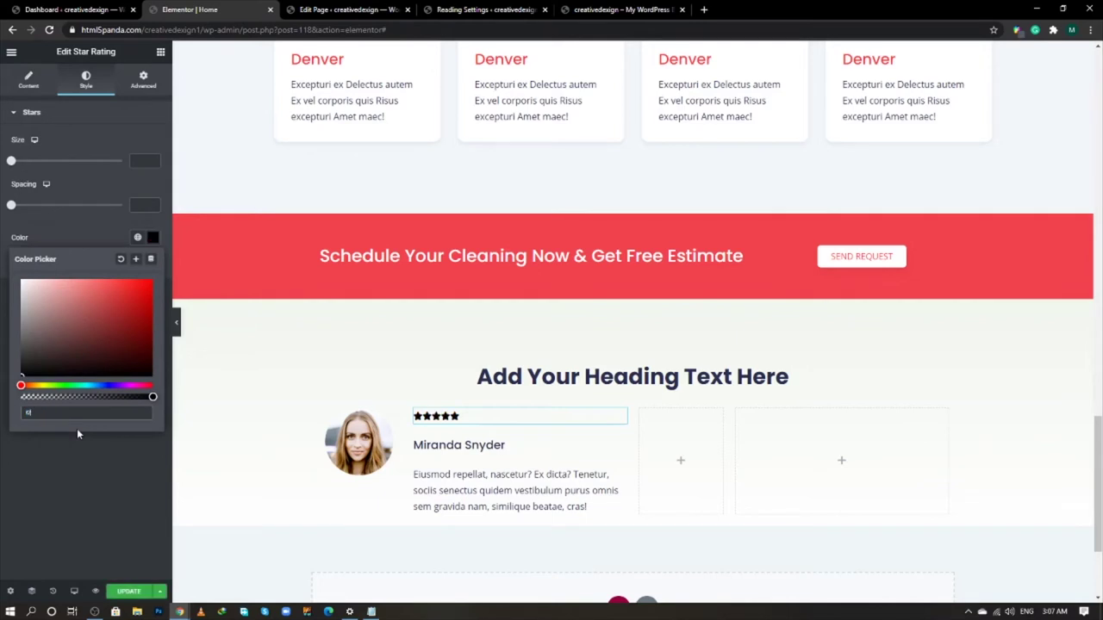
key(ctrl+v)
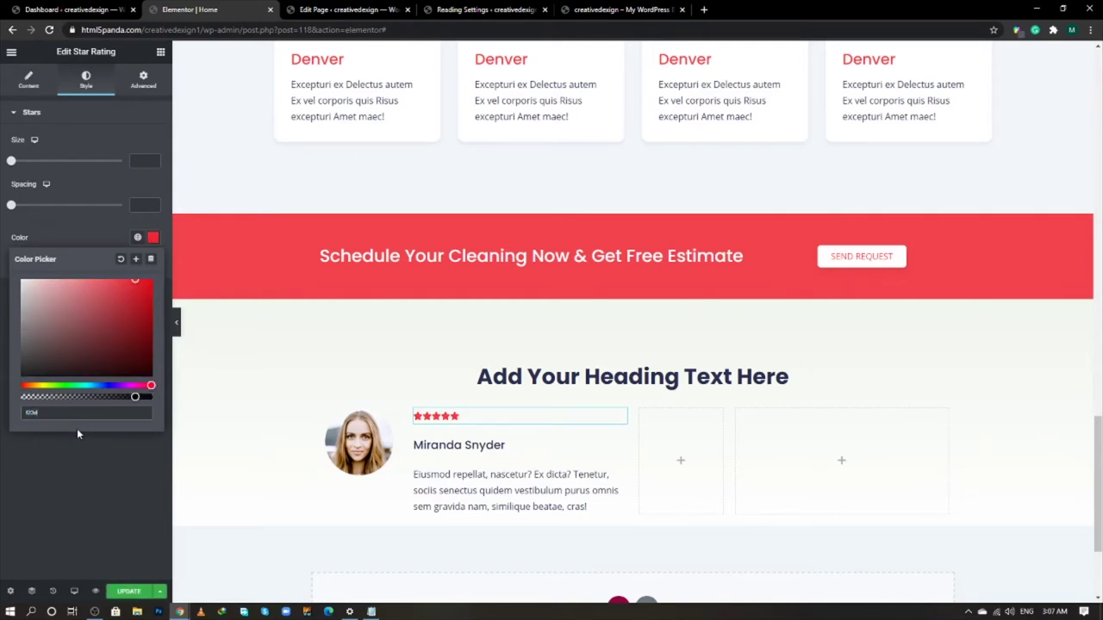
text(48)
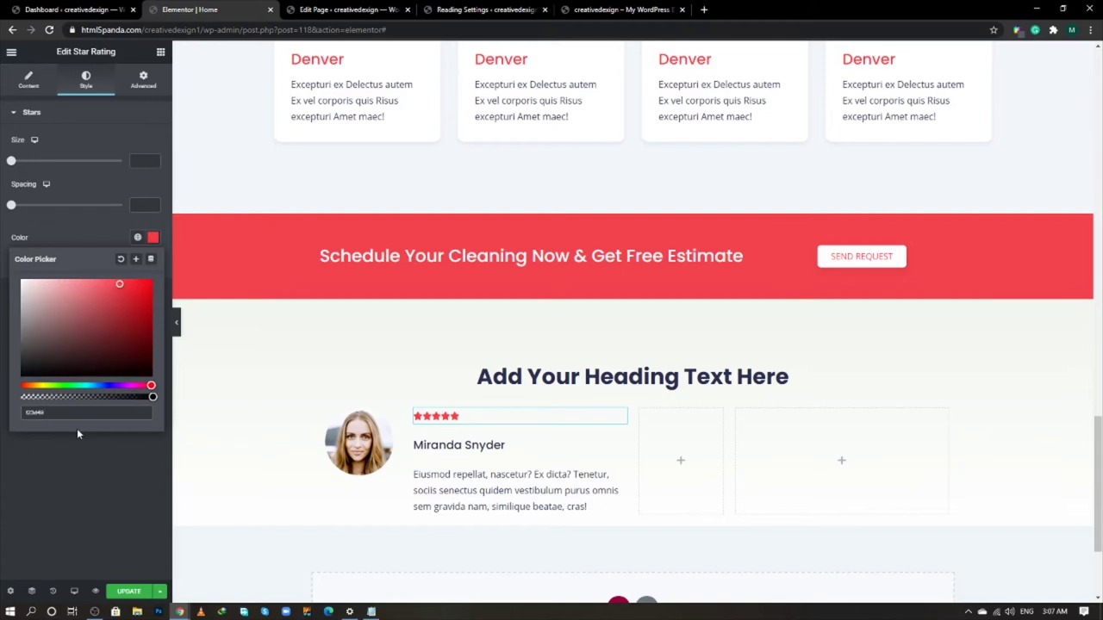
text(f7)
click(60, 466)
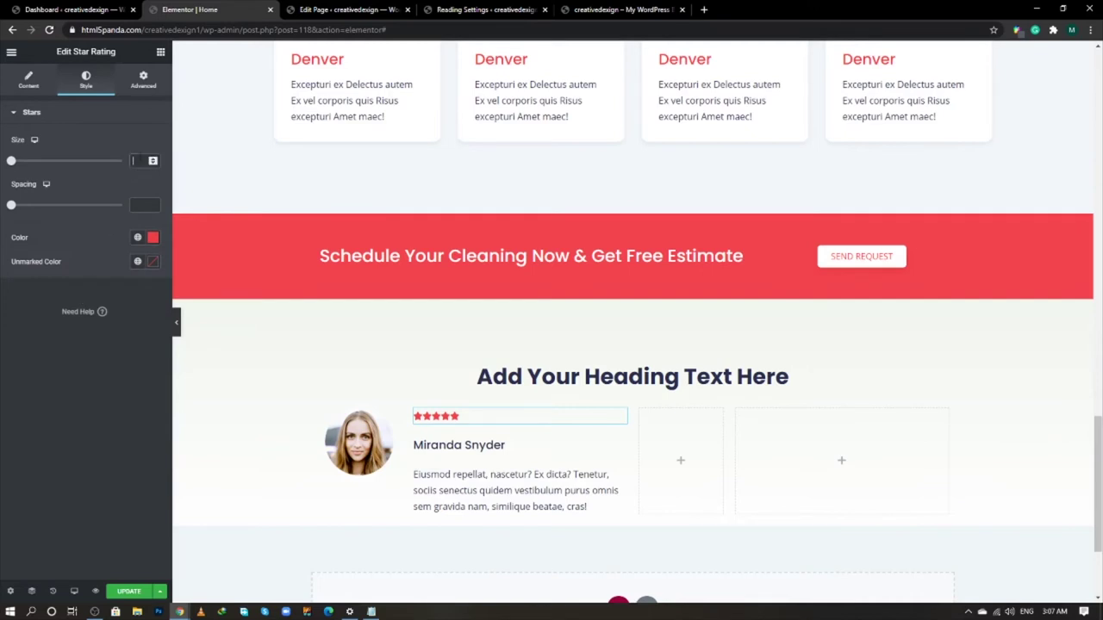
click(137, 161)
text(12)
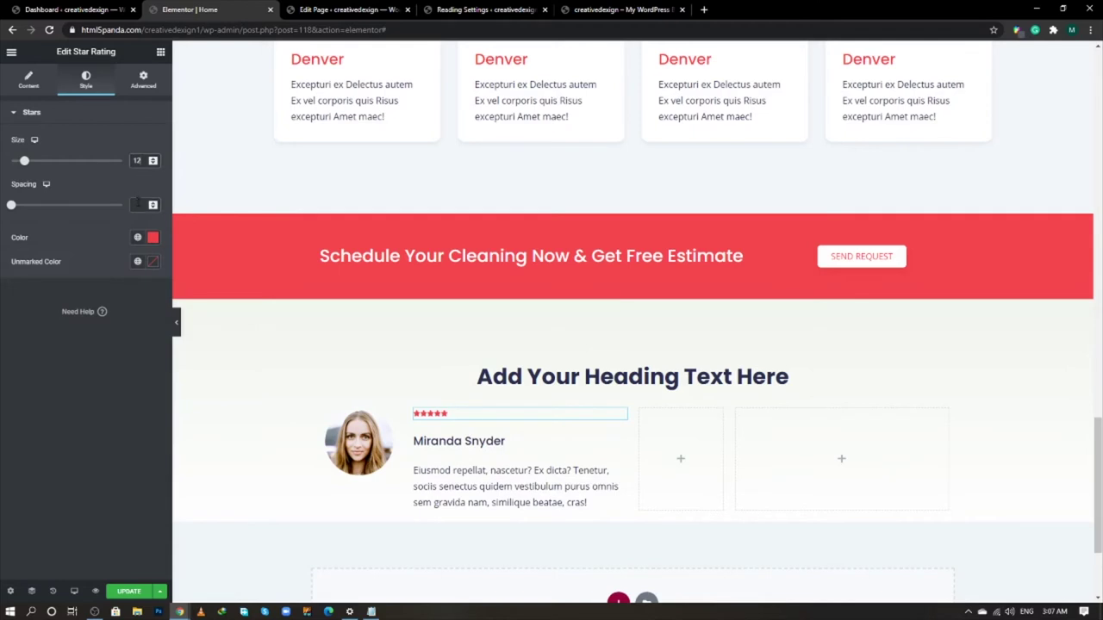
click(134, 204)
text(10)
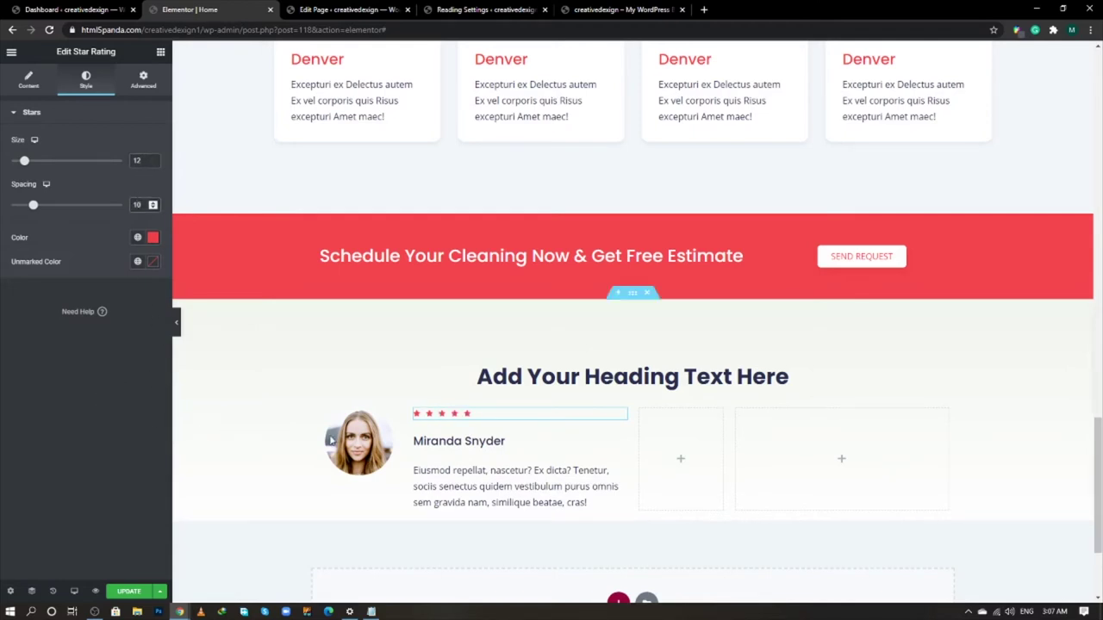
click(517, 470)
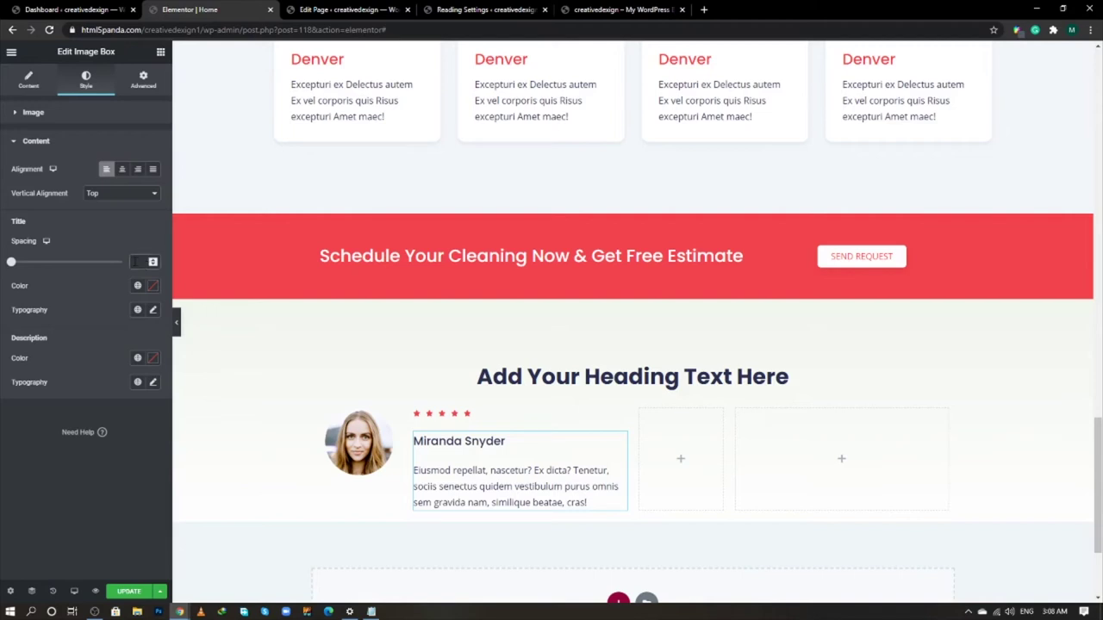
text(5)
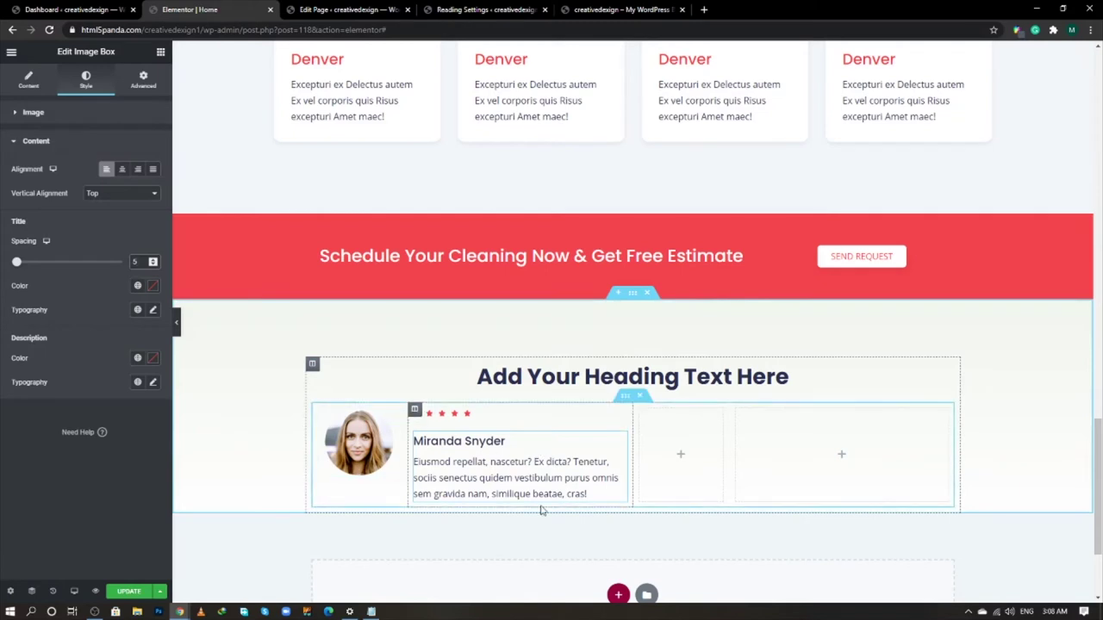
- Copy the round portrait image into the empty third column
right_click(318, 411)
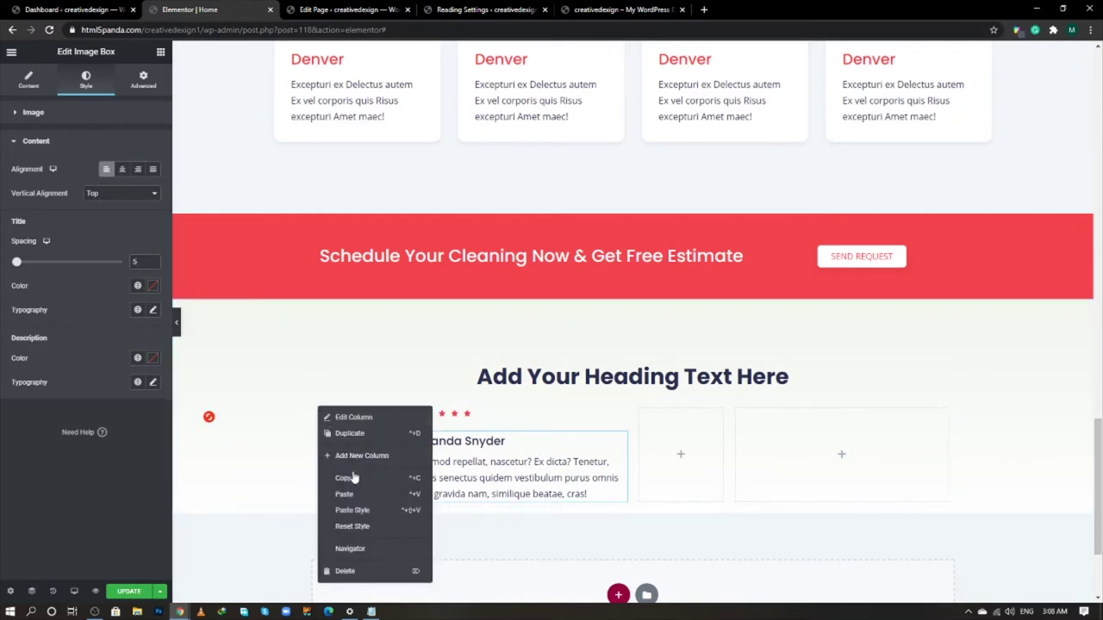
click(345, 476)
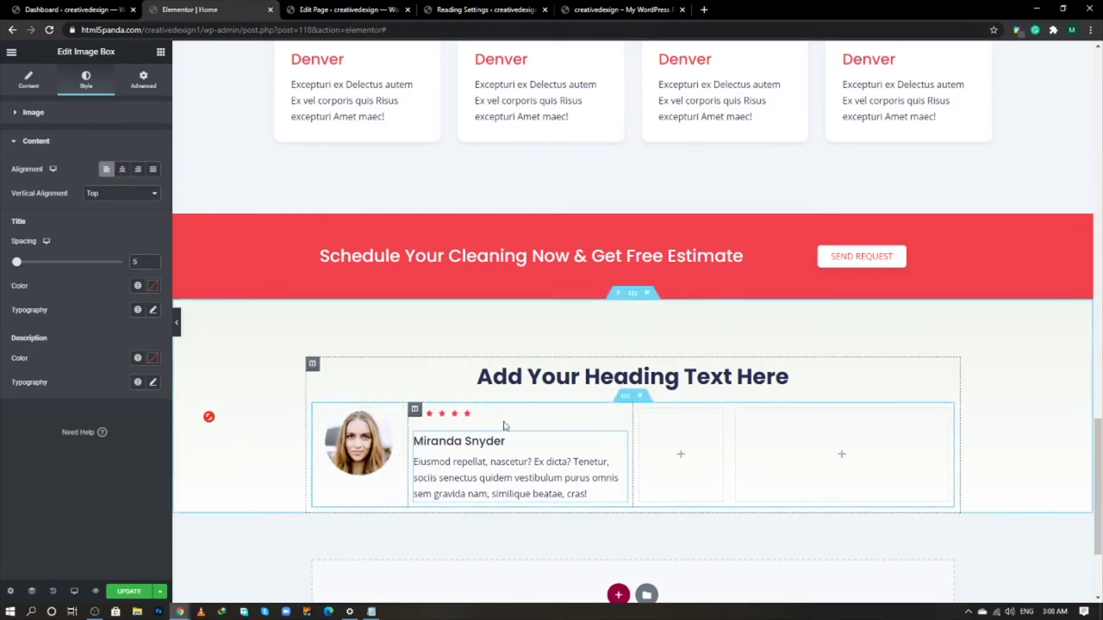
right_click(400, 423)
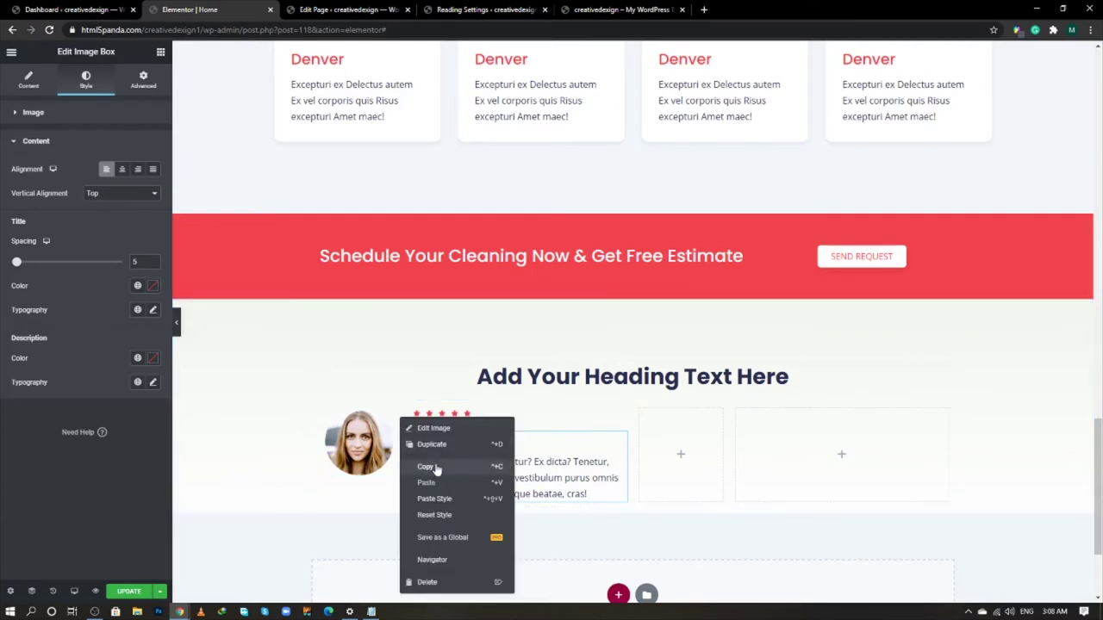
click(431, 466)
right_click(690, 437)
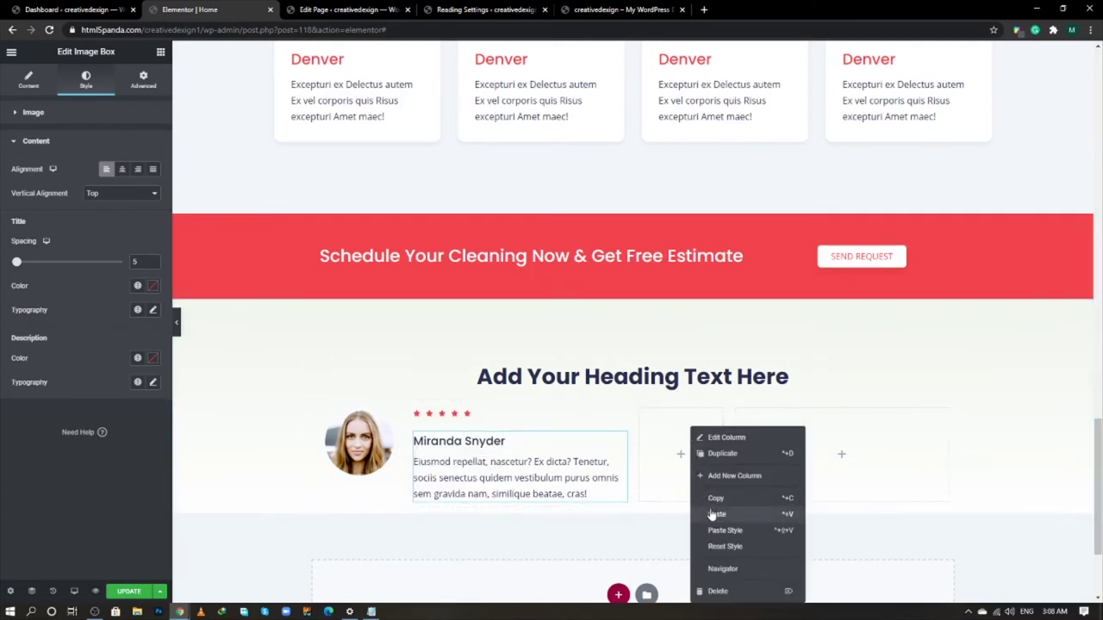
click(699, 516)
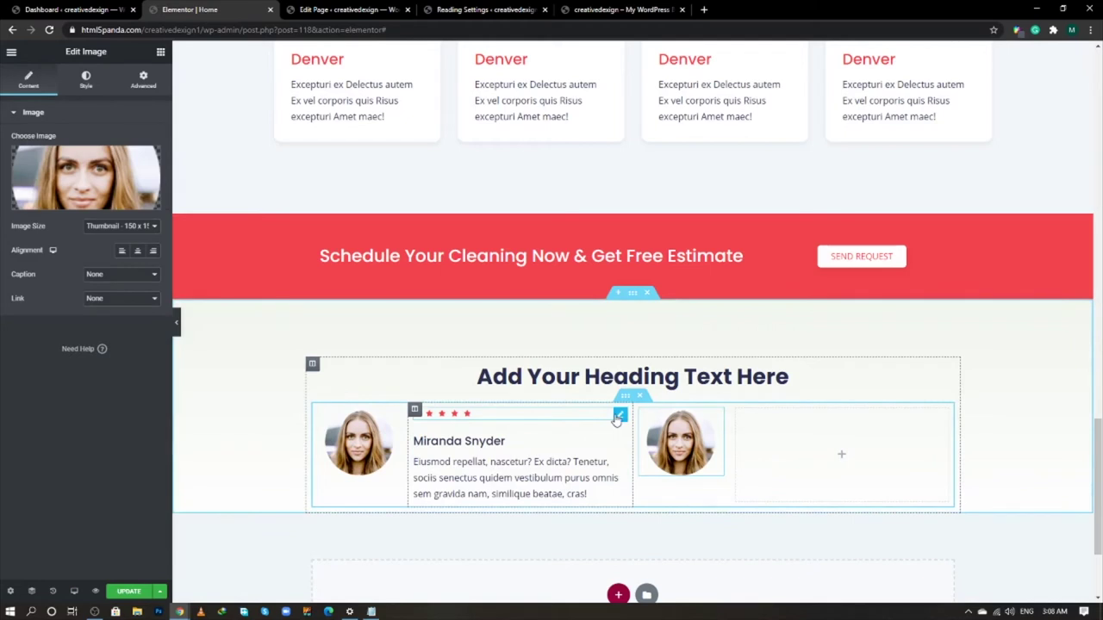
right_click(621, 418)
click(663, 460)
right_click(799, 435)
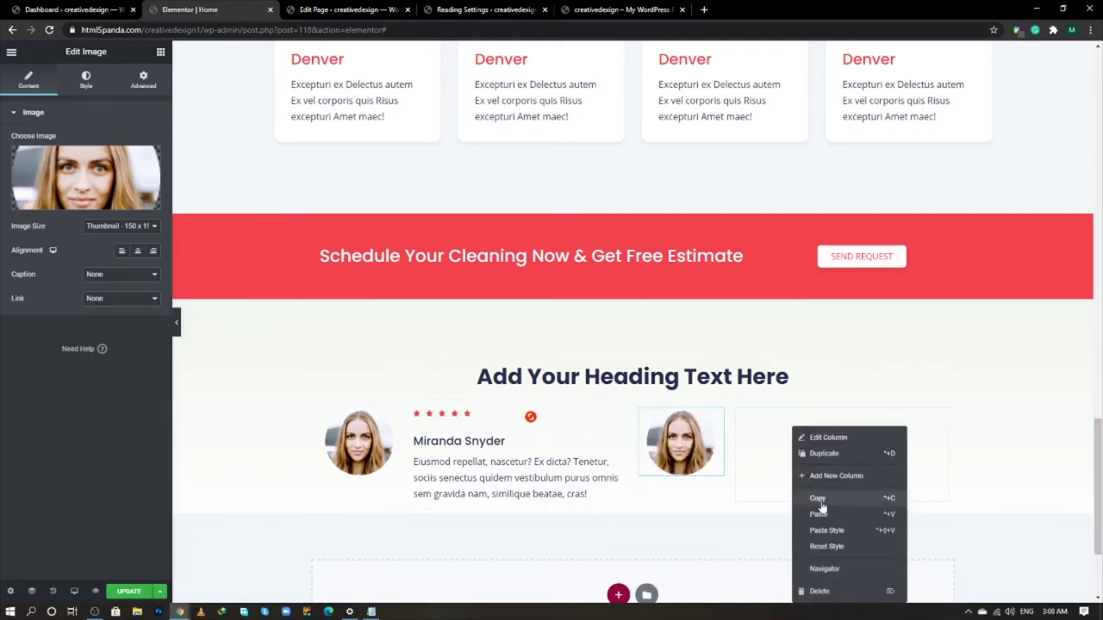
click(826, 514)
right_click(685, 427)
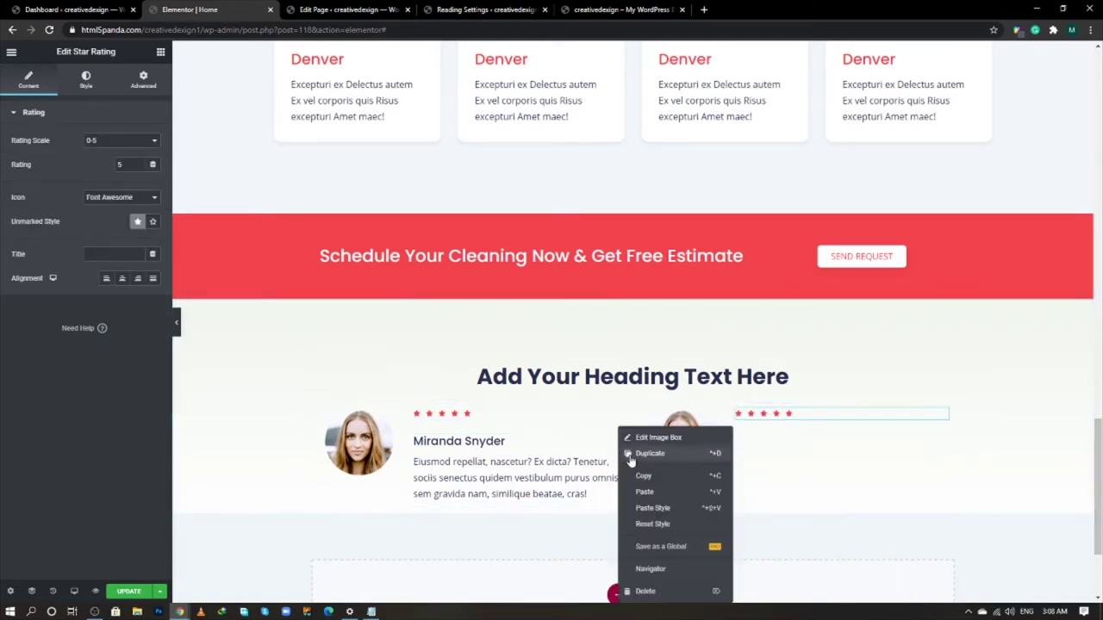
click(702, 466)
right_click(797, 421)
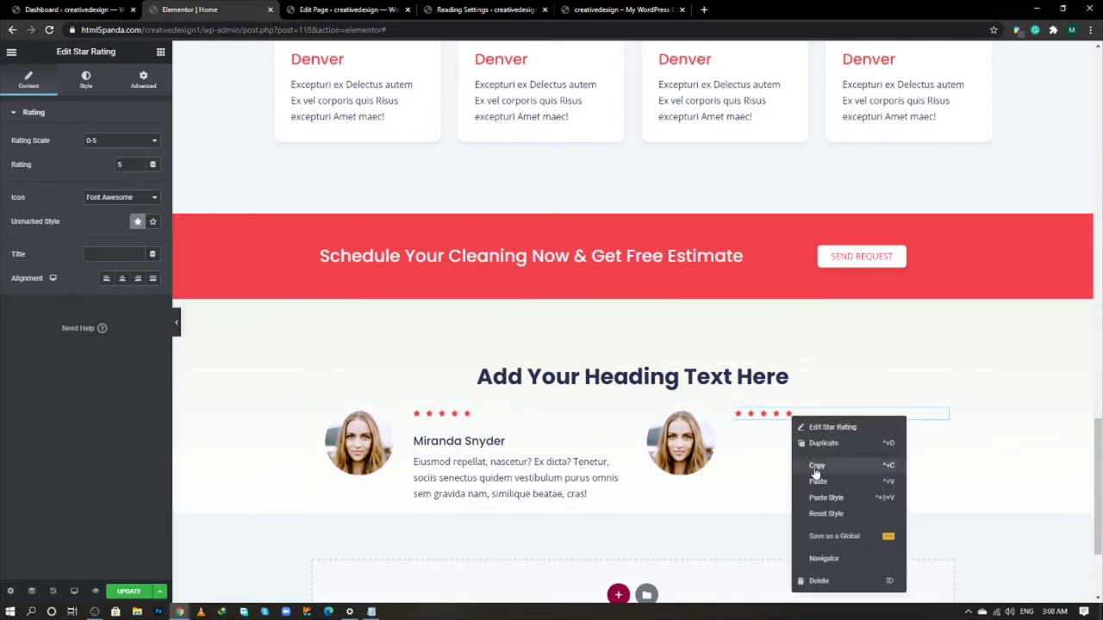
click(815, 476)
scroll(679, 429, down, 1)
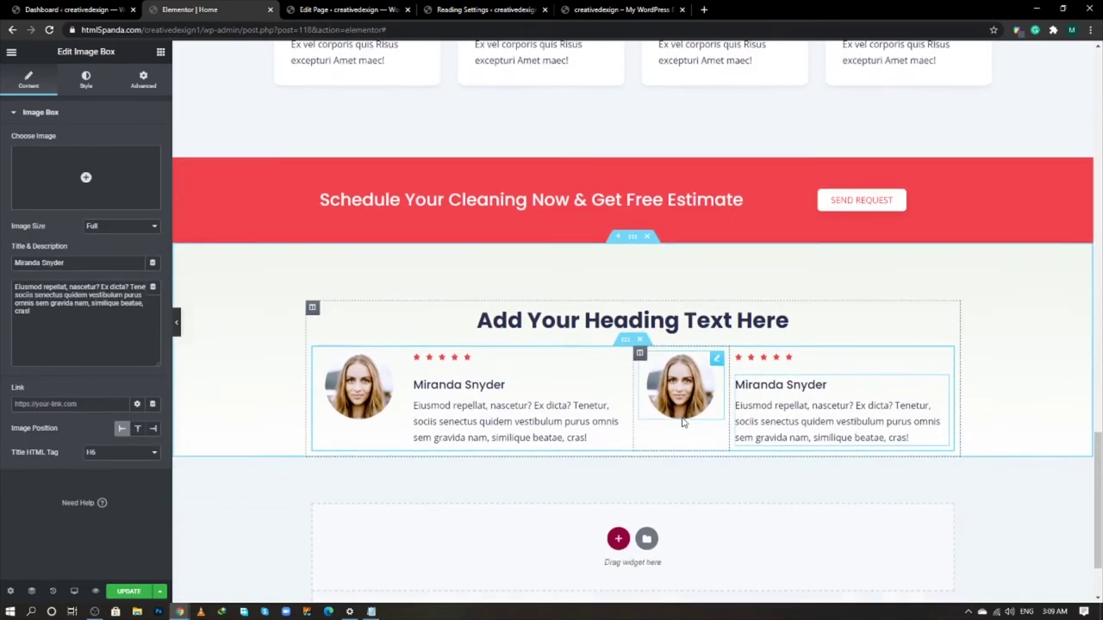
right_click(626, 345)
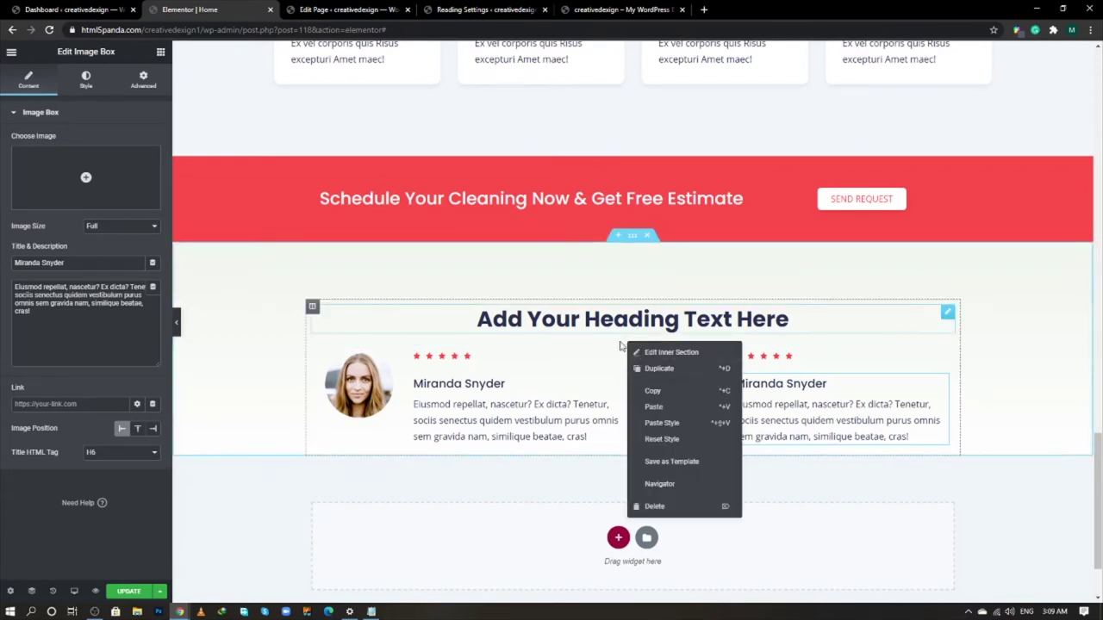
- Give the two-testimonial inner section a 40 px top margin and a Wider column gap
click(619, 355)
click(626, 338)
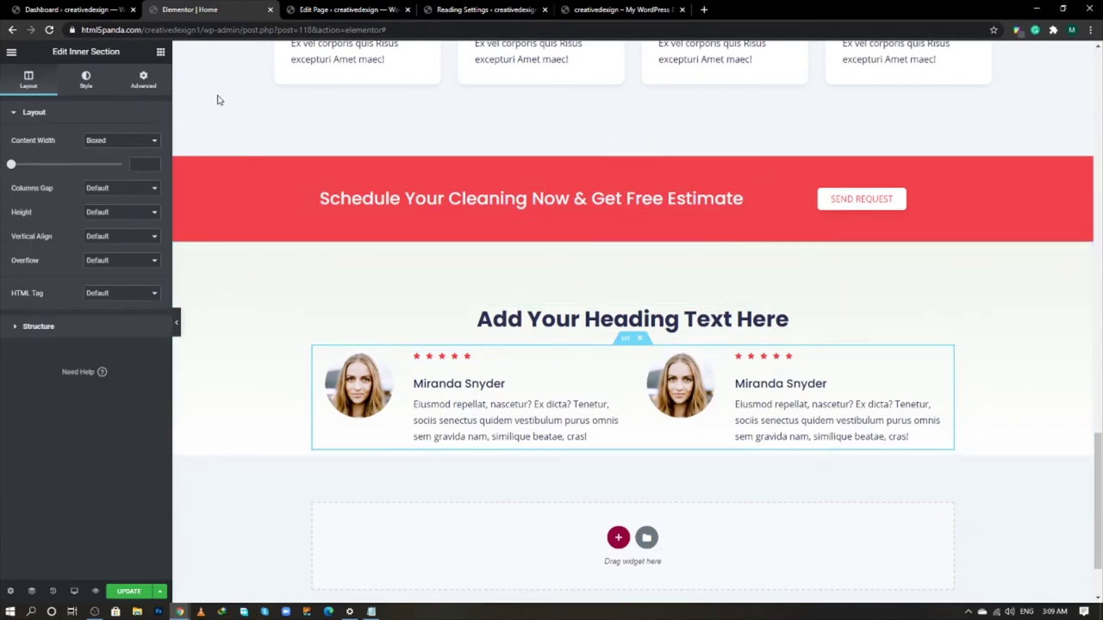
click(148, 86)
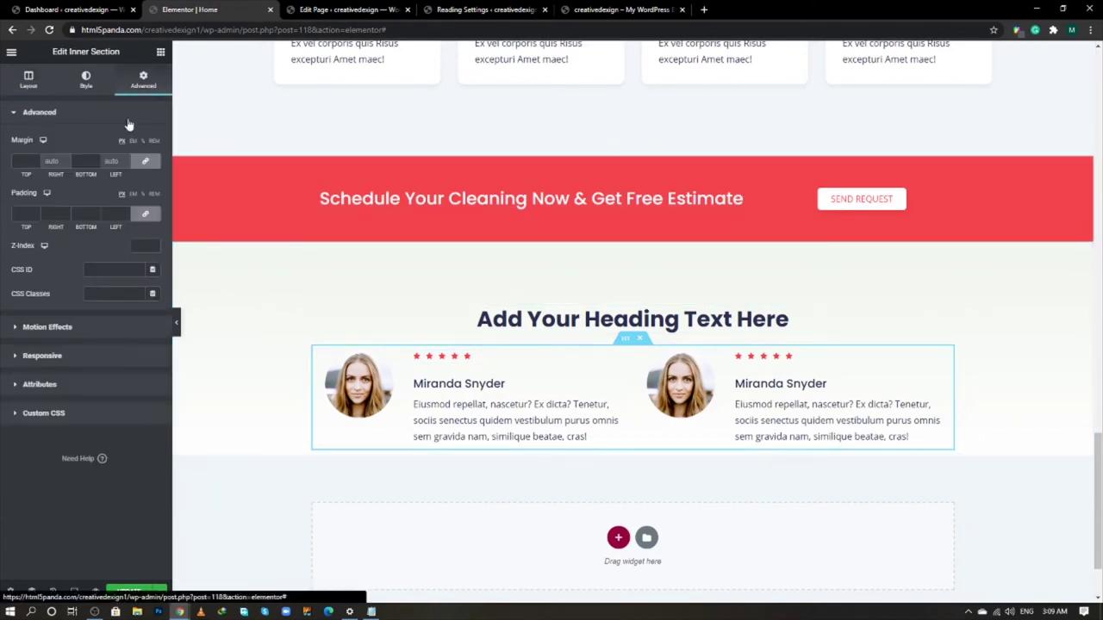
click(147, 167)
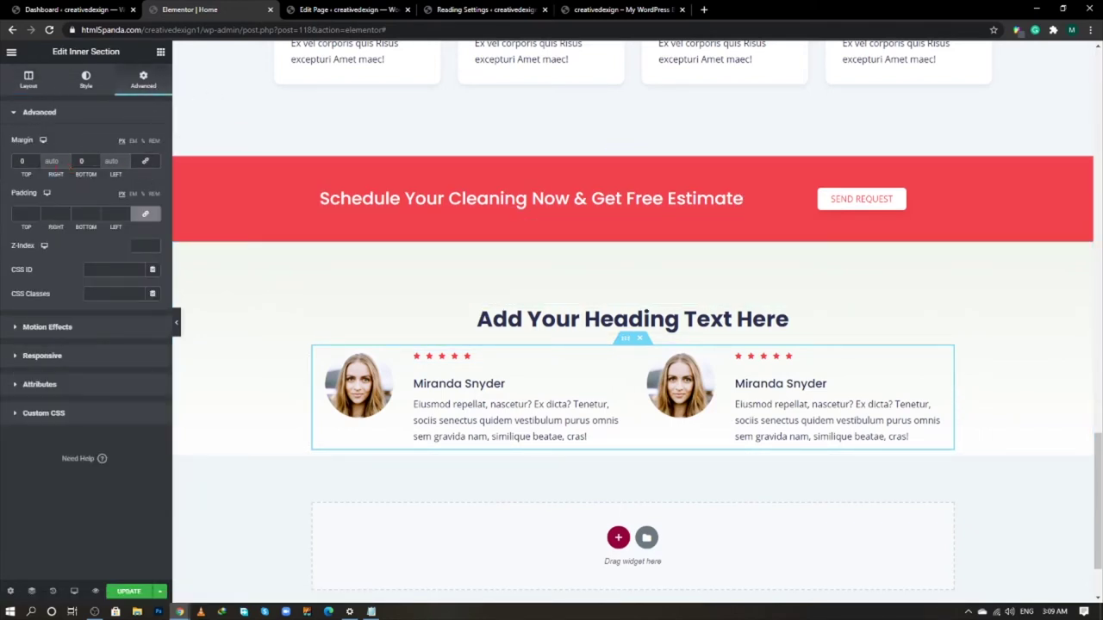
text(40)
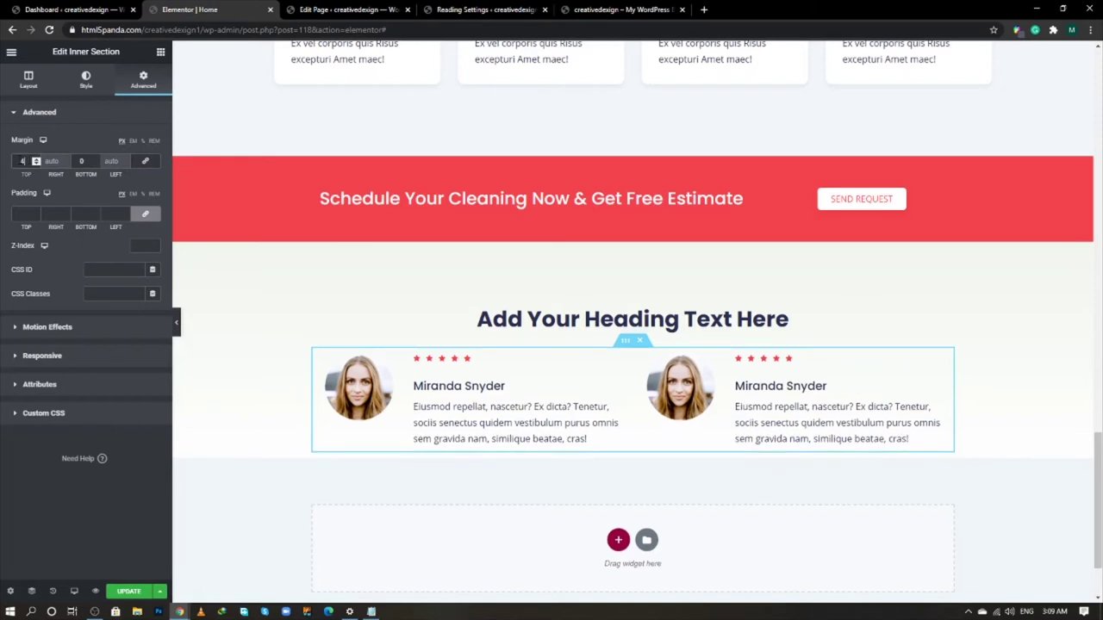
click(30, 80)
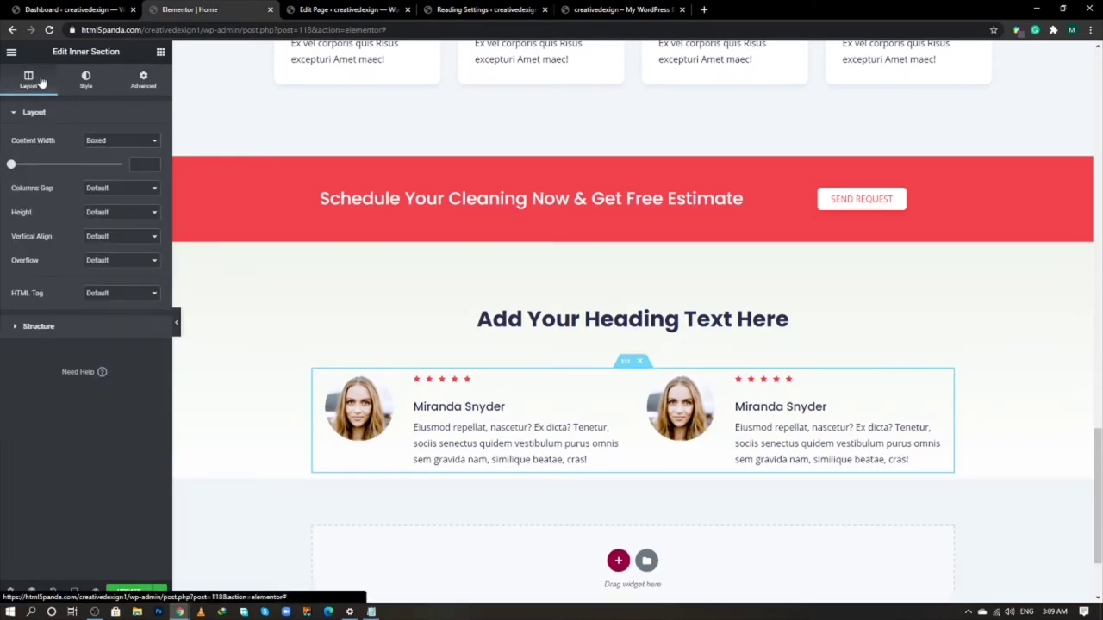
click(118, 191)
click(118, 245)
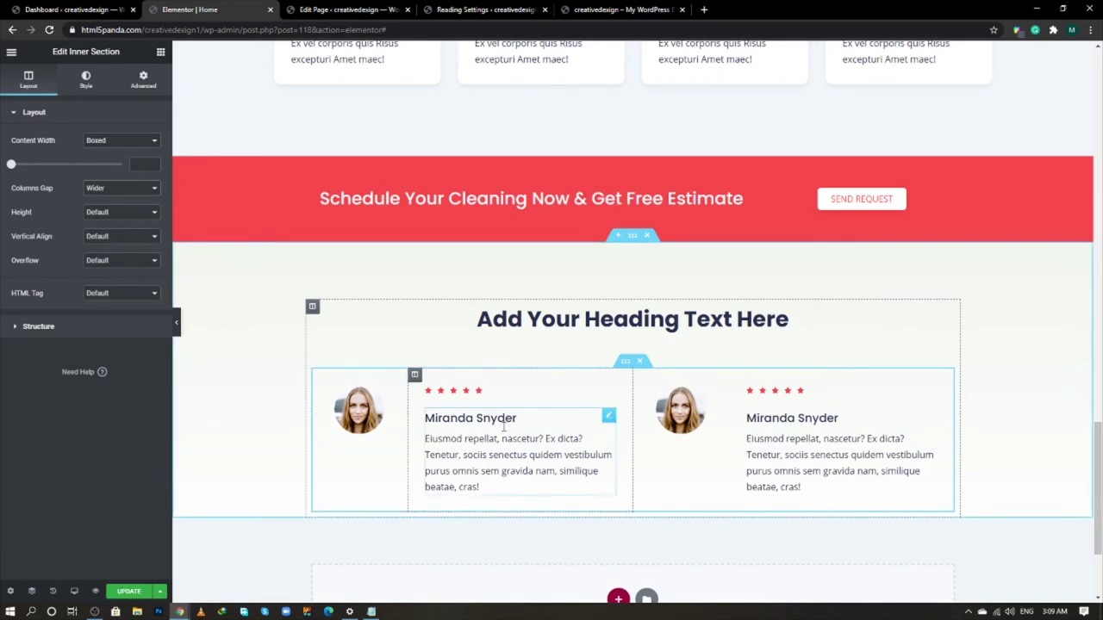
scroll(517, 398, down, 1)
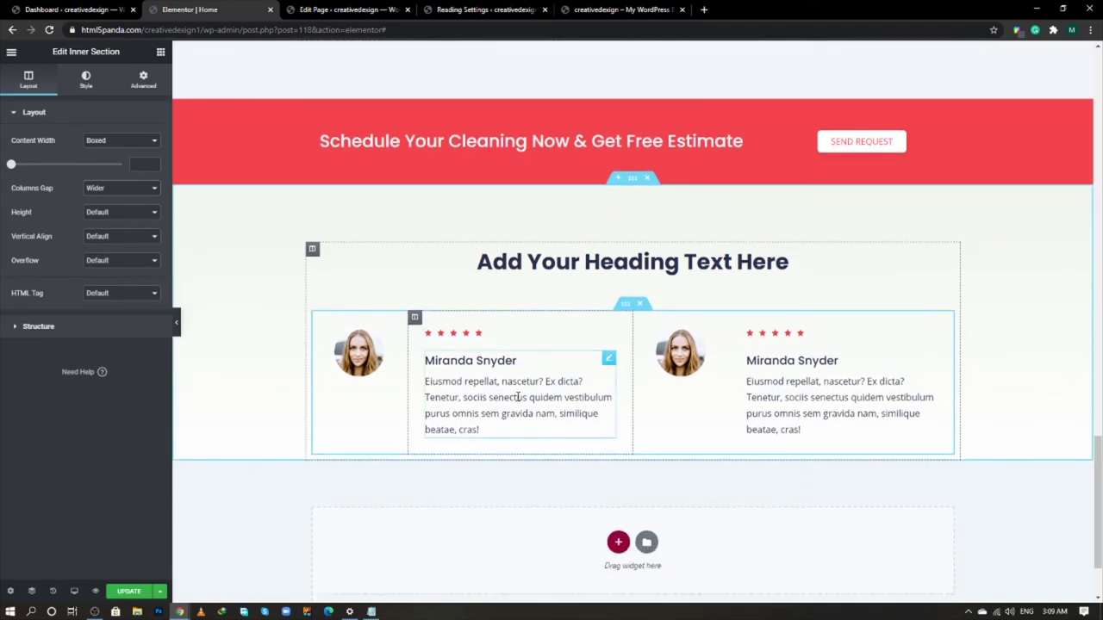
scroll(517, 397, down, 1)
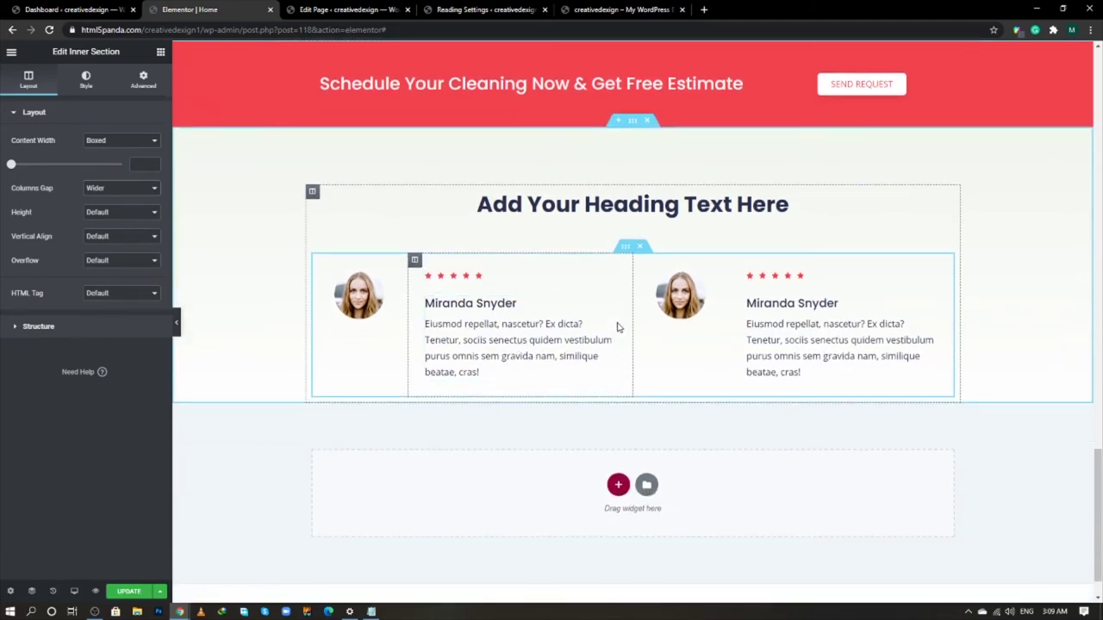
- Duplicate the testimonial row into a second row and save the page
right_click(626, 248)
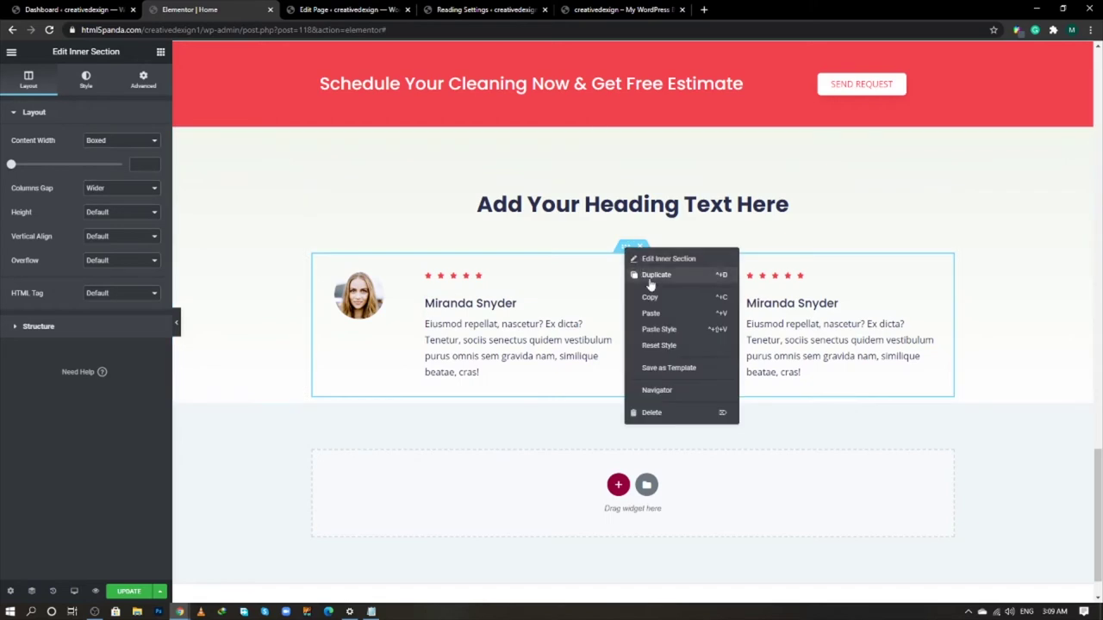
click(651, 275)
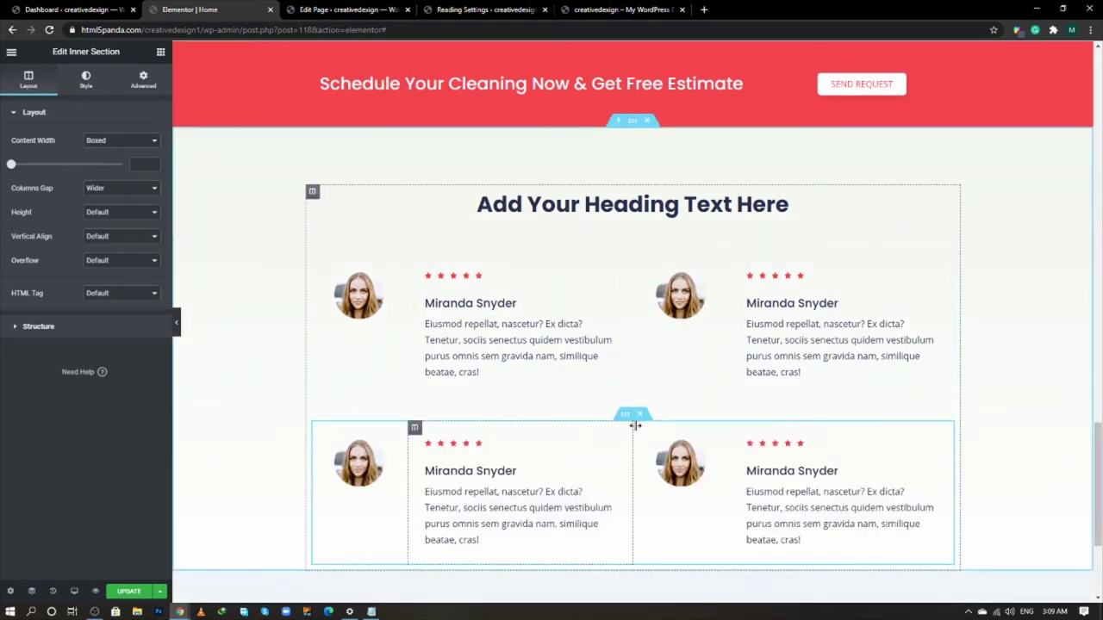
scroll(634, 429, down, 2)
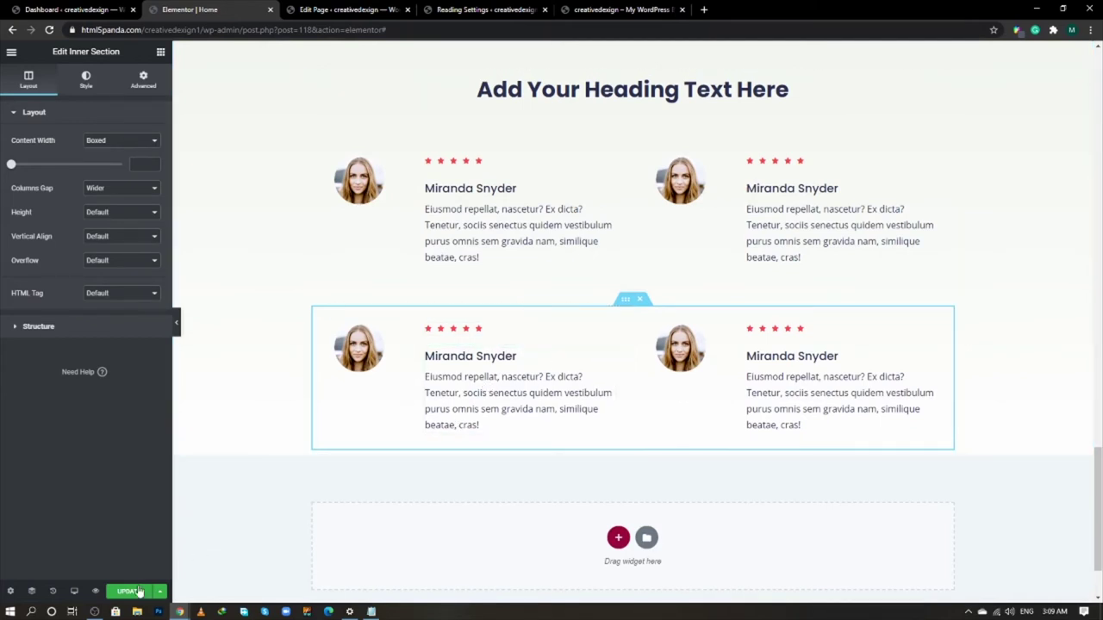
click(137, 591)
- Compare the Review Us On heading and icons on the live site, then return to the editor
key(alt+Tab)
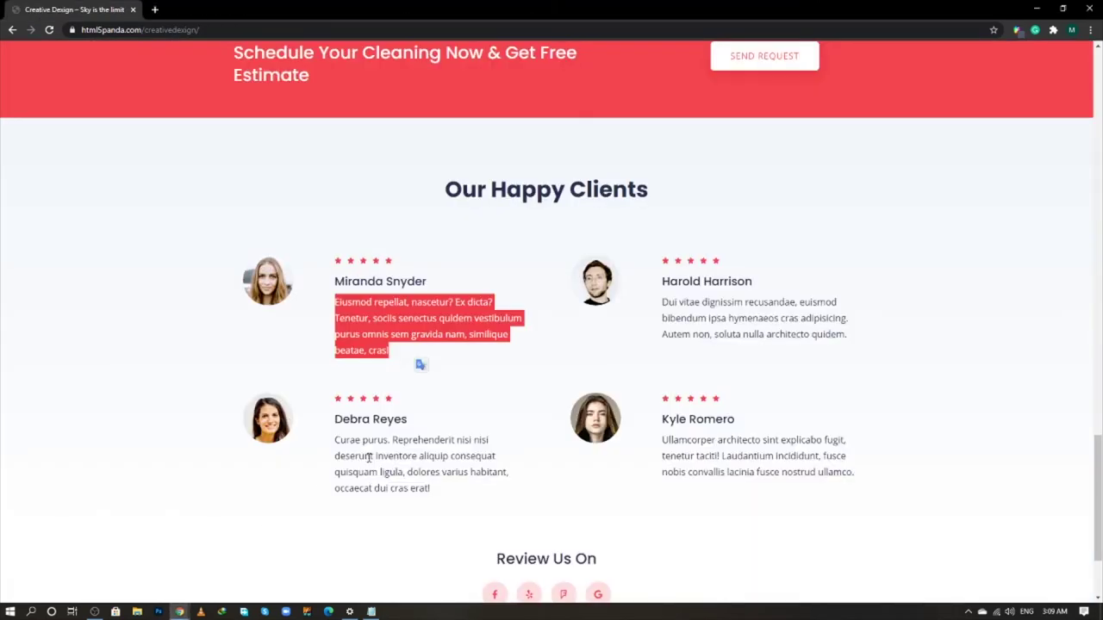
scroll(435, 435, down, 2)
drag(498, 412, 598, 460)
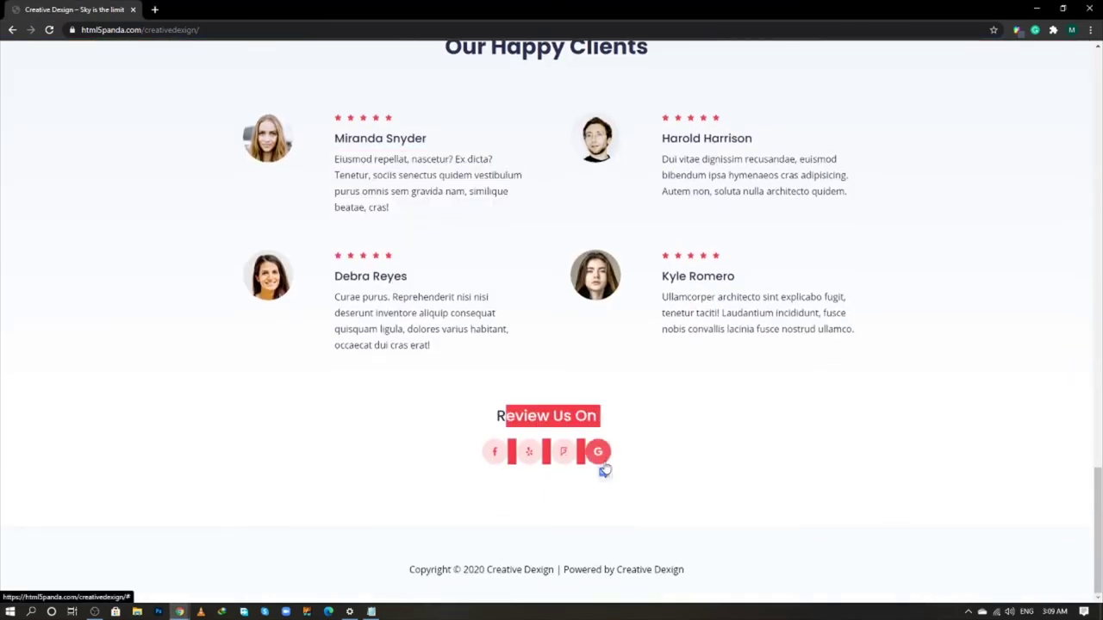
click(637, 465)
key(alt+Tab)
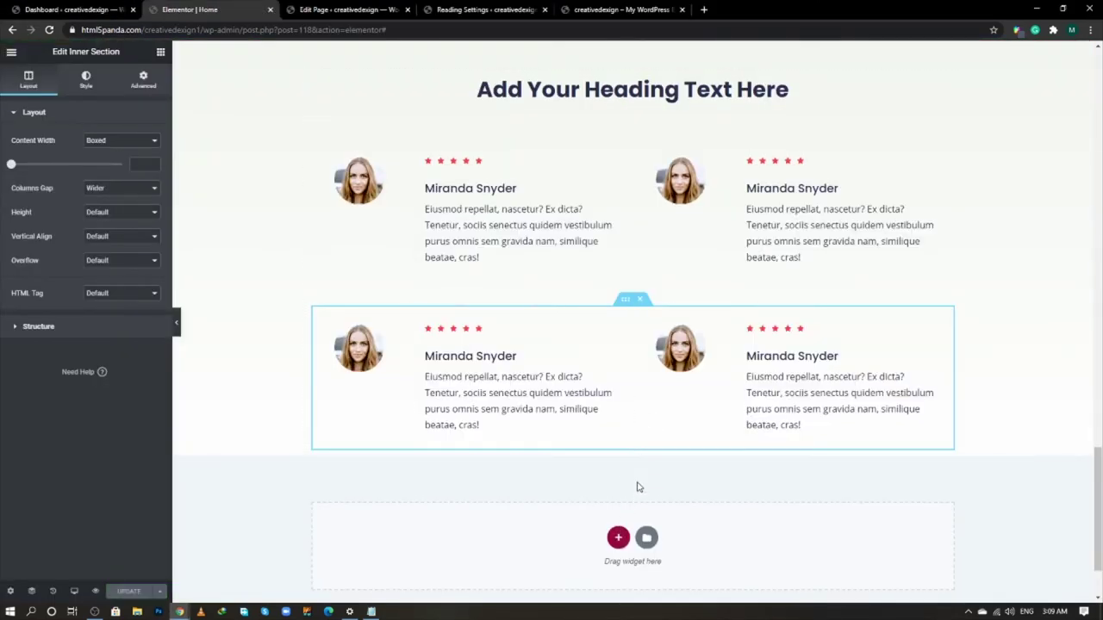
scroll(637, 466, down, 1)
- Add a one-column section below the testimonials with a white classic background
click(618, 439)
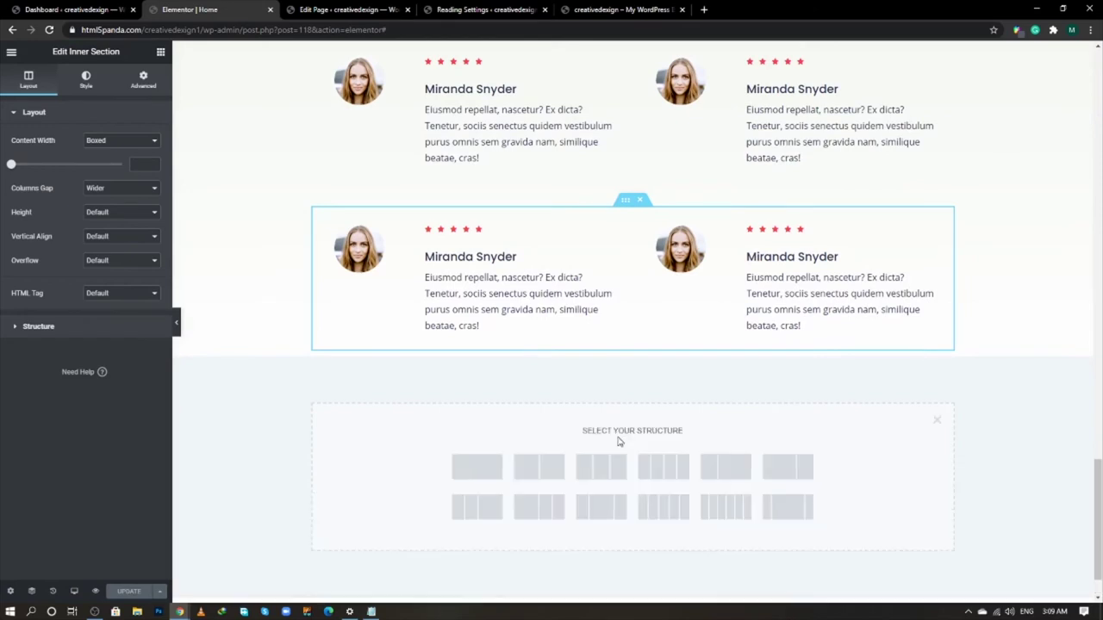
click(490, 470)
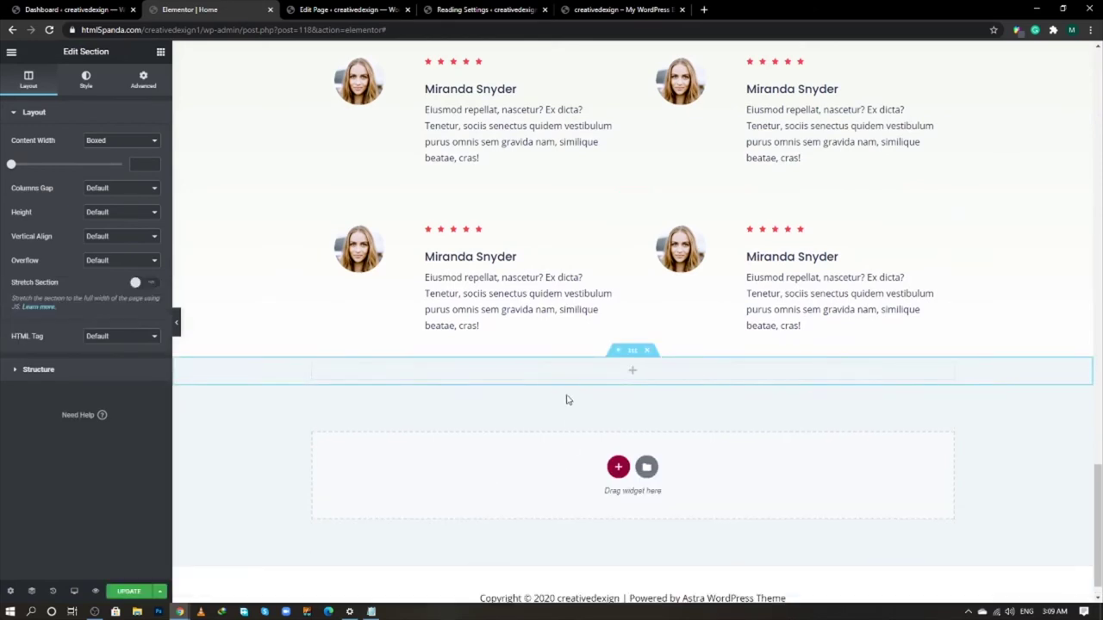
click(87, 81)
click(107, 164)
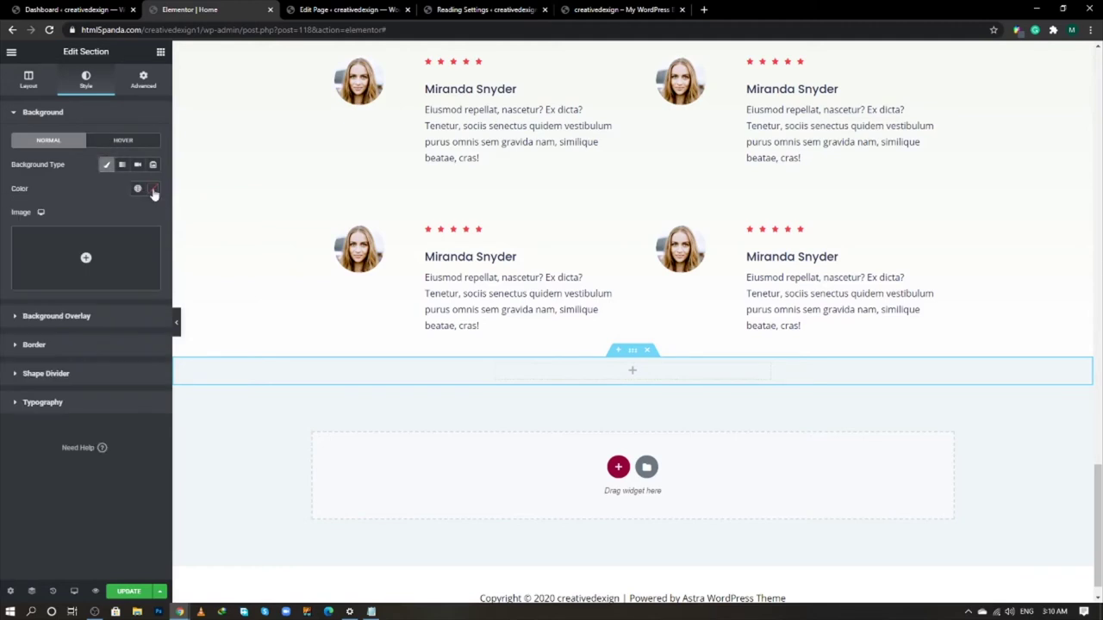
click(153, 188)
click(17, 231)
click(153, 189)
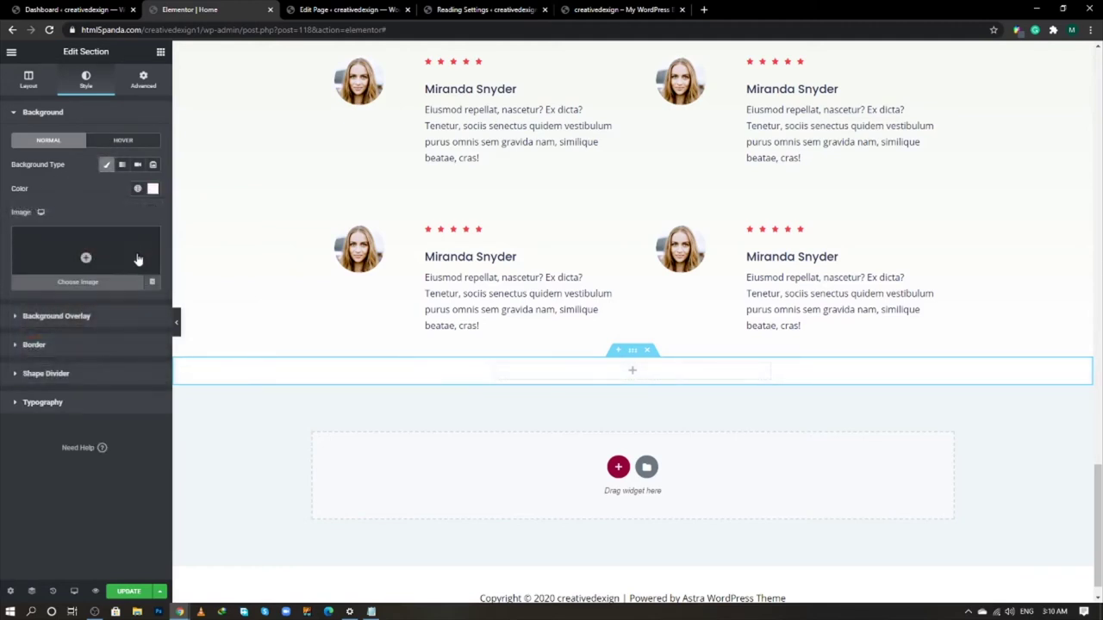
- Give the new section 50 px top and 100 px bottom padding
click(143, 82)
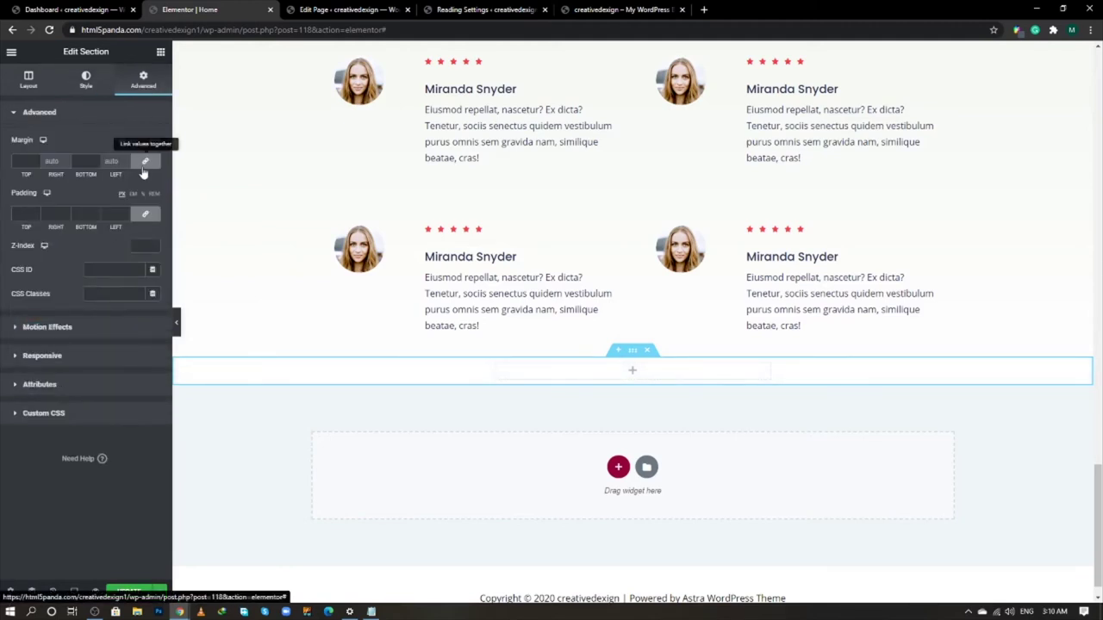
click(144, 214)
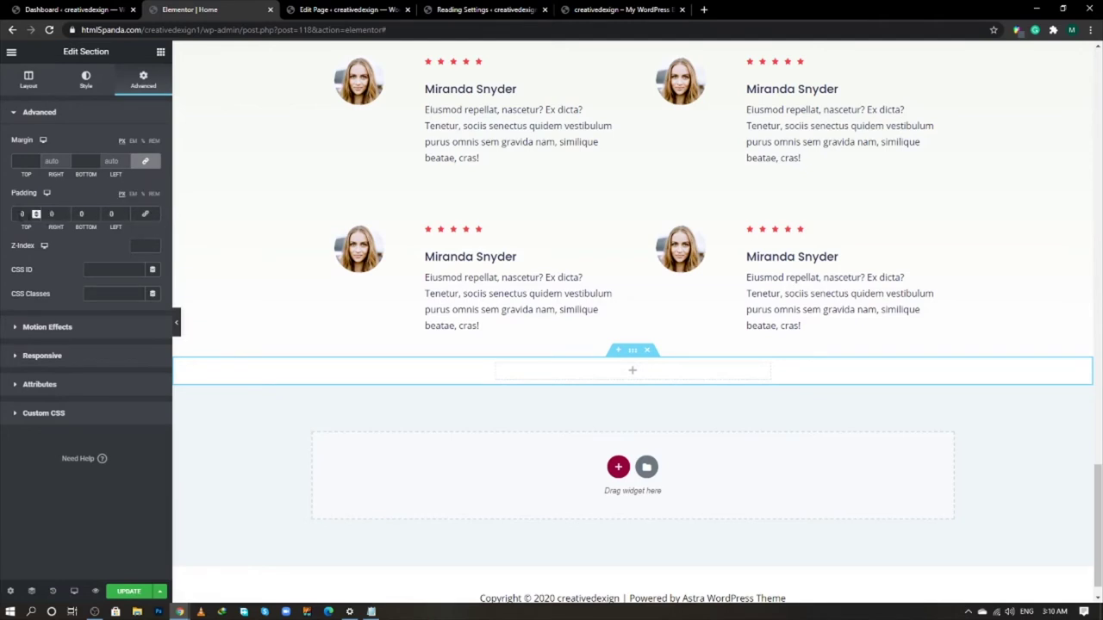
text(50)
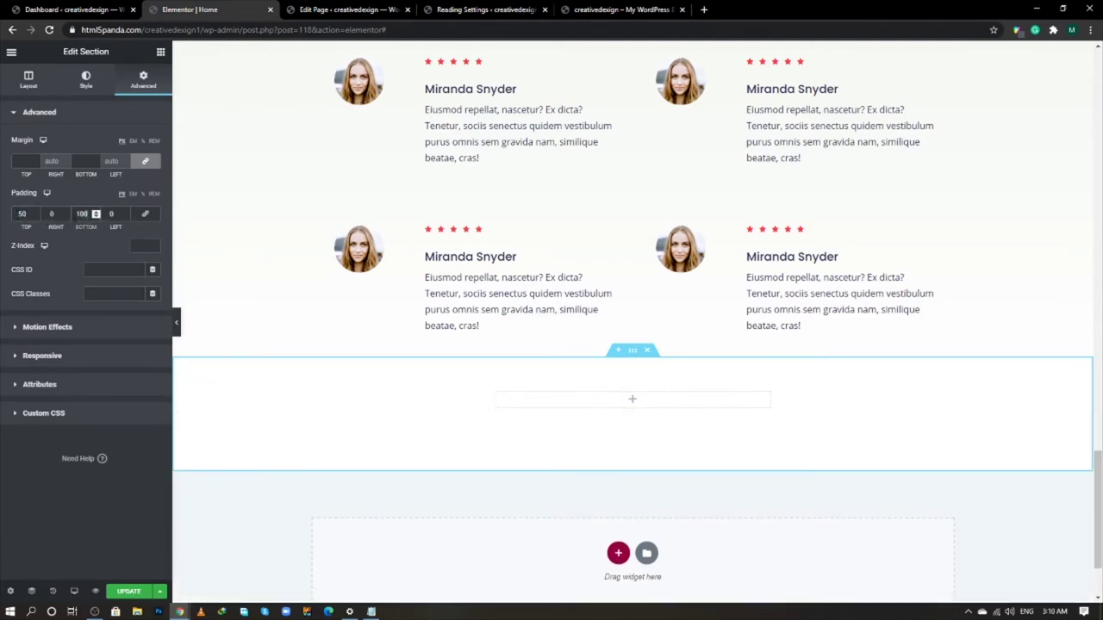
click(636, 357)
click(635, 355)
- Add a centred H4 Heading widget to the new section
click(160, 51)
drag(128, 162, 630, 399)
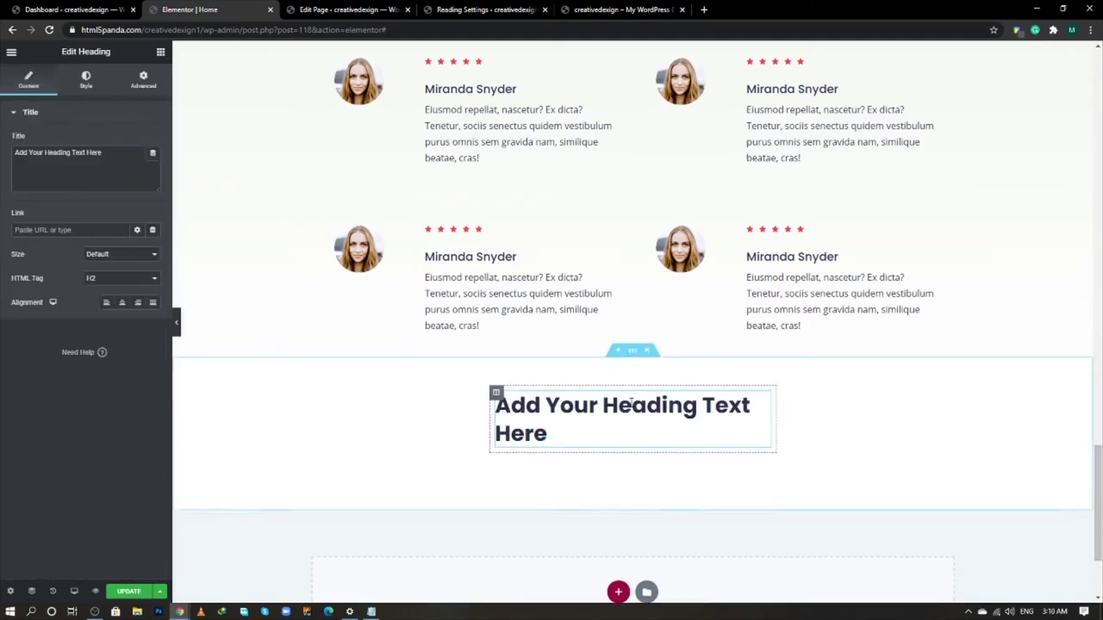
click(121, 278)
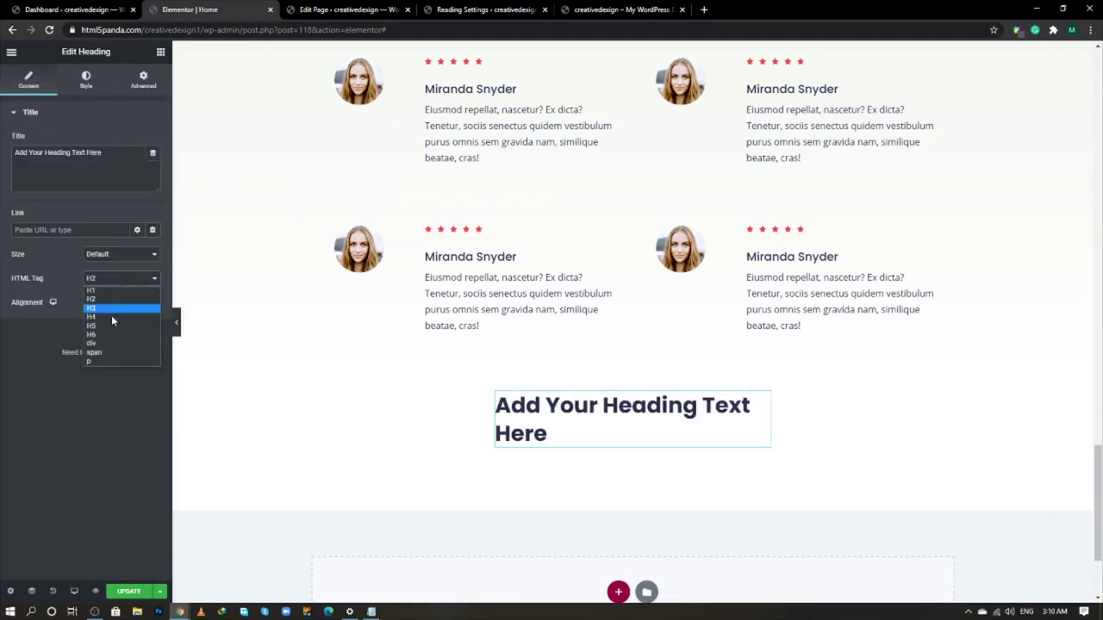
click(111, 315)
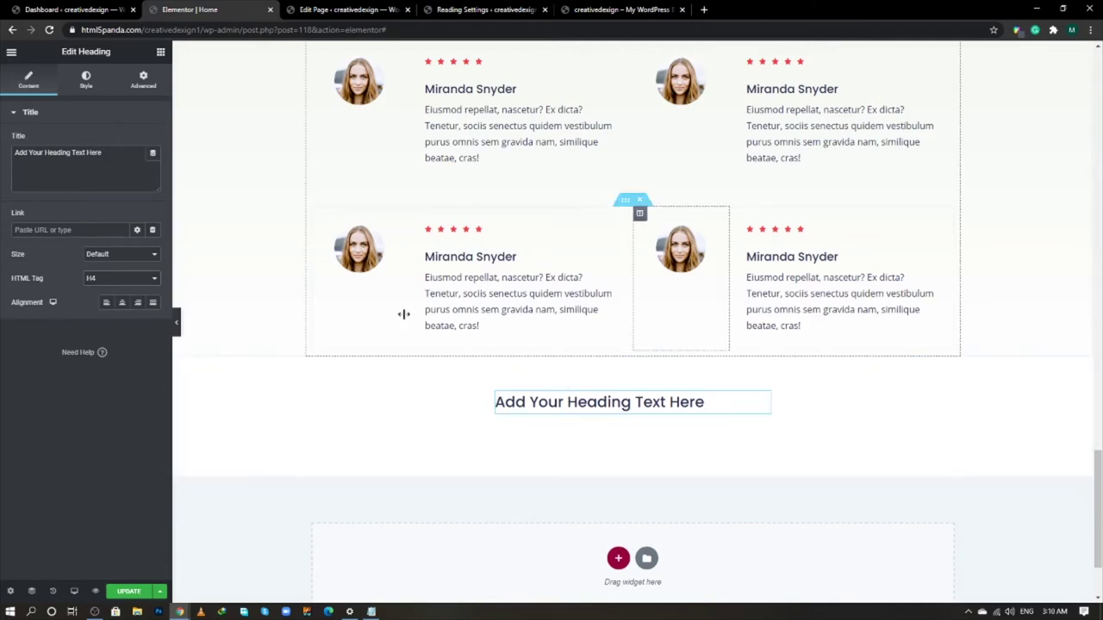
click(123, 303)
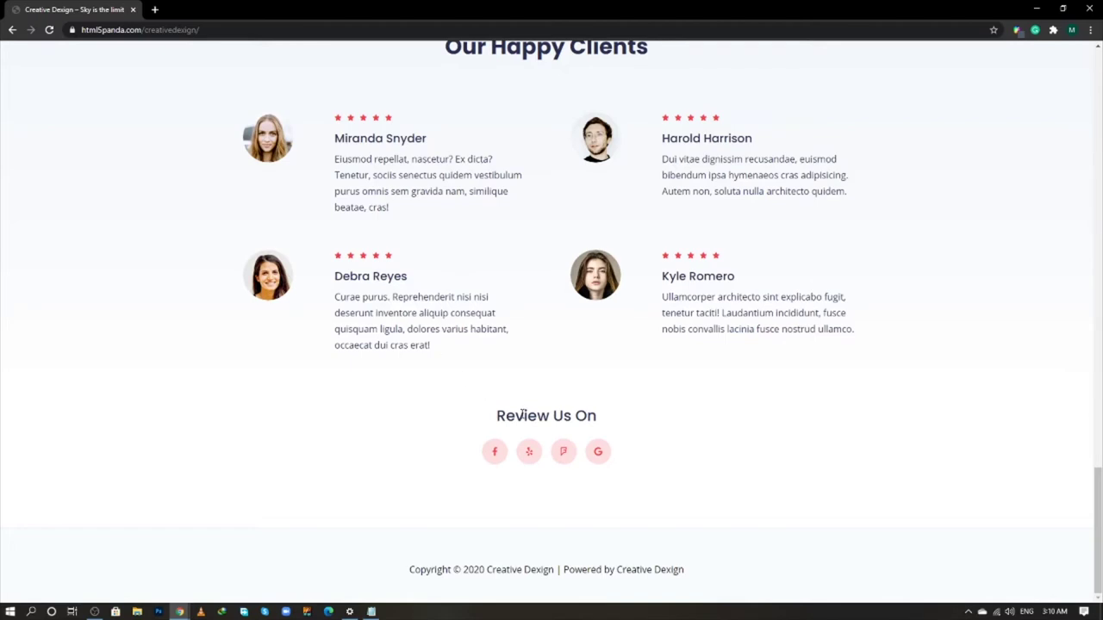
- Copy 'Review Us On' from the reference site into the heading's title
triple_click(522, 415)
key(ctrl+c)
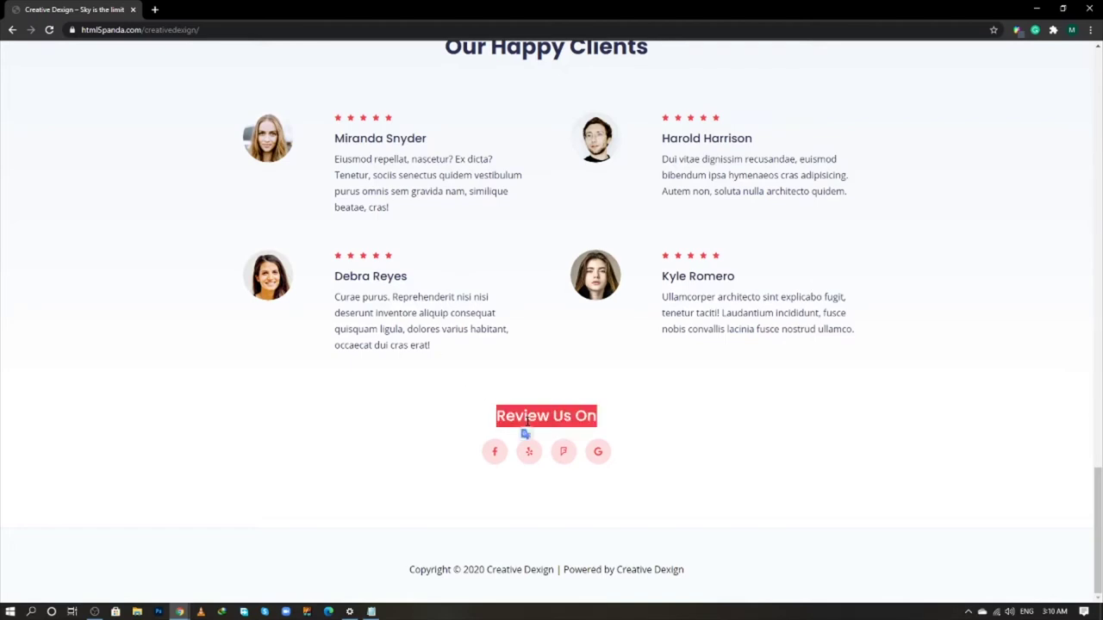
key(alt+Tab)
triple_click(123, 159)
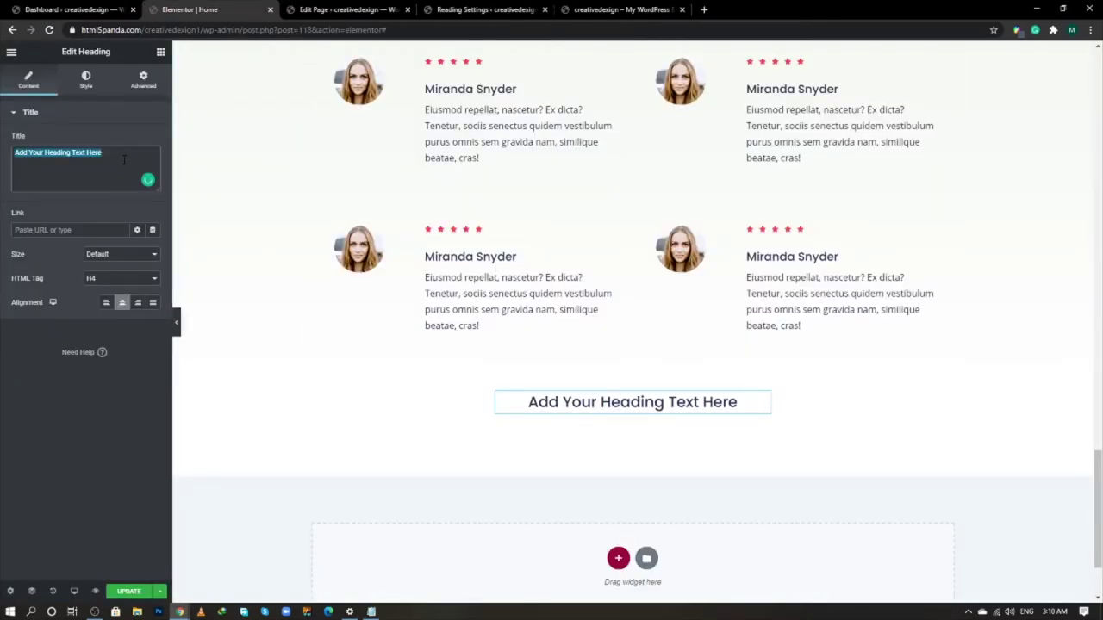
key(ctrl+v)
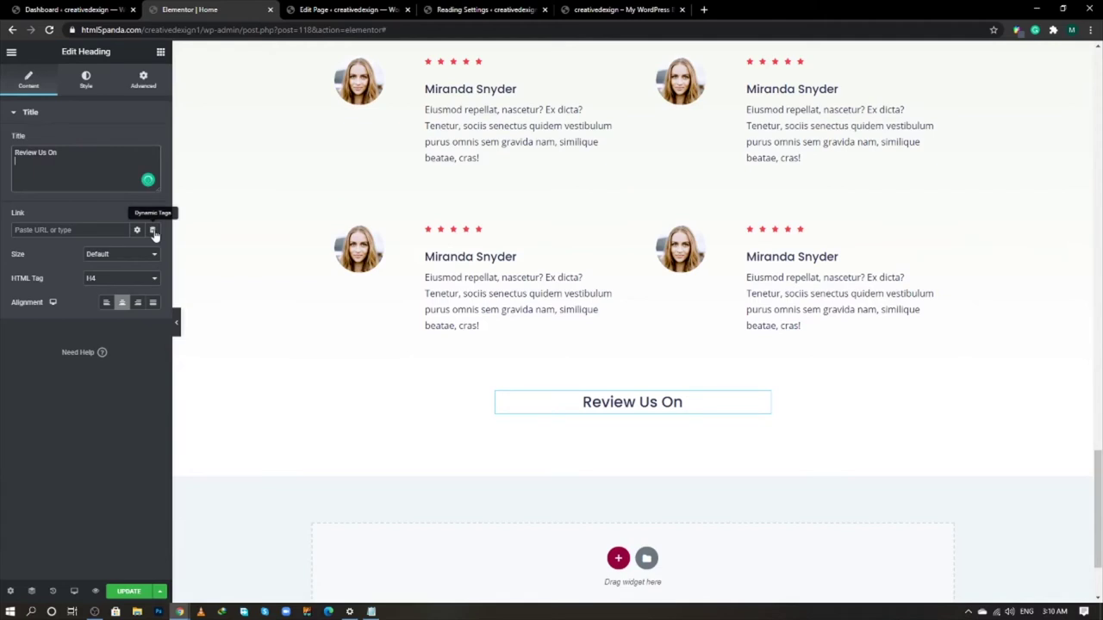
click(160, 54)
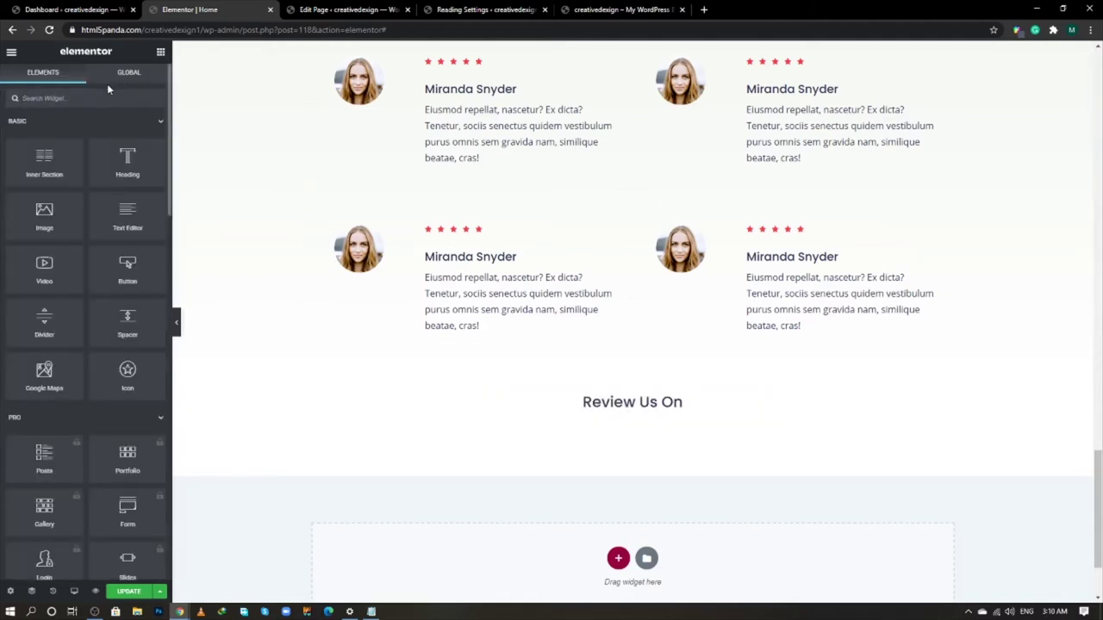
- Place a Social Icons widget below the heading and set its shape to Circle
text(social)
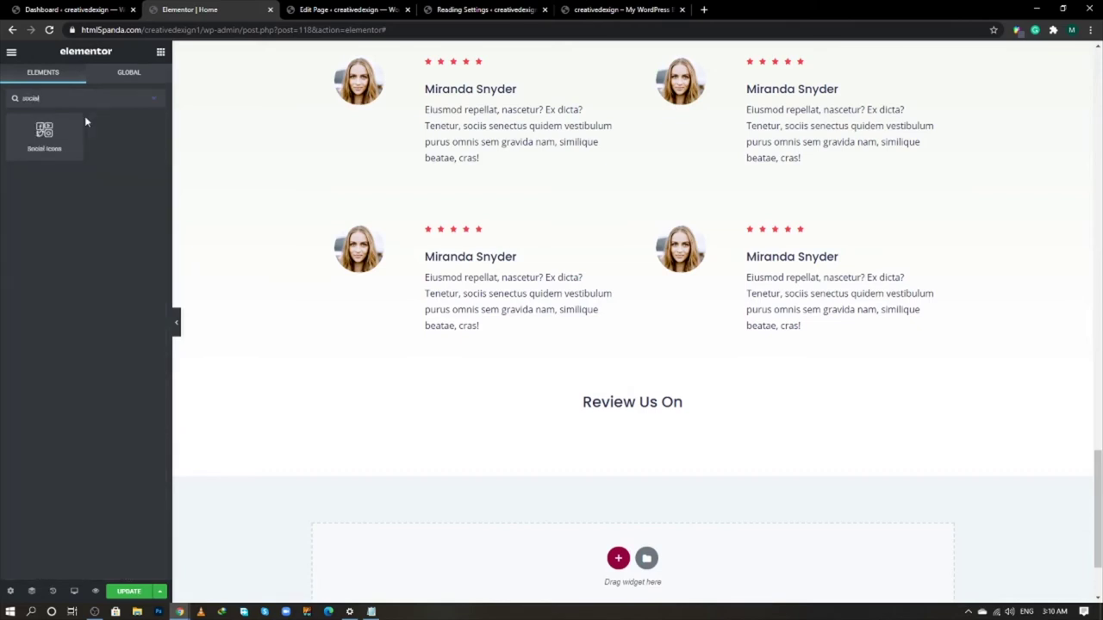
drag(69, 130, 700, 411)
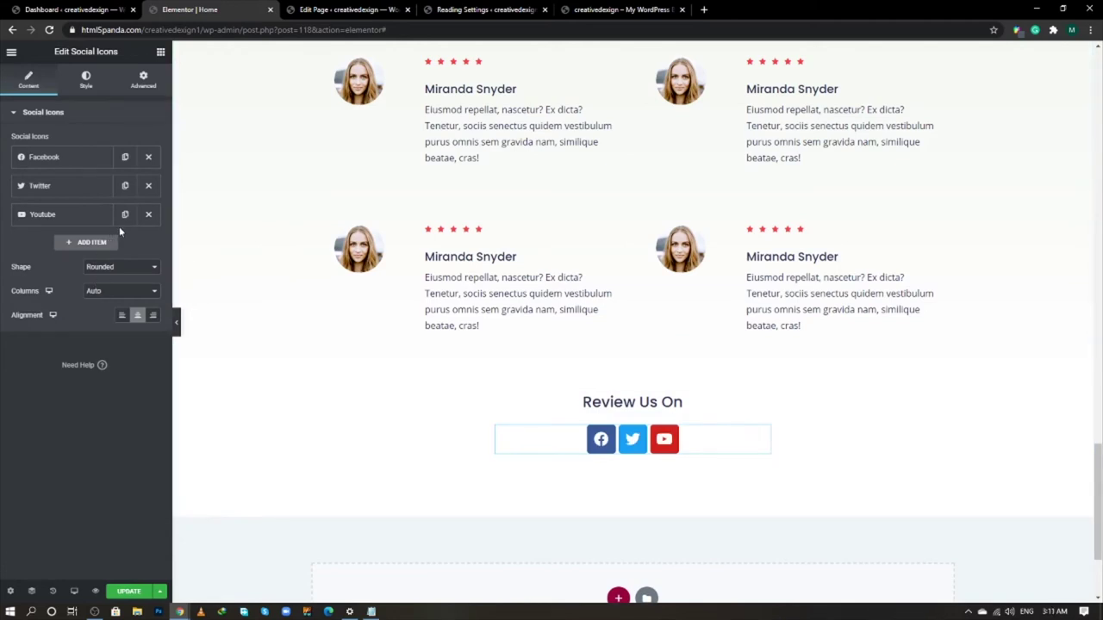
click(121, 274)
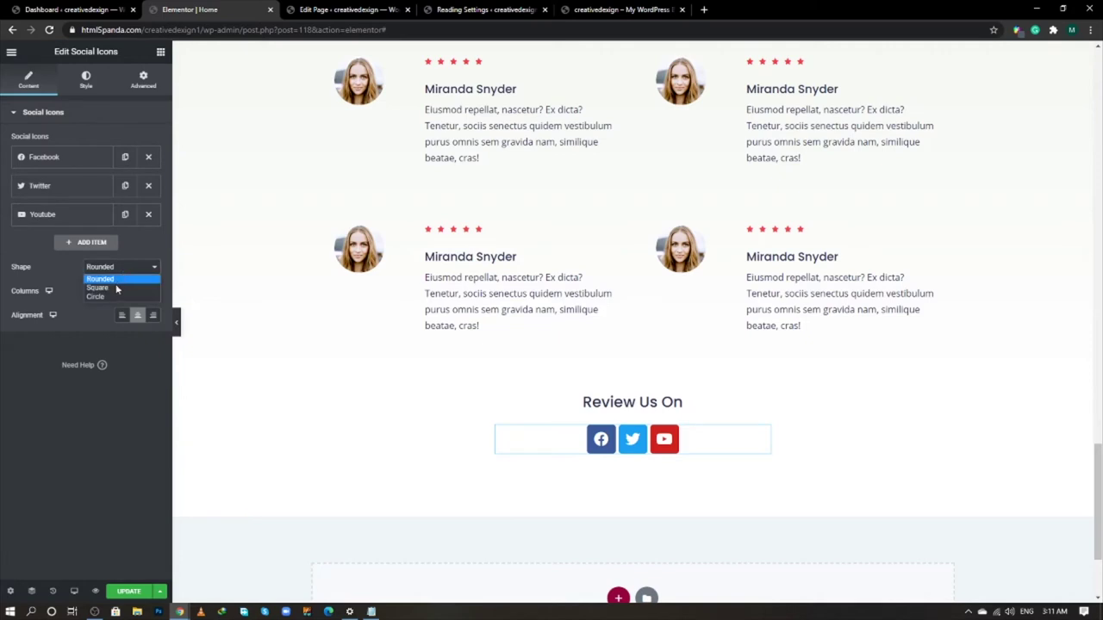
click(116, 296)
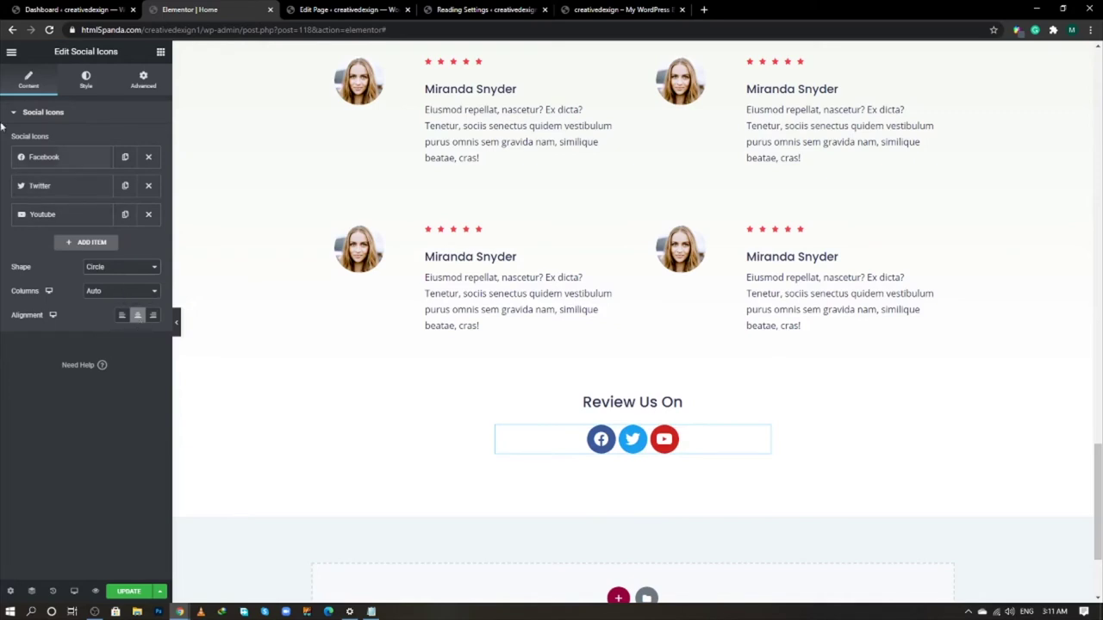
click(85, 80)
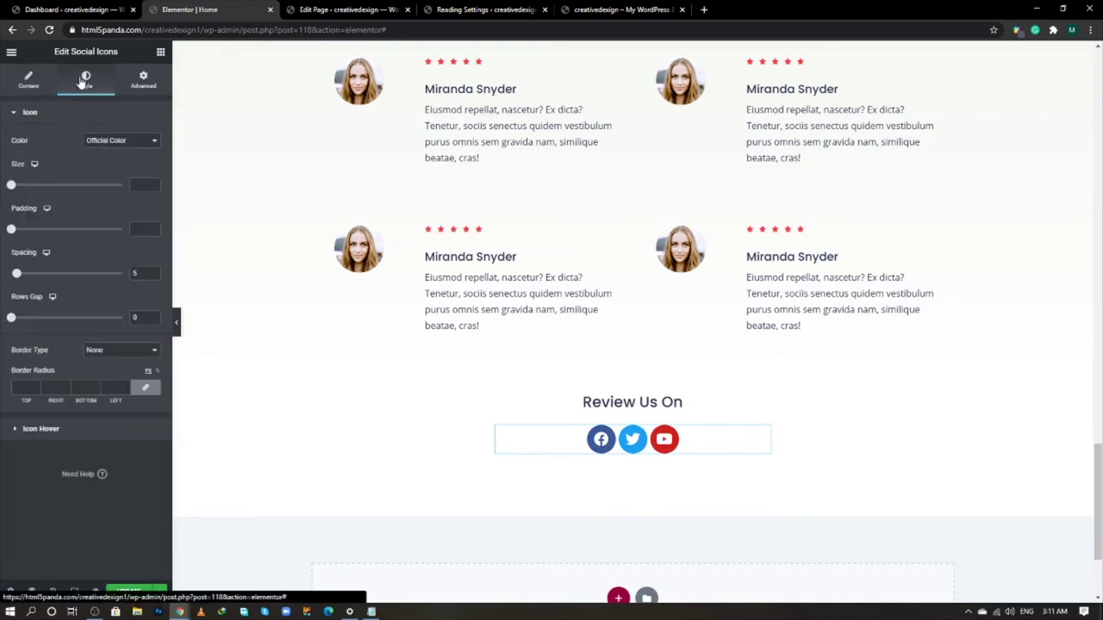
- Give the icons custom colours: pale pink f33d482b primary and red f33d49f7 secondary
click(94, 142)
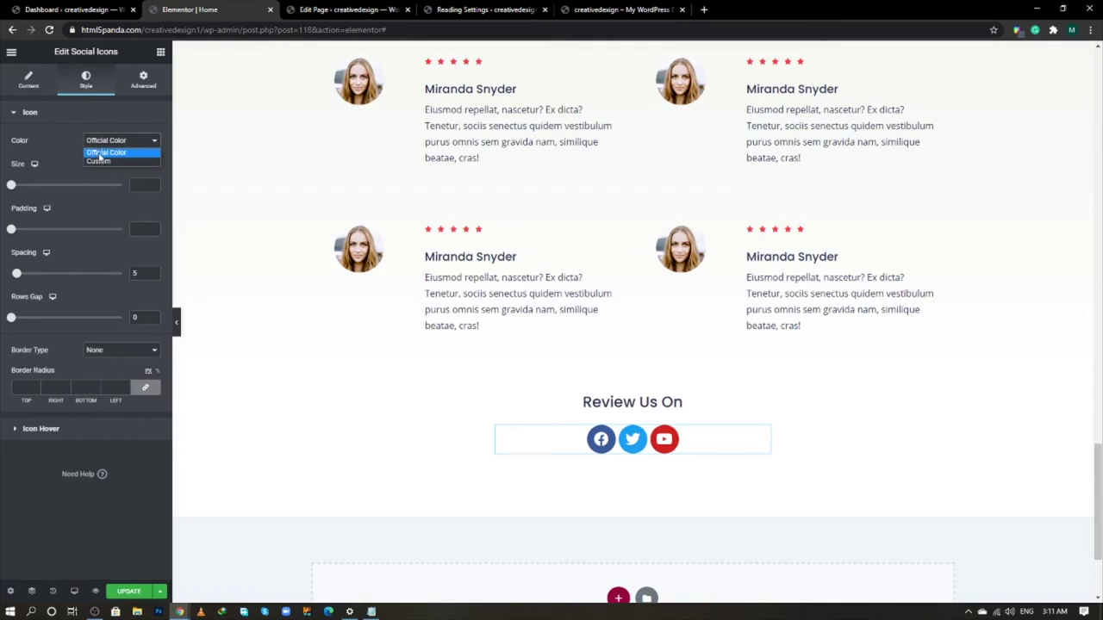
click(99, 161)
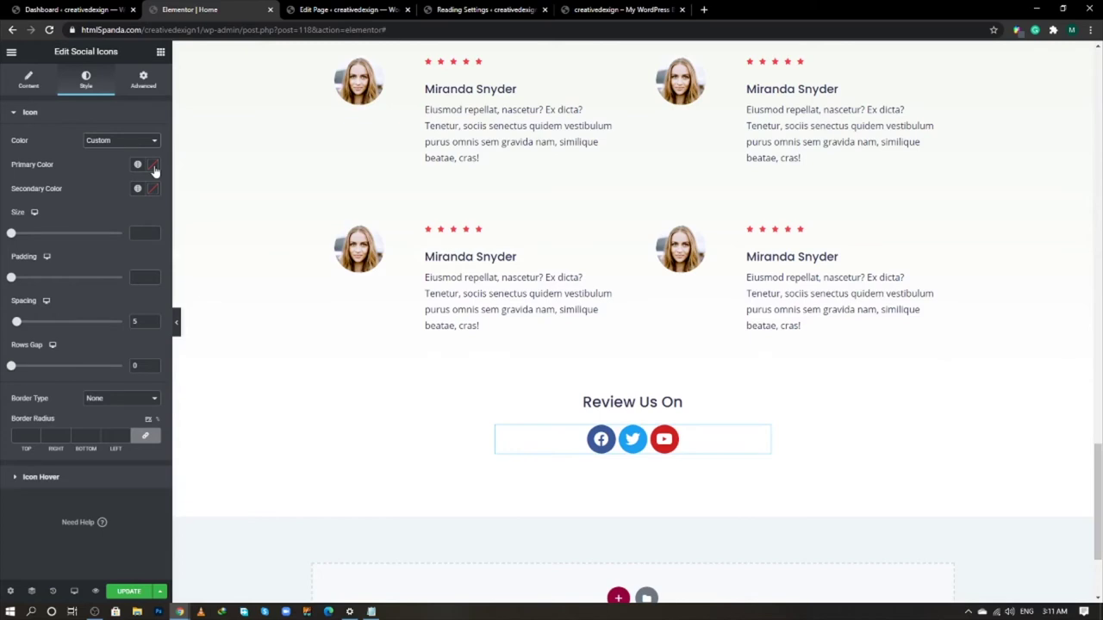
click(153, 164)
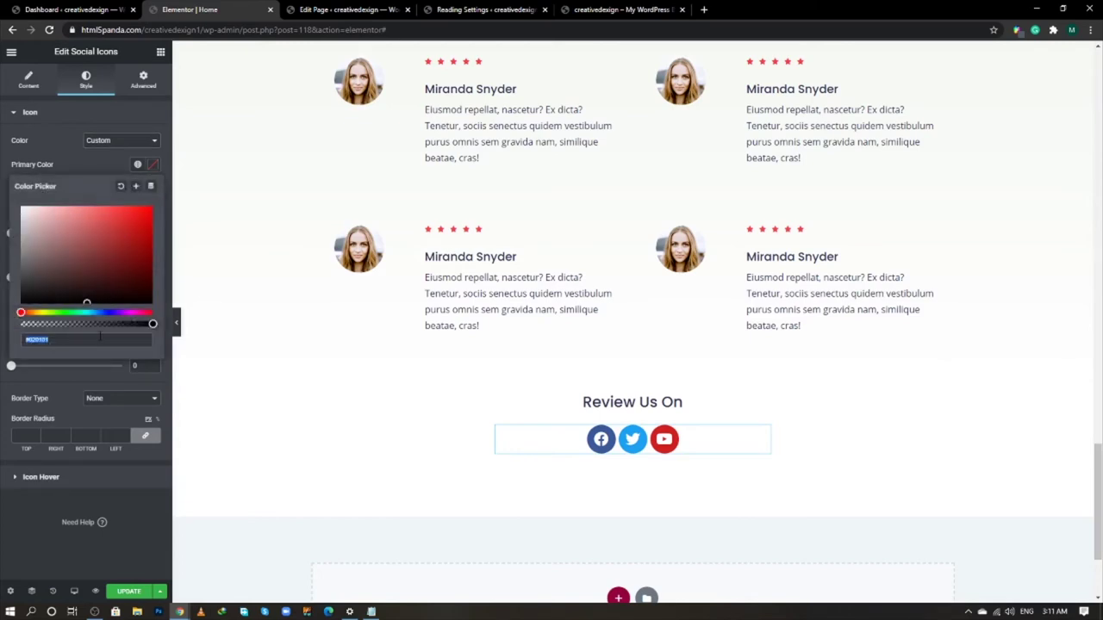
text(f33)
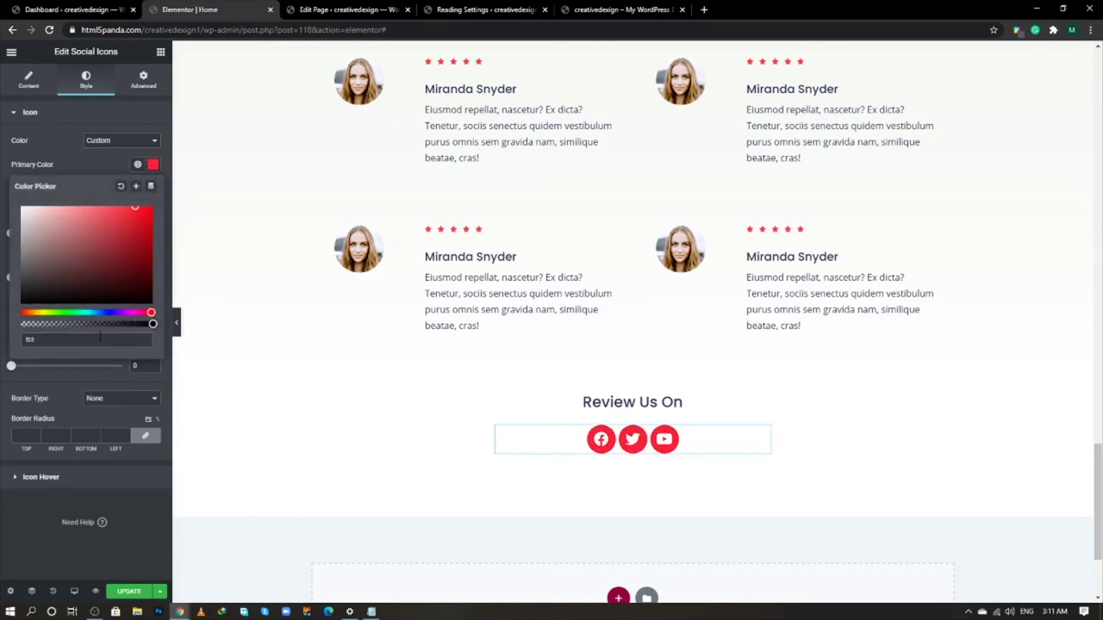
text(d)
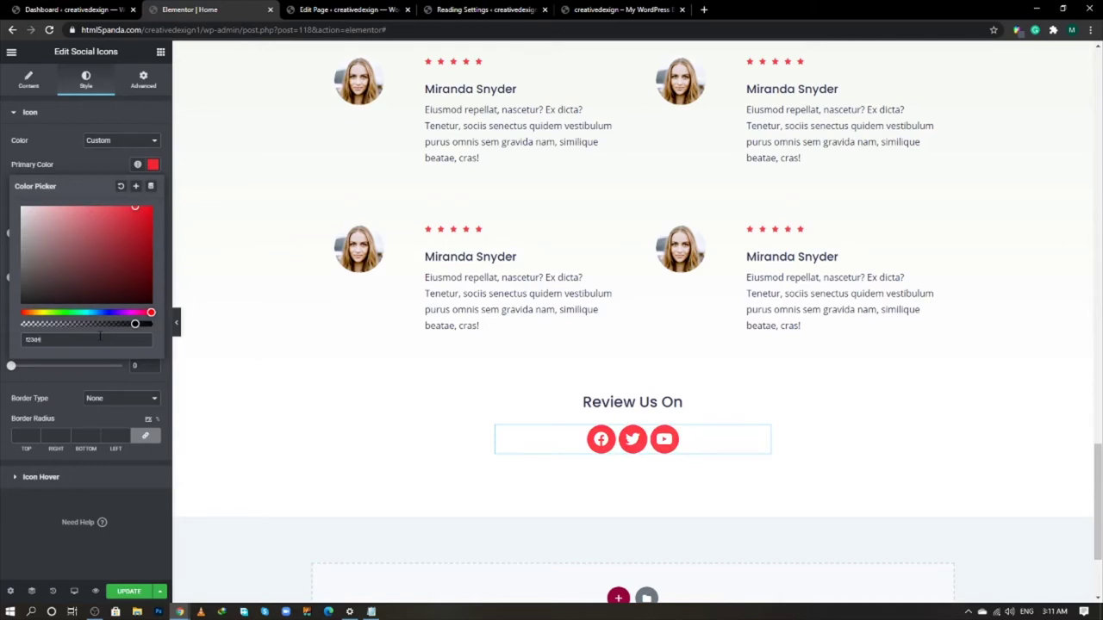
text(482b)
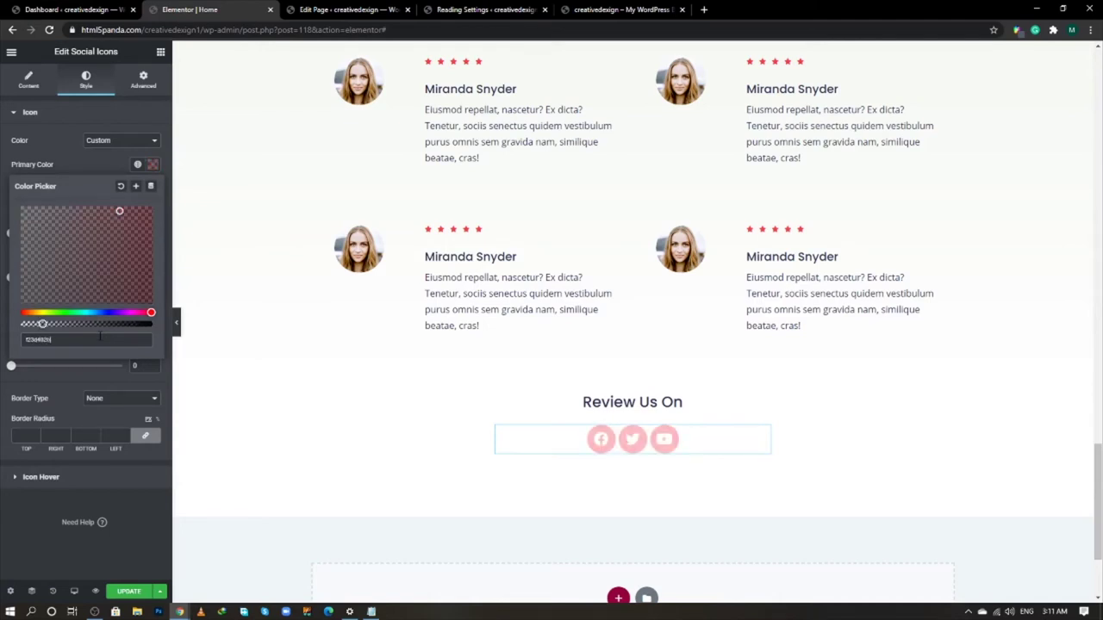
click(153, 188)
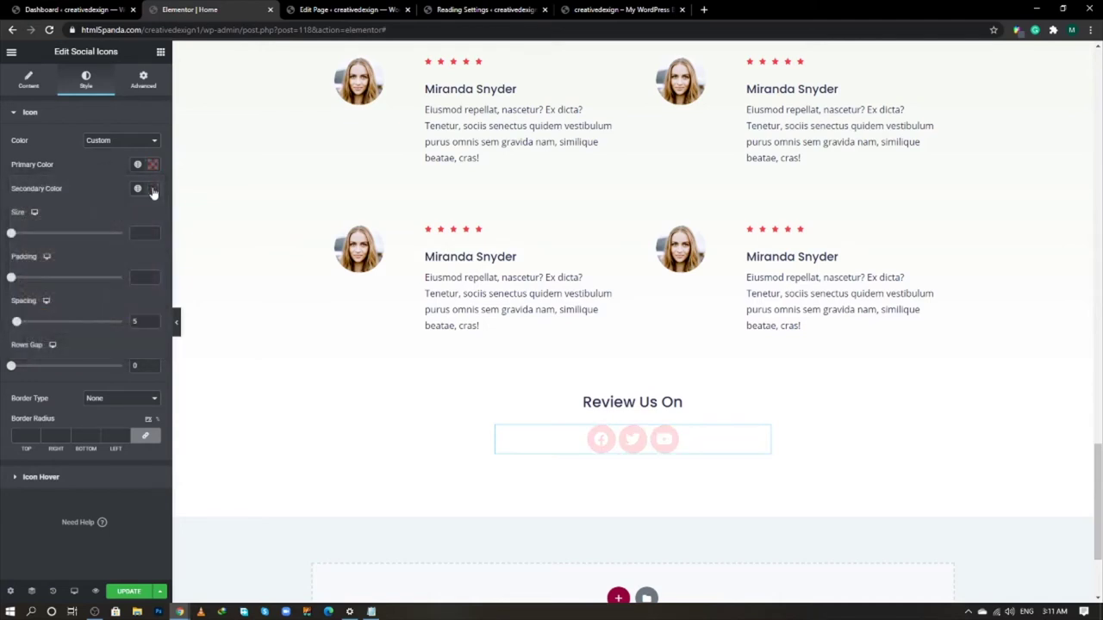
click(153, 188)
double_click(55, 363)
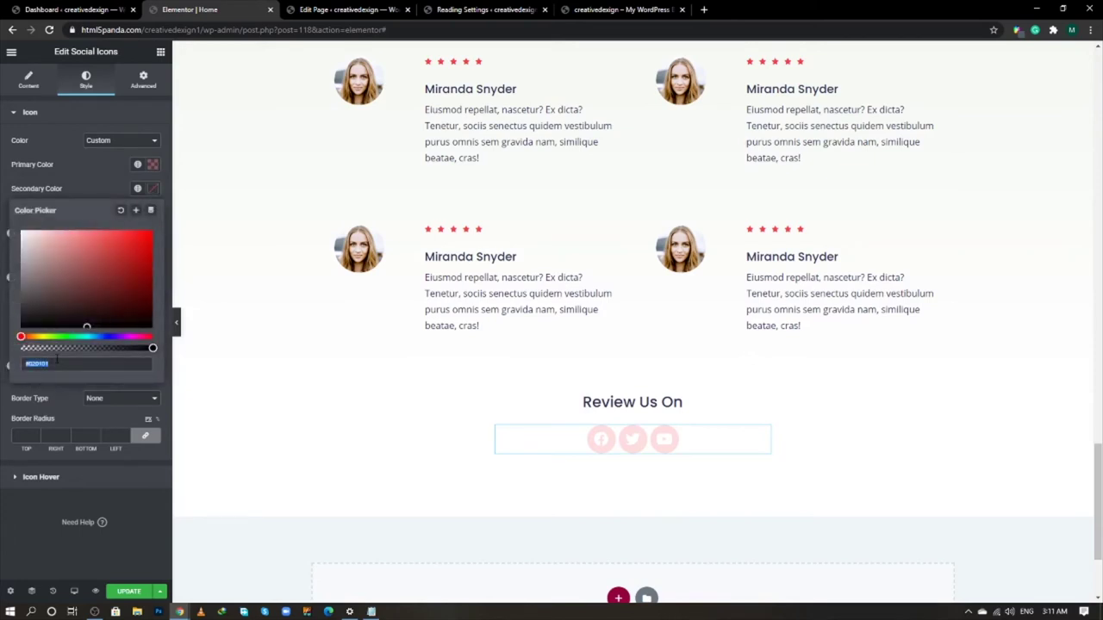
text(f33d)
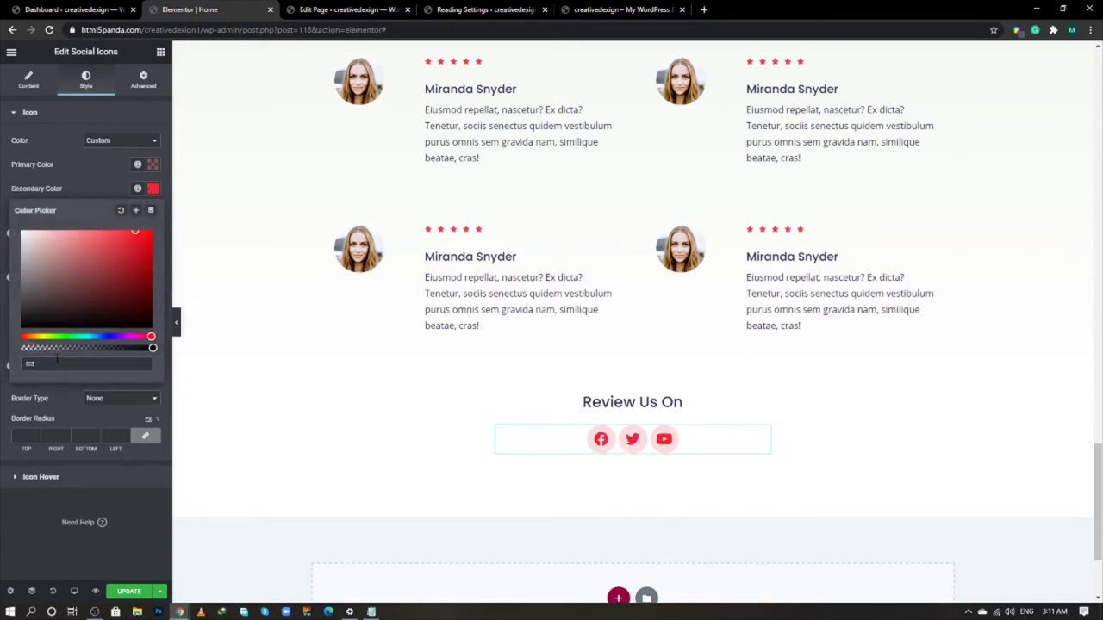
text(49f7)
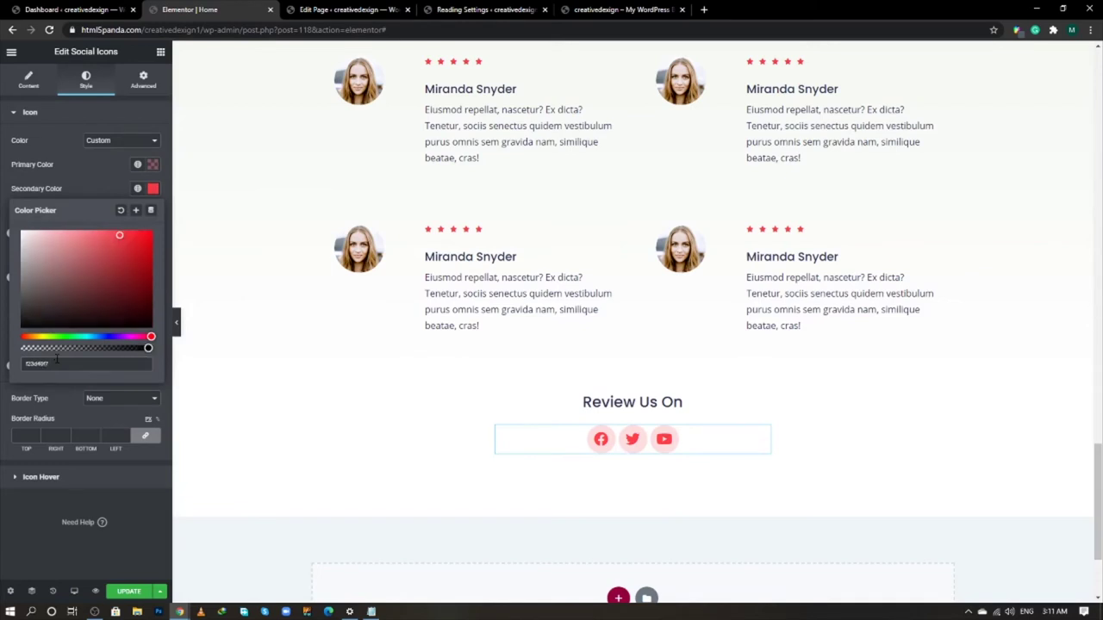
click(112, 182)
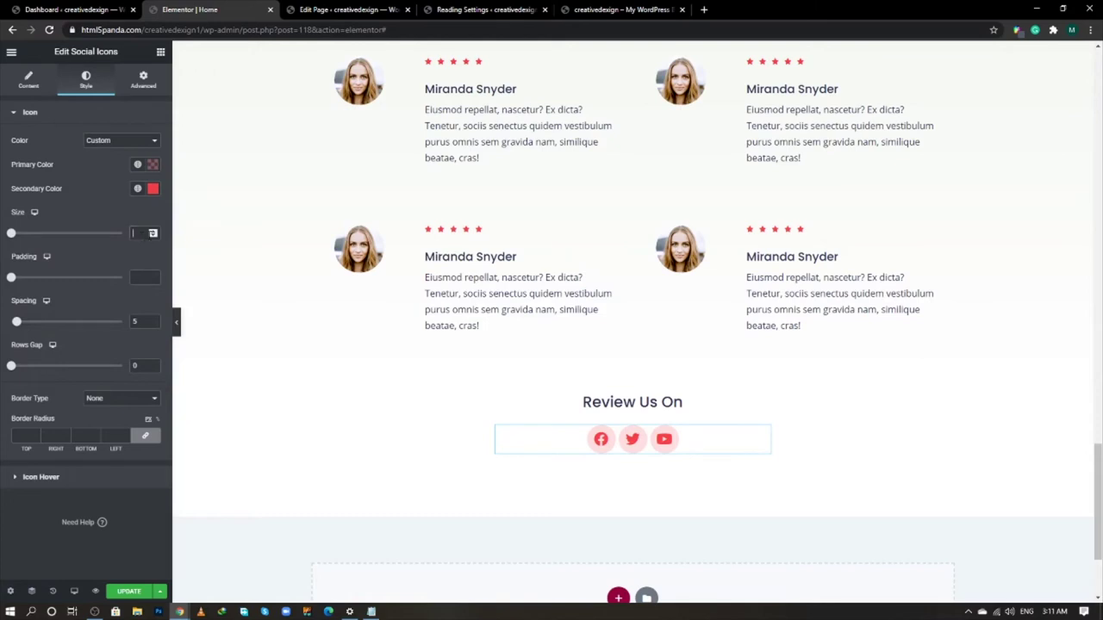
- Set the social icons to size 15, padding 1 and spacing 15
click(134, 233)
text(15)
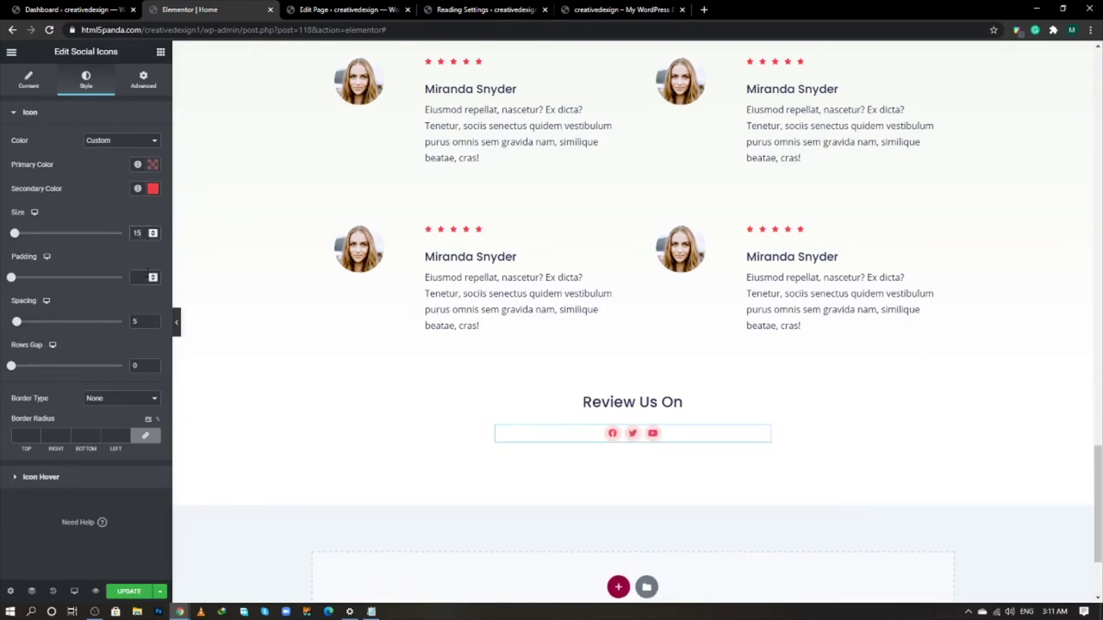
text(1)
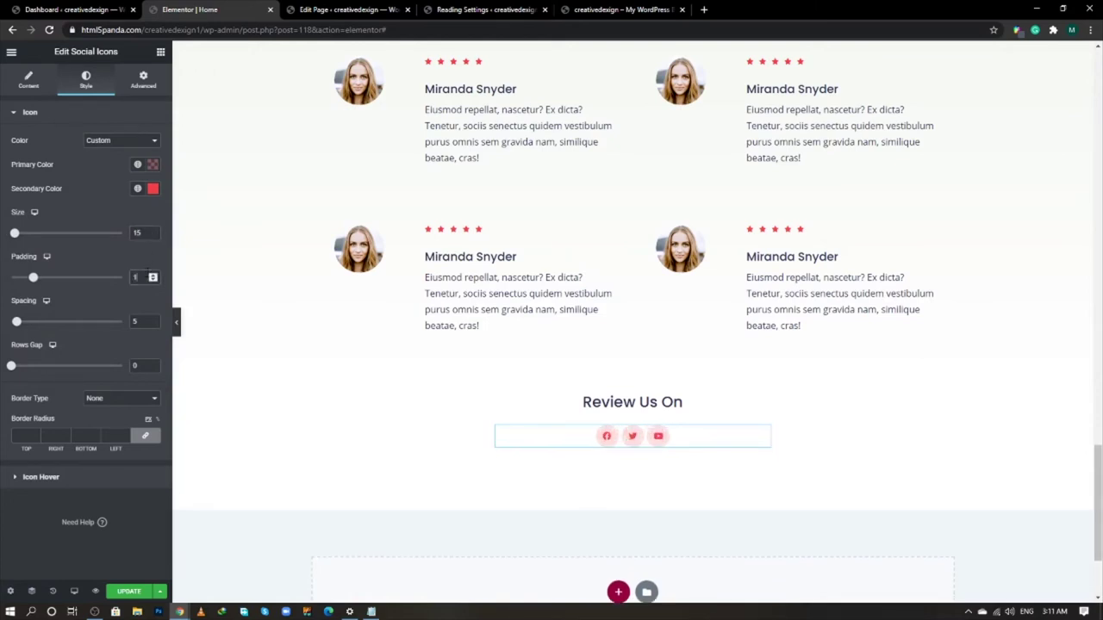
key(Tab)
text(15)
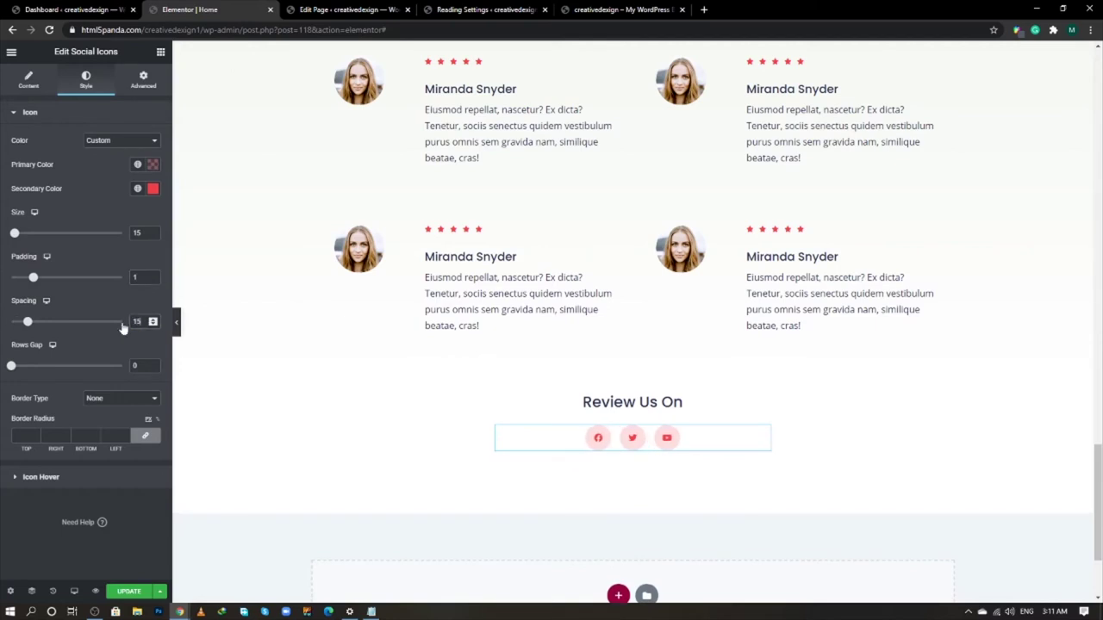
key(Tab)
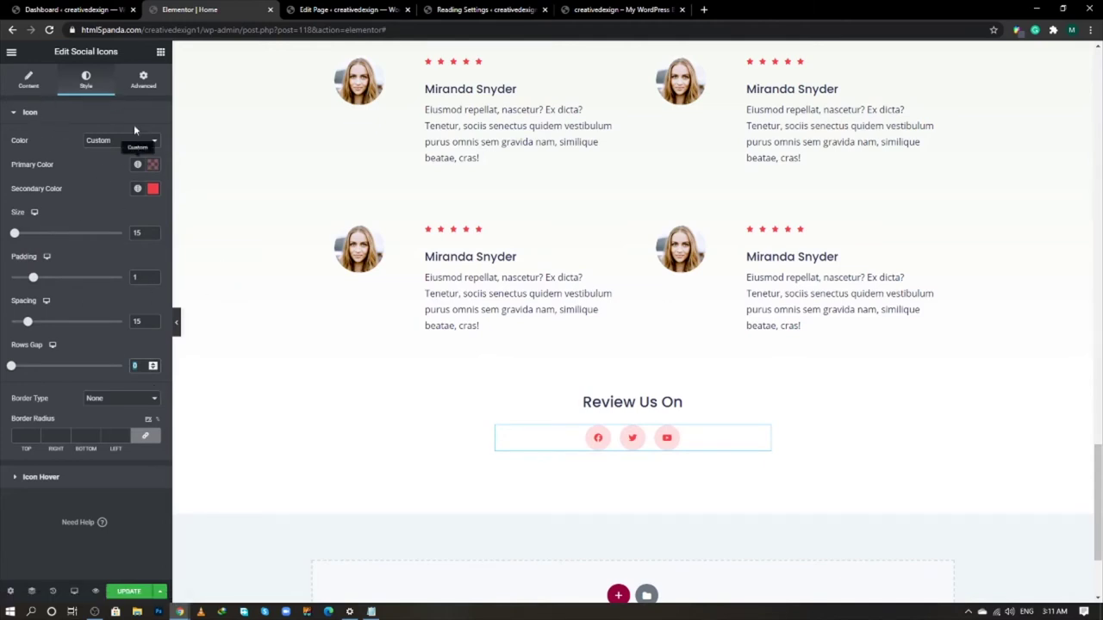
- Set the social icons' hover primary colour to e33d4 and secondary colour to white, then update the page
click(95, 477)
click(153, 170)
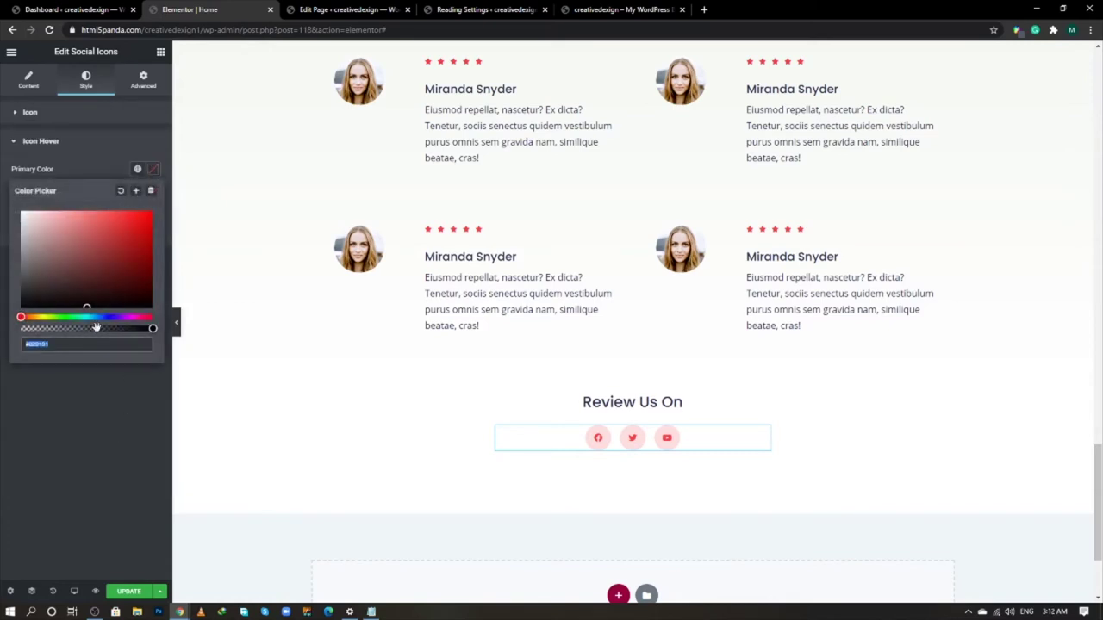
key(BackSpace)
text(e33d4d)
click(115, 357)
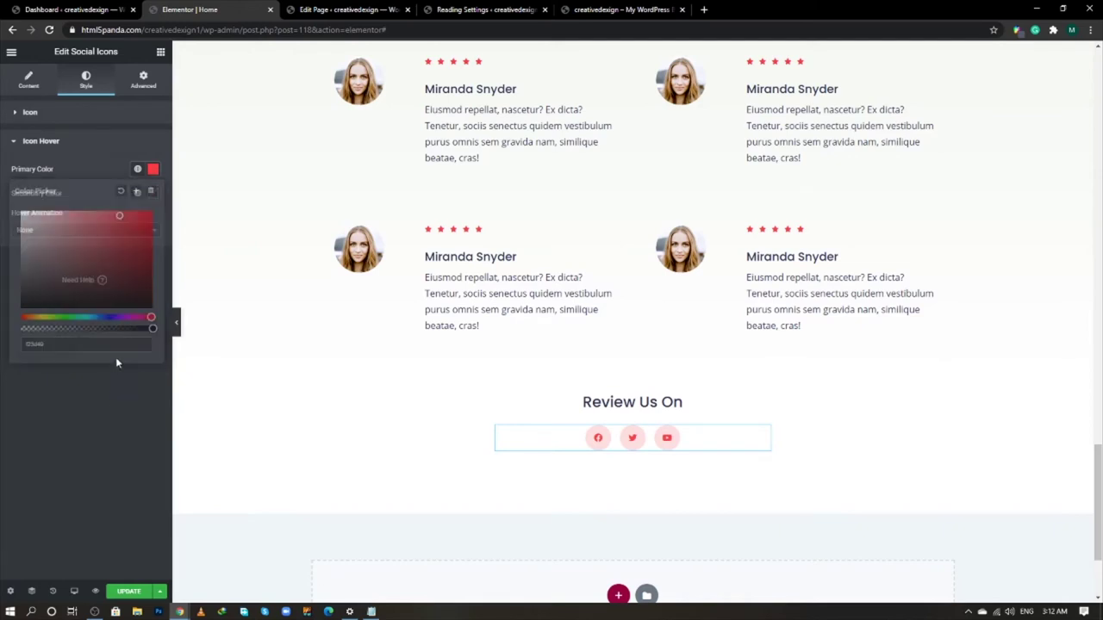
click(153, 195)
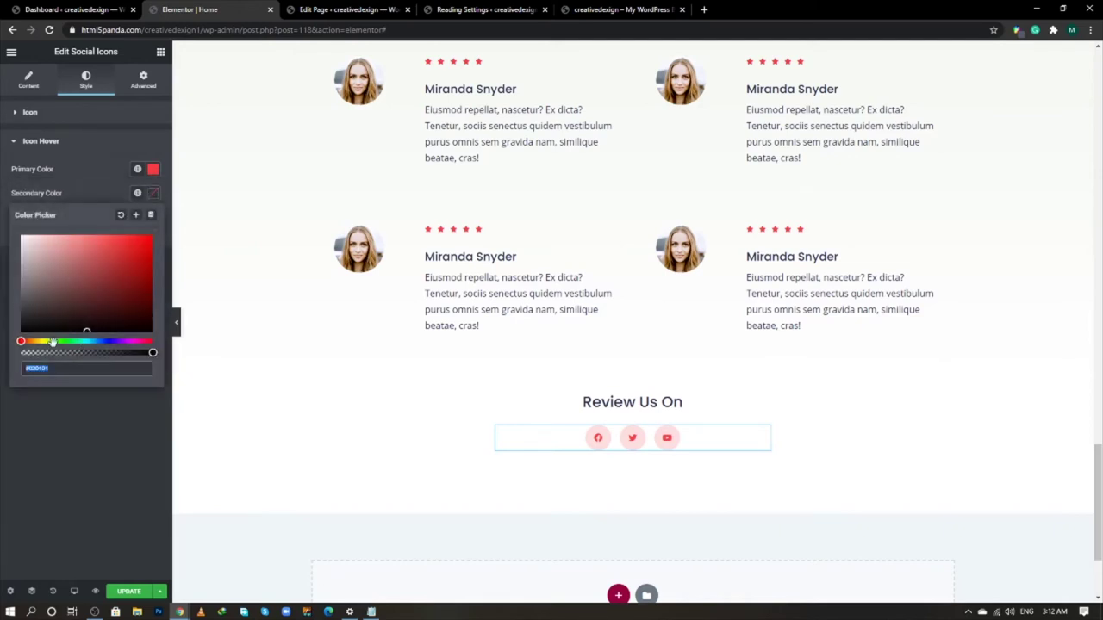
click(34, 426)
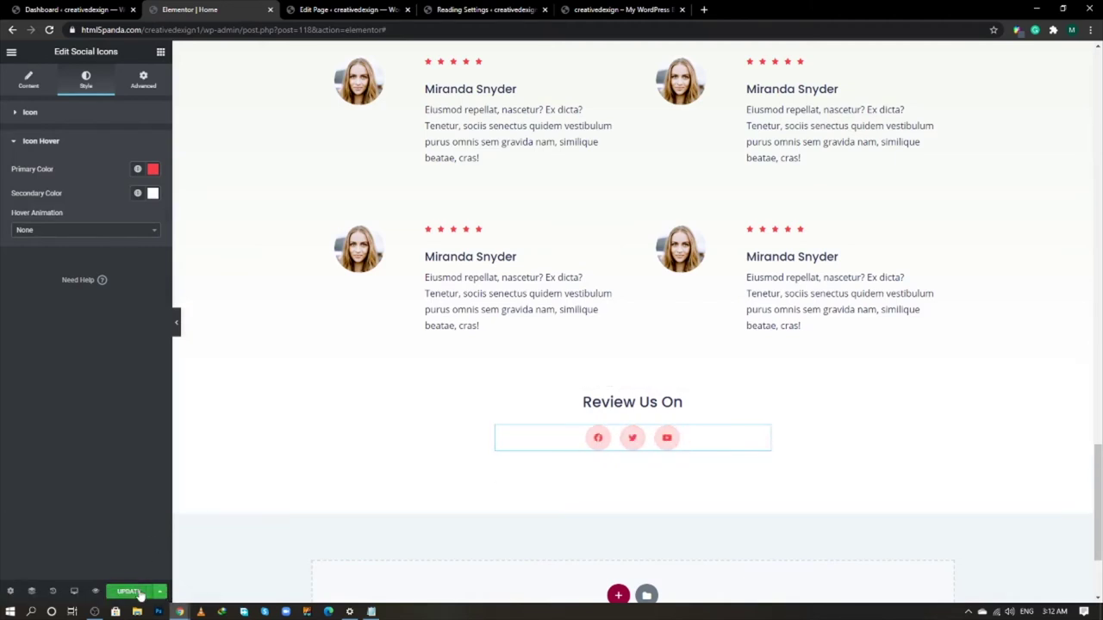
click(137, 593)
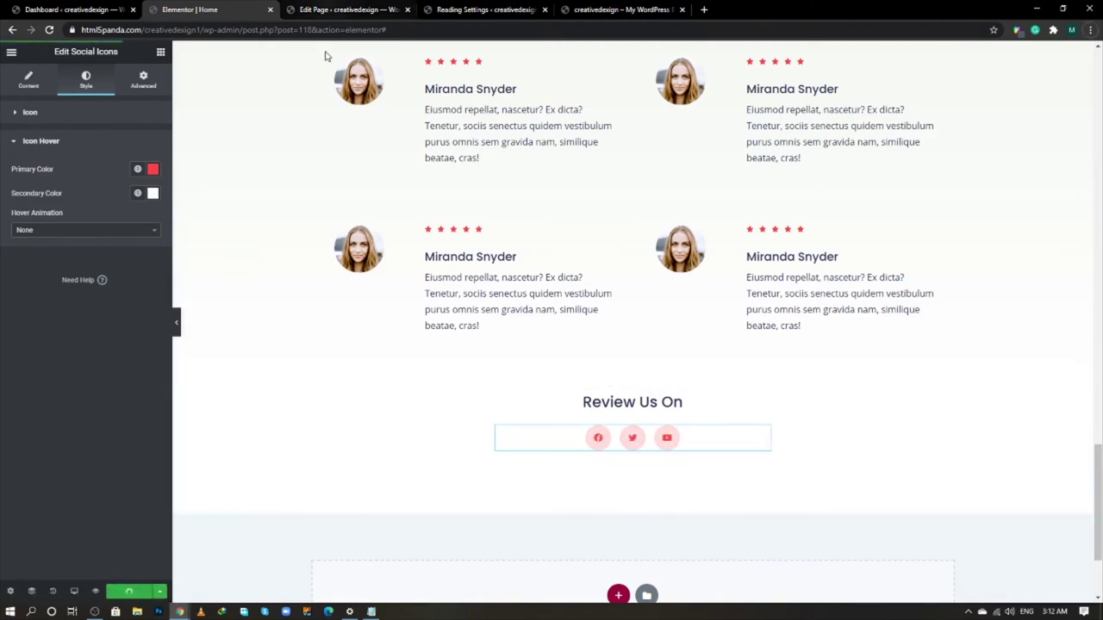
- Reload the live homepage and scroll down through it to review the new design
click(505, 9)
click(628, 8)
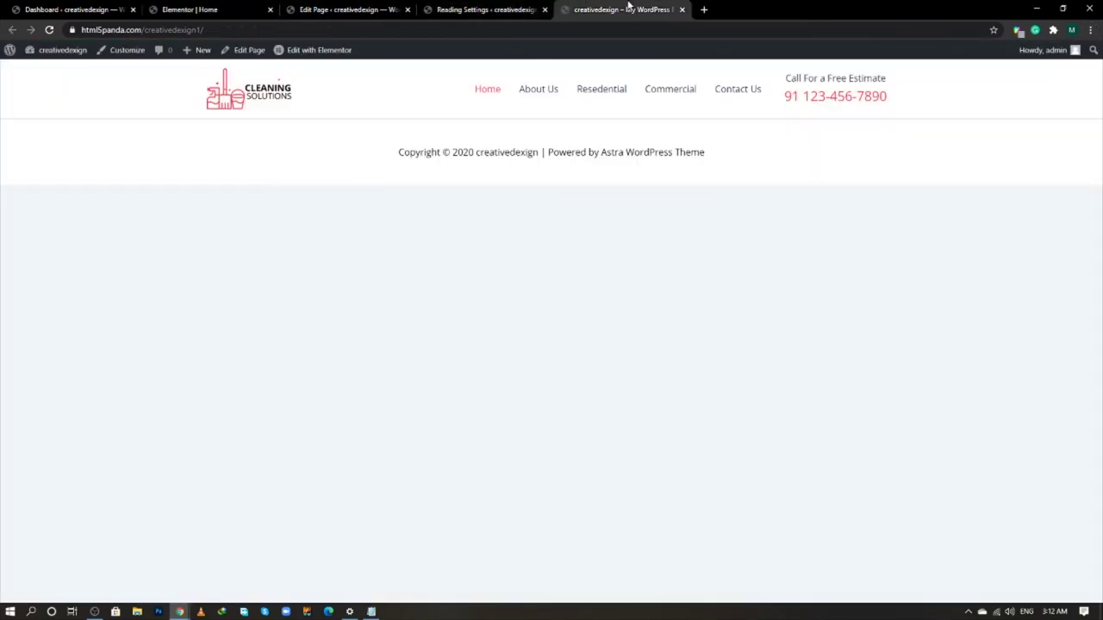
right_click(619, 5)
click(652, 55)
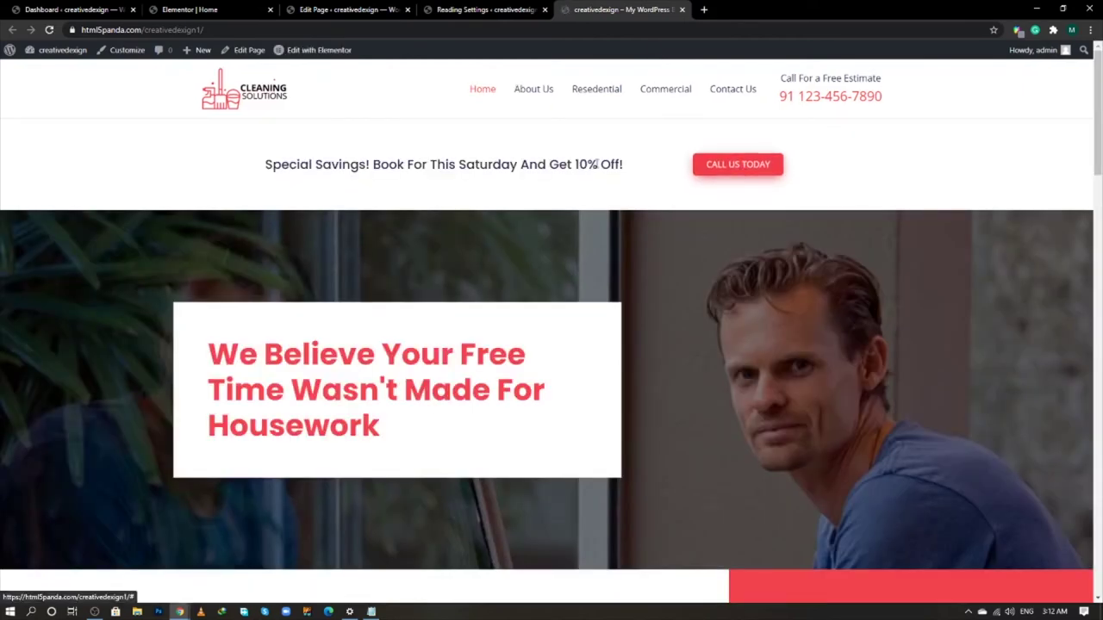
scroll(616, 210, down, 4)
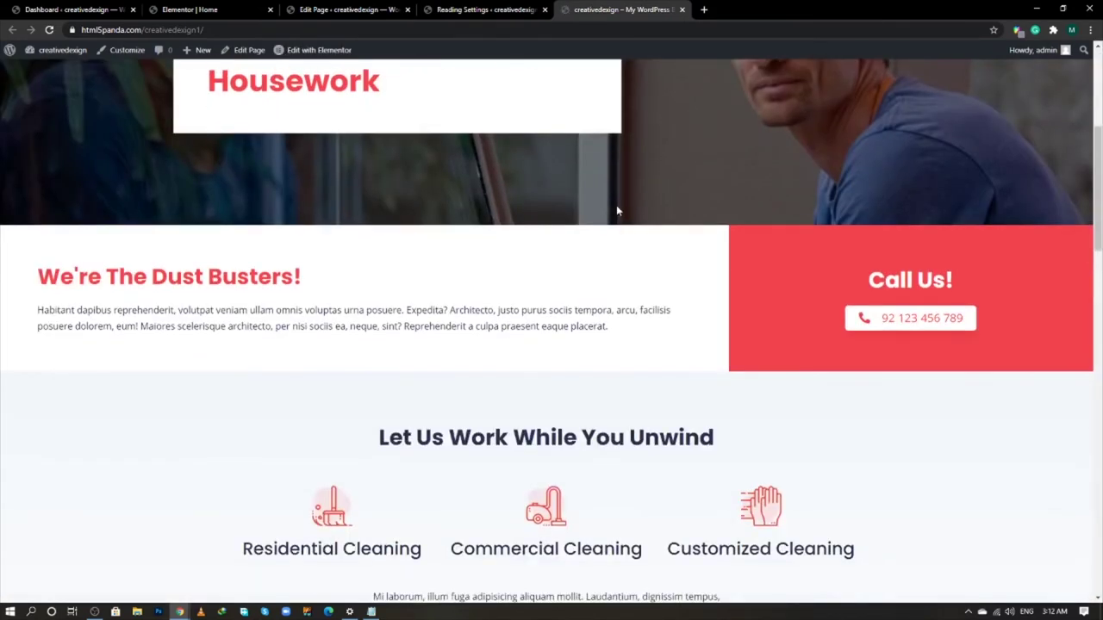
scroll(616, 210, down, 5)
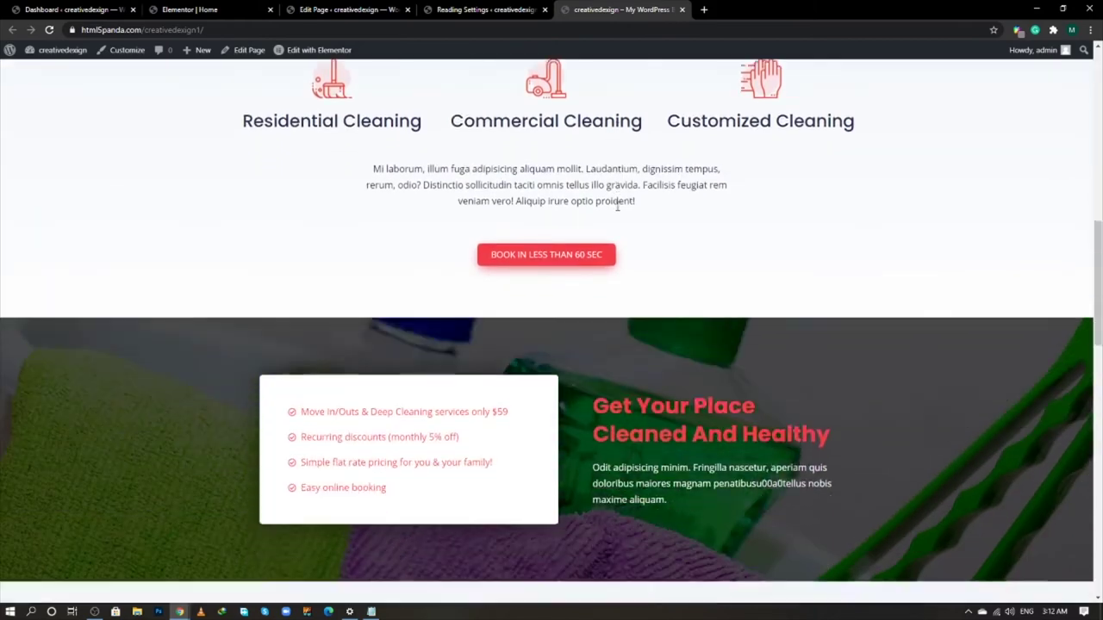
scroll(617, 206, down, 6)
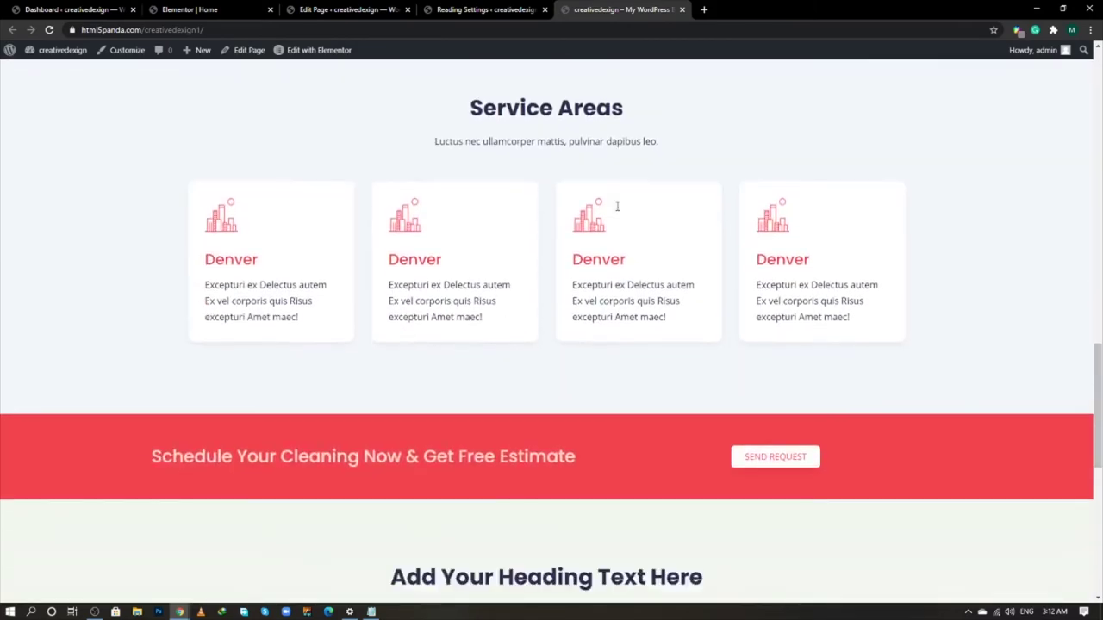
scroll(616, 208, down, 5)
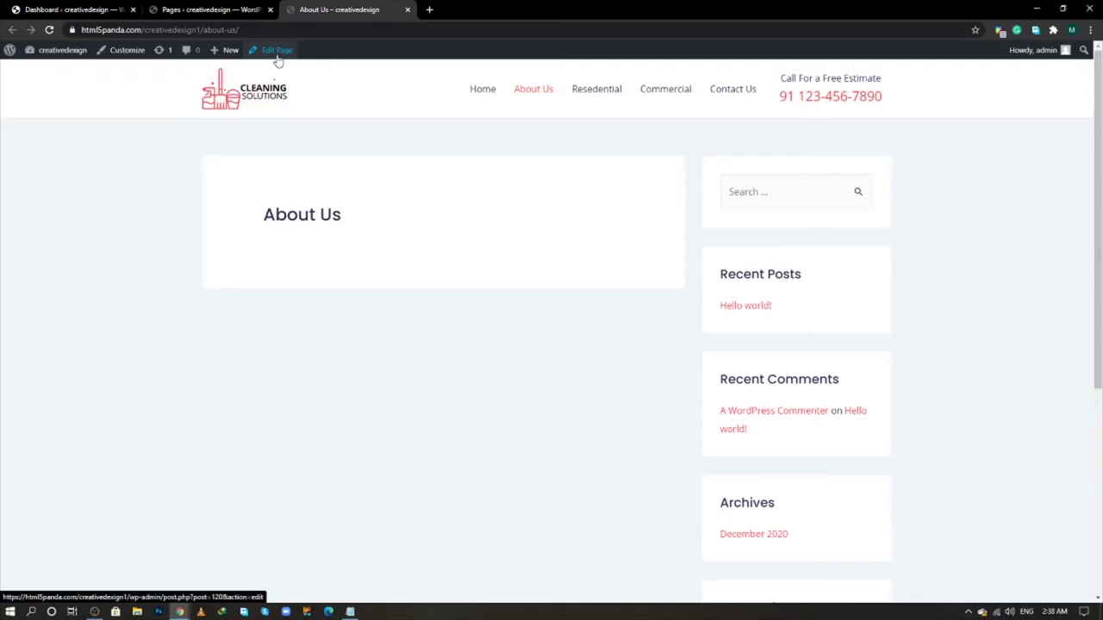
- Open the About Us page's WordPress editor in a new tab and launch Elementor on it
middle_click(277, 56)
click(458, 8)
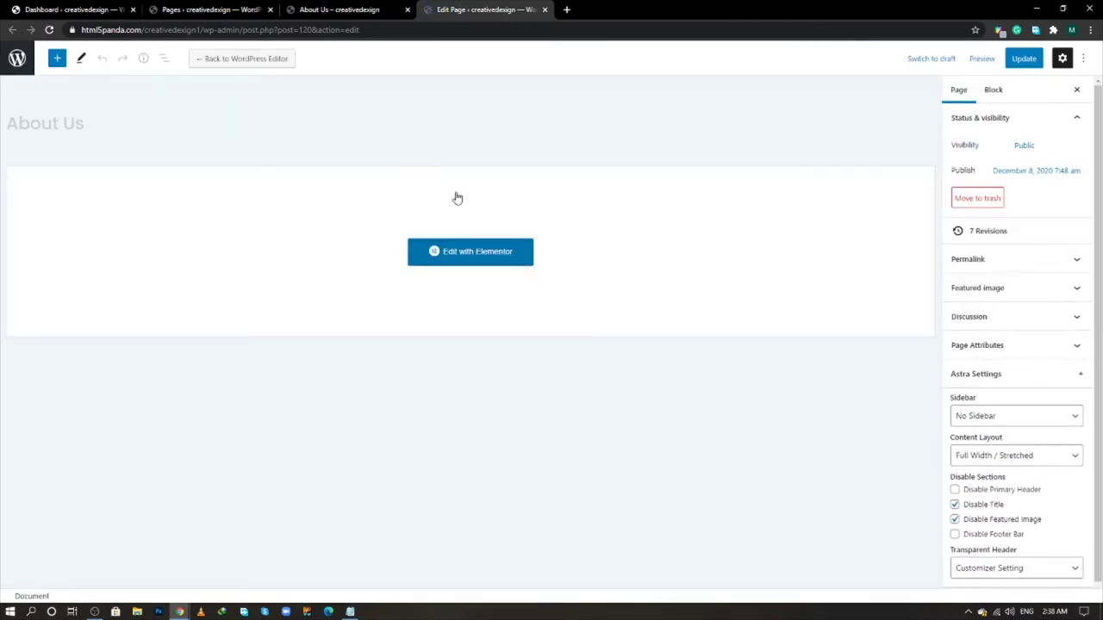
click(462, 252)
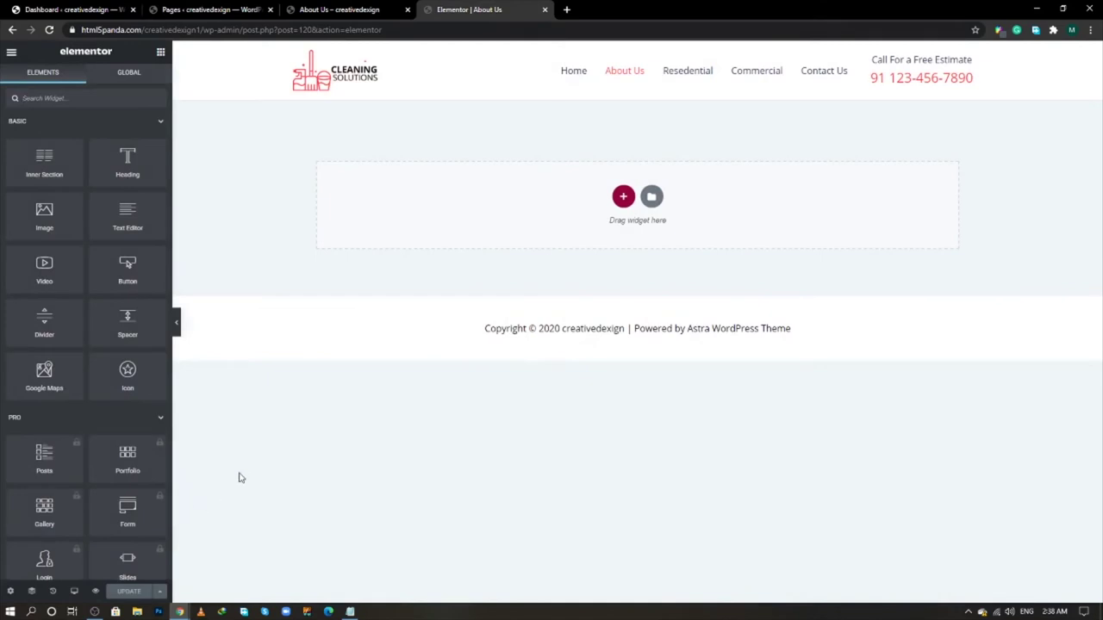
- Set the About Us page layout to Elementor Full Width
click(9, 592)
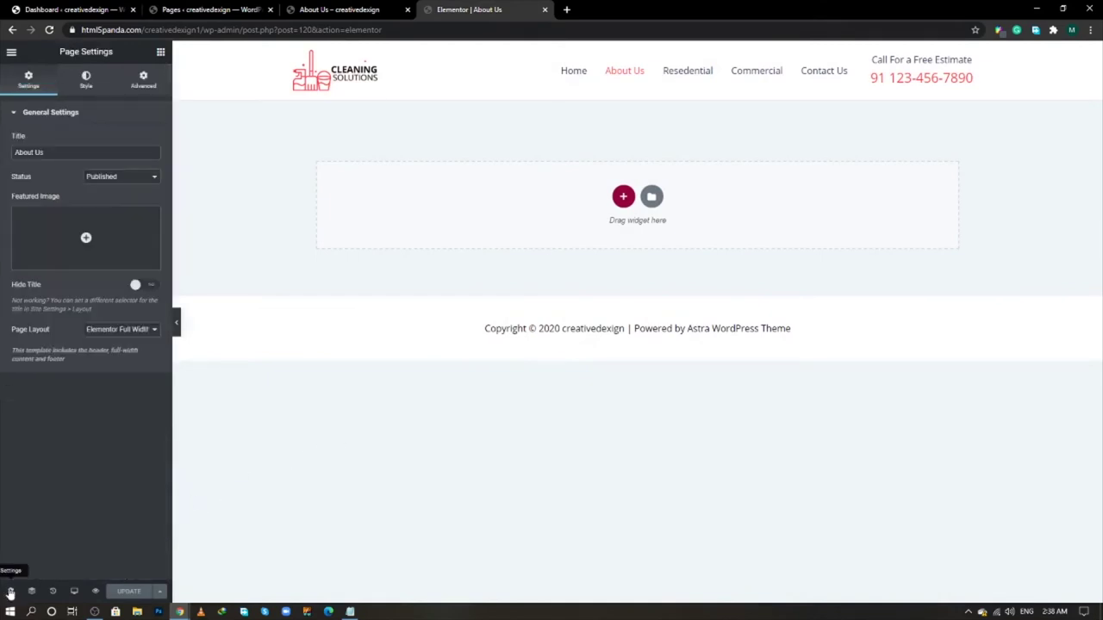
click(107, 330)
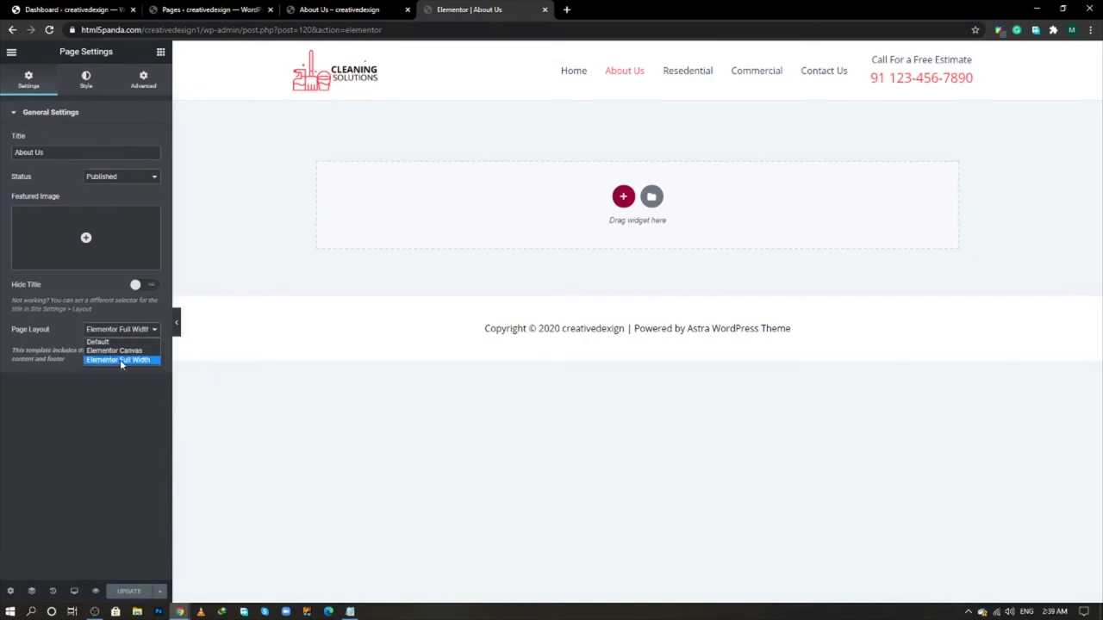
click(121, 360)
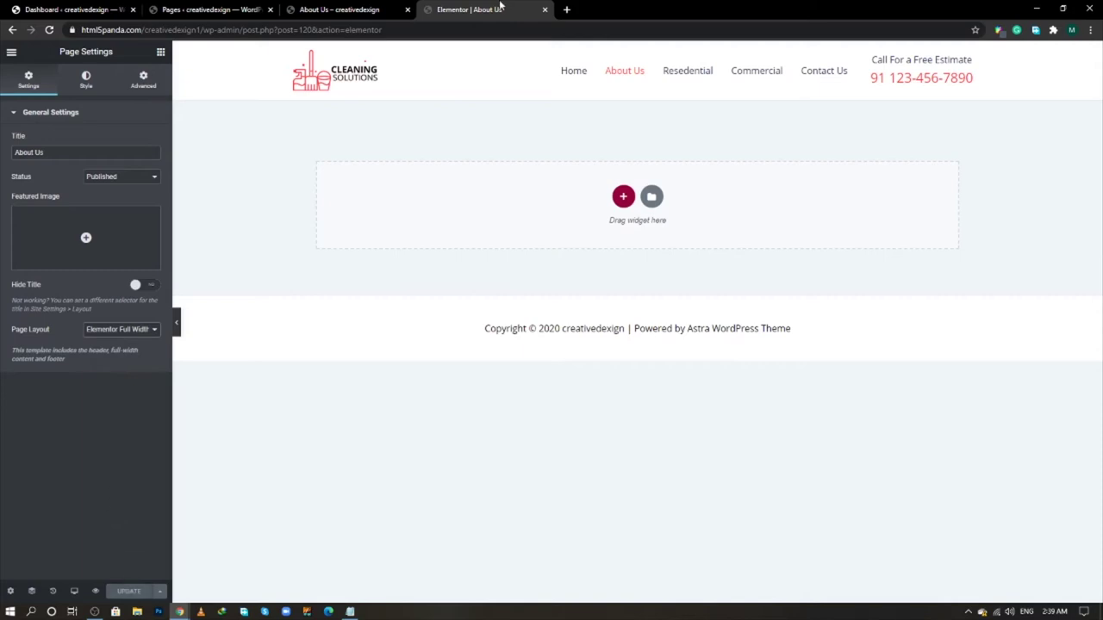
- Check the live About Us page and the reference 'The Cleaner Team' heading, then start a new section
click(377, 9)
click(50, 31)
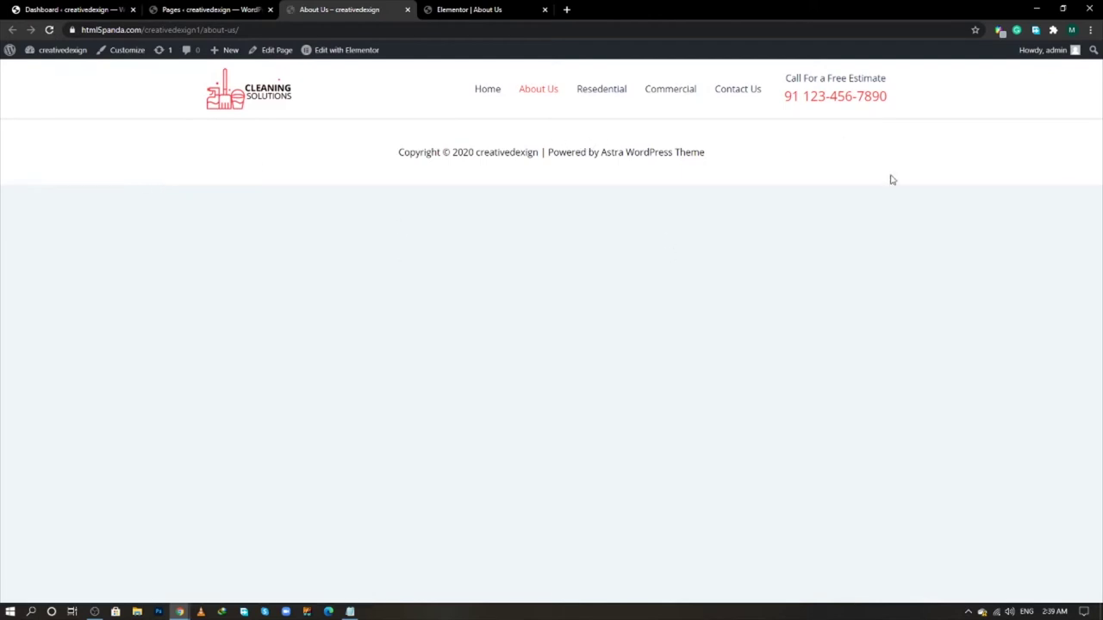
click(495, 8)
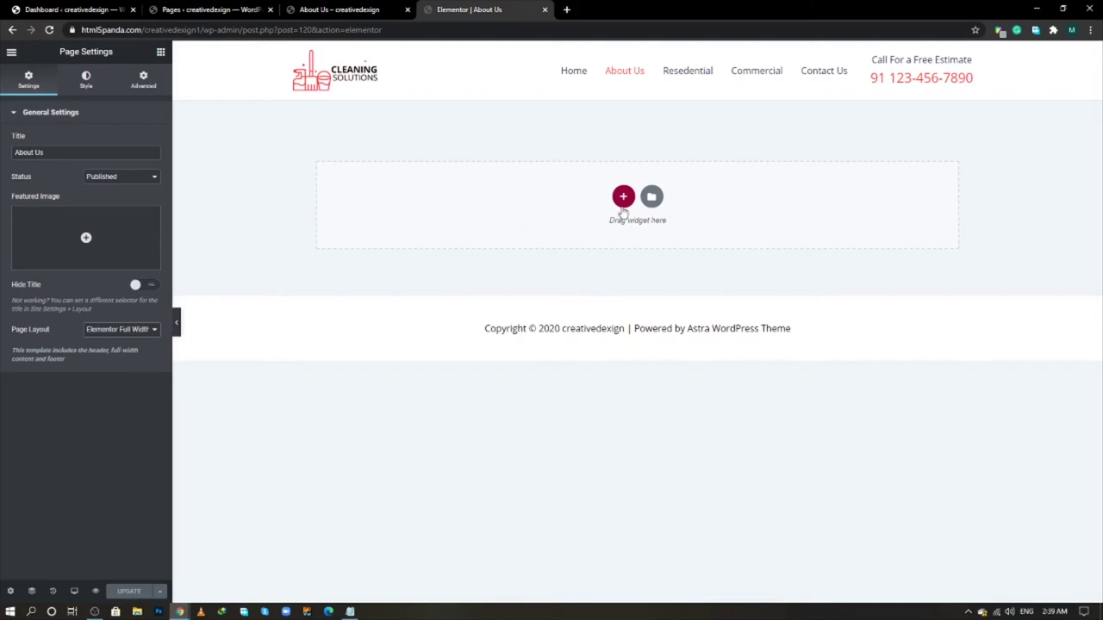
key(alt+Tab)
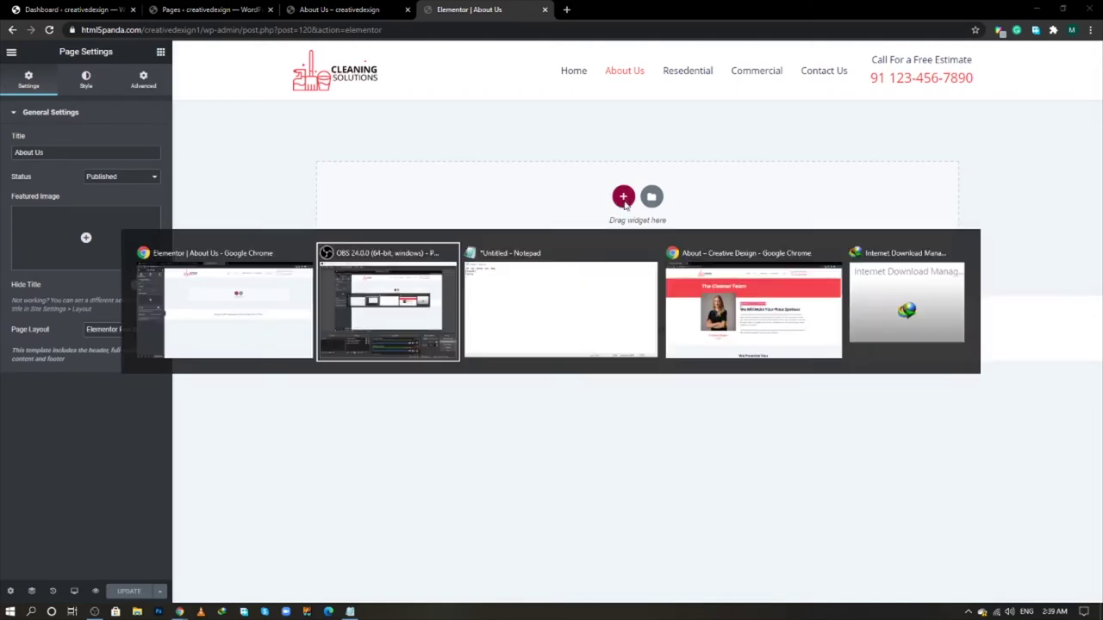
key(alt+Tab)
key(alt+Tab)
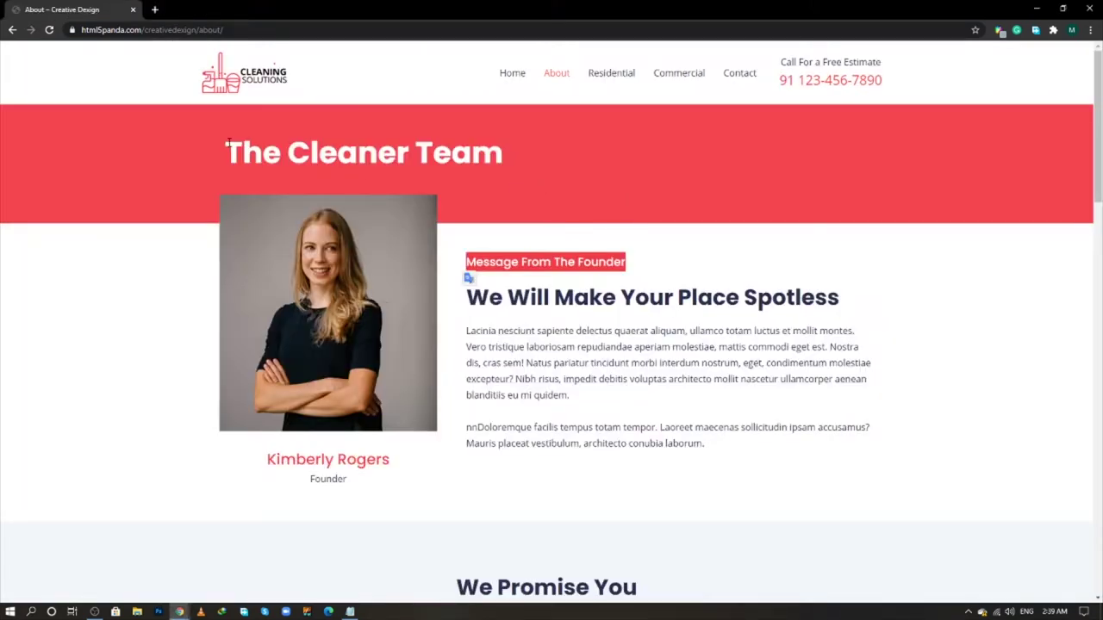
drag(227, 143, 532, 165)
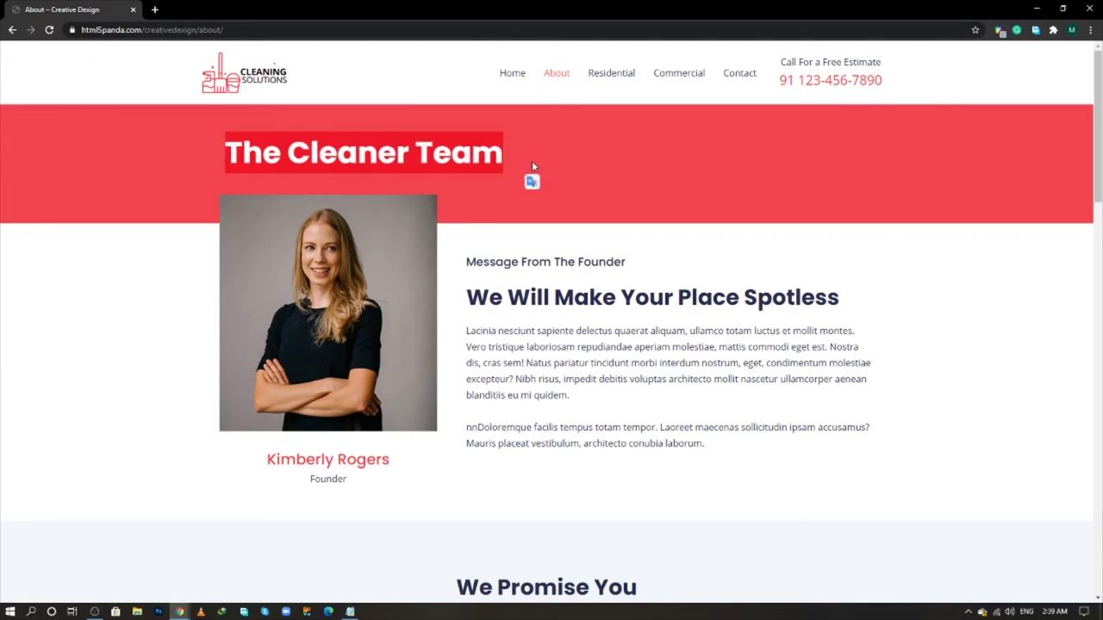
key(alt+Tab)
click(623, 195)
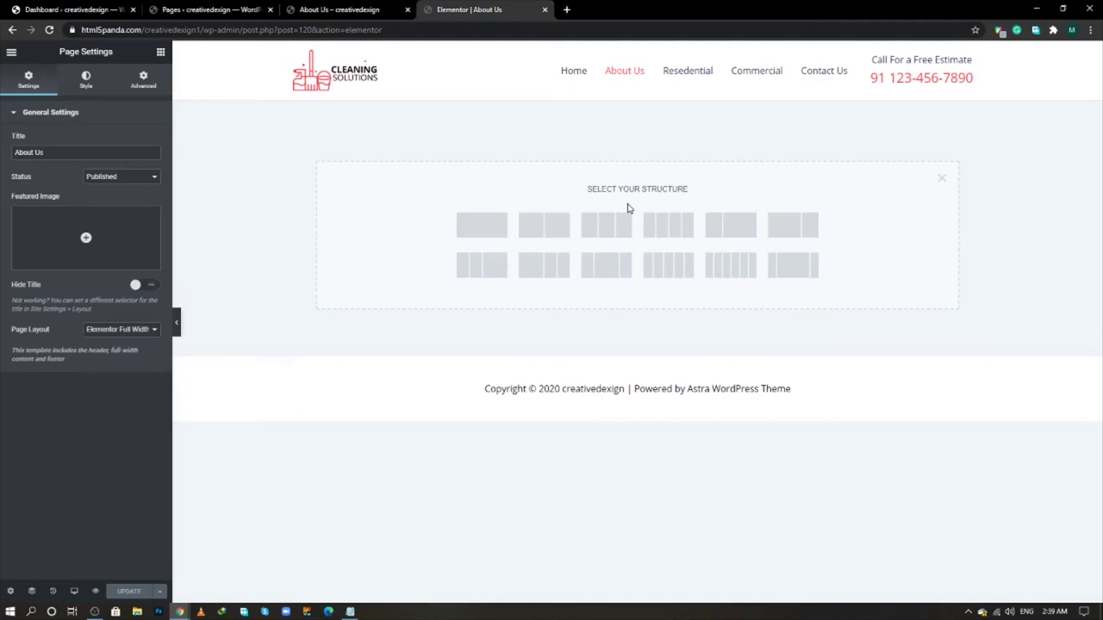
- Add a single-column section with a solid F23d49F7 red background copied from the notes
click(481, 225)
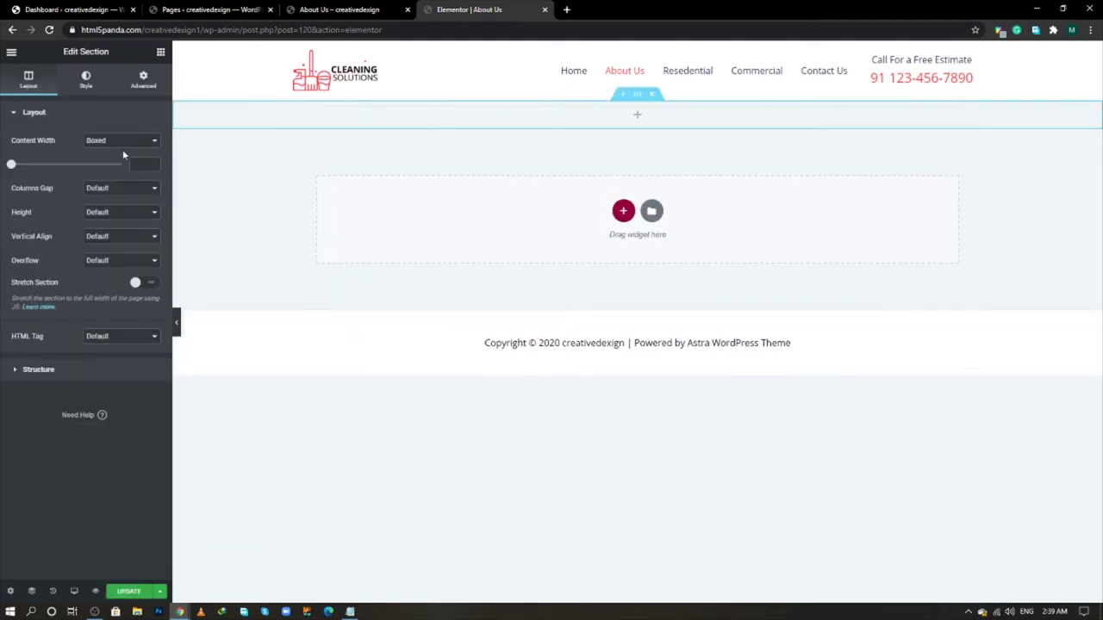
click(89, 82)
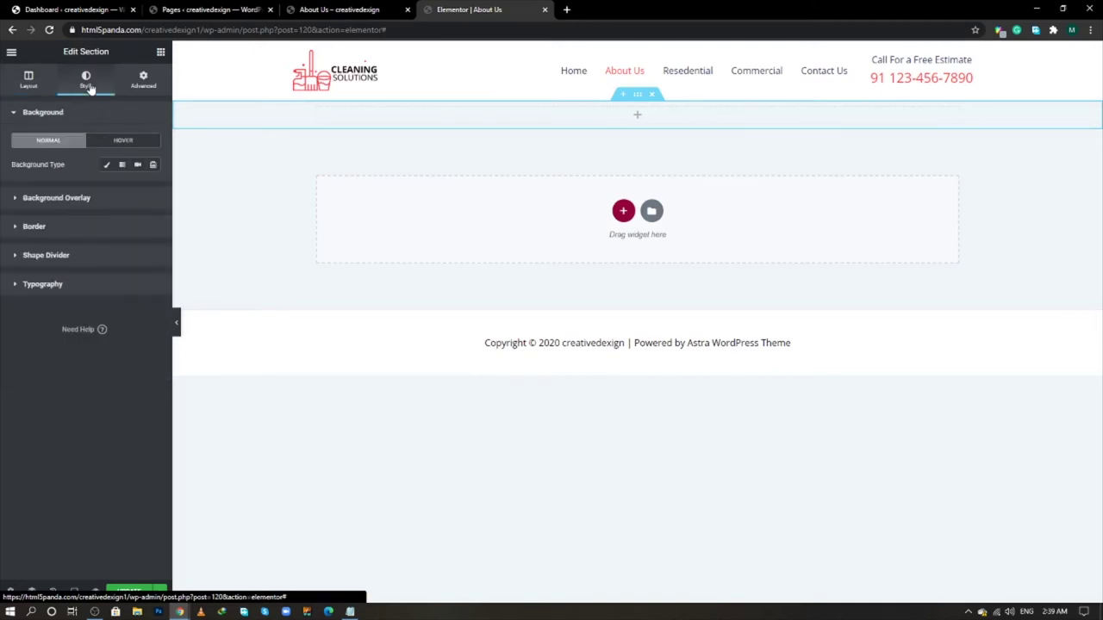
click(349, 613)
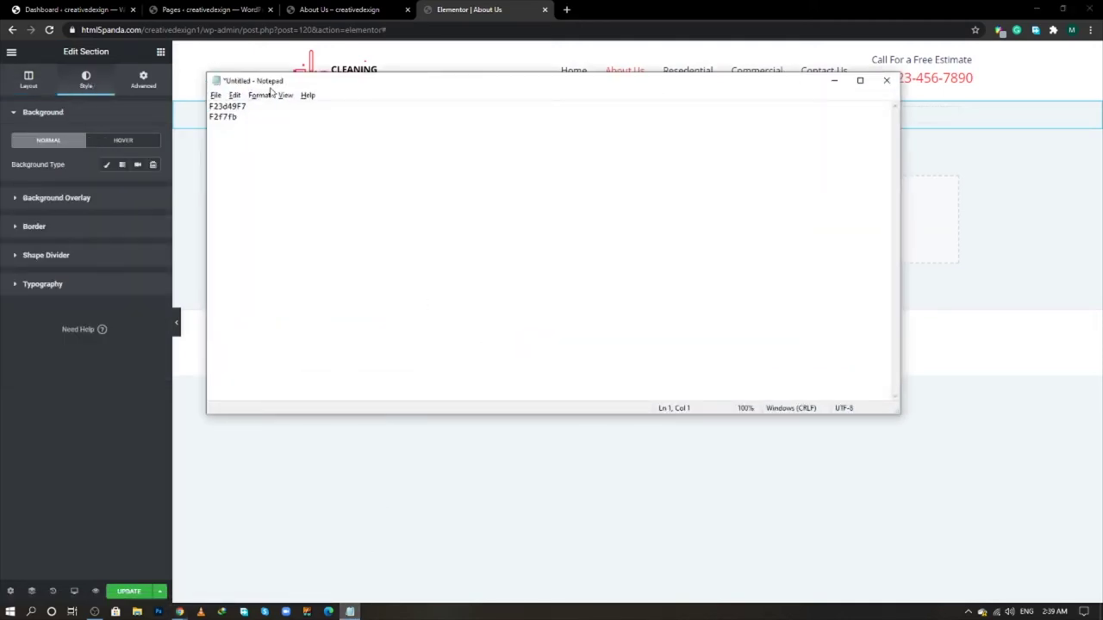
drag(252, 105, 207, 106)
key(ctrl+c)
click(105, 164)
click(152, 189)
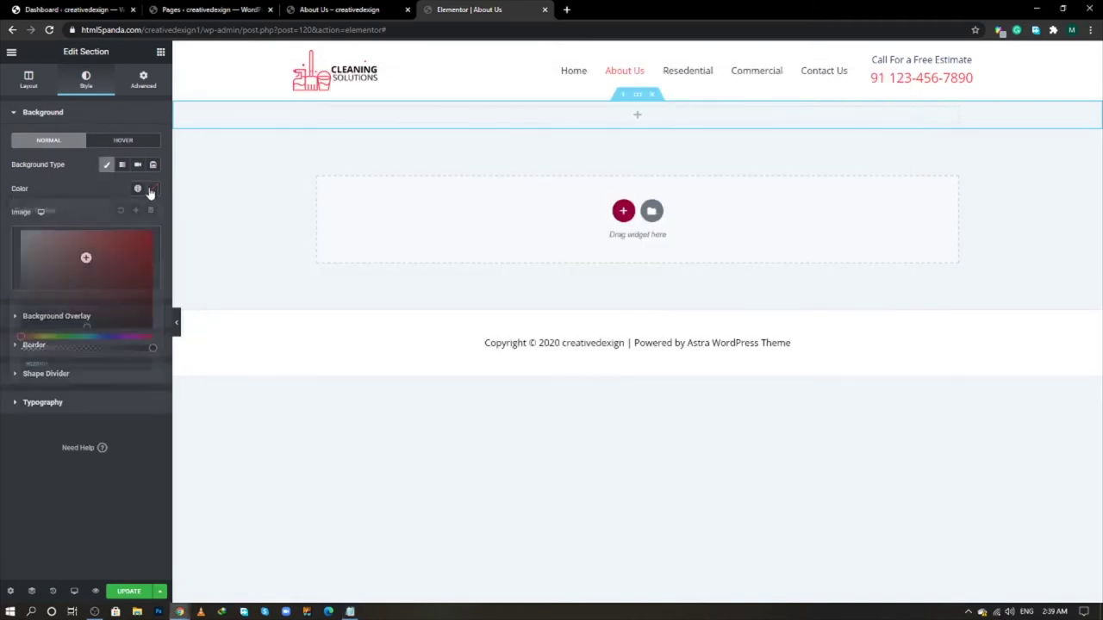
key(ctrl+v)
click(190, 180)
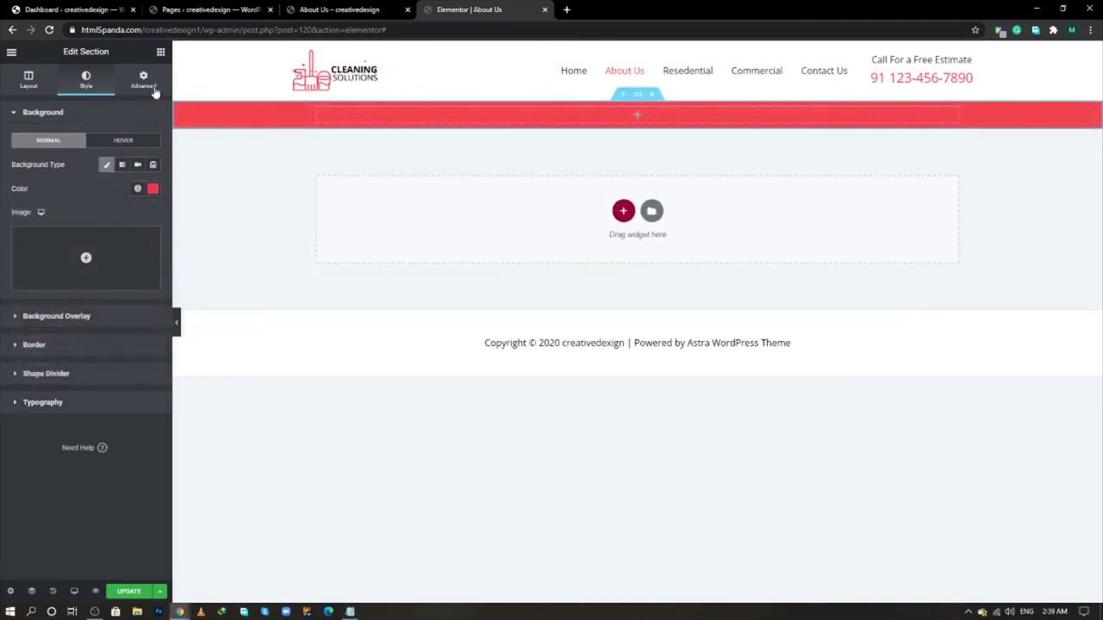
- Give the section 40 px top padding and 80 px bottom padding
click(152, 87)
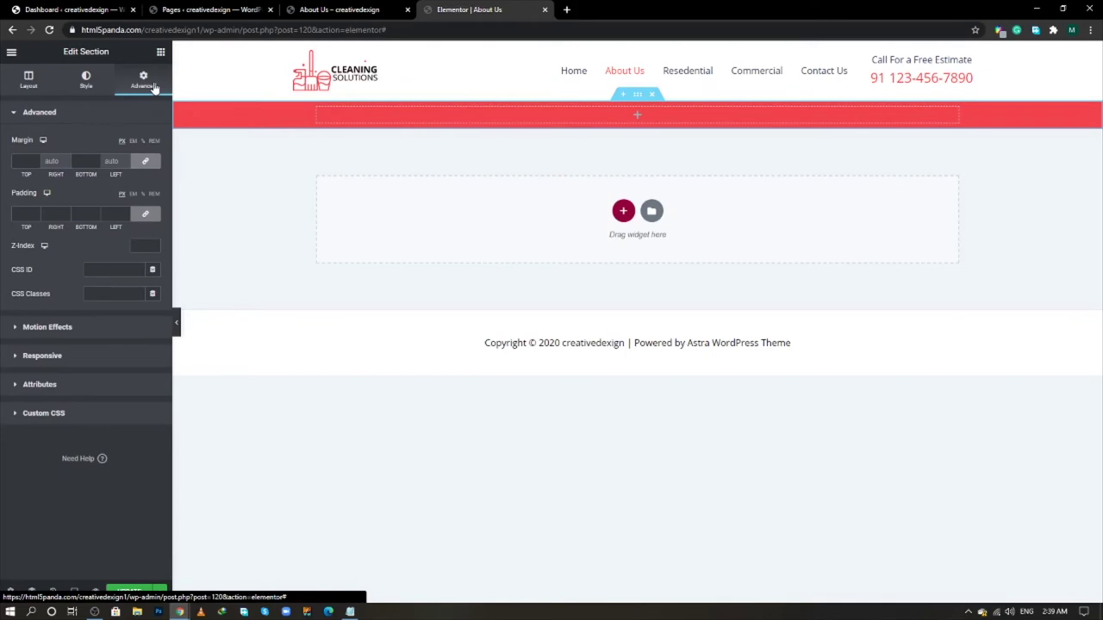
click(145, 214)
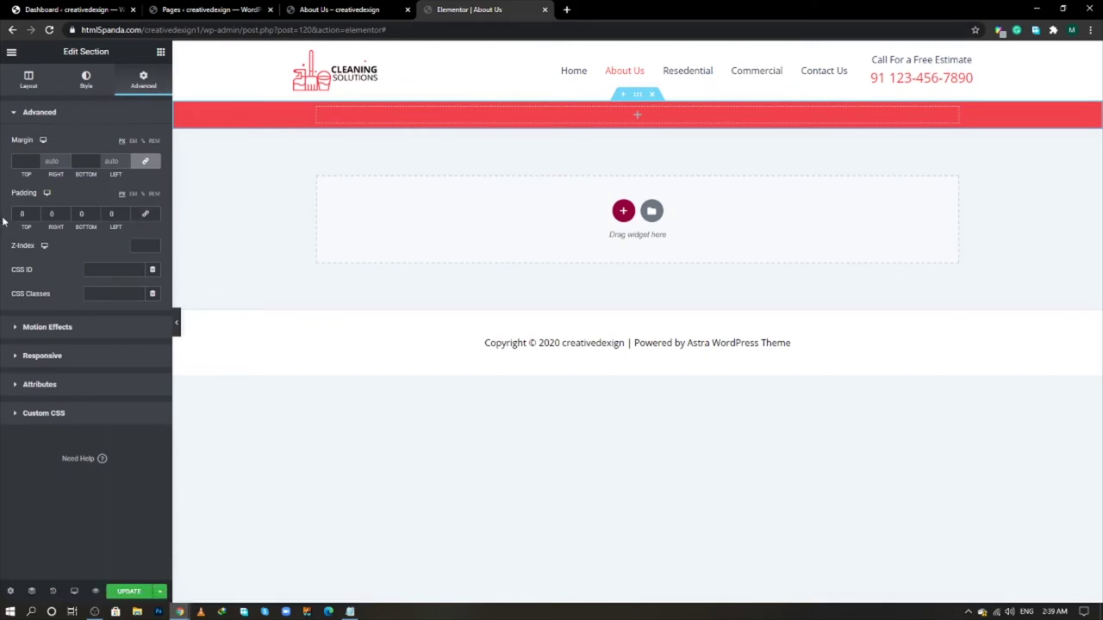
click(19, 214)
text(40)
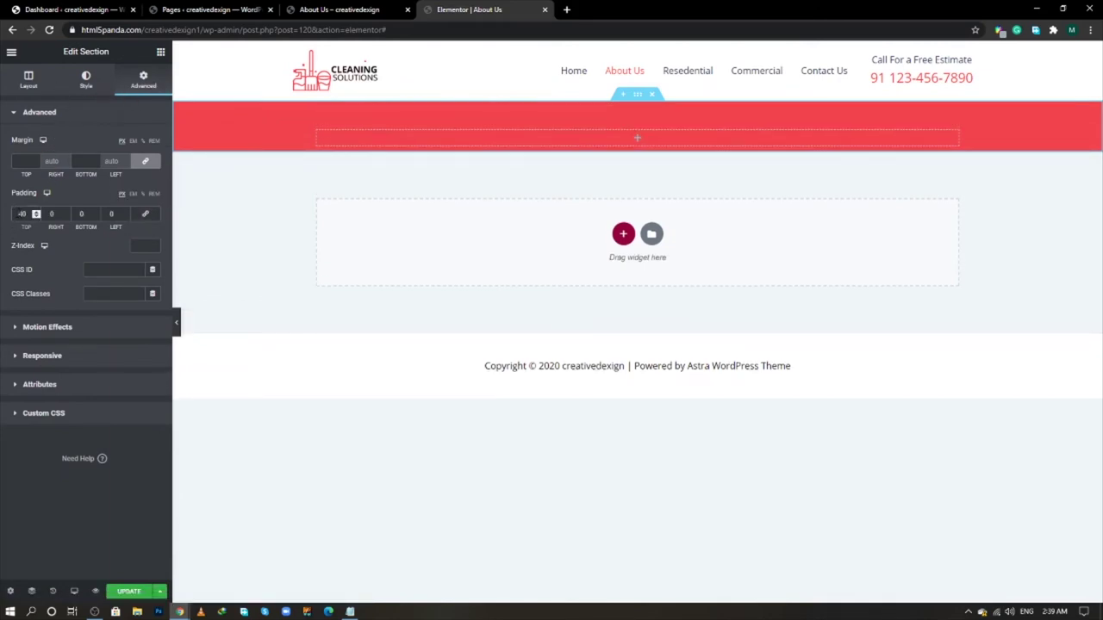
click(81, 214)
text(80)
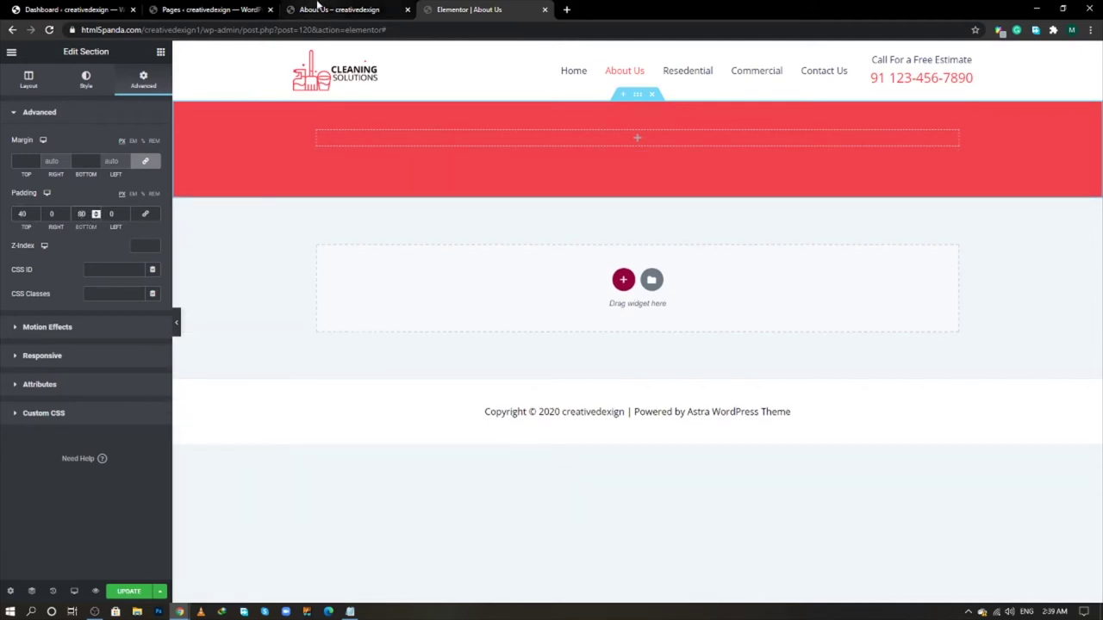
- Return to the Elementor About Us tab and bring up the widgets panel
click(317, 7)
key(alt+Tab)
key(alt+Tab)
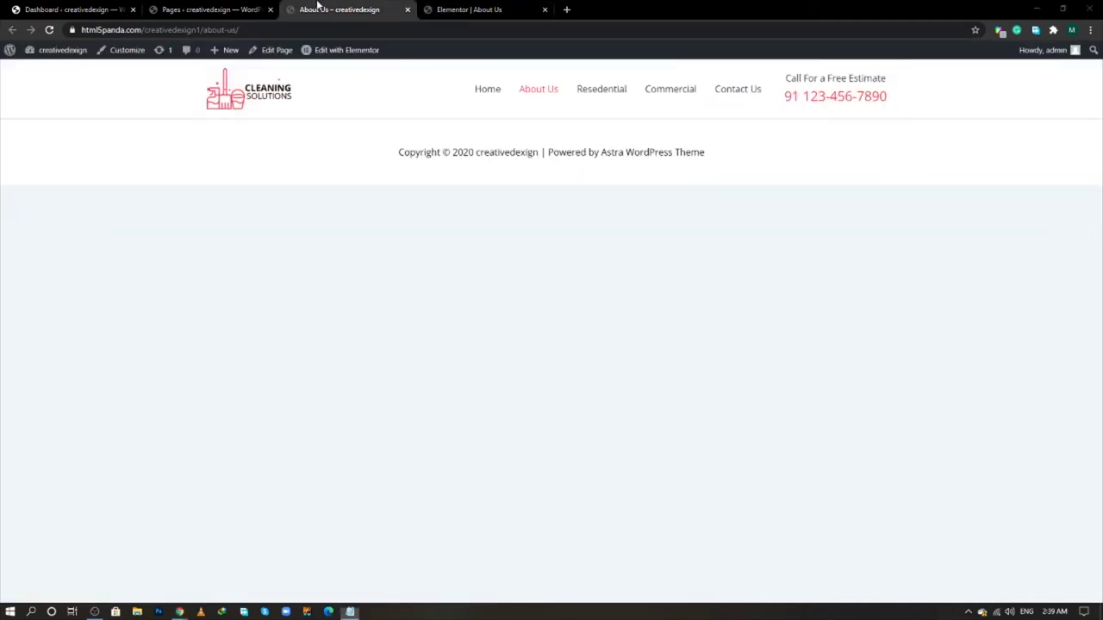
key(alt+Tab)
key(Tab)
key(alt+Tab)
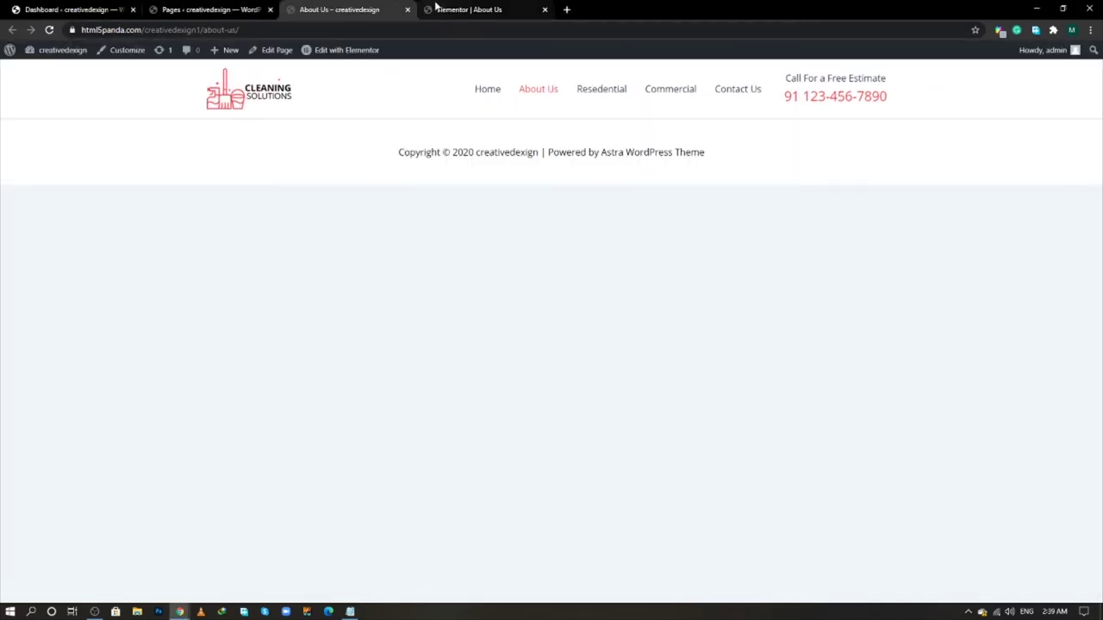
click(438, 9)
click(160, 51)
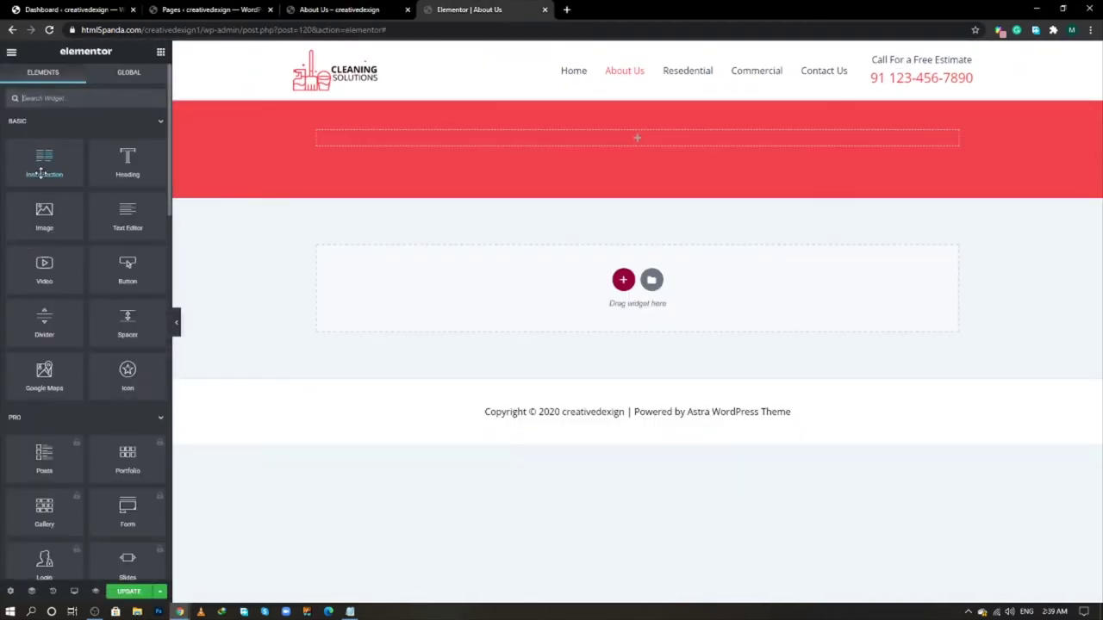
- Add an H1 heading reading 'The Cleaner Team' to the red banner
drag(127, 161, 389, 143)
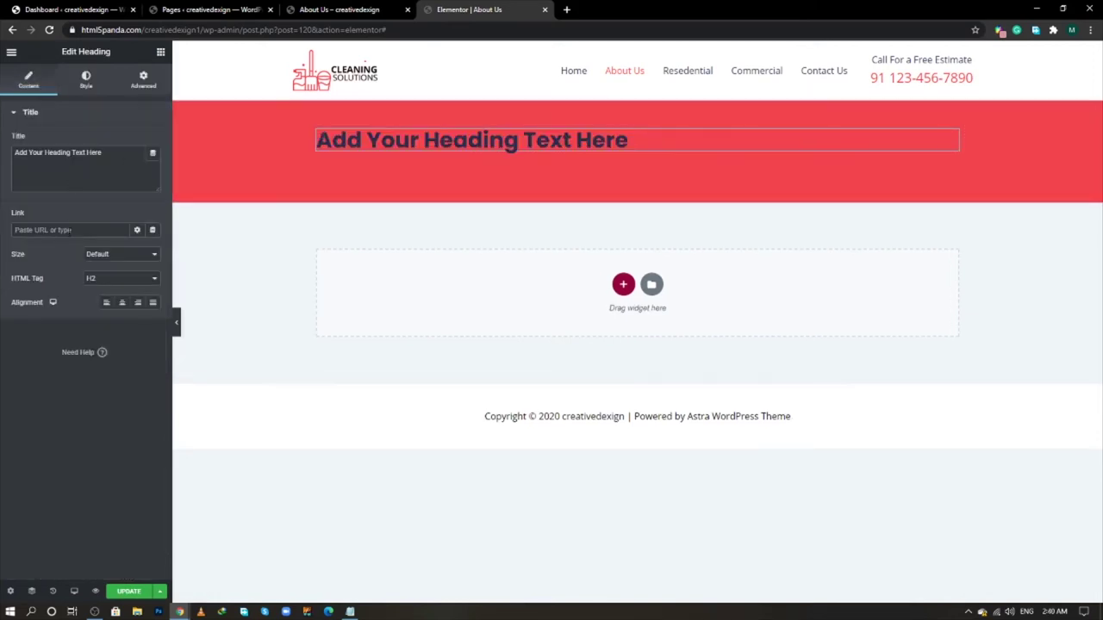
click(95, 278)
click(93, 290)
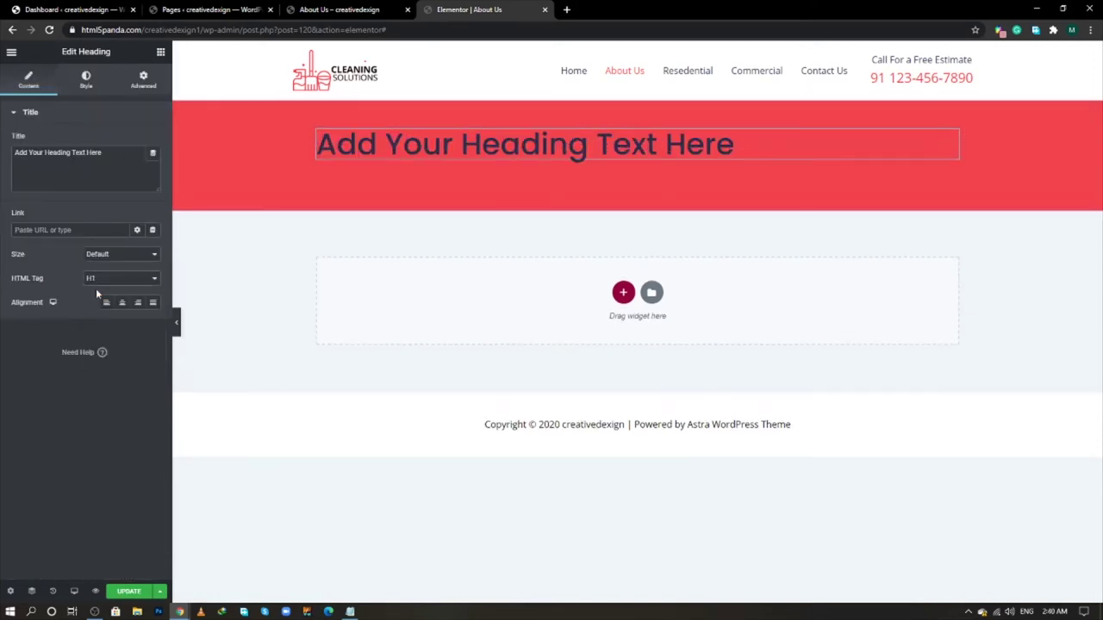
triple_click(113, 159)
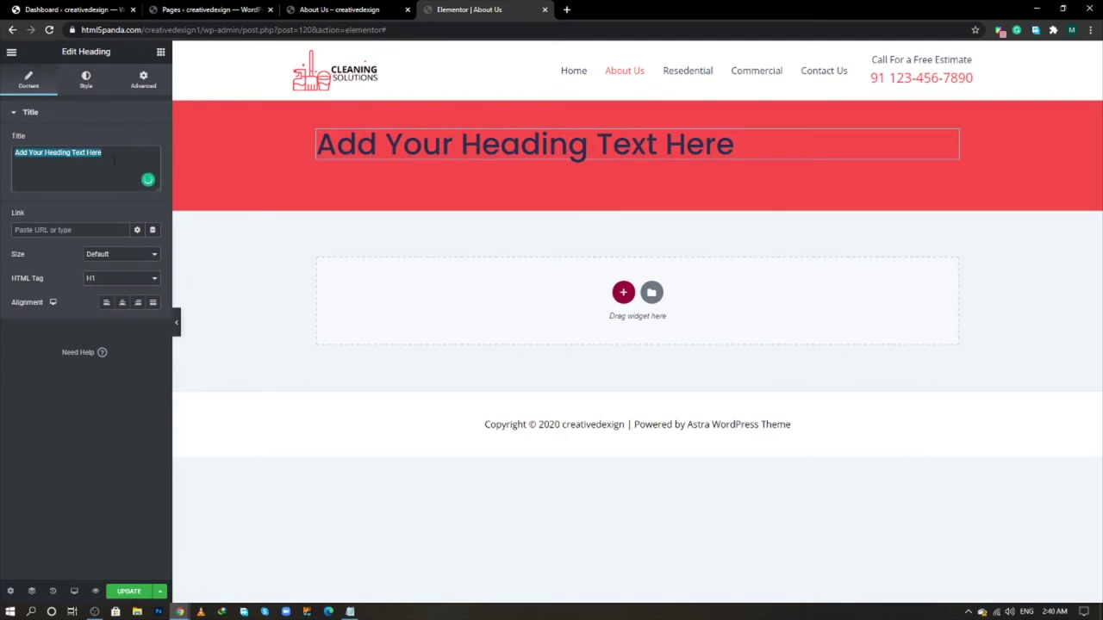
key(ctrl+v)
key(alt+Tab)
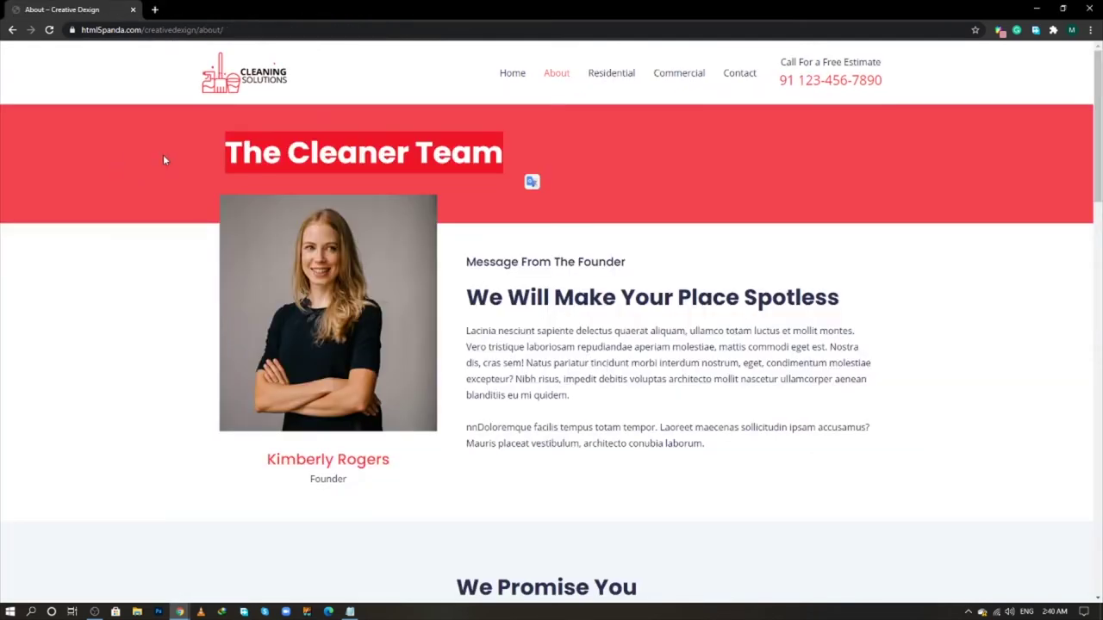
key(alt+Tab)
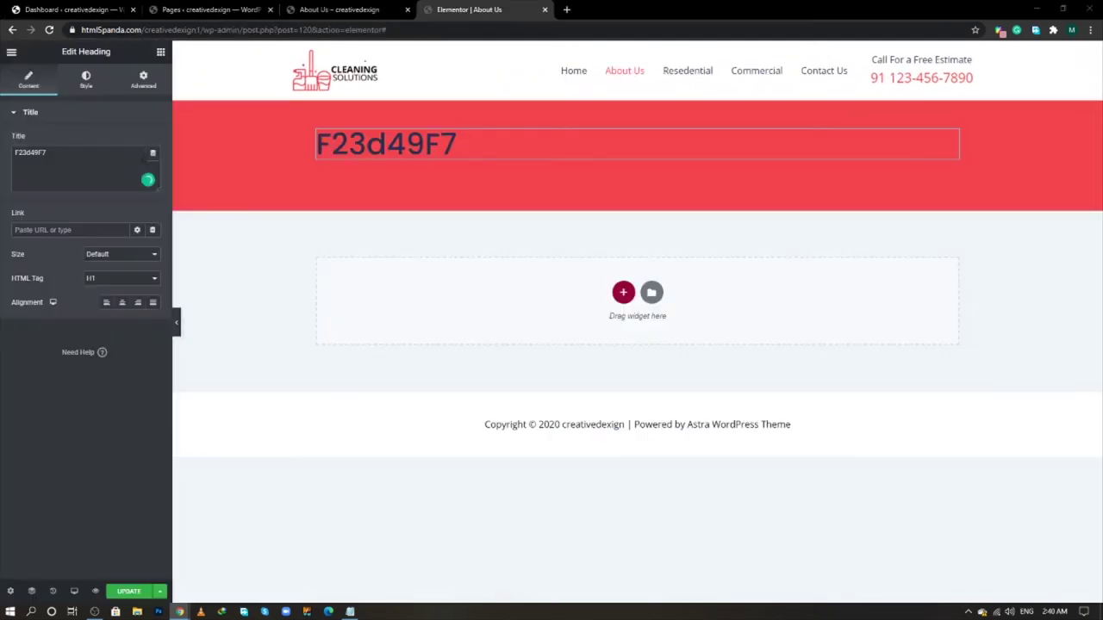
triple_click(75, 153)
text(The Cleaner Team)
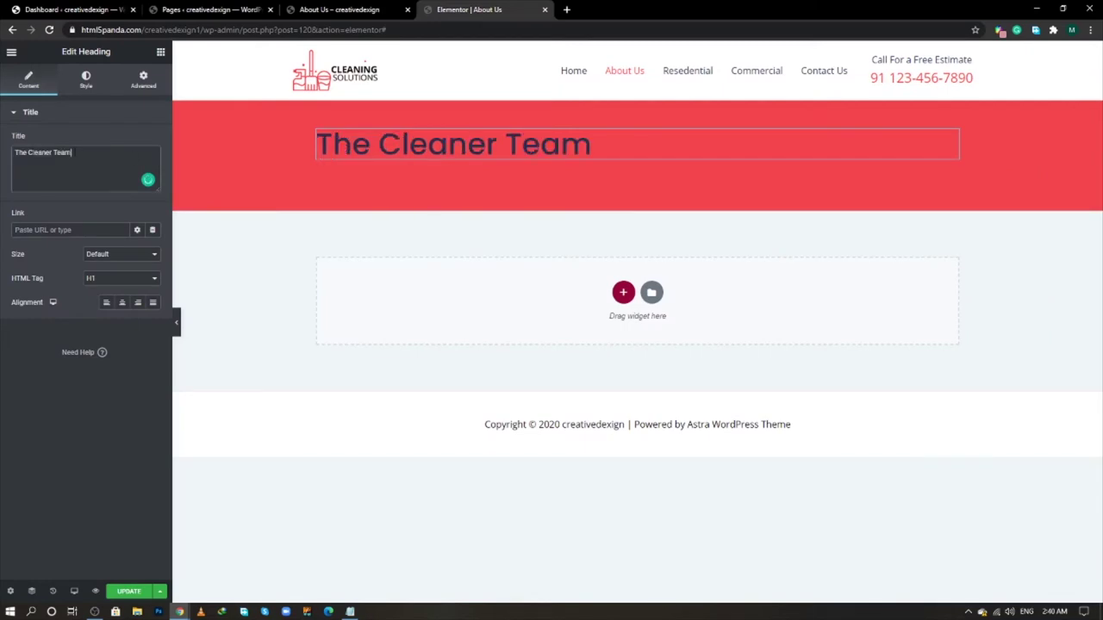
- Make the heading text white and bold
click(86, 80)
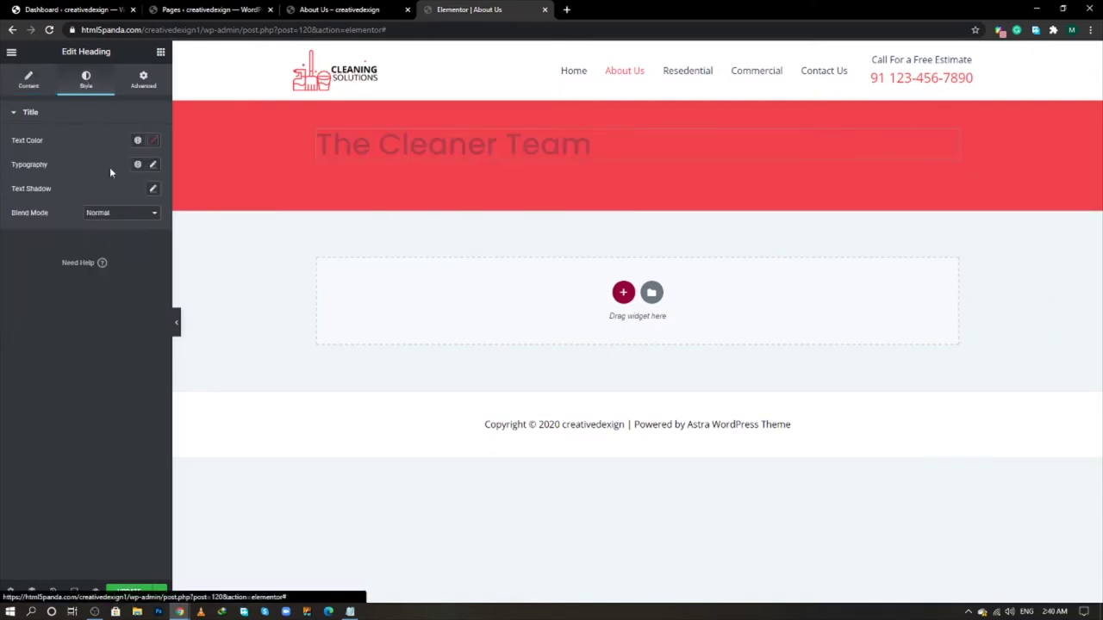
click(150, 146)
drag(74, 215, 2, 169)
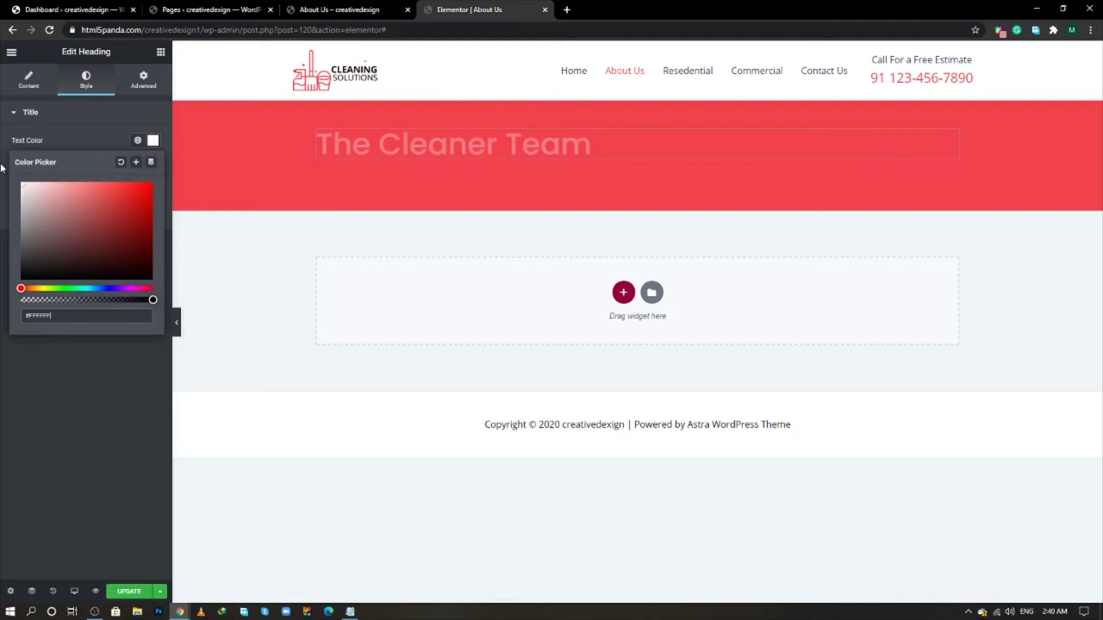
click(64, 424)
click(154, 166)
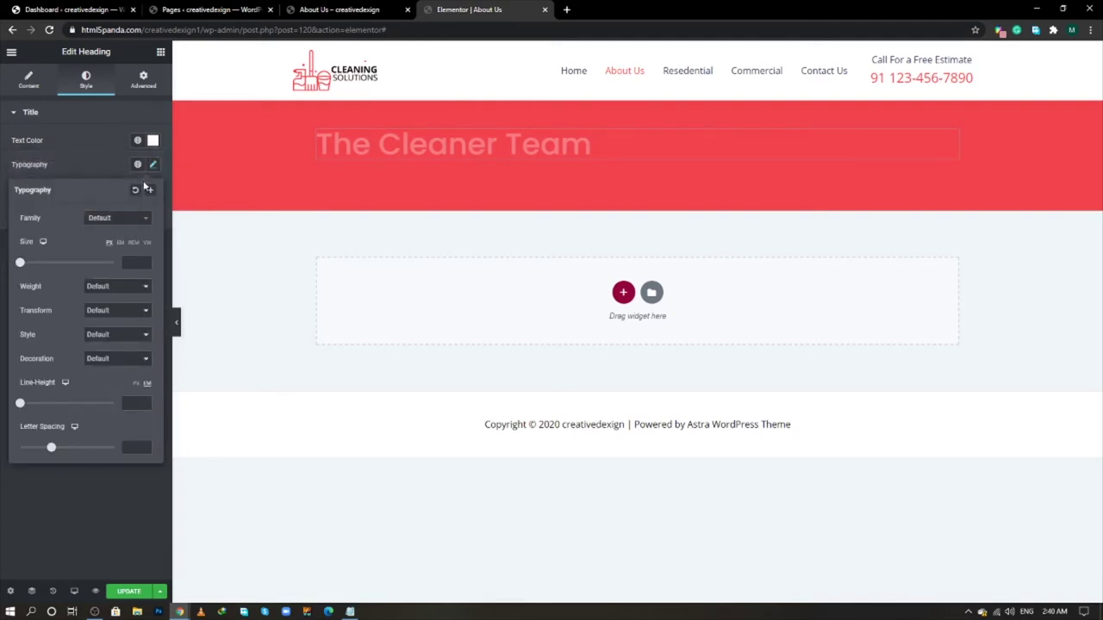
click(117, 288)
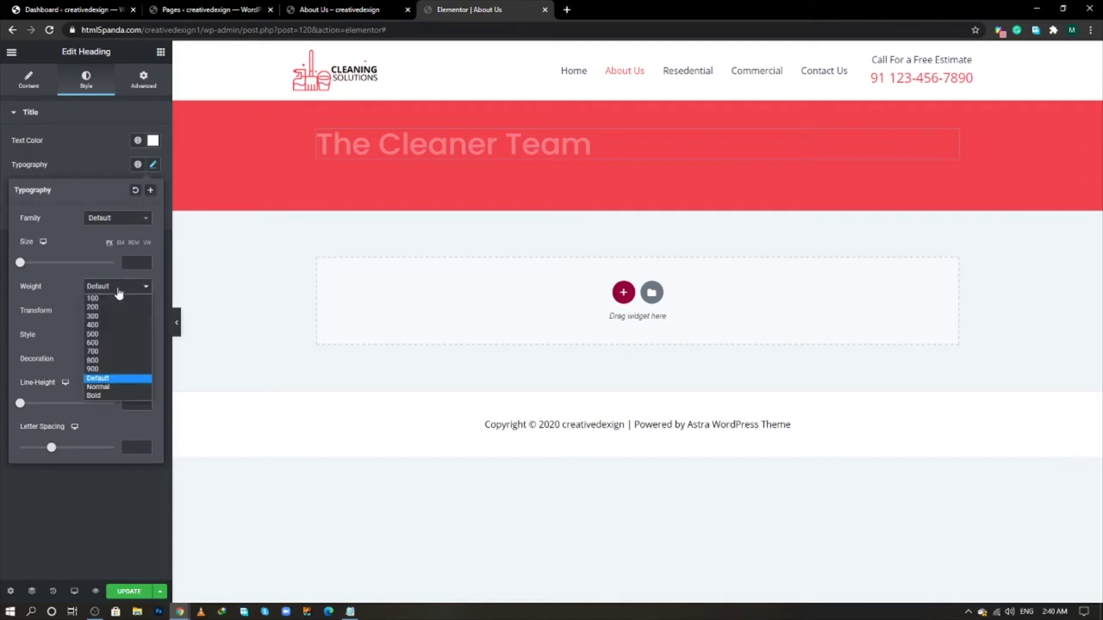
click(100, 396)
click(83, 164)
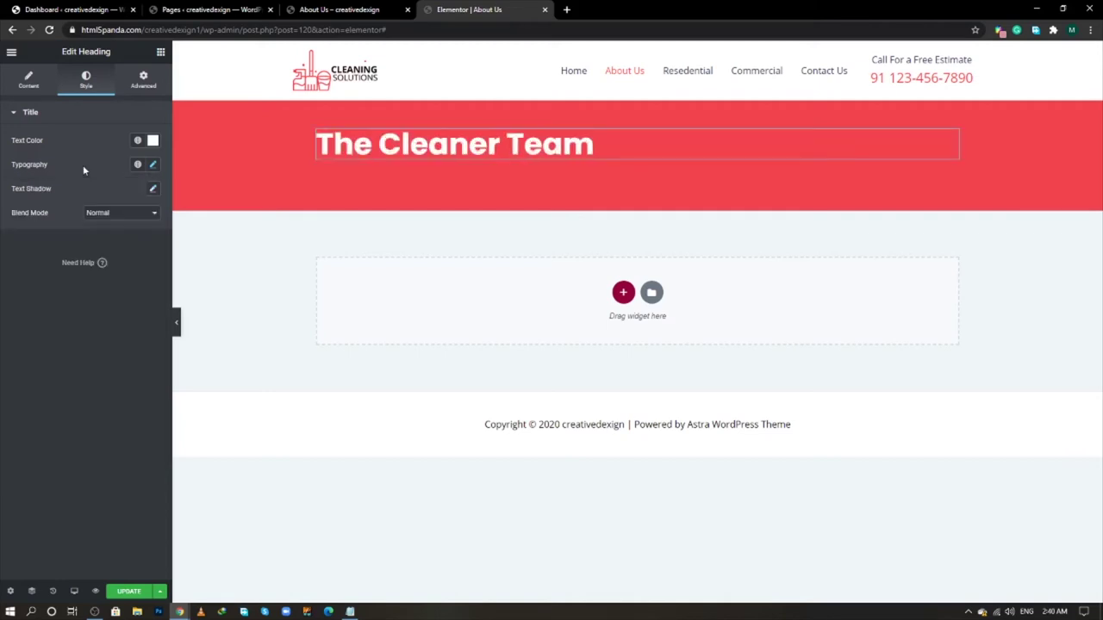
click(622, 293)
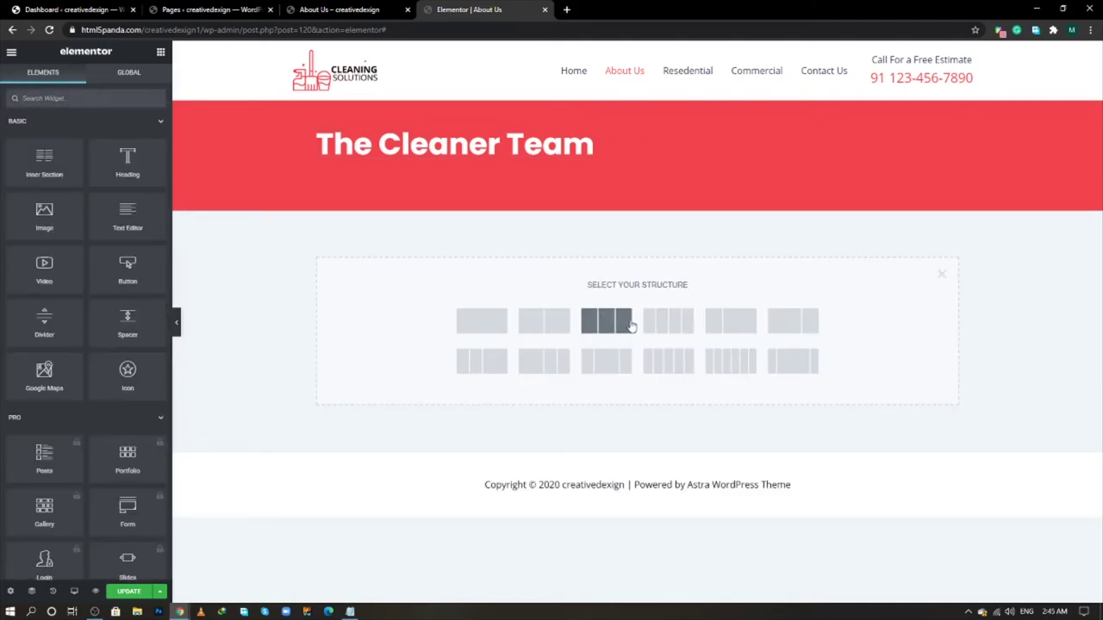
- Add a two-column section with an Image Box in the left column and a Heading in the right
click(736, 333)
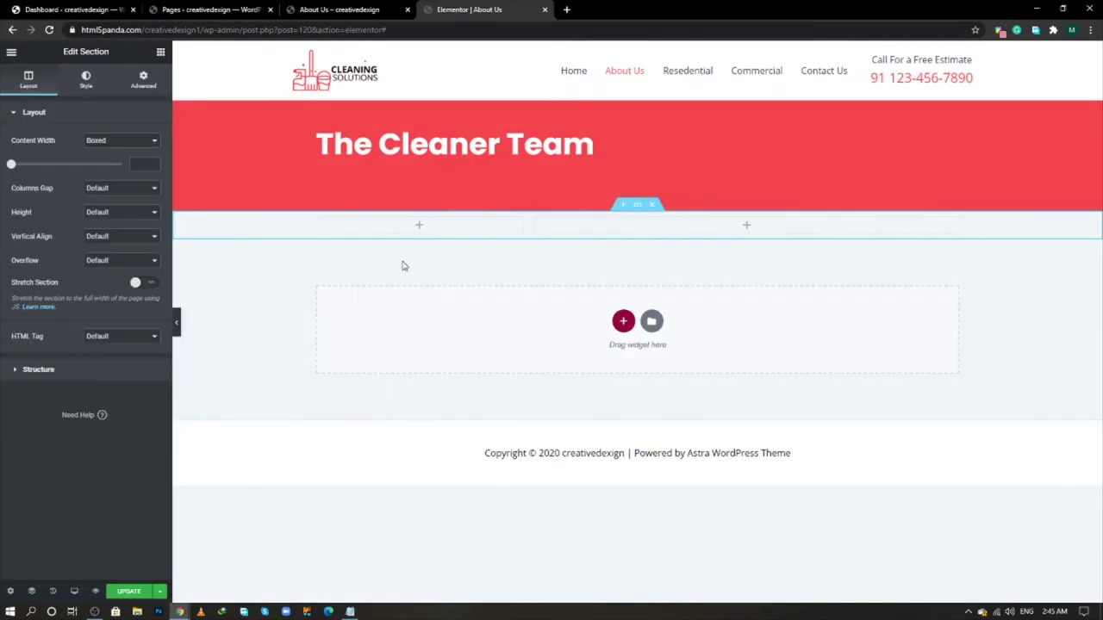
click(160, 51)
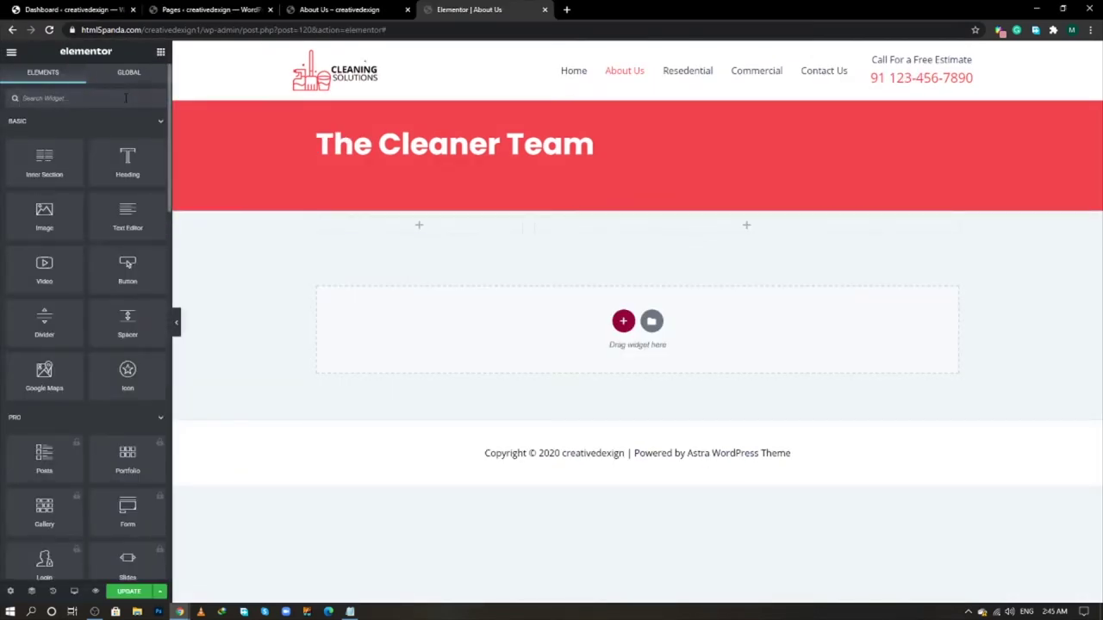
click(103, 98)
text(image)
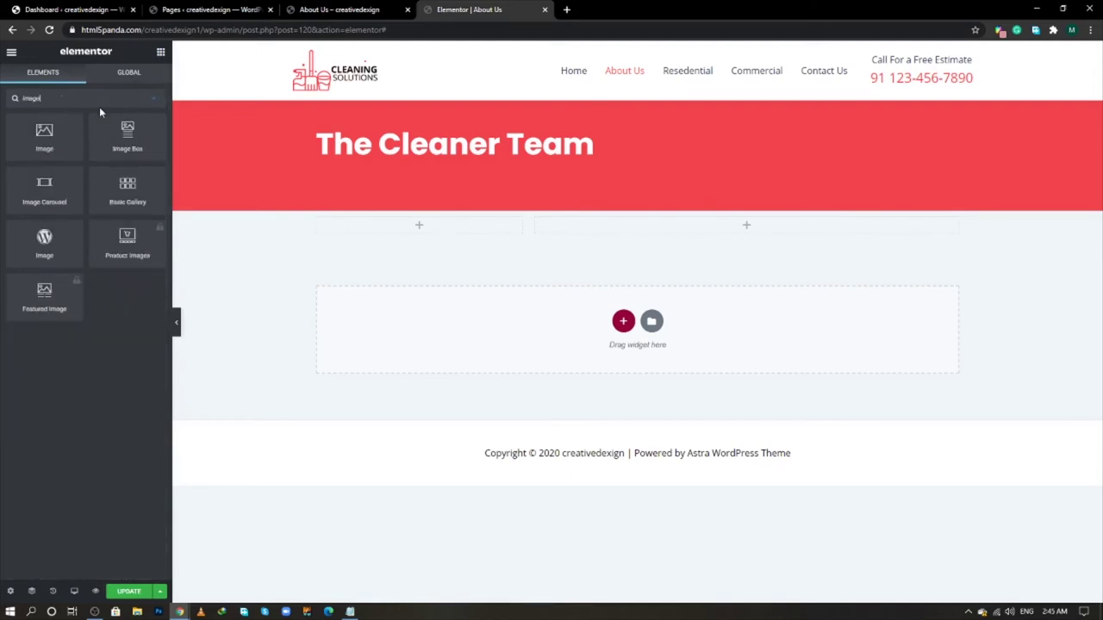
drag(126, 145, 421, 234)
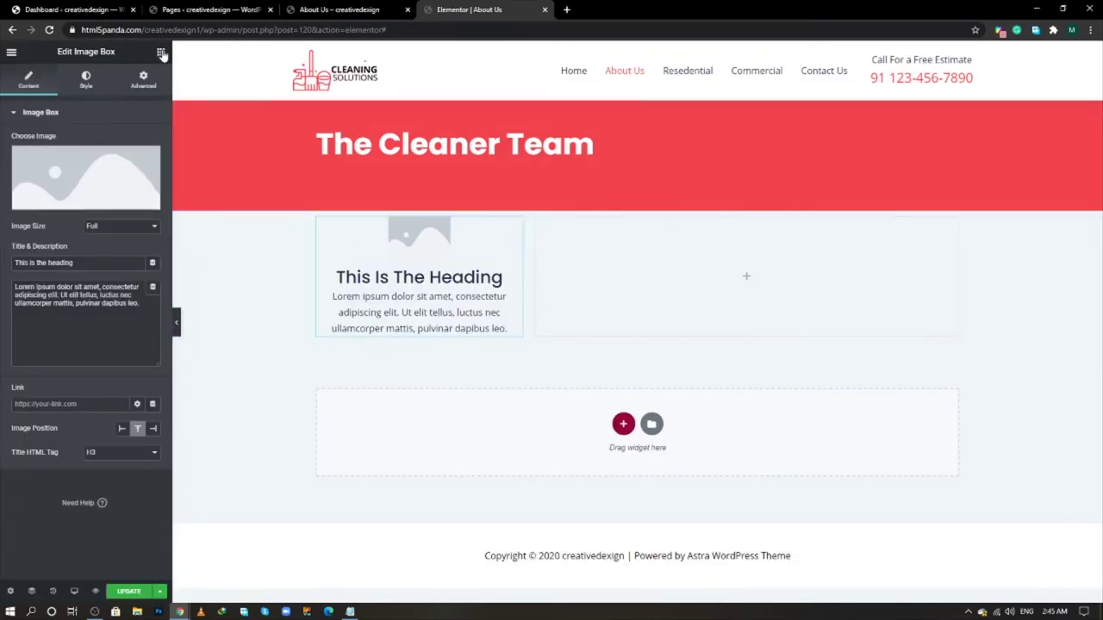
click(161, 52)
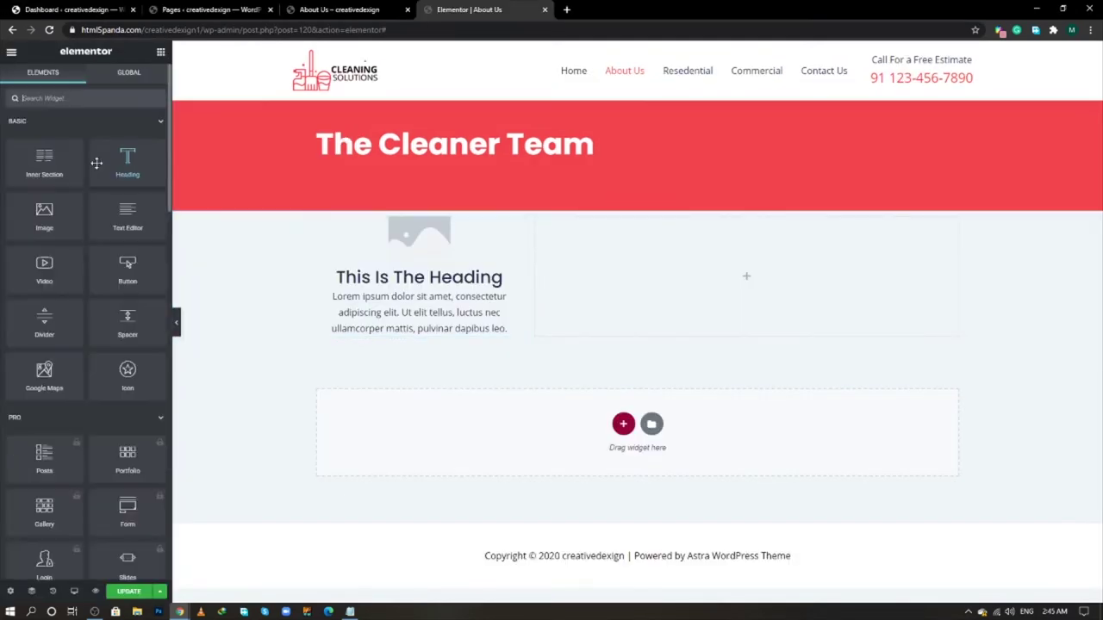
drag(110, 162, 657, 271)
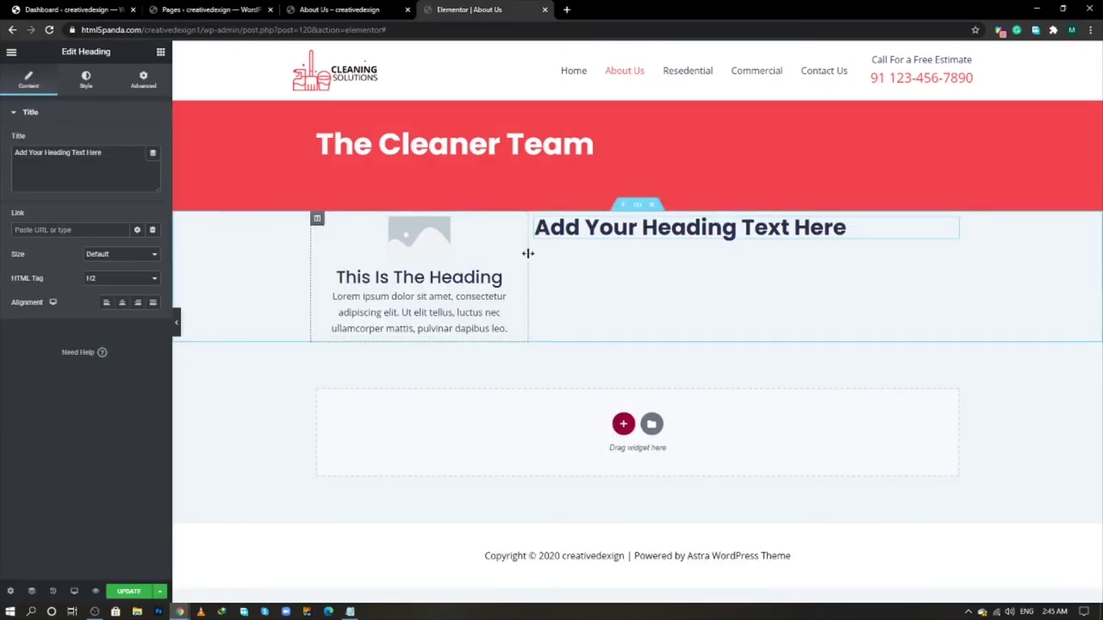
- Copy the left image box and paste it into the right column below the heading
right_click(519, 232)
click(543, 274)
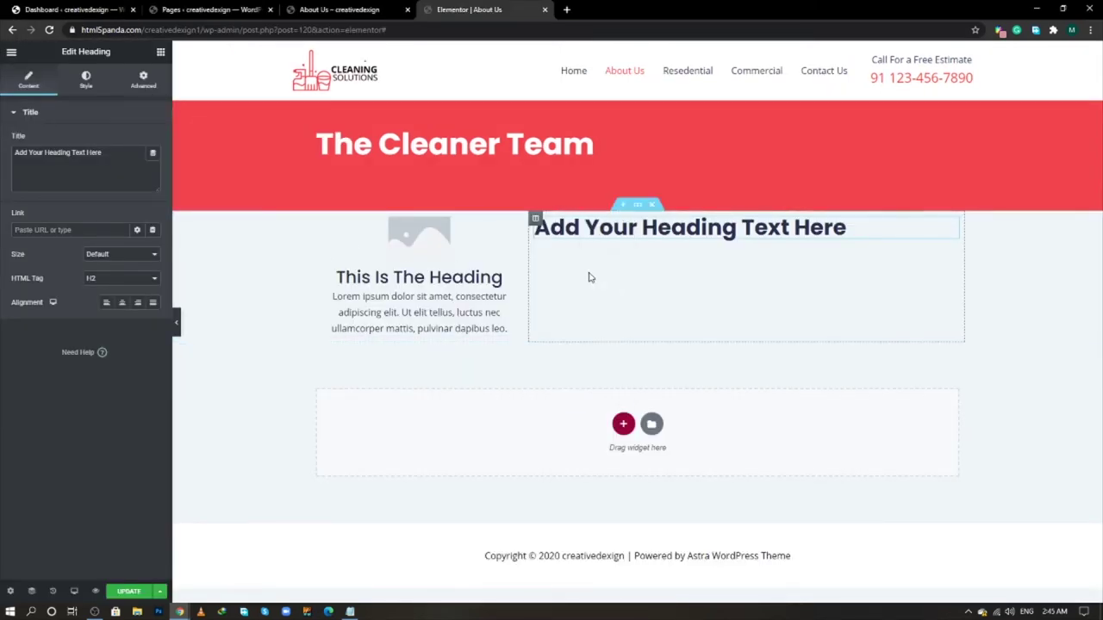
right_click(603, 274)
click(633, 358)
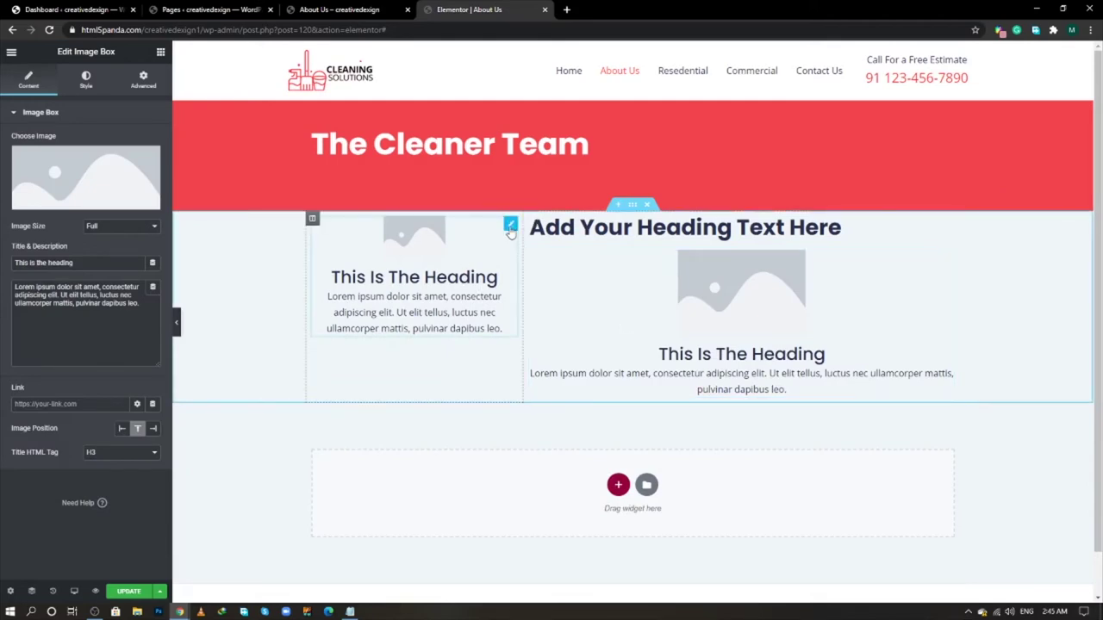
- Put the cleaning-founder portrait photo into the left image box
click(510, 226)
click(103, 180)
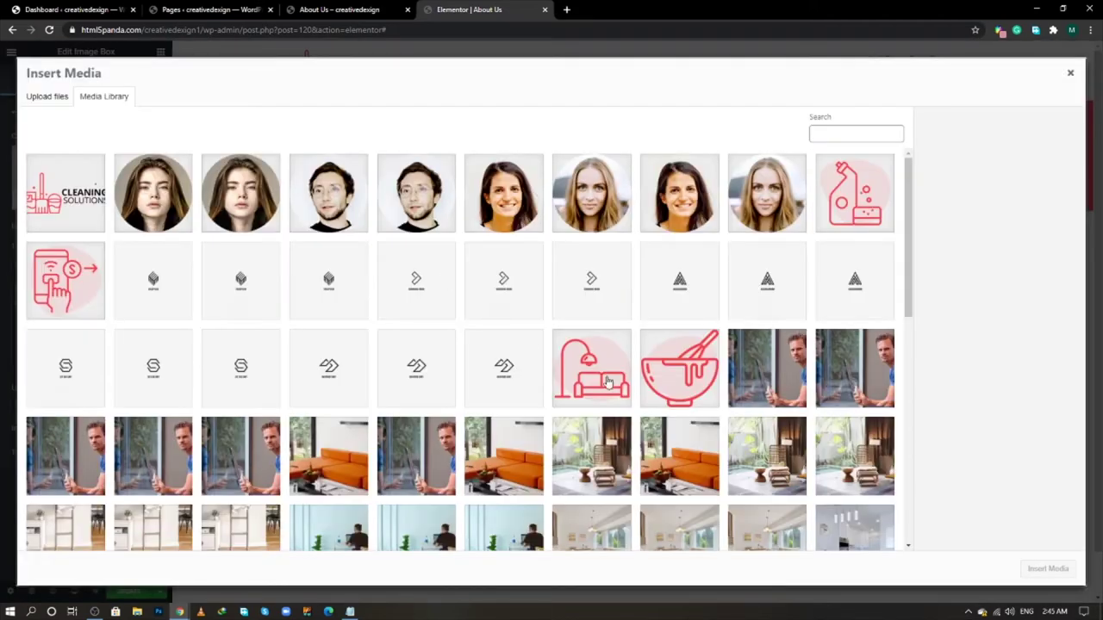
scroll(674, 456, down, 6)
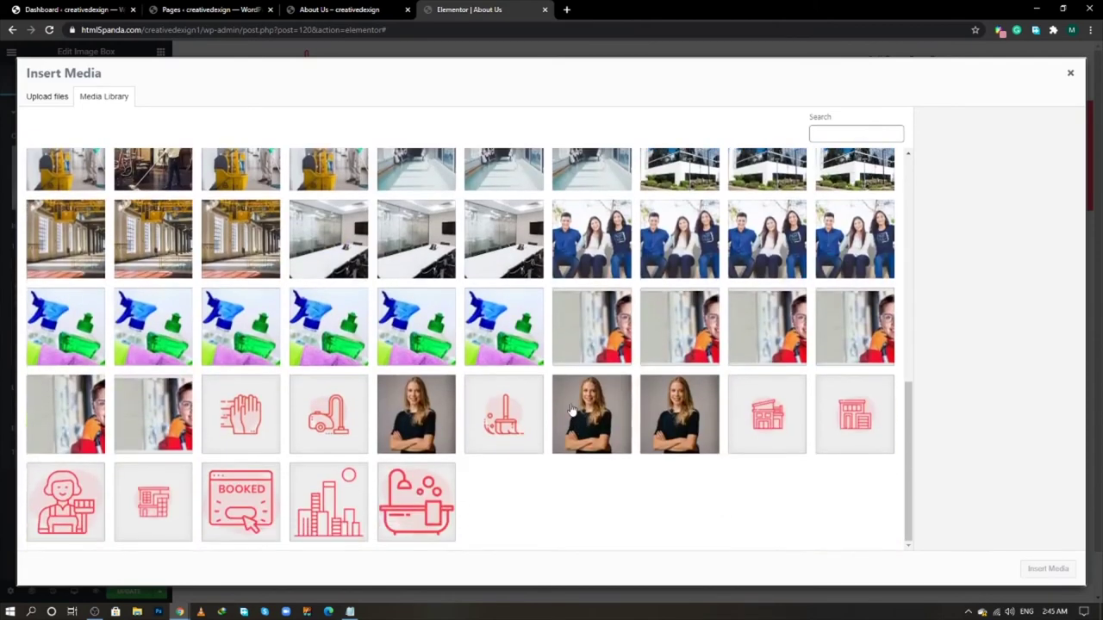
click(591, 415)
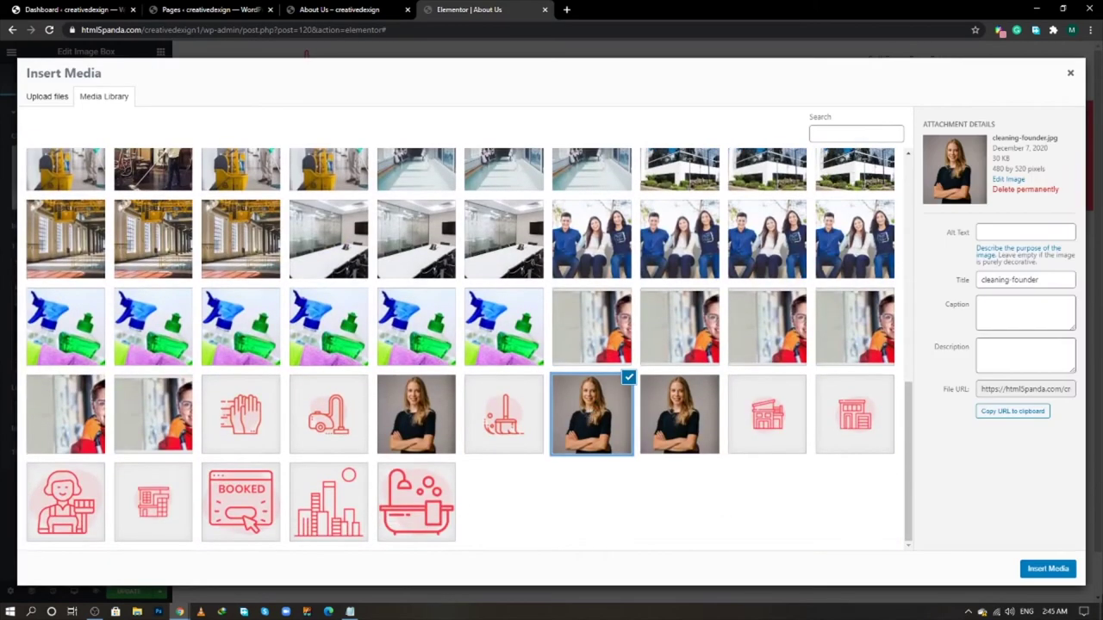
click(1042, 576)
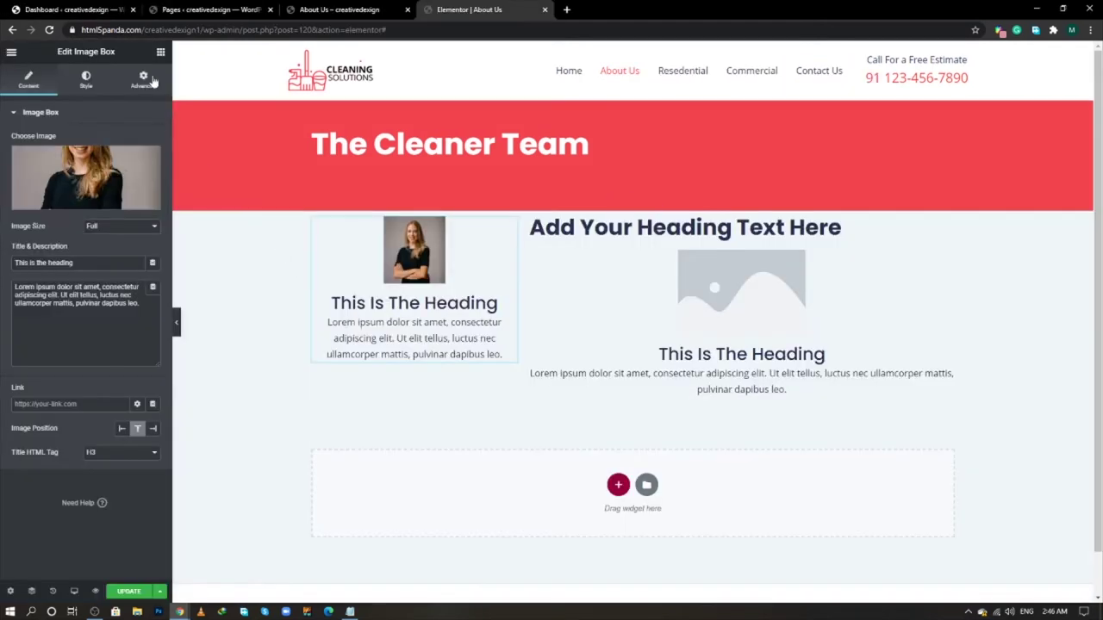
- Set the image box photo width to 100% and image spacing to 30
click(143, 79)
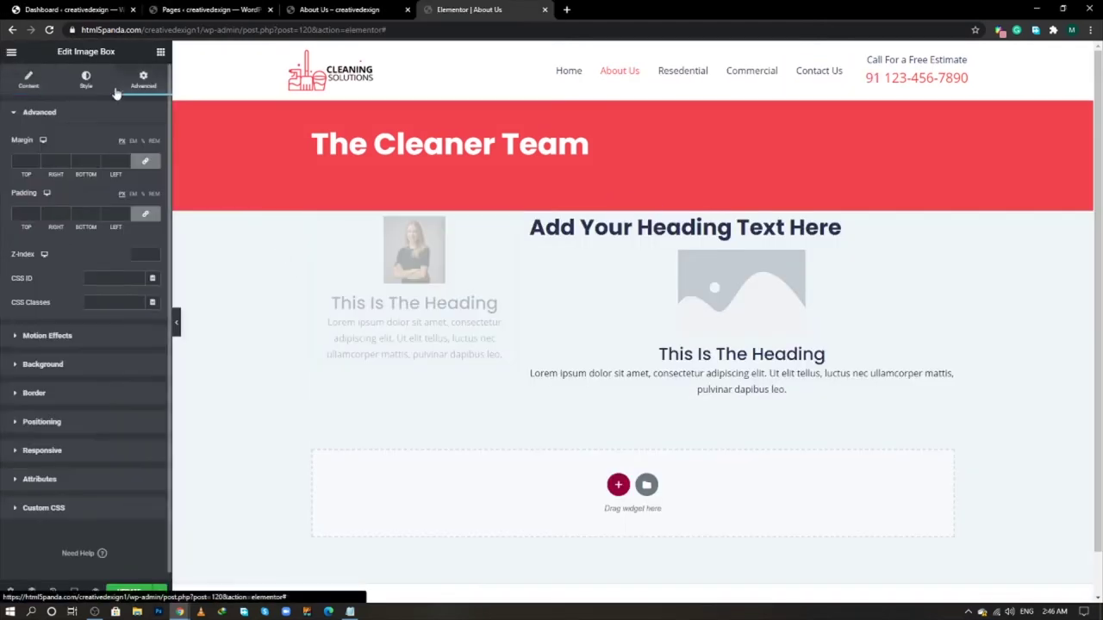
click(85, 79)
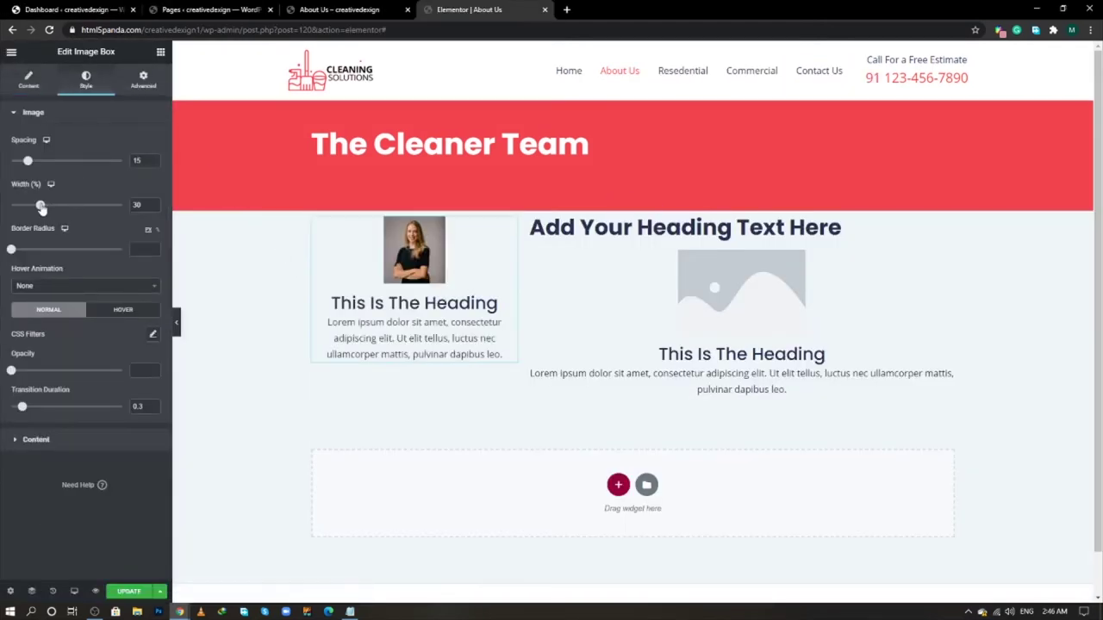
drag(40, 207, 204, 230)
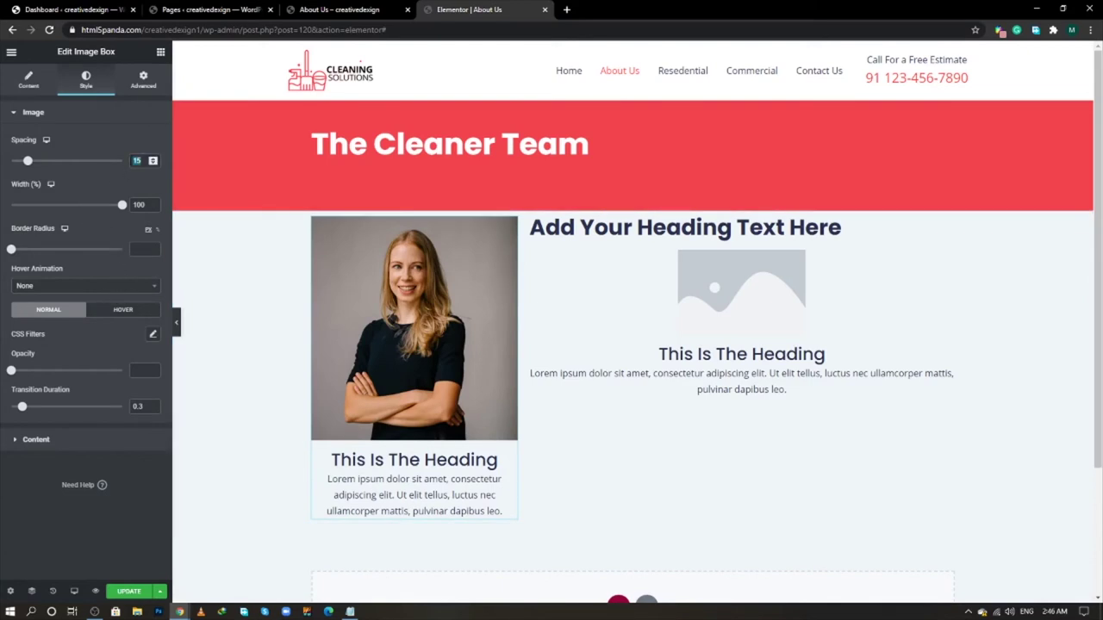
drag(28, 160, 44, 160)
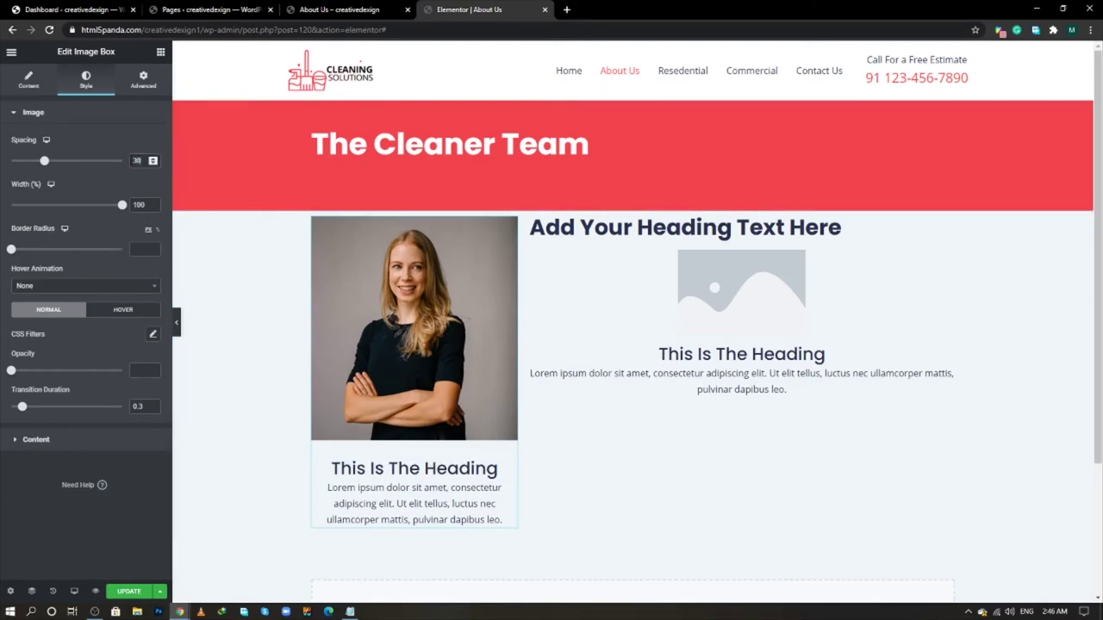
- Copy the colour code F23d49F7 from the Notepad notes
key(alt+Tab)
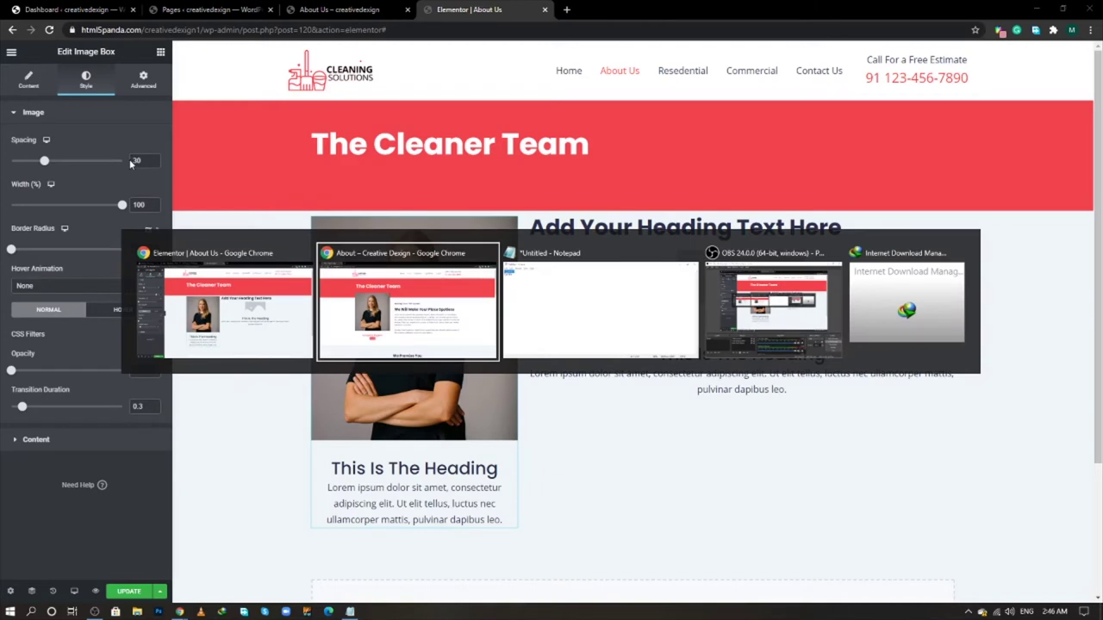
key(Tab)
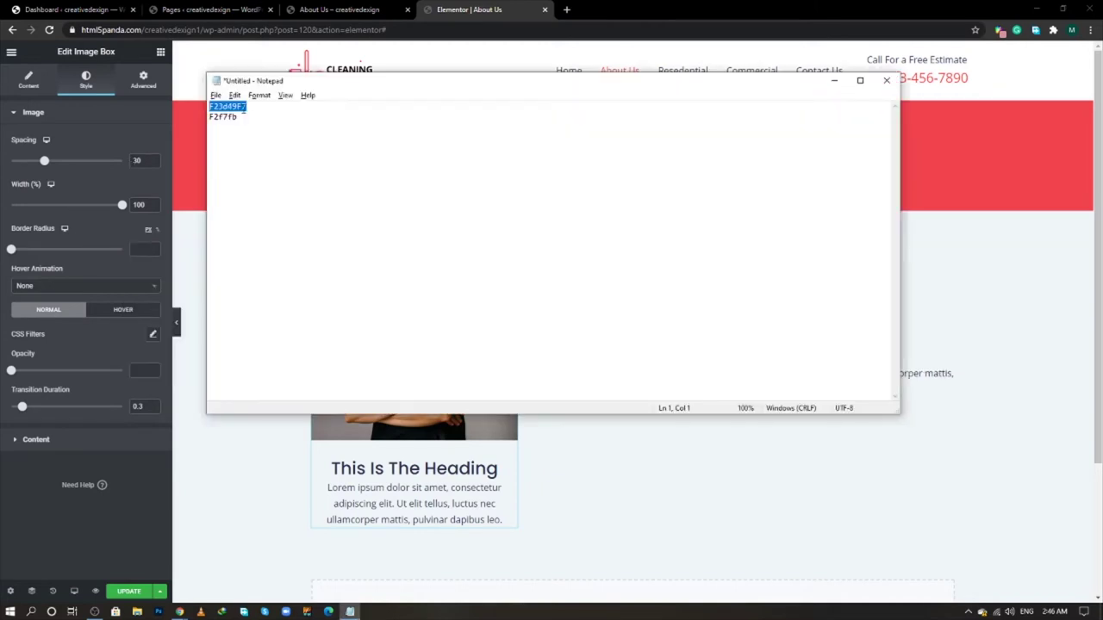
right_click(244, 107)
click(260, 145)
key(alt+Tab)
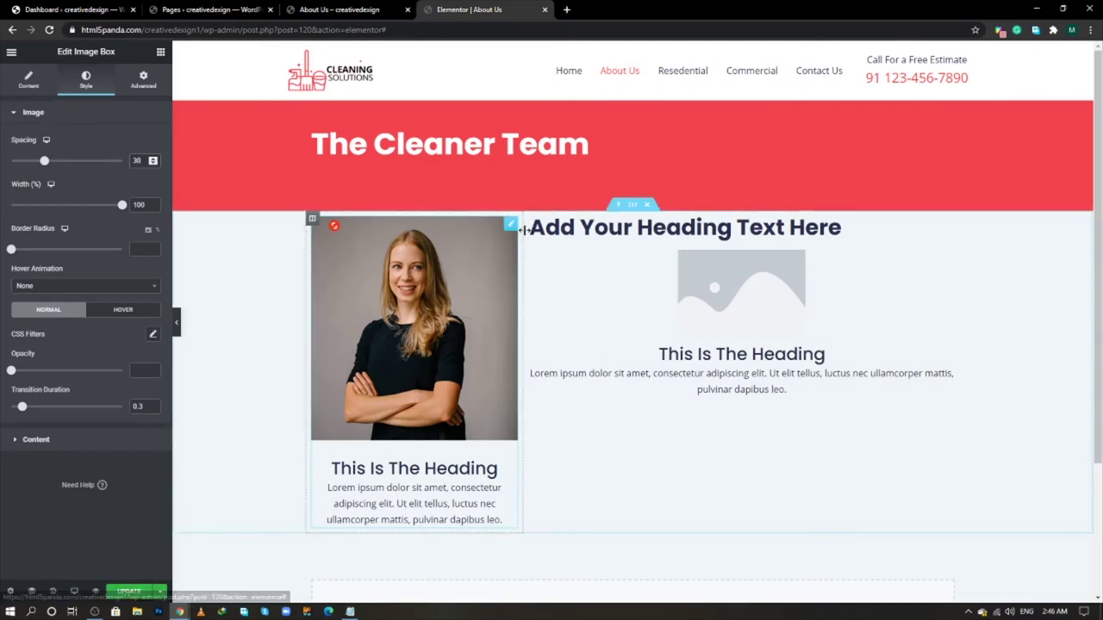
- Set the image box title colour to F23d49F7
click(77, 440)
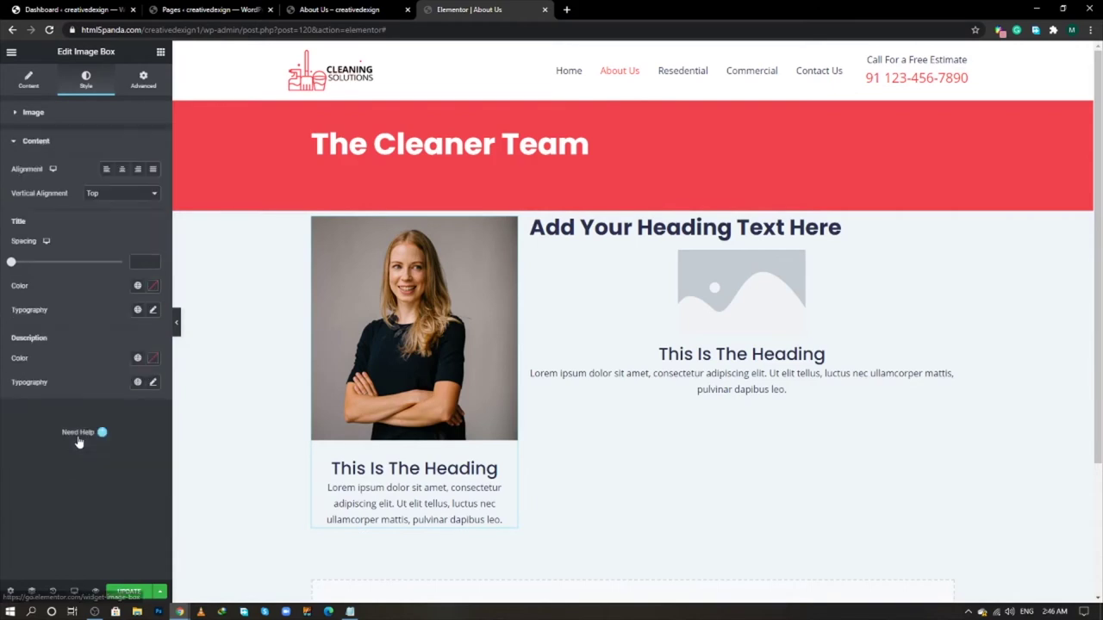
click(153, 286)
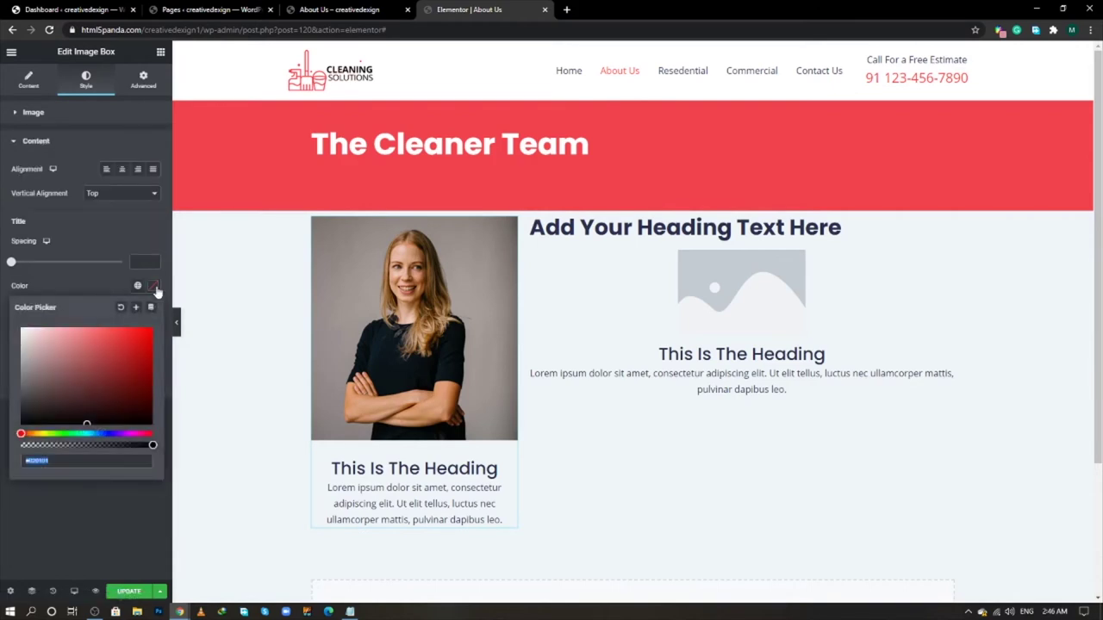
key(ctrl+v)
- Replace the image box title with the team member's name from the live page, as an H4
key(alt+Tab)
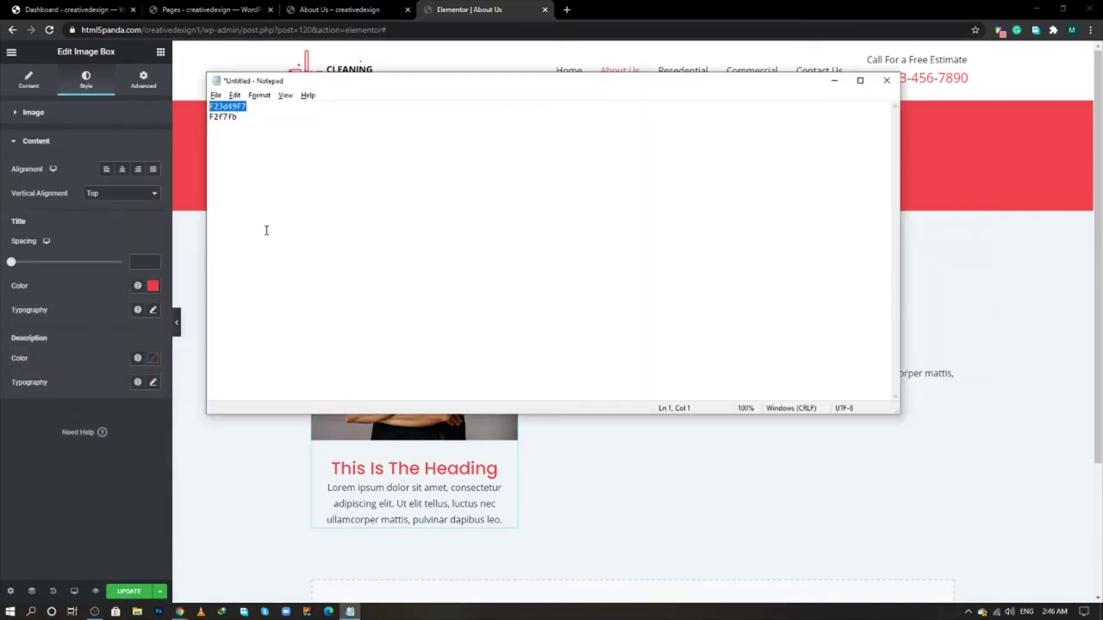
key(alt+Tab)
key(alt+Tab)
key(Tab)
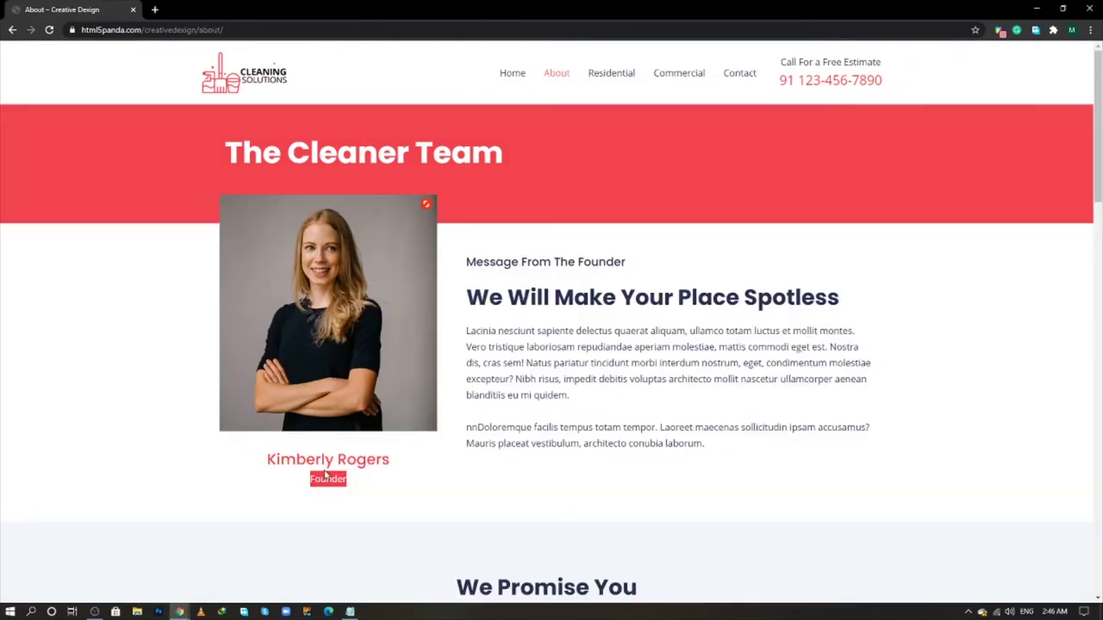
drag(390, 463, 262, 462)
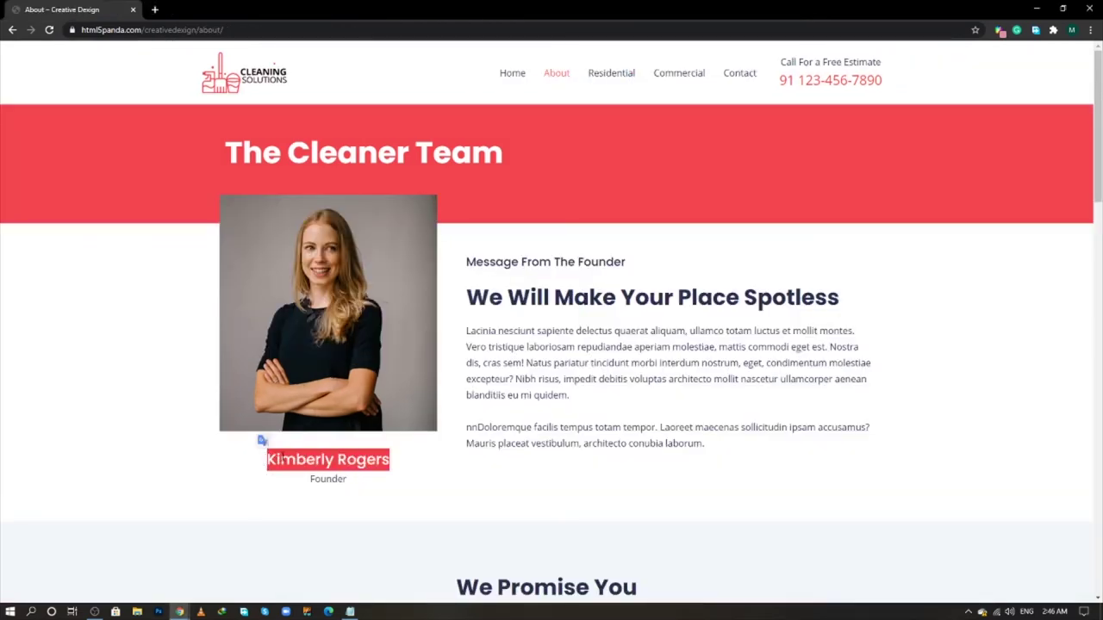
right_click(287, 463)
click(308, 466)
key(alt+Tab)
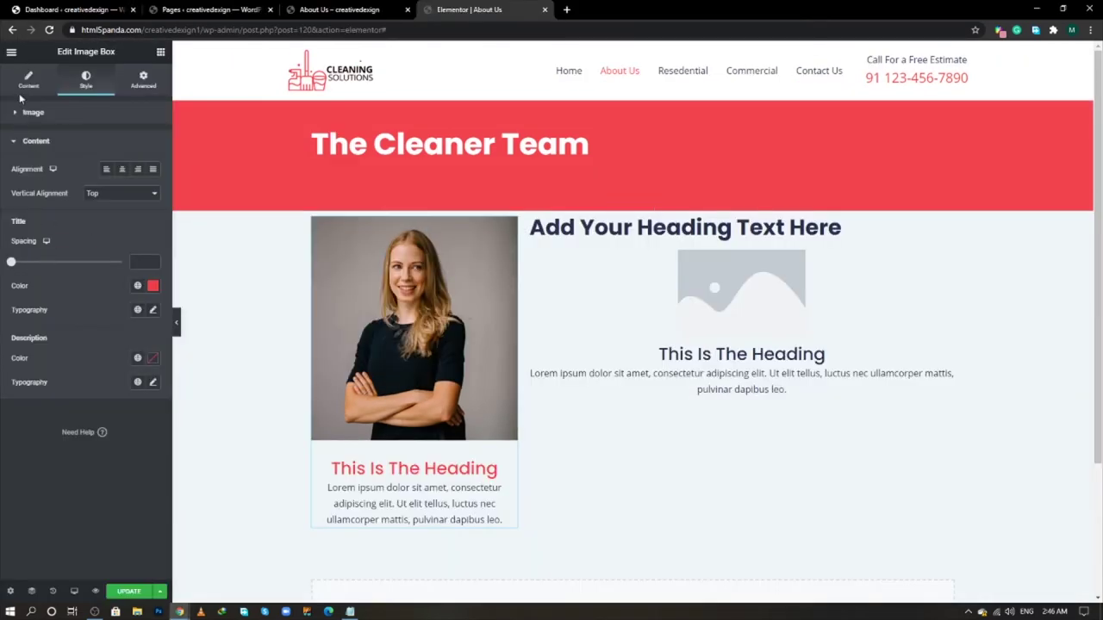
drag(74, 262, 6, 270)
key(ctrl+v)
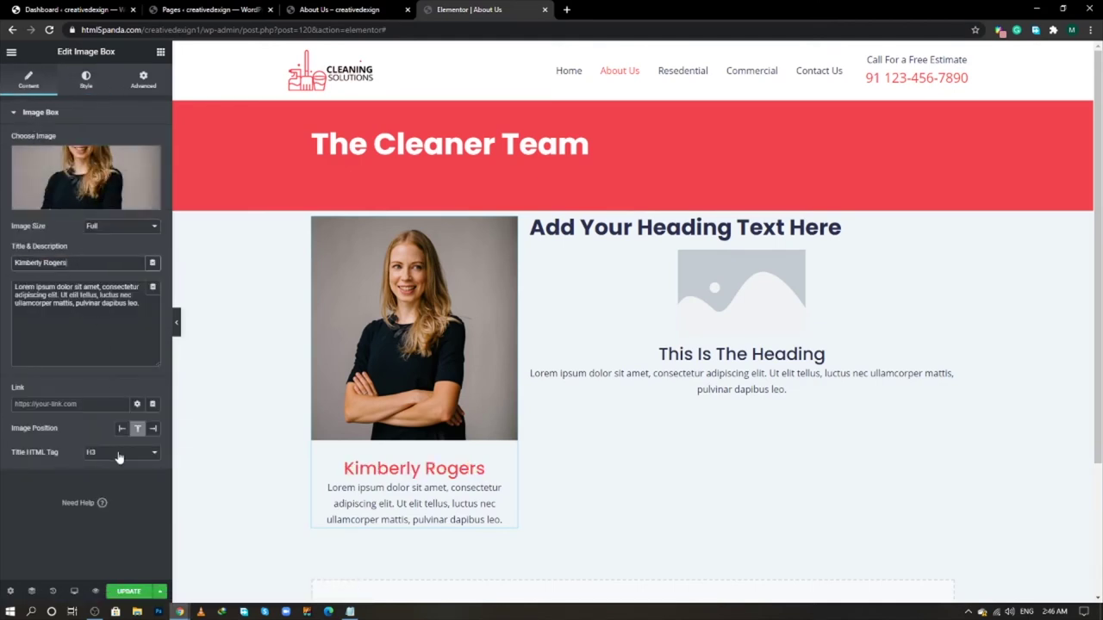
click(121, 452)
click(110, 492)
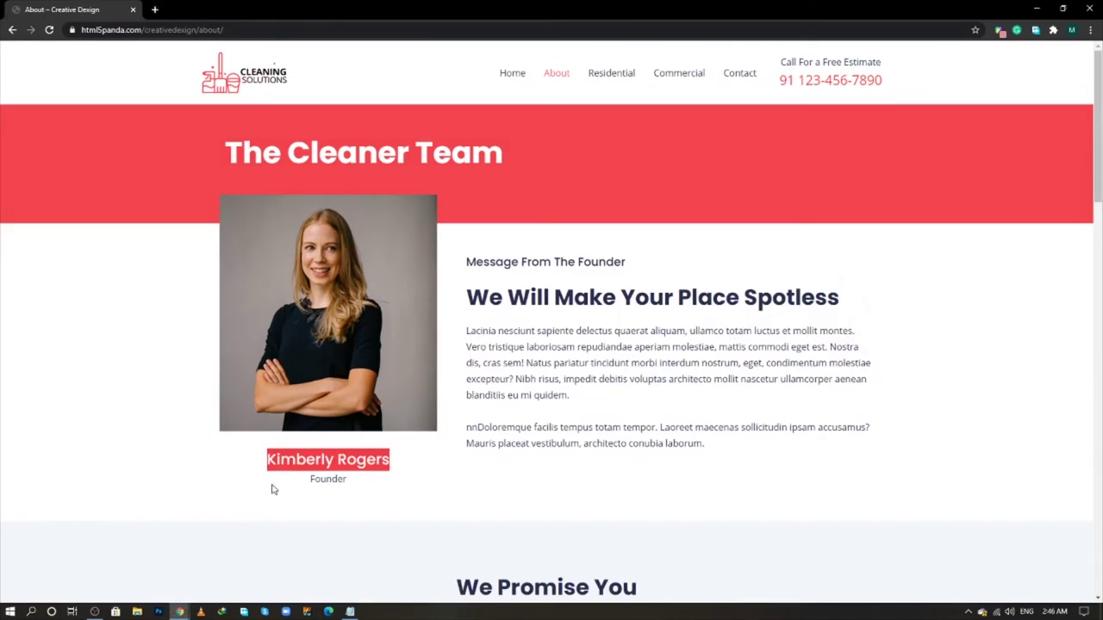
- Replace the image box description with 'Founder' copied from the live page
click(329, 473)
double_click(328, 477)
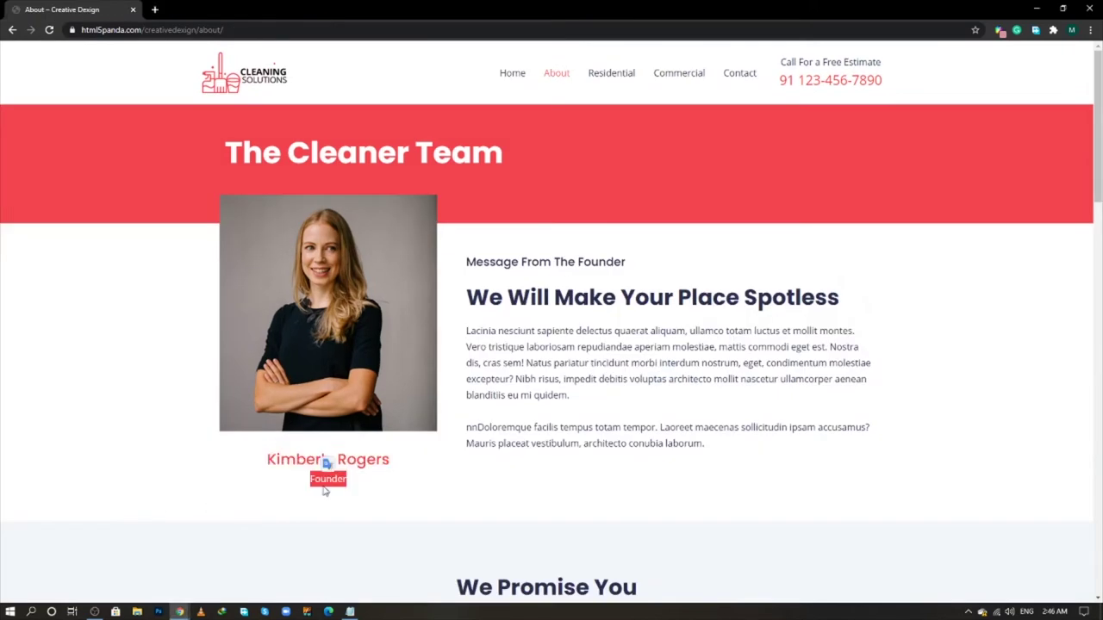
right_click(326, 481)
click(349, 490)
key(alt+Tab)
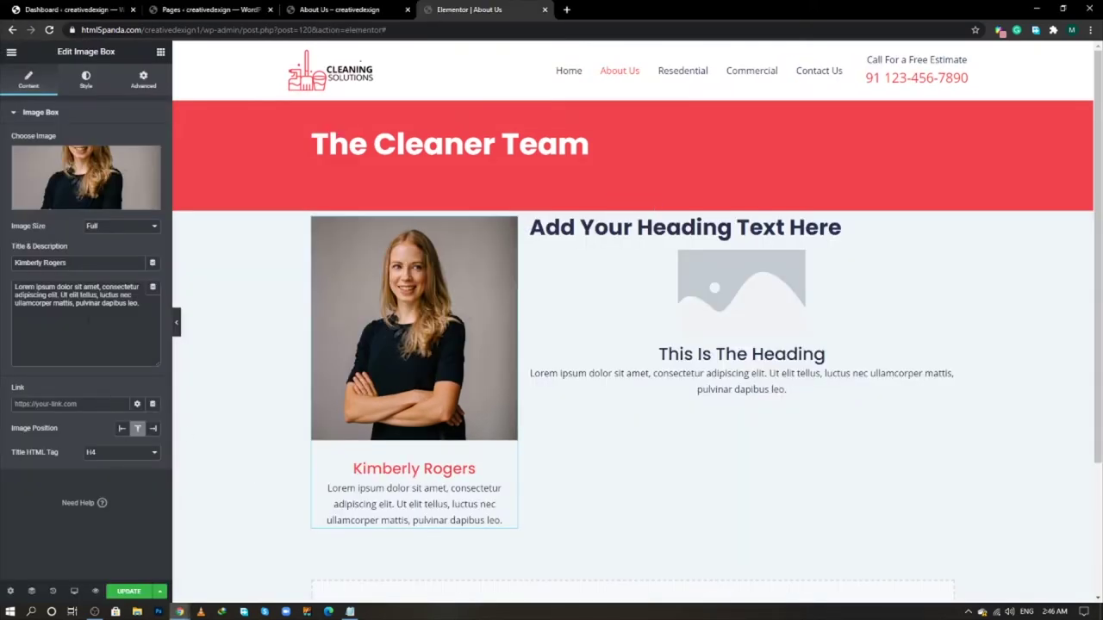
click(116, 310)
key(ctrl+a)
key(ctrl+v)
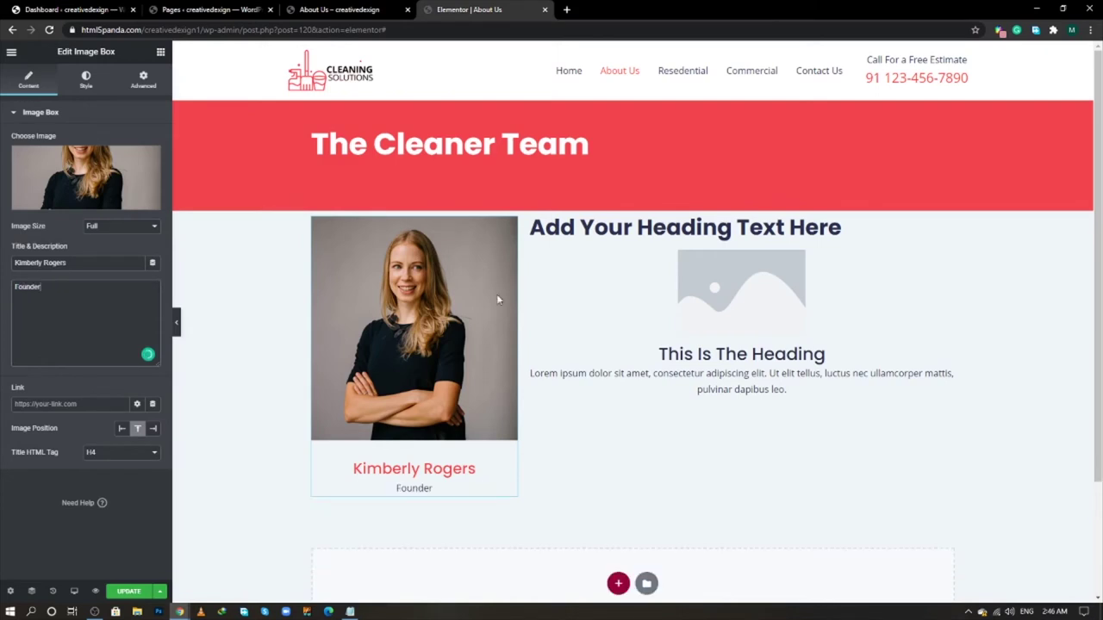
- Unlink the image box's margin and padding sides in its Advanced settings
key(alt+Tab)
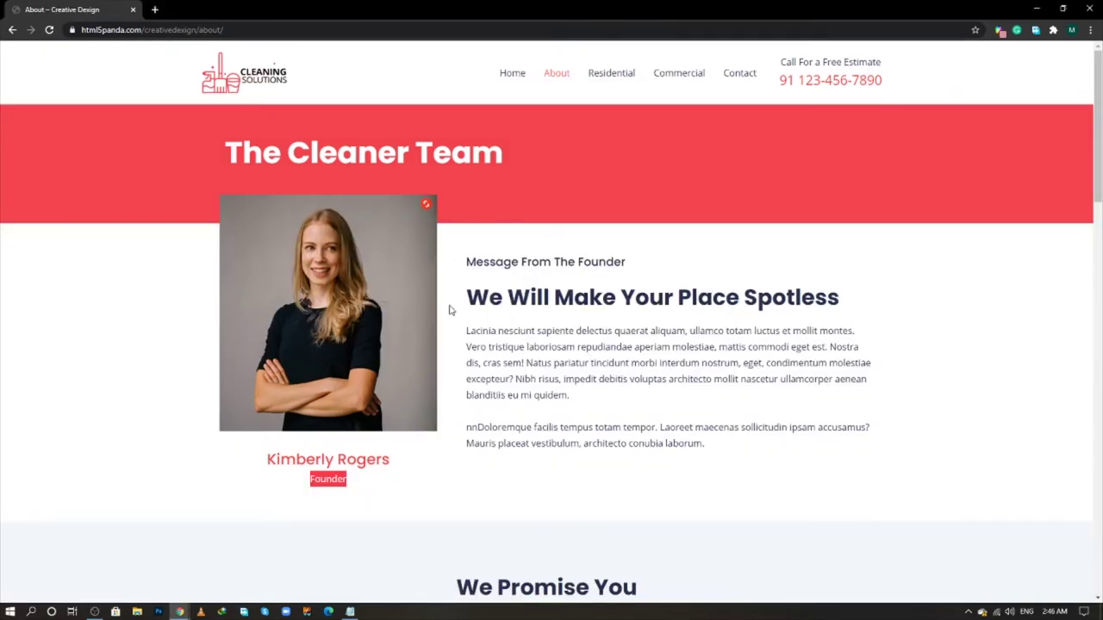
key(alt+Tab)
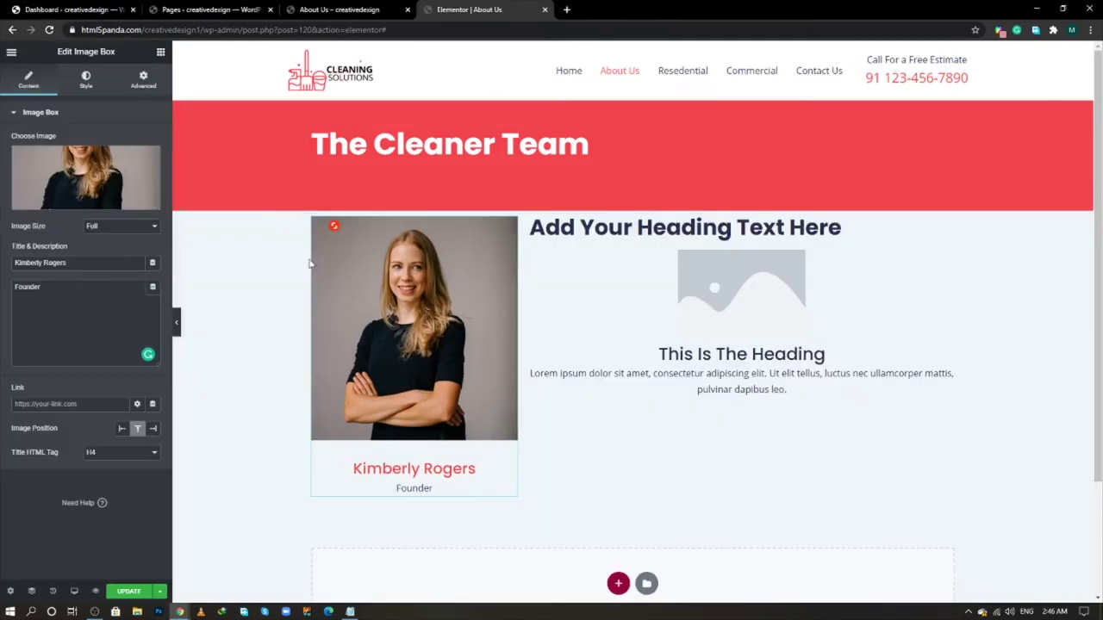
click(312, 218)
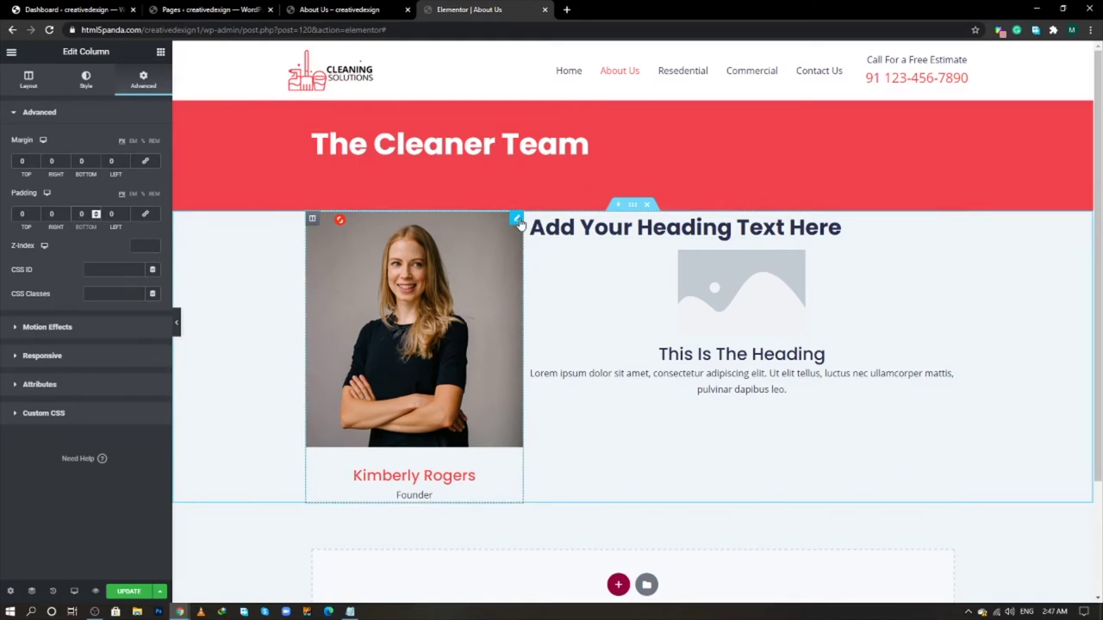
click(516, 219)
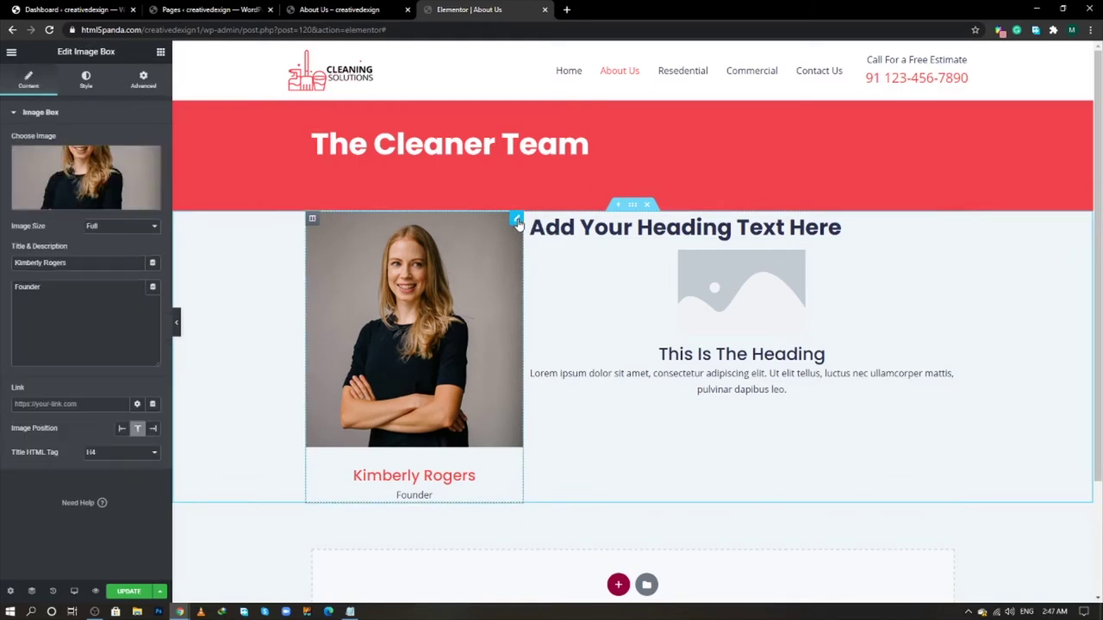
click(147, 87)
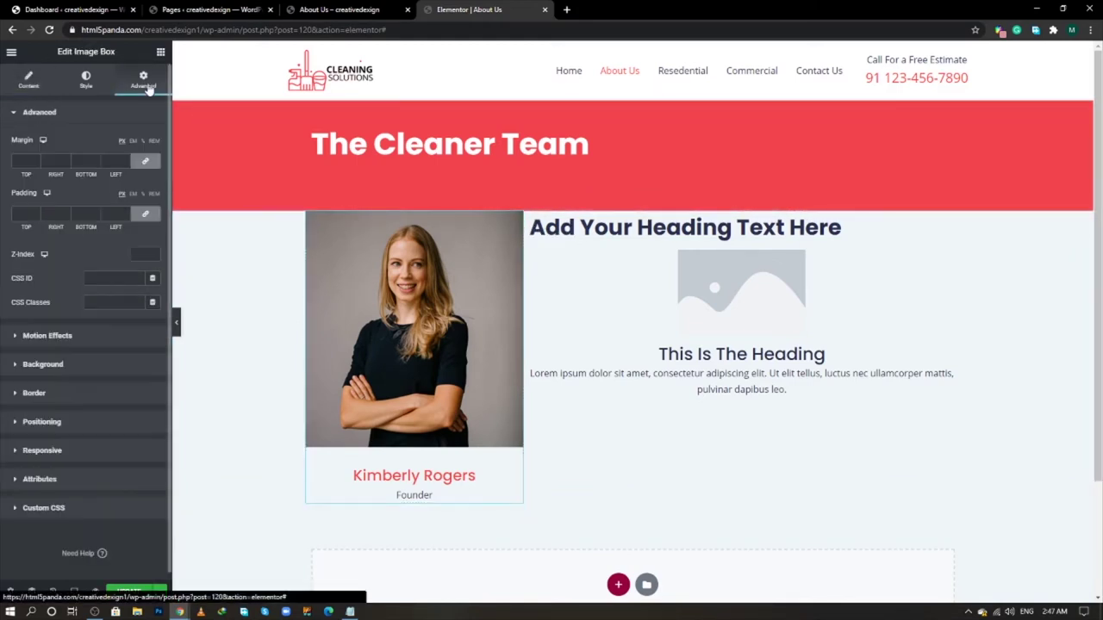
click(145, 161)
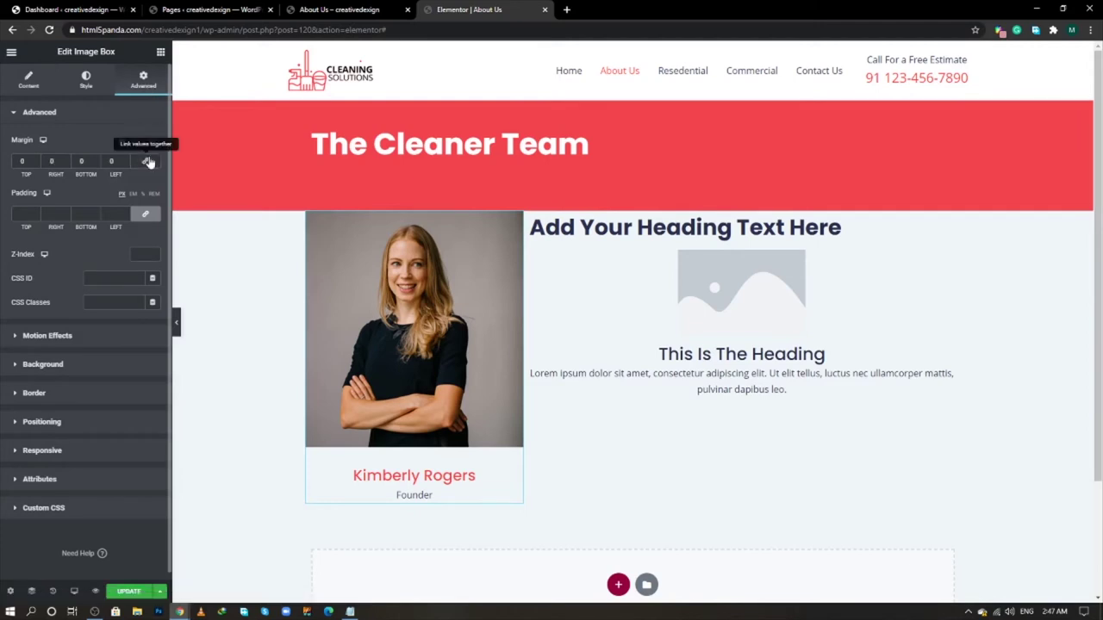
click(146, 214)
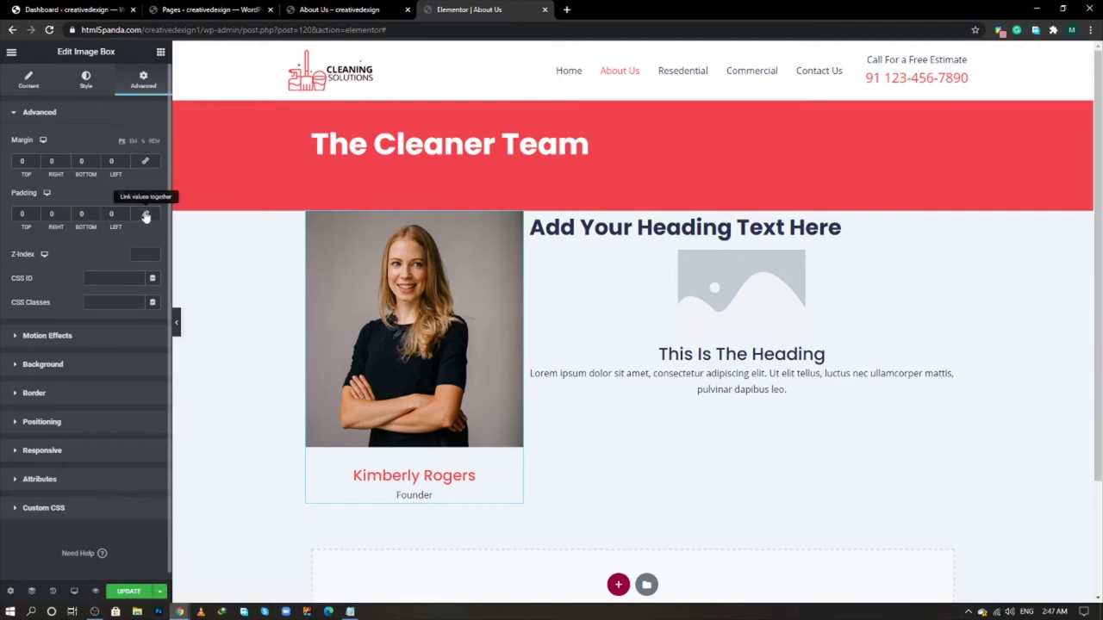
- Give the image box 60 px bottom padding and a -50 top margin
click(81, 214)
text(60)
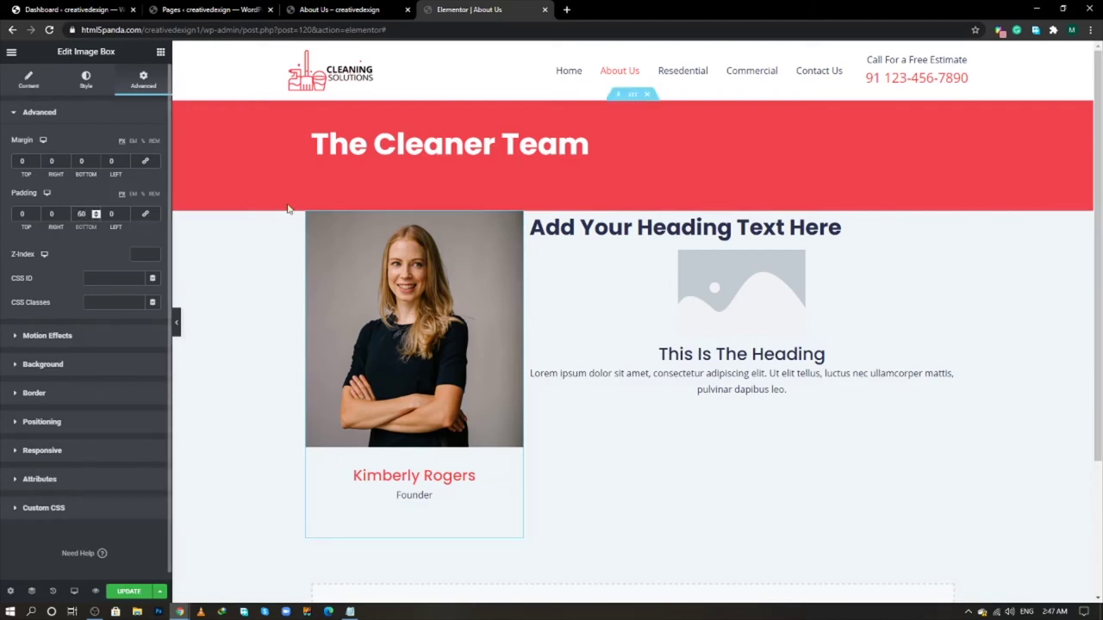
click(23, 161)
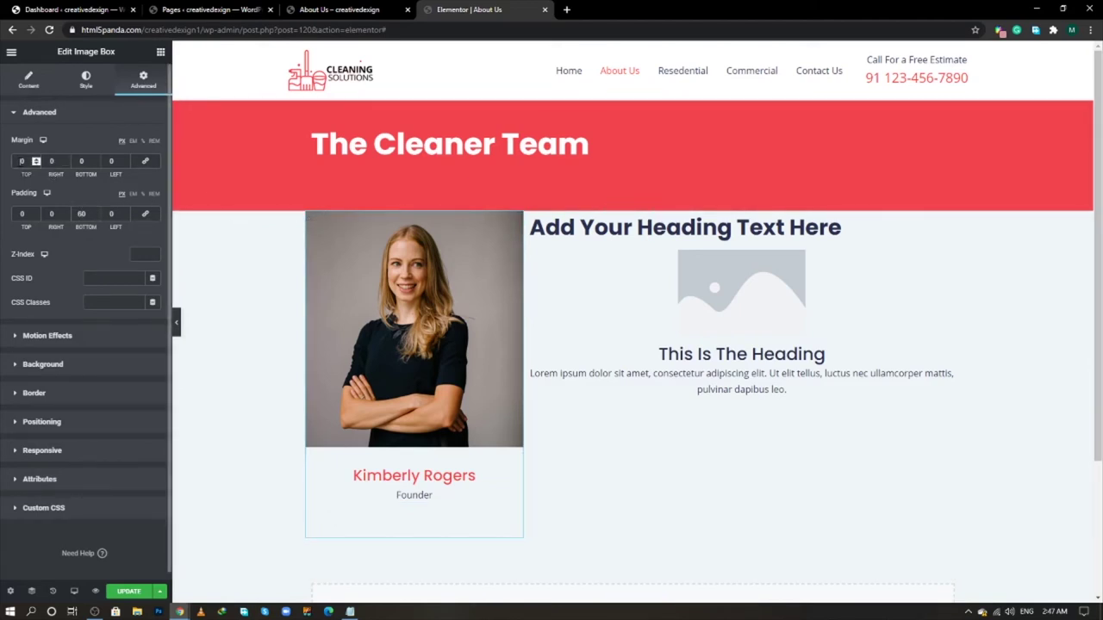
text(-5)
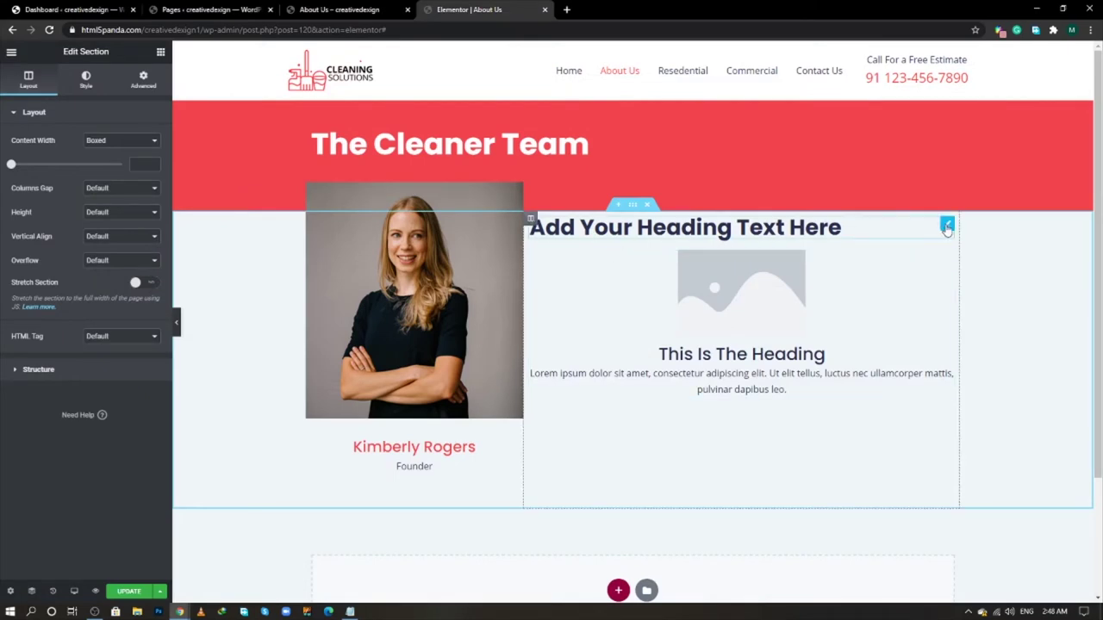
- Turn the heading beside the photo into a paragraph reading 'Message From The Founder'
click(946, 226)
click(120, 278)
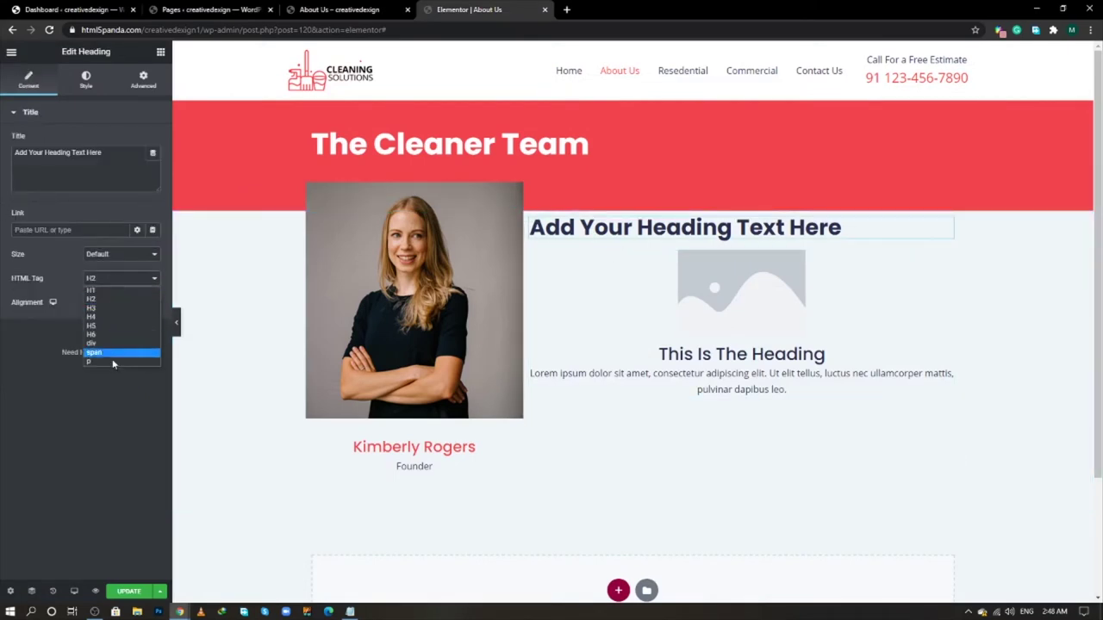
click(113, 362)
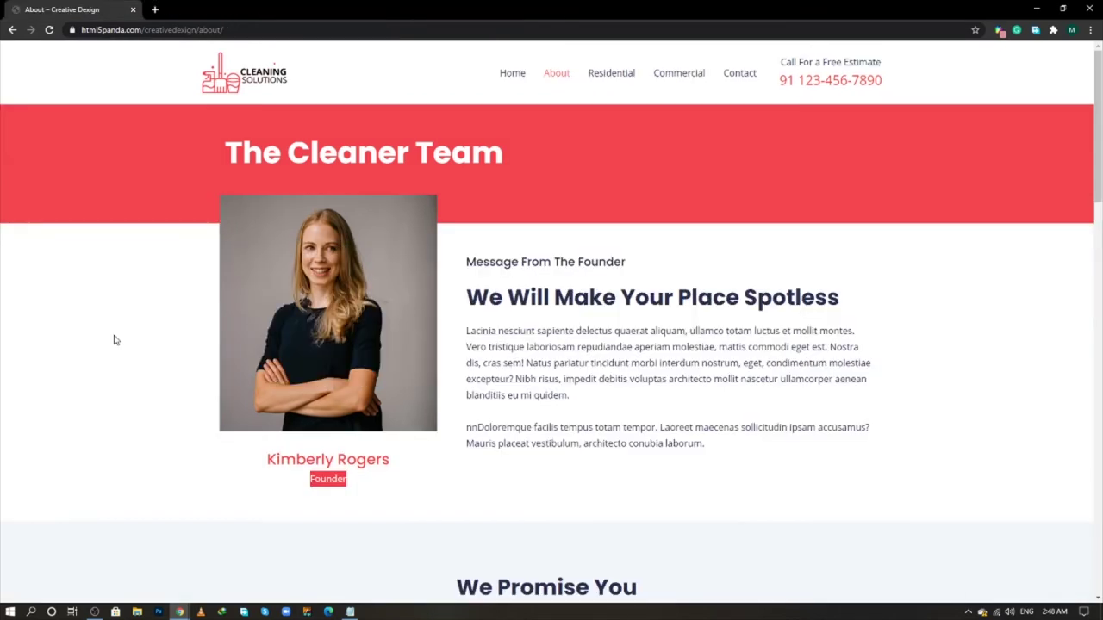
triple_click(615, 263)
right_click(622, 264)
click(641, 274)
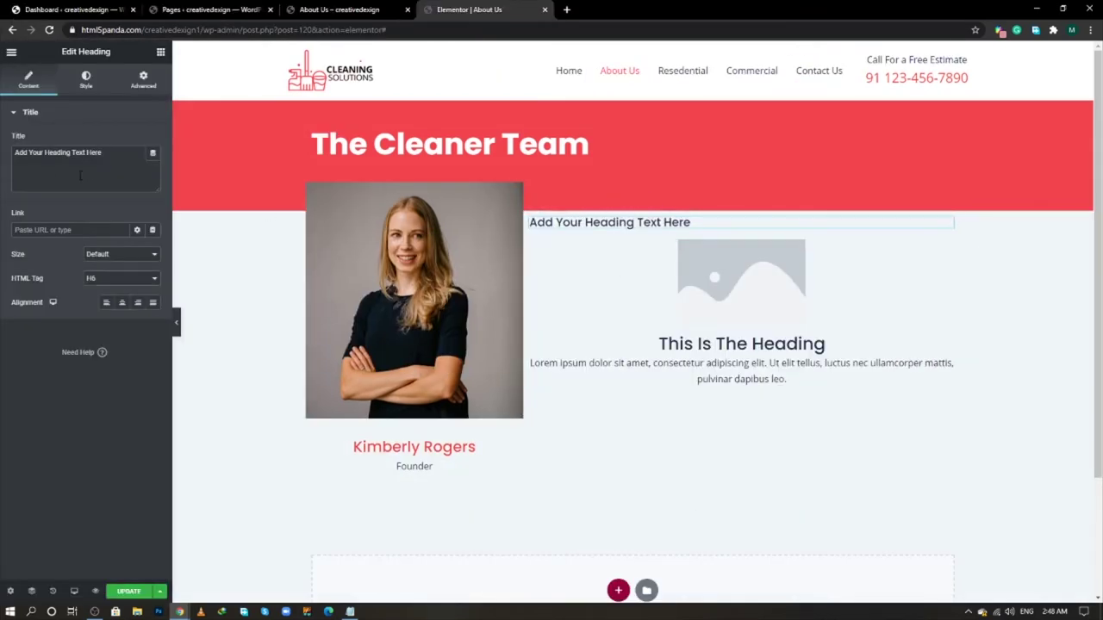
click(89, 173)
key(ctrl+a)
key(ctrl+v)
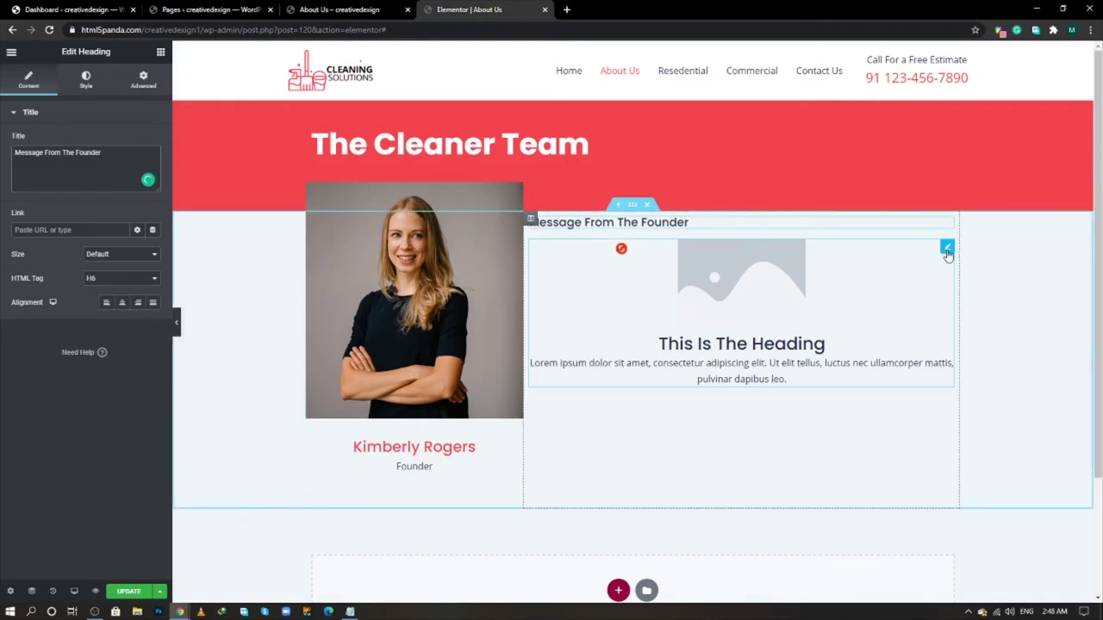
- Remove the image box's placeholder image, set its position to left, and make its title H2
click(947, 249)
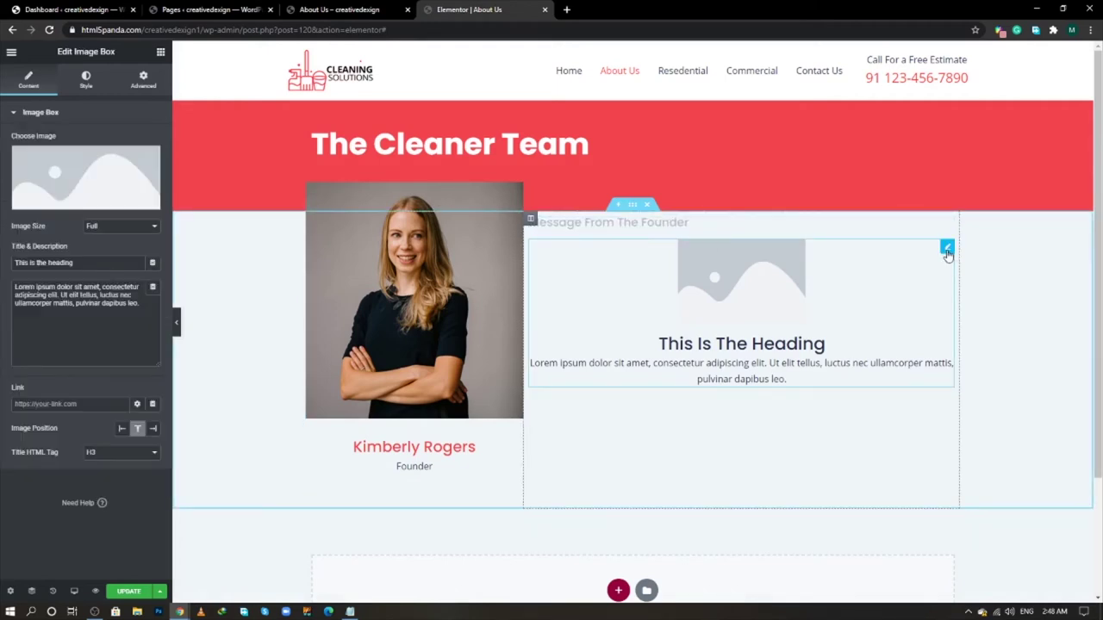
click(148, 162)
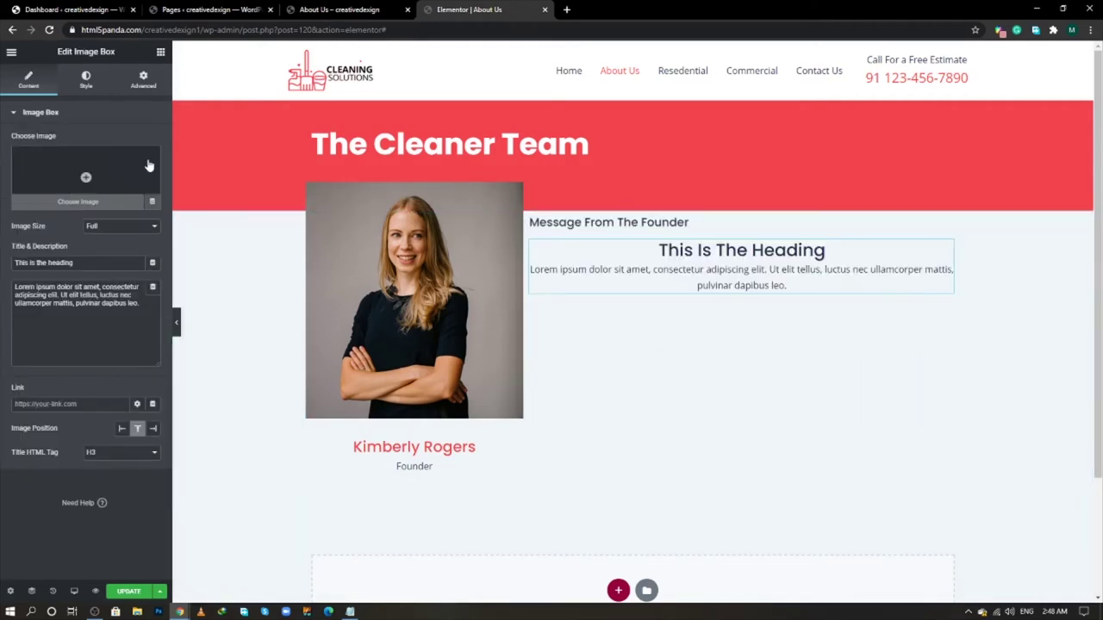
click(121, 429)
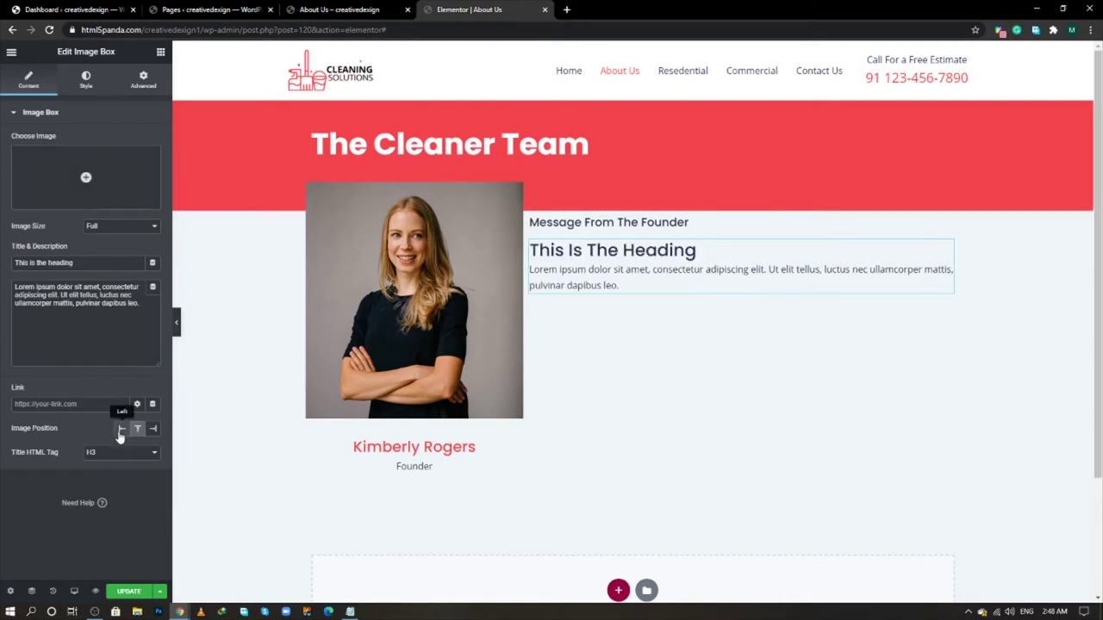
click(121, 430)
click(95, 453)
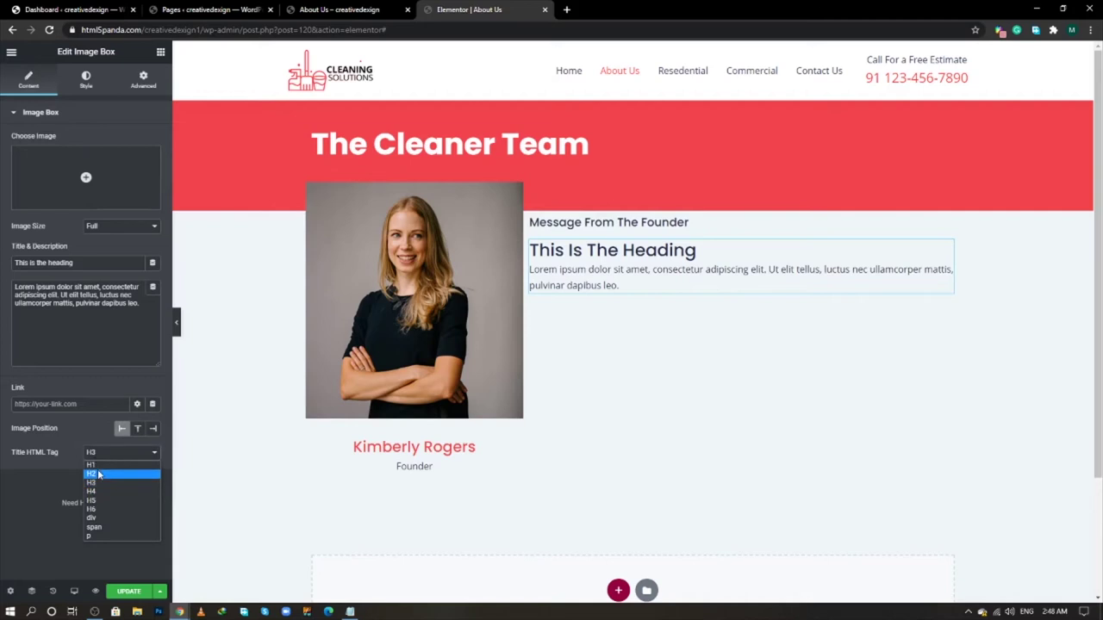
click(97, 474)
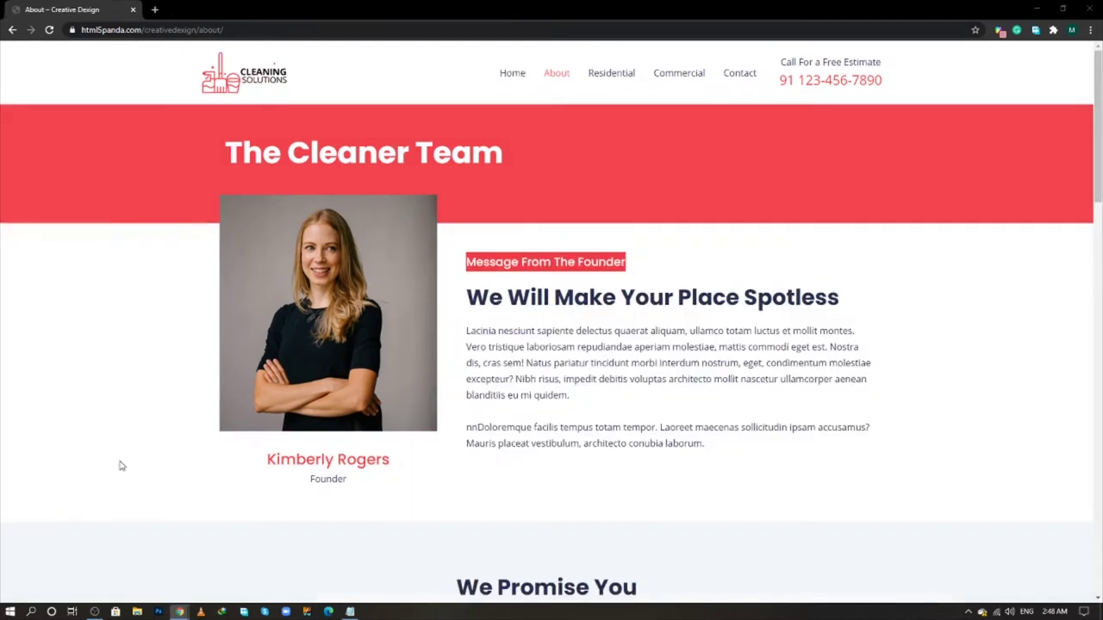
- Set the image box title to 'We Will Make Your Place Spotless', copied from the live page
right_click(635, 302)
click(635, 303)
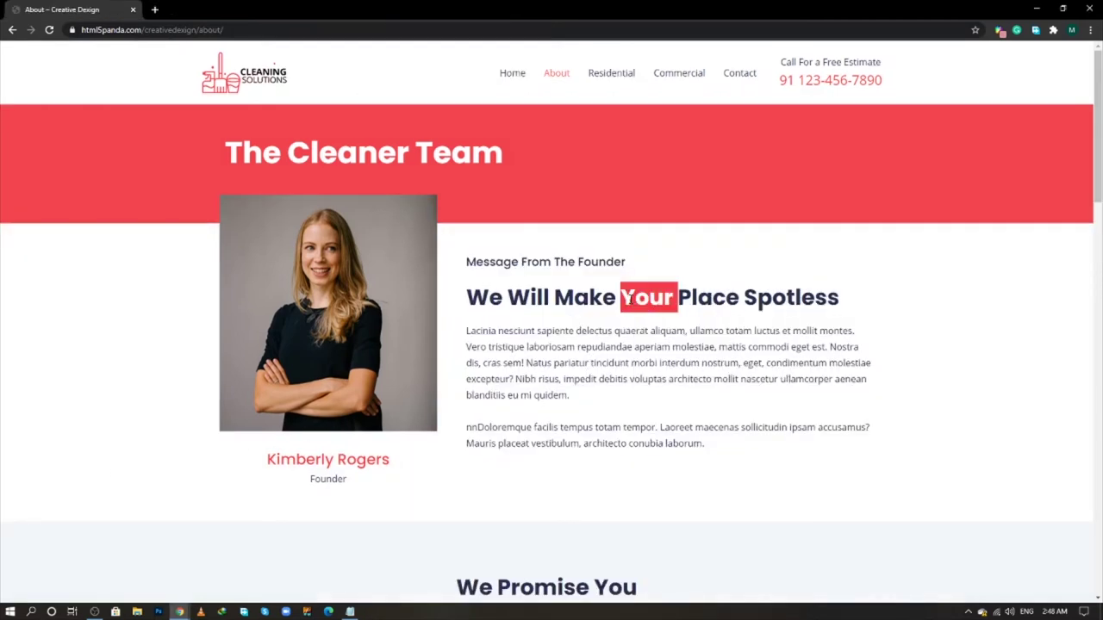
triple_click(634, 306)
right_click(638, 304)
click(658, 308)
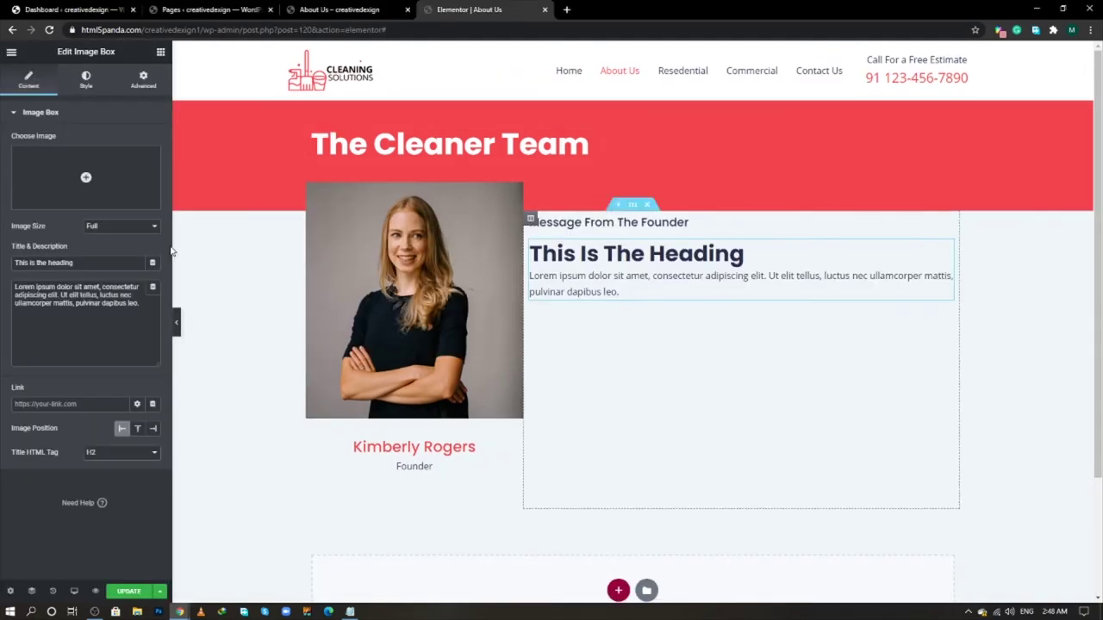
key(ctrl+a)
key(ctrl+v)
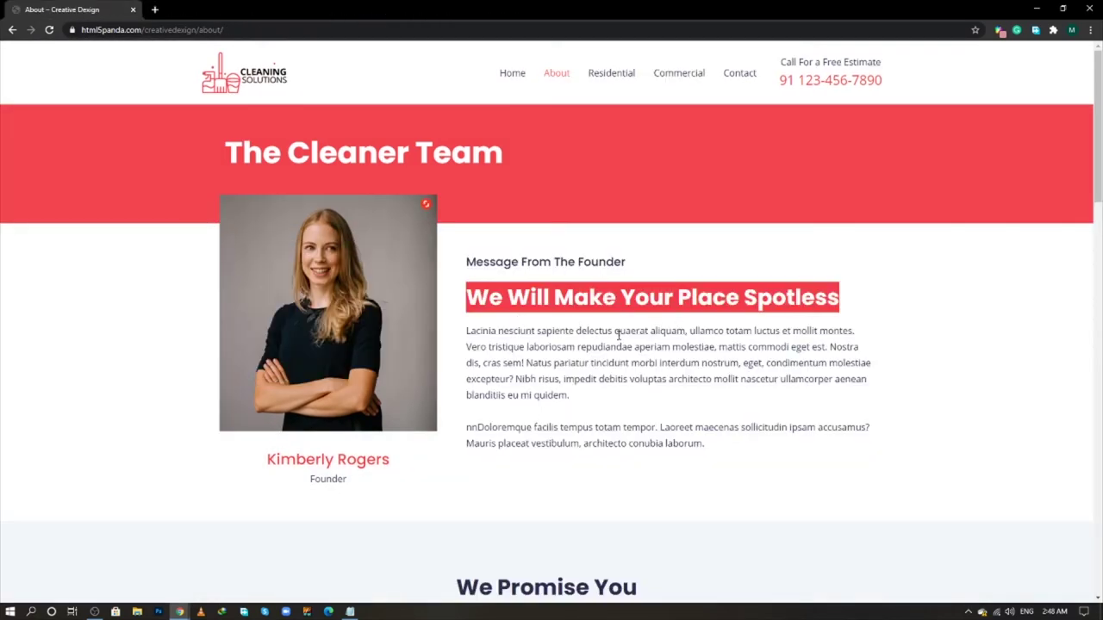
- Paste the two founder paragraphs into the description with <br><br> between them
click(618, 335)
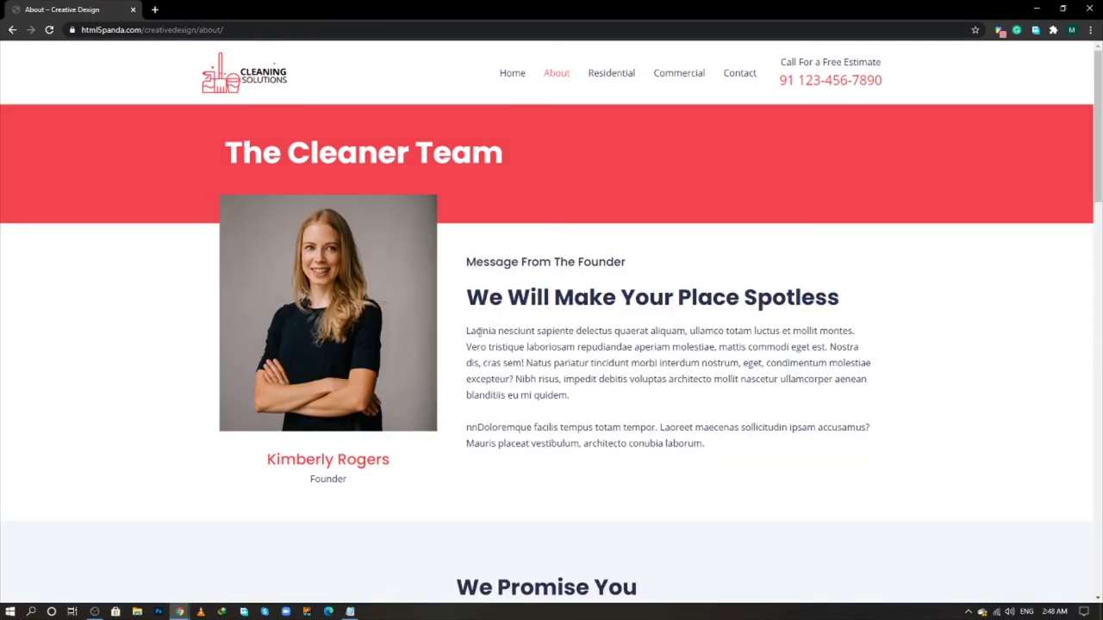
drag(468, 331, 708, 451)
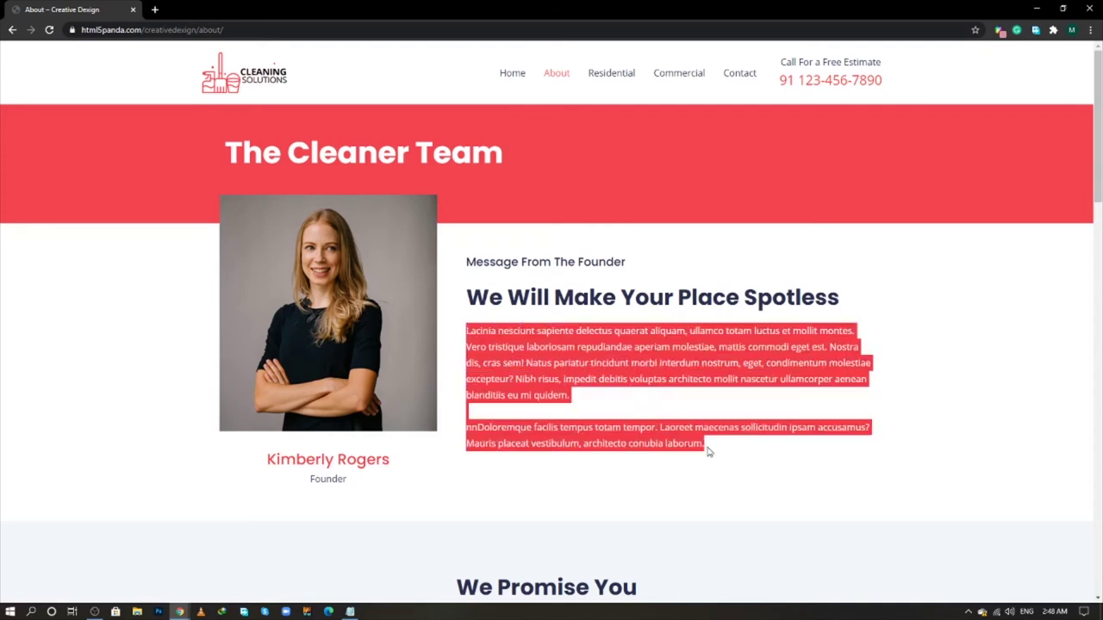
key(alt+Tab)
click(62, 336)
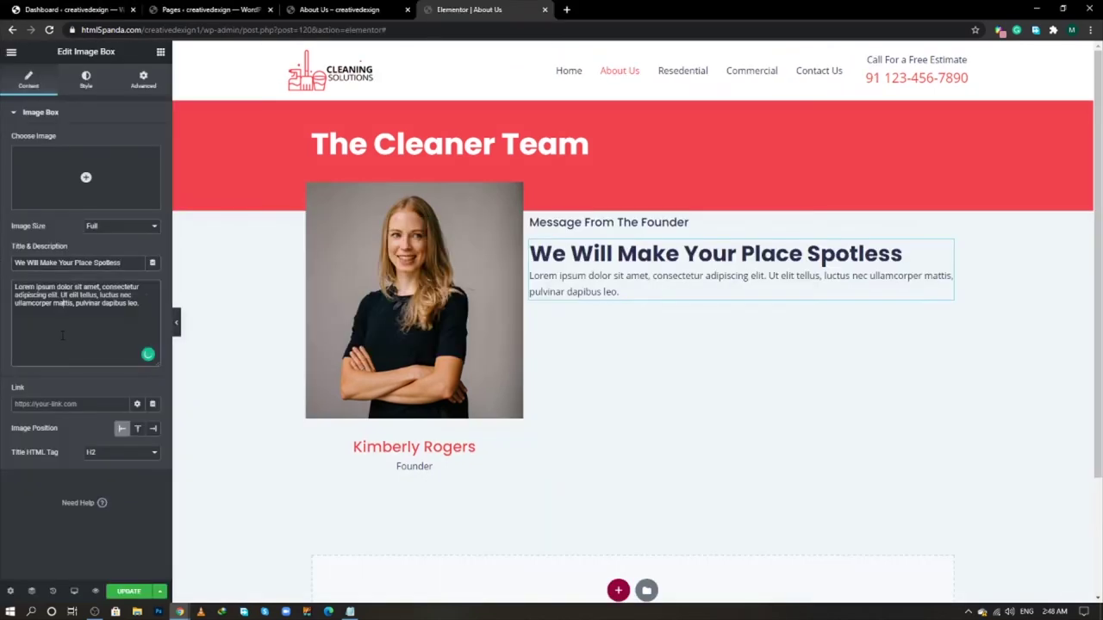
key(ctrl+a)
key(ctrl+v)
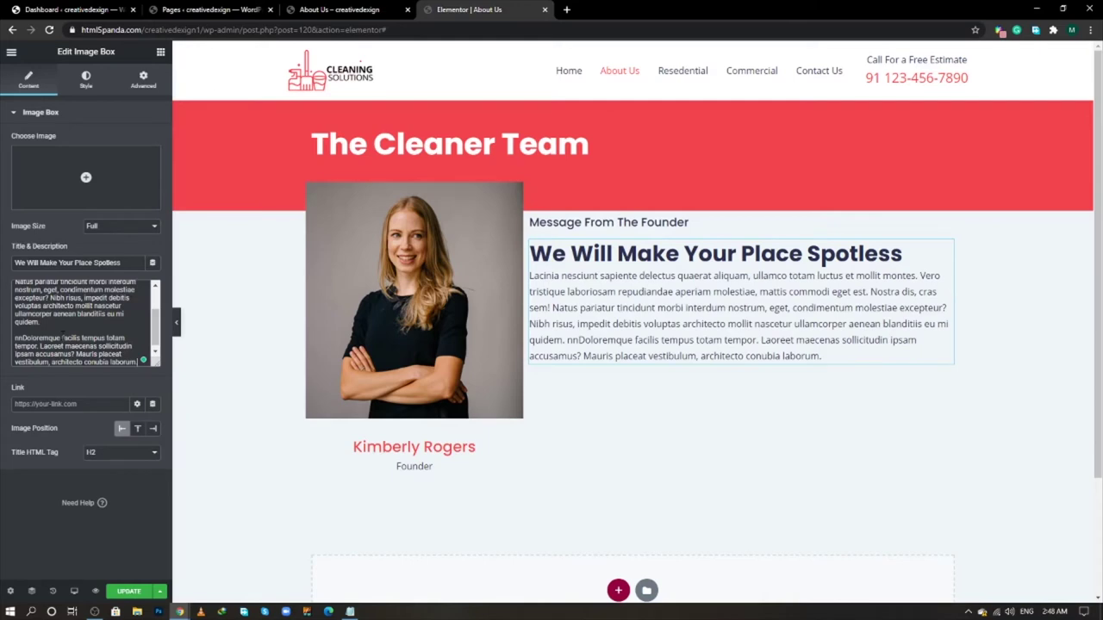
text(<>)
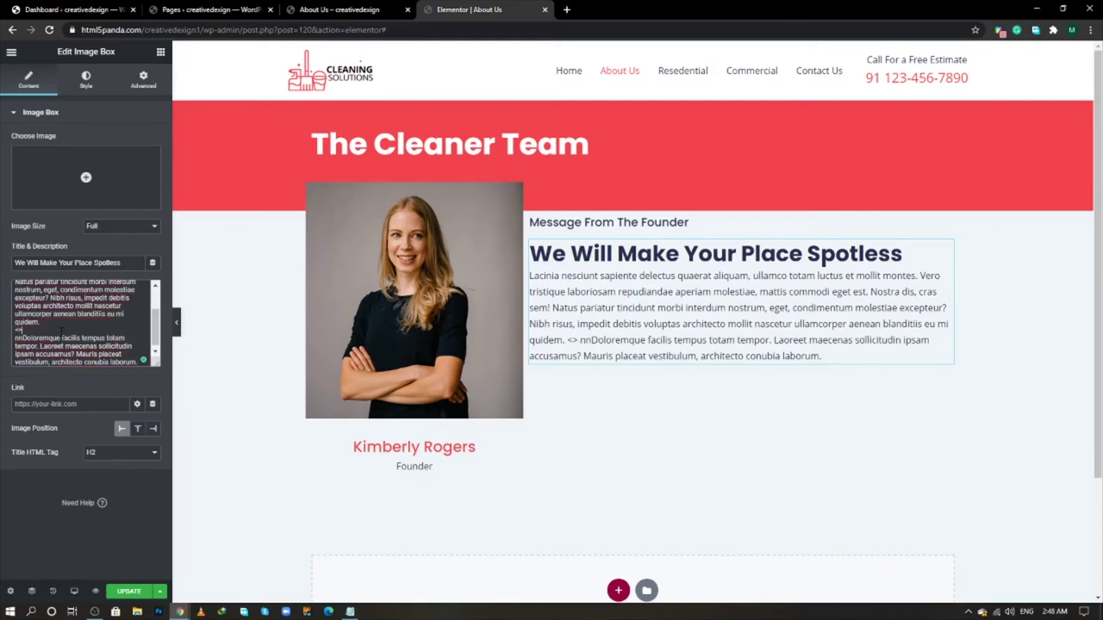
text(br)
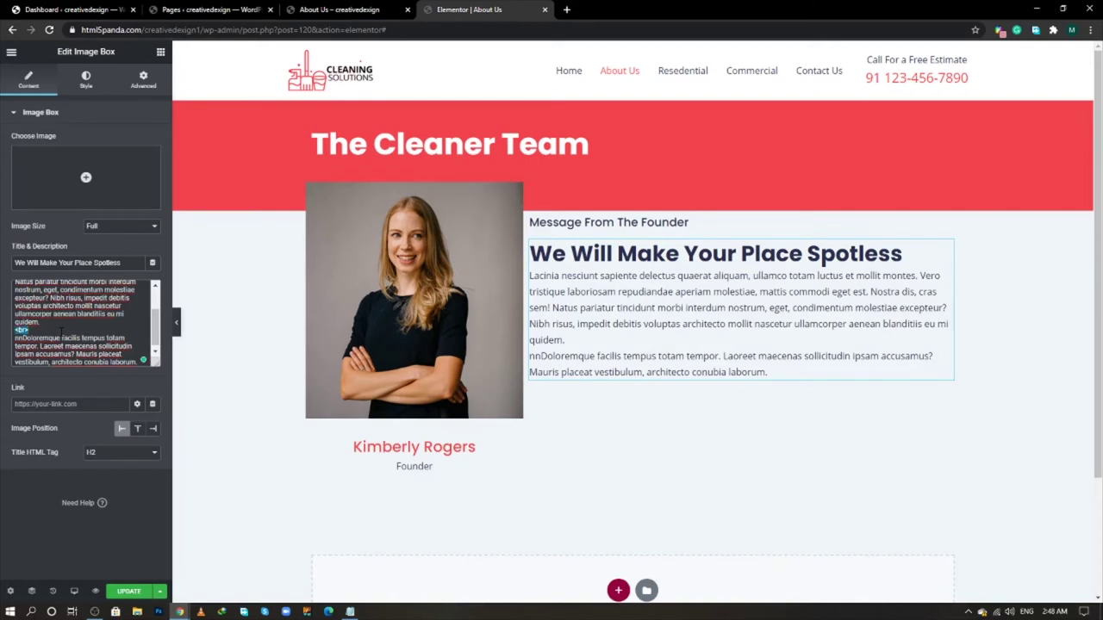
click(62, 333)
key(ctrl+v)
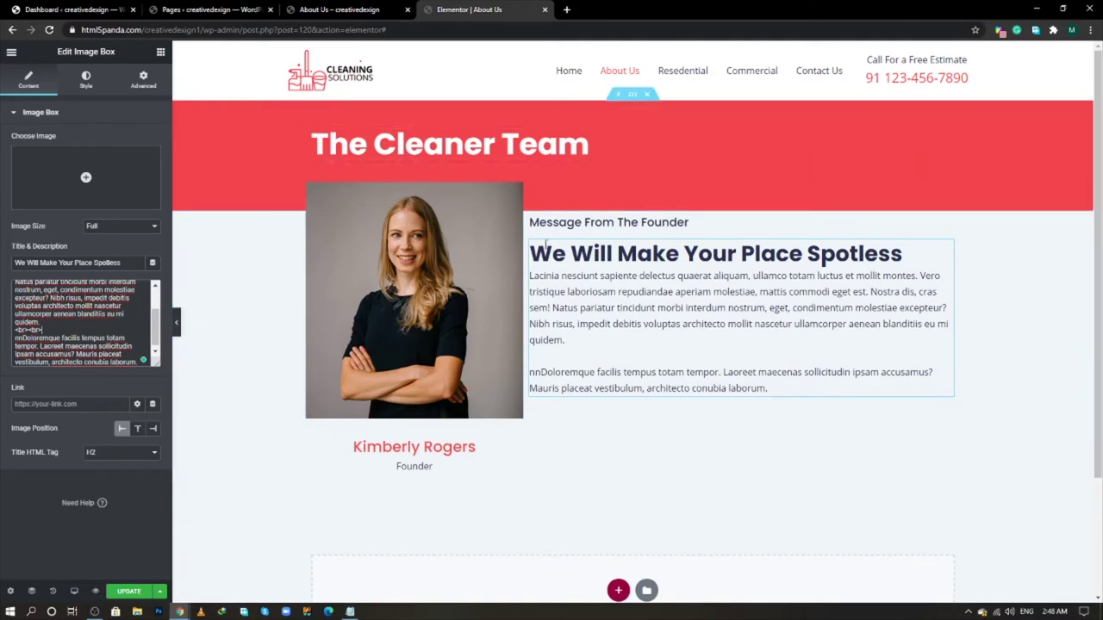
- Unlink the right column's padding and give it 50 px on top and left
click(530, 219)
click(143, 80)
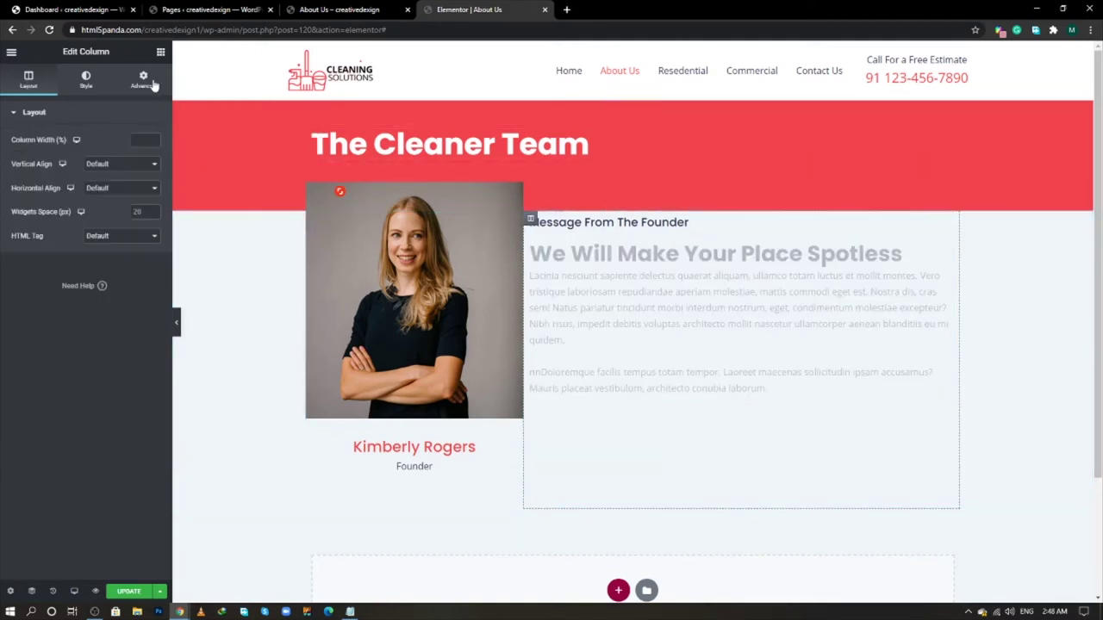
click(146, 212)
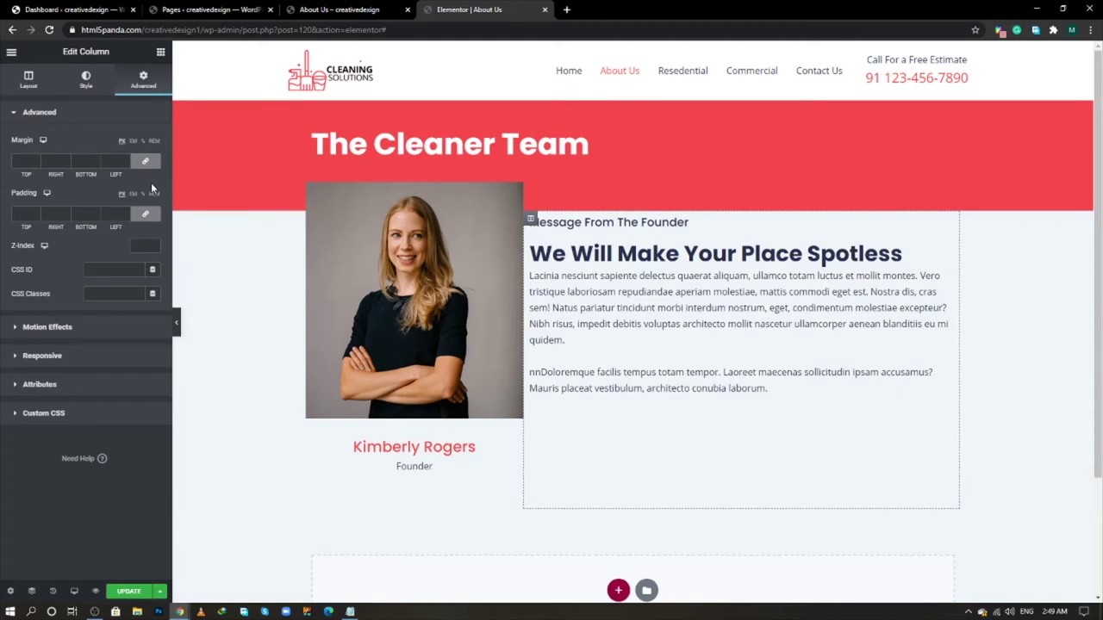
click(147, 216)
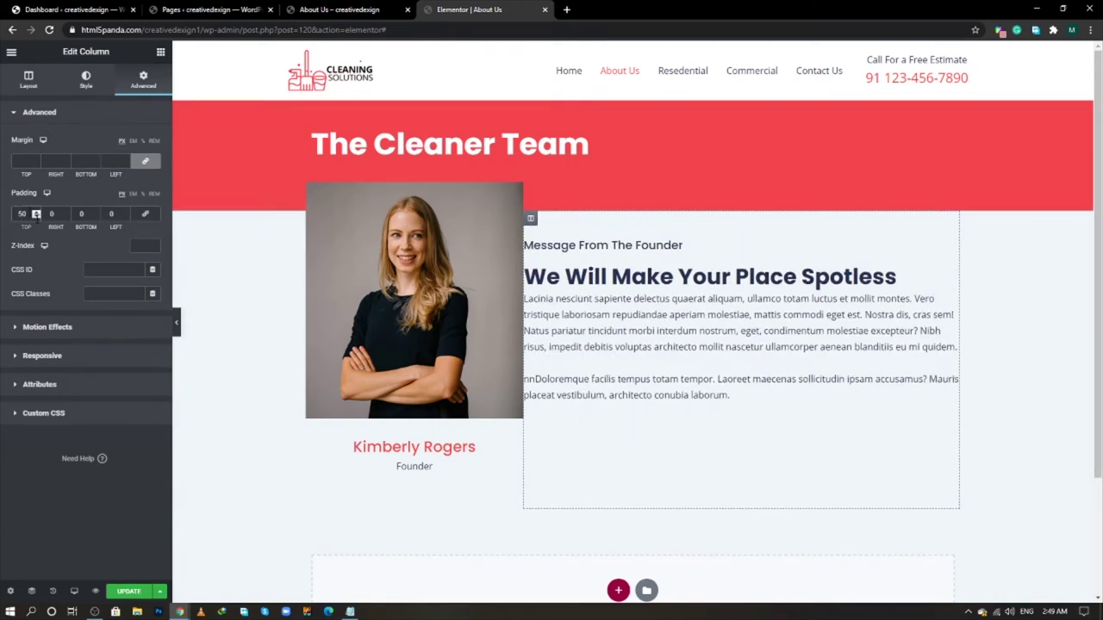
click(96, 213)
click(111, 214)
text(50)
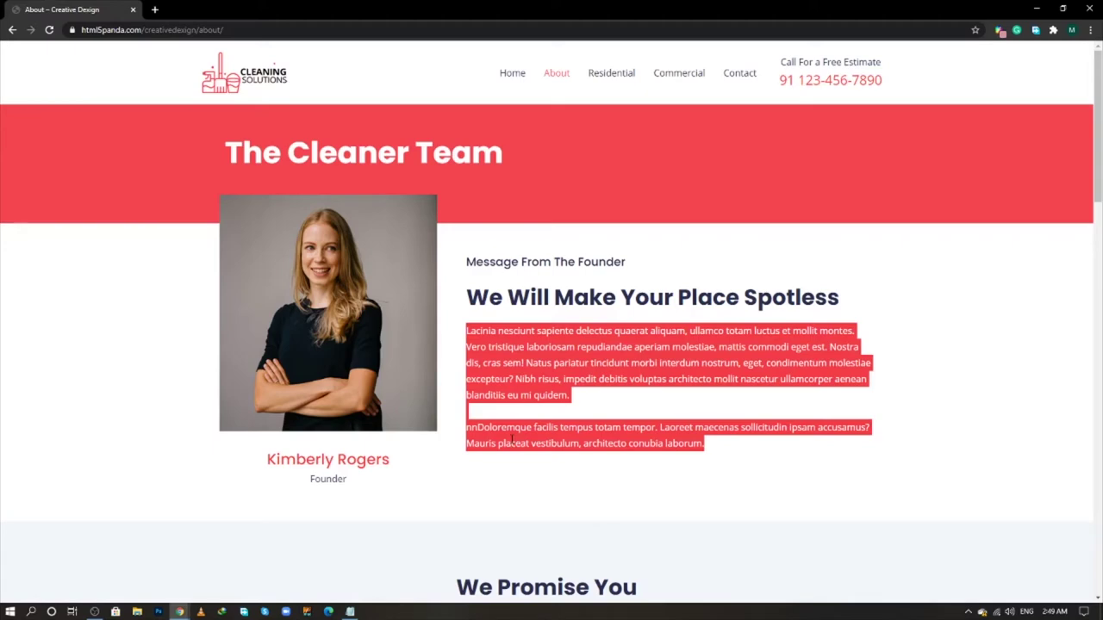
- Add a new single-column section below the founder block
scroll(497, 440, down, 1)
scroll(482, 435, down, 2)
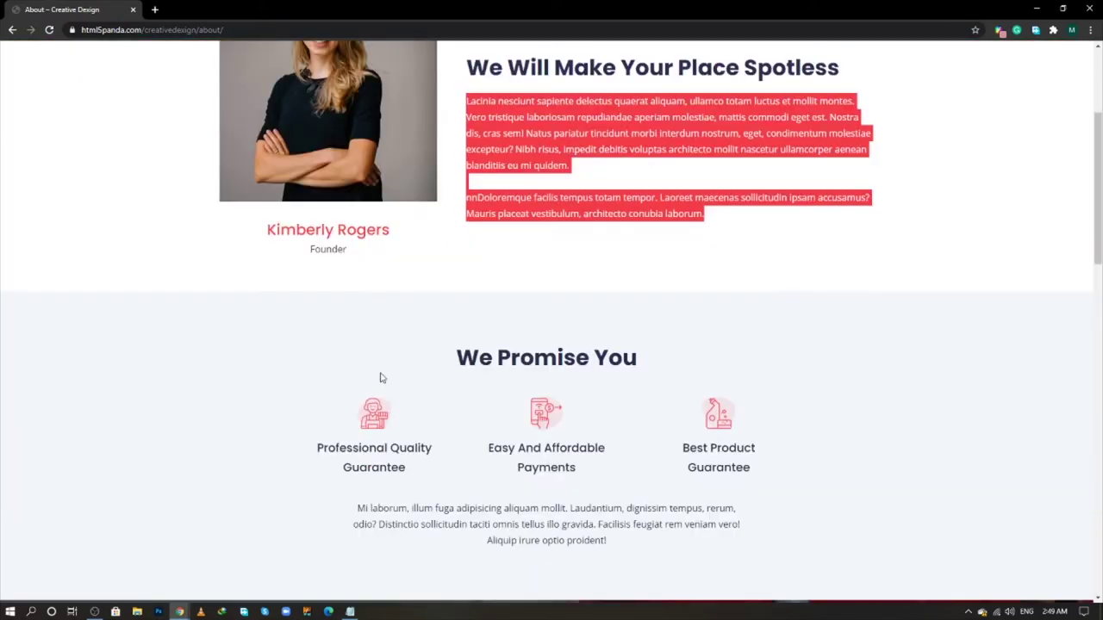
click(318, 290)
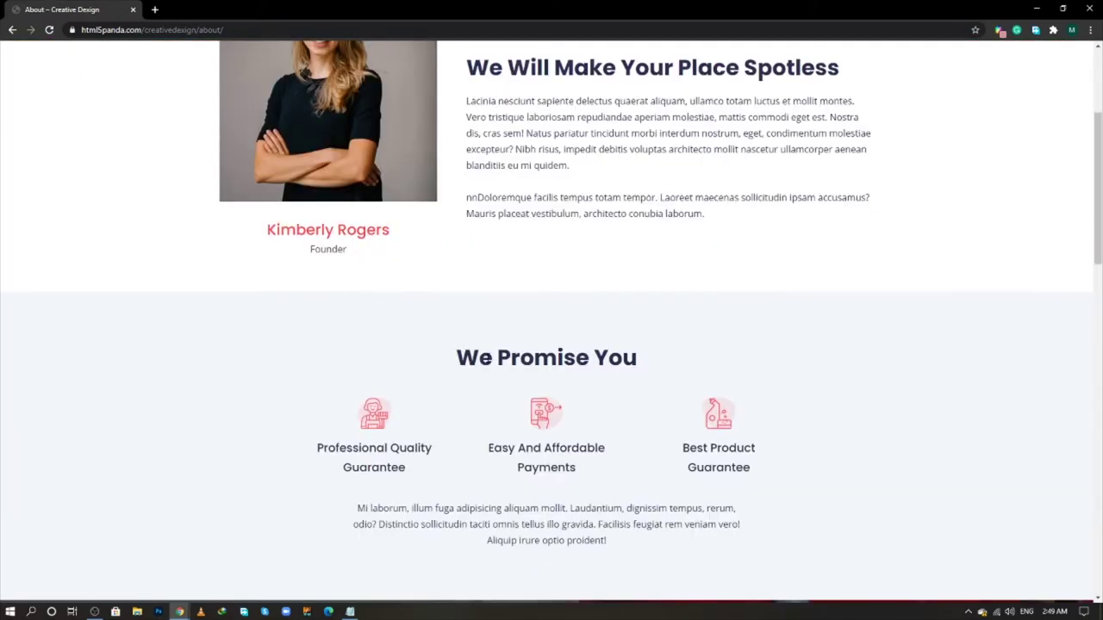
scroll(367, 353, down, 1)
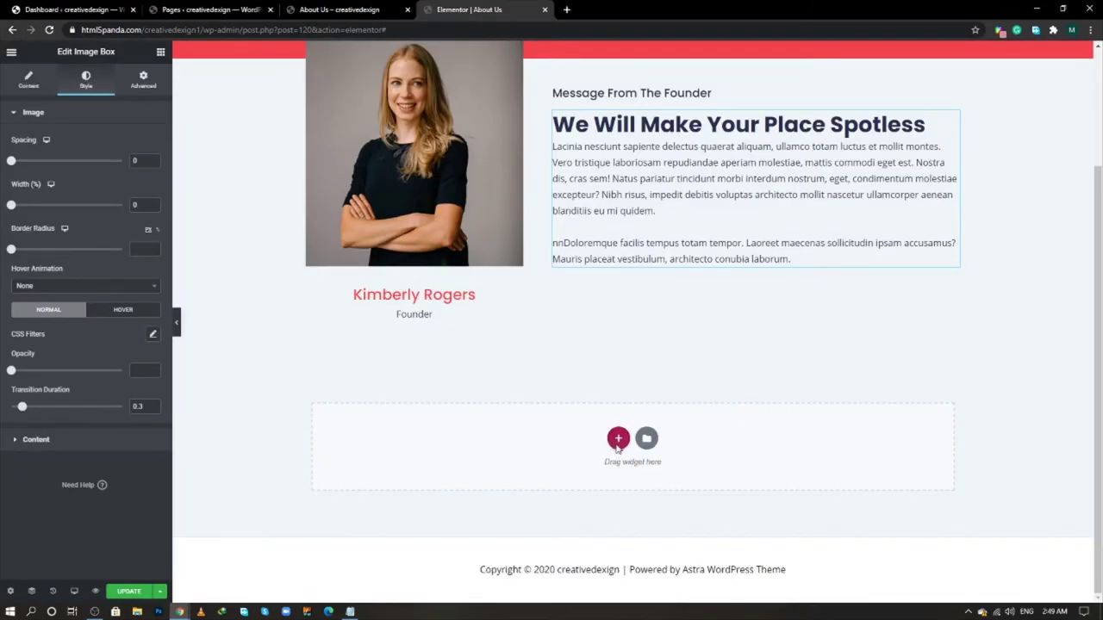
click(615, 438)
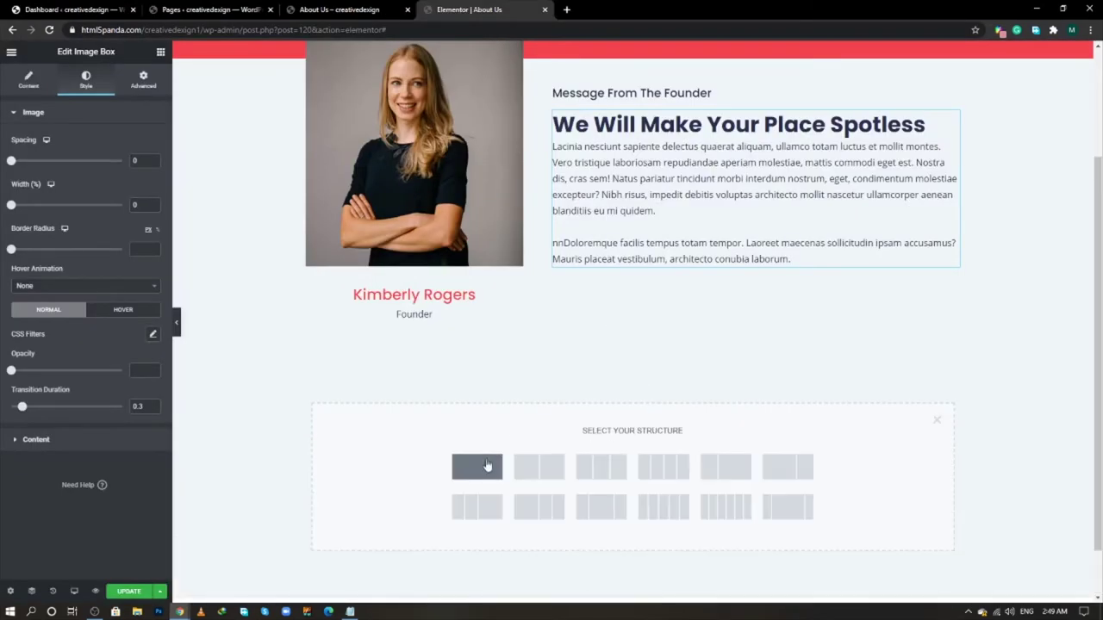
click(487, 464)
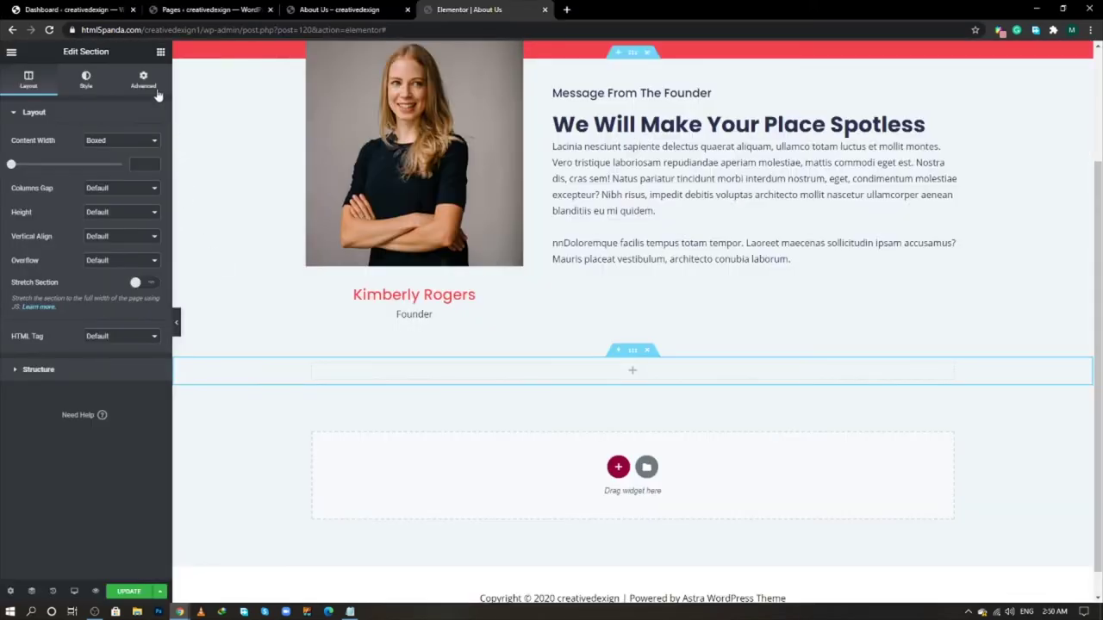
- Place a centred Heading widget in it with an Inner Section beneath
click(160, 51)
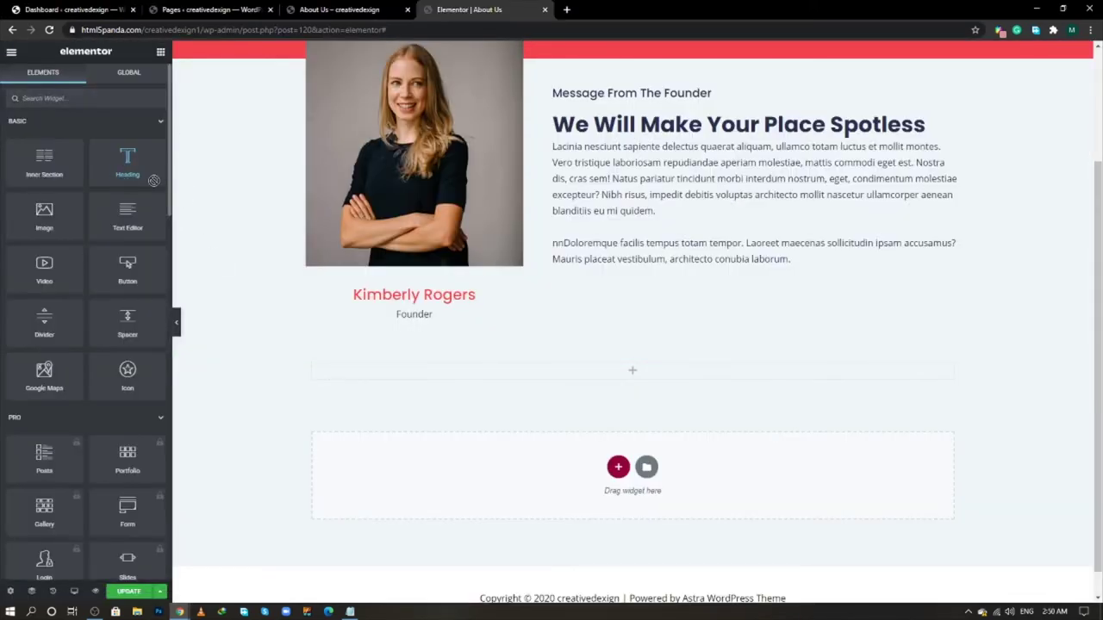
drag(128, 162, 659, 373)
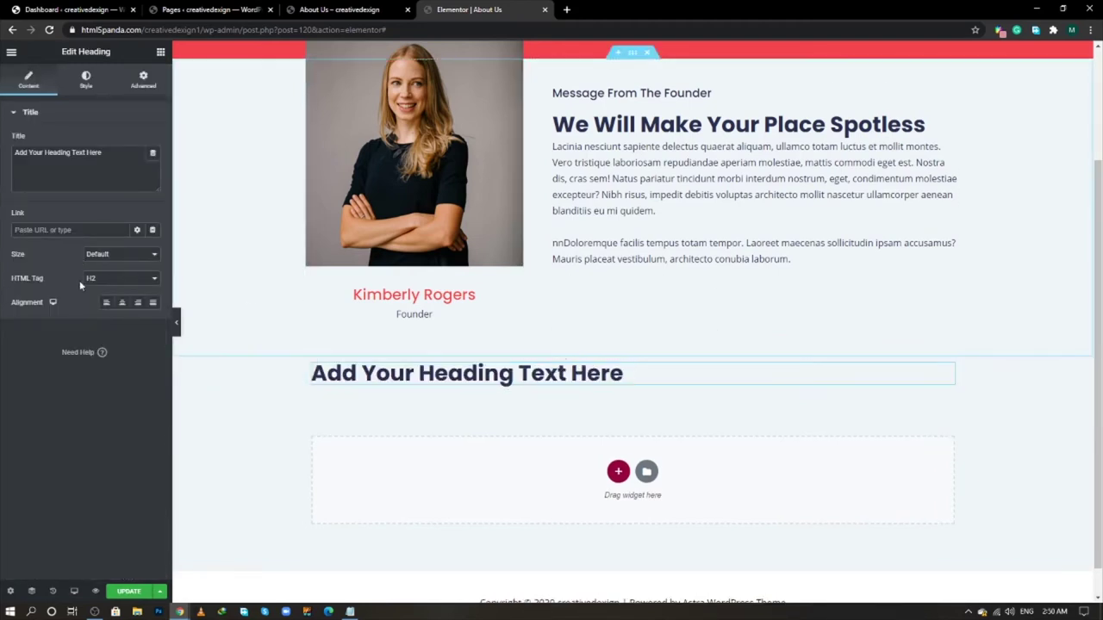
click(121, 302)
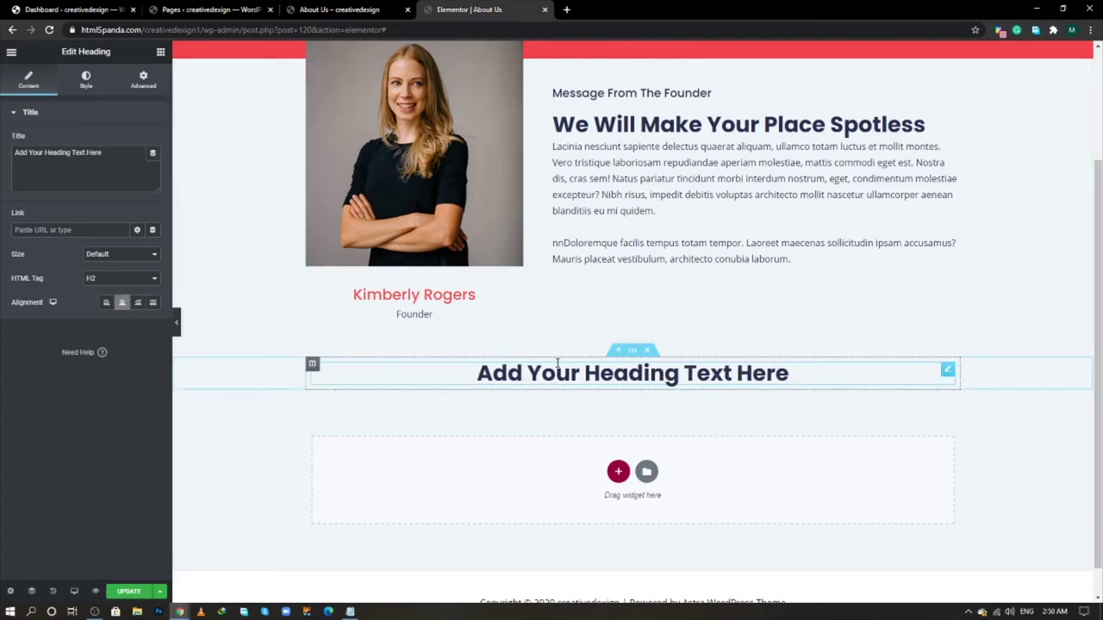
click(160, 51)
drag(68, 174, 389, 386)
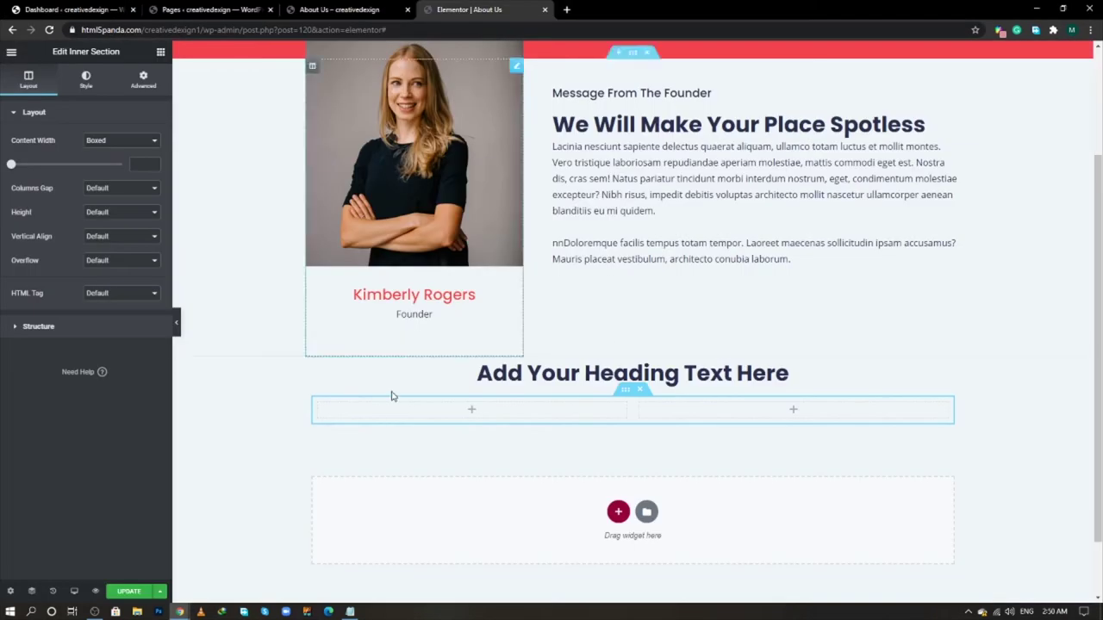
- Duplicate the inner section's column to make three, and put an Image Box in the first
right_click(318, 407)
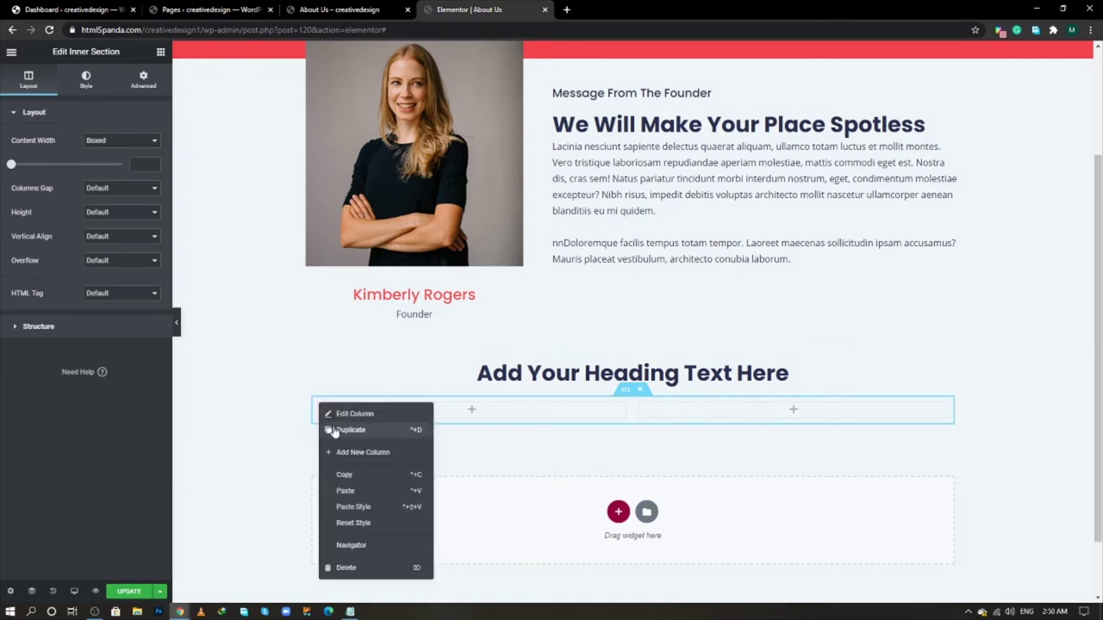
click(335, 432)
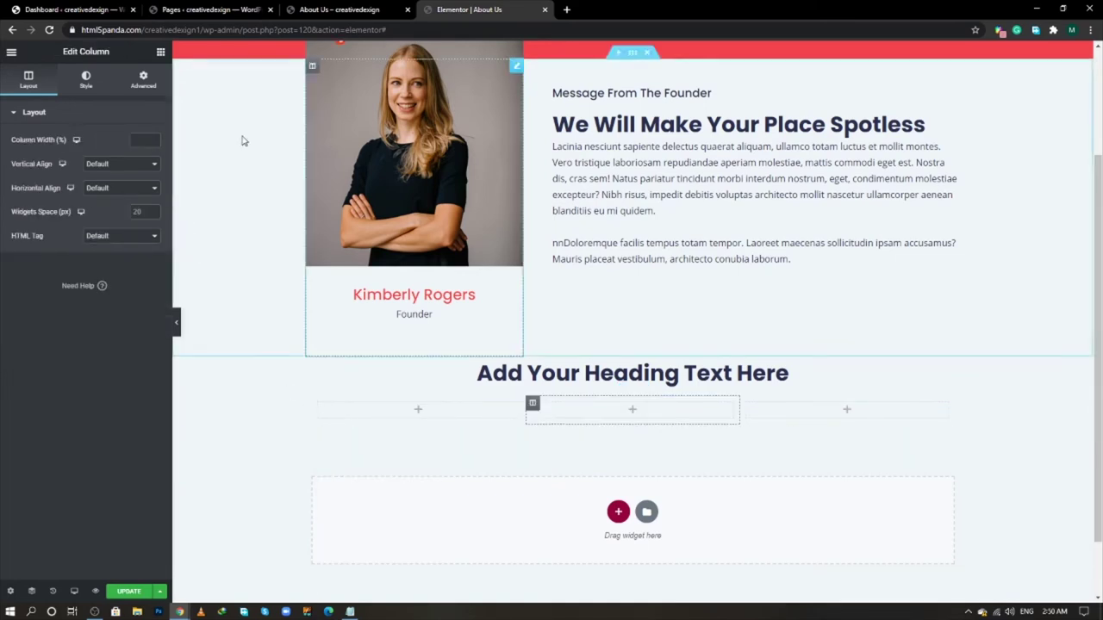
click(160, 53)
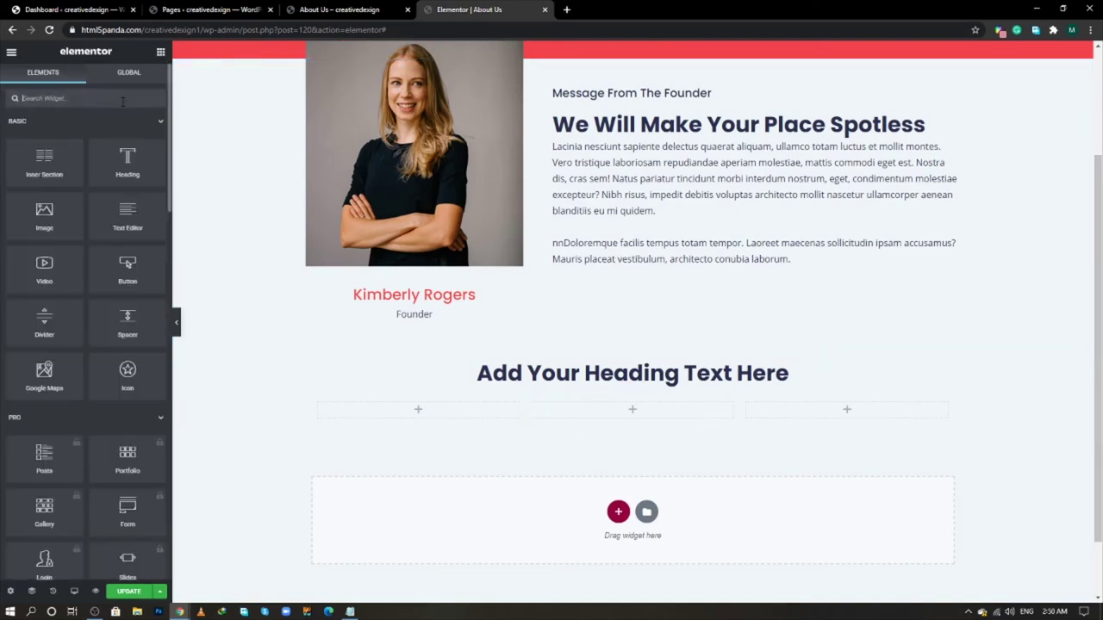
text(image)
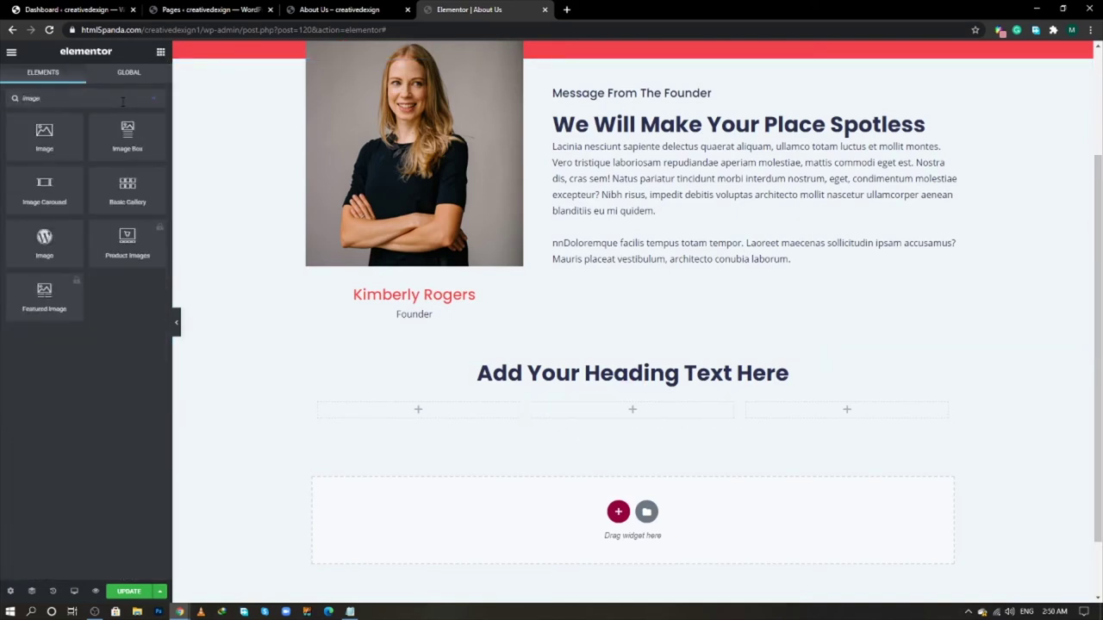
drag(128, 138, 383, 423)
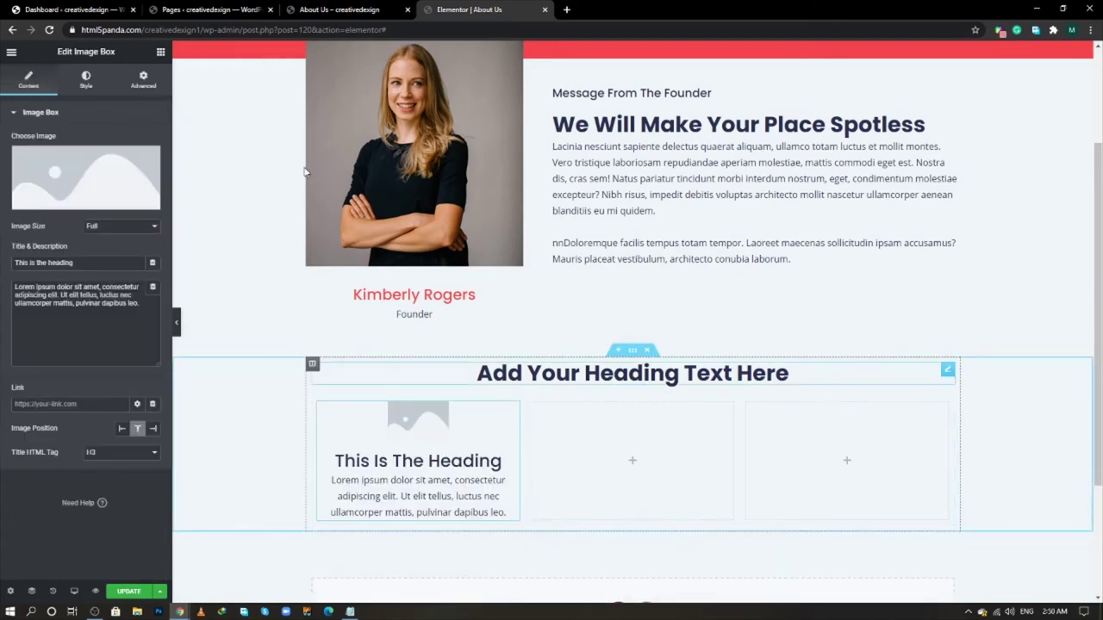
- Add a Text Editor paragraph below the three columns
click(160, 52)
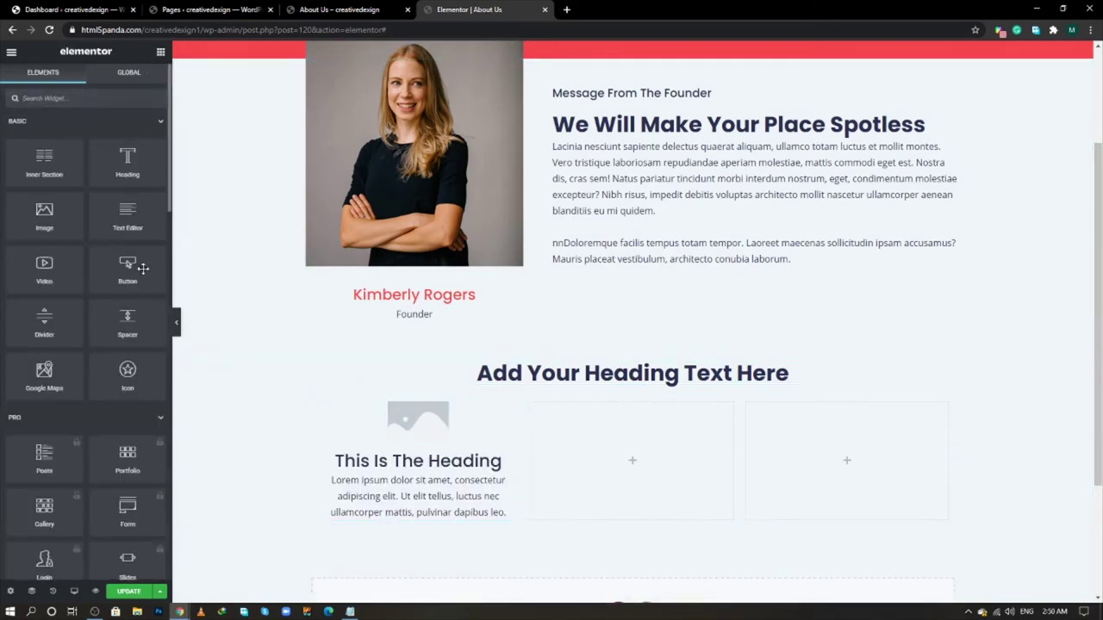
drag(129, 211, 590, 527)
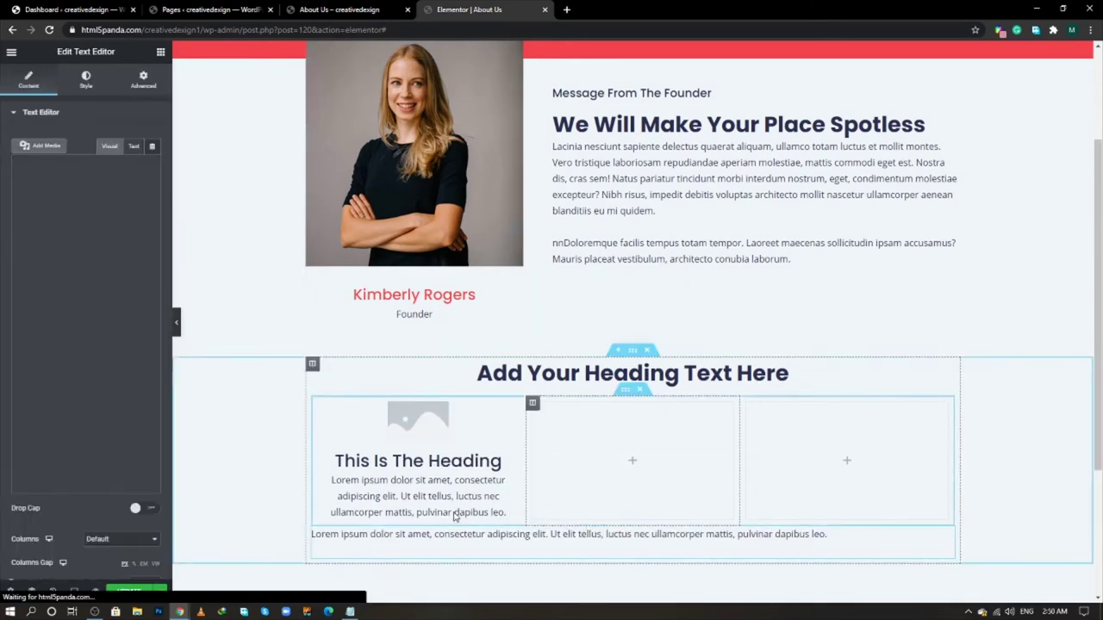
click(86, 81)
- Centre the text paragraph and set the section's content width to 1000
click(124, 147)
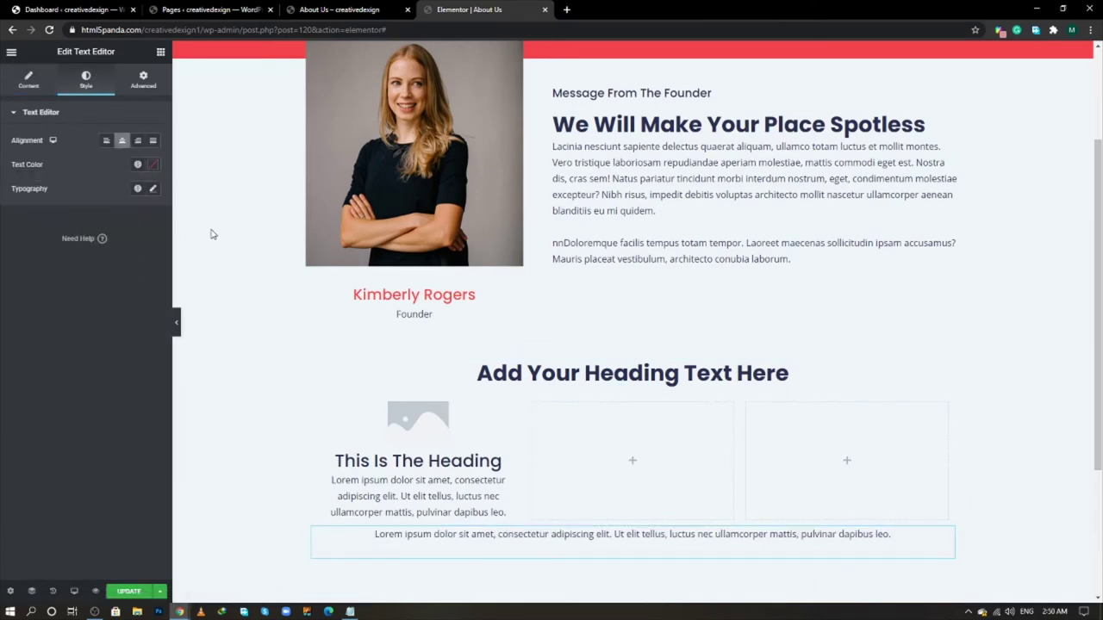
scroll(359, 276, down, 1)
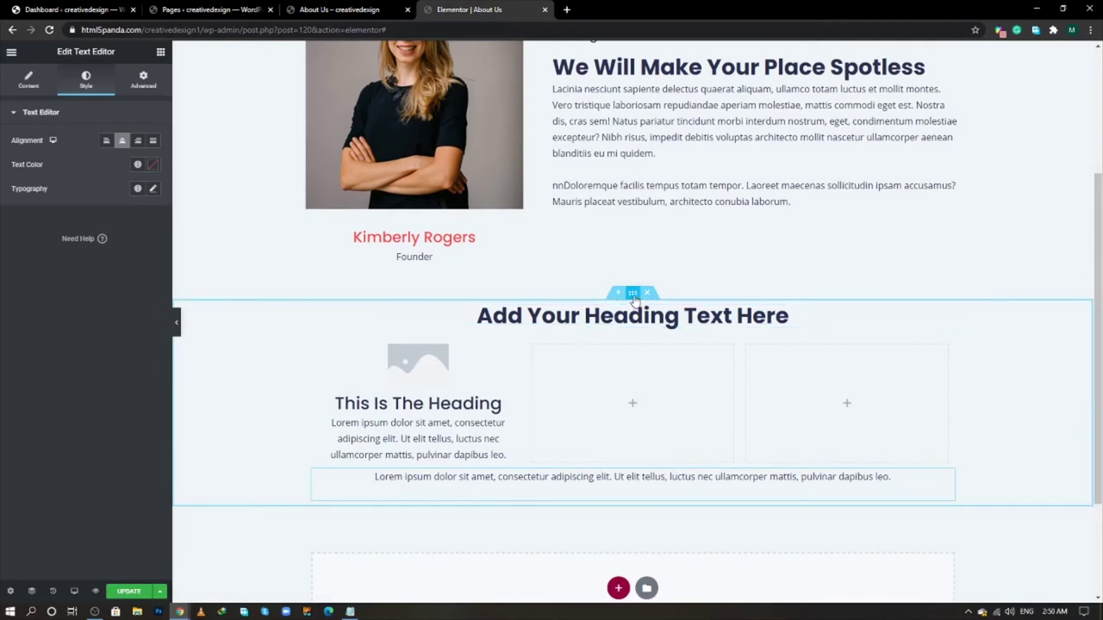
click(632, 293)
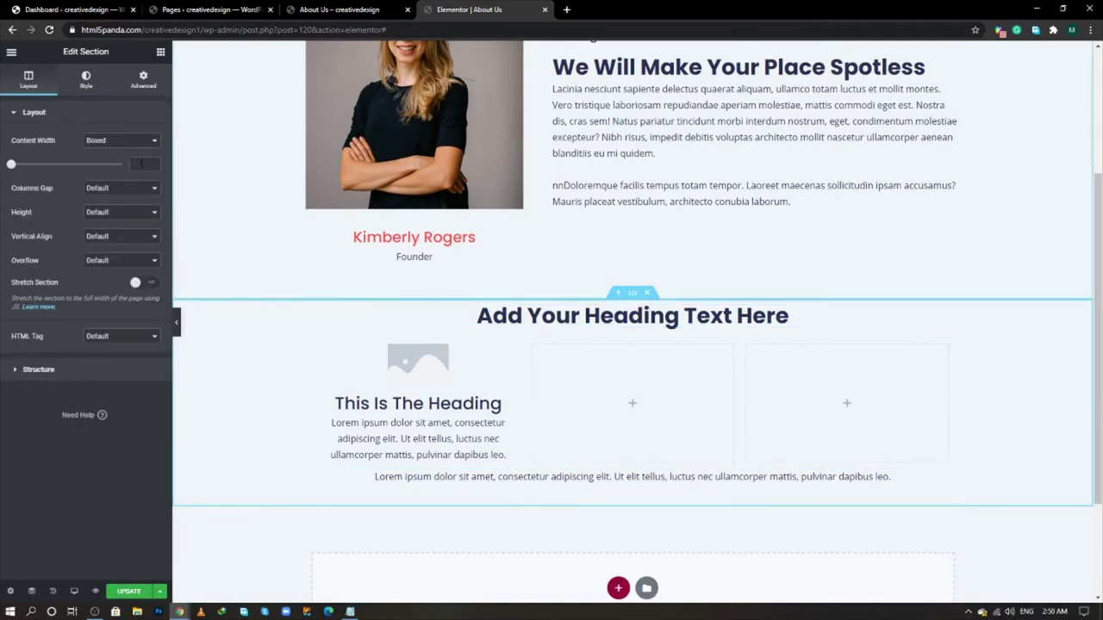
click(140, 164)
text(1000)
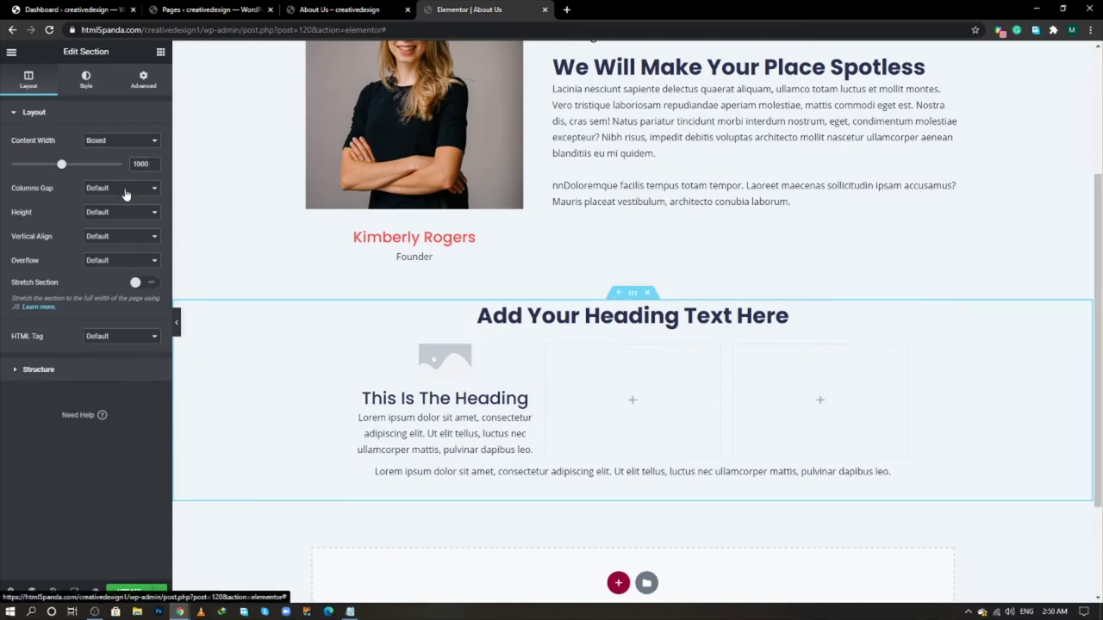
- Give the section a classic background colour of F2f7fb
click(85, 80)
click(111, 163)
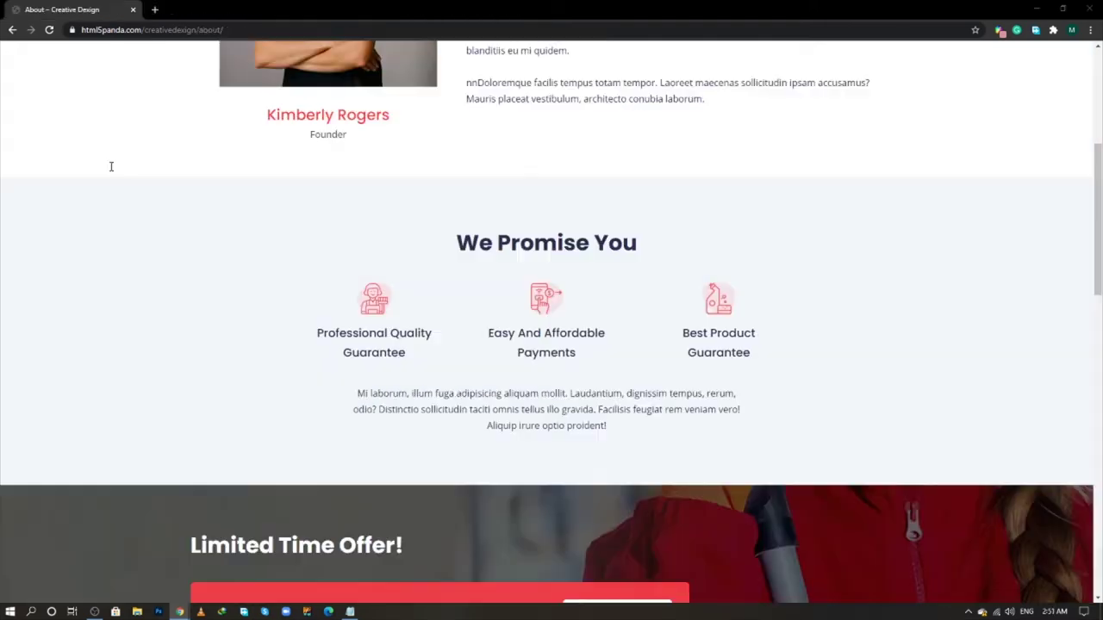
key(alt+Tab)
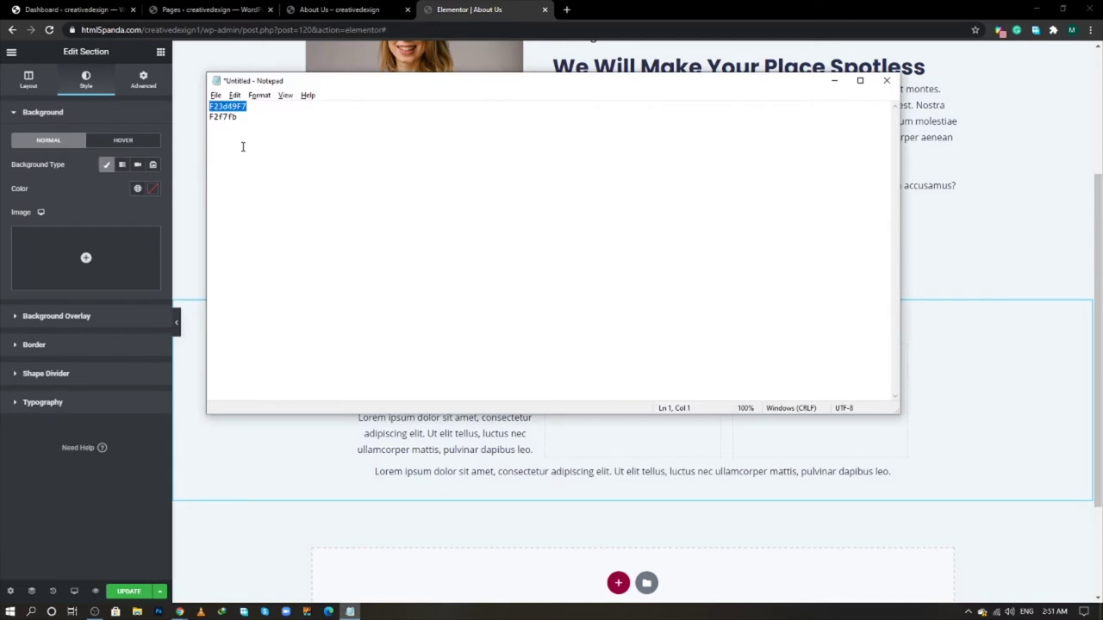
double_click(231, 118)
key(ctrl+c)
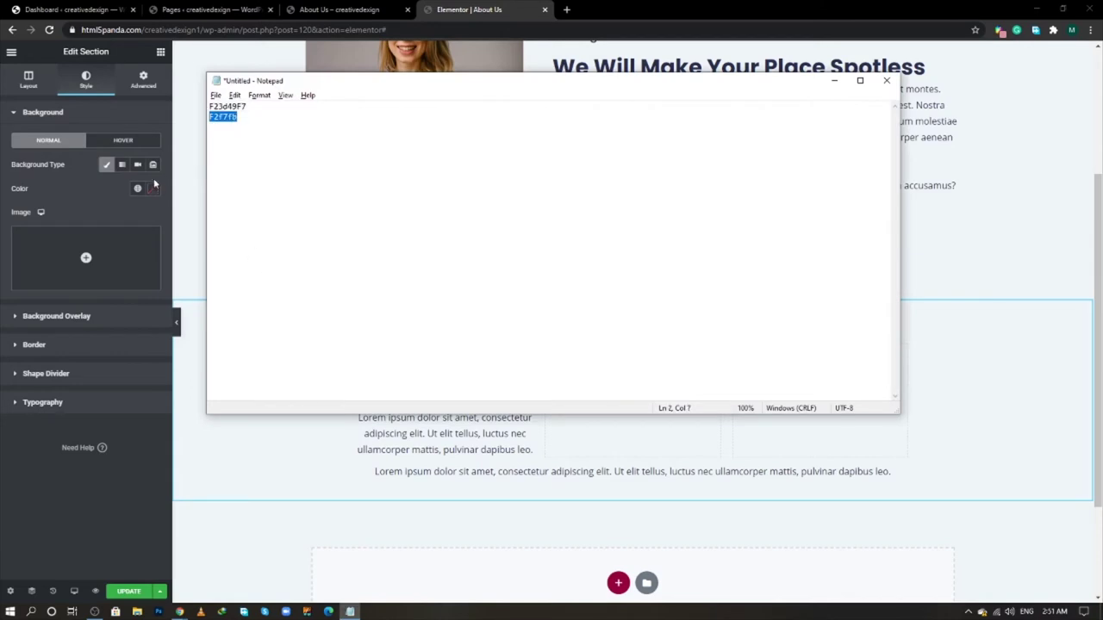
click(153, 188)
key(ctrl+v)
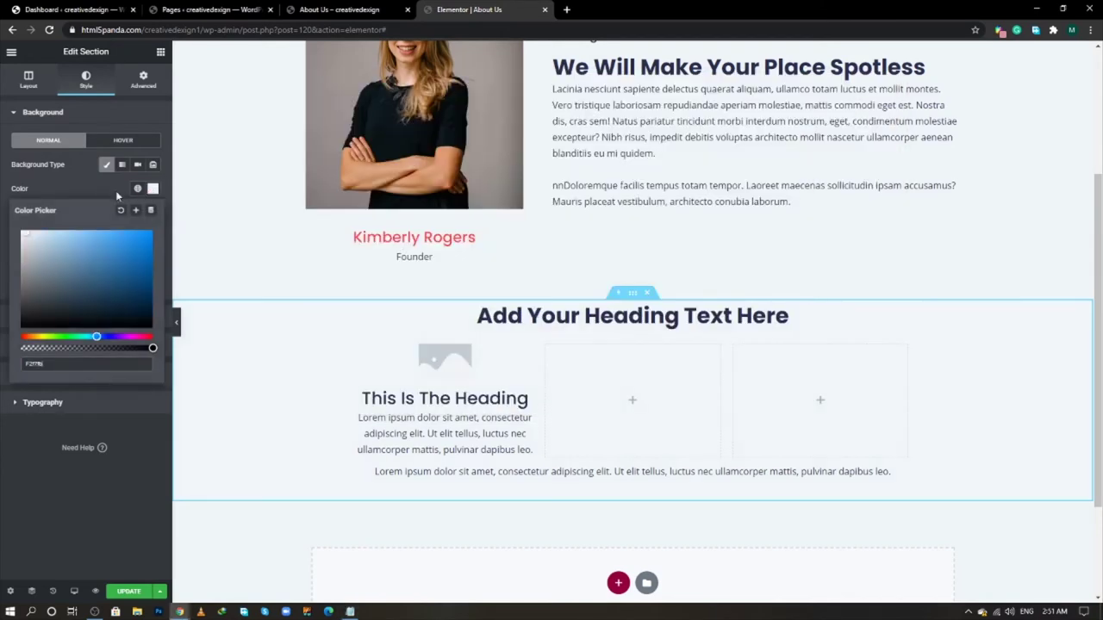
click(69, 188)
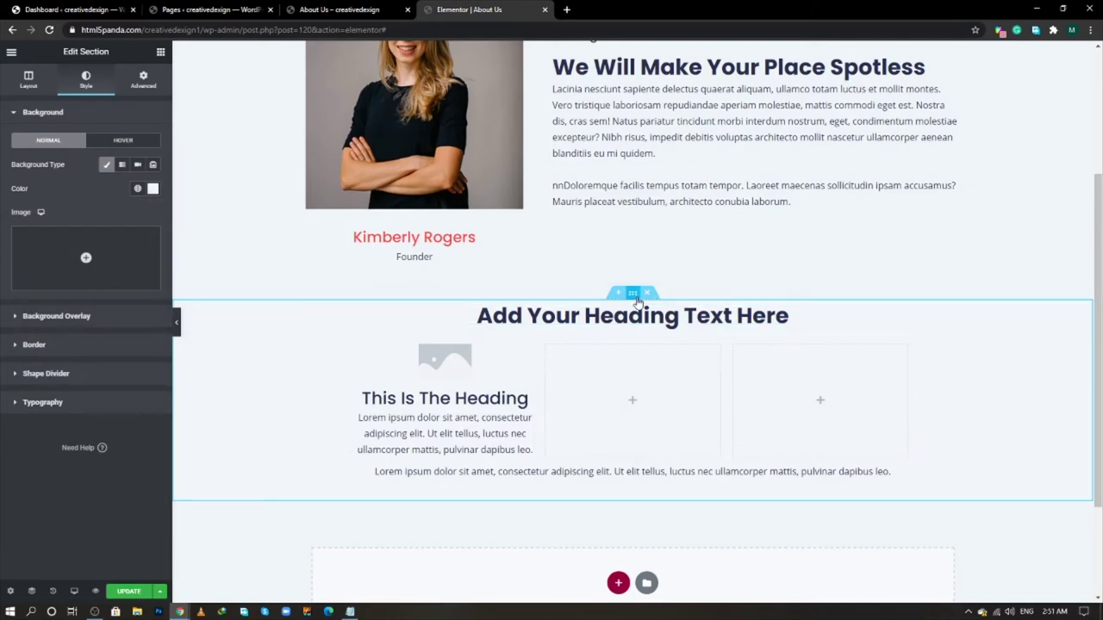
- Unlink the section's padding and set top and bottom to 80 px
click(143, 79)
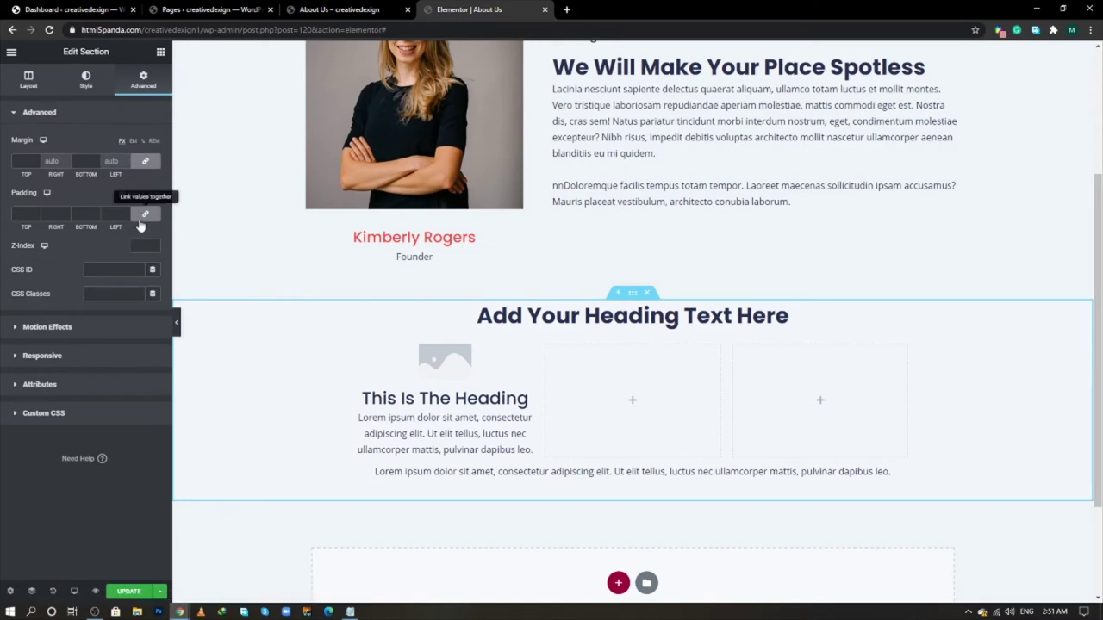
click(144, 214)
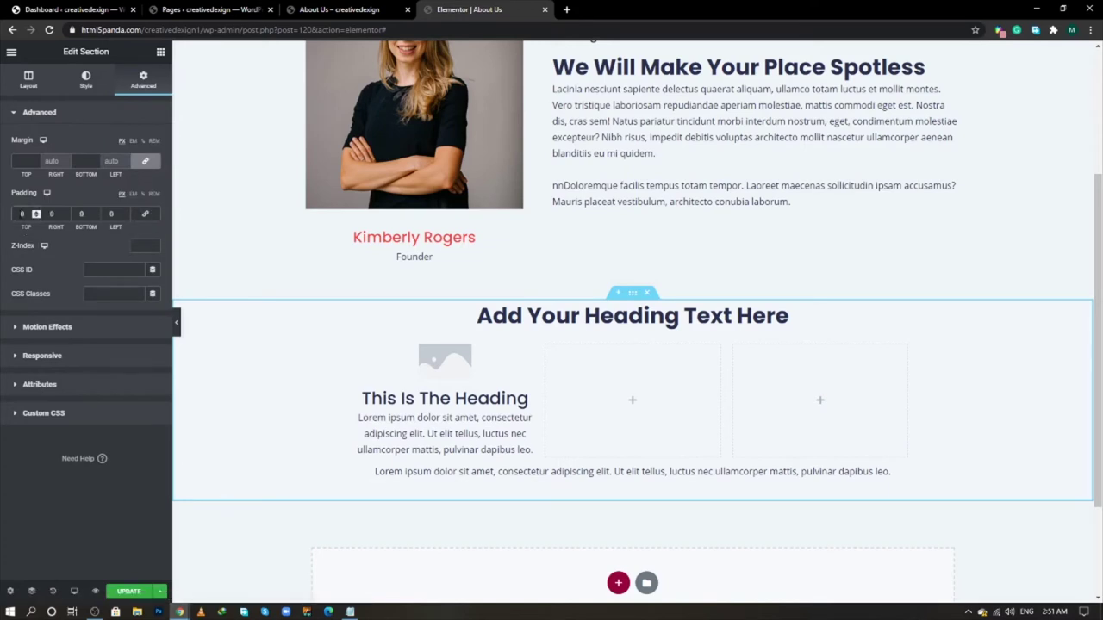
scroll(36, 214, up, 10)
key(Tab)
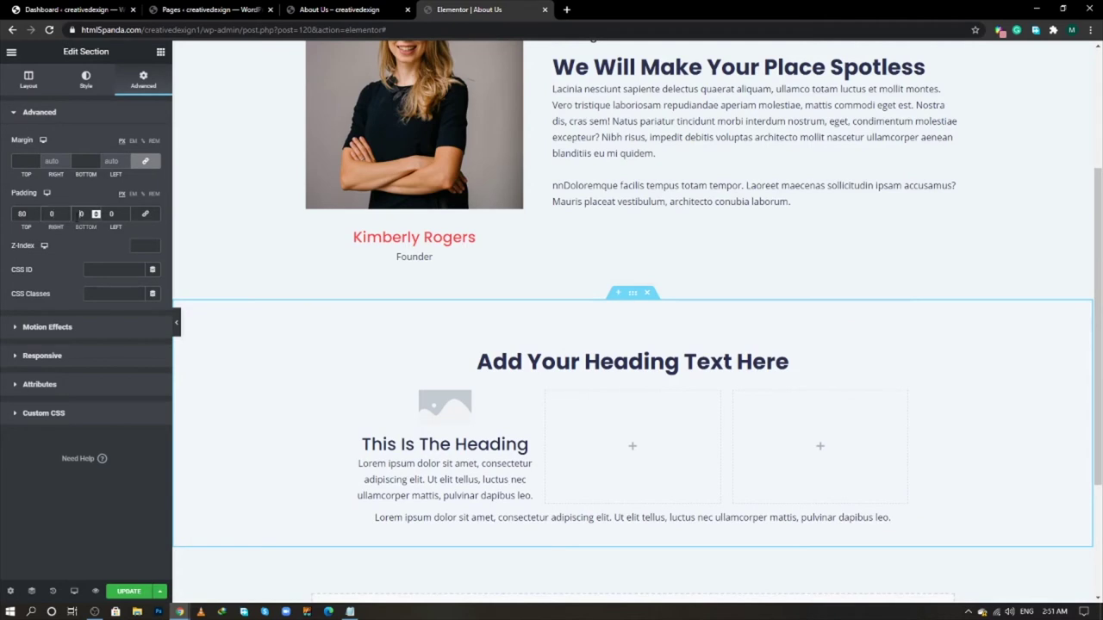
text(20)
scroll(355, 307, down, 1)
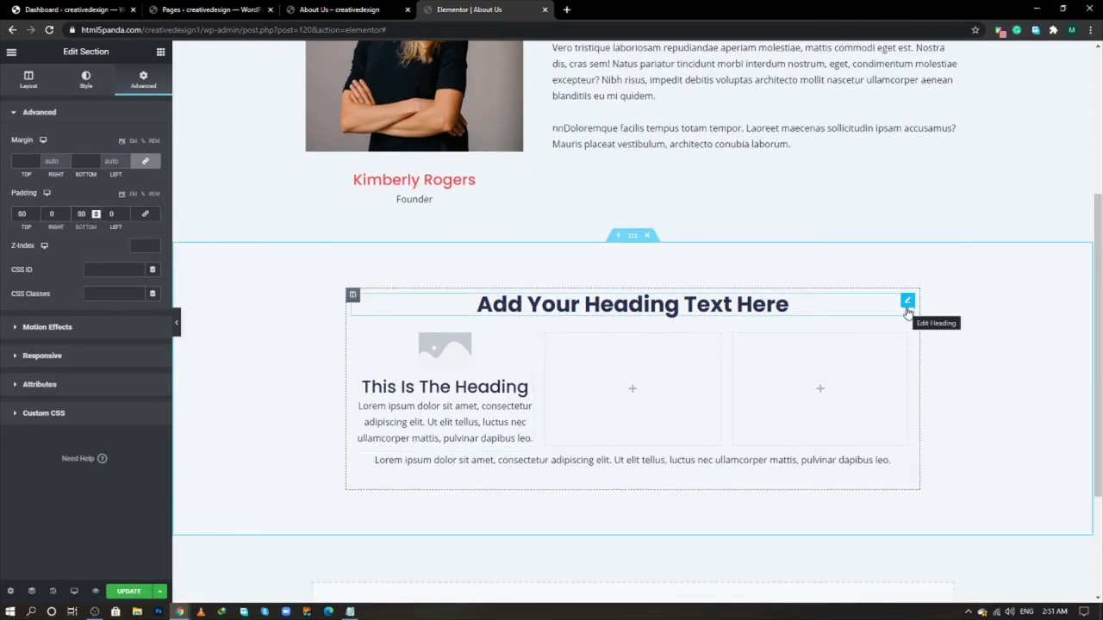
key(alt+Tab)
key(alt+Tab)
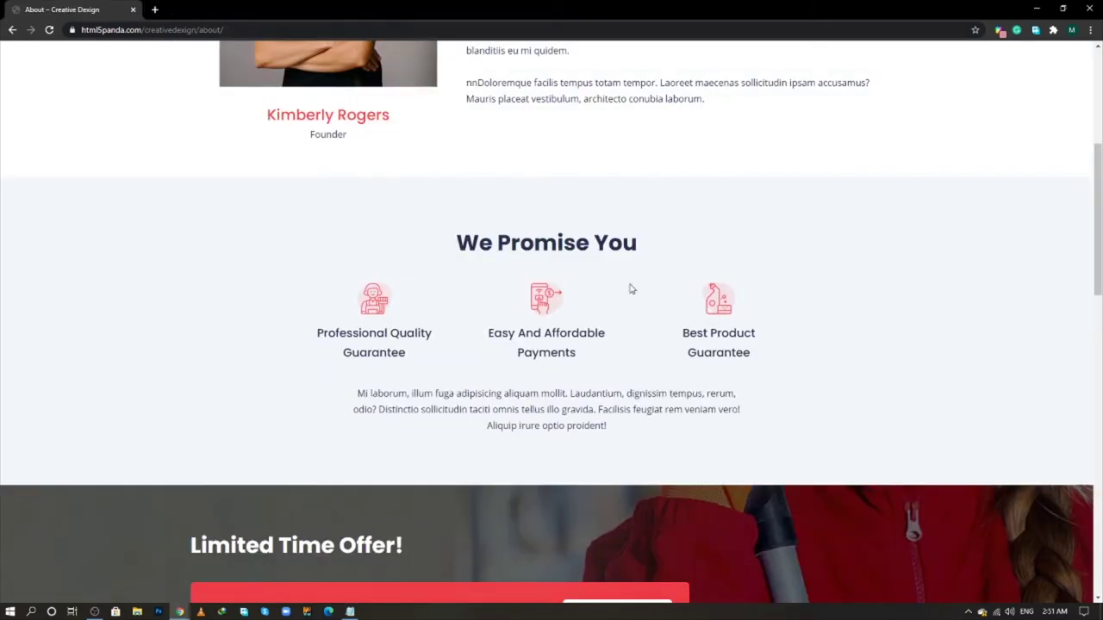
- Change the section heading to 'We Promise You', copied from the live page
triple_click(585, 250)
key(ctrl+c)
right_click(584, 250)
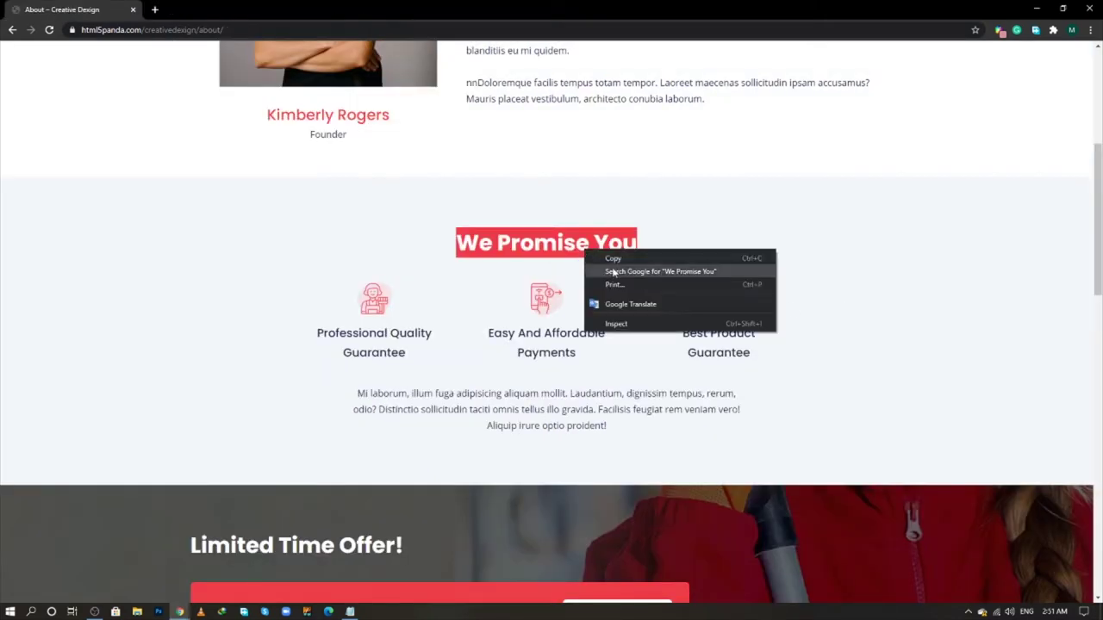
click(612, 273)
key(ctrl+shift+Tab)
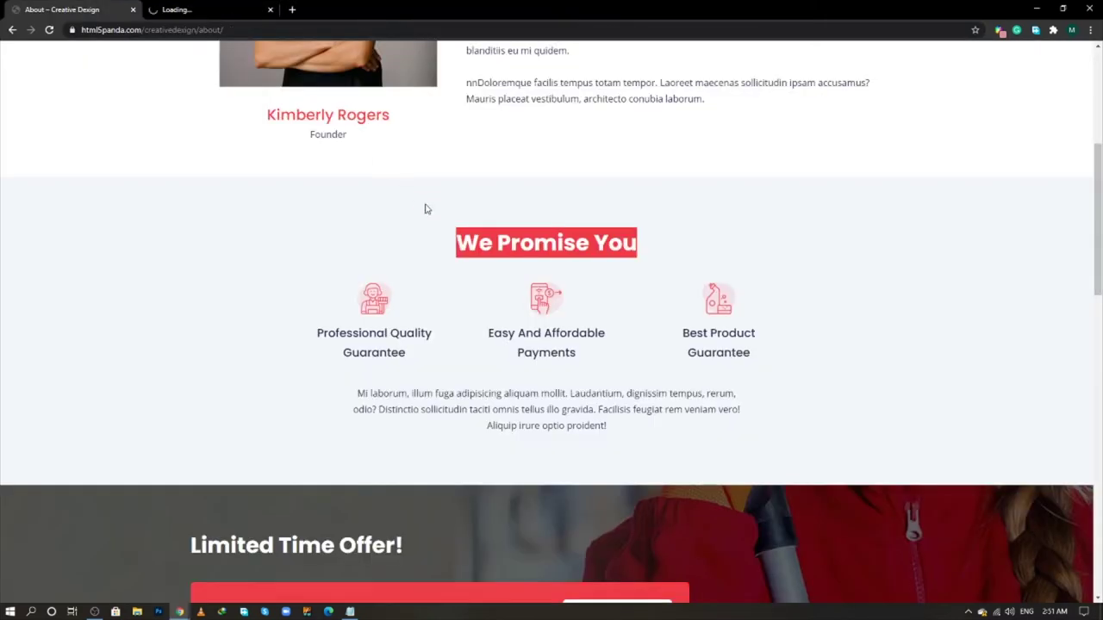
right_click(491, 237)
key(alt+Tab)
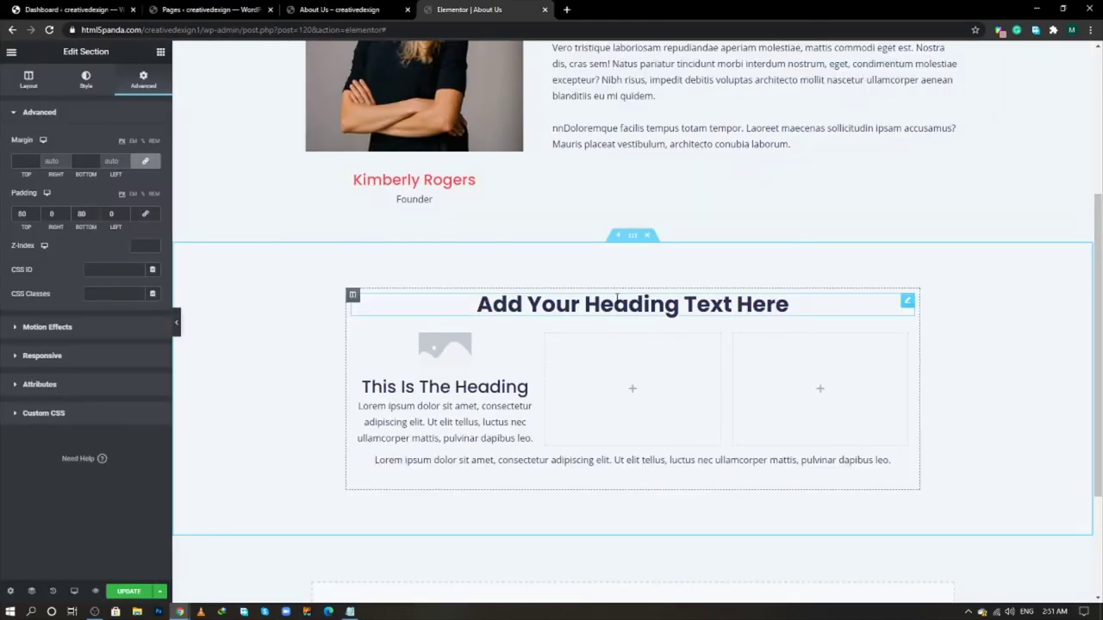
click(613, 300)
triple_click(99, 168)
key(ctrl+v)
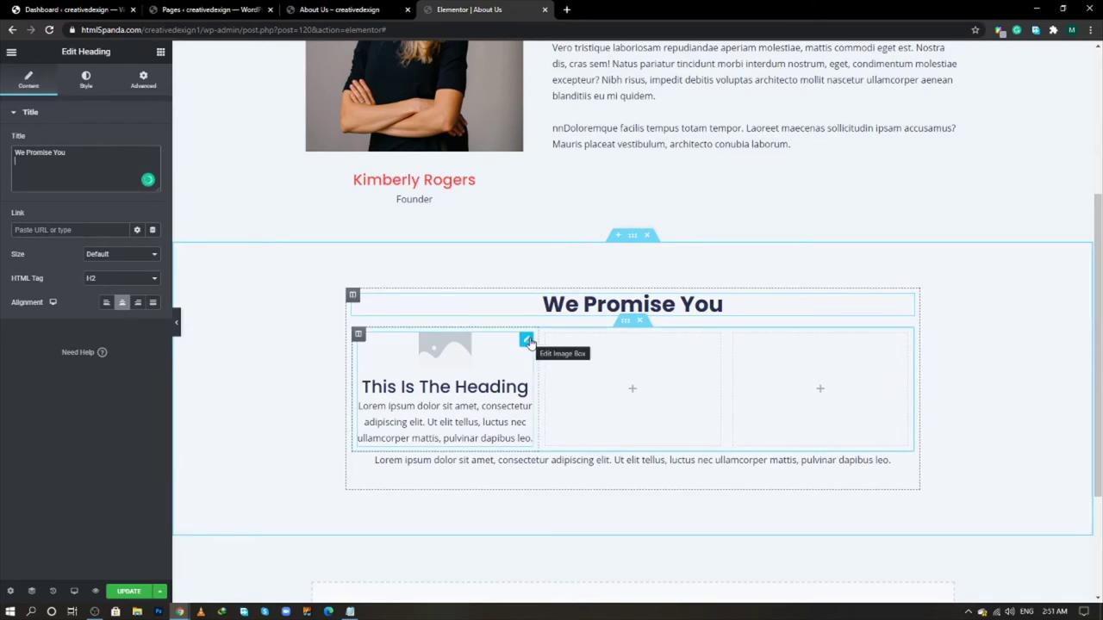
- Set the first image box's image to cleaners.png from the media library
click(527, 341)
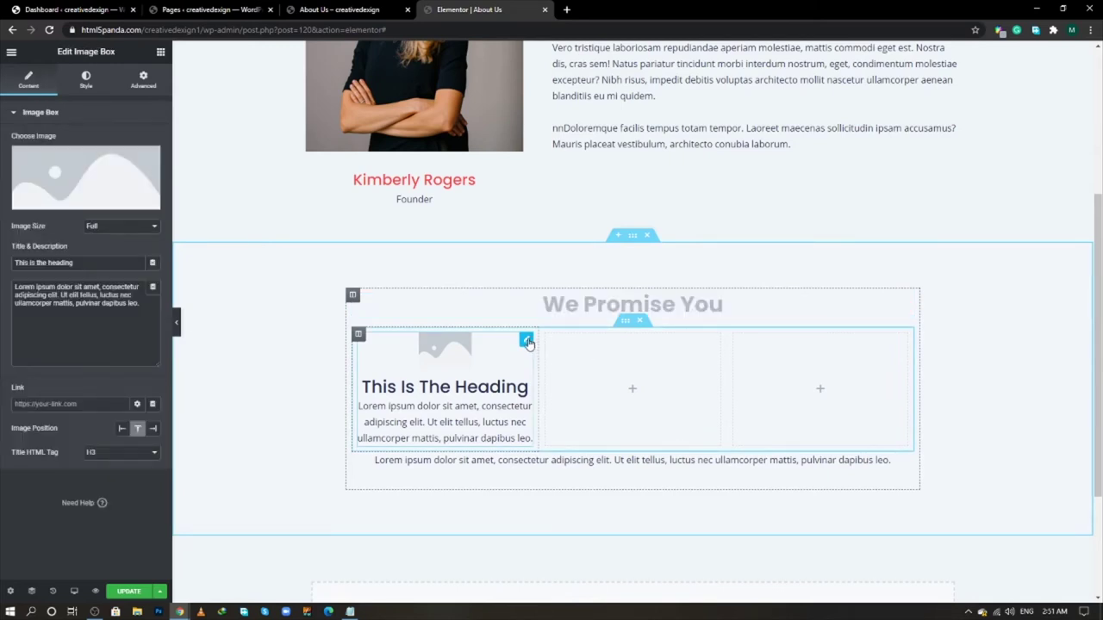
click(119, 187)
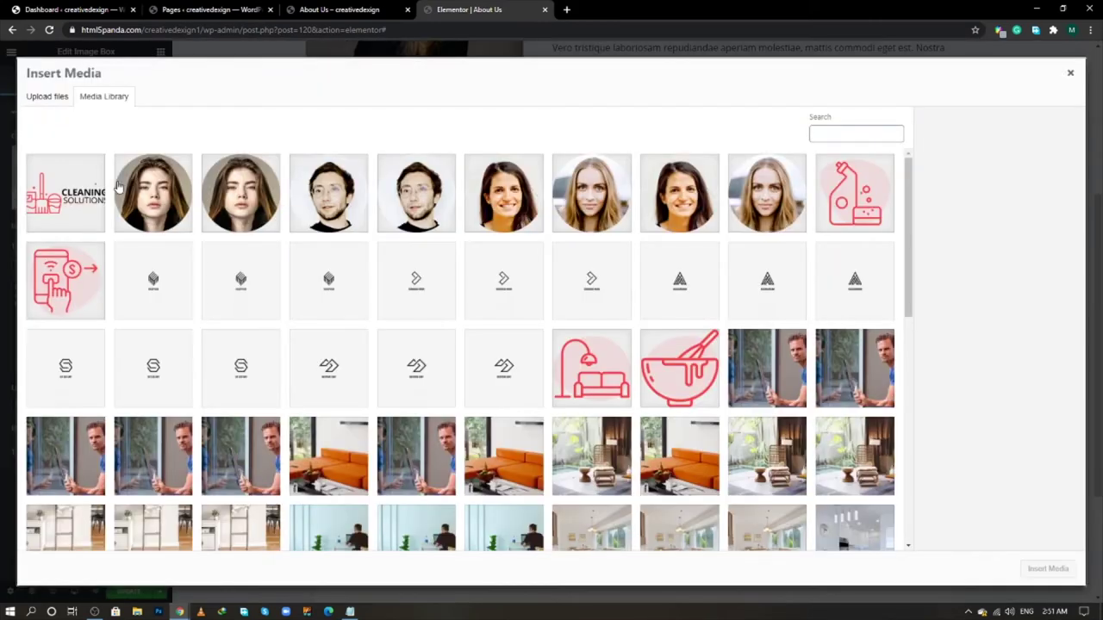
scroll(517, 388, down, 5)
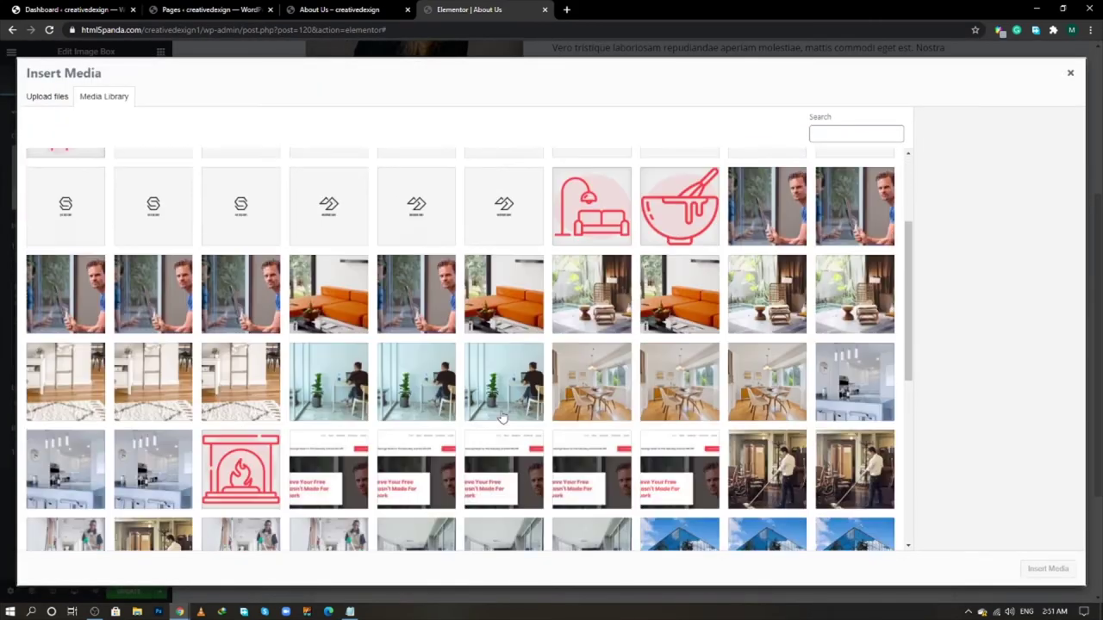
scroll(503, 417, down, 3)
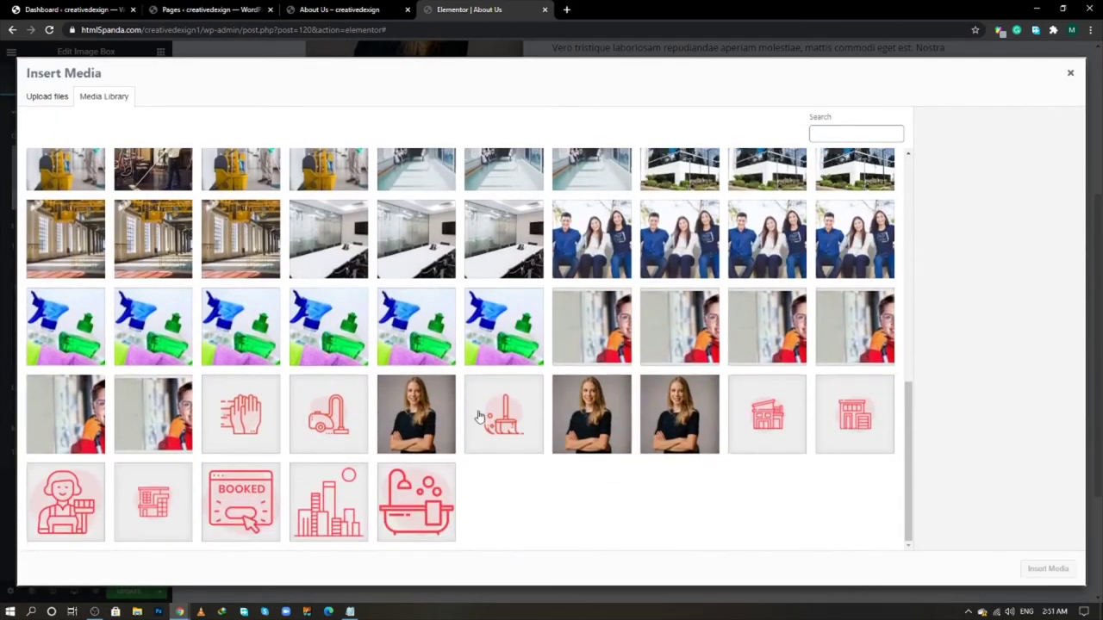
click(38, 498)
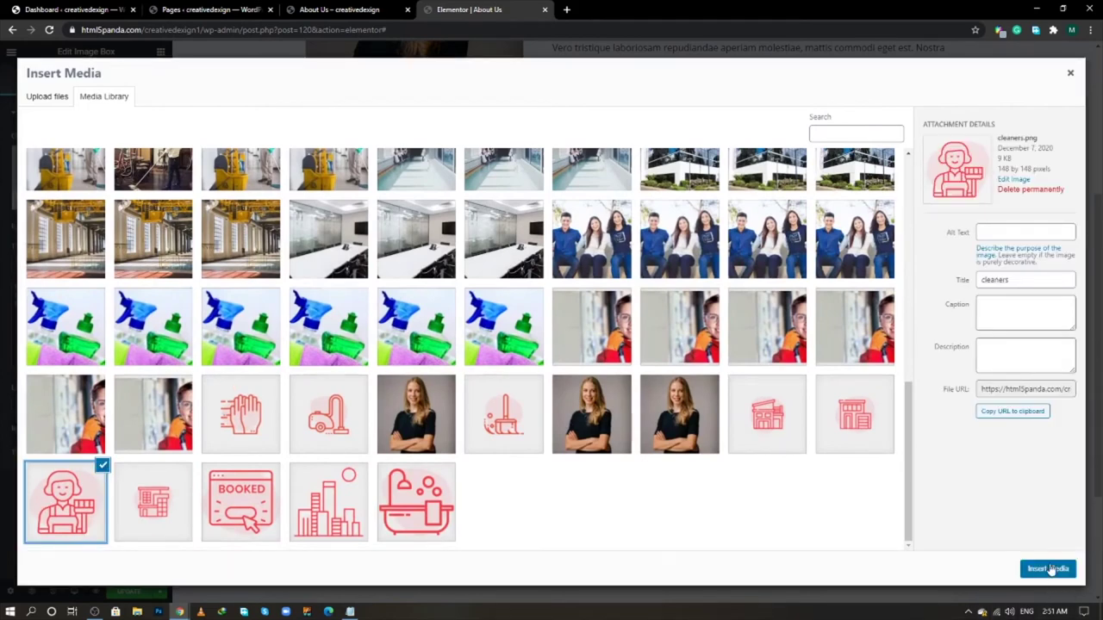
click(1048, 569)
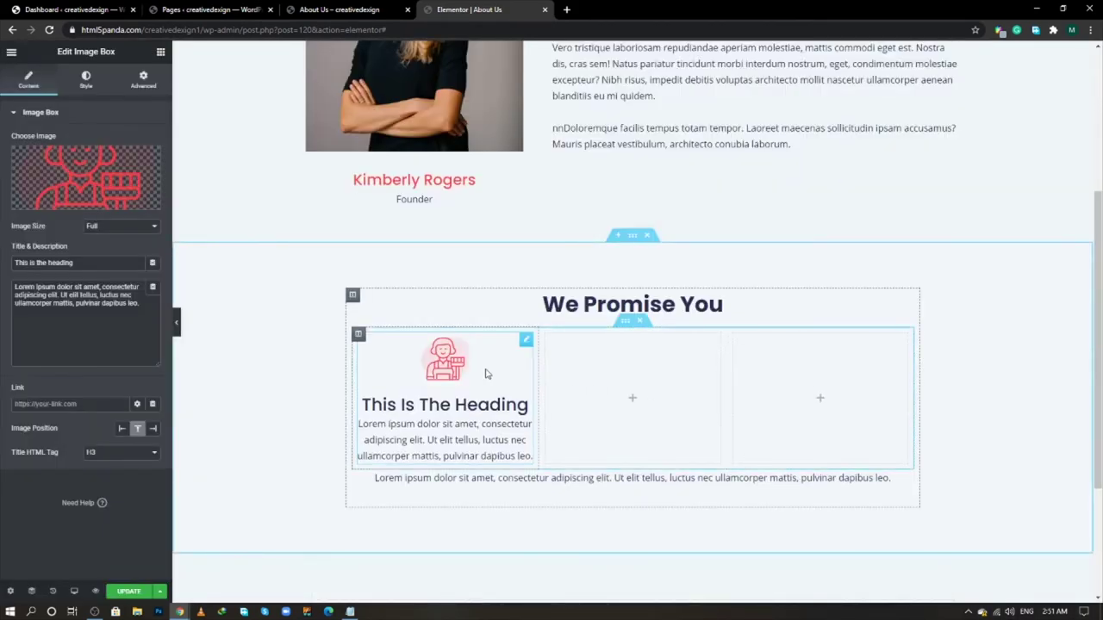
- Title the first image box 'Professional Quality Guarantee', copied from the live page
key(alt+Tab)
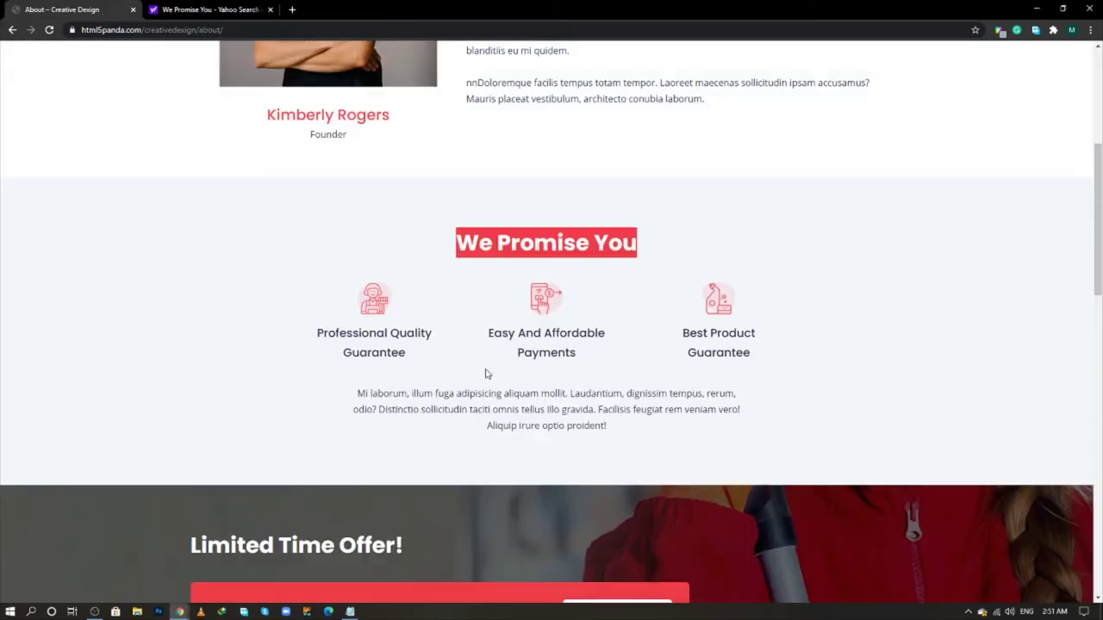
double_click(397, 336)
click(397, 341)
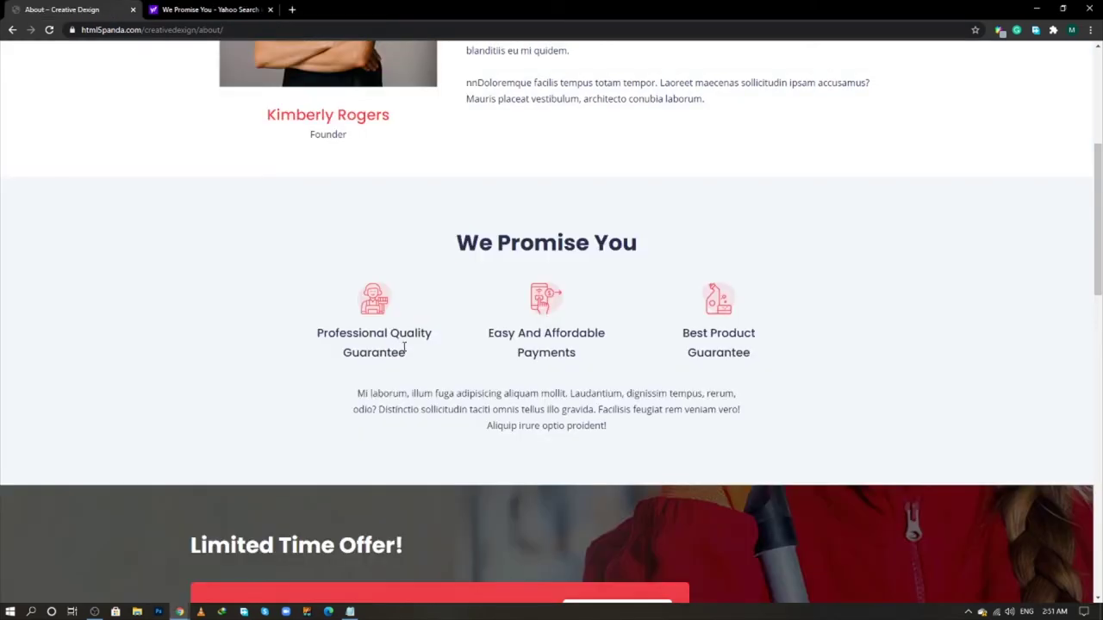
drag(405, 348, 317, 331)
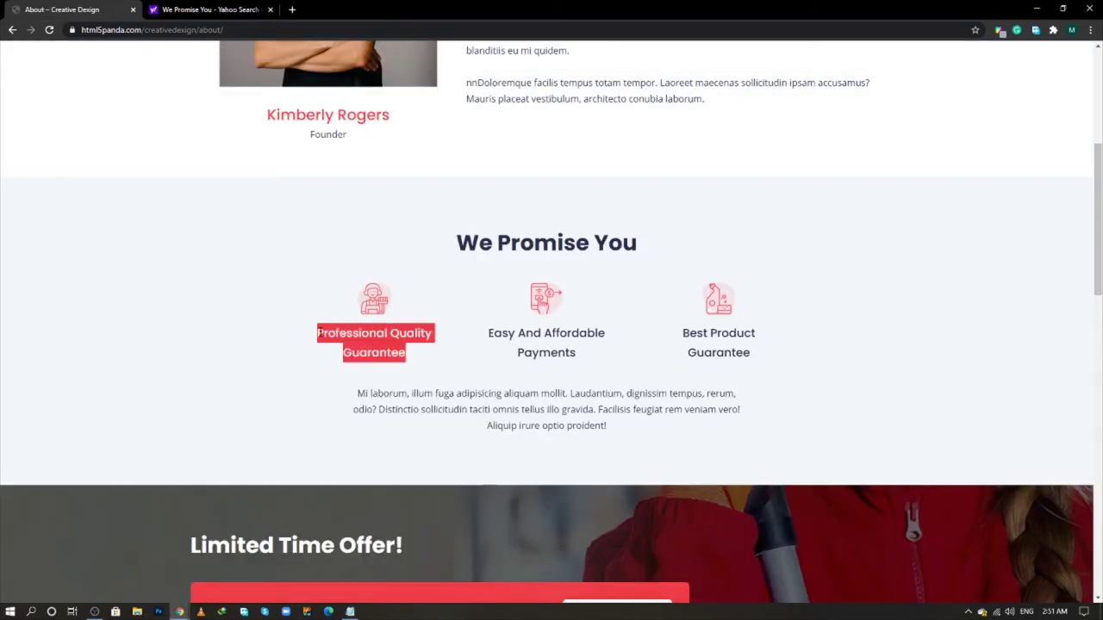
right_click(319, 329)
click(330, 341)
key(alt+Tab)
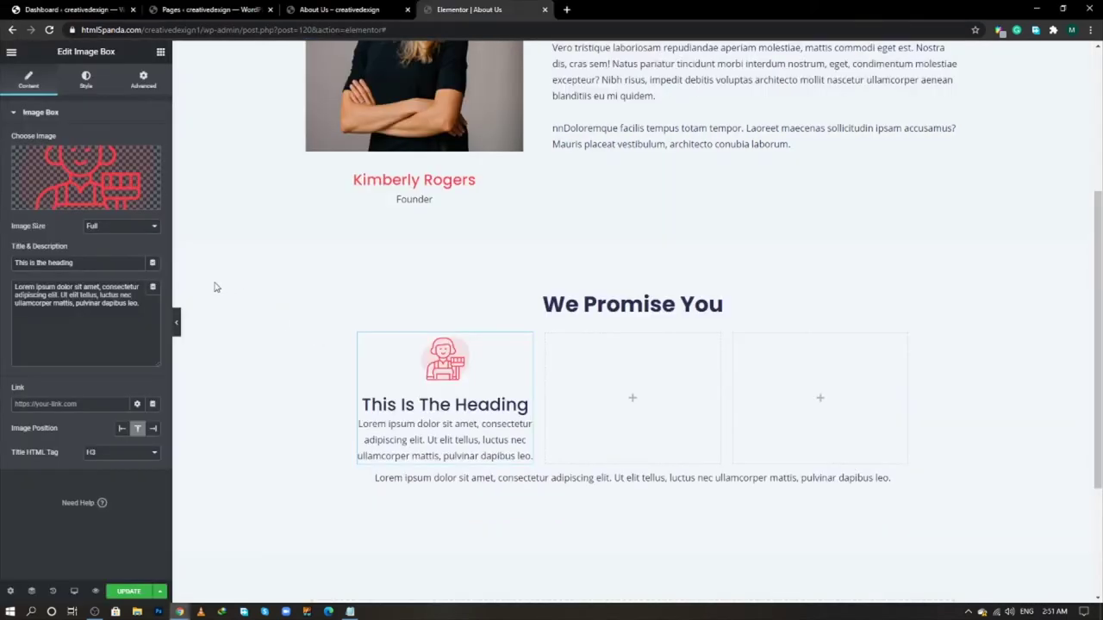
drag(75, 261, 23, 263)
key(ctrl+v)
- Delete the image box's placeholder description text
key(alt+Tab)
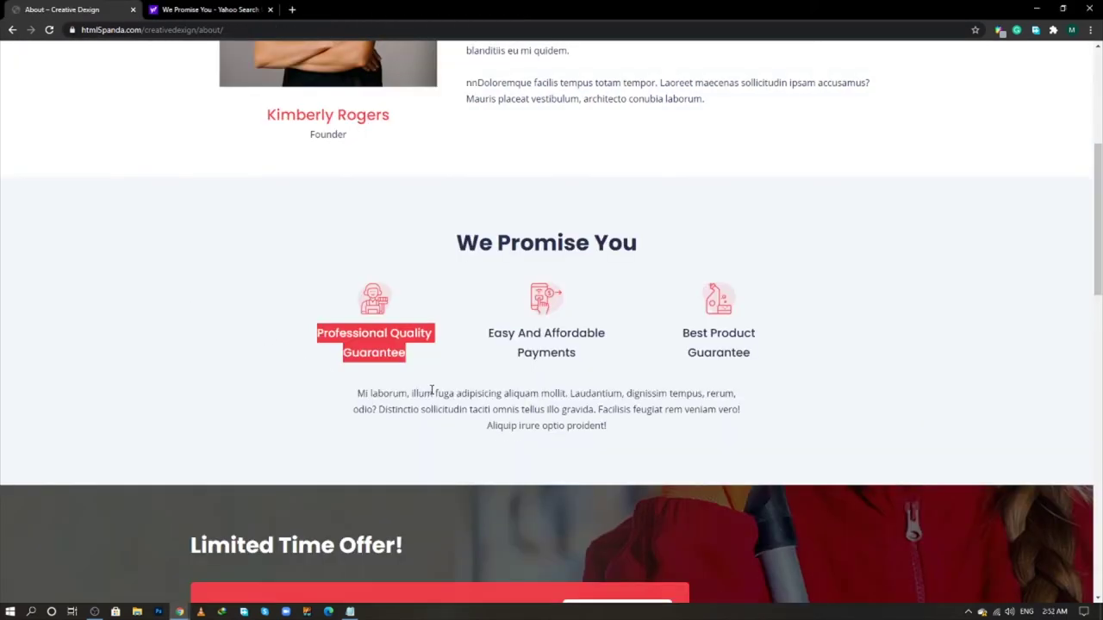
key(alt+Tab)
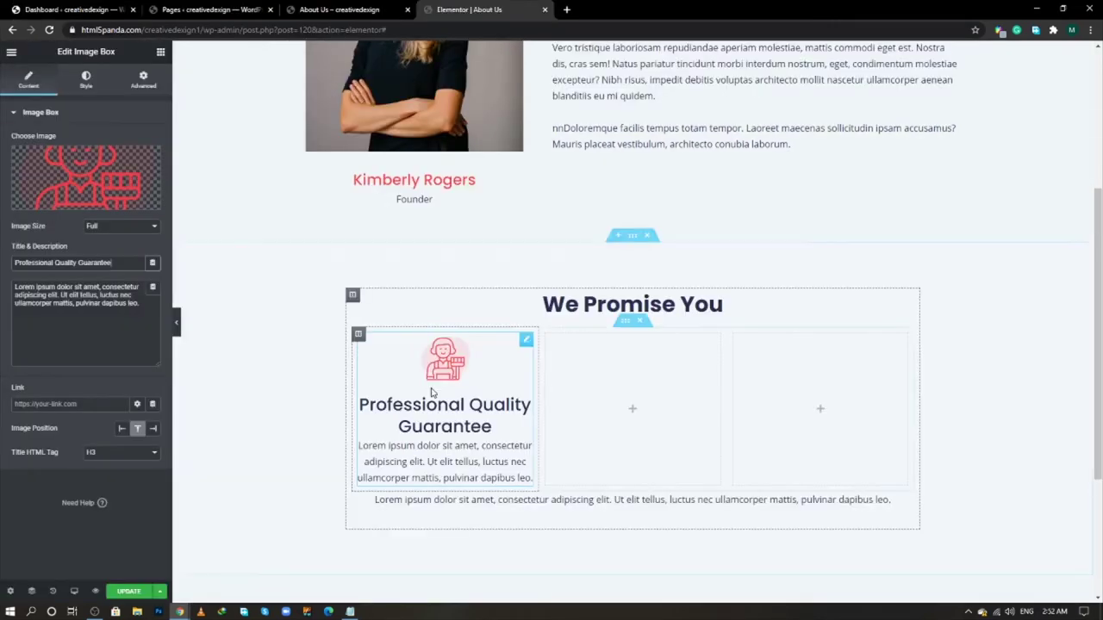
key(alt+Tab)
key(alt+Tab)
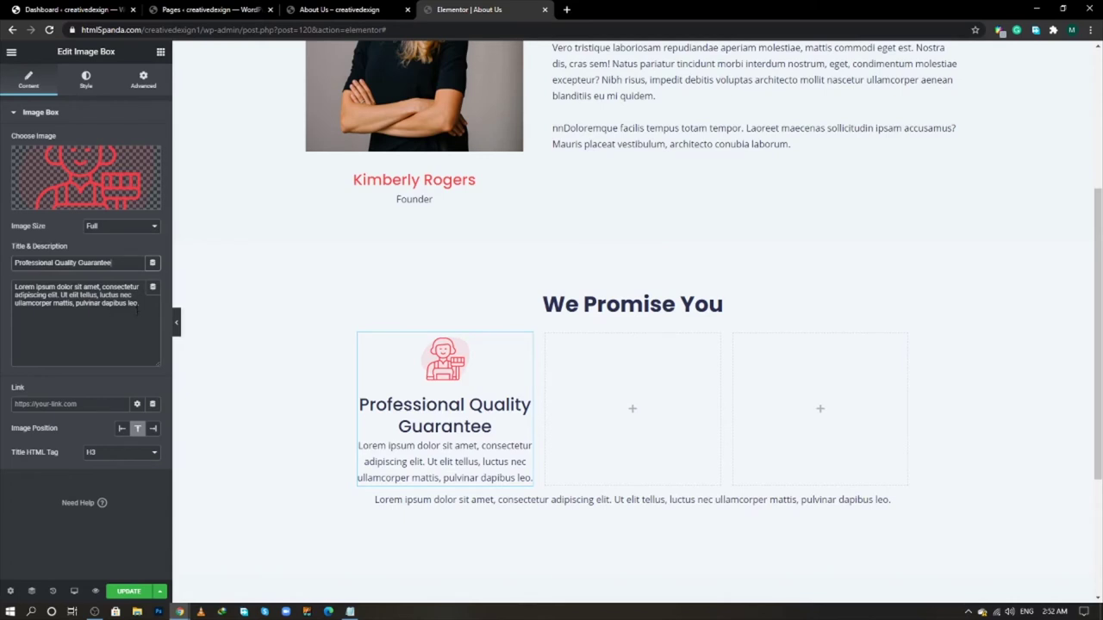
drag(136, 309, 3, 287)
key(BackSpace)
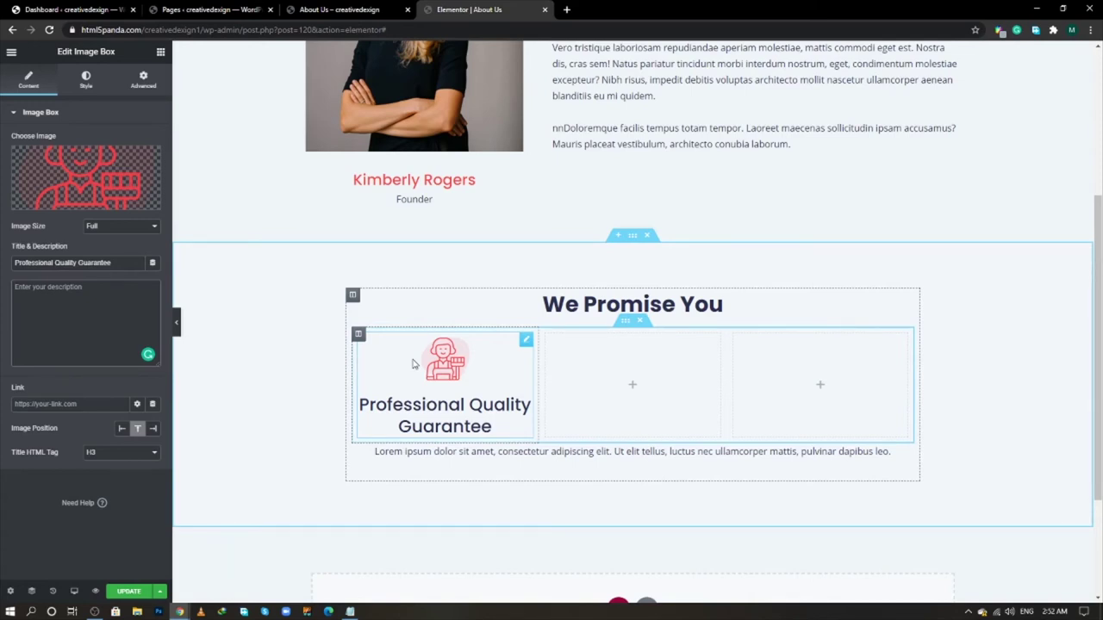
click(101, 453)
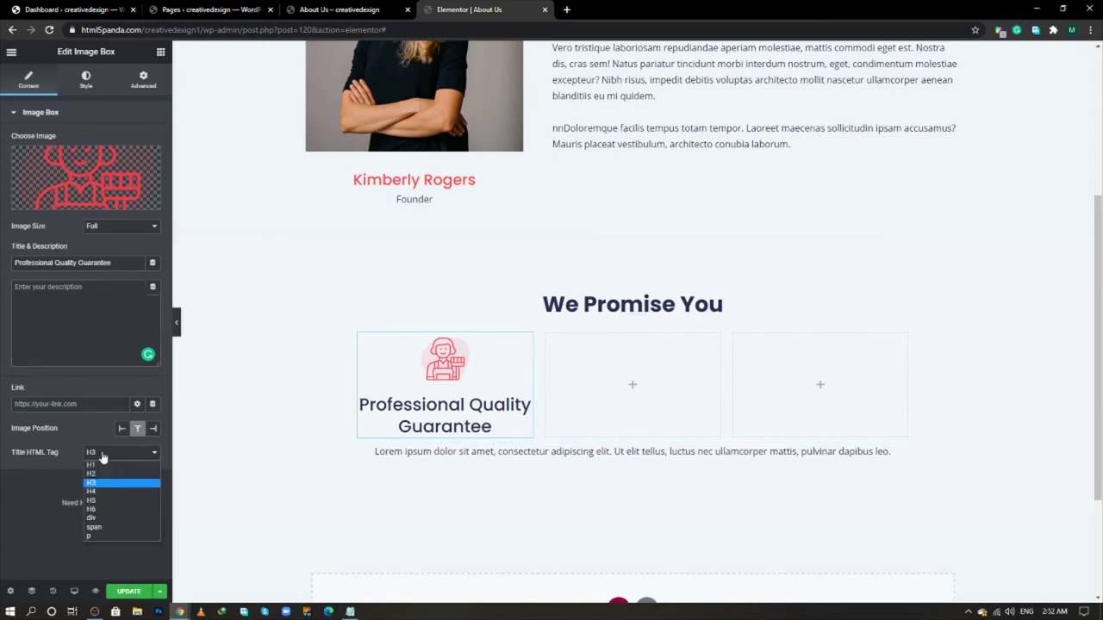
- Make the image box title H6 and set its Image Spacing to 10
click(100, 510)
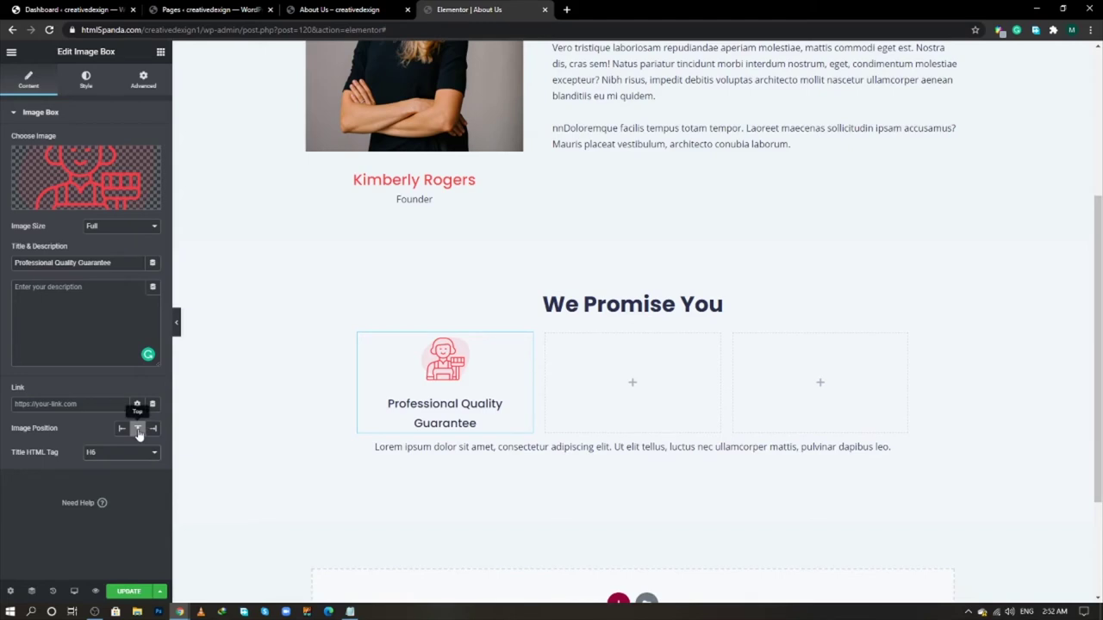
click(84, 81)
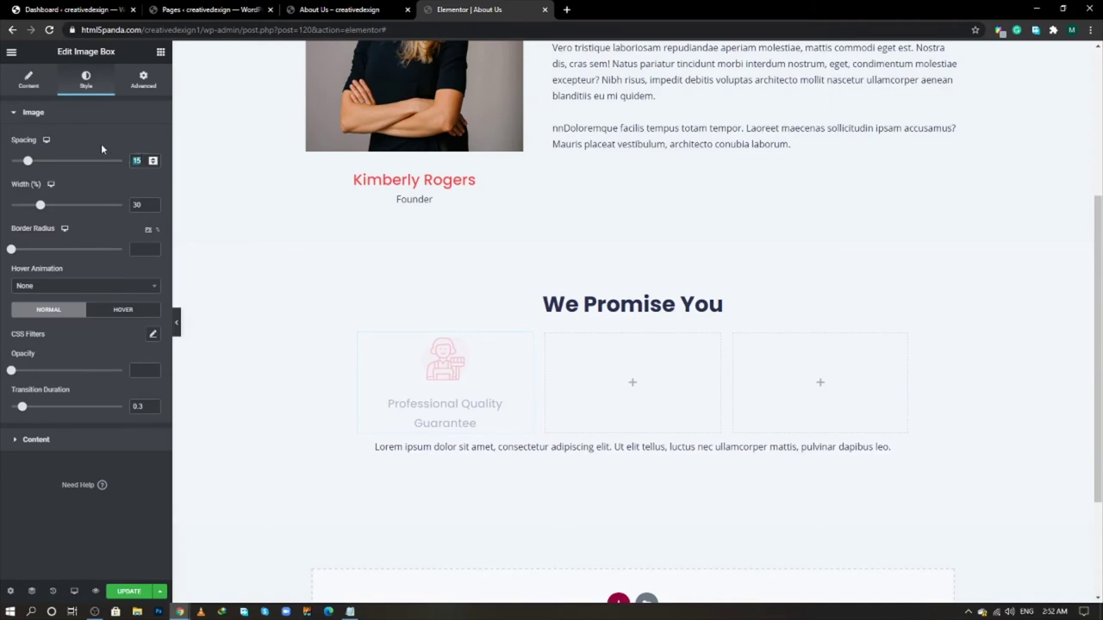
text(10)
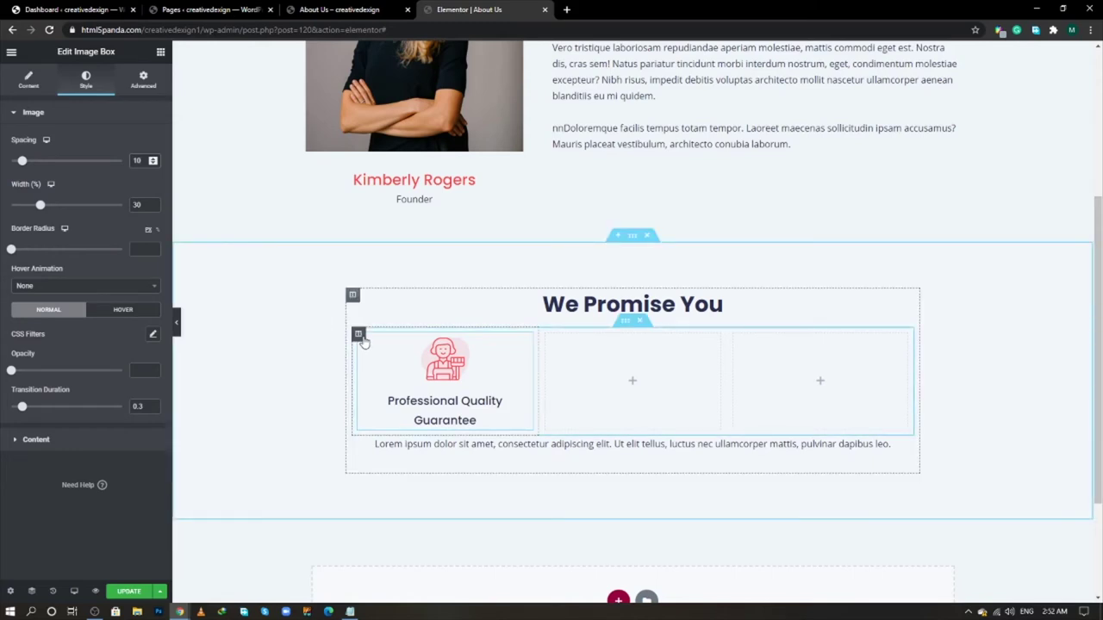
- Give the first promise column linked padding of 40 on every side
click(361, 338)
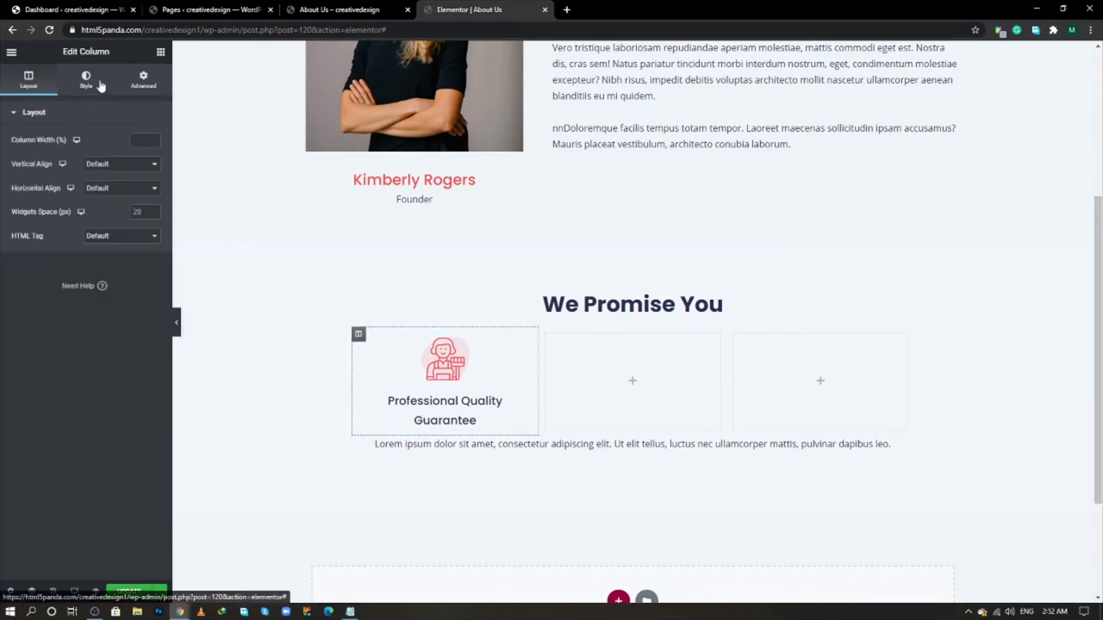
click(142, 87)
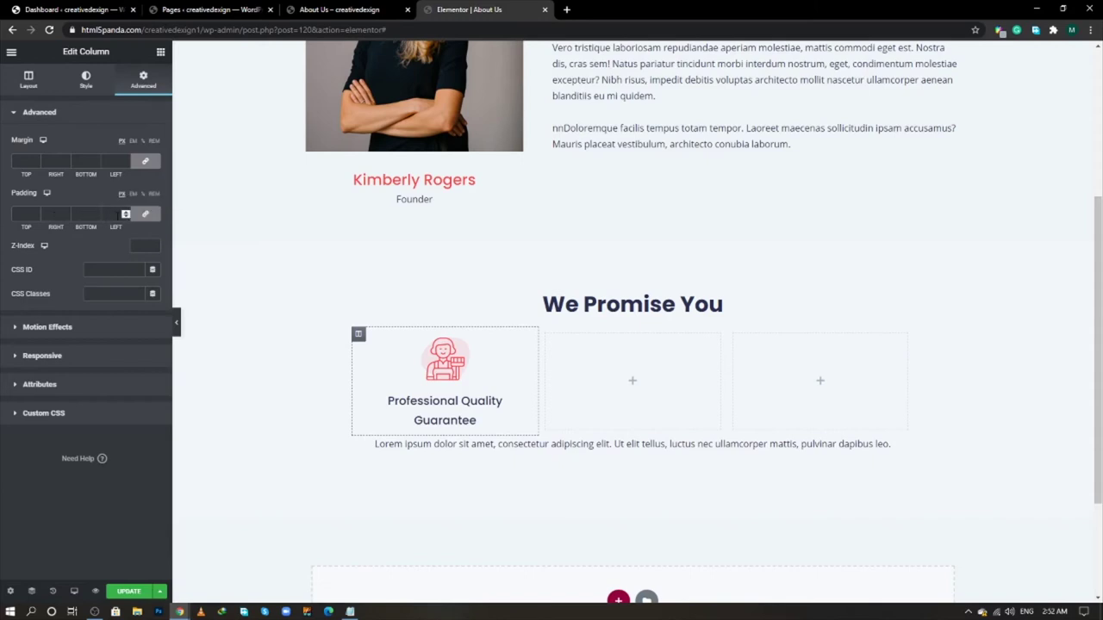
click(117, 215)
text(40)
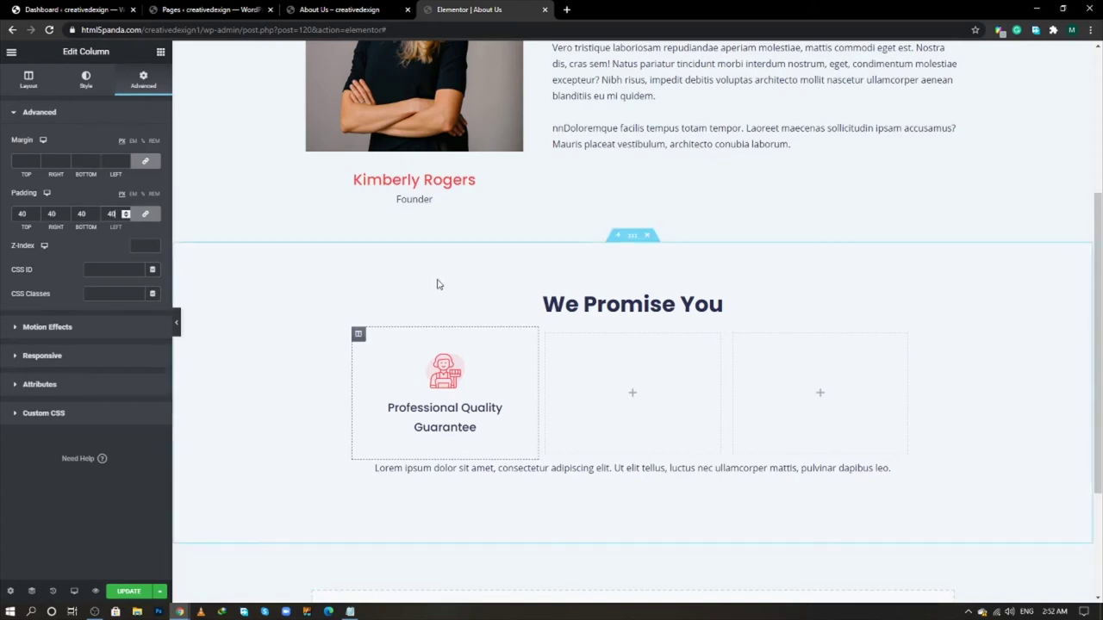
- Duplicate the Professional Quality Guarantee column into three and delete the extra empty column
right_click(358, 333)
click(386, 364)
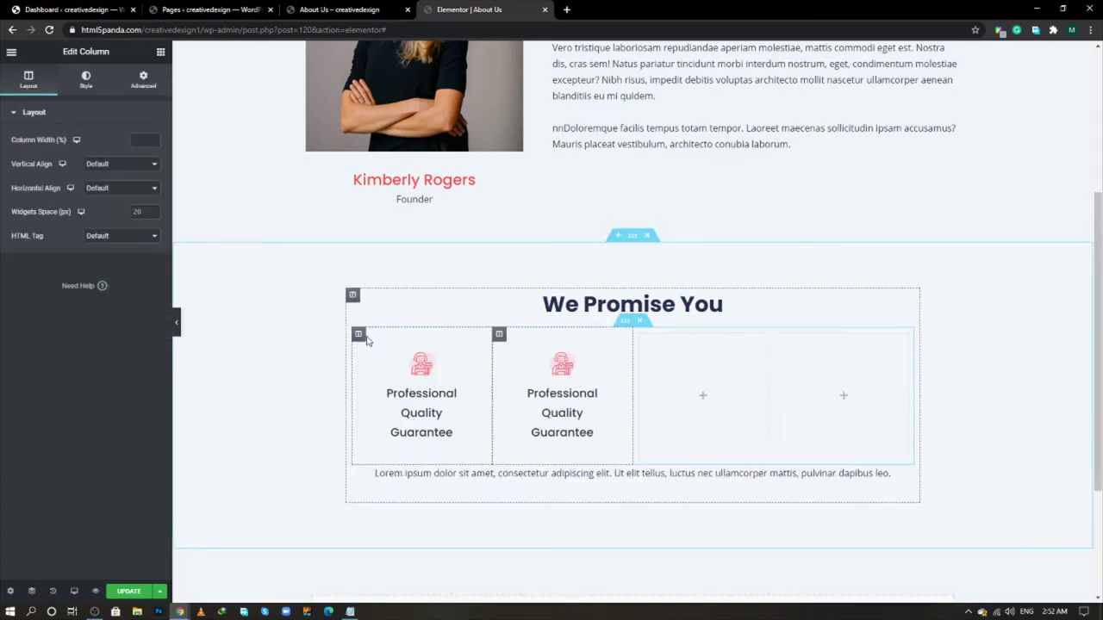
right_click(365, 337)
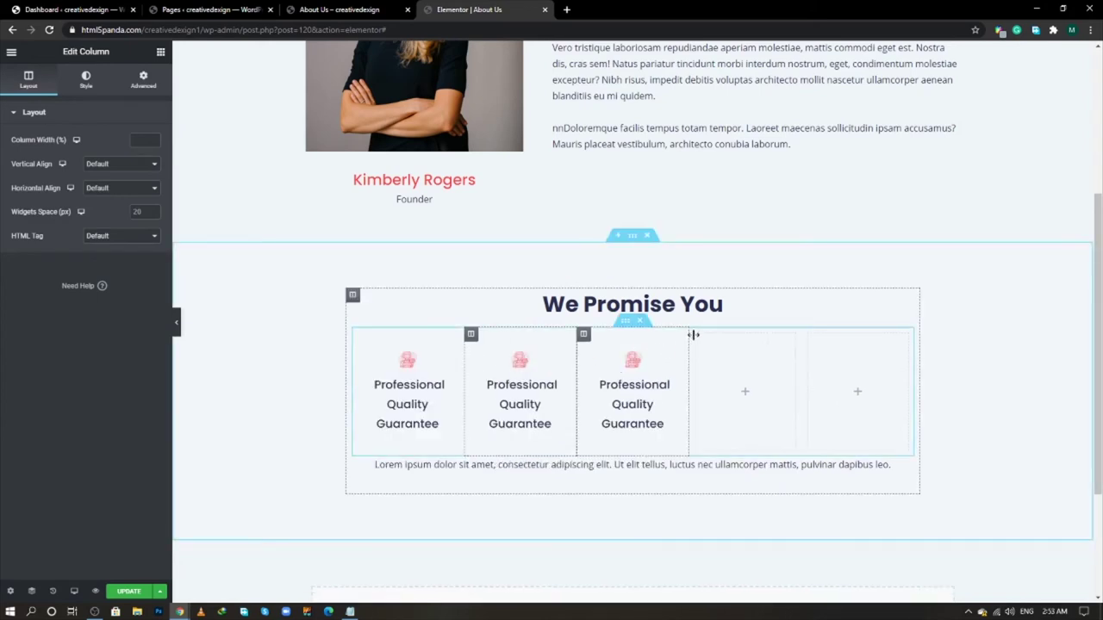
right_click(699, 335)
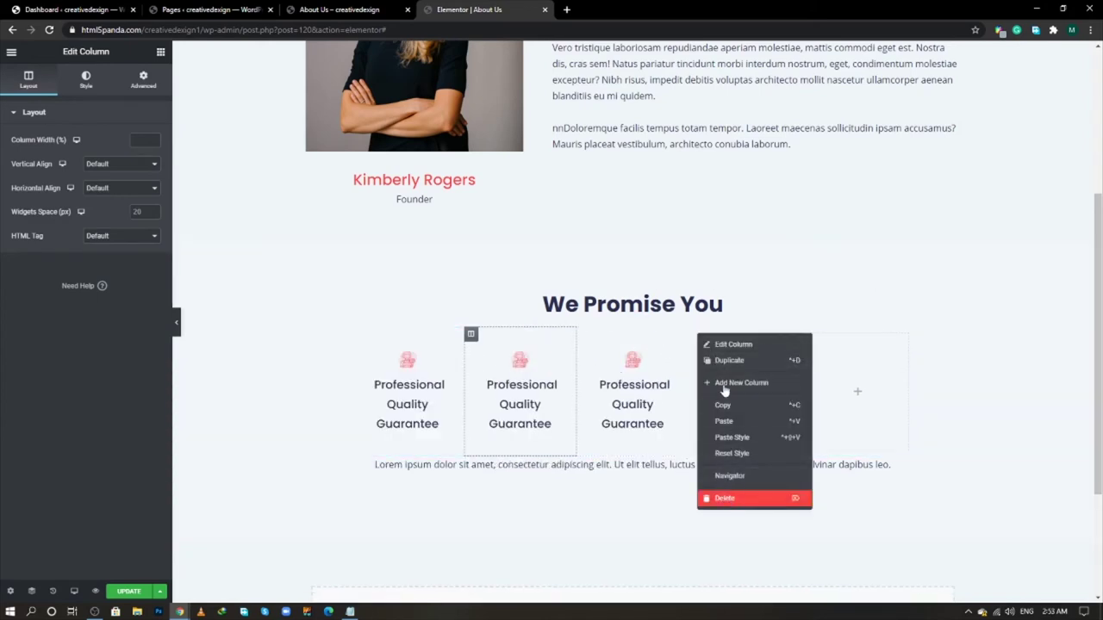
click(726, 498)
- Delete the empty column and title the middle box 'Easy And Affordable Payments' from the live page
right_click(781, 336)
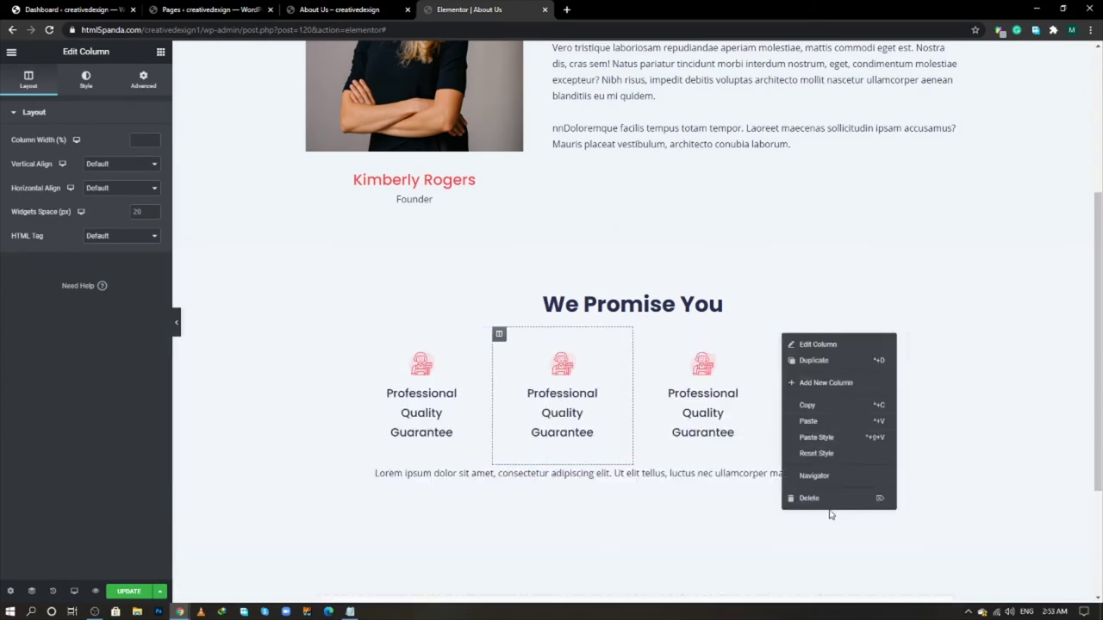
click(830, 500)
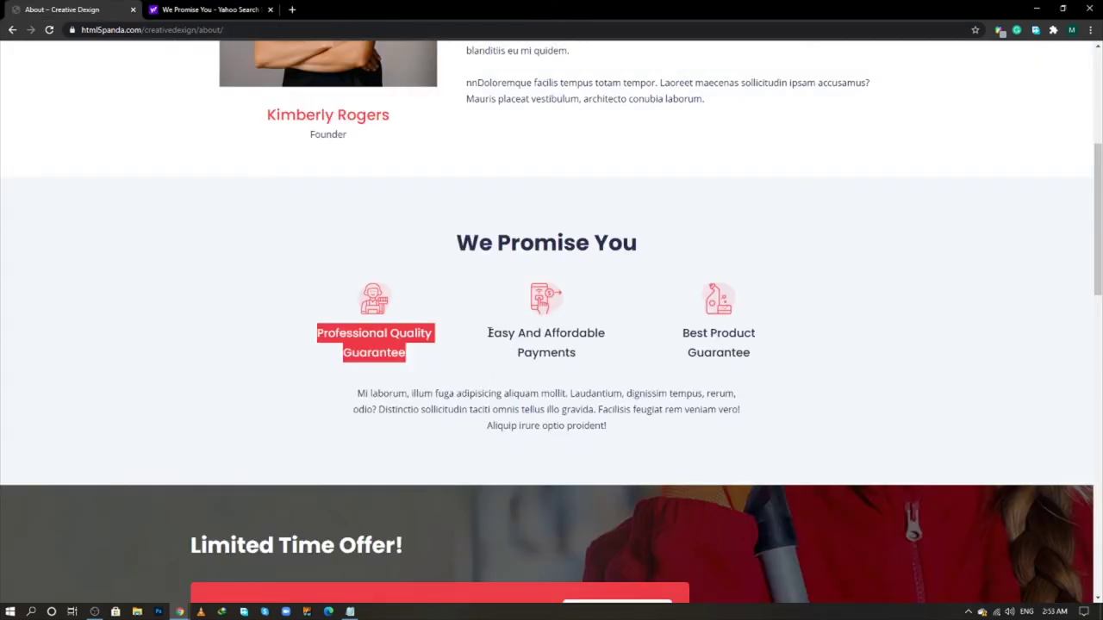
drag(488, 332, 591, 352)
right_click(577, 347)
click(603, 352)
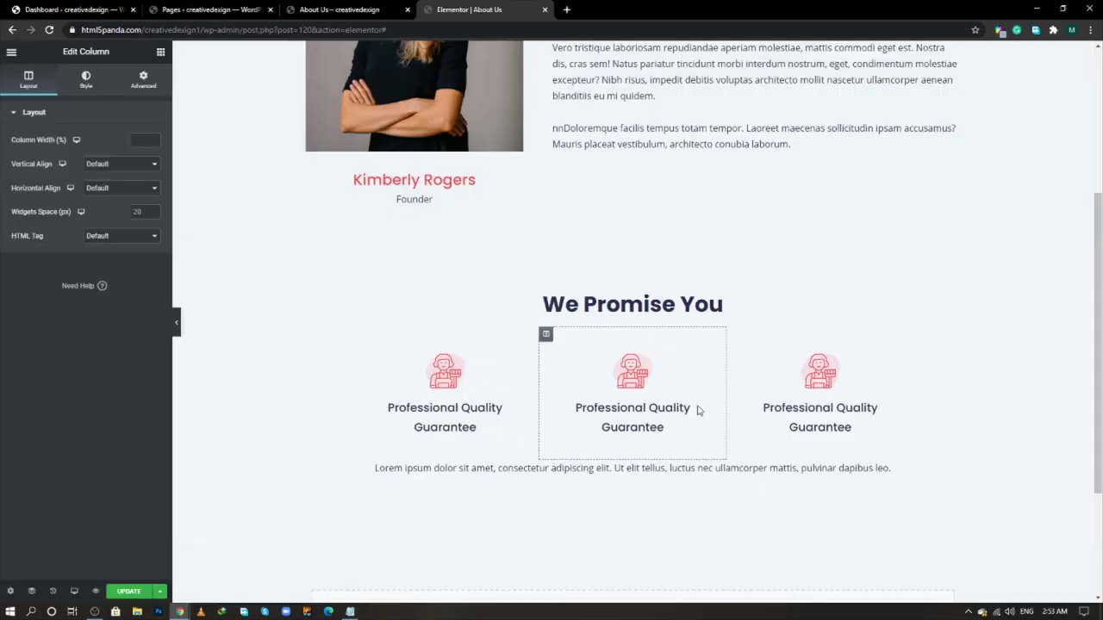
click(697, 358)
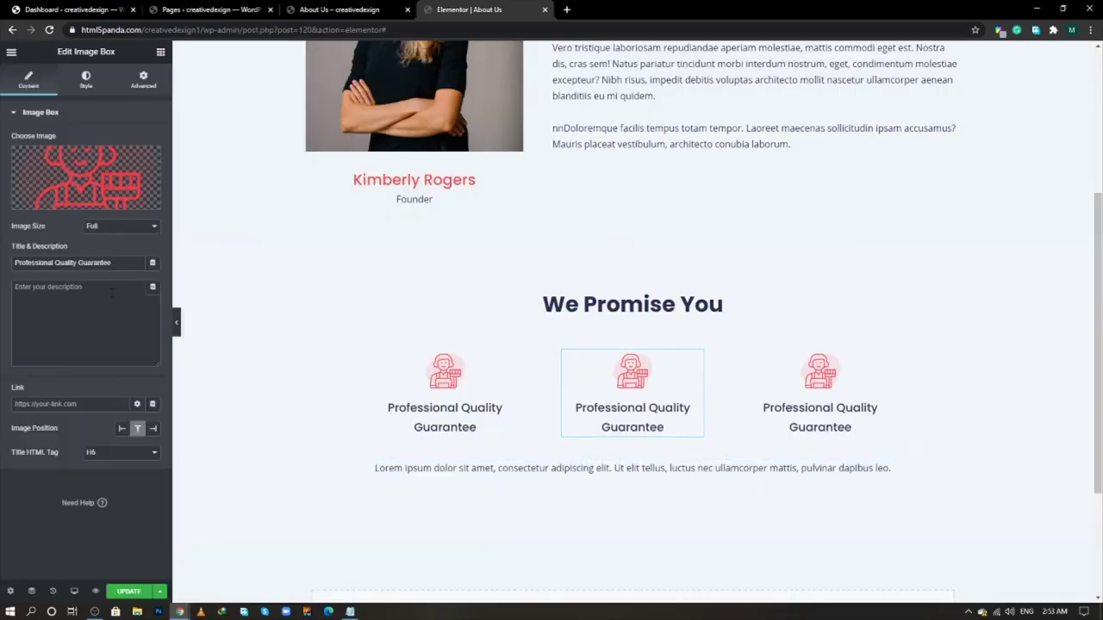
key(ctrl+a)
key(ctrl+v)
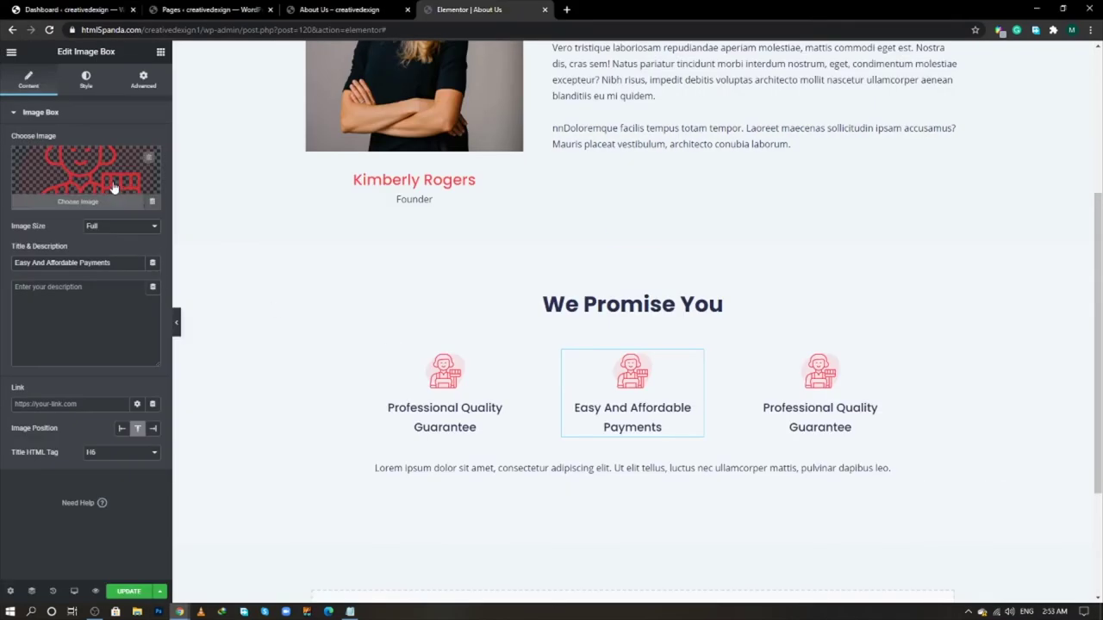
- Insert the payment icon image into the middle box via the media library
click(114, 188)
click(65, 280)
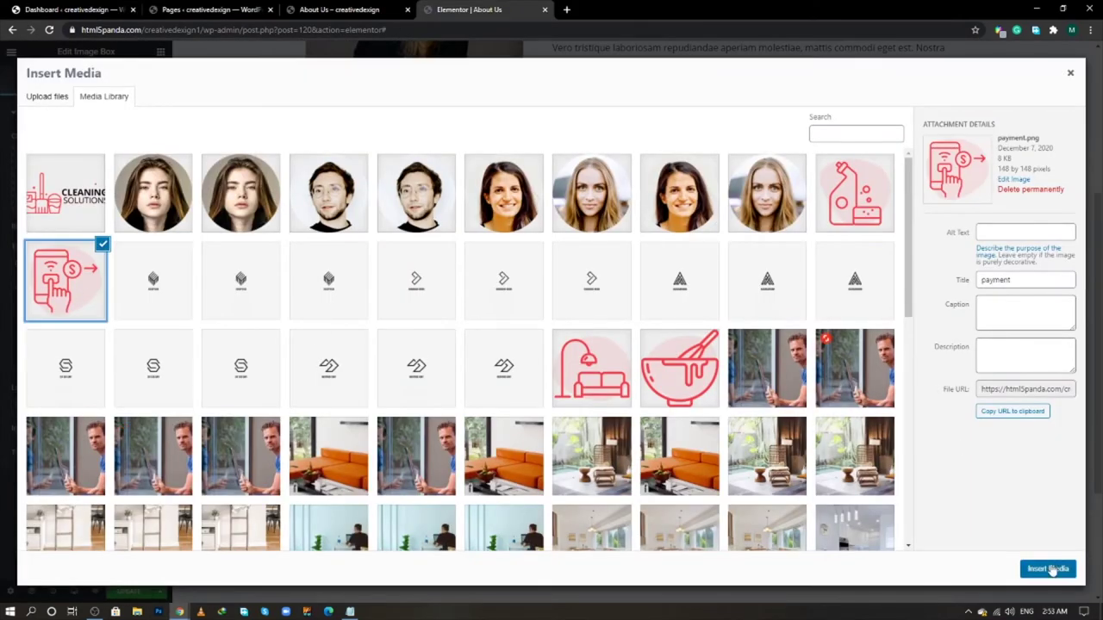
click(1048, 568)
key(alt+Tab)
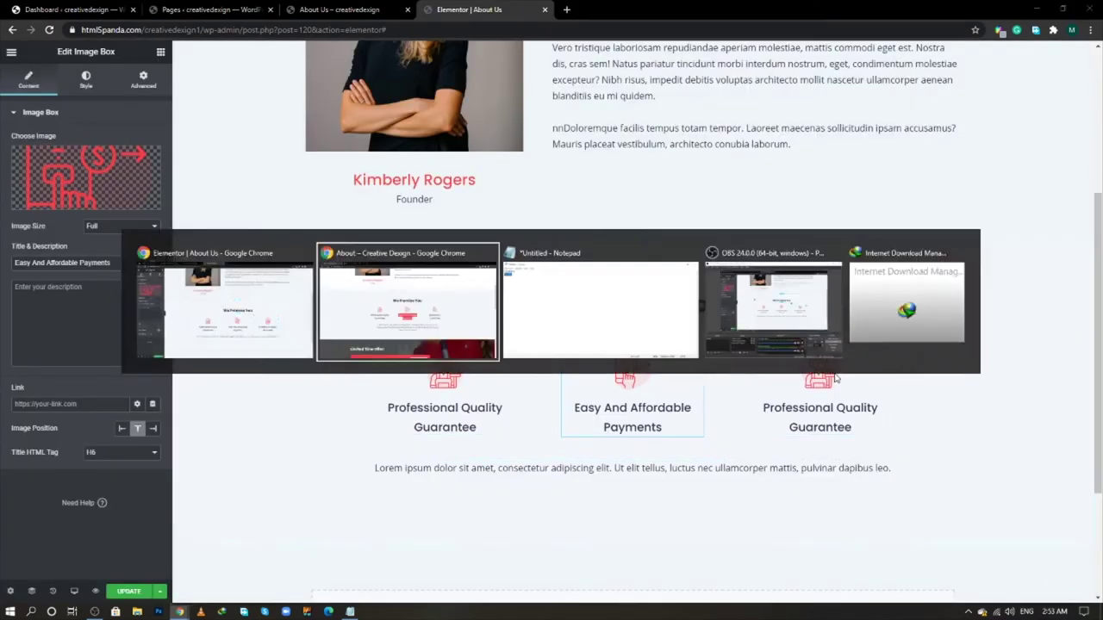
key(alt+Tab)
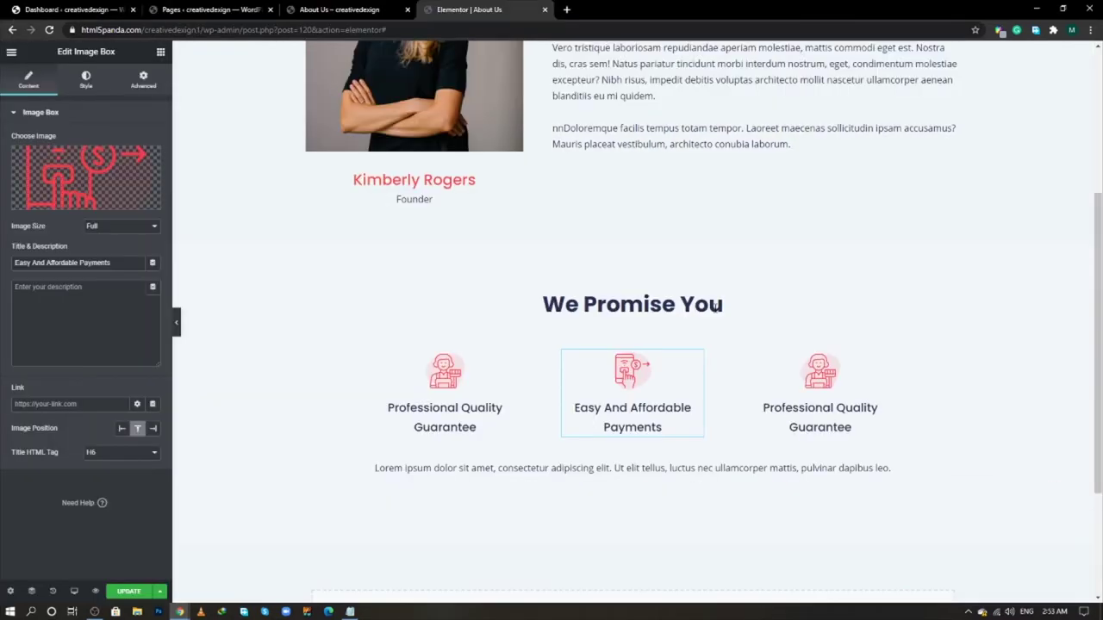
- Give the third box the spray-bottle image and the title 'Best Product Guarantee'
click(884, 357)
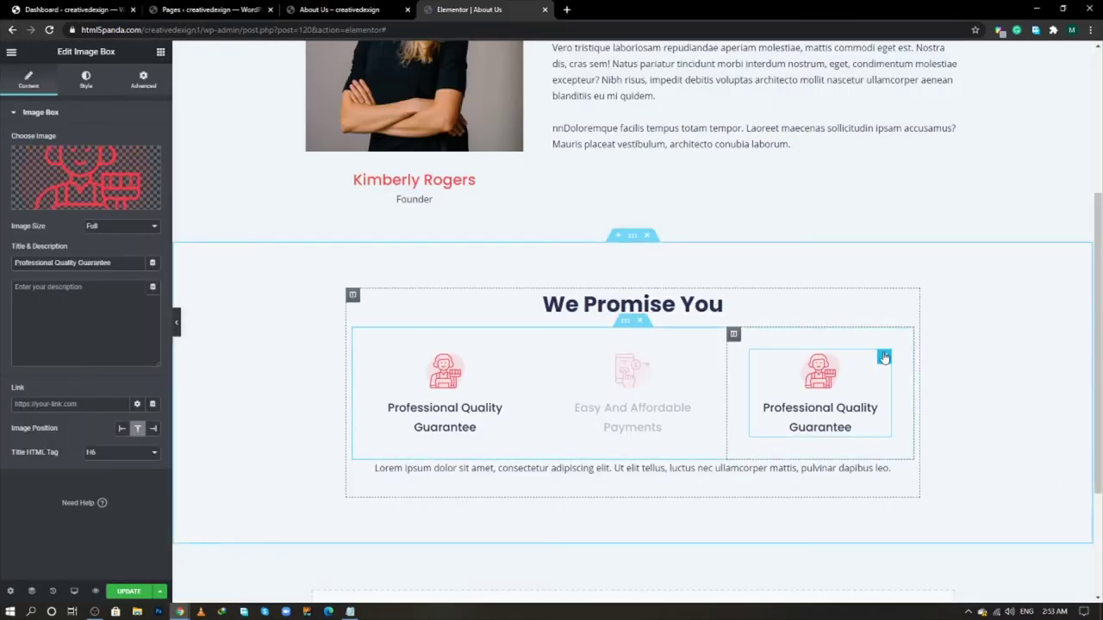
click(90, 182)
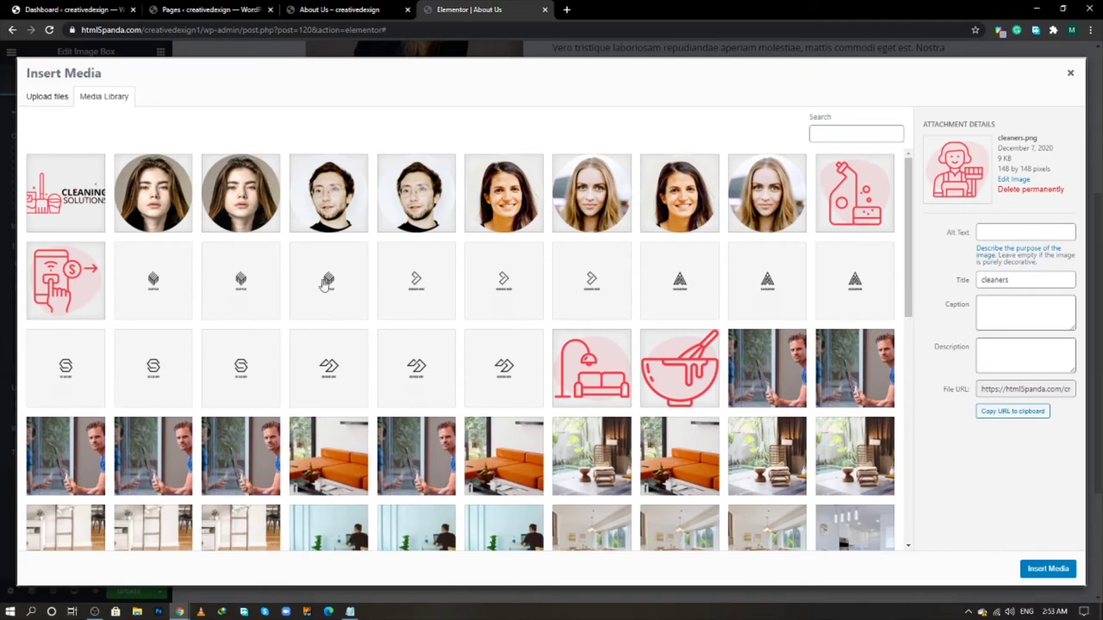
click(874, 210)
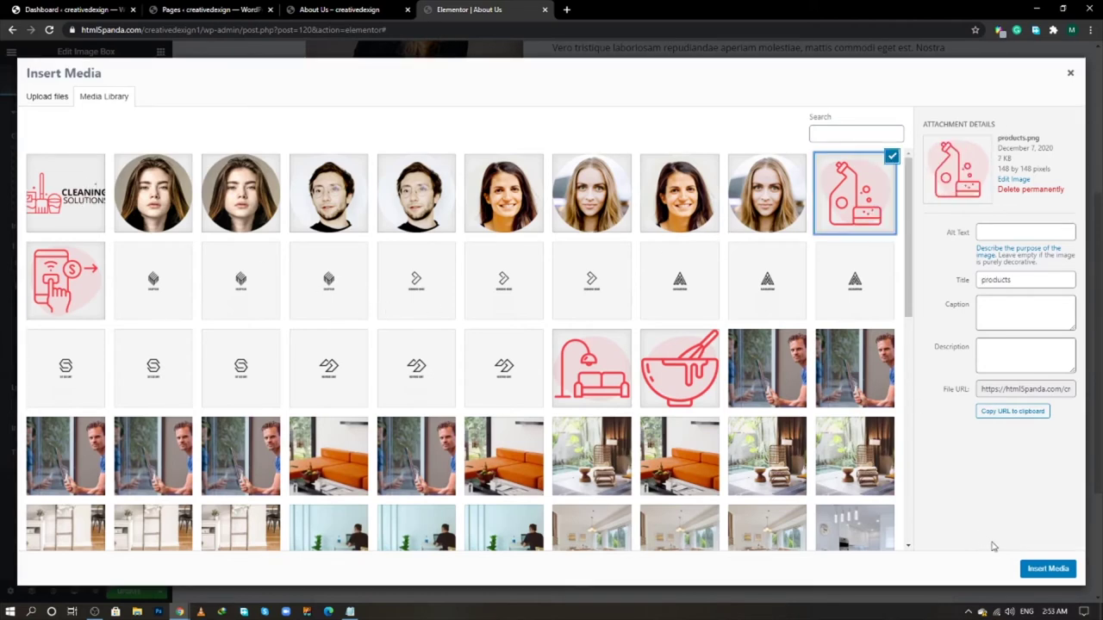
click(1034, 569)
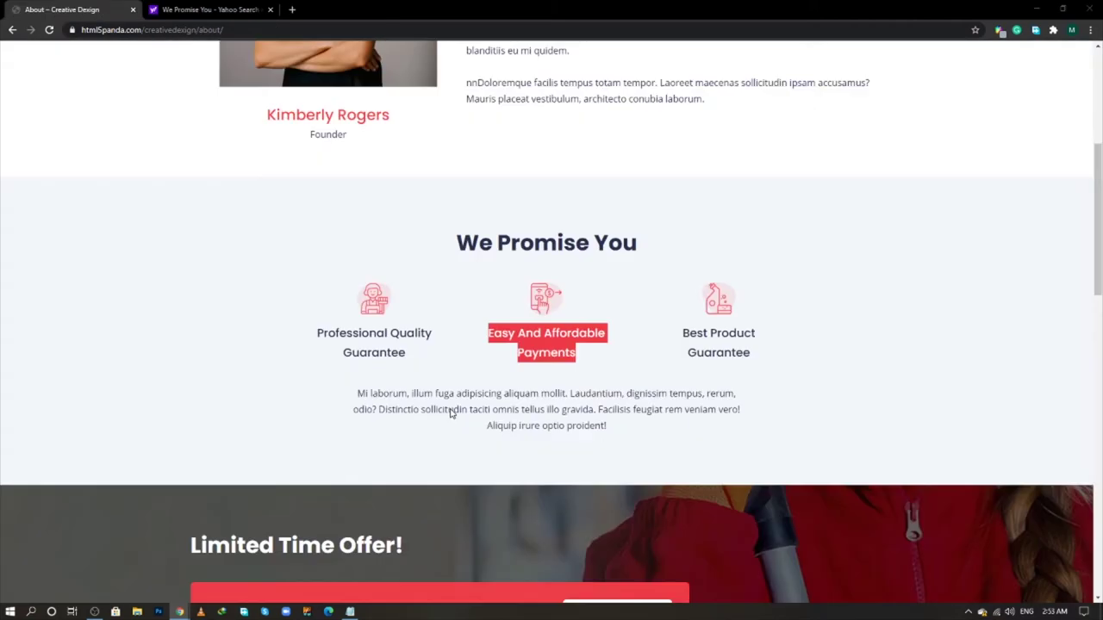
drag(748, 355, 684, 333)
right_click(685, 331)
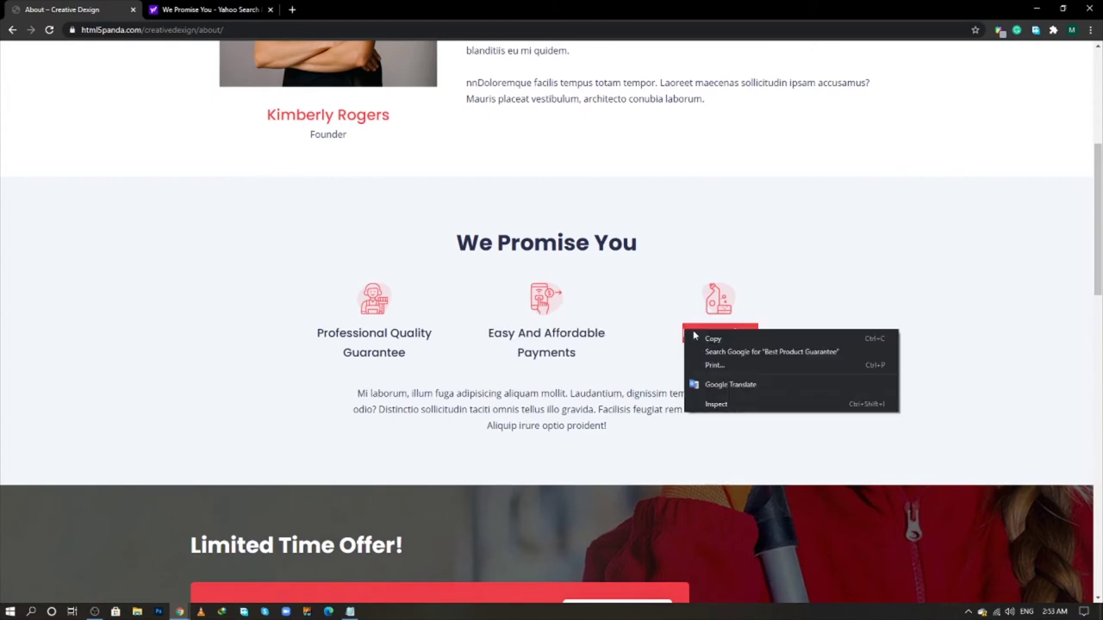
click(699, 339)
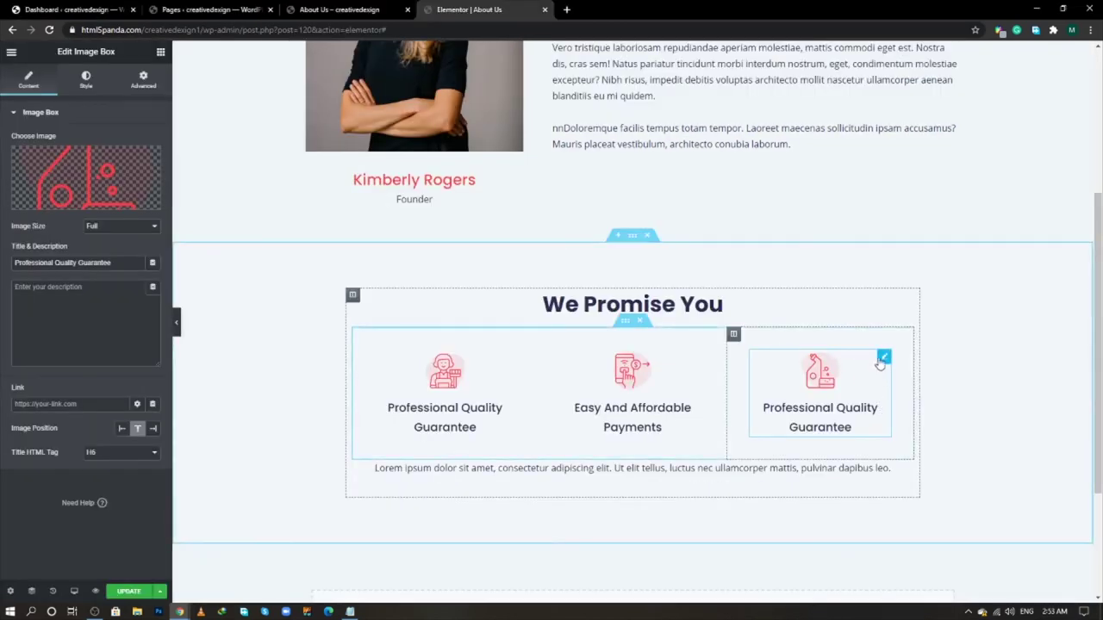
drag(127, 259, 2, 263)
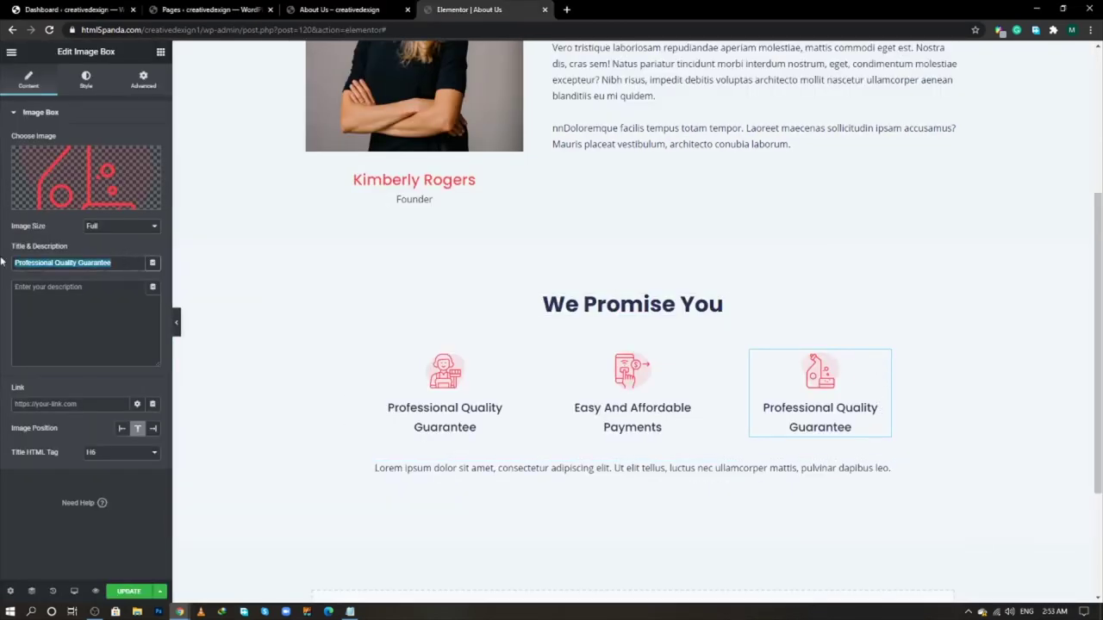
key(ctrl+v)
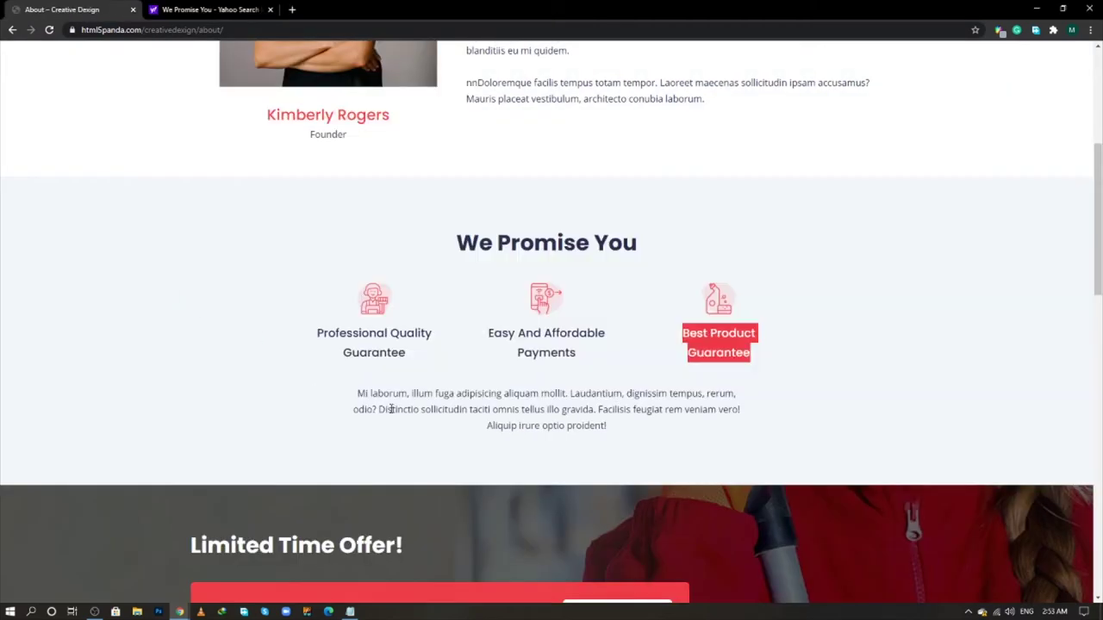
- Copy the paragraph under the live page's promise boxes
drag(358, 394, 629, 438)
right_click(507, 407)
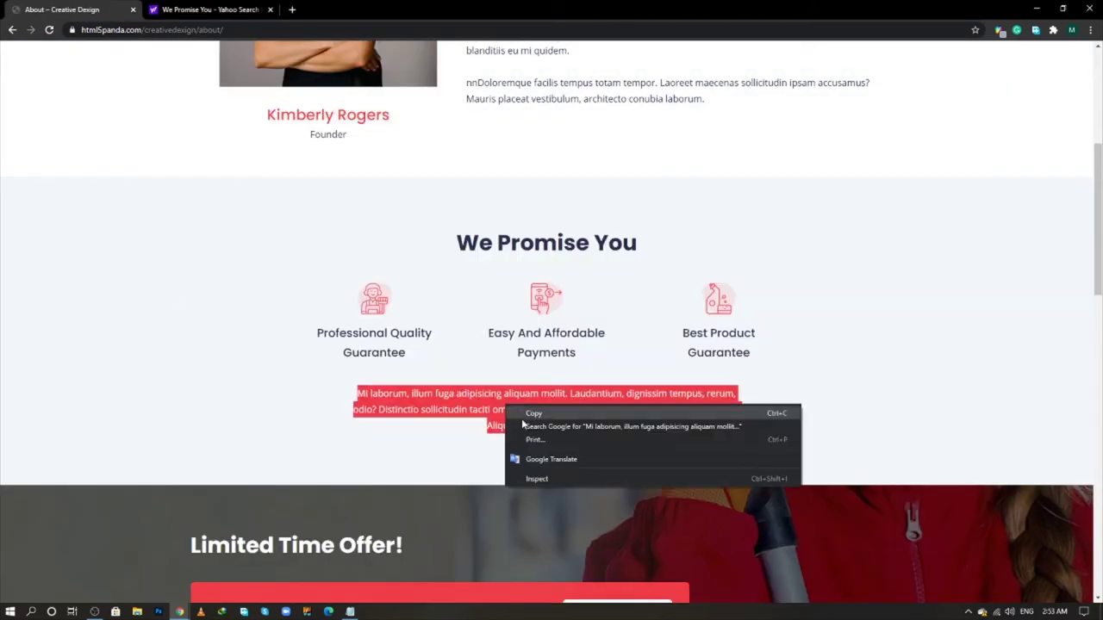
click(525, 420)
key(alt+Tab)
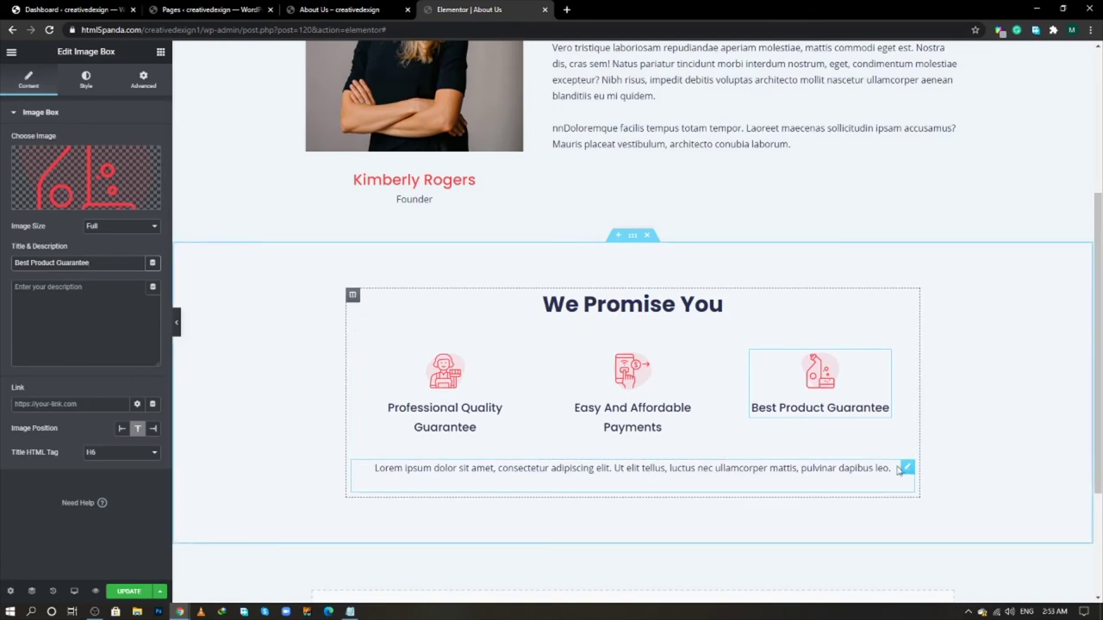
- Replace the promise paragraph's placeholder text with the copied live-page paragraph
click(905, 468)
click(29, 81)
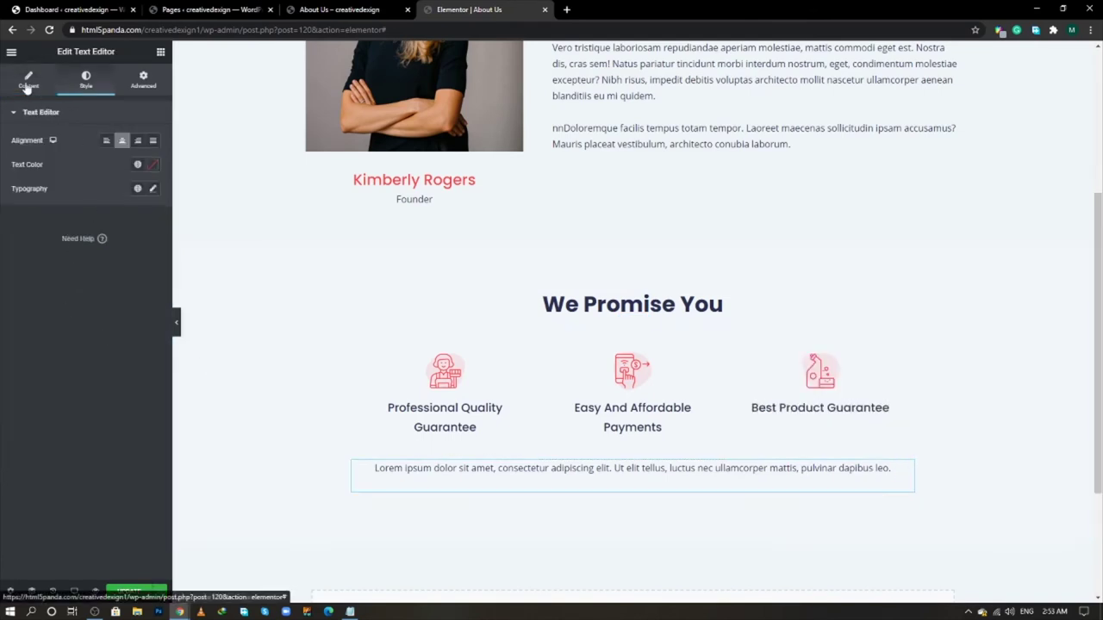
key(ctrl+a)
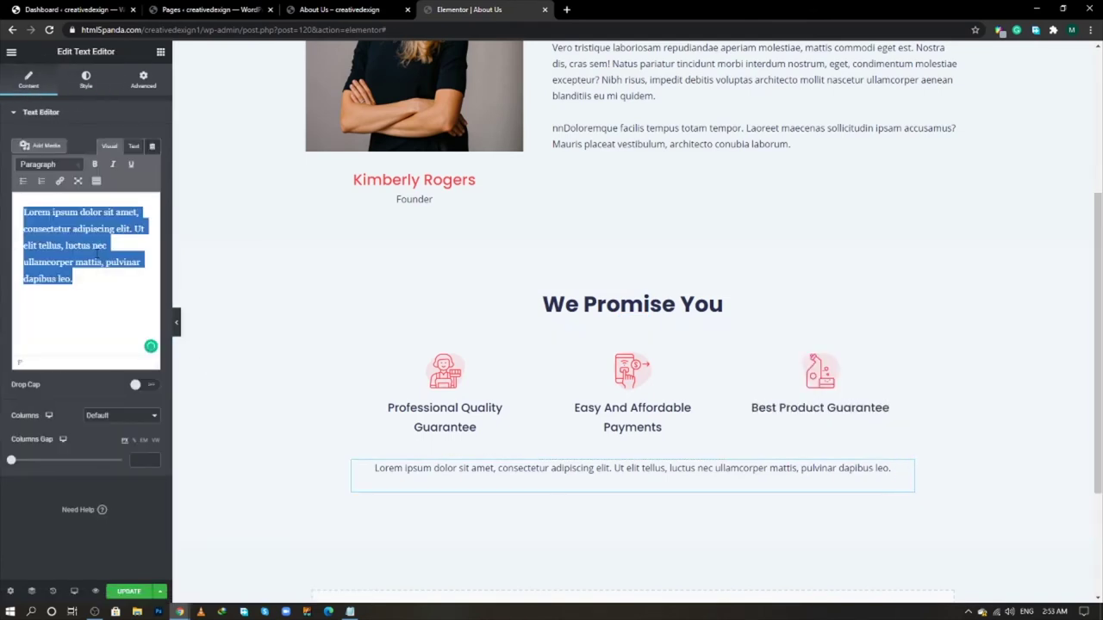
key(ctrl+v)
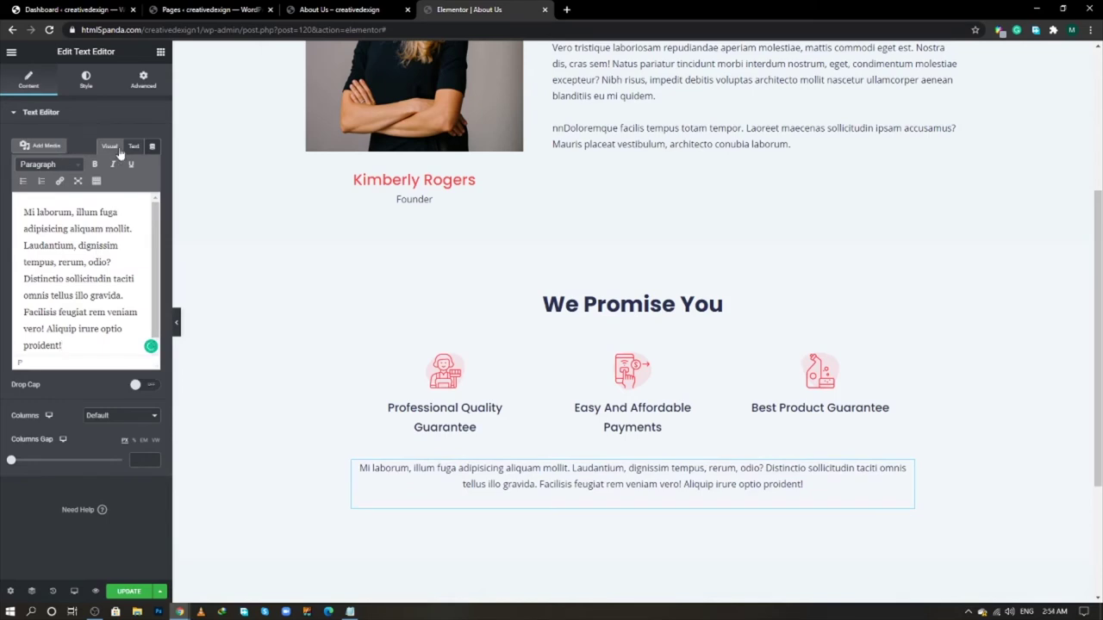
click(135, 145)
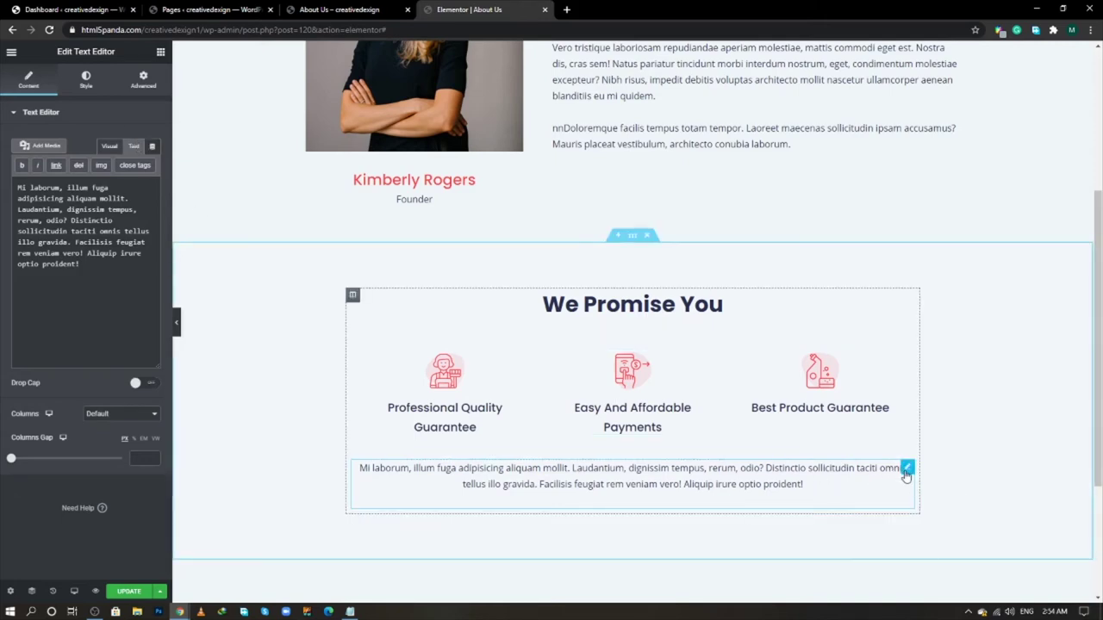
- Set the paragraph's advanced margins (40, then 140 px left) to give 140 px side margins
click(143, 79)
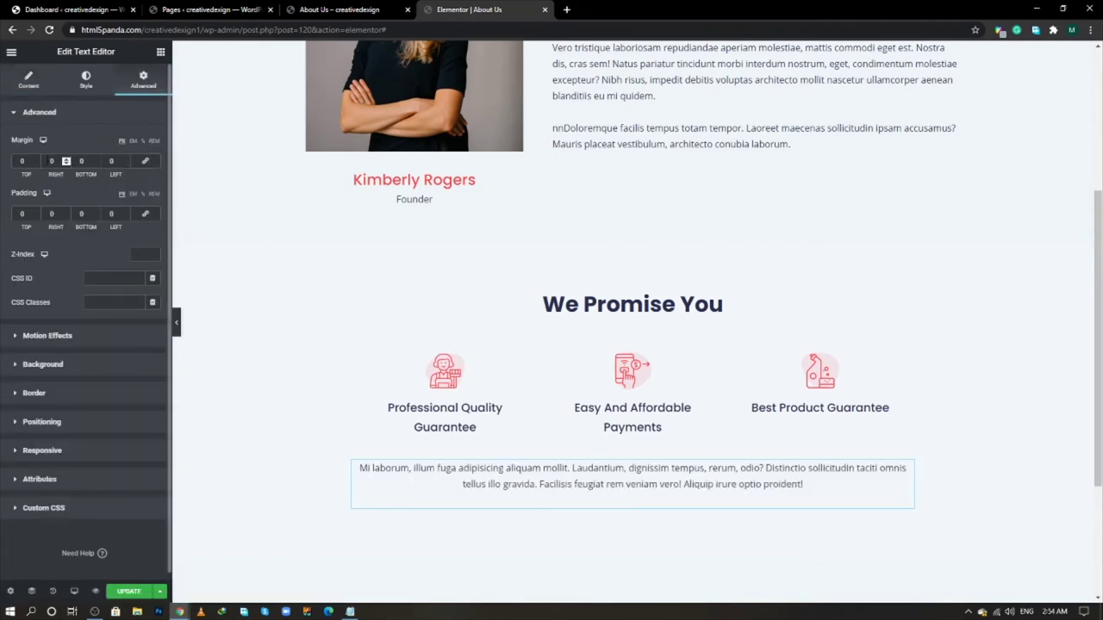
text(40)
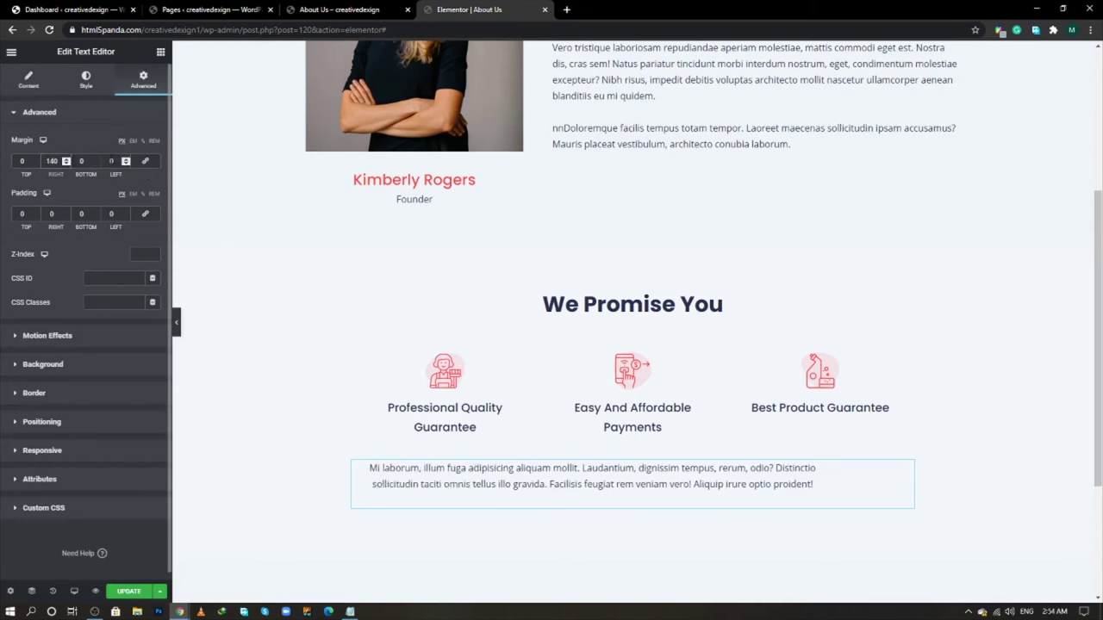
click(111, 161)
text(140)
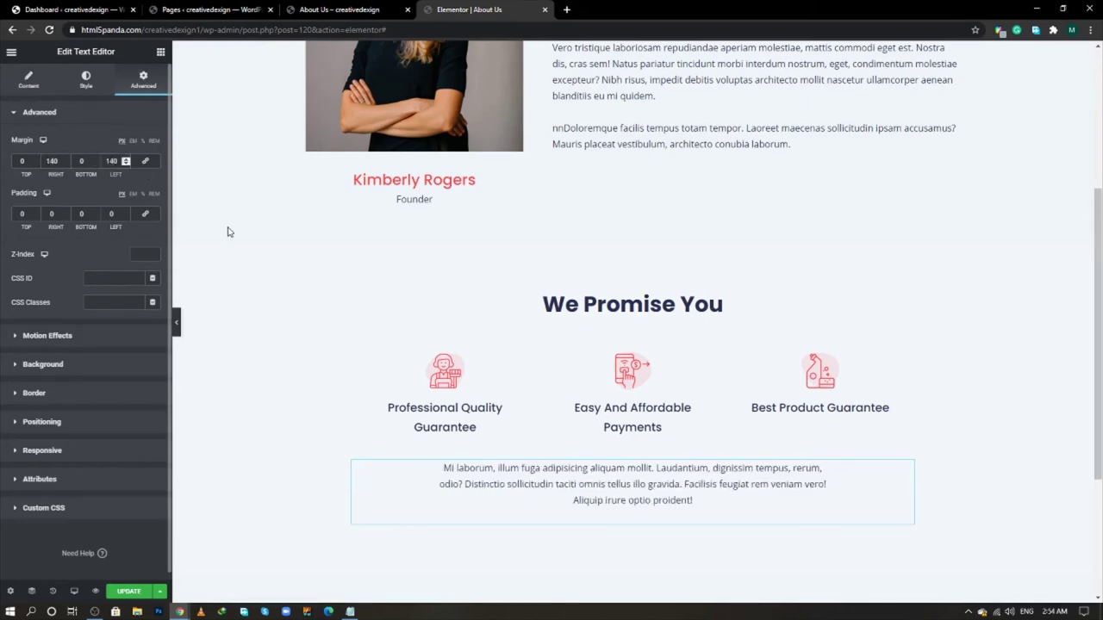
scroll(312, 411, down, 1)
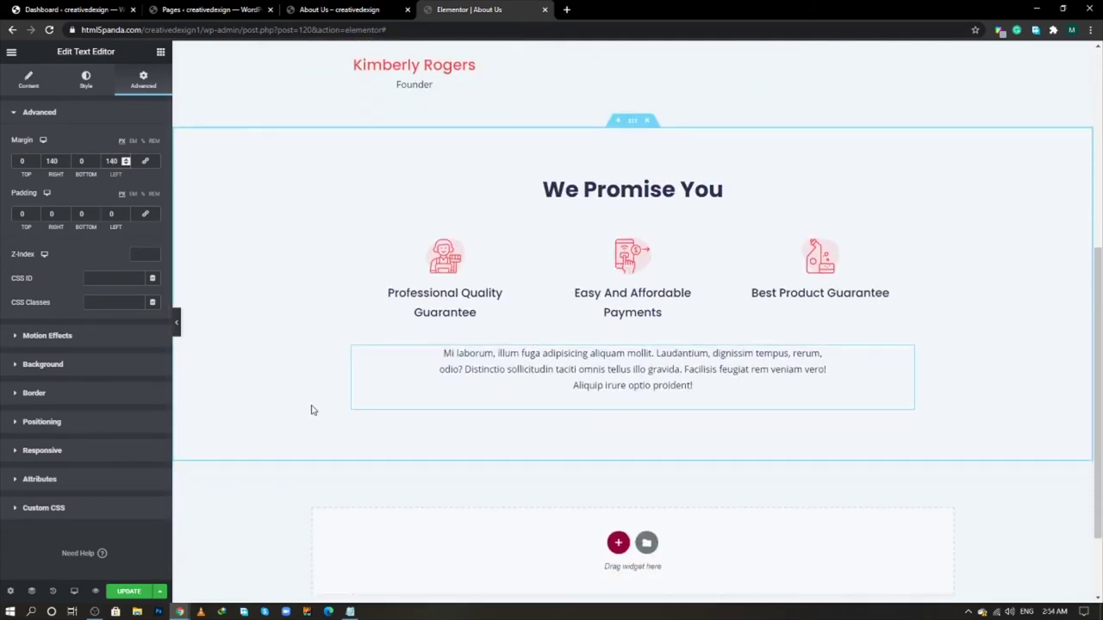
scroll(312, 410, down, 1)
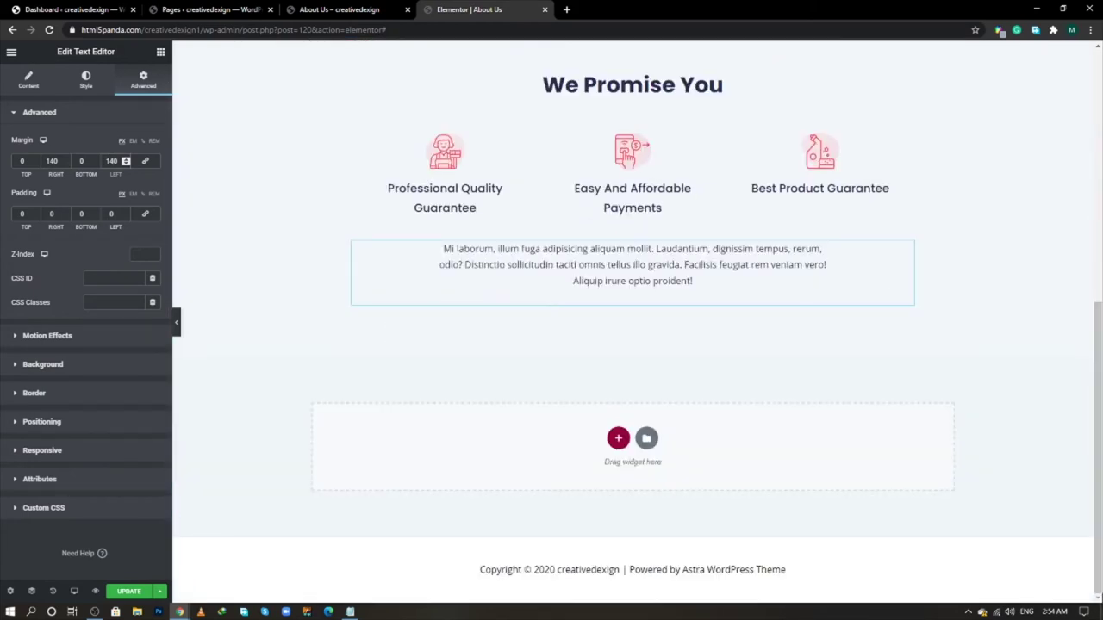
- Scroll the live About page down to its Limited Time Offer banner
key(alt+Tab)
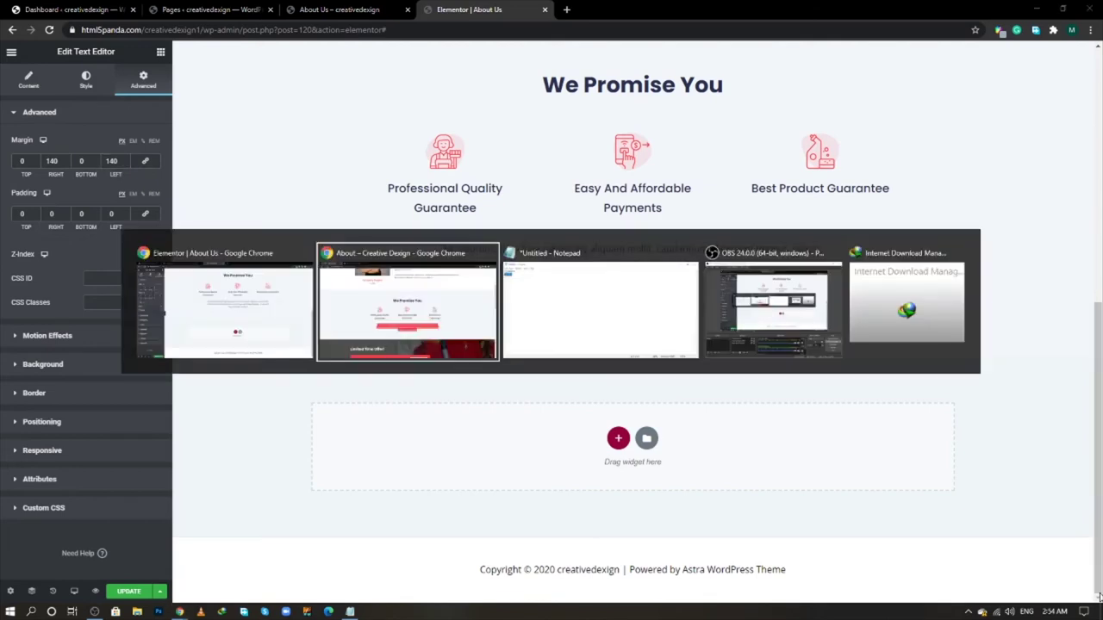
scroll(469, 393, down, 2)
scroll(470, 393, down, 2)
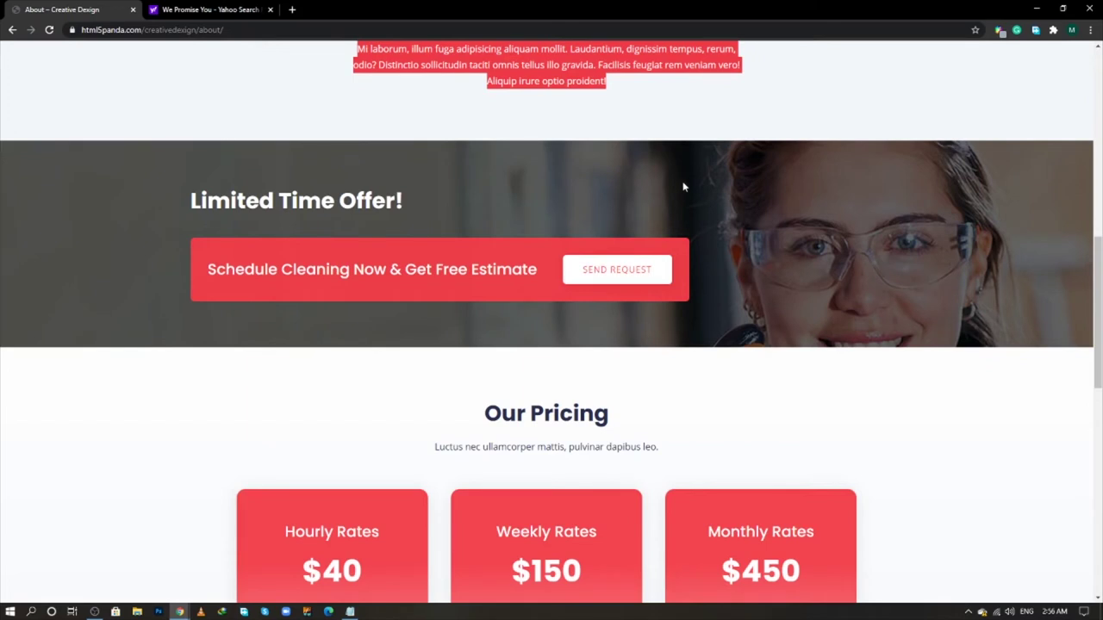
- Add a wide/narrow two-column section at the page bottom with a two-column Inner Section on the left
key(alt+Tab)
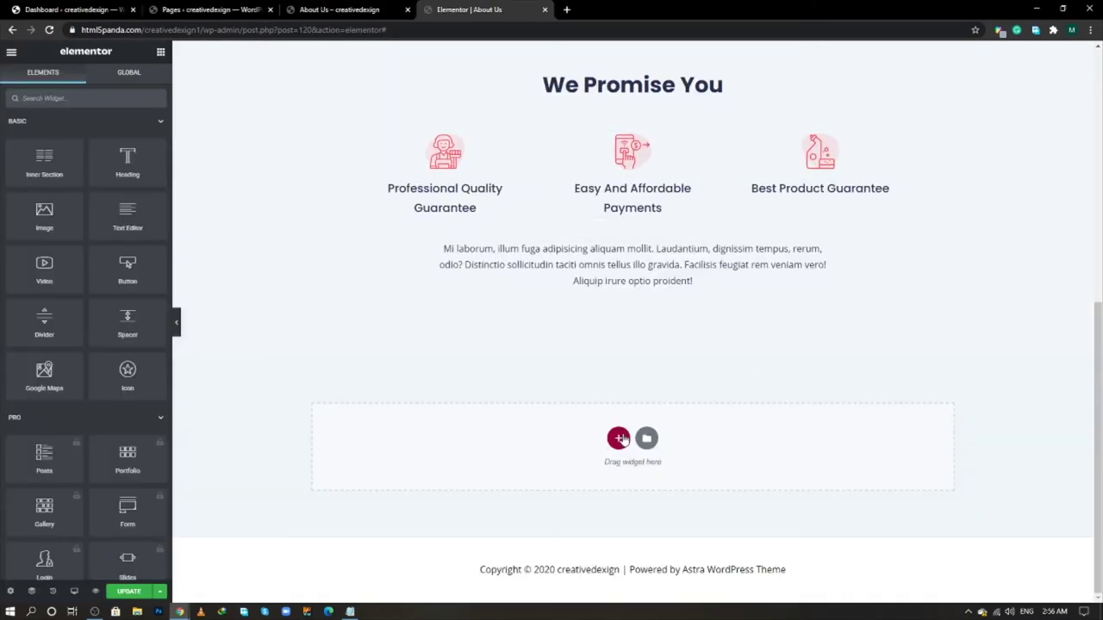
click(619, 439)
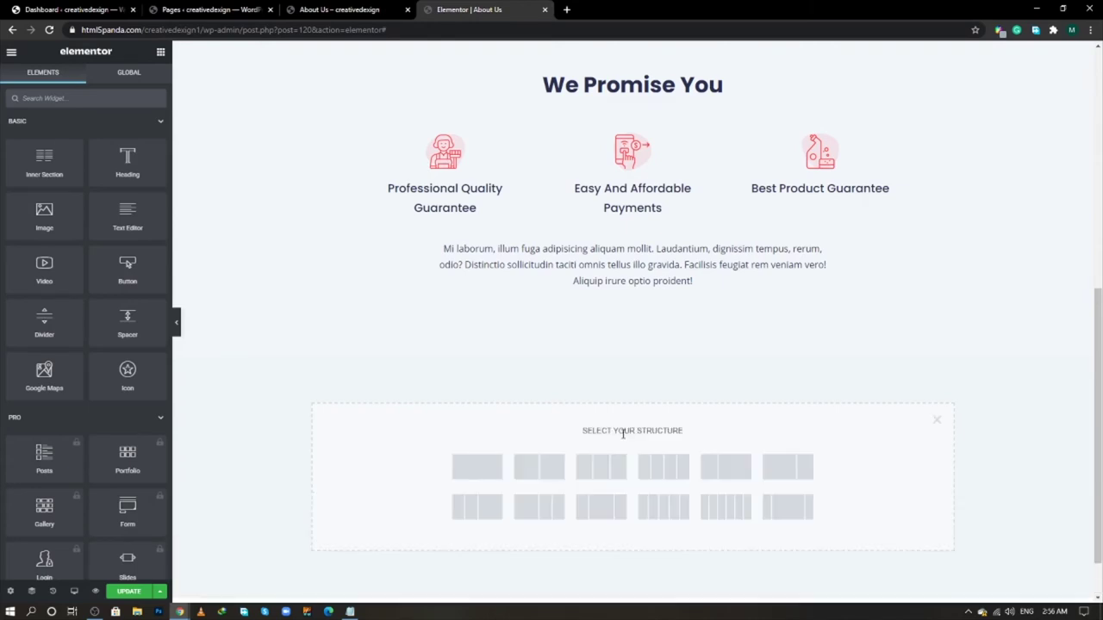
click(771, 471)
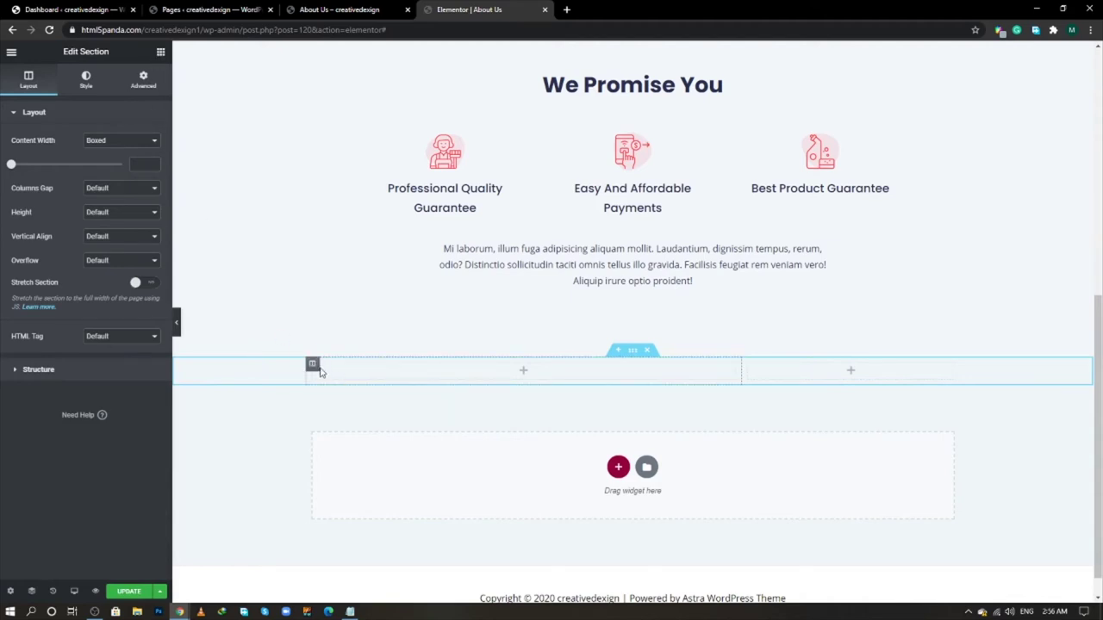
click(160, 53)
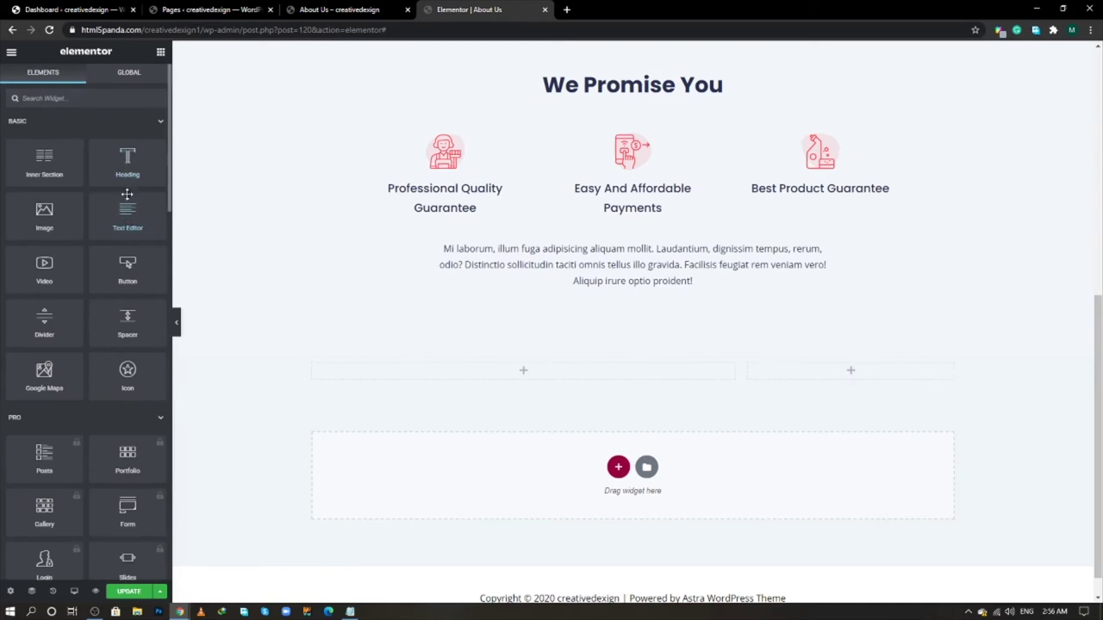
drag(430, 333, 470, 382)
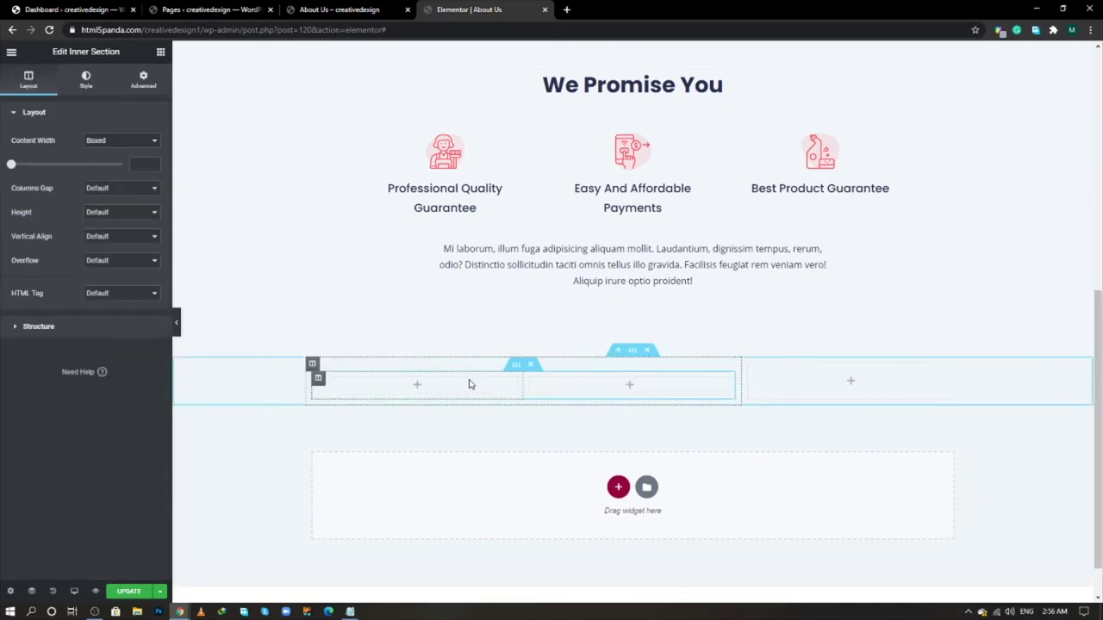
key(alt+Tab)
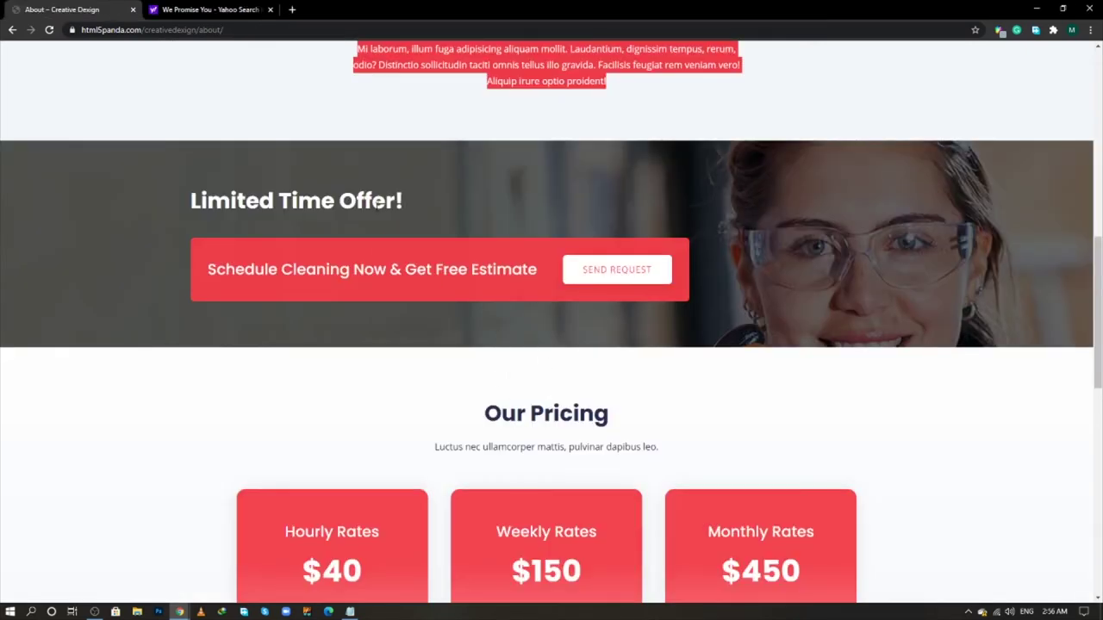
key(alt+Tab)
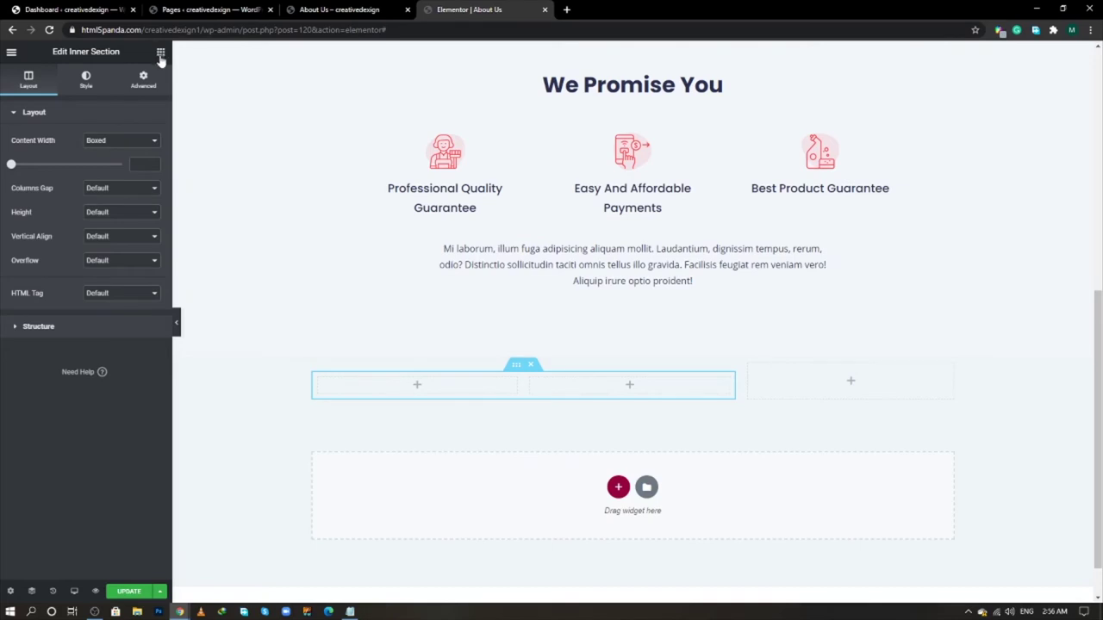
- Add a Heading widget and place it above the inner section
click(160, 52)
drag(127, 160, 449, 390)
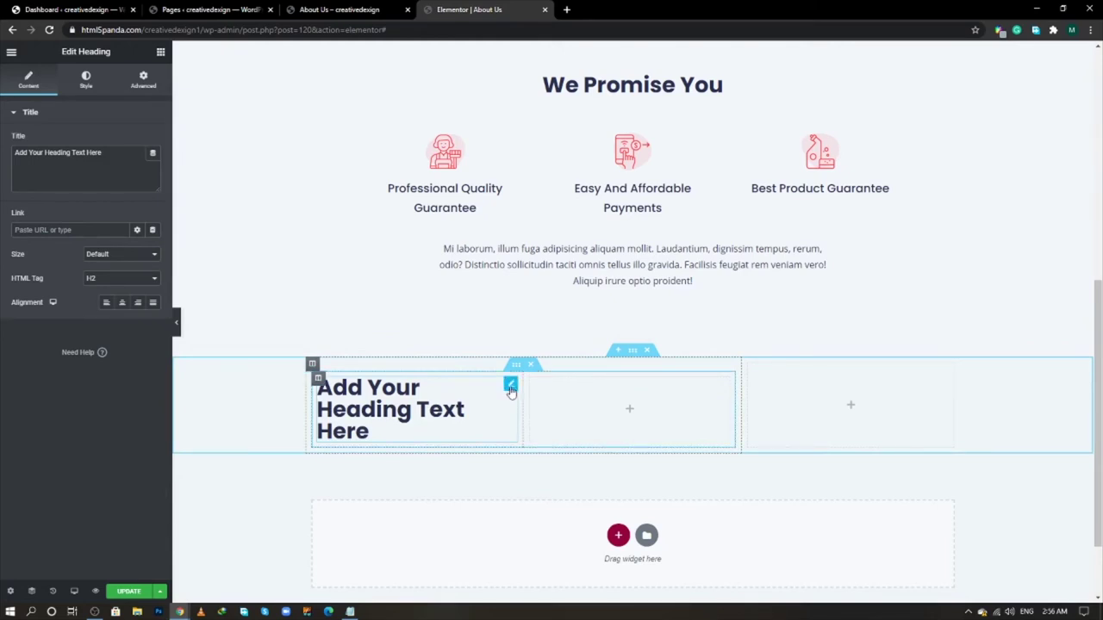
drag(508, 382, 485, 362)
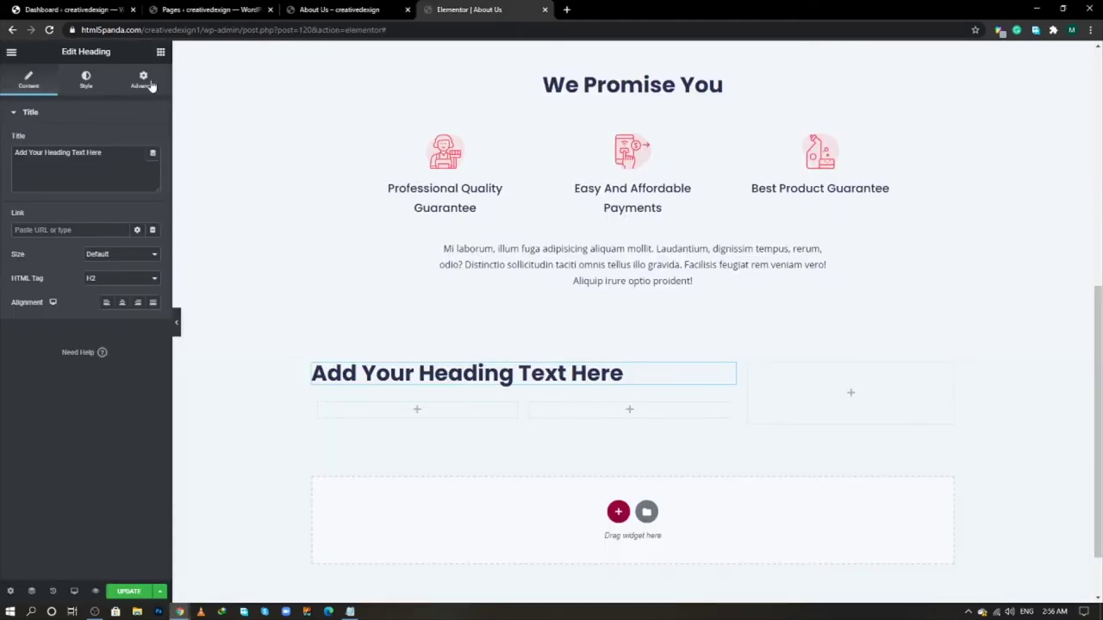
- Put another Heading in the first inner column and a Button in the second
click(161, 52)
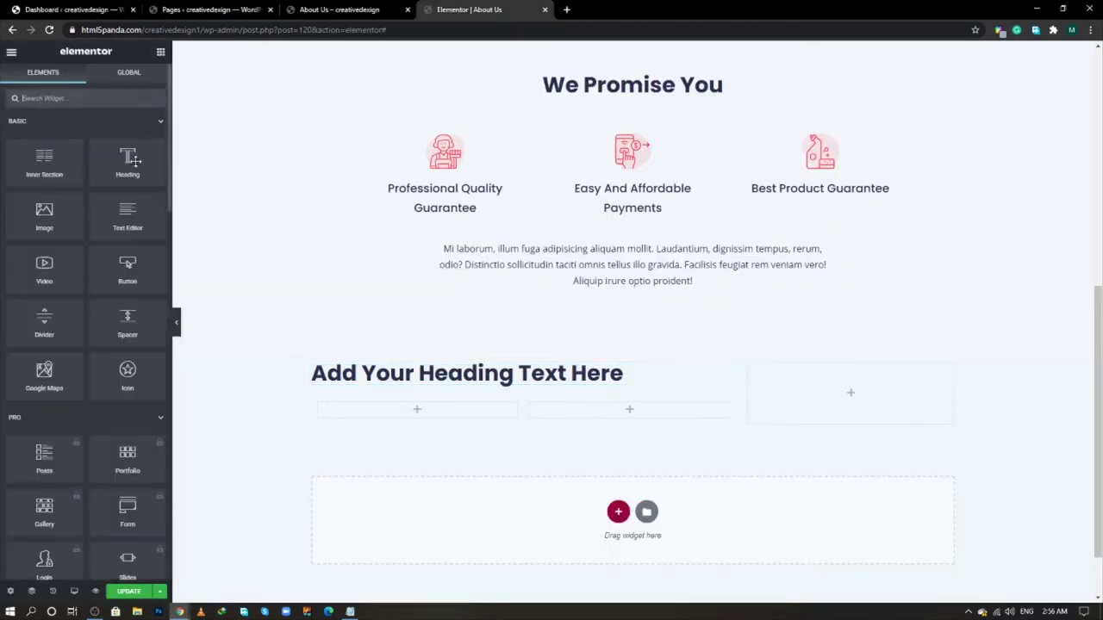
drag(140, 176, 465, 411)
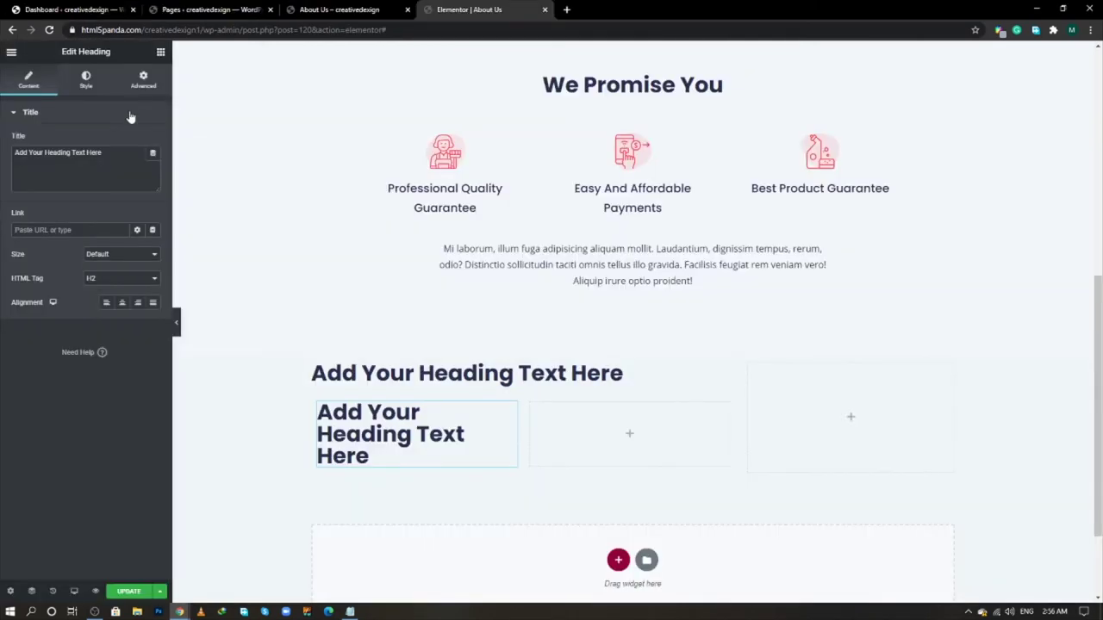
click(160, 53)
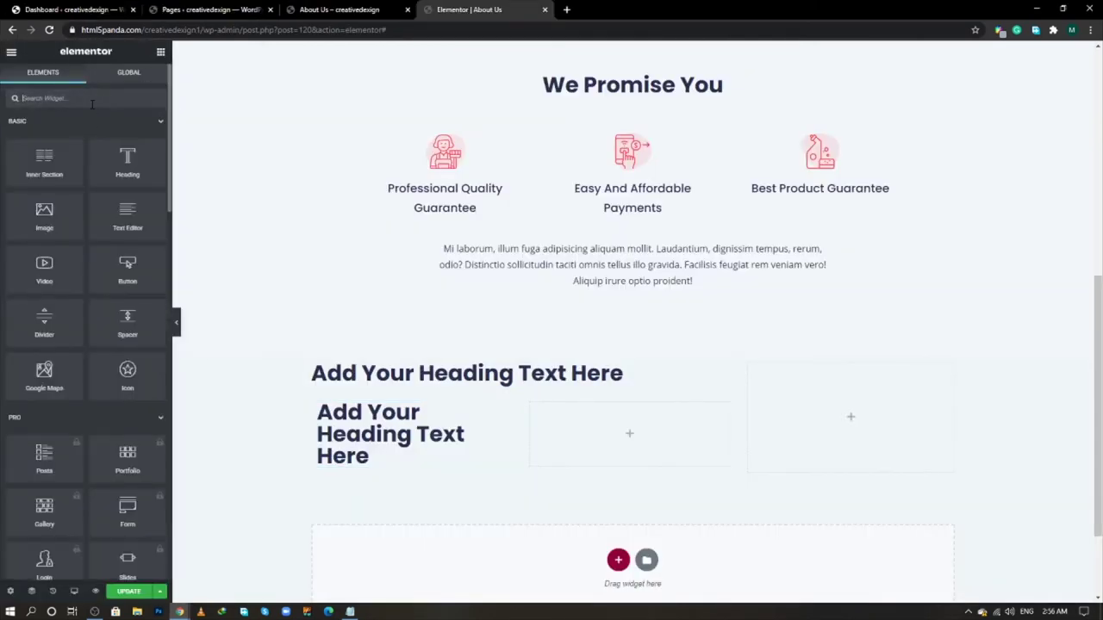
click(92, 105)
text(but)
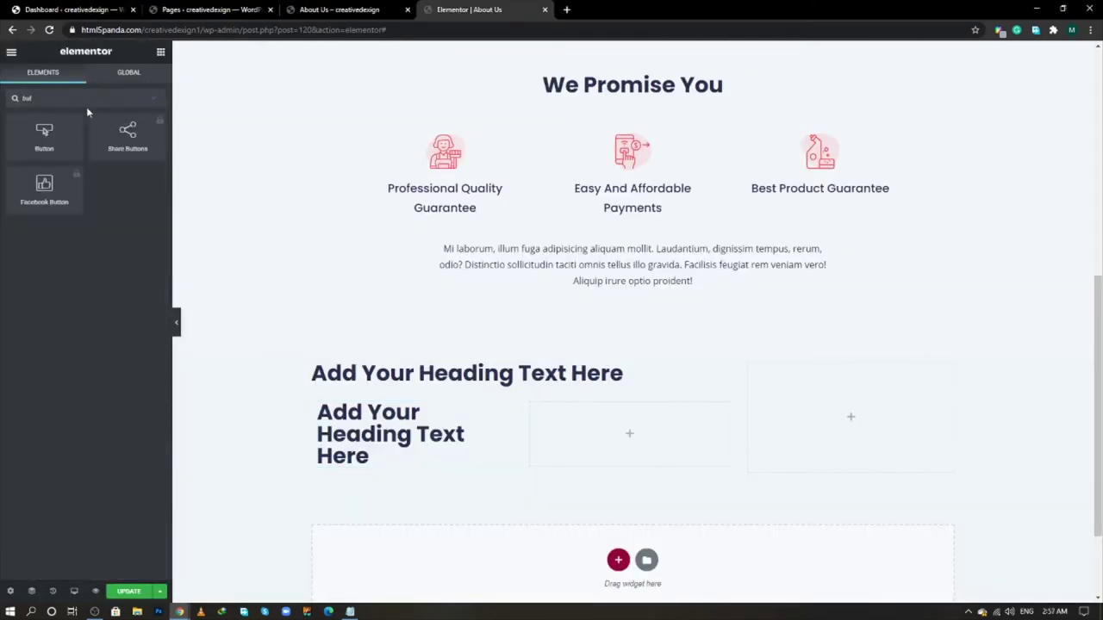
drag(44, 136, 657, 428)
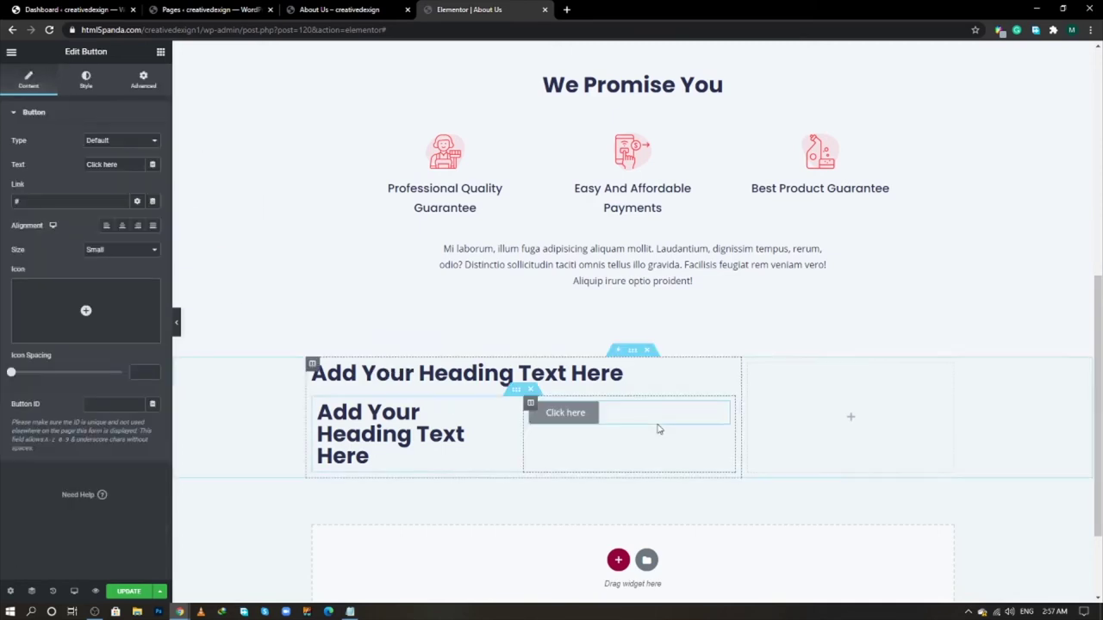
- Set the inner section's heading column width to 75%
click(319, 405)
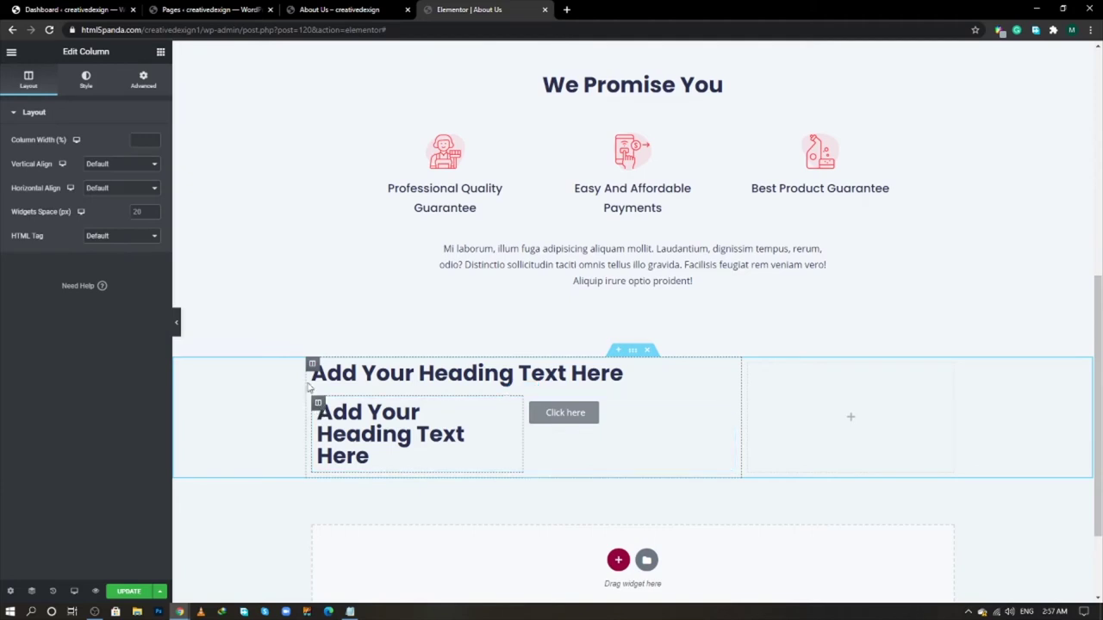
click(135, 139)
text(50)
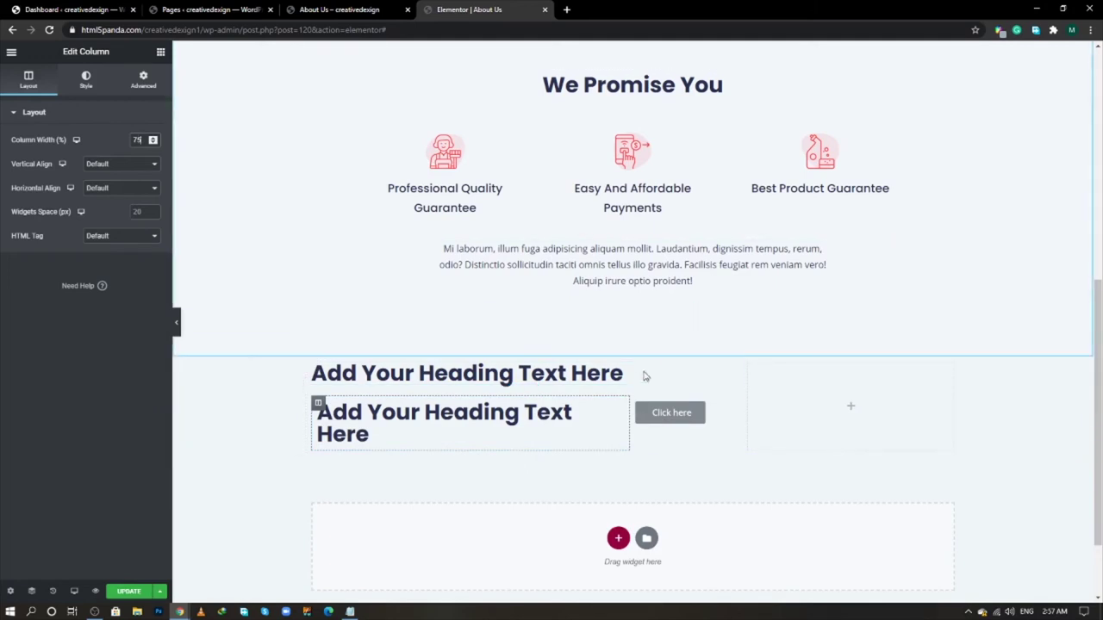
click(729, 372)
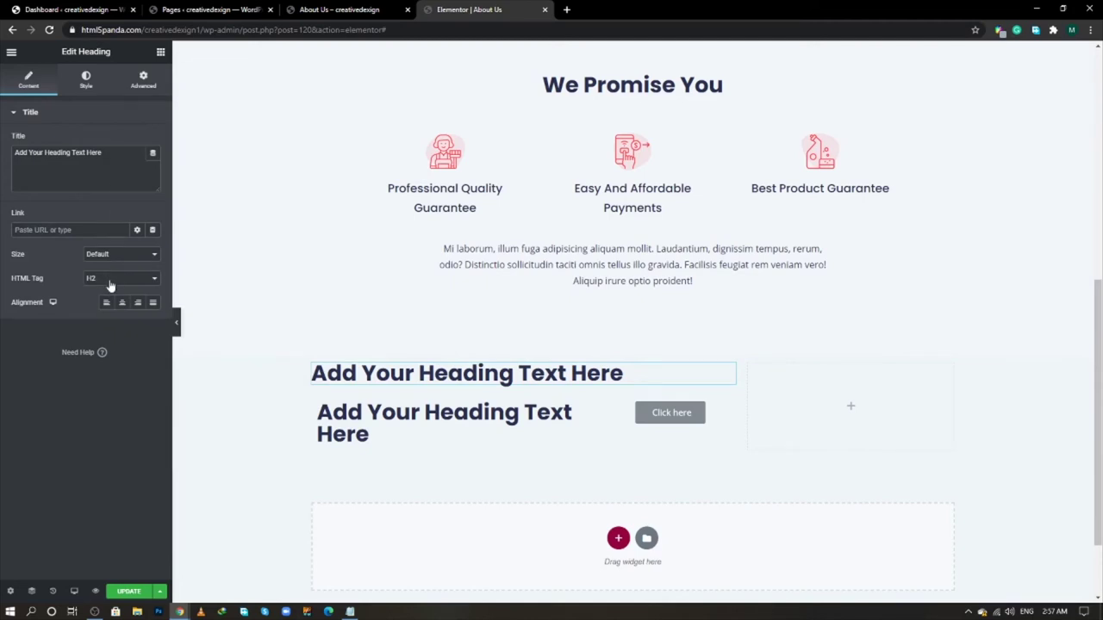
- Make the top heading's text colour white
click(84, 87)
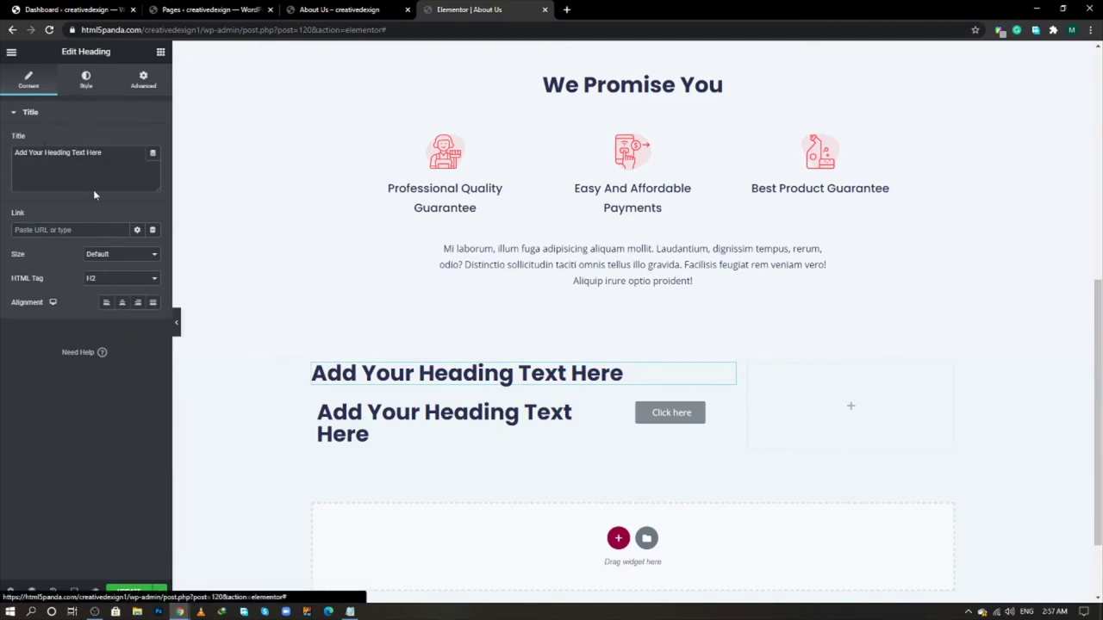
click(152, 142)
drag(106, 205, 1, 143)
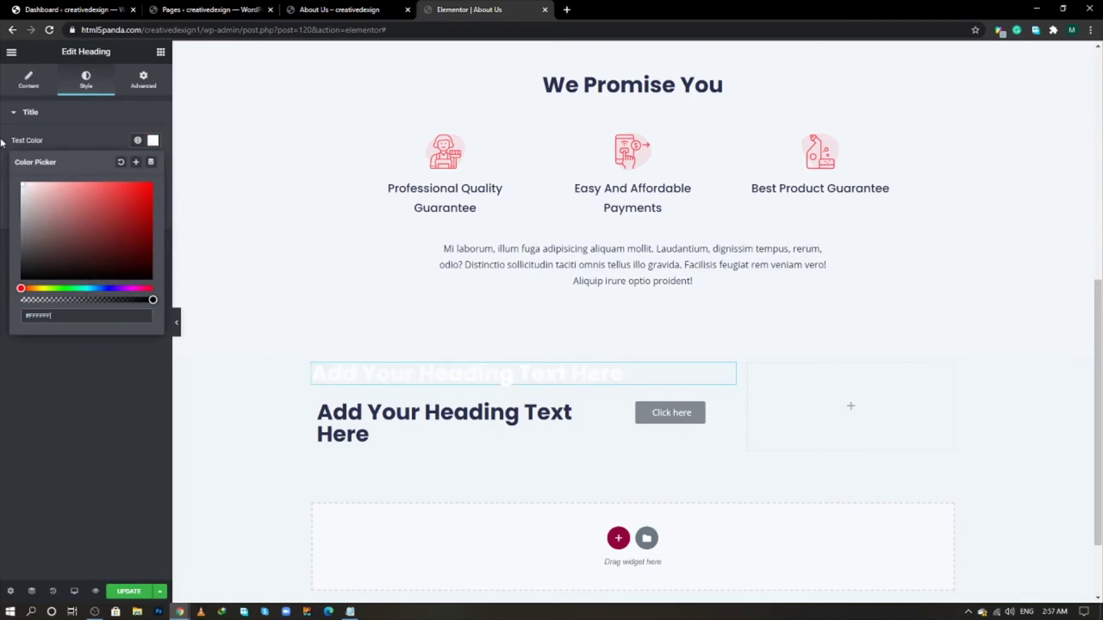
click(35, 394)
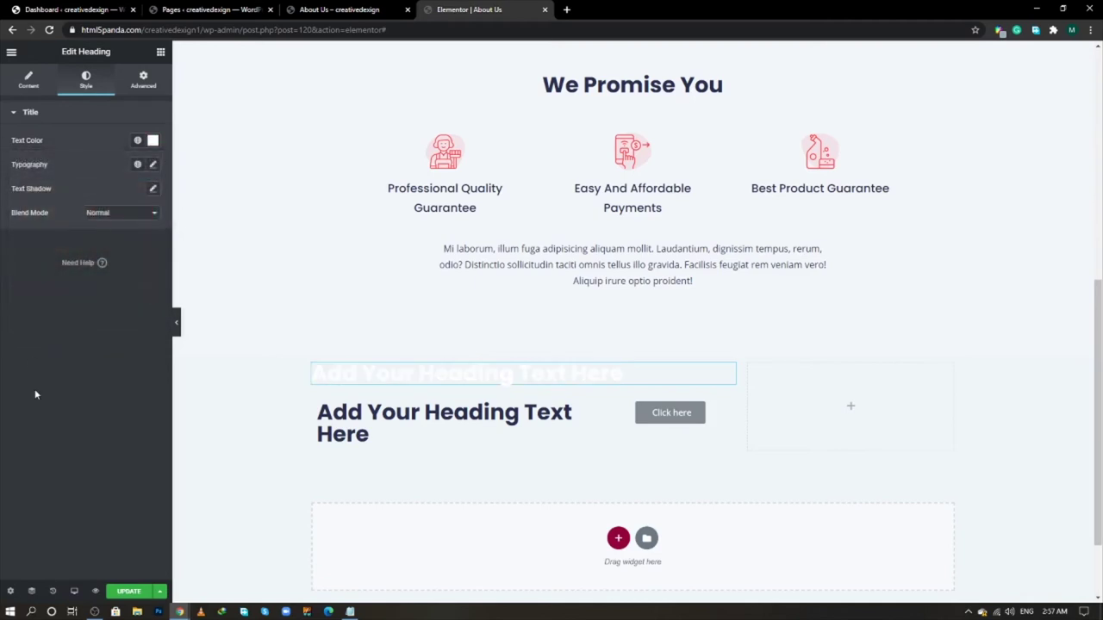
- Set the inner column's heading to level H4
key(alt+Tab)
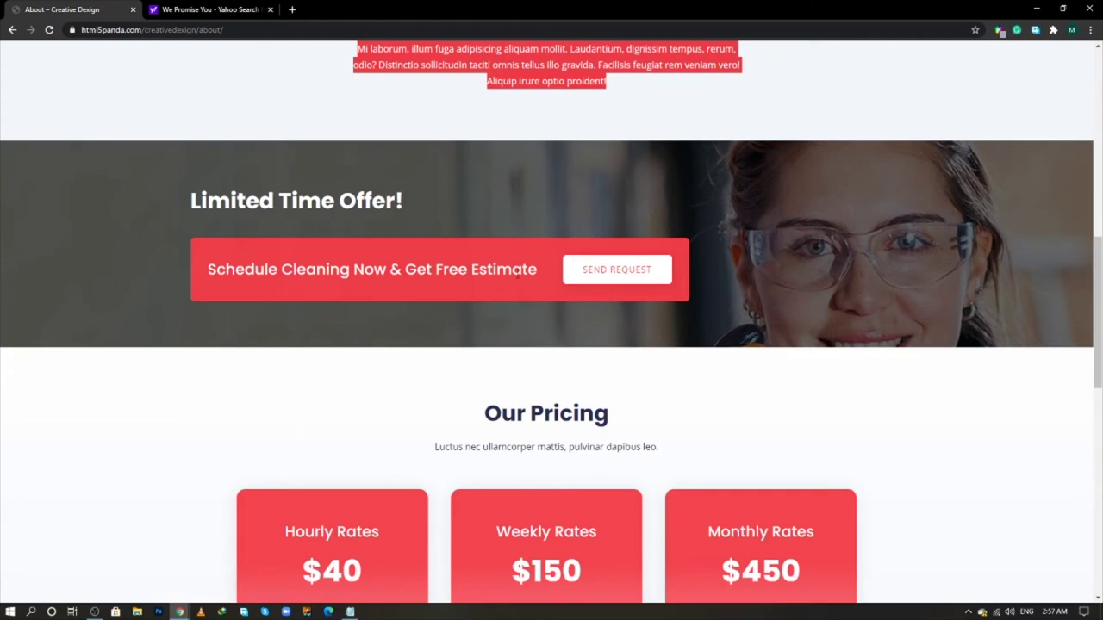
click(532, 271)
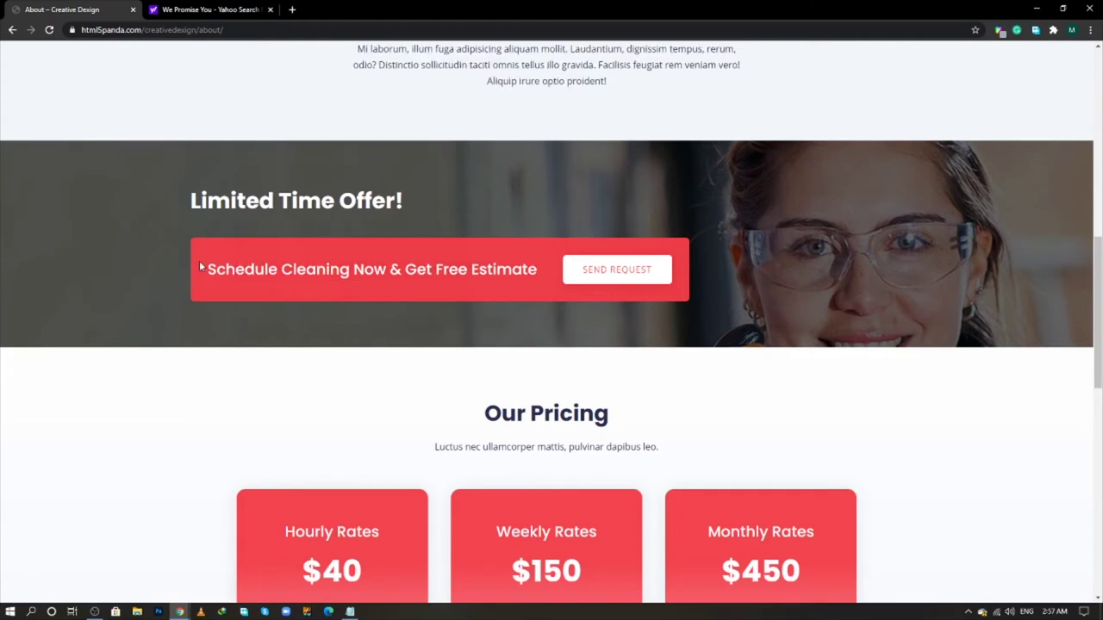
key(alt+Tab)
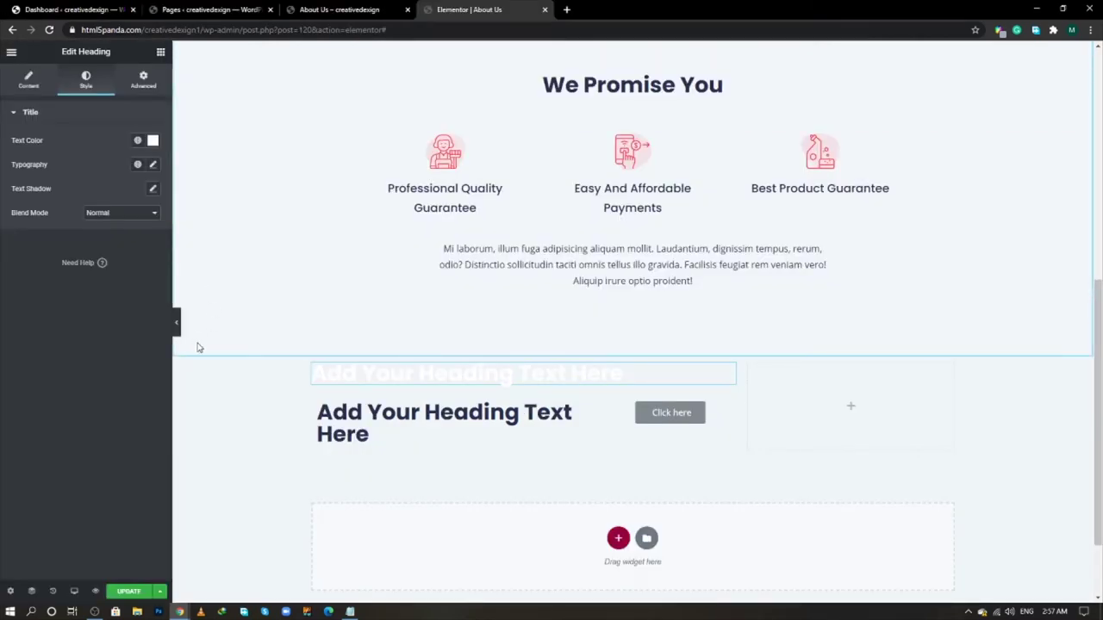
click(444, 422)
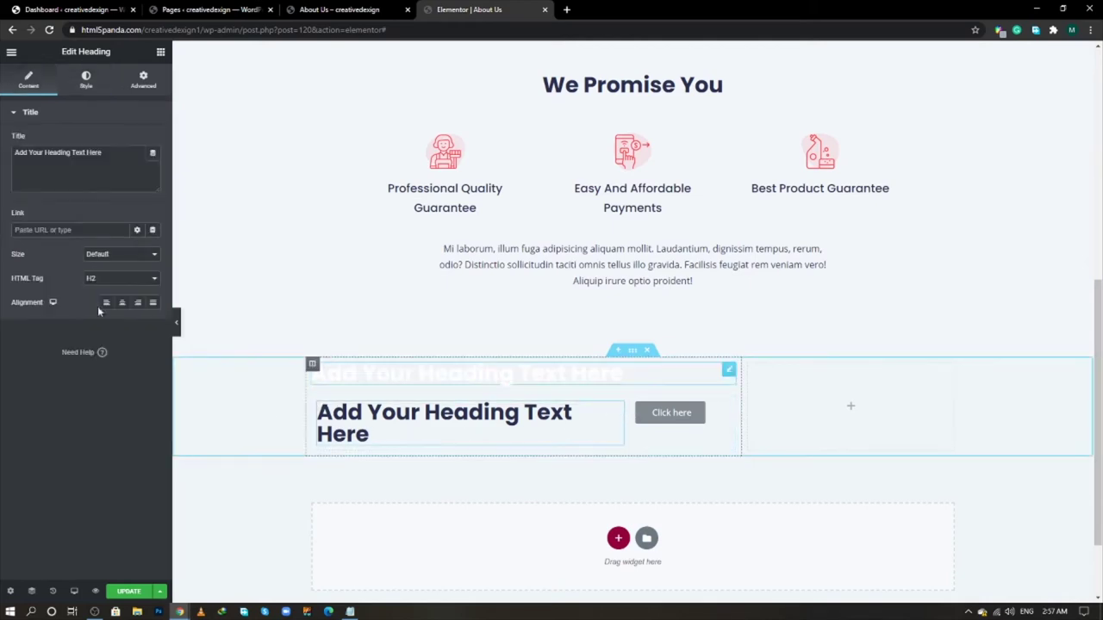
click(109, 278)
click(107, 314)
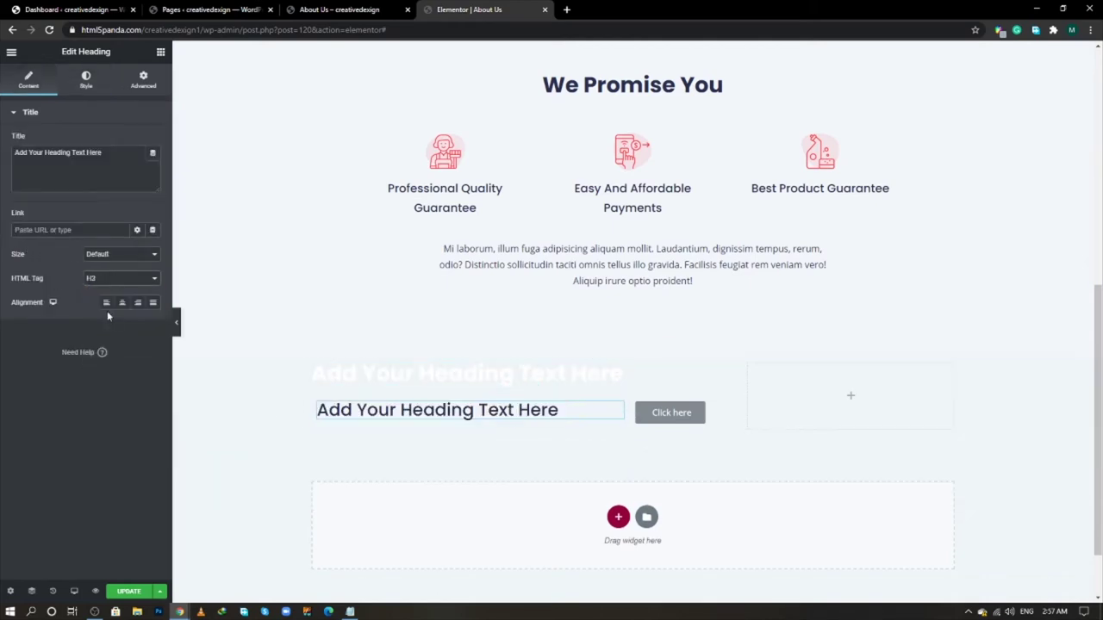
click(121, 278)
click(104, 315)
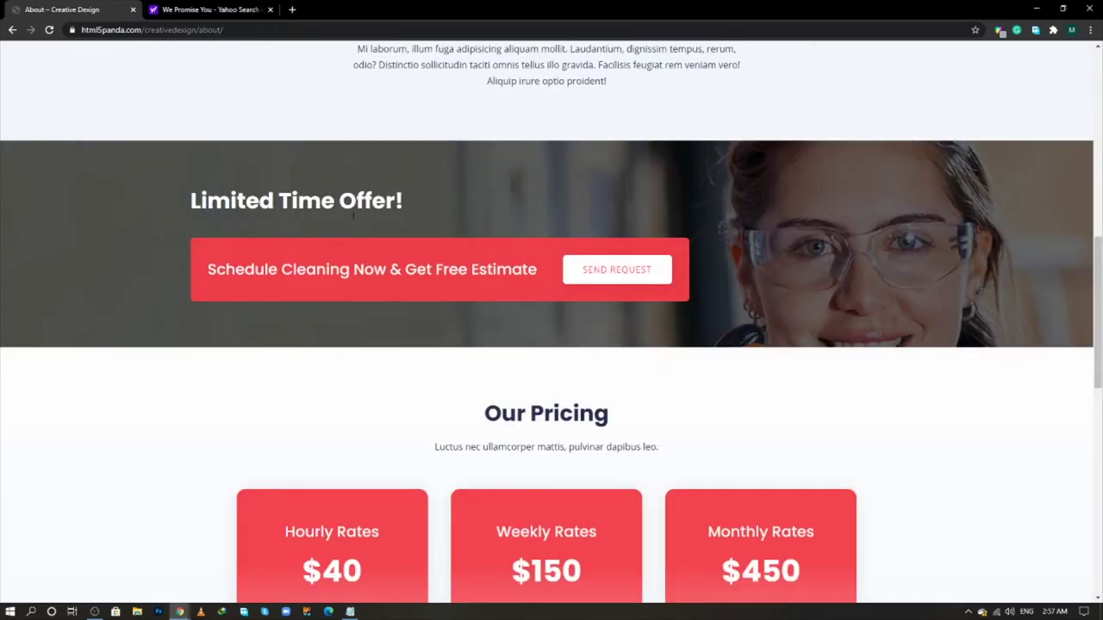
- Copy 'Limited Time Offer!' from the live page and paste it as the top heading's title
triple_click(353, 217)
right_click(355, 205)
click(379, 215)
key(alt+Tab)
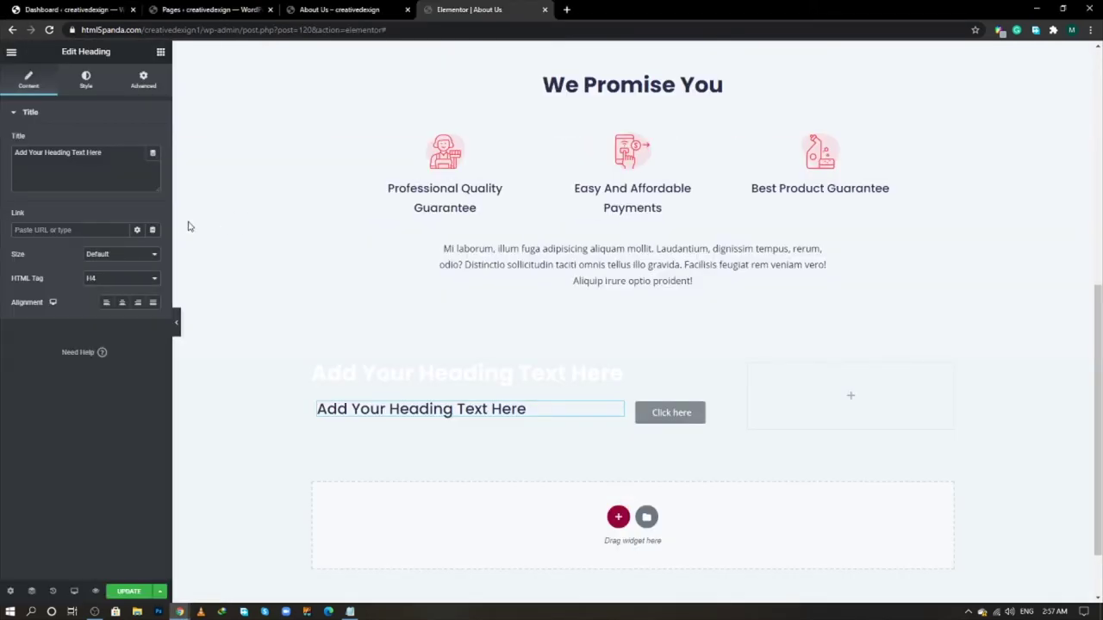
click(537, 377)
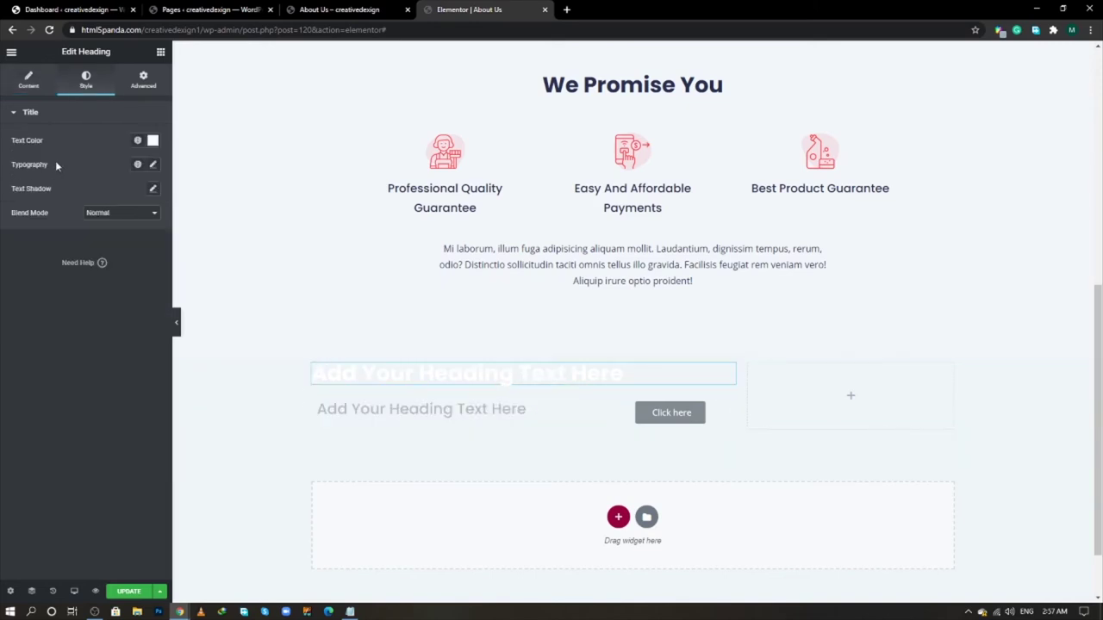
click(29, 80)
click(82, 172)
key(ctrl+a)
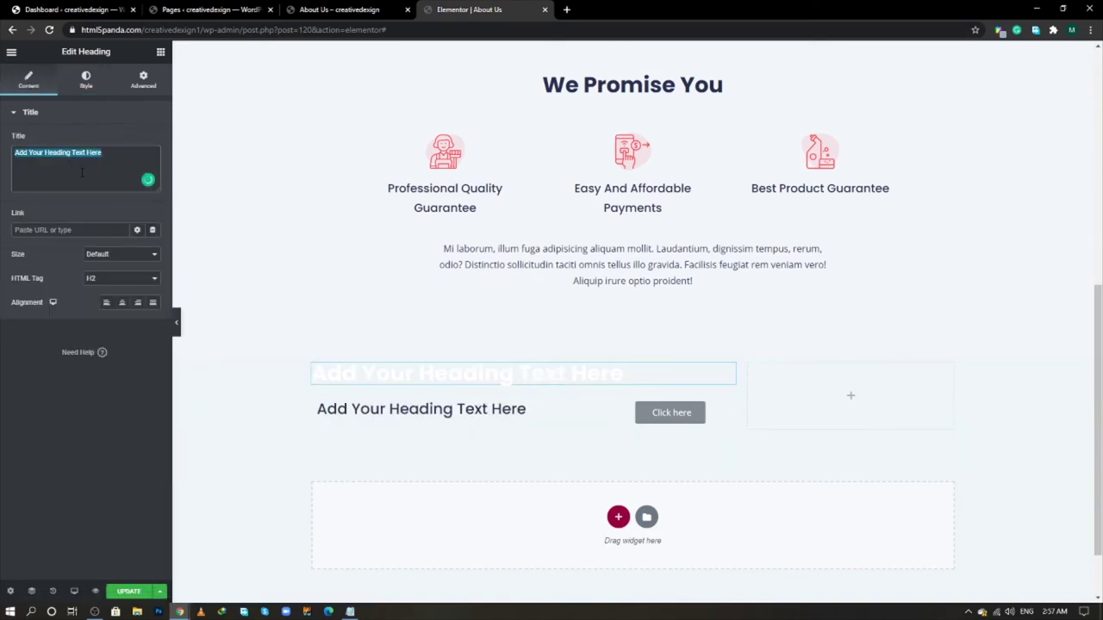
key(ctrl+v)
- Copy the 'Schedule Cleaning Now & Get Free Estimate' line from the live page
key(alt+Tab)
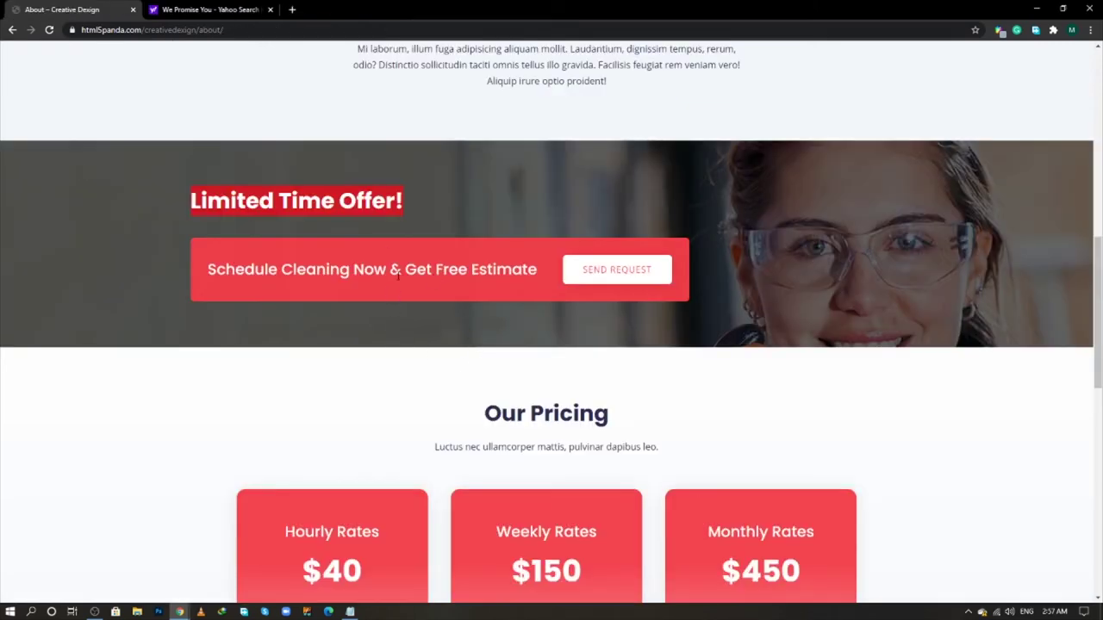
drag(534, 272, 205, 270)
click(204, 271)
triple_click(207, 270)
right_click(208, 271)
click(222, 279)
key(alt+Tab)
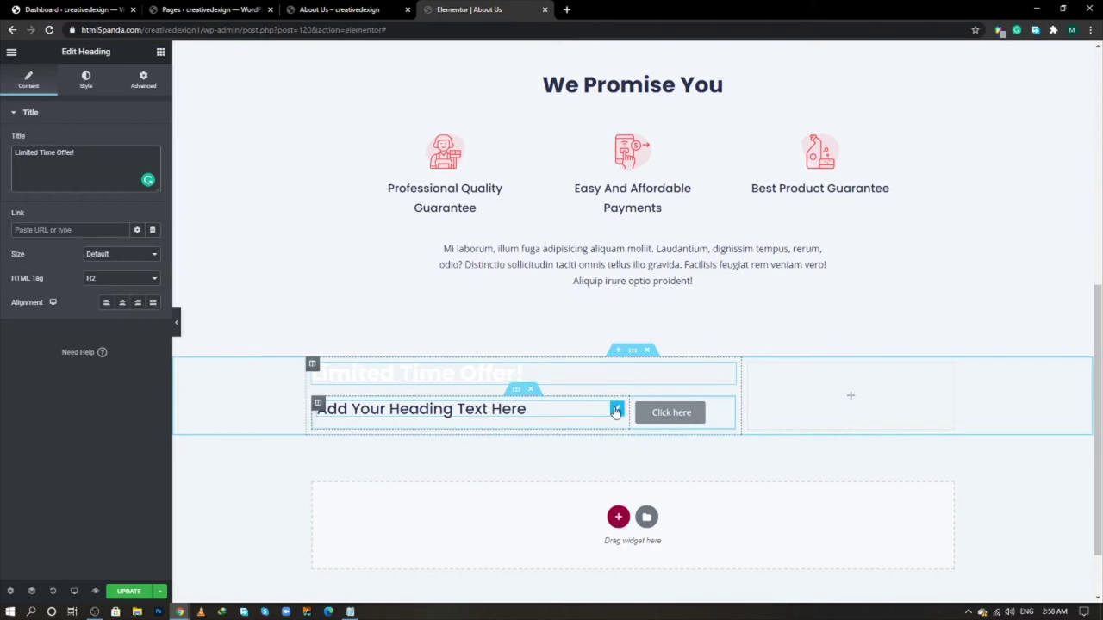
- Paste 'Schedule Cleaning Now & Get Free Estimate' as the inner heading, then go to WordPress Pages
click(615, 411)
triple_click(102, 162)
key(ctrl+v)
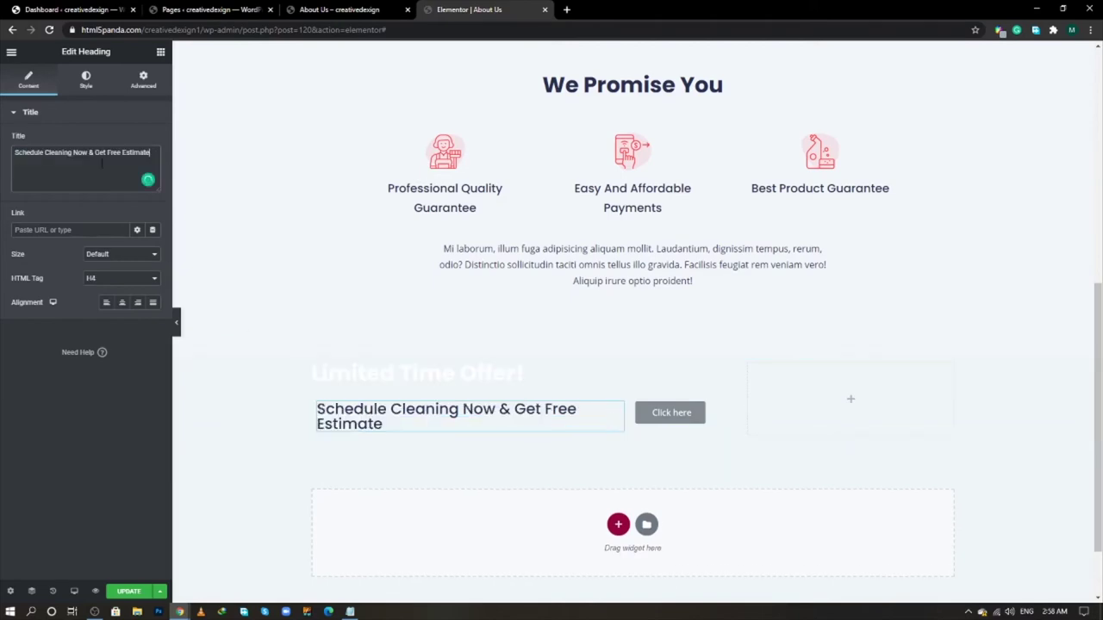
scroll(413, 270, up, 5)
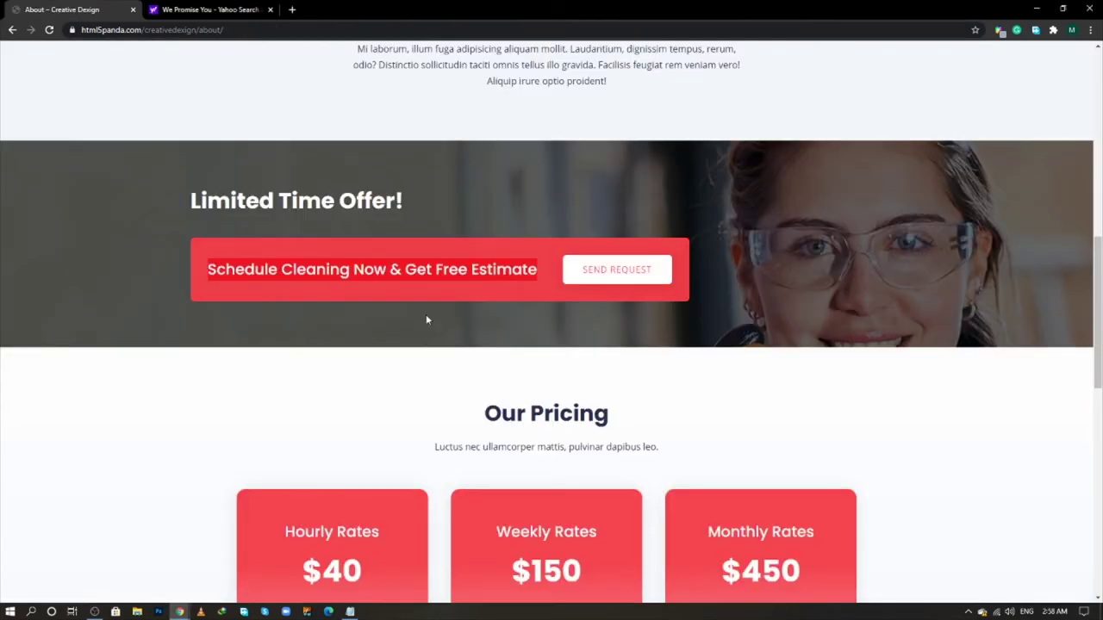
key(alt+Tab)
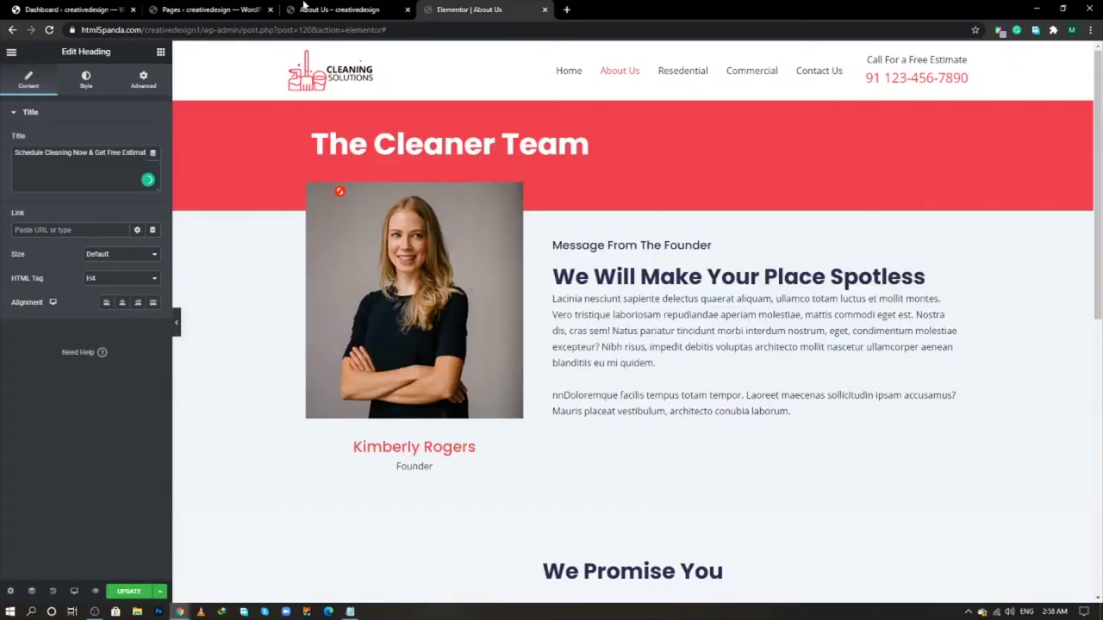
click(207, 10)
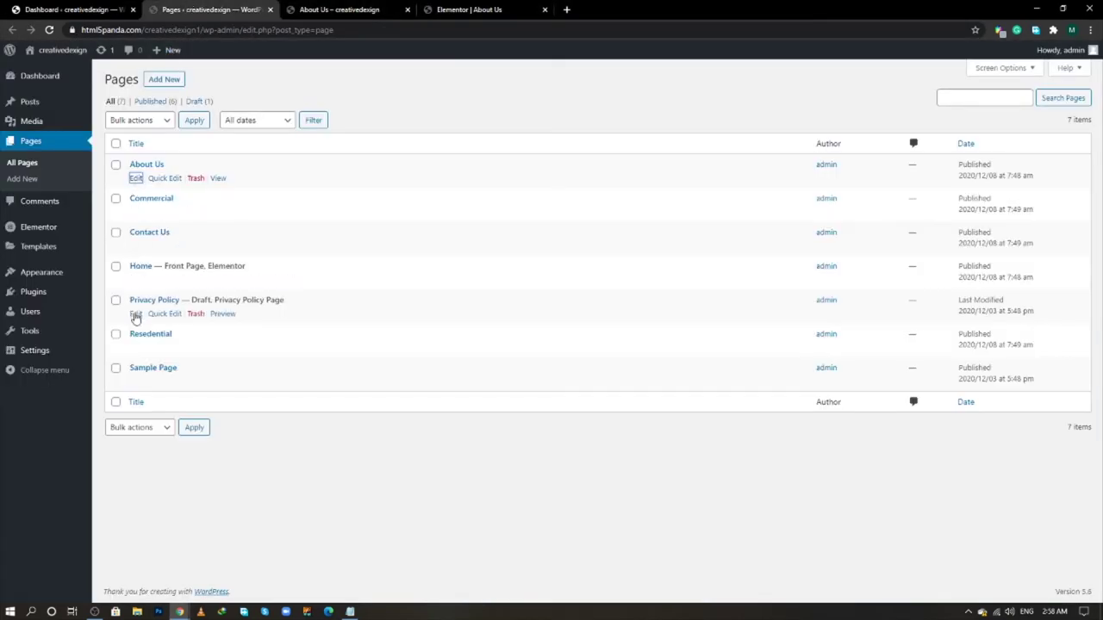
- Open the Home page in Elementor in a new tab and copy its Call Us phone button
middle_click(264, 286)
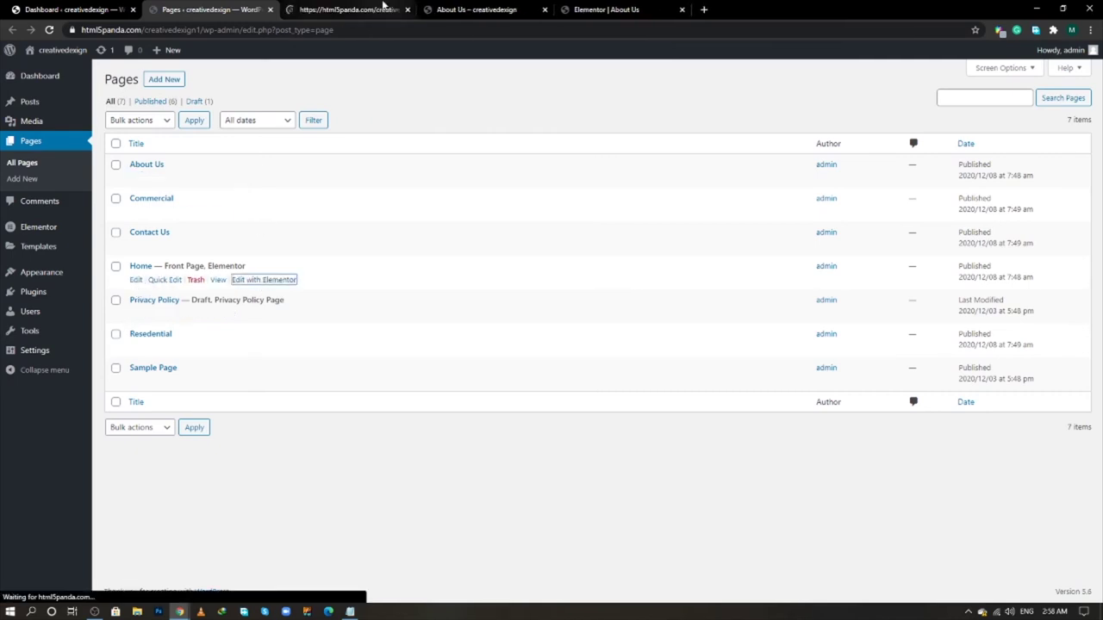
click(344, 9)
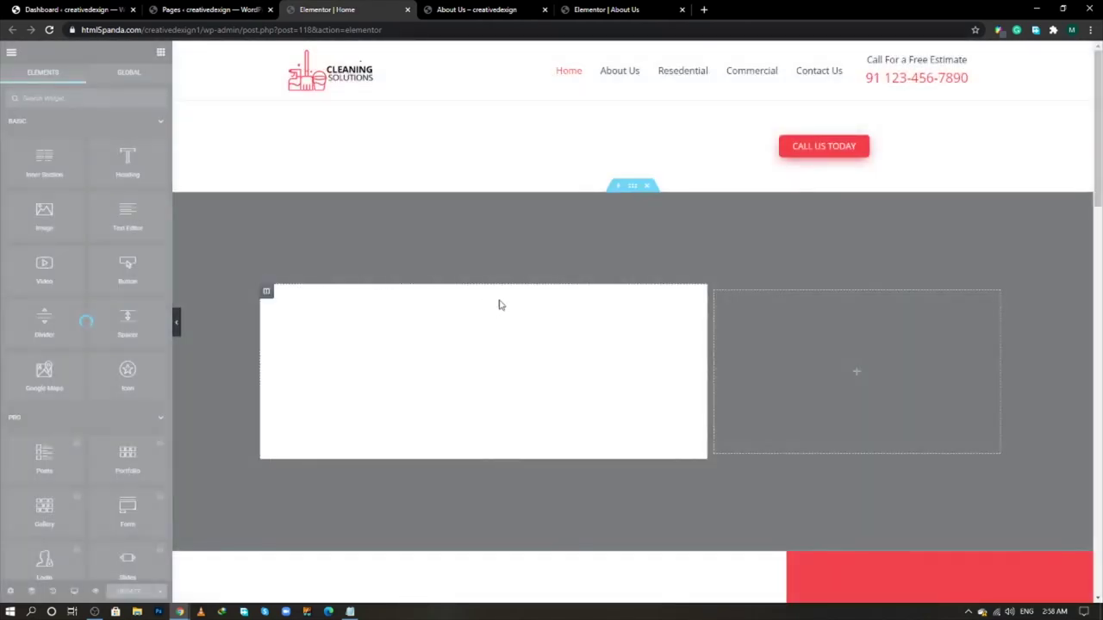
scroll(649, 312, down, 1)
scroll(591, 352, down, 2)
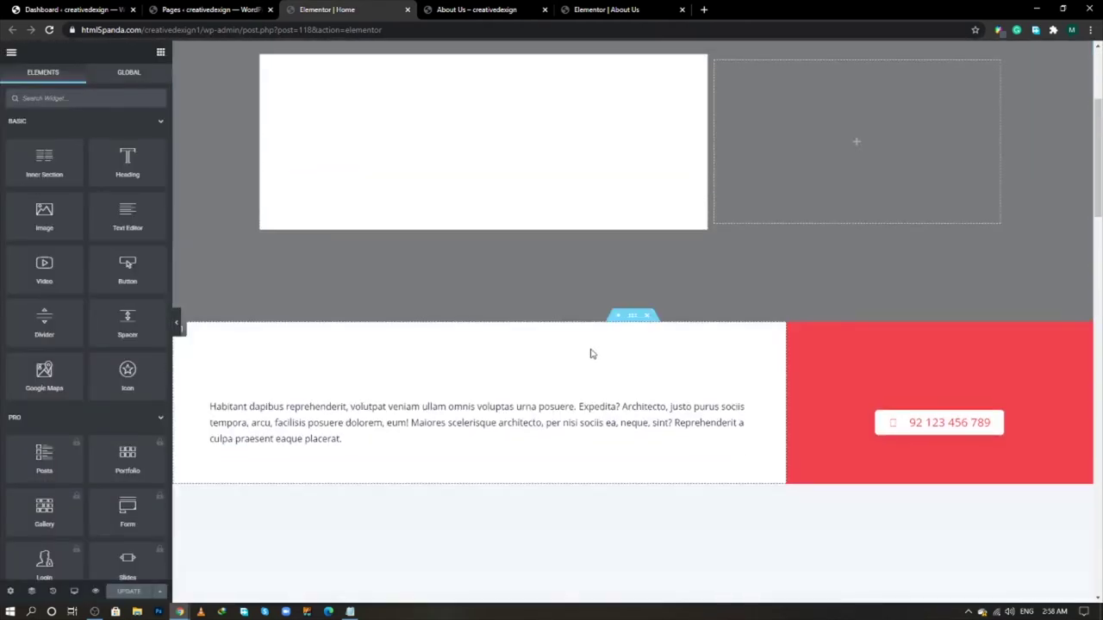
scroll(916, 423, up, 3)
scroll(649, 370, down, 3)
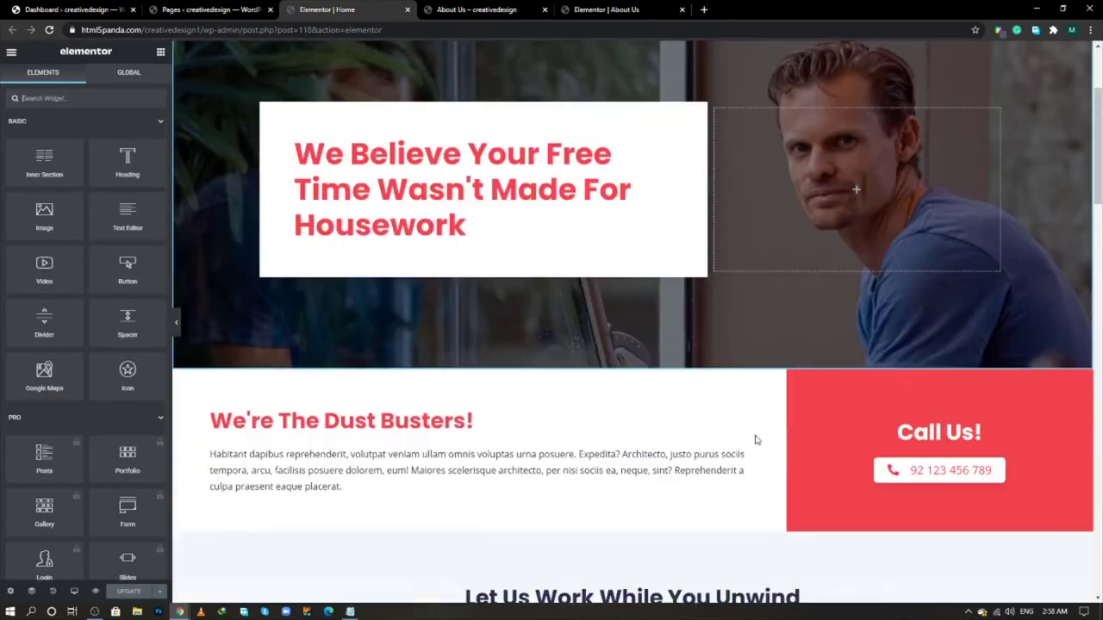
right_click(1081, 425)
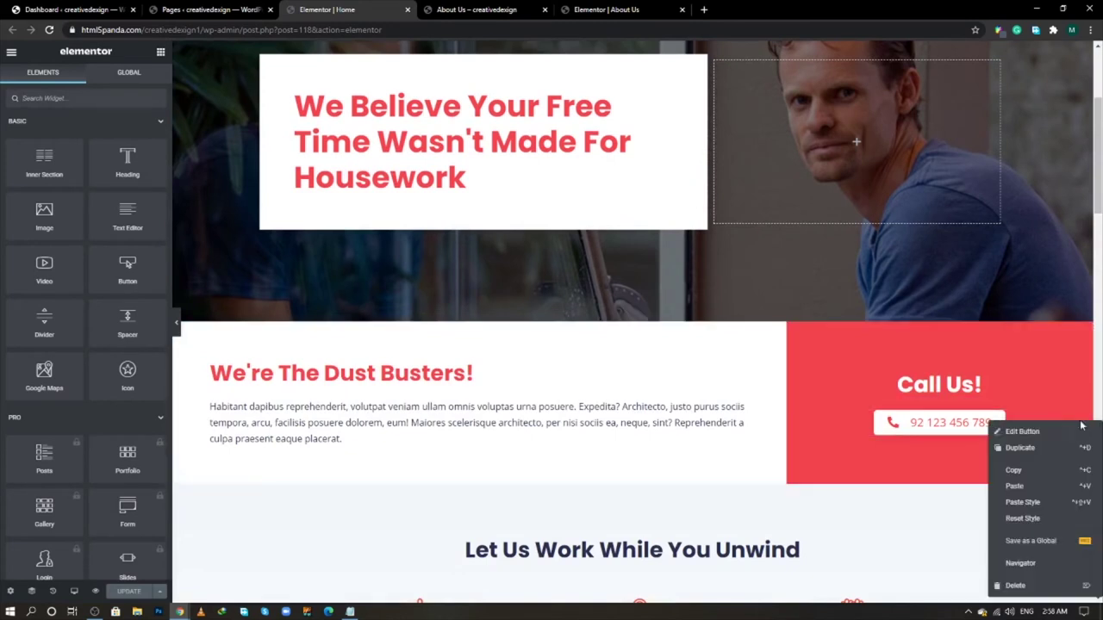
click(1038, 469)
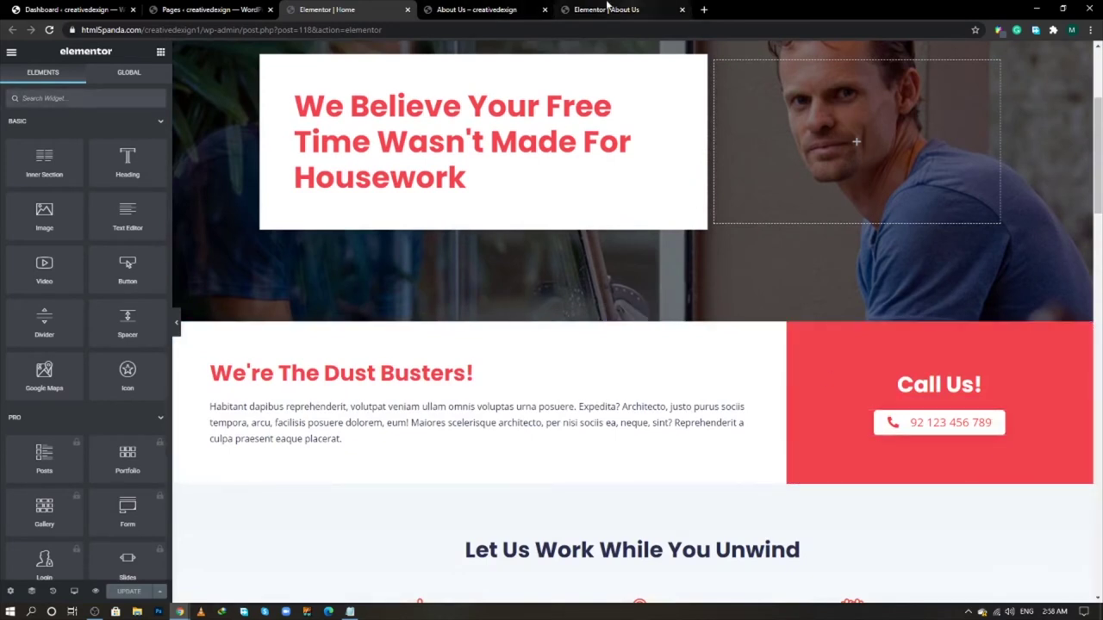
- Return to the About Us editor and scroll down to the offer section
click(525, 10)
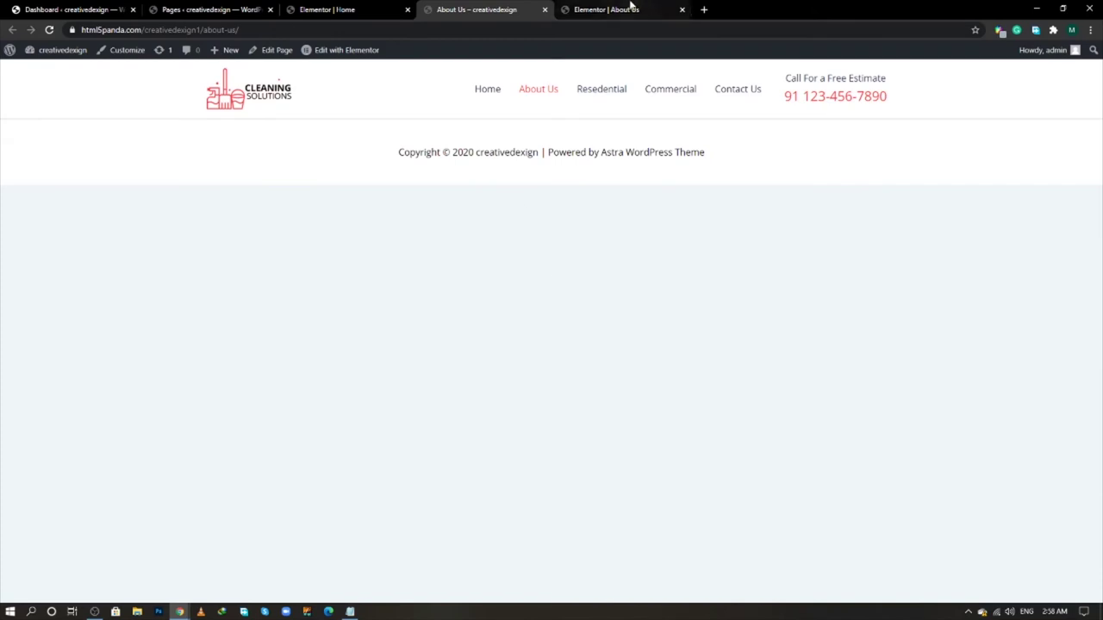
click(622, 9)
scroll(567, 406, down, 3)
scroll(567, 405, down, 4)
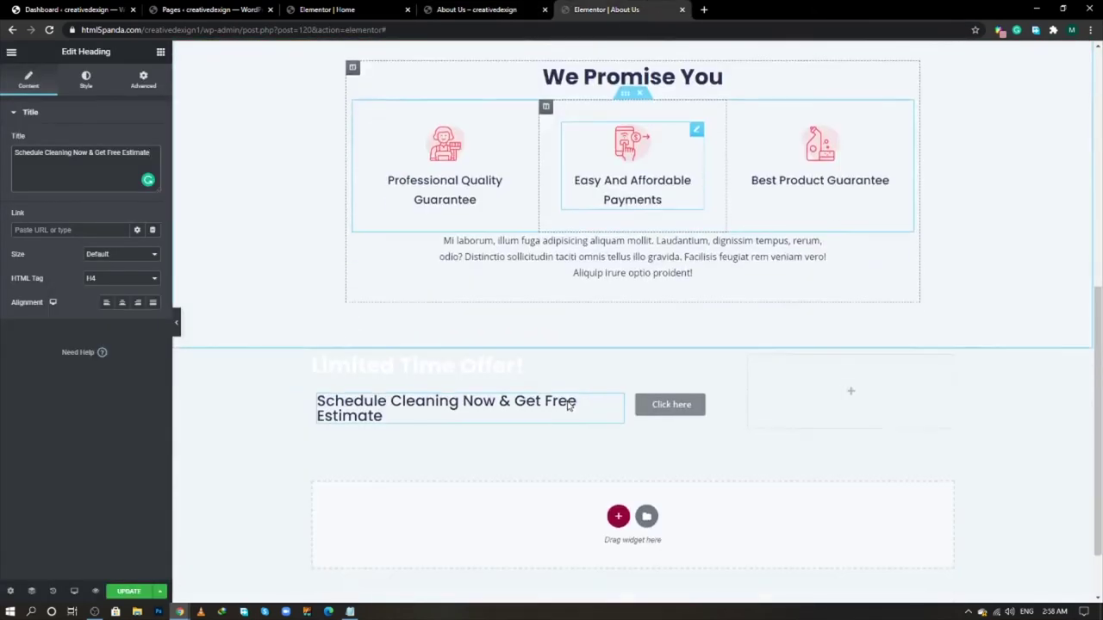
- Paste the copied phone button into the offer section and delete the Click here button
right_click(723, 326)
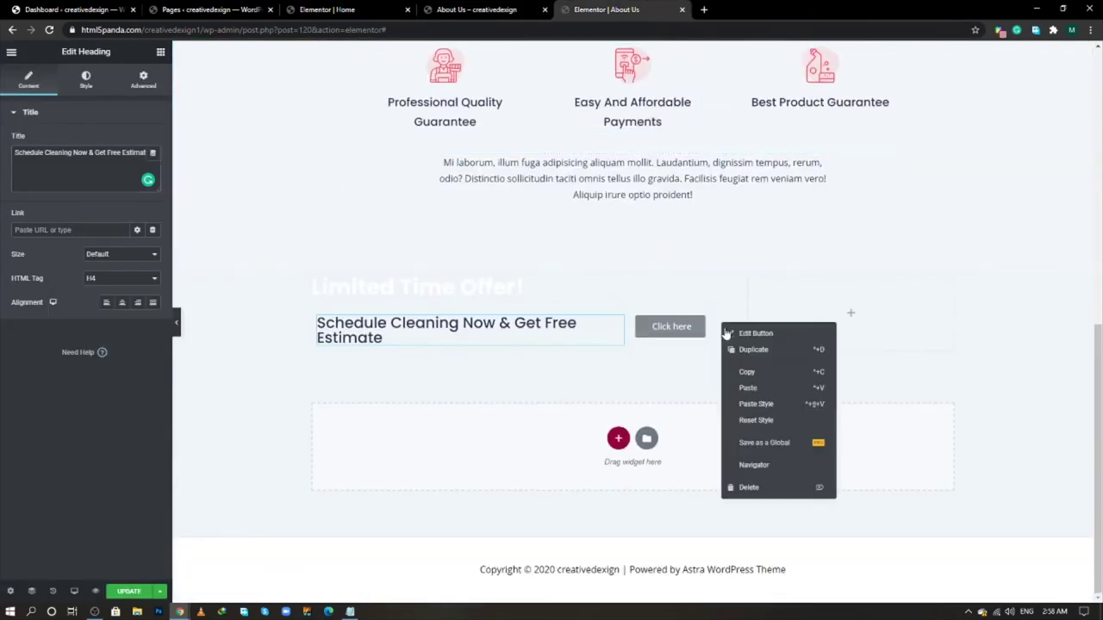
click(746, 388)
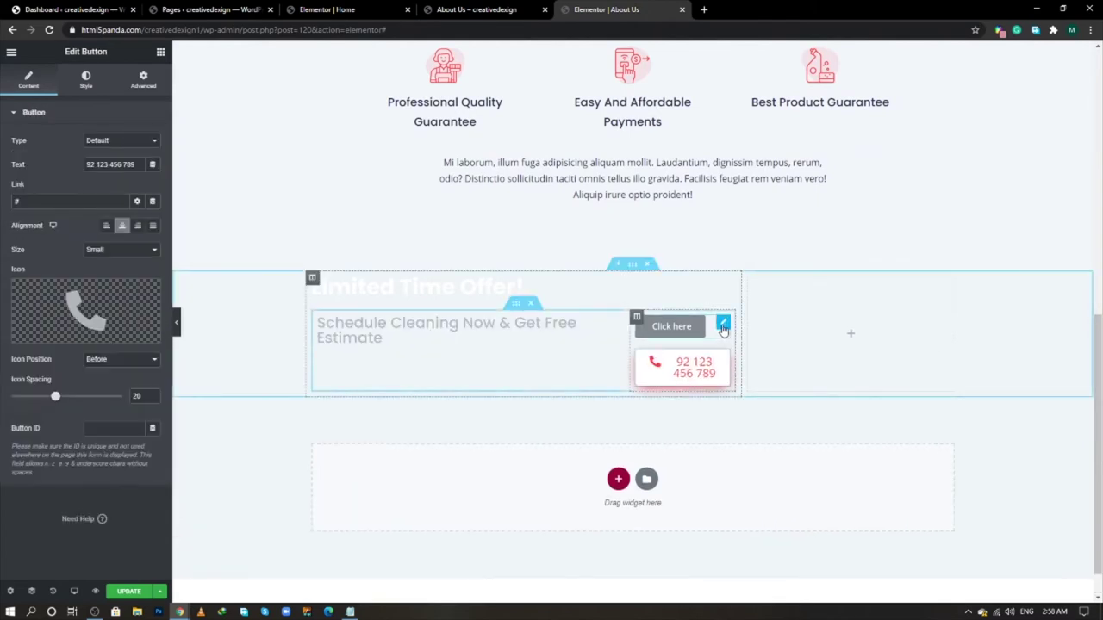
right_click(724, 328)
click(747, 489)
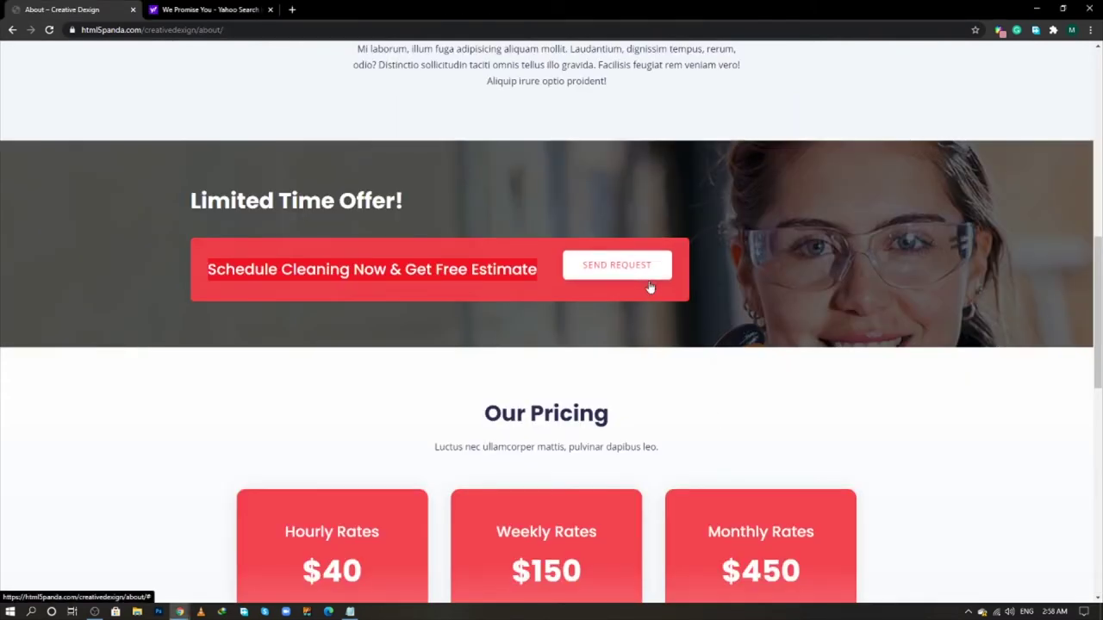
- Relabel the pasted button 'Send Request' and remove its phone icon
drag(659, 273, 504, 269)
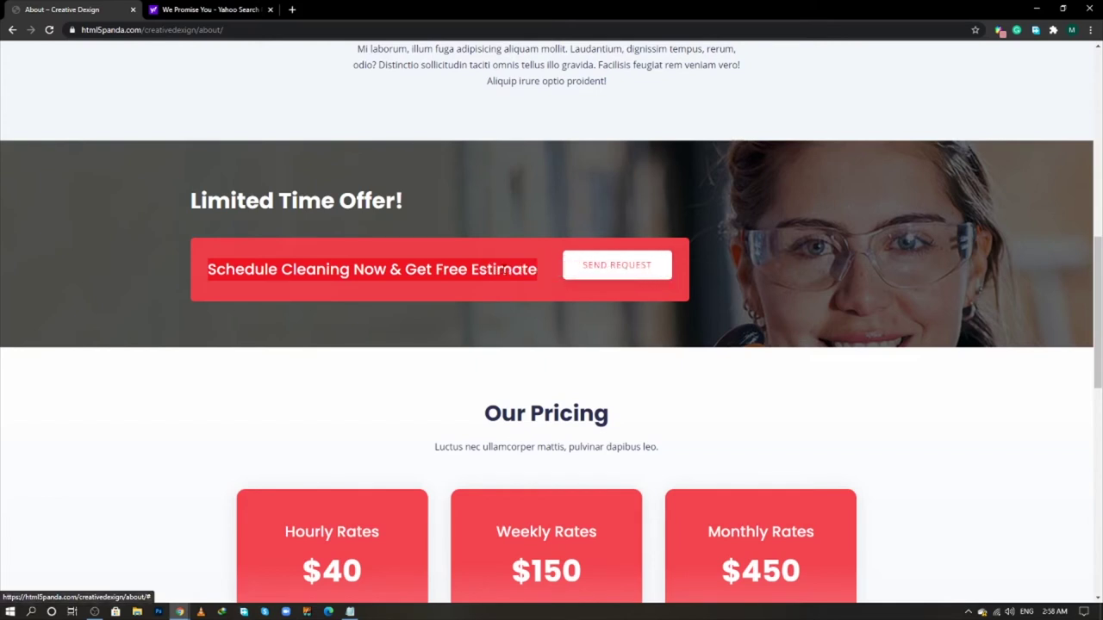
key(ctrl+shift+i)
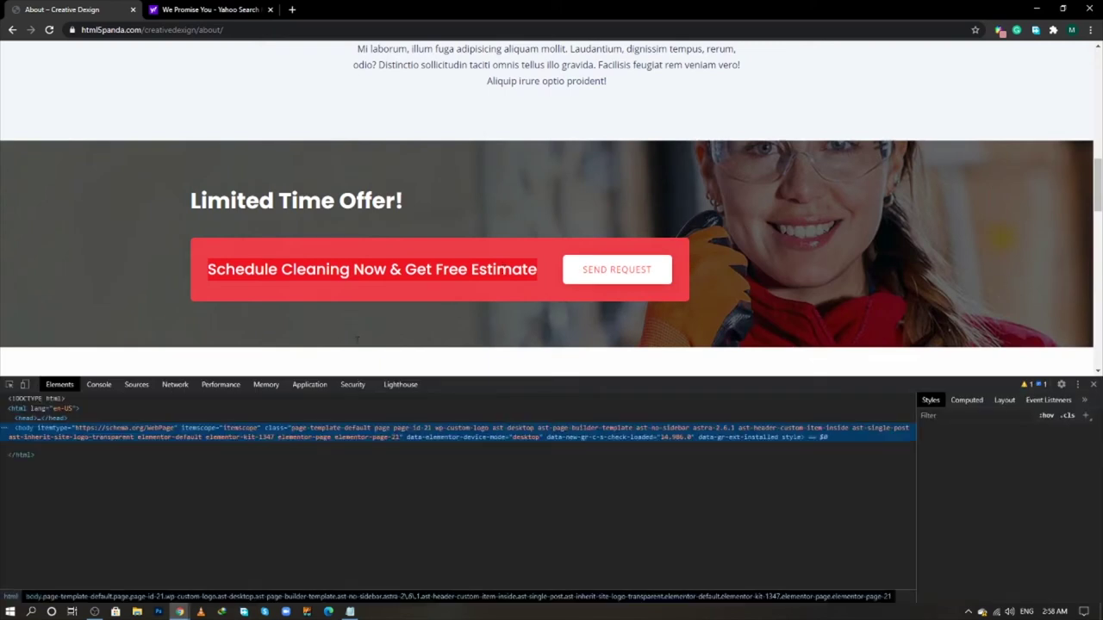
click(9, 386)
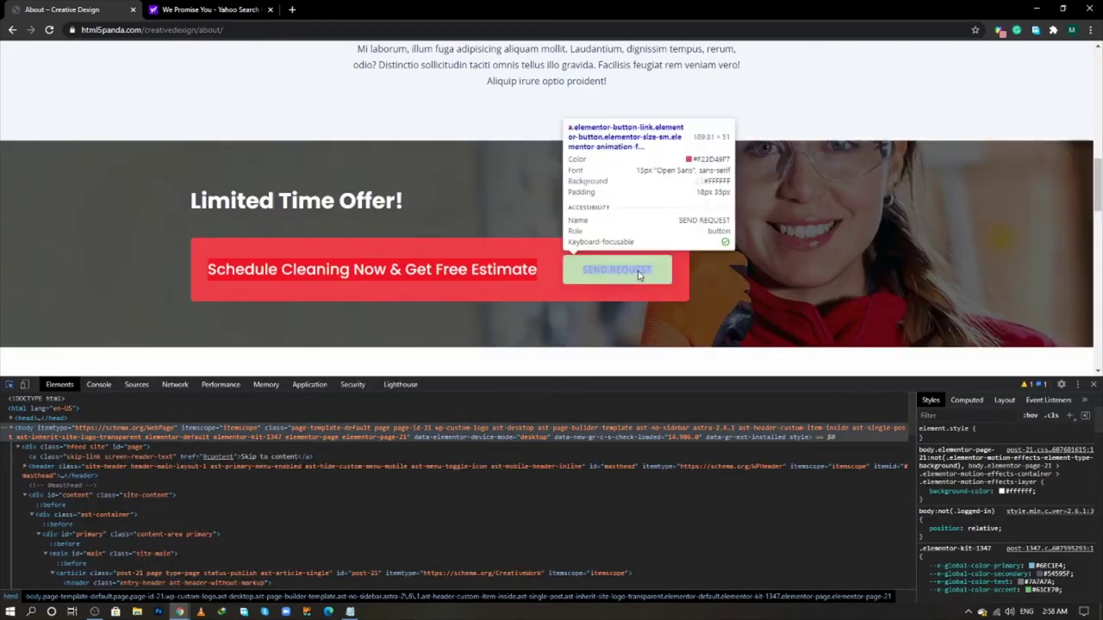
click(640, 274)
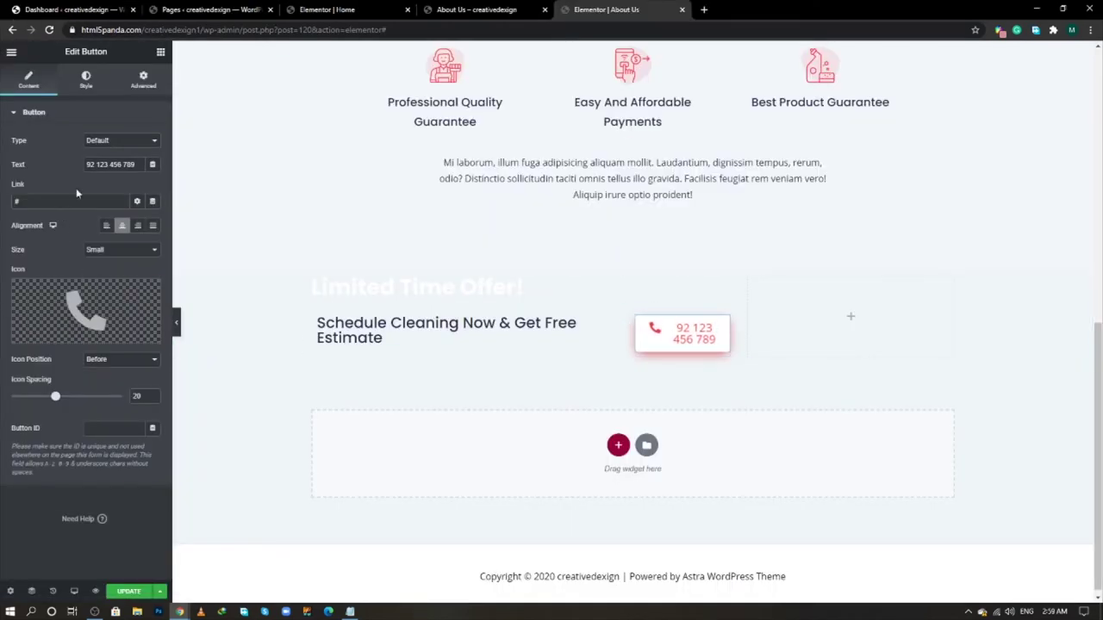
triple_click(118, 164)
key(ctrl+v)
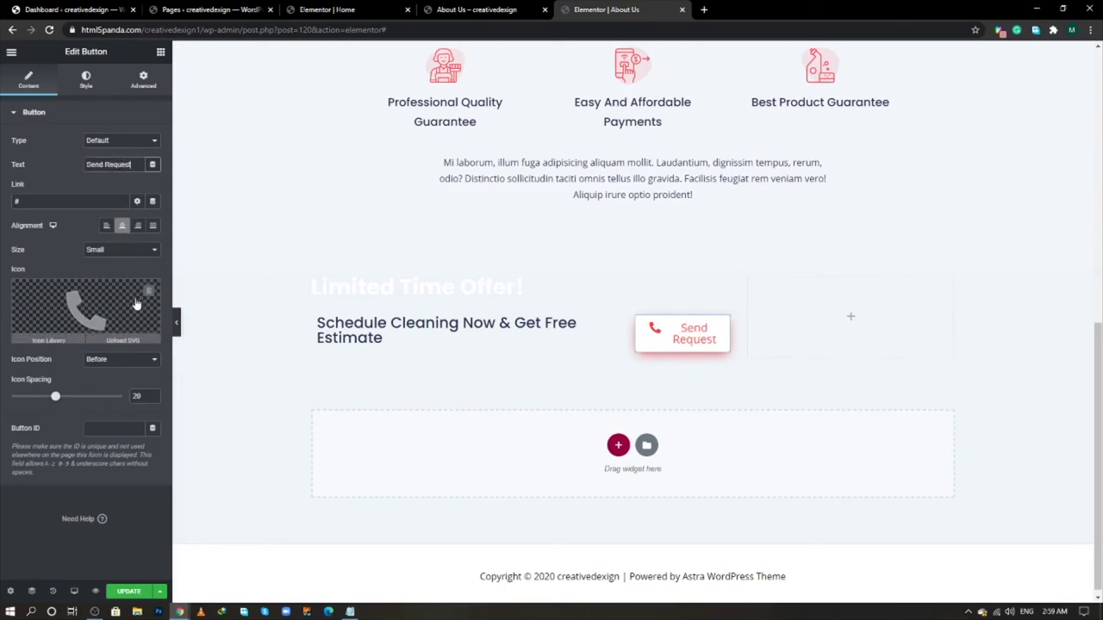
click(149, 295)
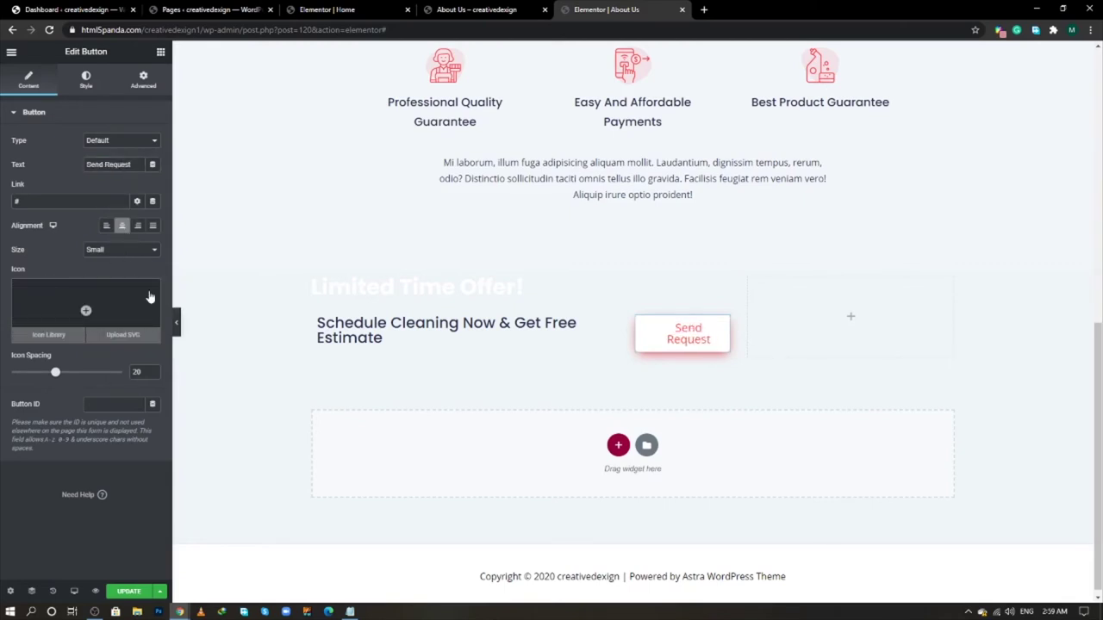
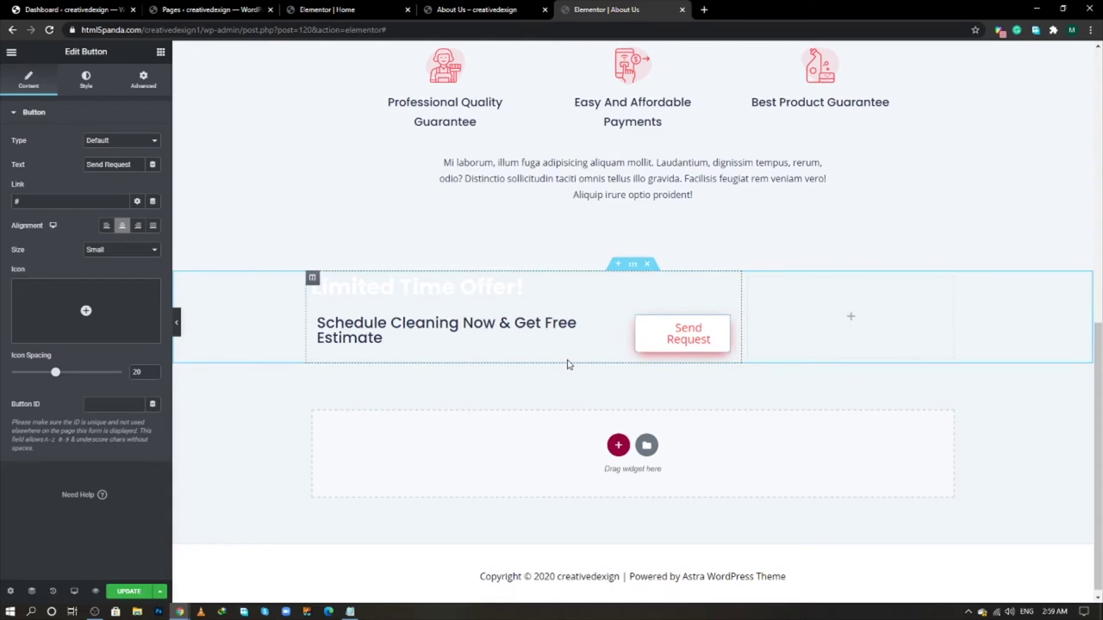
- Set the Send Request button's typography Transform to Uppercase so it reads SEND REQUEST
click(85, 89)
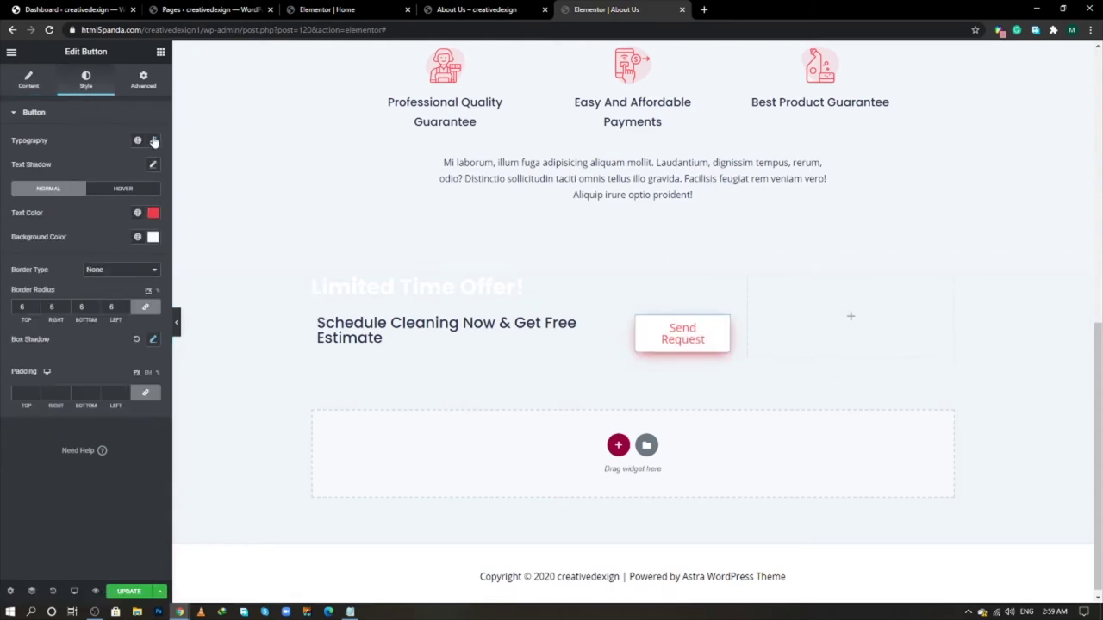
click(153, 140)
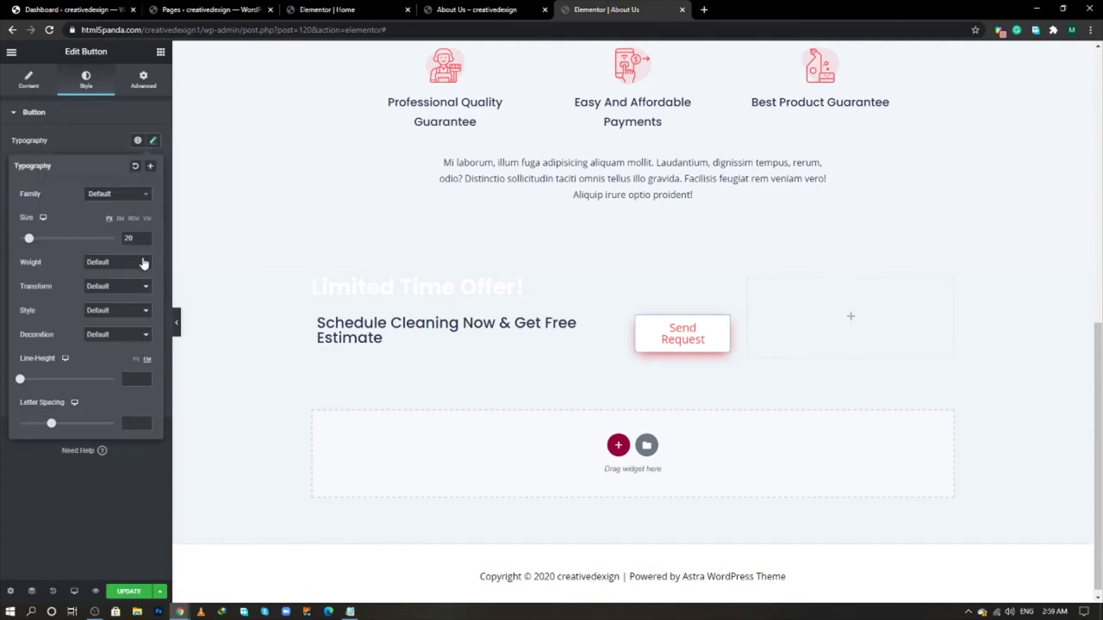
click(134, 167)
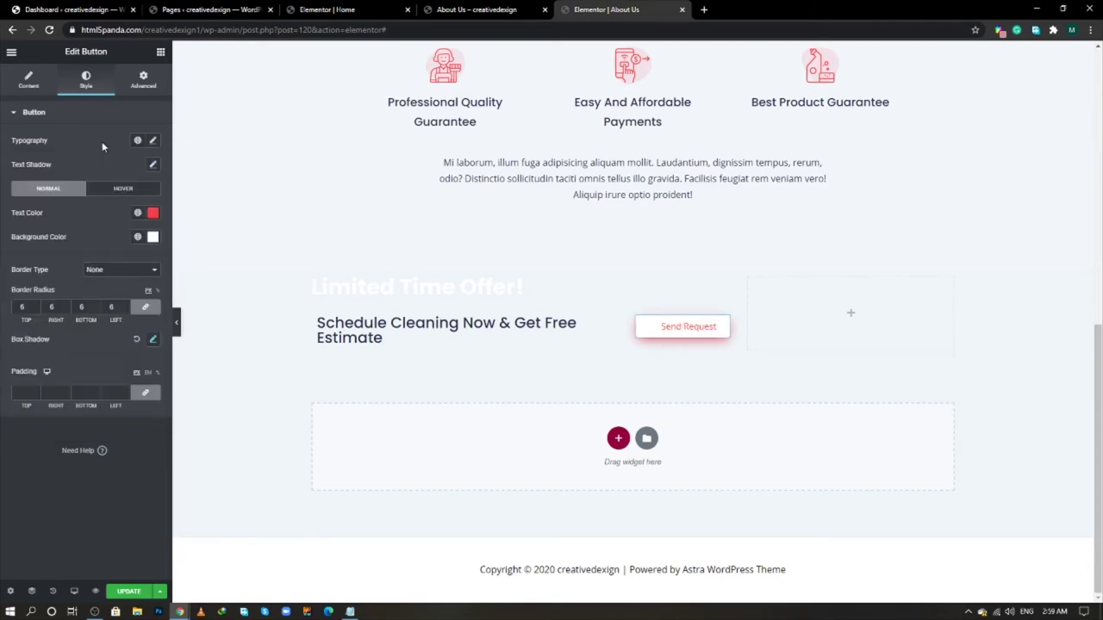
click(154, 167)
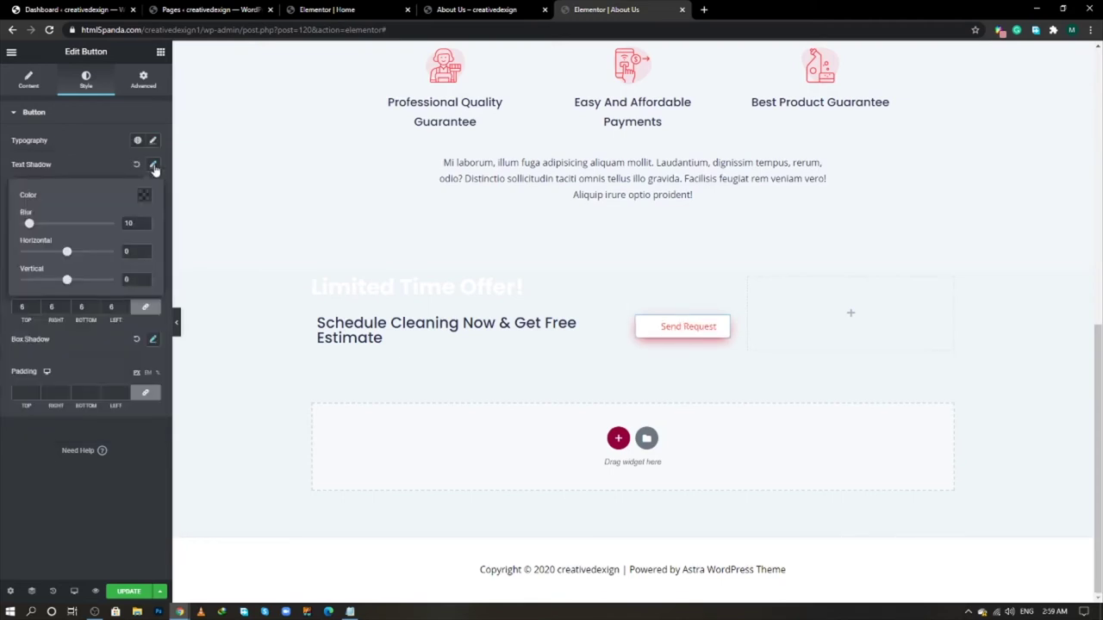
click(153, 140)
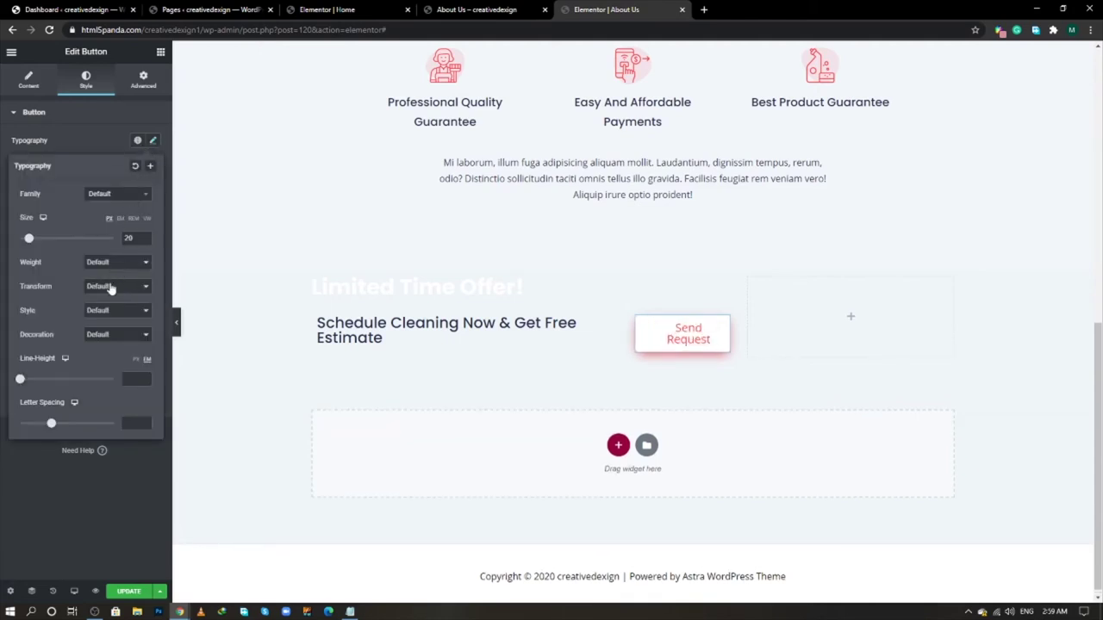
click(110, 288)
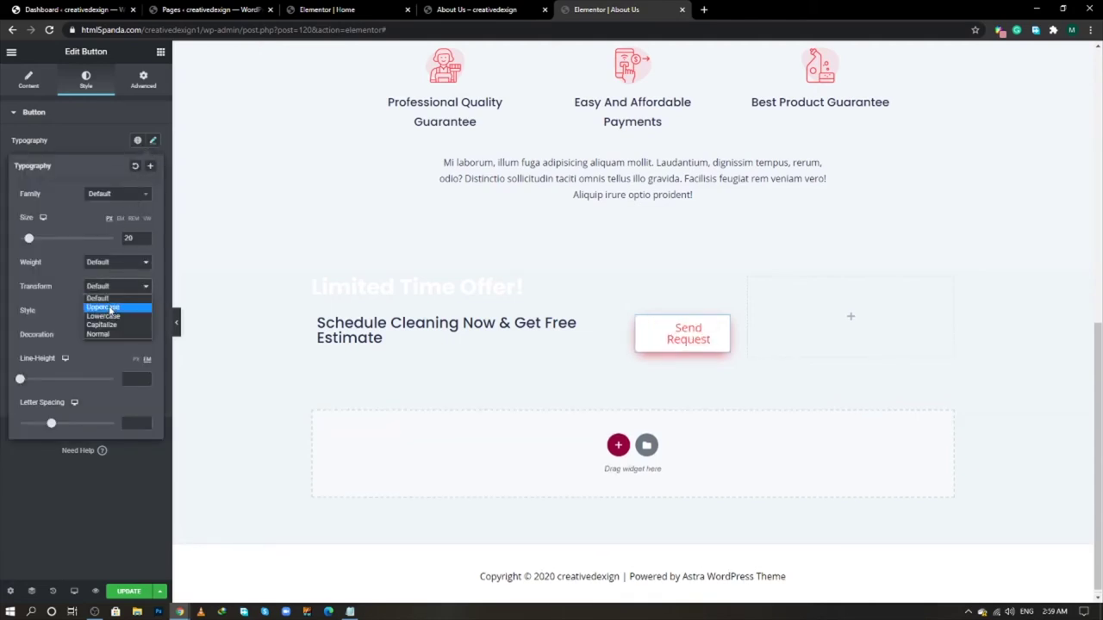
click(103, 308)
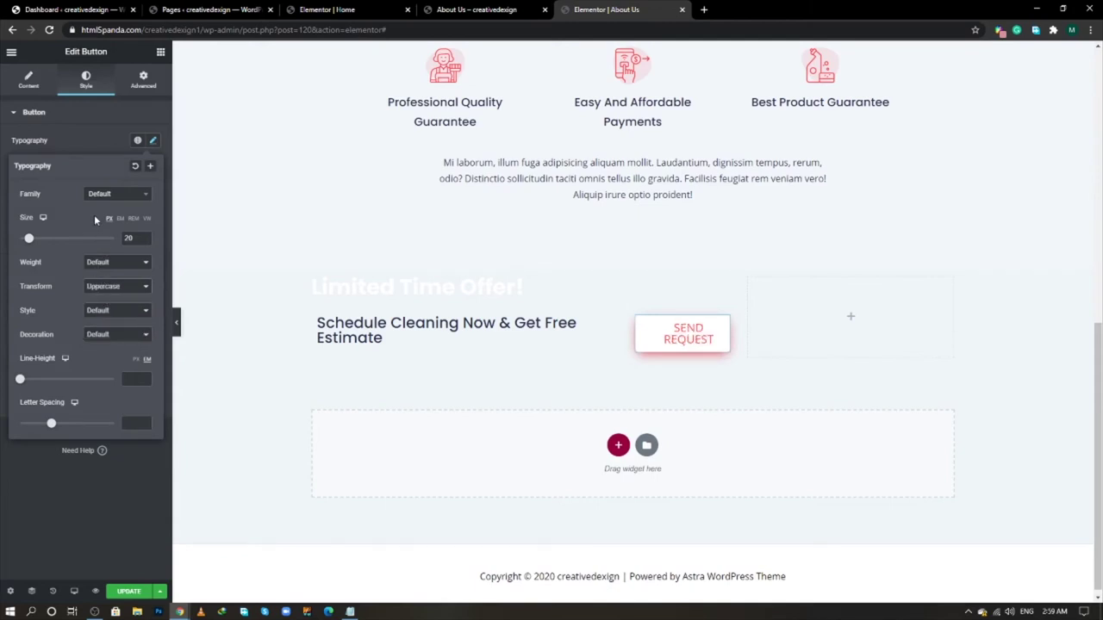
click(312, 278)
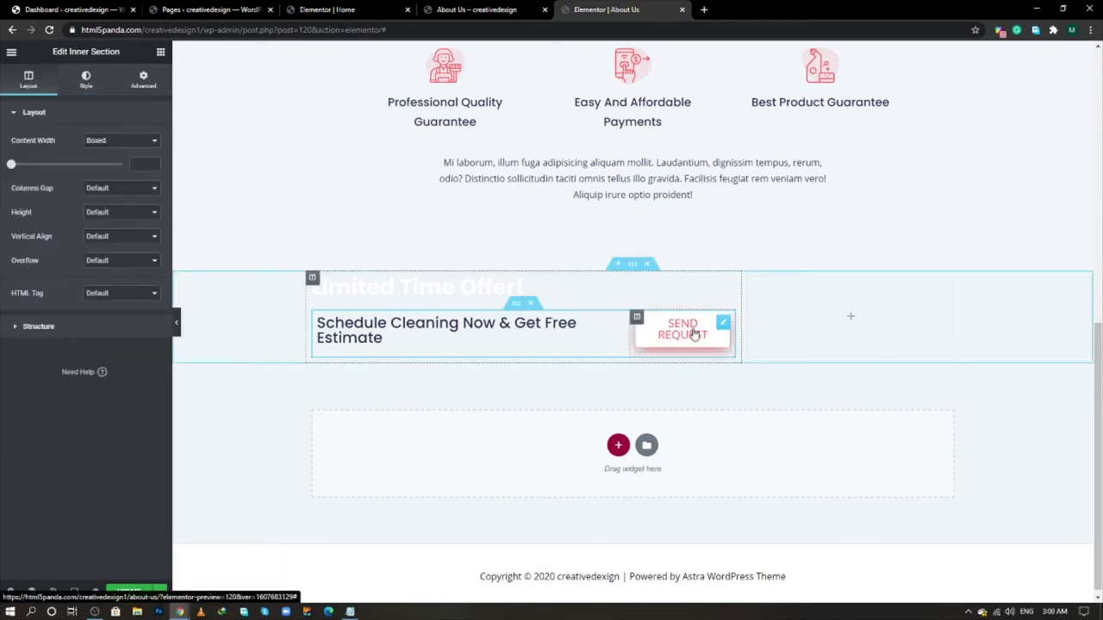
- Give the inner section No Gap between columns, a 20 px top margin and 30 px padding
click(114, 188)
click(113, 209)
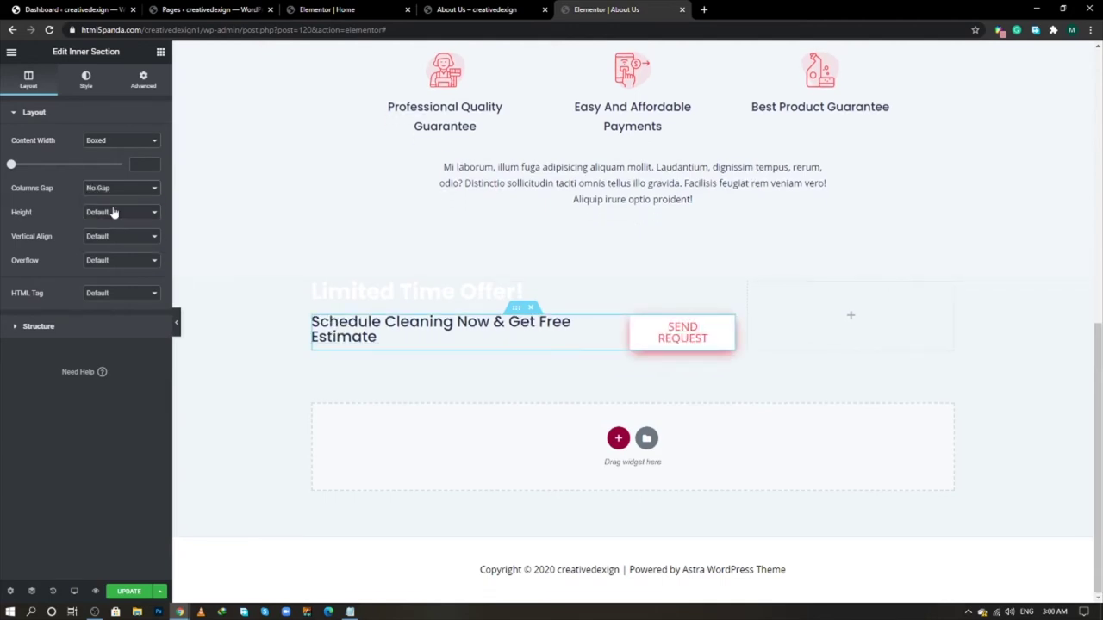
click(144, 82)
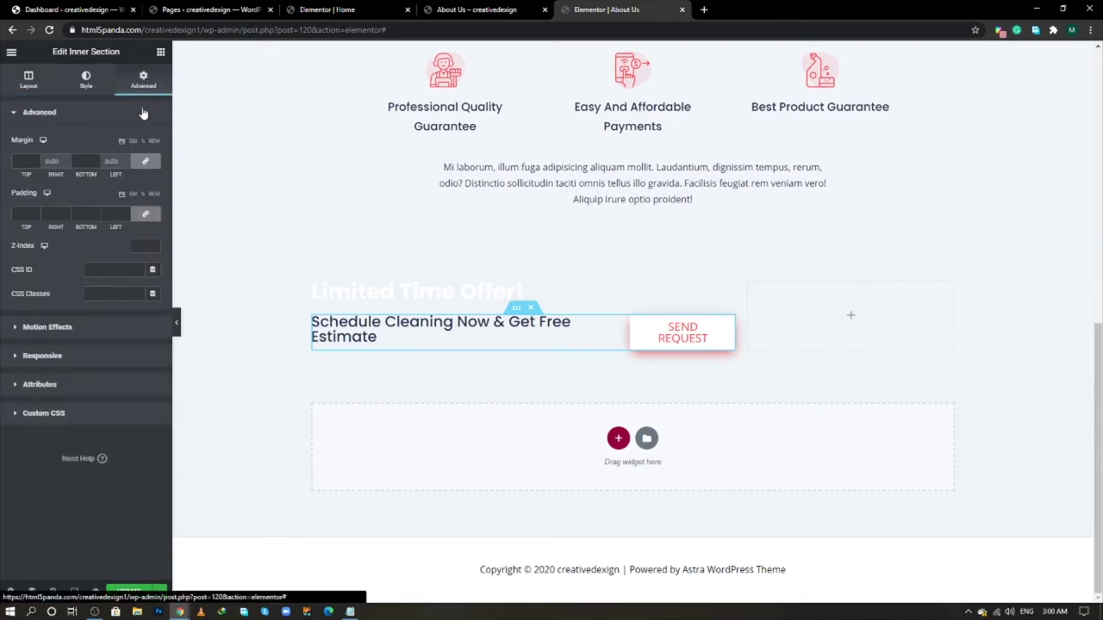
click(144, 162)
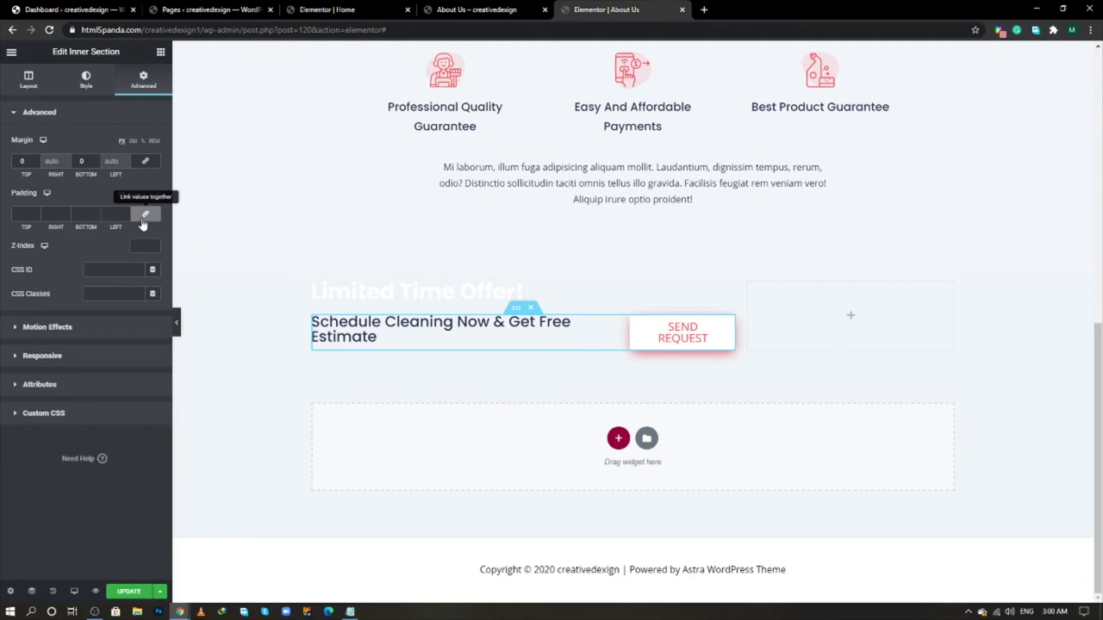
click(143, 221)
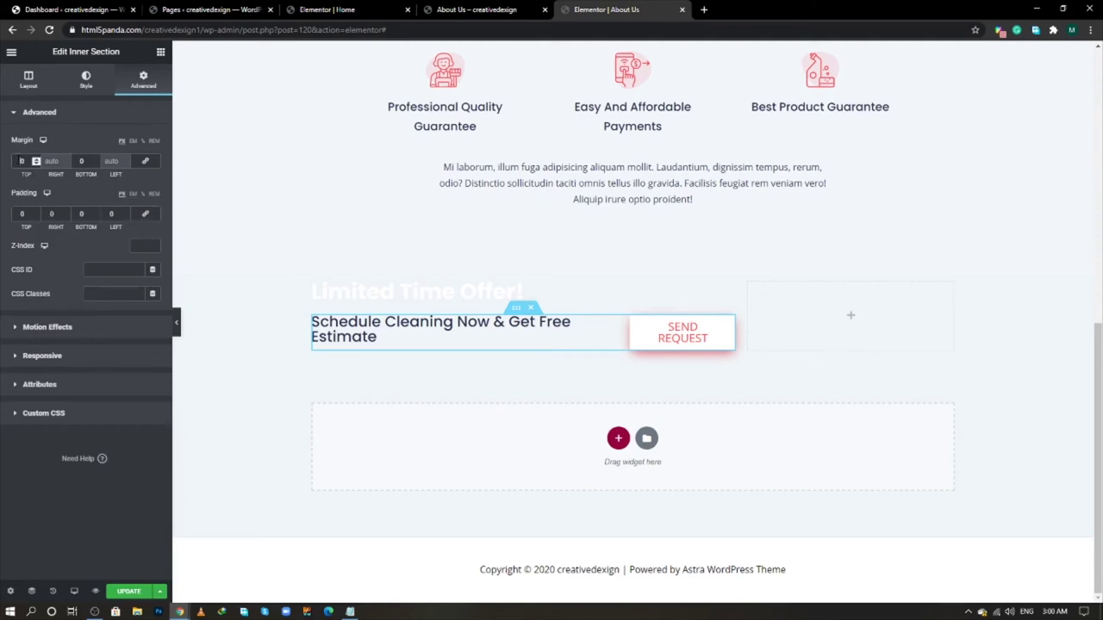
click(23, 161)
text(20)
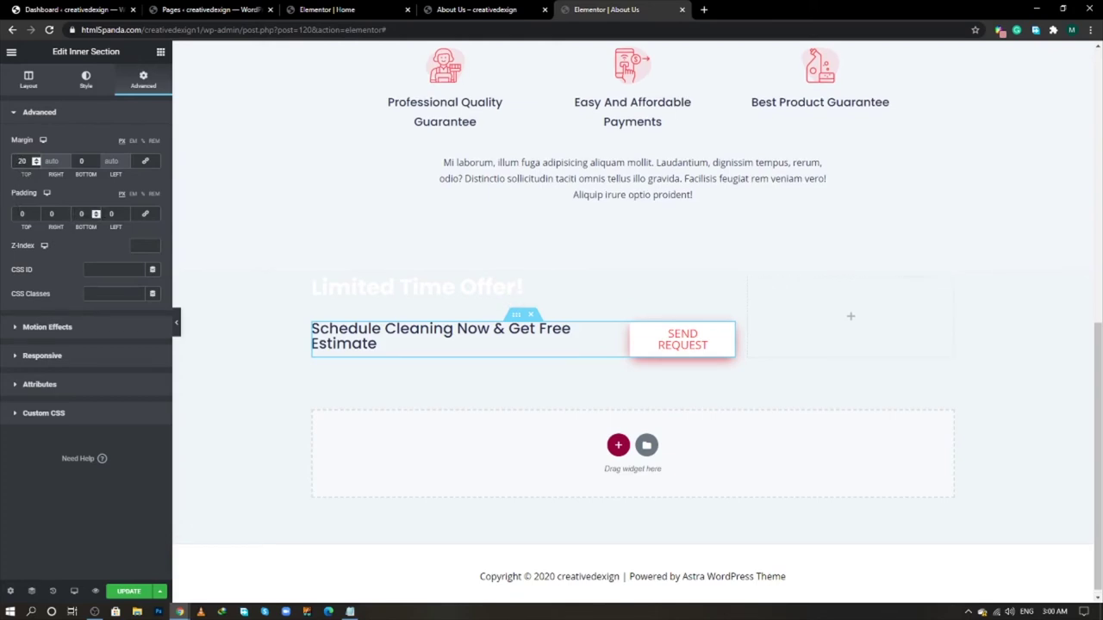
click(146, 214)
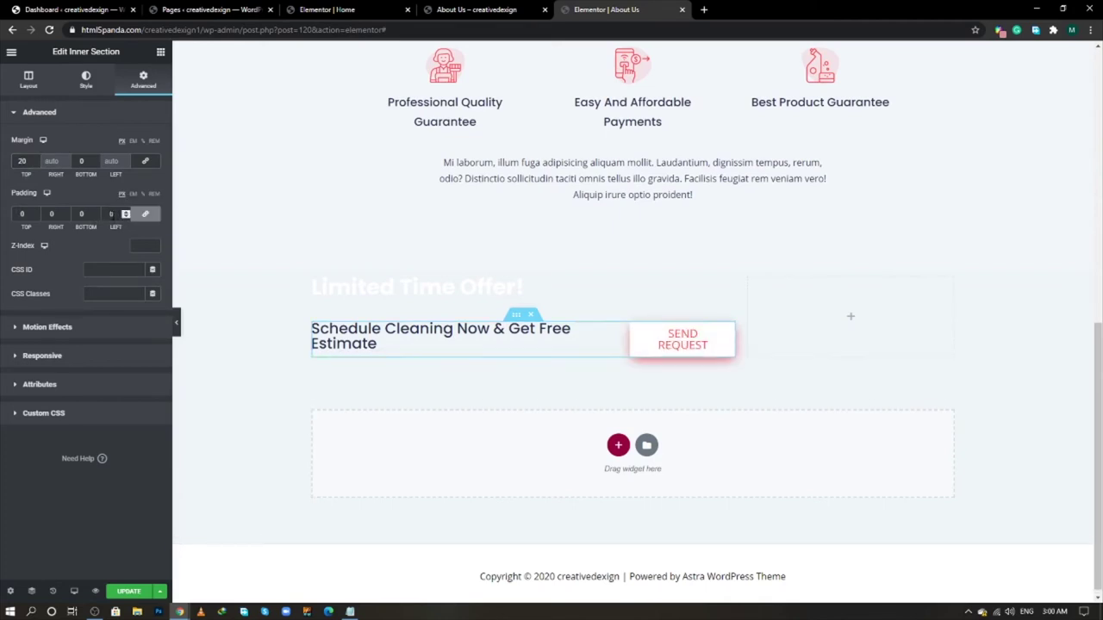
text(30)
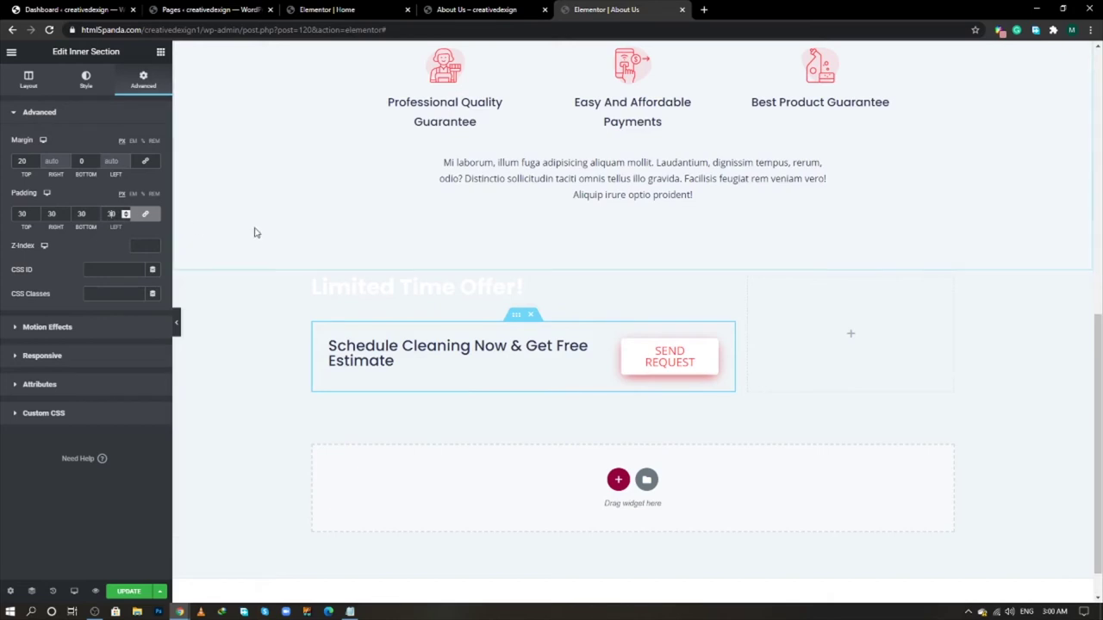
click(365, 345)
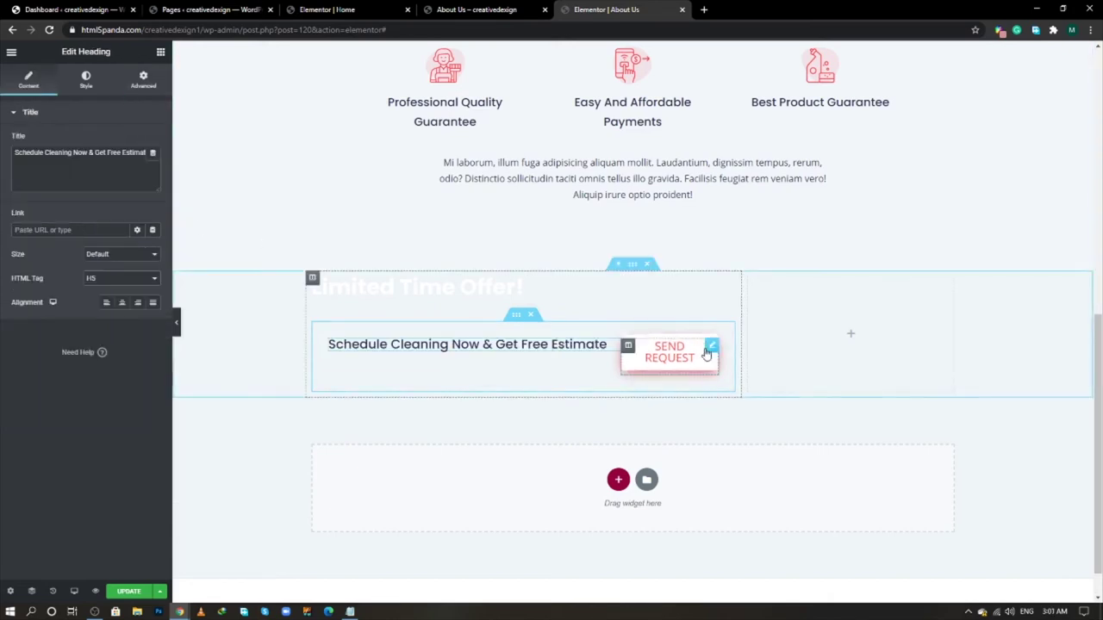
- Change the Send Request button's typography size from 20 to 15
click(711, 349)
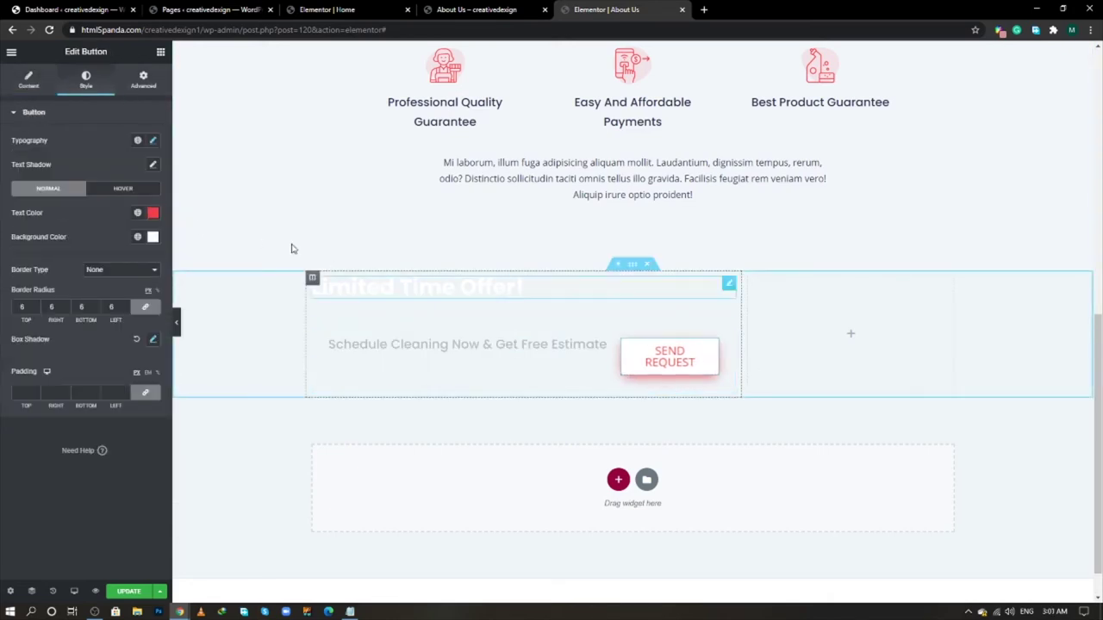
click(154, 141)
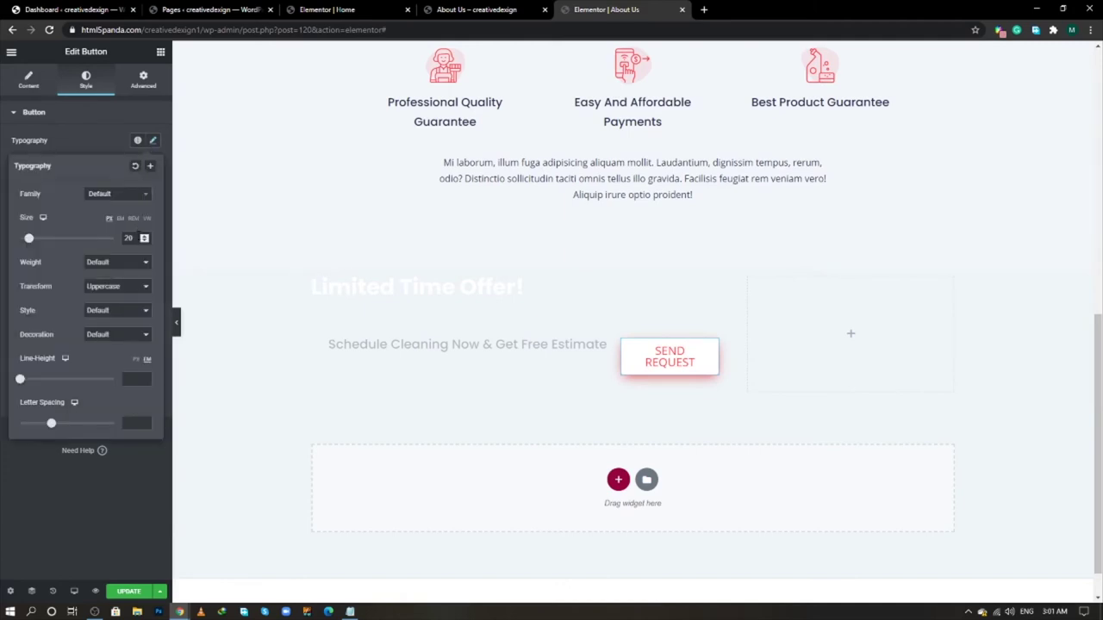
drag(135, 239, 119, 241)
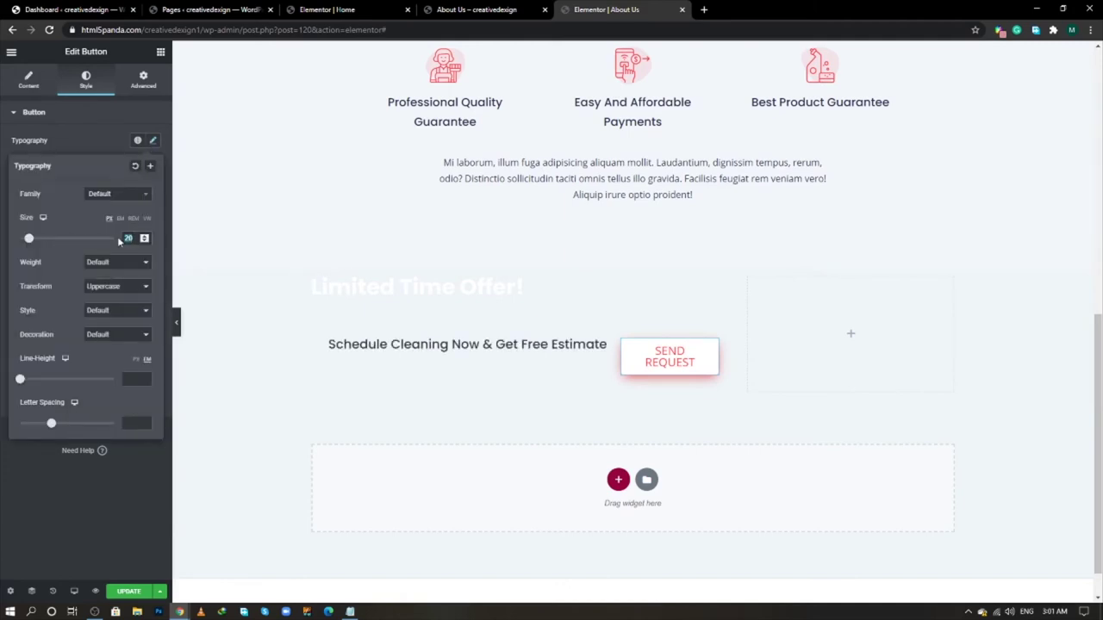
text(15)
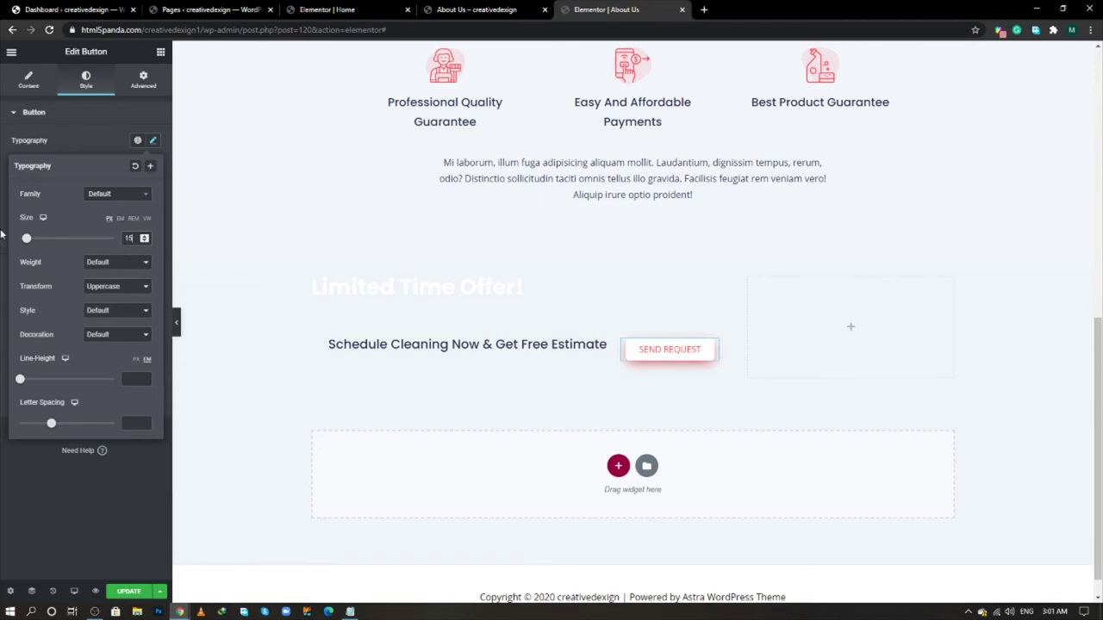
click(117, 485)
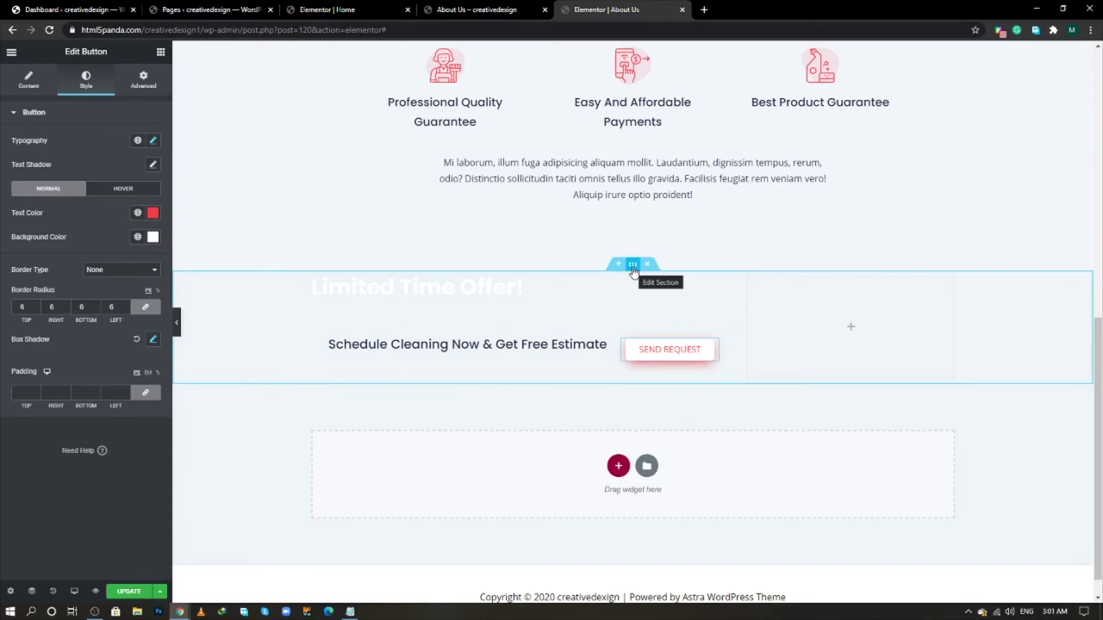
- Give the Limited Time Offer section a Classic background using the cleaner photo from the Media Library
click(632, 265)
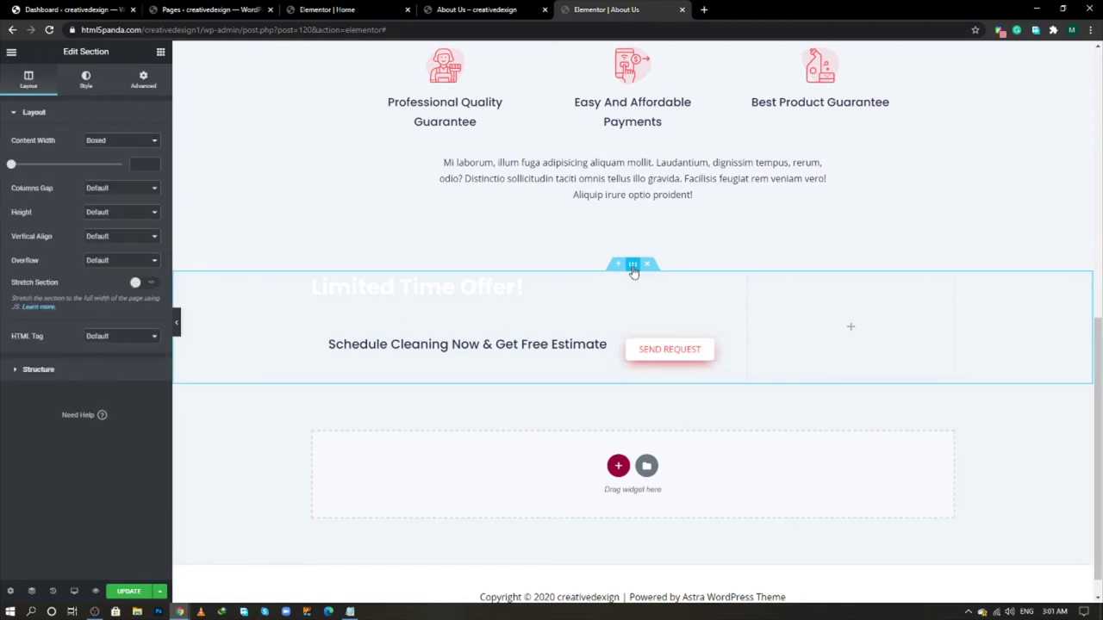
click(86, 80)
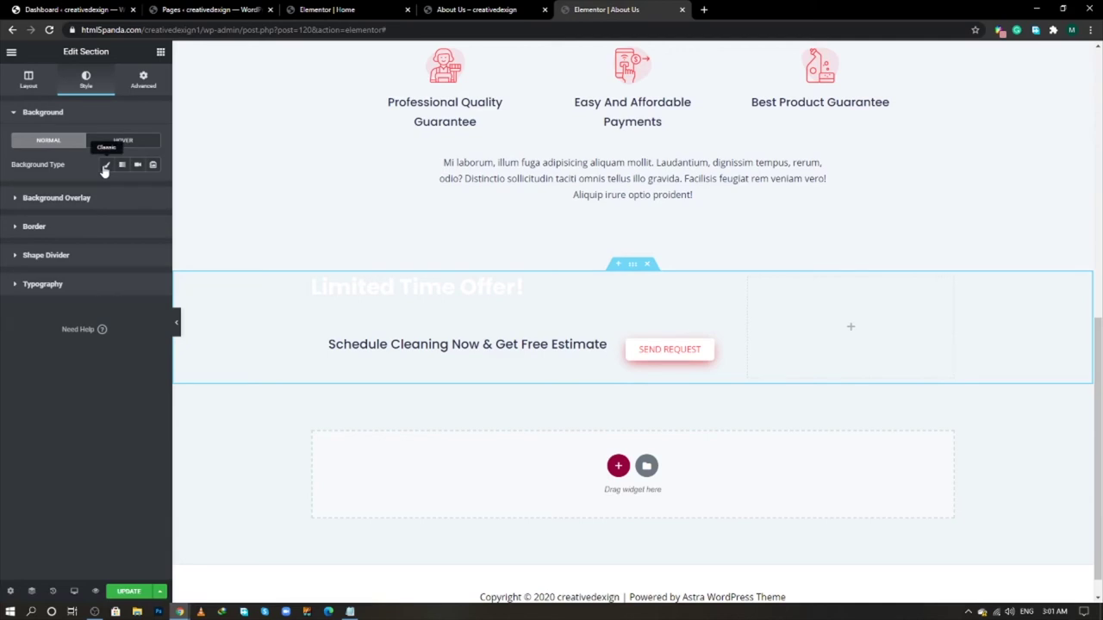
click(106, 164)
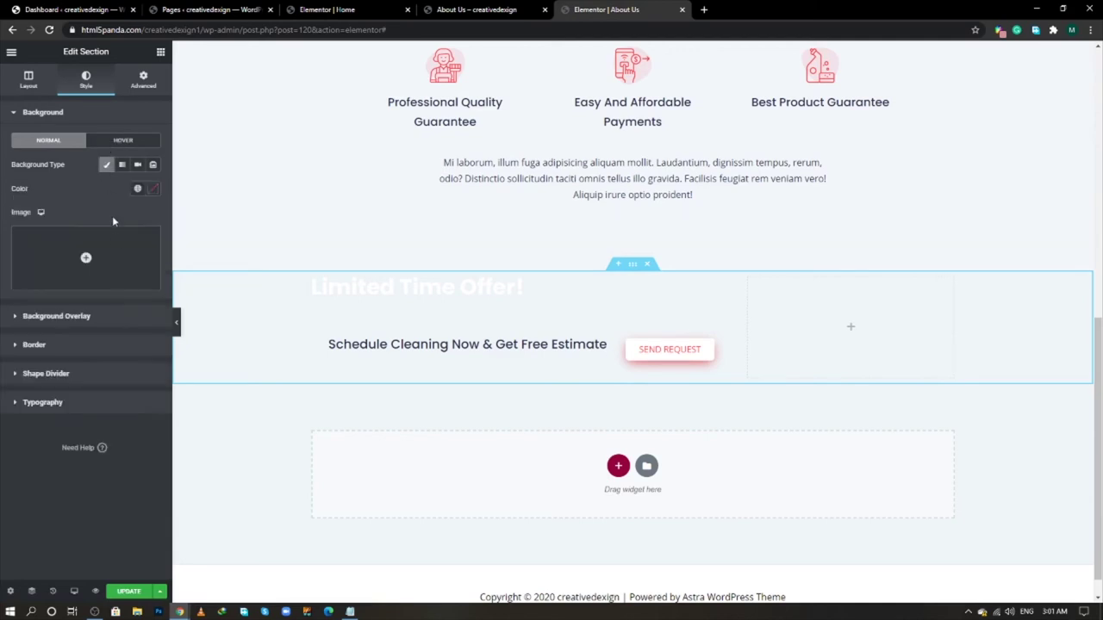
click(113, 247)
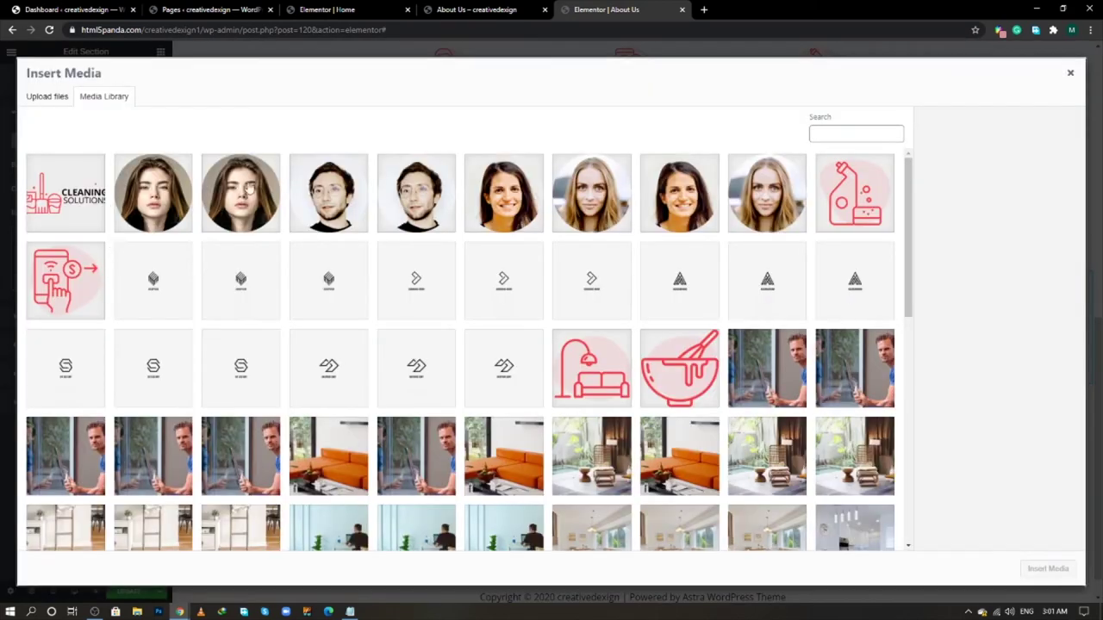
scroll(630, 392, down, 3)
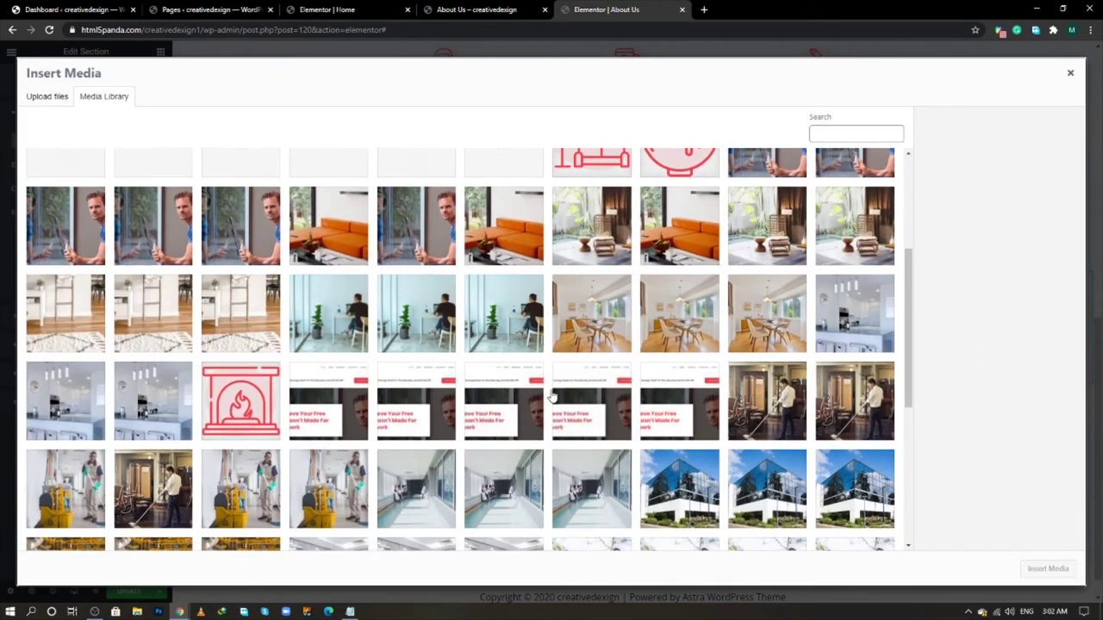
scroll(551, 396, down, 3)
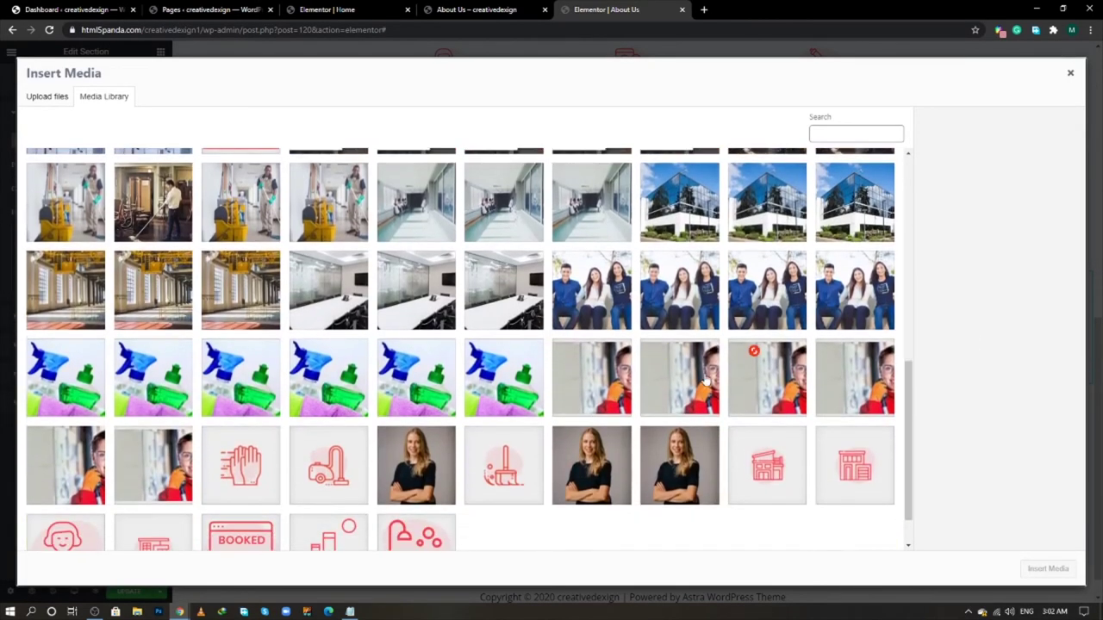
click(706, 380)
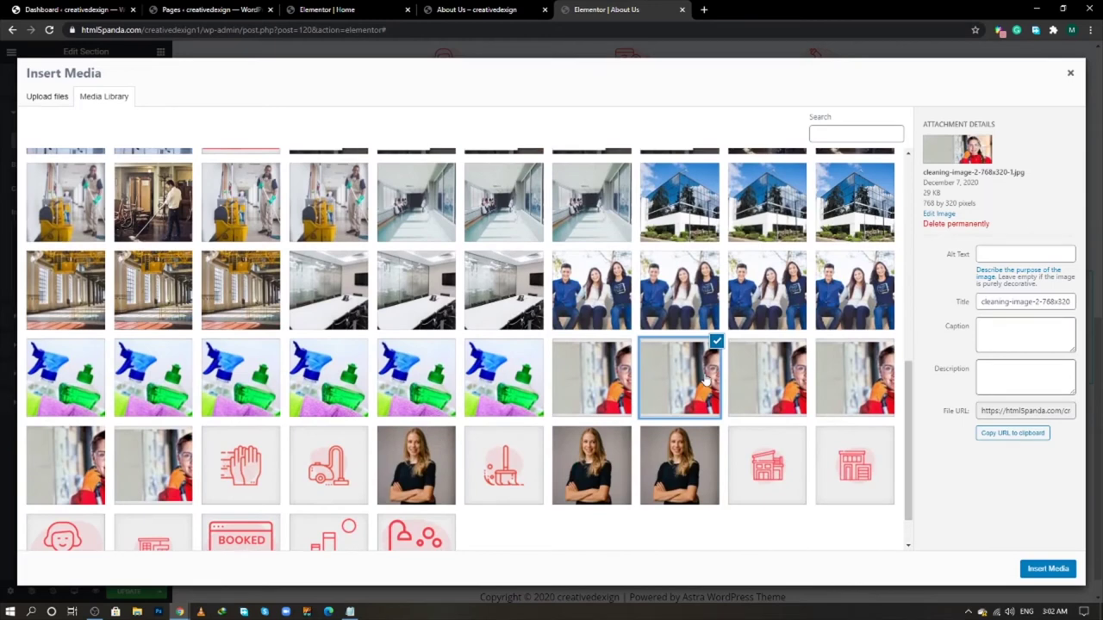
click(1046, 566)
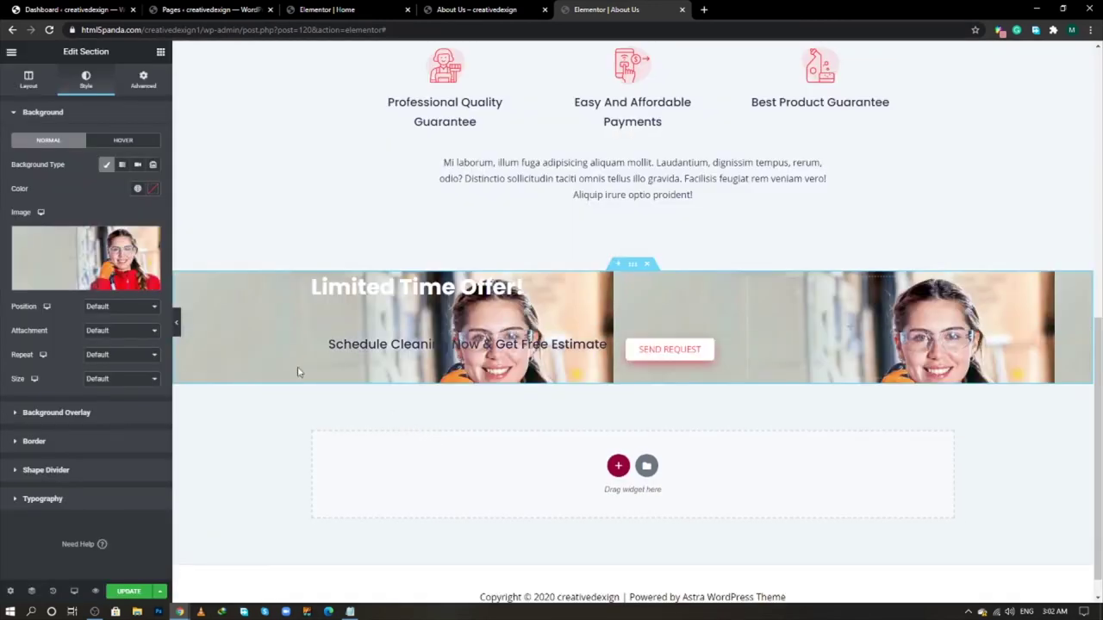
- Set the banner background image to Center Center, Fixed, No-repeat and Cover
click(107, 311)
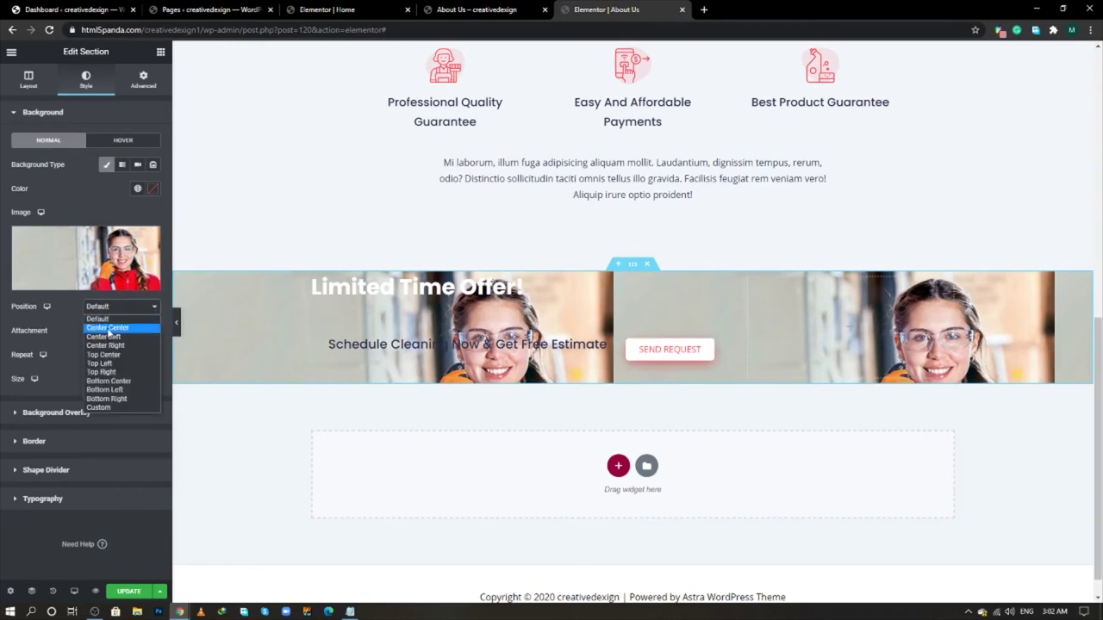
click(107, 328)
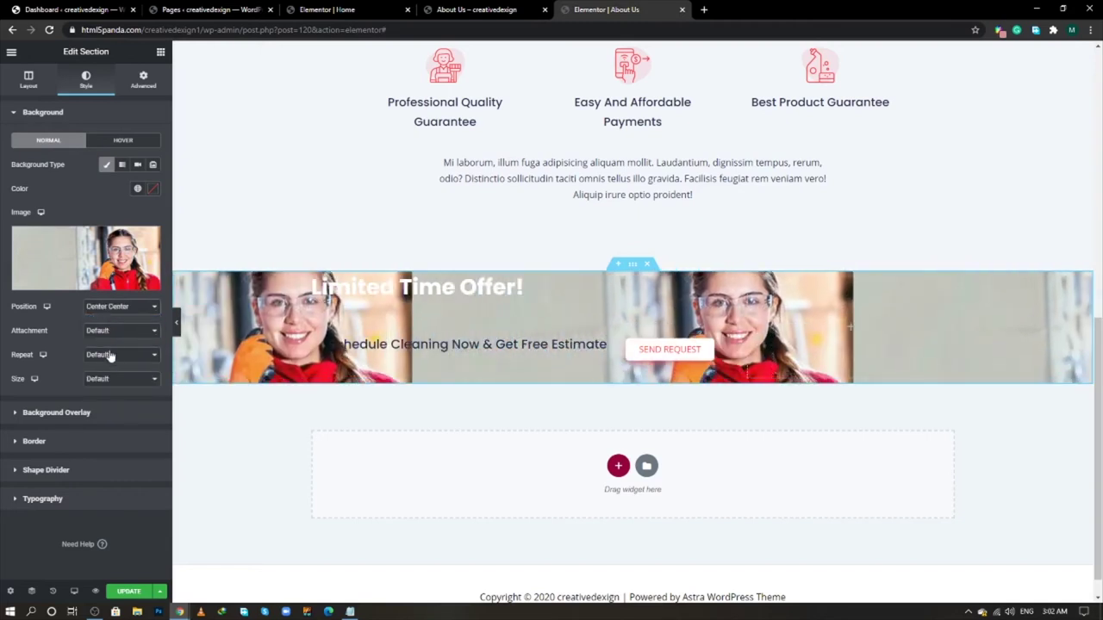
click(110, 333)
click(112, 361)
click(118, 373)
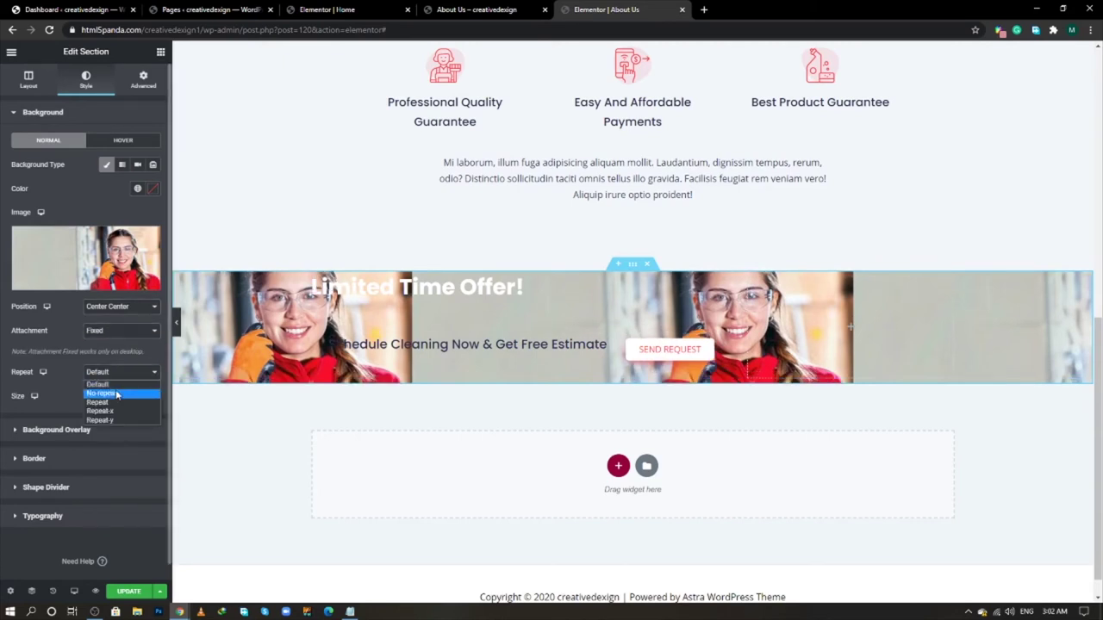
click(115, 393)
click(117, 397)
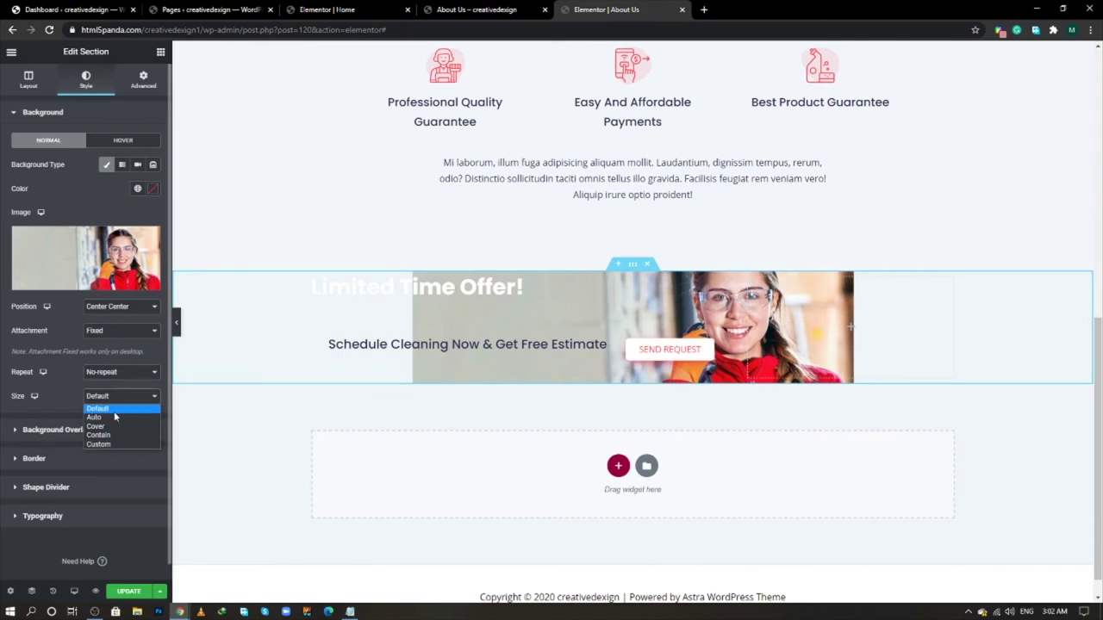
click(117, 426)
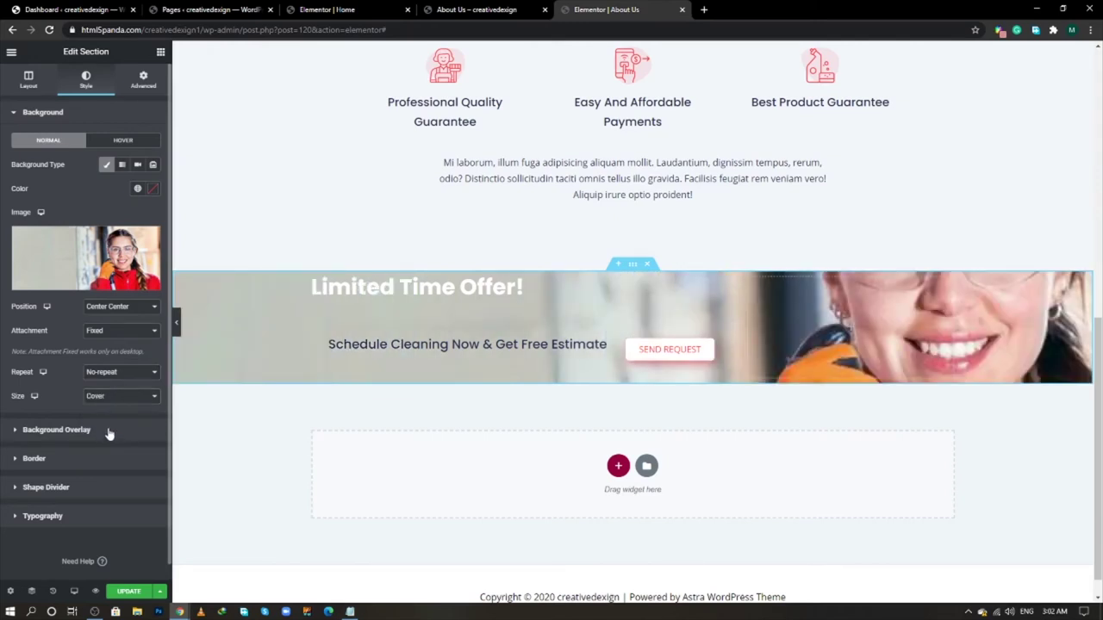
click(109, 435)
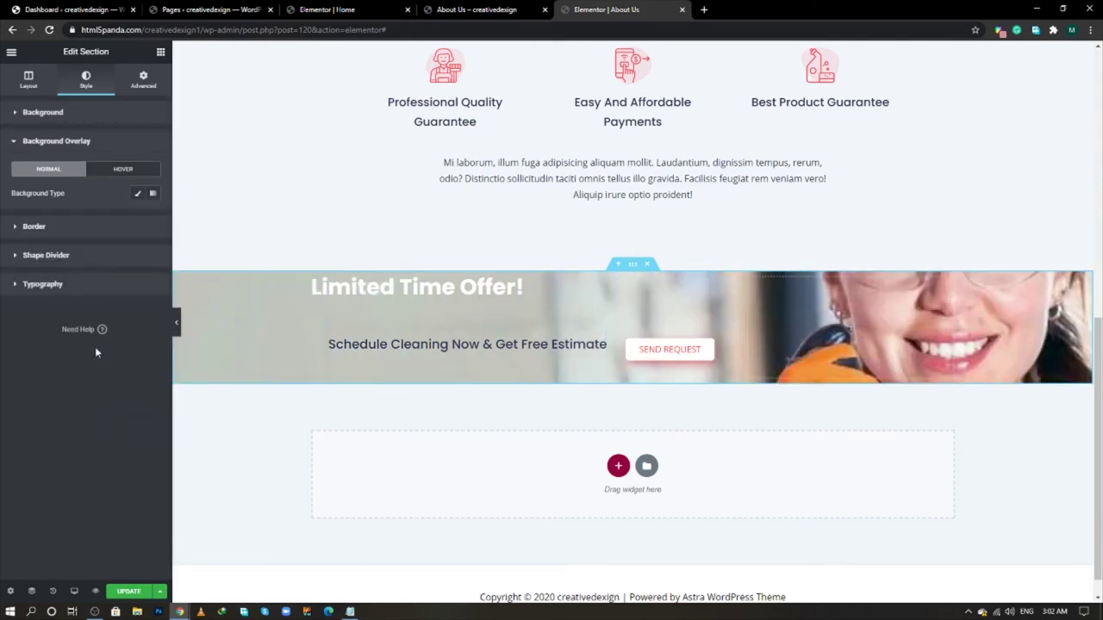
- Add a Classic black background overlay at 0.7 opacity to the banner
click(138, 195)
click(152, 217)
drag(93, 320, 12, 377)
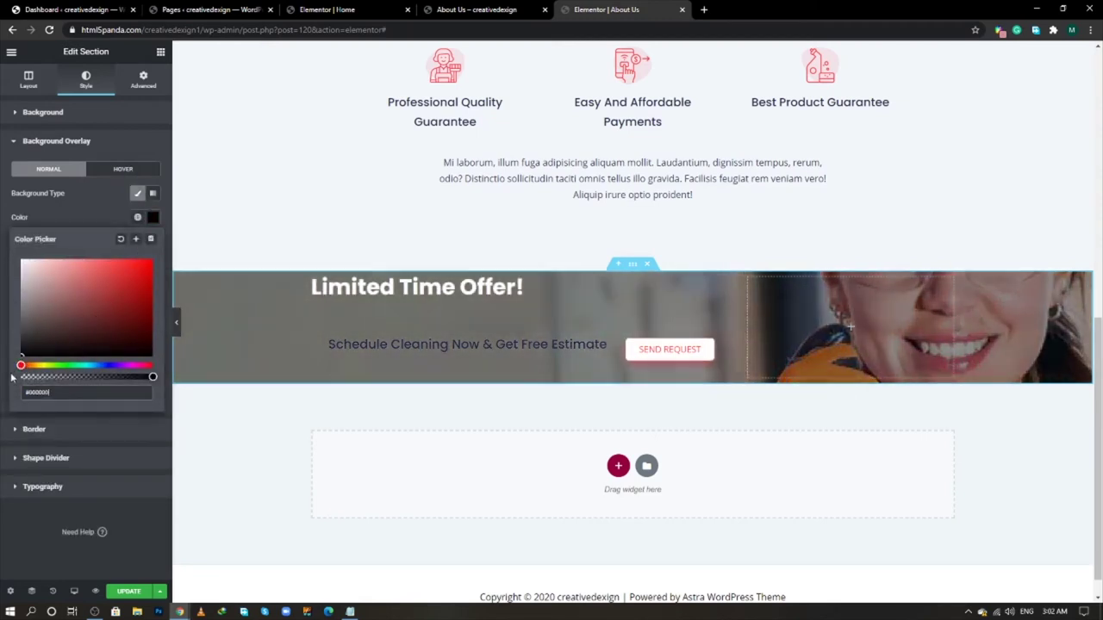
click(13, 549)
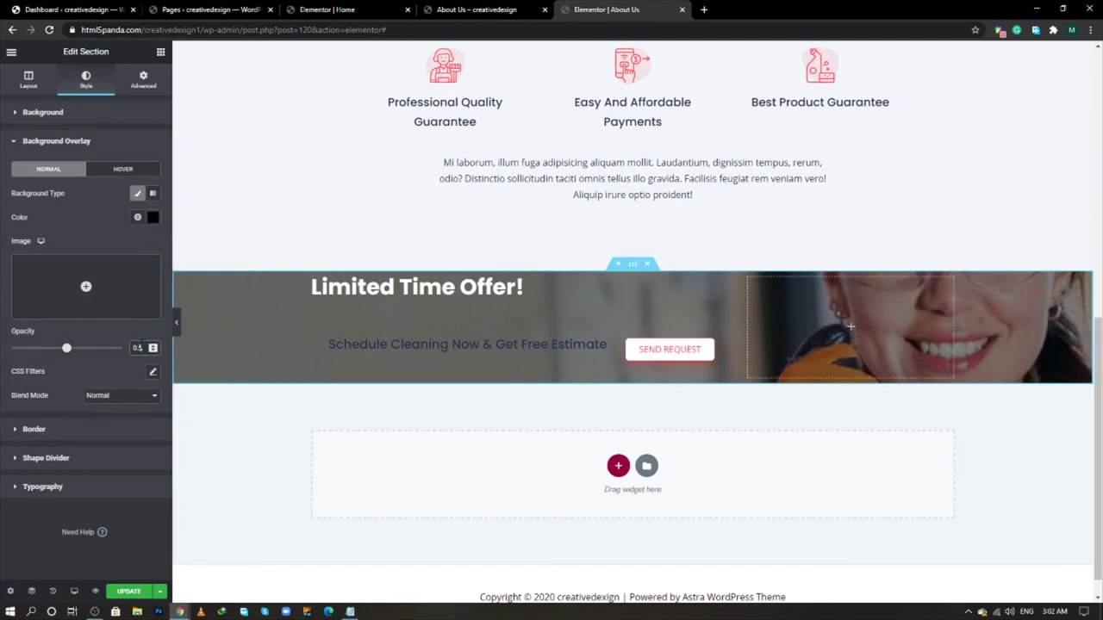
key(Up)
key(Up)
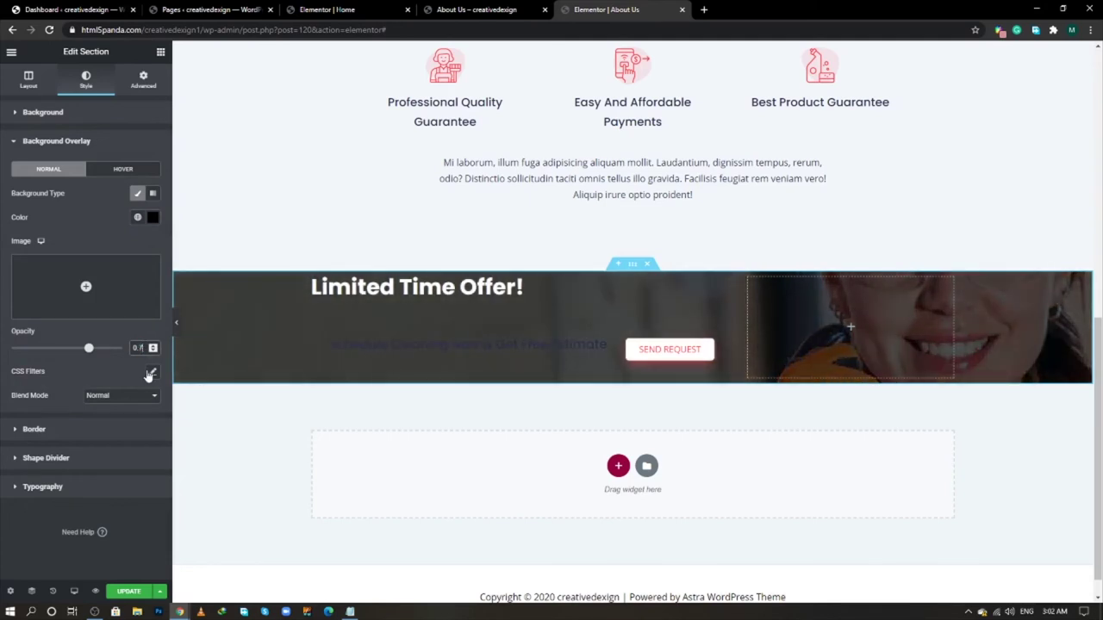
click(105, 234)
- Give the inner box a Classic red background using colour code F23d49F7 copied from the notes
click(516, 317)
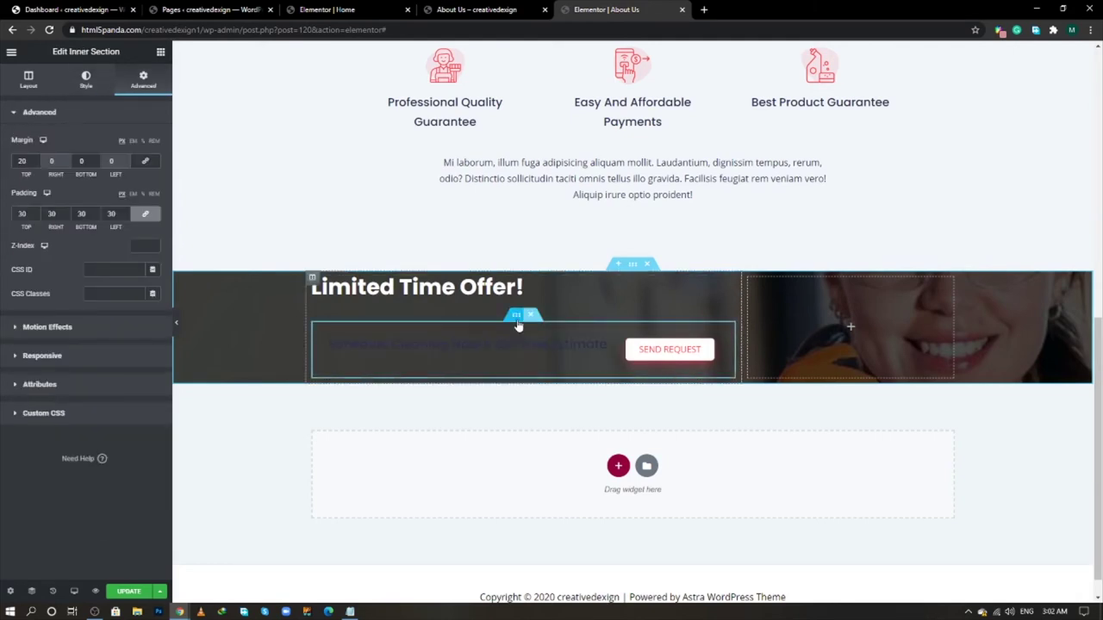
key(alt+Tab)
click(517, 324)
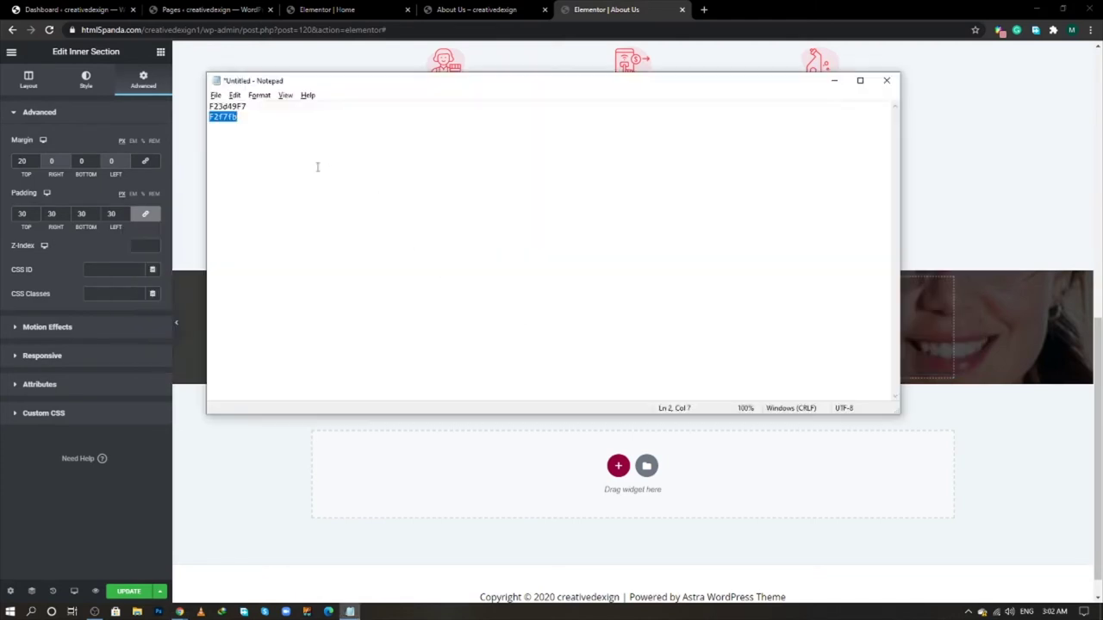
double_click(234, 105)
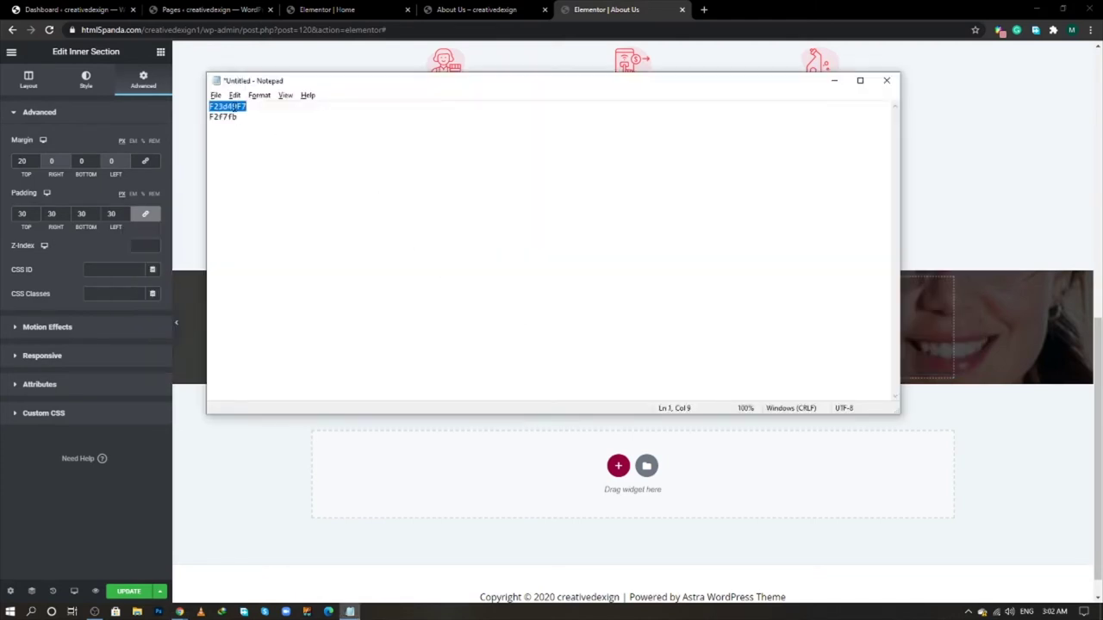
key(alt+Tab)
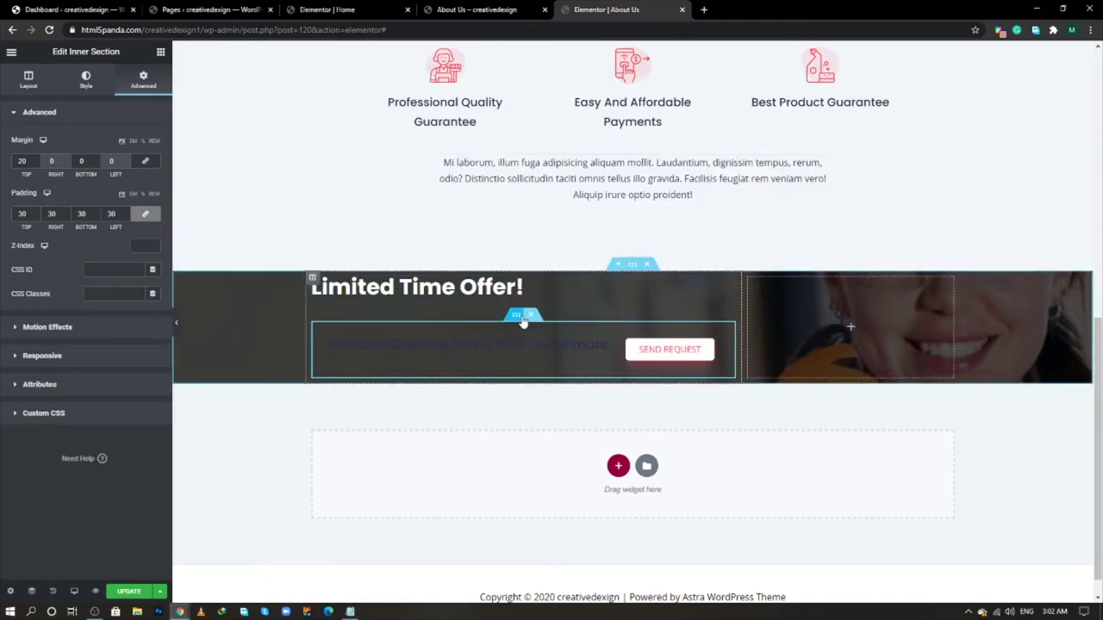
click(95, 90)
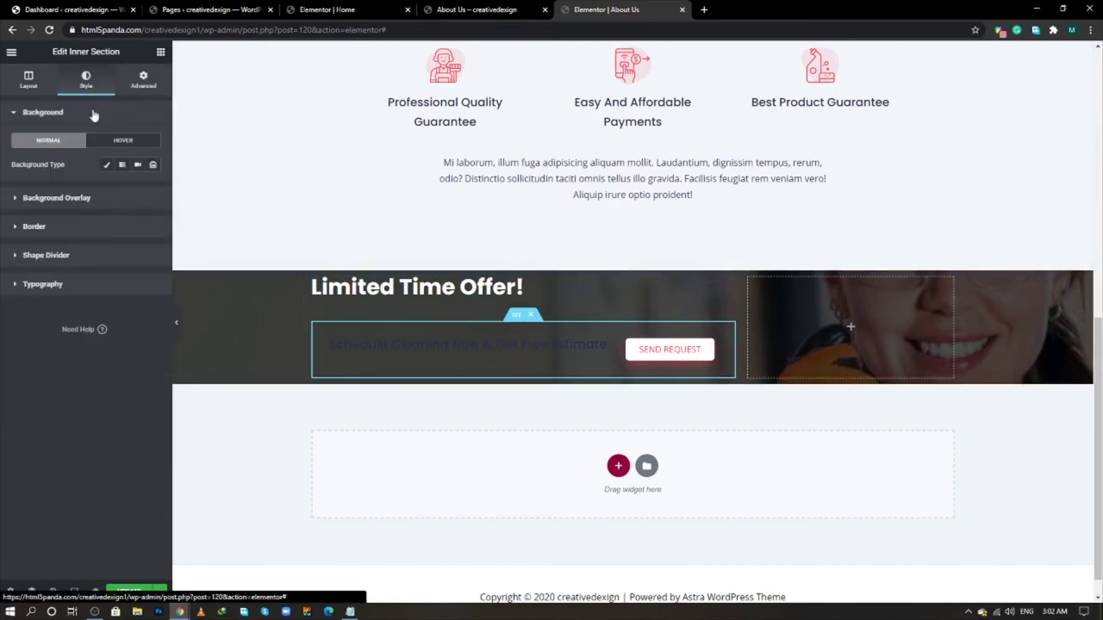
click(106, 164)
click(153, 189)
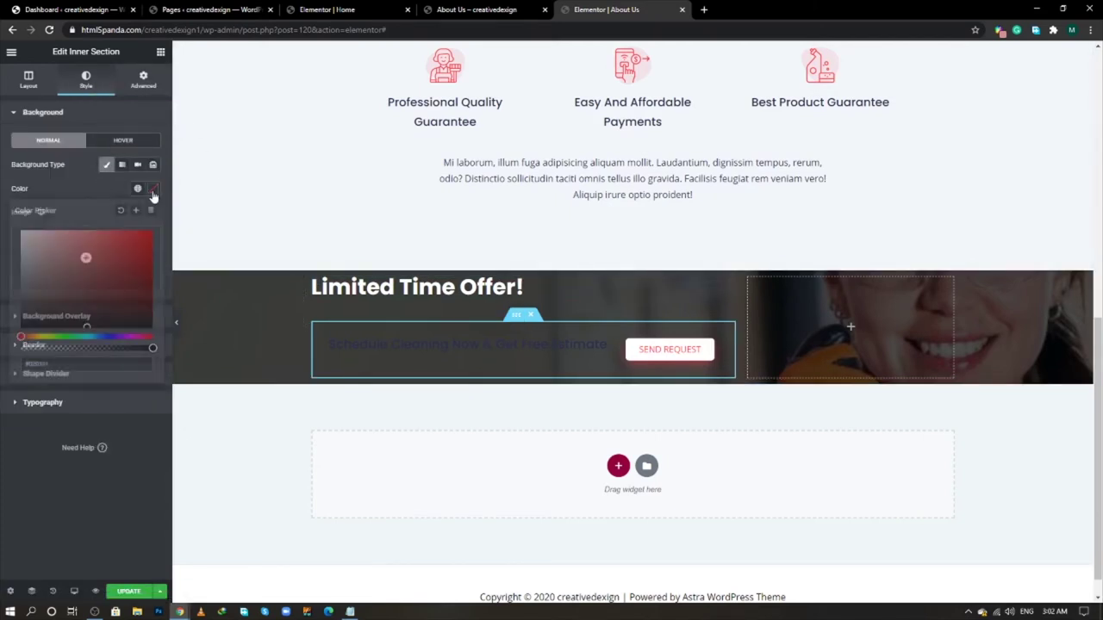
text(#F23A4F)
click(96, 189)
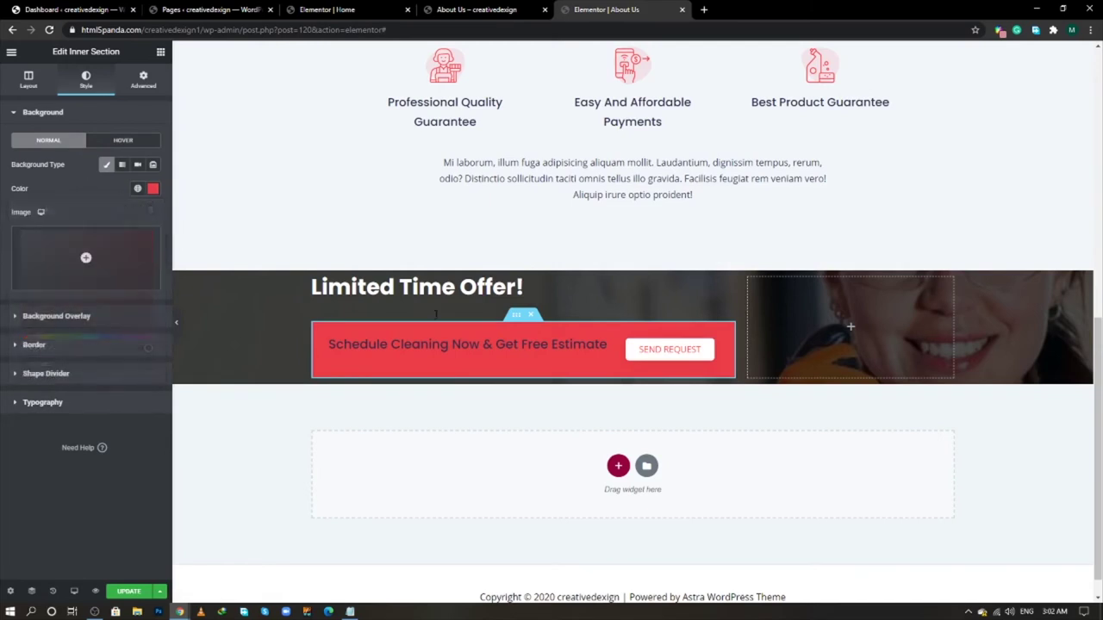
drag(330, 345, 614, 346)
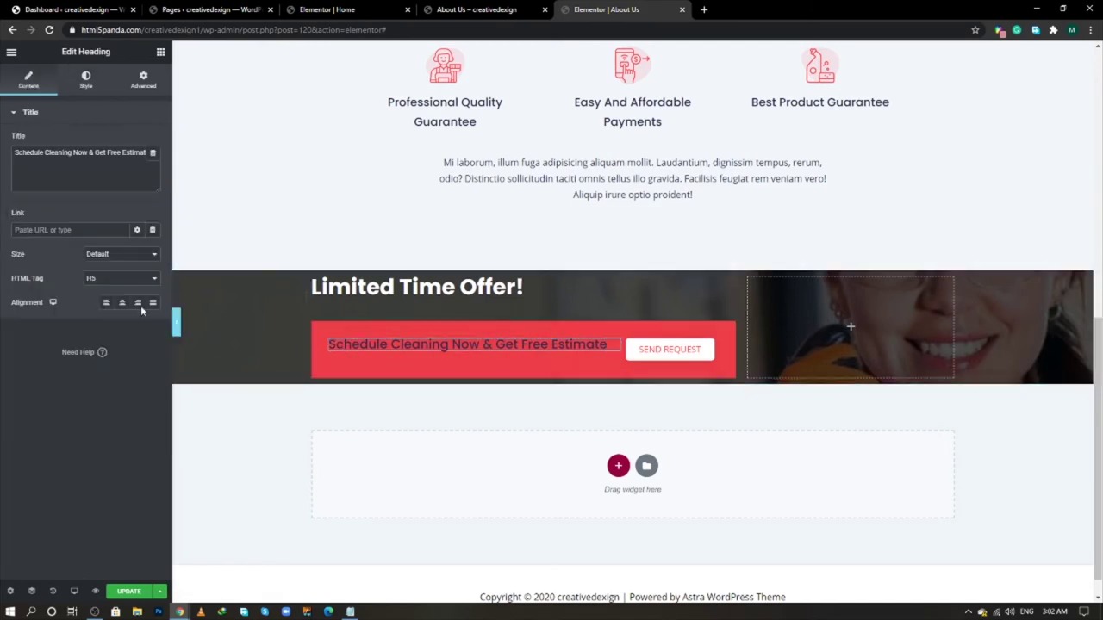
- Make the Schedule Cleaning heading text colour white (#FFFFFF)
click(86, 79)
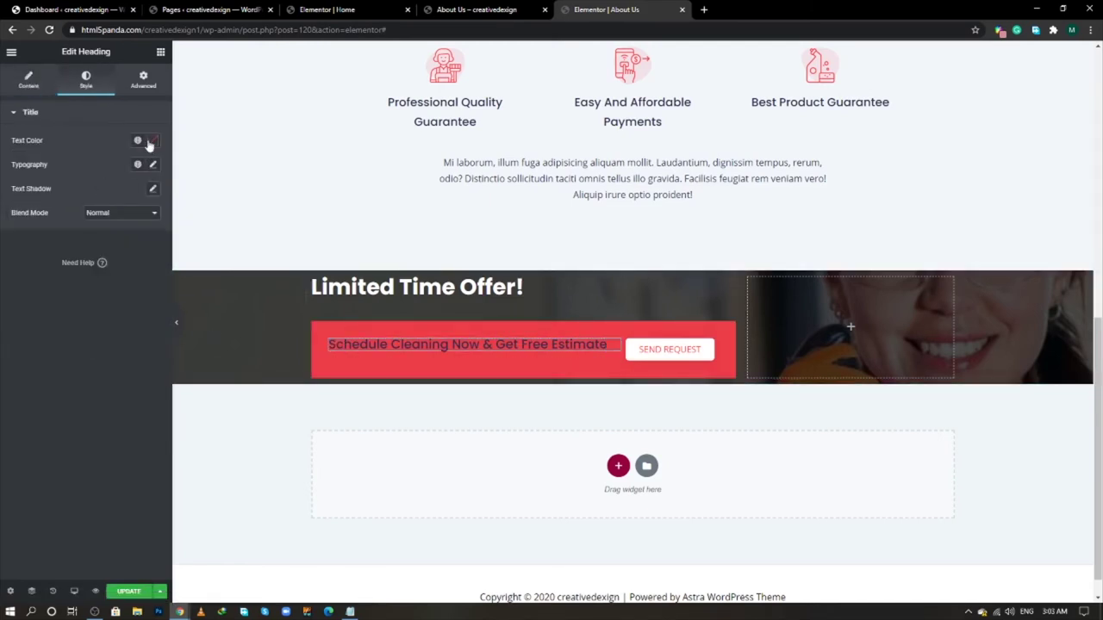
click(152, 139)
text(#FFFFFF)
click(87, 465)
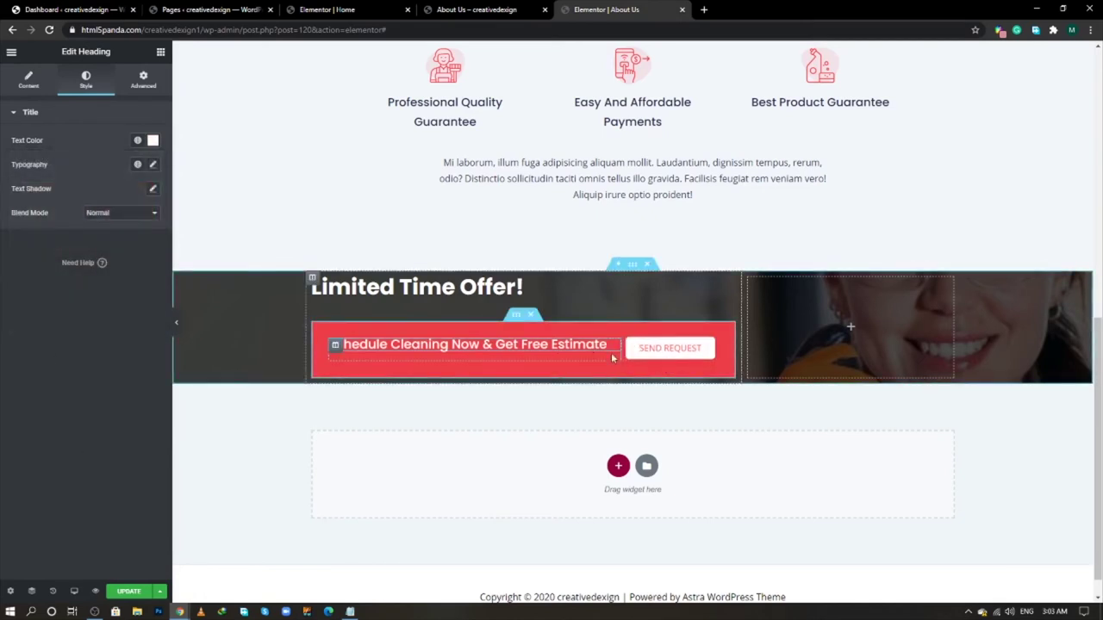
- Set the red inner section's Vertical Align to Middle
click(517, 316)
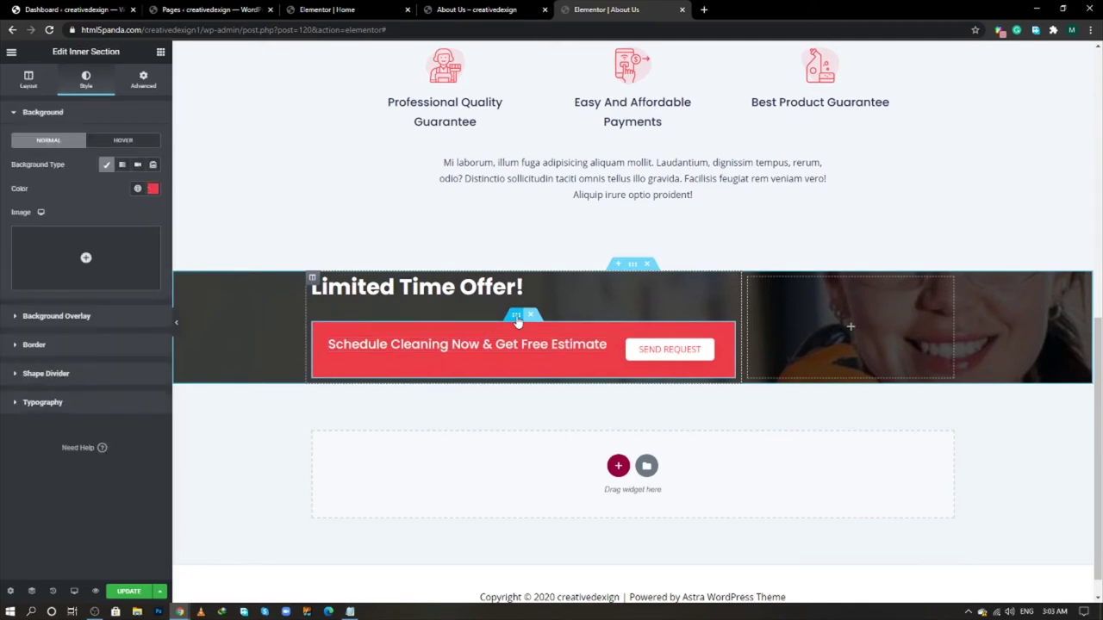
click(30, 81)
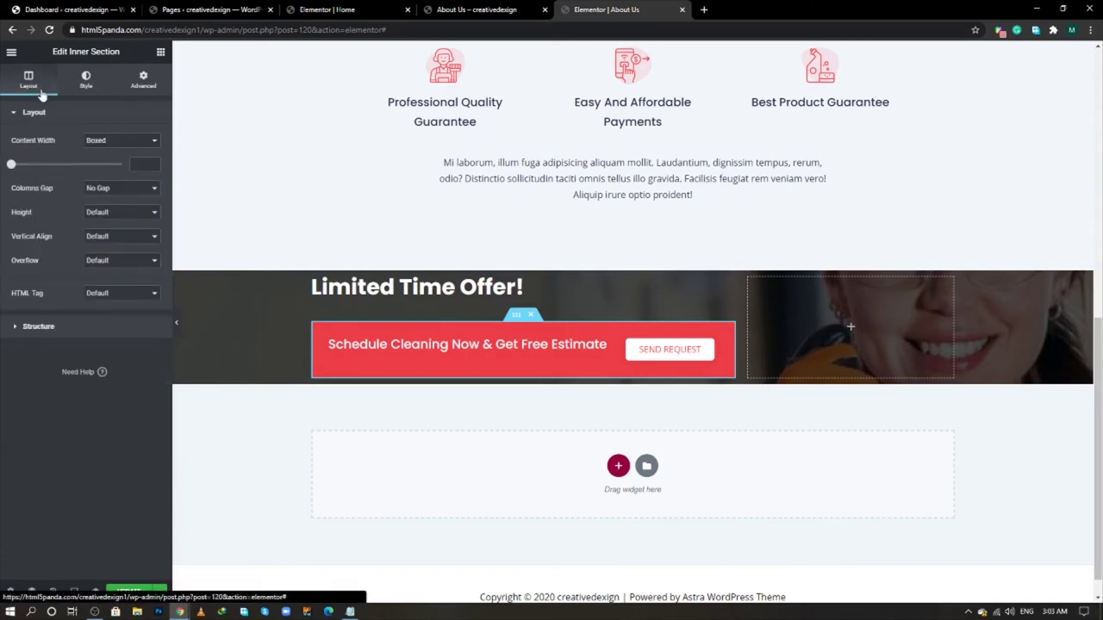
click(105, 238)
click(104, 267)
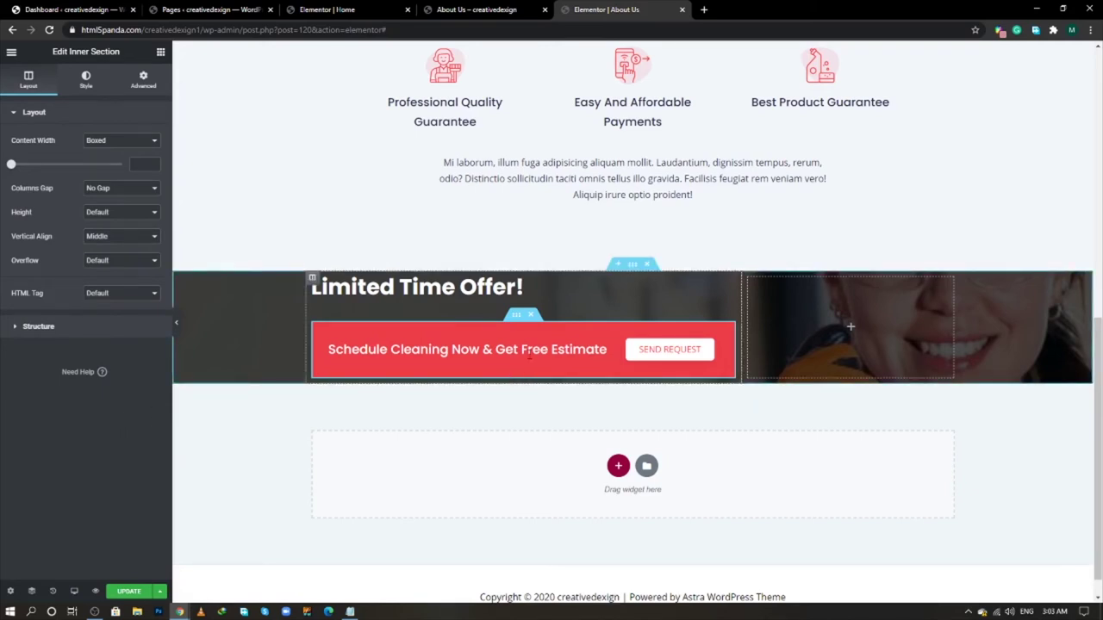
- Set the Limited Time Offer banner's content width to 1240 px
click(632, 267)
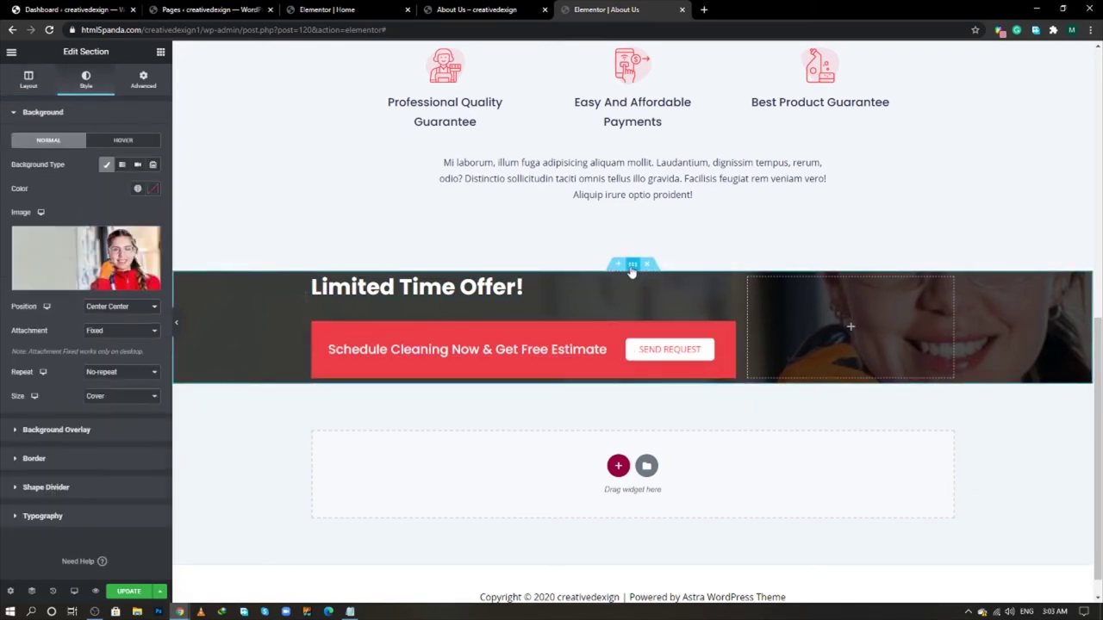
click(27, 81)
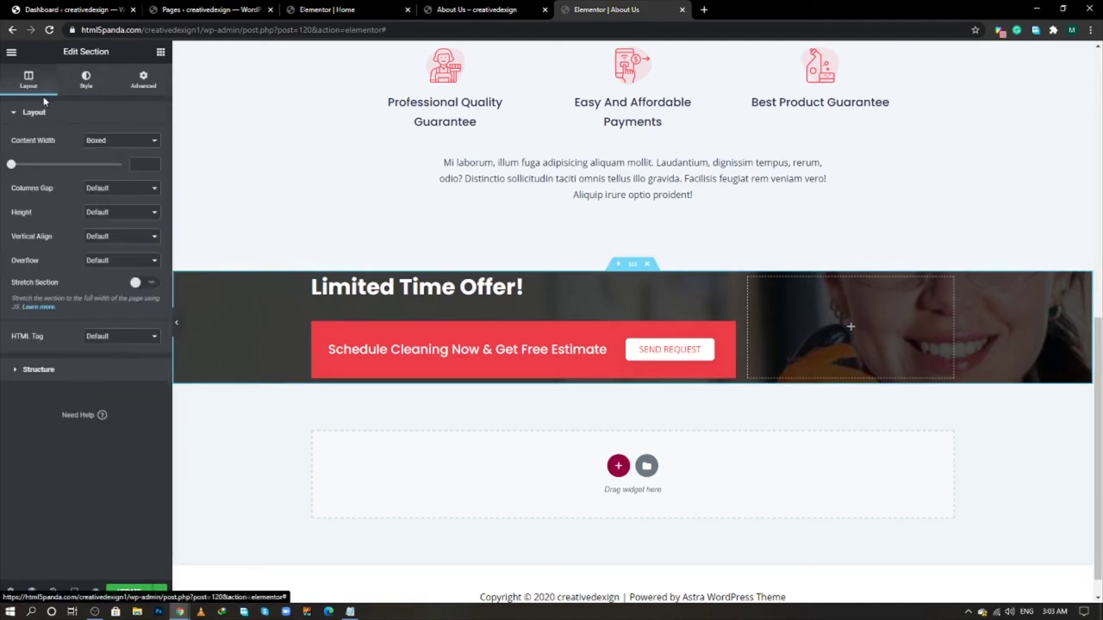
click(134, 163)
text(1240)
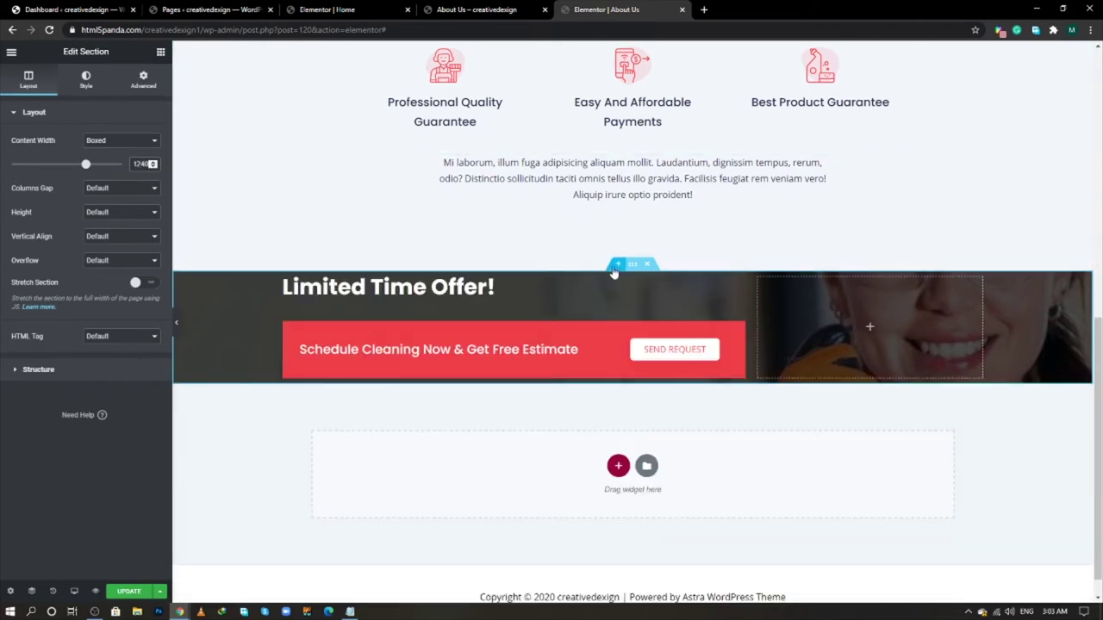
- Give the banner 80 px top and bottom padding and save the page with Update
click(141, 84)
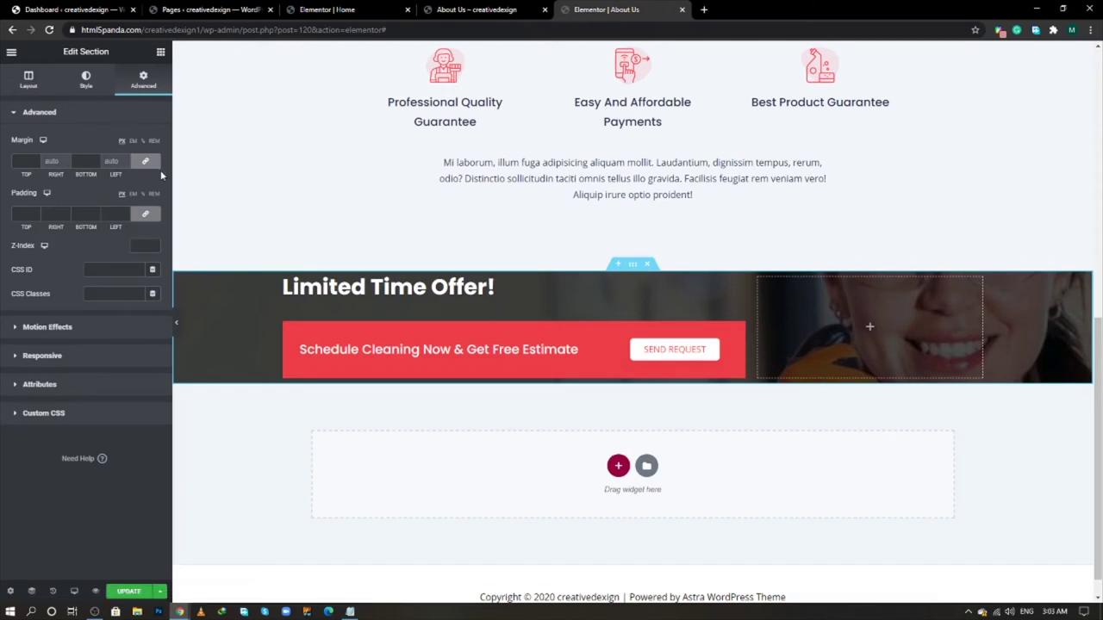
click(151, 216)
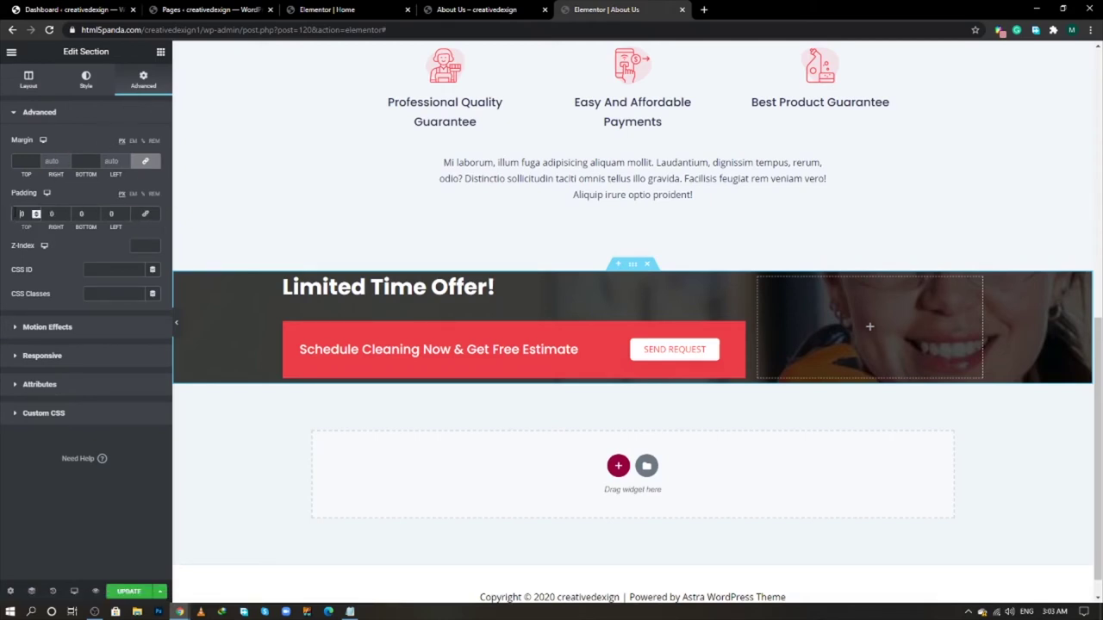
text(50)
click(81, 214)
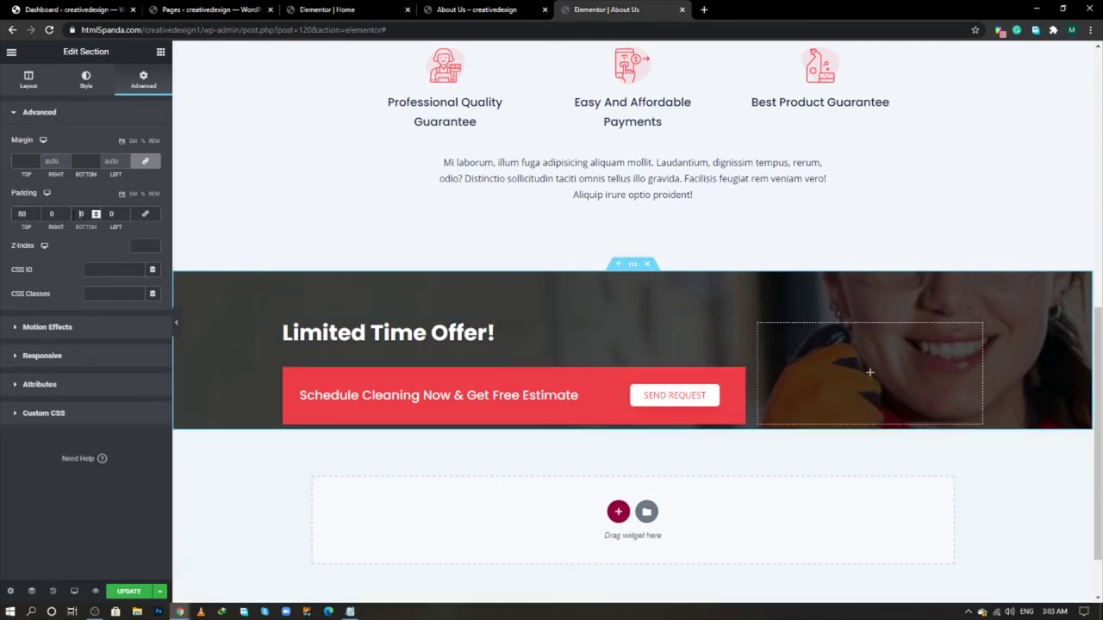
text(80)
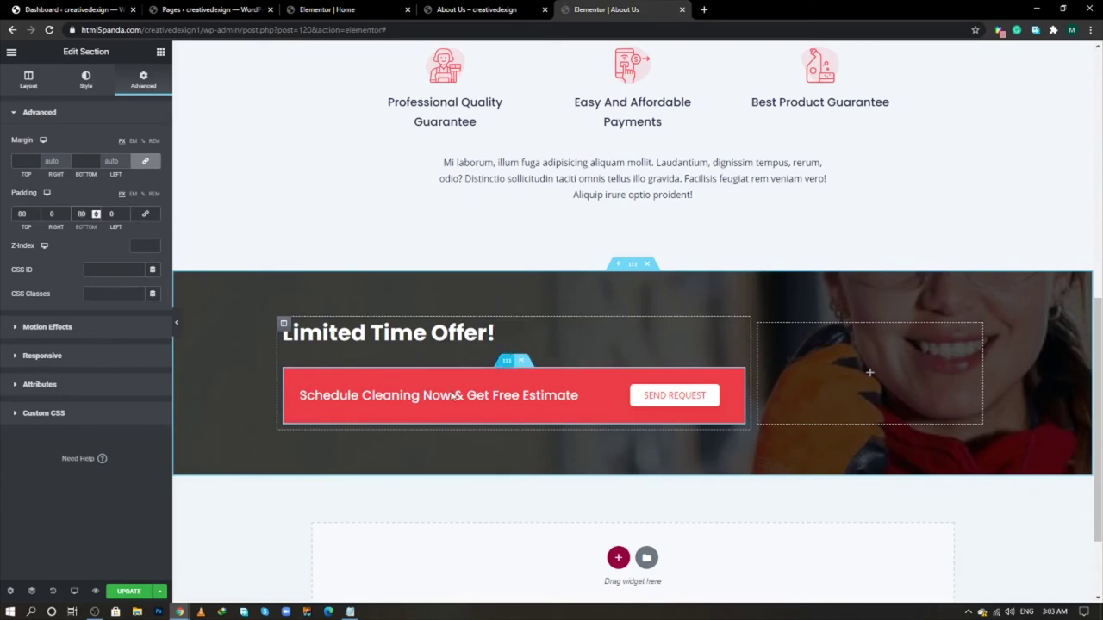
click(134, 593)
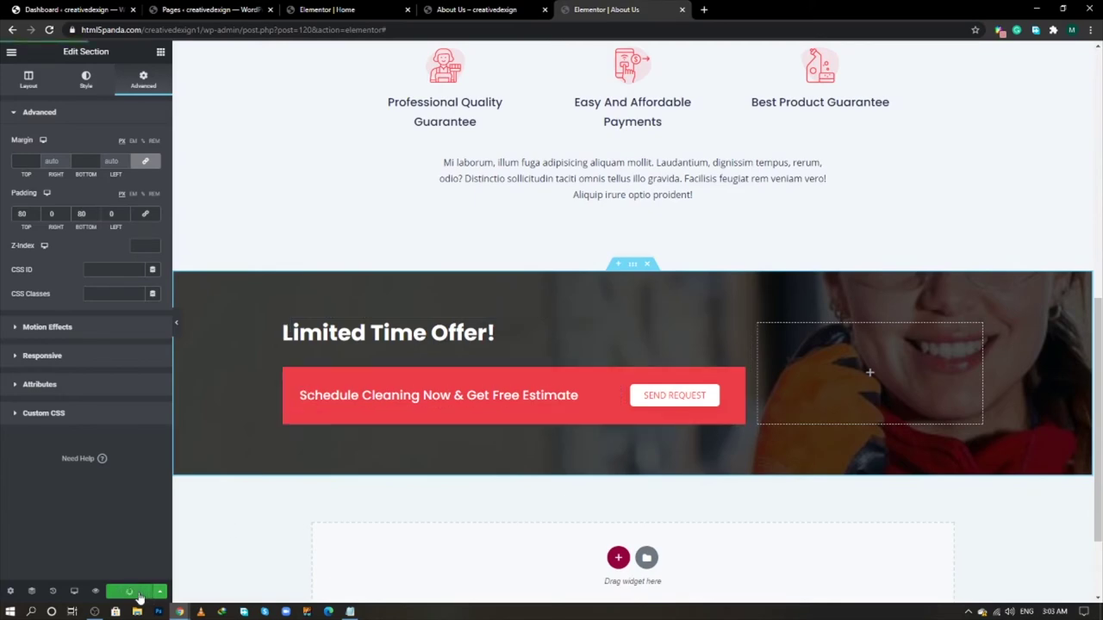
scroll(542, 353, down, 2)
key(alt+Tab)
key(alt+Tab)
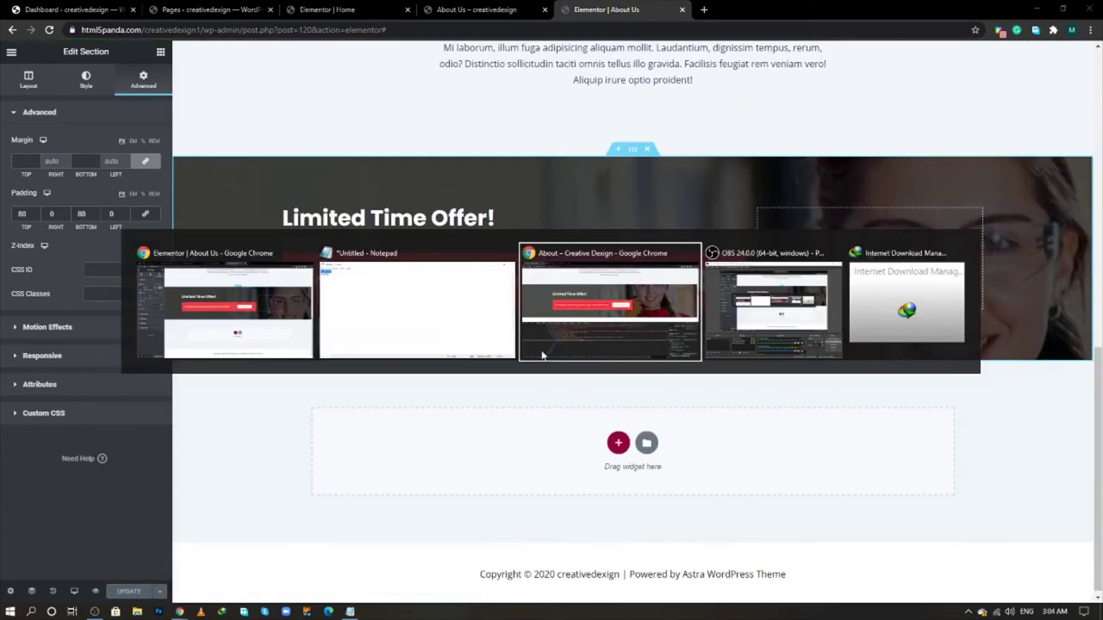
- Scroll the live About page to review the pricing cards, then return to the Elementor editor
scroll(470, 316, down, 3)
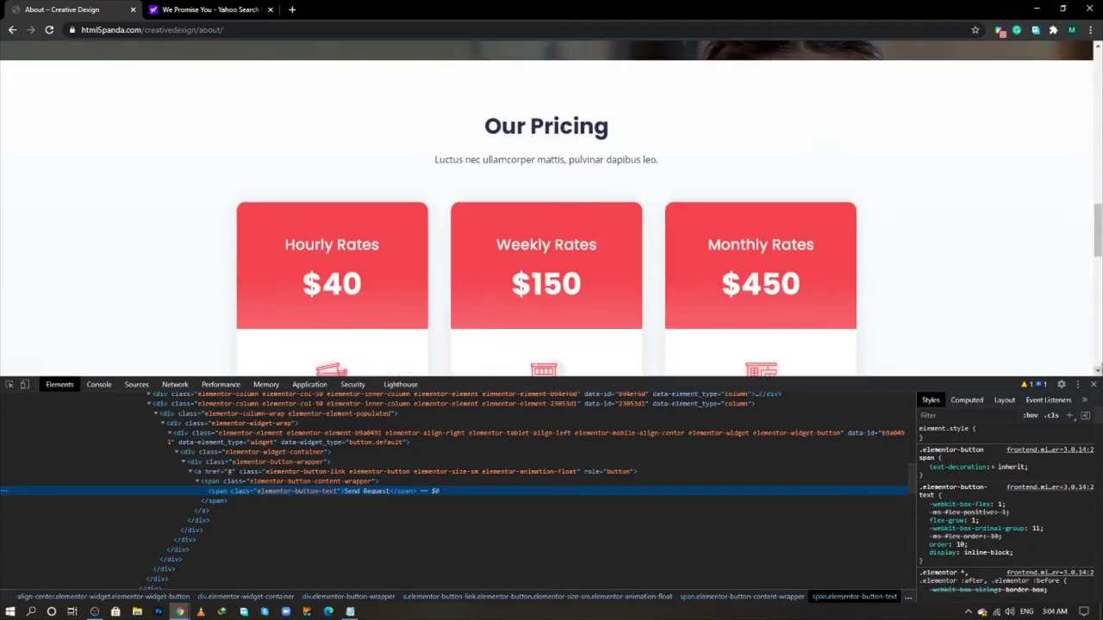
click(1094, 384)
scroll(274, 299, up, 3)
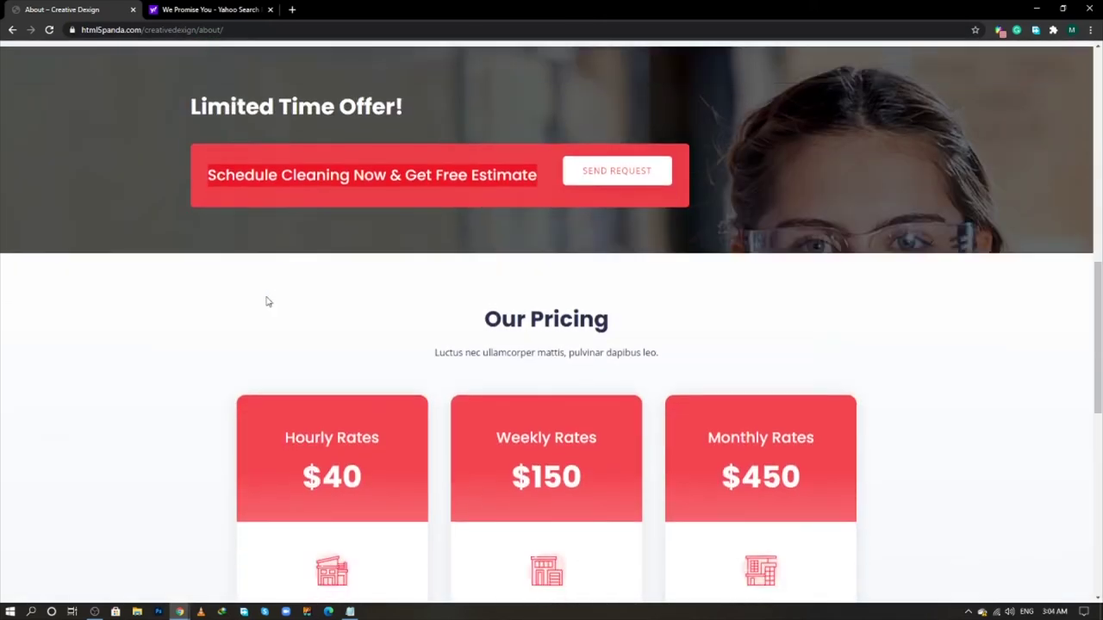
scroll(267, 302, down, 2)
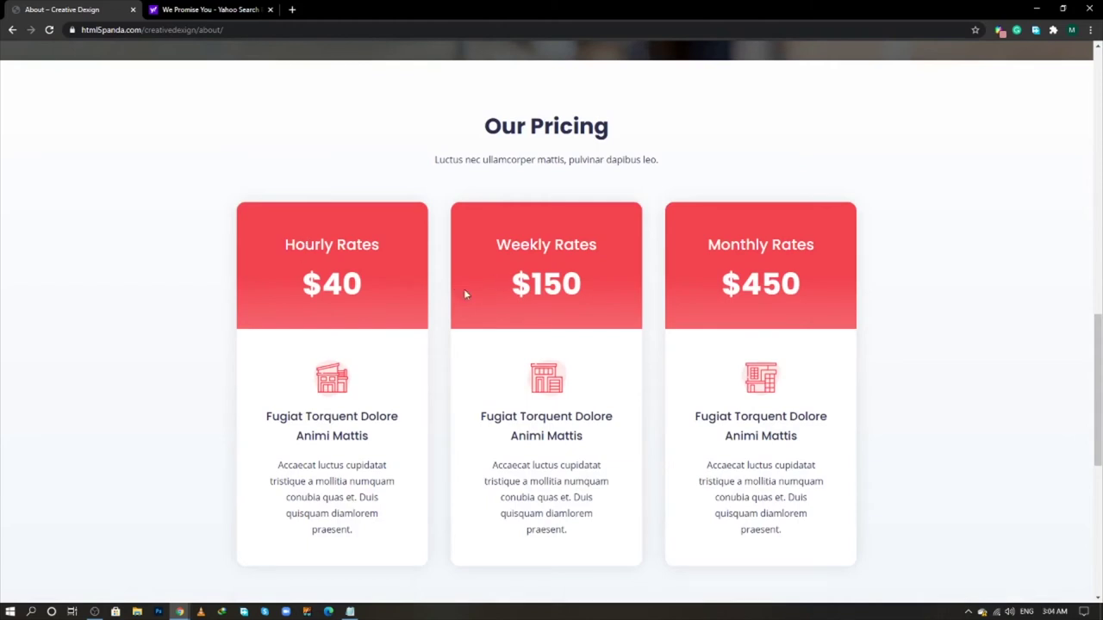
key(alt+Tab)
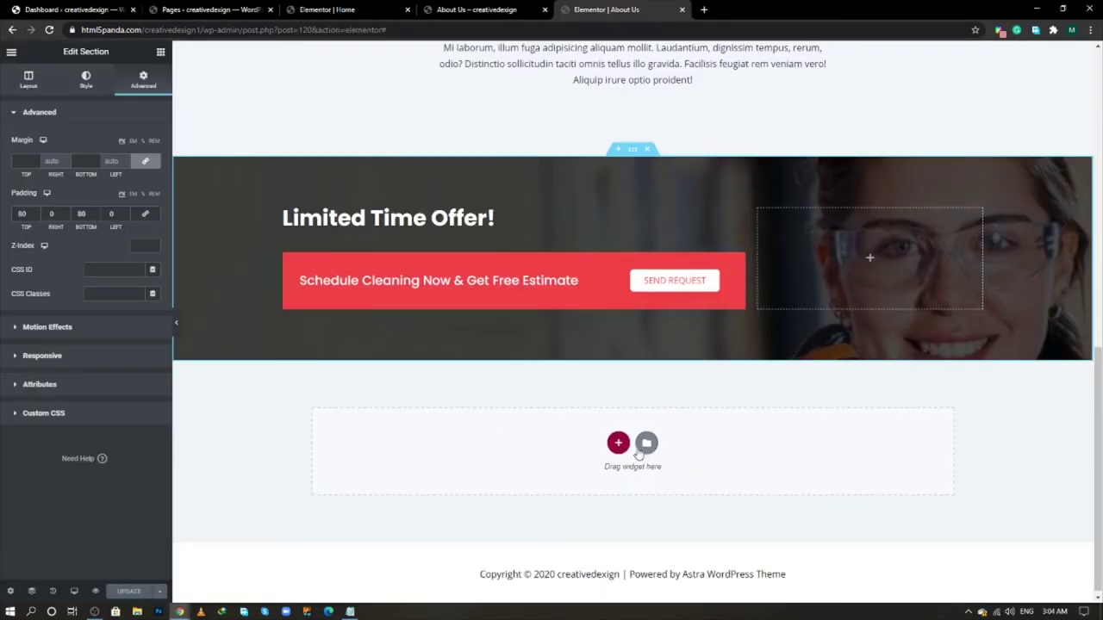
- Add a one-column section below the offer banner containing a Heading and a Text Editor widget
click(618, 442)
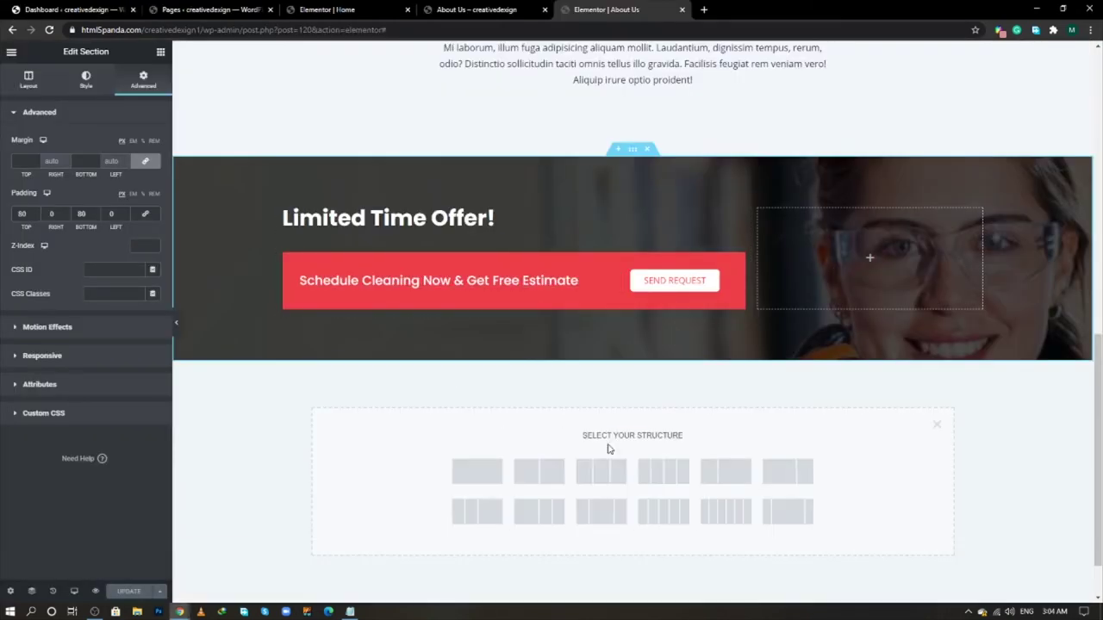
click(477, 473)
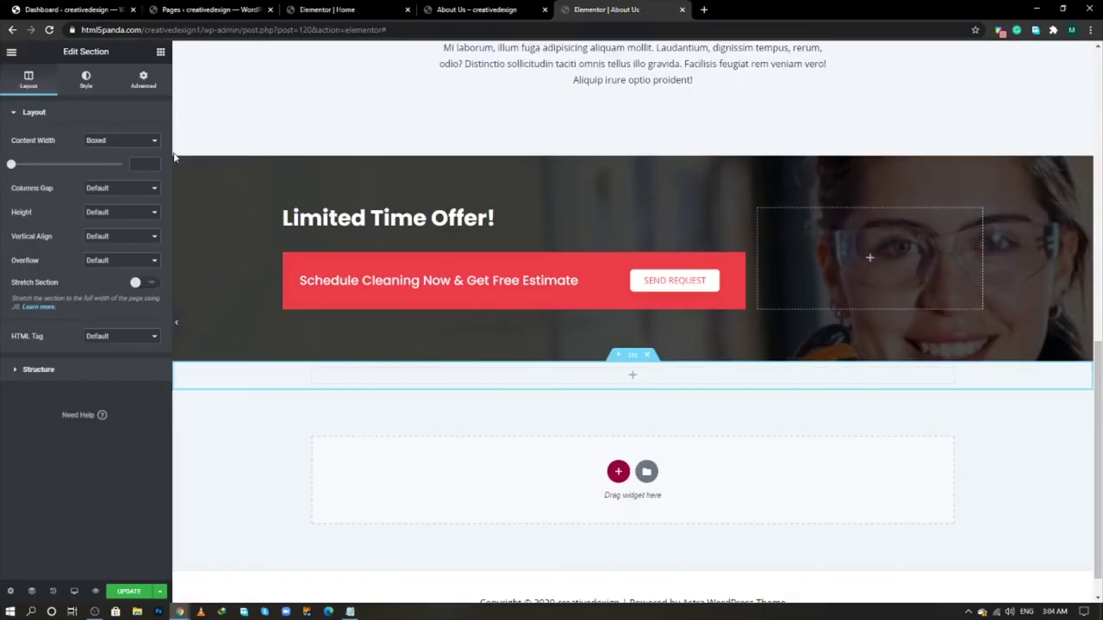
click(160, 51)
drag(126, 155, 635, 375)
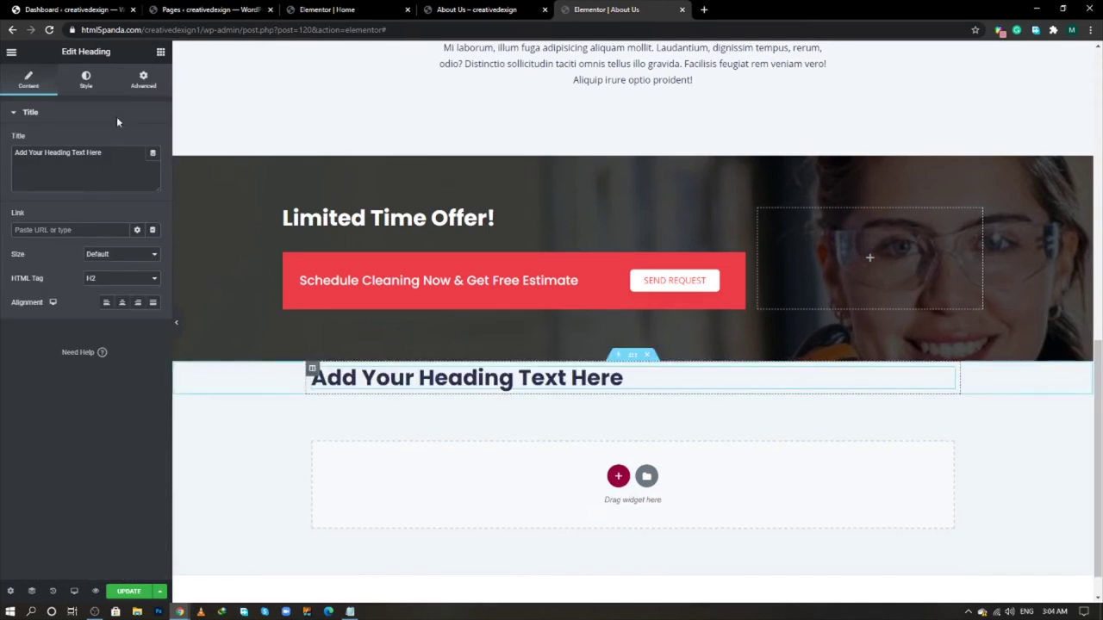
click(160, 51)
drag(102, 228, 582, 396)
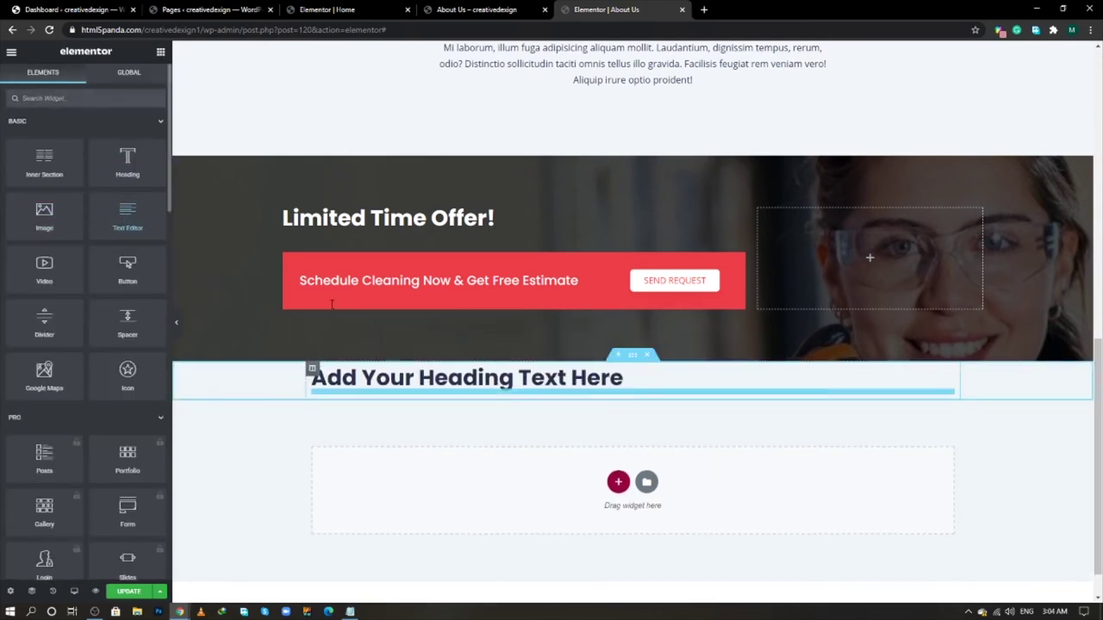
- Add an inner section below the paragraph and duplicate a column to make three columns
click(160, 52)
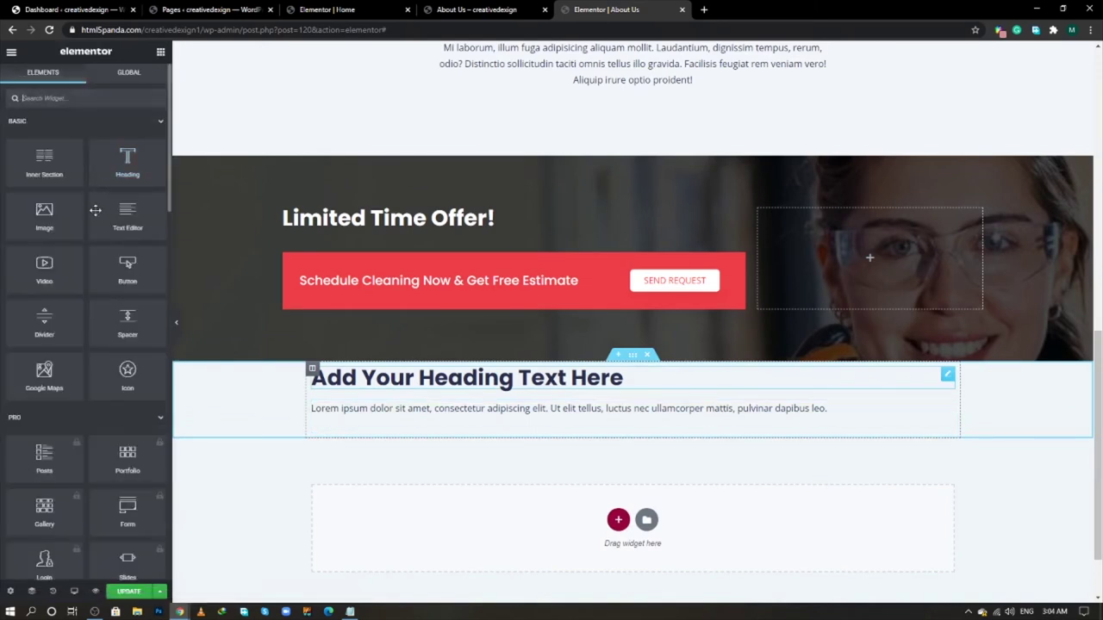
drag(44, 162, 601, 457)
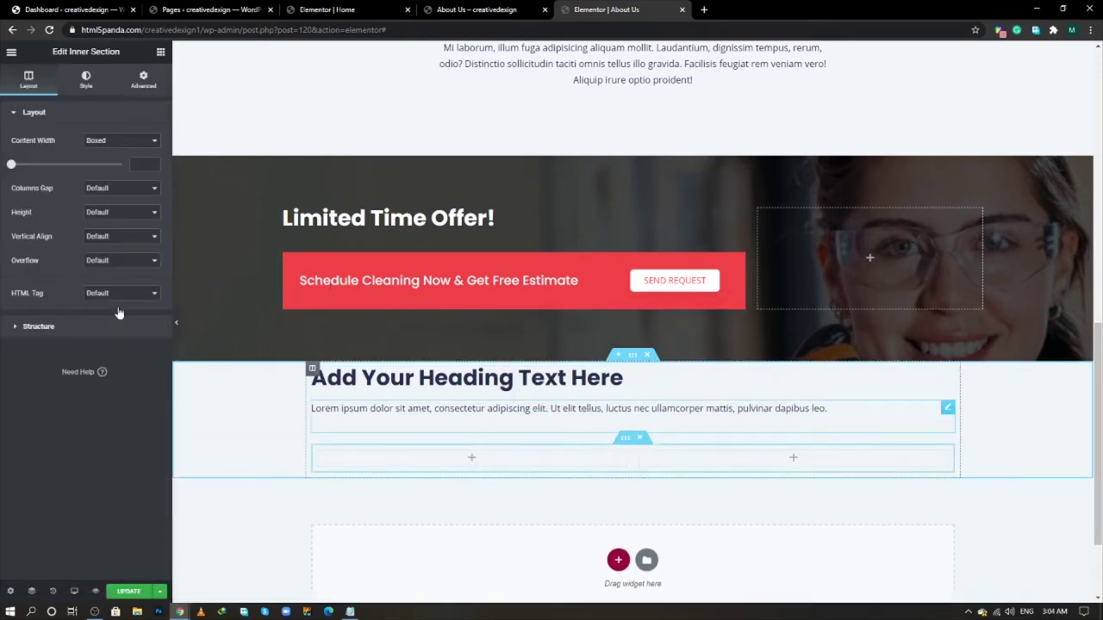
right_click(325, 459)
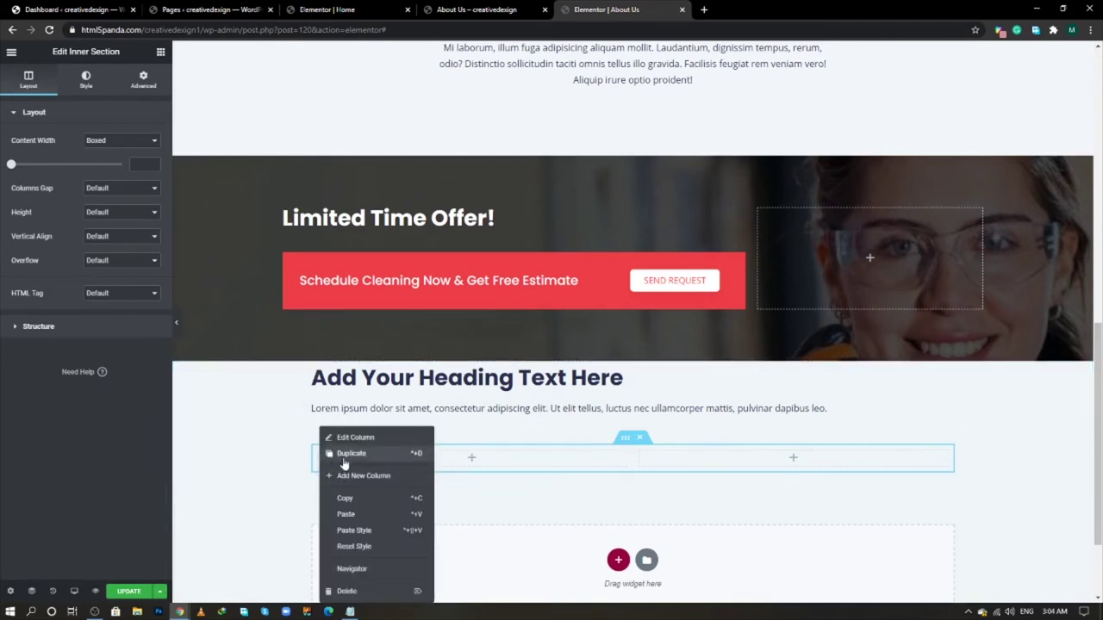
click(344, 457)
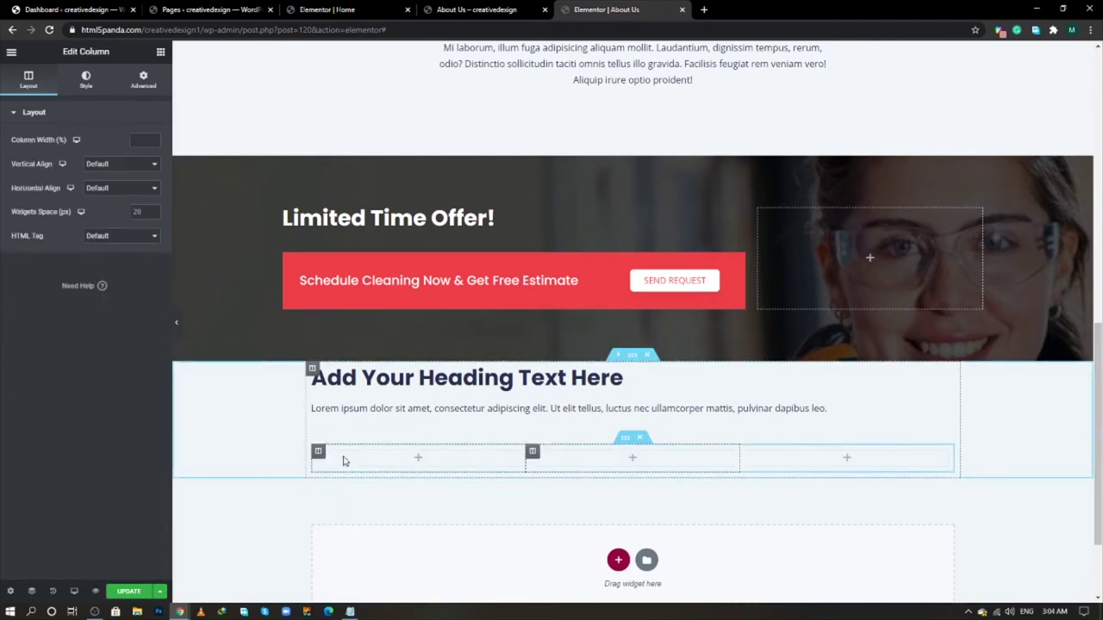
- Center-align the new section's heading and its paragraph text
click(684, 389)
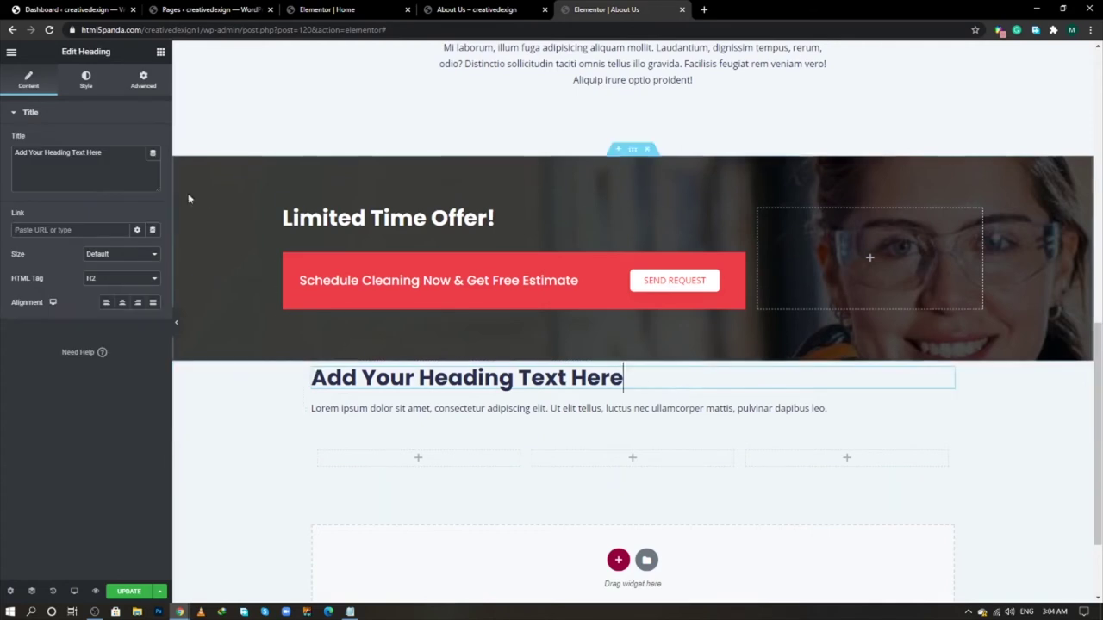
click(122, 303)
click(827, 410)
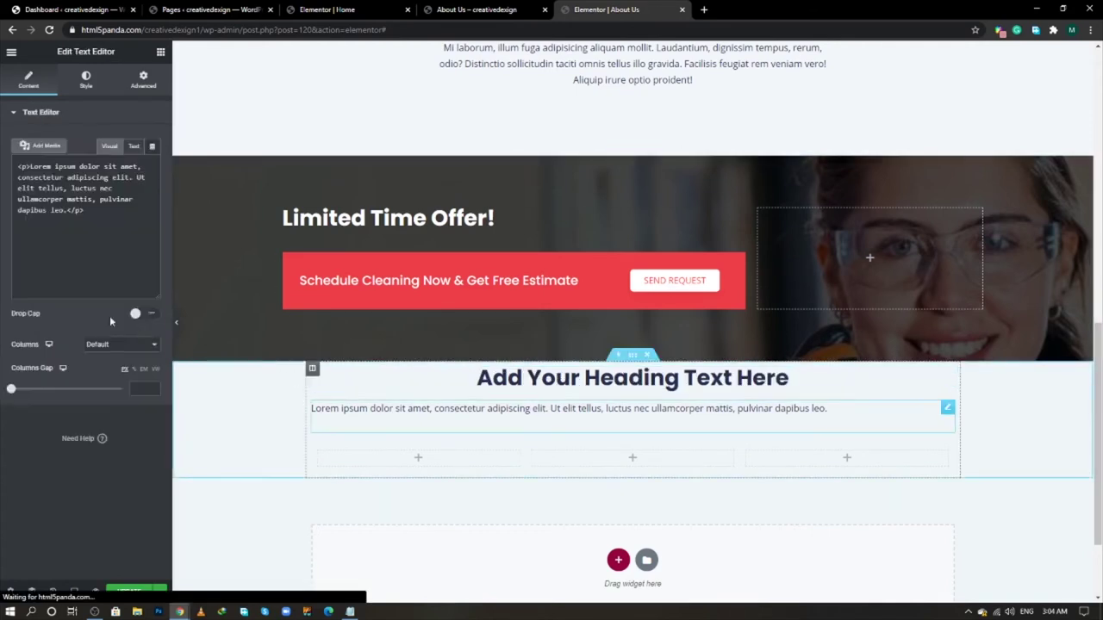
click(85, 79)
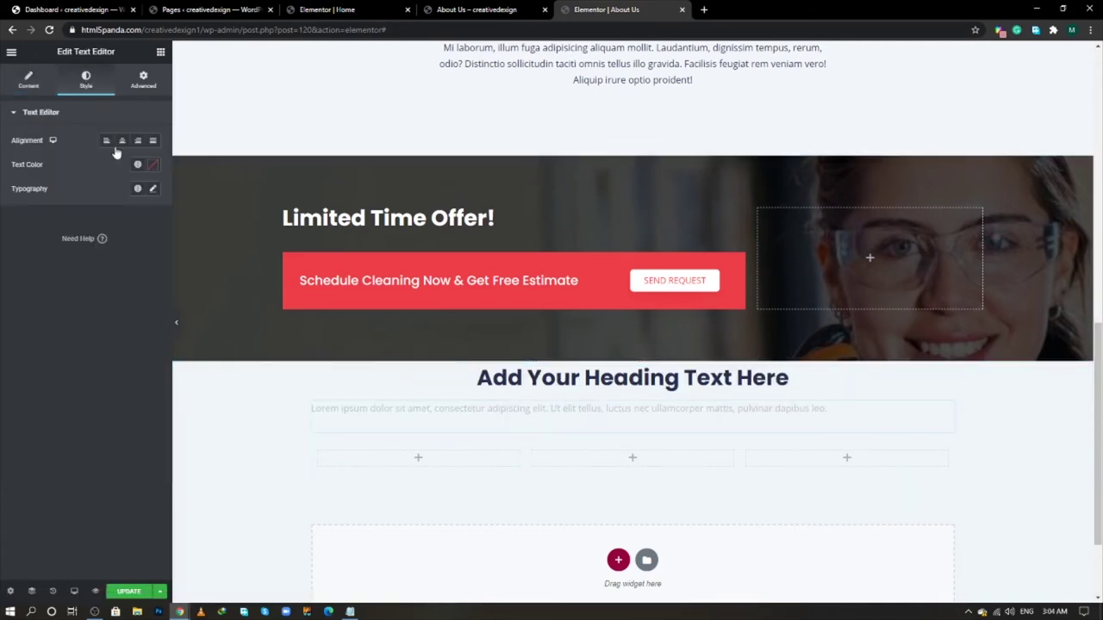
click(122, 142)
- Give the new section 80 px top padding in its Advanced spacing settings
click(636, 358)
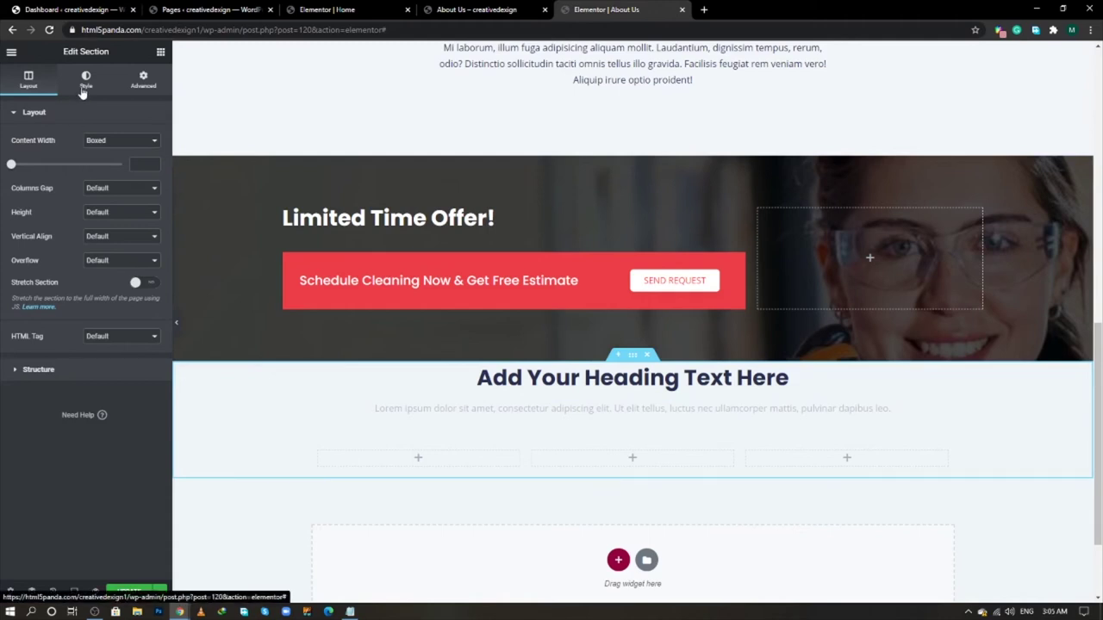
click(141, 82)
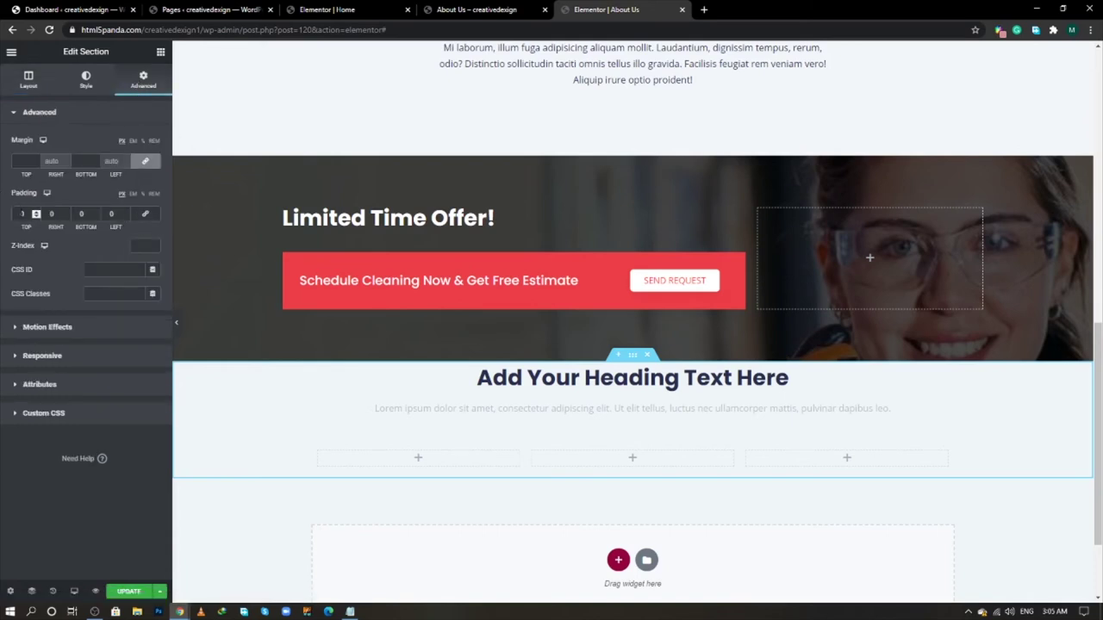
click(20, 213)
text(80)
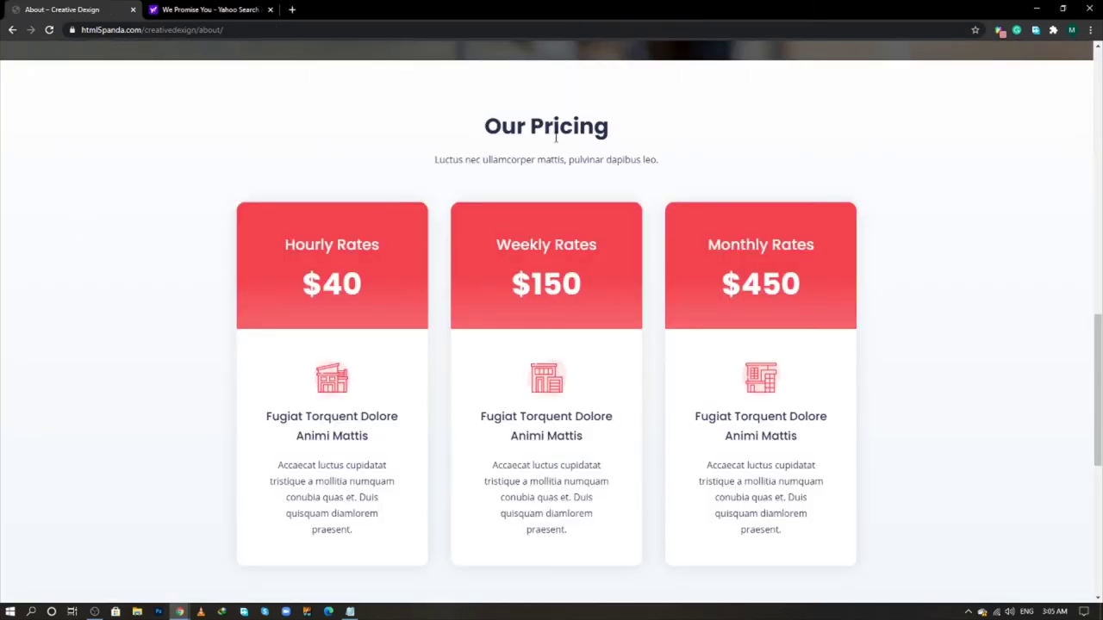
- Copy 'Our Pricing' from the live page into the section heading's title
triple_click(555, 136)
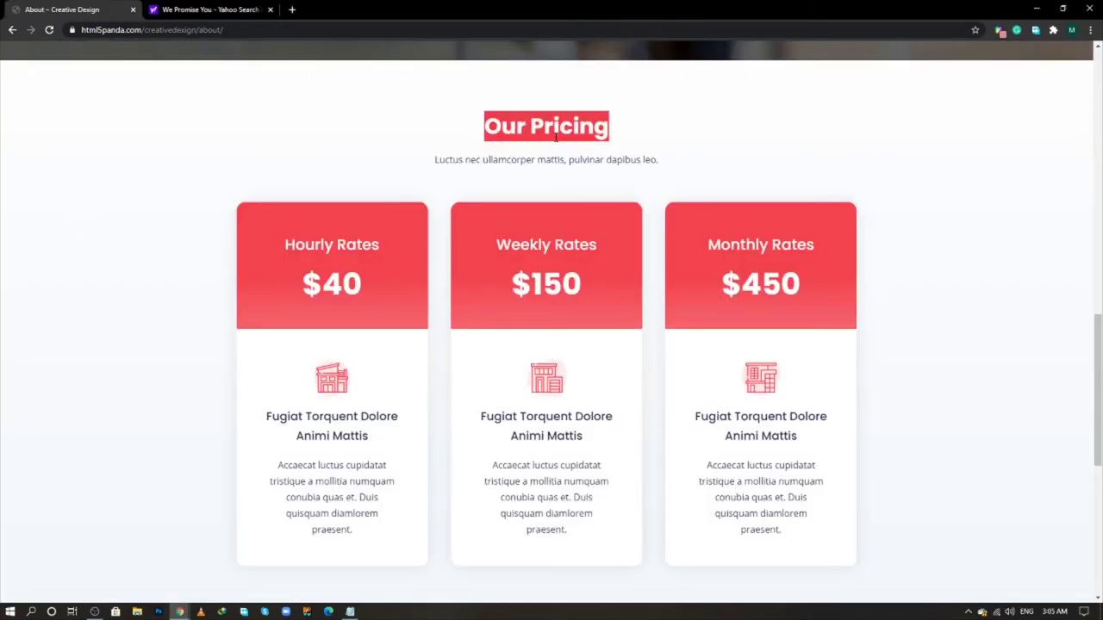
right_click(556, 138)
click(570, 144)
key(alt+Tab)
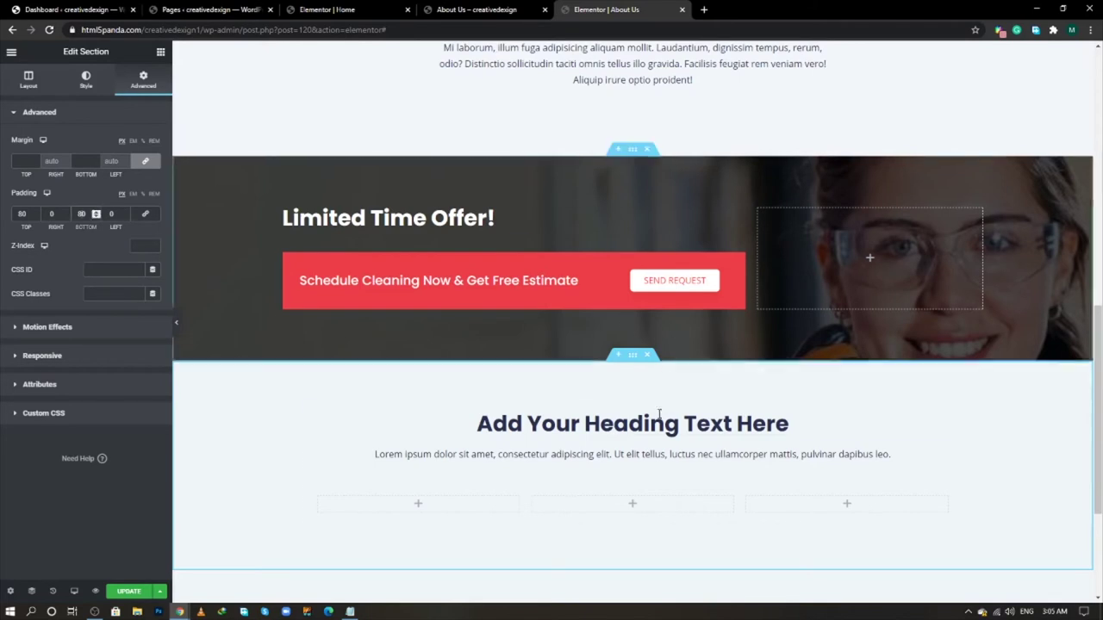
click(786, 424)
triple_click(112, 156)
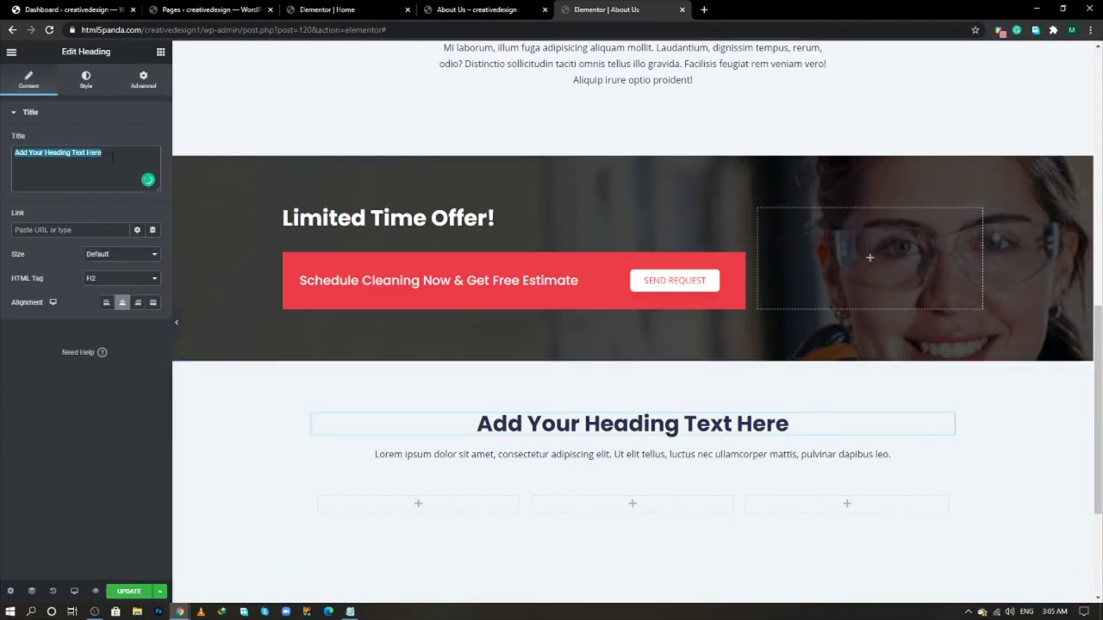
key(ctrl+v)
- Replace the Lorem ipsum paragraph with the copied subtitle 'Luctus nec ullamcorper mattis, pulvinar dapibus leo.'
key(alt+Tab)
click(606, 173)
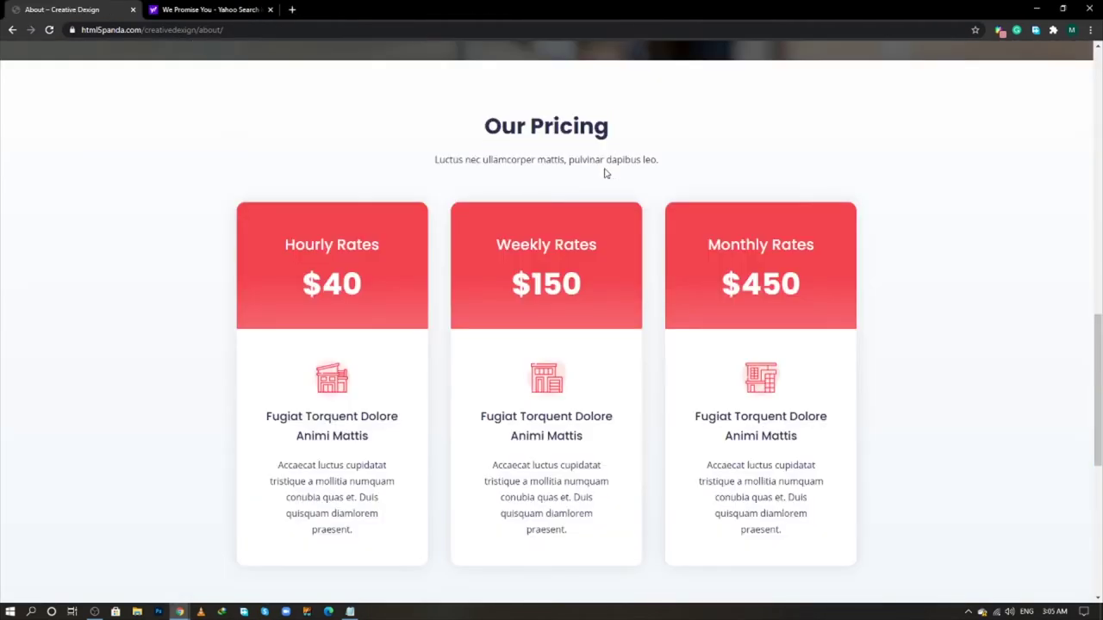
triple_click(605, 162)
right_click(603, 168)
click(622, 170)
key(alt+Tab)
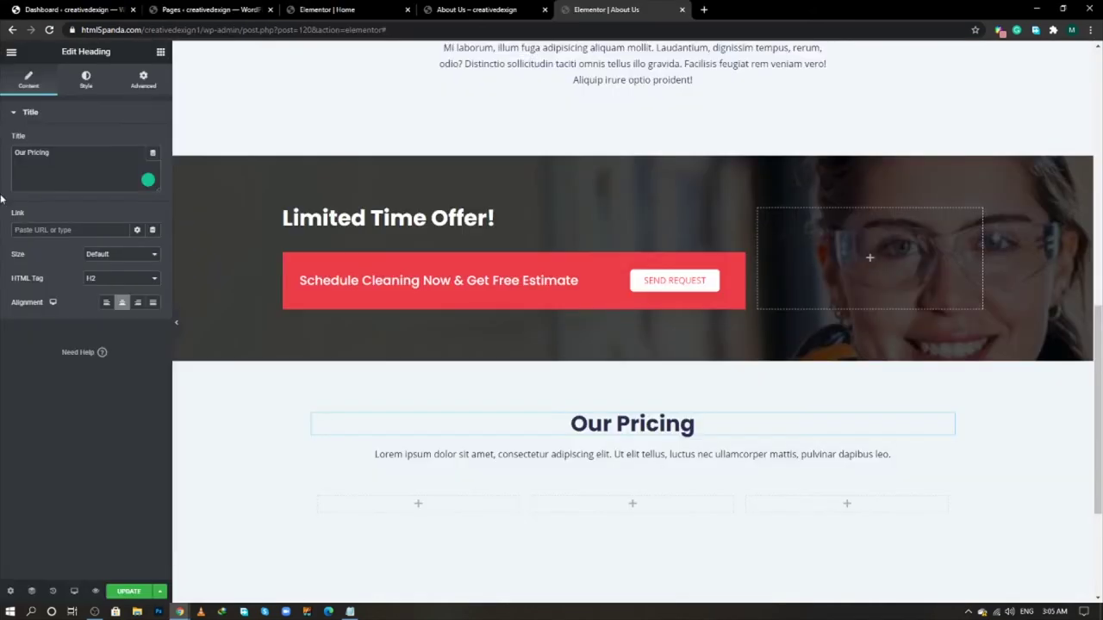
click(632, 454)
click(86, 79)
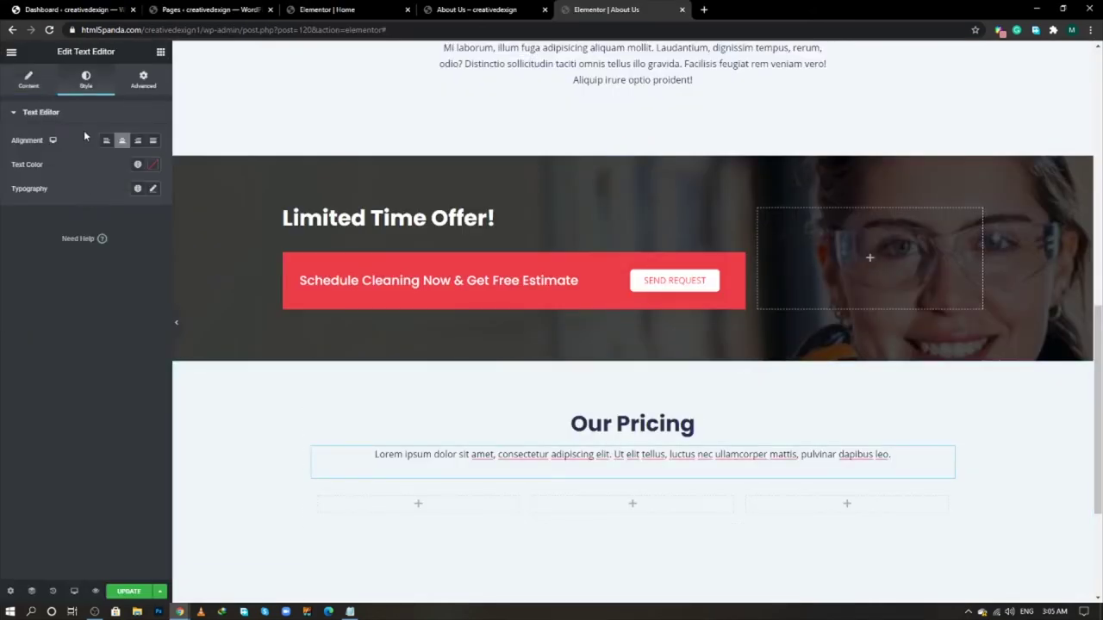
click(28, 79)
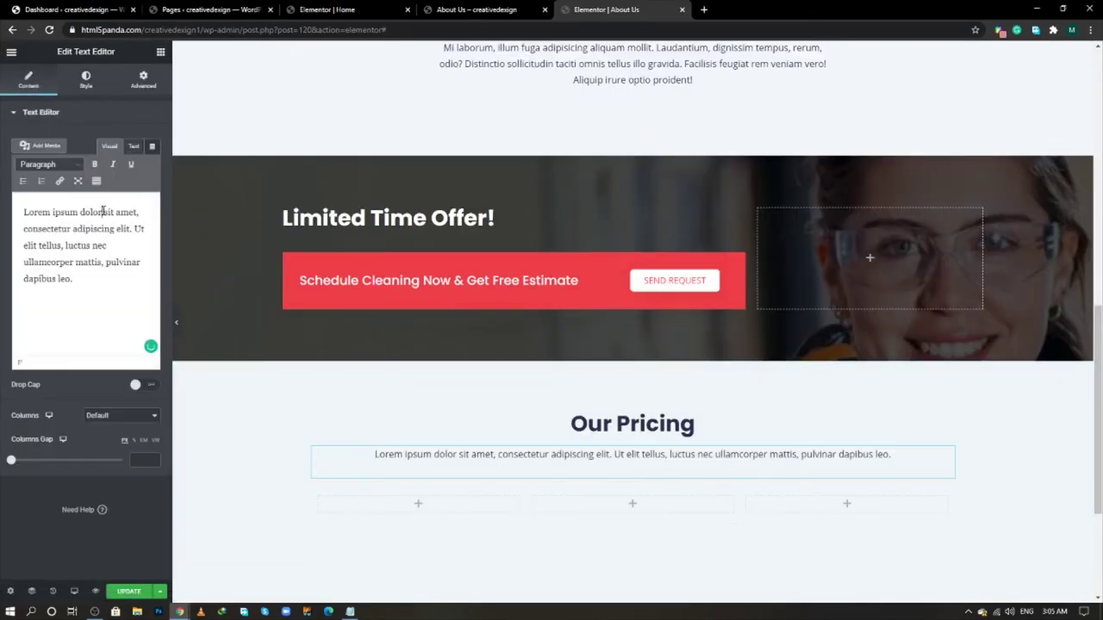
key(ctrl+a)
key(ctrl+v)
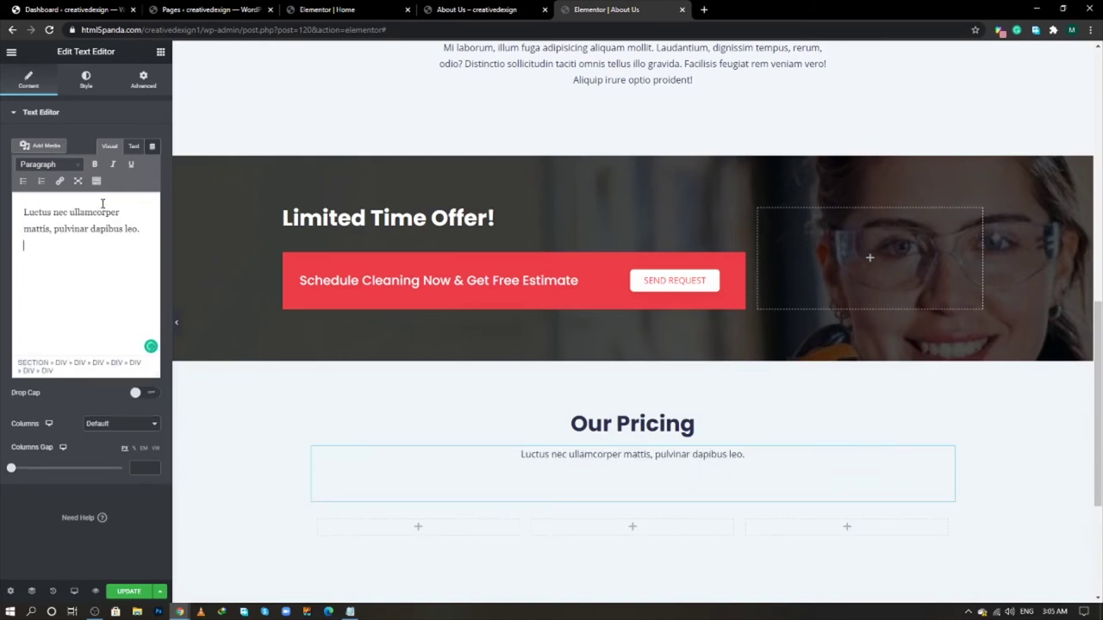
- Paste the subtitle as plain text in the paragraph's Text (HTML) mode
scroll(466, 402, down, 1)
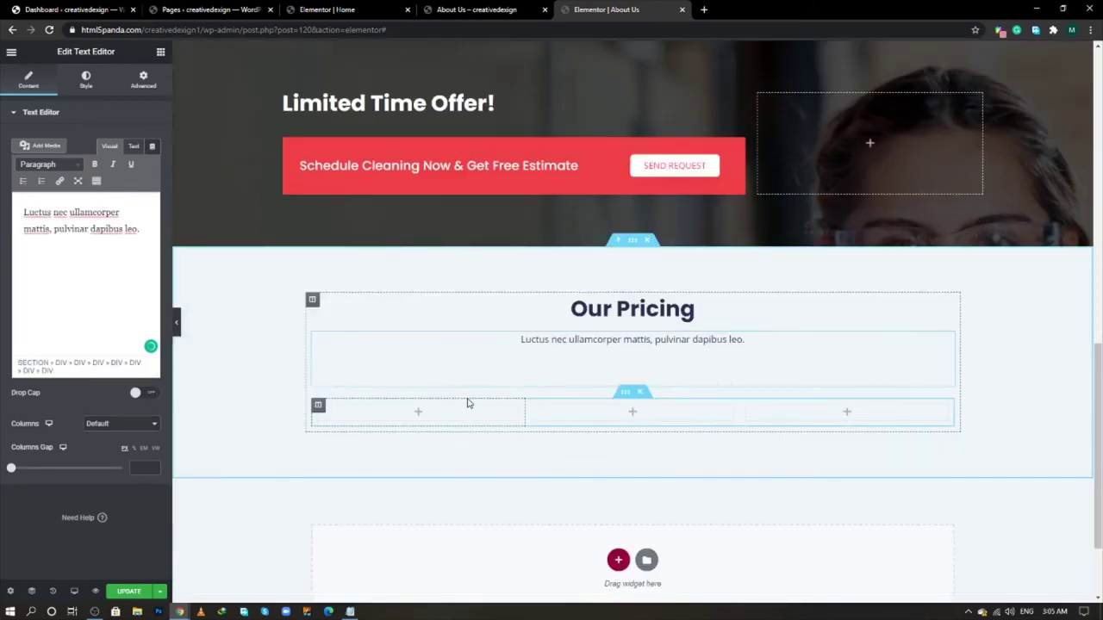
click(625, 394)
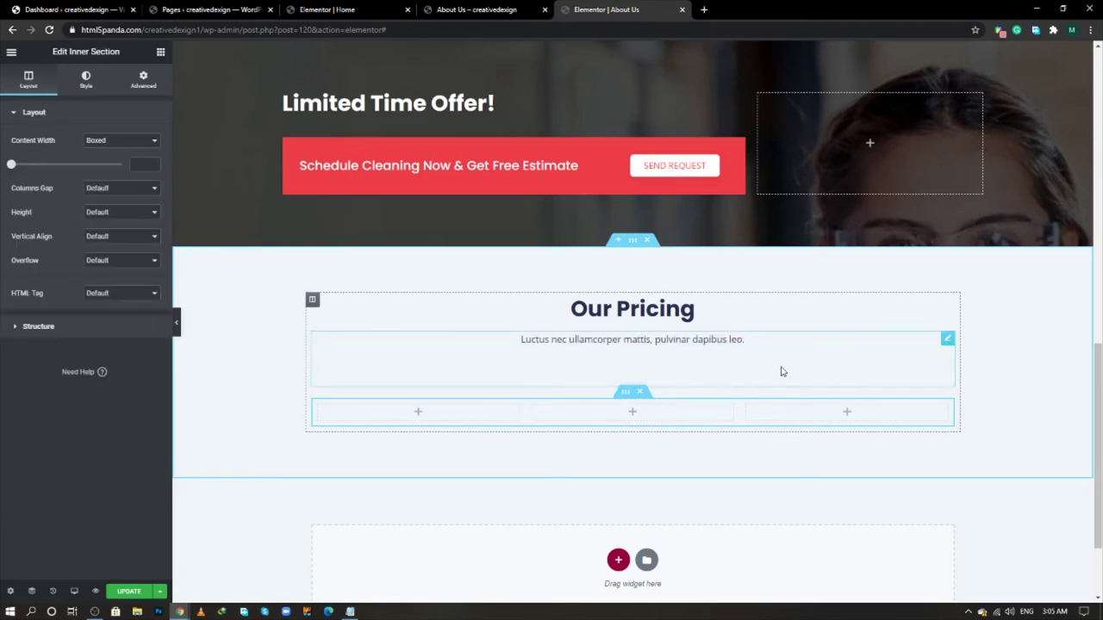
click(946, 340)
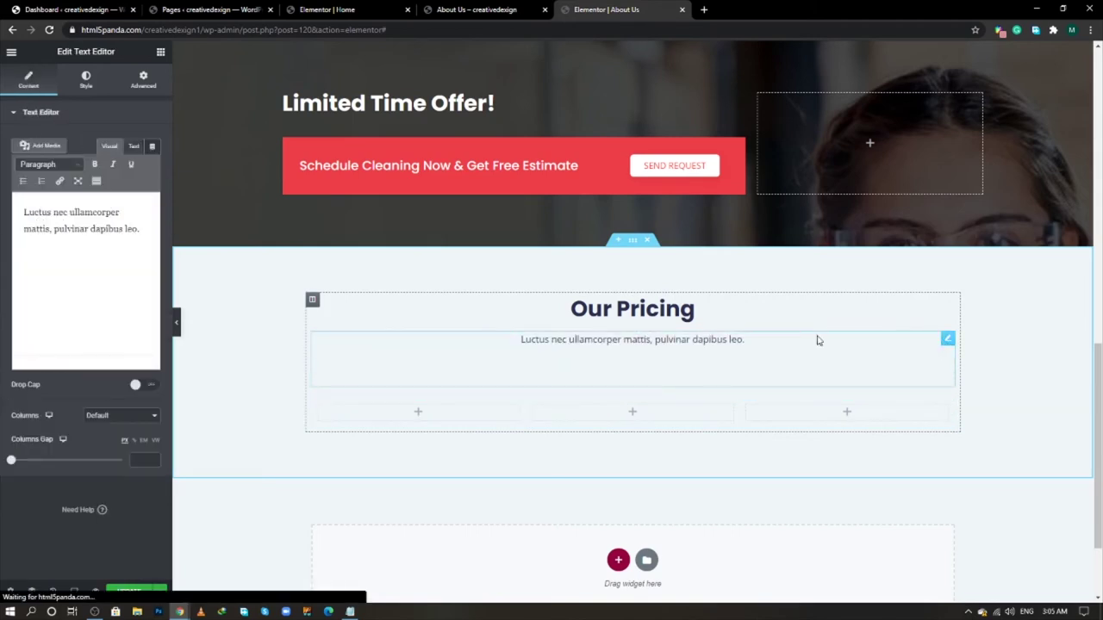
click(133, 147)
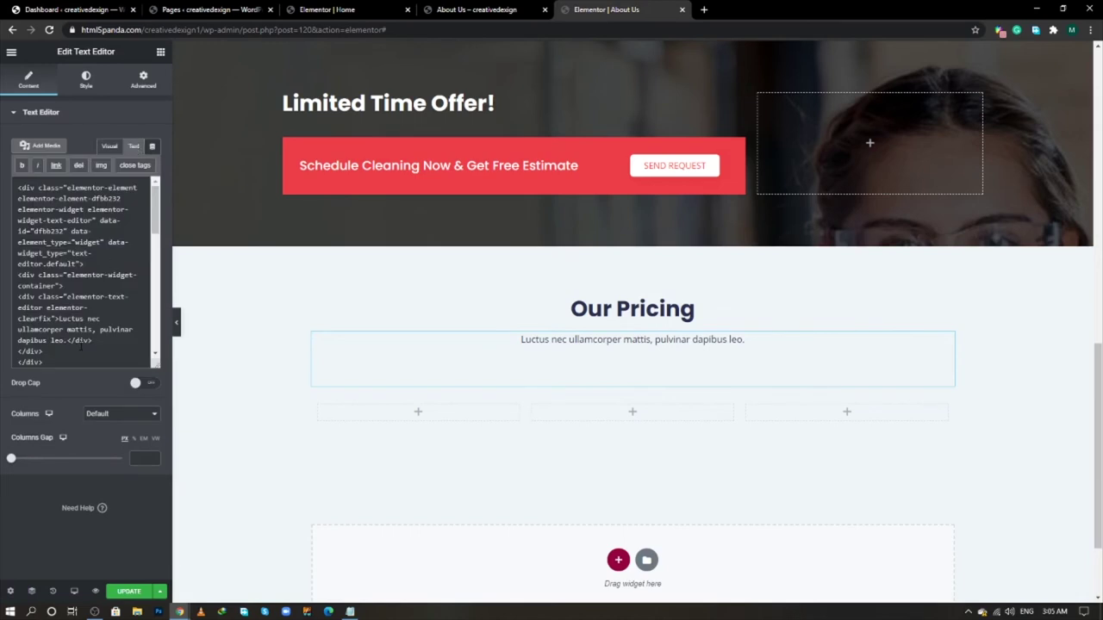
key(ctrl+a)
key(ctrl+v)
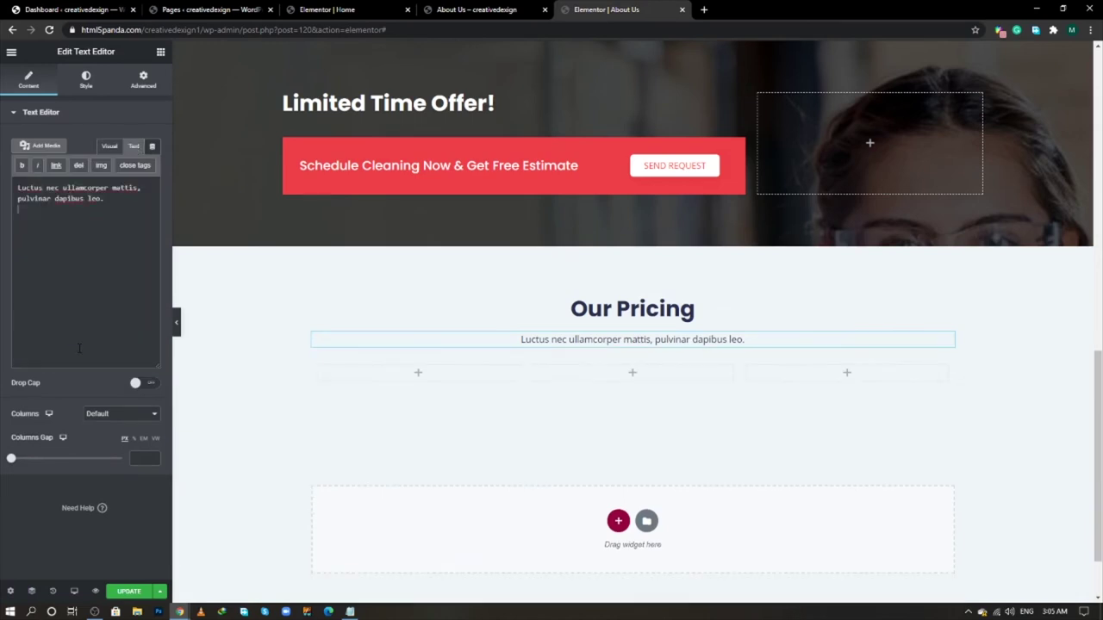
click(109, 147)
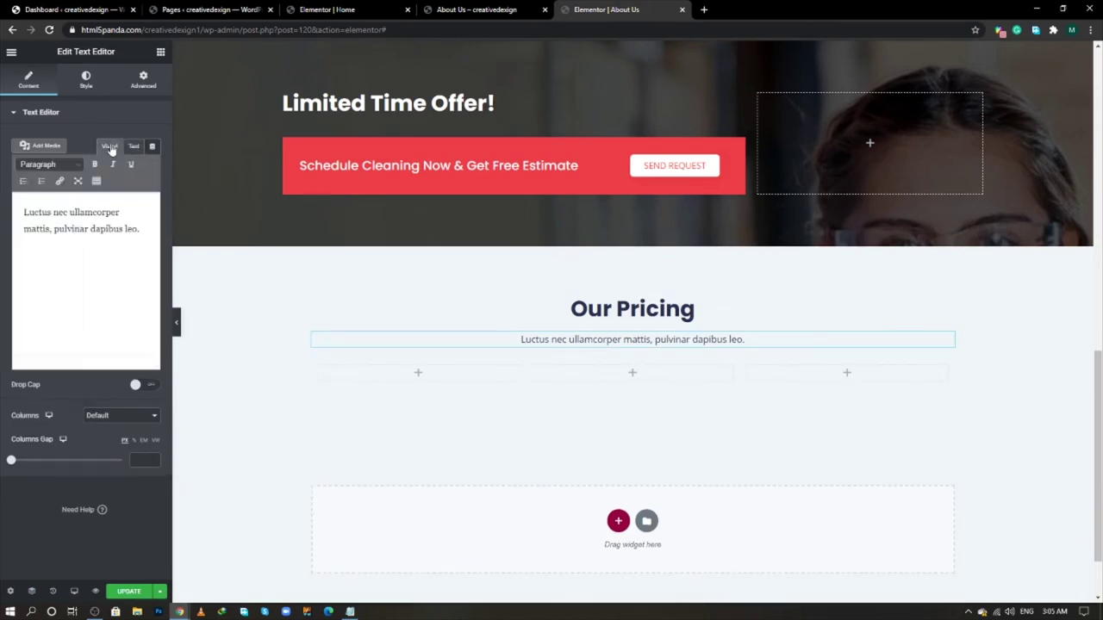
click(134, 147)
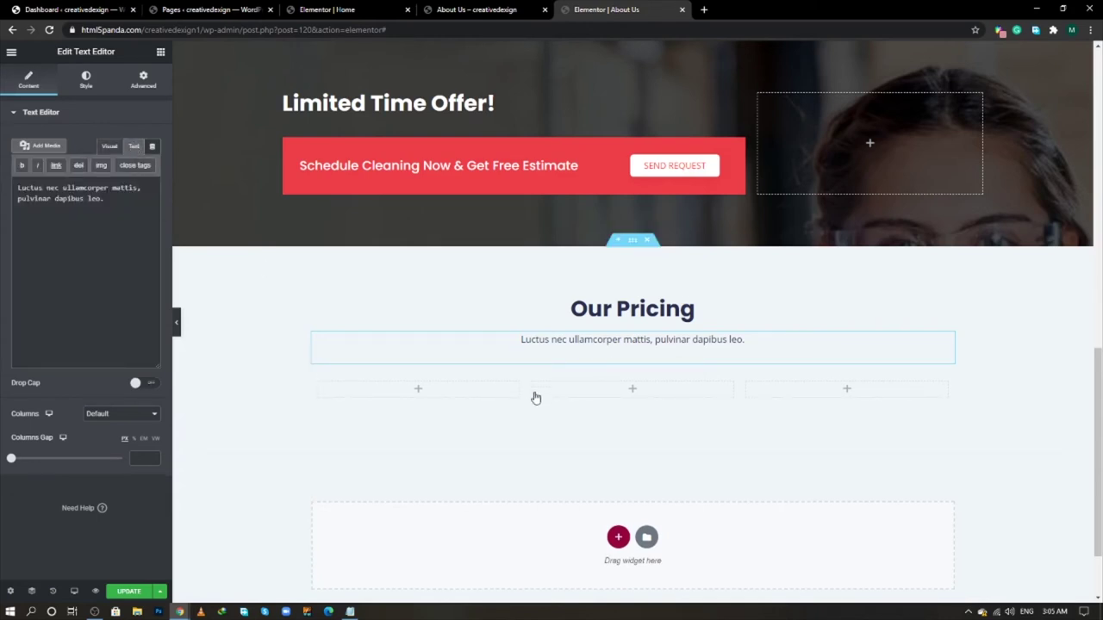
- Select the three-column inner section and compare it with the live pricing page
click(627, 372)
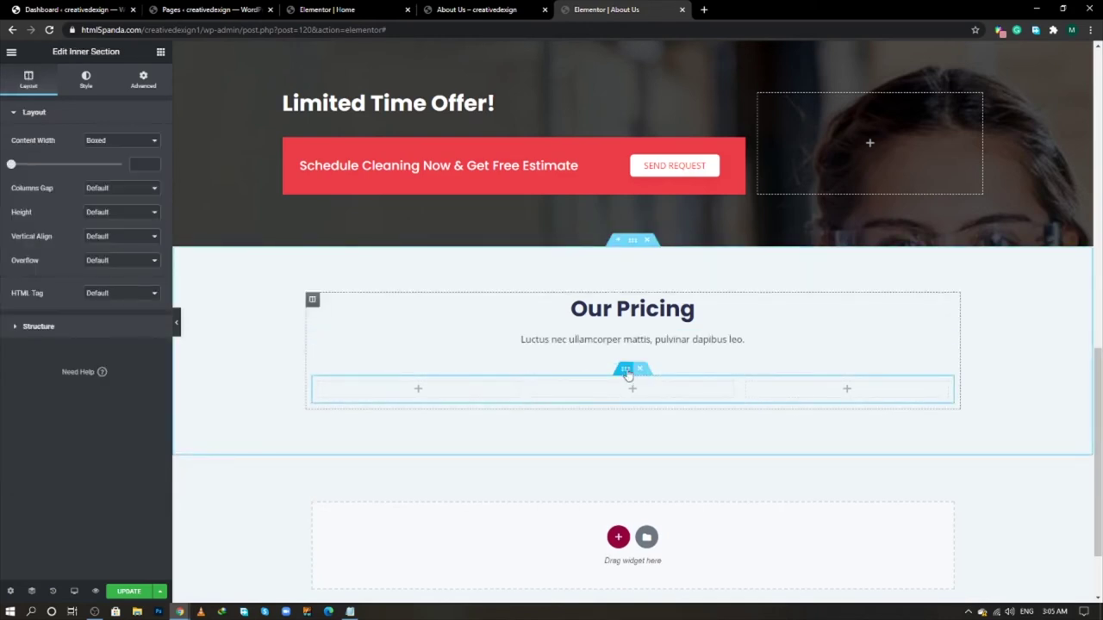
key(alt+Tab)
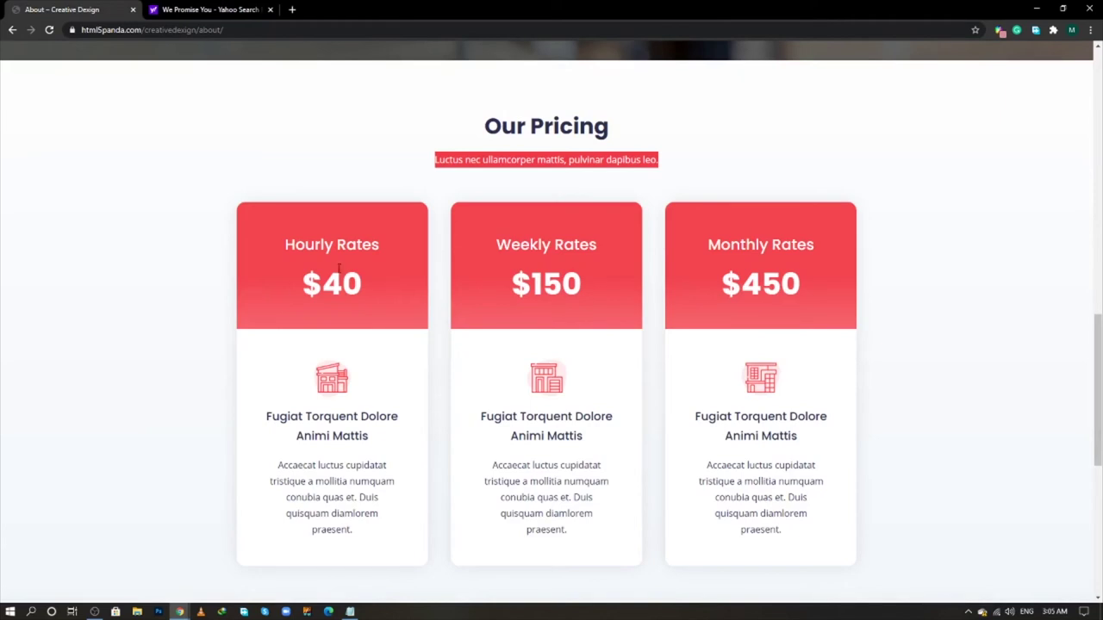
key(alt+Tab)
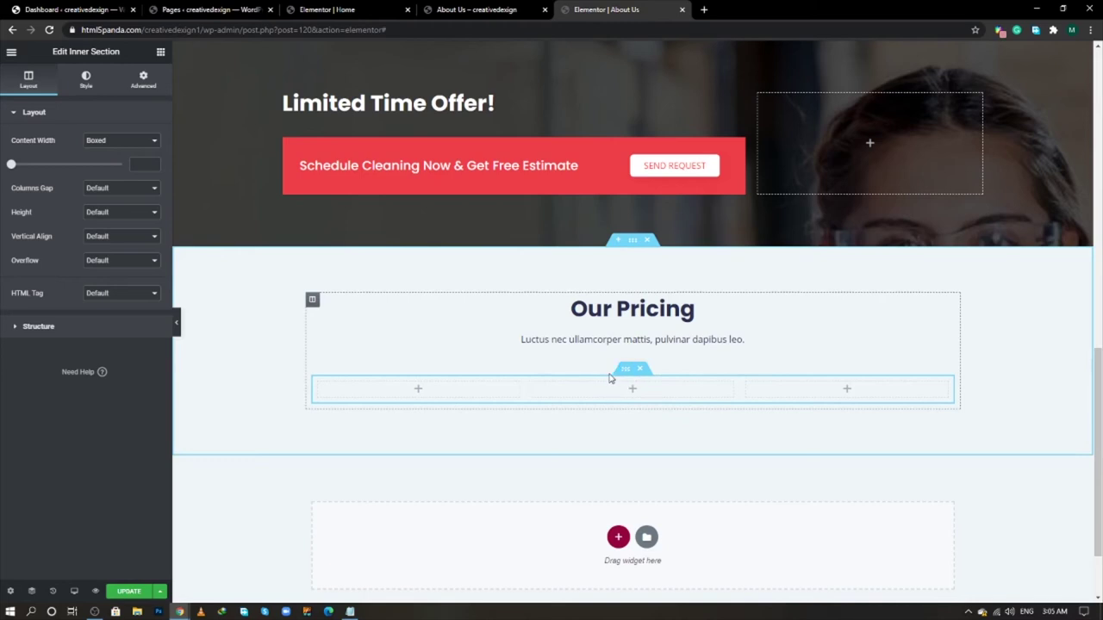
- Unlink the inner section's margins and set its top margin to 20 px
click(143, 81)
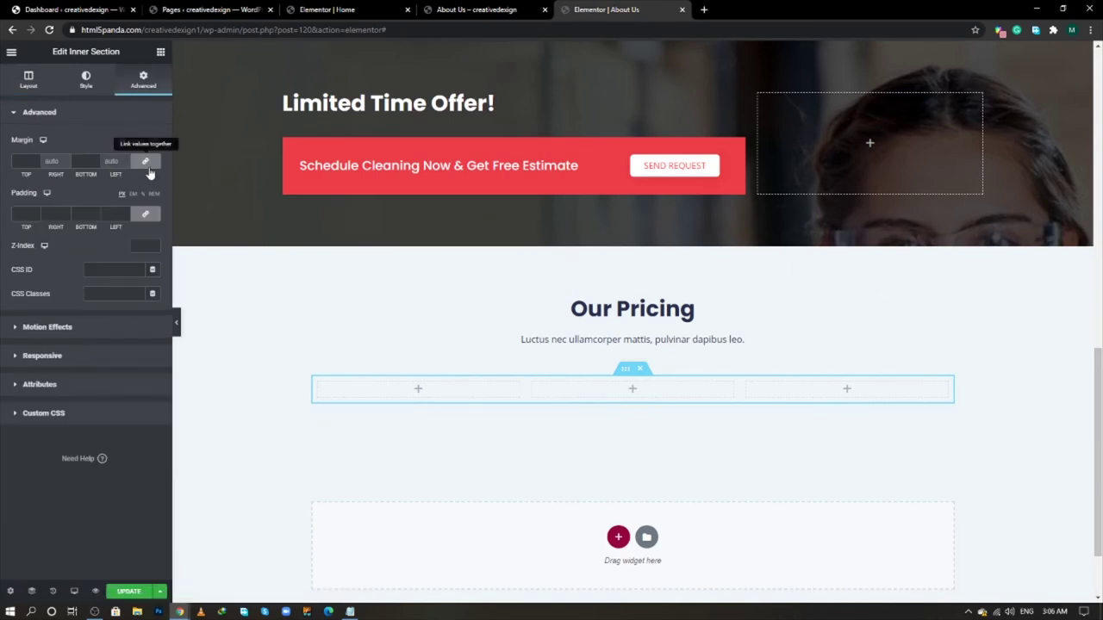
click(26, 161)
text(0)
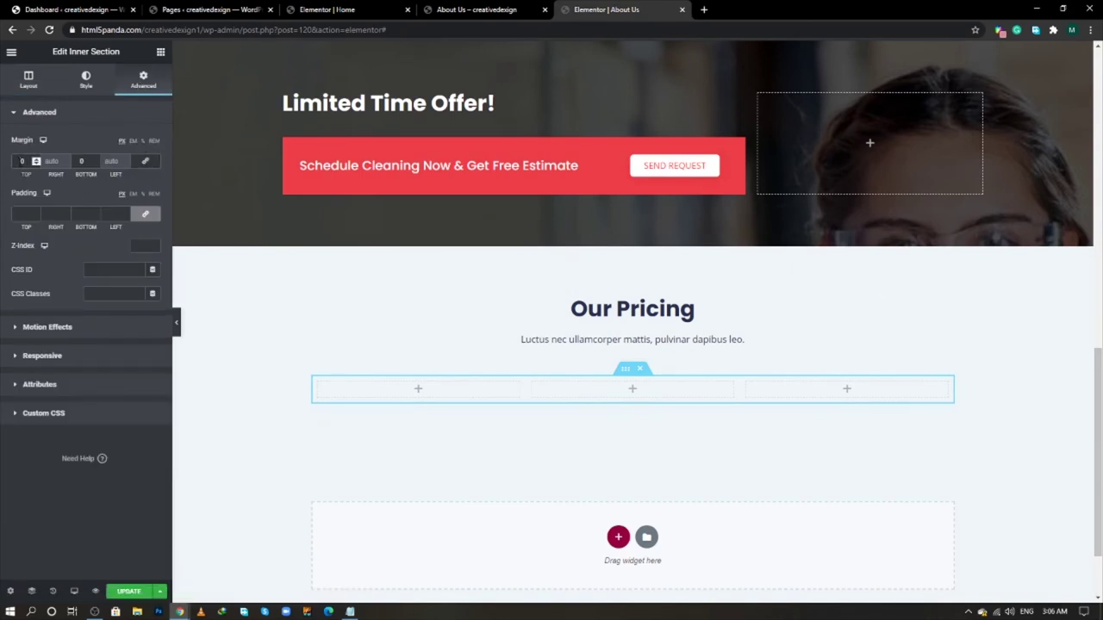
text(20)
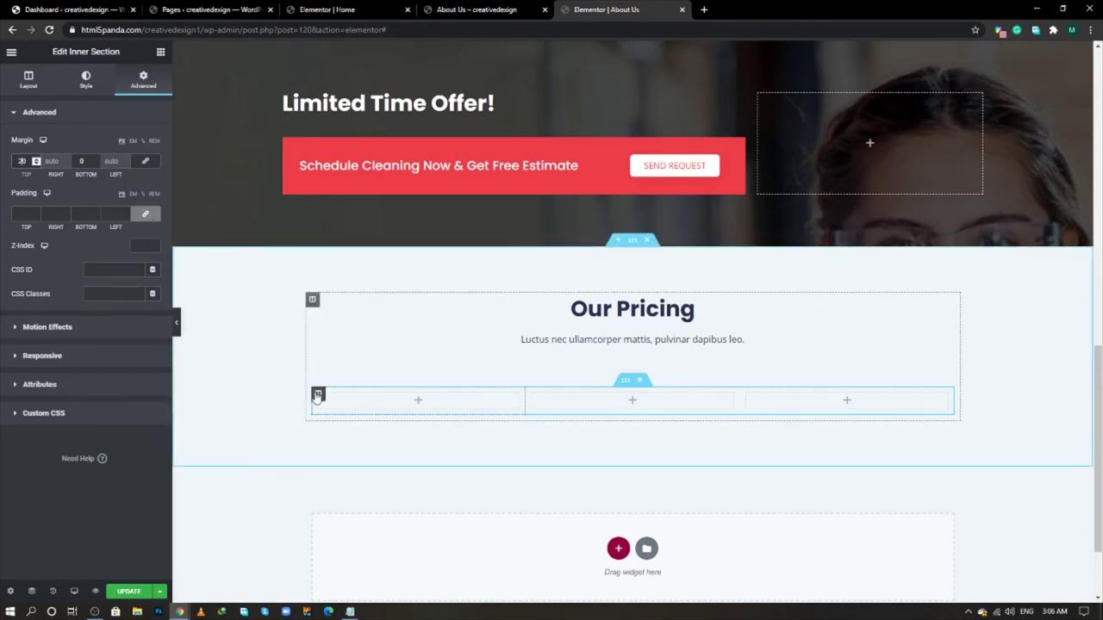
- Give the first pricing column a 20 px margin on all sides and unlink its padding
click(317, 395)
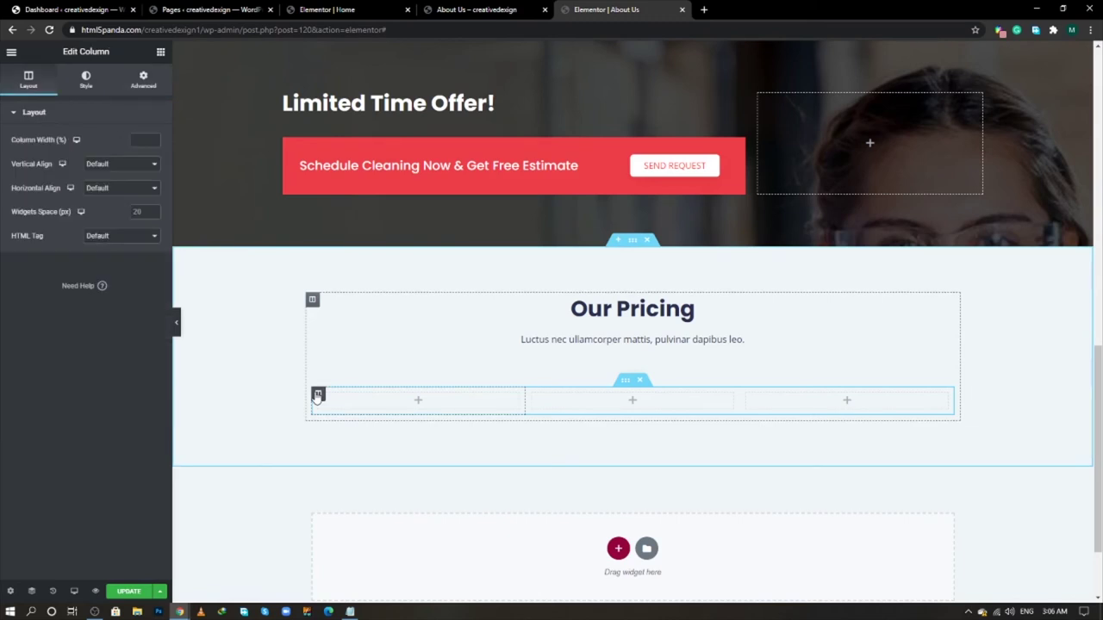
click(144, 79)
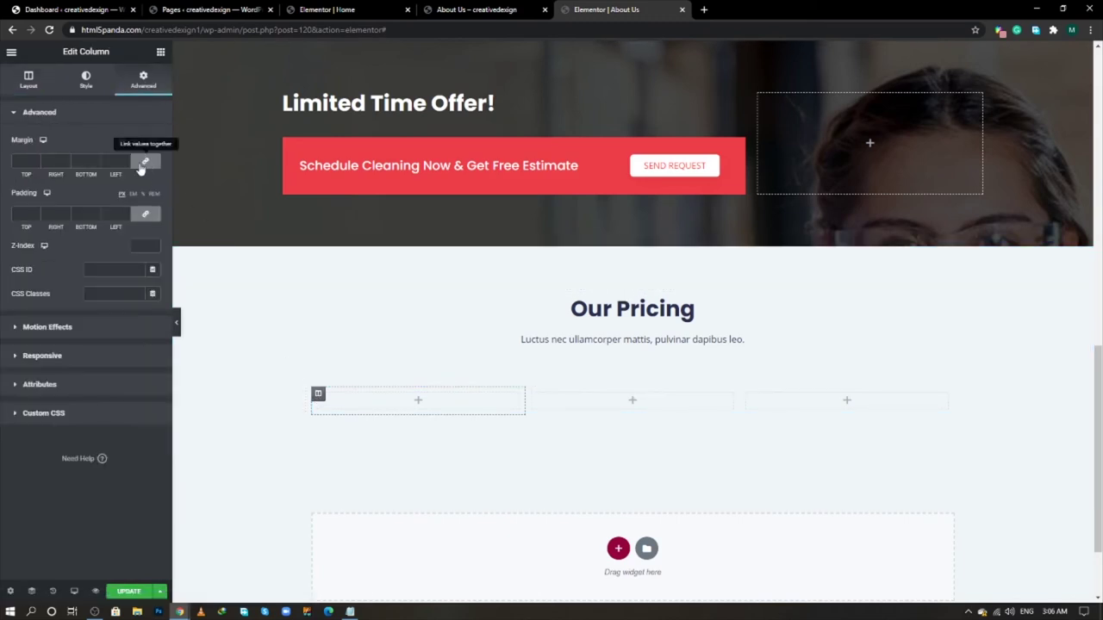
click(112, 161)
text(20)
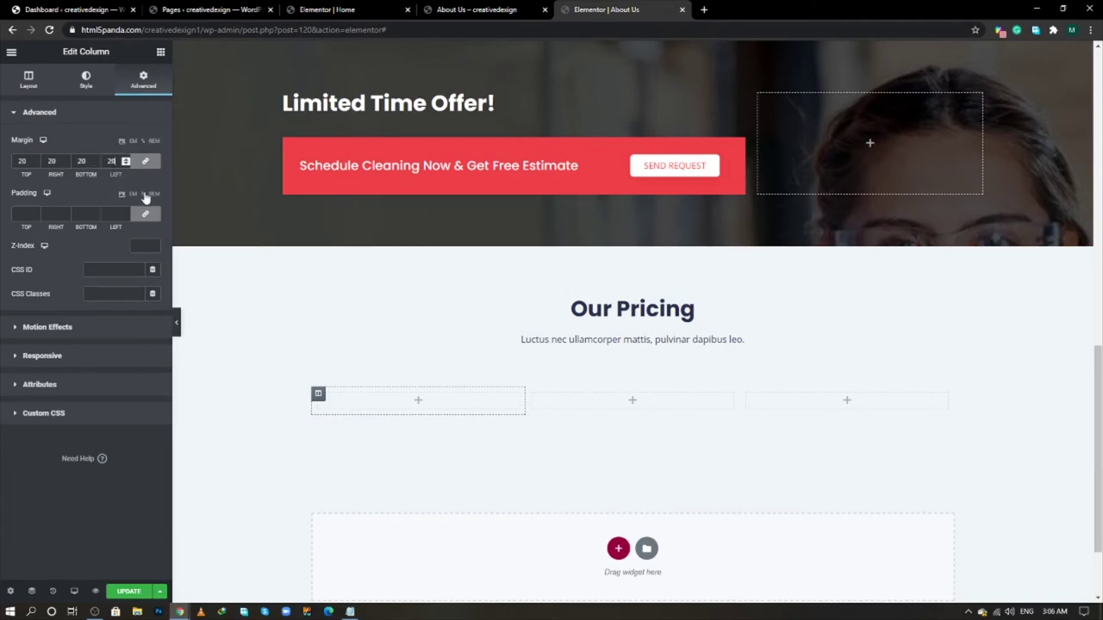
click(145, 214)
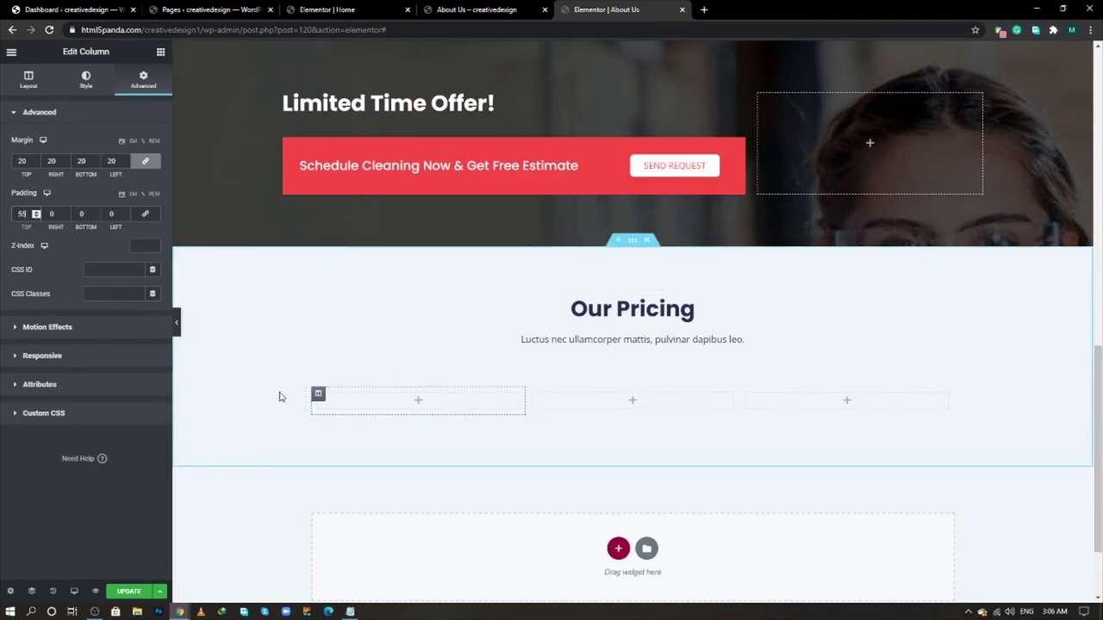
- Make the first column's background a gradient with the copied red hex as first colour
click(87, 87)
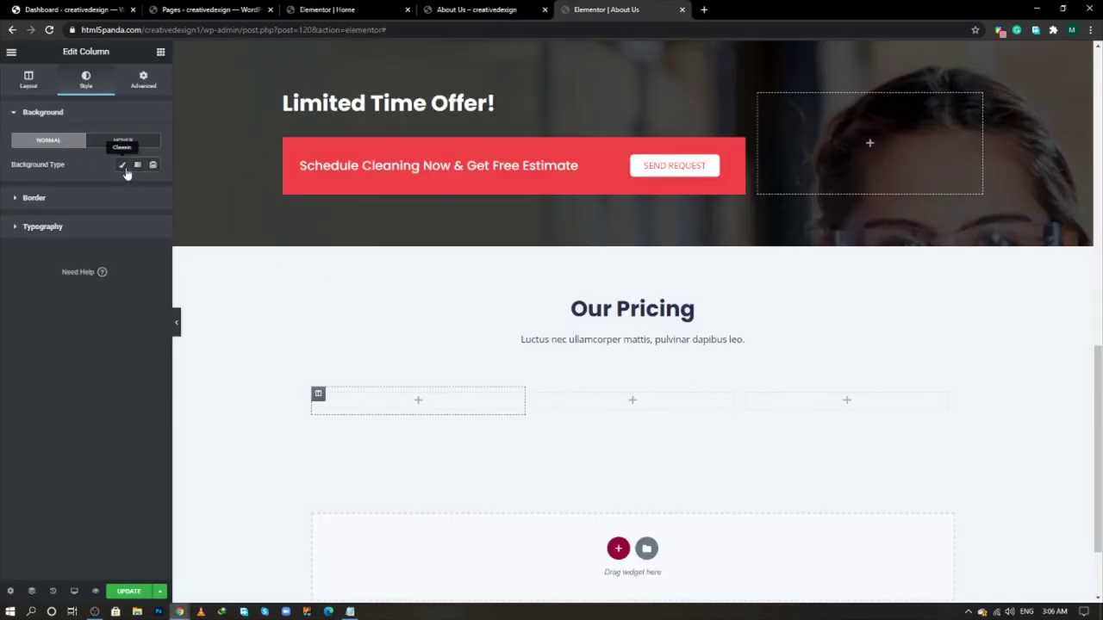
click(137, 165)
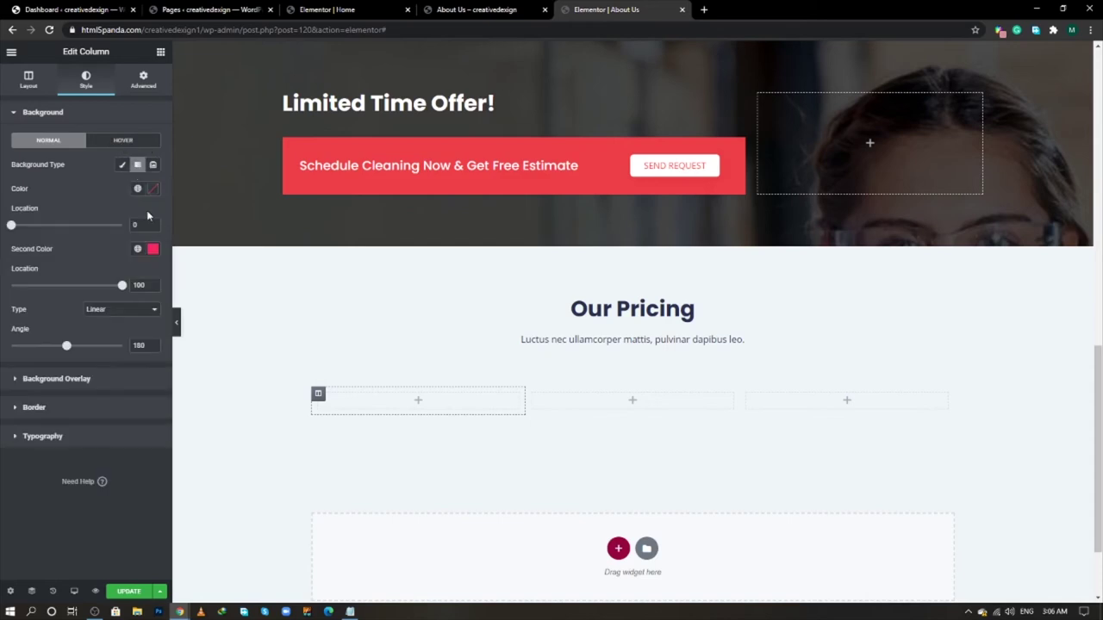
key(alt+Tab)
key(alt+Tab)
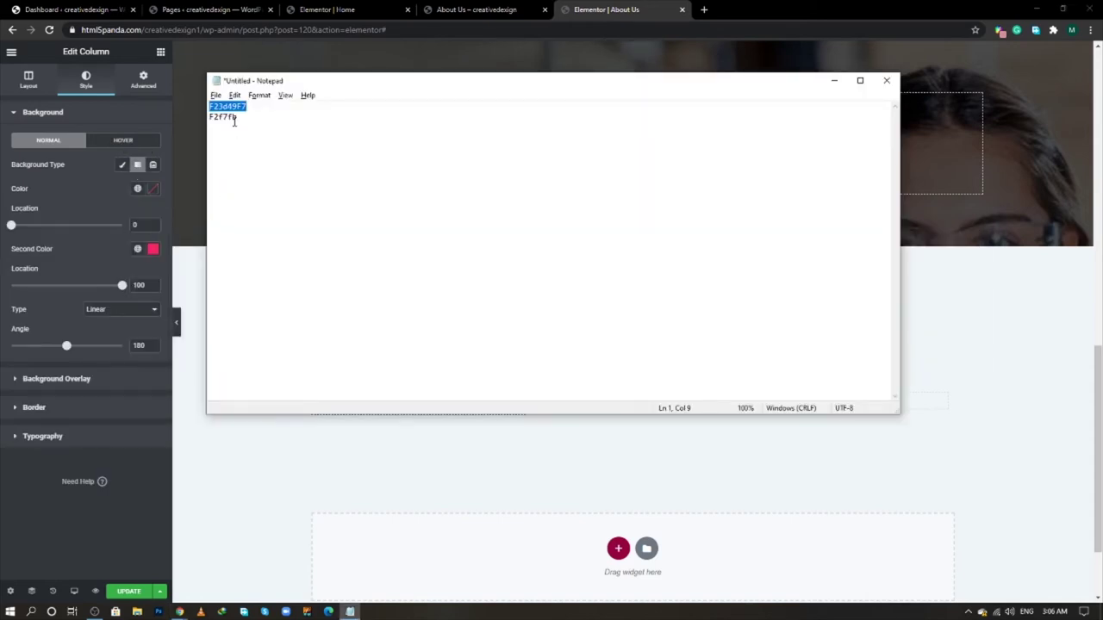
right_click(236, 109)
click(257, 146)
key(alt+Tab)
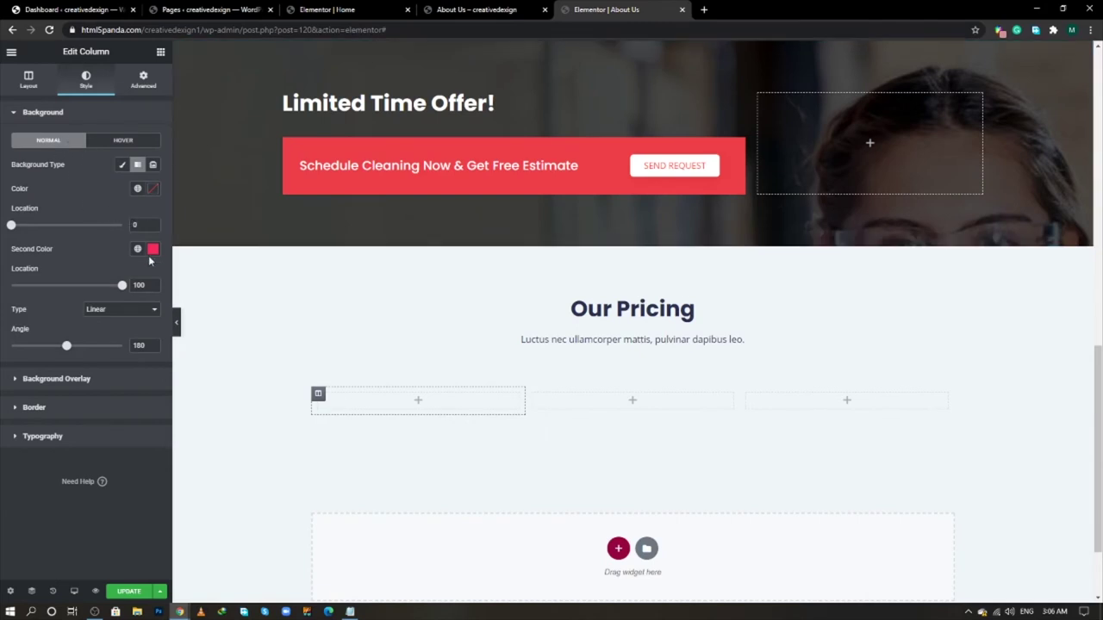
click(152, 189)
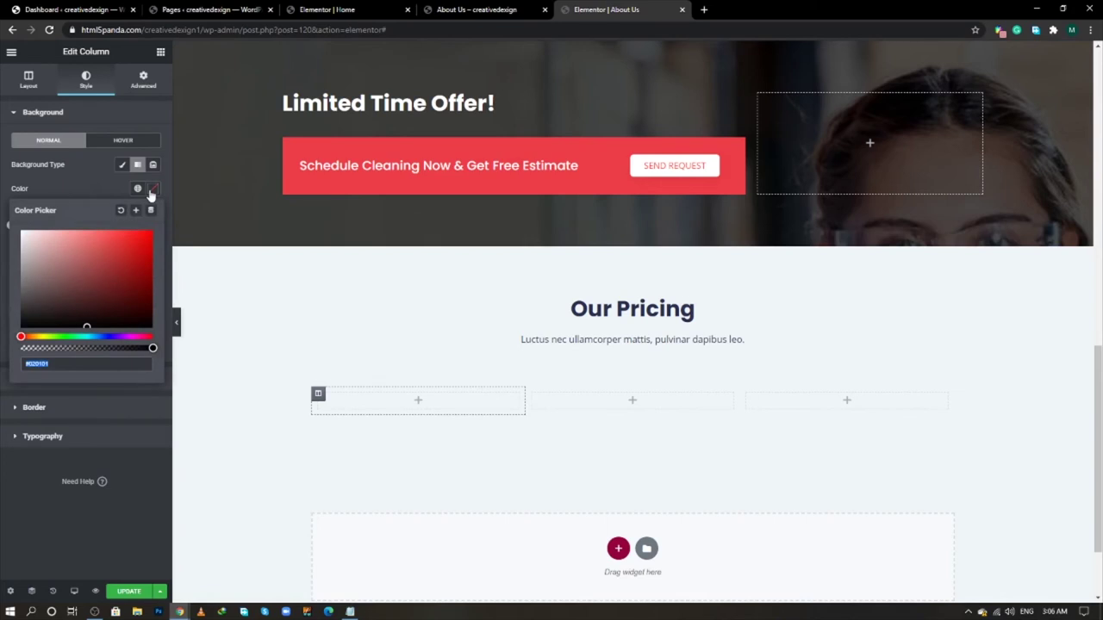
key(ctrl+v)
click(73, 179)
- Set the gradient's second colour to white and the red stop location to 20
click(152, 248)
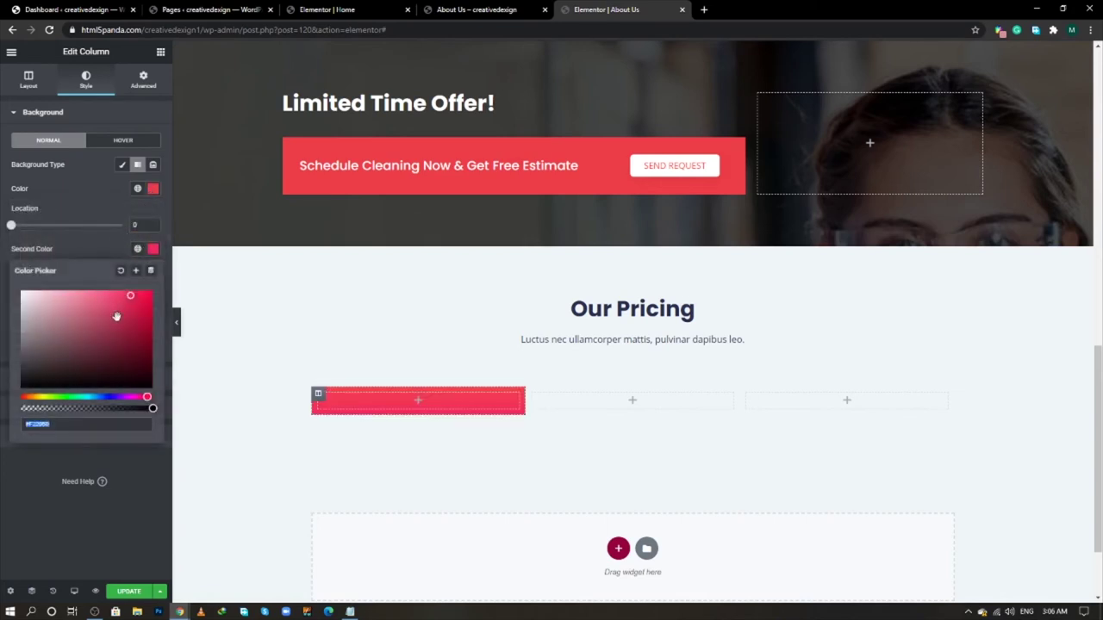
key(ctrl+v)
click(86, 204)
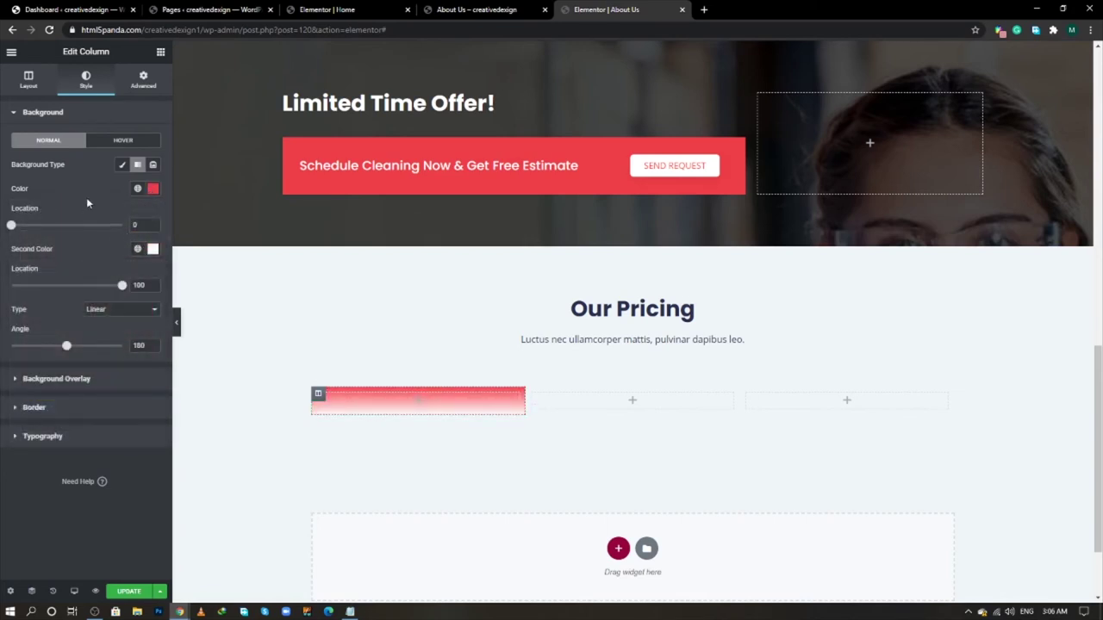
click(137, 225)
text(20)
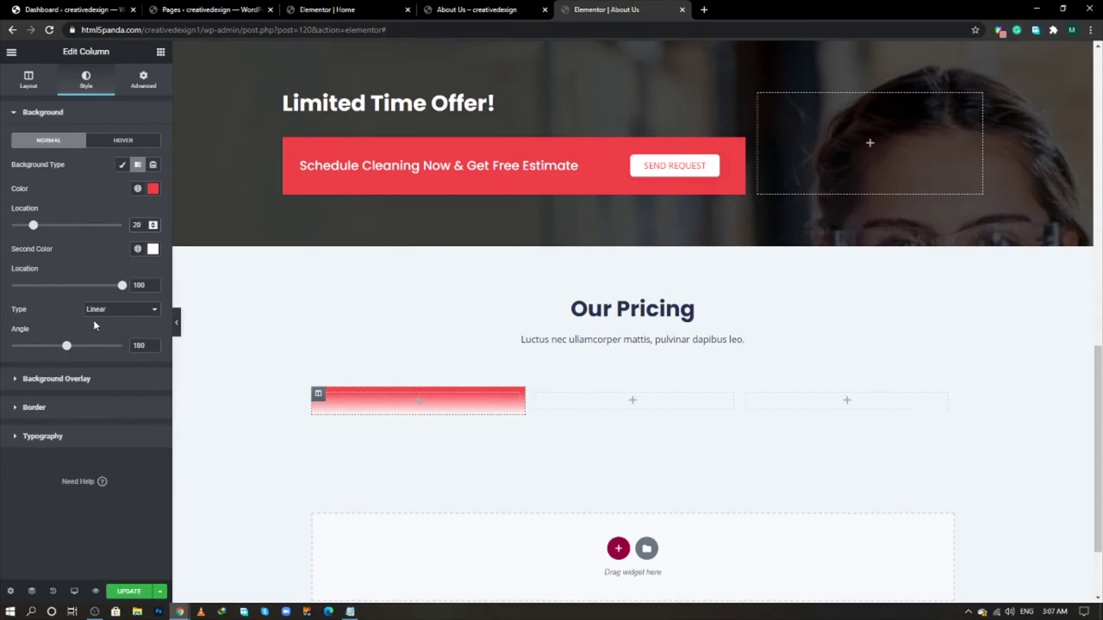
click(160, 52)
- Add a Heading widget to the first pricing column with an H4 tag
drag(126, 157, 401, 395)
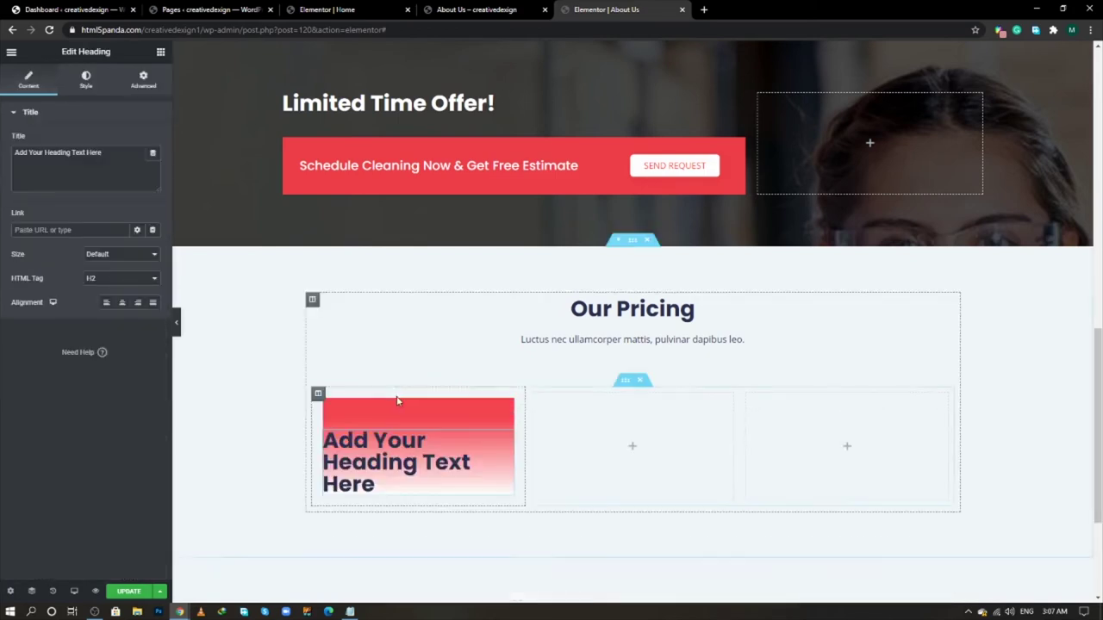
click(110, 278)
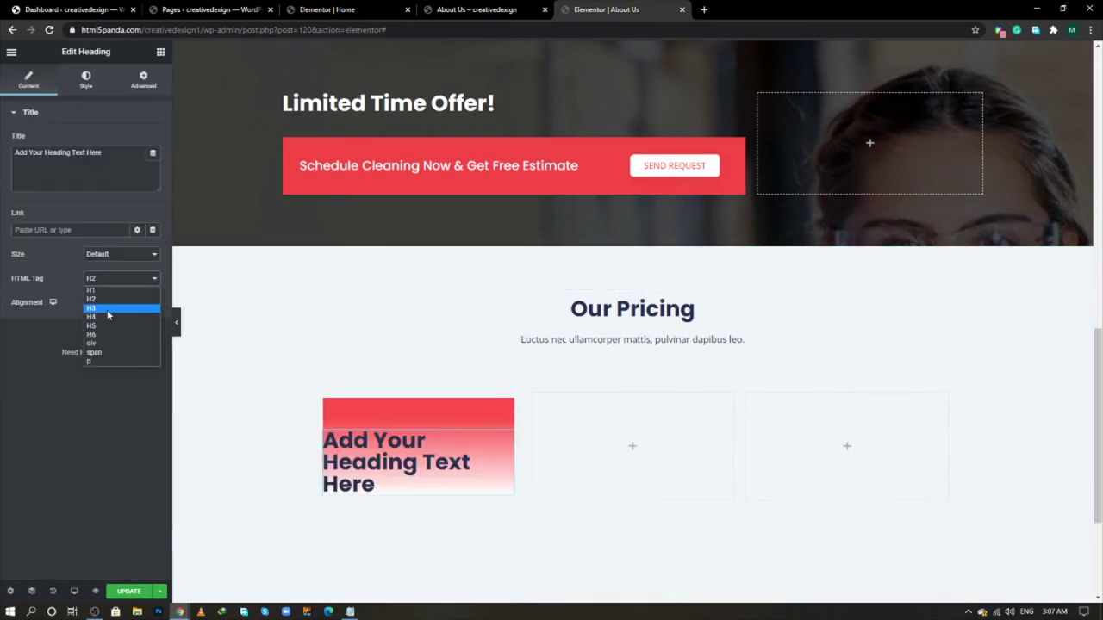
click(110, 314)
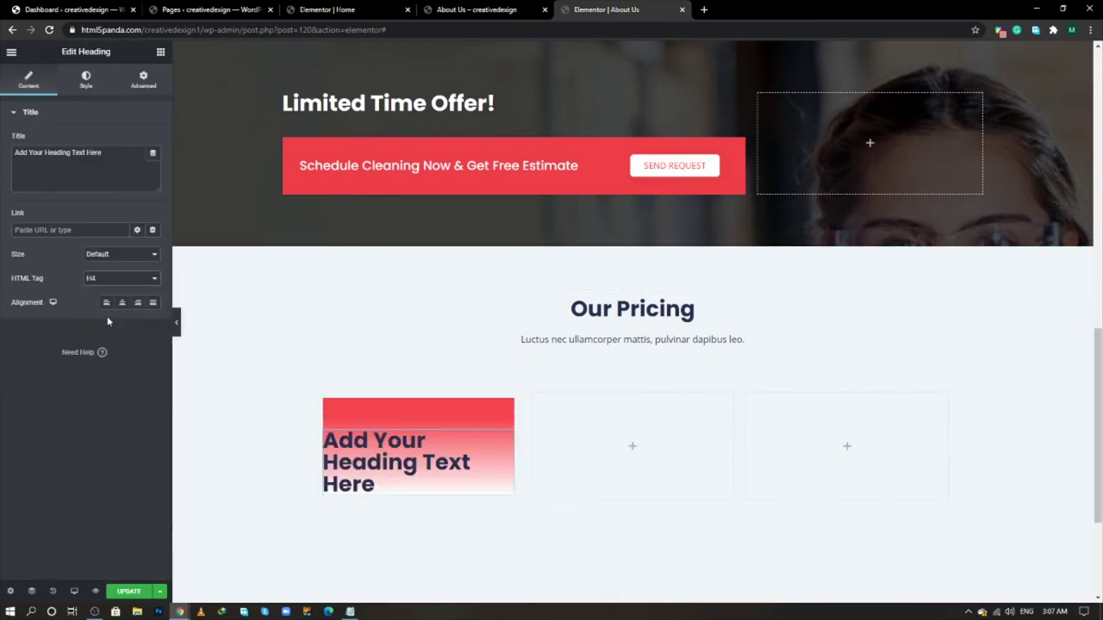
click(160, 52)
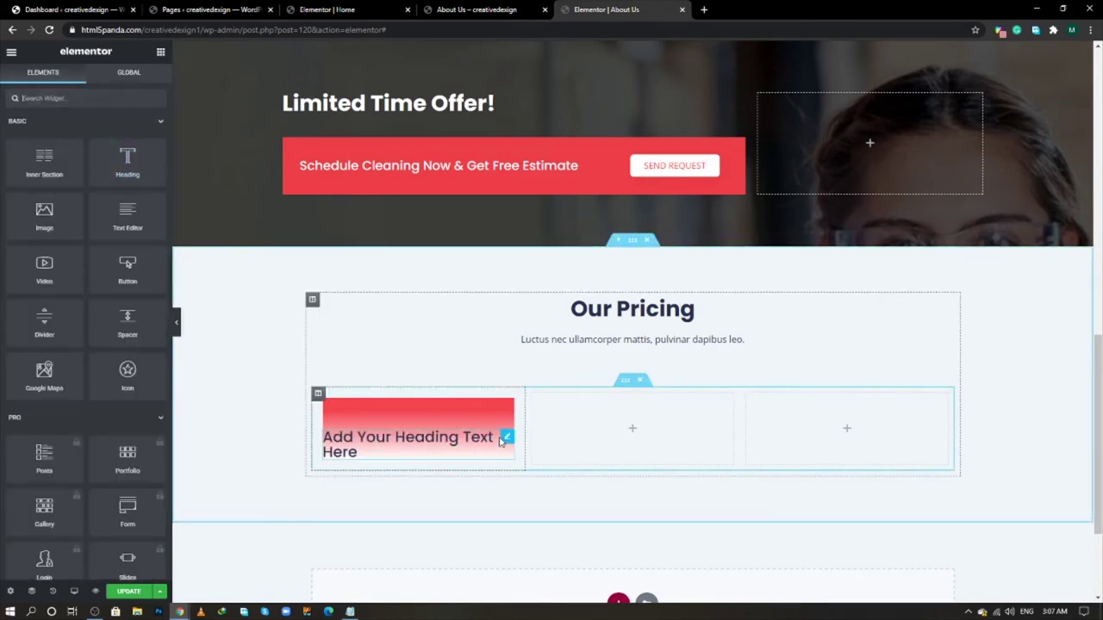
- Duplicate the heading and set the copy's HTML tag to H1
right_click(505, 436)
click(519, 463)
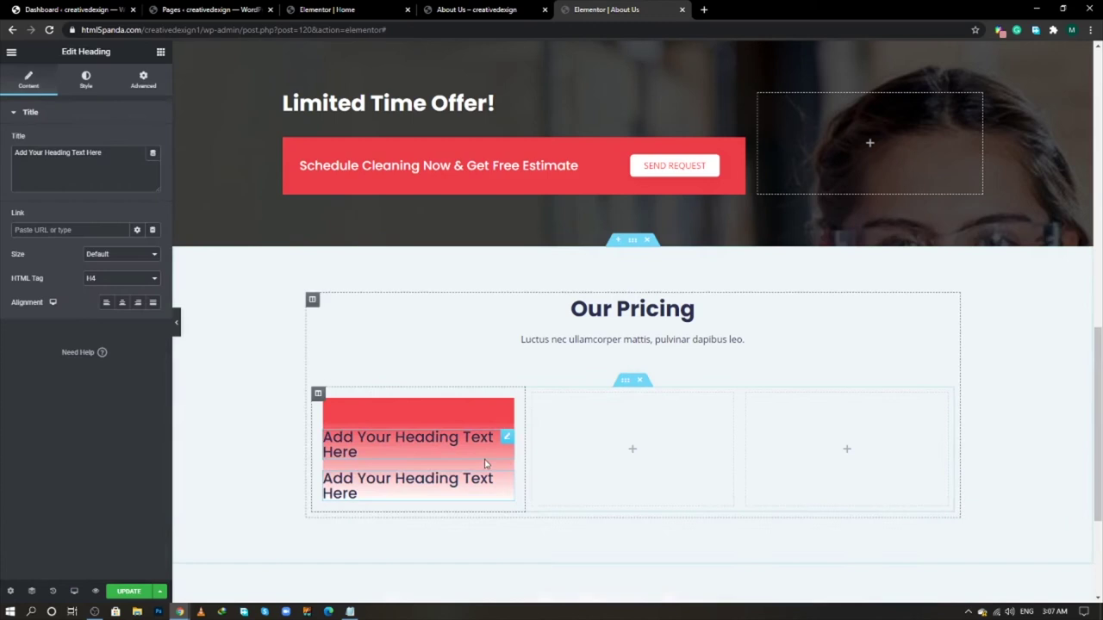
click(111, 278)
click(109, 292)
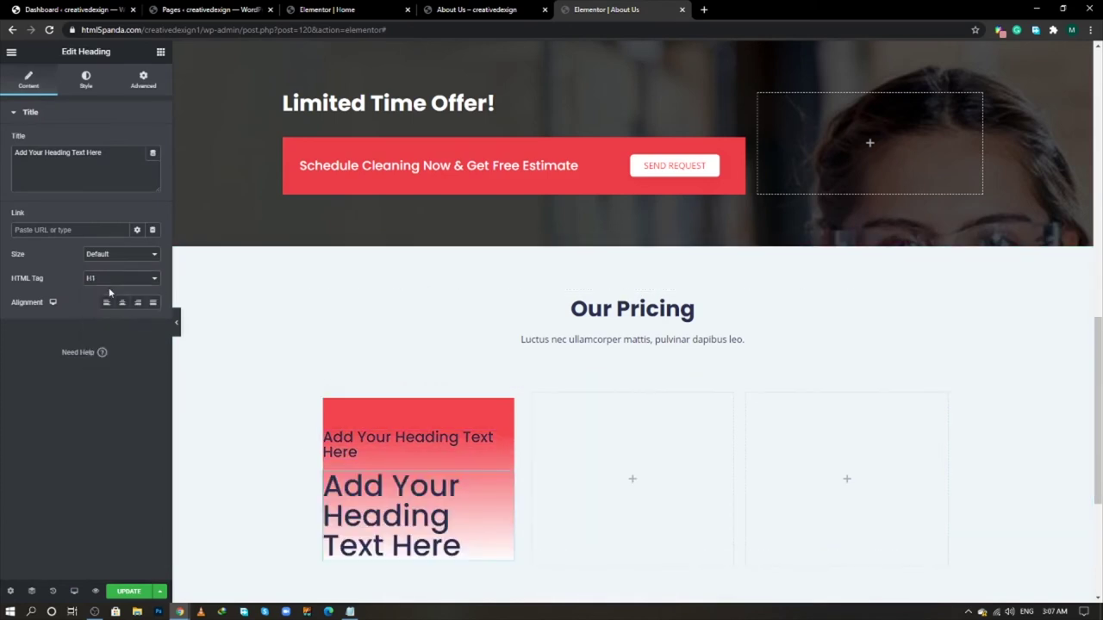
scroll(395, 394, down, 1)
scroll(394, 393, down, 2)
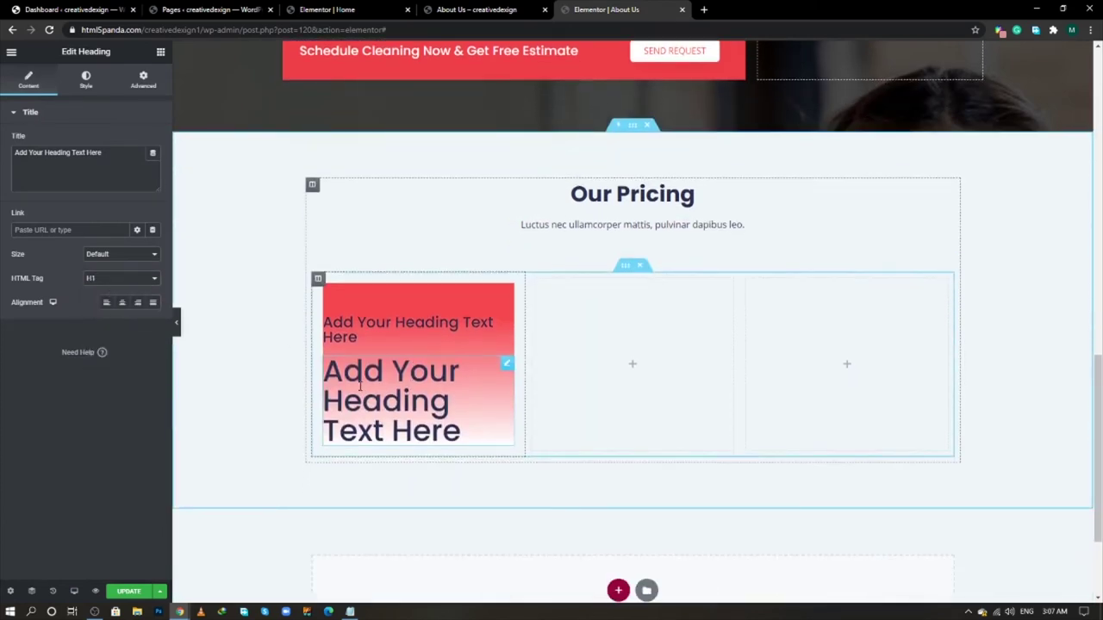
key(alt+Tab)
key(alt+Tab)
key(alt+Tab)
key(Tab)
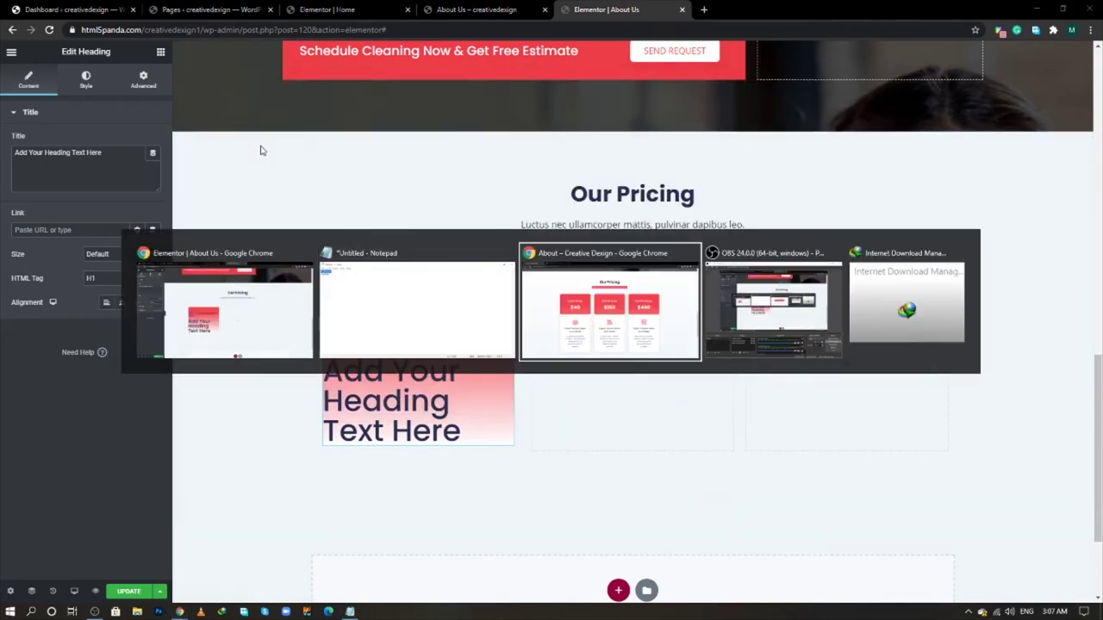
- Paste 'Hourly Rates' from the live page into the H4 heading and center it
triple_click(368, 246)
right_click(367, 246)
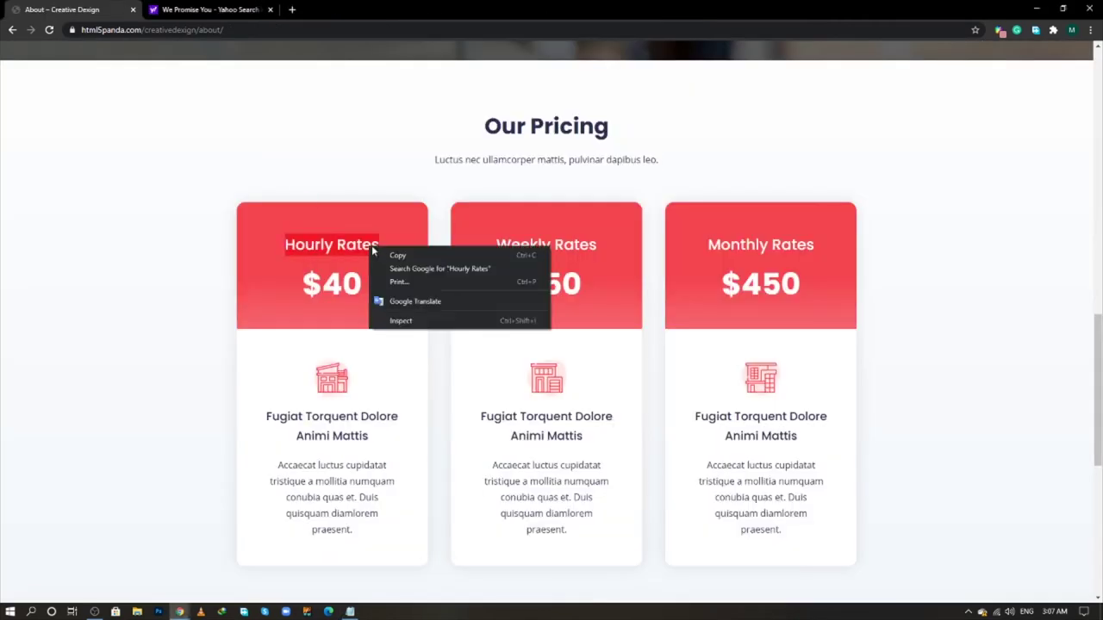
click(397, 255)
key(alt+Tab)
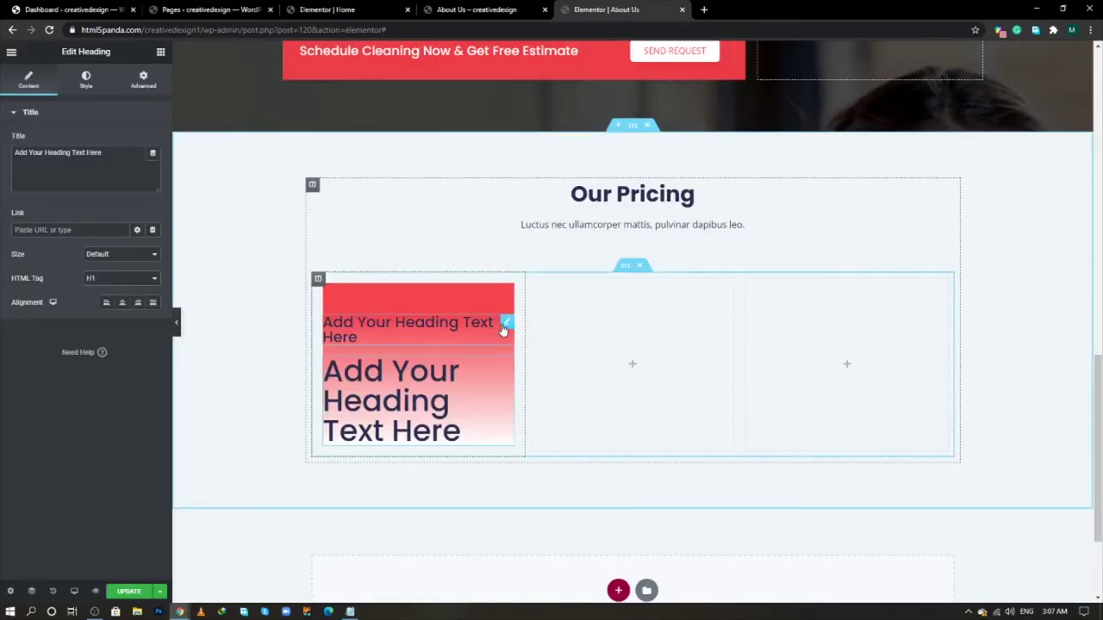
click(506, 325)
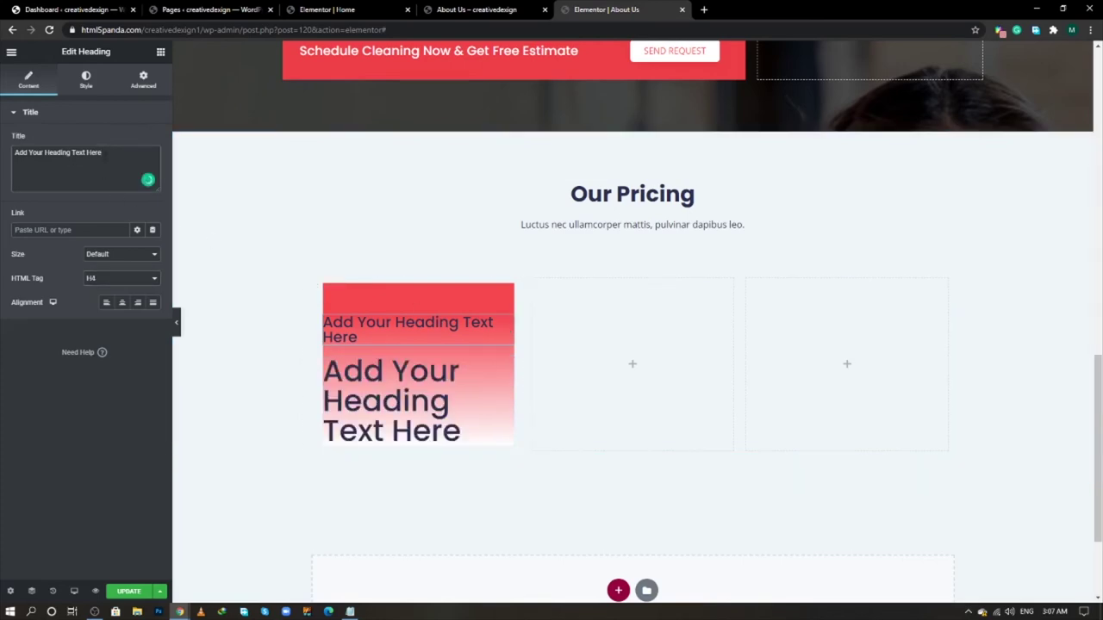
triple_click(106, 161)
key(ctrl+v)
key(alt+Tab)
key(alt+Tab)
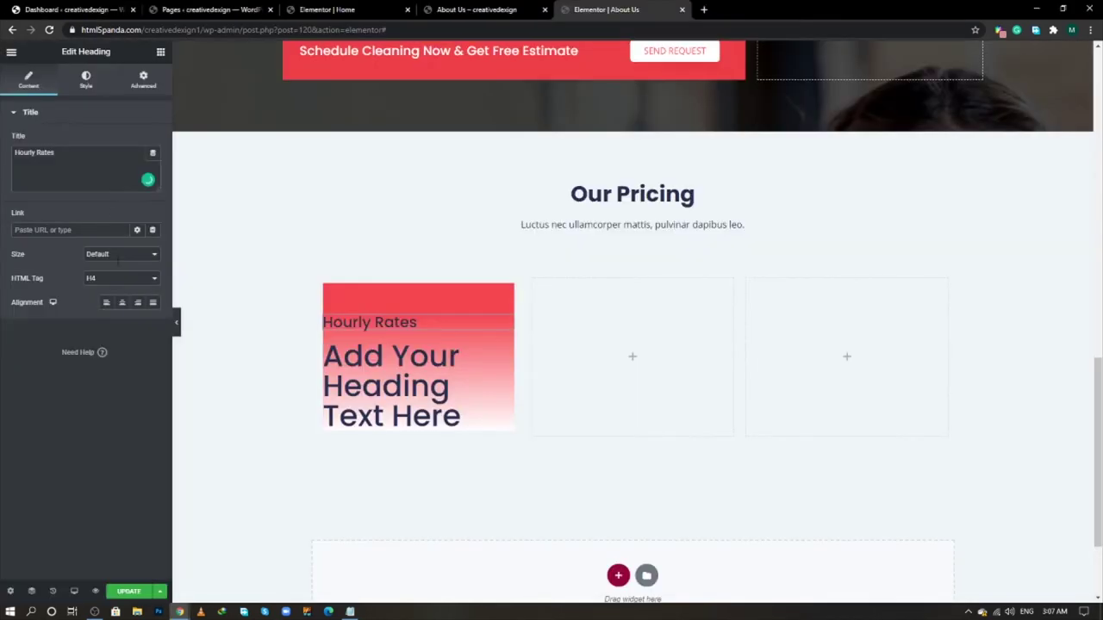
click(123, 301)
key(alt+Tab)
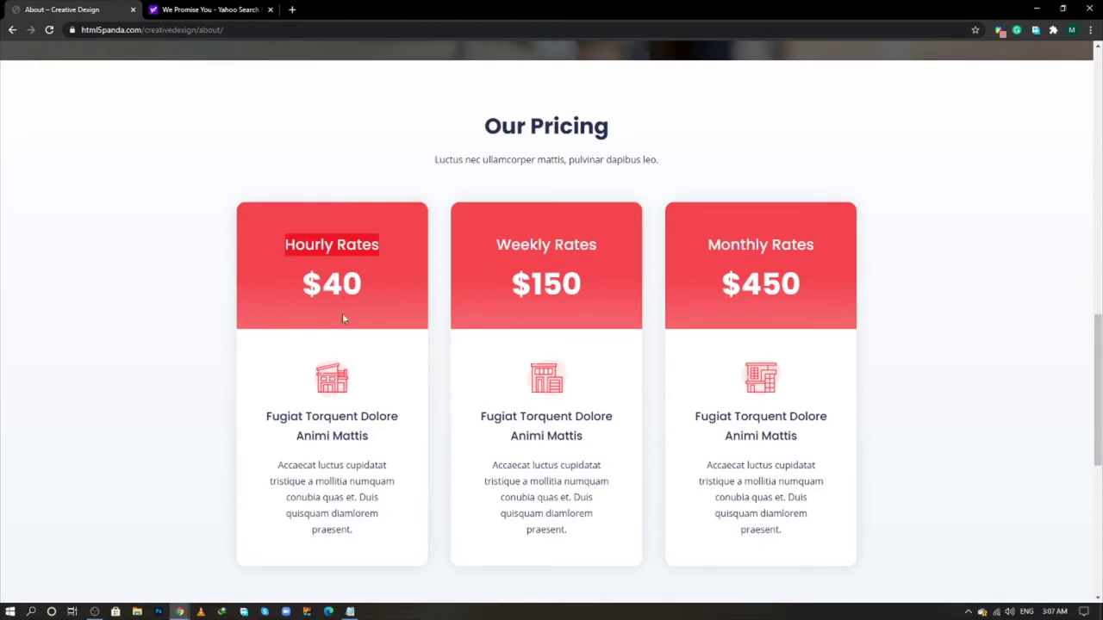
- Paste '$40' from the live page into the second heading and center it
drag(359, 290, 304, 289)
right_click(307, 290)
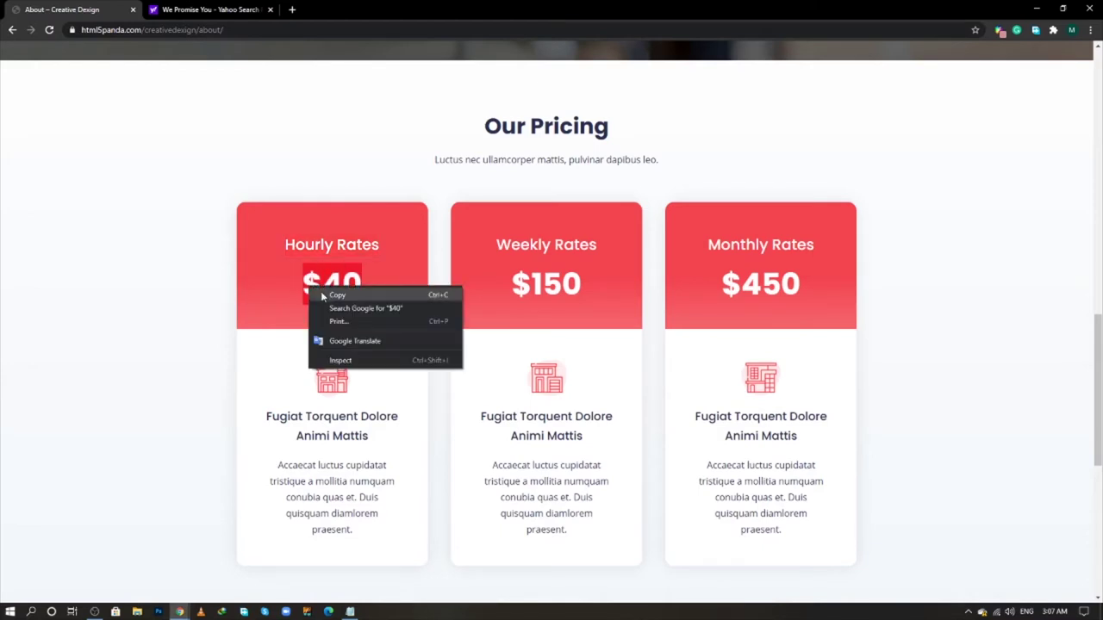
click(322, 293)
key(alt+Tab)
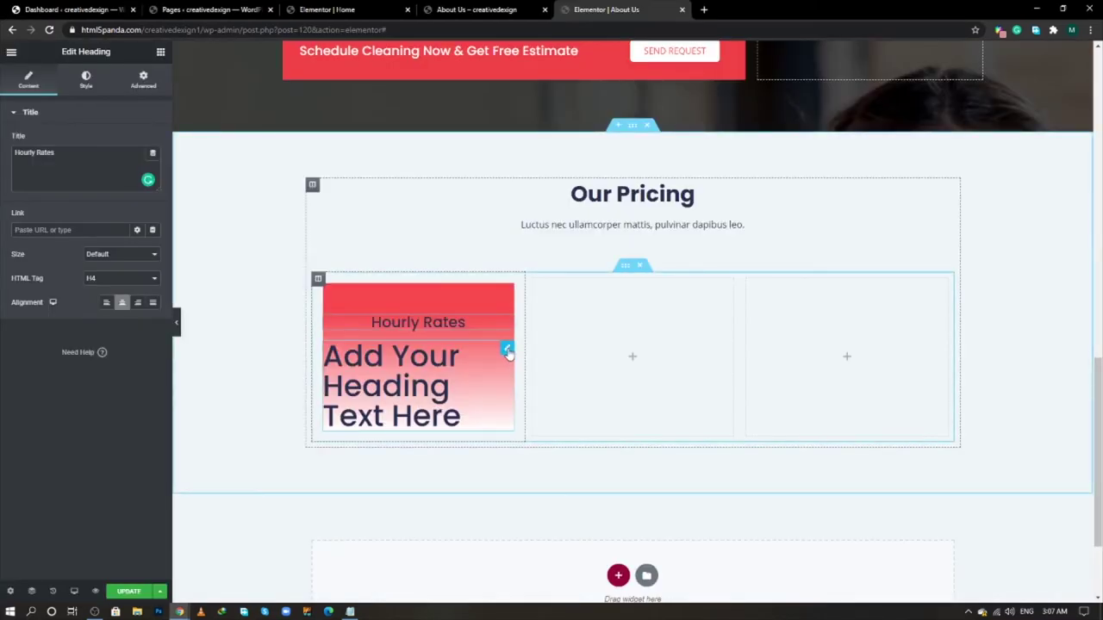
click(507, 348)
click(94, 171)
key(ctrl+a)
key(ctrl+v)
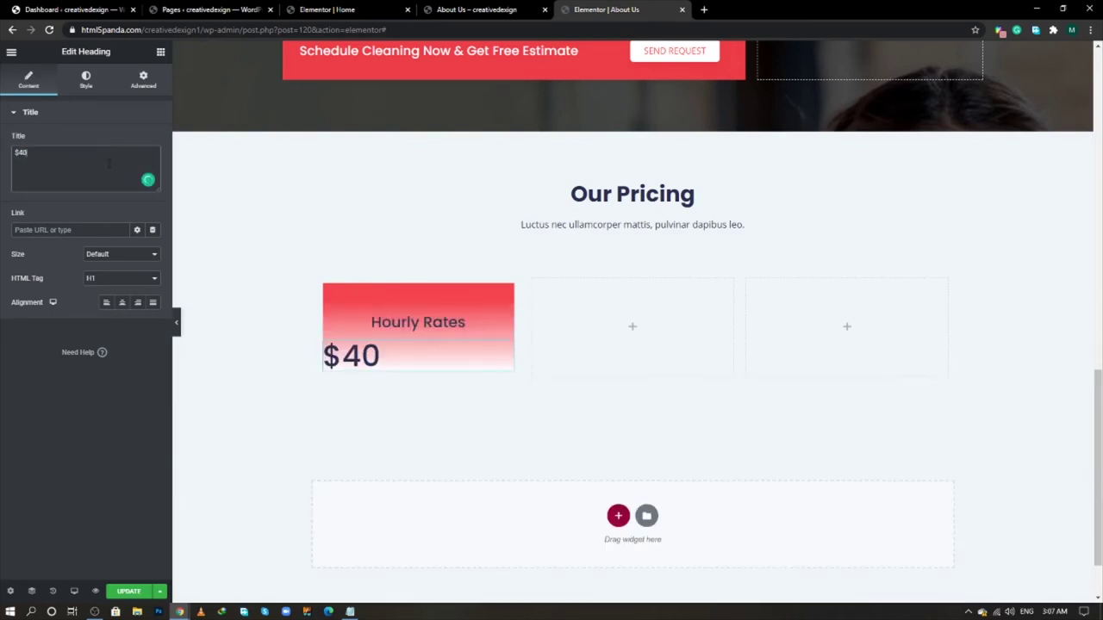
click(122, 303)
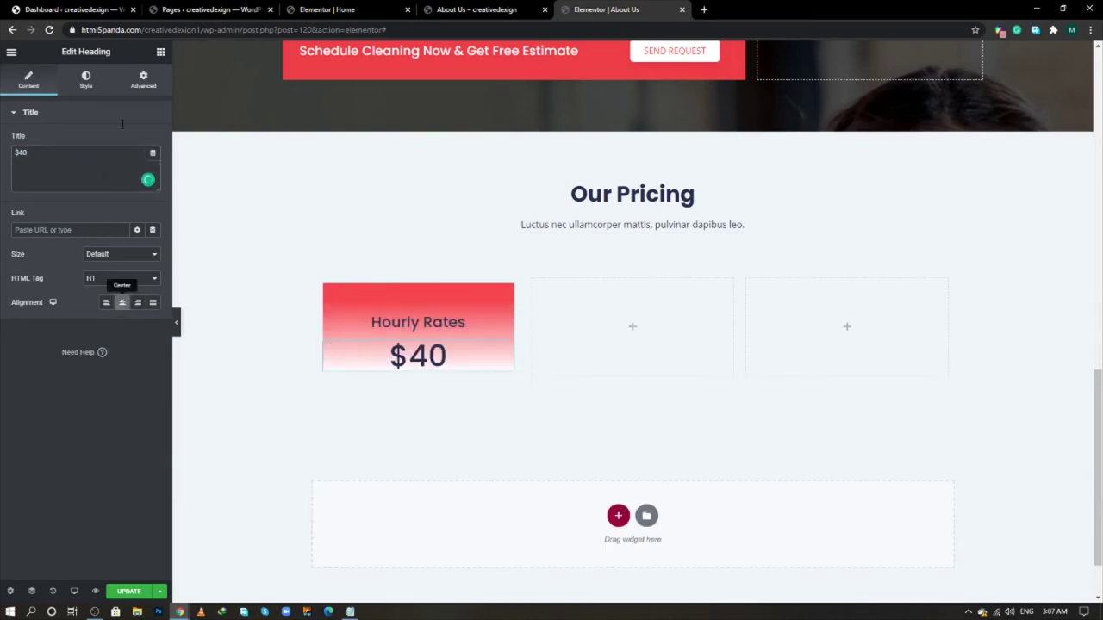
- Make the $40 heading white with bold font weight
click(85, 81)
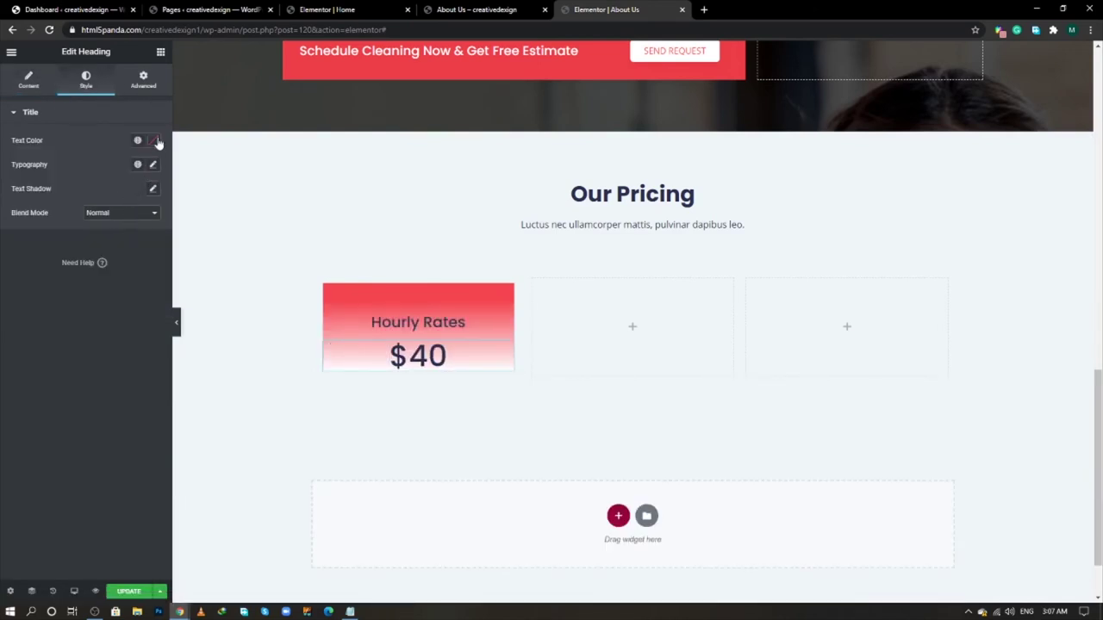
click(152, 140)
click(22, 182)
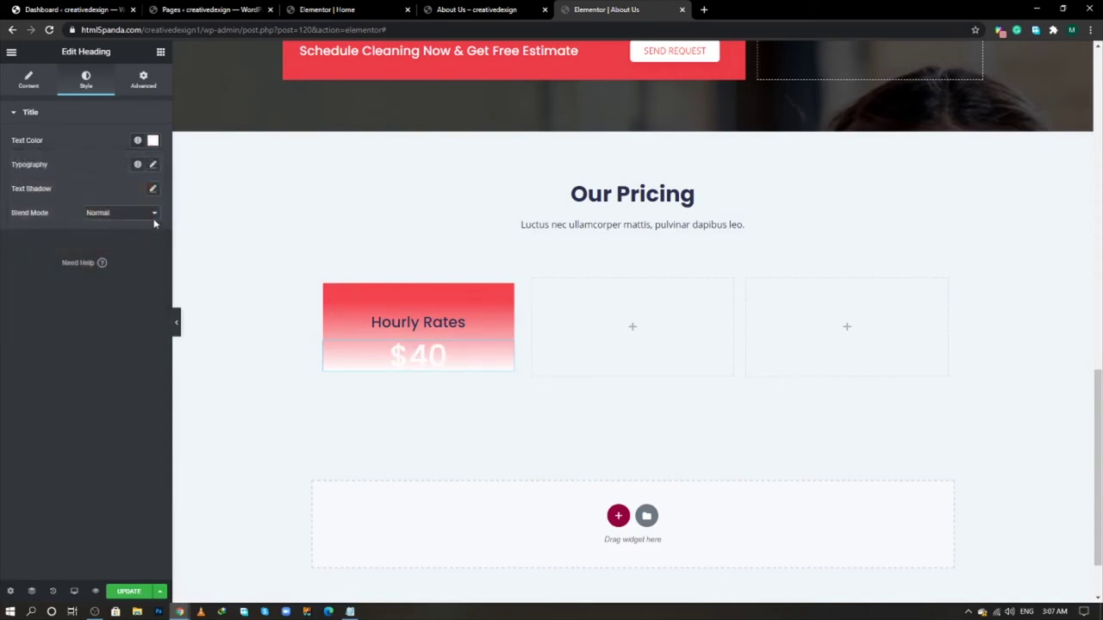
click(152, 165)
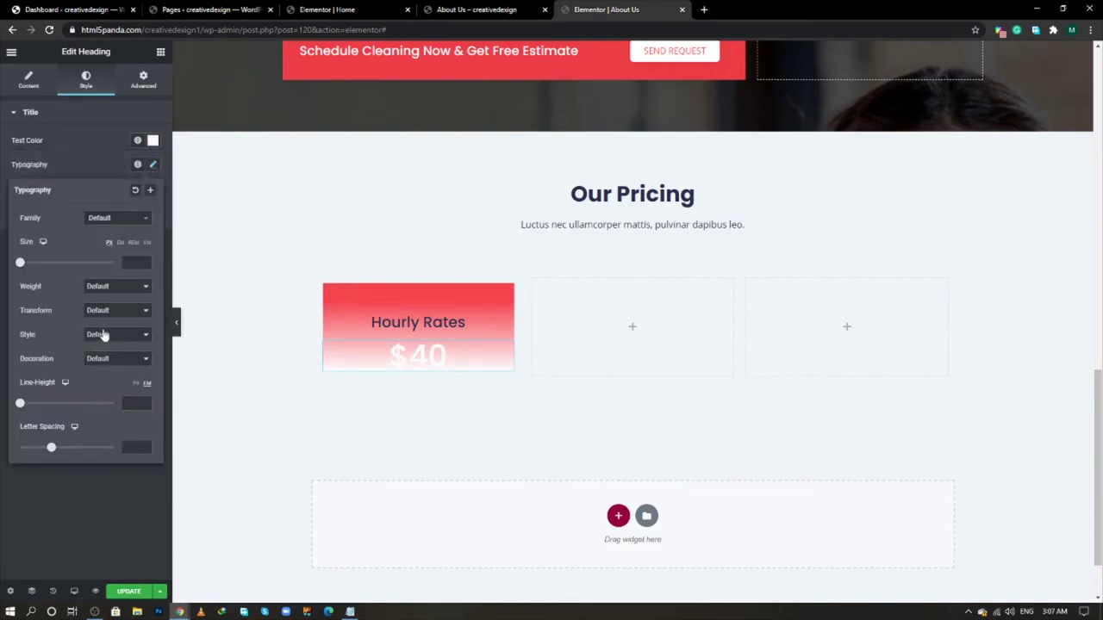
click(112, 312)
click(114, 291)
click(114, 292)
click(105, 389)
click(118, 297)
click(107, 395)
click(83, 500)
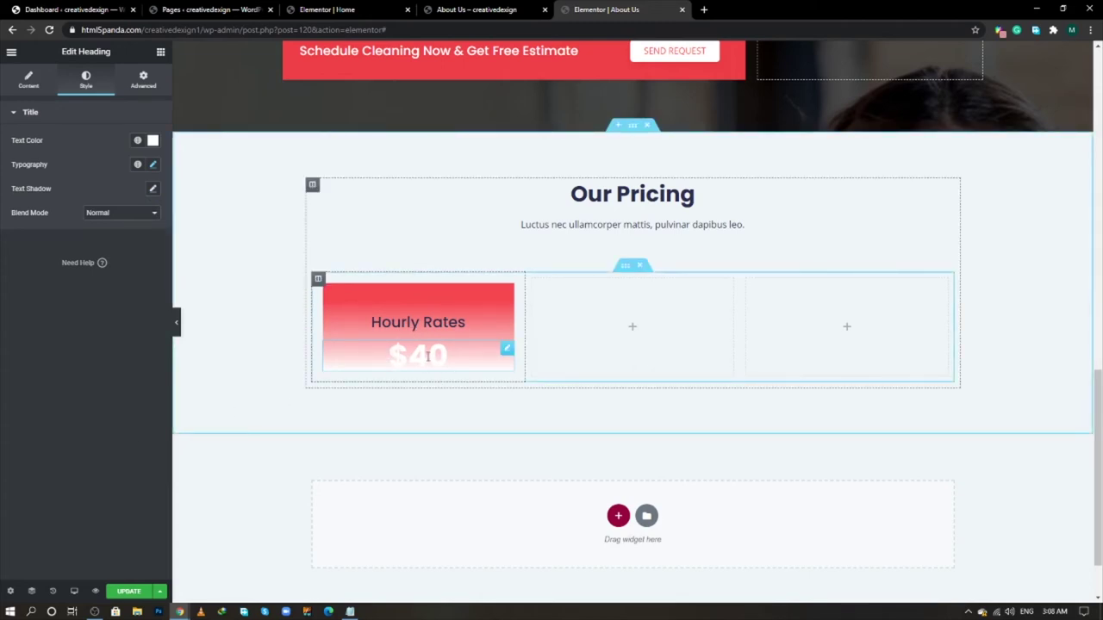
- Set the Hourly Rates heading text colour to #FFFFFF
click(507, 325)
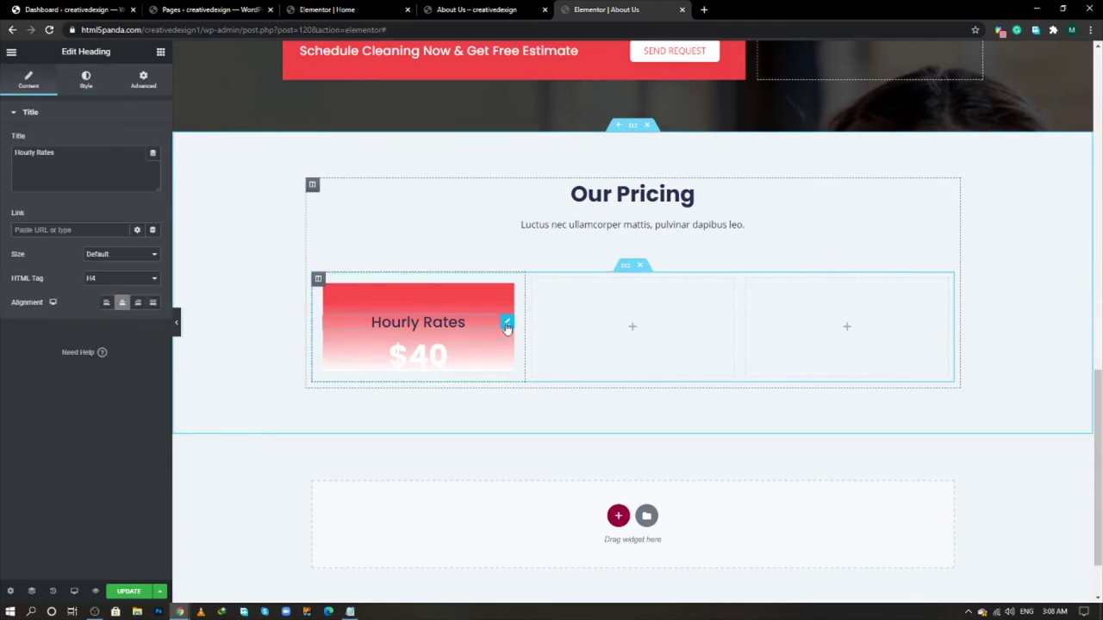
click(85, 80)
text(#FFFFFF)
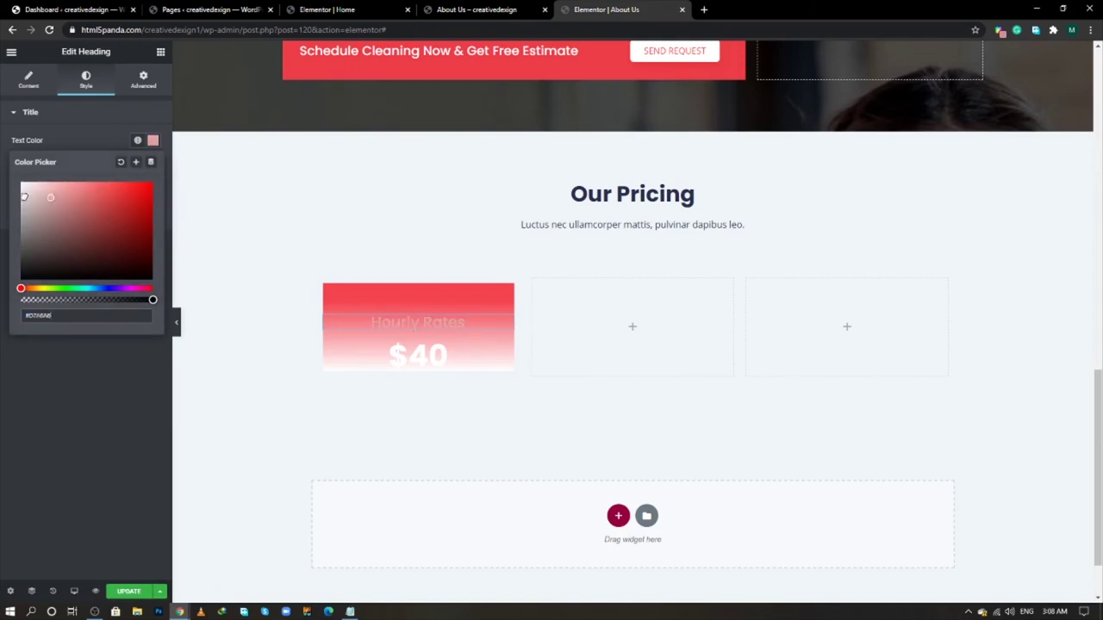
click(112, 411)
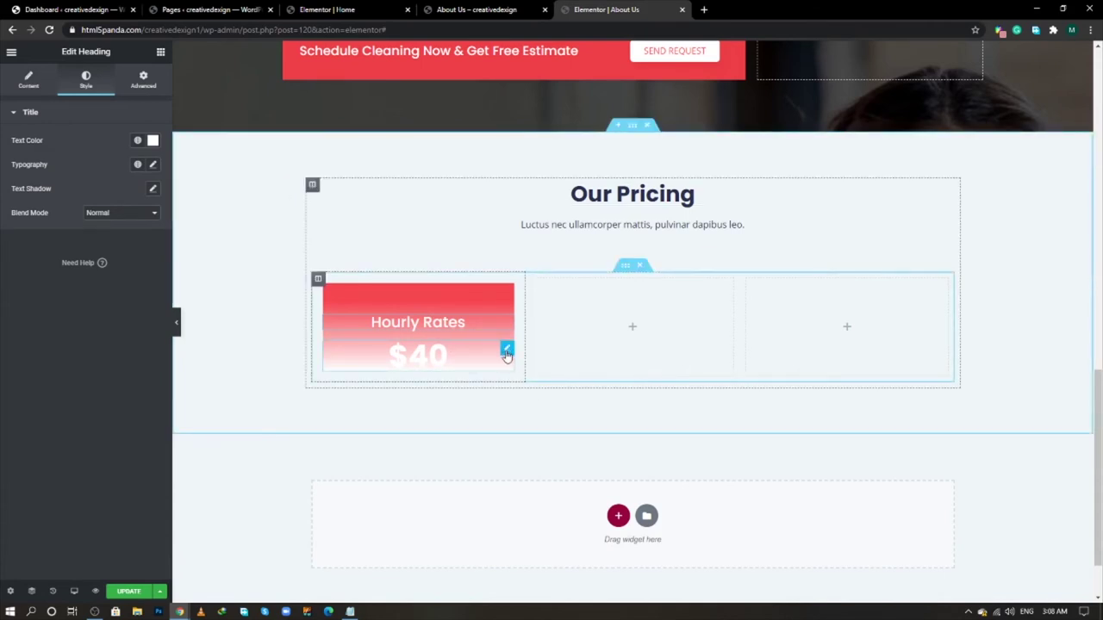
- Unlink the $40 heading's margins and set top 15 px, bottom 45 px
click(148, 85)
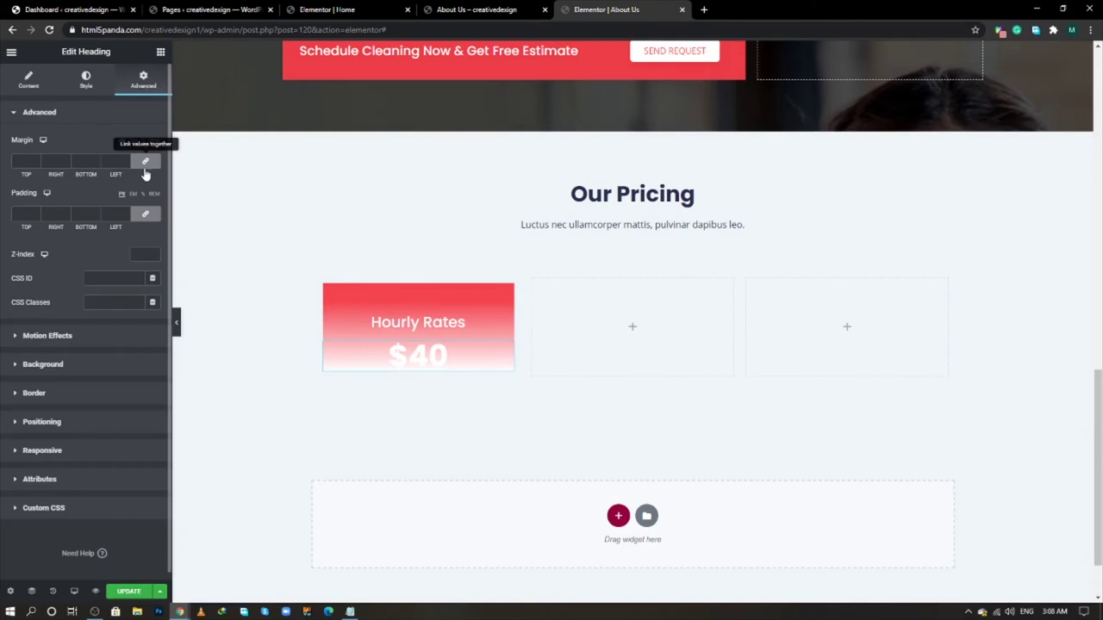
click(145, 163)
click(22, 161)
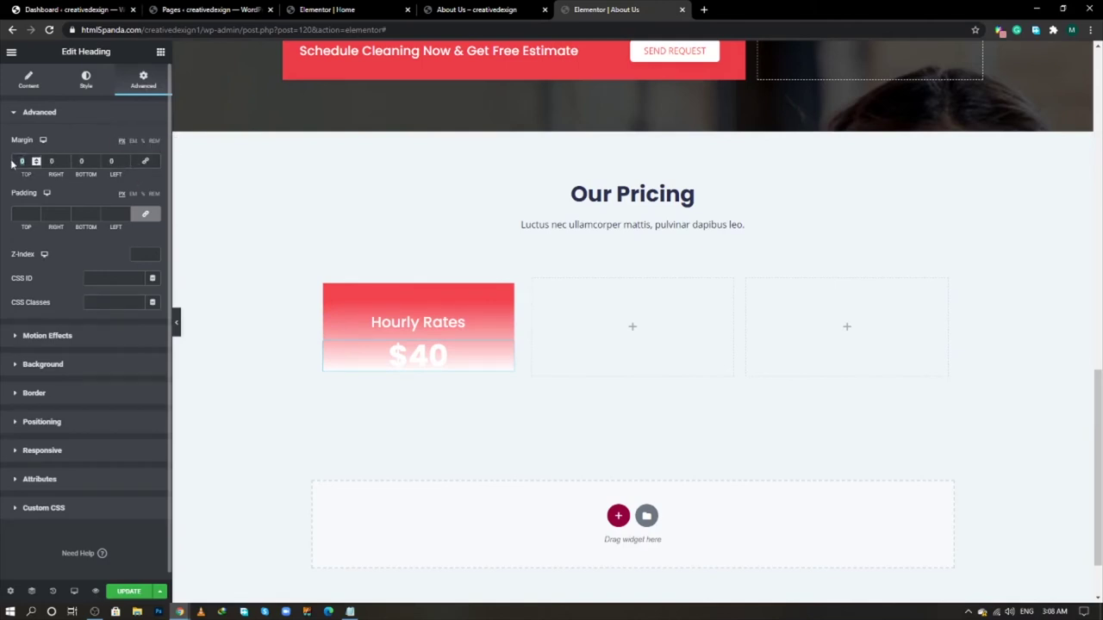
text(10)
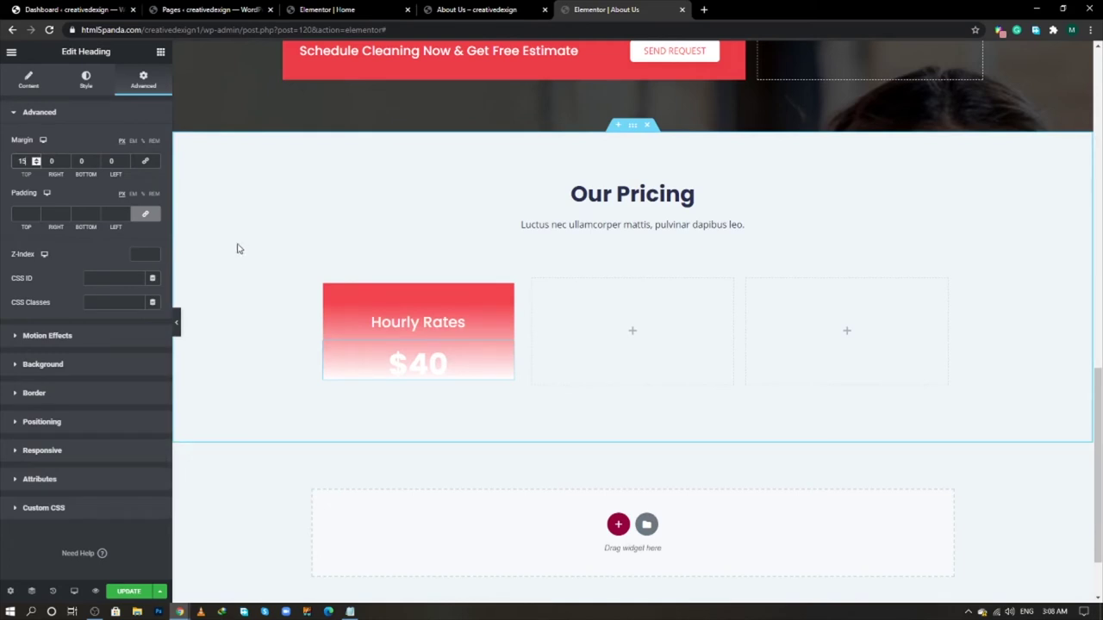
click(81, 161)
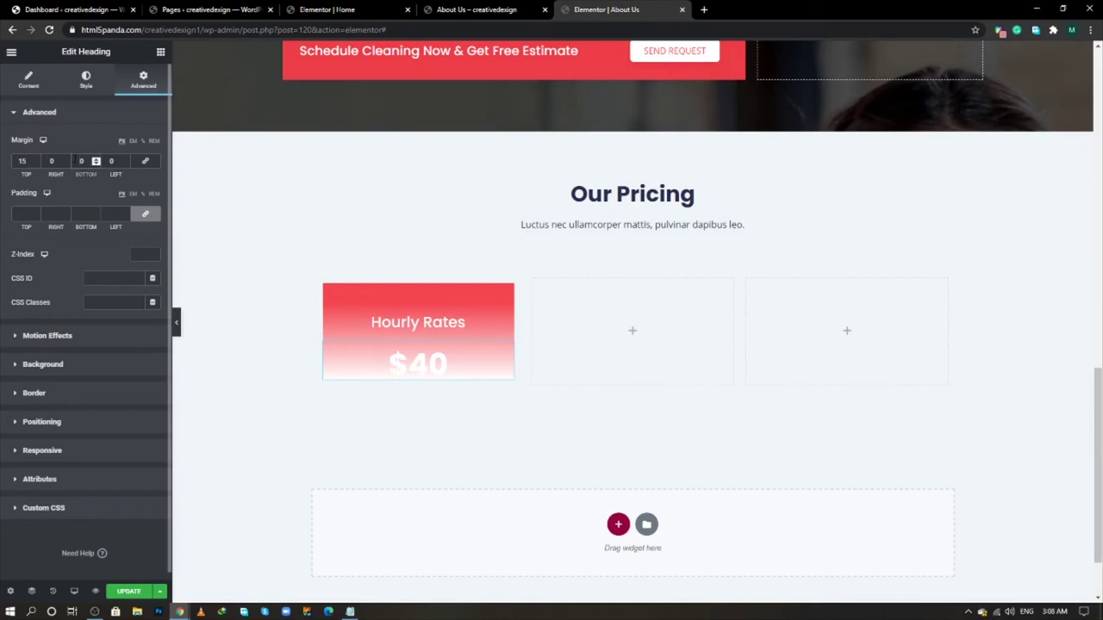
text(45)
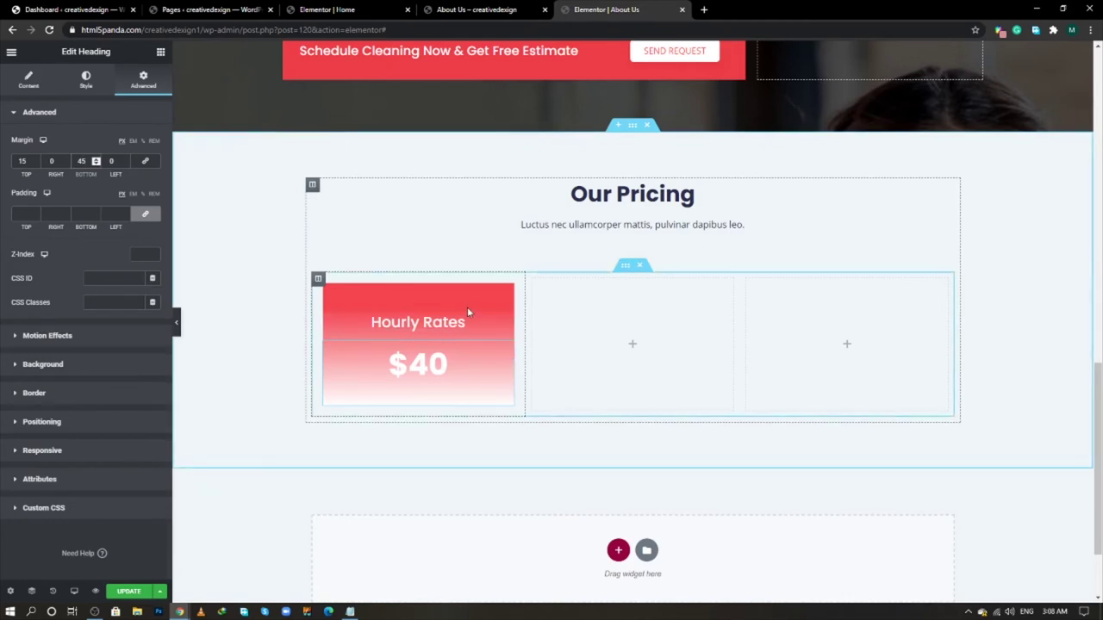
click(160, 51)
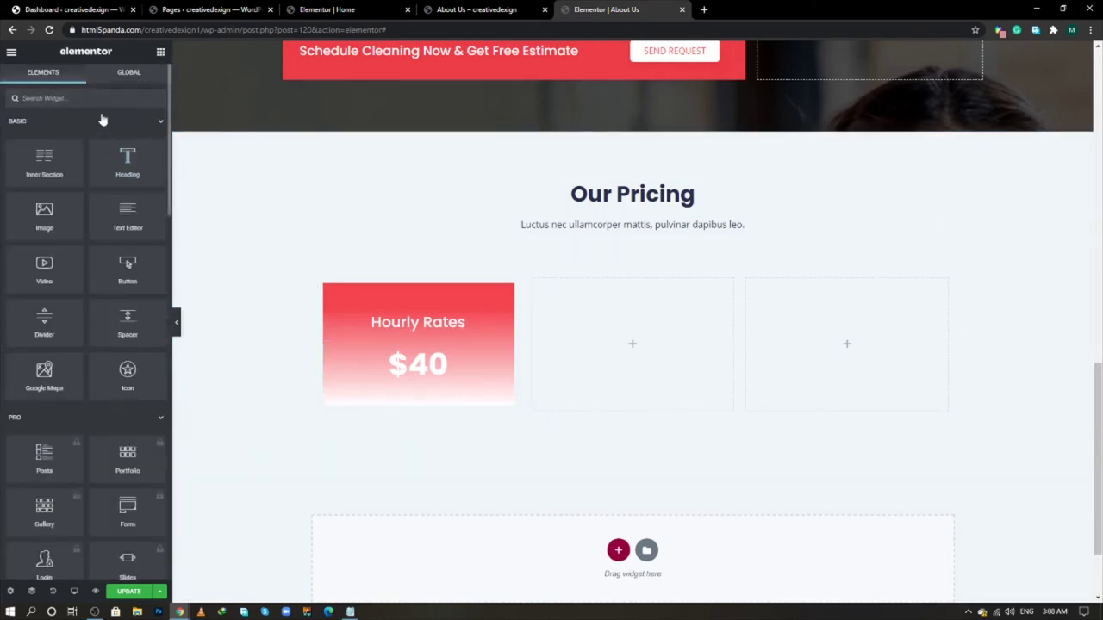
- Add an Image Box below $40 in the Hourly Rates card with an H6 title
text(ima)
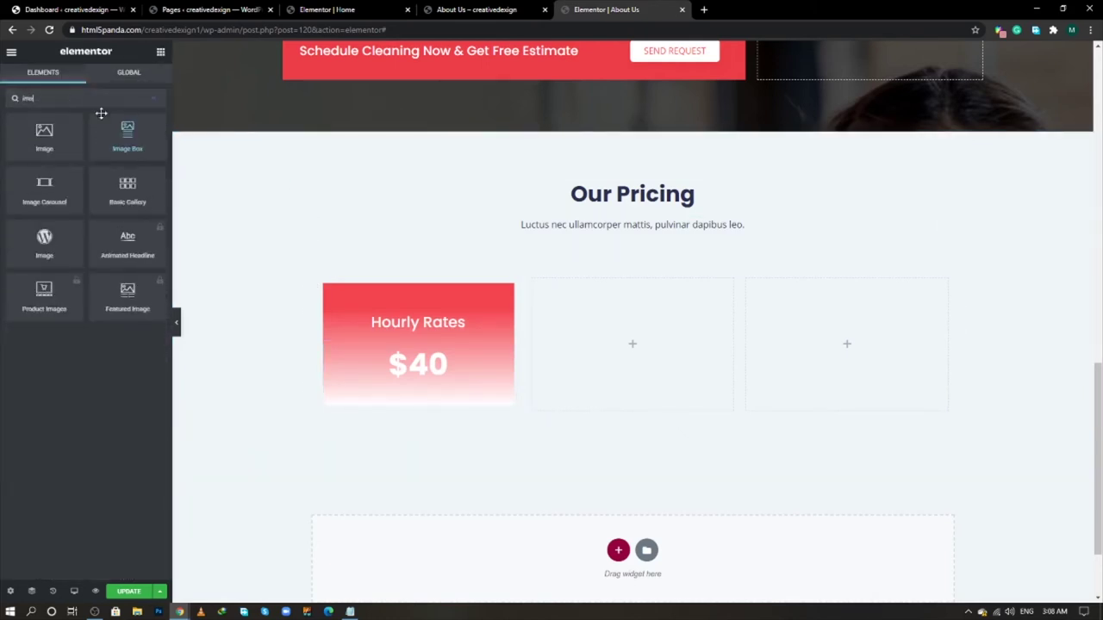
drag(125, 136, 410, 394)
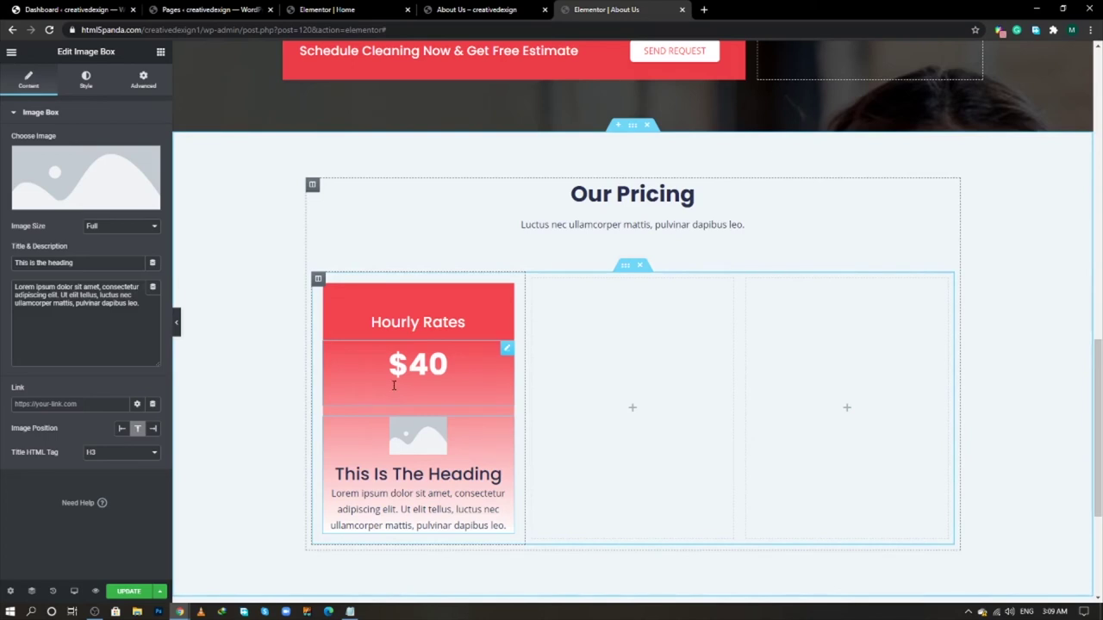
click(108, 454)
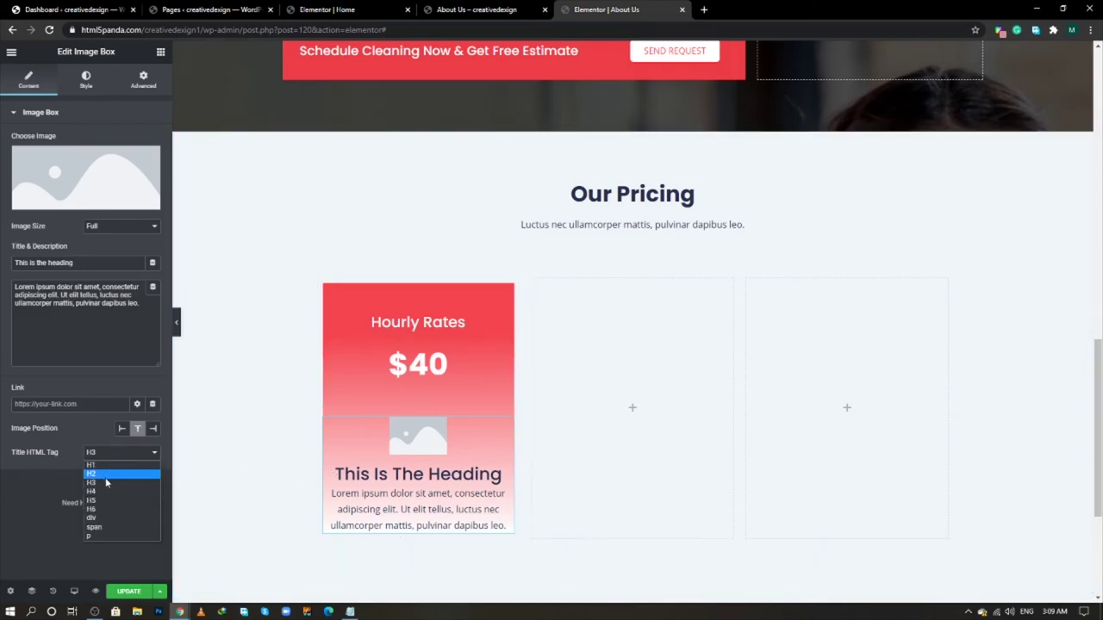
click(106, 508)
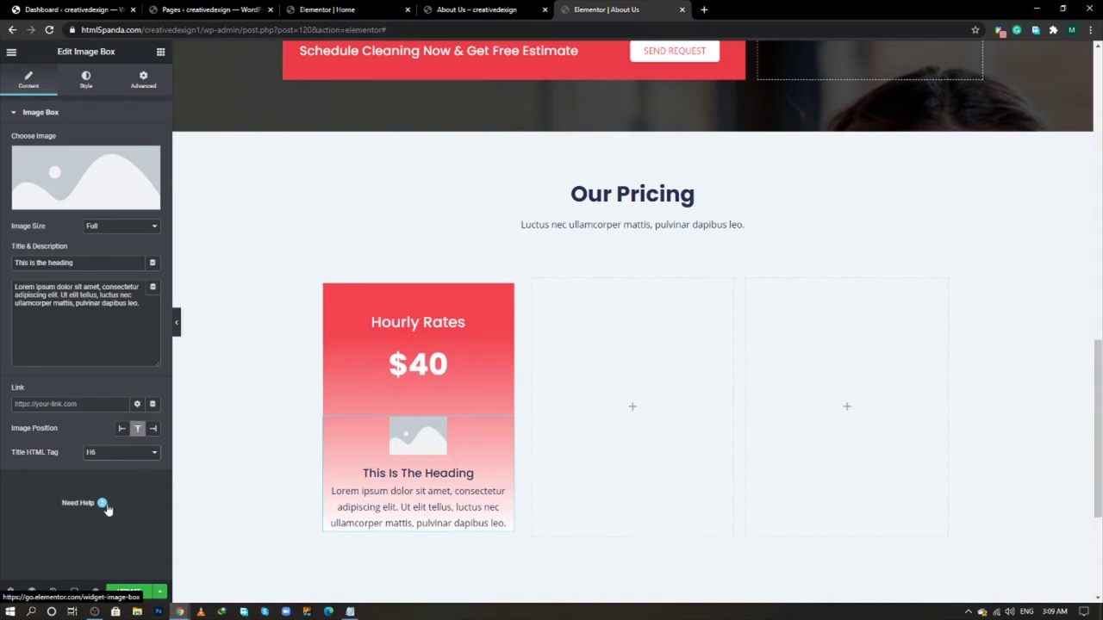
- Insert the red cleaning3 icon as the image box picture and view the live About page
click(72, 174)
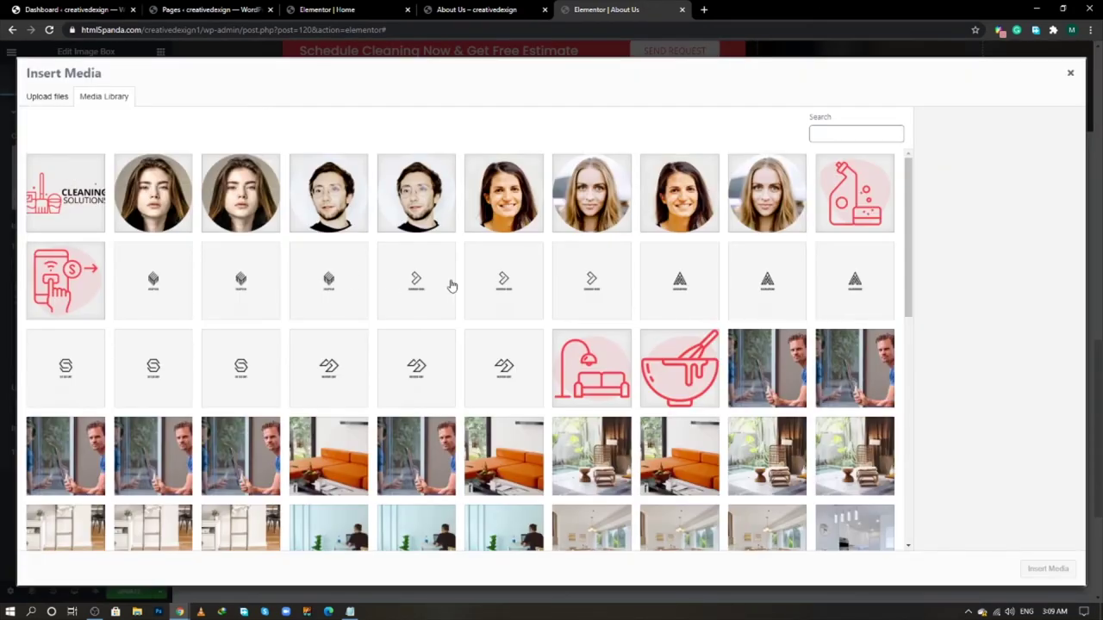
scroll(451, 285, down, 10)
click(771, 417)
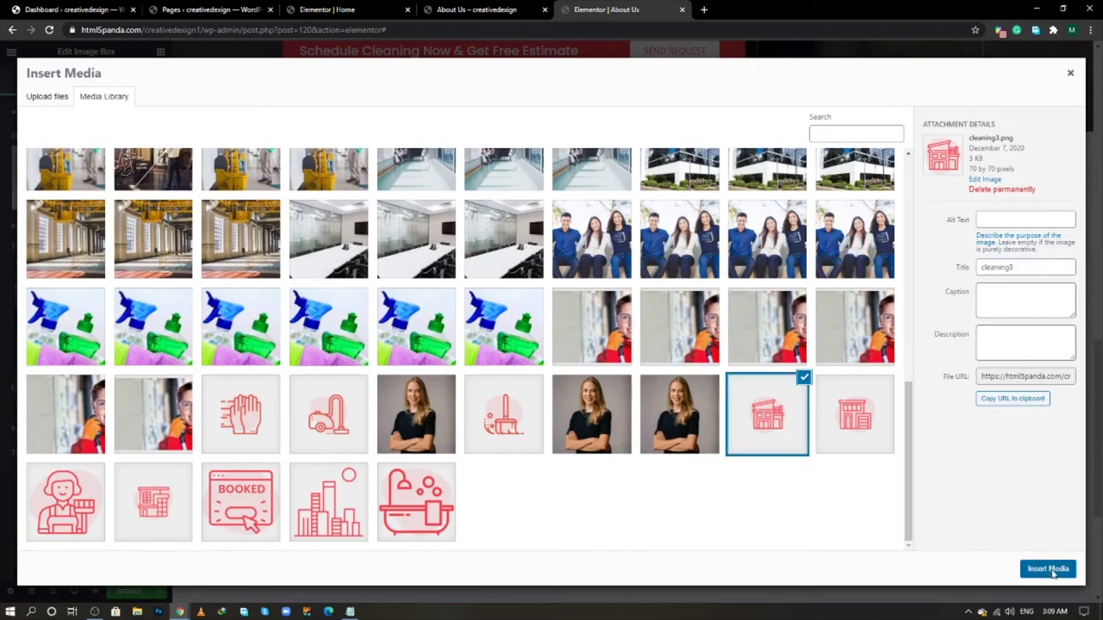
click(1051, 574)
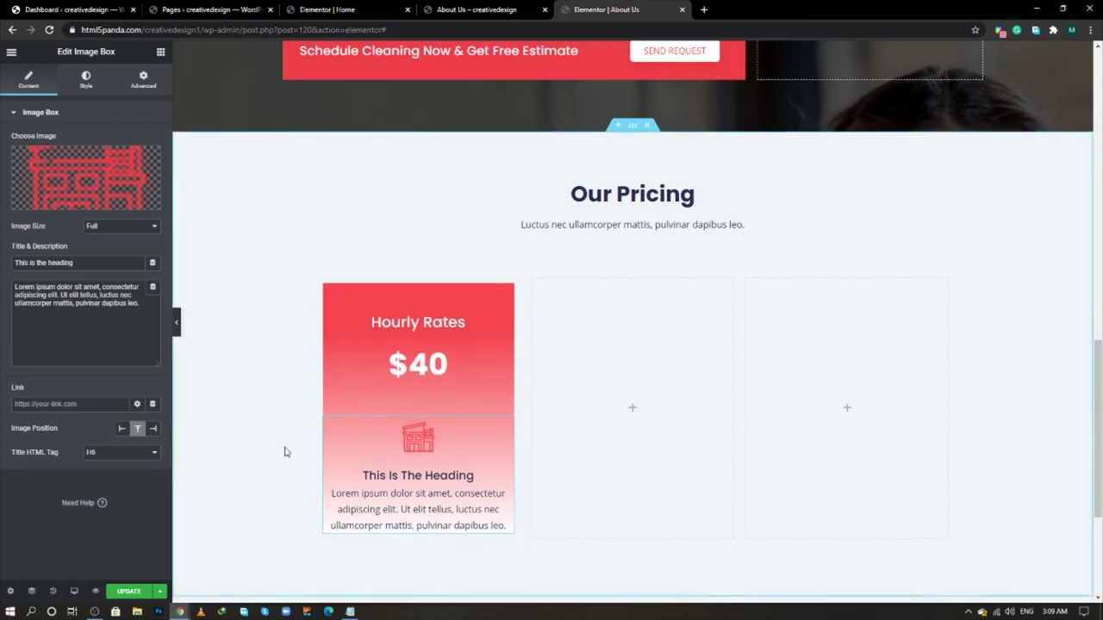
key(alt+Tab)
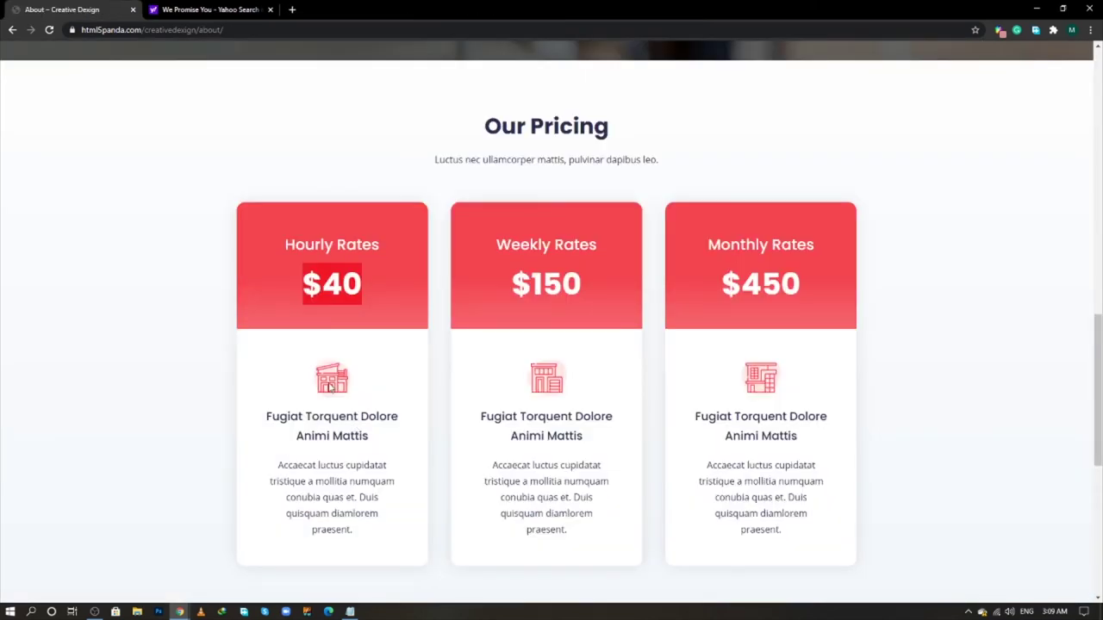
- Copy the 'Fugiat Torquent Dolore Animi Mattis' heading from the live page into the first card's title
key(alt+Tab)
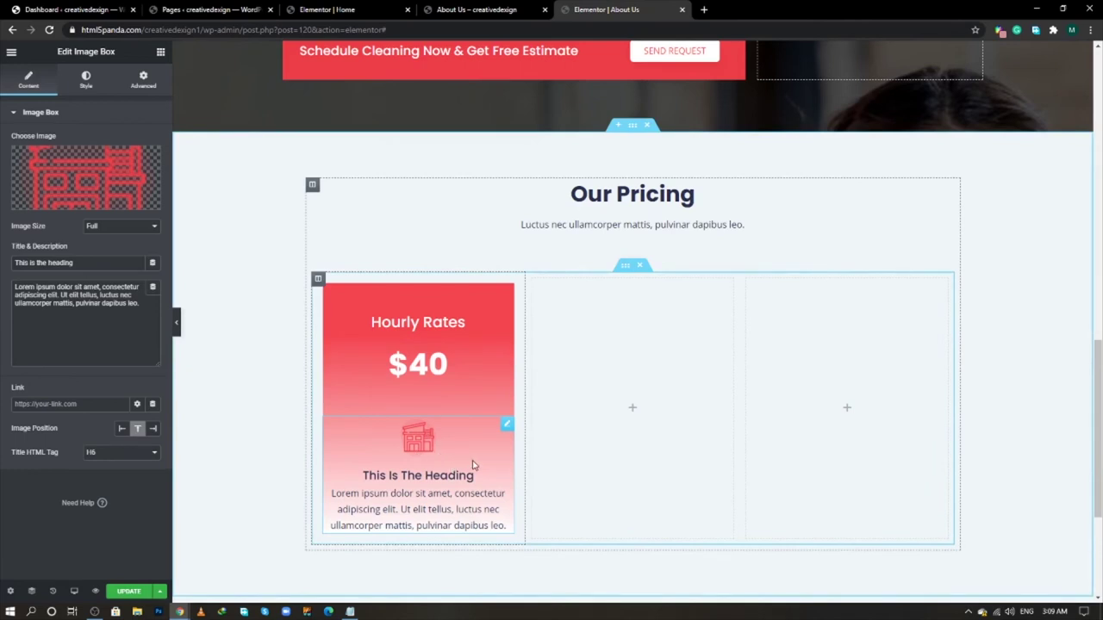
key(alt+Tab)
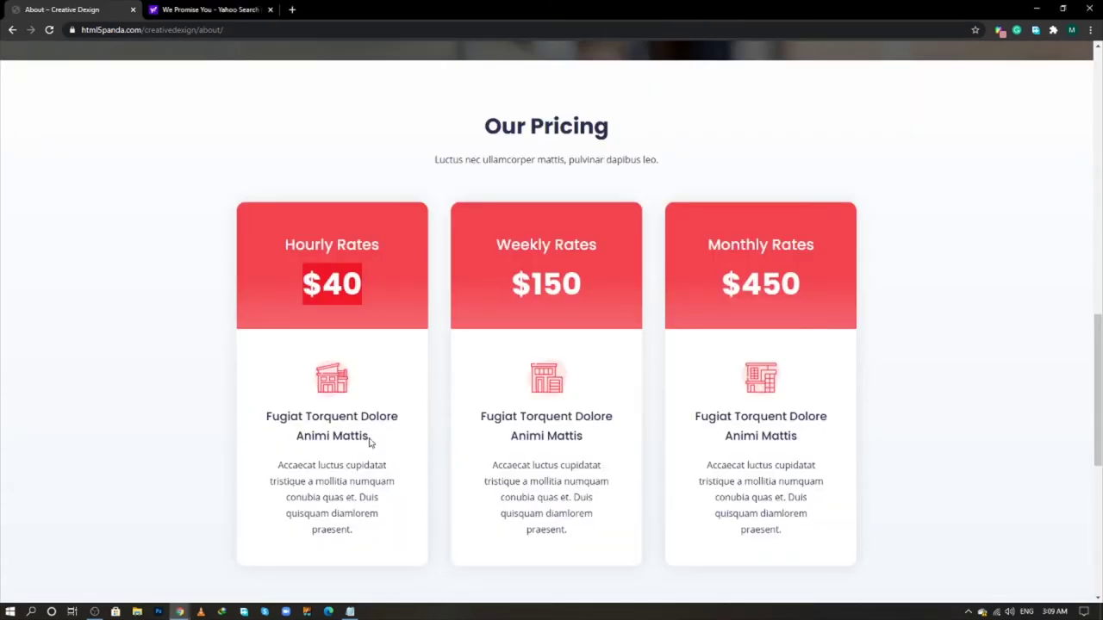
drag(369, 438, 266, 411)
right_click(274, 420)
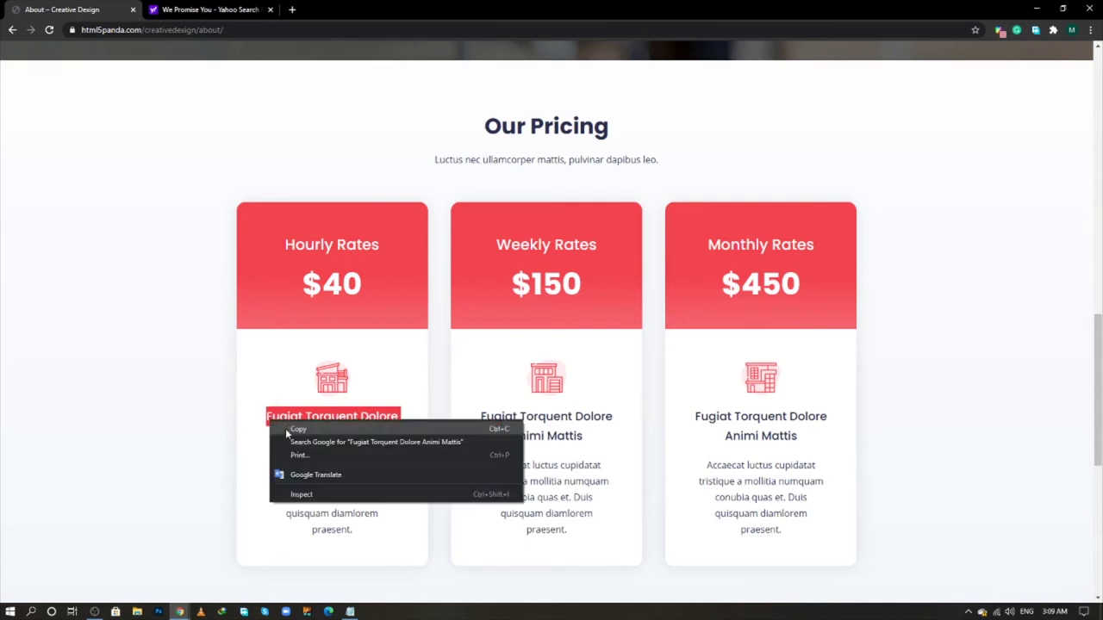
click(286, 429)
key(alt+Tab)
click(100, 262)
key(ctrl+a)
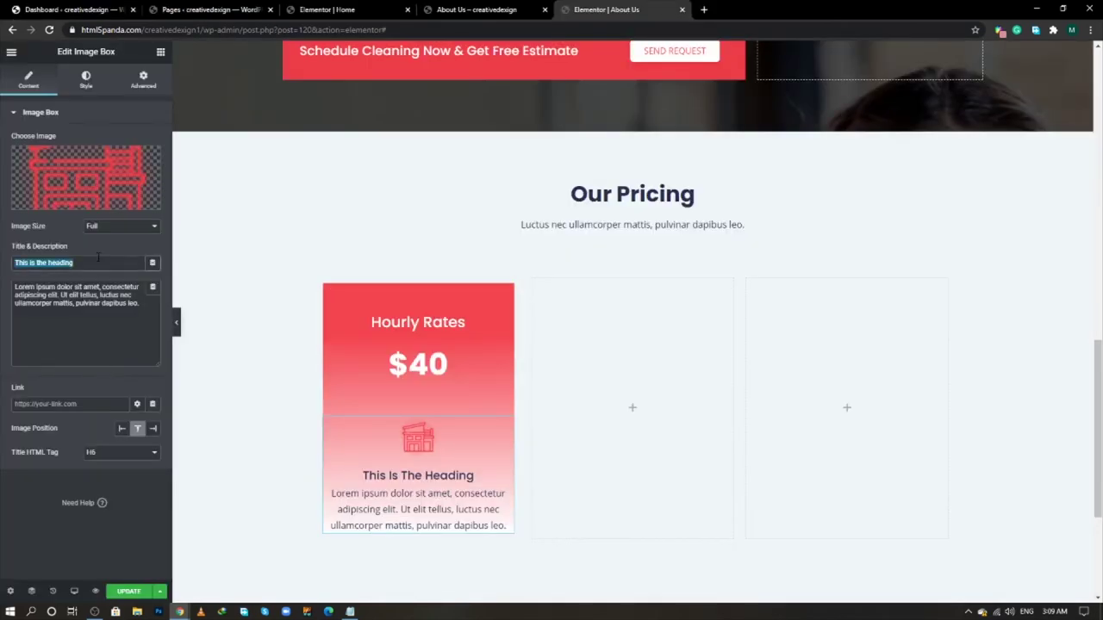
key(ctrl+v)
- Replace the first card's description with the Accaecat luctus cupidatat paragraph copied from the live page
key(alt+Tab)
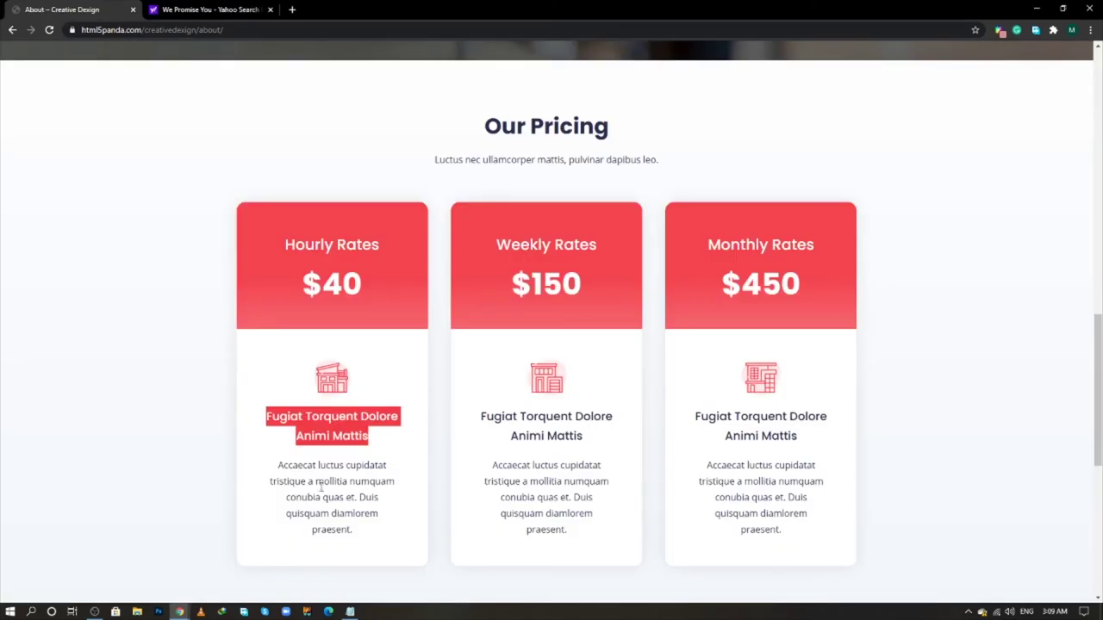
drag(357, 536, 277, 465)
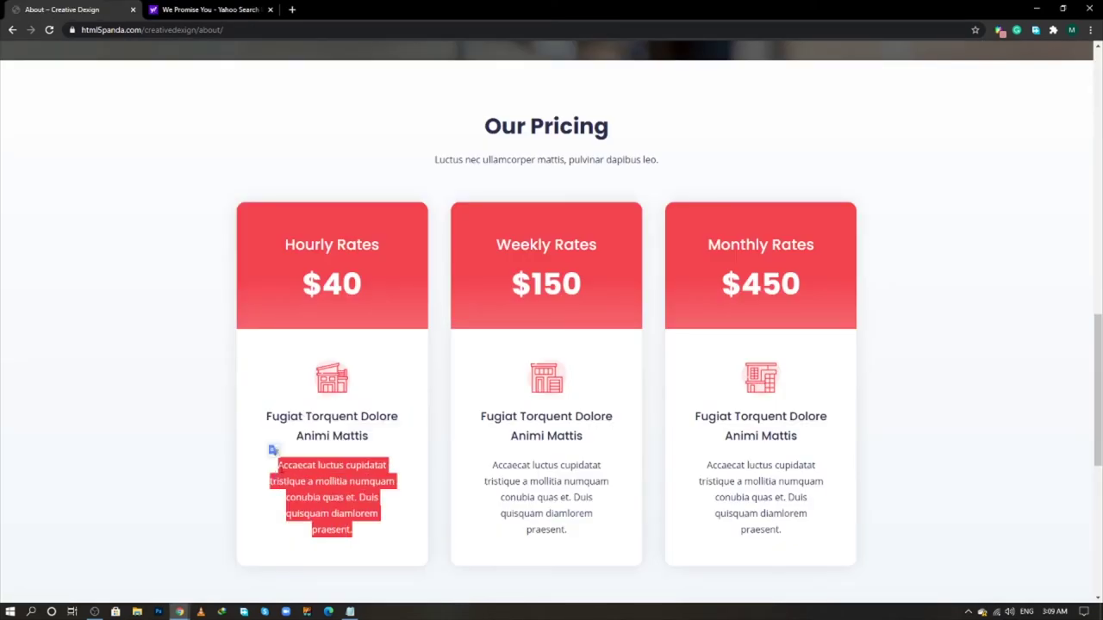
right_click(277, 469)
click(287, 476)
key(alt+Tab)
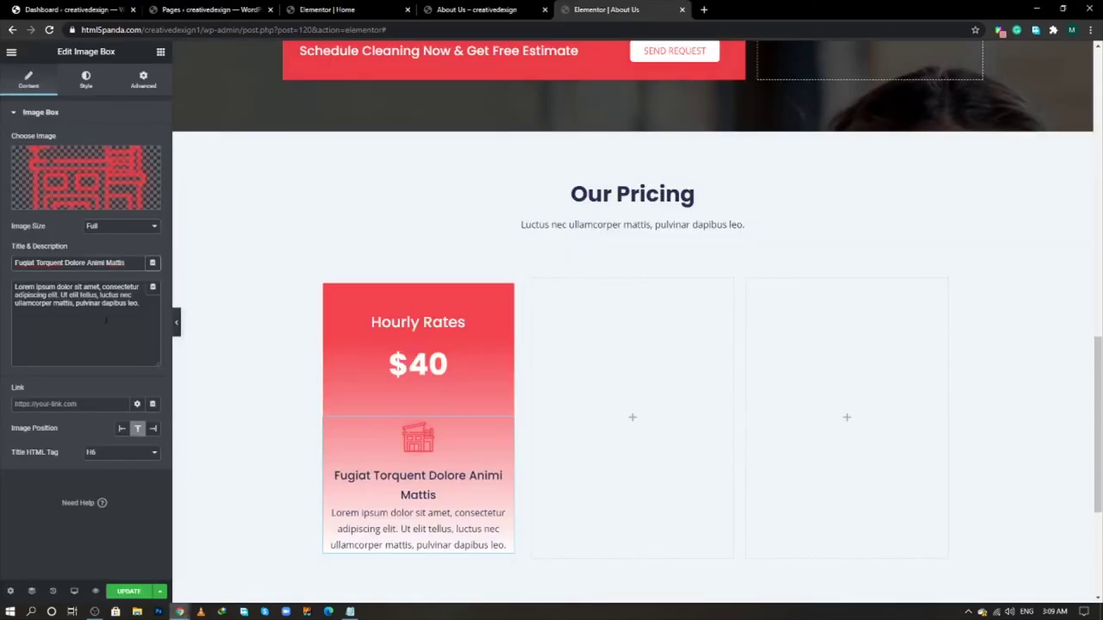
click(106, 319)
key(ctrl+a)
key(ctrl+v)
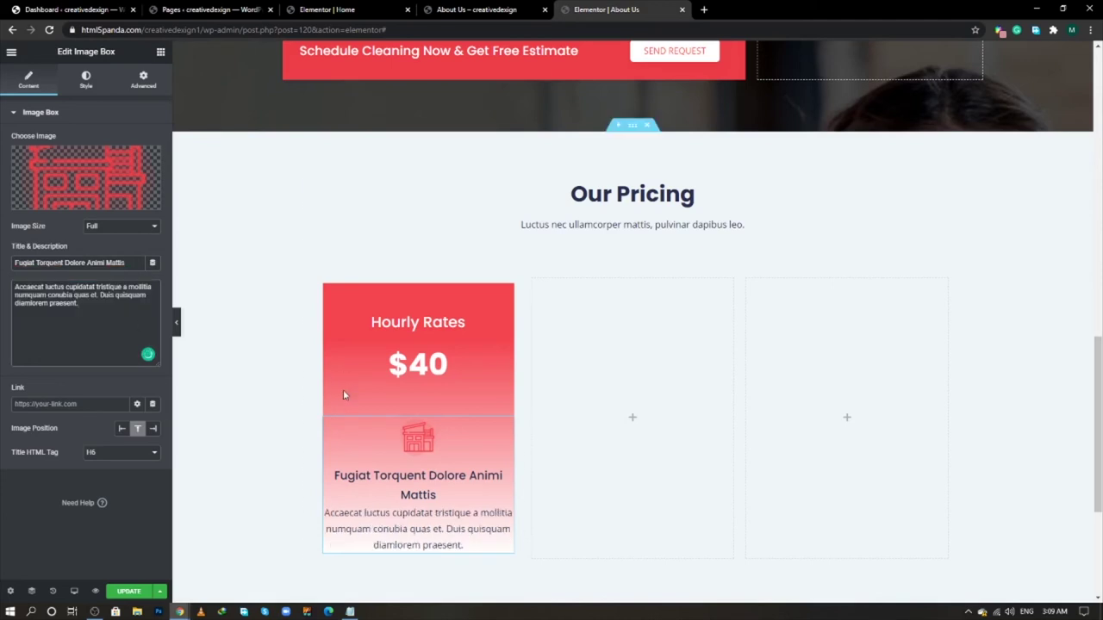
key(alt+Tab)
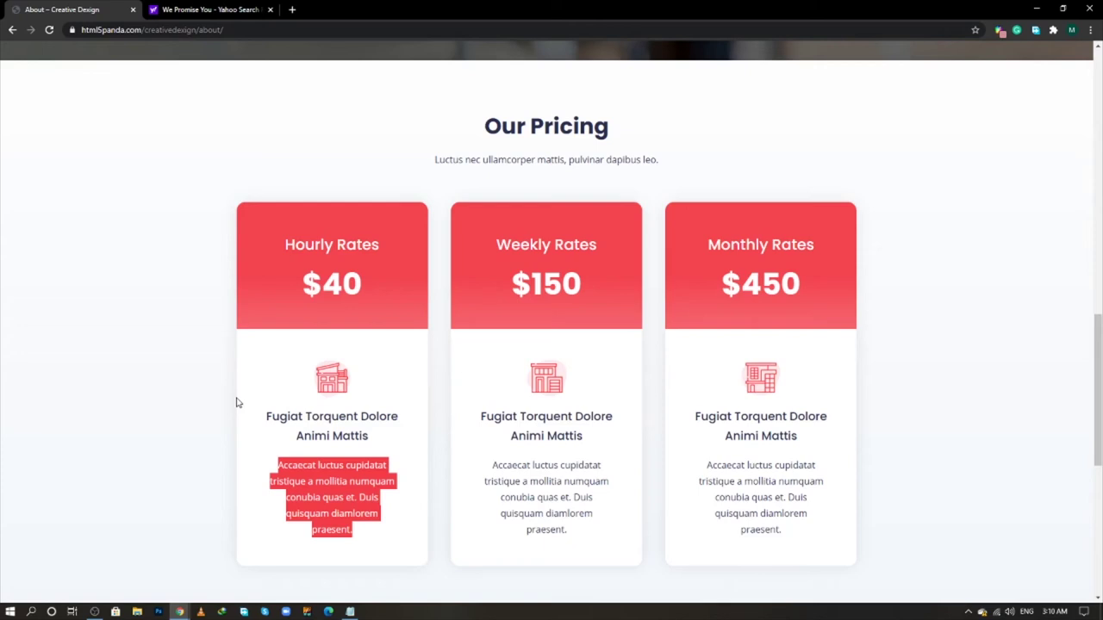
key(alt+Tab)
key(alt+Tab)
key(alt+Tab)
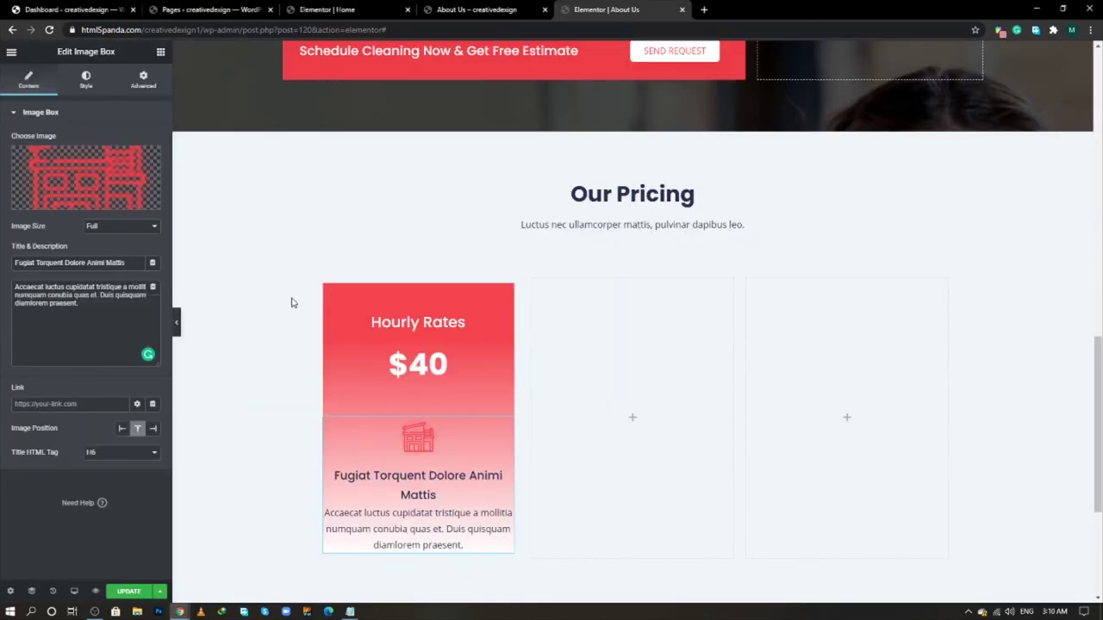
- Give the Hourly Rates card column a 15 px border radius
click(86, 80)
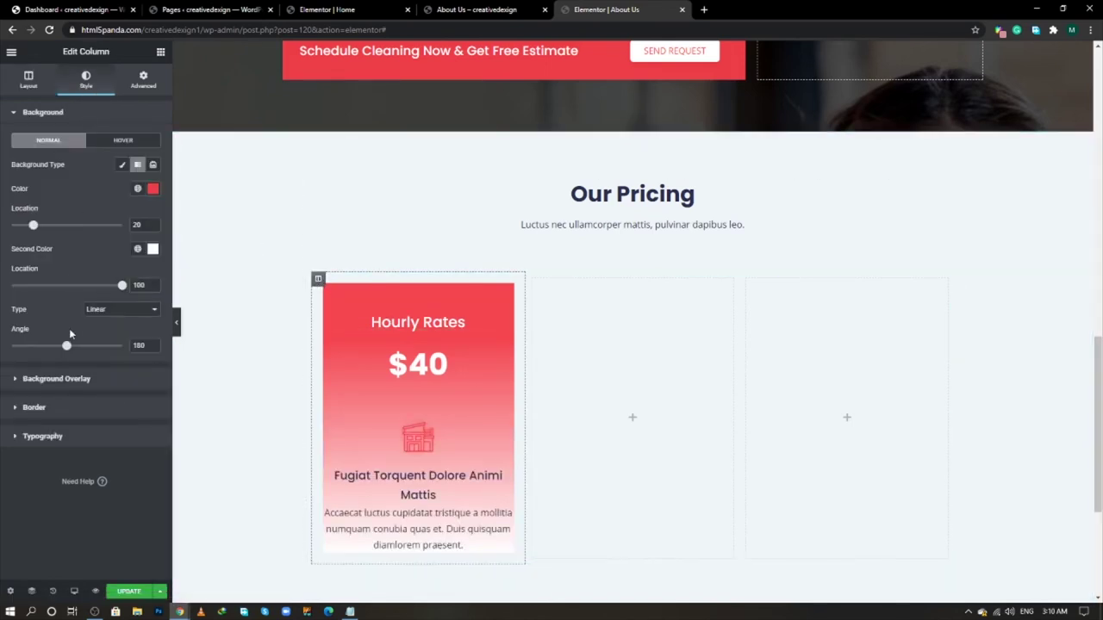
click(67, 407)
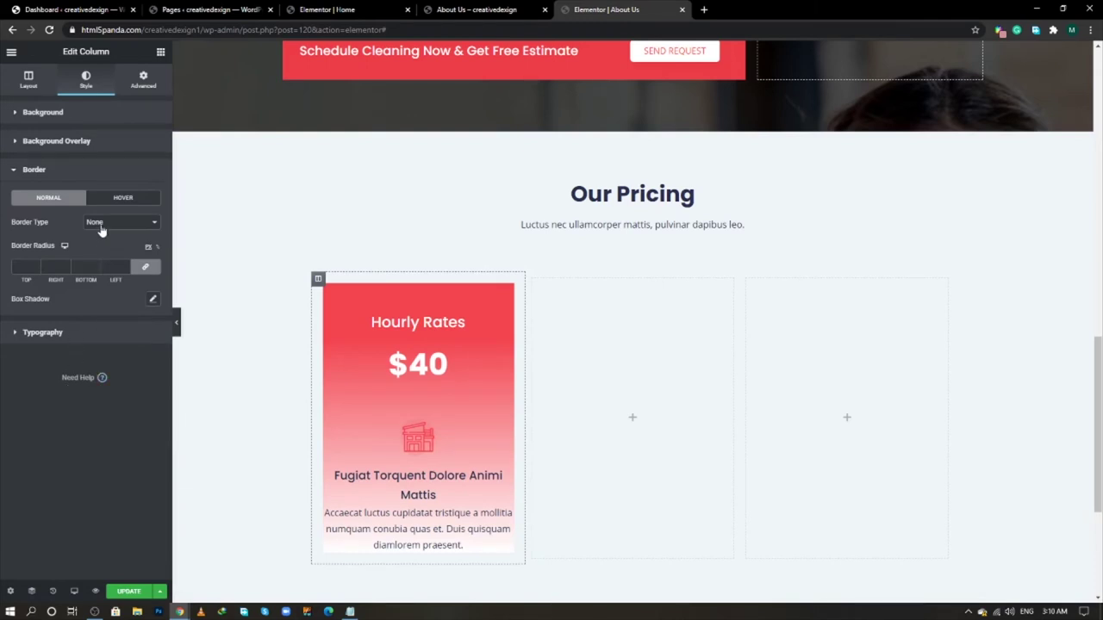
click(26, 266)
text(15)
- Add a black box shadow with blur 30 and a more transparent colour
click(152, 299)
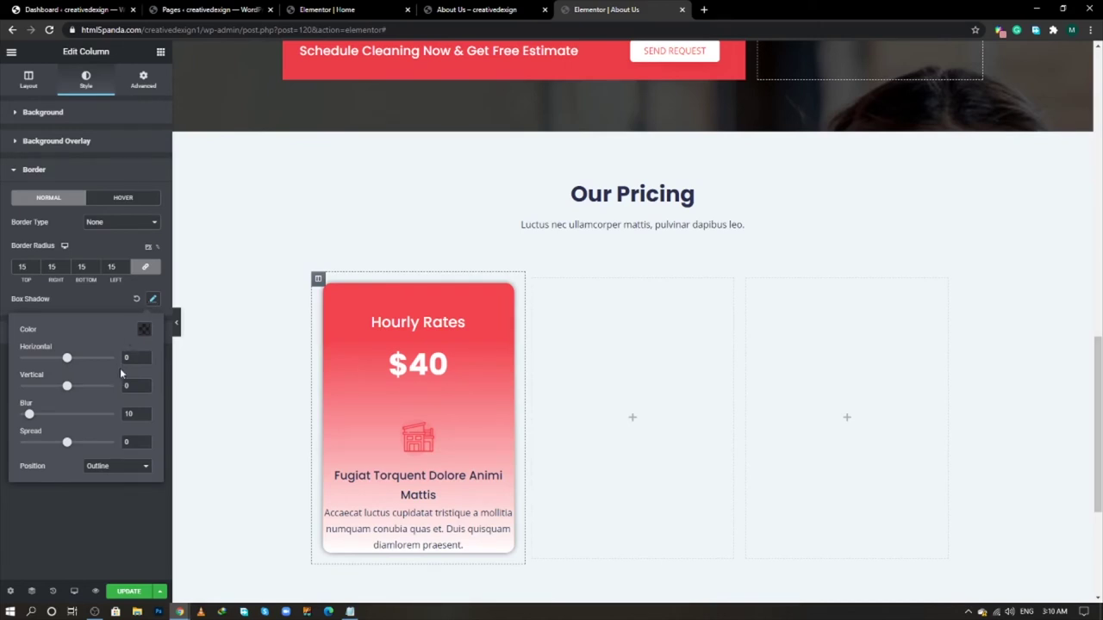
drag(137, 414, 112, 421)
text(30)
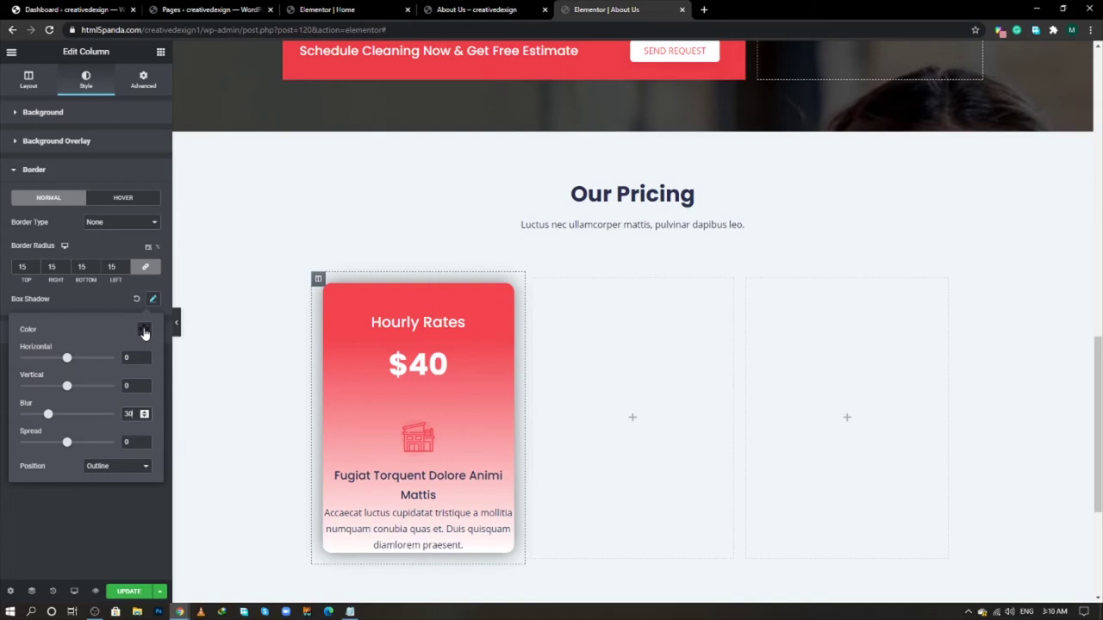
click(145, 331)
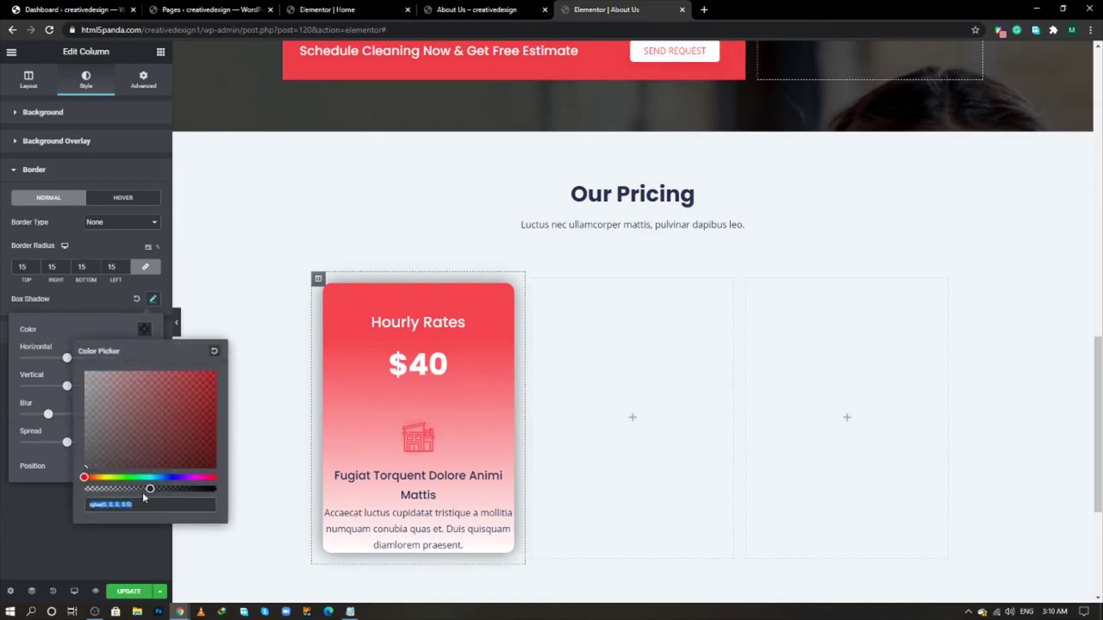
drag(149, 488, 97, 490)
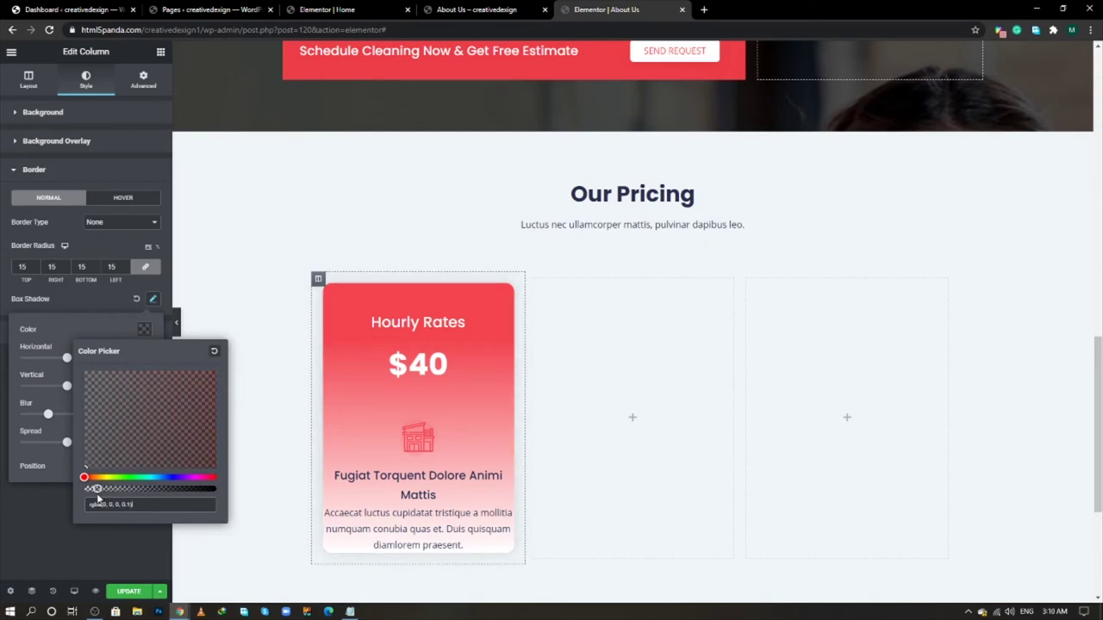
click(54, 553)
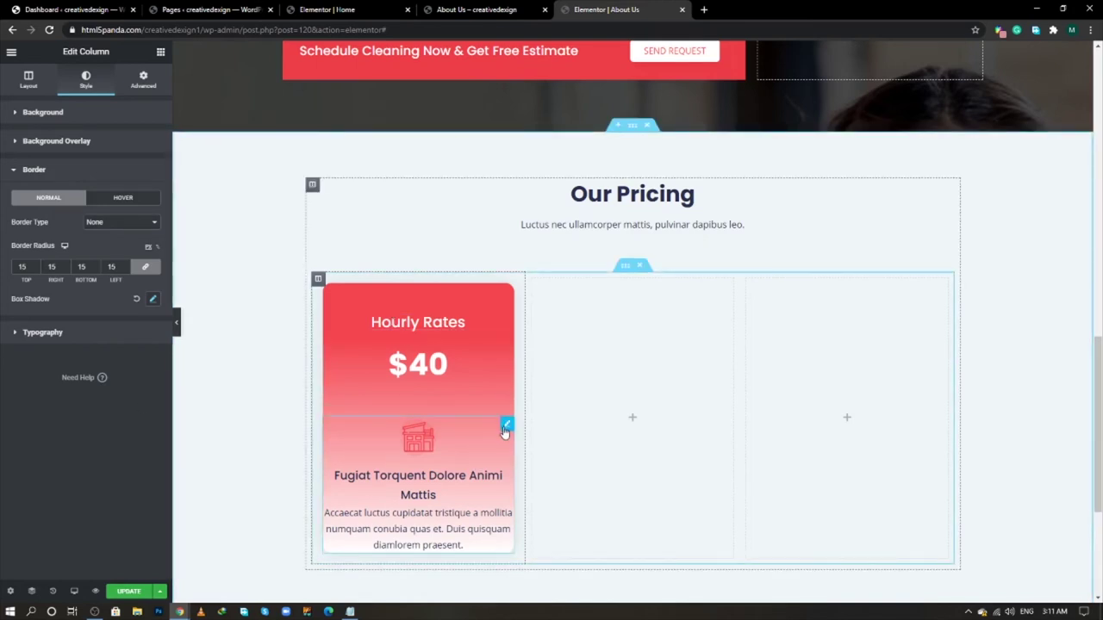
- Give the card's image box a classic white background
click(506, 425)
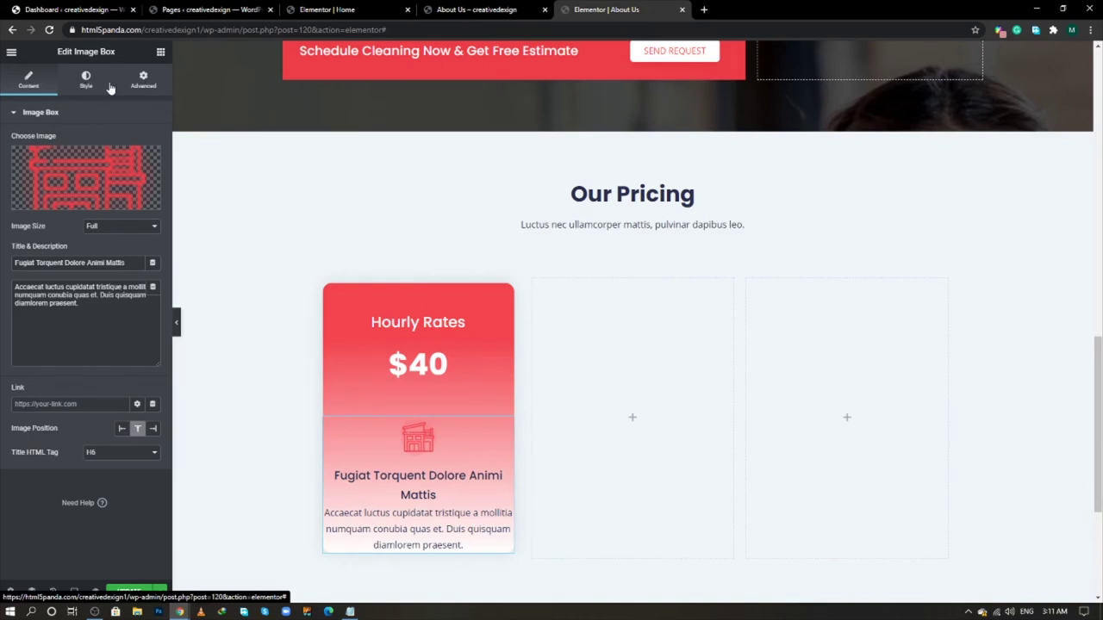
click(141, 85)
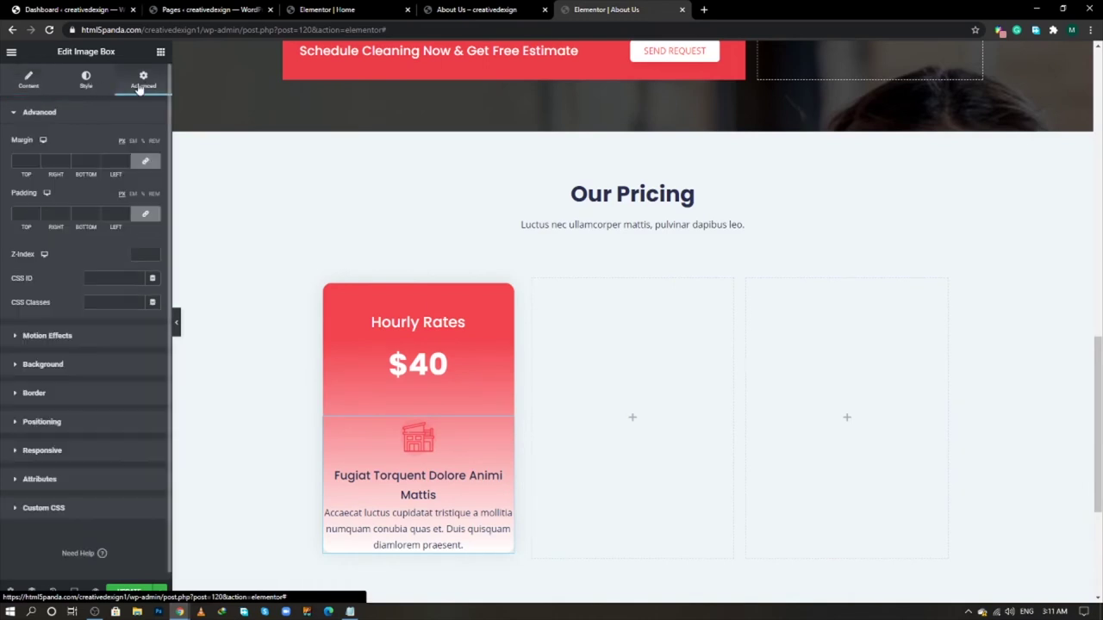
click(83, 364)
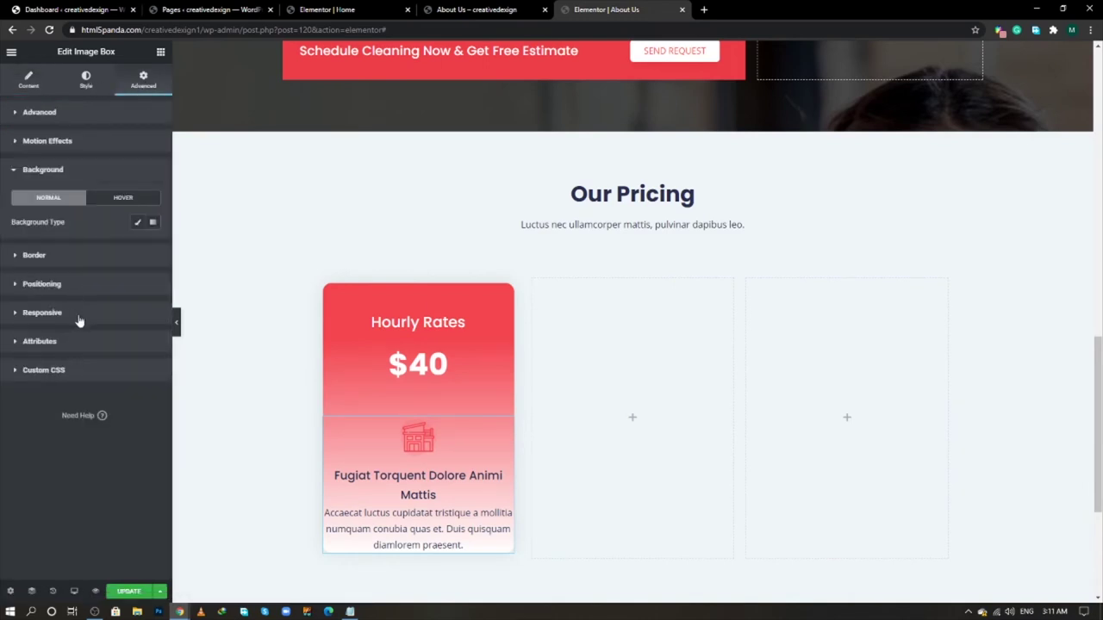
click(137, 222)
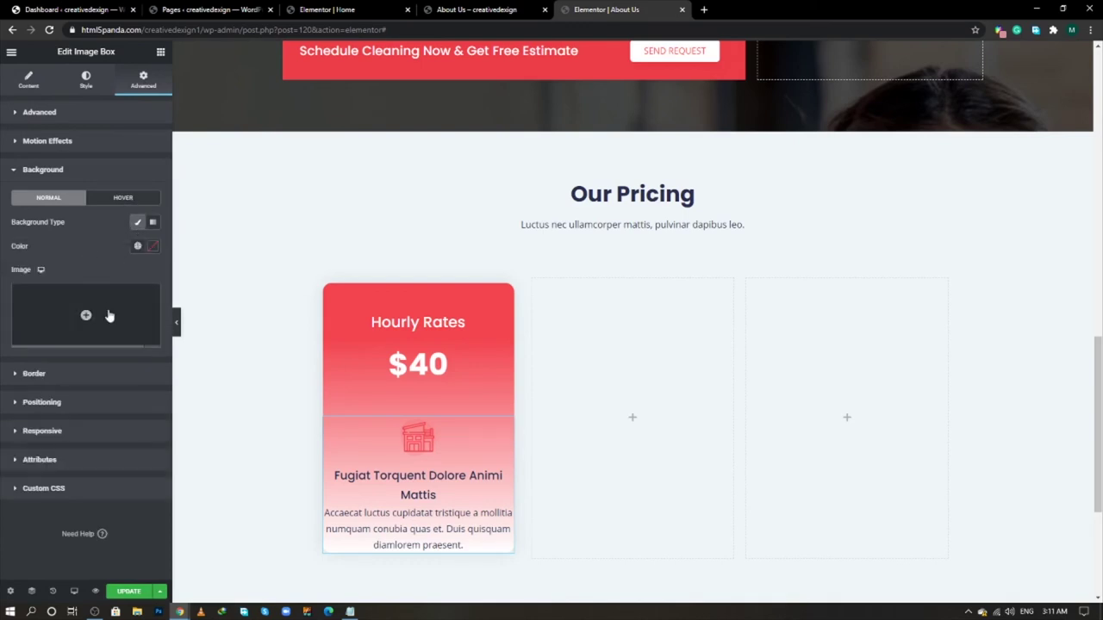
click(152, 247)
click(24, 292)
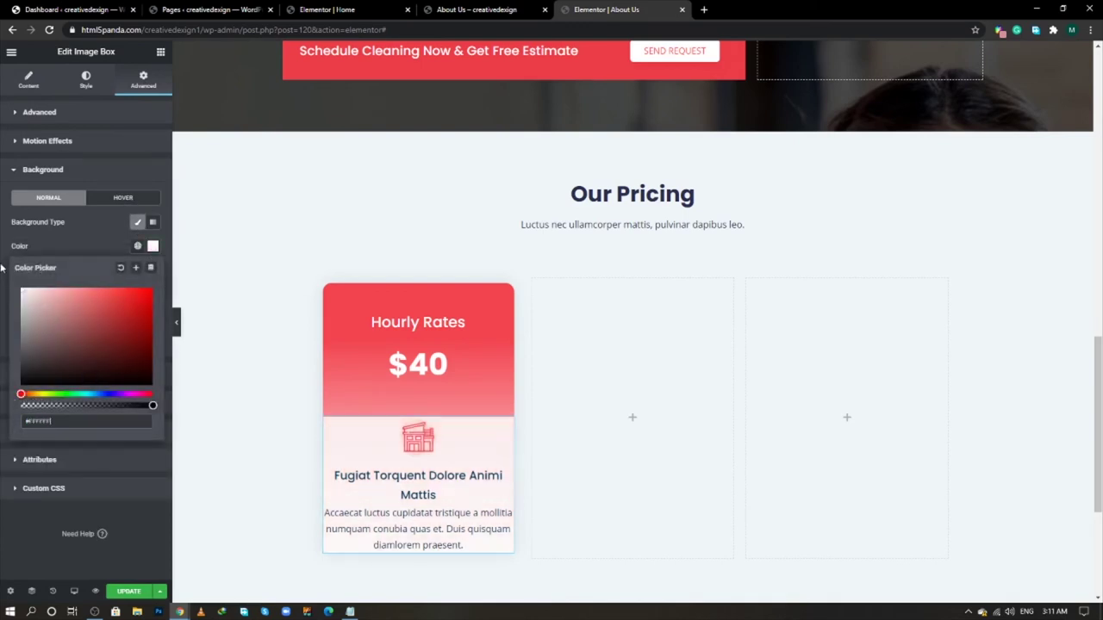
click(89, 248)
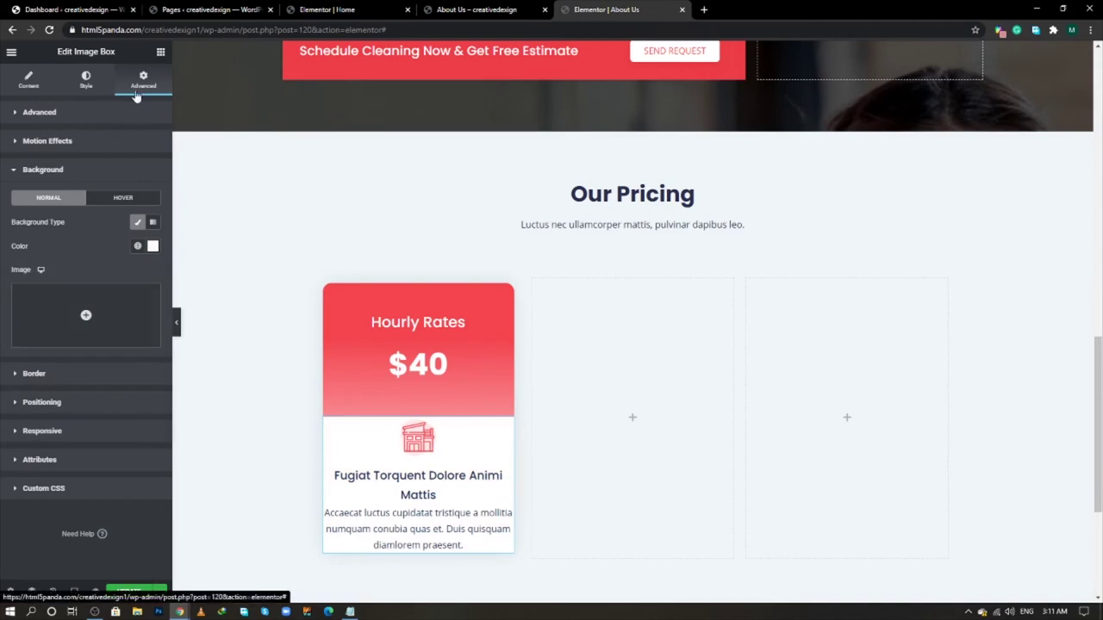
- Set the image box padding to 50 px on all sides
click(80, 113)
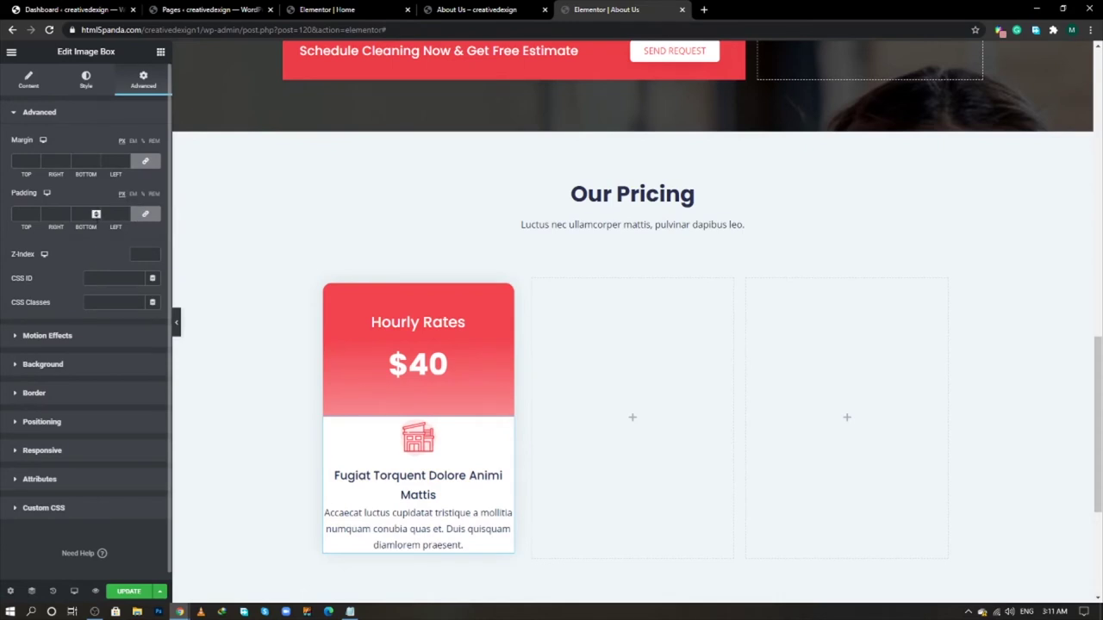
click(112, 214)
text(50)
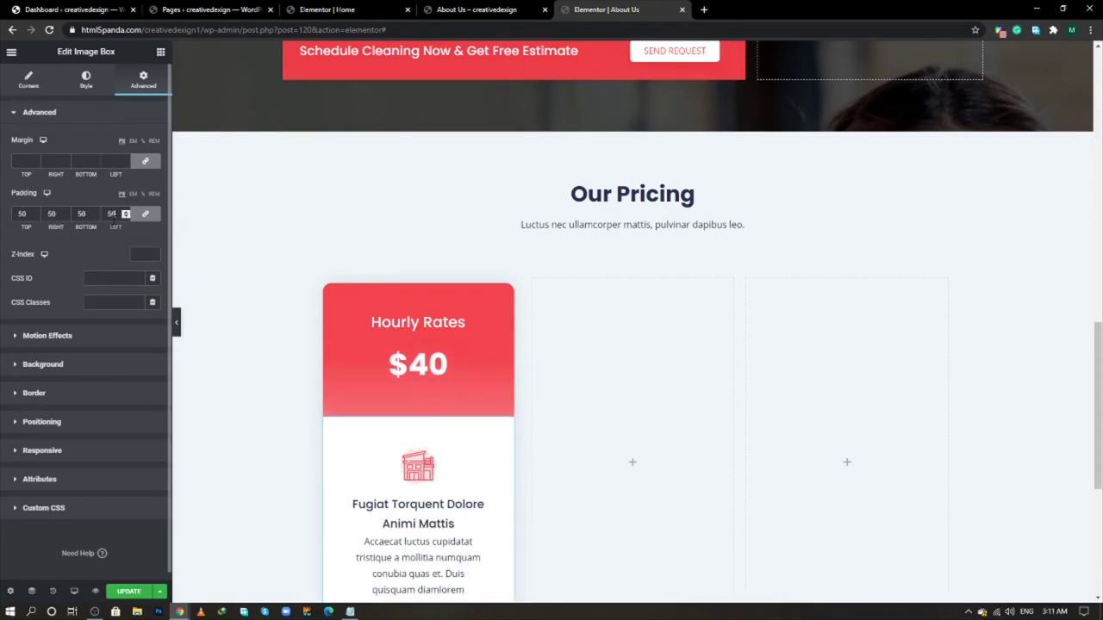
scroll(341, 338, down, 2)
scroll(343, 354, down, 1)
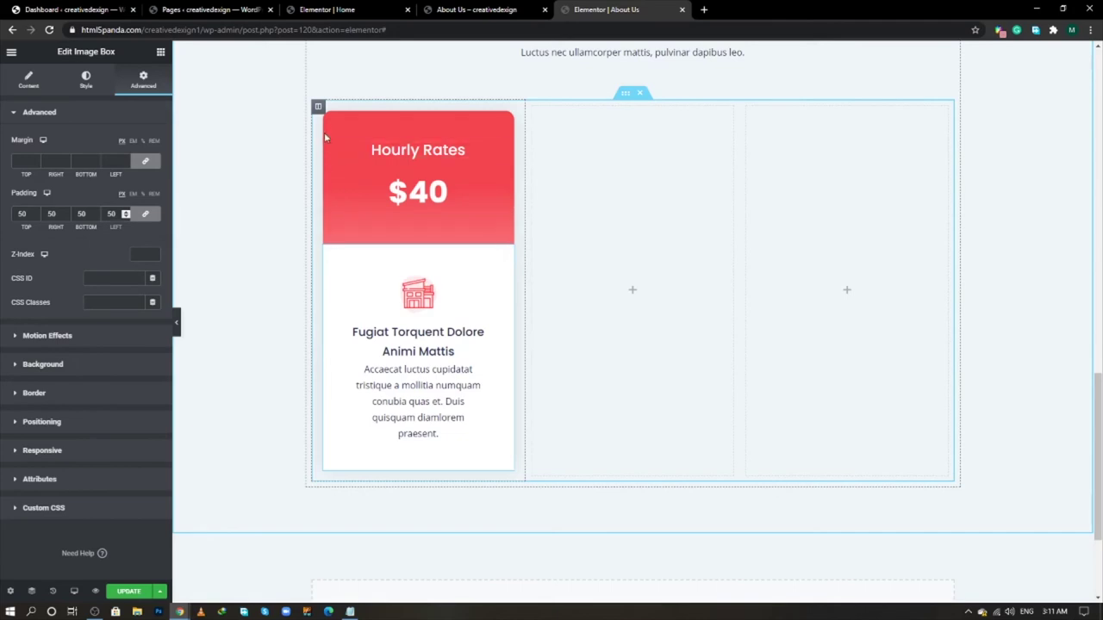
- Duplicate the Hourly Rates card column twice and delete the empty fourth column
right_click(318, 106)
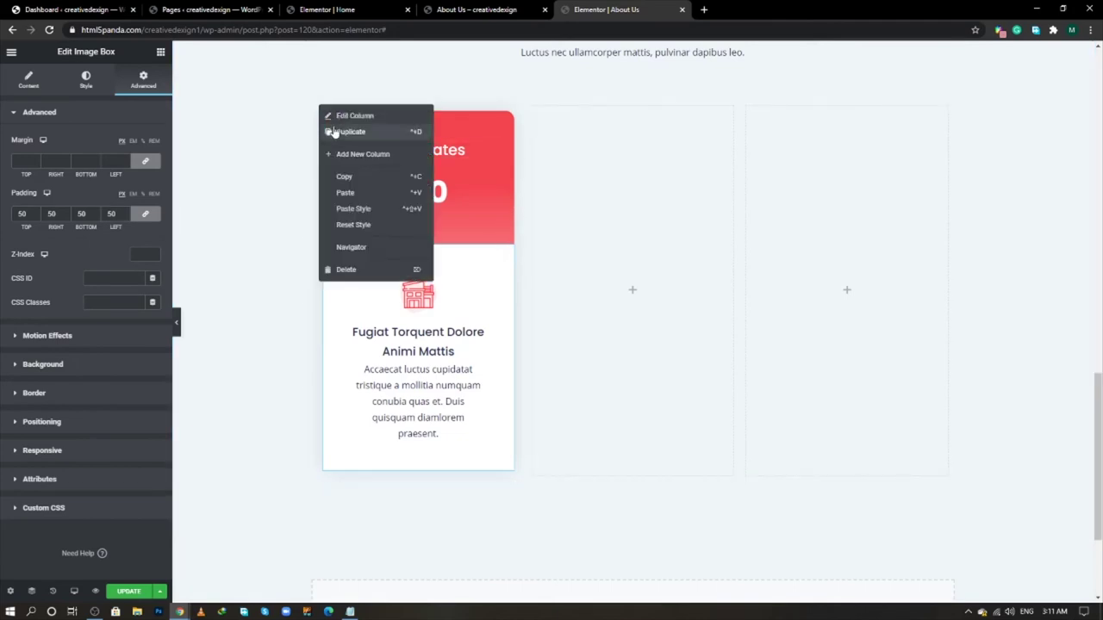
click(334, 131)
right_click(325, 110)
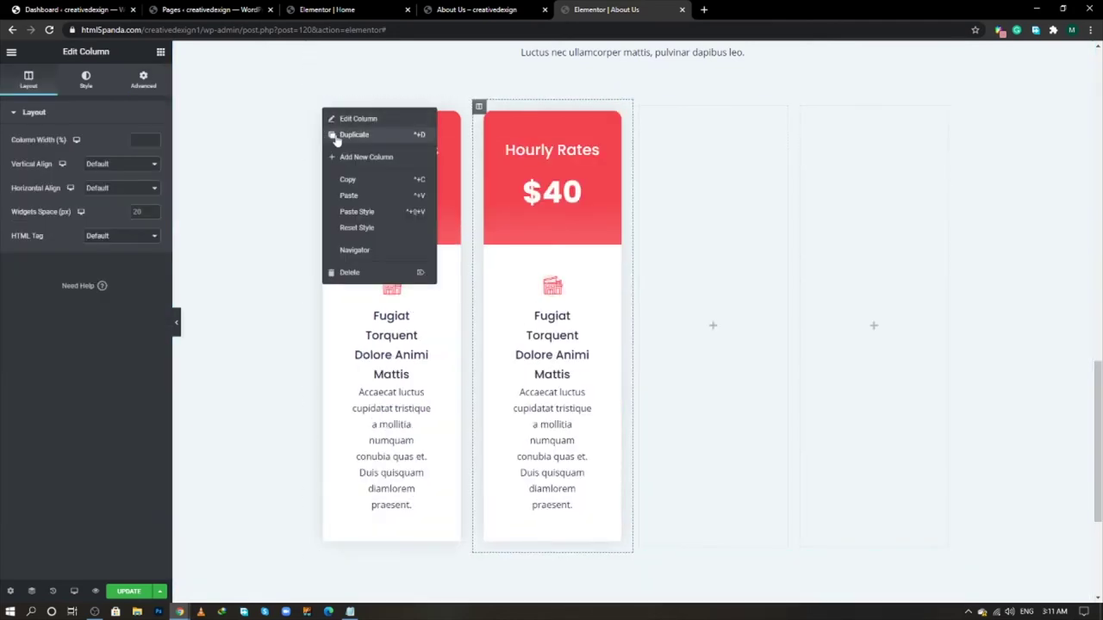
click(335, 136)
right_click(708, 110)
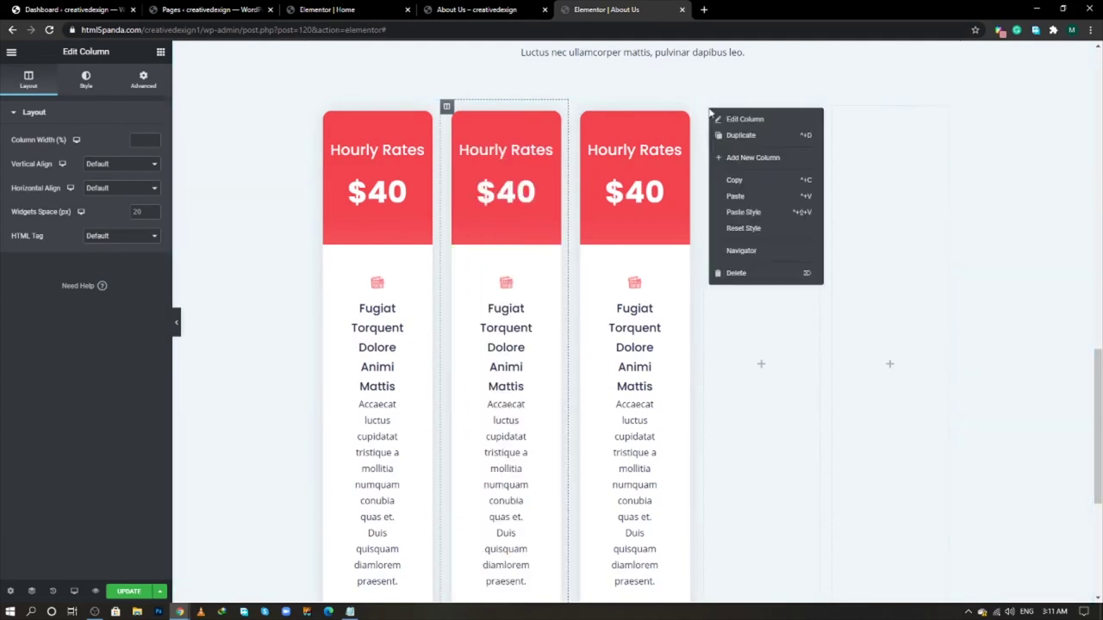
scroll(731, 136, down, 1)
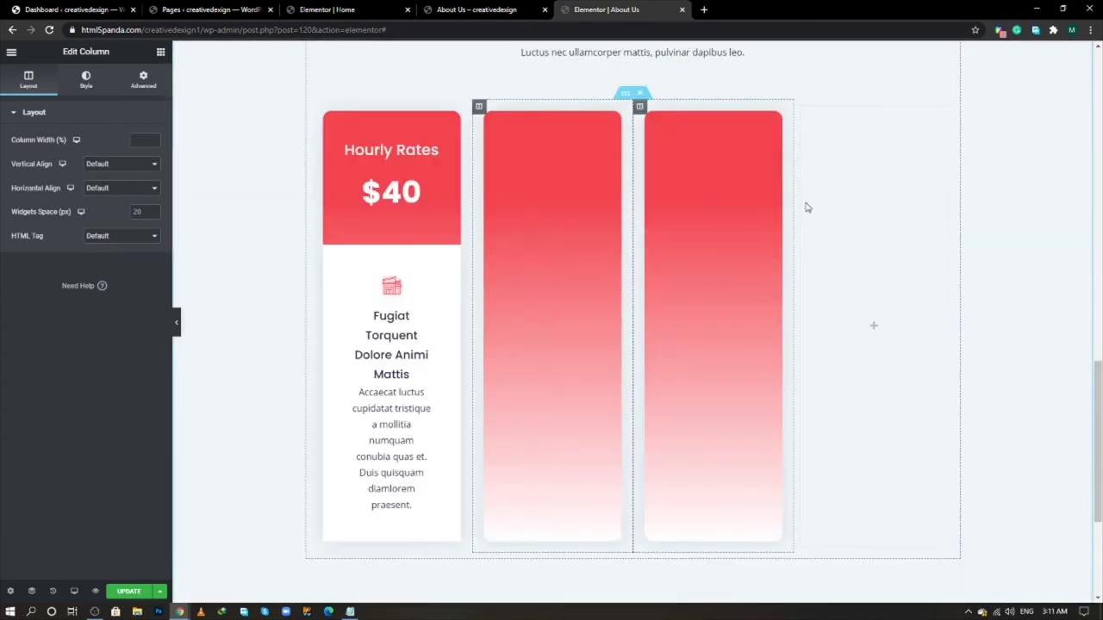
right_click(801, 110)
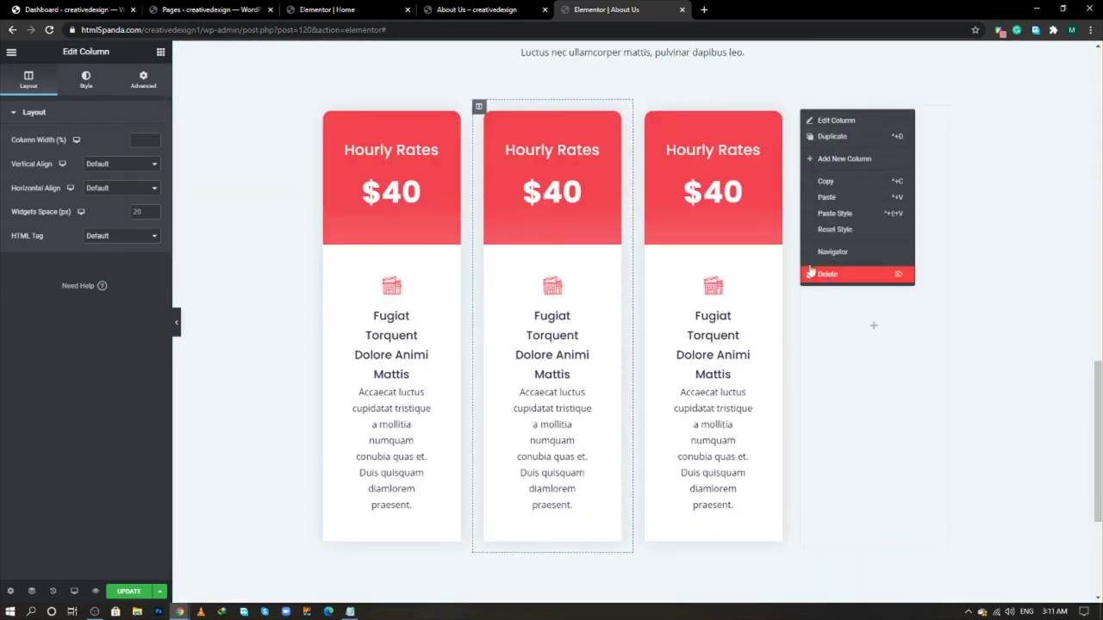
click(825, 273)
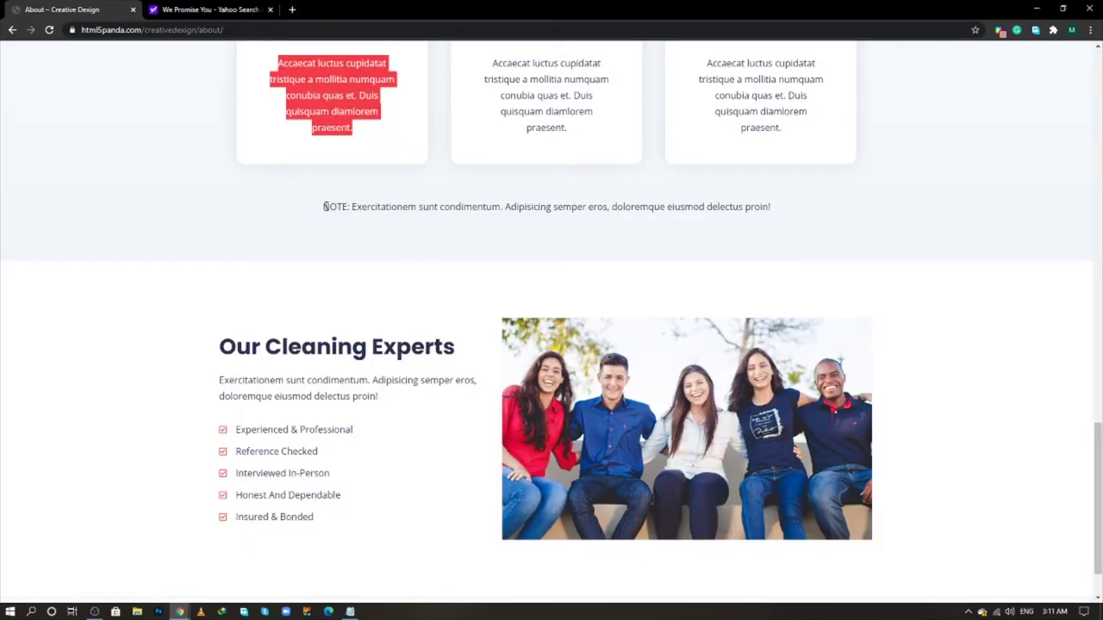
- Copy the NOTE line text from the live reference page
drag(324, 207, 778, 215)
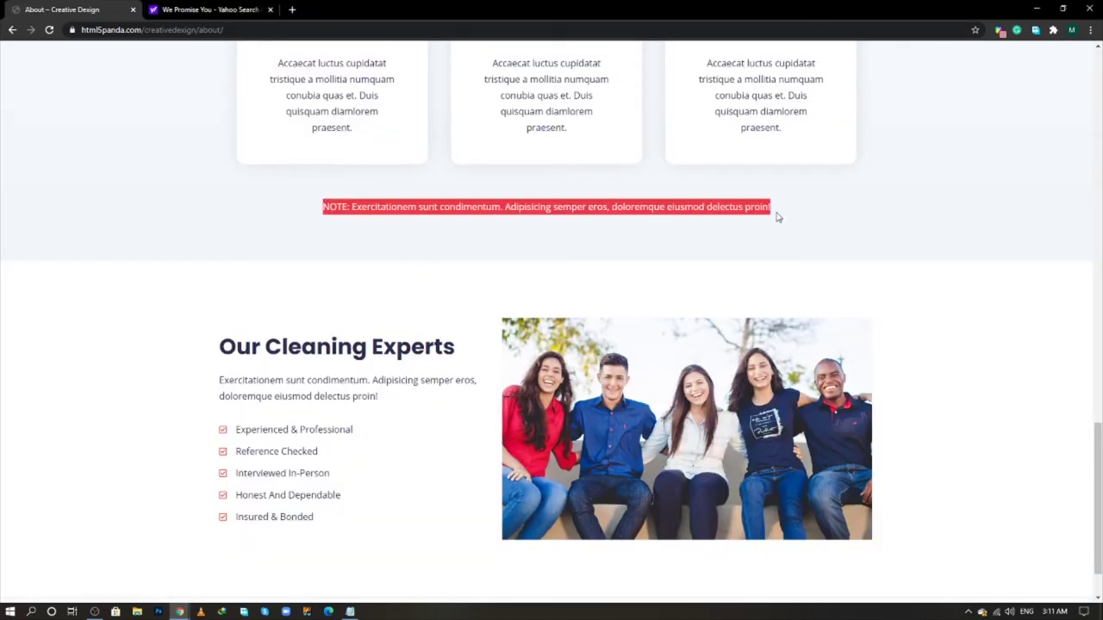
right_click(765, 213)
click(771, 220)
key(alt+Tab)
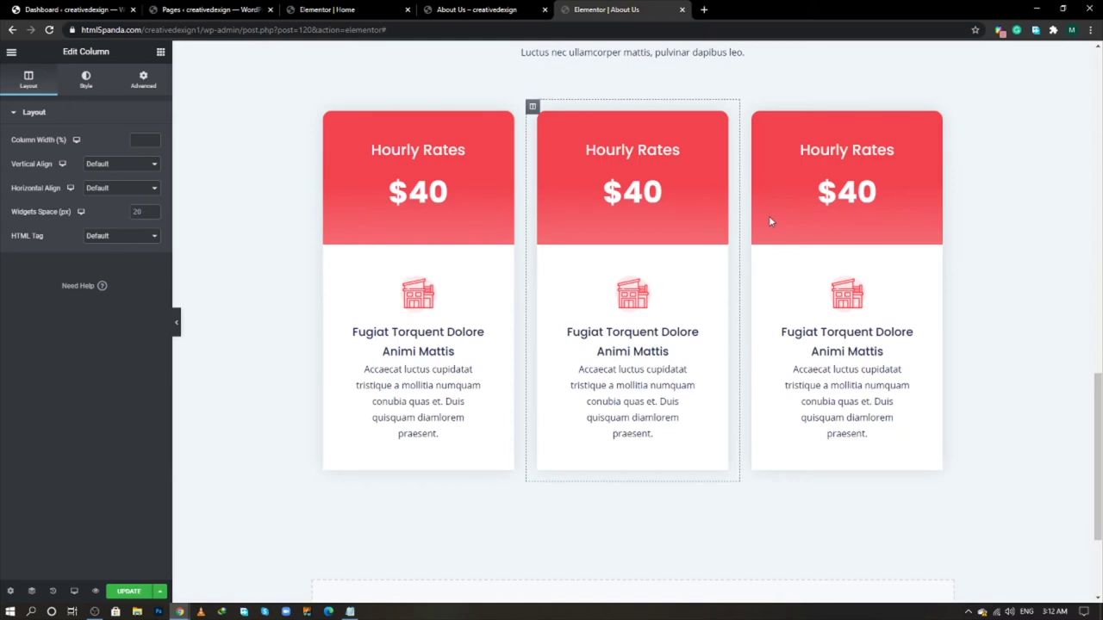
key(alt+Tab)
key(alt+Tab)
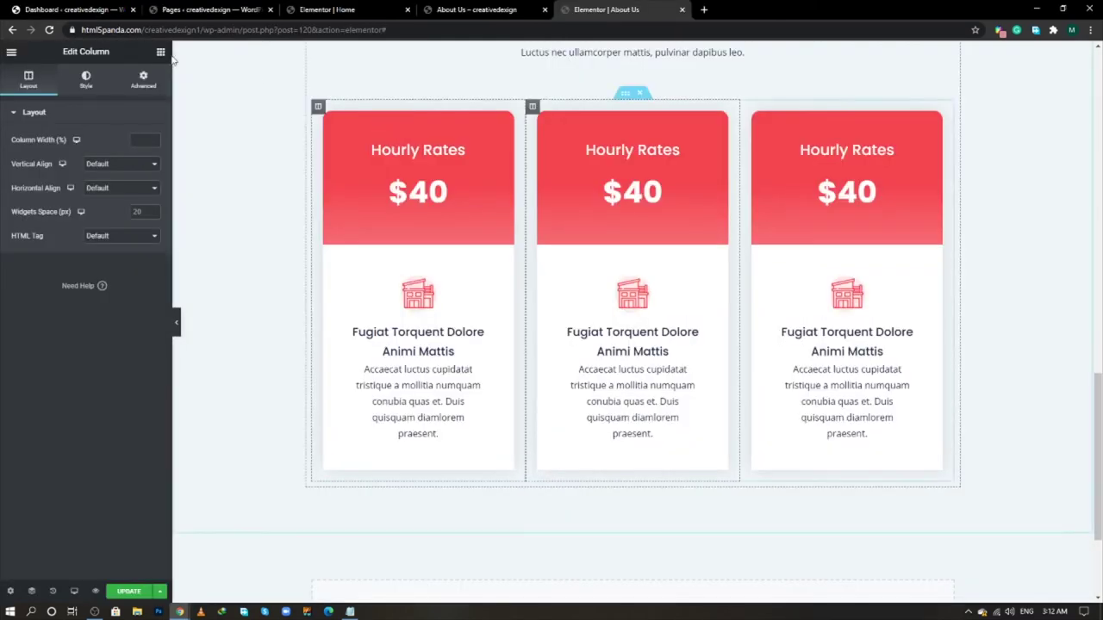
- Place a Text Editor widget below the pricing cards and select it through the Navigator
click(161, 53)
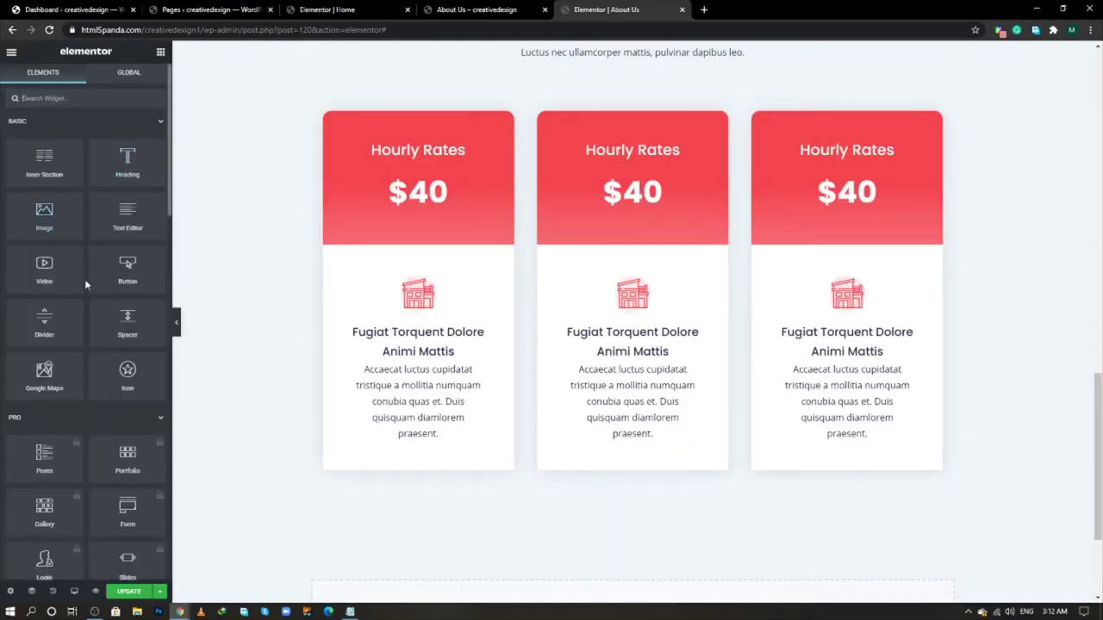
drag(114, 220, 550, 487)
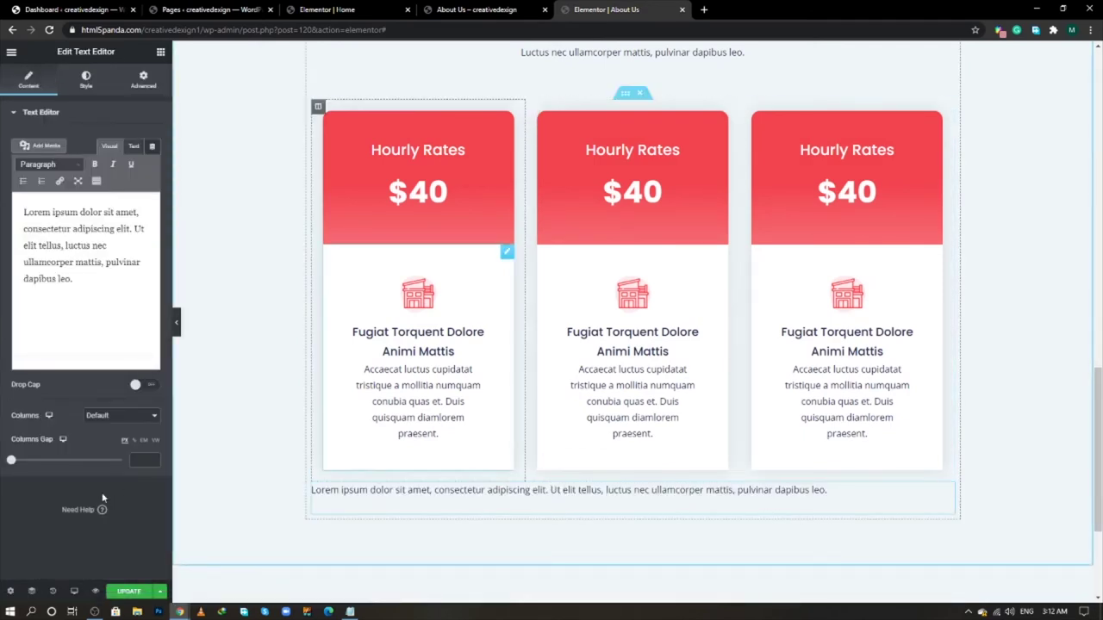
click(31, 593)
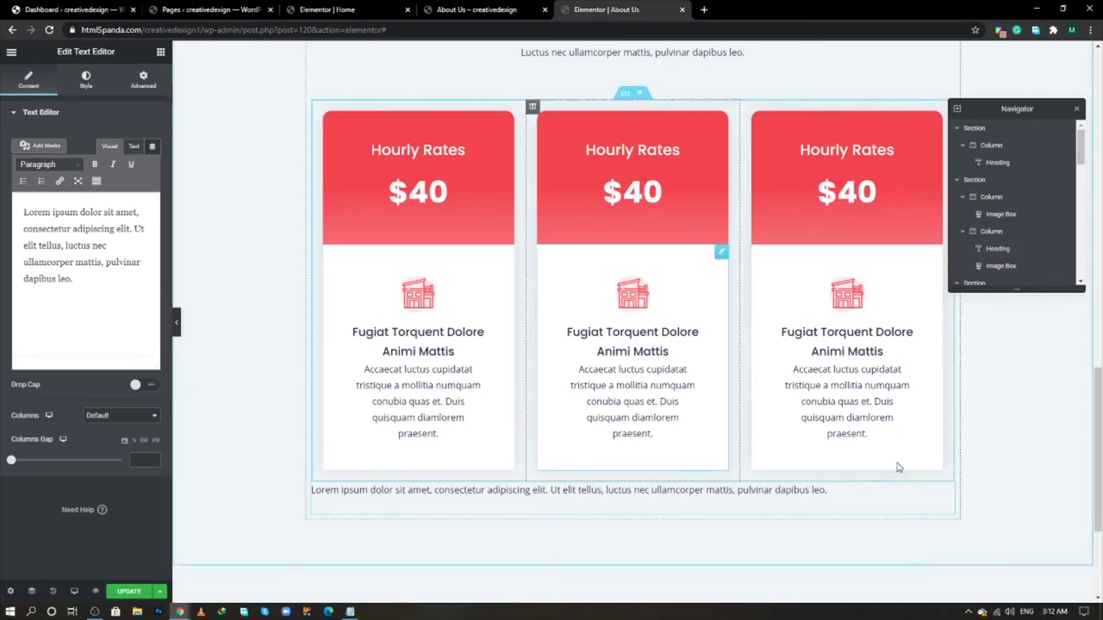
click(624, 97)
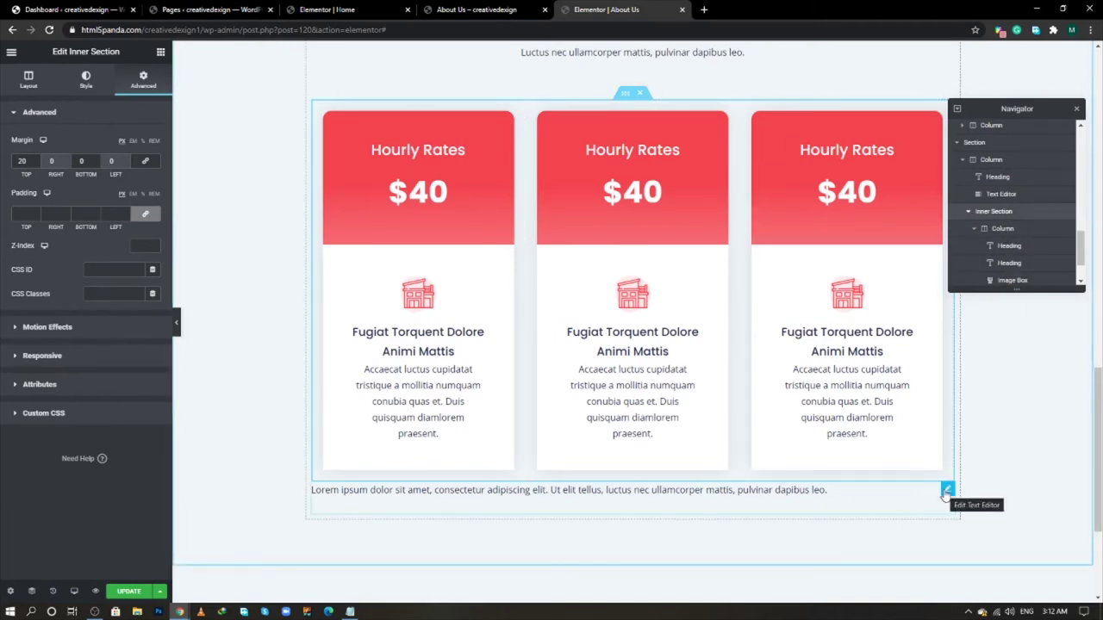
click(947, 491)
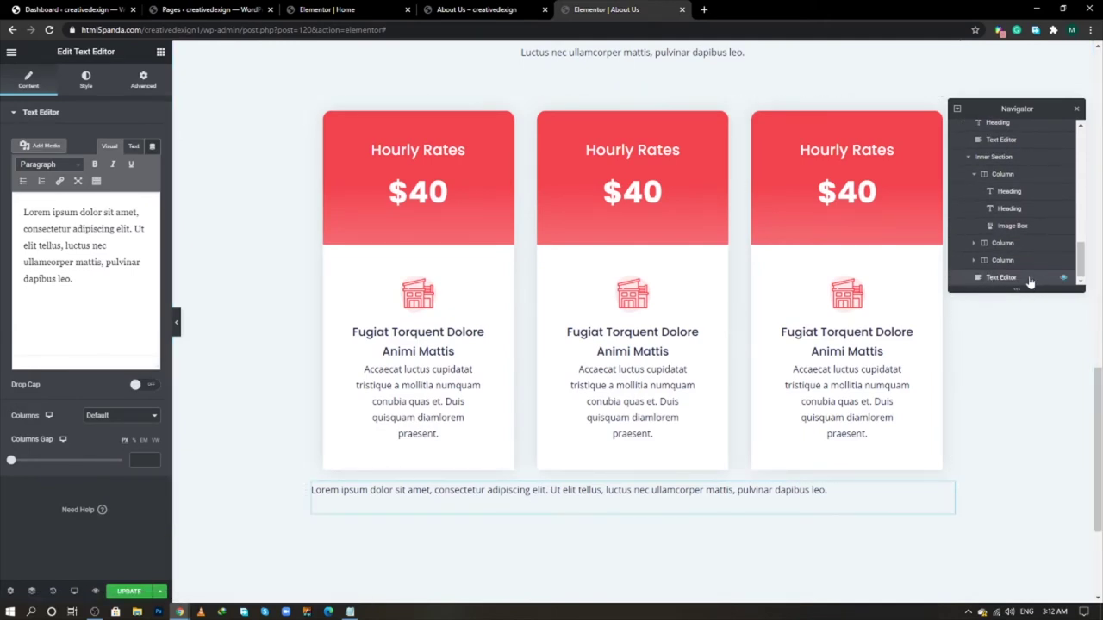
drag(1029, 282, 1036, 274)
- Paste the NOTE text into the paragraph, centre it, and give it a 40 px top margin
click(133, 145)
key(ctrl+a)
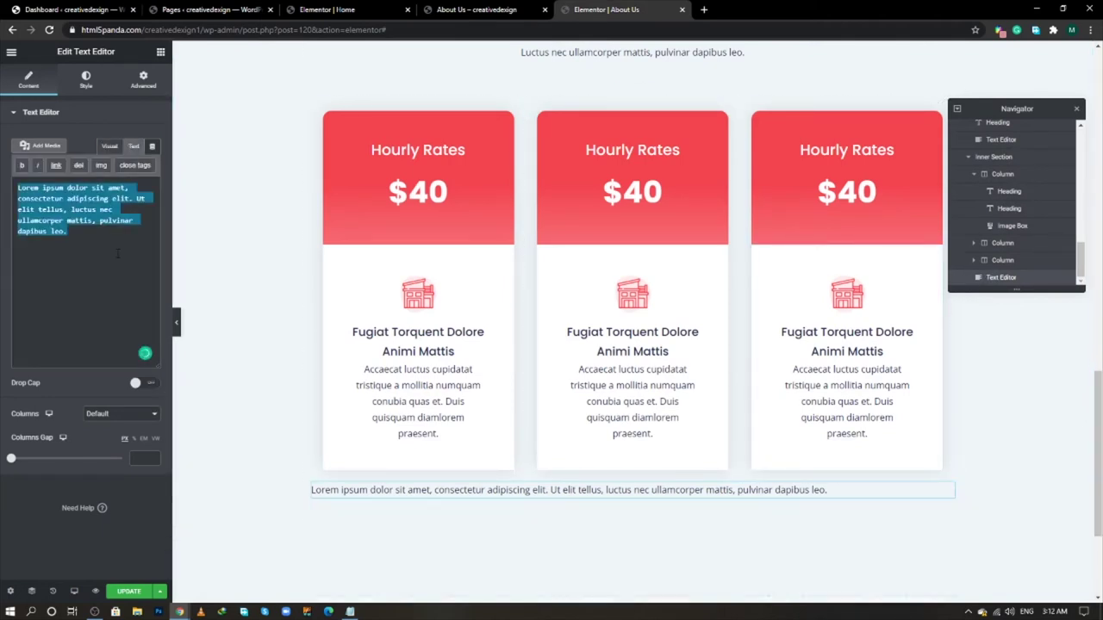
key(ctrl+v)
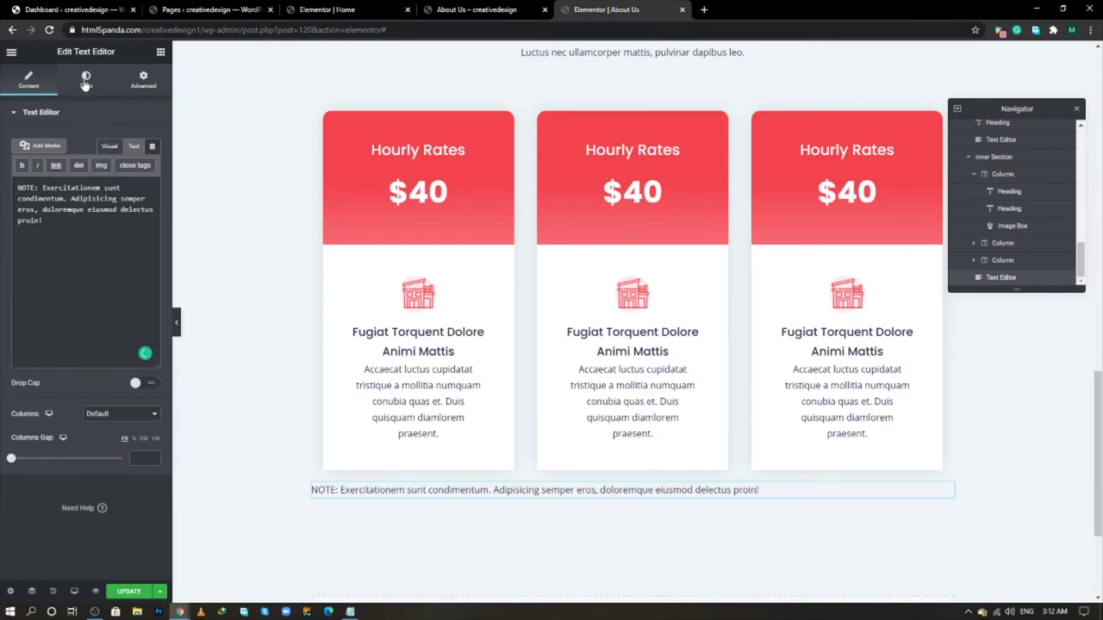
click(86, 79)
click(121, 140)
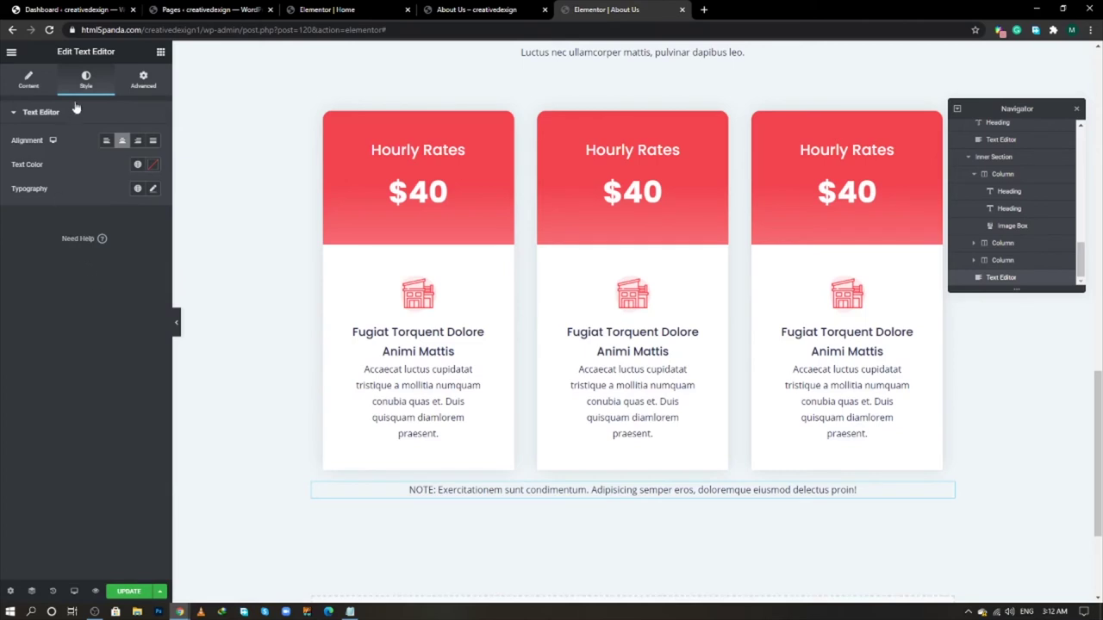
click(143, 79)
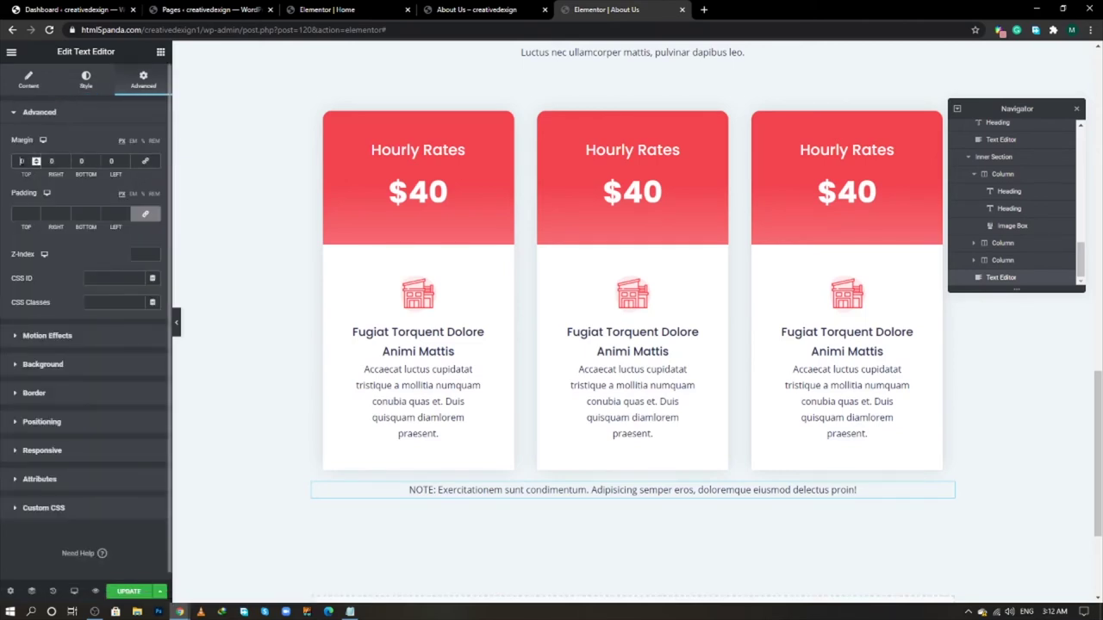
text(40)
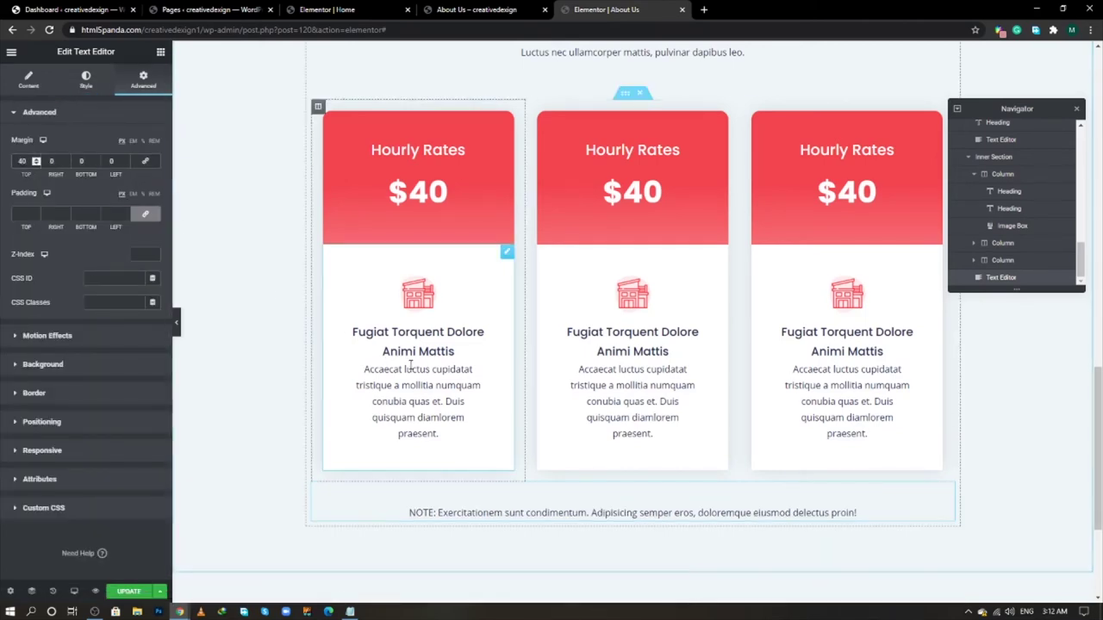
scroll(383, 401, down, 3)
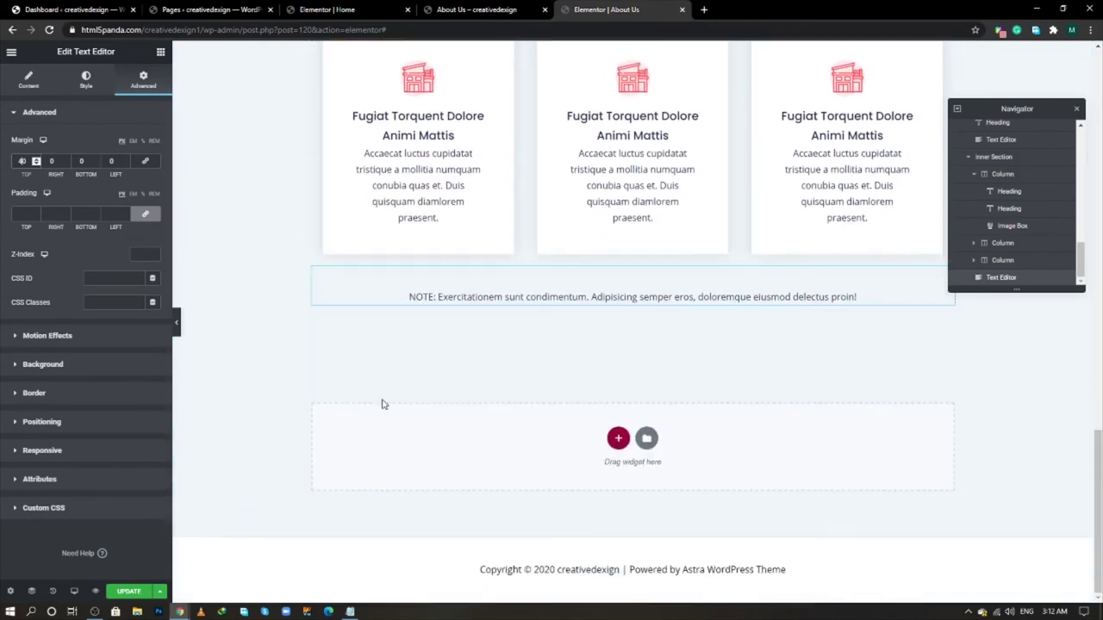
- Check the live About page, then add a two-column section below the NOTE line
key(alt+Tab)
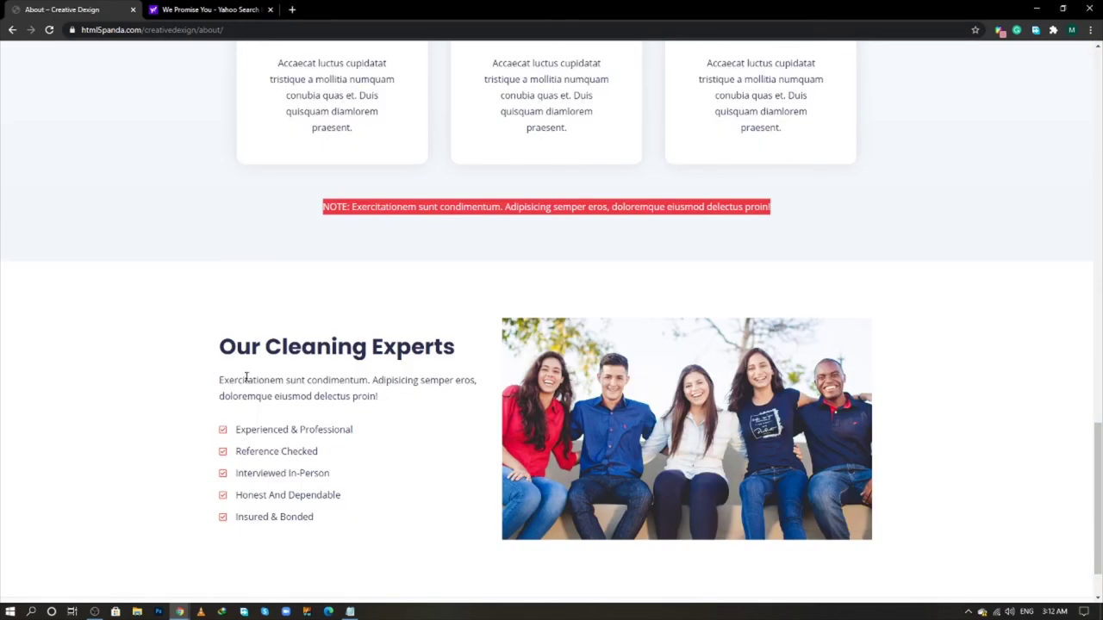
scroll(247, 377, down, 1)
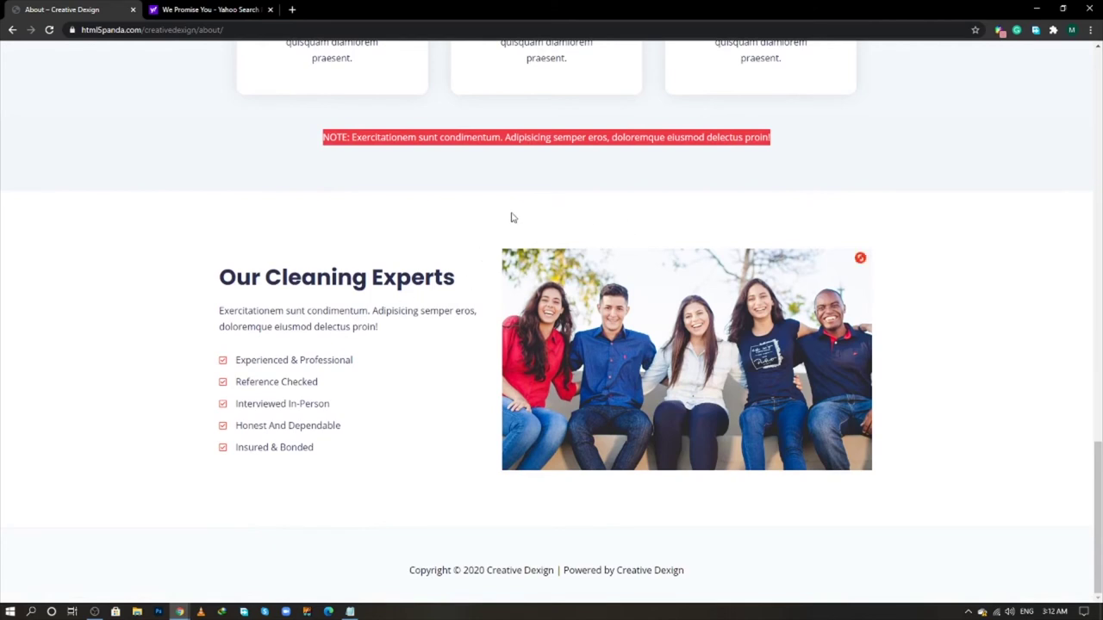
key(alt+Tab)
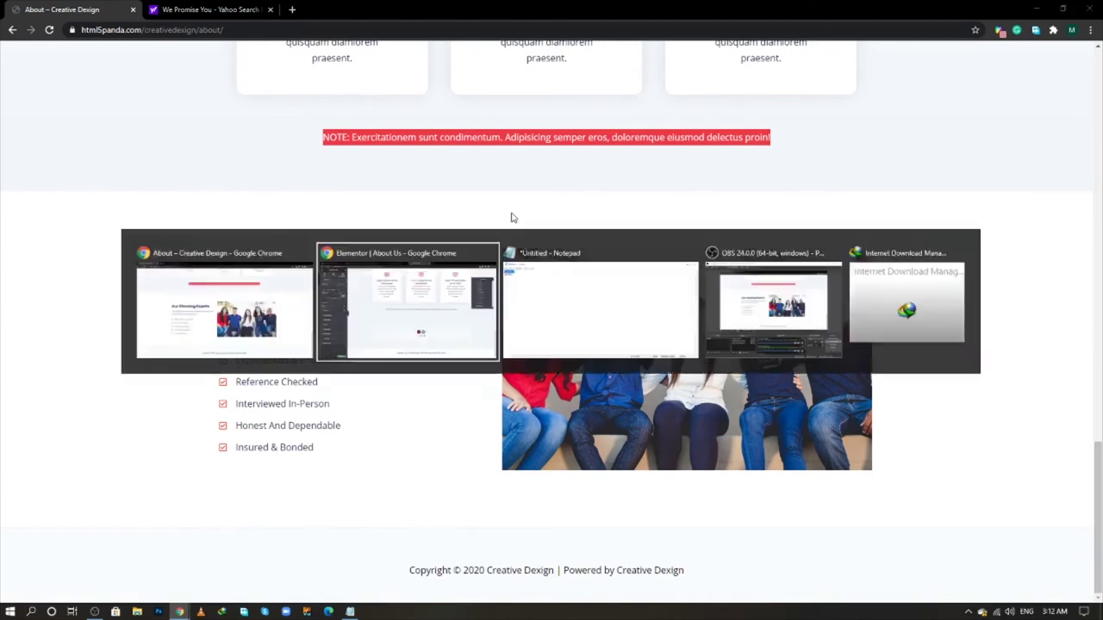
click(612, 439)
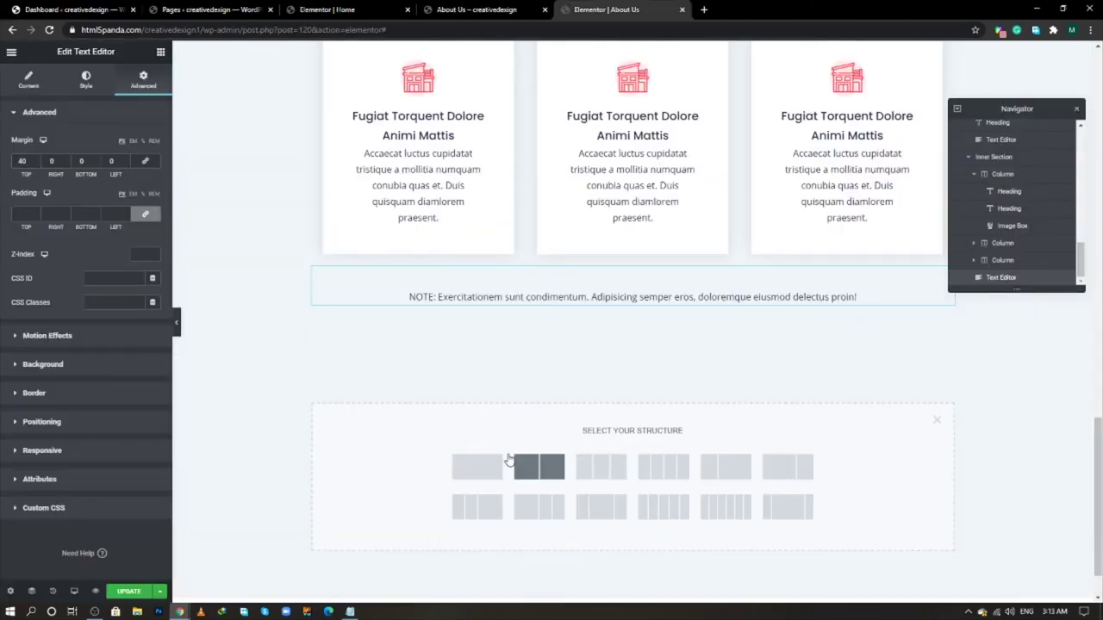
key(alt+Tab)
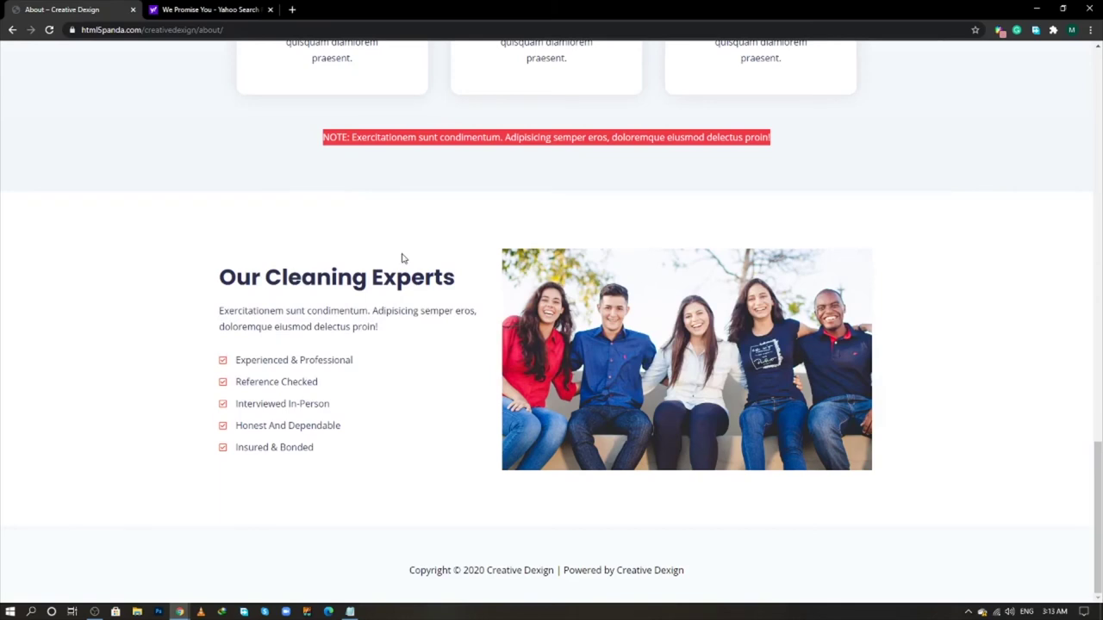
key(alt+Tab)
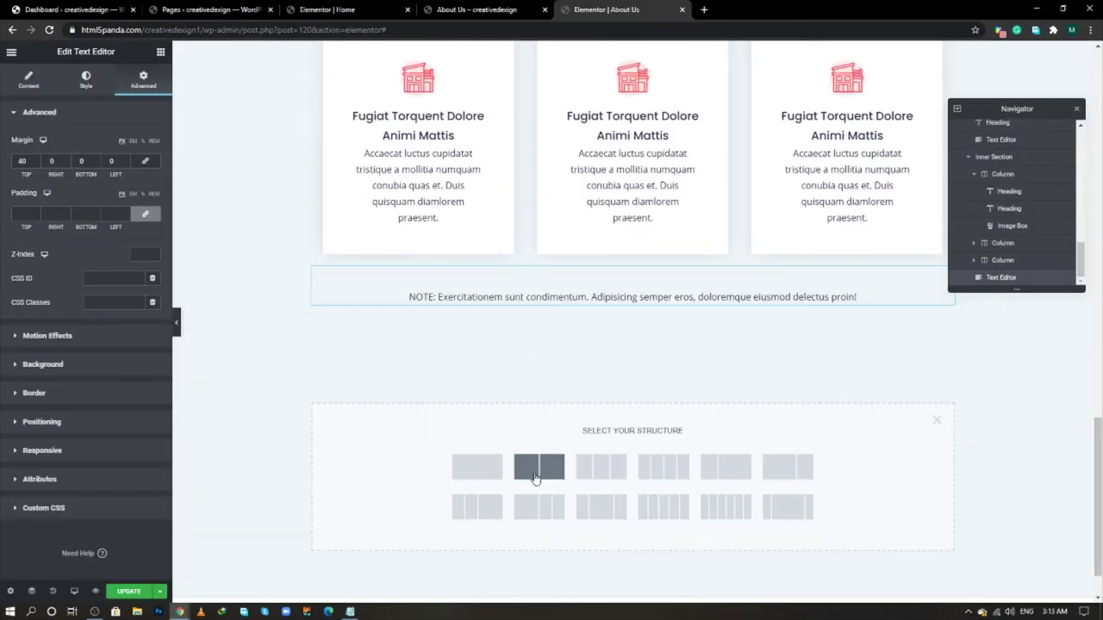
click(534, 466)
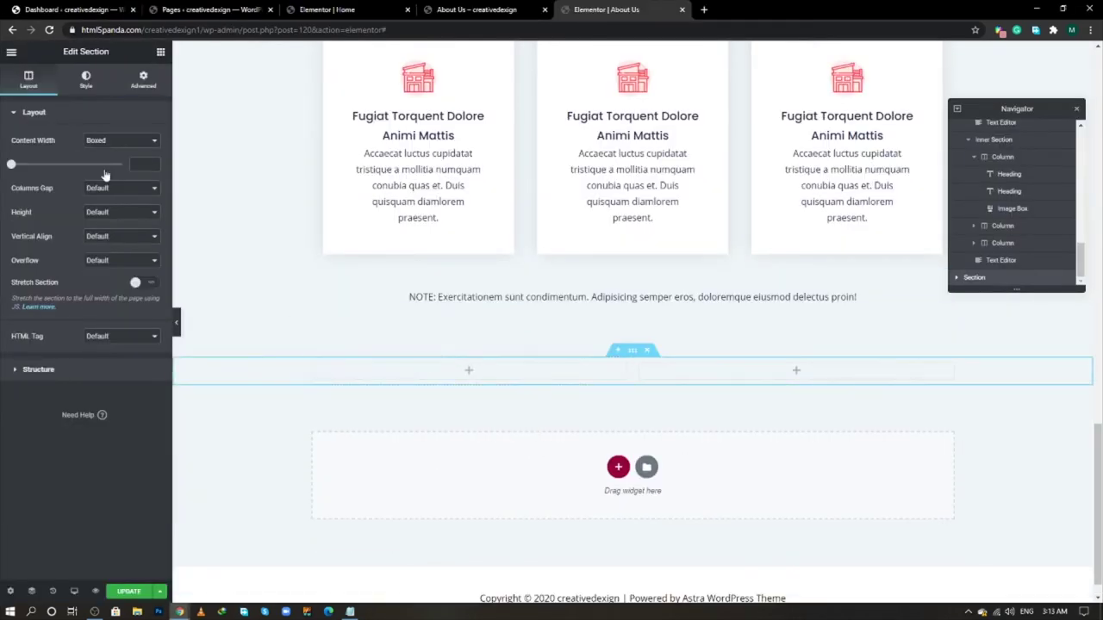
- Add a Heading, a Text Editor paragraph and an Icon List (searched as 'lis') to the left column
key(alt+Tab)
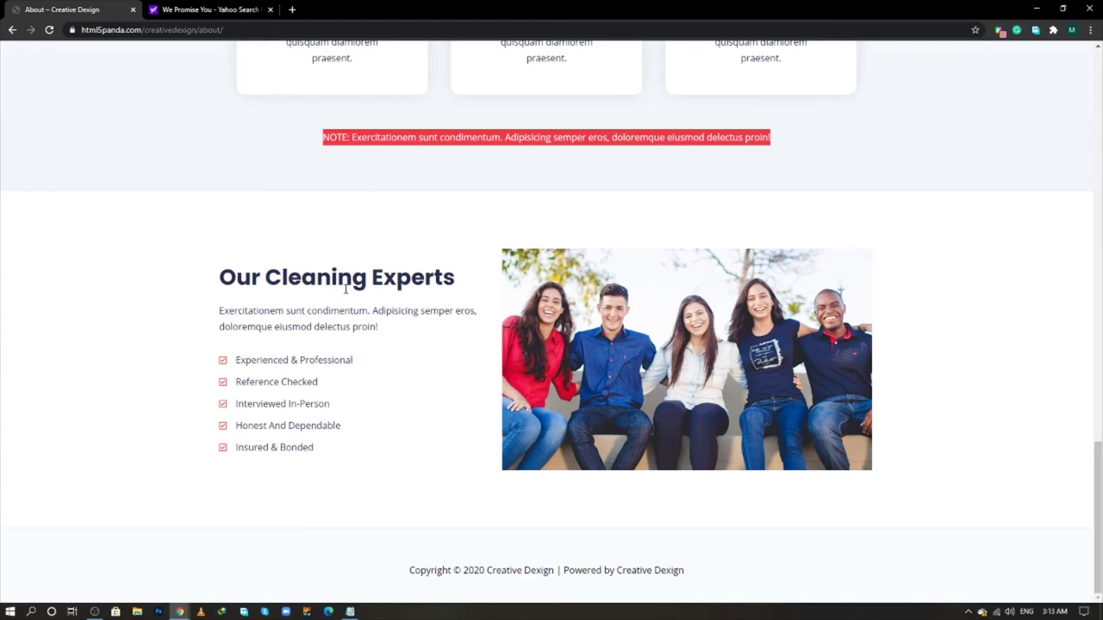
key(alt+Tab)
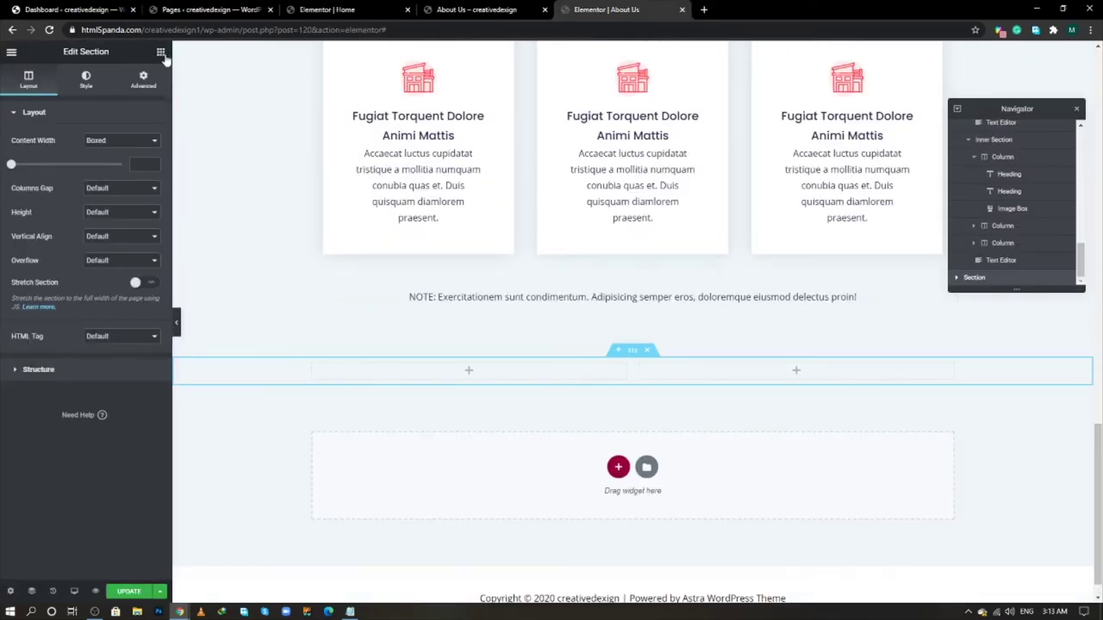
click(161, 53)
drag(128, 162, 465, 371)
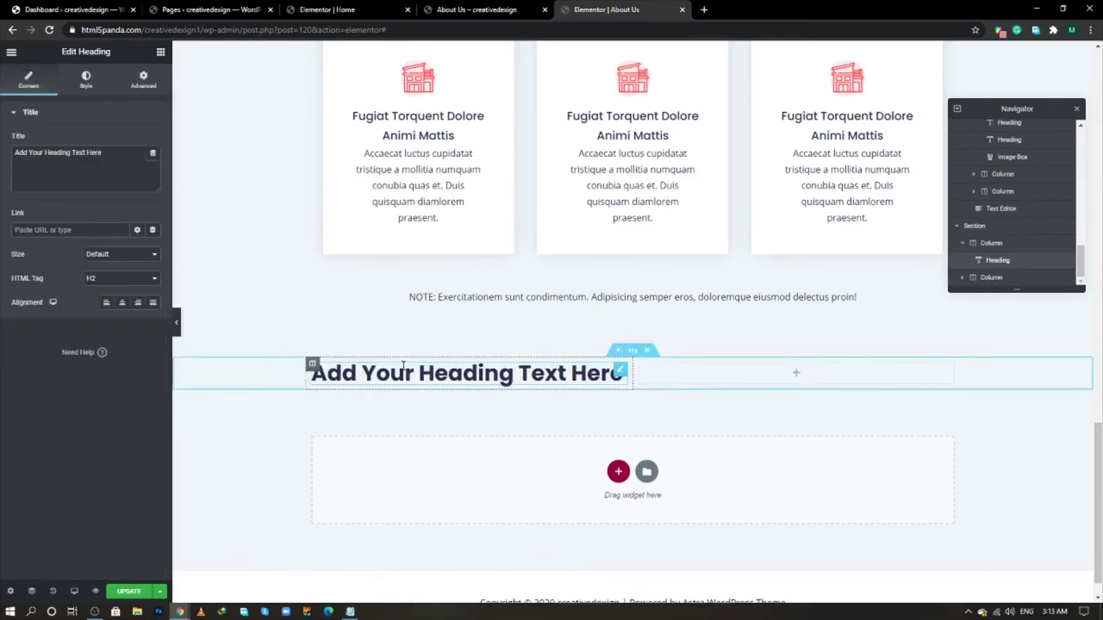
key(alt+Tab)
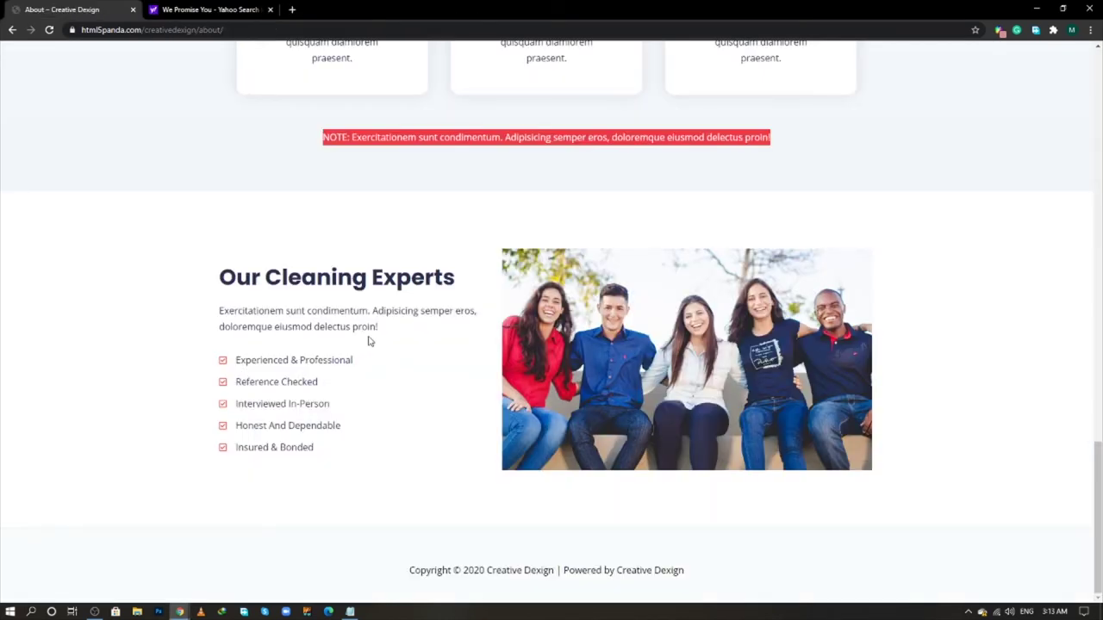
key(alt+Tab)
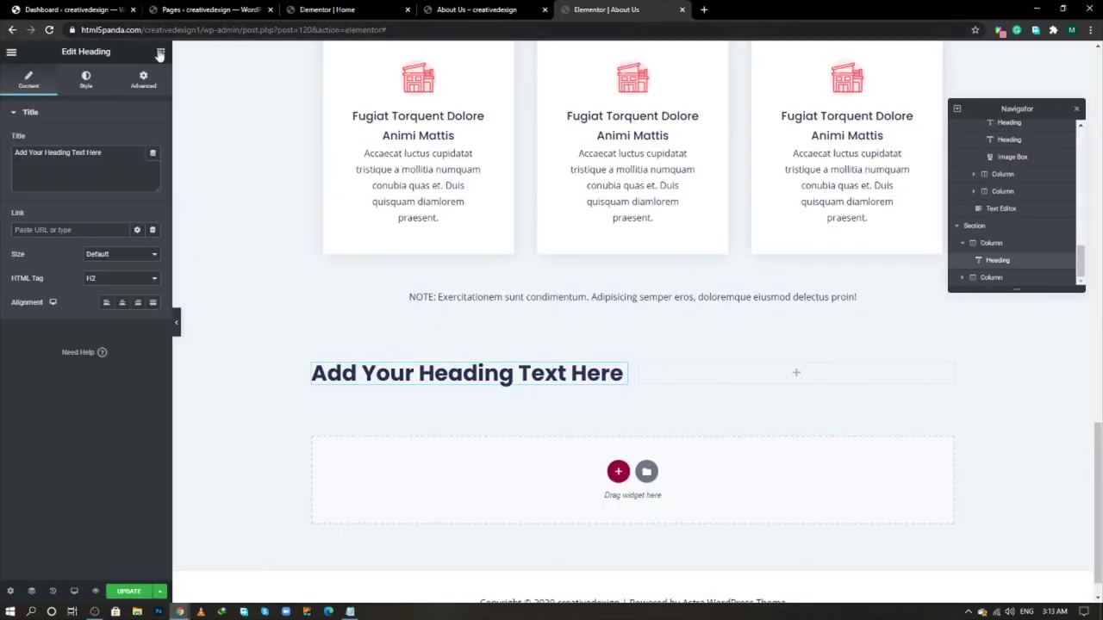
click(161, 53)
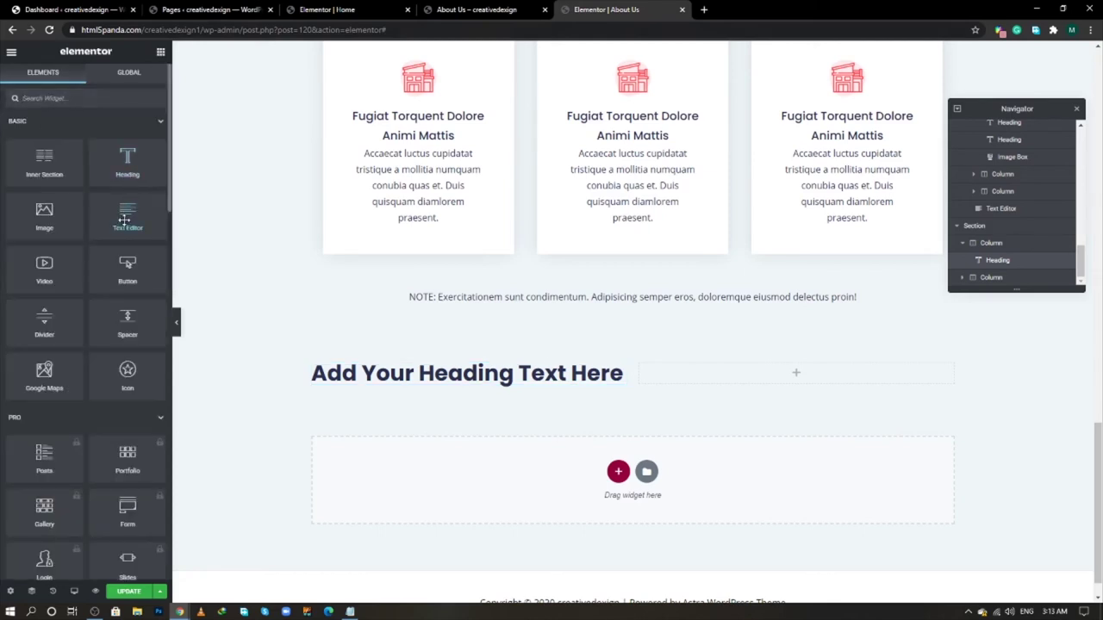
drag(124, 220, 358, 382)
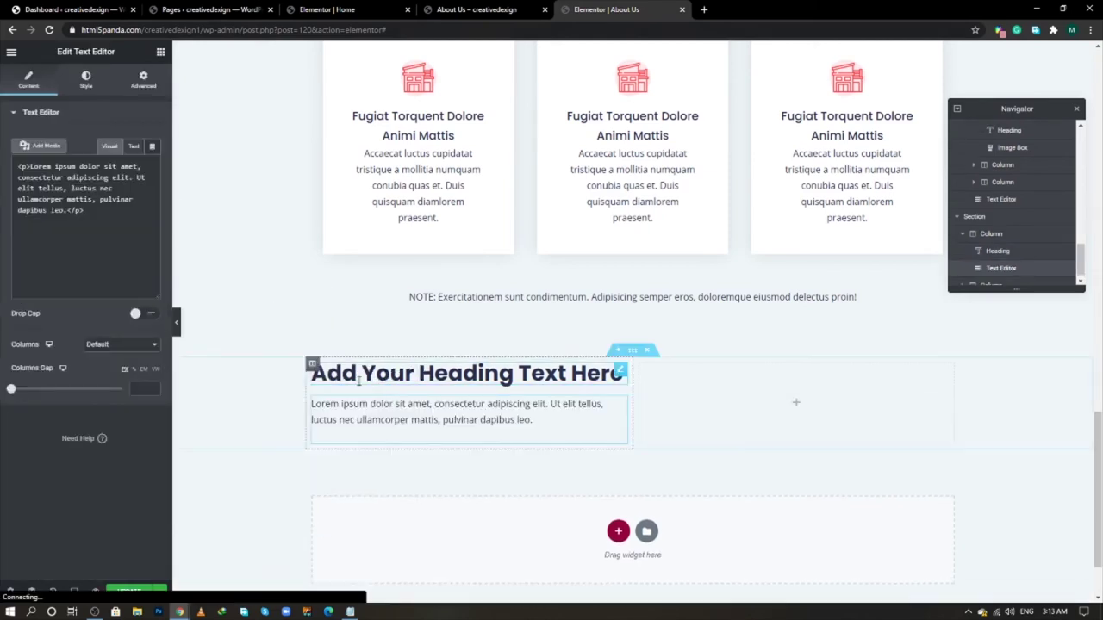
click(160, 54)
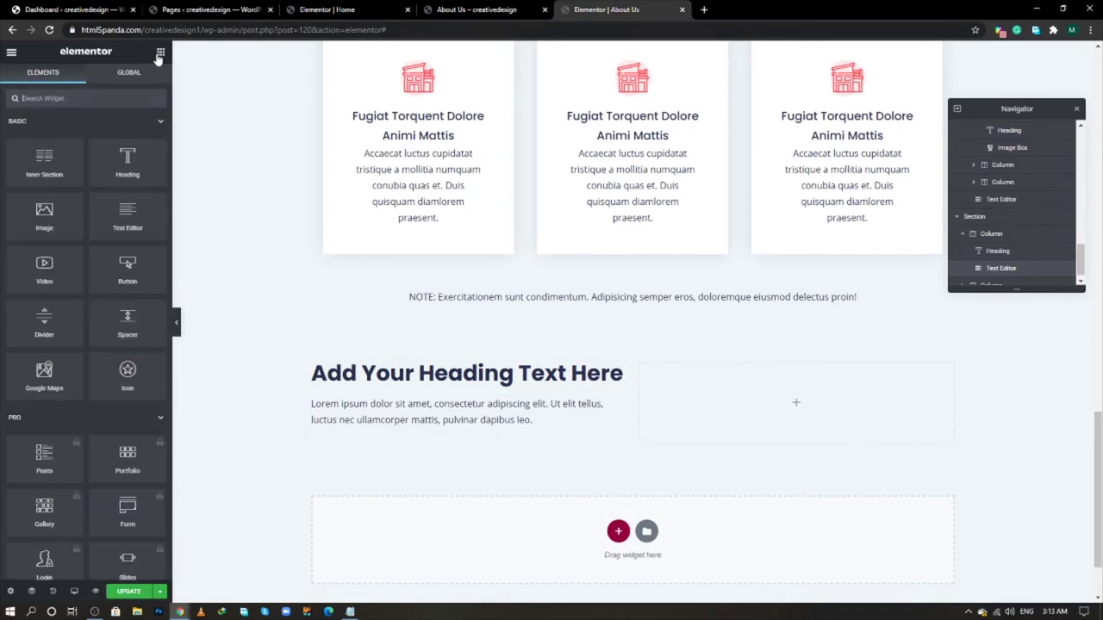
click(79, 98)
text(list)
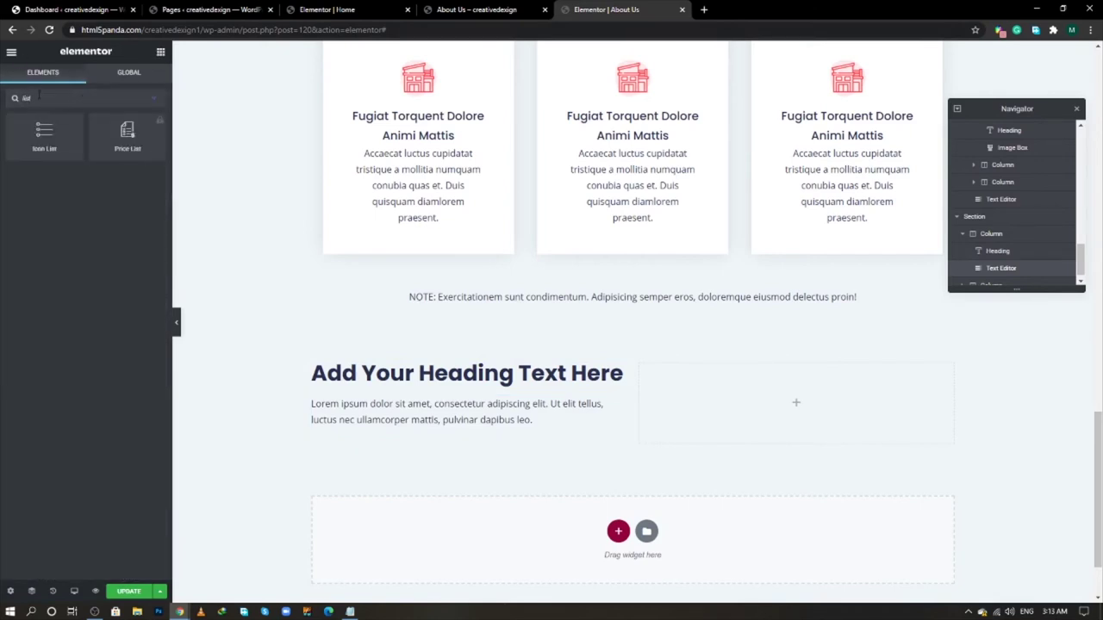
drag(44, 134, 408, 428)
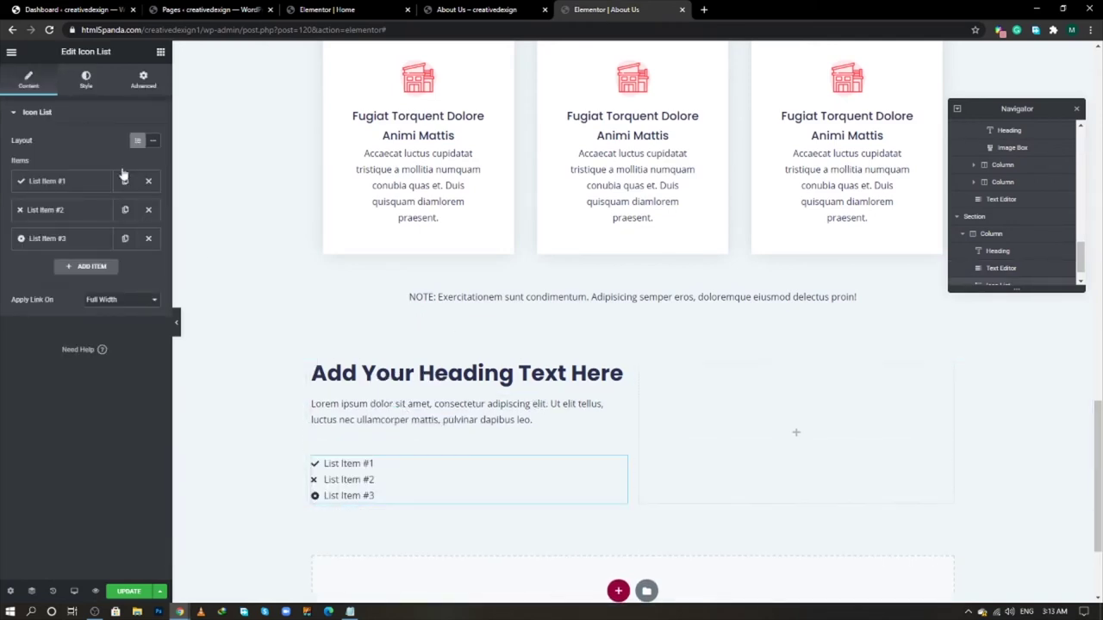
- Search 'ima' and drop an Image widget into the right column
key(Escape)
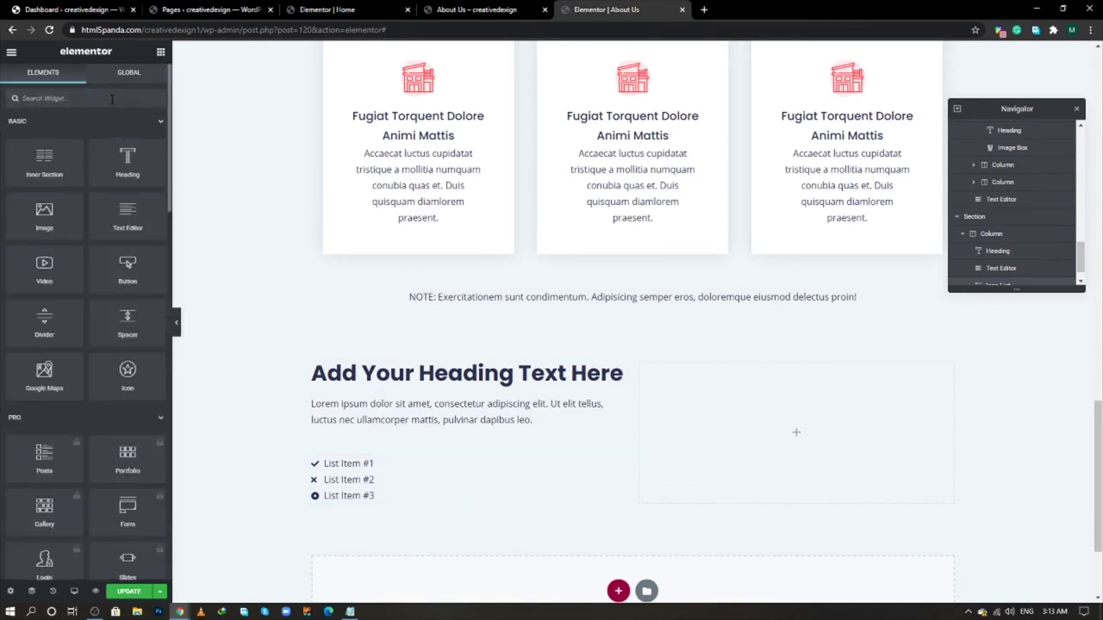
click(112, 99)
text(ima)
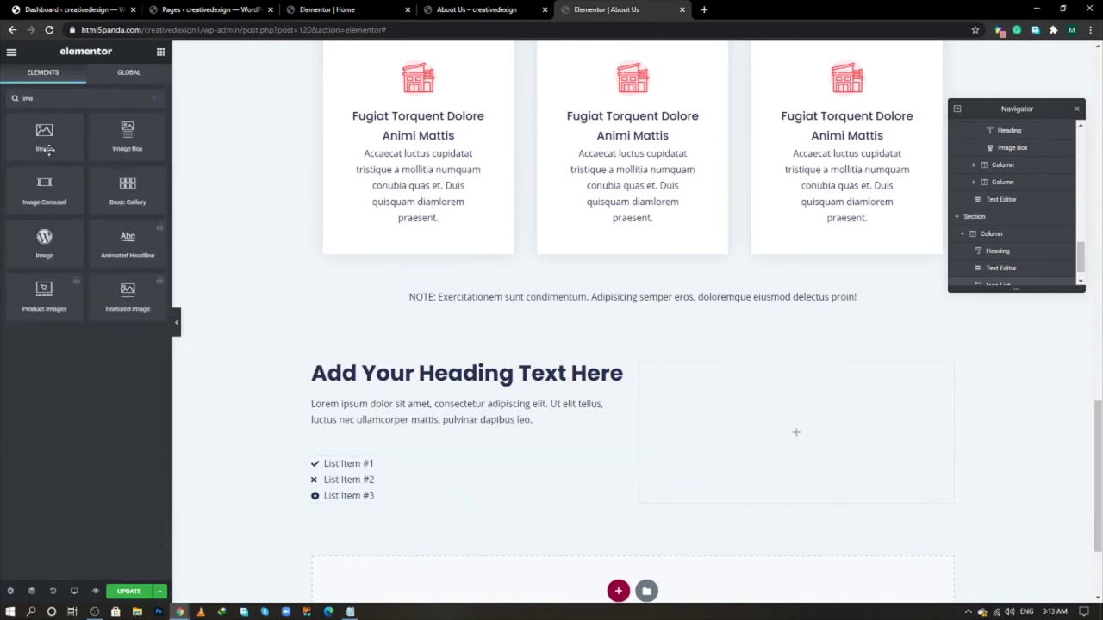
drag(45, 149, 764, 426)
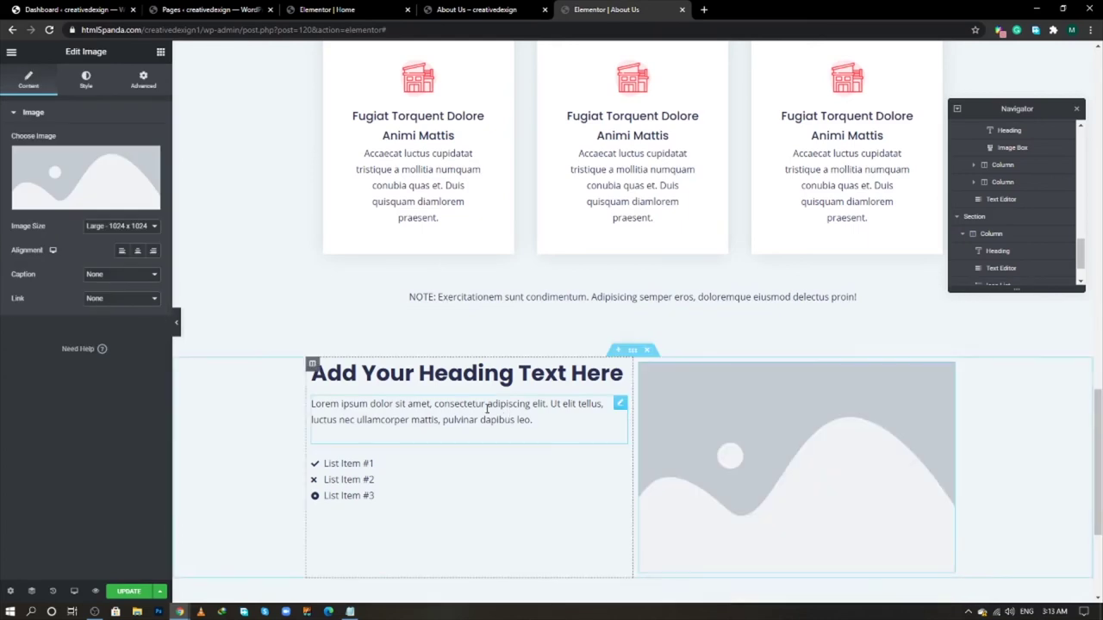
key(alt+Tab)
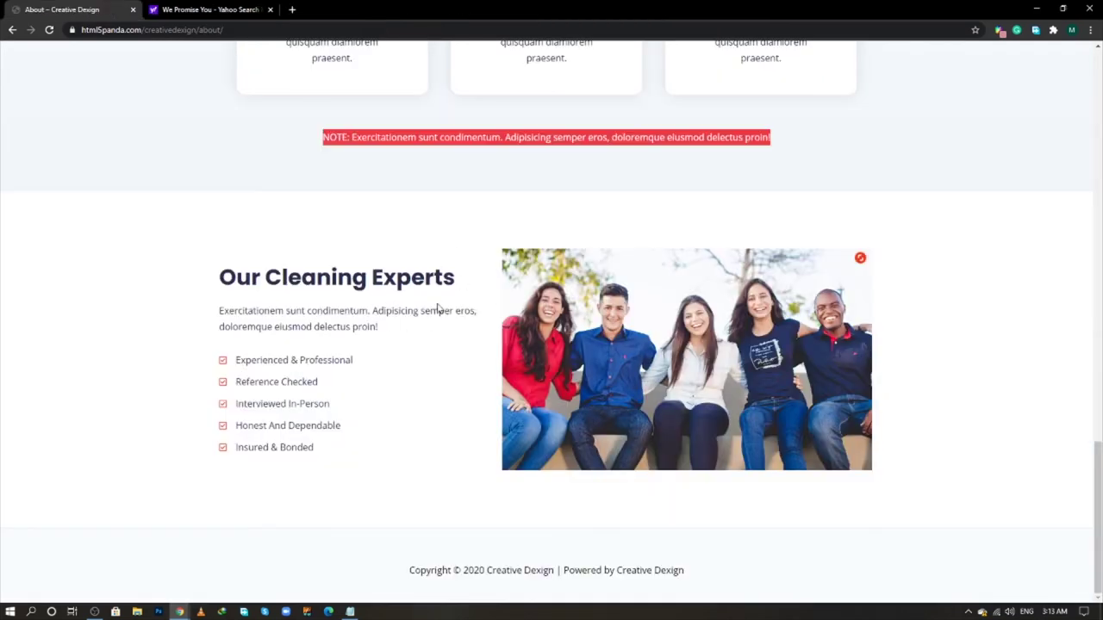
key(alt+Tab)
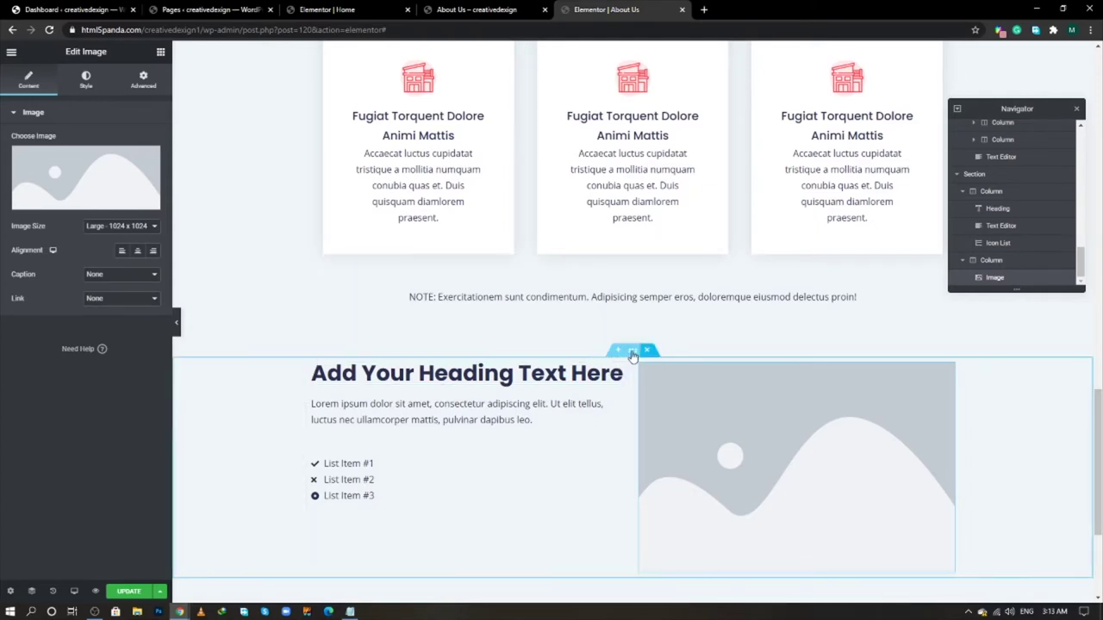
- Give the section a classic white background and set its columns gap to No Gap
click(553, 359)
click(86, 79)
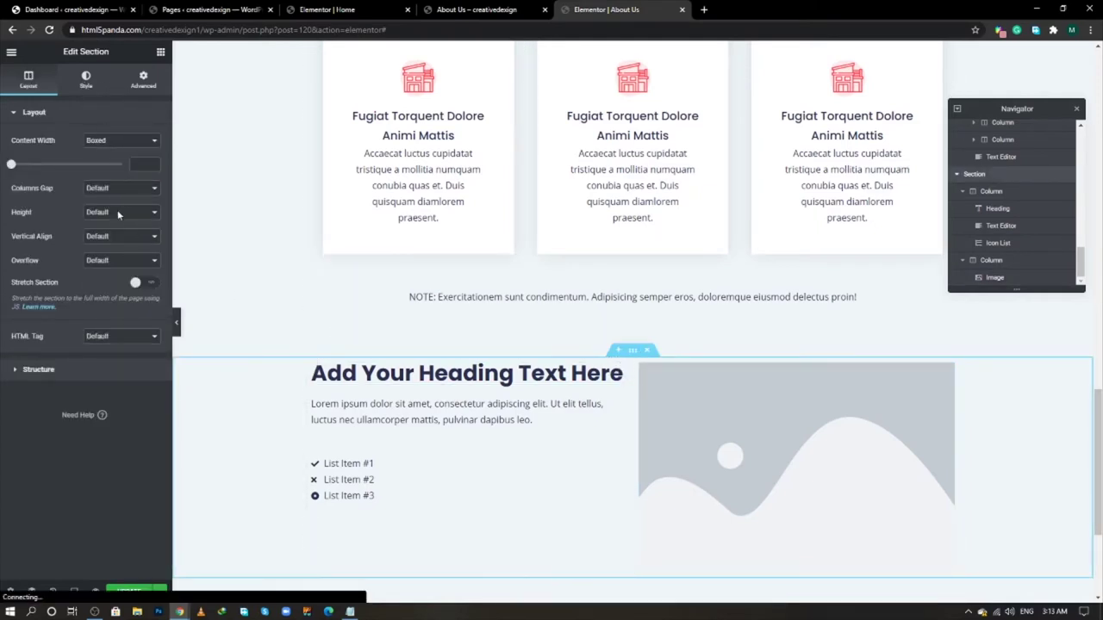
click(107, 165)
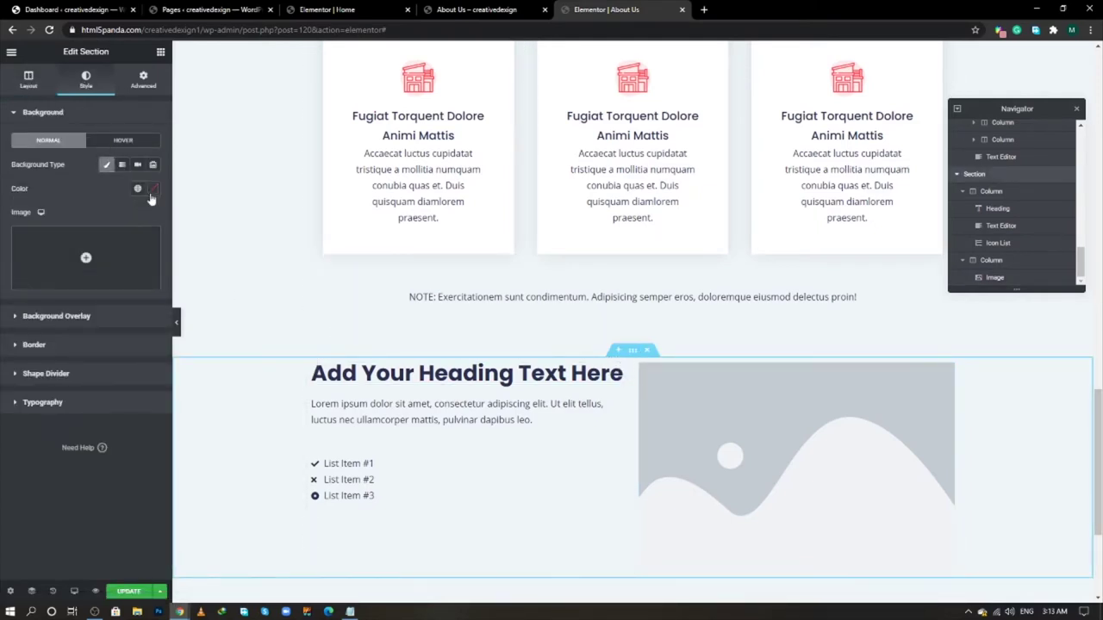
click(153, 188)
drag(72, 249, 7, 195)
click(97, 187)
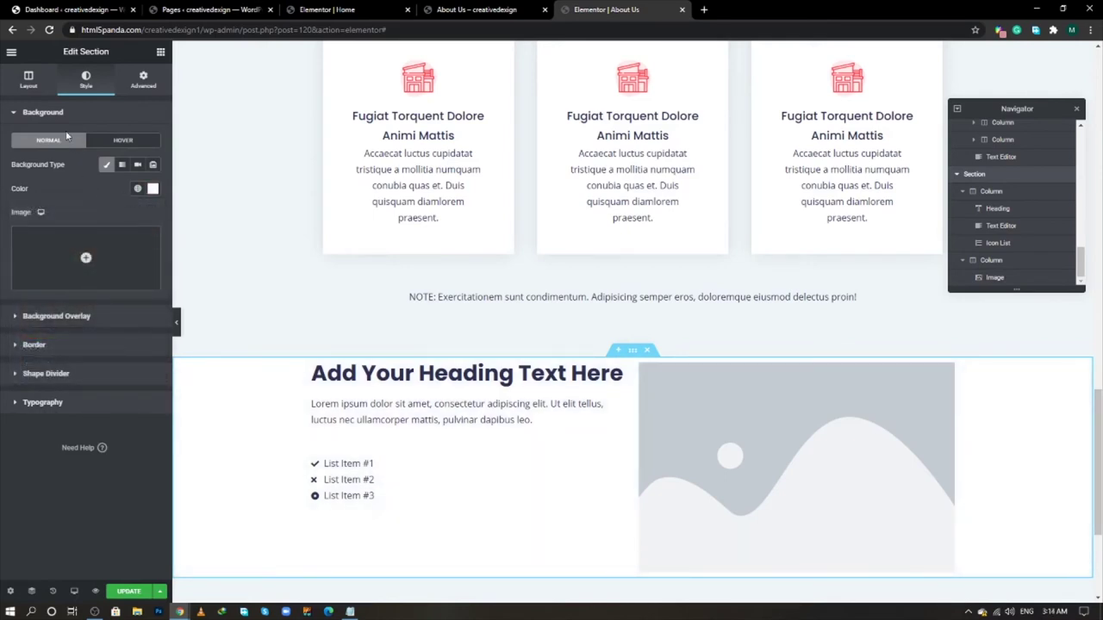
click(28, 78)
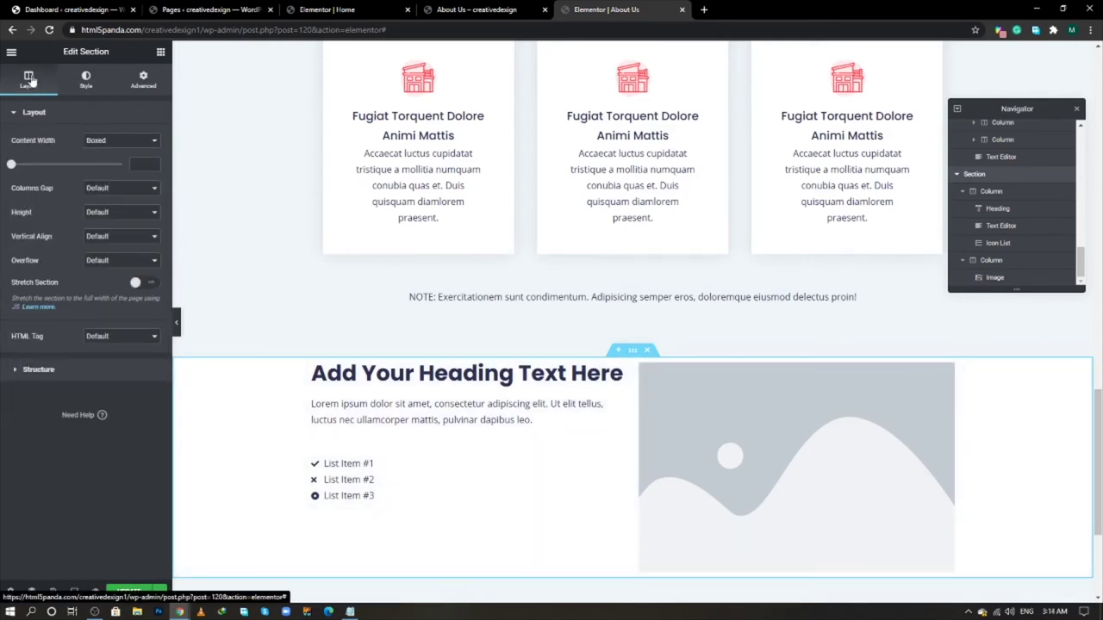
click(108, 190)
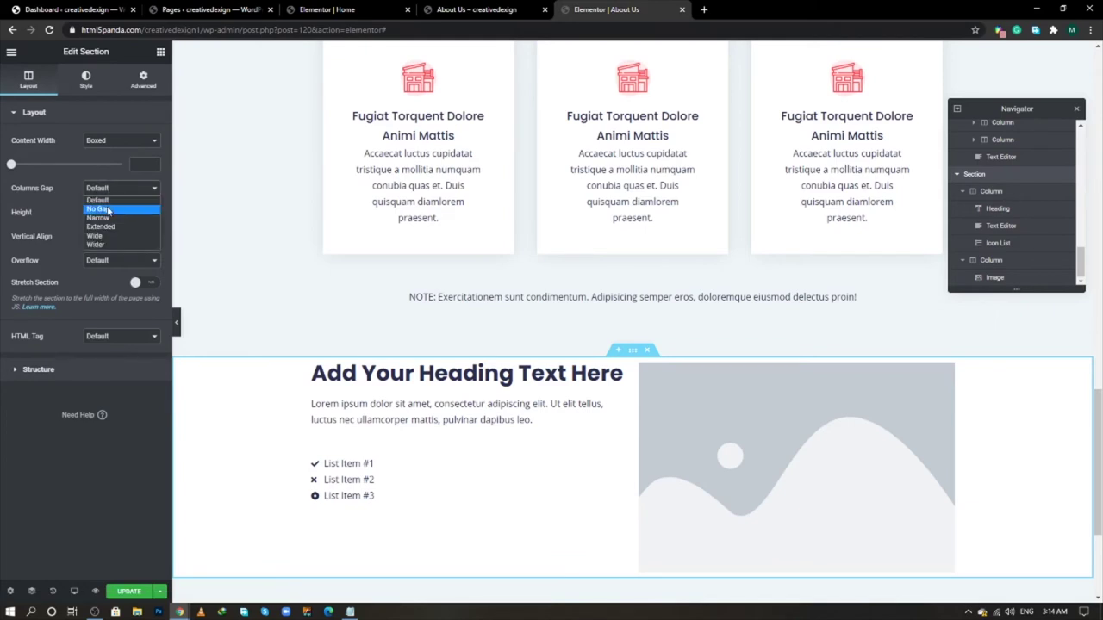
click(99, 209)
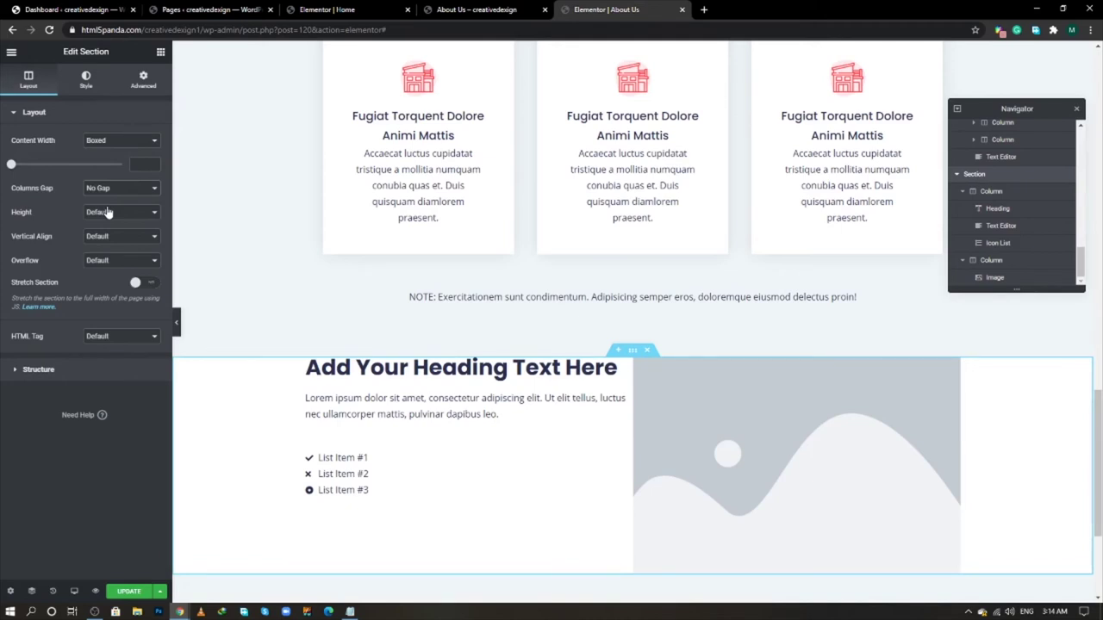
- Unlink the section padding and set top and bottom to 100 px
click(139, 83)
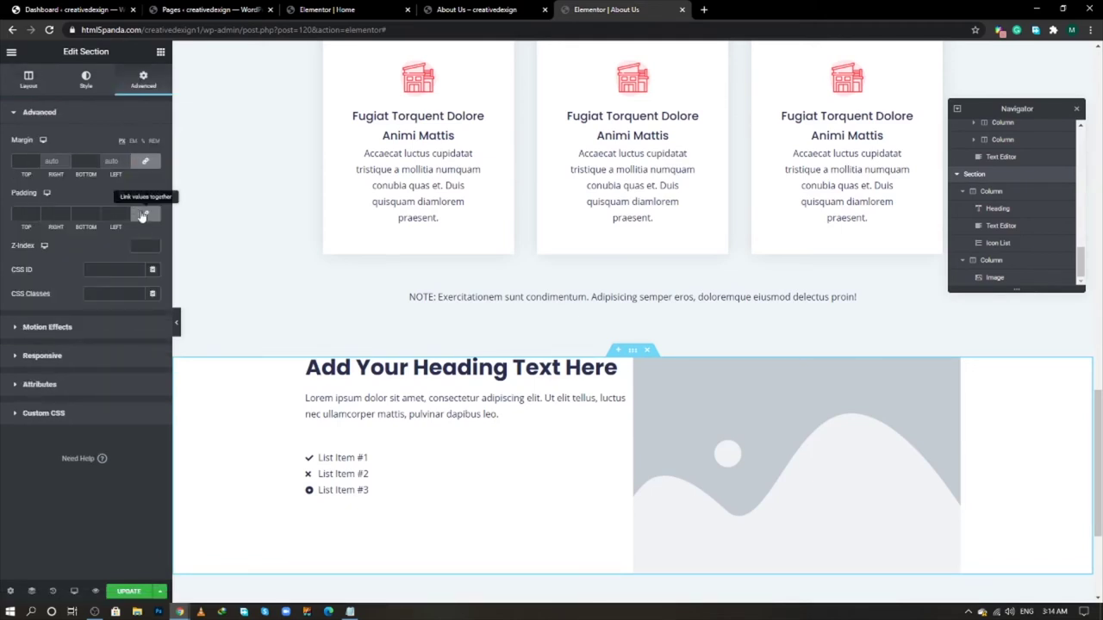
click(26, 212)
text(0)
text(100)
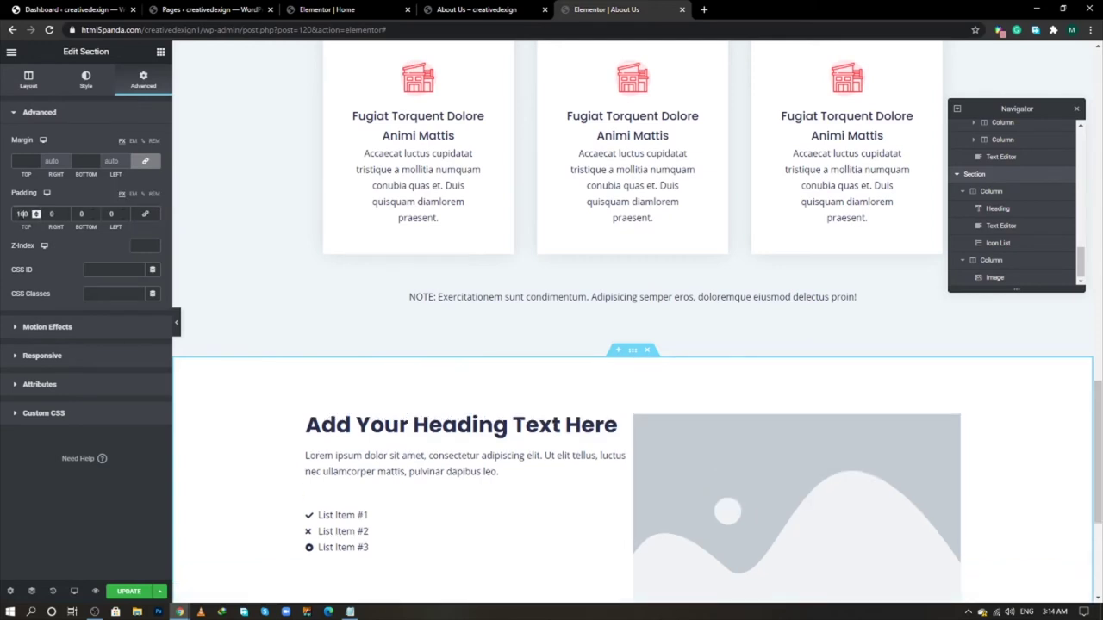
click(81, 213)
text(100)
scroll(357, 448, down, 2)
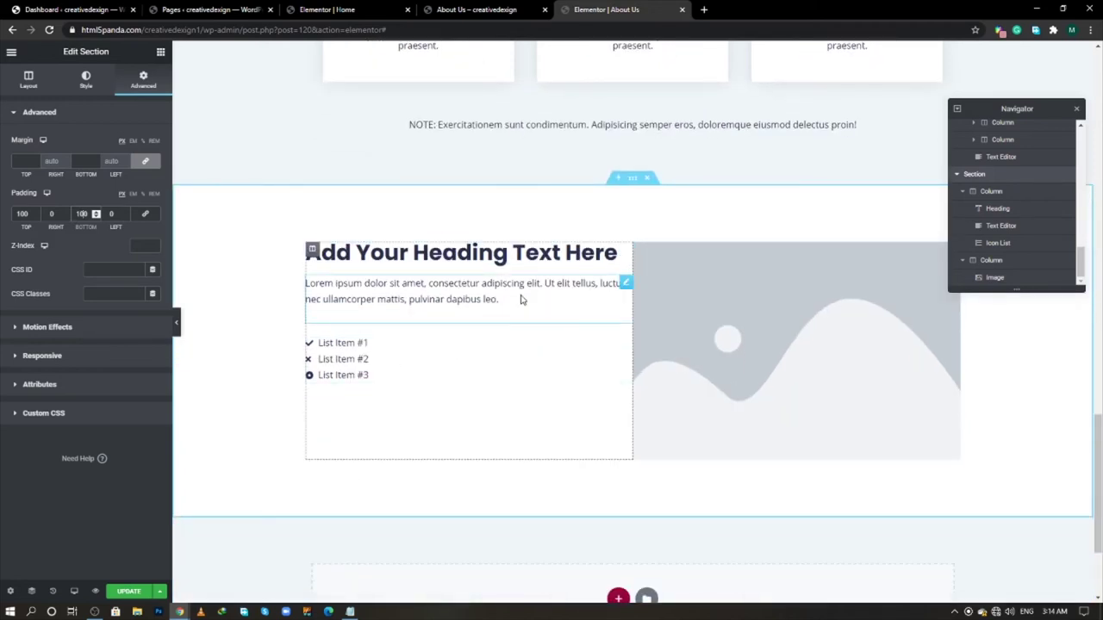
- Copy the 'Our Cleaning Experts' heading from the live page and select the heading widget
key(alt+Tab)
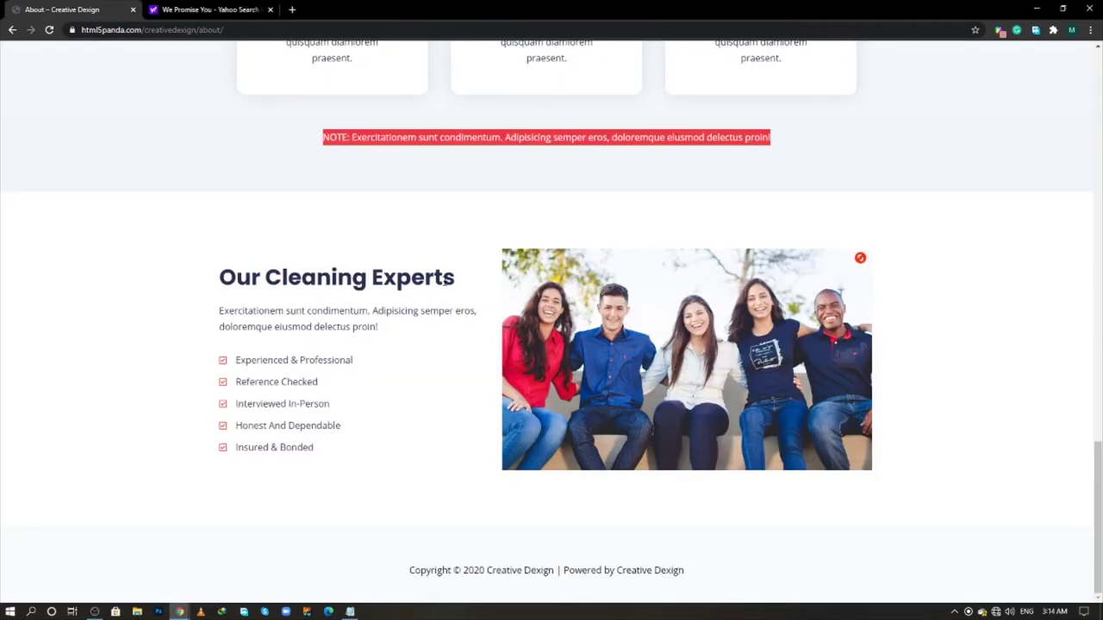
drag(461, 283, 220, 281)
right_click(243, 282)
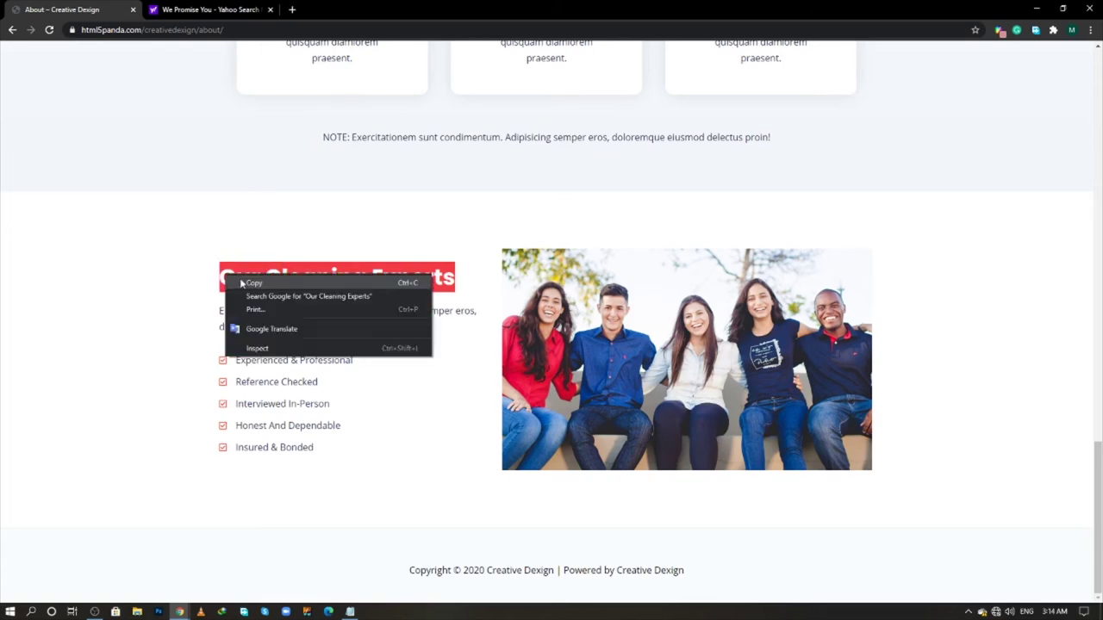
click(242, 283)
key(alt+Tab)
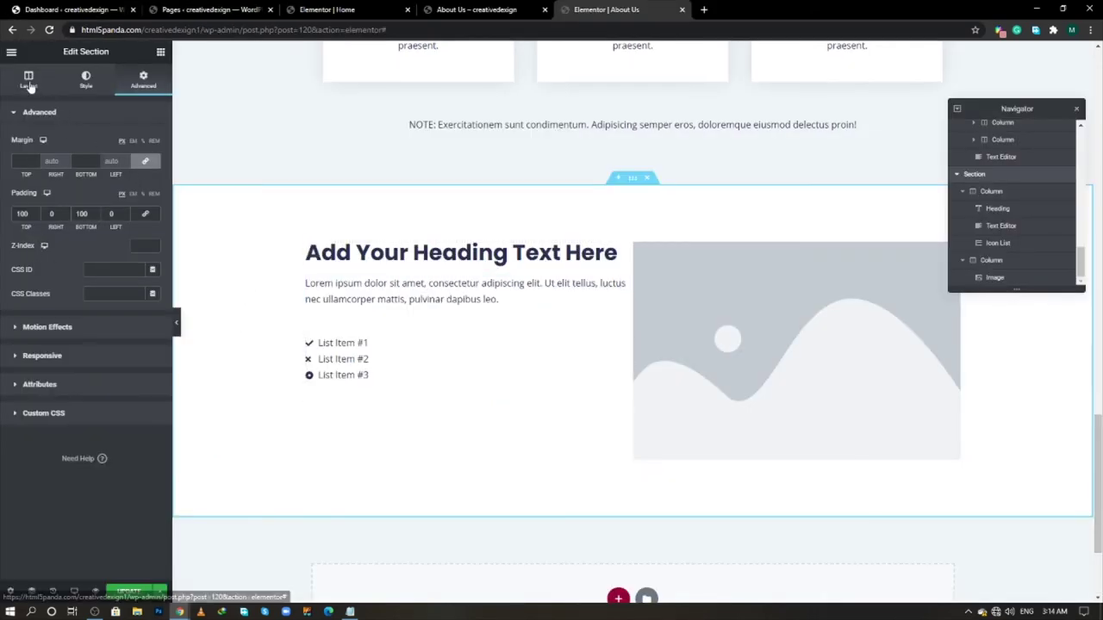
click(29, 86)
click(309, 253)
- Paste 'Our Cleaning Experts' as the heading title
key(alt+Tab)
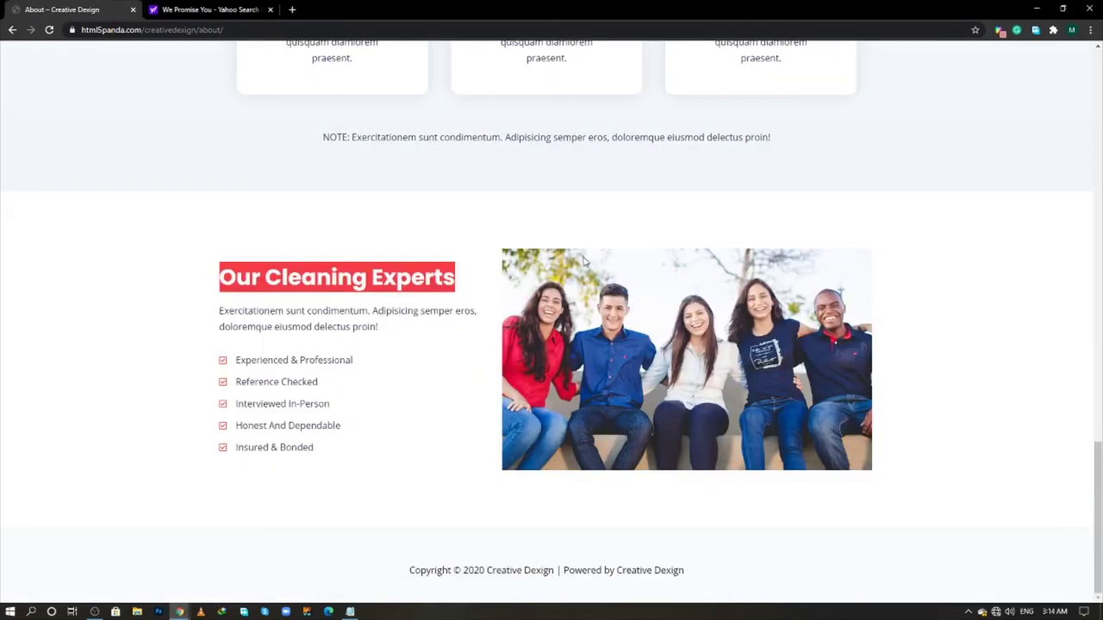
key(alt+Tab)
key(ctrl+a)
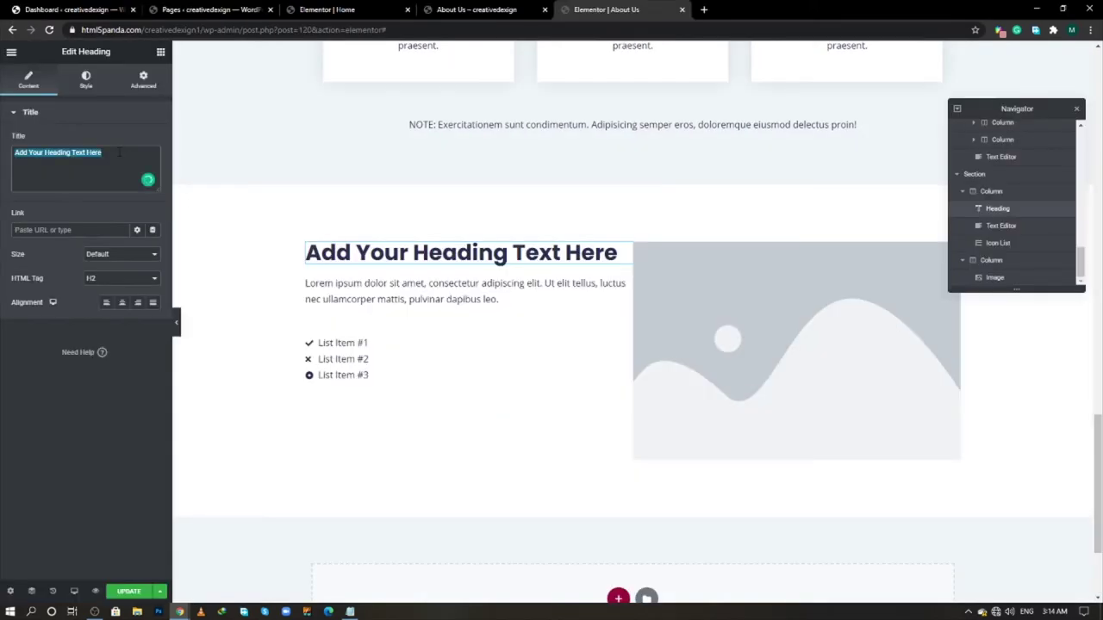
key(ctrl+v)
- Replace the placeholder paragraph with the Exercitationem sunt condimentum paragraph from the live page
key(alt+Tab)
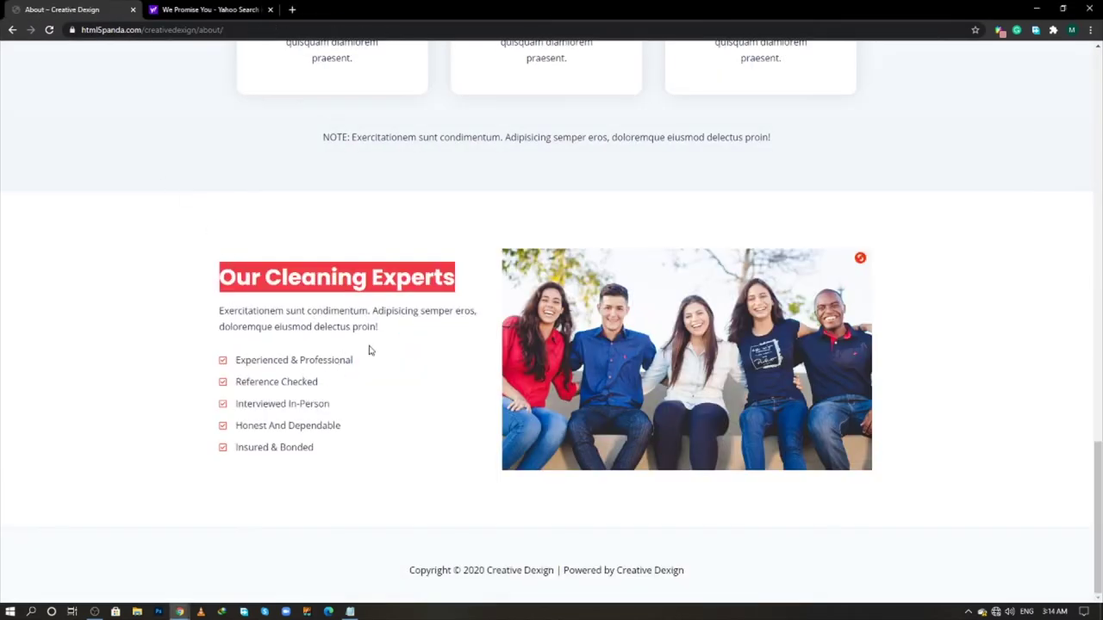
drag(379, 332, 219, 309)
drag(234, 353, 357, 452)
double_click(250, 310)
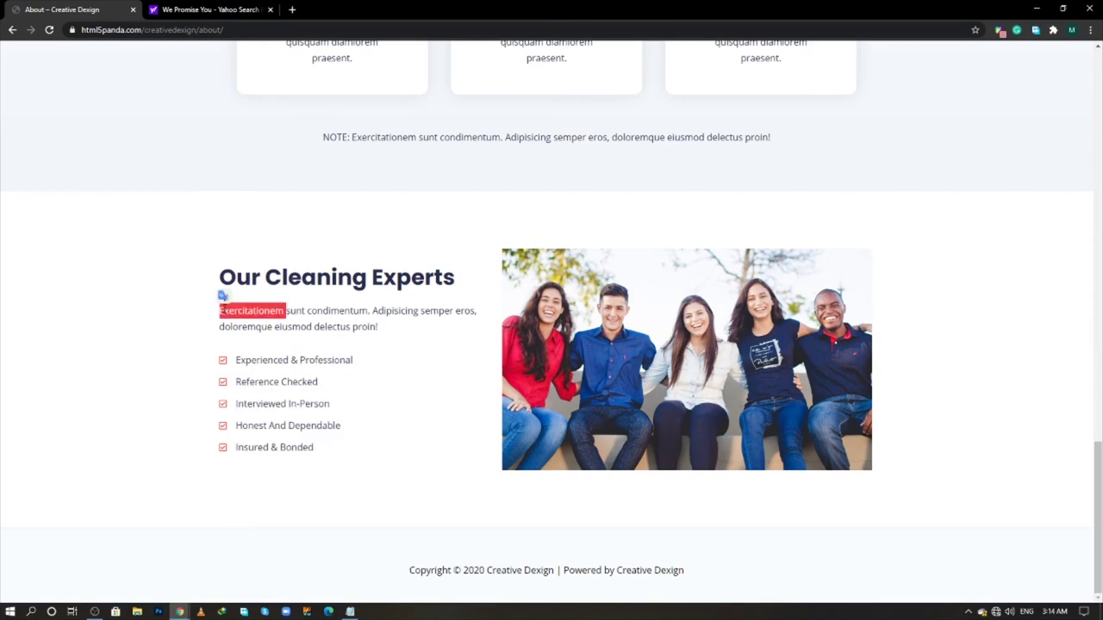
triple_click(226, 311)
right_click(226, 313)
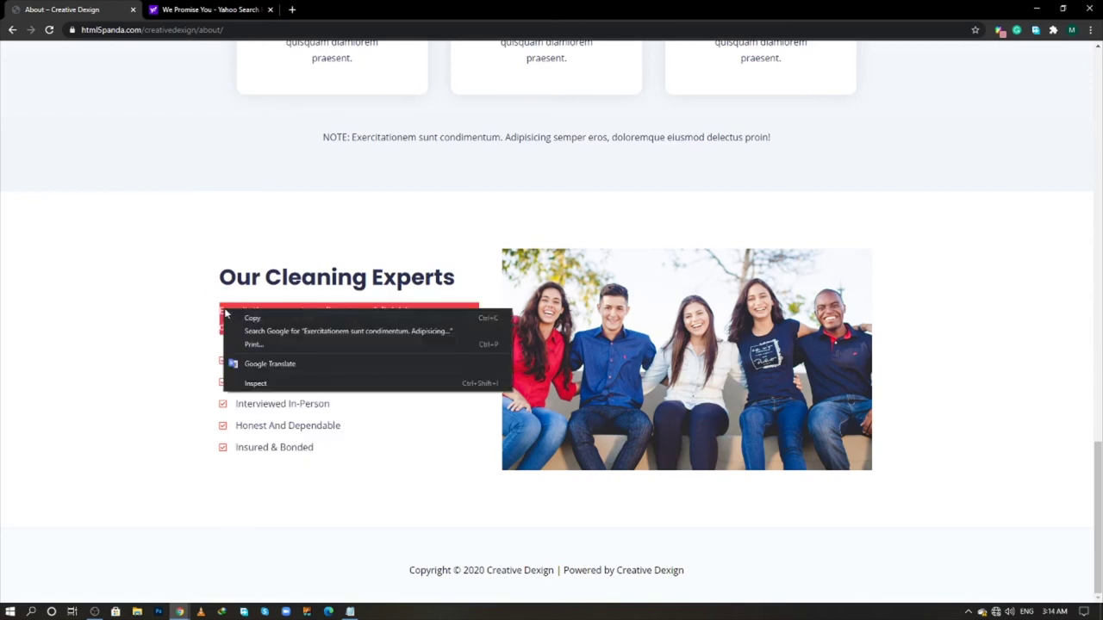
key(alt+Tab)
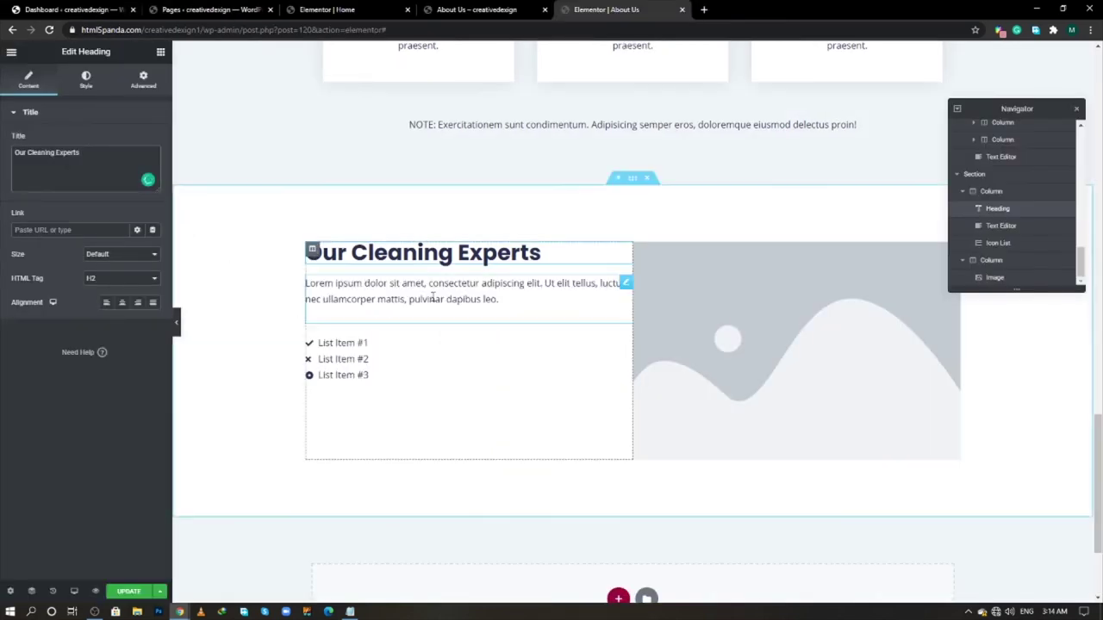
click(546, 285)
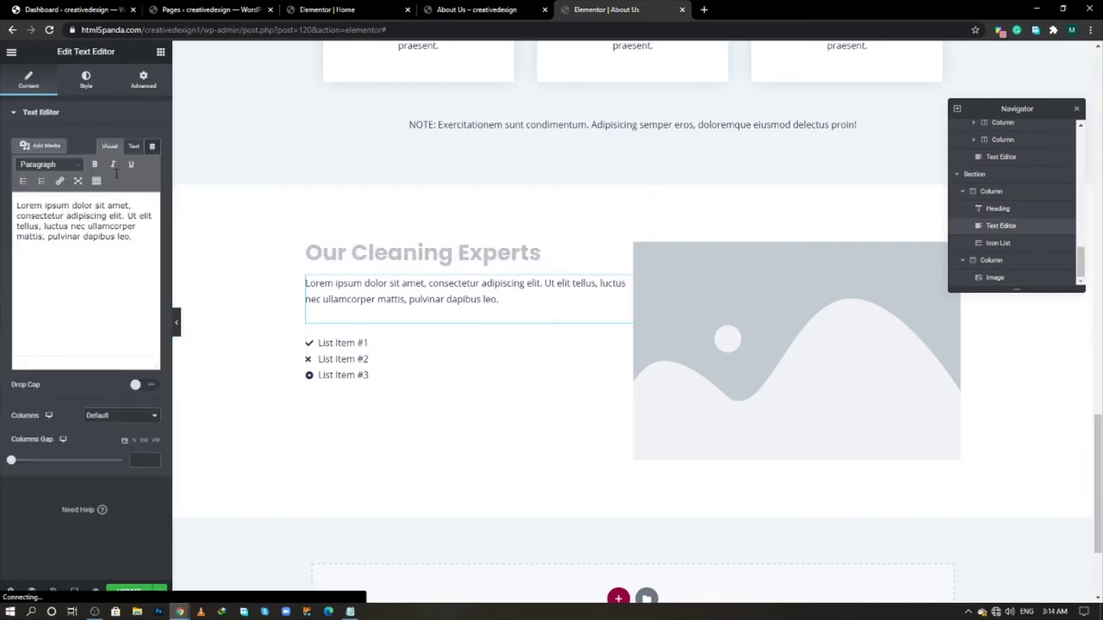
click(134, 146)
key(ctrl+a)
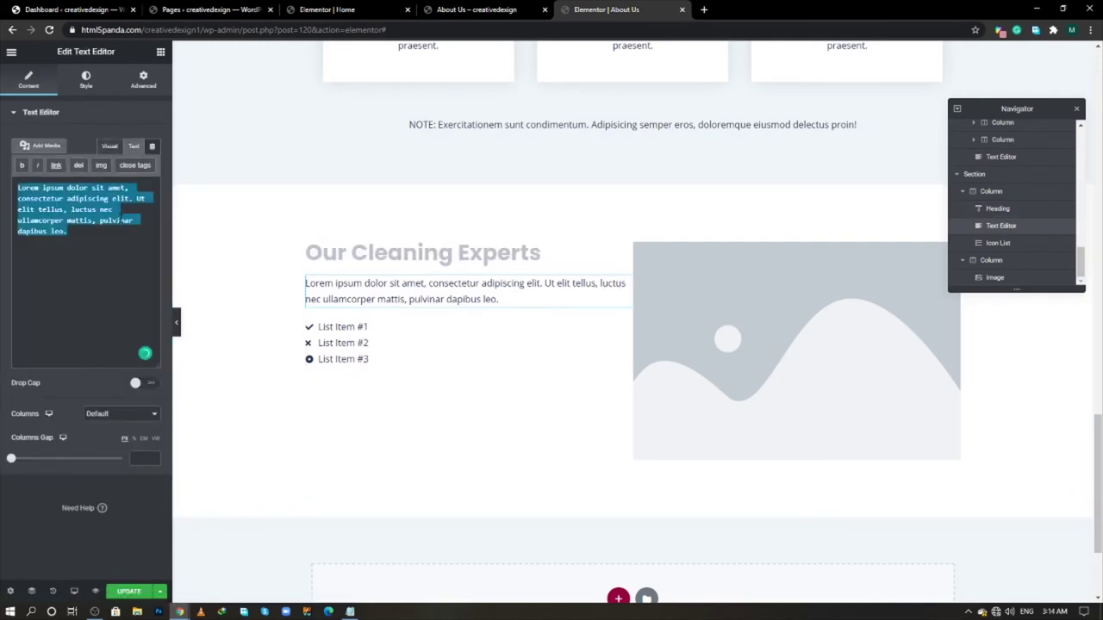
key(ctrl+v)
- Copy the 'Experienced & Professional' list text from the live page
key(alt+Tab)
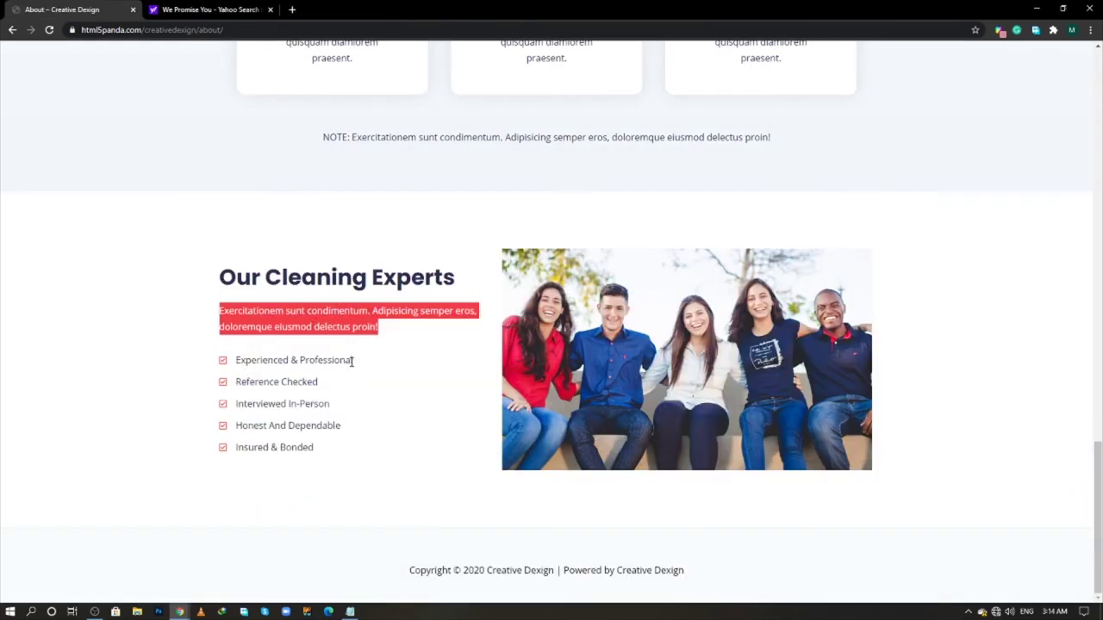
drag(352, 362, 238, 360)
right_click(237, 360)
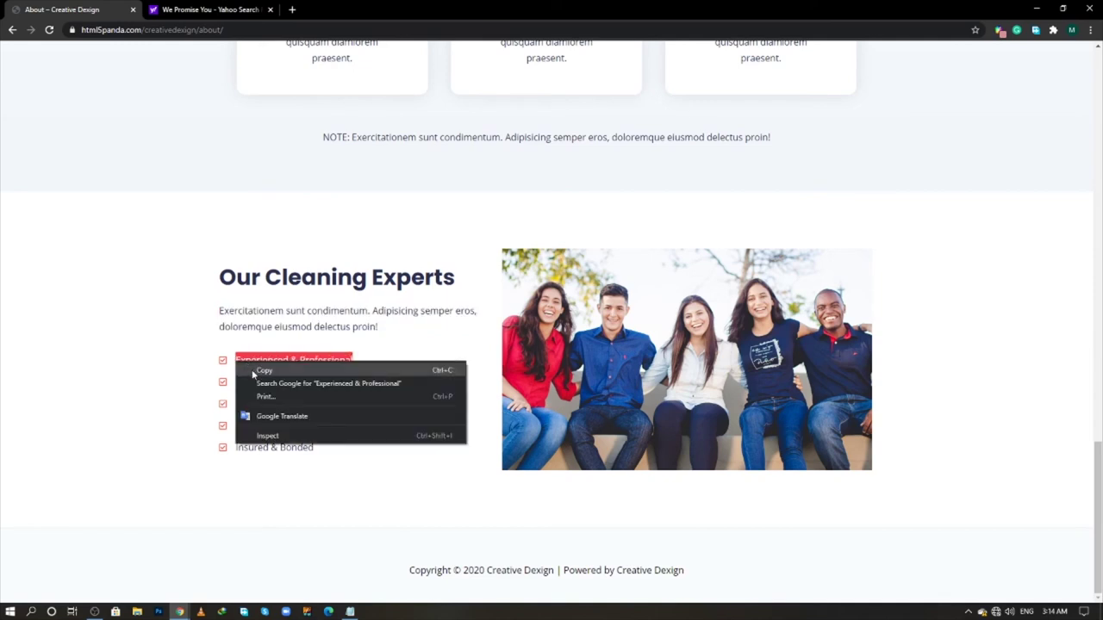
click(250, 371)
key(alt+Tab)
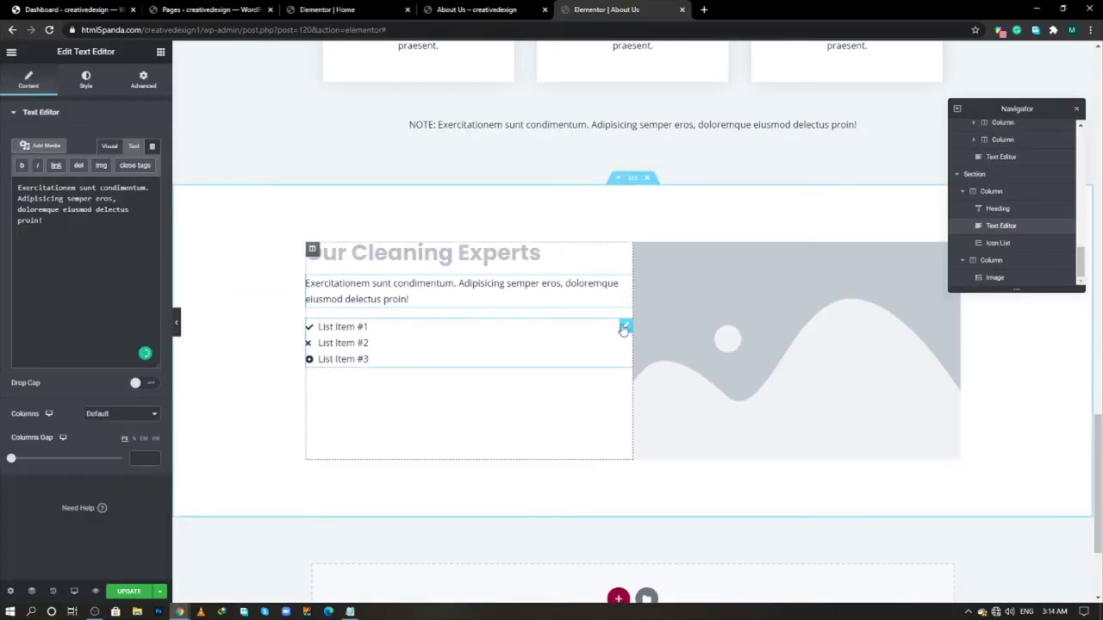
- Make the first list item 'Experienced & Professional' with a square check icon
click(514, 323)
click(59, 190)
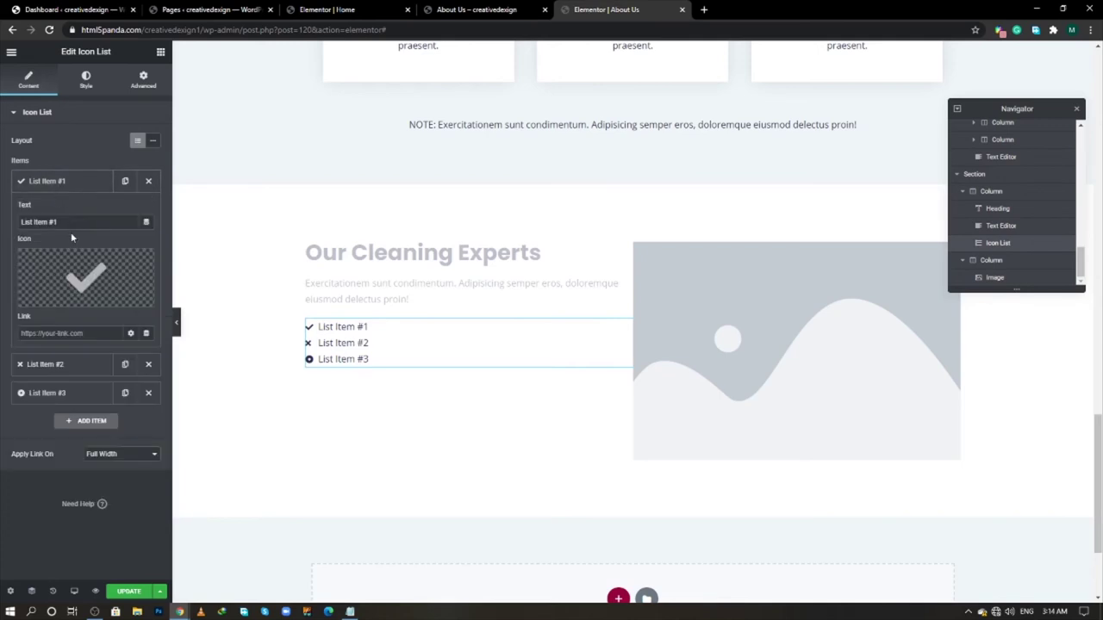
drag(77, 222, 3, 228)
key(ctrl+v)
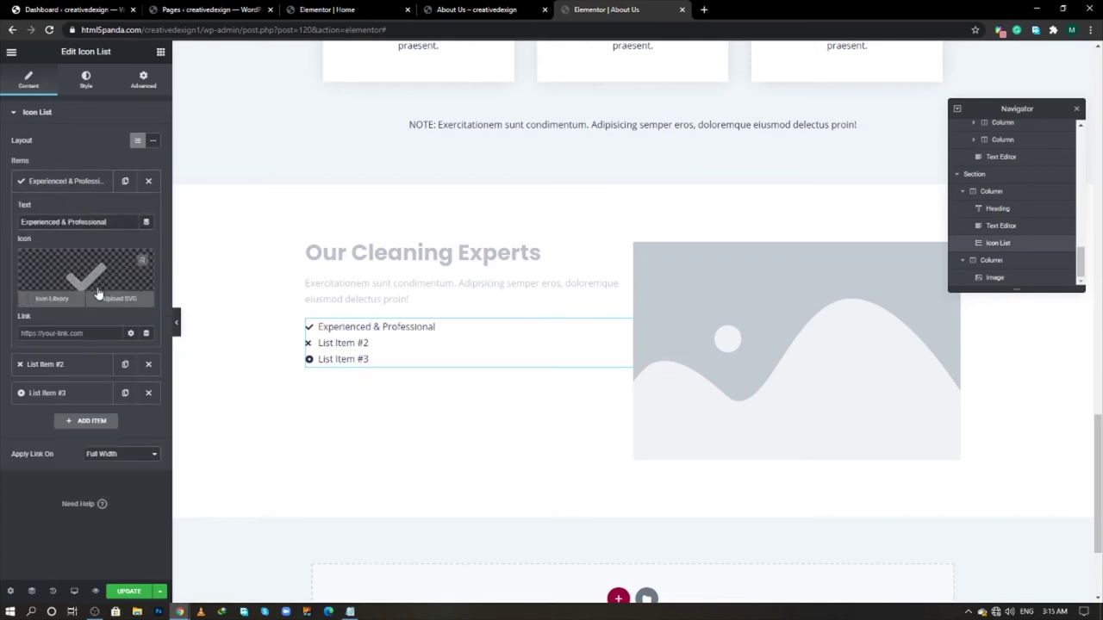
click(52, 294)
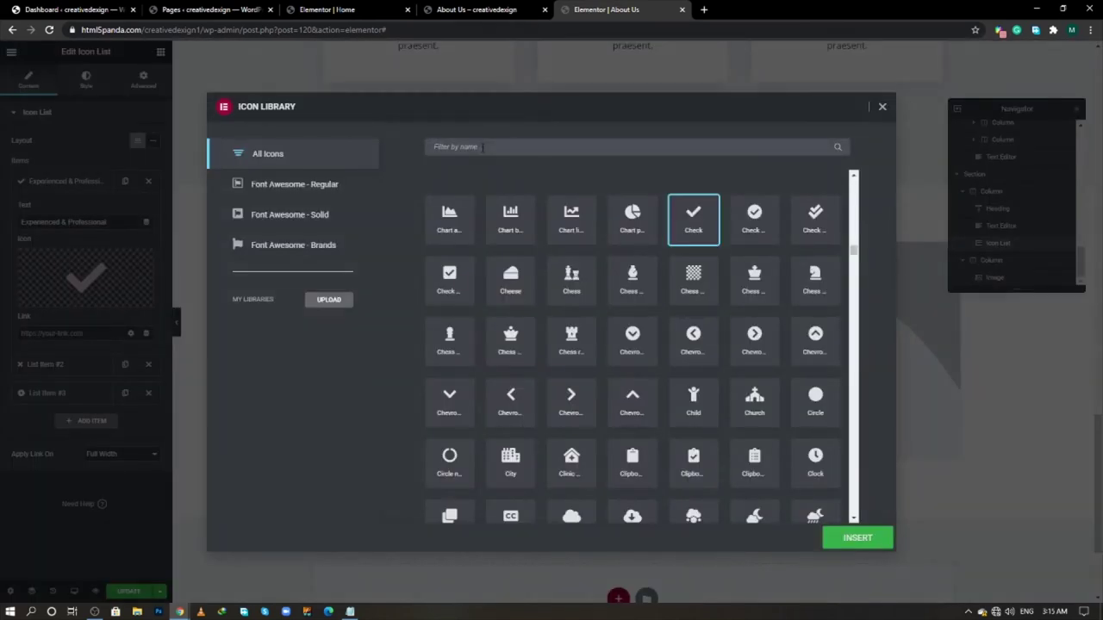
click(483, 147)
text(chec)
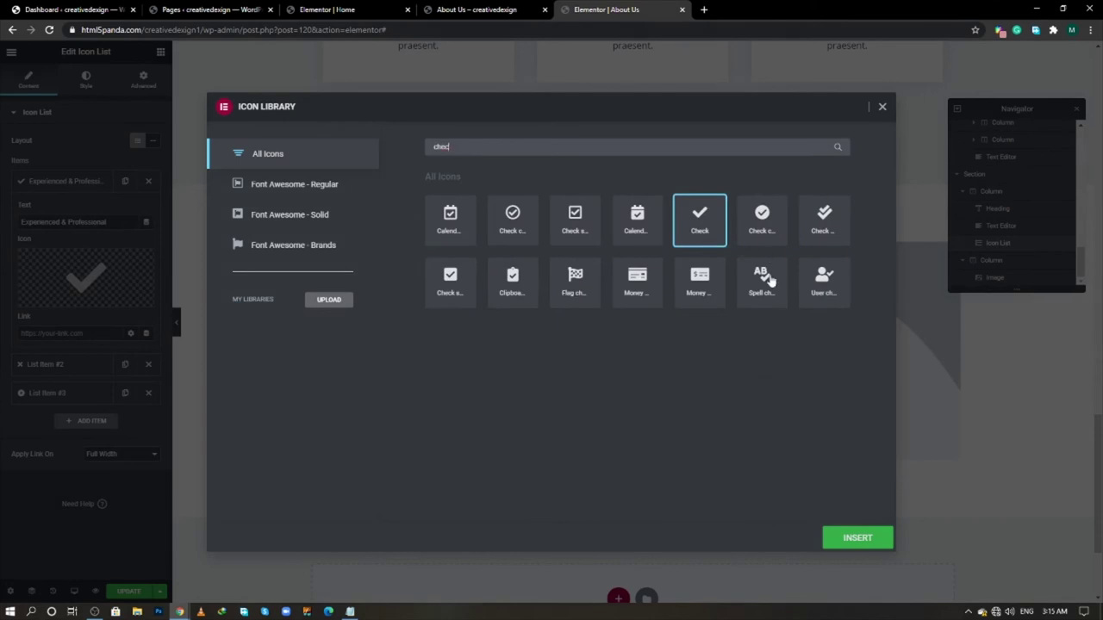
click(591, 228)
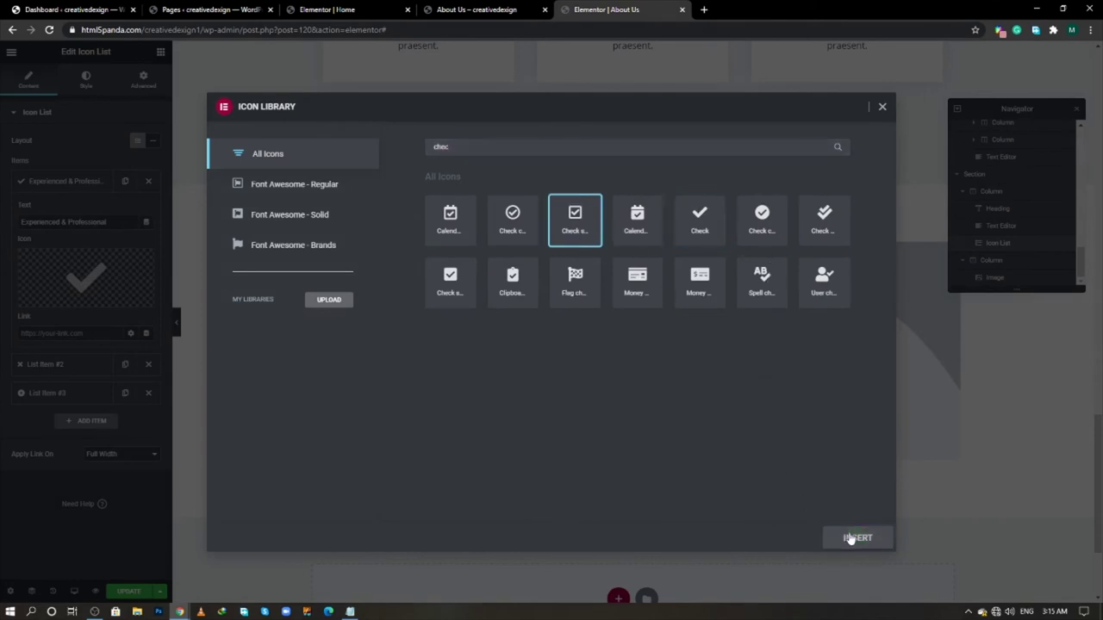
click(849, 537)
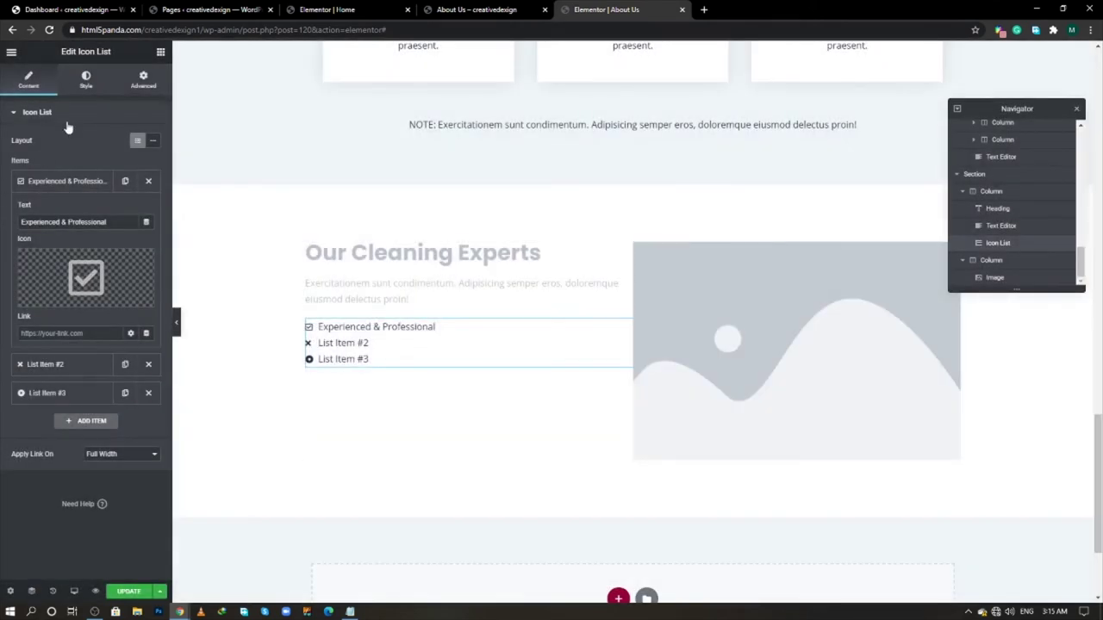
- Delete the leftover list items and duplicate the Experienced & Professional item to make four
click(84, 185)
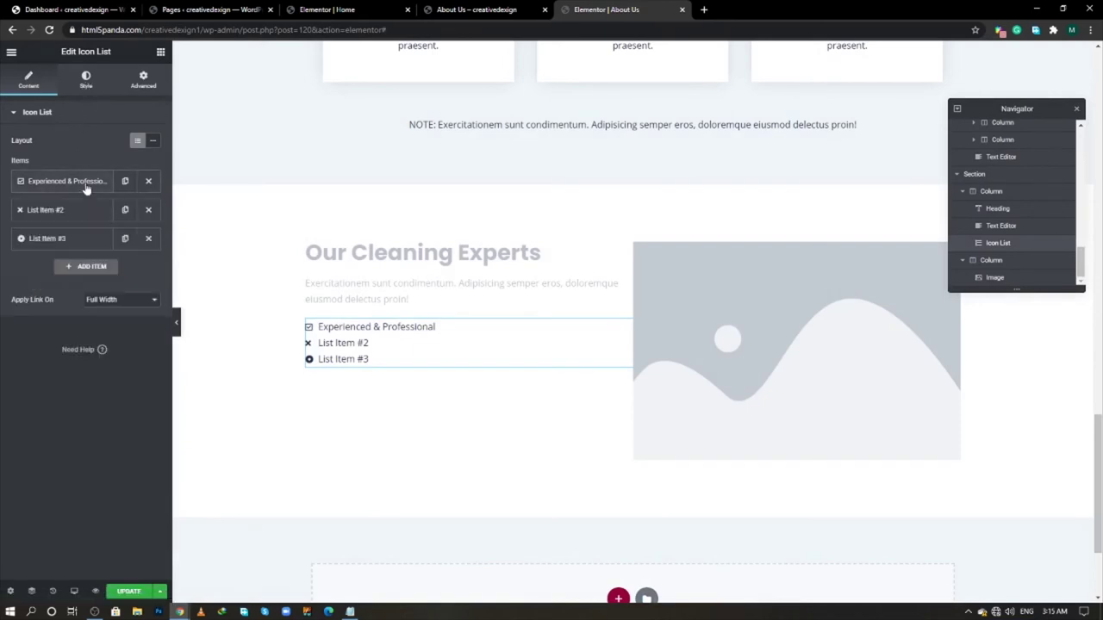
click(149, 209)
click(149, 210)
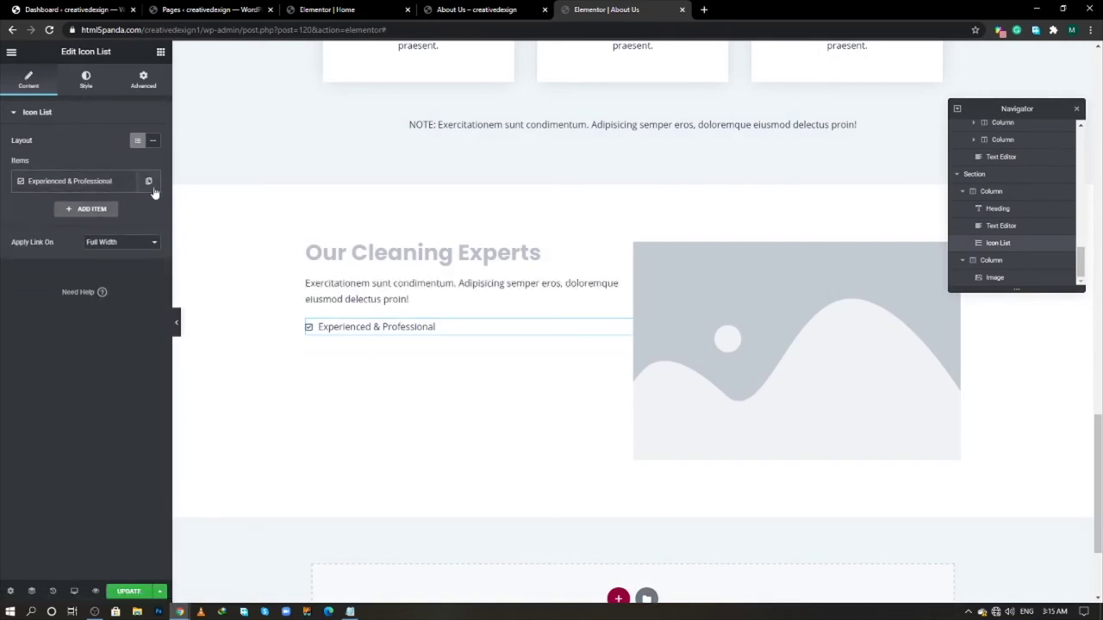
click(126, 183)
click(129, 216)
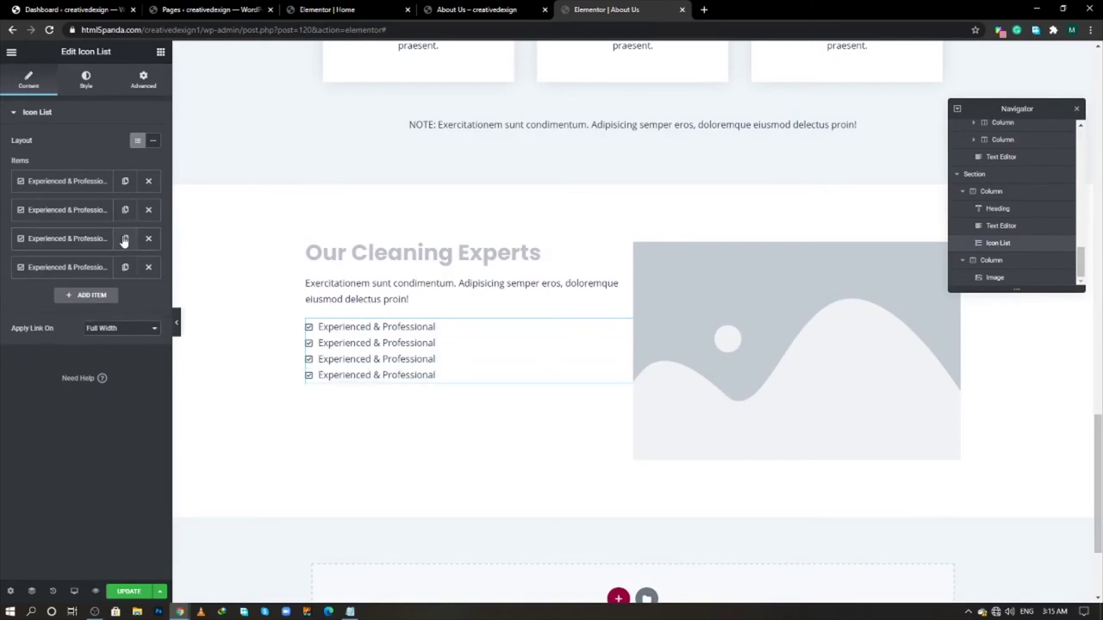
key(alt+Tab)
key(alt+Tab)
- Colour the list icons red by pasting F23d49F7 into Icon Color
click(87, 84)
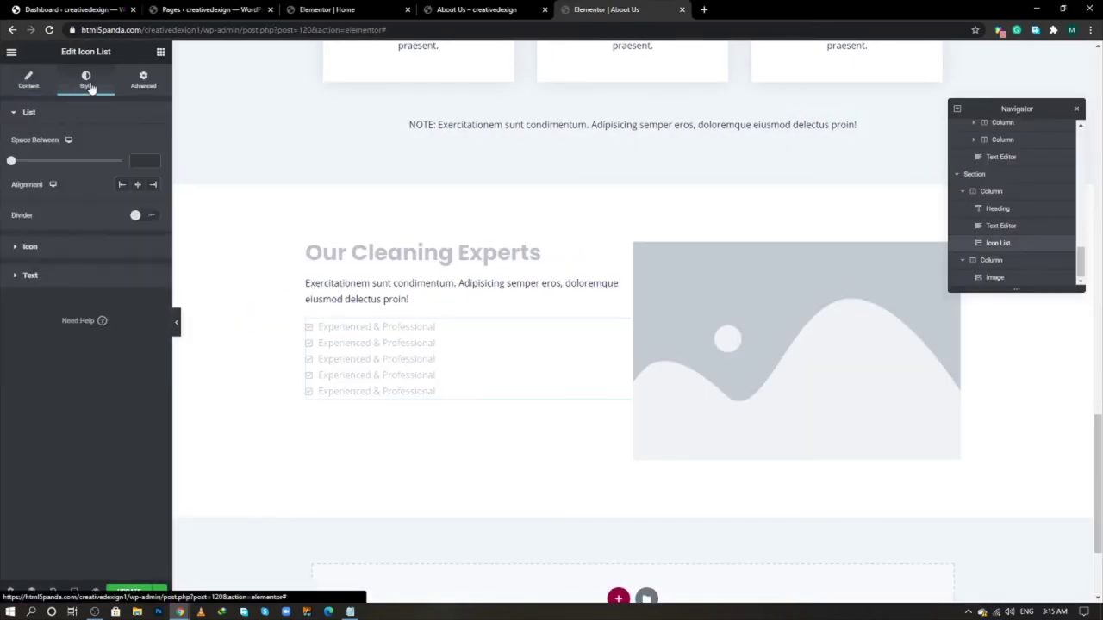
click(93, 248)
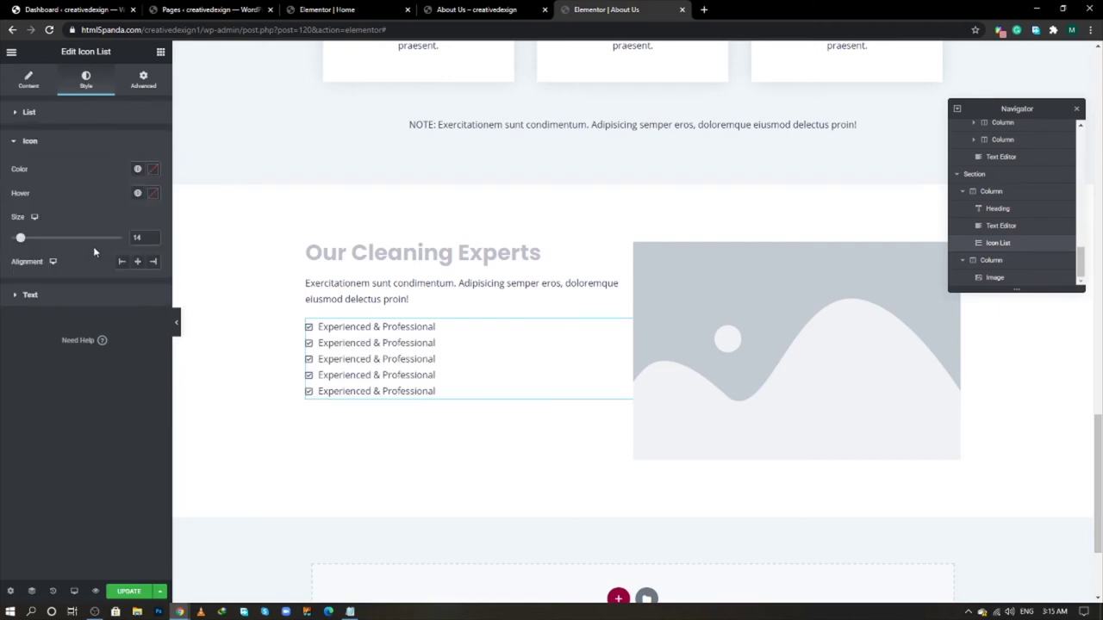
key(alt+Tab)
key(alt+Tab)
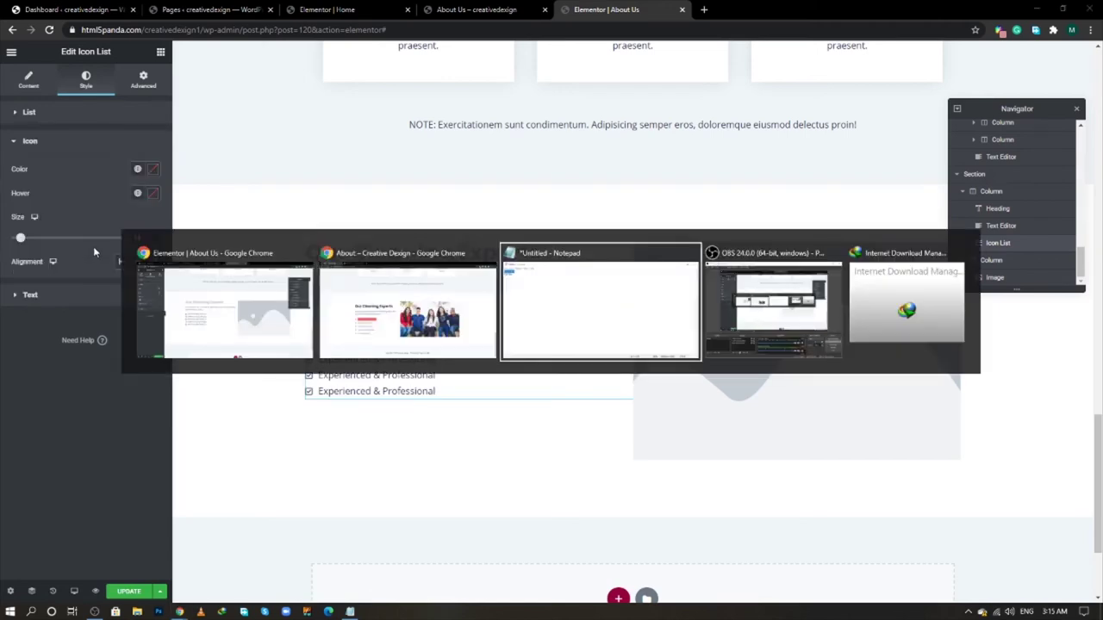
right_click(226, 105)
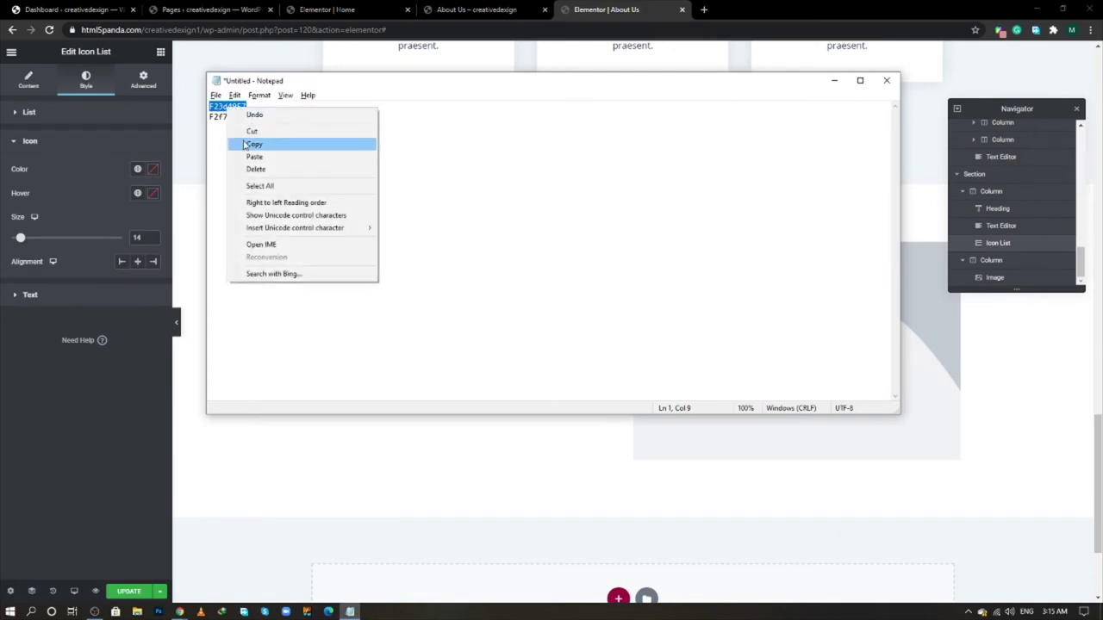
click(258, 145)
click(152, 170)
key(ctrl+v)
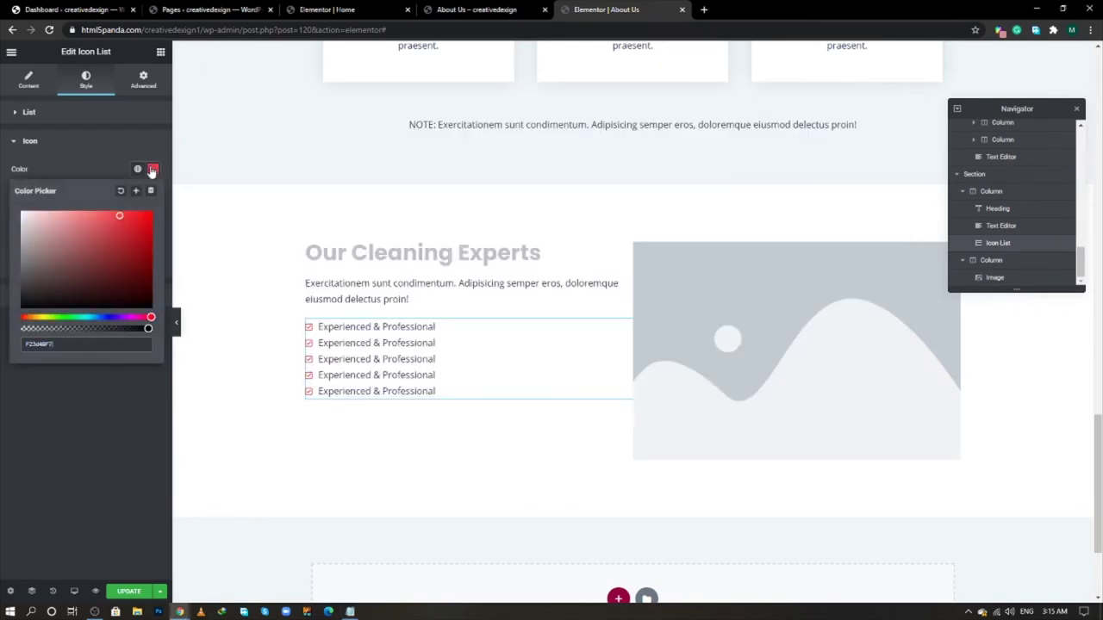
click(85, 152)
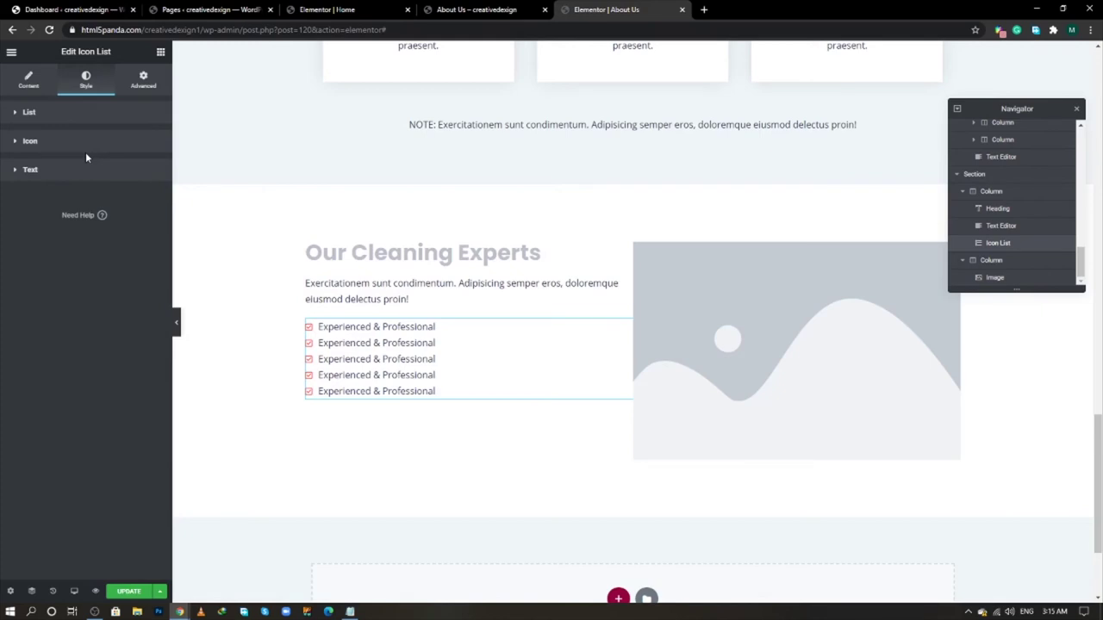
- Set the list's Space Between to 10 and the Text Indent to 10
click(72, 123)
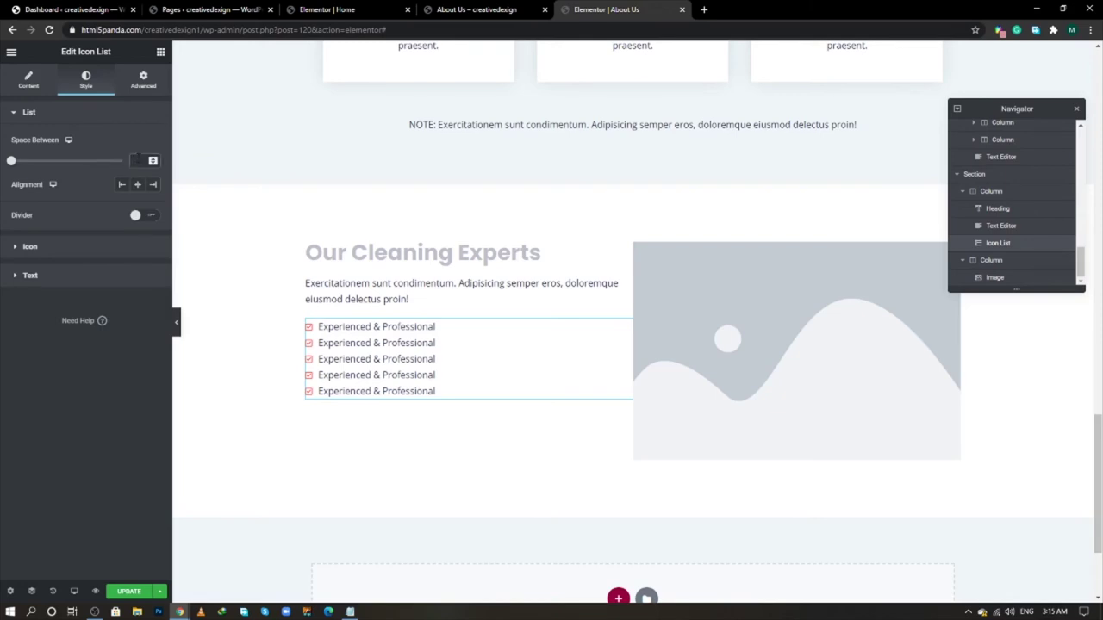
click(136, 160)
text(10)
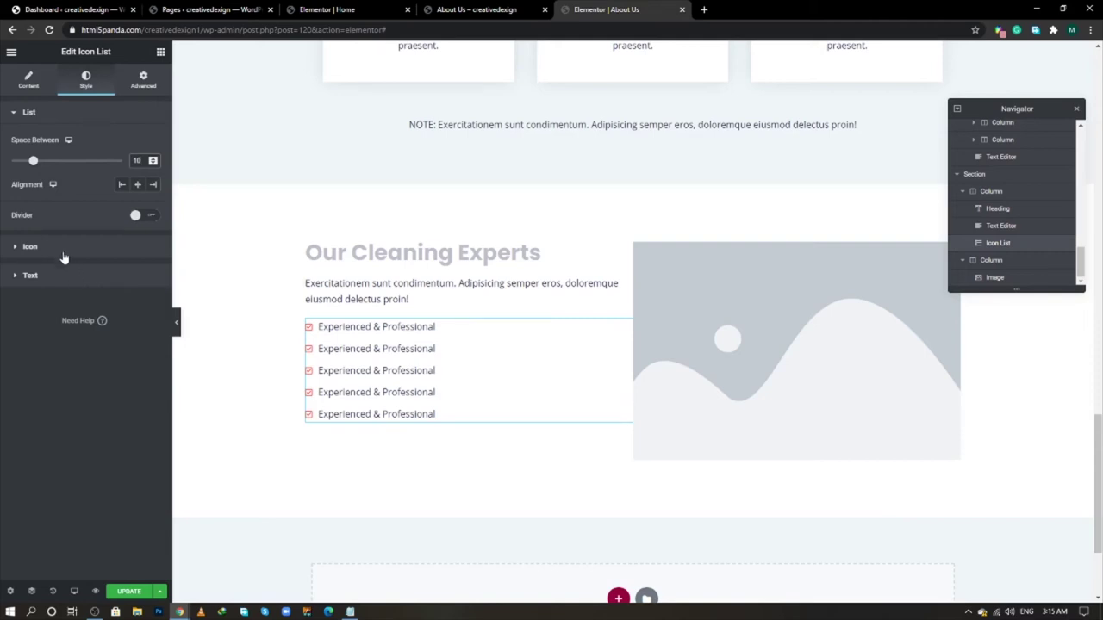
click(63, 249)
click(60, 294)
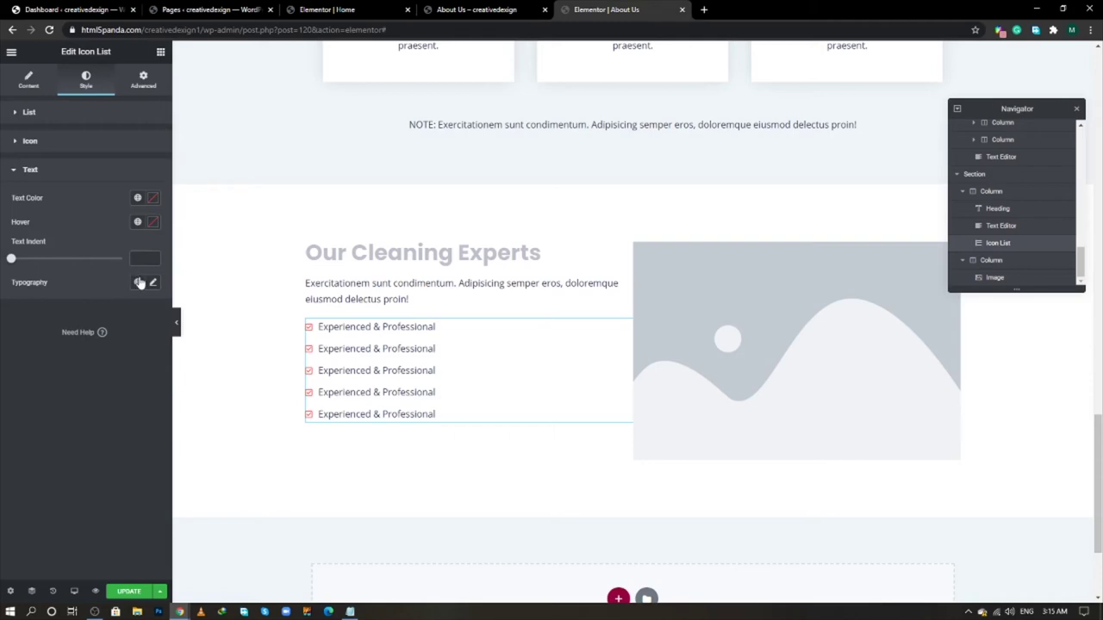
text(10)
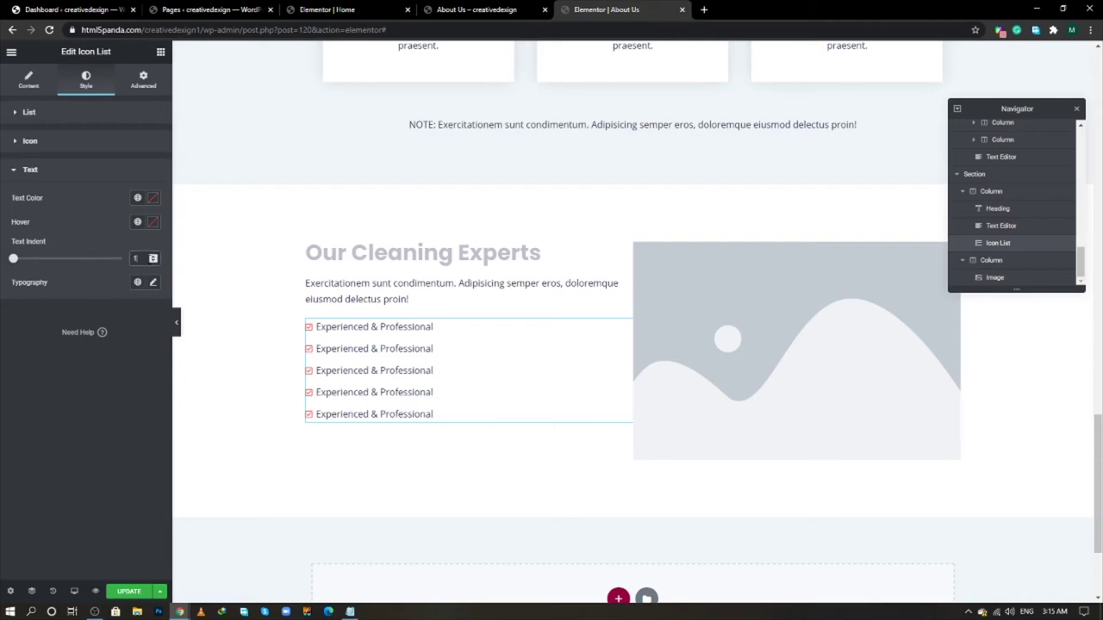
- Set the list text typography transform to Capitalize
click(154, 283)
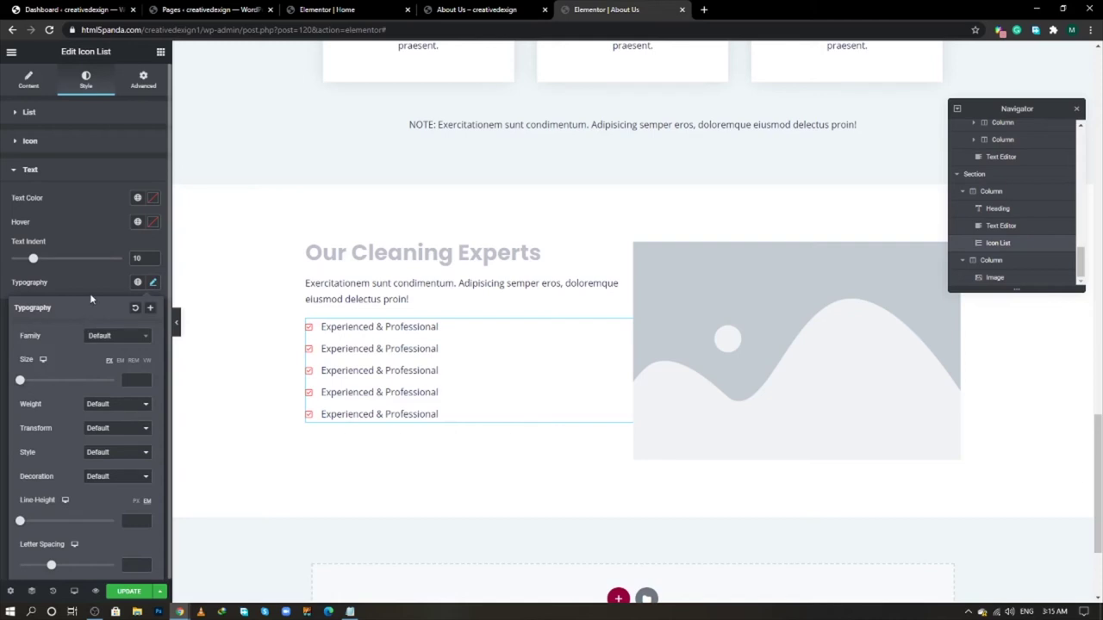
click(108, 432)
click(106, 460)
click(118, 289)
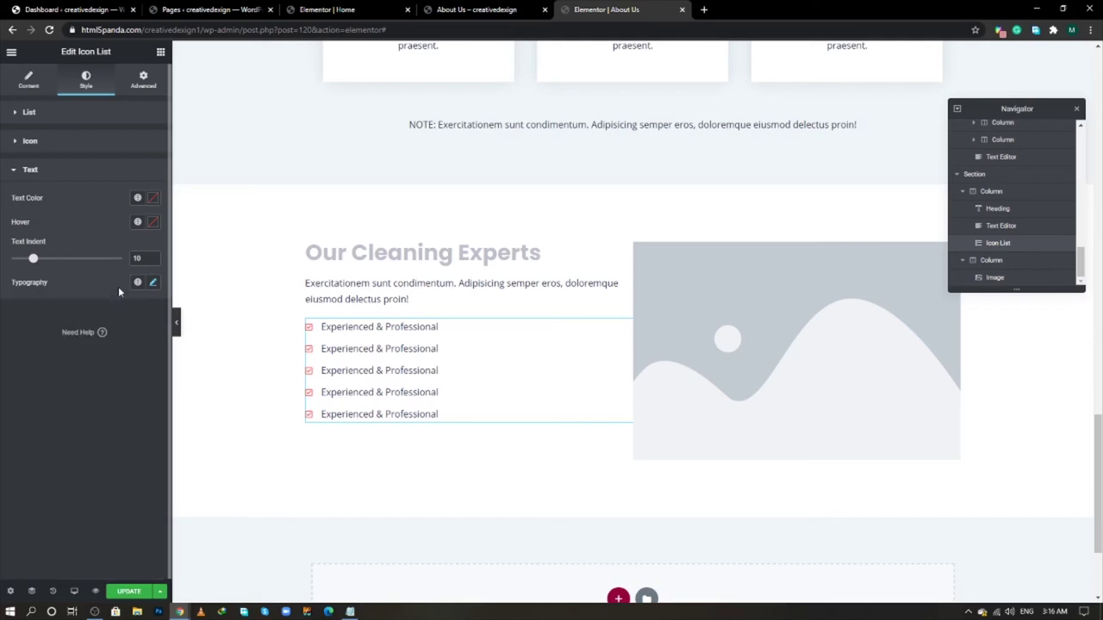
key(alt+Tab)
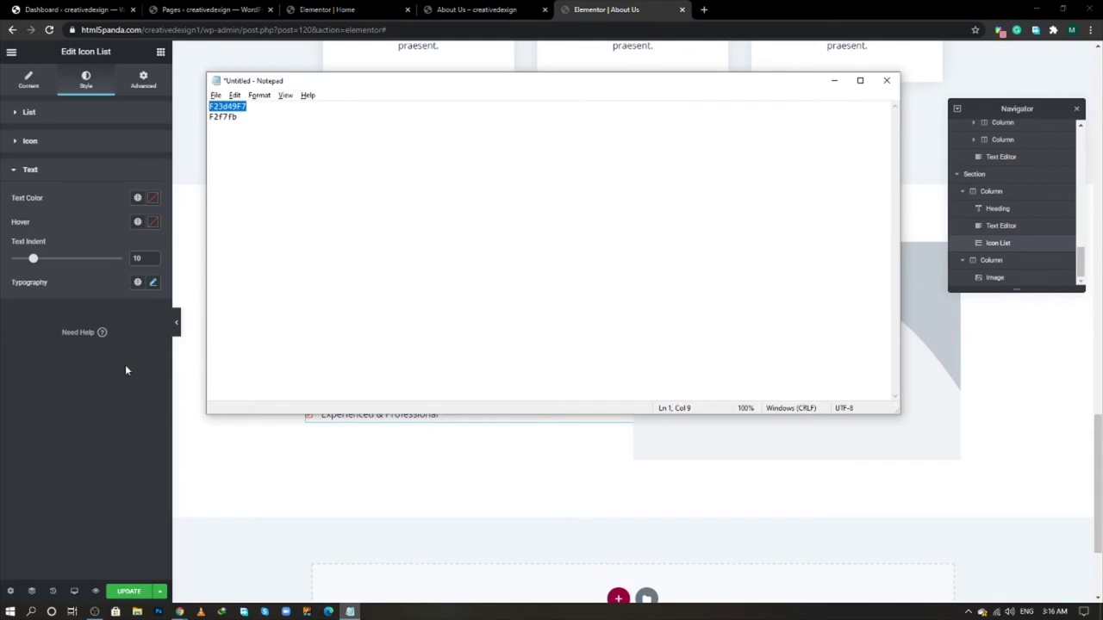
key(alt+Tab)
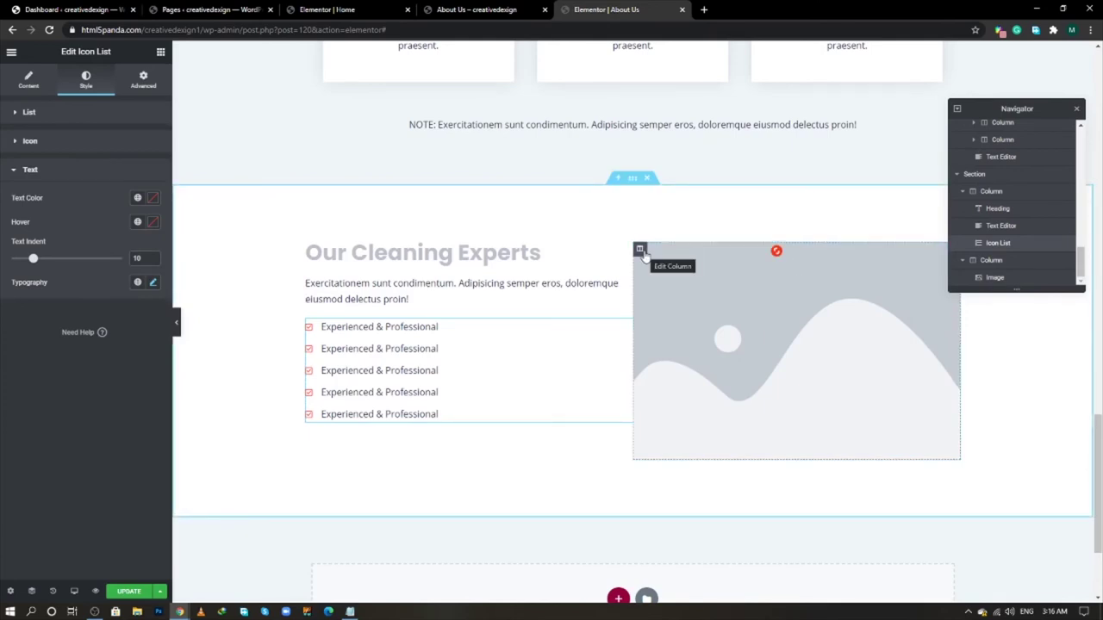
- Select the right column and close the Navigator panel
click(640, 250)
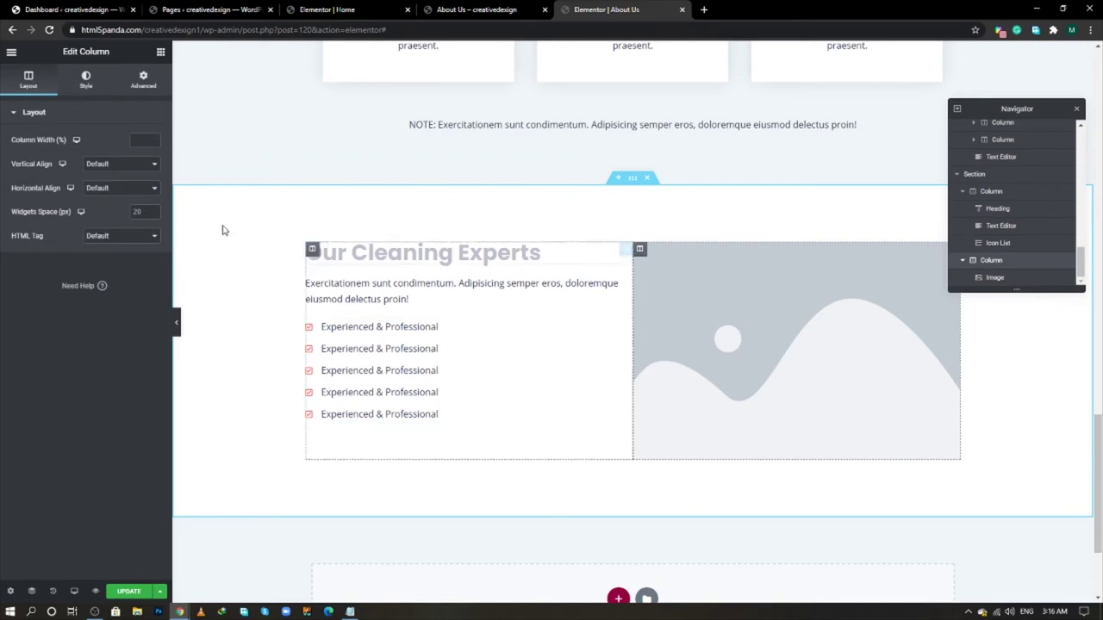
click(86, 80)
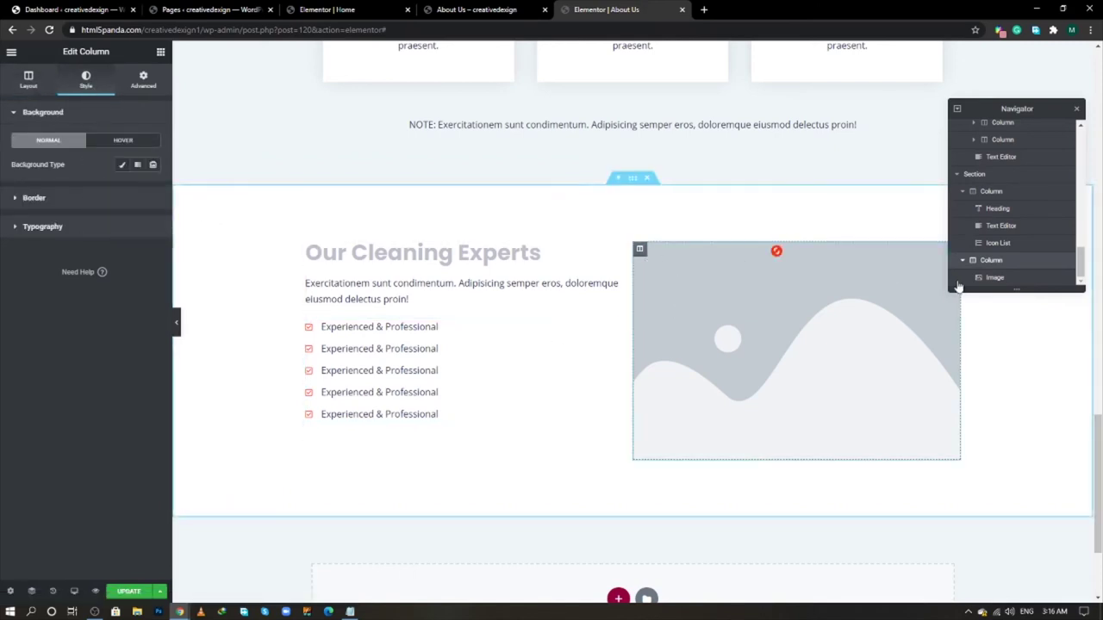
click(1076, 109)
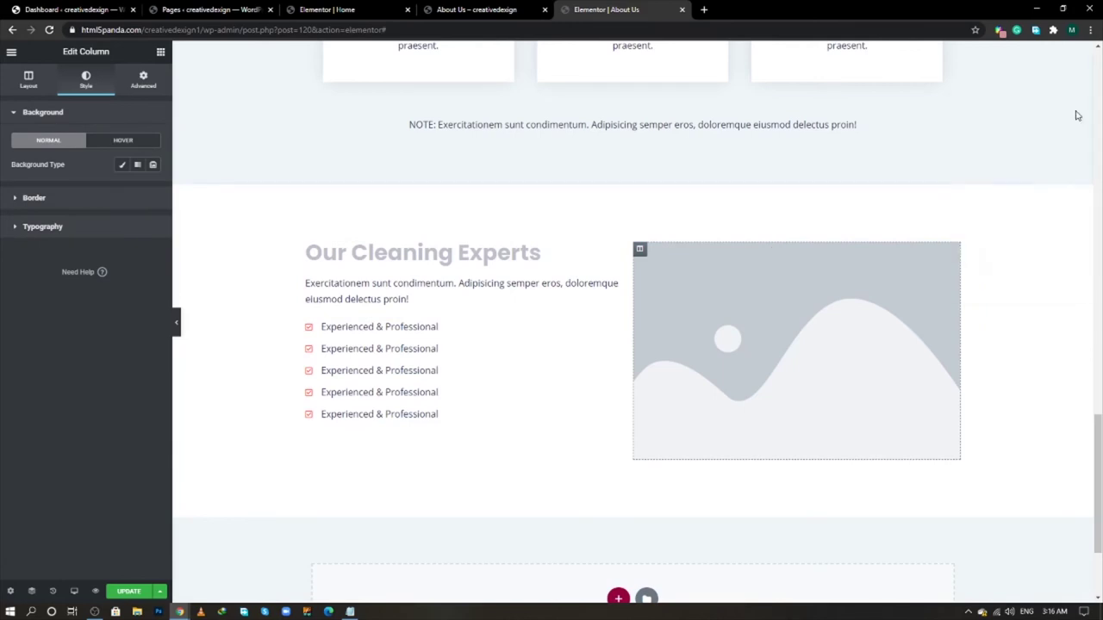
- Replace the placeholder image with the full-size cleaning-team.jpg from the Media Library
click(953, 249)
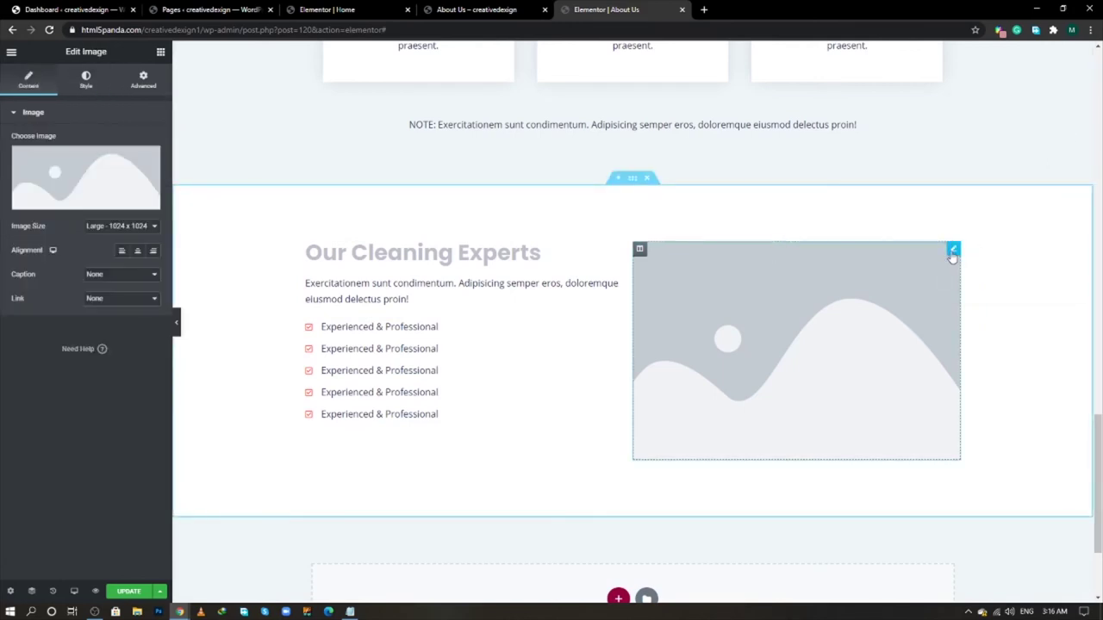
click(83, 183)
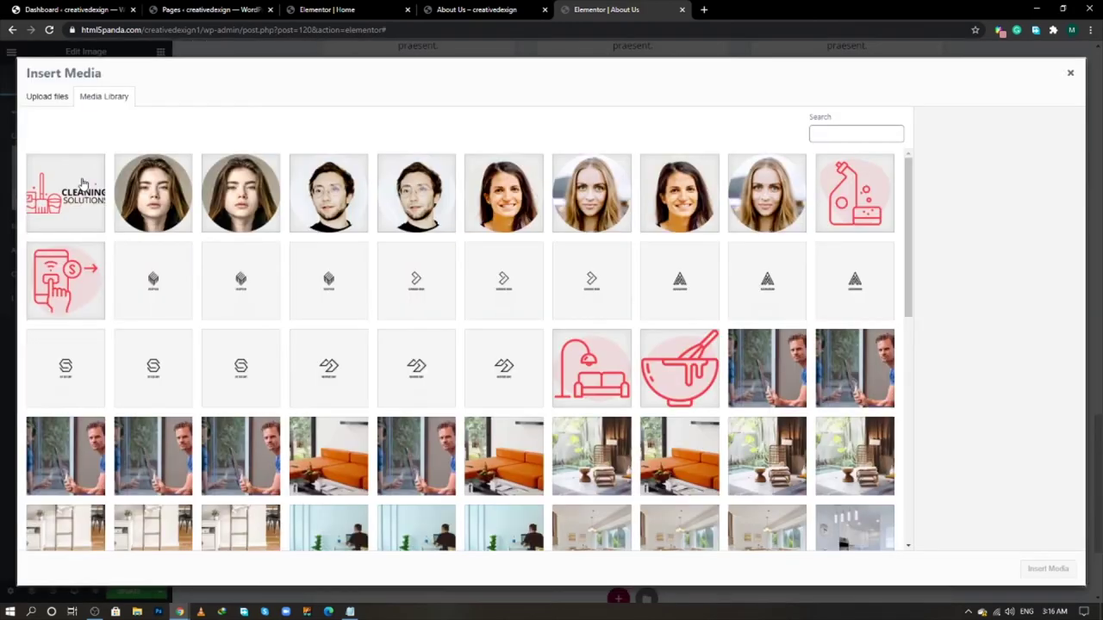
scroll(520, 377, down, 3)
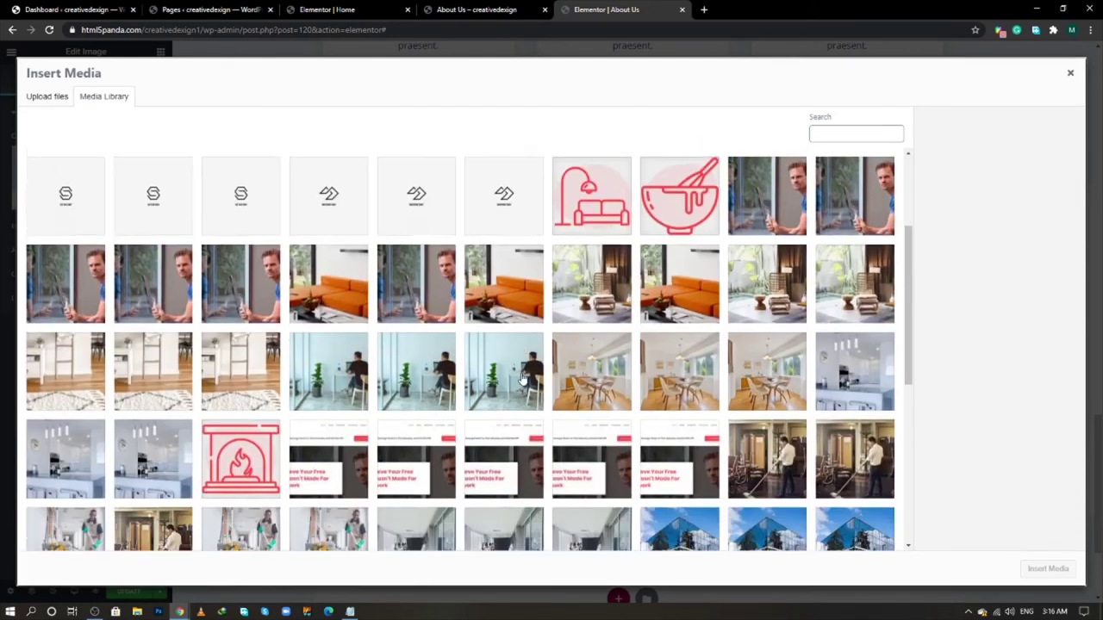
scroll(521, 378, down, 3)
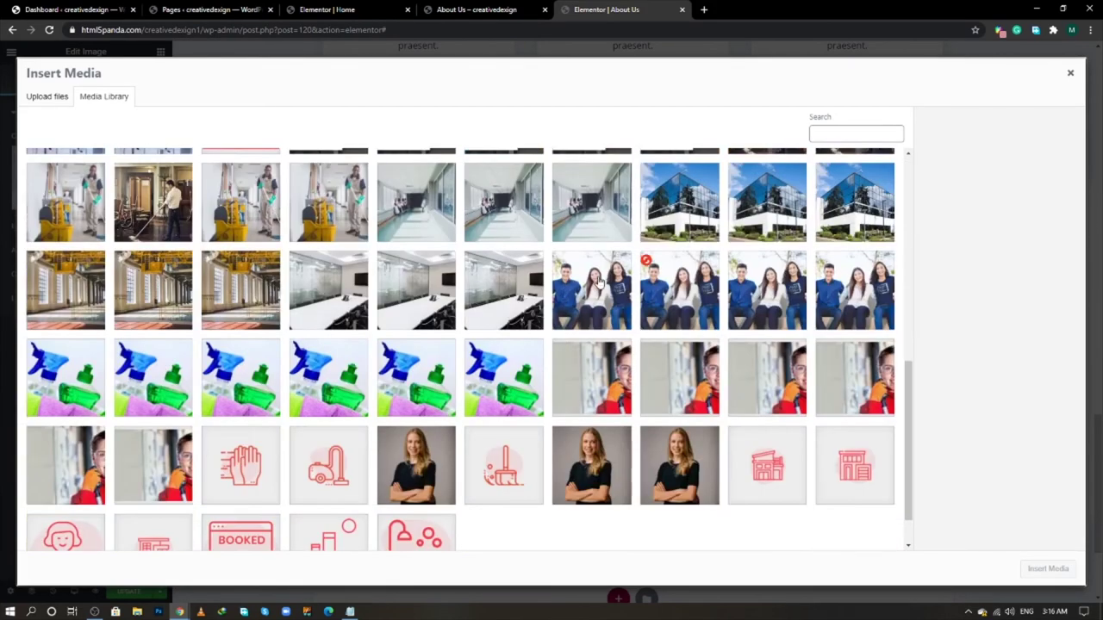
click(600, 284)
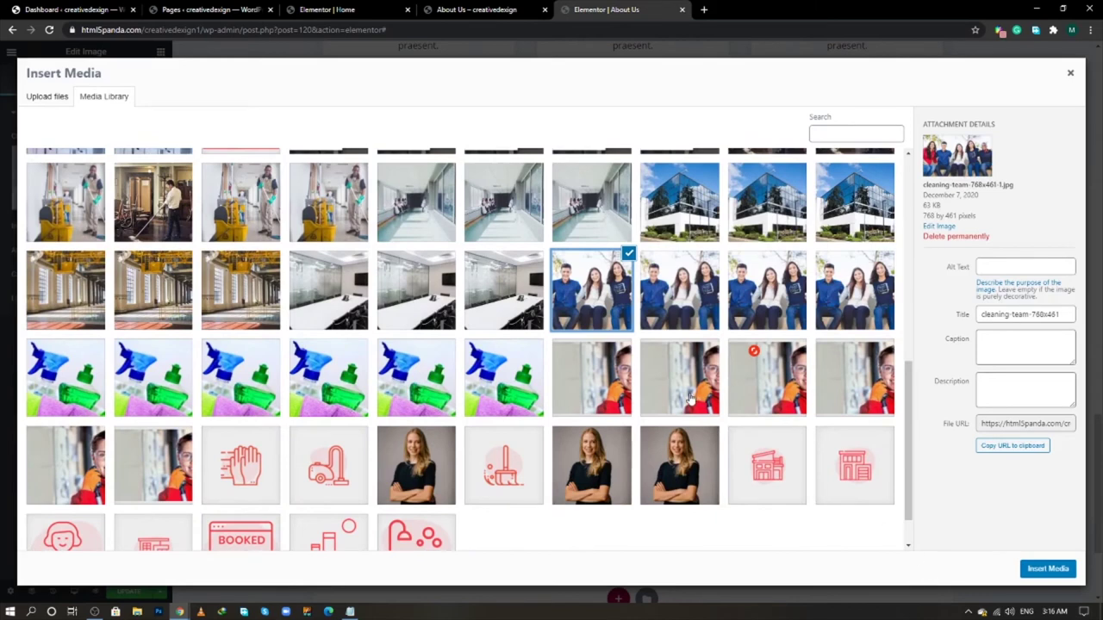
click(677, 297)
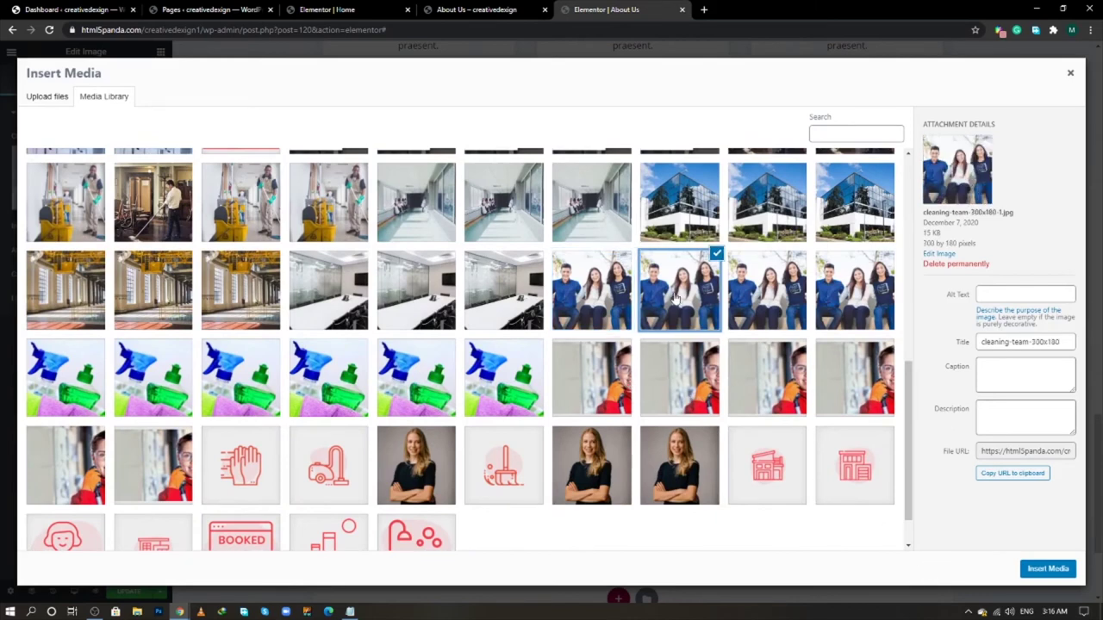
click(762, 301)
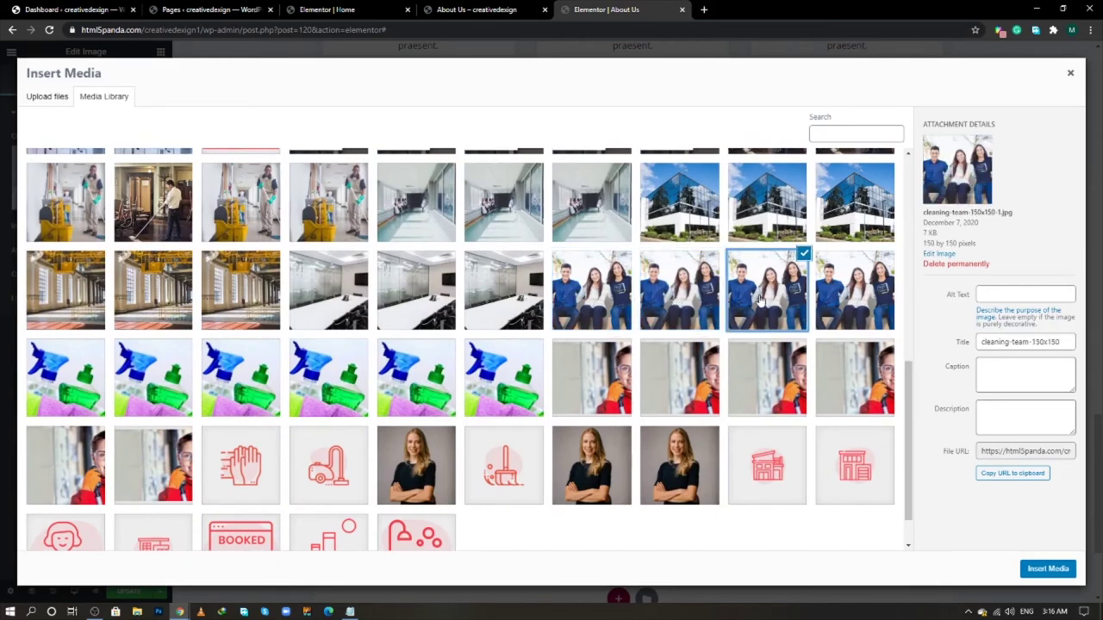
click(848, 299)
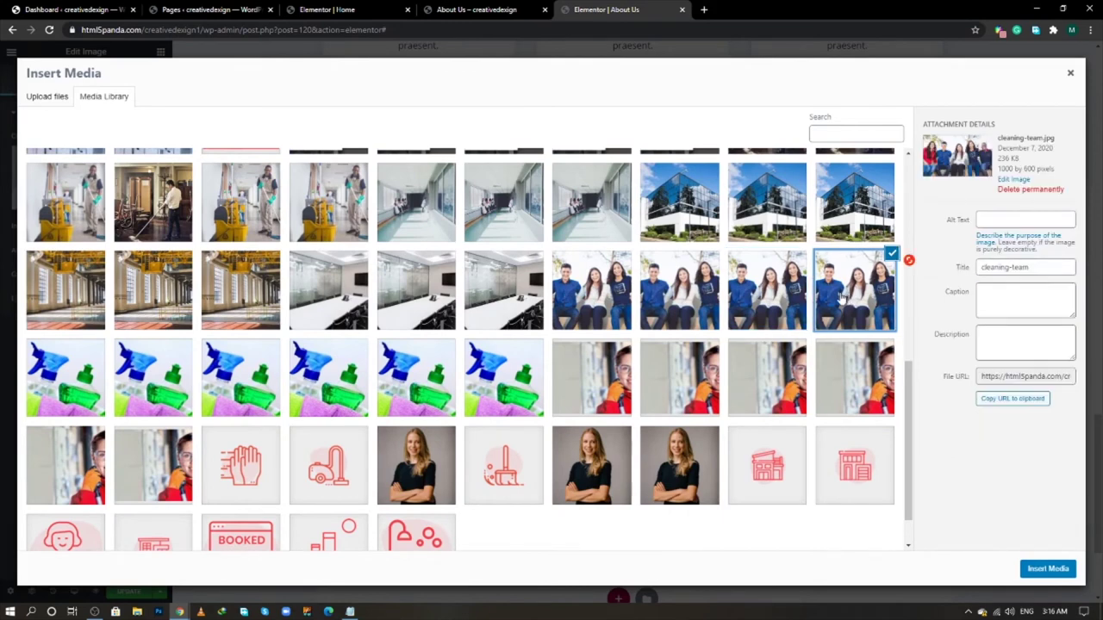
click(1047, 569)
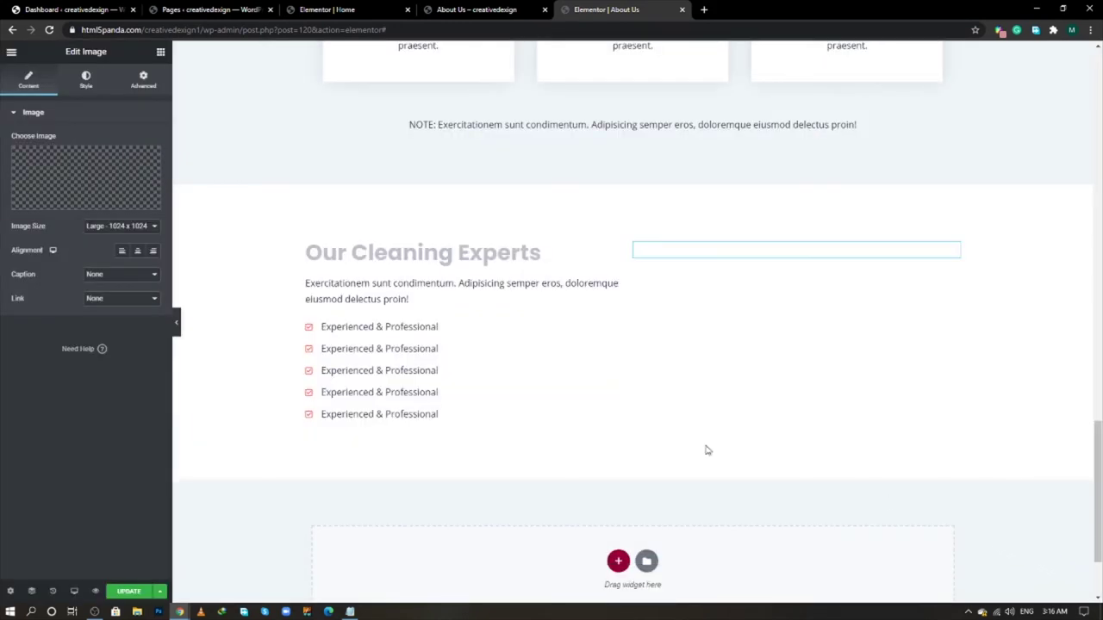
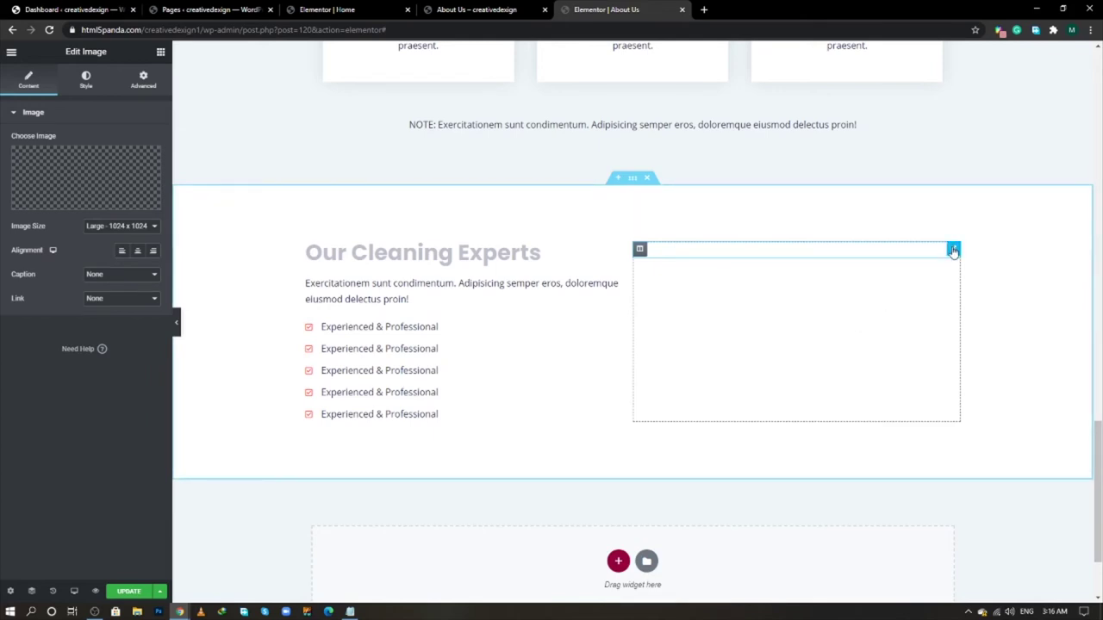
- Insert the cleaning-team group photo from the Media Library into the Image widget
click(47, 174)
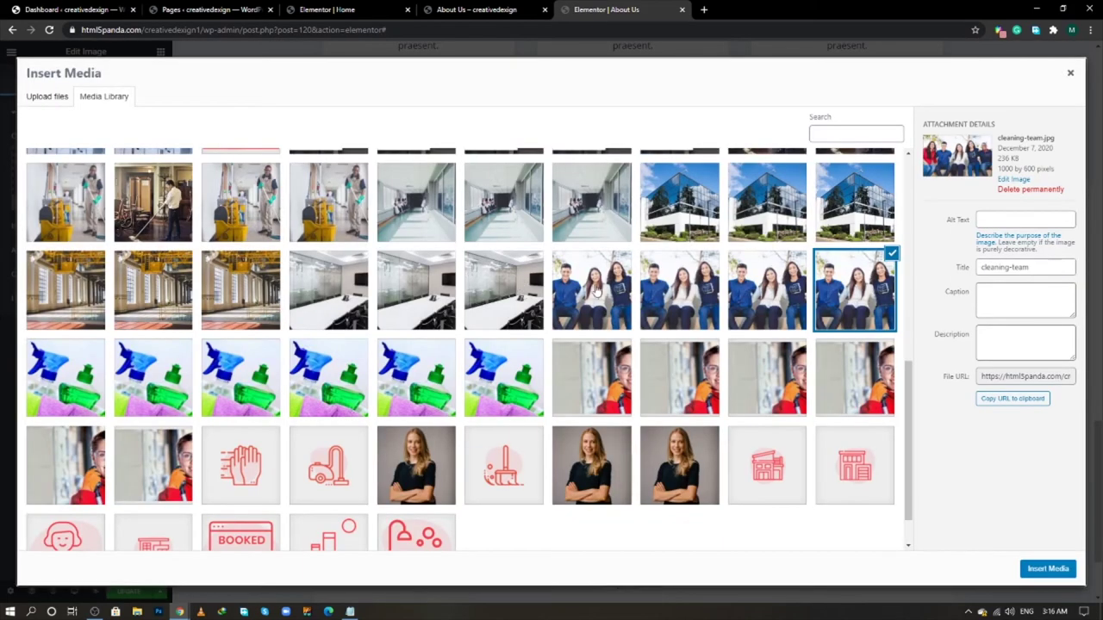
click(849, 297)
click(858, 322)
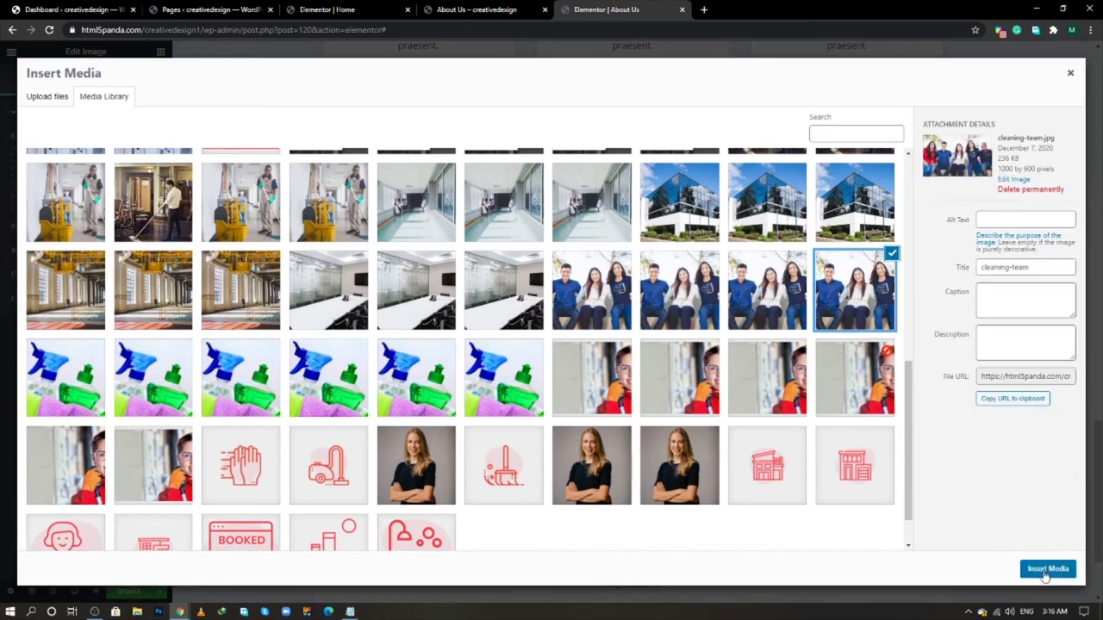
click(1048, 568)
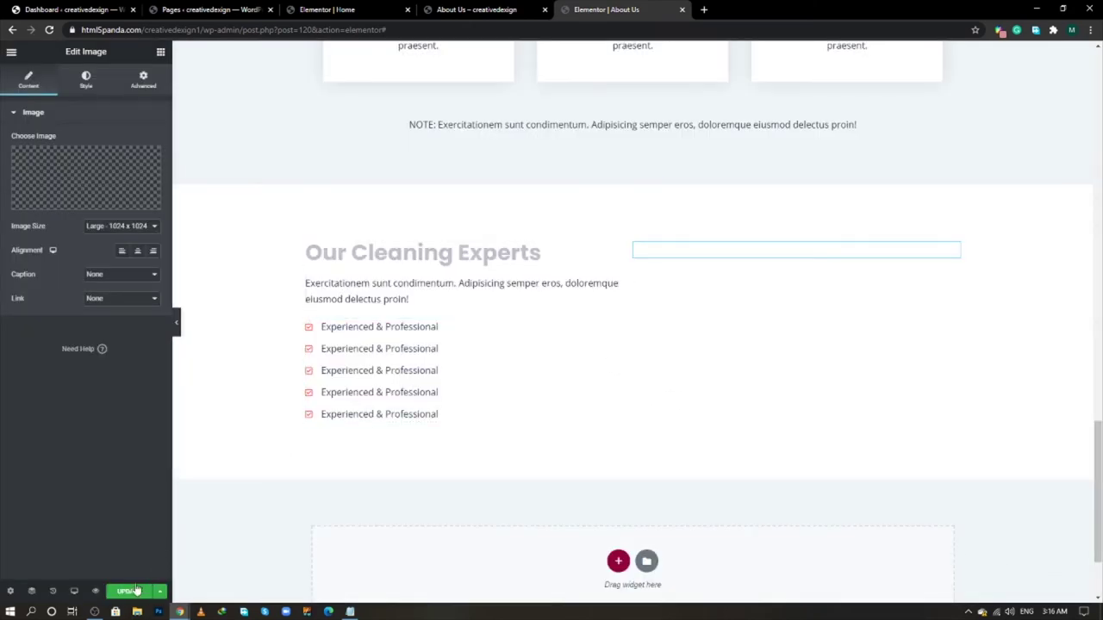
- Retry Update after the connection drop and re-insert the team photo
click(129, 592)
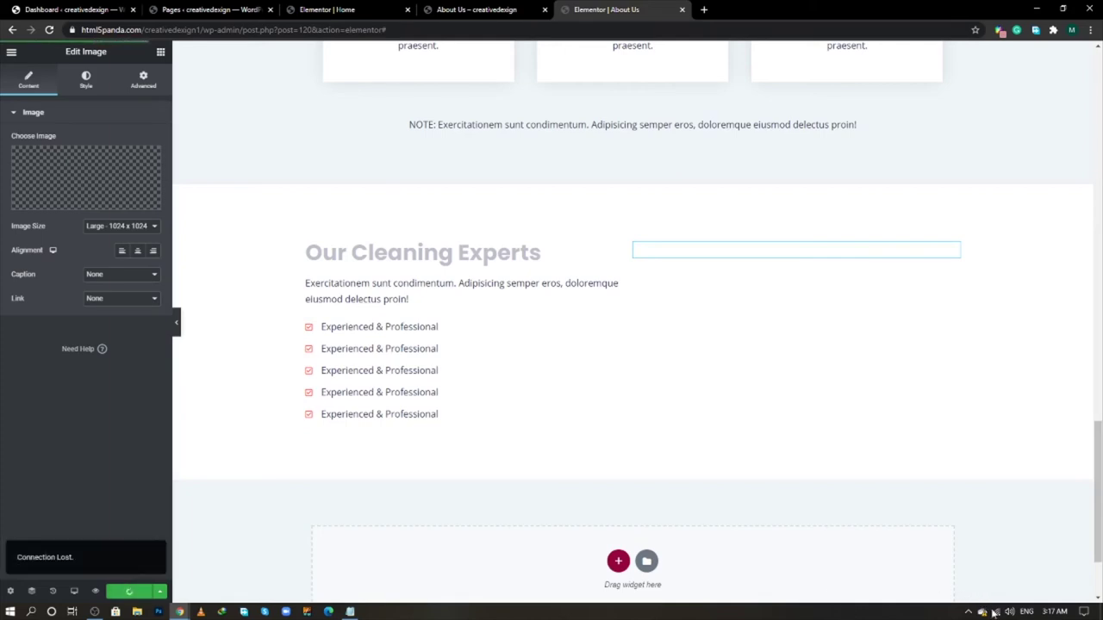
click(996, 612)
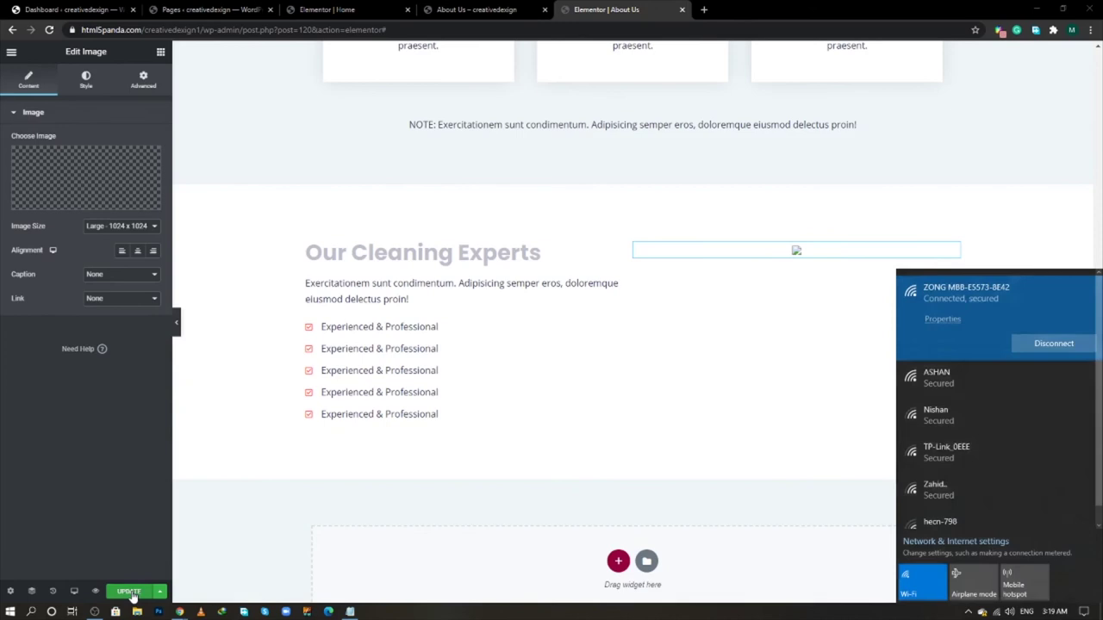
click(131, 593)
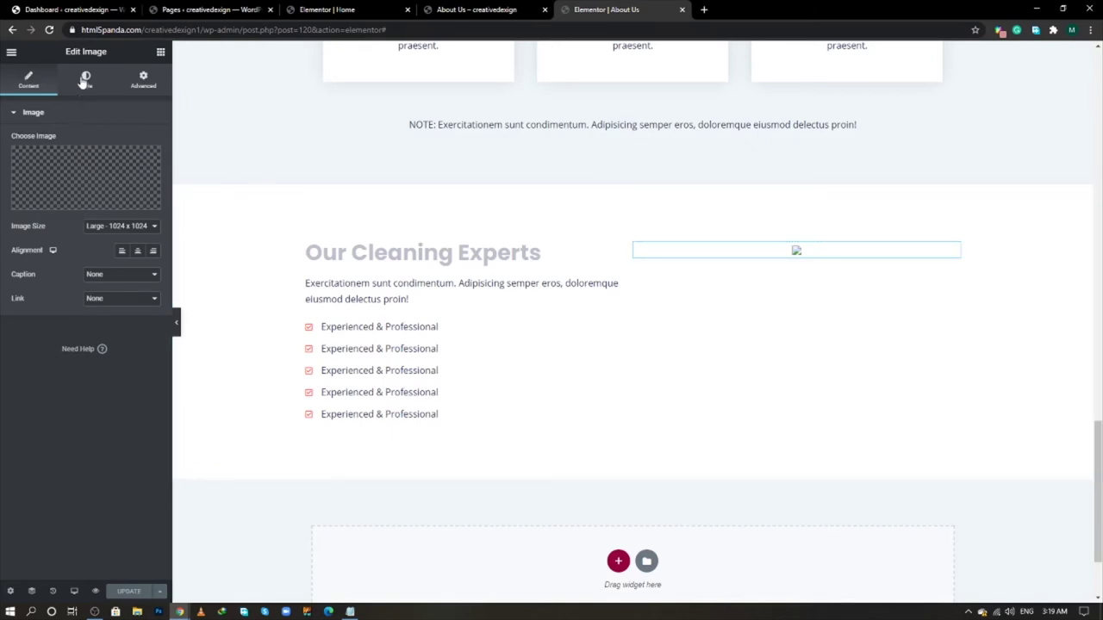
click(81, 164)
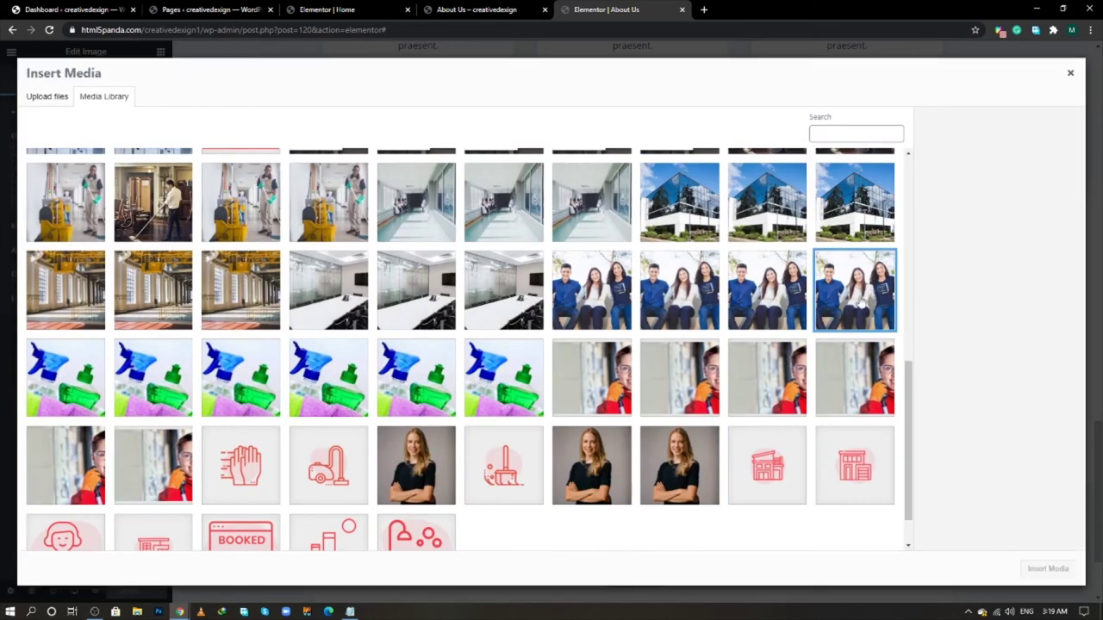
click(1048, 569)
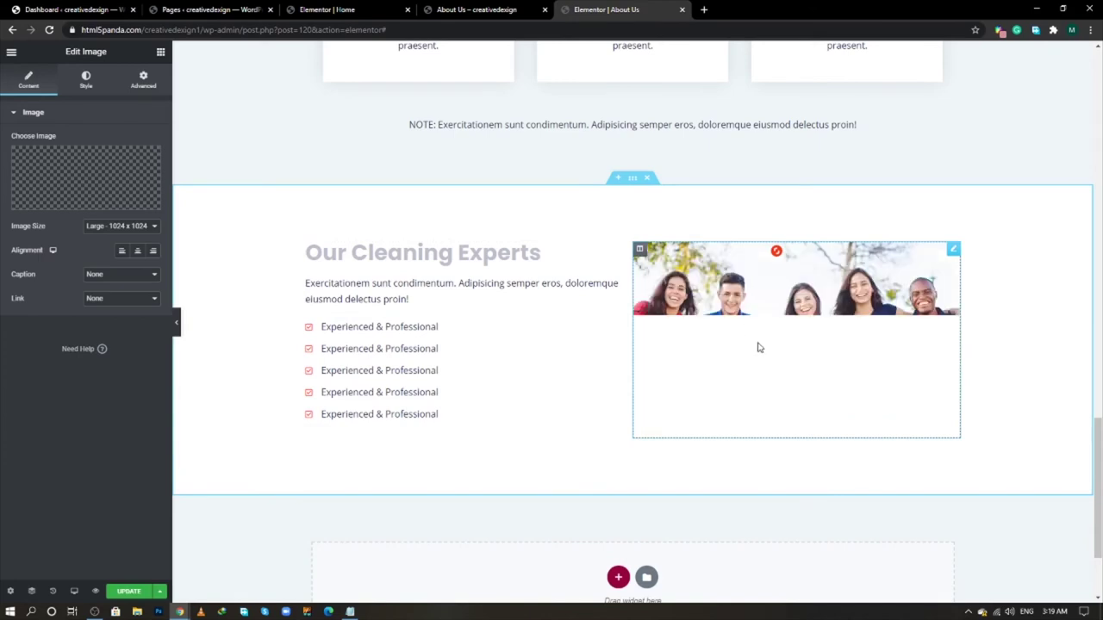
- Set the text column's width to 40%
click(312, 251)
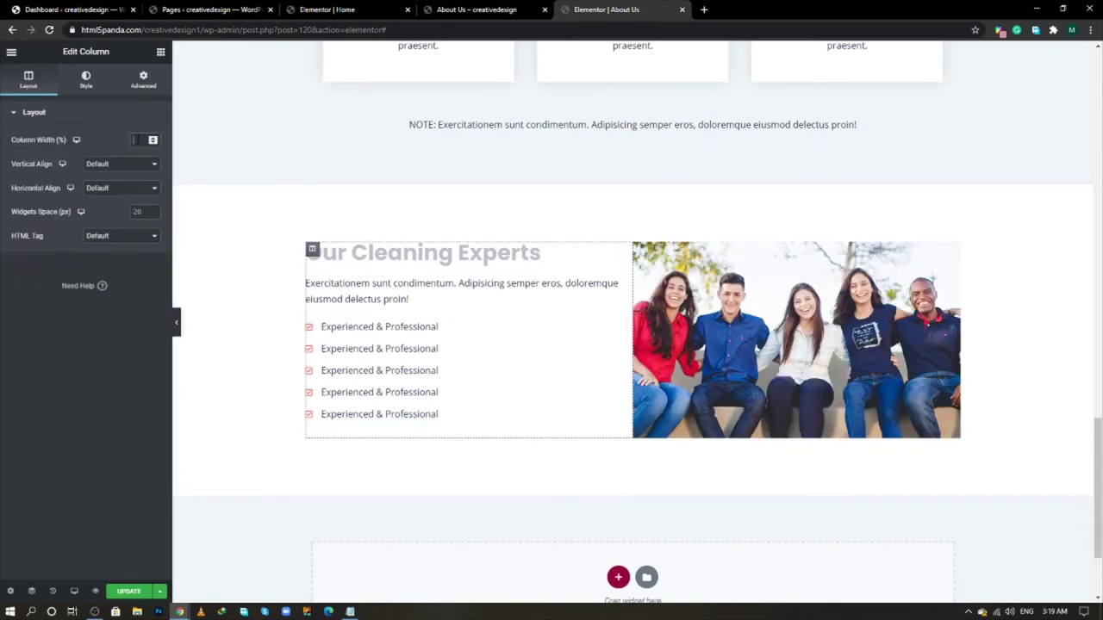
text(40)
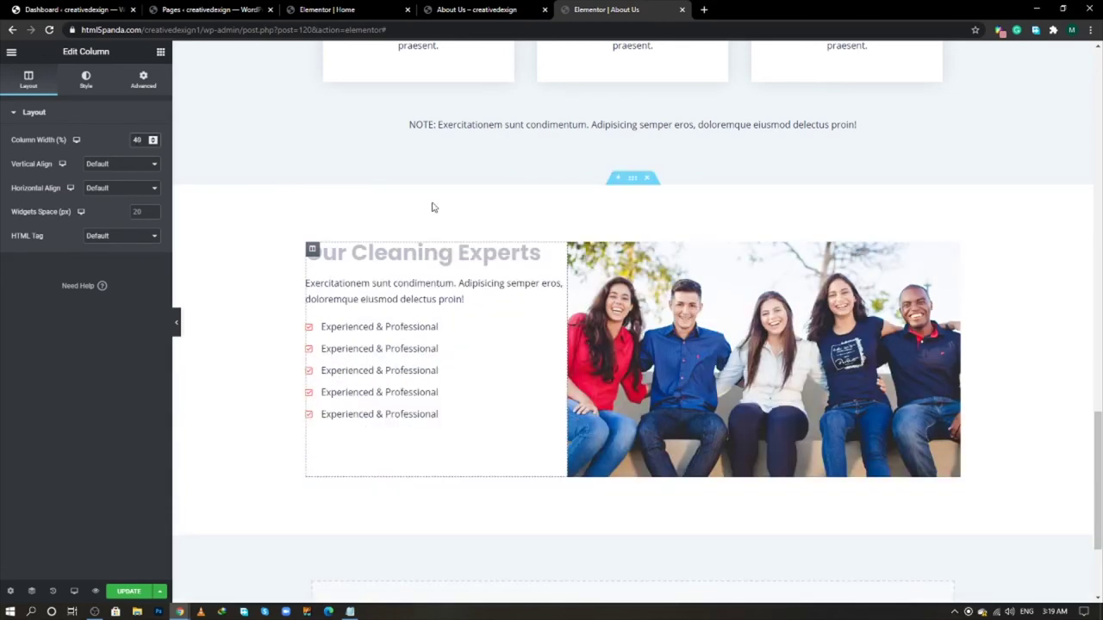
click(86, 79)
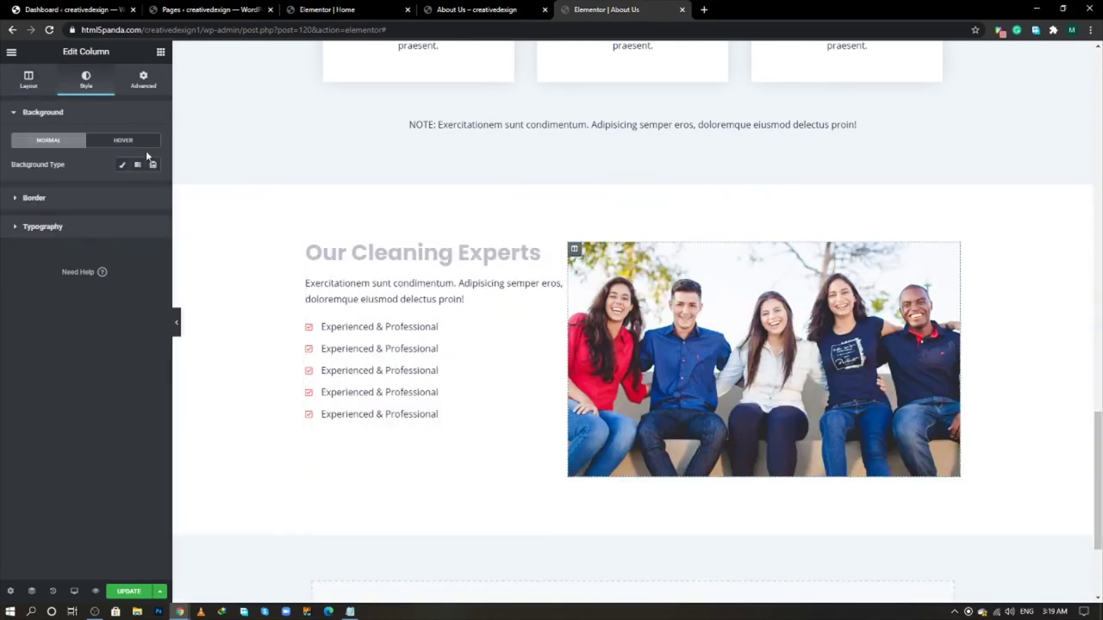
click(29, 79)
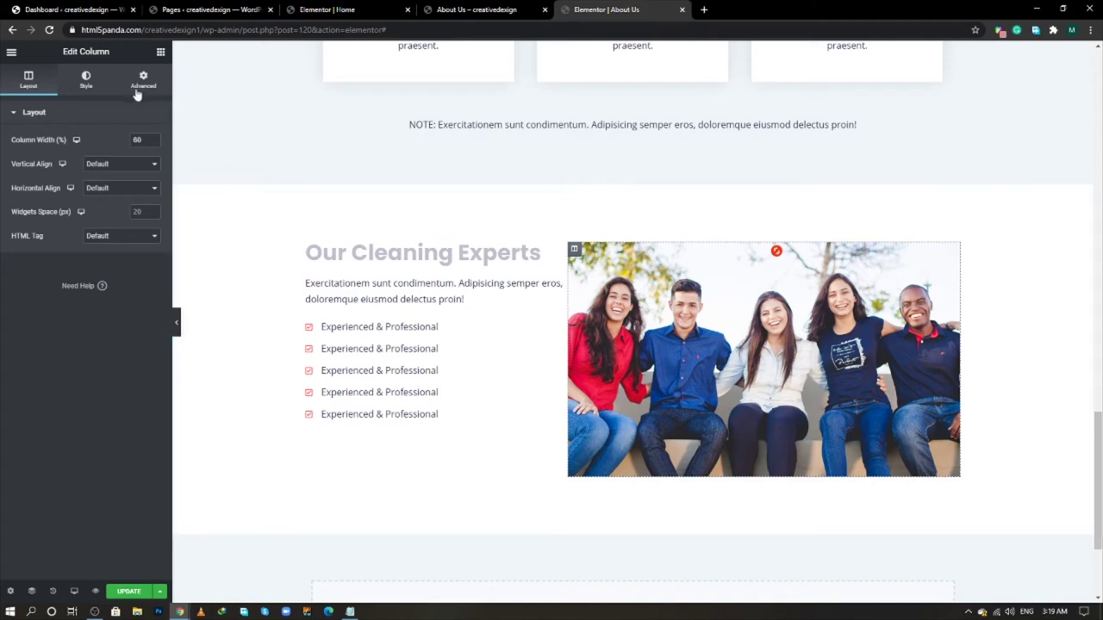
- Give the image column an unlinked 40 px left margin, save, and view the live About Us page
click(144, 79)
click(141, 162)
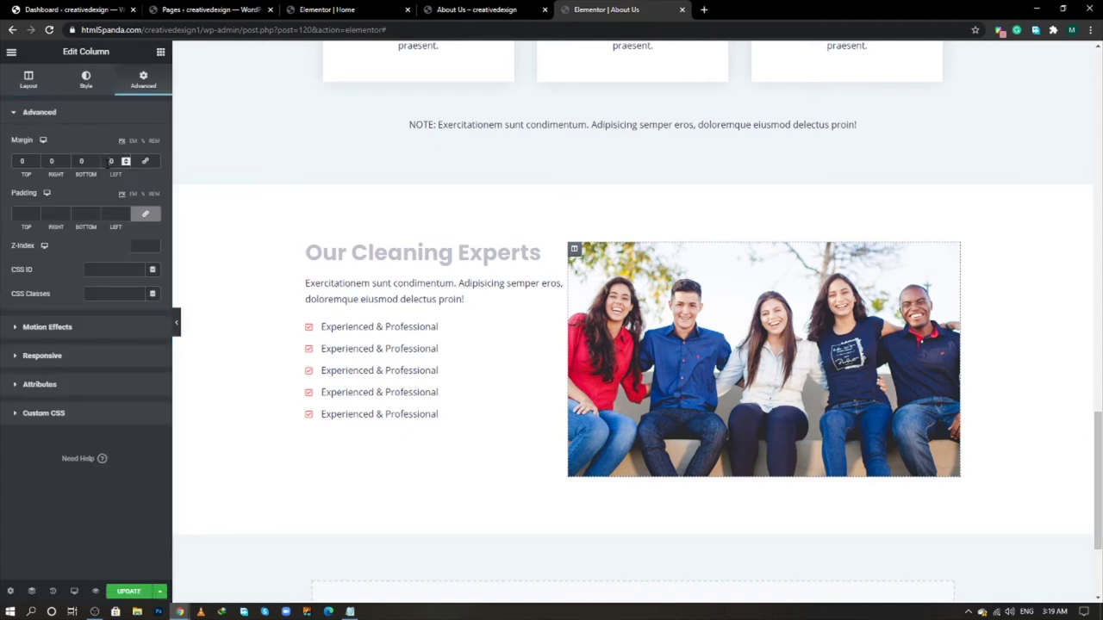
click(111, 161)
text(40)
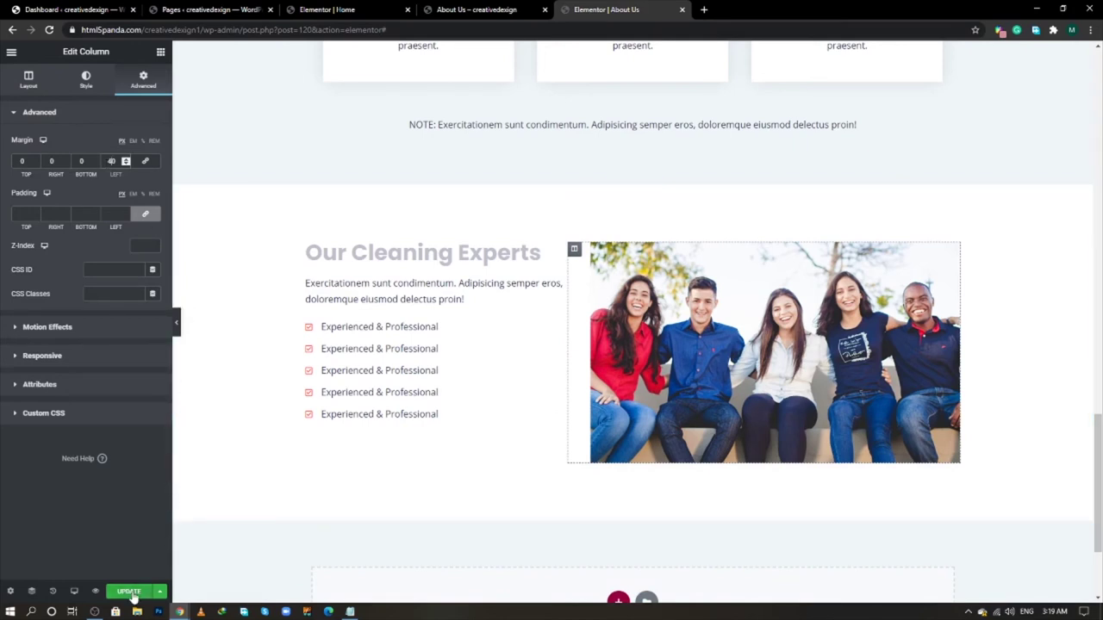
click(129, 592)
click(497, 9)
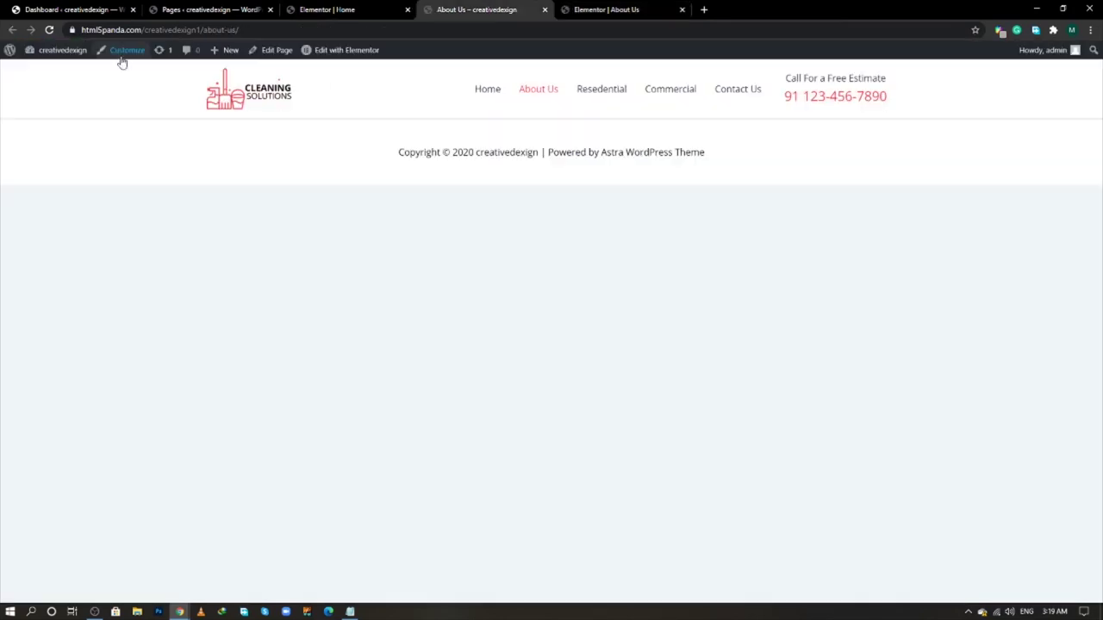
- Reload the live About Us page and scroll through the team photo beside the checklist
click(50, 30)
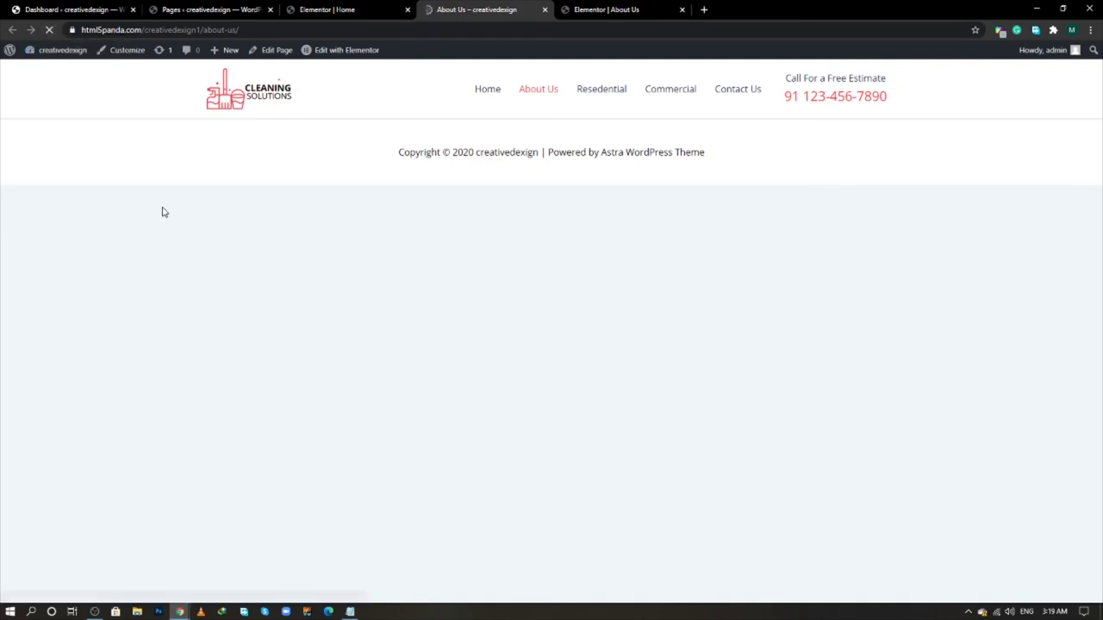
scroll(189, 318, down, 2)
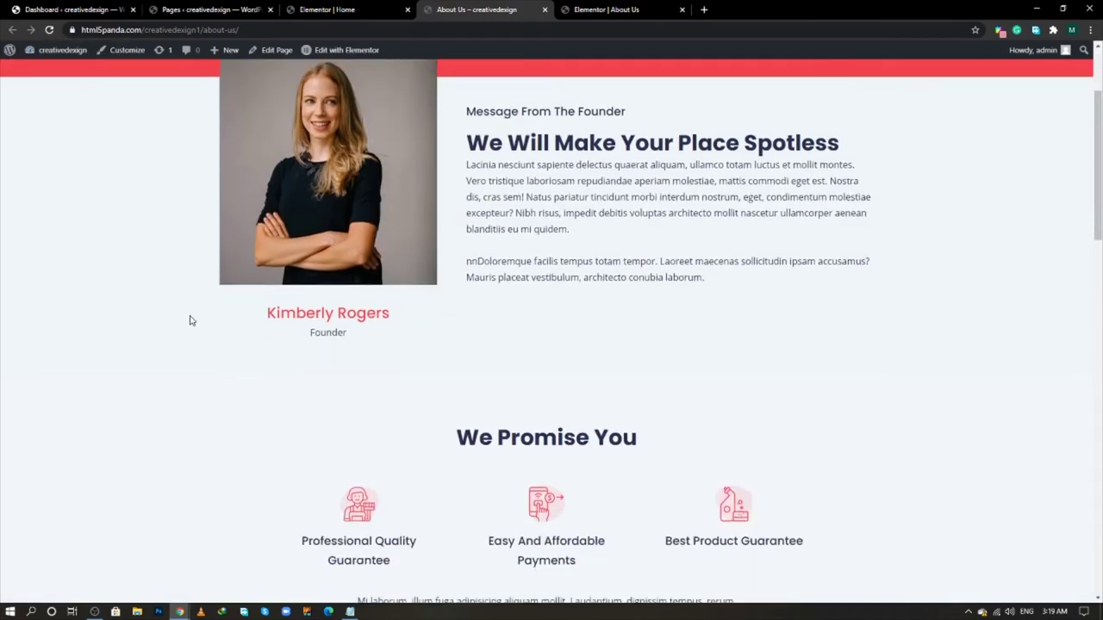
scroll(189, 318, down, 3)
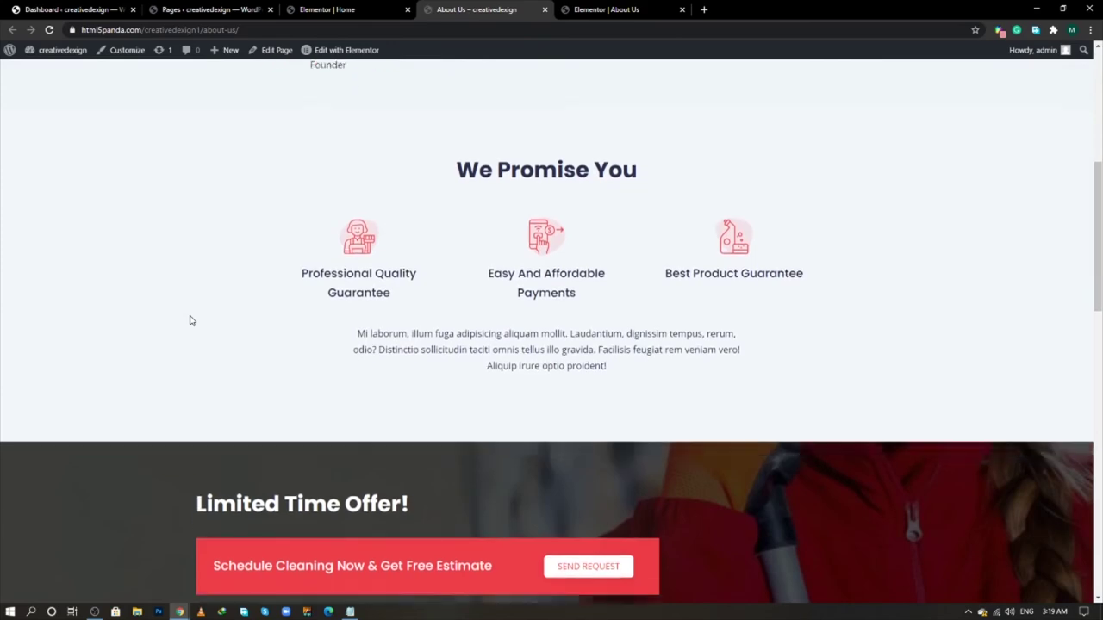
scroll(191, 321, down, 6)
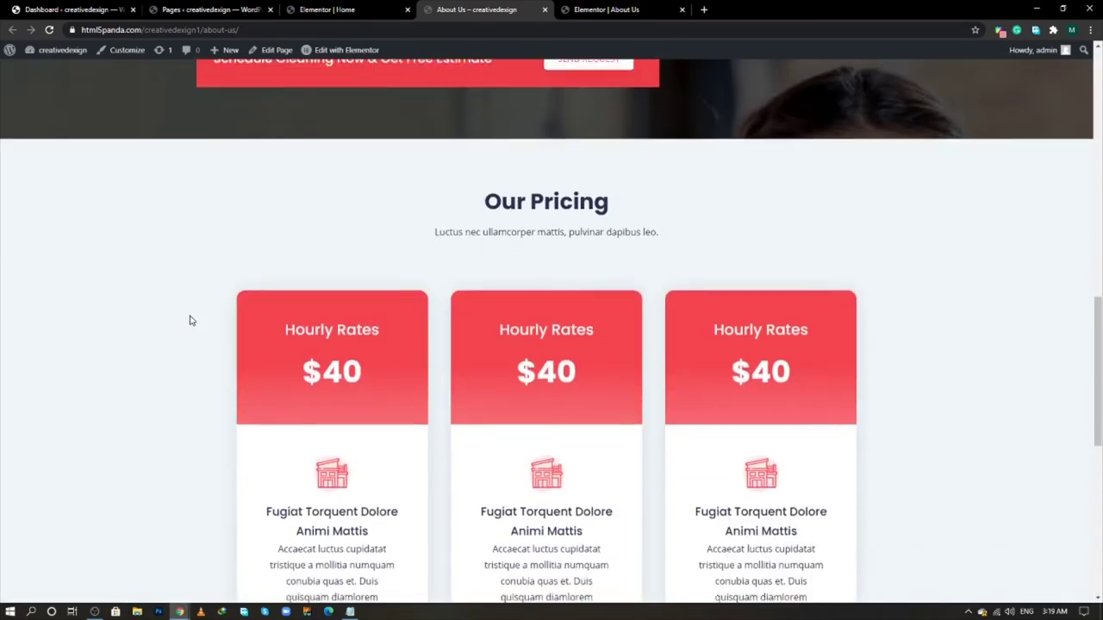
scroll(191, 320, down, 5)
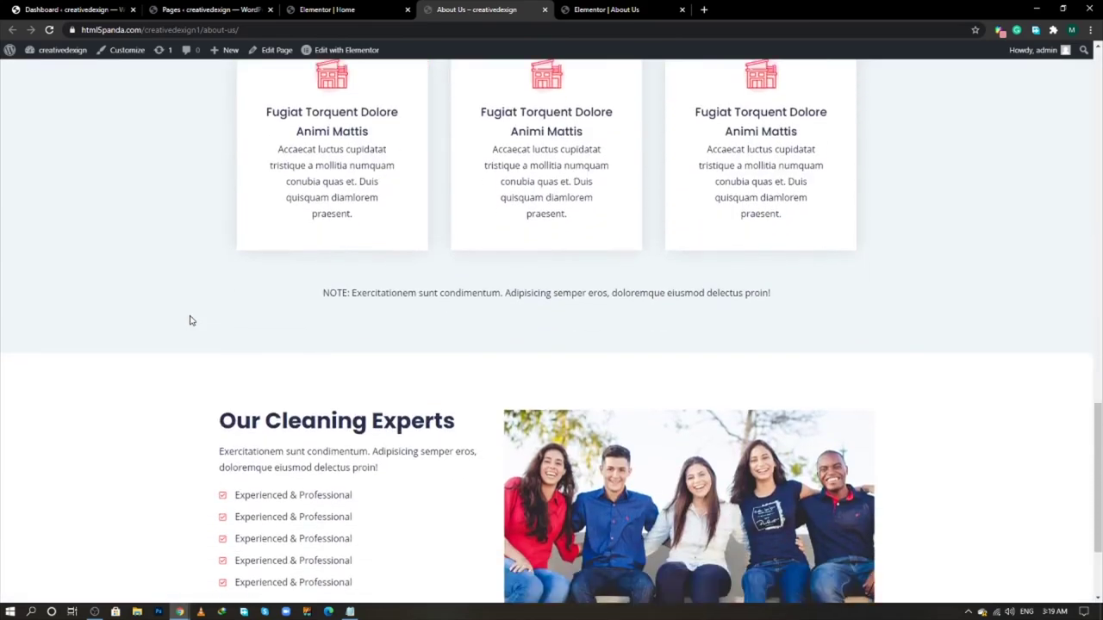
scroll(191, 321, down, 2)
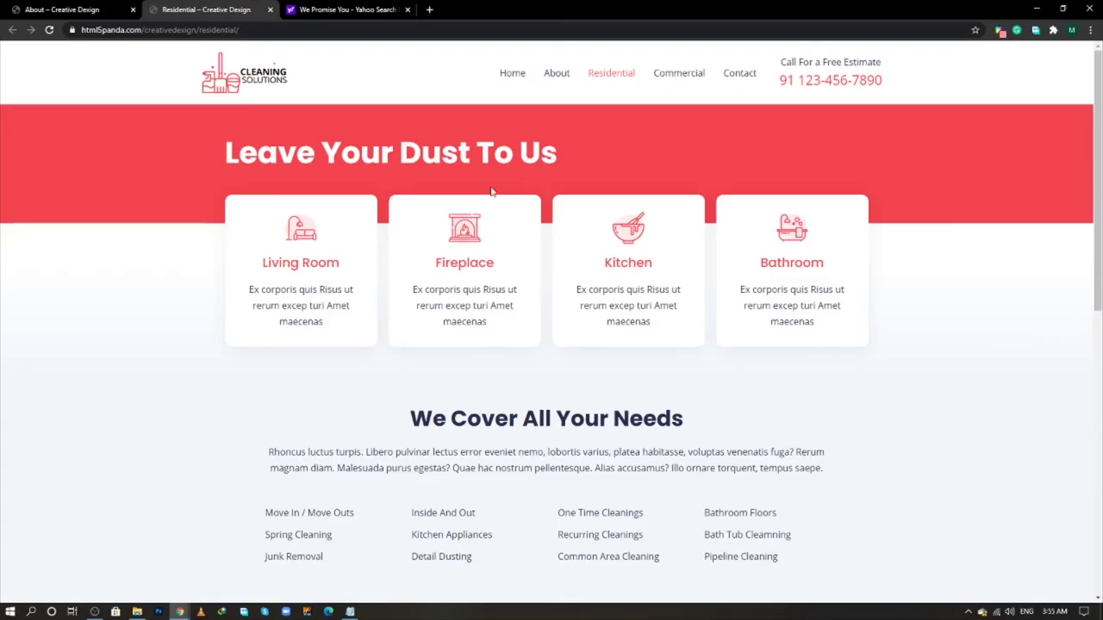
scroll(247, 212, down, 2)
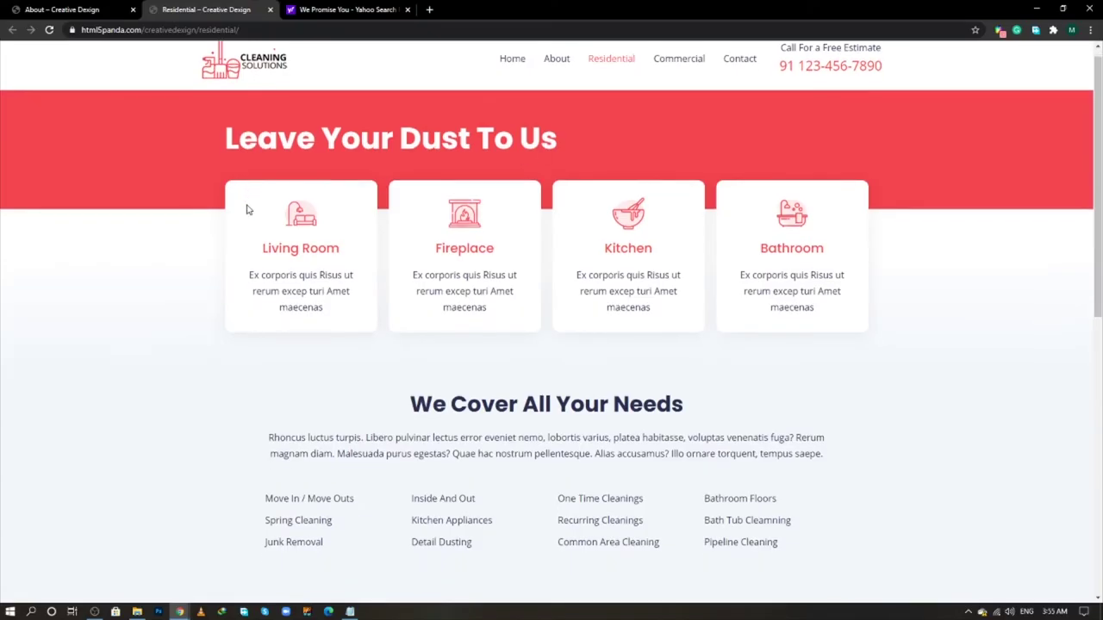
scroll(246, 224, down, 5)
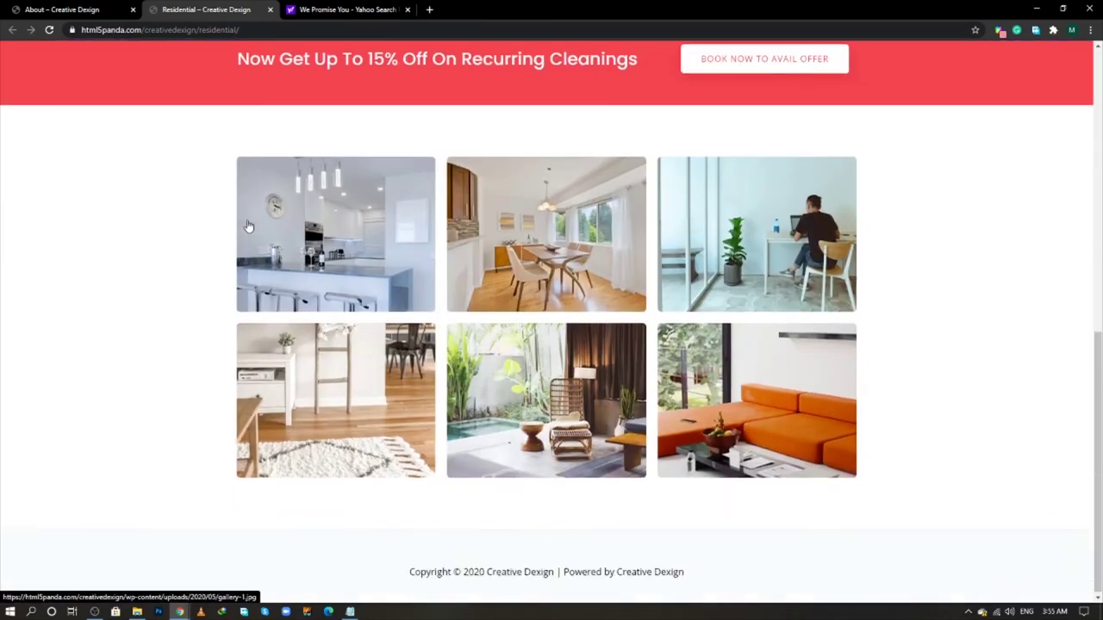
scroll(247, 226, up, 3)
key(alt+Tab)
key(alt+Tab)
key(alt+Tab)
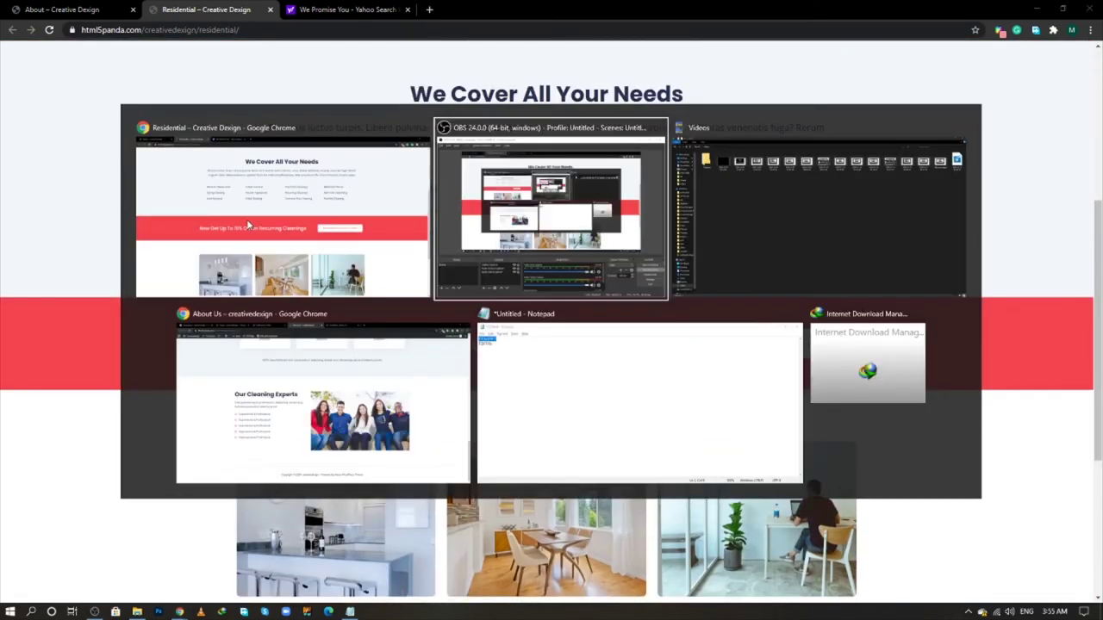
key(Tab)
key(Tab)
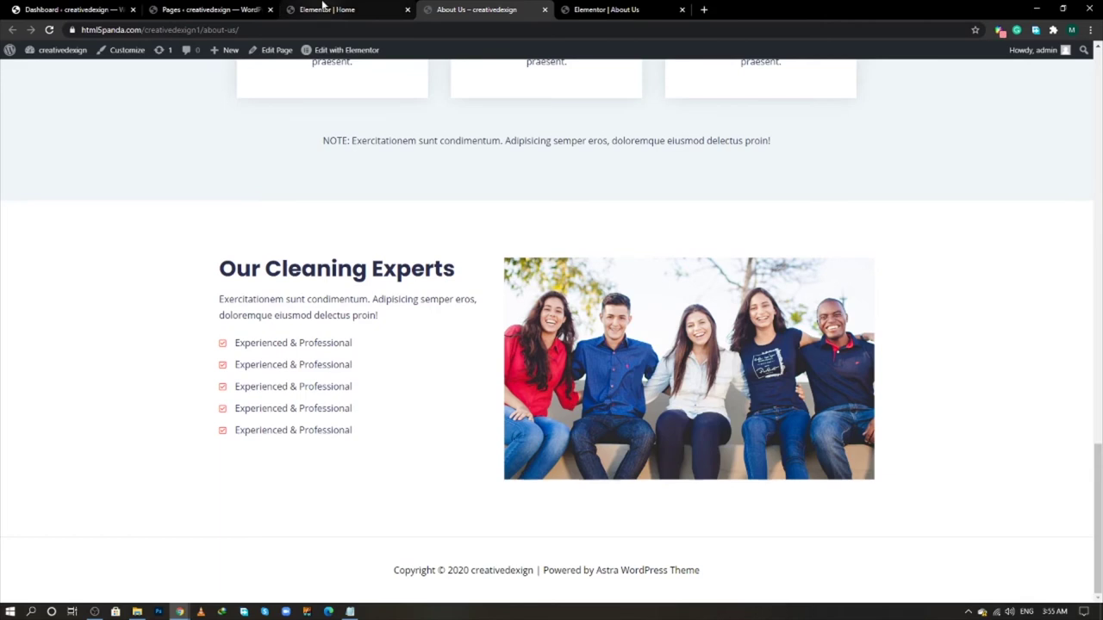
- Open the WordPress All Pages list and close the duplicate and old editor tabs
click(68, 9)
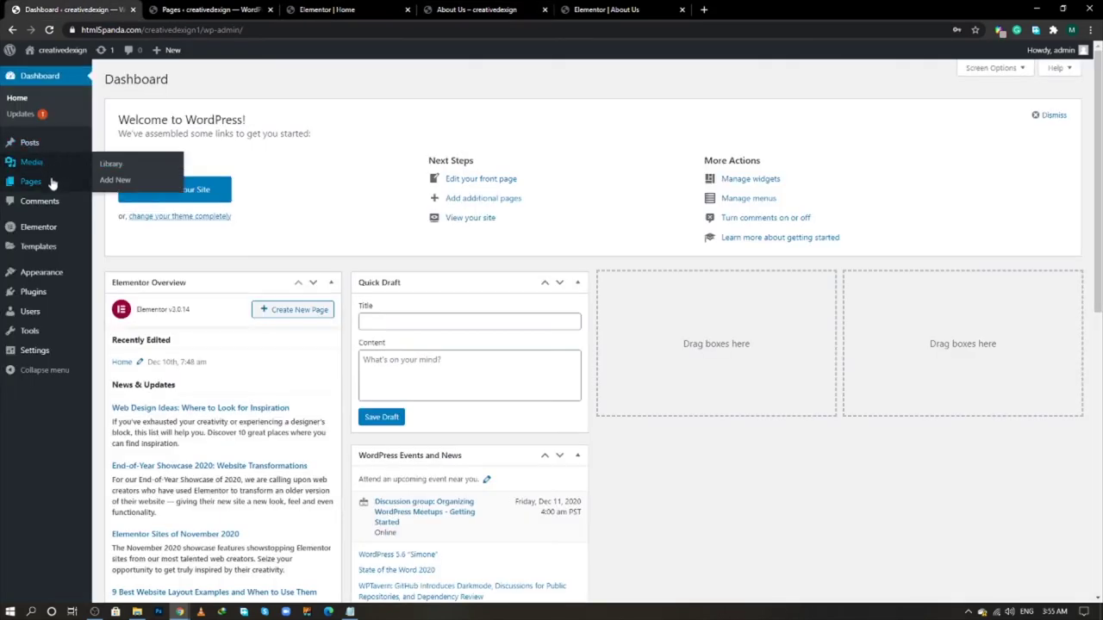
middle_click(133, 187)
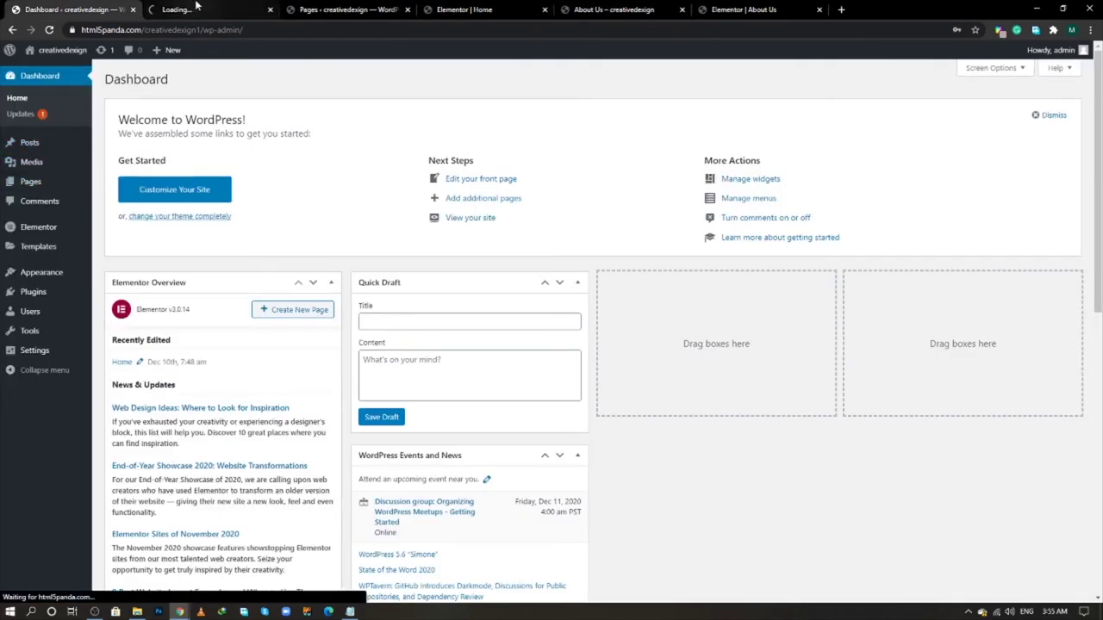
click(196, 10)
click(403, 9)
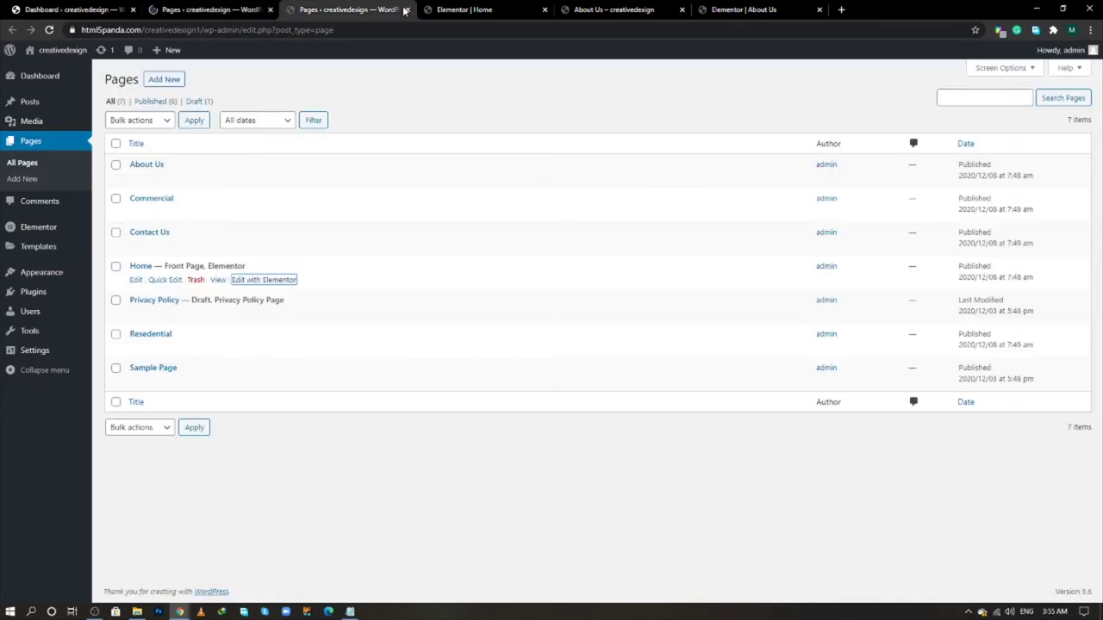
click(407, 10)
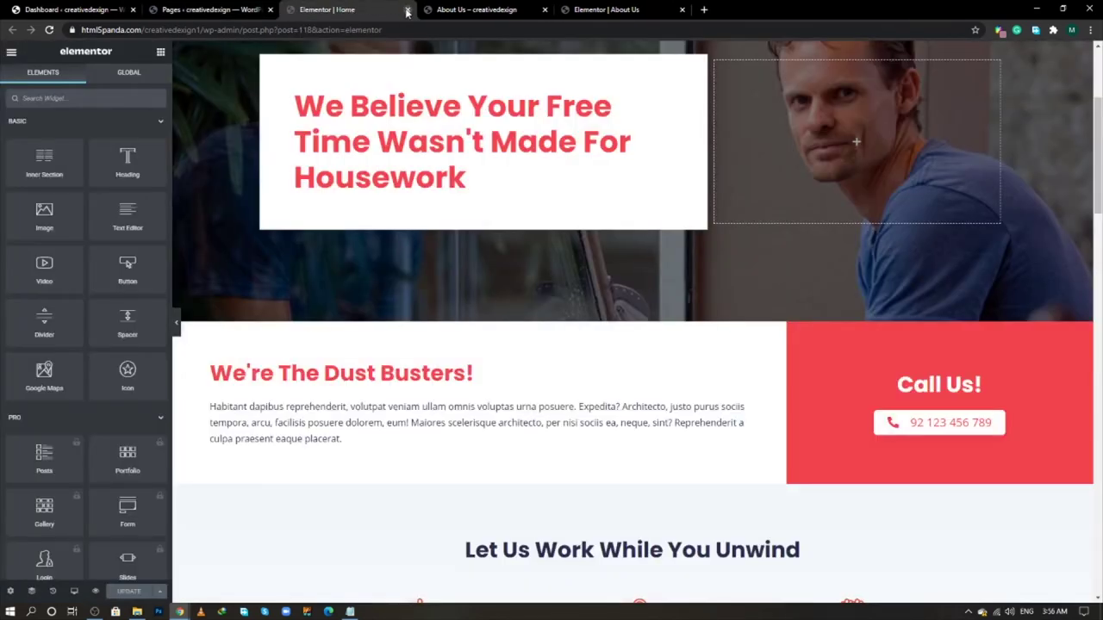
click(407, 9)
click(406, 10)
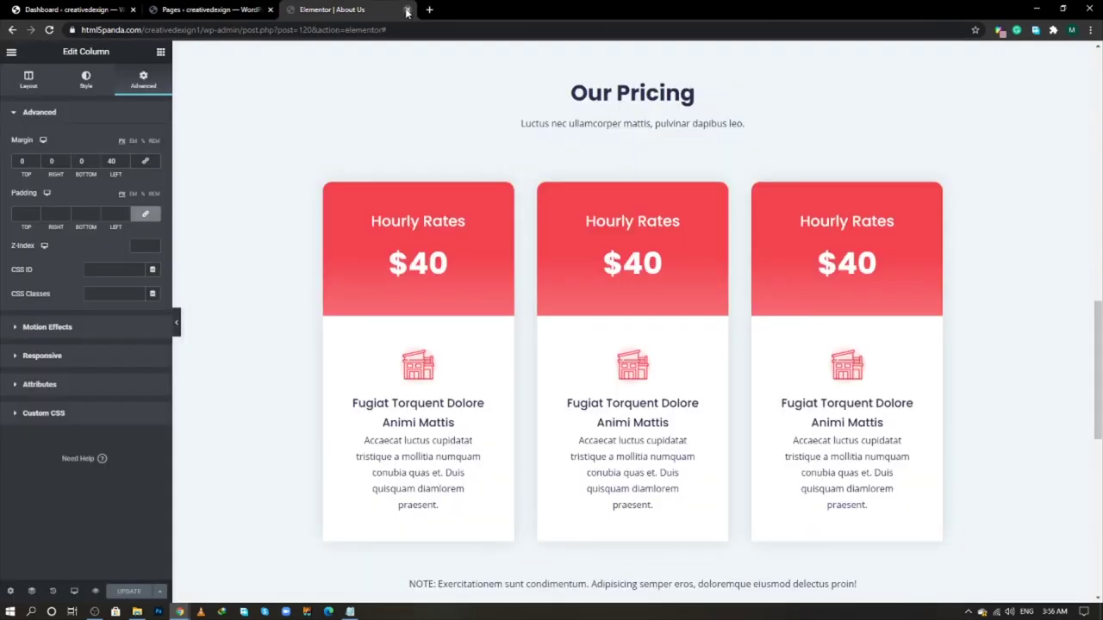
click(406, 11)
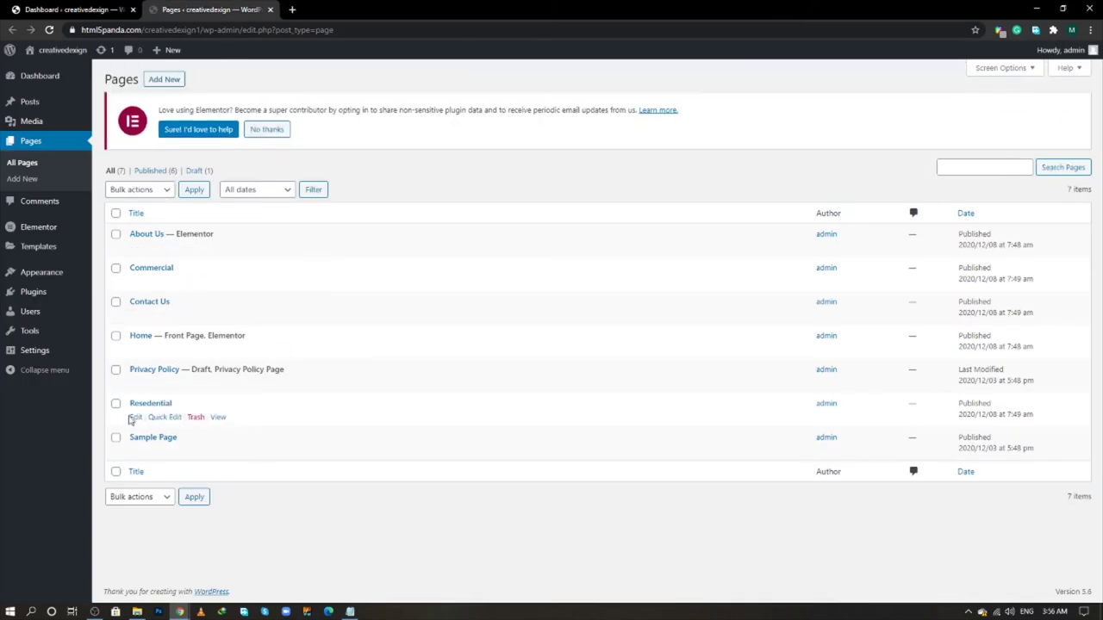
- Open the Resedential page in the Elementor editor
middle_click(137, 420)
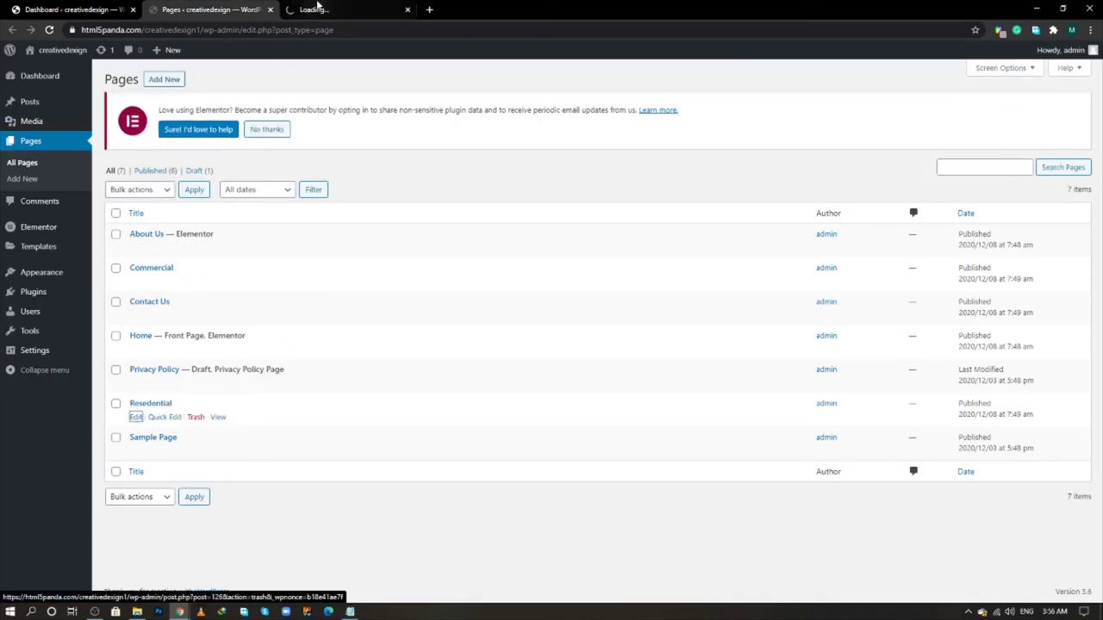
click(317, 8)
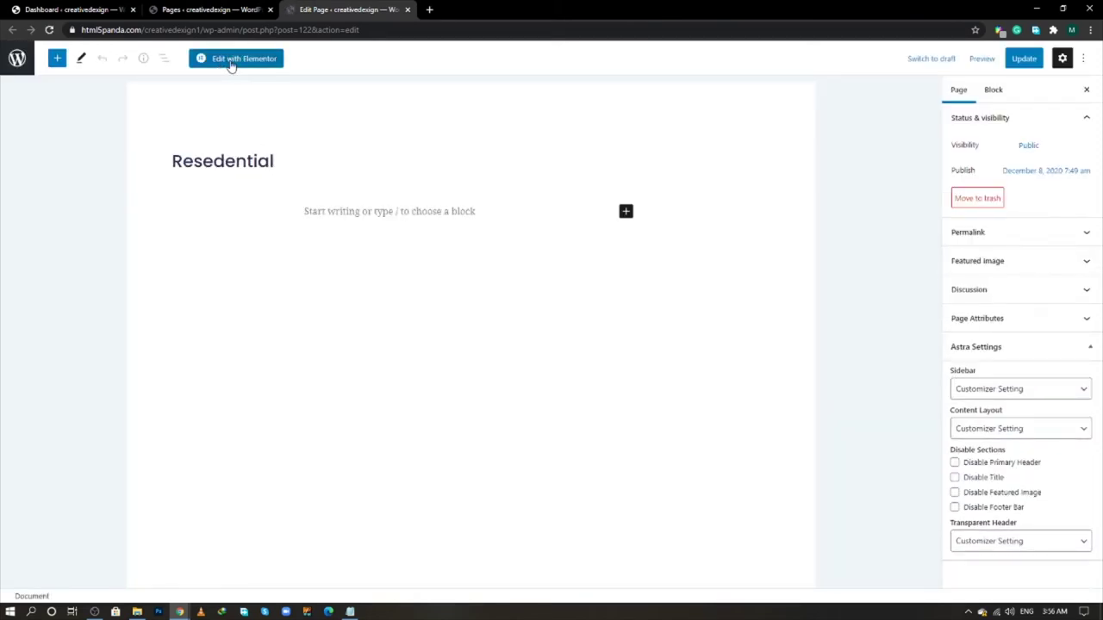
click(231, 61)
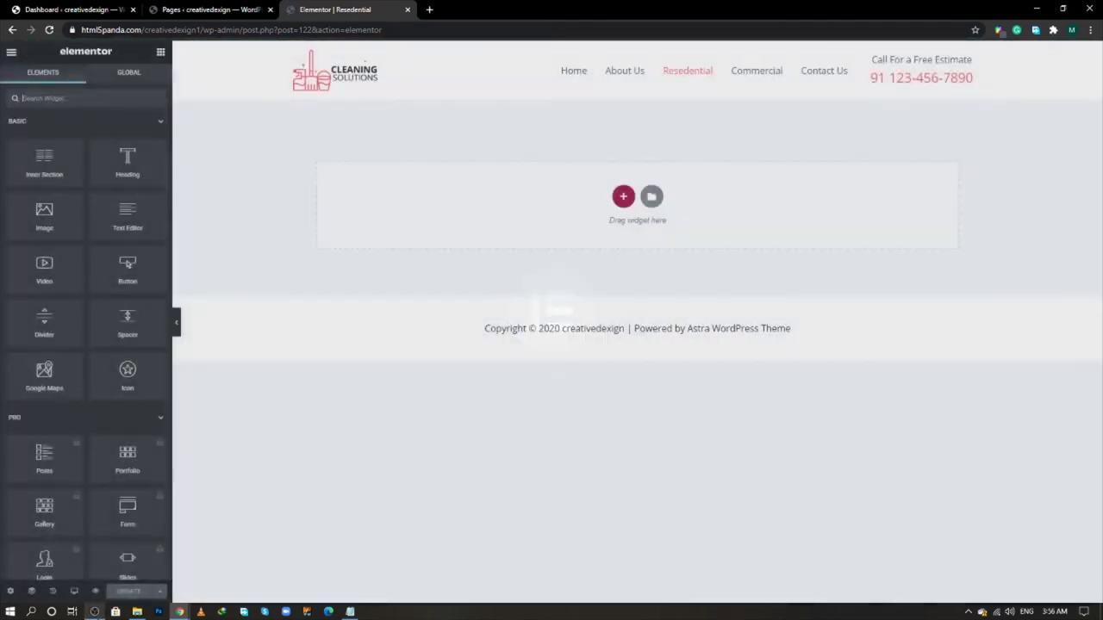
mouse_move(95, 610)
mouse_move(102, 565)
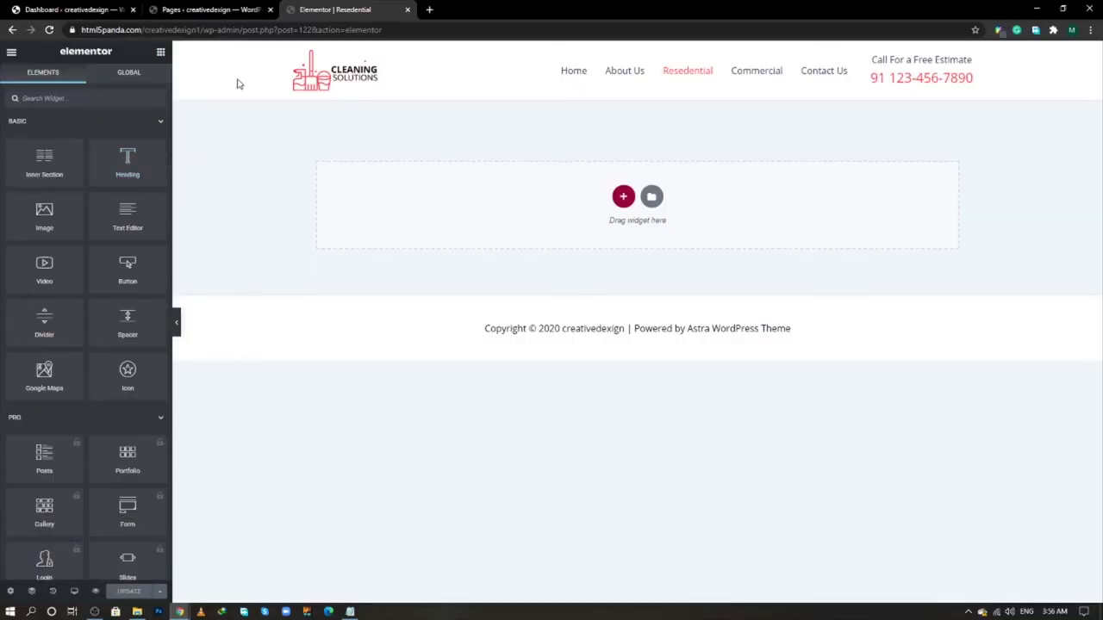
- Set the Resedential page layout to Elementor Full Width and save it
click(244, 8)
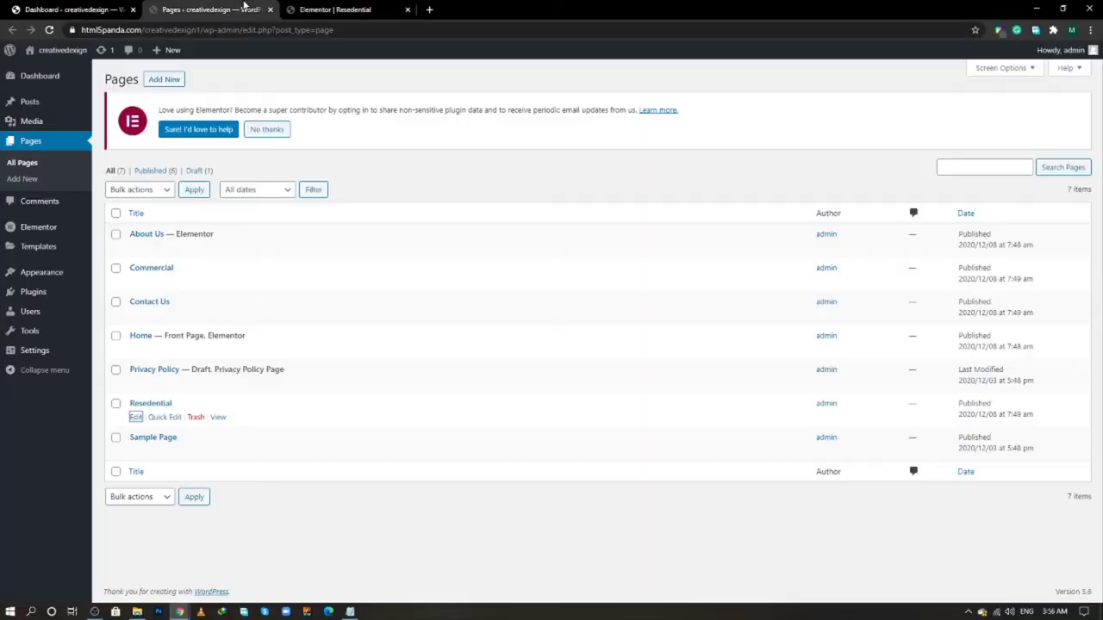
ctrl+click(217, 417)
click(488, 10)
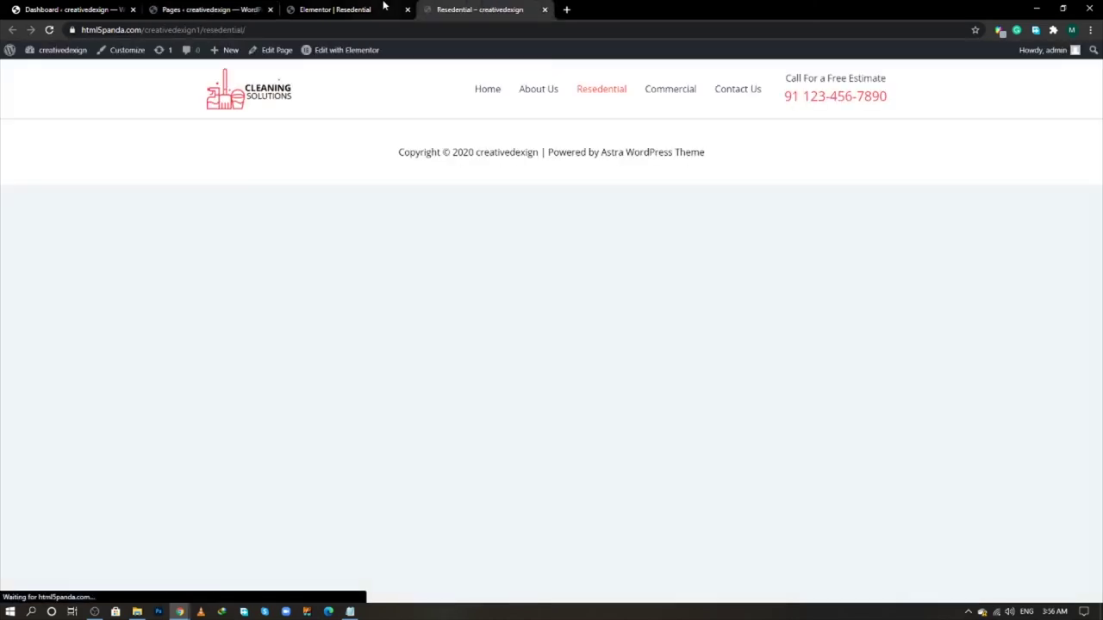
click(328, 10)
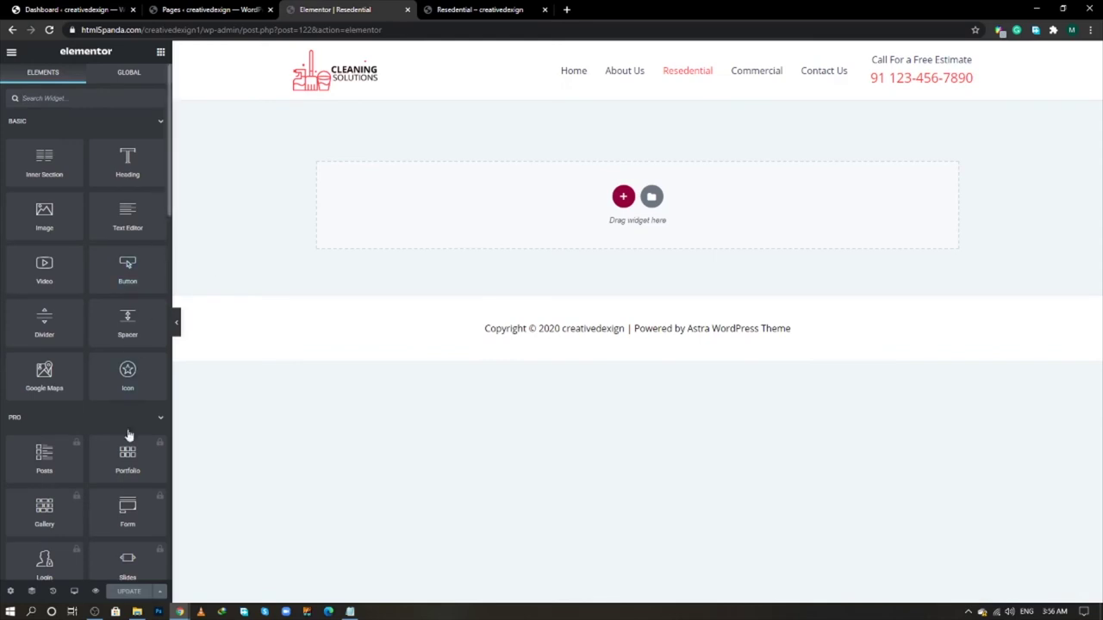
click(10, 592)
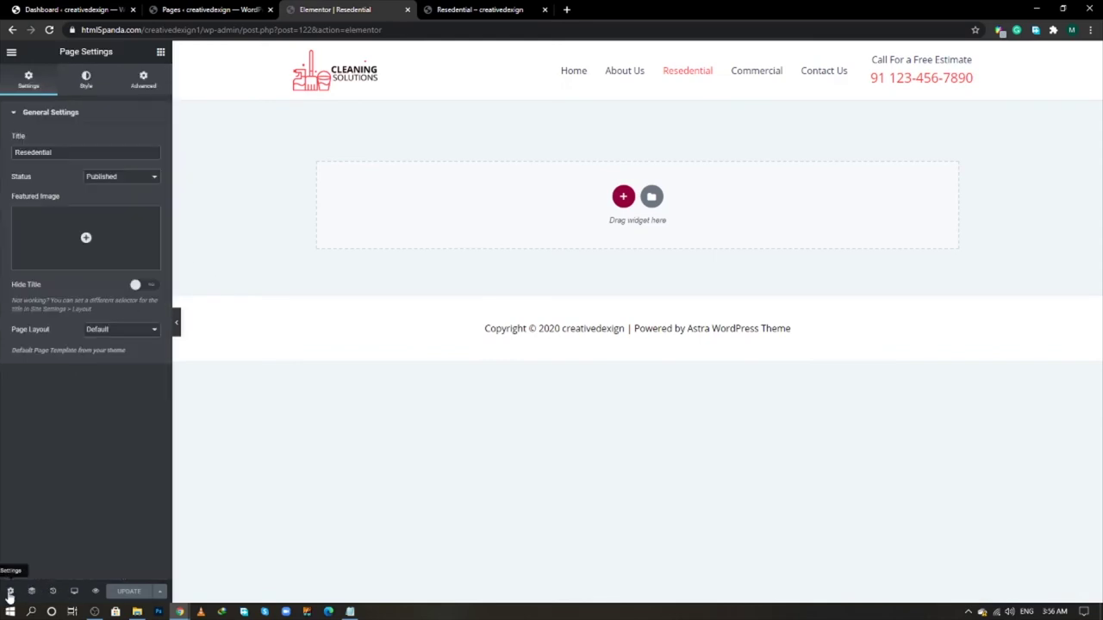
click(97, 333)
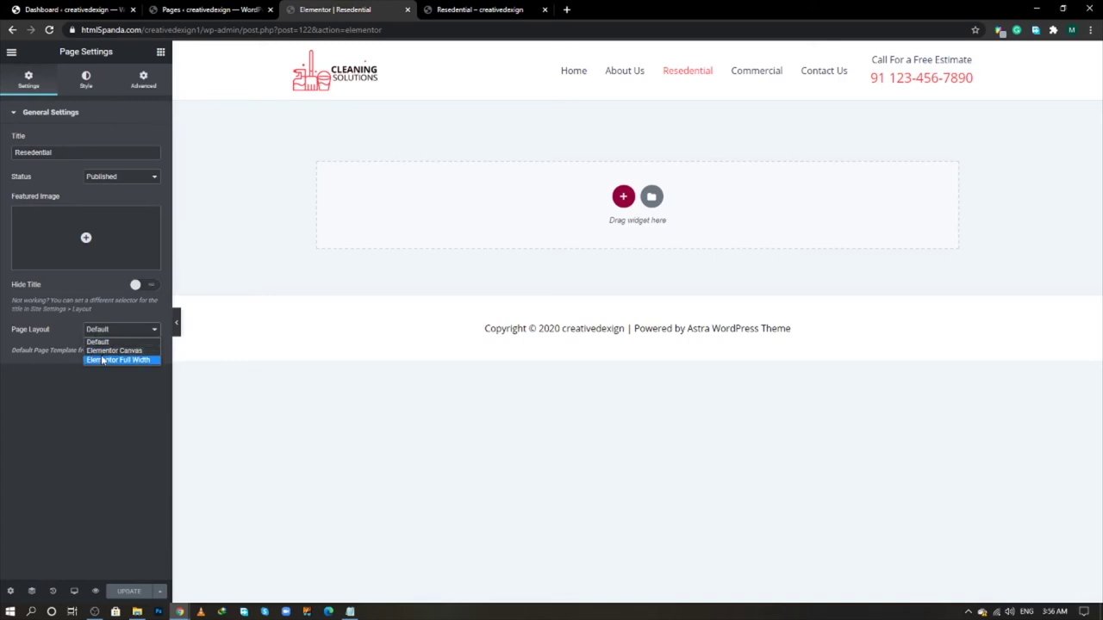
click(101, 359)
click(125, 591)
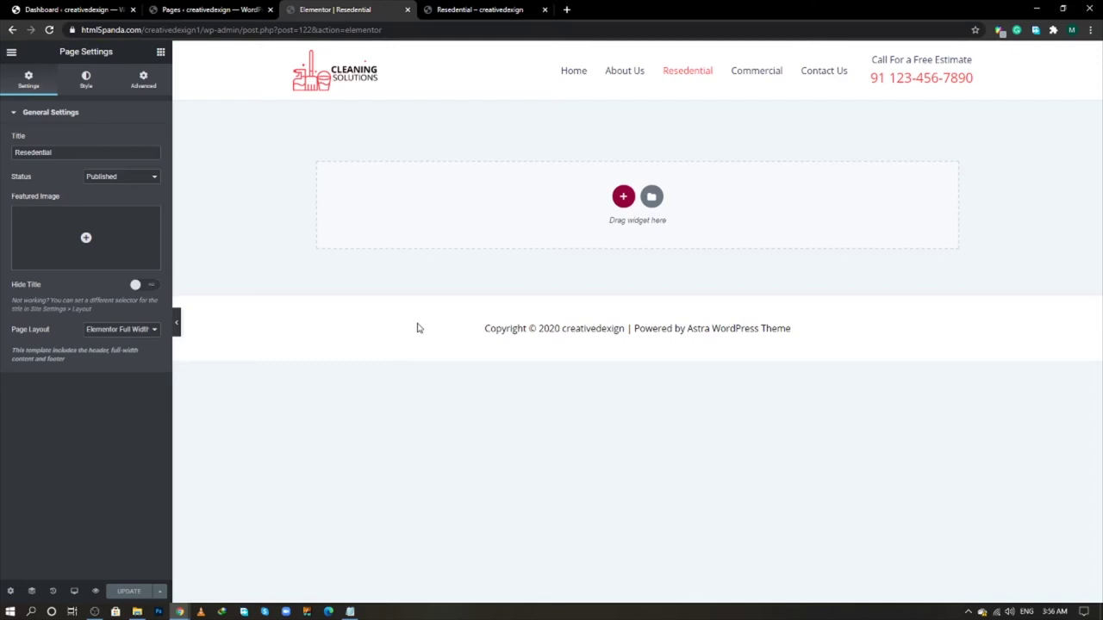
- Copy the 'Leave Your Dust To Us' heading from the reference Residential page
click(457, 8)
key(alt+Tab)
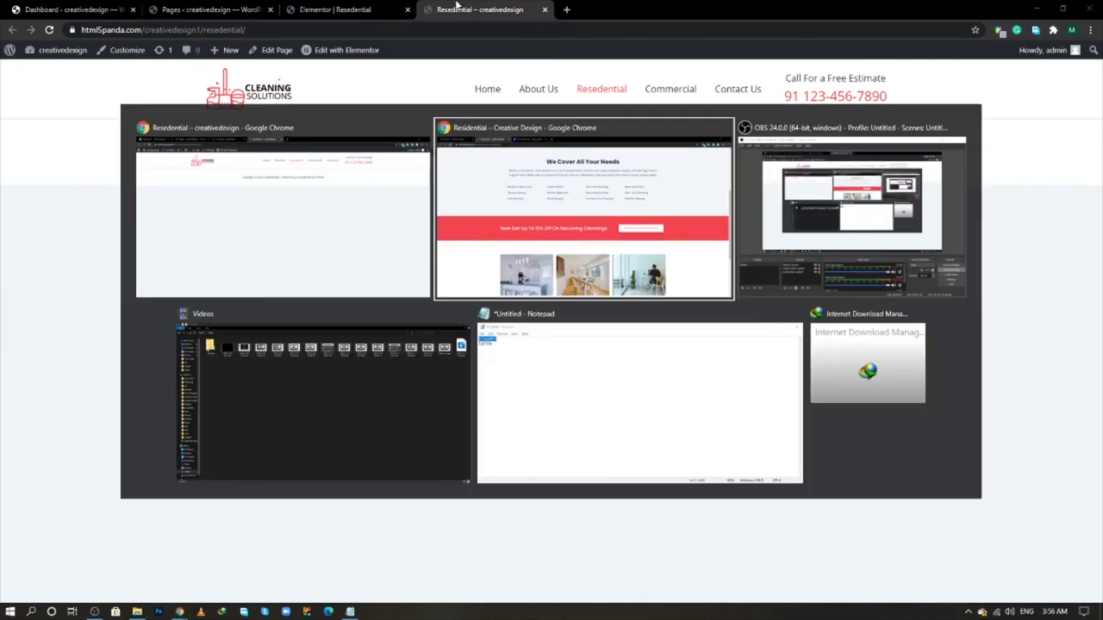
scroll(419, 222, up, 4)
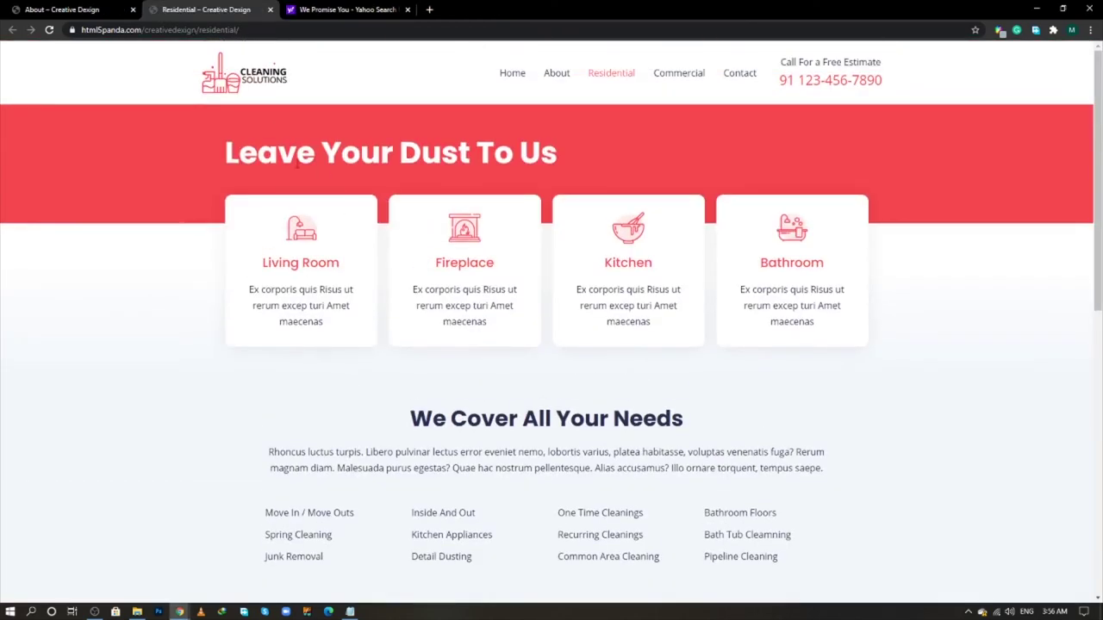
drag(228, 154, 601, 163)
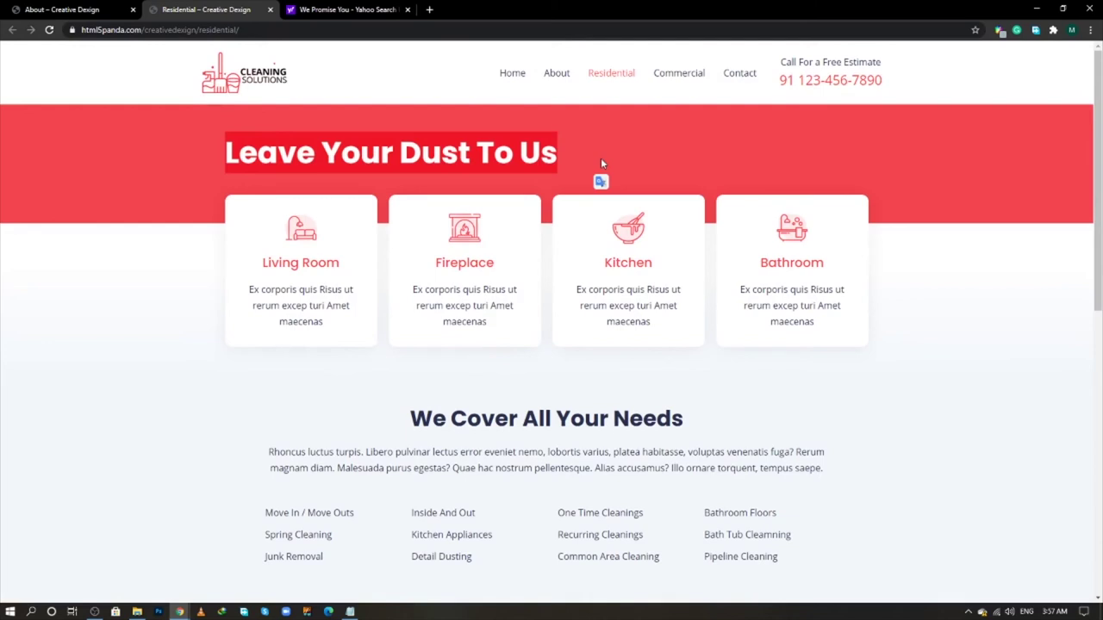
key(alt+Tab)
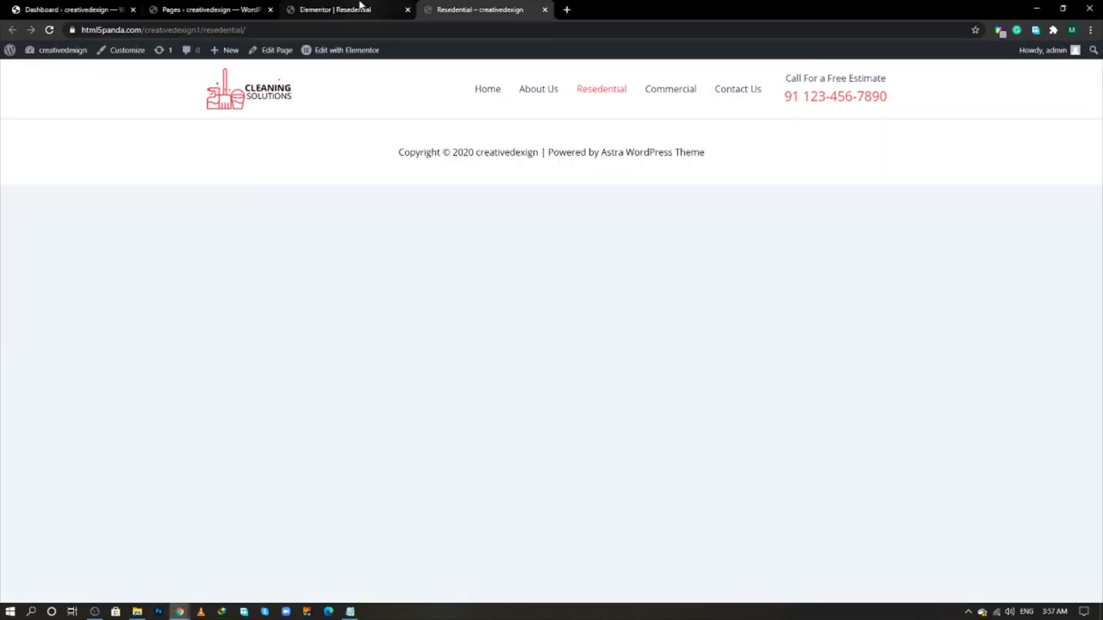
- Open the About Us page in Elementor in a new tab
click(362, 7)
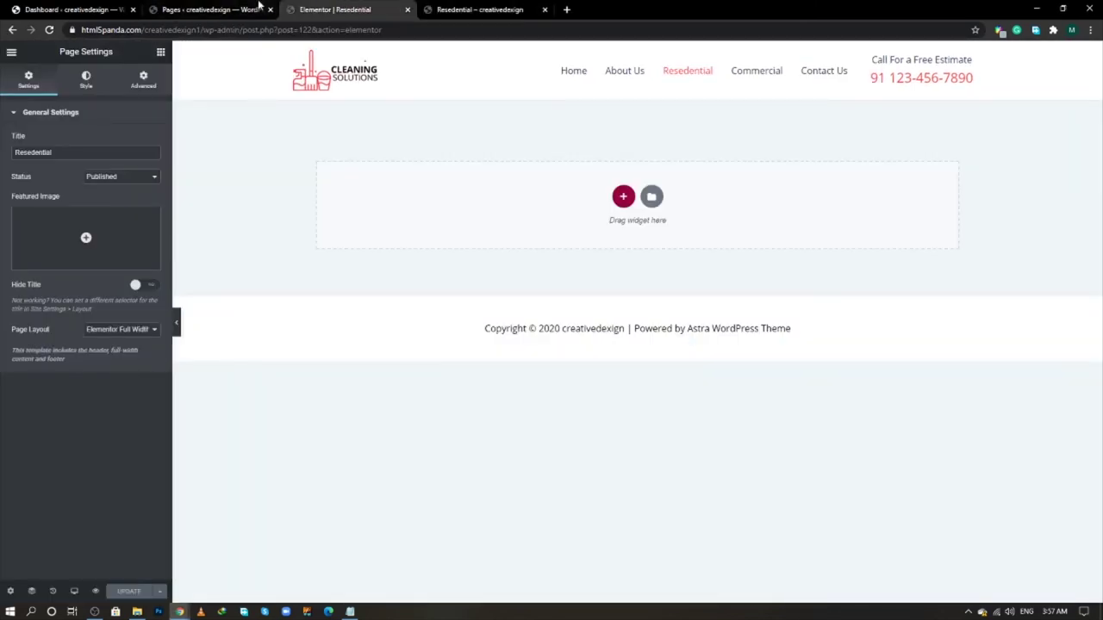
click(245, 9)
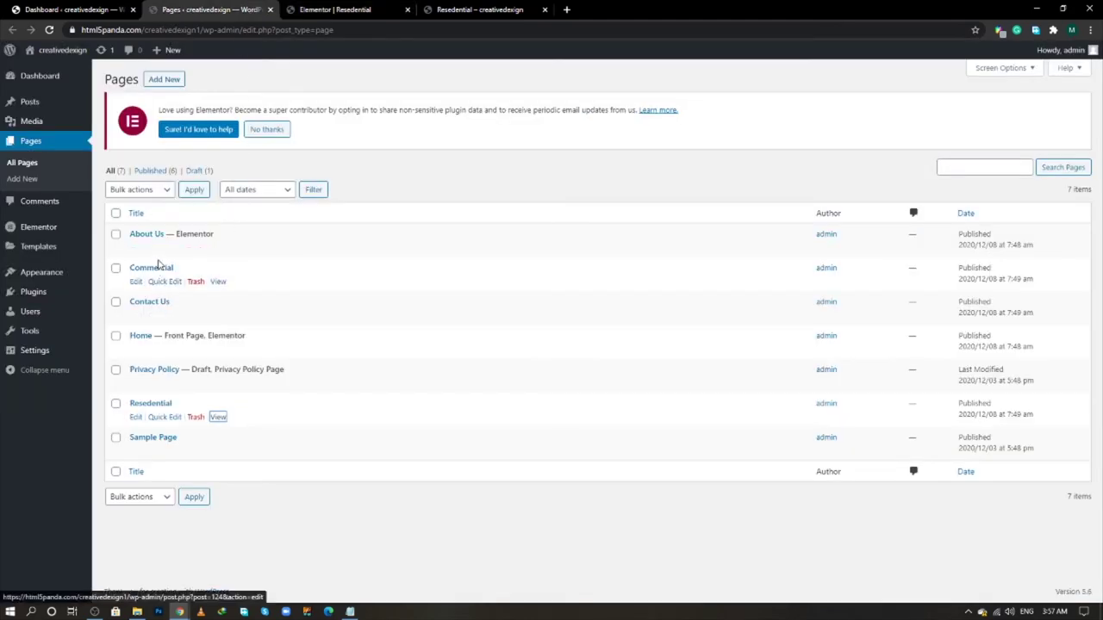
middle_click(263, 247)
click(583, 7)
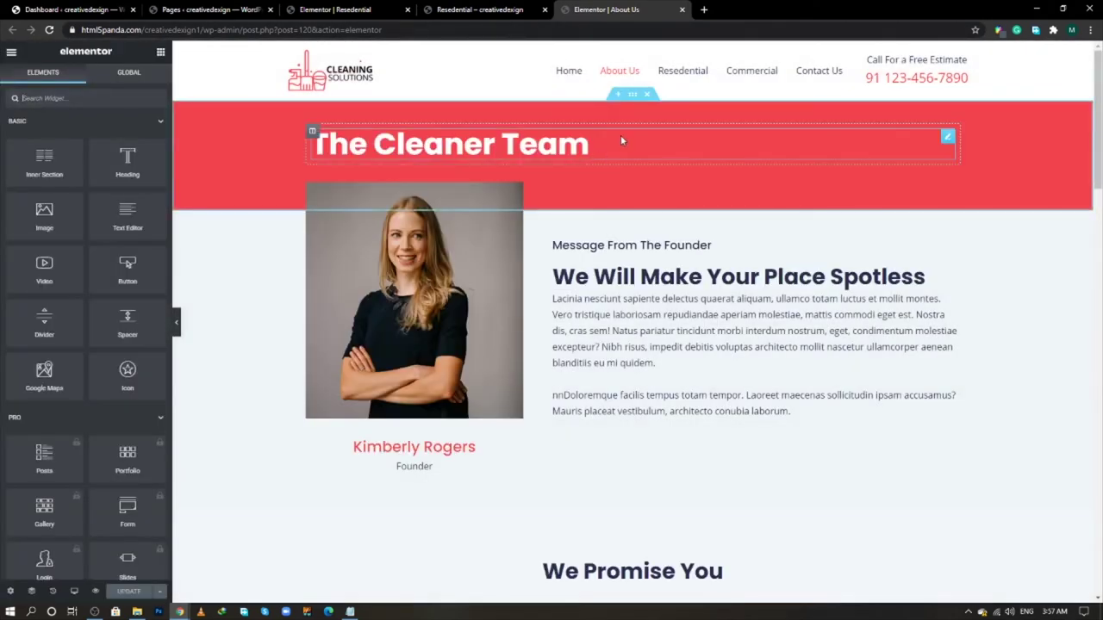
- Copy the red 'The Cleaner Team' section from About Us and paste it into Resedential
right_click(632, 94)
click(644, 150)
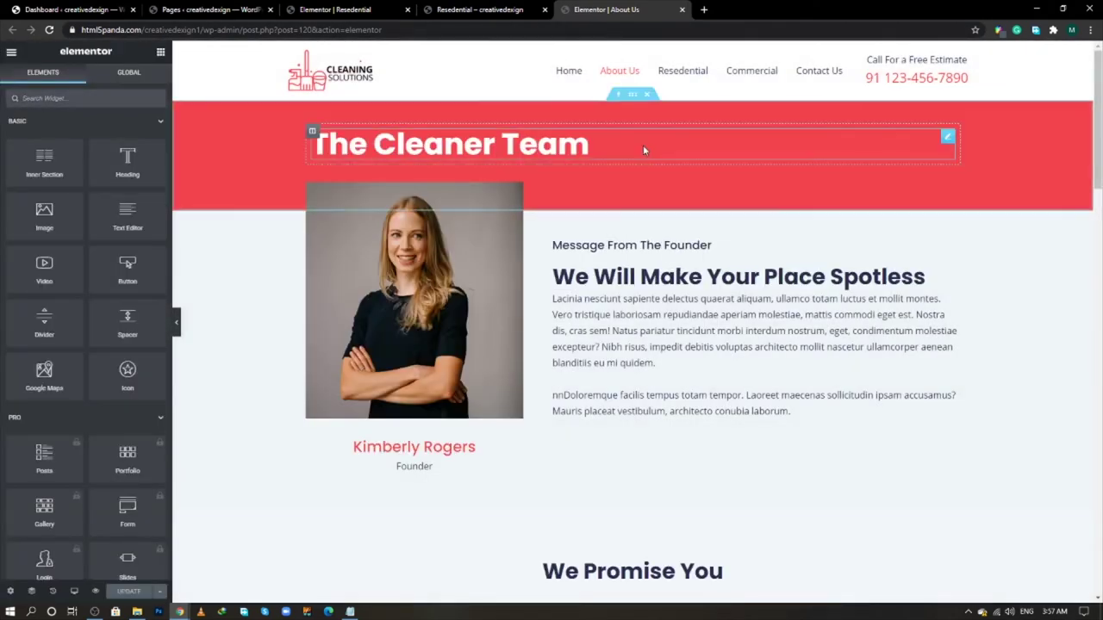
click(513, 7)
click(317, 7)
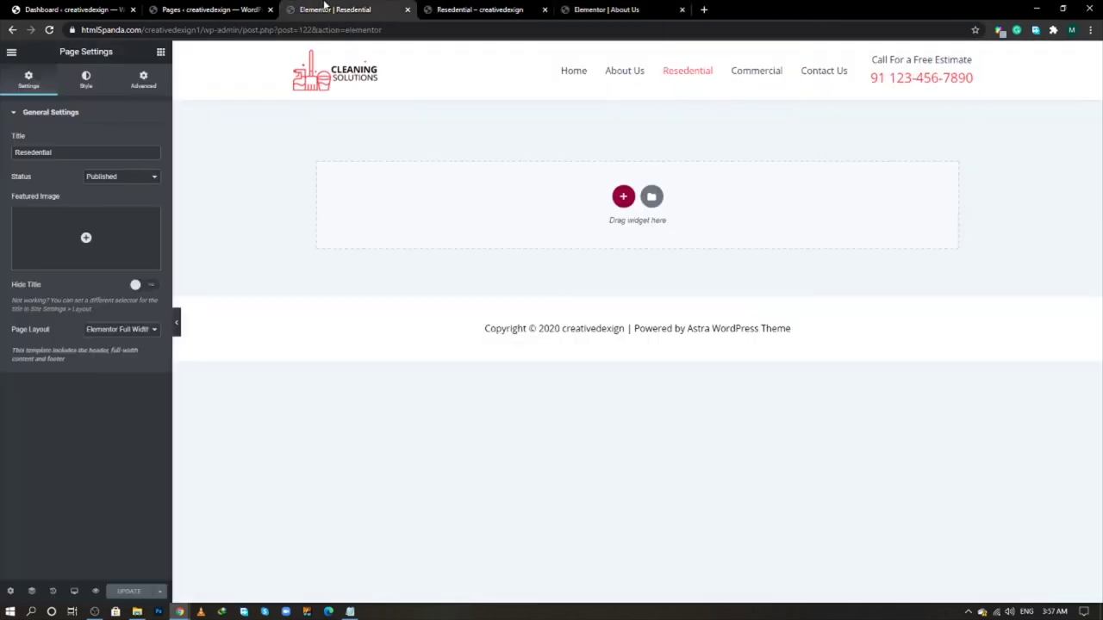
right_click(448, 179)
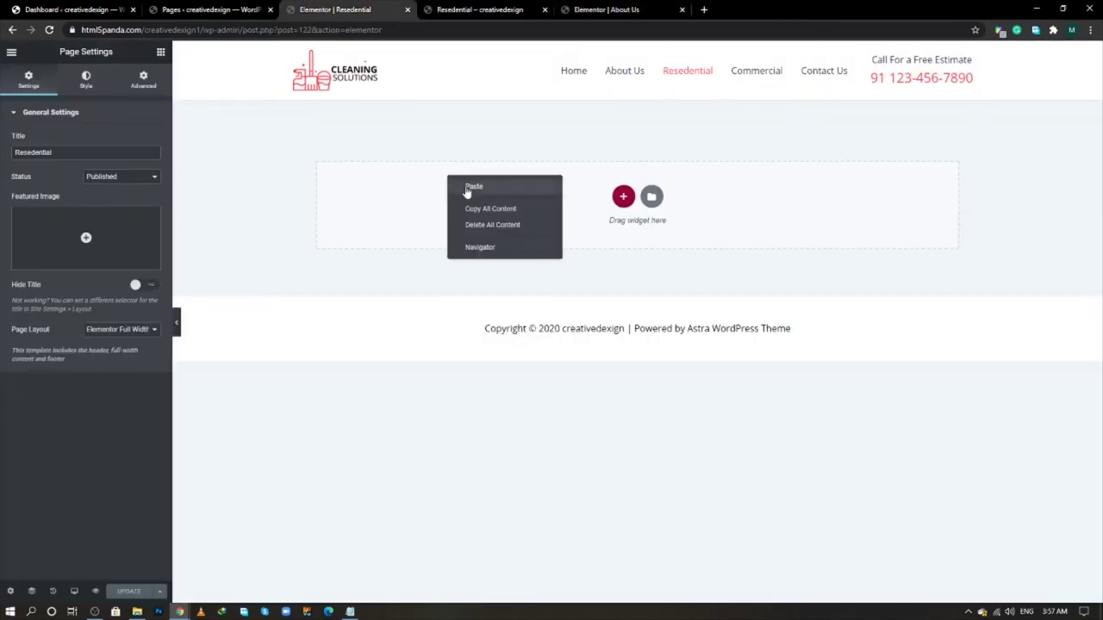
click(470, 186)
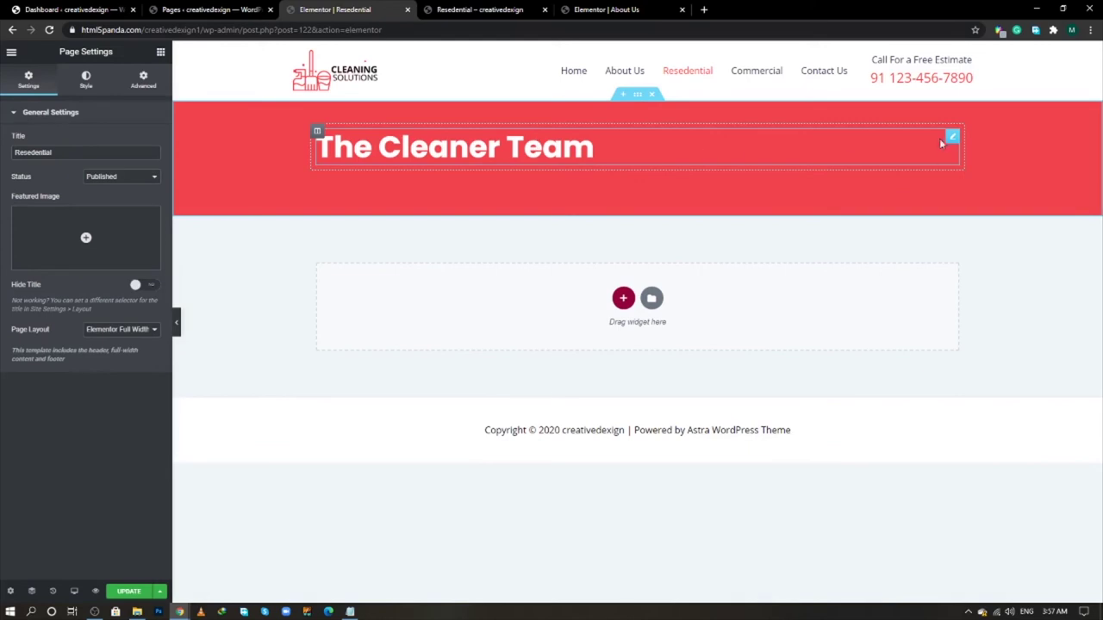
- Change the pasted heading's title to 'Leave Your Dust To Us'
click(952, 136)
drag(73, 153, 2, 155)
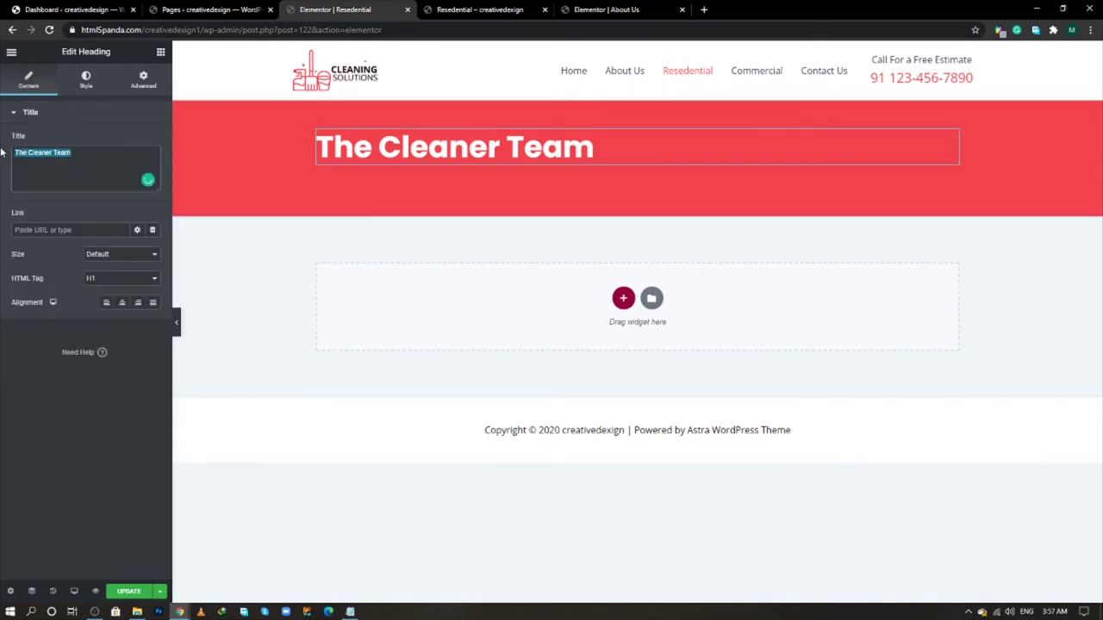
key(ctrl+v)
key(alt+Tab)
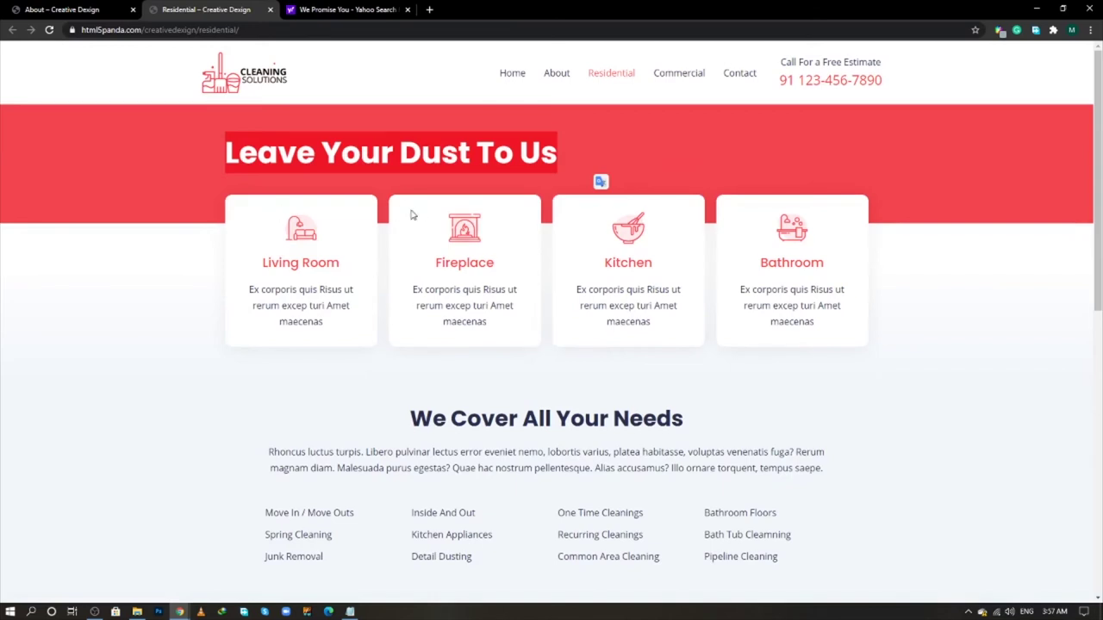
key(alt+Tab)
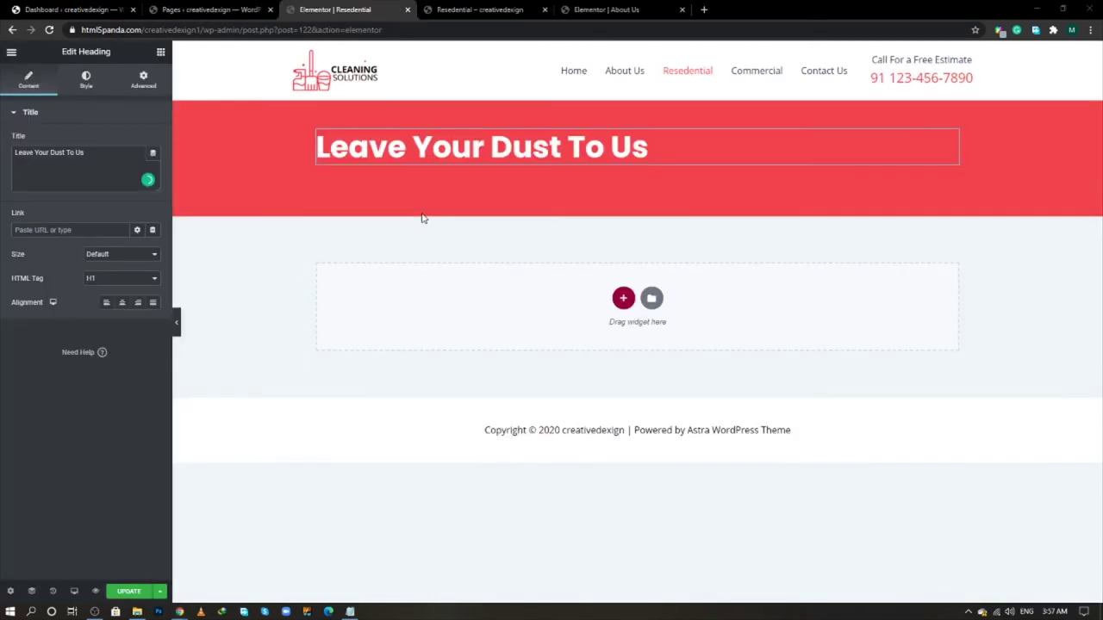
click(624, 299)
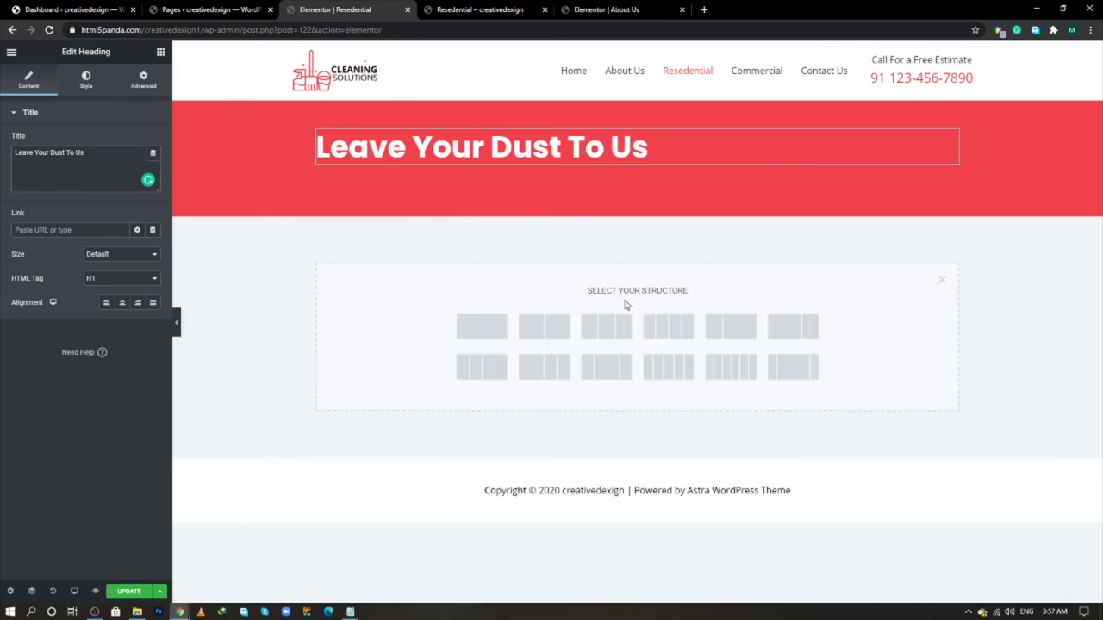
- Add a four-column section below the red hero
click(669, 326)
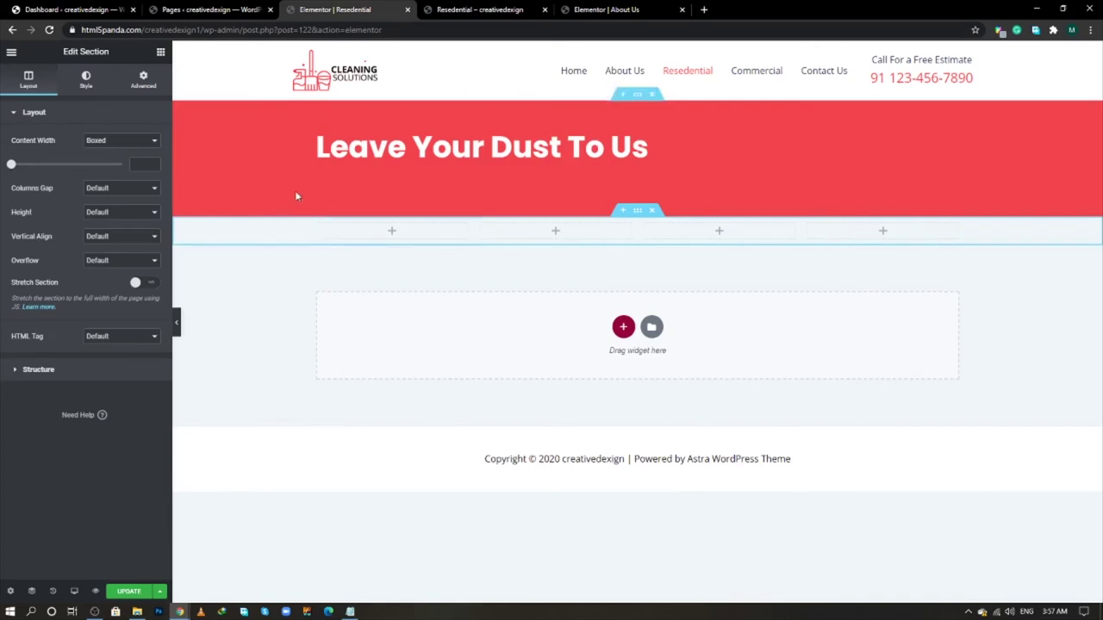
key(alt+Tab)
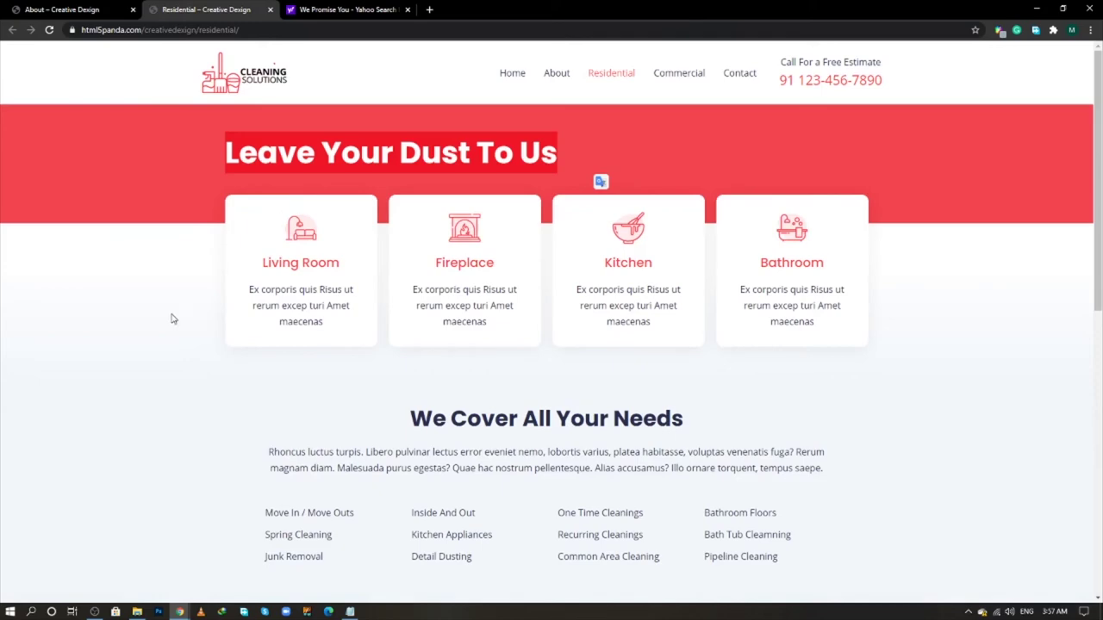
scroll(170, 318, down, 2)
scroll(169, 318, up, 2)
key(alt+Tab)
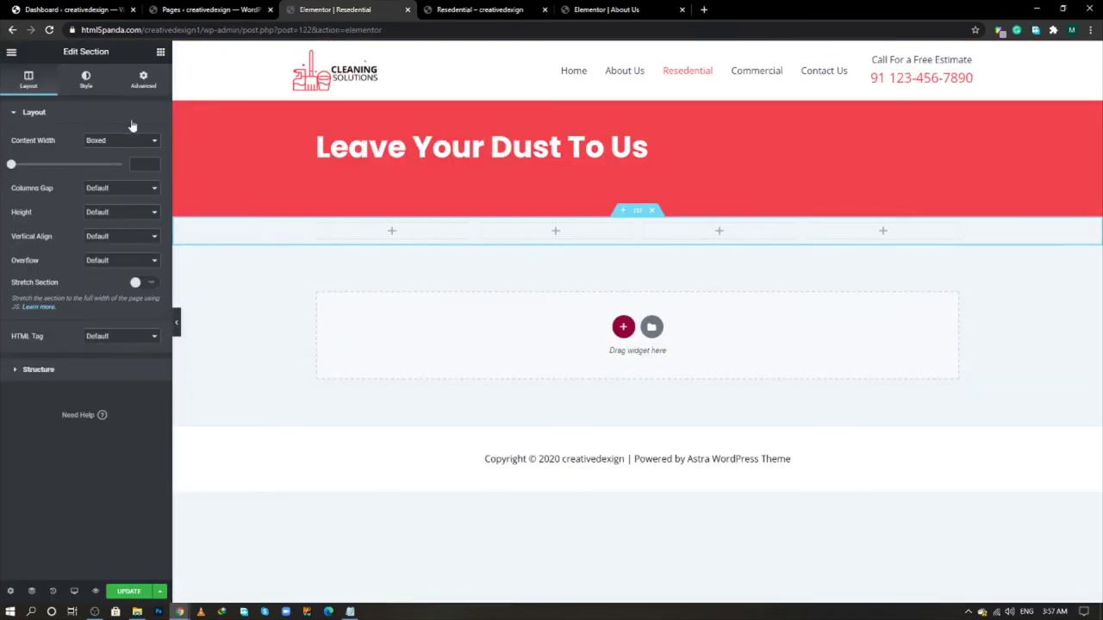
- Give the section a gradient background with F2F7FB as the first colour
click(90, 83)
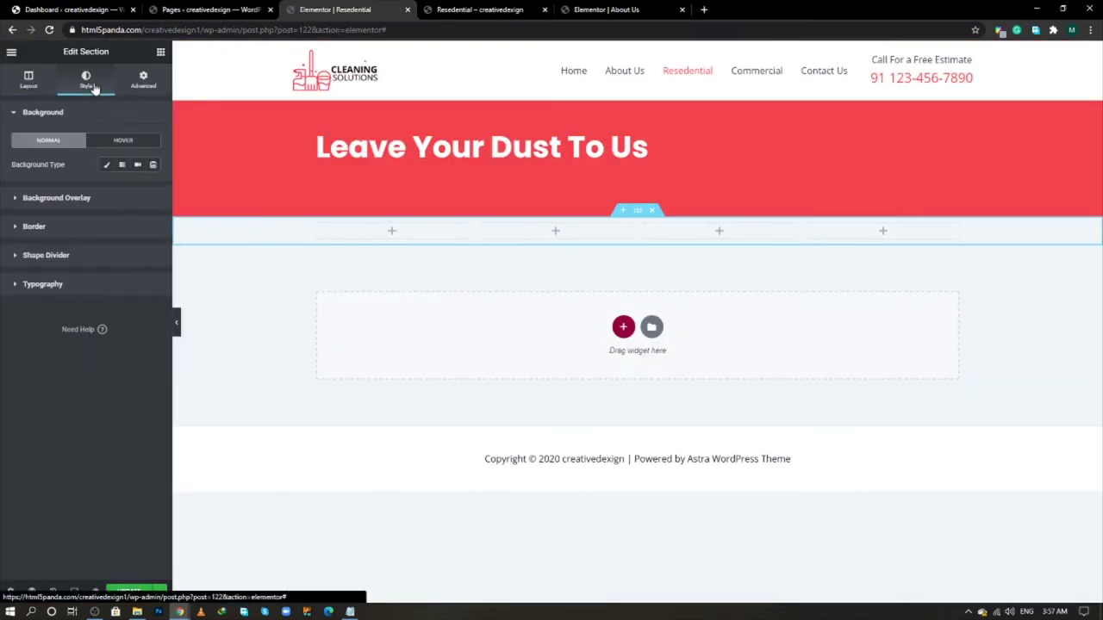
click(122, 165)
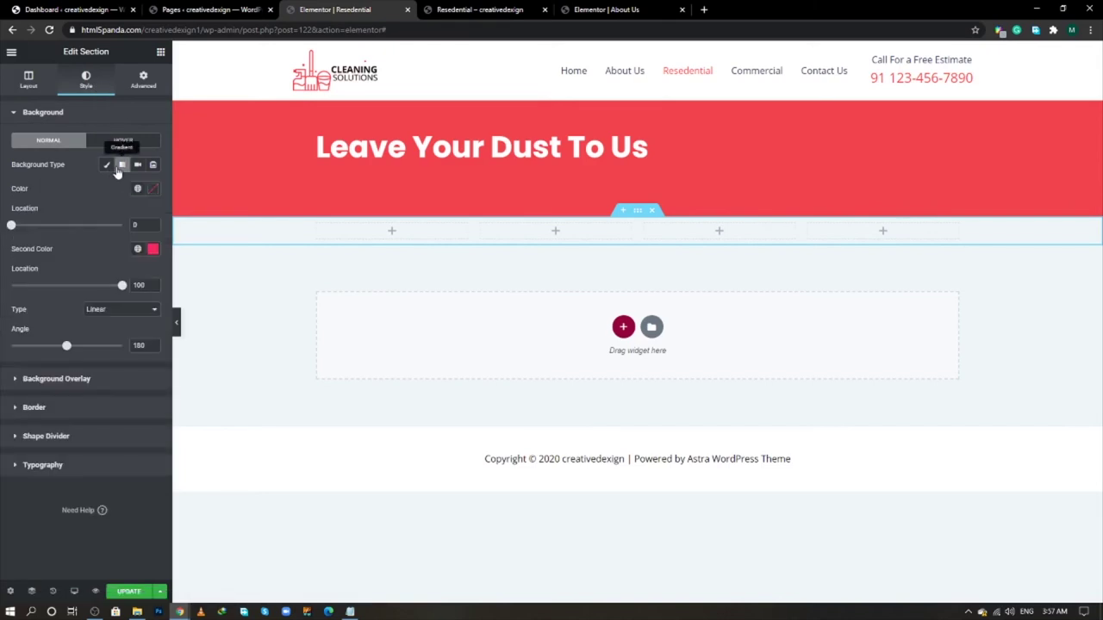
key(alt+Tab)
key(alt+Tab)
key(alt+Tab)
key(alt+Tab)
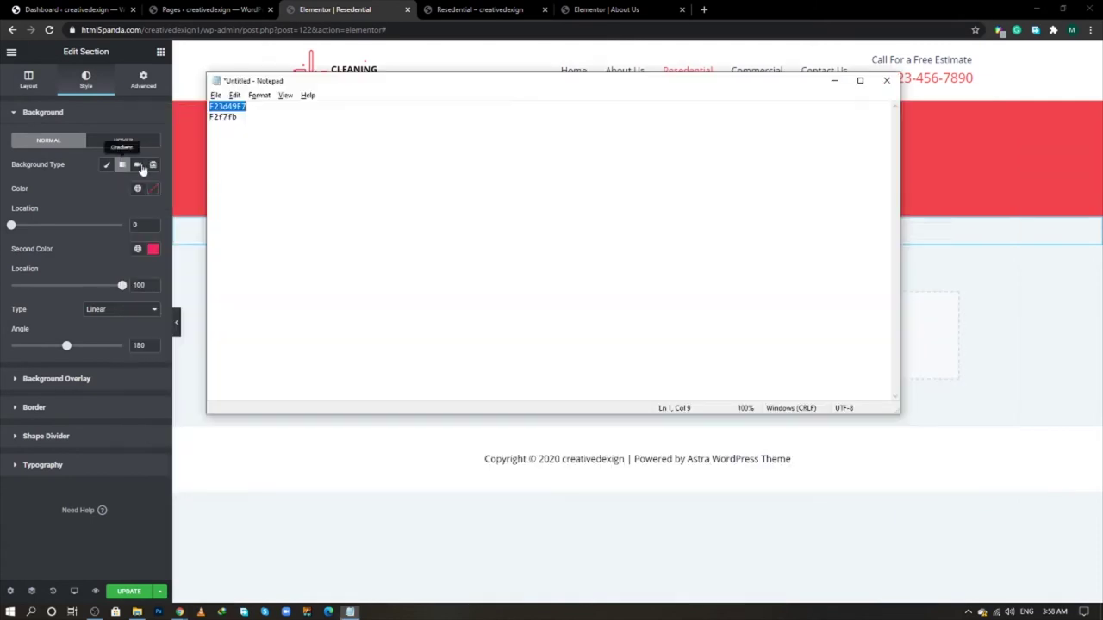
double_click(226, 120)
right_click(226, 119)
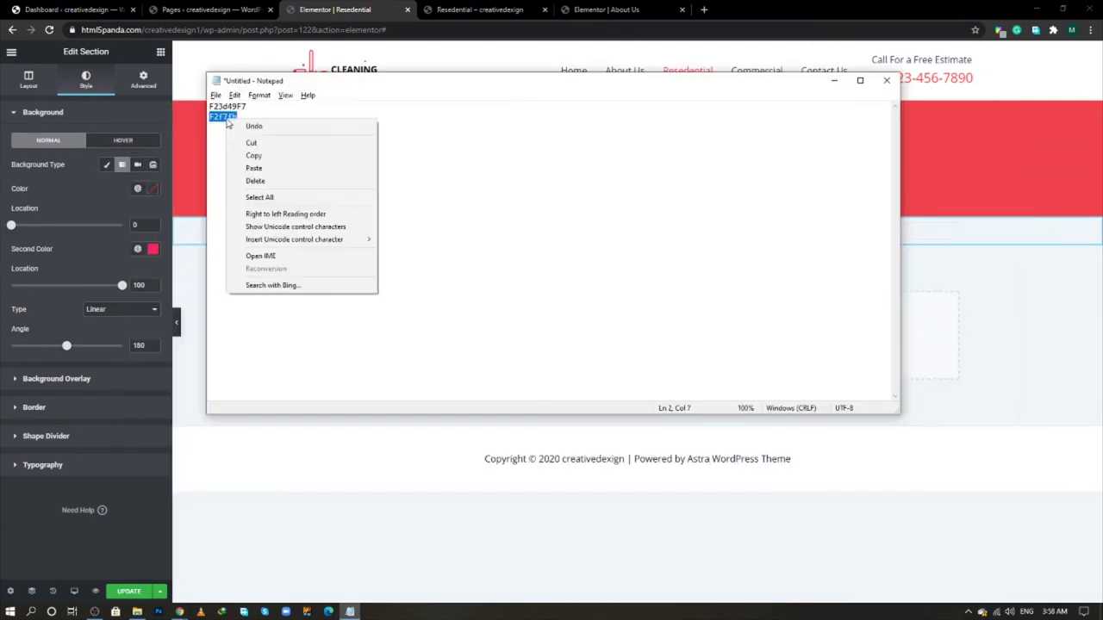
click(241, 155)
click(155, 188)
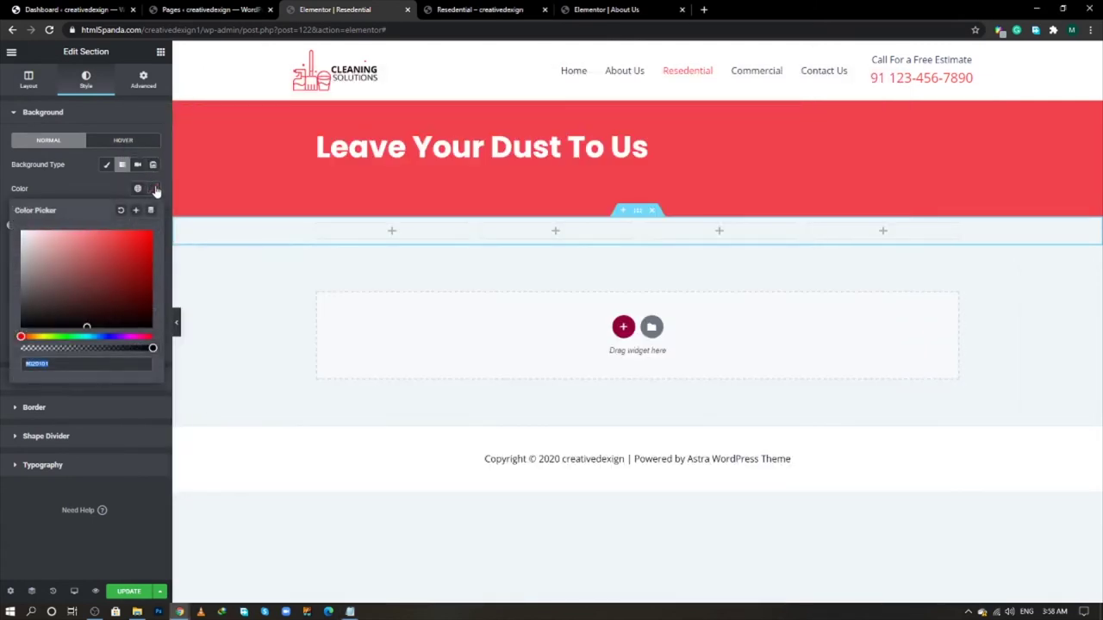
key(ctrl+v)
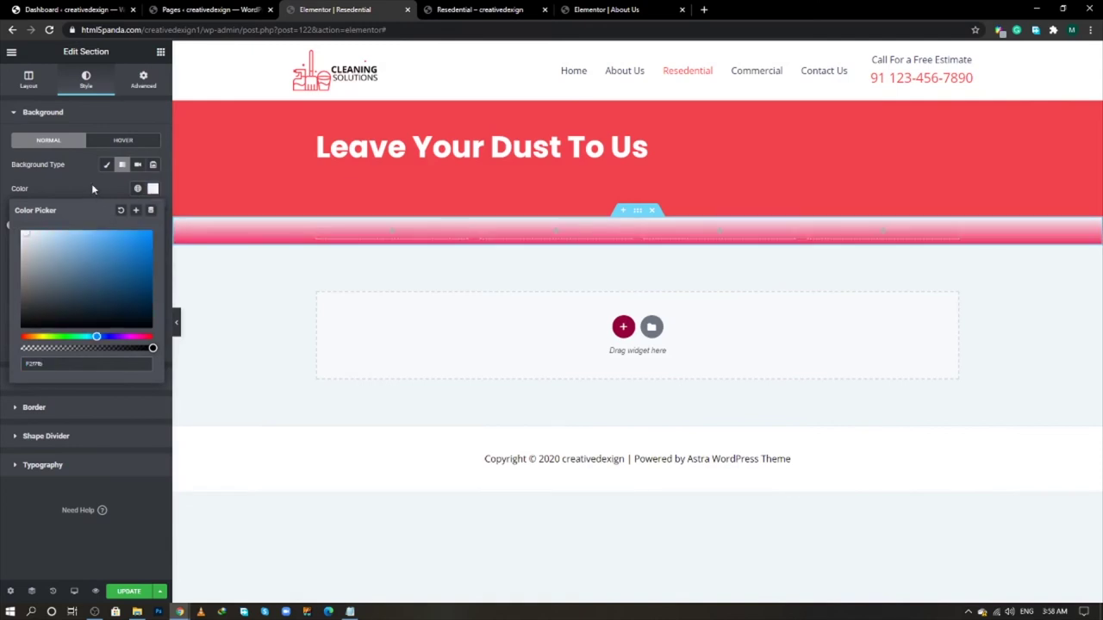
click(92, 188)
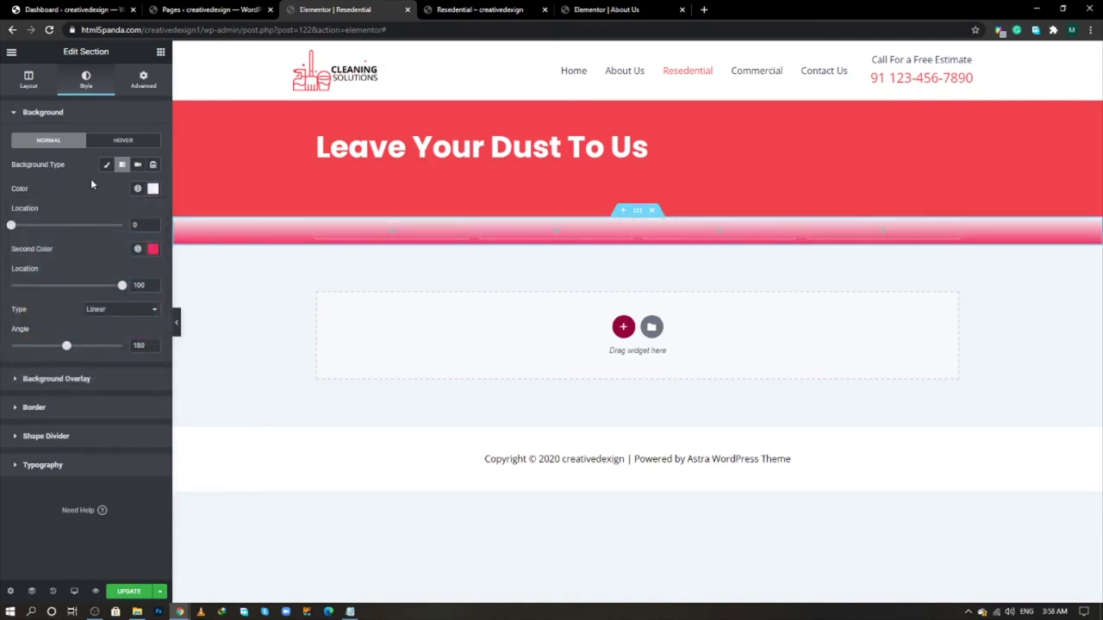
click(154, 190)
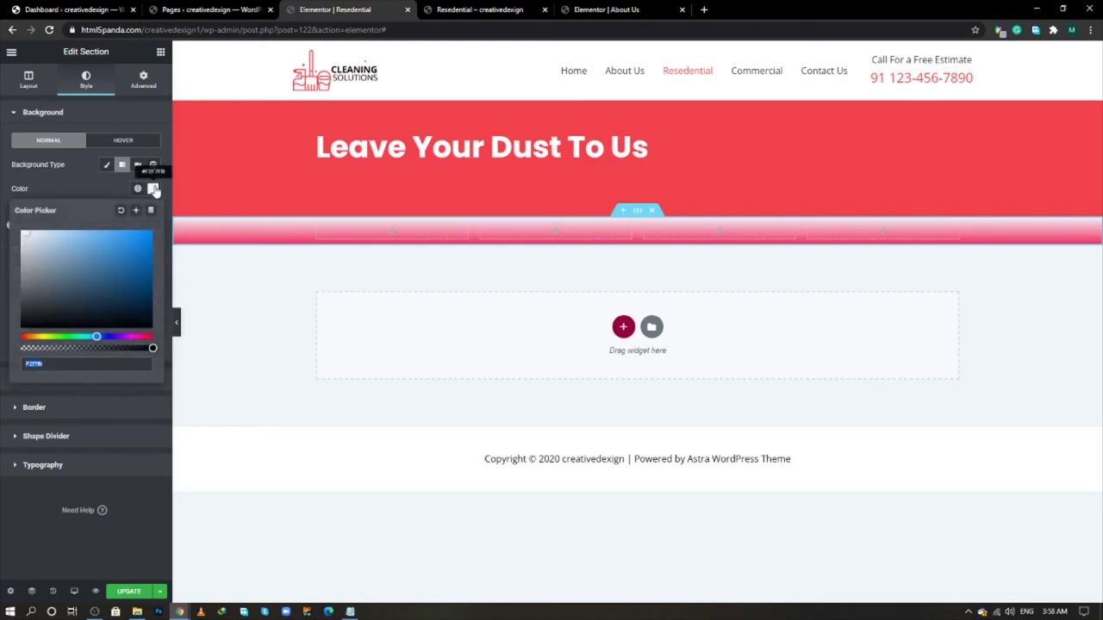
click(114, 192)
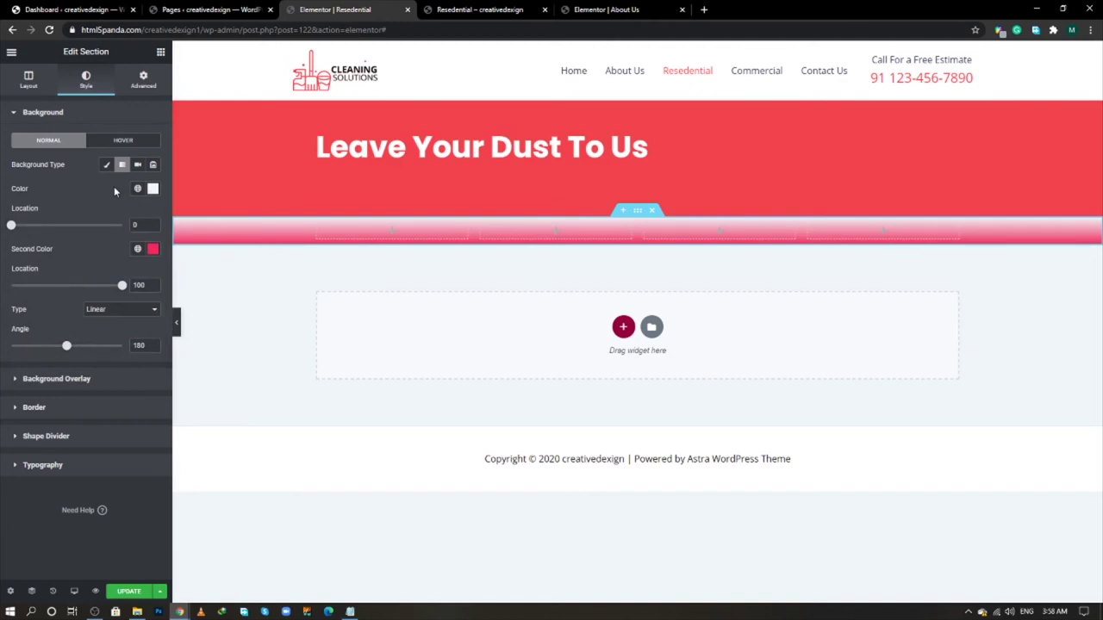
key(alt+Tab)
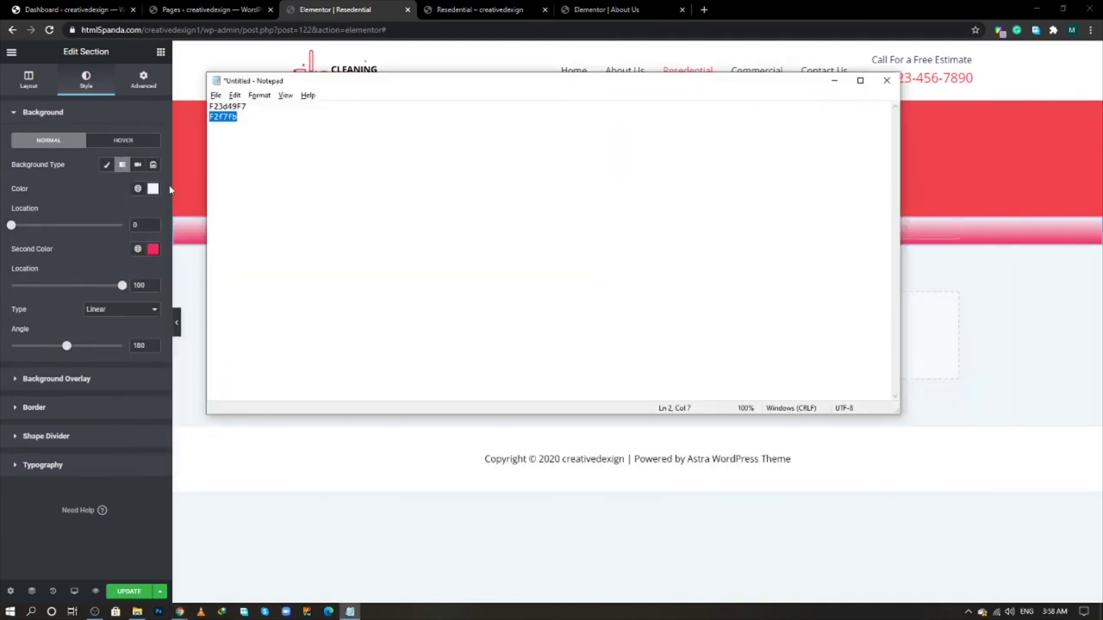
key(alt+Tab)
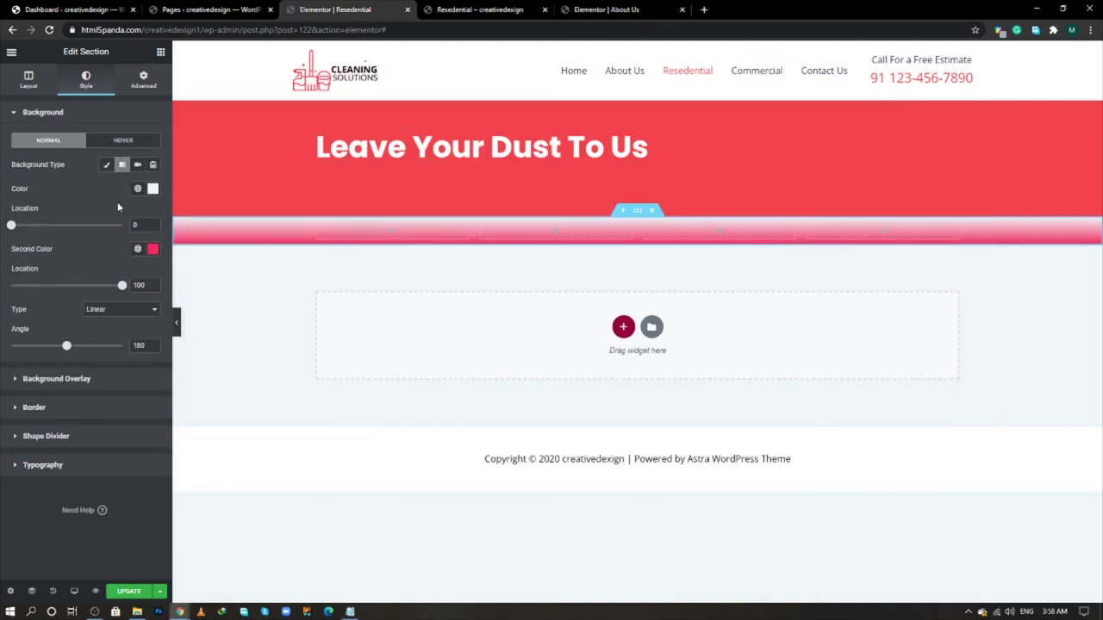
- Set the second gradient colour to F2F7FB, first colour fully transparent, location 40
click(152, 249)
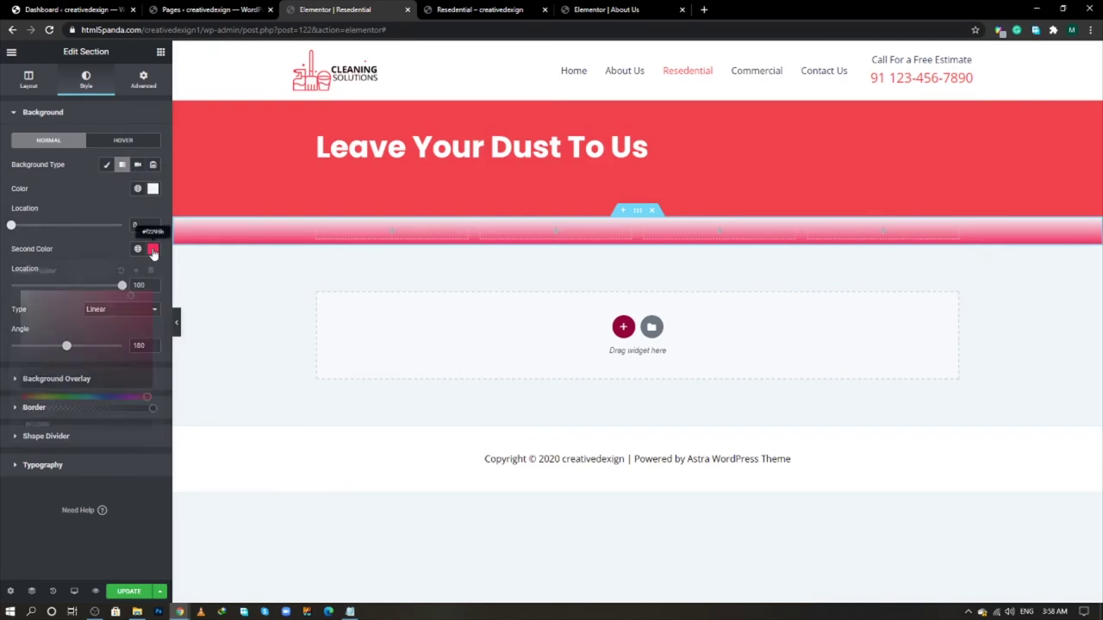
key(ctrl+v)
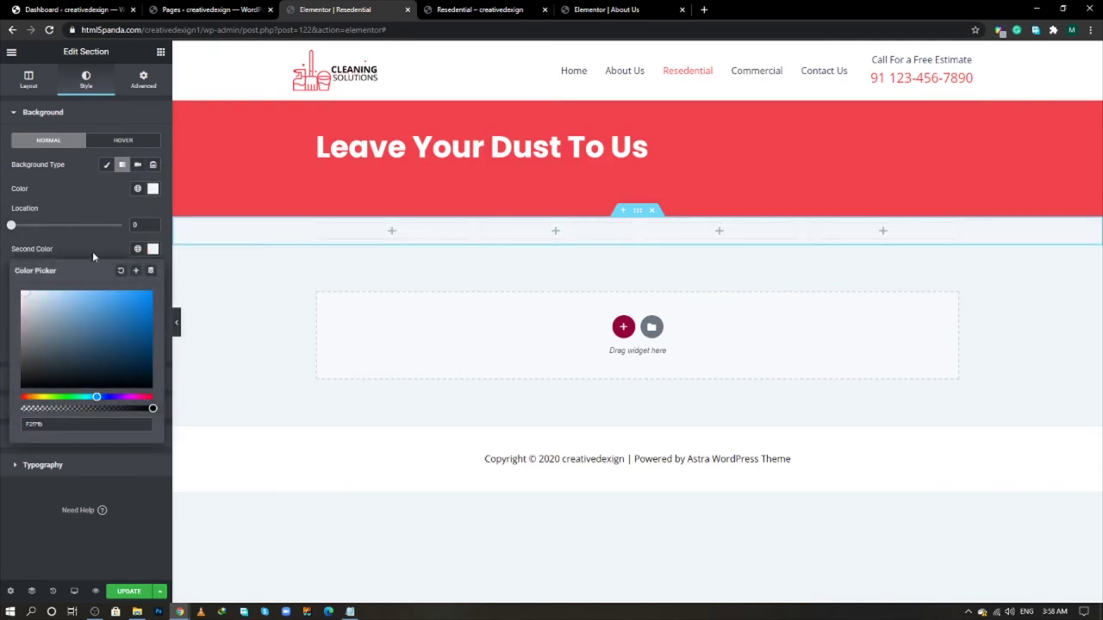
click(93, 251)
click(152, 189)
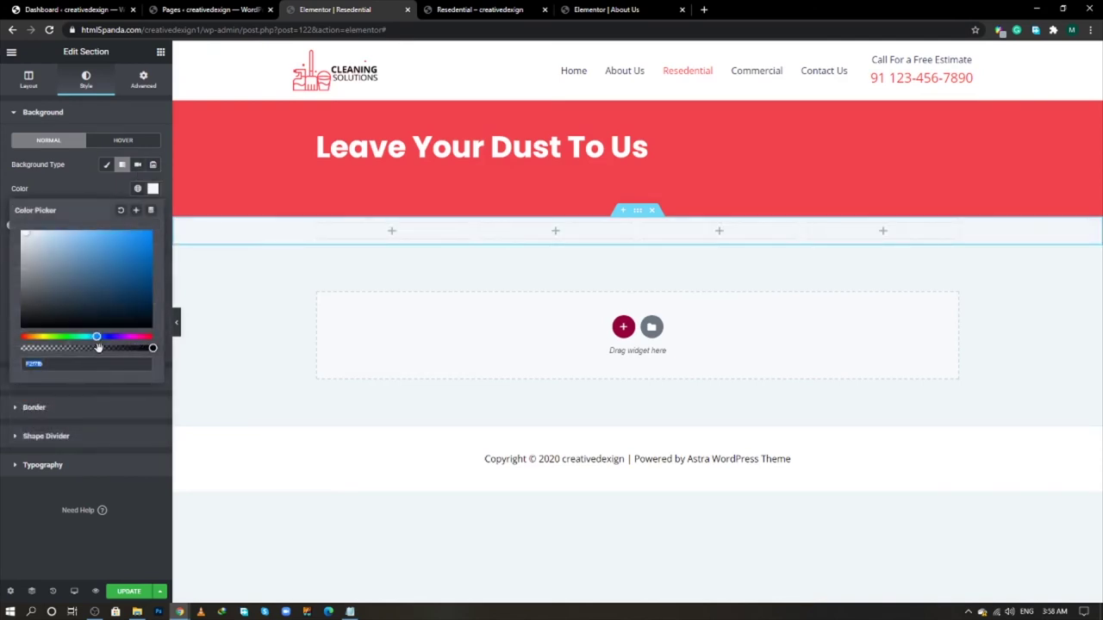
drag(152, 348, 10, 349)
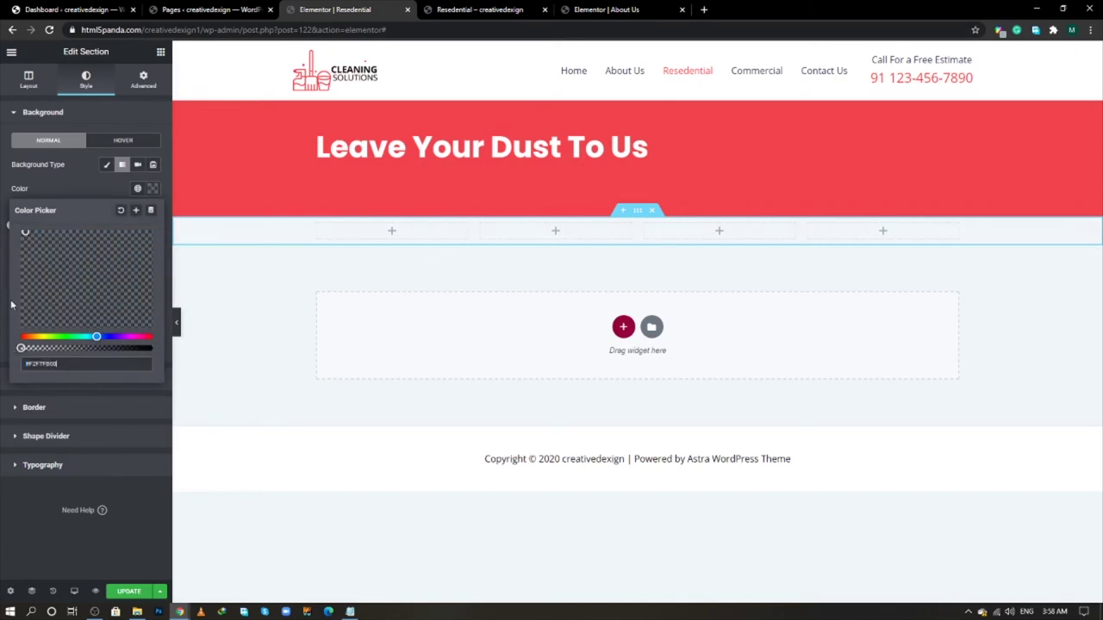
click(64, 184)
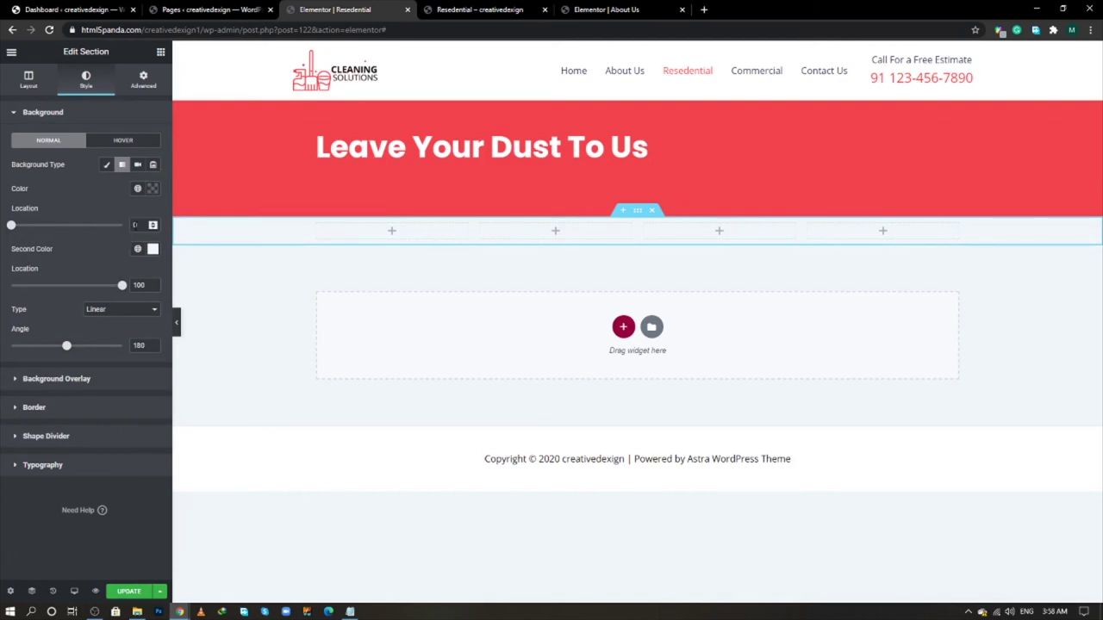
text(40)
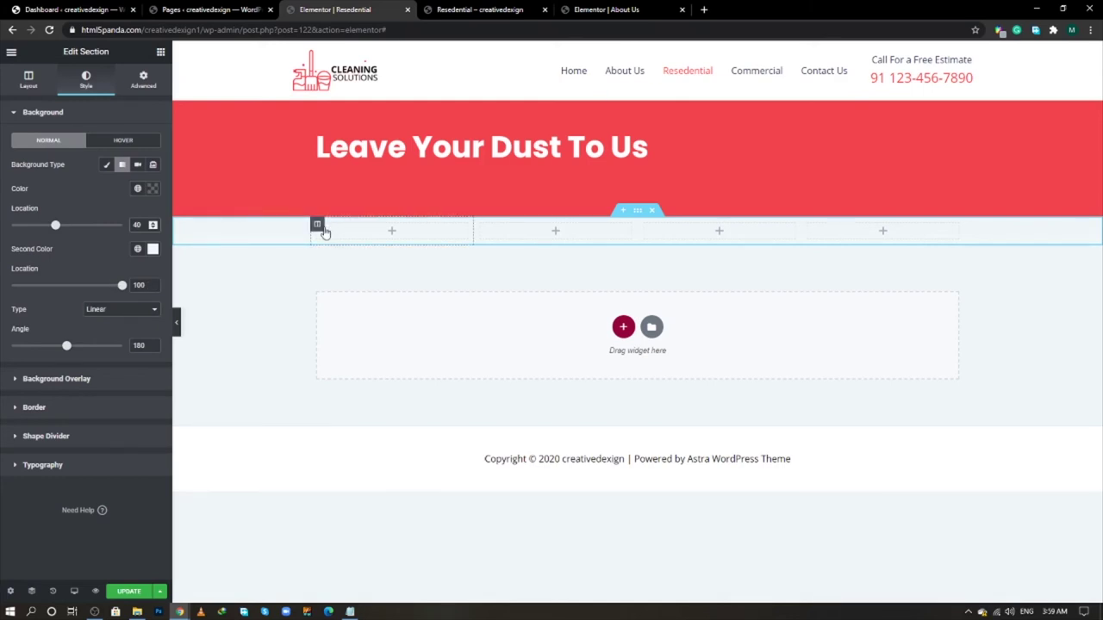
click(160, 52)
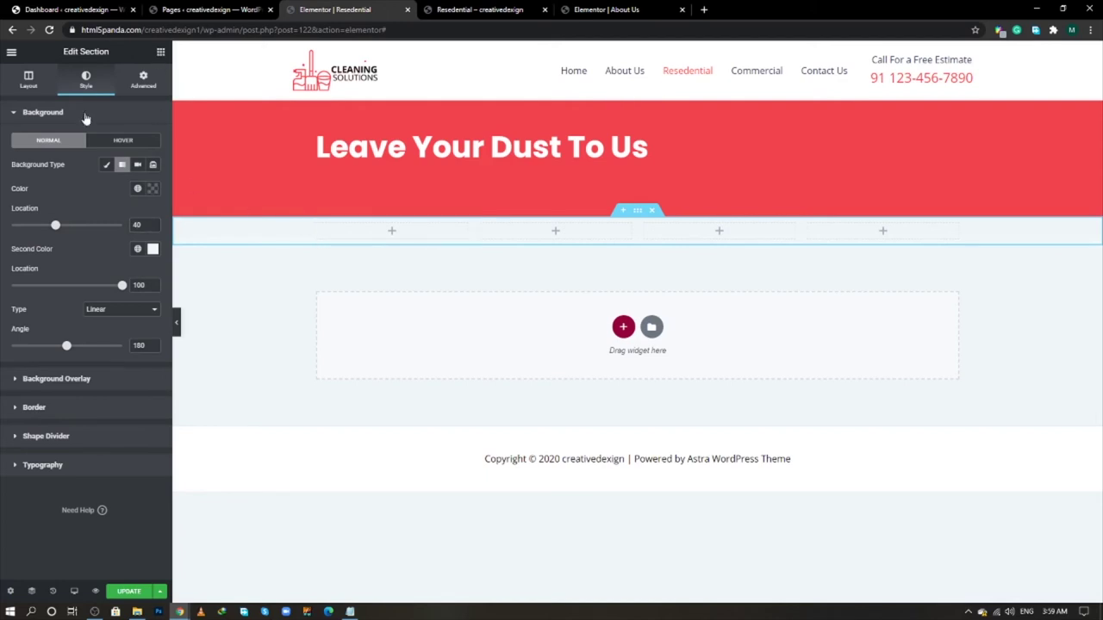
- Drop an Image Box into the first column and give that column a classic white #FFFFFF background
text(image)
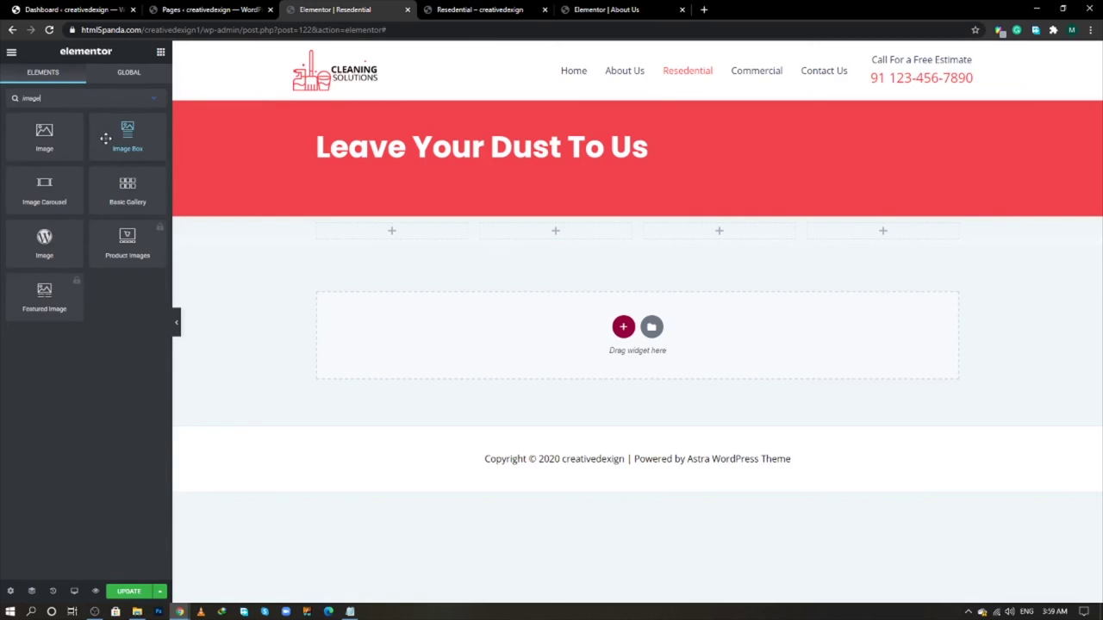
drag(107, 139, 375, 239)
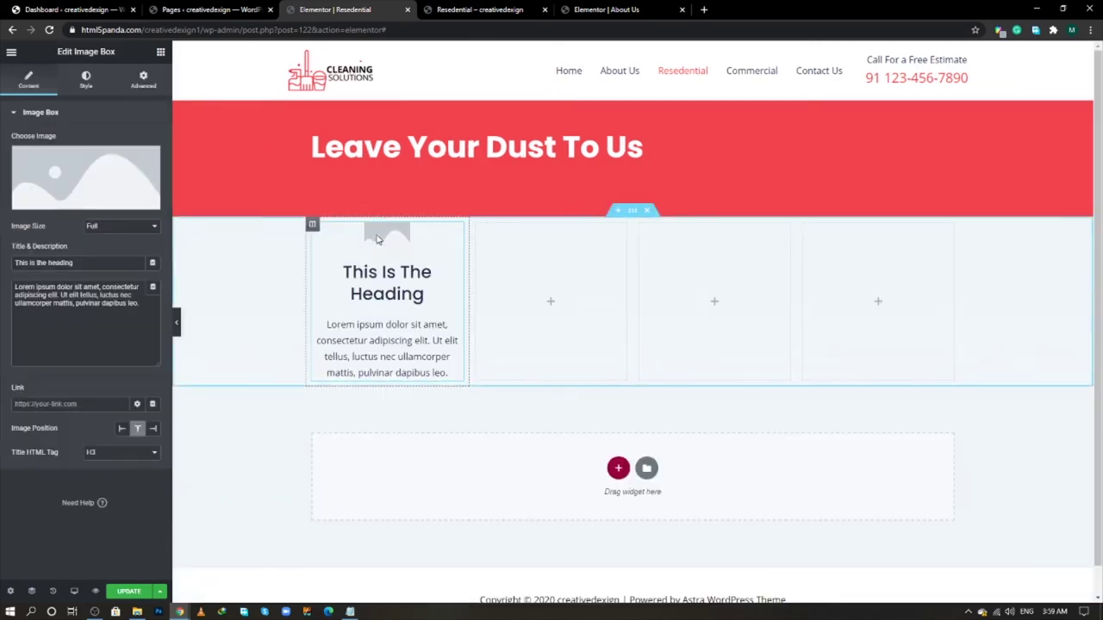
click(313, 224)
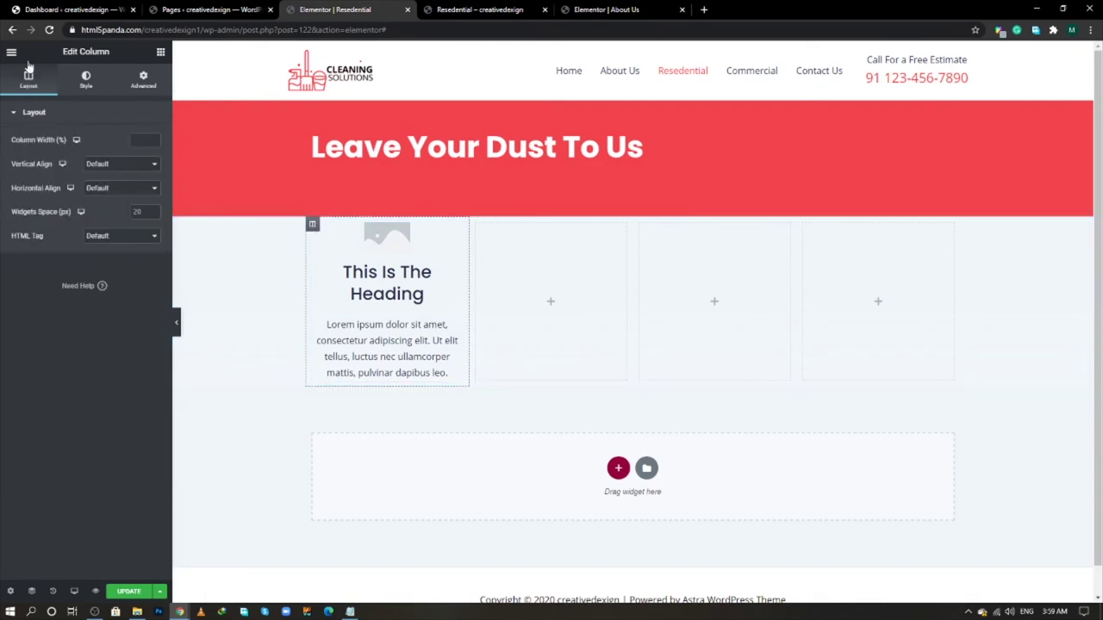
click(85, 79)
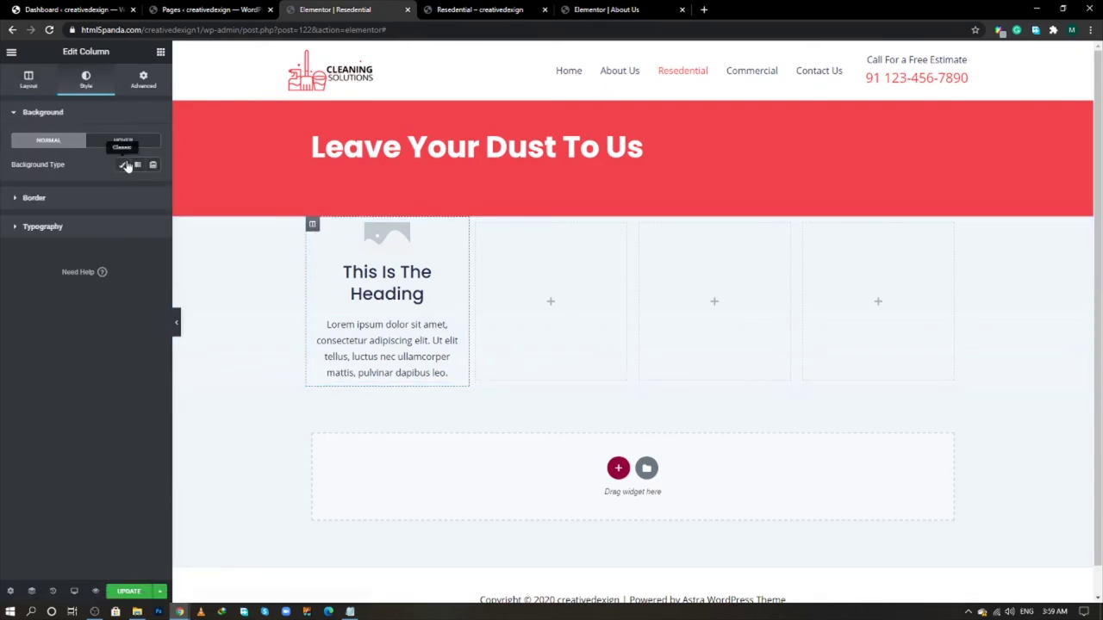
click(123, 164)
click(153, 188)
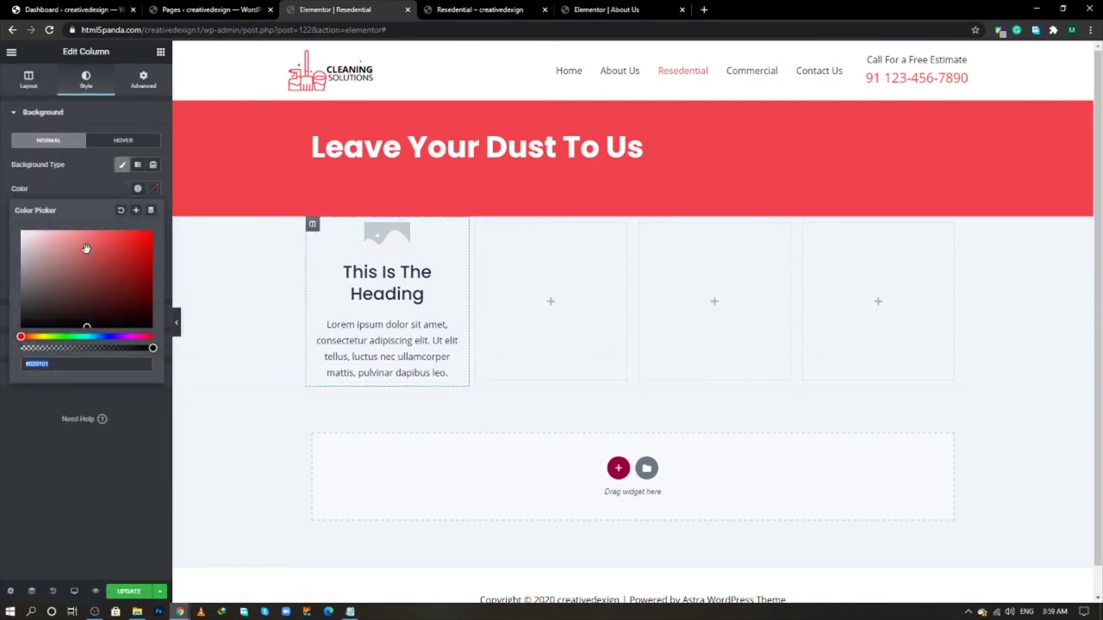
click(94, 167)
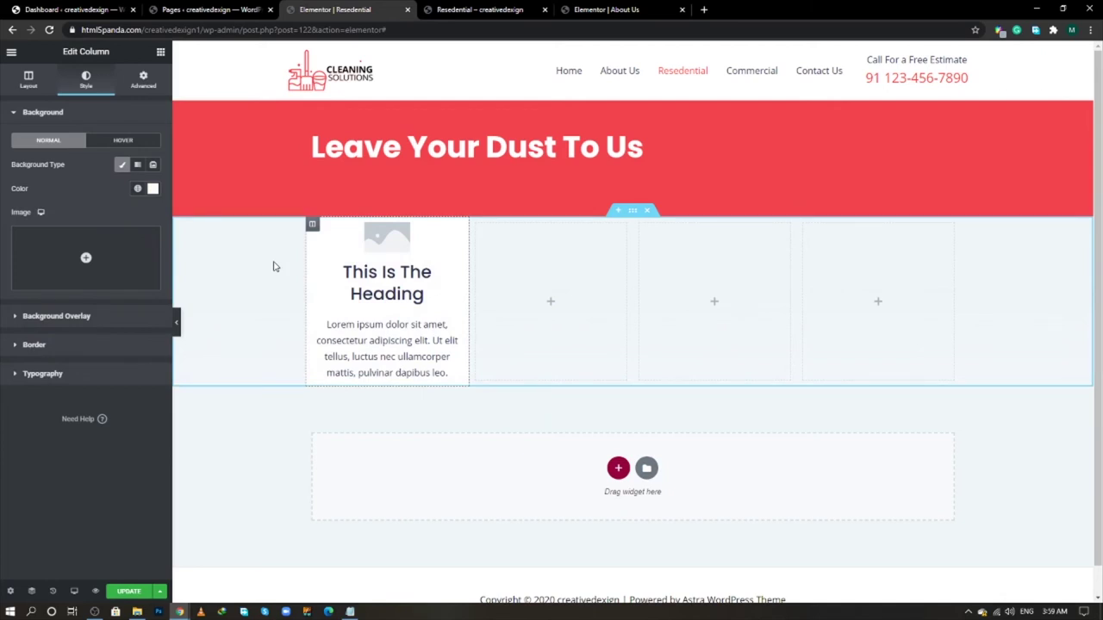
- Set the first column's margin to 10 and padding to 20
click(143, 80)
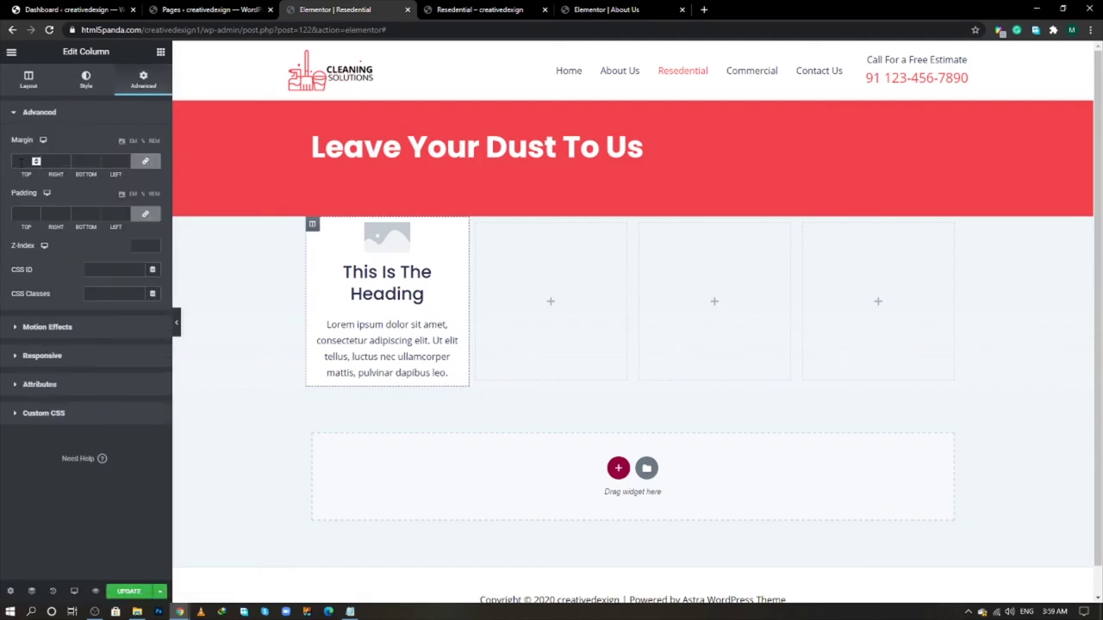
text(10)
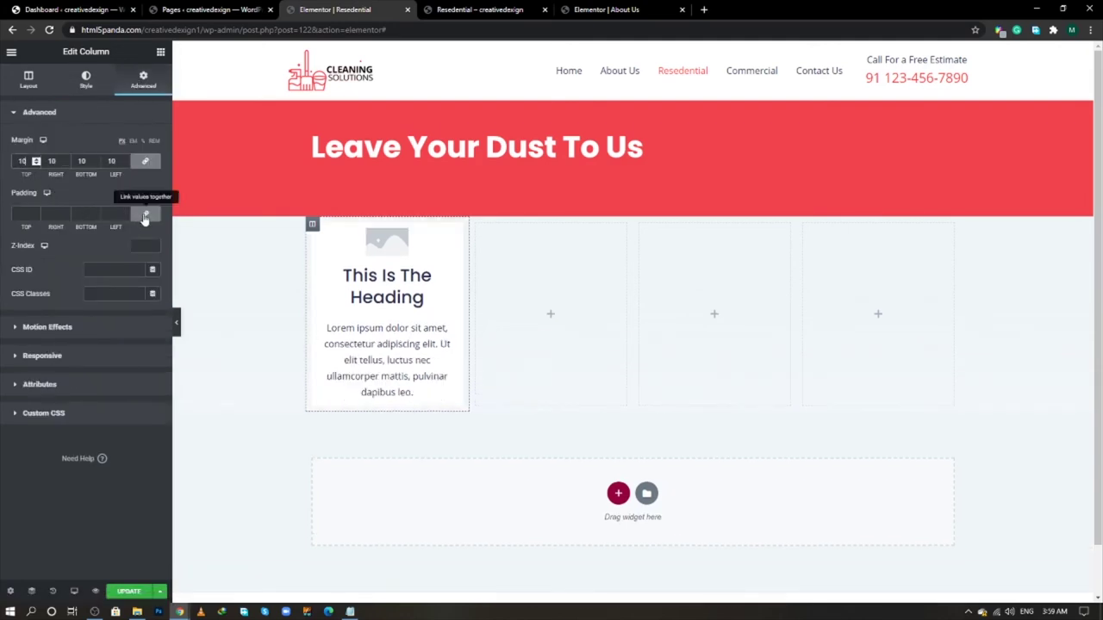
click(111, 214)
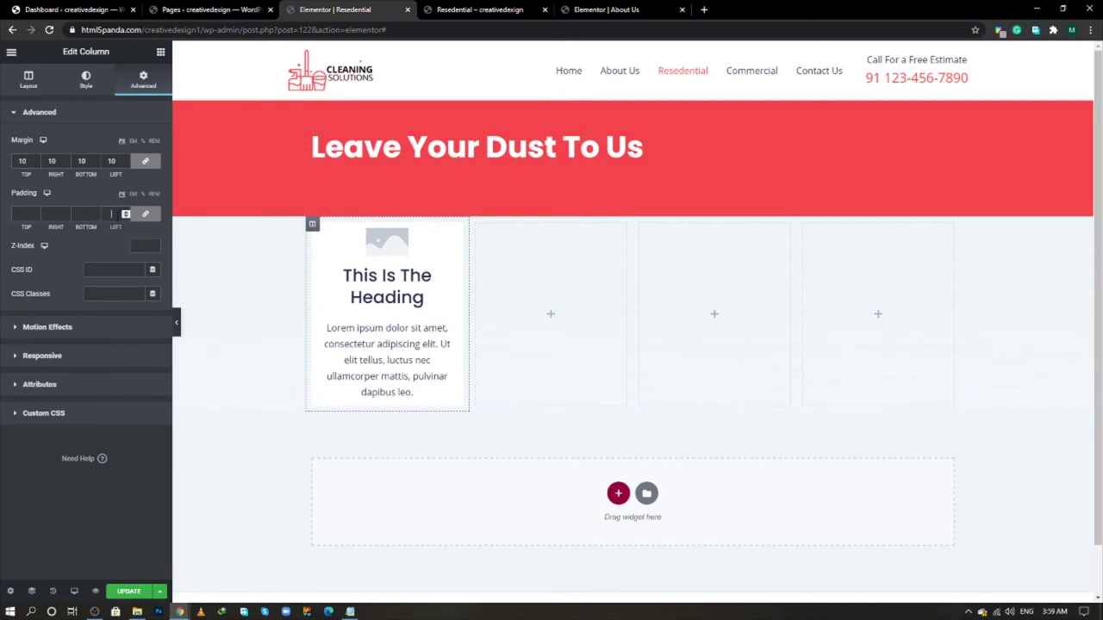
text(20)
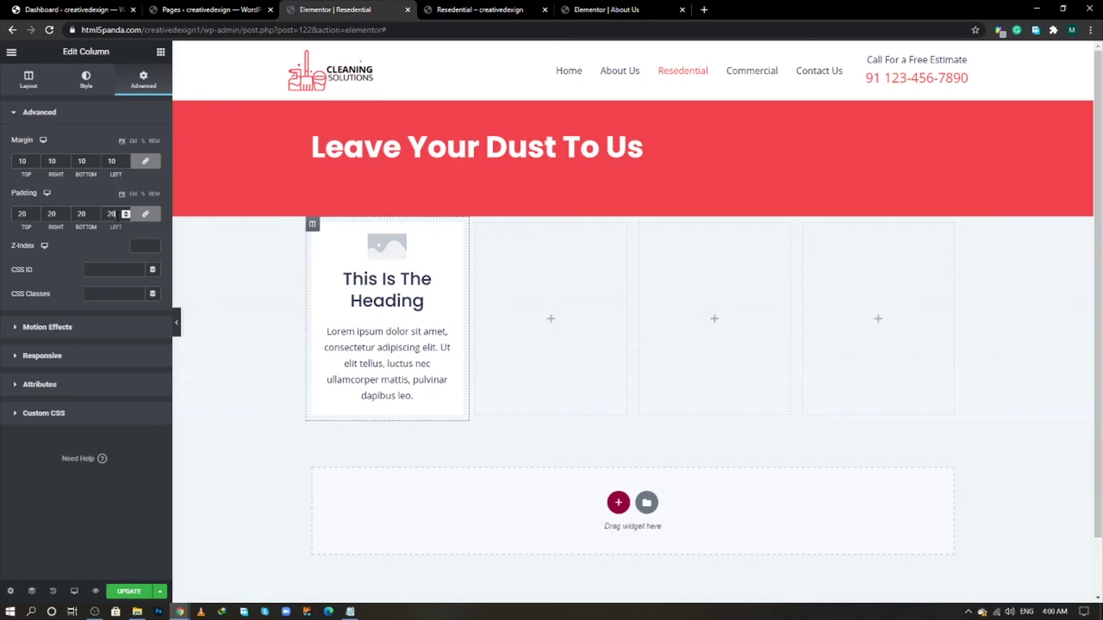
- Round the column's corners to 12 px and add a faint 10%-opacity box shadow
click(86, 81)
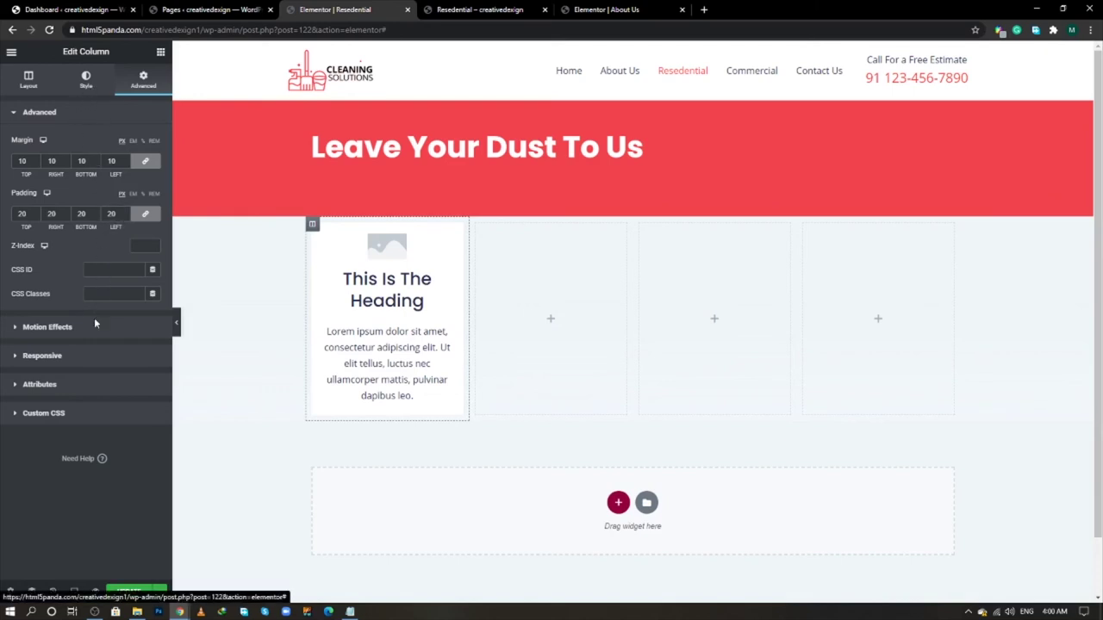
click(85, 348)
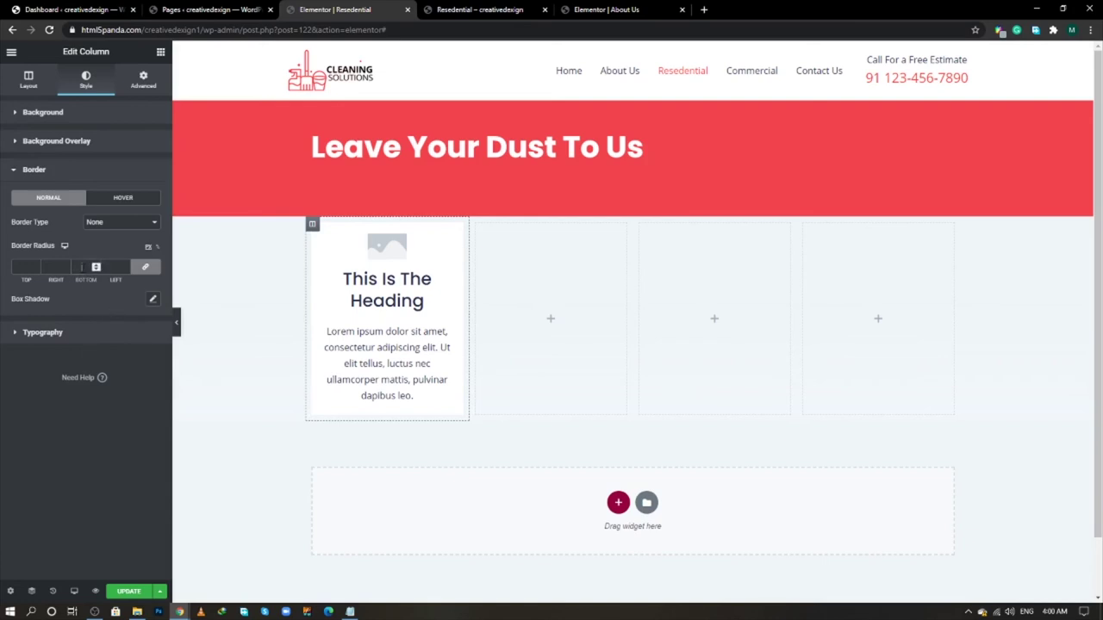
text(2)
click(151, 299)
click(144, 329)
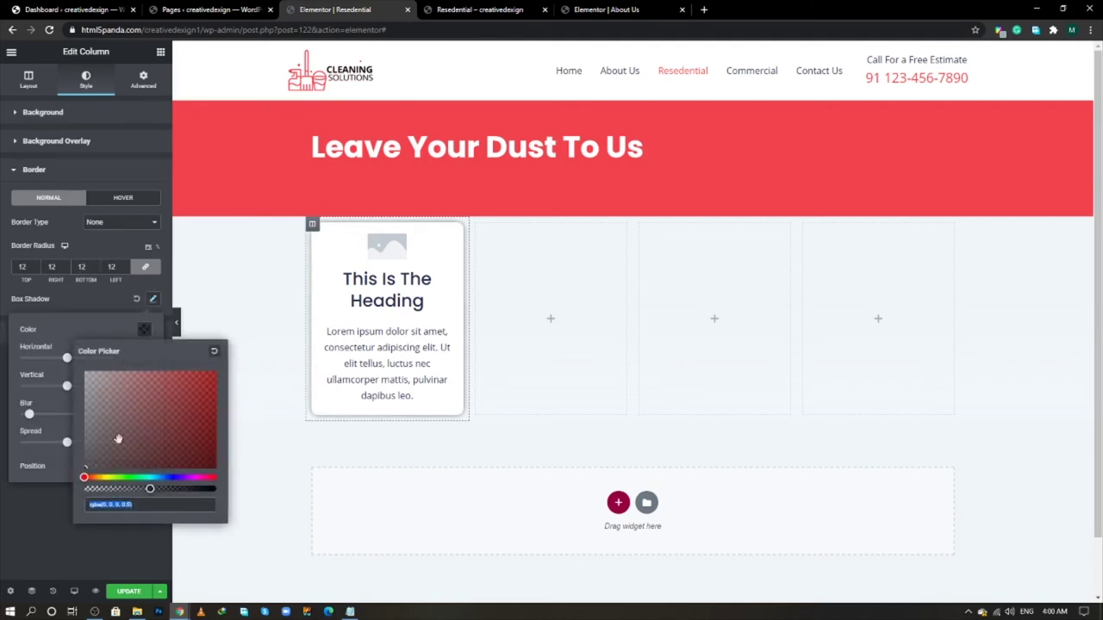
drag(139, 489, 96, 489)
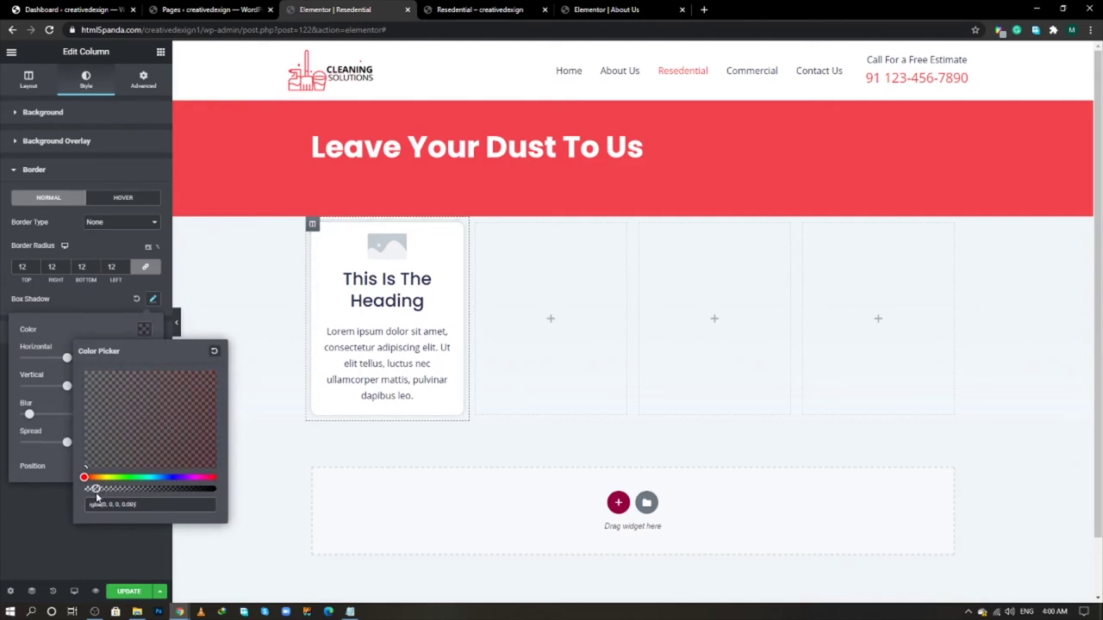
click(60, 546)
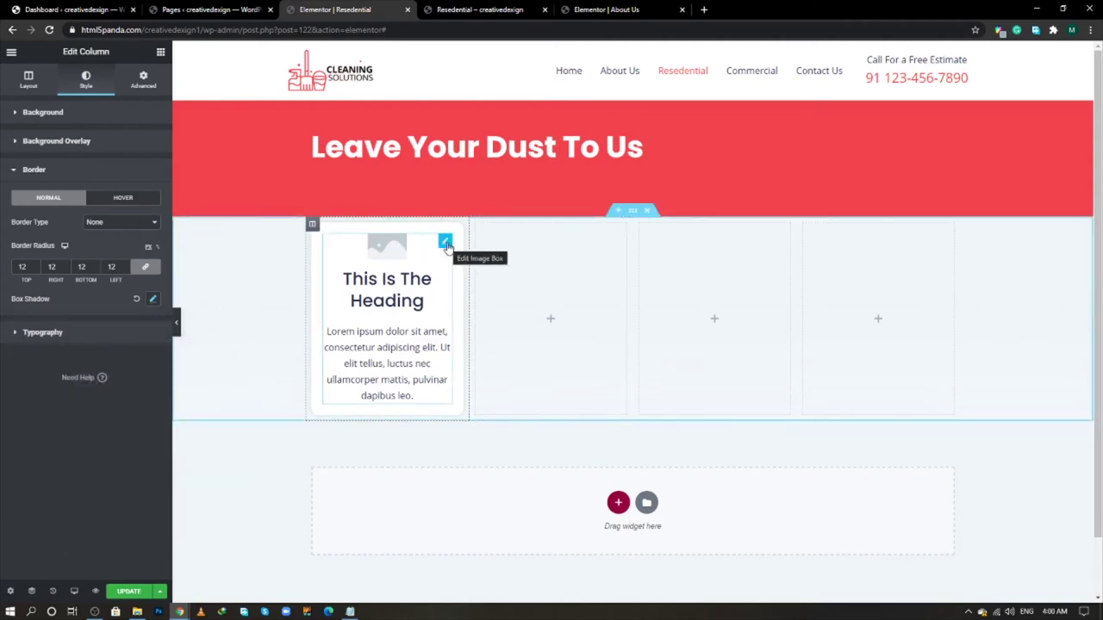
click(446, 243)
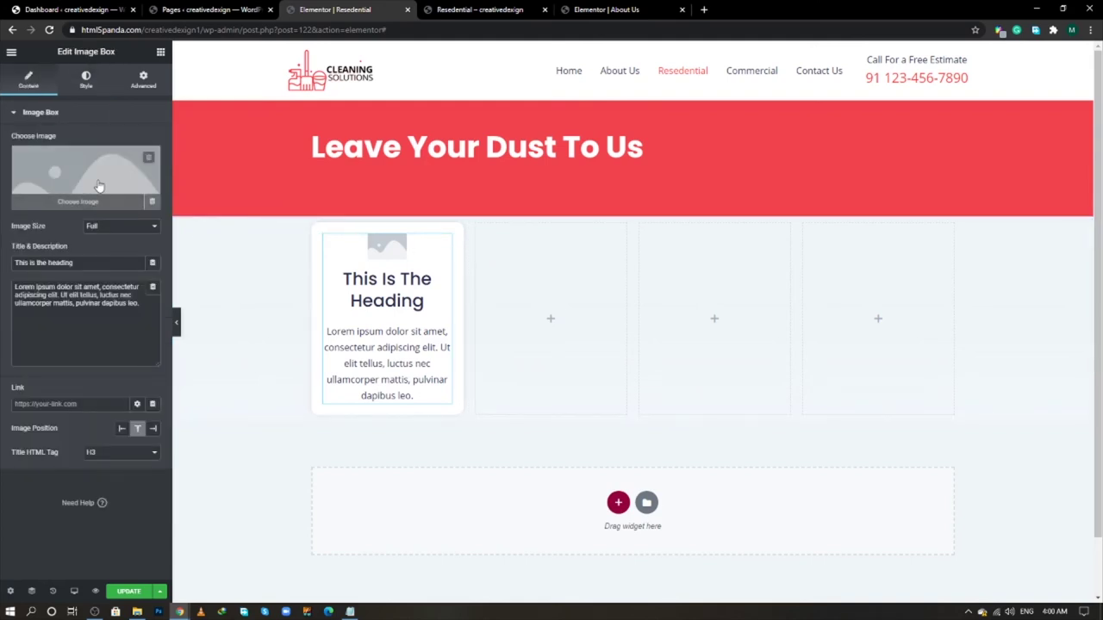
- Replace the Image Box placeholder with the living-room-1 icon from the Media Library
click(98, 185)
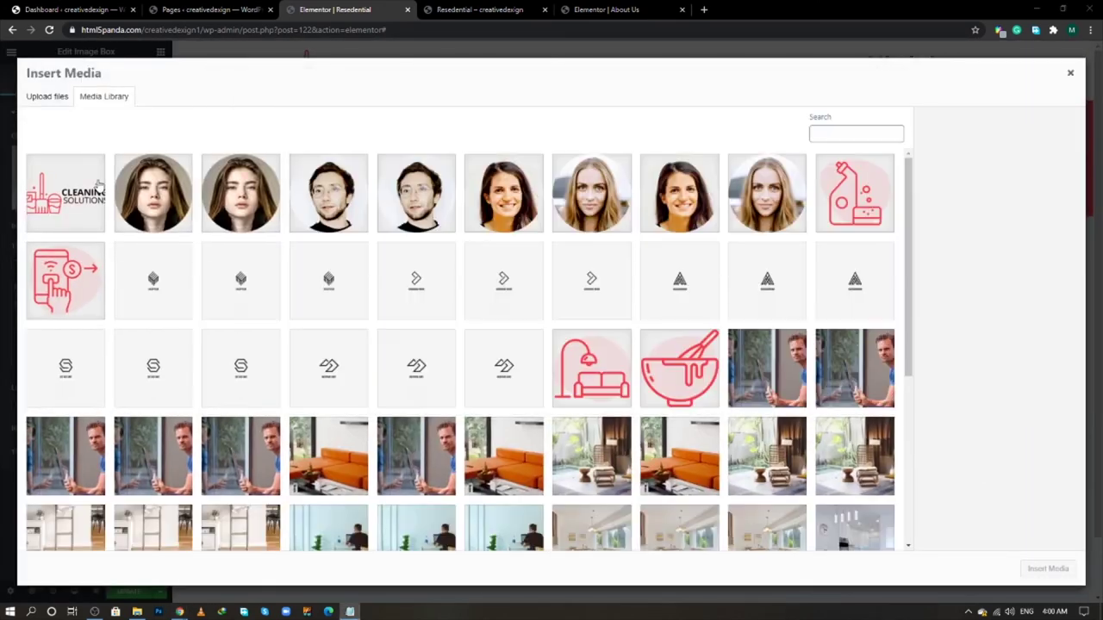
key(alt+Tab)
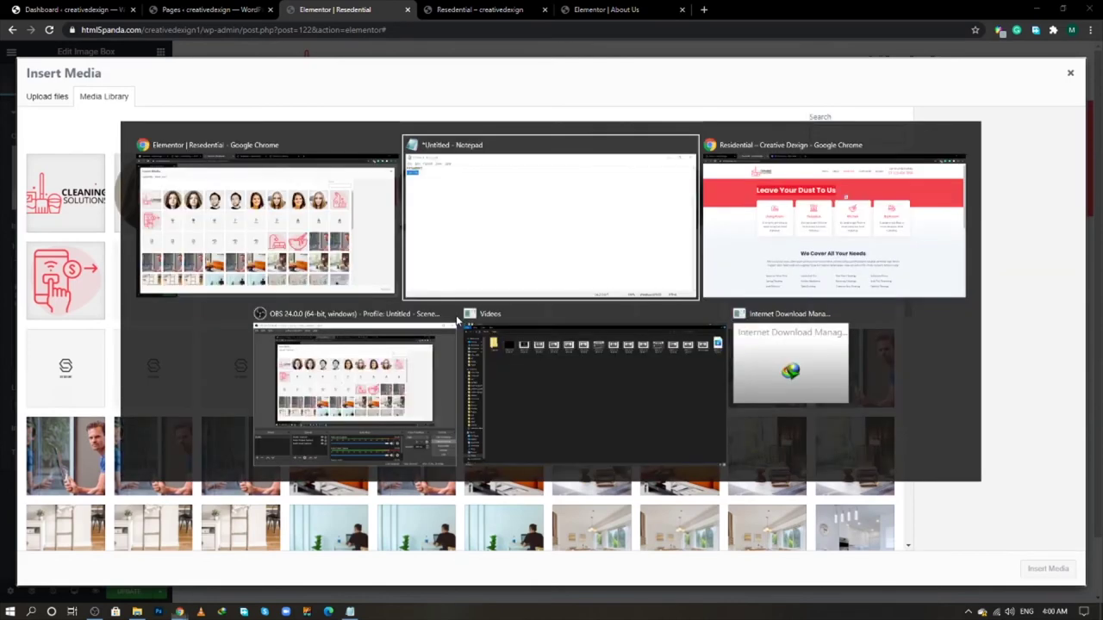
key(alt+Tab)
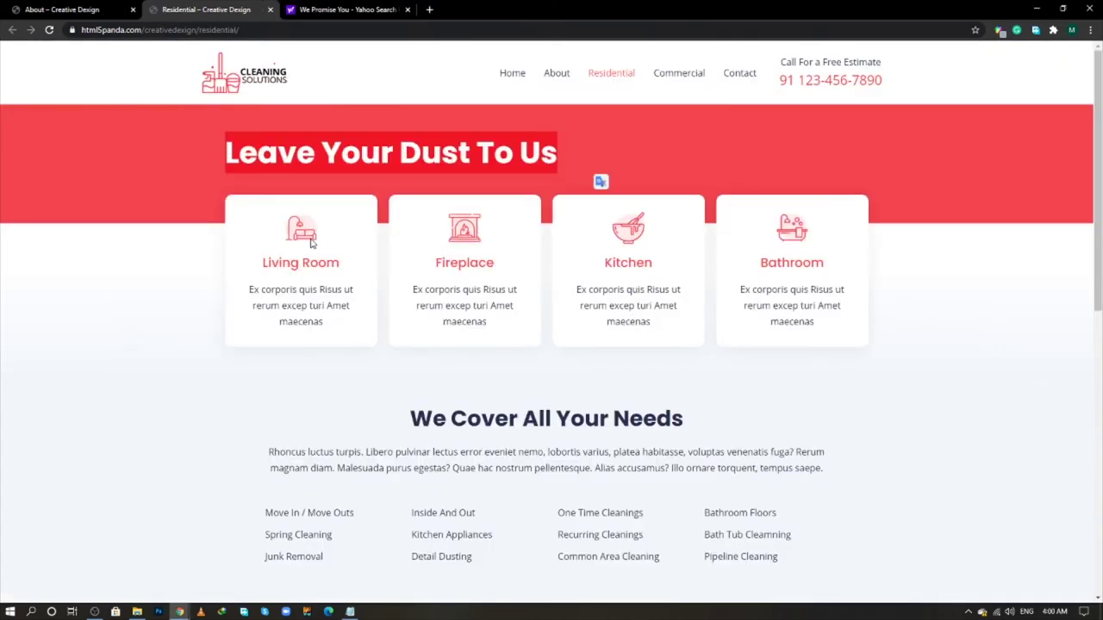
key(alt+Tab)
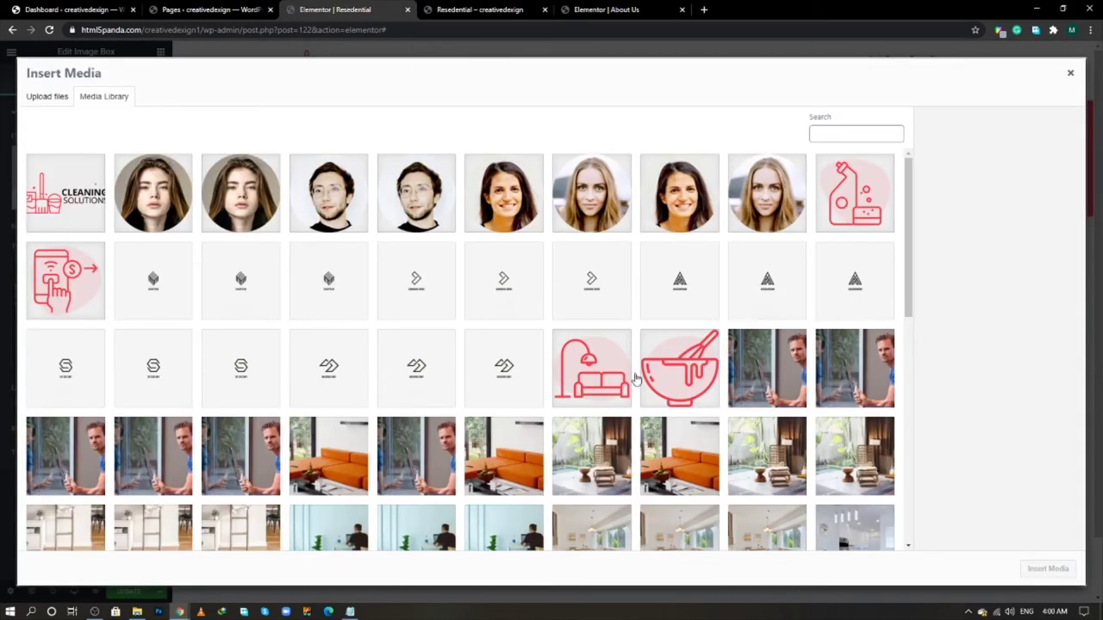
click(610, 378)
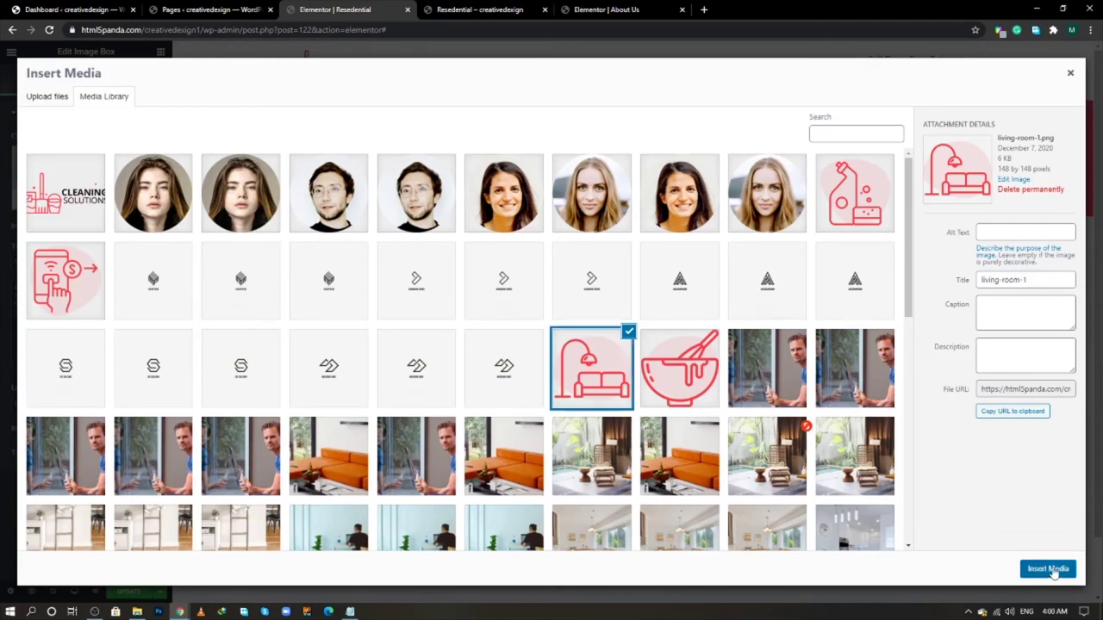
click(1049, 570)
key(alt+Tab)
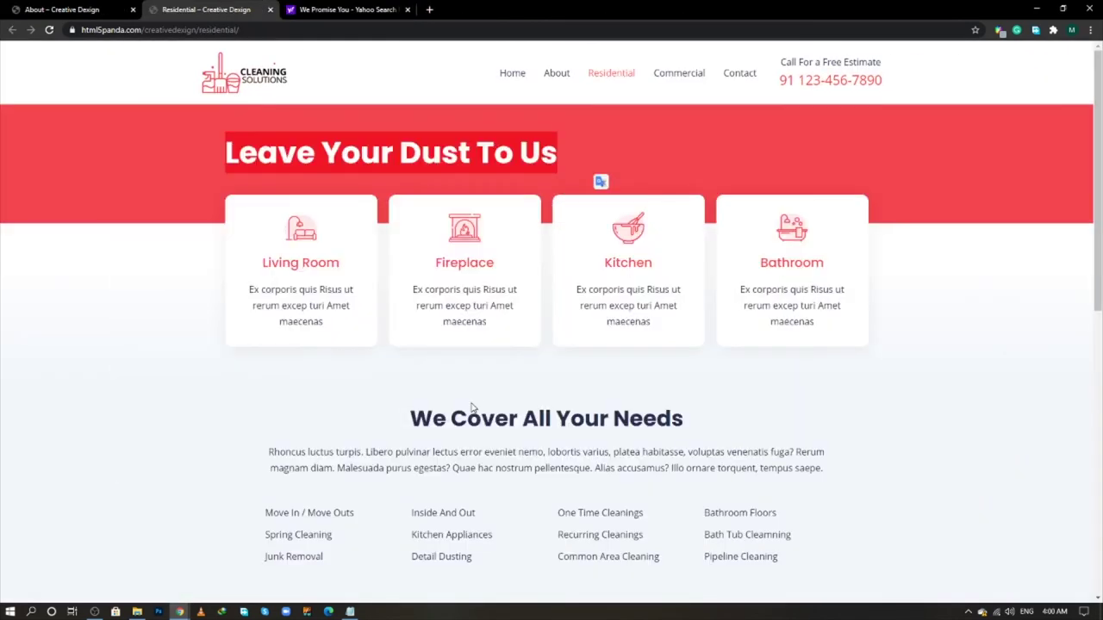
key(alt+Tab)
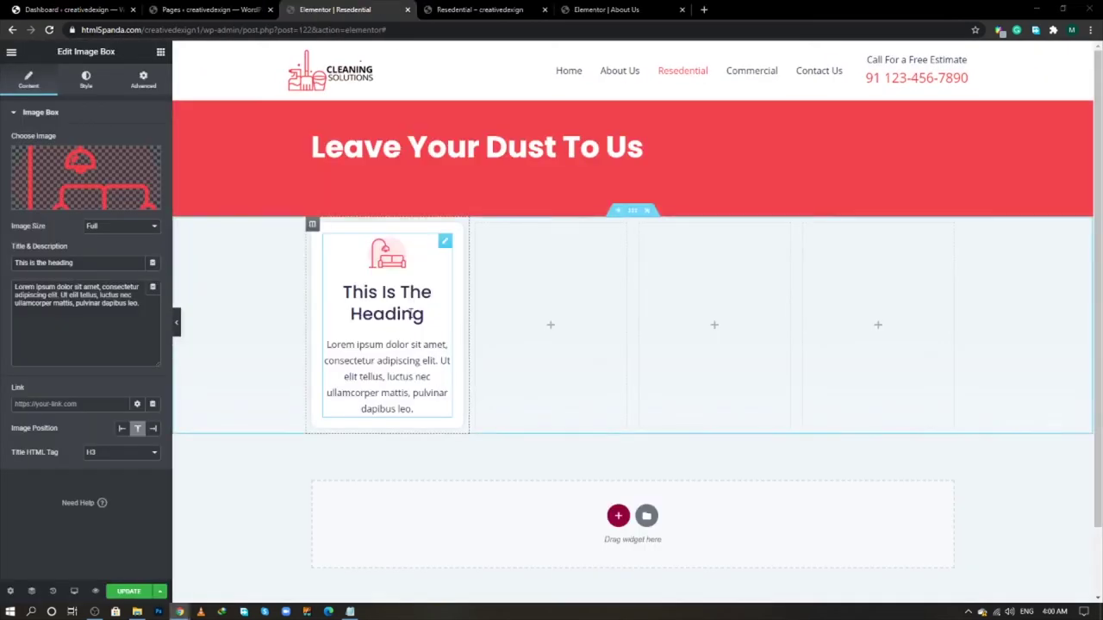
- Copy 'Living Room' from the live site into the first card's Image Box title
key(alt+Tab)
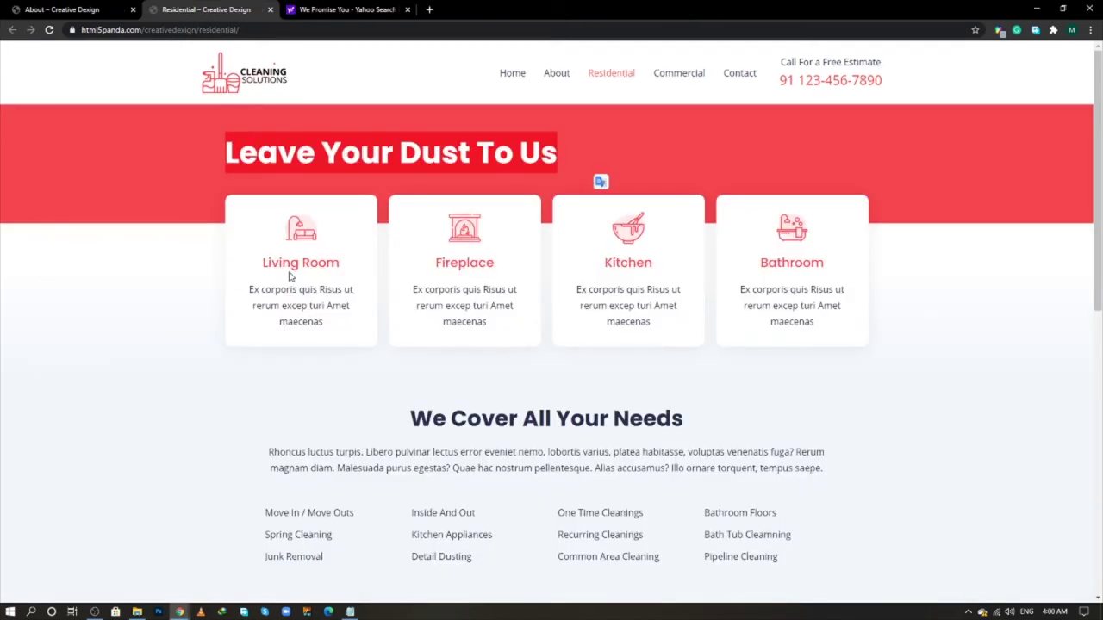
triple_click(291, 276)
right_click(303, 281)
click(306, 277)
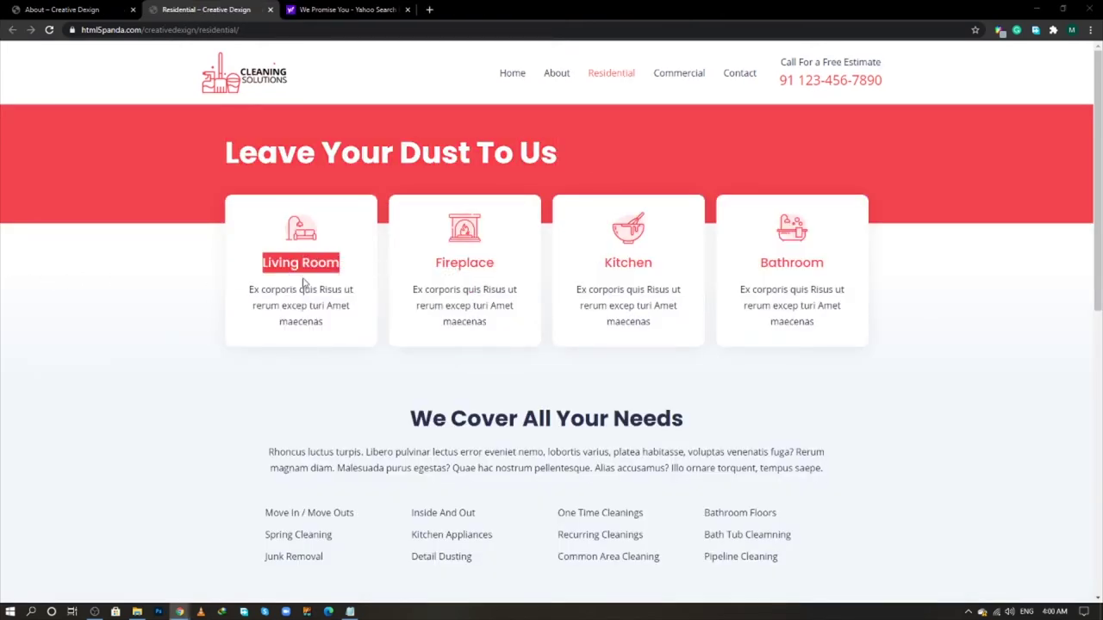
key(alt+Tab)
triple_click(105, 262)
key(ctrl+v)
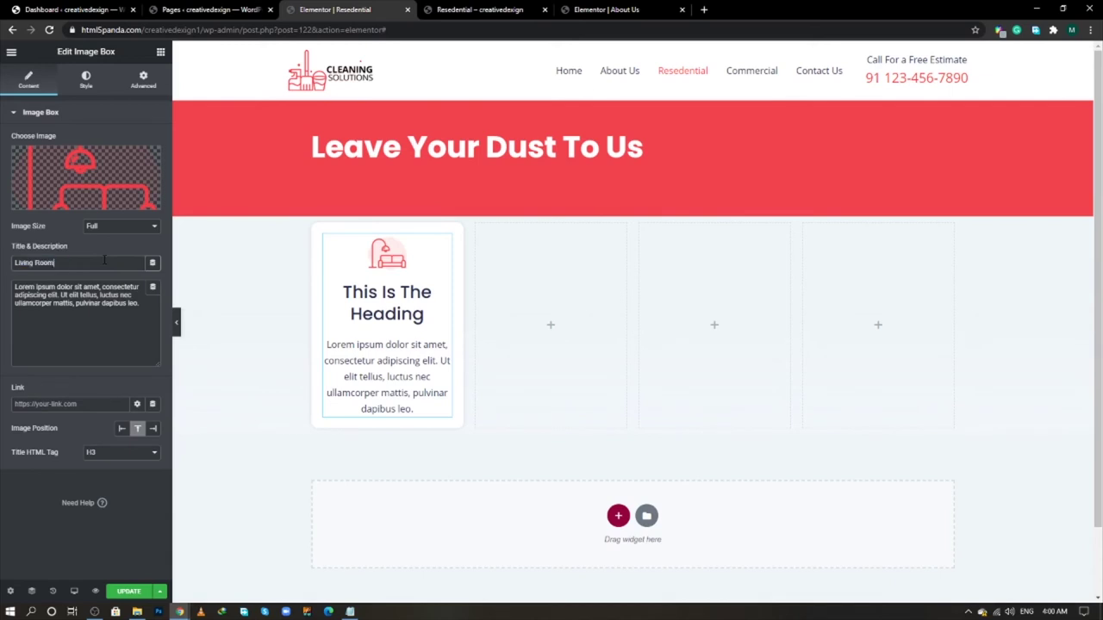
- Replace the card description with 'Ex corporis quis Risus ut rerum excep turi Amet maecenas' from the live site
key(alt+Tab)
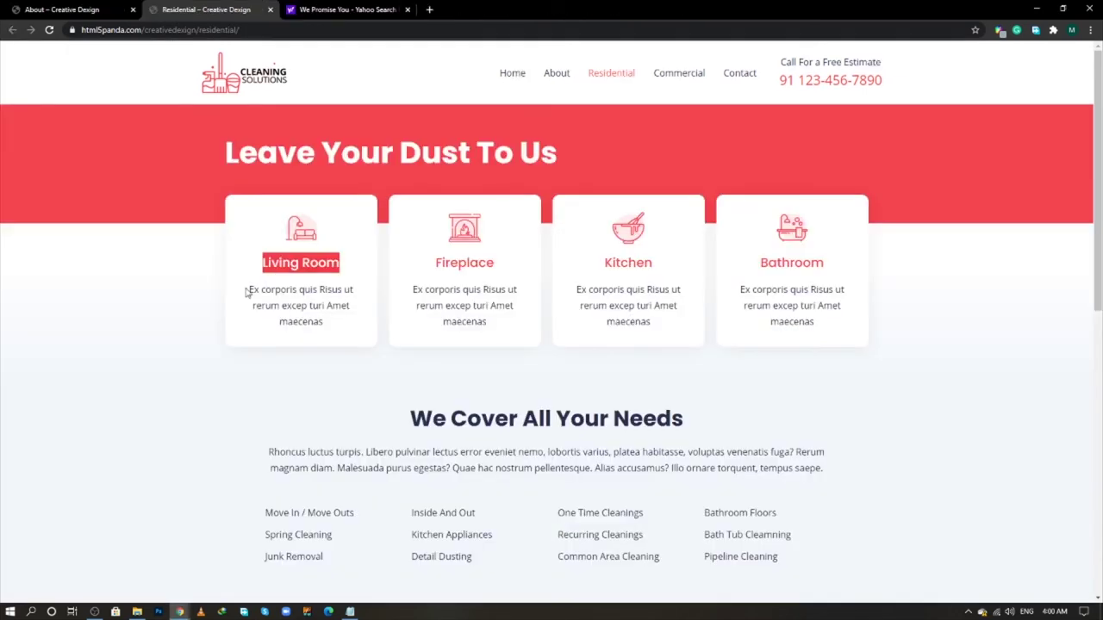
click(252, 289)
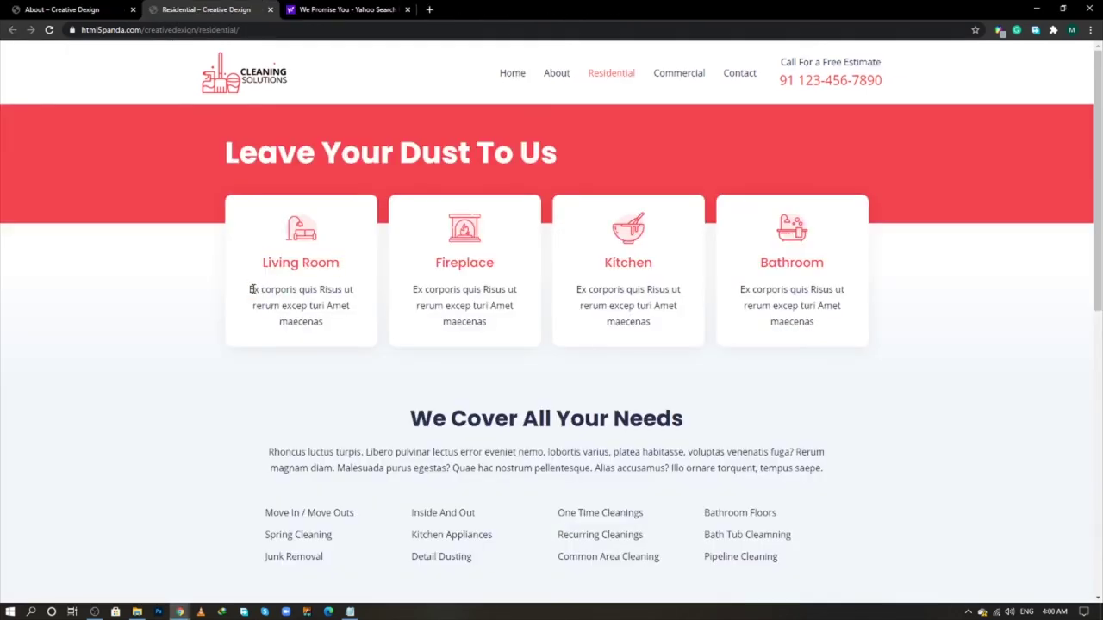
drag(252, 290, 359, 324)
right_click(279, 298)
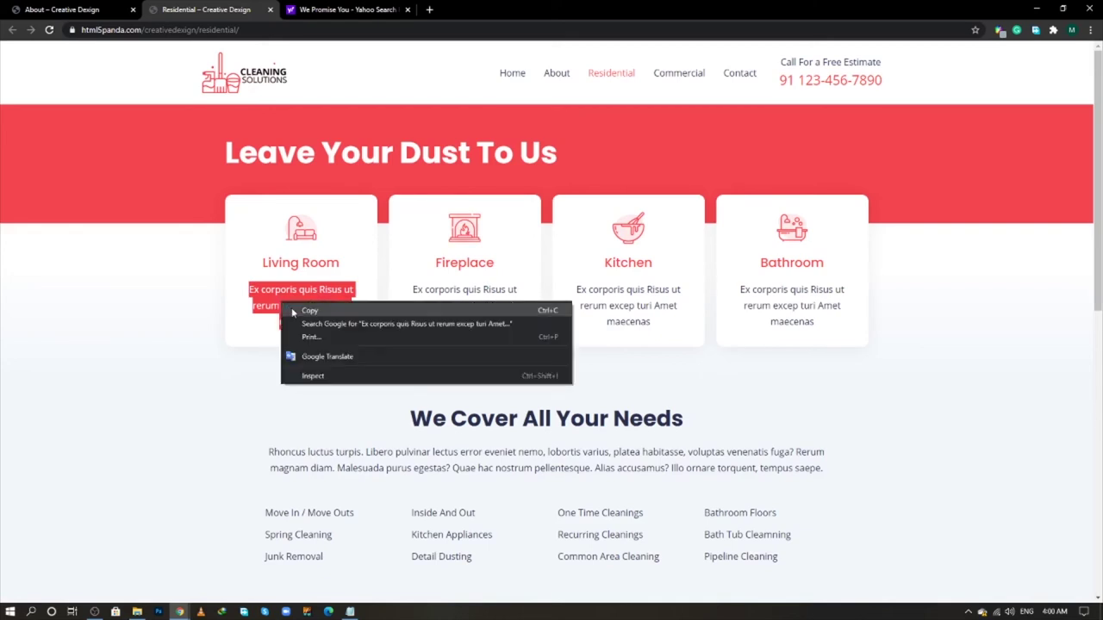
click(297, 308)
key(alt+Tab)
click(90, 297)
key(ctrl+a)
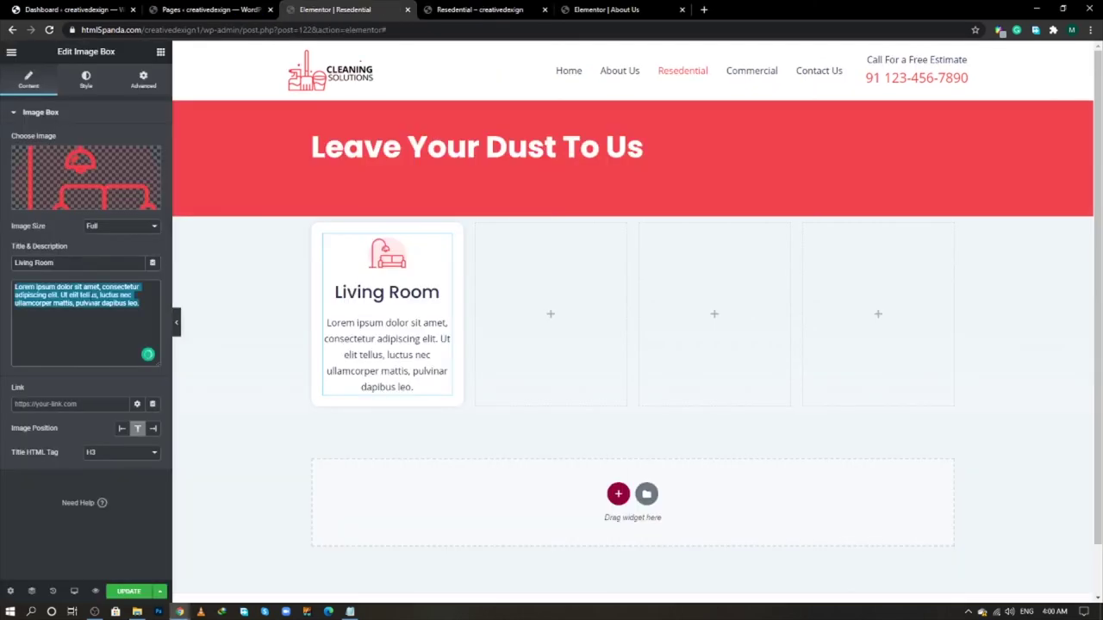
key(ctrl+v)
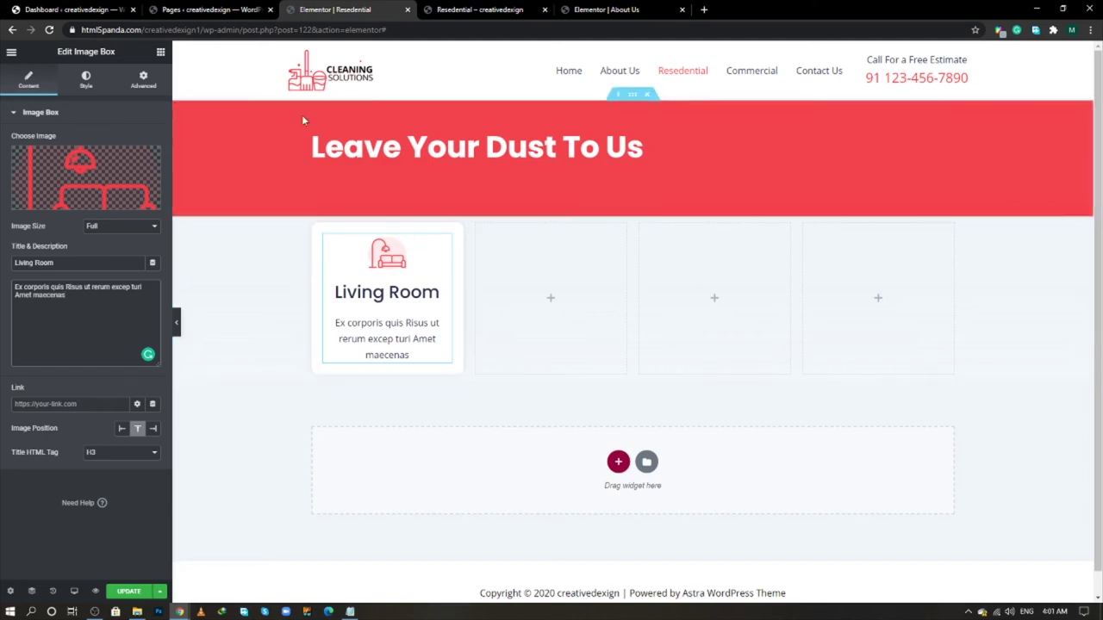
click(143, 80)
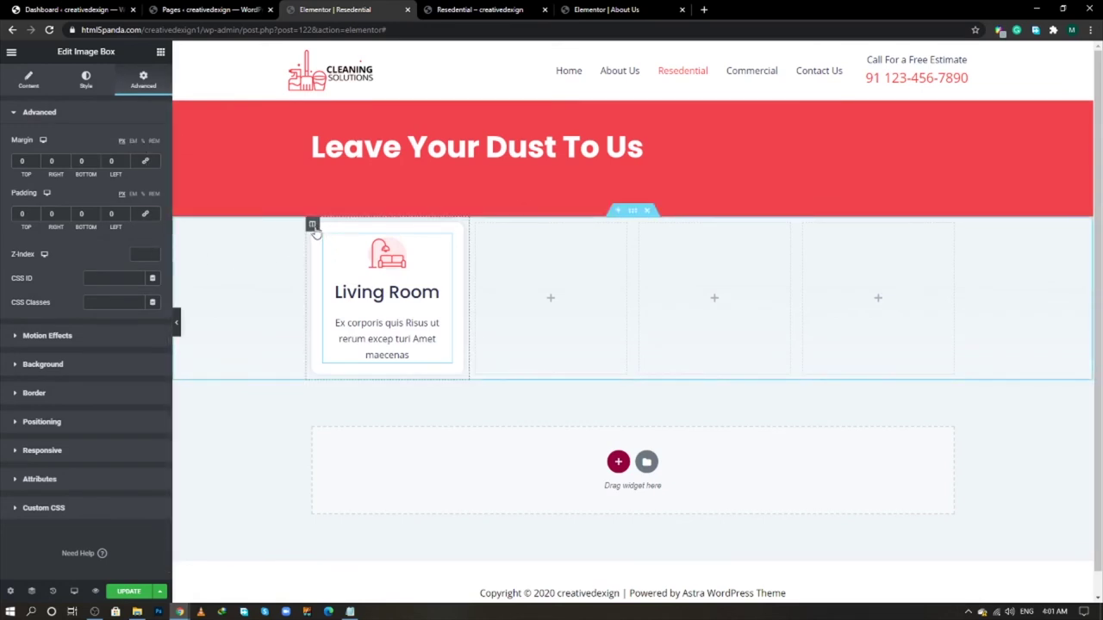
- Duplicate the Living Room column three times to make four cards
right_click(314, 227)
click(330, 253)
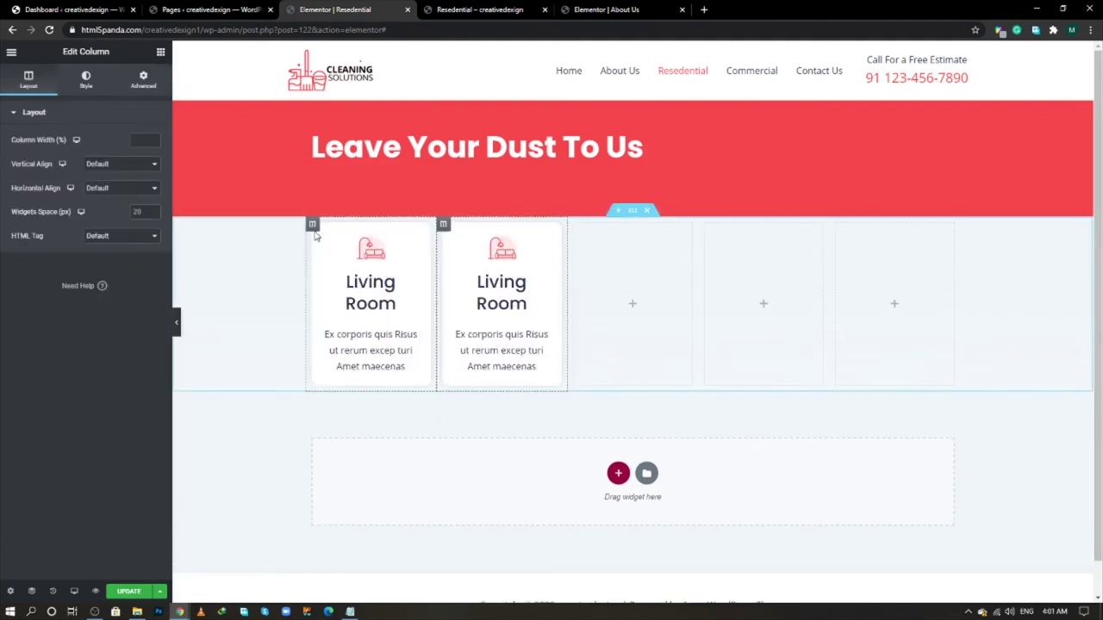
right_click(313, 224)
click(332, 250)
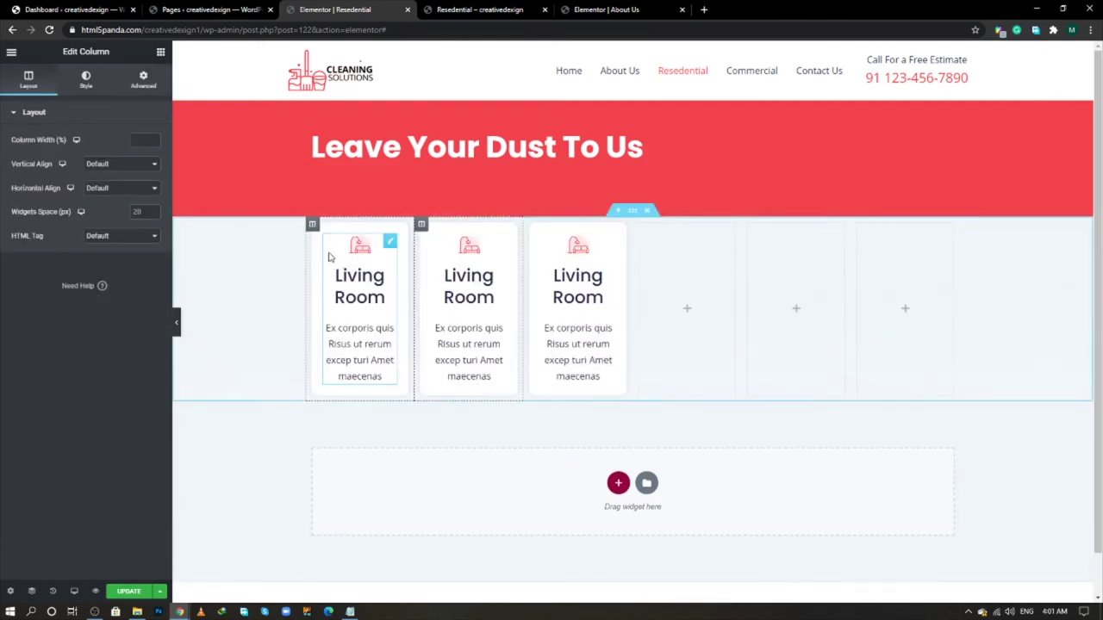
right_click(312, 224)
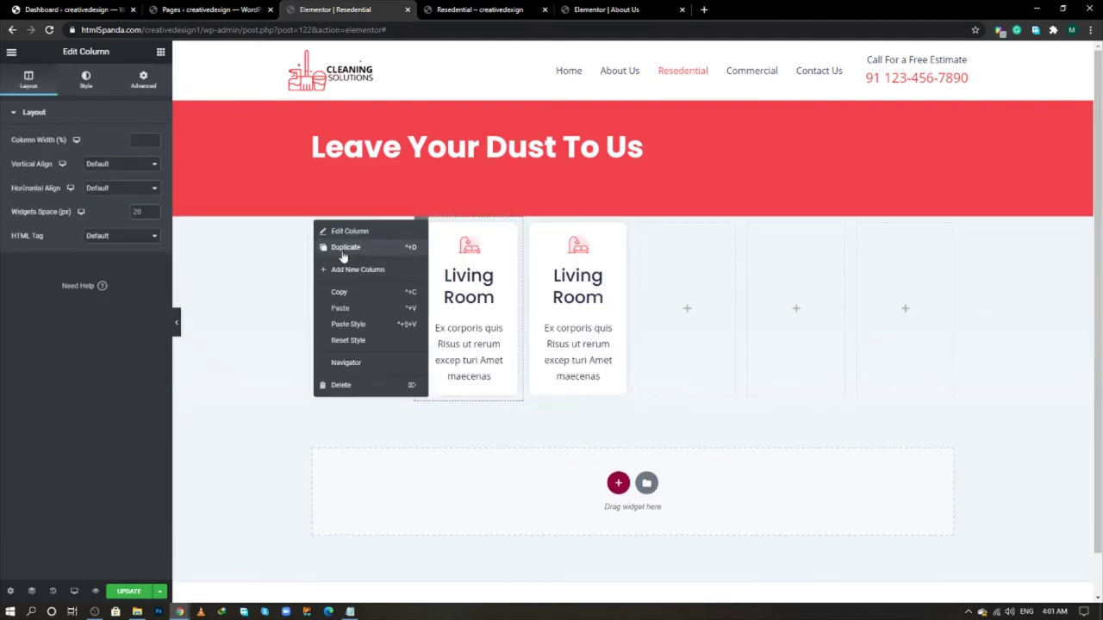
click(331, 249)
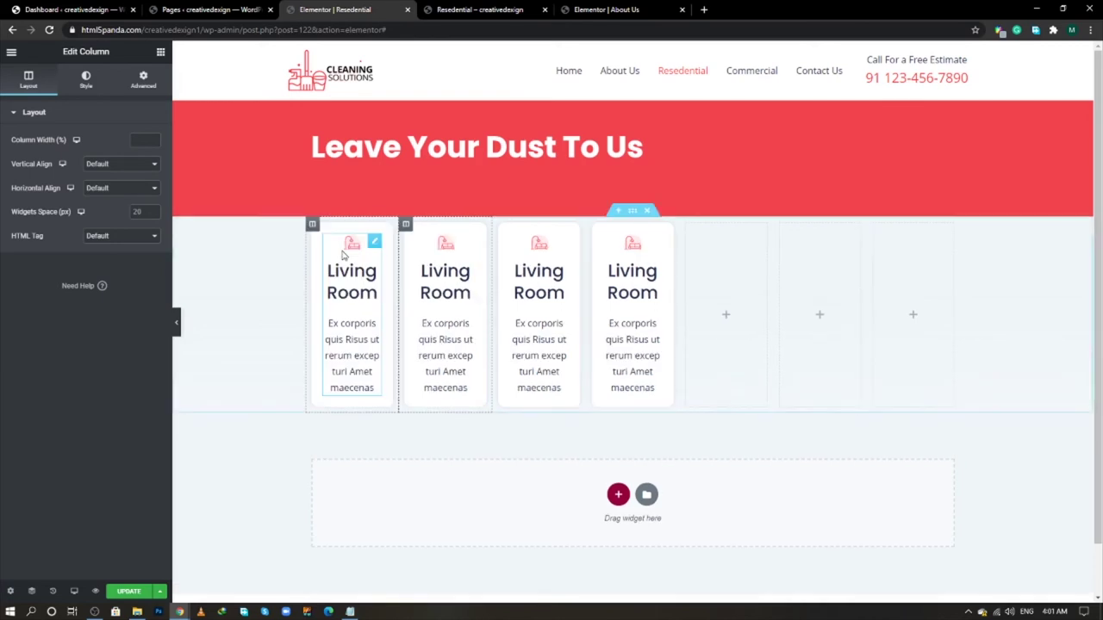
- Delete the three leftover empty columns from the row
right_click(687, 225)
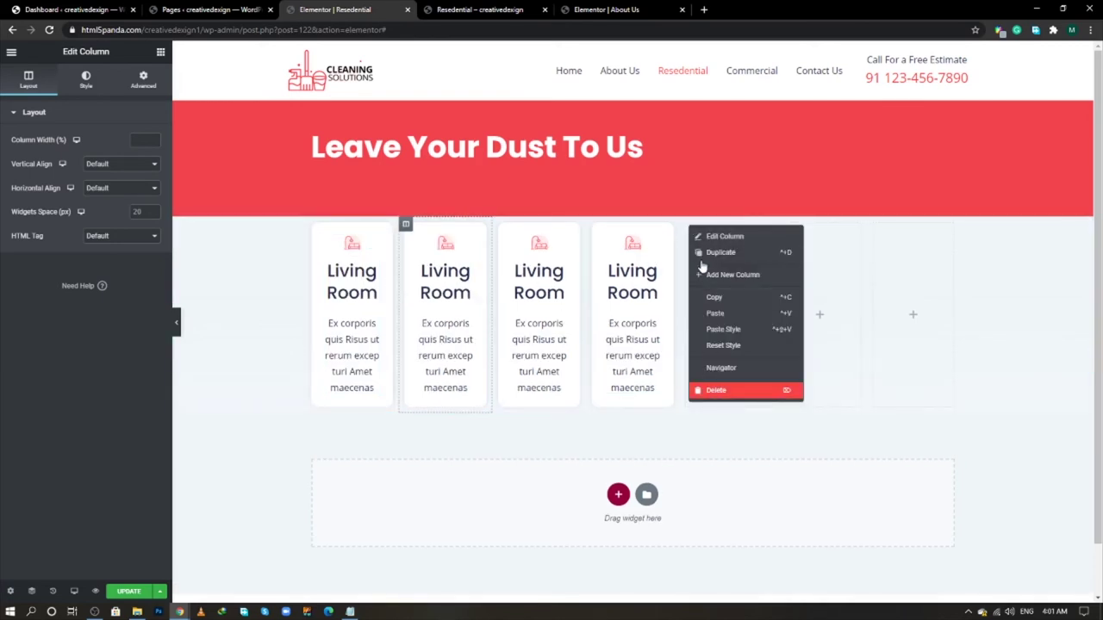
click(714, 389)
right_click(748, 225)
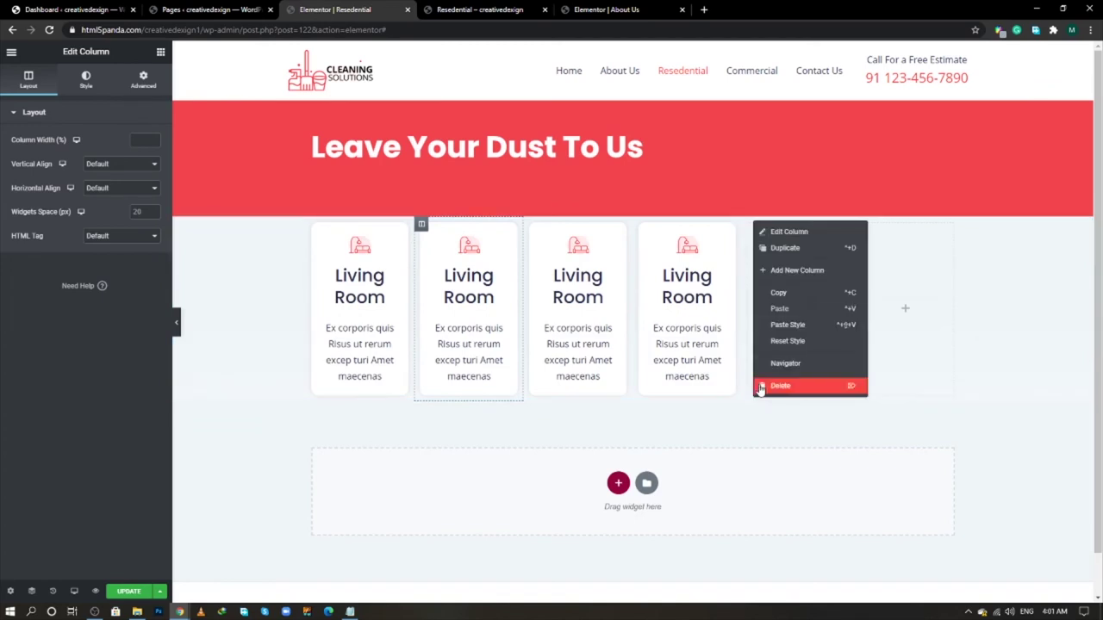
click(775, 388)
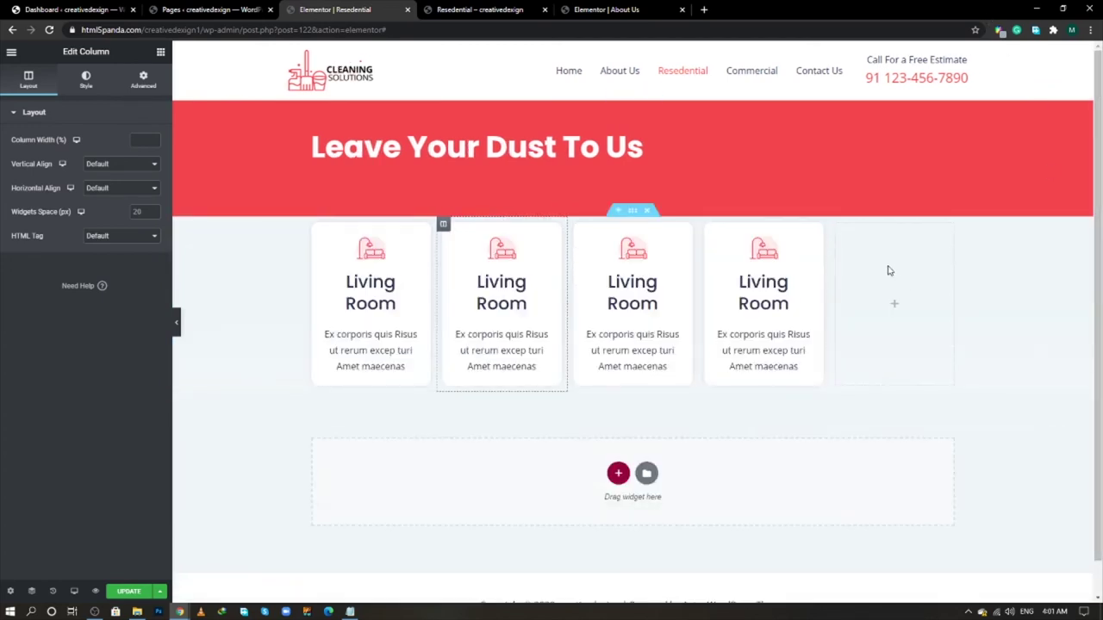
right_click(840, 228)
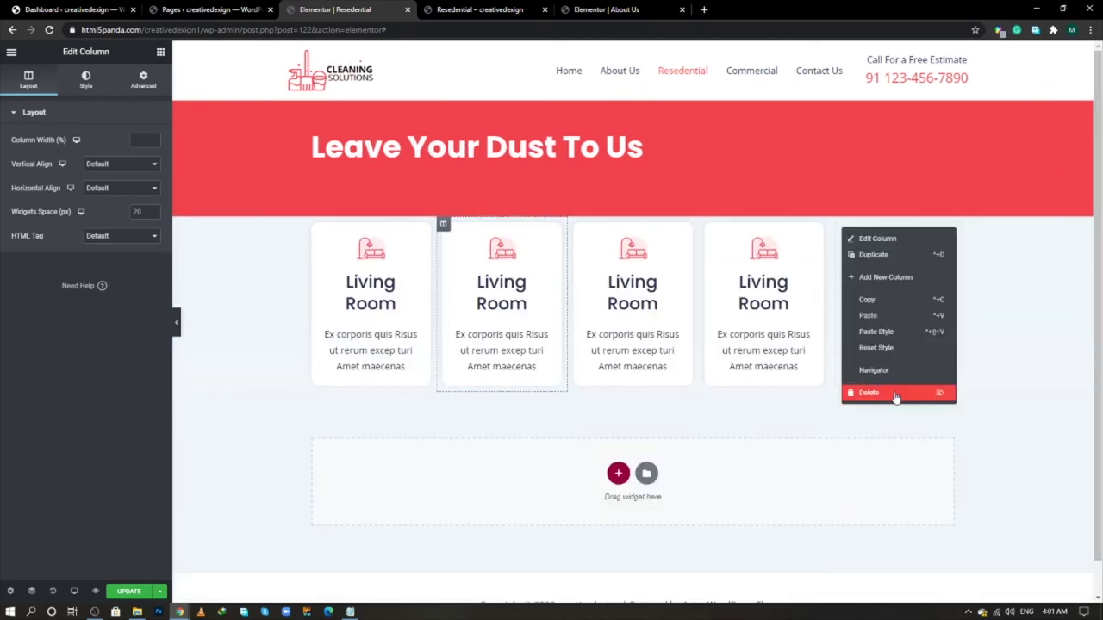
click(895, 395)
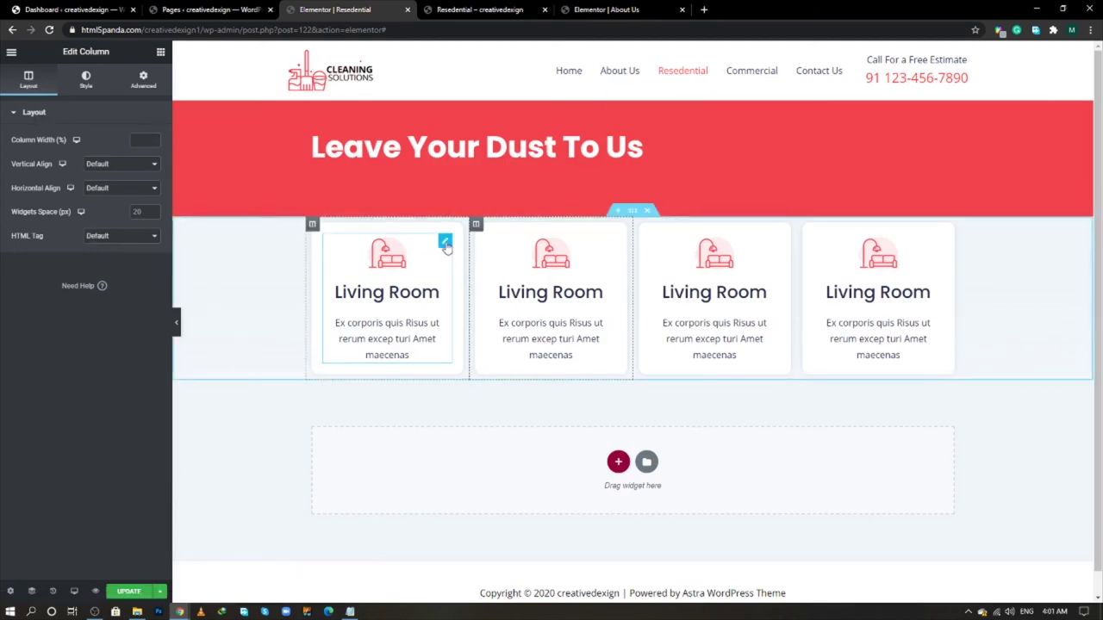
- Set the first card's title HTML tag to H5
click(445, 239)
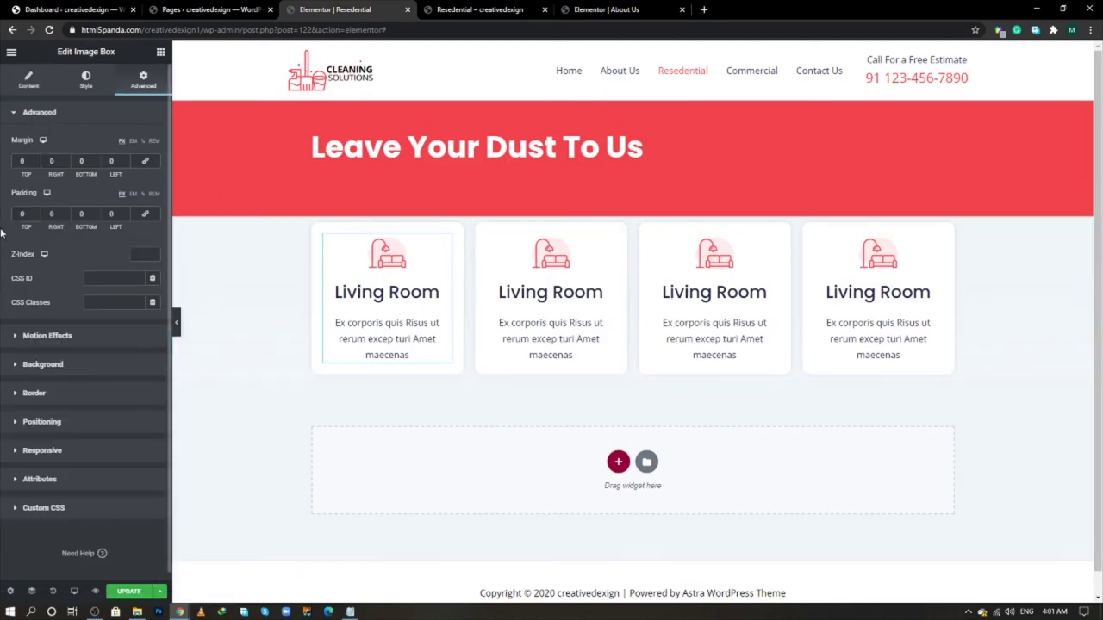
click(28, 79)
click(110, 452)
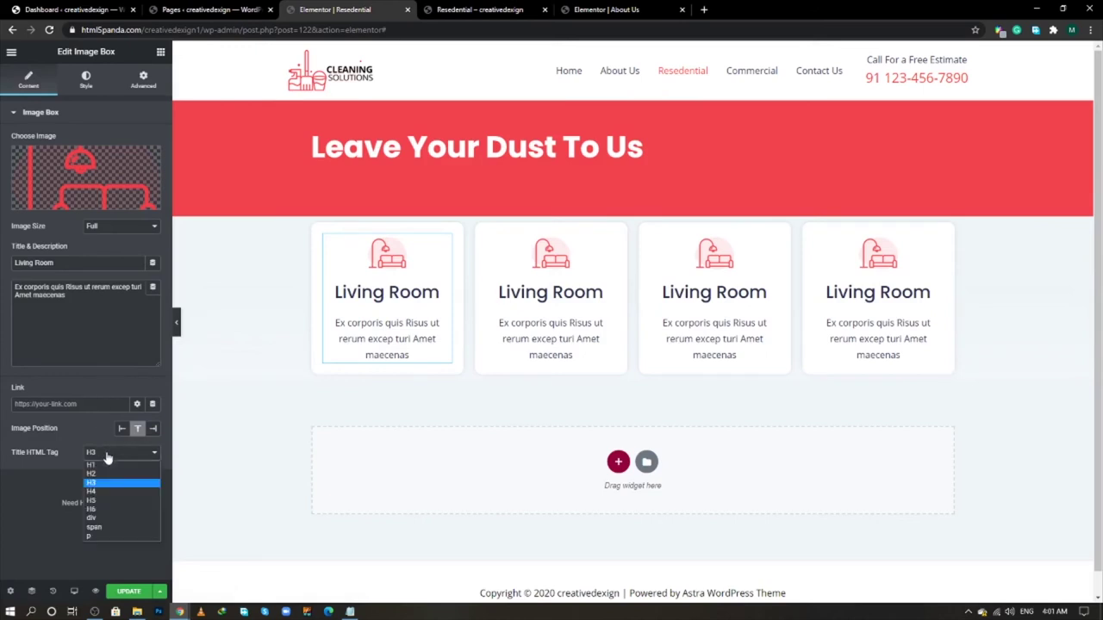
click(103, 501)
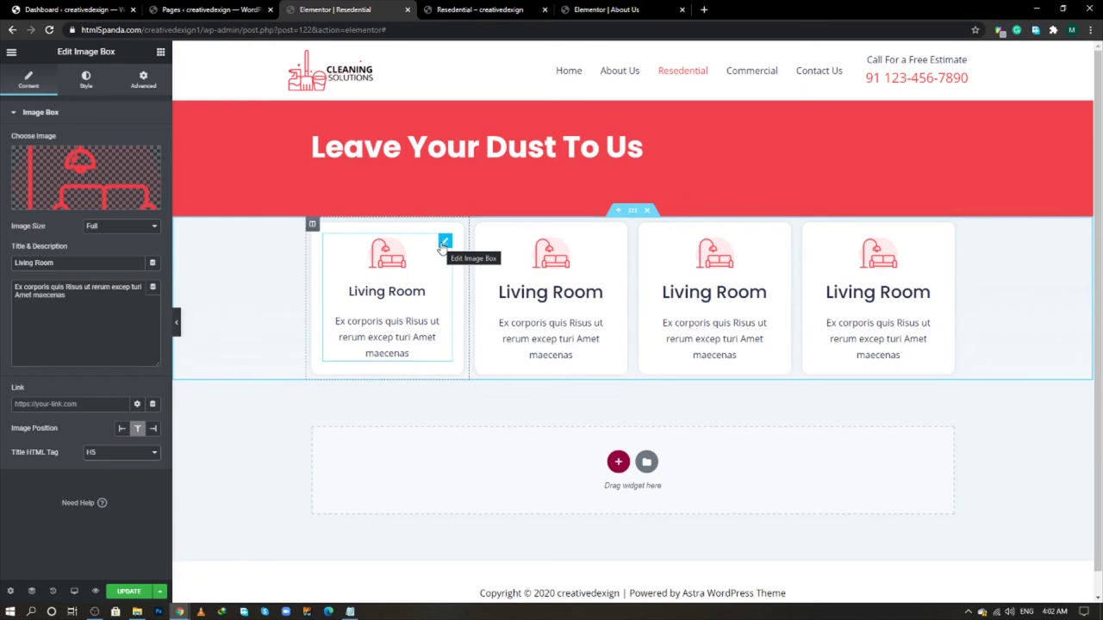
- Reduce the first card's image width from 30% to 25%
click(80, 86)
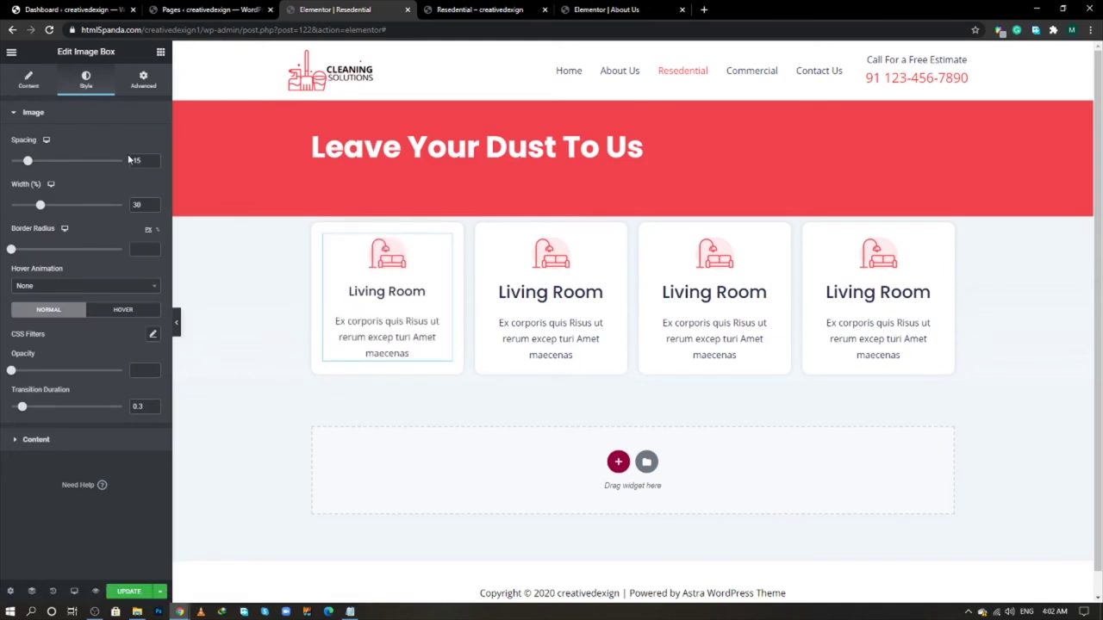
double_click(137, 204)
text(25)
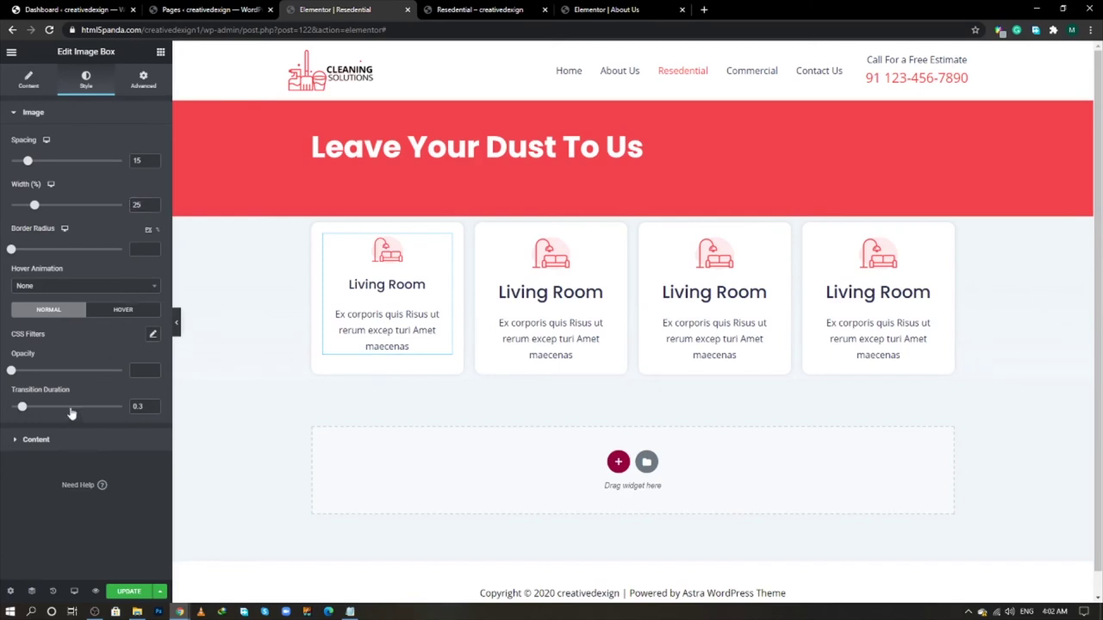
click(72, 441)
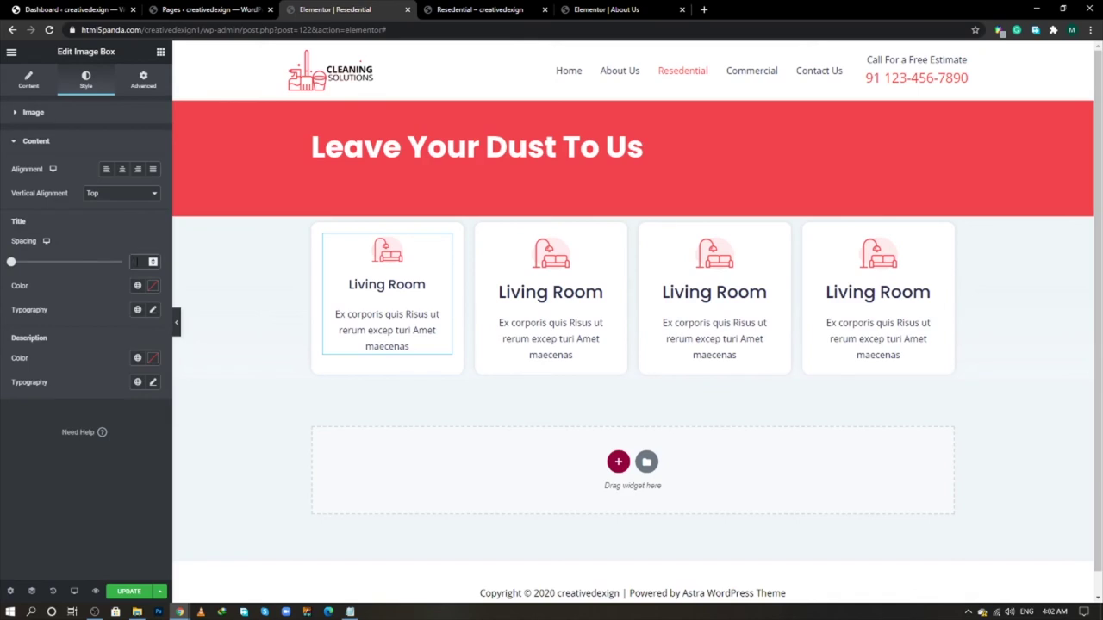
- Set the first card's title spacing to 13 and paste the saved red code as its title colour
text(13)
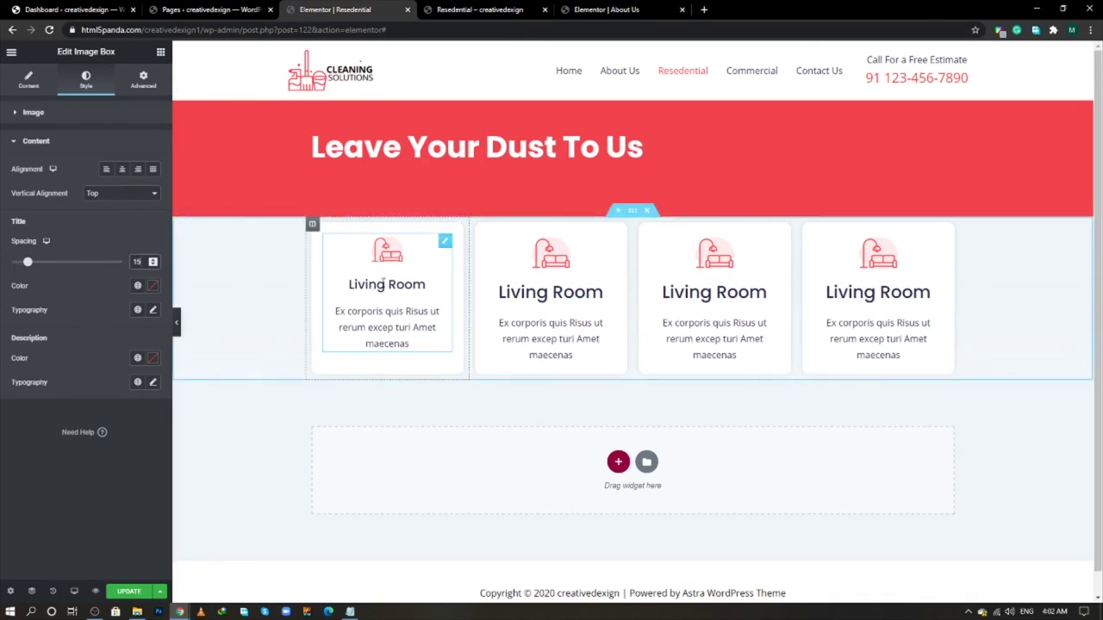
key(alt+Tab)
key(alt+Tab)
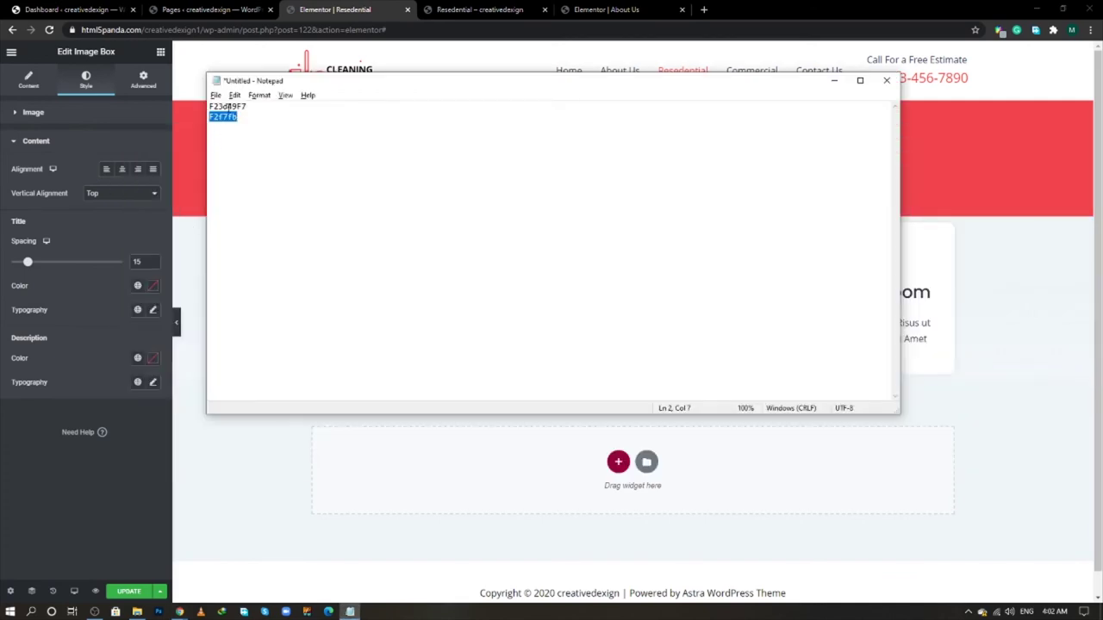
double_click(221, 106)
right_click(233, 107)
click(259, 139)
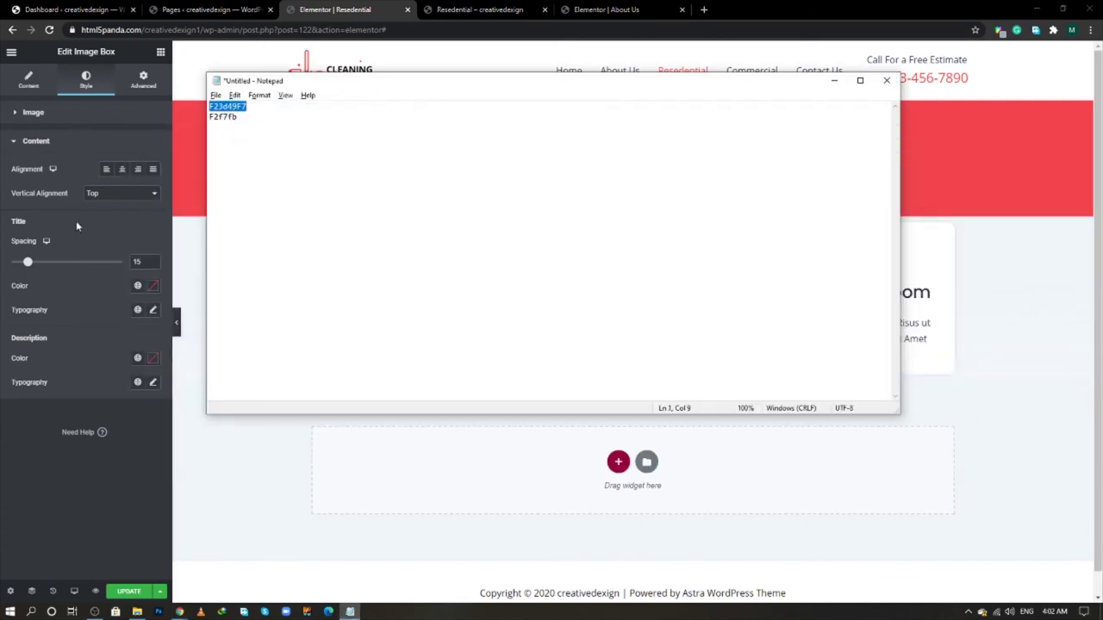
click(152, 286)
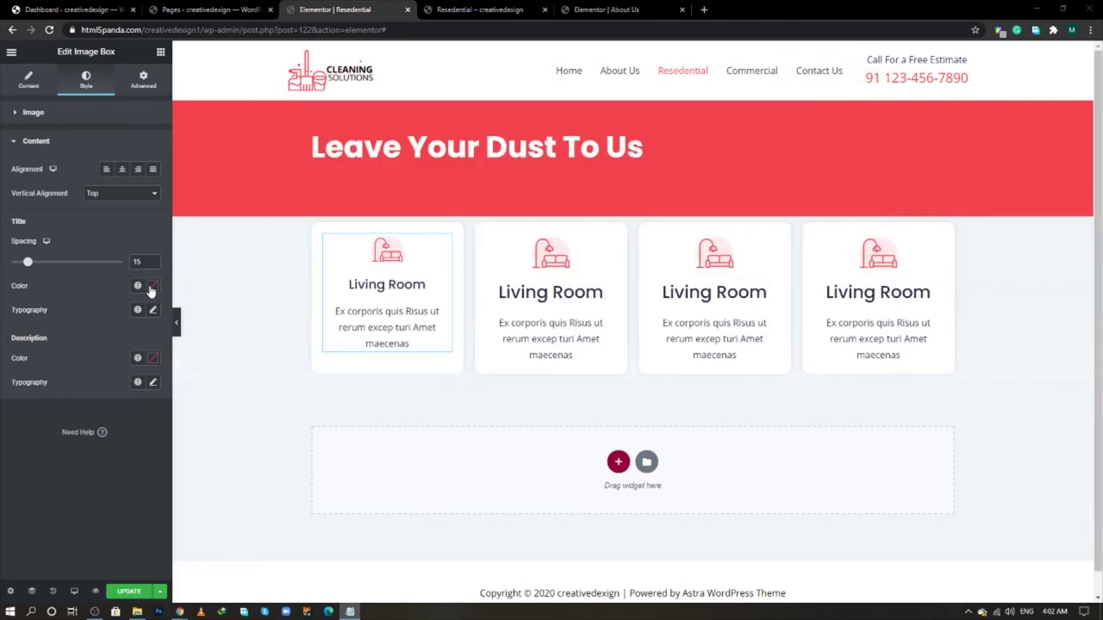
key(ctrl+v)
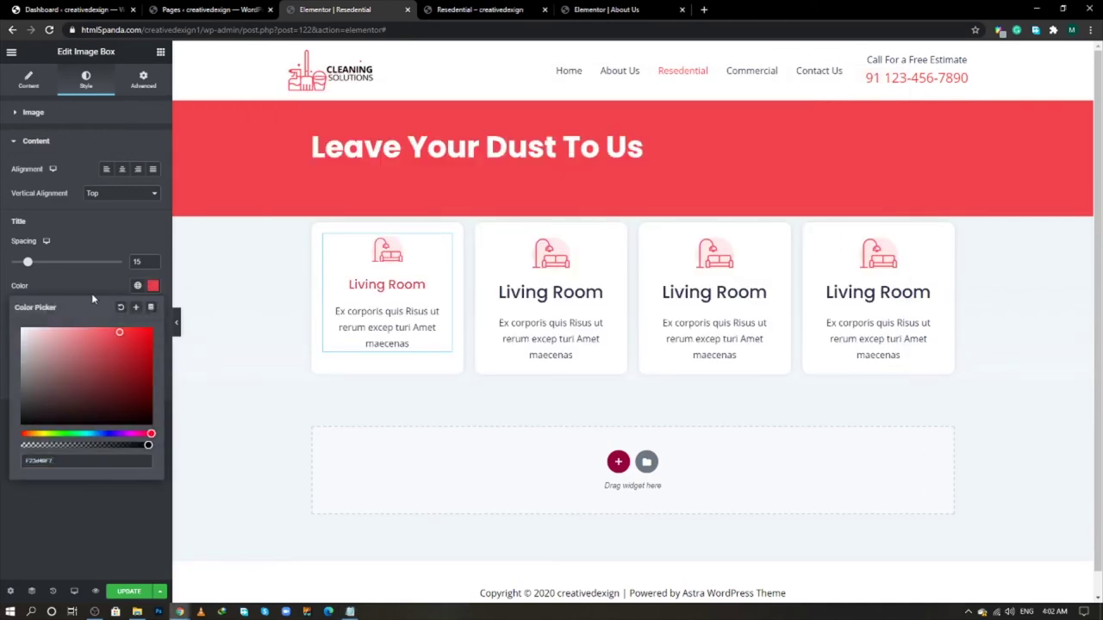
click(101, 285)
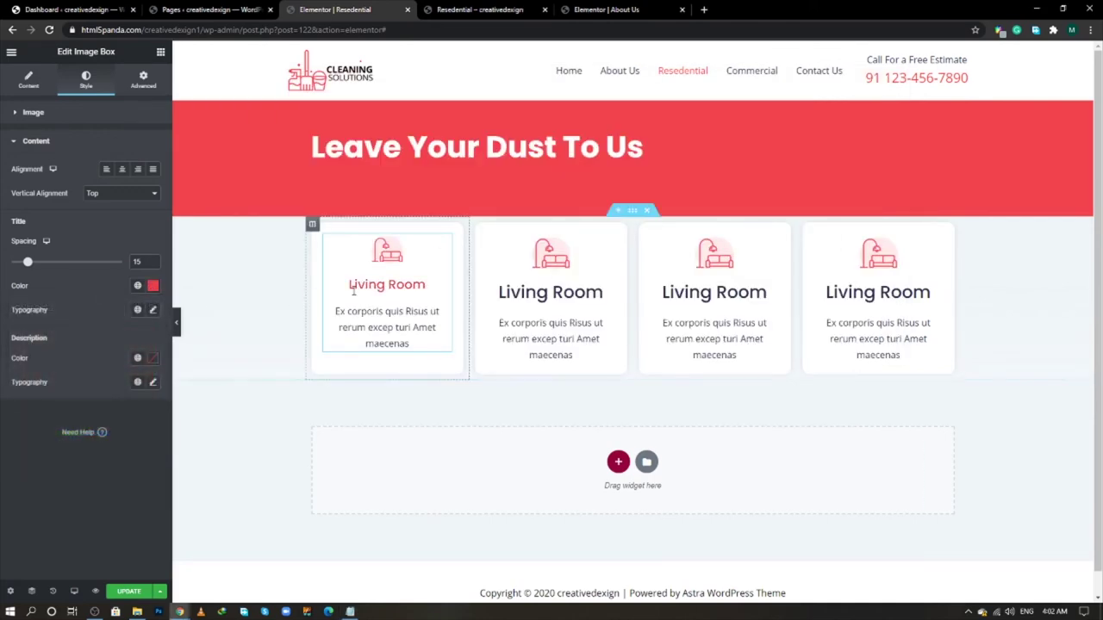
- Copy the first card's style and paste it onto the other three Living Room cards
right_click(444, 243)
click(456, 288)
right_click(608, 245)
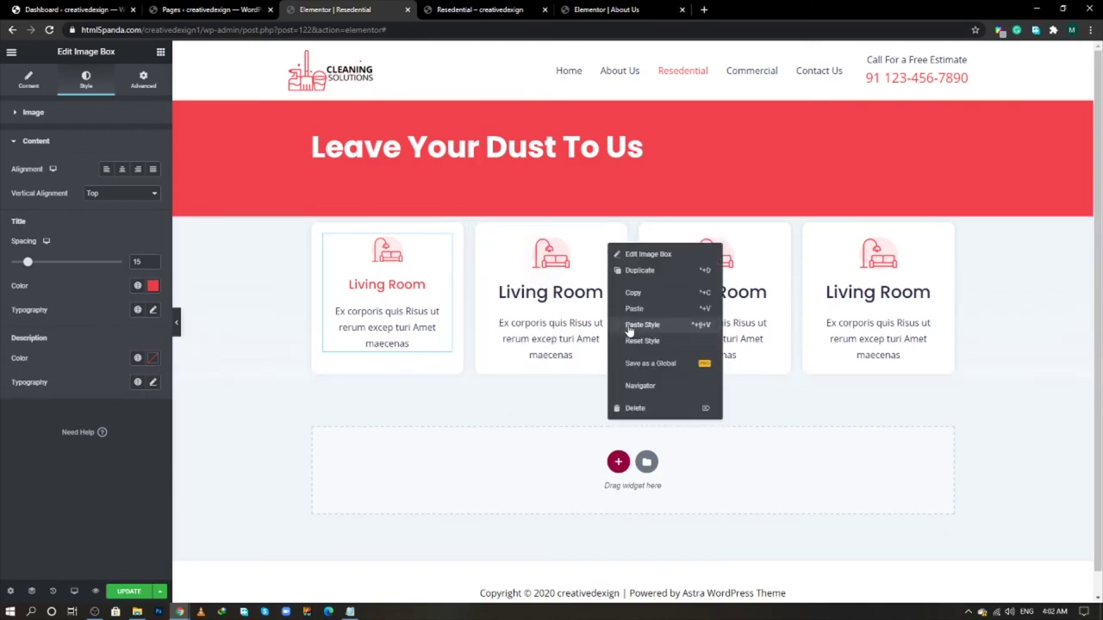
click(619, 324)
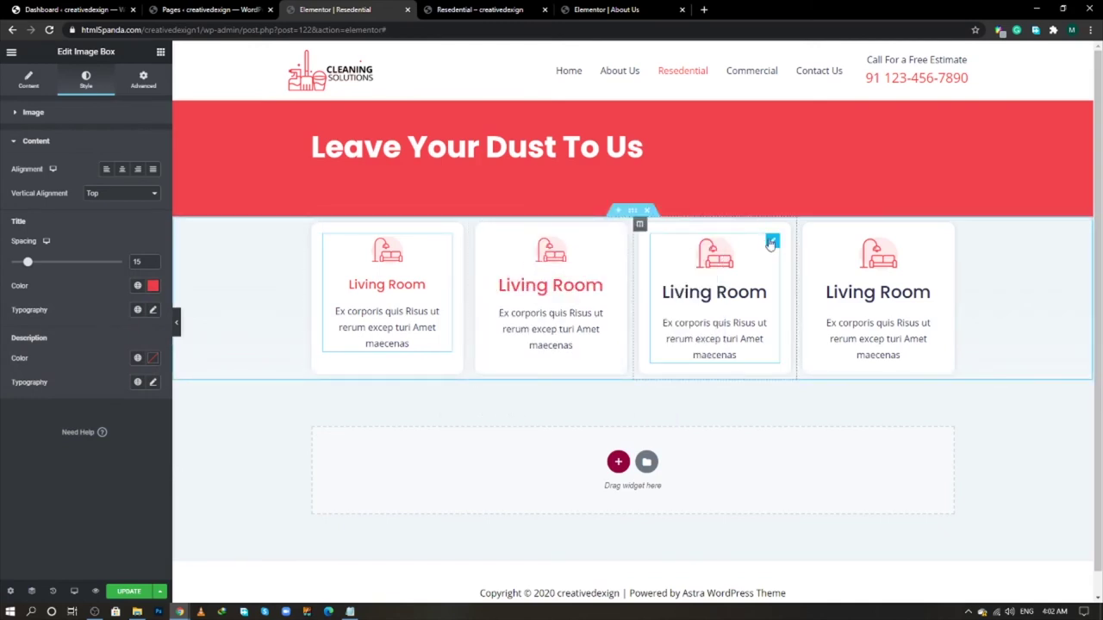
right_click(768, 242)
click(796, 323)
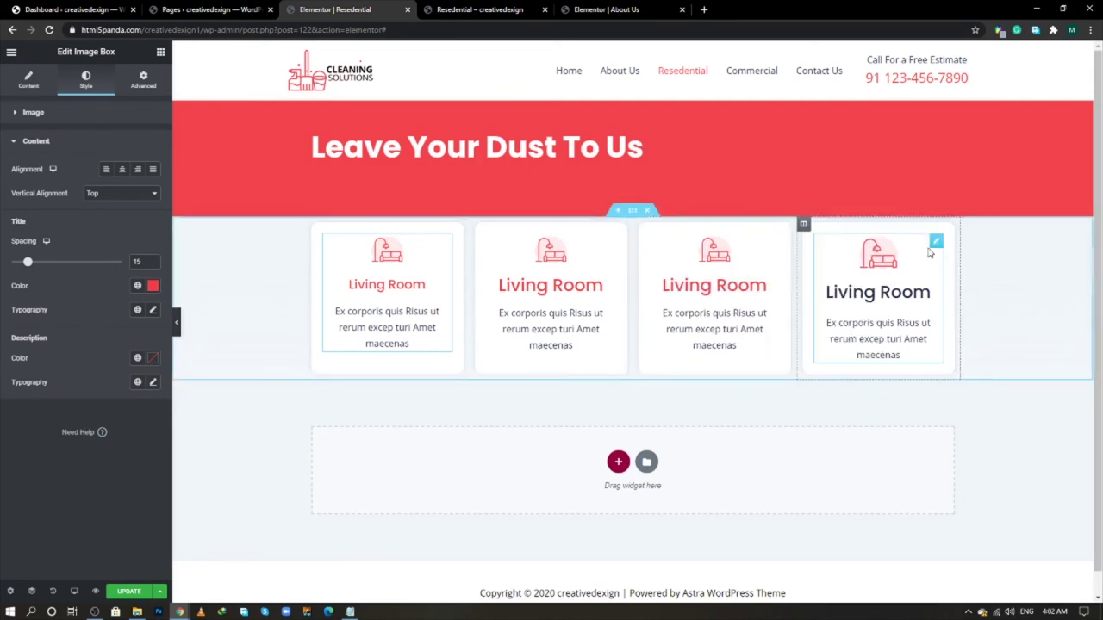
right_click(937, 245)
click(963, 324)
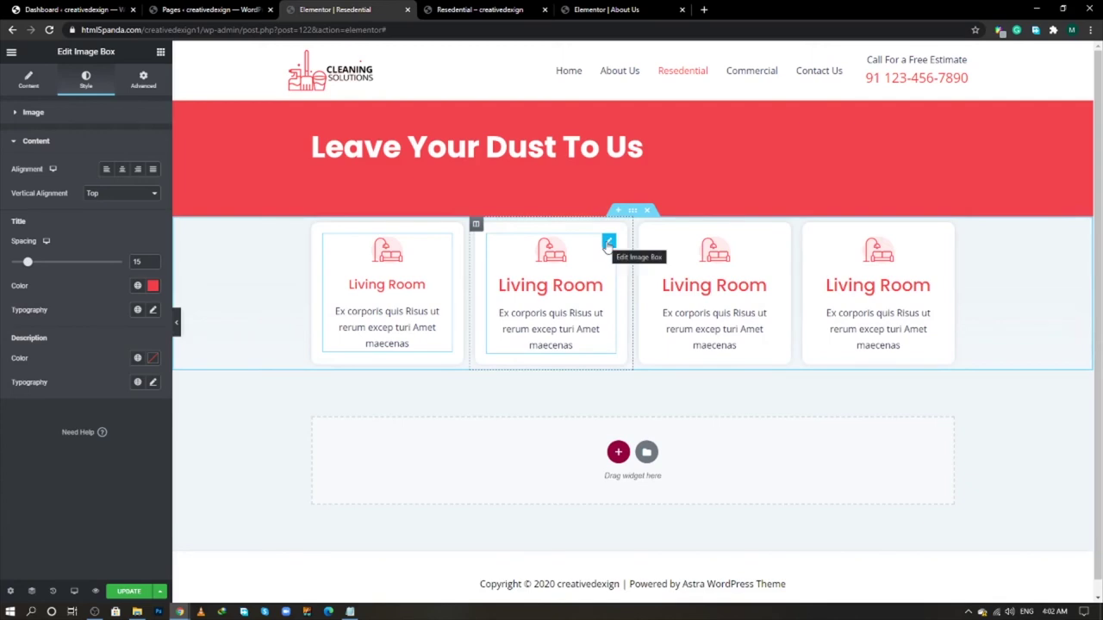
- Set the title HTML tag to H5 on cards two, three and four
click(608, 244)
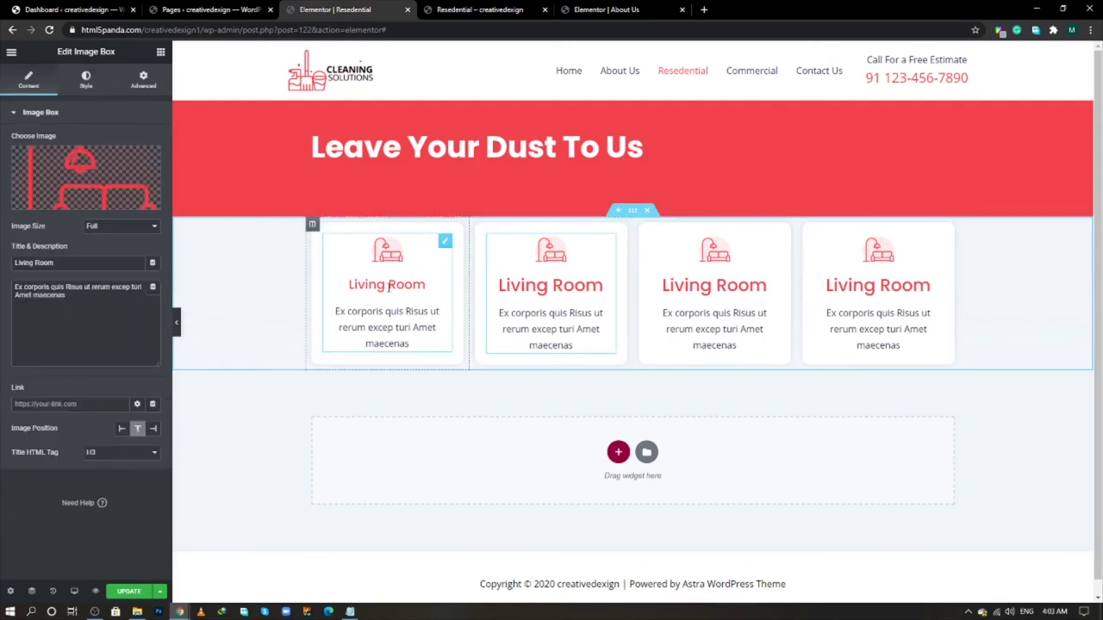
click(116, 453)
click(104, 500)
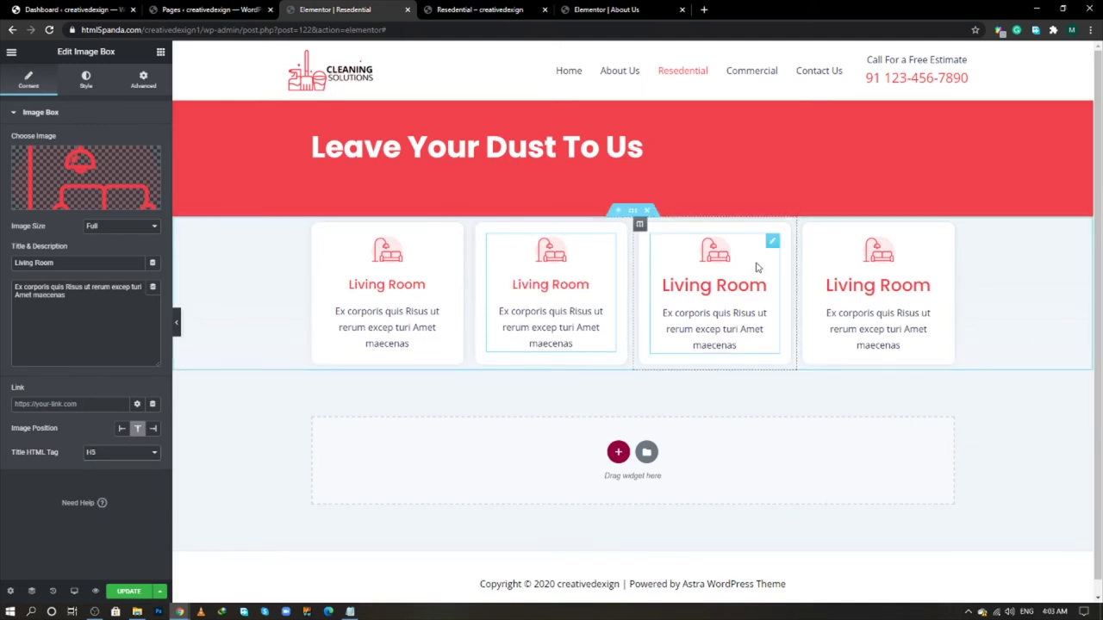
click(774, 243)
click(95, 453)
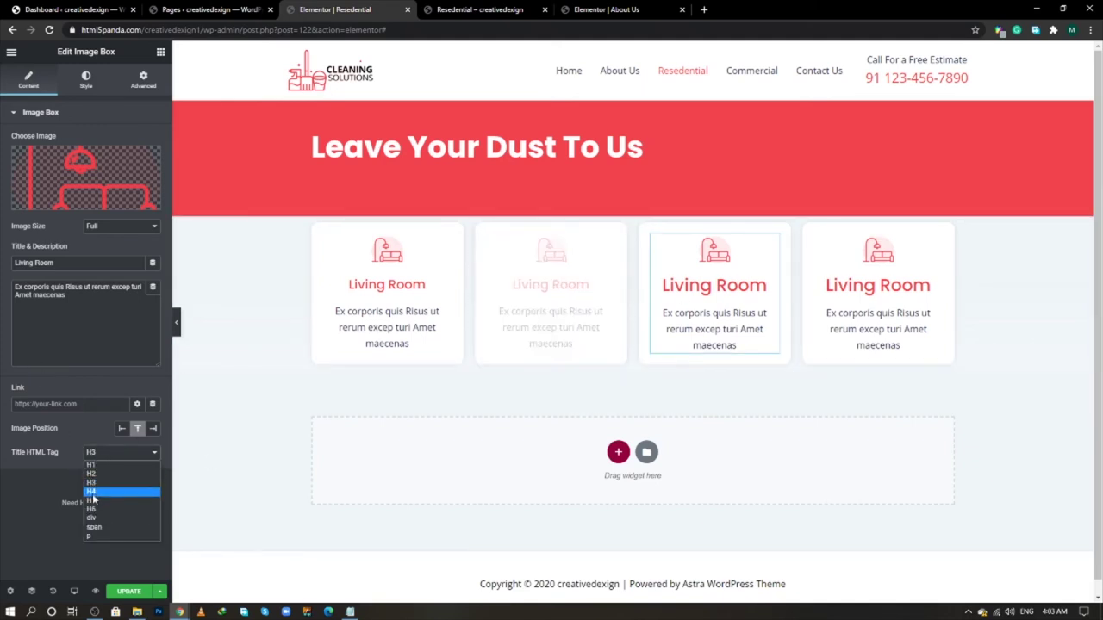
click(92, 501)
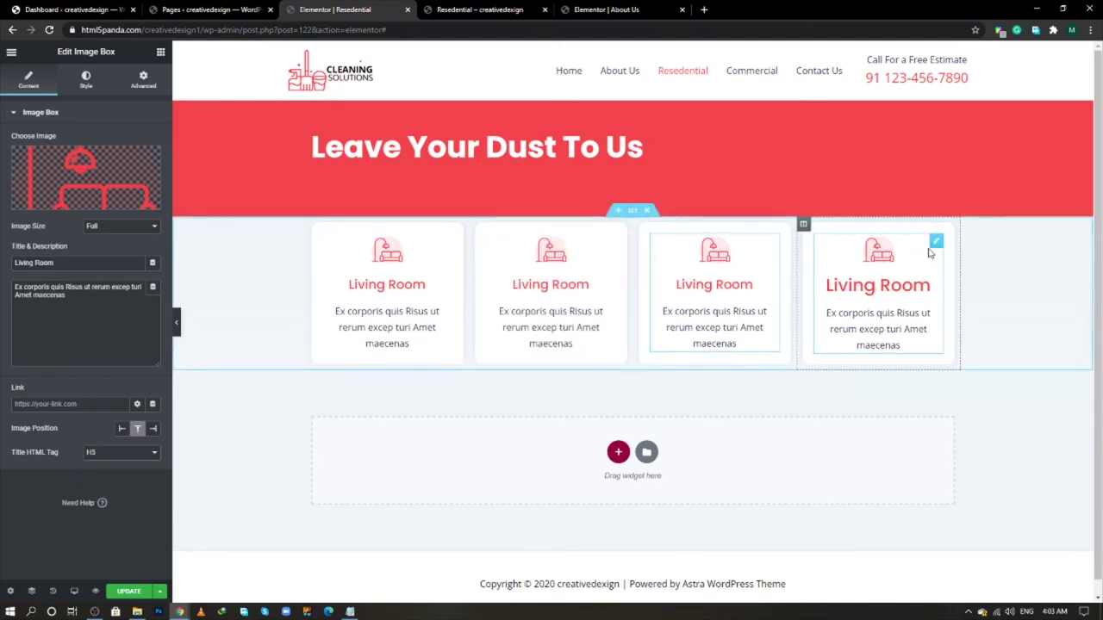
click(936, 242)
click(97, 453)
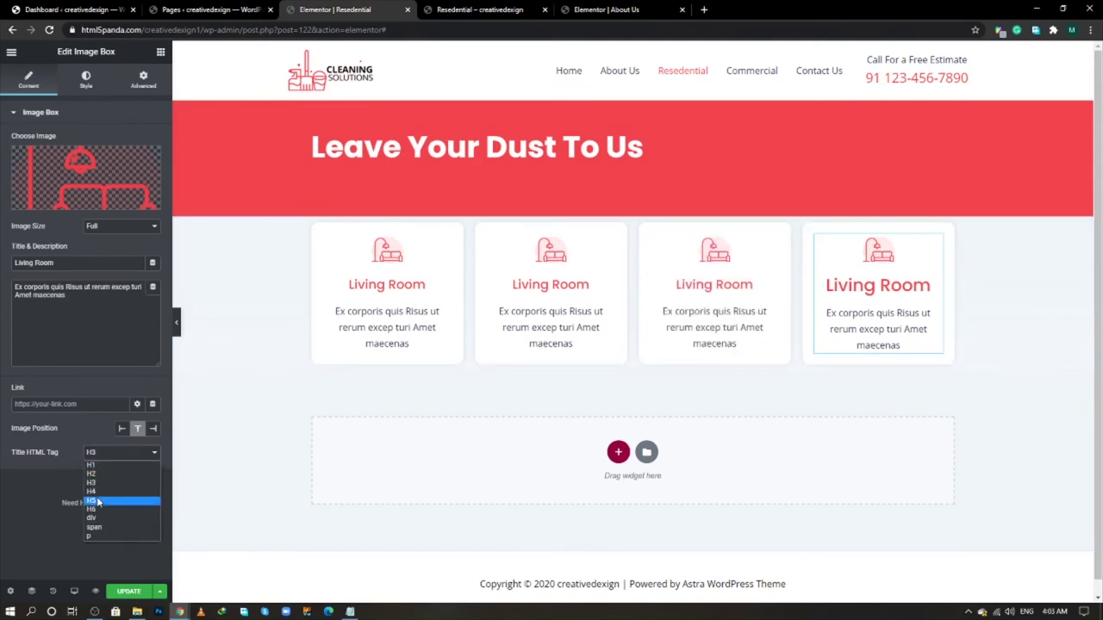
click(94, 501)
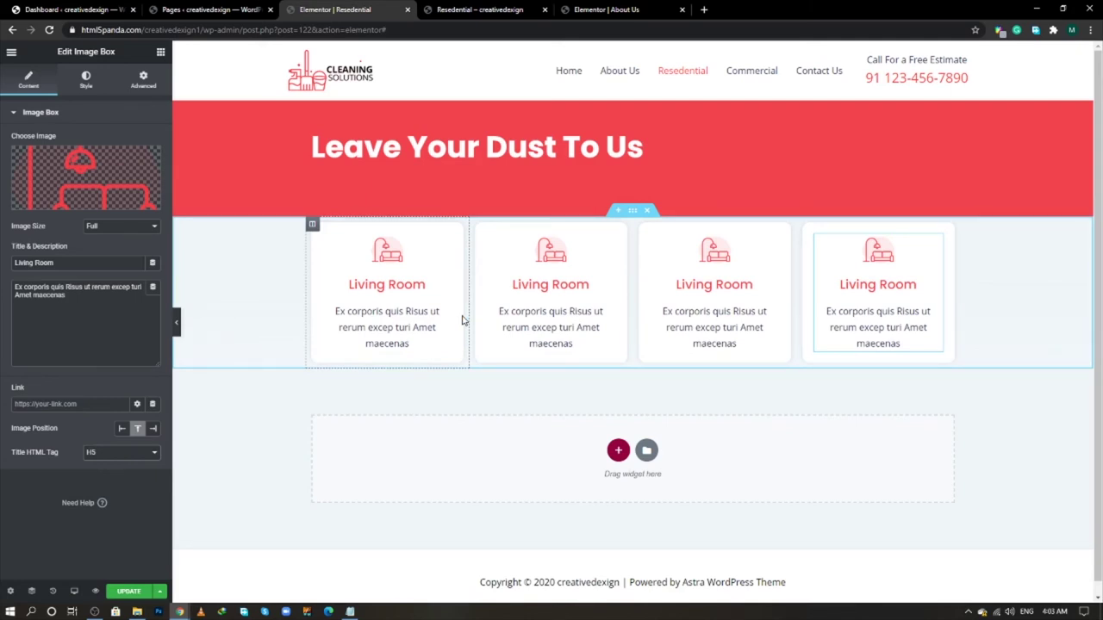
- Give the card section a -40 top margin and 50 bottom padding, then update the page
click(633, 211)
click(145, 80)
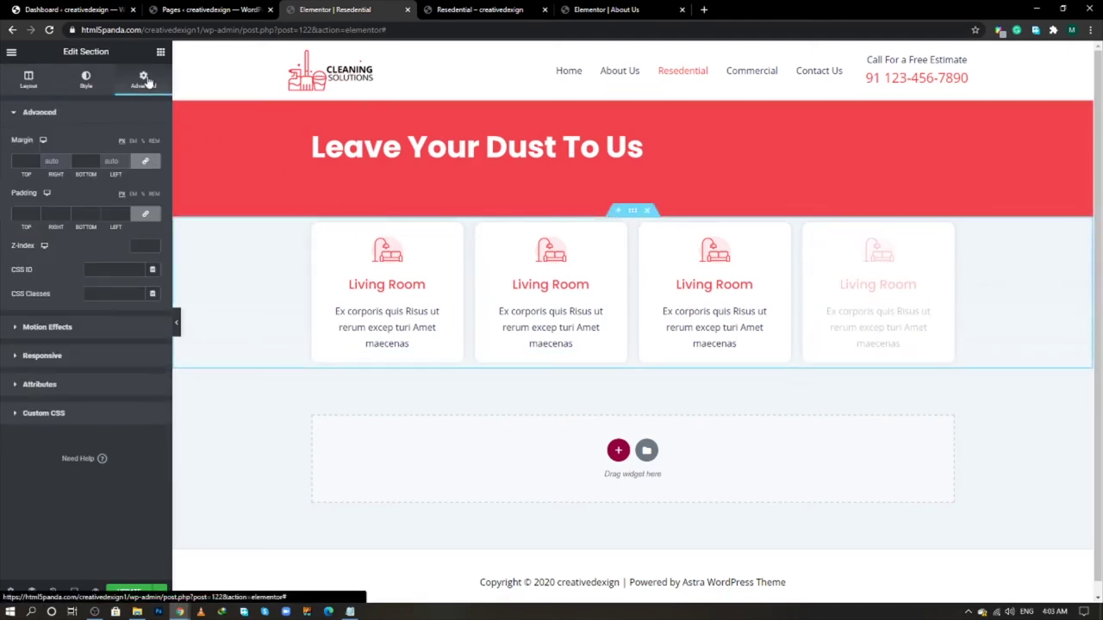
click(146, 162)
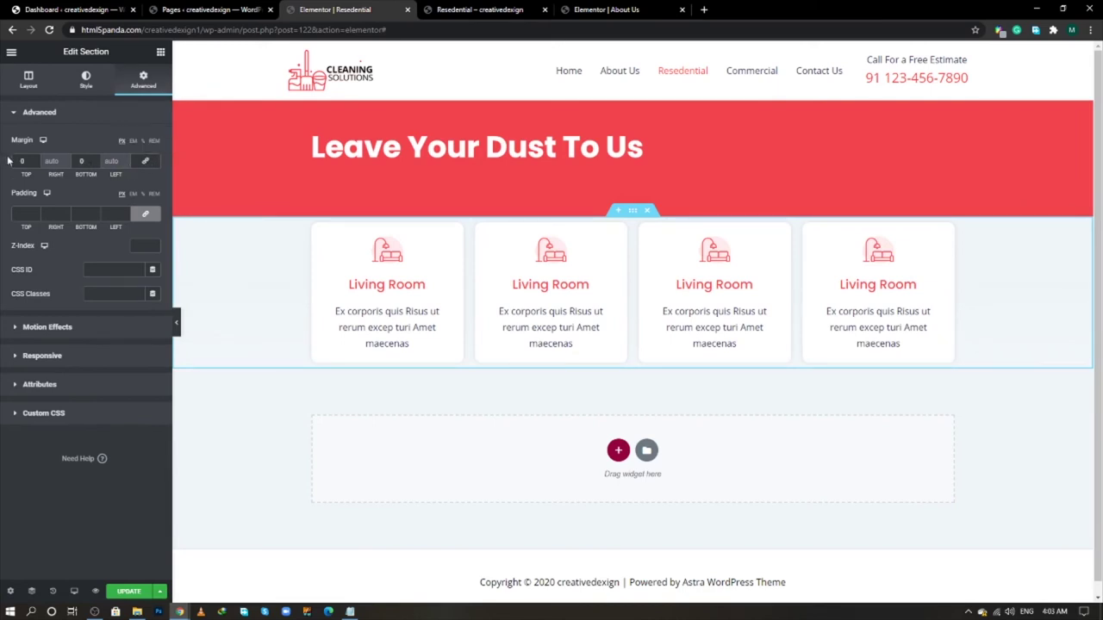
text(-40)
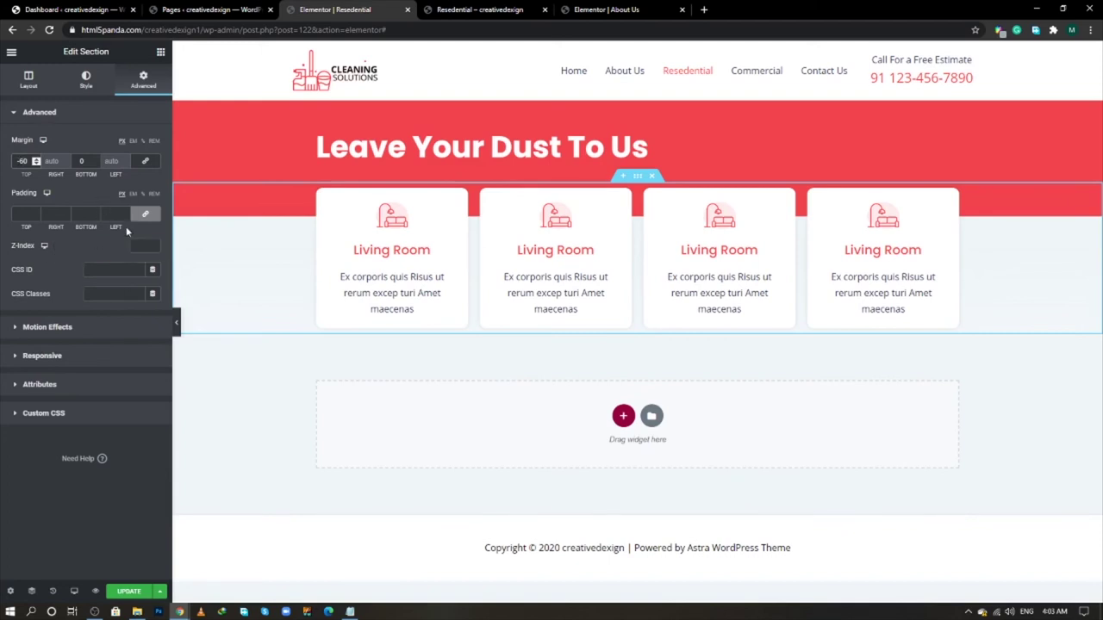
click(145, 214)
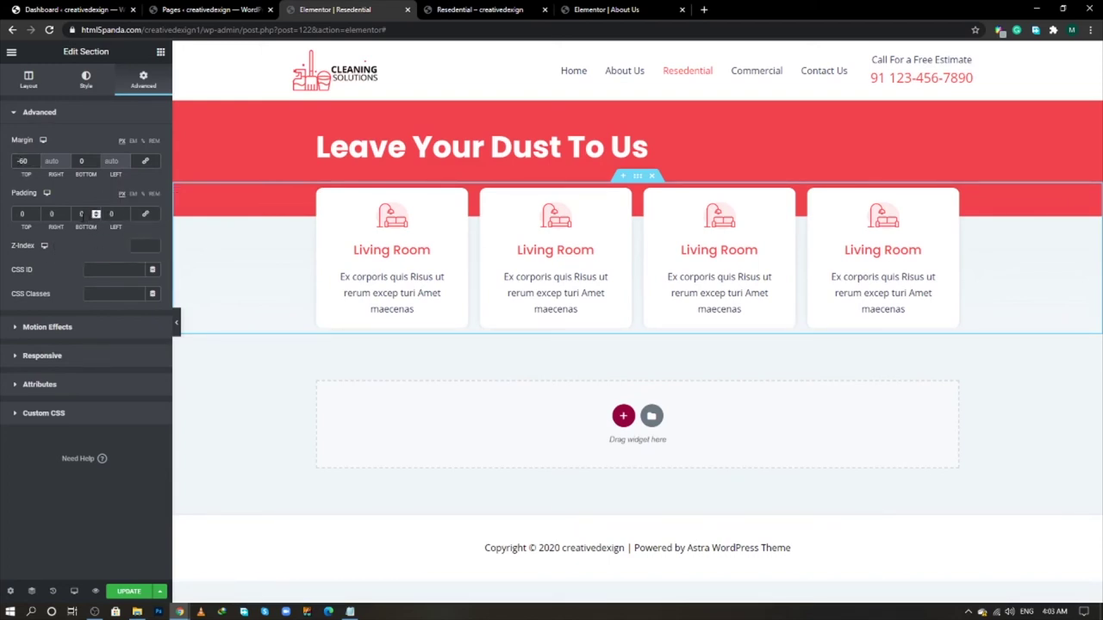
click(81, 214)
text(50)
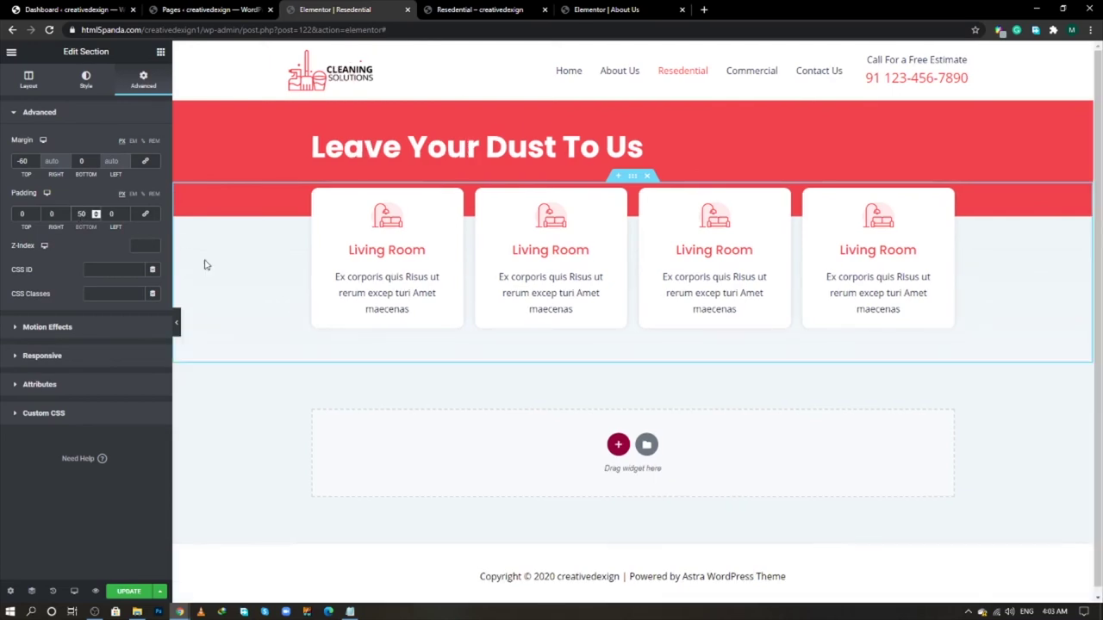
click(127, 591)
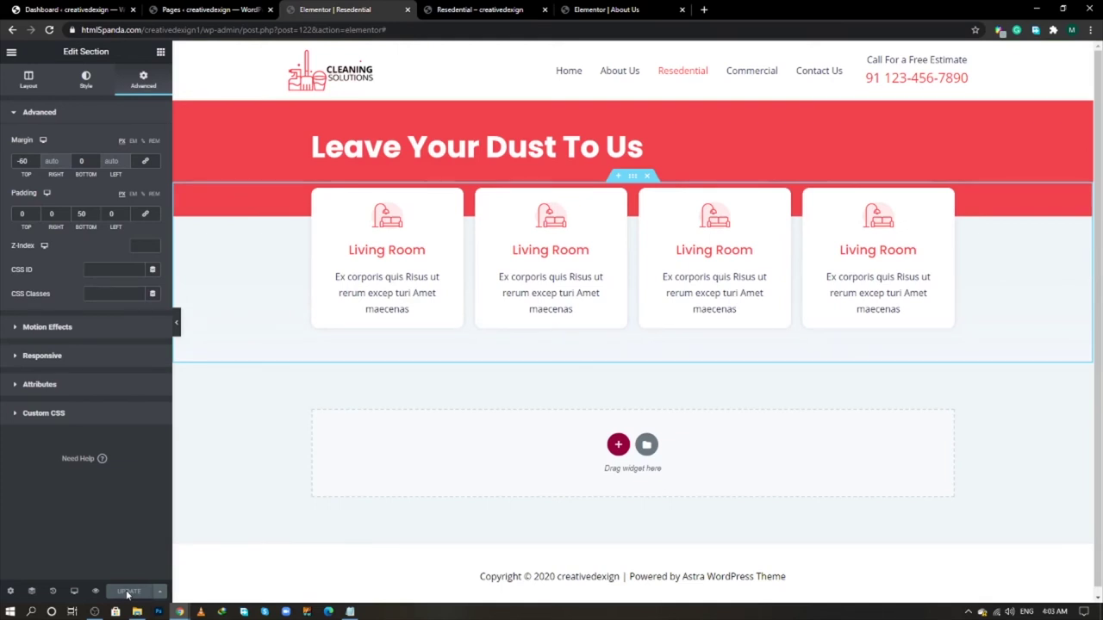
key(alt+Tab)
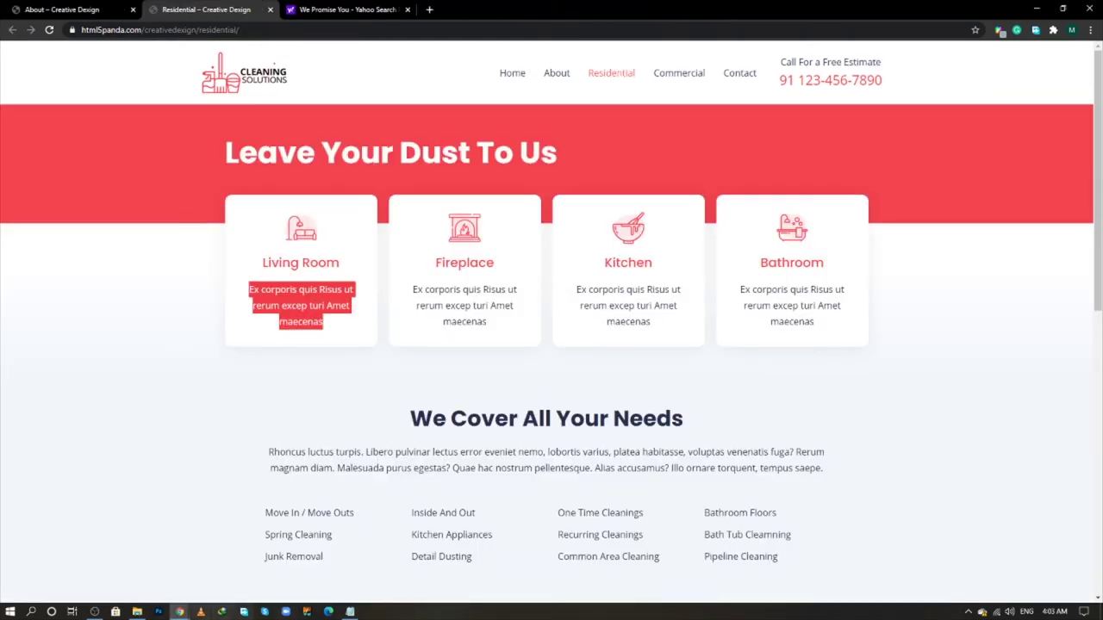
- Review the live site's 'We Cover All Your Needs' heading, intro and service list items
scroll(374, 438, down, 1)
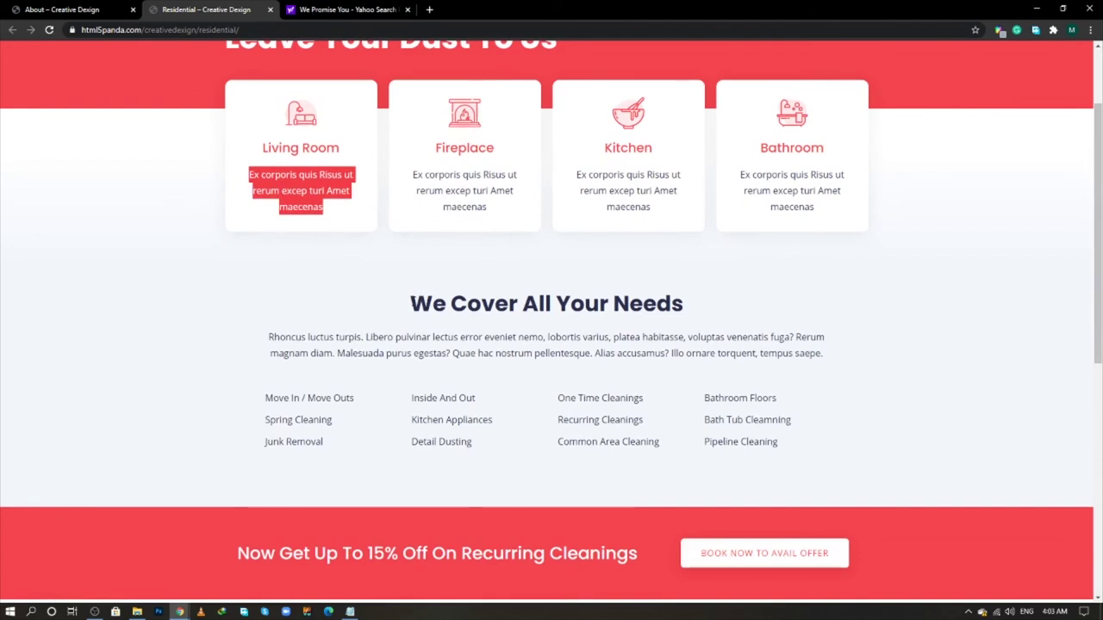
drag(409, 304, 818, 369)
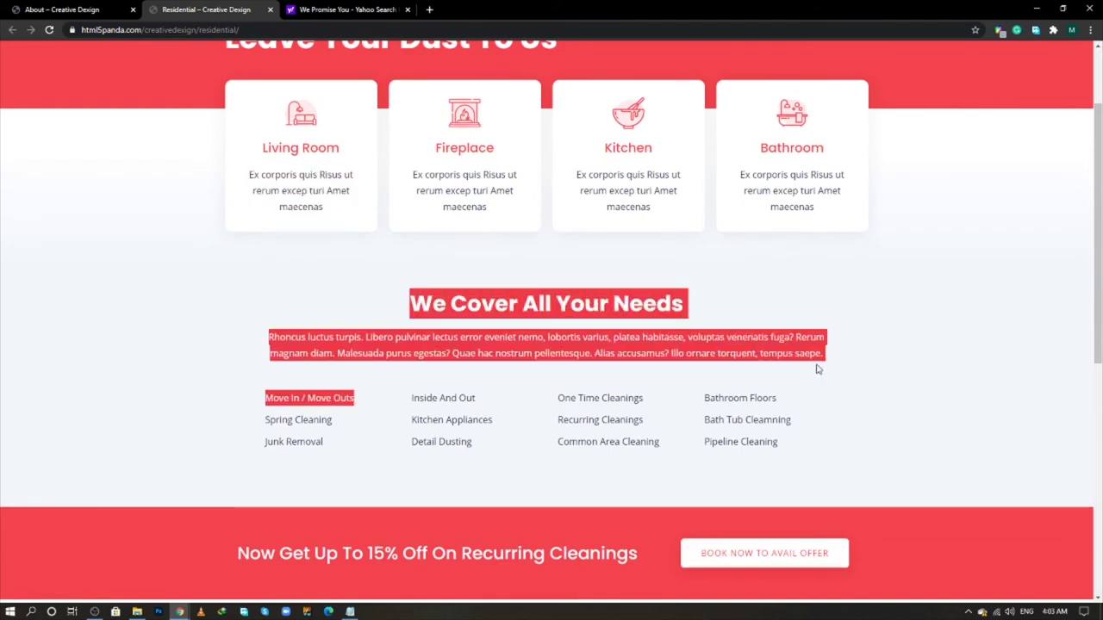
click(175, 385)
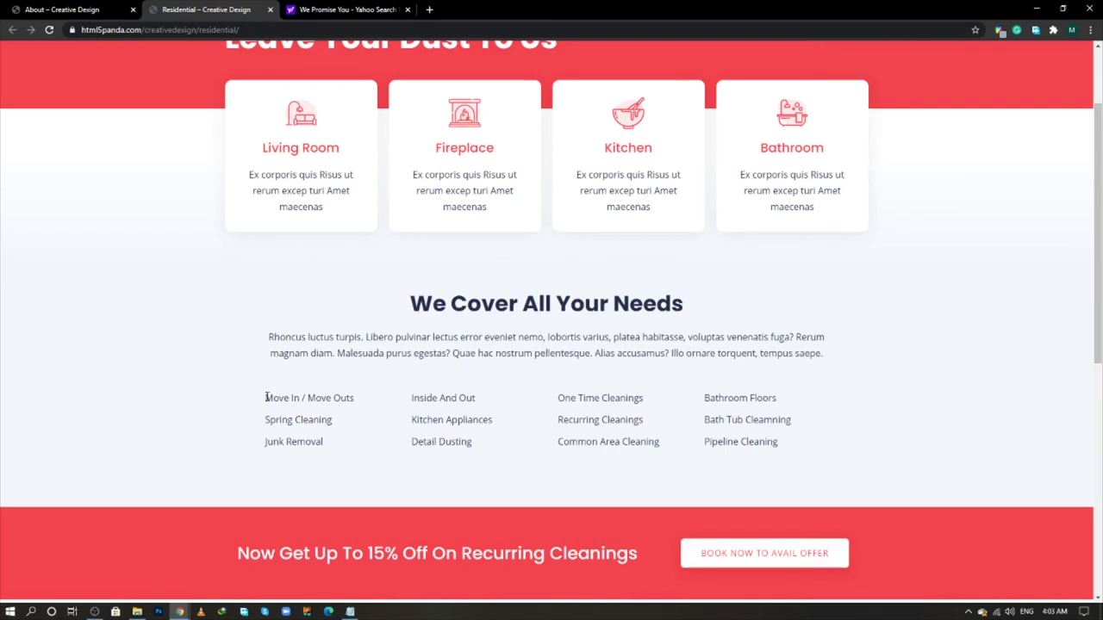
drag(265, 398, 796, 443)
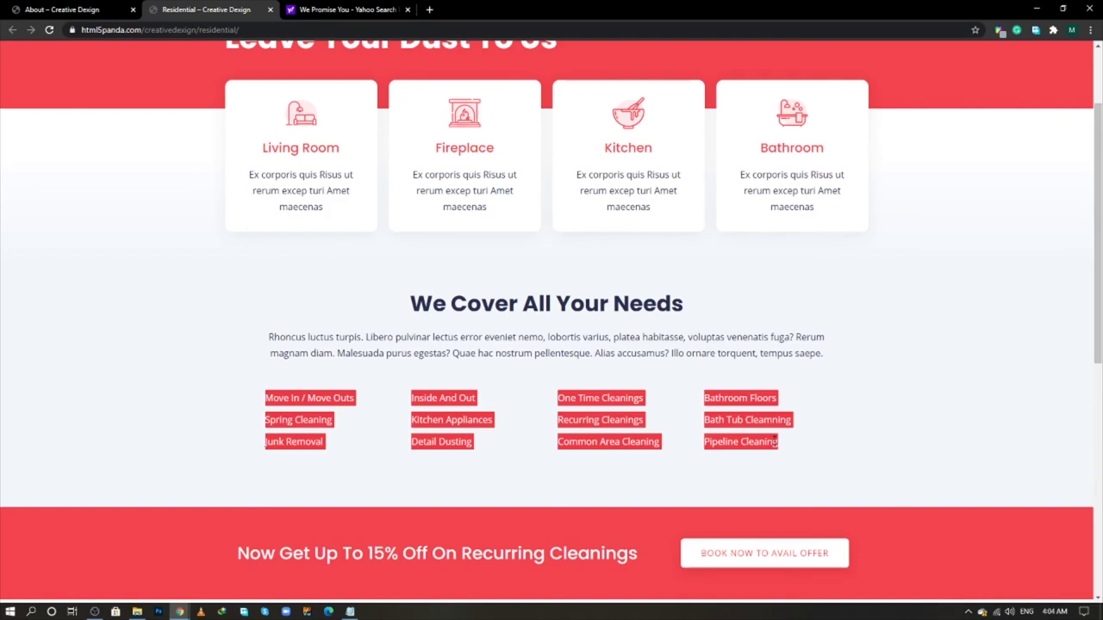
key(alt+Tab)
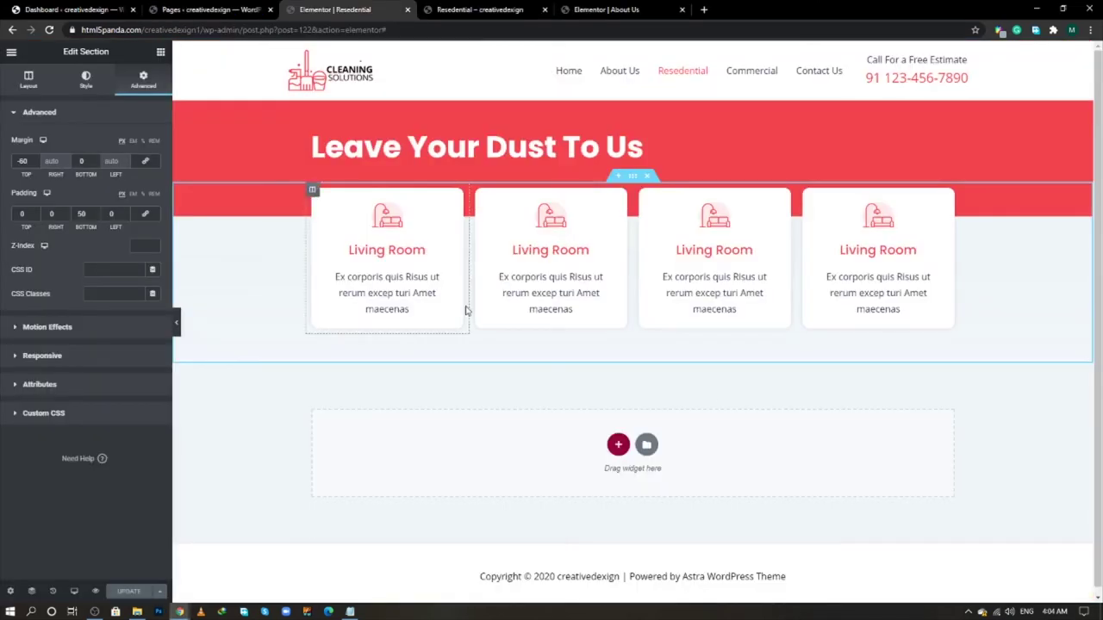
- Add a one-column section holding an Image Box with an Inner Section below it
click(618, 445)
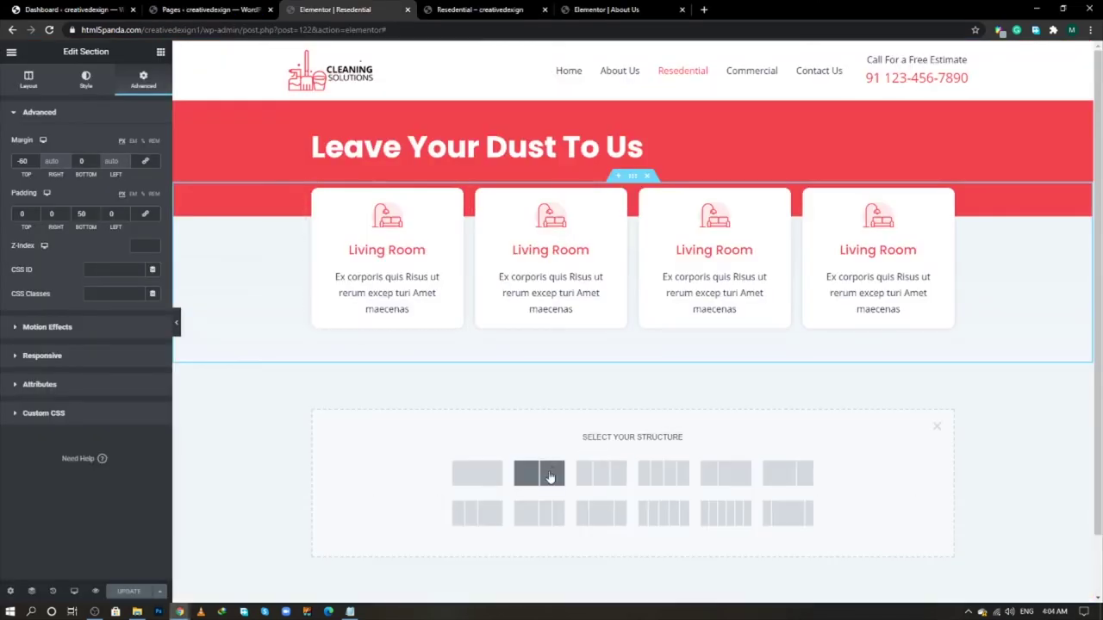
click(477, 474)
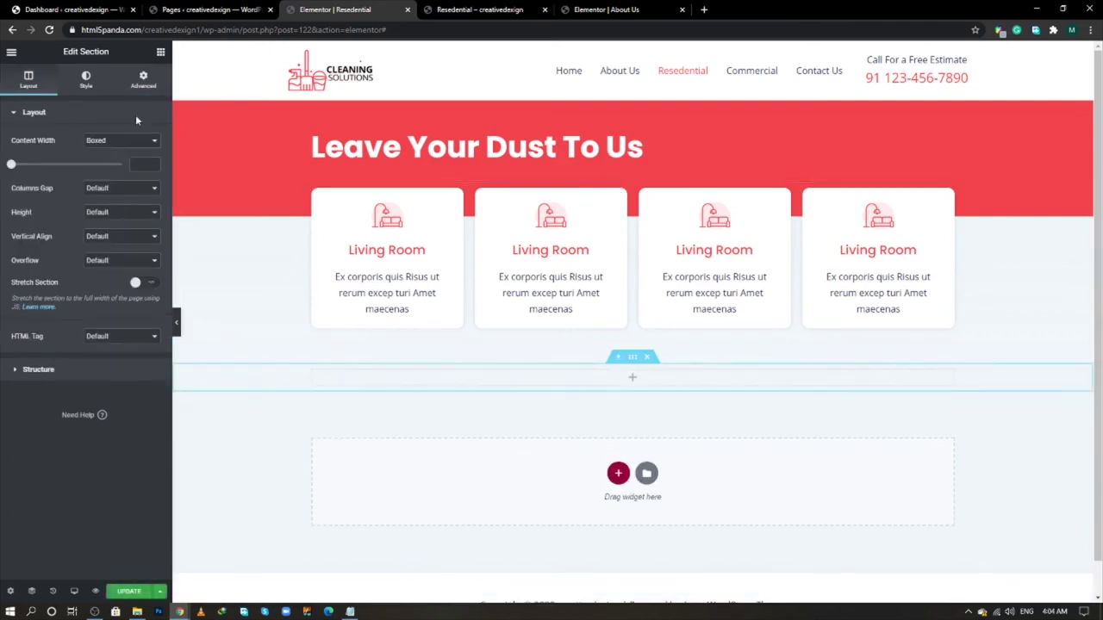
click(160, 52)
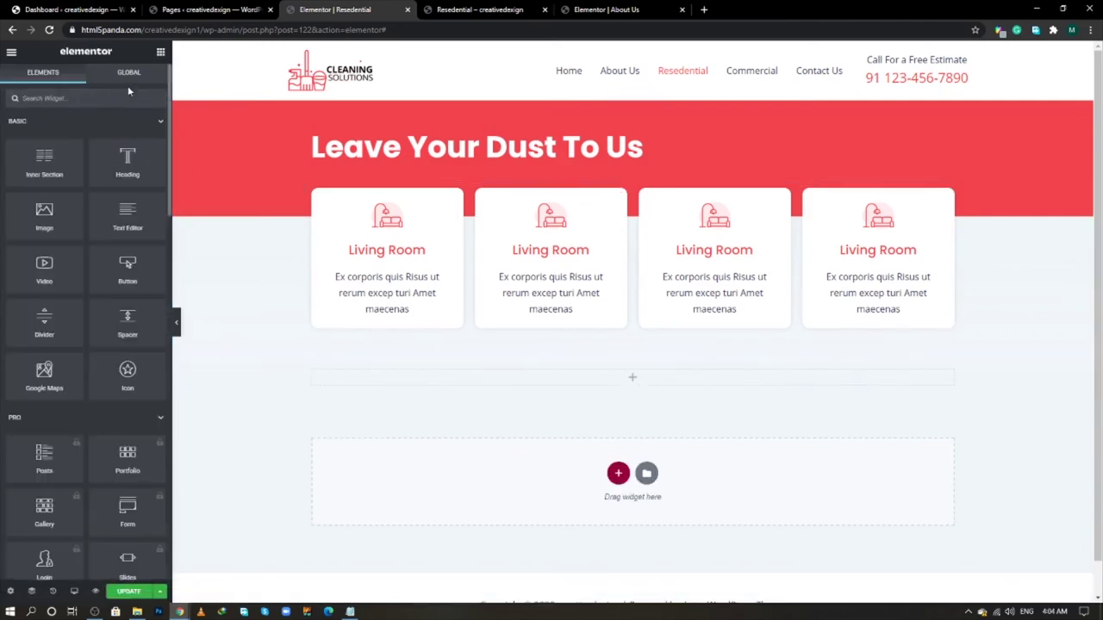
text(ima)
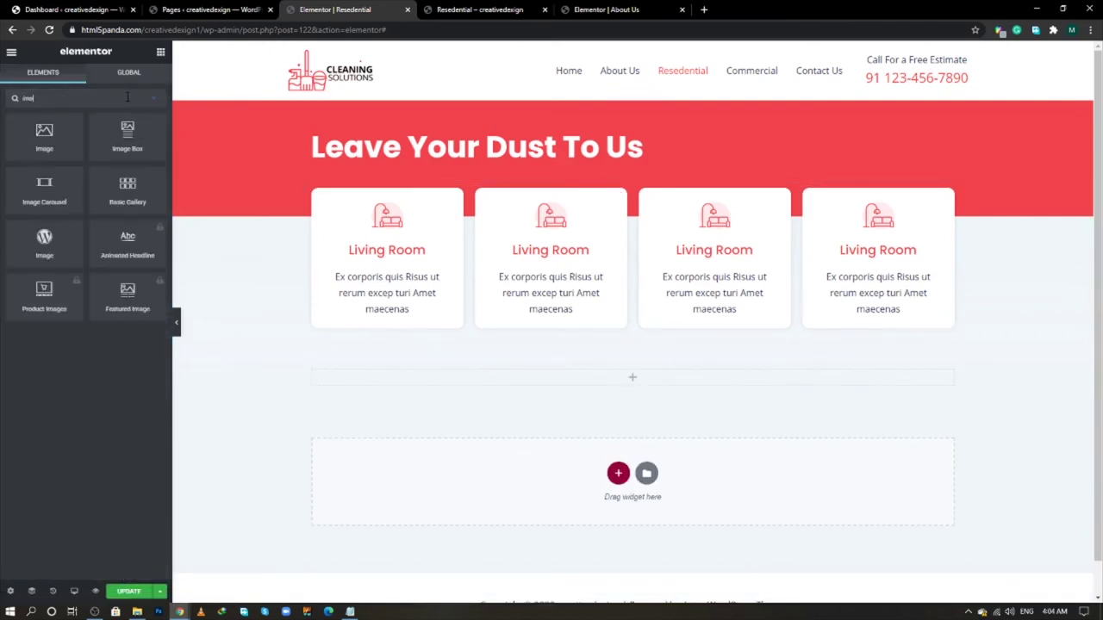
drag(127, 134, 661, 388)
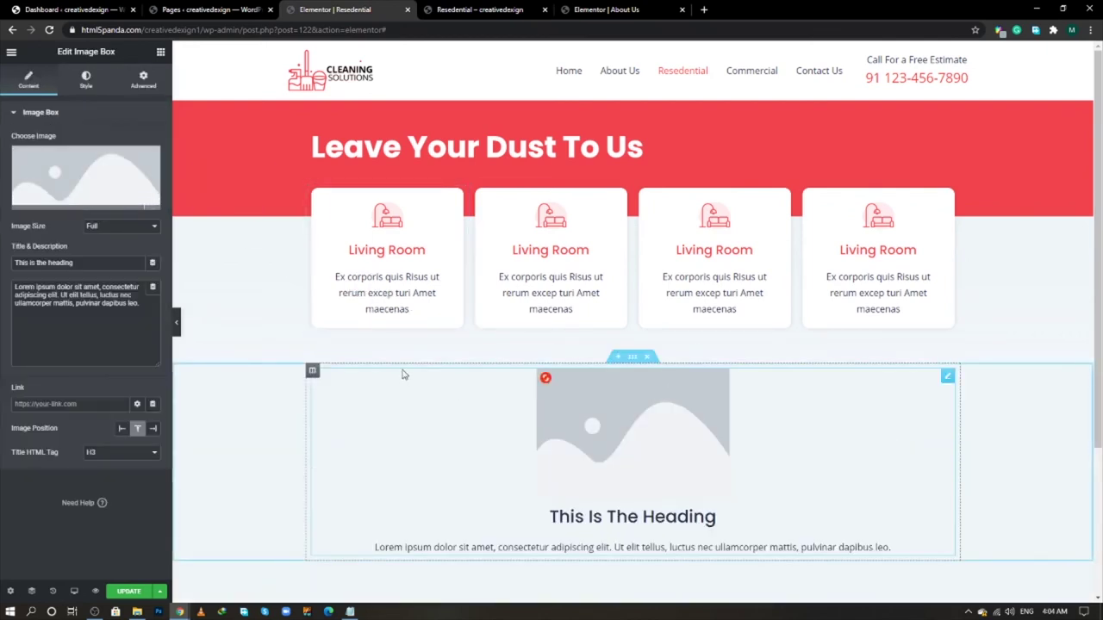
scroll(407, 360, down, 1)
scroll(407, 360, down, 2)
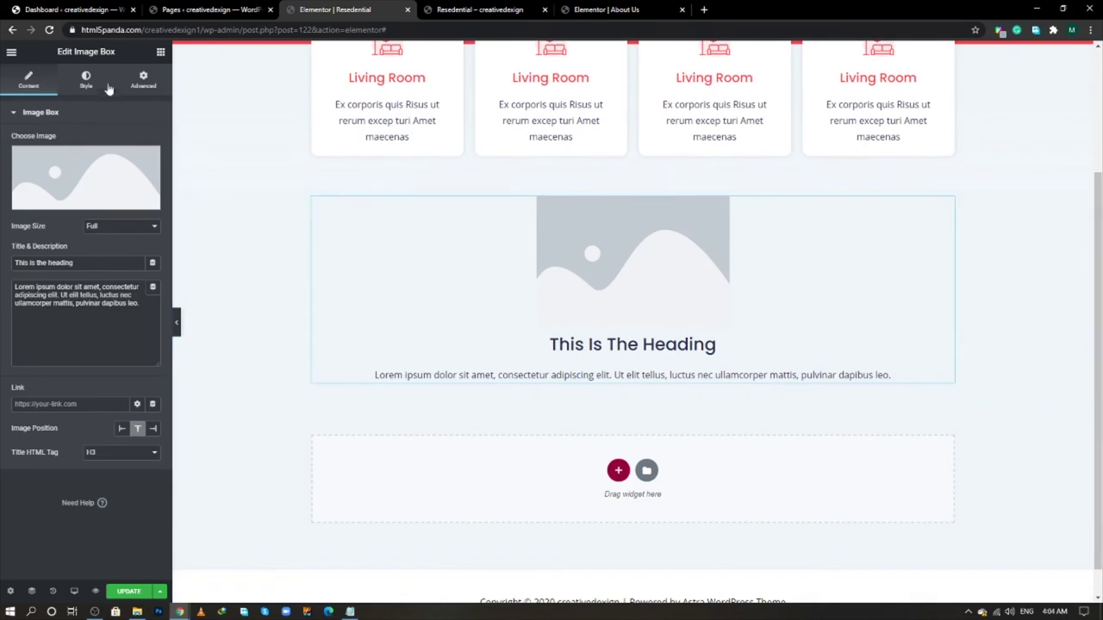
click(160, 51)
drag(58, 162, 516, 370)
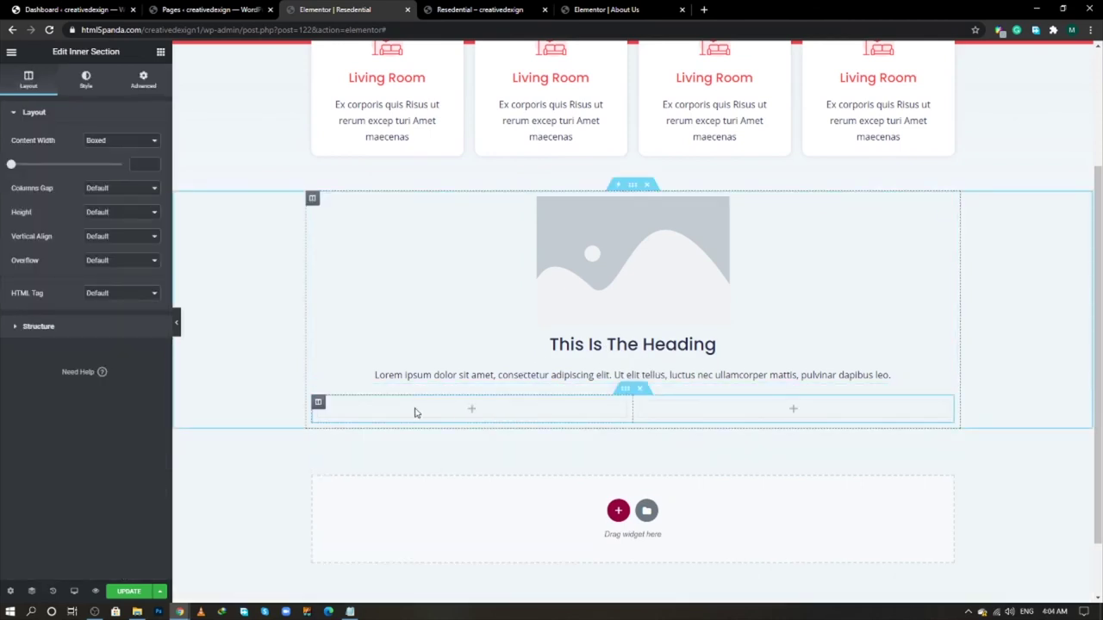
- Duplicate the inner section's columns to four and remove the Image Box's placeholder image
right_click(318, 402)
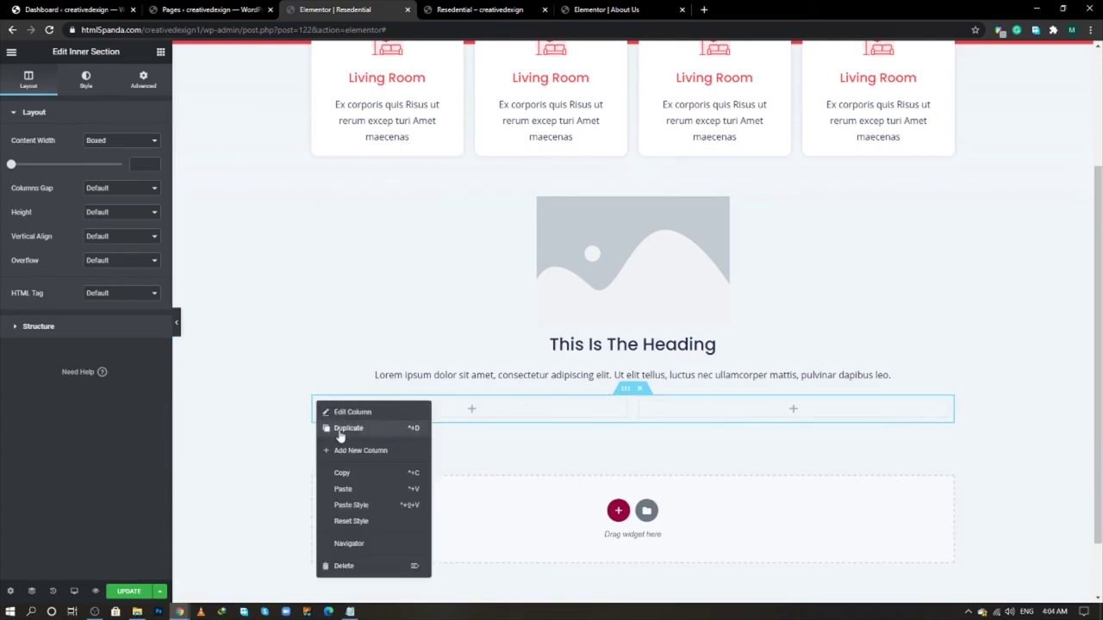
click(338, 435)
right_click(326, 403)
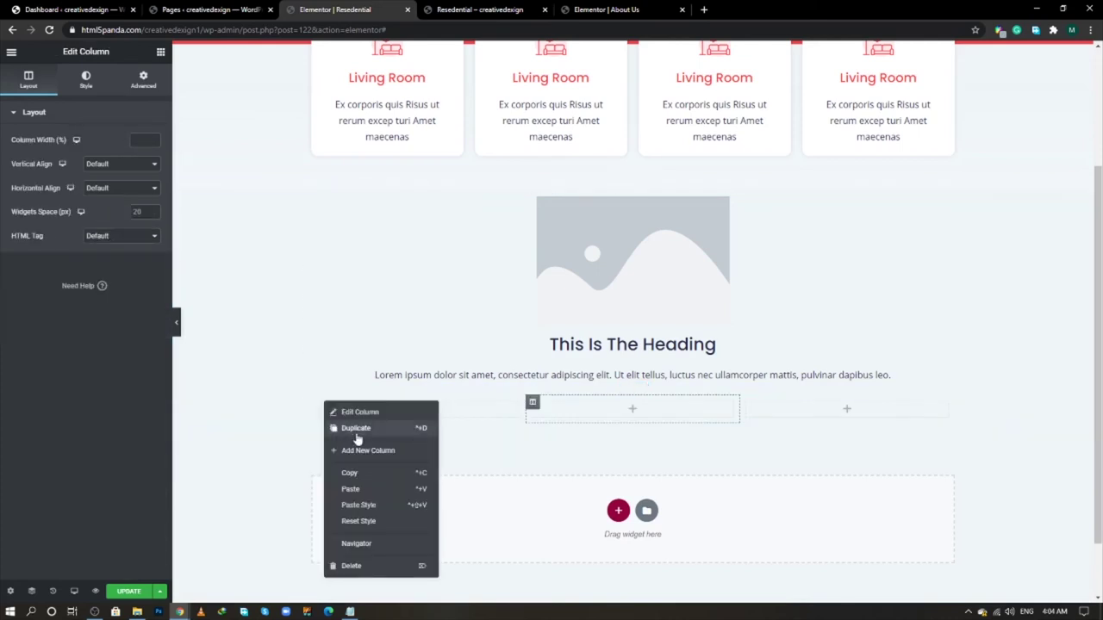
click(357, 438)
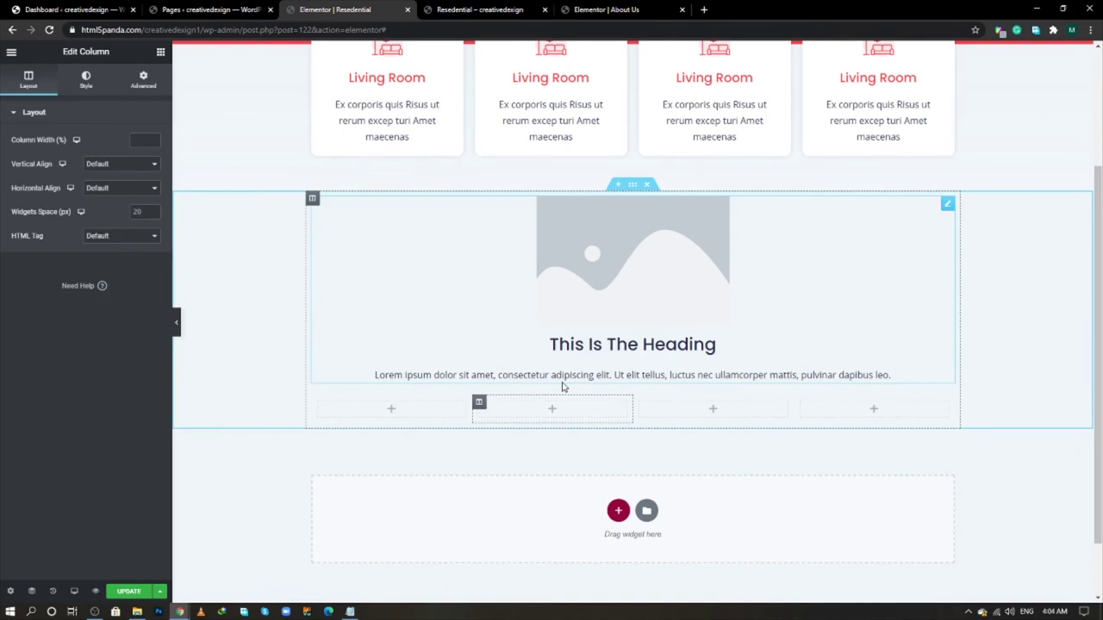
click(948, 205)
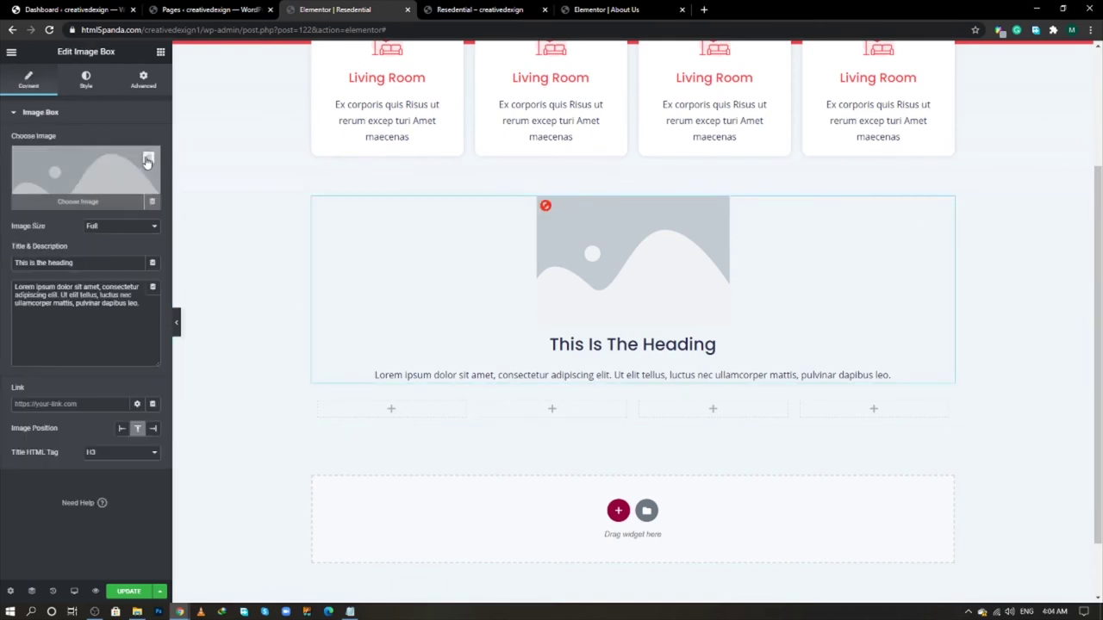
click(147, 163)
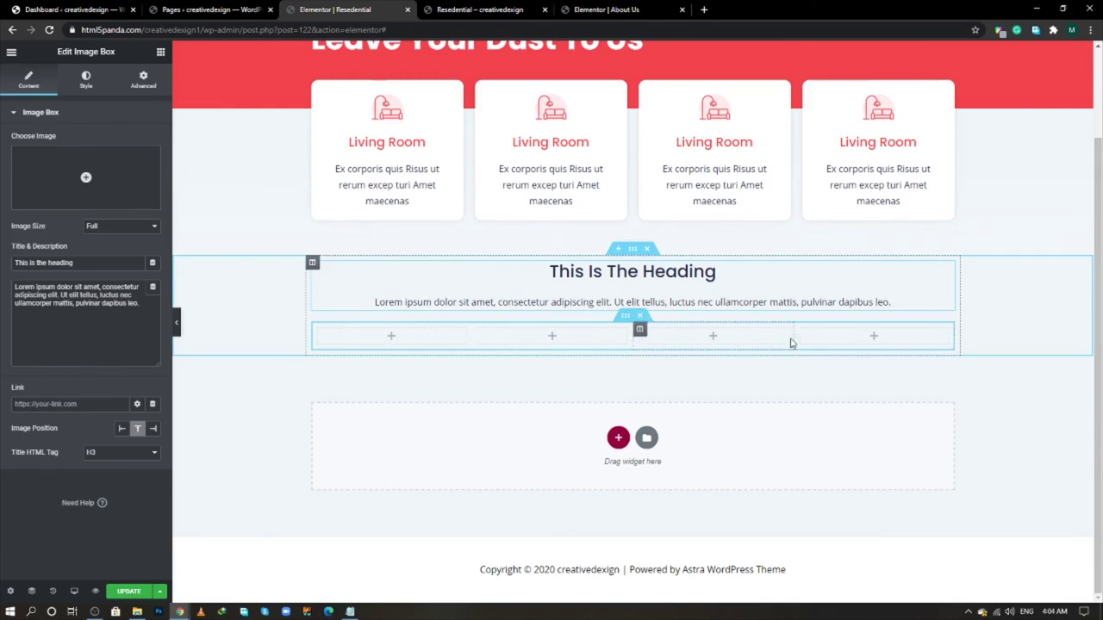
- Set the new section's content width to 980 with no column gap
click(632, 250)
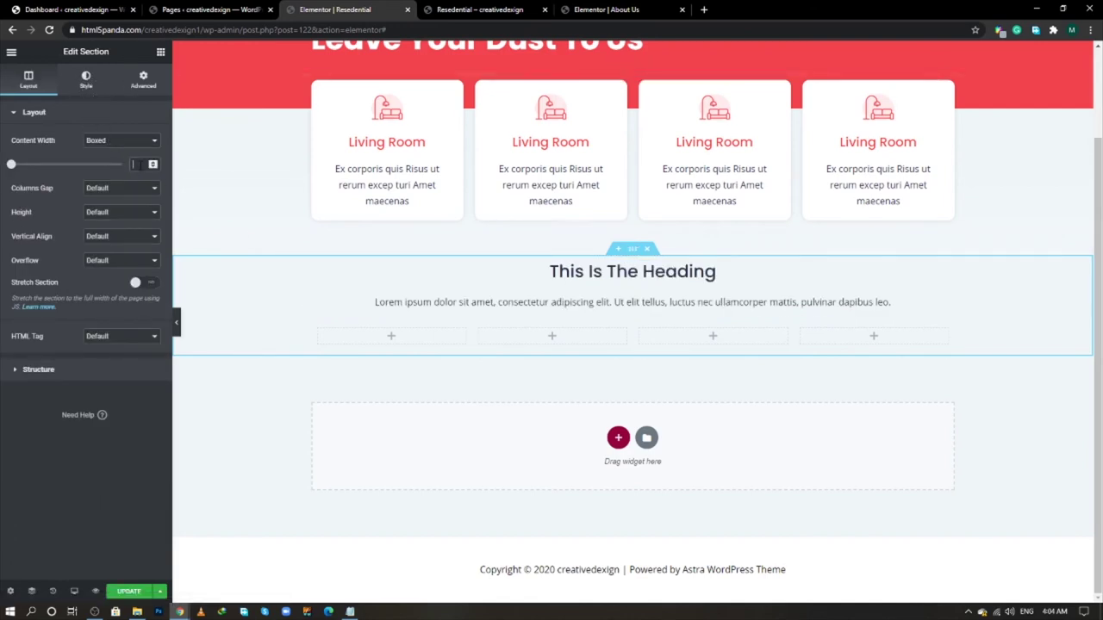
click(140, 165)
text(980)
click(95, 188)
click(98, 209)
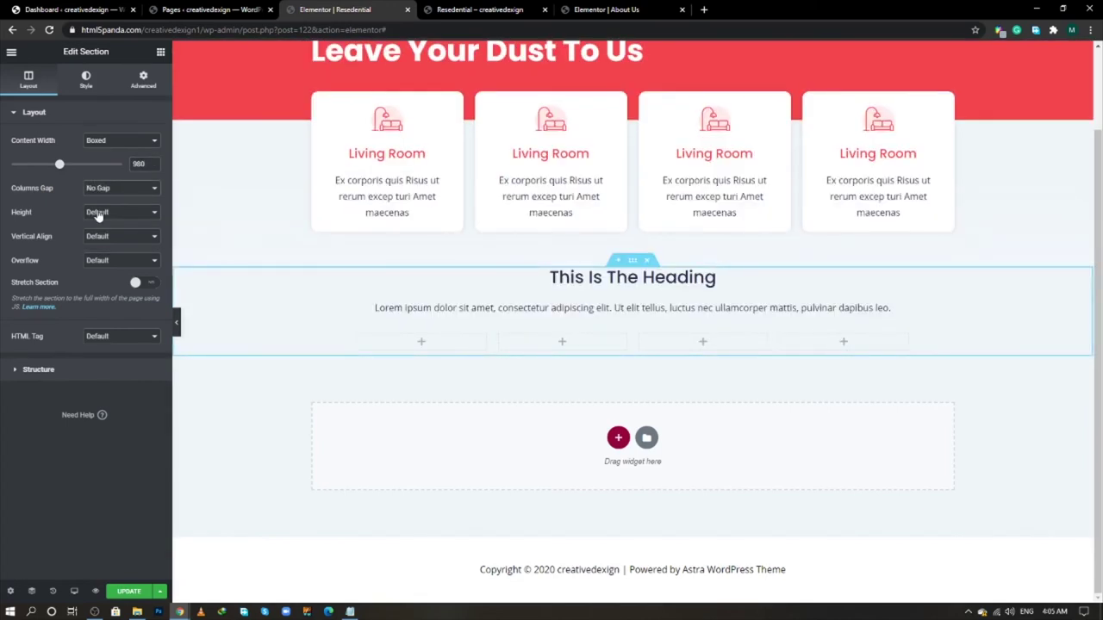
- Give the section unlinked padding of 40 top and 100 bottom
click(143, 82)
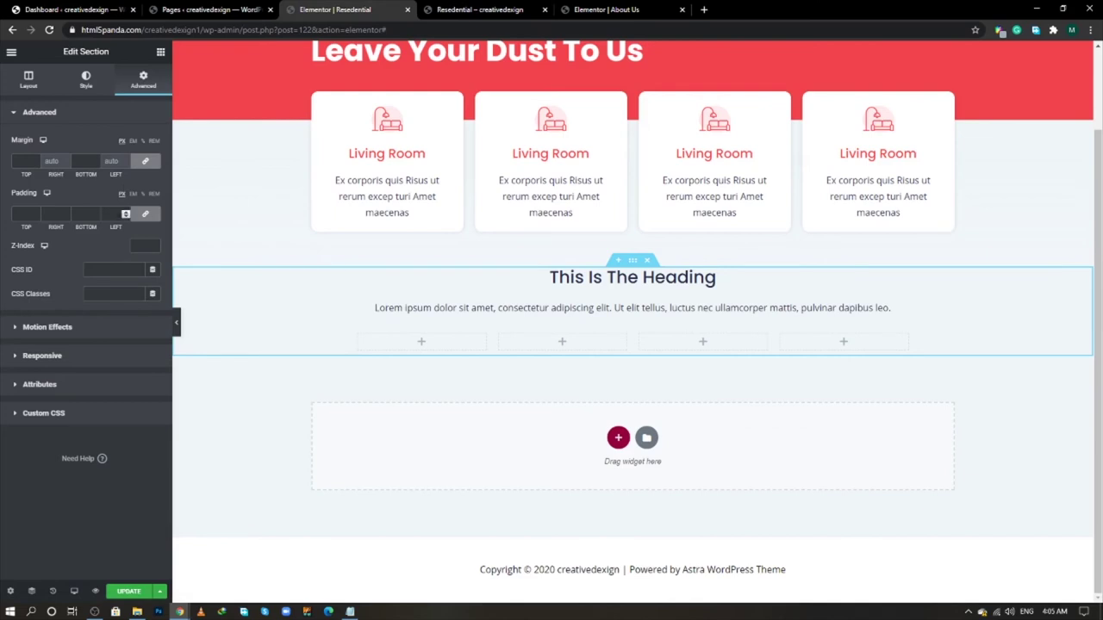
click(125, 216)
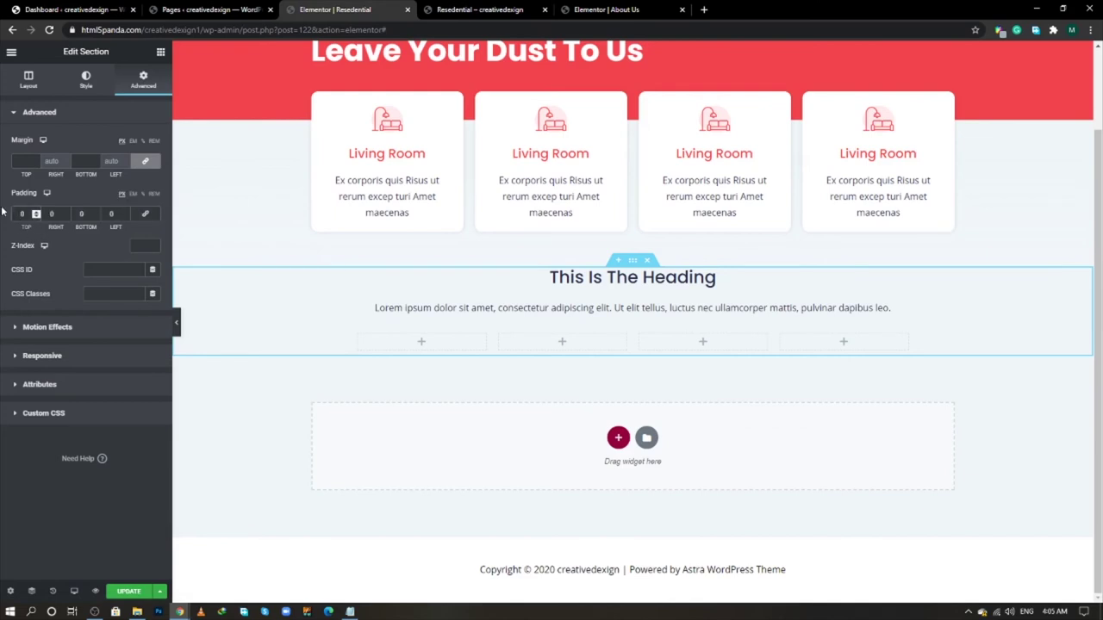
text(40)
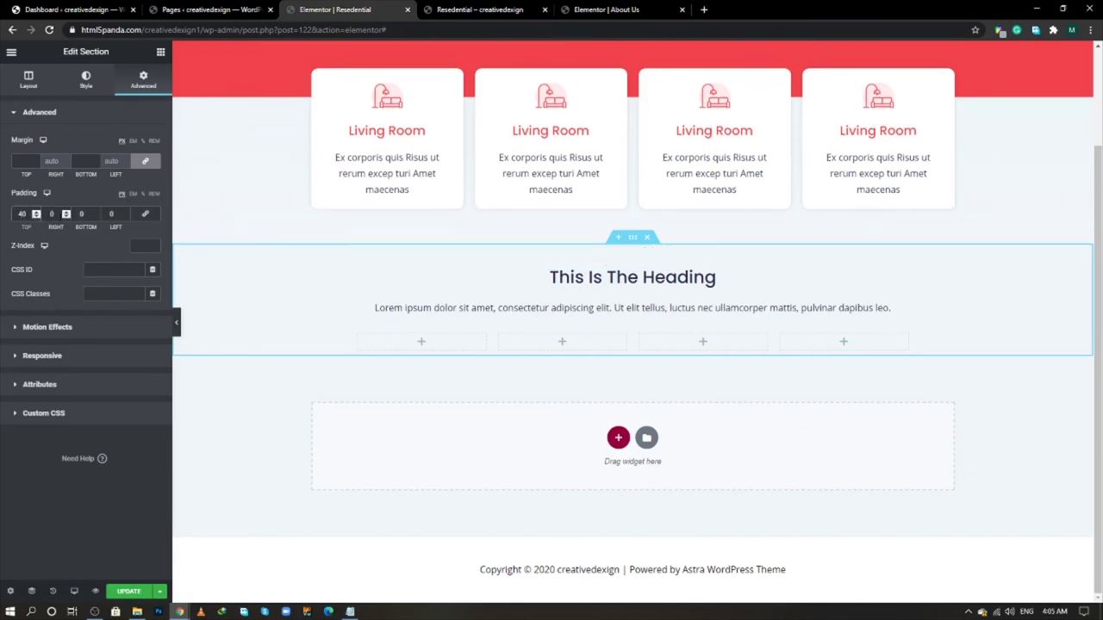
click(82, 214)
text(100)
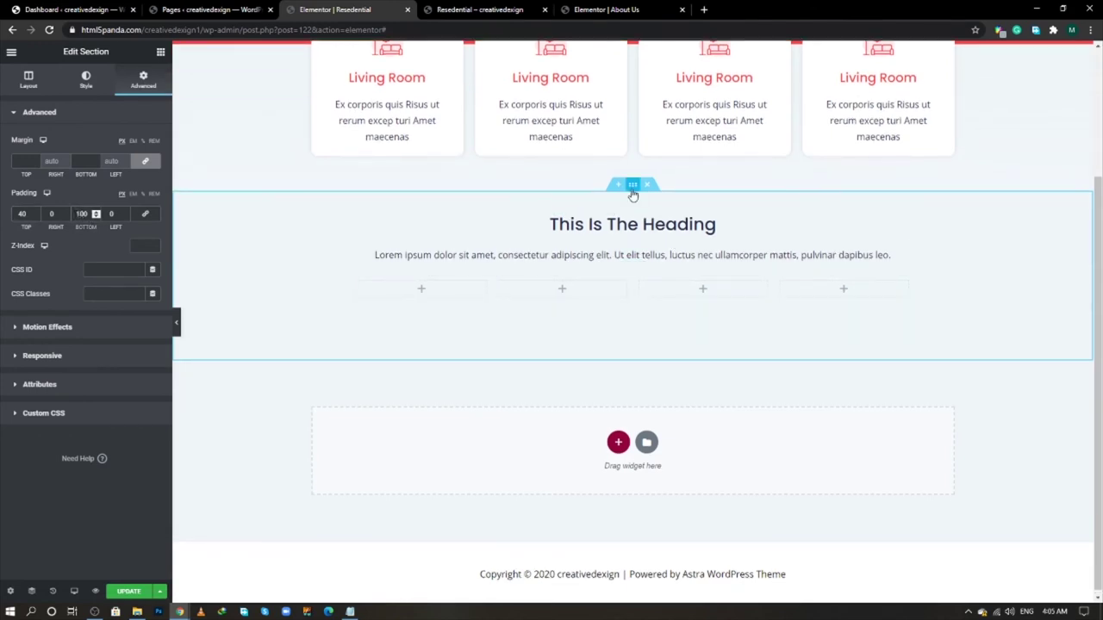
- Set the section's classic background colour to F2f7fb, pasted from the saved notes
click(86, 79)
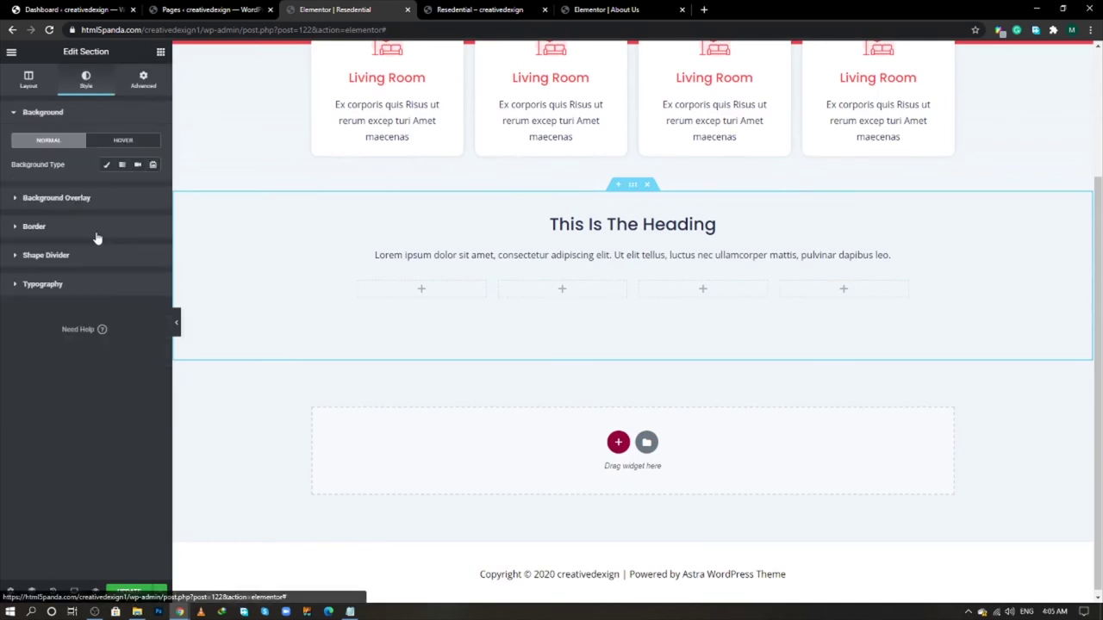
click(106, 164)
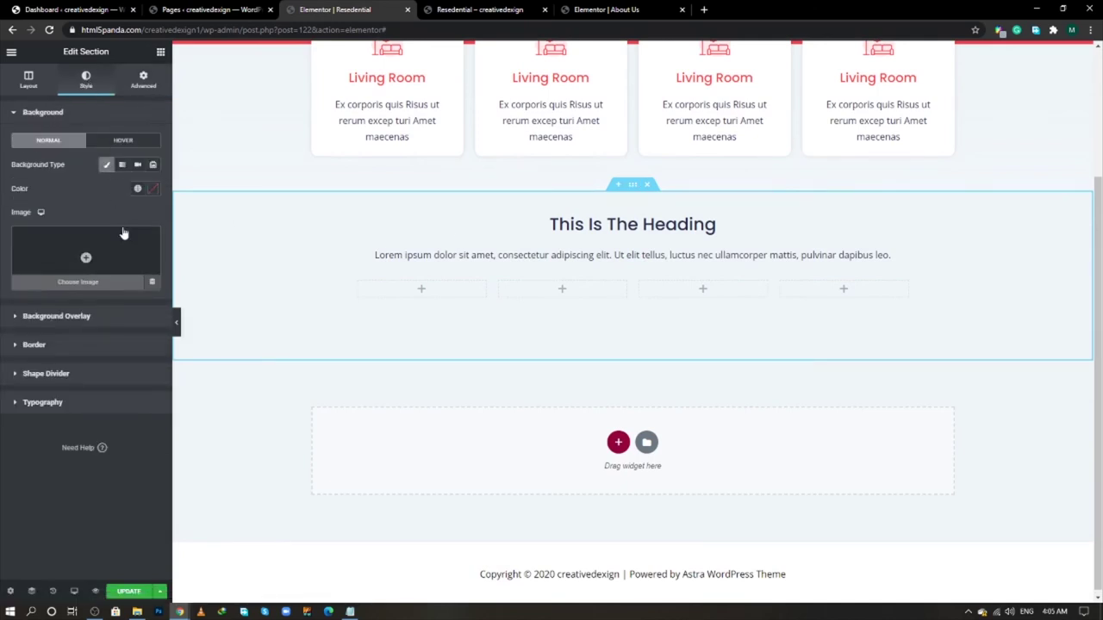
key(alt+Tab)
key(Tab)
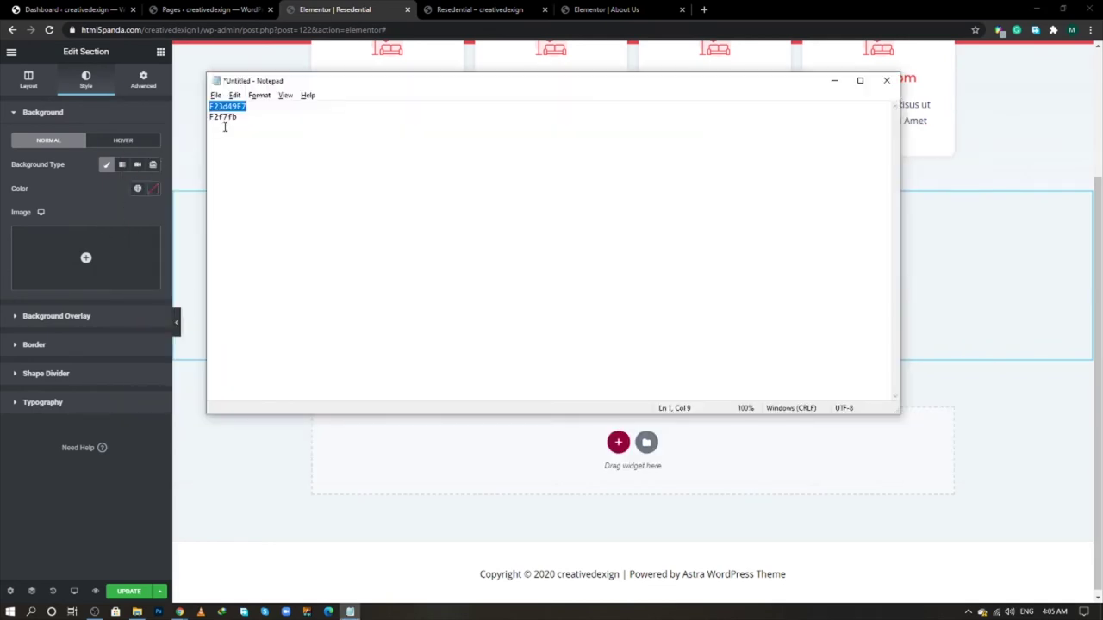
double_click(225, 119)
key(ctrl+c)
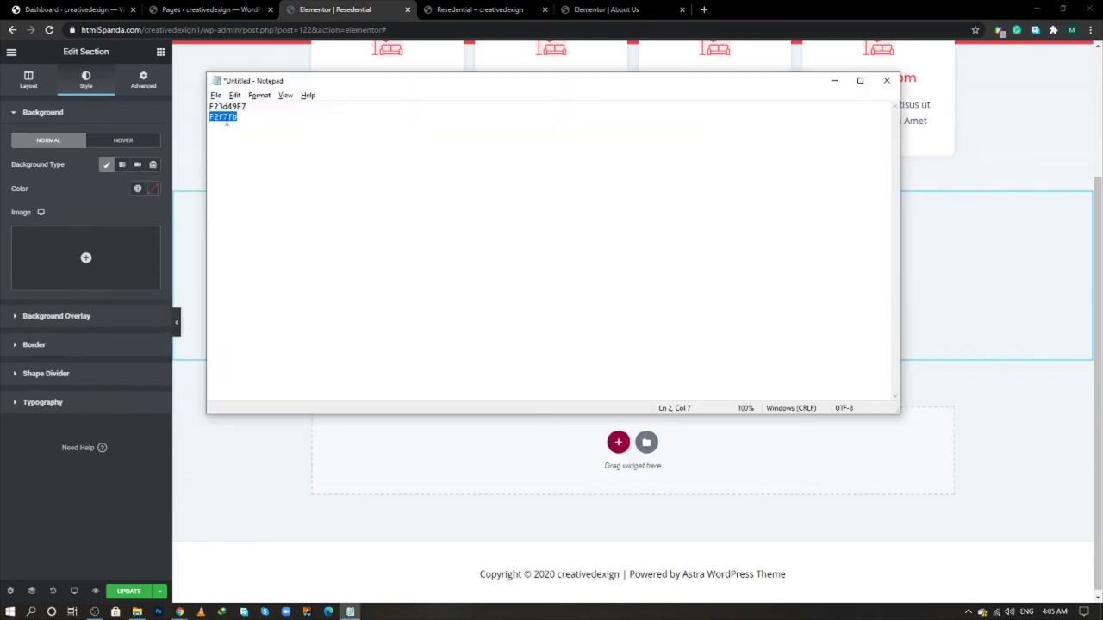
click(150, 193)
click(149, 196)
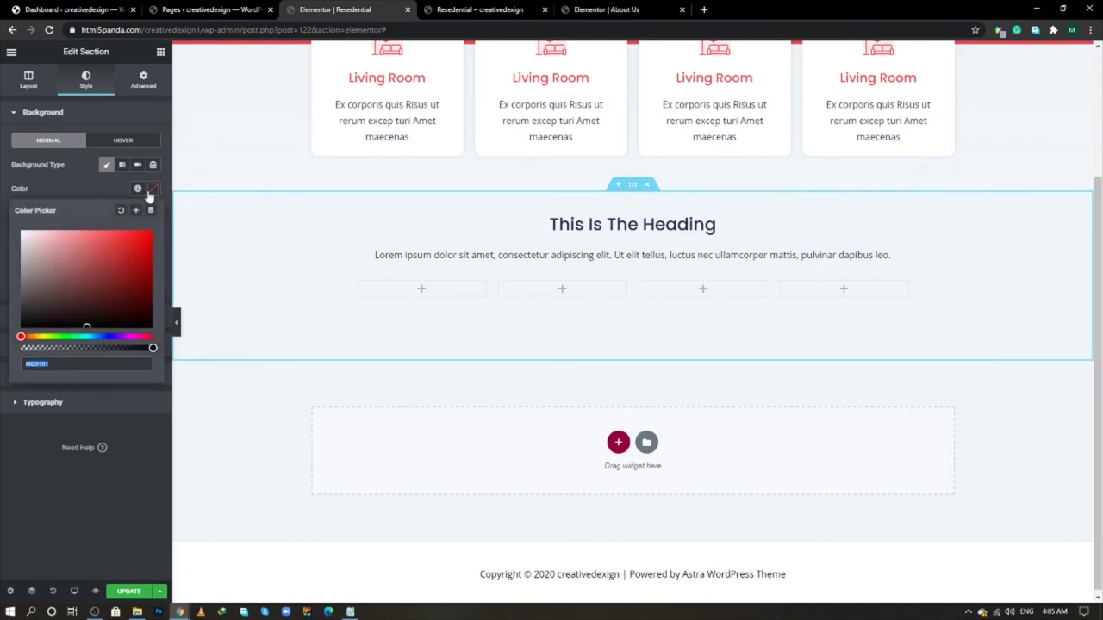
key(ctrl+v)
click(62, 170)
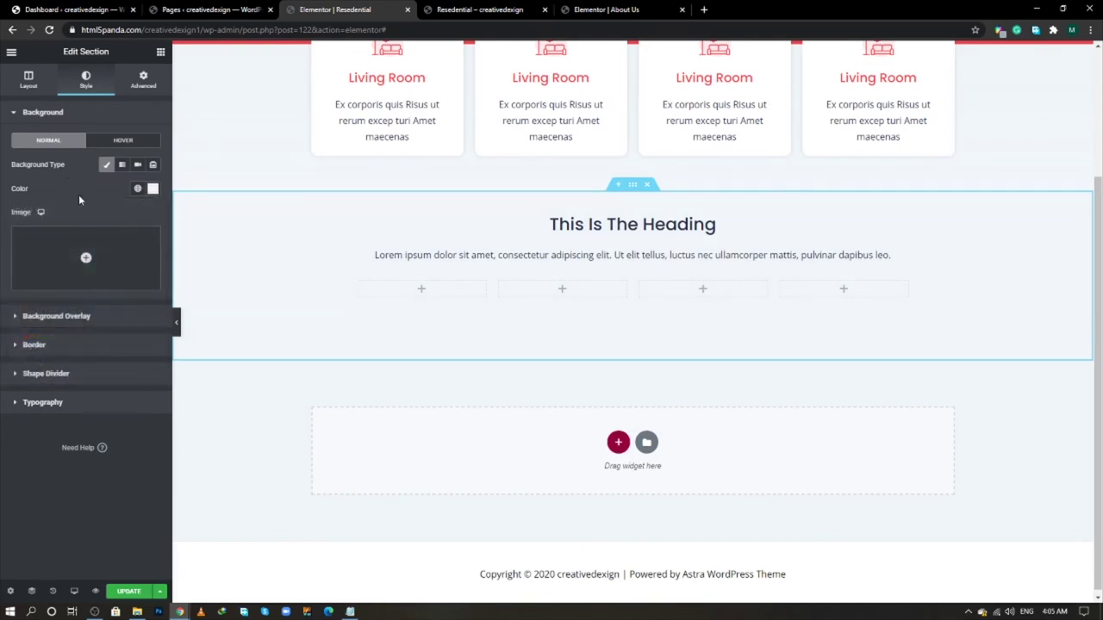
key(alt+Tab)
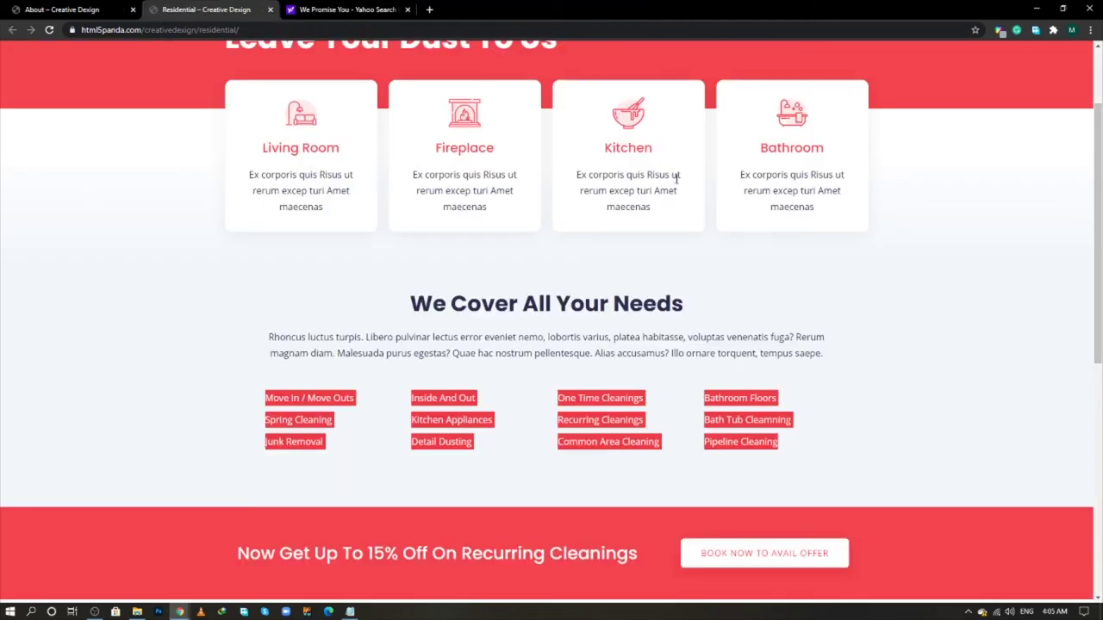
- Replace the image box title with 'We Cover All Your Needs' as an H2 heading
triple_click(642, 312)
right_click(642, 312)
click(655, 326)
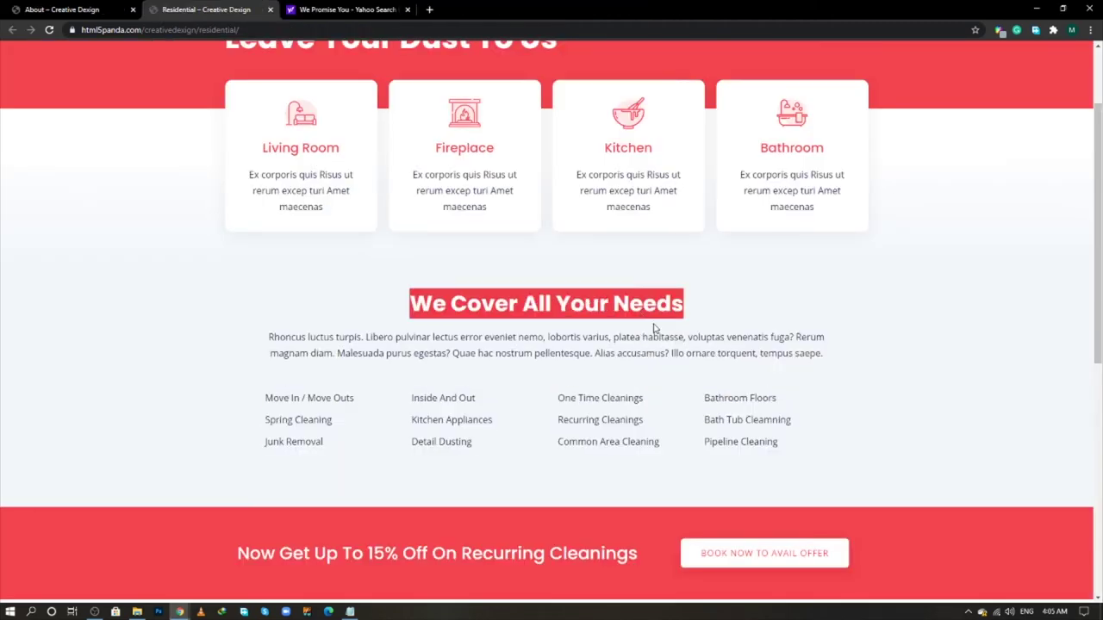
key(alt+Tab)
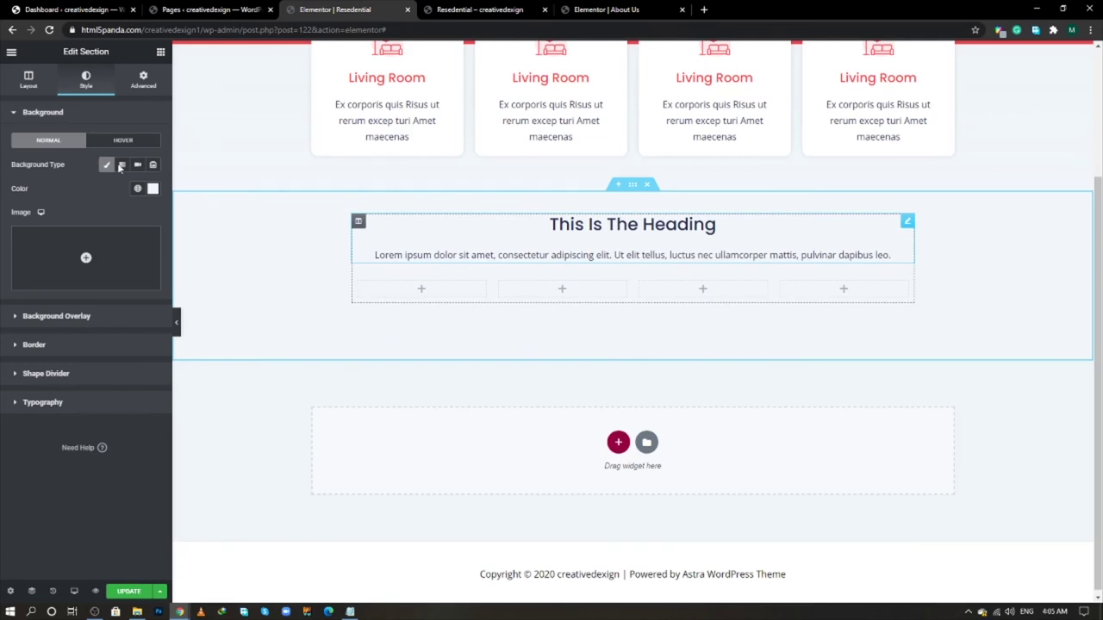
click(715, 225)
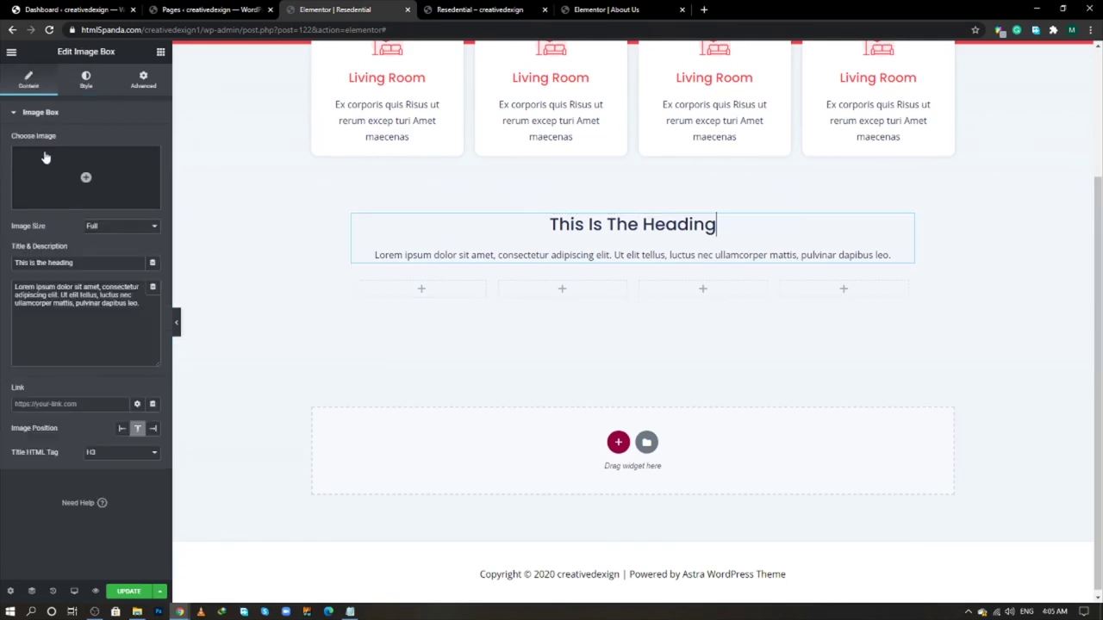
triple_click(90, 263)
key(ctrl+v)
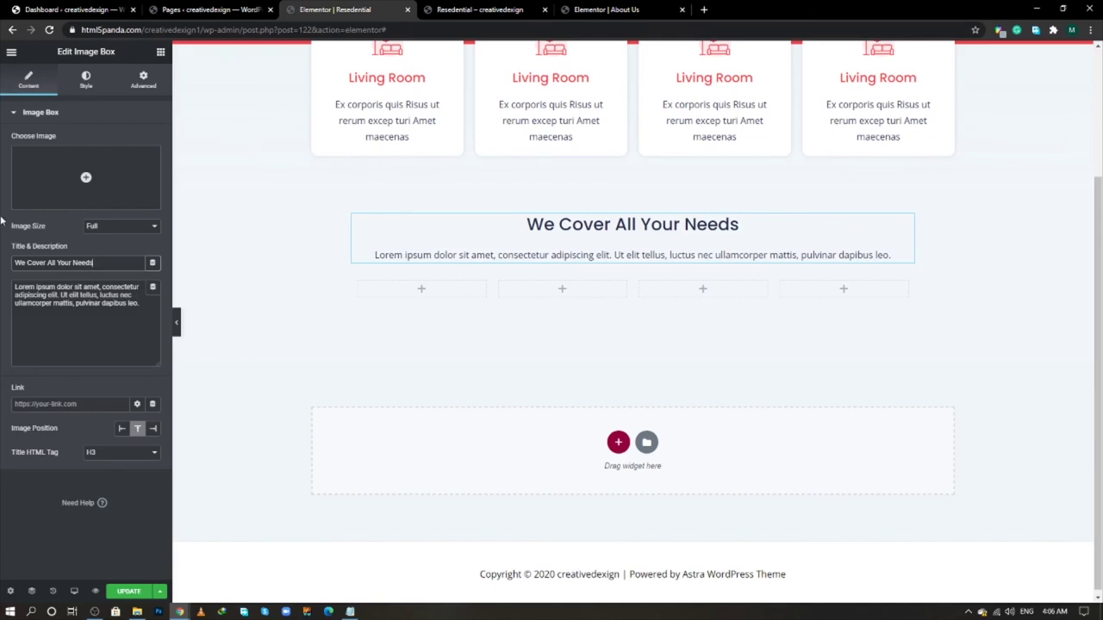
click(112, 452)
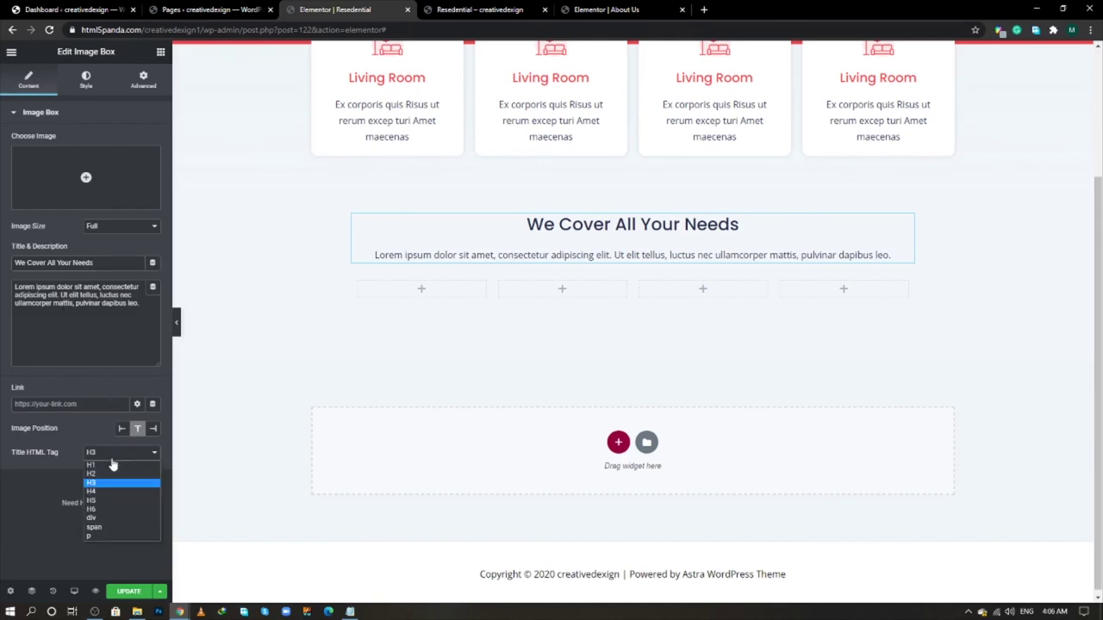
click(110, 472)
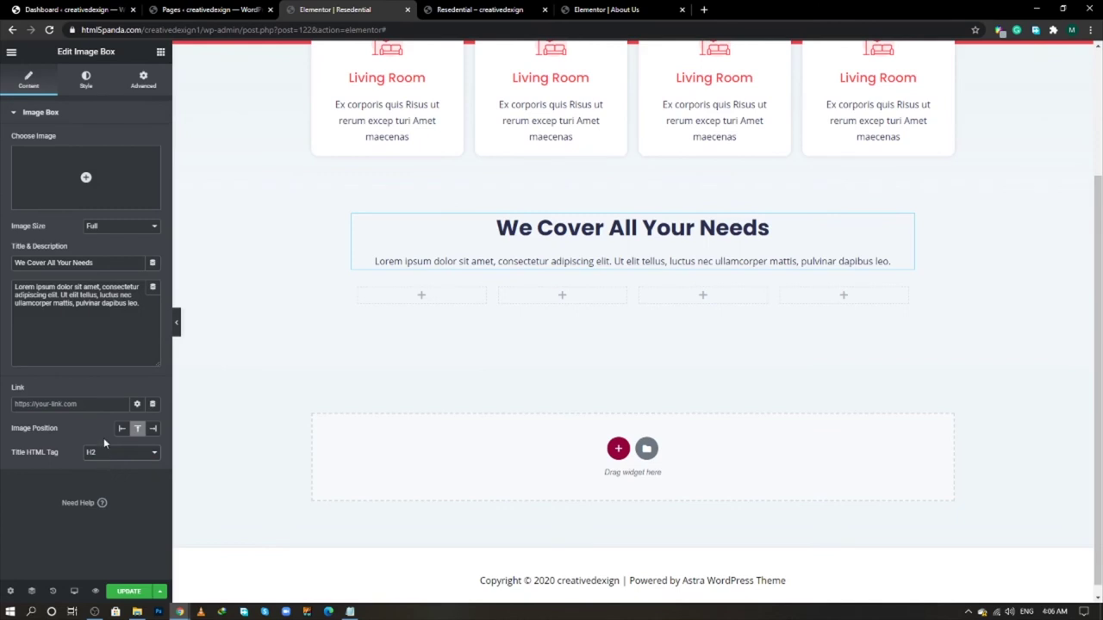
- Paste the live site's 'Rhoncus luctus turpis…' paragraph into the image box description
key(alt+Tab)
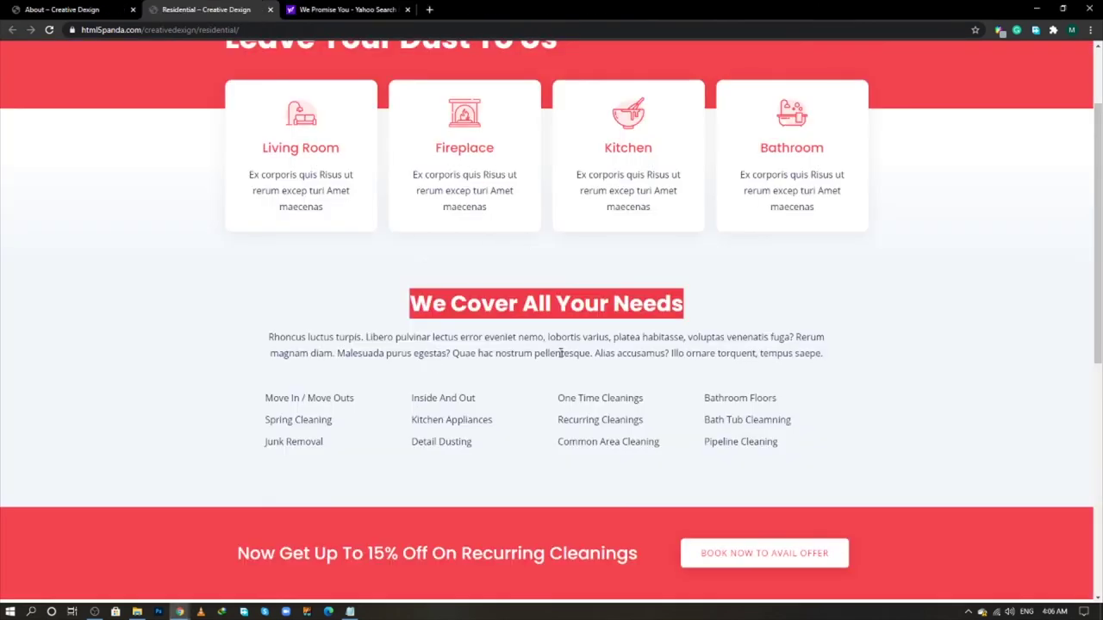
triple_click(560, 353)
right_click(560, 354)
click(595, 367)
key(alt+Tab)
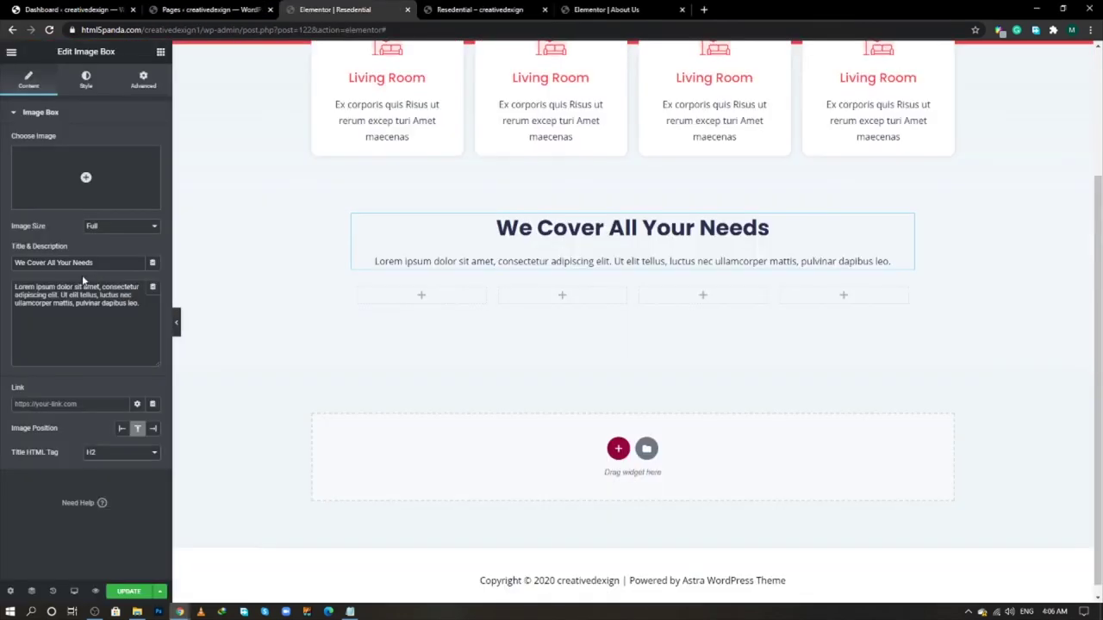
key(ctrl+a)
key(ctrl+v)
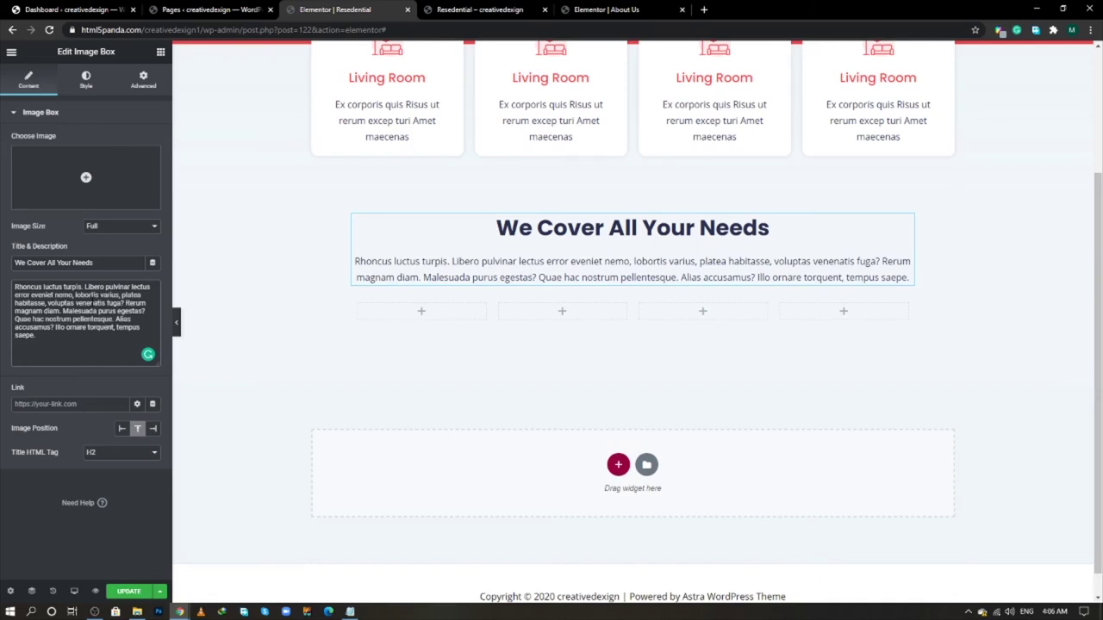
key(alt+Tab)
key(alt+Tab)
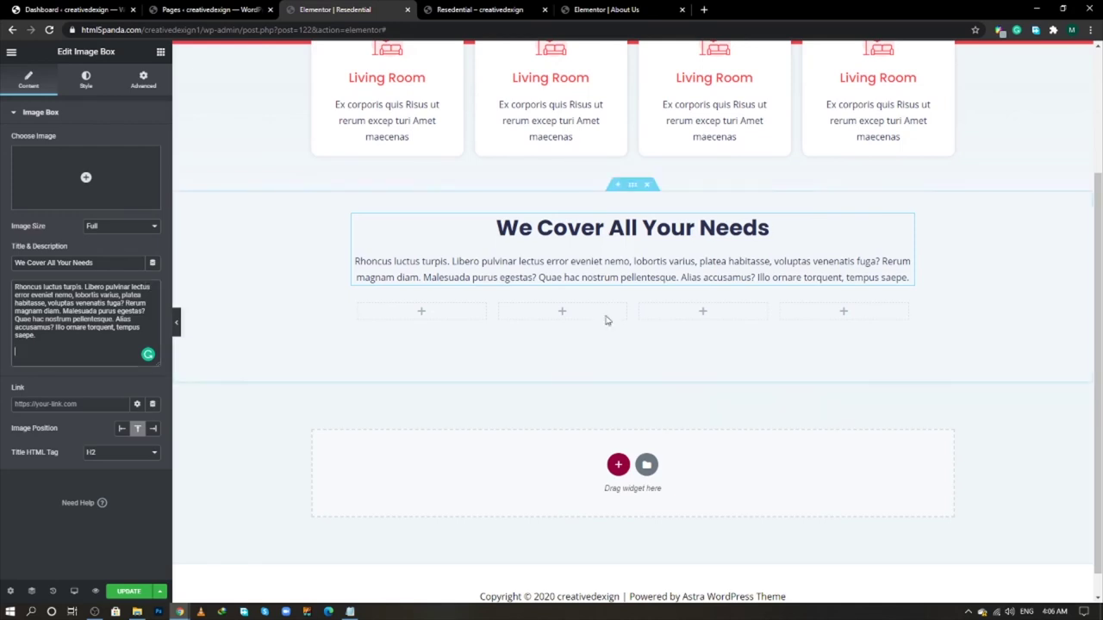
click(628, 294)
click(143, 80)
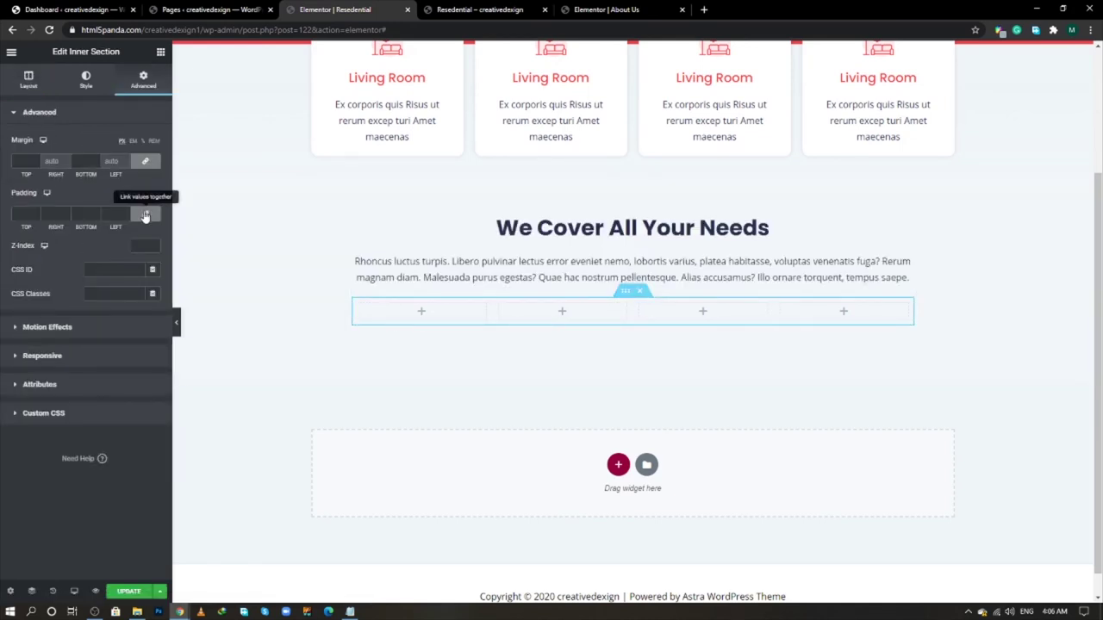
- Unlink the inner section's padding and set the top padding to 30
click(145, 213)
click(20, 214)
text(30)
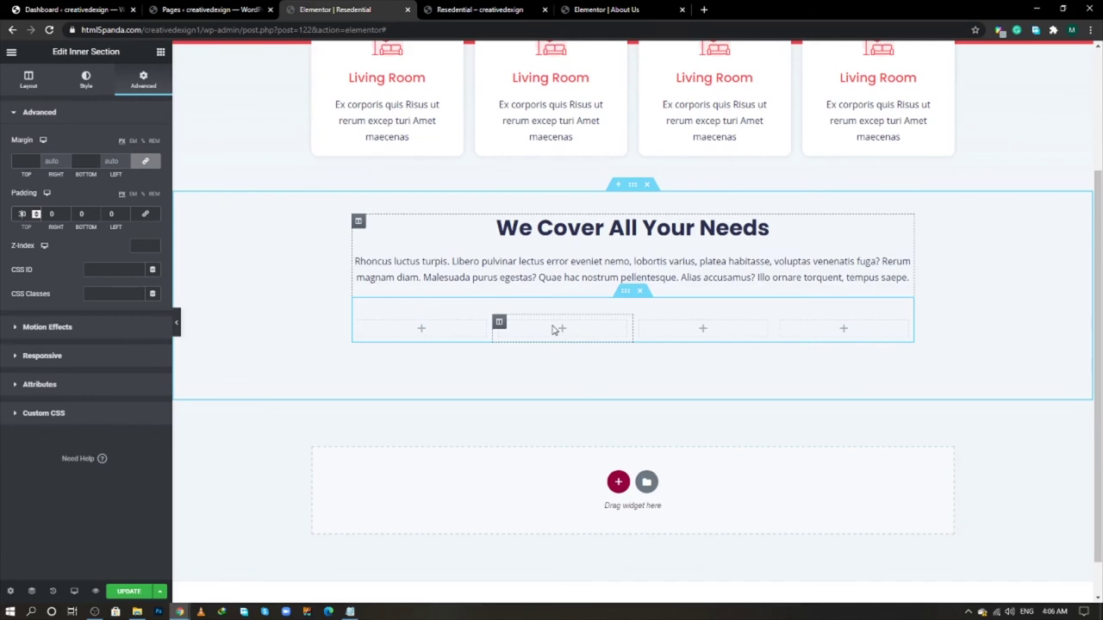
- Drop an Icon List into the first column and trim it to a single item
click(161, 51)
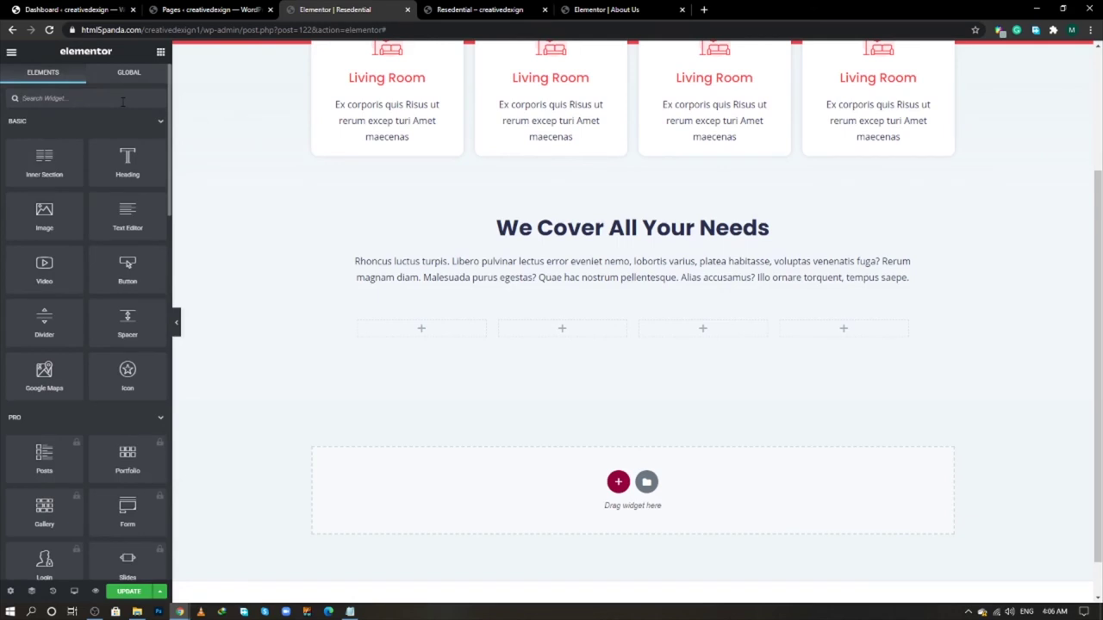
text(icon)
drag(44, 186, 452, 319)
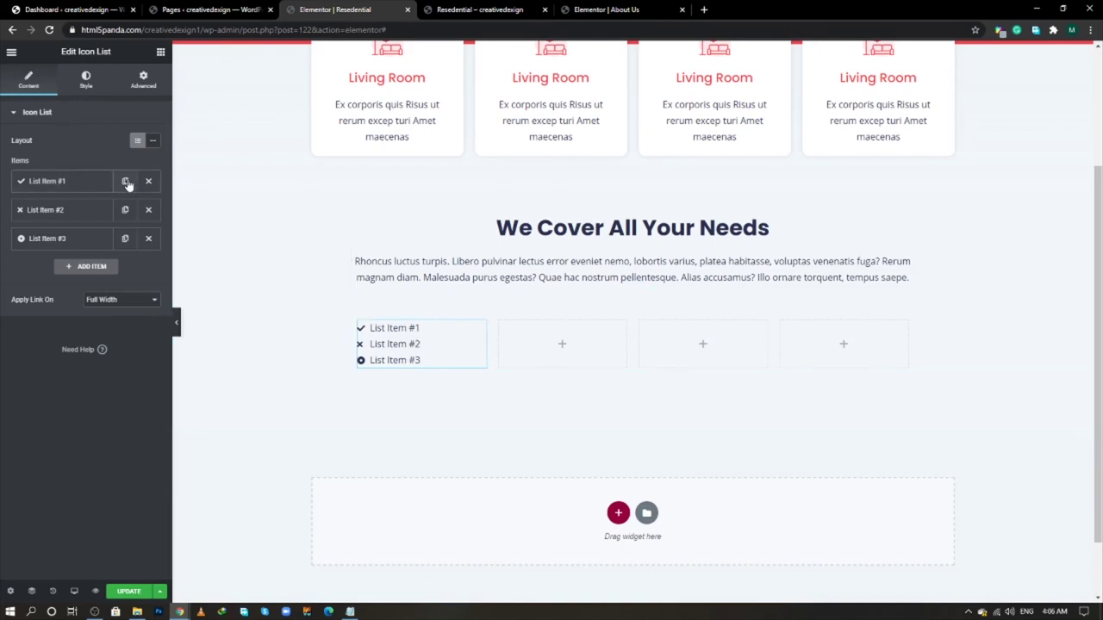
click(149, 211)
click(149, 211)
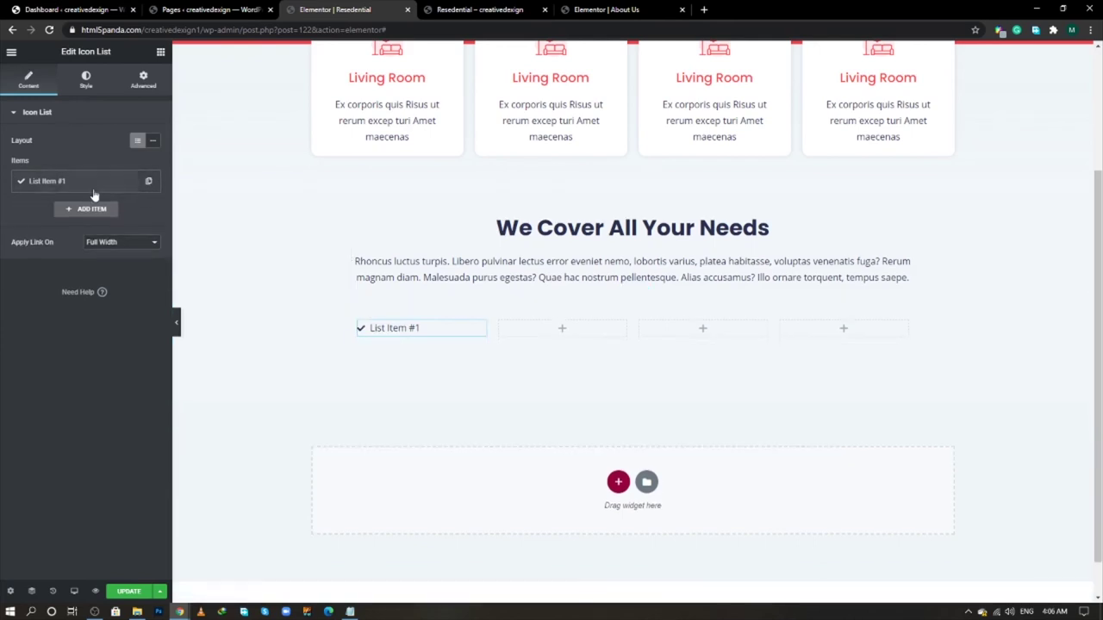
click(90, 182)
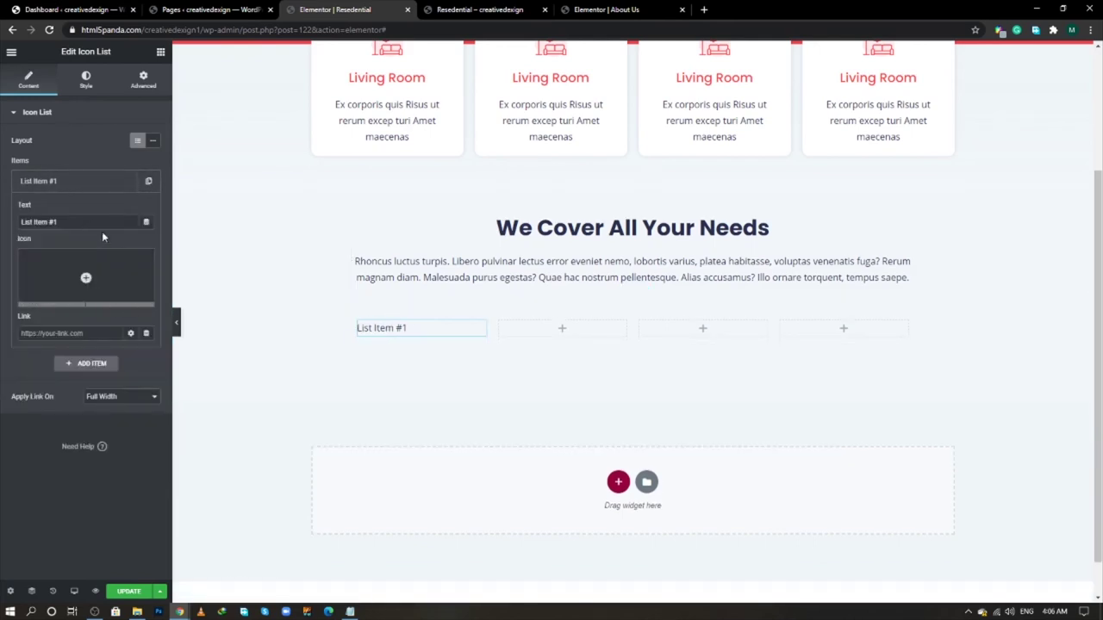
click(90, 183)
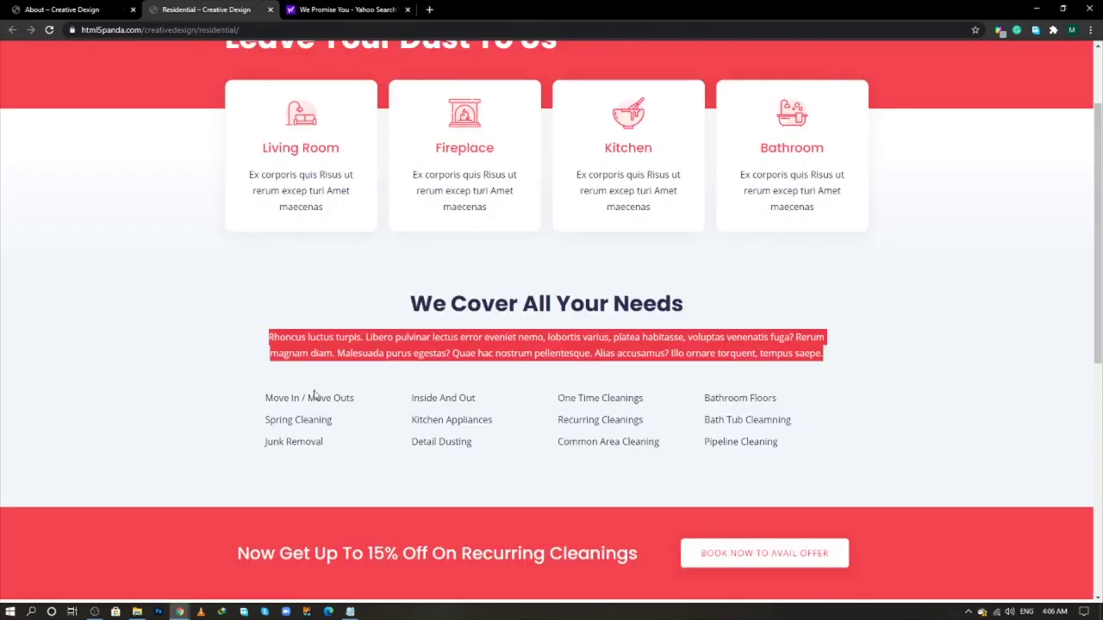
- Copy 'Move In / Move Outs' from the live page and paste it as the item's text
click(333, 398)
triple_click(325, 398)
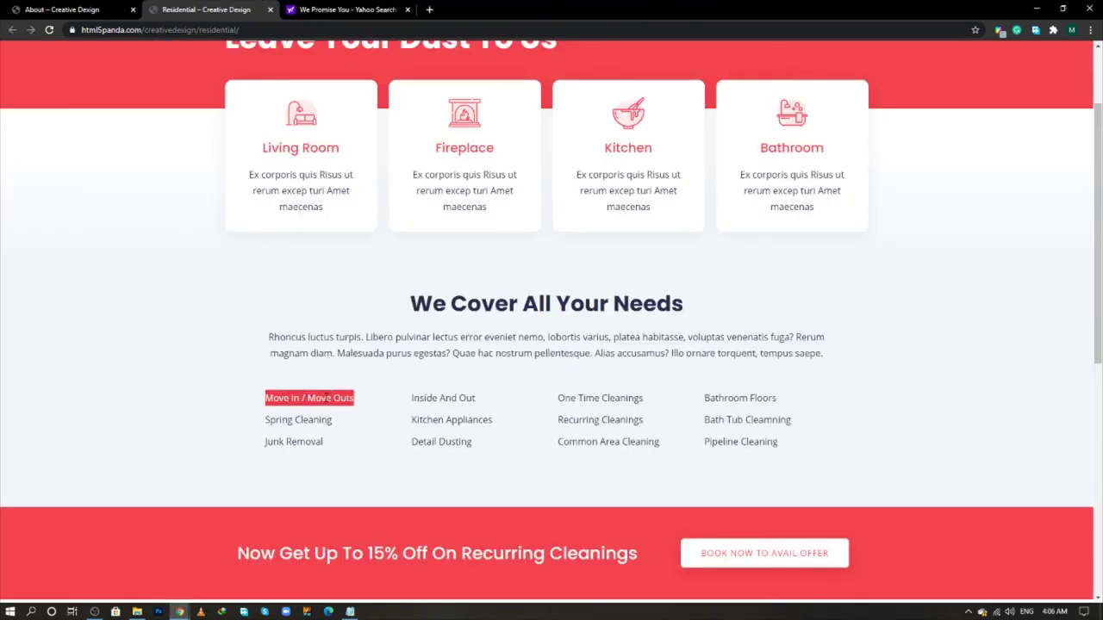
right_click(324, 397)
key(Escape)
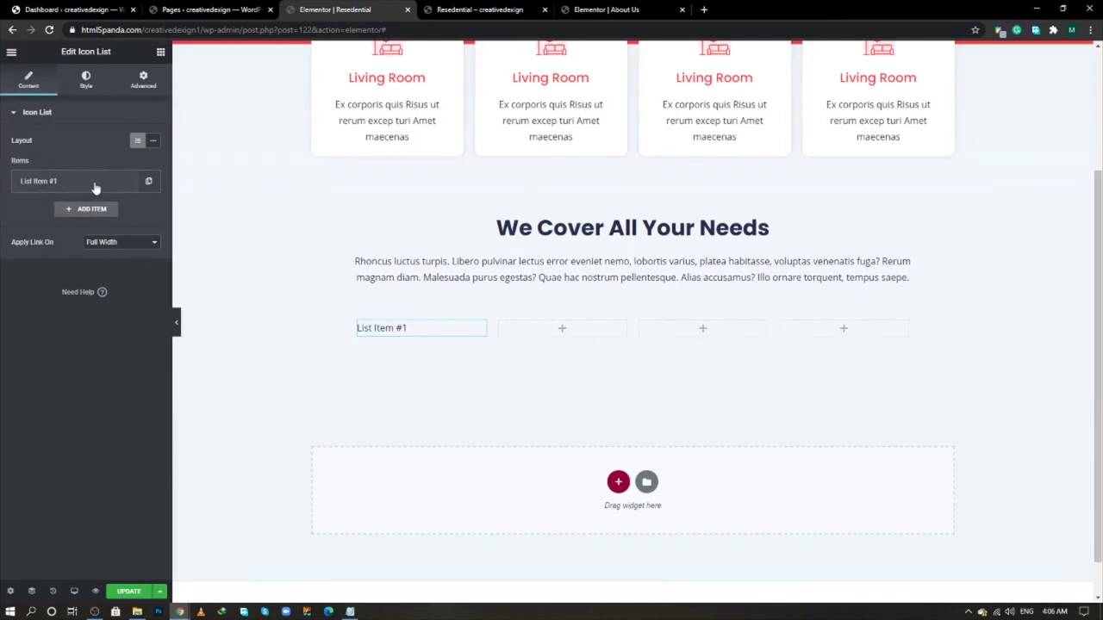
click(94, 183)
key(ctrl+a)
key(ctrl+v)
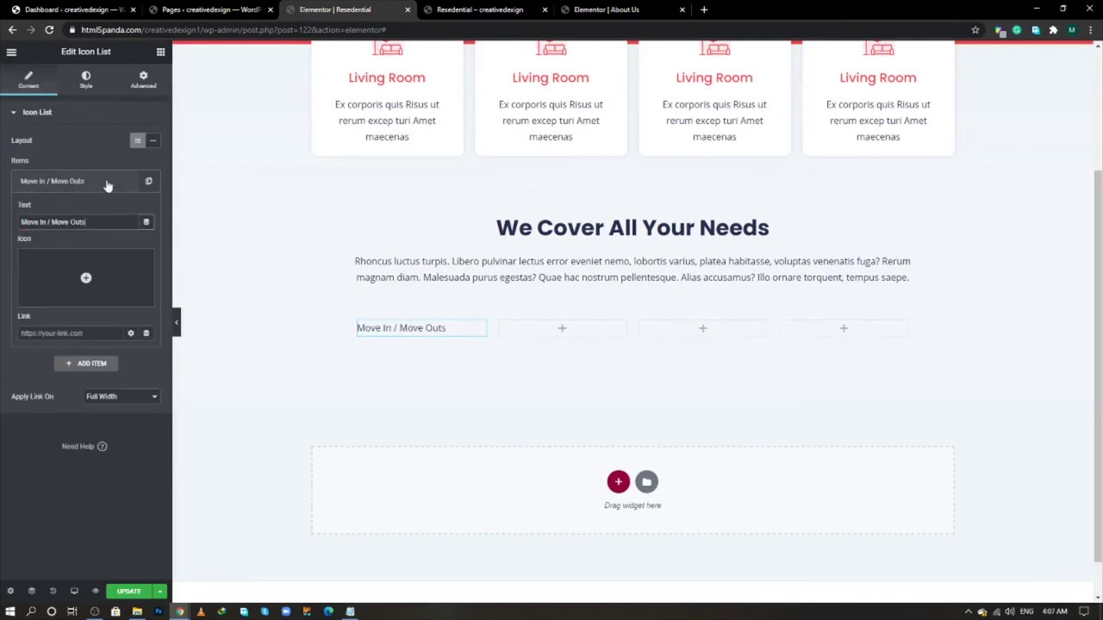
click(104, 183)
- Duplicate the item to make three 'Move In / Move Outs' entries, spaced 10 apart
click(125, 181)
click(125, 209)
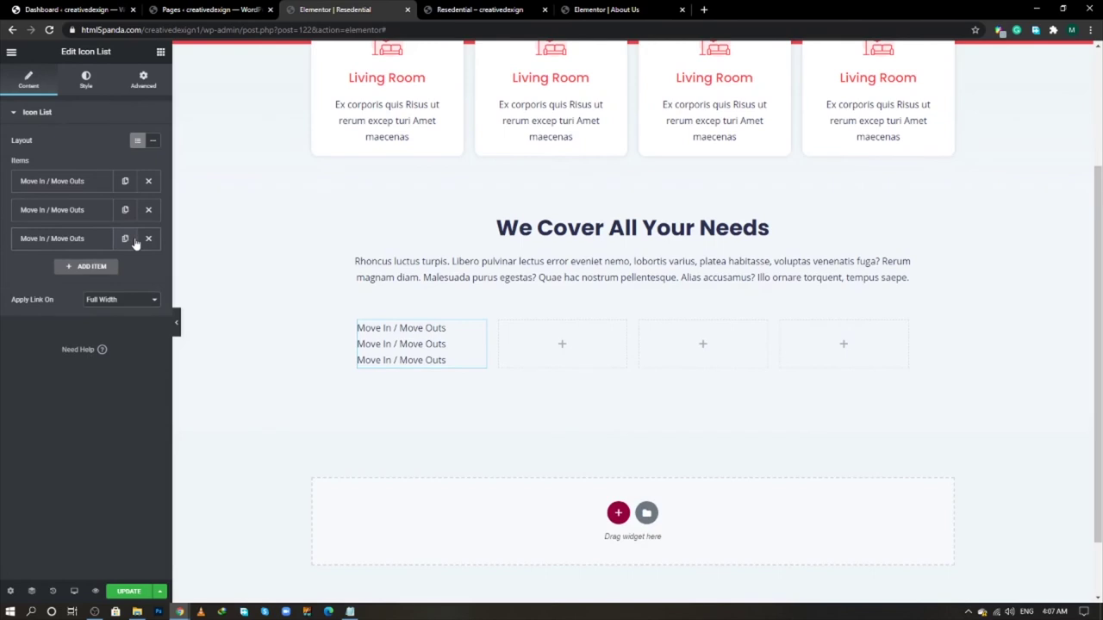
click(85, 81)
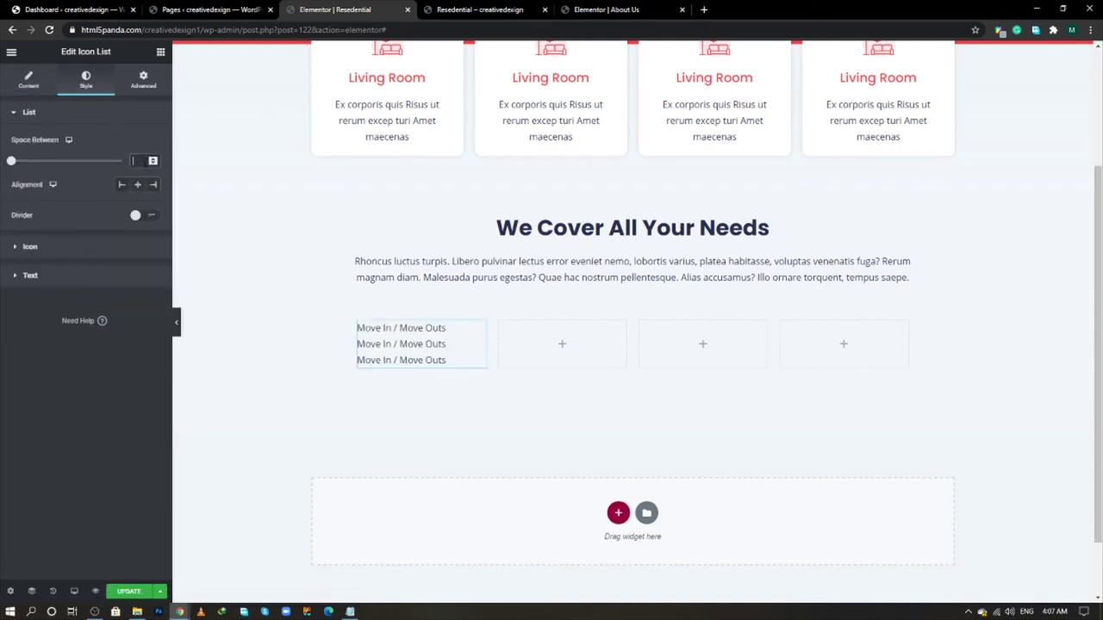
drag(11, 161, 33, 161)
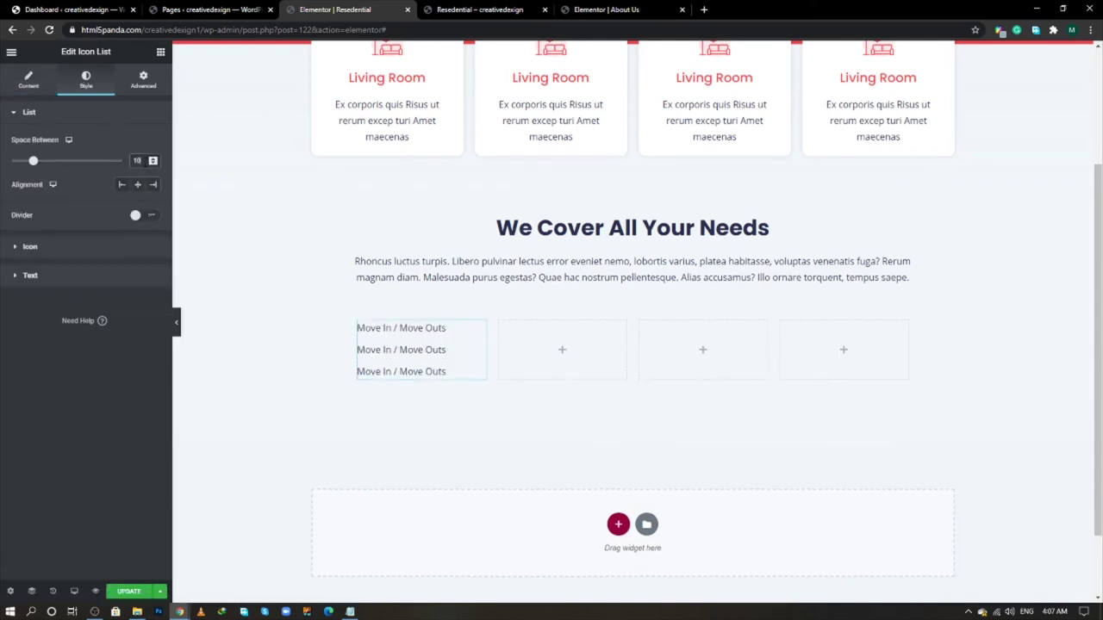
- Duplicate the first column with its icon list three times
right_click(362, 330)
click(382, 349)
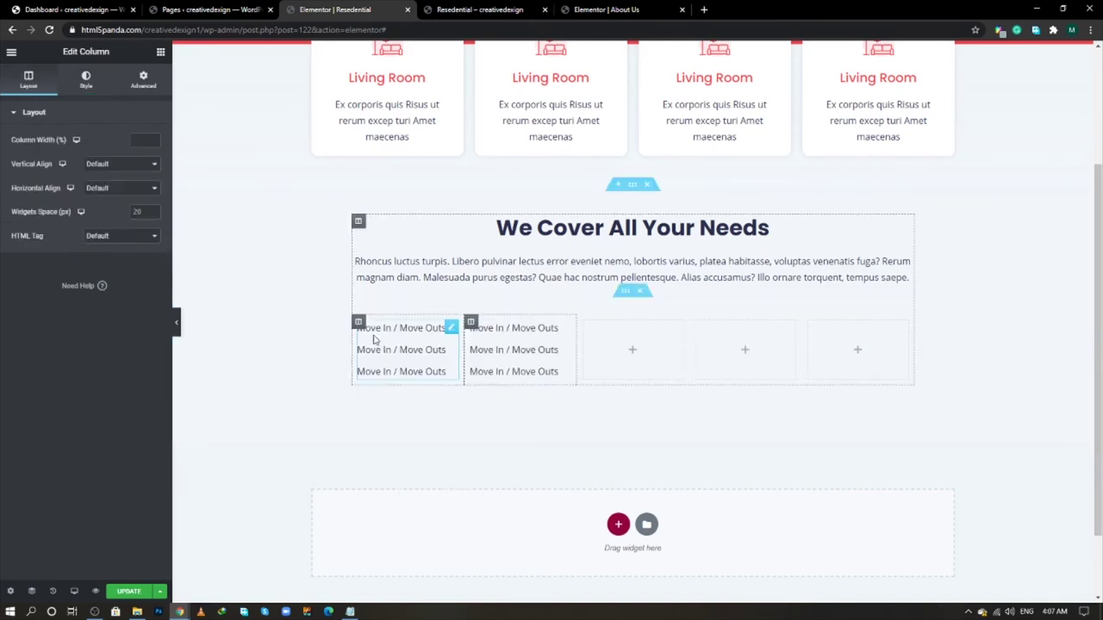
right_click(364, 331)
click(390, 350)
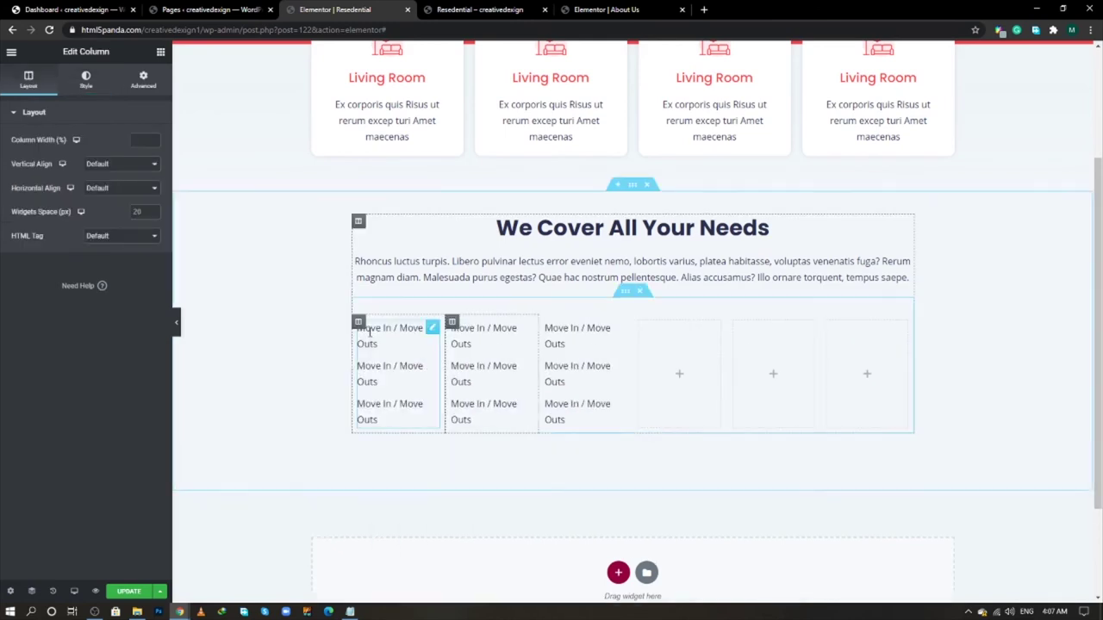
right_click(362, 332)
click(390, 351)
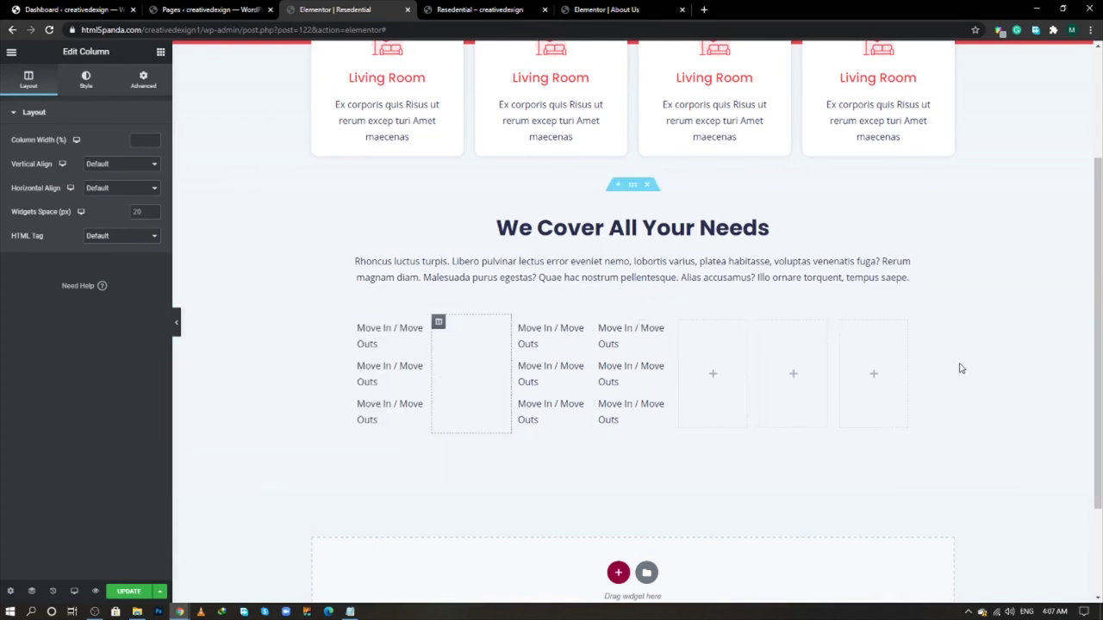
- Delete the three leftover empty columns and compare with the live reference page
right_click(681, 326)
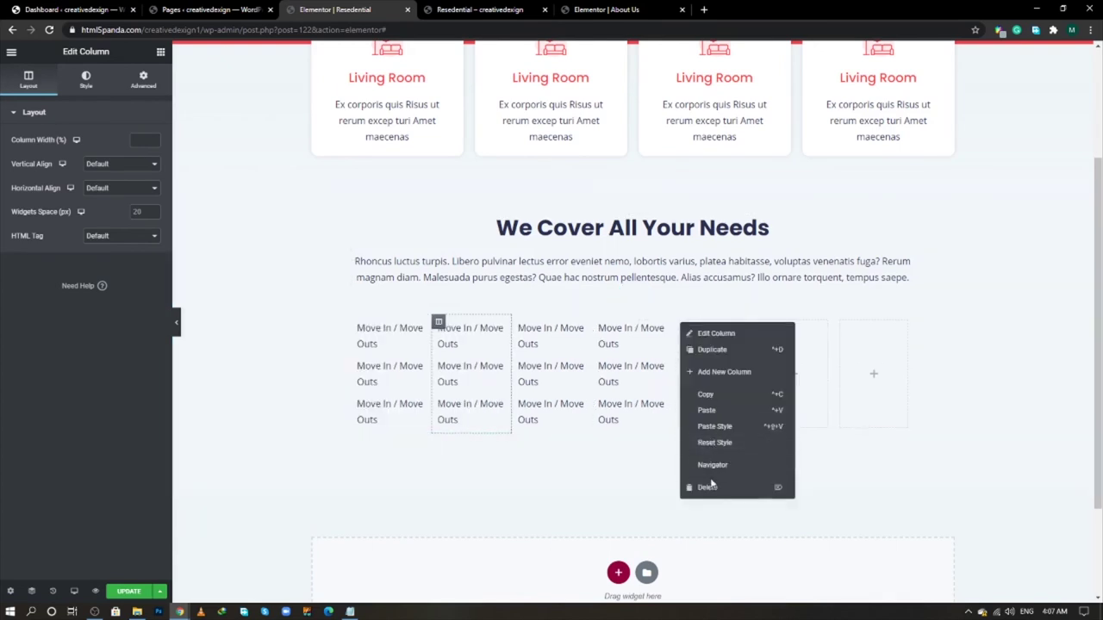
click(707, 486)
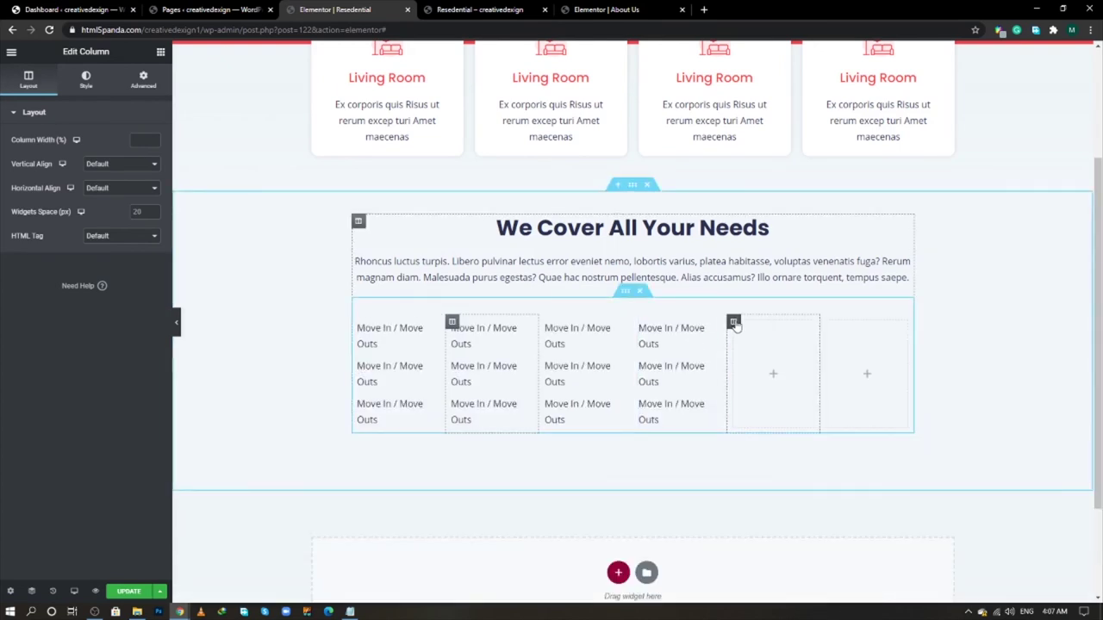
right_click(734, 322)
key(Delete)
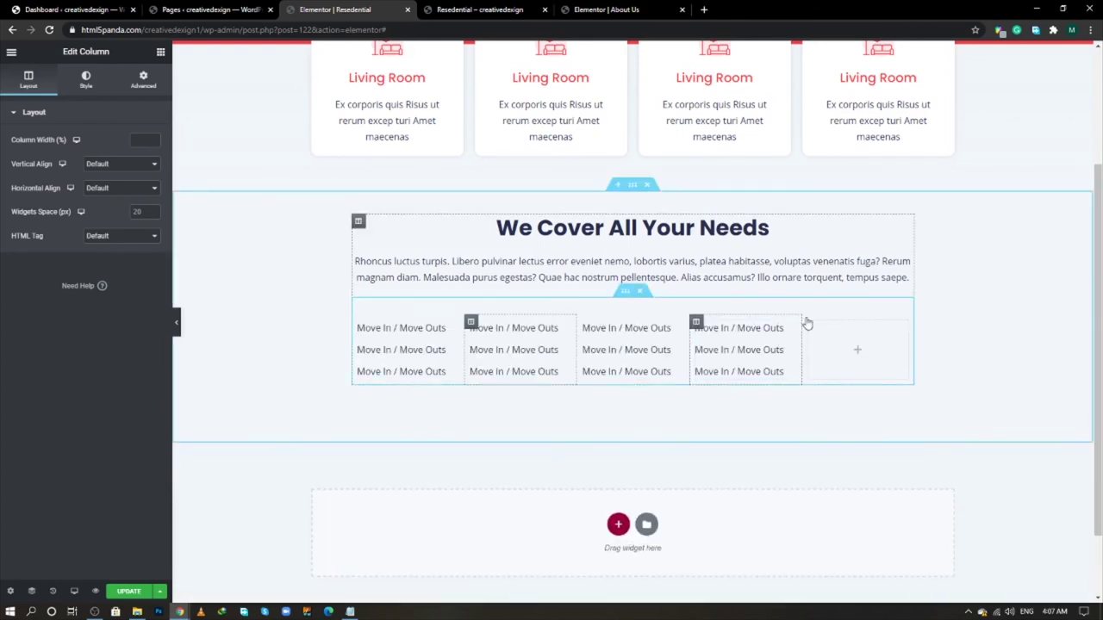
right_click(808, 322)
key(Delete)
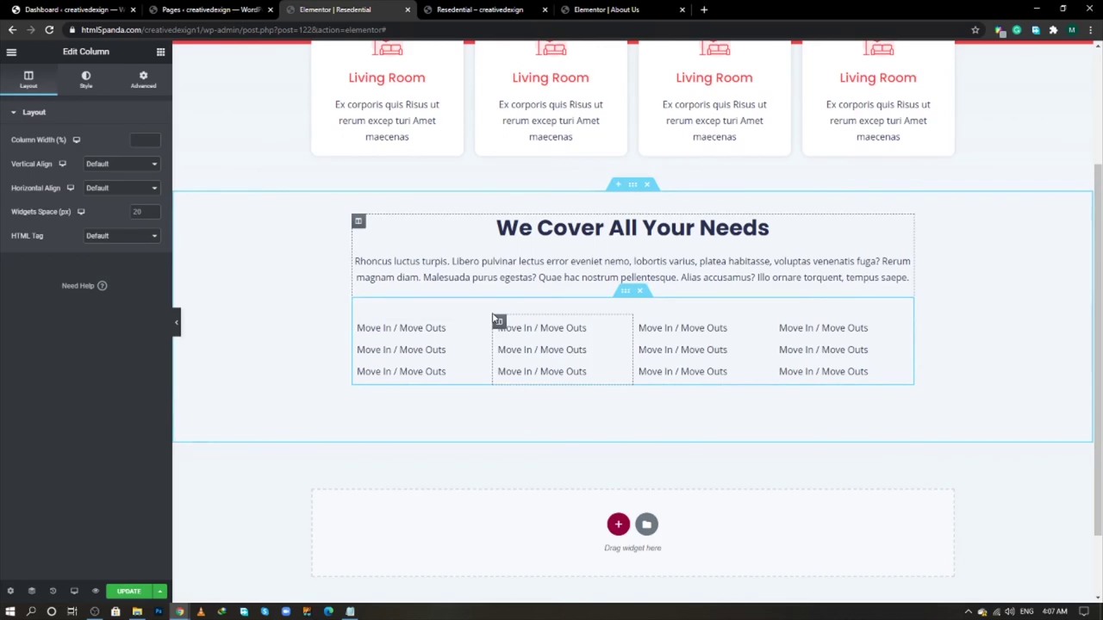
key(alt+Tab)
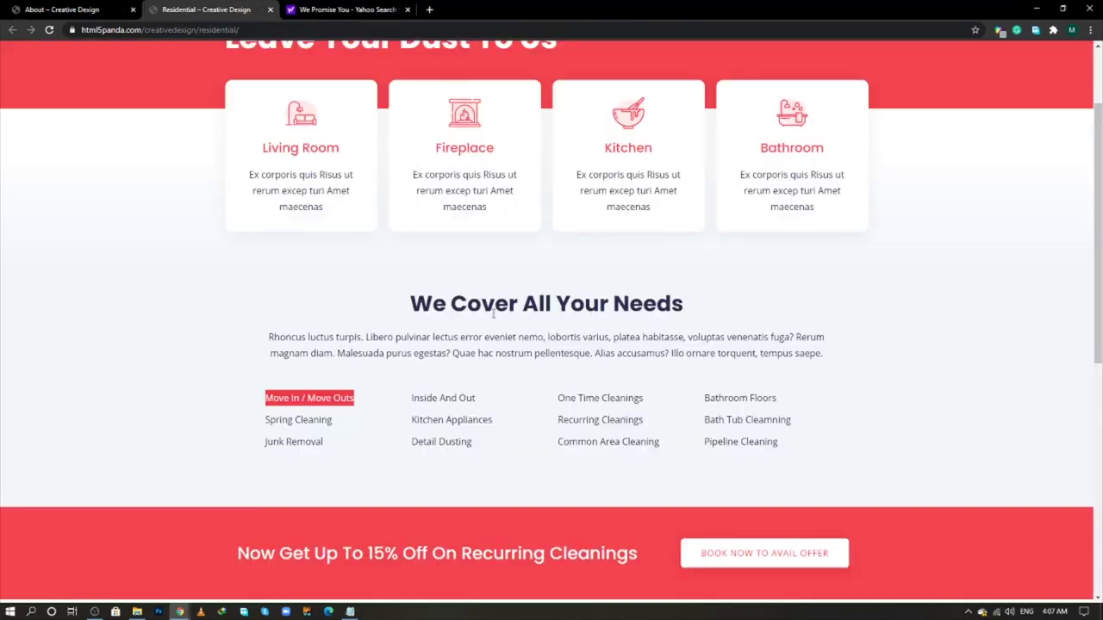
scroll(498, 325, down, 3)
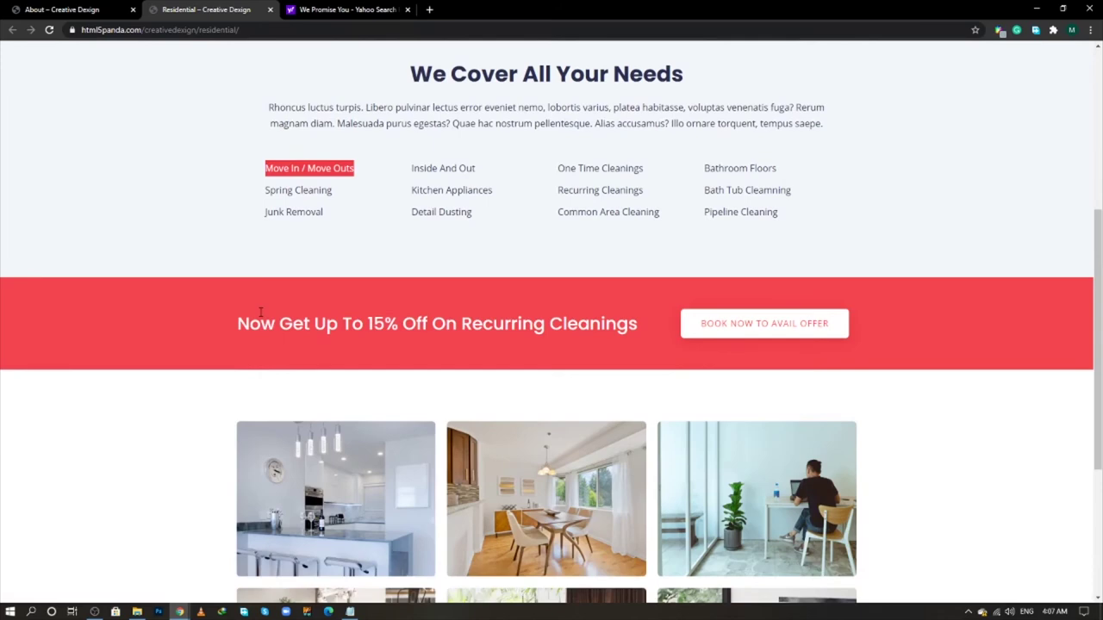
key(alt+Tab)
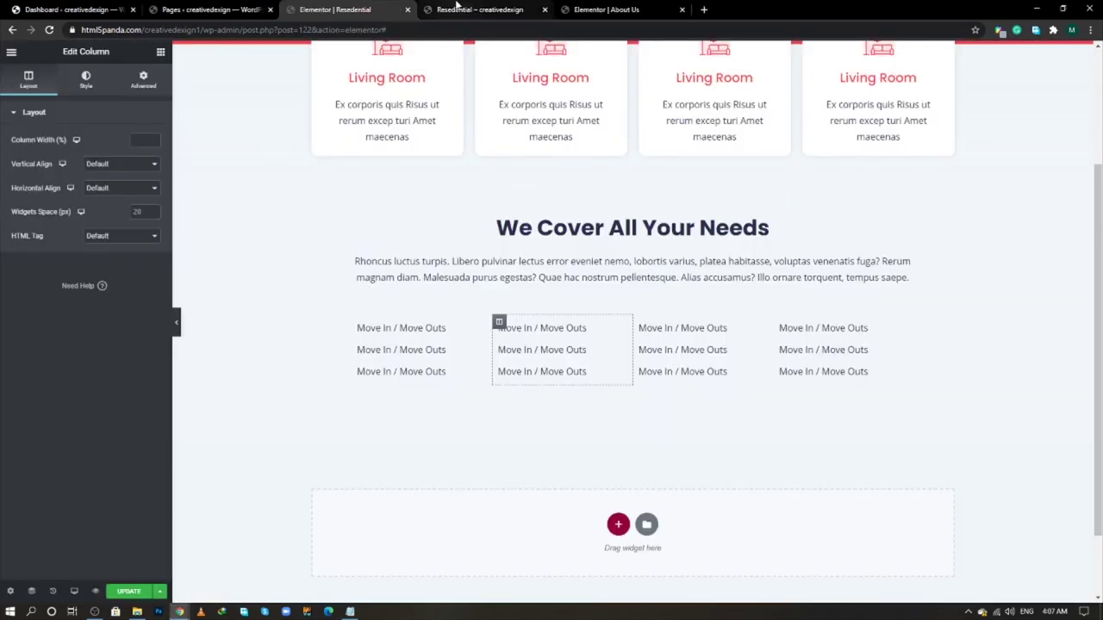
- Open the Home page editor in a new tab and copy its red Schedule section
click(586, 9)
scroll(400, 316, down, 10)
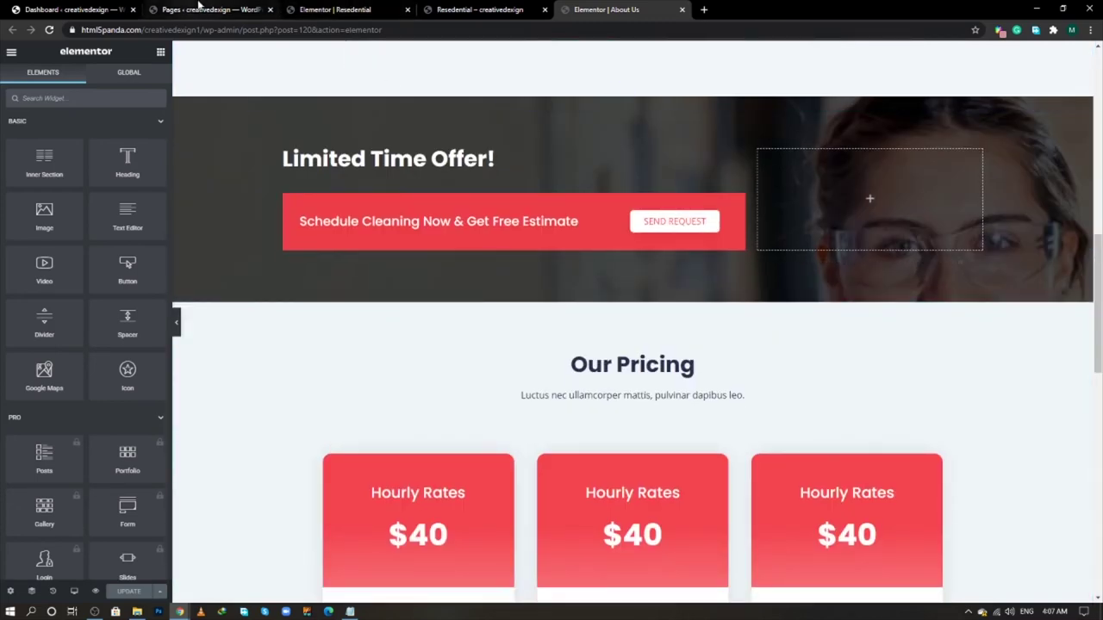
click(199, 10)
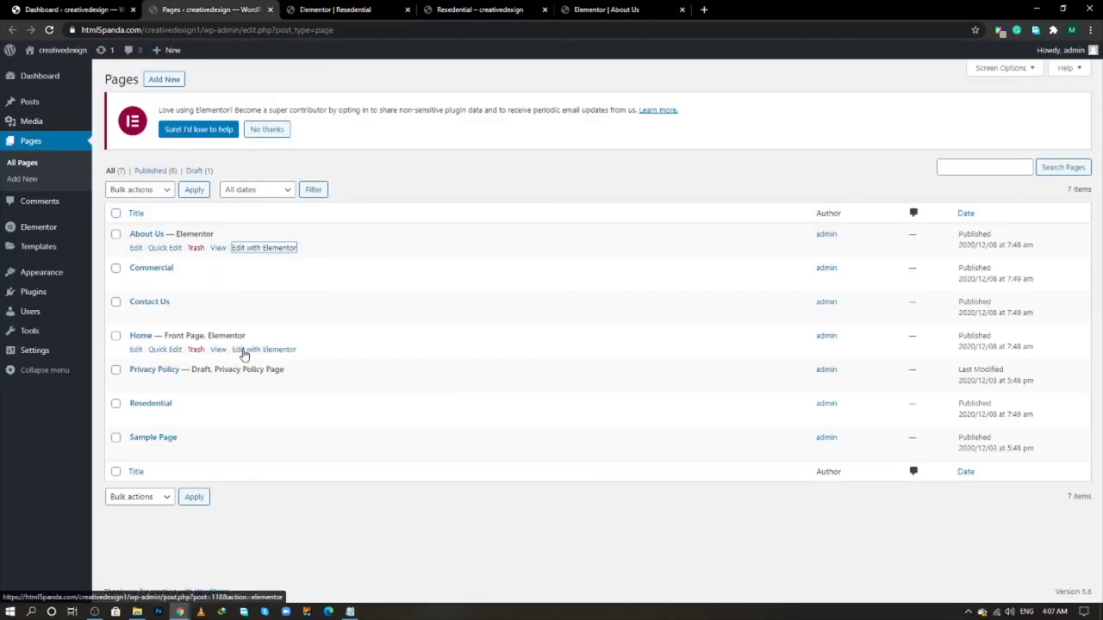
middle_click(243, 352)
click(763, 6)
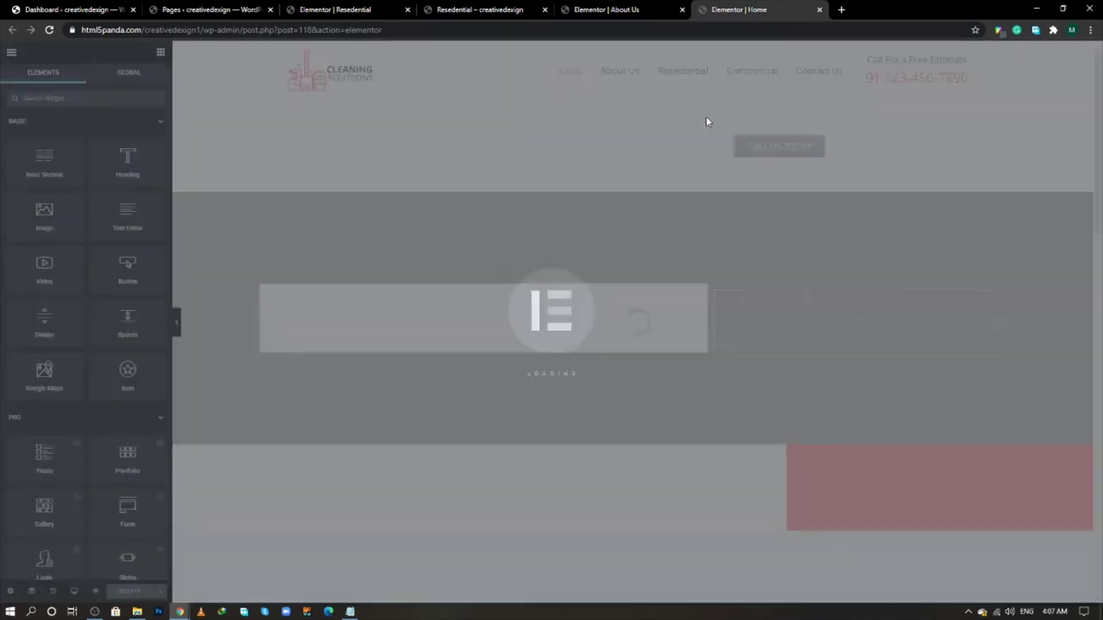
scroll(546, 343, down, 4)
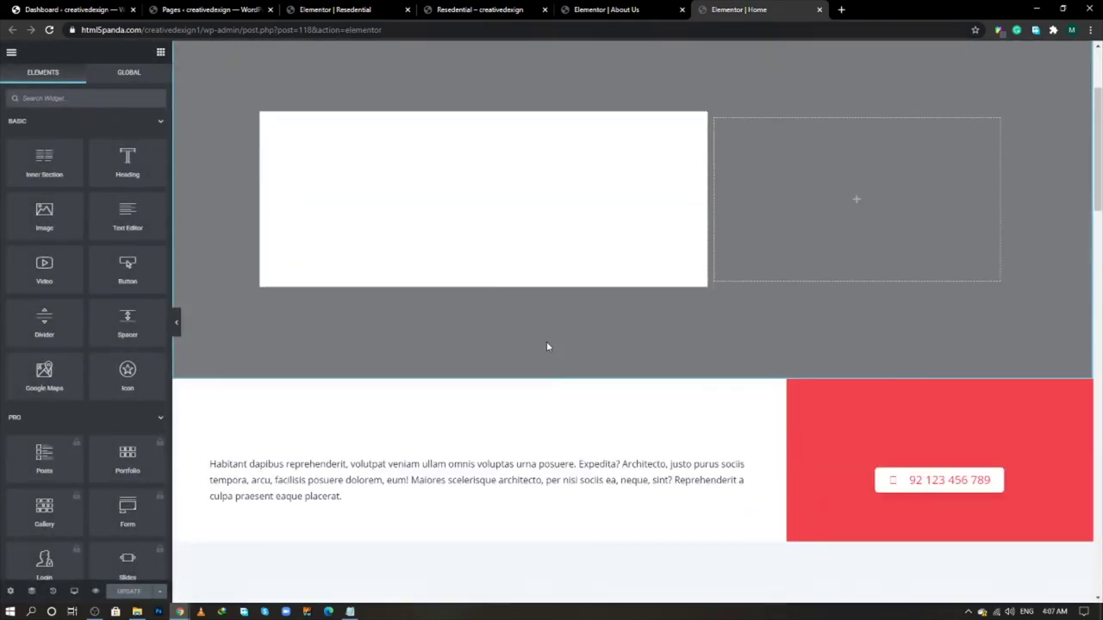
scroll(546, 343, down, 3)
scroll(547, 343, up, 7)
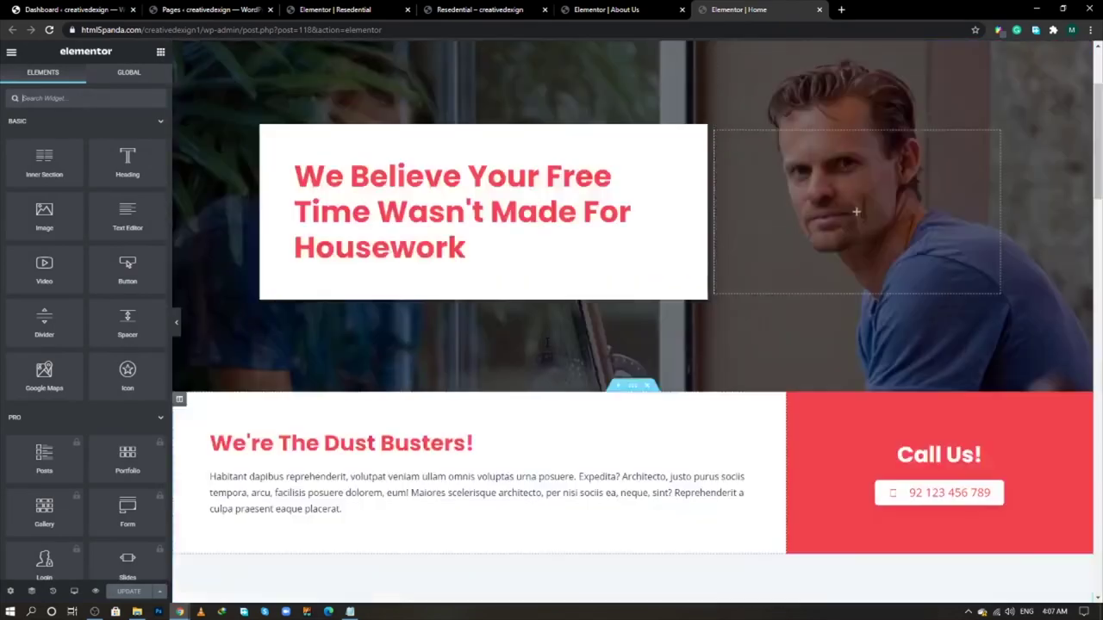
scroll(546, 343, down, 8)
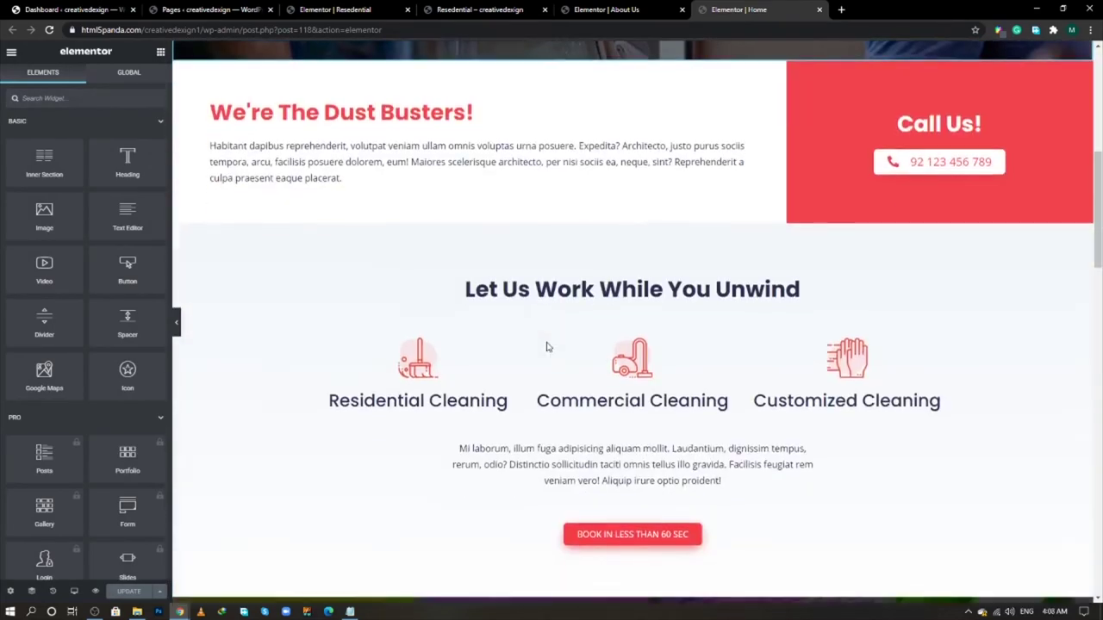
scroll(546, 345, down, 9)
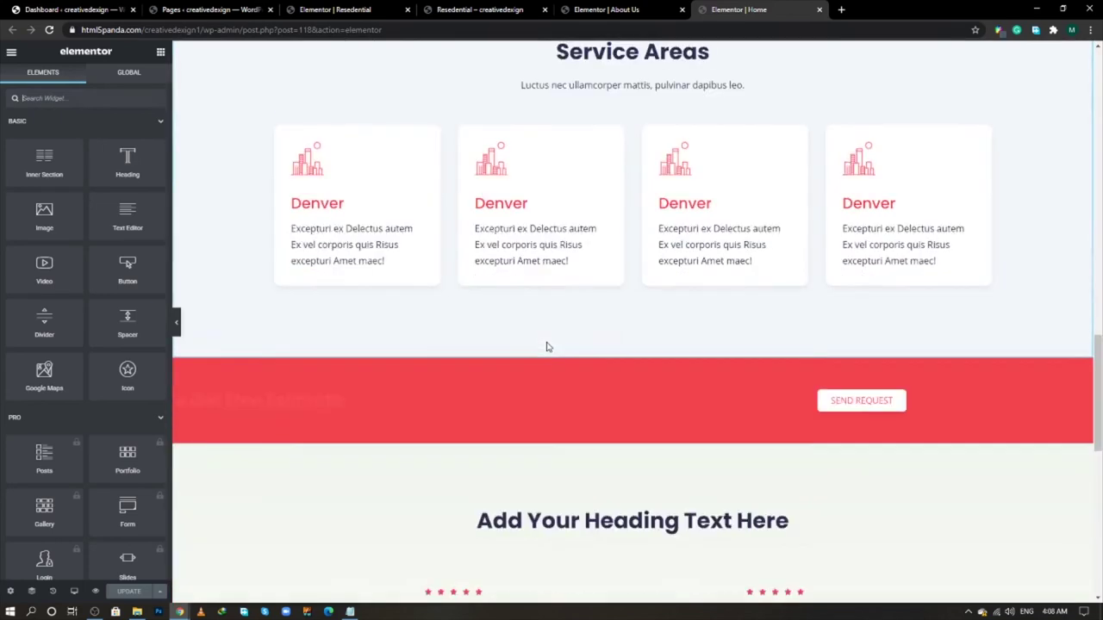
right_click(633, 352)
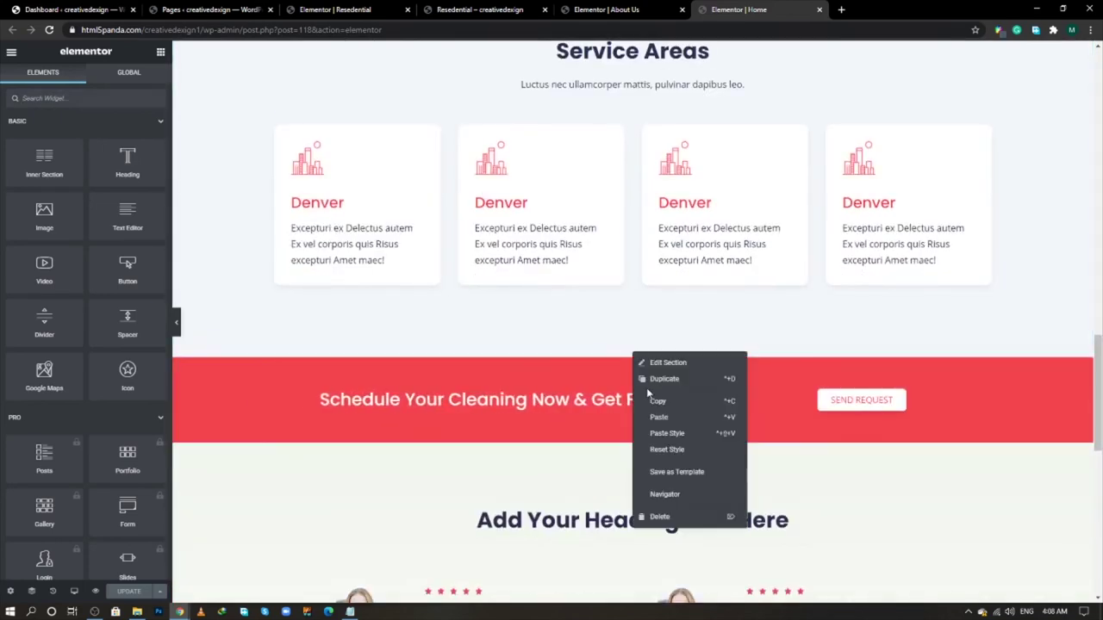
click(655, 402)
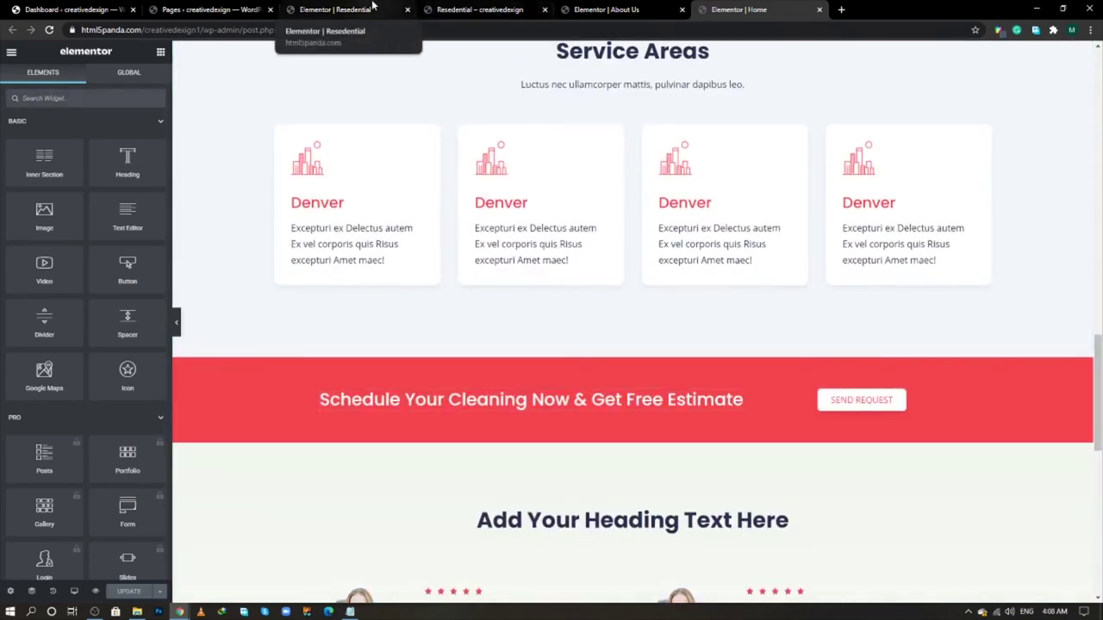
- Paste the red Schedule strip below the service list on the Residential page
click(362, 11)
scroll(499, 422, down, 1)
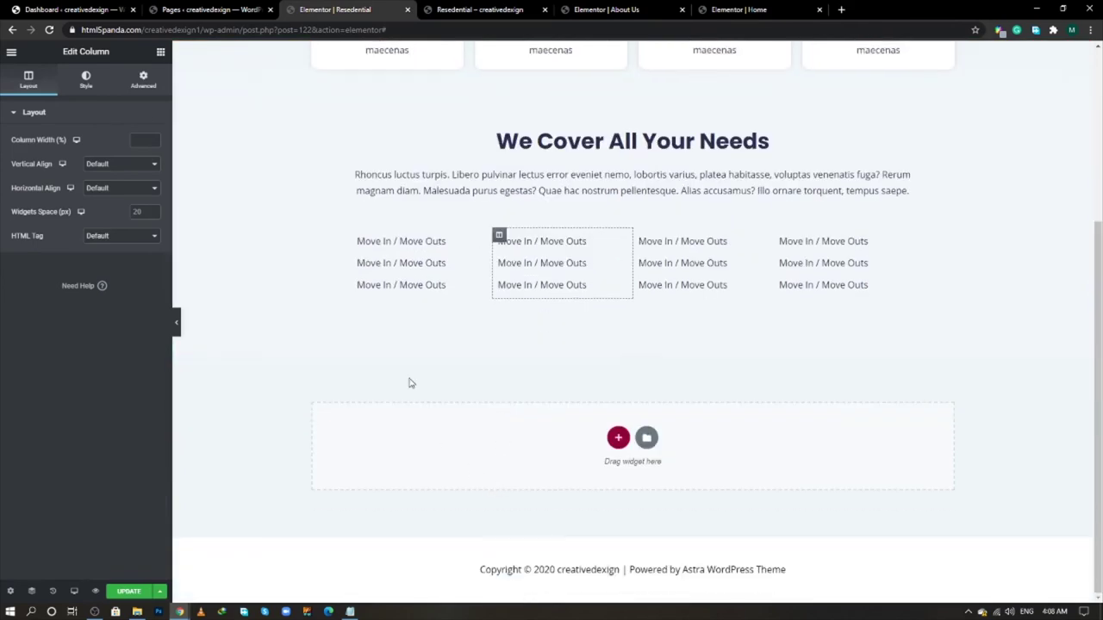
right_click(410, 382)
click(390, 417)
right_click(494, 440)
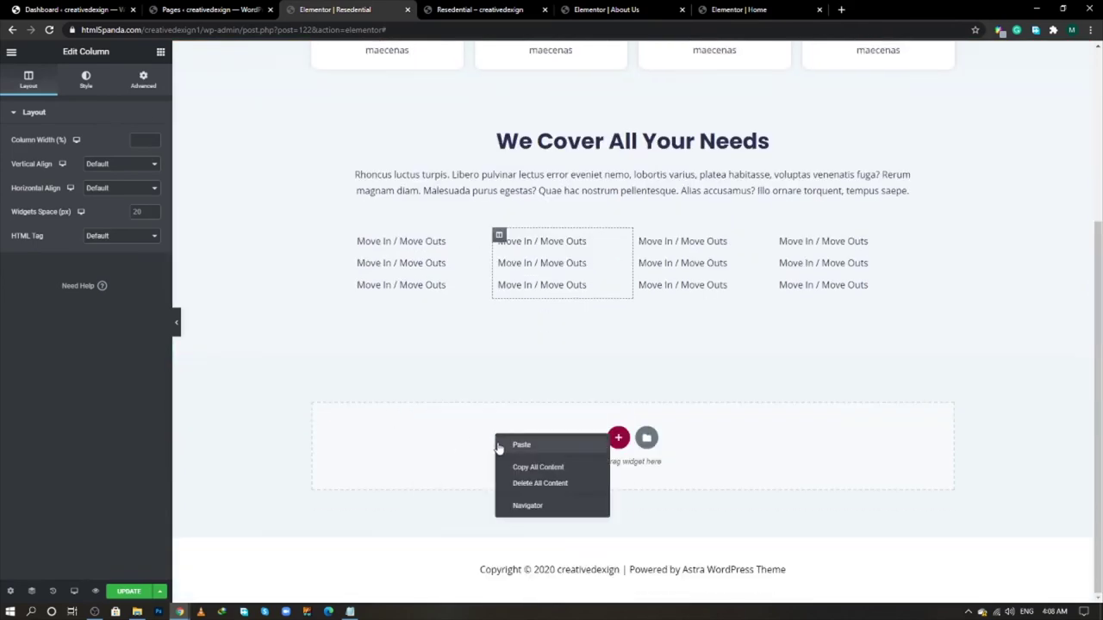
click(517, 443)
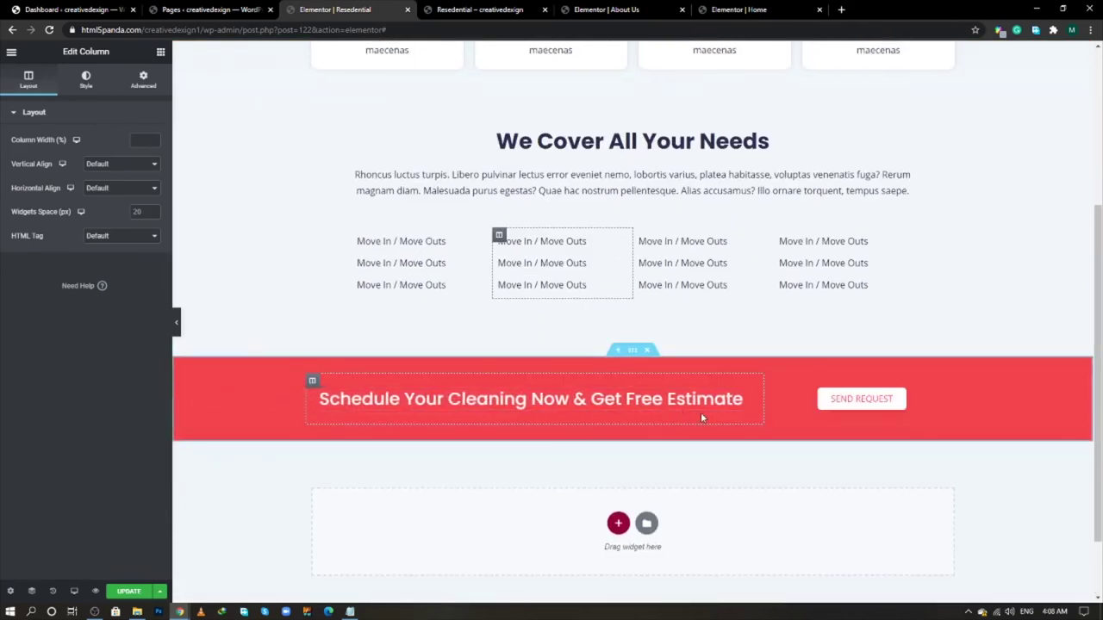
key(alt+Tab)
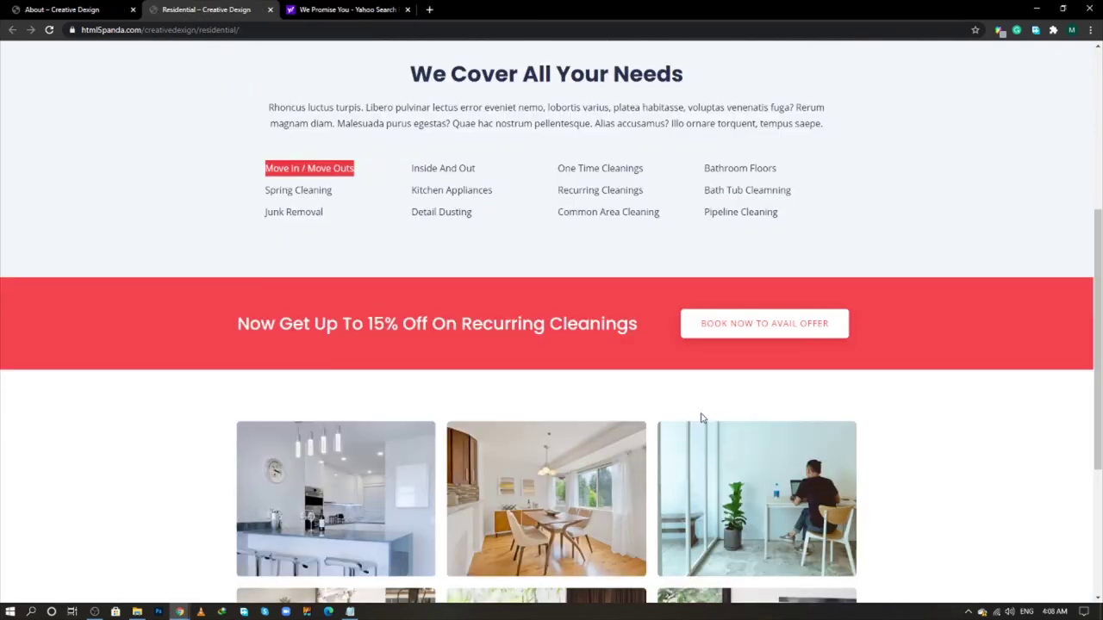
scroll(219, 421, down, 2)
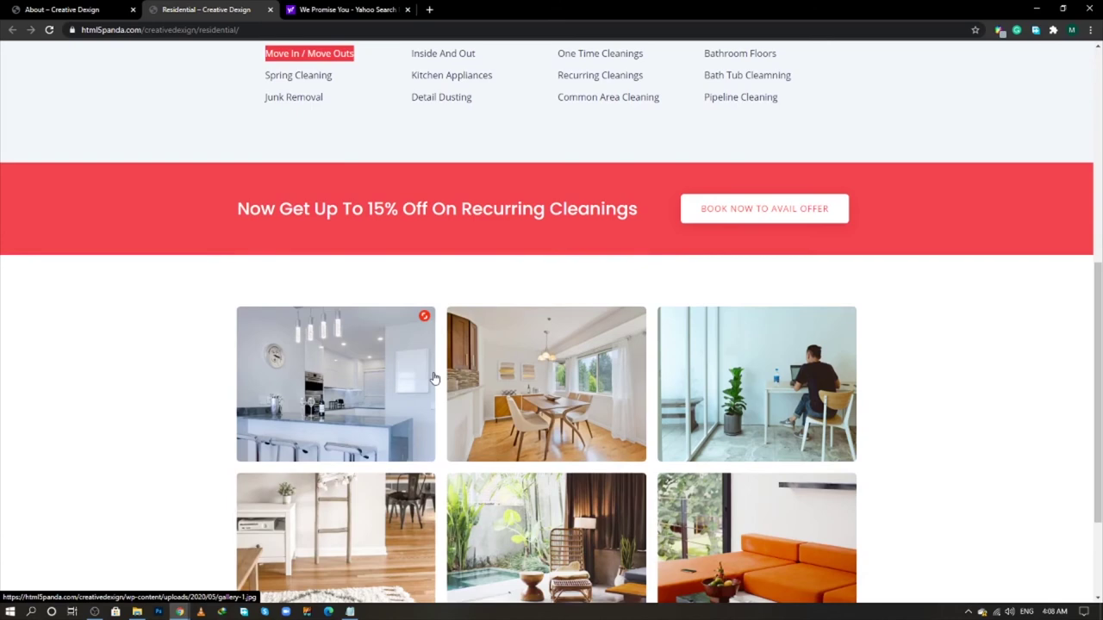
key(alt+Tab)
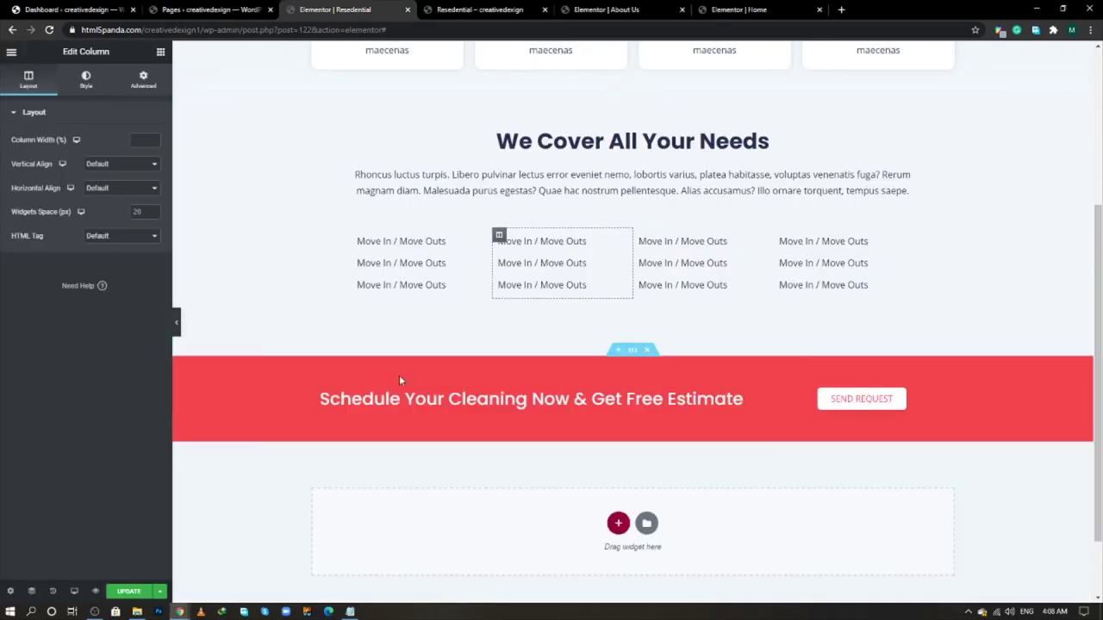
- Add a one-column section with 1105 content width and 80 top and bottom padding
scroll(403, 398, down, 1)
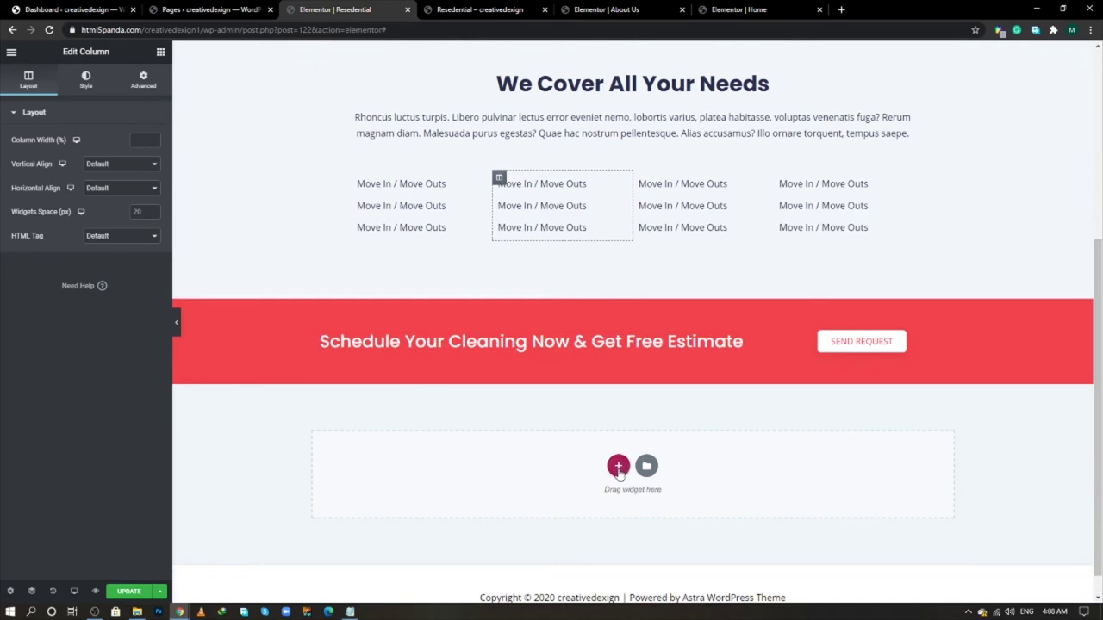
click(617, 467)
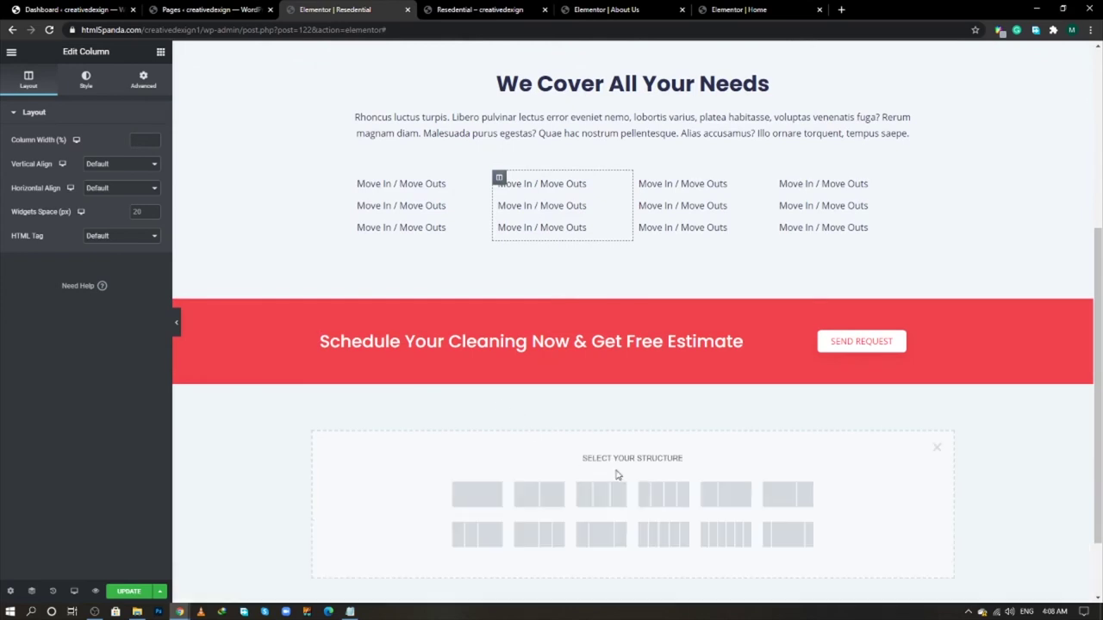
click(477, 495)
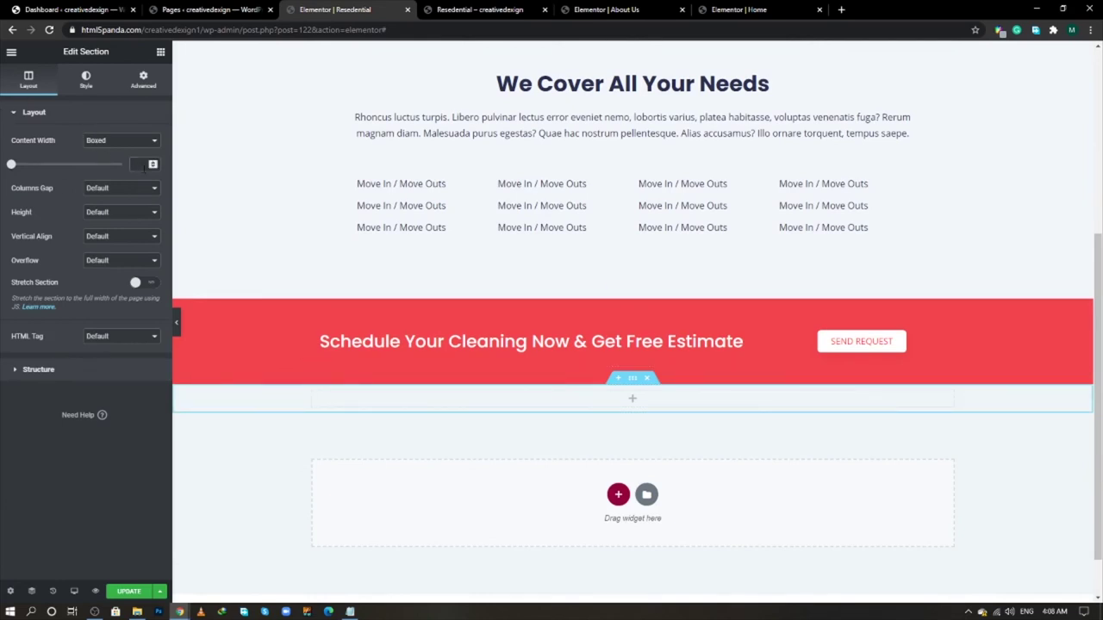
click(144, 168)
text(1105)
click(143, 81)
click(145, 216)
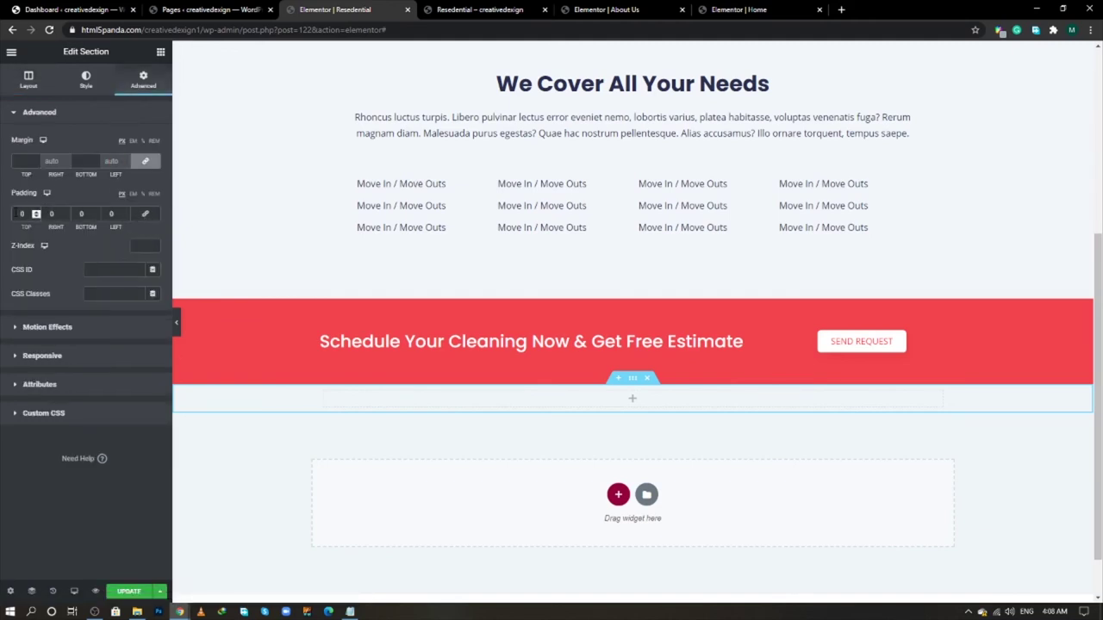
click(36, 213)
text(80)
click(95, 214)
text(80)
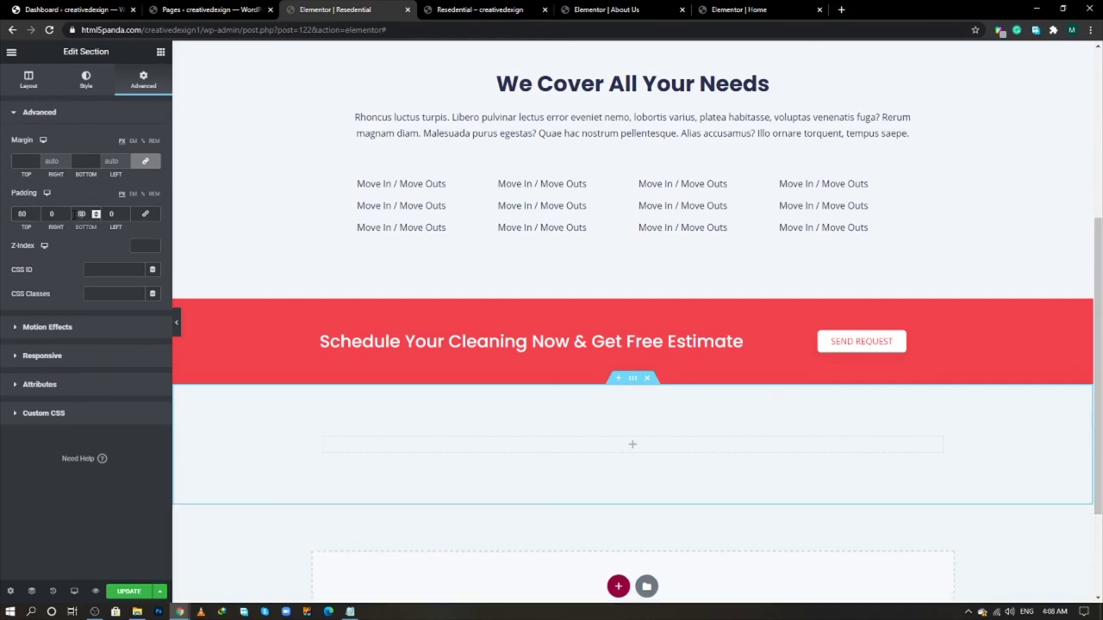
- Place a Basic Gallery widget into the new section
click(527, 444)
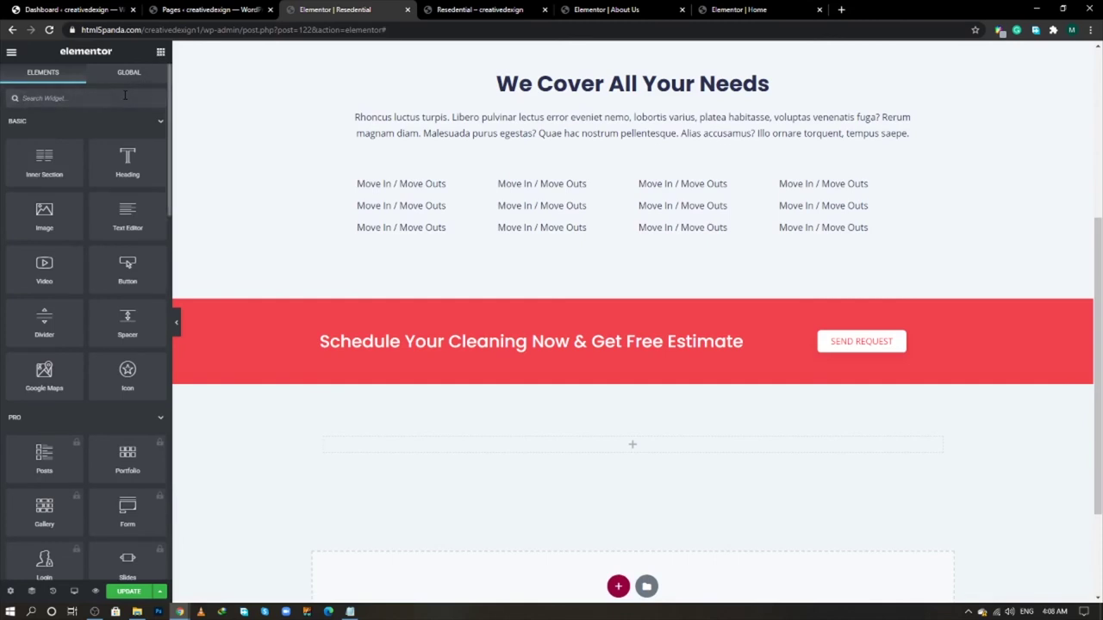
text(galler)
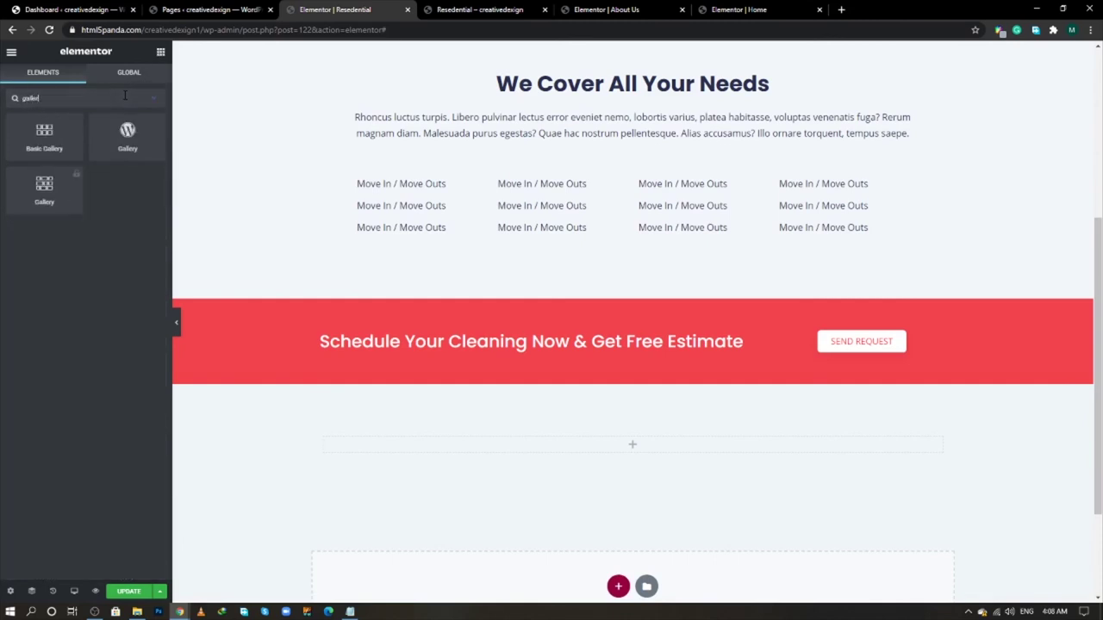
drag(44, 134, 608, 452)
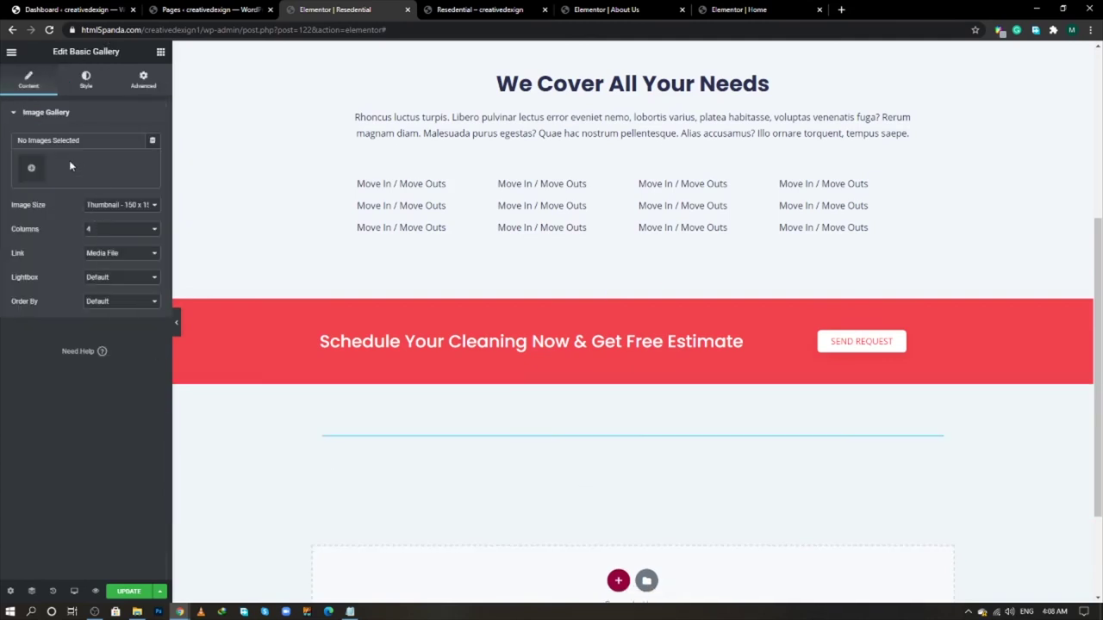
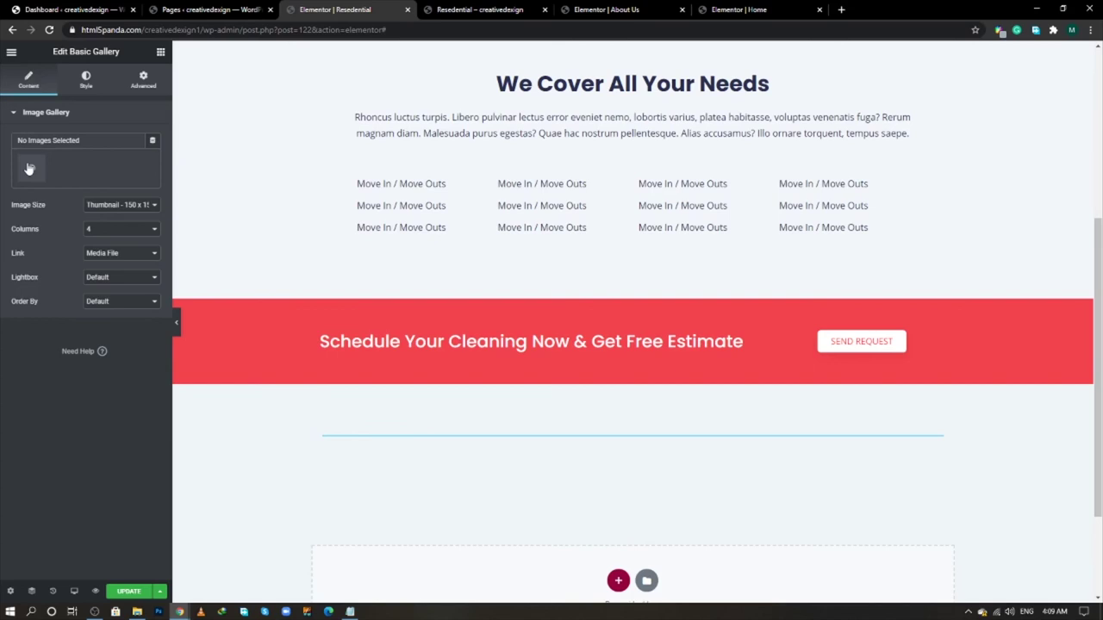
- Fill the Basic Gallery with six photos: desk-by-window, rug-and-shelf, orange sofa, poolside, dining room, kitchen
click(30, 170)
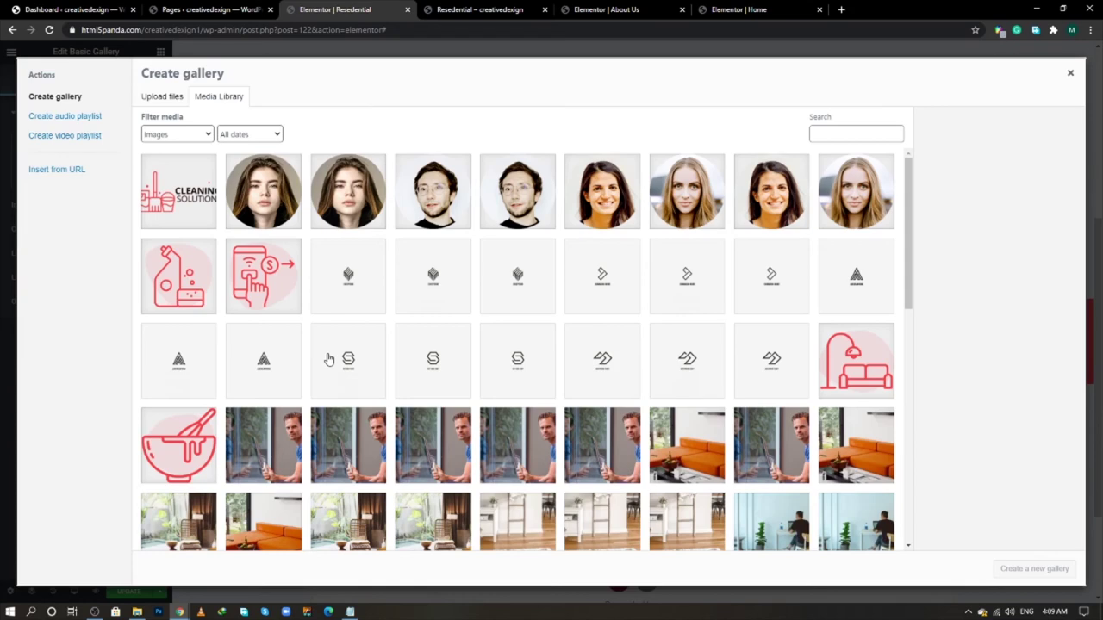
scroll(345, 370, down, 3)
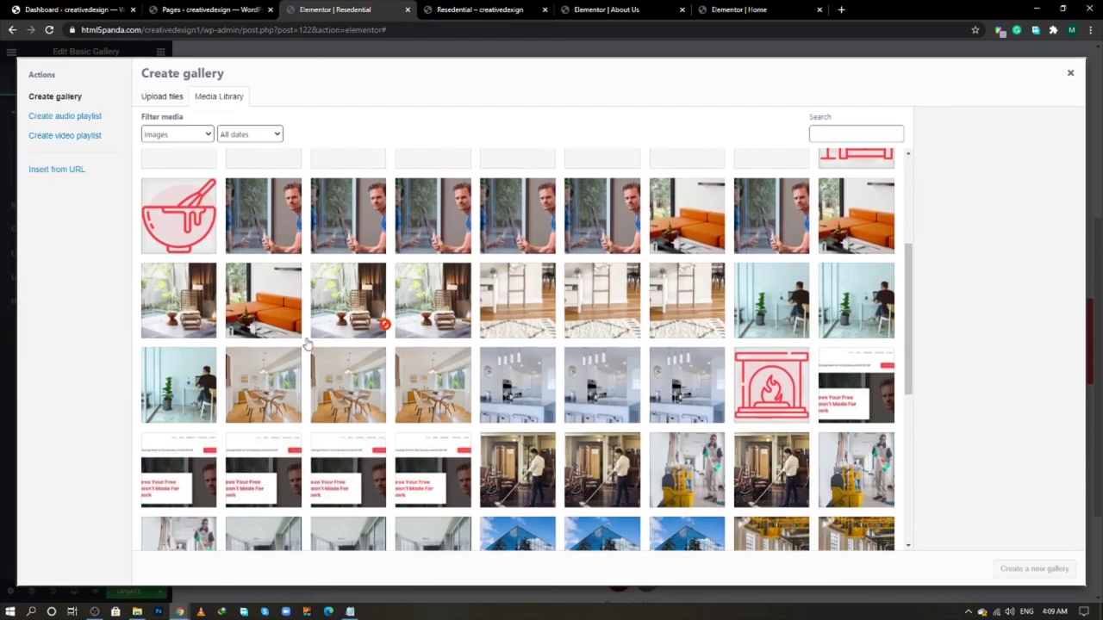
click(800, 317)
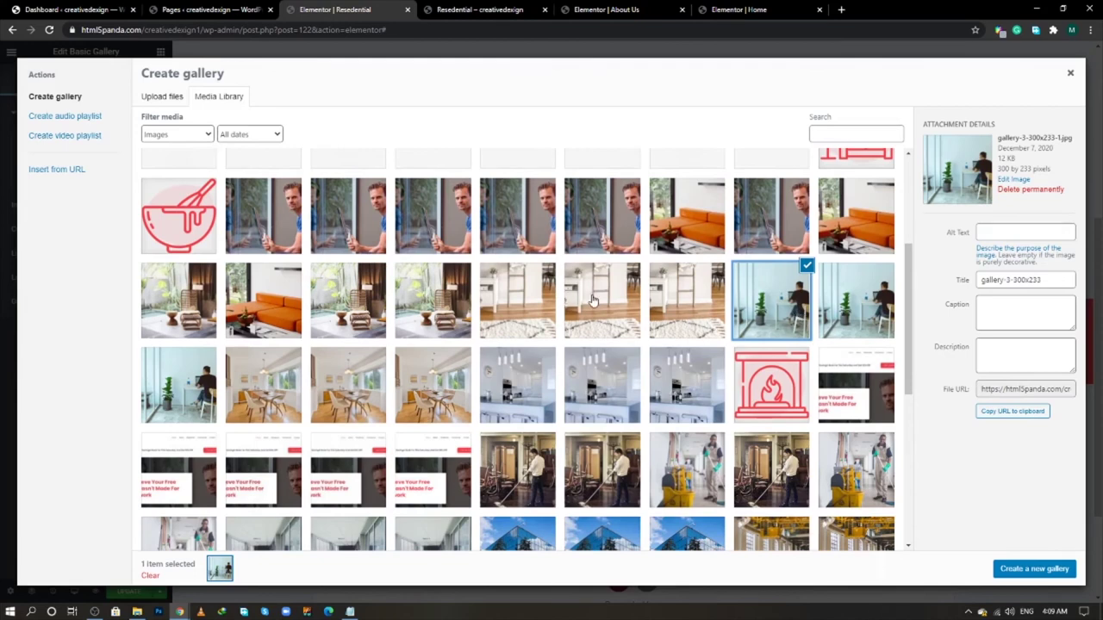
click(593, 300)
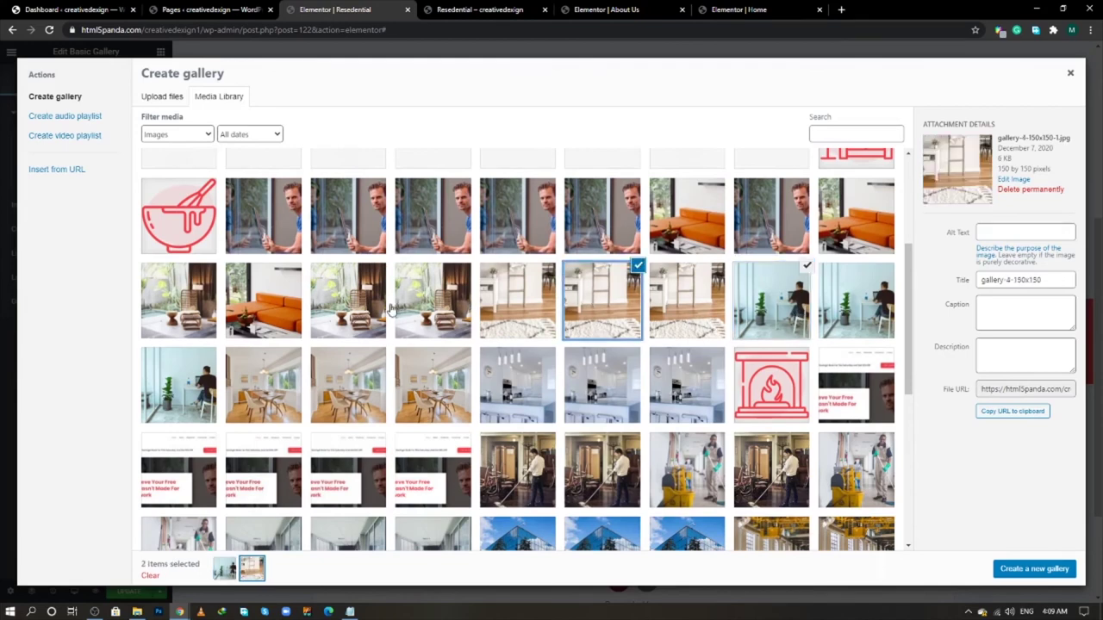
click(281, 313)
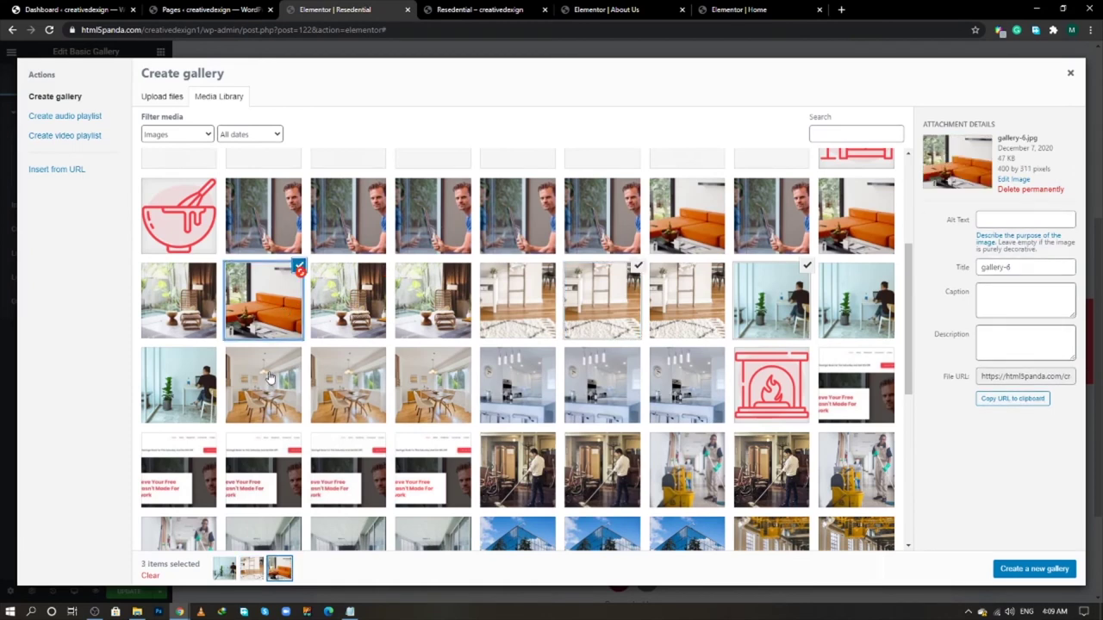
click(173, 307)
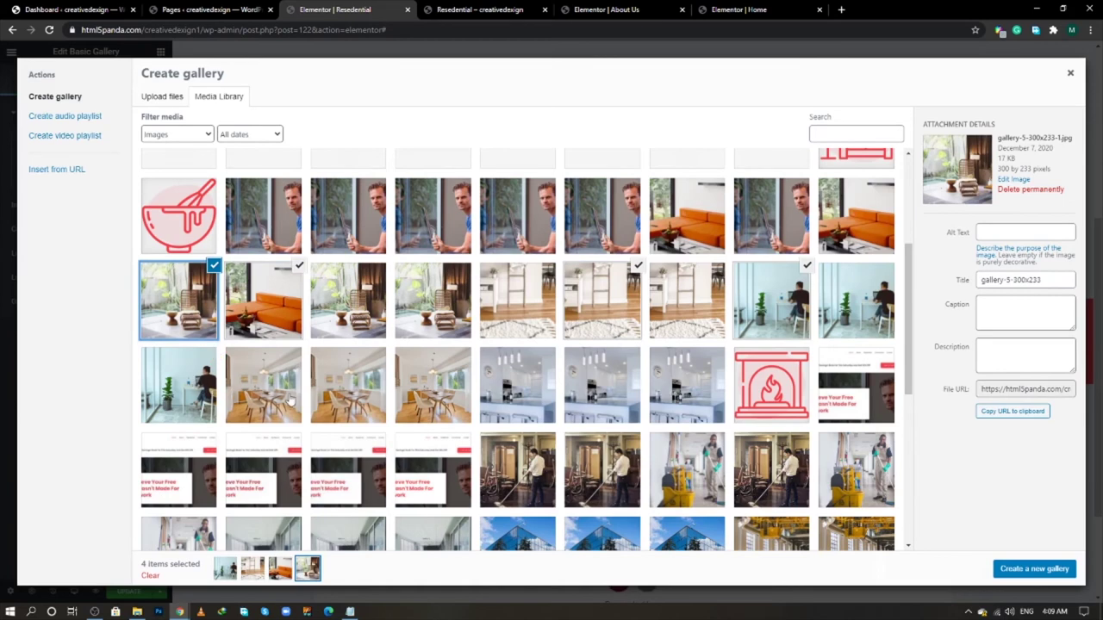
click(327, 395)
click(583, 398)
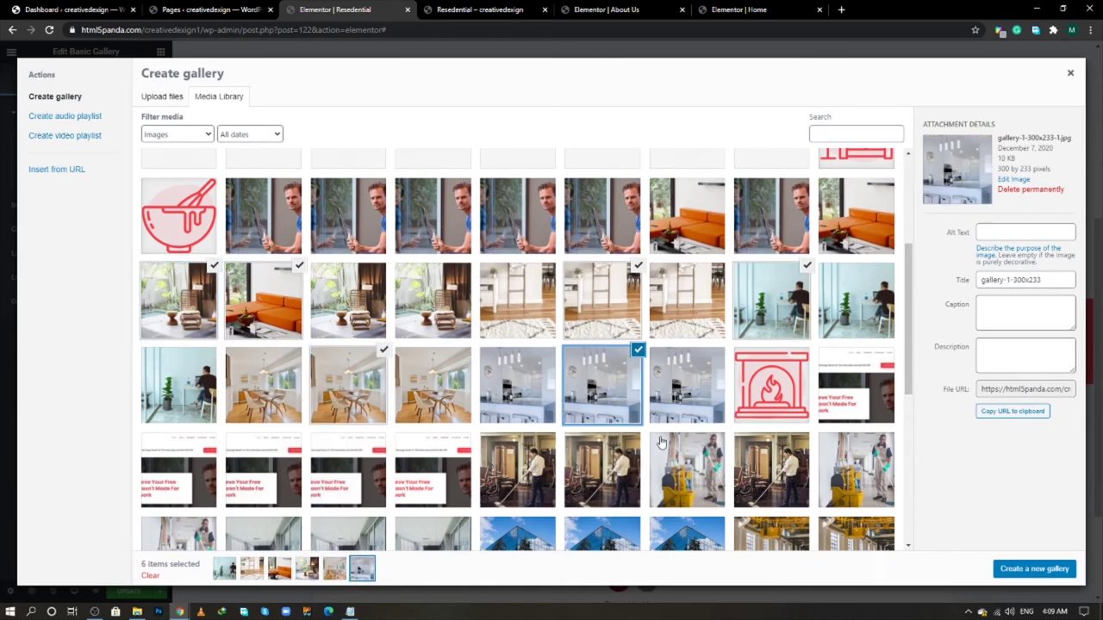
click(1020, 573)
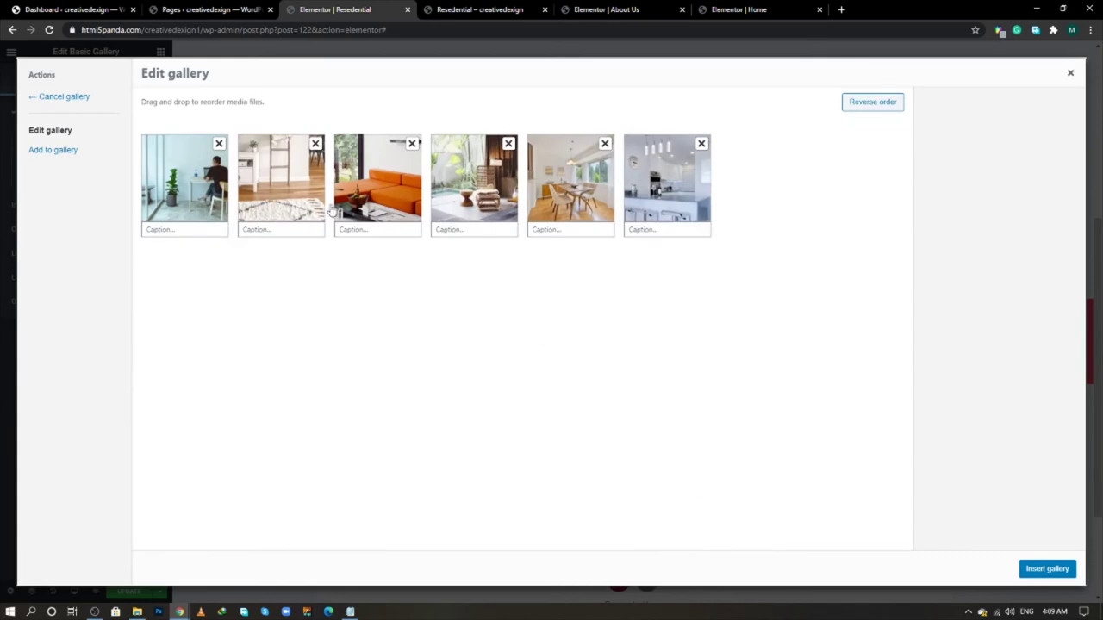
click(1056, 574)
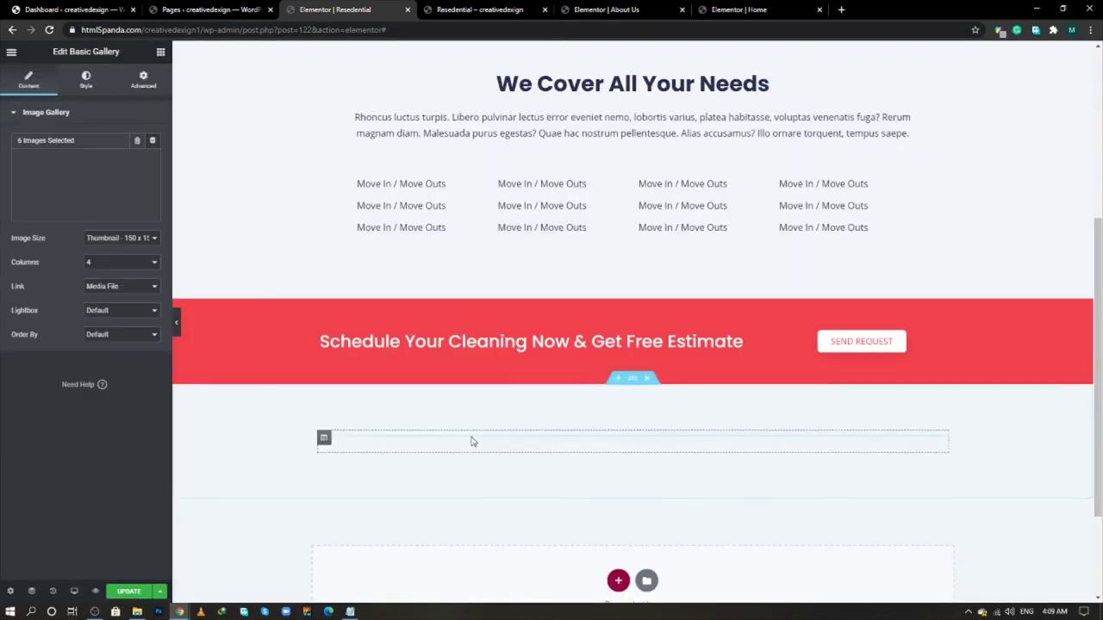
- Set the gallery's Image Size to Full and its Columns to 3
scroll(398, 355, down, 2)
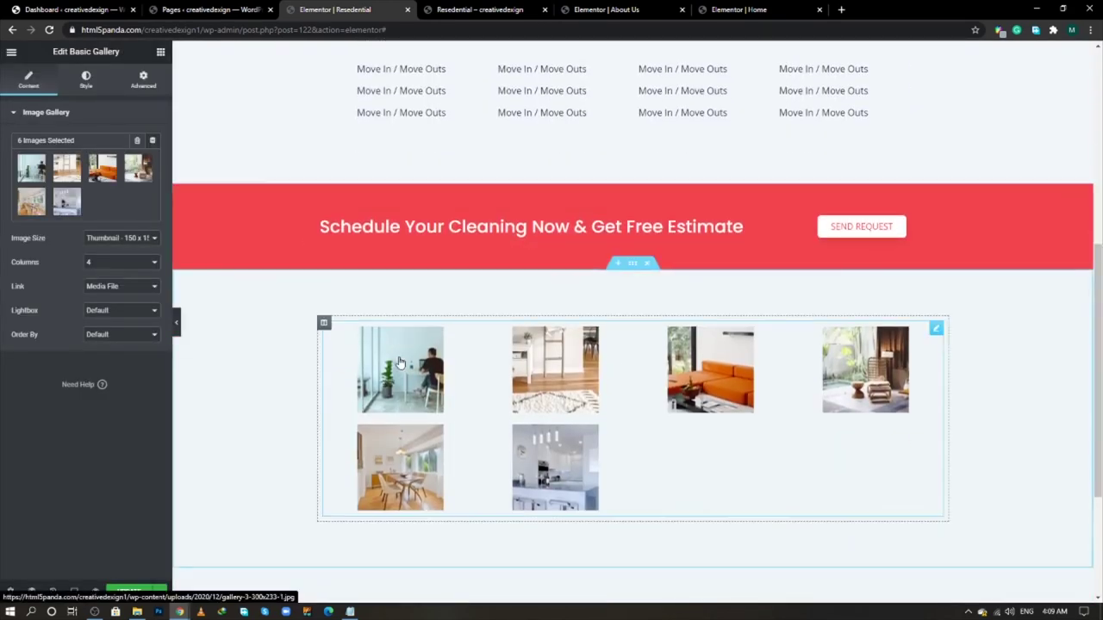
click(128, 239)
click(121, 303)
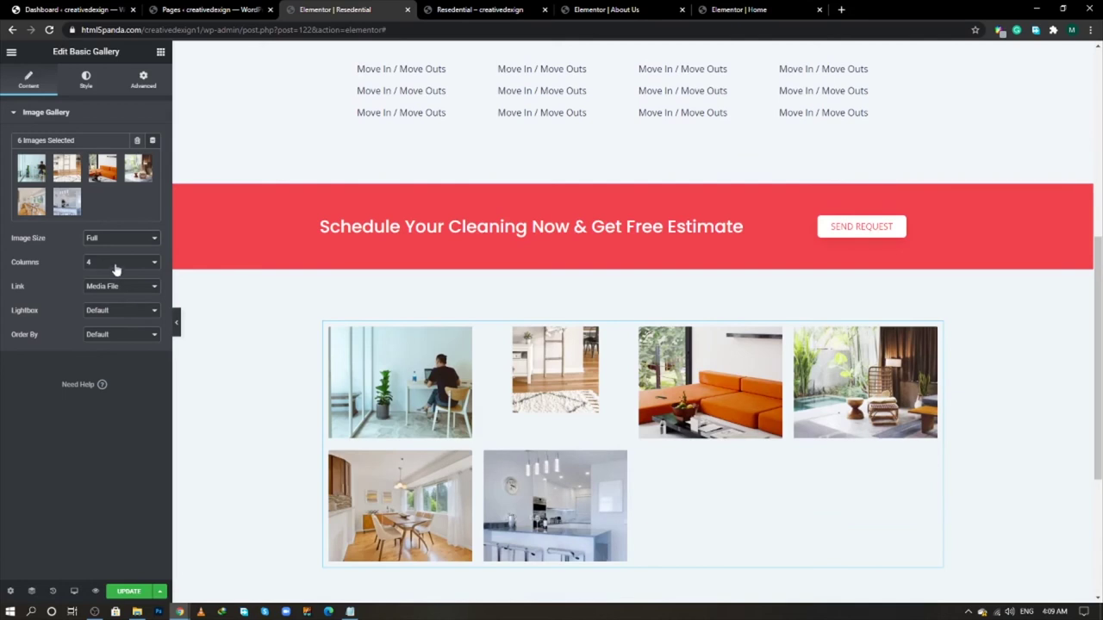
click(113, 263)
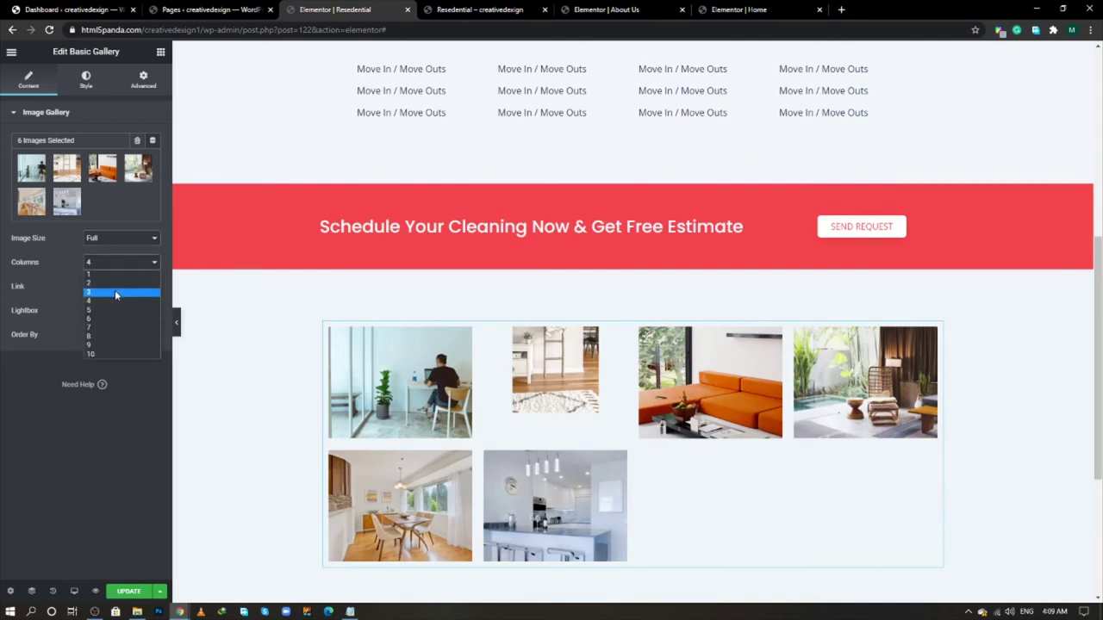
click(116, 294)
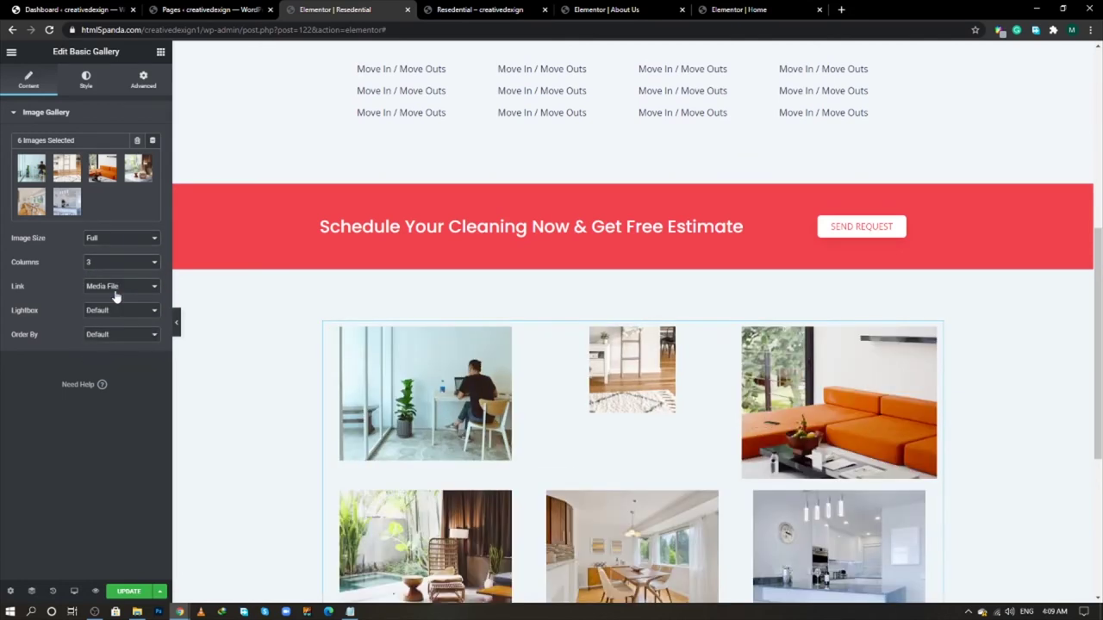
scroll(504, 428, down, 2)
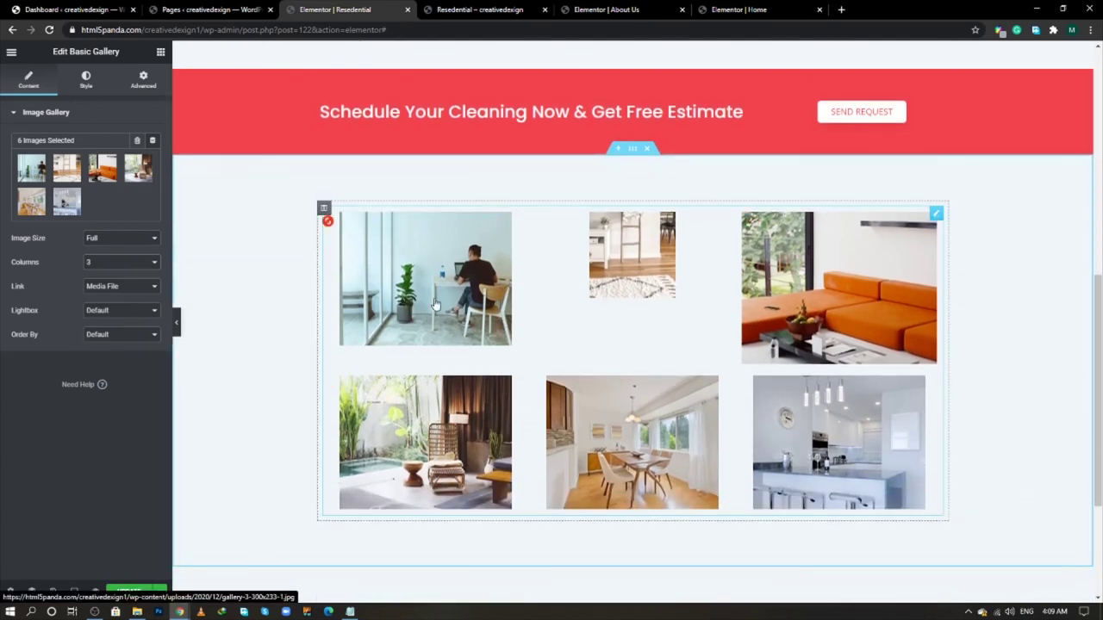
click(56, 180)
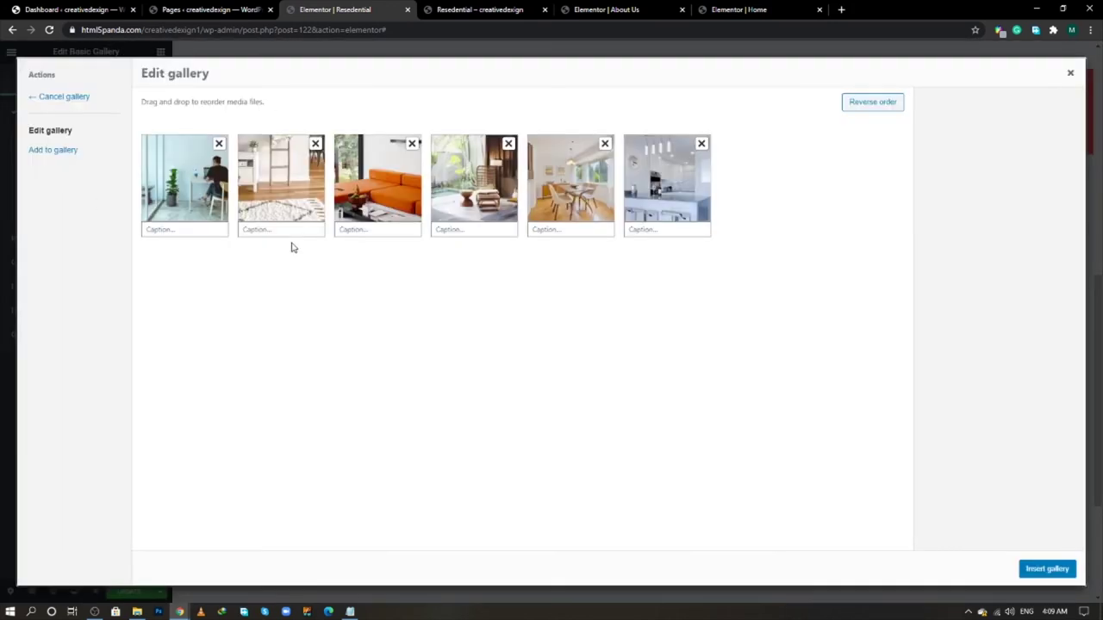
- Move the rug-and-shelf photo to the end of the gallery by removing and re-adding it
click(316, 145)
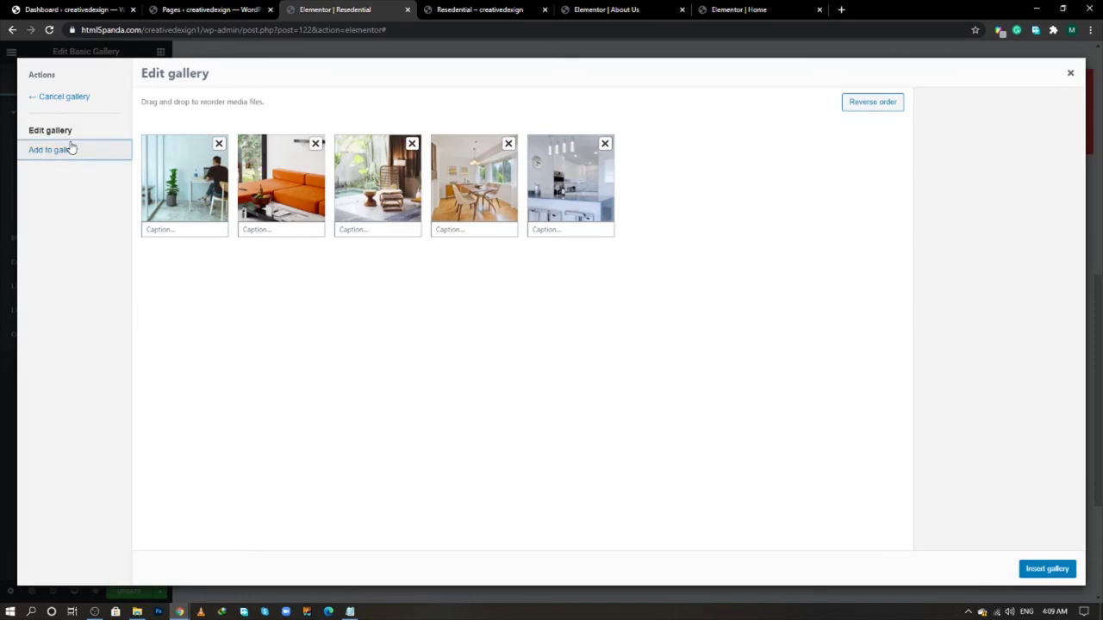
click(71, 148)
scroll(397, 405, down, 3)
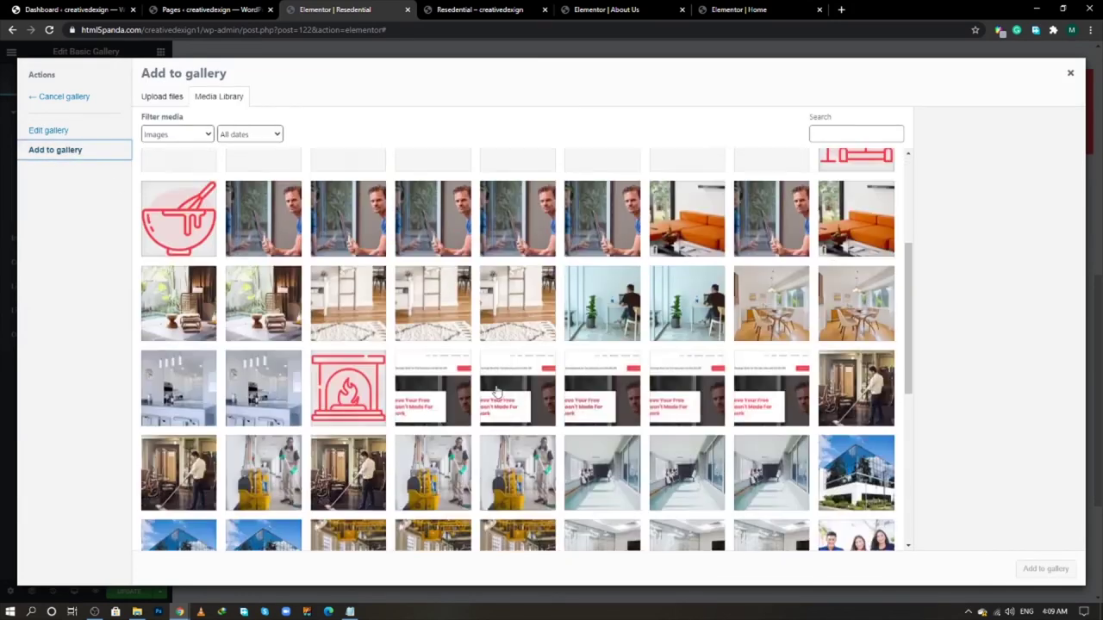
click(518, 299)
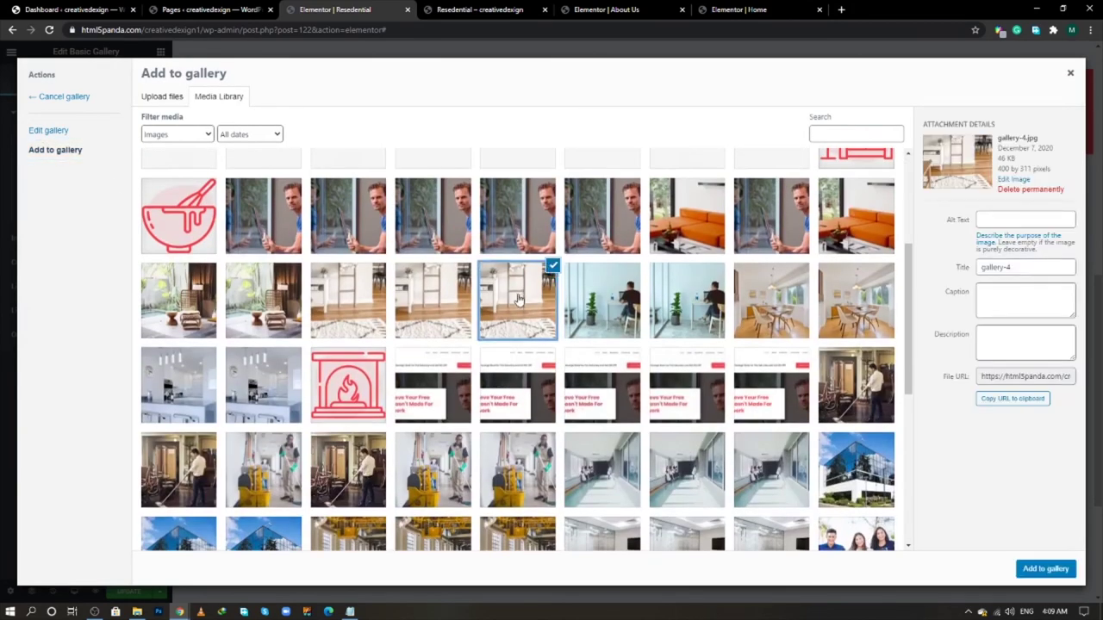
click(1044, 573)
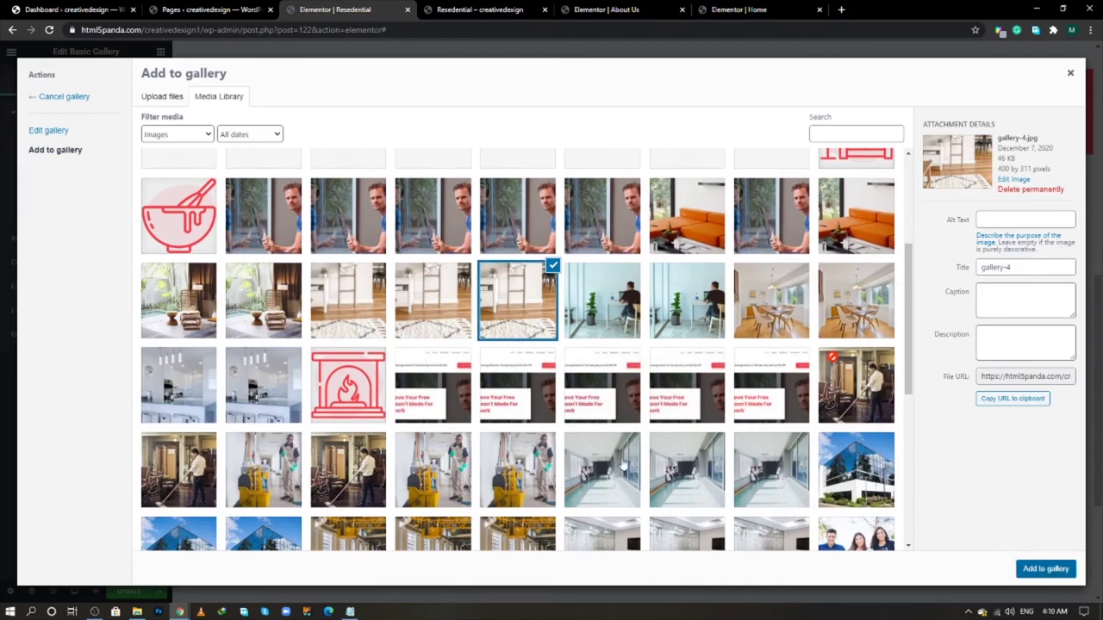
click(1044, 572)
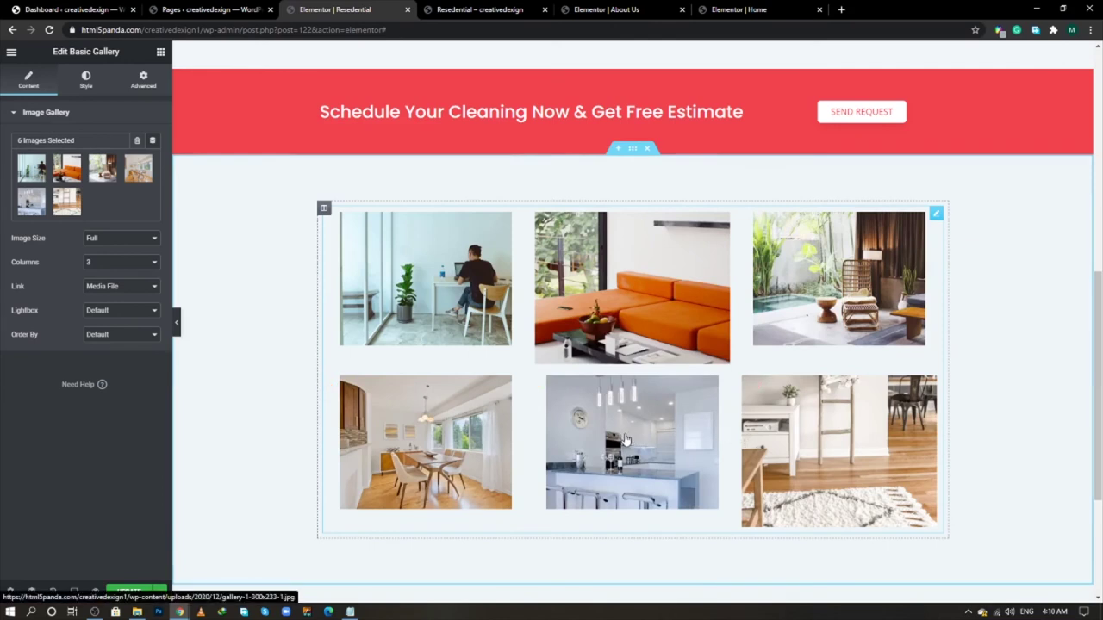
- Delete the old gallery and place a new Basic Gallery widget in the empty section
right_click(936, 217)
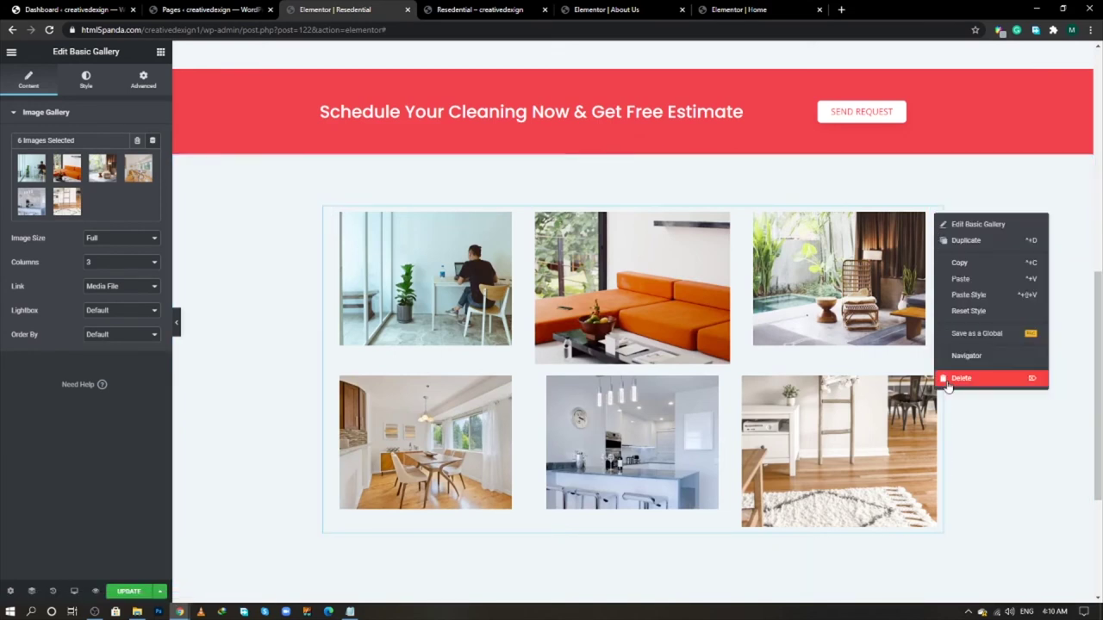
click(947, 383)
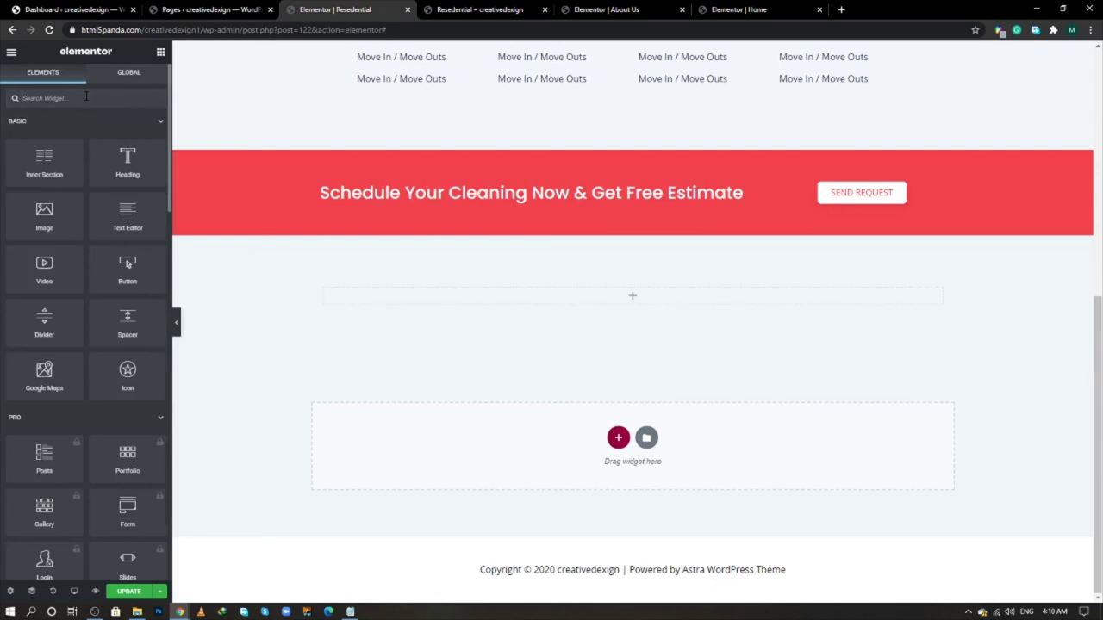
text(galler)
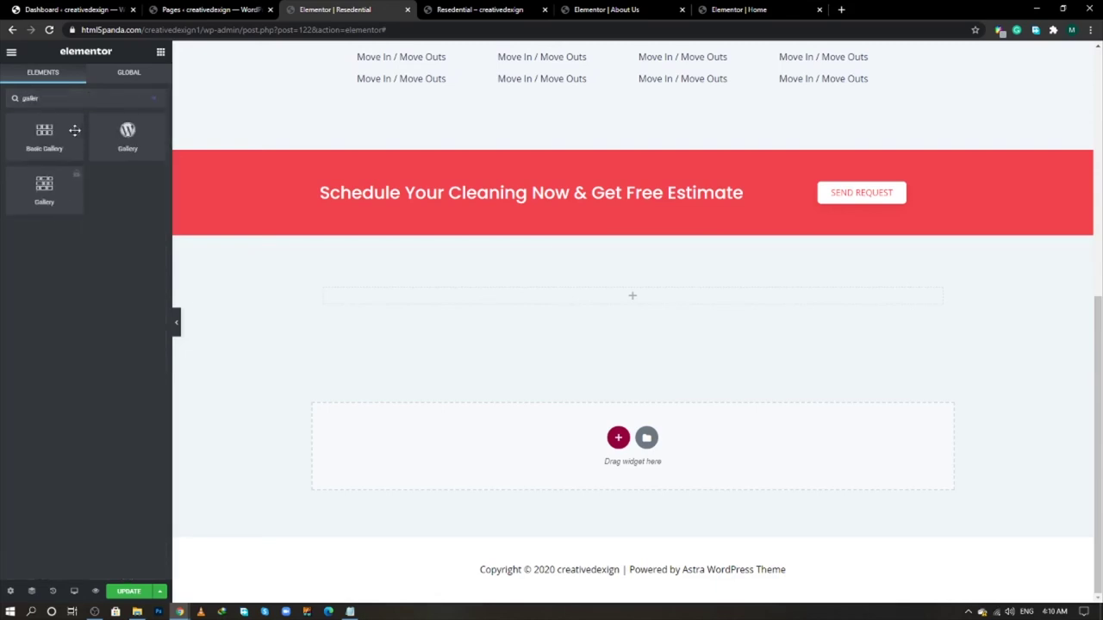
drag(75, 130, 650, 308)
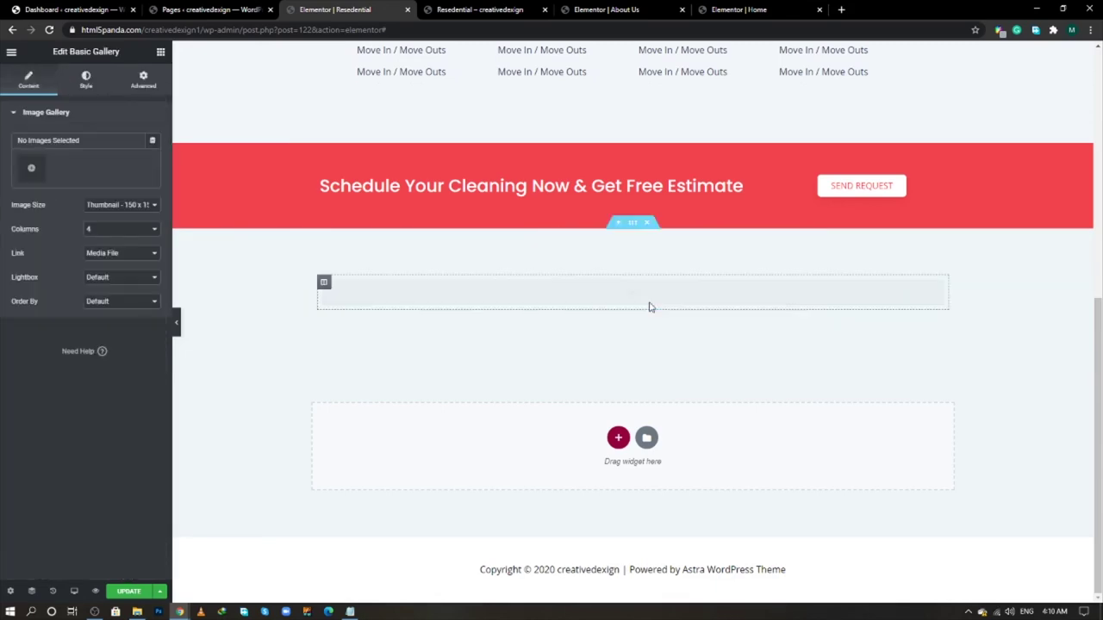
- Fill the new gallery with six photos: orange sofa, rug-and-shelf, desk, dining room, kitchen, poolside
click(59, 172)
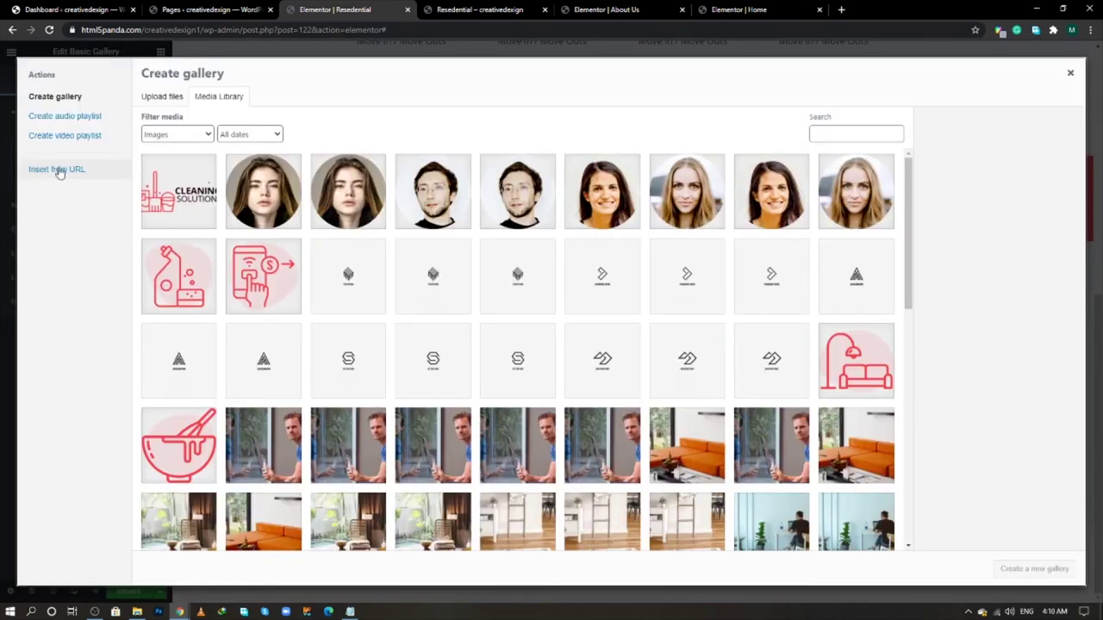
scroll(537, 320, down, 3)
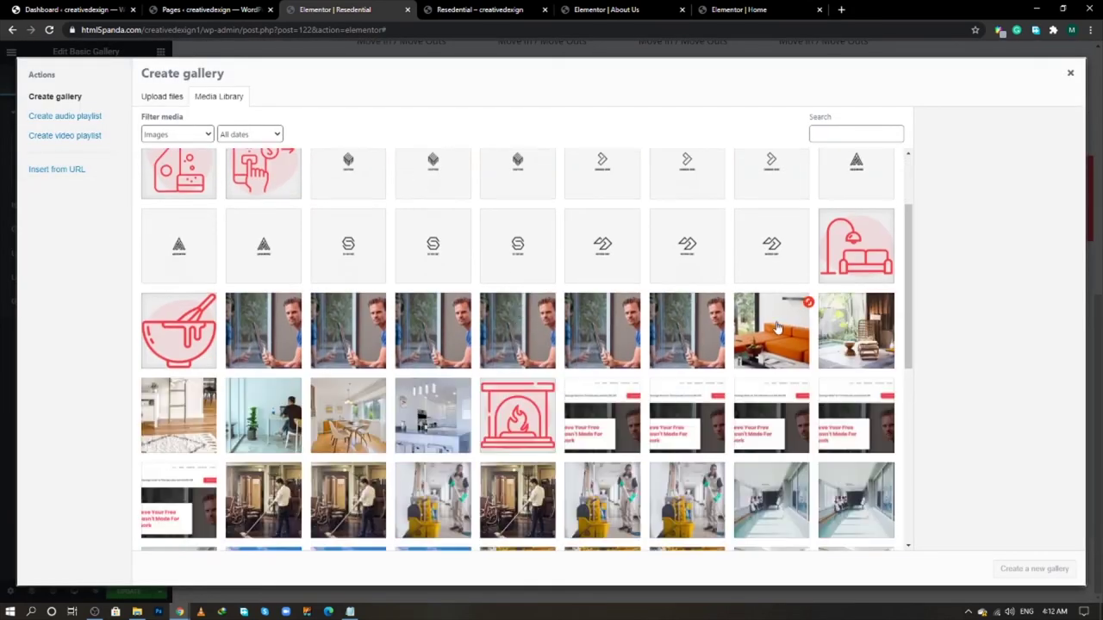
click(778, 328)
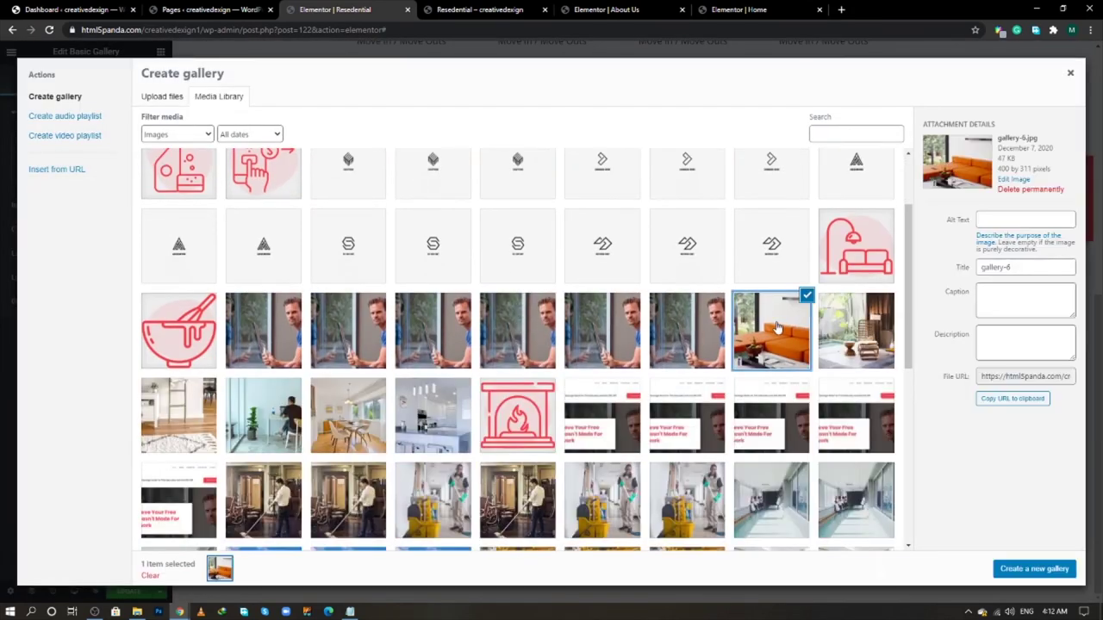
click(180, 415)
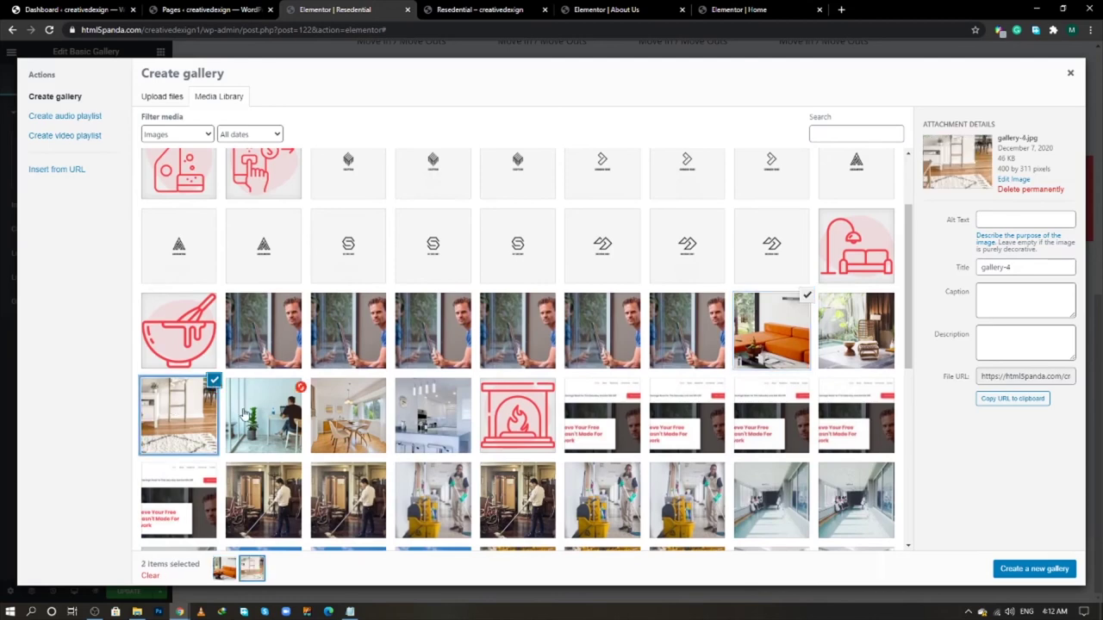
click(263, 415)
click(358, 418)
click(416, 421)
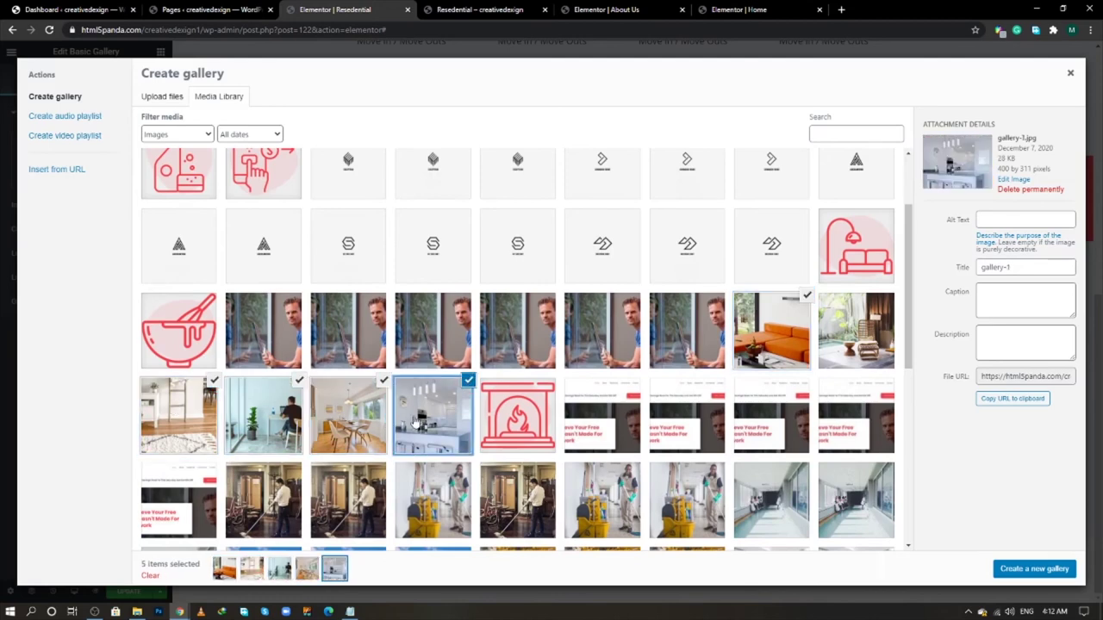
click(827, 339)
click(1032, 569)
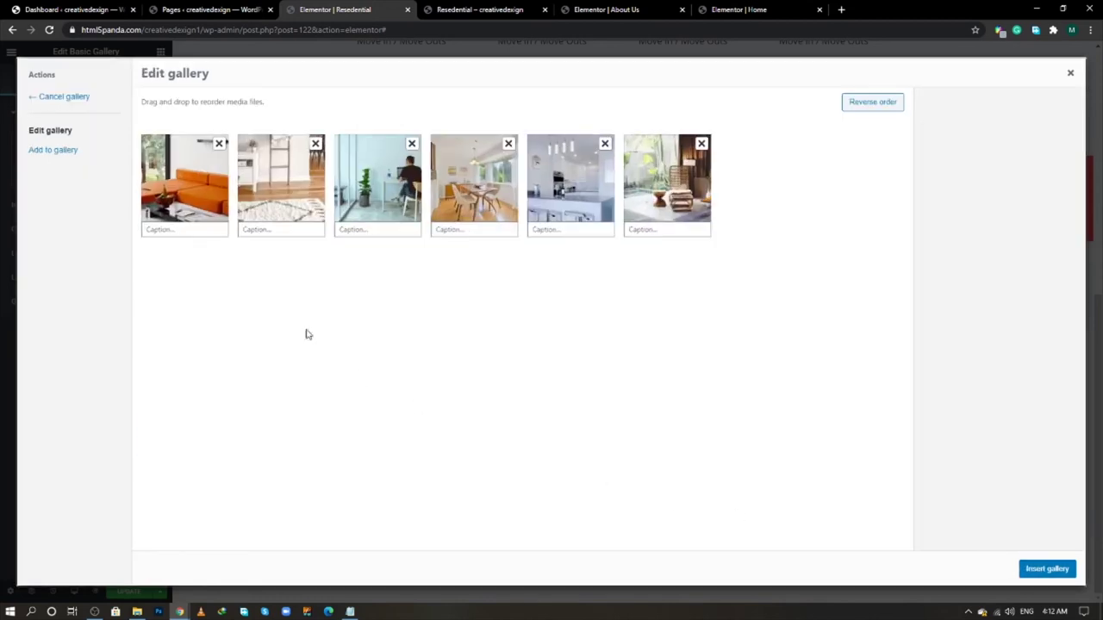
click(1047, 569)
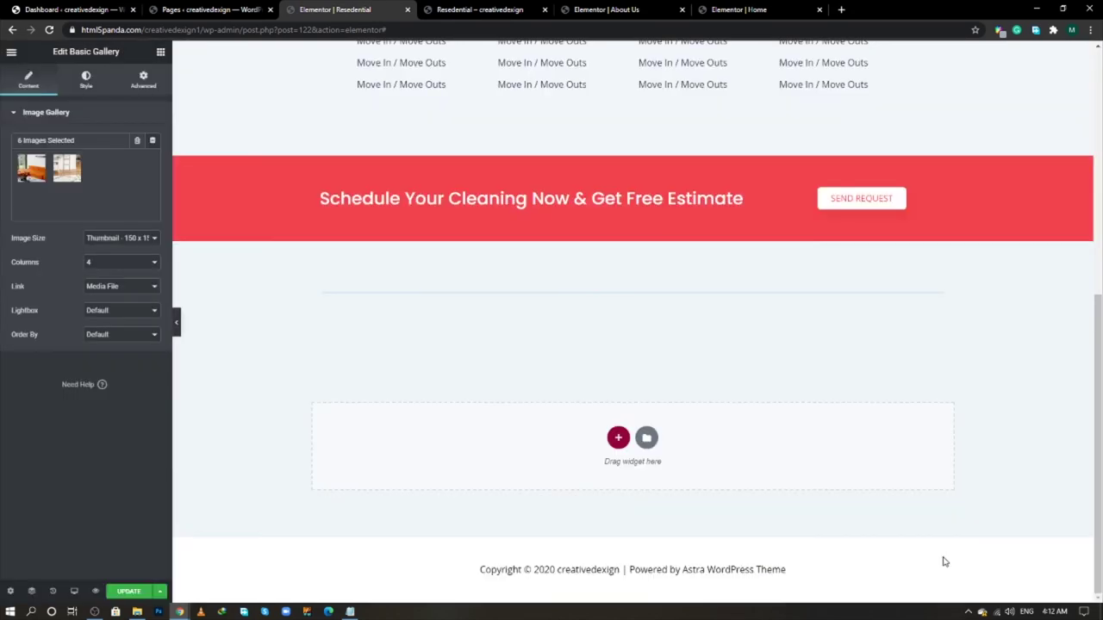
- Set the new gallery to 3 columns with Full image size
click(115, 262)
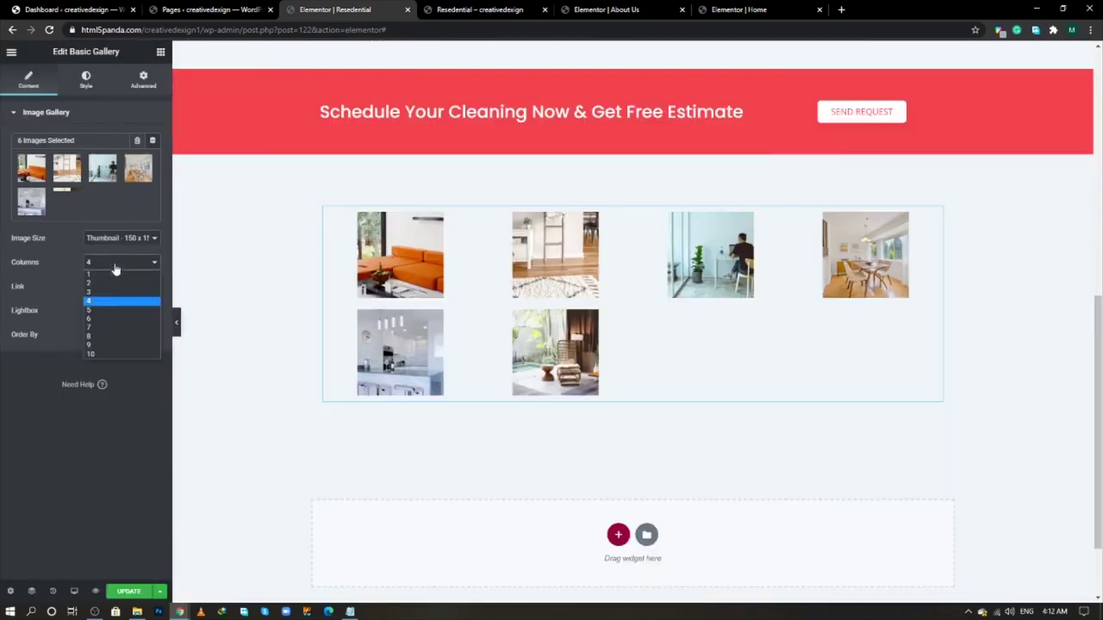
click(111, 292)
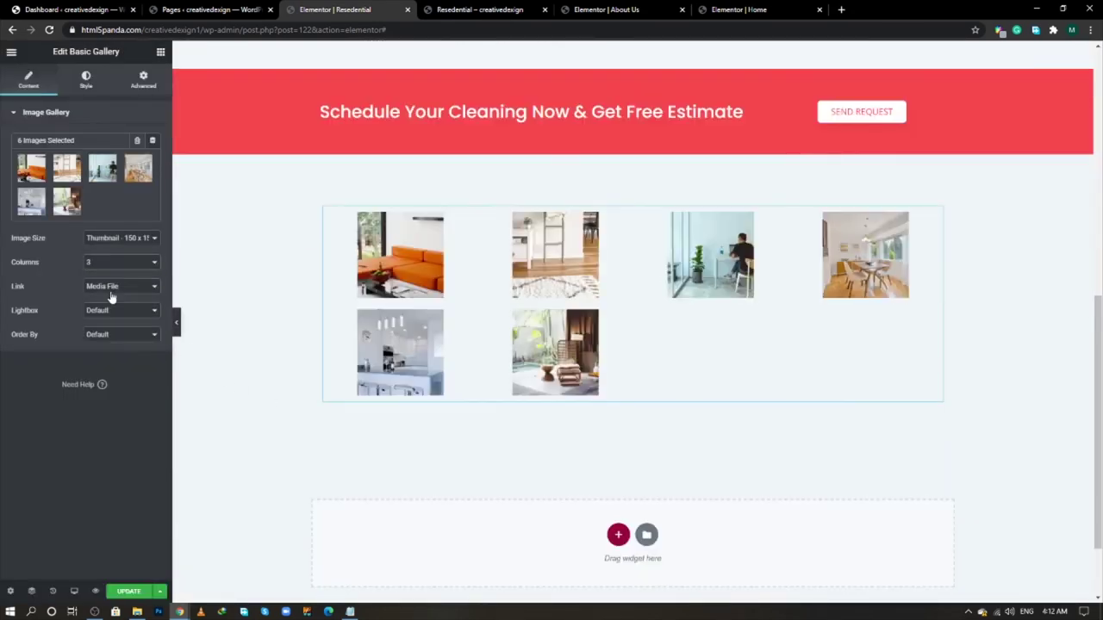
click(117, 240)
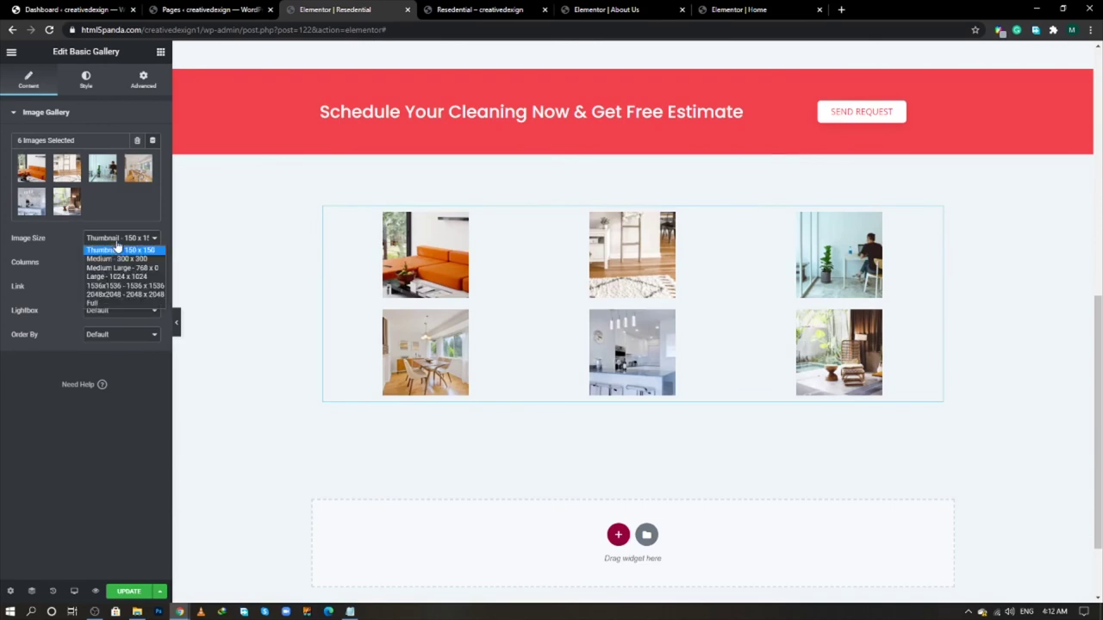
click(105, 302)
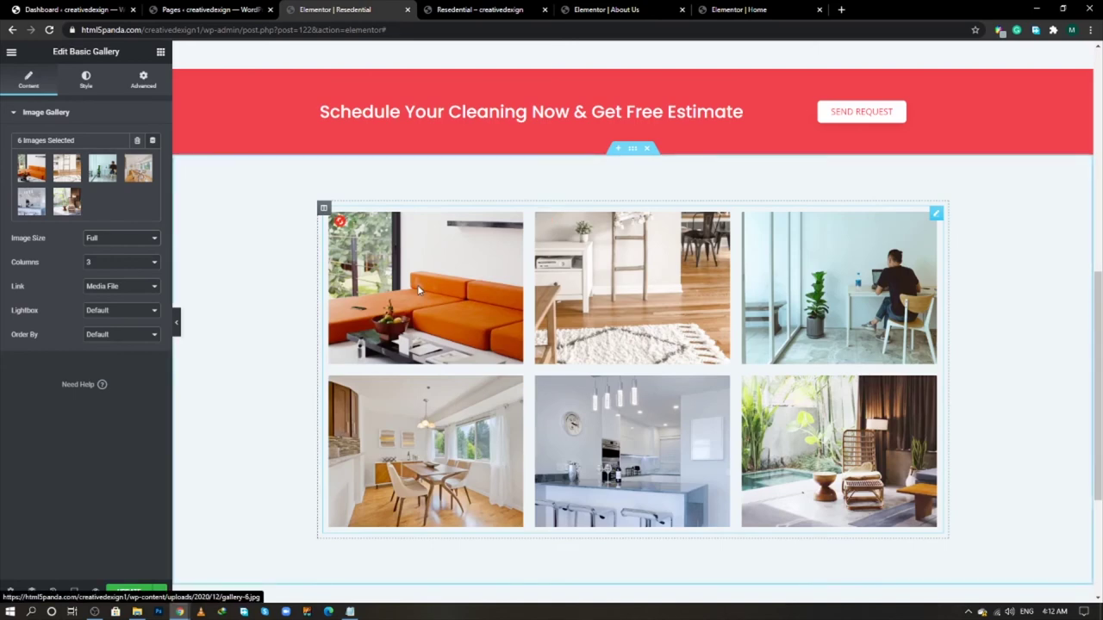
- Preview the first photo in the lightbox, close it, and update the page
click(417, 289)
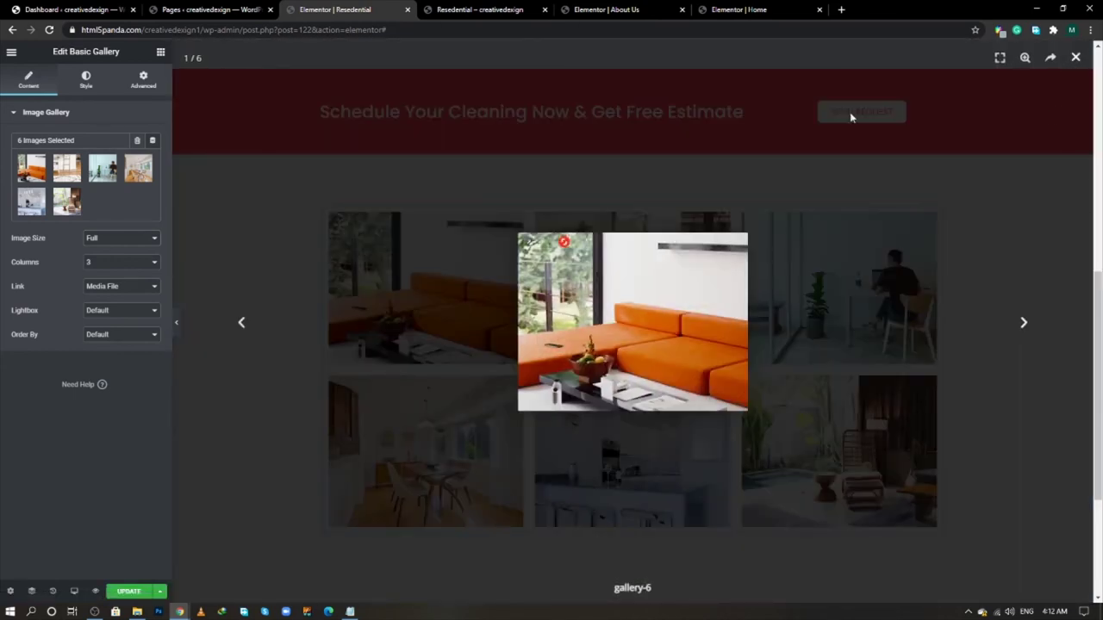
click(851, 117)
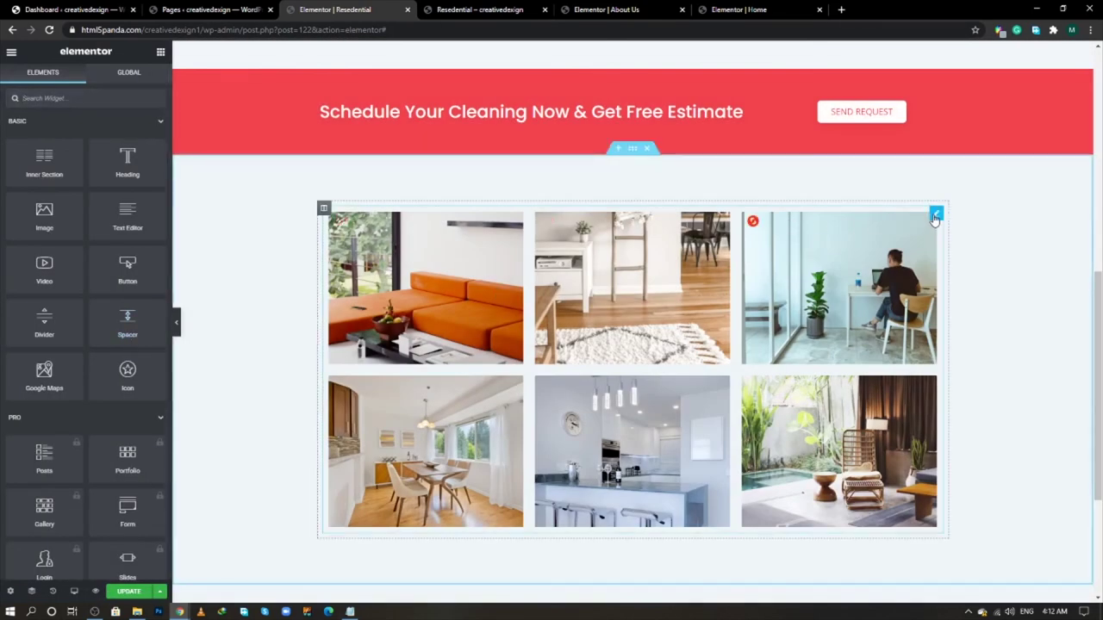
click(936, 215)
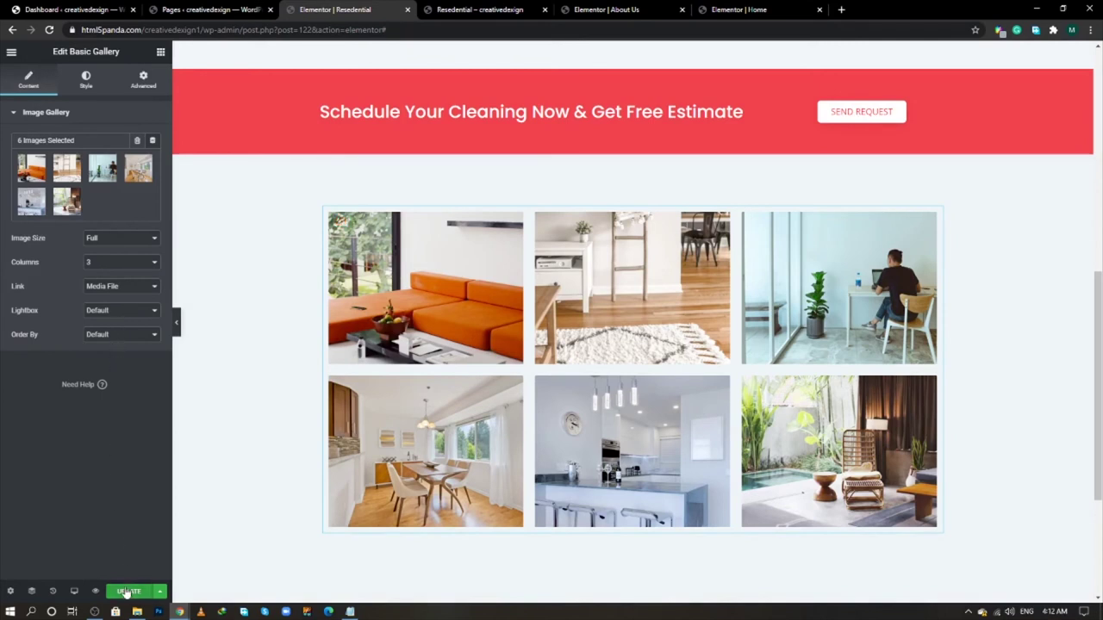
click(129, 591)
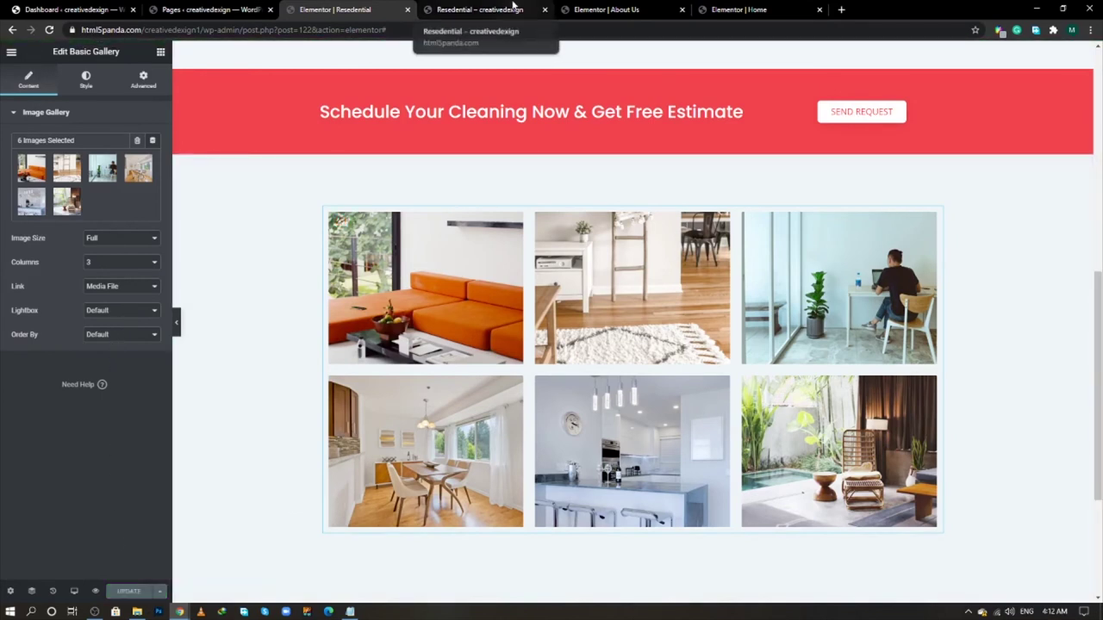
click(513, 9)
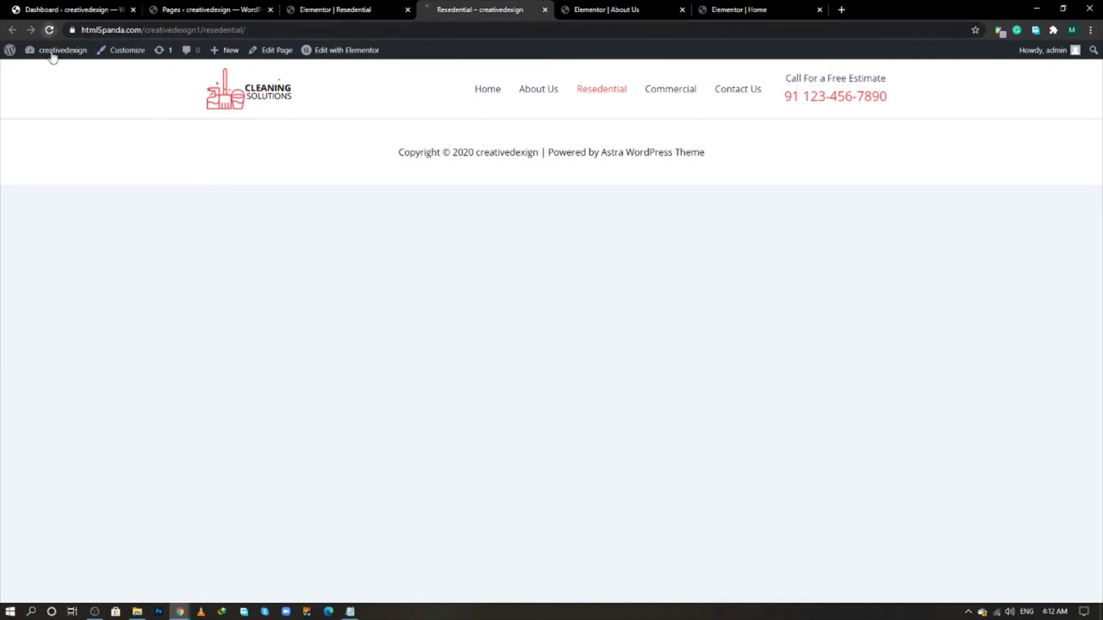
click(49, 29)
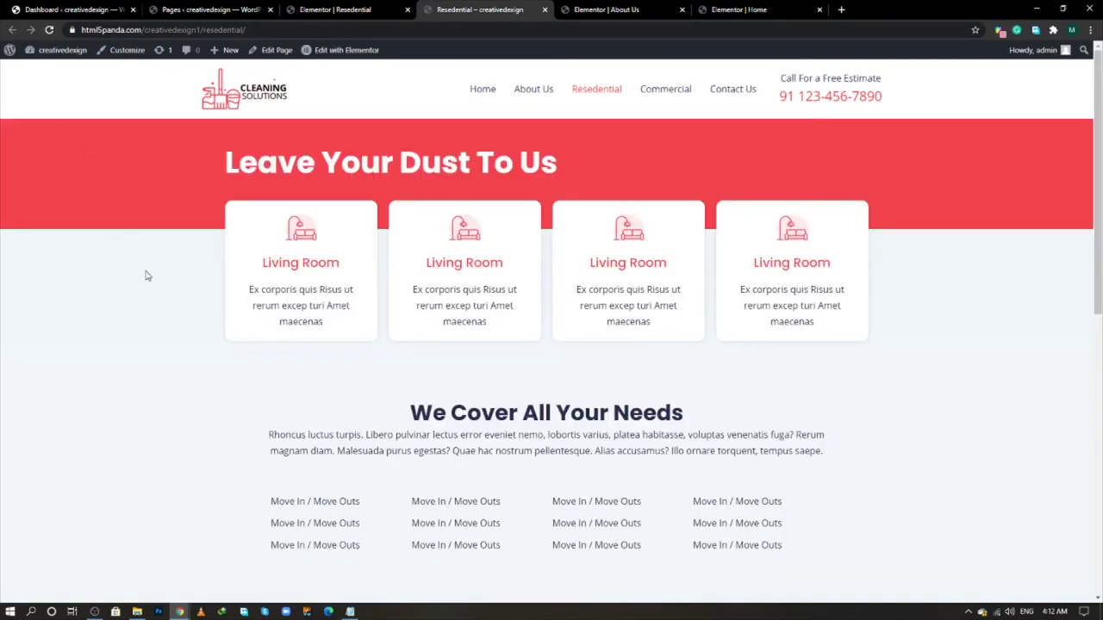
scroll(170, 323, down, 3)
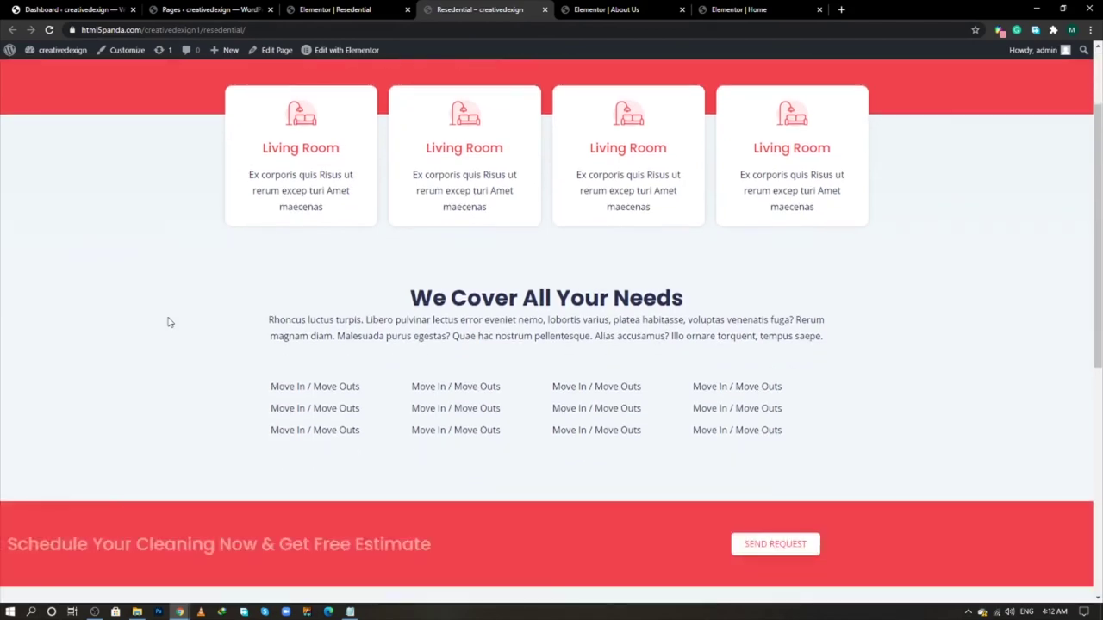
scroll(170, 322, down, 4)
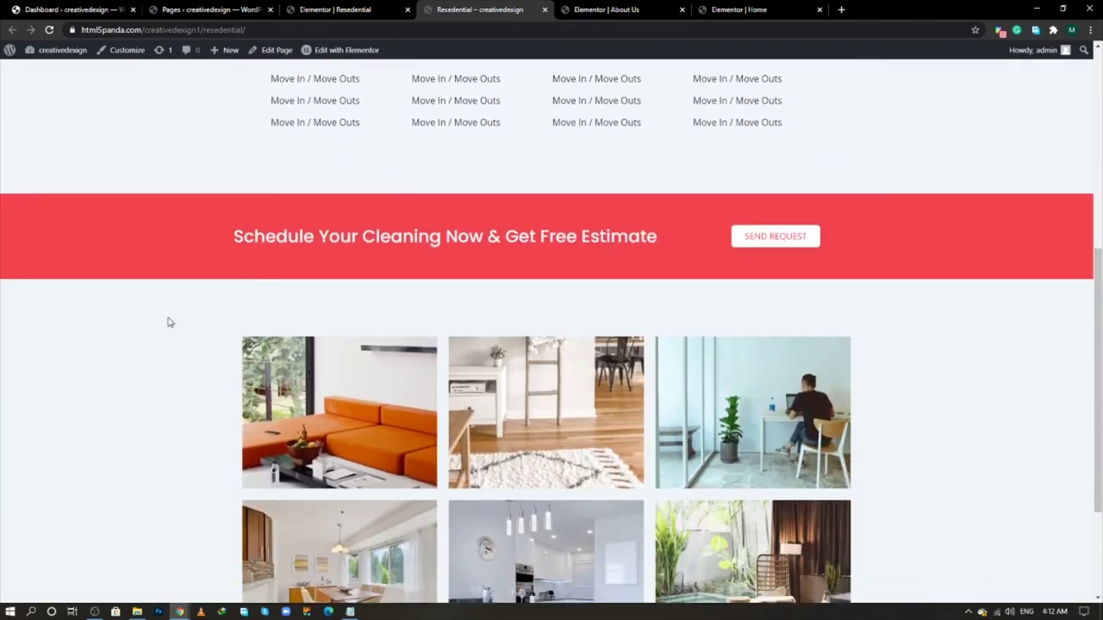
scroll(170, 322, up, 5)
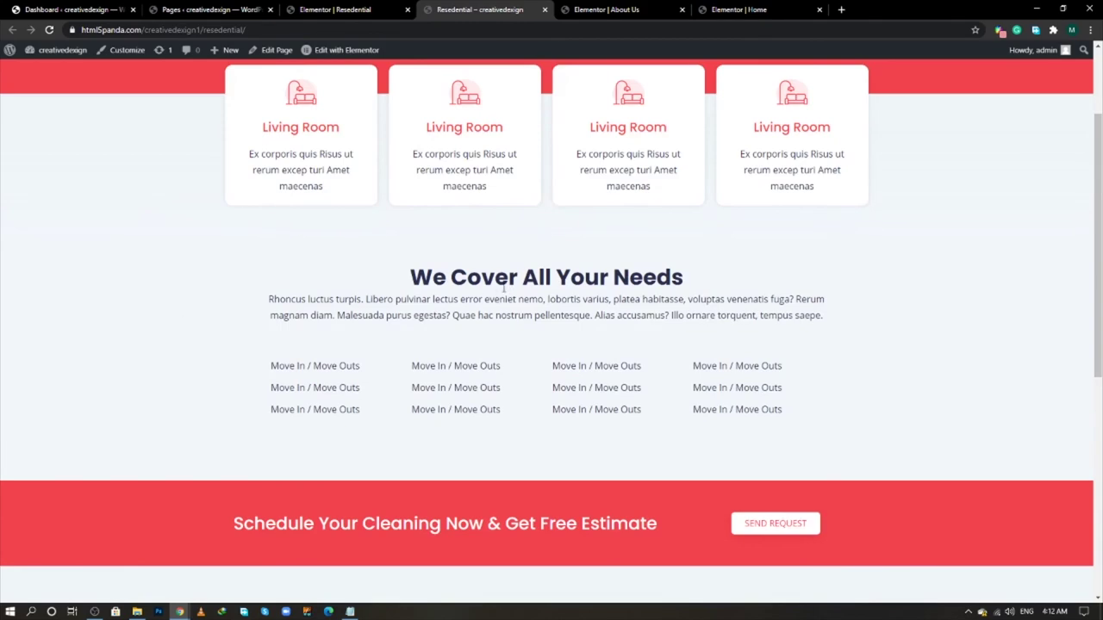
key(alt+Tab)
scroll(451, 290, up, 4)
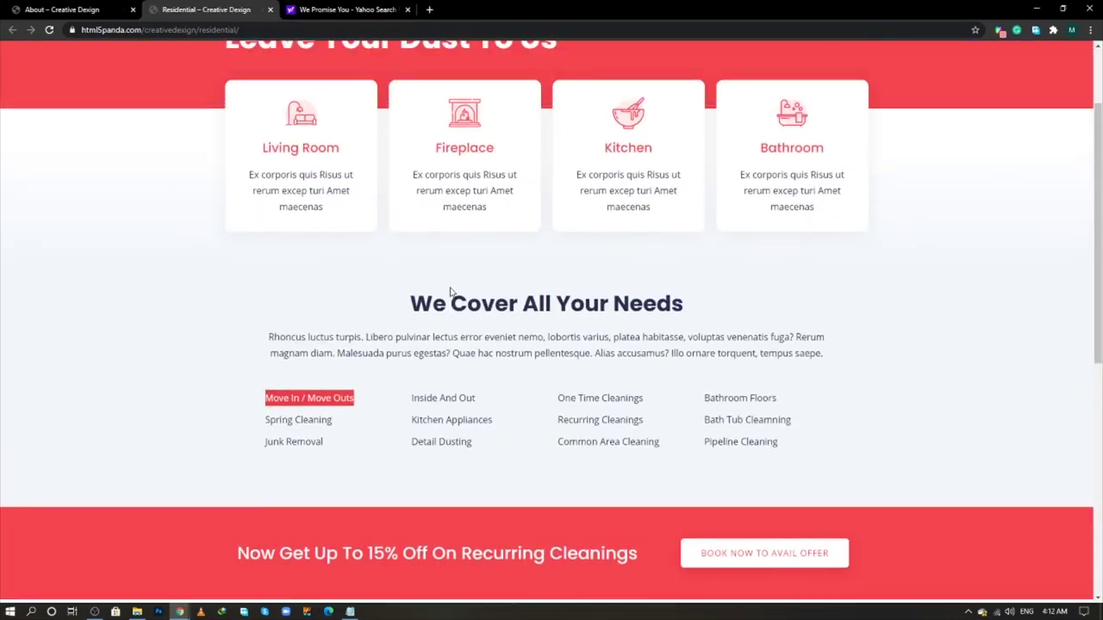
key(alt+Tab)
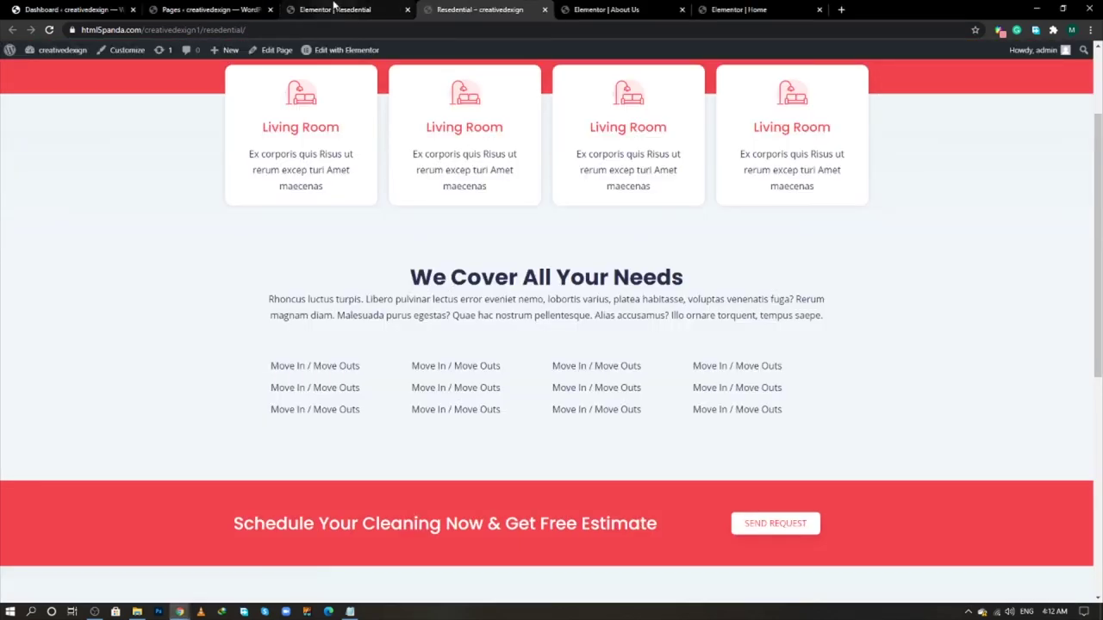
click(334, 10)
scroll(463, 311, up, 5)
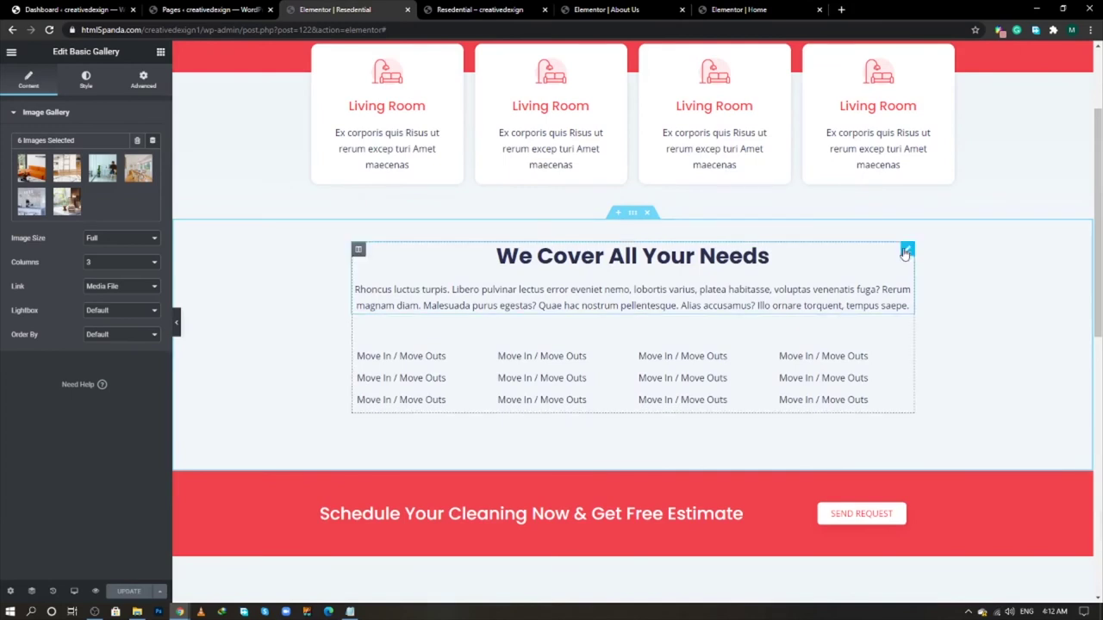
- Raise the We Cover All Your Needs image box's title spacing to 15 and update the page
click(907, 251)
click(86, 80)
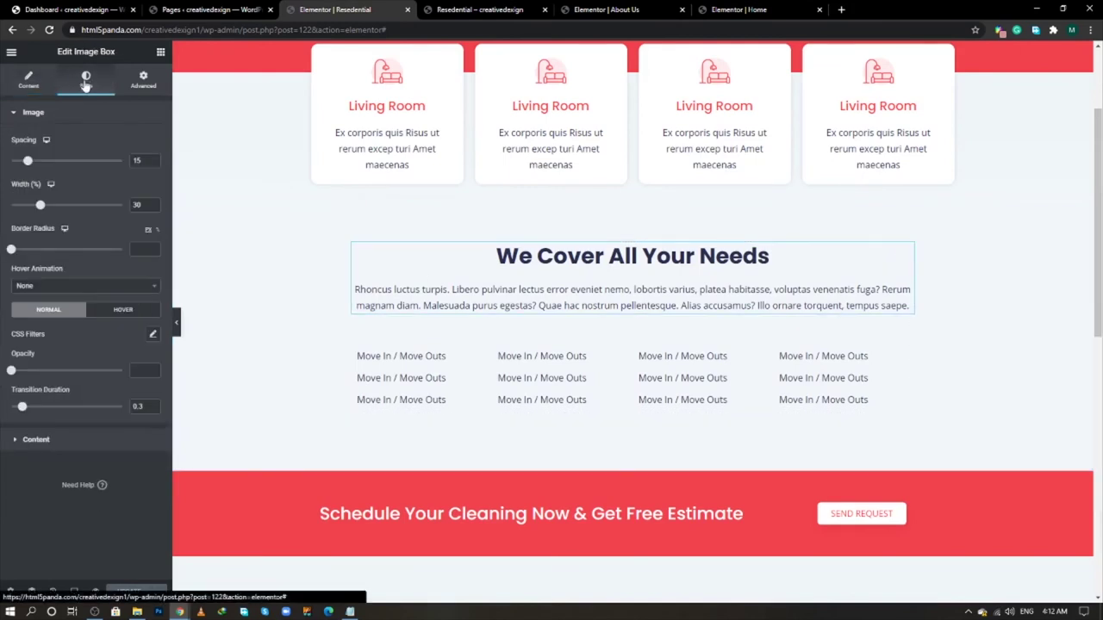
click(36, 440)
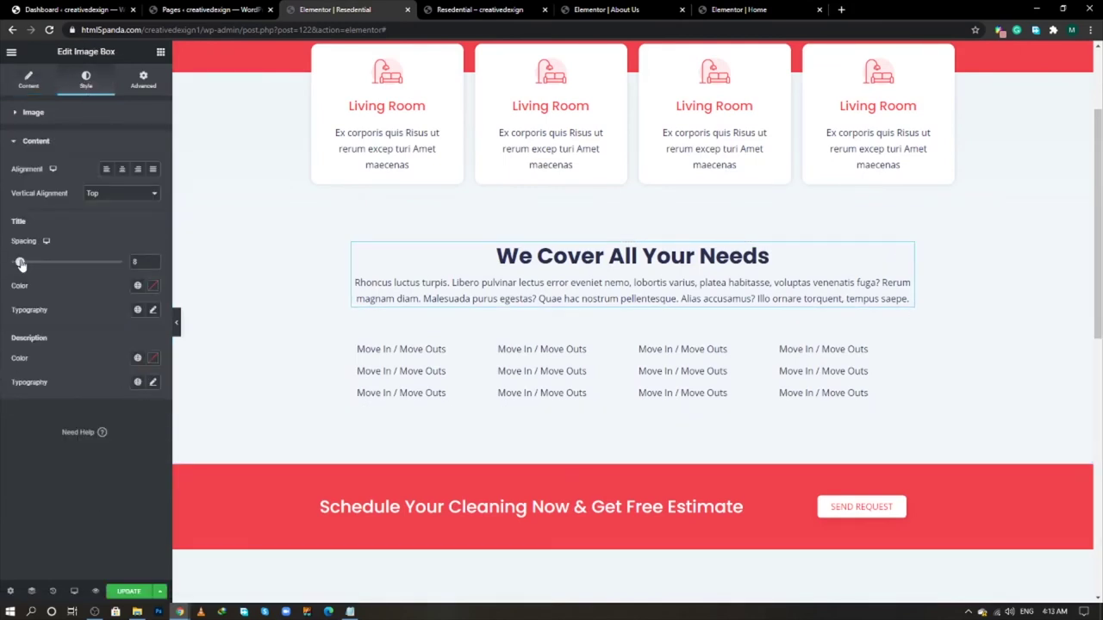
drag(30, 263, 24, 264)
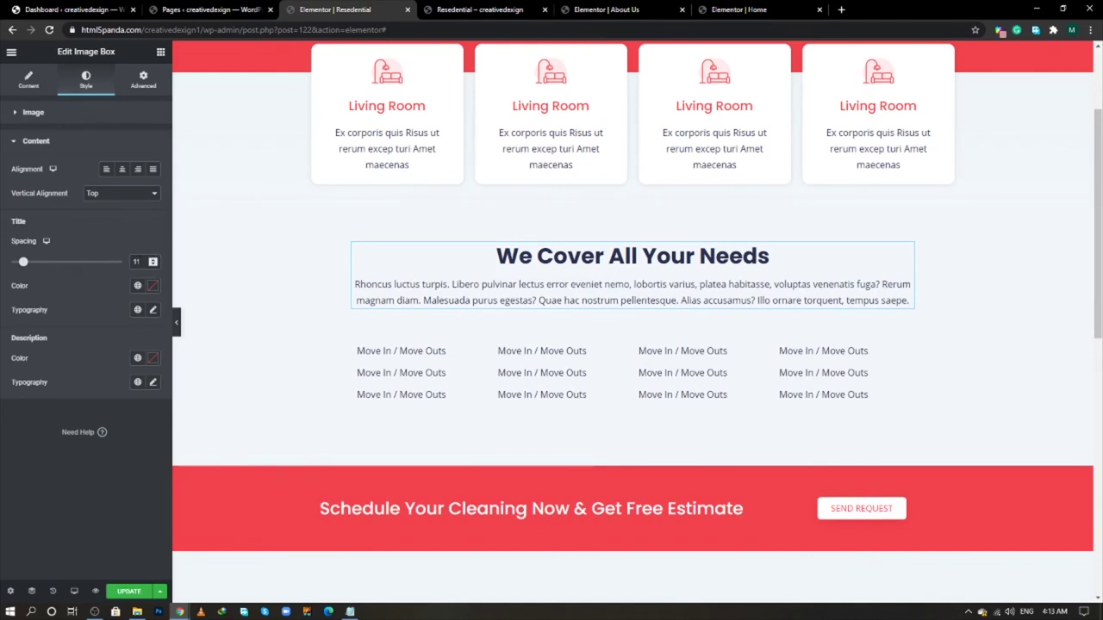
scroll(129, 263, up, 4)
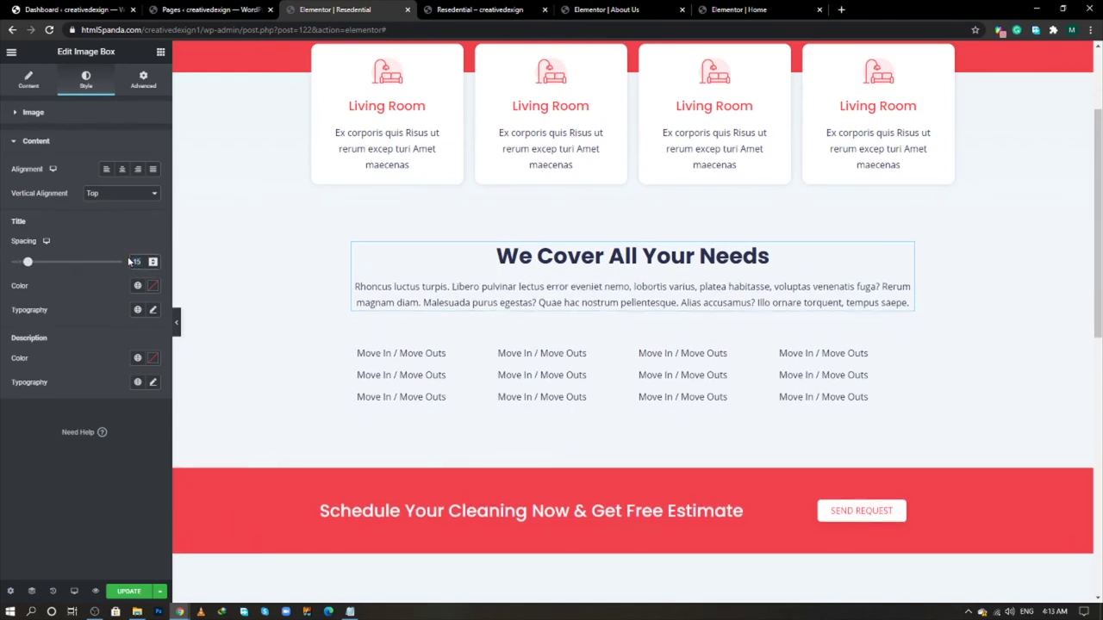
click(116, 593)
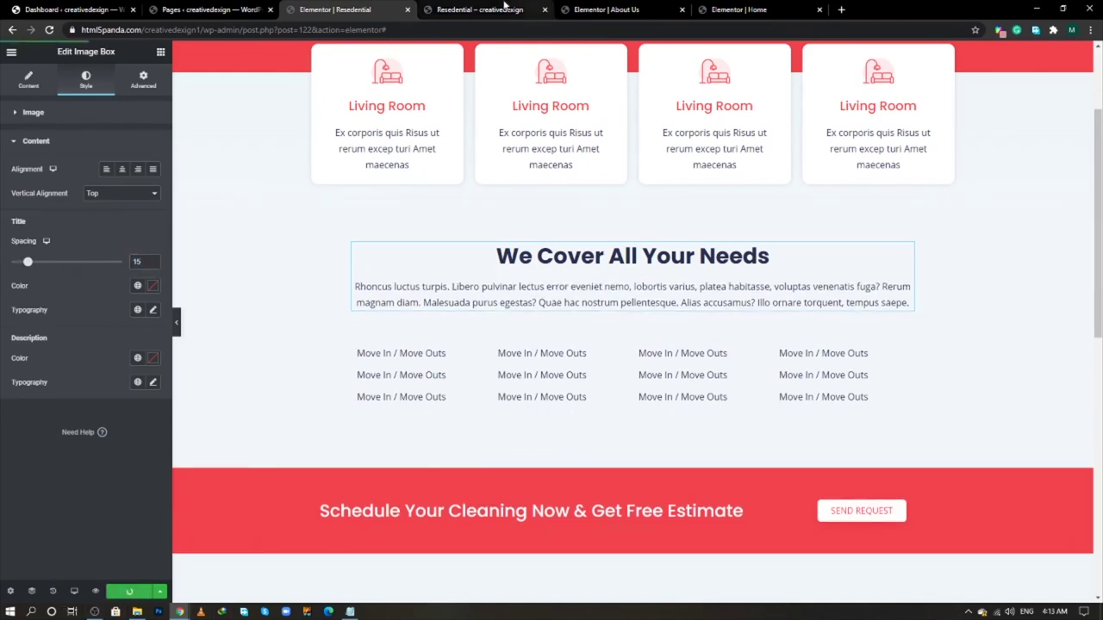
click(504, 6)
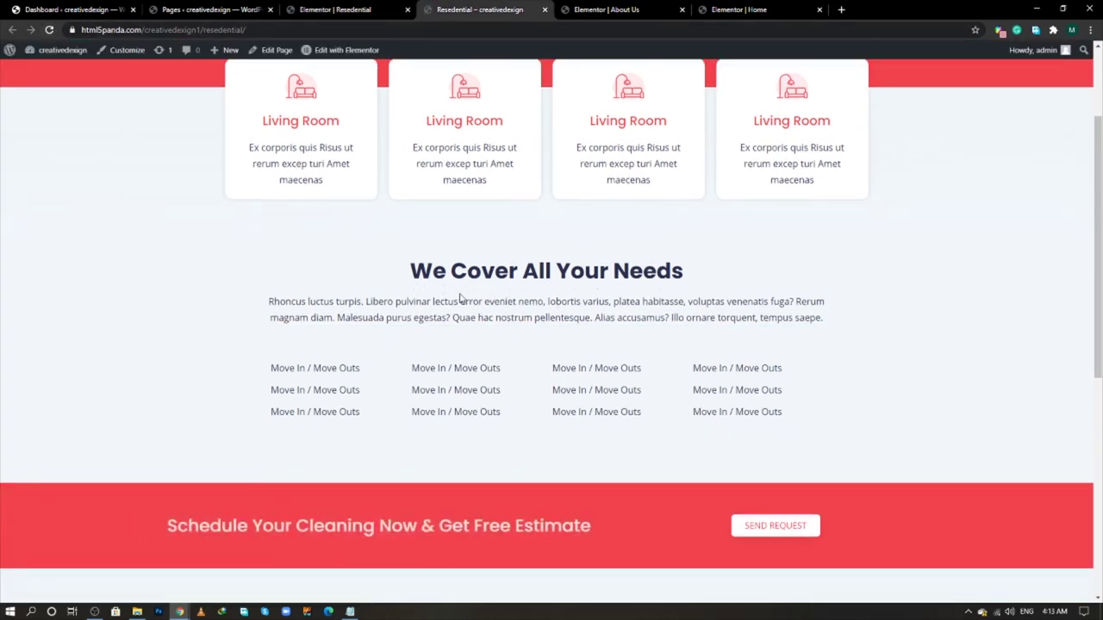
- Open the reference site's Commercial page in a new tab
scroll(316, 299, up, 1)
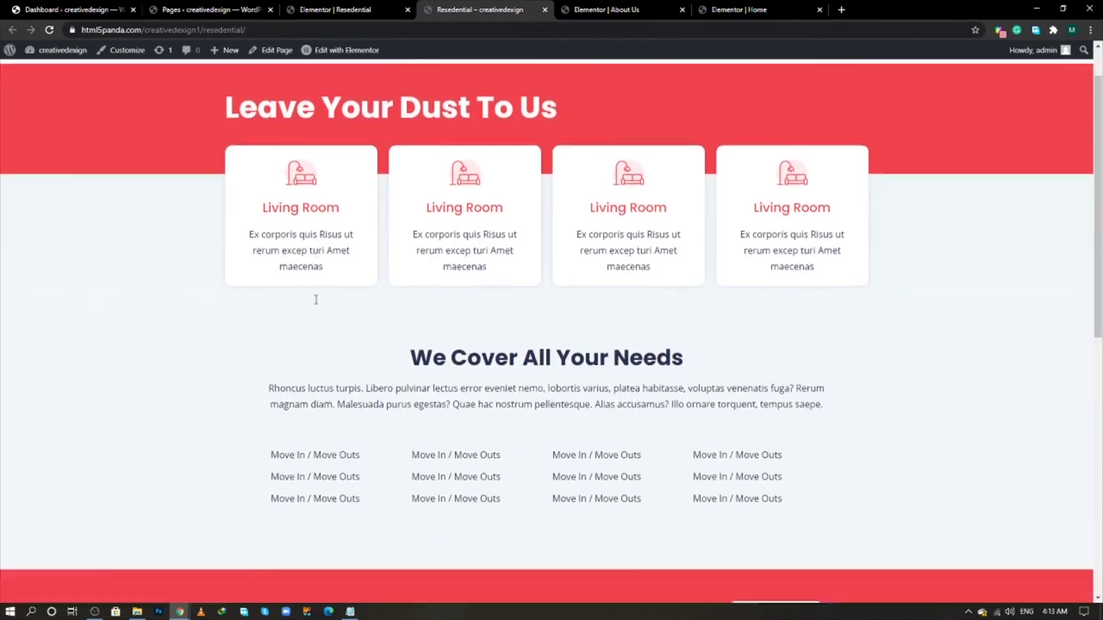
scroll(315, 299, down, 5)
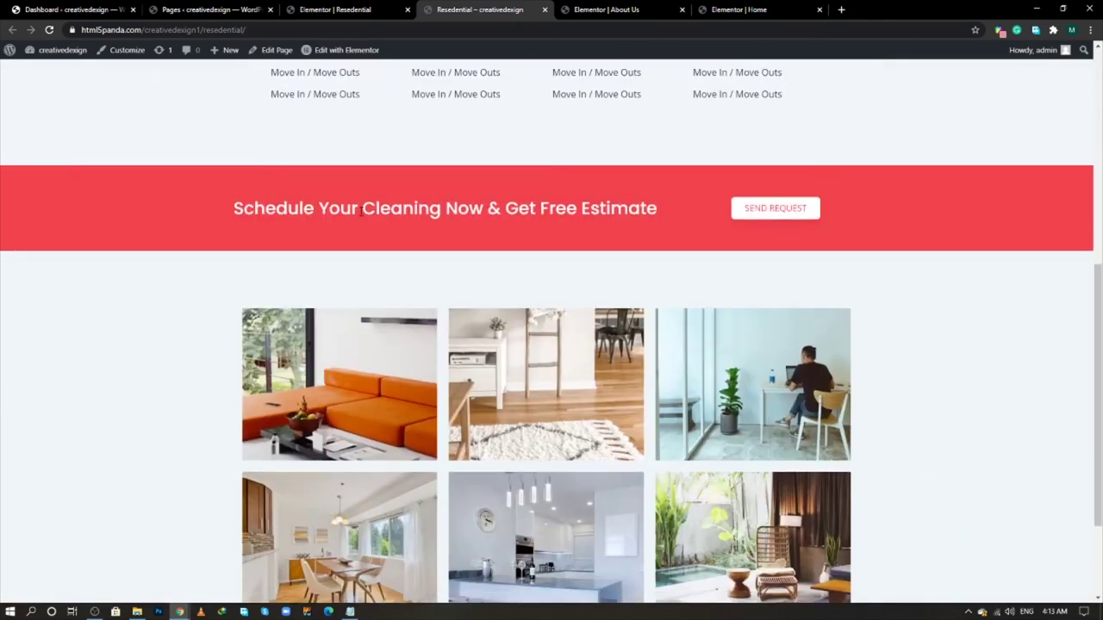
key(alt+Tab)
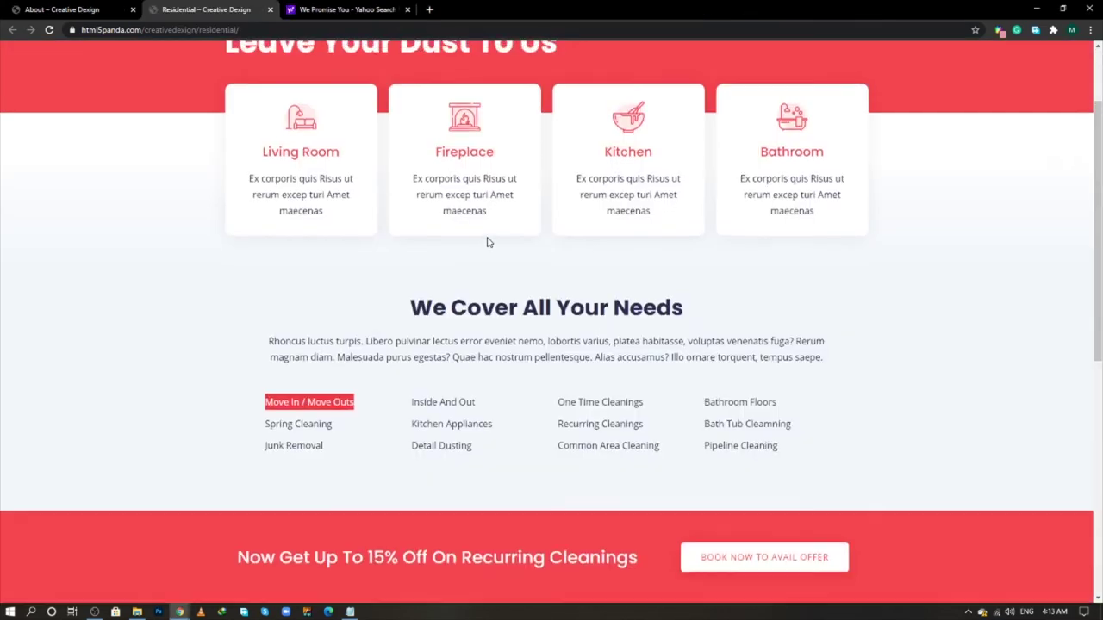
scroll(487, 243, up, 2)
middle_click(677, 74)
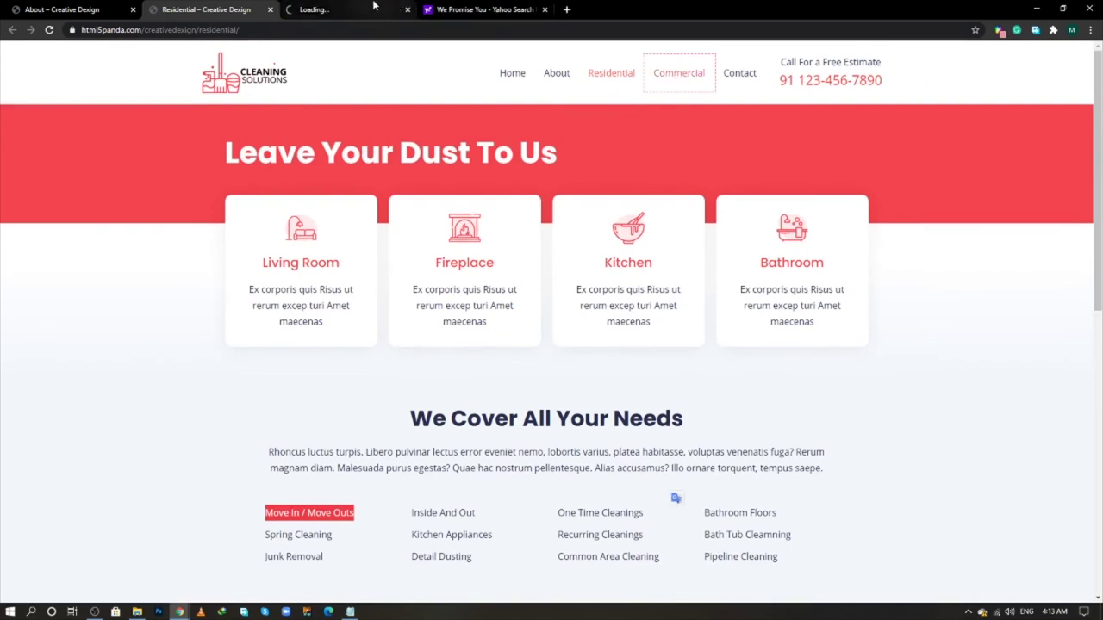
click(373, 7)
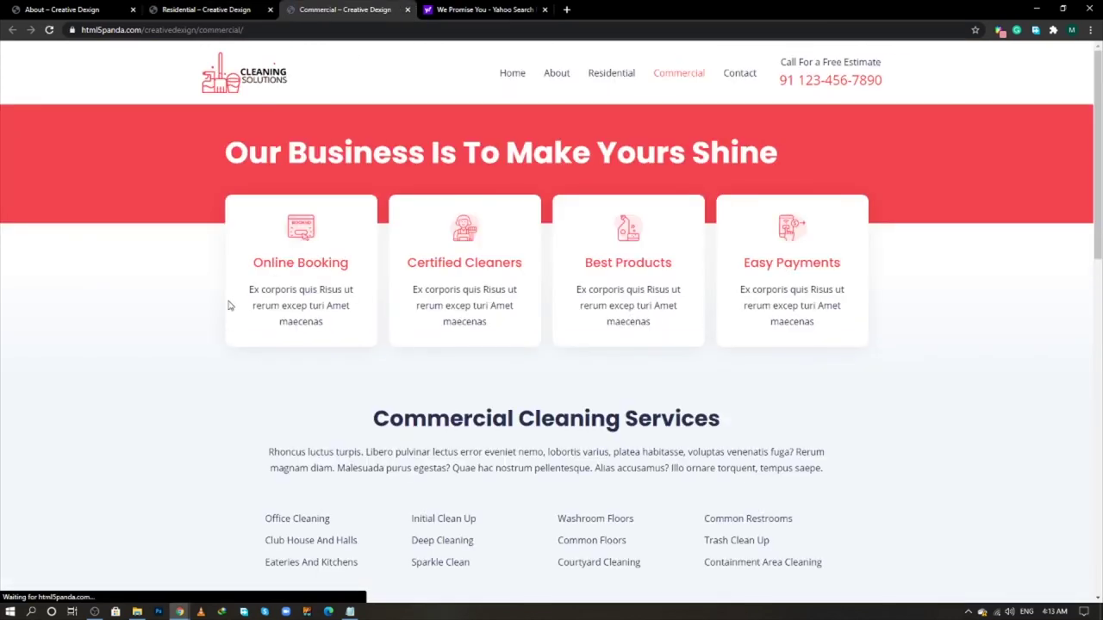
- Scroll through the reference Commercial page, then return to the Resedential editor
scroll(229, 305, down, 2)
scroll(229, 305, up, 2)
scroll(229, 305, down, 10)
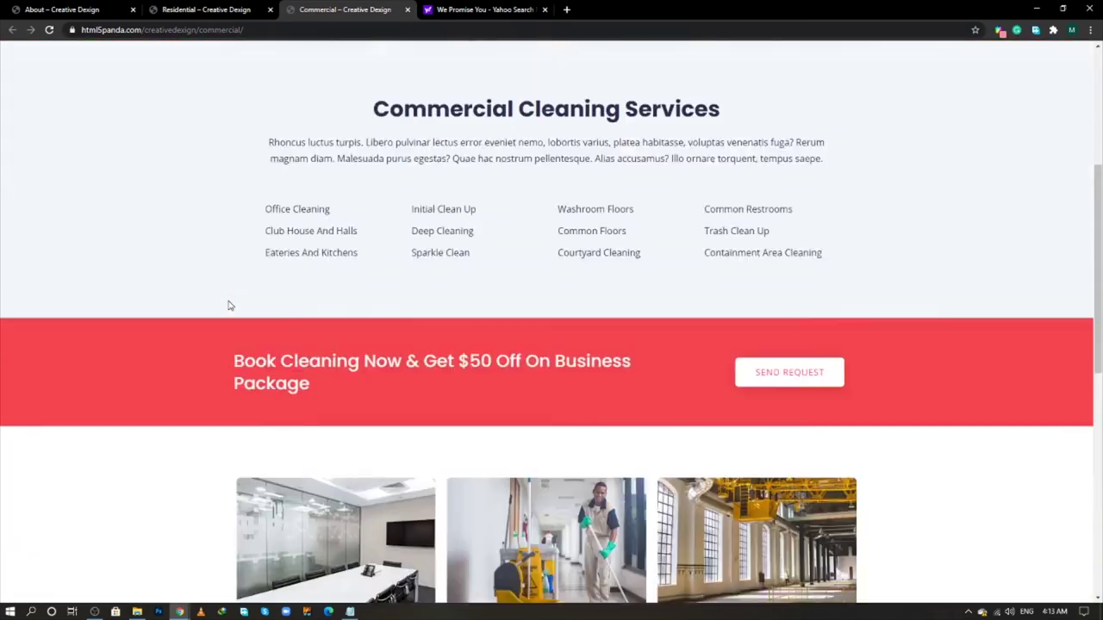
scroll(229, 305, down, 3)
scroll(229, 305, up, 1)
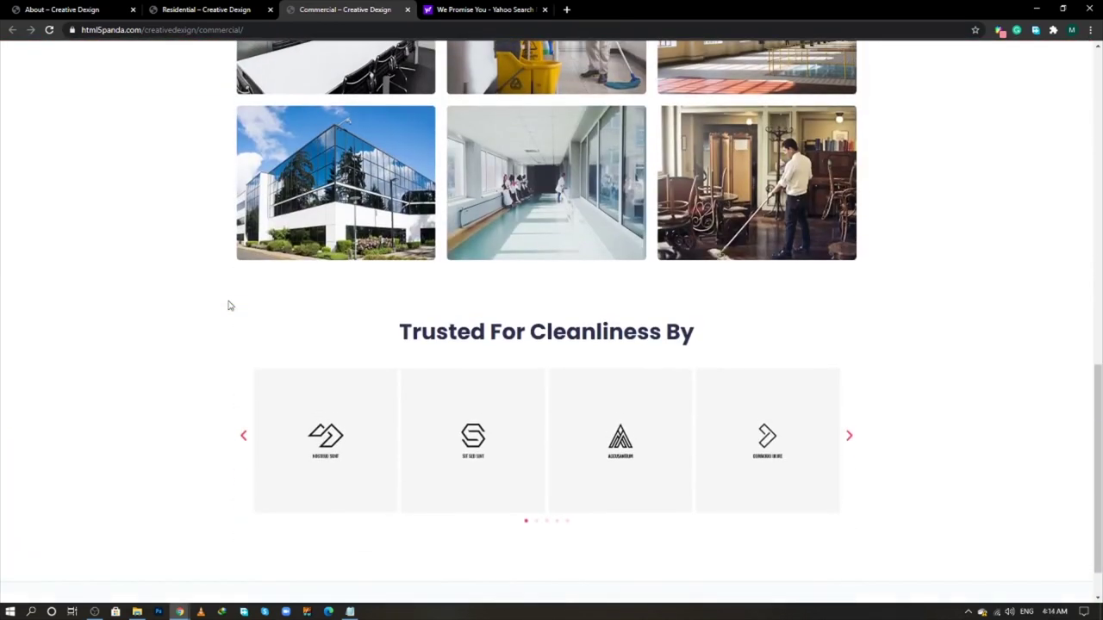
scroll(302, 309, down, 1)
scroll(384, 316, down, 1)
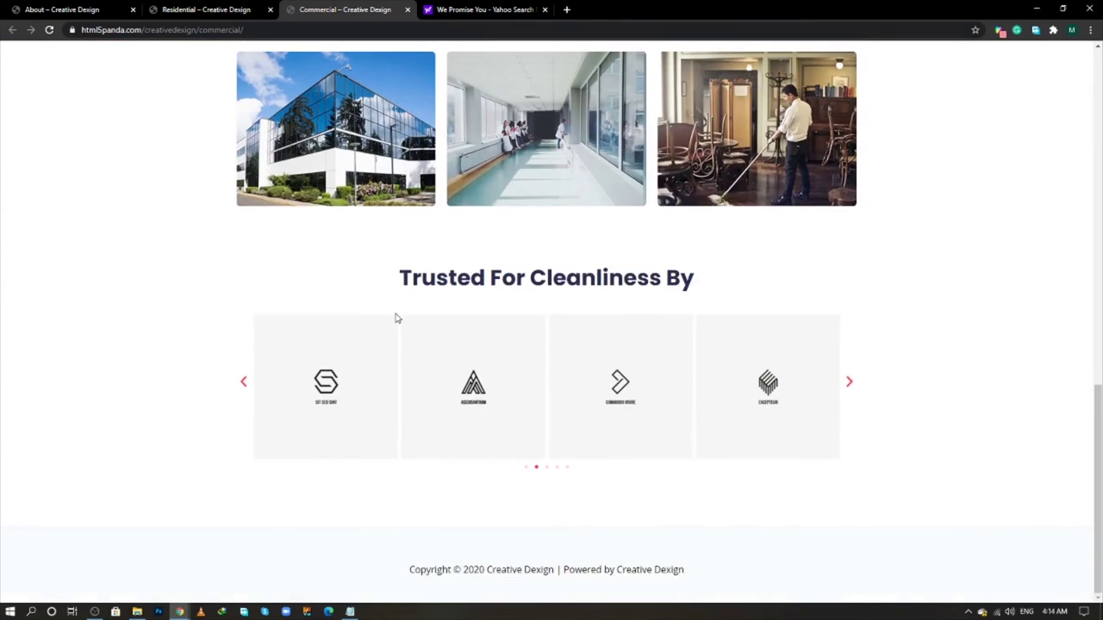
scroll(396, 319, up, 6)
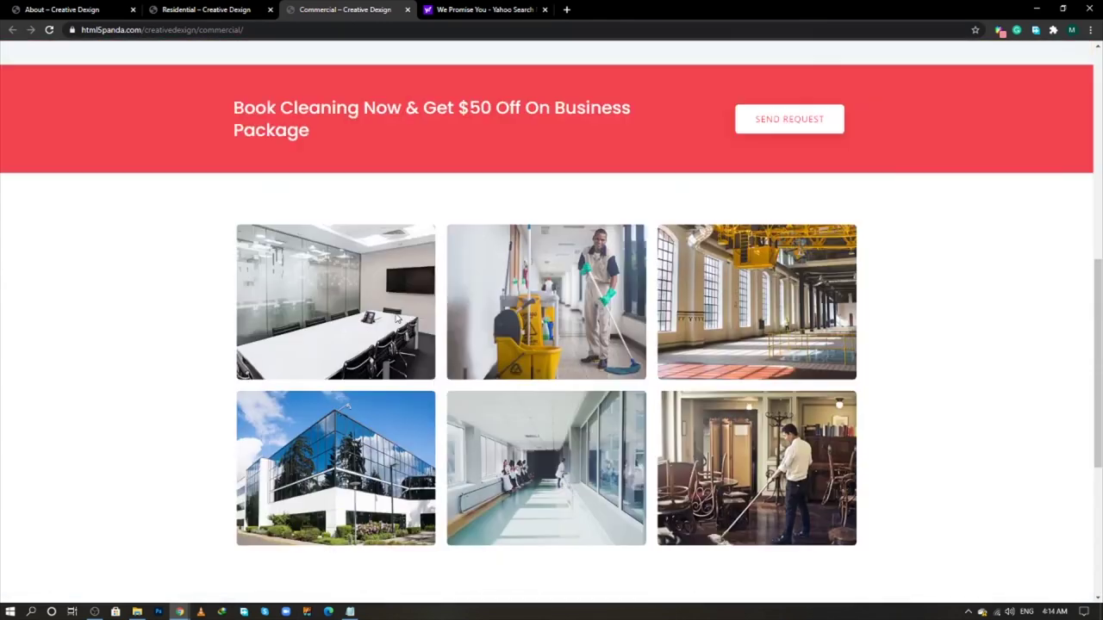
scroll(396, 318, up, 2)
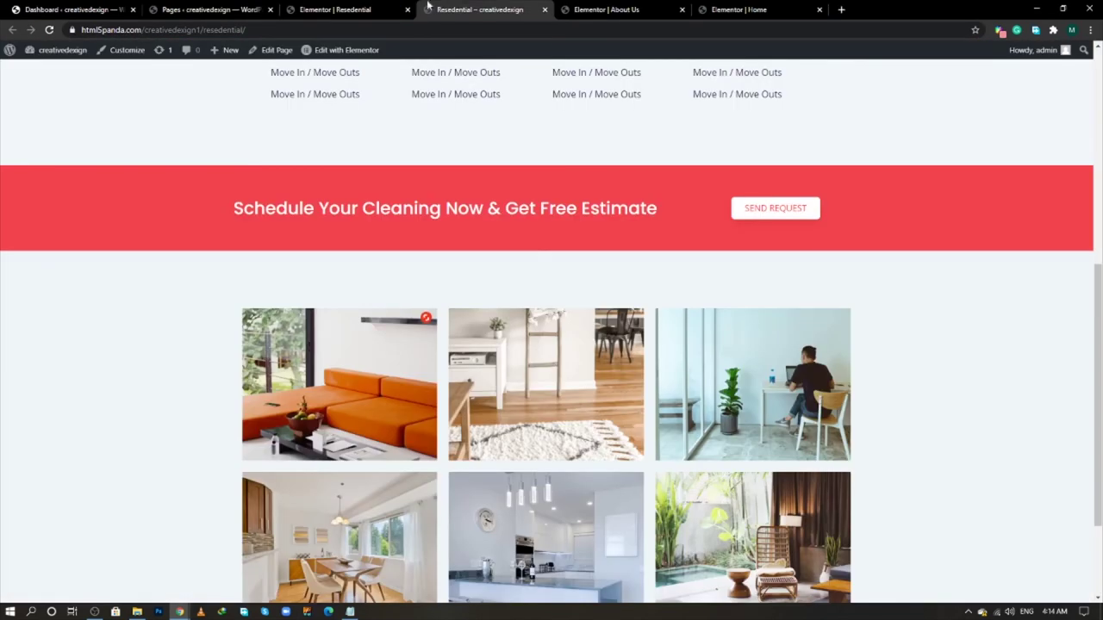
click(377, 9)
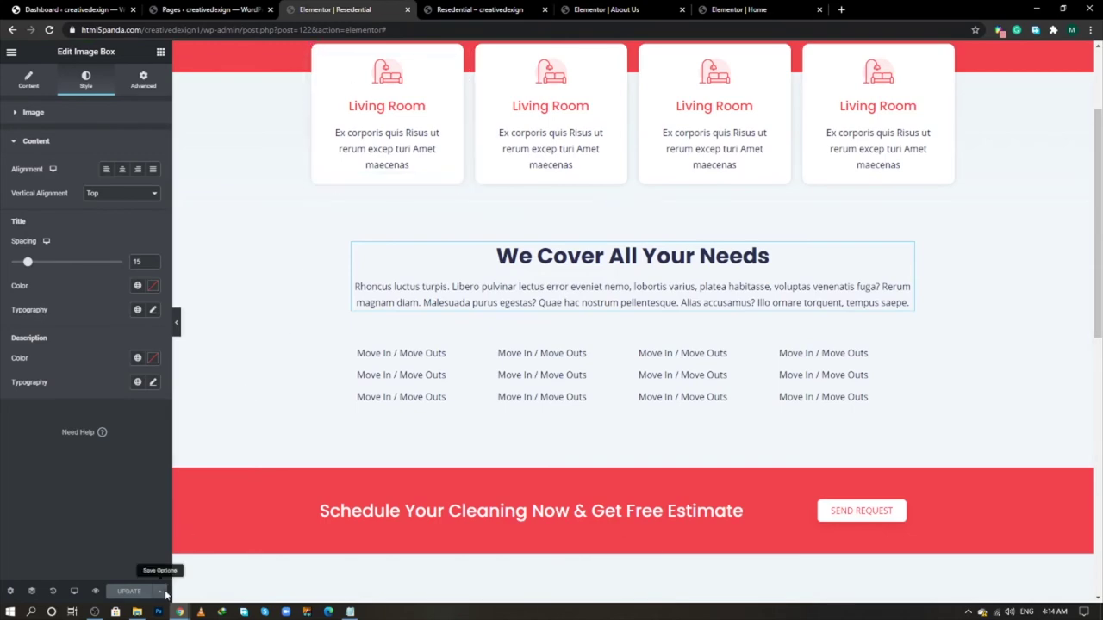
- Save the whole Resedential page to the library as template 'resedential page tem'
click(164, 593)
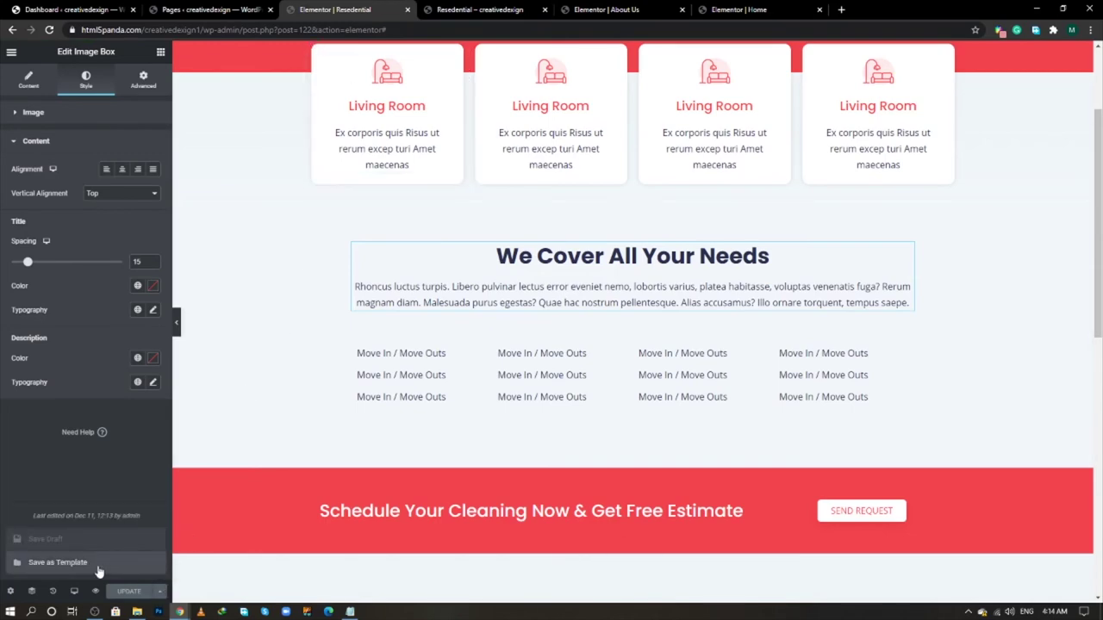
click(58, 563)
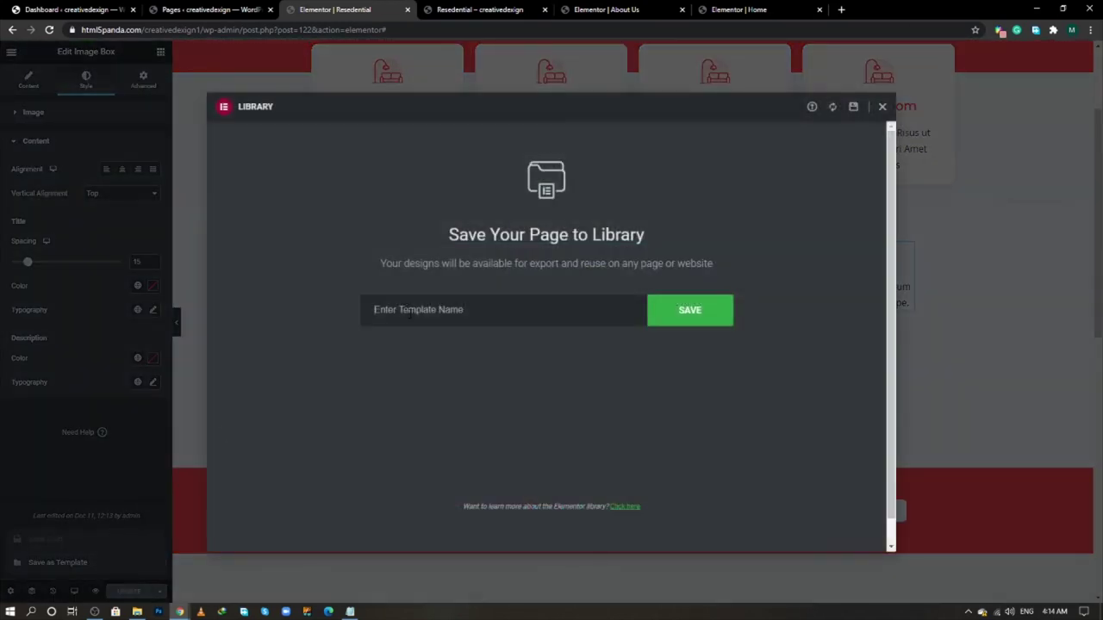
click(410, 312)
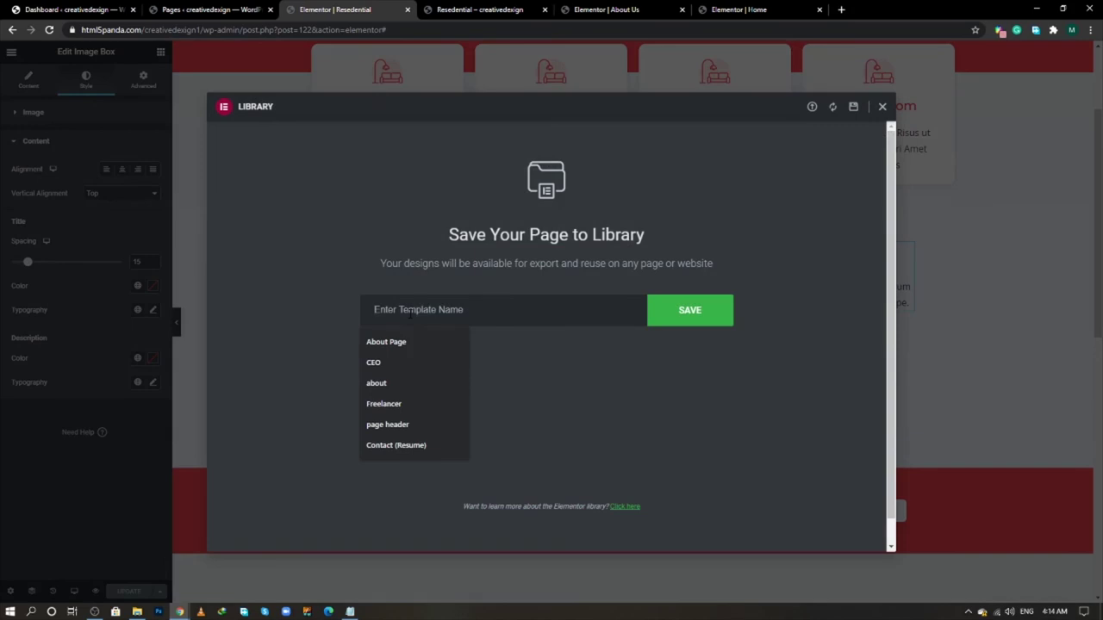
text(resedential page tem)
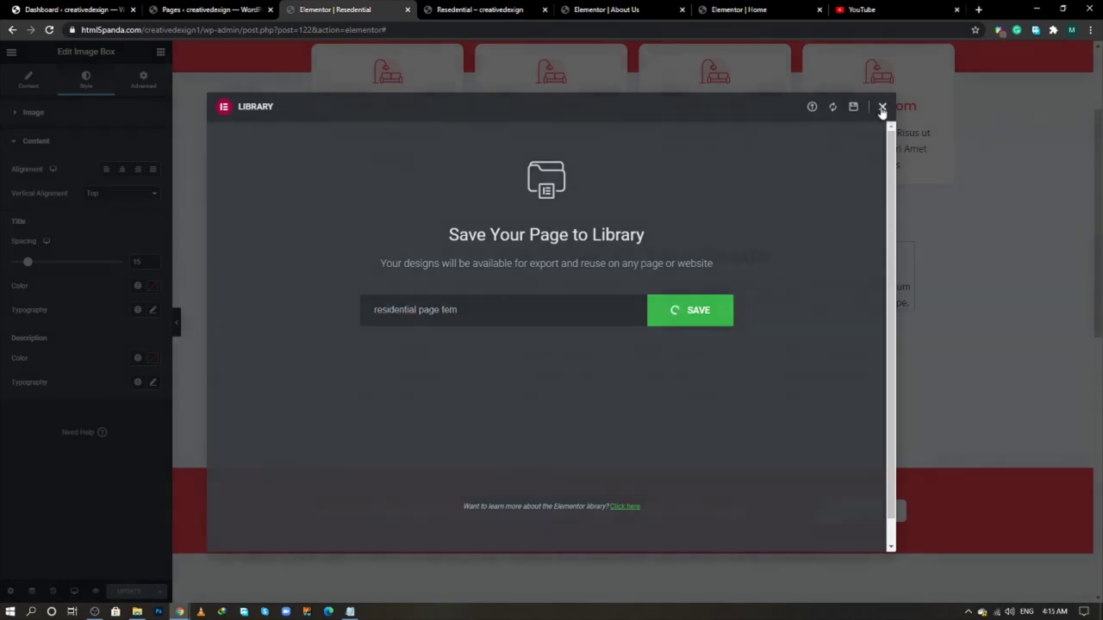
click(882, 108)
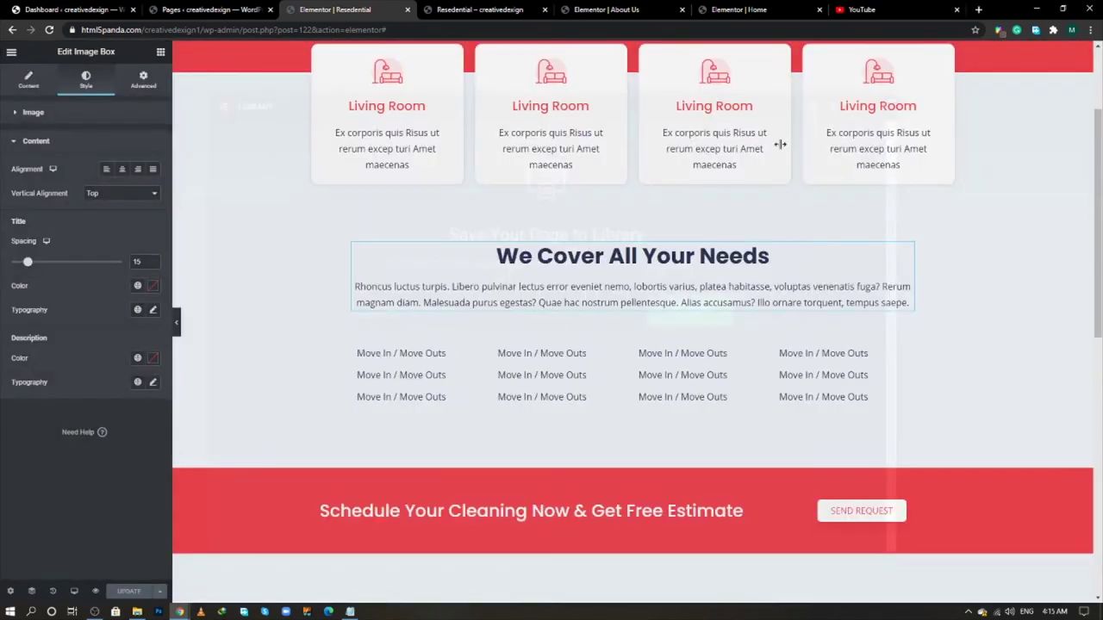
- Reload the editor and confirm the template appears under My Templates in the library
click(50, 30)
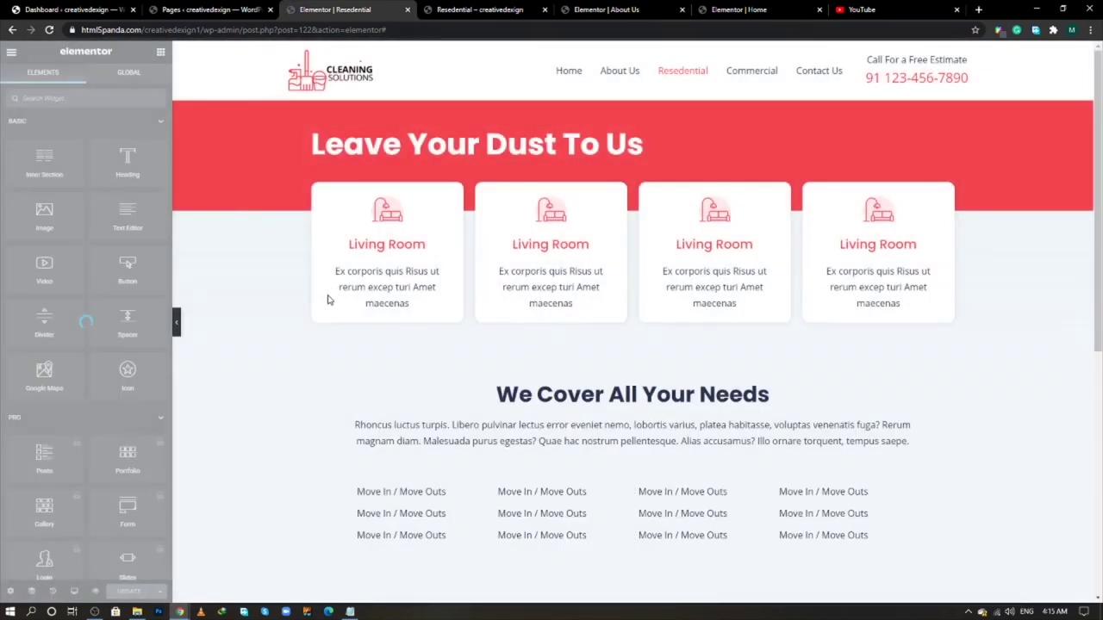
scroll(328, 306, down, 6)
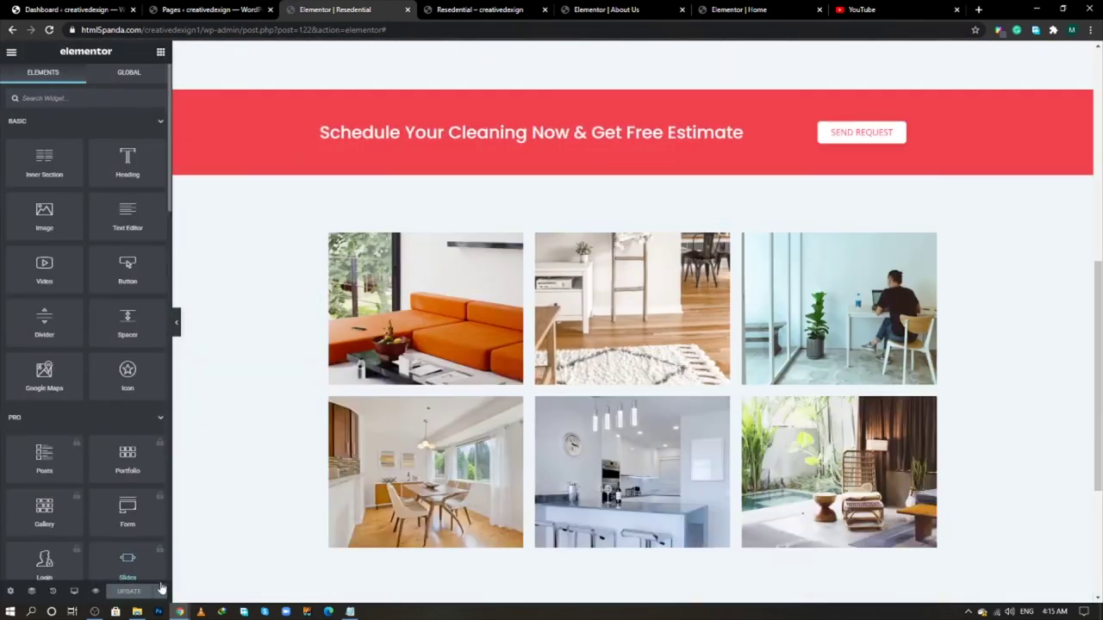
scroll(785, 460, down, 2)
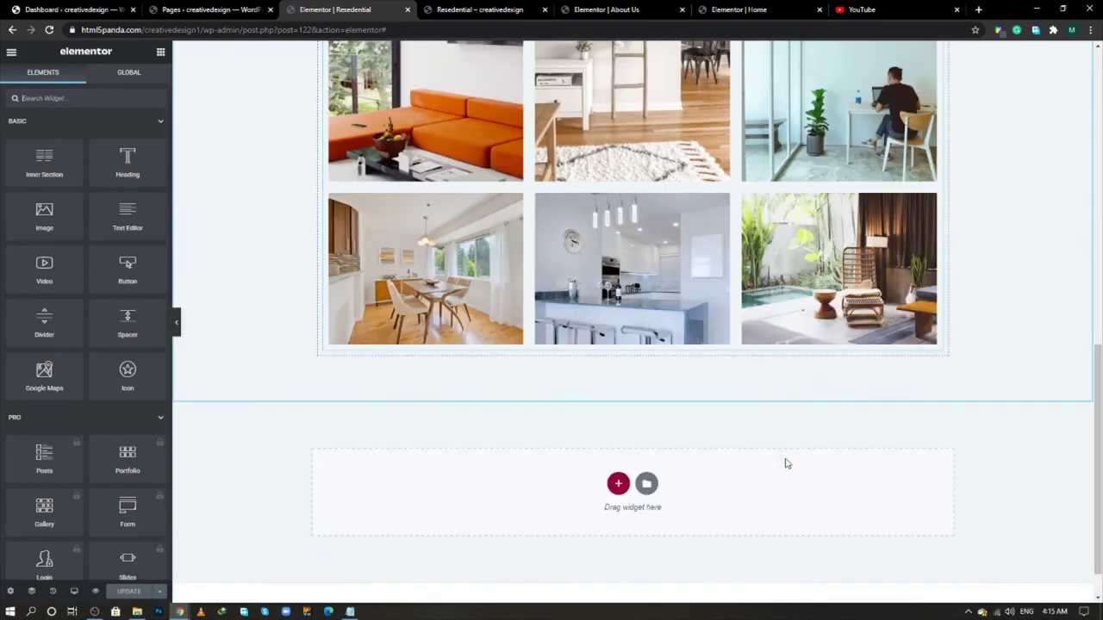
click(645, 497)
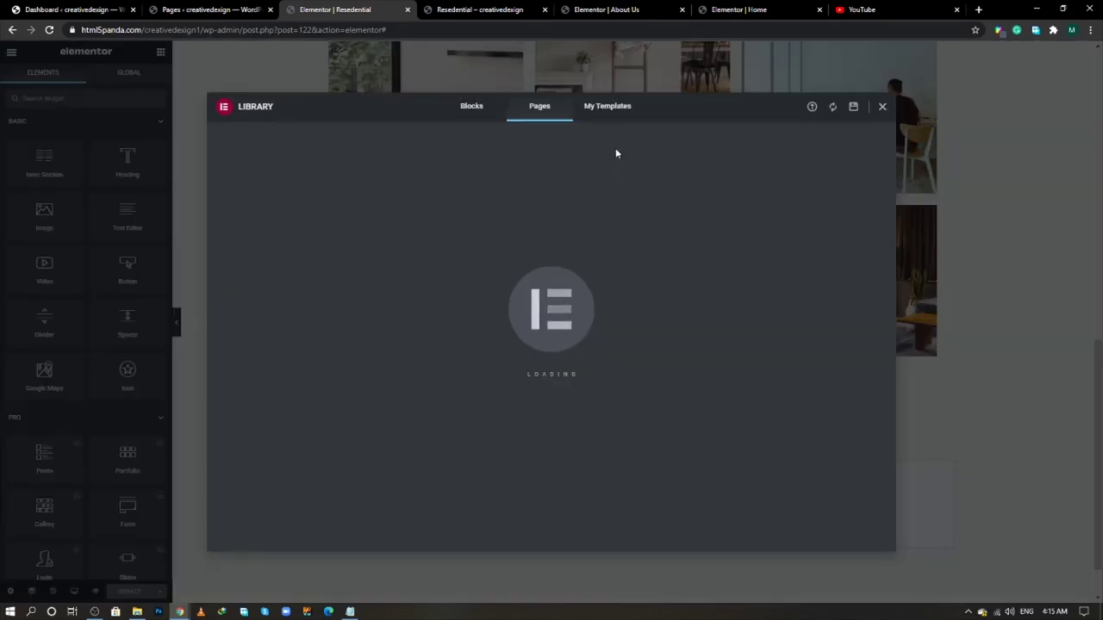
click(609, 109)
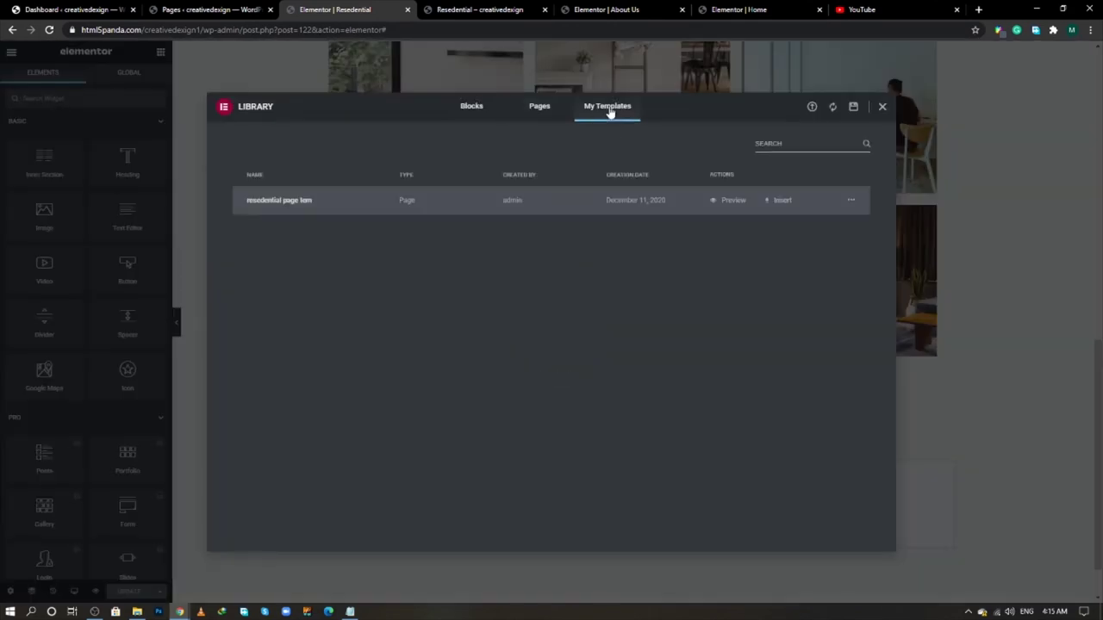
click(882, 108)
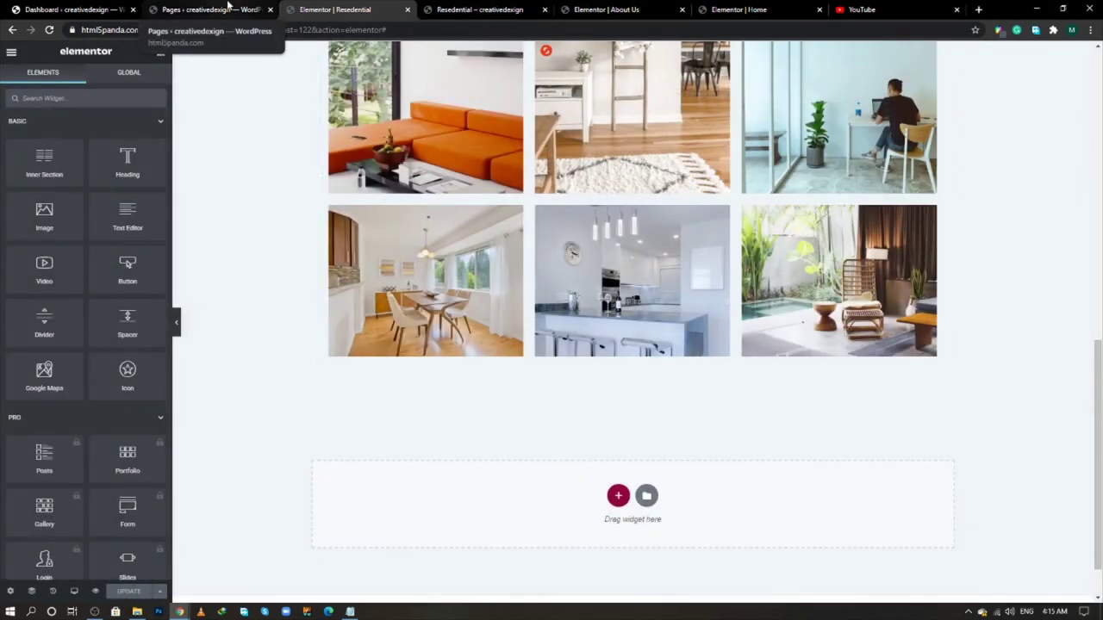
click(227, 8)
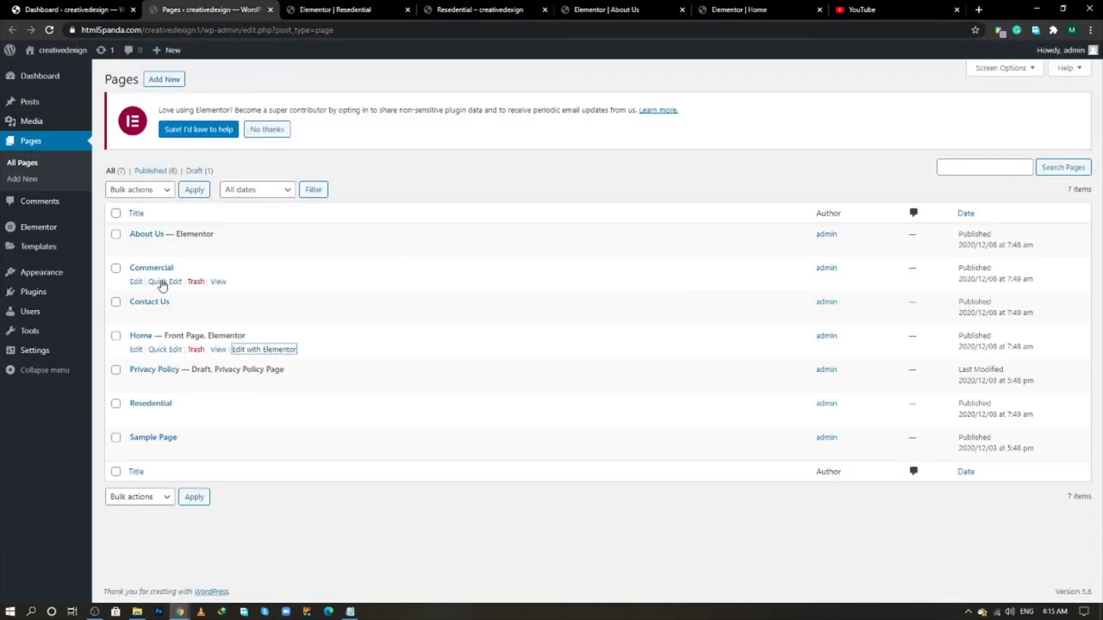
- Launch the Elementor editor for the Commercial page from the Pages list
middle_click(137, 282)
click(310, 9)
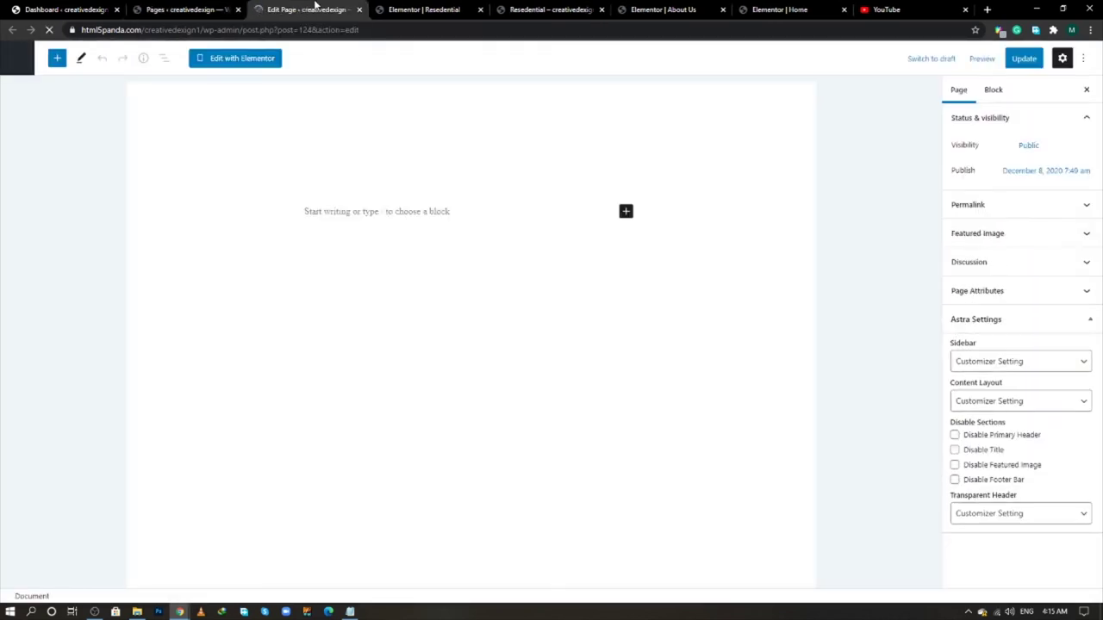
click(267, 59)
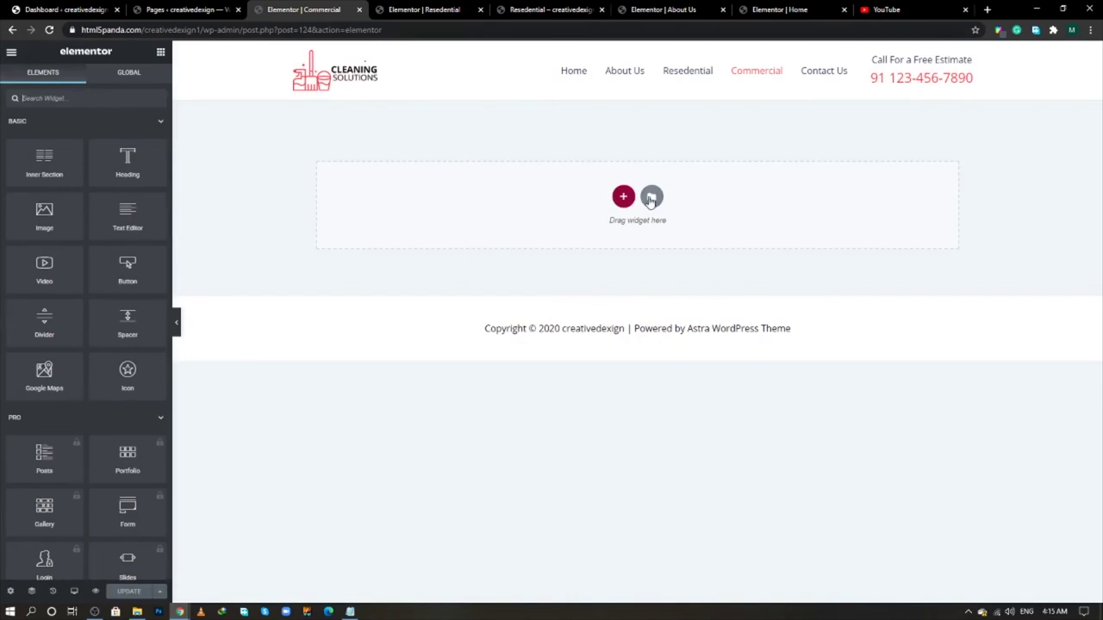
- Insert the 'resedential page tem' template into the empty Commercial page, importing its document settings
click(650, 197)
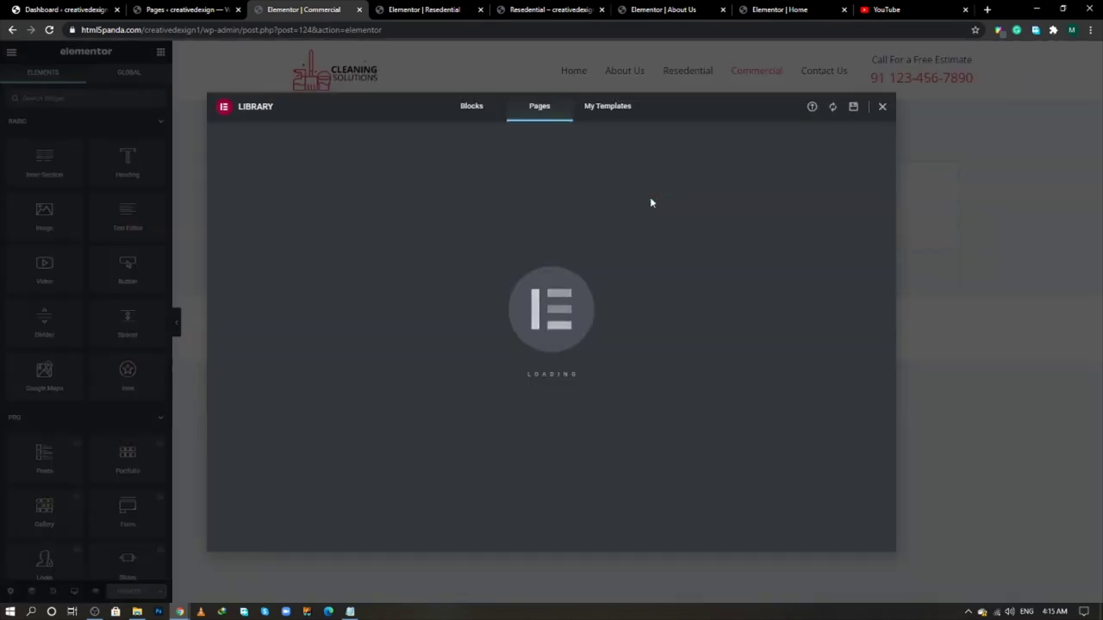
click(611, 106)
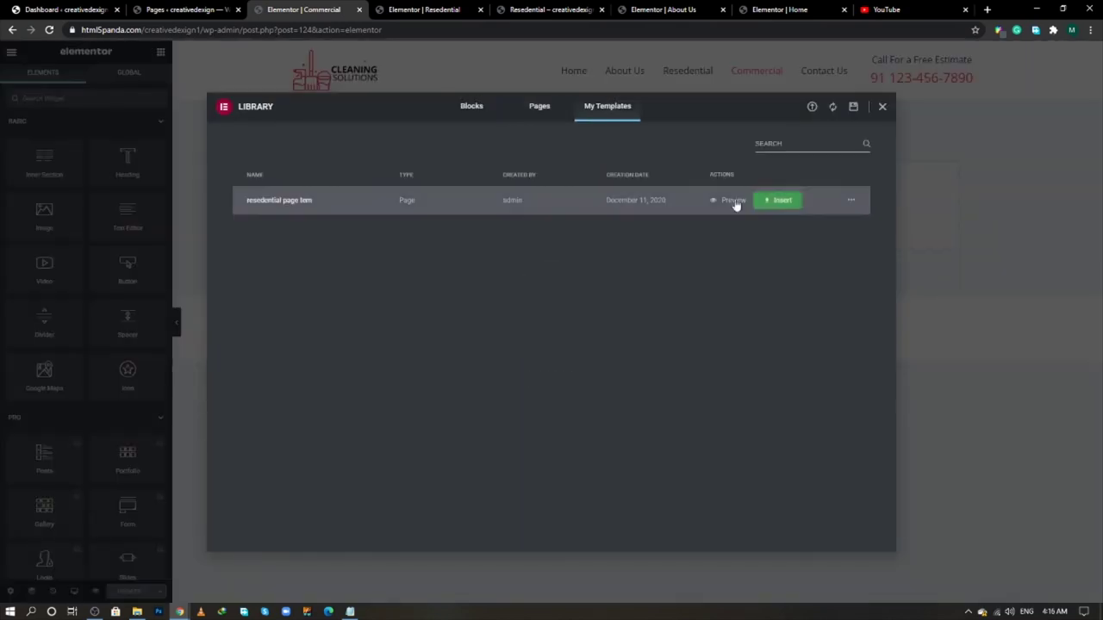
click(781, 201)
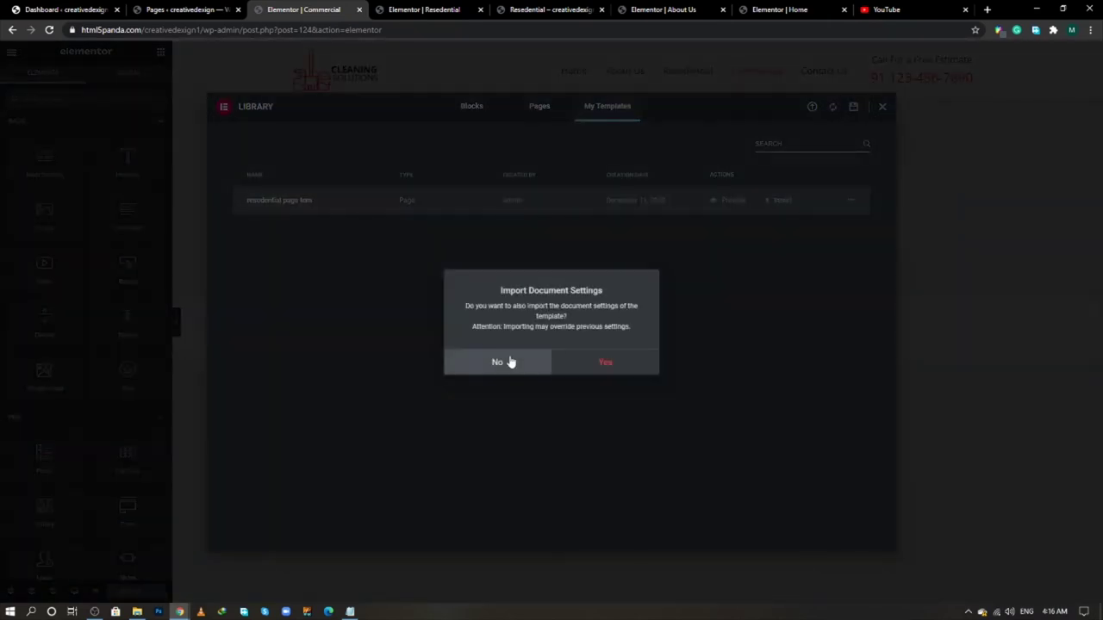
click(621, 363)
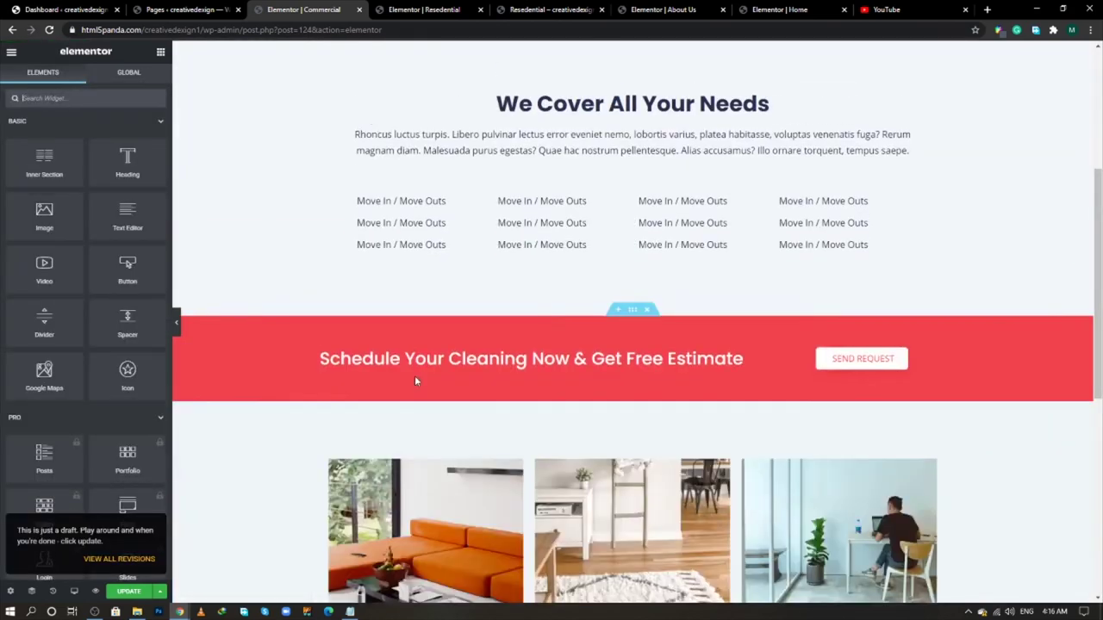
- Save the Commercial page and bring the live reference Commercial page to the front
scroll(415, 380, up, 2)
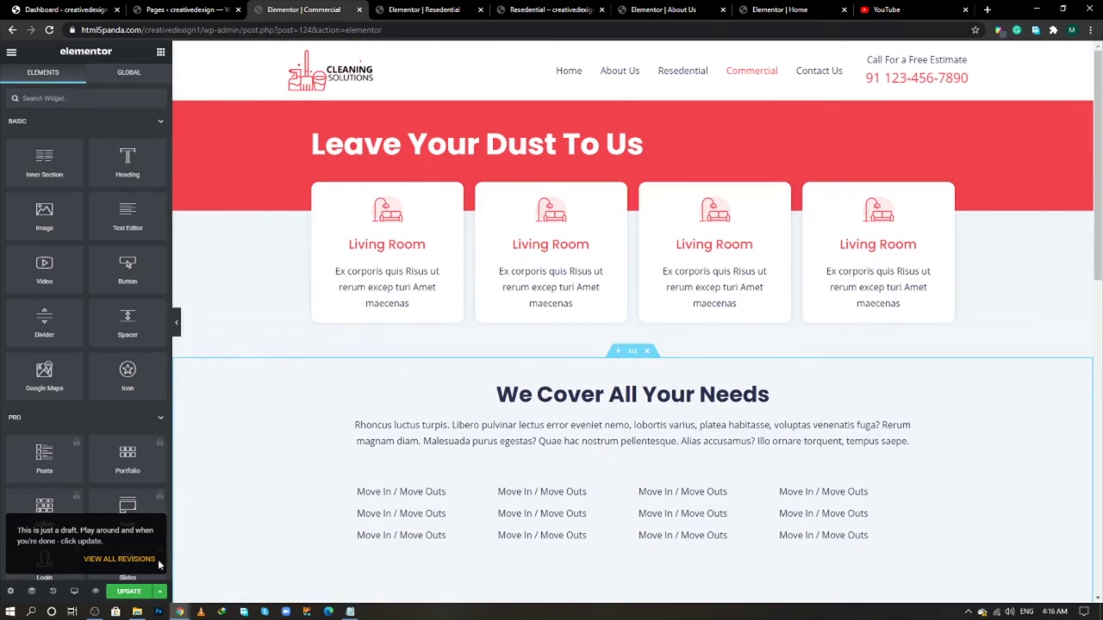
click(129, 591)
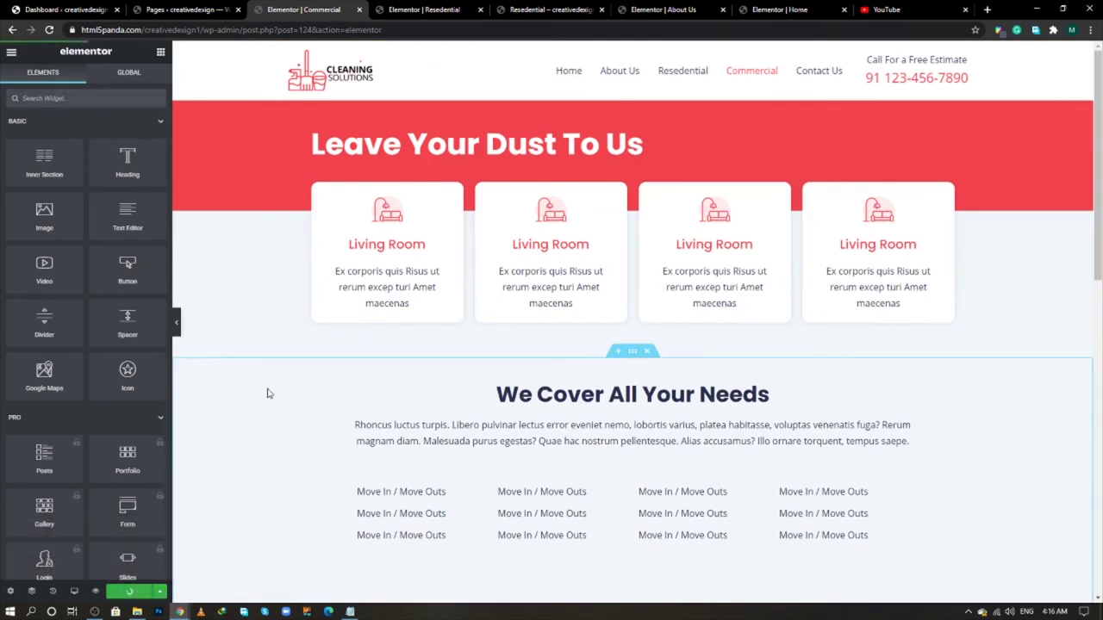
scroll(267, 393, down, 7)
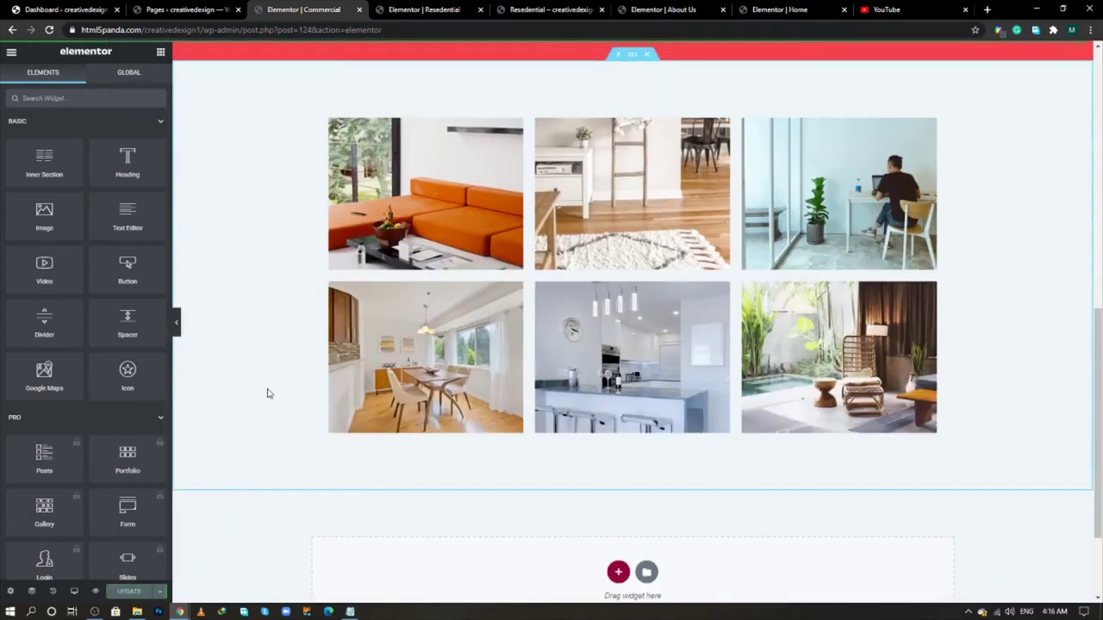
key(alt+Tab)
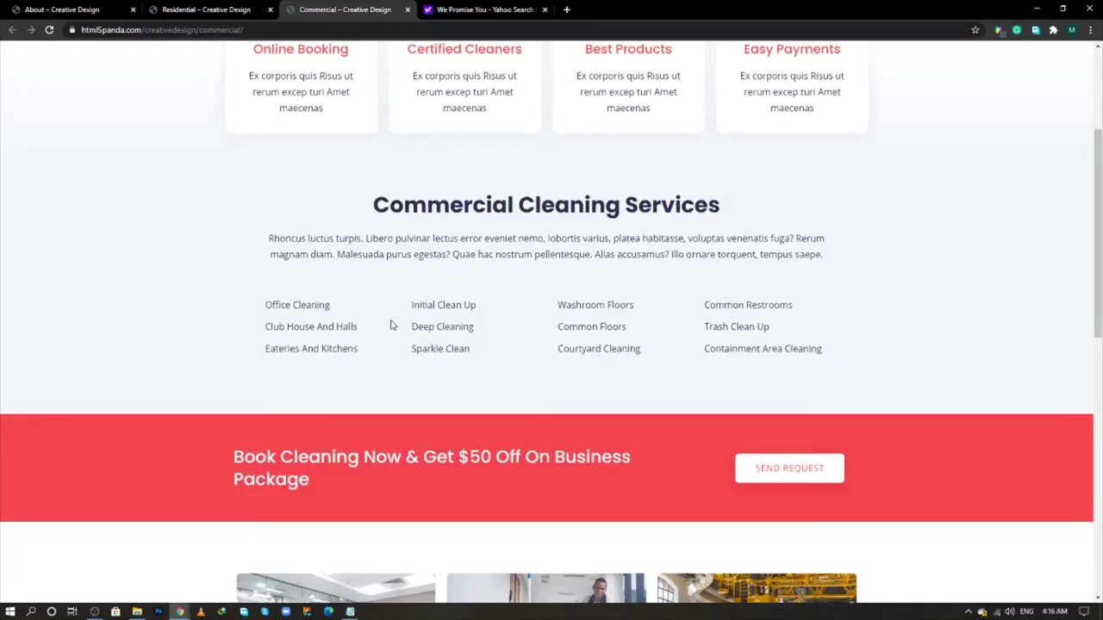
- Copy the 'Trusted For Cleanliness By' heading from the reference site and add a Heading widget below the gallery
scroll(390, 324, down, 8)
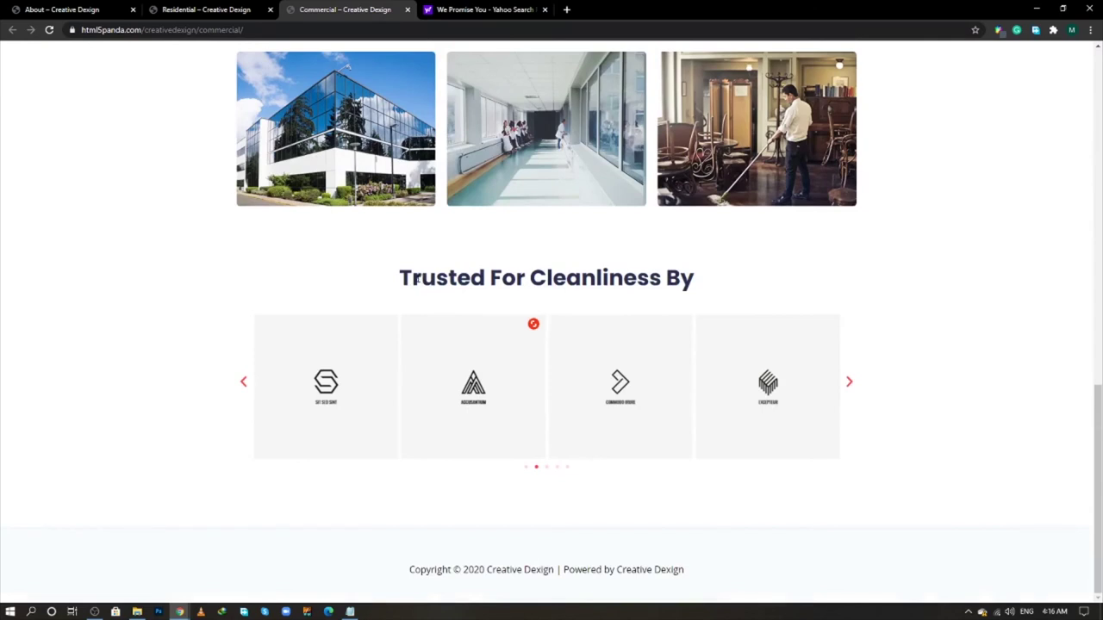
drag(407, 277, 753, 279)
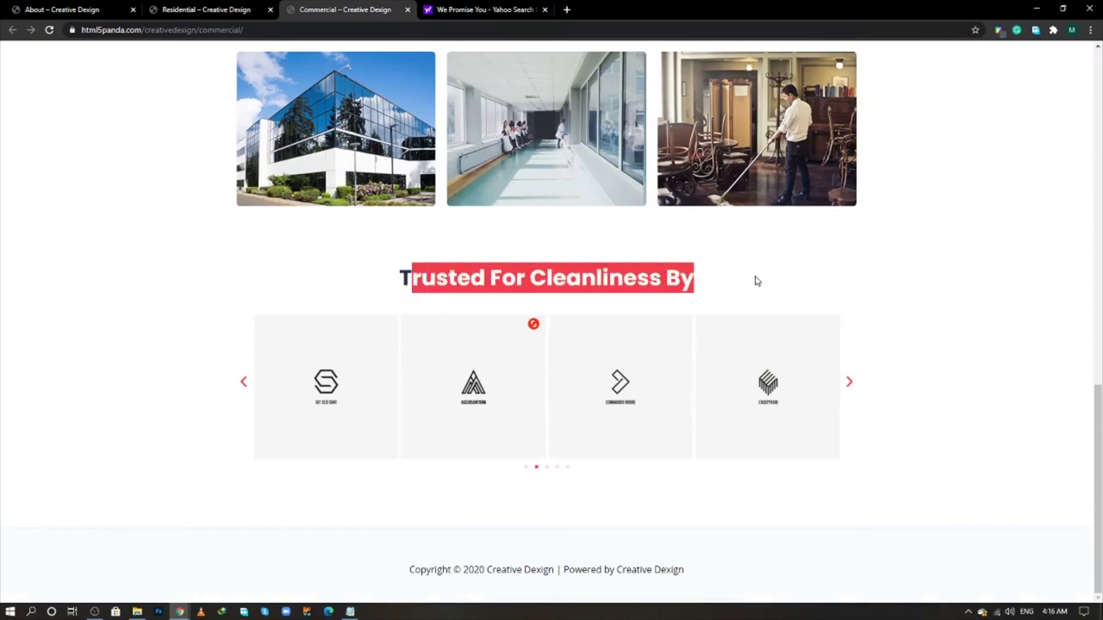
triple_click(603, 280)
right_click(613, 277)
click(642, 288)
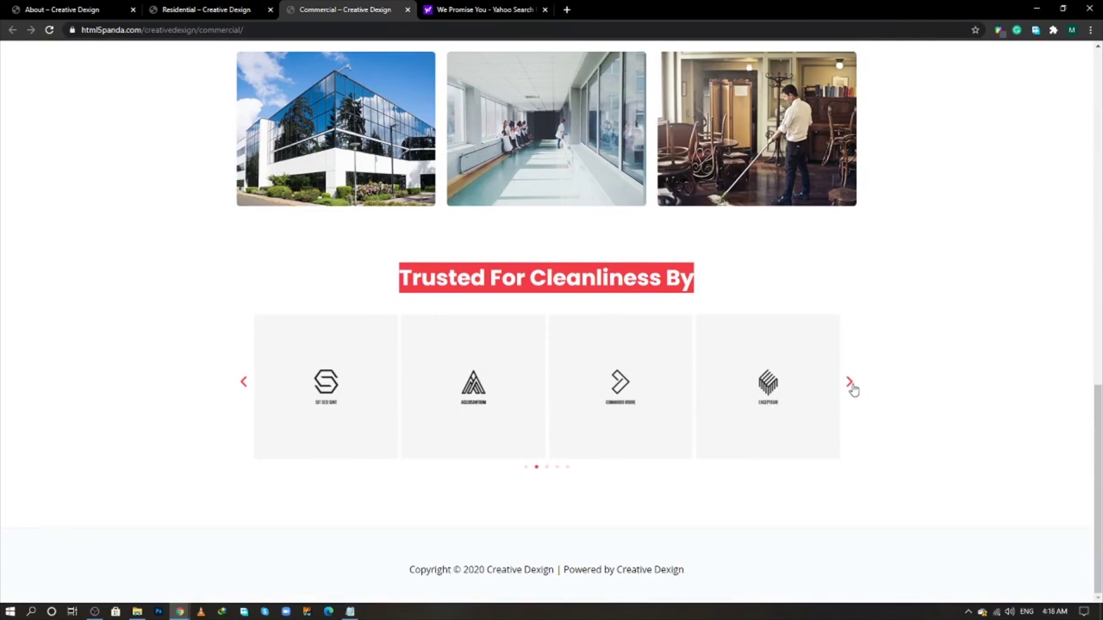
key(alt+Tab)
drag(127, 159, 672, 440)
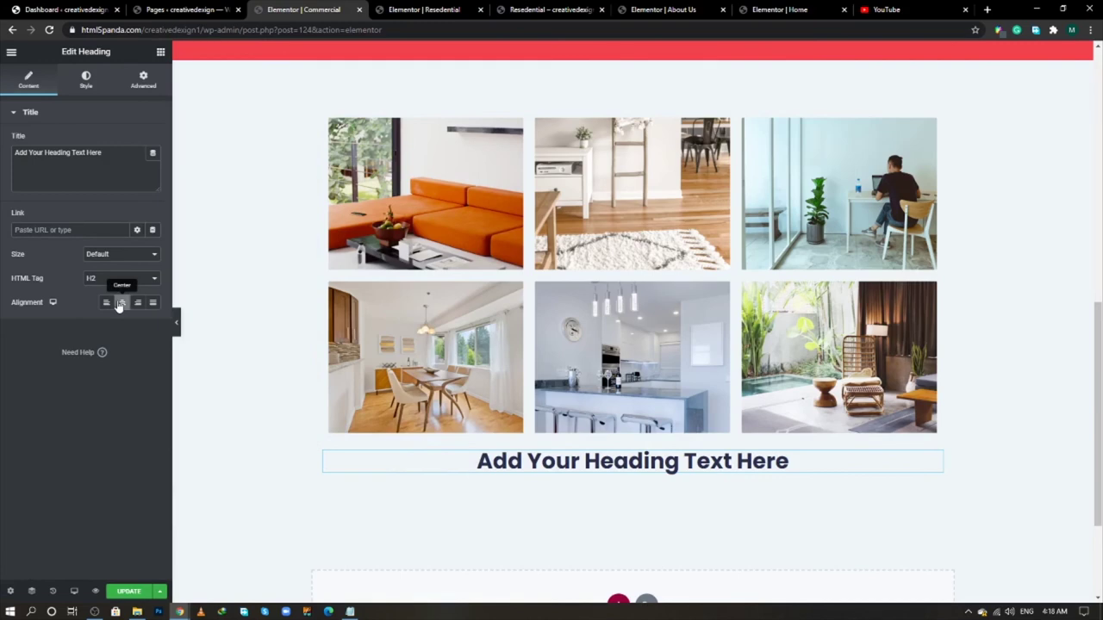
- Replace the heading placeholder with 'Trusted For Cleanliness By' and start editing its top margin
key(alt+Tab)
right_click(564, 269)
click(590, 275)
key(alt+Tab)
key(ctrl+a)
key(ctrl+v)
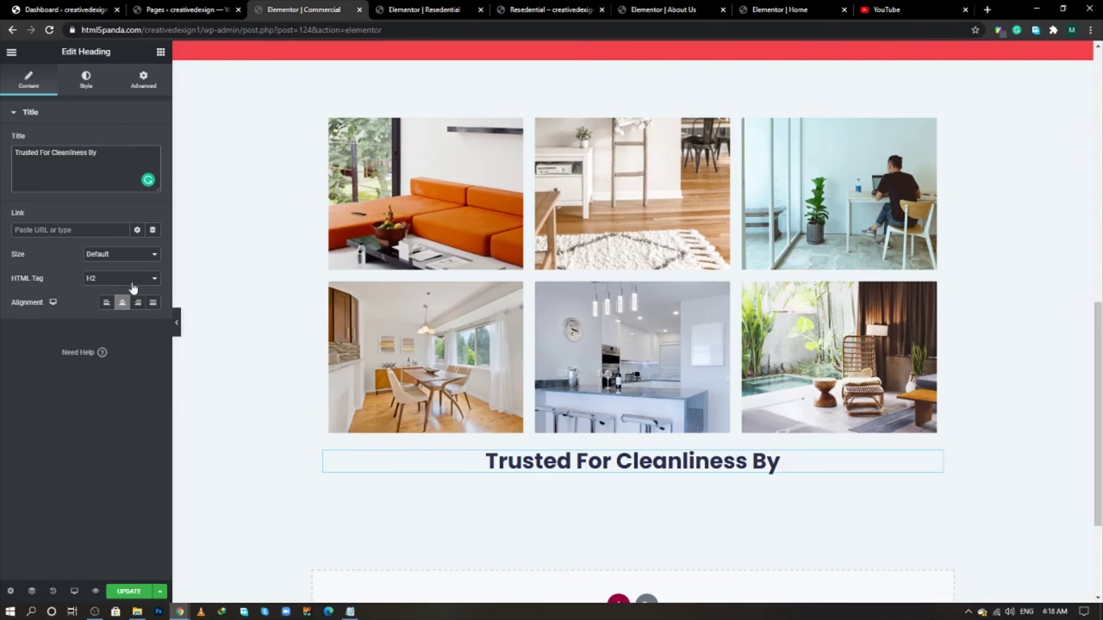
click(147, 92)
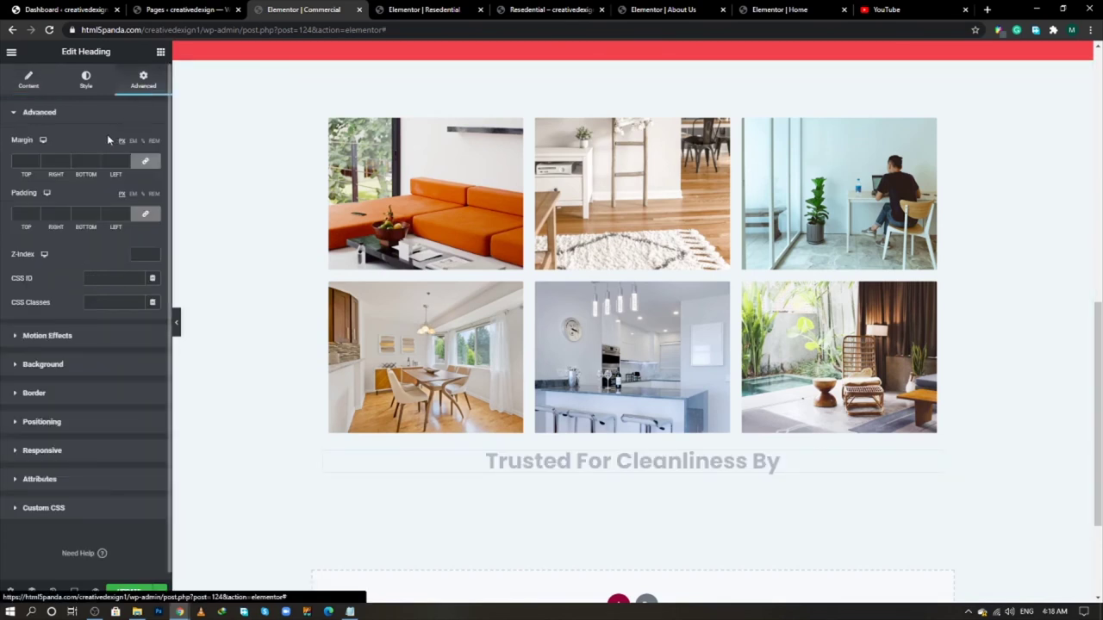
click(22, 161)
- Set the heading's top margin to 80 and place an Image Carousel widget beneath it
text(80)
scroll(586, 428, down, 2)
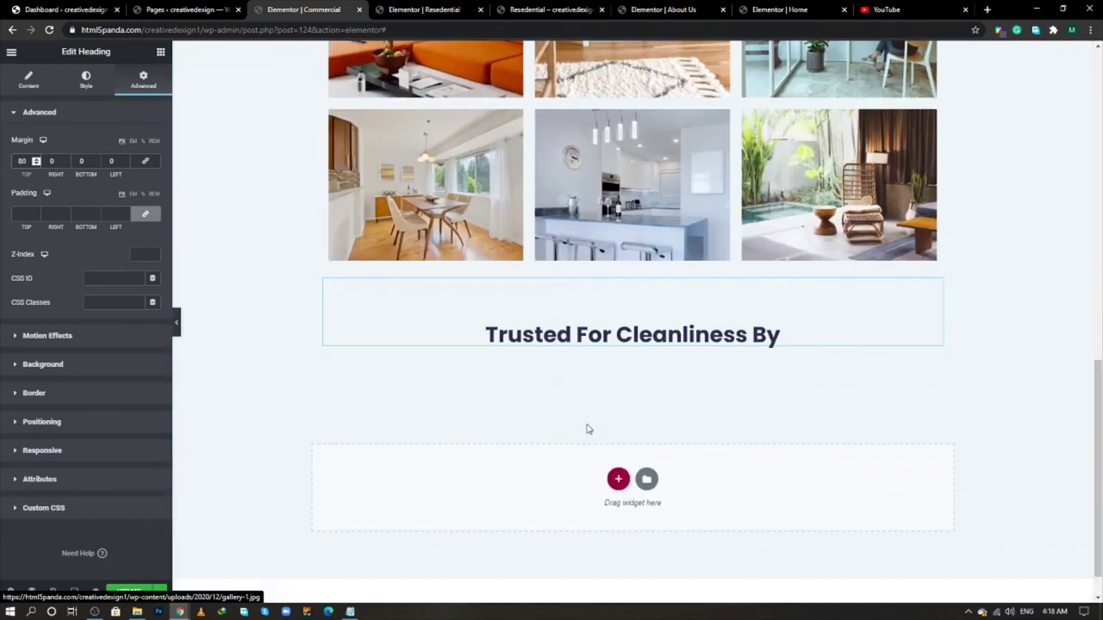
click(160, 52)
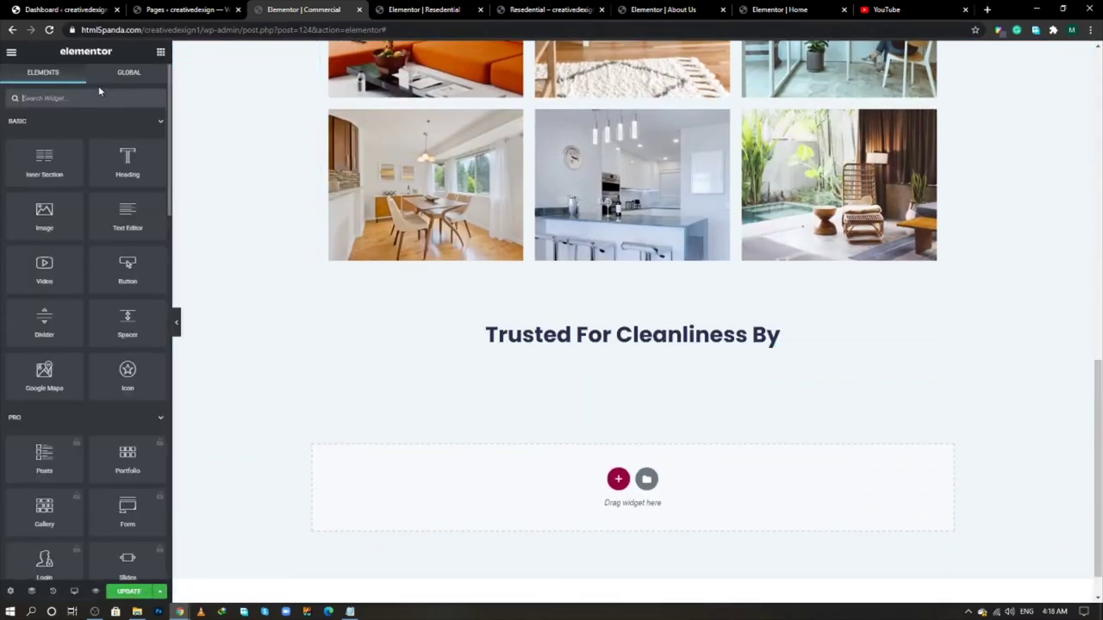
text(ca)
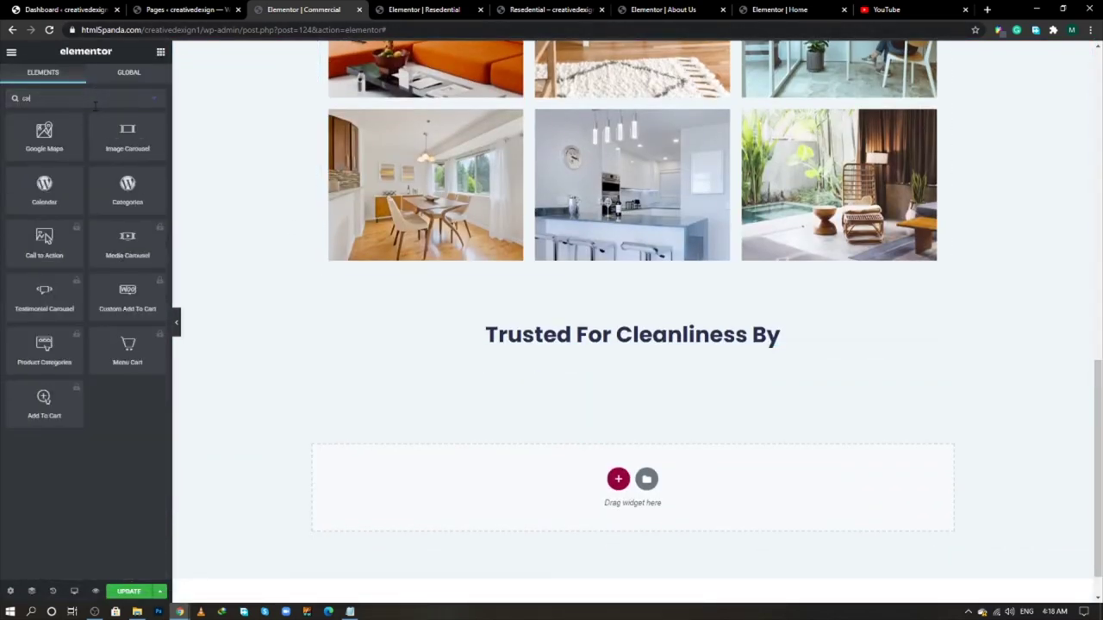
text(rou)
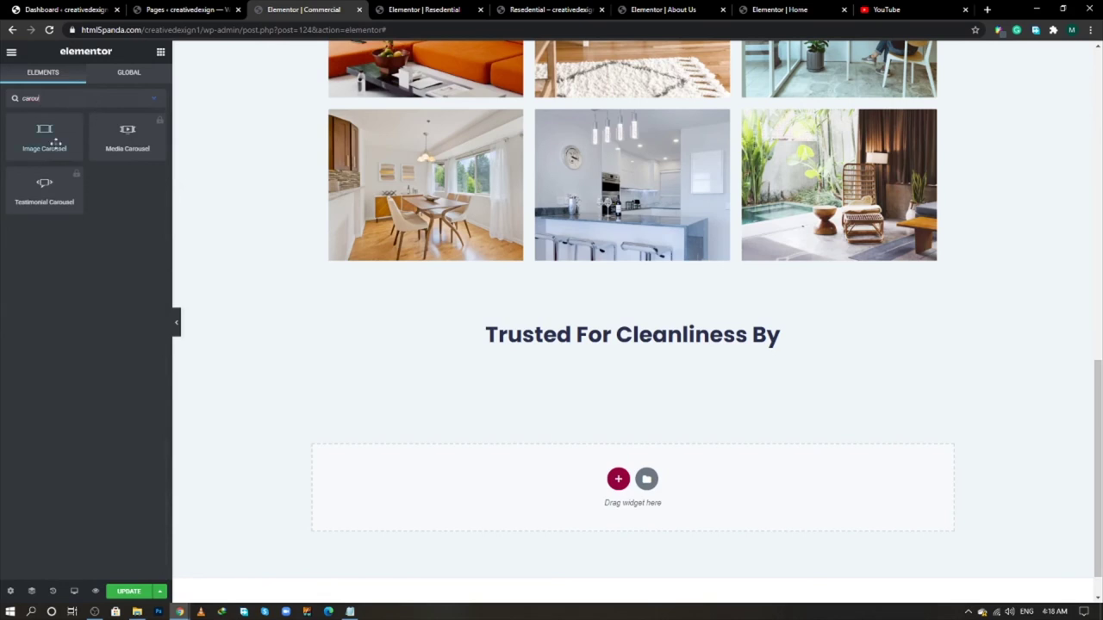
drag(54, 141, 638, 347)
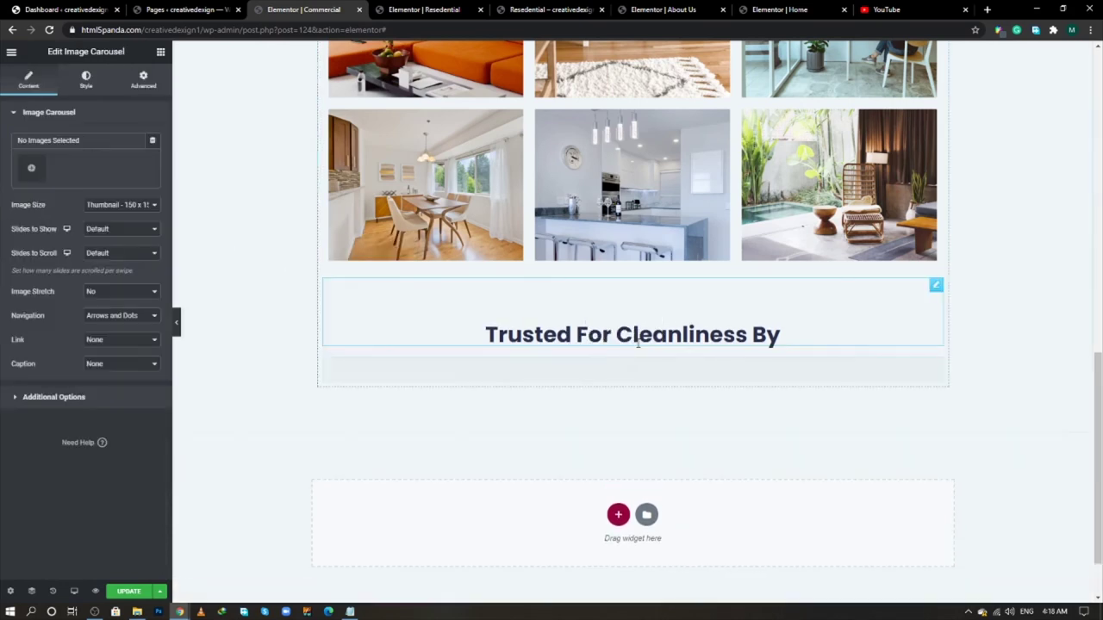
- Select five partner logos and insert them into the carousel as a new gallery
click(35, 173)
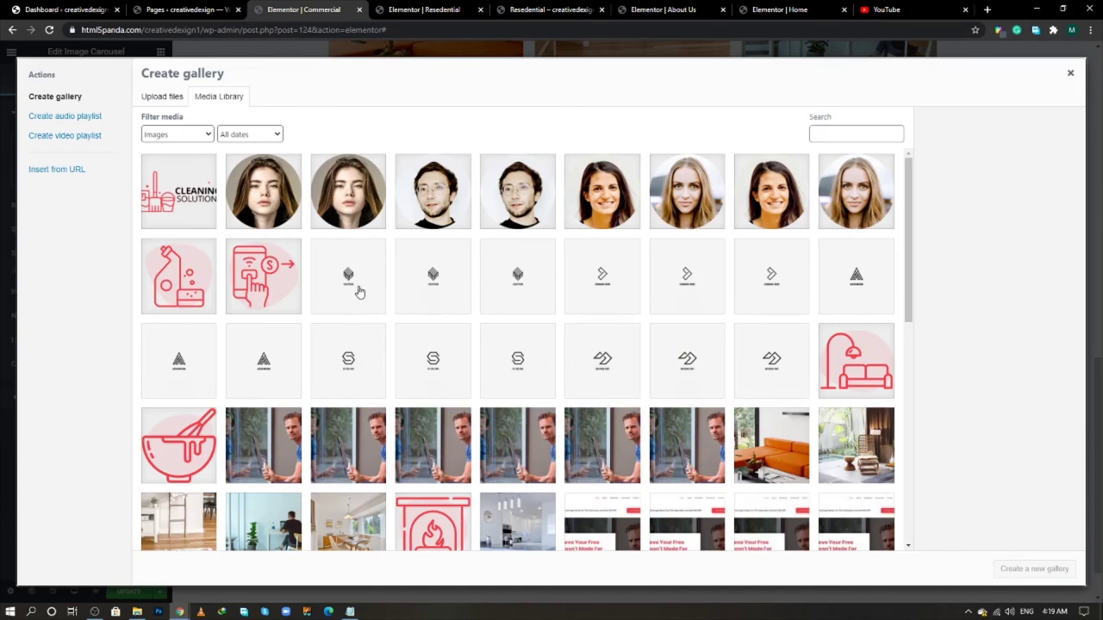
click(360, 286)
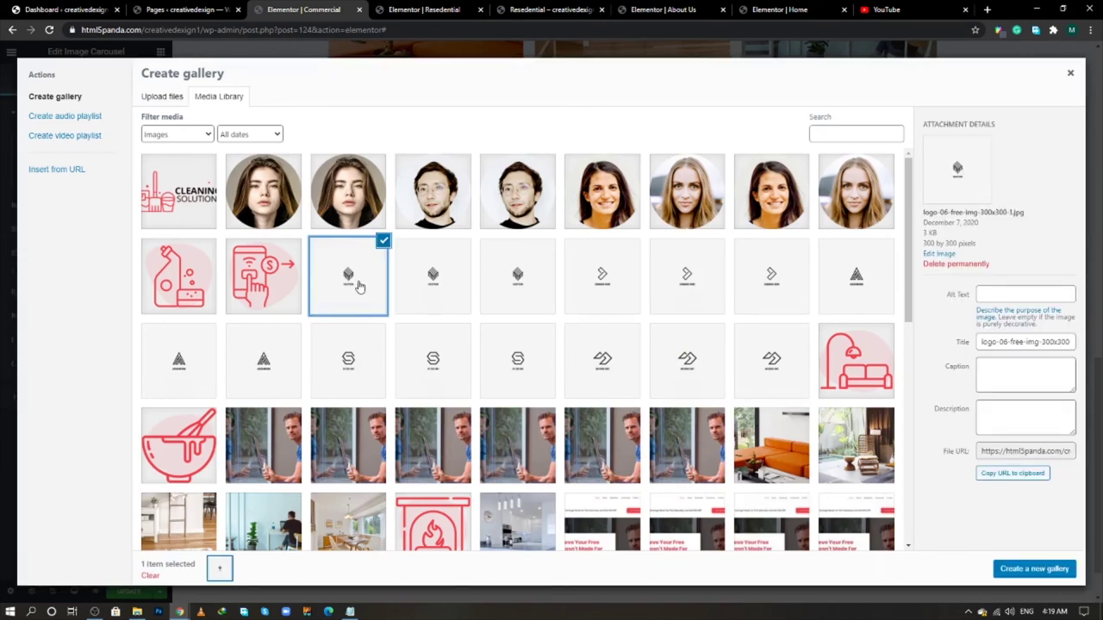
click(400, 287)
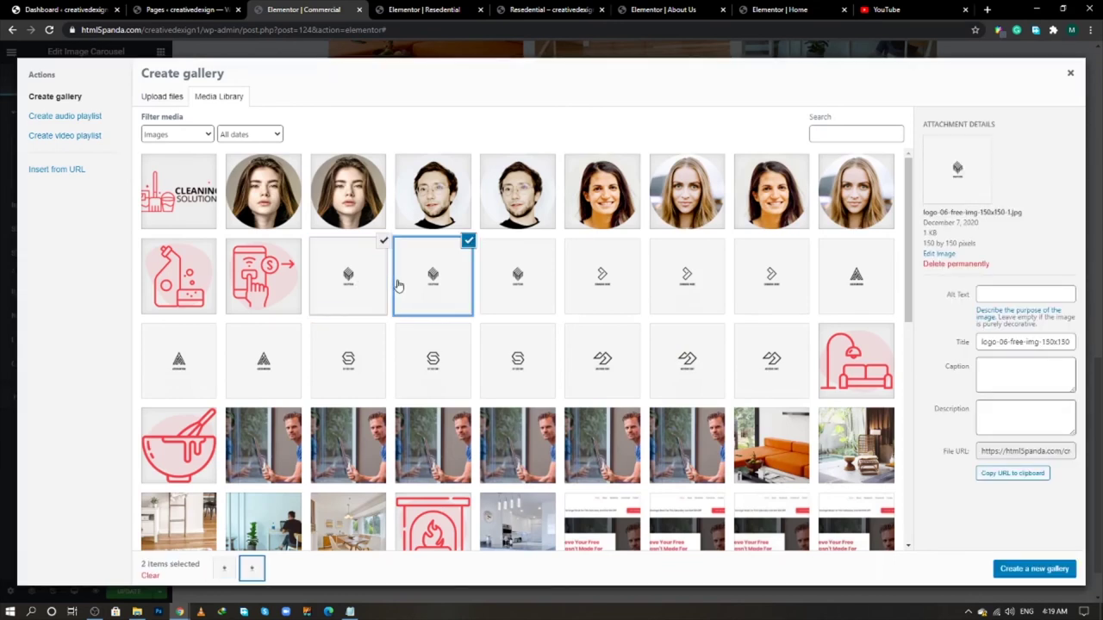
click(517, 282)
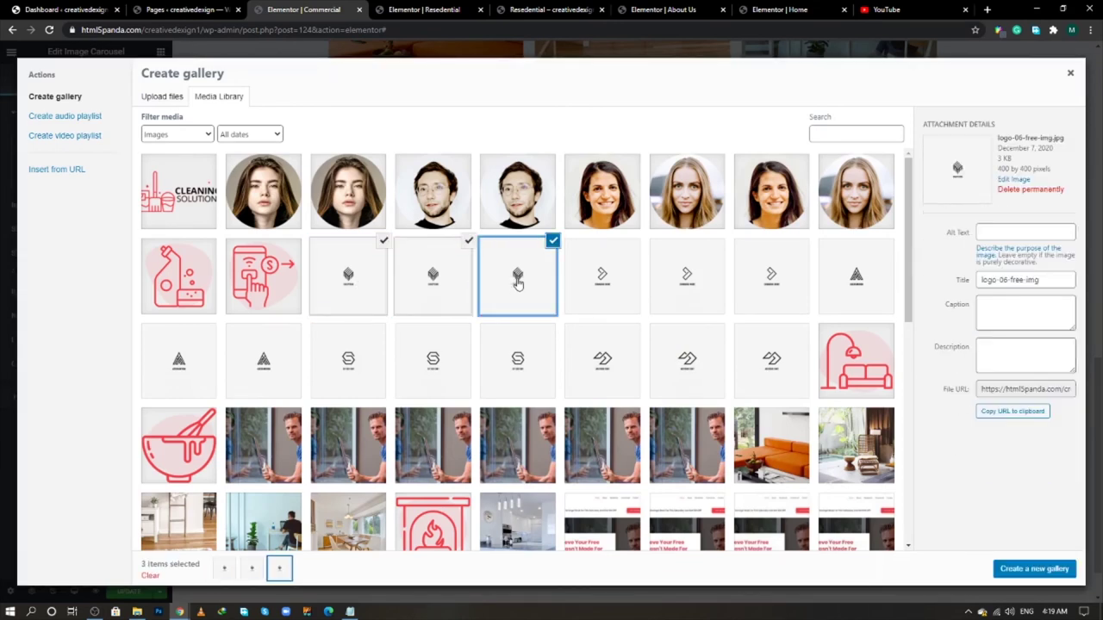
click(385, 243)
click(466, 245)
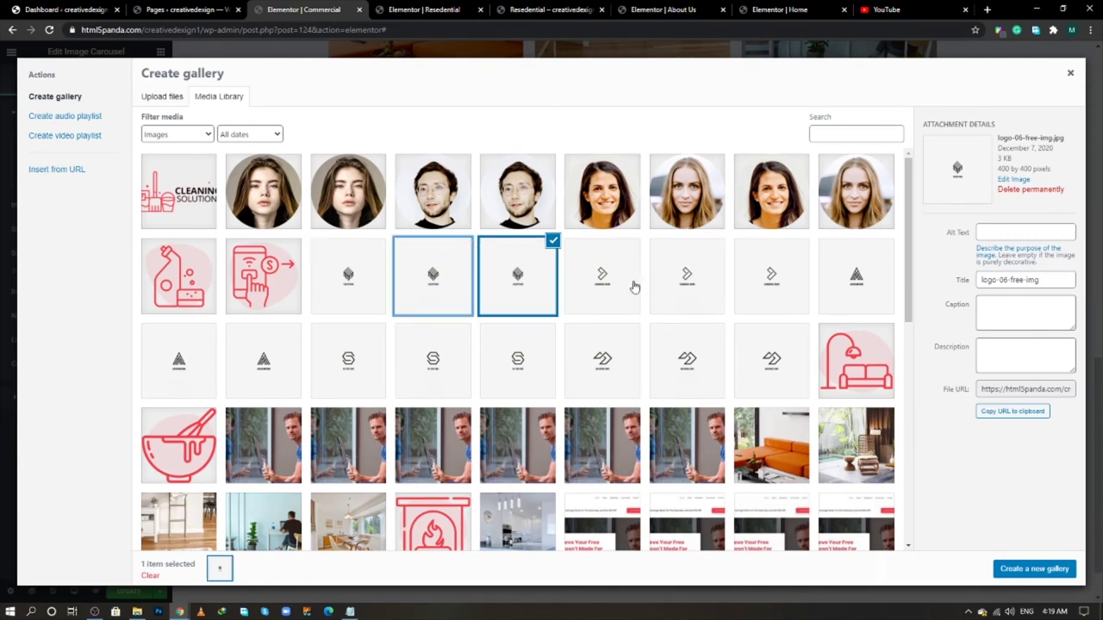
click(758, 282)
click(254, 357)
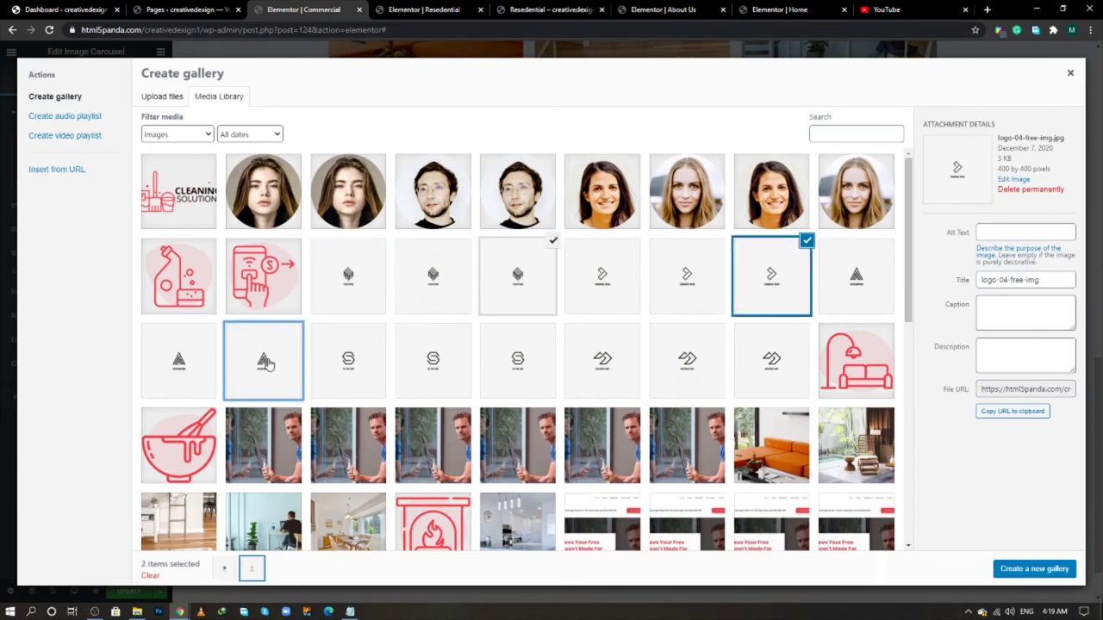
click(508, 368)
click(774, 369)
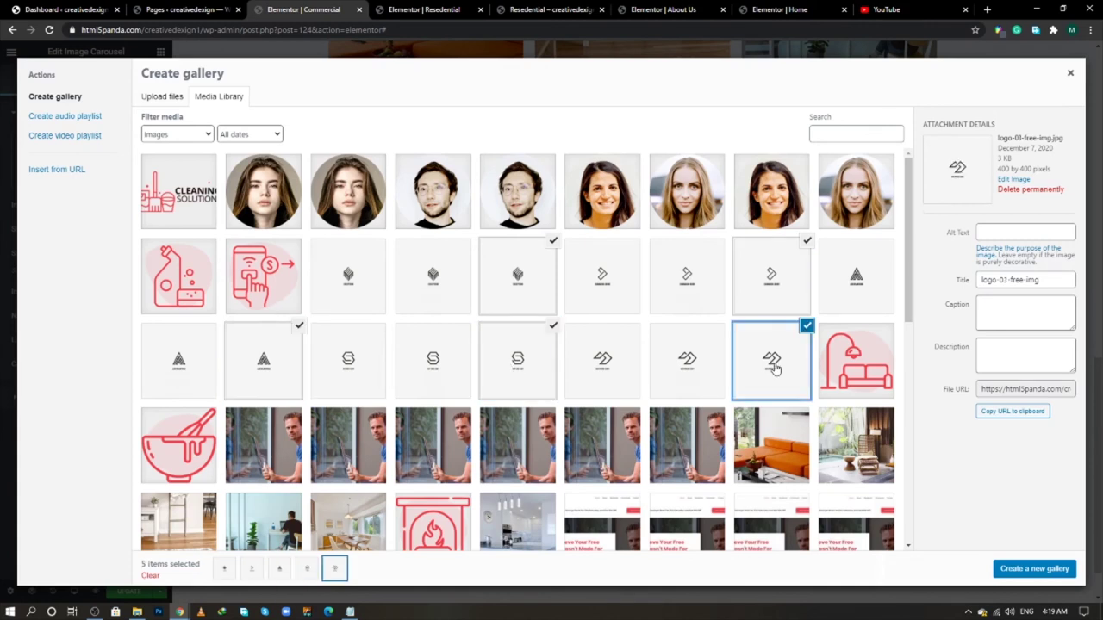
click(1002, 570)
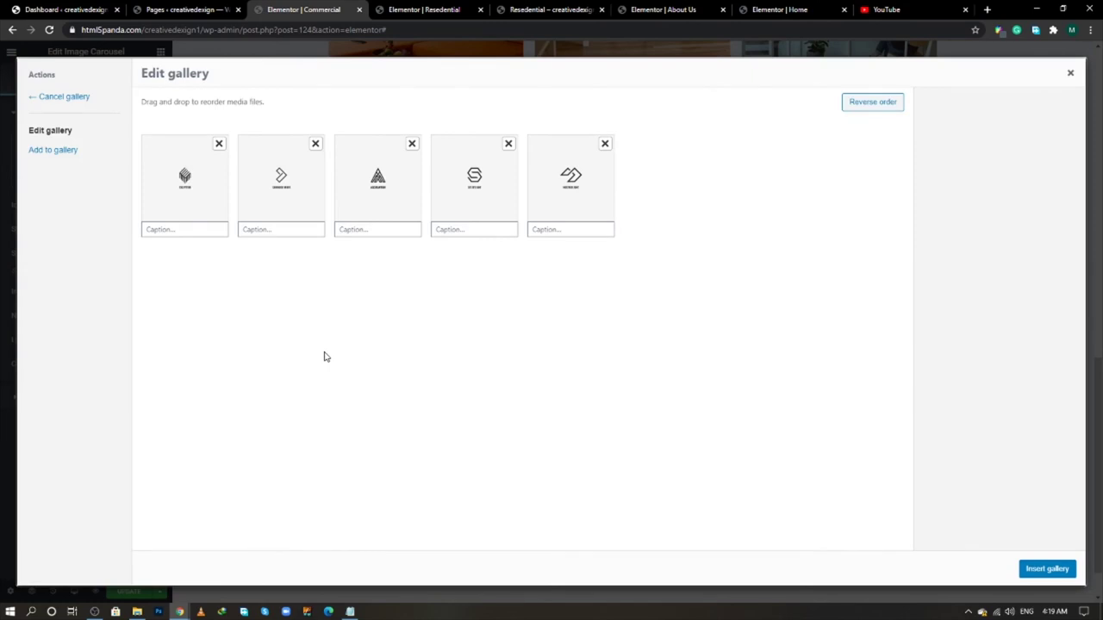
click(1046, 568)
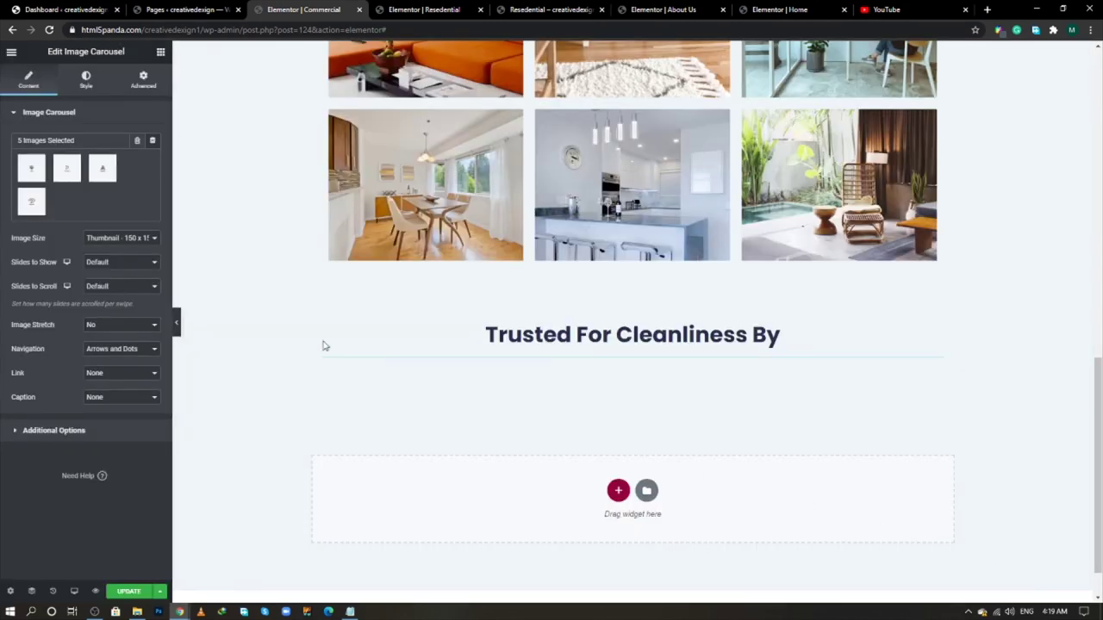
- Set the carousel to Full image size, 4 slides to show, and arrows-only navigation
click(115, 246)
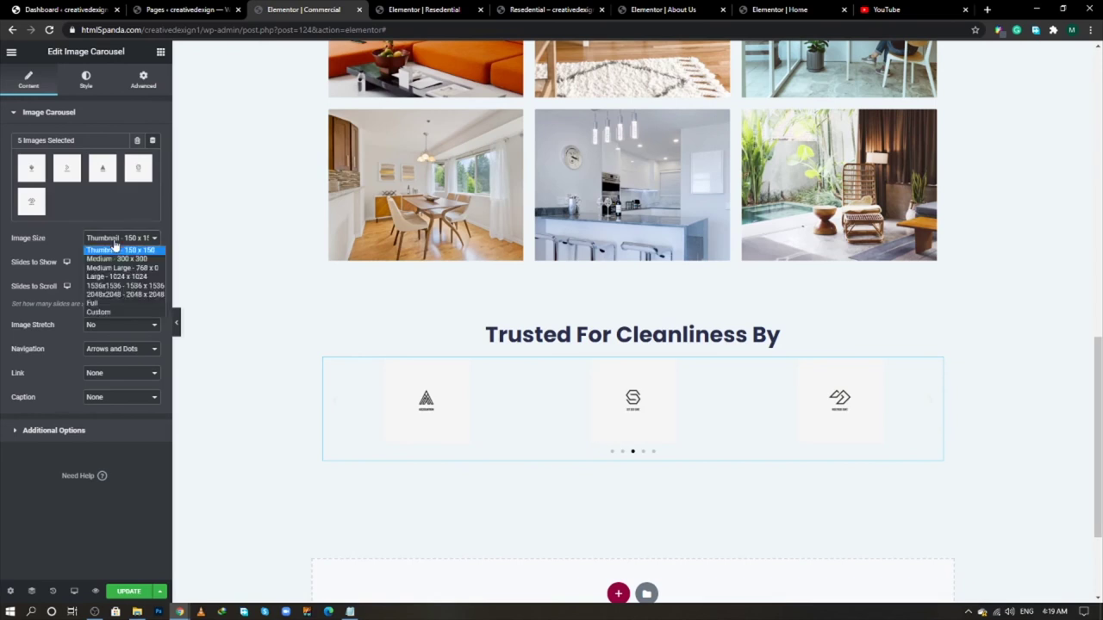
click(136, 306)
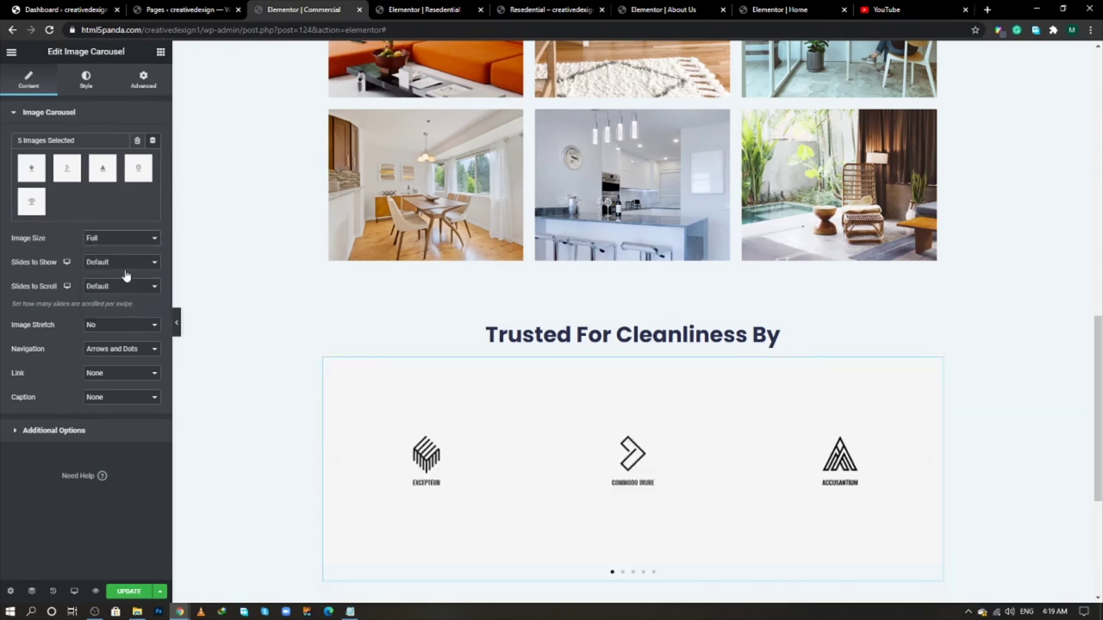
click(118, 267)
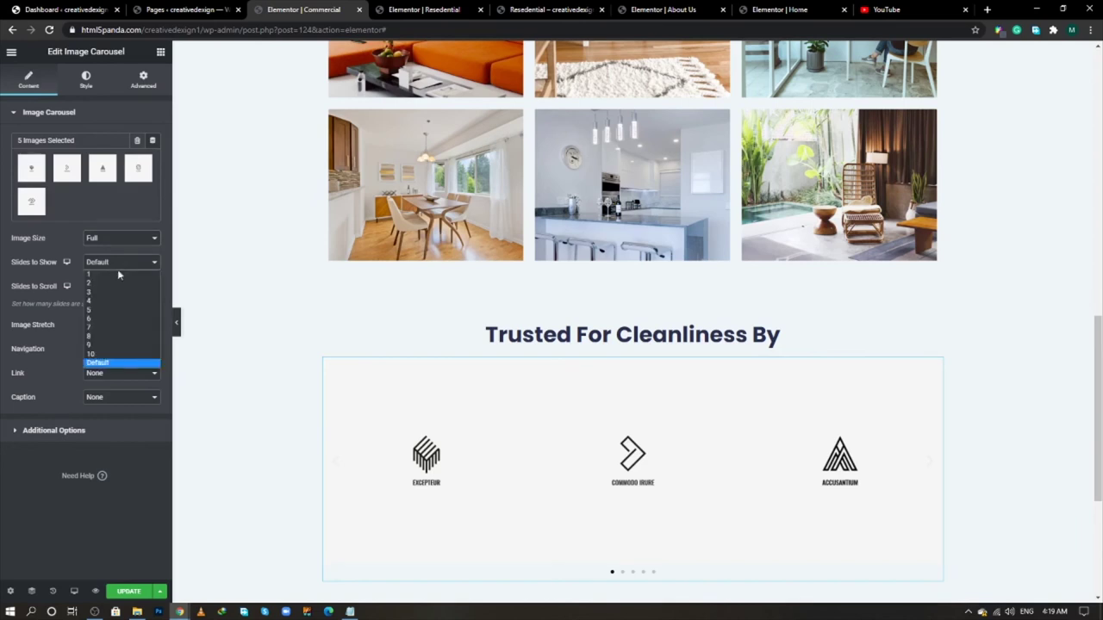
click(119, 302)
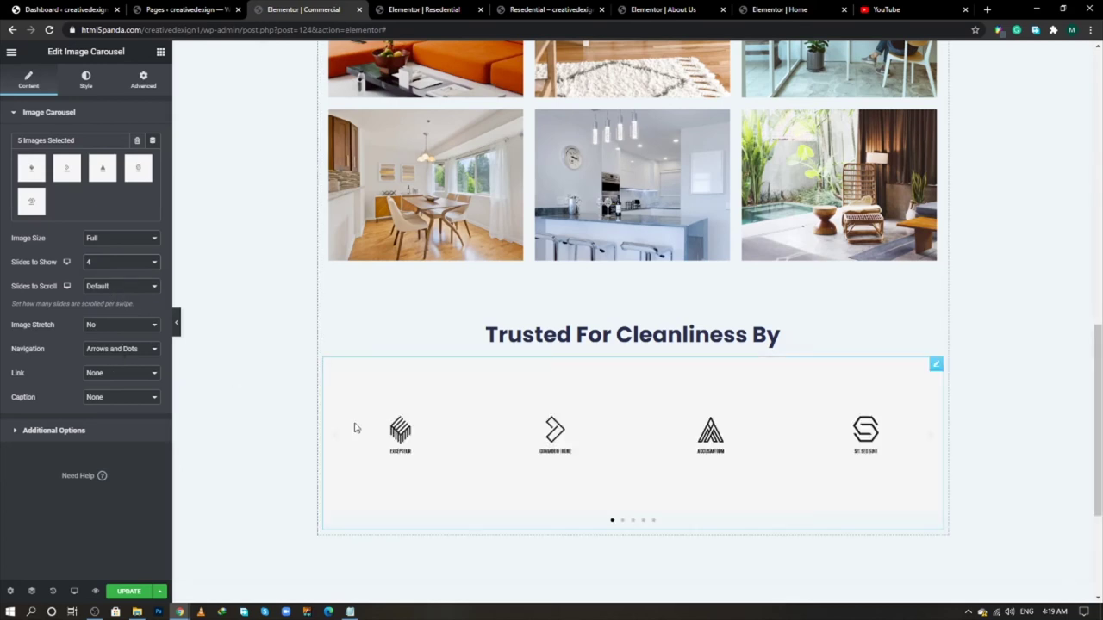
click(122, 354)
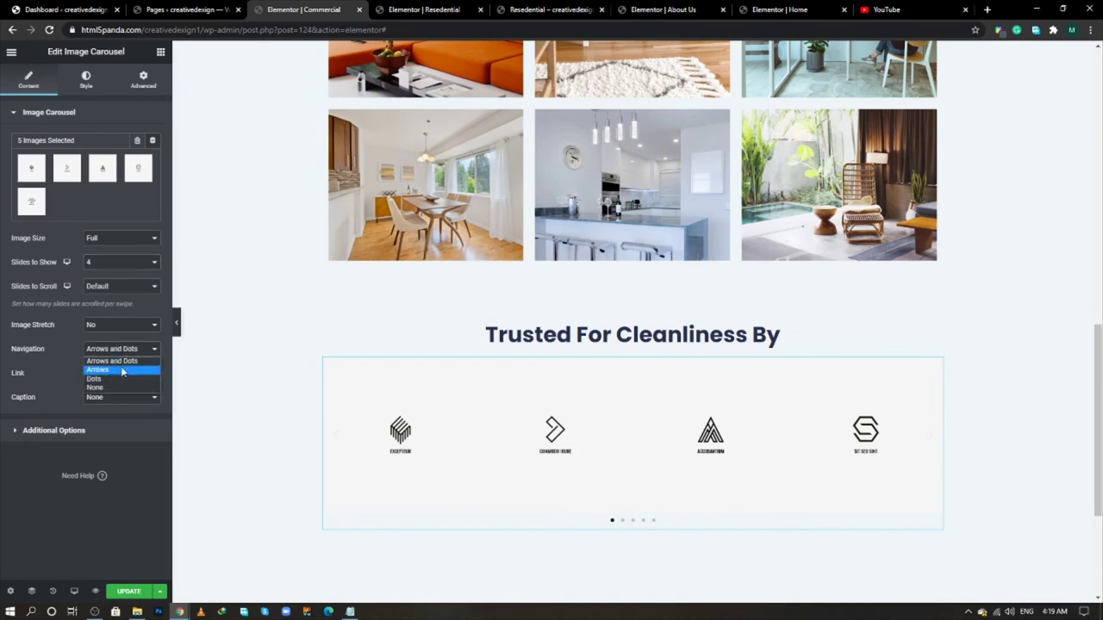
click(122, 371)
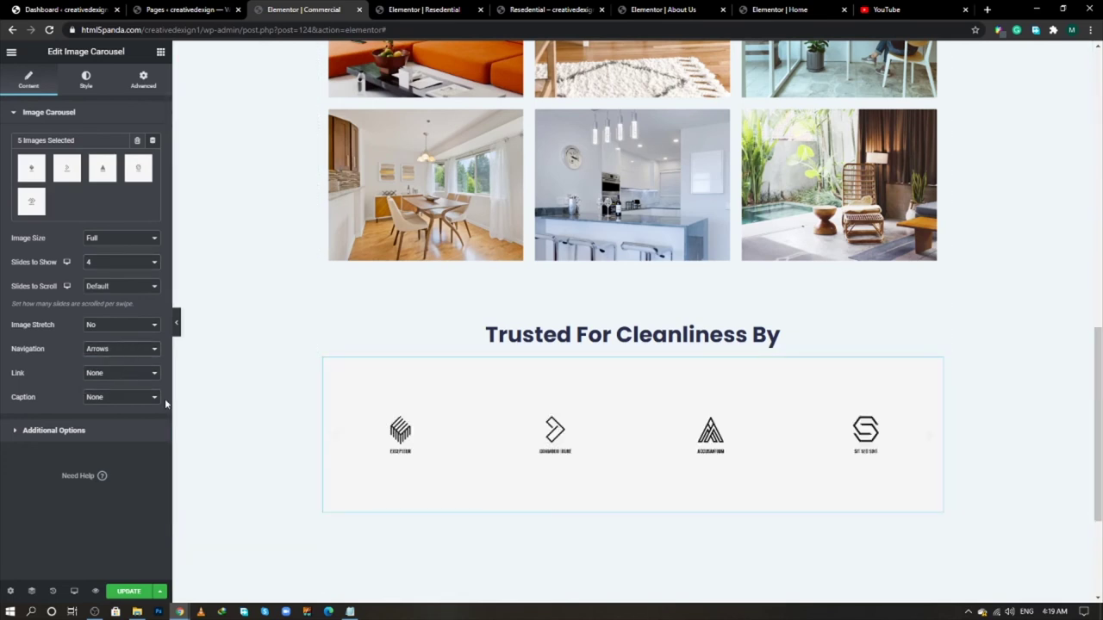
- Keep the carousel's autoplay direction set to Left under Additional Options
click(124, 437)
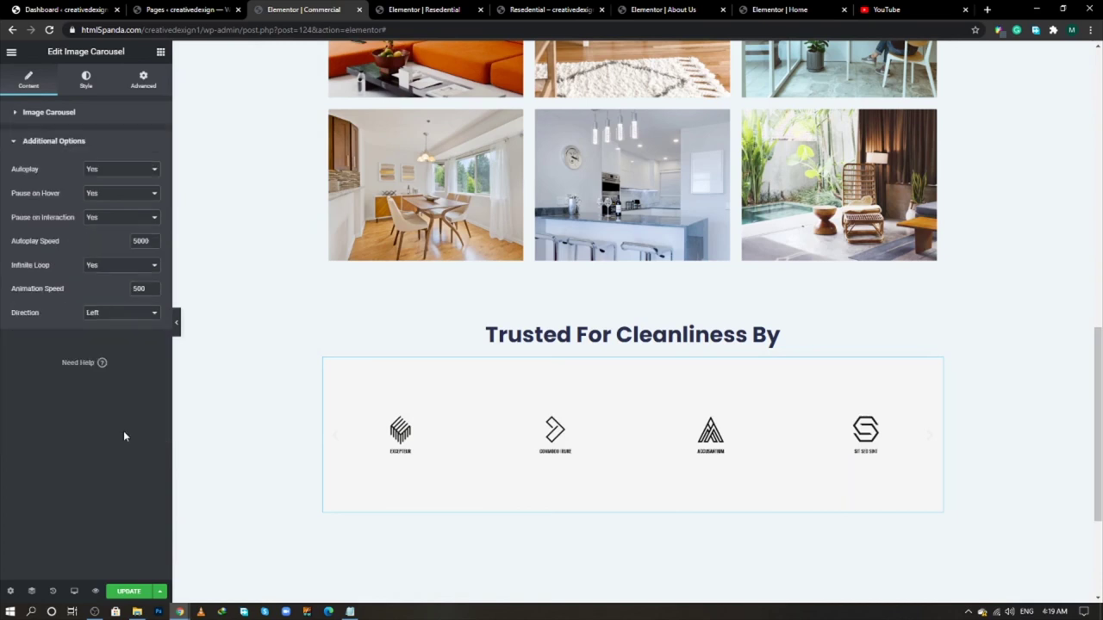
click(123, 316)
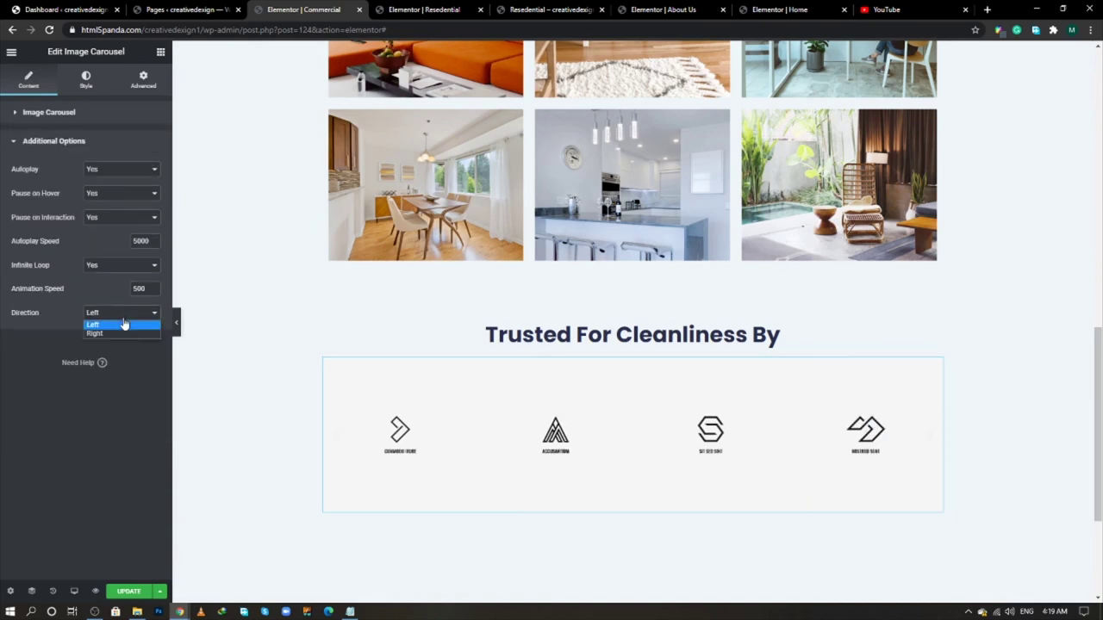
click(123, 318)
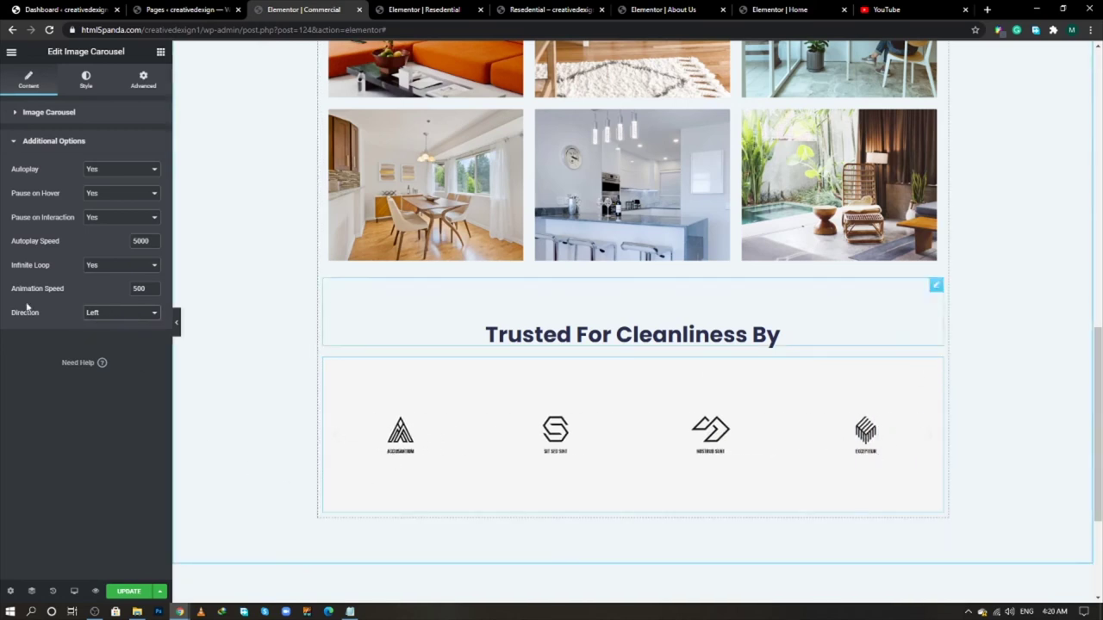
click(32, 117)
click(39, 425)
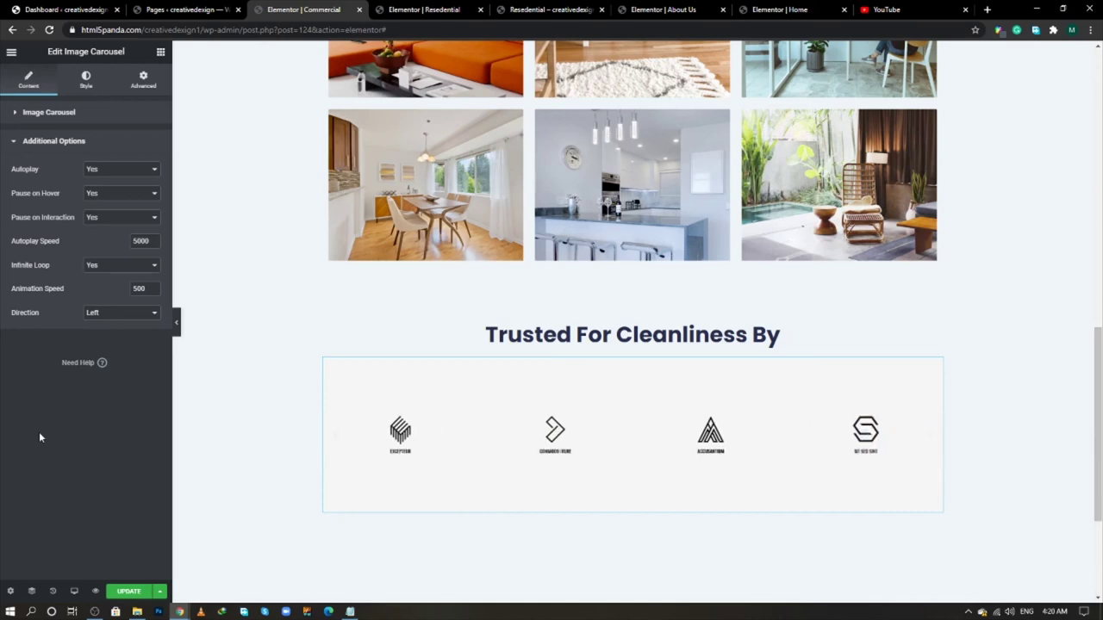
- Position the carousel arrows outside the slides and give them a black colour
click(92, 83)
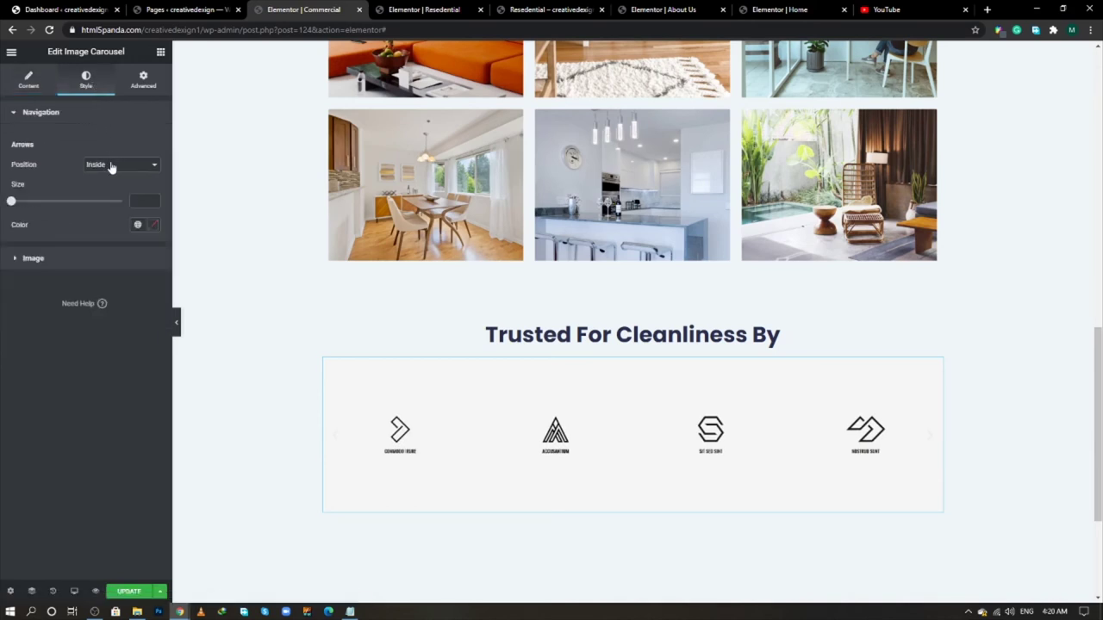
click(110, 168)
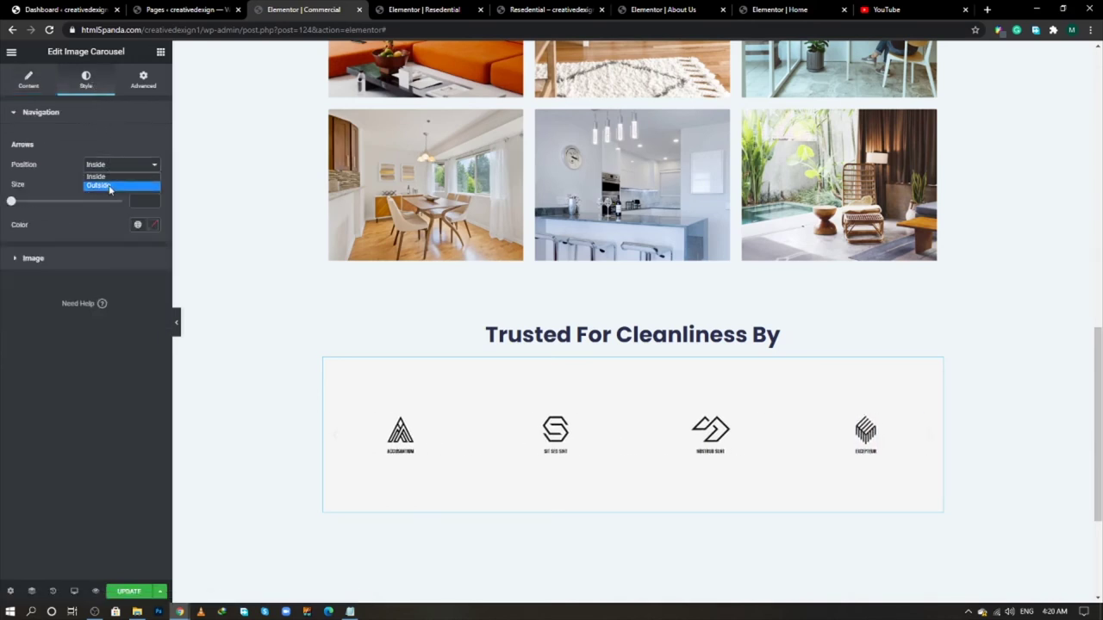
click(109, 188)
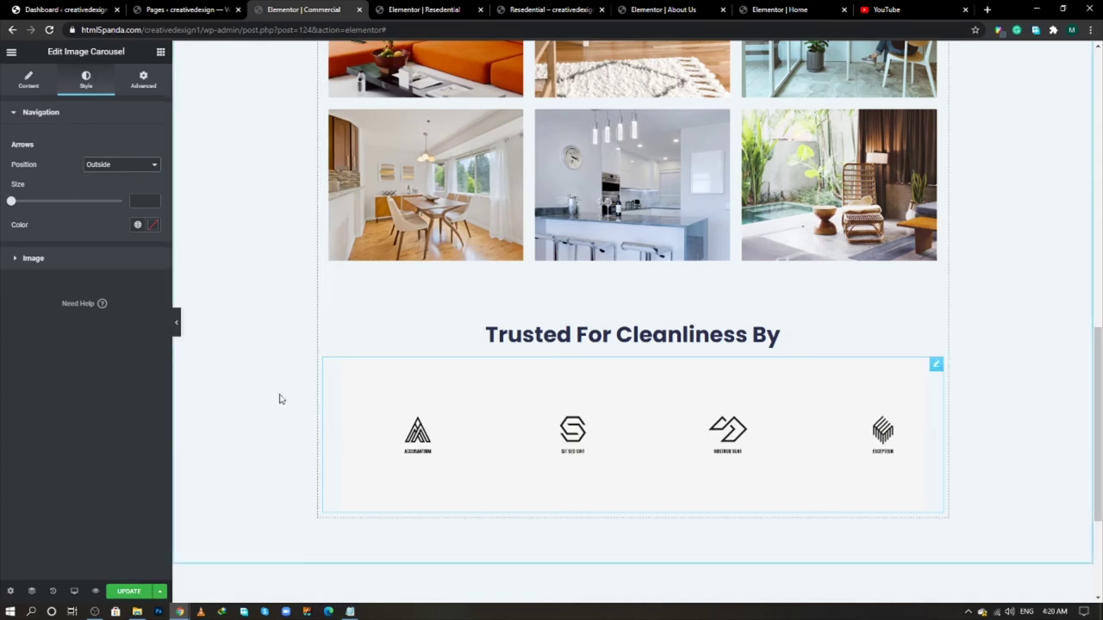
click(151, 226)
drag(103, 311, 182, 402)
click(103, 479)
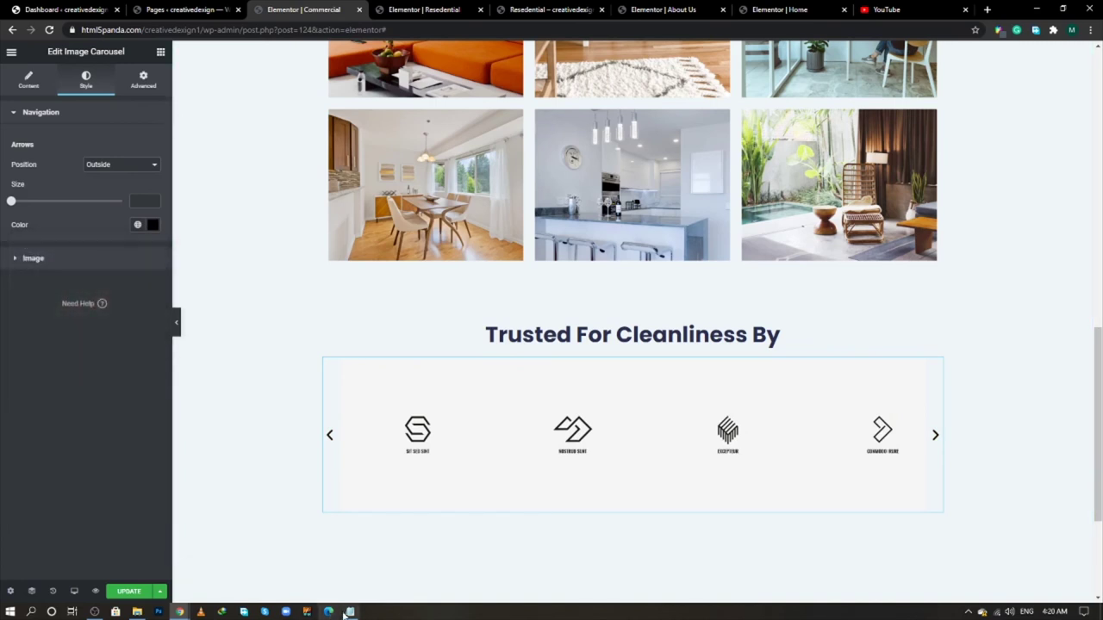
- Change the arrow colour to the red code copied from Notepad
click(350, 612)
double_click(223, 106)
key(ctrl+c)
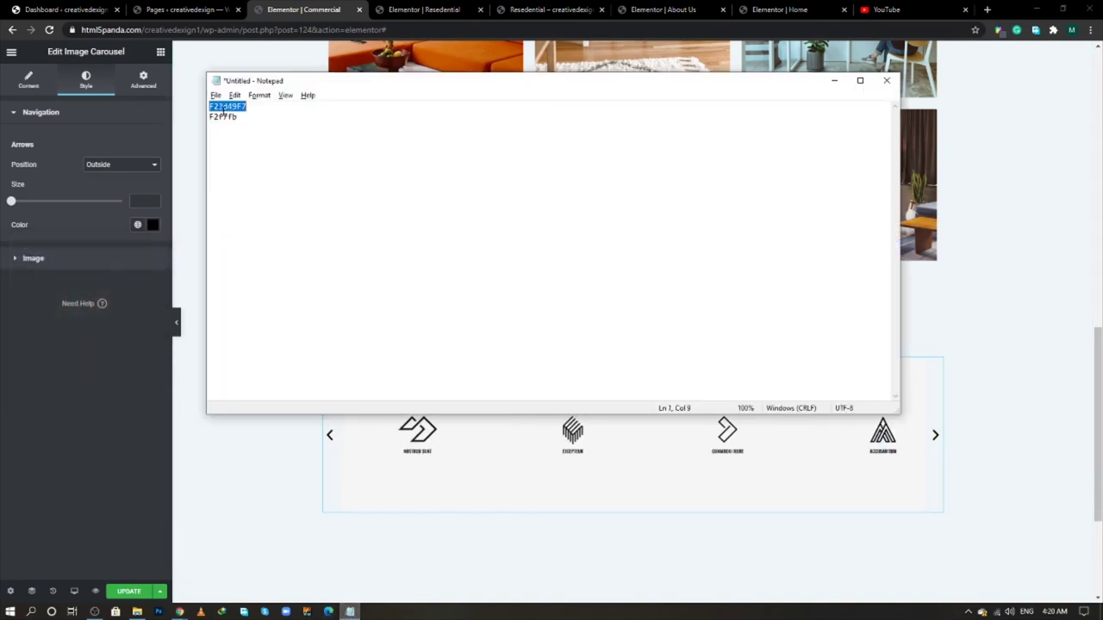
click(152, 224)
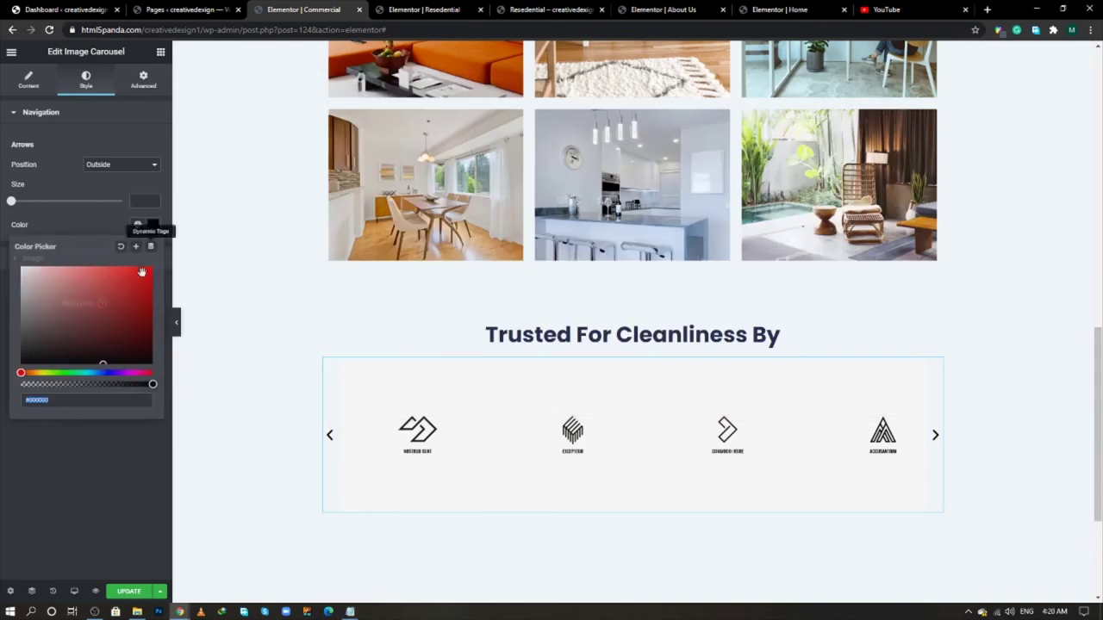
key(ctrl+v)
click(88, 451)
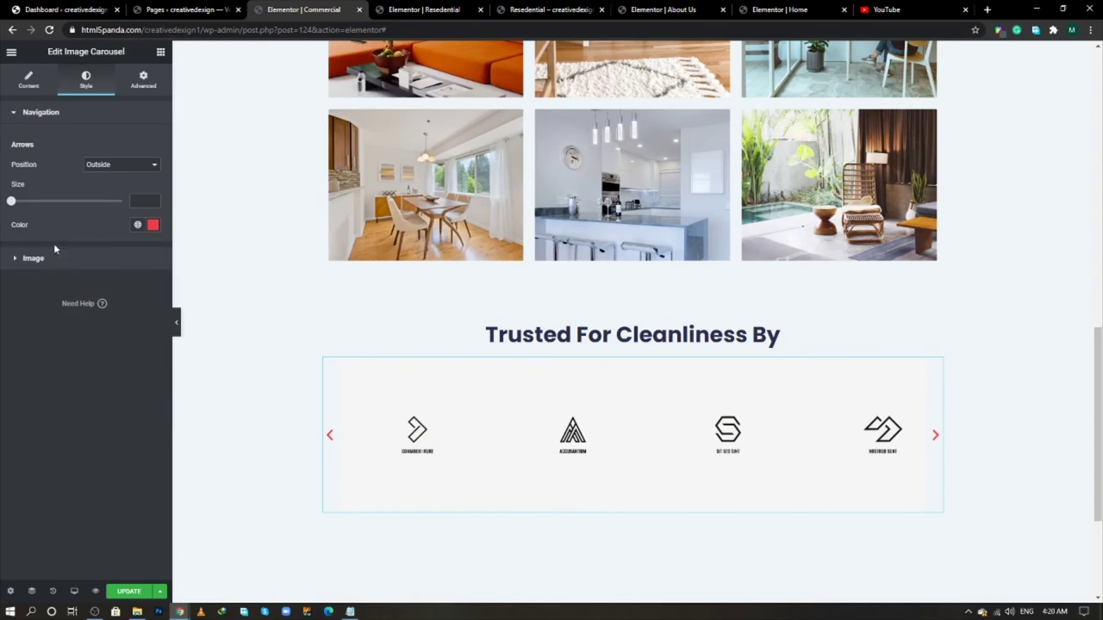
click(35, 86)
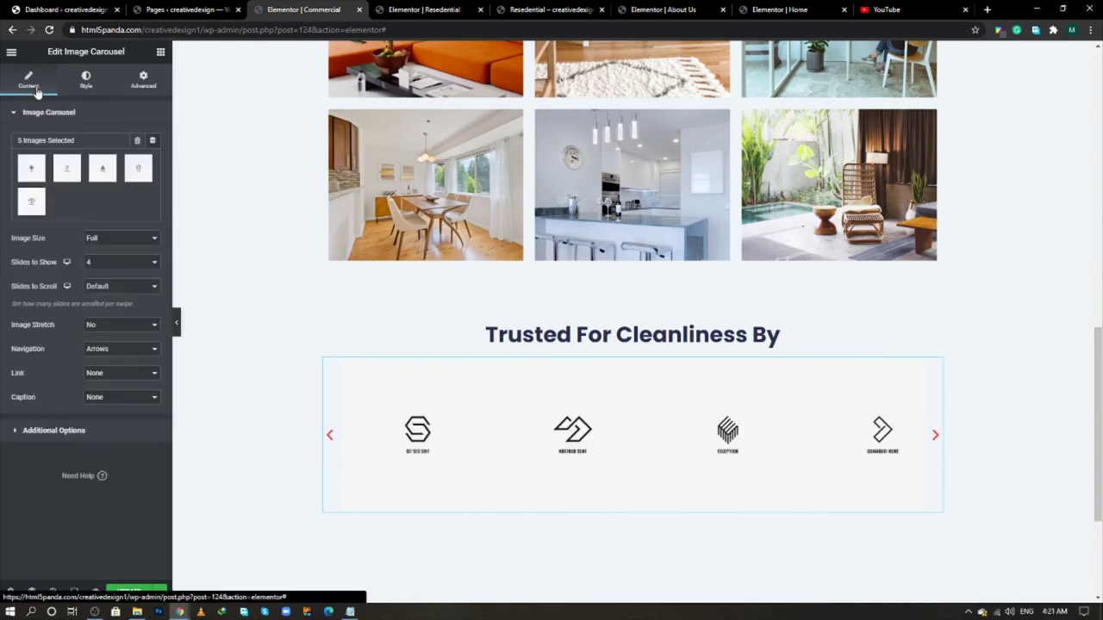
key(alt+Tab)
key(alt+Tab)
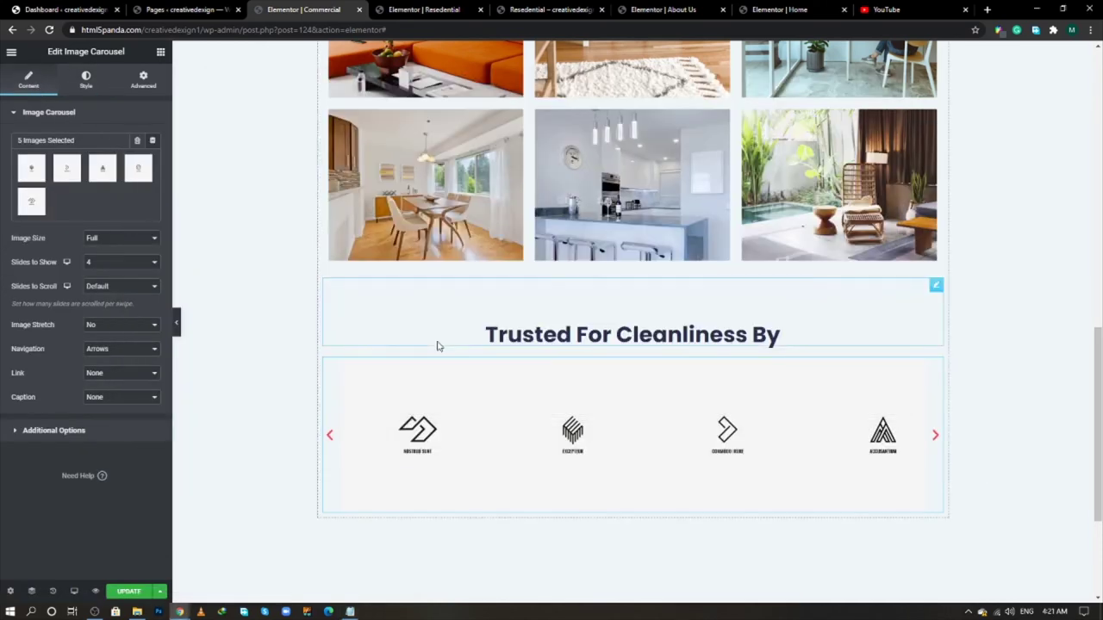
key(alt+Tab)
- Switch the carousel navigation to Arrows and Dots
key(alt+Tab)
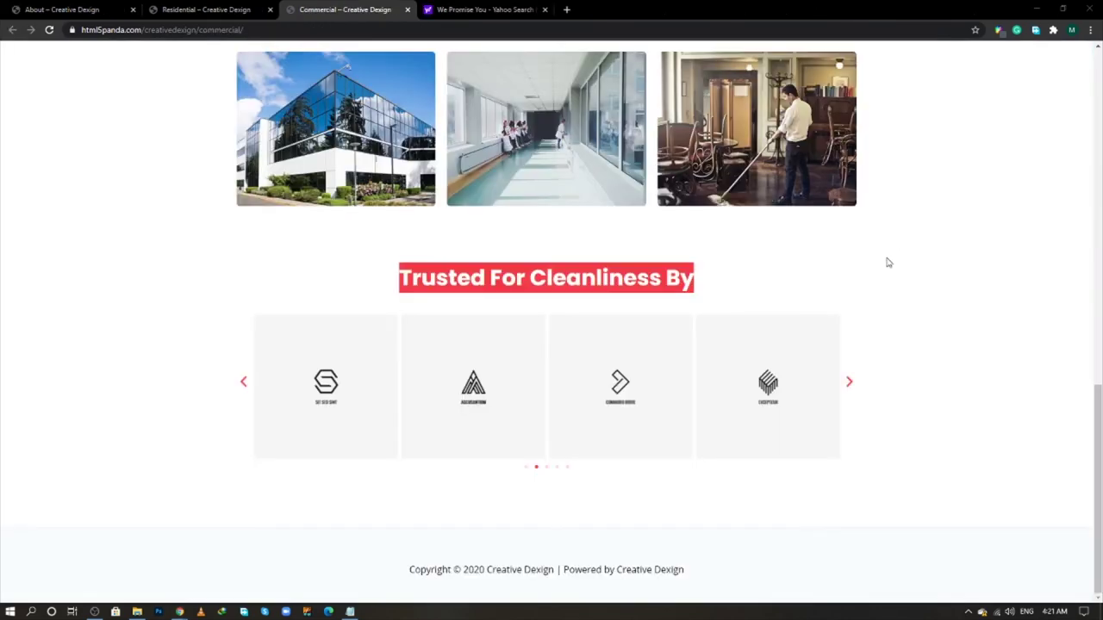
key(alt+Tab)
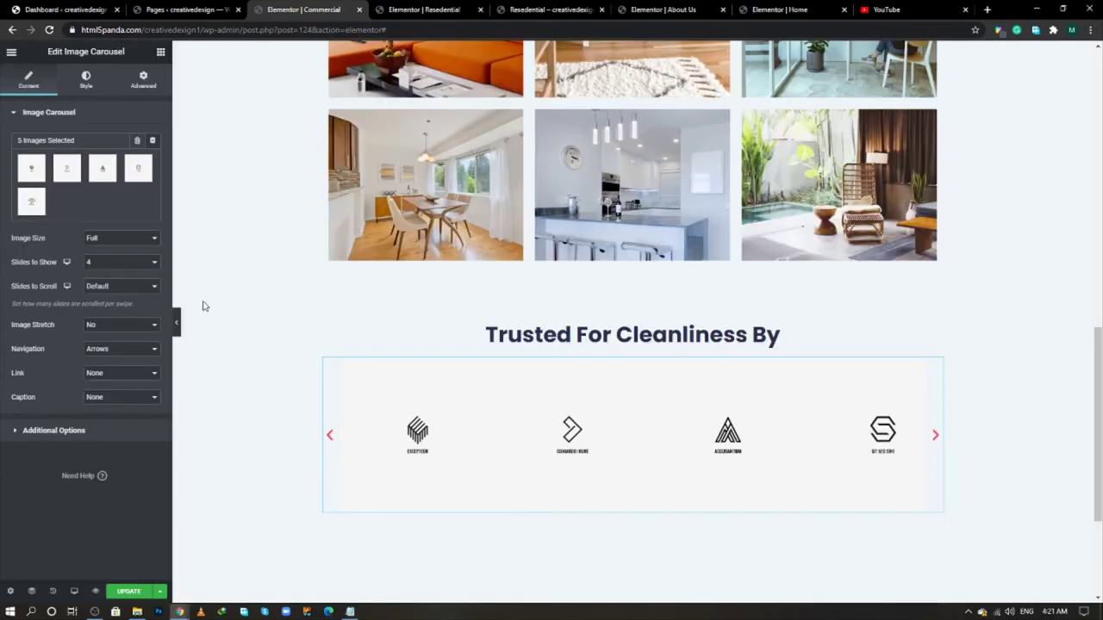
click(105, 349)
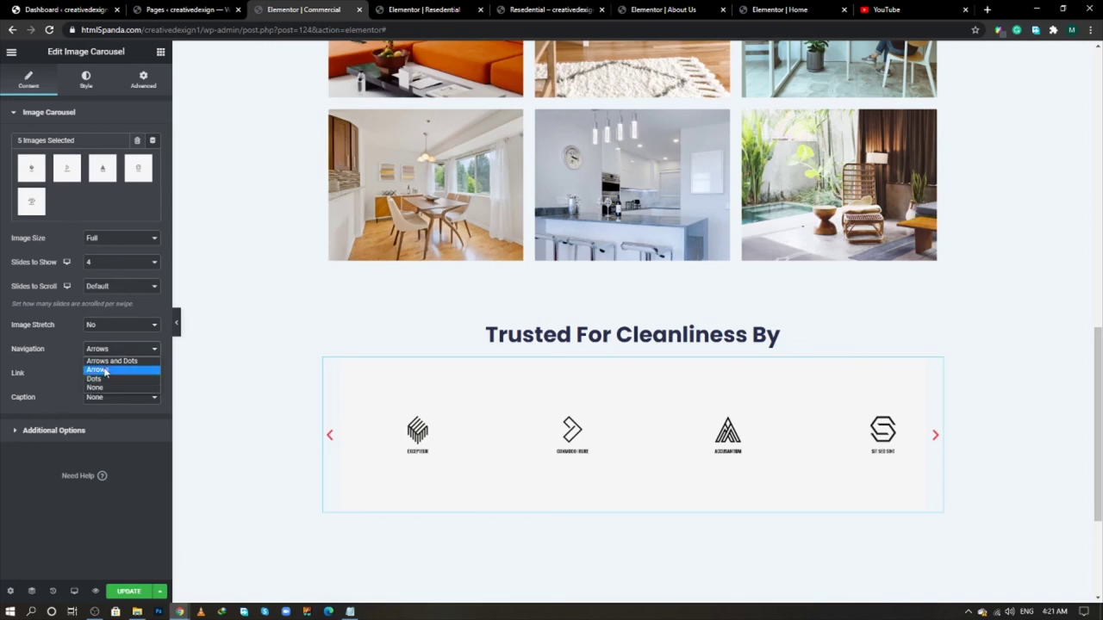
click(107, 368)
key(Up)
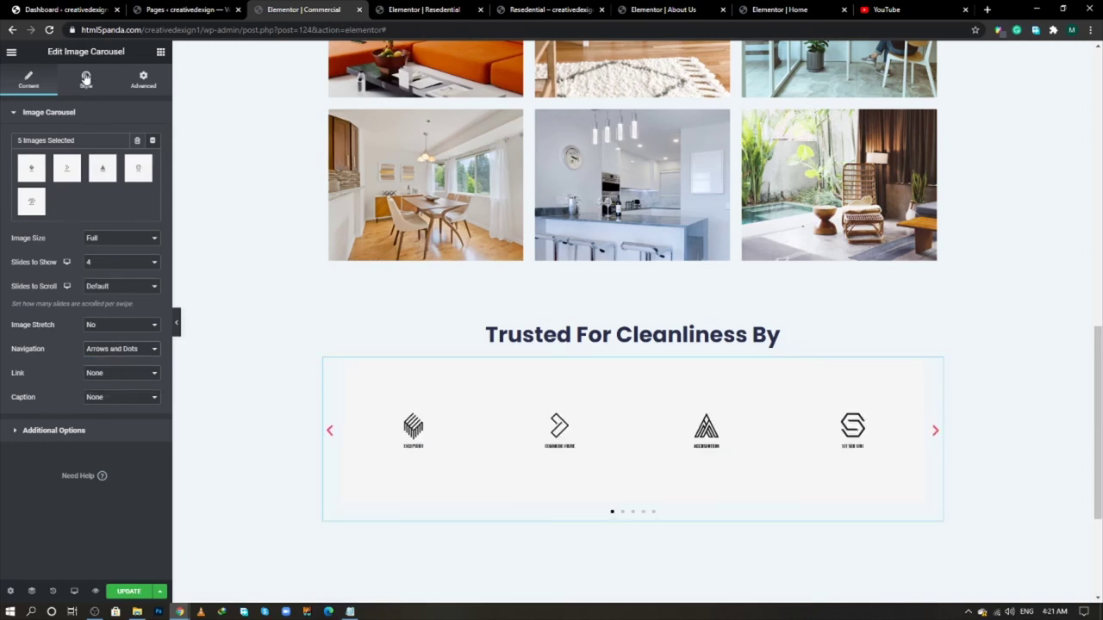
- Set the carousel dots colour to red F23D40
click(85, 78)
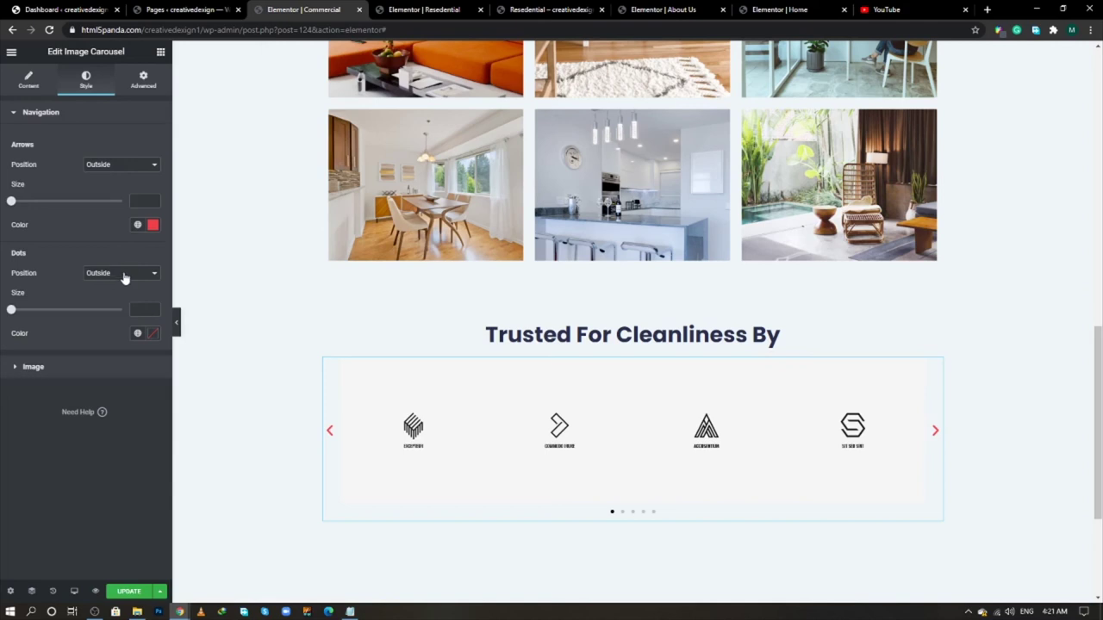
click(153, 334)
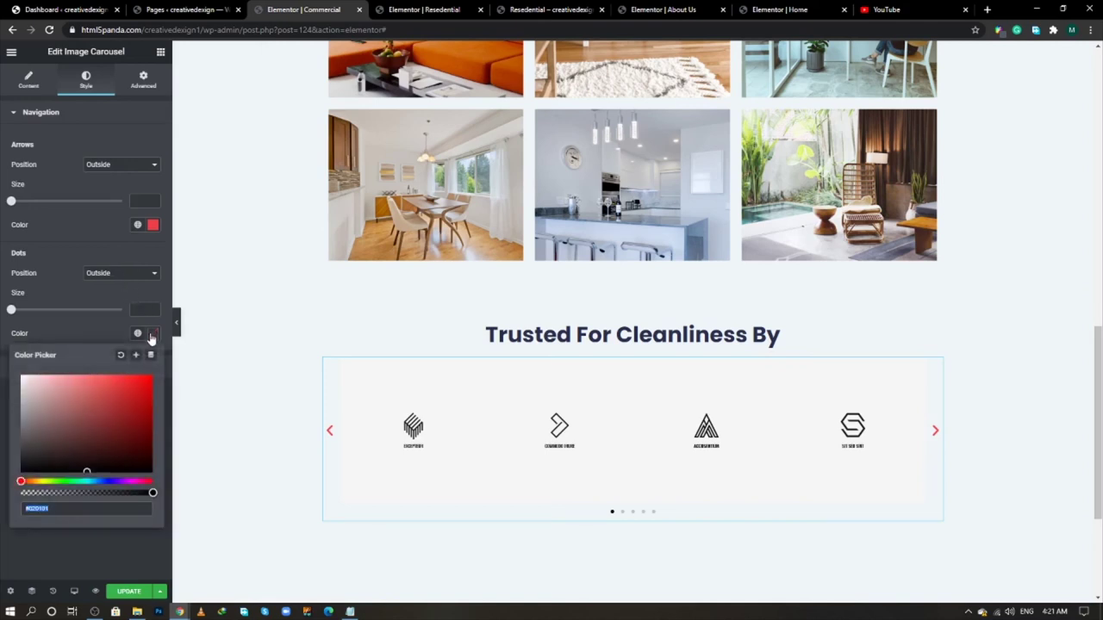
text(F23d40F7)
click(115, 330)
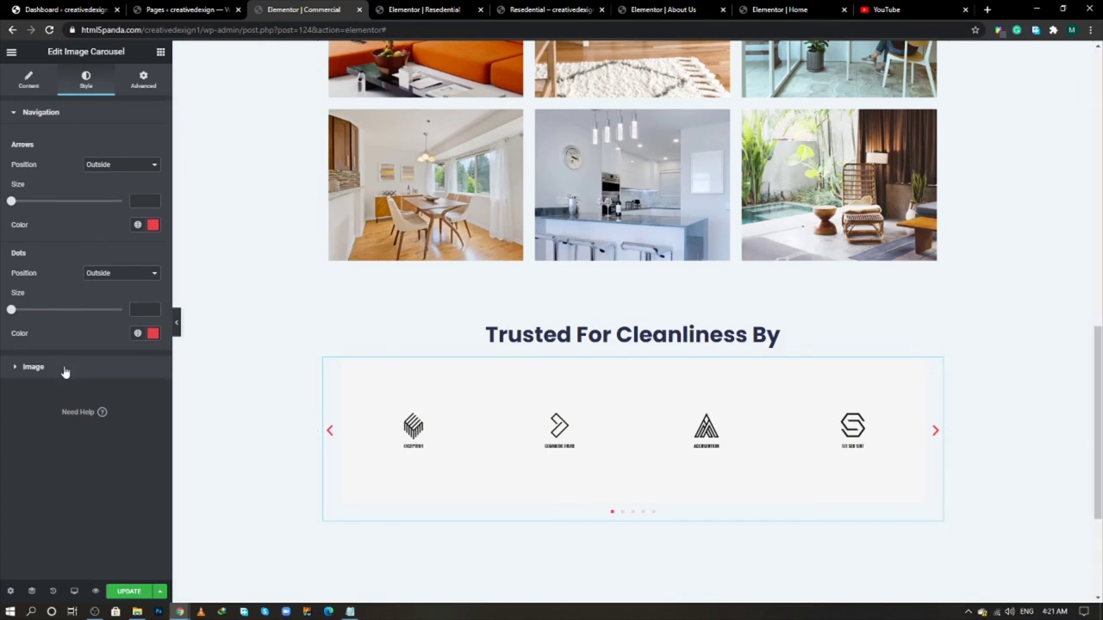
- Give the carousel a 20 px top margin and update the Commercial page
click(143, 80)
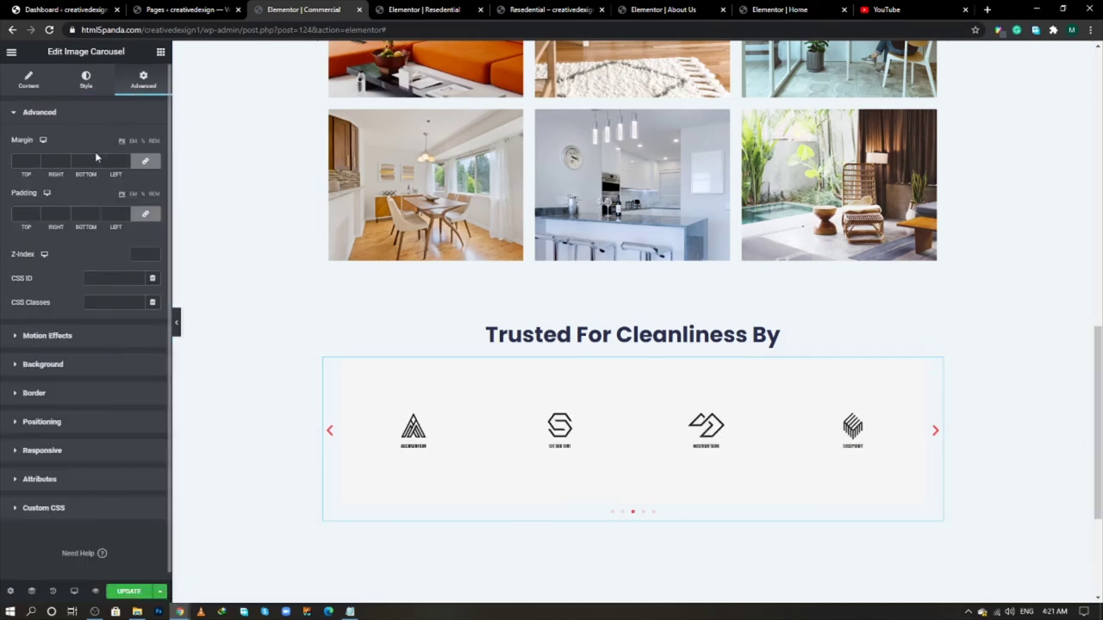
click(144, 162)
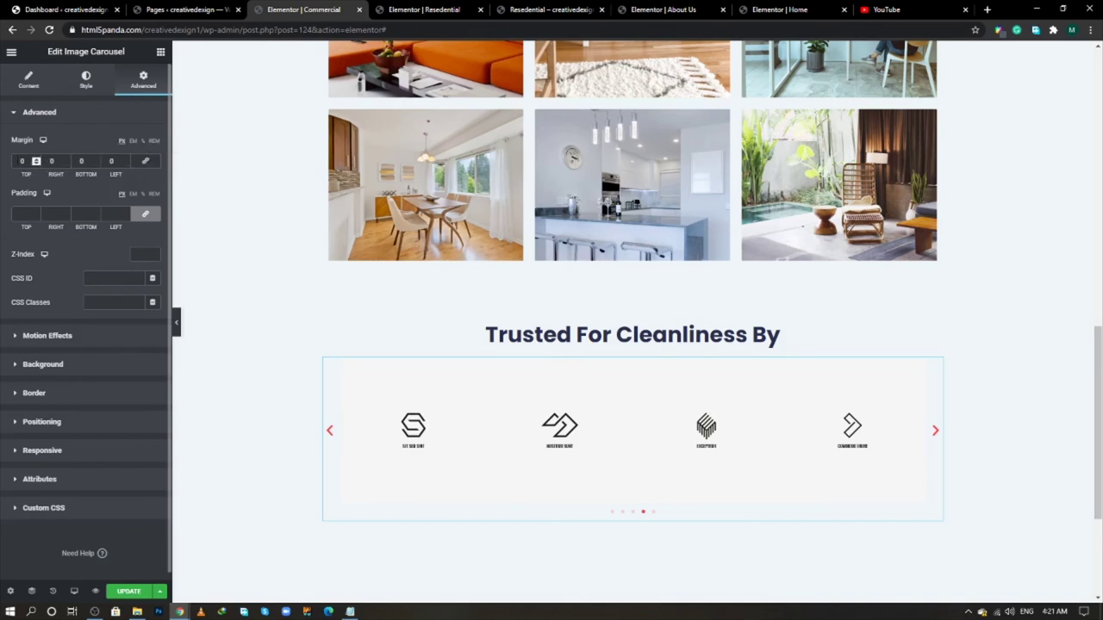
text(20)
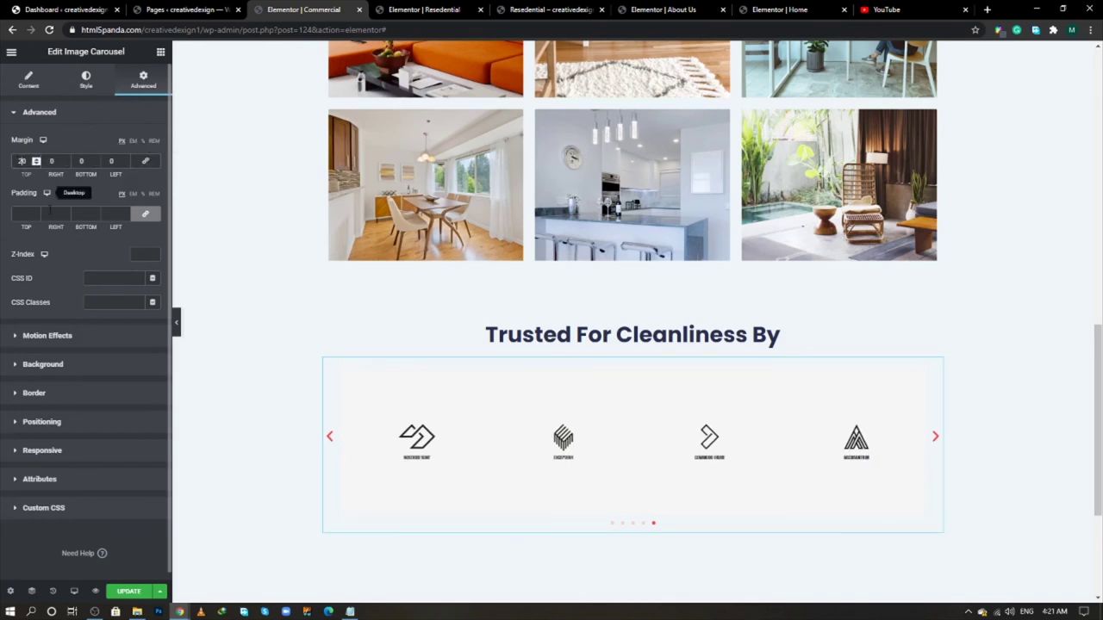
click(86, 80)
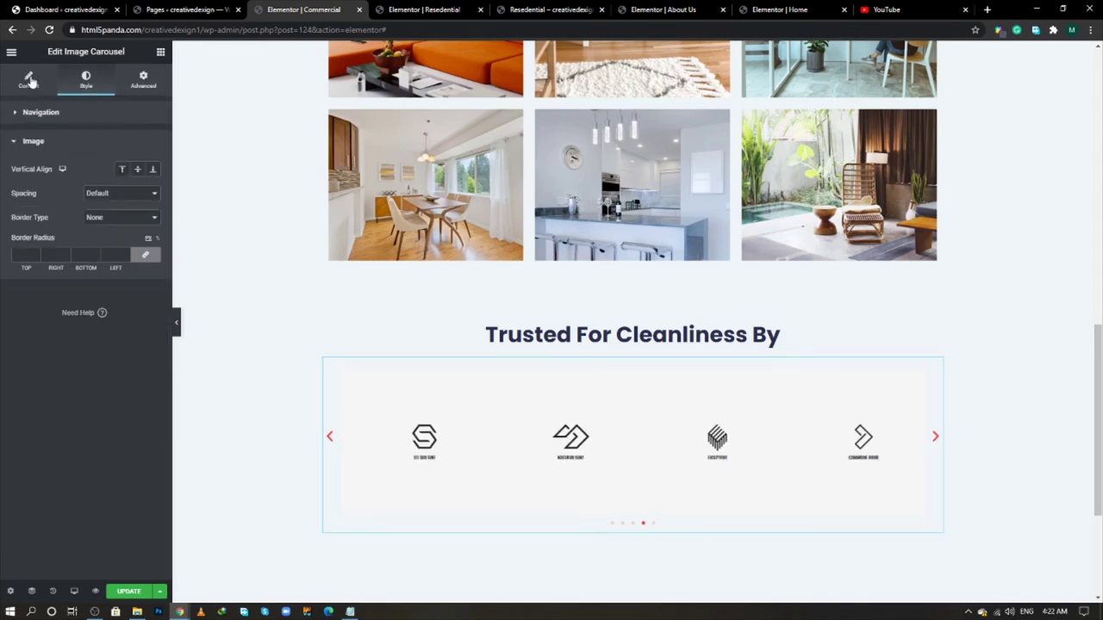
click(28, 79)
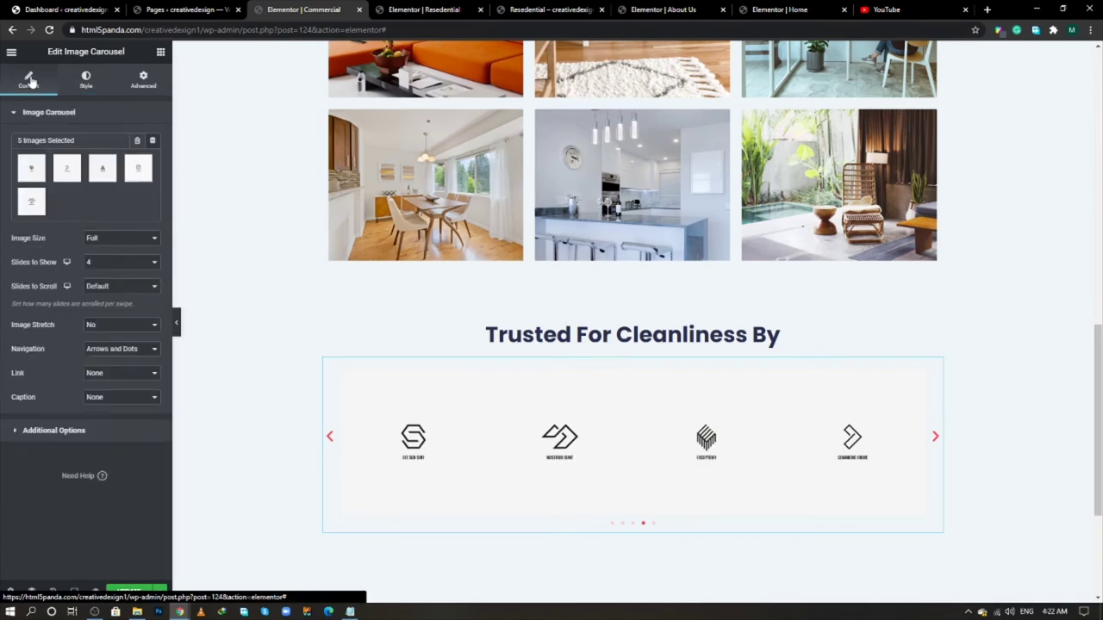
click(129, 591)
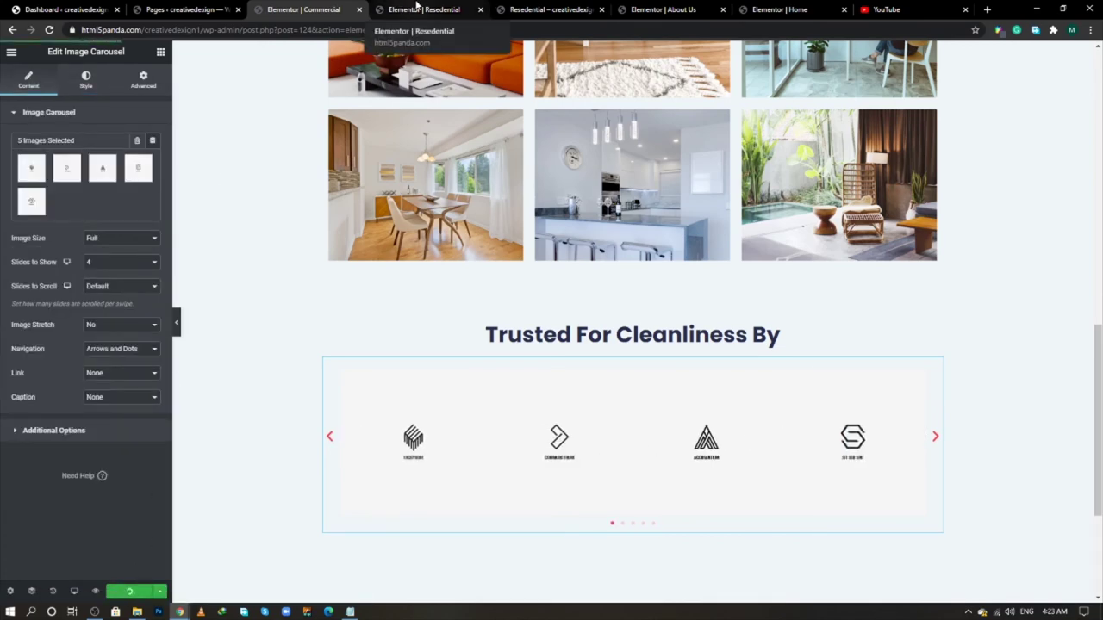
- Reload and scroll through the live Resedential page
click(448, 7)
click(519, 6)
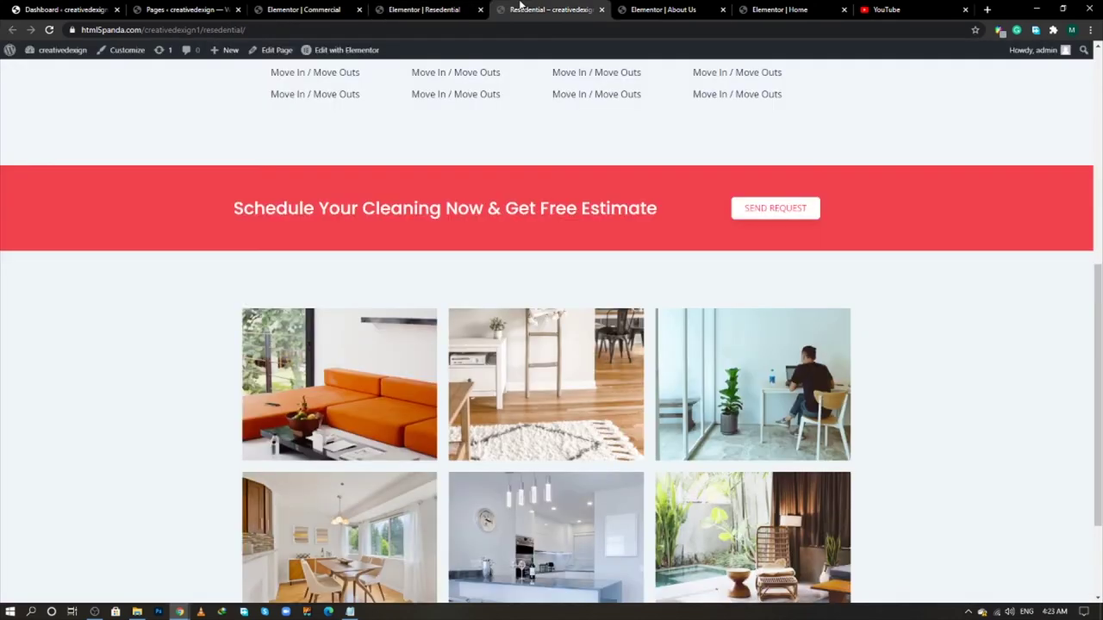
click(50, 30)
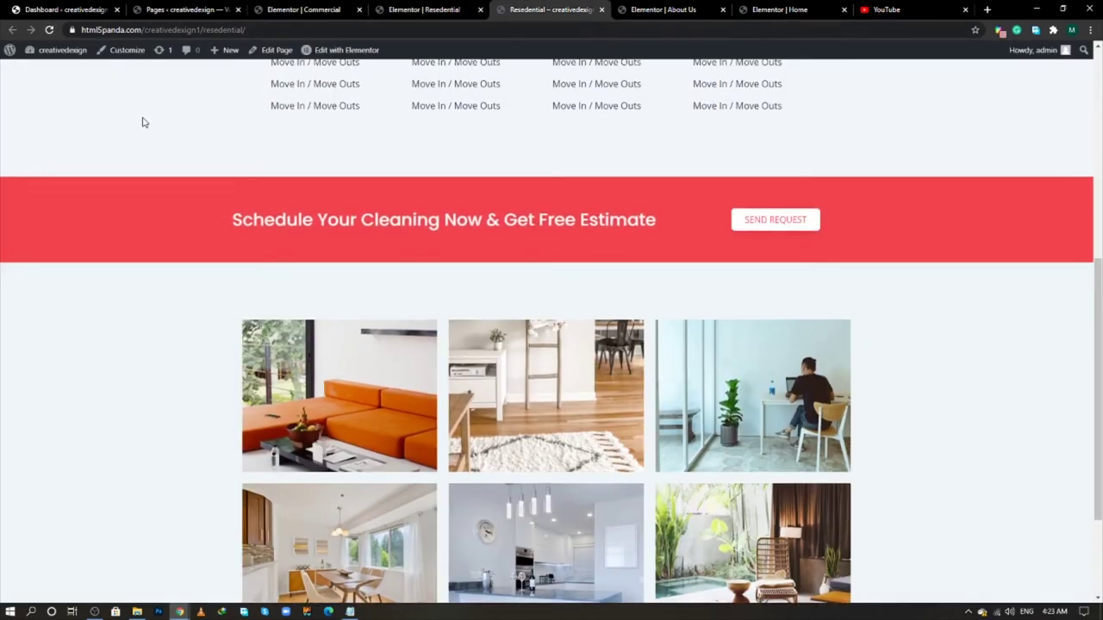
scroll(142, 120, up, 3)
scroll(142, 121, down, 5)
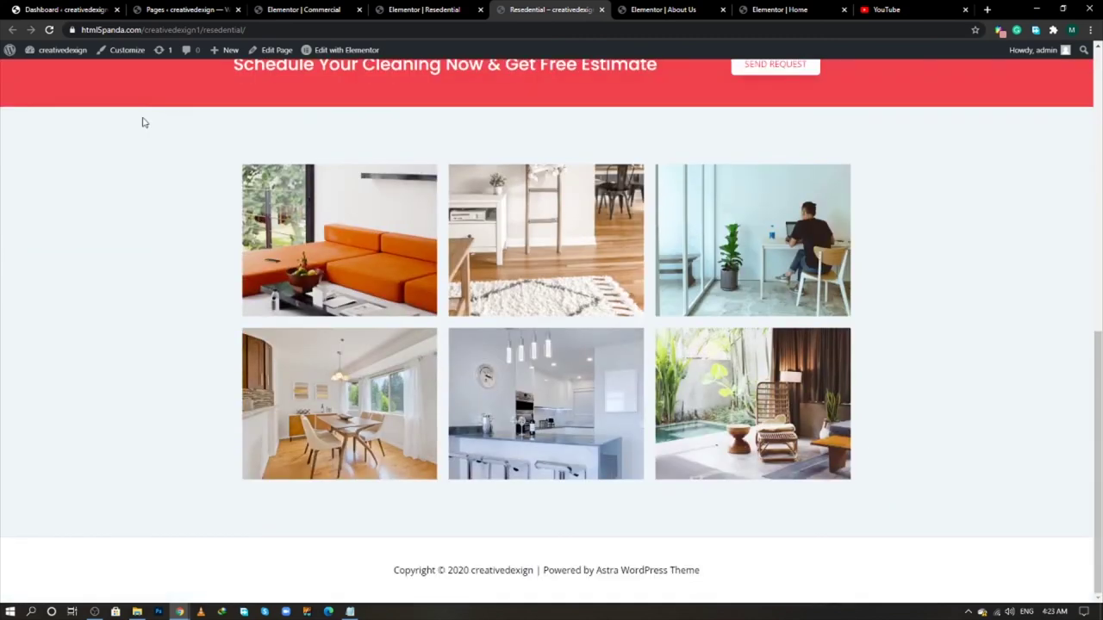
scroll(144, 122, up, 7)
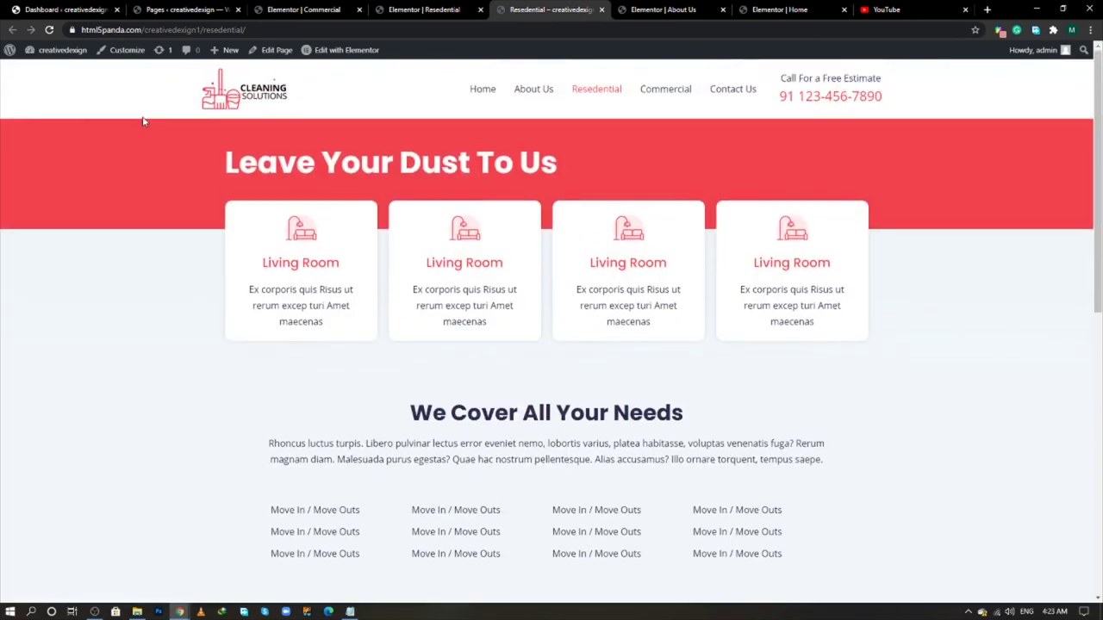
- Check the live Commercial page's logo carousel, then open the Contact Us page in a new tab
click(642, 105)
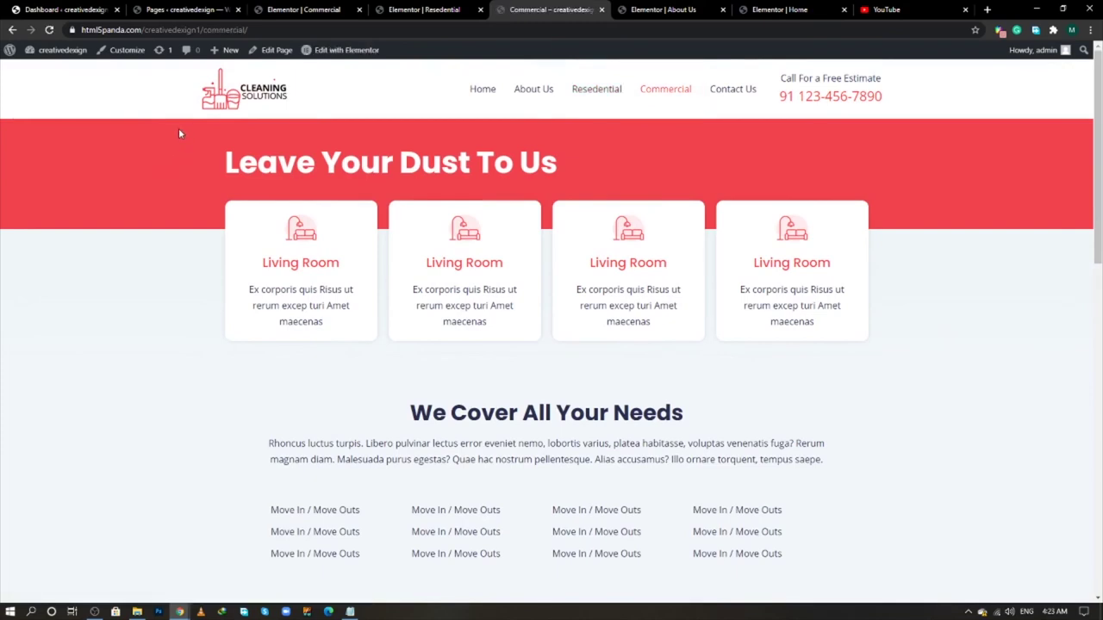
scroll(180, 130, down, 6)
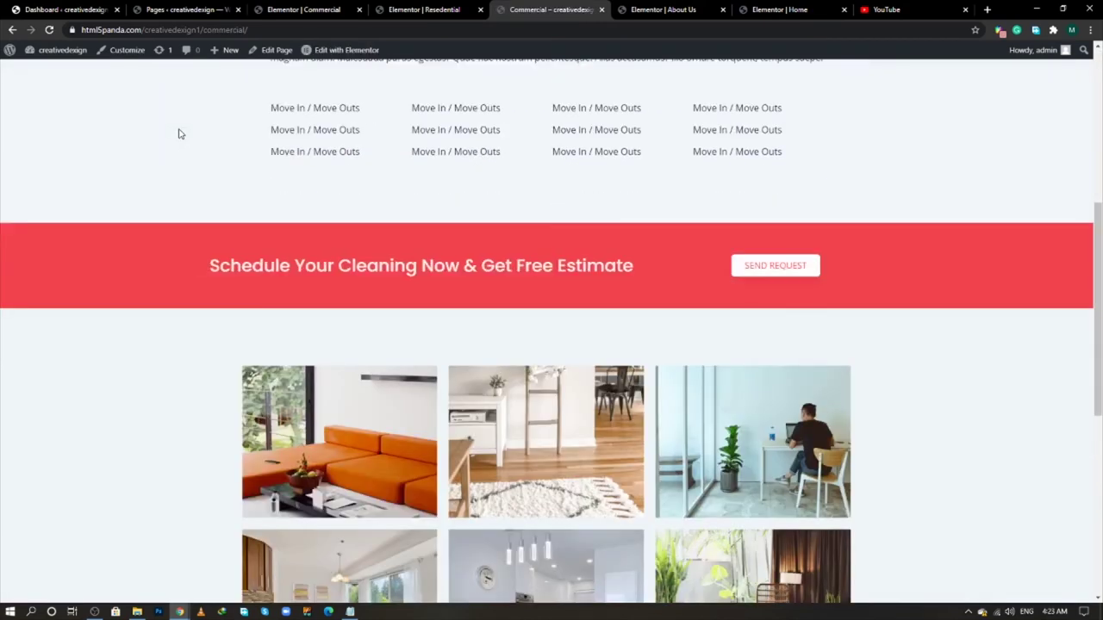
scroll(179, 131, down, 4)
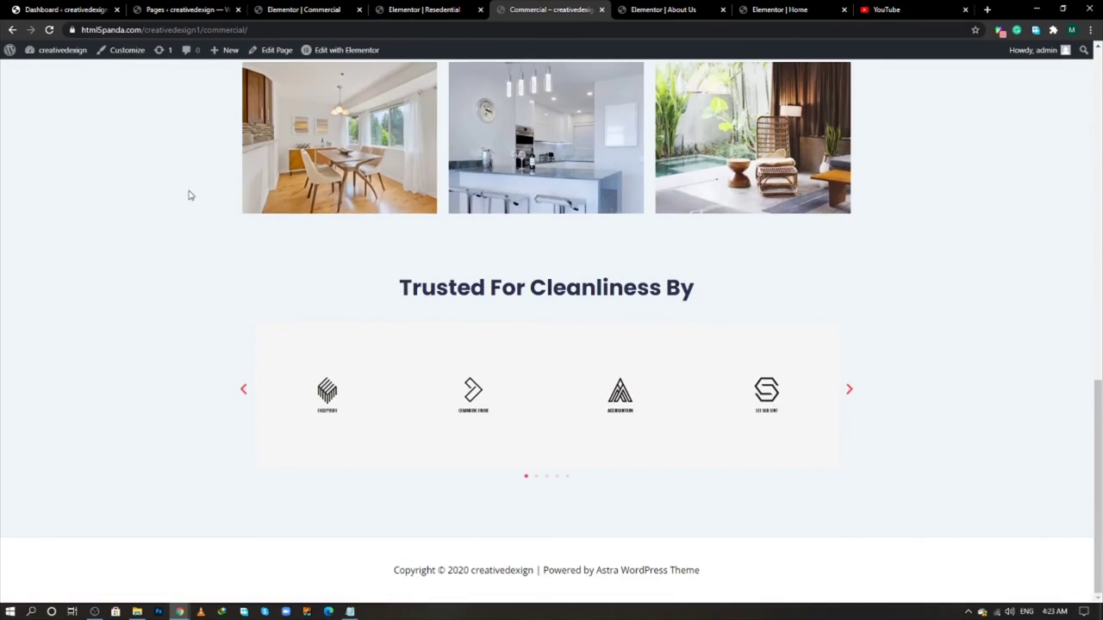
click(852, 390)
click(851, 389)
scroll(0, 311, up, 1)
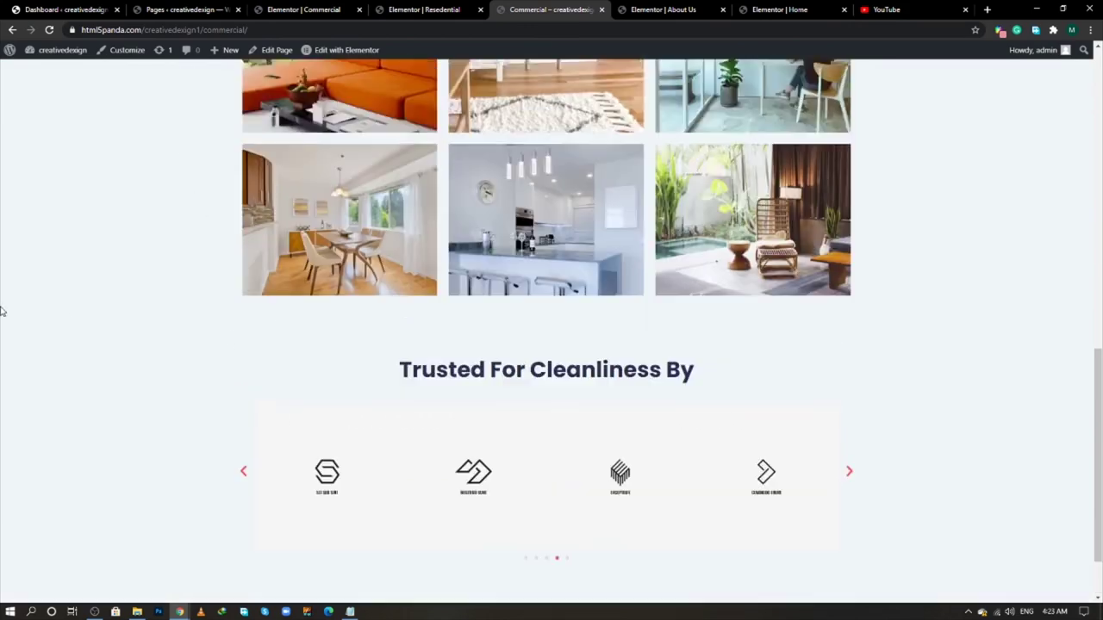
scroll(1, 311, up, 10)
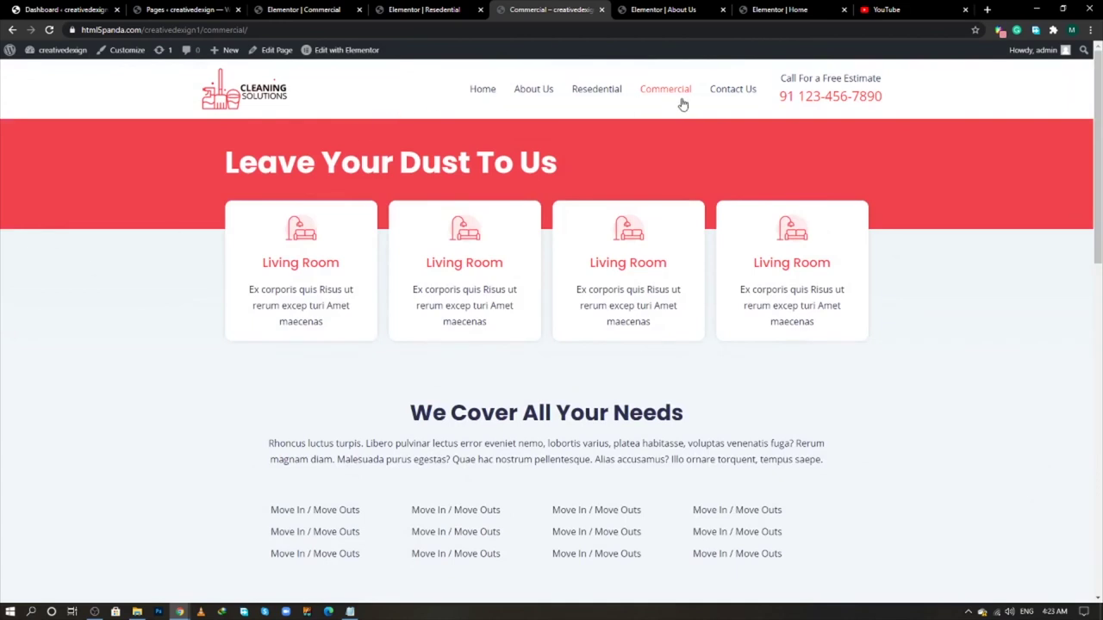
middle_click(722, 93)
- Close the Commercial and Resedential editors and open the Contact Us page in Elementor
click(150, 9)
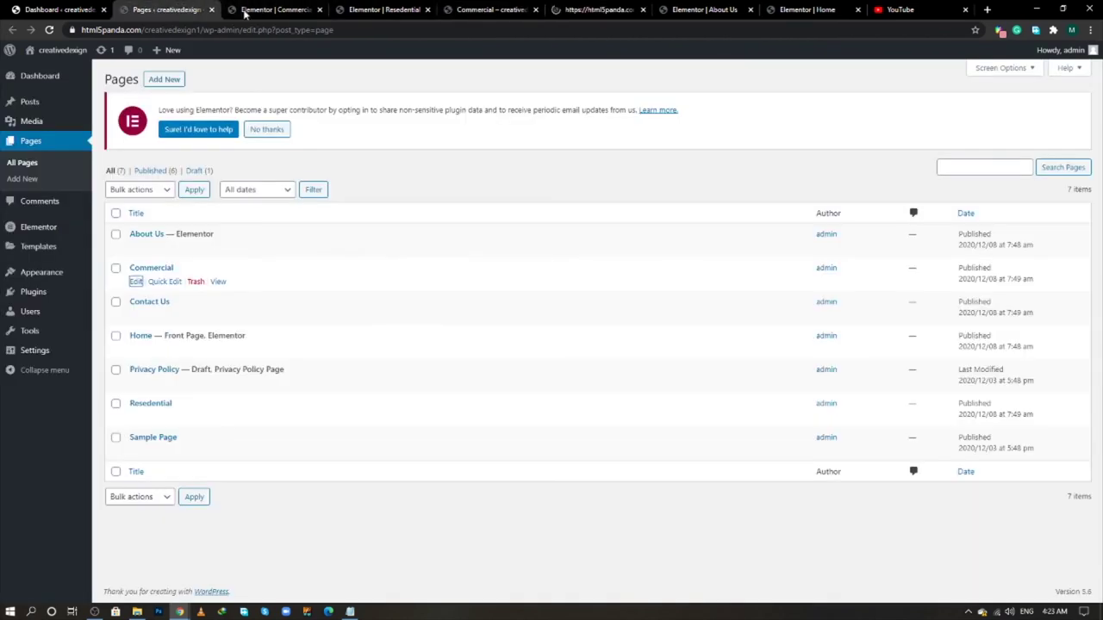
click(319, 10)
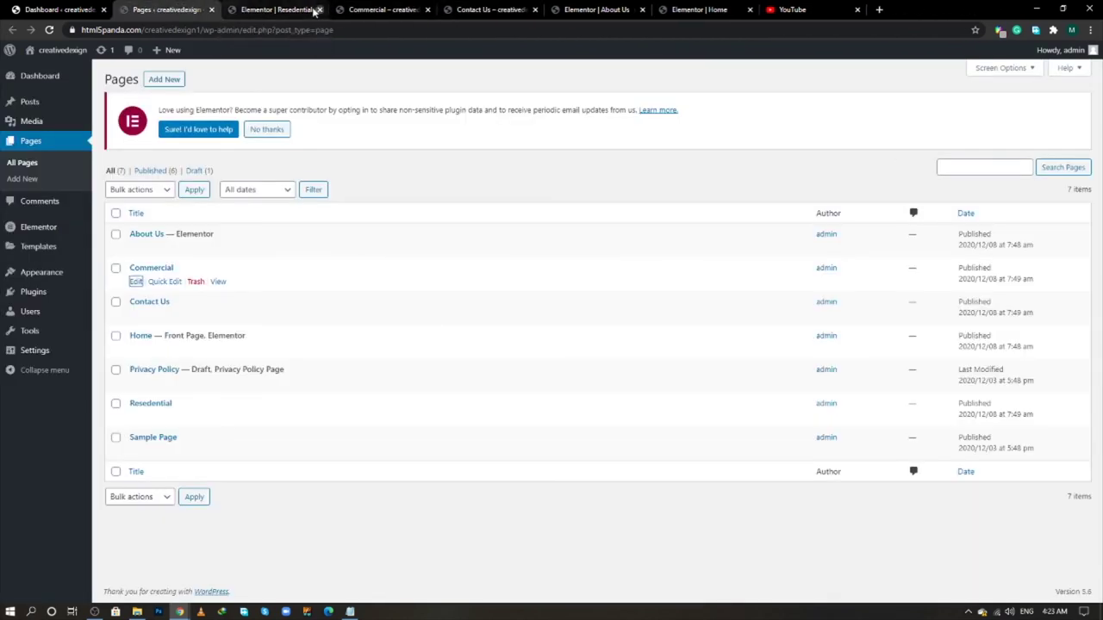
click(319, 10)
click(455, 10)
click(380, 9)
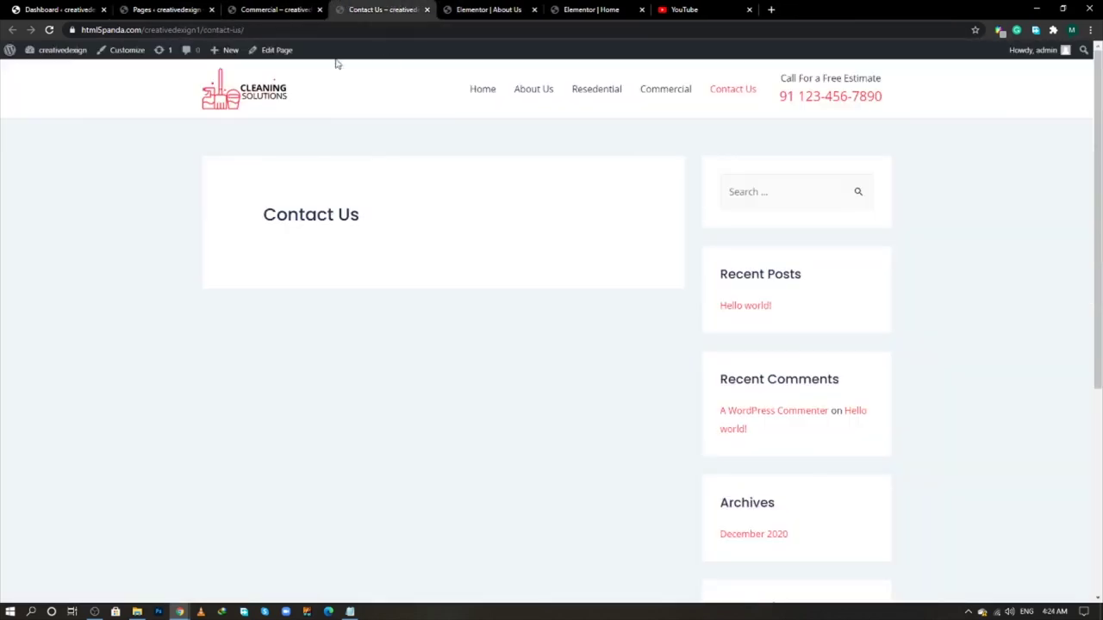
middle_click(277, 50)
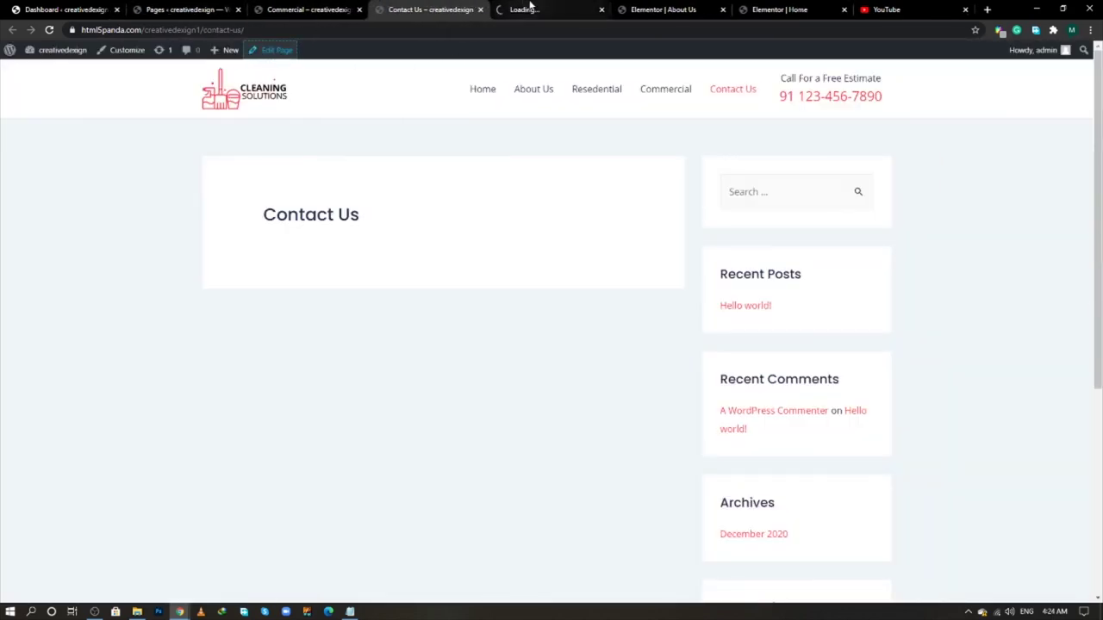
click(190, 8)
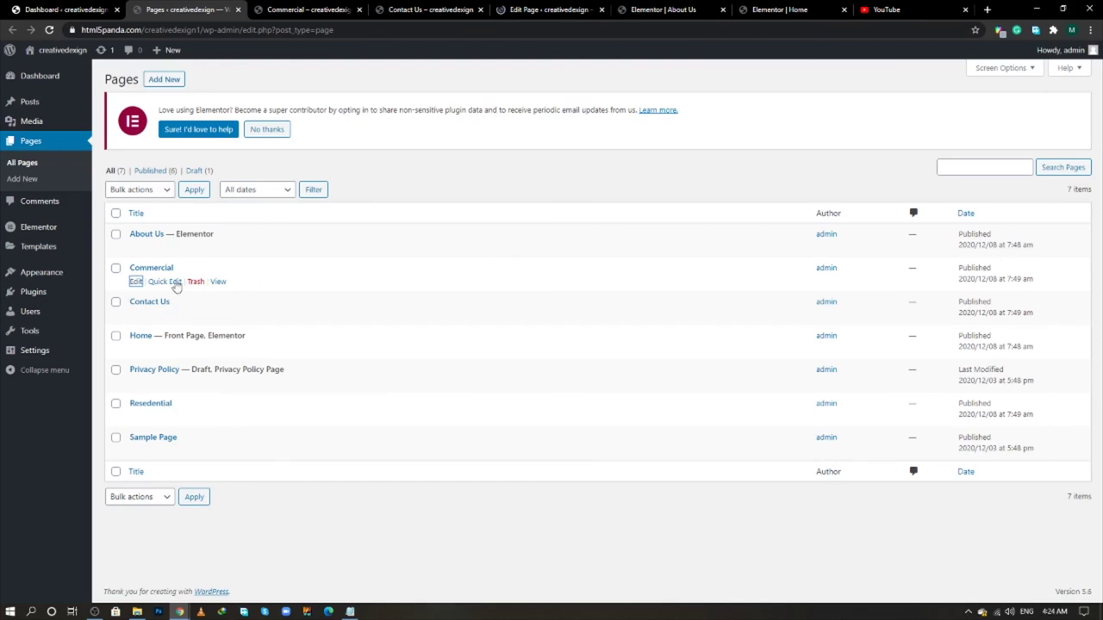
click(535, 9)
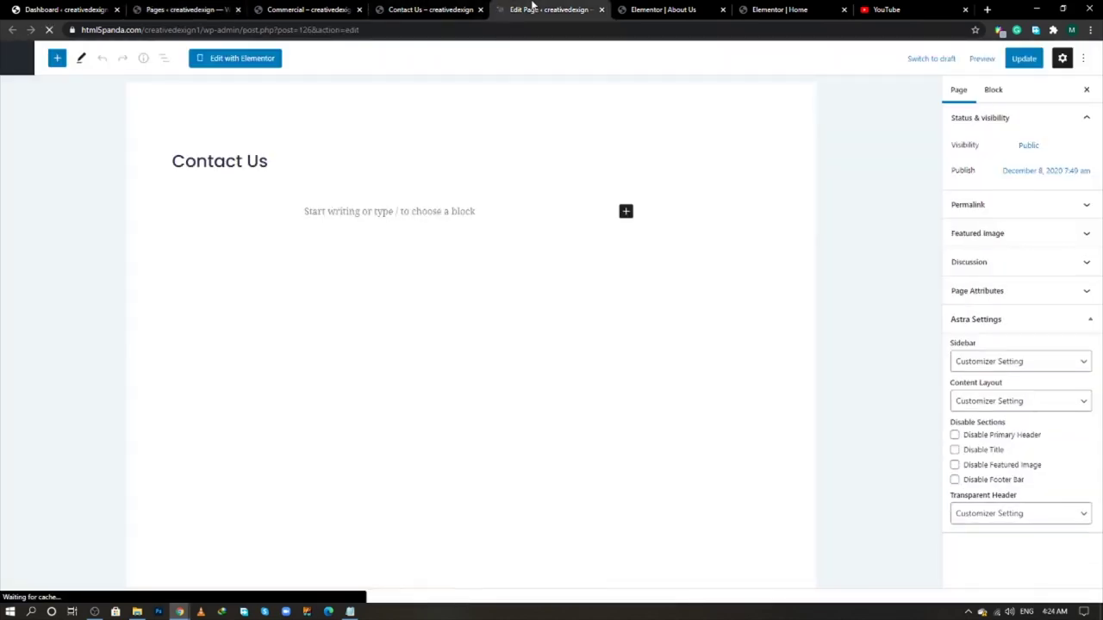
click(206, 9)
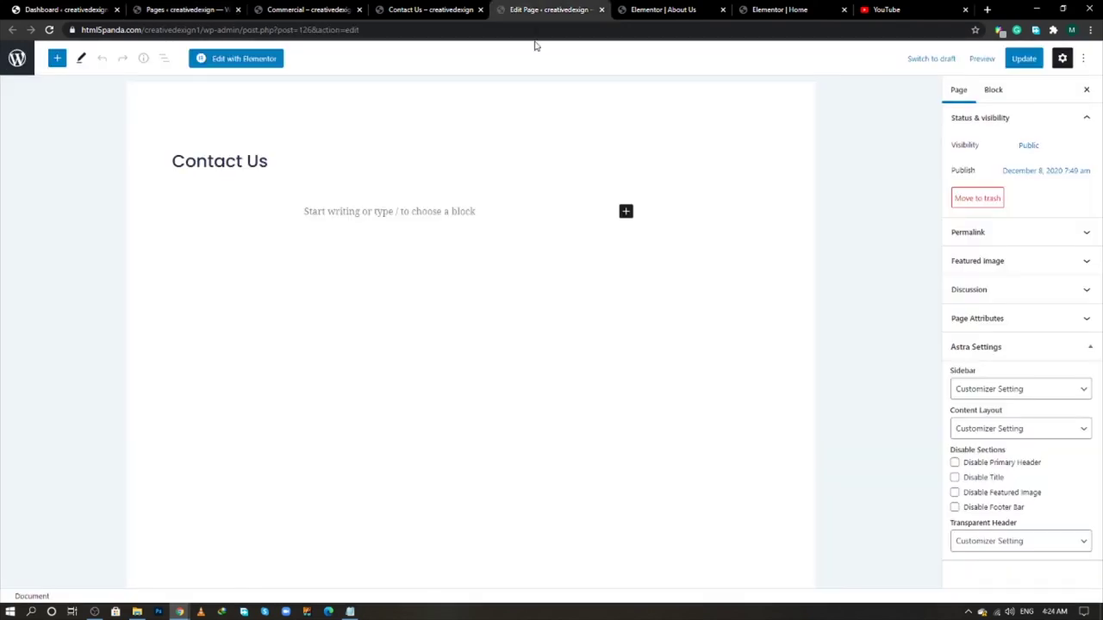
click(234, 60)
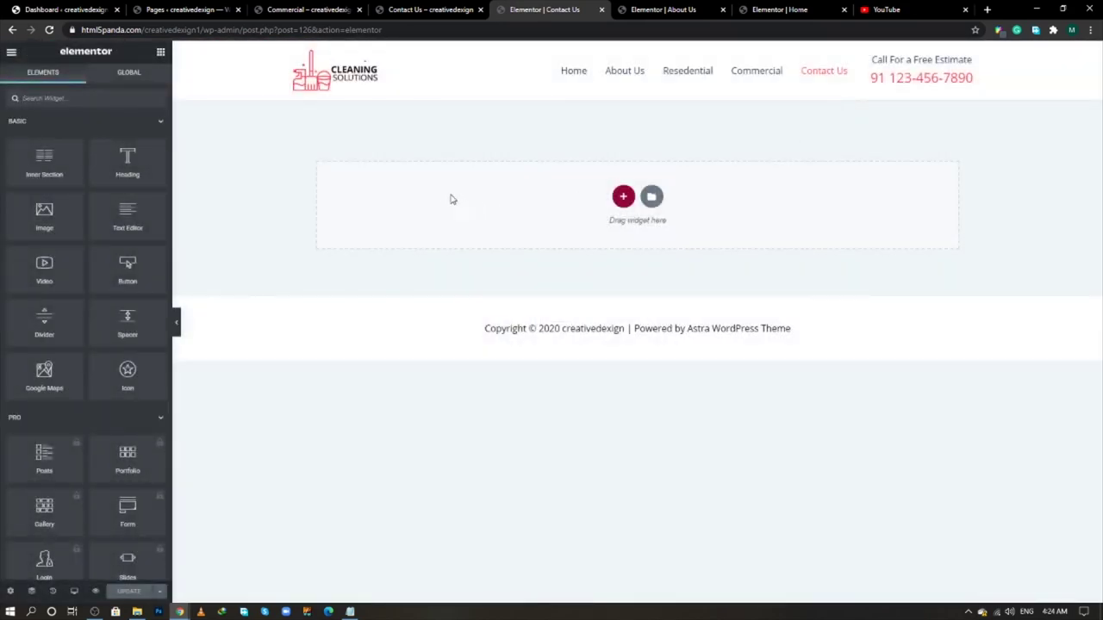
- Set the Contact Us page layout to Elementor Full Width, update, and view it live
click(9, 591)
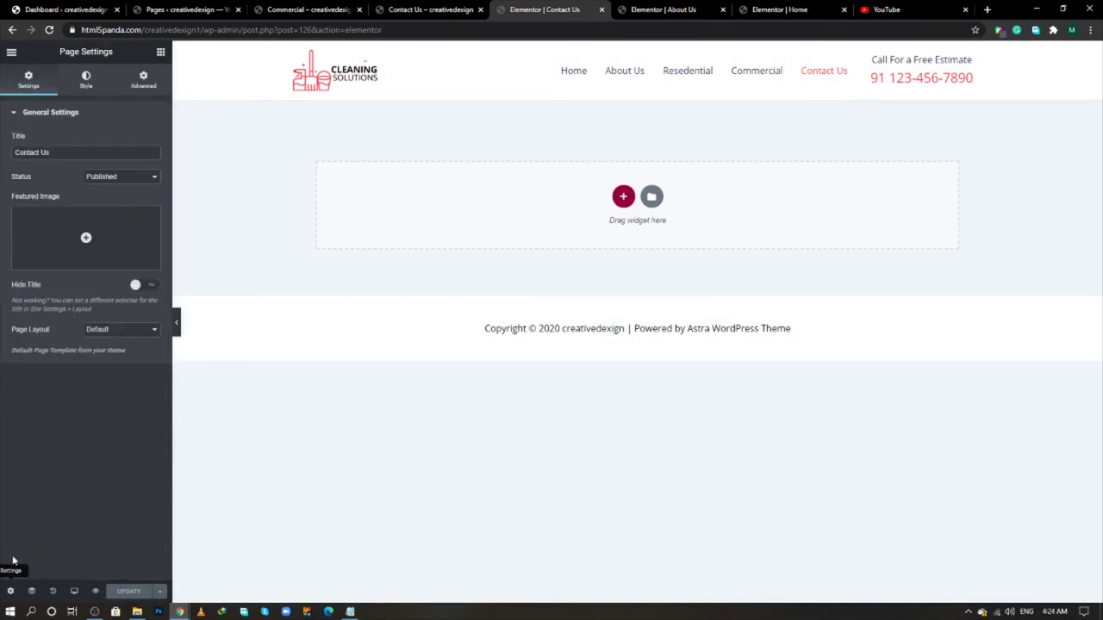
click(103, 331)
click(101, 360)
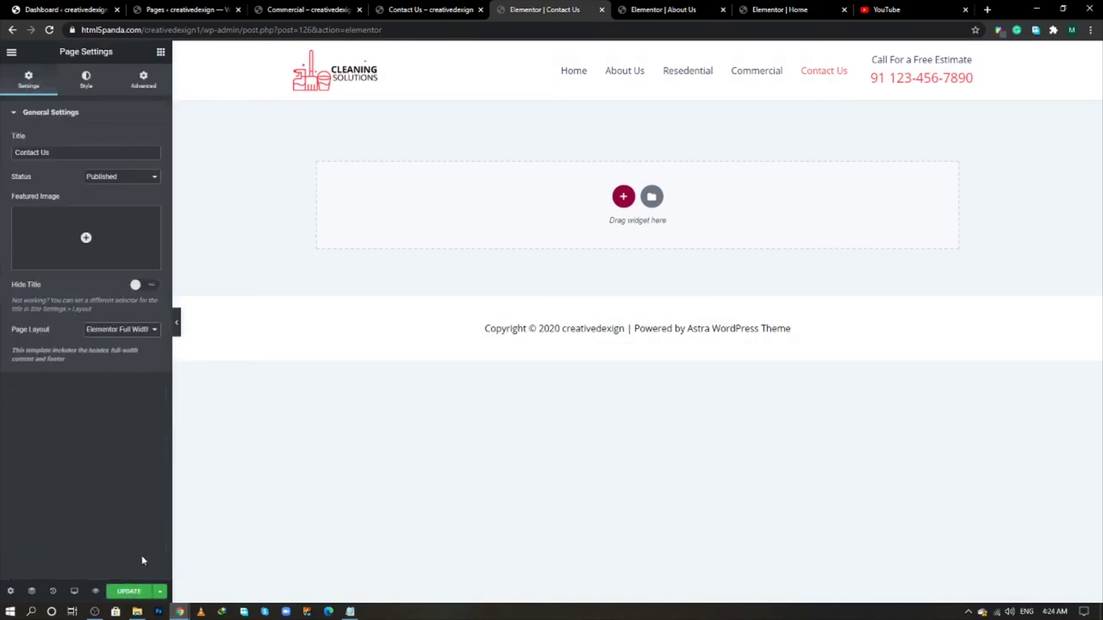
click(131, 591)
click(431, 10)
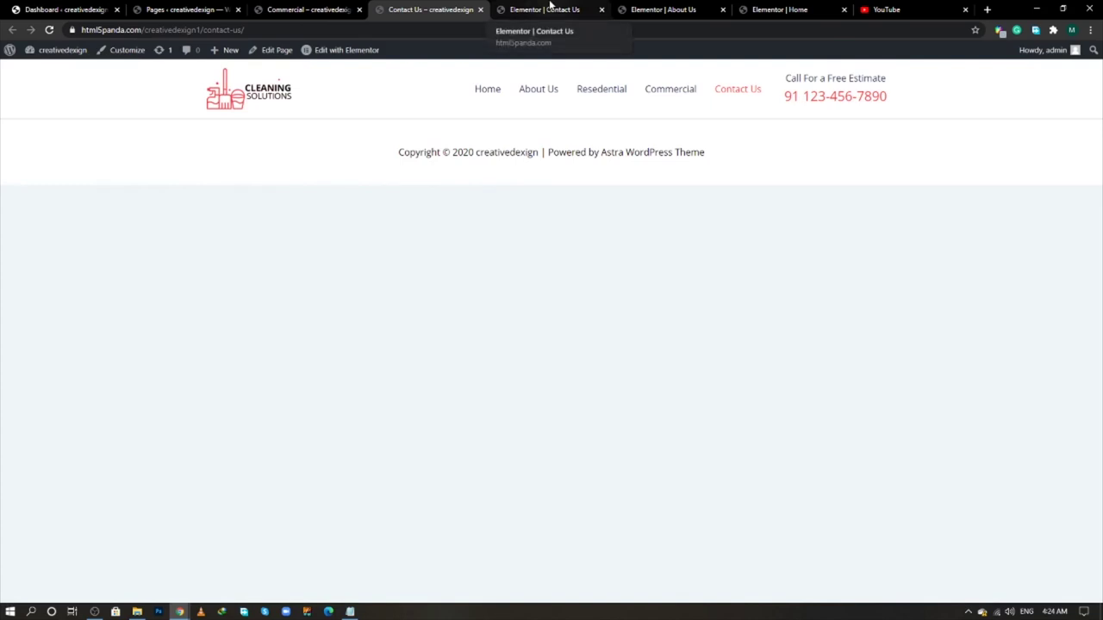
- Close the Contact Us, About Us, Home, Commercial and YouTube tabs
click(601, 9)
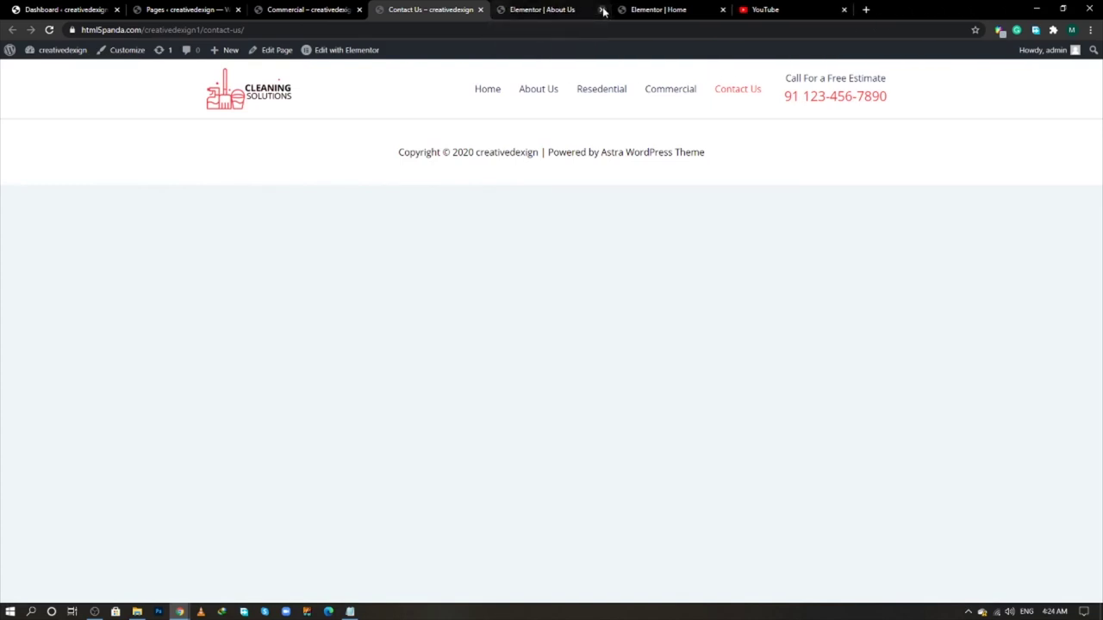
click(601, 10)
click(601, 9)
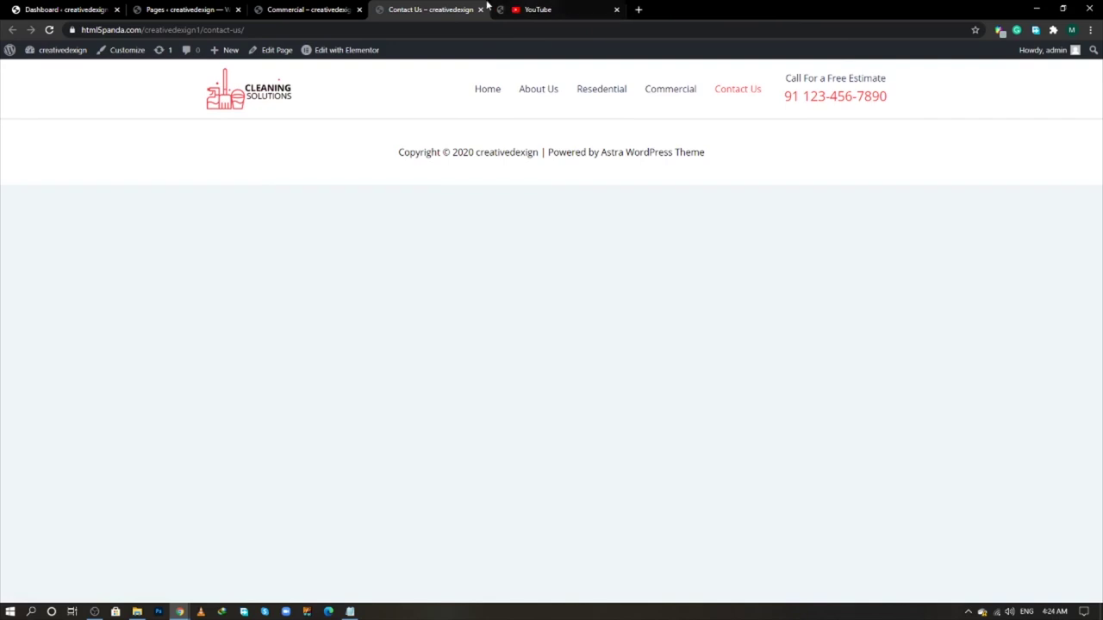
click(359, 9)
click(480, 10)
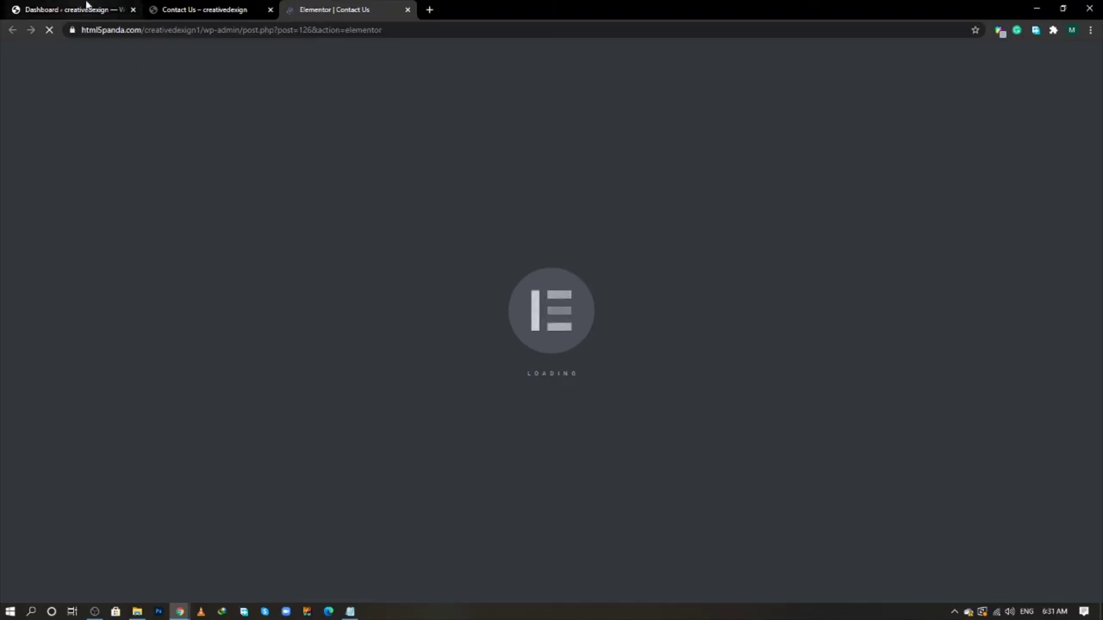
- Open All Pages from the dashboard and edit About Us with Elementor in a new tab
click(86, 9)
mouse_move(64, 188)
middle_click(110, 183)
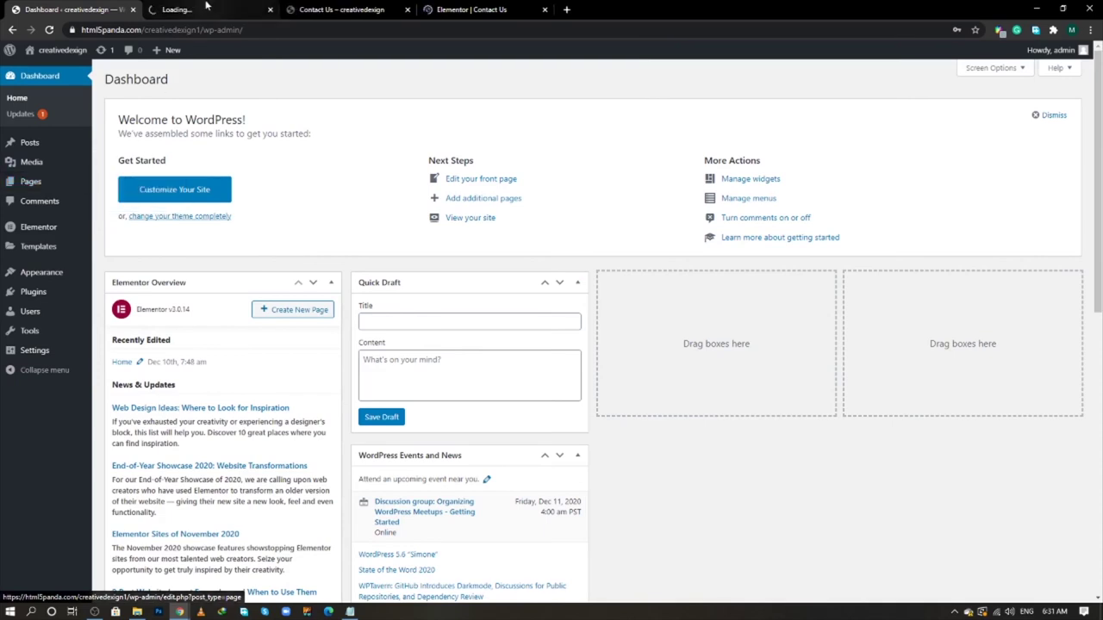
click(206, 8)
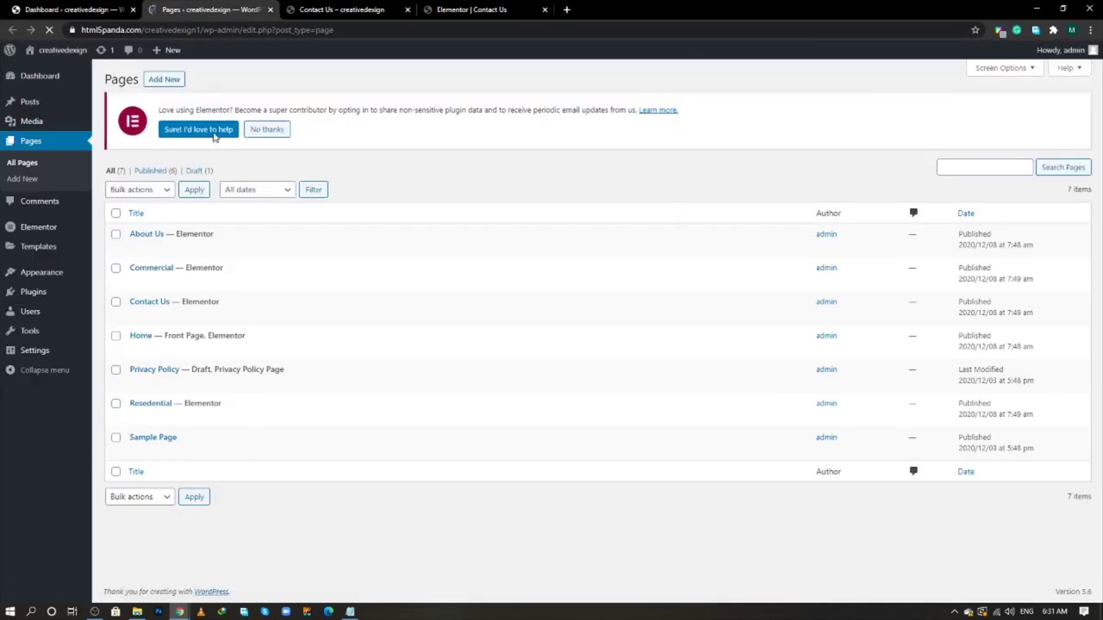
middle_click(257, 250)
click(328, 8)
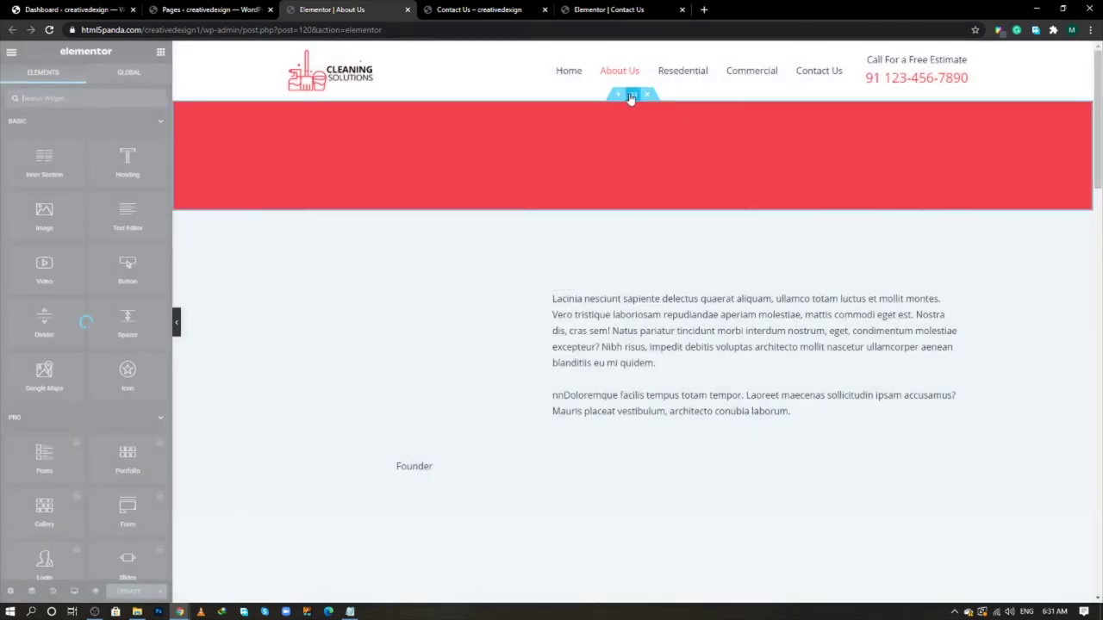
- Copy the red banner section from About Us and paste it into the Contact Us page
right_click(630, 96)
click(653, 142)
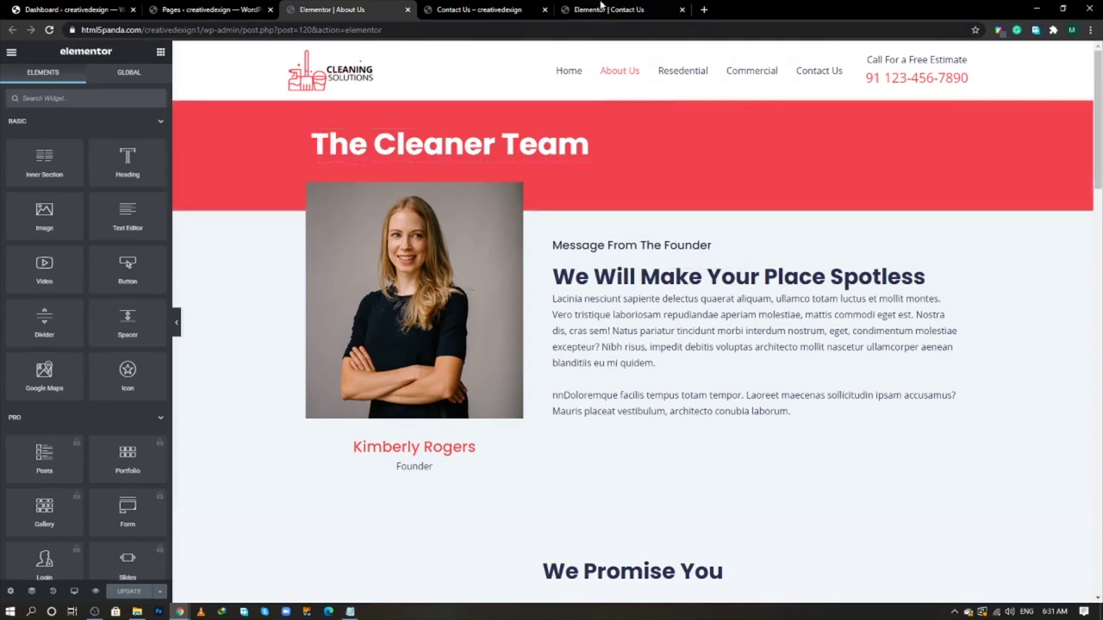
click(608, 10)
right_click(478, 196)
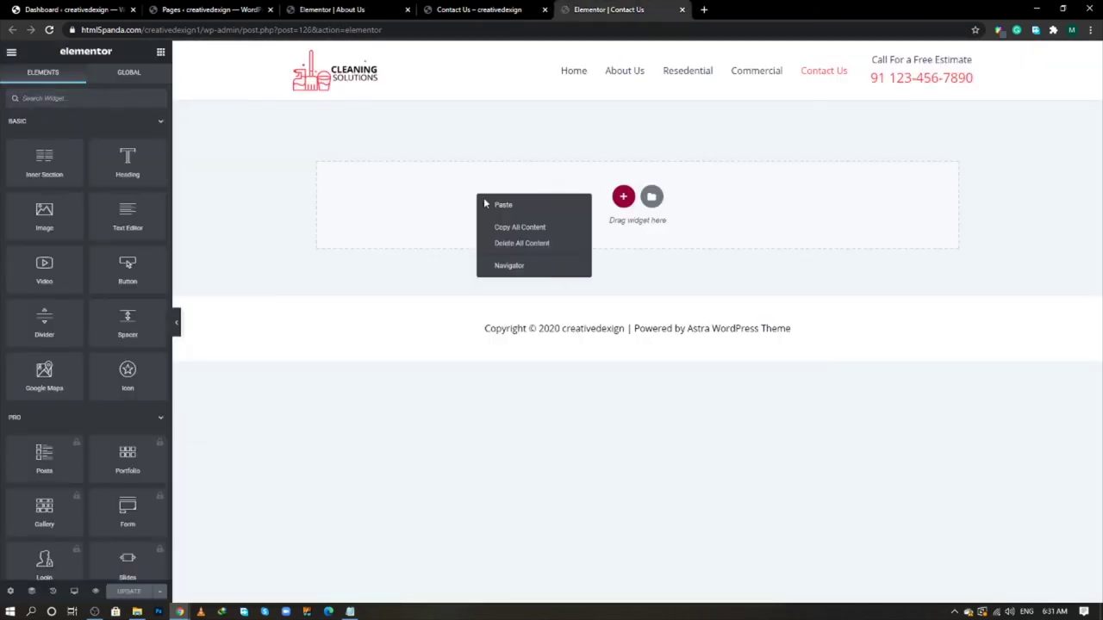
click(503, 205)
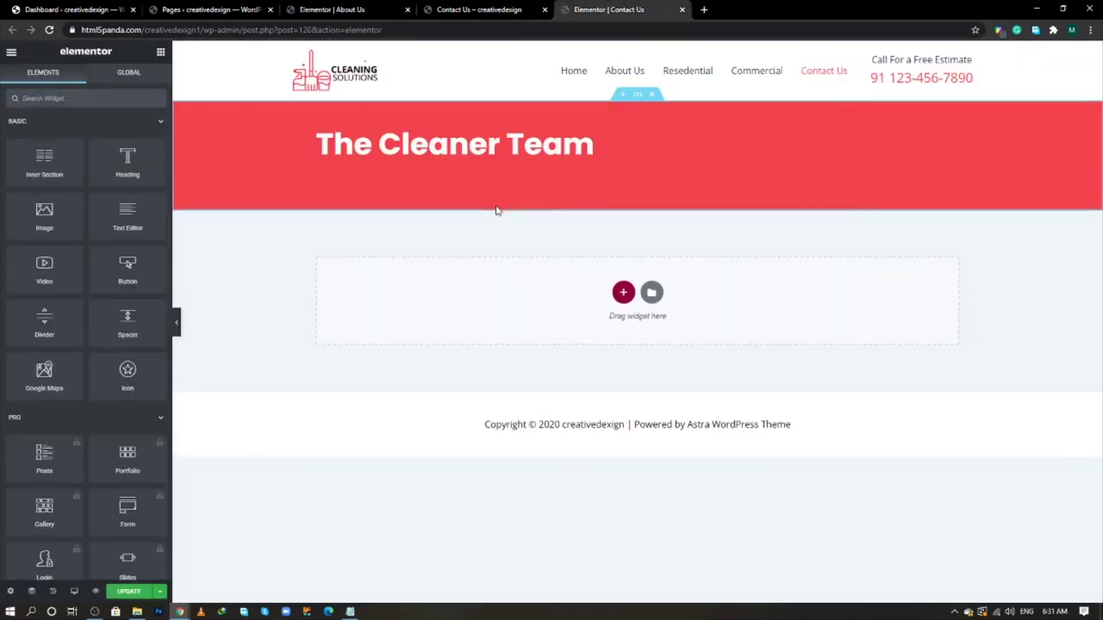
- Copy the reference Contact page's heading and paste it over the banner heading
key(alt+Tab)
key(alt+Tab)
key(alt+Tab)
key(Tab)
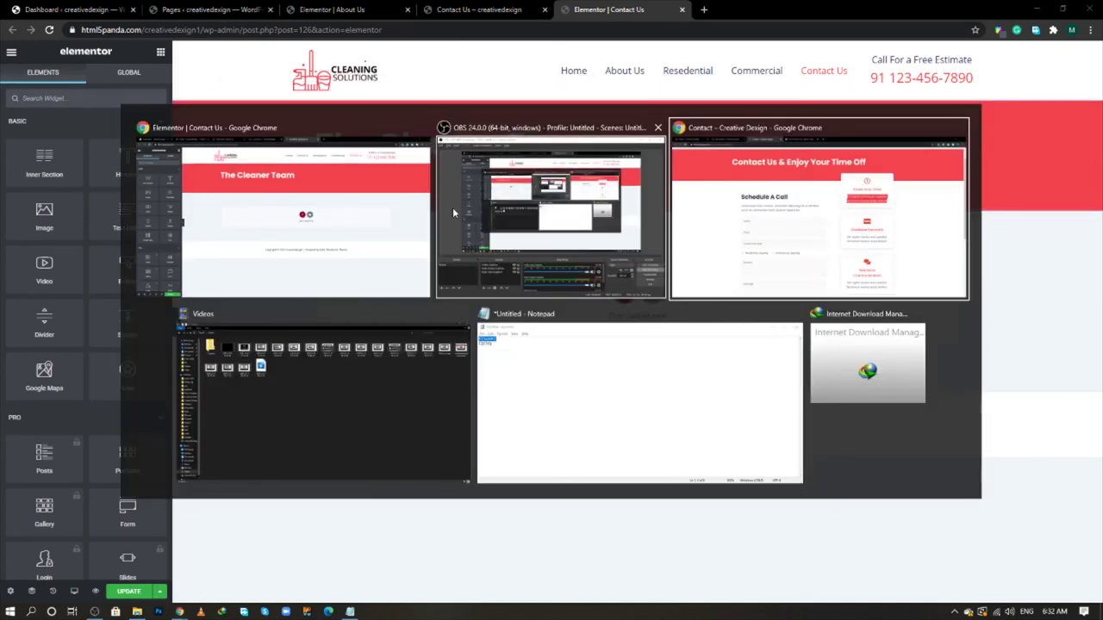
triple_click(343, 95)
right_click(349, 93)
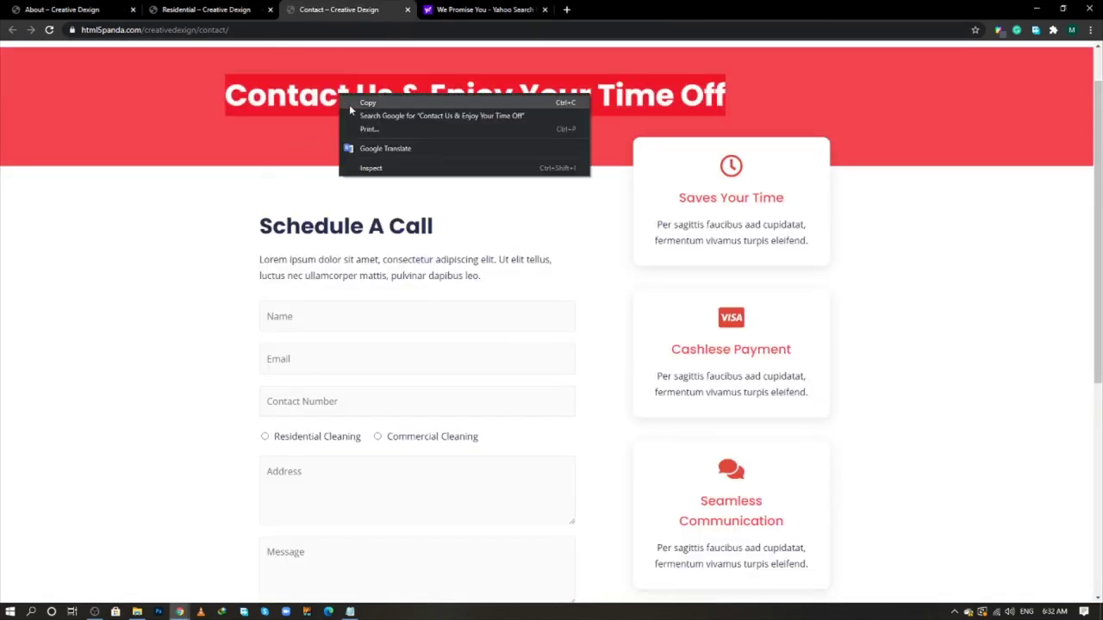
click(349, 105)
key(alt+Tab)
click(514, 148)
triple_click(437, 147)
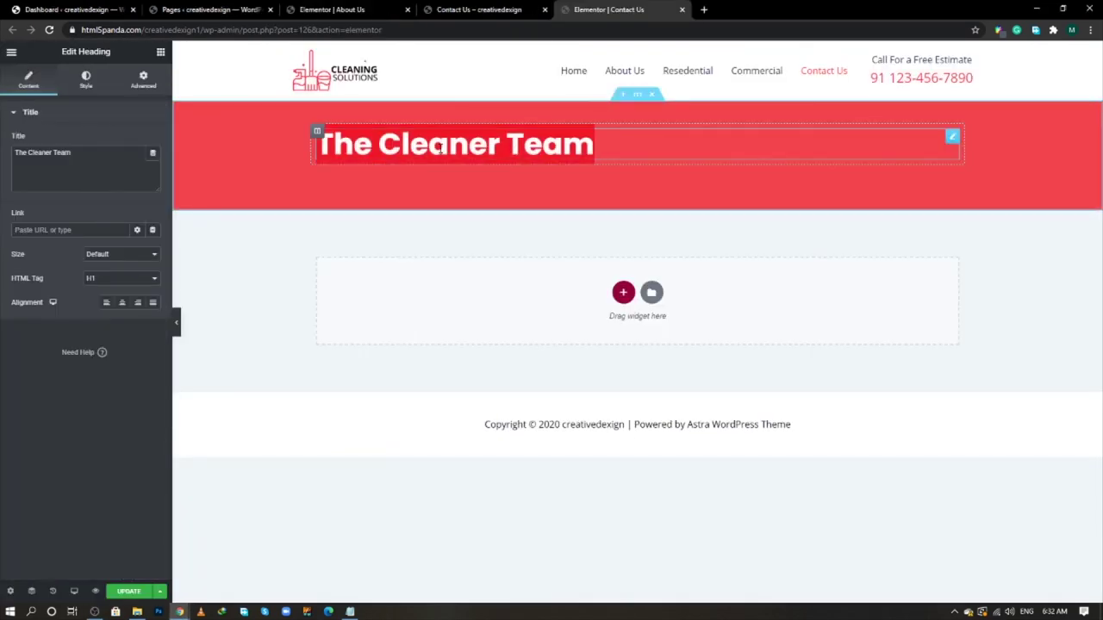
key(ctrl+v)
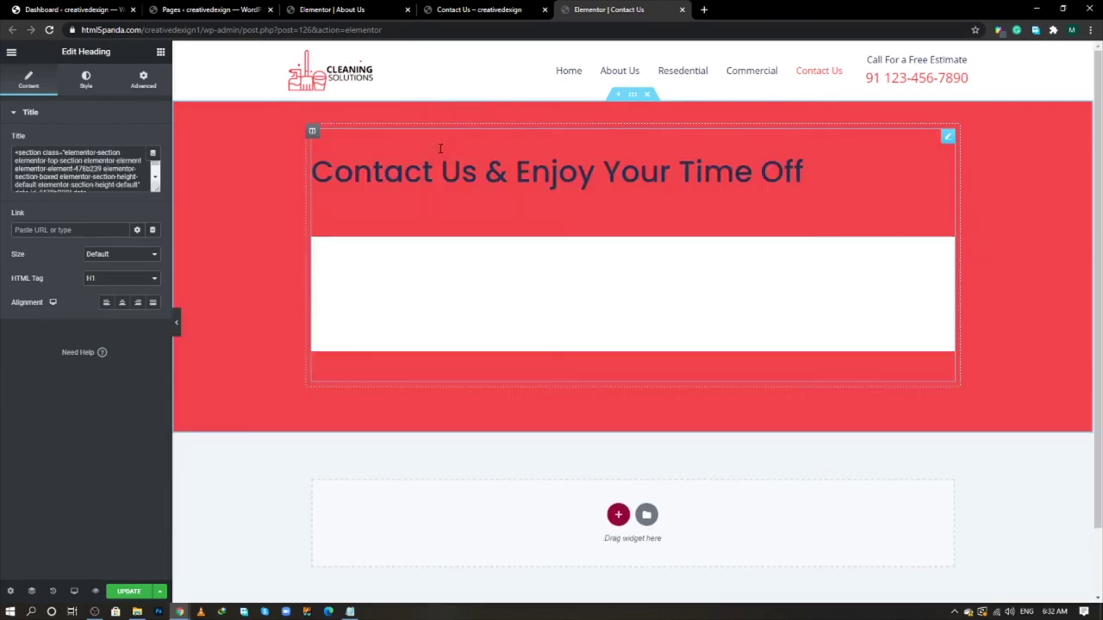
- Recopy the heading as plain text so the title reads 'Contact Us & Enjoy Your Time Off'
key(alt+Tab)
right_click(477, 97)
click(489, 105)
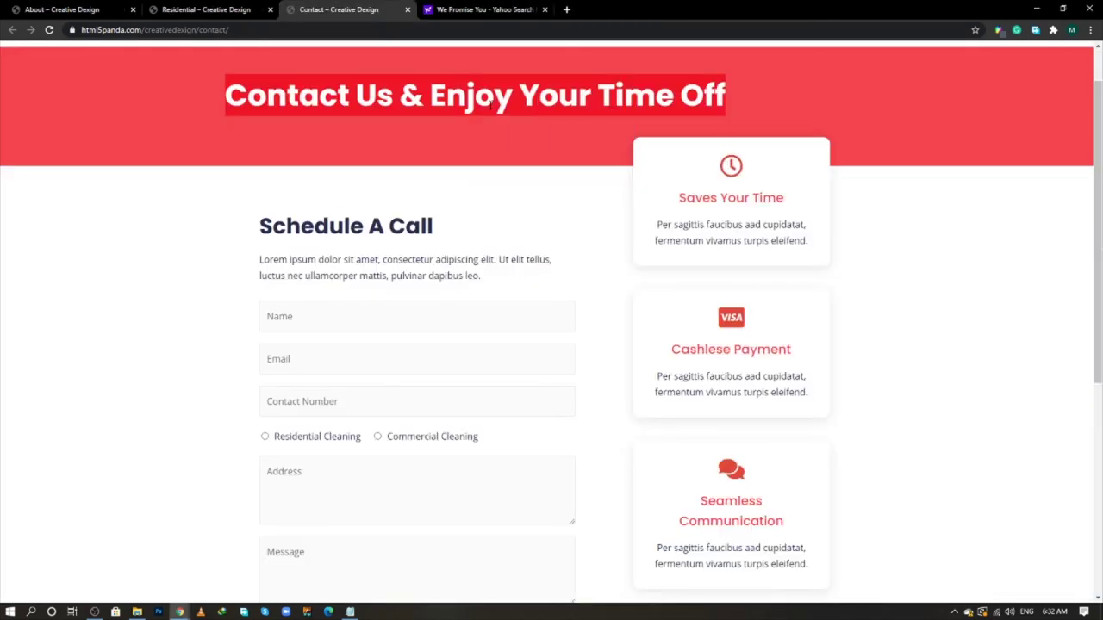
key(alt+Tab)
click(103, 175)
key(ctrl+a)
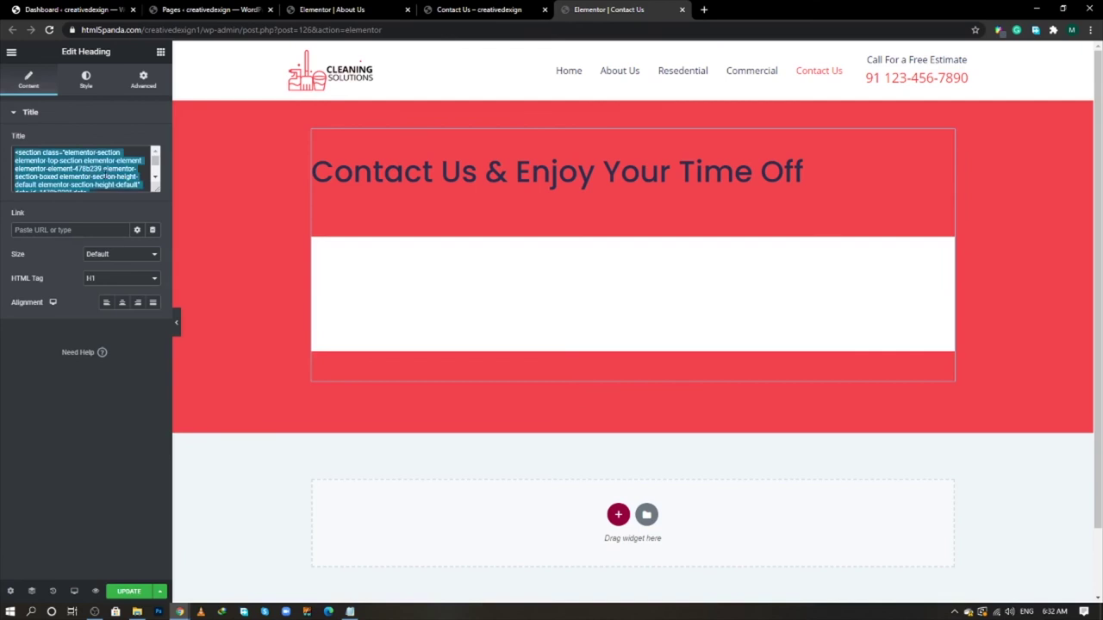
key(ctrl+v)
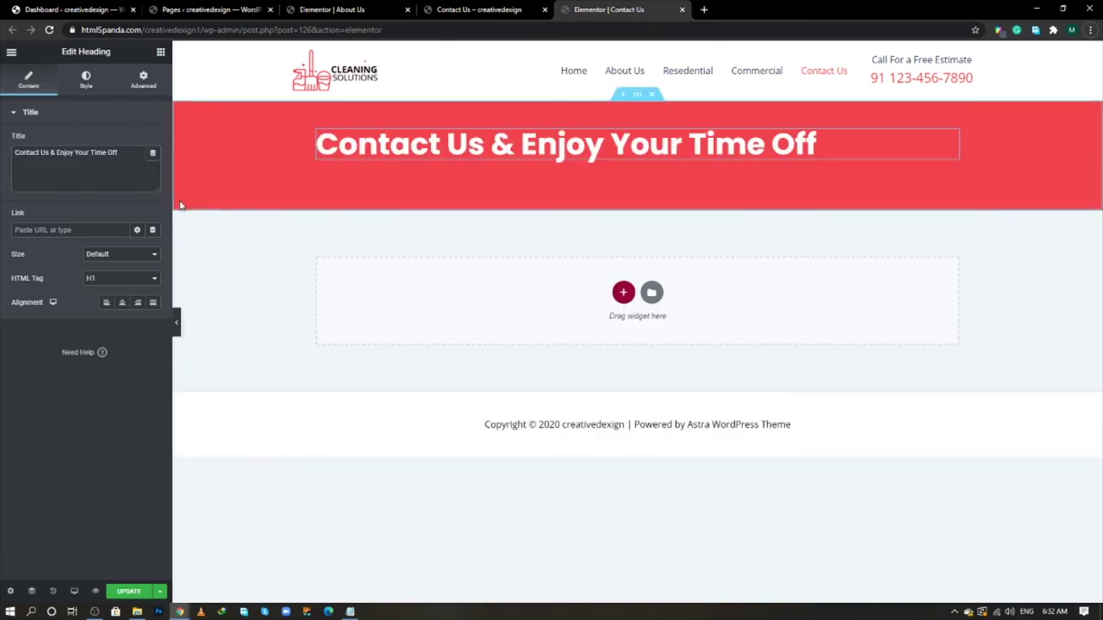
key(alt+Tab)
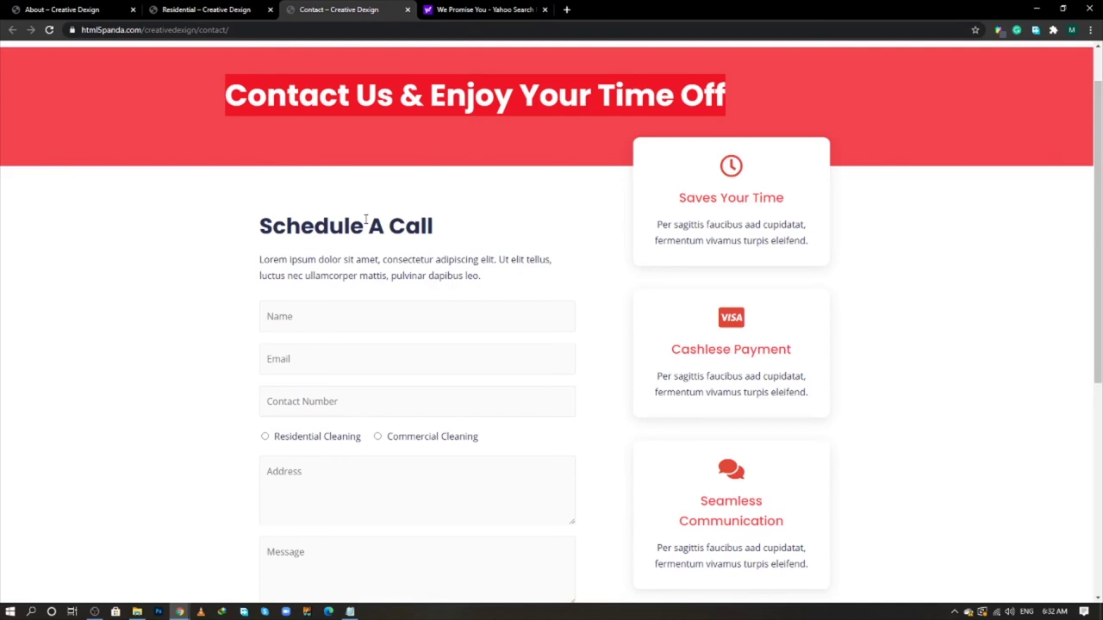
key(alt+Tab)
click(623, 293)
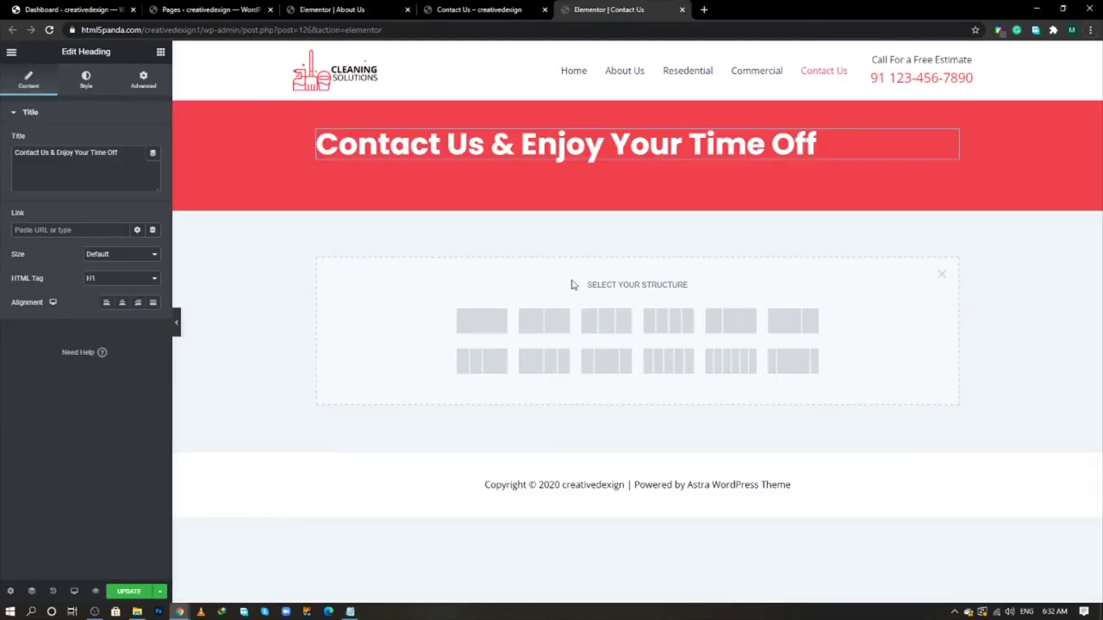
- Add a two-column section 1060 wide with no gap between the columns
click(537, 327)
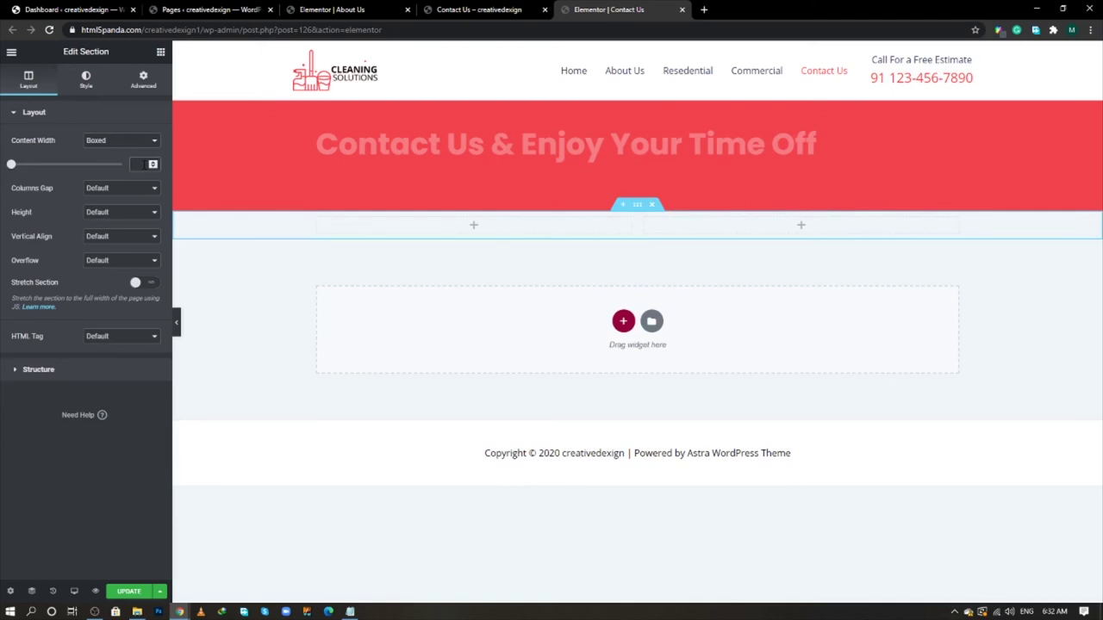
text(1060)
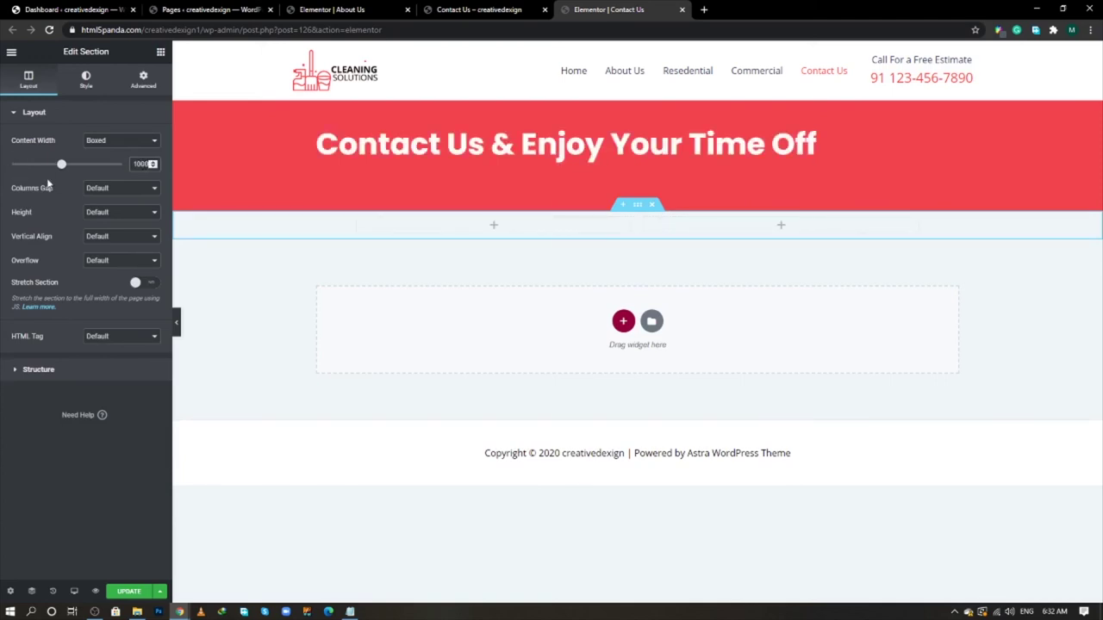
click(97, 196)
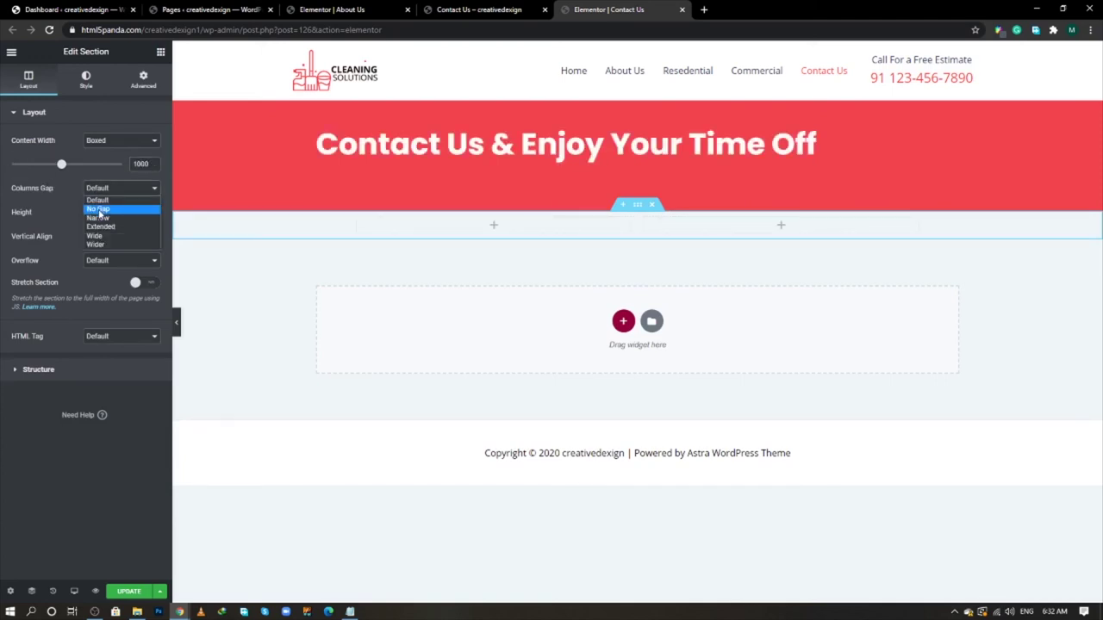
click(98, 209)
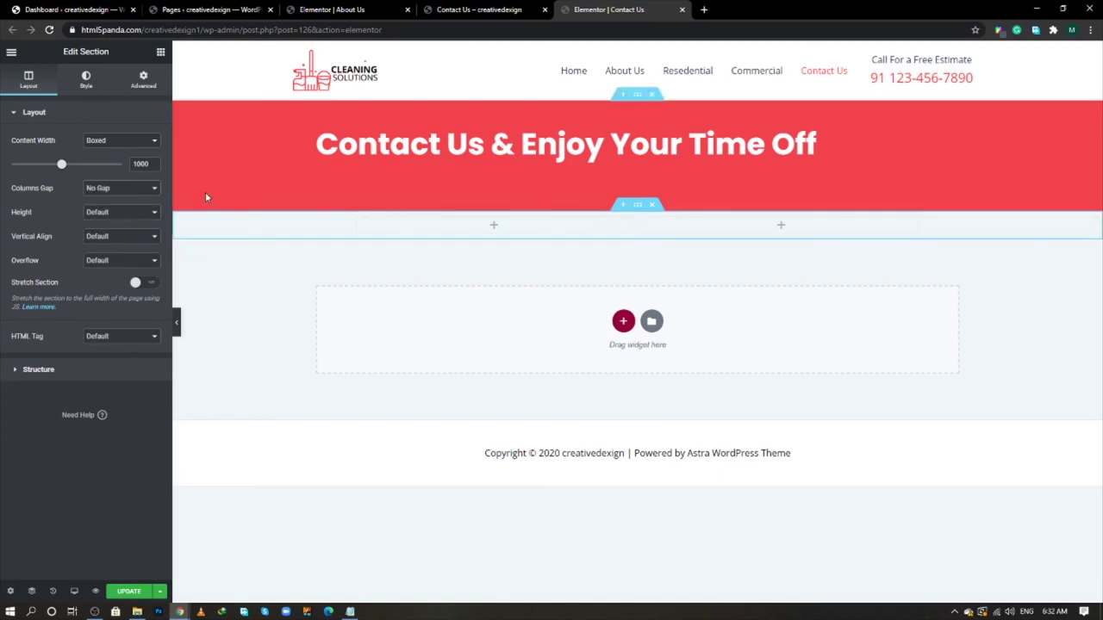
- Set the left column's width to 60% and drop a Heading widget into it
click(357, 219)
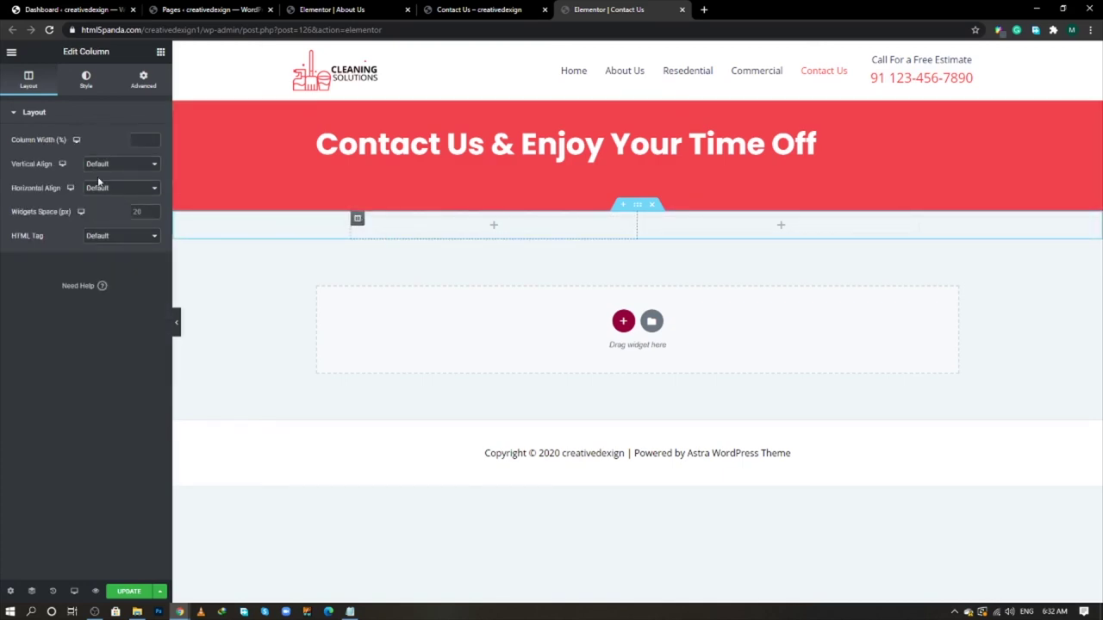
click(138, 140)
text(60)
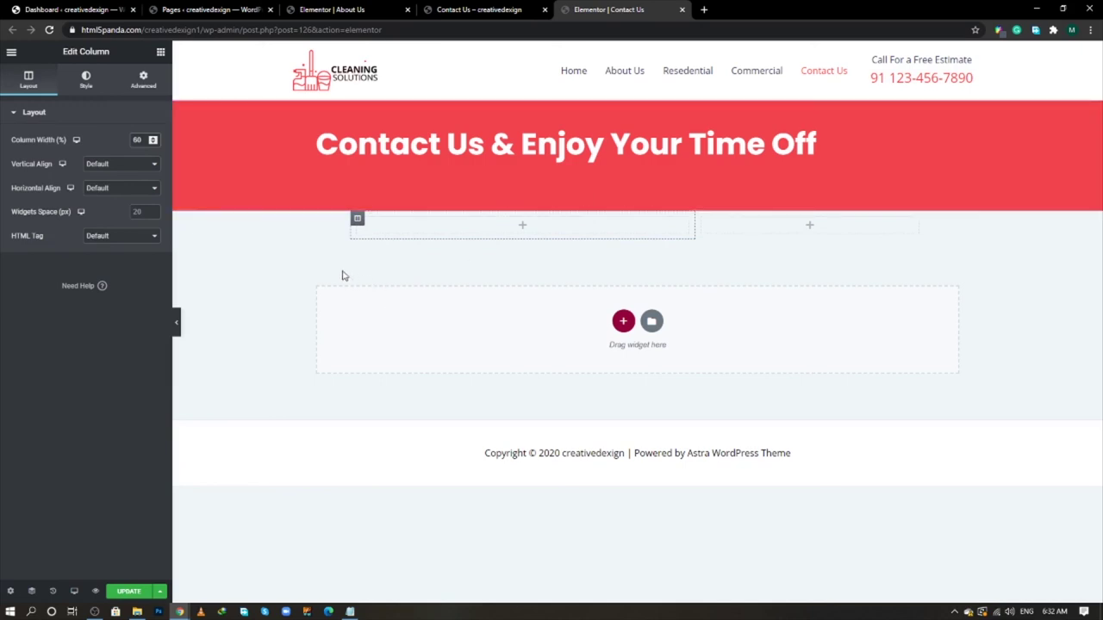
key(alt+Tab)
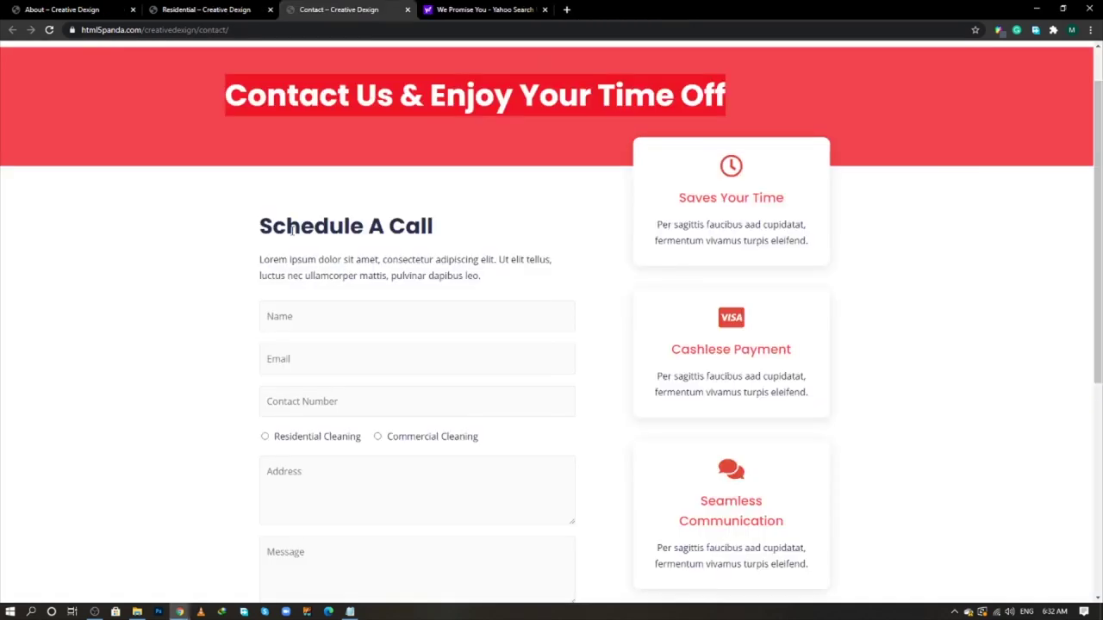
key(alt+Tab)
click(160, 52)
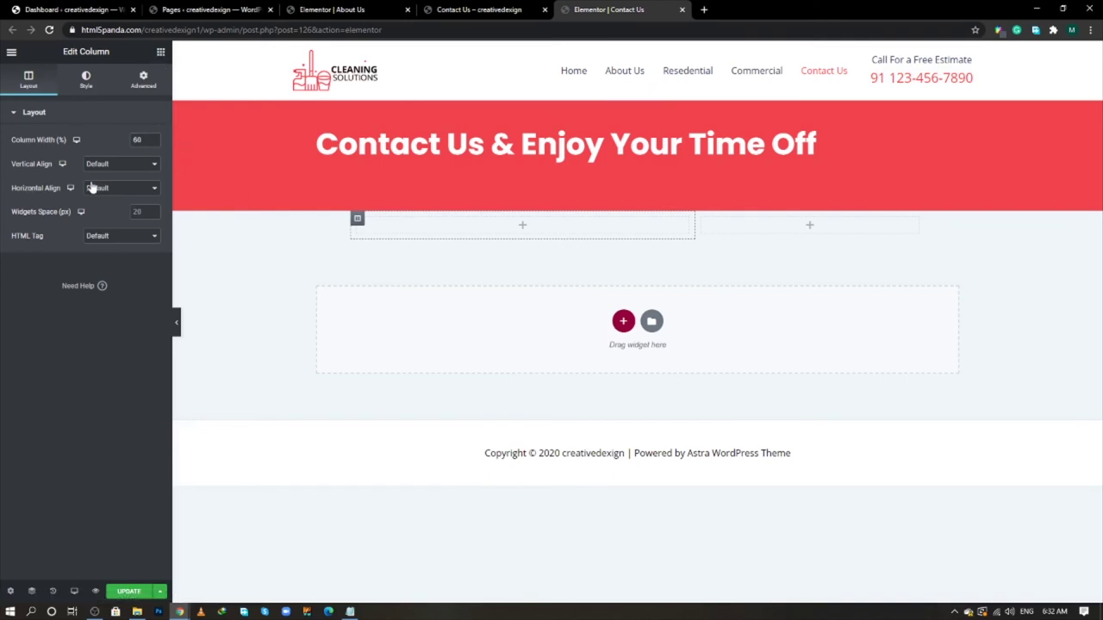
drag(110, 166, 468, 222)
- Add a text block below the heading in the left column
click(160, 53)
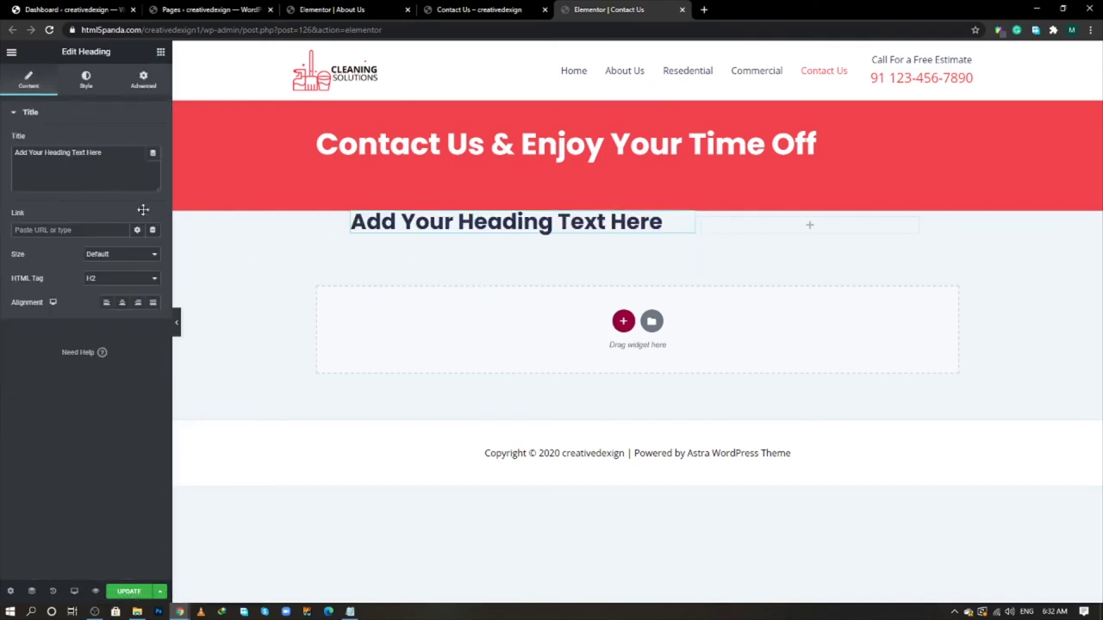
drag(135, 216, 483, 237)
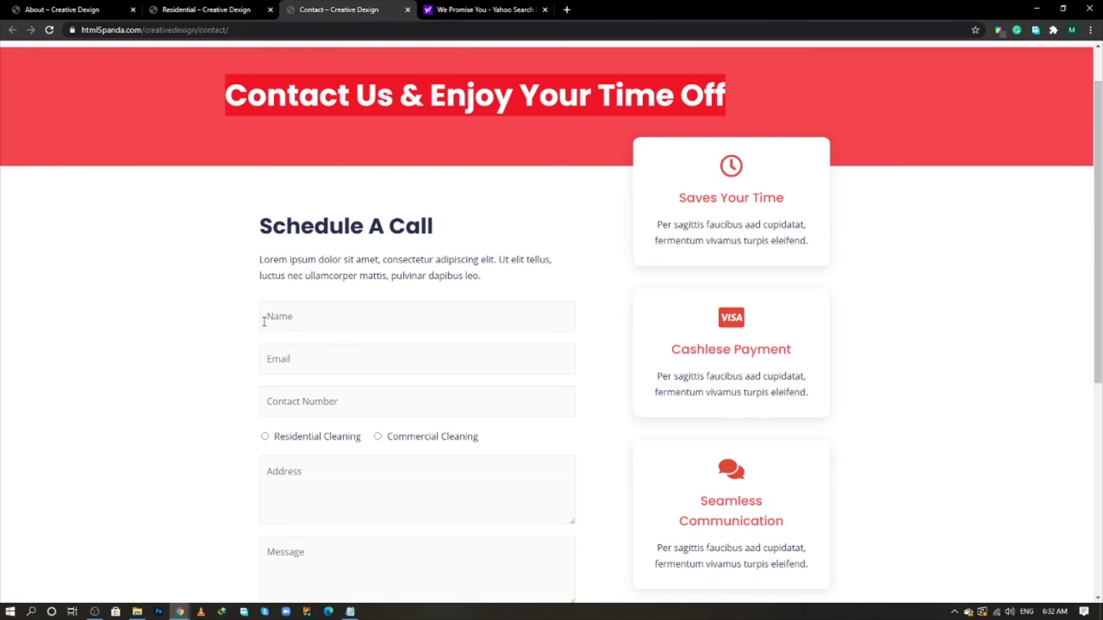
key(alt+Tab)
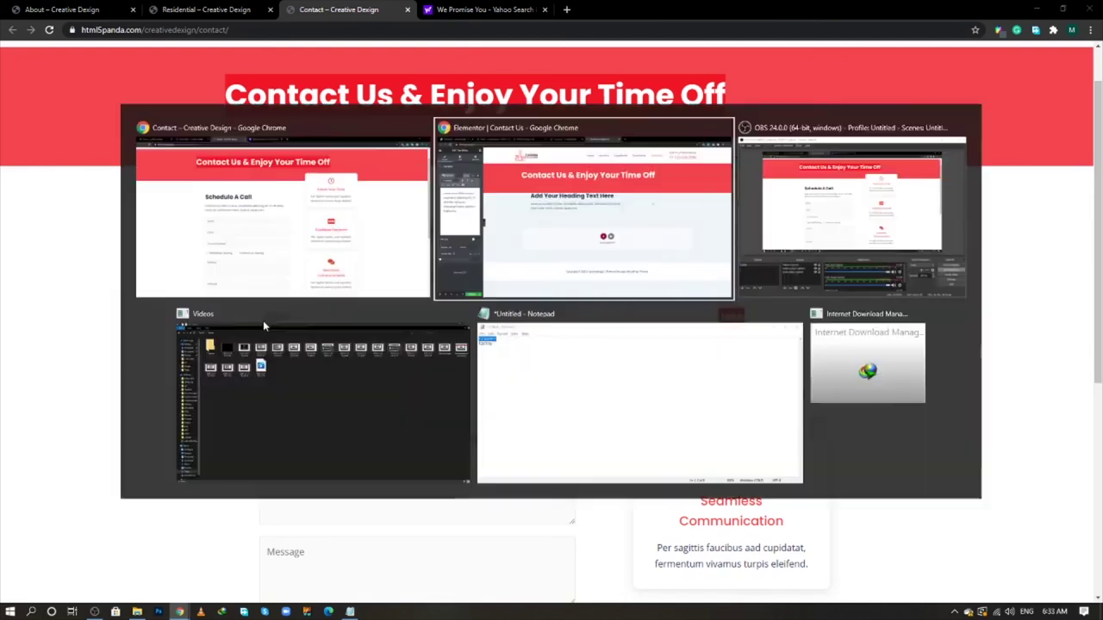
- Search 'shor' and place a Shortcode widget below the left-column text
click(160, 52)
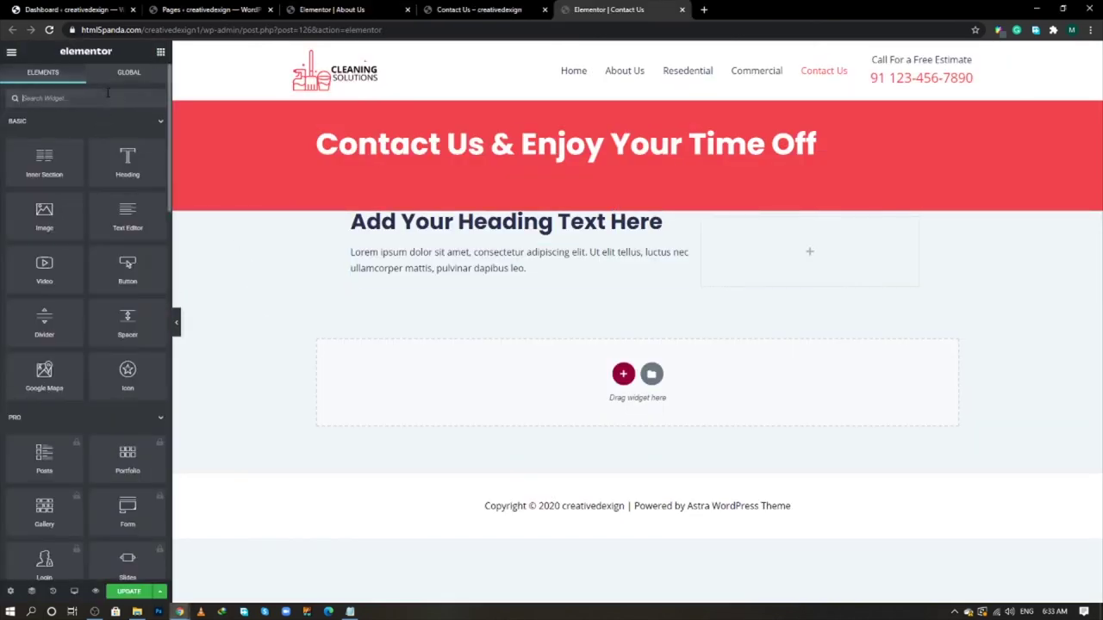
text(short)
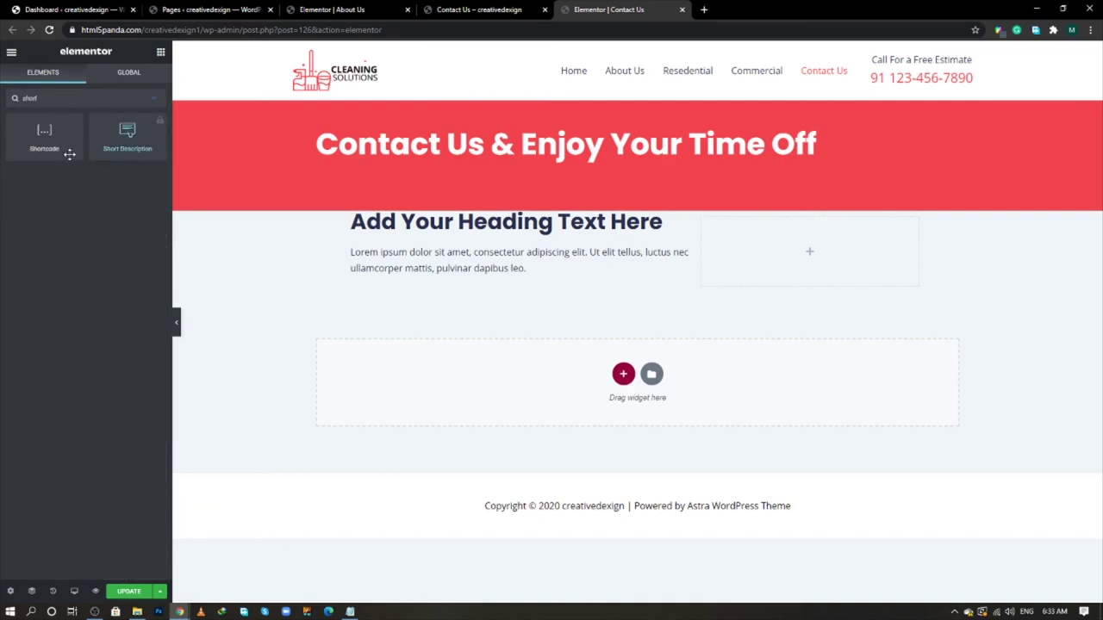
drag(44, 134, 511, 278)
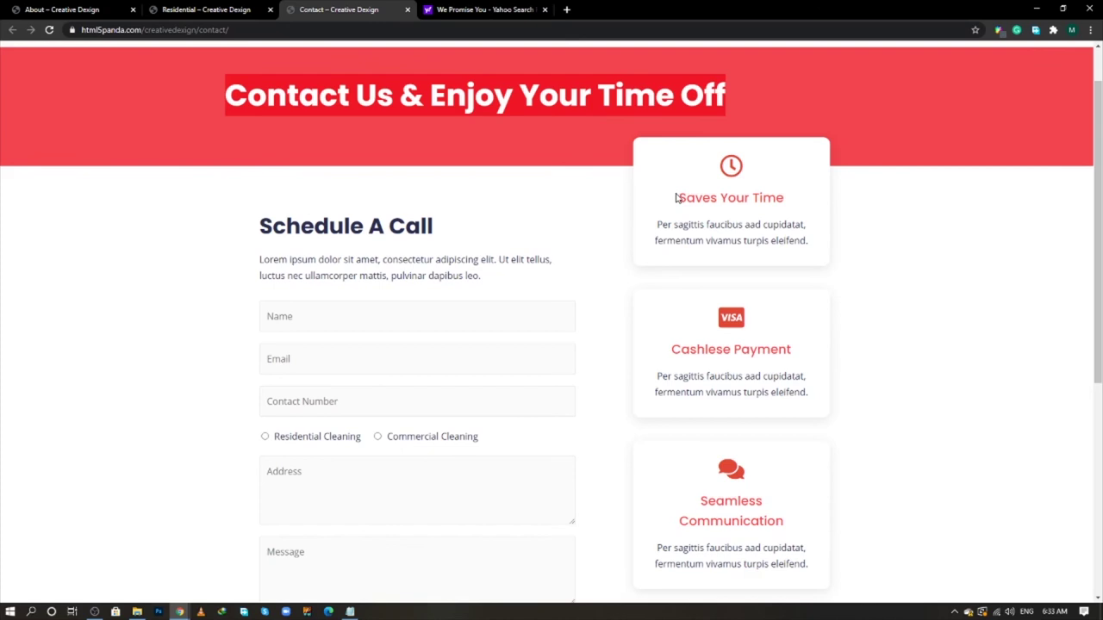
drag(677, 199, 777, 227)
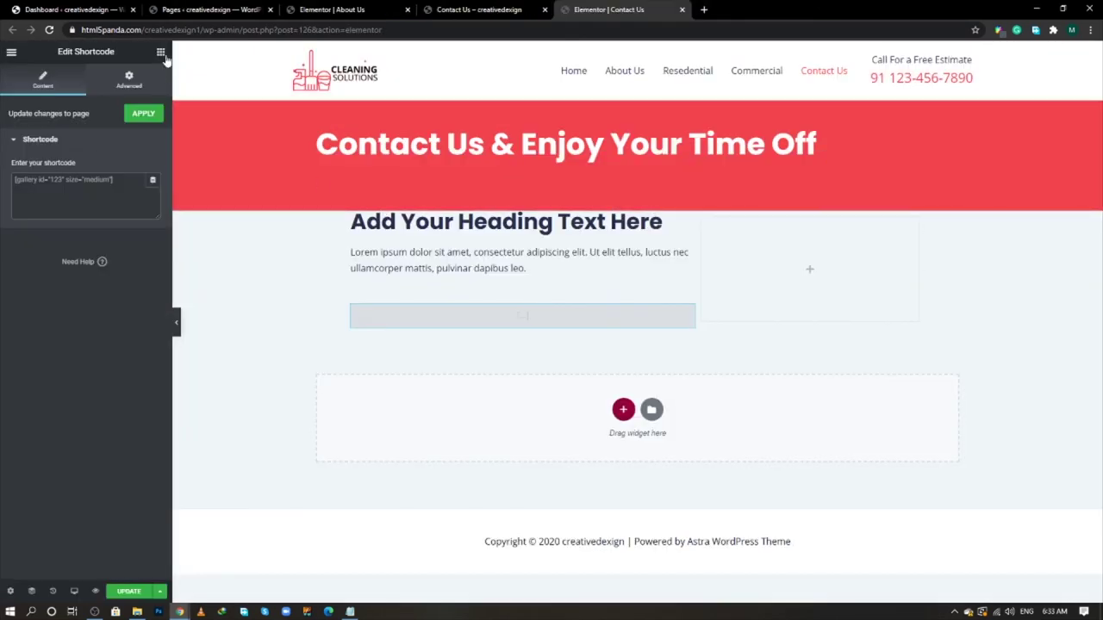
click(160, 53)
- Place an Icon Box in the right column with an unlinked top margin of -50
text(icon)
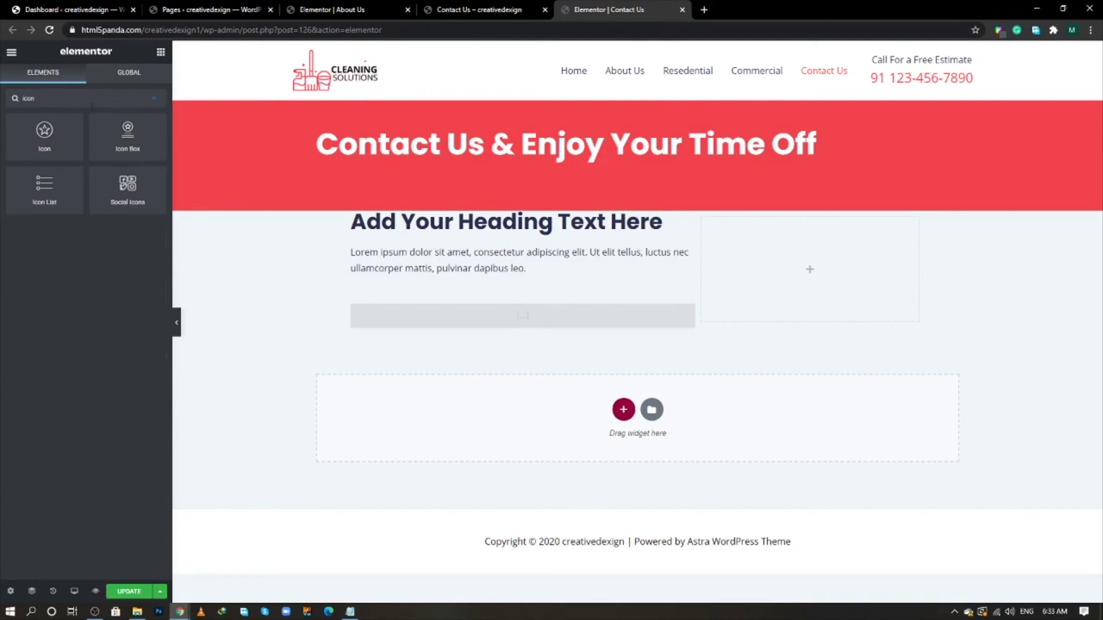
drag(118, 140, 758, 268)
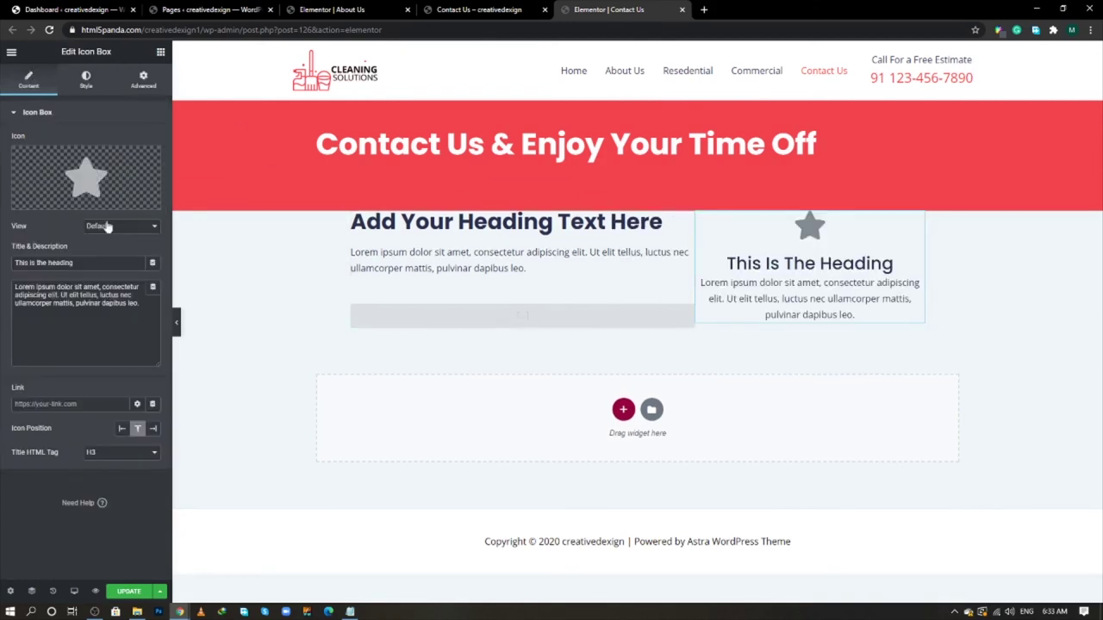
key(alt+Tab)
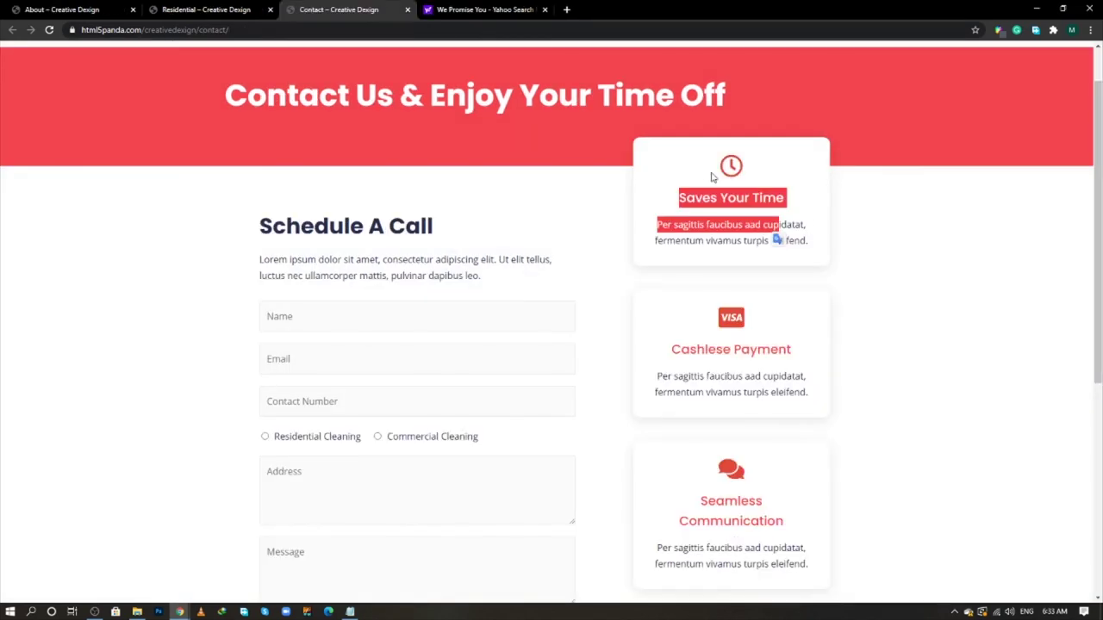
click(650, 155)
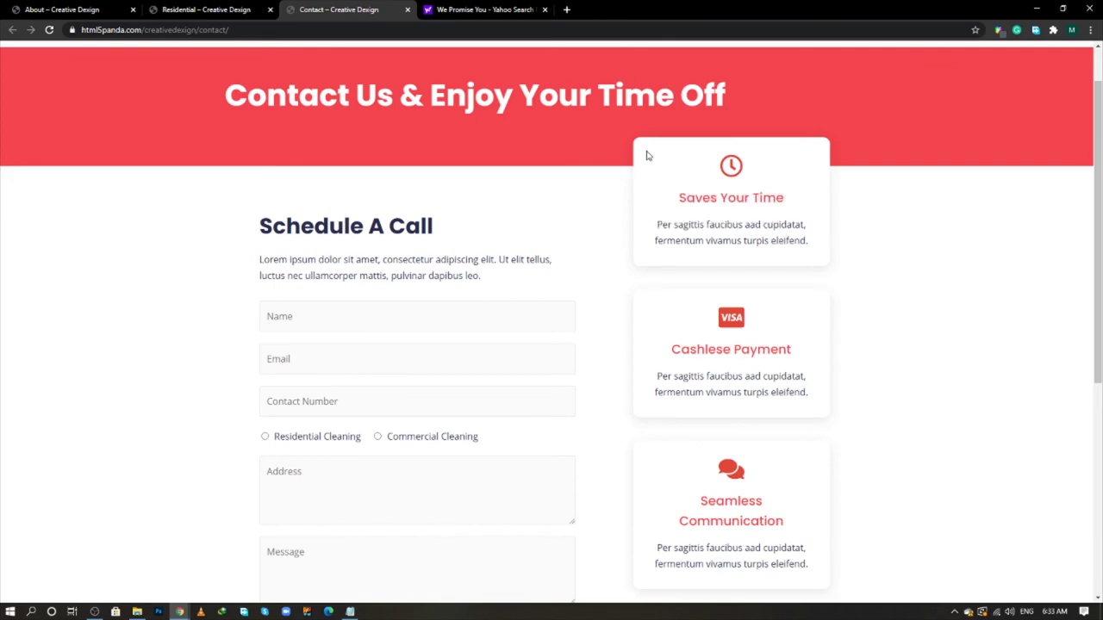
key(alt+Tab)
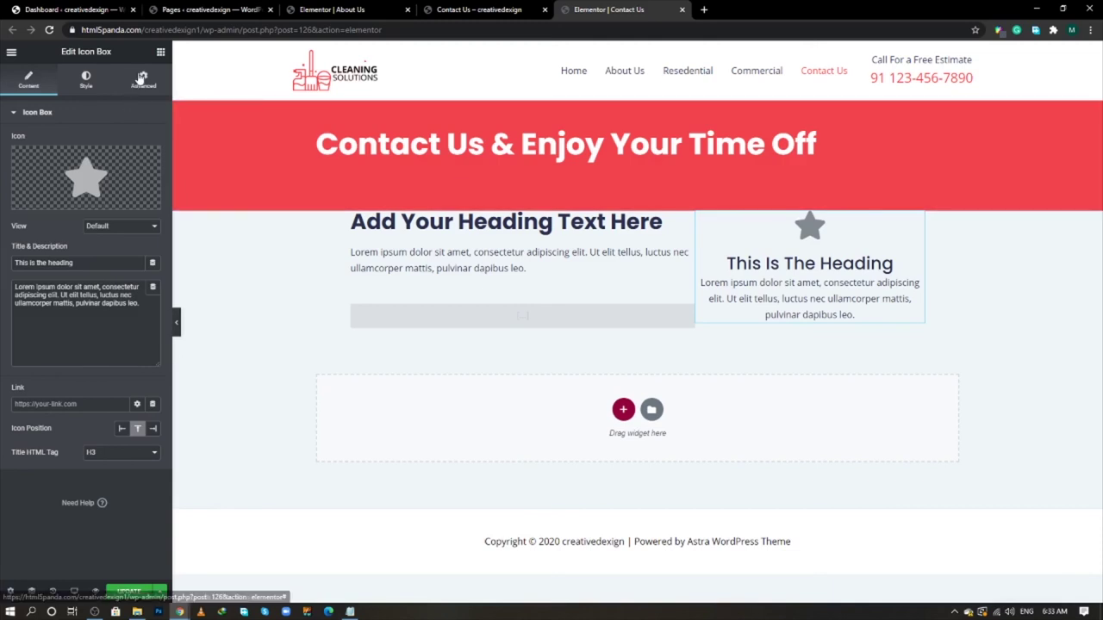
click(143, 80)
click(145, 161)
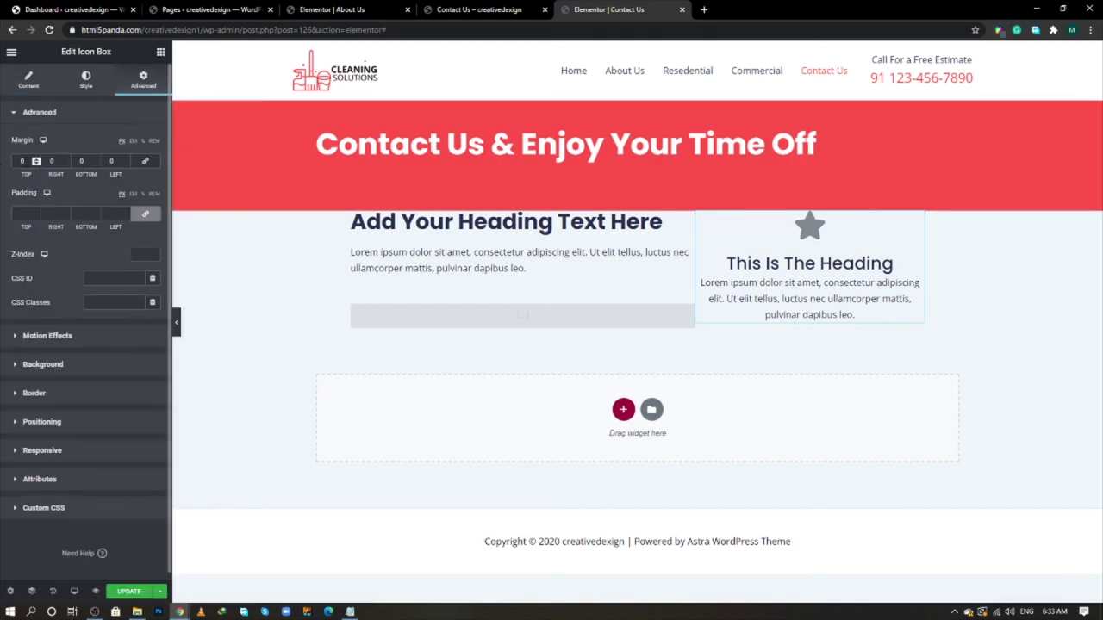
text(-50)
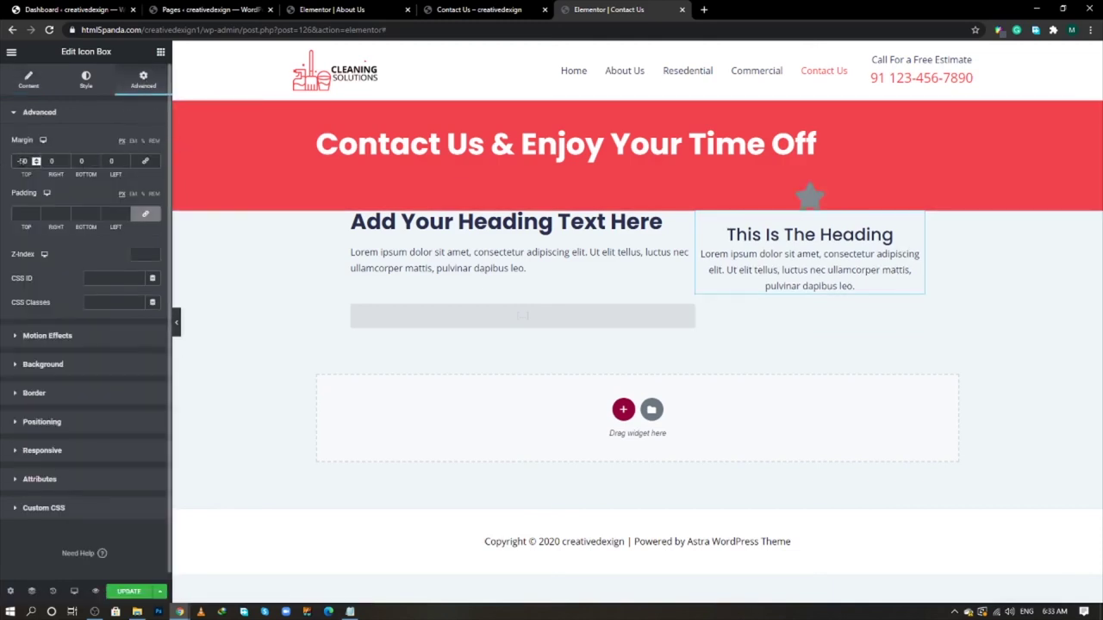
key(alt+Tab)
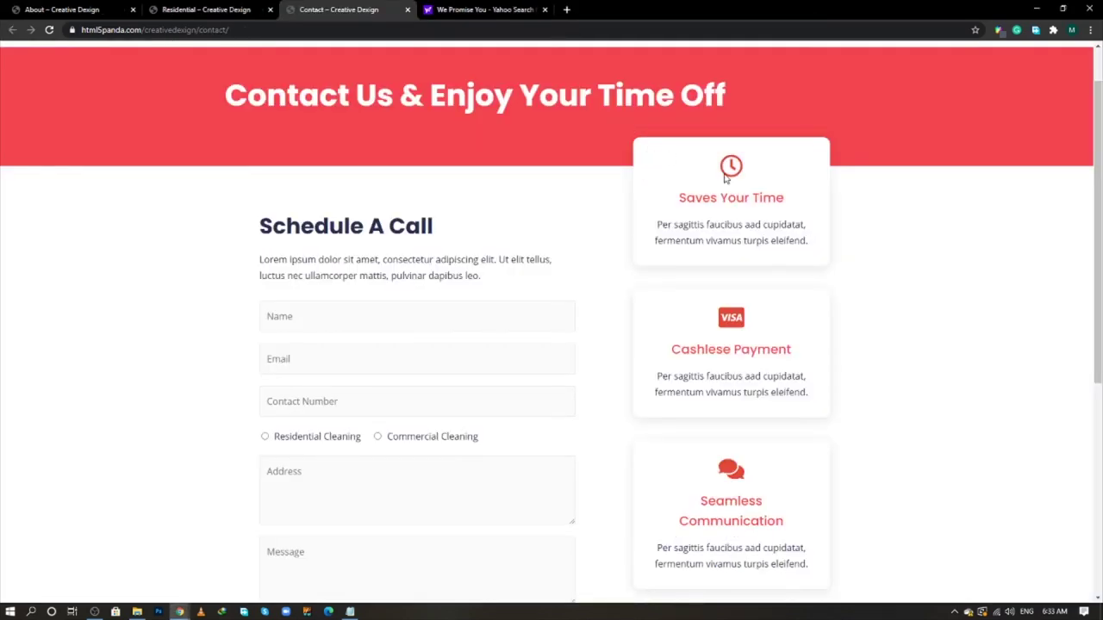
key(alt+Tab)
- Give the right column a white Classic background colour
click(702, 220)
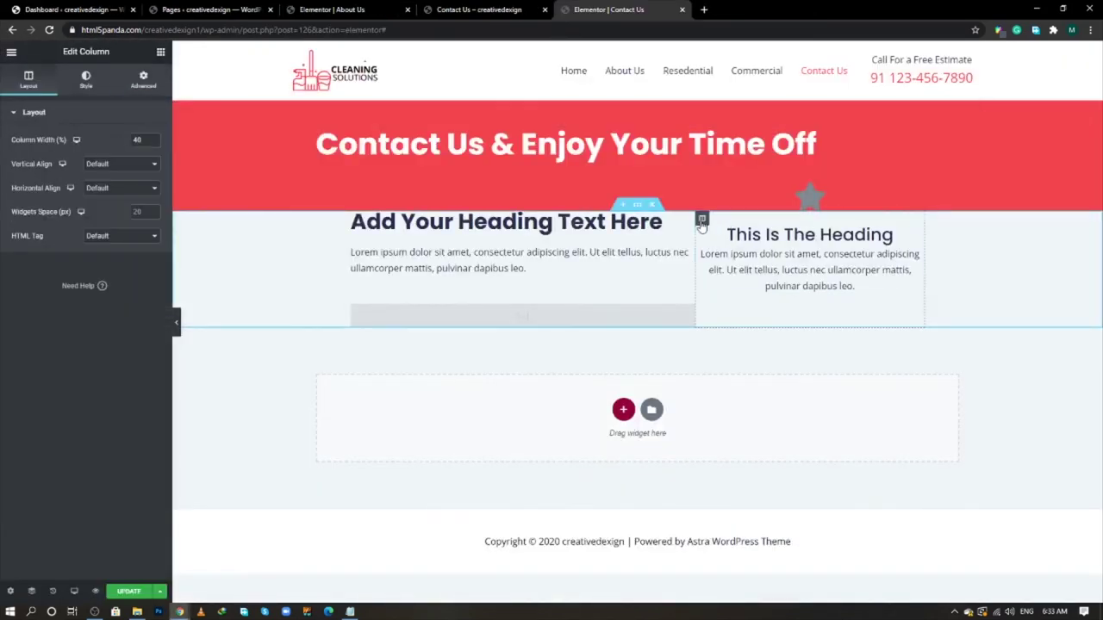
click(86, 80)
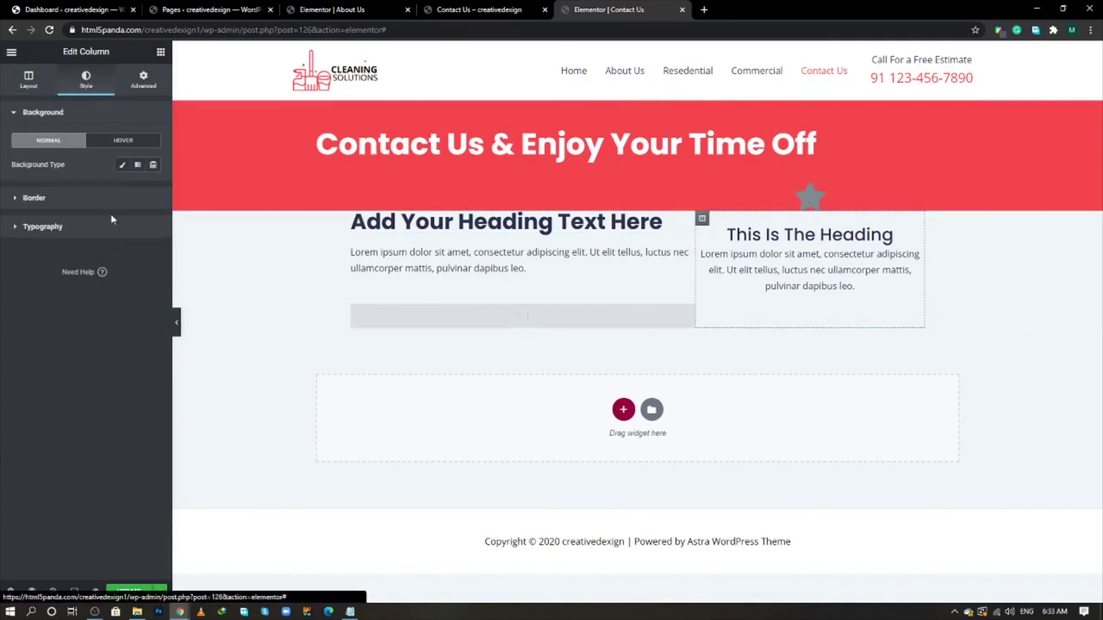
click(122, 164)
click(152, 188)
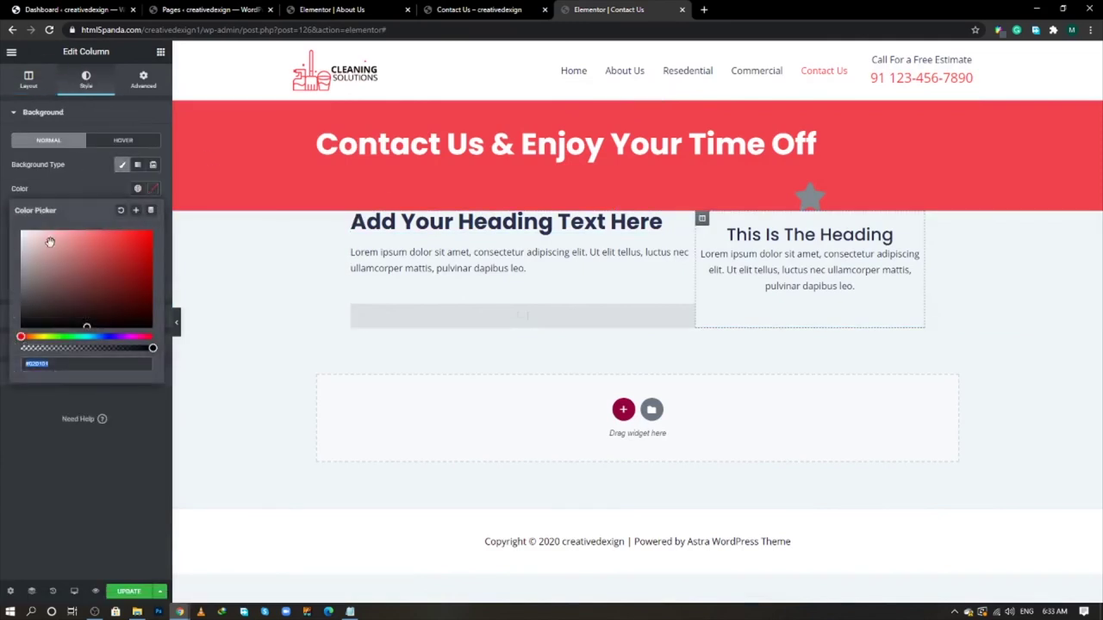
drag(50, 242, 2, 223)
click(75, 183)
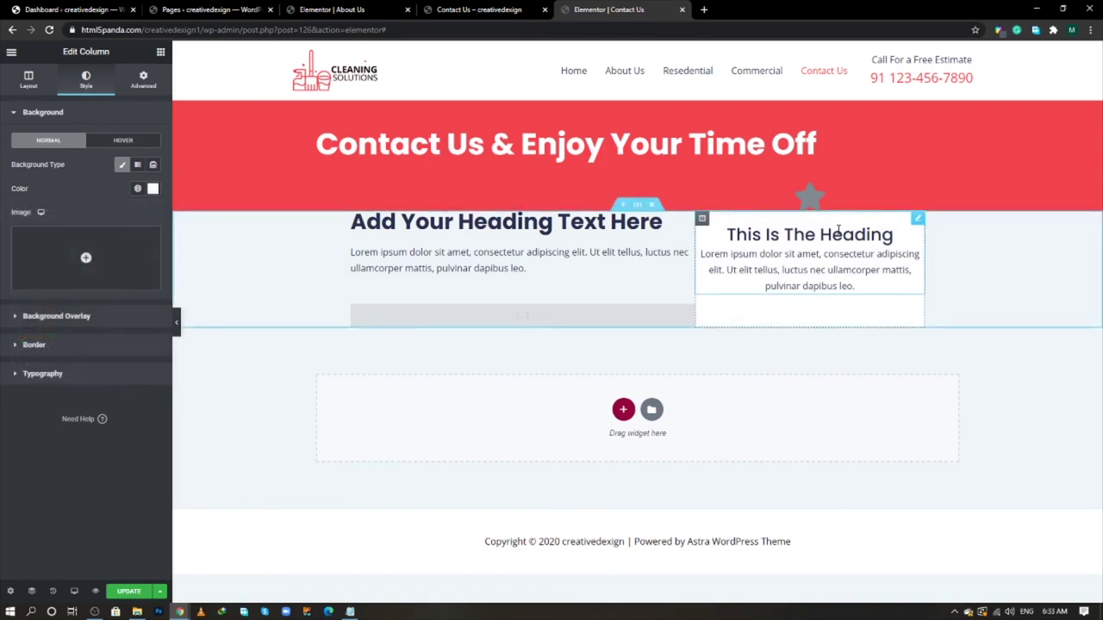
click(916, 218)
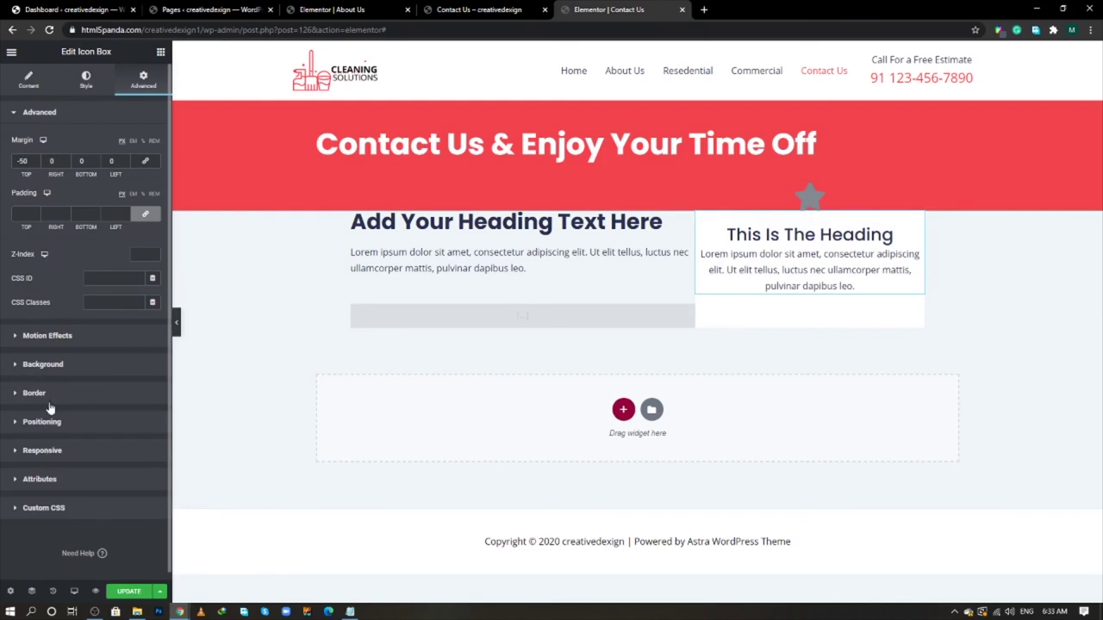
- Set the icon box's Title HTML Tag to H5
click(29, 80)
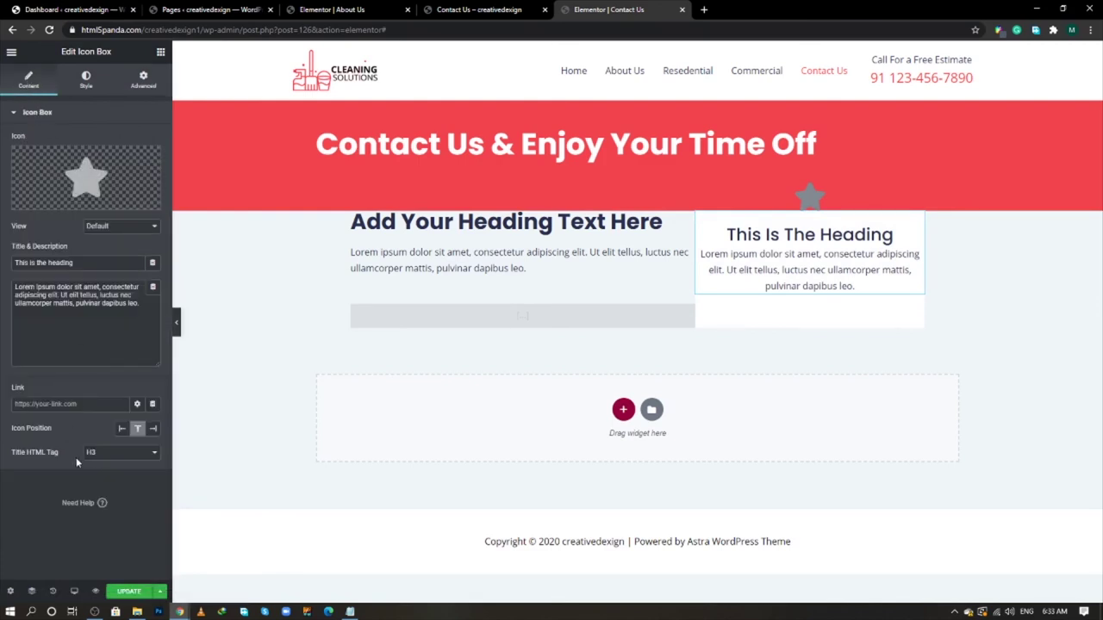
click(109, 455)
click(101, 500)
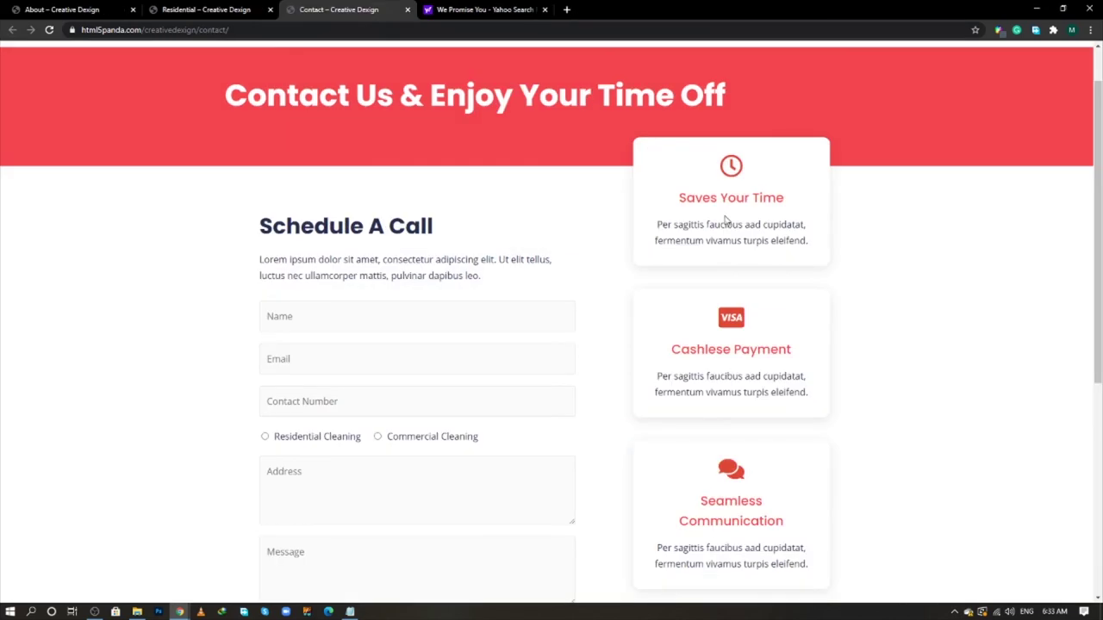
- Replace the icon box description with the Per sagittis paragraph copied from the live page
triple_click(724, 224)
key(ctrl+c)
right_click(724, 228)
click(752, 235)
key(alt+Tab)
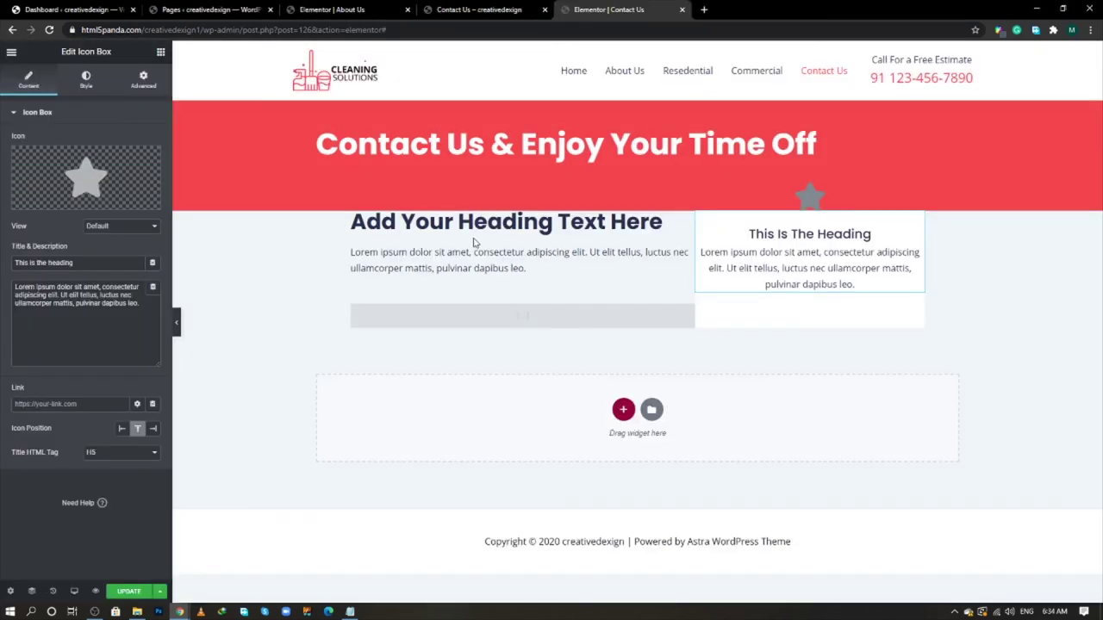
click(101, 315)
key(ctrl+a)
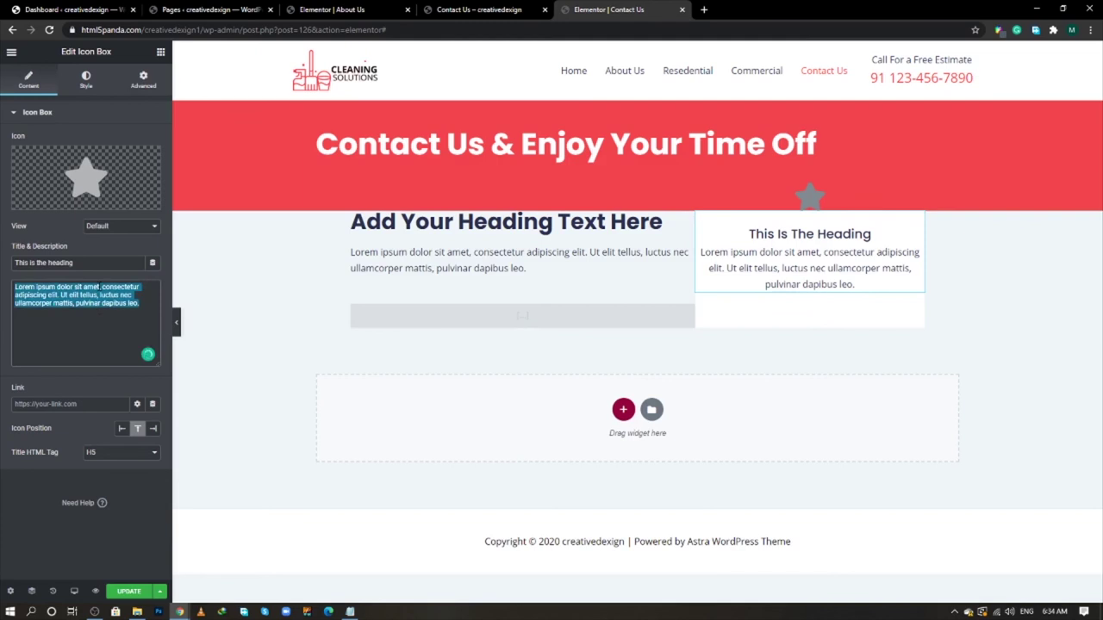
key(ctrl+v)
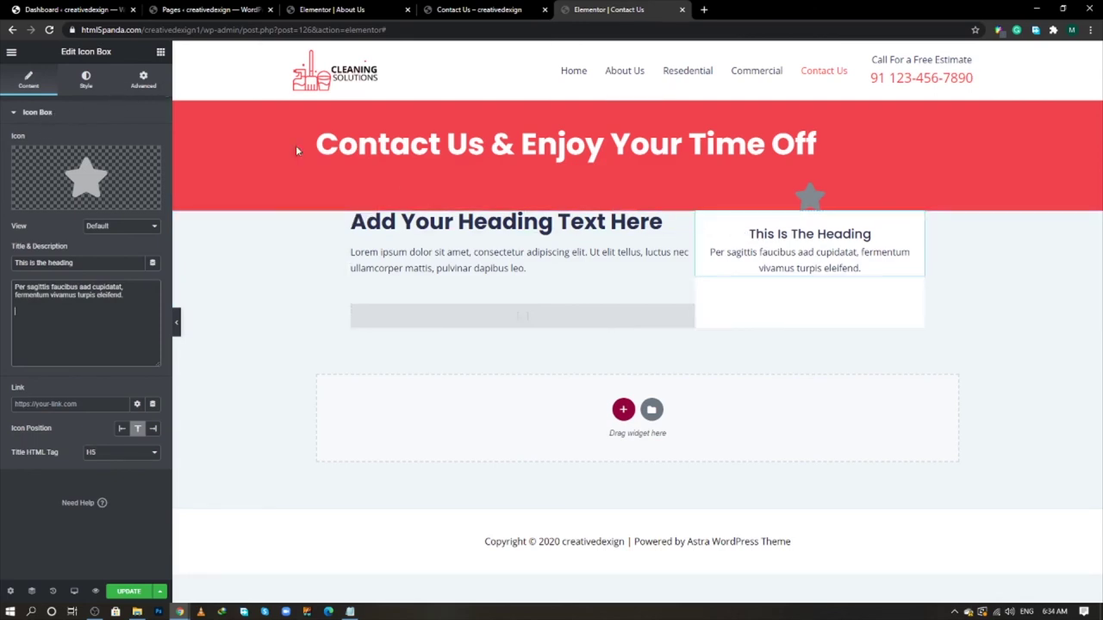
- Clear the right column's white background colour
click(701, 218)
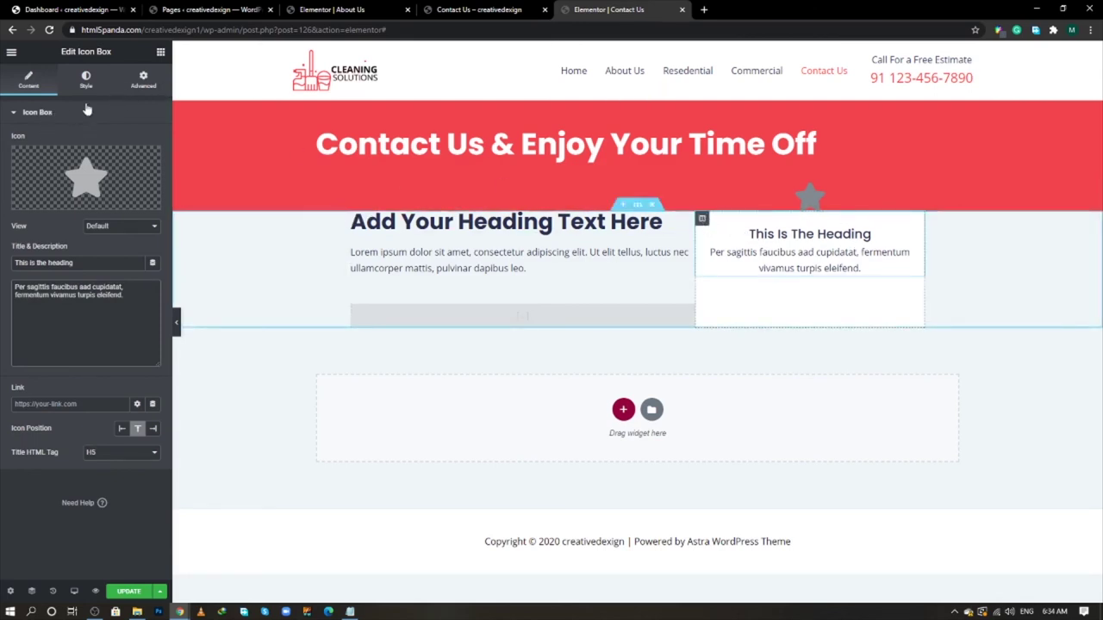
click(86, 79)
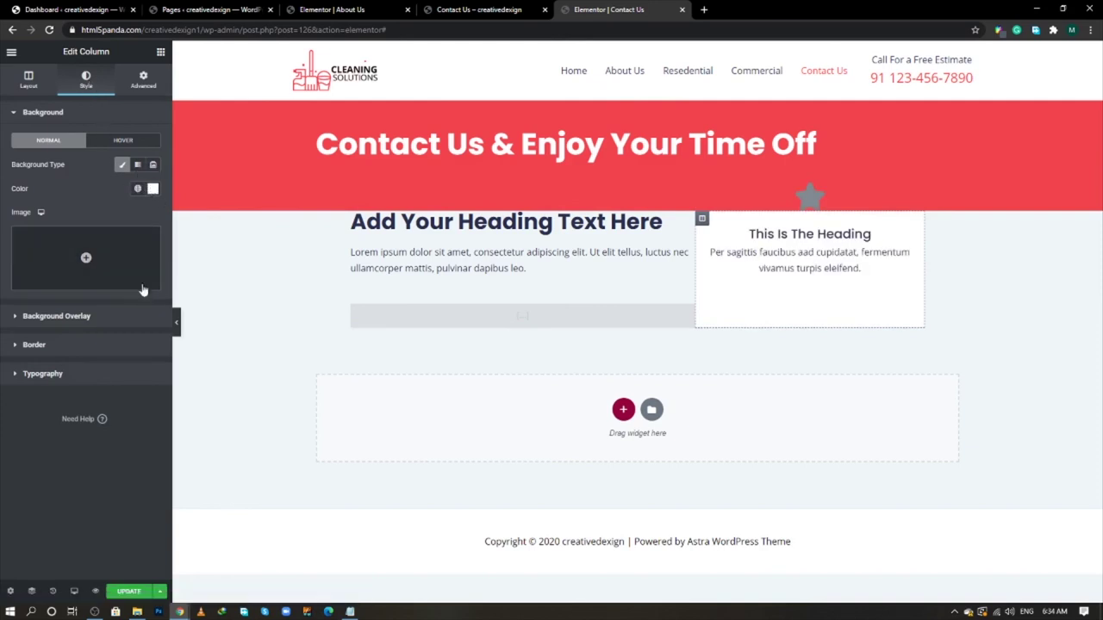
click(153, 188)
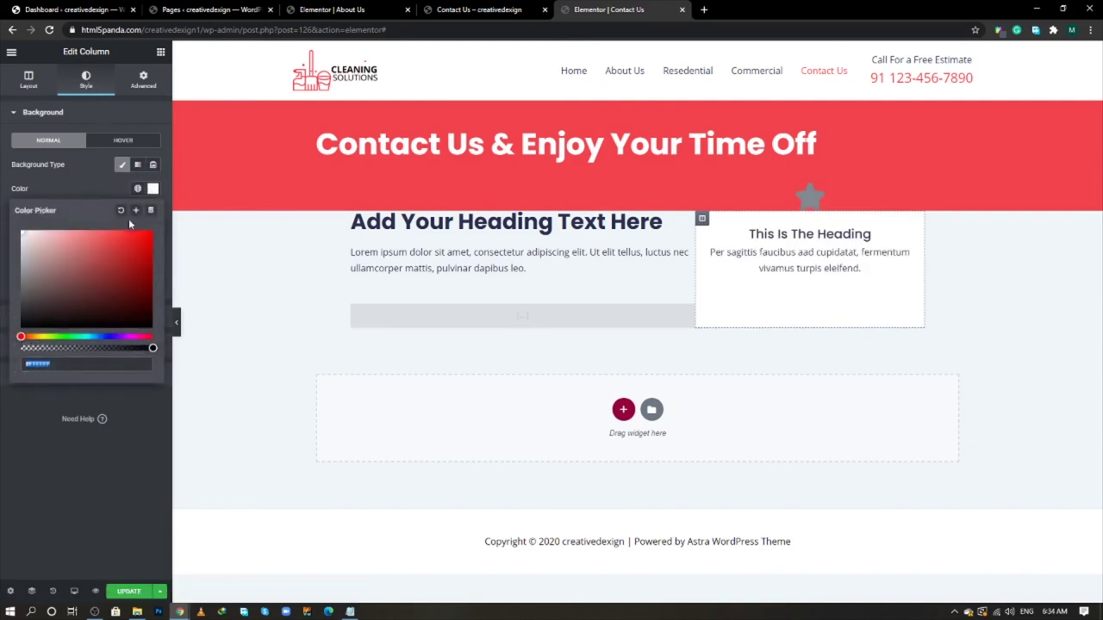
key(BackSpace)
click(97, 185)
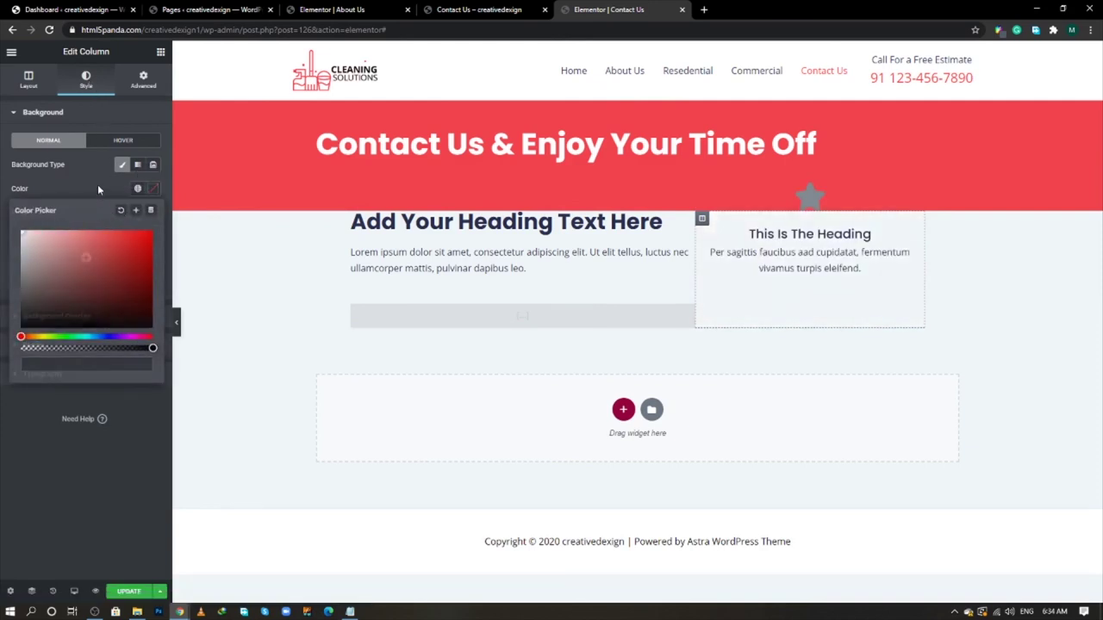
click(914, 222)
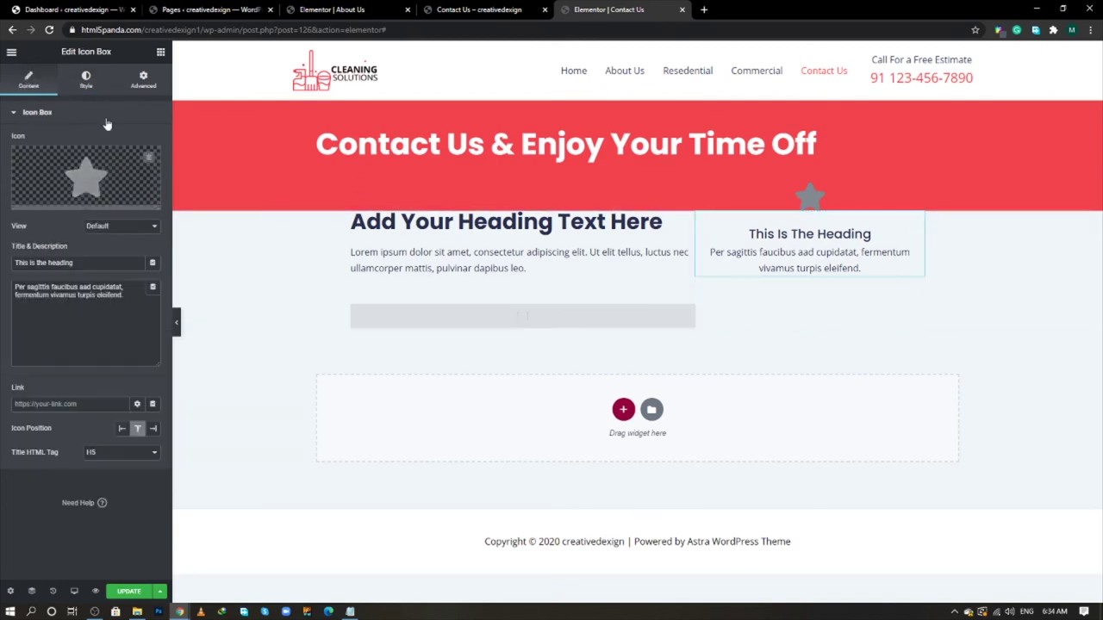
- Try a white star icon colour, then reset it to the default
click(84, 80)
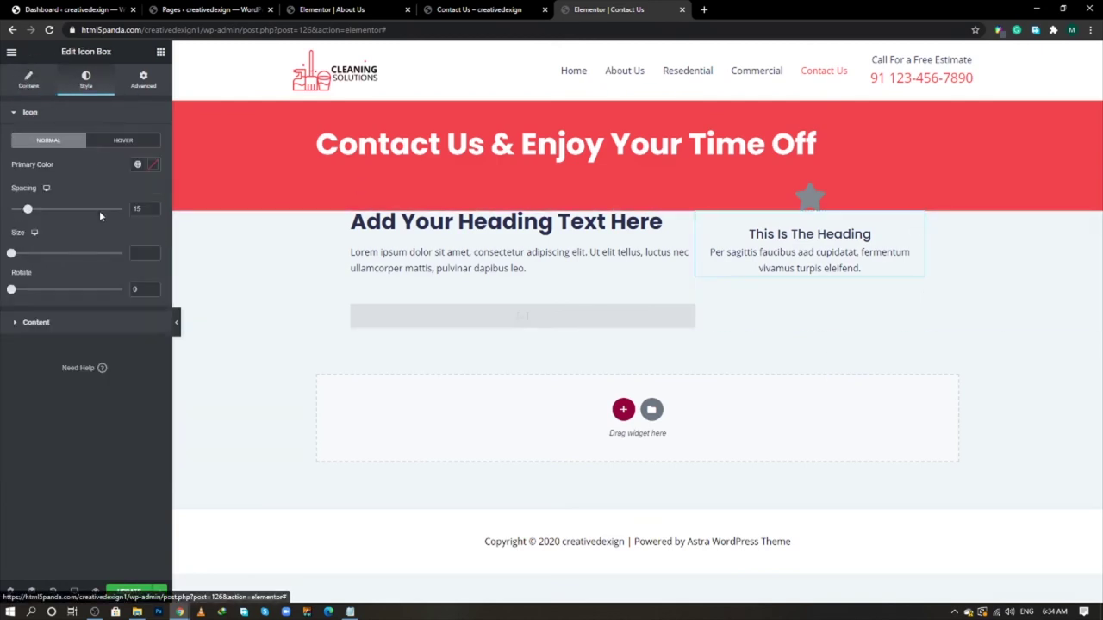
click(152, 165)
drag(106, 234, 1, 170)
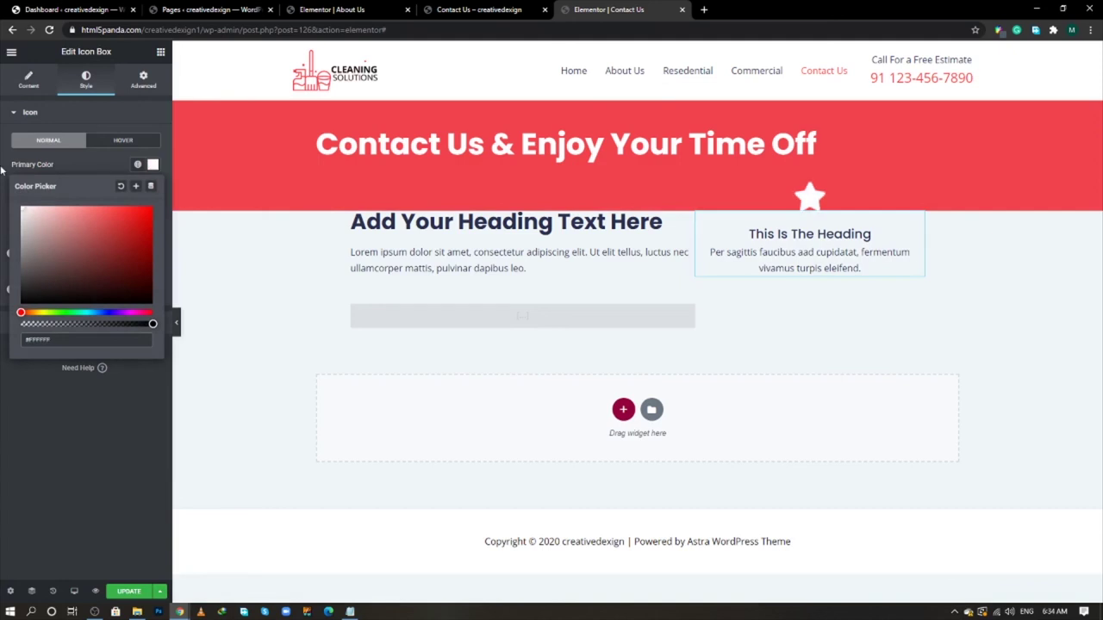
click(120, 186)
click(101, 165)
- Give the icon box a white Classic background
click(143, 80)
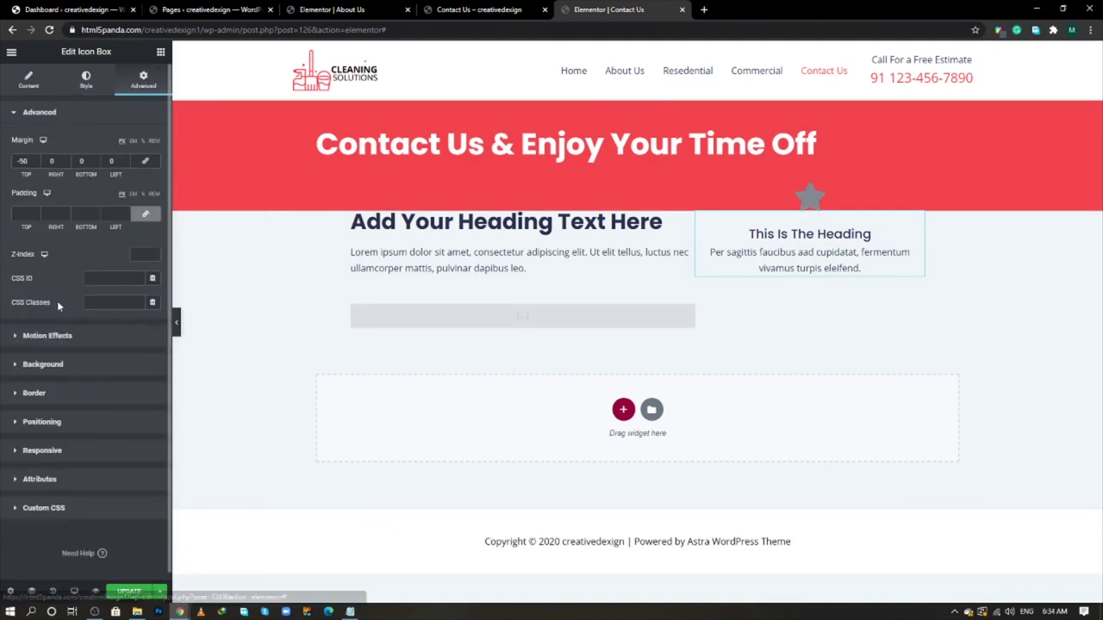
click(62, 368)
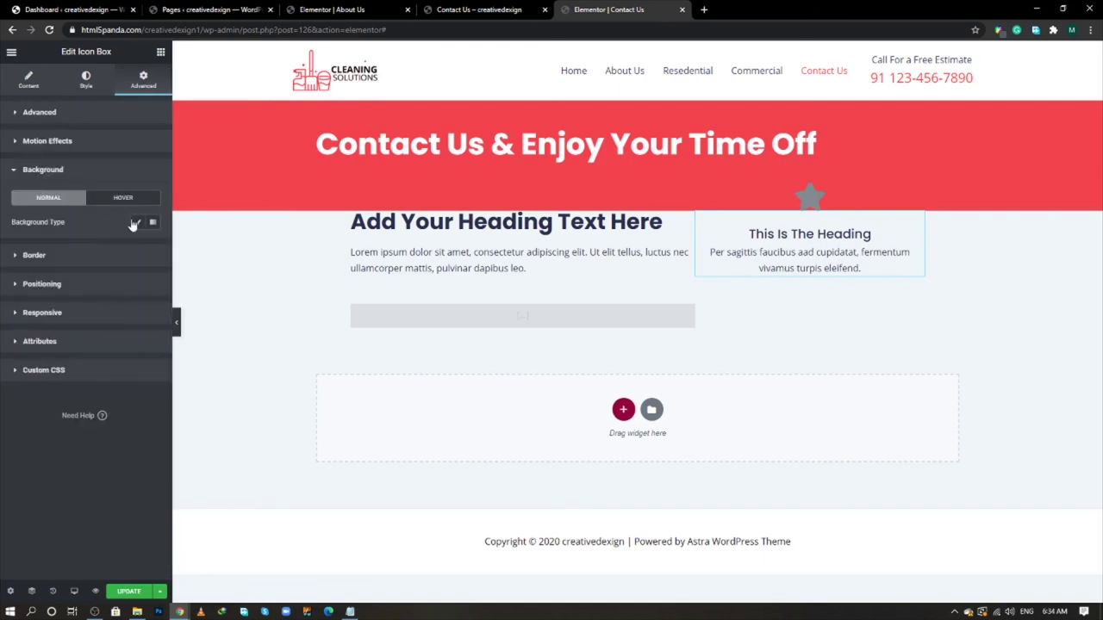
click(137, 221)
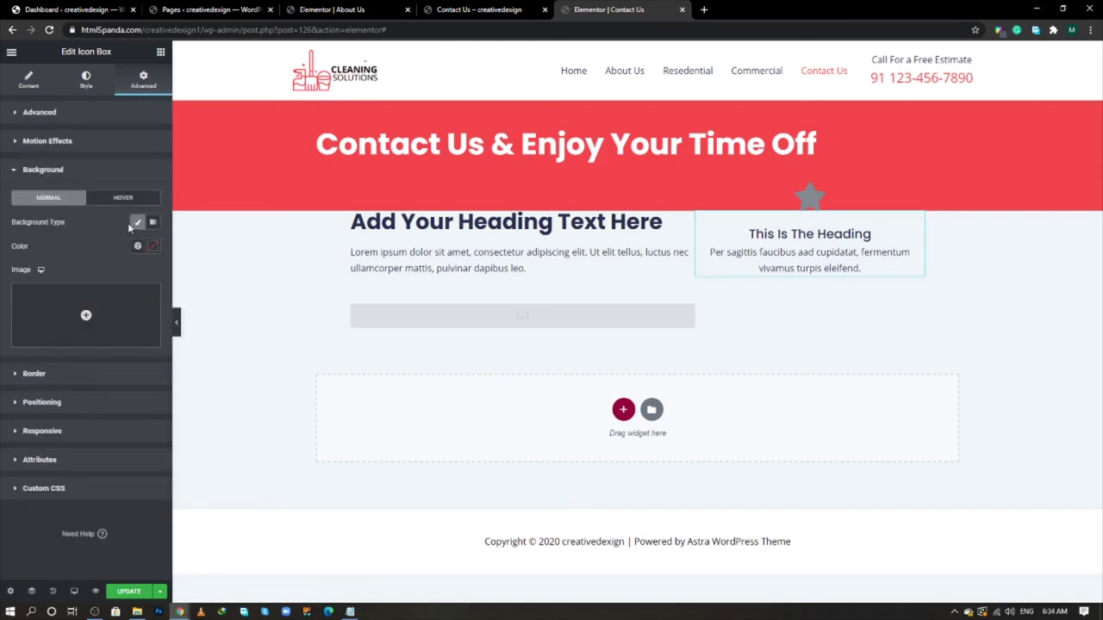
click(152, 248)
click(26, 295)
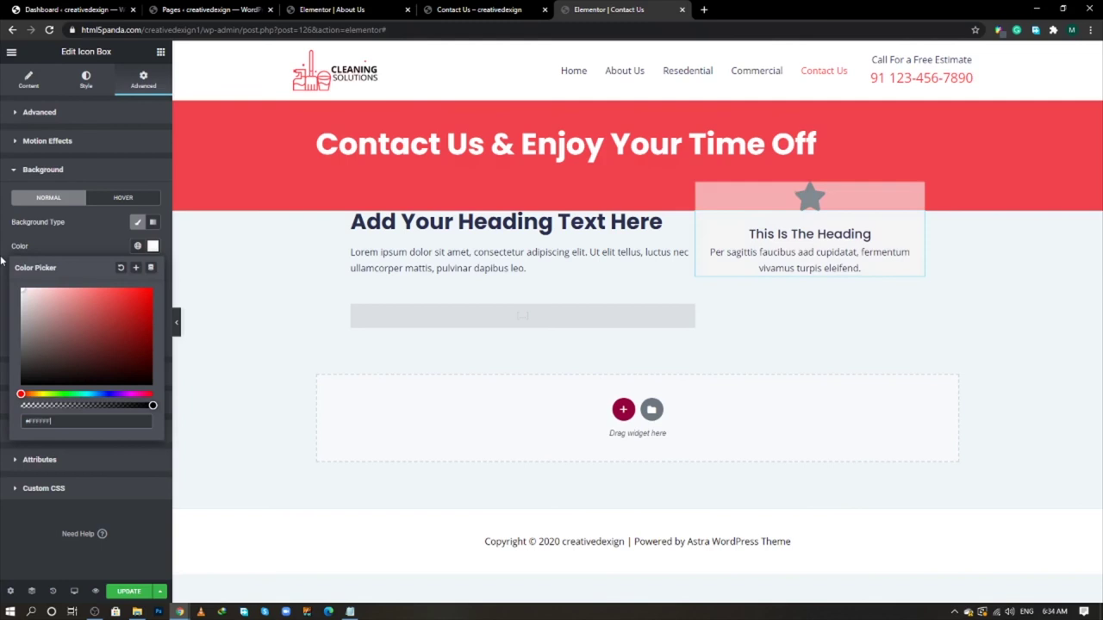
click(83, 234)
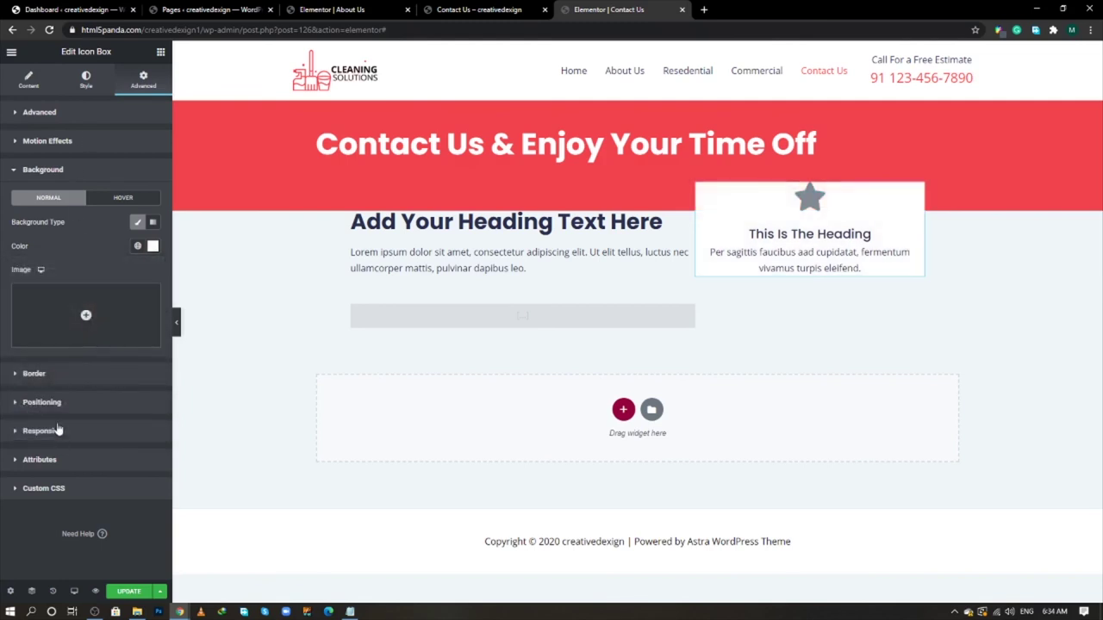
- Add 12 px rounded corners and a faint low-opacity box shadow to the card
click(66, 376)
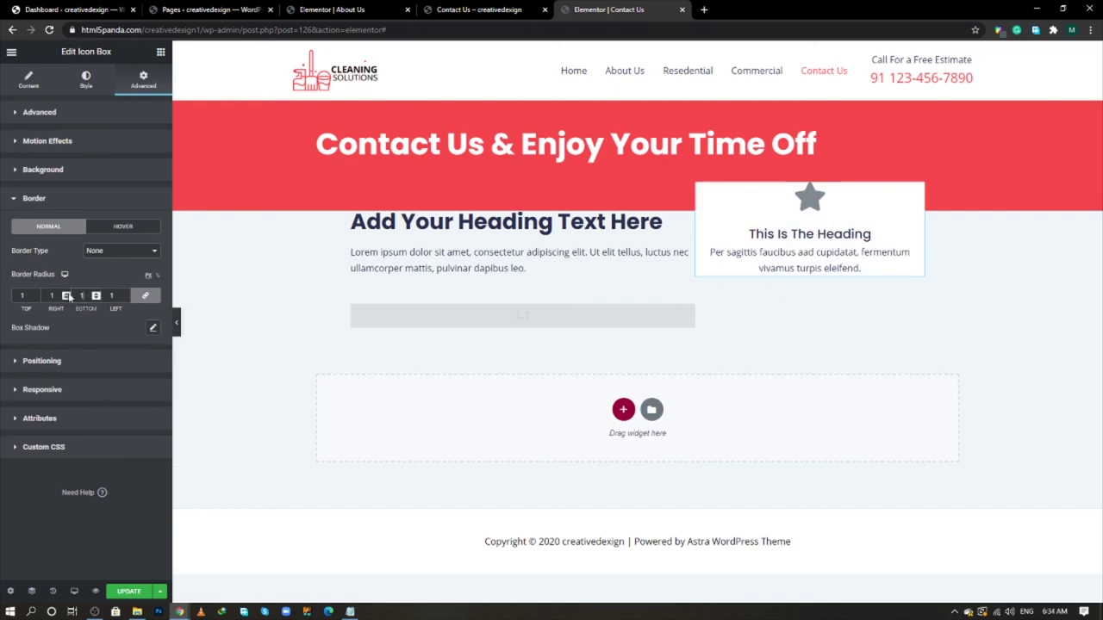
click(152, 328)
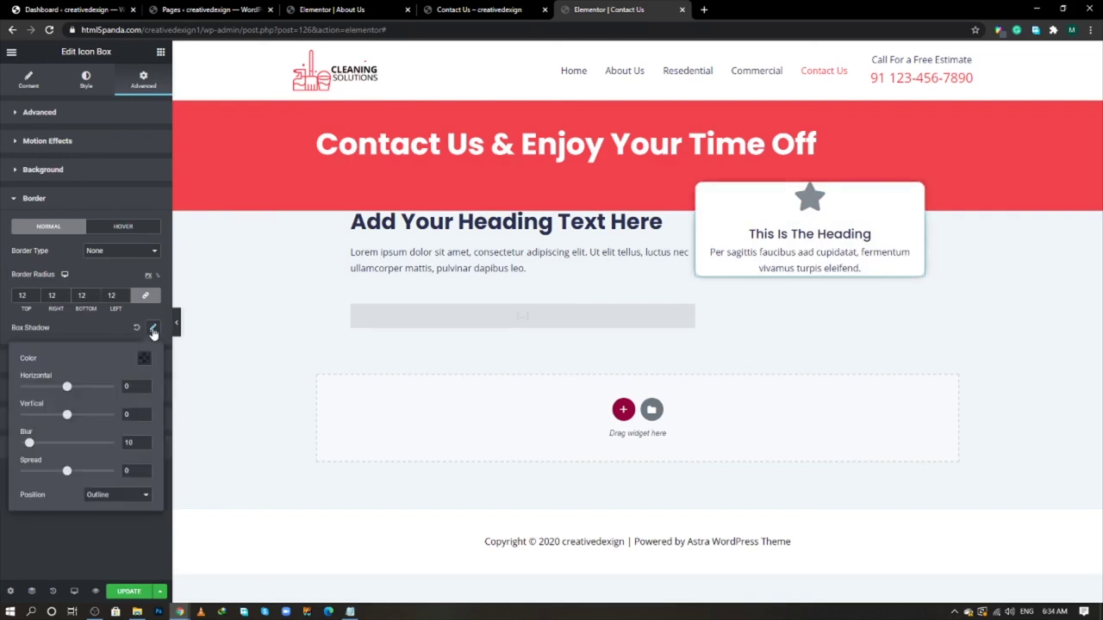
click(144, 359)
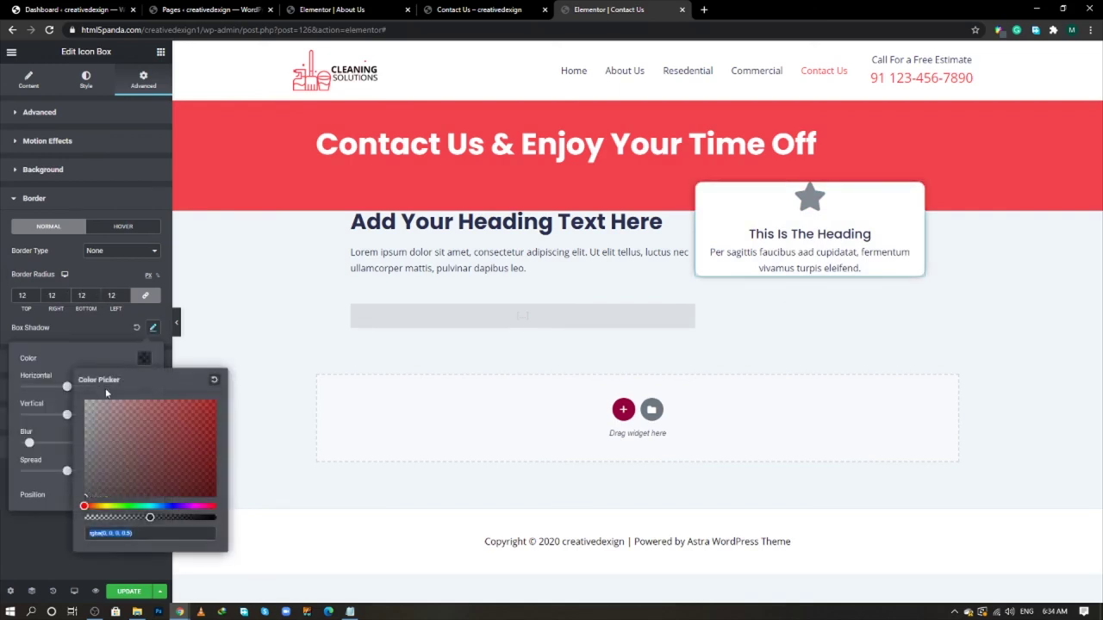
click(145, 517)
drag(148, 517, 100, 517)
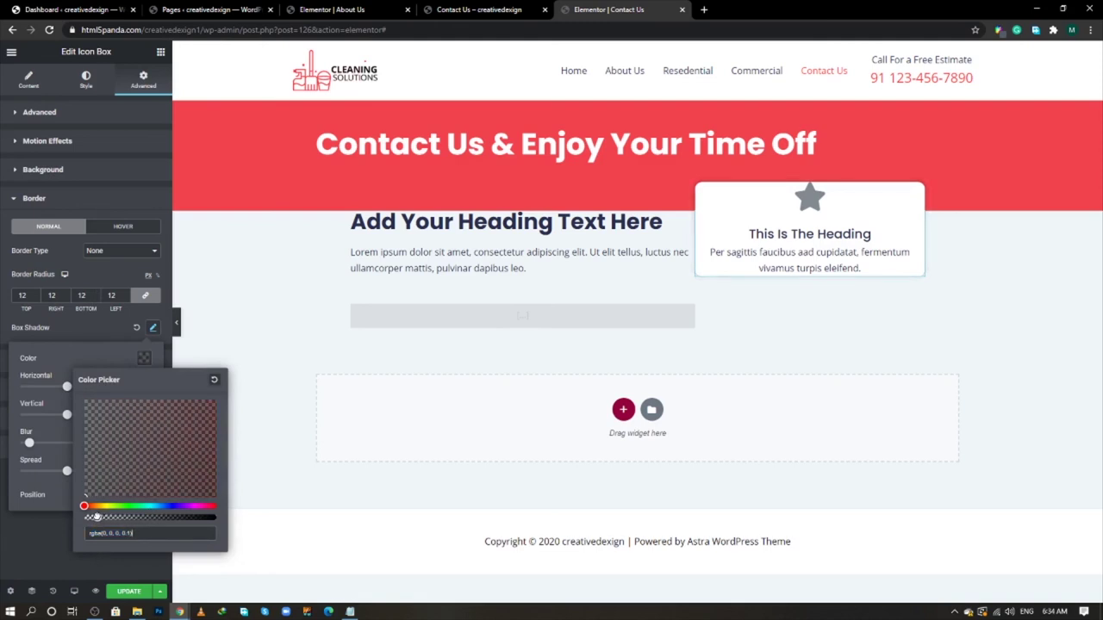
click(99, 339)
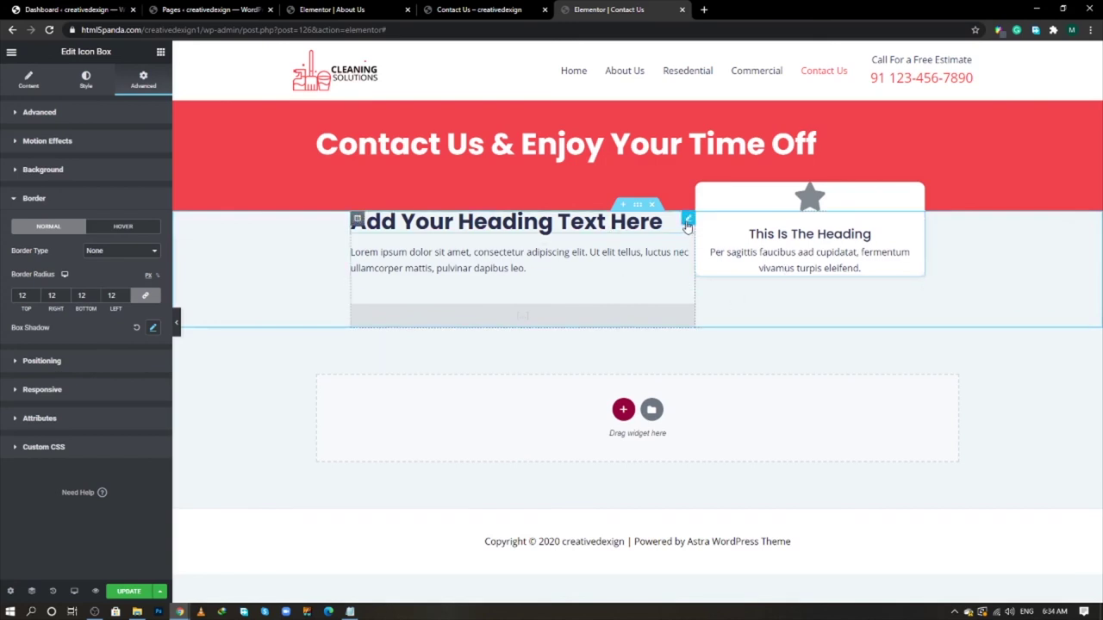
- Unlink the left heading's padding, giving it 80 top and 50 right
click(687, 223)
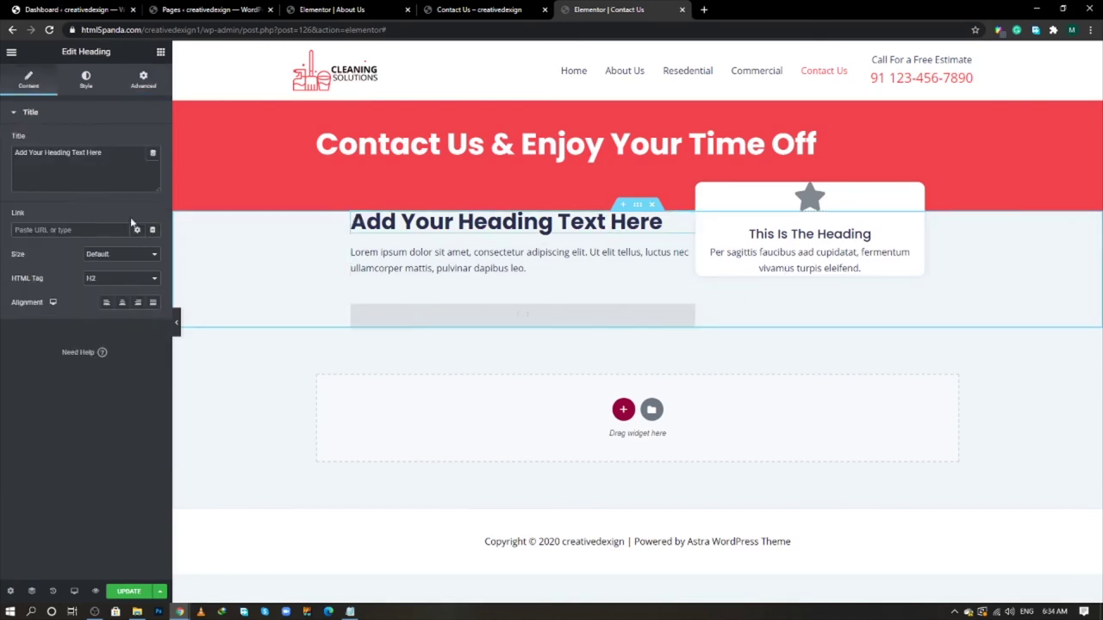
click(136, 89)
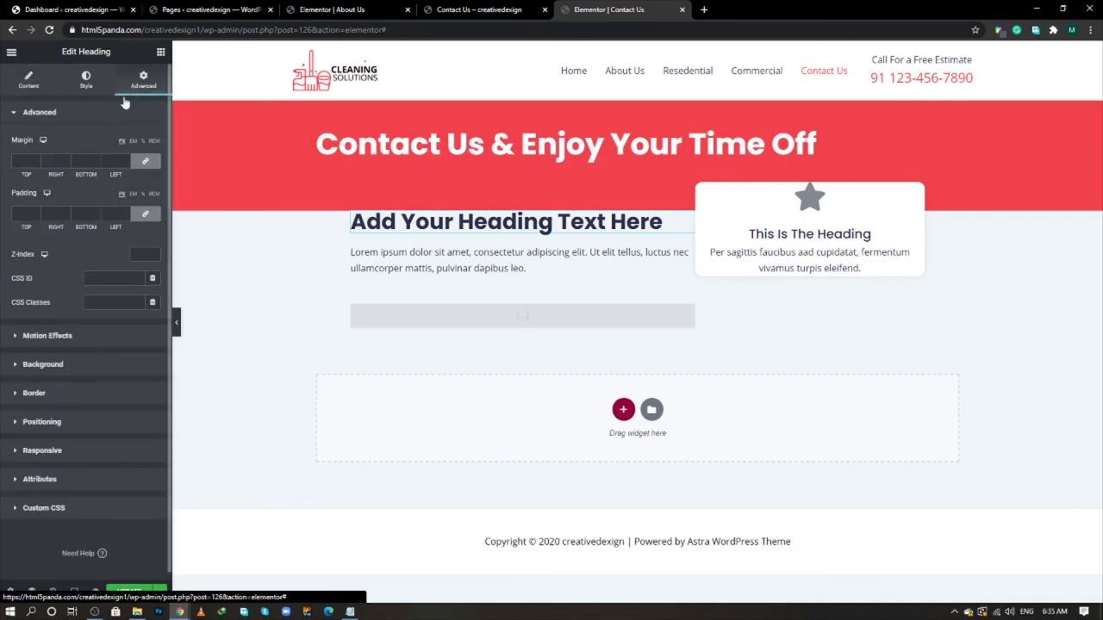
click(145, 213)
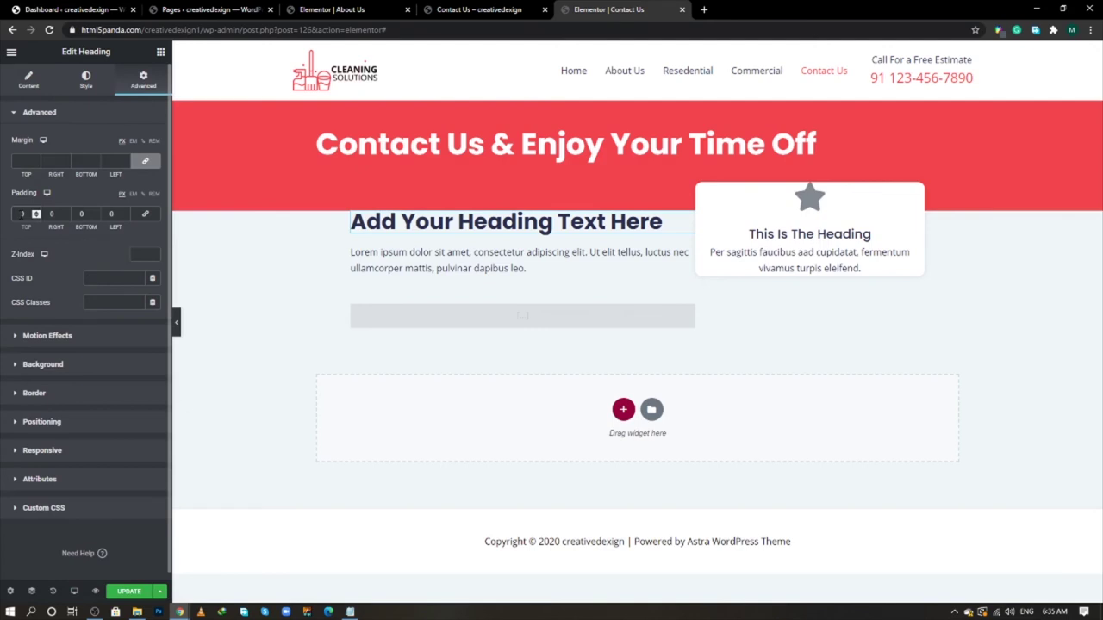
text(0)
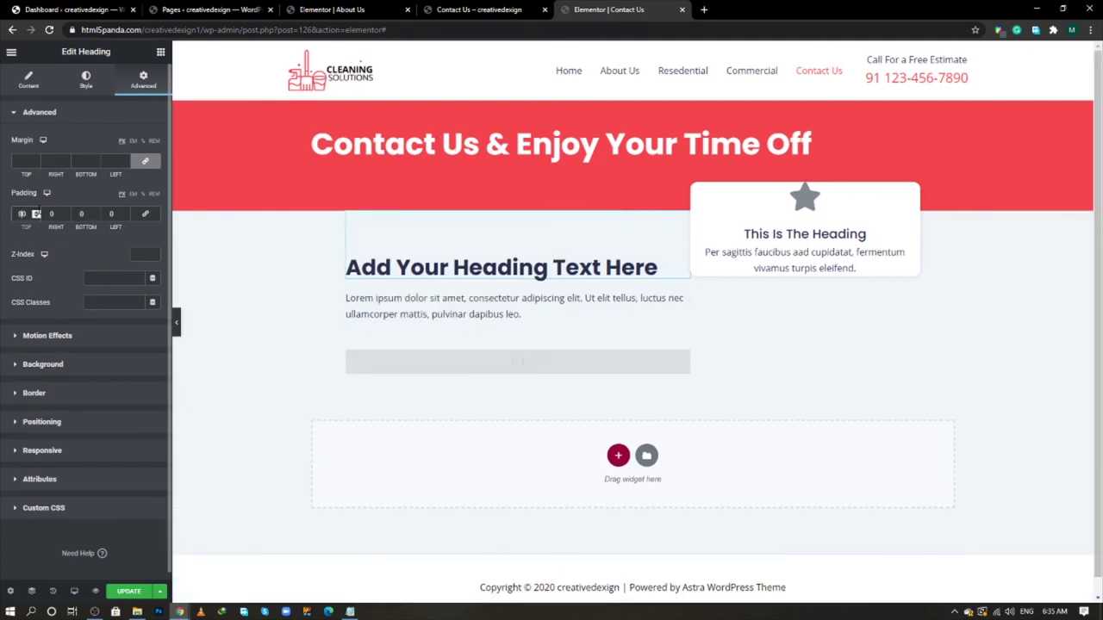
click(52, 214)
text(50)
- Undo the stray right padding and give the card 30 px padding on all sides
text(0)
key(ctrl+z)
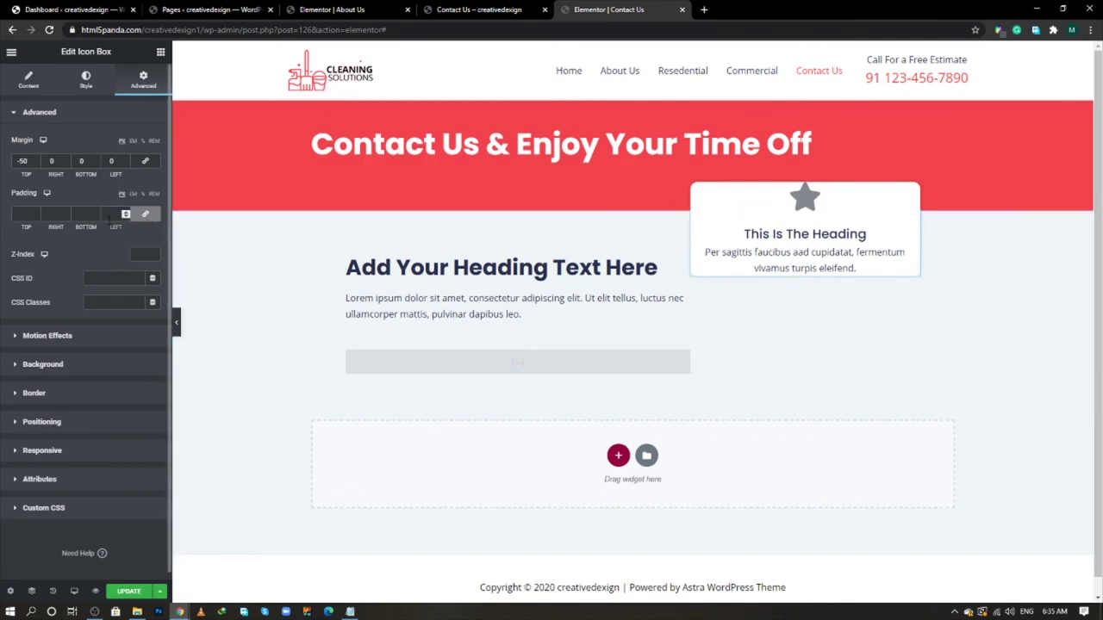
click(112, 213)
text(30)
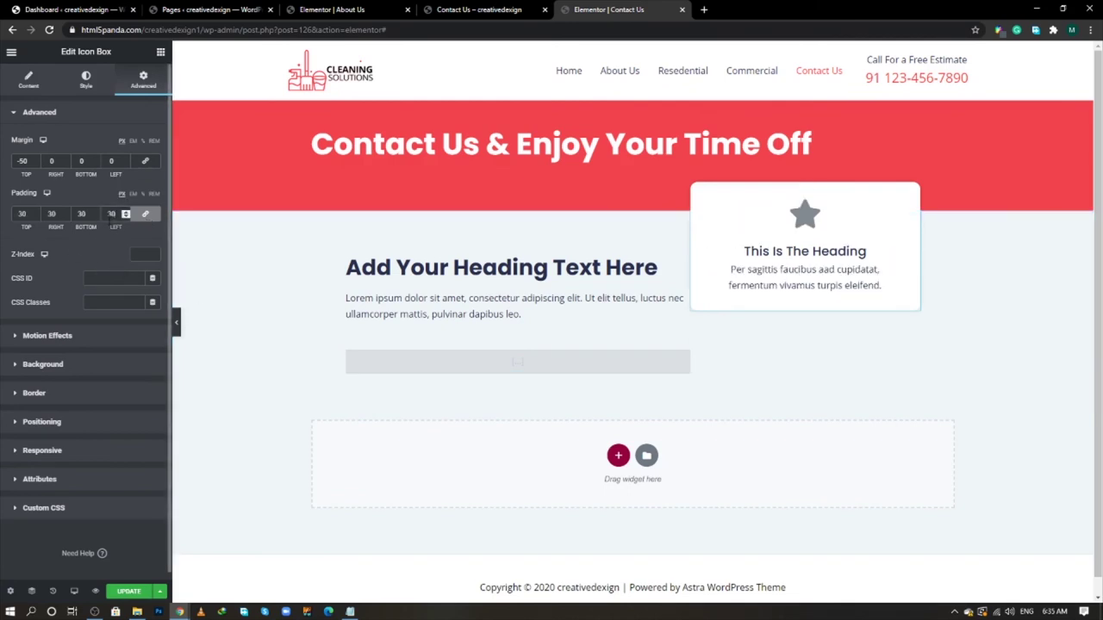
- Set the icon spacing to 10 and the icon size to 40
click(86, 80)
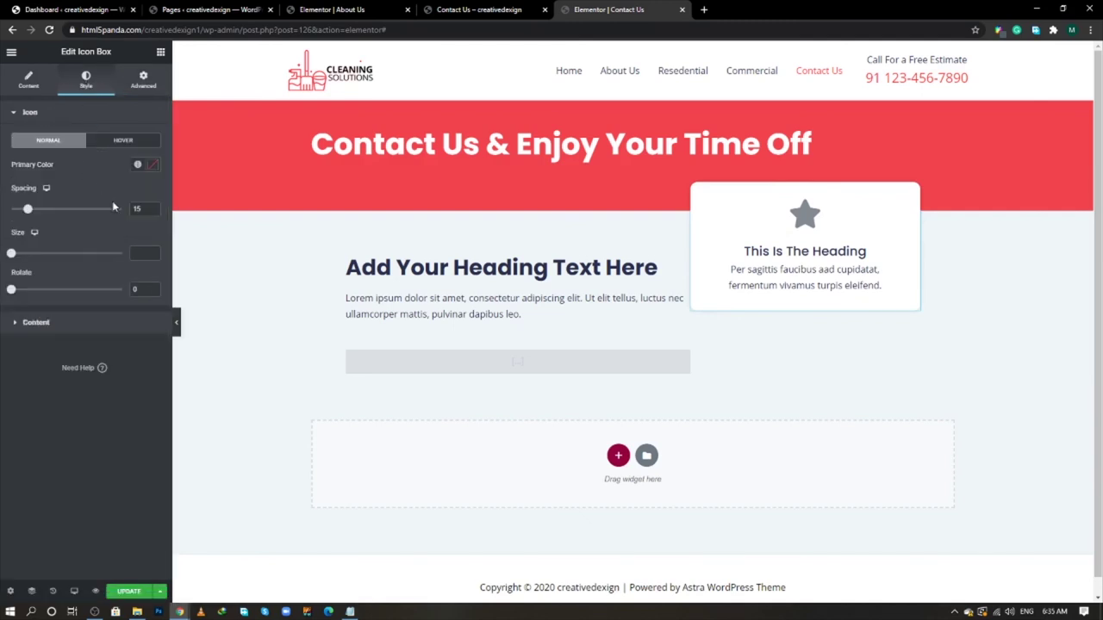
key(Down)
key(Down)
key(Down)
key(Down)
key(Down)
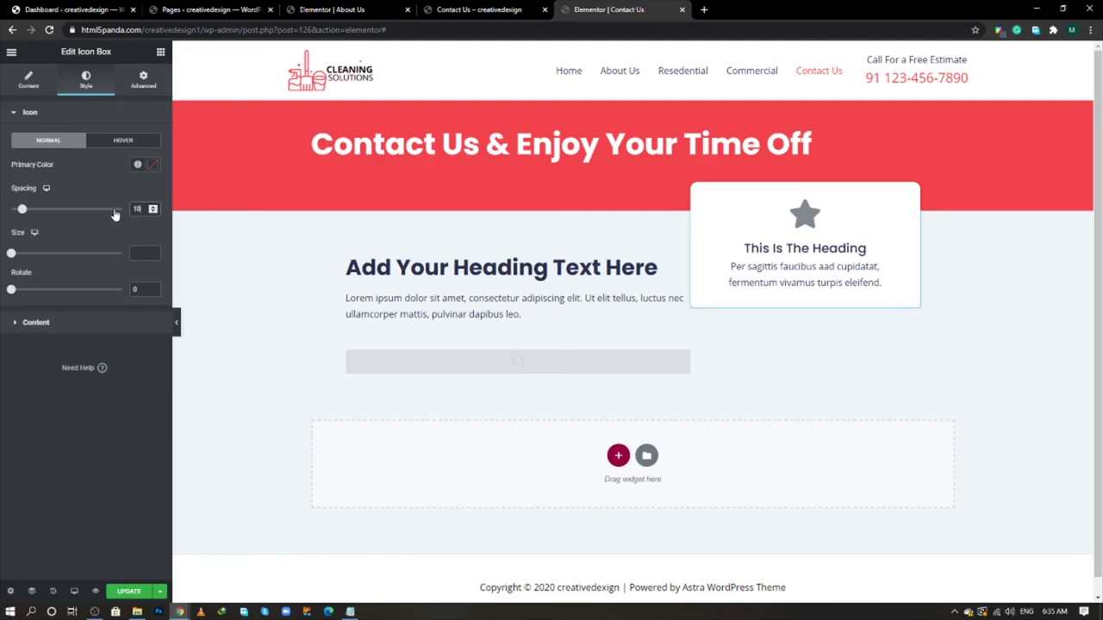
click(135, 254)
text(40)
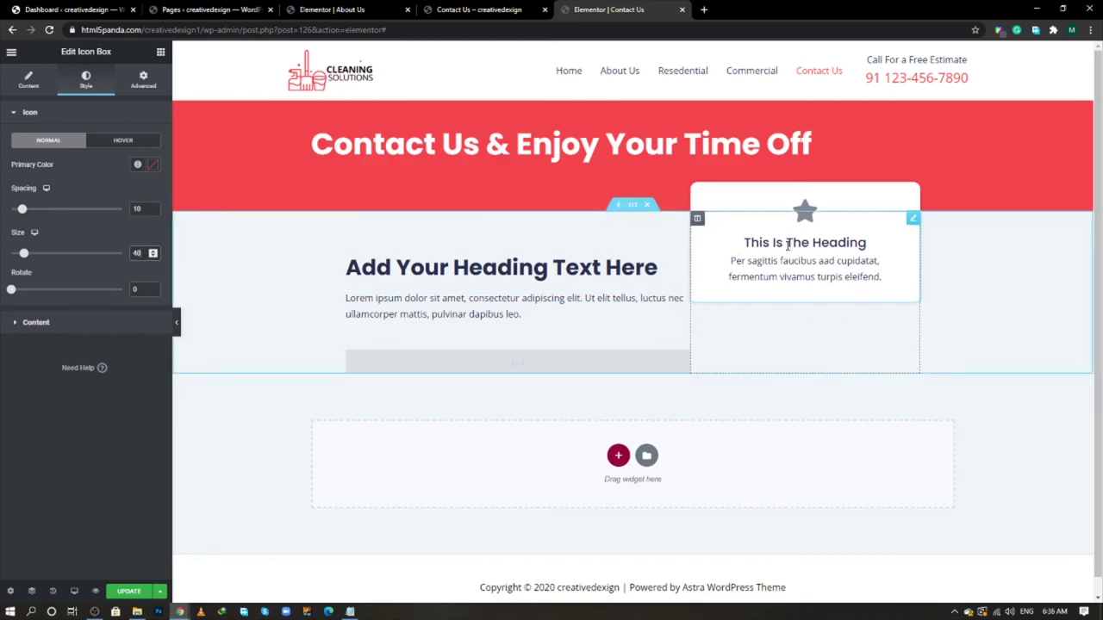
- Colour the star icon red with the code F23d43F7
click(349, 611)
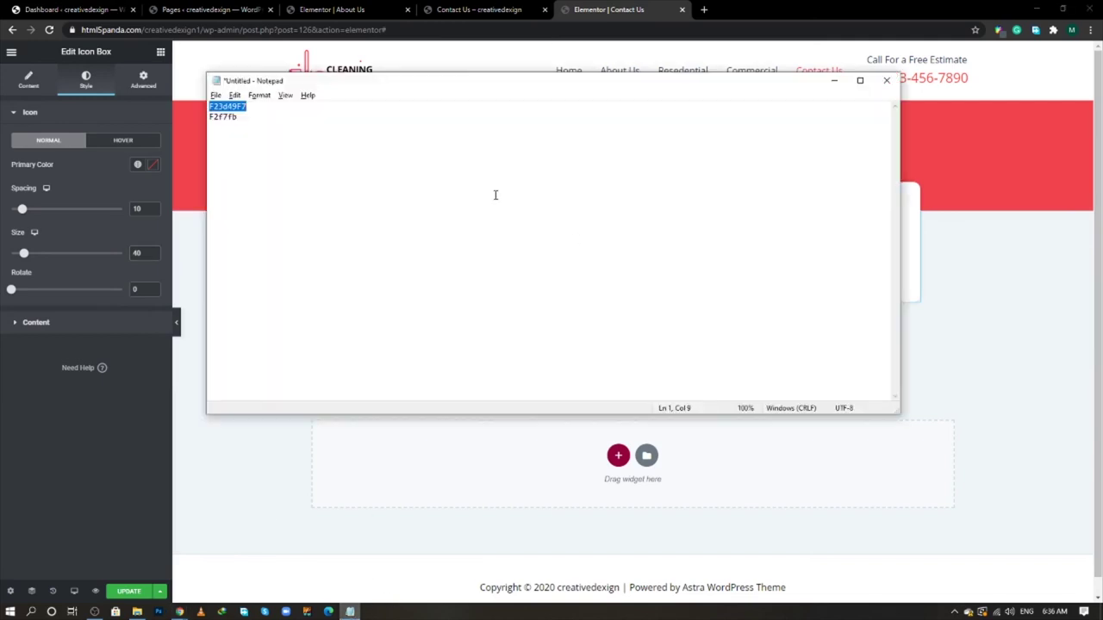
right_click(230, 110)
click(275, 146)
key(Delete)
click(152, 165)
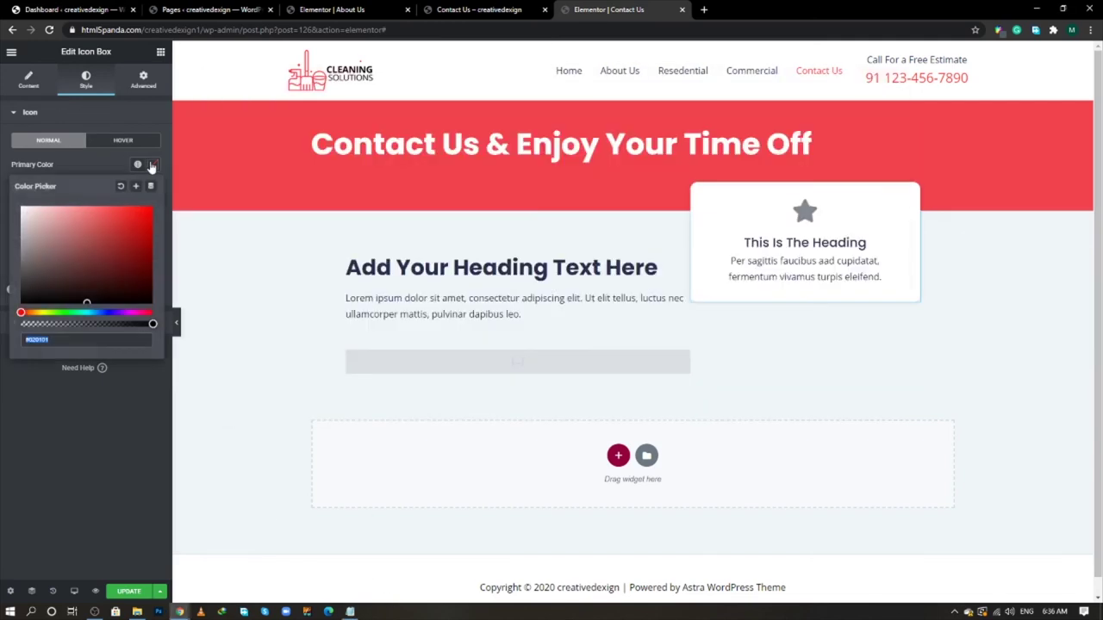
key(ctrl+v)
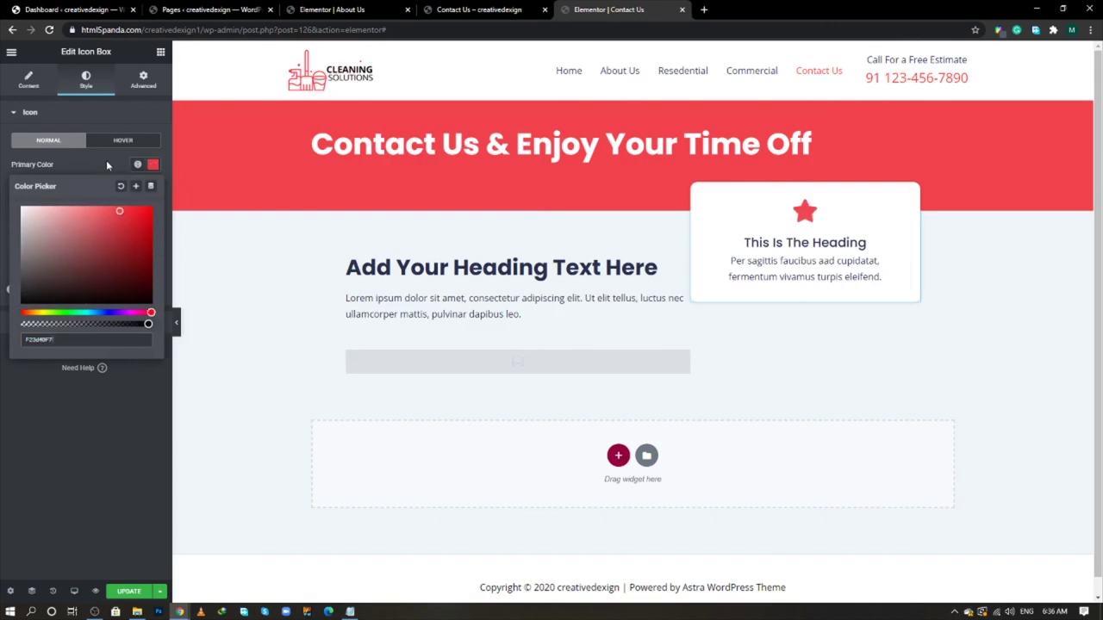
click(94, 285)
- Make the card title the same red colour
click(88, 320)
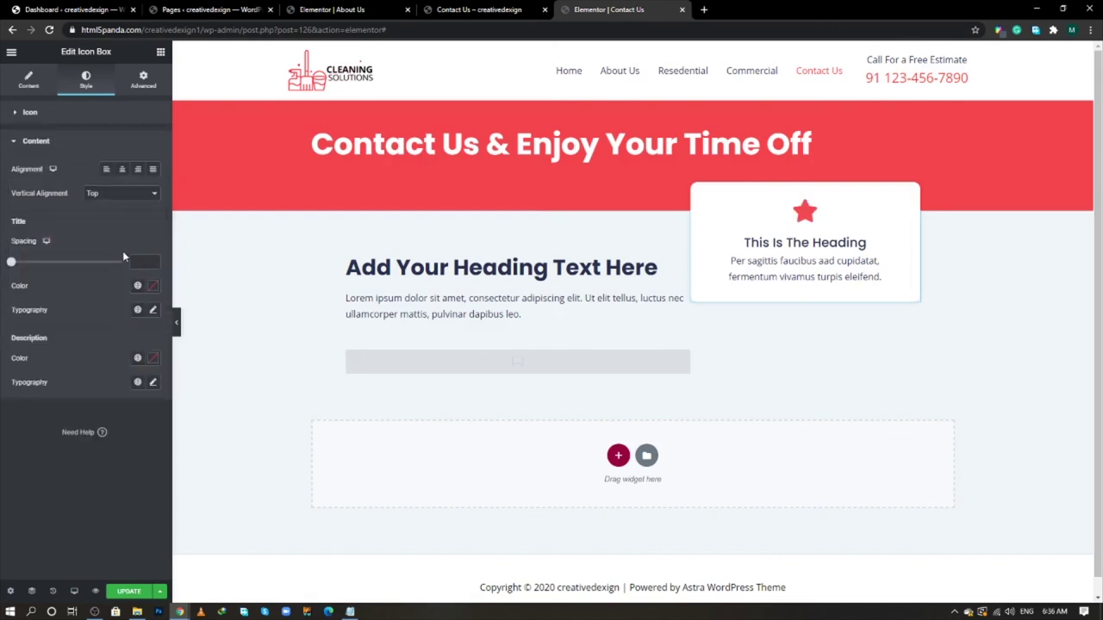
click(152, 286)
key(ctrl+v)
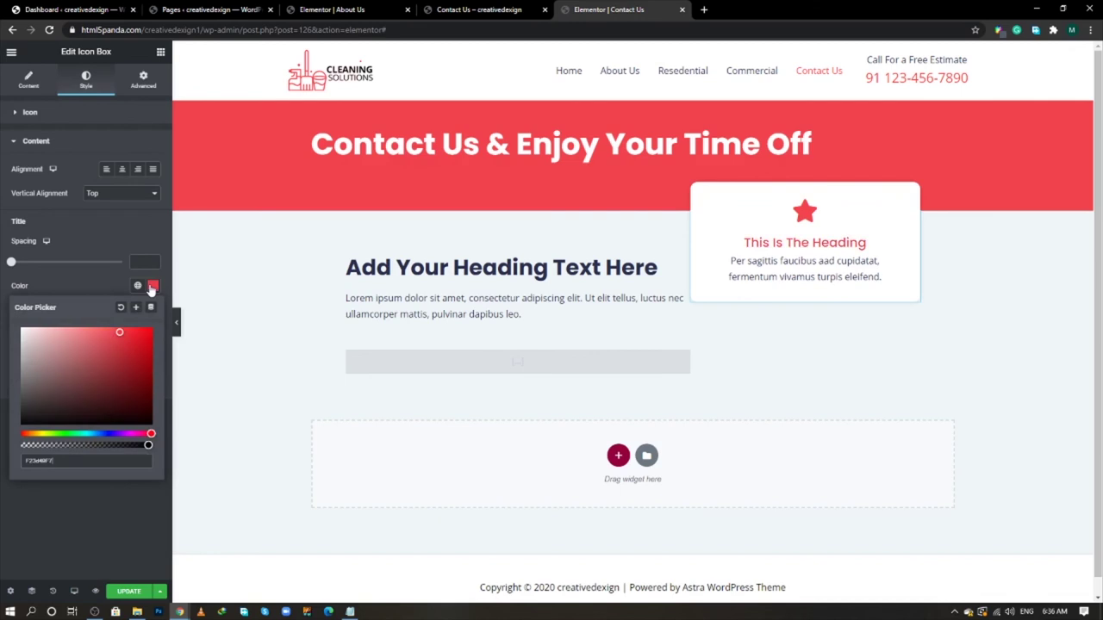
click(97, 272)
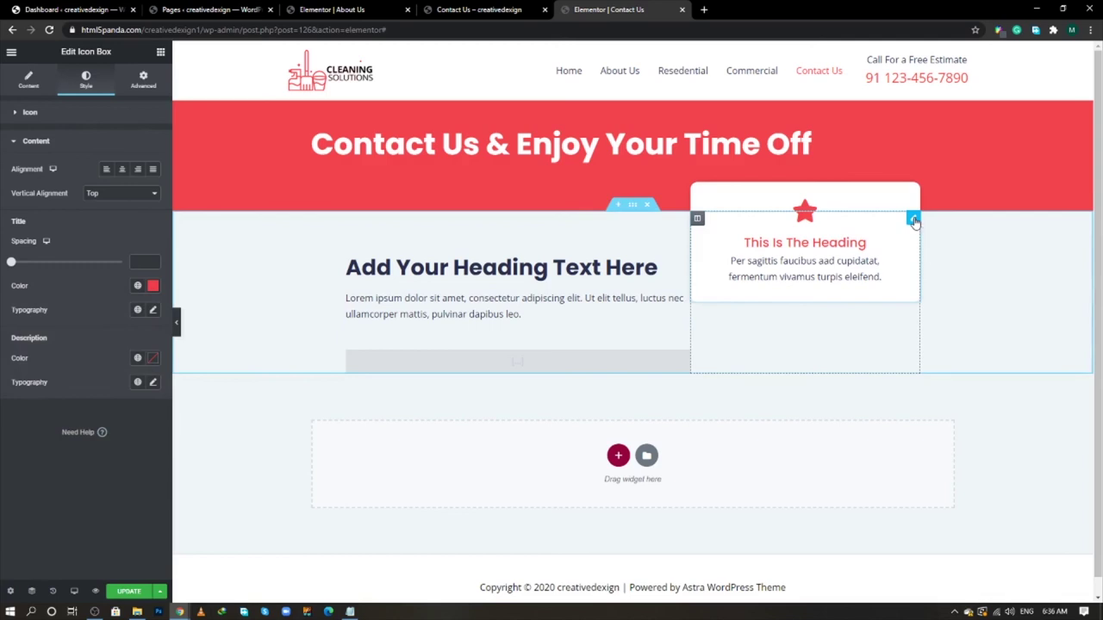
- Duplicate the card and give the second card a -20 spacing value
right_click(914, 220)
click(924, 247)
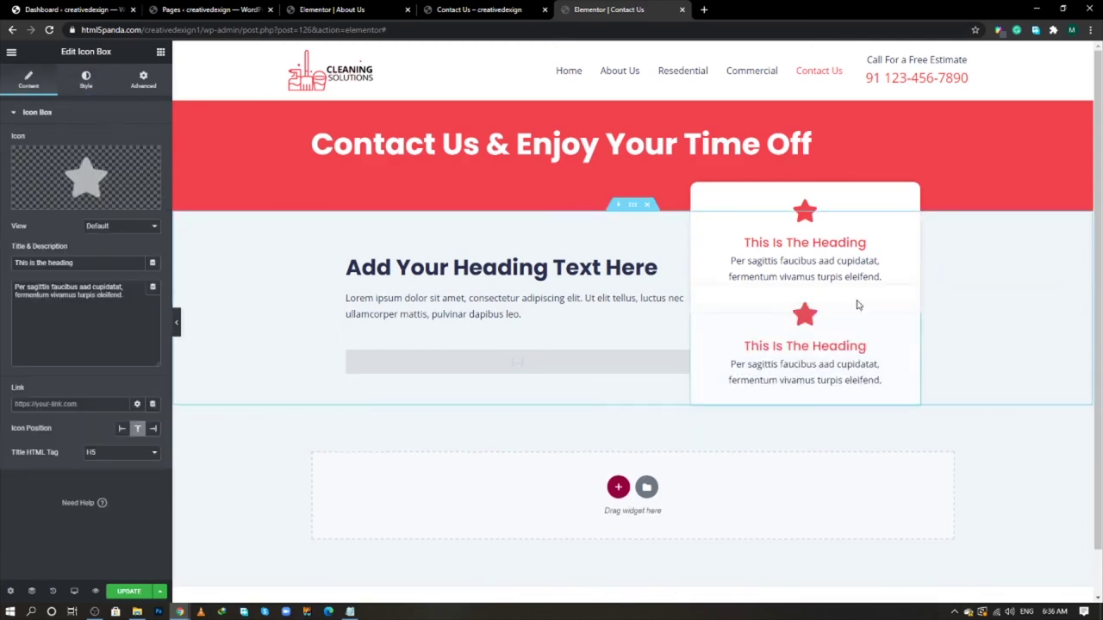
click(143, 80)
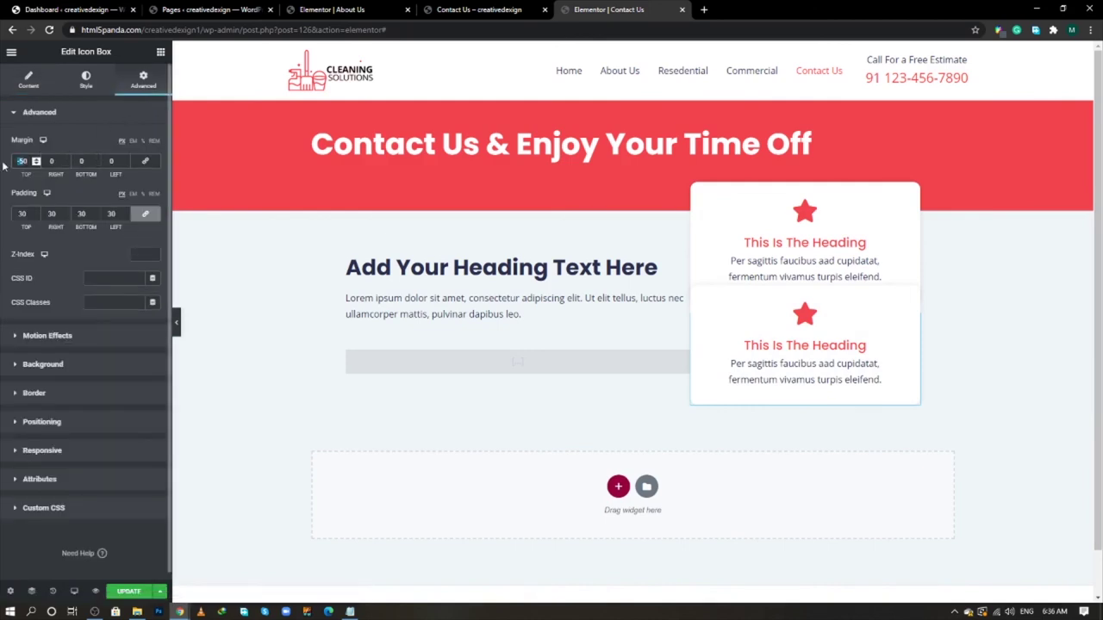
text(-20)
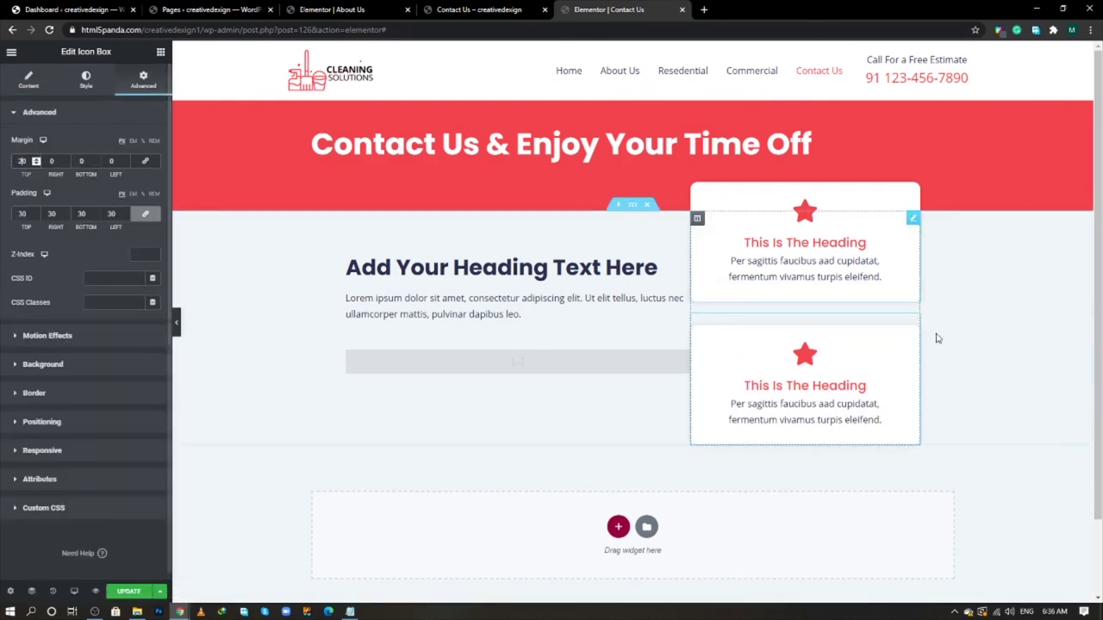
- Duplicate again to make a third card with padding 0, 0, 0, 50
right_click(914, 324)
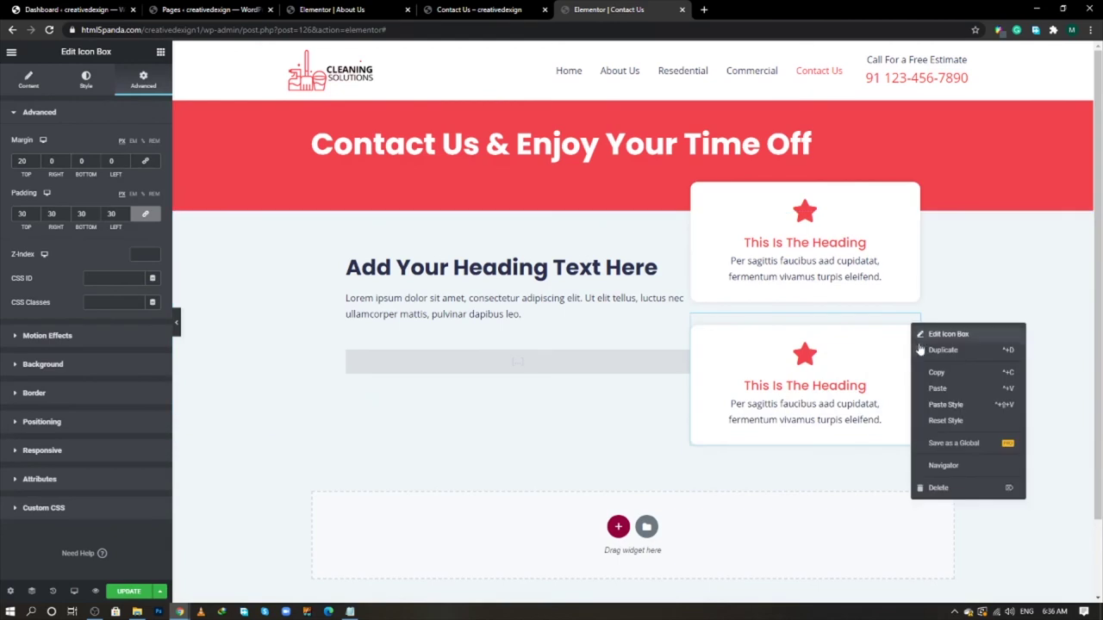
click(922, 349)
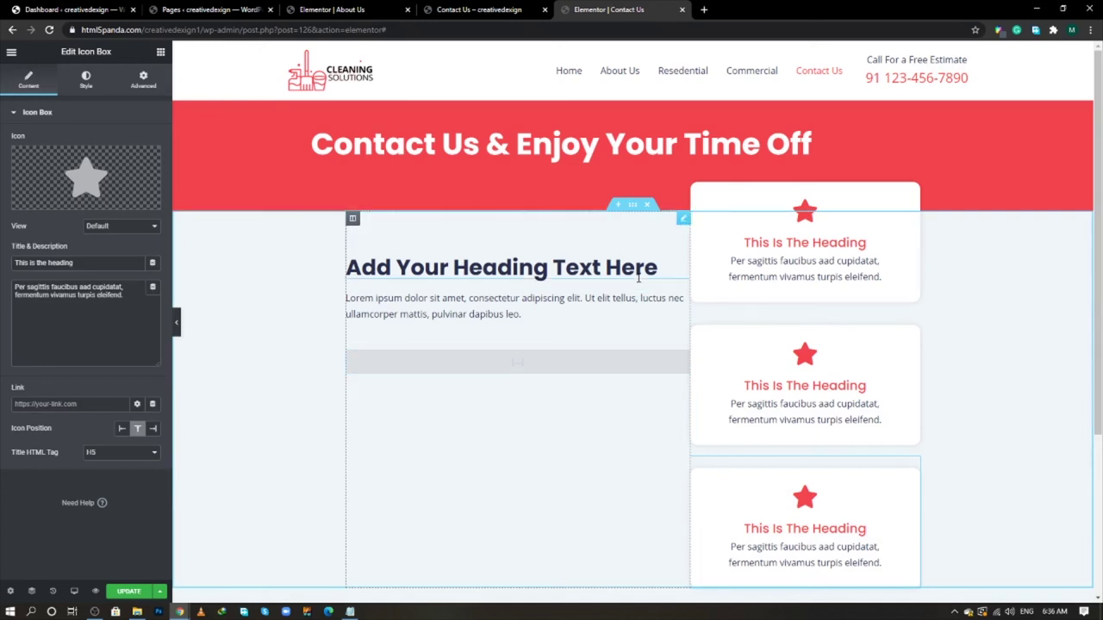
click(142, 86)
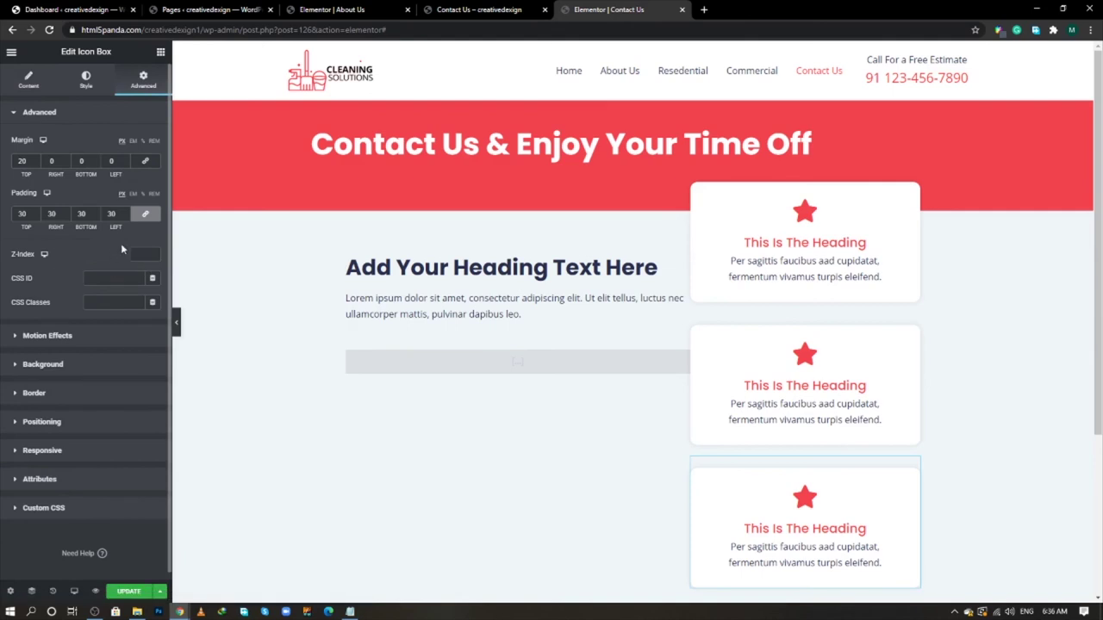
click(145, 213)
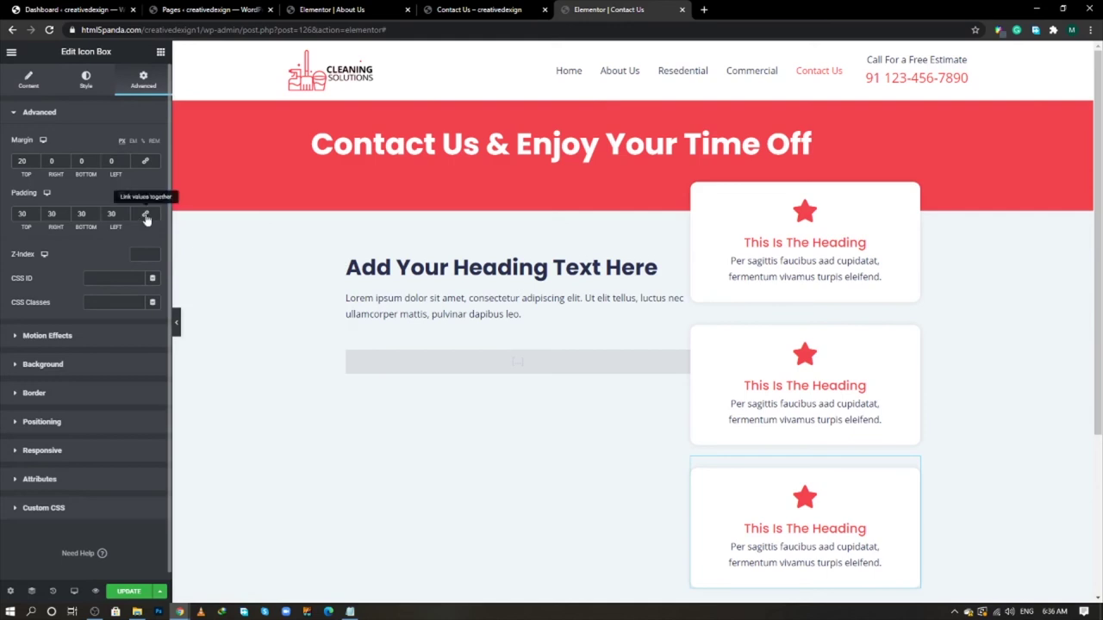
click(144, 213)
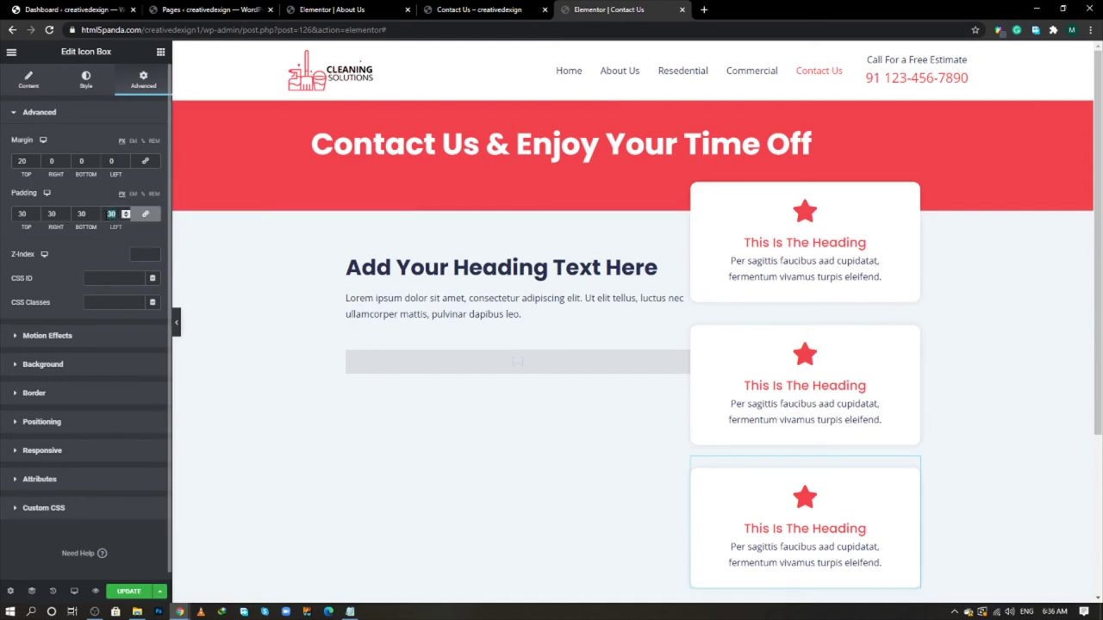
text(0)
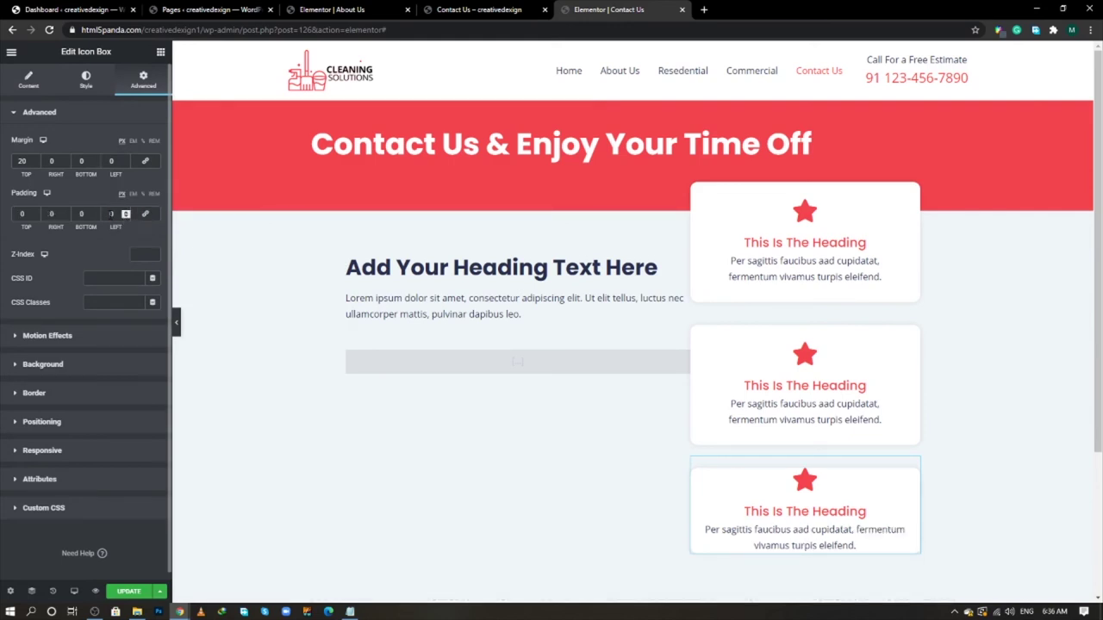
text(30)
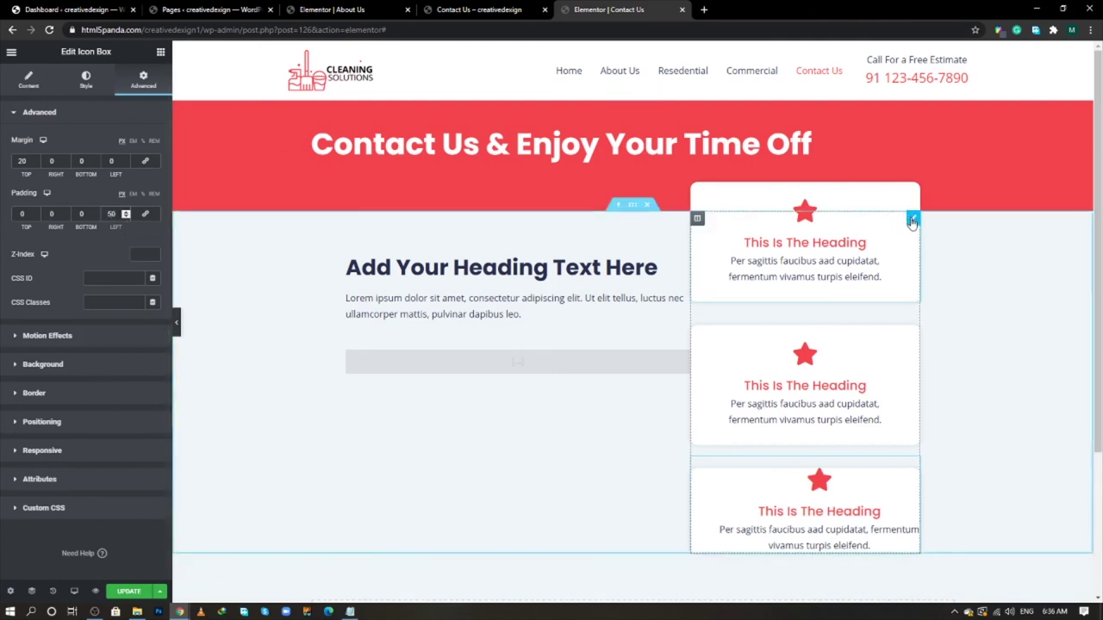
click(912, 222)
click(149, 82)
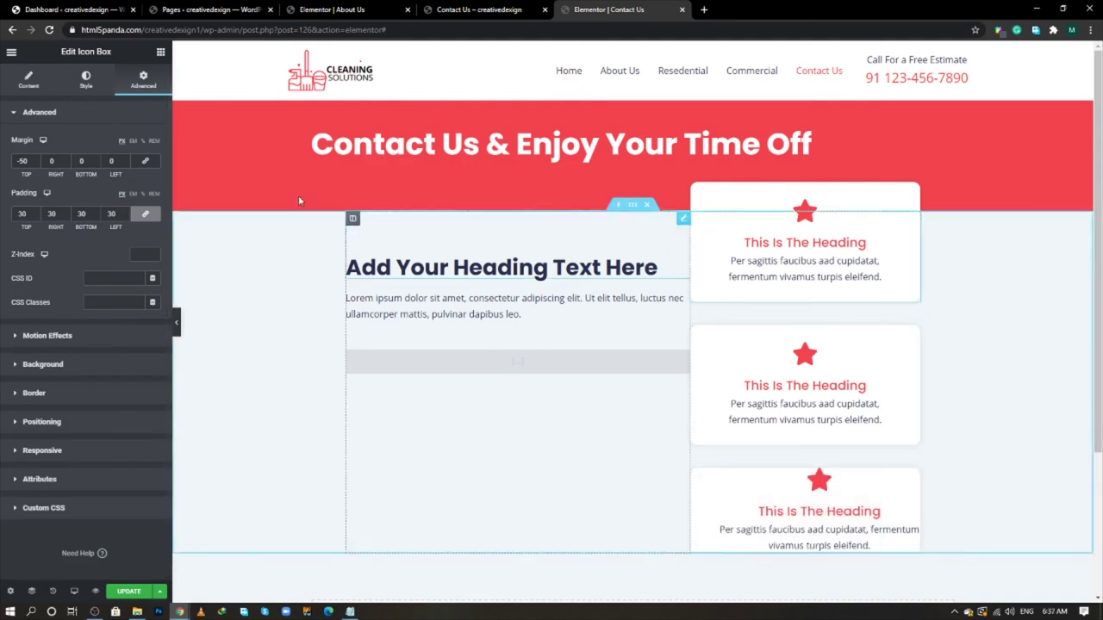
- Replace the first card's star with the clock icon from the icon library
click(29, 81)
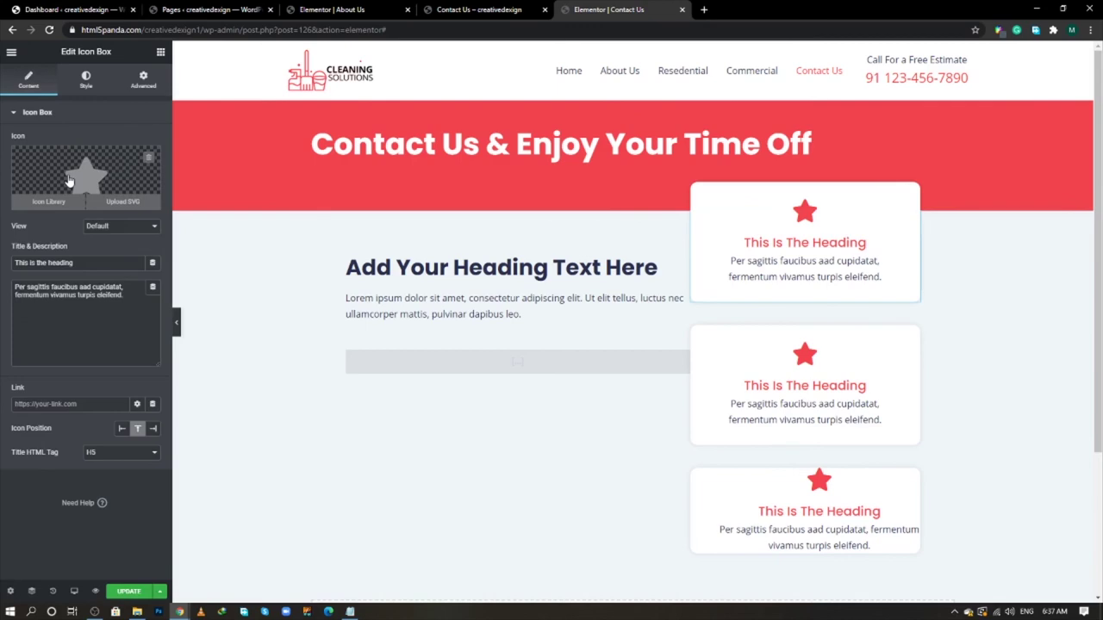
click(69, 180)
key(alt+Tab)
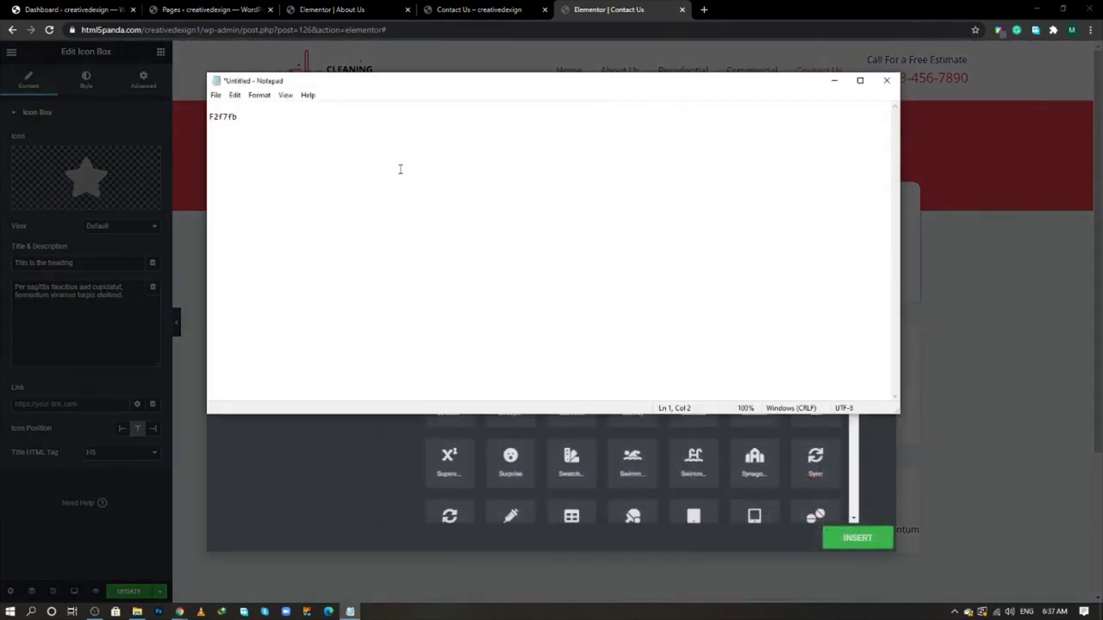
key(alt+Tab)
key(alt+Tab)
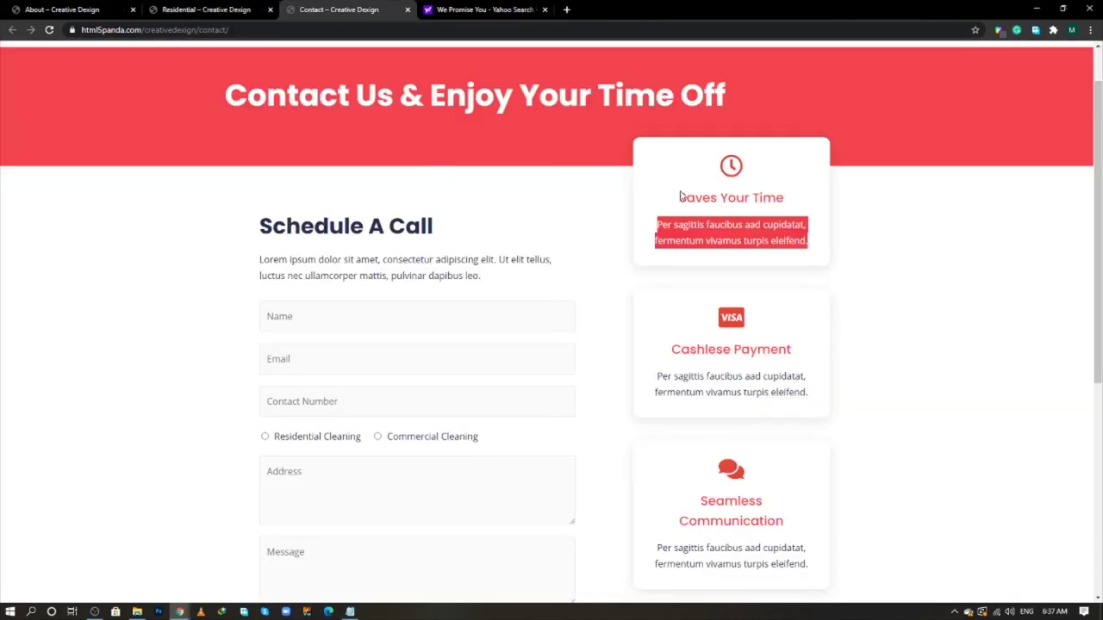
key(alt+Tab)
click(66, 170)
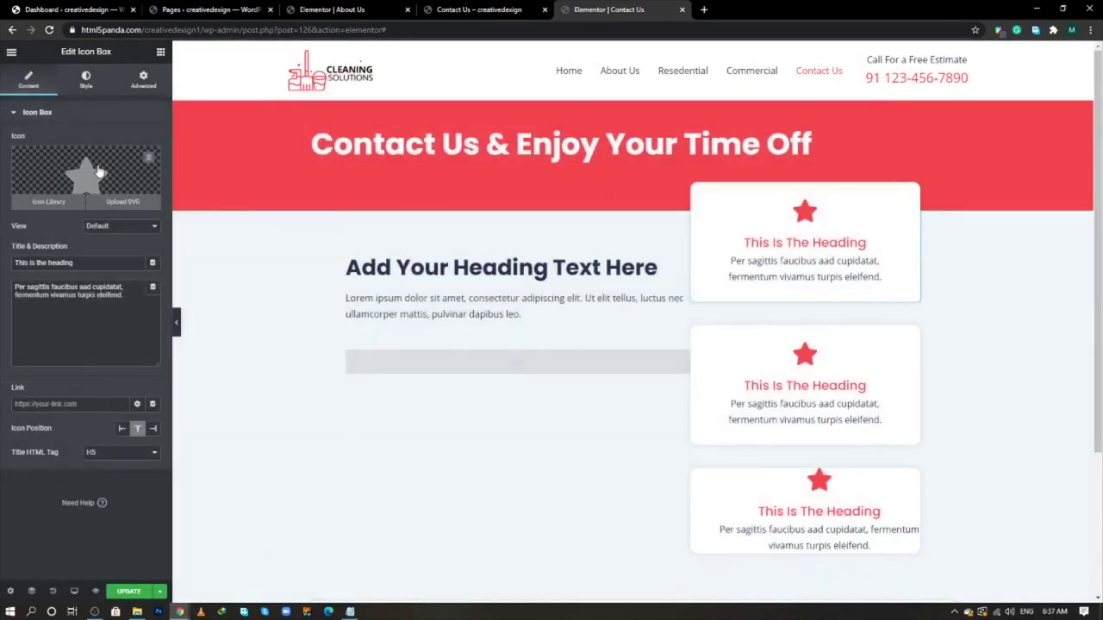
click(99, 172)
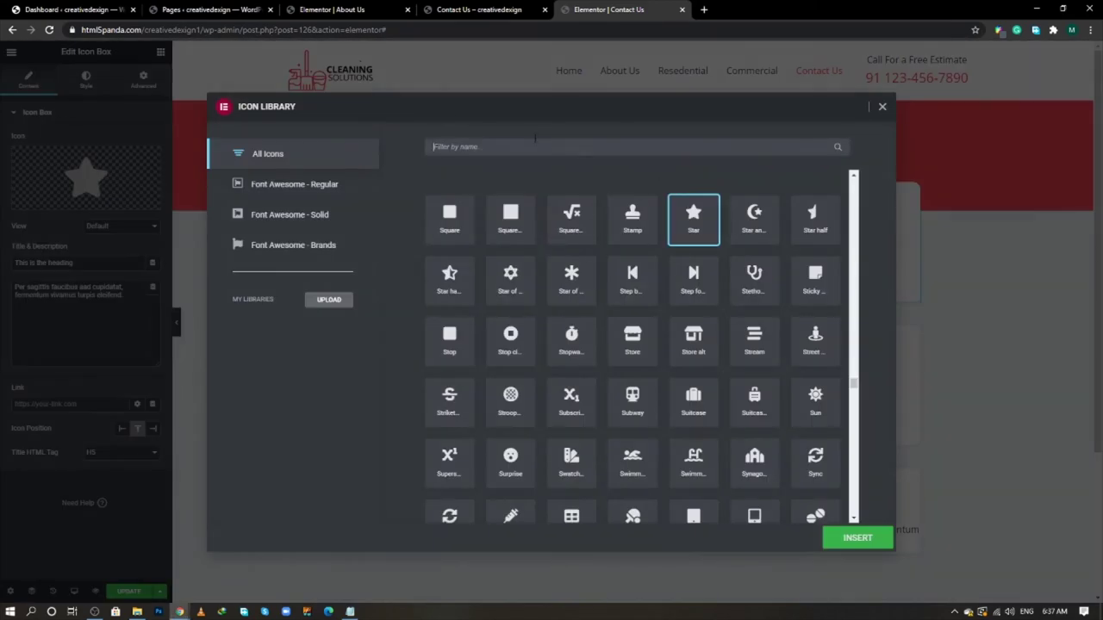
text(clo)
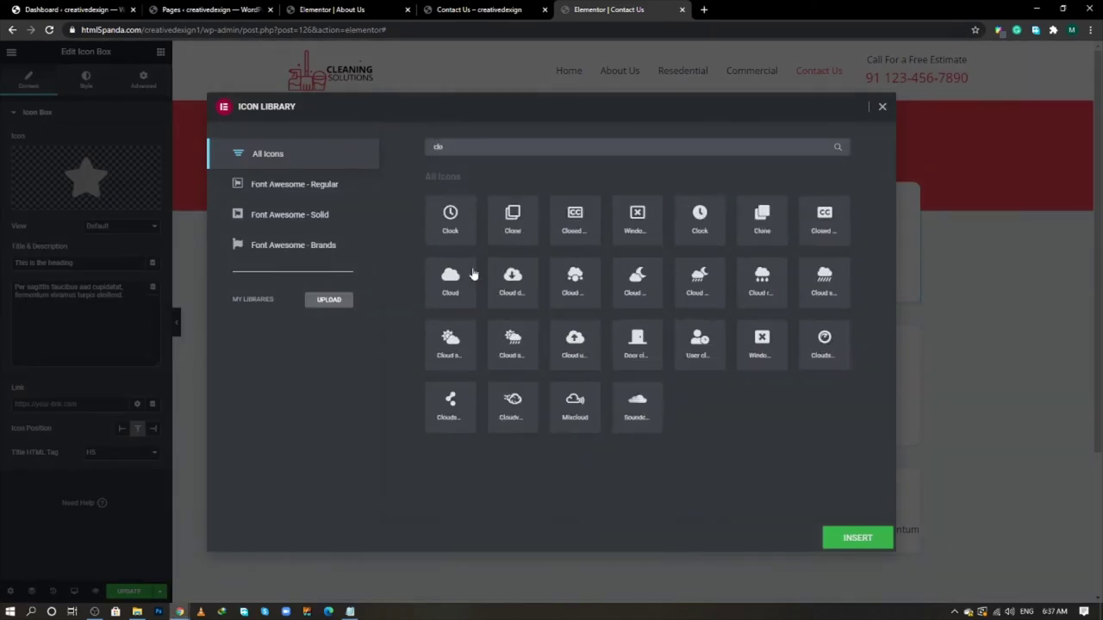
double_click(450, 220)
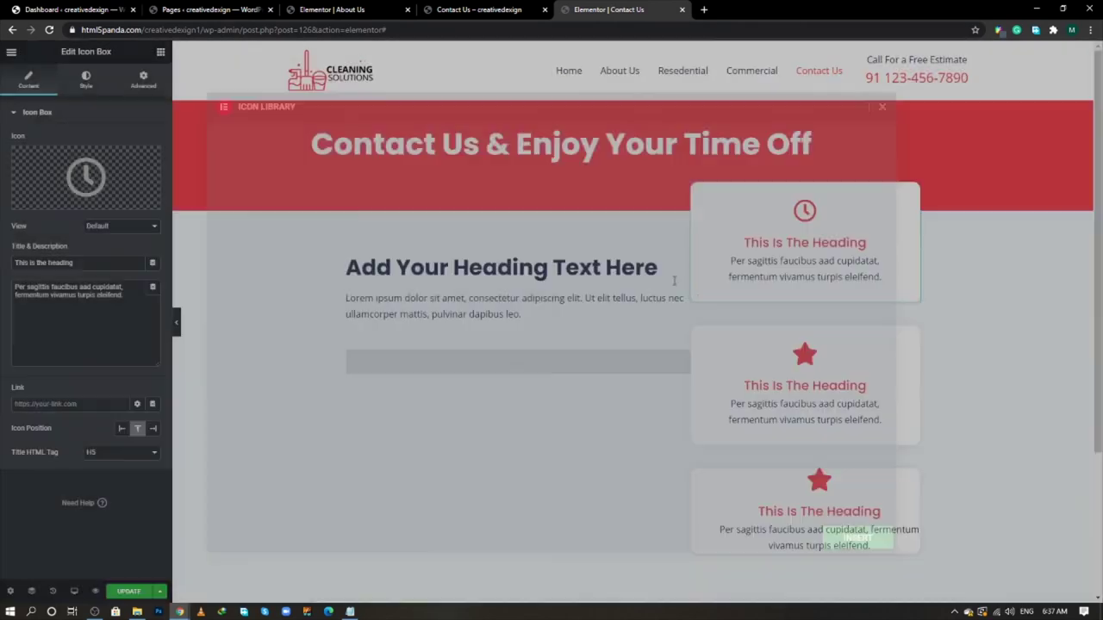
- Give the second card the Cc Visa icon
click(143, 79)
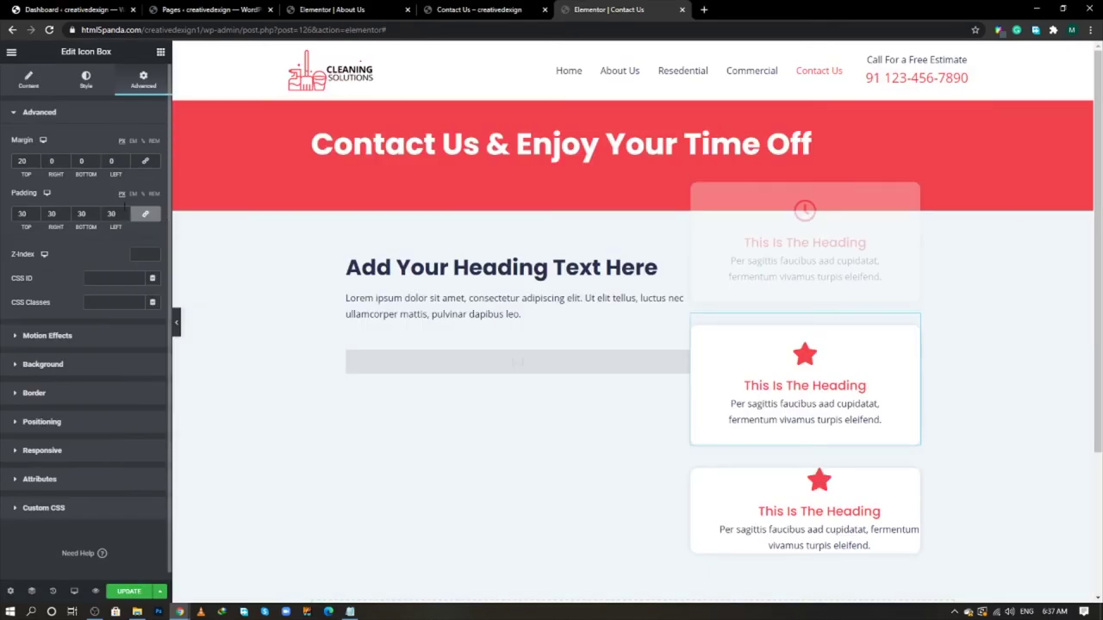
click(28, 82)
click(76, 197)
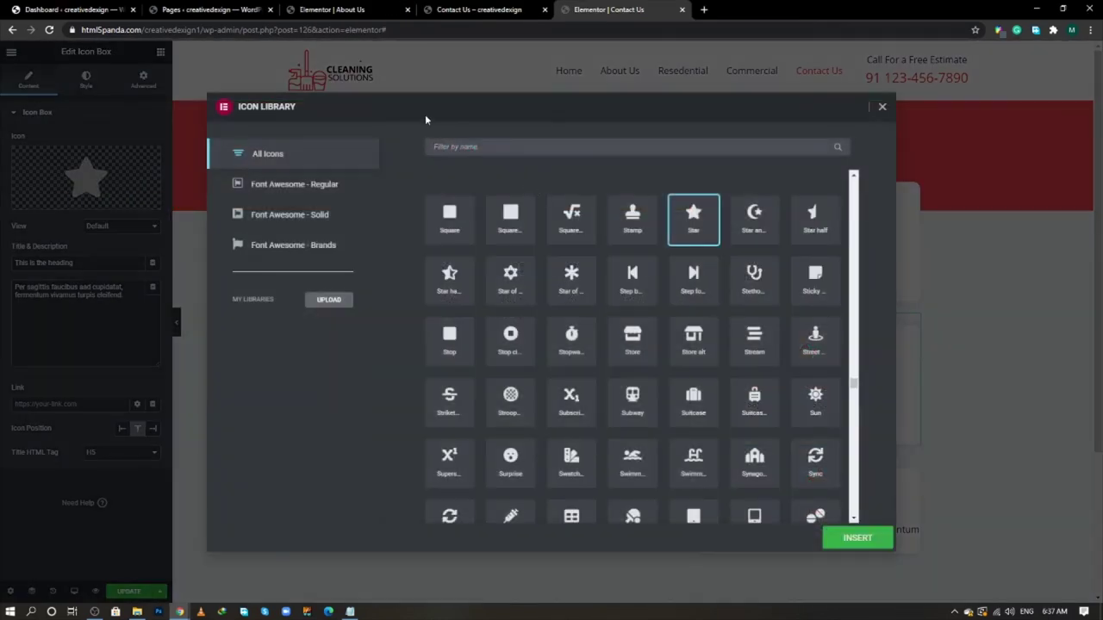
text(visa)
click(453, 240)
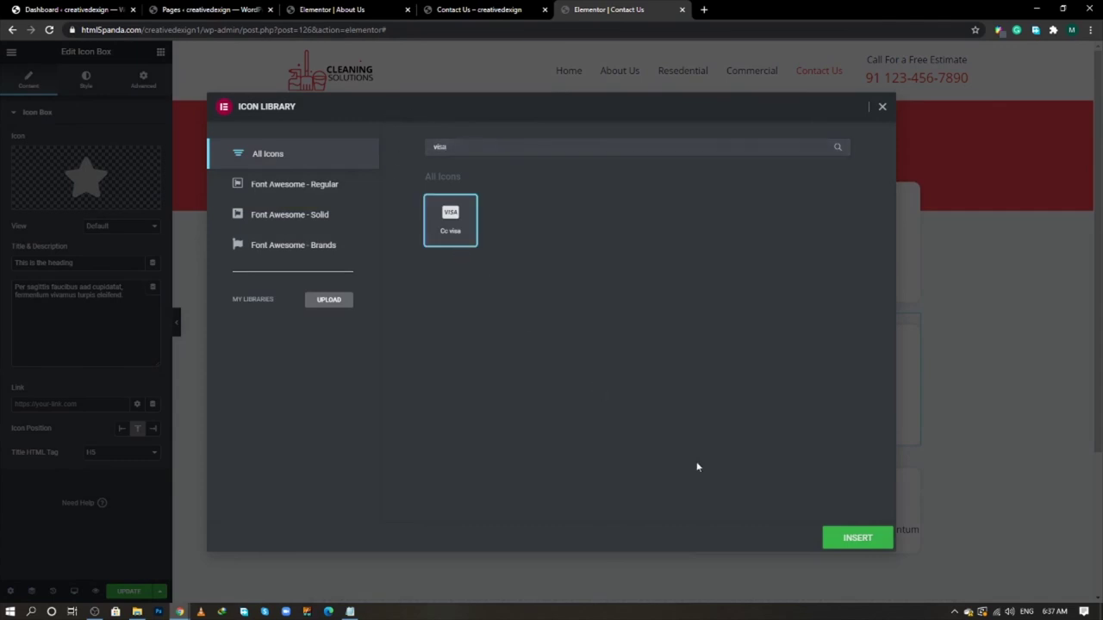
click(850, 537)
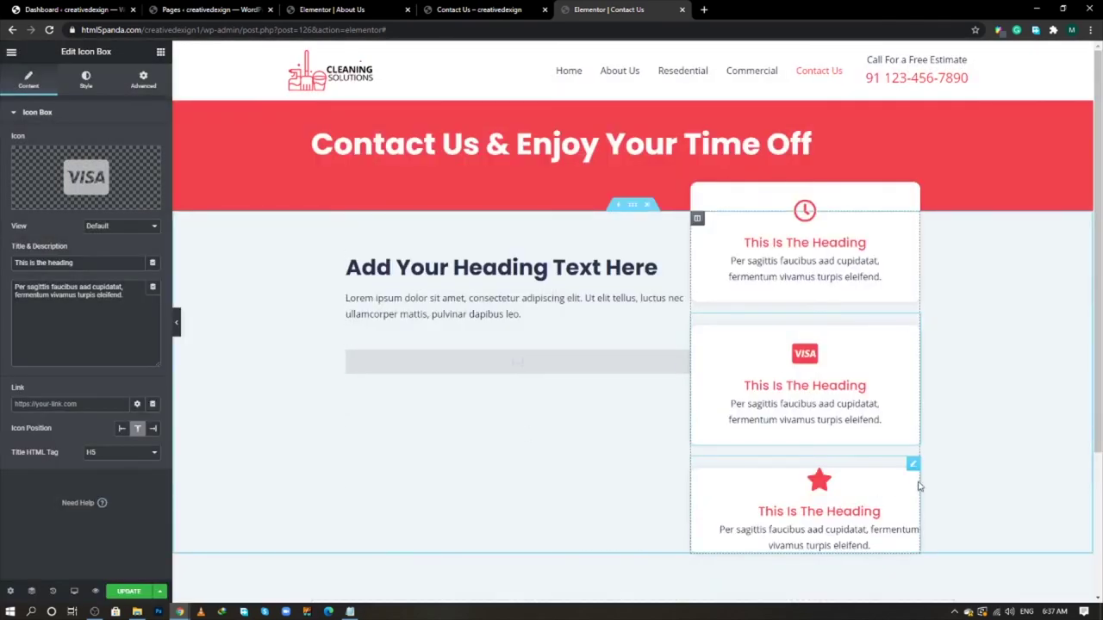
- Give the third card a chat-bubbles comment icon and save the page with Update
click(915, 465)
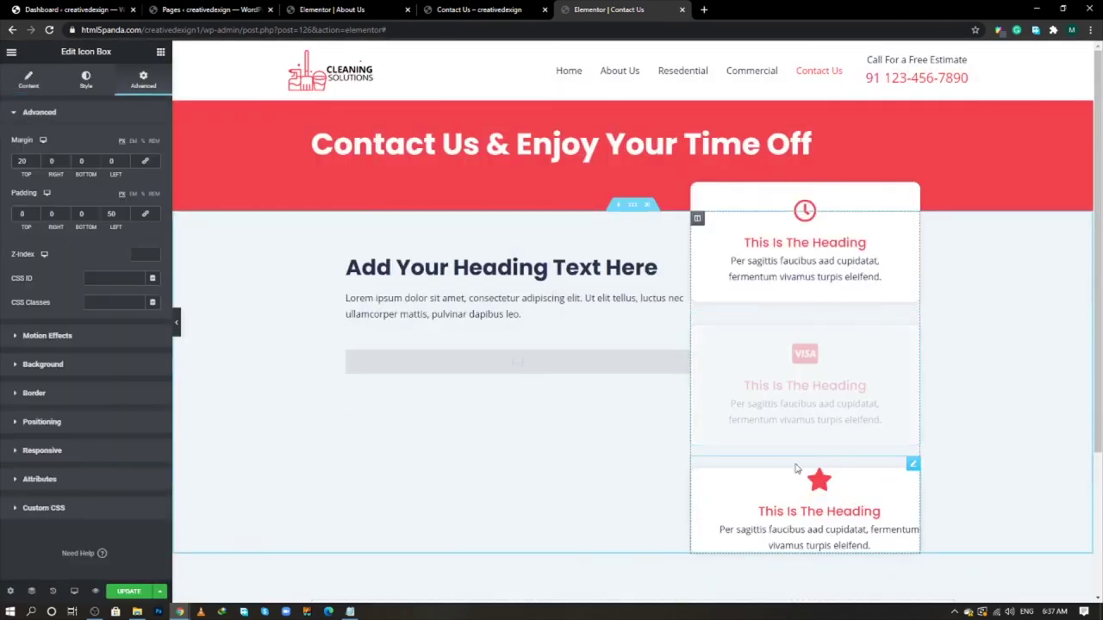
click(28, 80)
click(49, 192)
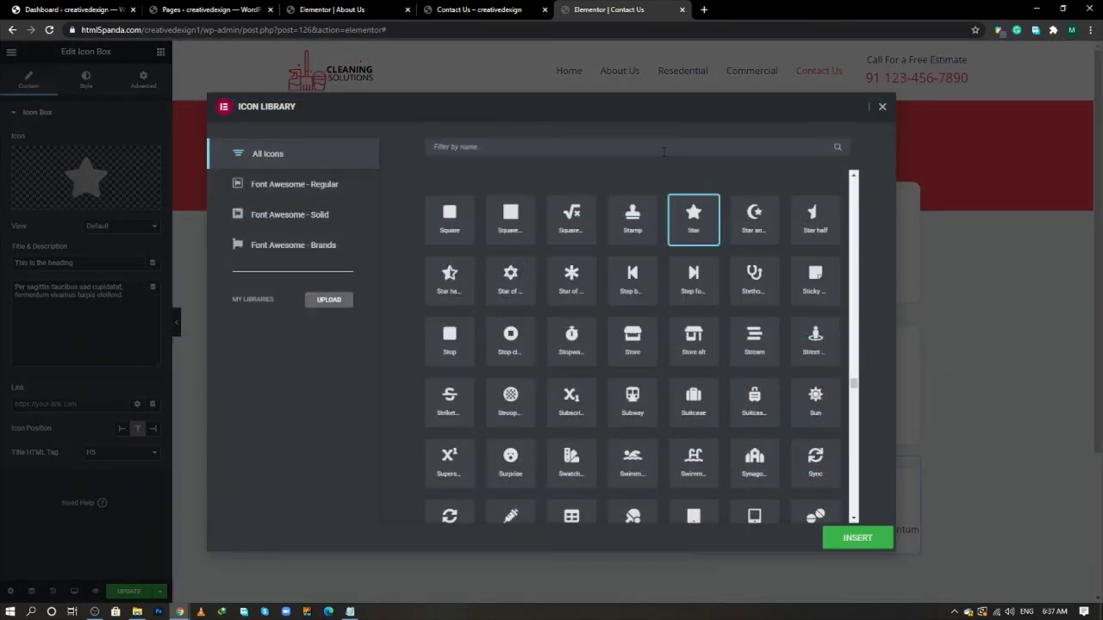
click(655, 146)
text(comm)
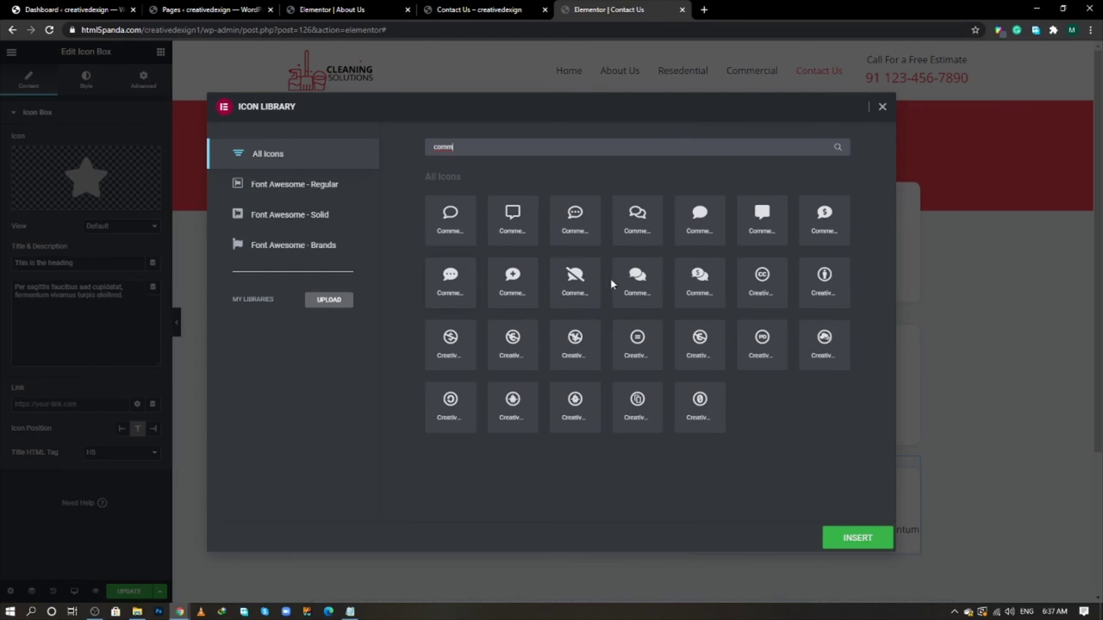
click(654, 288)
click(860, 539)
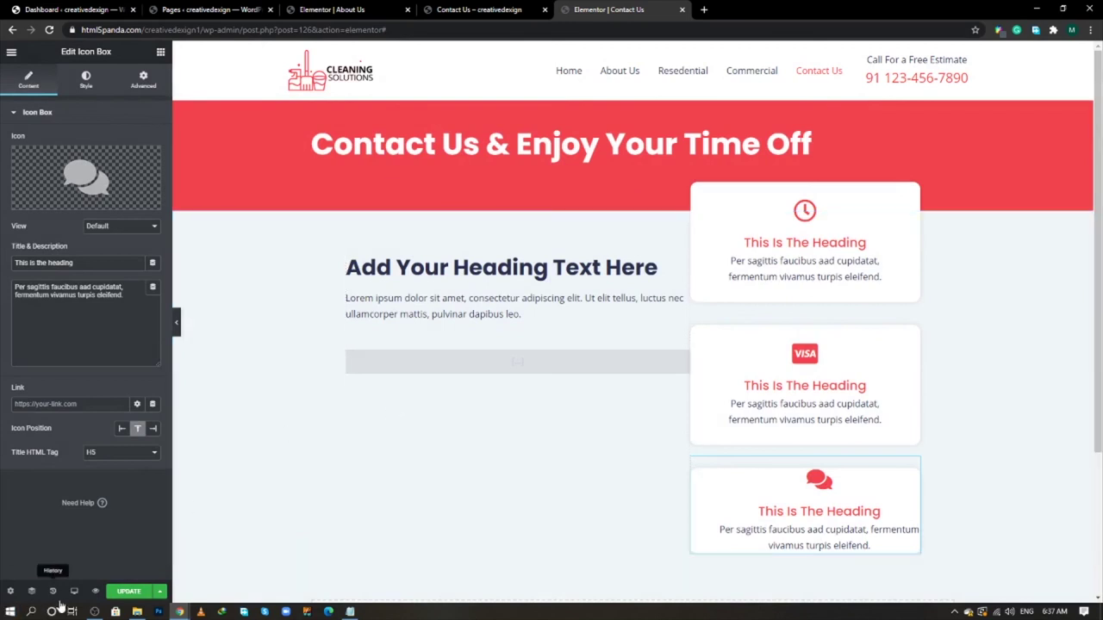
click(128, 592)
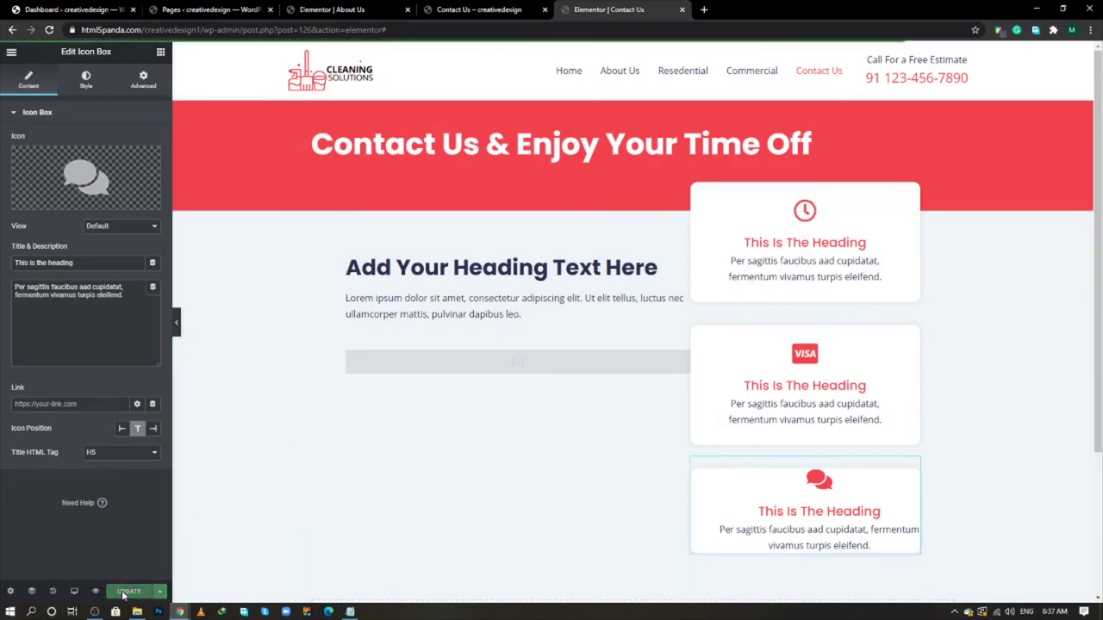
scroll(477, 379, down, 2)
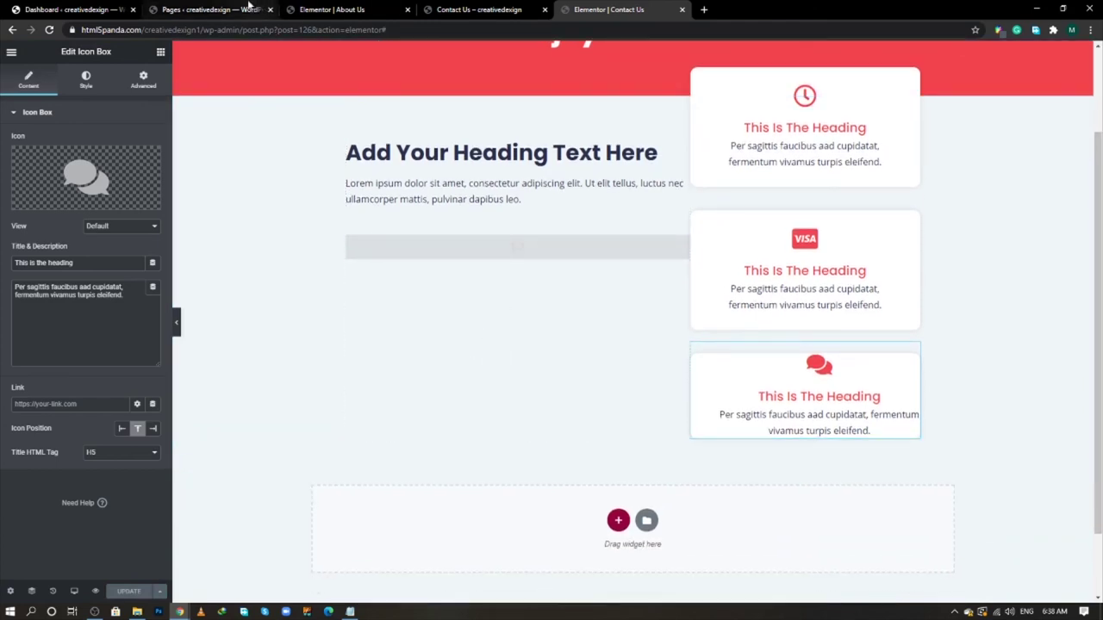
- Search Add Plugins for 'form', then install and activate Contact Form by WPForms
click(95, 9)
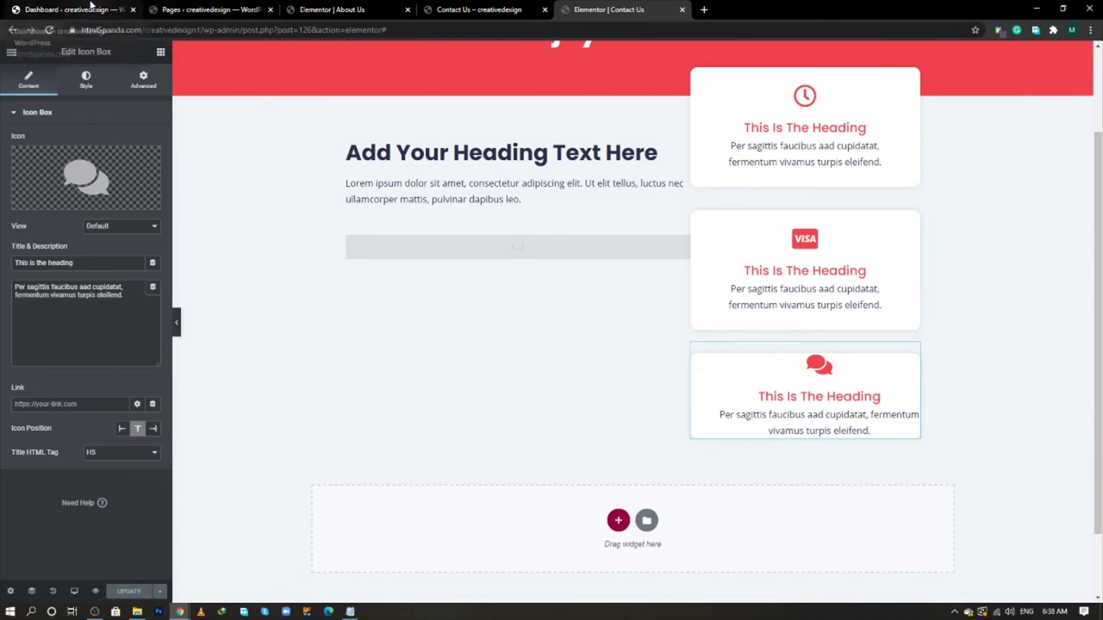
mouse_move(86, 291)
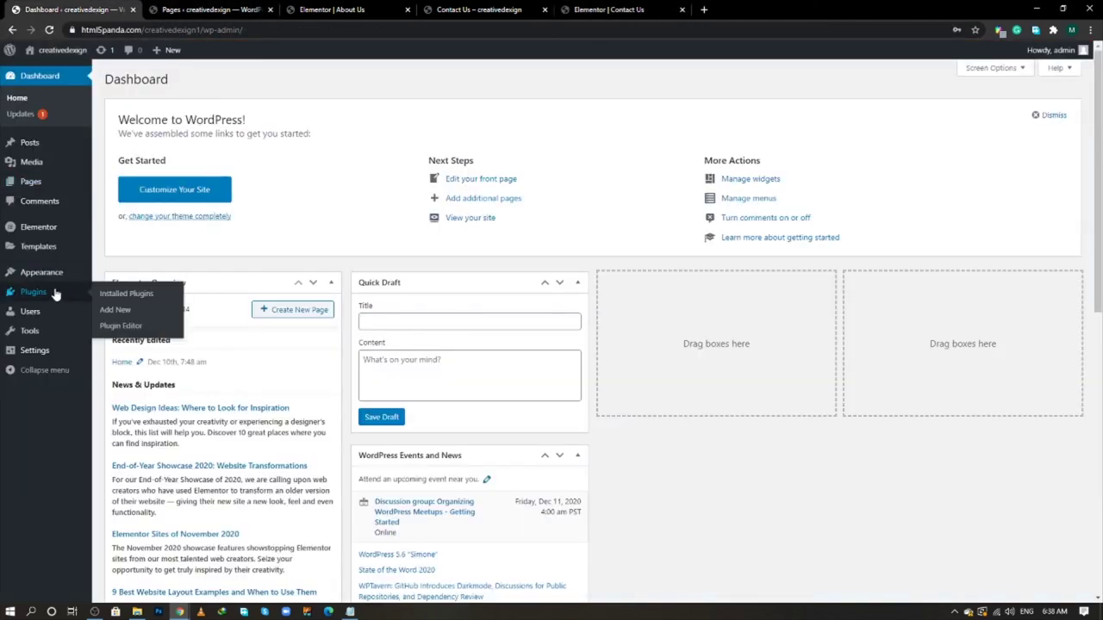
middle_click(120, 312)
click(206, 10)
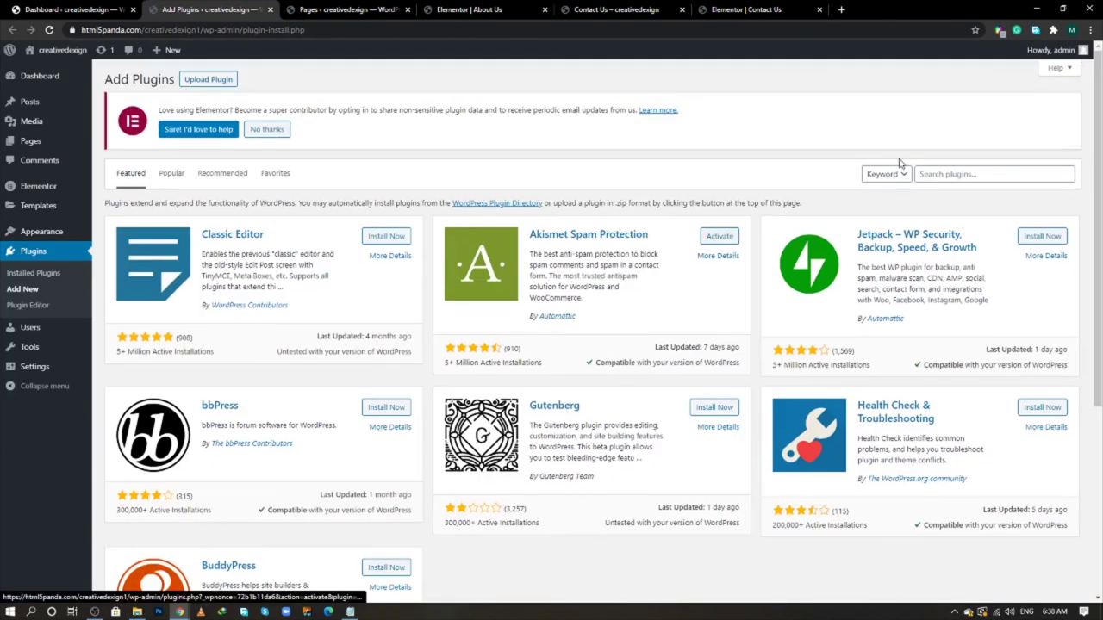
click(928, 169)
text(form)
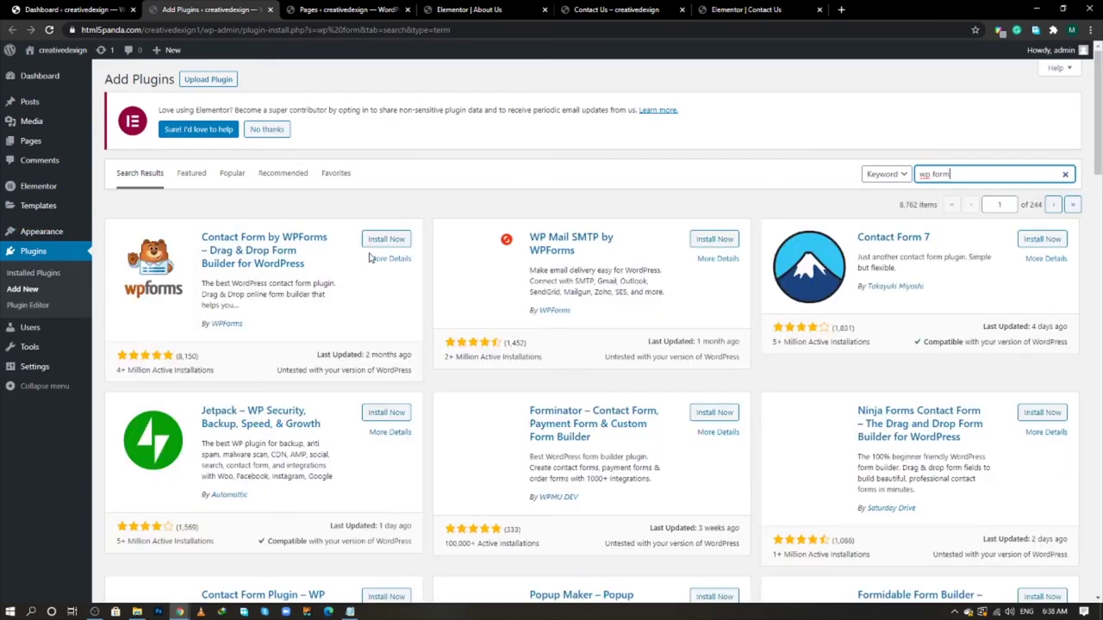
click(390, 242)
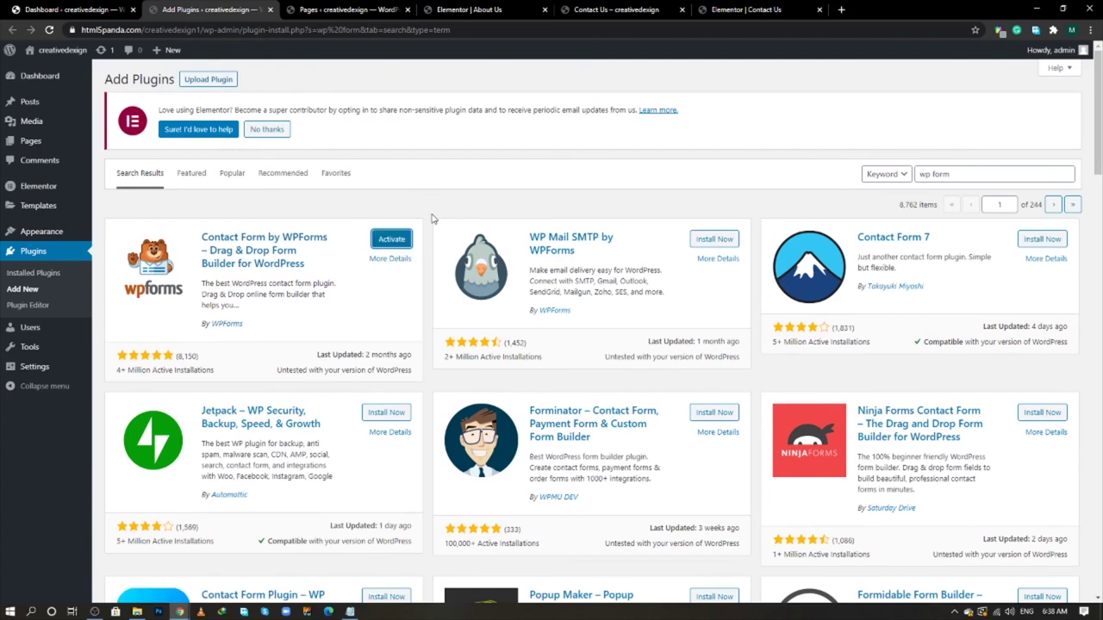
click(394, 241)
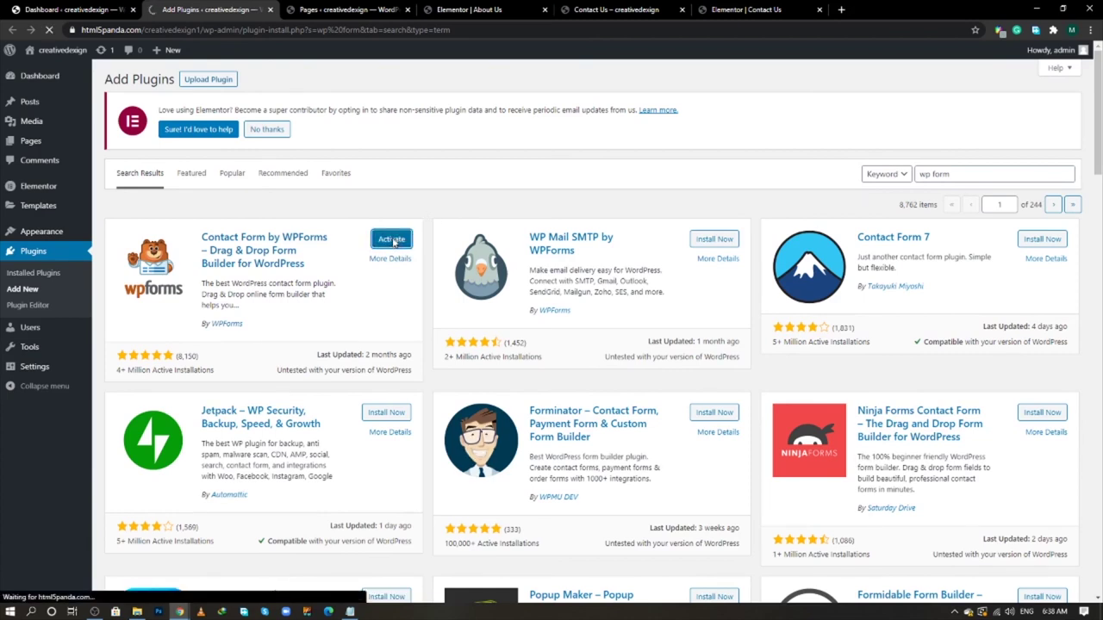
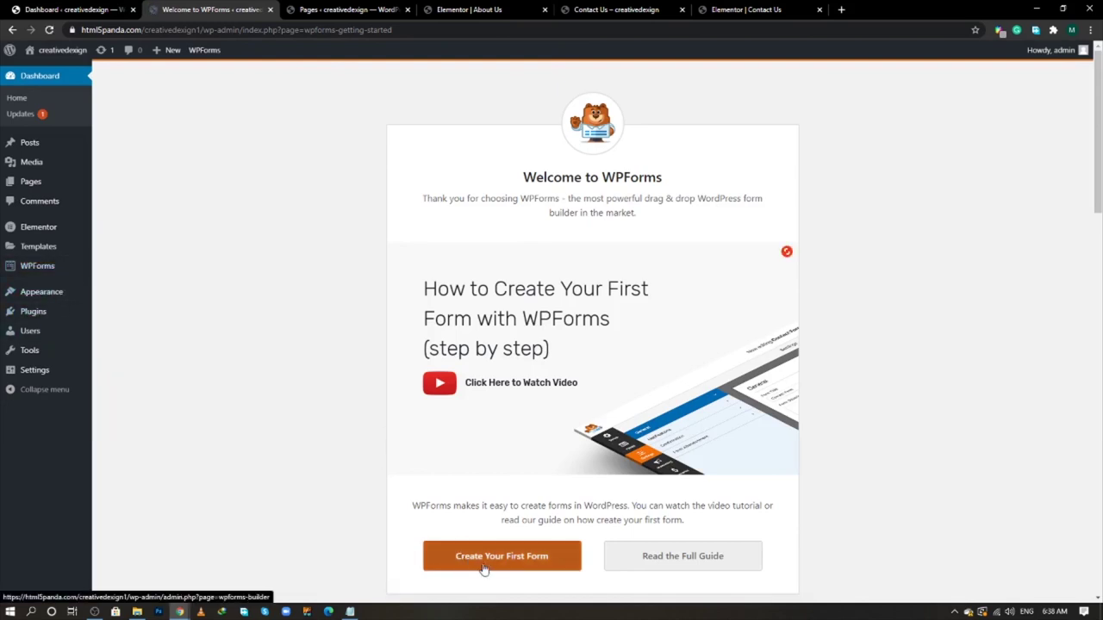
- Open WPForms All Forms in a new tab and start a form from the Blank Form template
mouse_move(59, 268)
middle_click(124, 271)
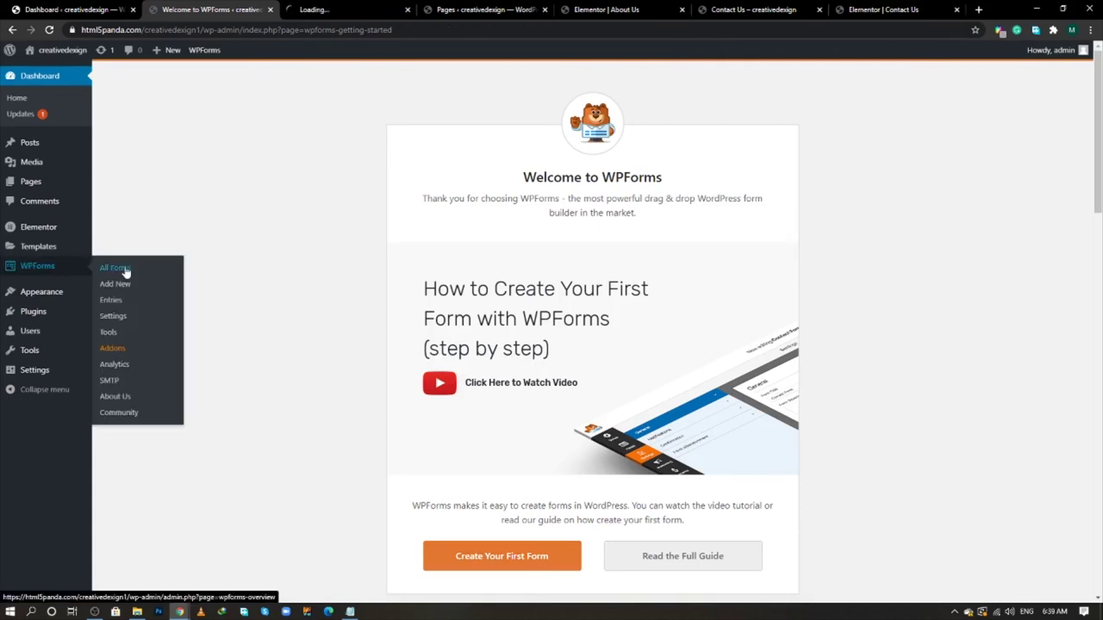
click(350, 7)
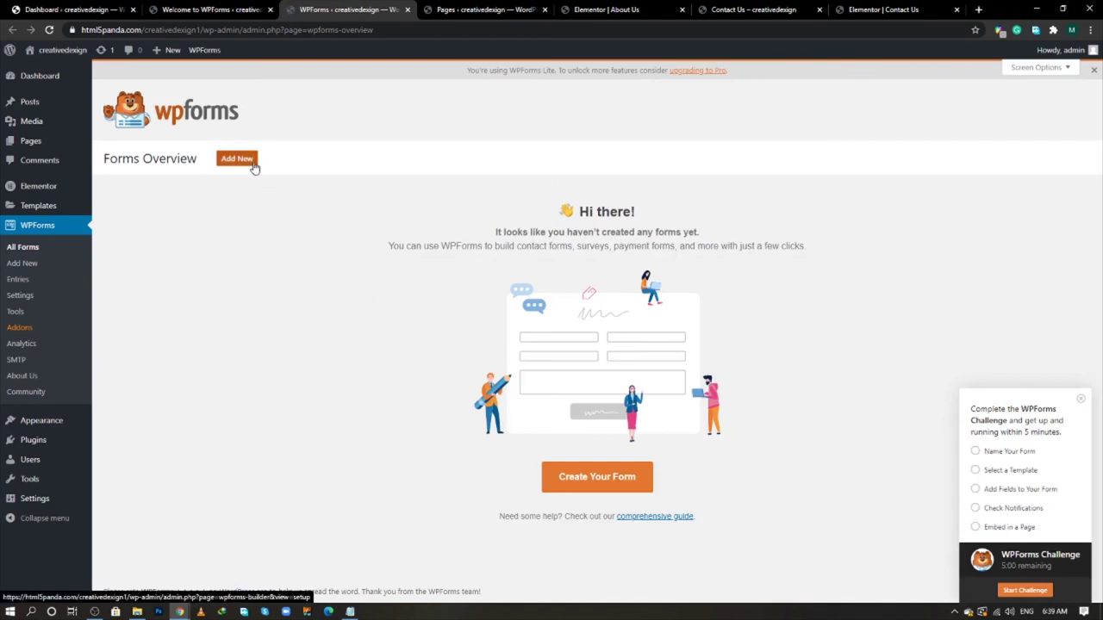
click(610, 478)
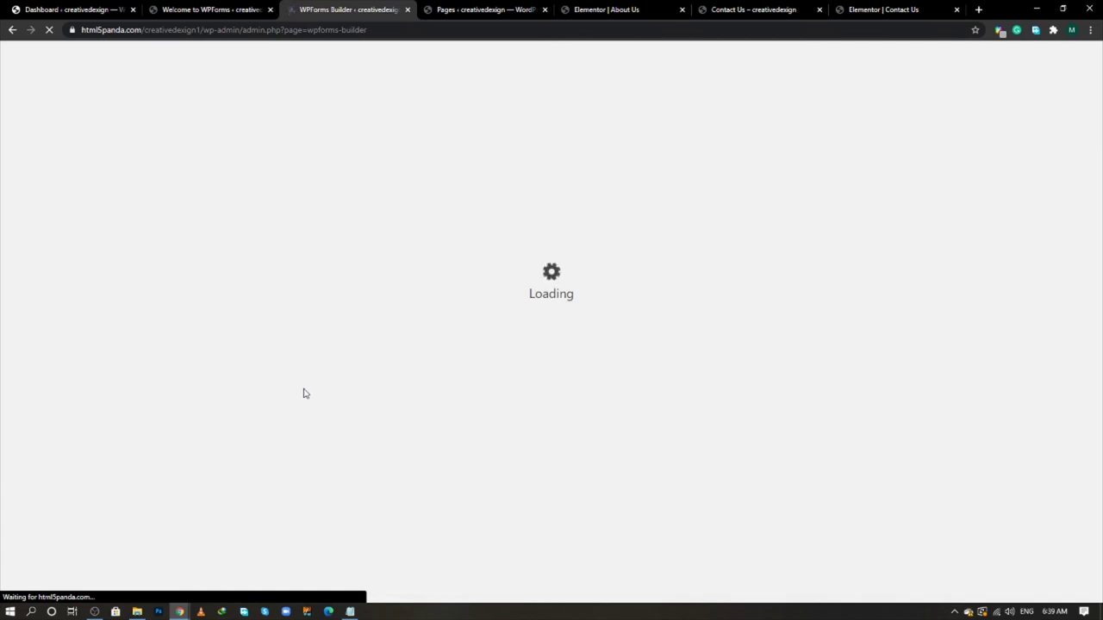
key(alt+Tab)
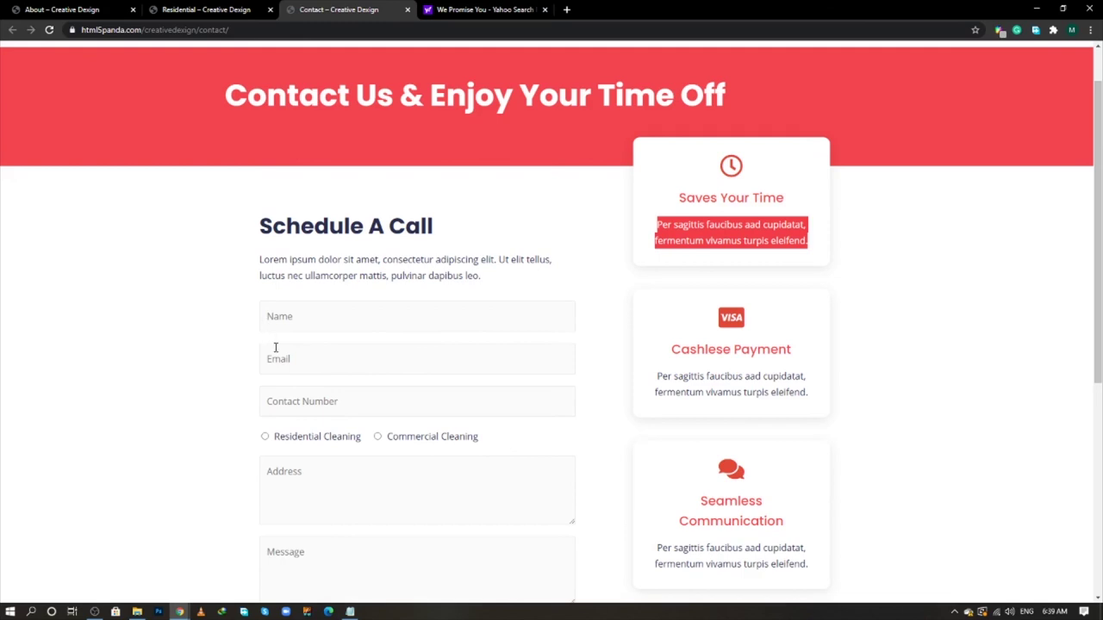
key(alt+Tab)
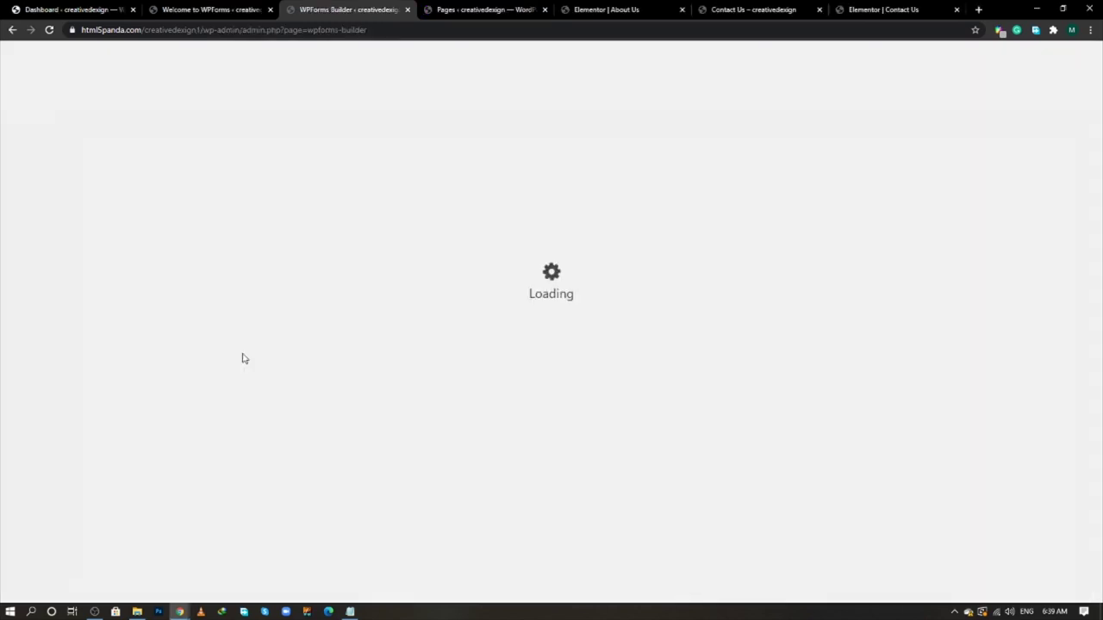
mouse_move(328, 322)
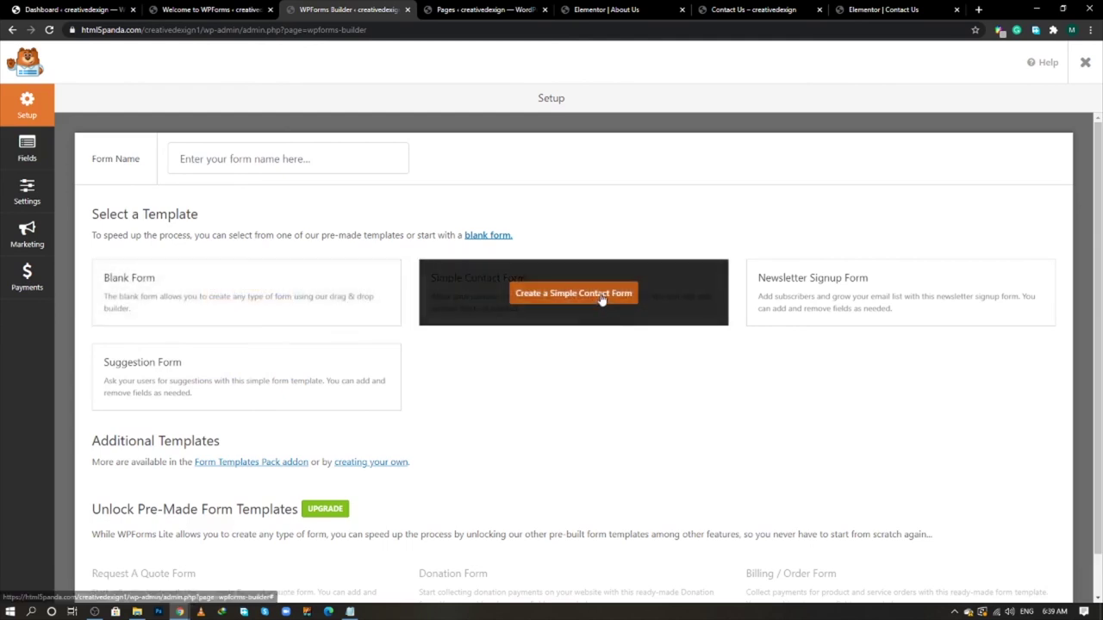
click(241, 295)
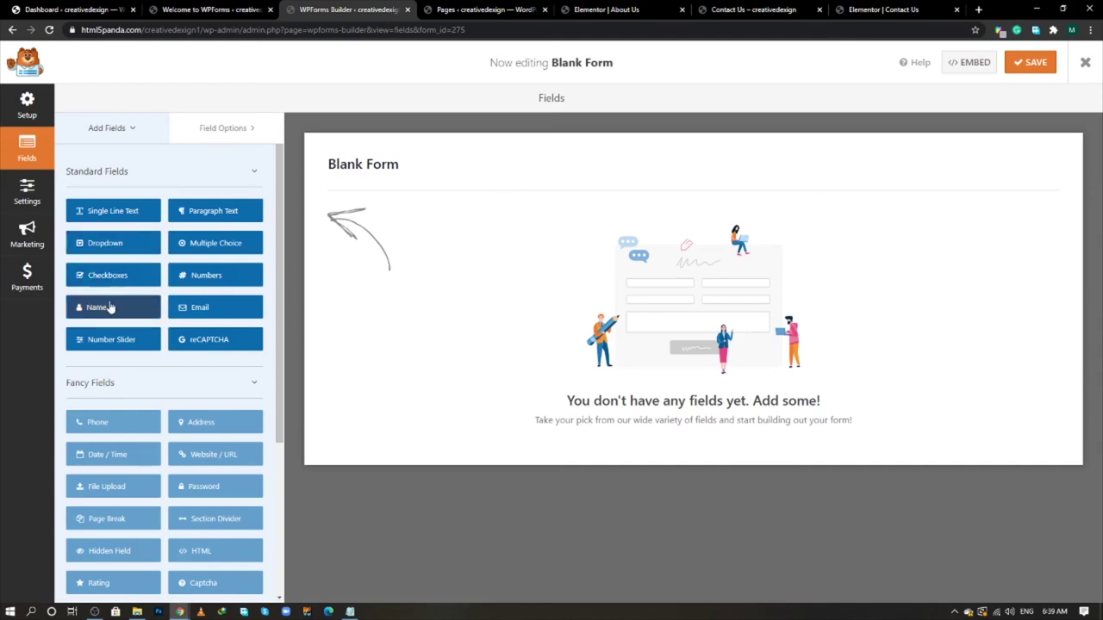
- Add a Name field and set its format to Simple
click(109, 307)
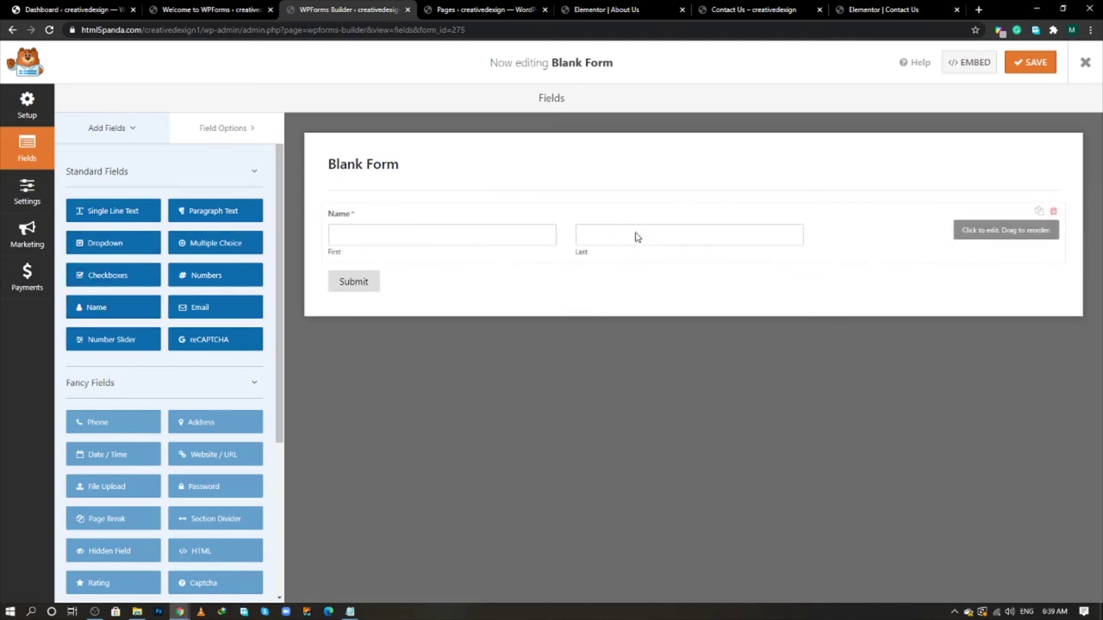
click(534, 247)
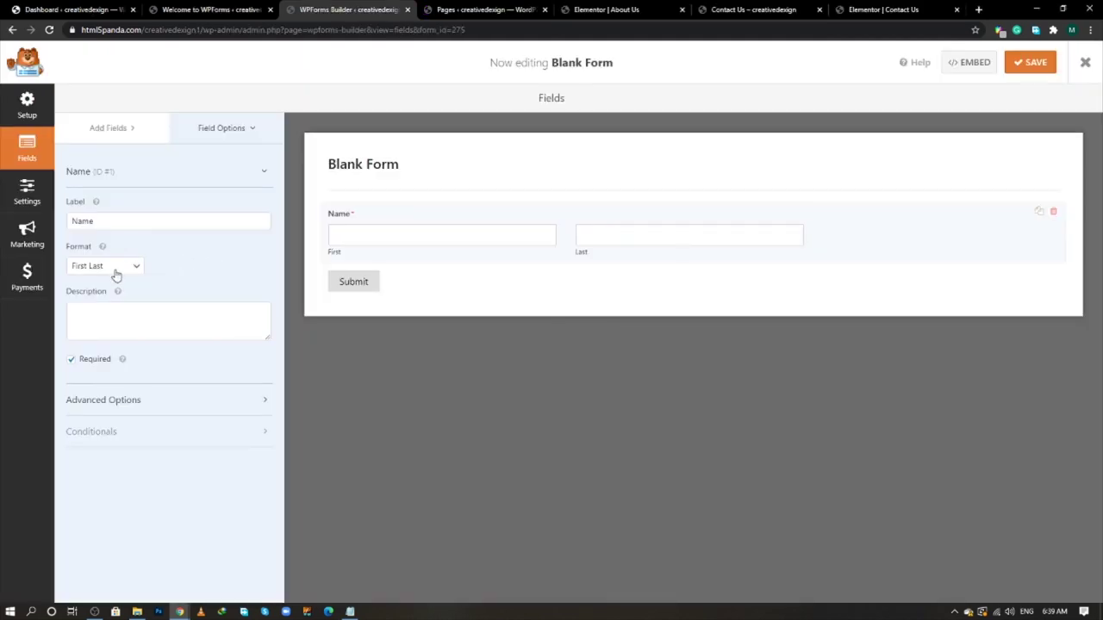
click(116, 269)
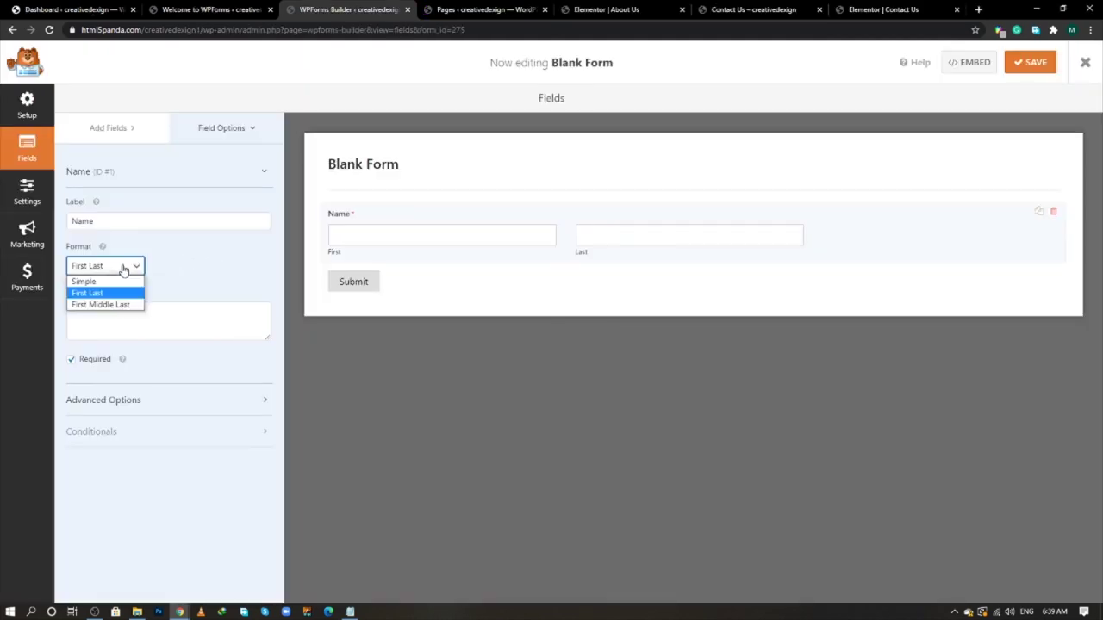
click(103, 291)
key(Up)
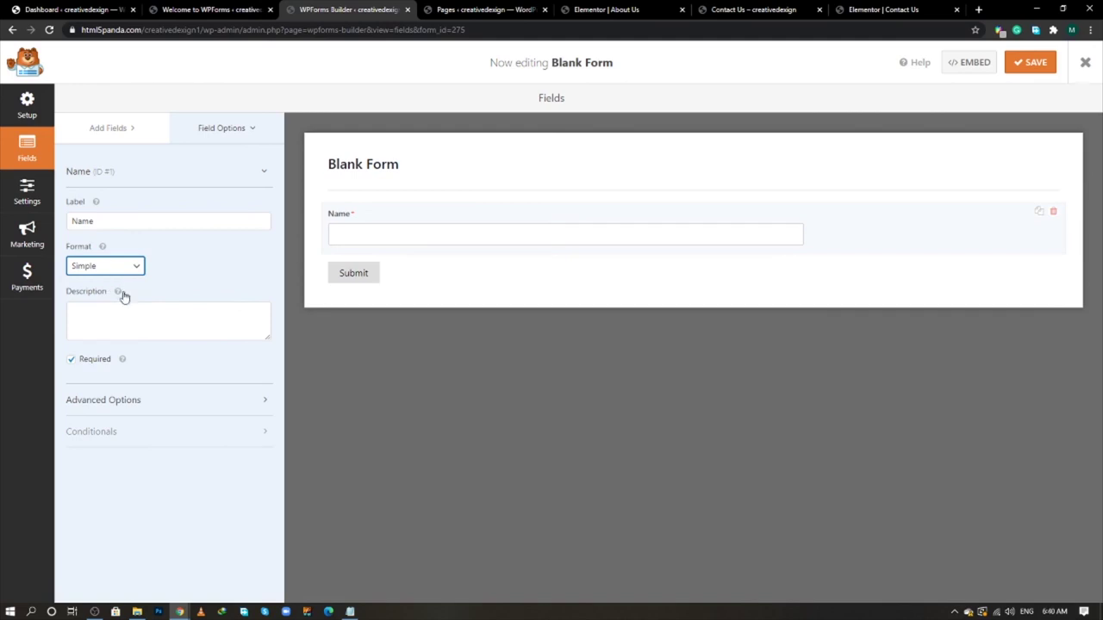
- Make the Name field Large, hide its label and give it placeholder 'Name'
click(153, 401)
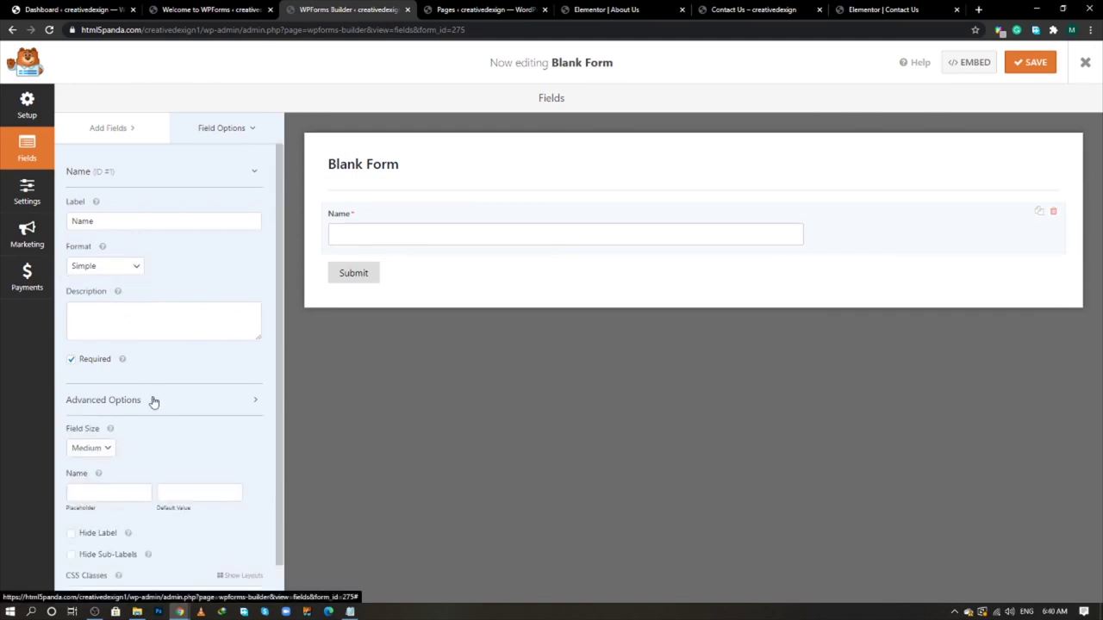
click(109, 449)
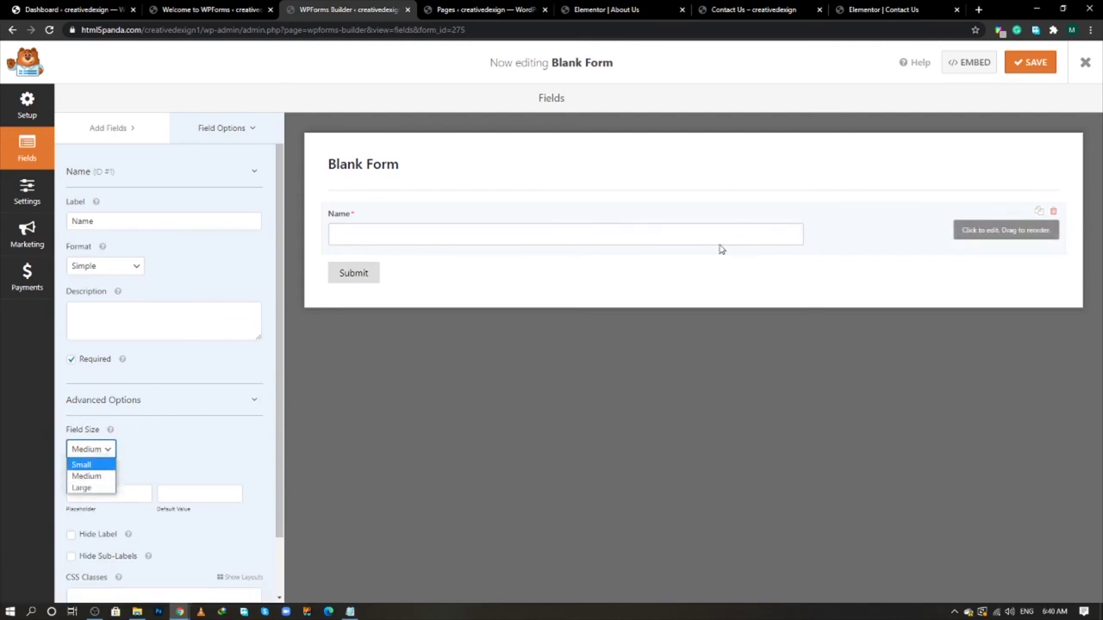
click(81, 488)
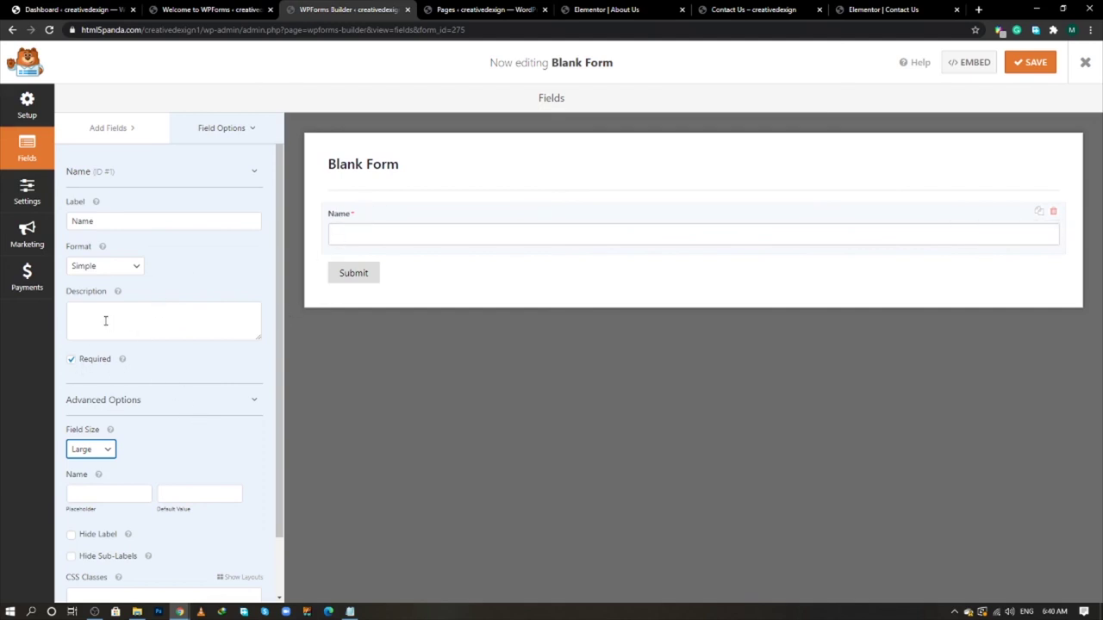
click(72, 535)
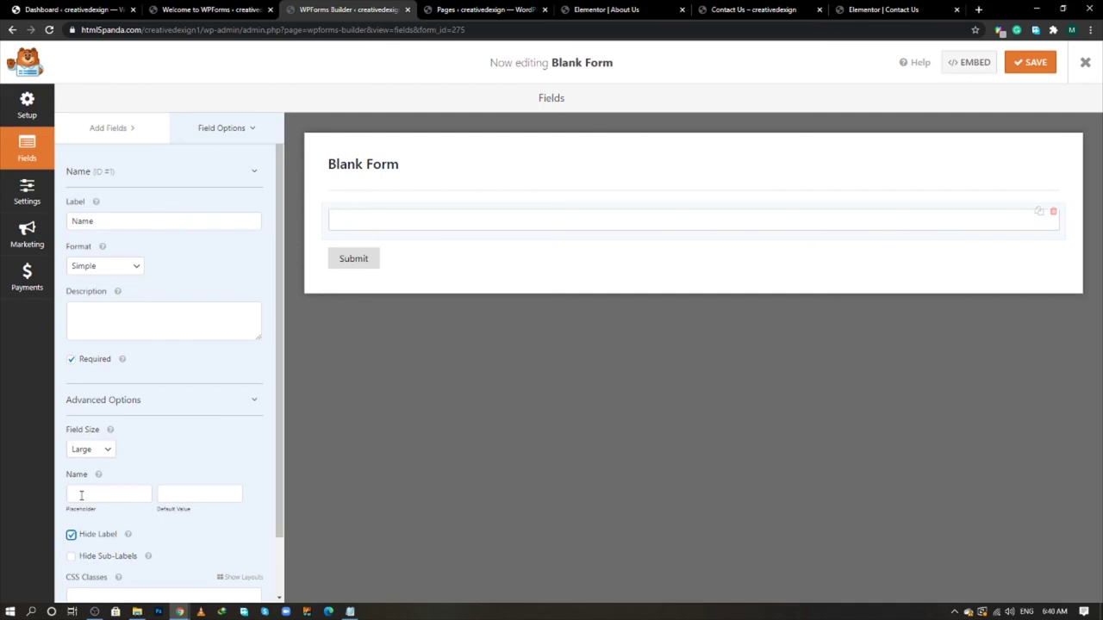
click(81, 495)
text(Name)
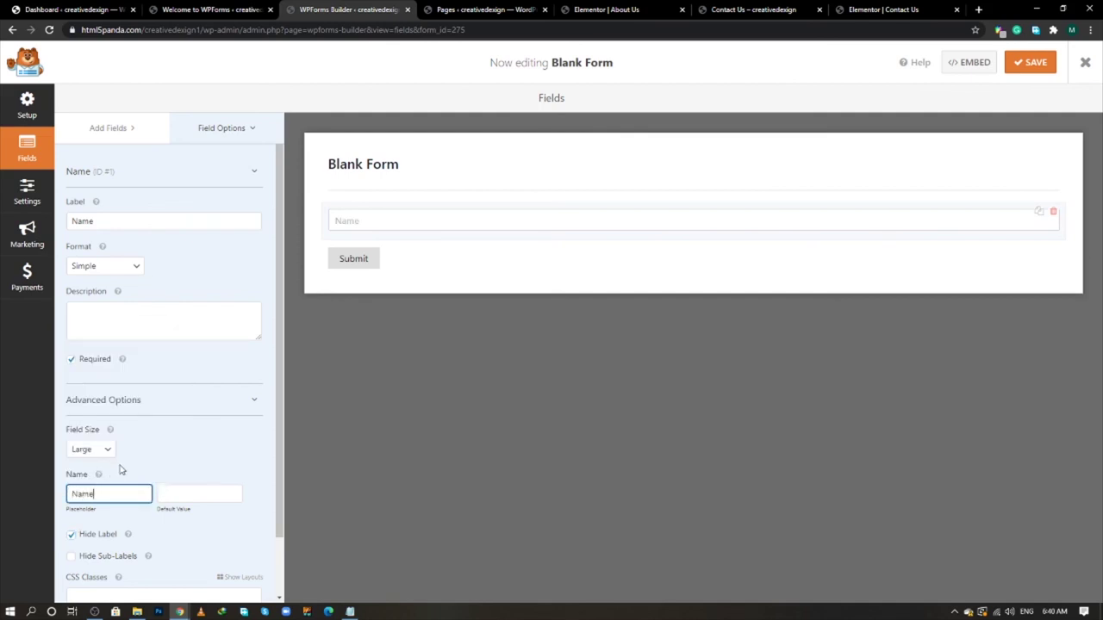
click(151, 466)
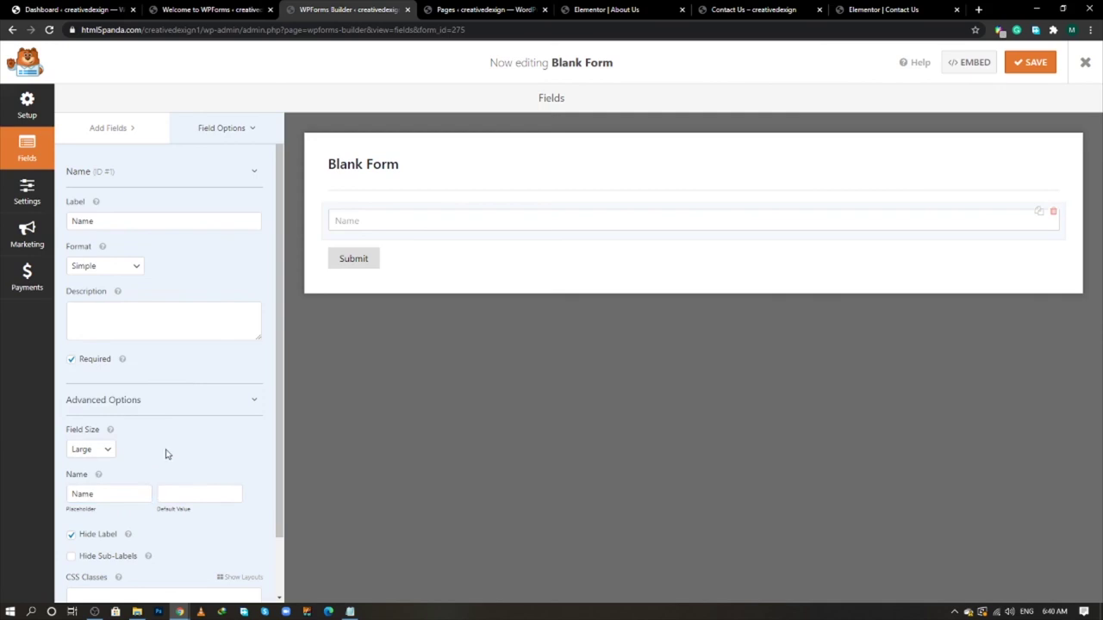
key(alt+Tab)
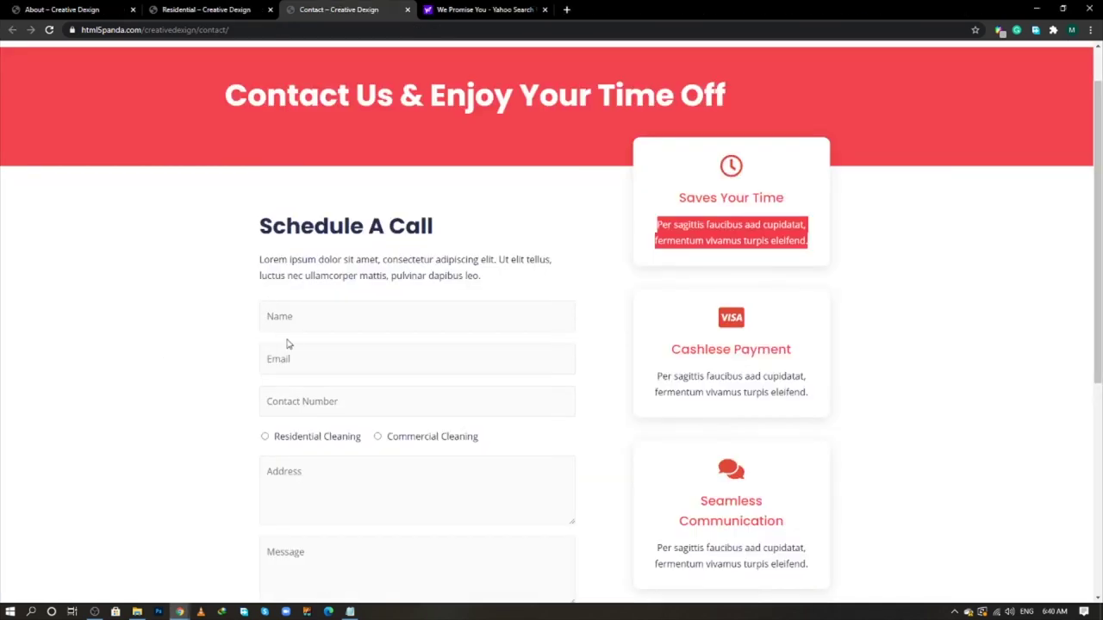
key(alt+Tab)
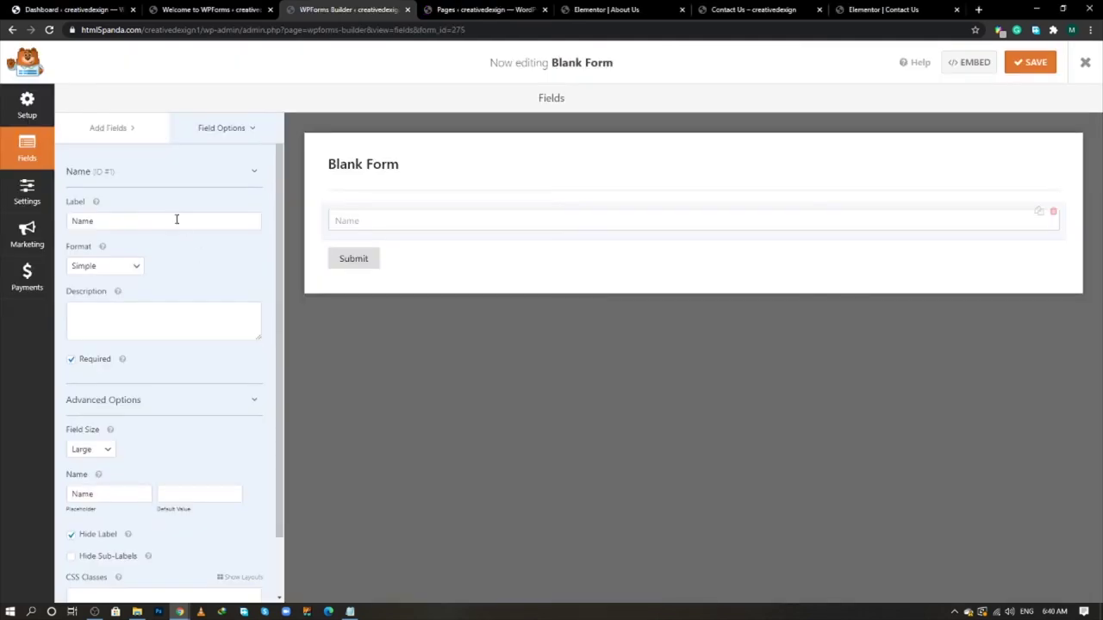
- Add an Email field with Large size and placeholder 'Email'
click(109, 131)
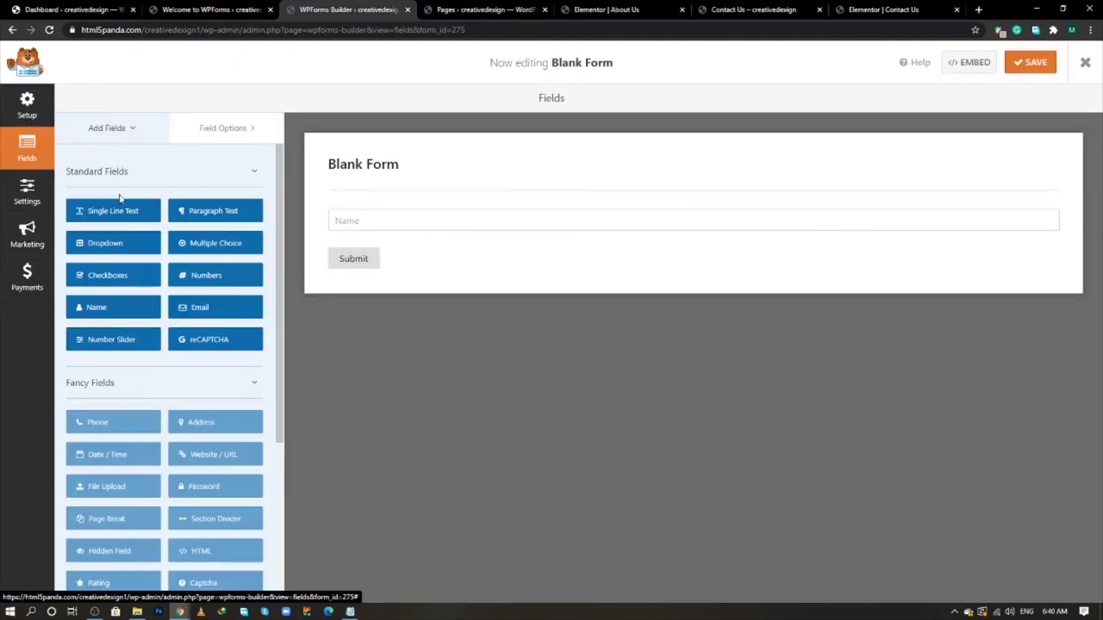
click(204, 309)
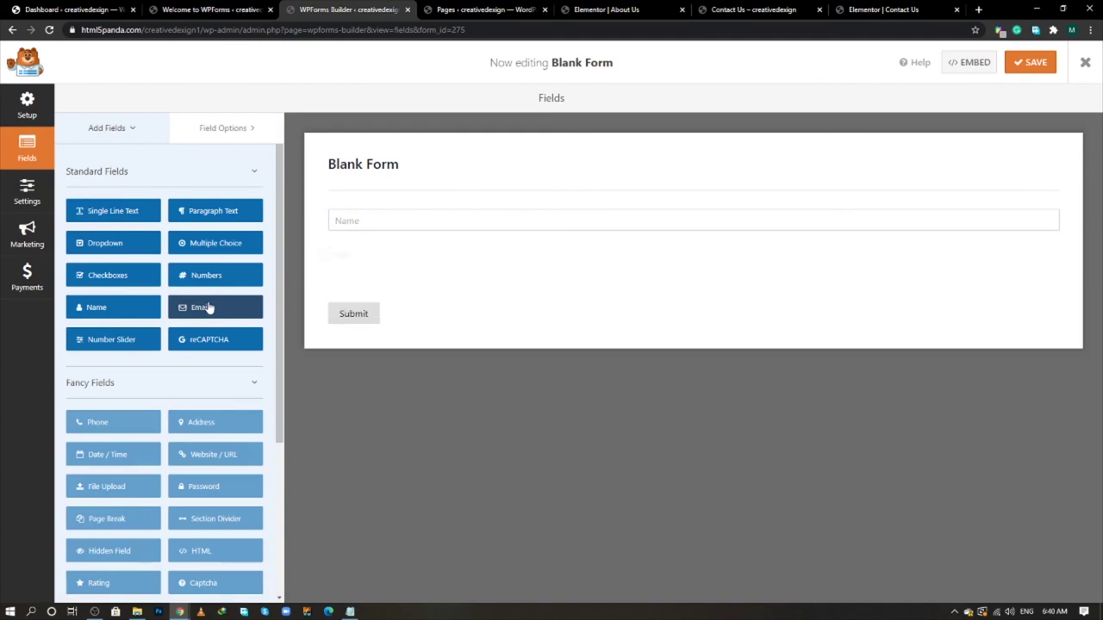
click(380, 281)
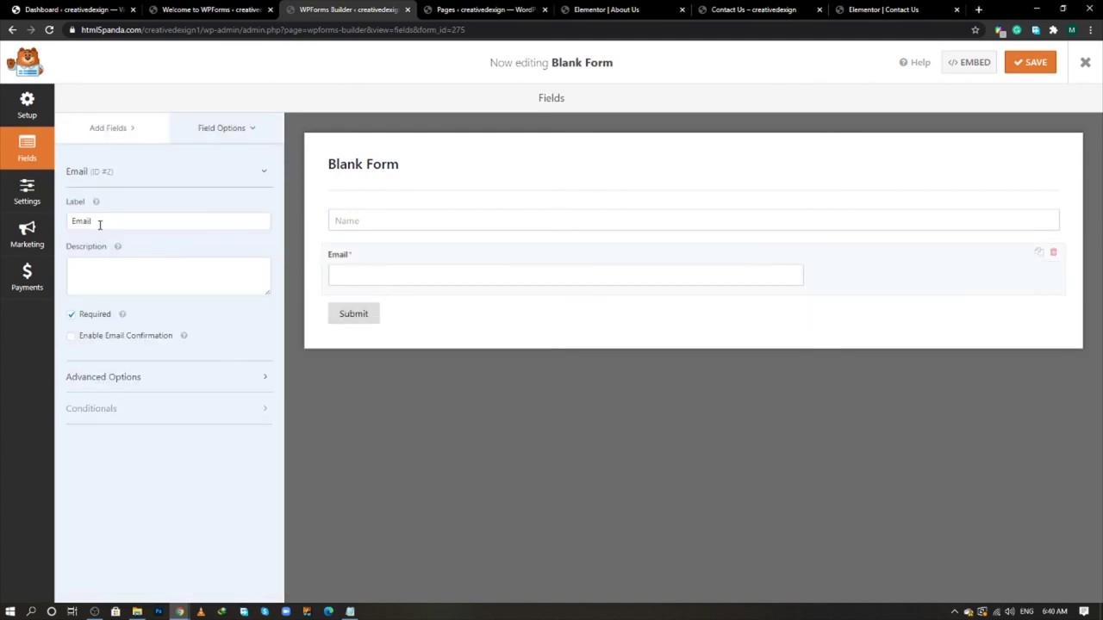
click(123, 379)
click(105, 426)
click(96, 463)
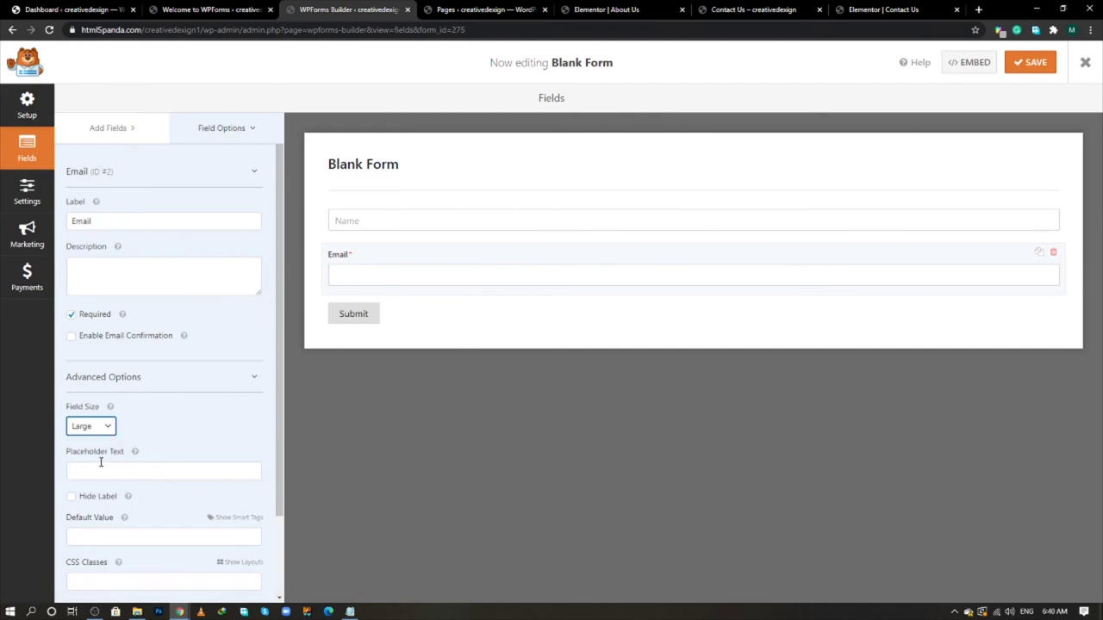
click(101, 469)
text(Email)
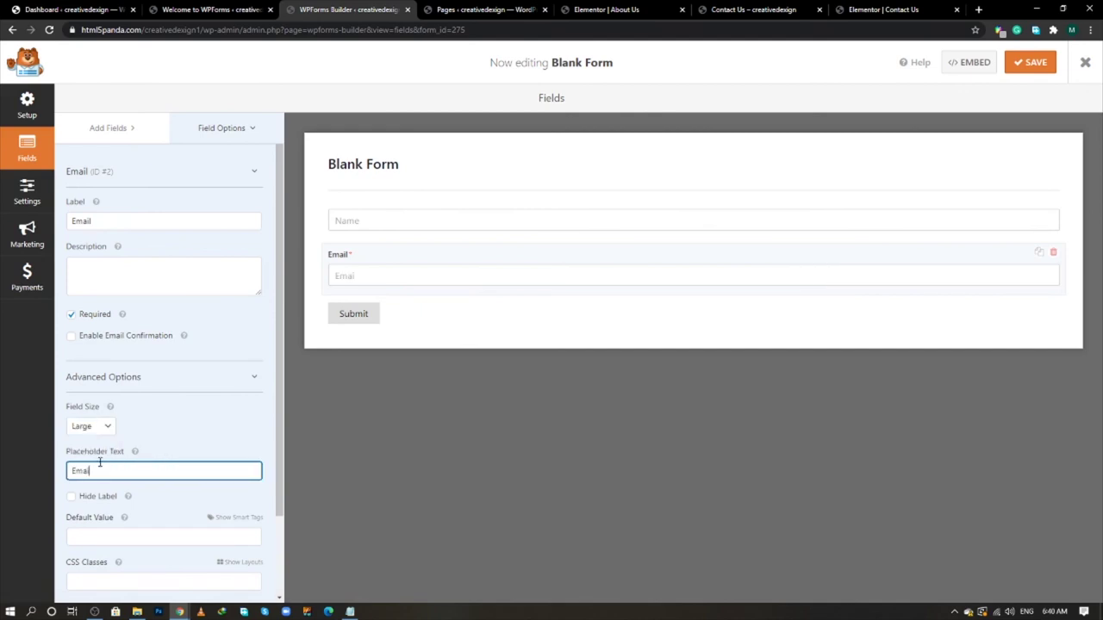
key(alt+Tab)
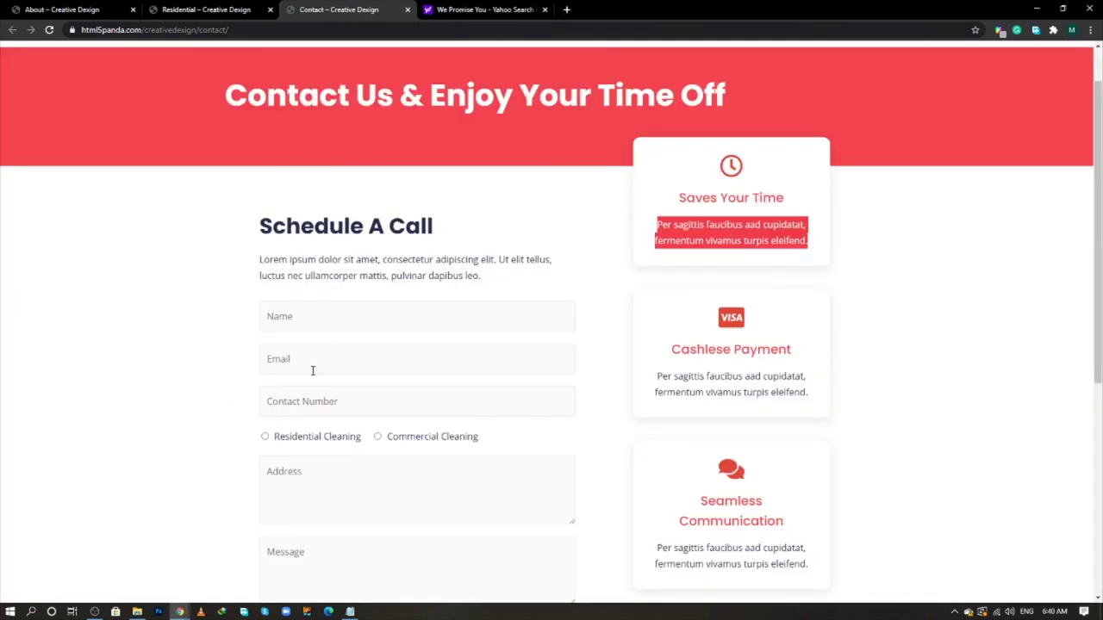
key(alt+Tab)
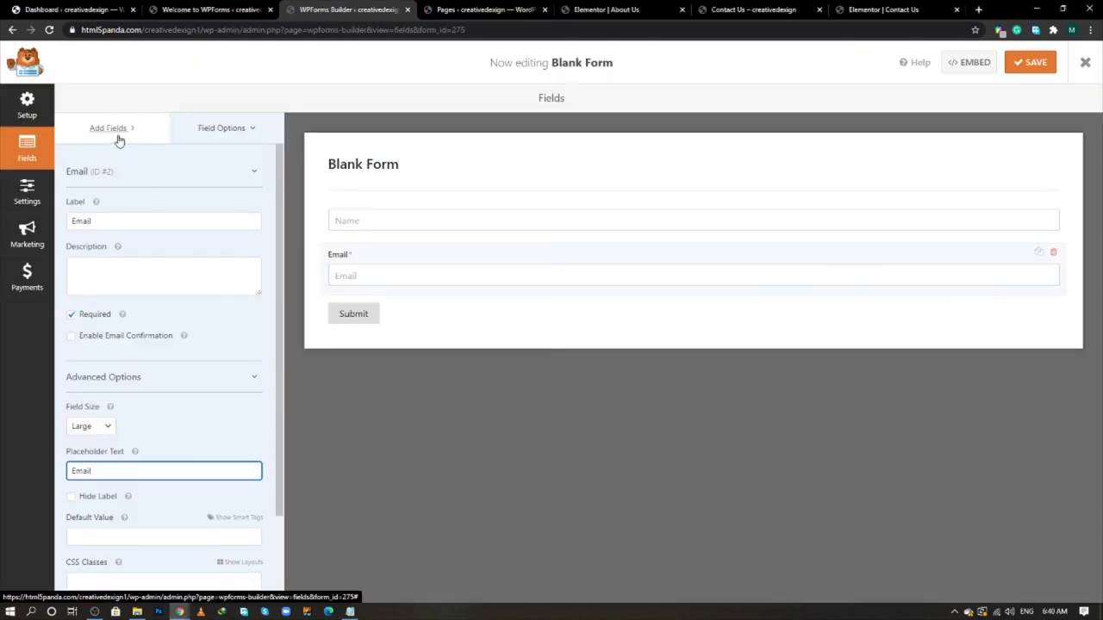
- Add a Numbers field below Email, deleting the accidental extra copy
click(115, 130)
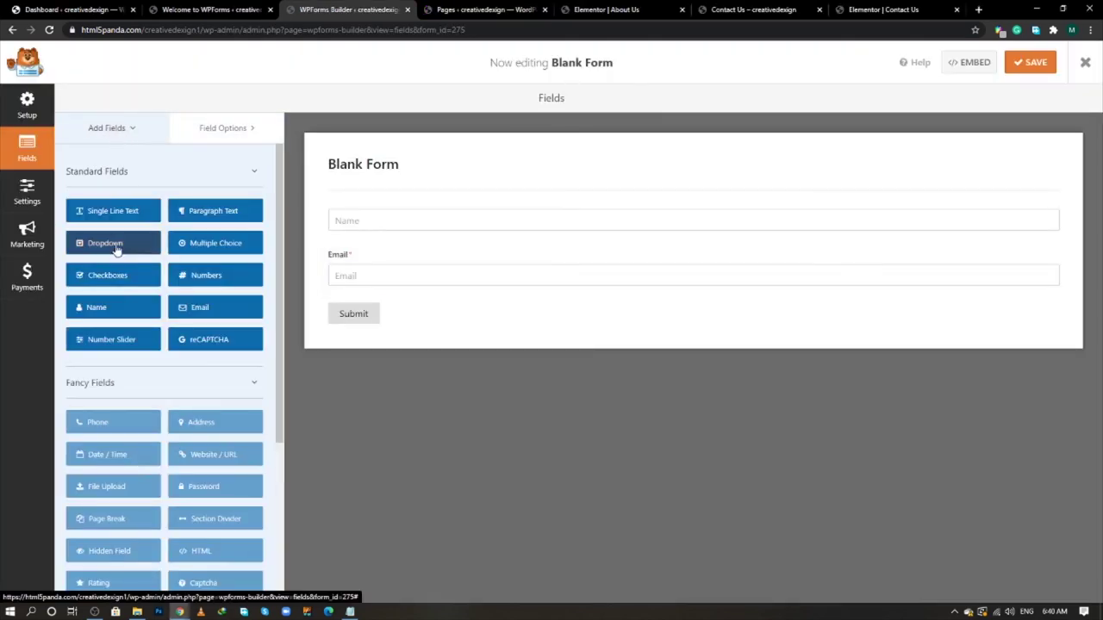
click(207, 282)
drag(207, 283, 359, 305)
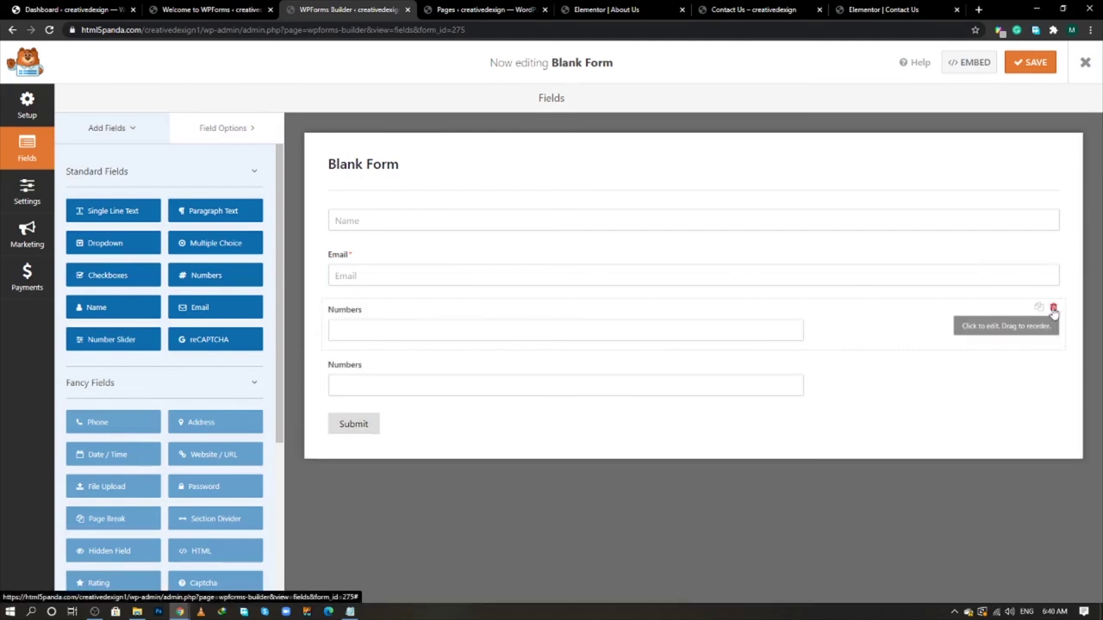
click(1052, 307)
click(524, 354)
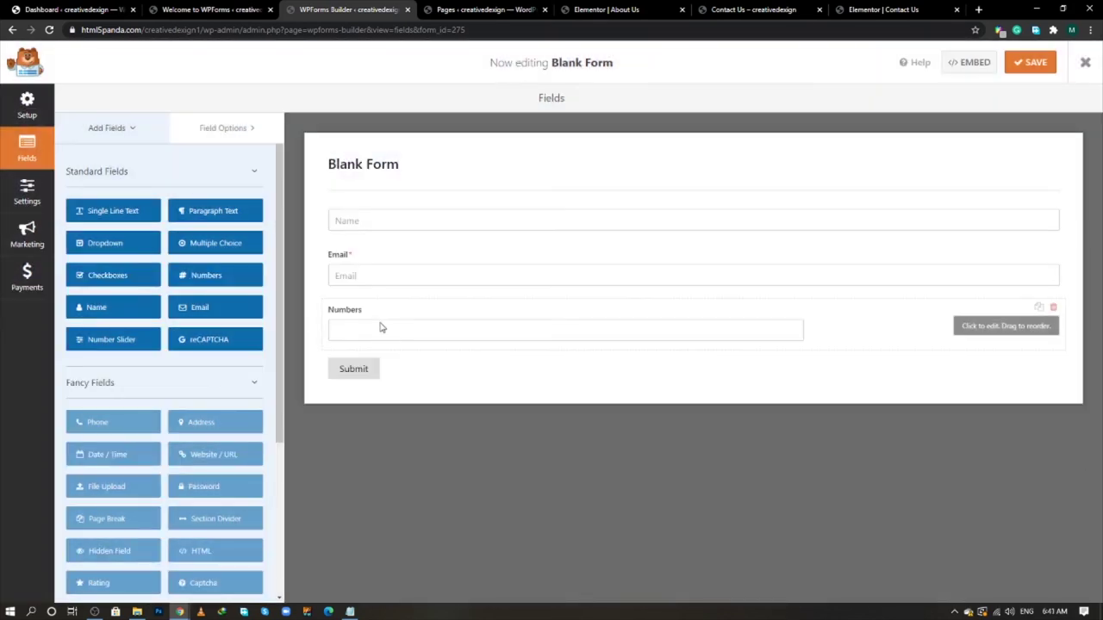
click(363, 334)
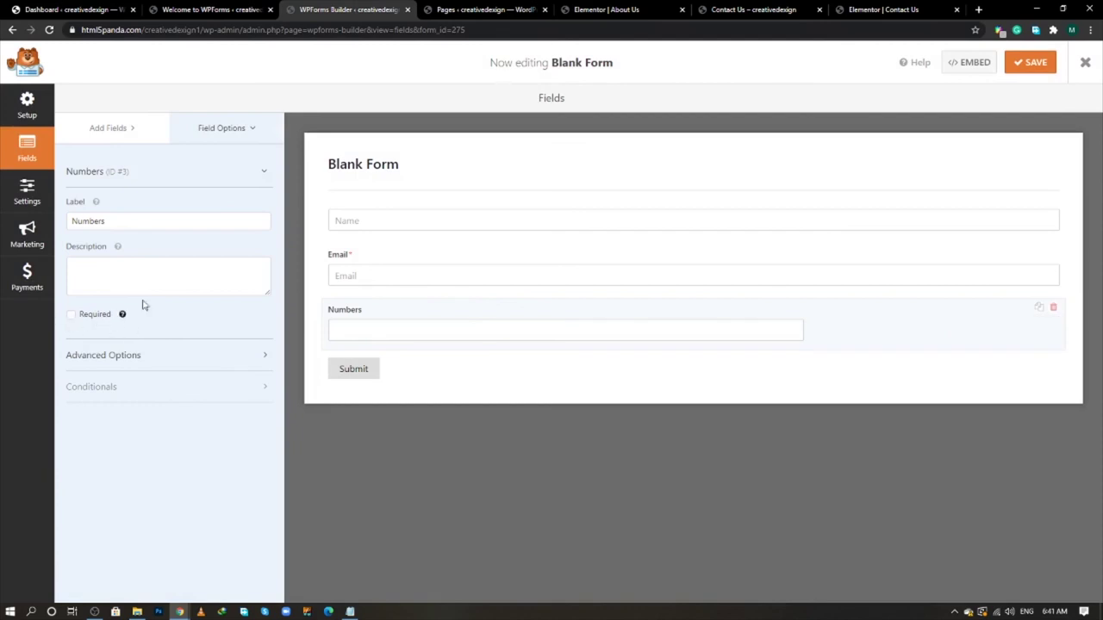
- Hide the Email field's label and select the Numbers field
click(385, 285)
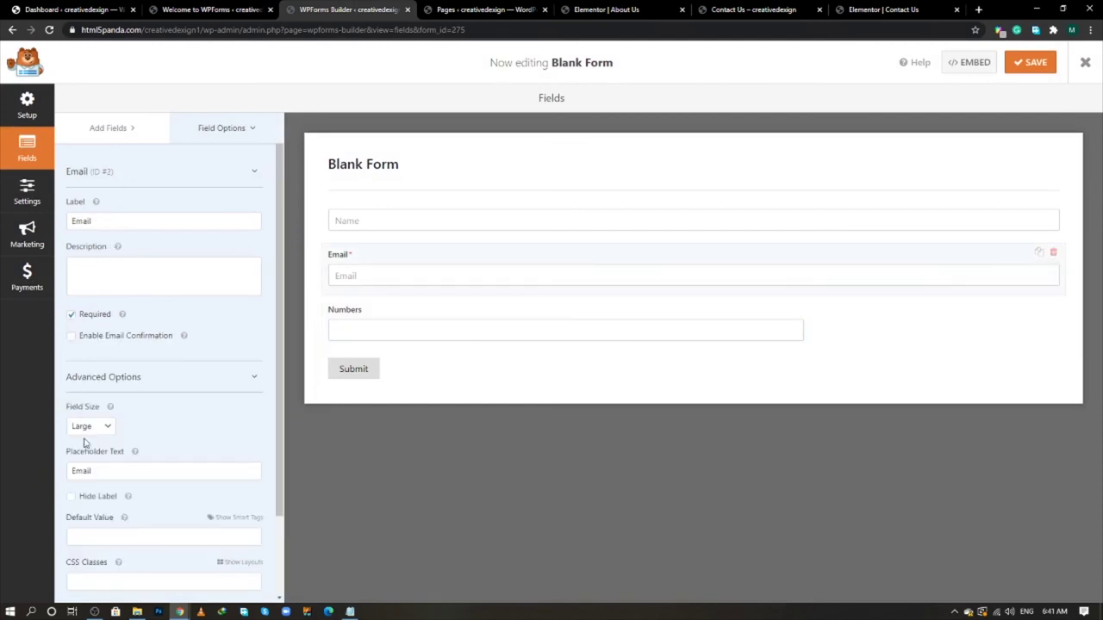
click(73, 497)
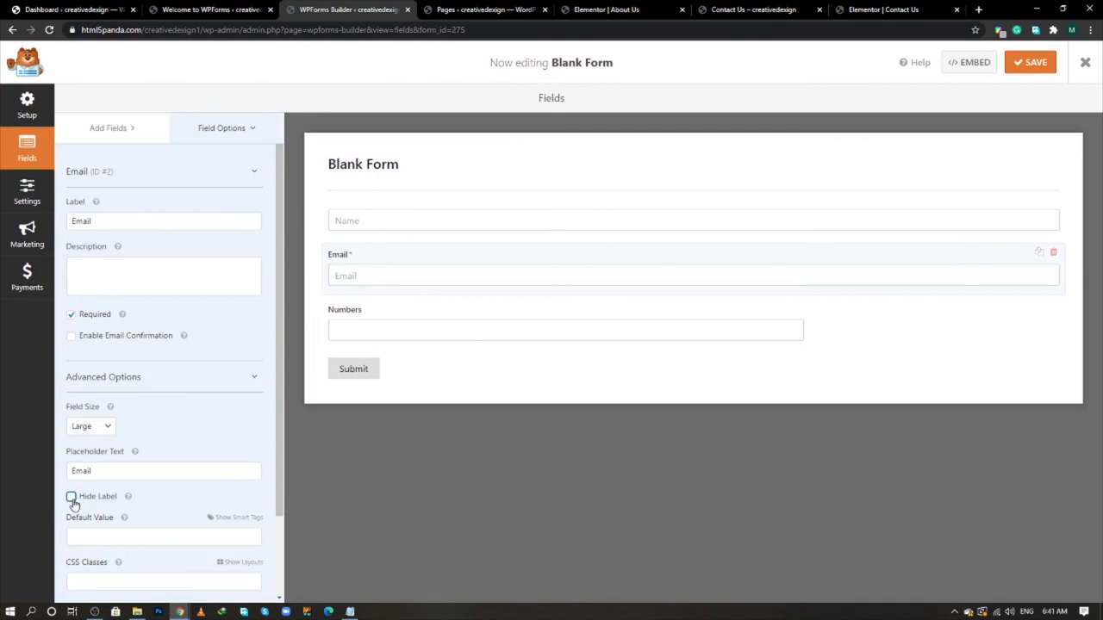
click(394, 324)
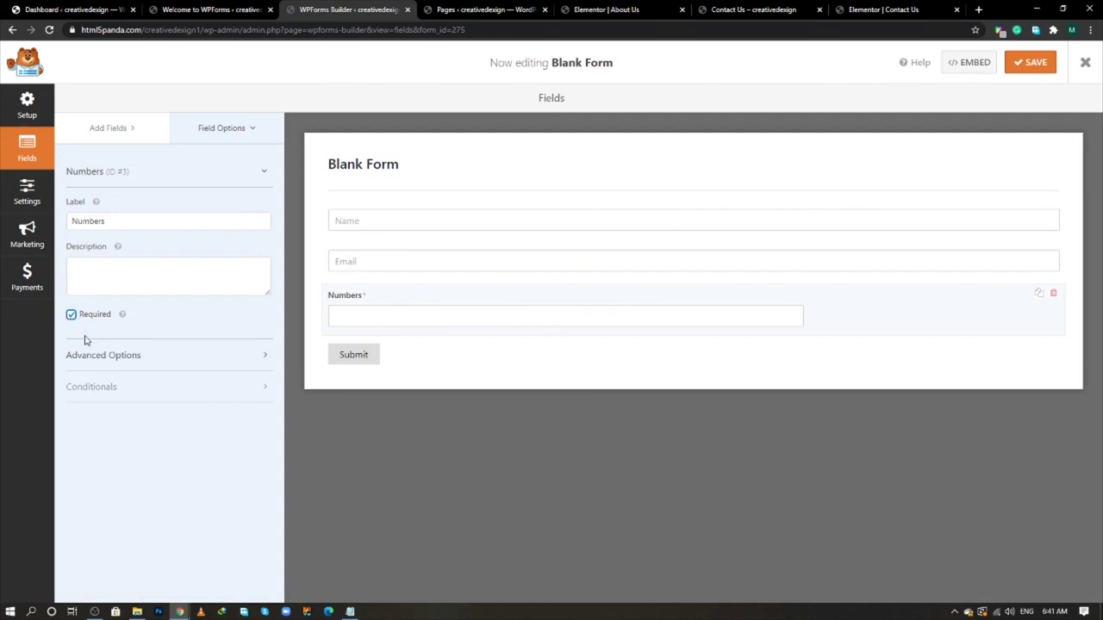
- Make the Numbers field Large with hidden label and placeholder 'Number'
click(143, 357)
click(97, 404)
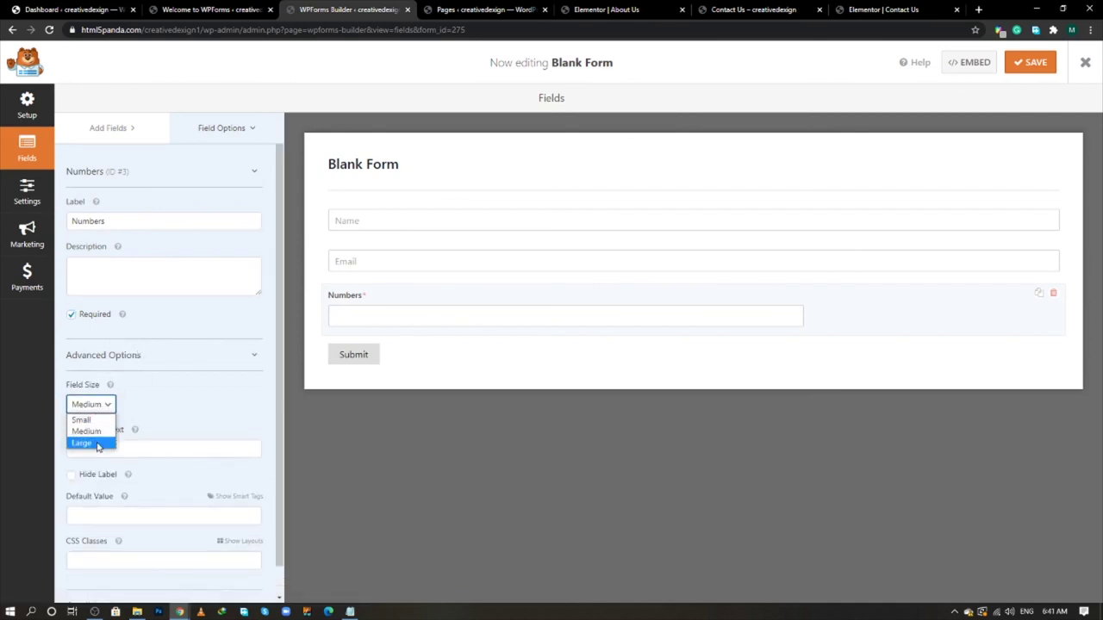
click(99, 444)
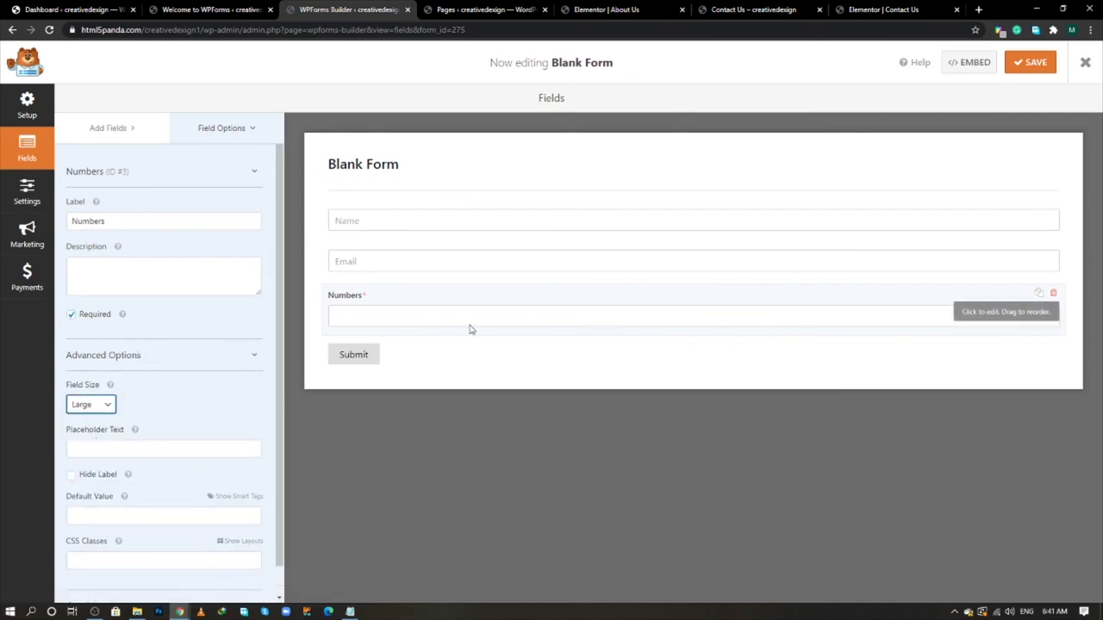
click(71, 475)
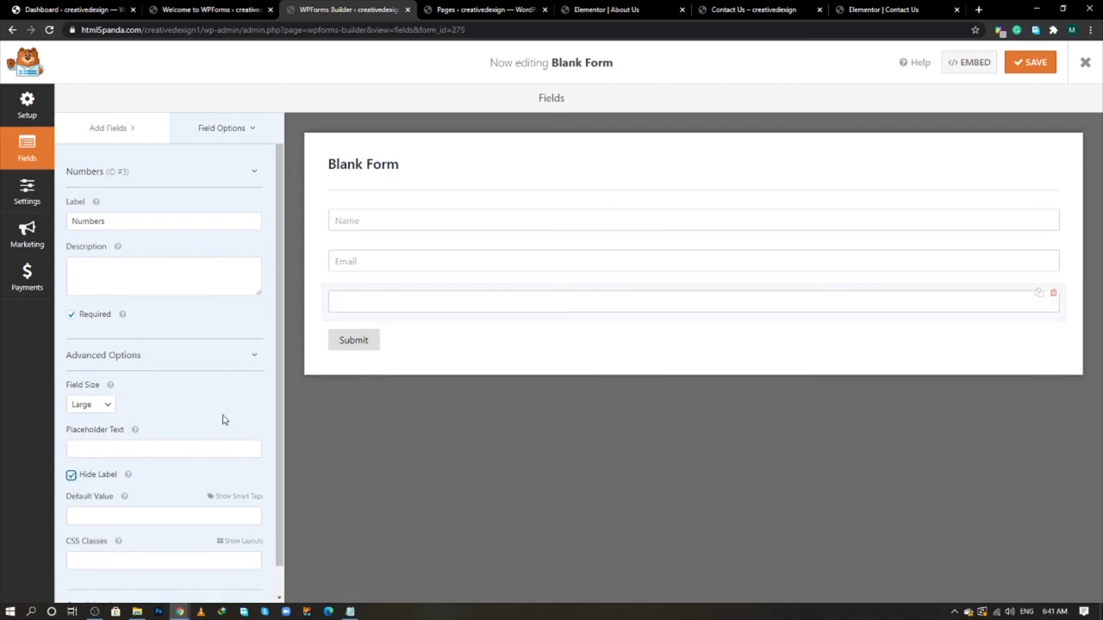
click(81, 447)
text(Num)
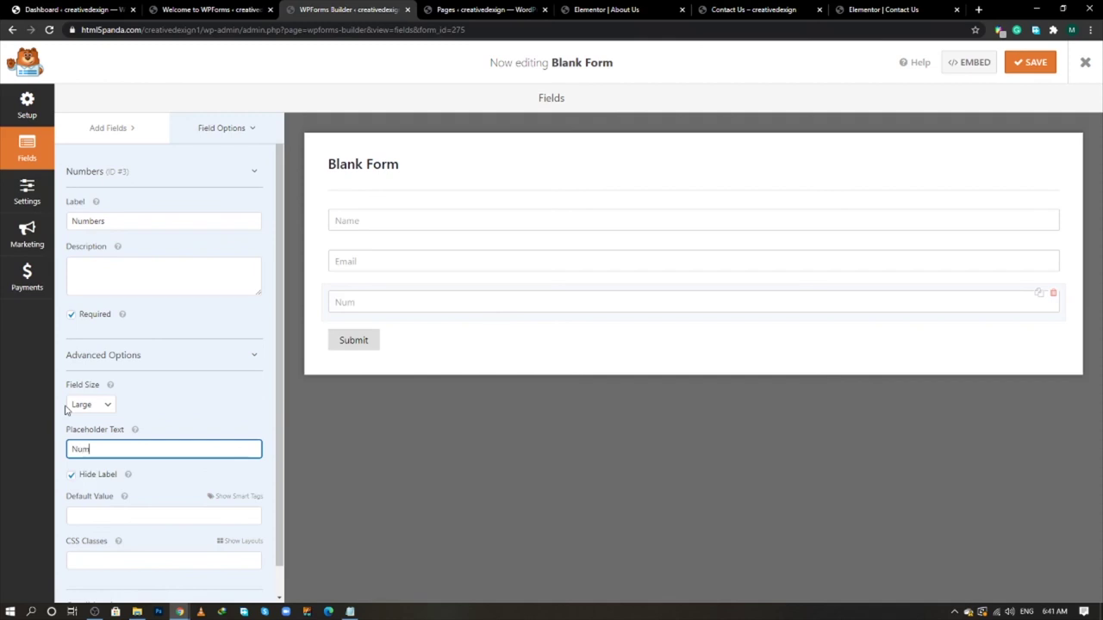
text(eb)
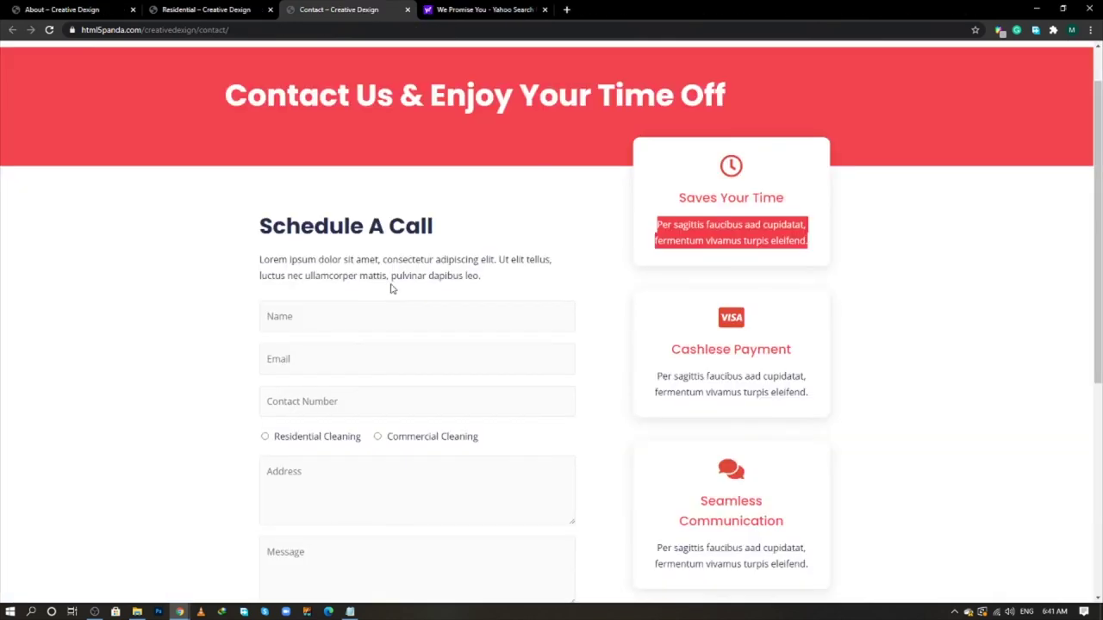
scroll(309, 380, down, 1)
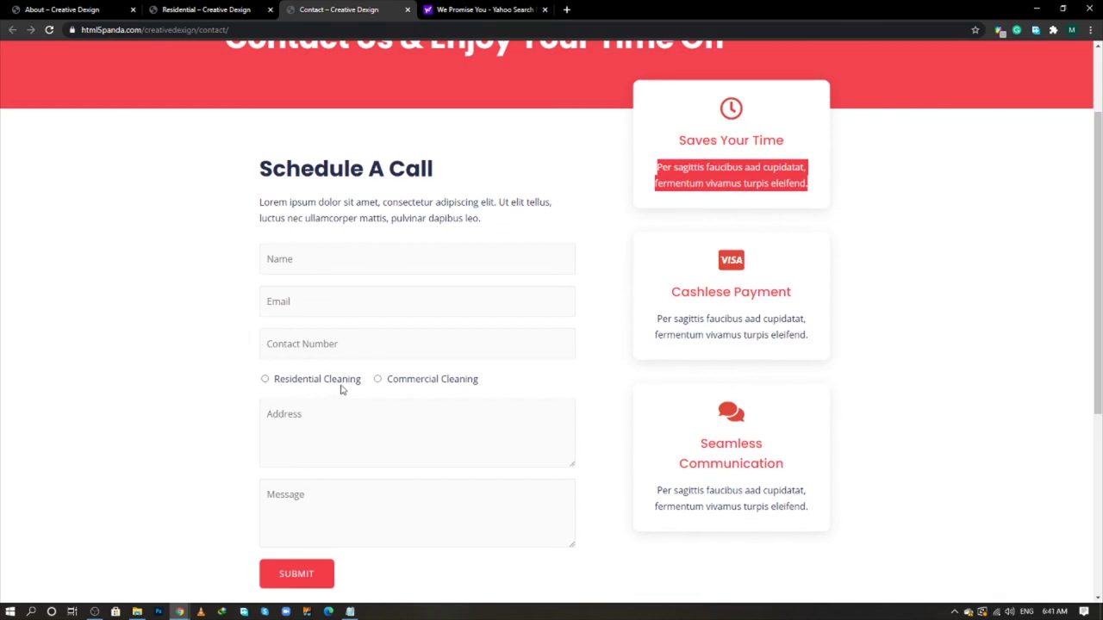
key(alt+Tab)
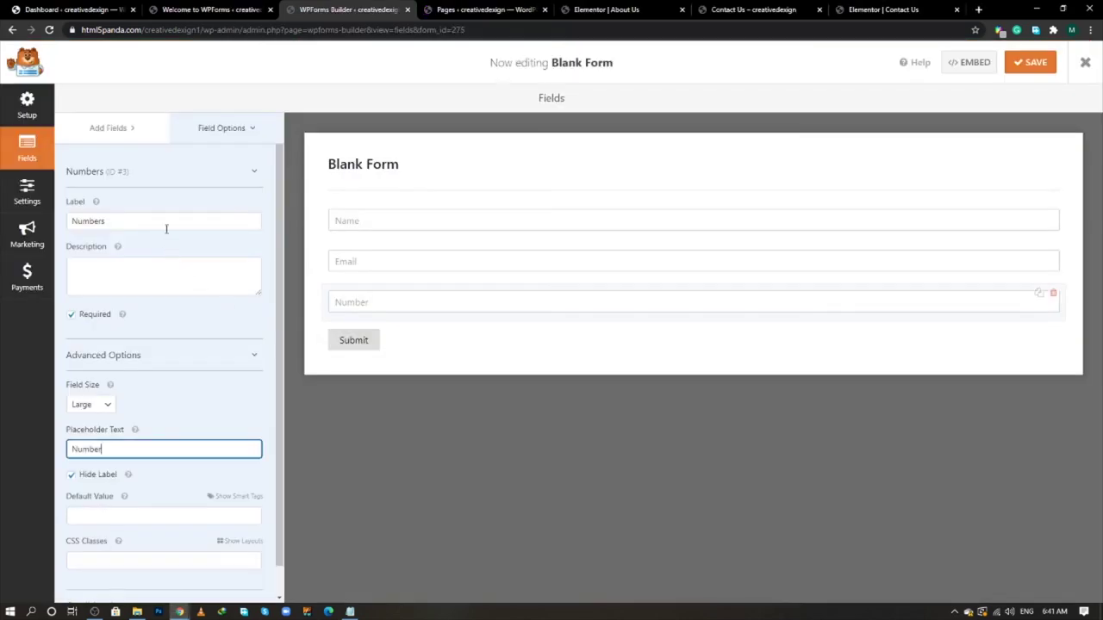
- Add a Multiple Choice field whose first choice is 'Residential Cleaning', copied from the live page
click(115, 128)
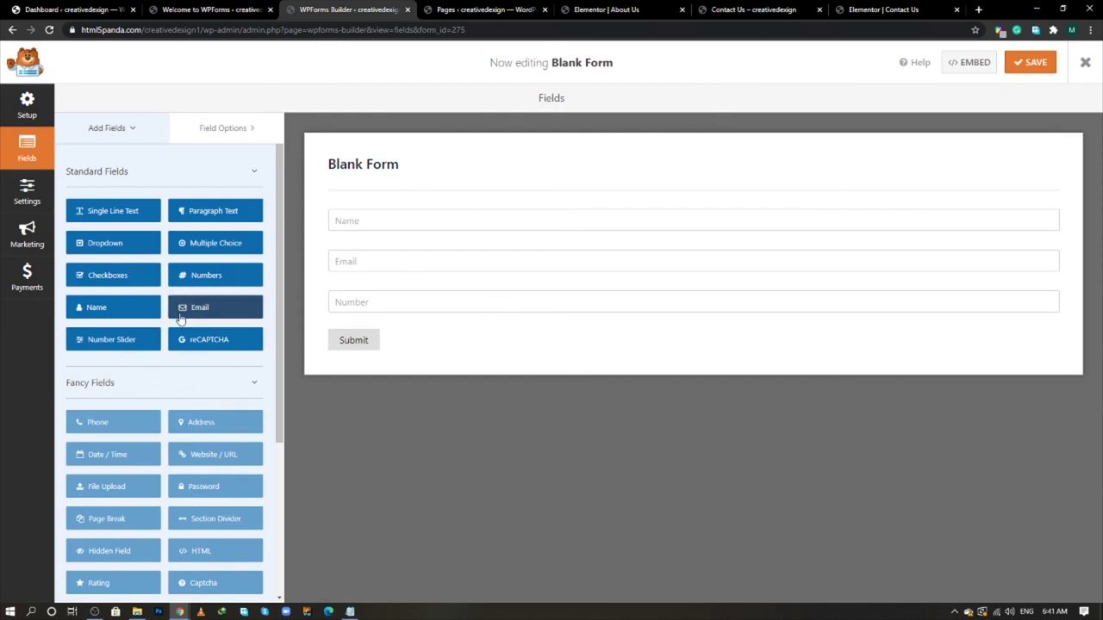
click(196, 248)
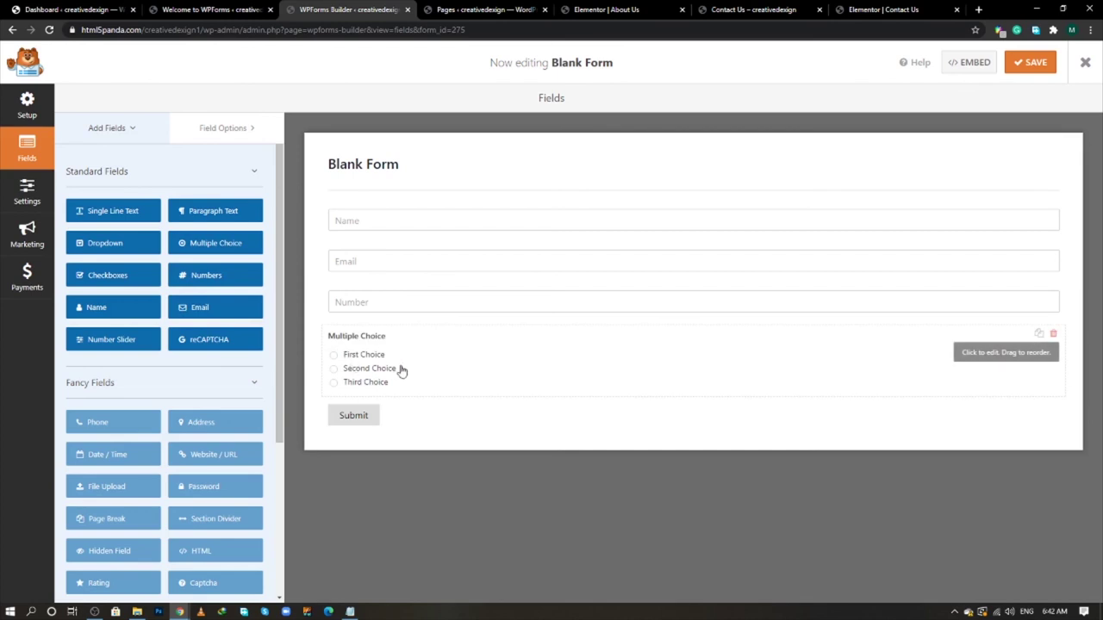
click(449, 367)
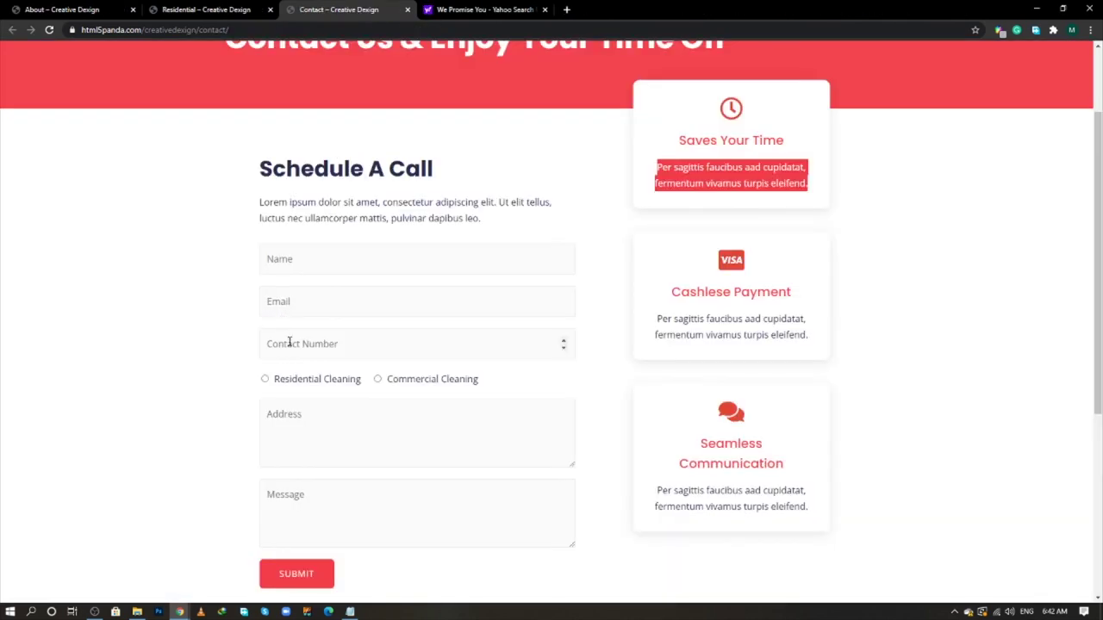
double_click(316, 379)
triple_click(321, 382)
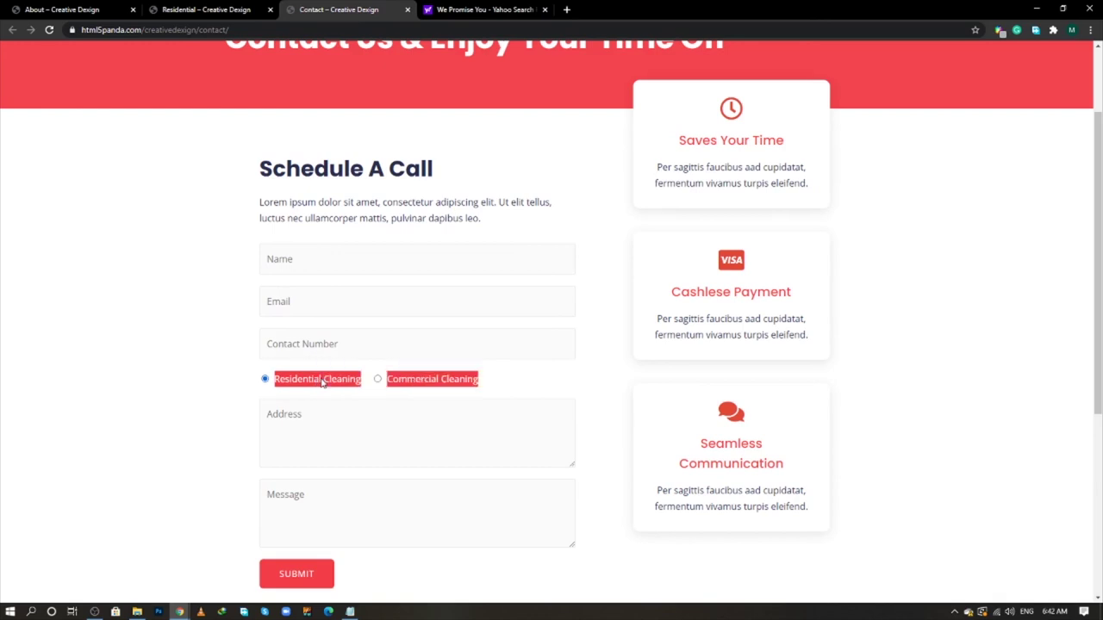
click(351, 382)
drag(362, 382, 274, 380)
right_click(274, 374)
click(290, 389)
key(alt+Tab)
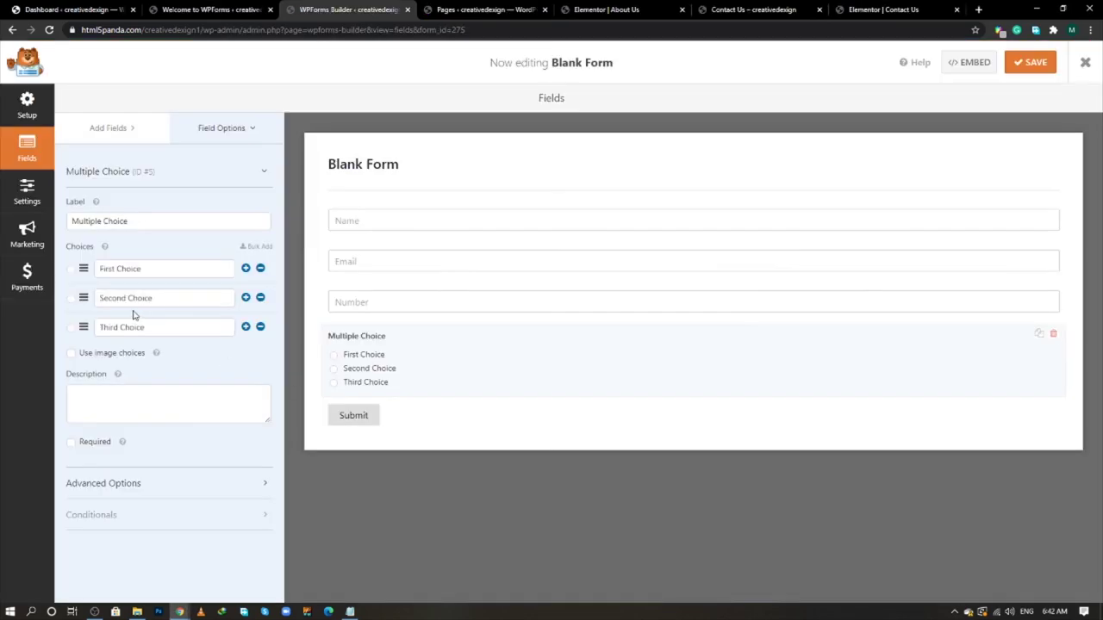
drag(155, 270, 69, 267)
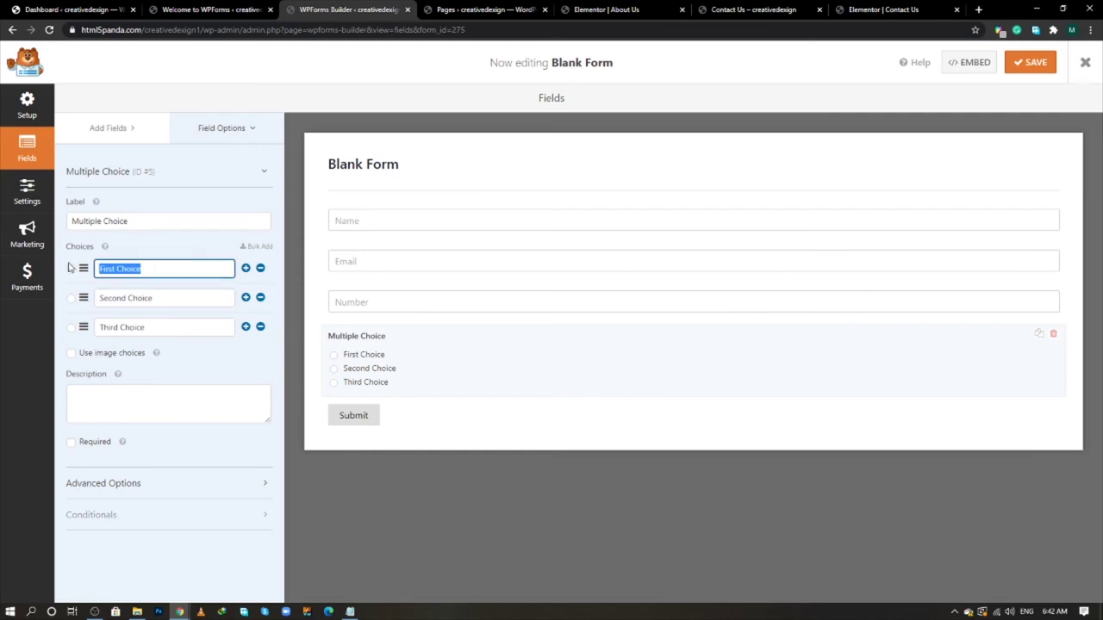
key(ctrl+v)
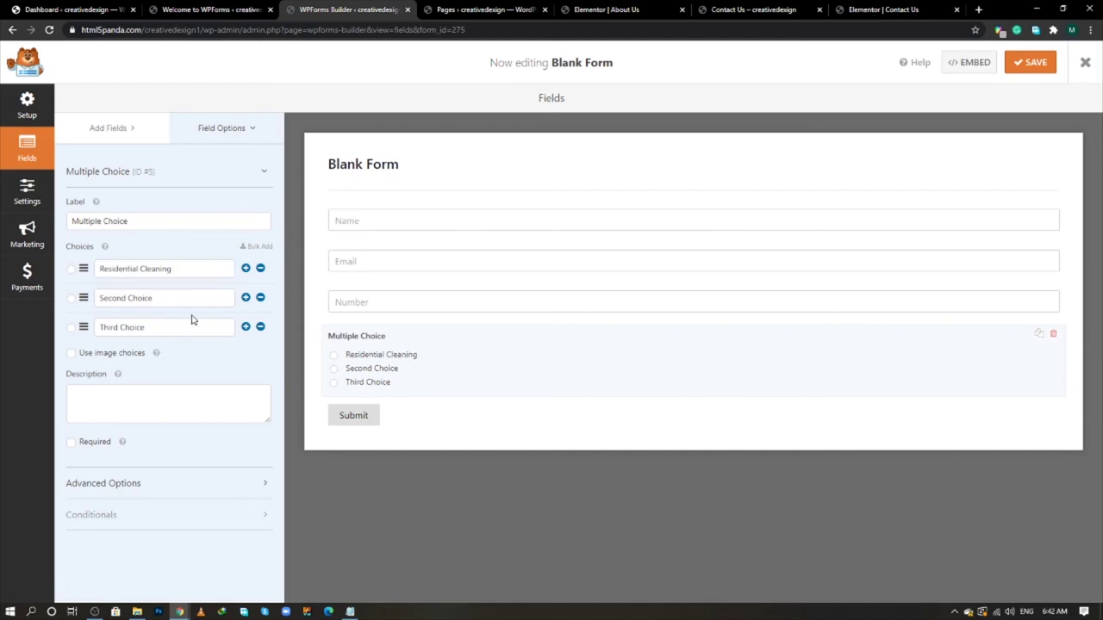
- Set the second choice to 'Commercial Cleaning' and remove the Third Choice
key(alt+Tab)
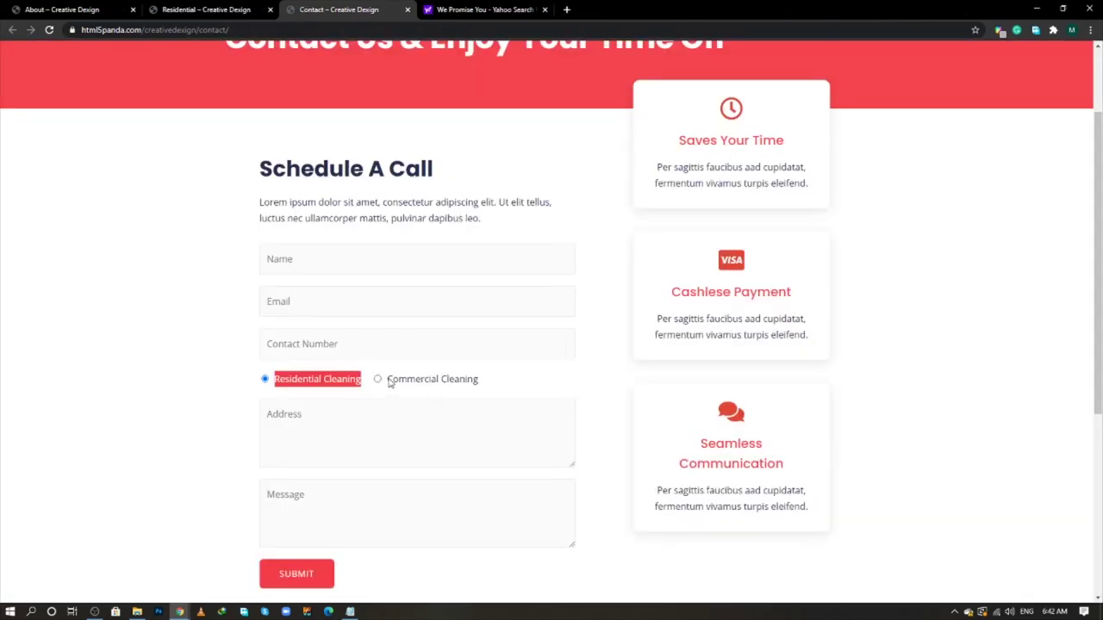
drag(387, 380, 477, 384)
right_click(459, 380)
click(480, 387)
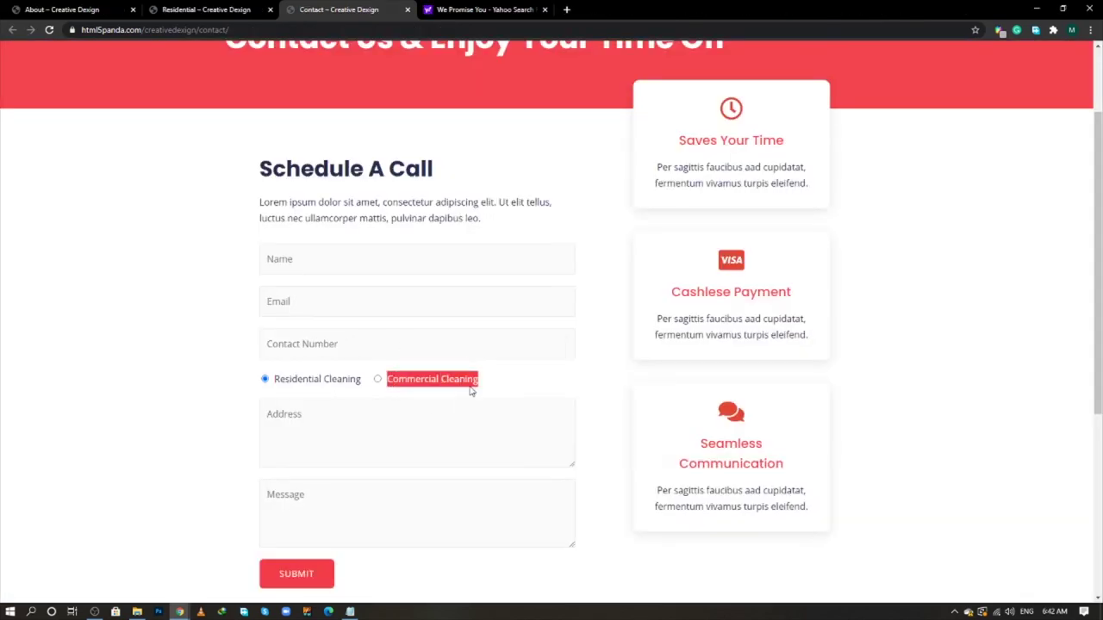
key(alt+Tab)
triple_click(151, 298)
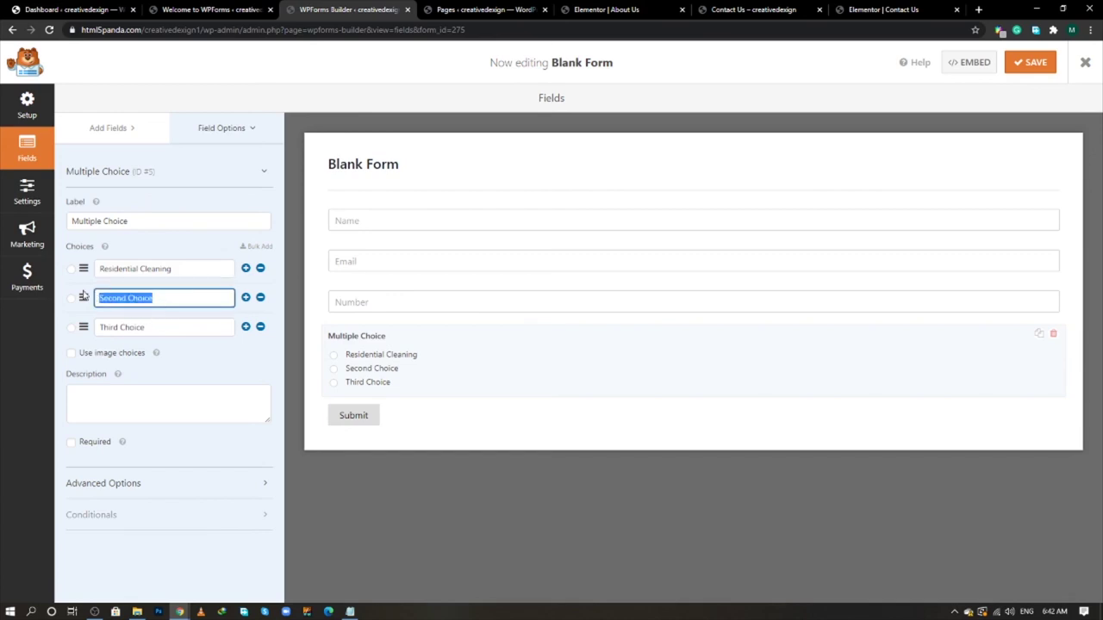
key(ctrl+v)
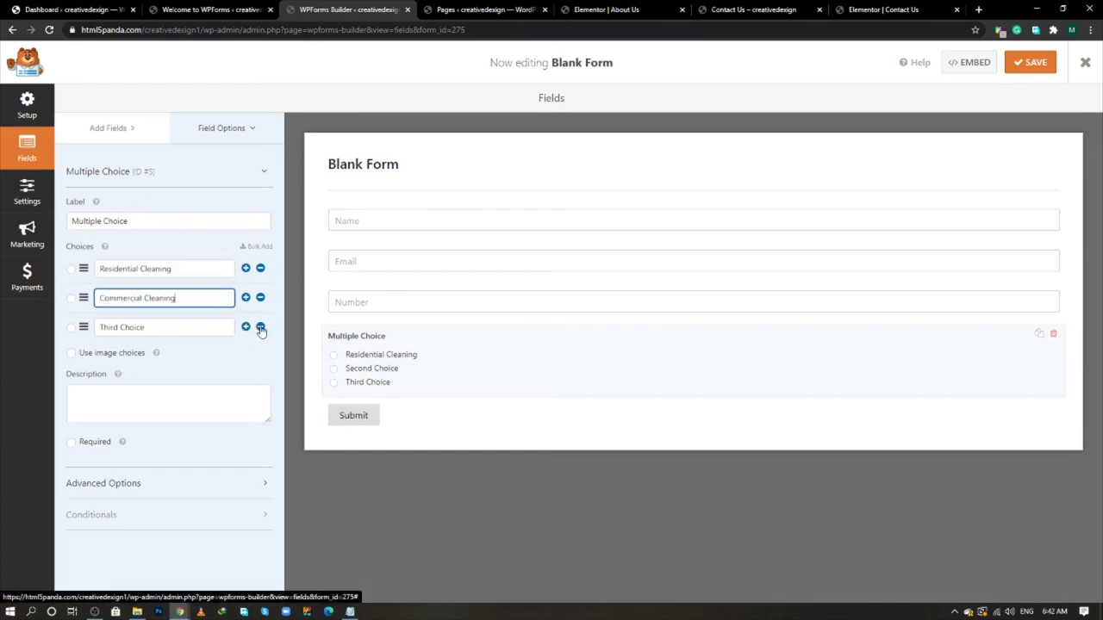
click(260, 327)
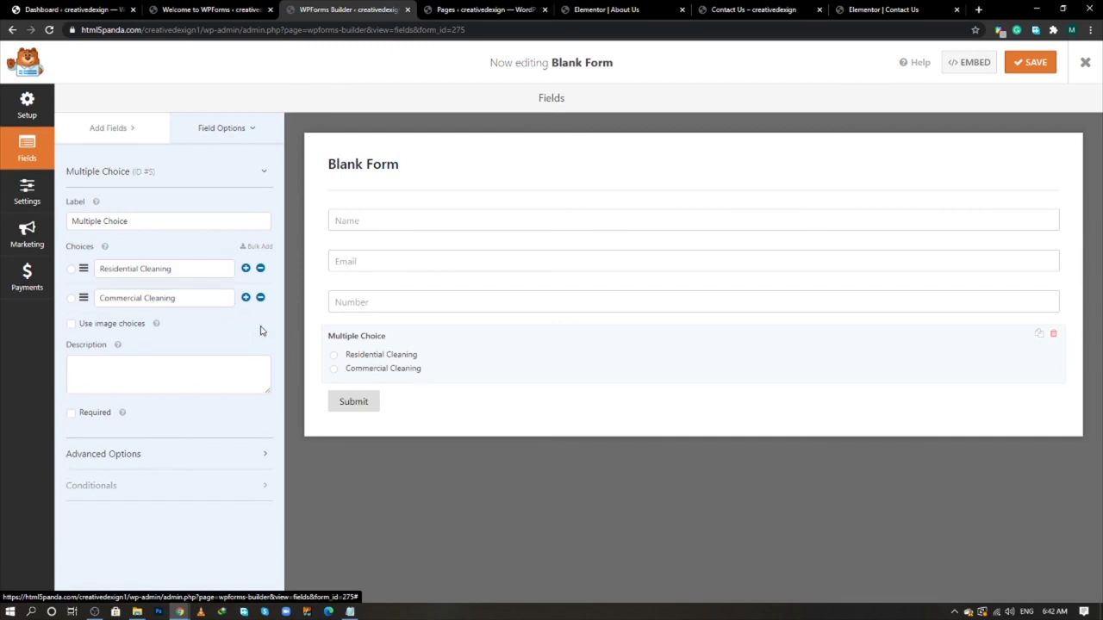
- Make the cleaning choice field required, hide its label and set Choice Layout to Inline
click(72, 415)
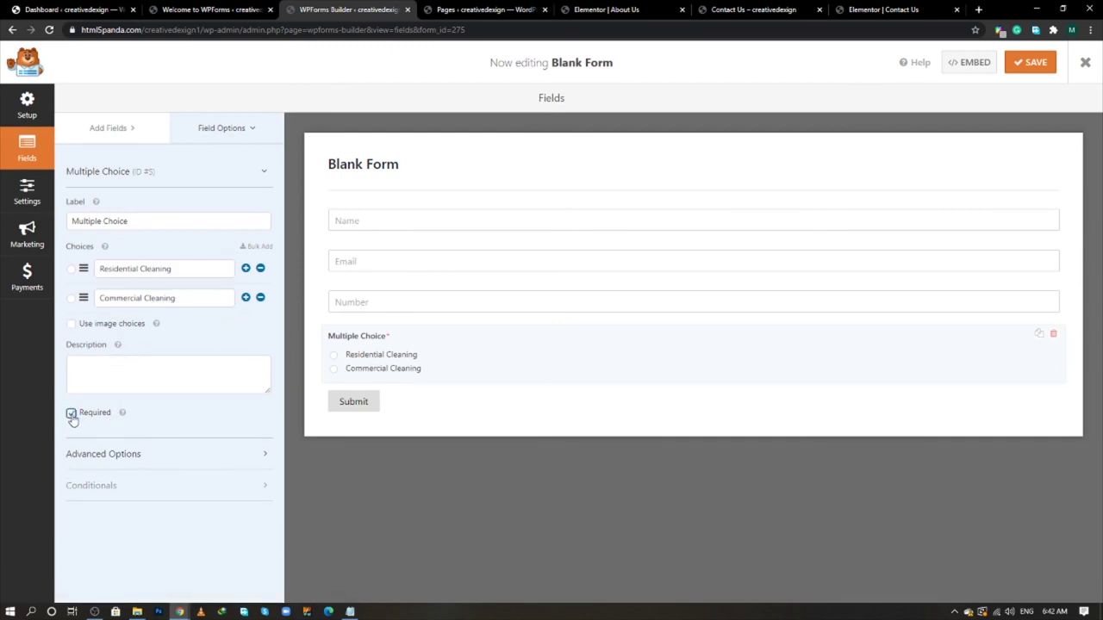
click(155, 463)
scroll(139, 465, down, 1)
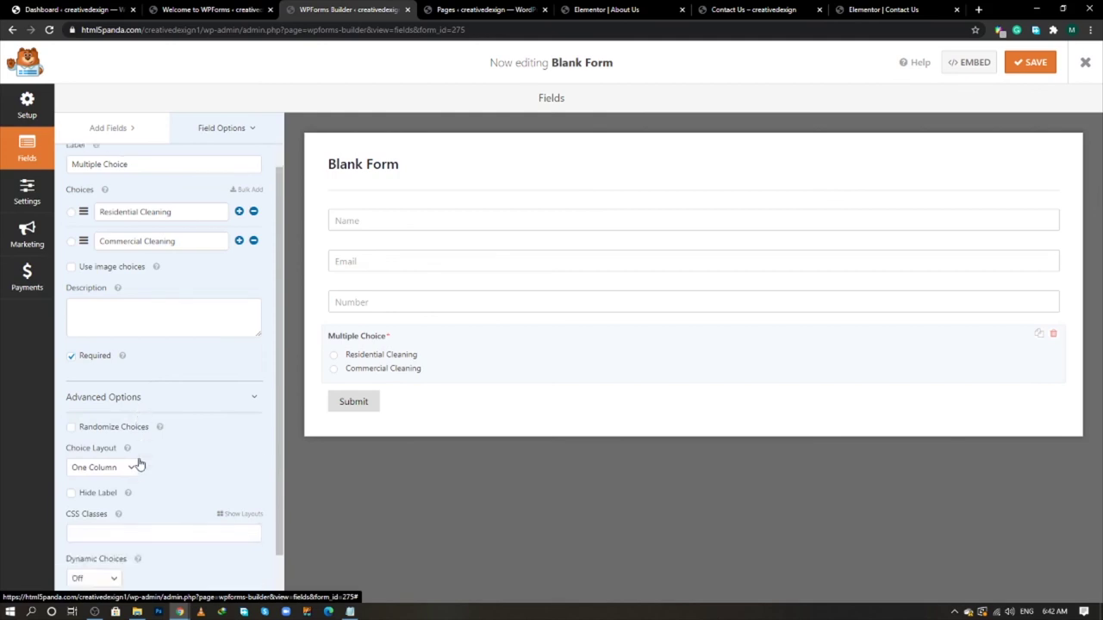
scroll(138, 465, down, 1)
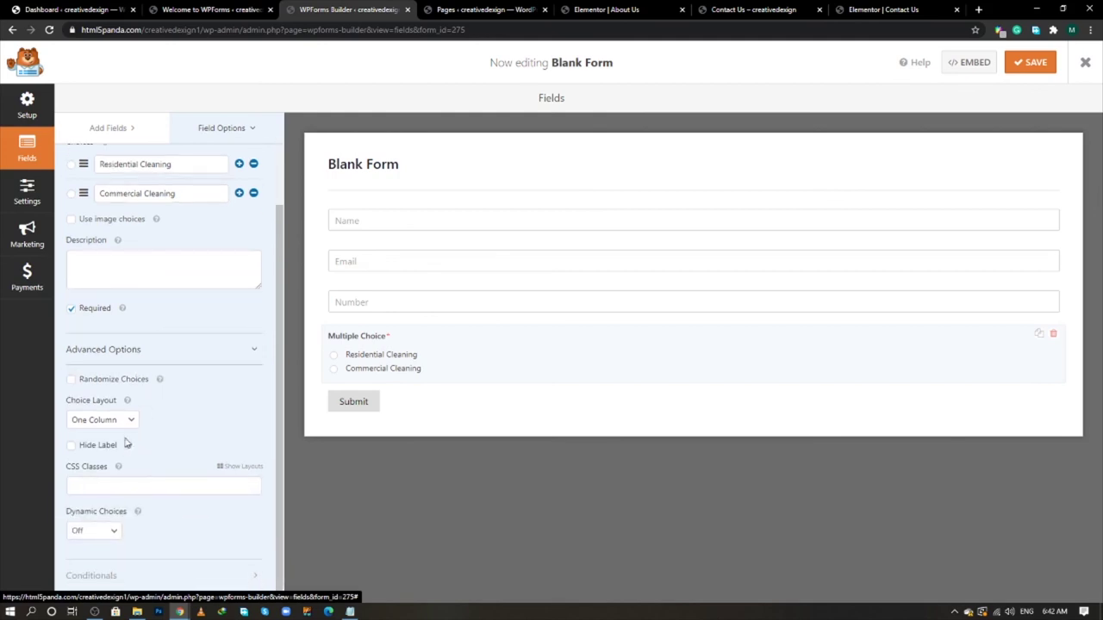
click(71, 446)
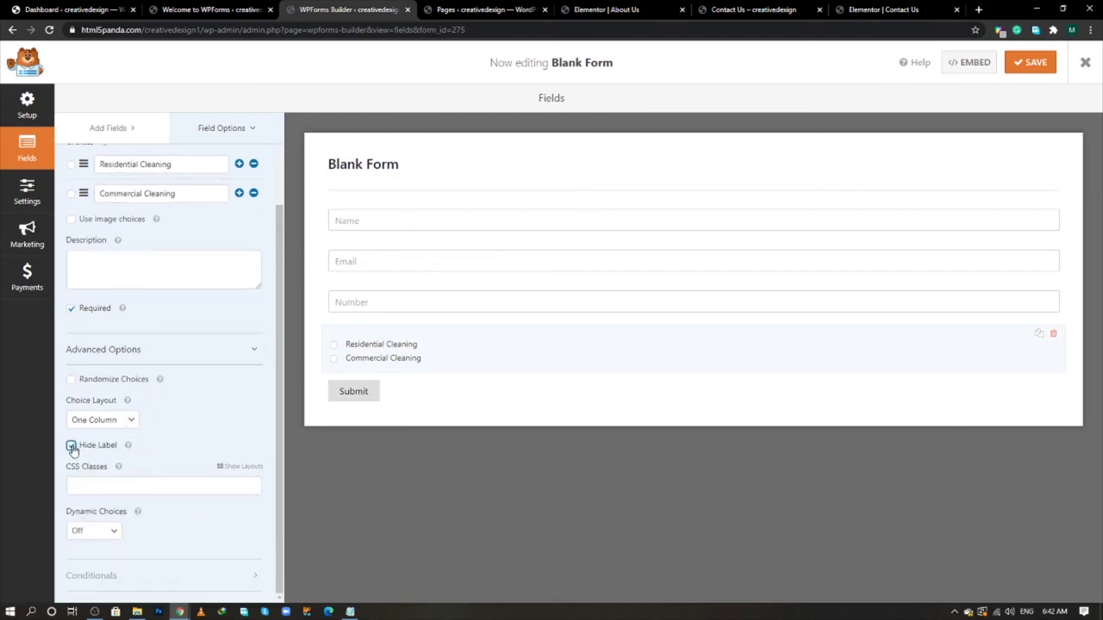
click(118, 420)
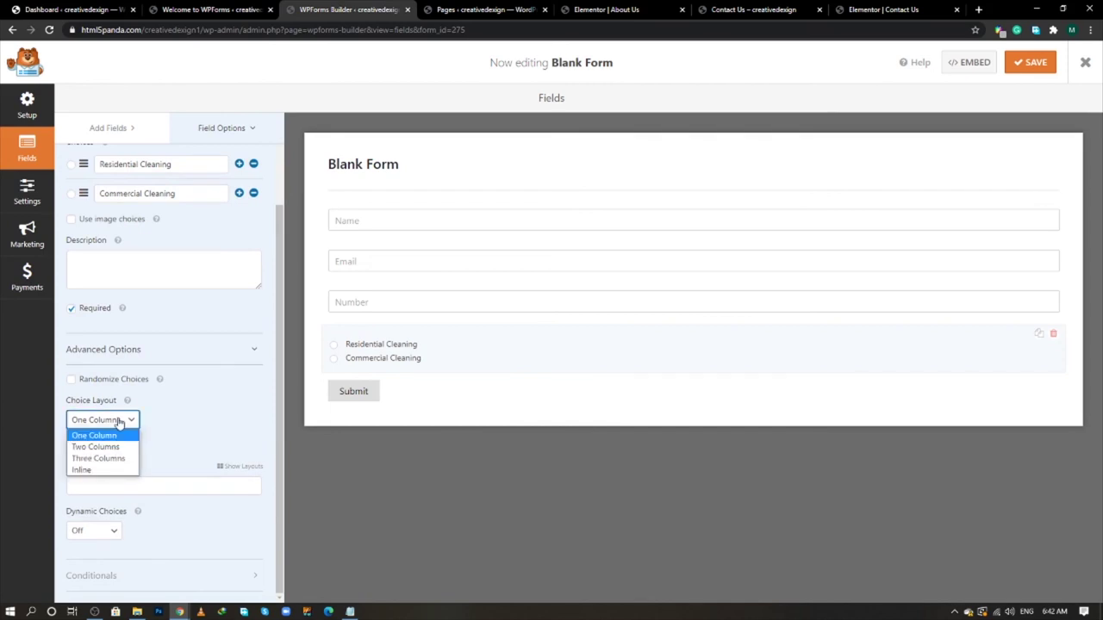
click(105, 470)
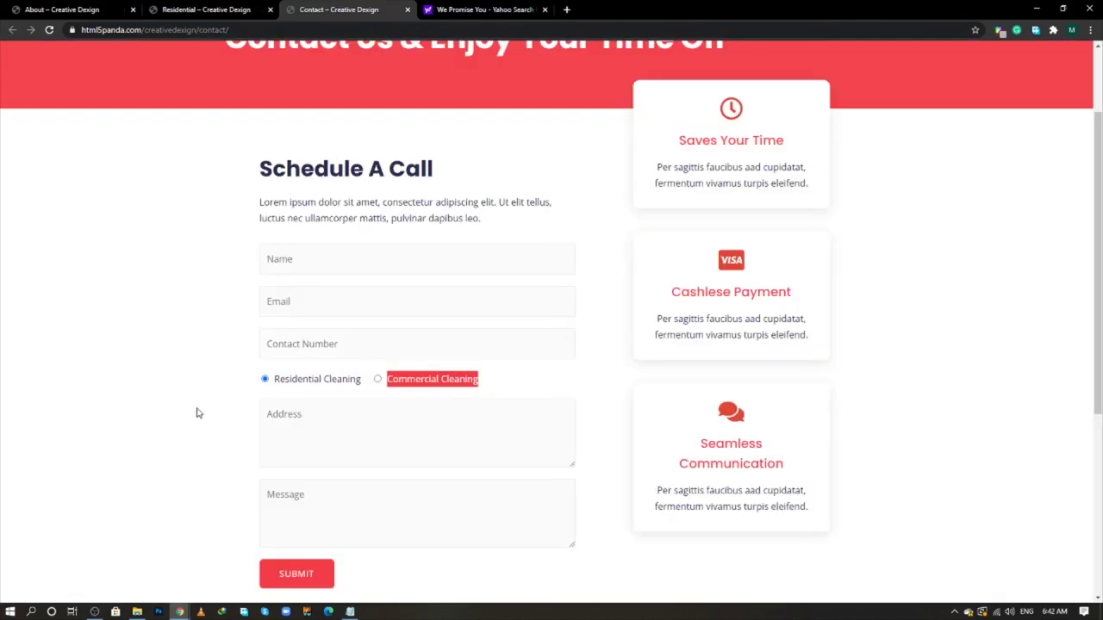
- Check the live form's Address and Message fields for reference
click(199, 413)
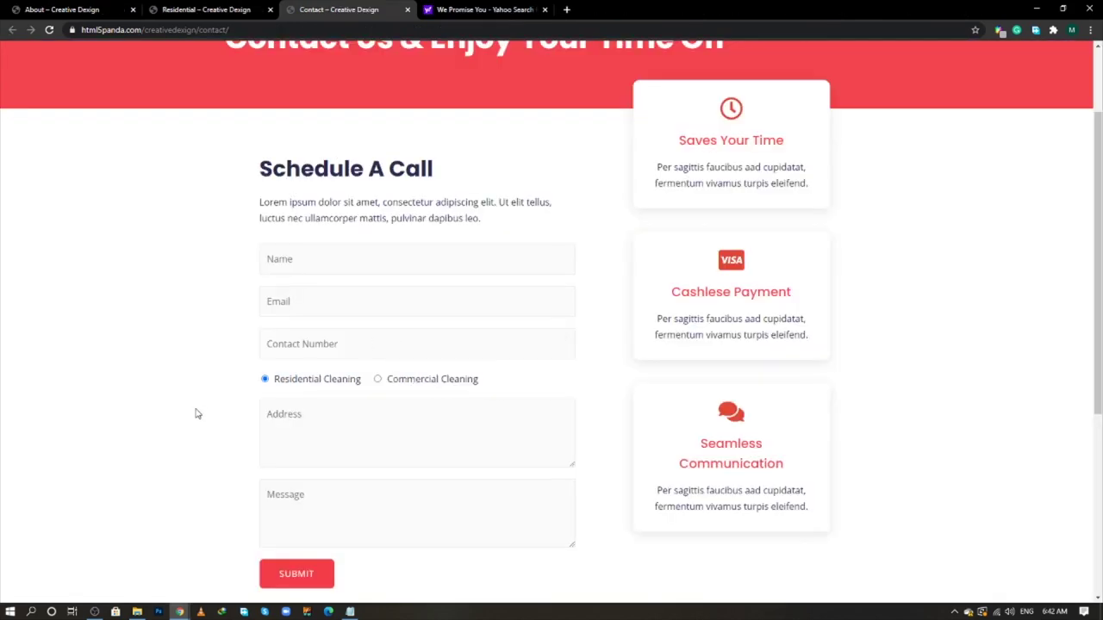
click(305, 419)
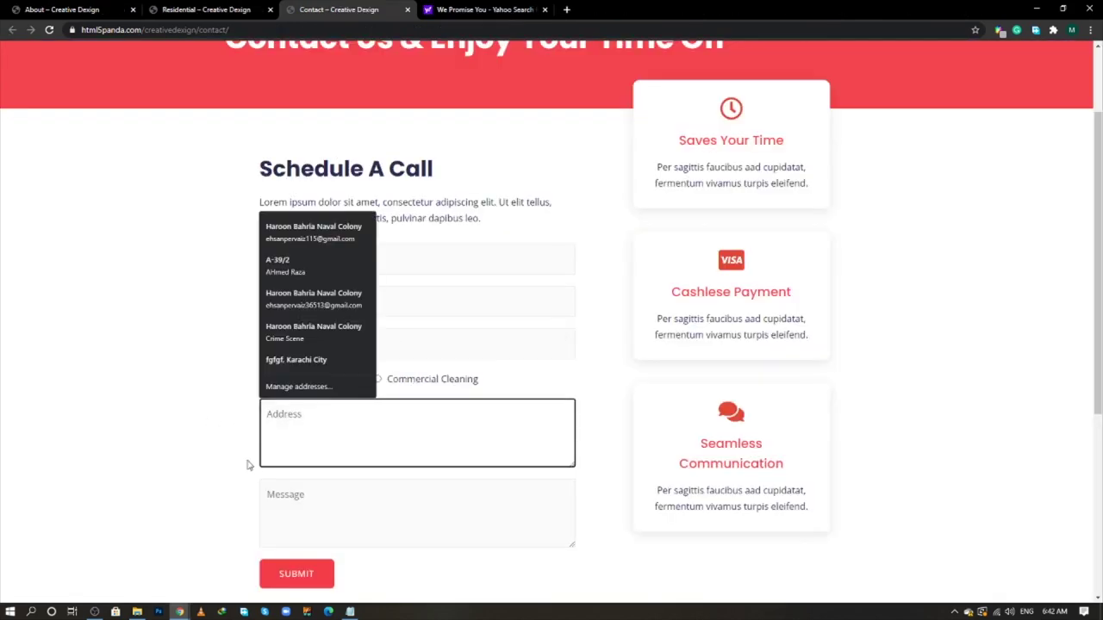
scroll(322, 448, down, 1)
click(321, 448)
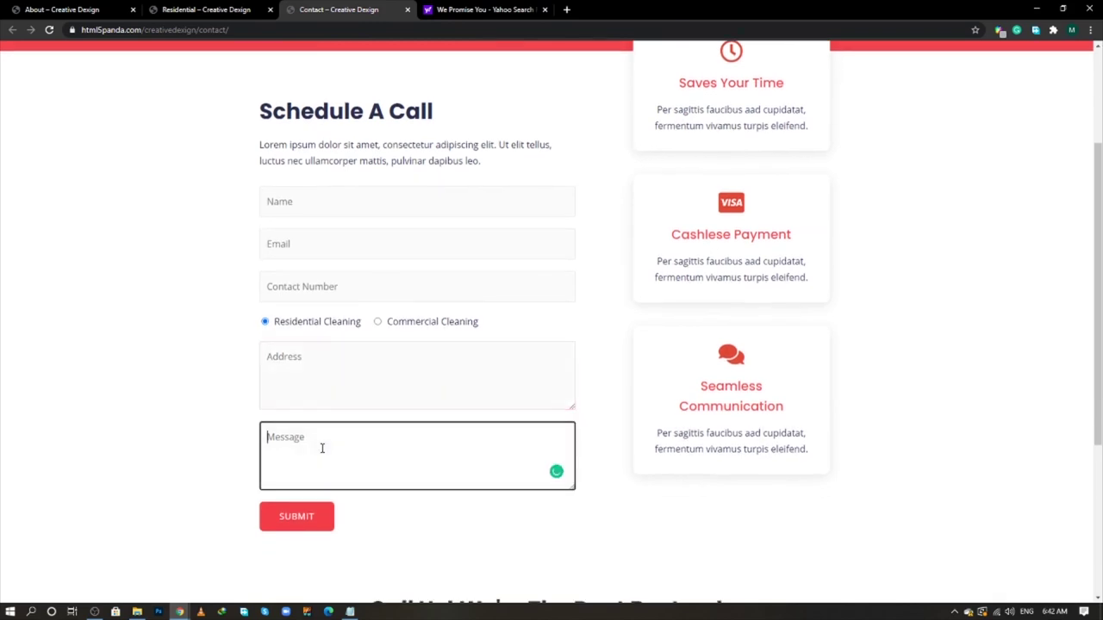
click(156, 419)
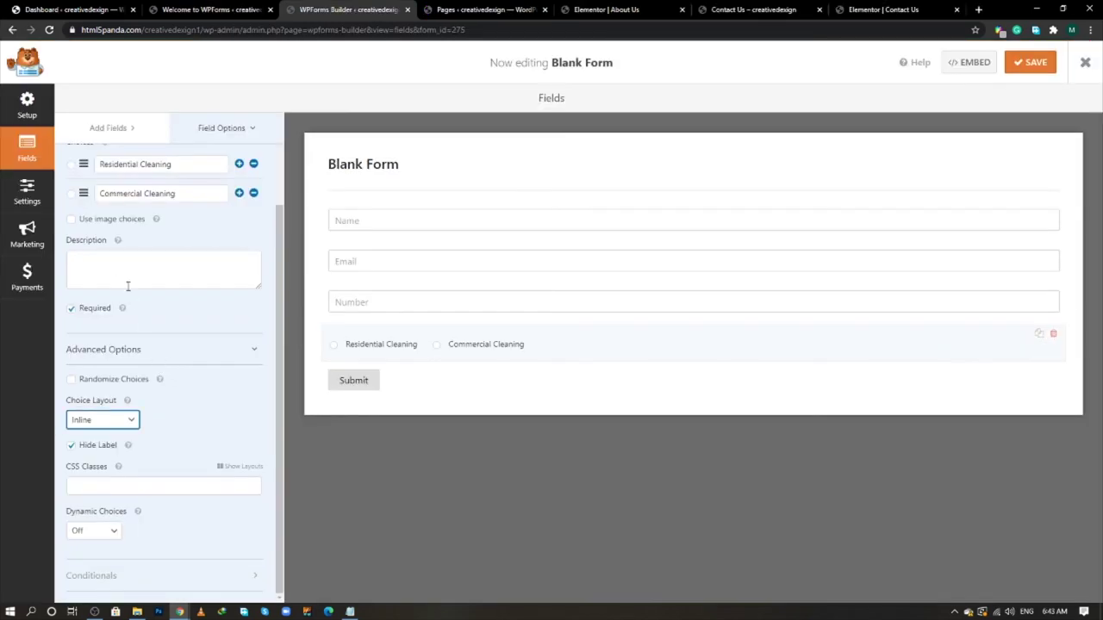
click(101, 127)
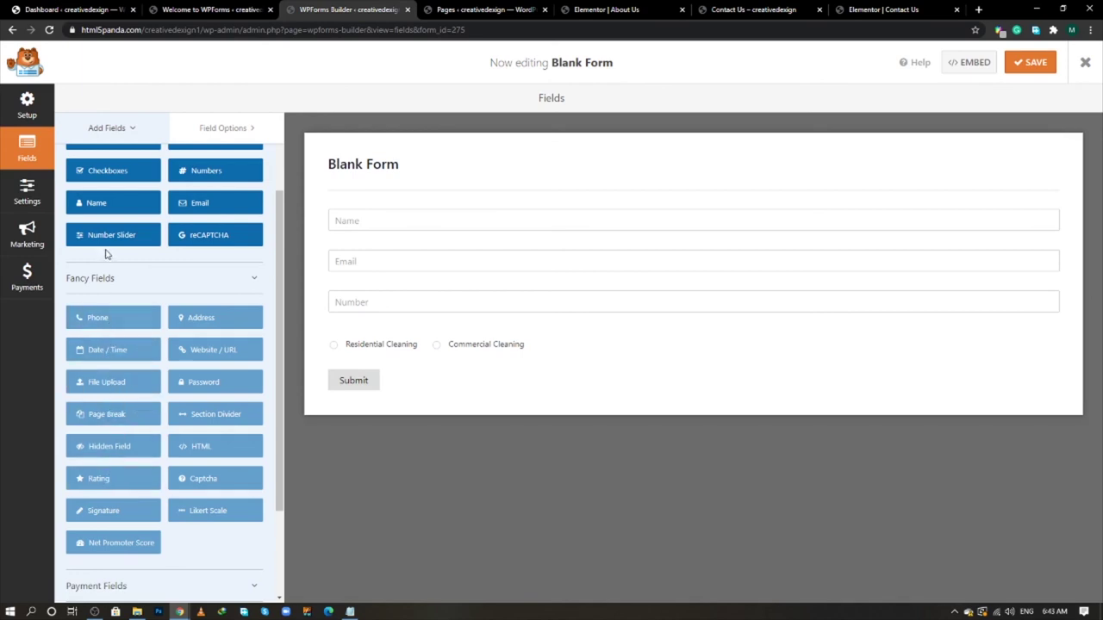
- Add an optional Paragraph Text field with Medium field size
scroll(164, 207, up, 2)
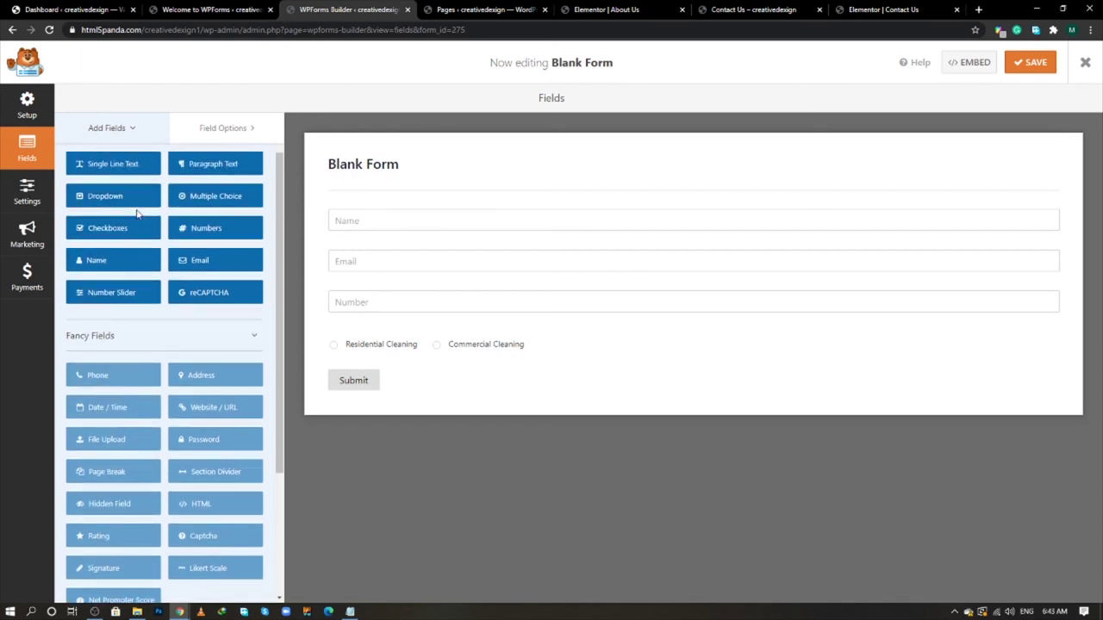
click(209, 216)
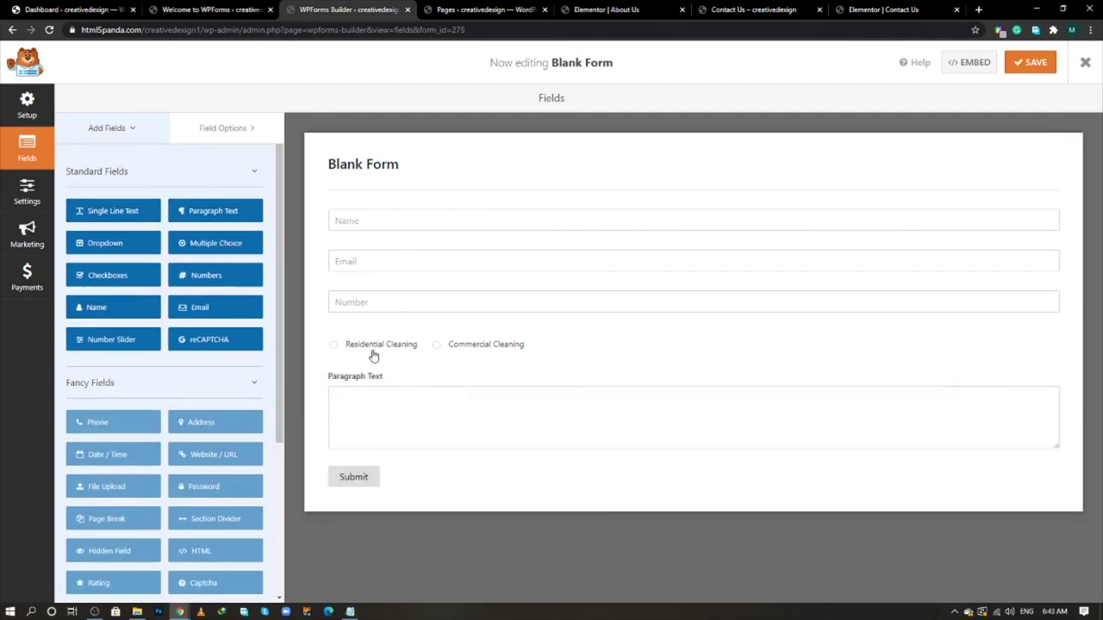
click(465, 420)
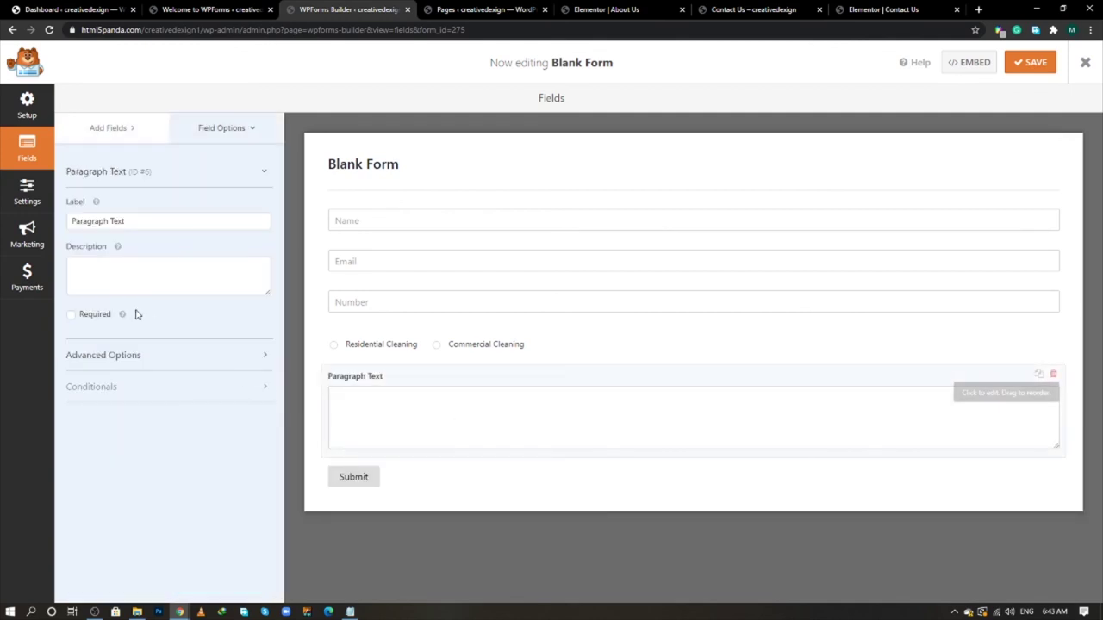
click(71, 316)
click(71, 316)
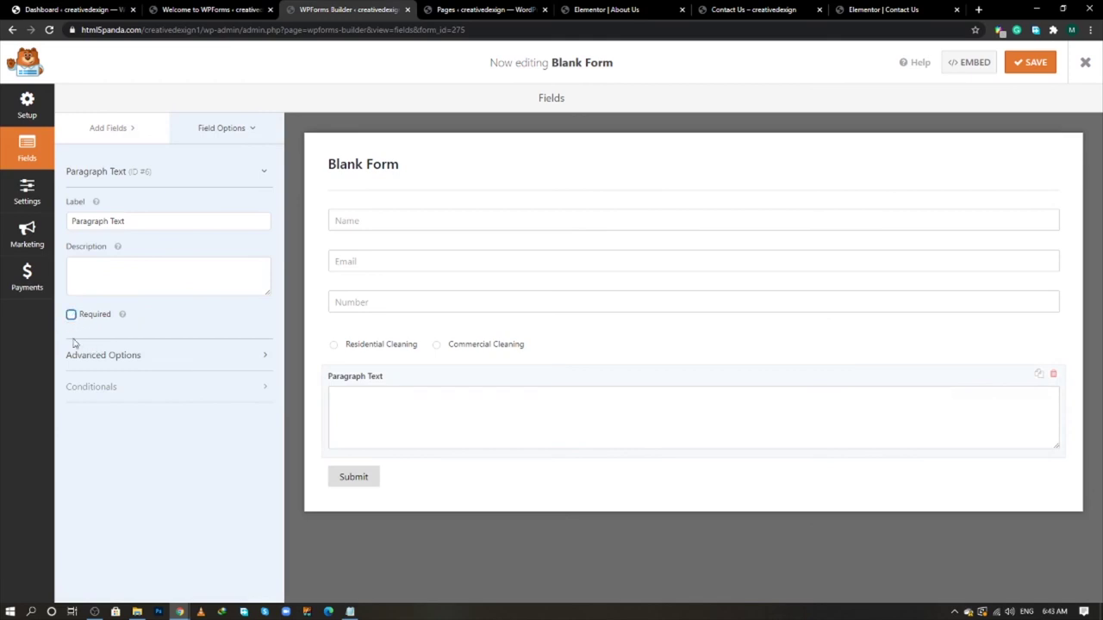
click(104, 355)
click(89, 404)
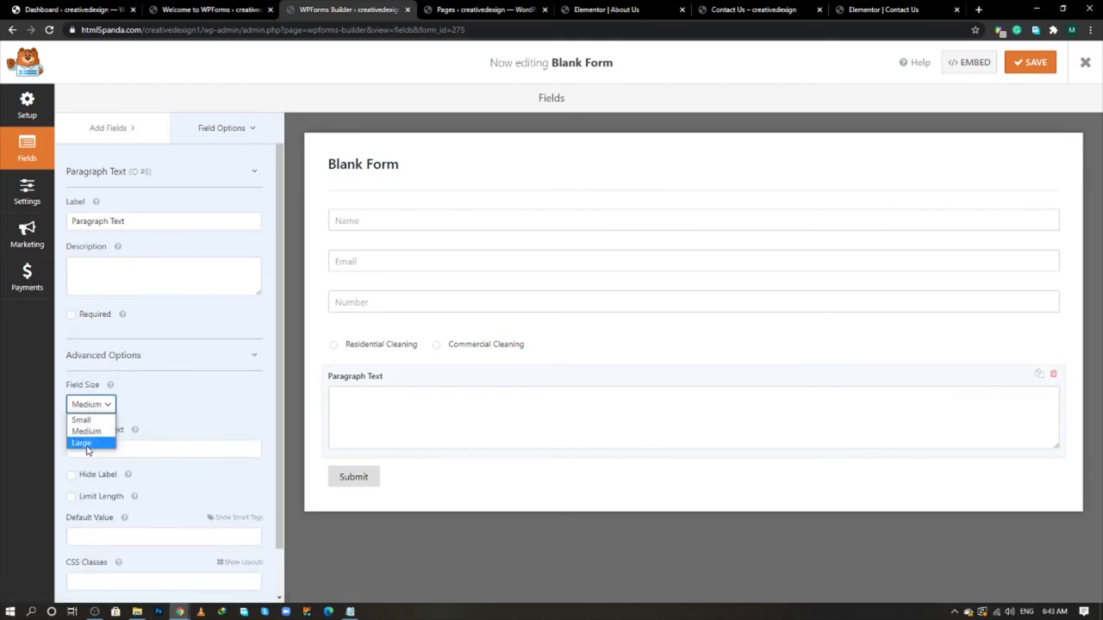
click(83, 443)
click(90, 404)
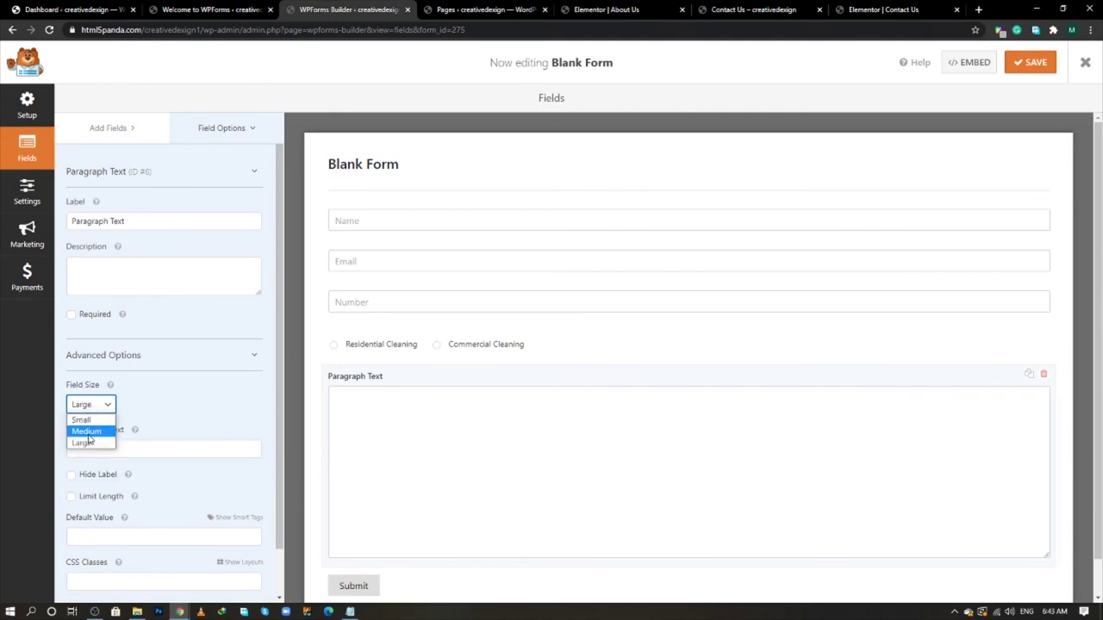
click(89, 428)
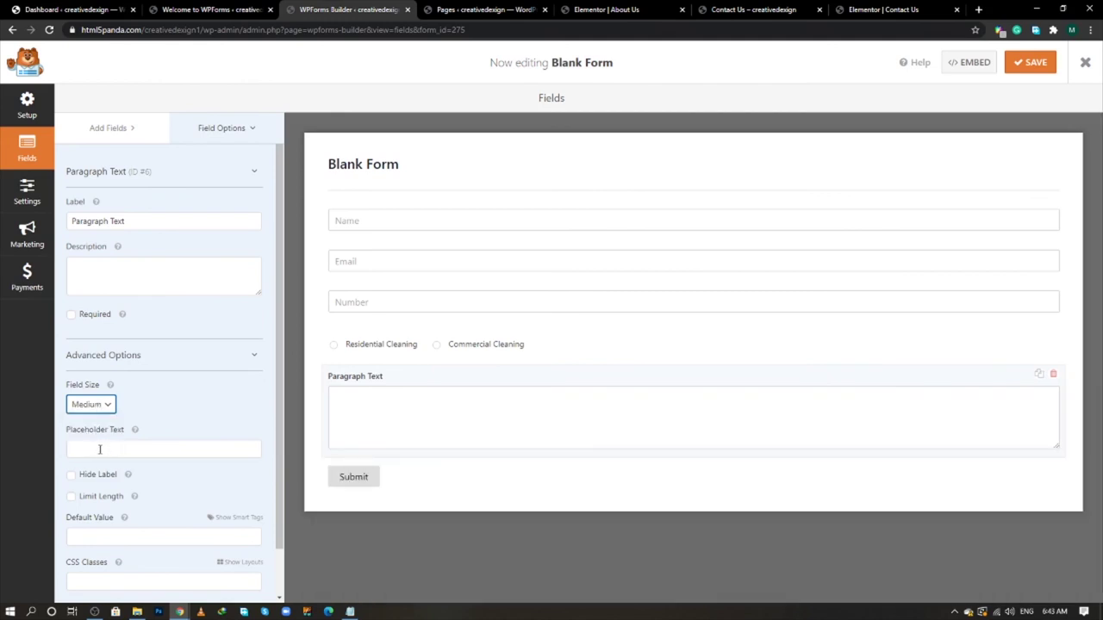
- Give the paragraph field placeholder 'Address' and a hidden label, then duplicate it
click(100, 450)
text(Me)
drag(100, 449, 60, 449)
text(Address)
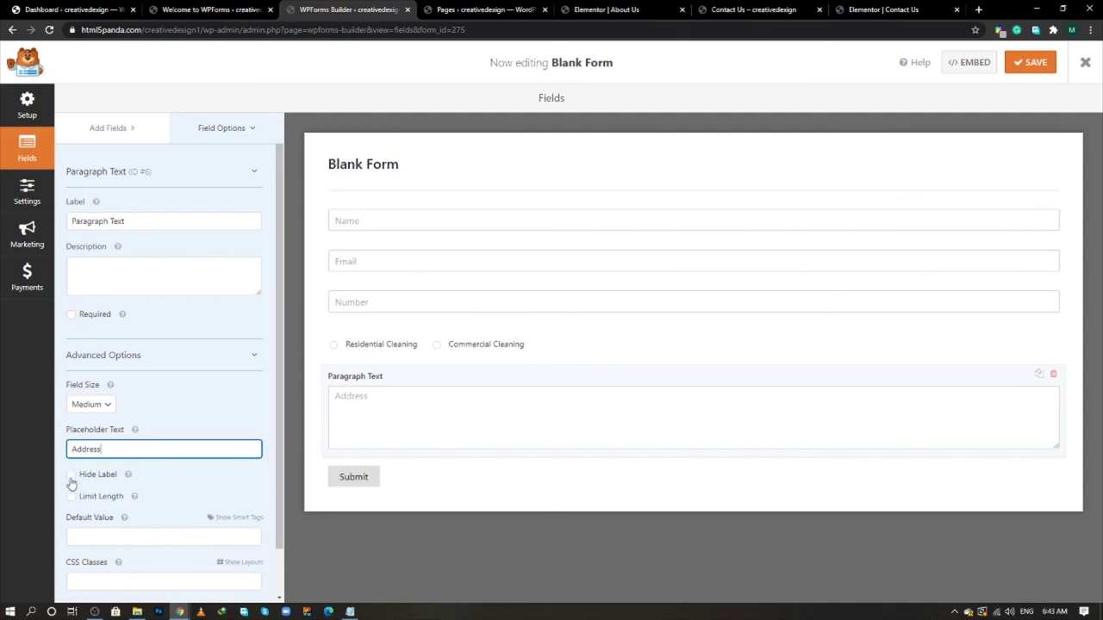
click(70, 476)
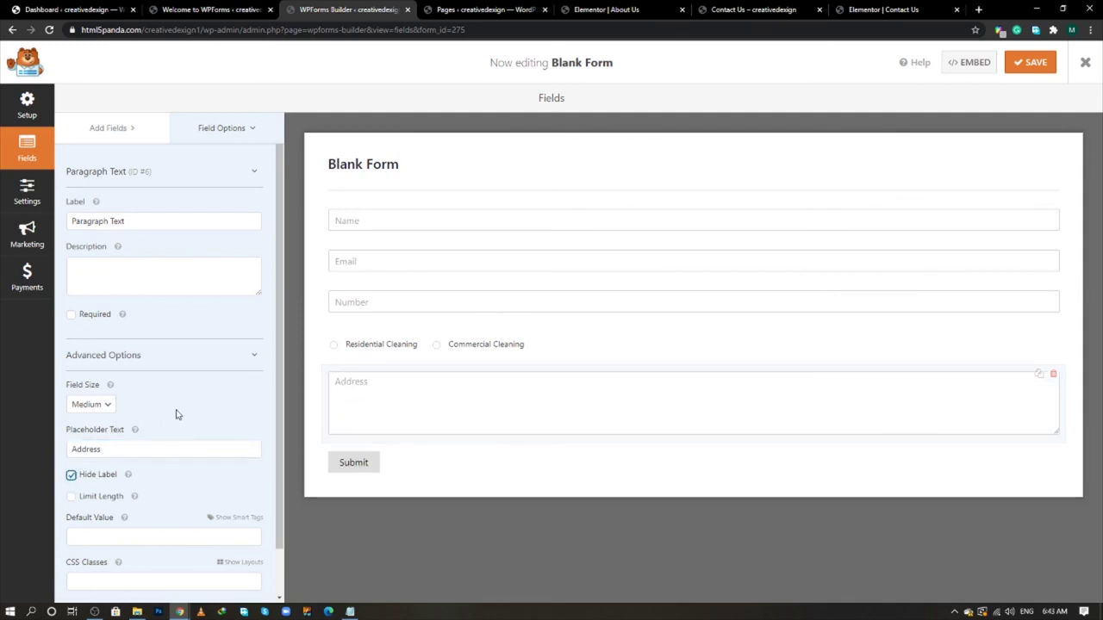
click(1038, 376)
- Confirm the duplicate, change its placeholder to 'Message', and save the form
key(Return)
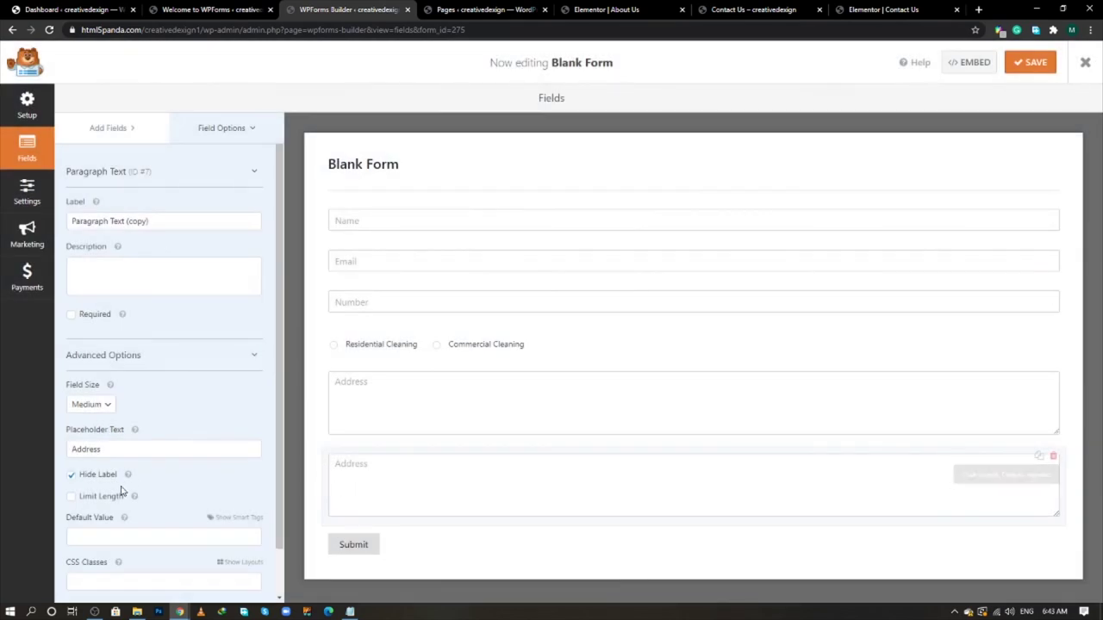
drag(117, 451, 44, 458)
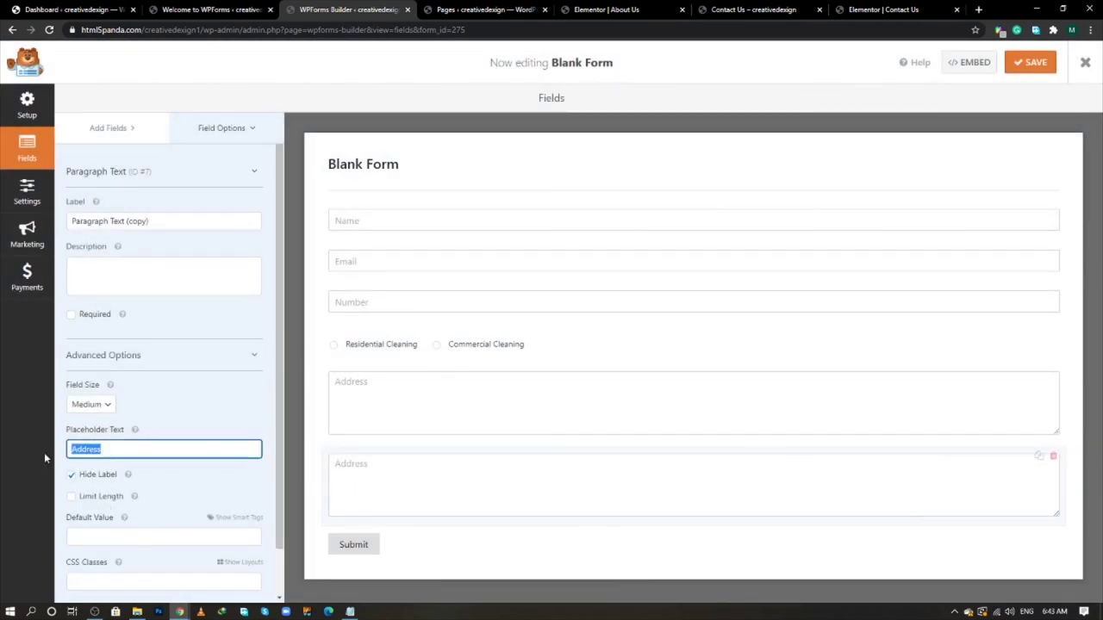
text(Mes)
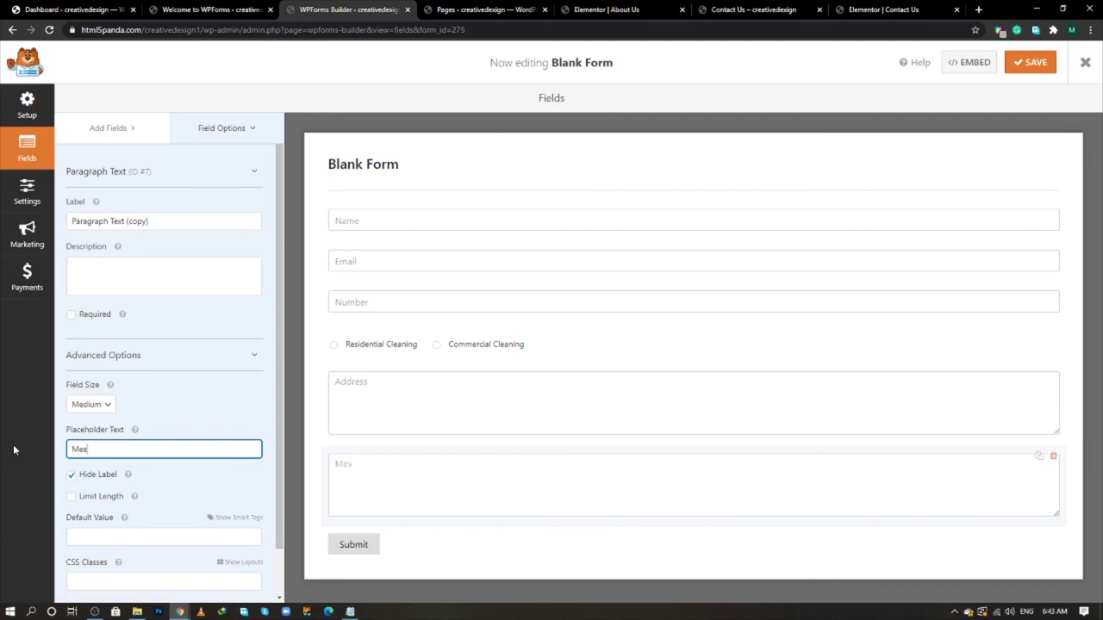
text(sage)
click(166, 422)
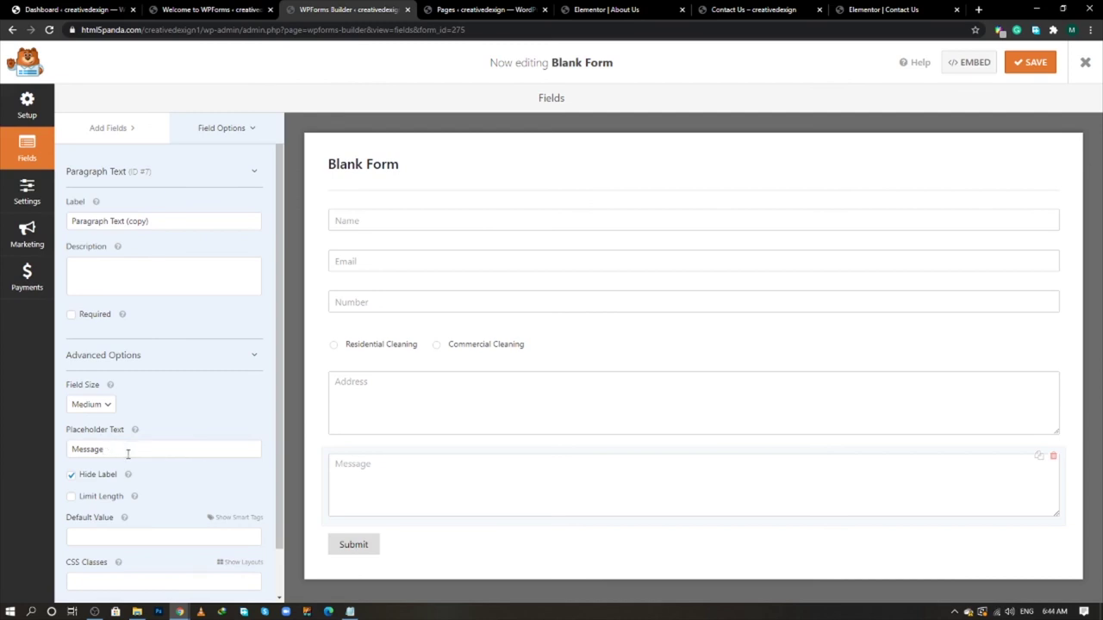
scroll(143, 453, down, 1)
scroll(143, 453, up, 1)
scroll(143, 453, down, 1)
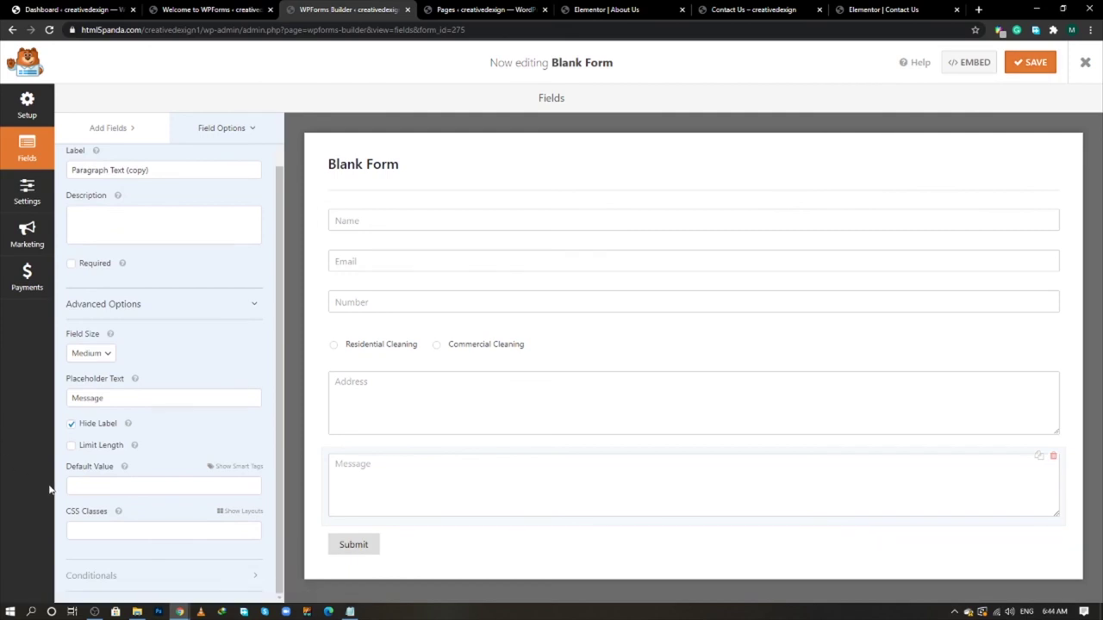
click(1027, 69)
- Change the Submit Button Text to 'Send' in General settings
click(37, 191)
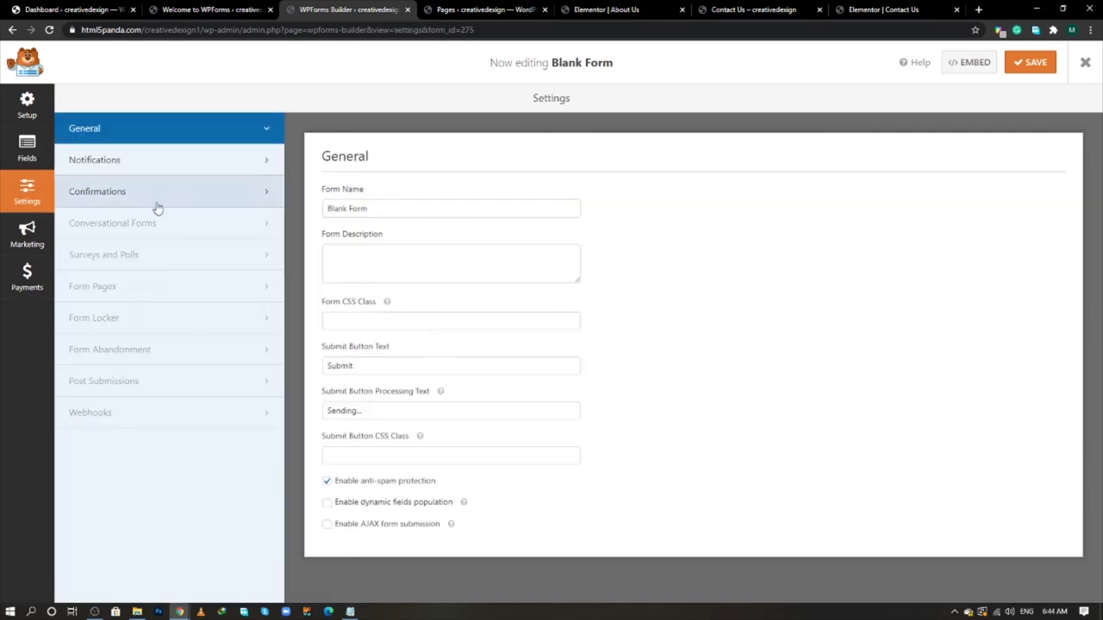
click(363, 366)
drag(364, 366, 328, 366)
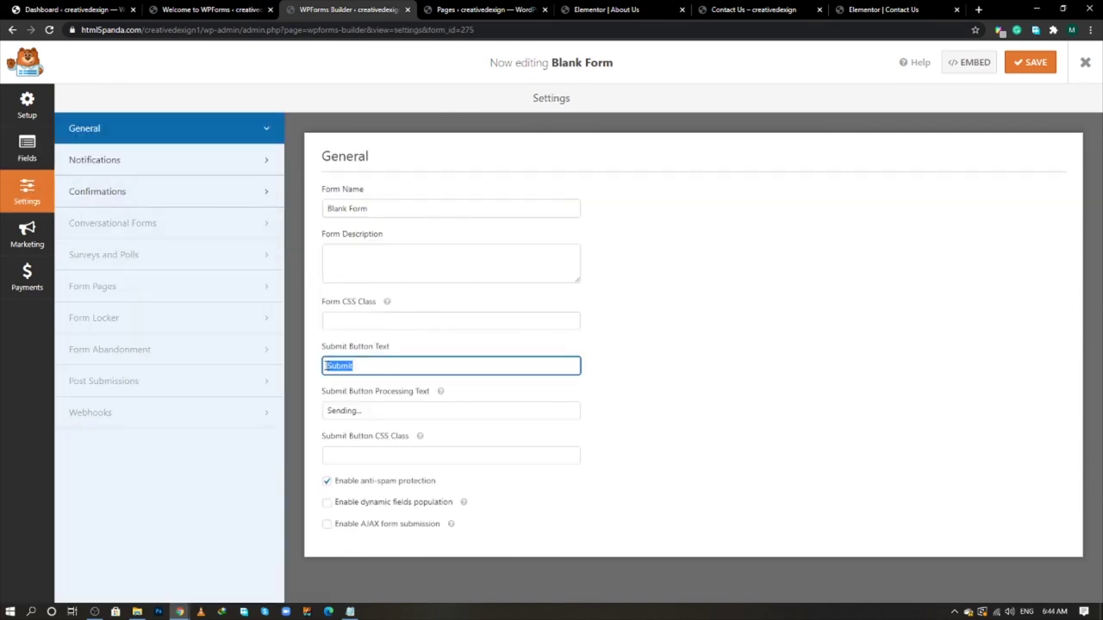
text(Send)
- Set the notification Send To address to the user's own e-mail and save
click(158, 168)
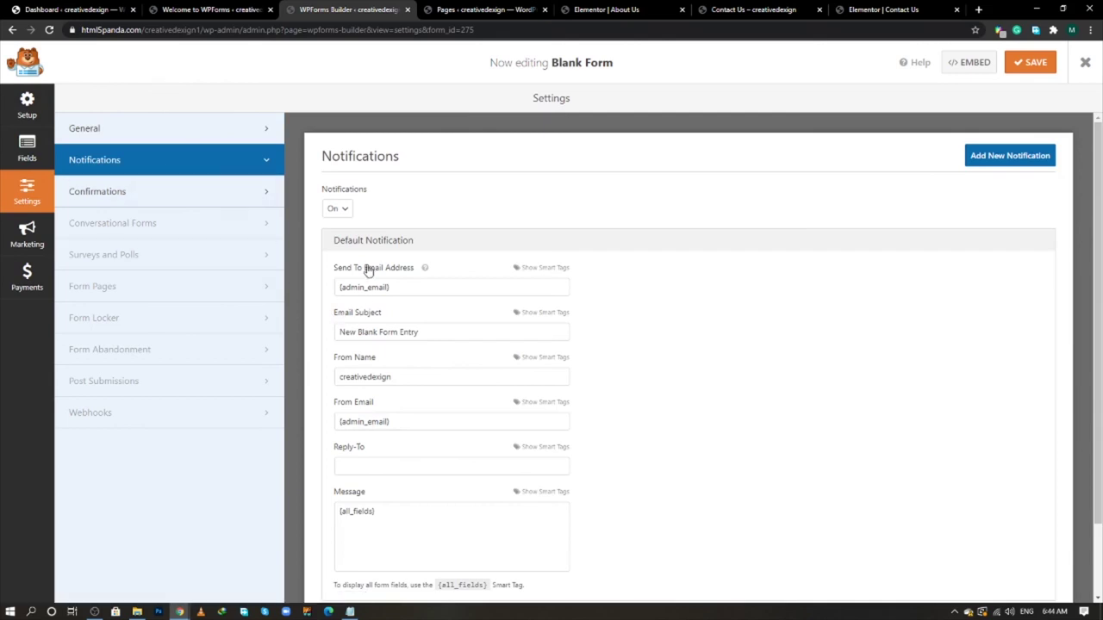
drag(402, 286, 342, 286)
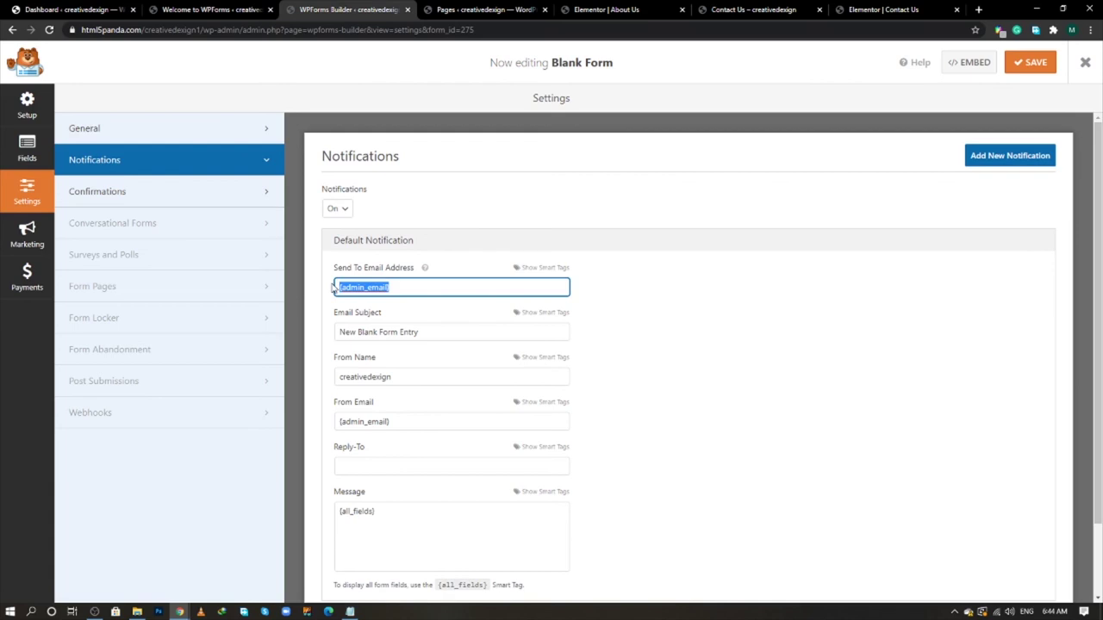
text(ehsa)
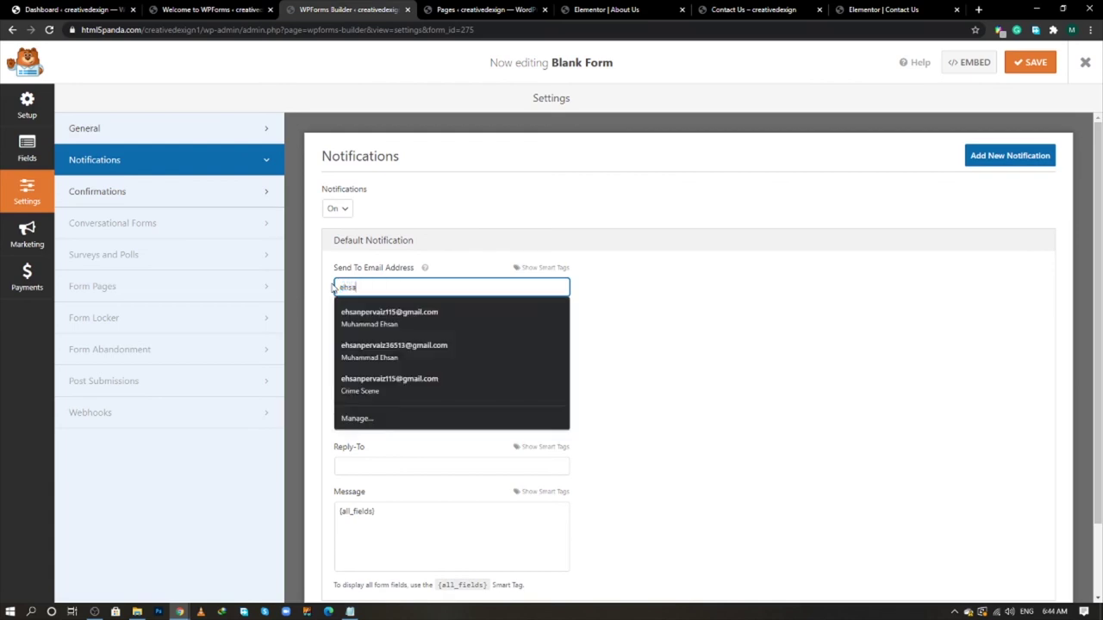
key(Down)
key(Return)
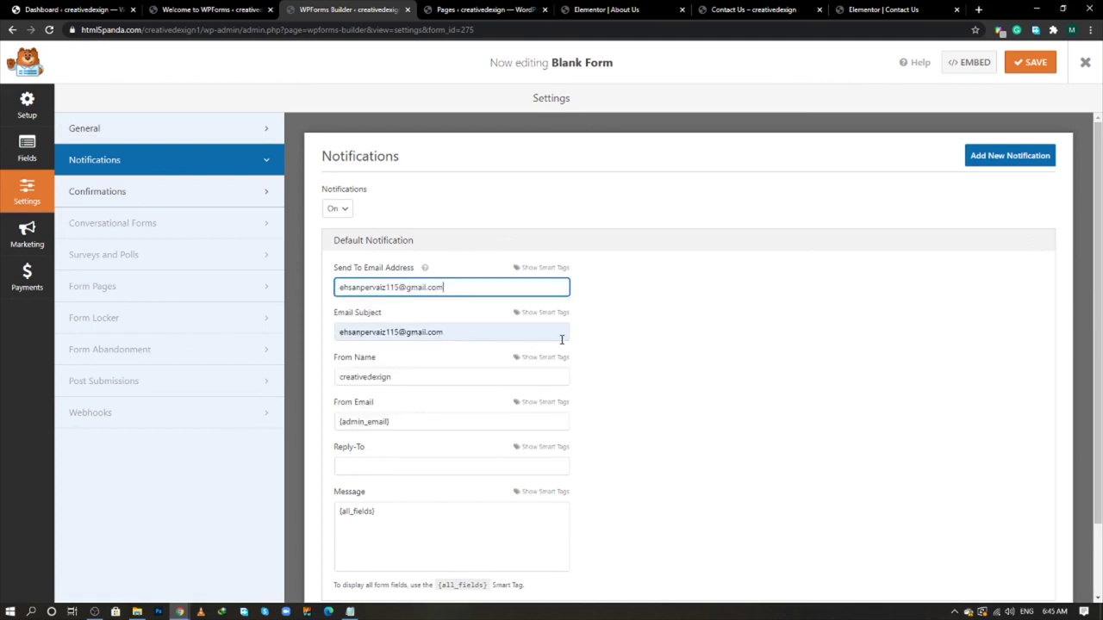
click(616, 349)
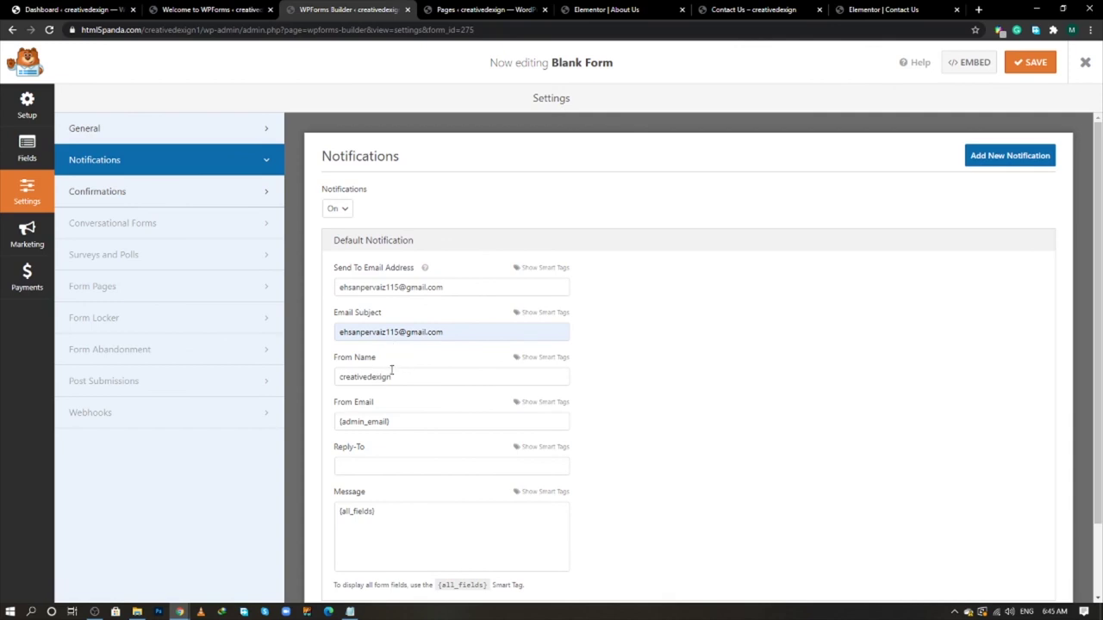
click(1031, 69)
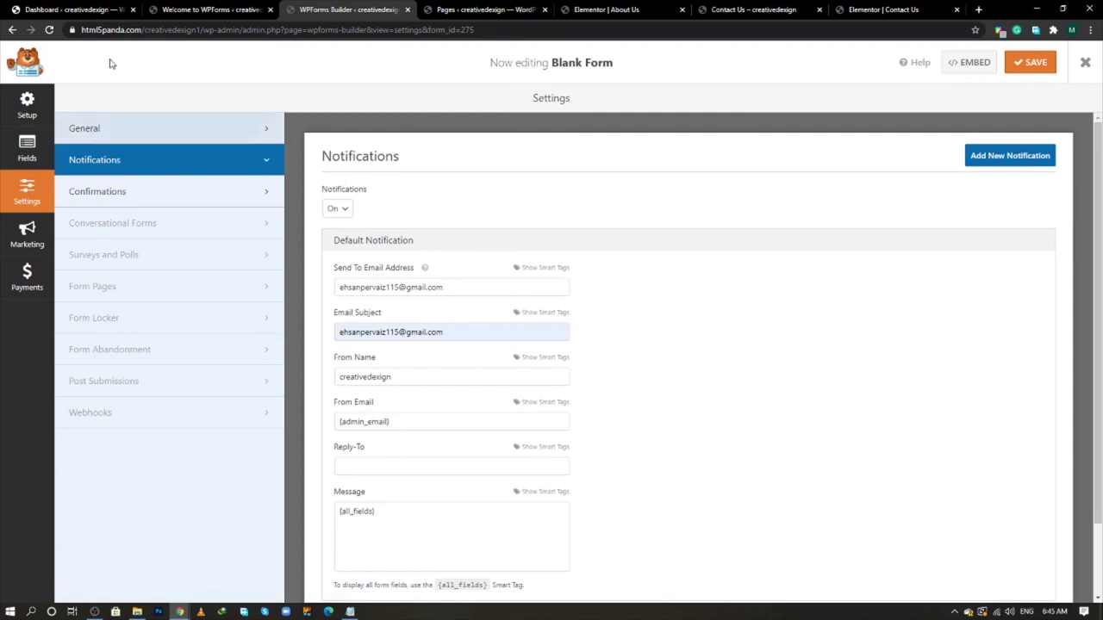
- Reload the WordPress dashboard and open WPForms All Forms in a new tab
click(130, 9)
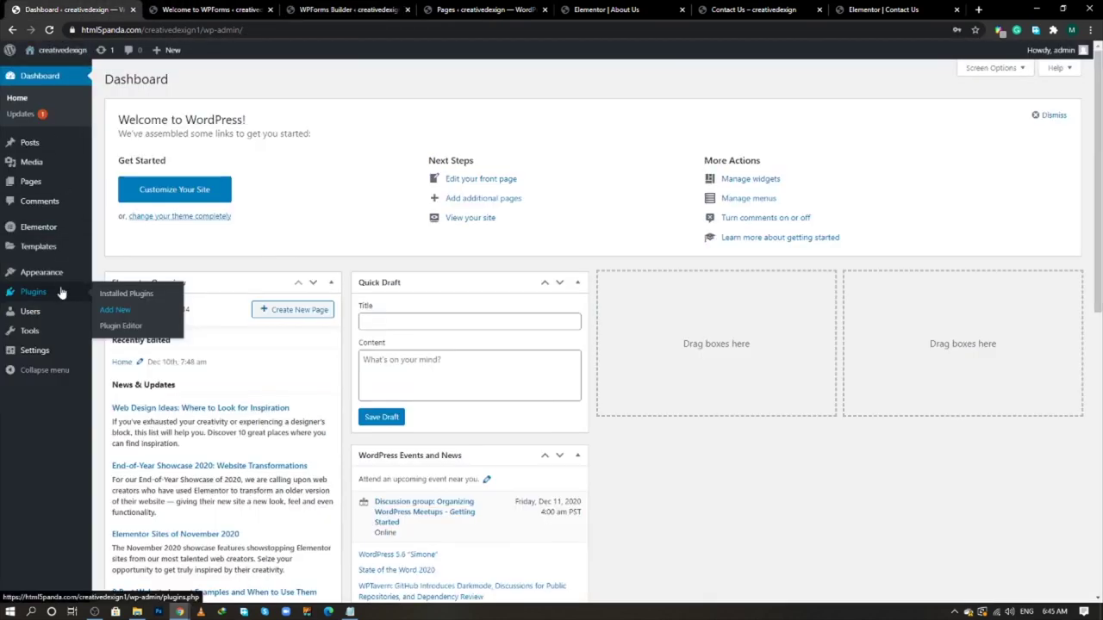
click(58, 229)
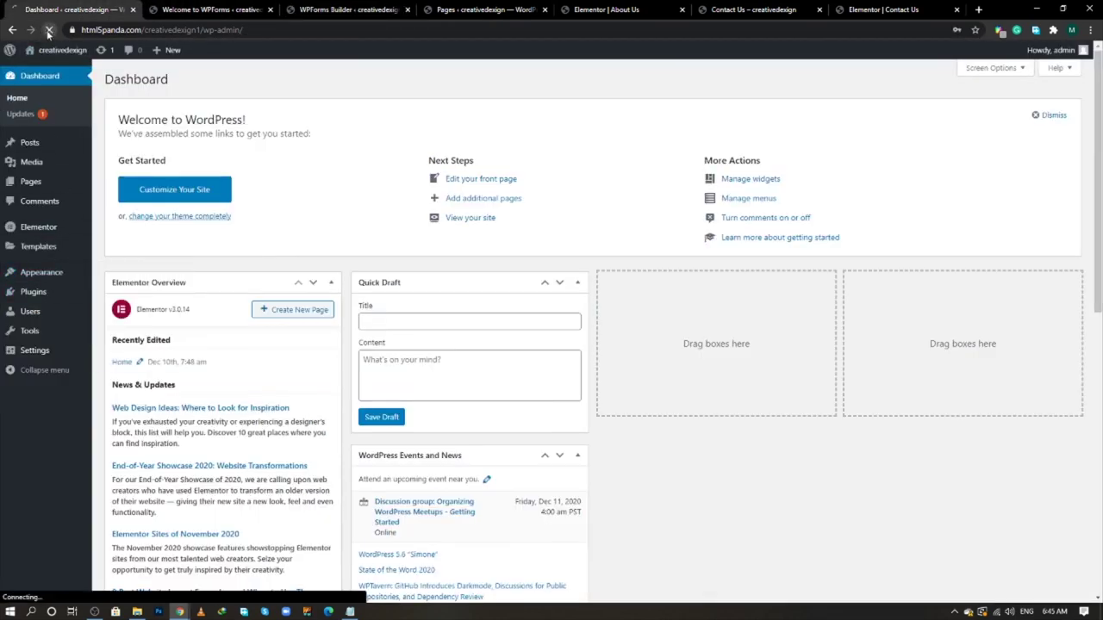
mouse_move(60, 284)
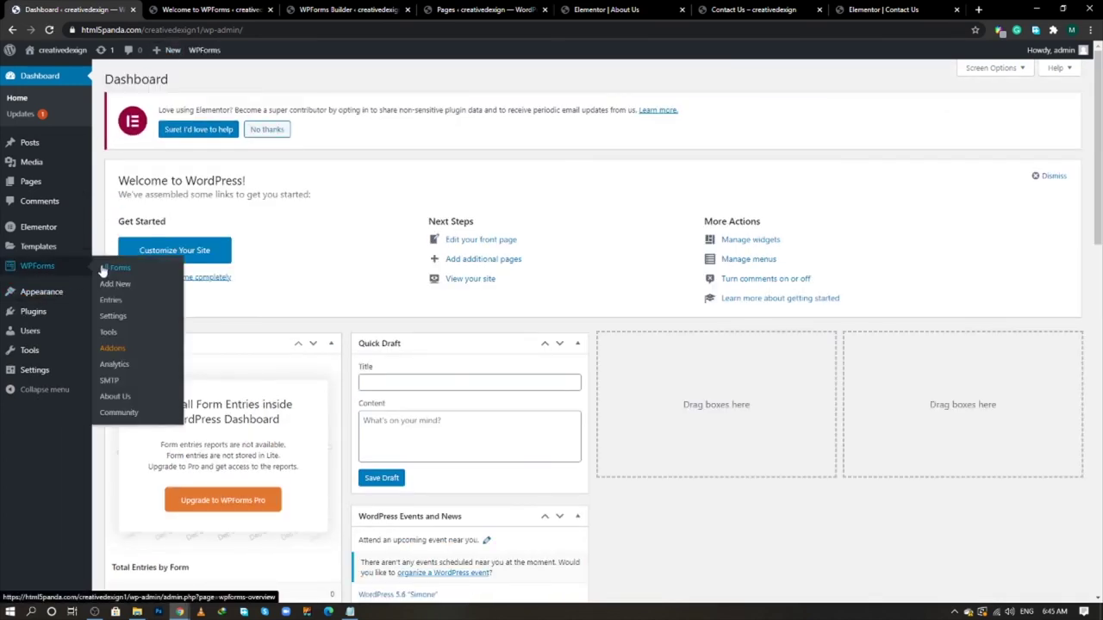
middle_click(102, 271)
click(175, 9)
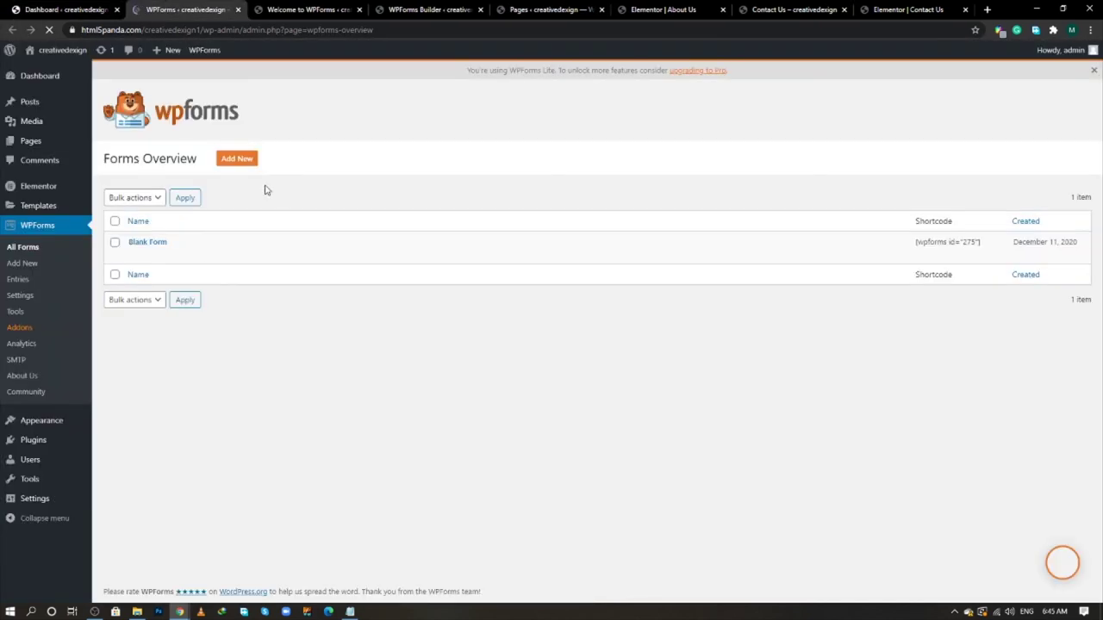
- Copy the Blank Form's shortcode [wpforms id="275"] and return to the Contact Us editor
drag(917, 243, 981, 244)
right_click(918, 248)
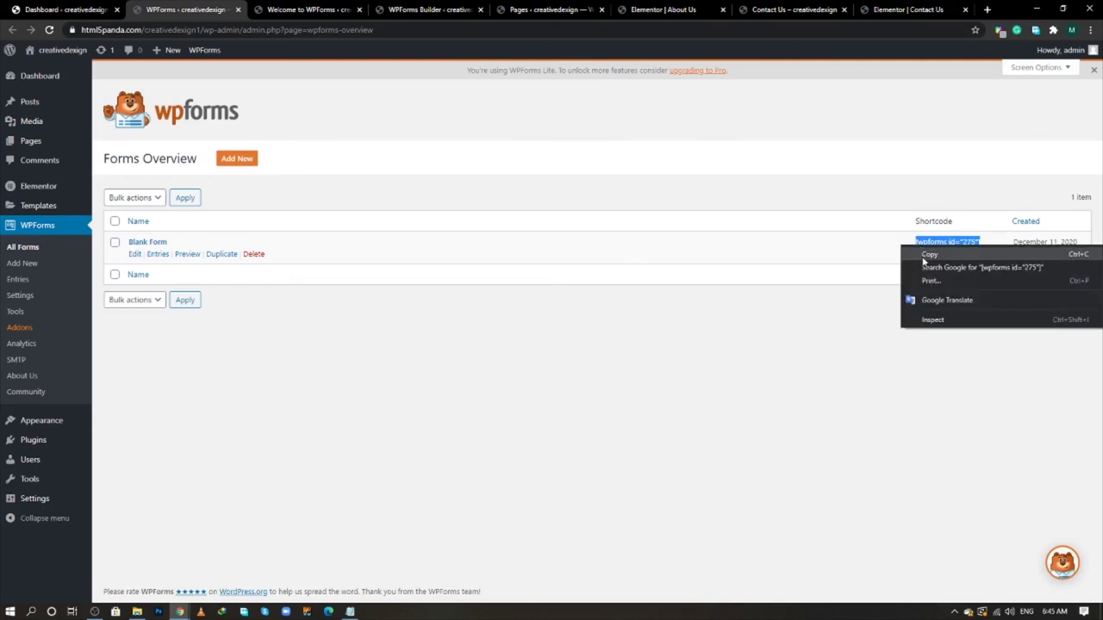
click(926, 256)
click(887, 7)
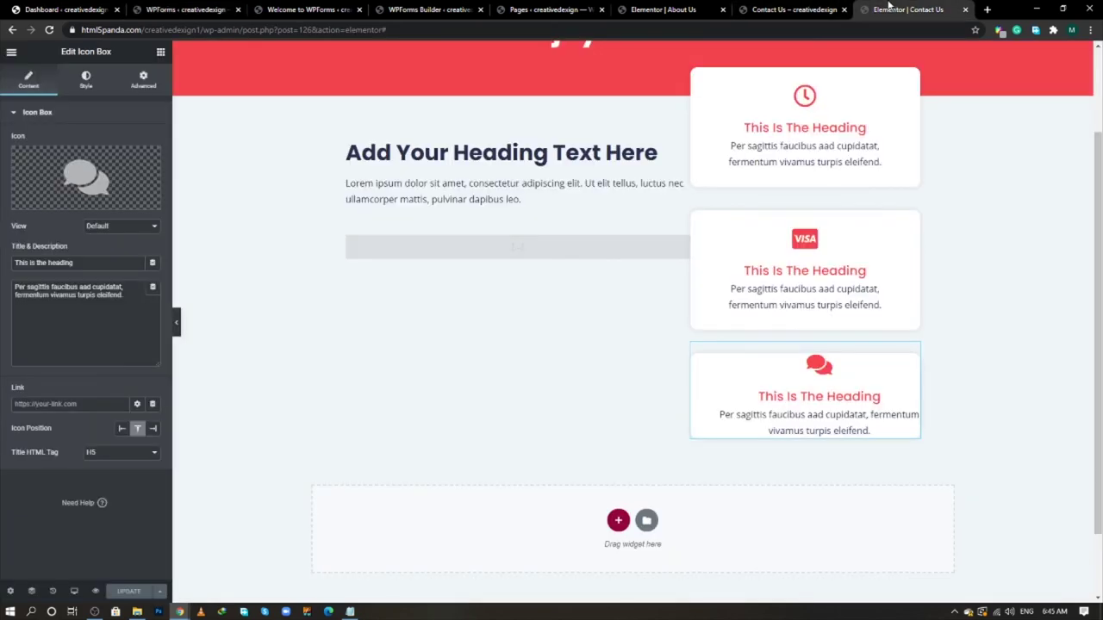
- Paste [wpforms id="275"] into the page's shortcode widget, apply it, and view the live page
click(481, 256)
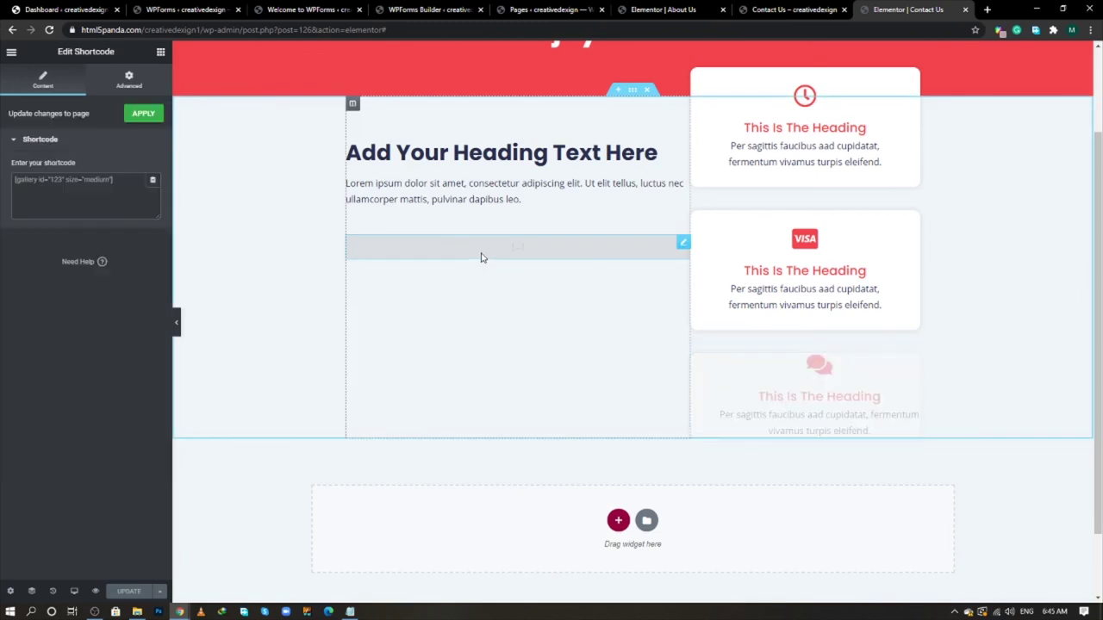
click(121, 202)
key(ctrl+v)
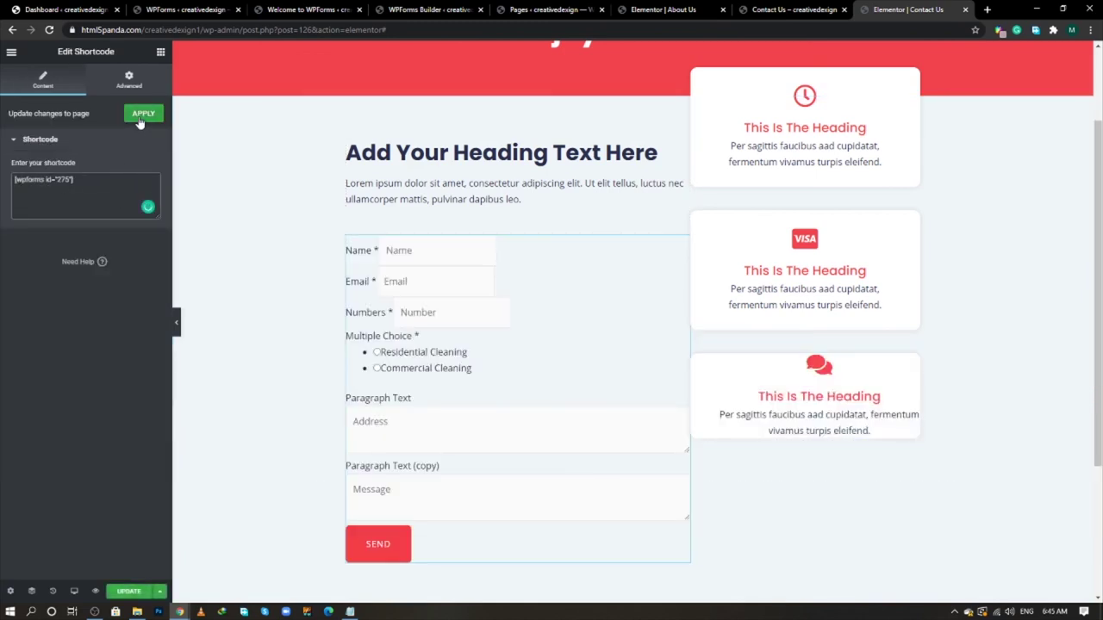
click(143, 114)
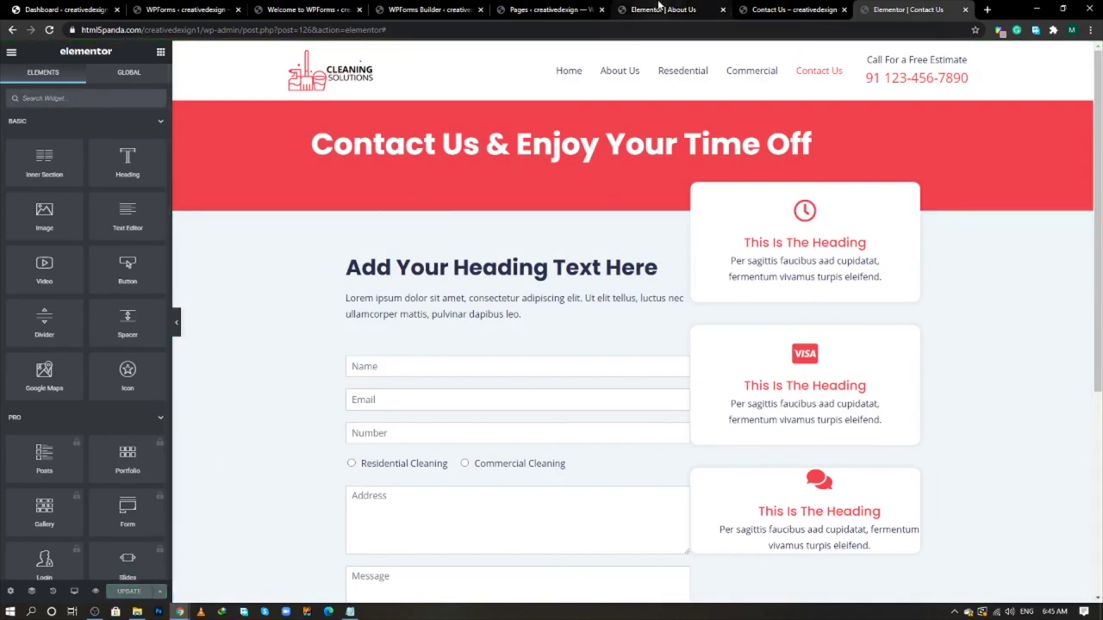
click(779, 8)
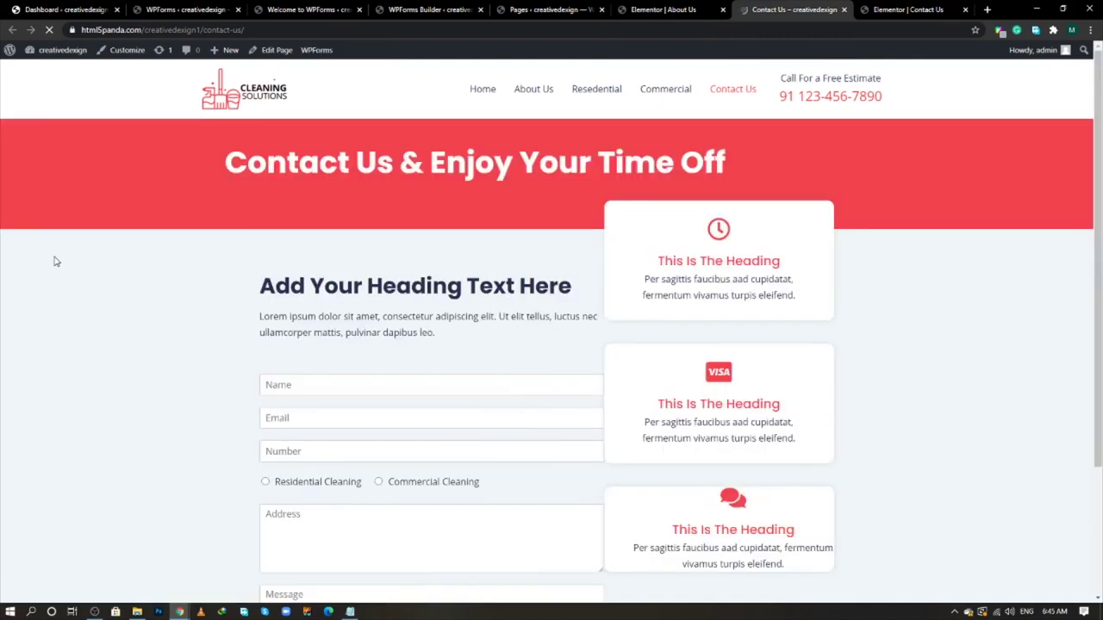
- Compare the live Contact Us page with the reference Contact page's form, SUBMIT button and Call Us heading
scroll(87, 326, down, 2)
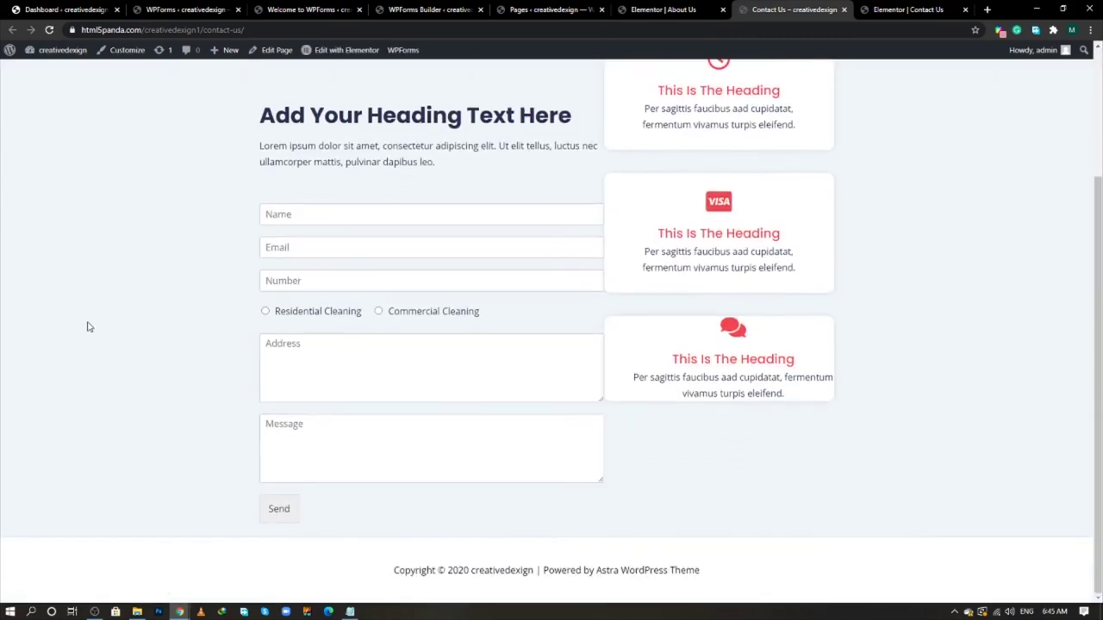
scroll(87, 327, up, 2)
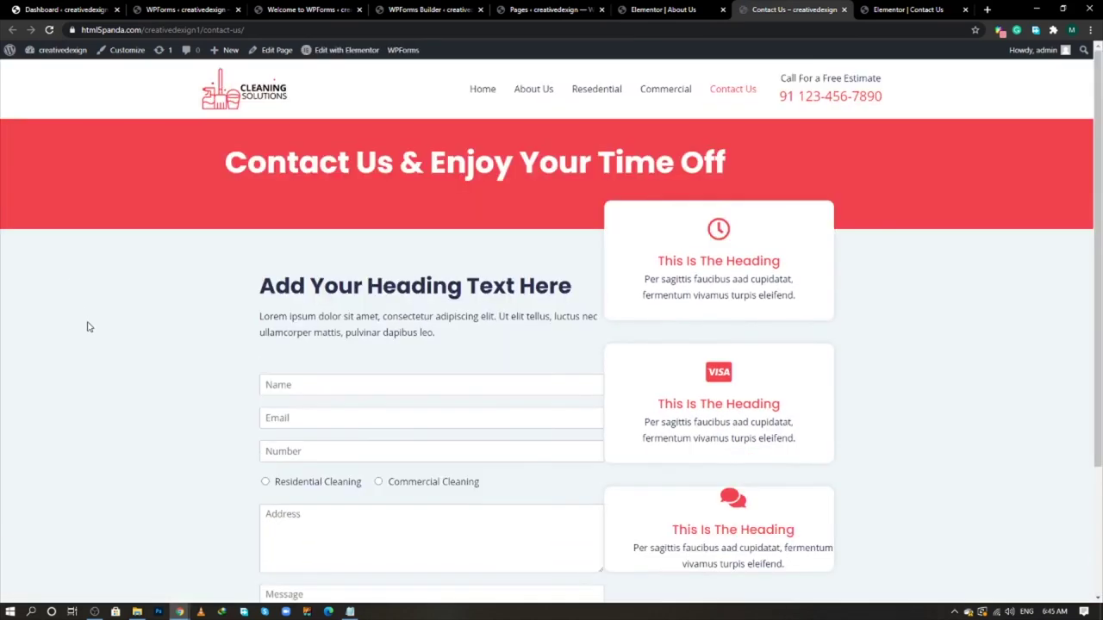
key(alt+Tab)
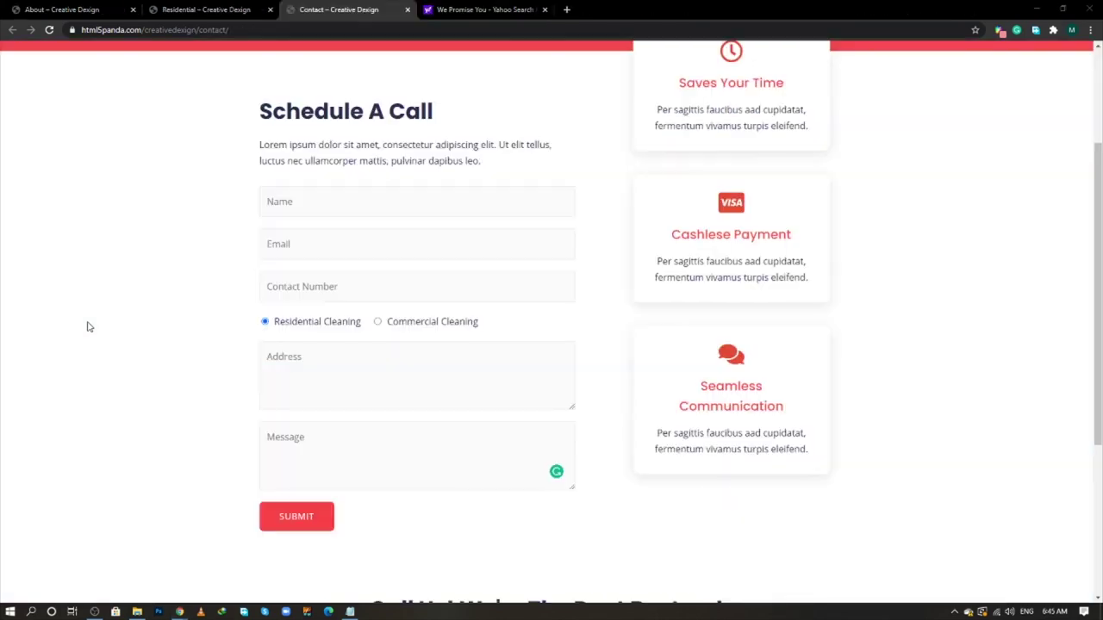
scroll(621, 380, up, 2)
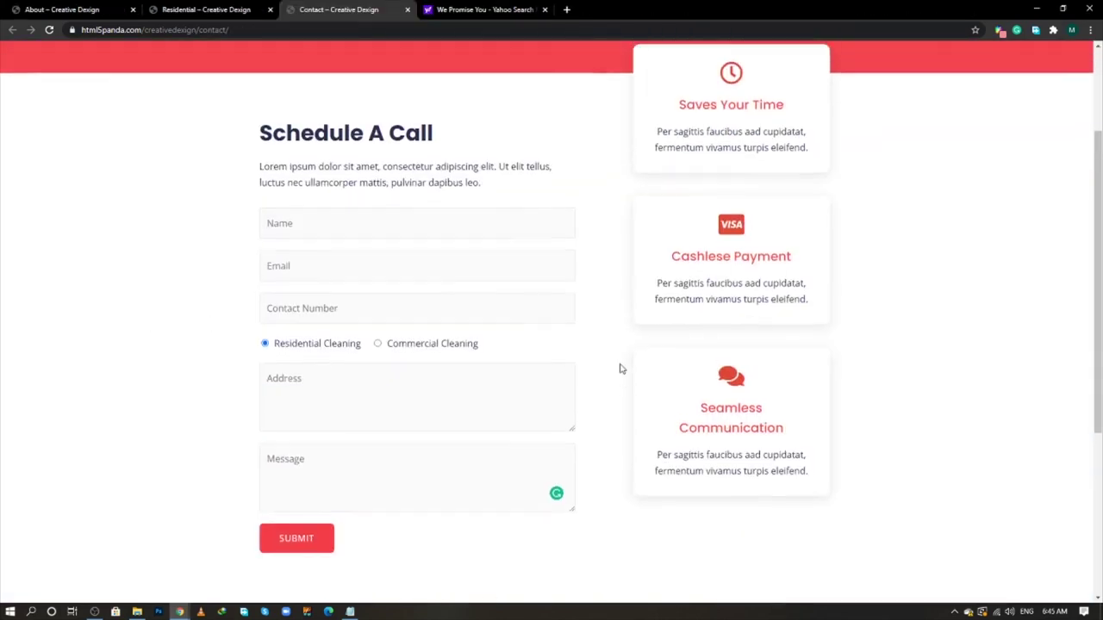
scroll(613, 401, down, 2)
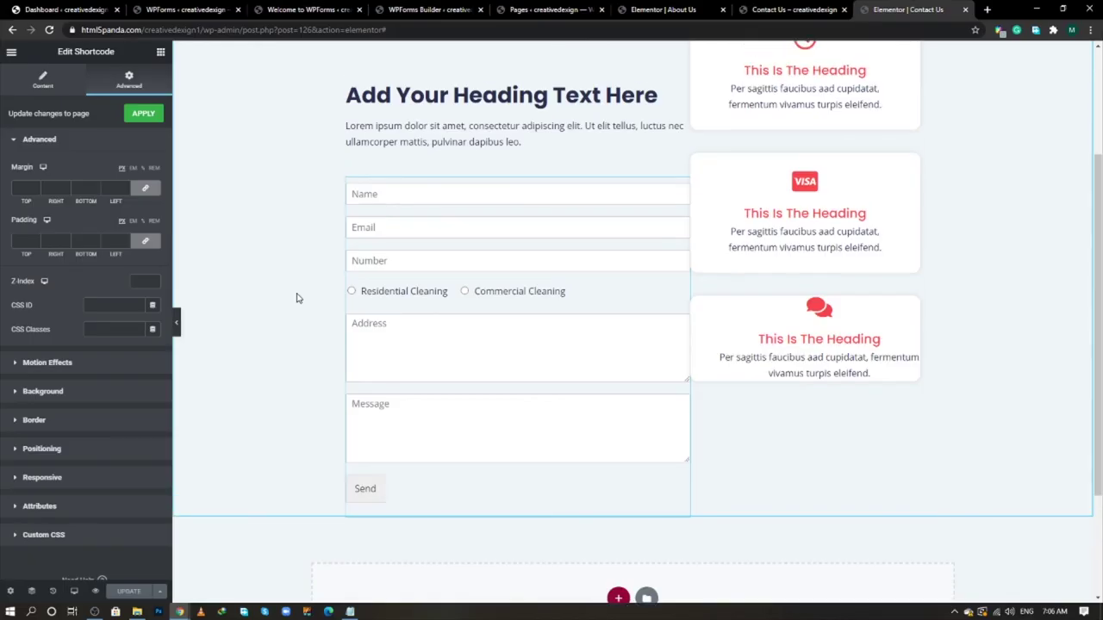
- Give the form column 50 px right padding with the padding sides unlinked
scroll(348, 112, up, 1)
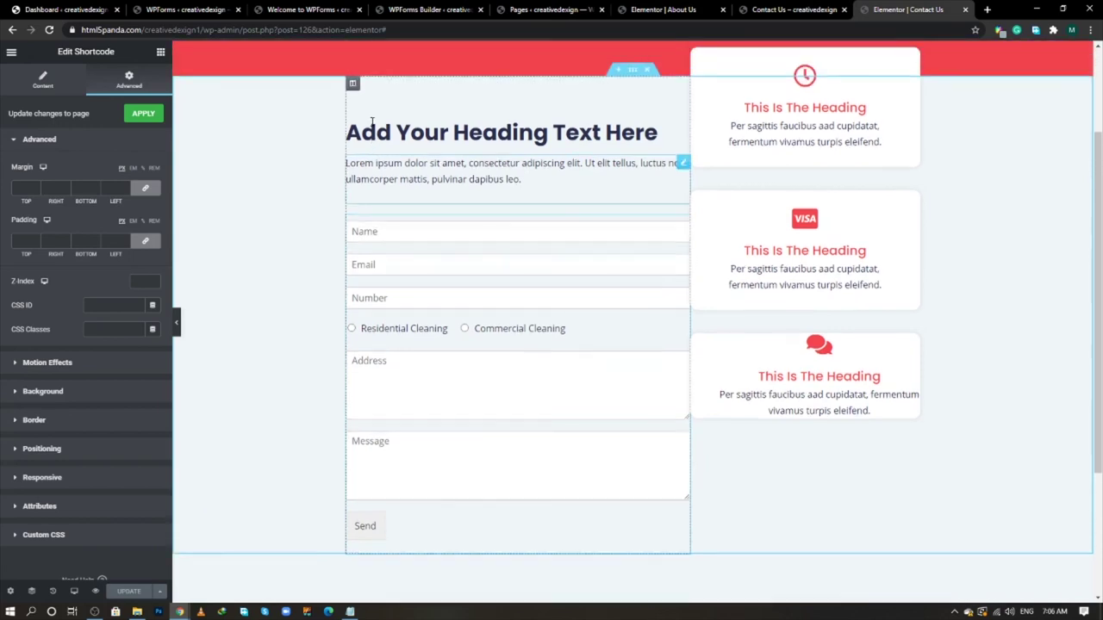
click(353, 104)
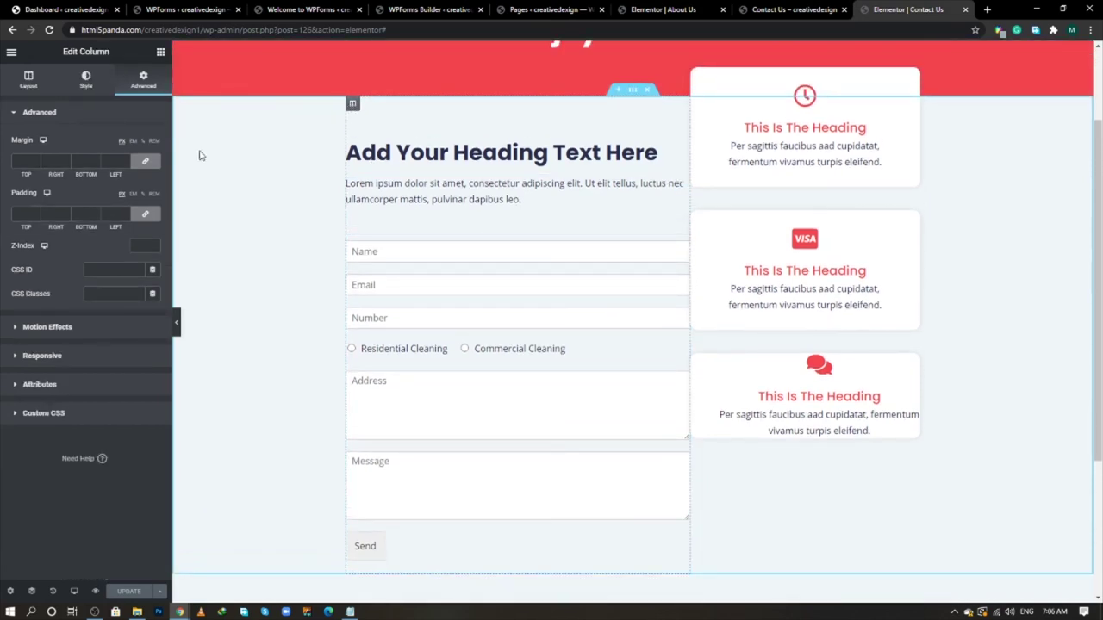
click(146, 215)
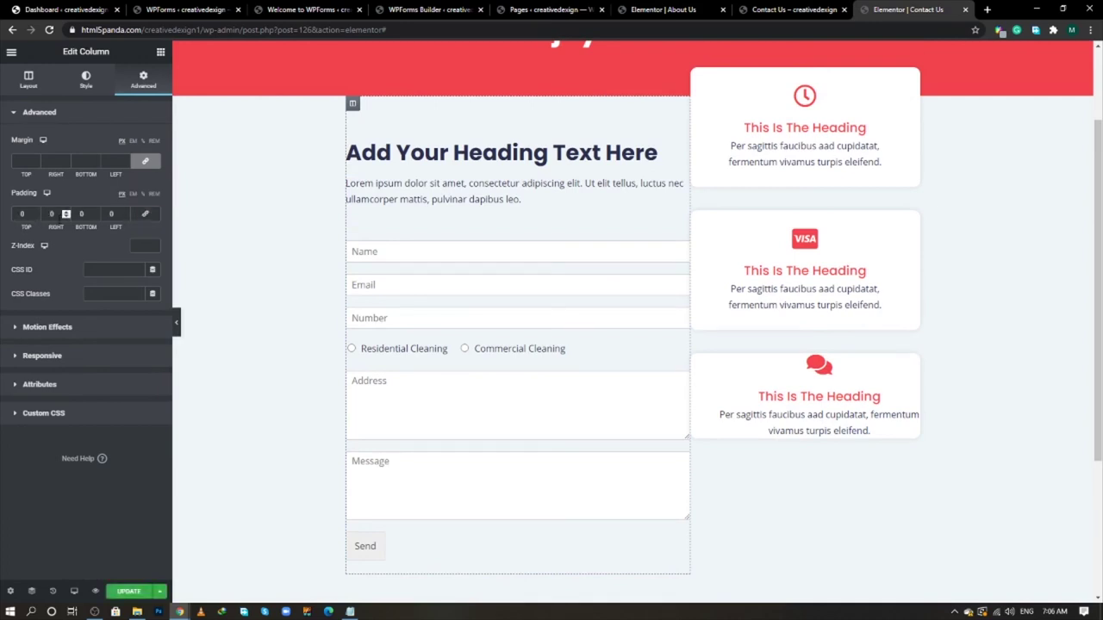
click(51, 214)
text(50)
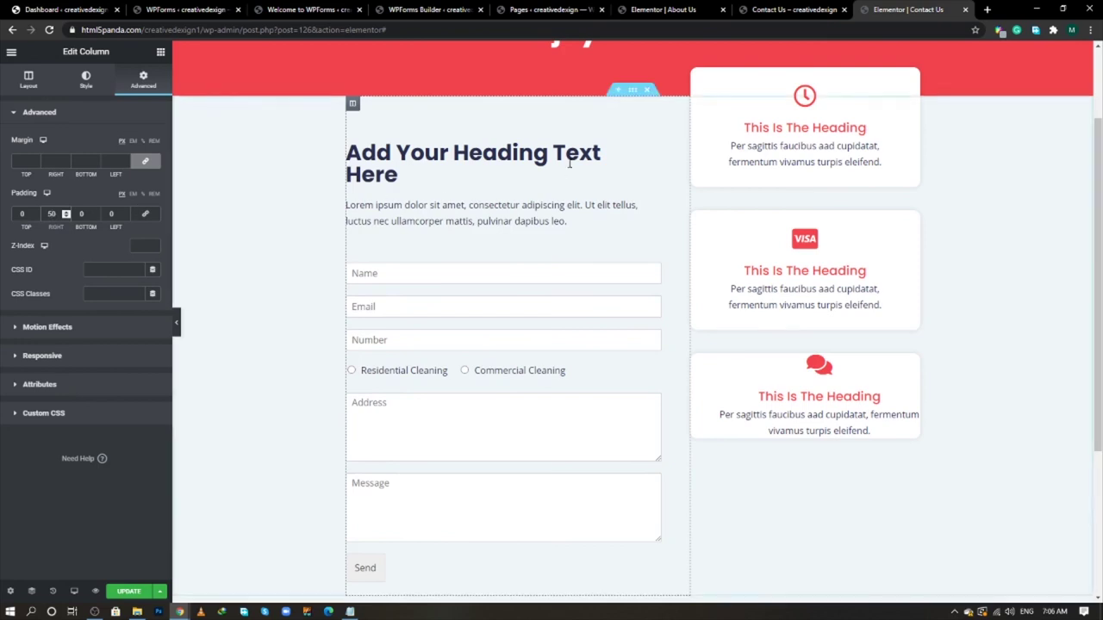
- Give the cards column 50 px left padding with the padding sides unlinked
click(697, 103)
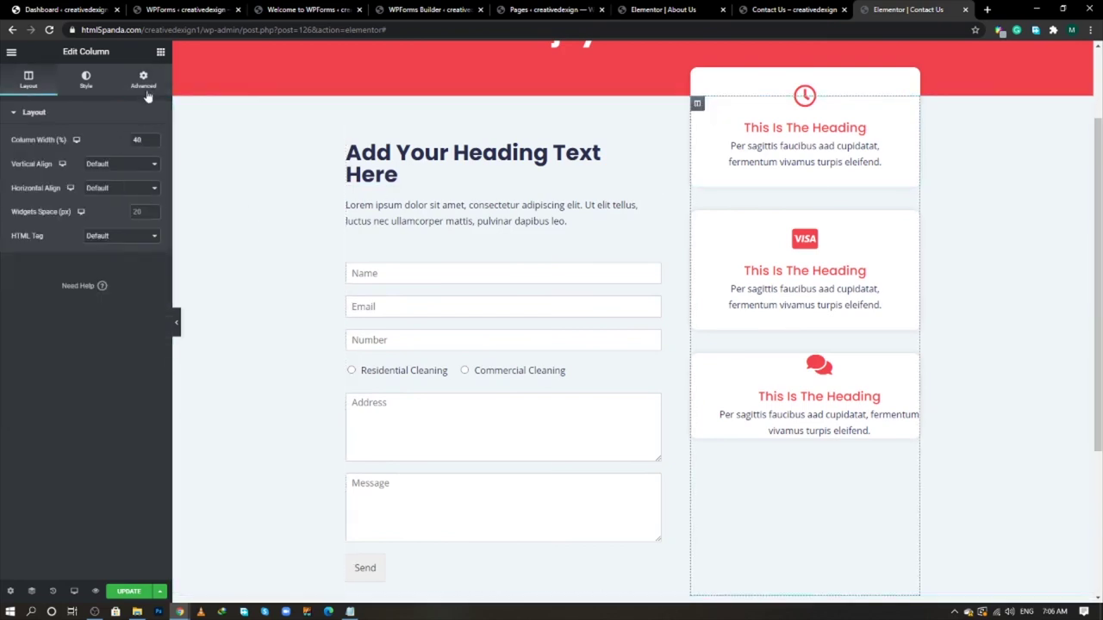
click(144, 83)
click(144, 214)
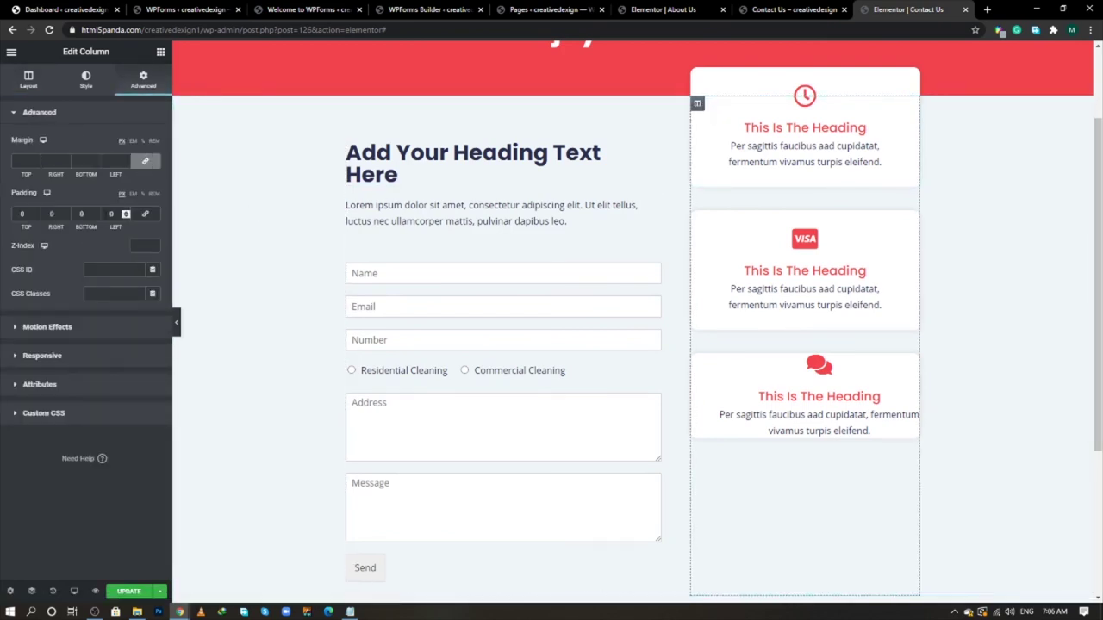
text(50)
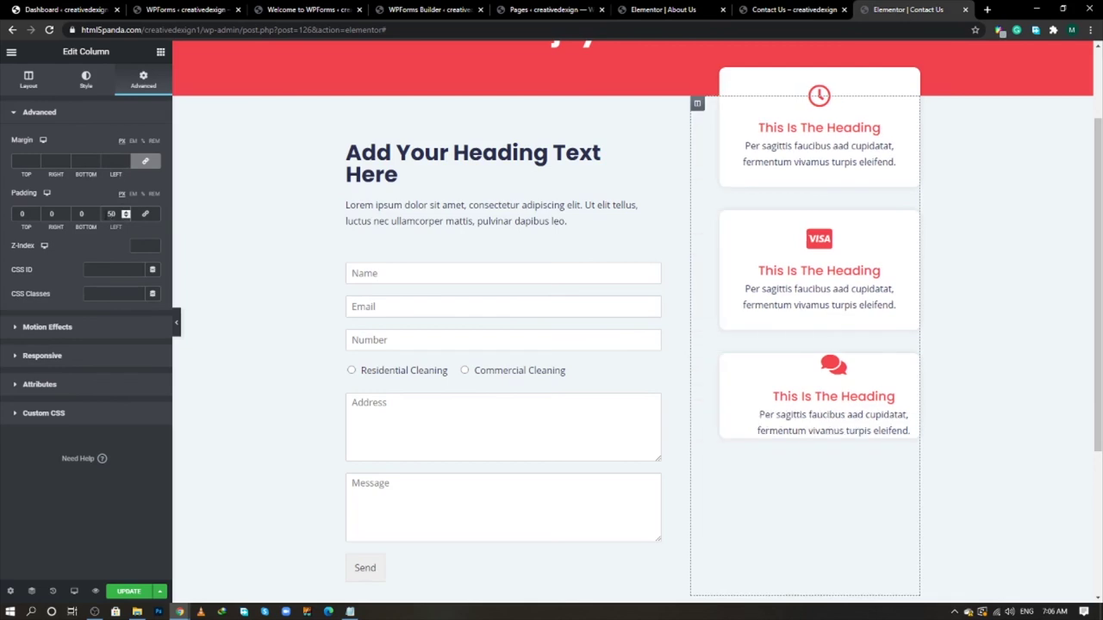
scroll(328, 296, down, 2)
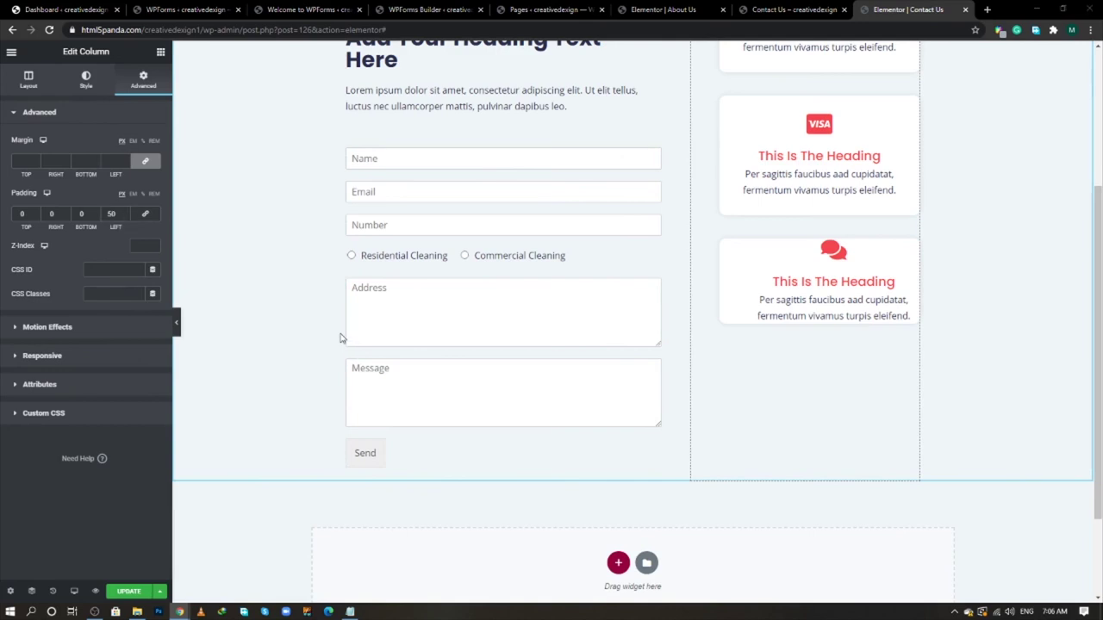
key(alt+Tab)
- Copy the 'Call Us! We're The Dust Busters!' heading text from the reference page
scroll(342, 328, down, 5)
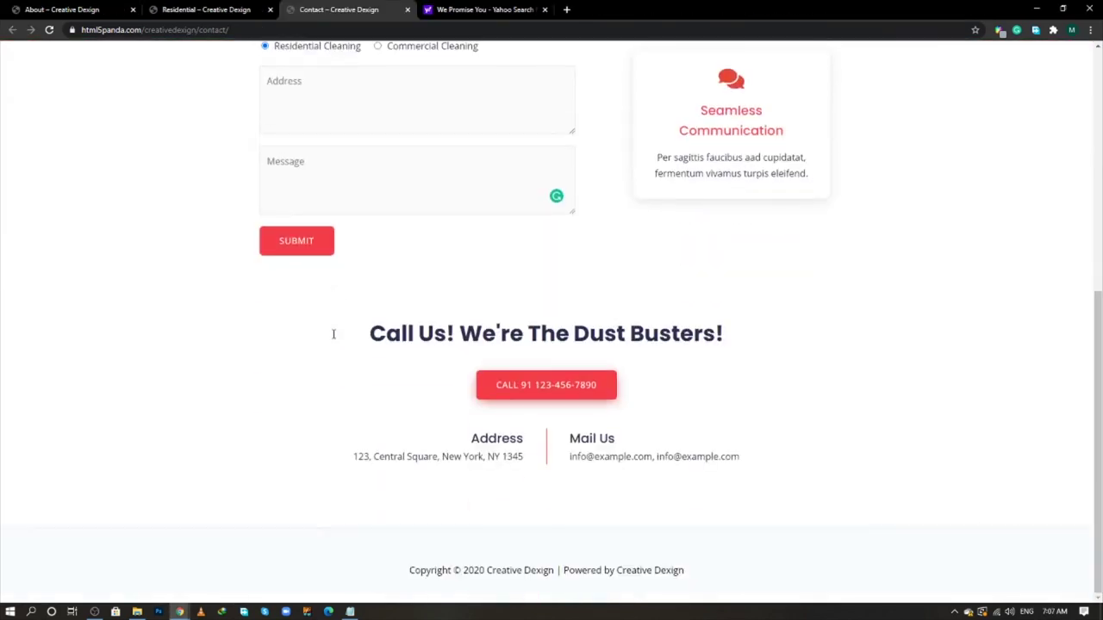
triple_click(408, 333)
right_click(408, 329)
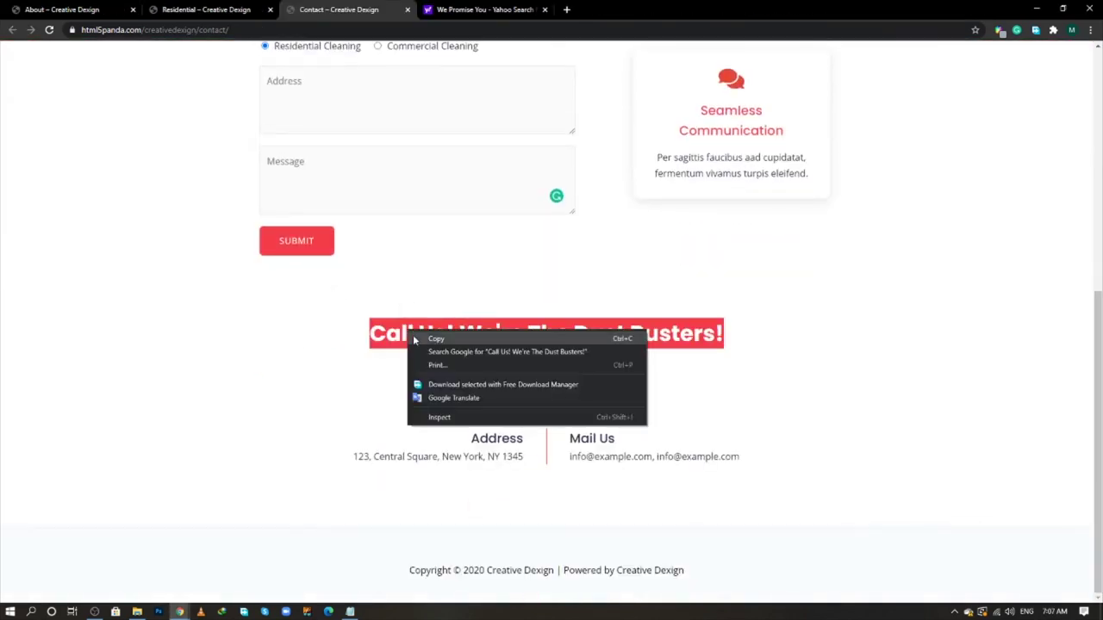
click(414, 337)
key(alt+Tab)
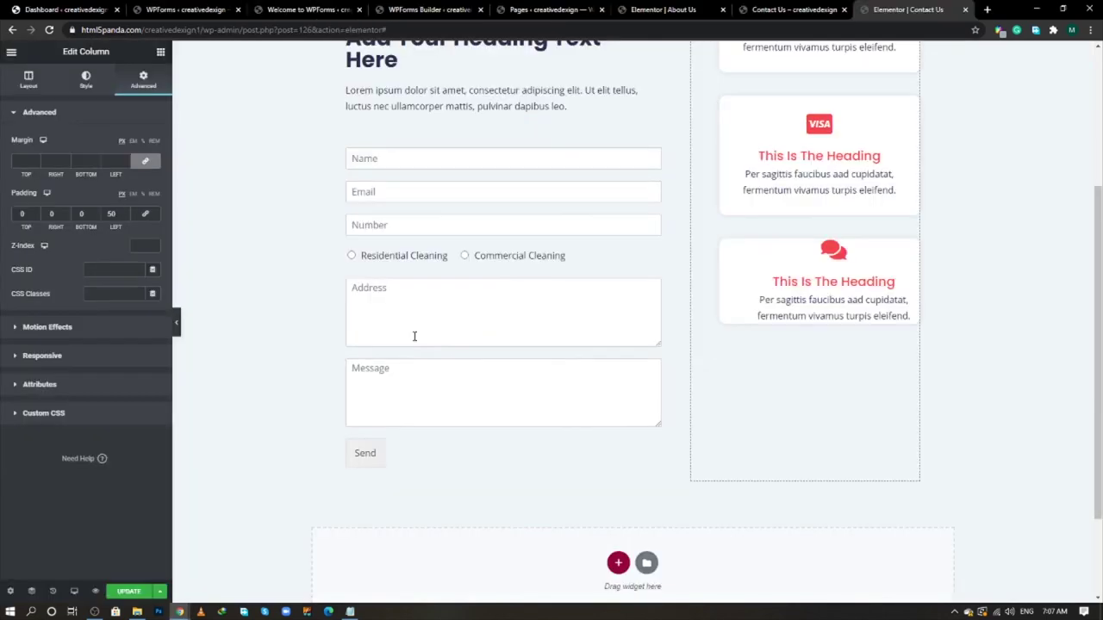
- Add a new single-column section below the form
click(160, 52)
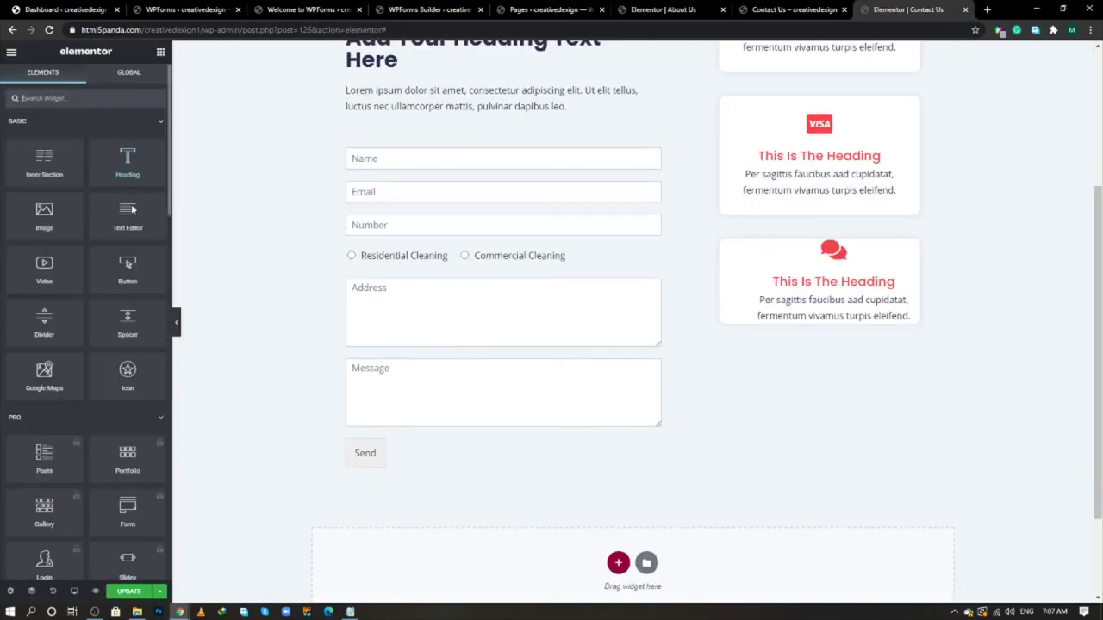
scroll(579, 512, down, 2)
click(618, 438)
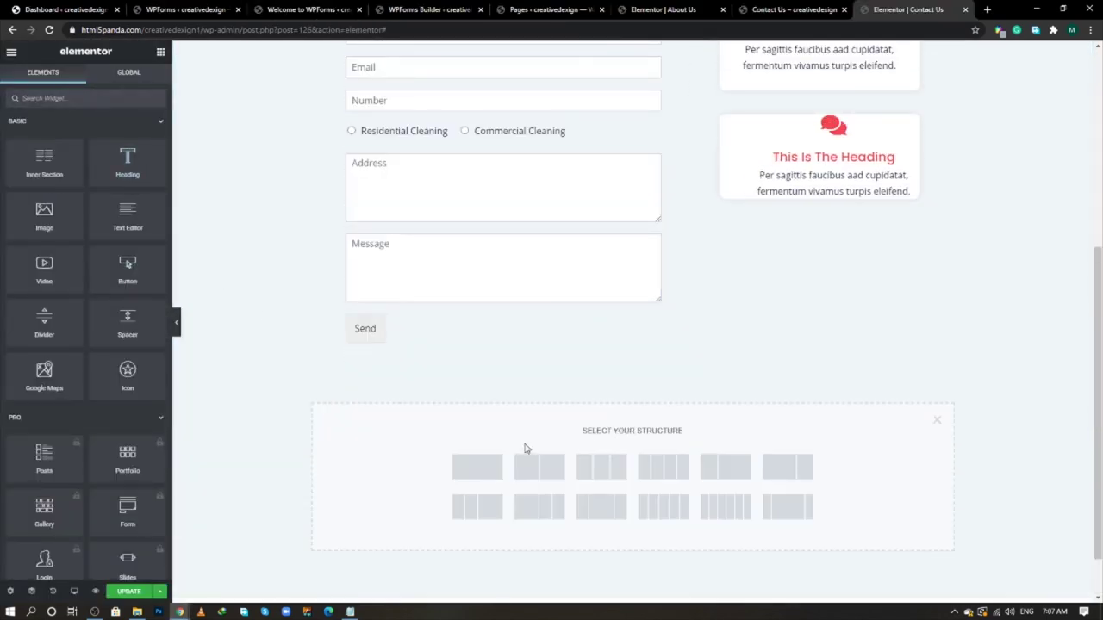
click(473, 465)
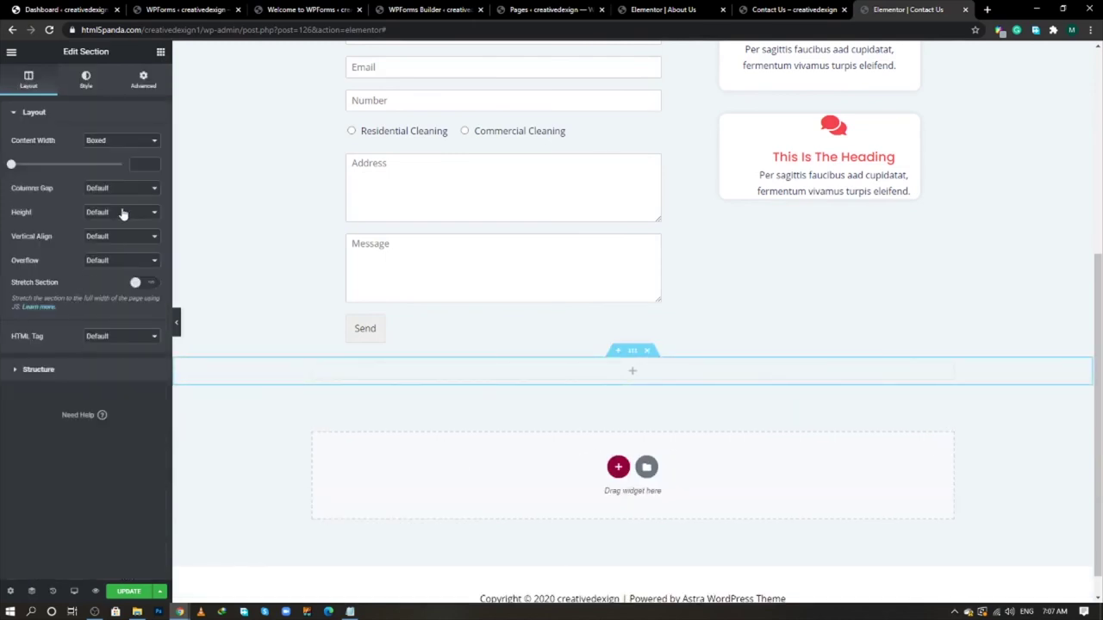
- Place a centred Heading widget in the new section reading 'Call Us! We're The Dust Busters!'
click(161, 51)
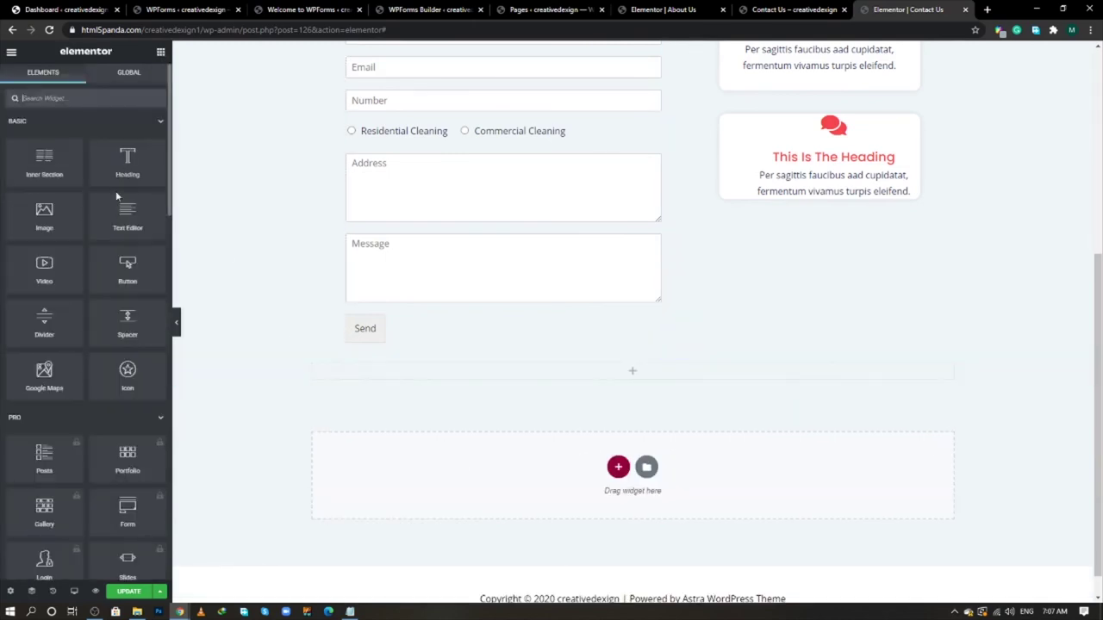
drag(121, 169, 623, 371)
click(121, 302)
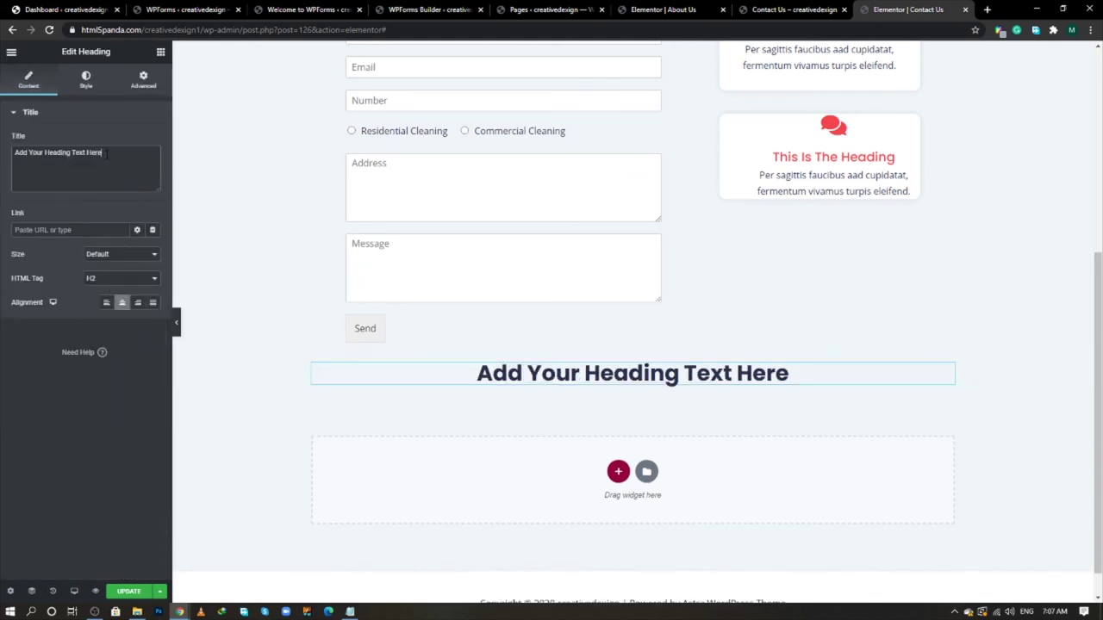
key(ctrl+a)
key(ctrl+v)
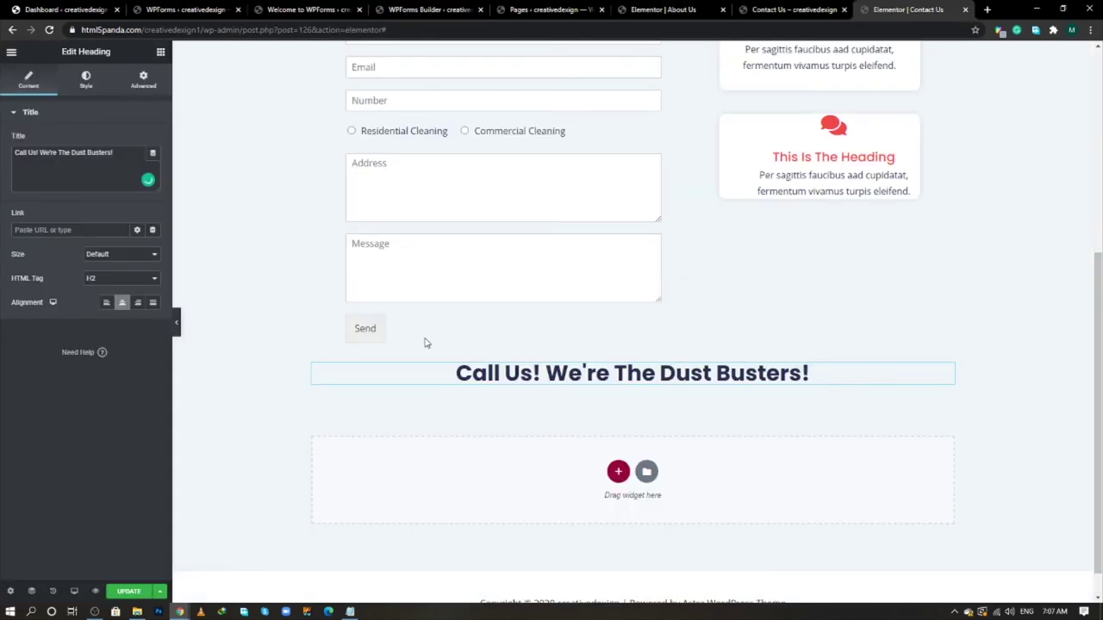
scroll(423, 342, up, 5)
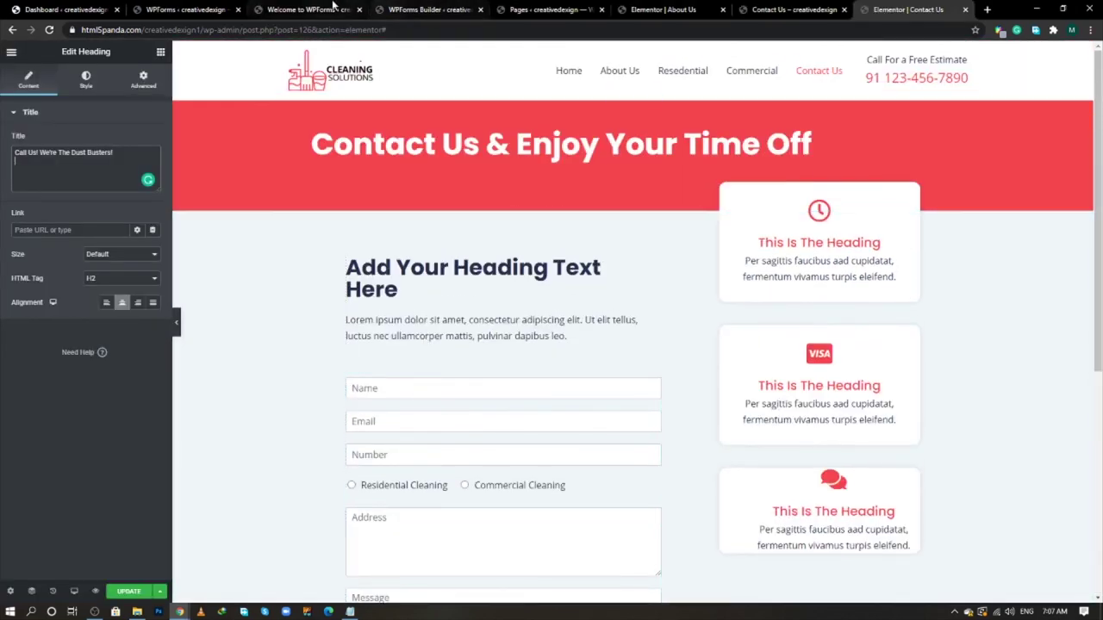
- Open the Home page in Elementor from the WordPress All Pages list
click(65, 9)
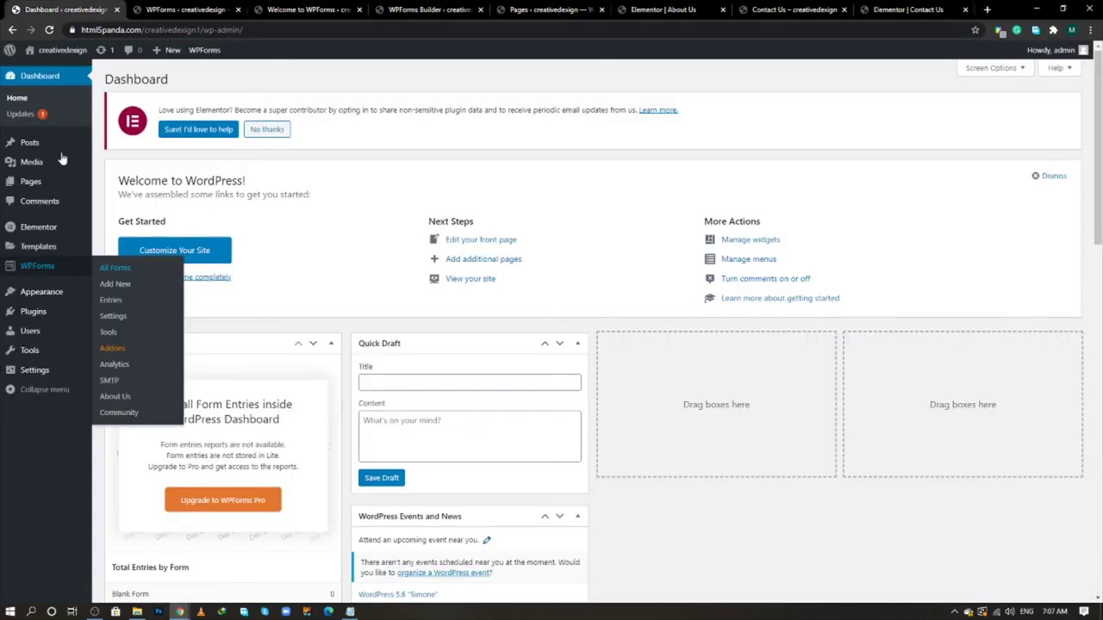
mouse_move(49, 189)
ctrl+shift+click(118, 185)
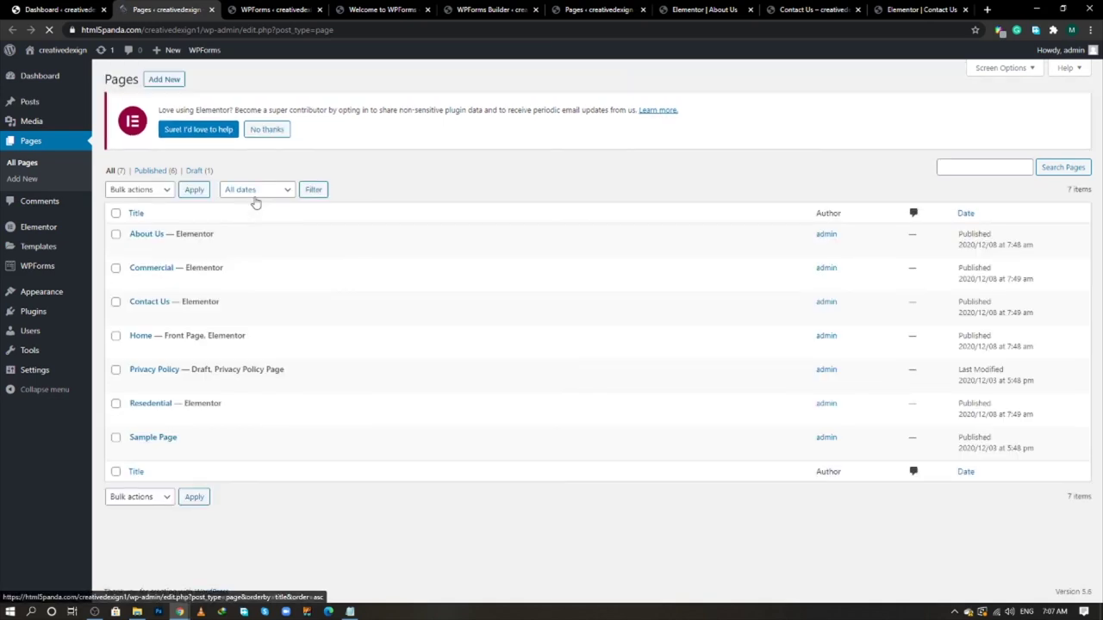
mouse_move(174, 356)
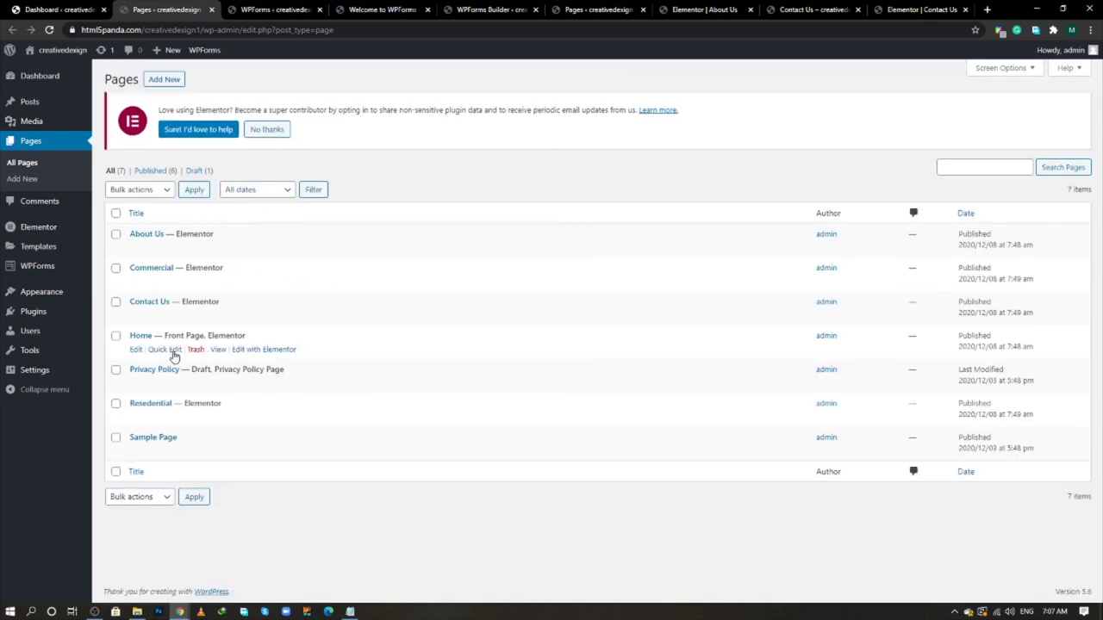
ctrl+click(258, 350)
click(241, 9)
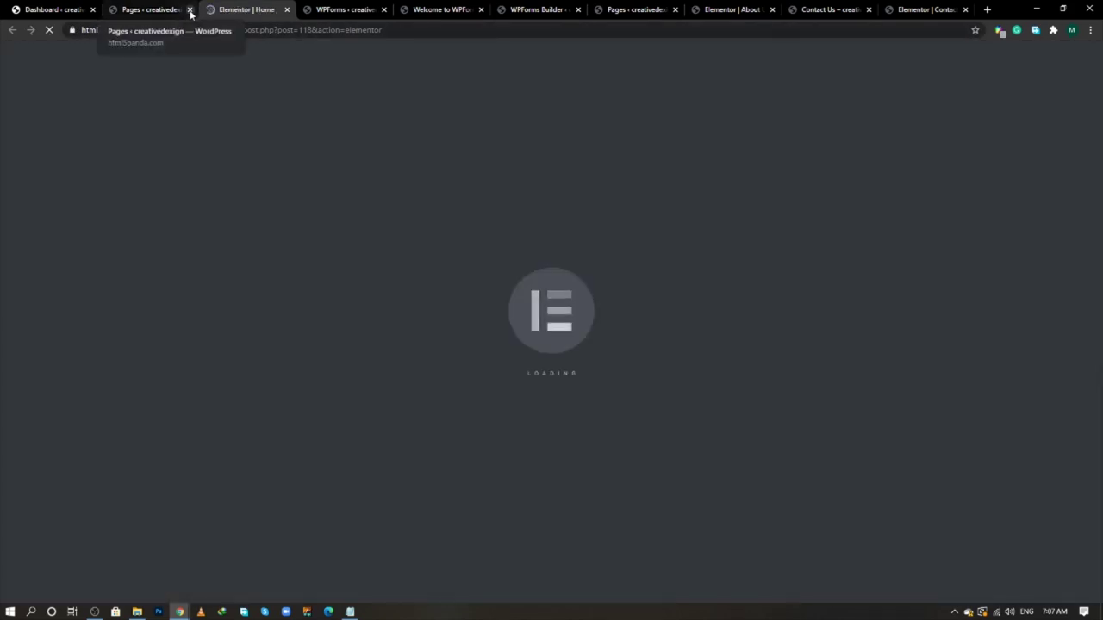
- Close the Pages list tab and the two WPForms tabs
click(190, 9)
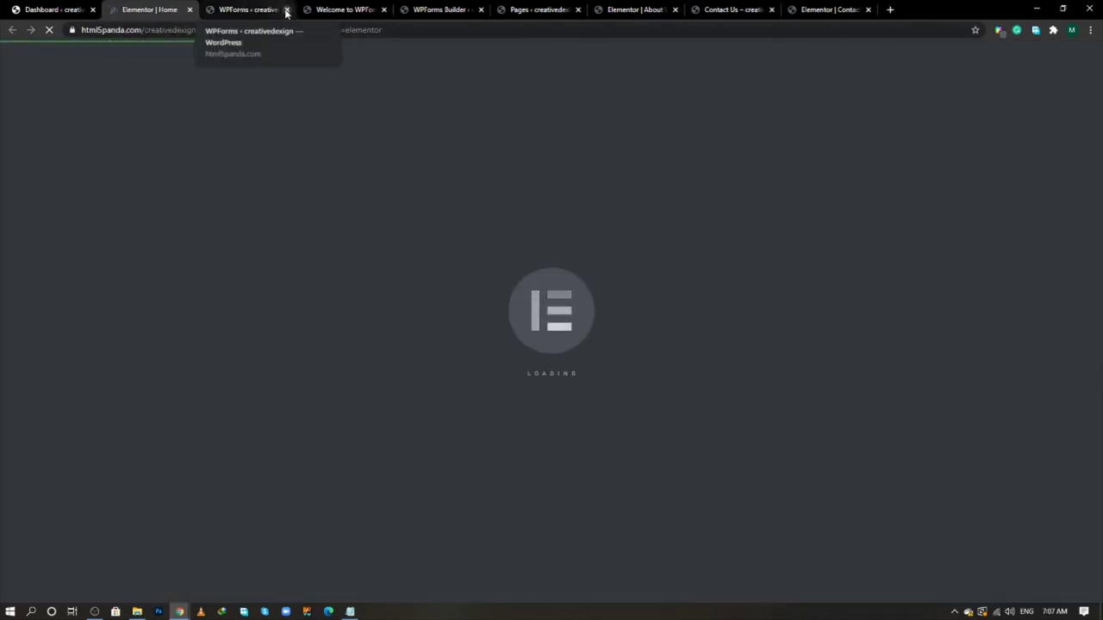
click(287, 10)
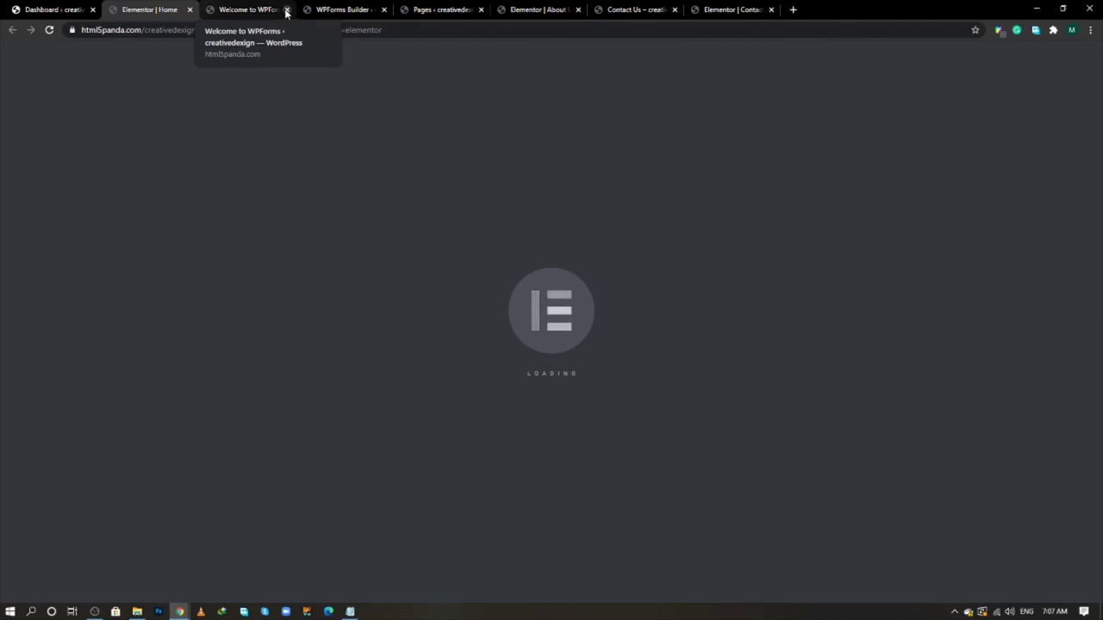
click(287, 10)
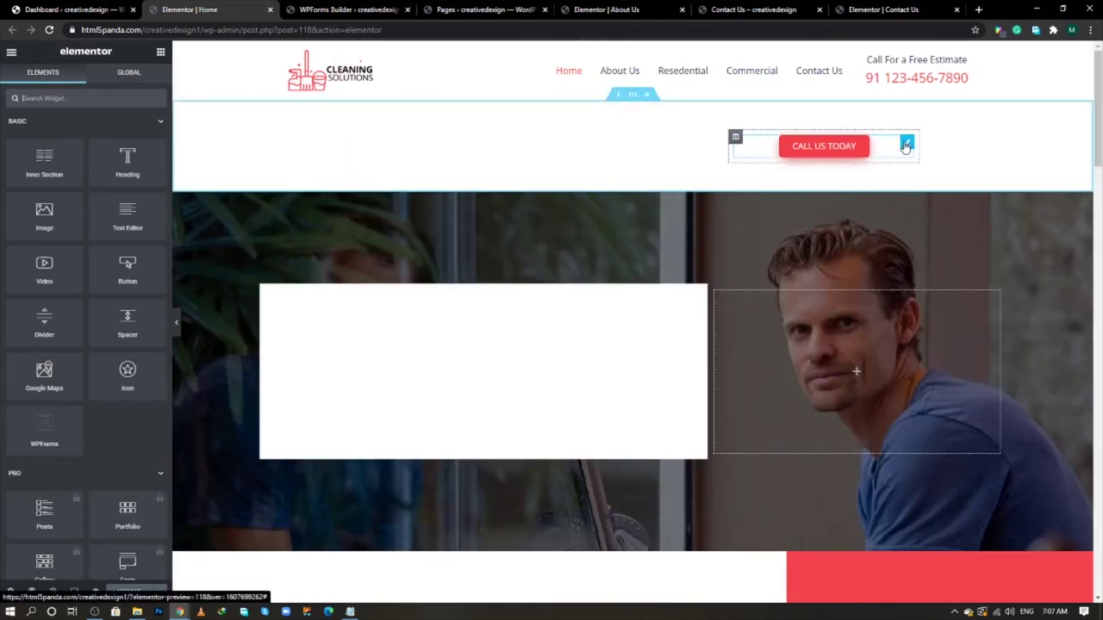
- Copy the Home page's CALL US TODAY button and paste it below the Contact Us page's Call Us heading
right_click(905, 147)
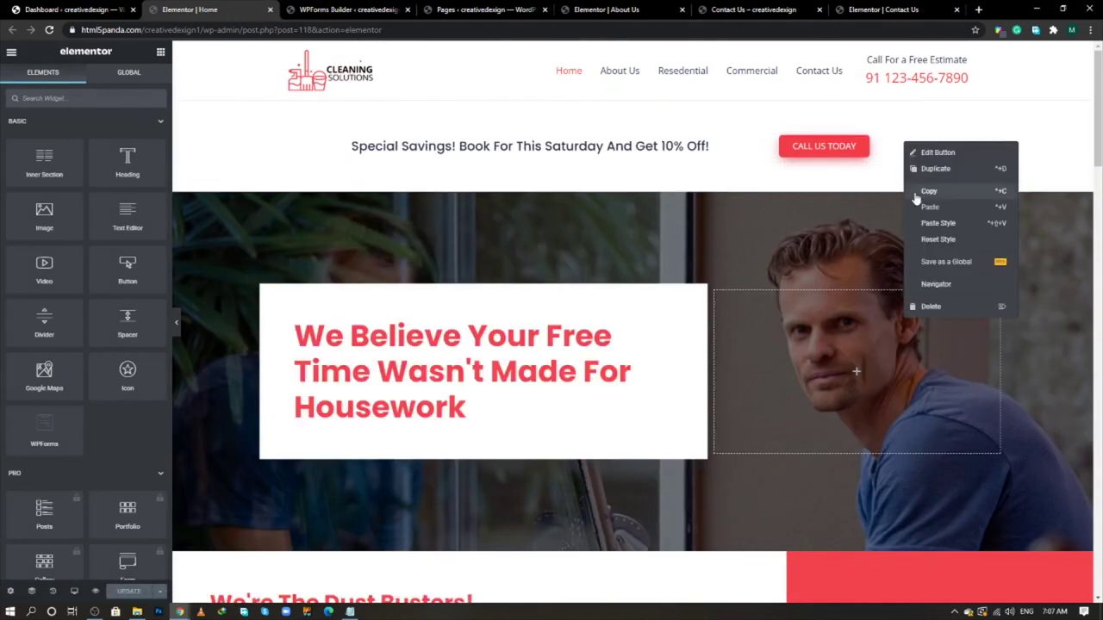
click(918, 192)
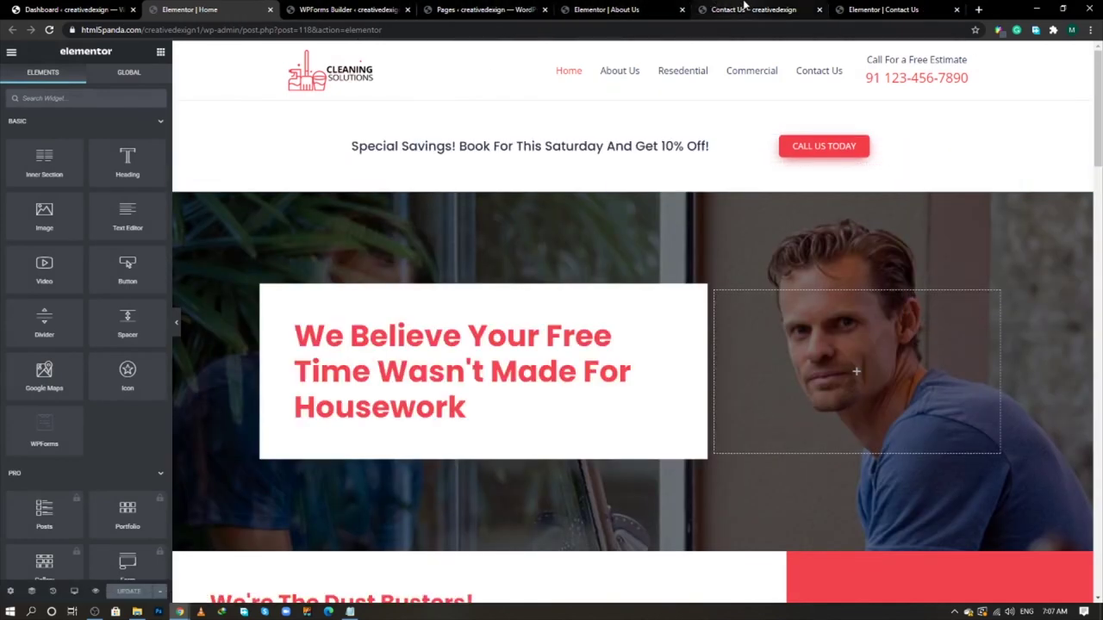
click(745, 9)
click(864, 11)
scroll(423, 382, down, 5)
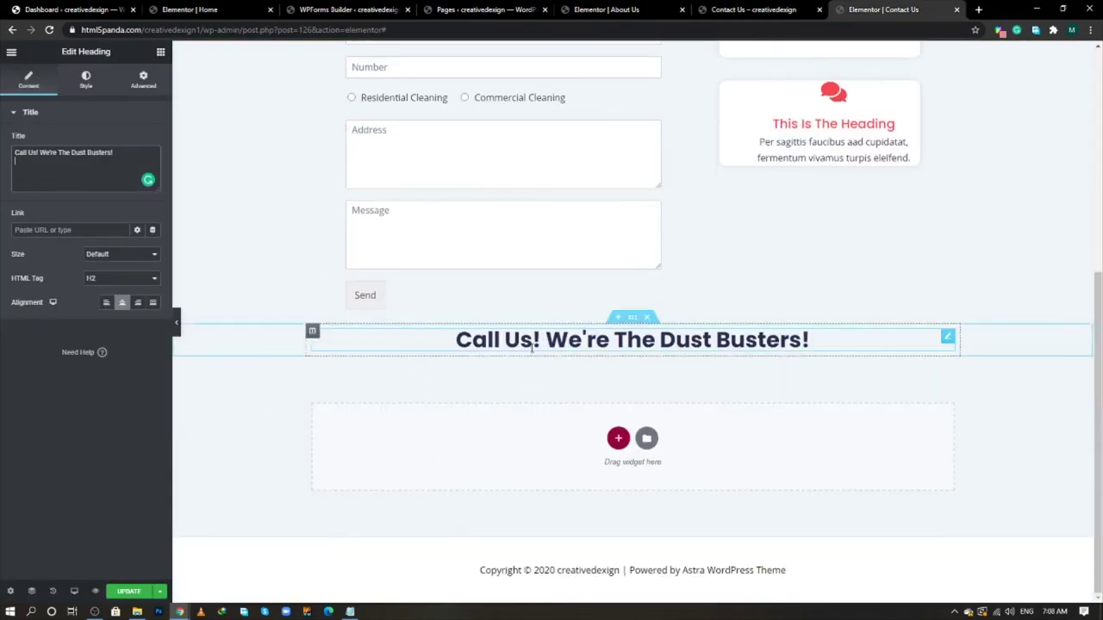
right_click(532, 348)
click(551, 418)
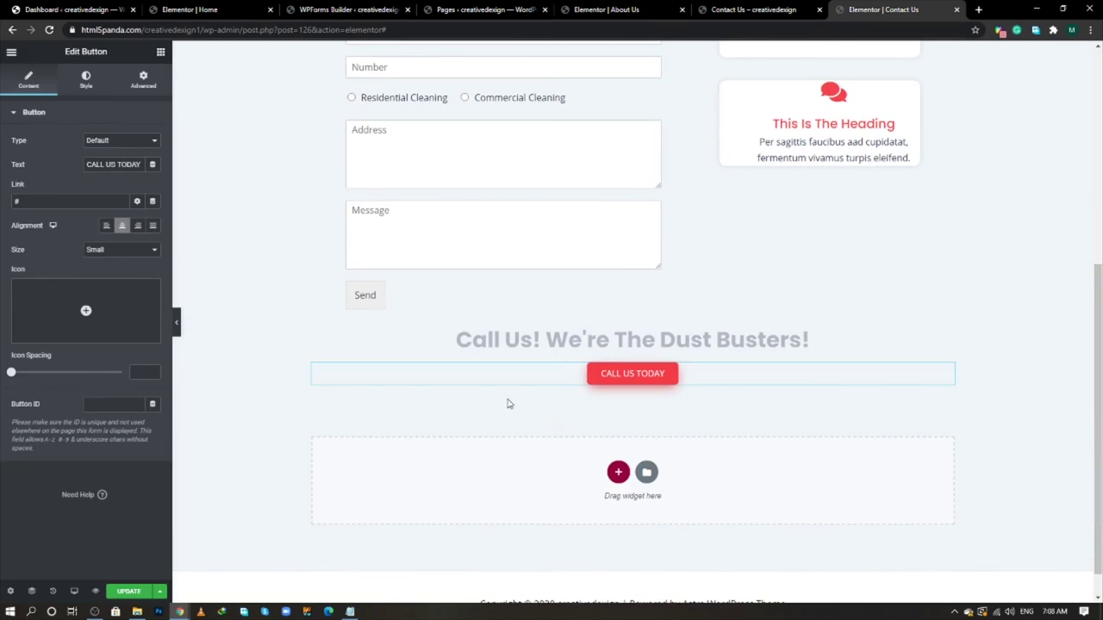
key(alt+Tab)
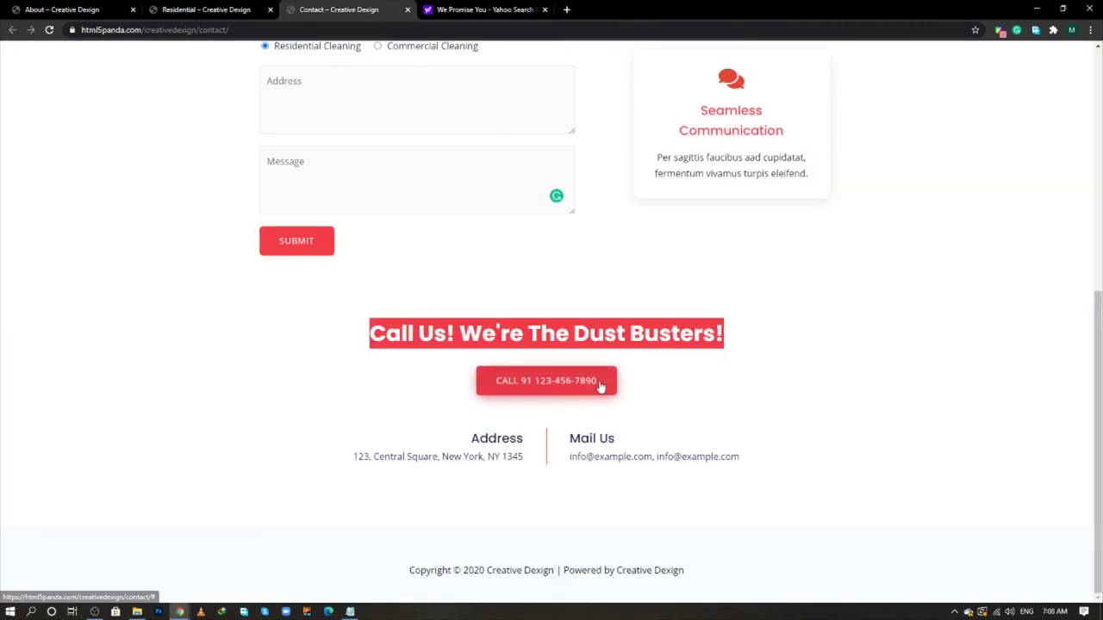
right_click(592, 386)
click(629, 488)
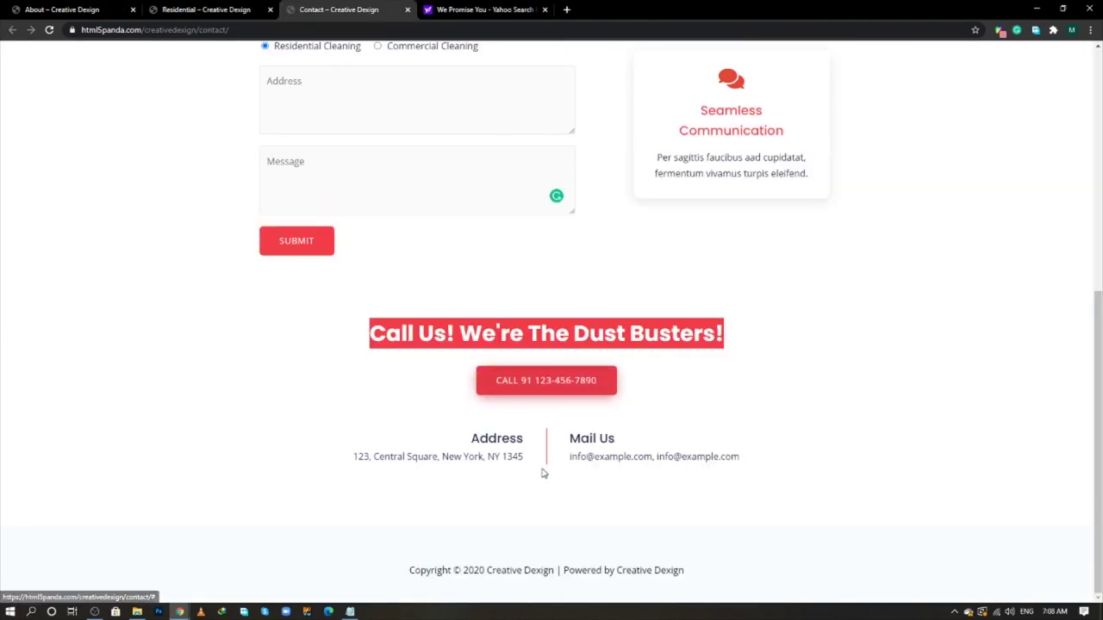
scroll(293, 315, down, 1)
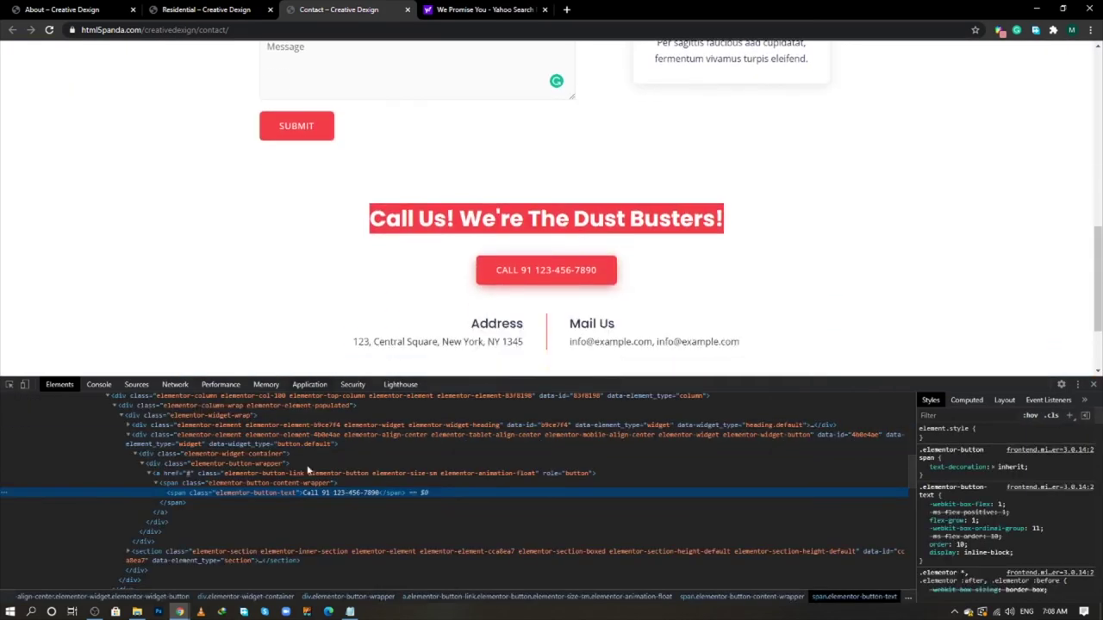
double_click(351, 493)
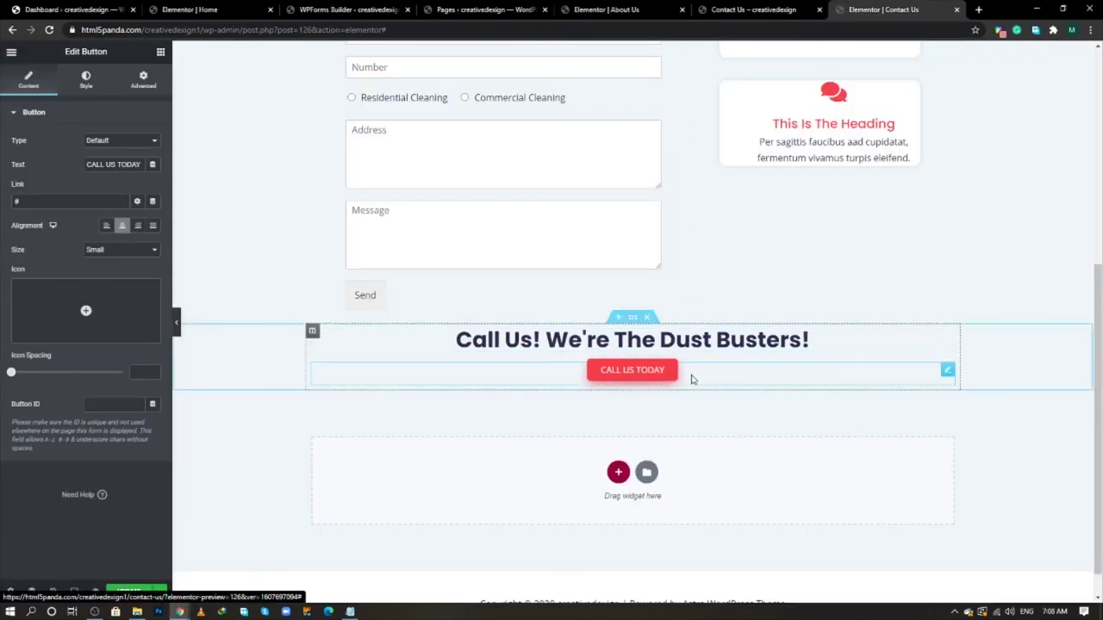
key(ctrl+a)
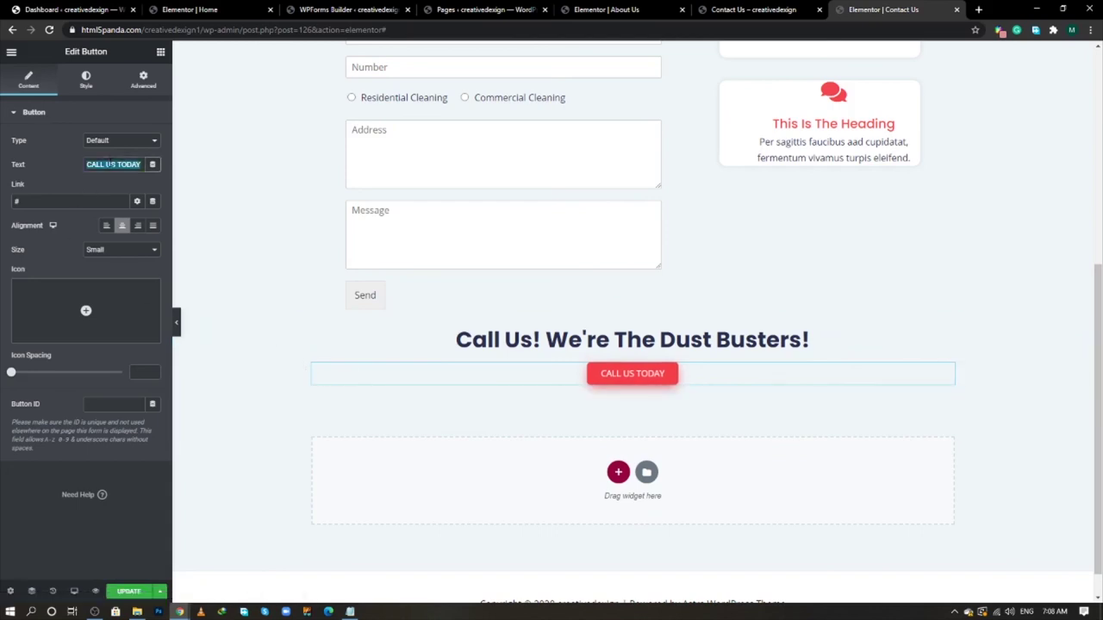
key(ctrl+v)
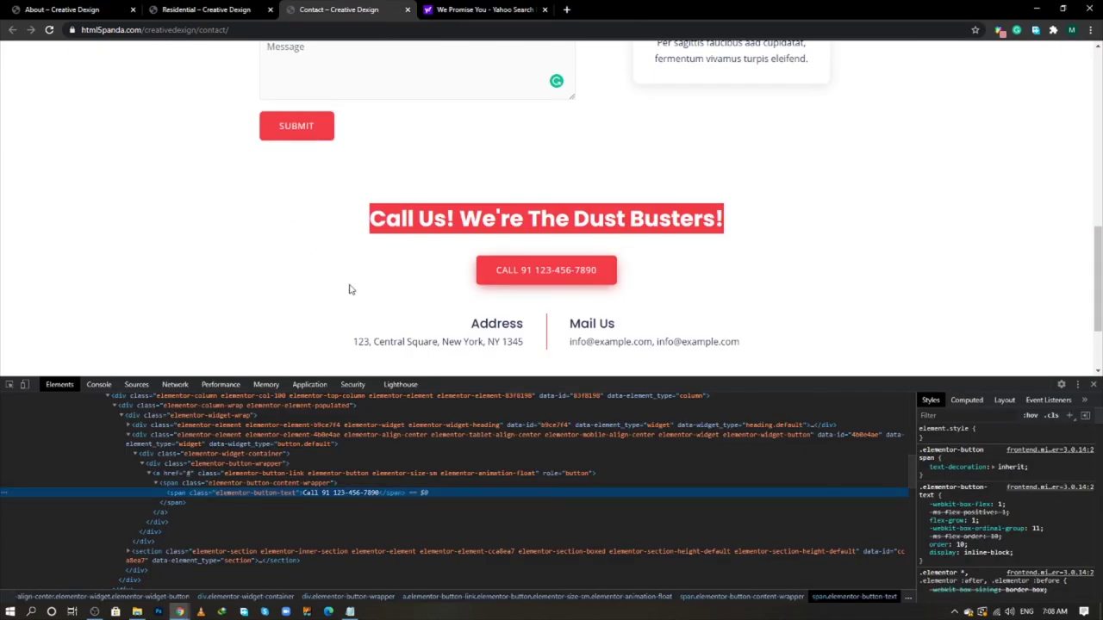
- Add a two-column Inner Section below the phone button
scroll(349, 290, down, 1)
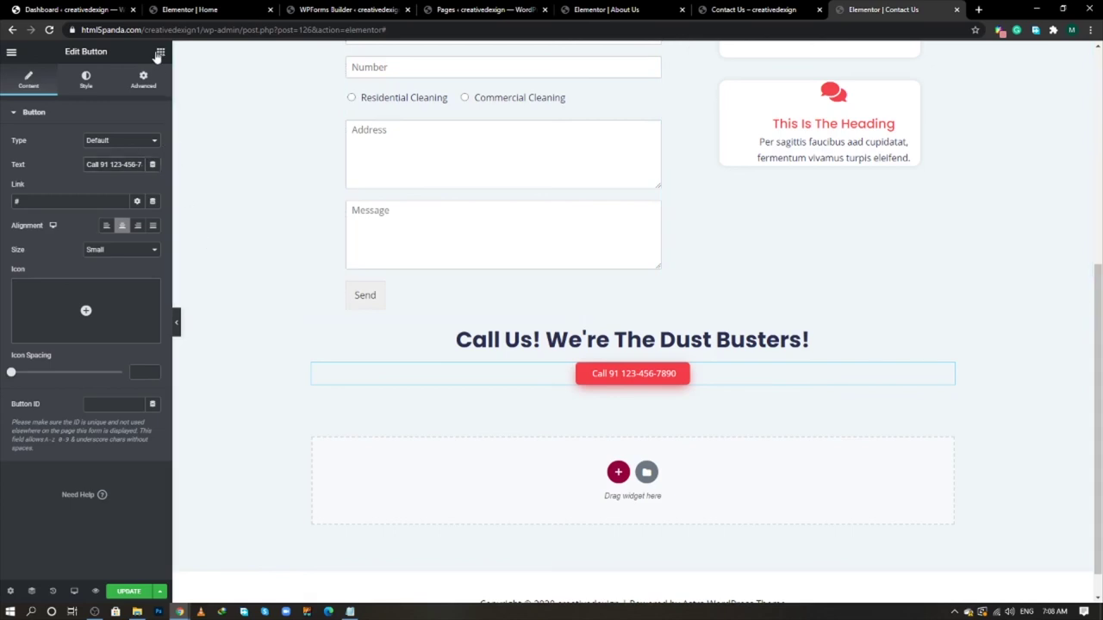
click(159, 52)
drag(63, 157, 636, 392)
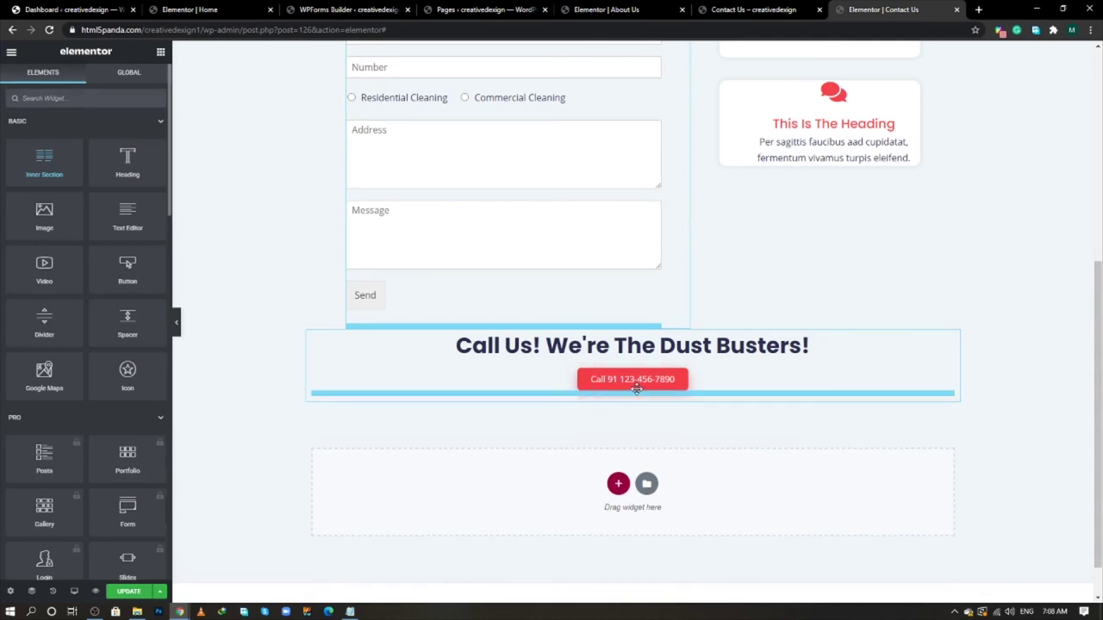
- Add an Image Box to the left column with no image, image position Right, and an H5 title
click(160, 54)
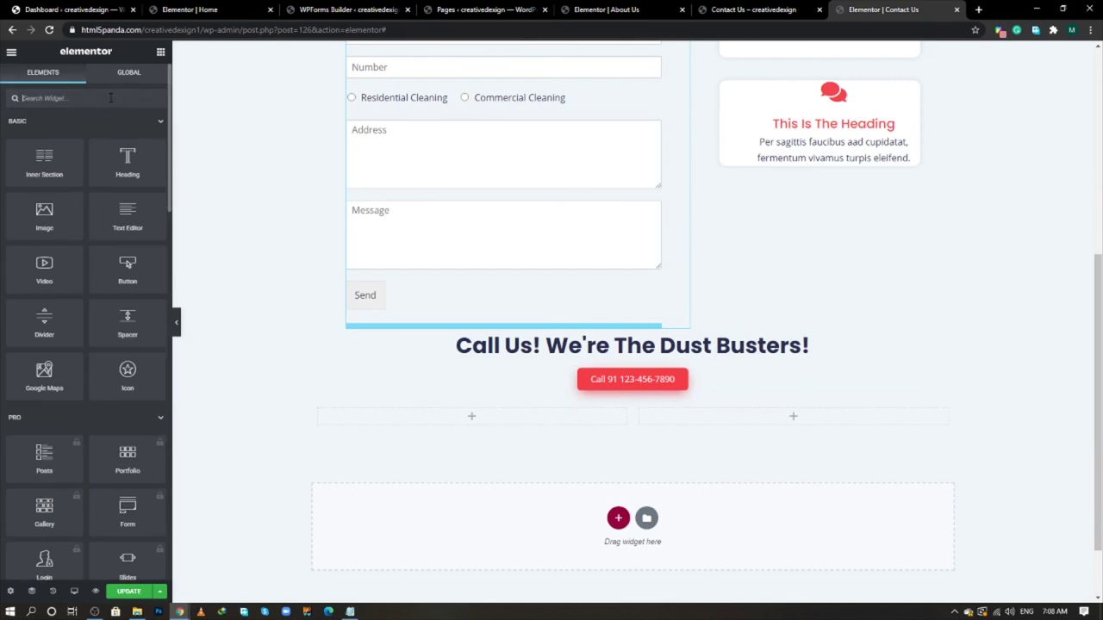
text(image)
drag(128, 136, 454, 411)
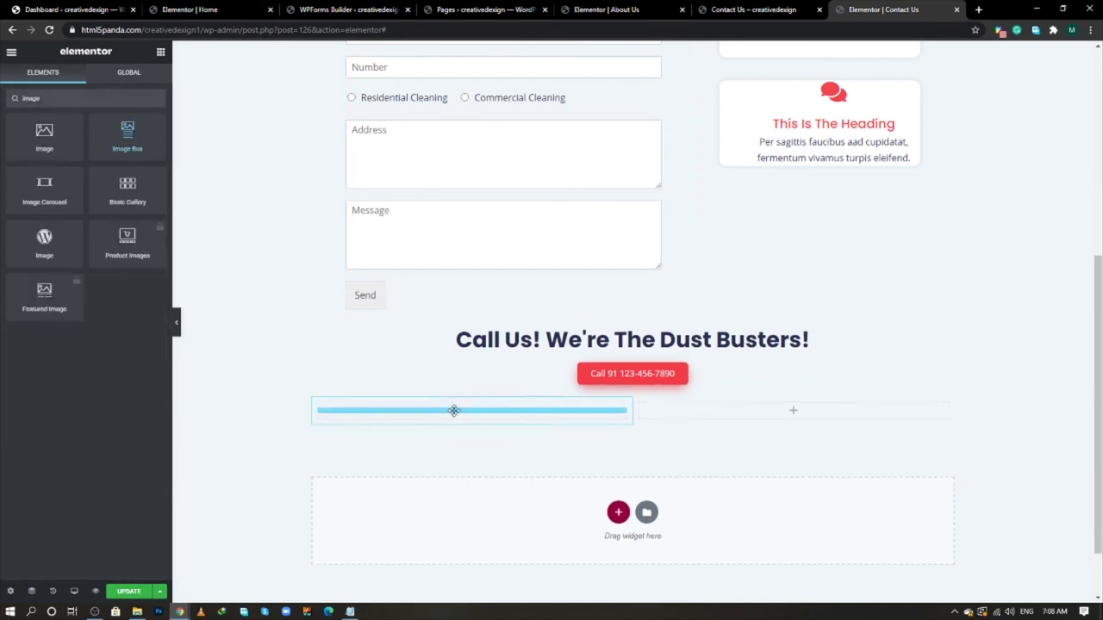
click(149, 159)
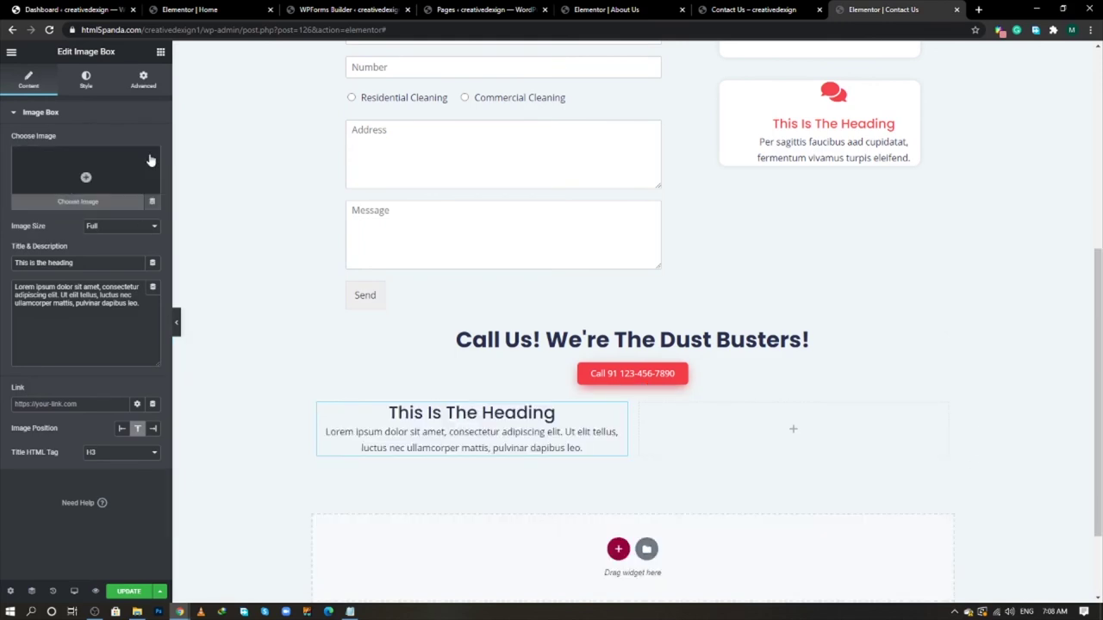
click(152, 429)
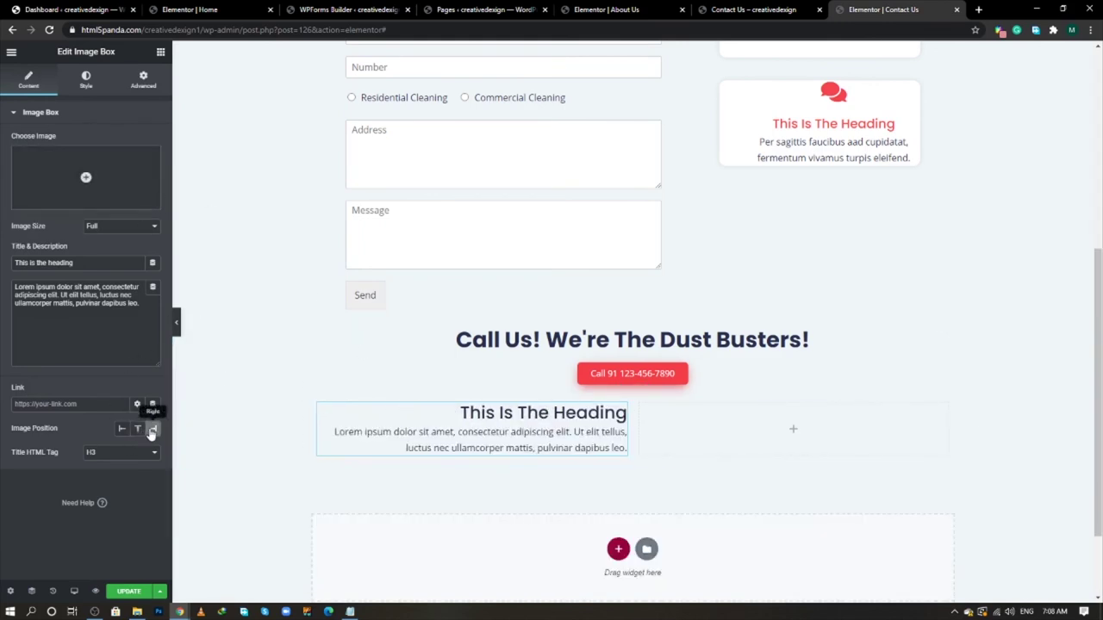
click(120, 452)
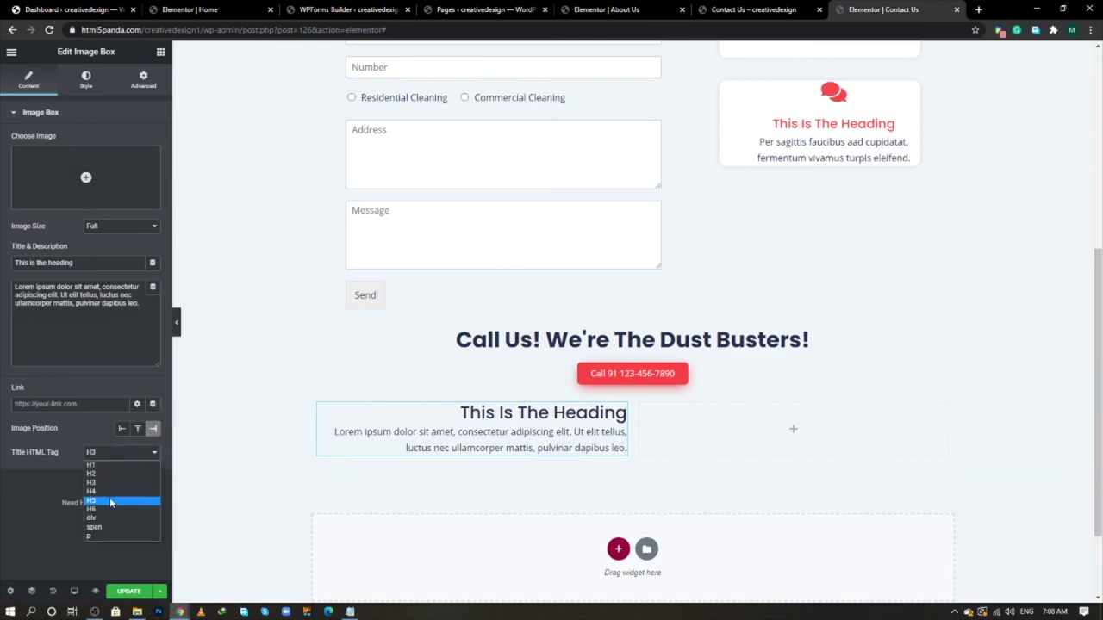
click(109, 497)
- Set the image box title to 'Address', copied from the reference page
key(alt+Tab)
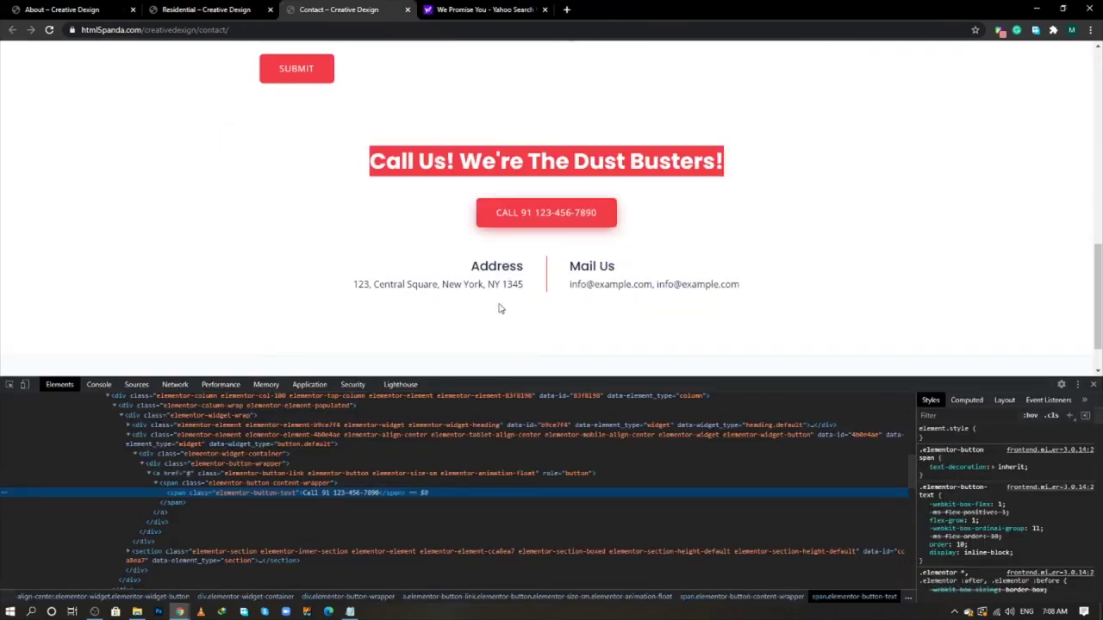
double_click(509, 271)
right_click(509, 273)
key(alt+Tab)
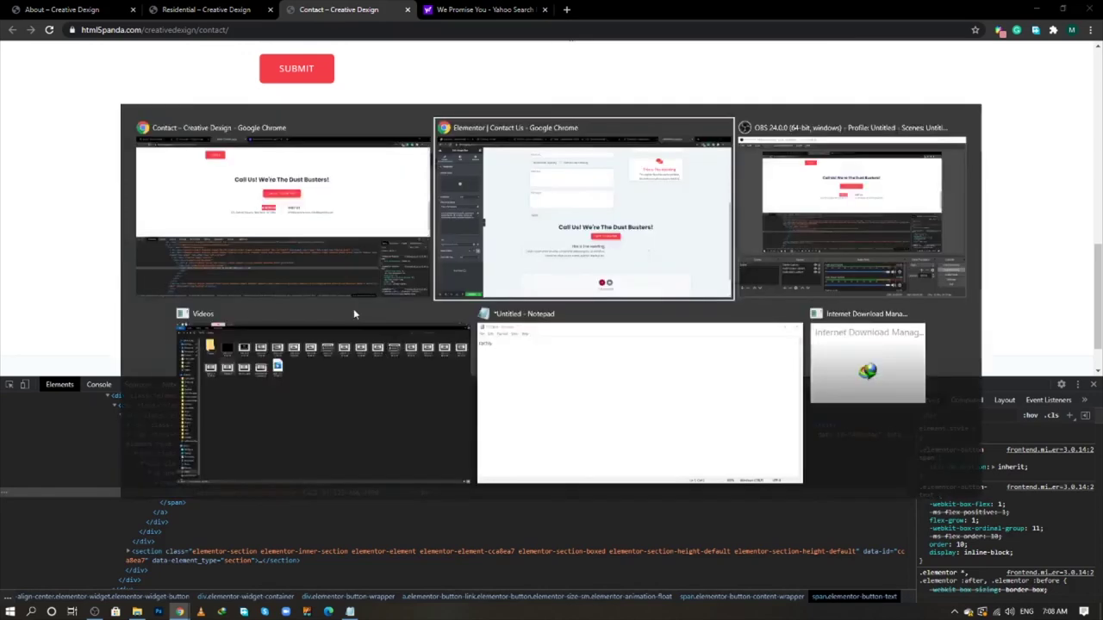
key(ctrl+a)
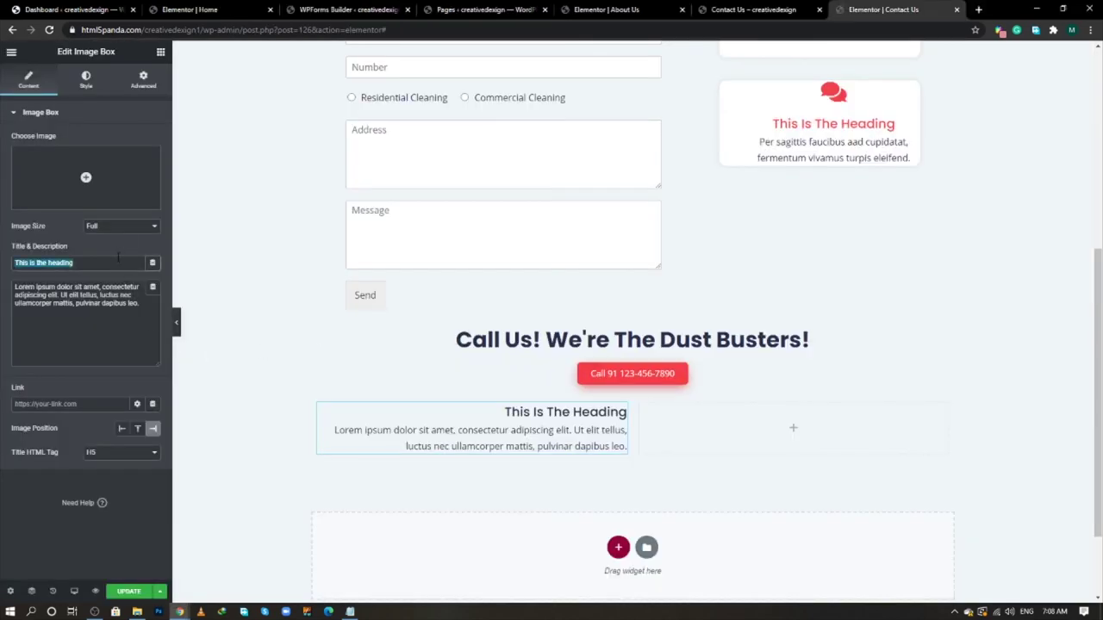
key(ctrl+v)
- Set the image box description to the reference address '123, Central Square, New York, NY 1345'
key(alt+Tab)
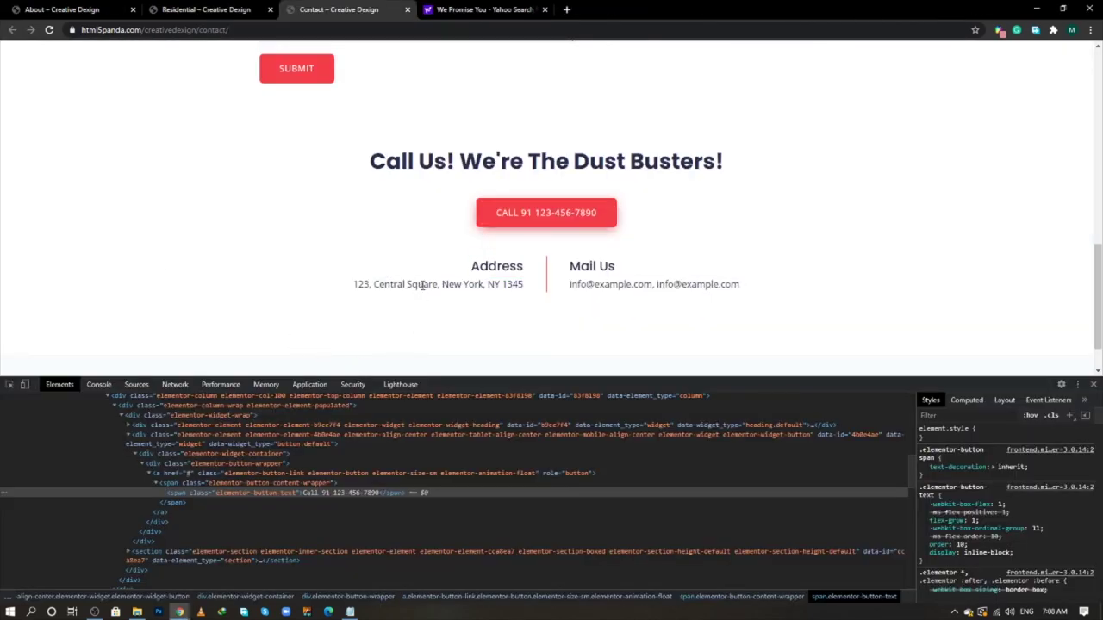
double_click(422, 284)
right_click(422, 285)
key(Escape)
triple_click(422, 284)
right_click(430, 285)
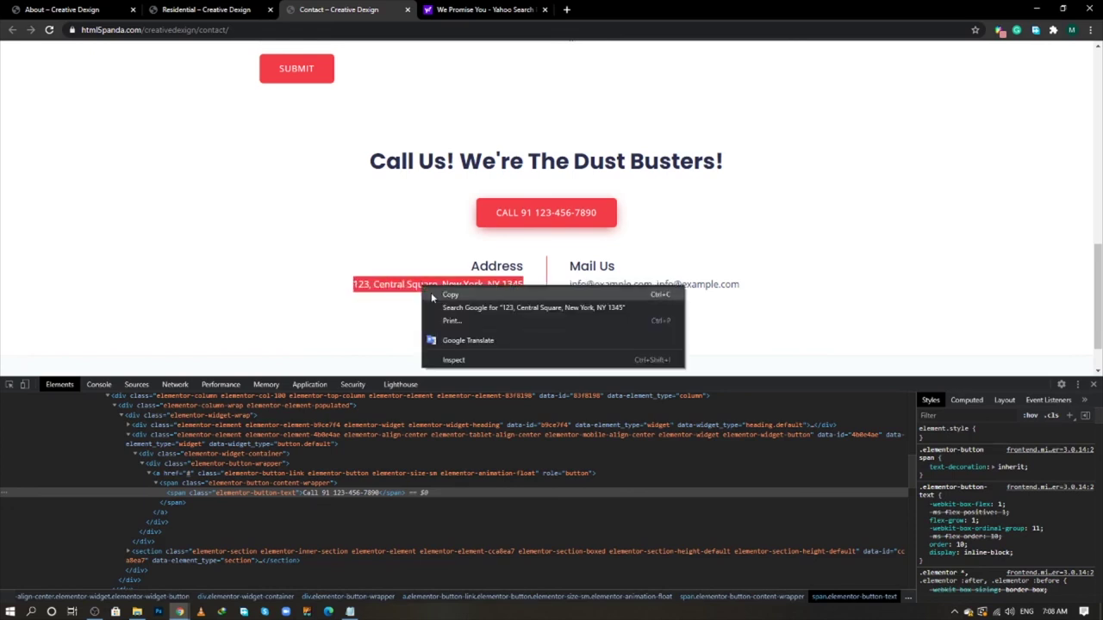
click(452, 290)
key(alt+Tab)
click(136, 304)
key(ctrl+a)
key(ctrl+v)
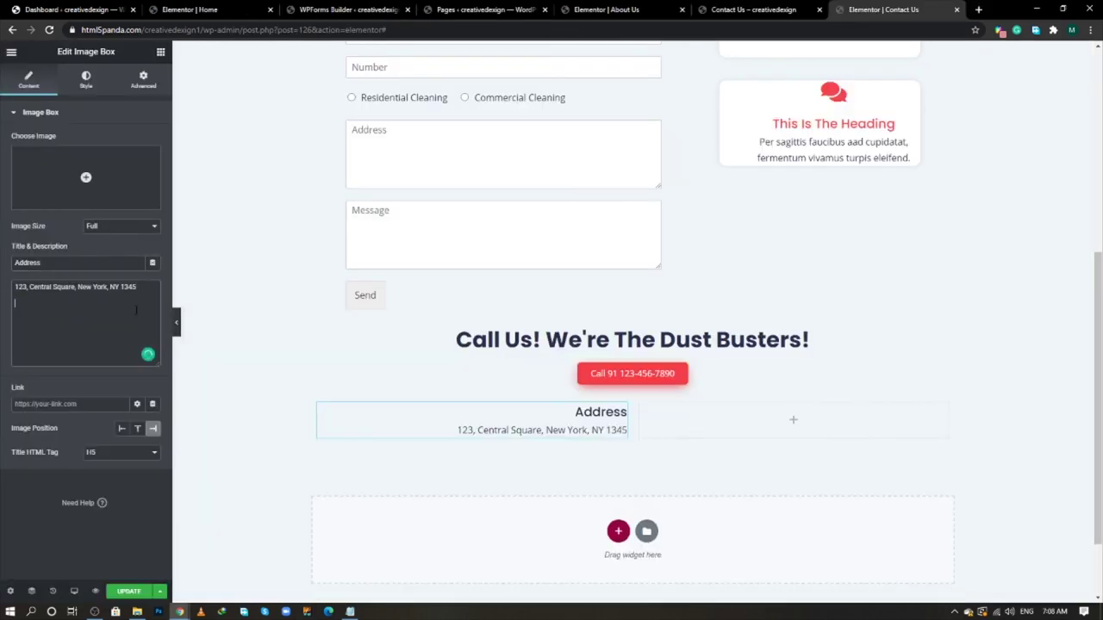
- Copy the Address box into the right column and set its image position to Left
right_click(617, 415)
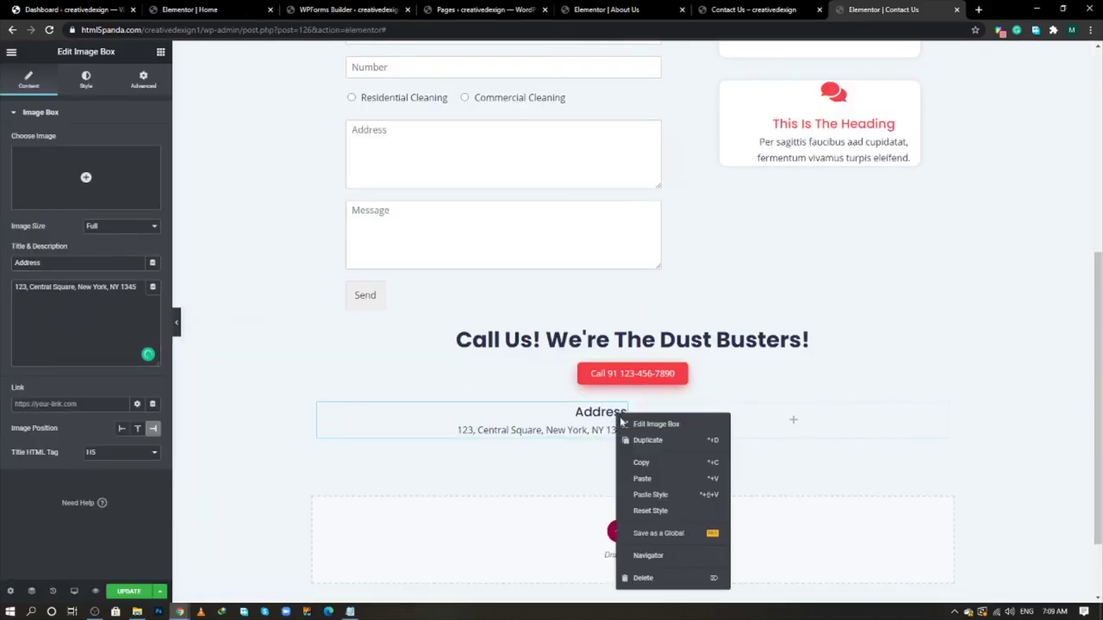
click(639, 462)
right_click(711, 412)
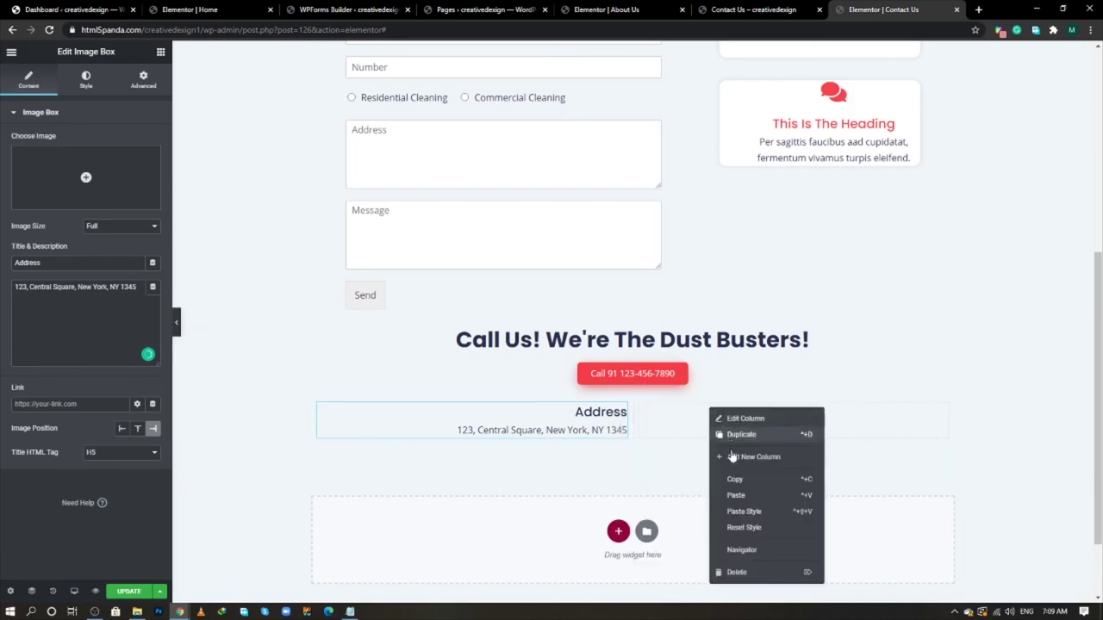
click(735, 495)
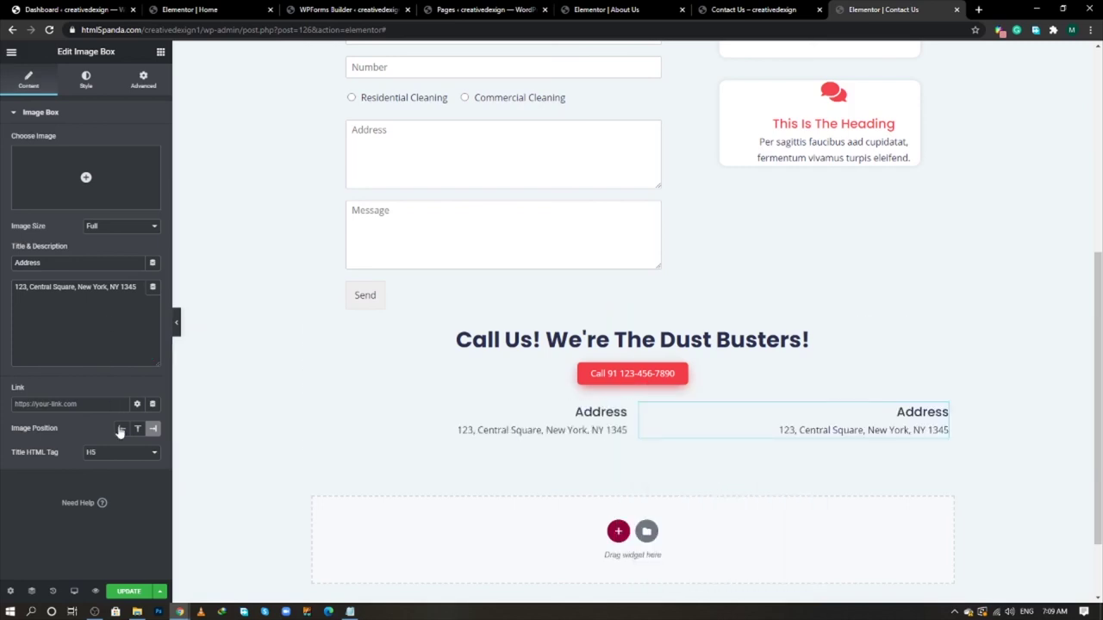
click(121, 429)
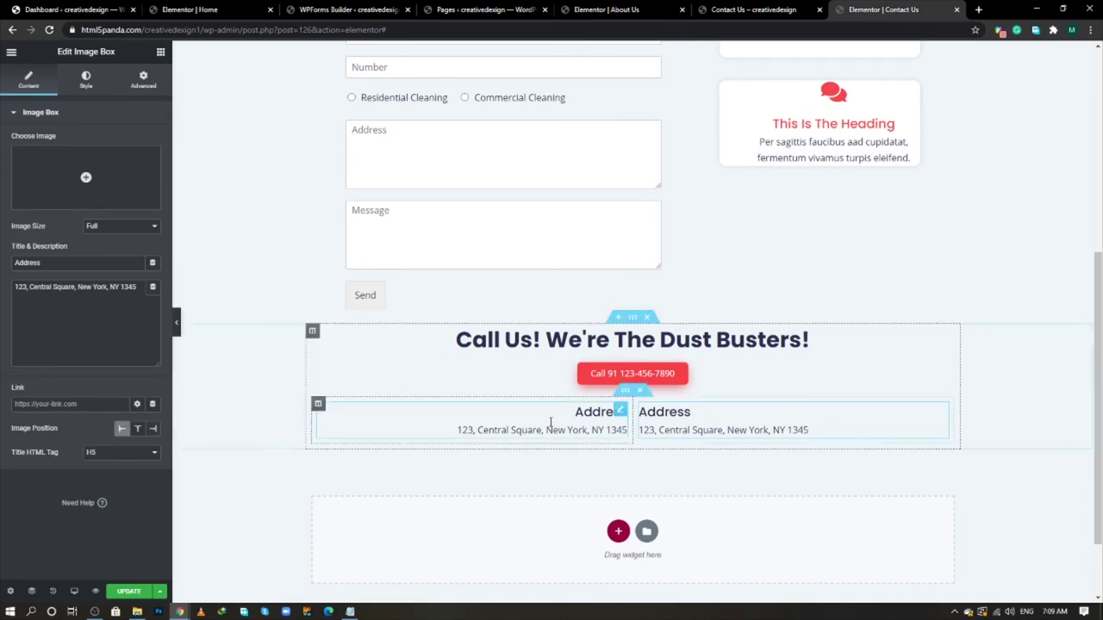
click(318, 405)
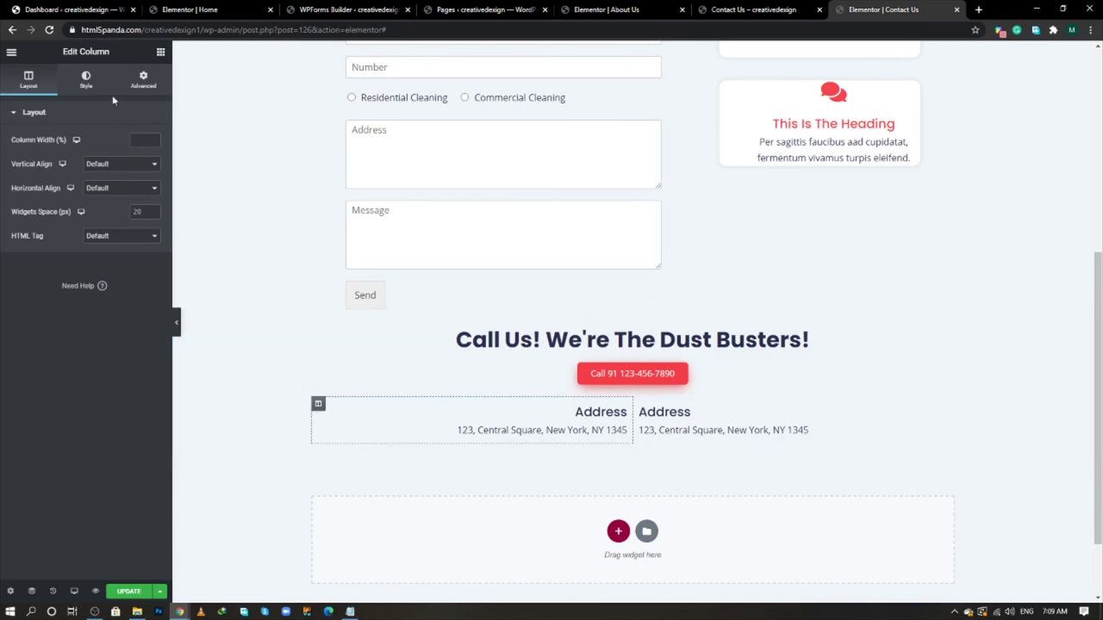
- Unlink and adjust the Address columns' padding, then compare against the live page
click(143, 79)
click(145, 216)
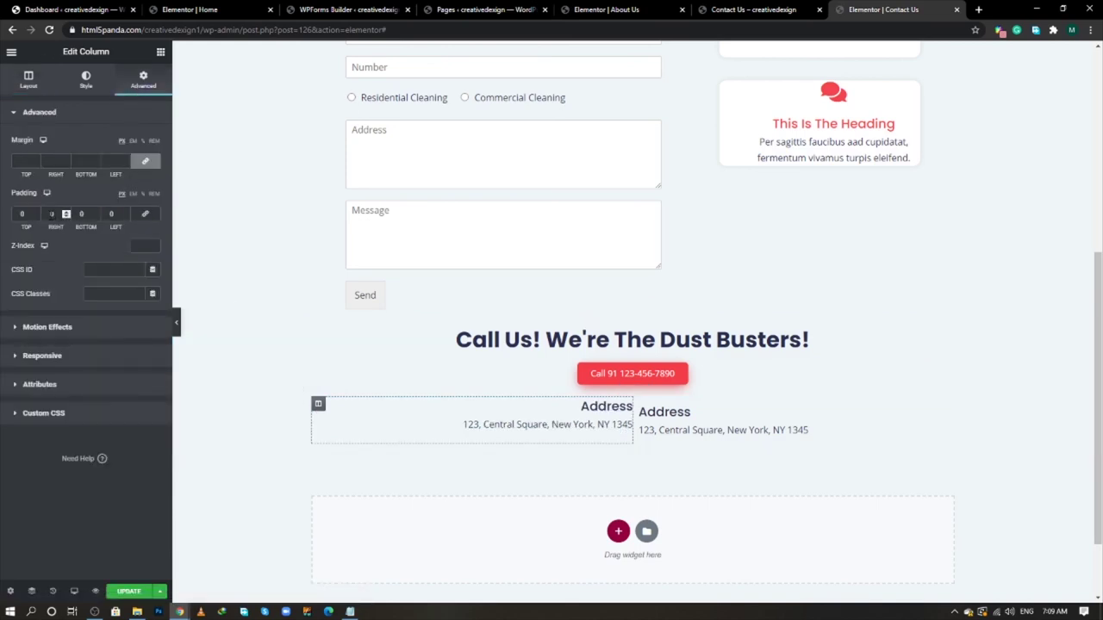
scroll(52, 214, up, 5)
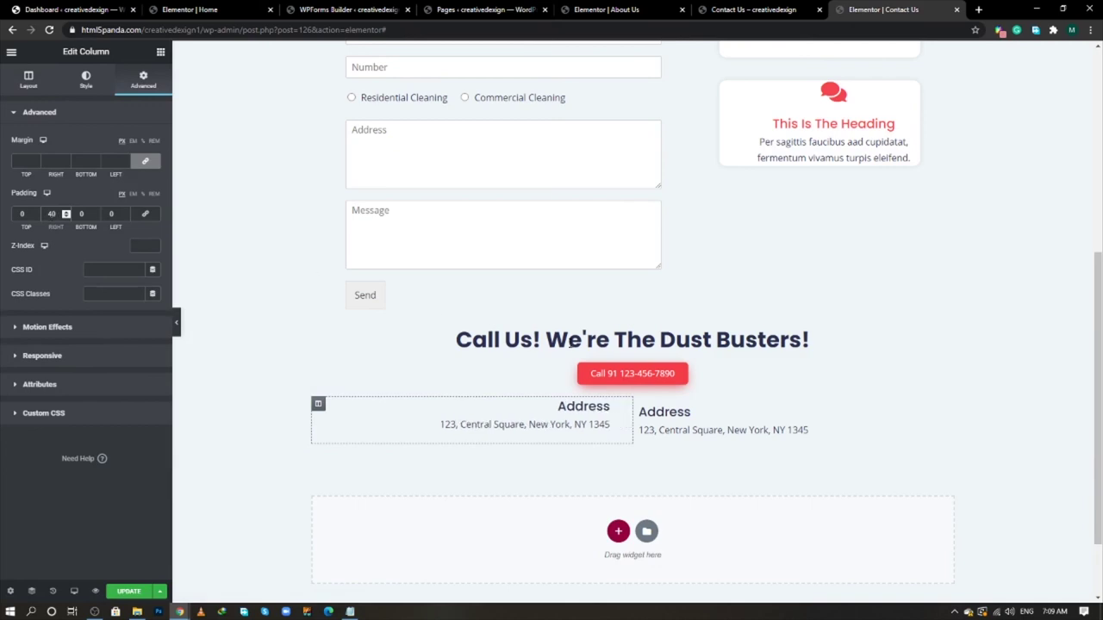
click(639, 405)
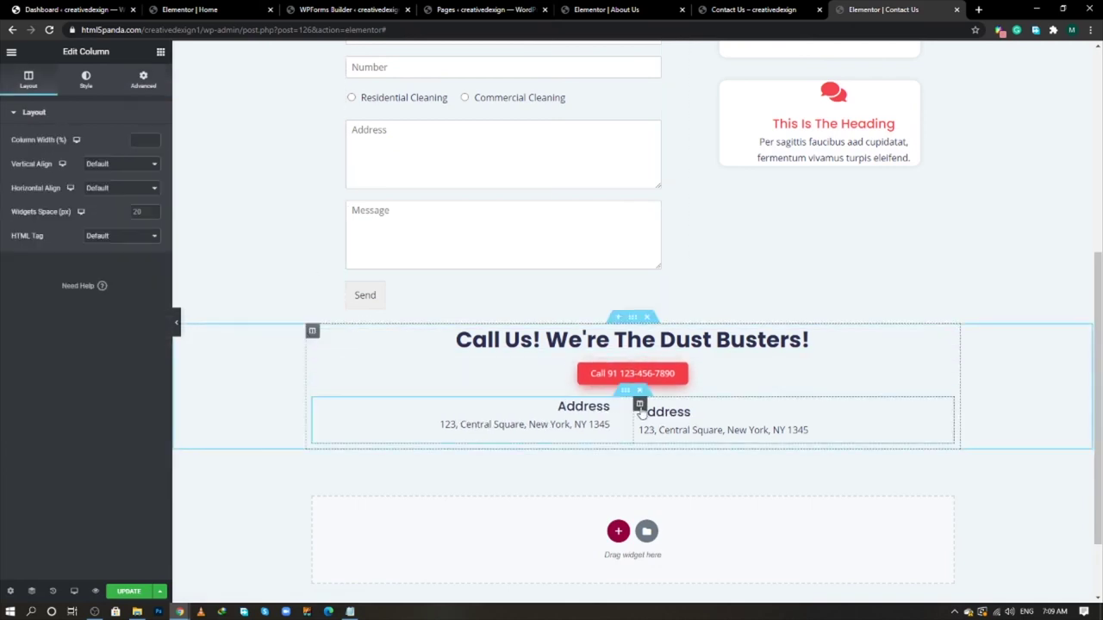
click(143, 79)
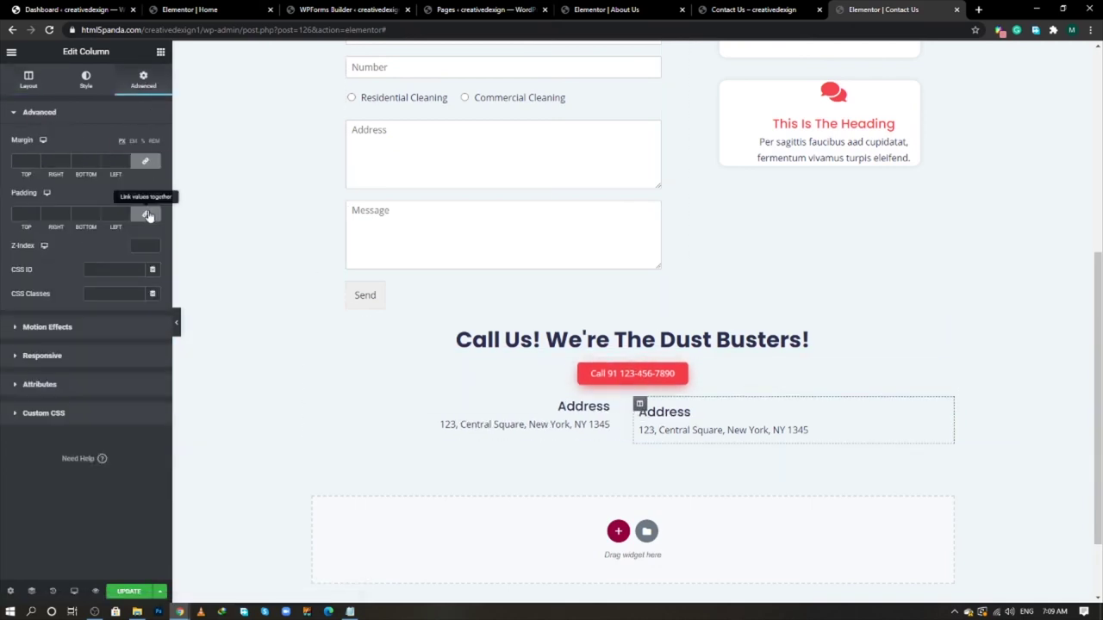
scroll(125, 214, down, 1)
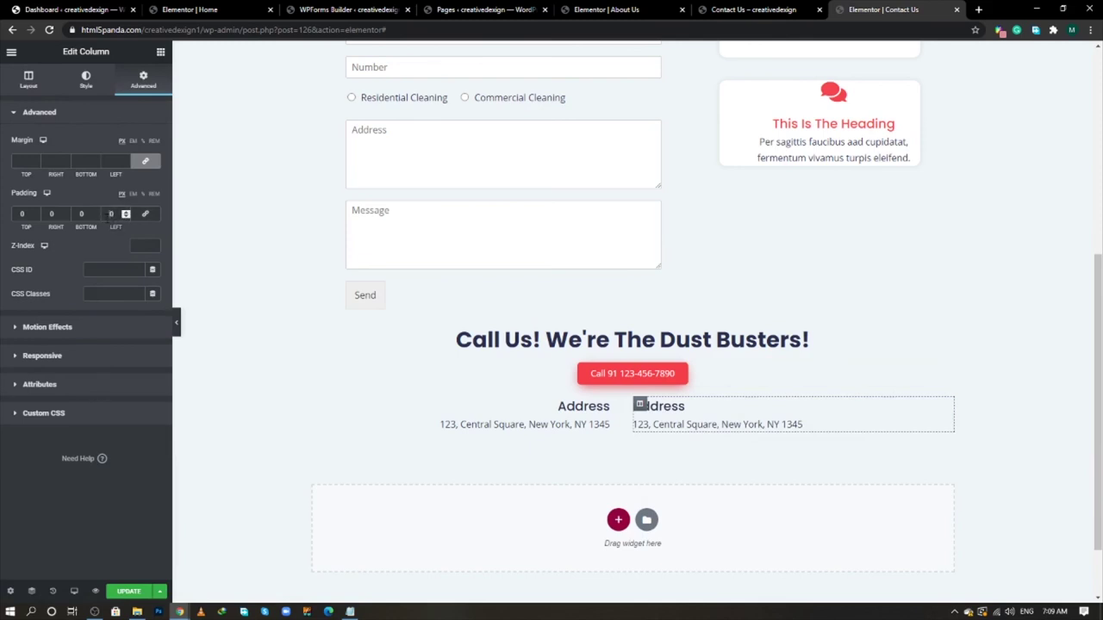
scroll(111, 214, up, 1)
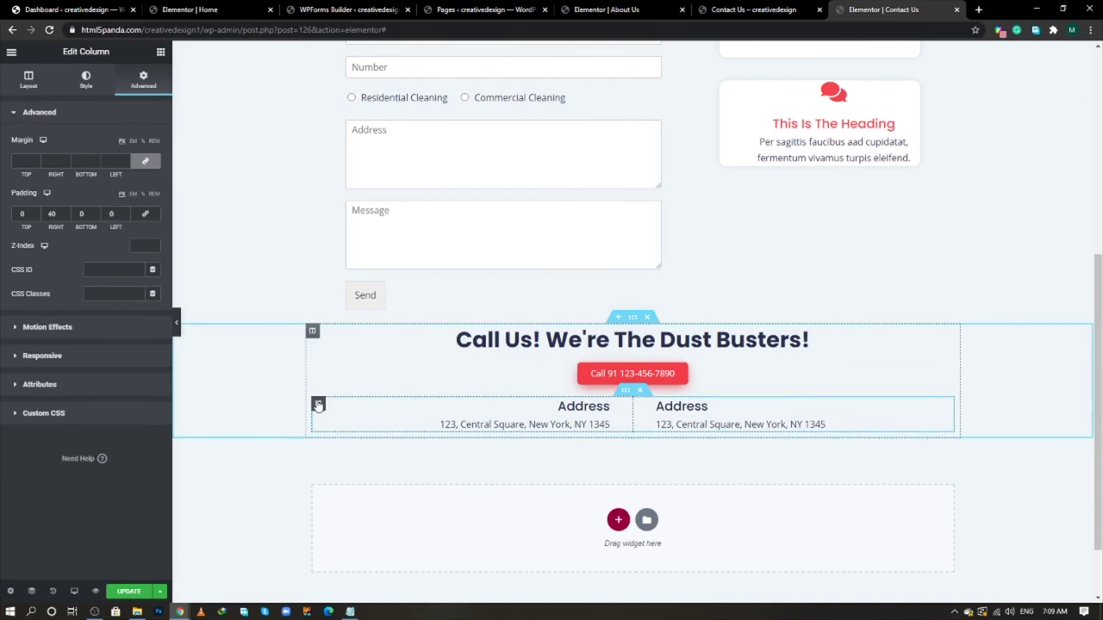
click(318, 405)
key(alt+Tab)
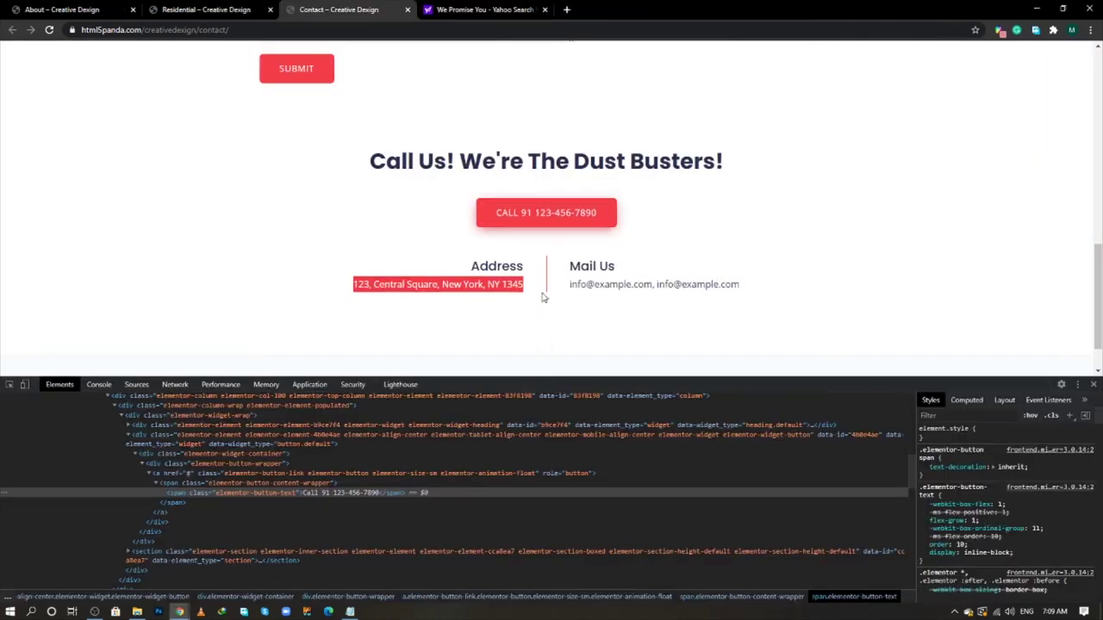
key(alt+Tab)
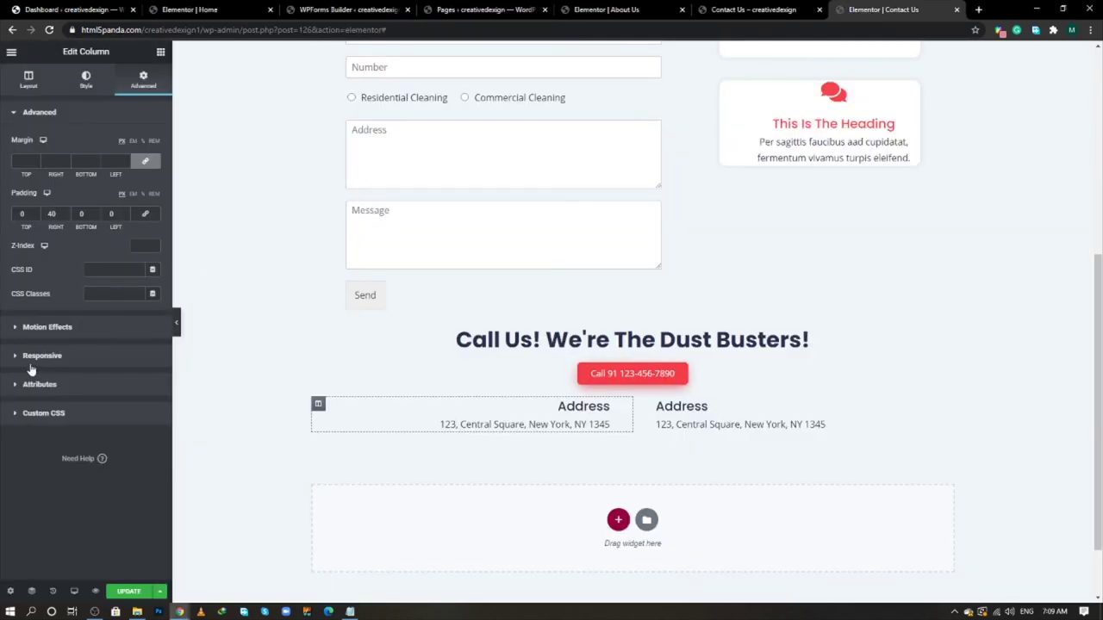
- Give the left Address column a solid border that is 1 px wide on the right only
click(86, 86)
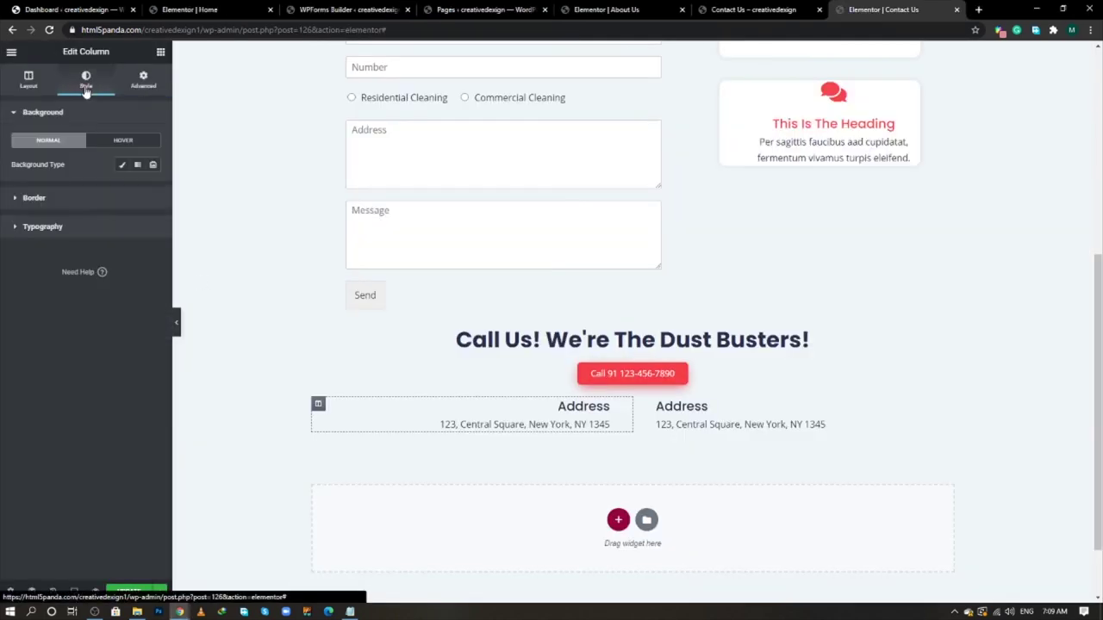
click(78, 196)
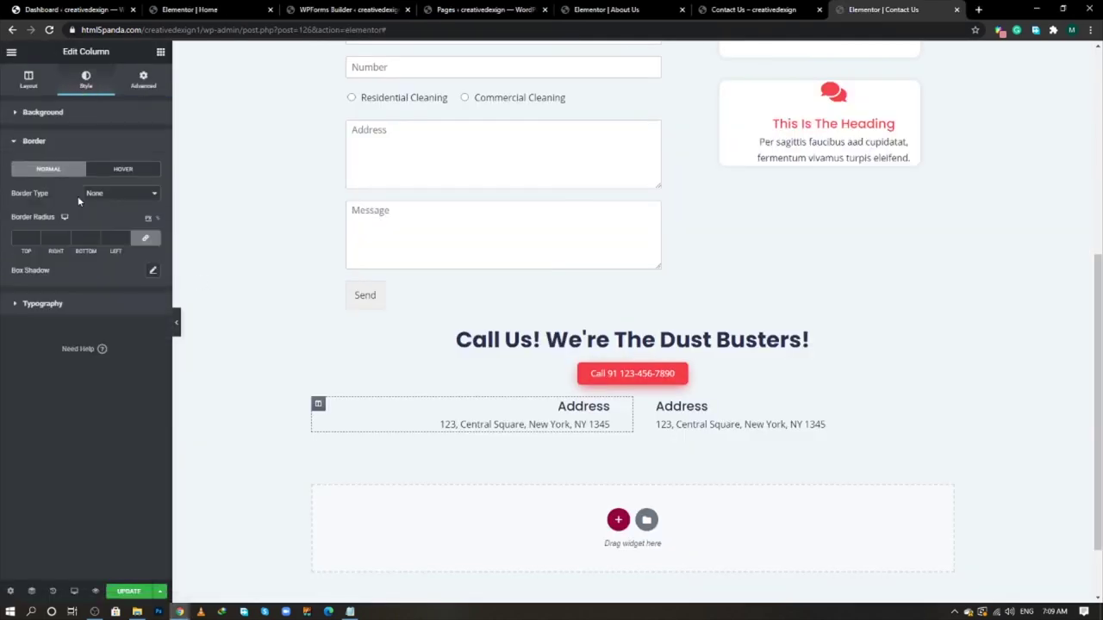
click(146, 240)
click(123, 202)
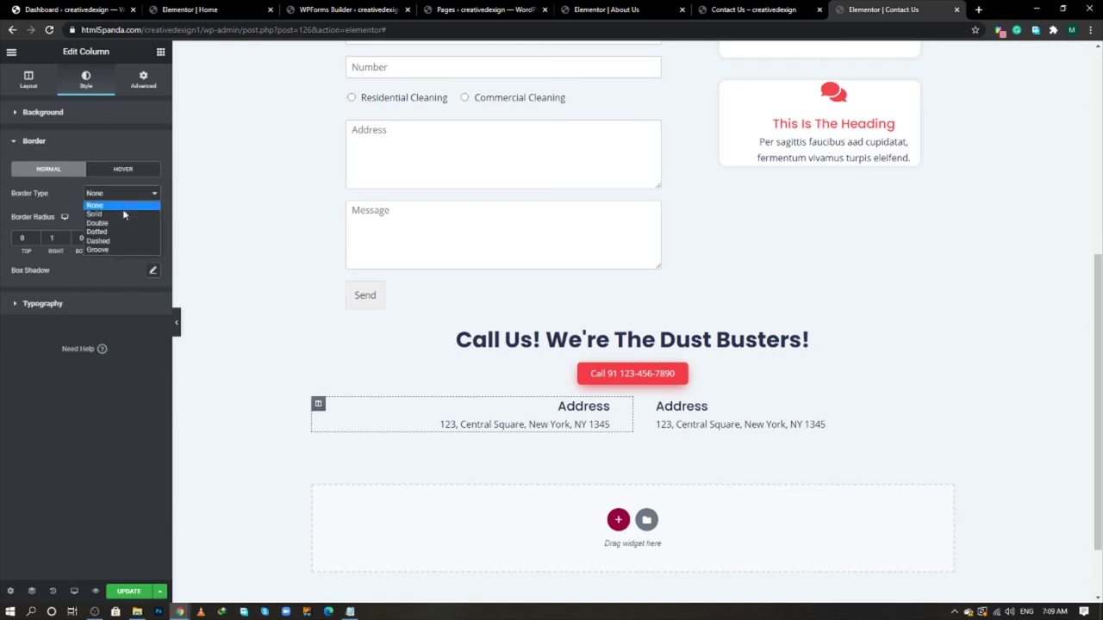
click(123, 214)
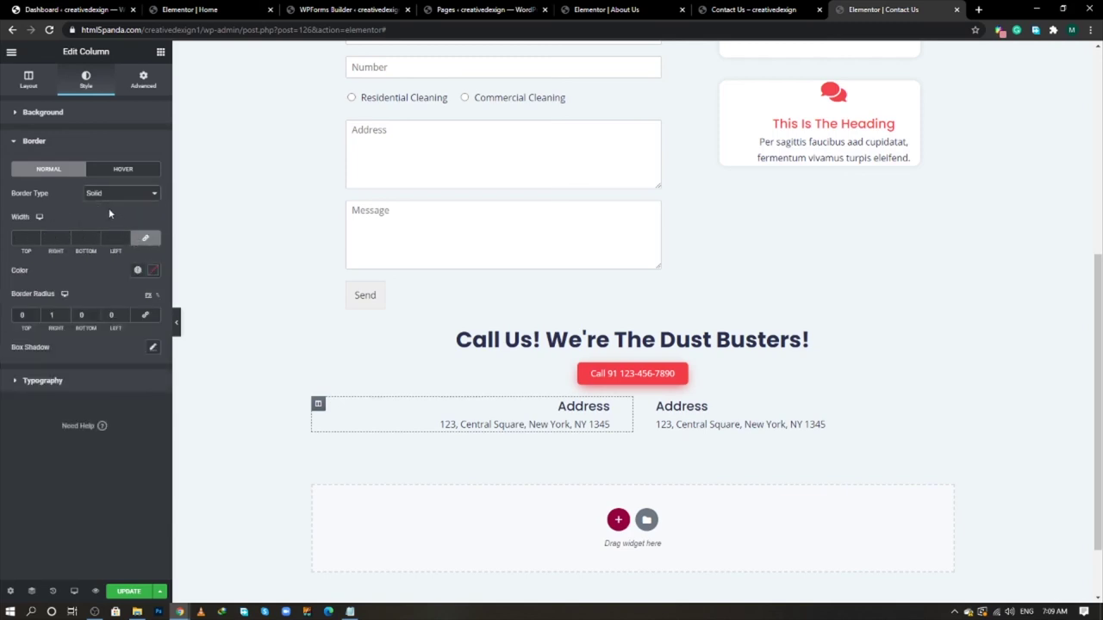
double_click(52, 316)
click(145, 238)
text(1)
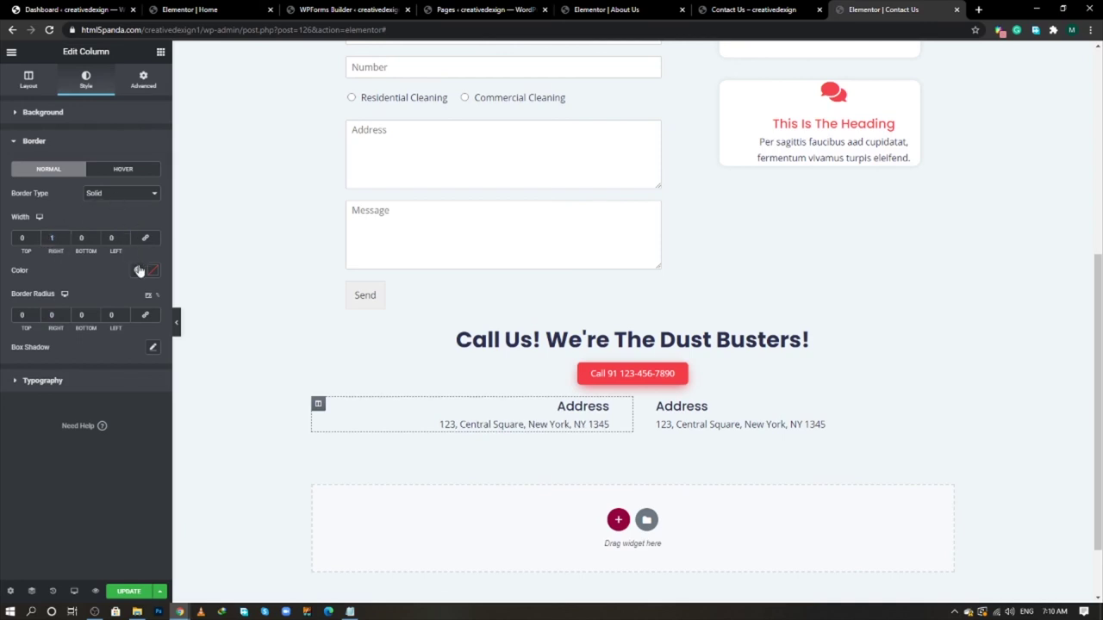
- Set the border colour to the red hex code saved in the notes
click(350, 612)
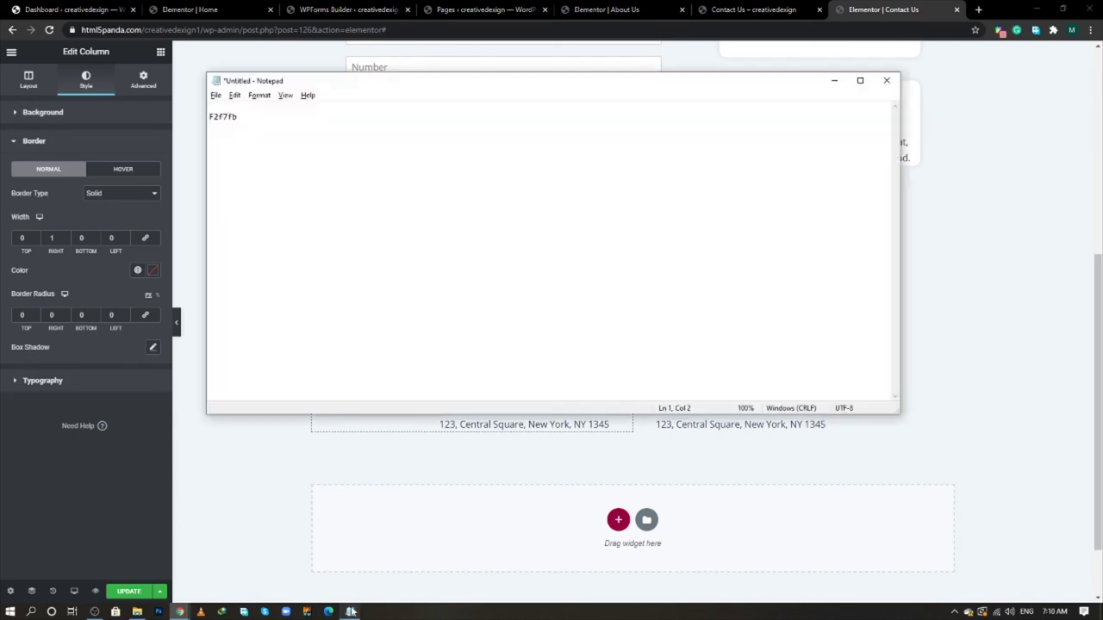
key(ctrl+v)
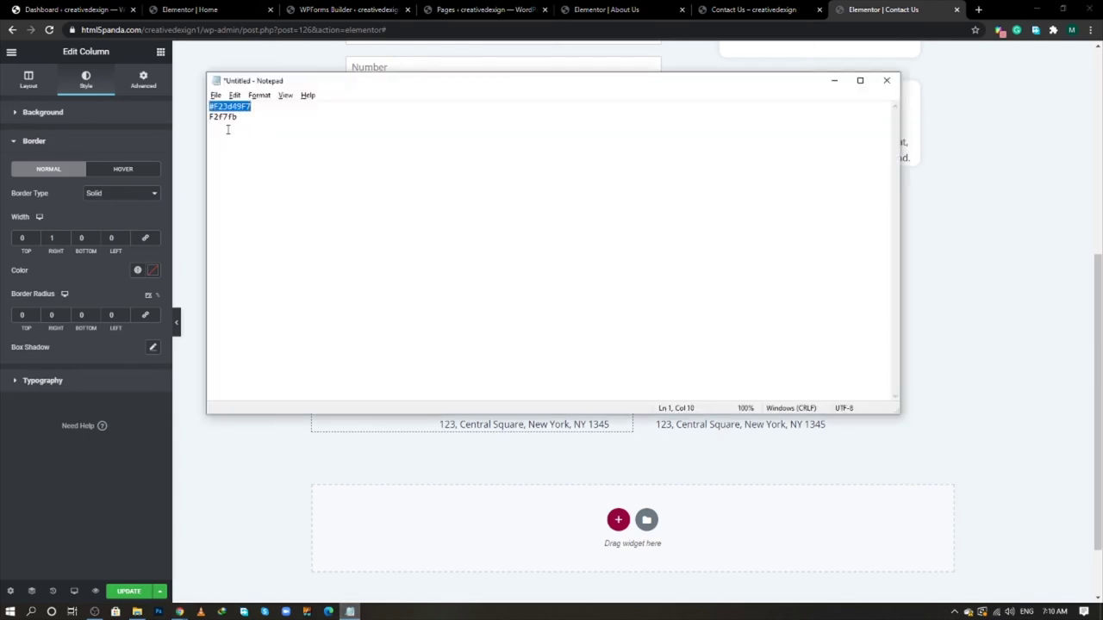
click(153, 271)
key(ctrl+v)
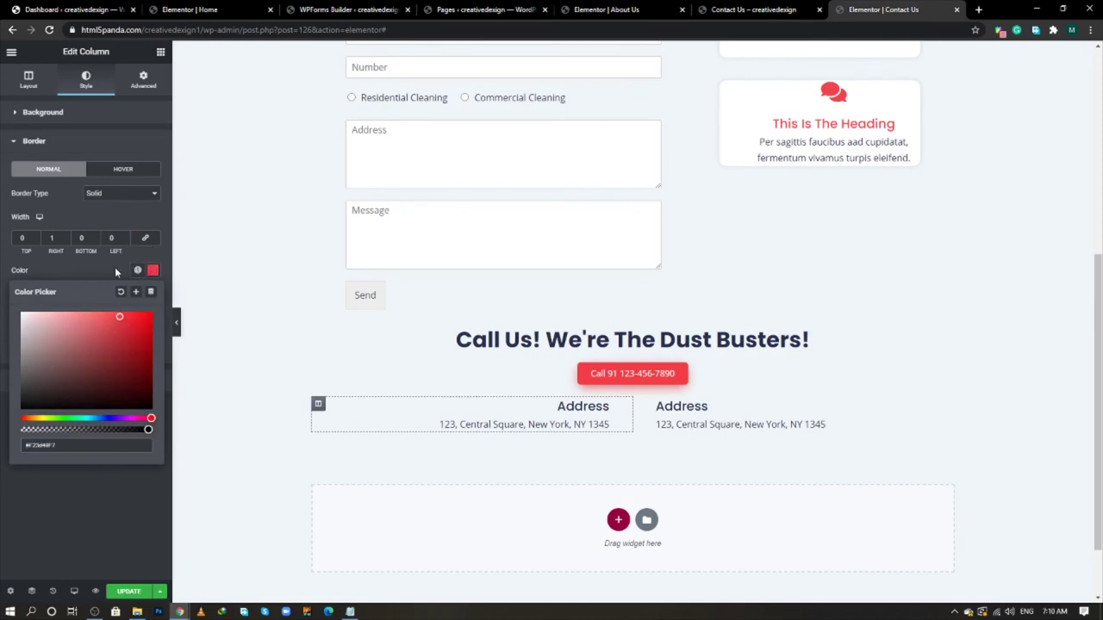
click(195, 312)
- Preview the page without the panel, then select the whole Call Us section
click(176, 322)
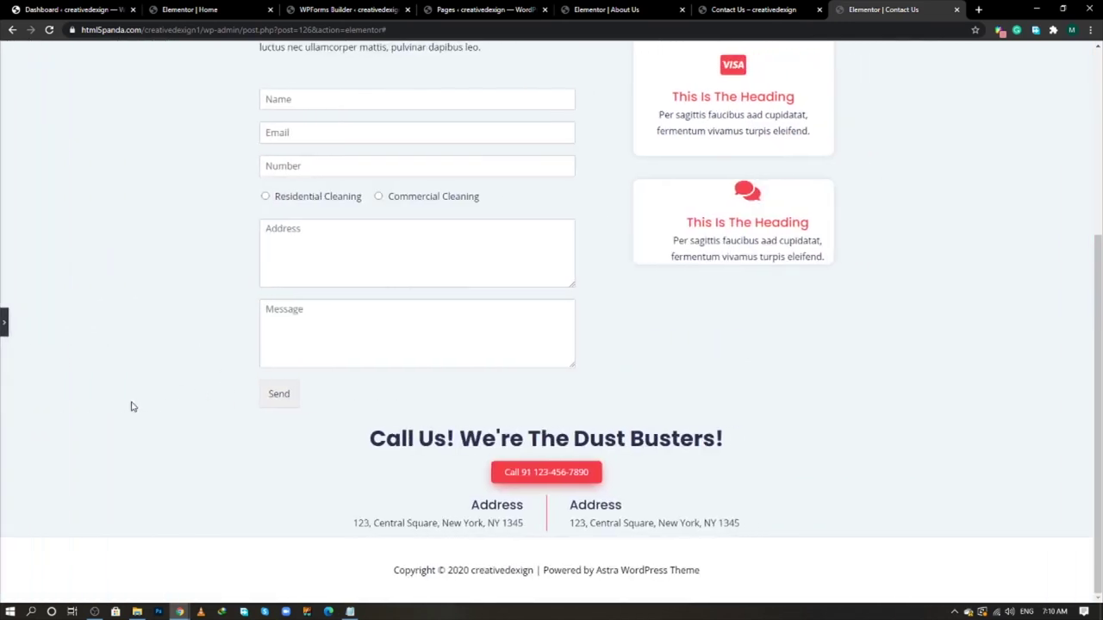
click(4, 328)
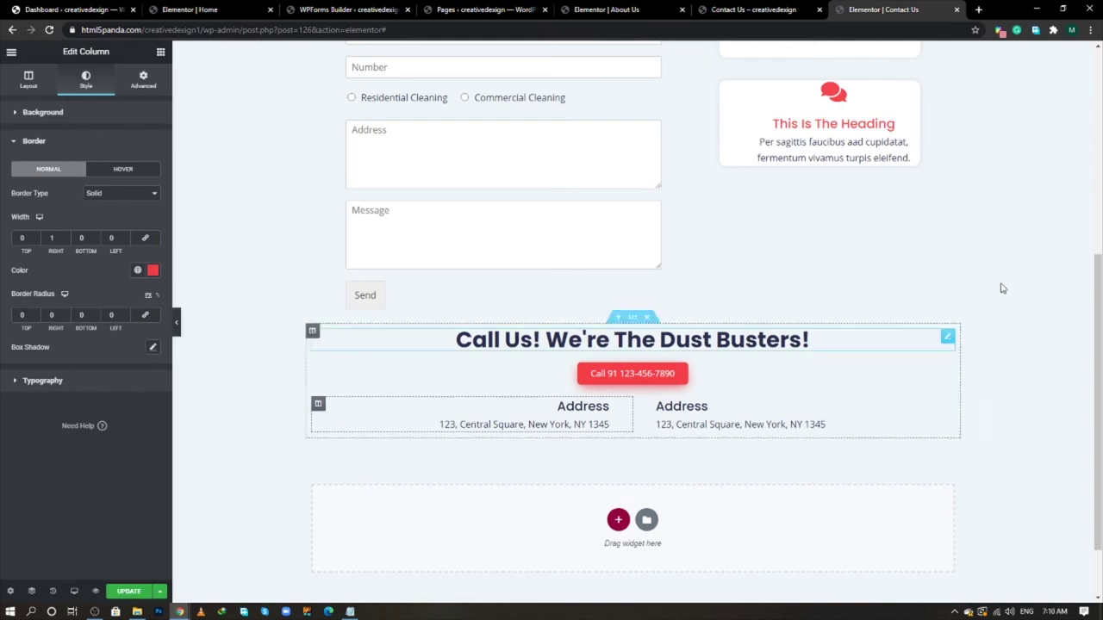
click(632, 317)
click(144, 79)
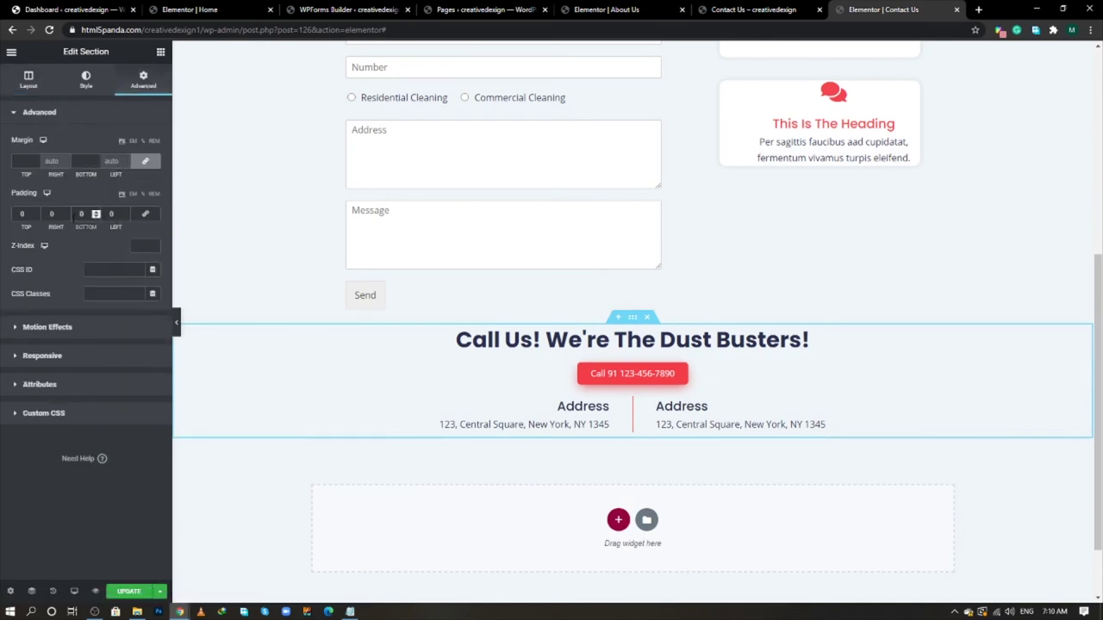
- Set the Call Us section's padding to 50 px top and 100 px bottom
double_click(82, 213)
text(100)
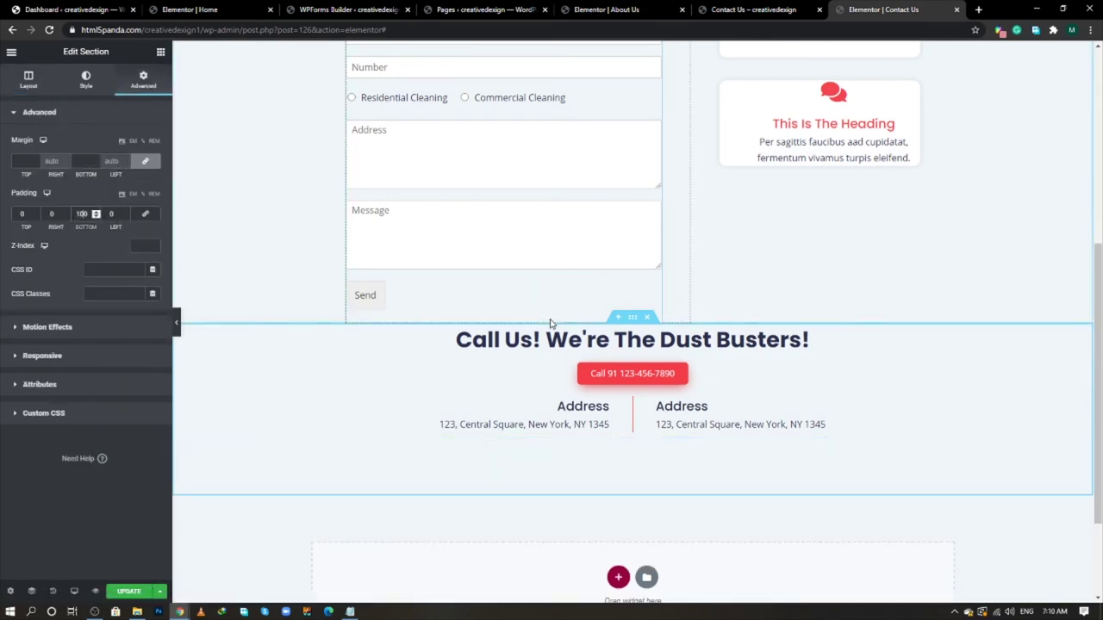
click(17, 213)
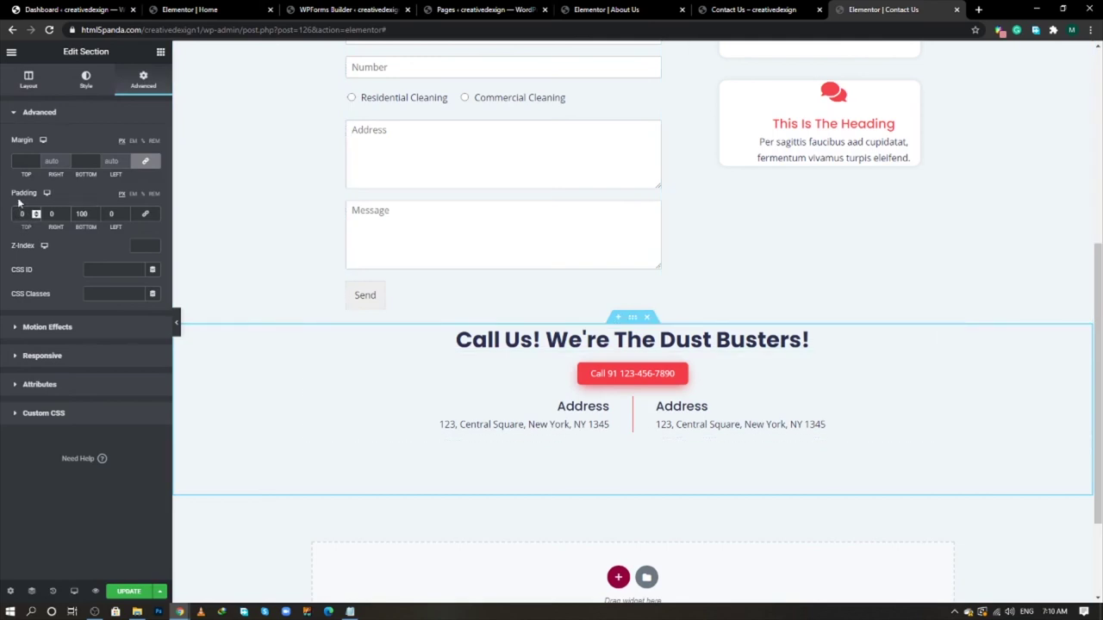
text(5)
scroll(485, 376, down, 2)
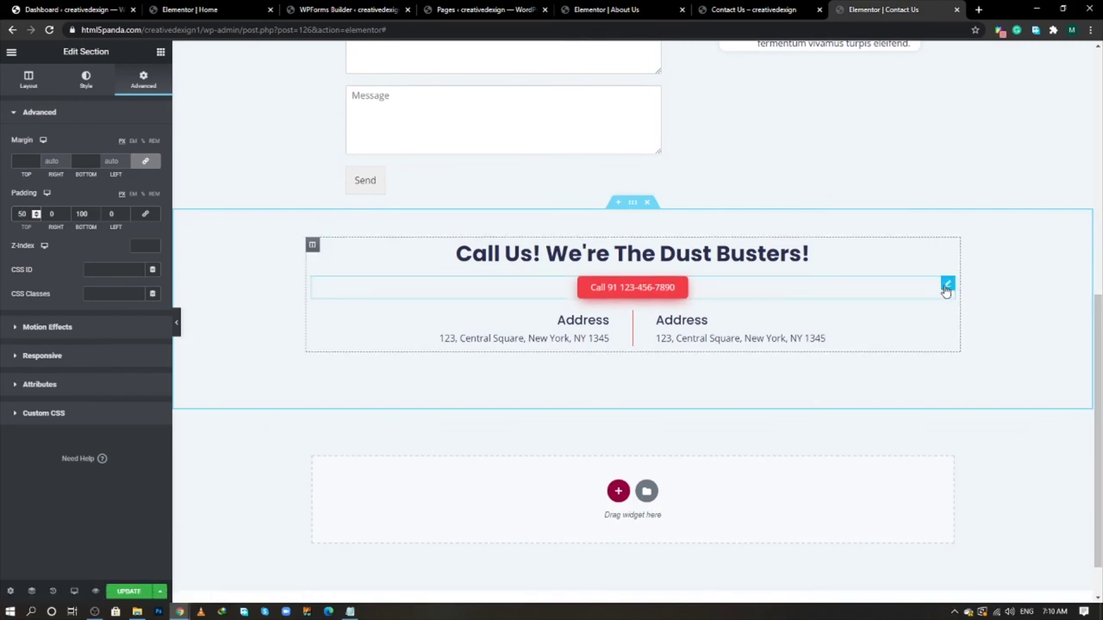
- Give the phone button 20 px top and bottom padding
click(947, 285)
click(143, 82)
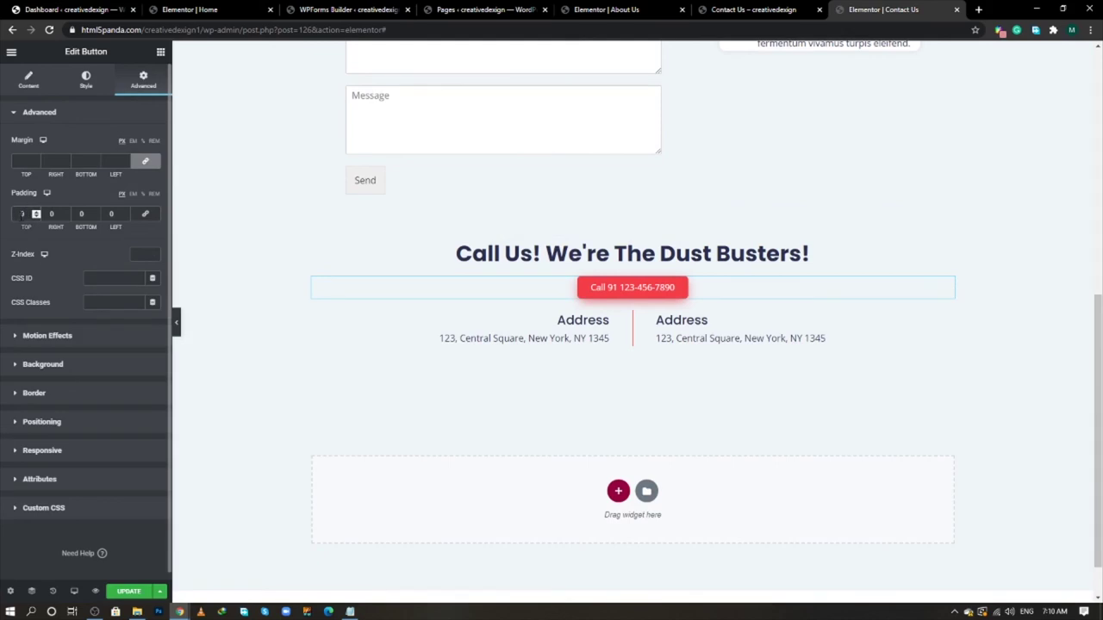
click(21, 213)
text(40)
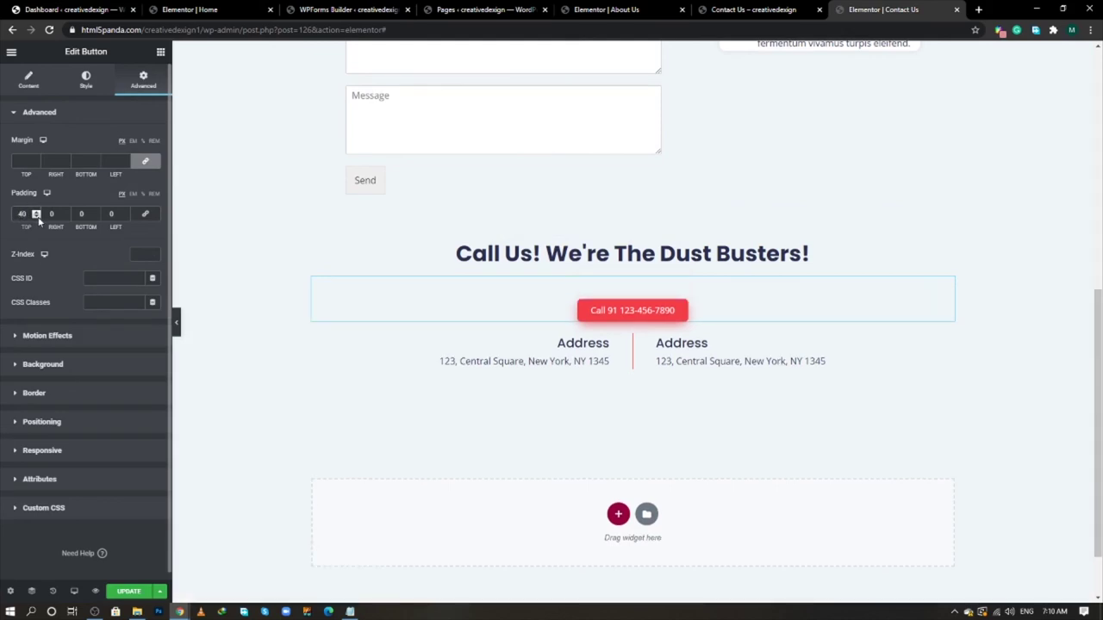
click(79, 213)
text(40)
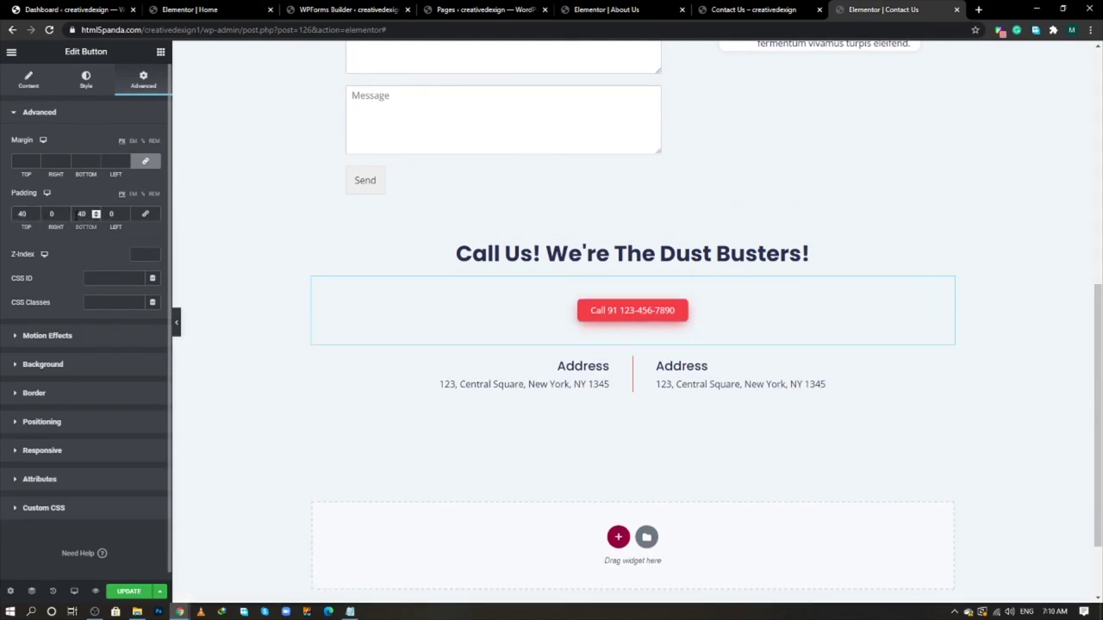
click(22, 213)
text(20)
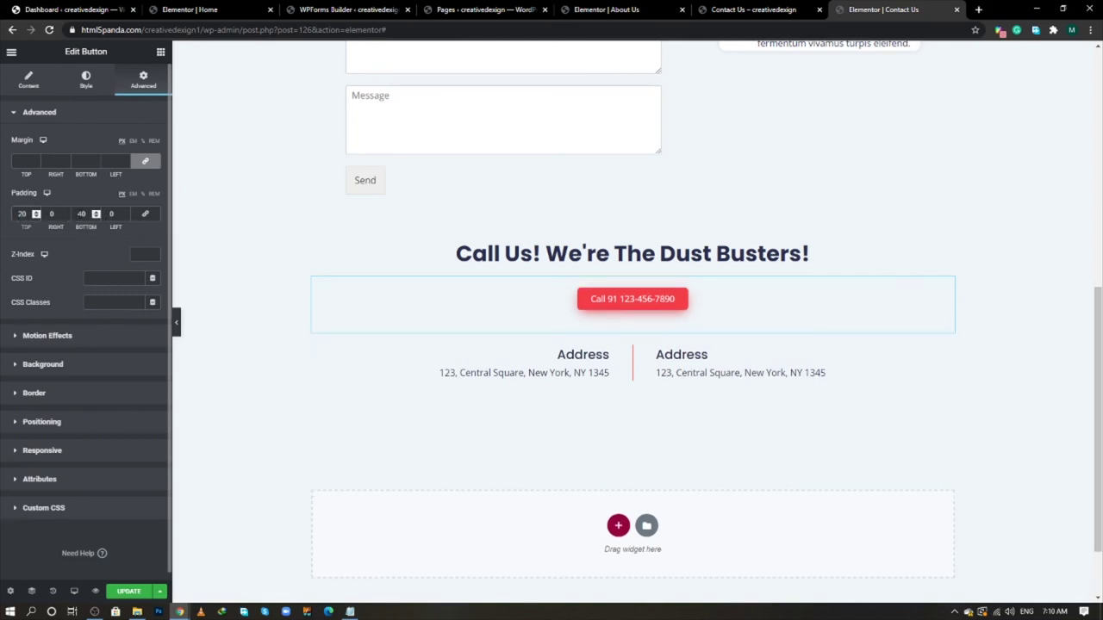
key(Tab)
key(Tab)
text(20)
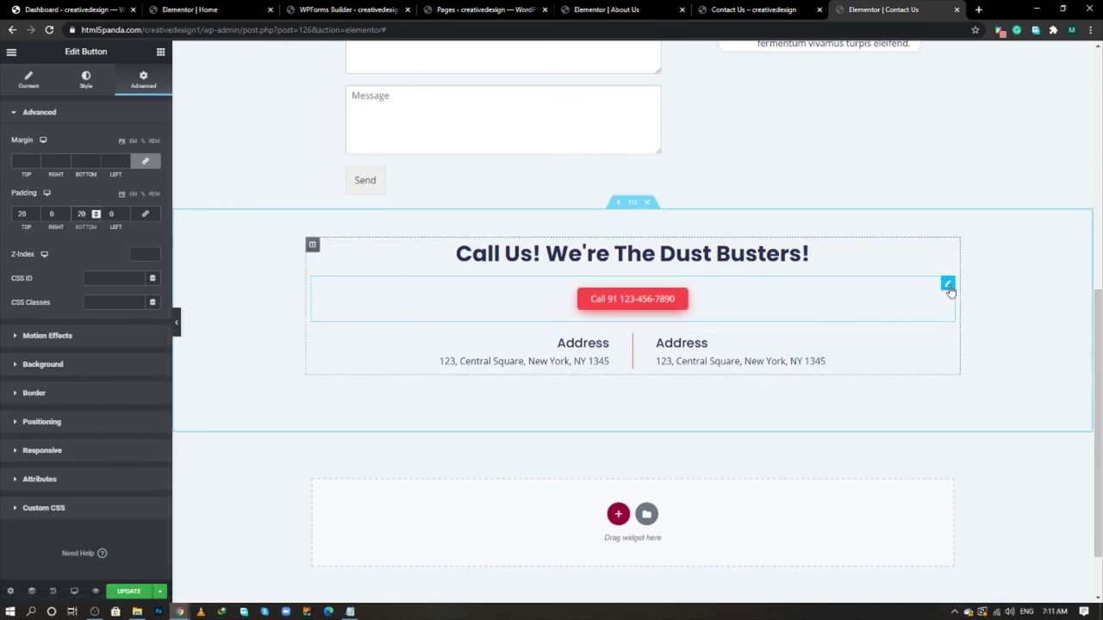
- Look over the phone button's Style settings, including box shadow, and its Content settings
click(84, 81)
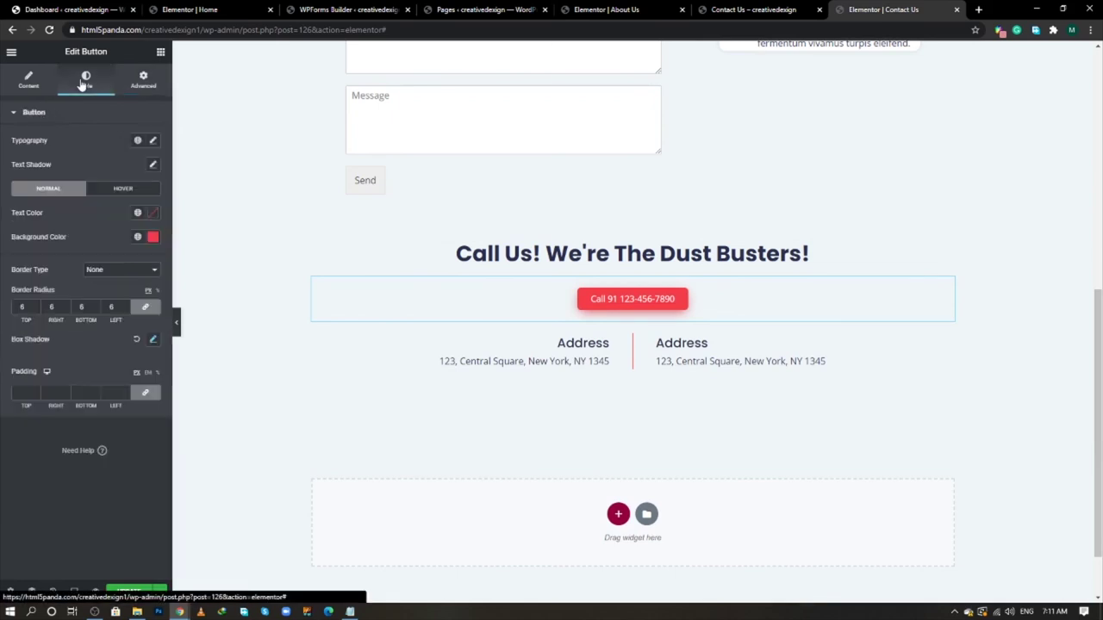
click(154, 339)
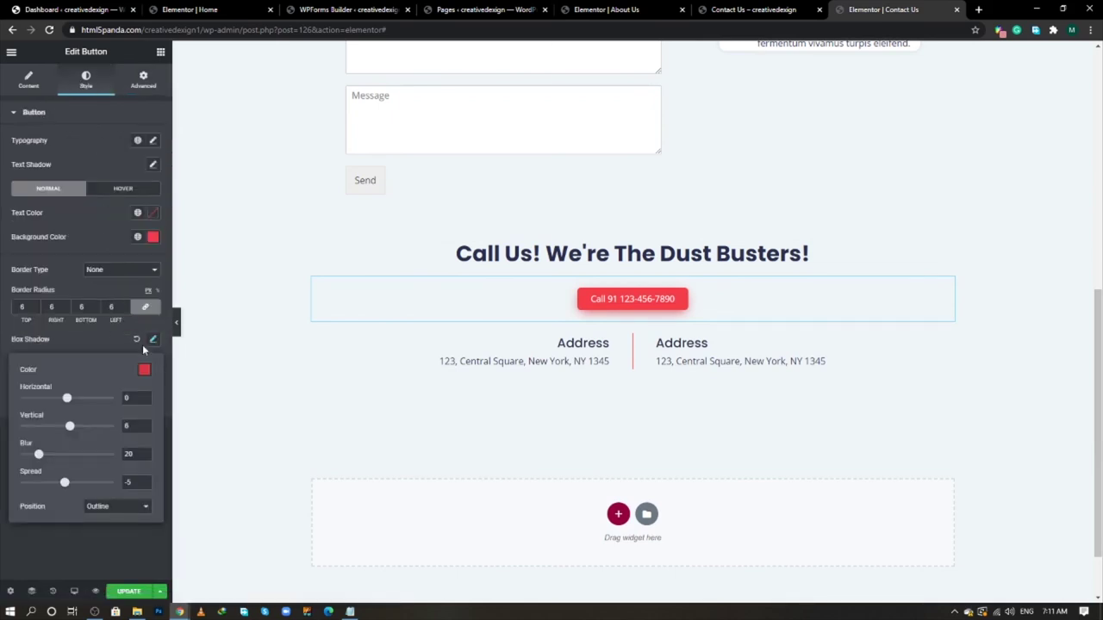
click(89, 339)
click(28, 76)
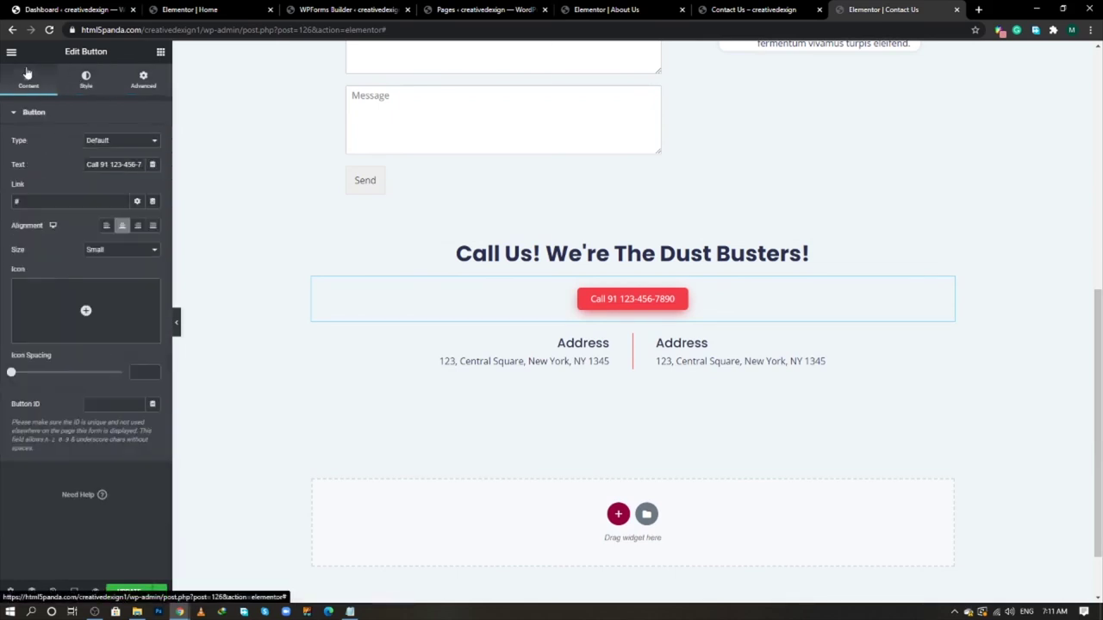
click(84, 86)
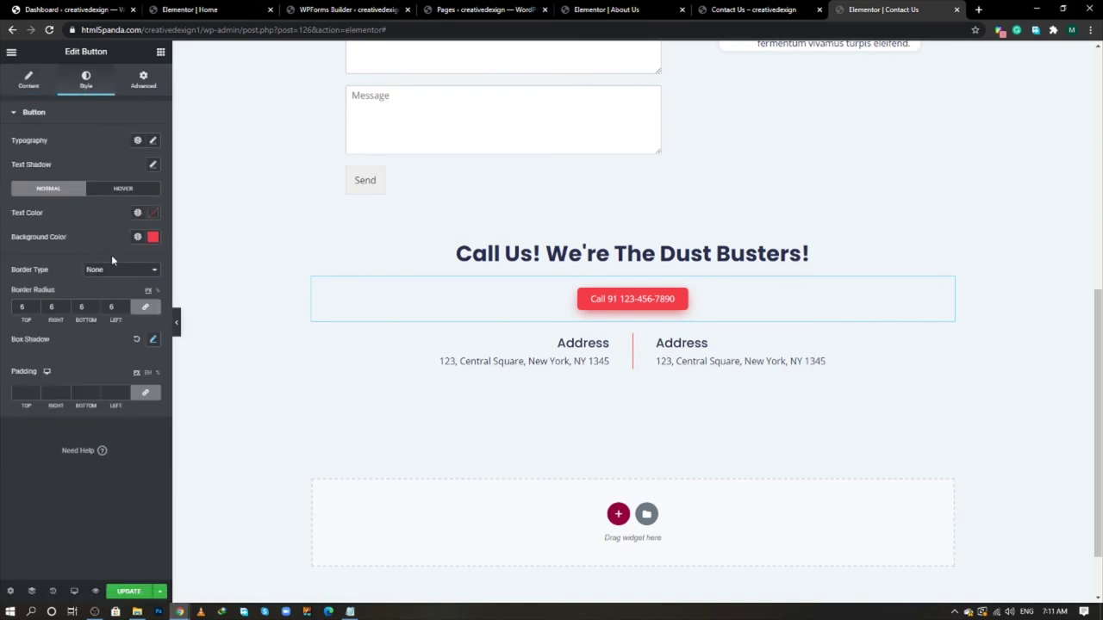
- Make the button typography Uppercase at size 21 and update the page
click(152, 140)
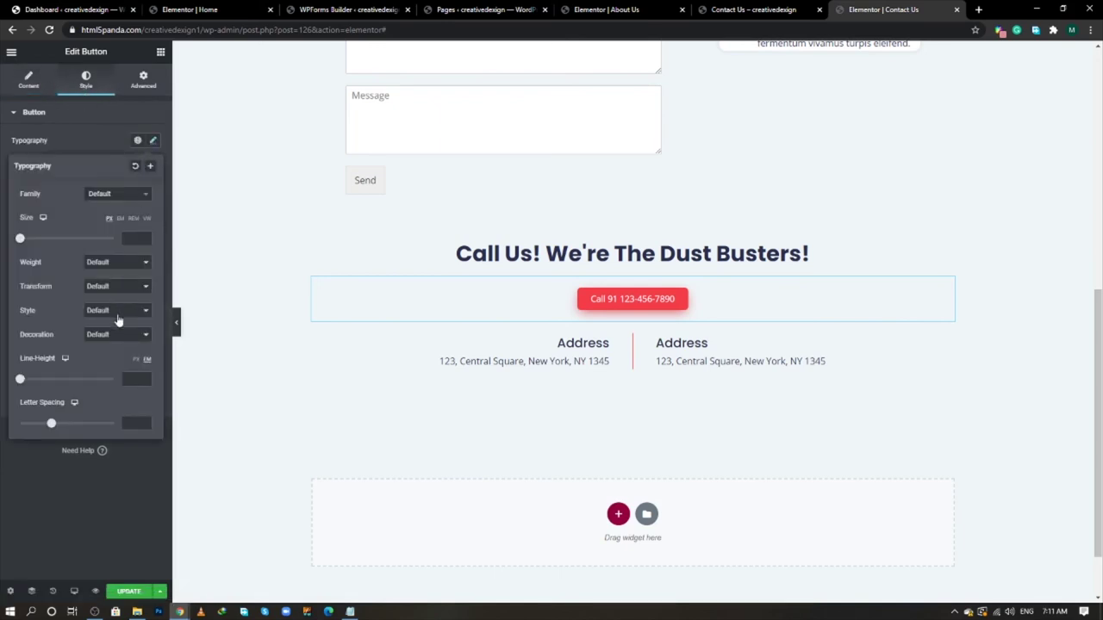
click(115, 290)
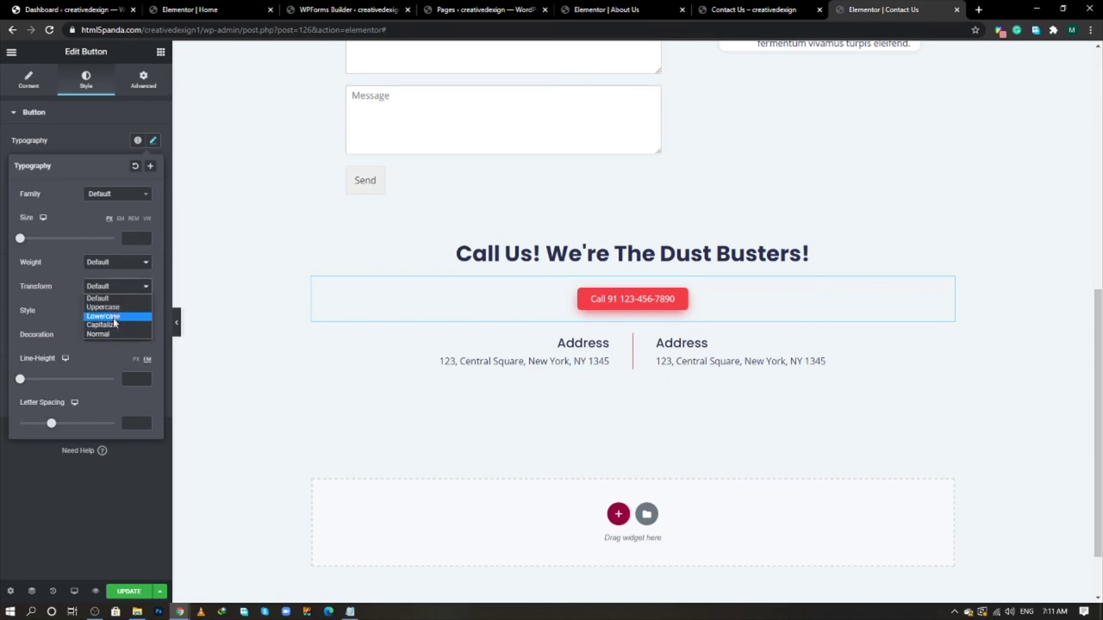
click(114, 308)
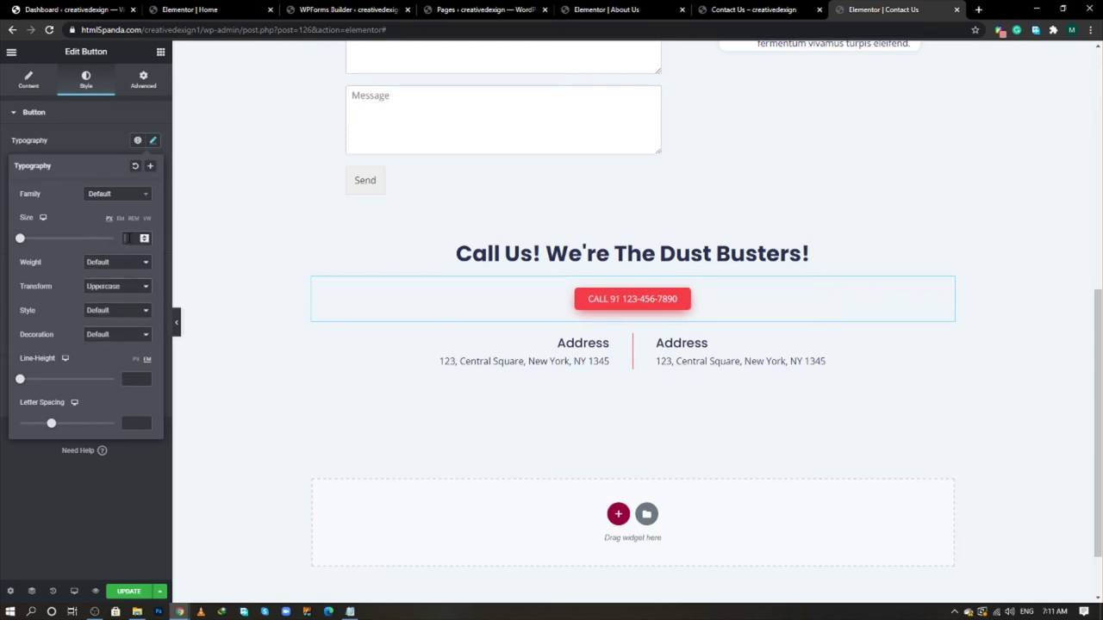
click(129, 237)
text(21)
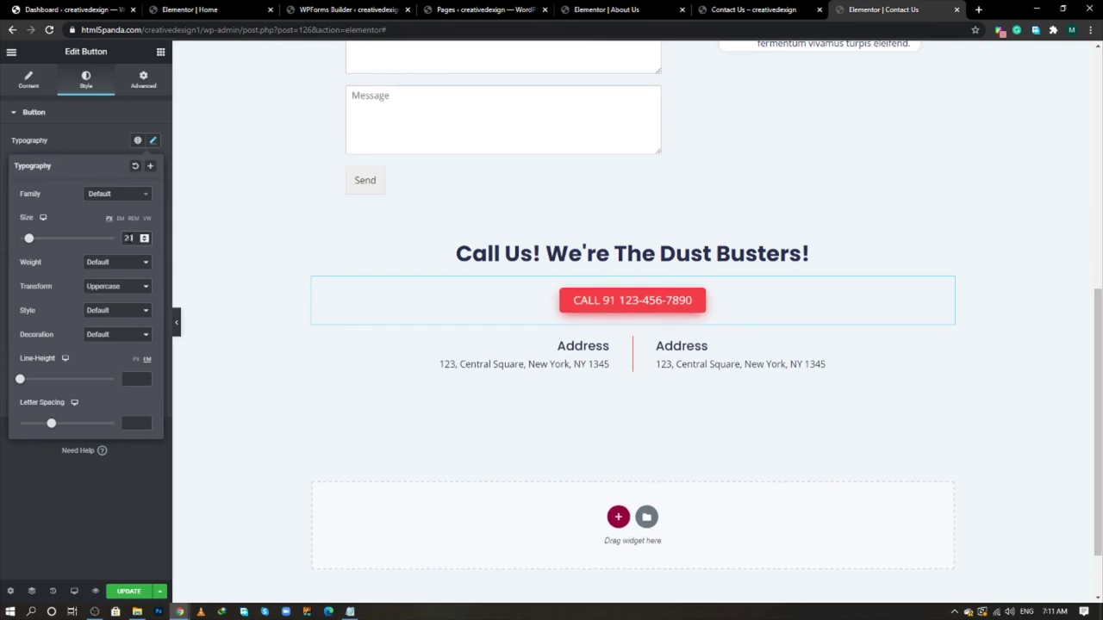
click(121, 497)
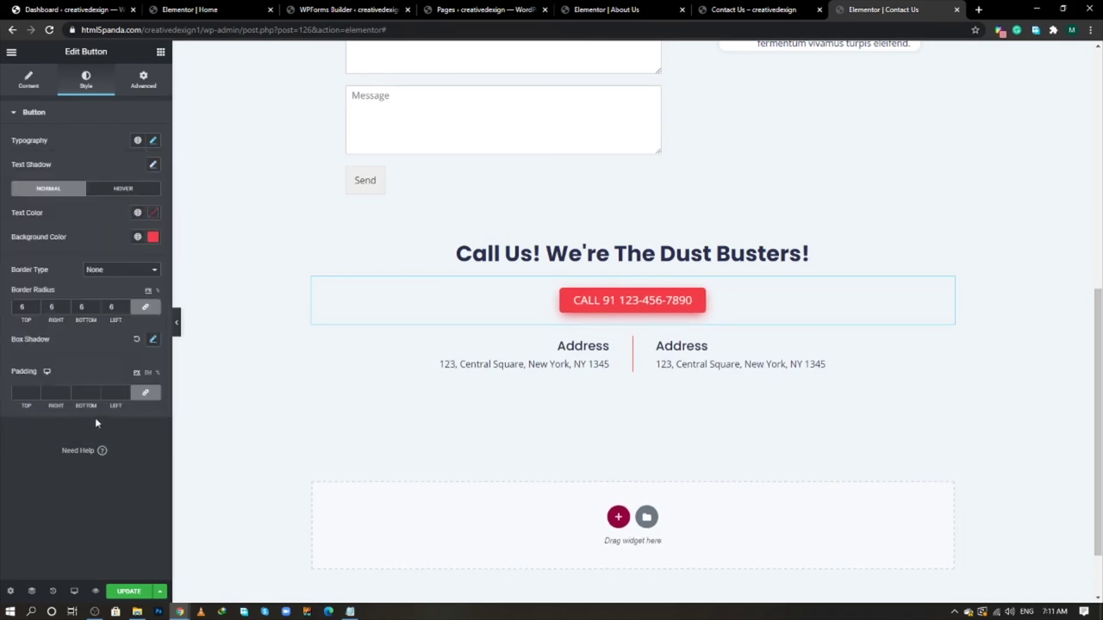
click(131, 592)
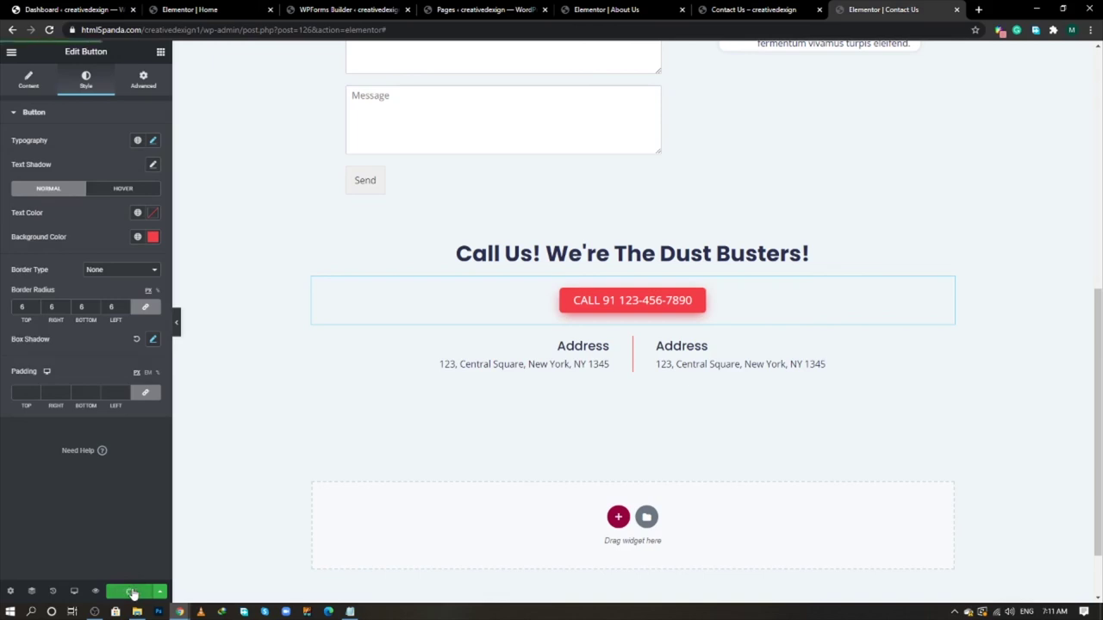
- Reload the live Contact Us page and scroll down to the form
click(737, 10)
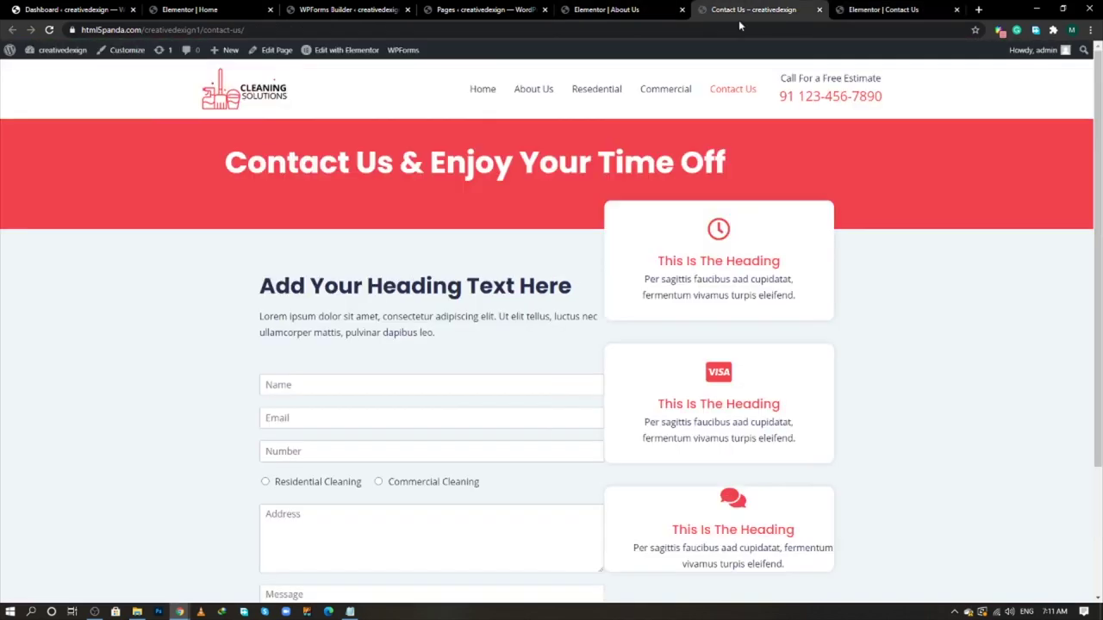
click(49, 29)
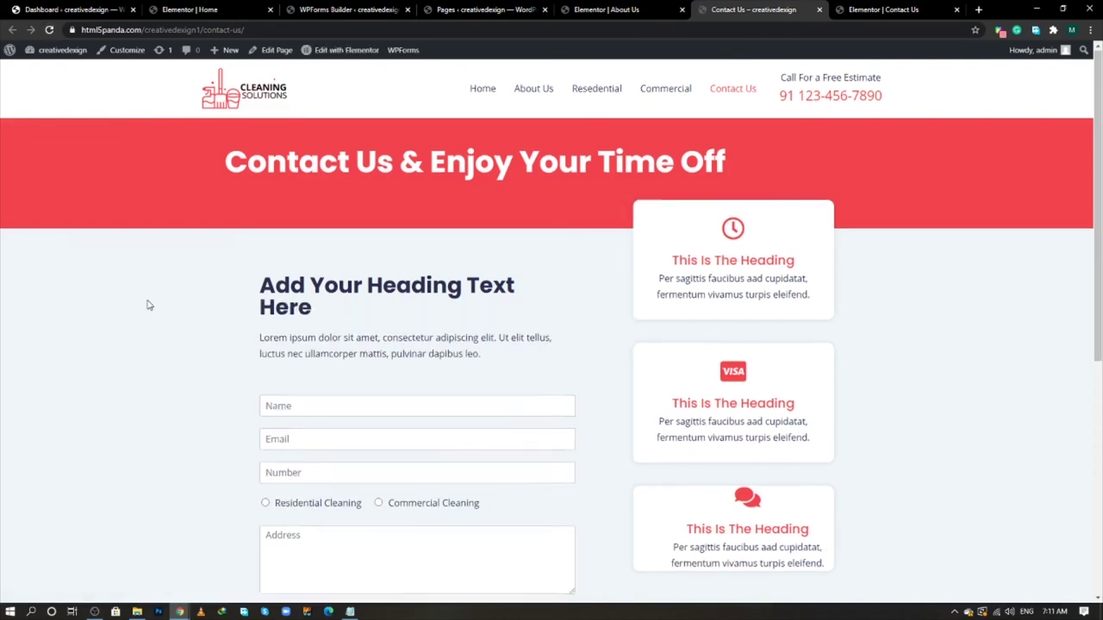
scroll(148, 305, down, 3)
scroll(147, 305, down, 2)
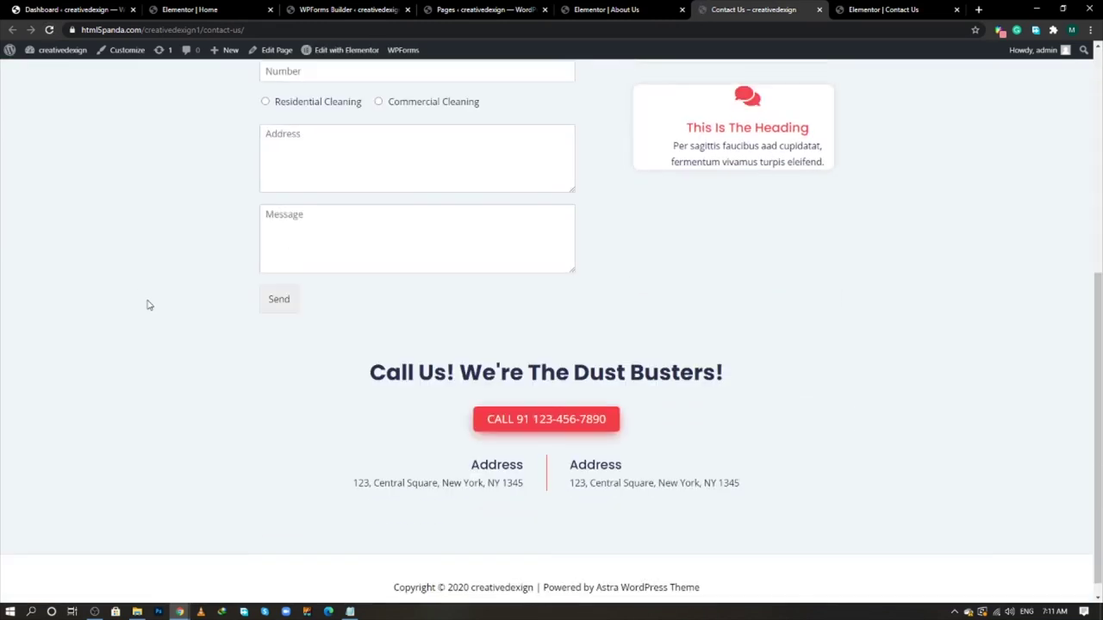
- Open DevTools and inspect the form's Send button element
key(F12)
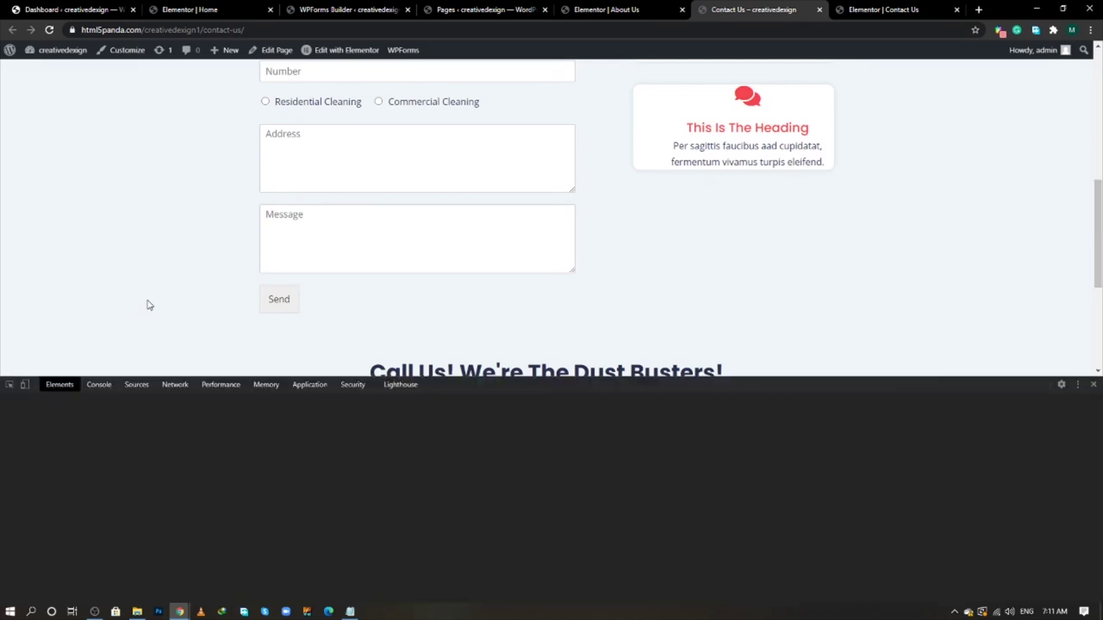
right_click(162, 266)
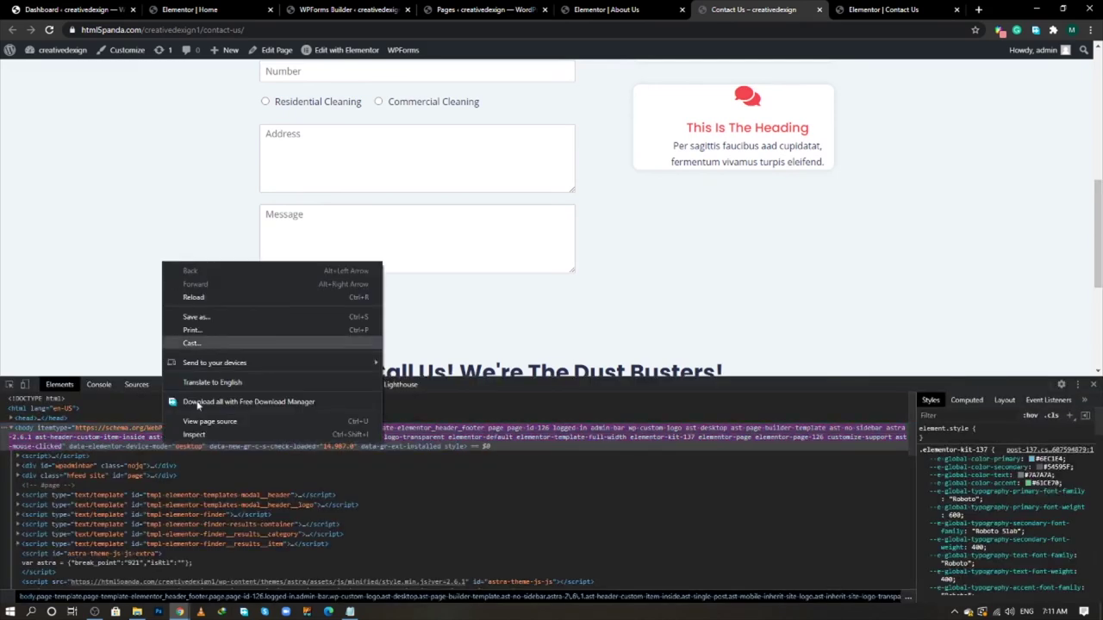
click(180, 399)
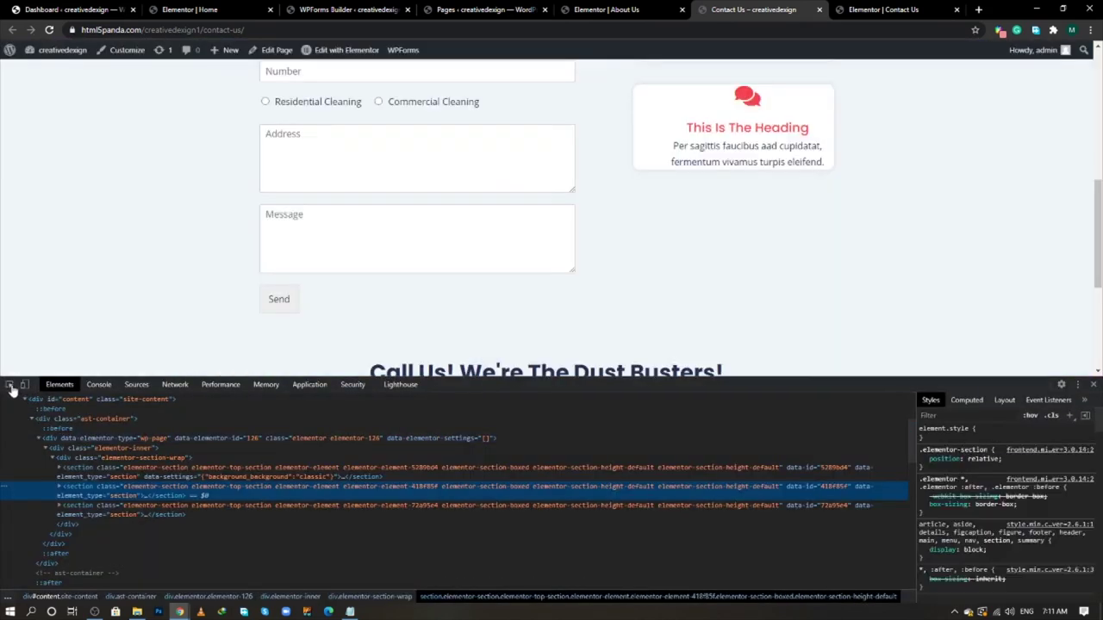
click(10, 385)
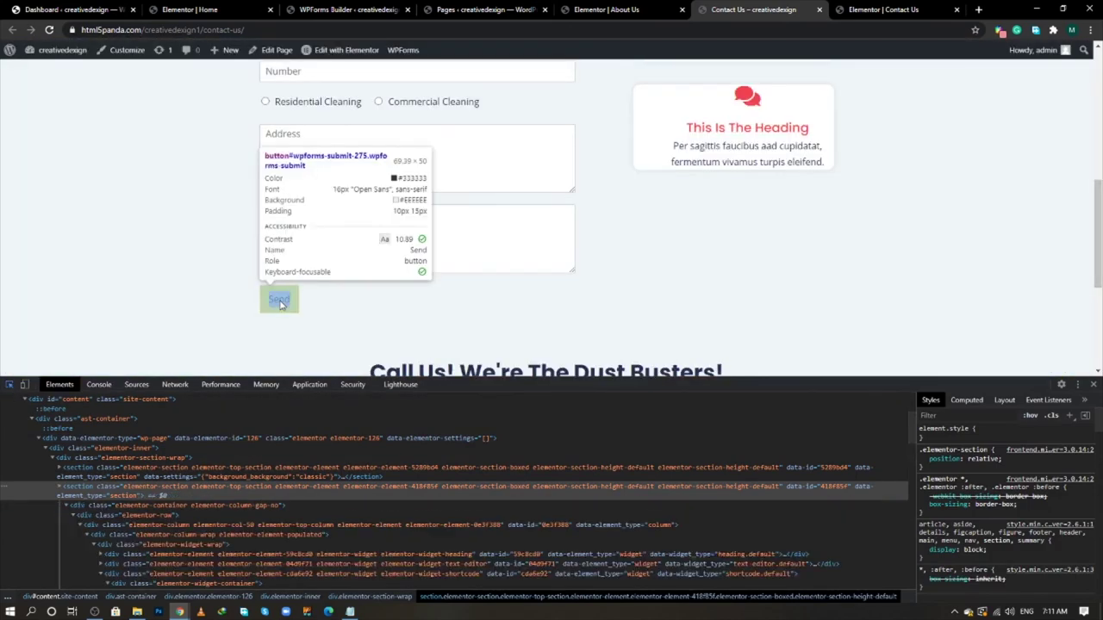
click(279, 302)
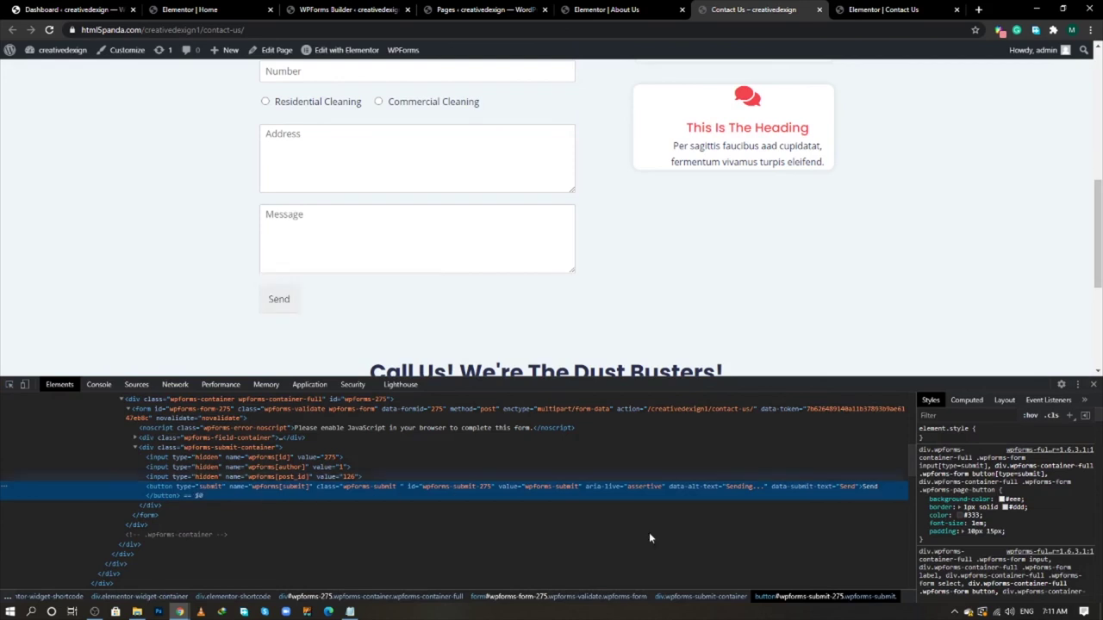
- Add a Send button style rule: background #000, color #fff, border-radius 5px, all !important
click(1069, 416)
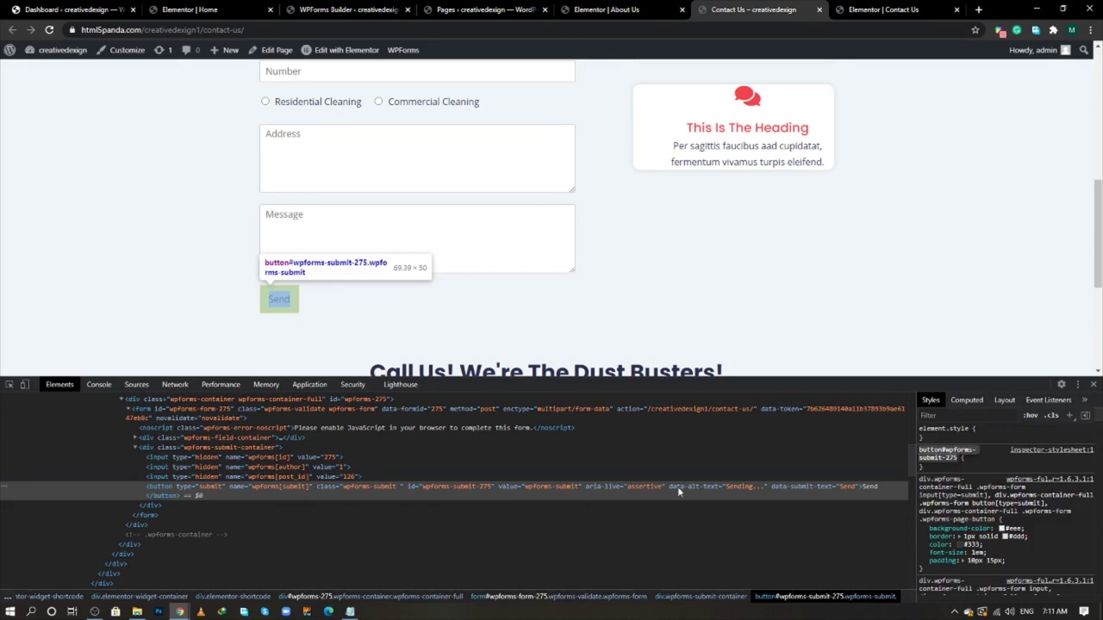
click(970, 462)
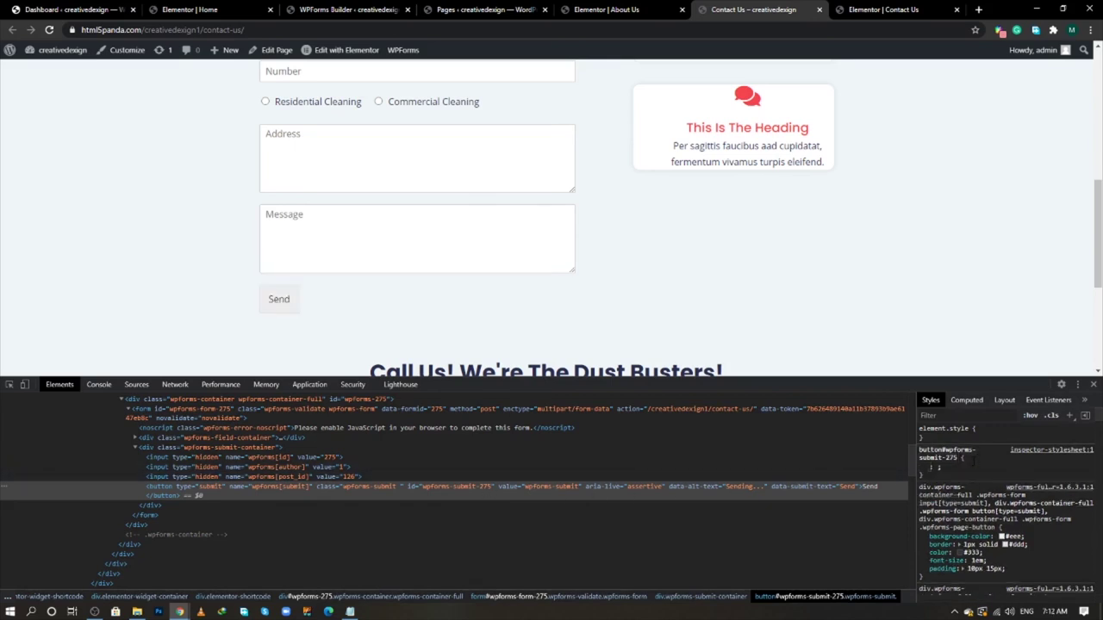
text(ba)
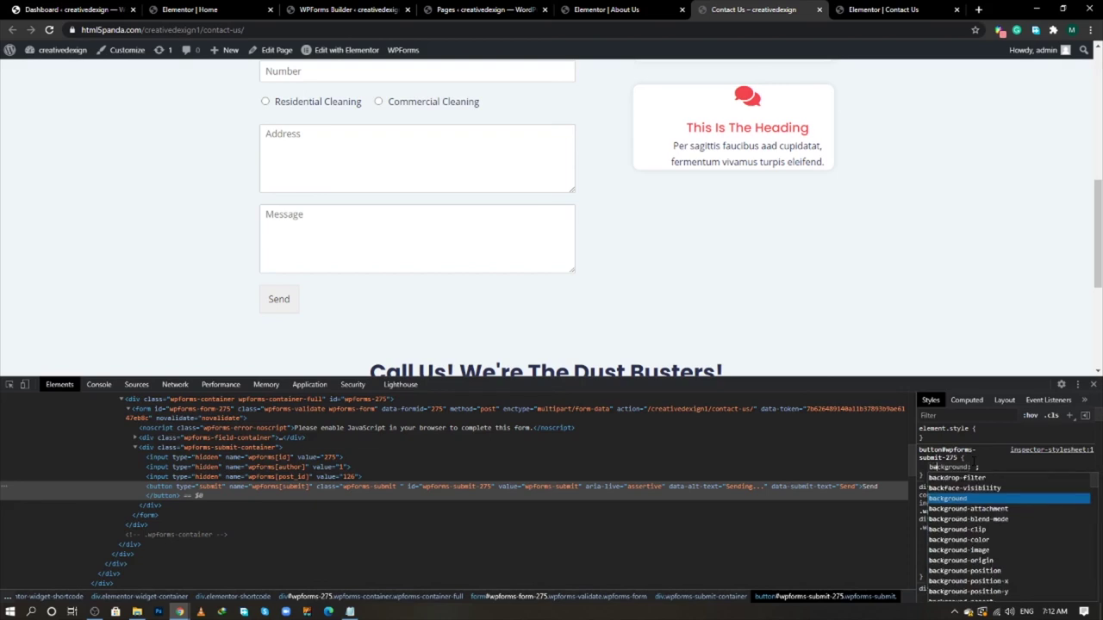
key(Tab)
text(#)
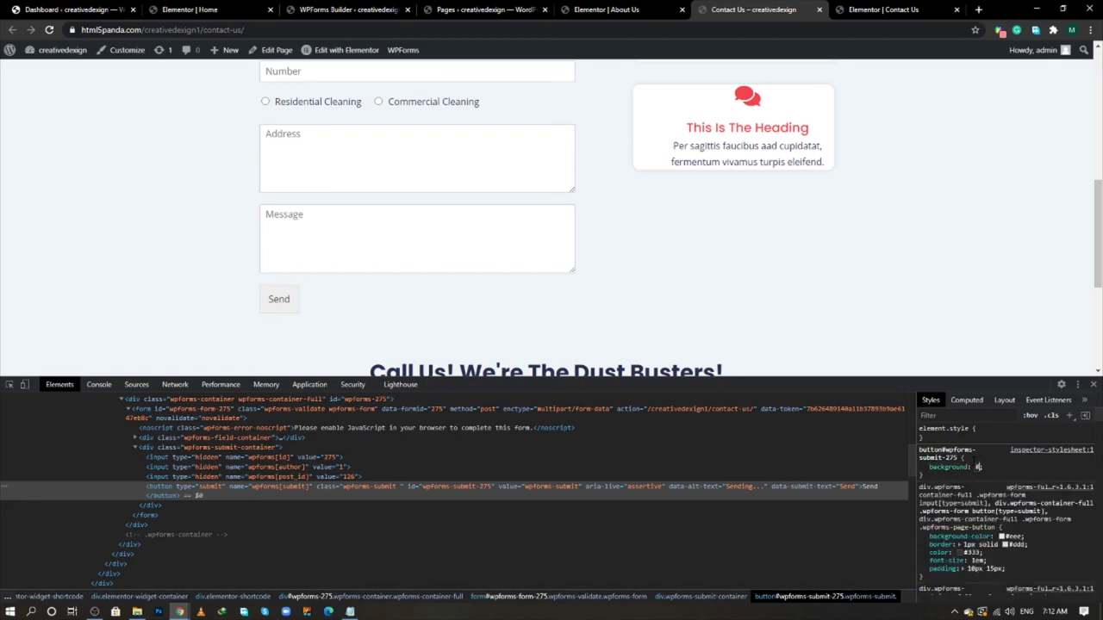
text(000 !important;)
key(Return)
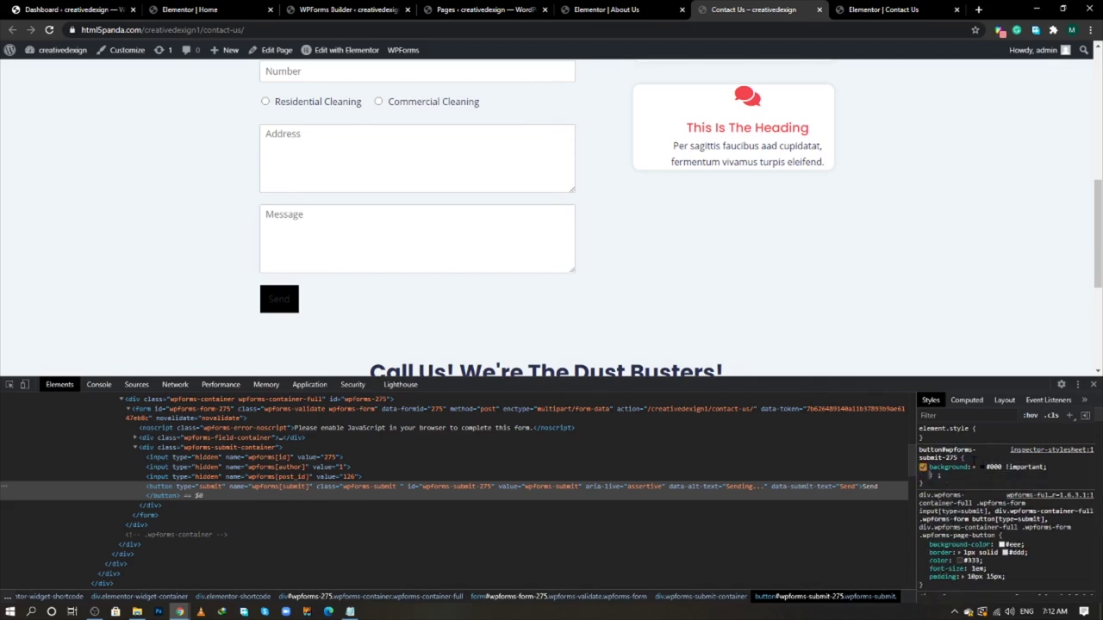
text(color: )
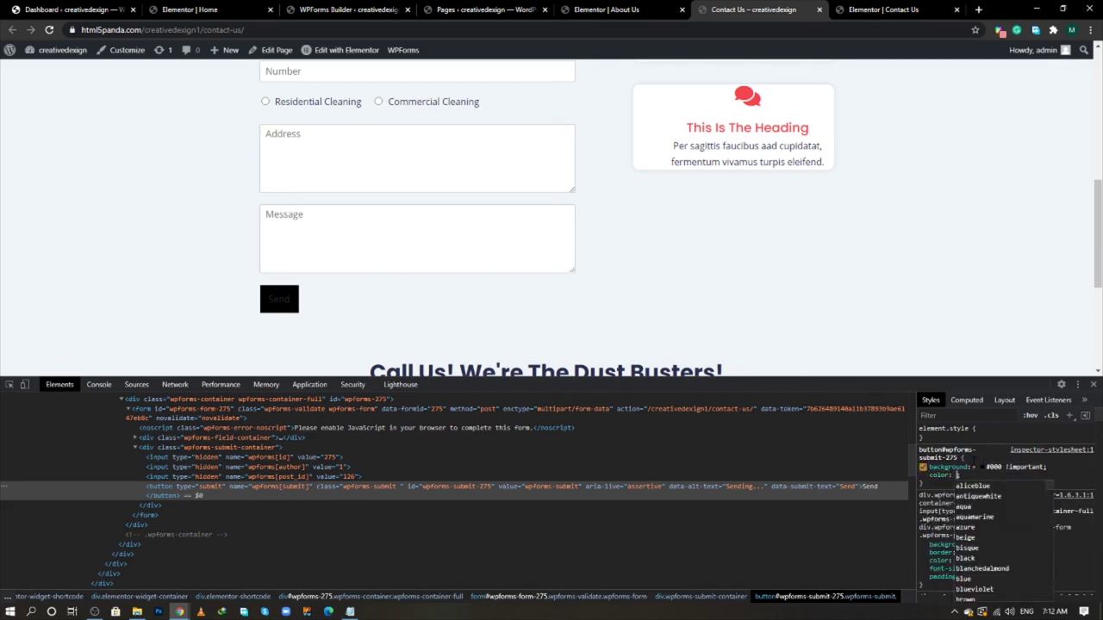
text(#fff)
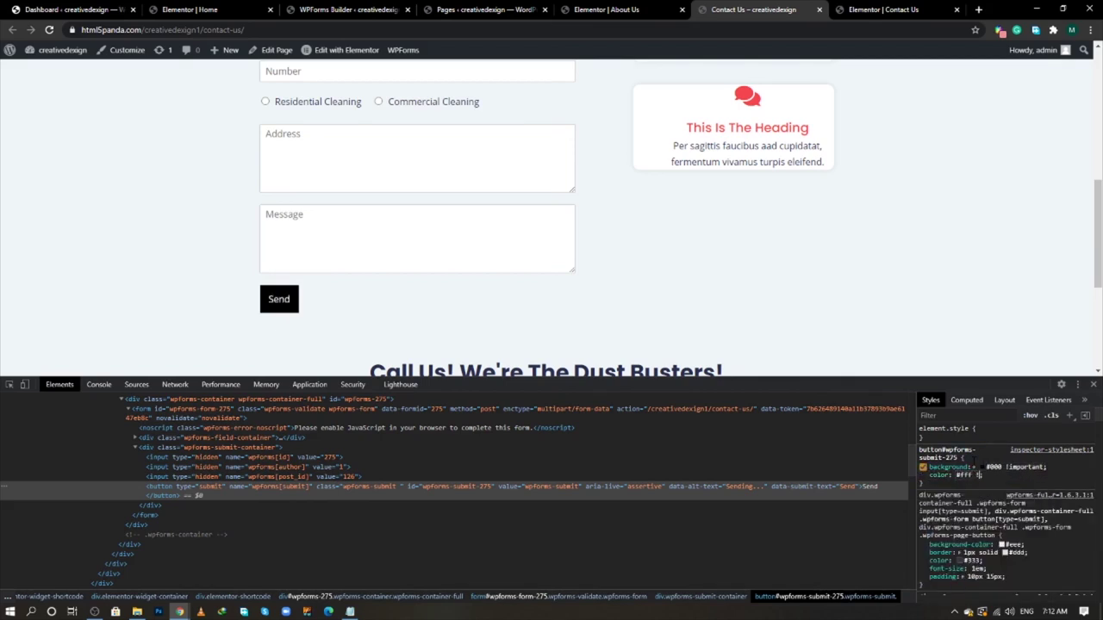
text( !important;)
key(Return)
text(border)
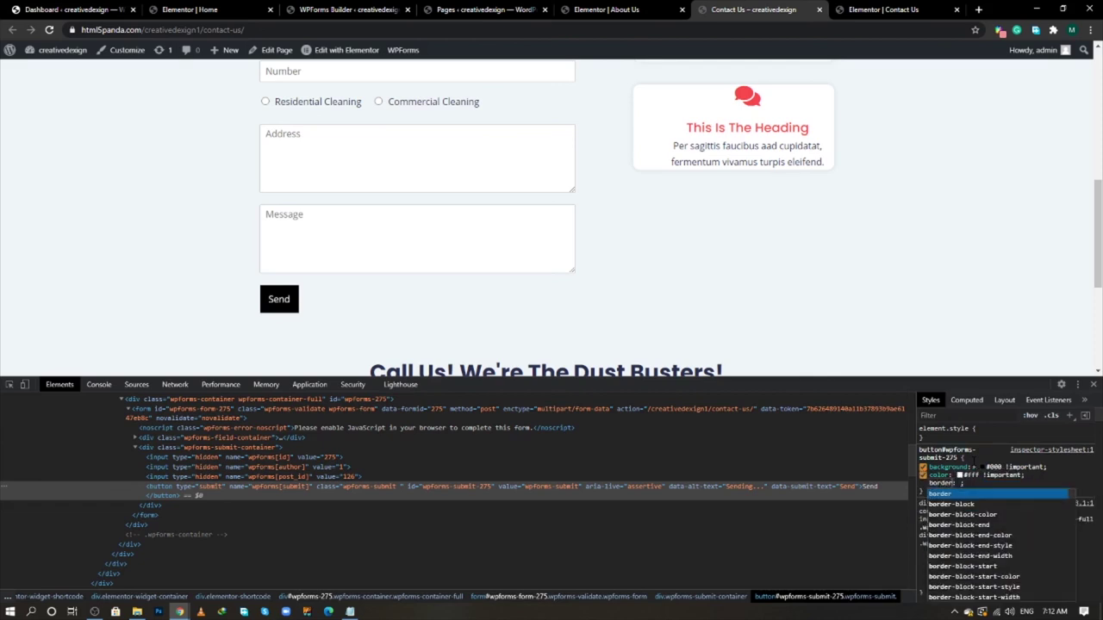
text(-radius: )
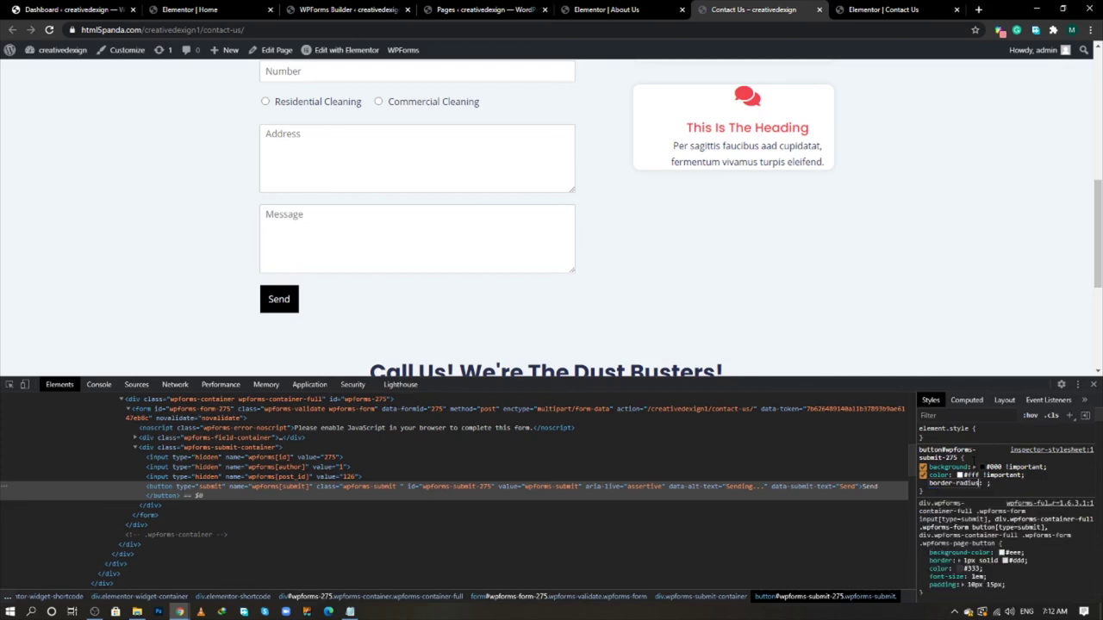
text(5px !important)
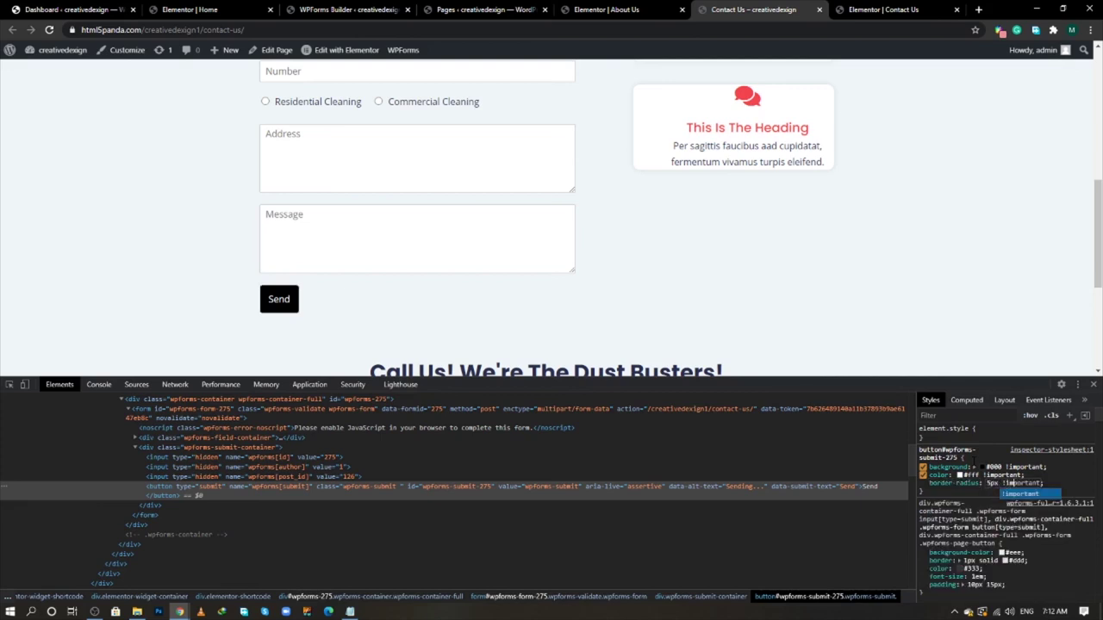
click(1065, 484)
- Replace the #000 background with the red #F23d49F7 colour copied from Notepad
click(350, 611)
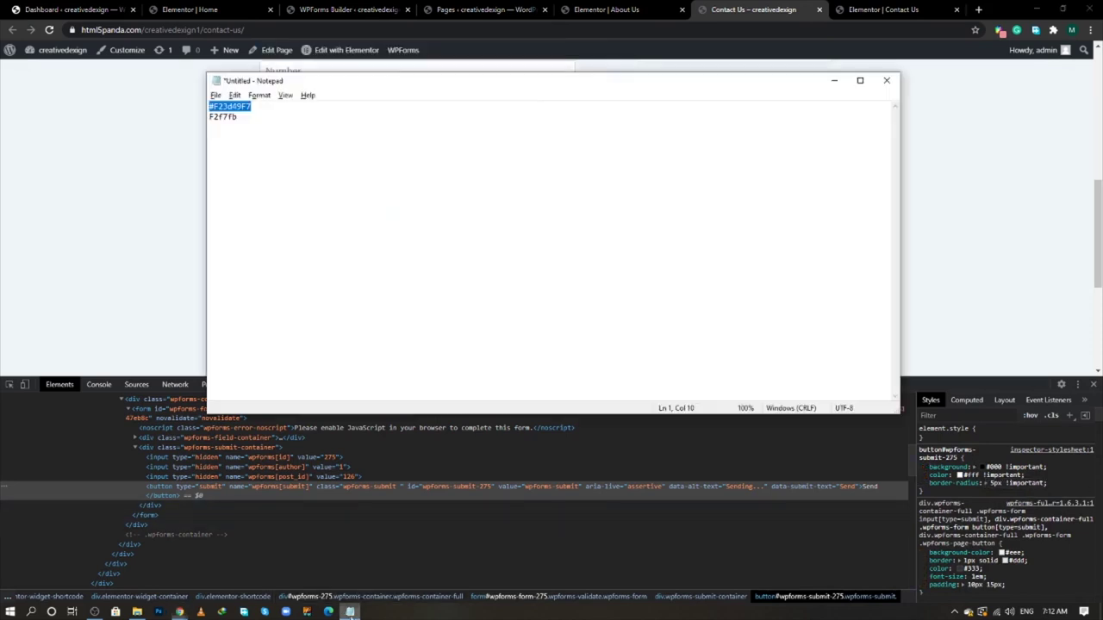
key(alt+Tab)
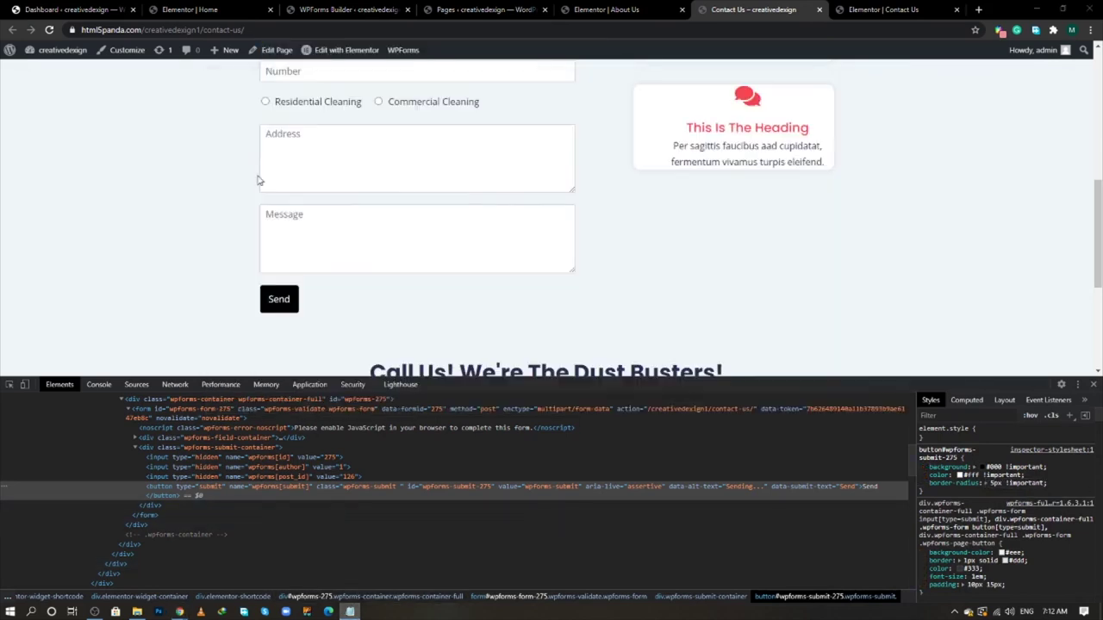
click(996, 466)
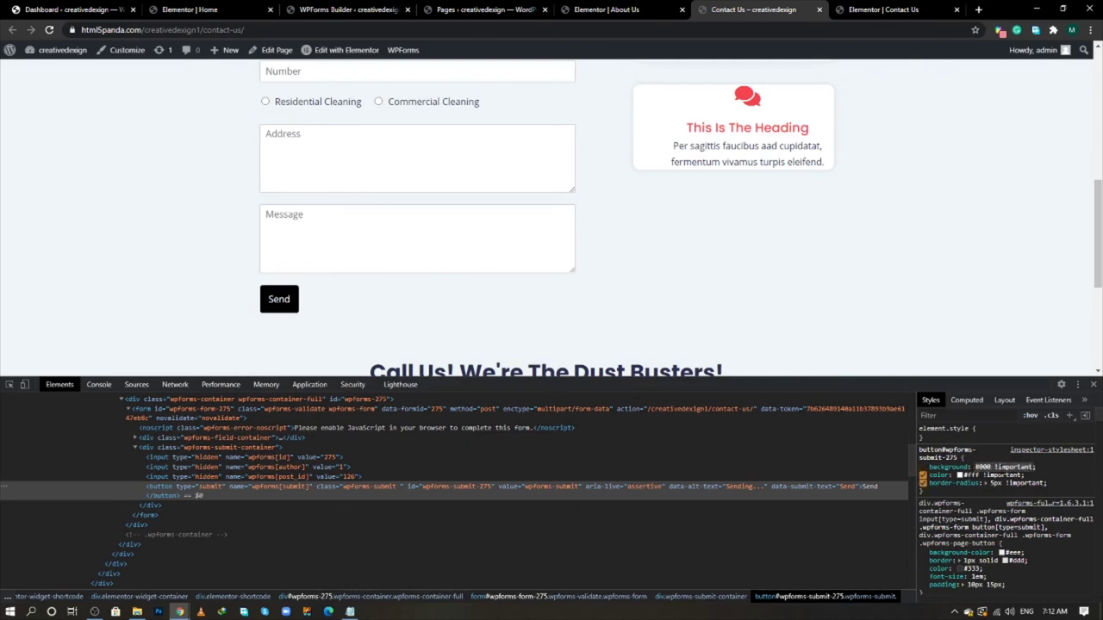
double_click(983, 467)
text(#F23d49F7)
key(Return)
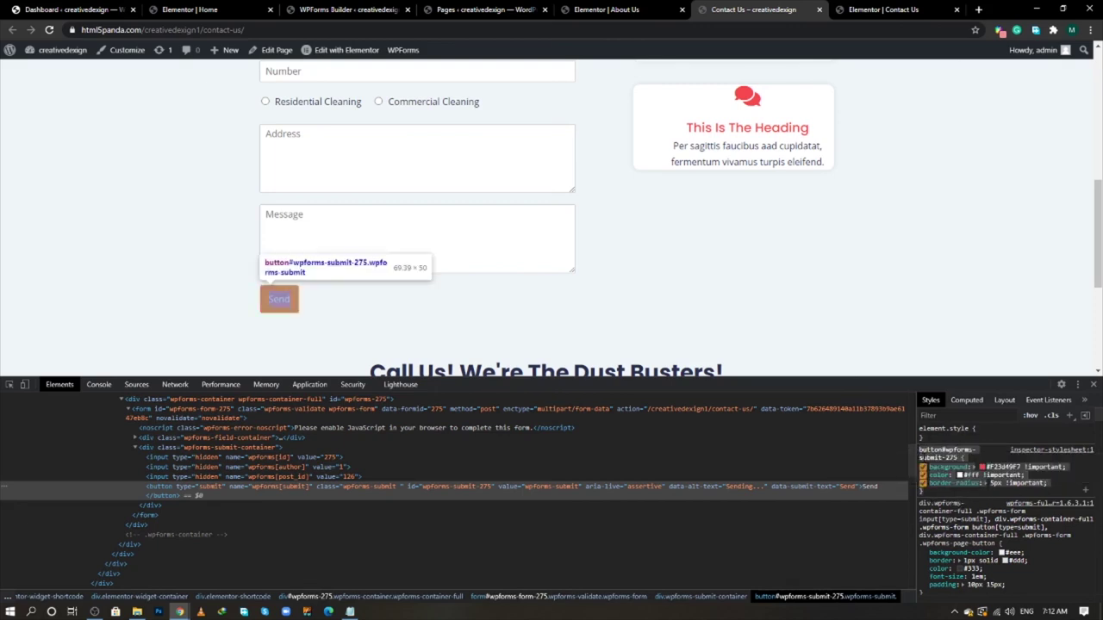
- Open Appearance > Customize from the WordPress dashboard in a new tab
click(107, 10)
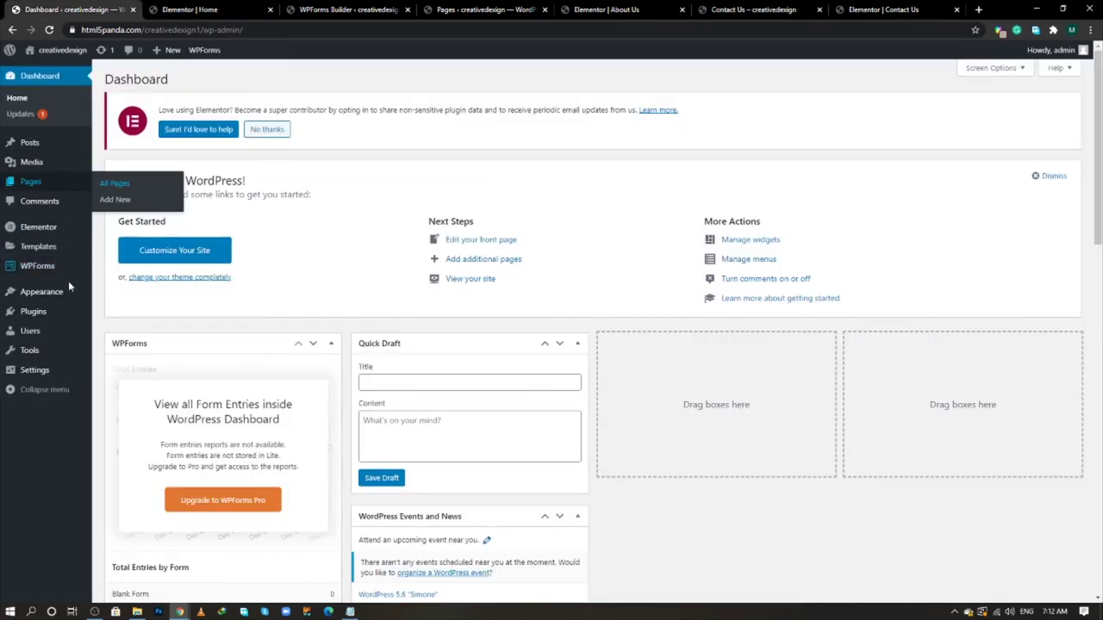
mouse_move(69, 293)
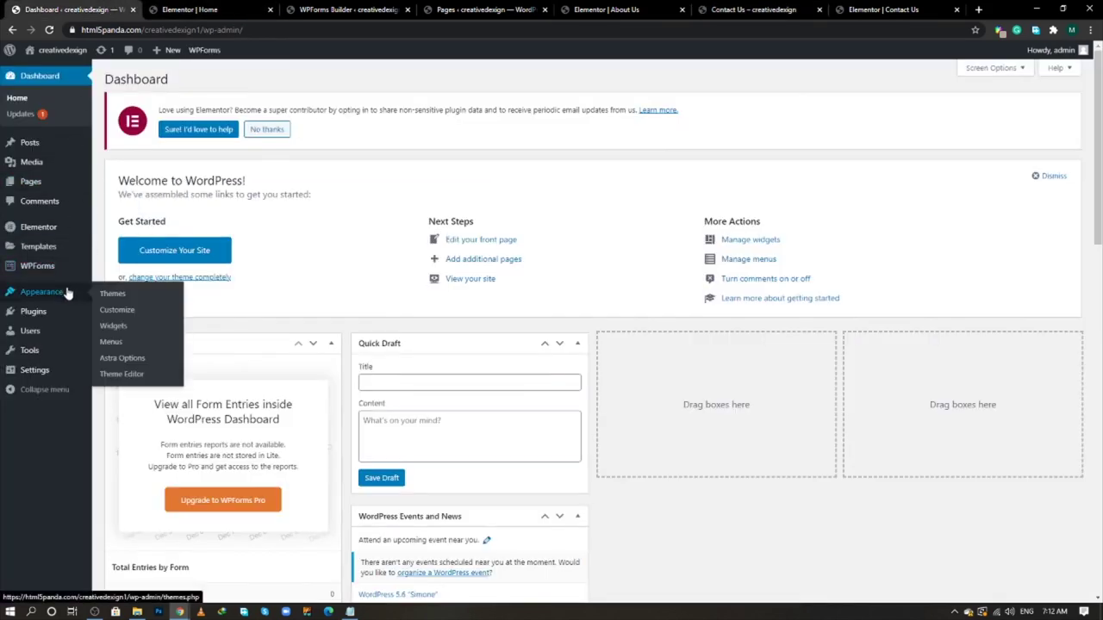
middle_click(117, 312)
click(176, 9)
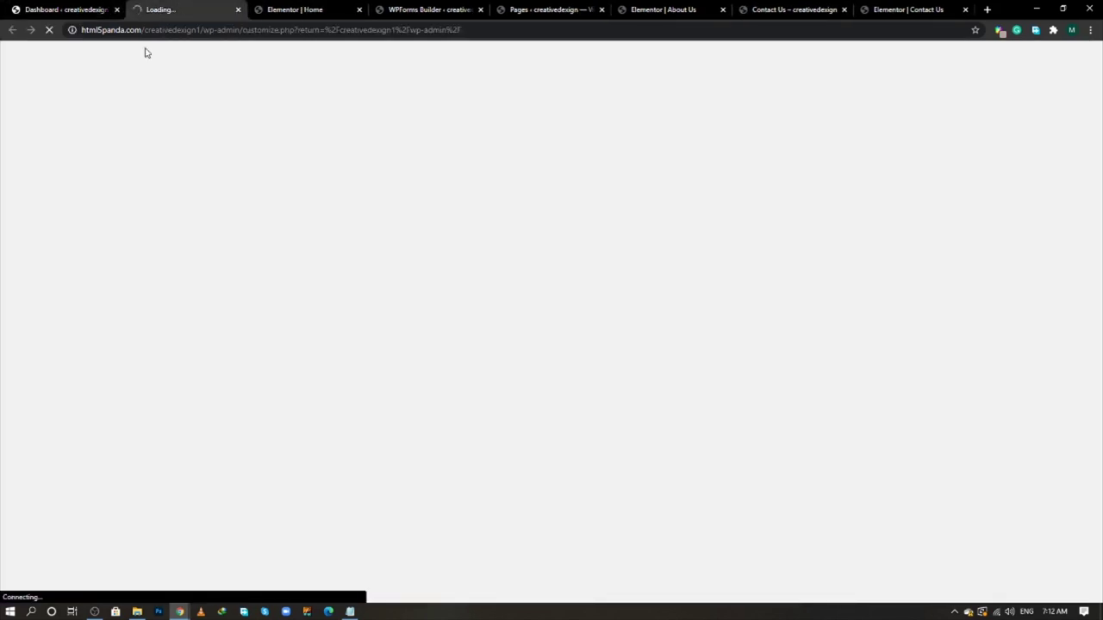